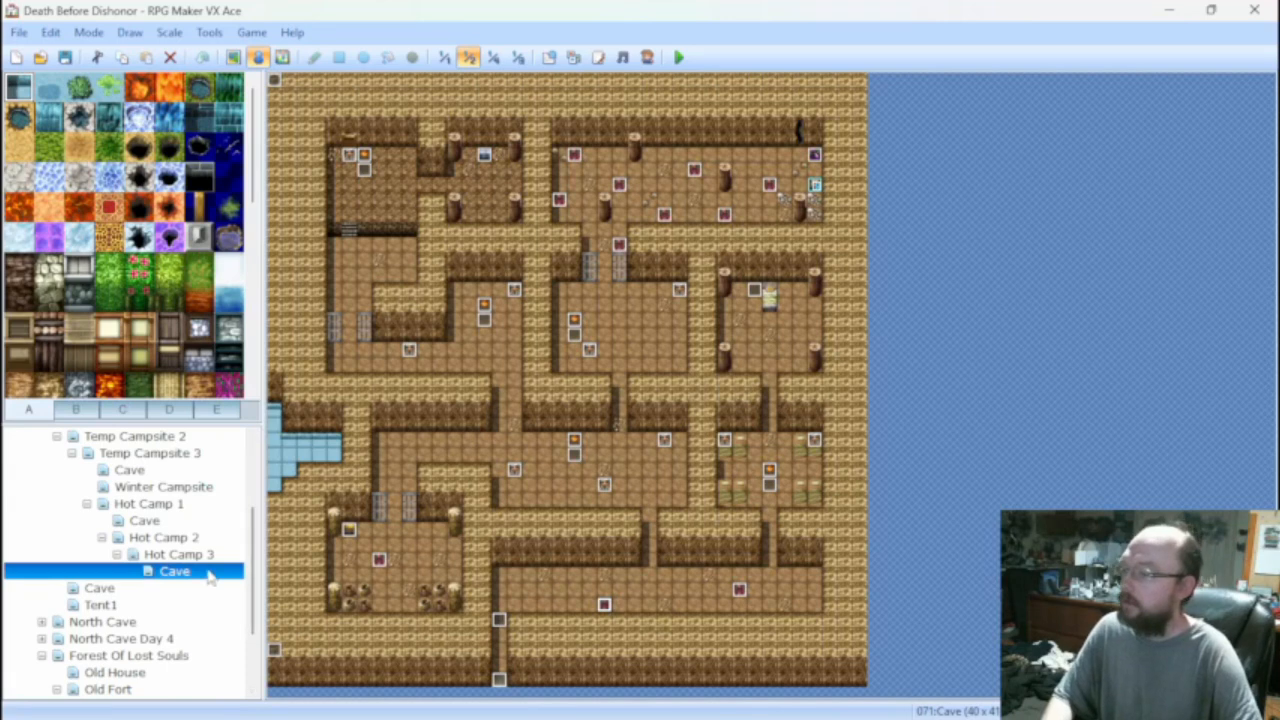
On the Hot Camp 3 map, set the Armor Deathstinger event's escape transfer to Hot Camp 3 (012,035), just below the tent.
key(Up)
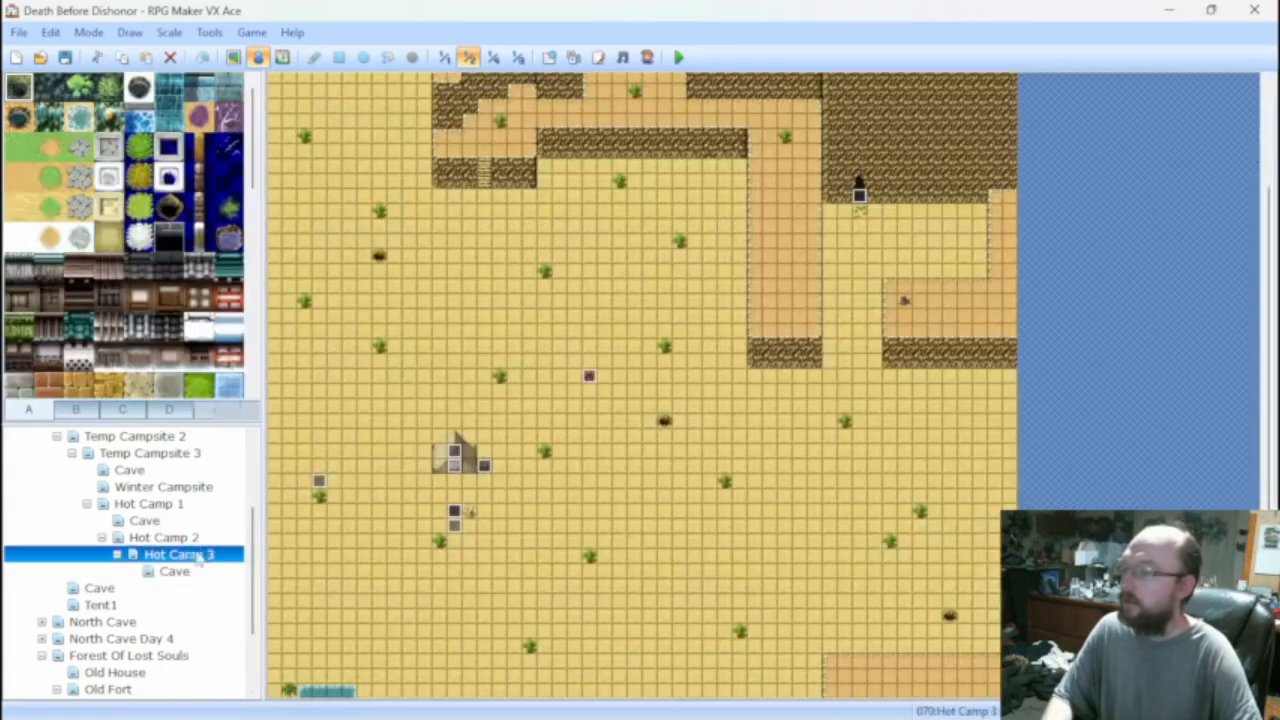
double_click(590, 380)
double_click(718, 253)
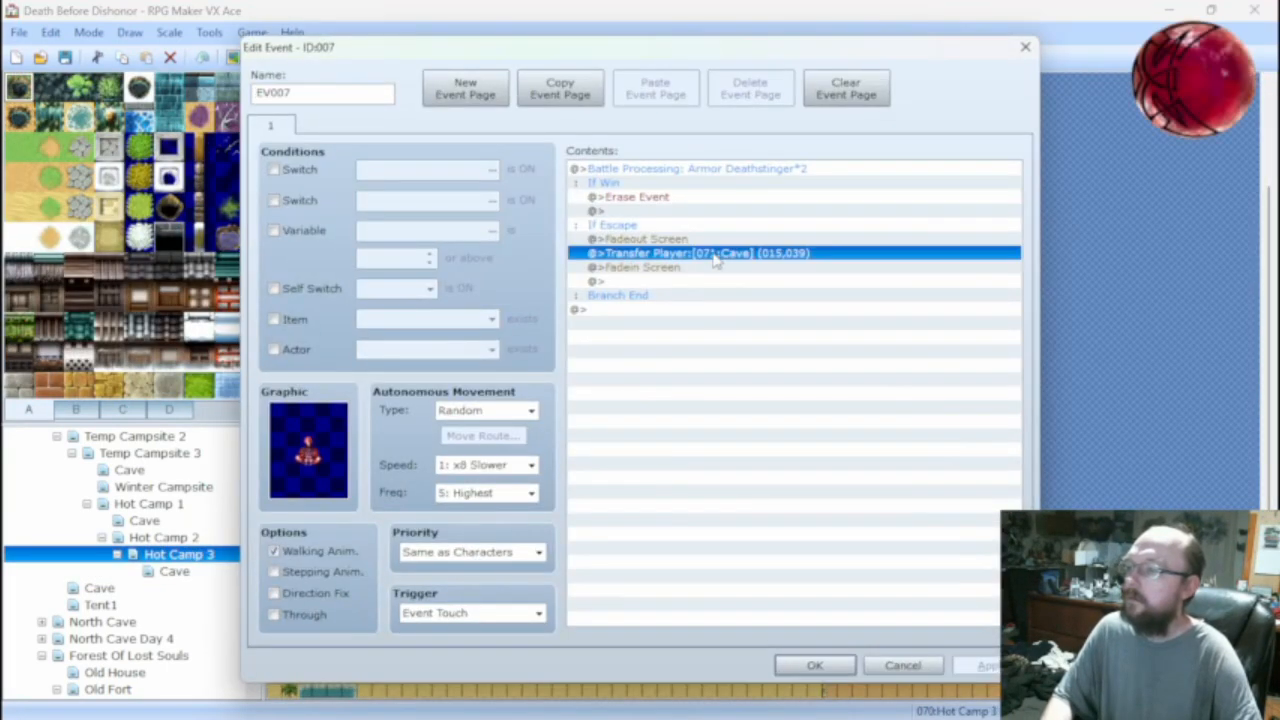
click(900, 330)
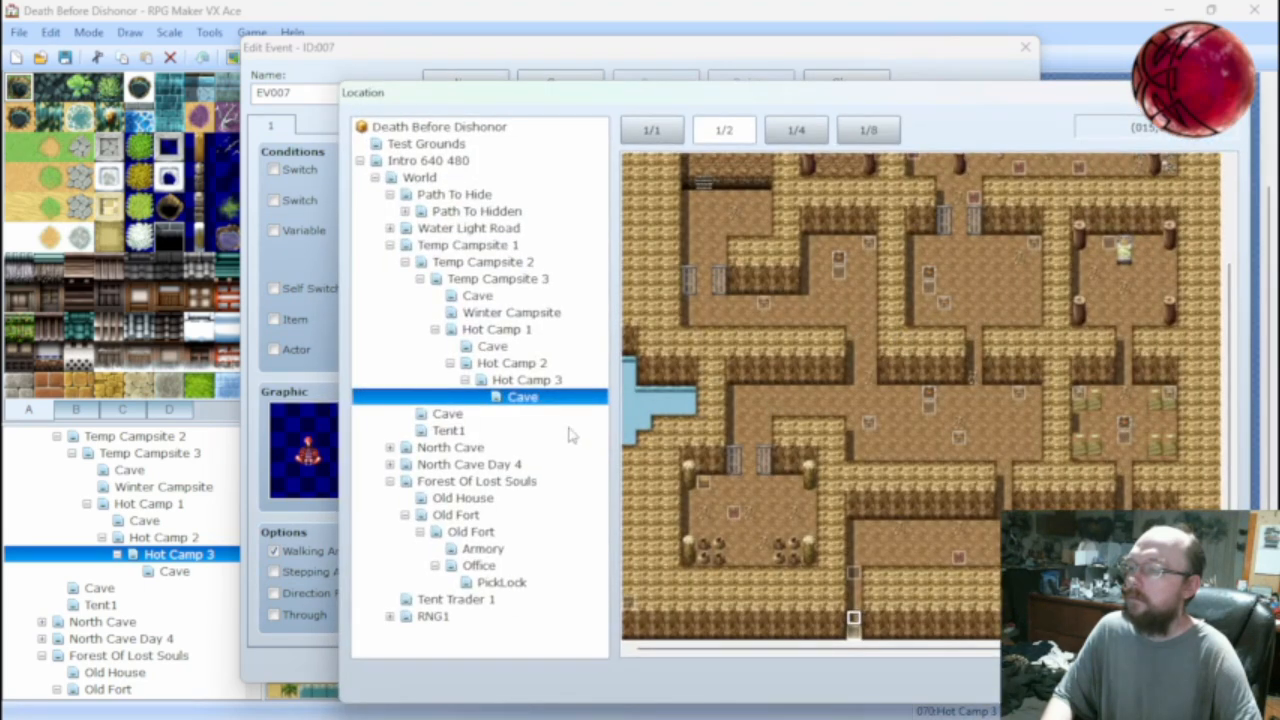
click(512, 381)
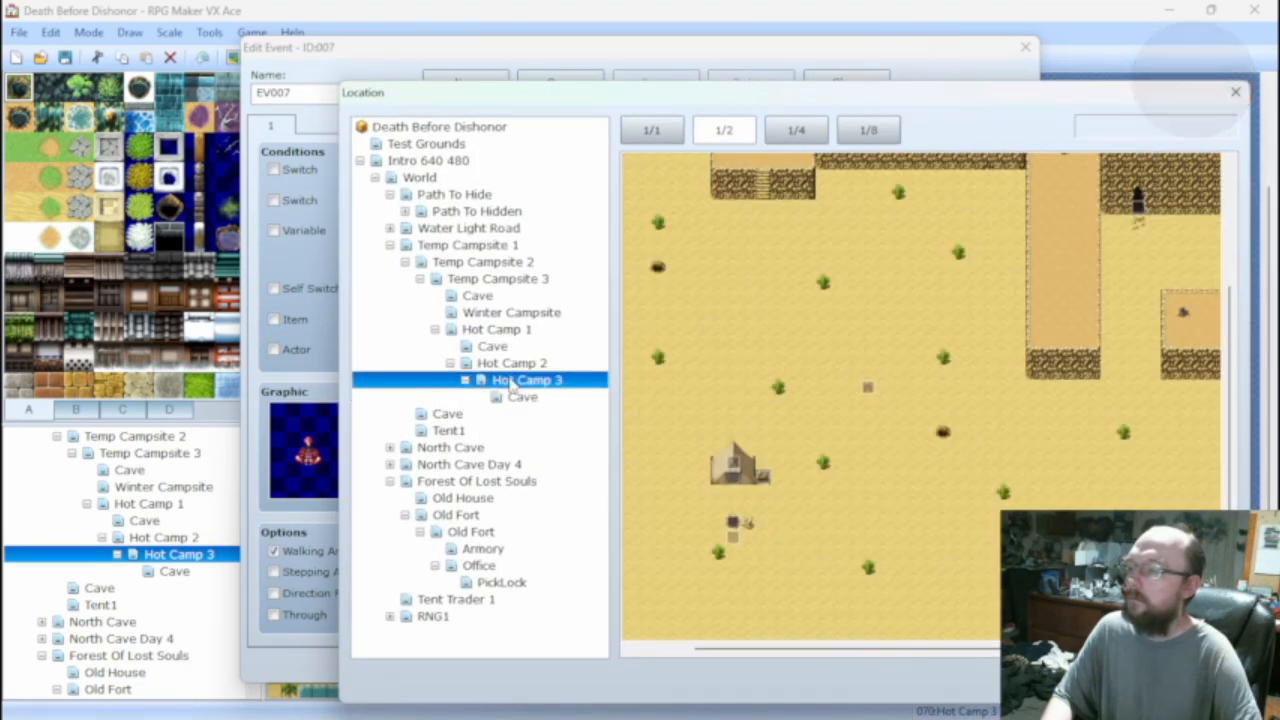
click(733, 492)
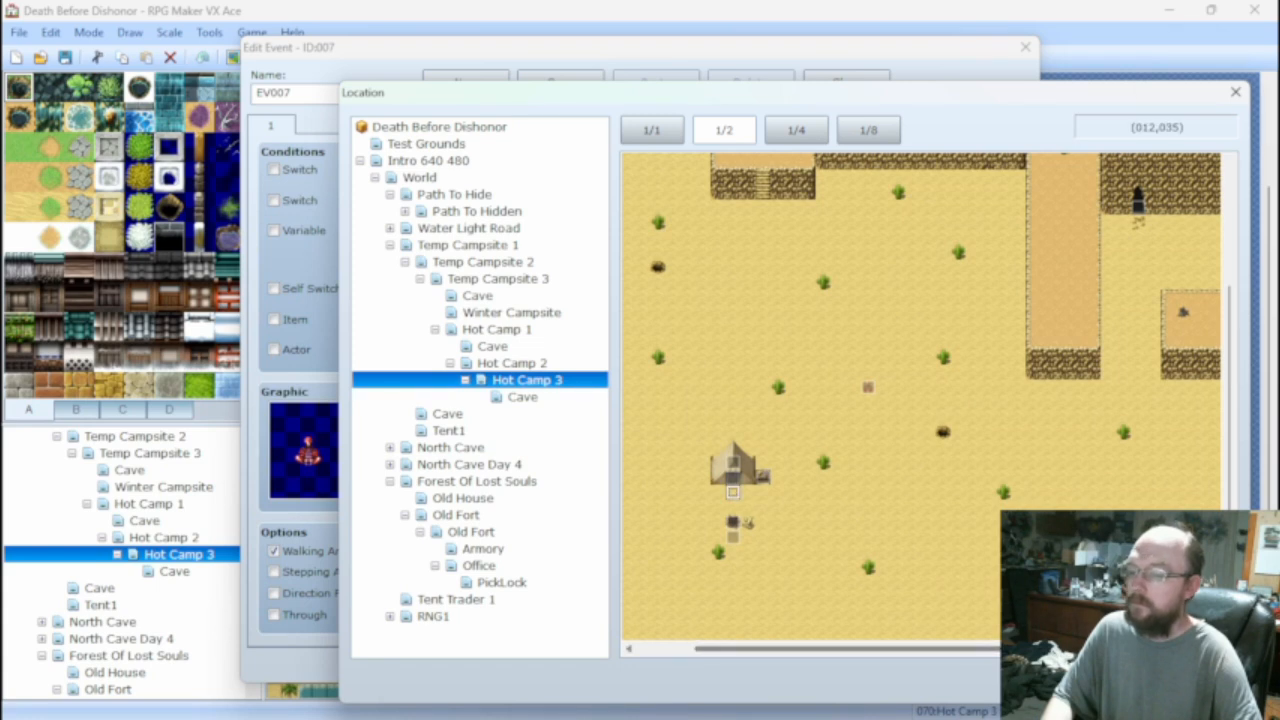
key(Return)
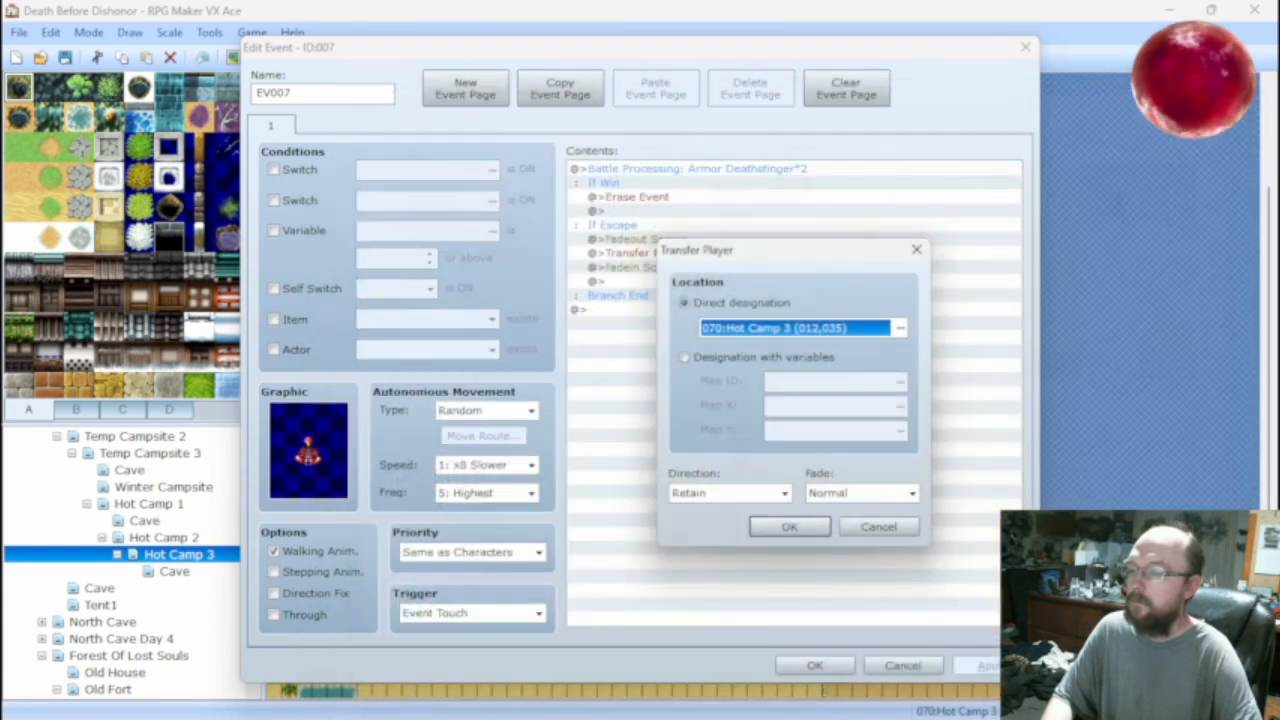
click(789, 527)
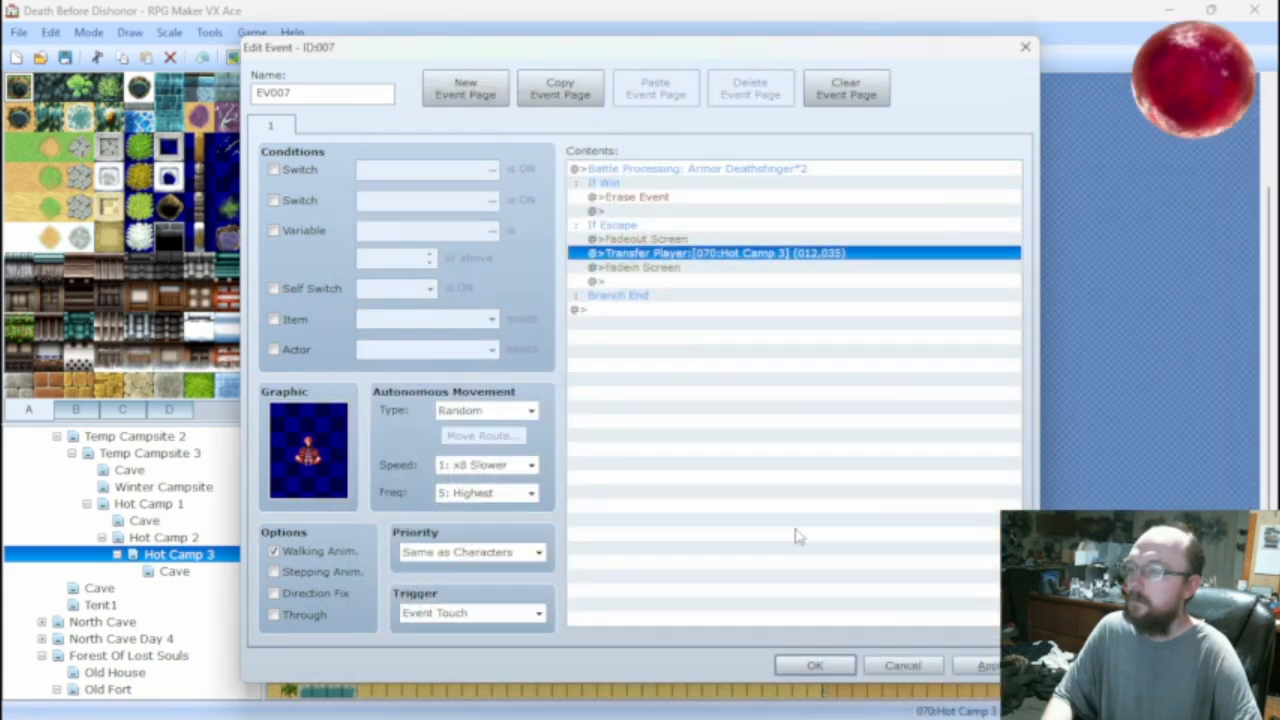
click(814, 665)
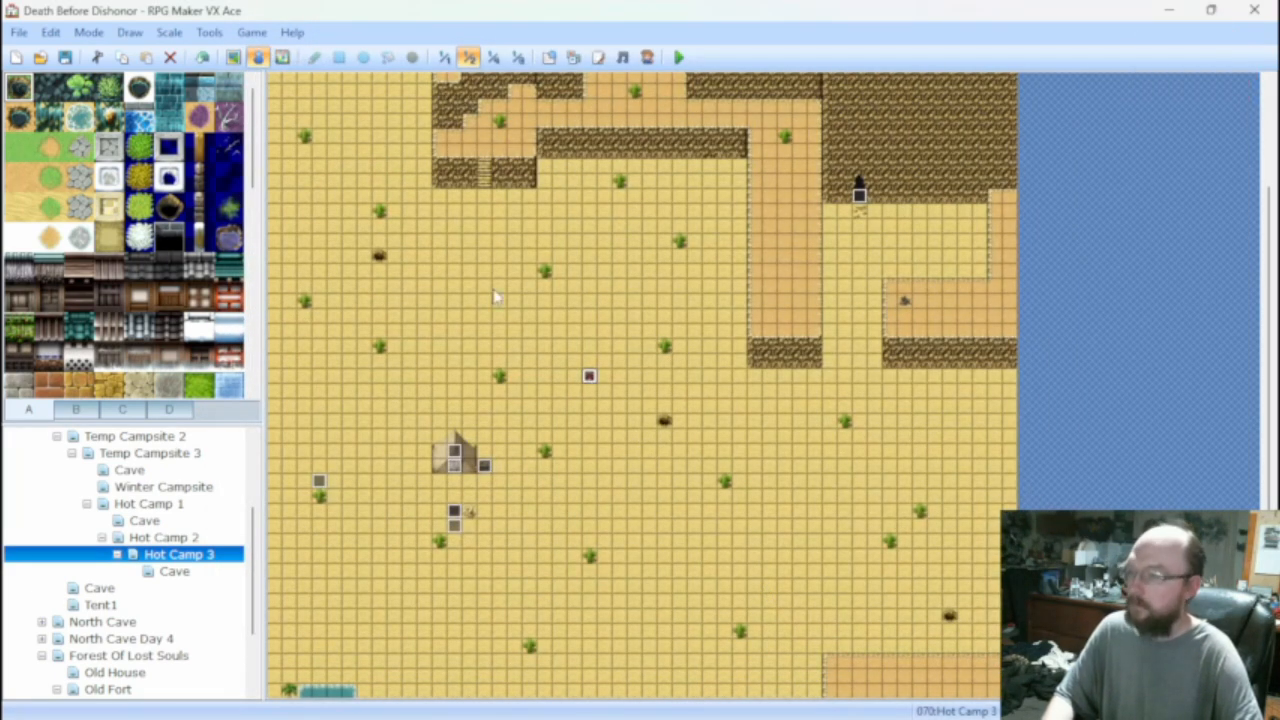
Paste four copies of the Armor Deathstinger event across Hot Camp 3: northwest, southeast, southwest beside the water, and north near the small pool.
click(346, 211)
key(ctrl+v)
click(814, 530)
key(ctrl+v)
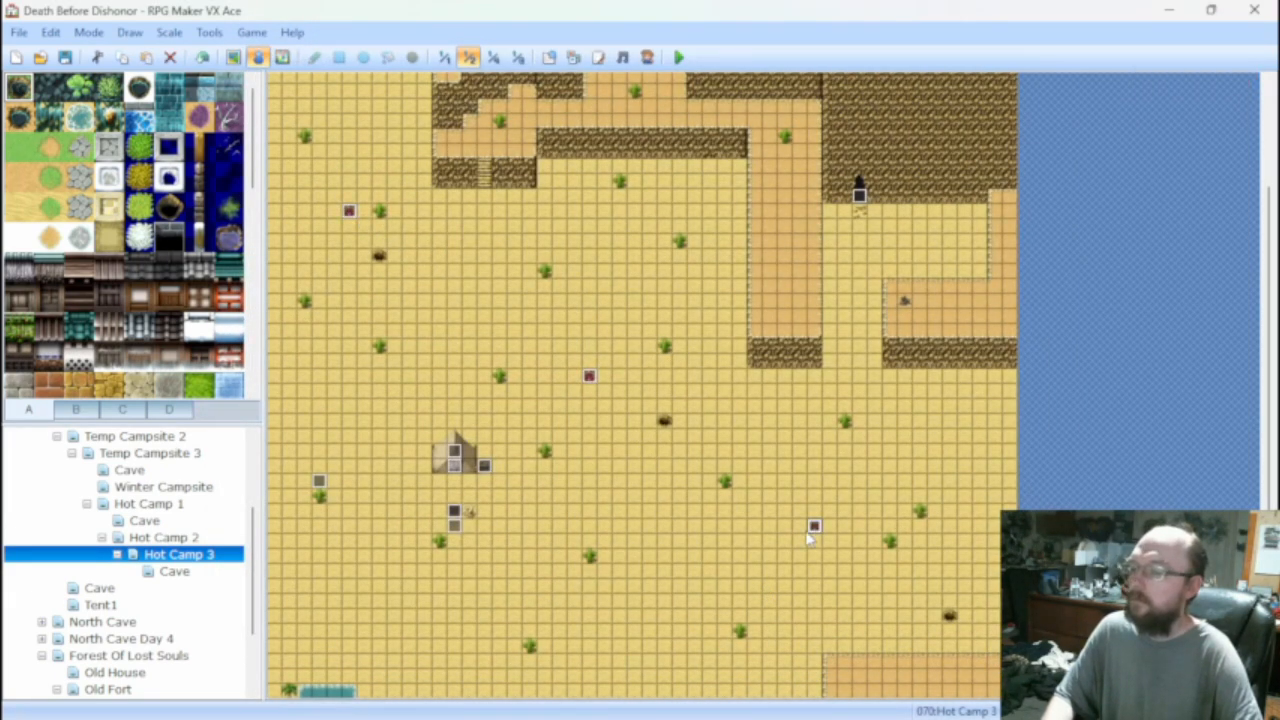
middle_click(799, 521)
middle_click(769, 617)
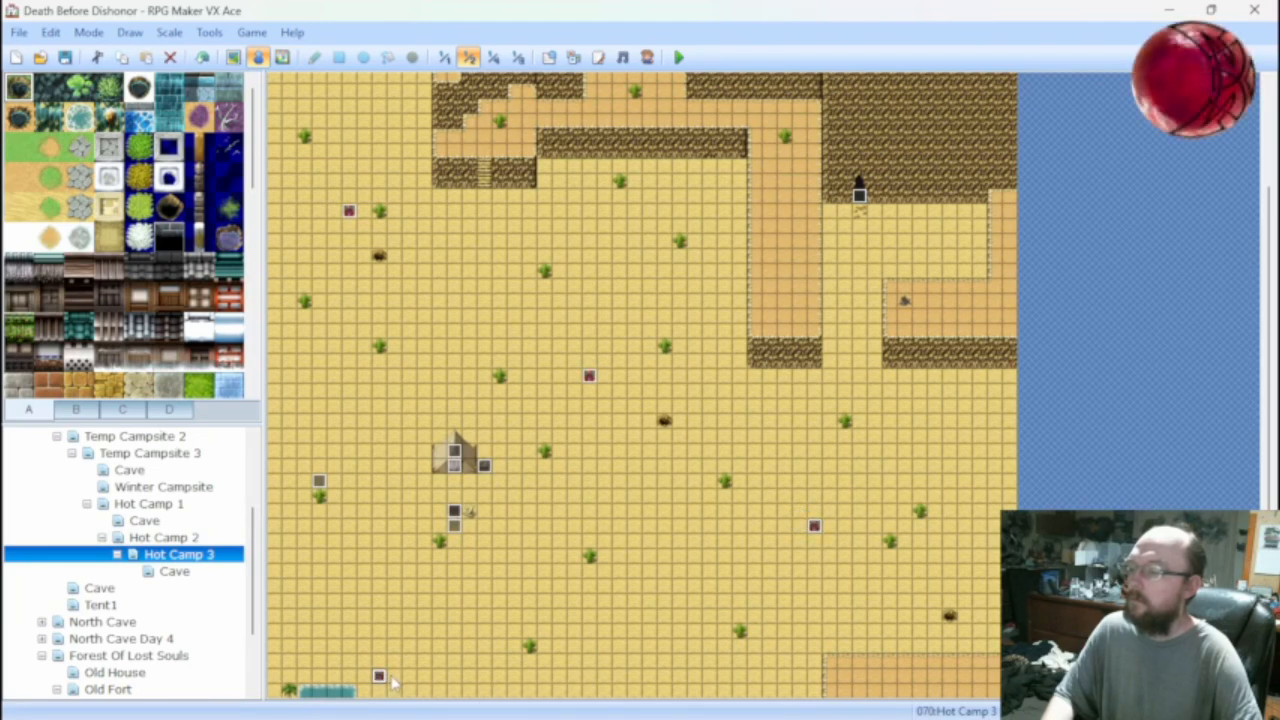
middle_click(442, 440)
middle_click(430, 316)
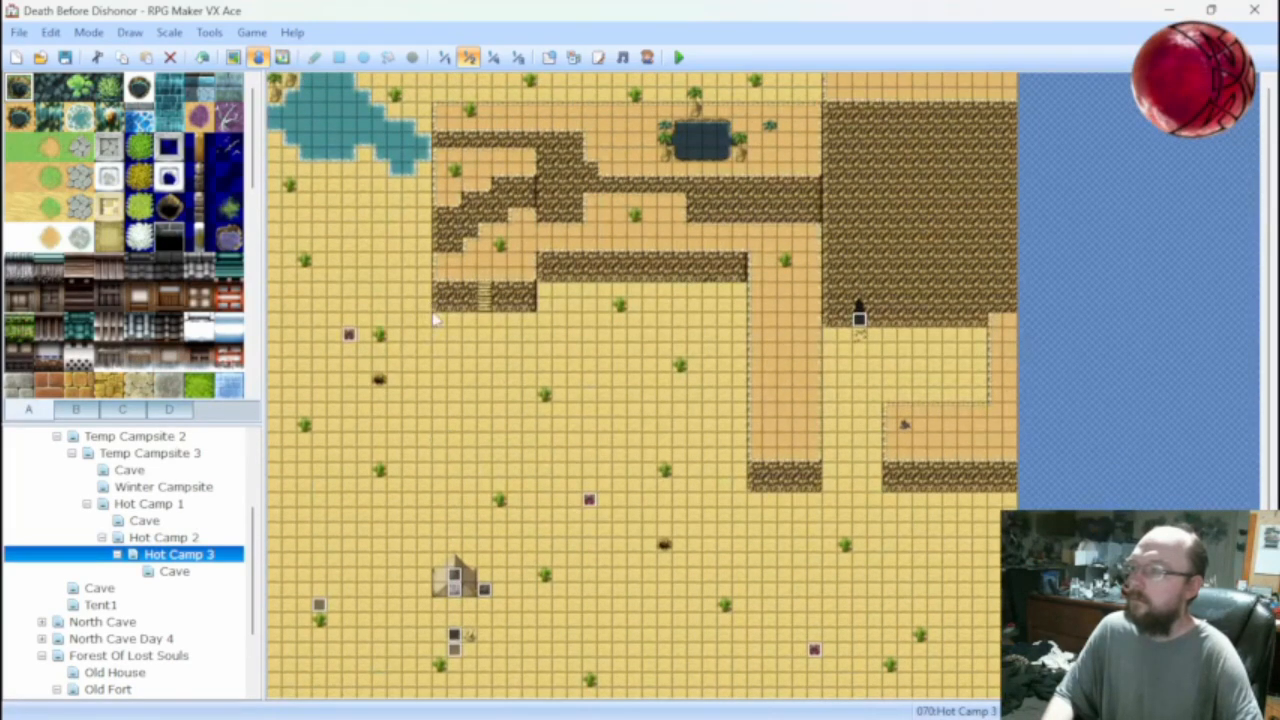
click(582, 93)
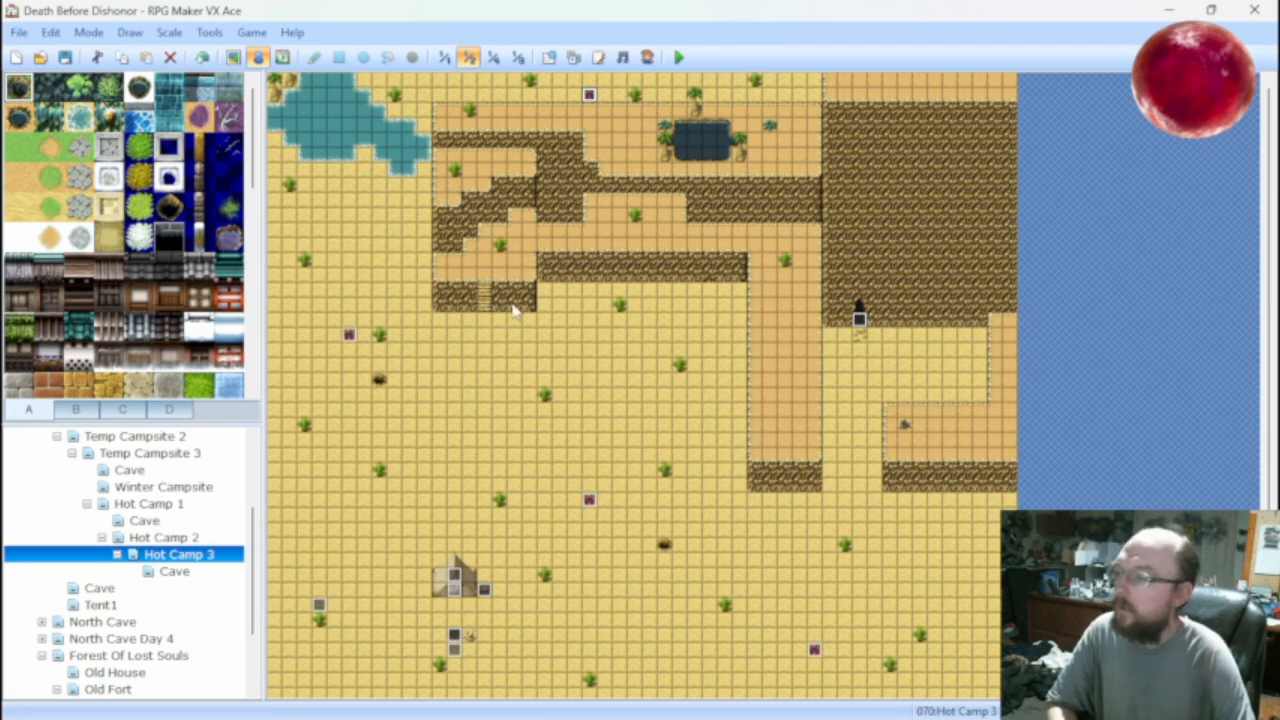
Inspect the event below the campfire and the tent's timer event on Hot Camp 3 without changing them.
scroll(568, 326, down, 4)
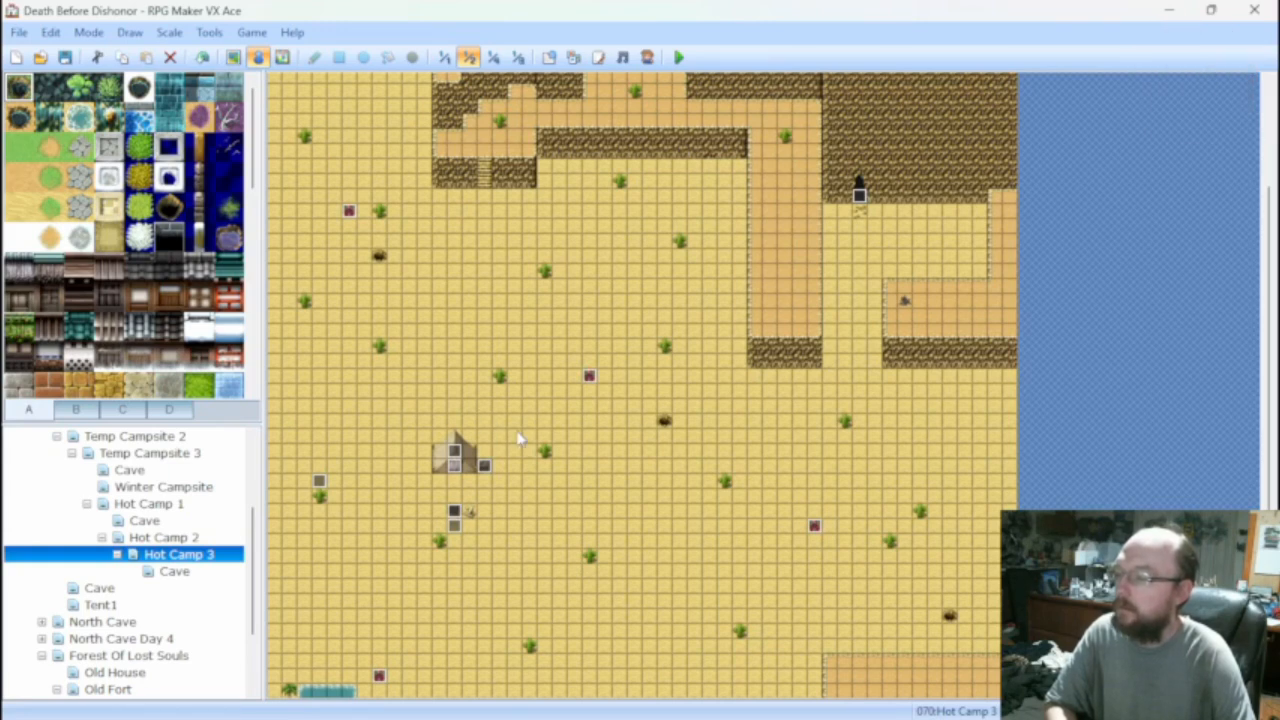
double_click(453, 528)
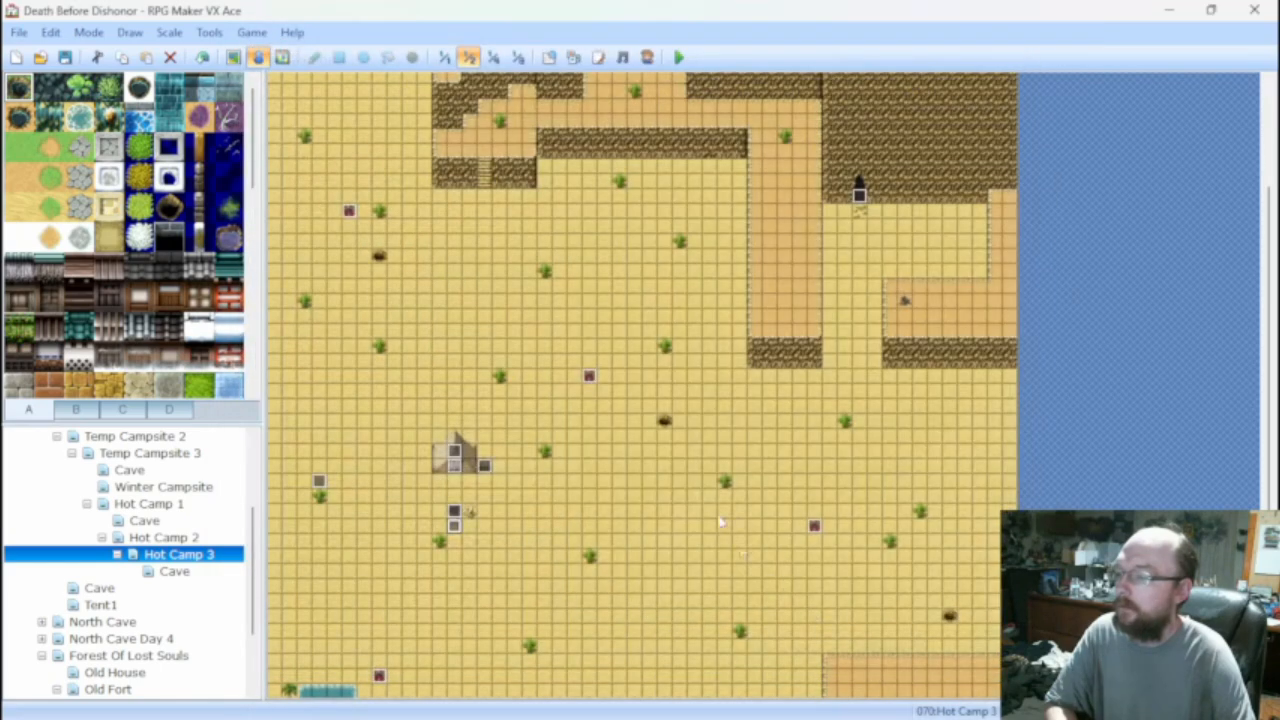
click(912, 665)
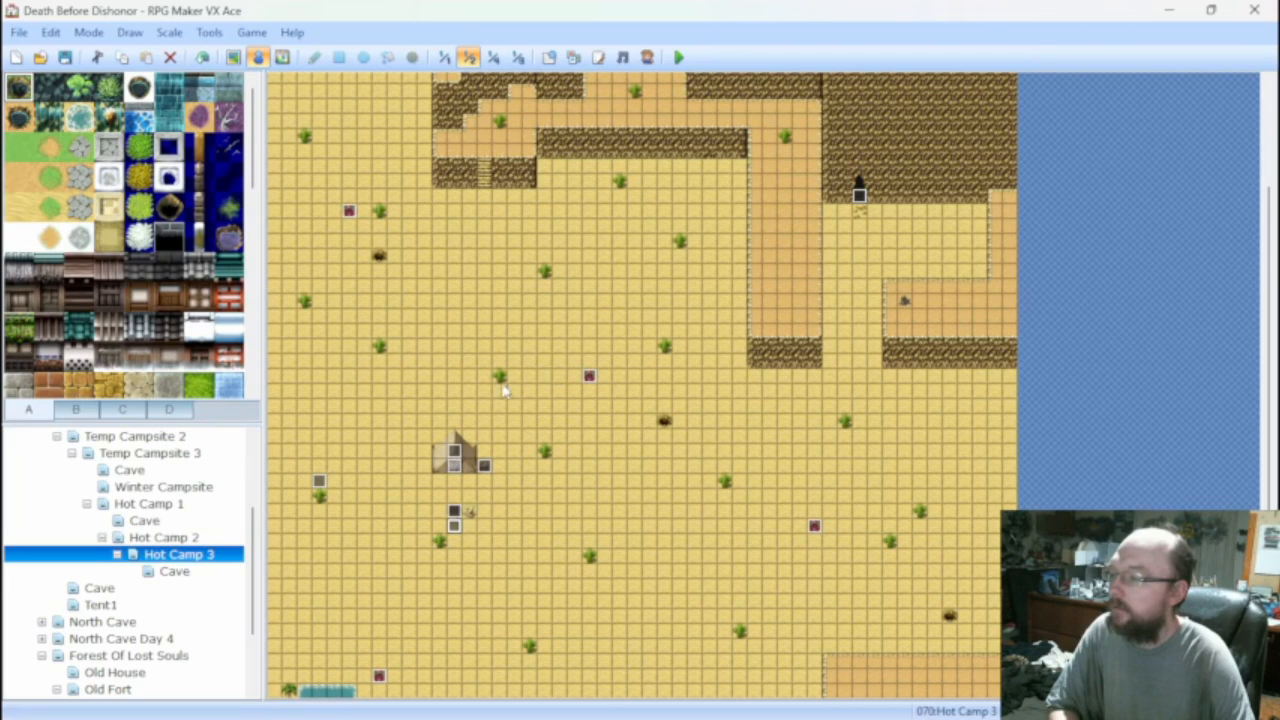
double_click(456, 458)
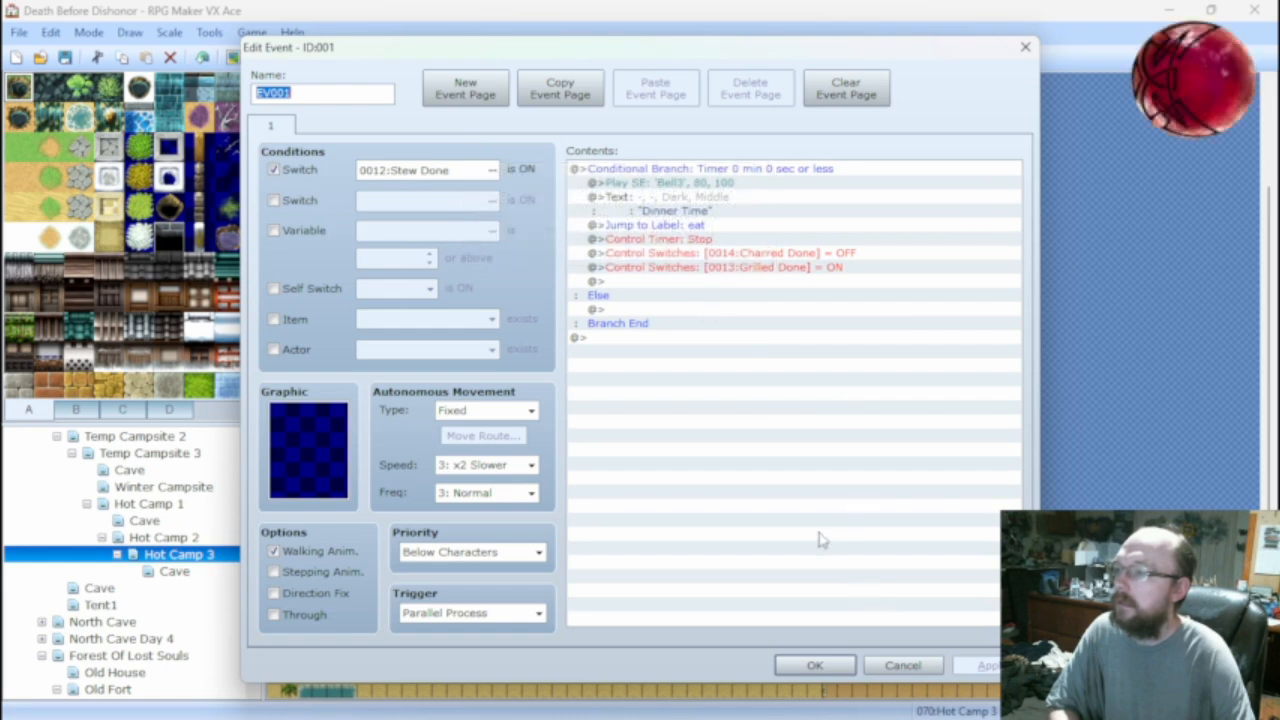
click(902, 665)
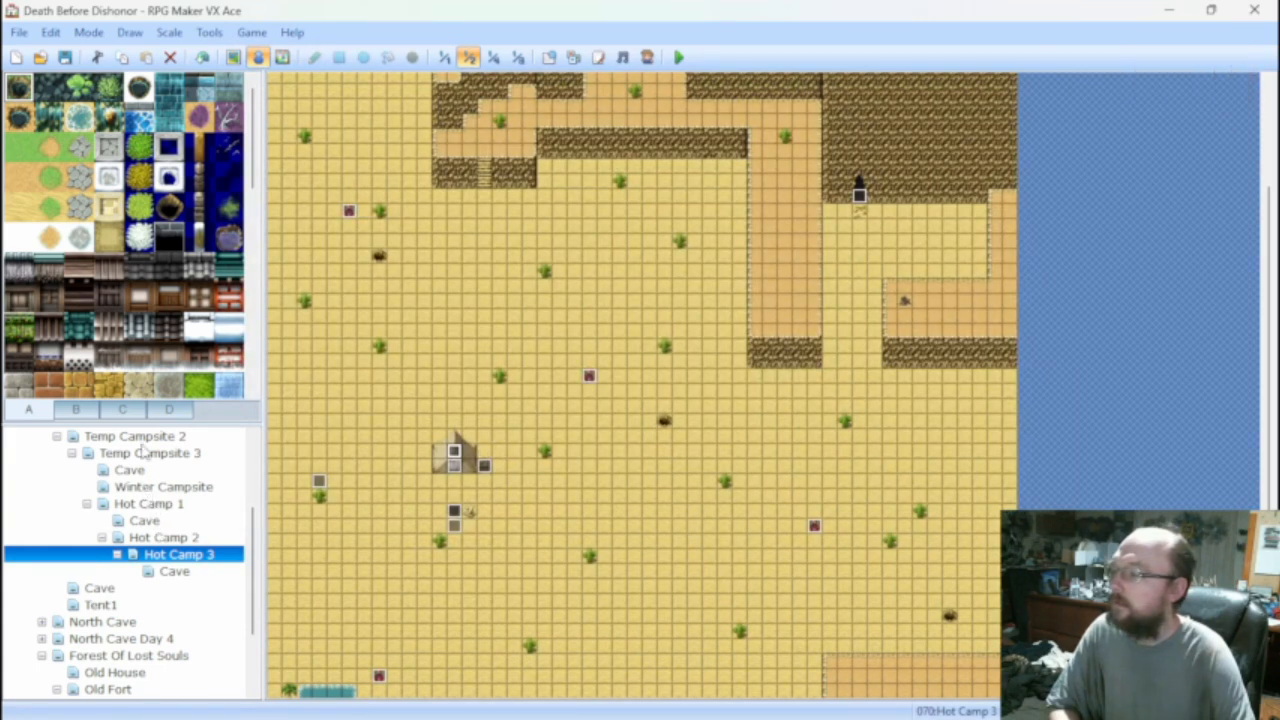
Compare the tent timer events on Temp Campsite 1 and Temp Campsite 2, checking their switch conditions and commands.
scroll(145, 450, up, 2)
click(127, 519)
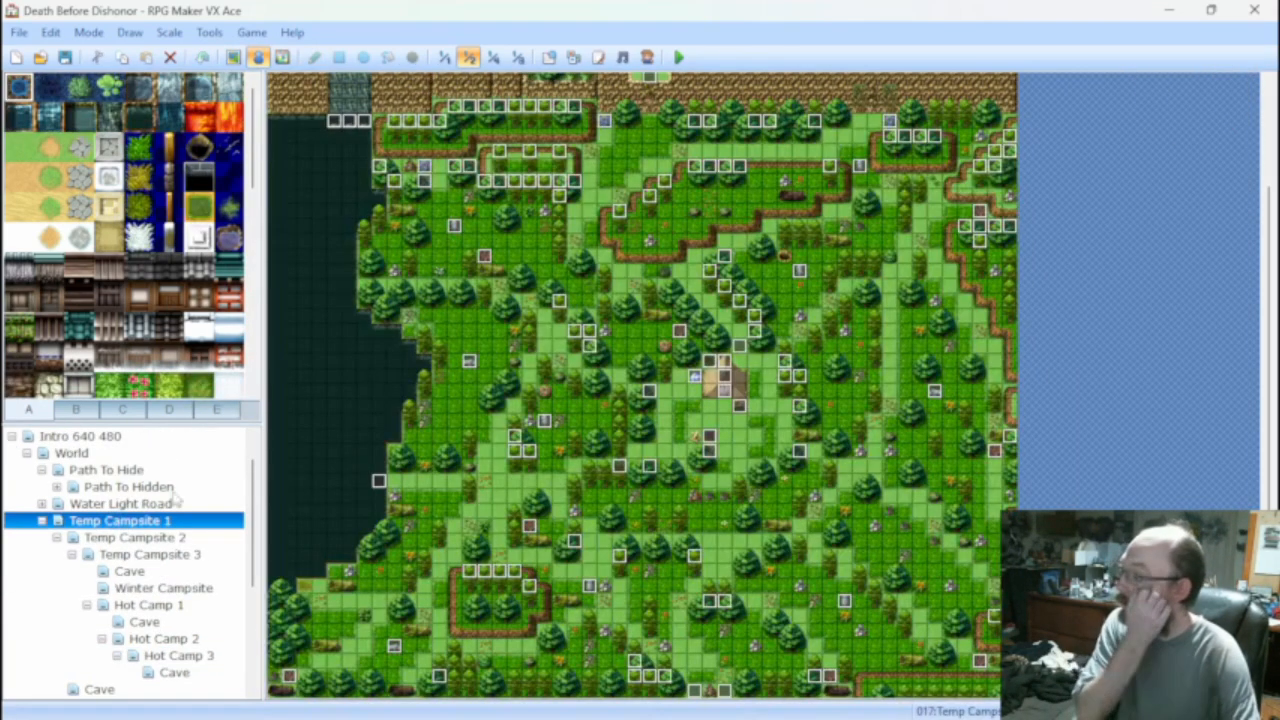
double_click(705, 405)
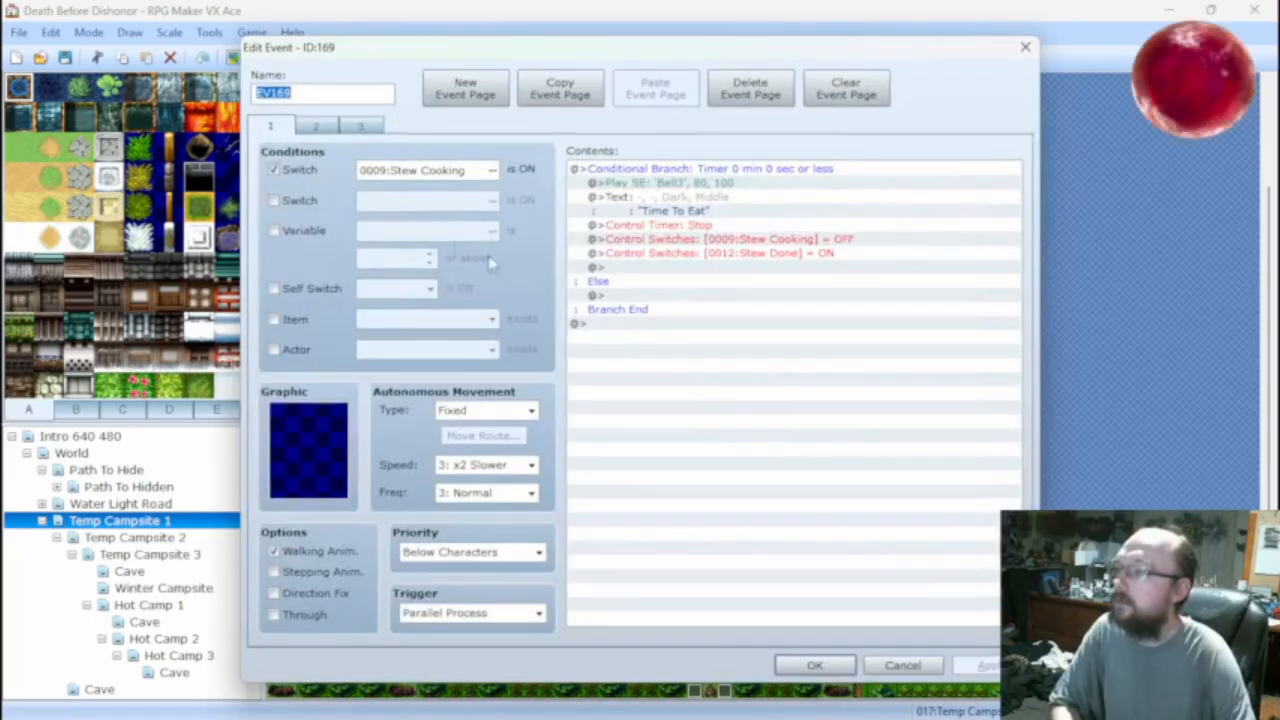
click(902, 665)
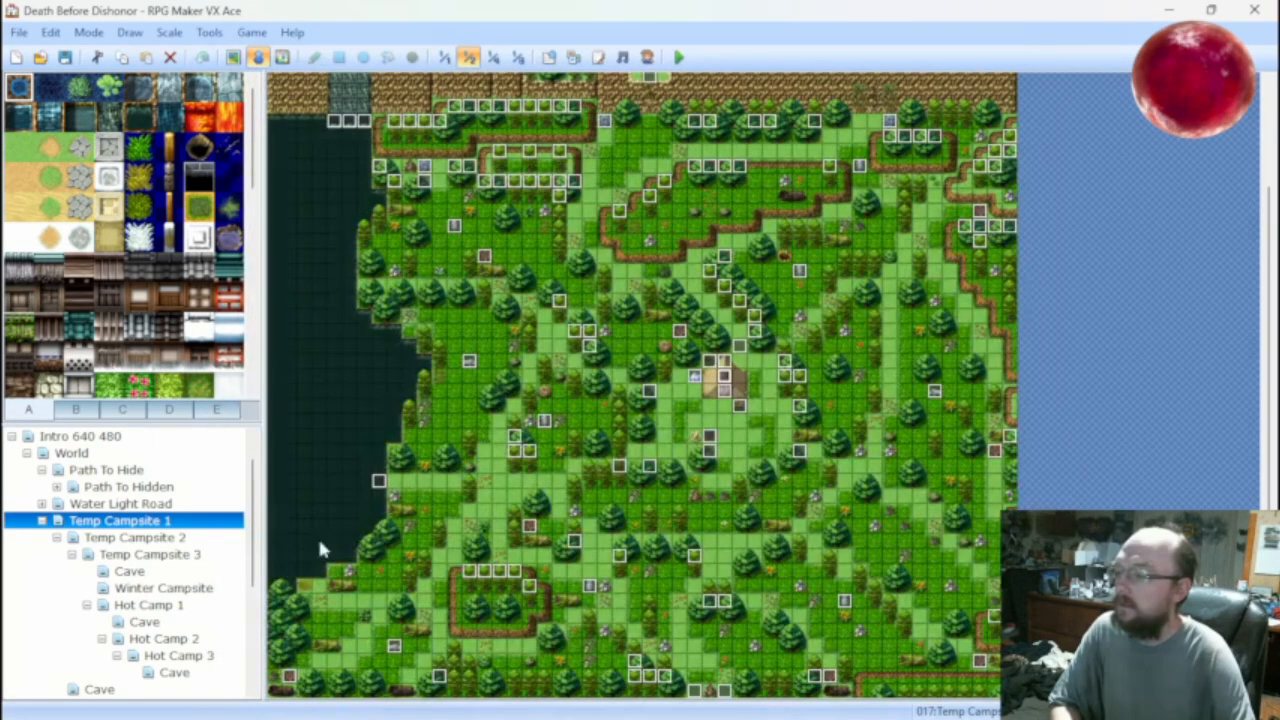
click(200, 538)
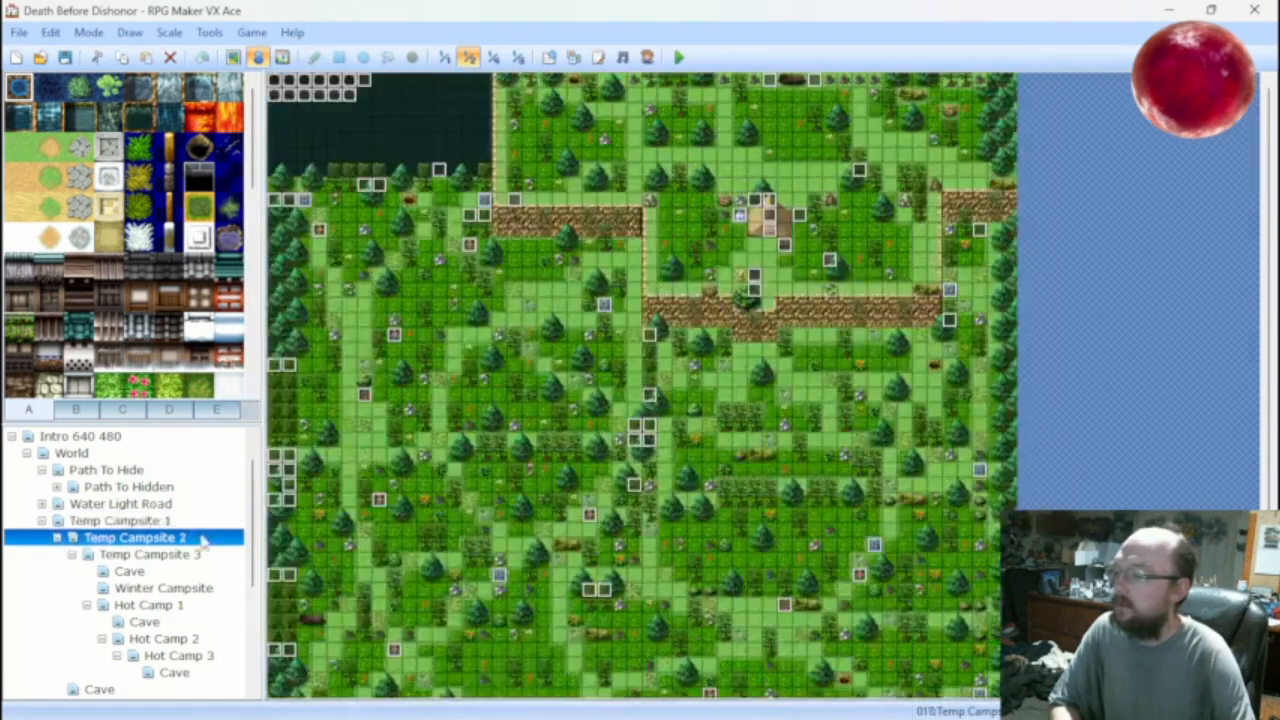
double_click(768, 218)
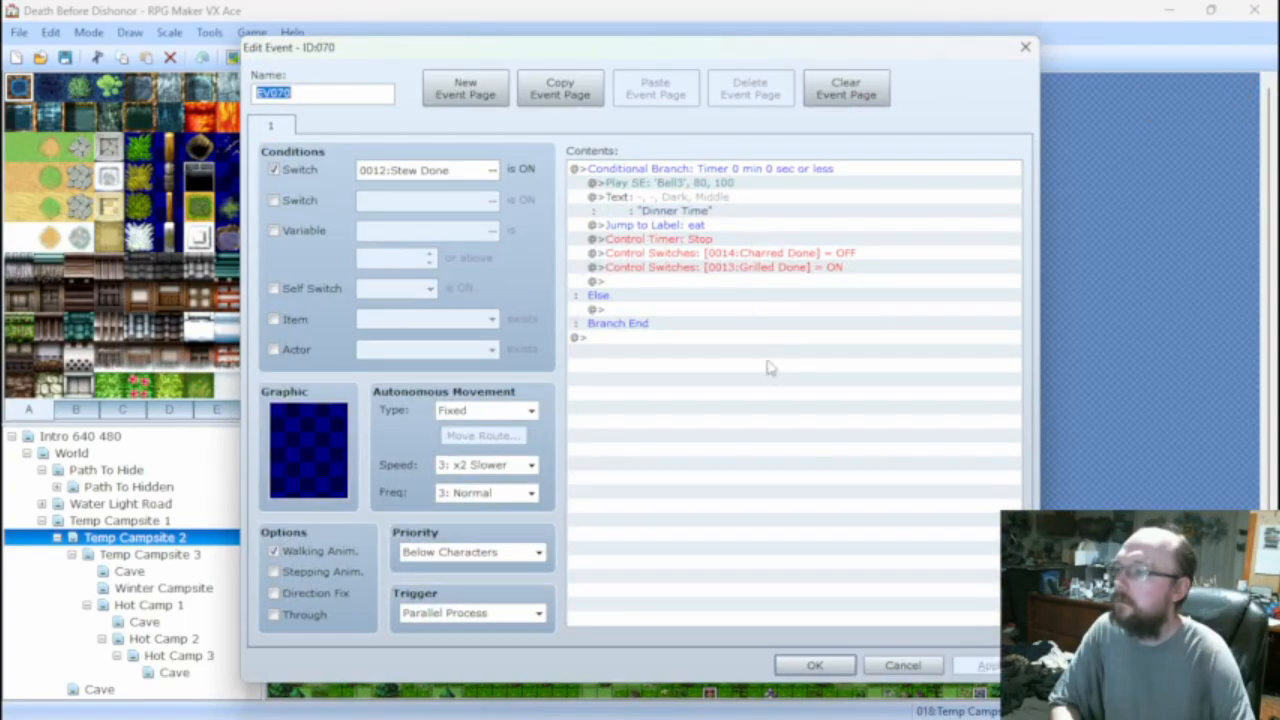
click(902, 665)
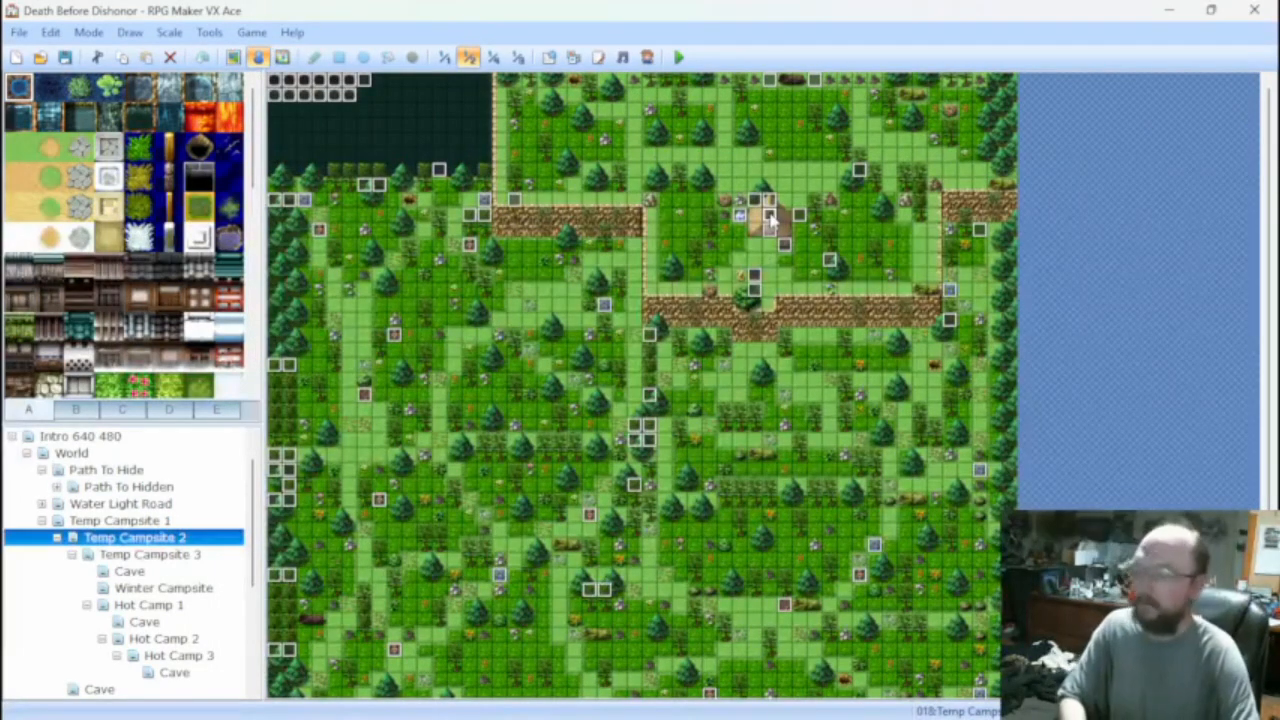
Go through the maps from Temp Campsite 1 to Temp Campsite 3 and Hot Camp 1 to Hot Camp 3, locating each tent event.
click(150, 521)
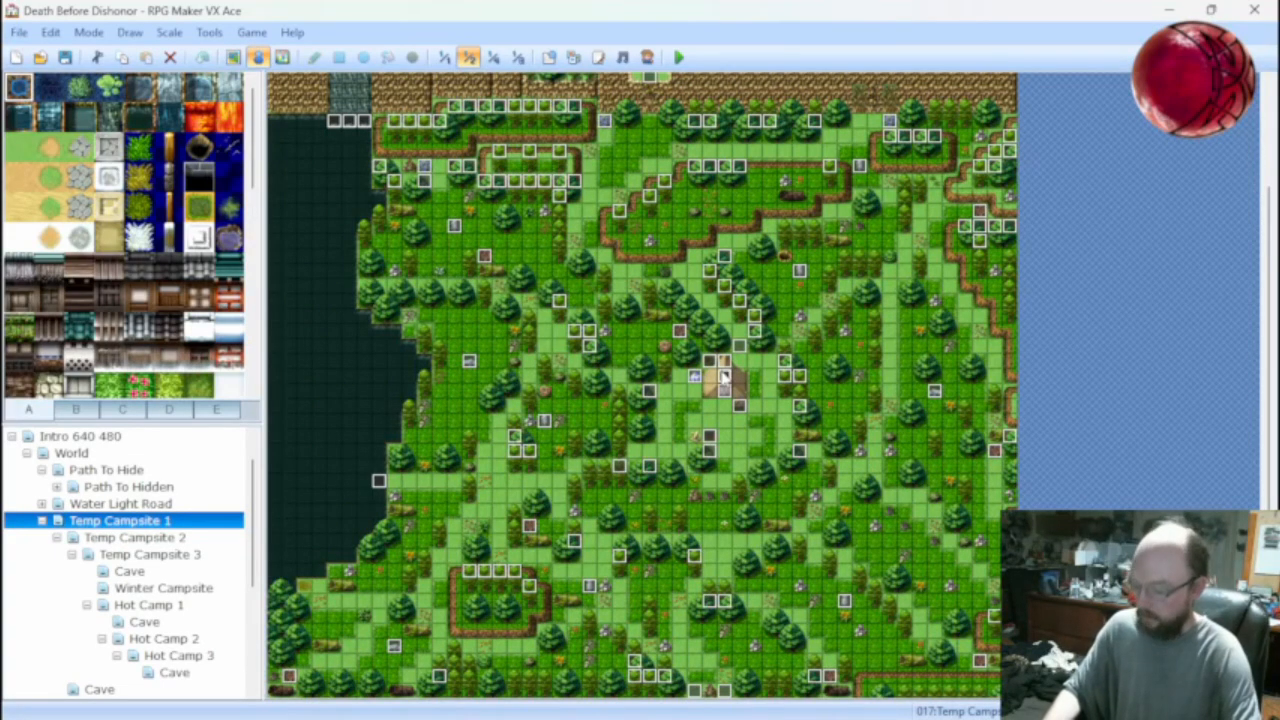
key(Down)
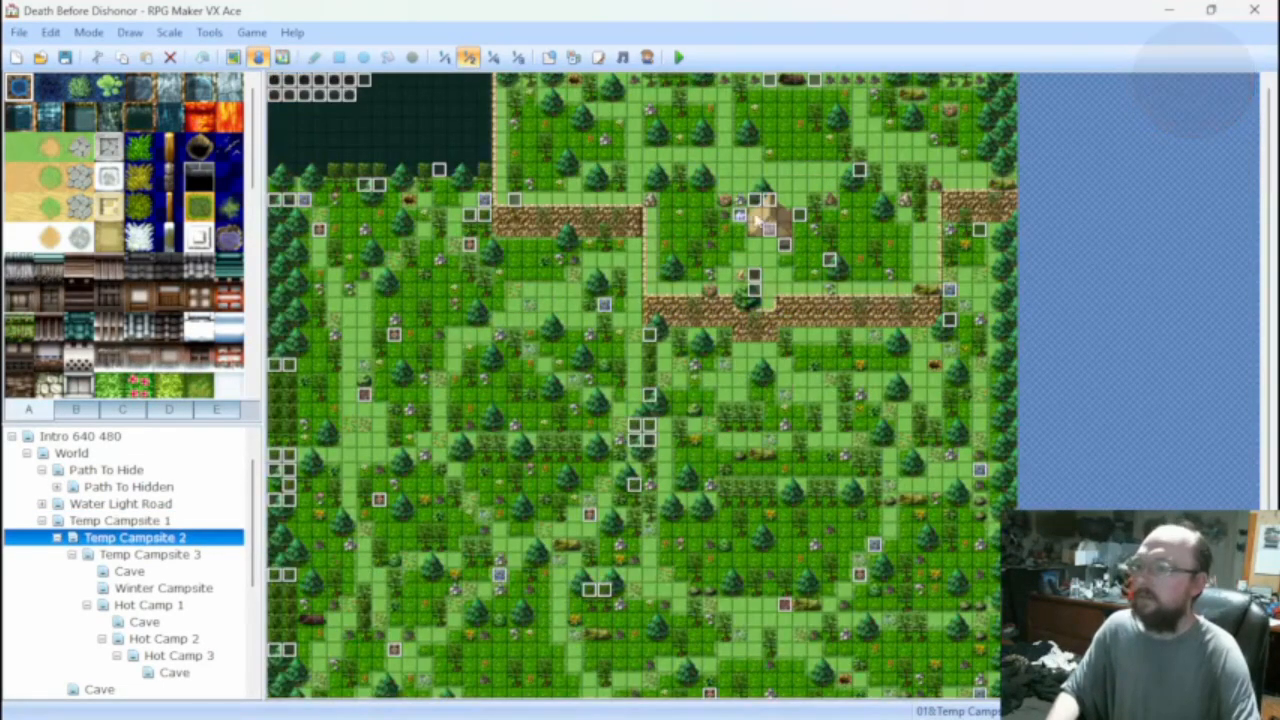
click(205, 554)
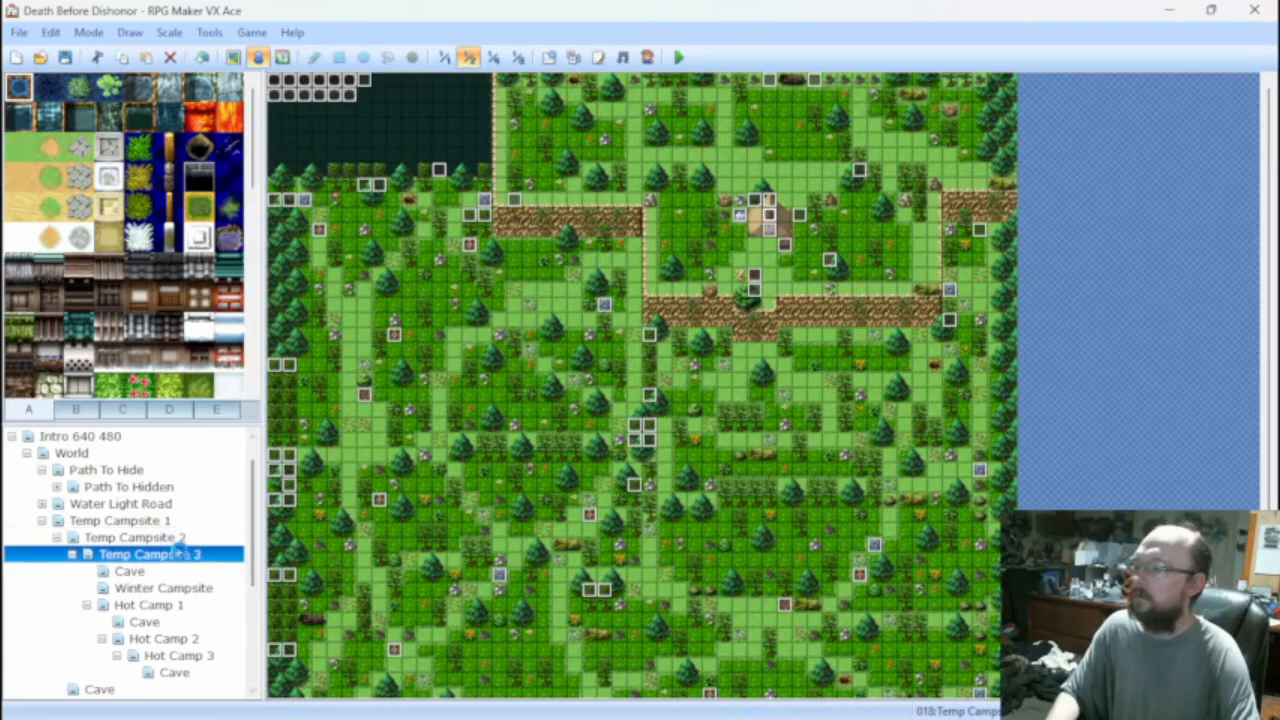
middle_click(527, 415)
middle_click(509, 535)
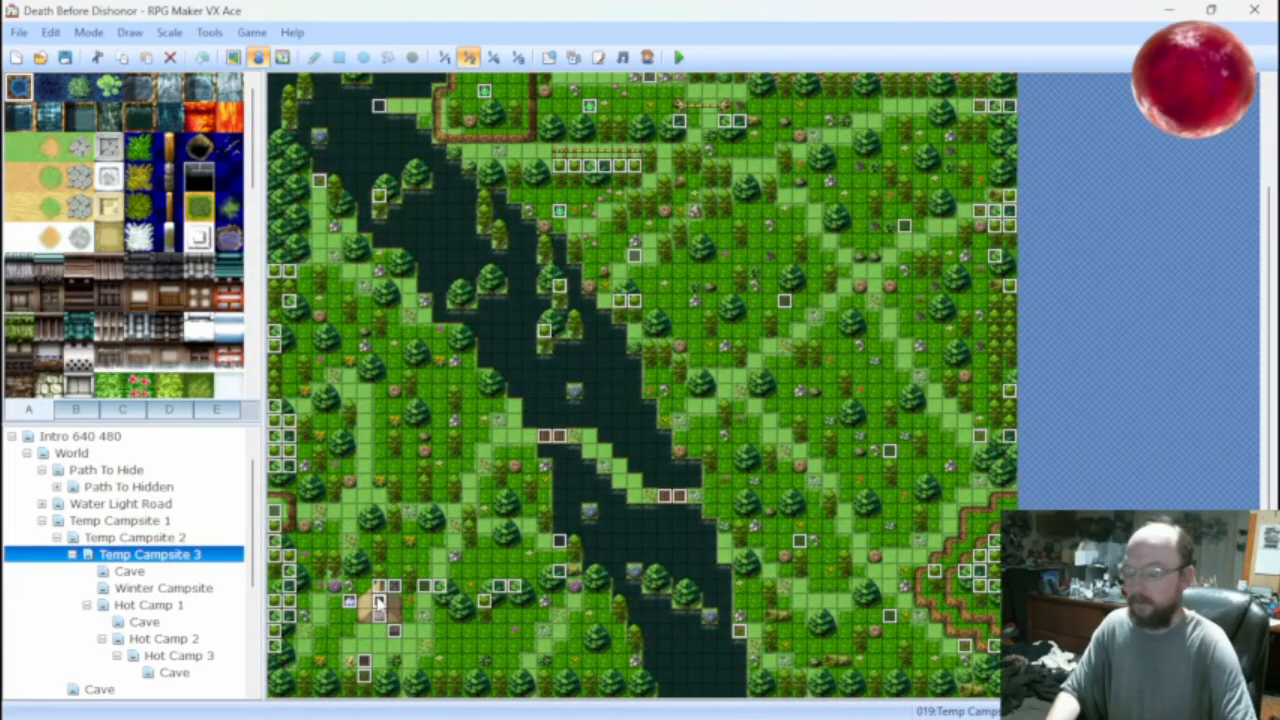
click(158, 606)
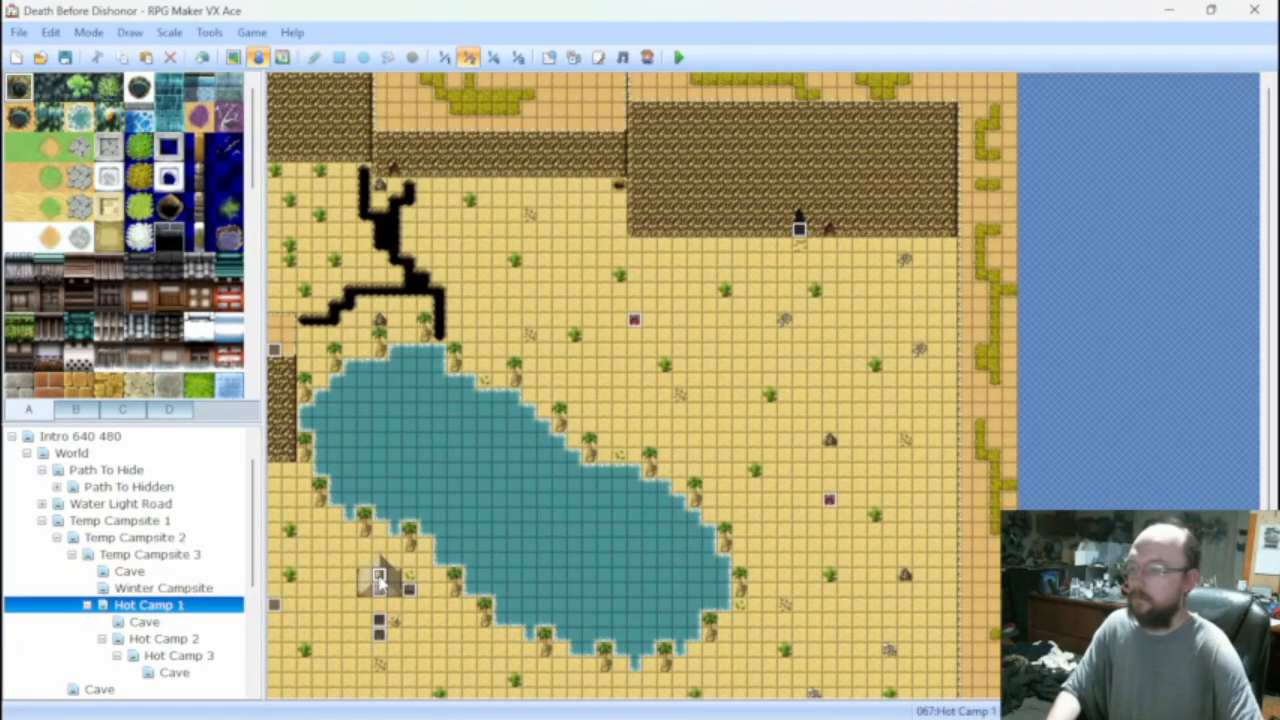
click(163, 638)
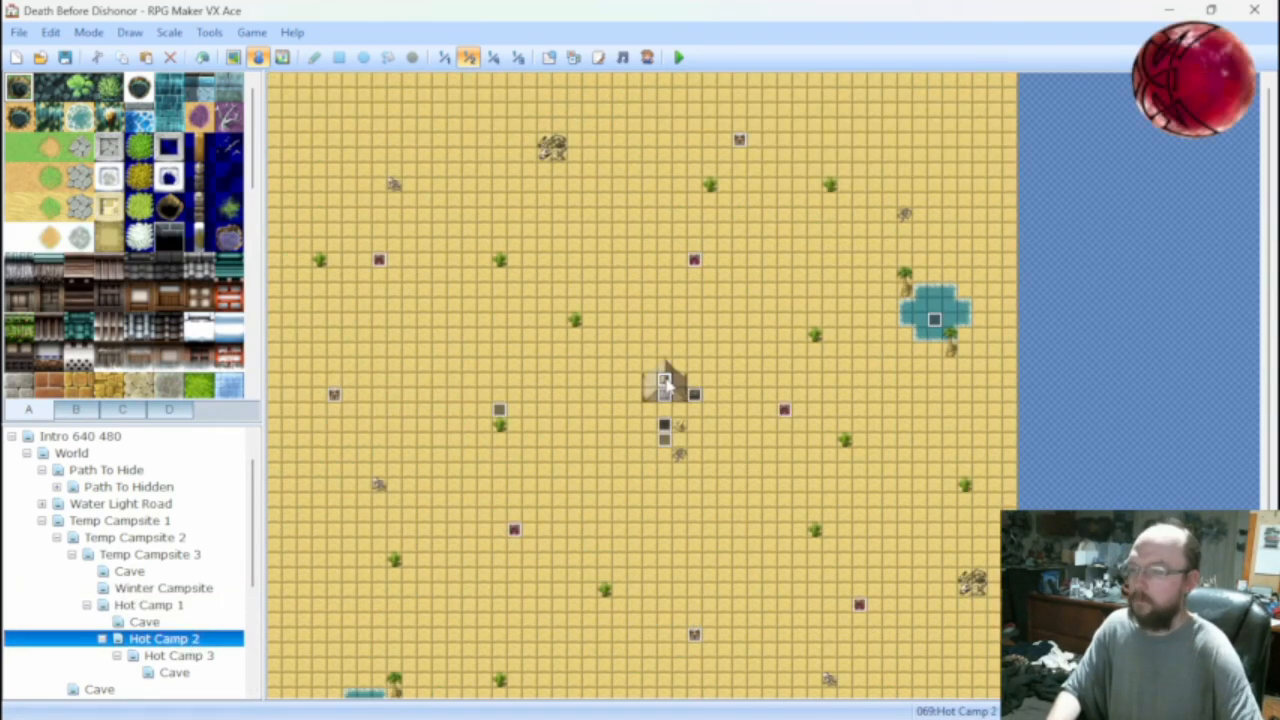
key(Down)
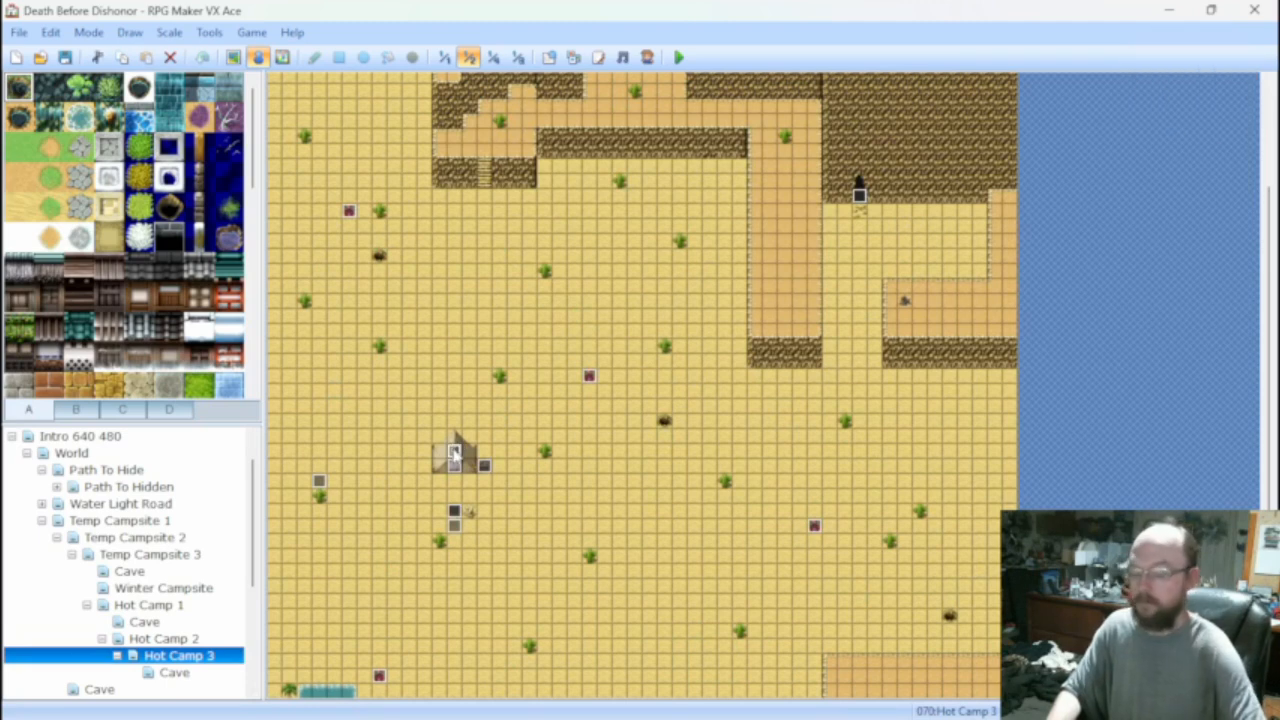
Review the escape transfer destinations of the Armor Deathstinger event beside the tent and the northern bandit event on Hot Camp 2.
click(195, 638)
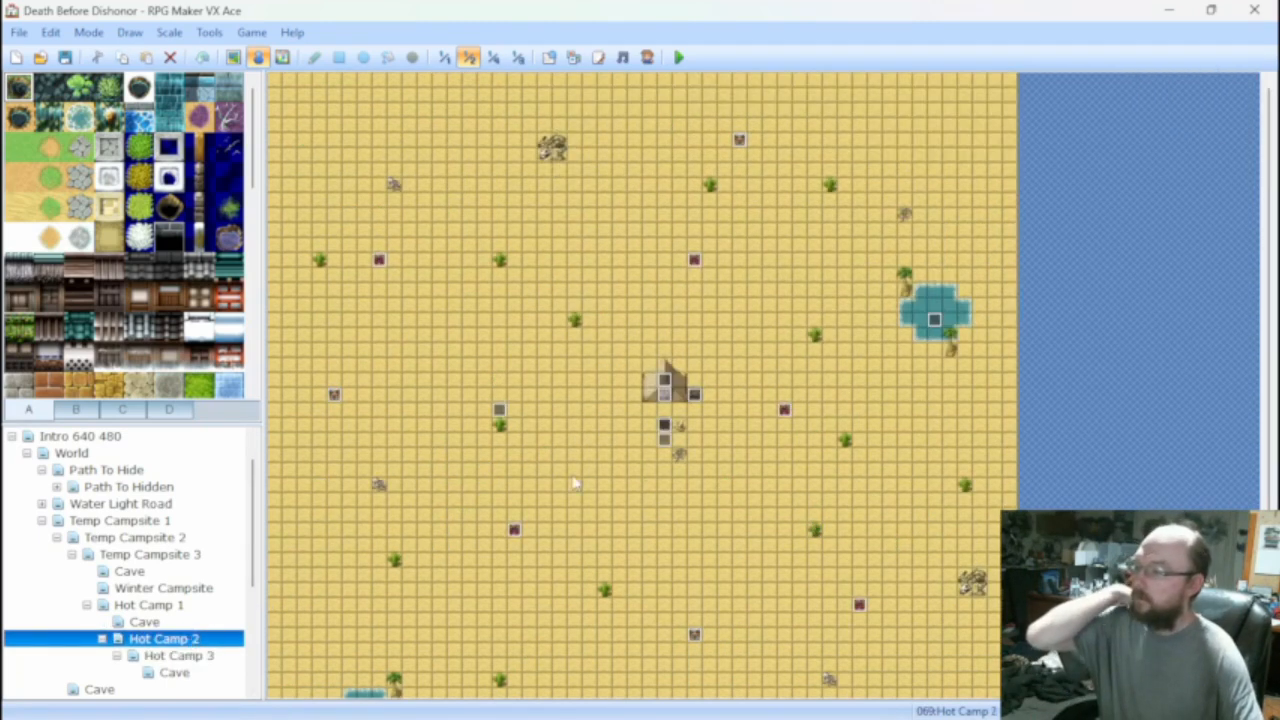
double_click(784, 410)
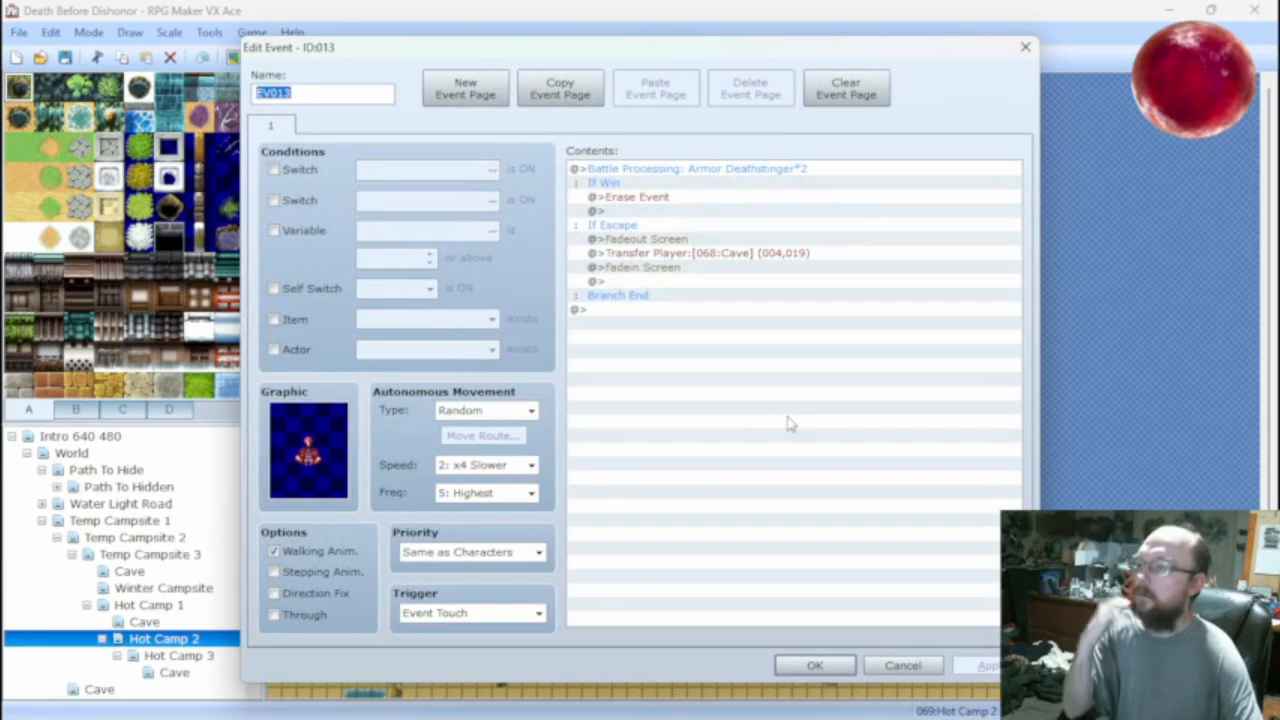
click(903, 665)
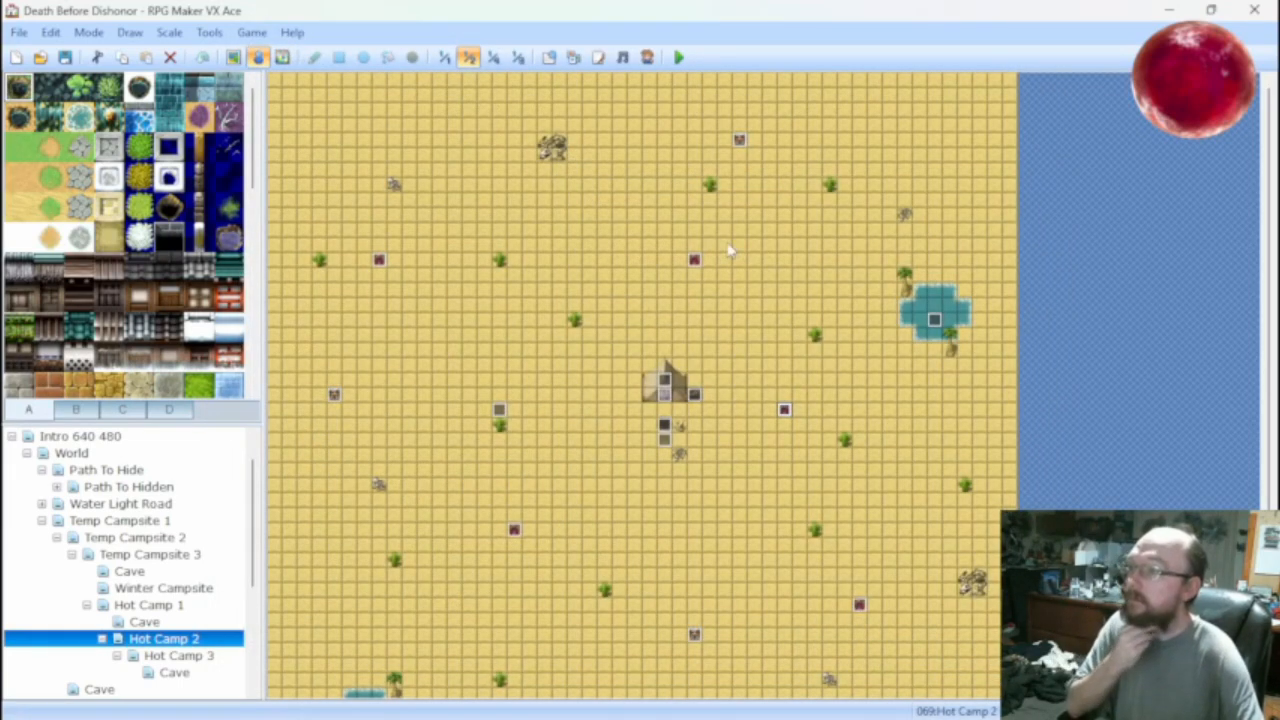
double_click(740, 139)
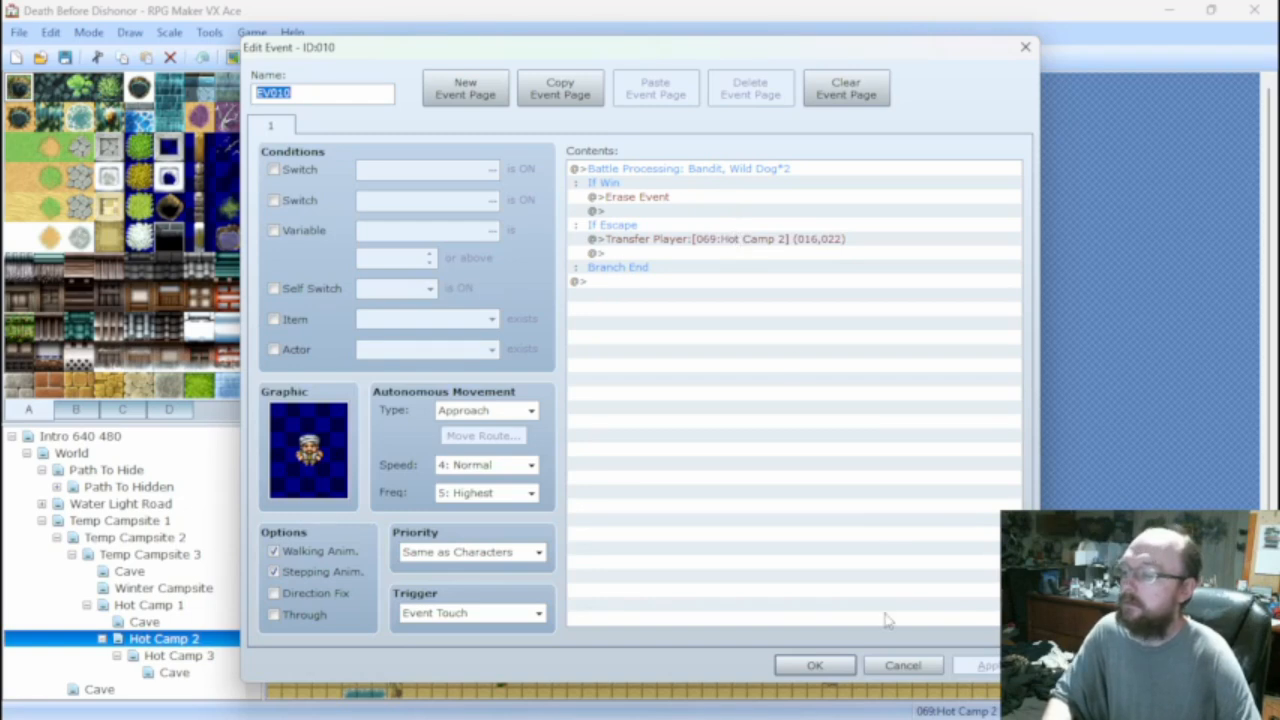
click(903, 665)
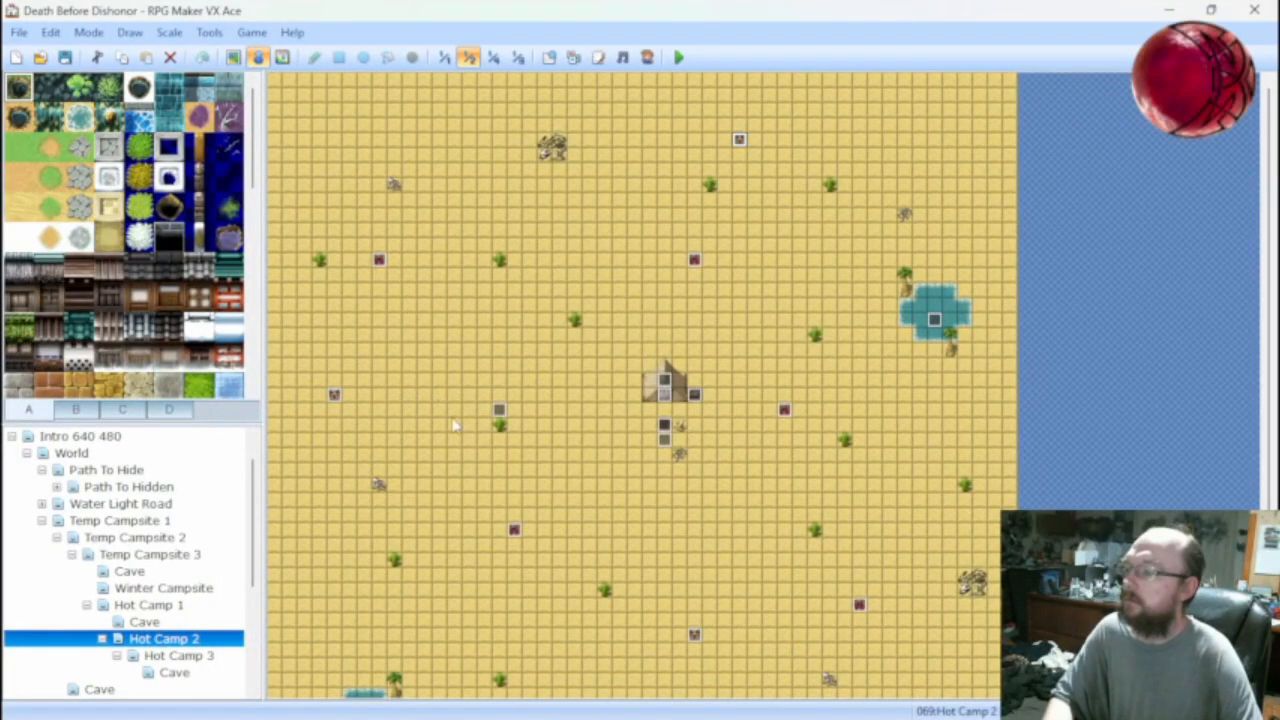
Set the escape transfer of the Armor Deathstinger event southwest of the Hot Camp 2 tent (EV012) to Hot Camp 2 (026,022).
scroll(455, 425, down, 3)
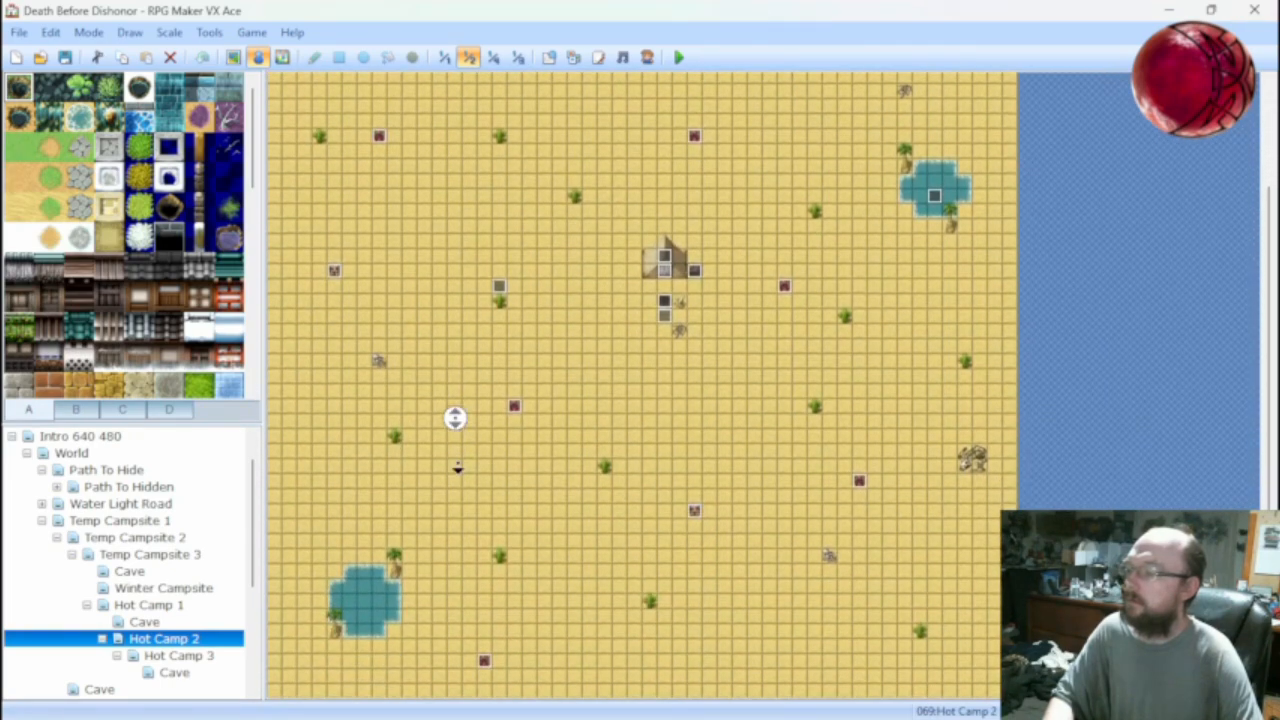
double_click(514, 405)
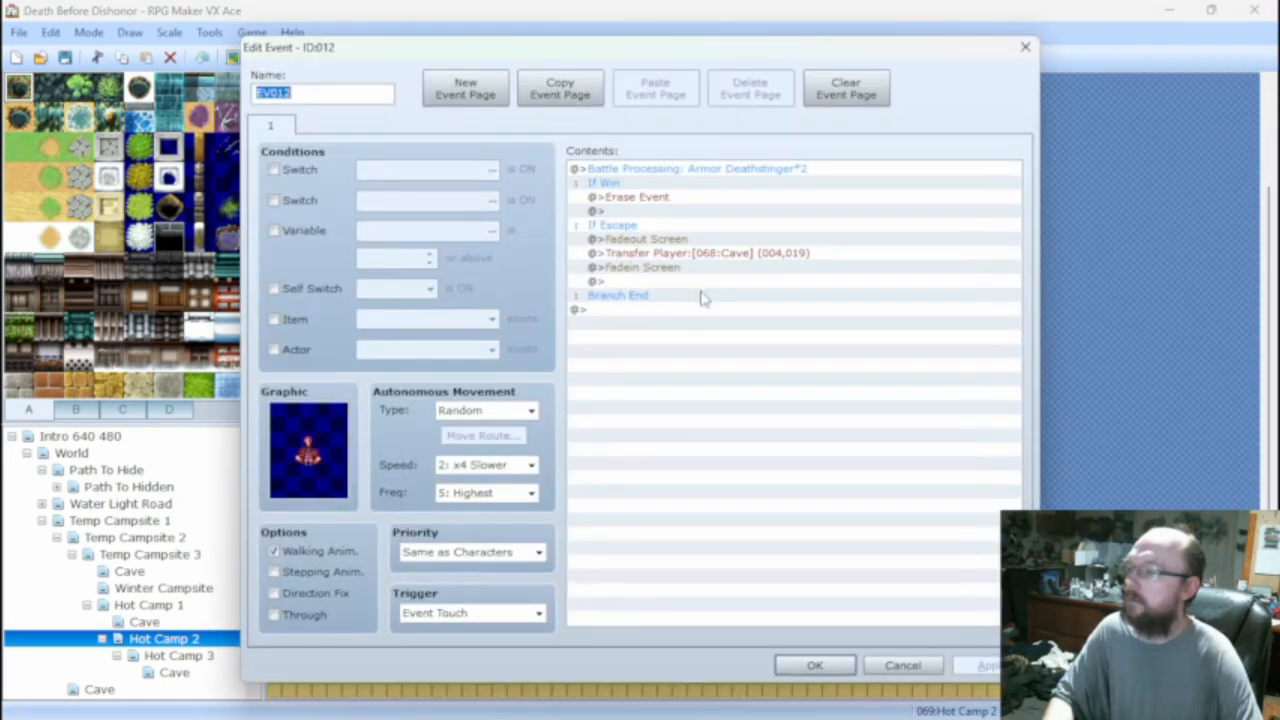
click(721, 256)
double_click(723, 258)
click(898, 330)
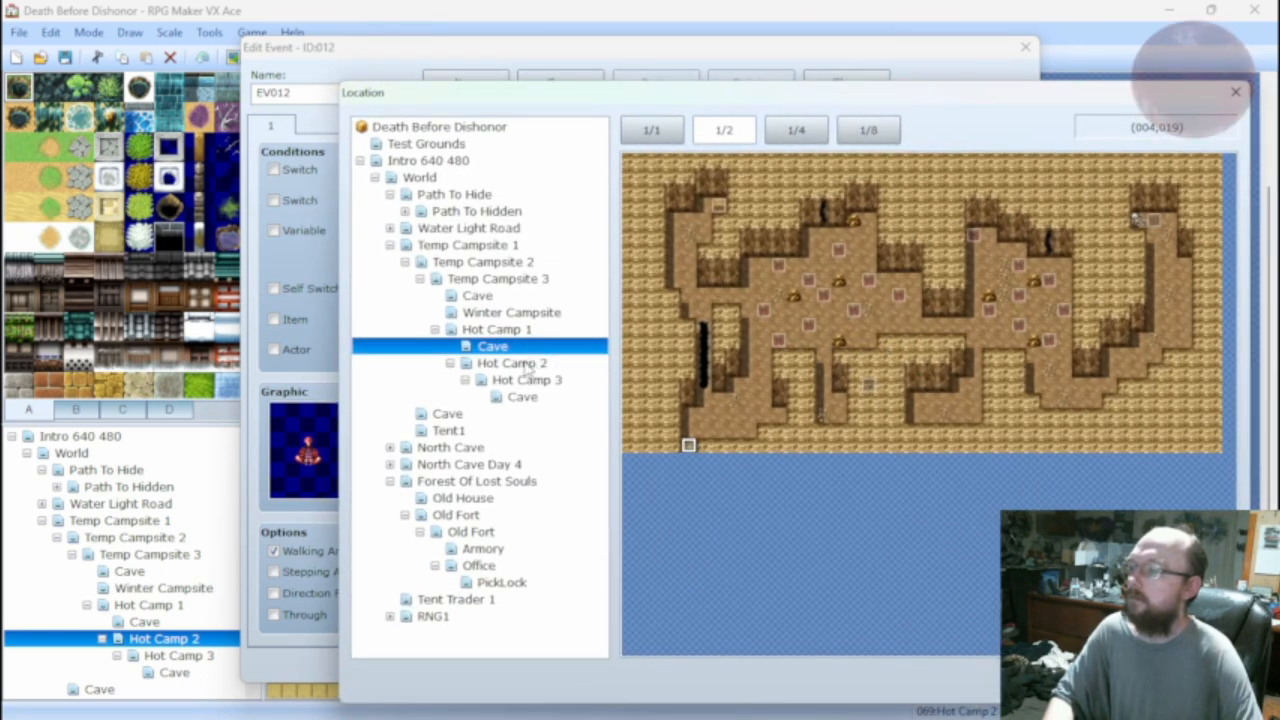
click(535, 362)
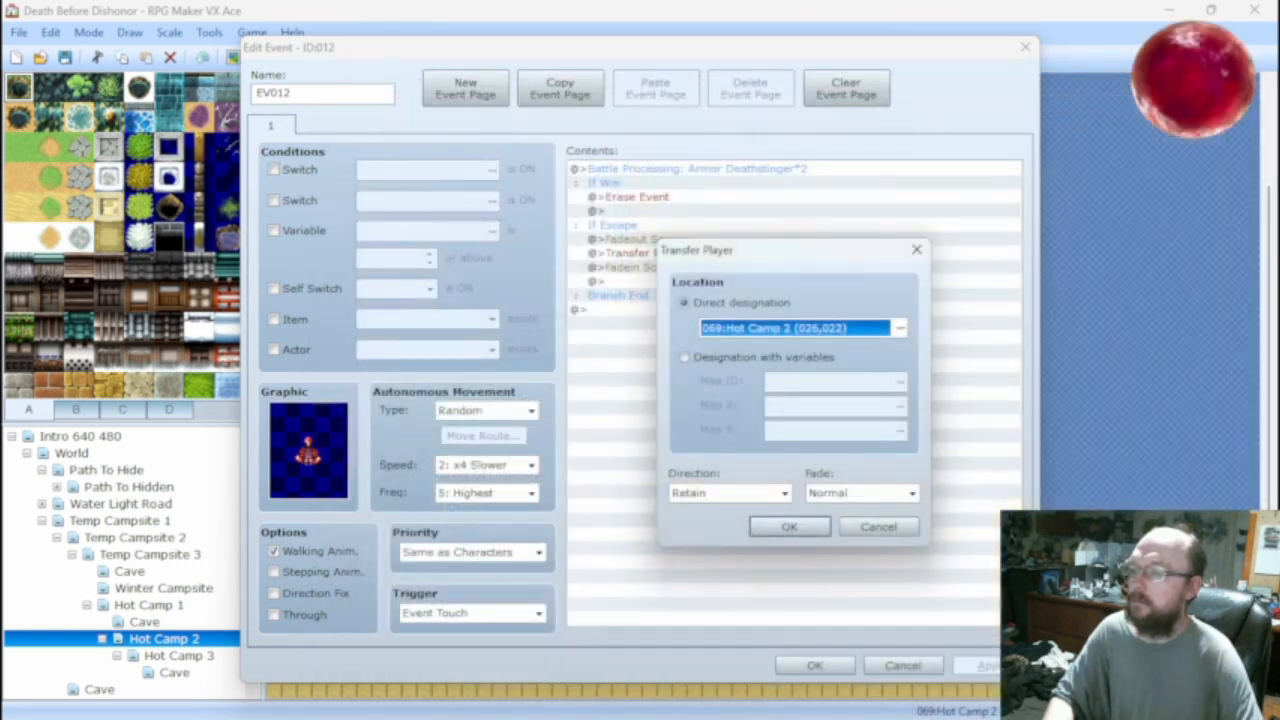
double_click(942, 435)
click(815, 533)
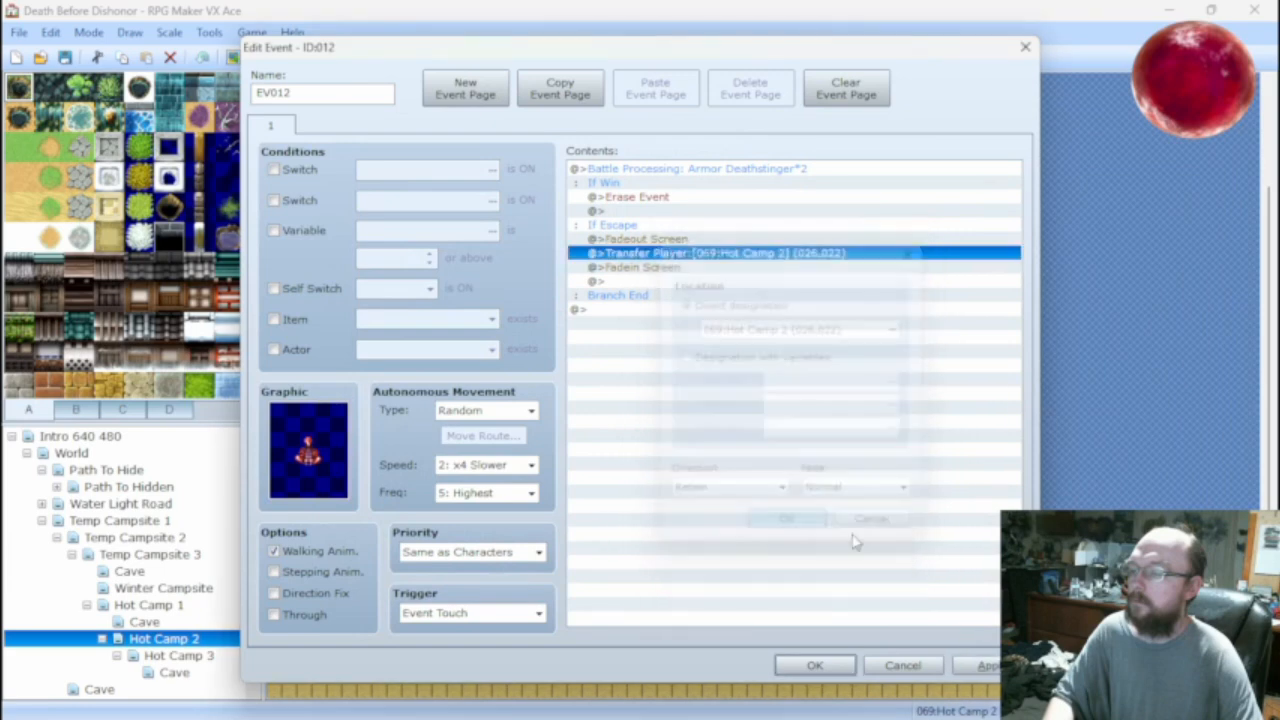
key(Return)
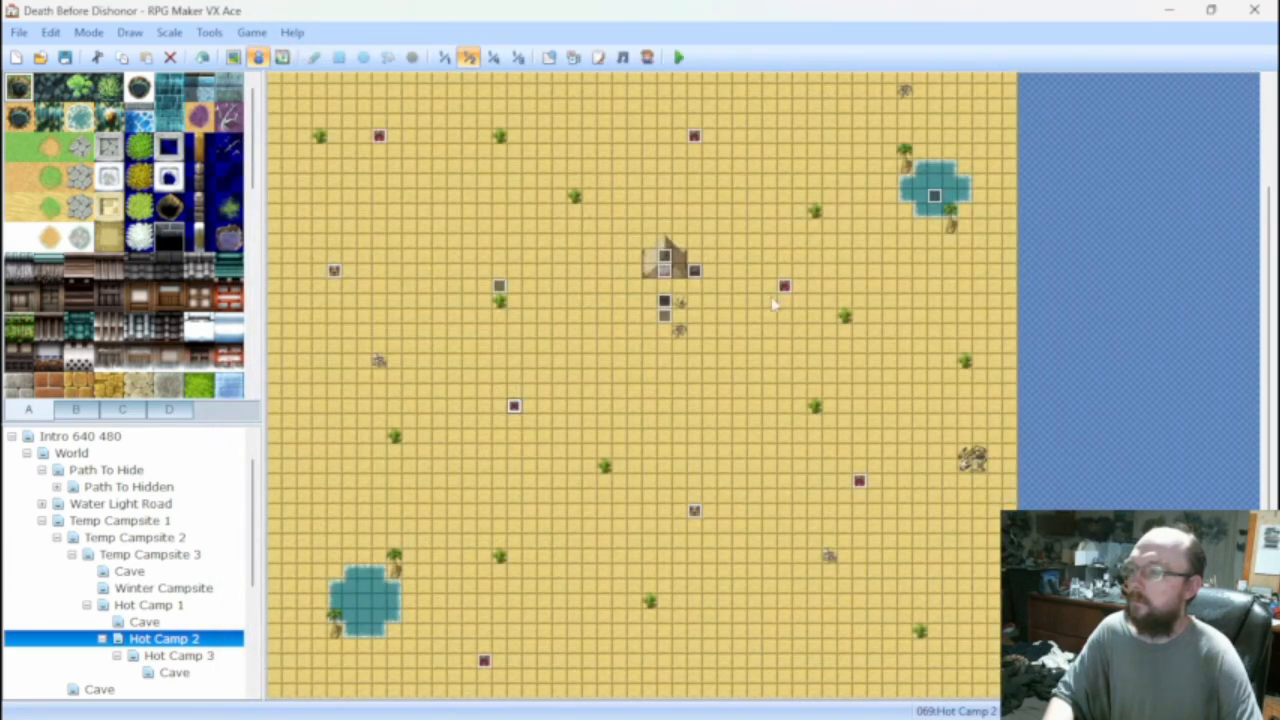
Point the escape transfer of the Armor Deathstinger event east of the tent (EV013) to Hot Camp 2 (026,022).
double_click(786, 290)
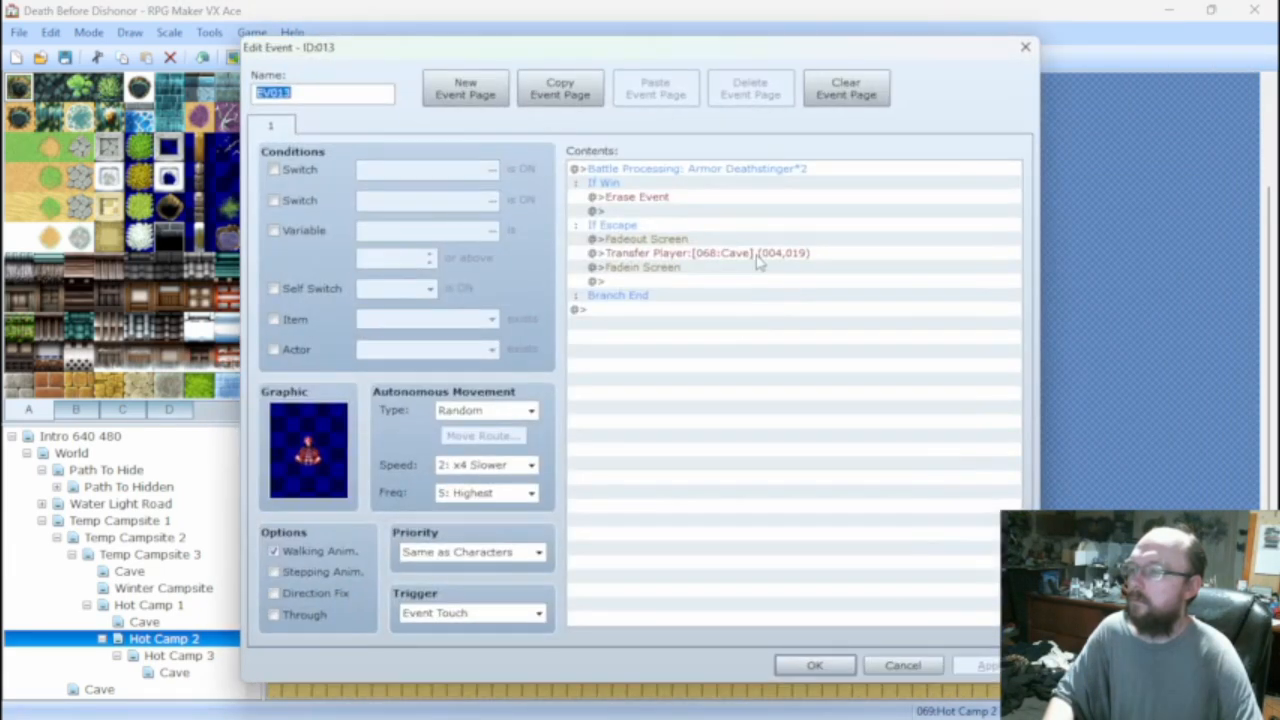
double_click(757, 256)
double_click(891, 326)
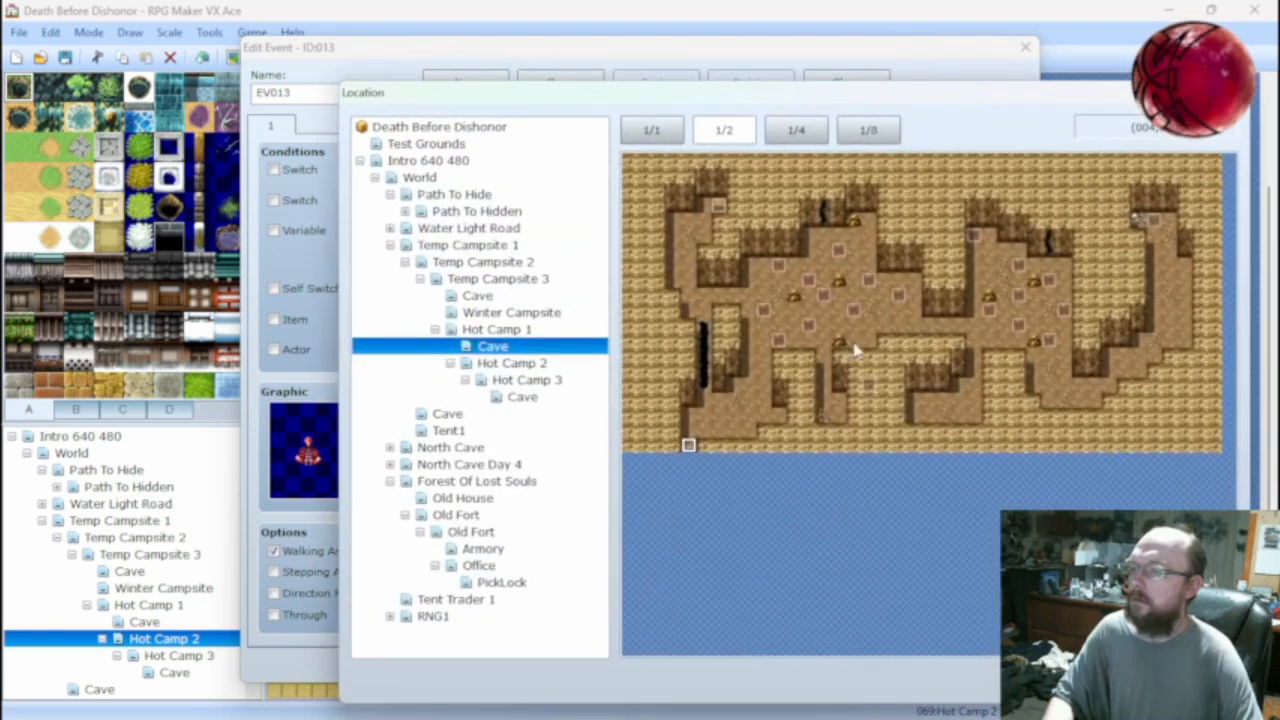
click(560, 366)
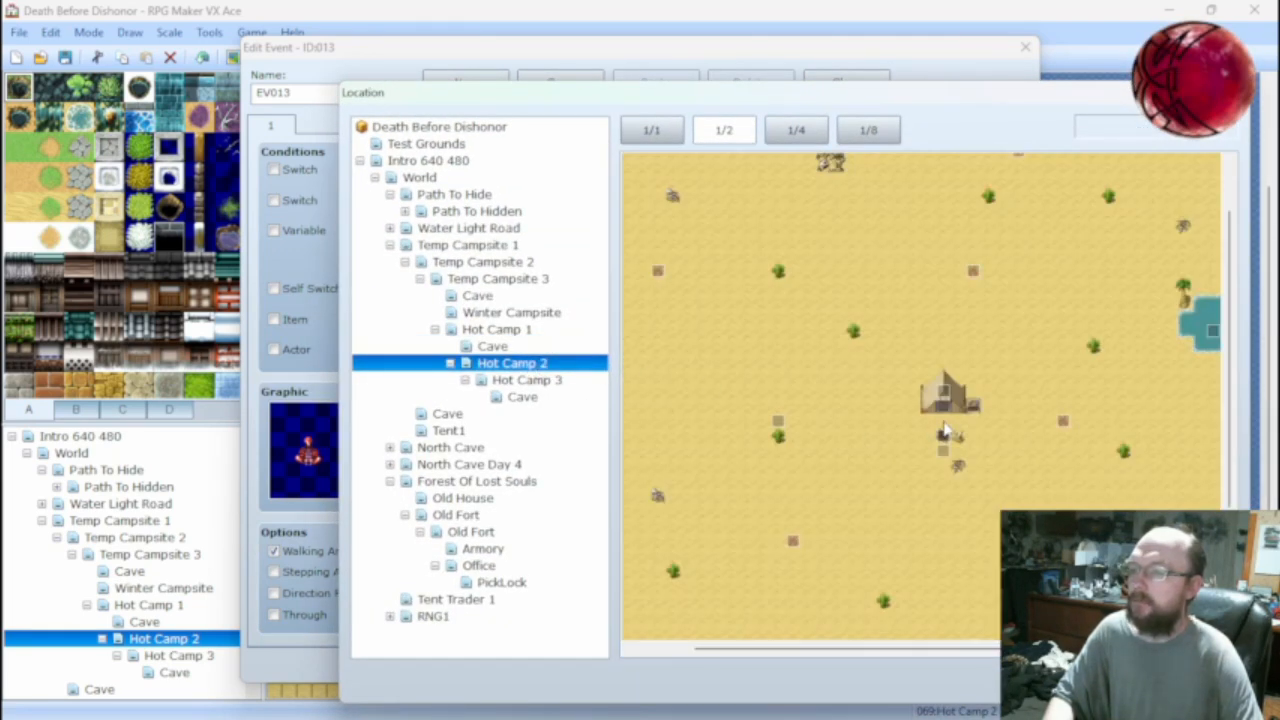
double_click(945, 430)
click(786, 526)
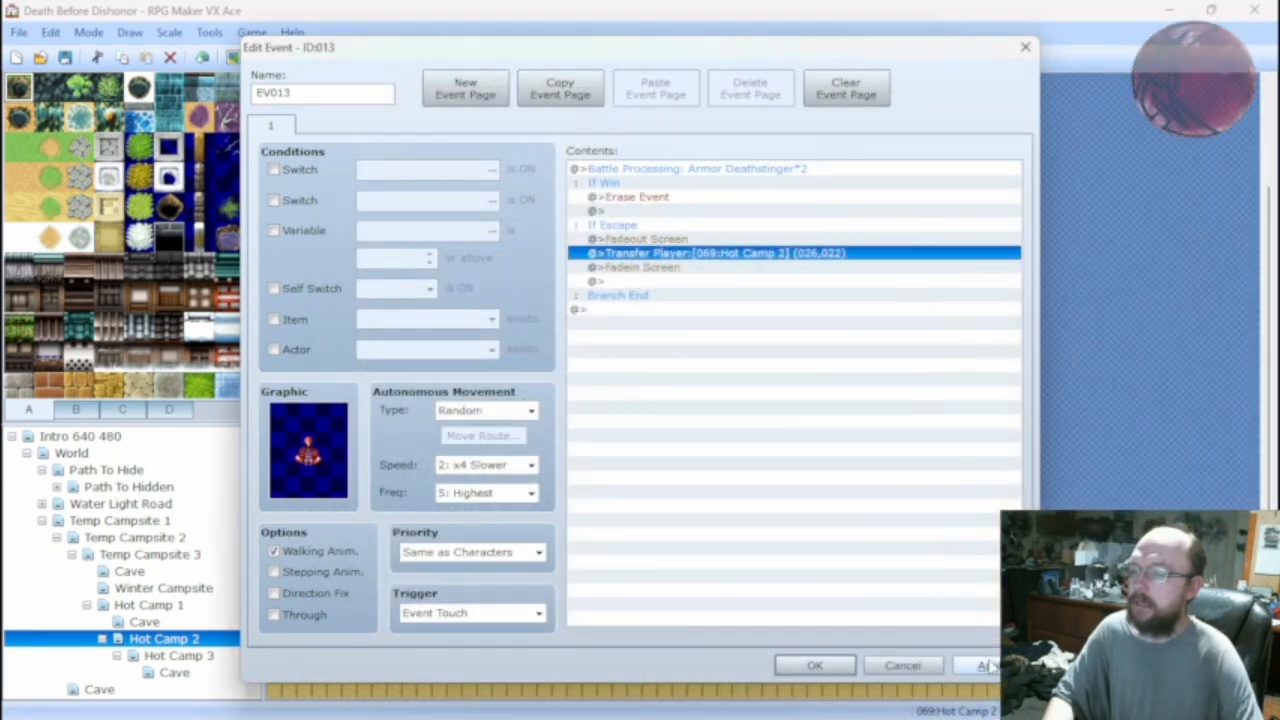
click(815, 665)
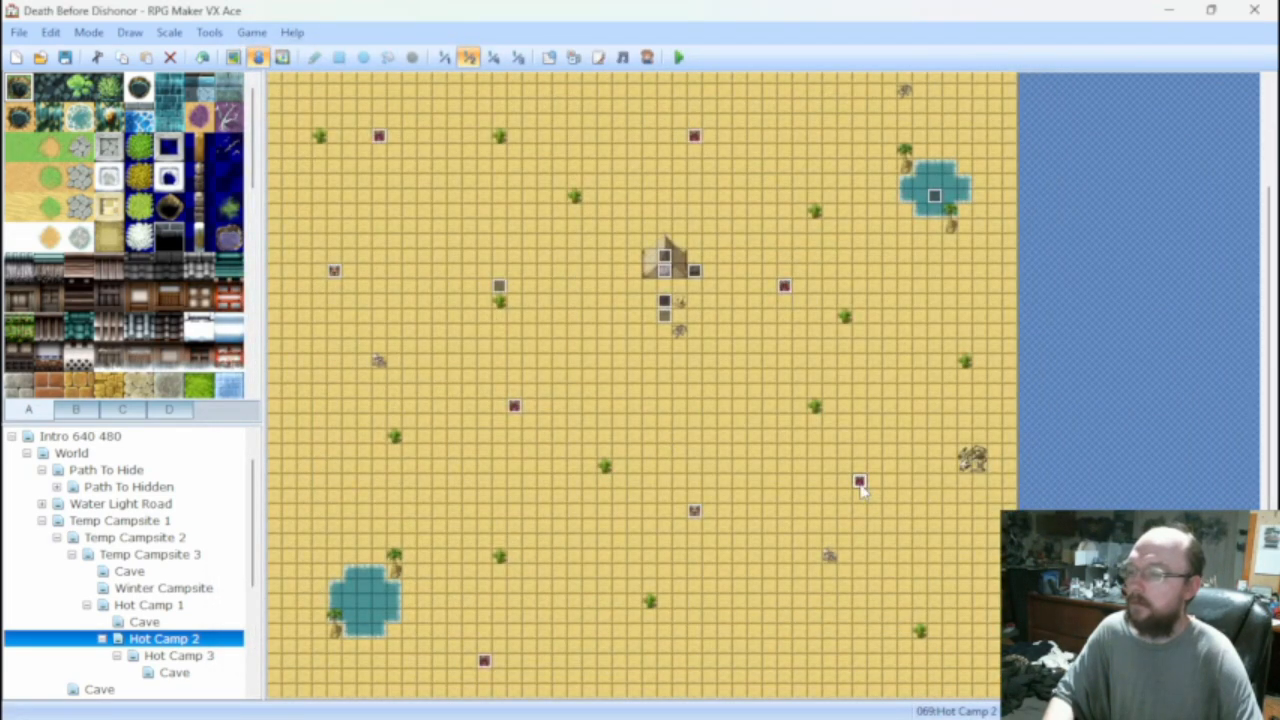
Change the escape transfer of the southeastern Armor Deathstinger event (EV015) to Hot Camp 2 (026,022), just below the tent.
double_click(784, 285)
double_click(770, 256)
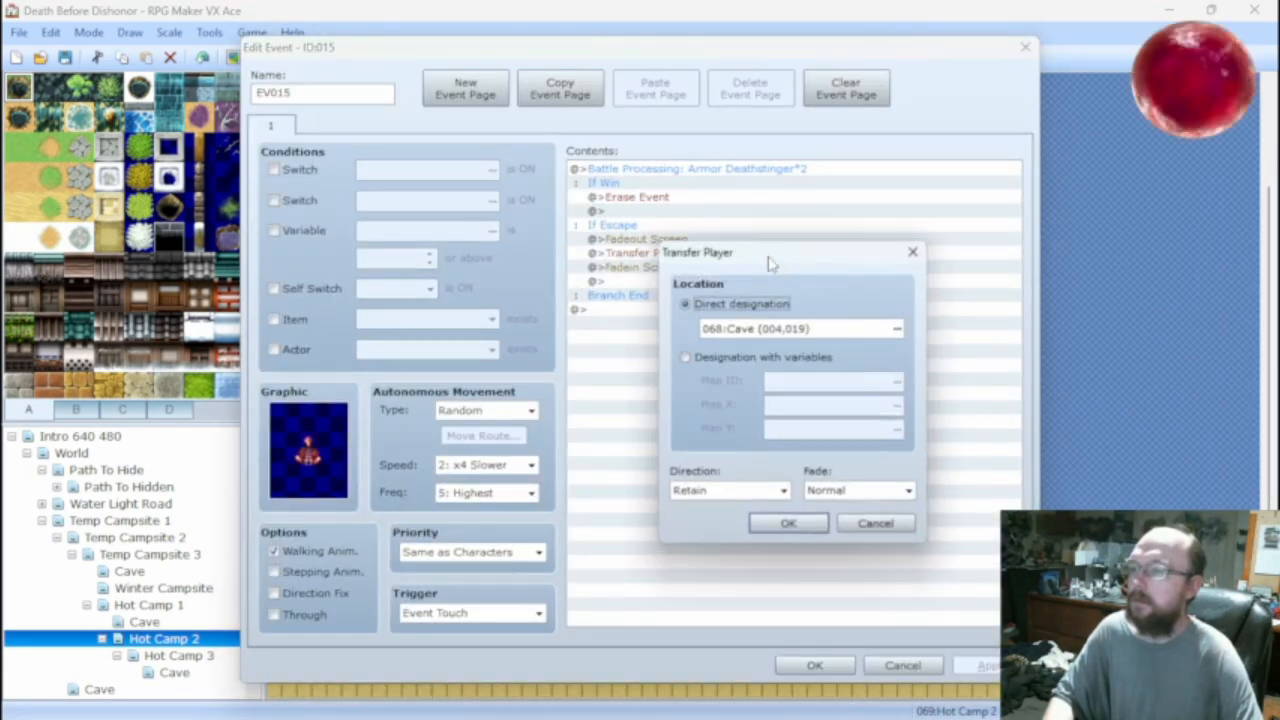
click(897, 328)
click(512, 363)
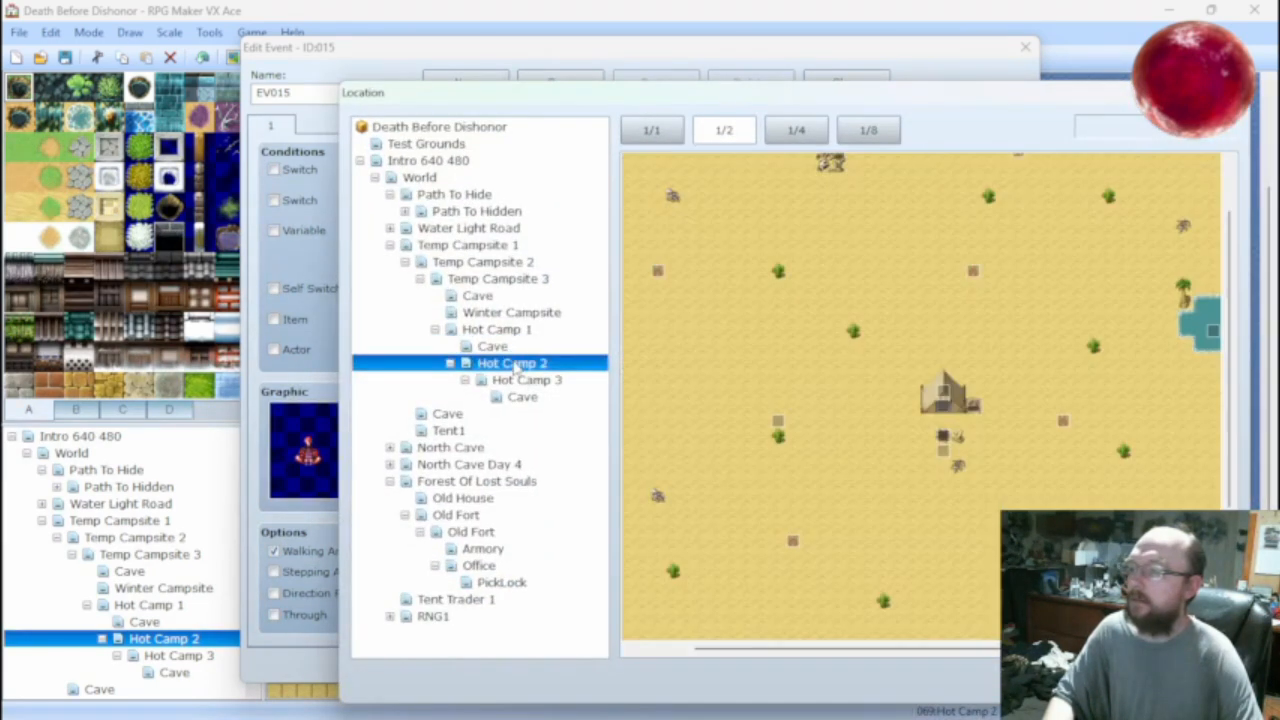
click(942, 421)
key(Return)
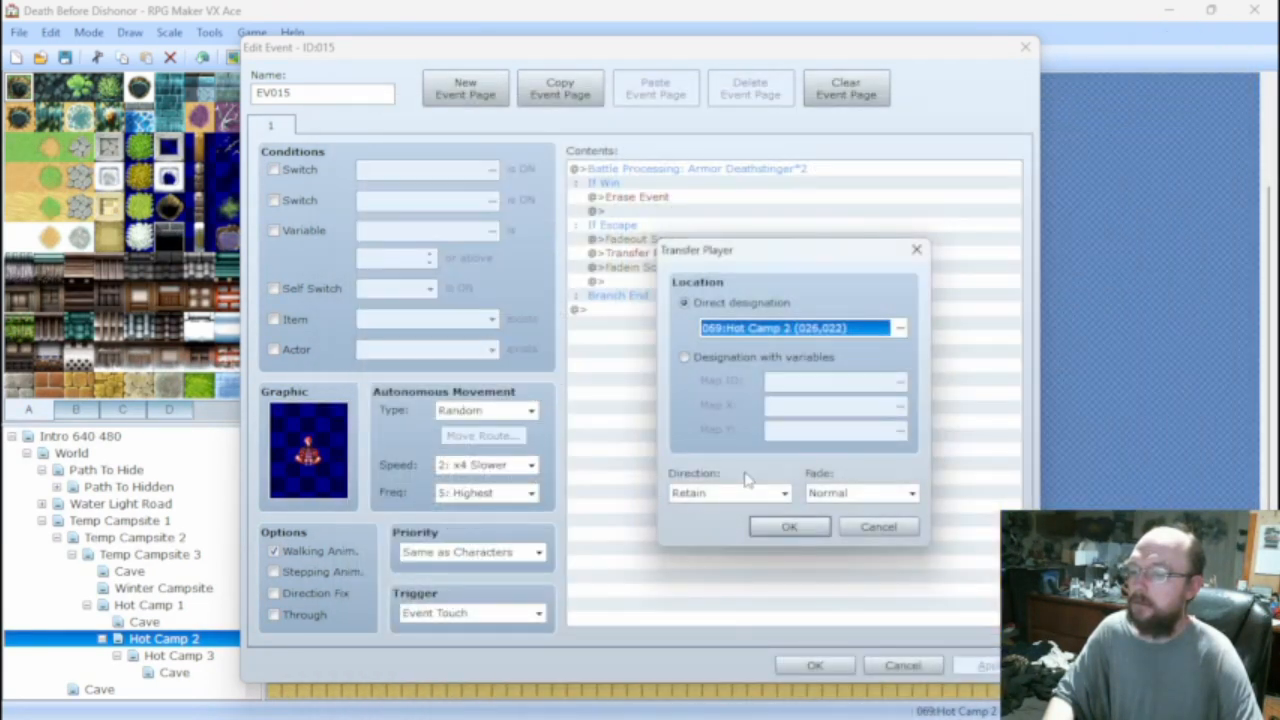
click(774, 523)
click(814, 666)
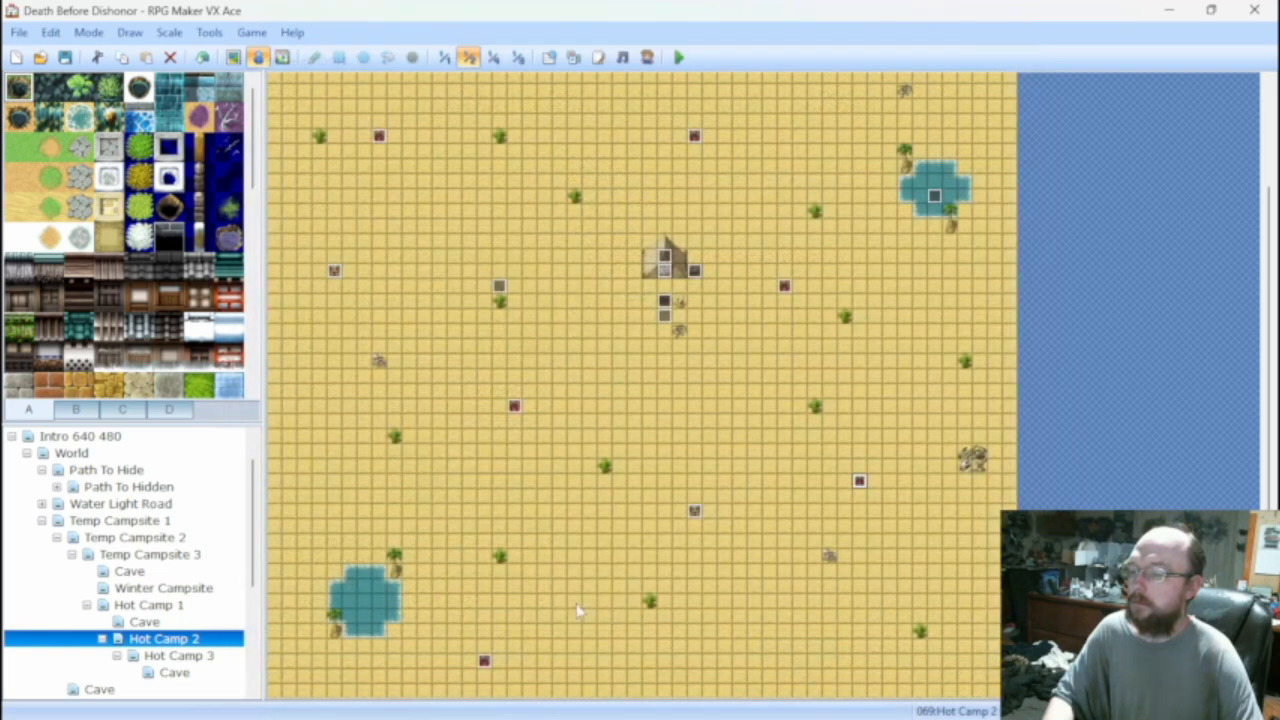
Redirect the escape transfer of the Armor Deathstinger event southeast of the southwestern pond (EV016) to Hot Camp 2 (026,022).
double_click(484, 660)
double_click(712, 254)
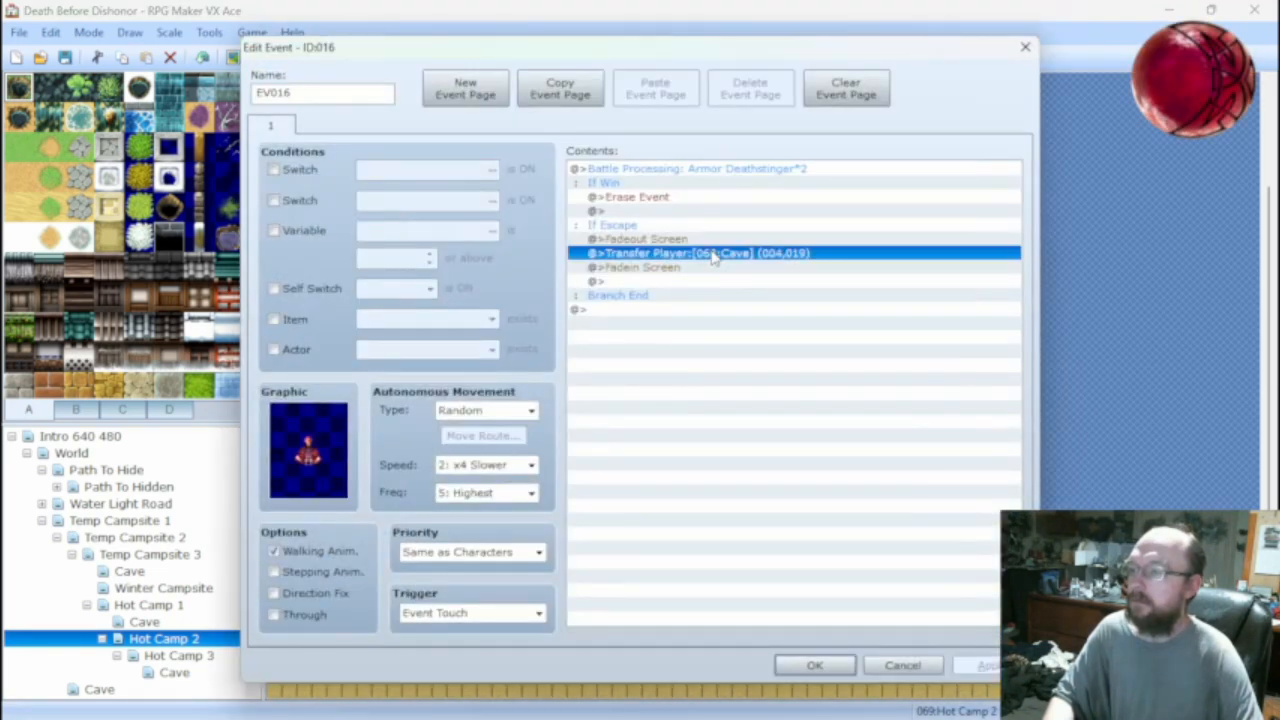
click(900, 331)
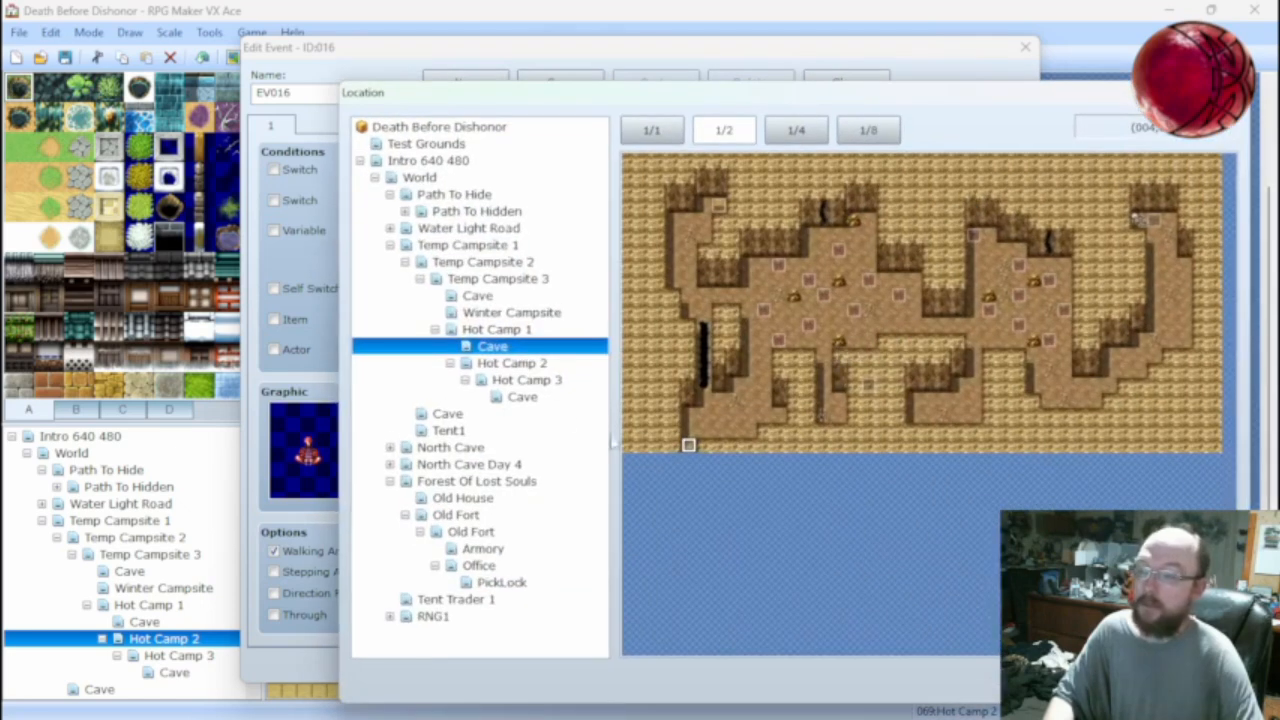
click(530, 366)
click(943, 428)
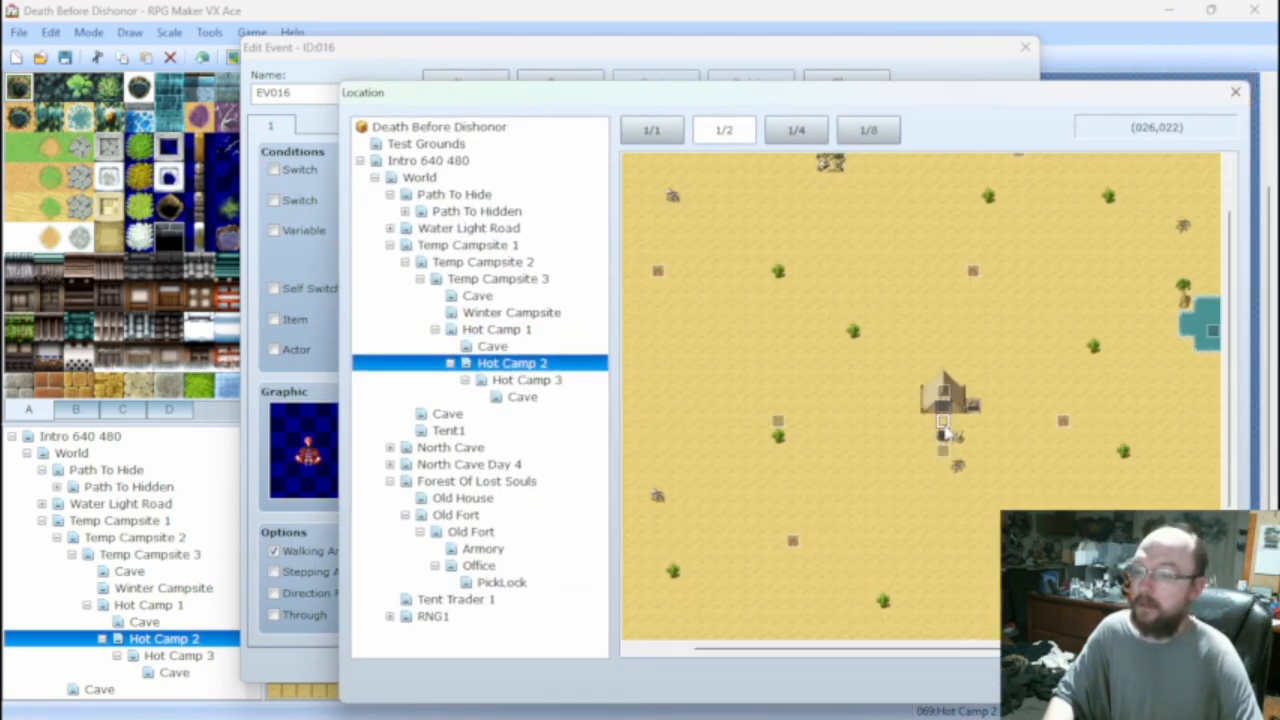
double_click(943, 428)
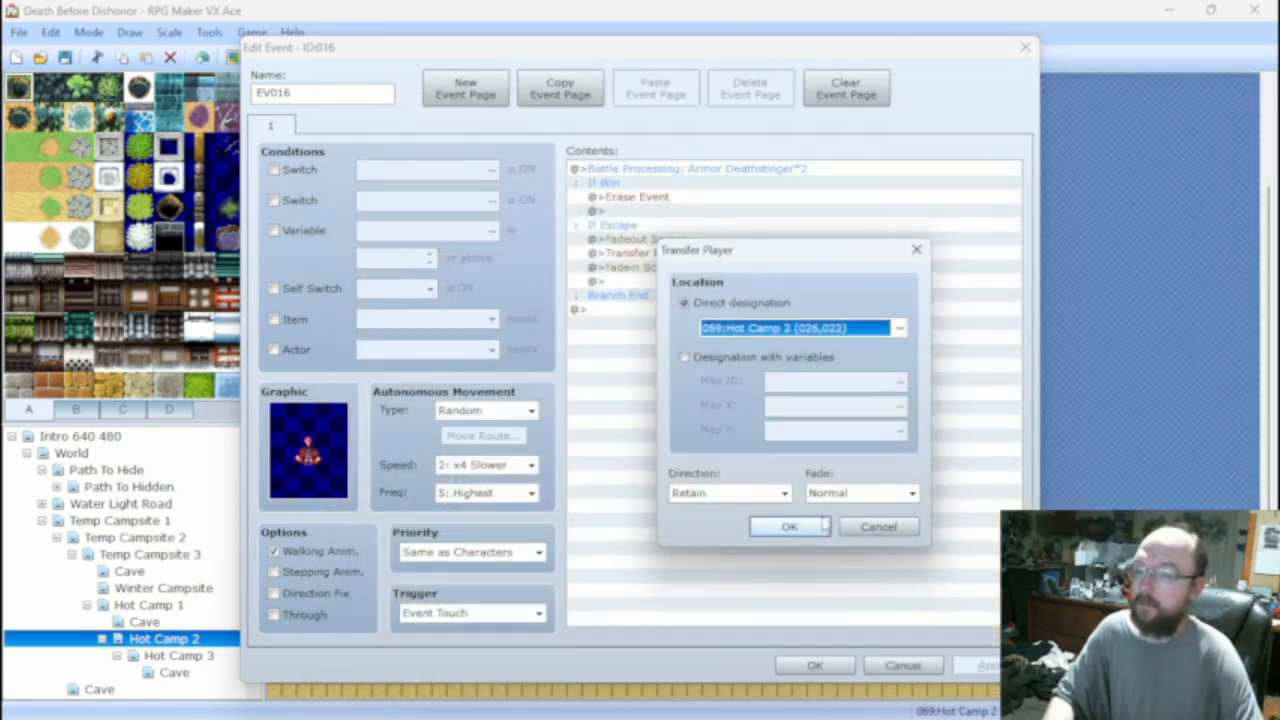
click(788, 524)
click(814, 665)
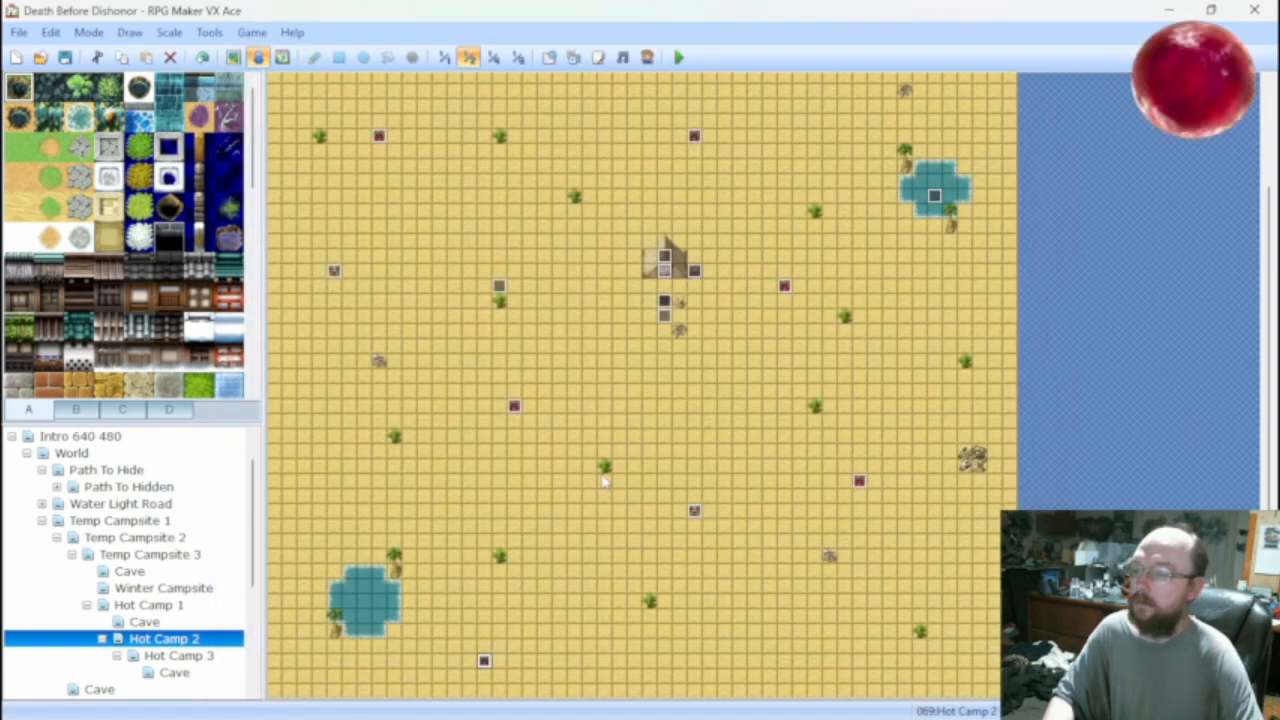
Shift the campfire tiles and their two events below the Hot Camp 2 tent one square down, and save the project.
drag(665, 316, 665, 331)
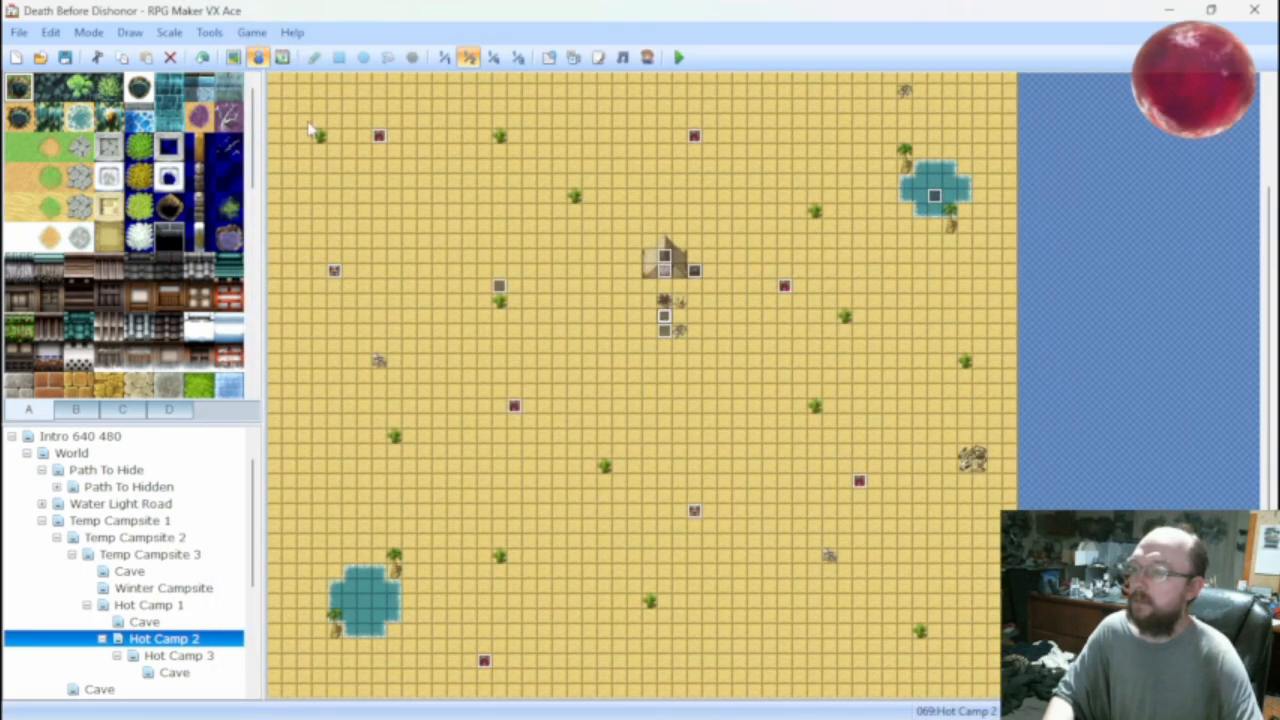
key(F5)
right_click(664, 301)
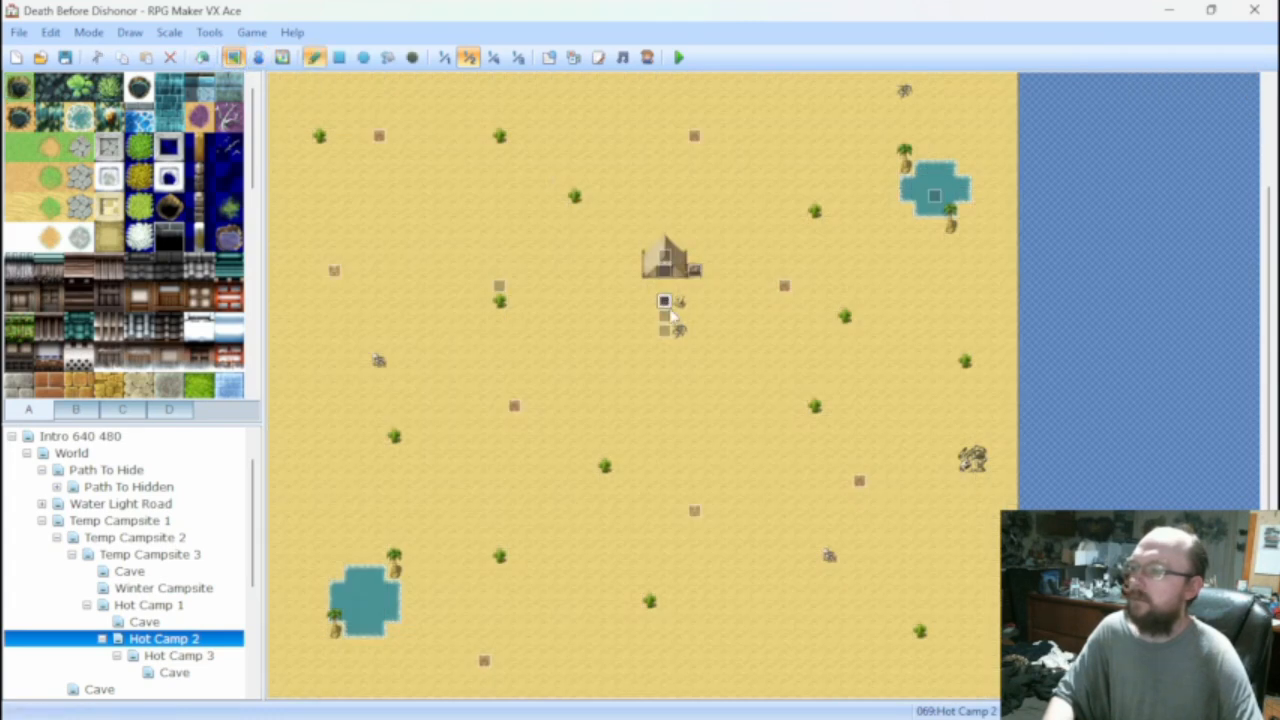
click(664, 315)
right_click(680, 302)
click(680, 316)
right_click(693, 314)
click(680, 302)
click(665, 301)
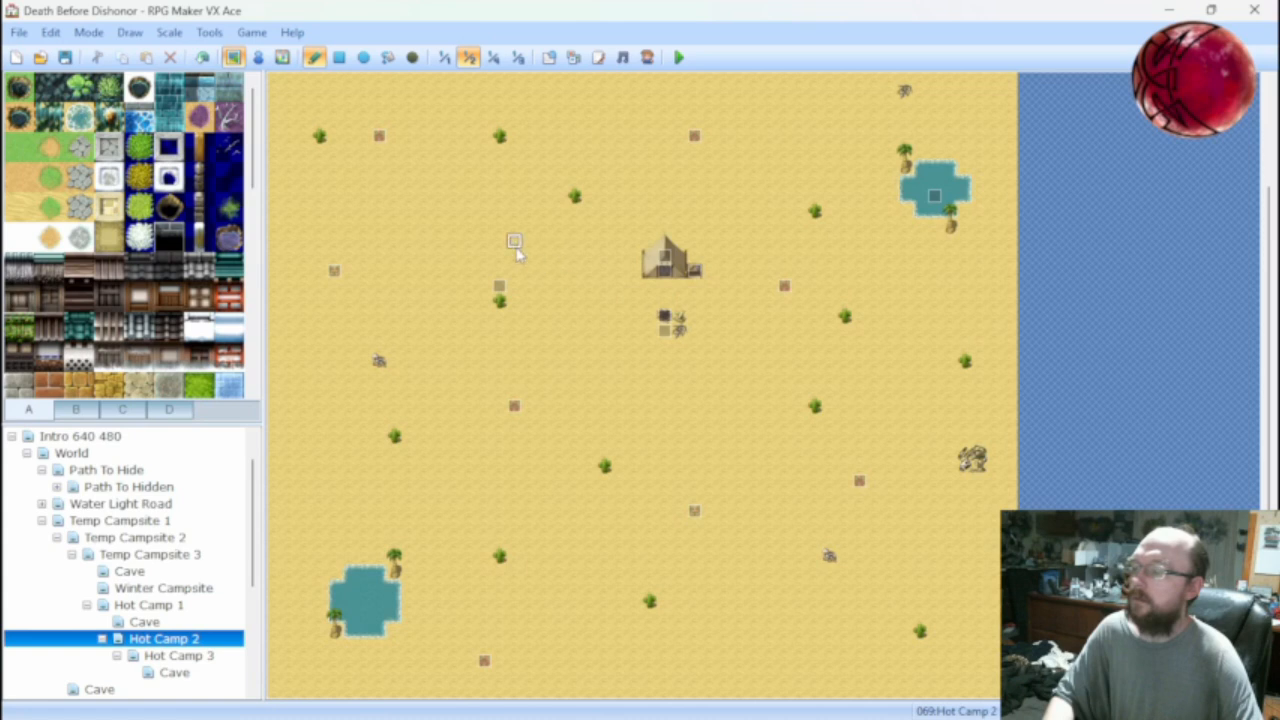
click(64, 57)
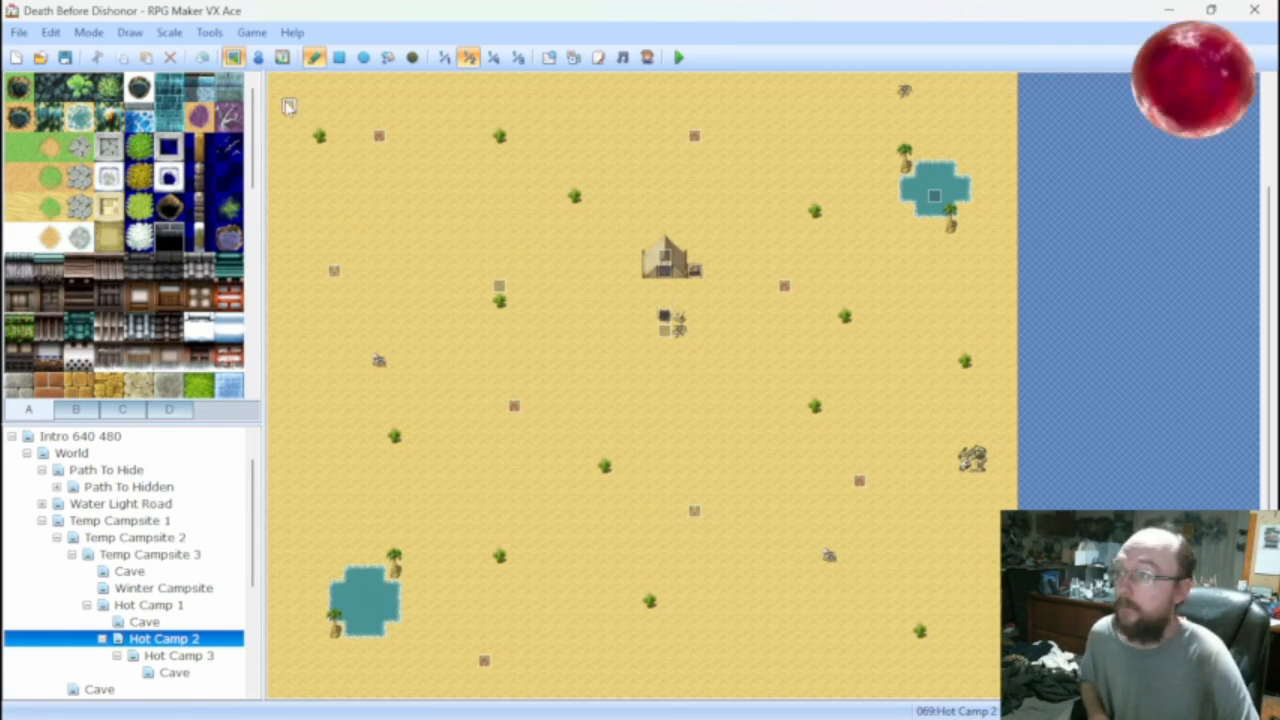
Inspect the event in the northeastern pond on Hot Camp 2 without changing it.
click(257, 57)
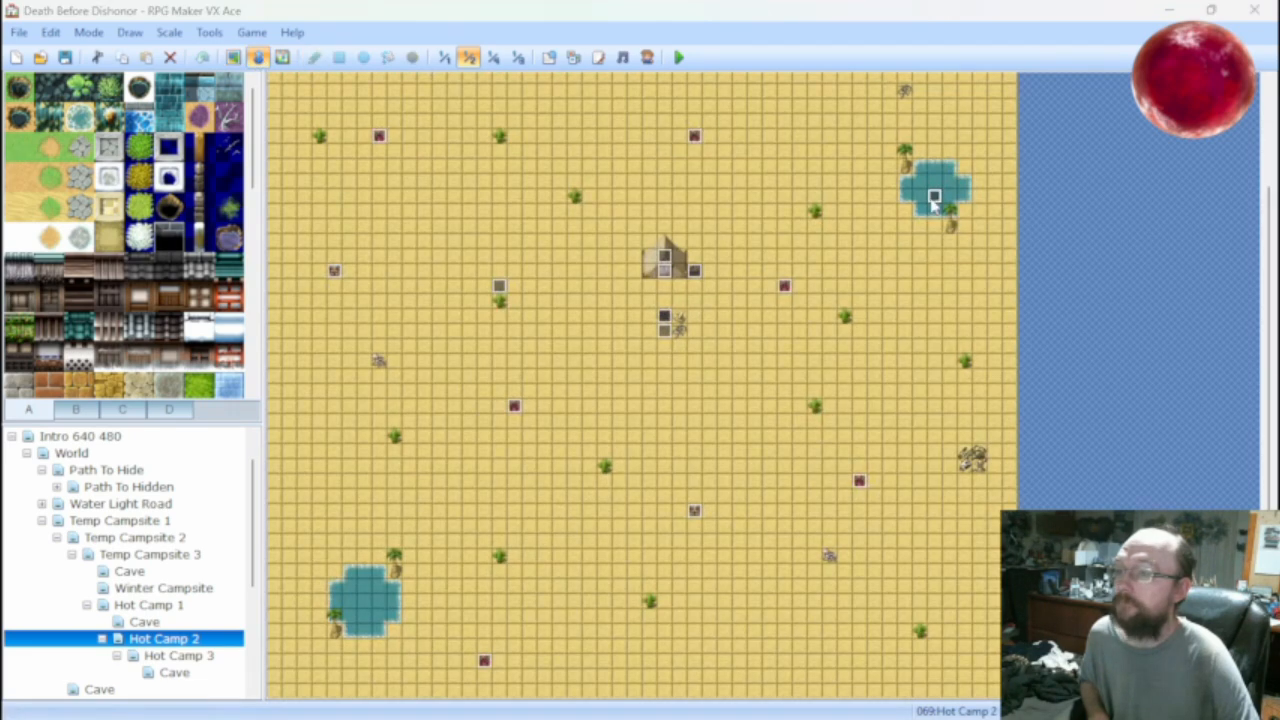
double_click(933, 196)
click(903, 666)
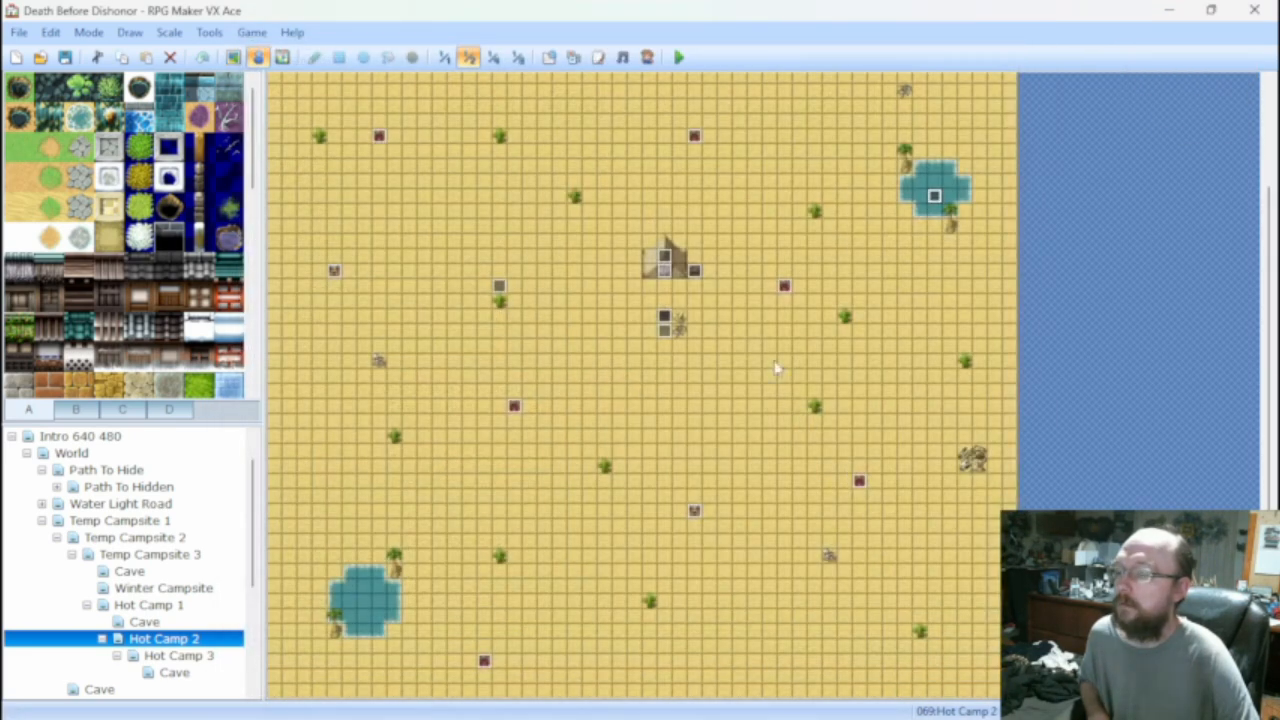
Set the escape transfer of the Armor Deathstinger event north of the tent (EV014) to Hot Camp 2 (026,022).
double_click(695, 136)
click(737, 251)
double_click(737, 251)
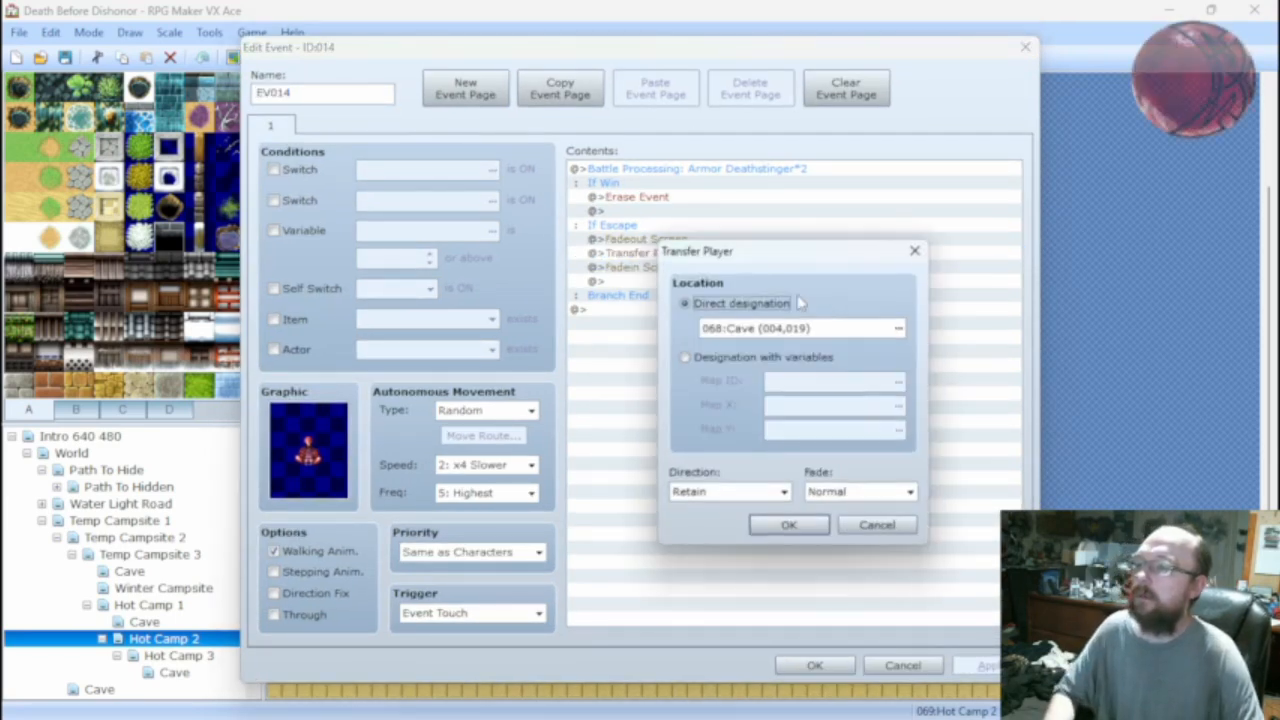
click(898, 328)
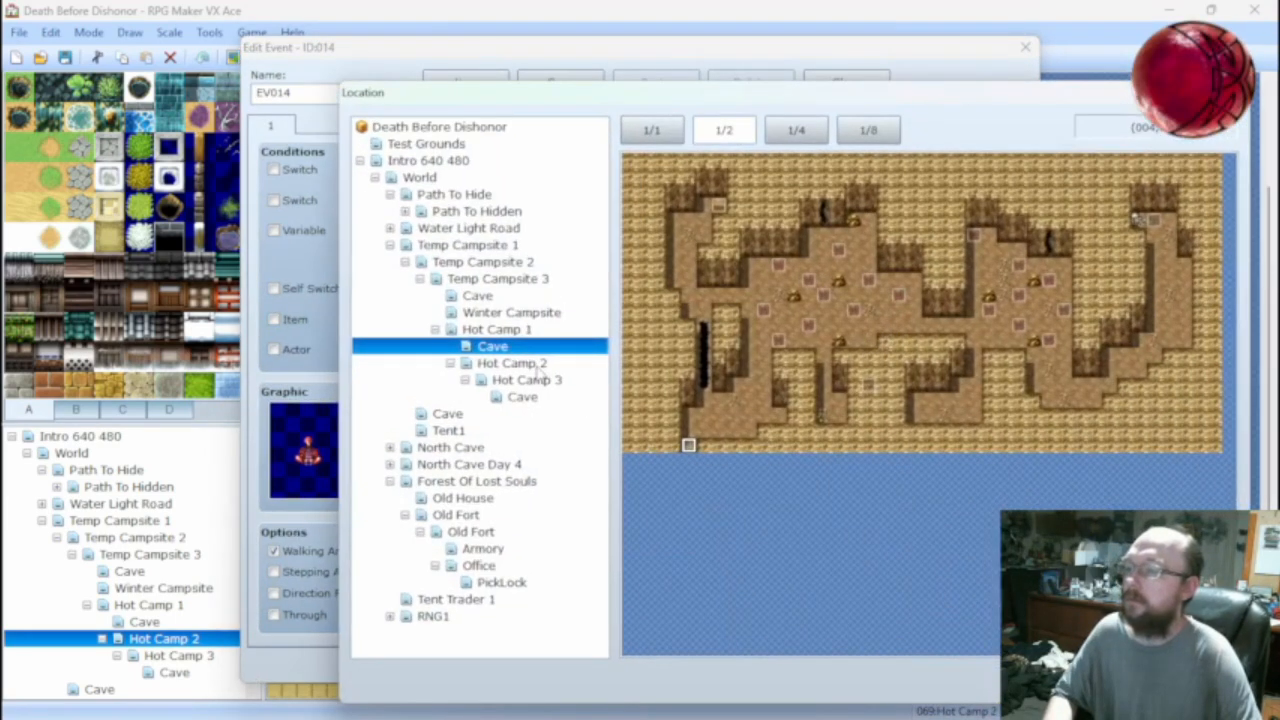
click(530, 364)
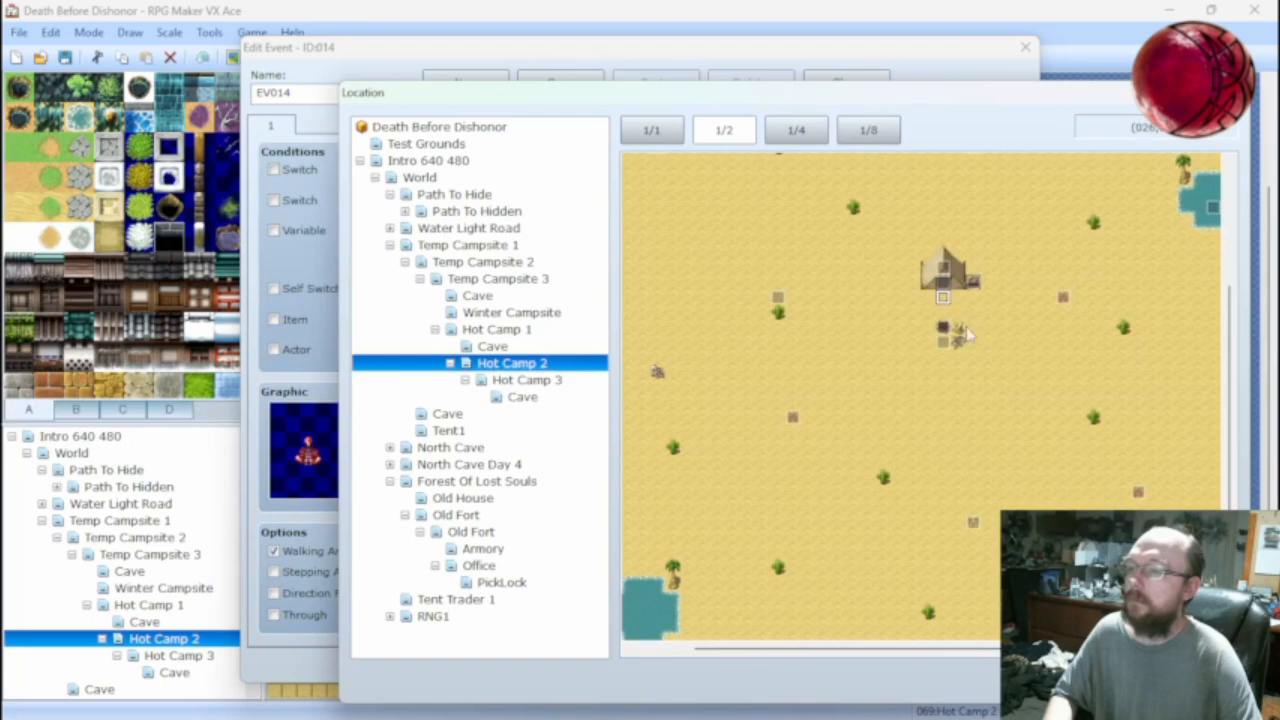
double_click(962, 334)
click(786, 526)
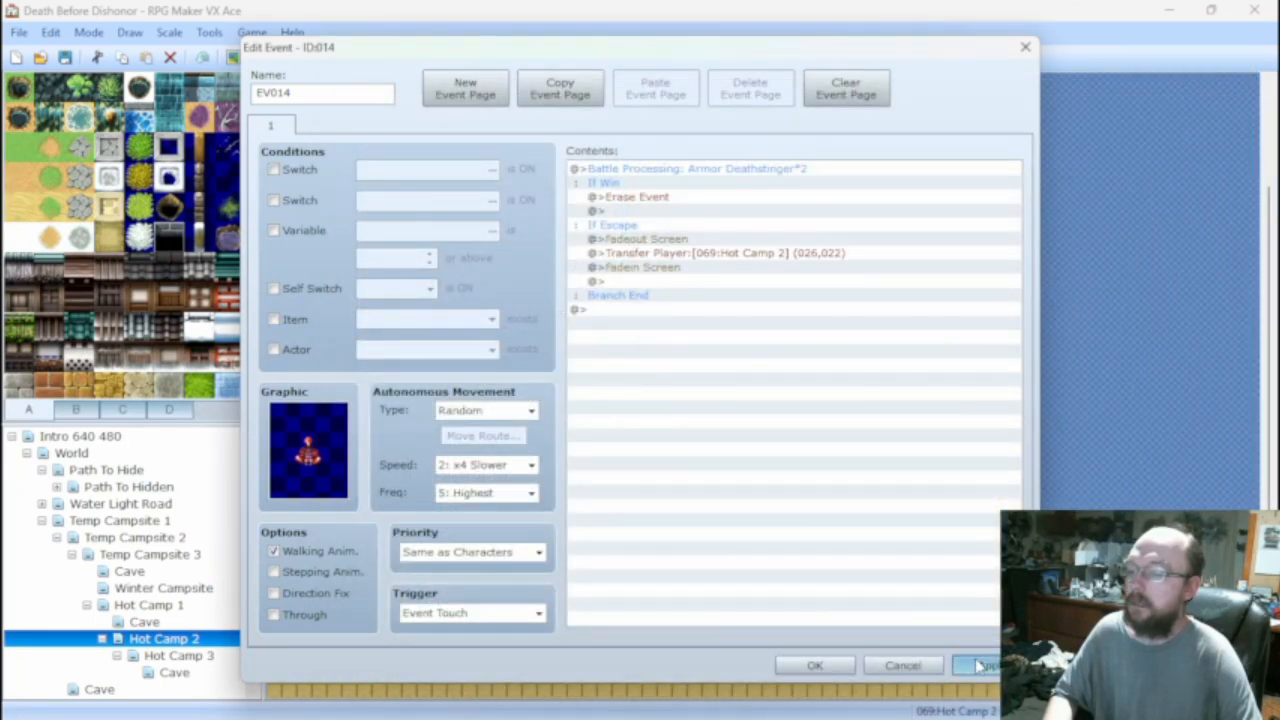
click(980, 666)
click(812, 665)
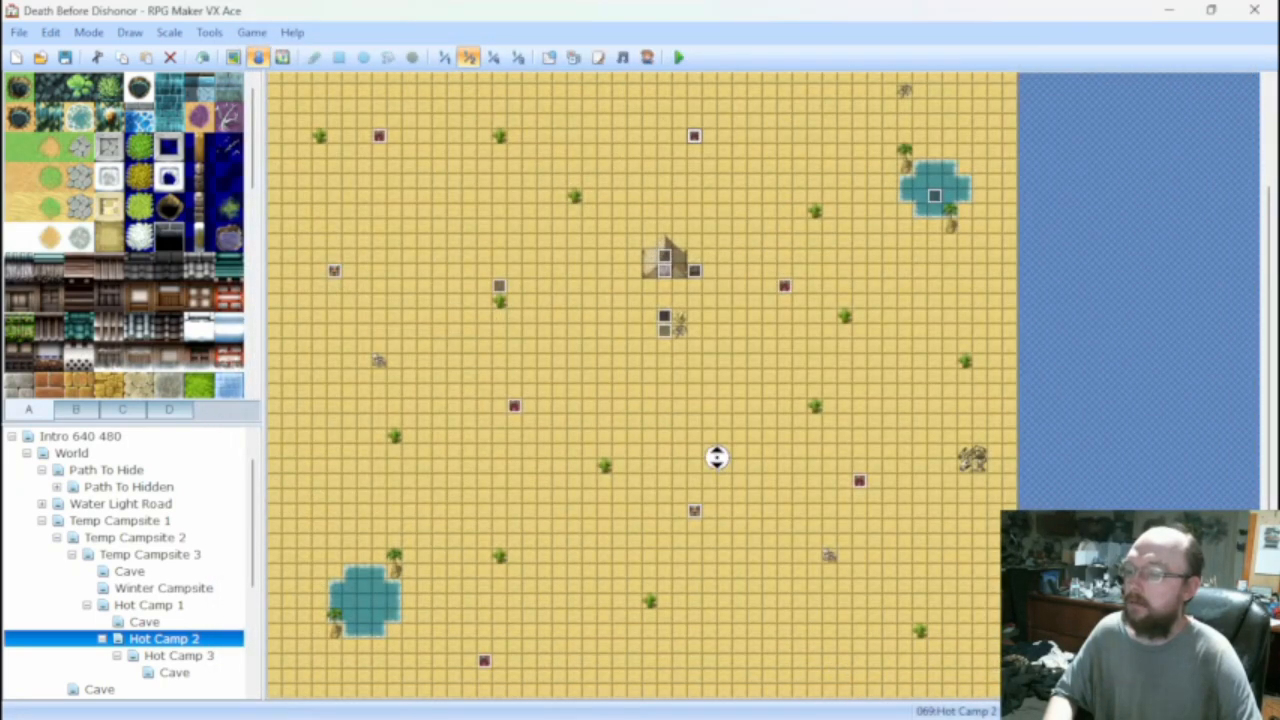
Set the escape transfer of the Armor Deathstinger event northwest of the tent (EV011) to Hot Camp 2 (026,022).
middle_drag(706, 527, 657, 312)
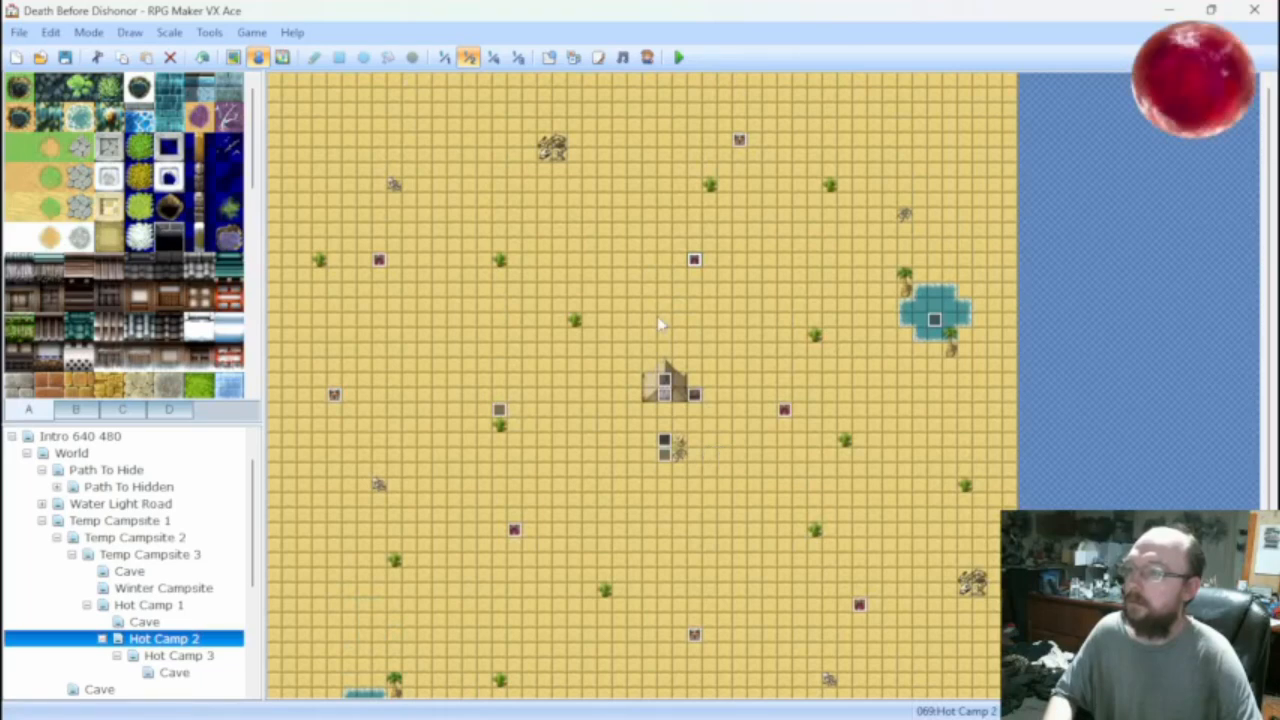
double_click(379, 260)
double_click(650, 253)
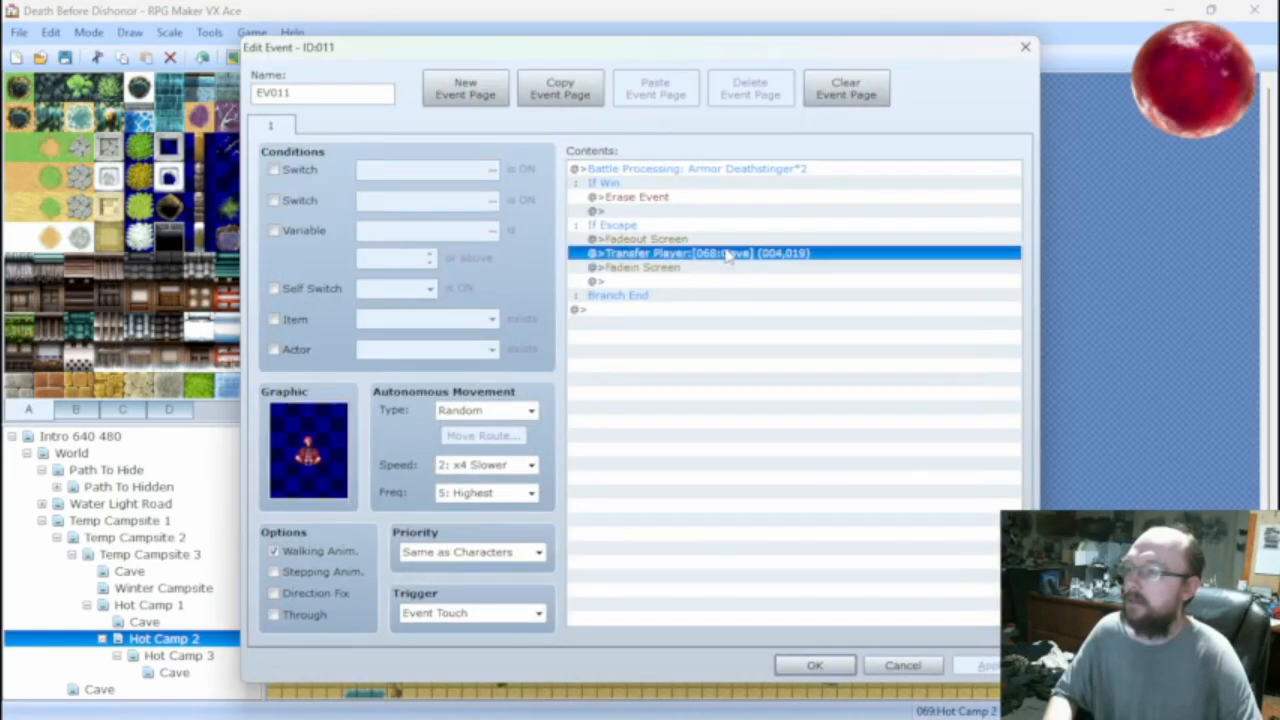
click(900, 328)
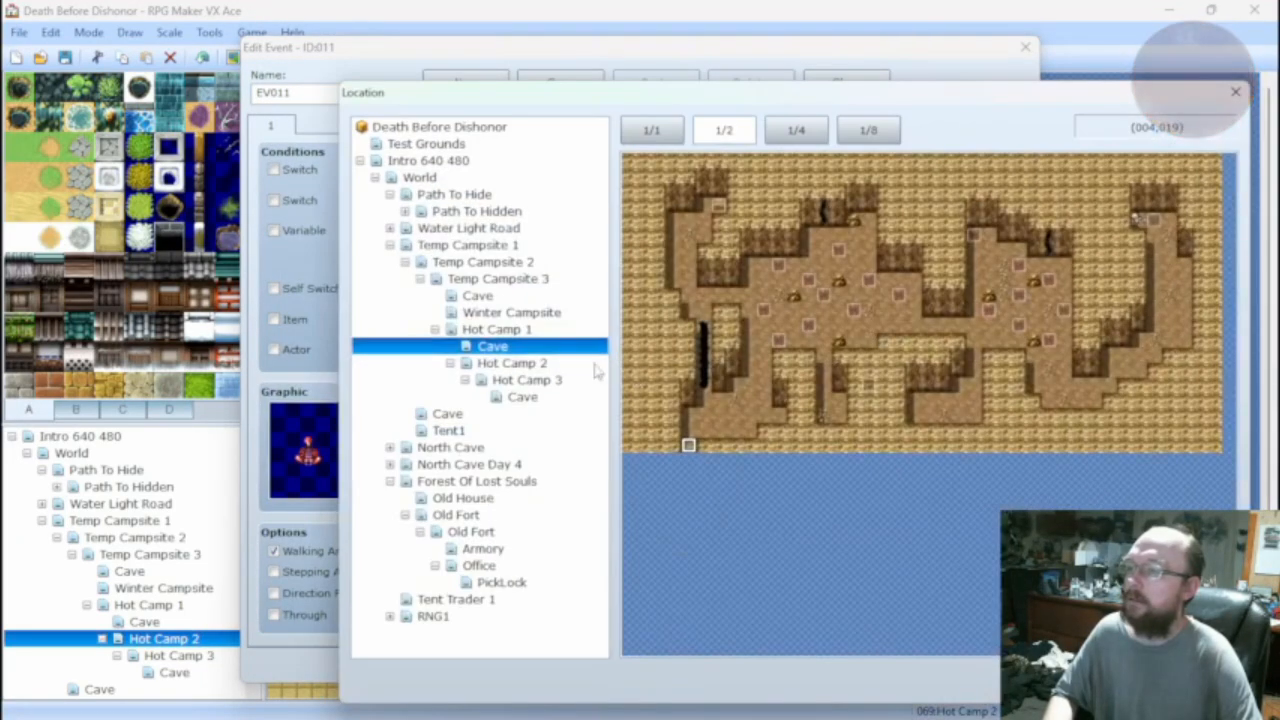
click(510, 362)
click(944, 300)
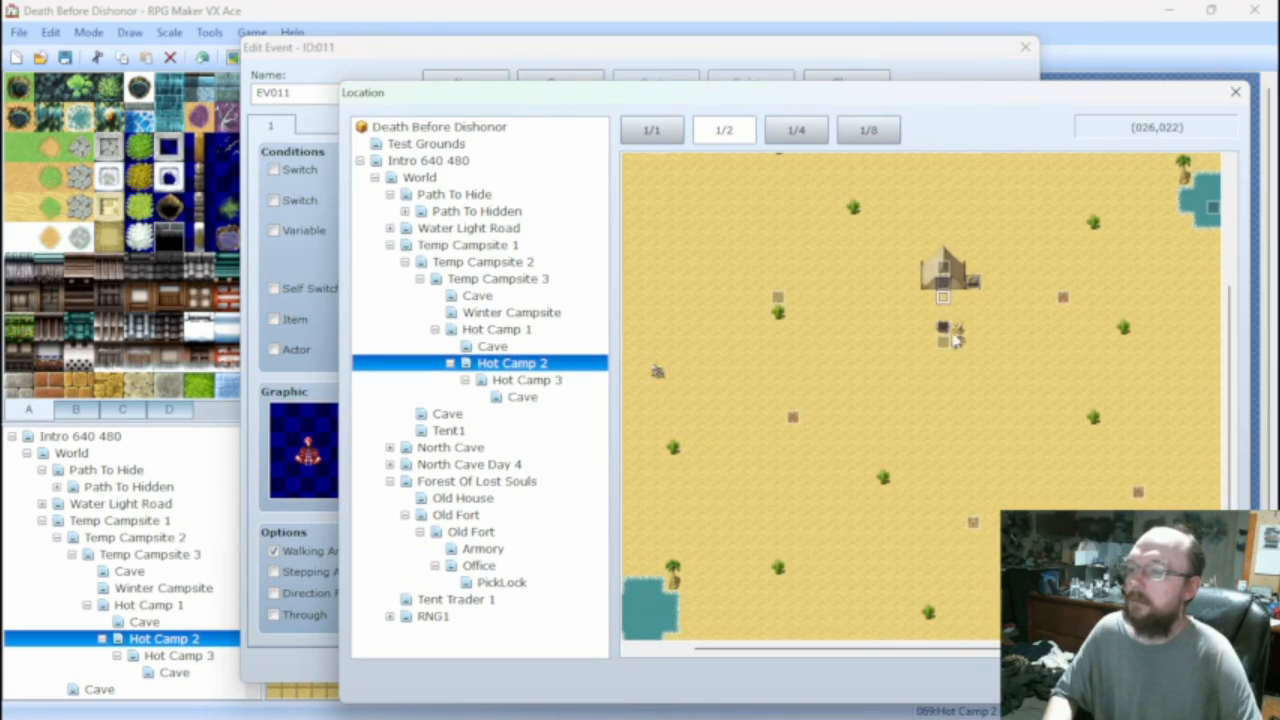
click(1110, 681)
click(788, 526)
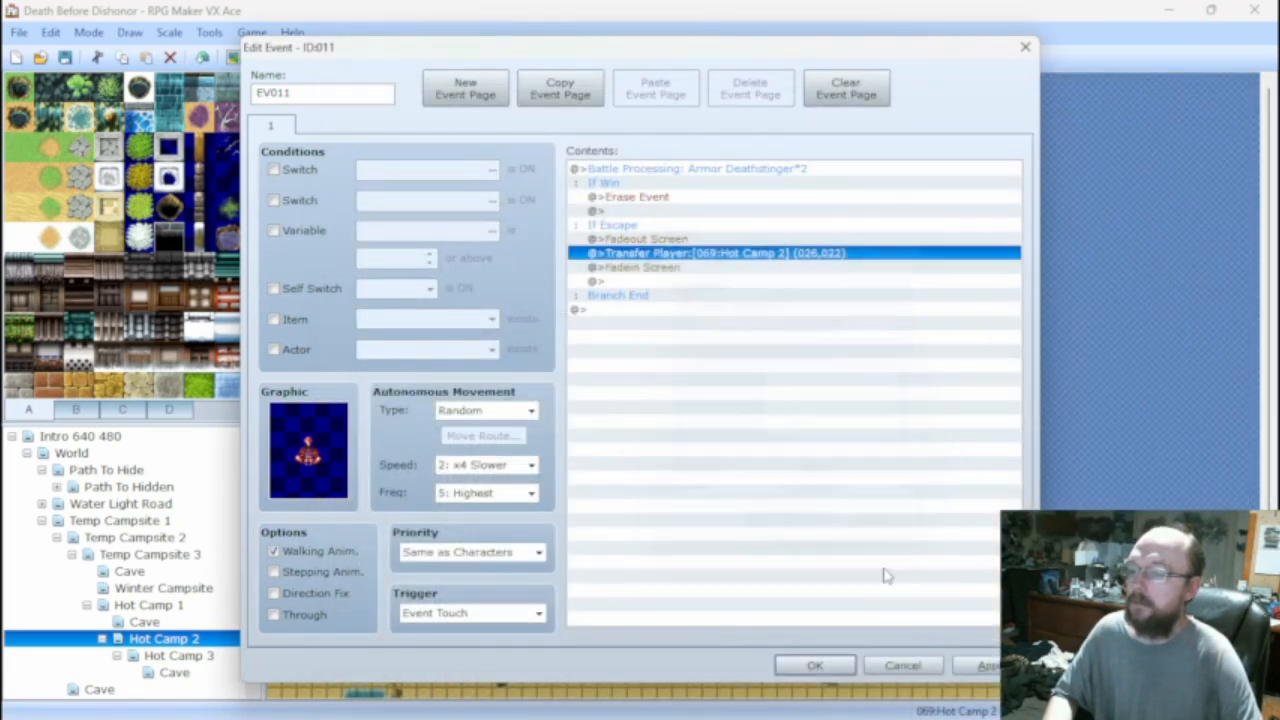
click(956, 667)
click(815, 666)
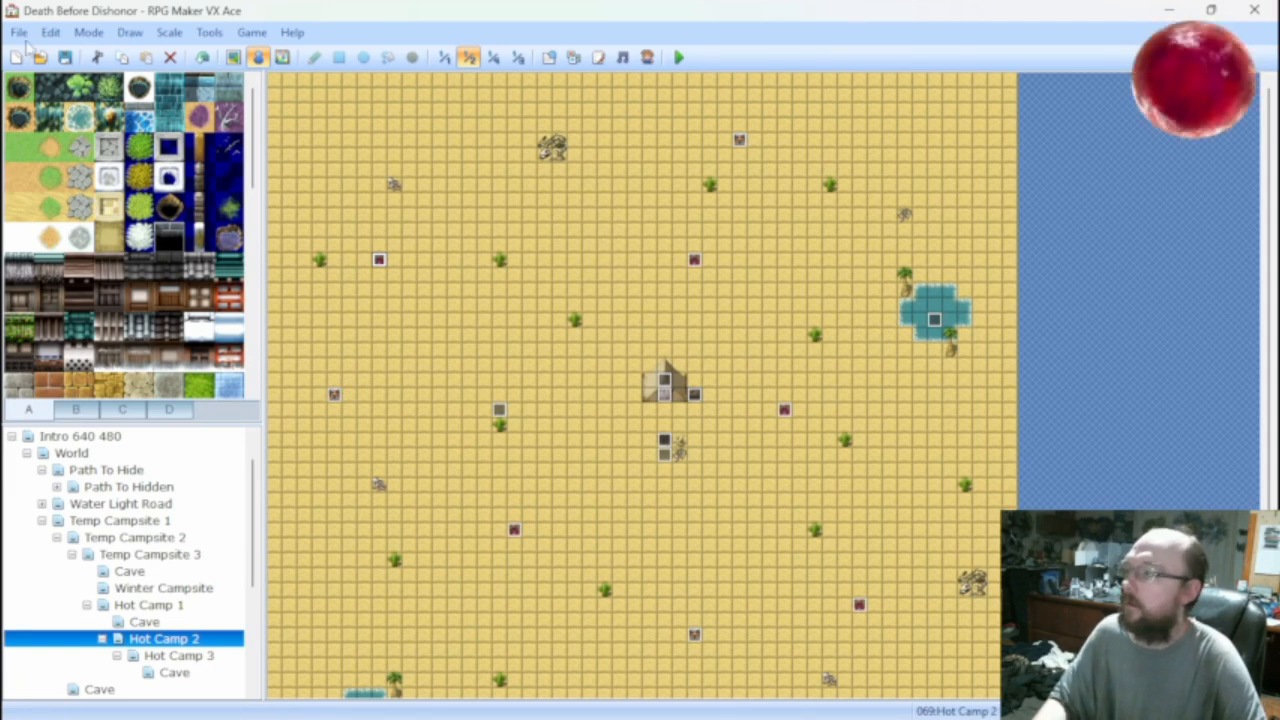
Inspect the Magmint Rock mining event (EV037) in the northeastern room of the Cave map under Hot Camp 3.
key(Down)
key(Down)
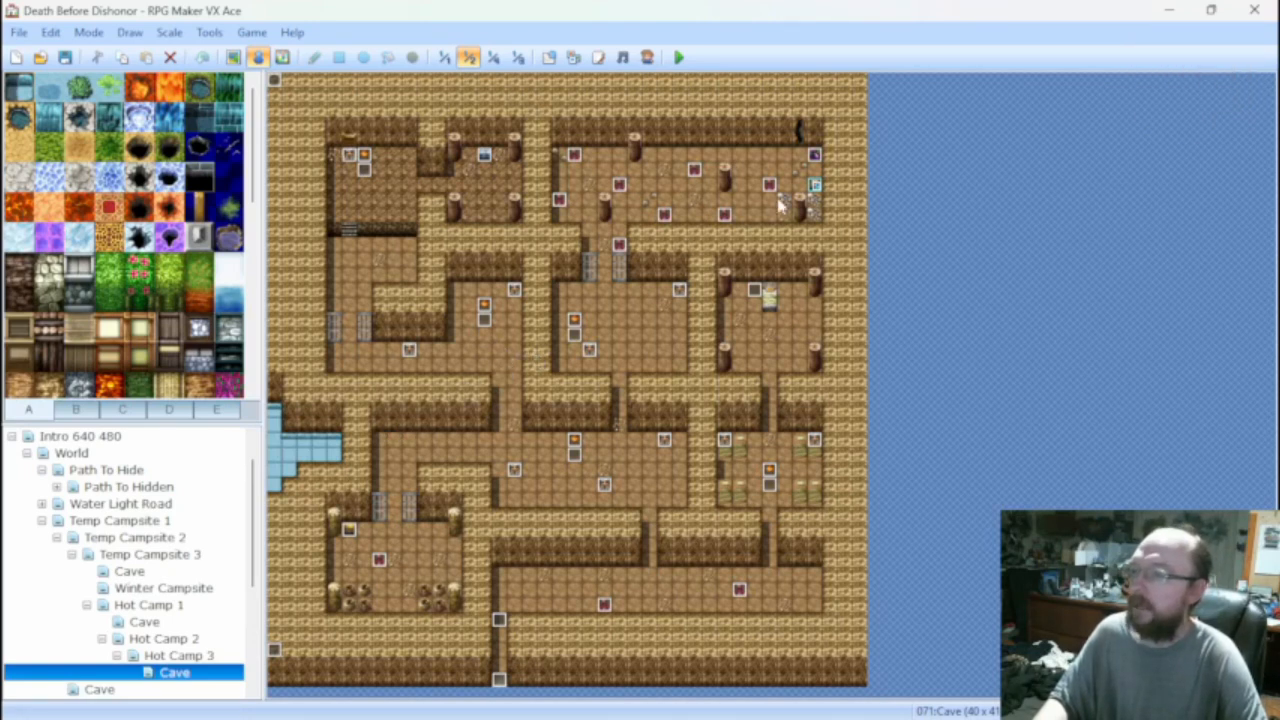
double_click(813, 157)
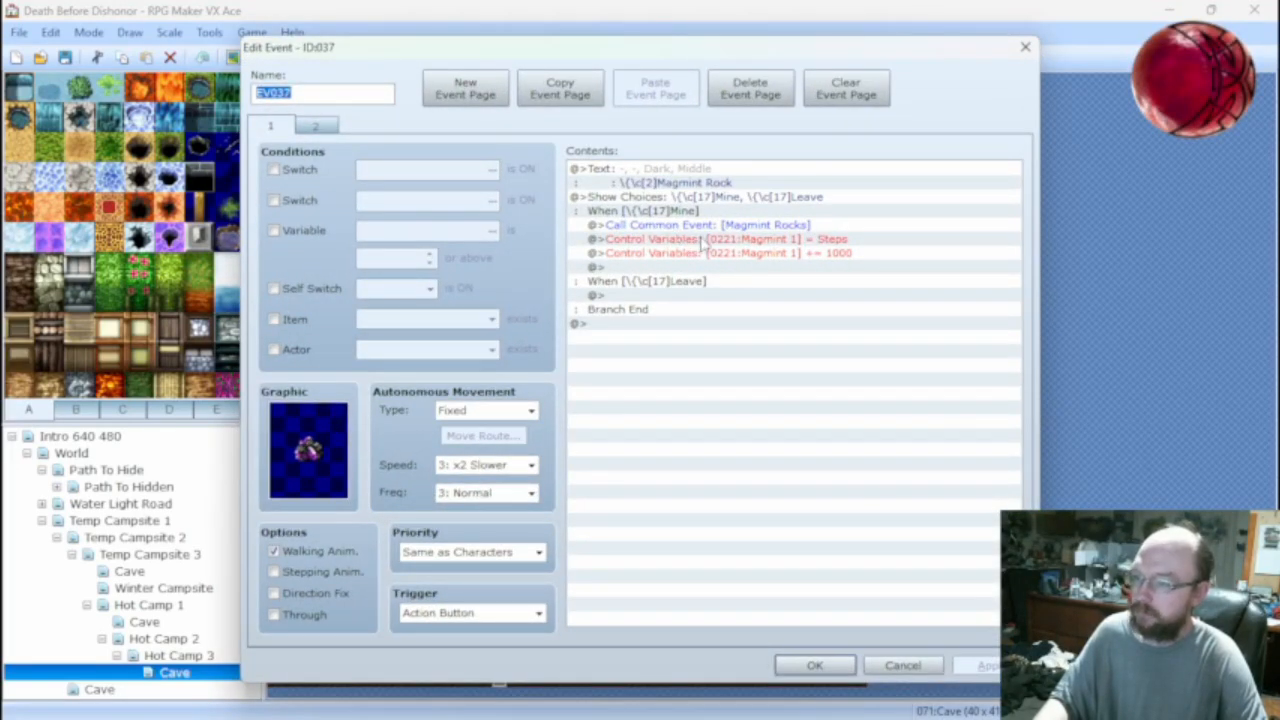
click(902, 665)
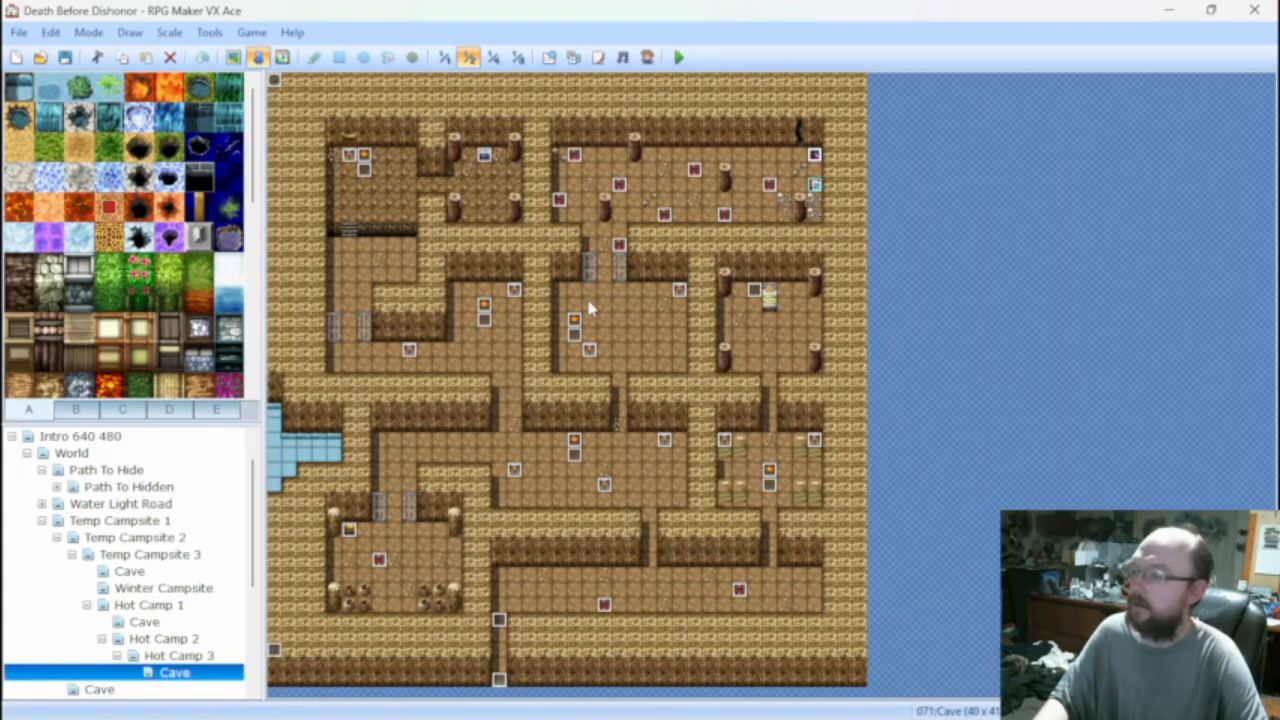
double_click(815, 157)
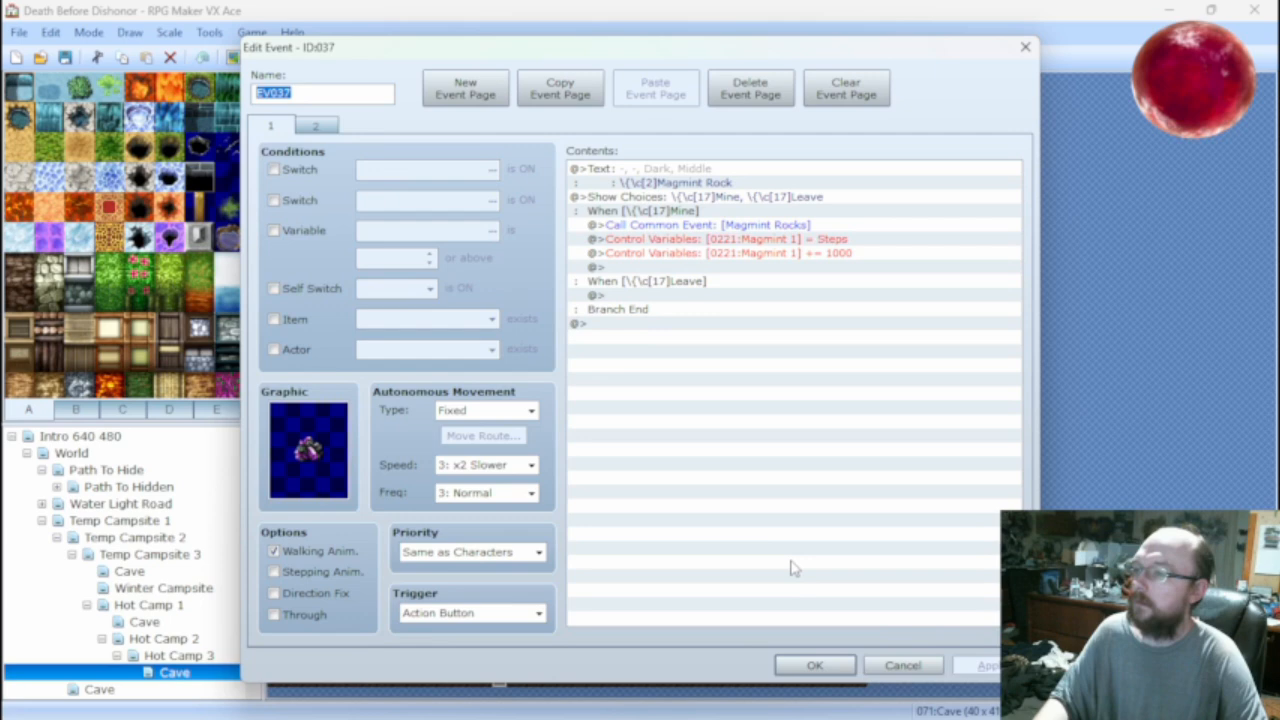
click(900, 668)
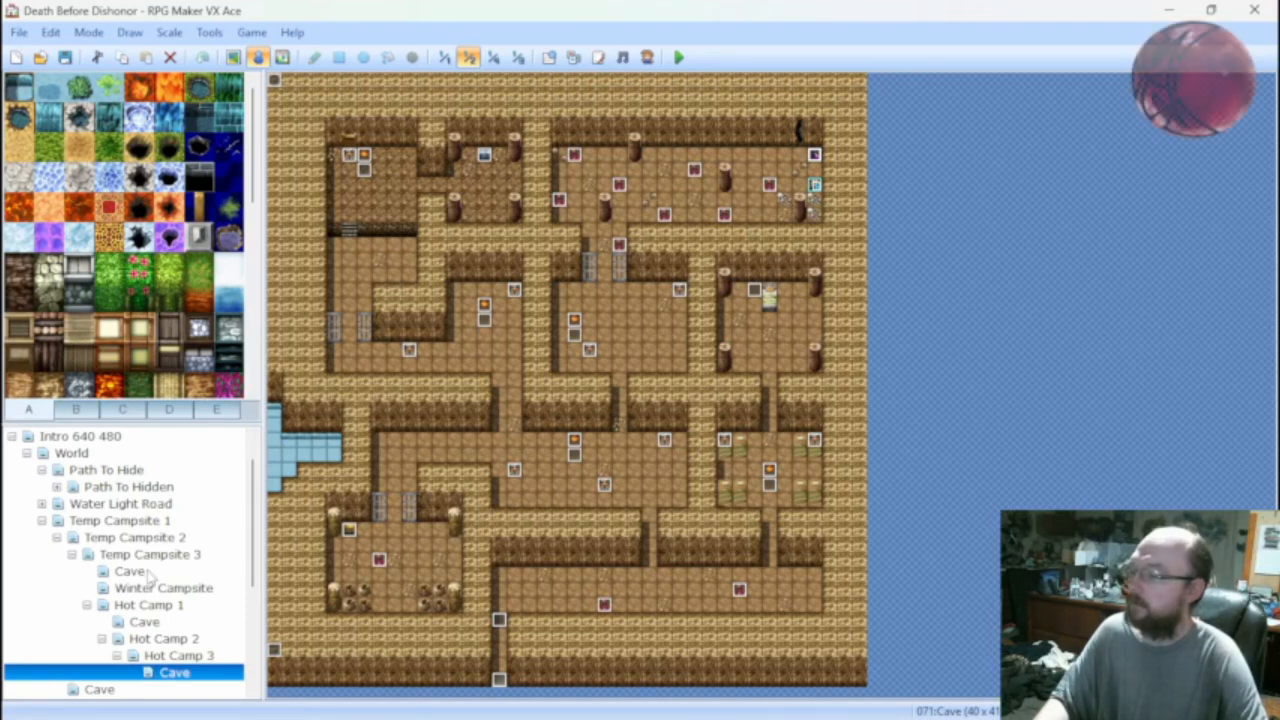
Review the Magmint Rocks common event in the database, including its branch for Magmint Rock values up to 2.
scroll(148, 568, down, 3)
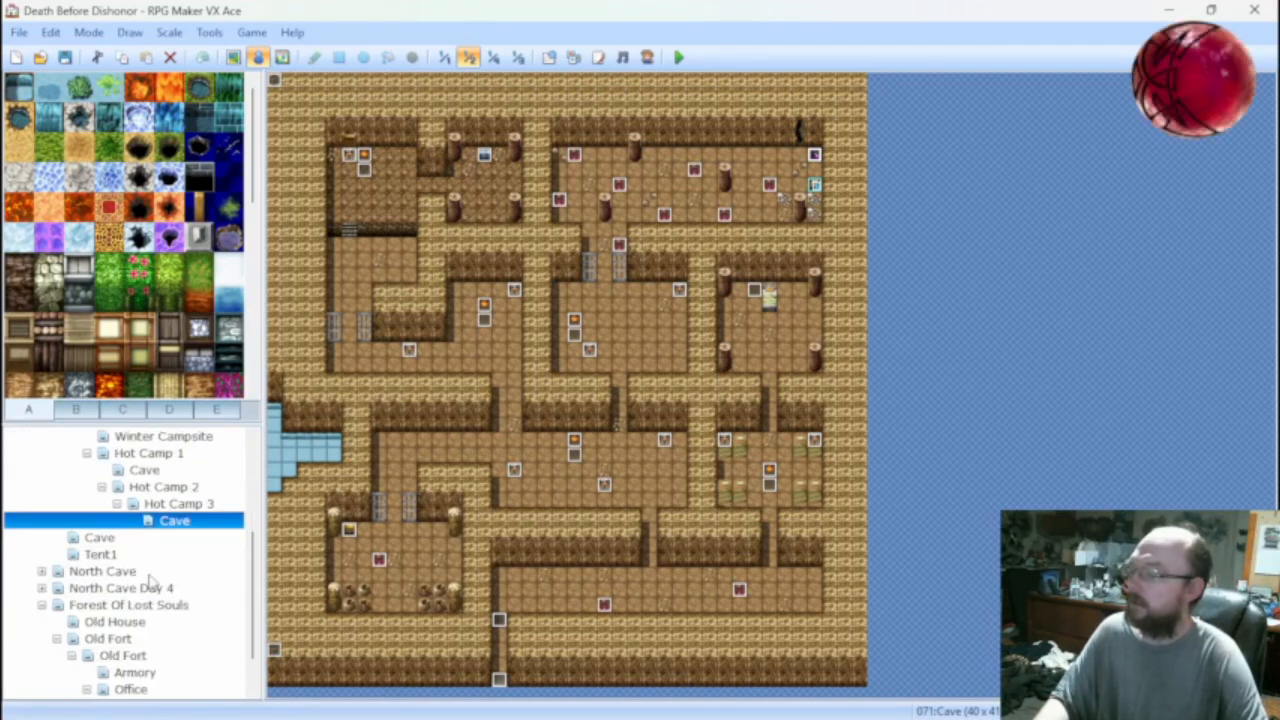
scroll(158, 577, up, 2)
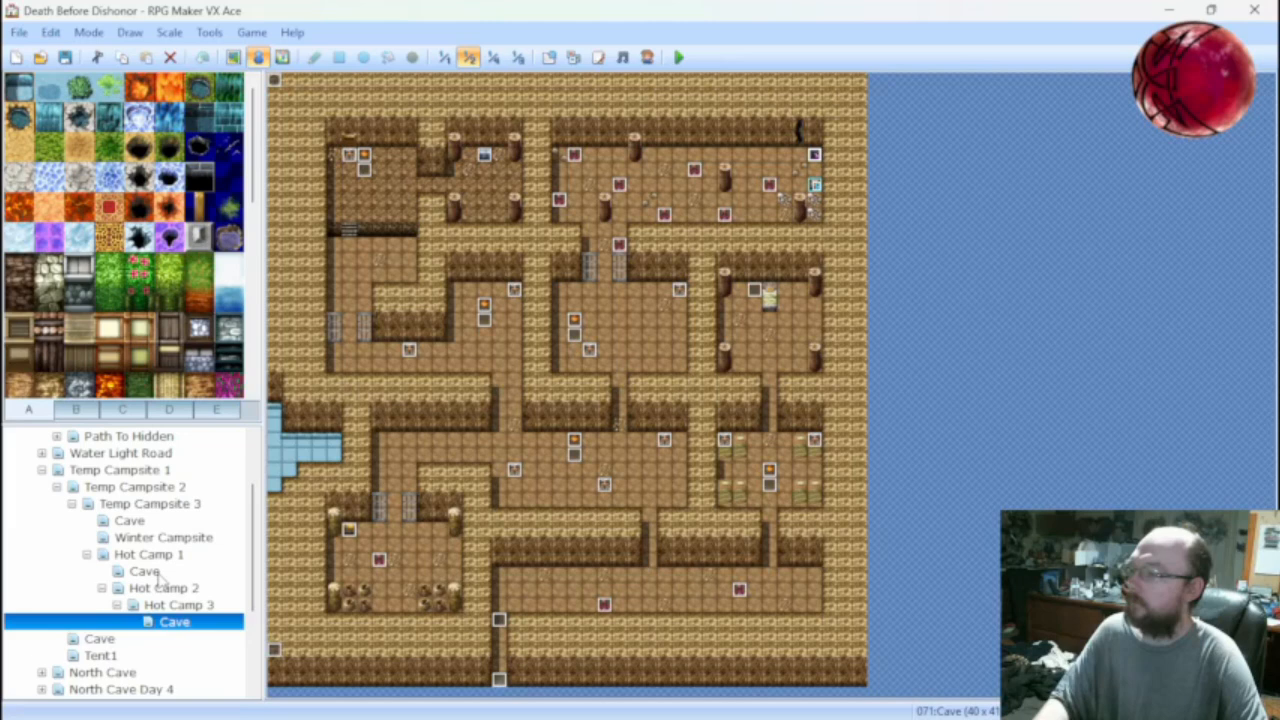
click(547, 58)
click(322, 537)
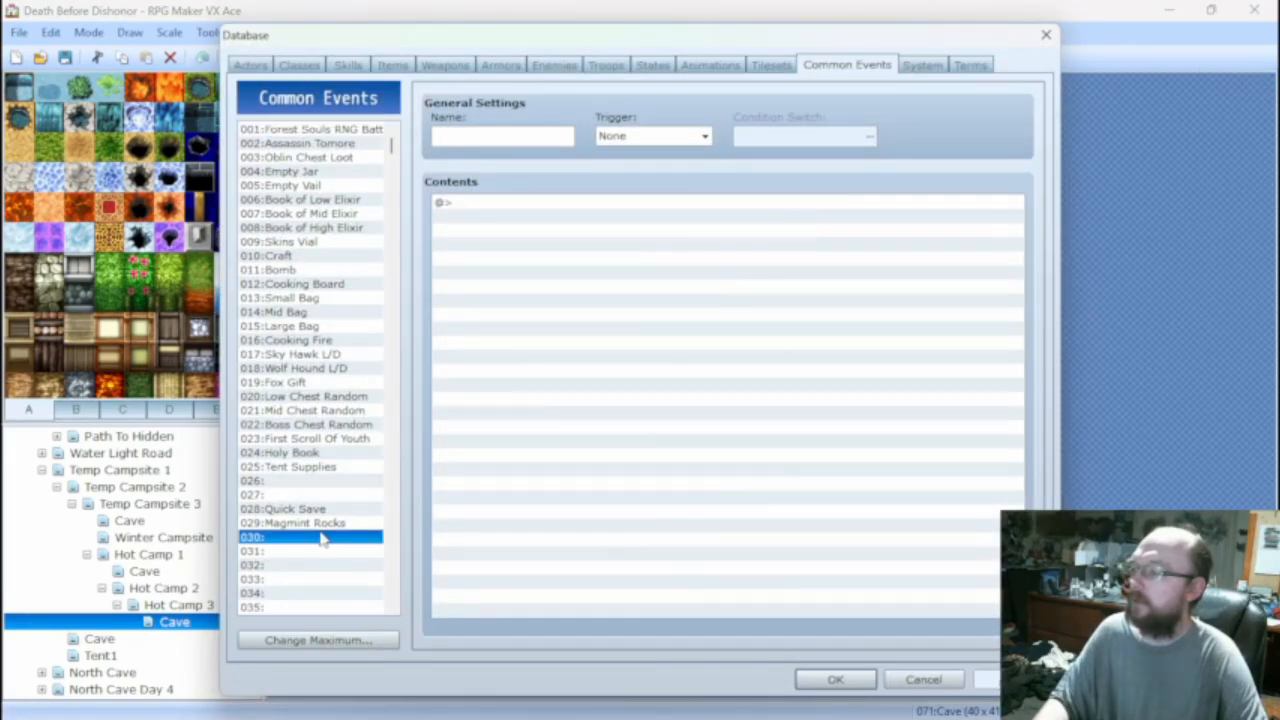
click(313, 526)
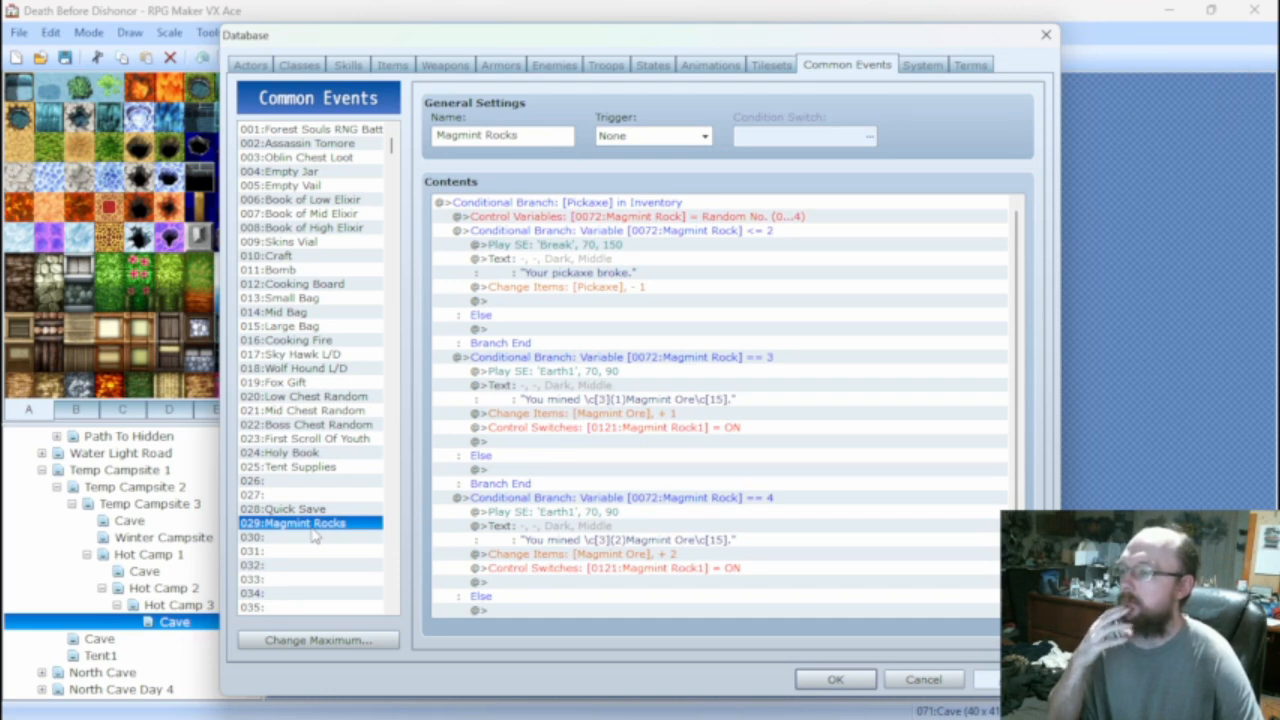
double_click(575, 231)
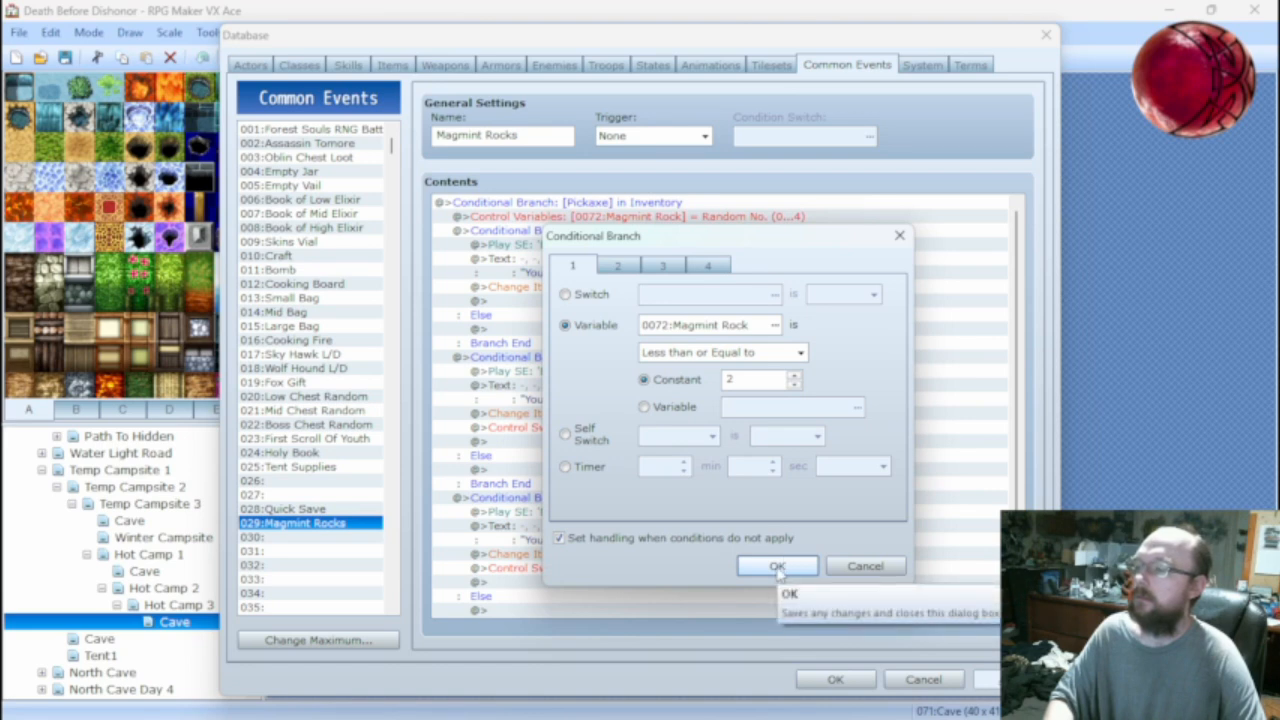
click(777, 567)
click(810, 442)
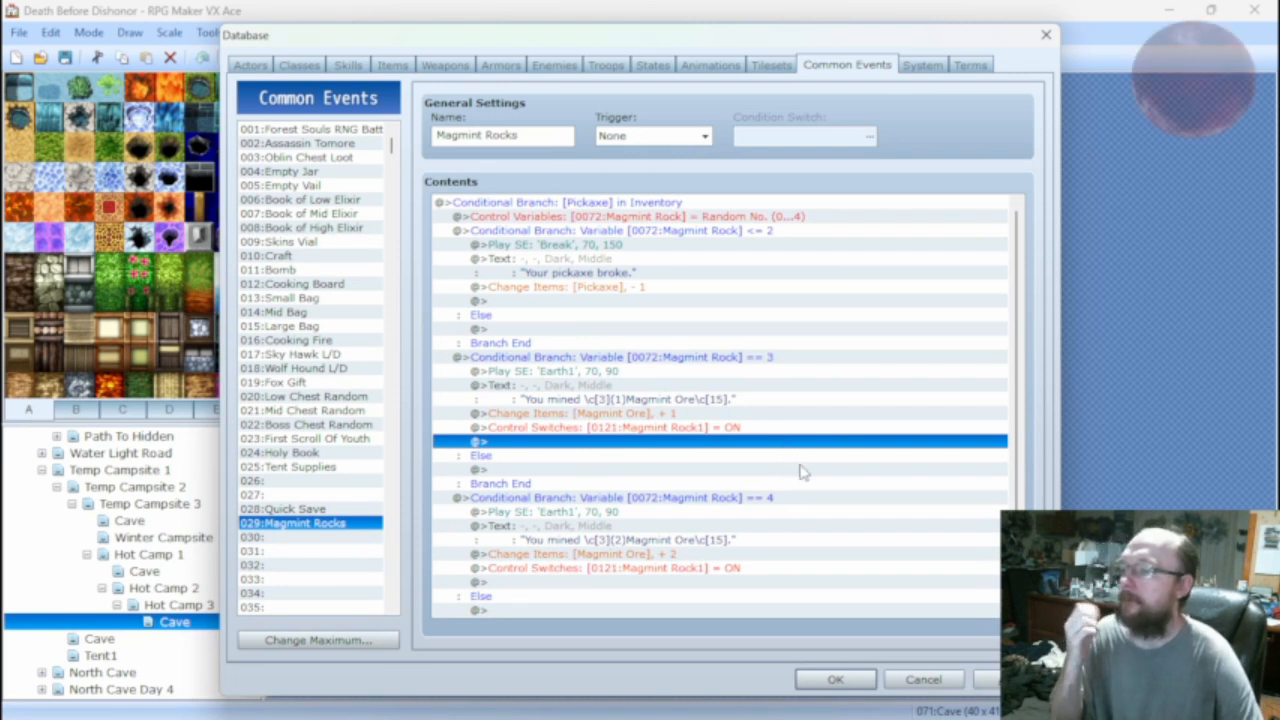
click(835, 679)
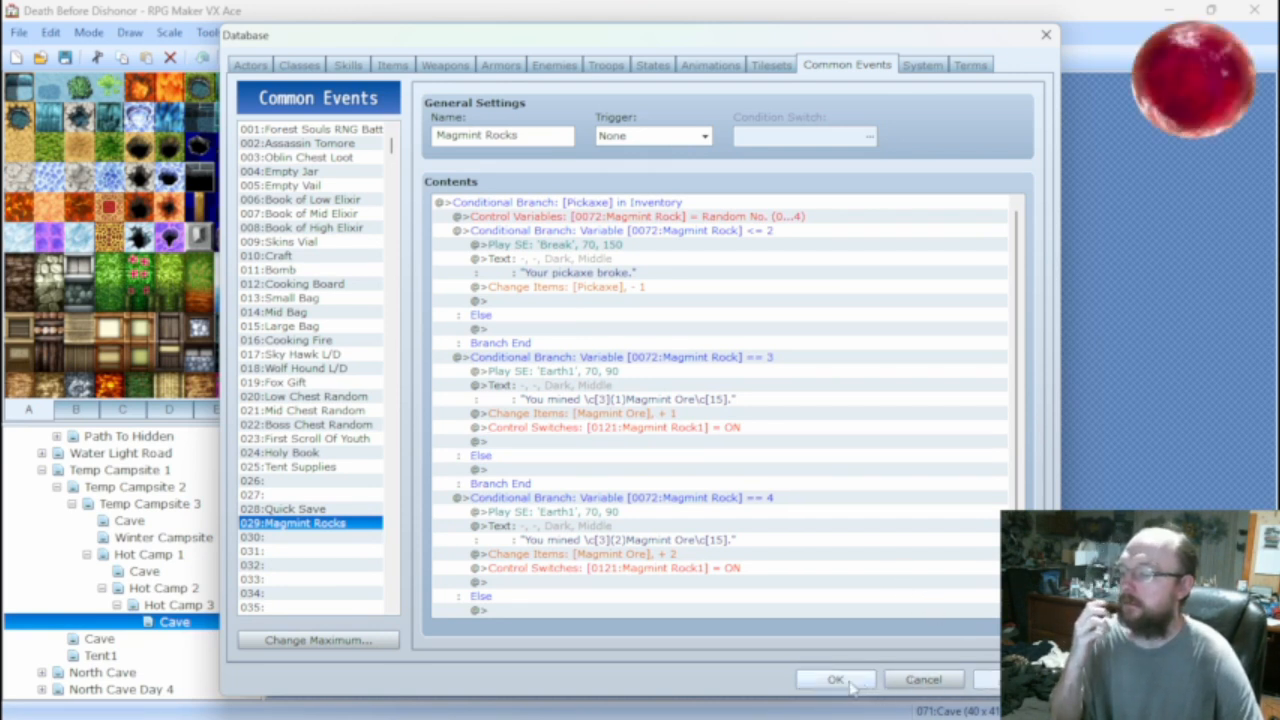
Inspect the western and southern Parno Grim Berry events and the southern Spider event on the Cave map under Temp Campsite 1.
click(101, 640)
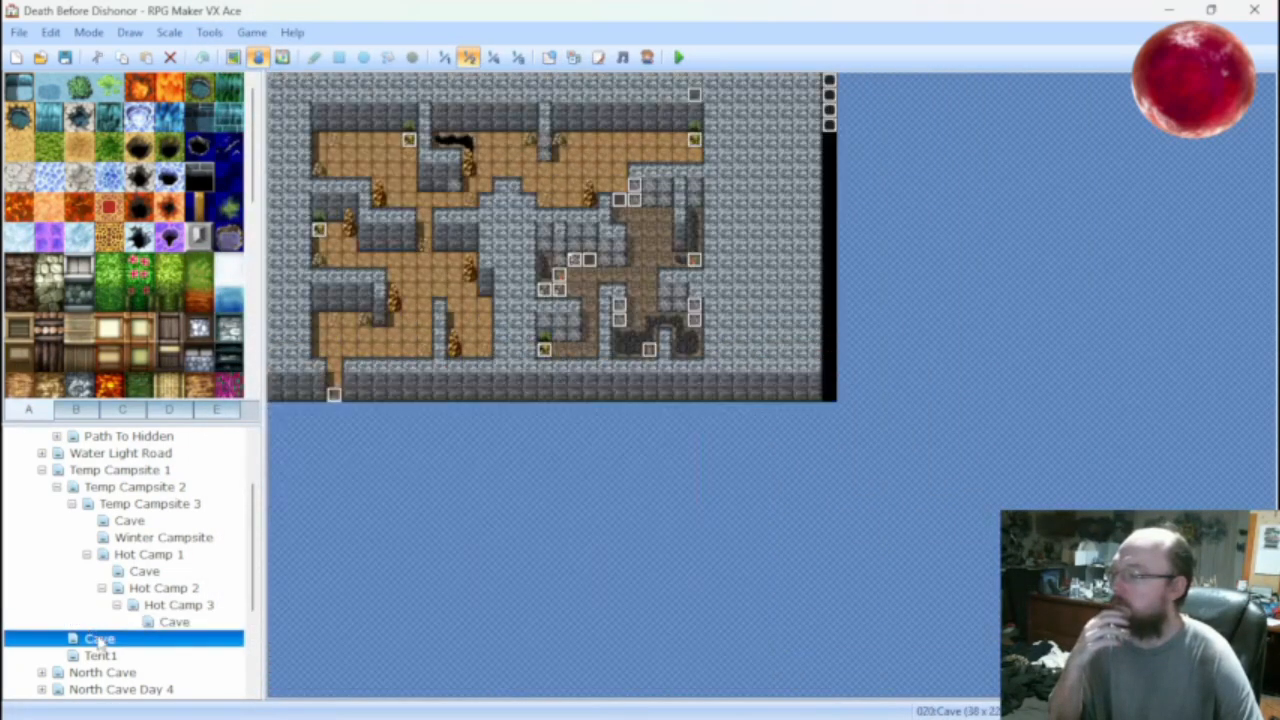
double_click(321, 232)
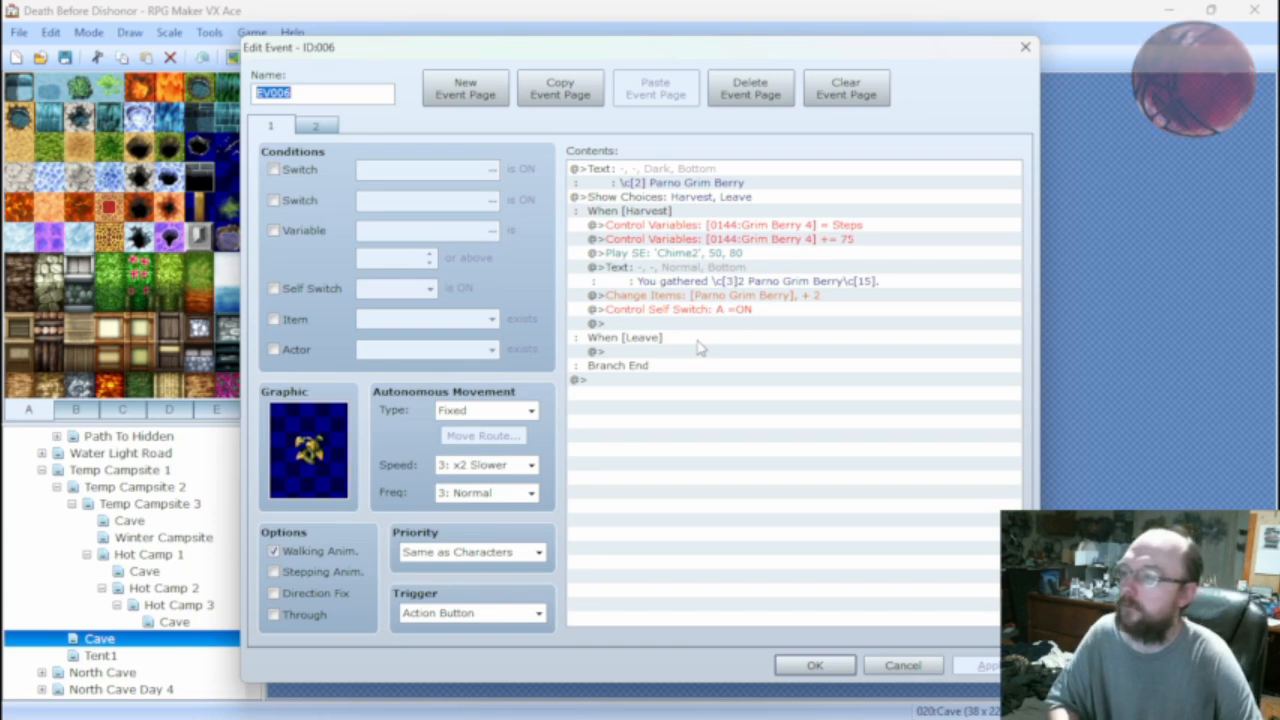
click(902, 665)
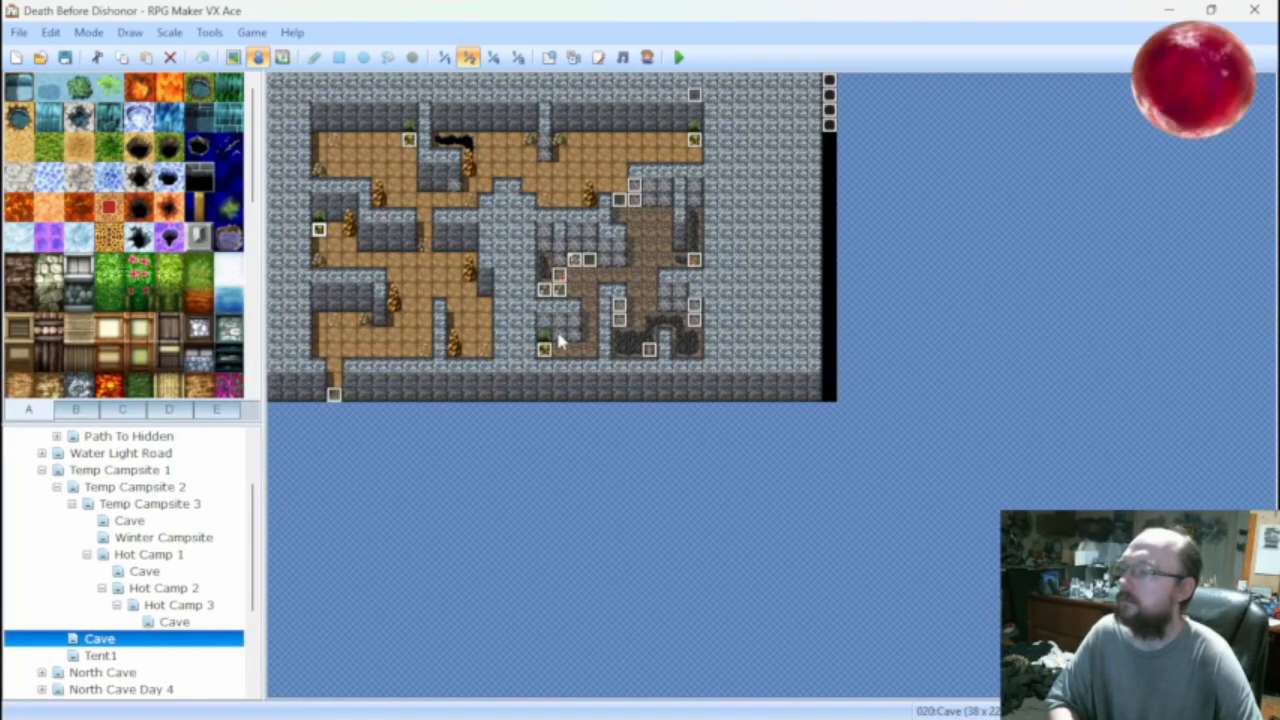
double_click(544, 350)
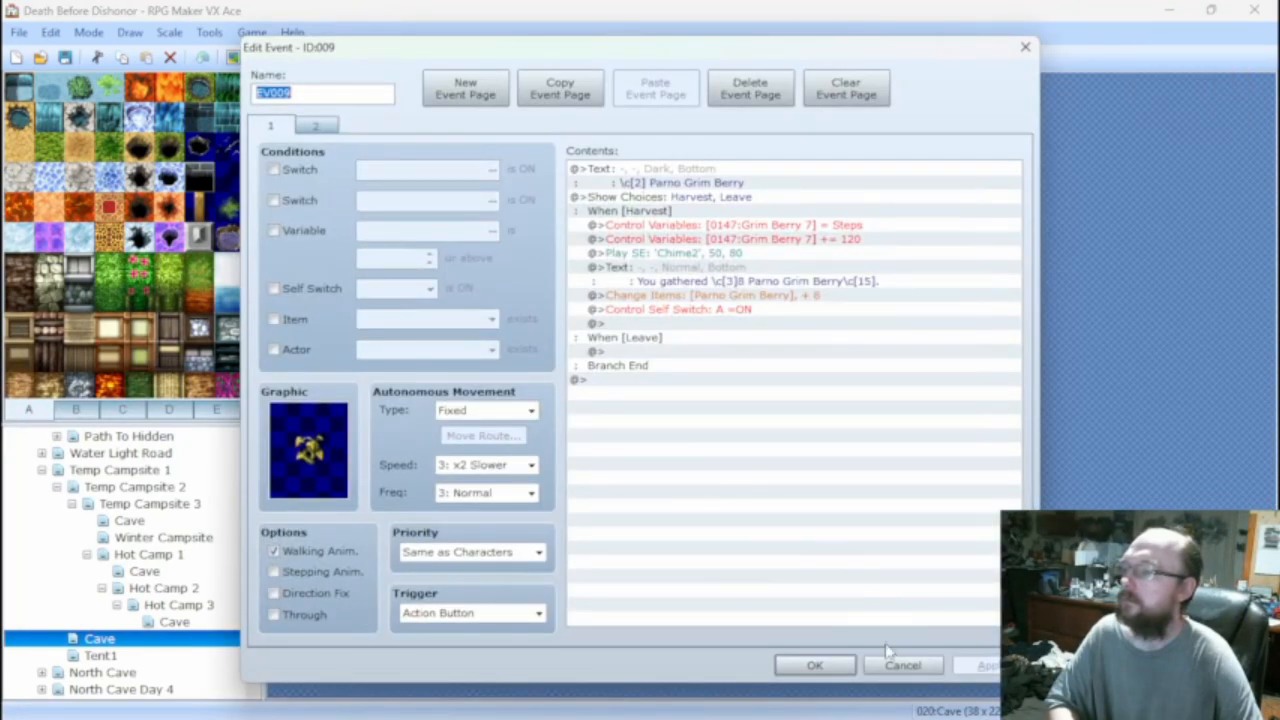
click(889, 662)
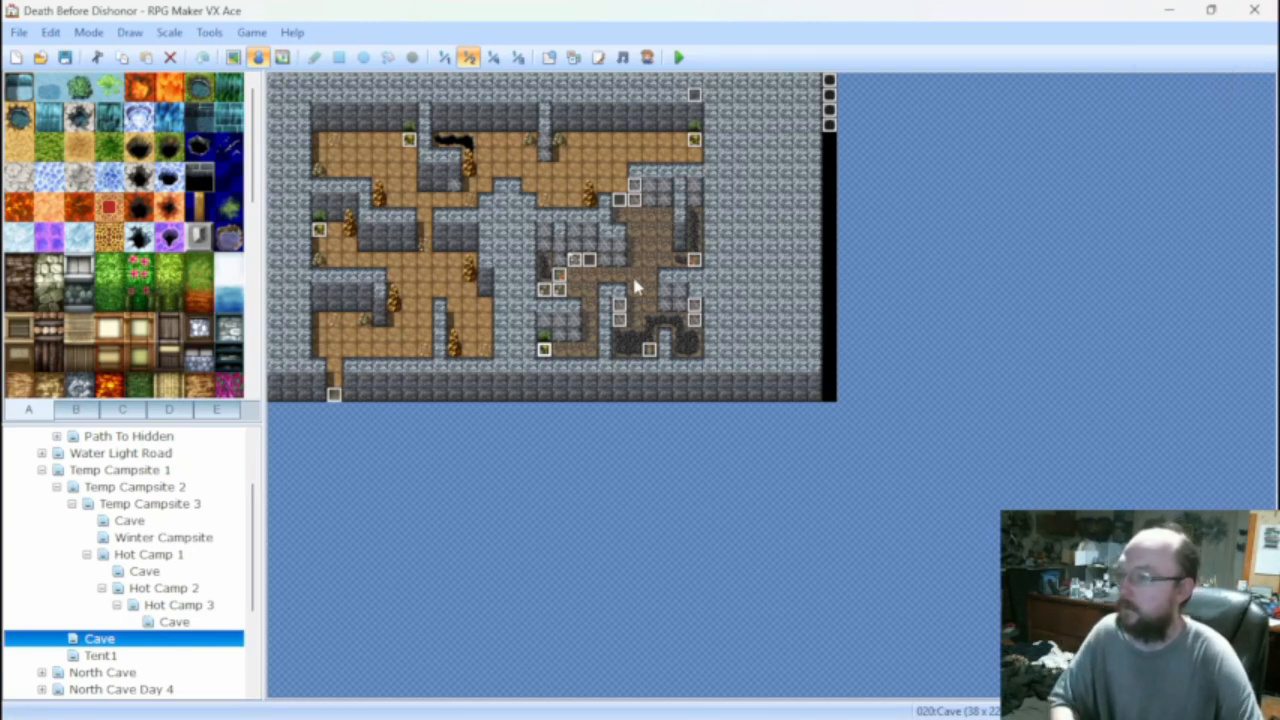
double_click(649, 350)
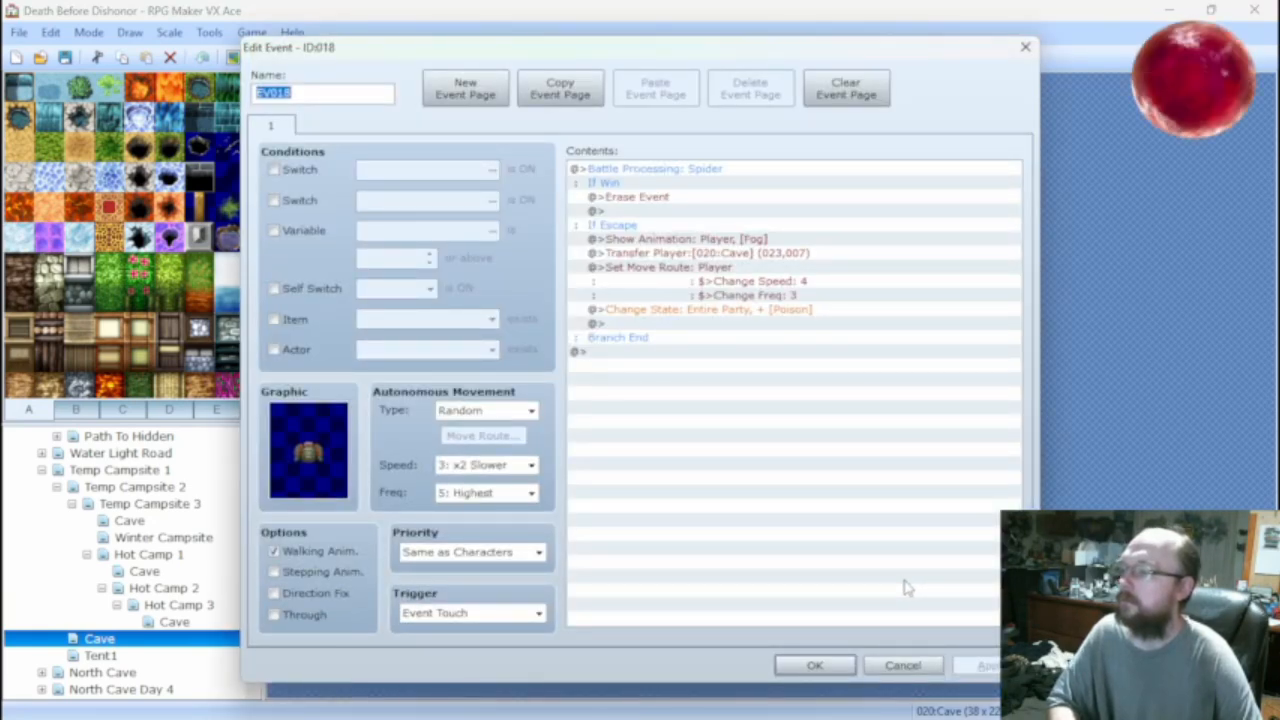
click(893, 668)
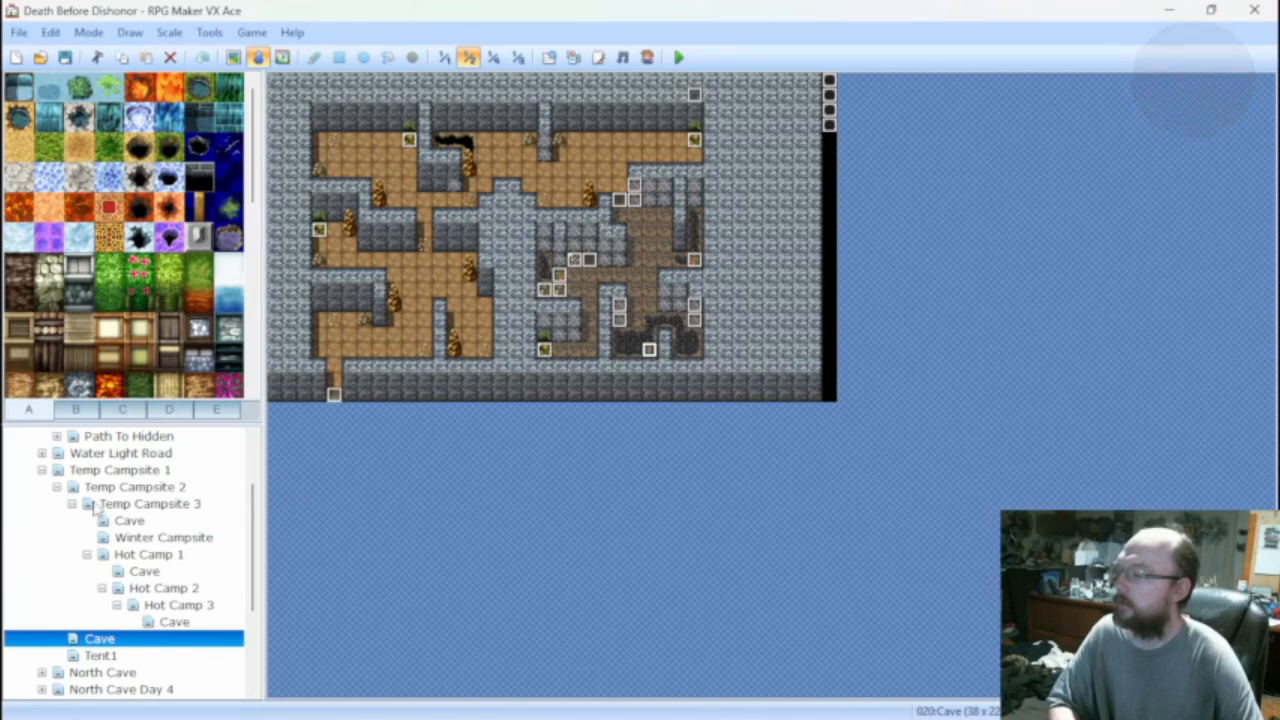
Look over the Hot Camp 3 map and the Winter Campsite map.
click(165, 604)
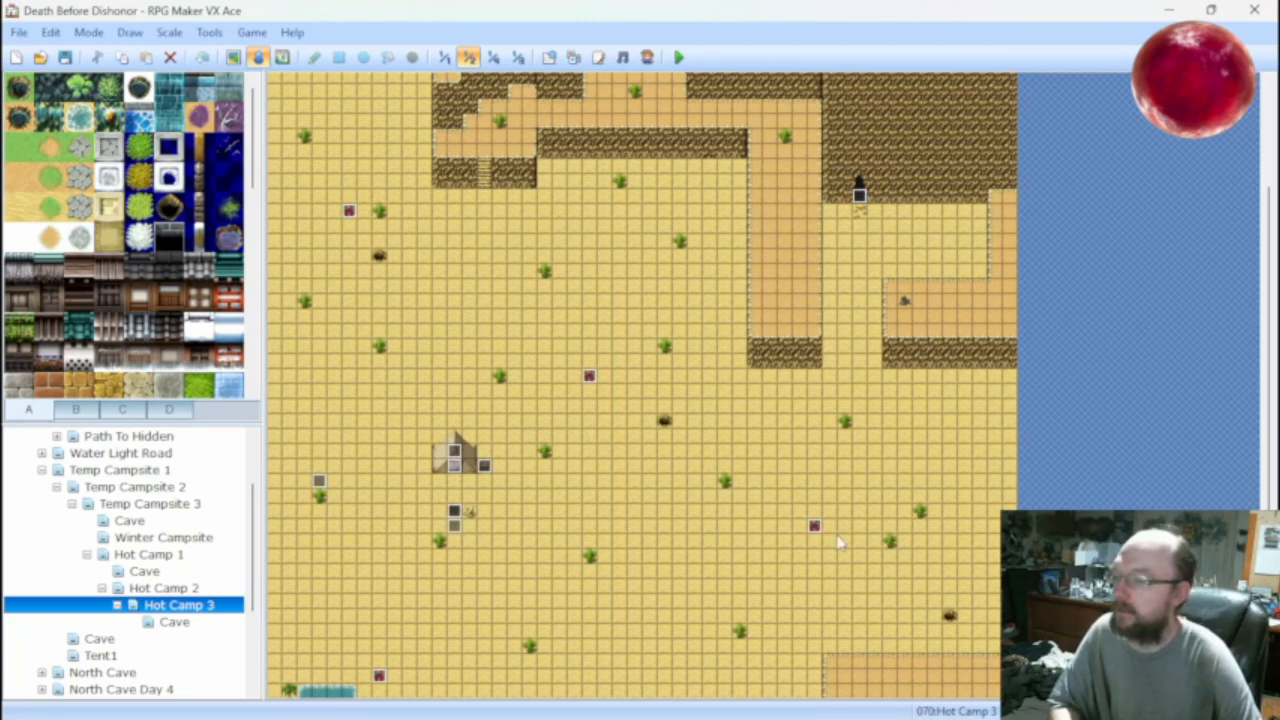
middle_click(629, 312)
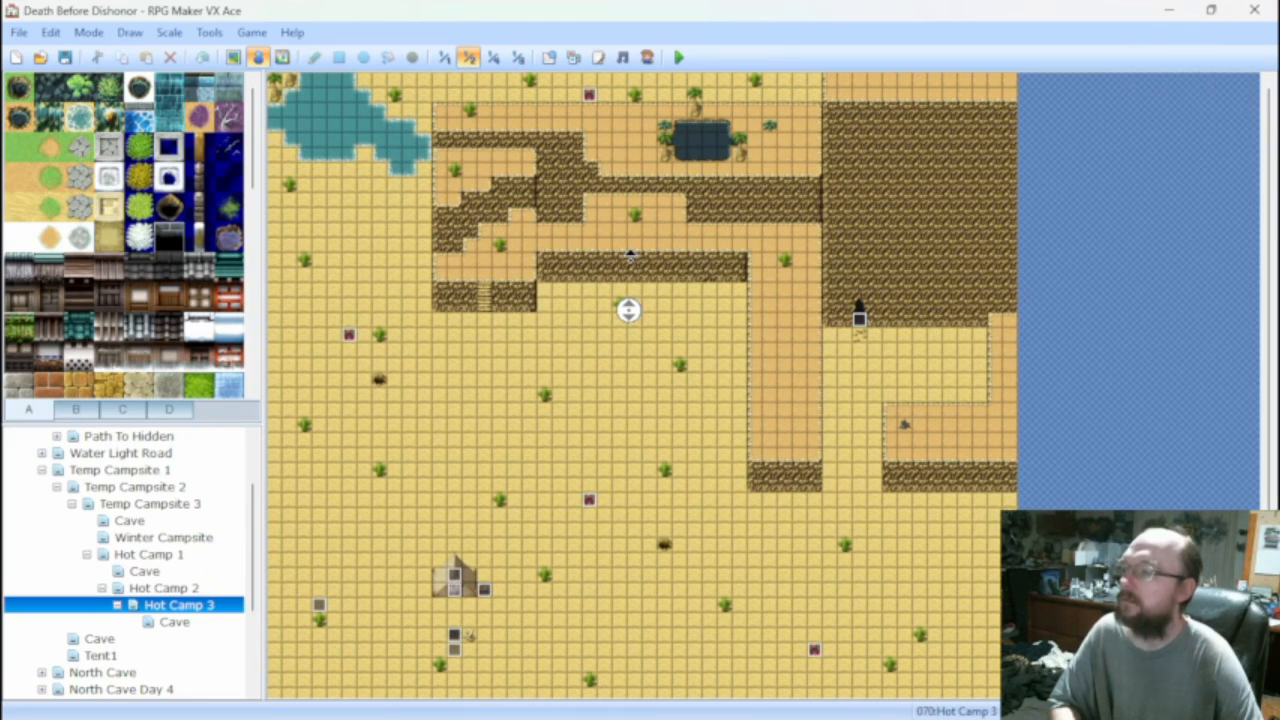
middle_click(631, 262)
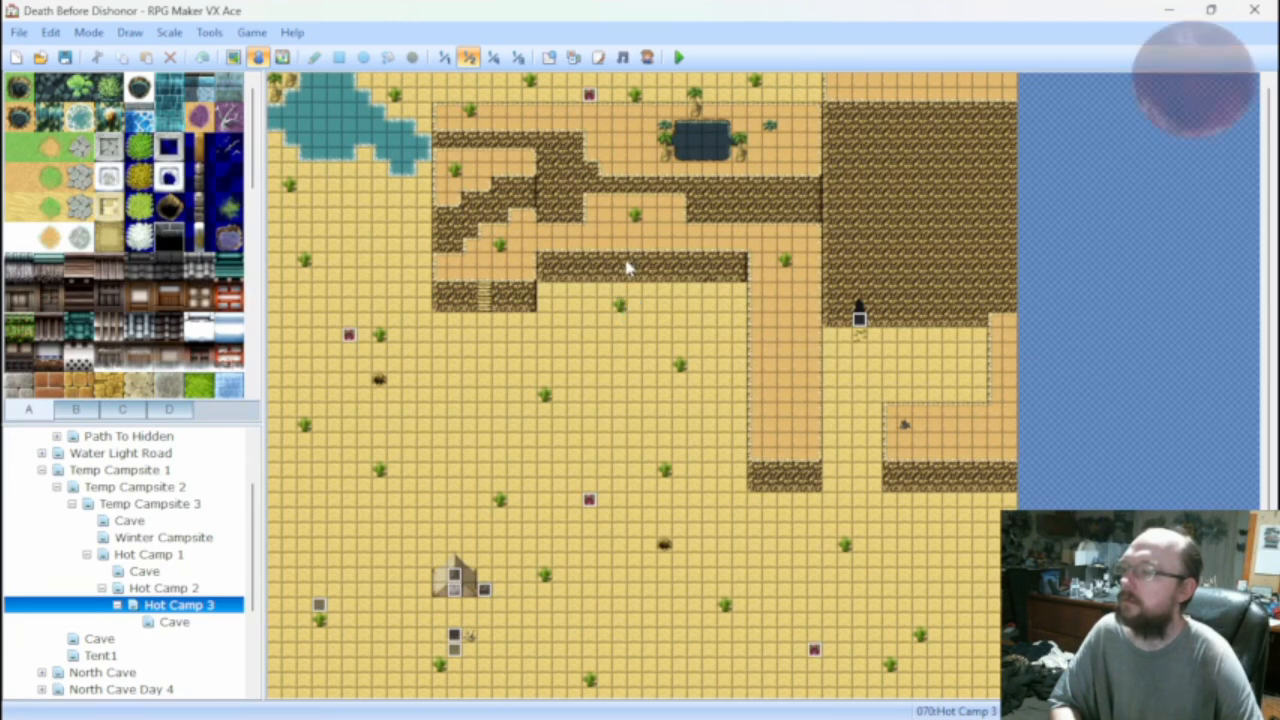
middle_click(620, 362)
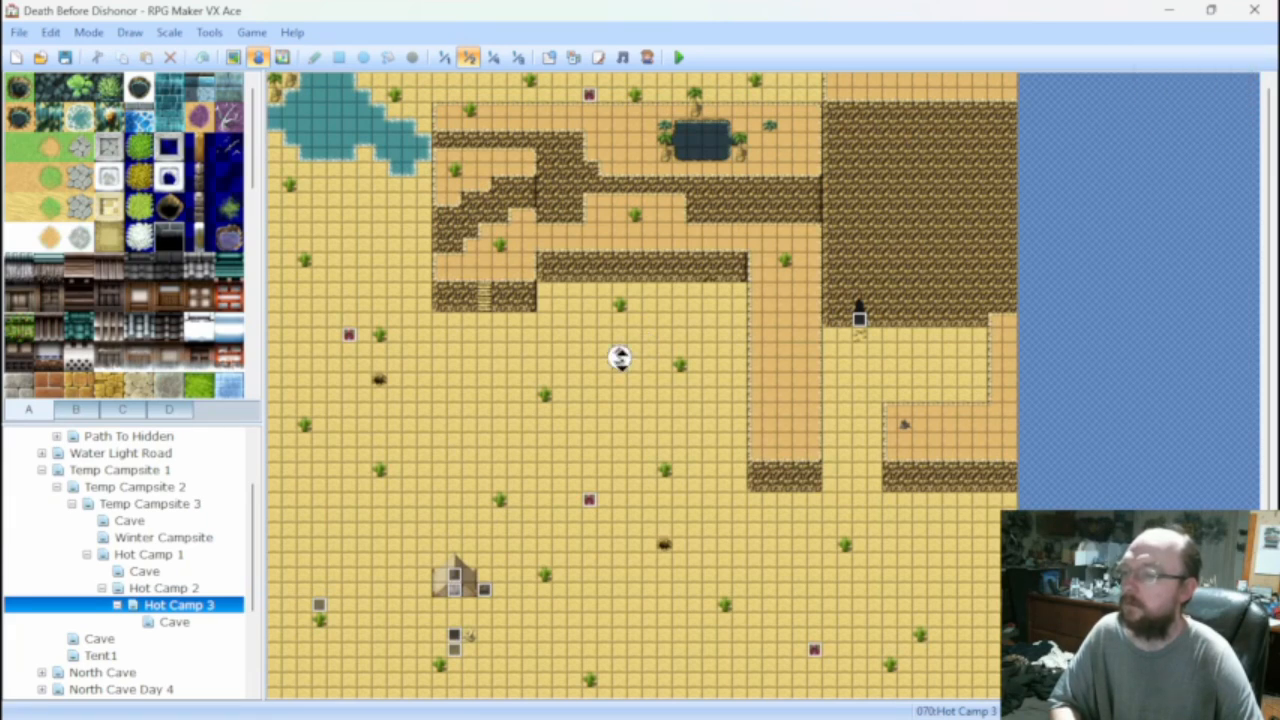
middle_click(630, 431)
click(182, 540)
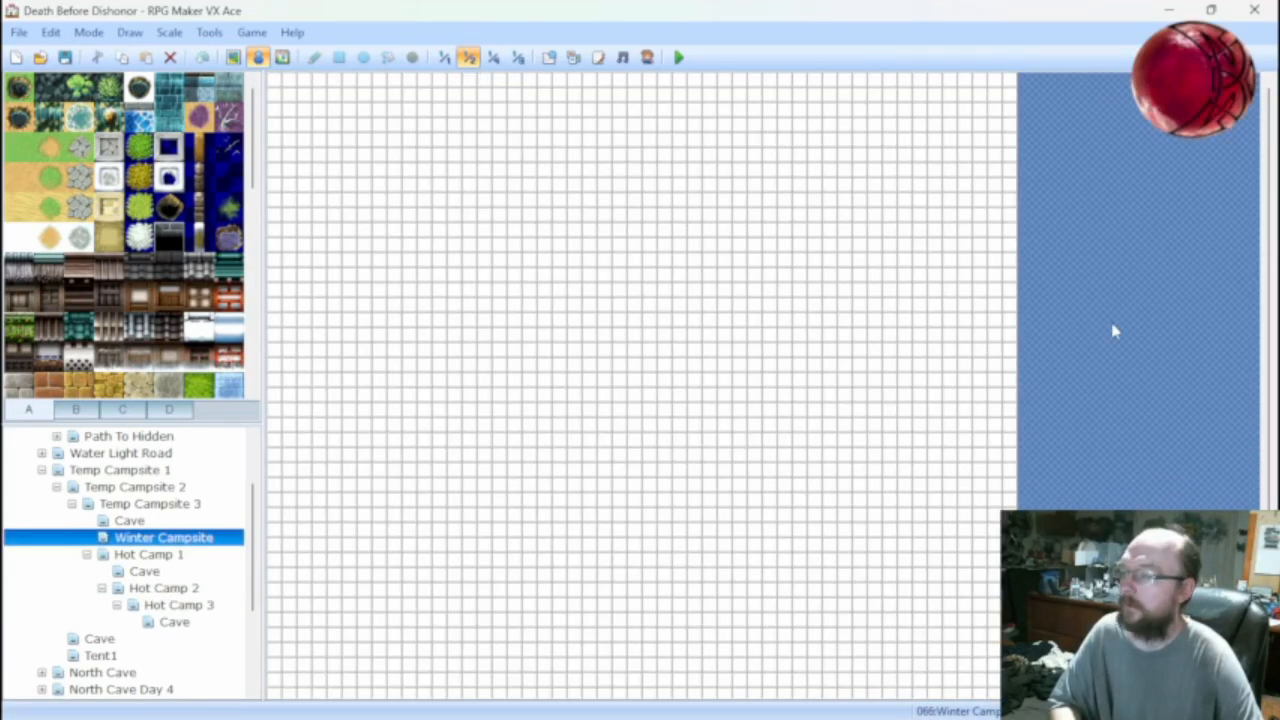
drag(1271, 392, 1273, 462)
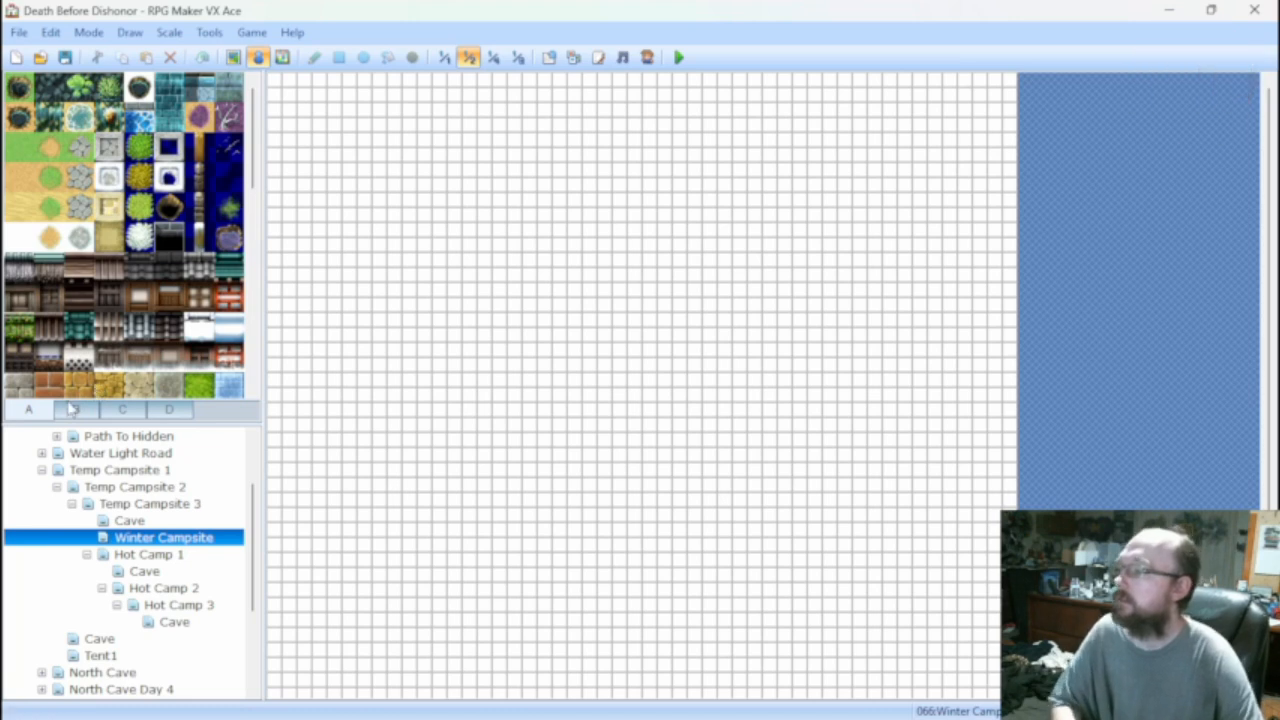
Compare the Berserker Helmet, Seer Helmet and Warriors Helmet entries among the database armors.
click(549, 57)
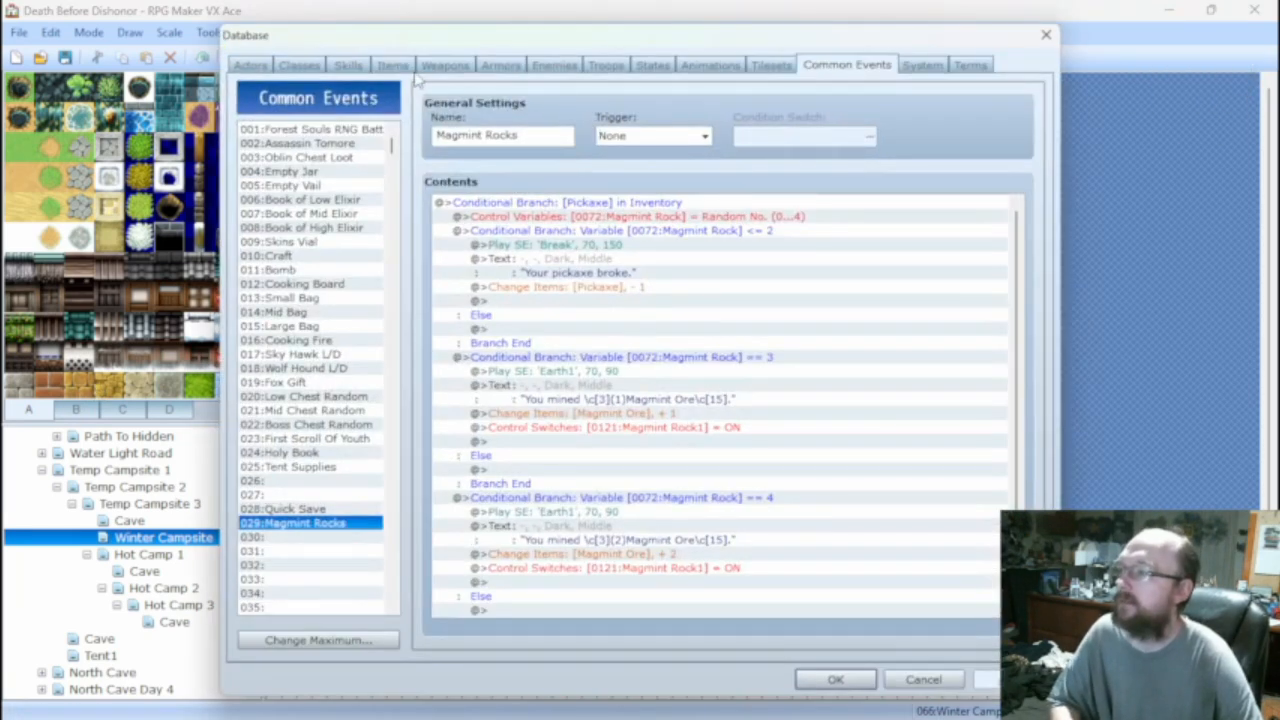
click(494, 66)
scroll(275, 245, down, 9)
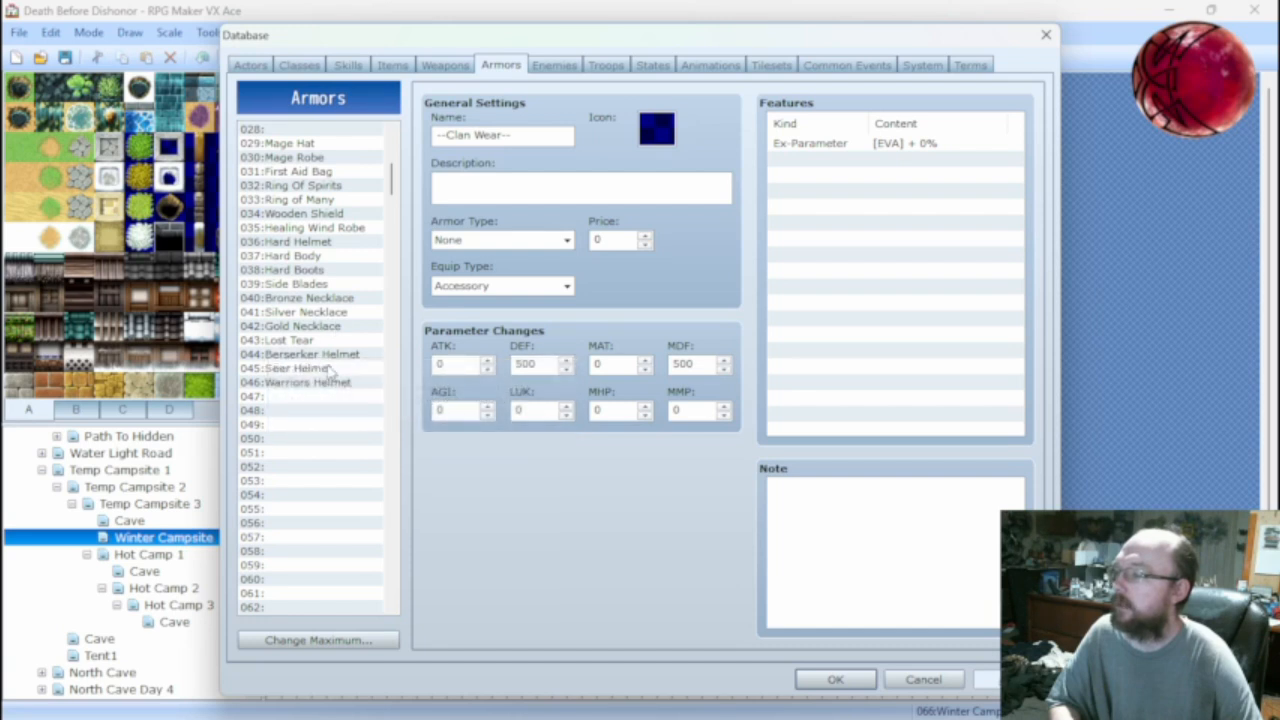
click(341, 355)
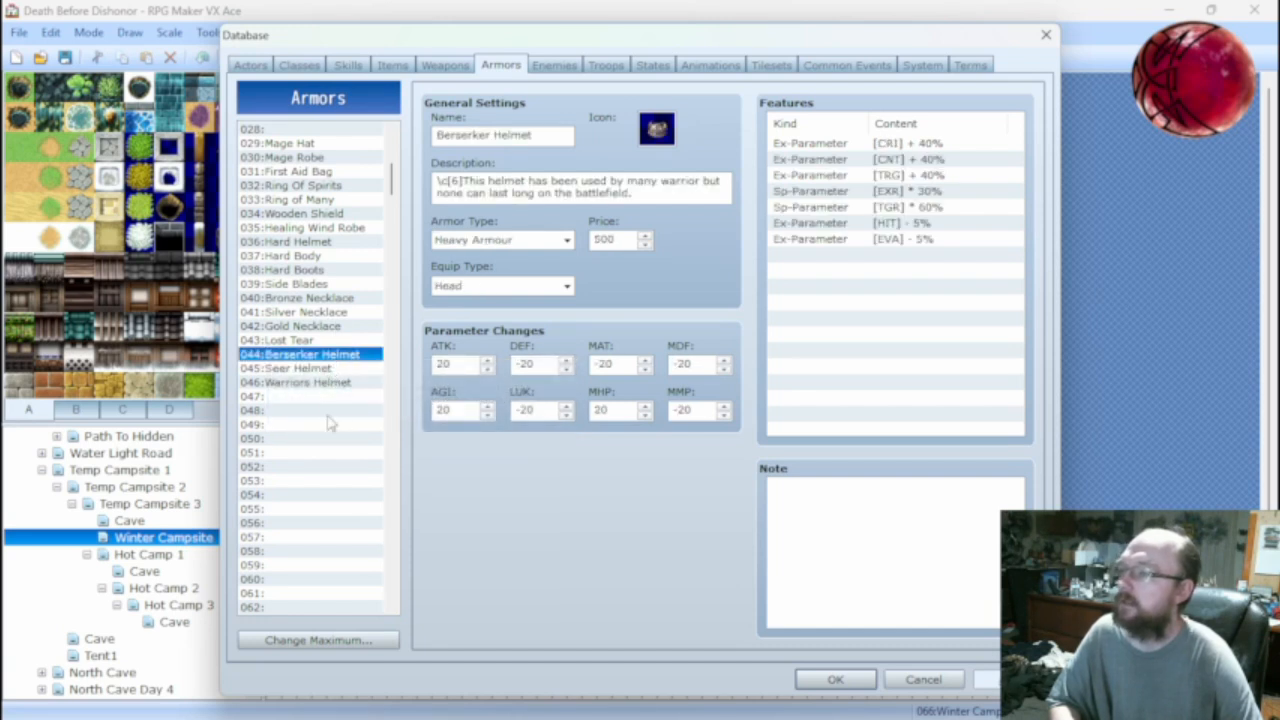
click(317, 375)
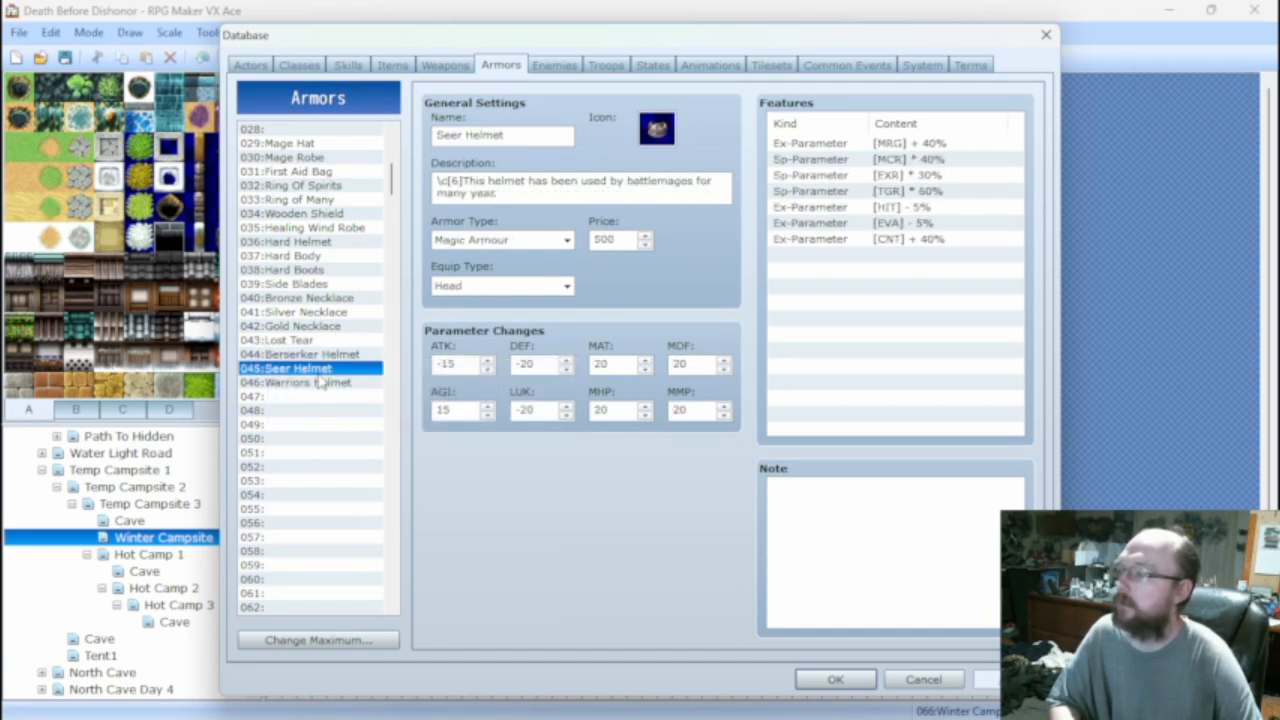
click(312, 384)
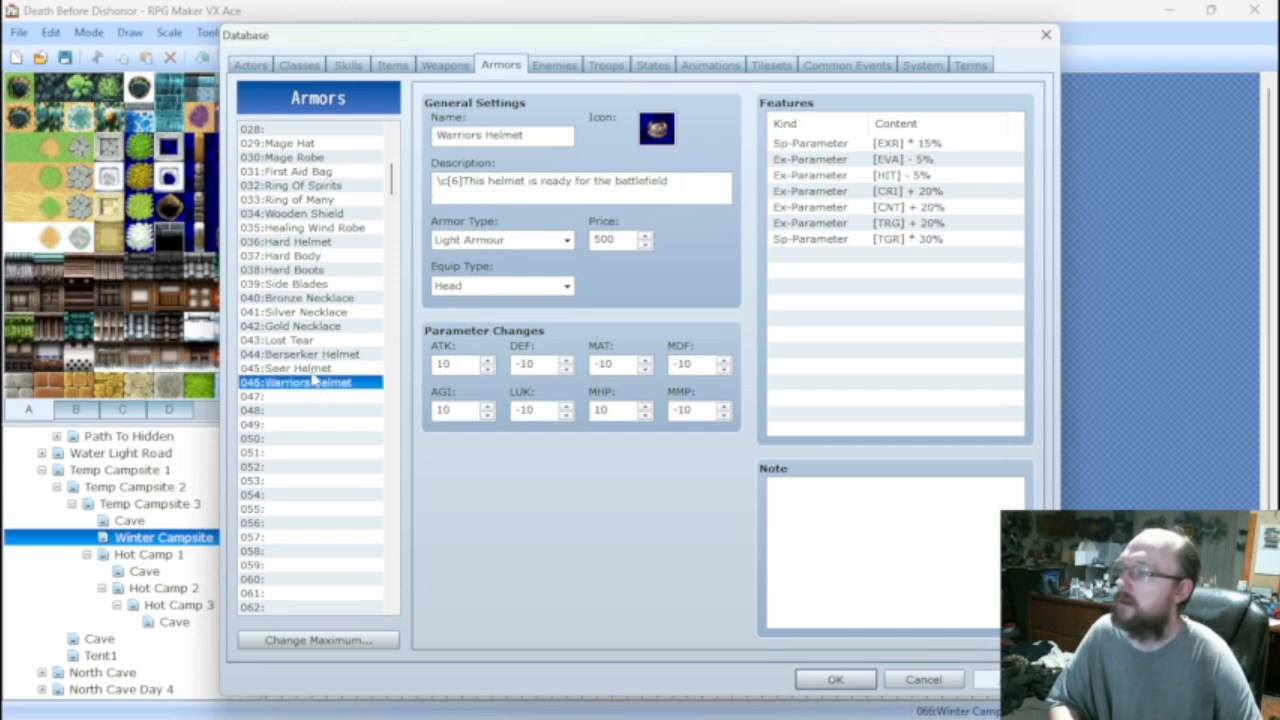
click(309, 372)
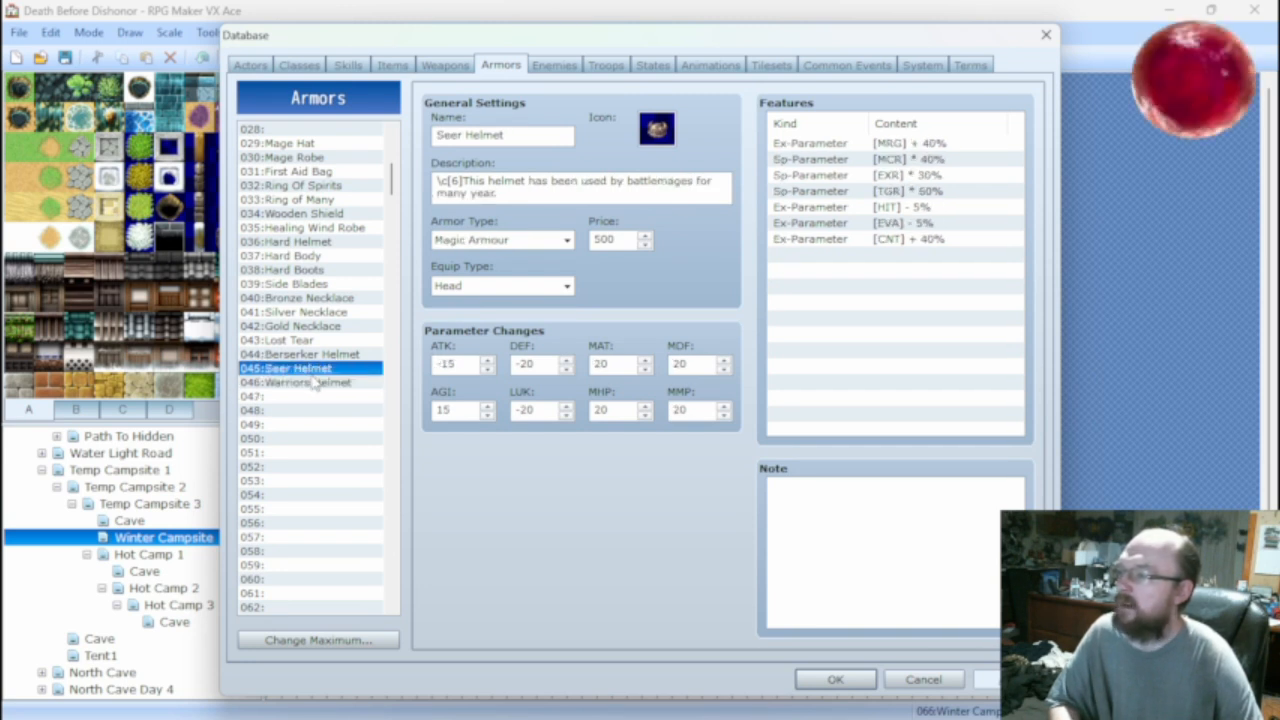
Set the Warriors Helmet's price to 300.
click(312, 383)
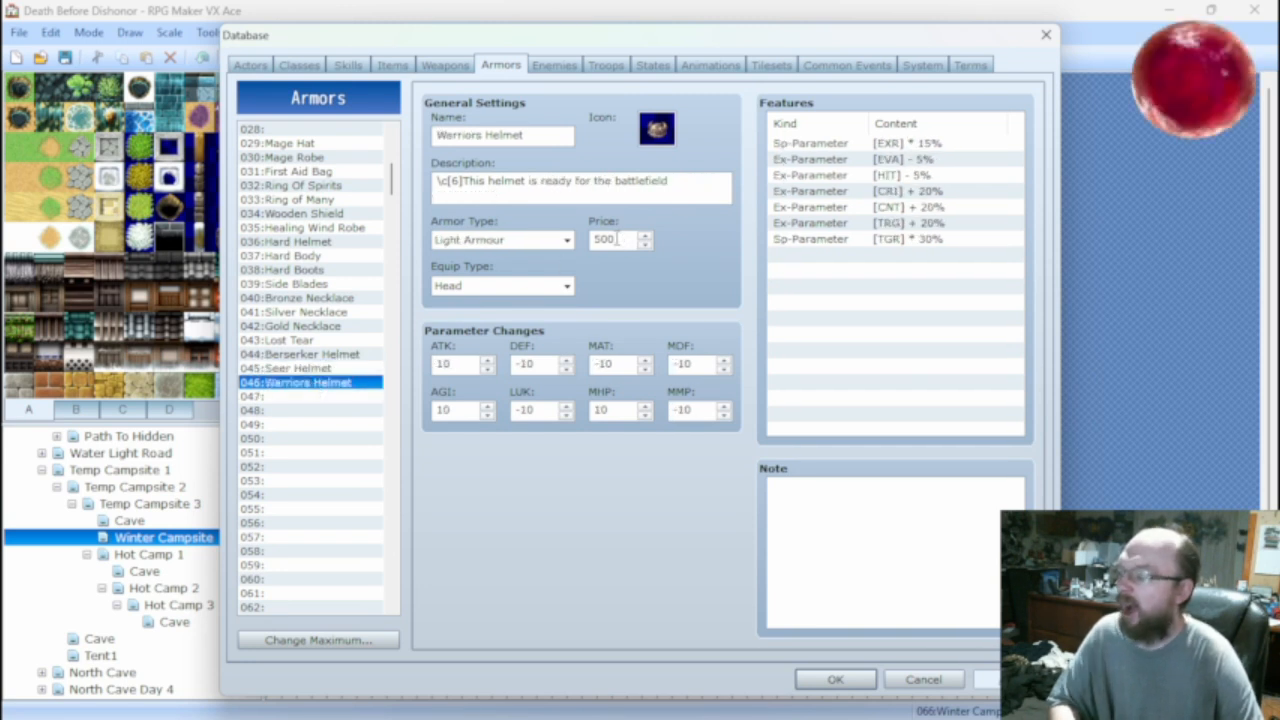
double_click(610, 240)
text(300)
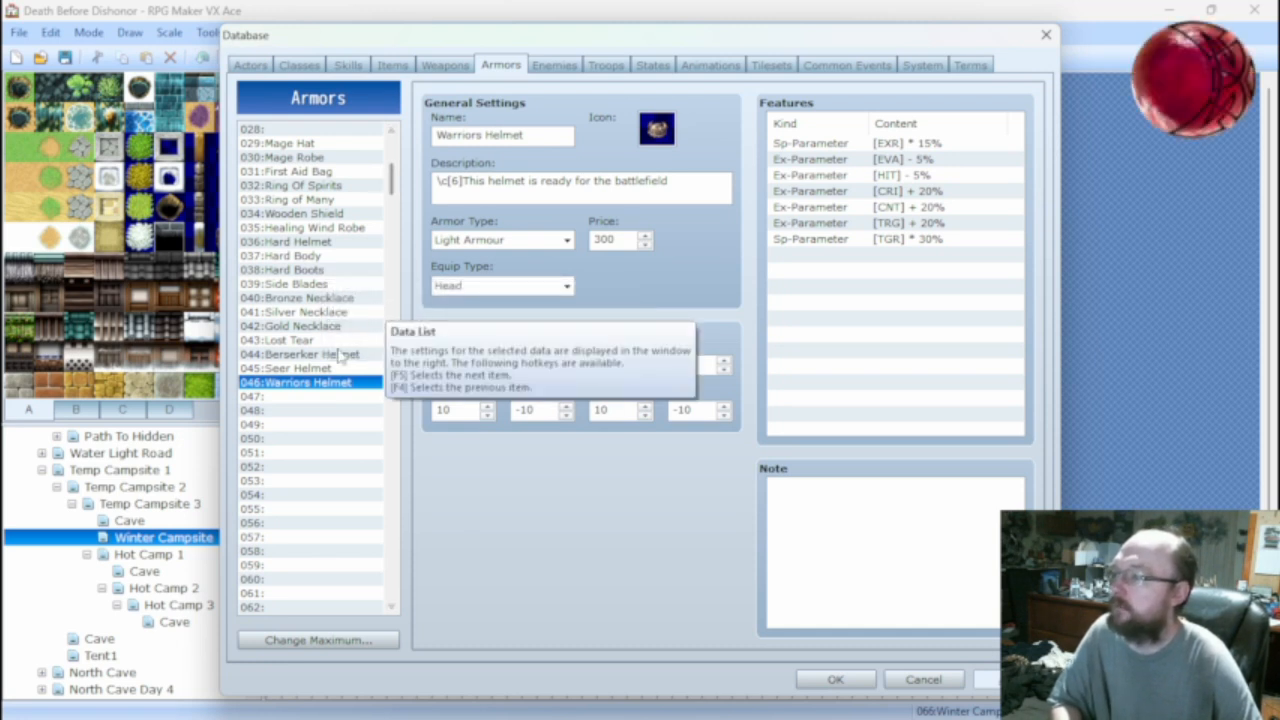
Check the Lost Tear and Gold Necklace armor entries.
click(330, 356)
click(310, 342)
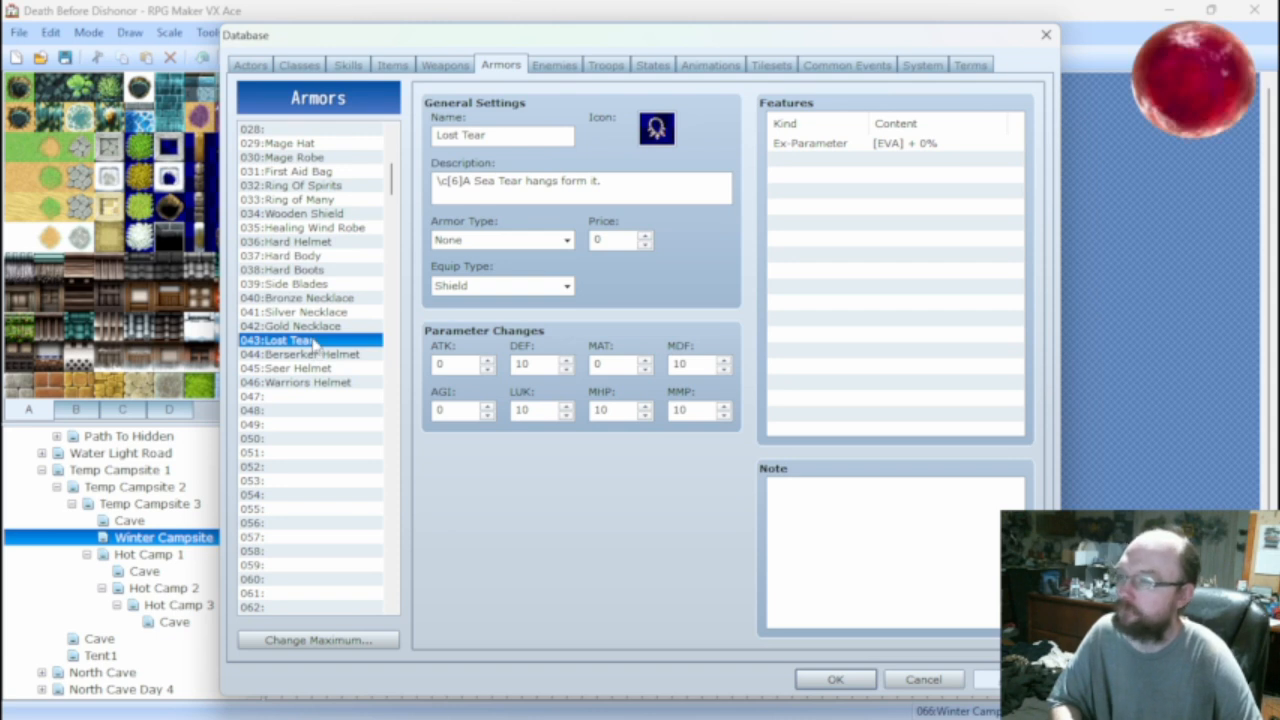
click(320, 327)
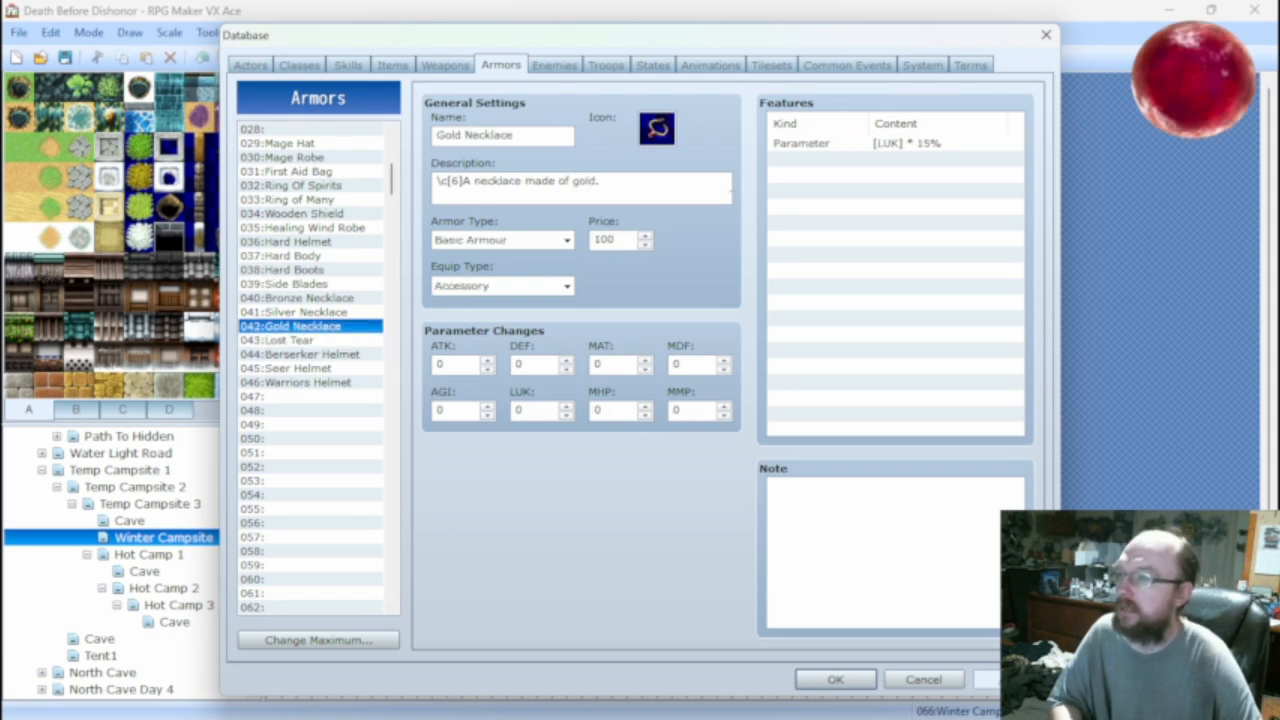
right_click(810, 168)
click(838, 176)
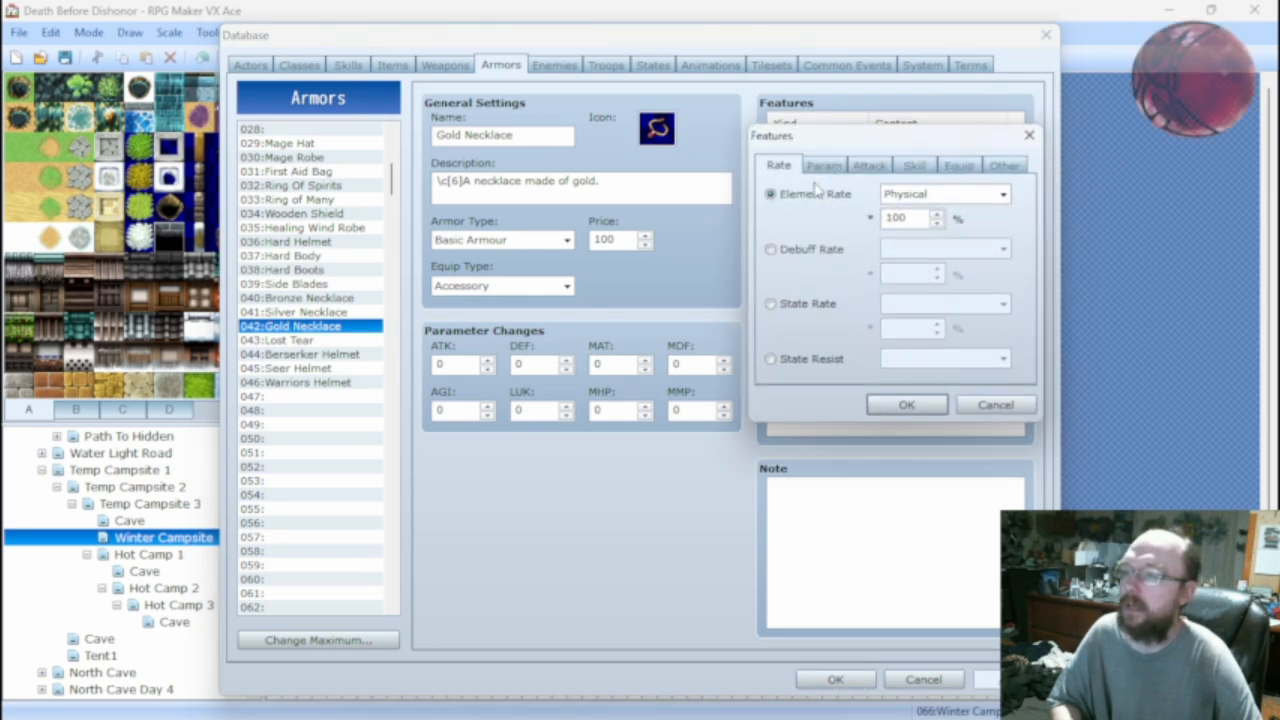
click(823, 166)
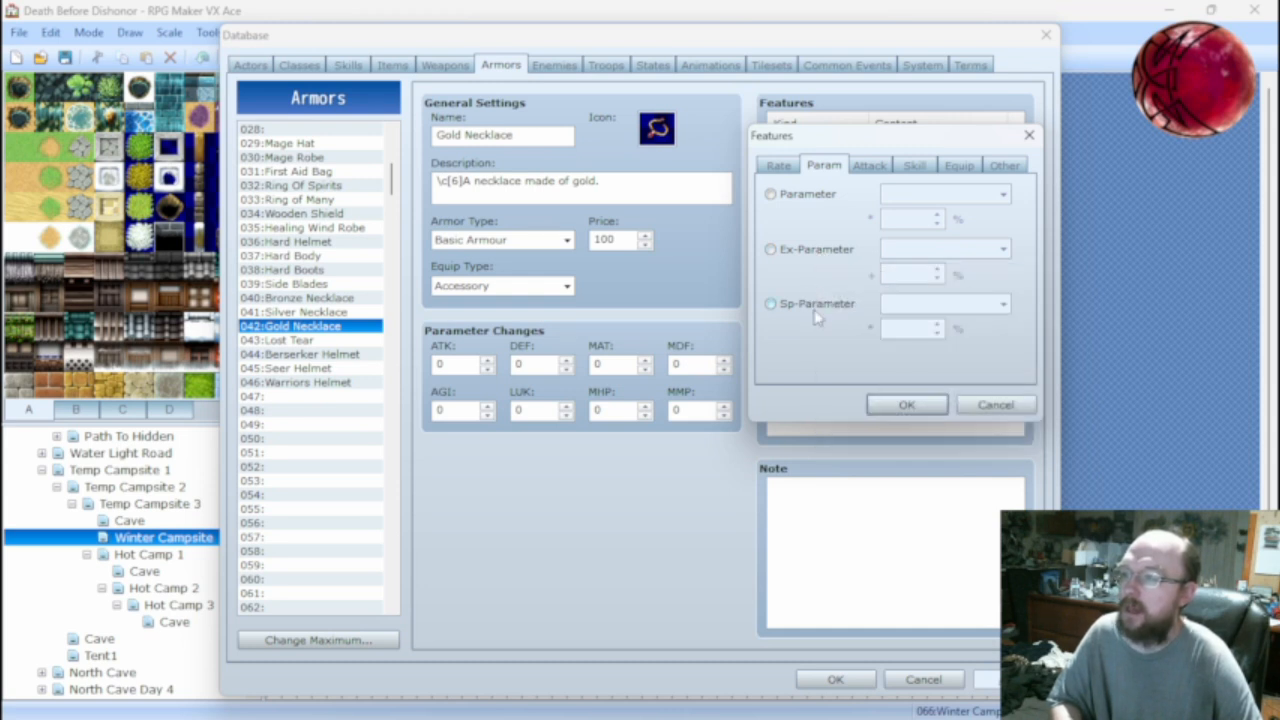
mouse_move(814, 316)
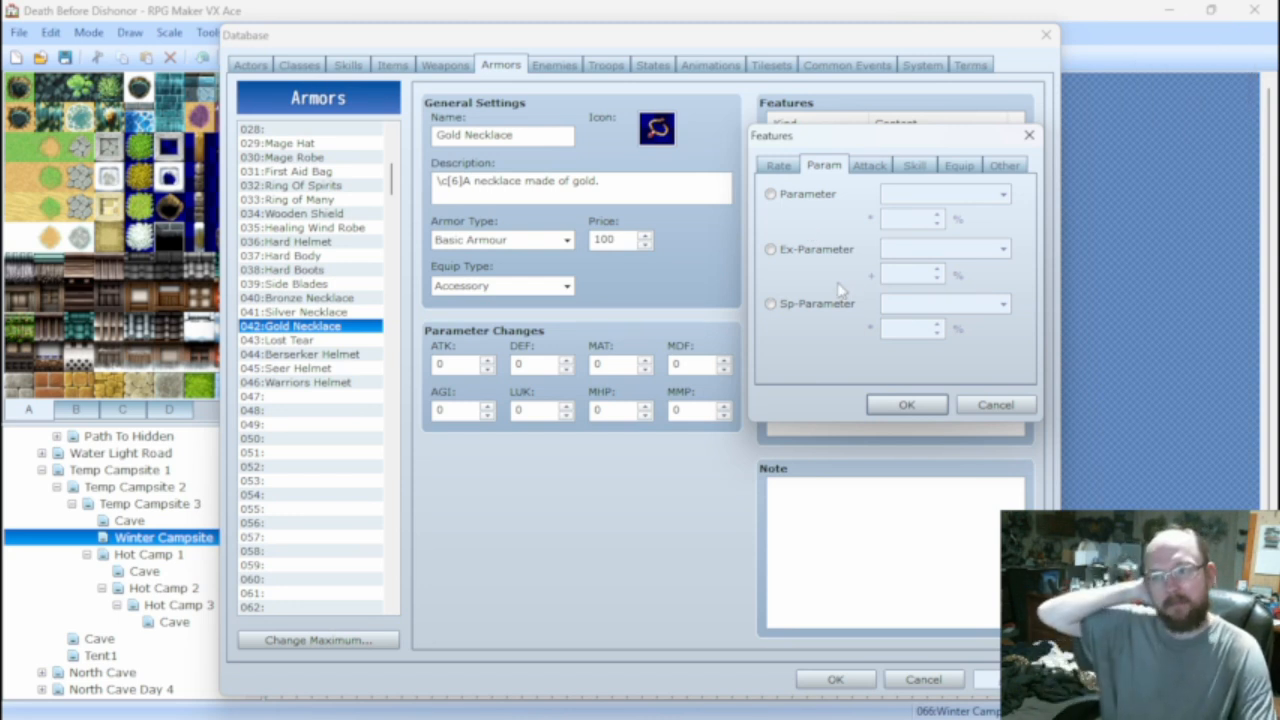
click(986, 404)
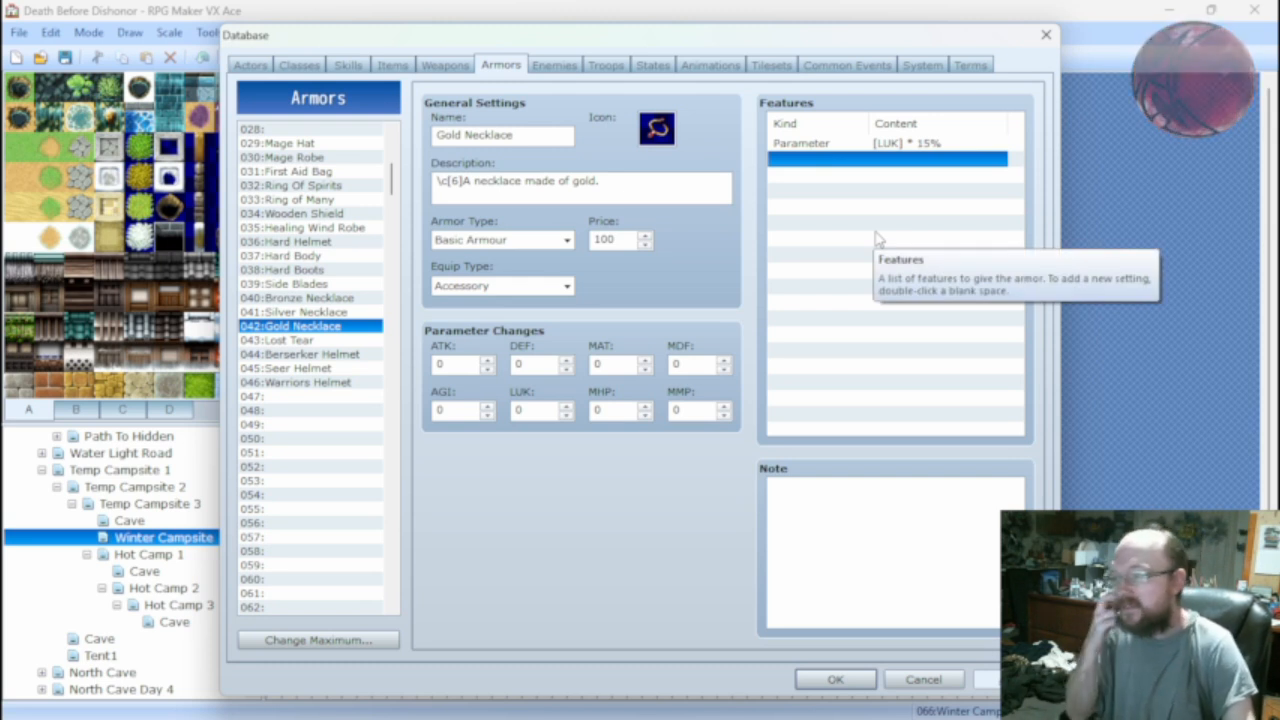
Compare the Silver, Bronze and Gold Necklace entries, including their prices and luck bonuses.
click(324, 311)
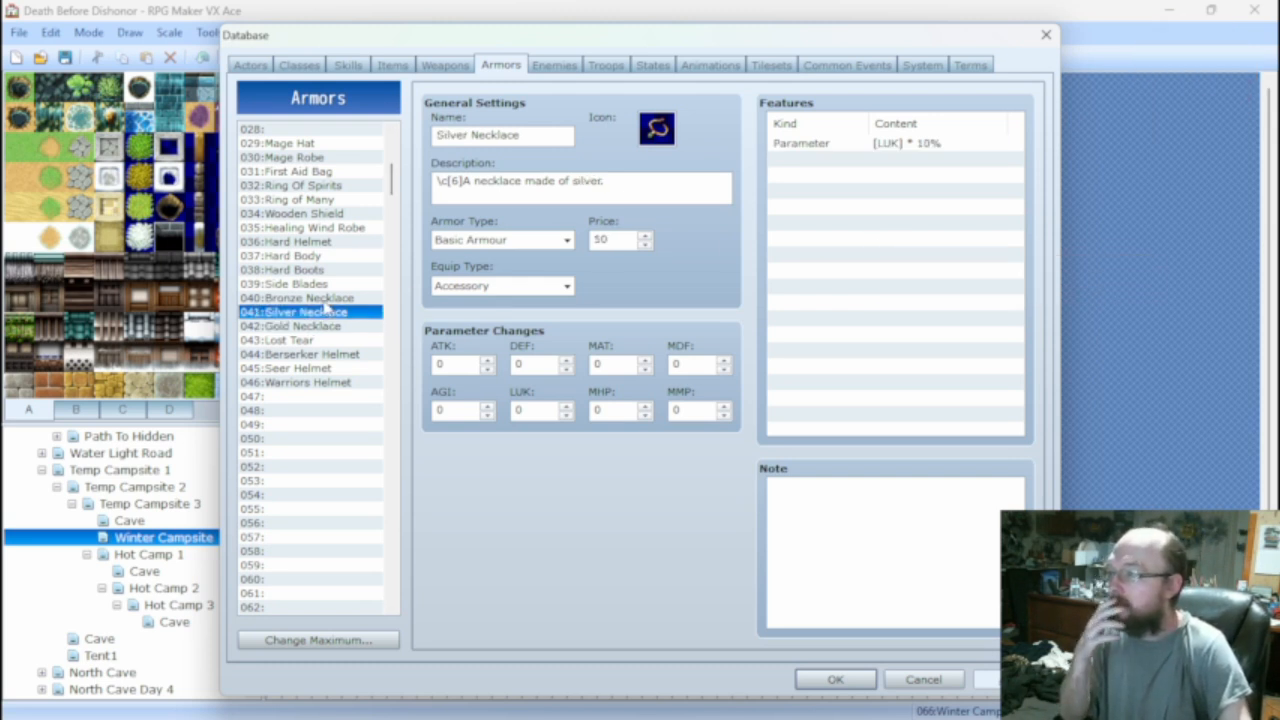
click(325, 299)
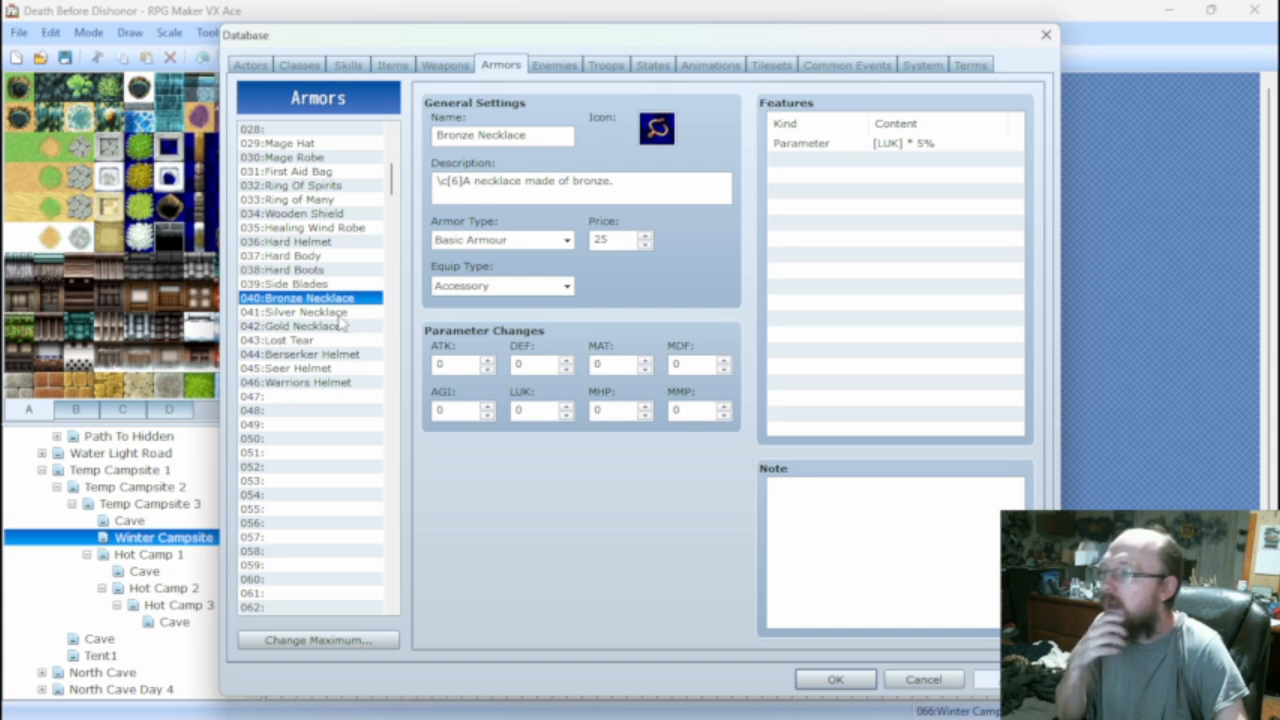
click(338, 313)
click(320, 327)
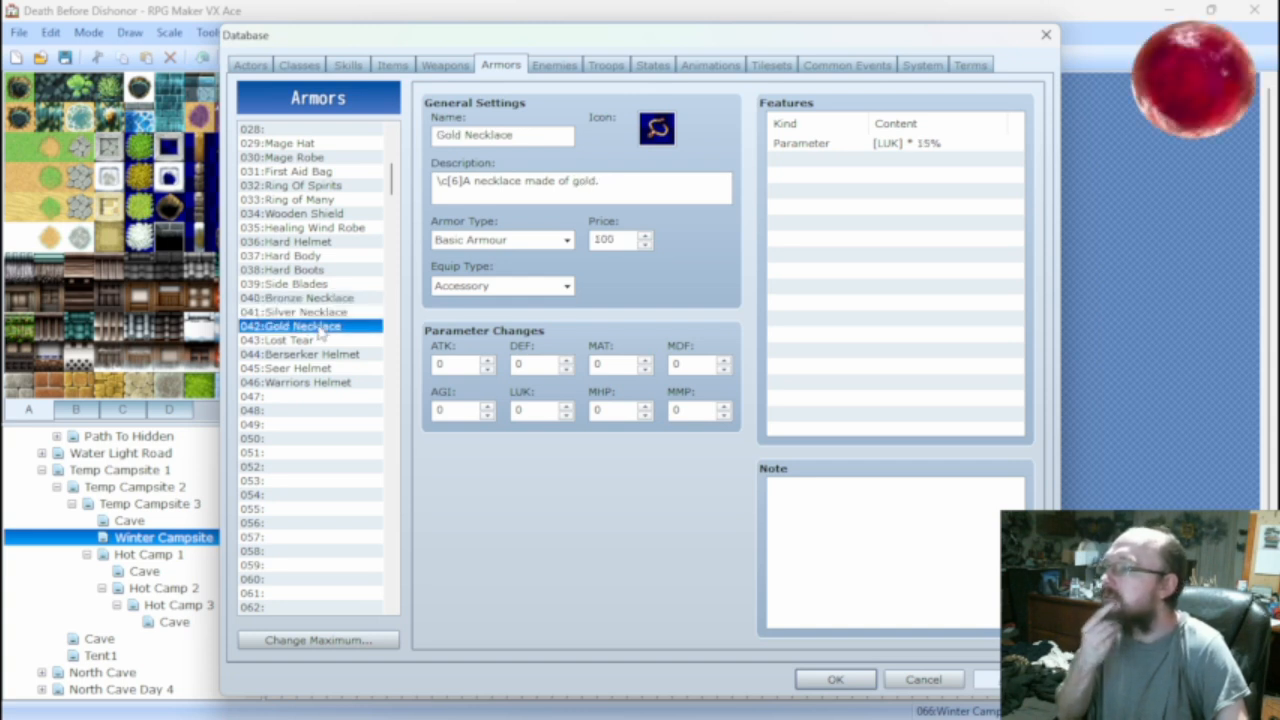
Rename the Bronze Necklace to Copper Necklace and change its description to "\c[6]A necklace made of Copper.".
click(325, 299)
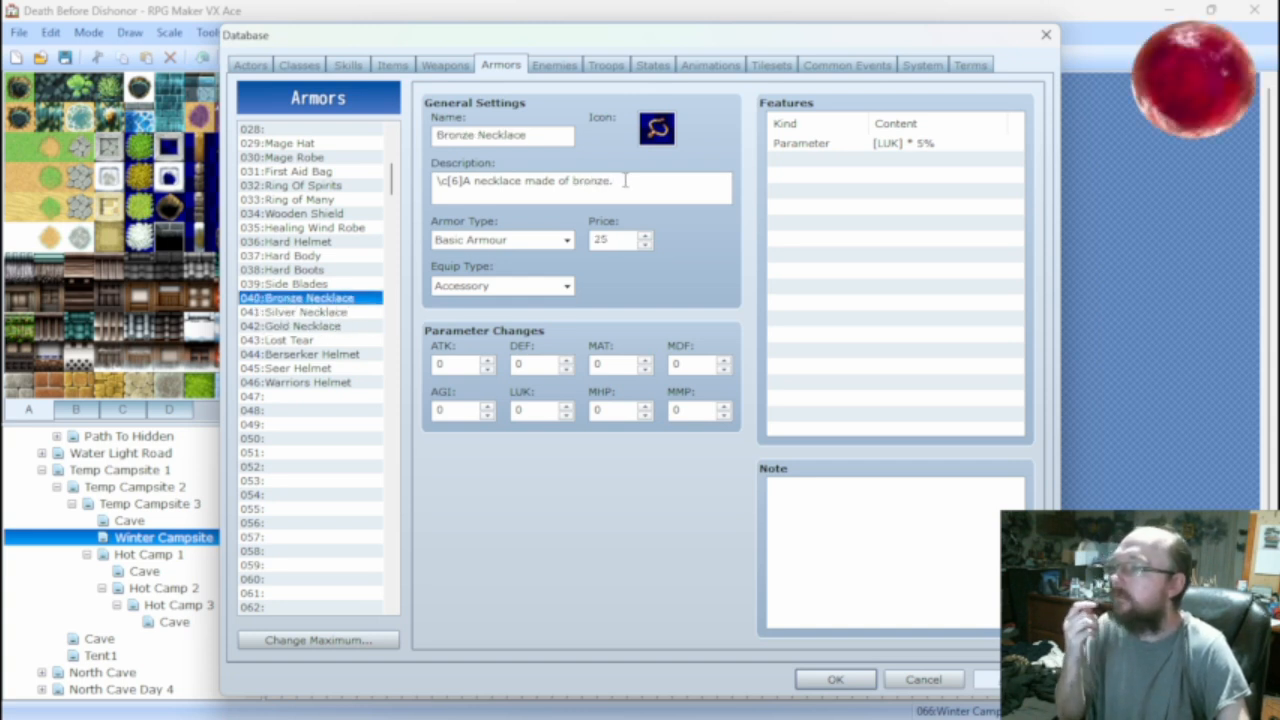
click(476, 137)
drag(478, 135, 406, 141)
text(Copper)
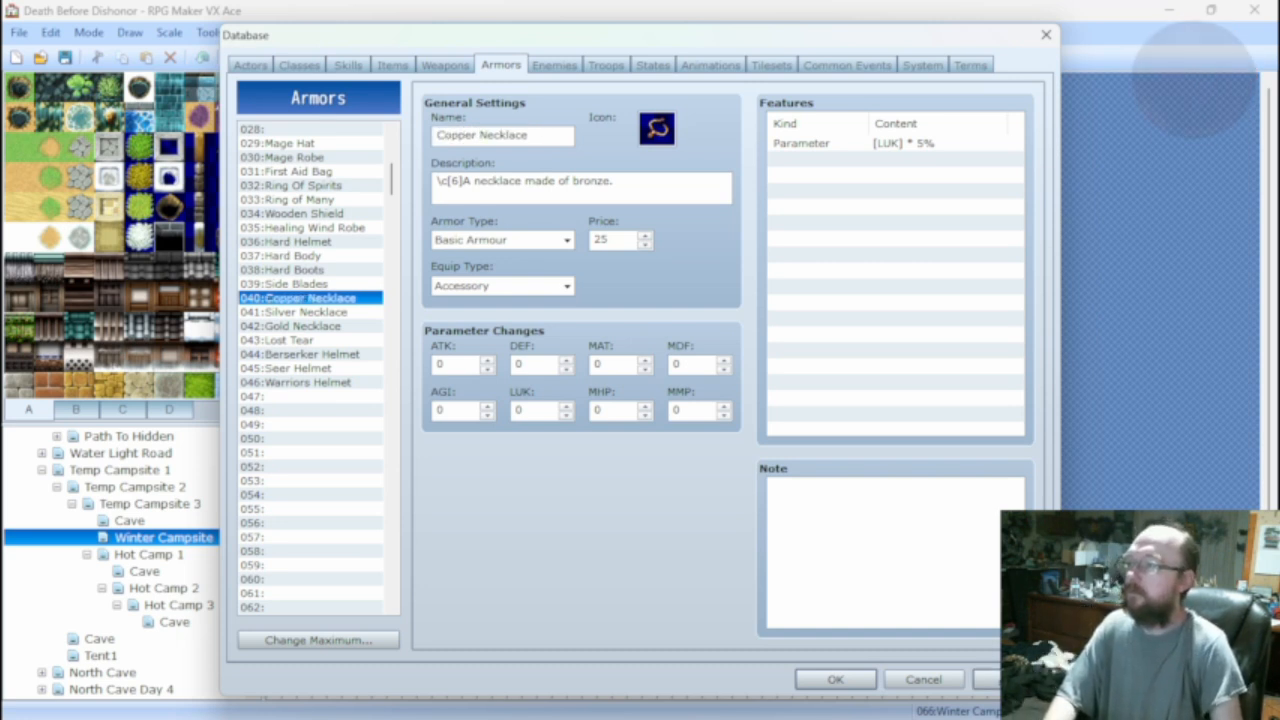
click(570, 180)
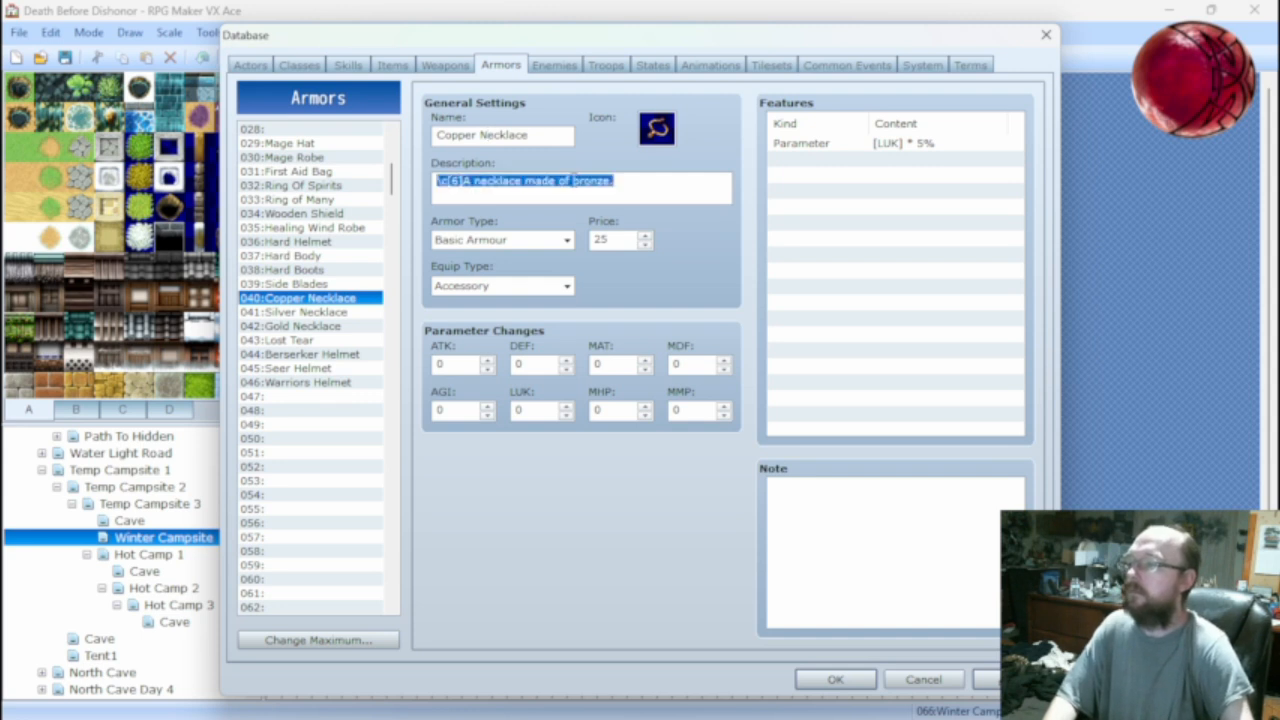
drag(572, 180, 608, 181)
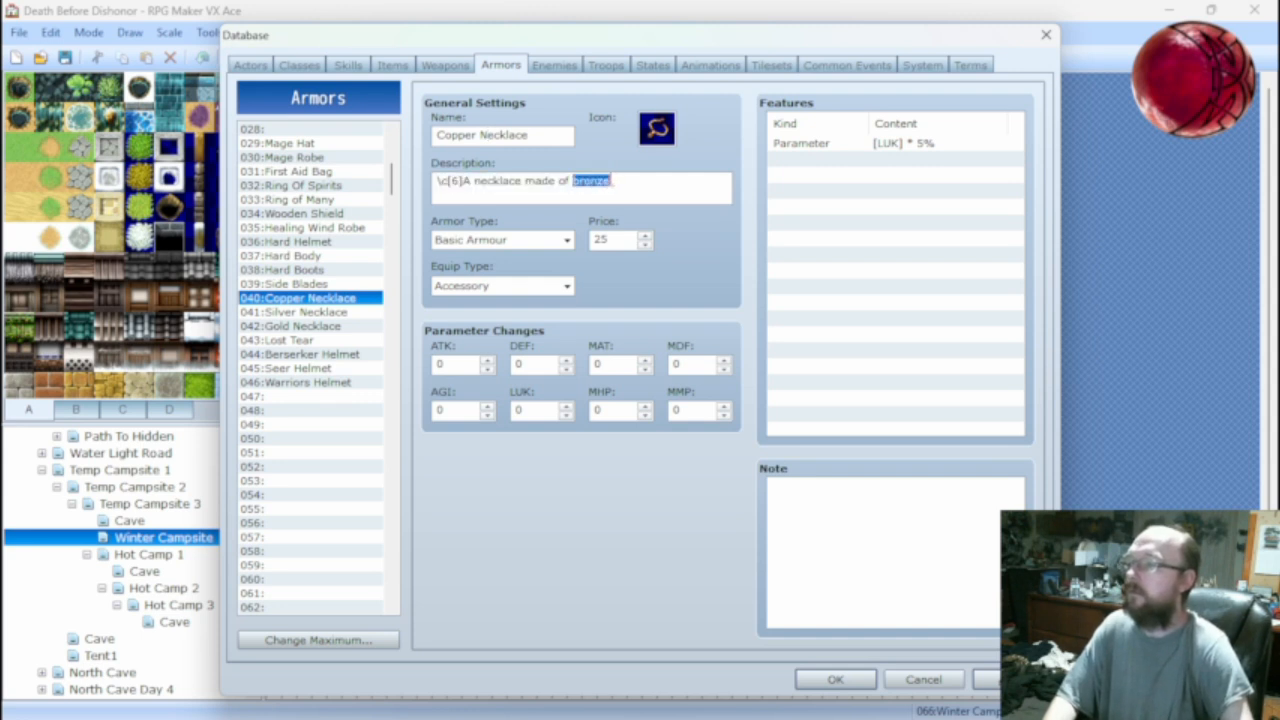
text(Copp)
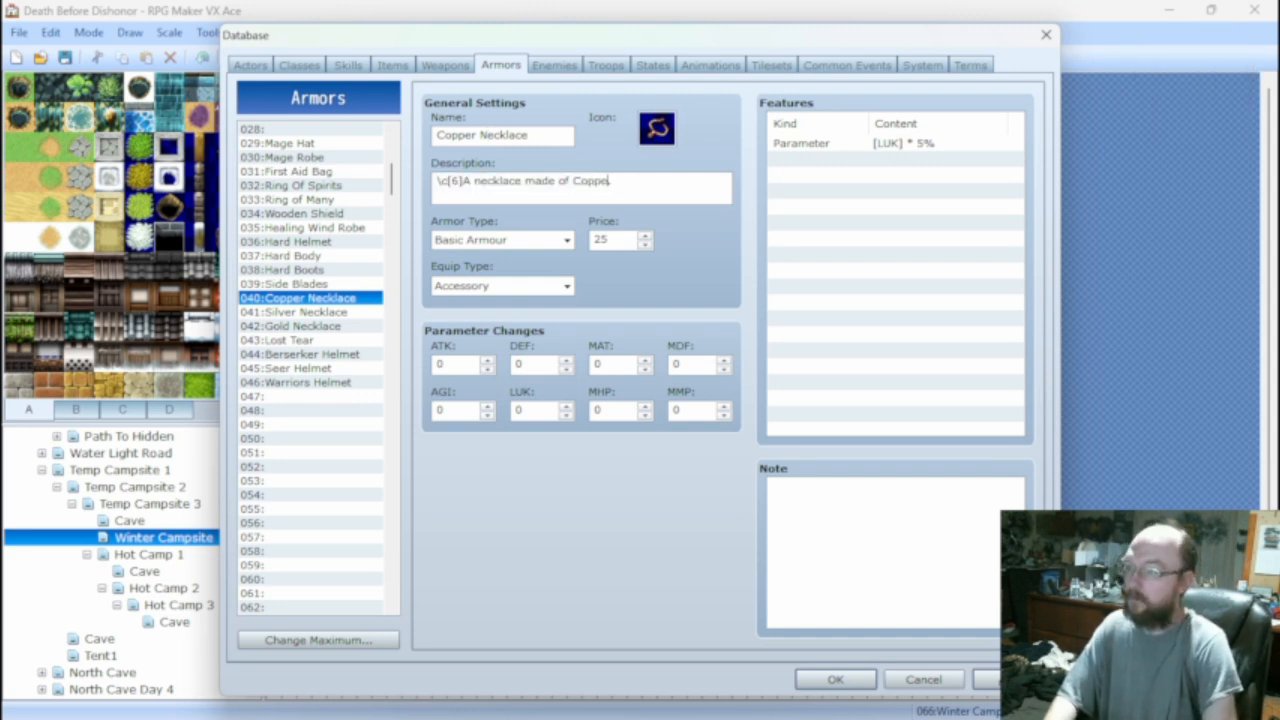
text(er.)
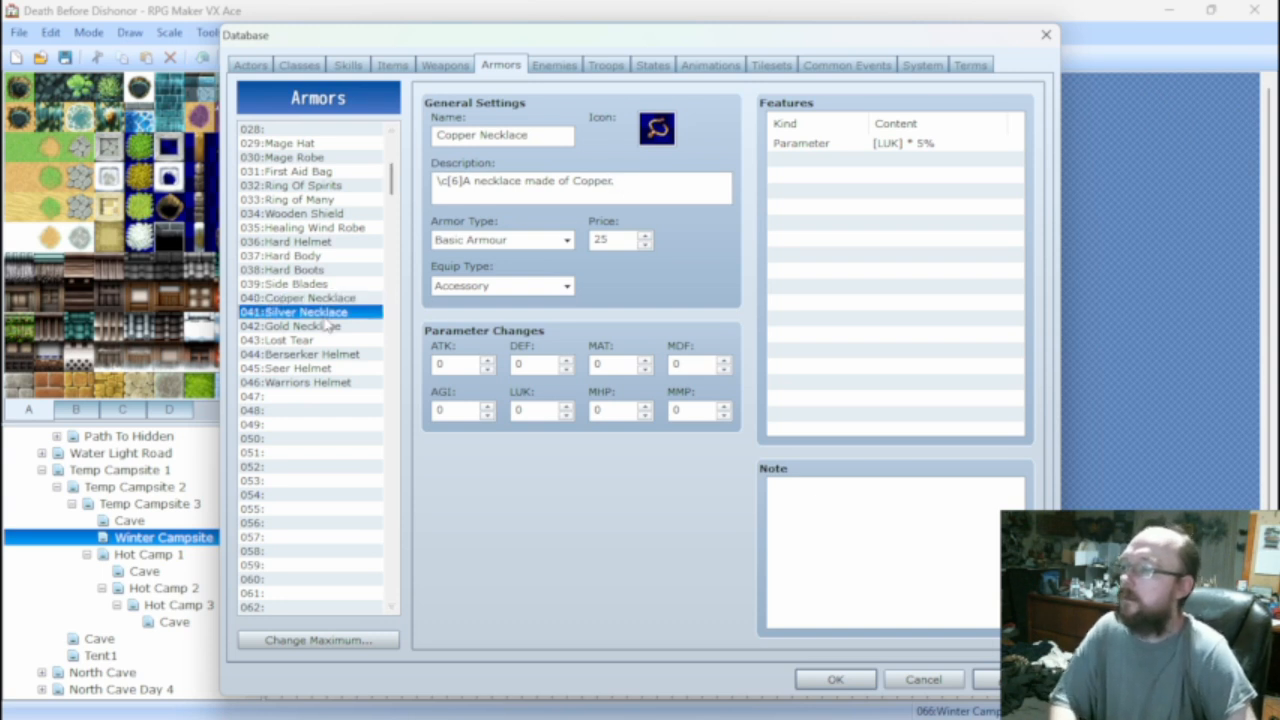
Check the Silver and Gold Necklace entries, then accept the database changes.
click(330, 312)
click(333, 326)
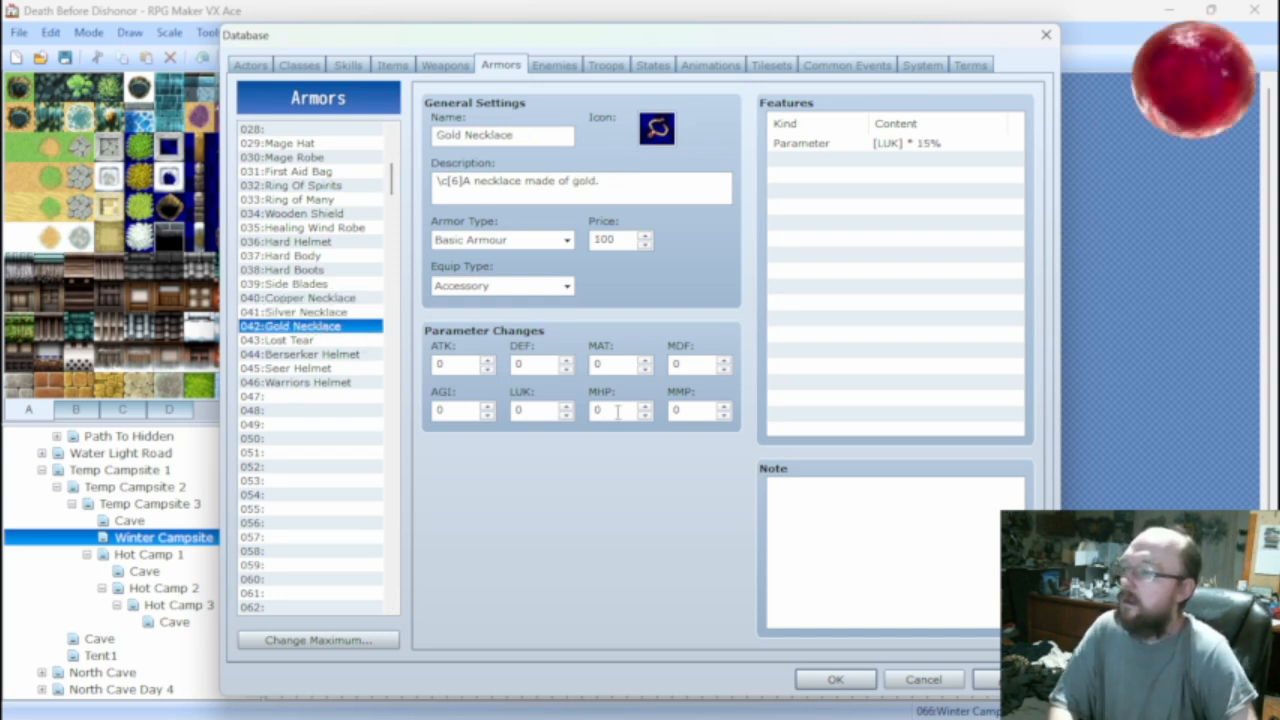
click(835, 679)
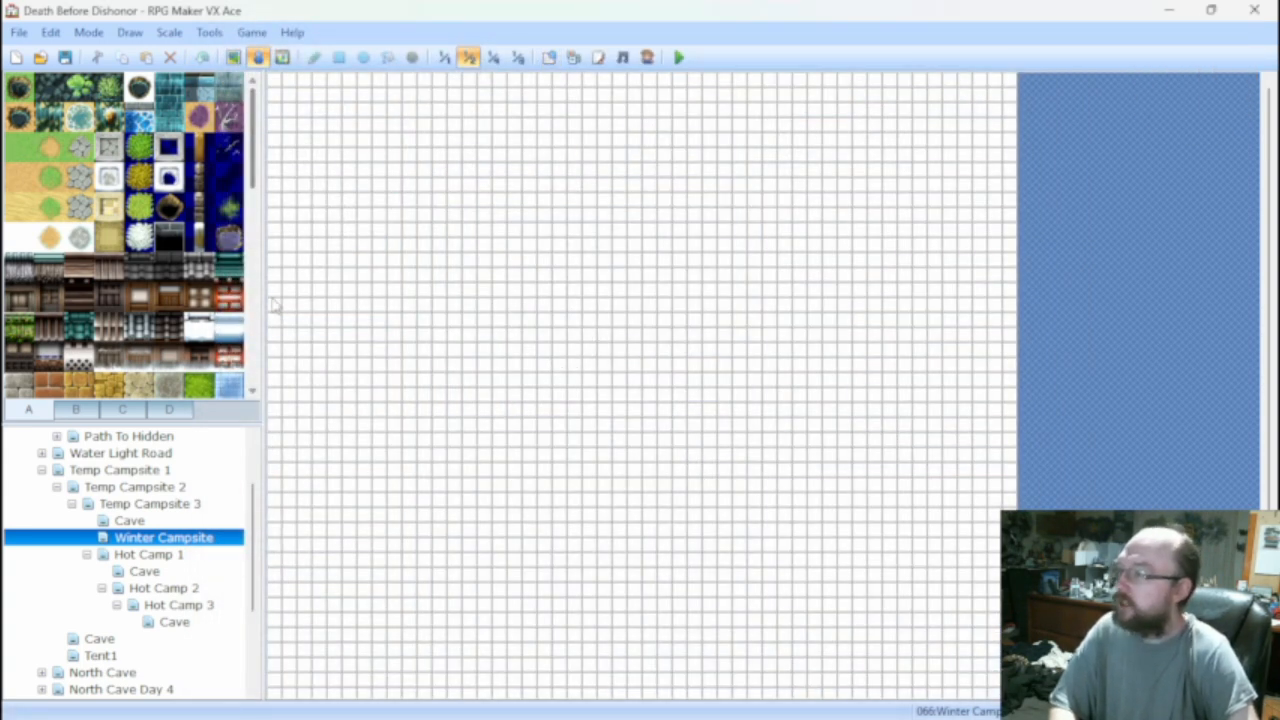
Examine tile sets A, D and C for the empty Winter Campsite map, including the terrain, plant, snow and tent tiles.
middle_click(483, 246)
middle_click(494, 316)
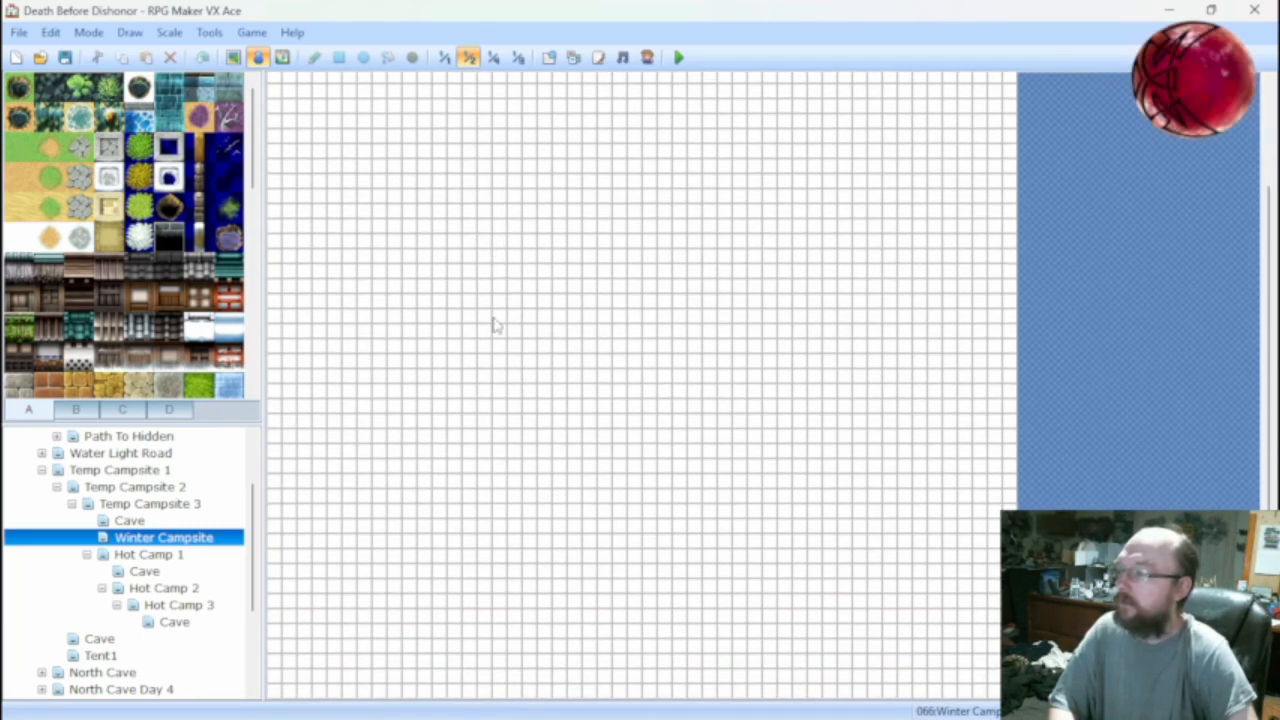
scroll(100, 330, down, 2)
scroll(100, 318, down, 2)
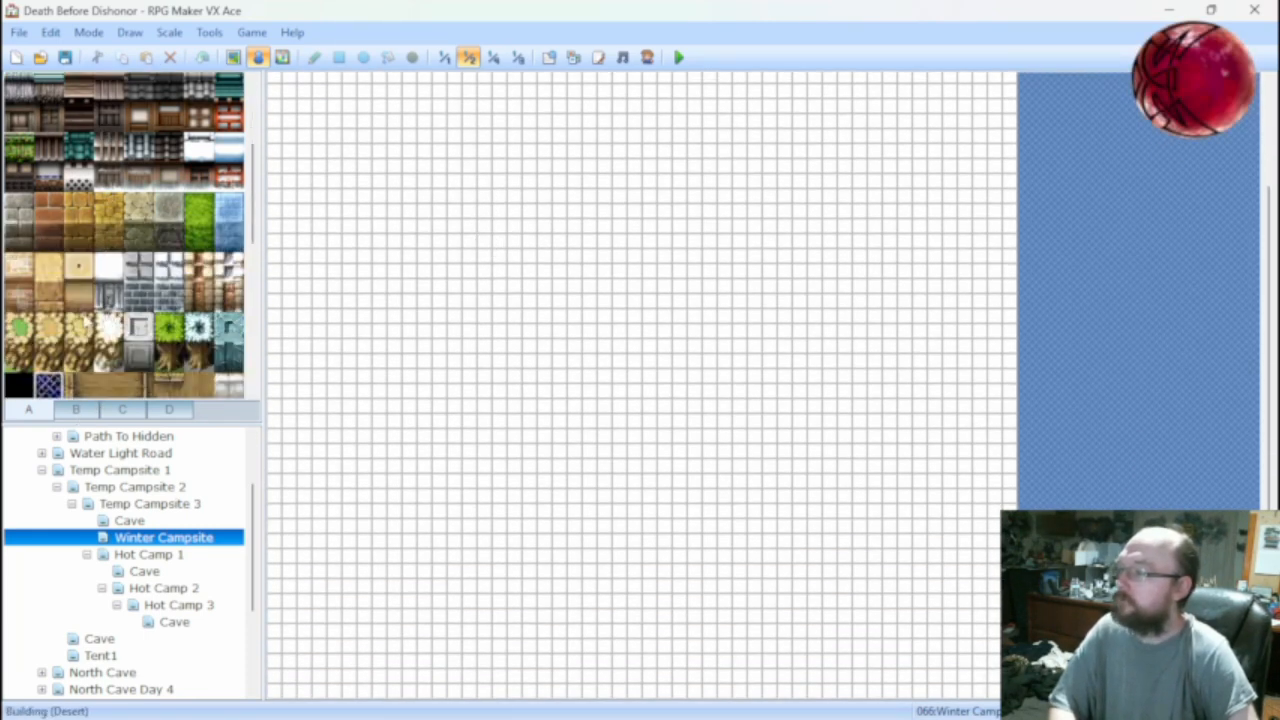
scroll(87, 314, down, 1)
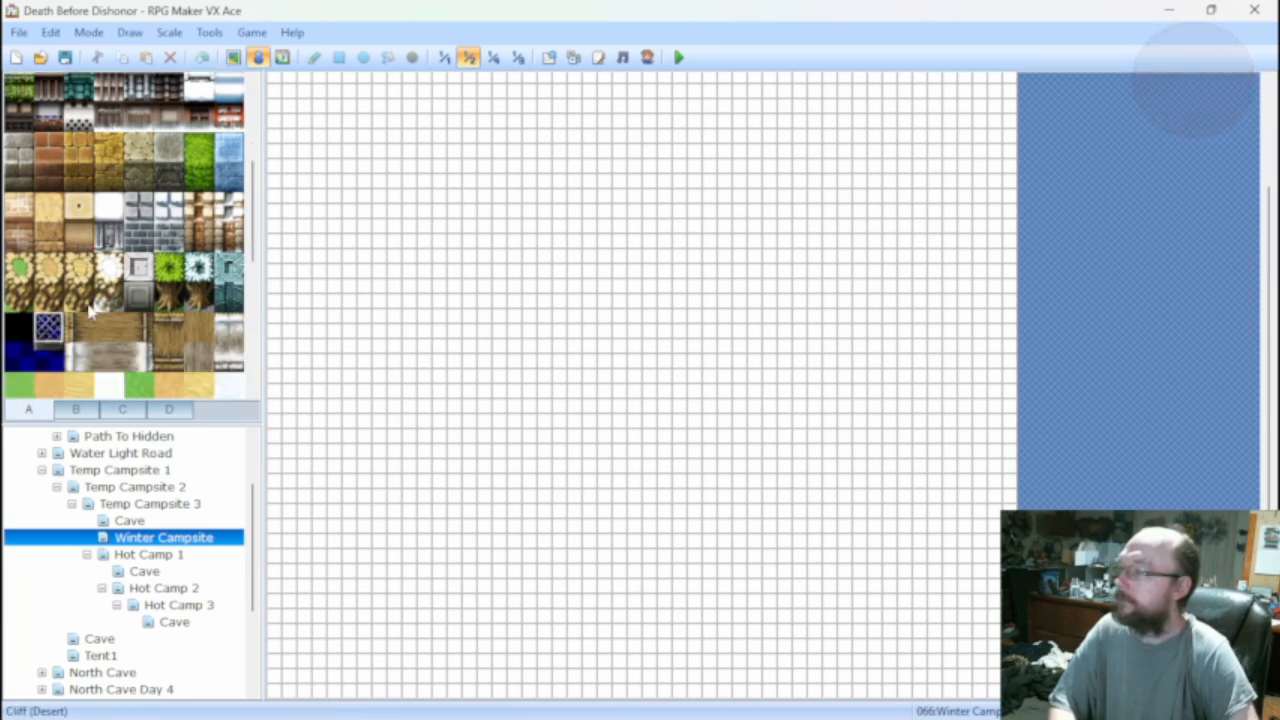
scroll(92, 312, up, 3)
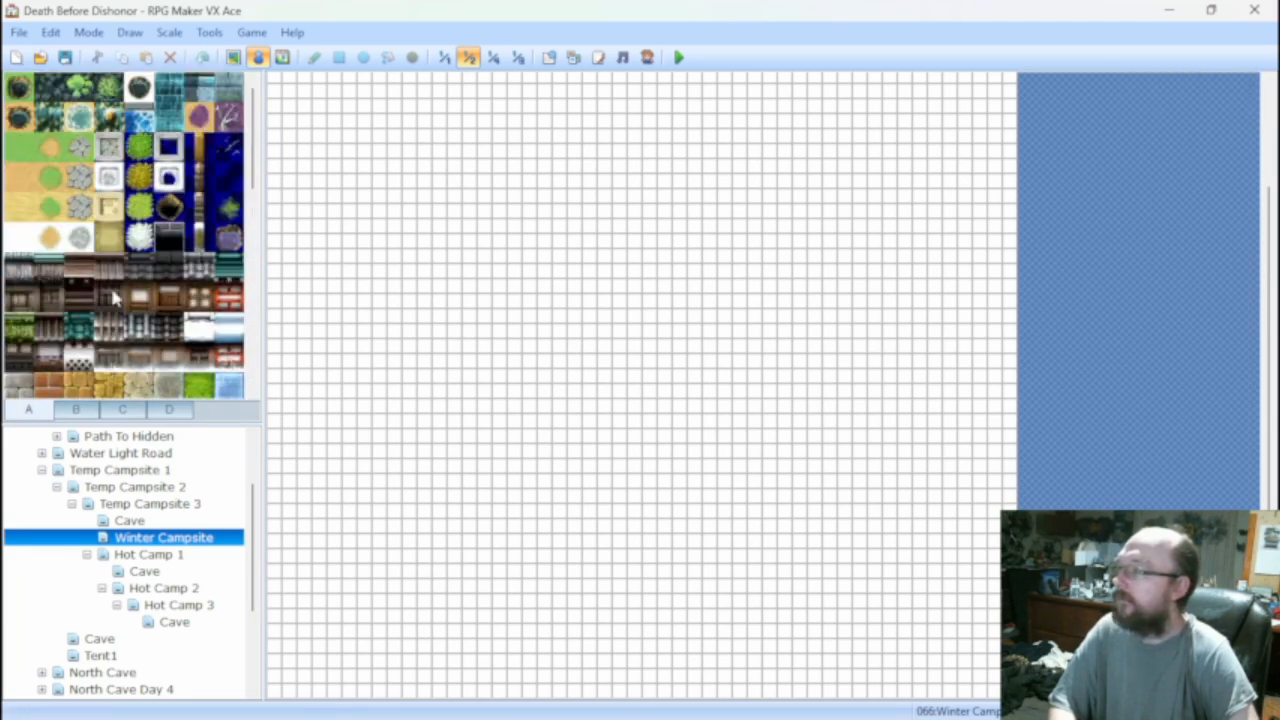
scroll(125, 333, down, 6)
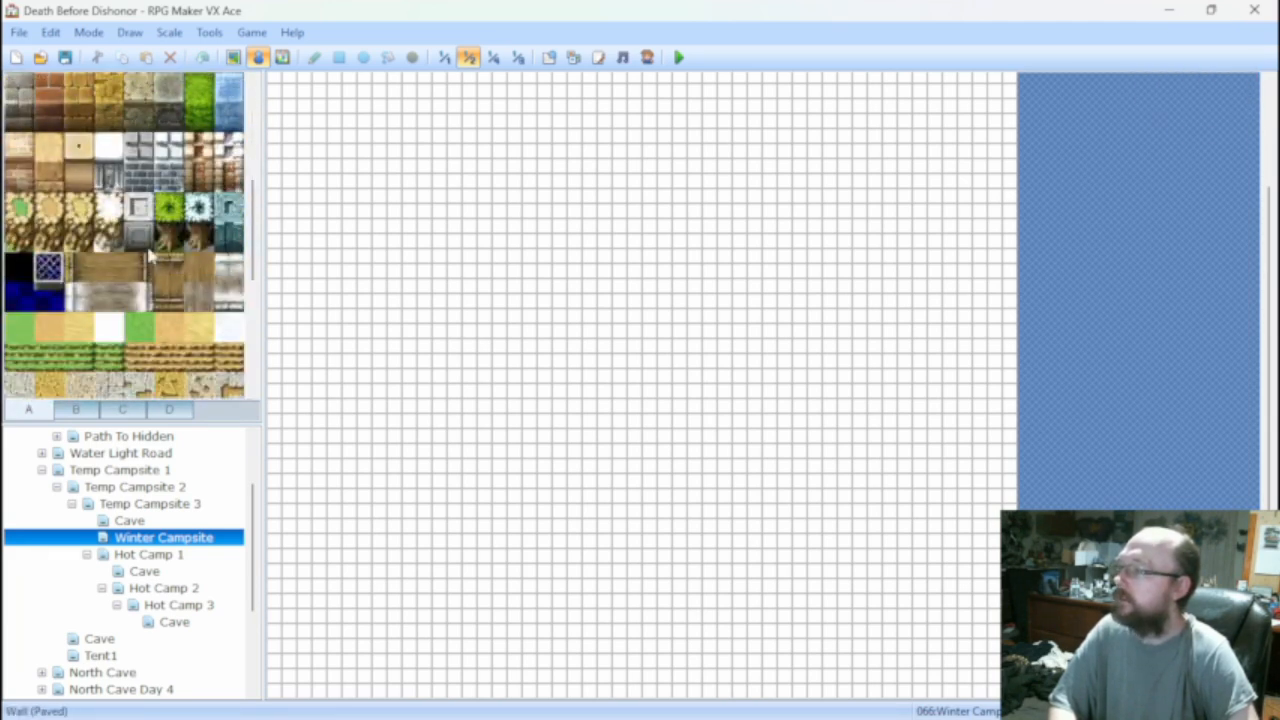
click(168, 410)
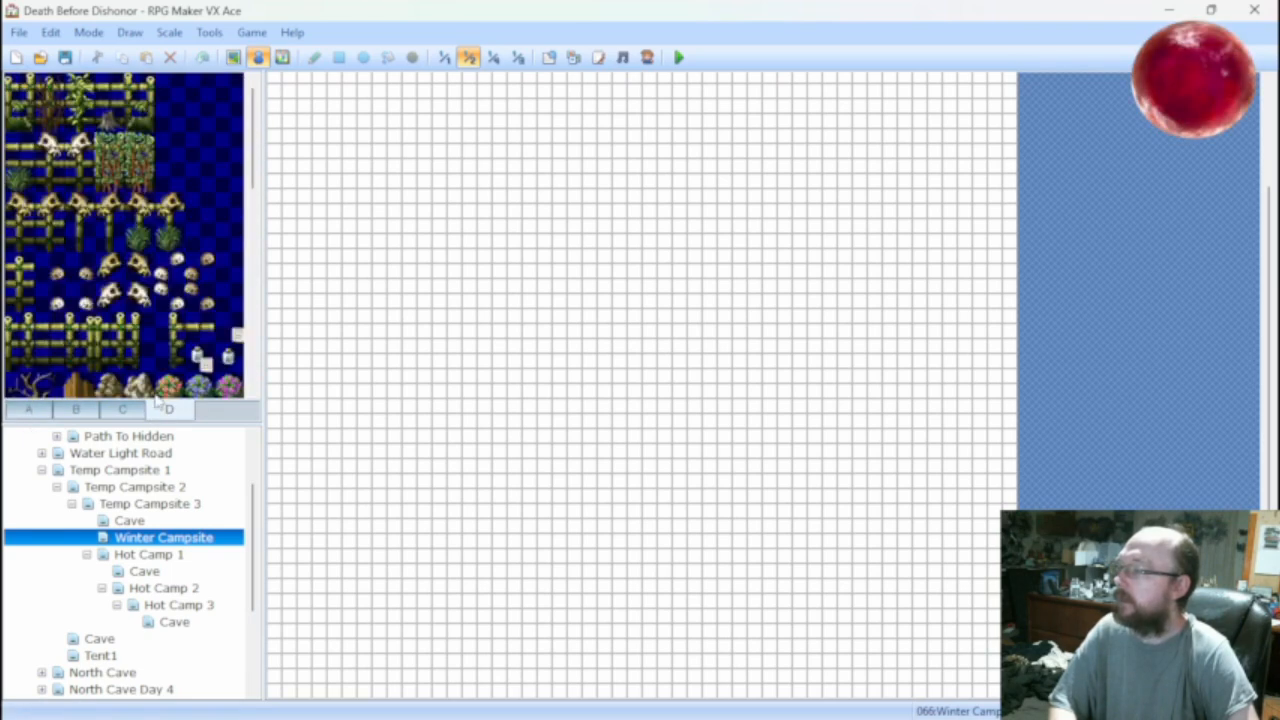
scroll(138, 325, down, 3)
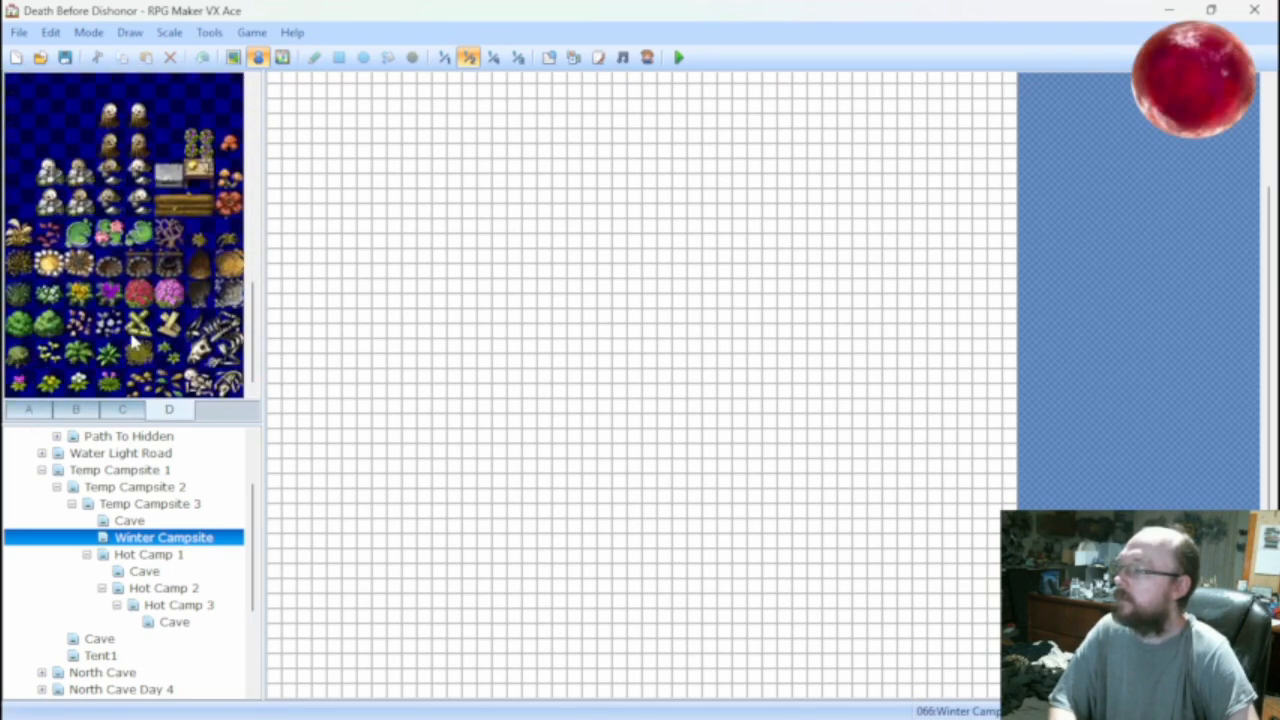
click(124, 412)
scroll(110, 340, up, 5)
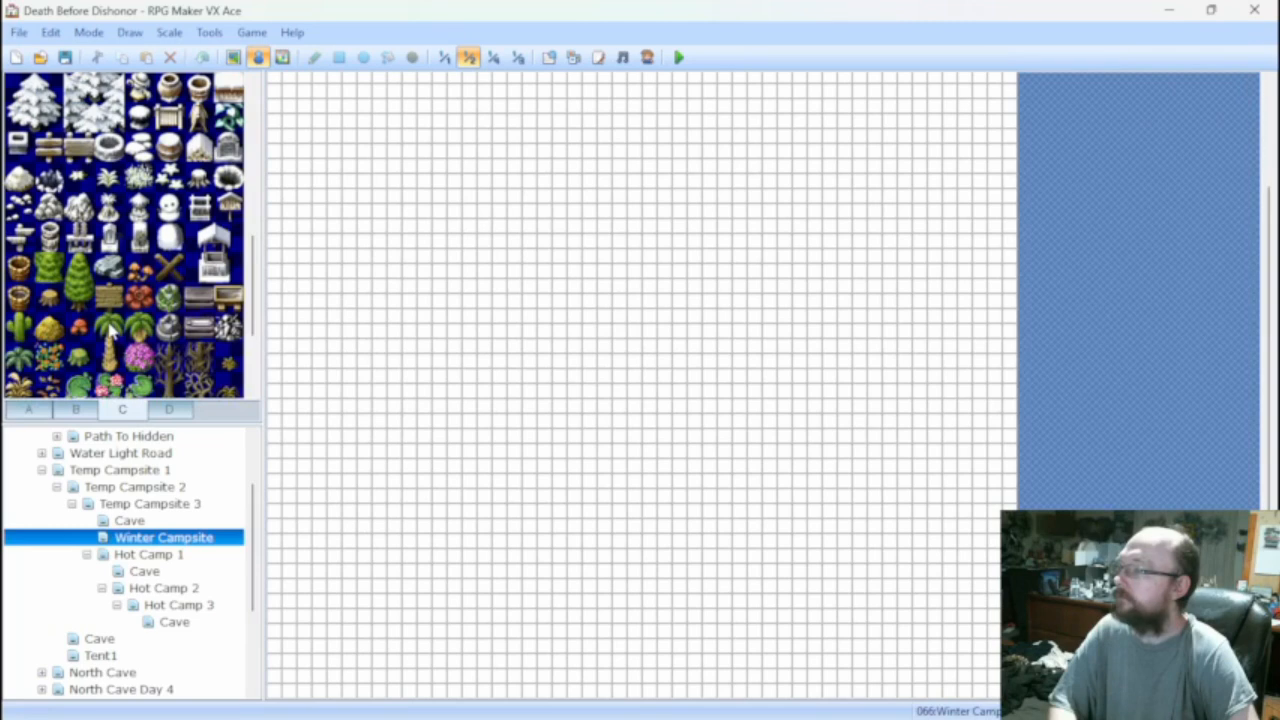
scroll(110, 330, down, 5)
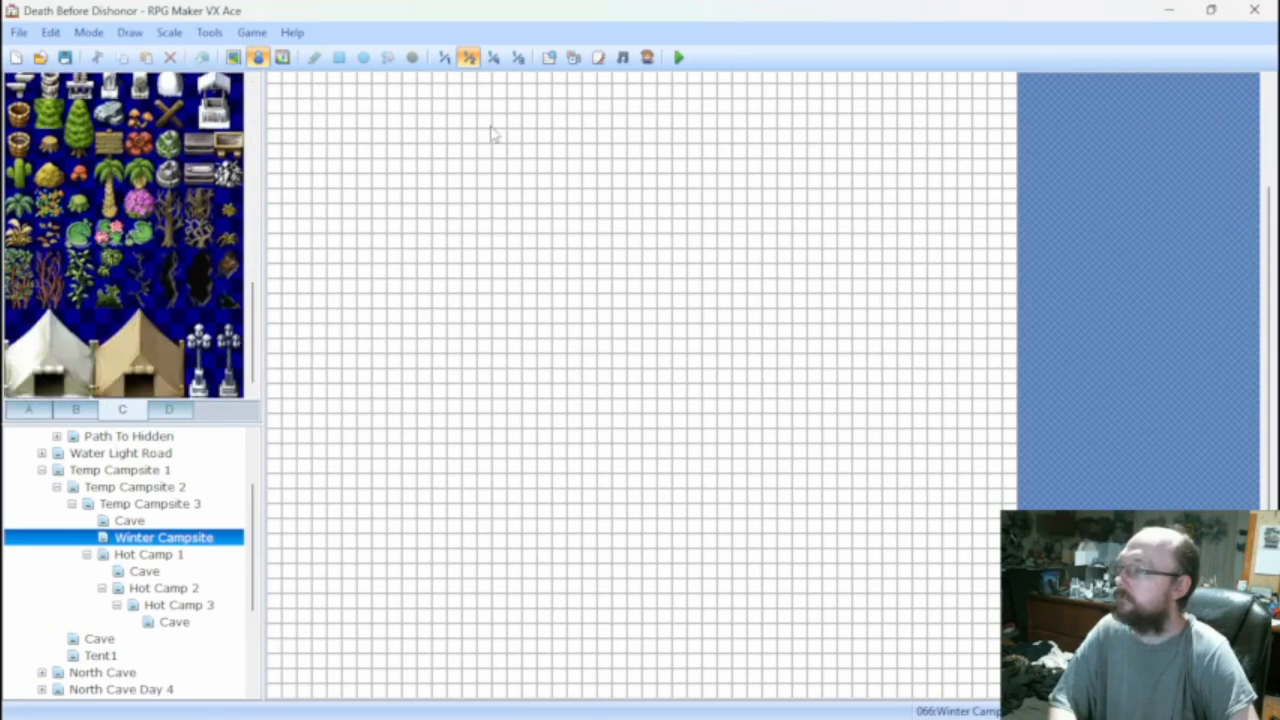
click(493, 57)
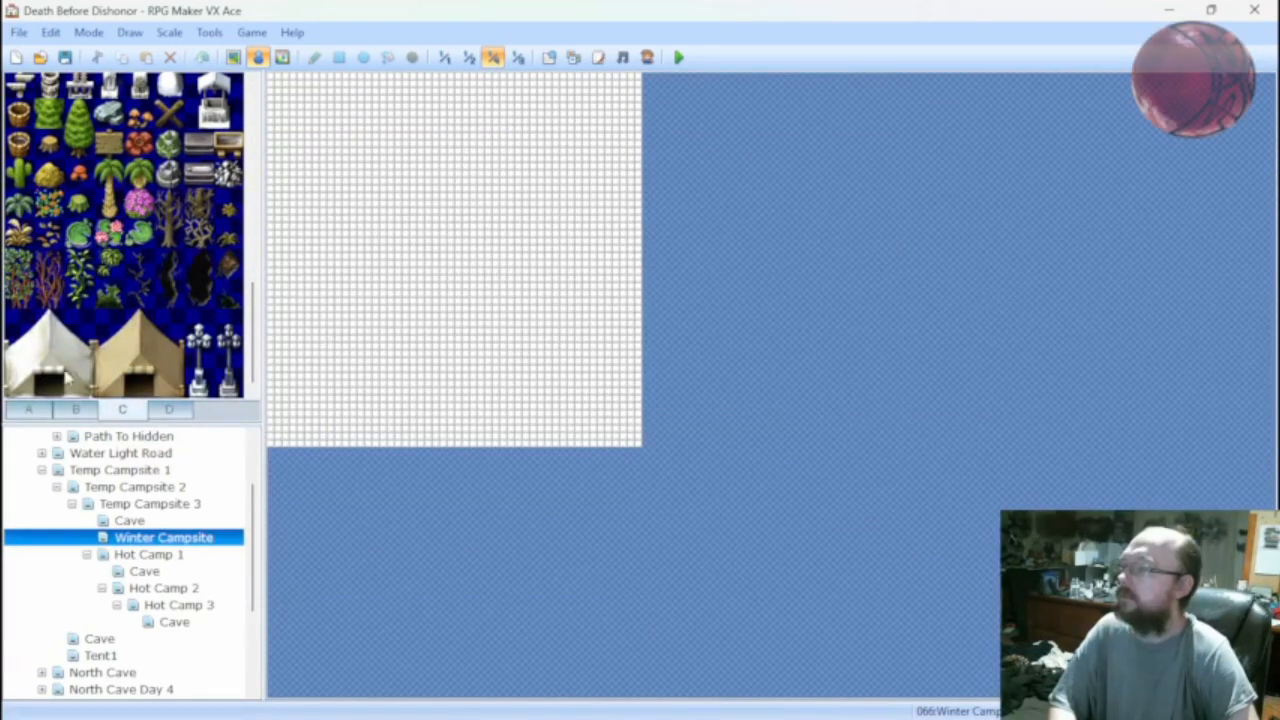
Place the white three-by-three tent from tile set C in the southeastern part of the Winter Campsite map.
drag(20, 385, 94, 338)
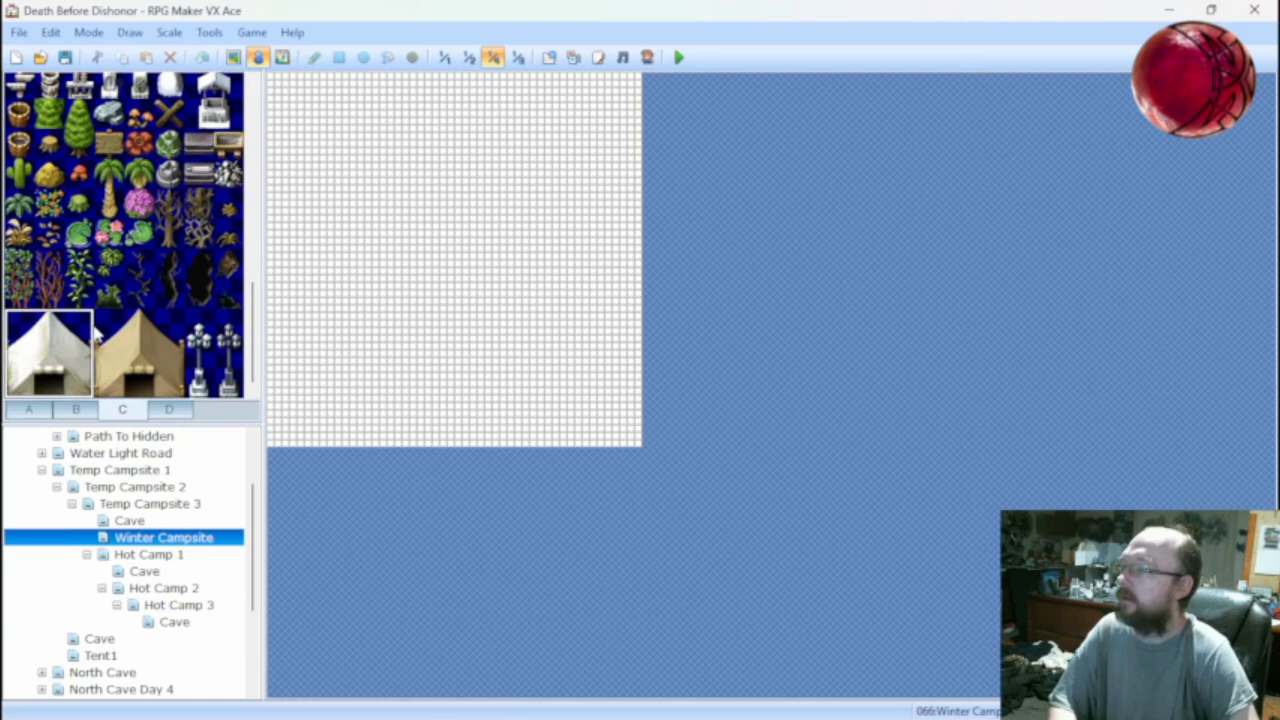
click(233, 57)
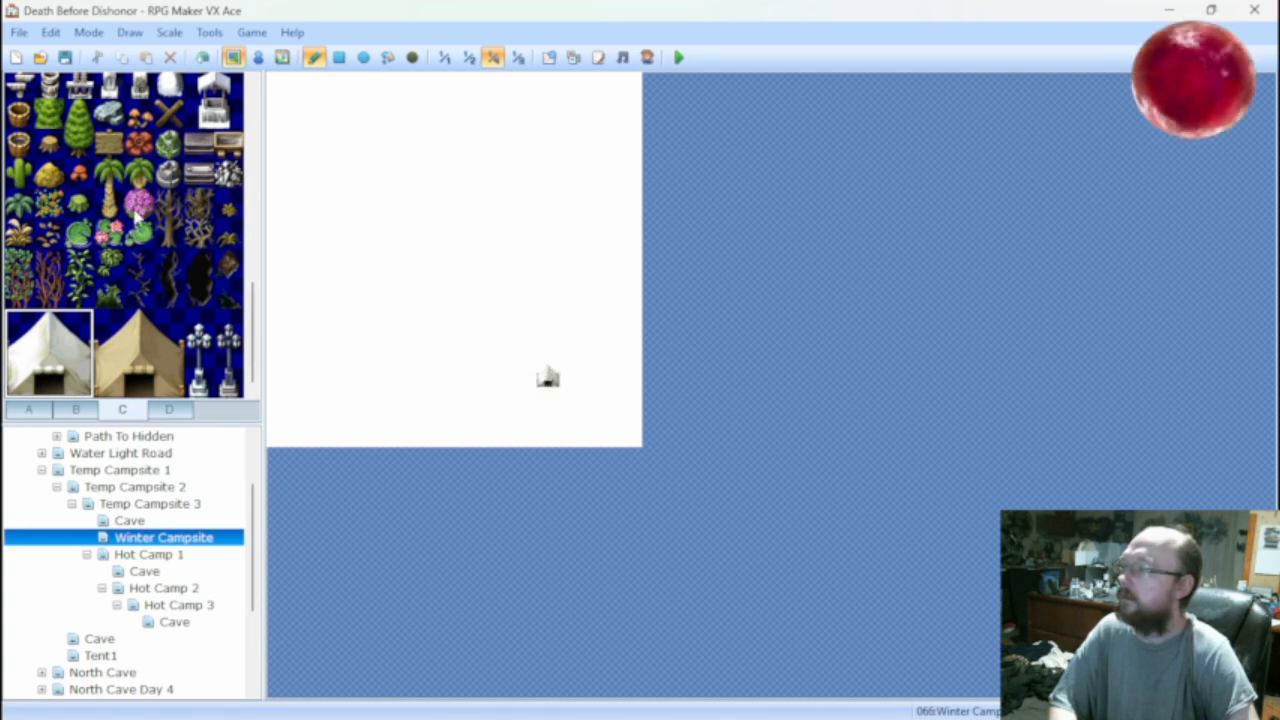
scroll(143, 222, up, 4)
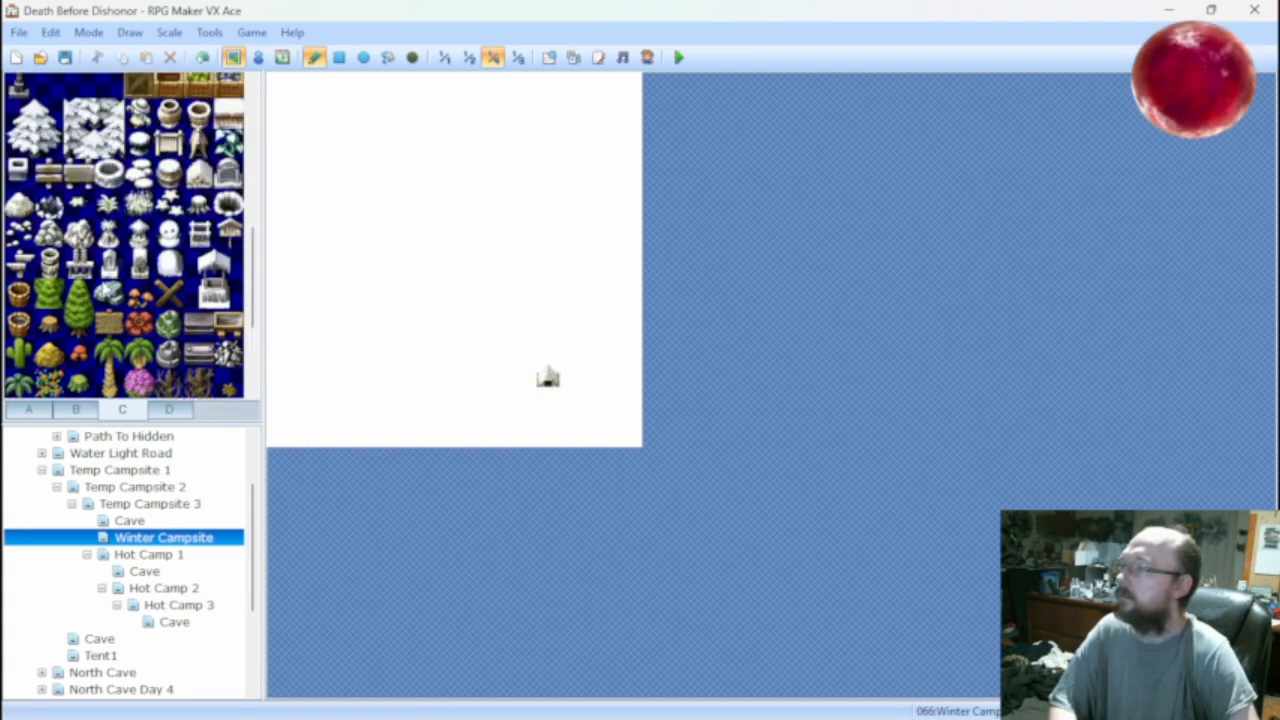
scroll(112, 283, up, 3)
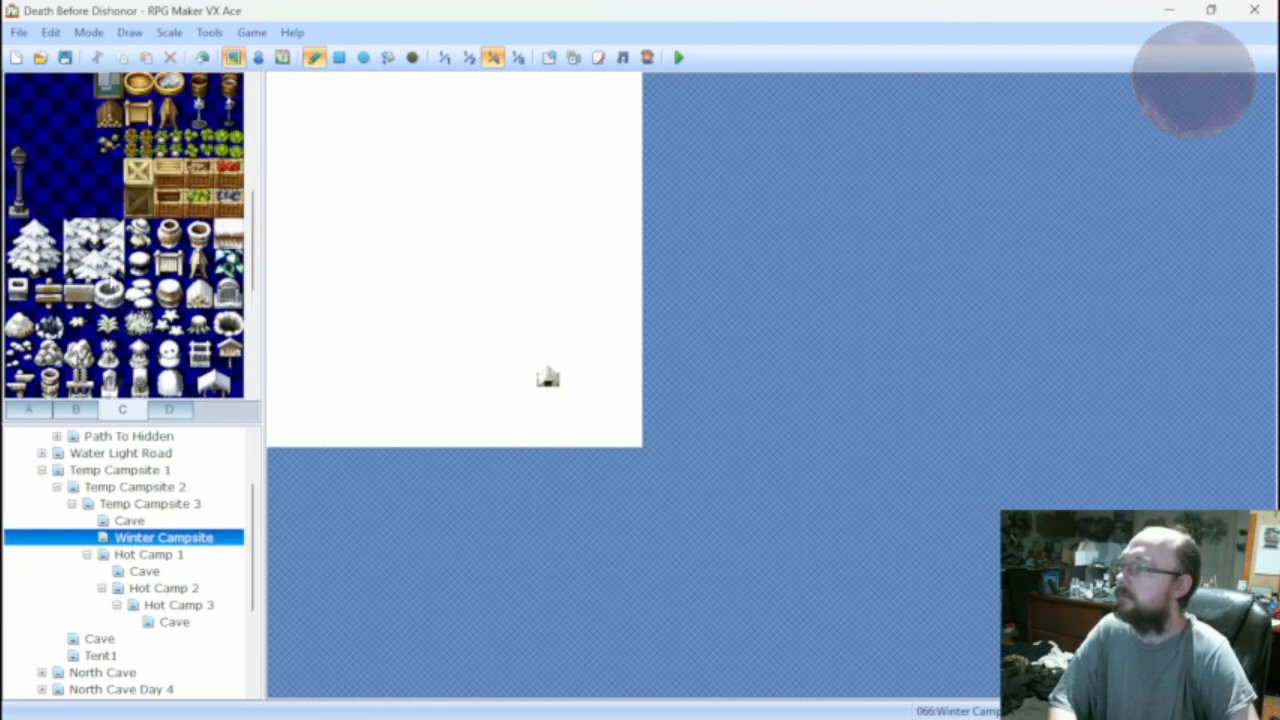
scroll(112, 283, down, 5)
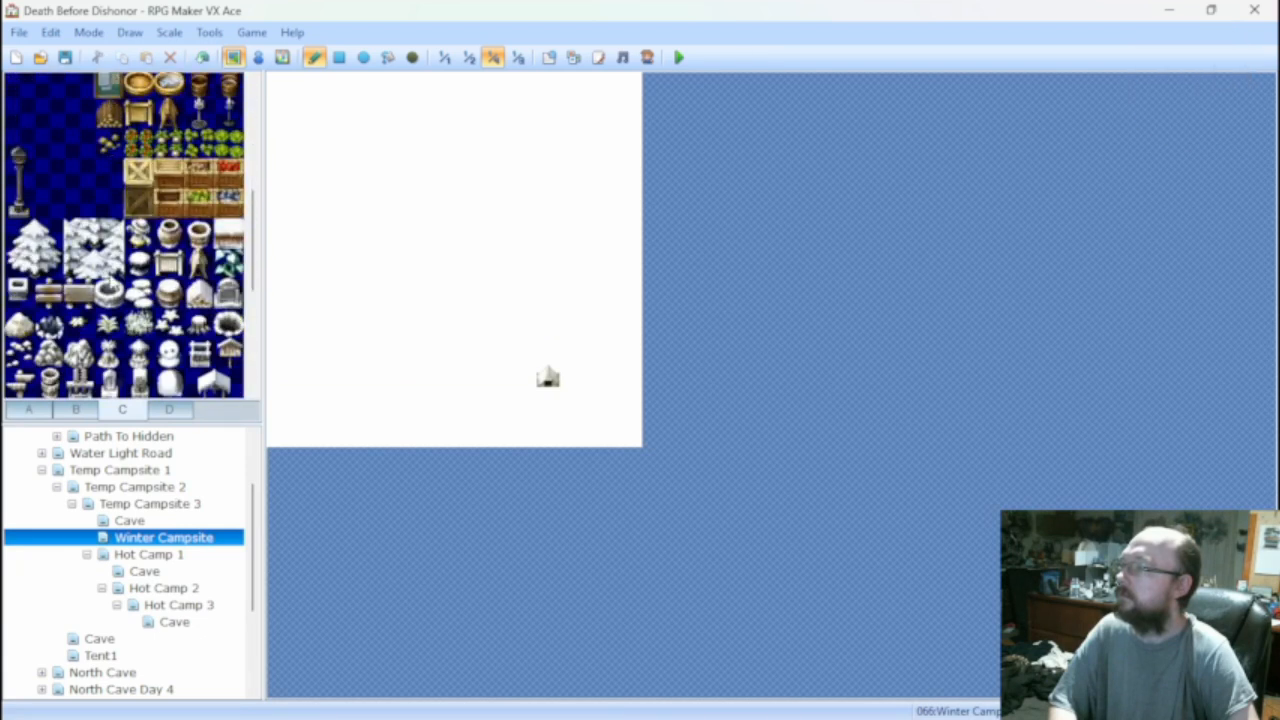
scroll(137, 357, down, 4)
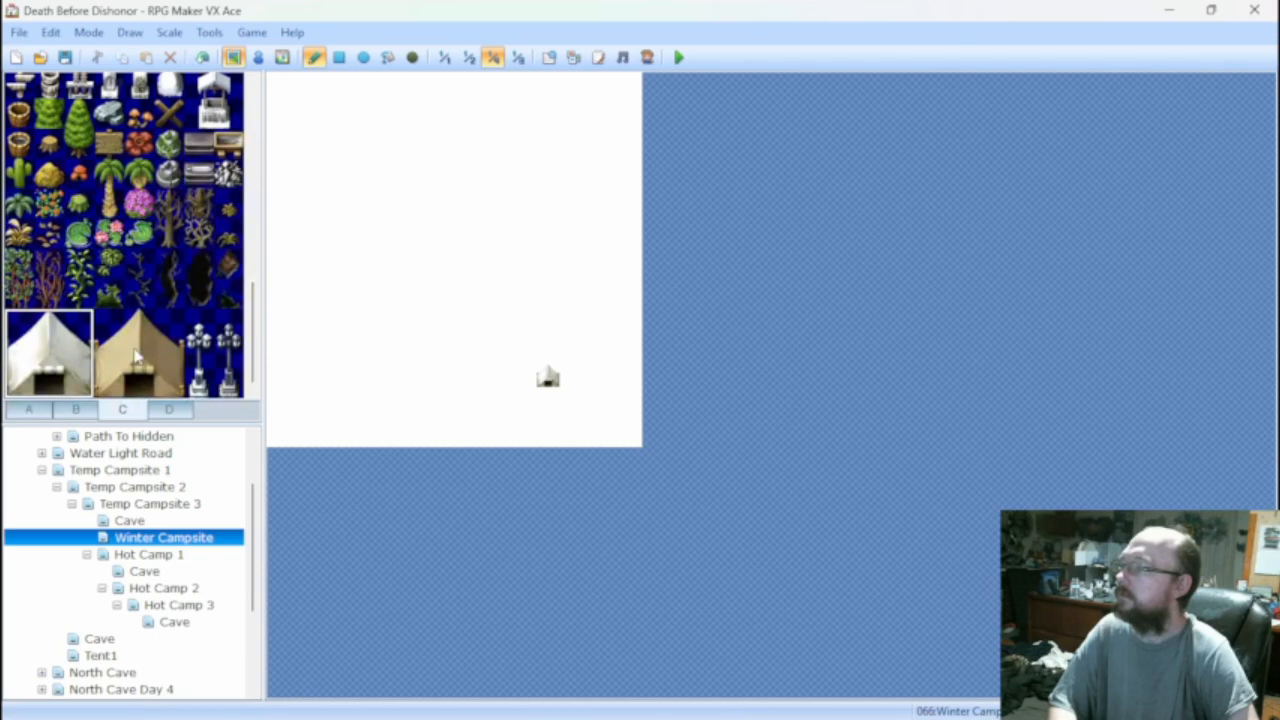
Add an unlit campfire tile south of the tent's entrance and a wood tile on each side of it.
click(174, 412)
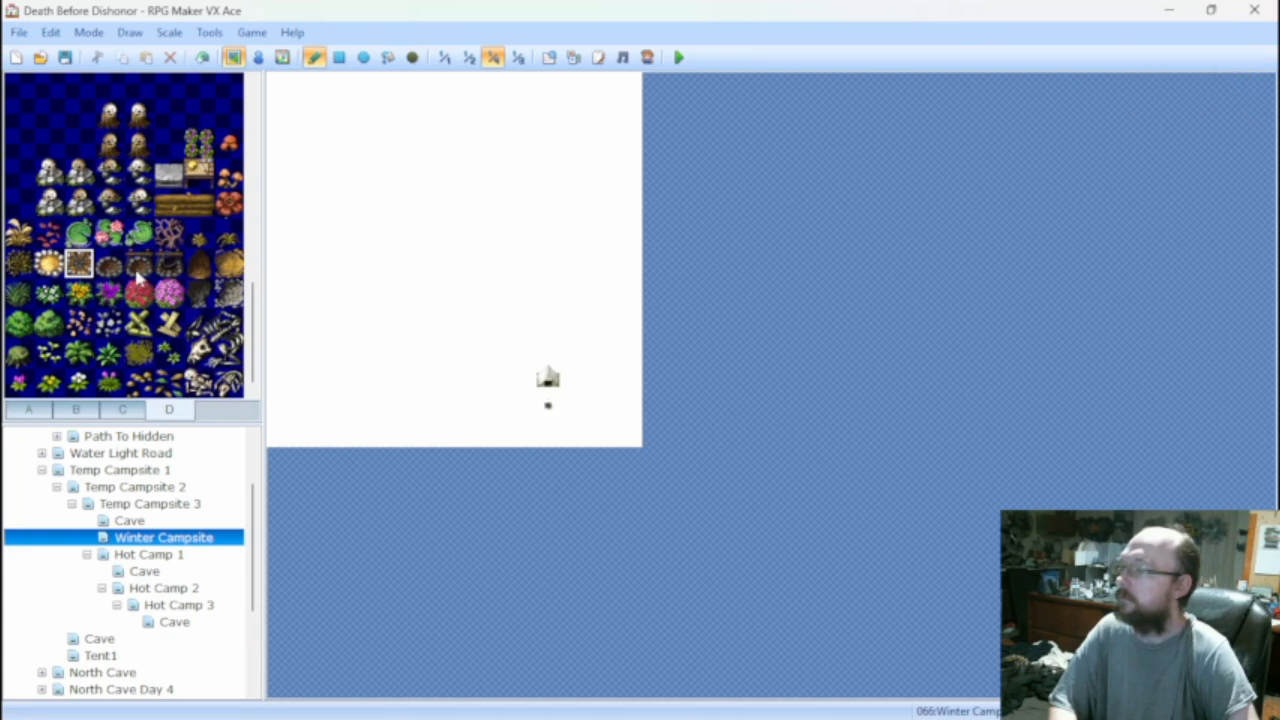
click(170, 322)
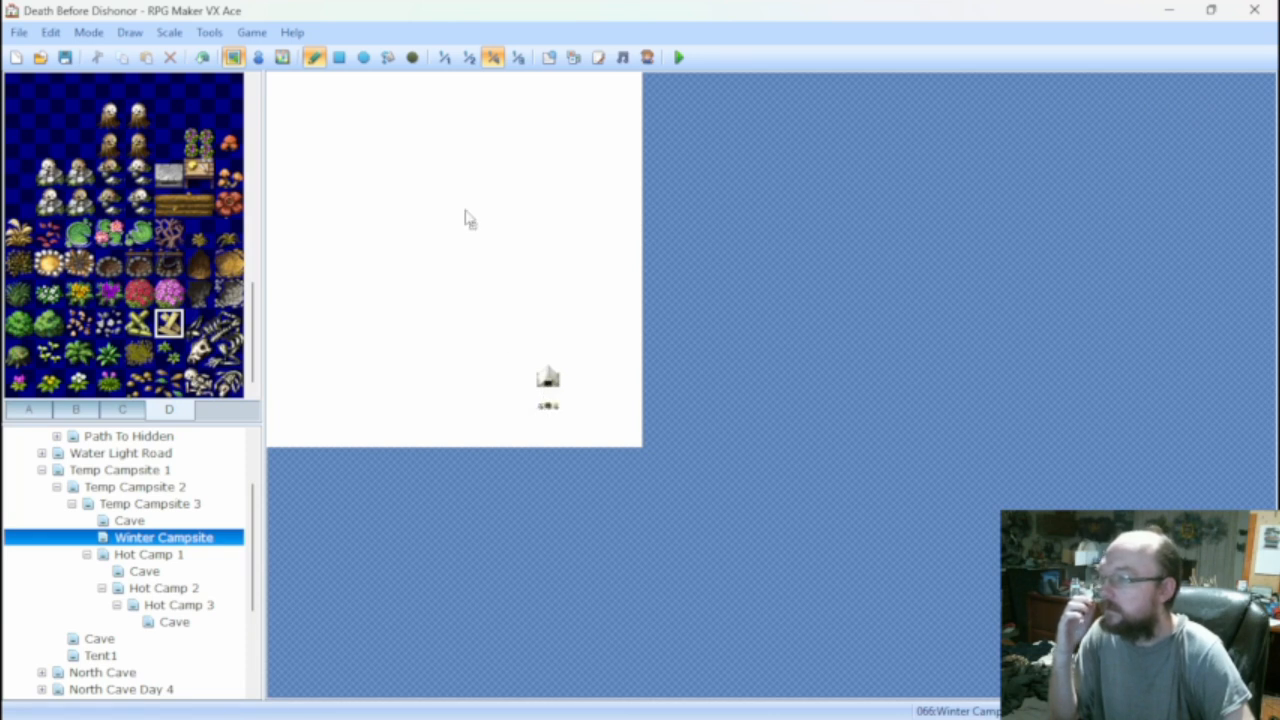
click(444, 57)
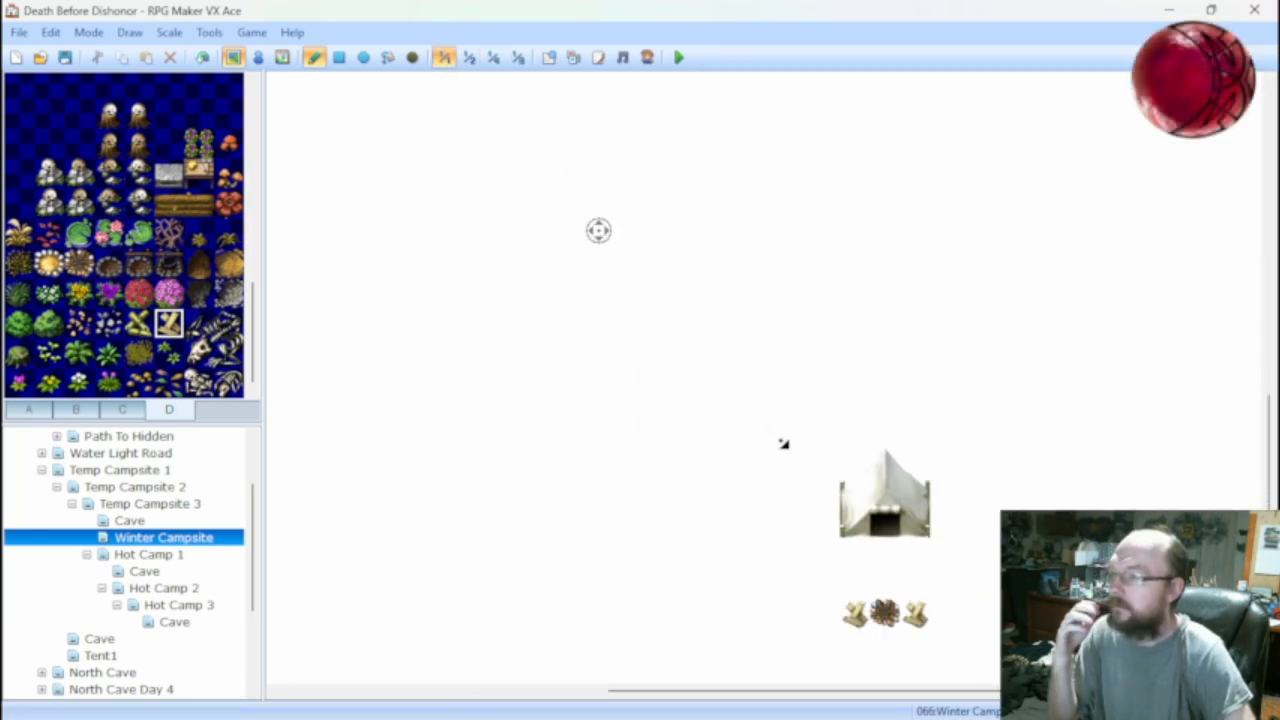
scroll(780, 443, down, 3)
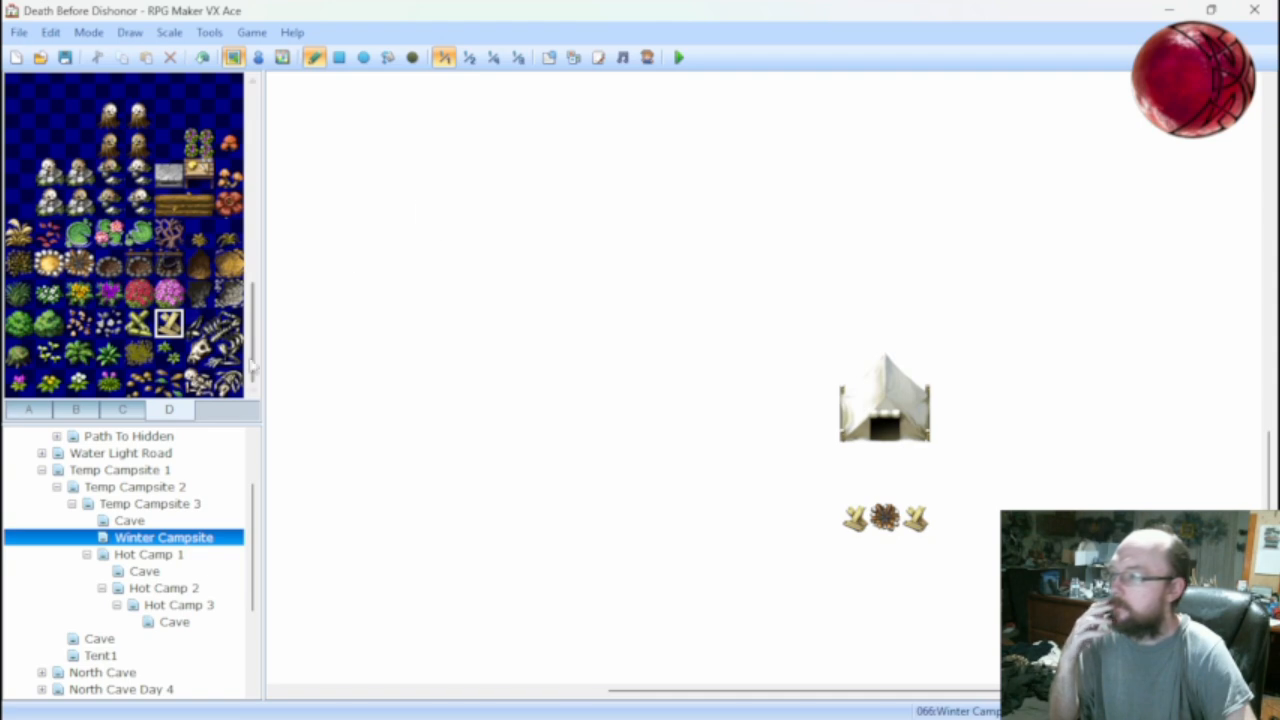
Copy the two tent events, centre and doorway, from Hot Camp 1 onto the matching tiles of the Winter Campsite tent.
click(172, 556)
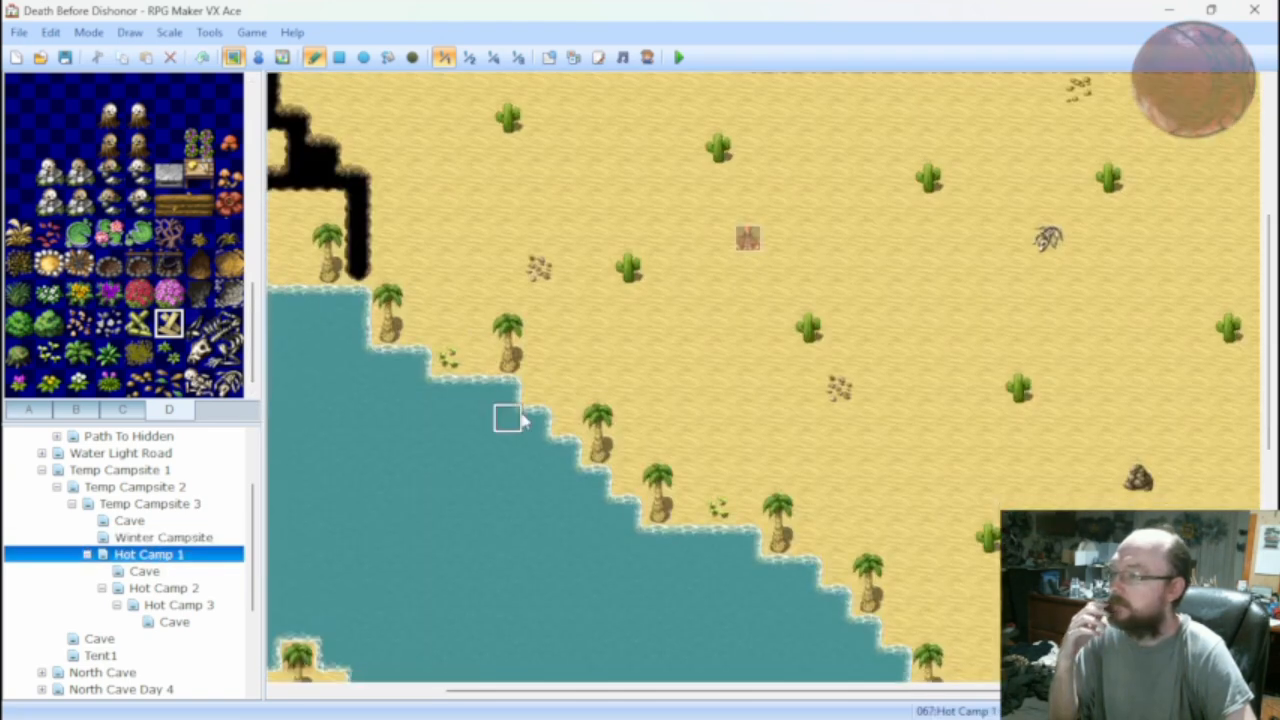
shift+scroll(432, 500, left, 3)
scroll(434, 494, down, 5)
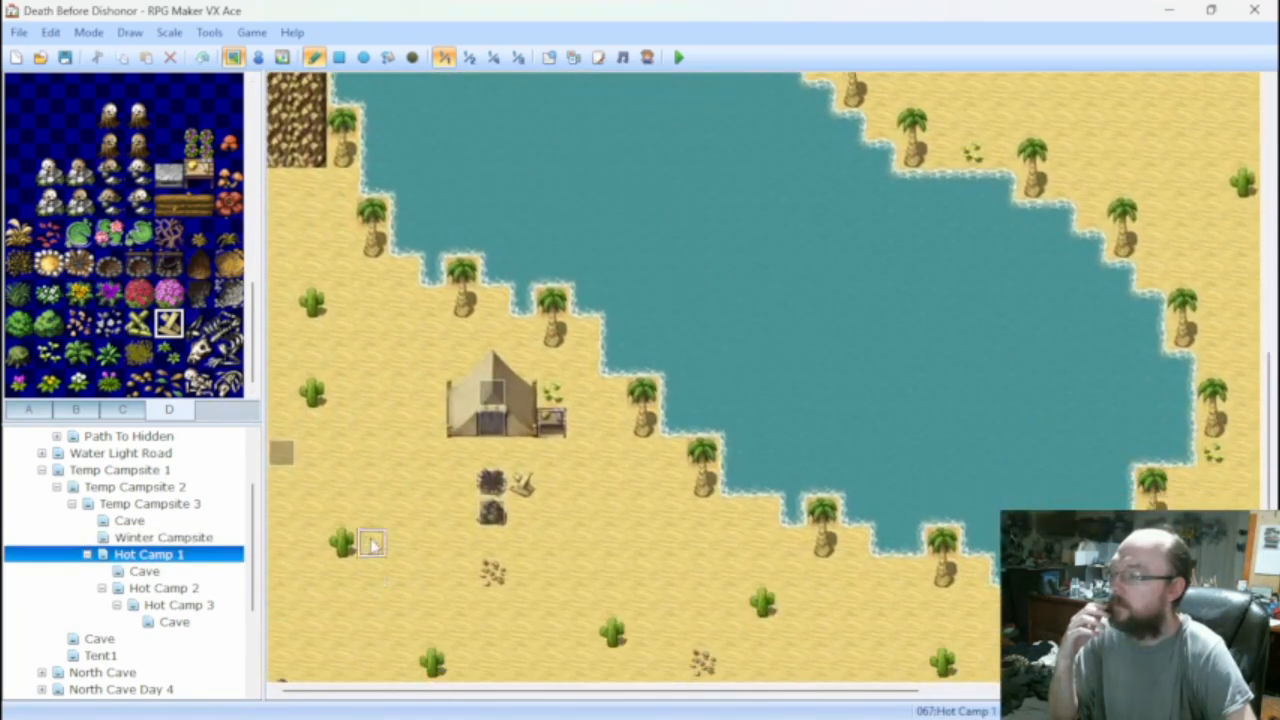
click(258, 57)
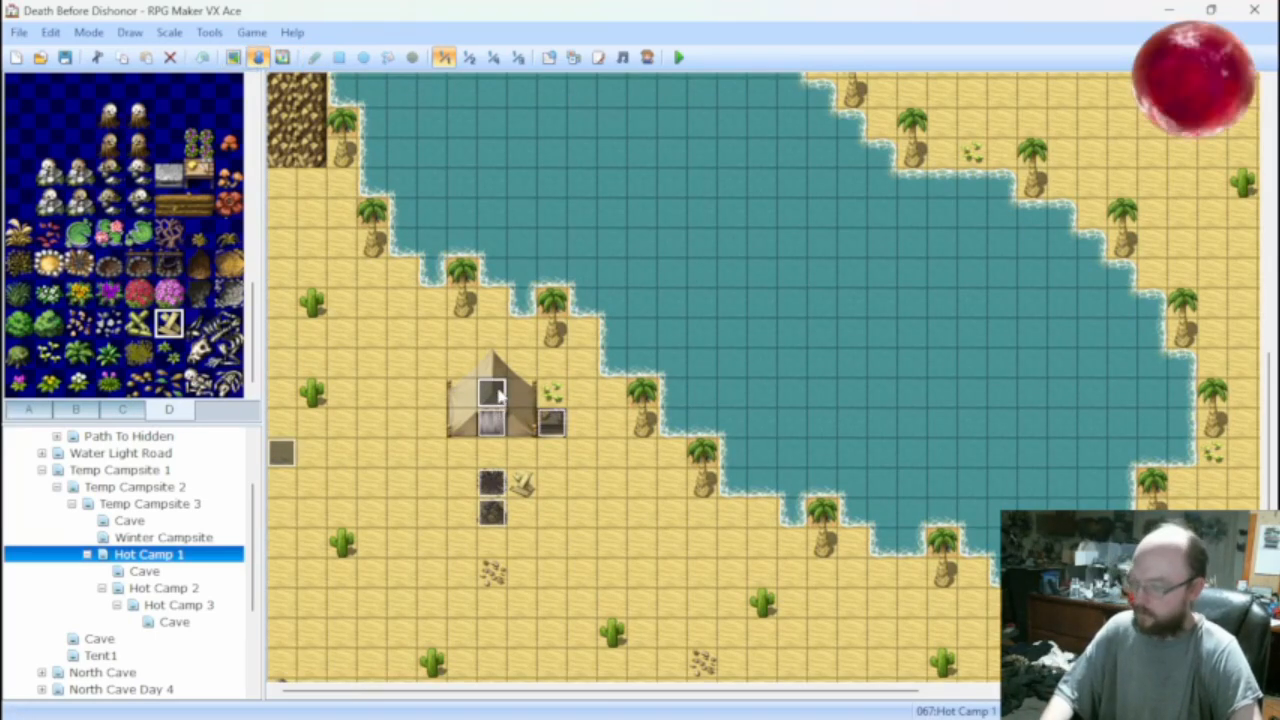
click(178, 538)
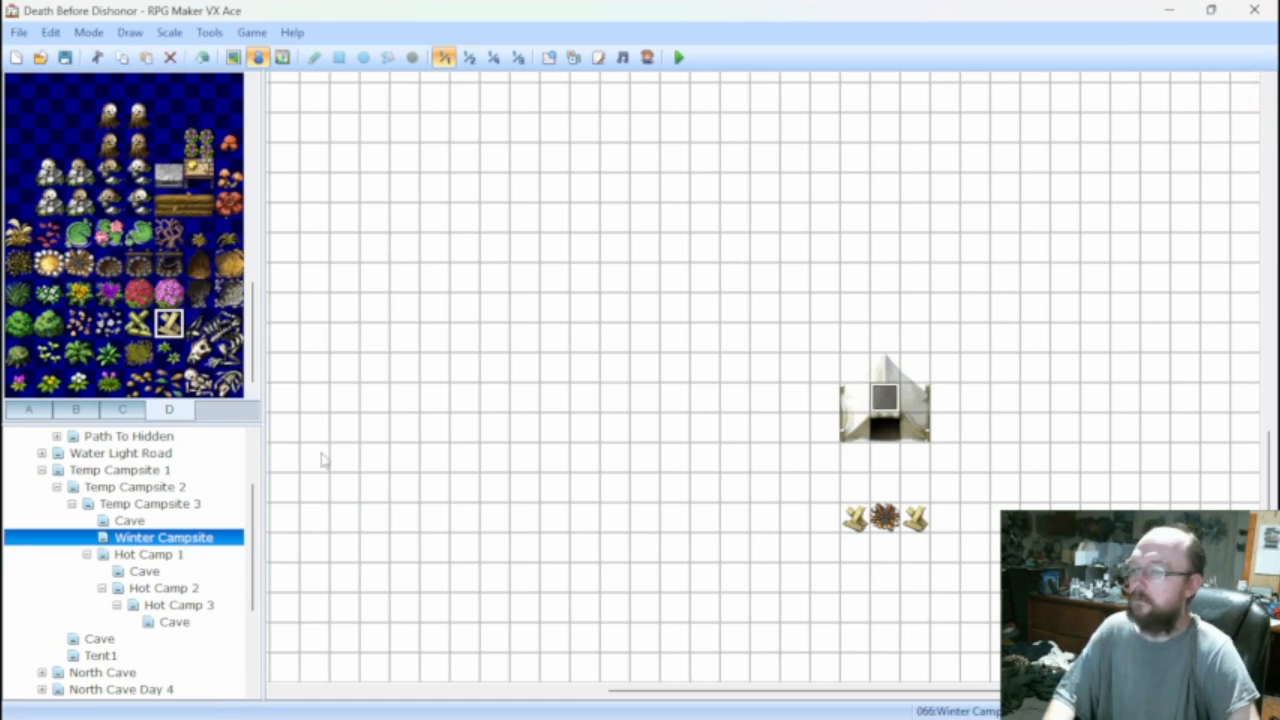
click(157, 557)
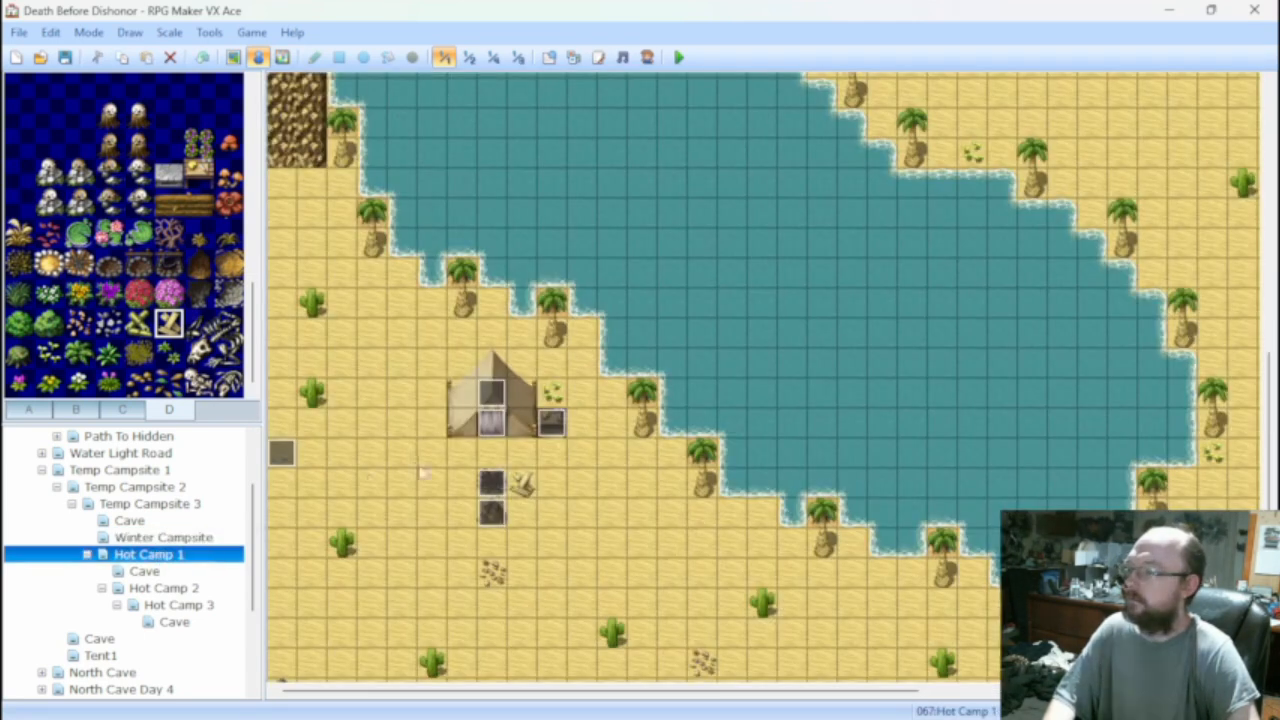
click(172, 540)
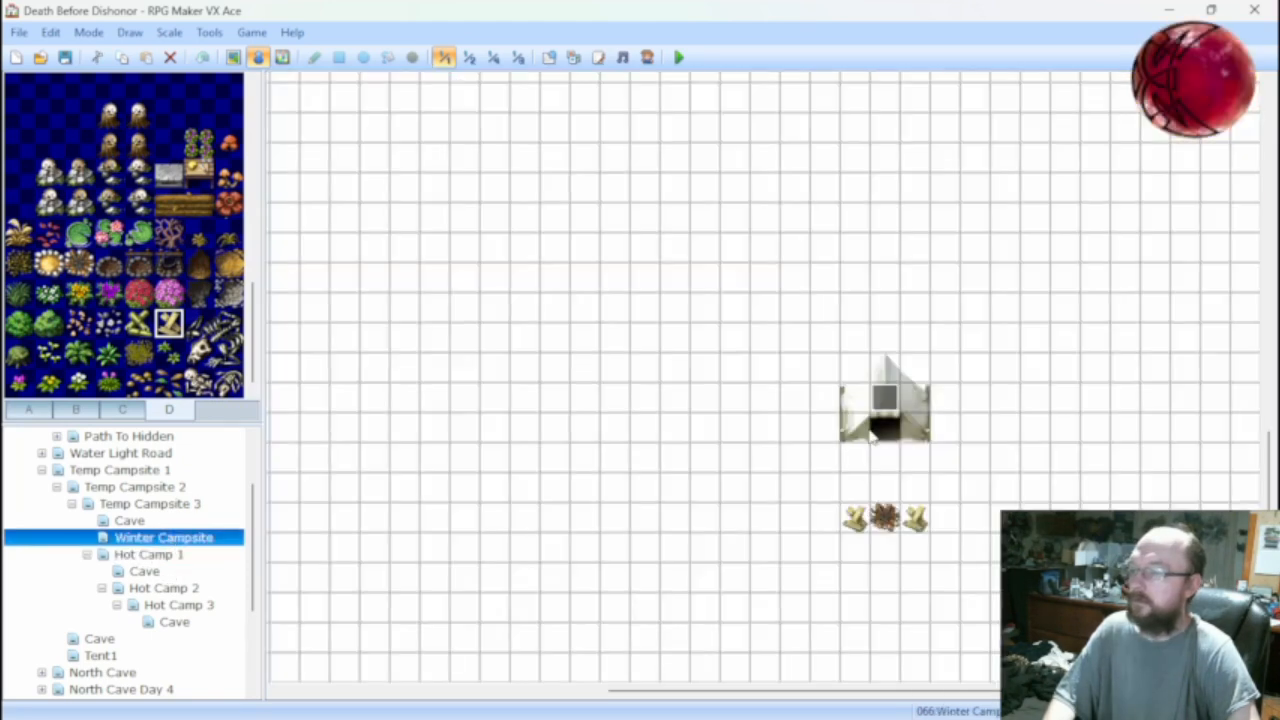
Copy the campfire event and the event directly below it from Hot Camp 1 to the same spots at the Winter Campsite fire.
click(166, 557)
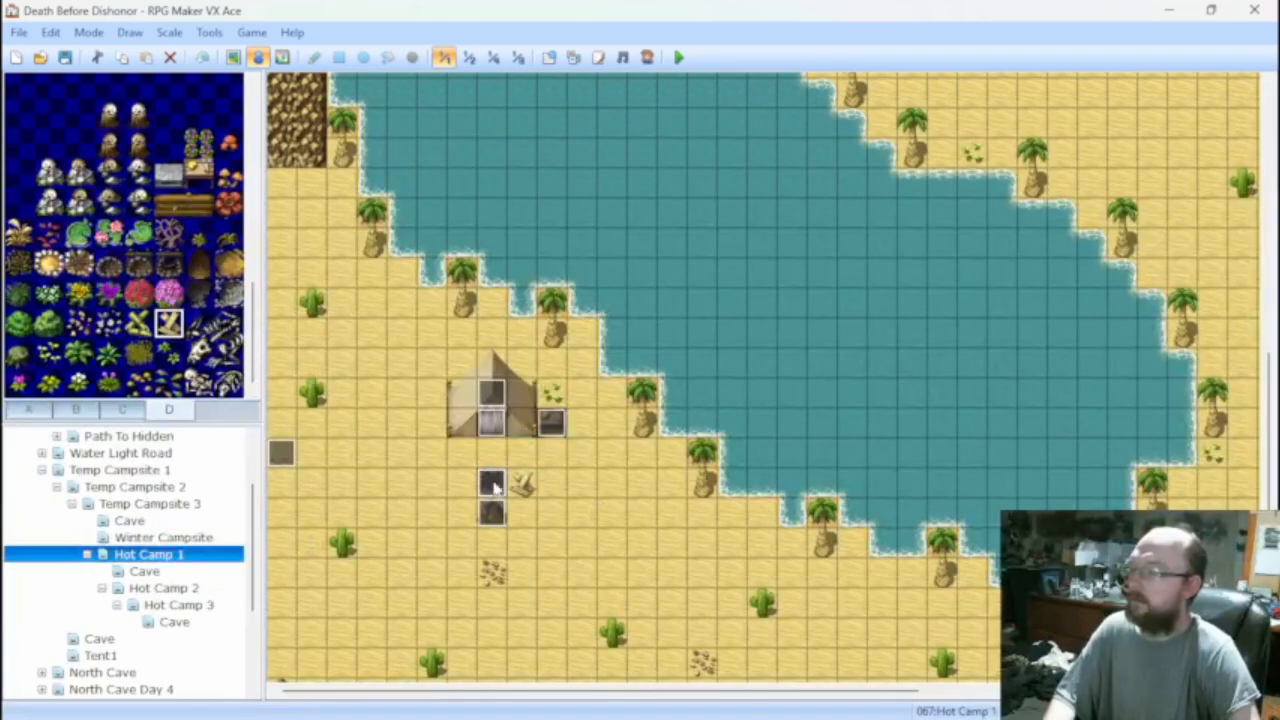
click(206, 538)
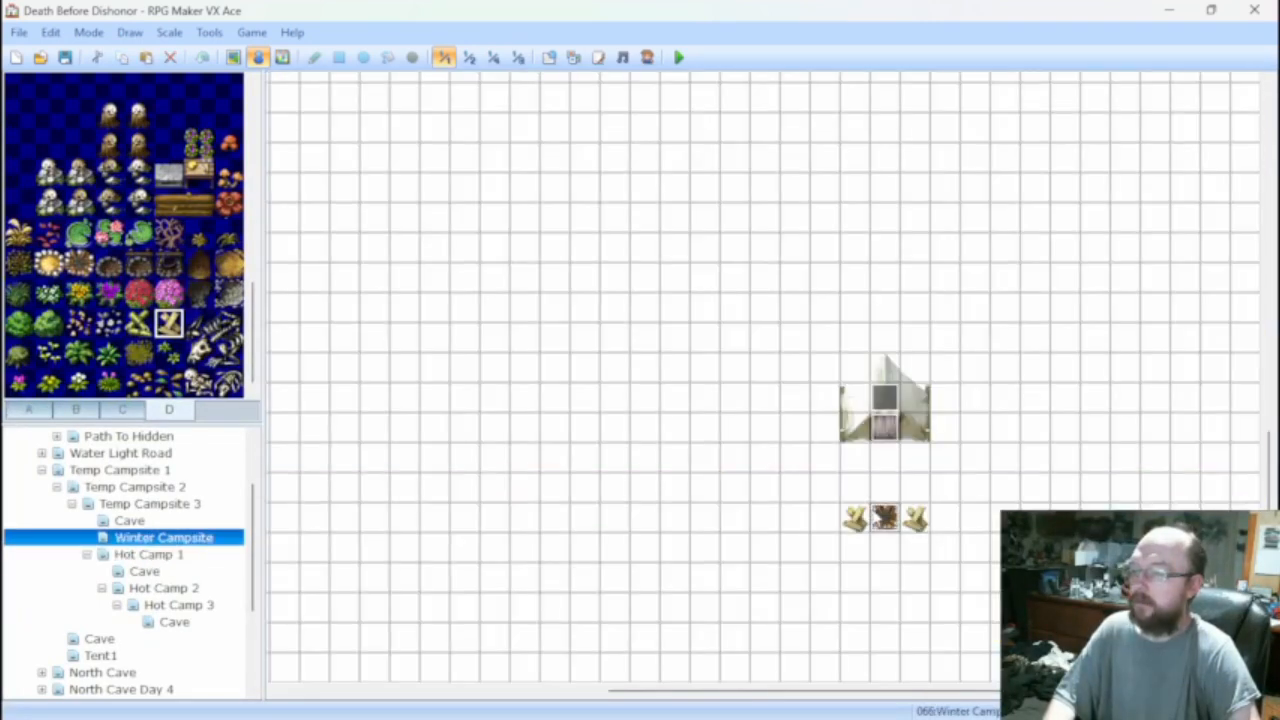
click(182, 554)
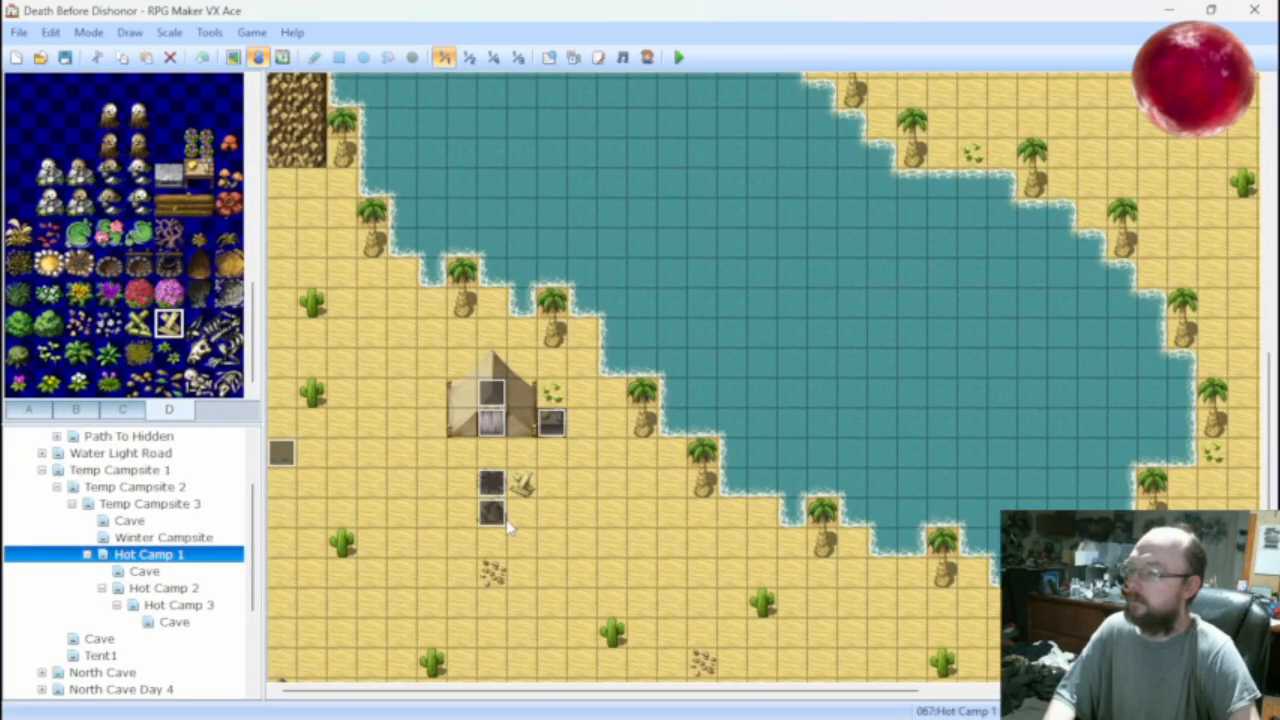
click(200, 540)
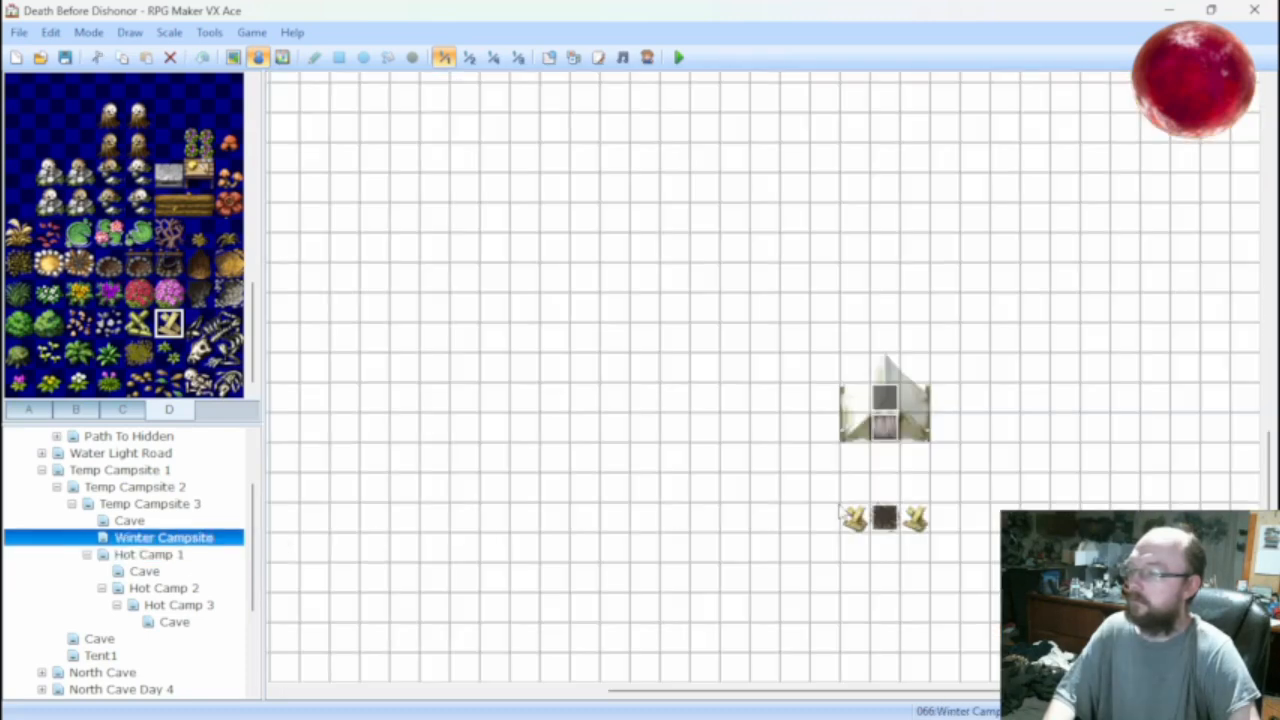
click(884, 546)
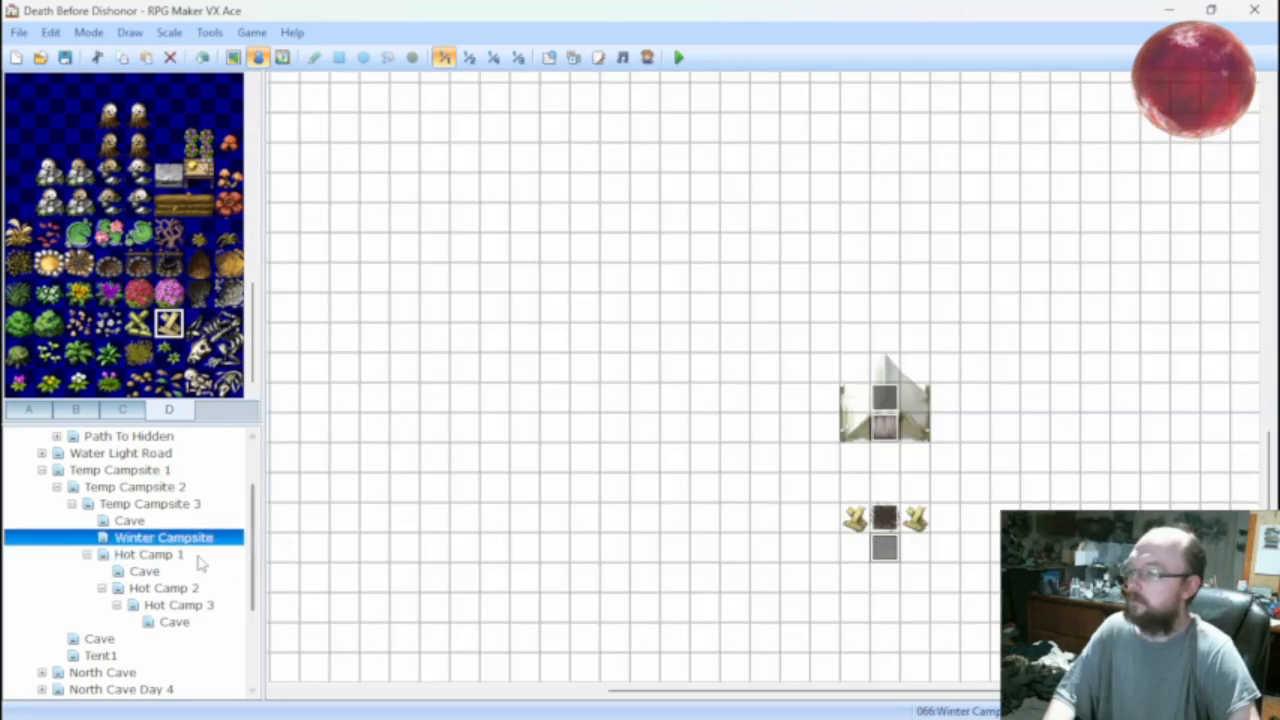
Place the wooden table tile from tile set D against the tent's lower east side.
click(197, 178)
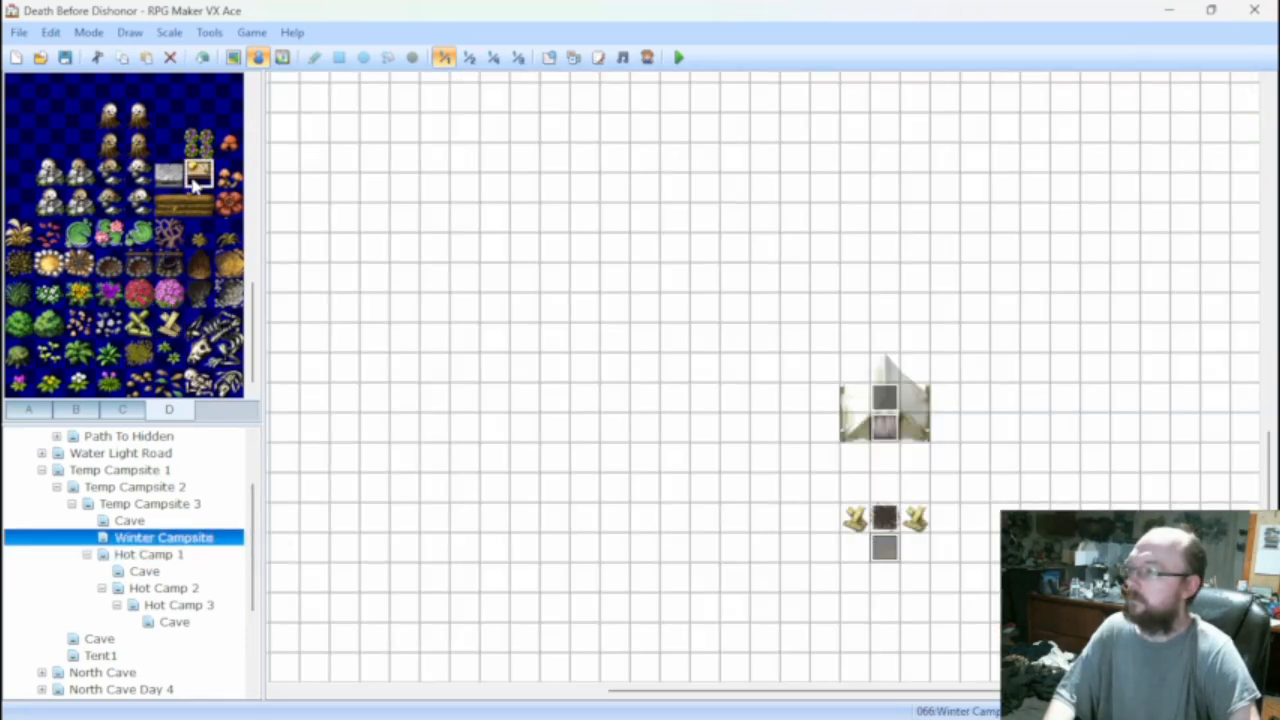
click(233, 57)
click(945, 429)
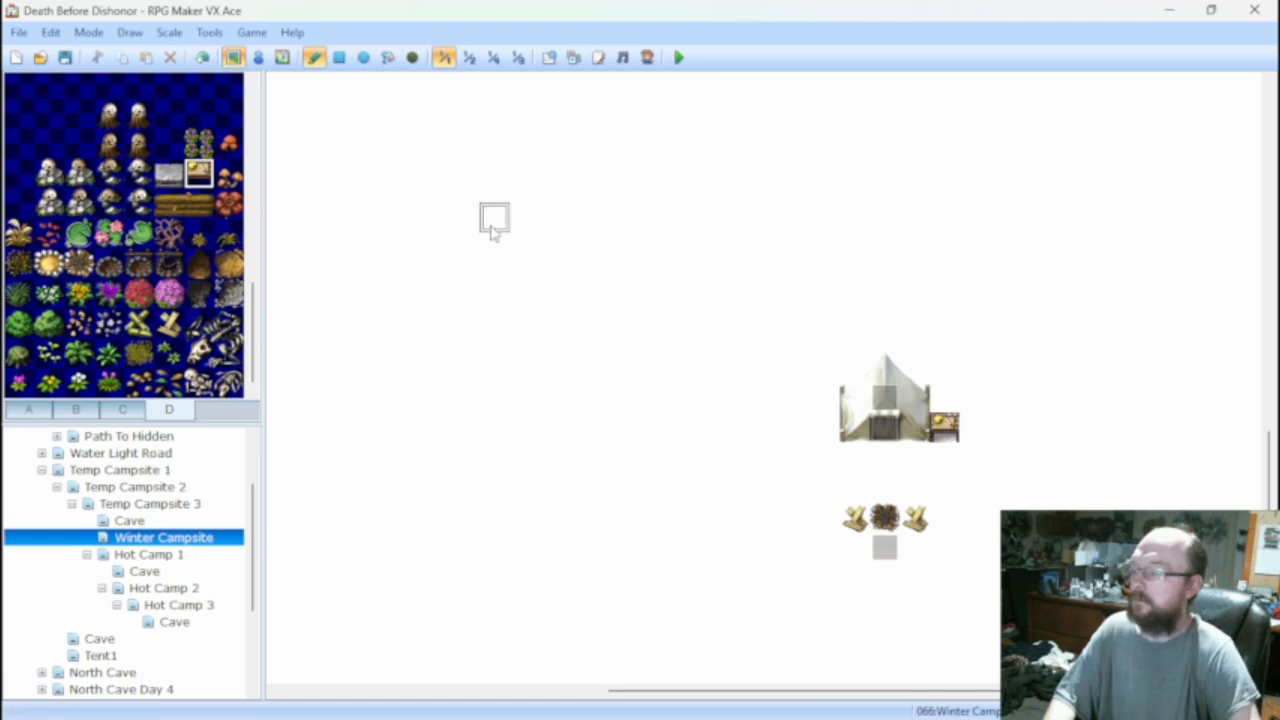
Copy the event beside the tent in Hot Camp 1 onto the table tile in Winter Campsite.
click(258, 57)
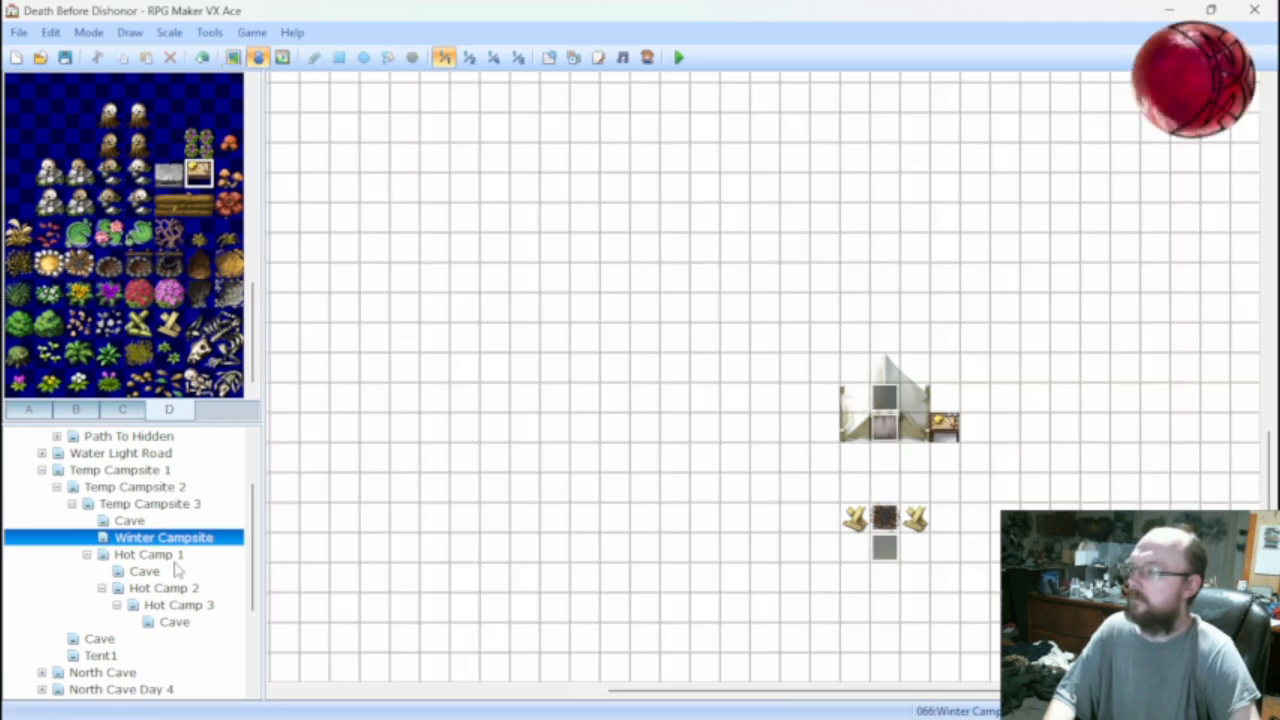
click(160, 555)
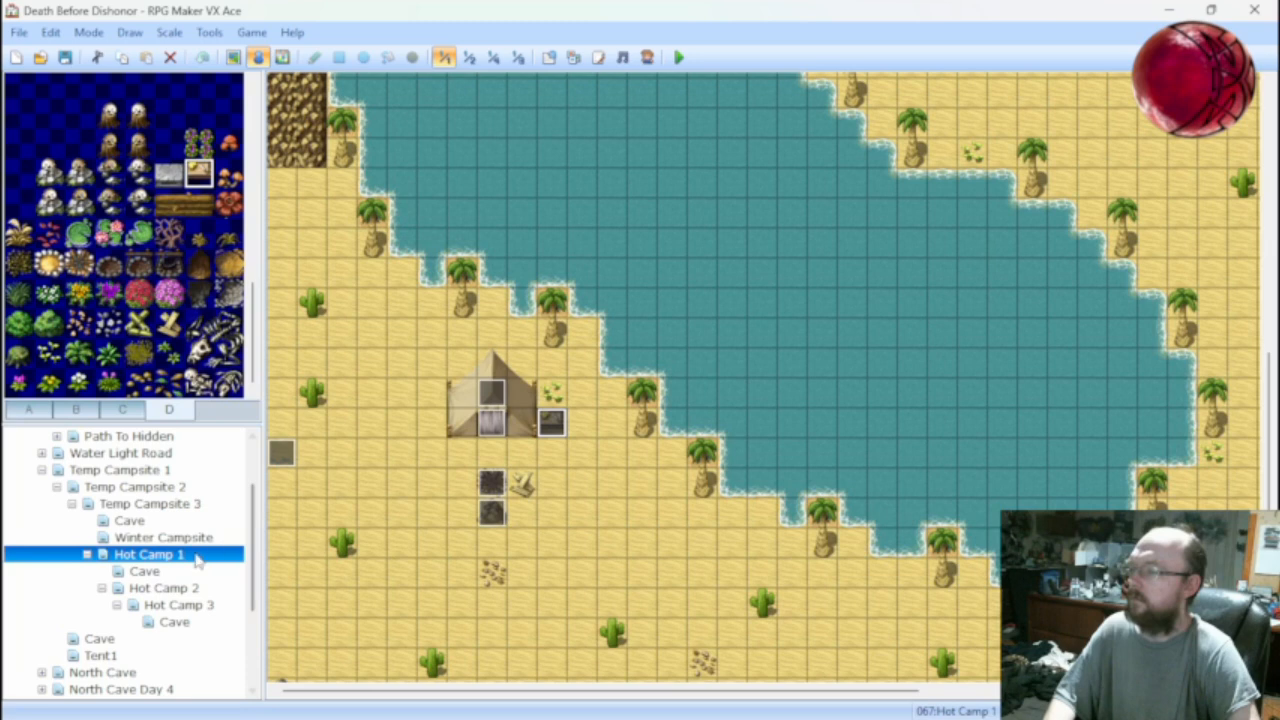
click(200, 539)
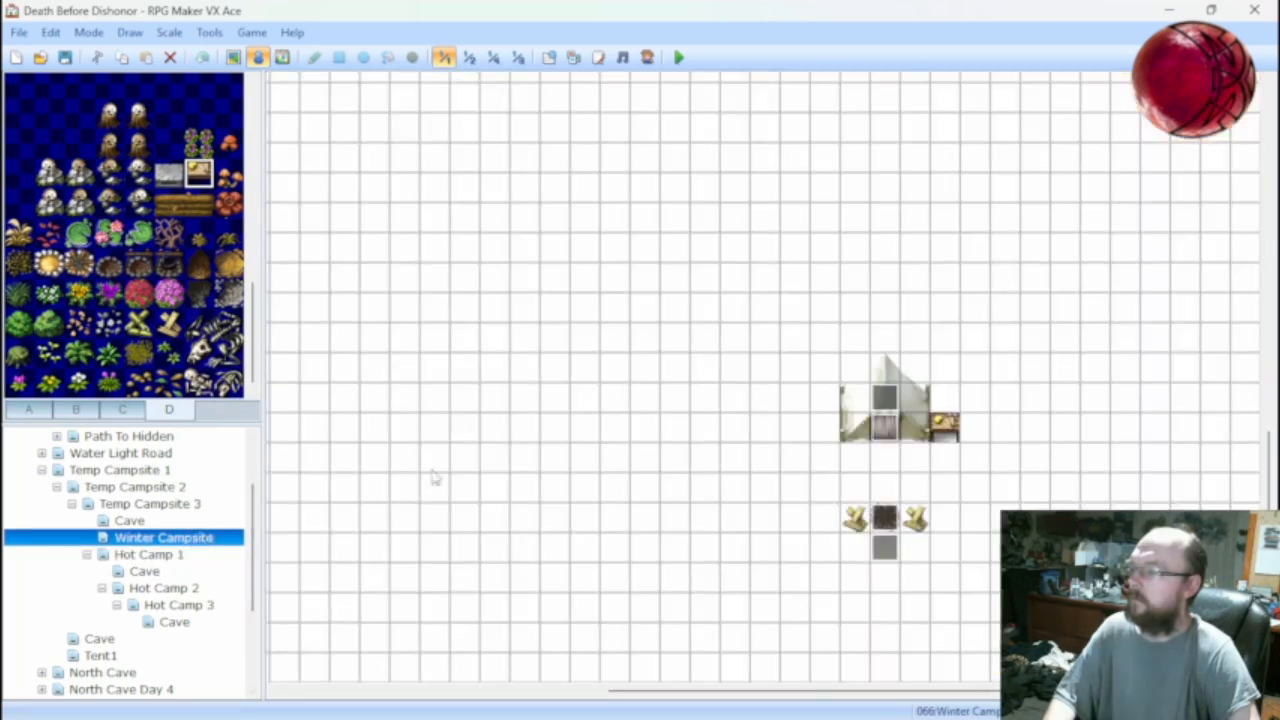
click(945, 434)
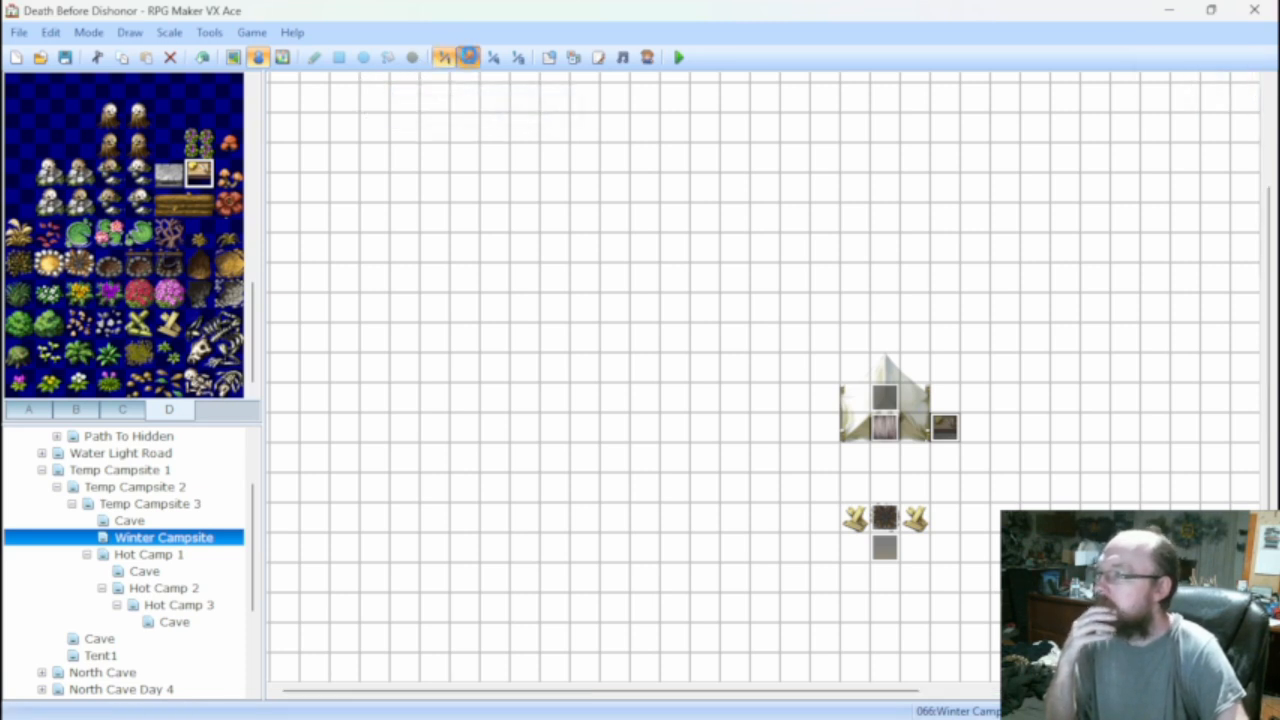
At 1/2 map scale, place three snowy pine trees from tile set C in a diagonal line running southwest from beside the tent.
click(468, 57)
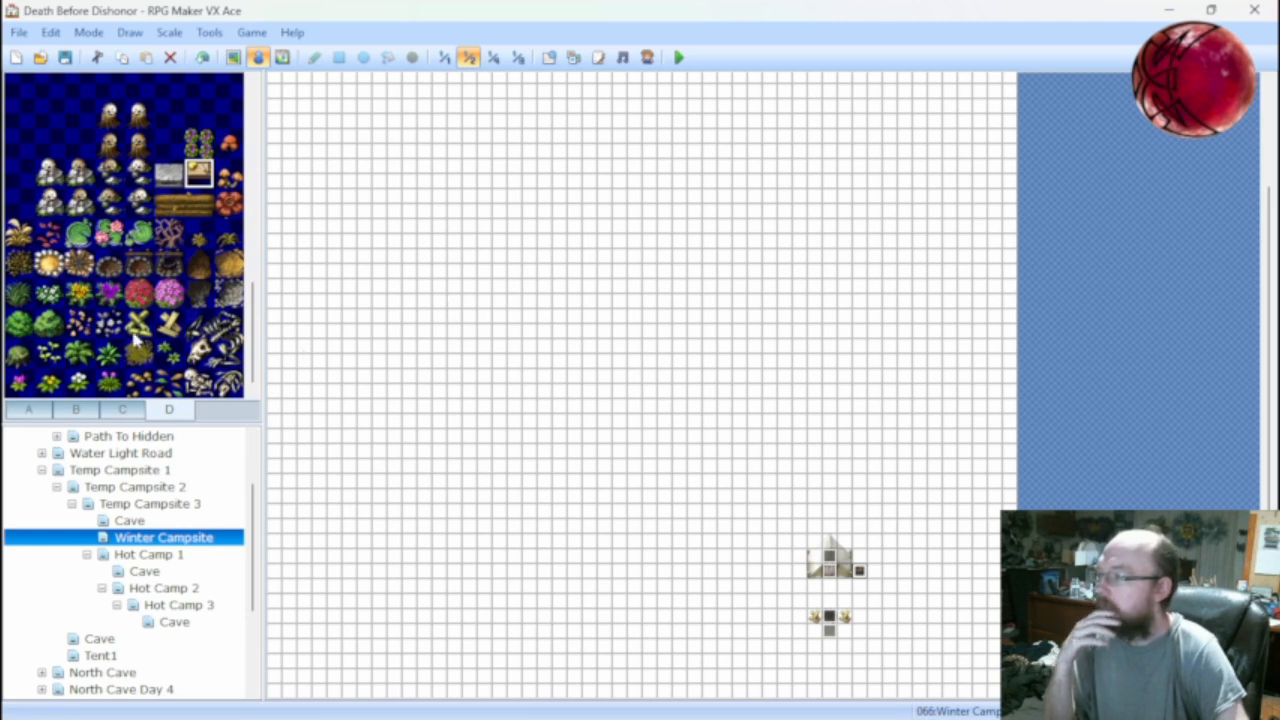
scroll(135, 340, up, 8)
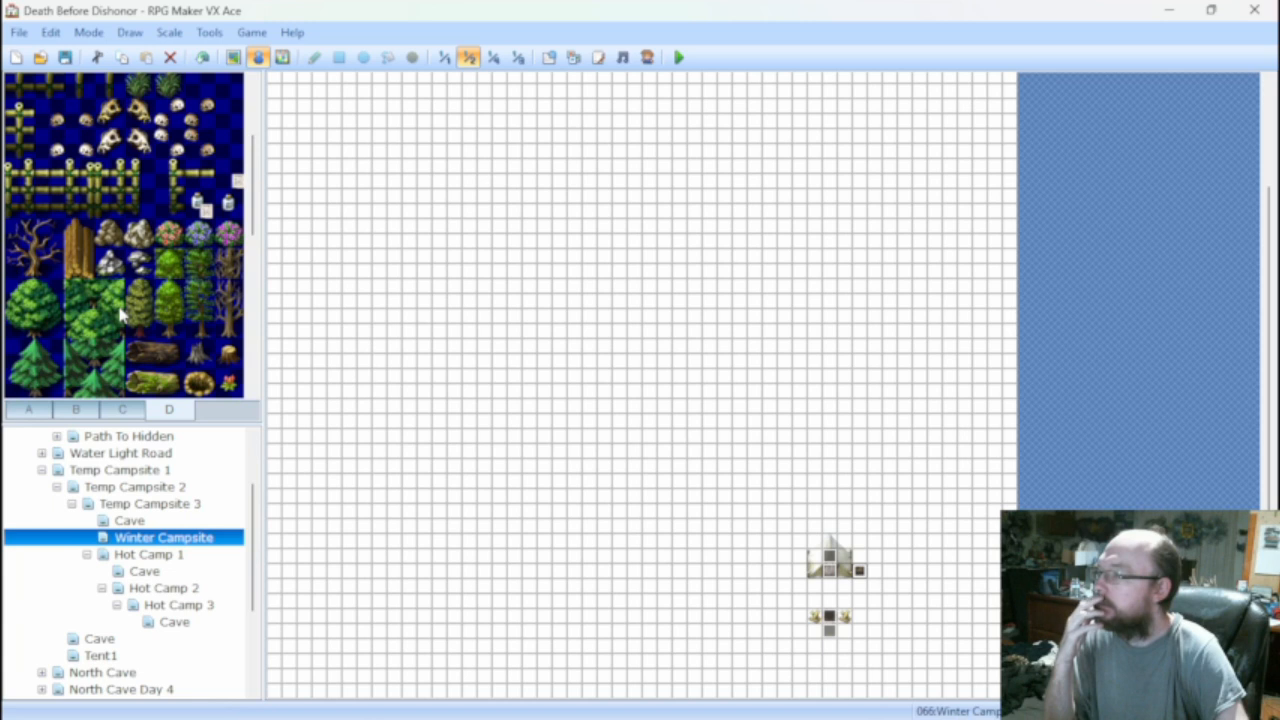
scroll(120, 315, up, 3)
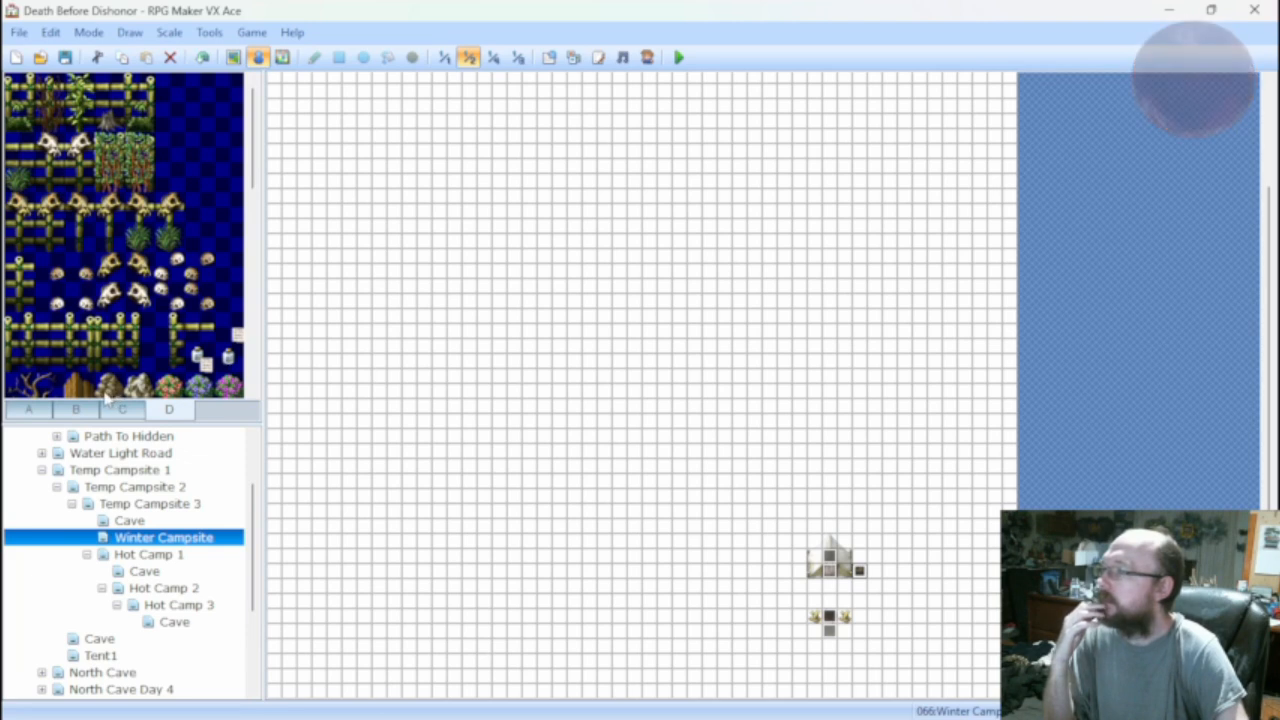
click(121, 409)
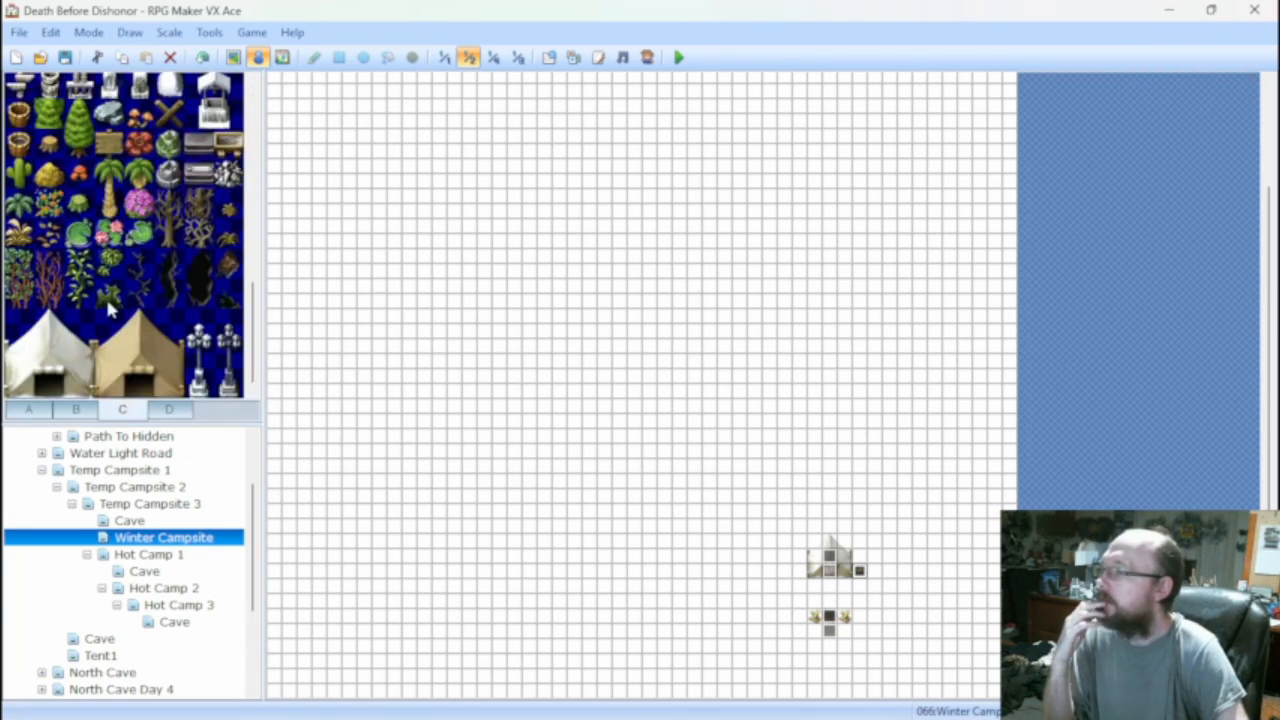
scroll(110, 310, up, 5)
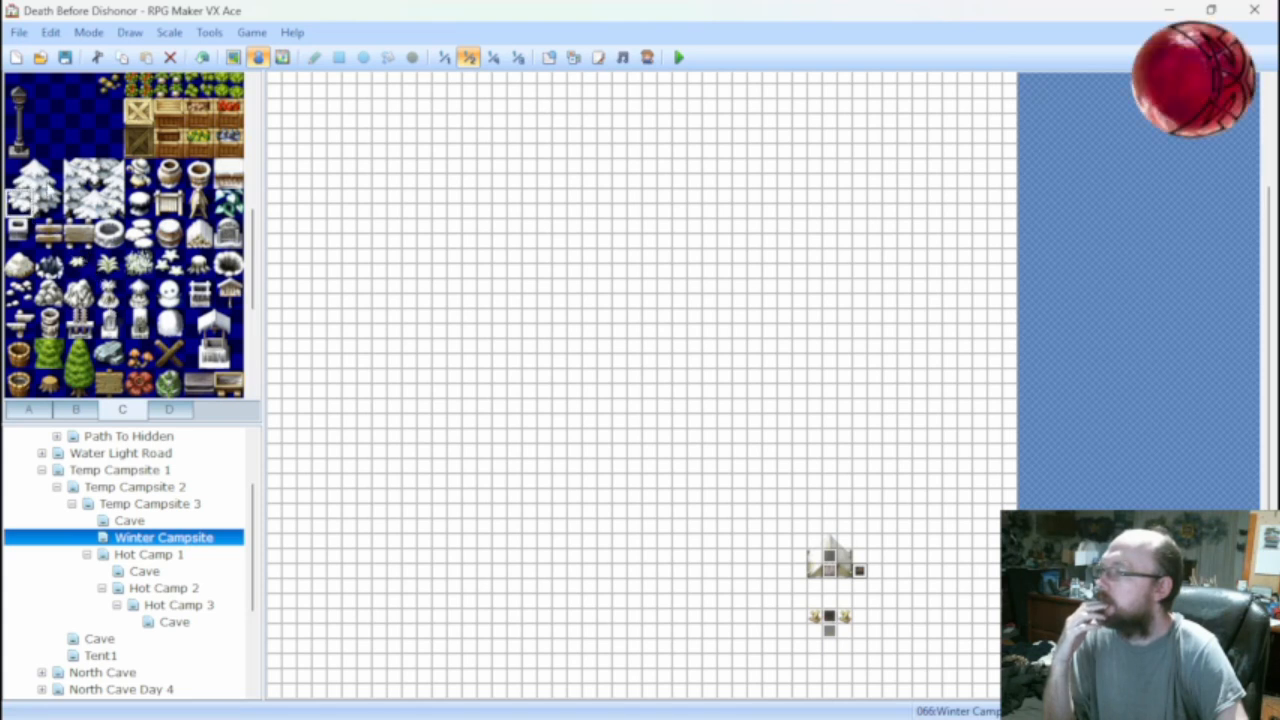
click(33, 188)
click(233, 57)
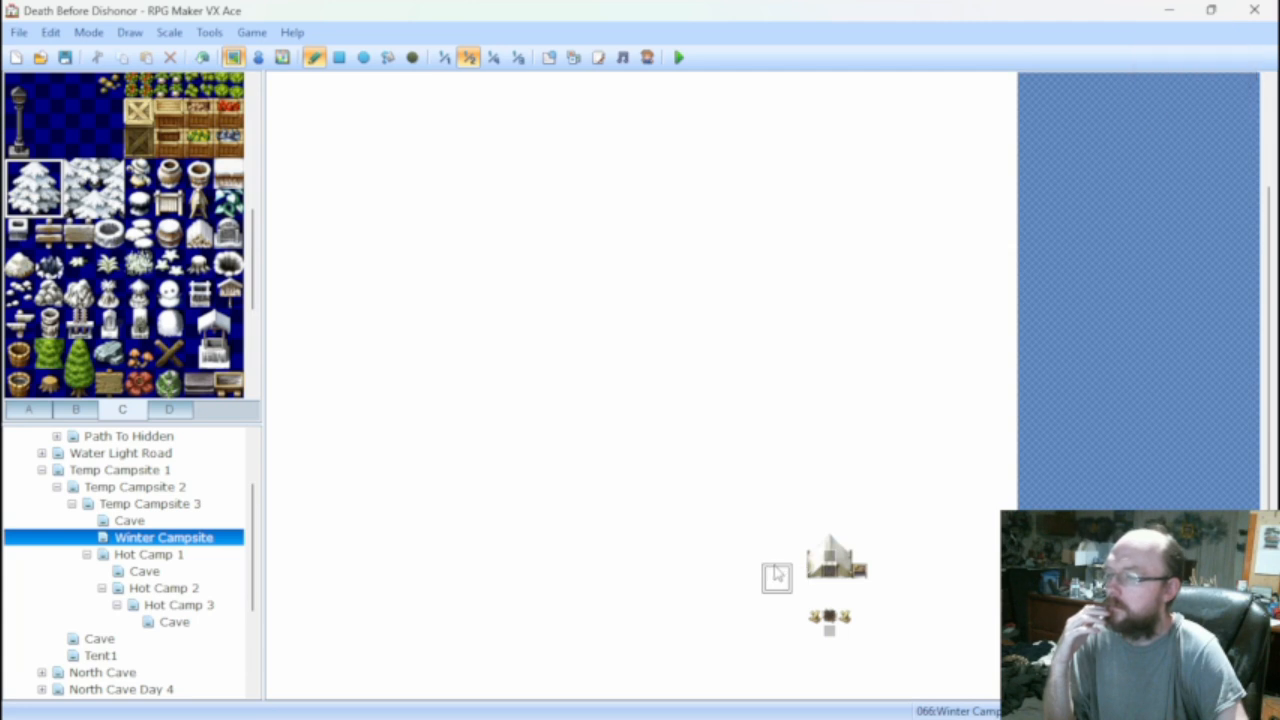
click(778, 576)
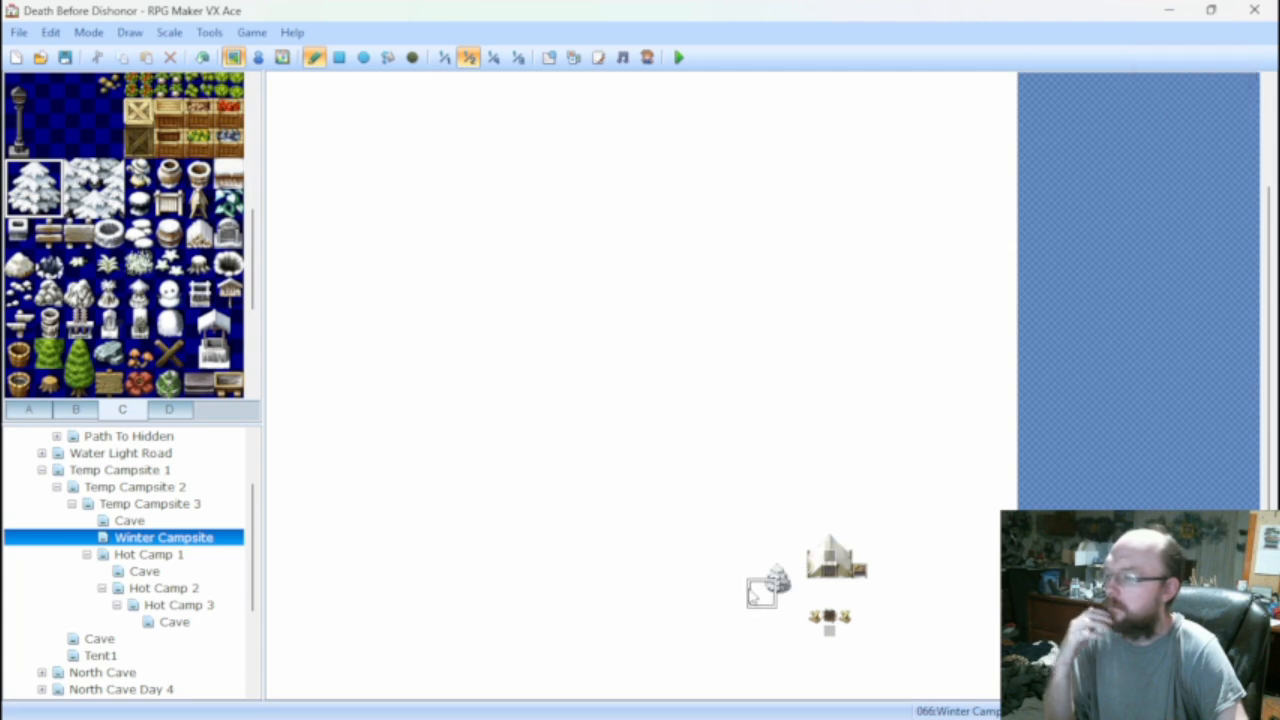
click(762, 594)
click(747, 610)
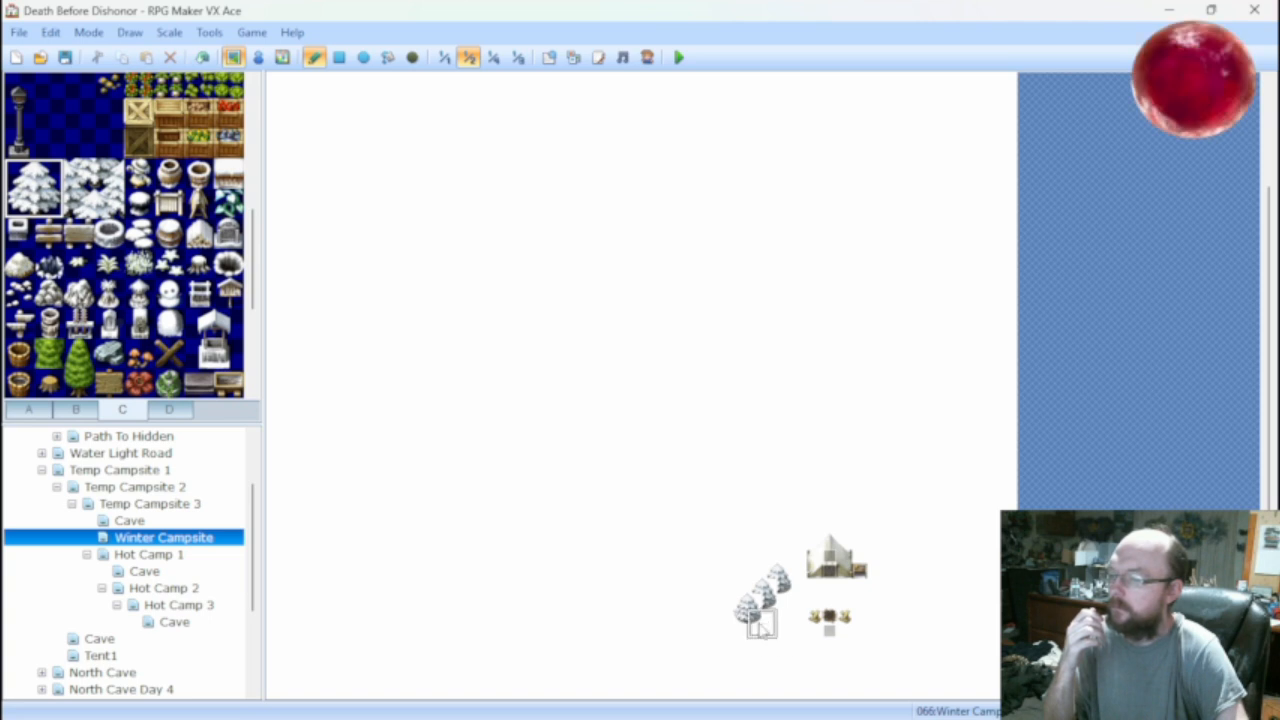
Continue the snowy pines in a staggered cluster west of the campfire, down toward the two trees at the southern end.
click(762, 625)
click(746, 645)
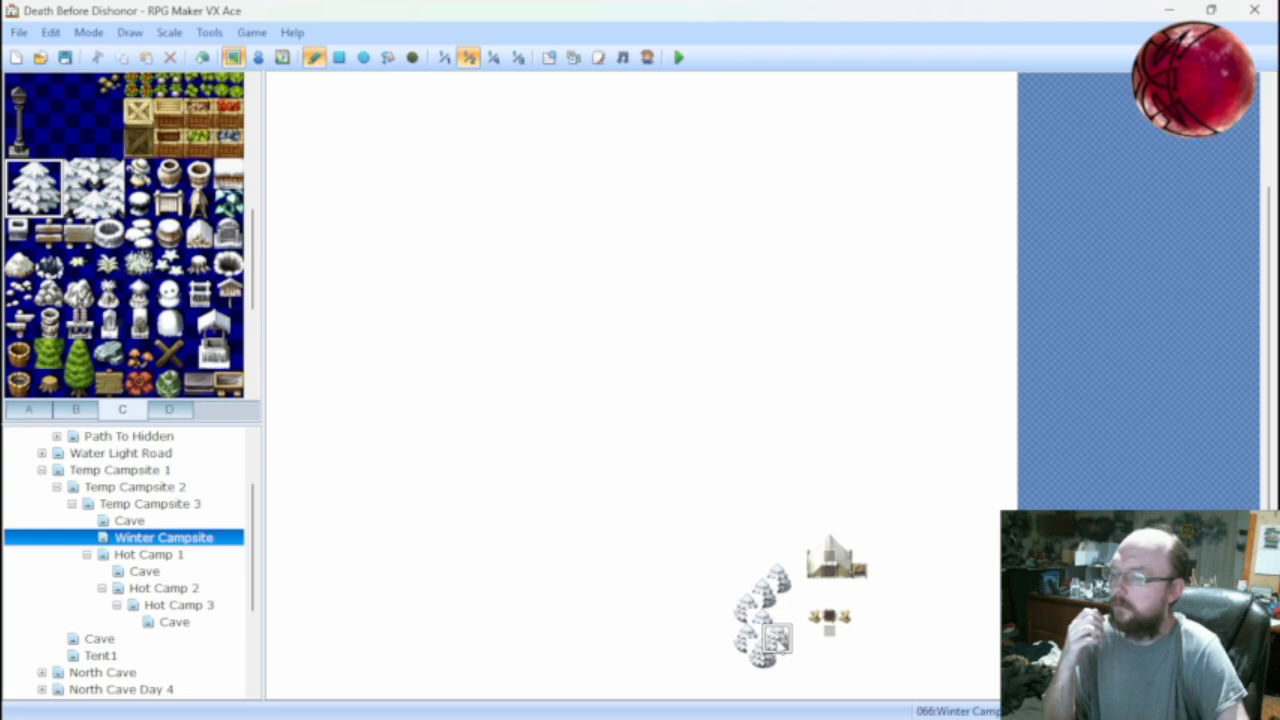
click(765, 682)
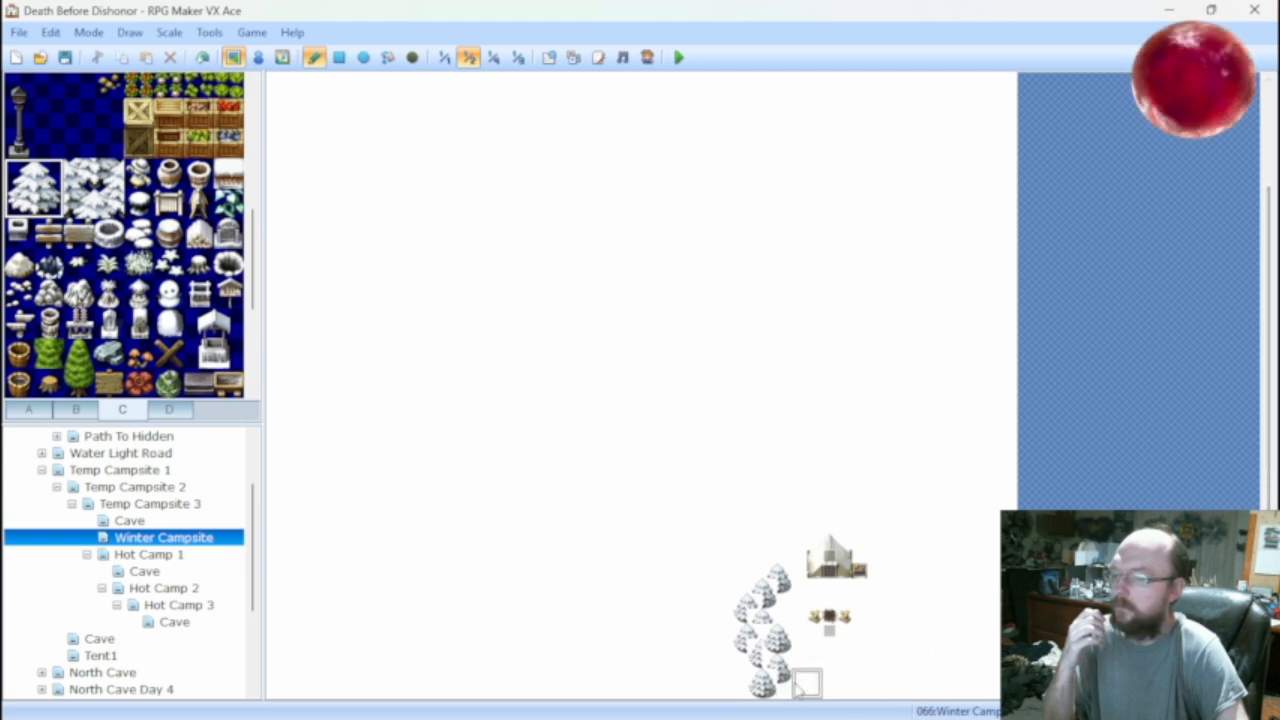
click(794, 689)
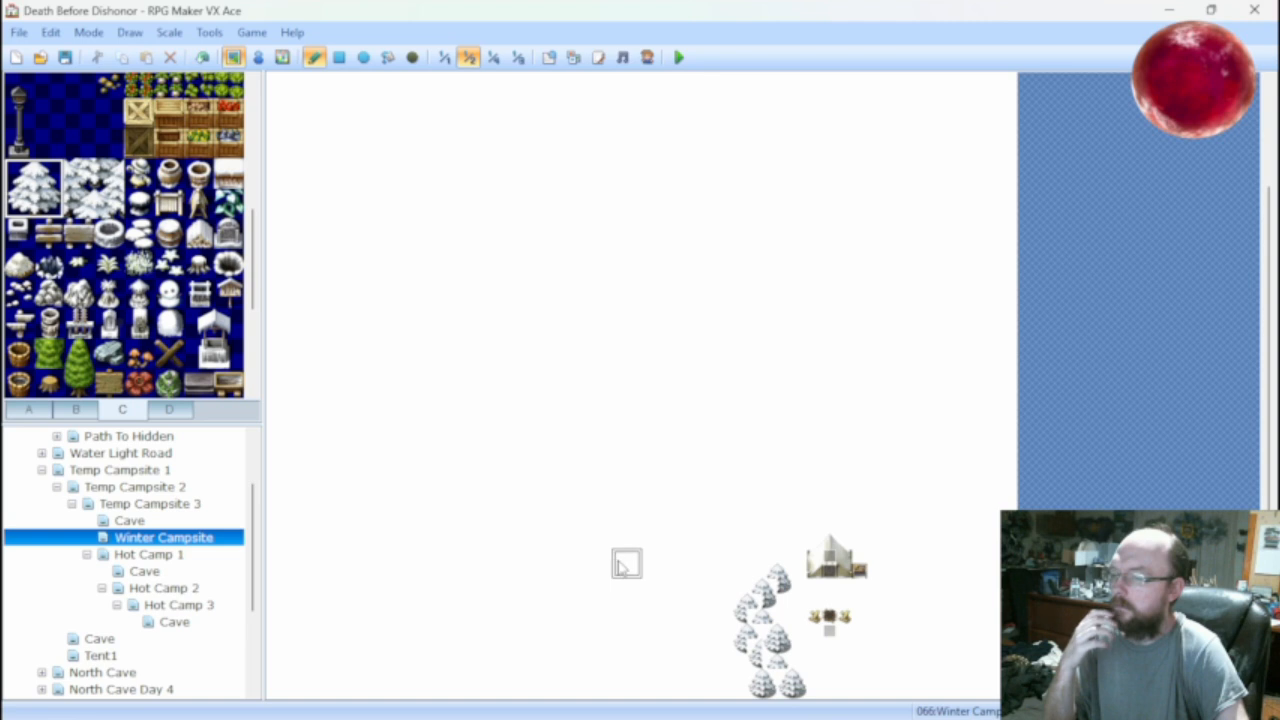
Fill the cut-off overlaps between the snowy pines with the dense snowy forest tiles, working at 1/1 map scale.
click(80, 172)
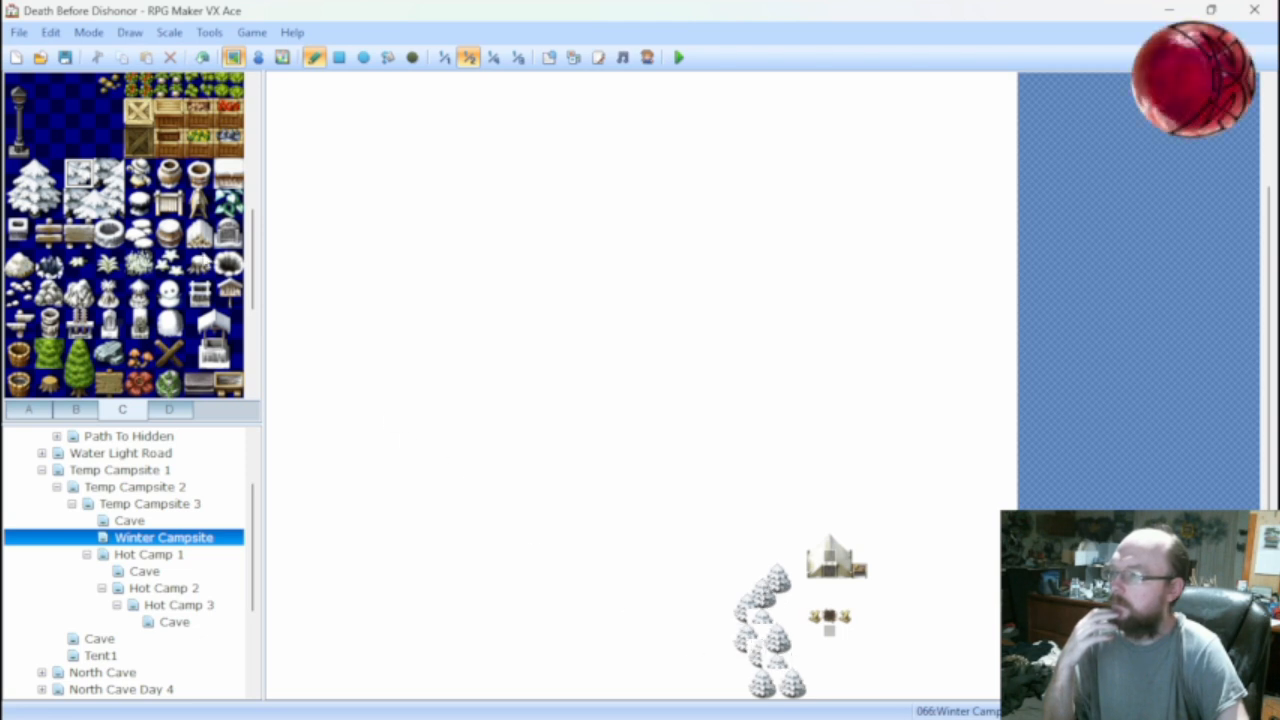
click(88, 210)
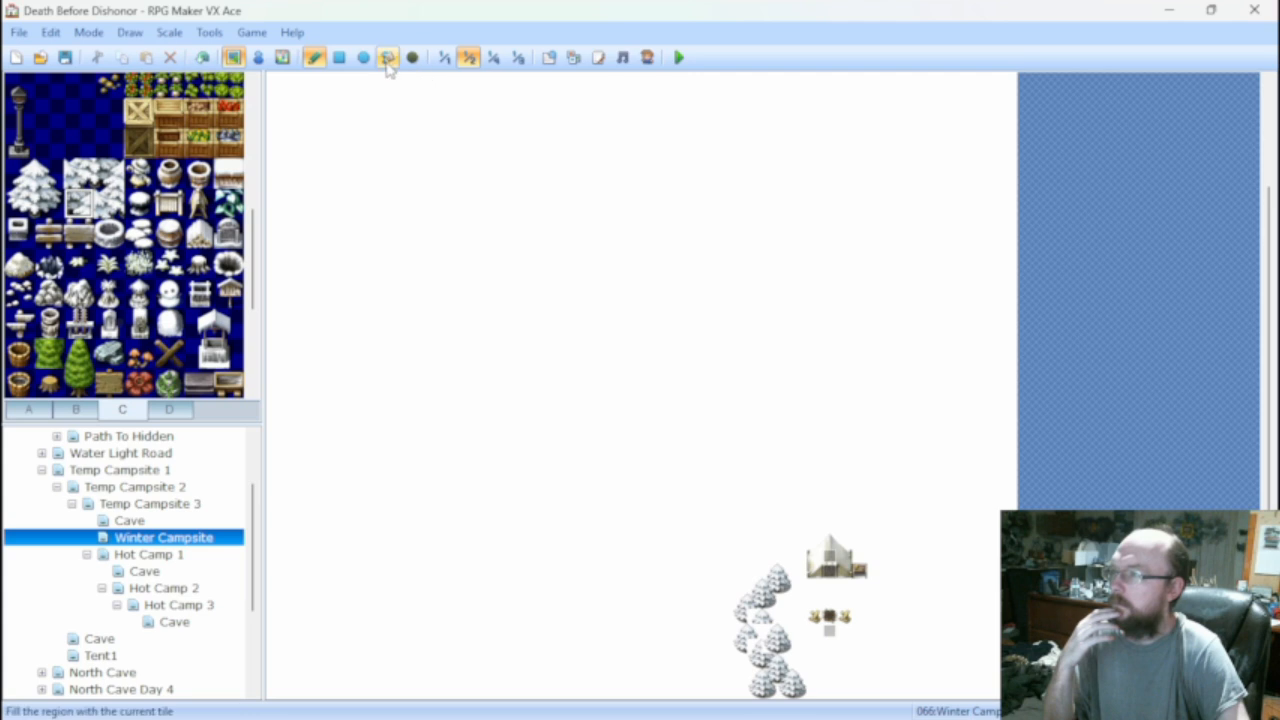
click(444, 57)
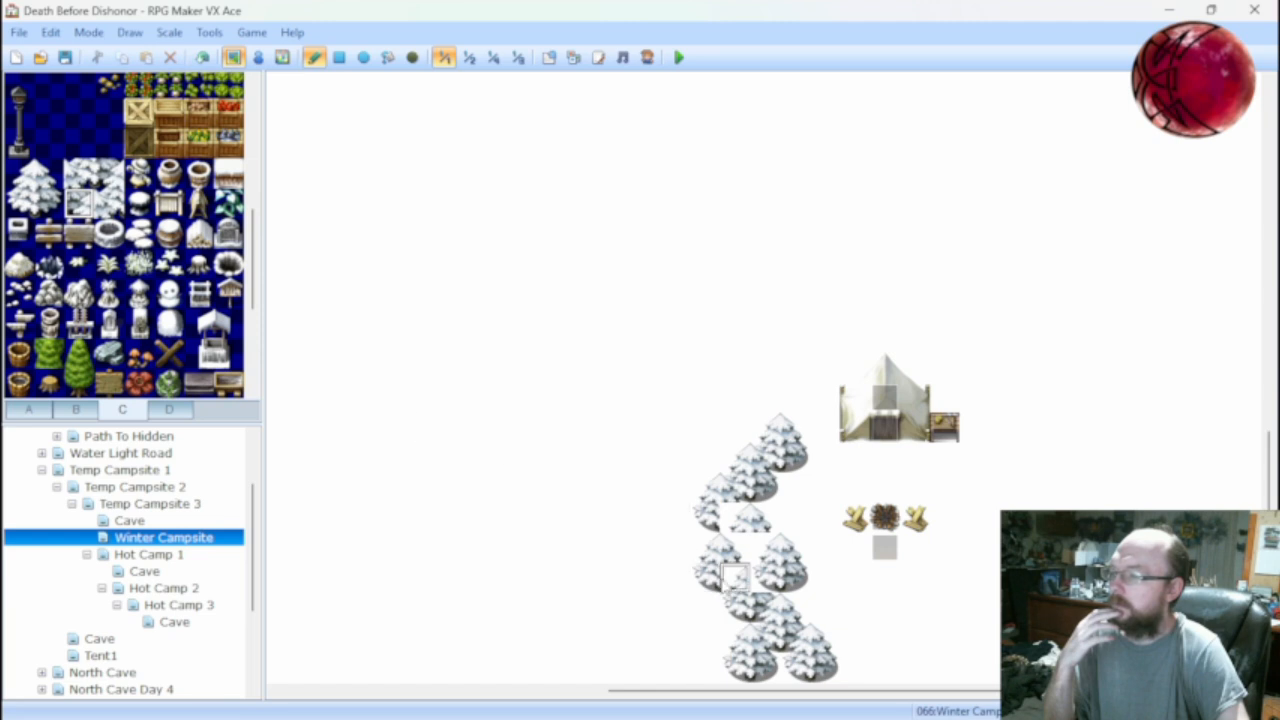
click(102, 208)
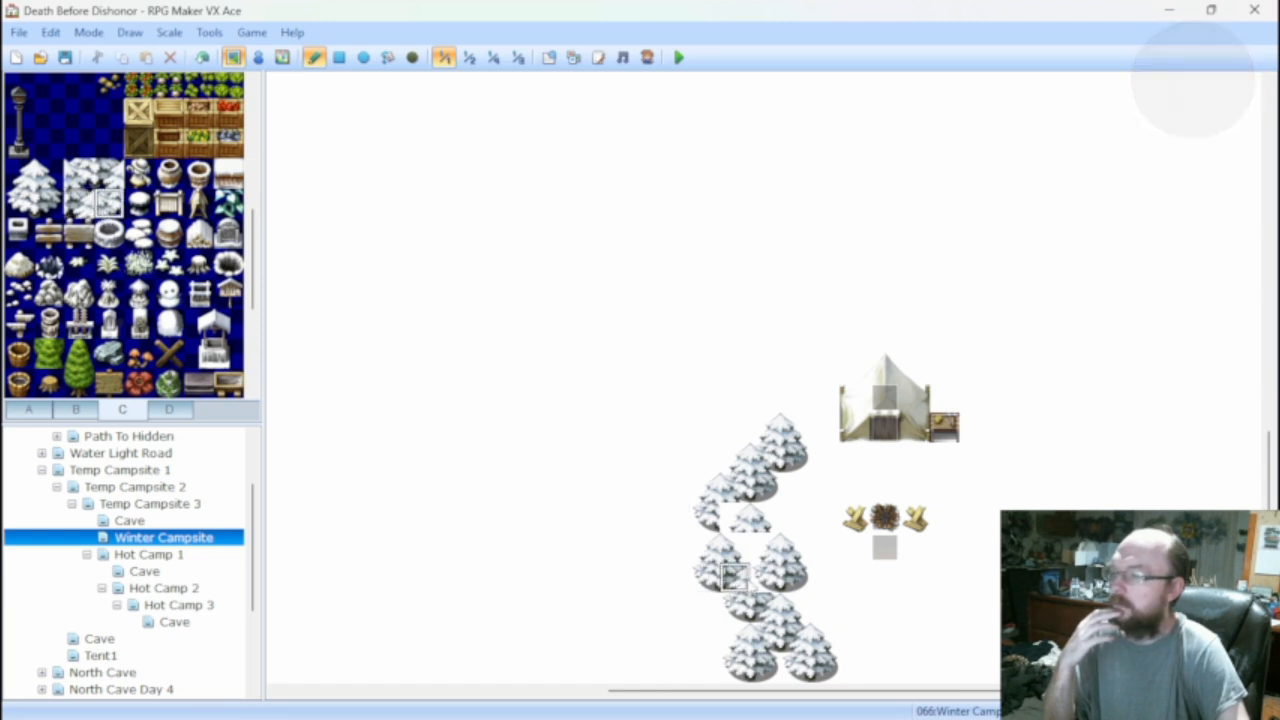
drag(78, 174, 109, 174)
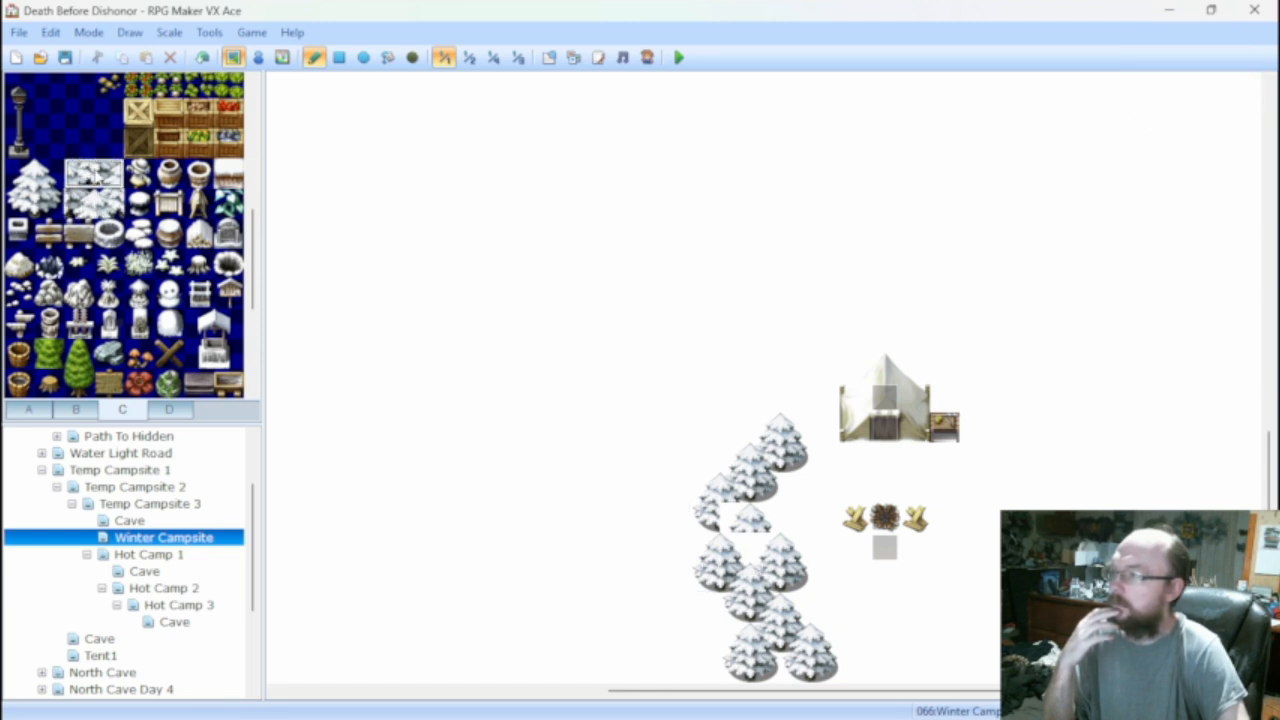
click(735, 547)
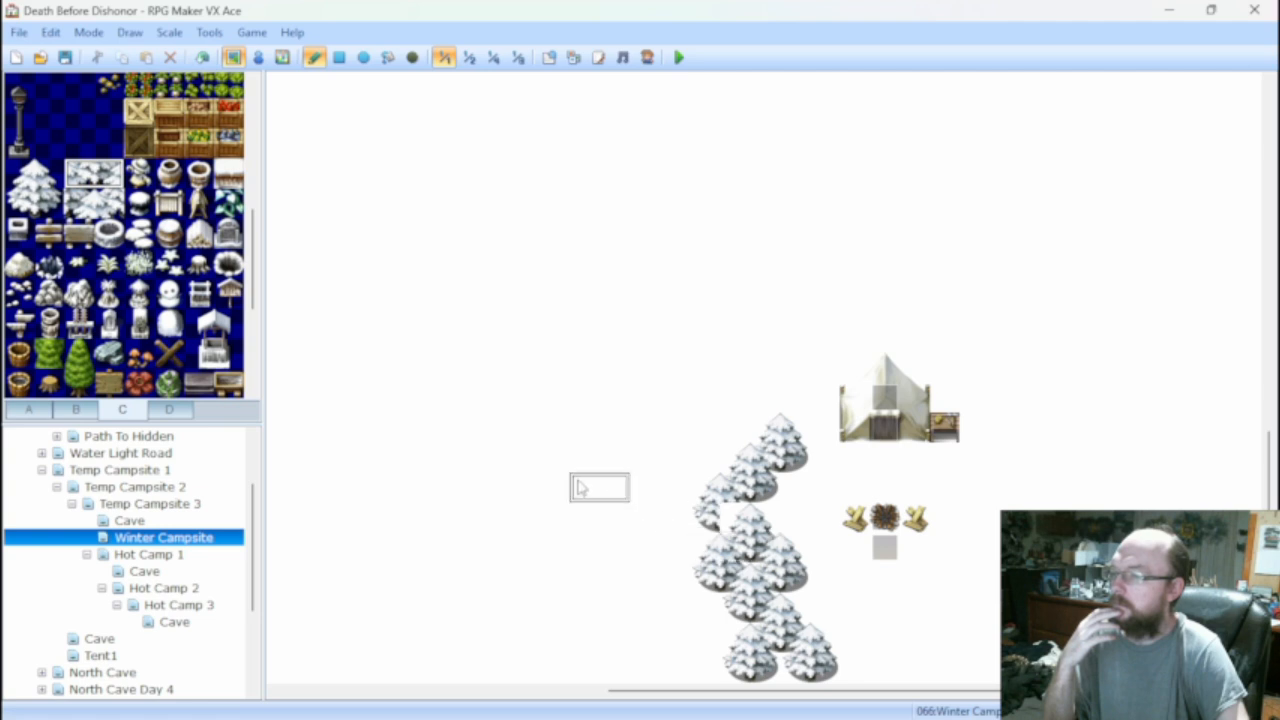
Repair the lower part of the westernmost pine in the upper diagonal with the lower dense snowy forest tiles.
click(115, 211)
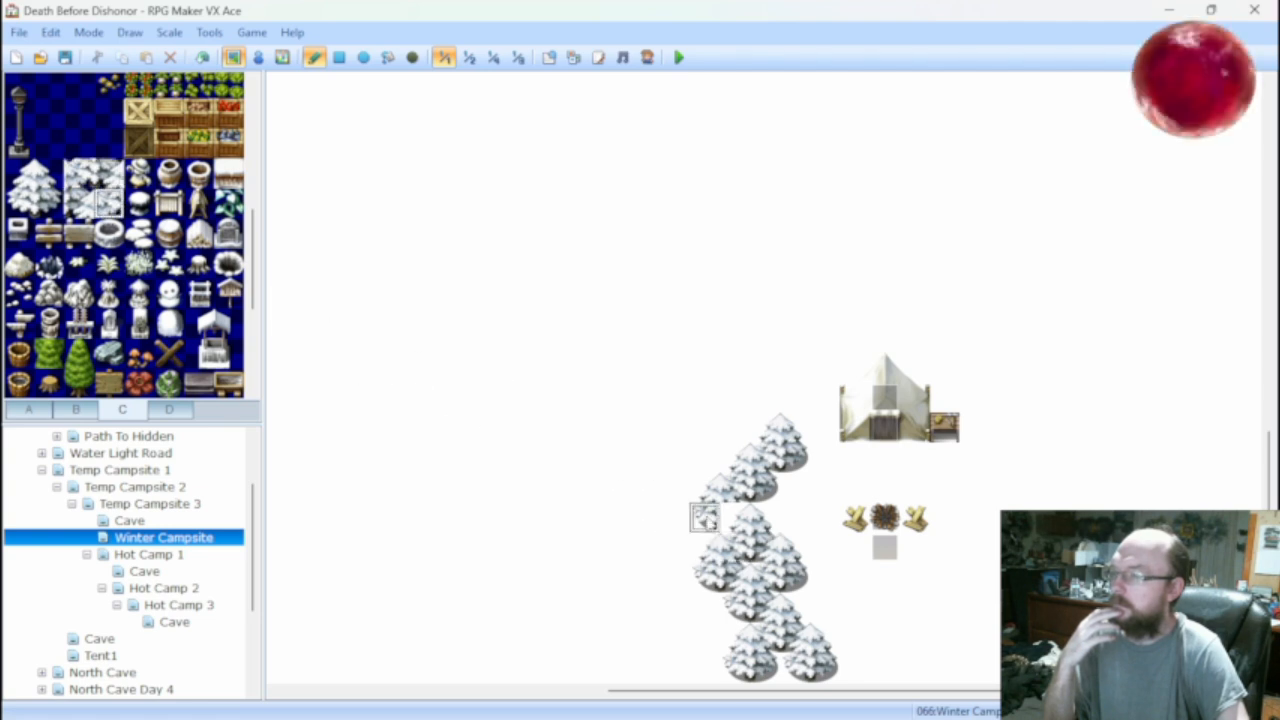
click(704, 516)
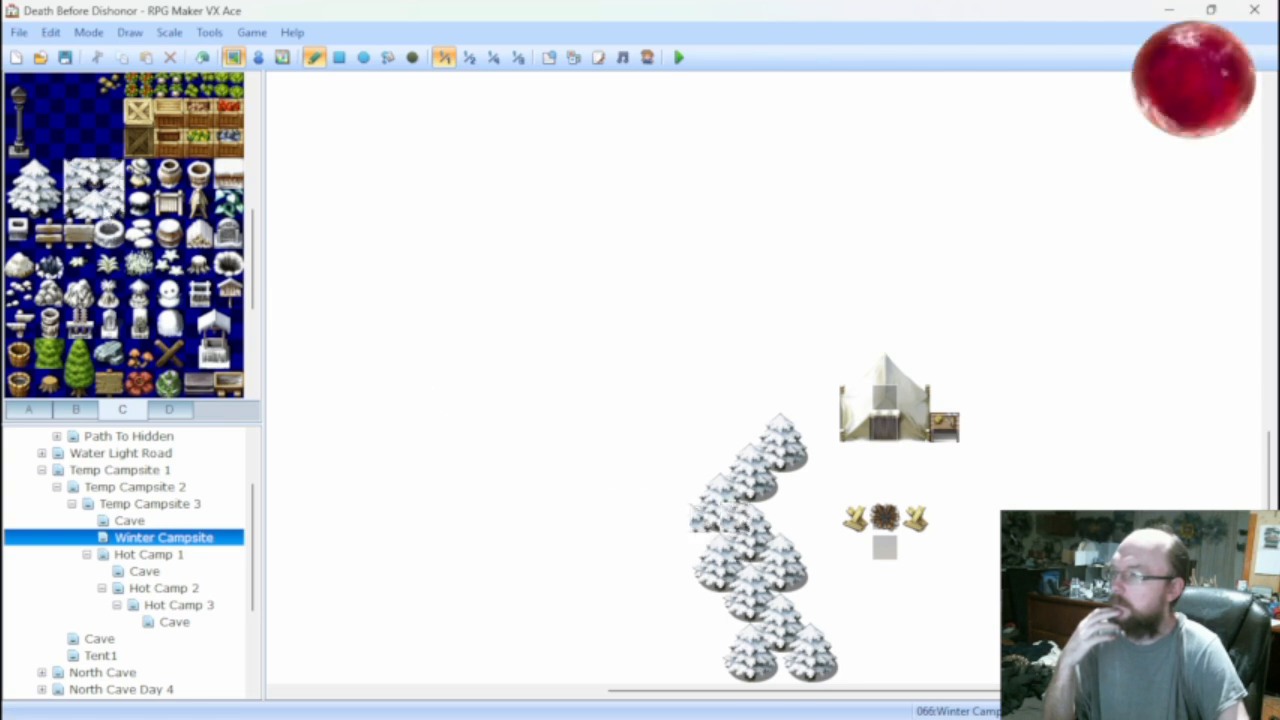
click(80, 203)
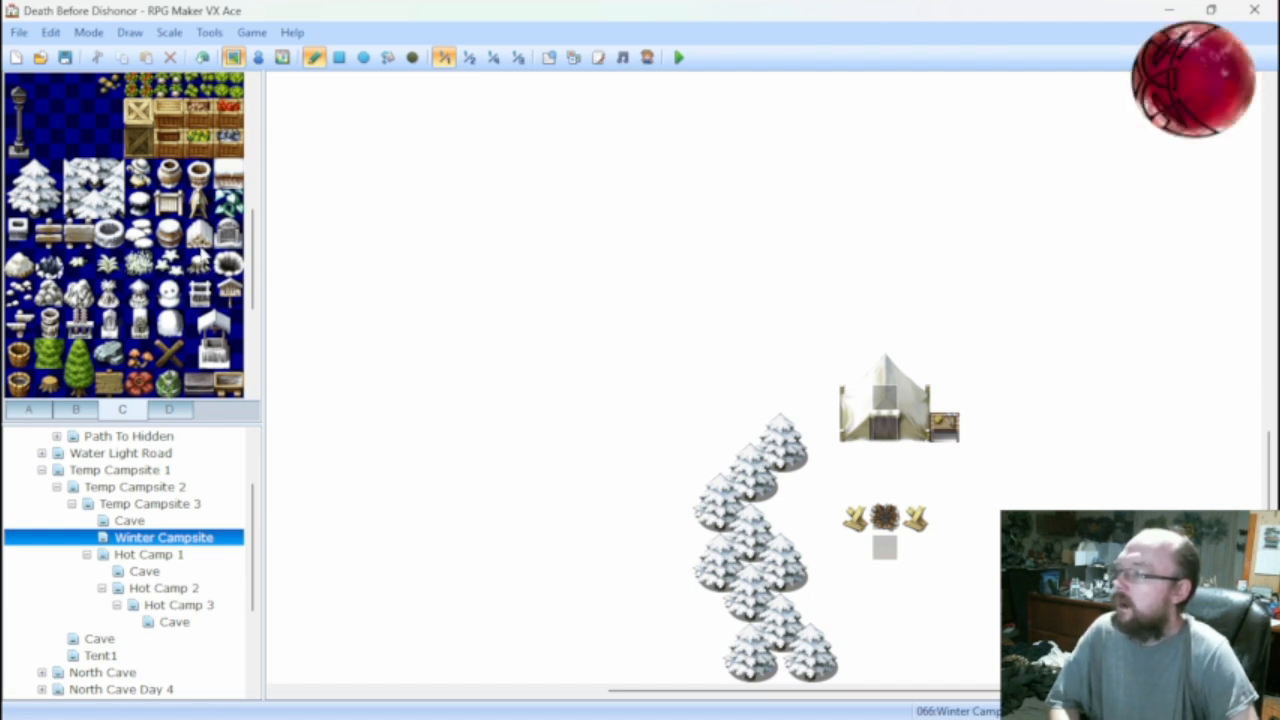
Try the snow-covered pile tile in place of the firewood on the campfire's east side, and undo the placement.
click(199, 234)
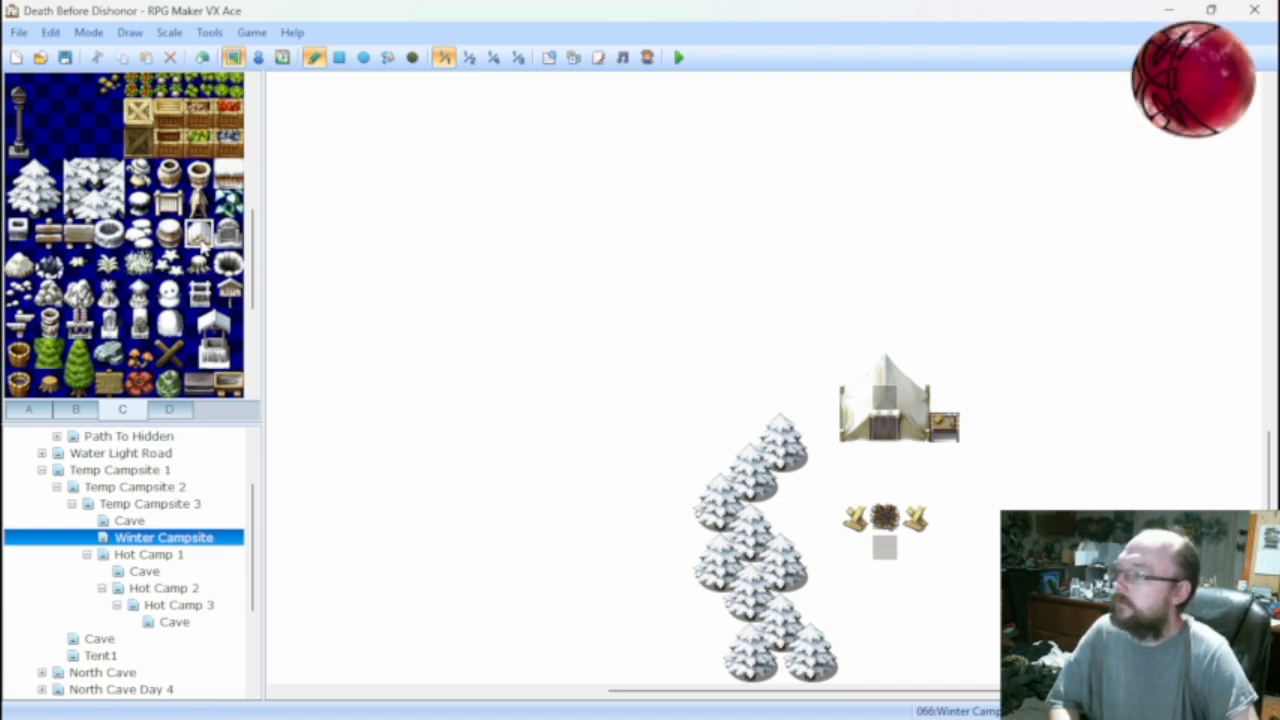
click(915, 518)
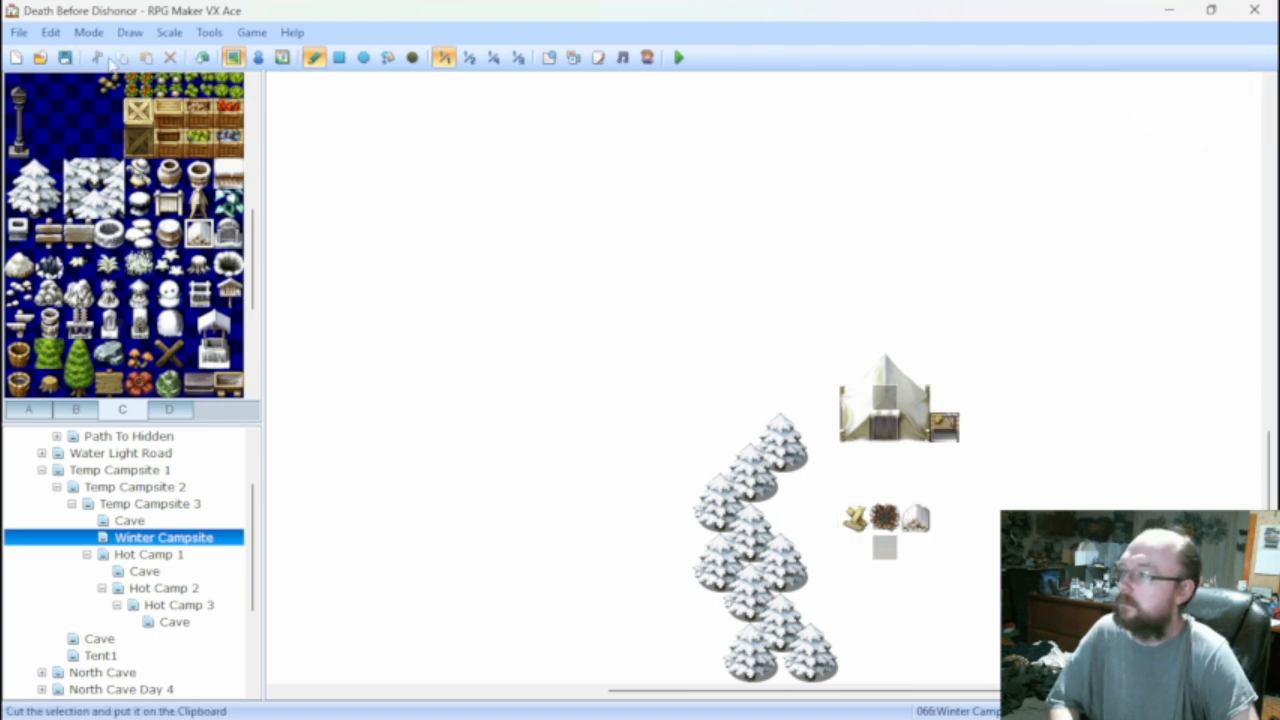
click(202, 57)
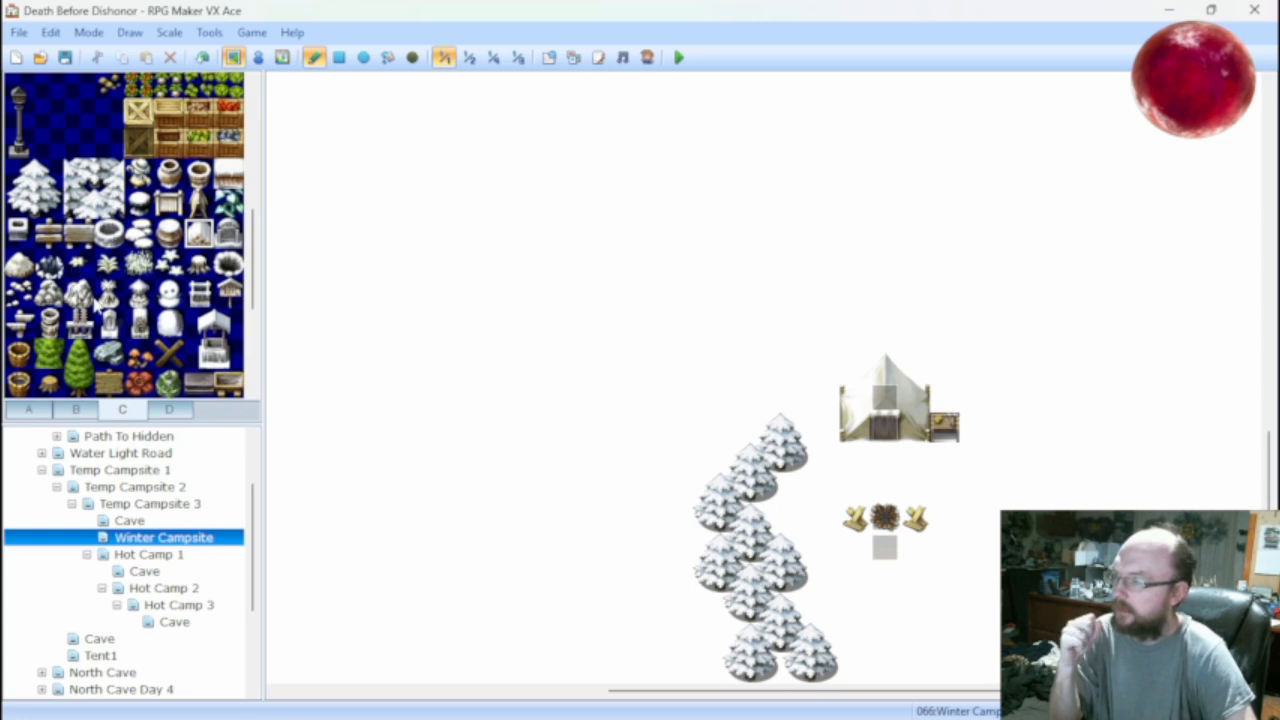
Examine the snowy tiles in tile set C and sheets B and C of the Field tileset in the database.
scroll(130, 330, down, 1)
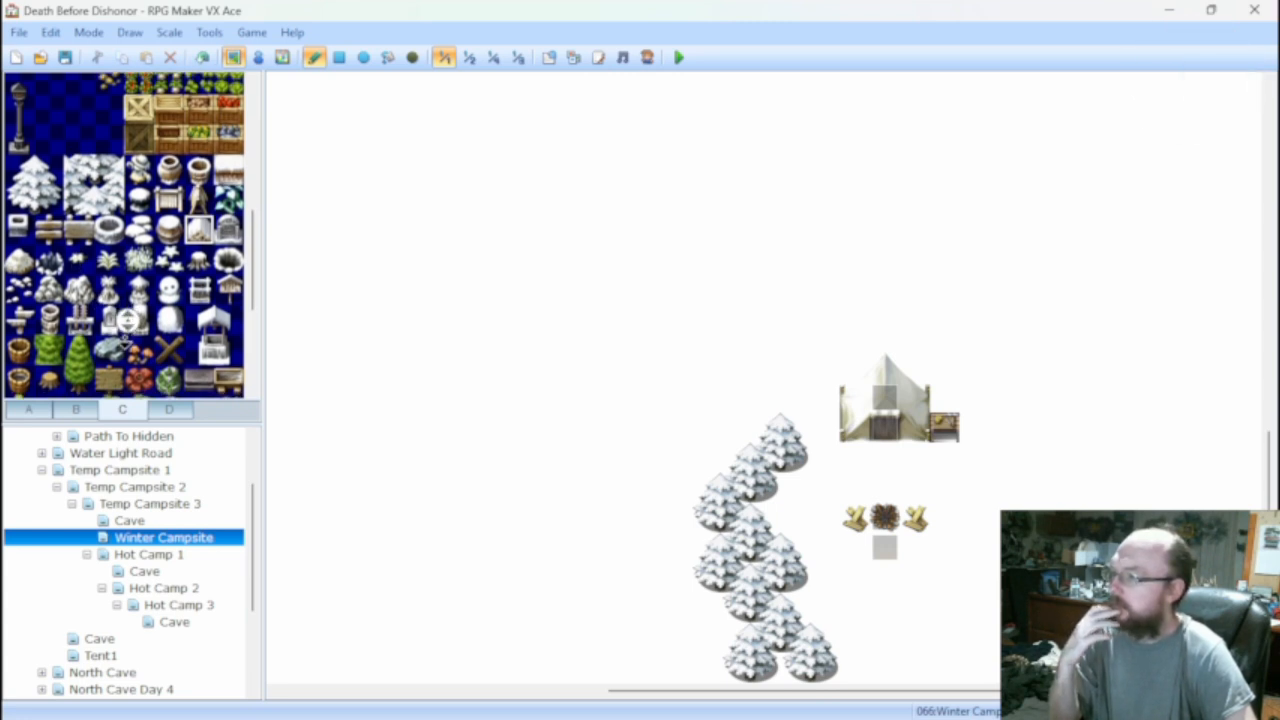
scroll(127, 290, up, 3)
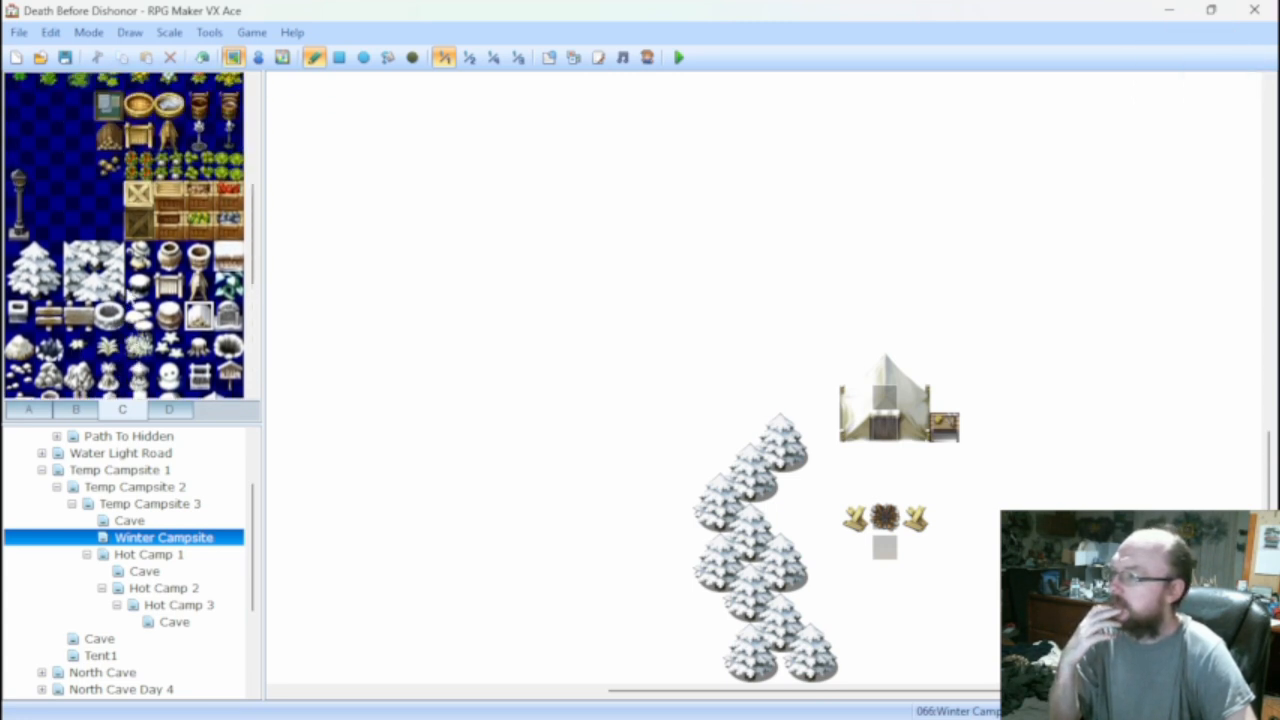
click(548, 57)
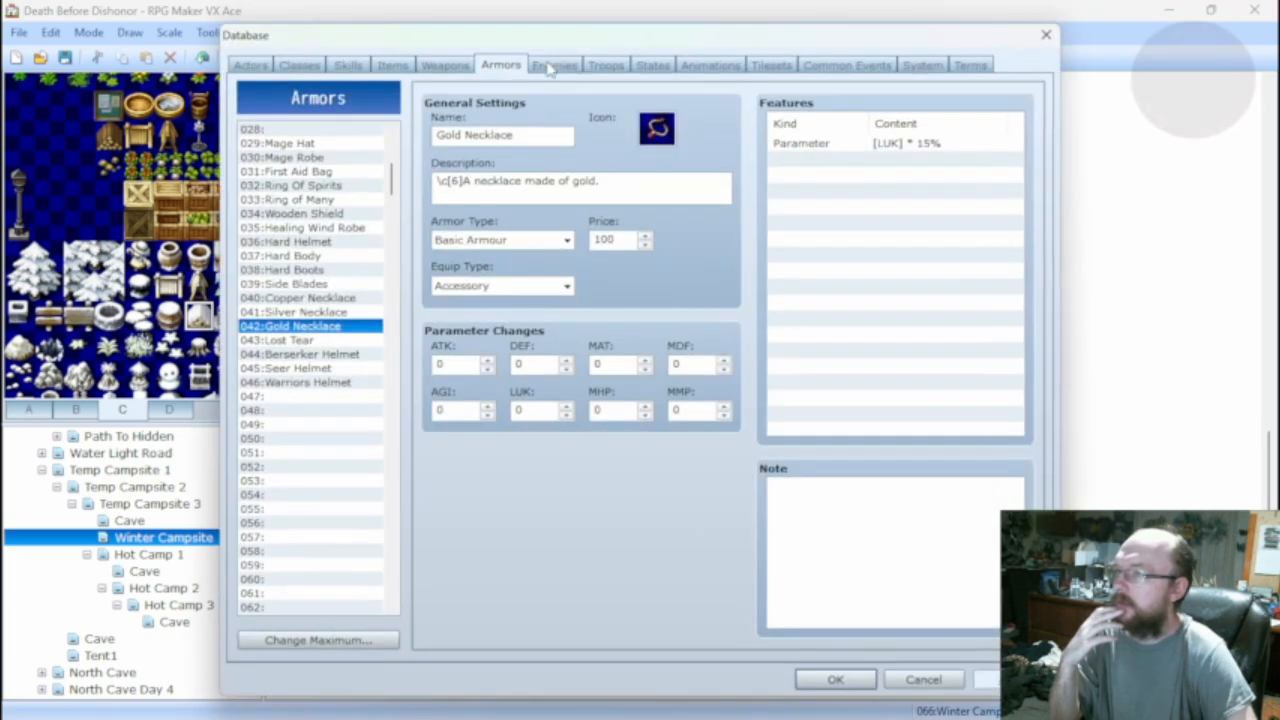
click(762, 64)
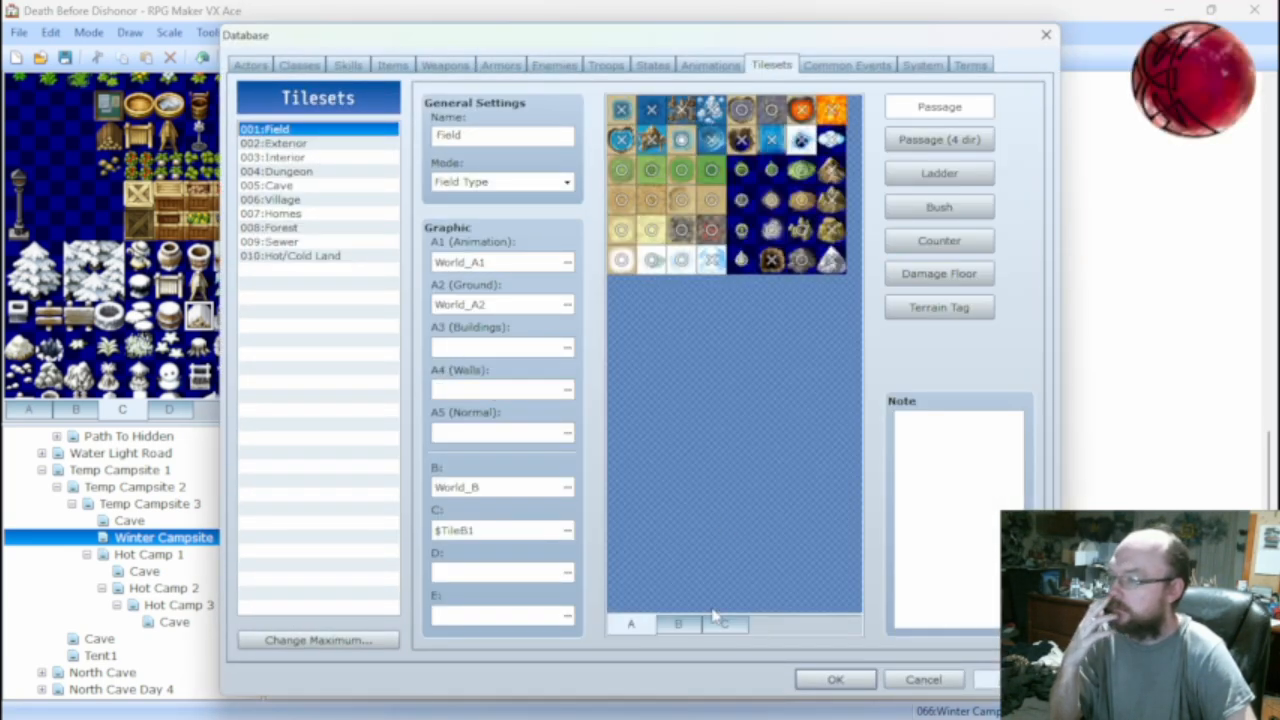
click(678, 623)
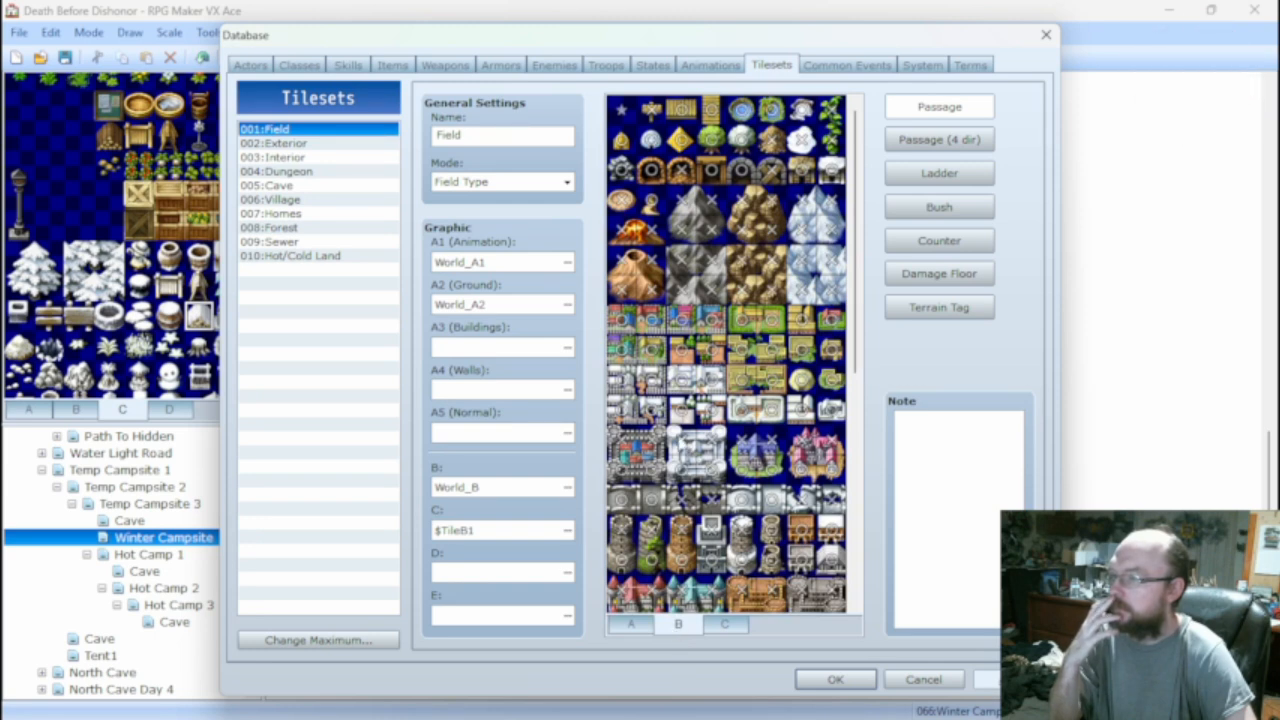
scroll(726, 355, down, 10)
click(724, 624)
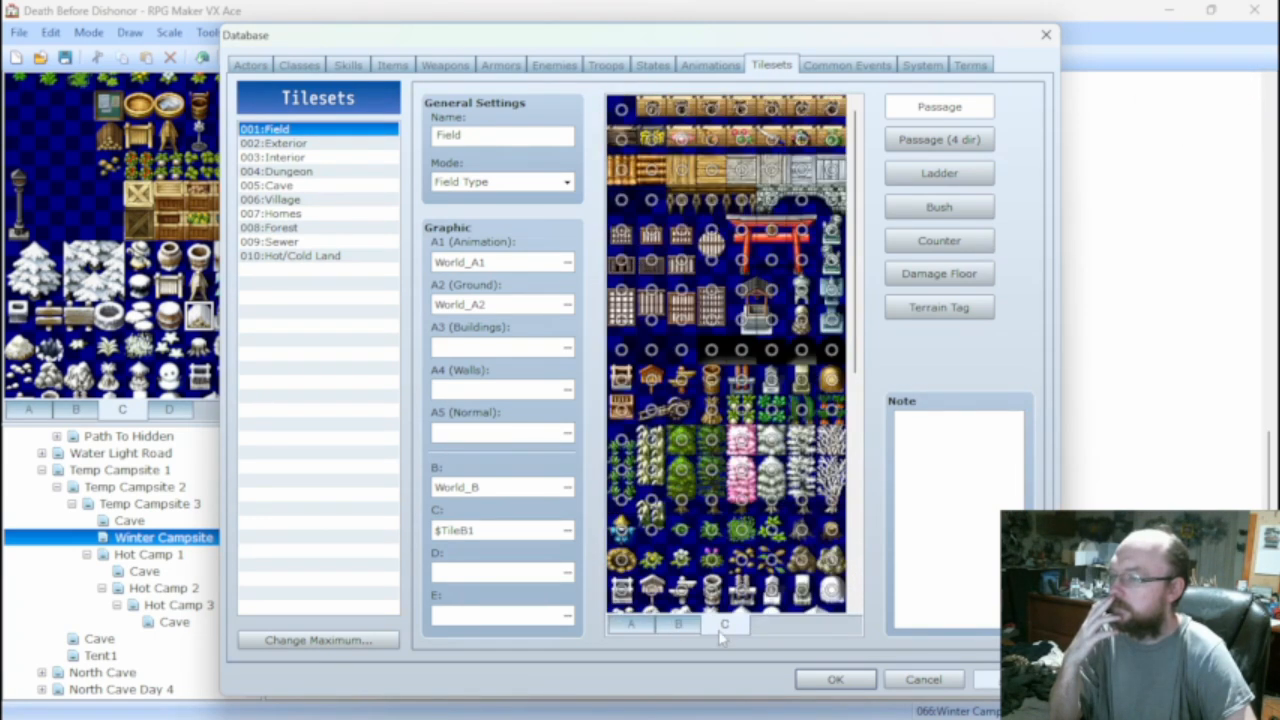
scroll(690, 470, down, 2)
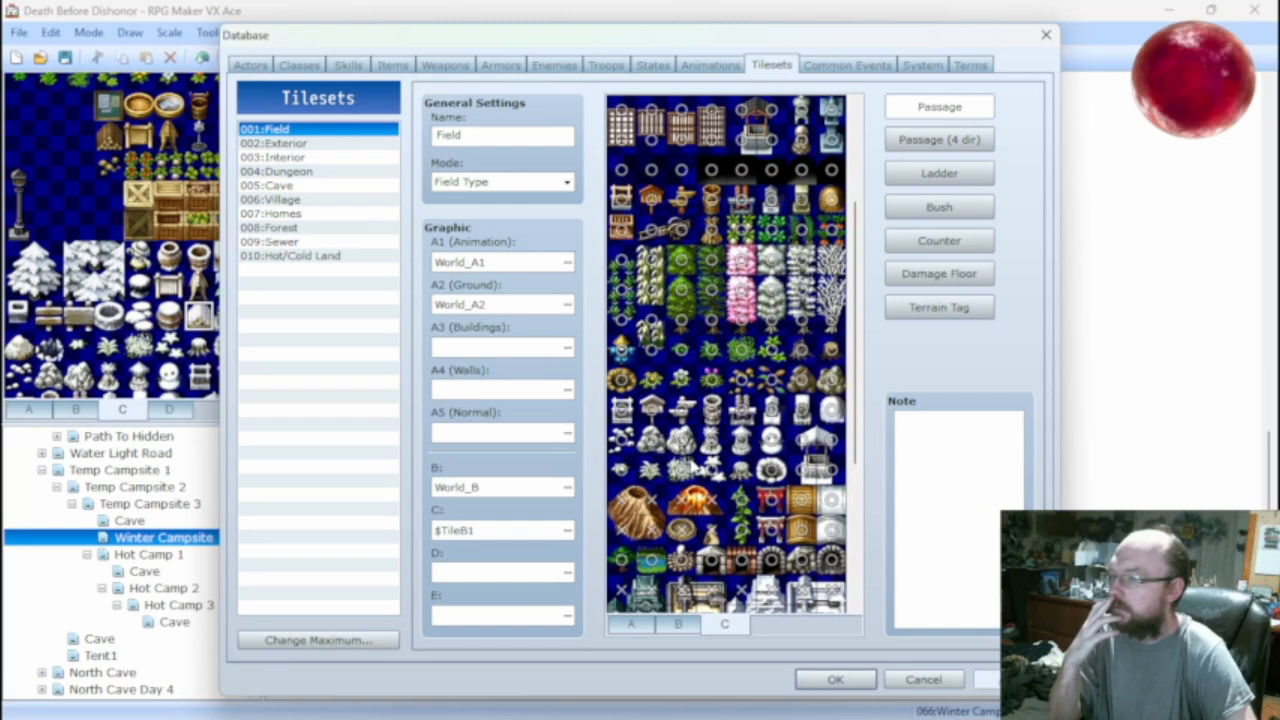
scroll(692, 464, down, 1)
scroll(683, 463, down, 1)
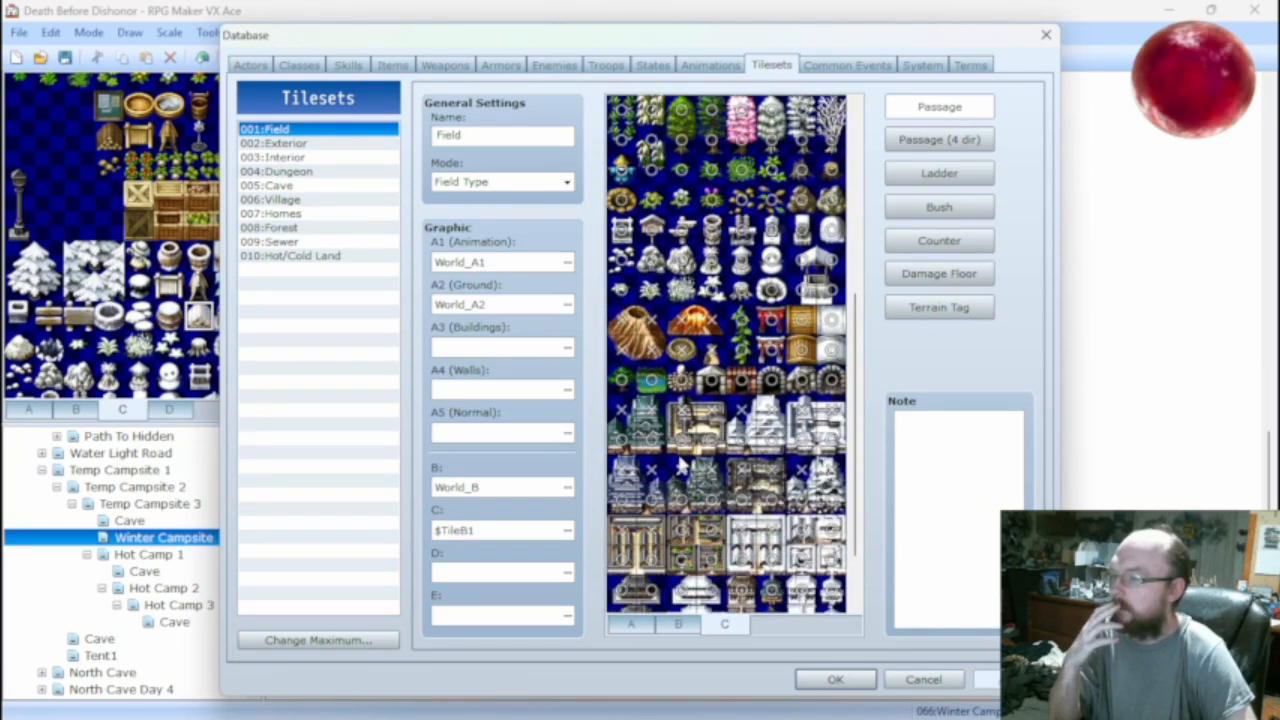
scroll(676, 463, down, 1)
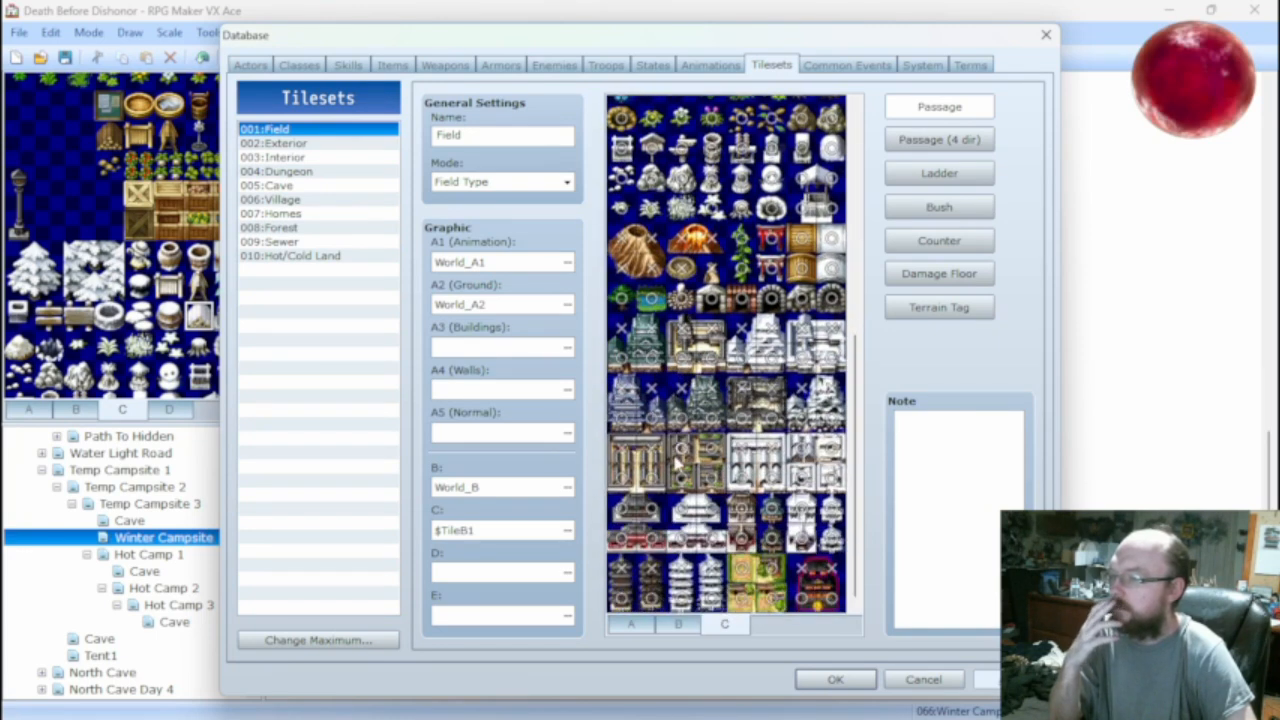
Examine sheets C, D and B of the Exterior tileset in the database, including the Outside_B graphic assigned to sheet B.
click(273, 143)
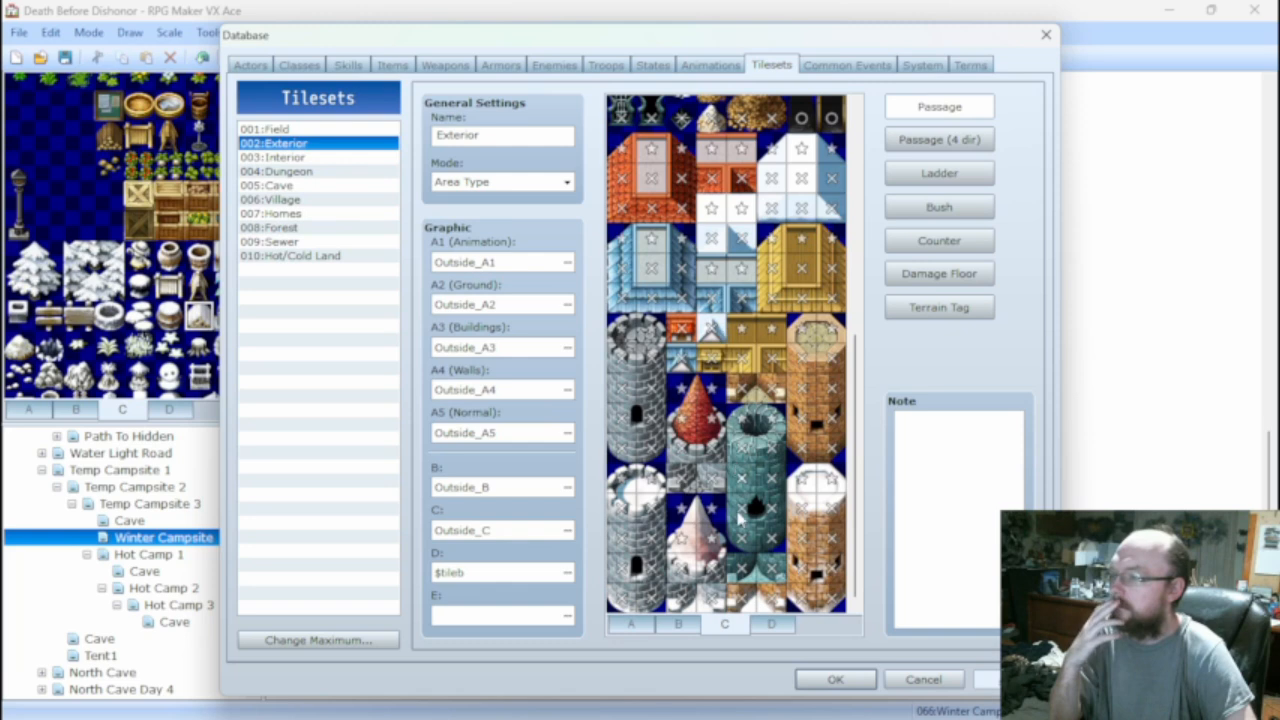
click(778, 625)
scroll(690, 520, down, 3)
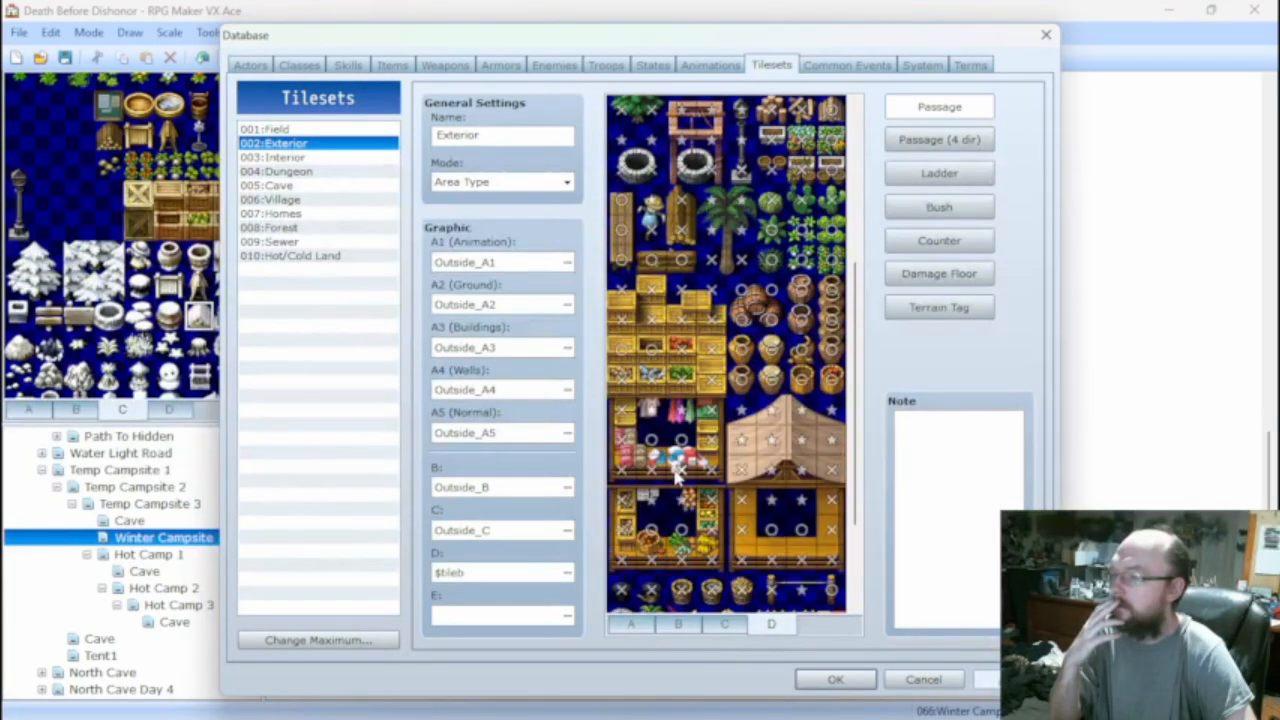
scroll(676, 476, up, 4)
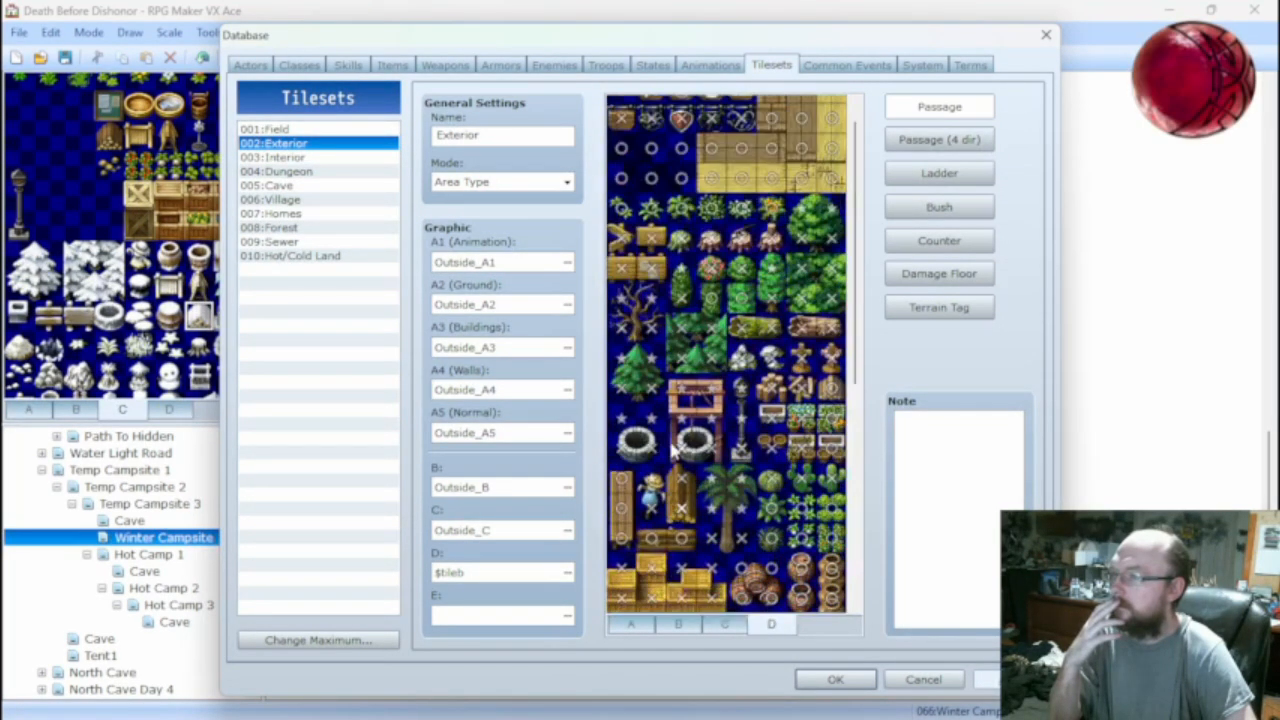
click(694, 625)
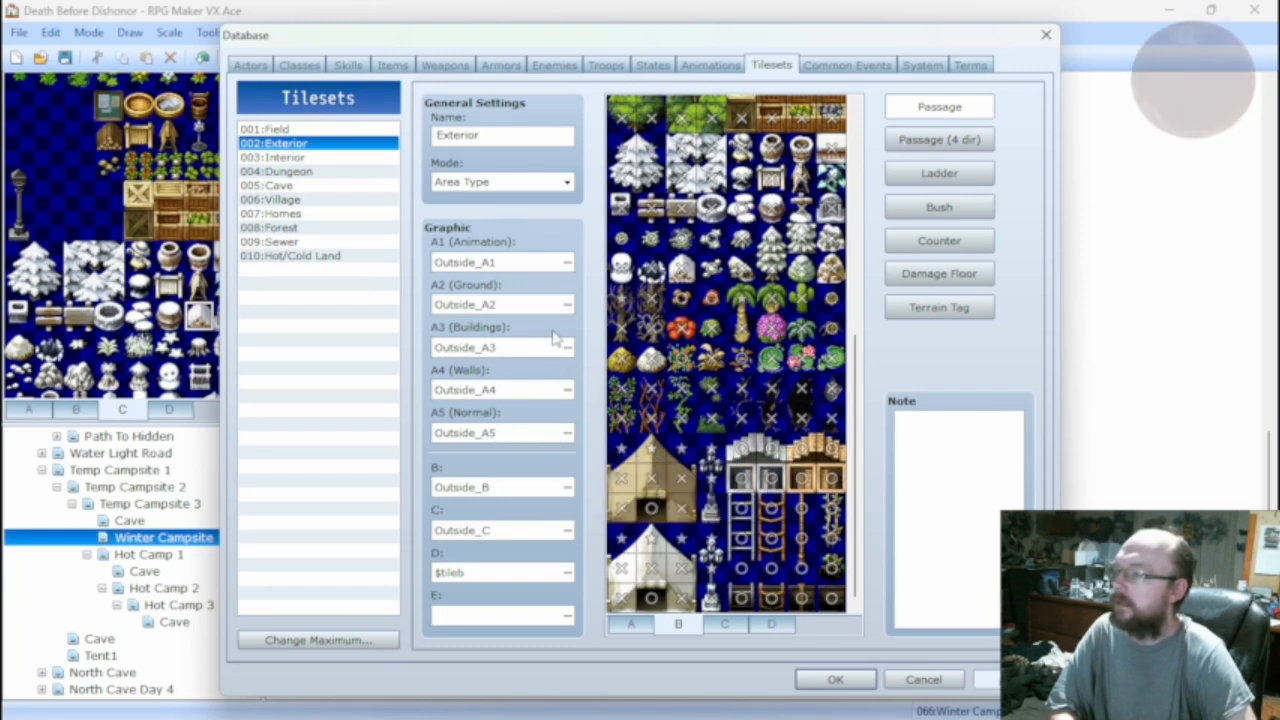
click(567, 487)
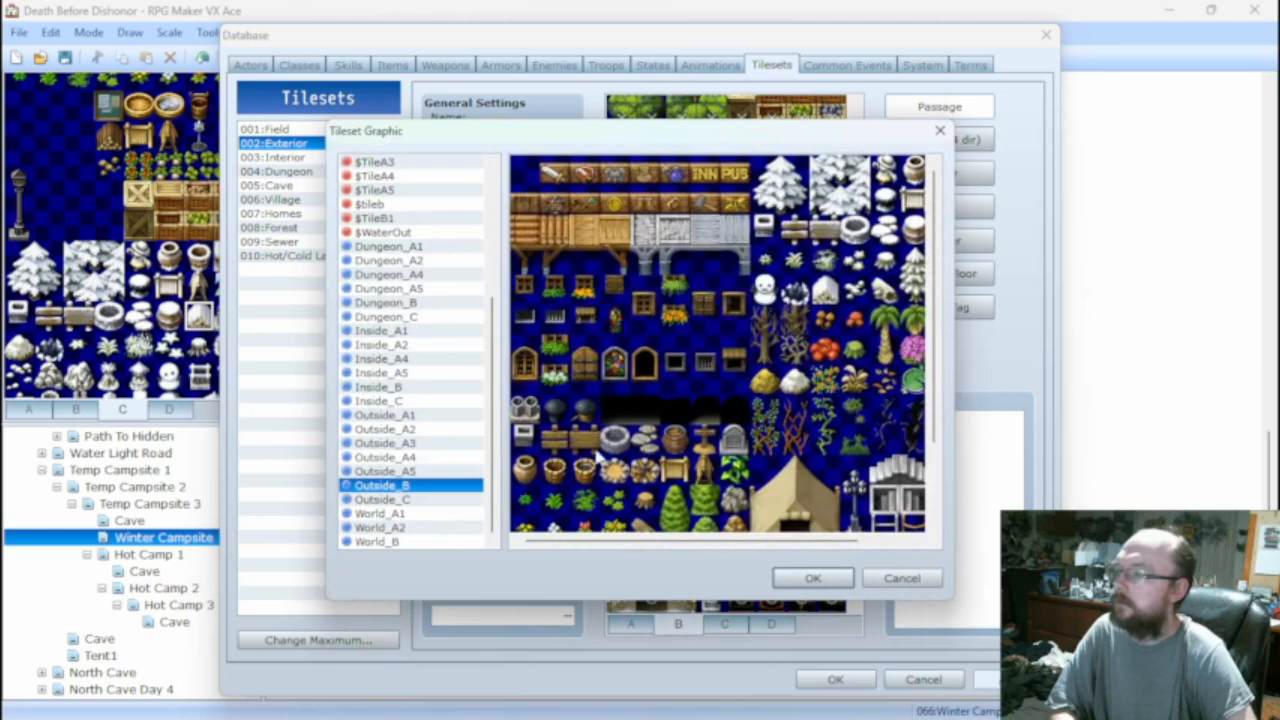
drag(670, 548, 748, 548)
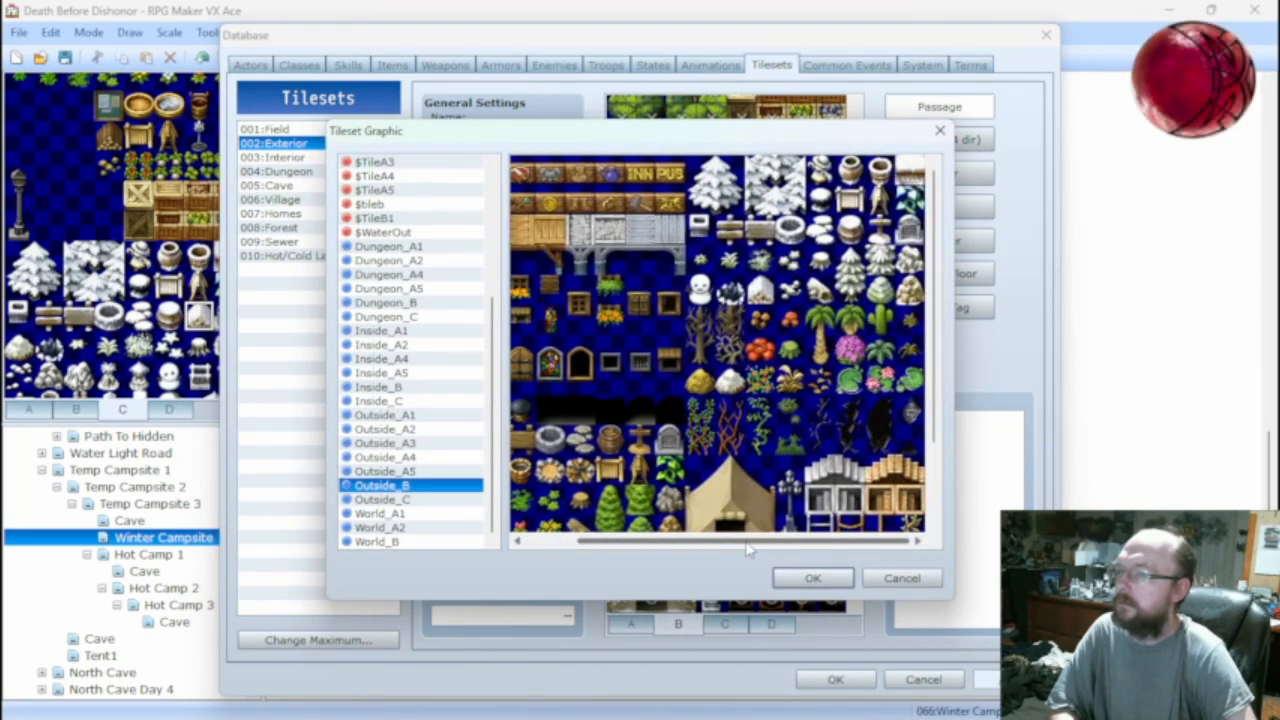
click(890, 579)
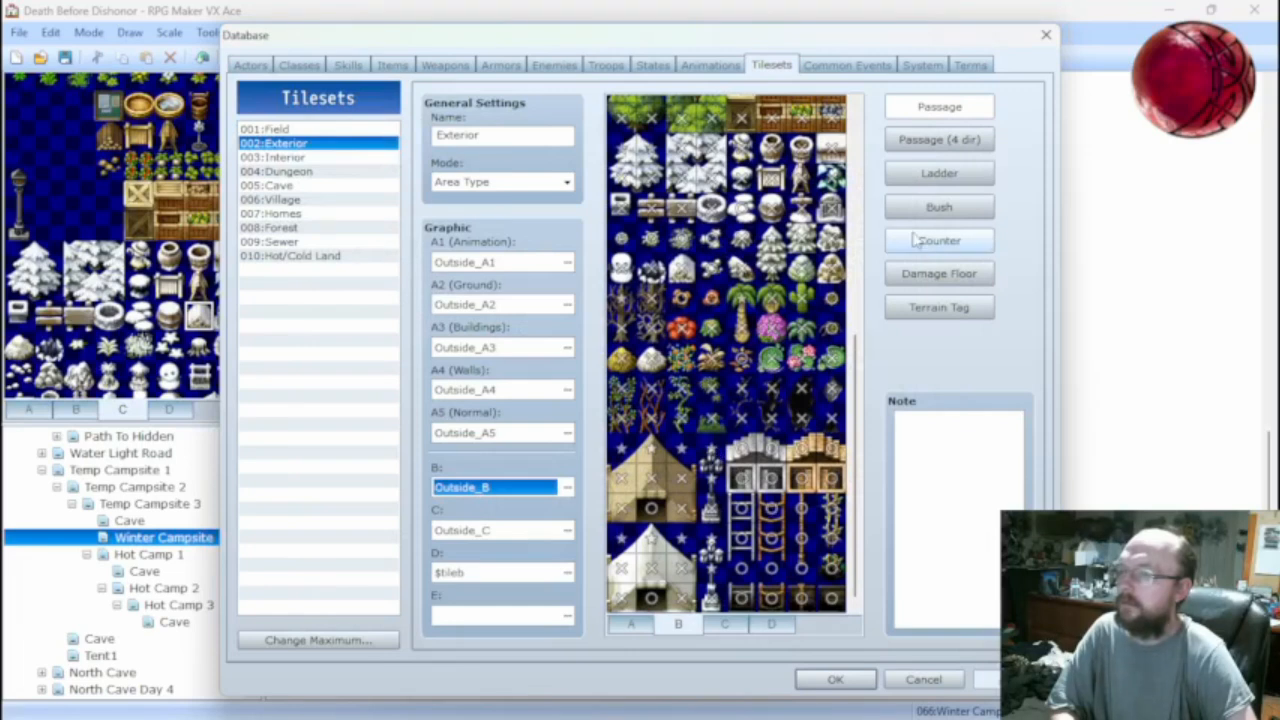
click(941, 681)
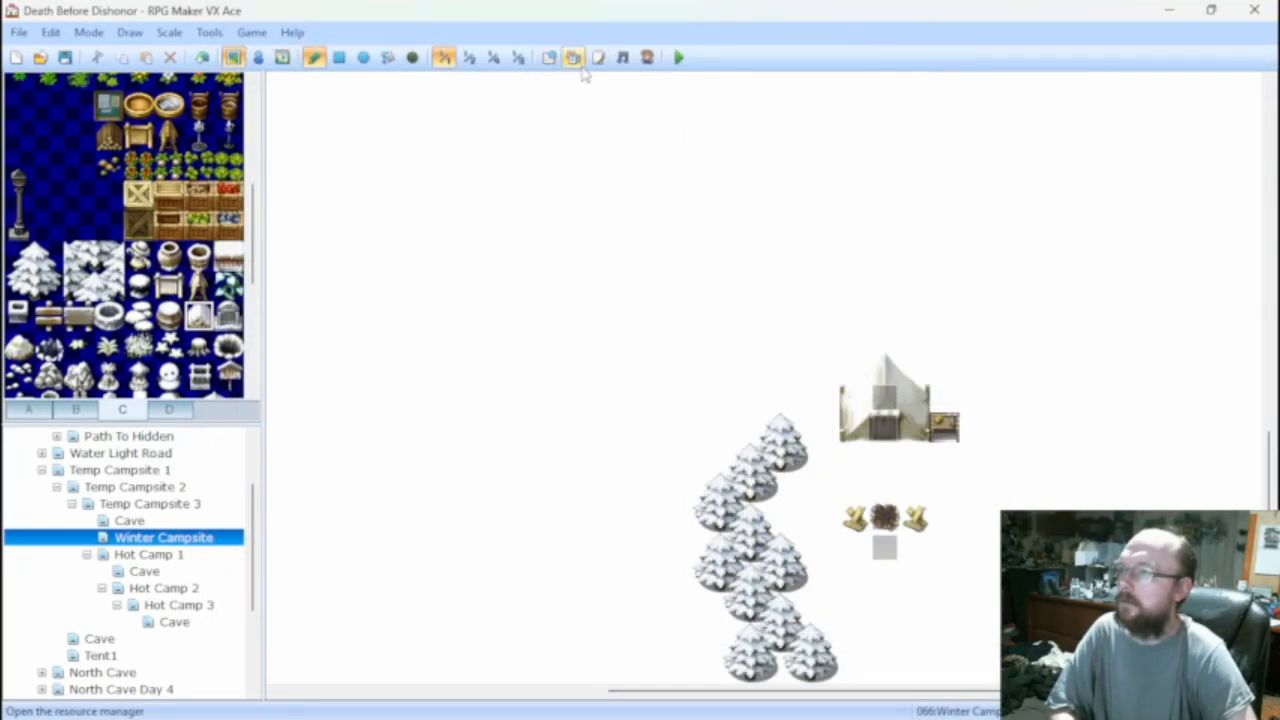
Export the Dungeon_B tileset graphic from the project resources to the Desktop.
click(573, 58)
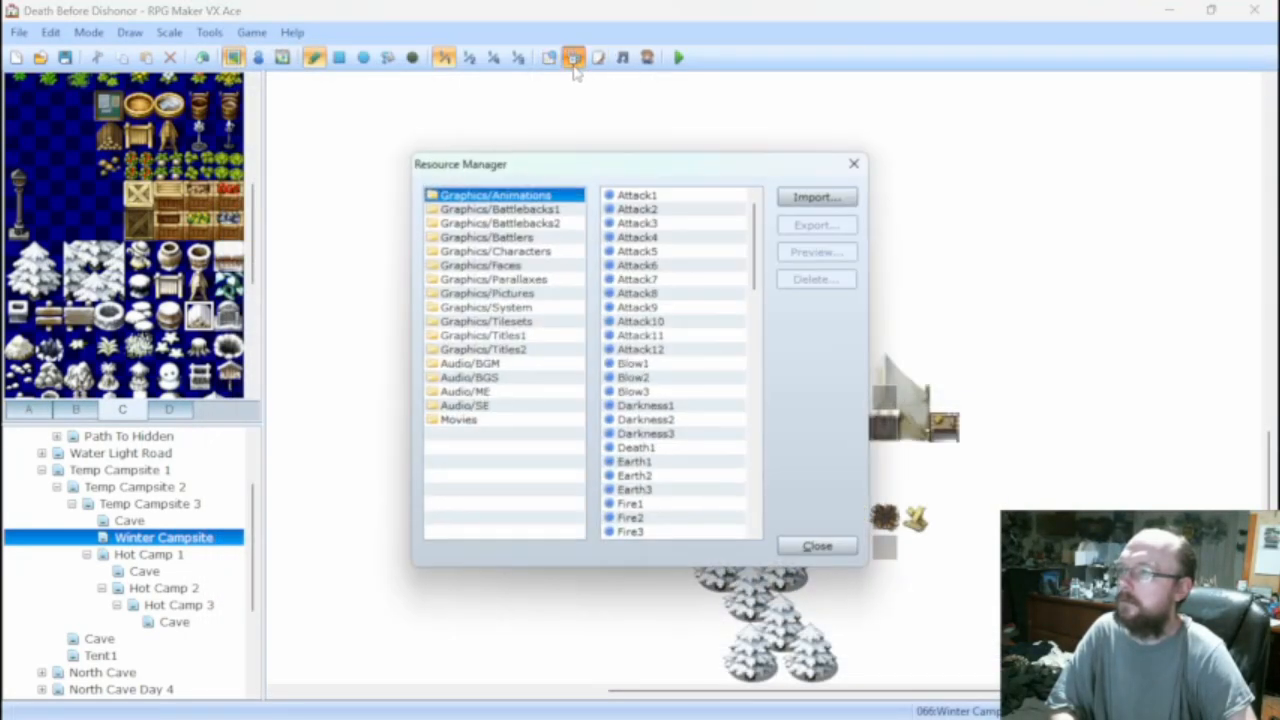
click(533, 337)
click(532, 322)
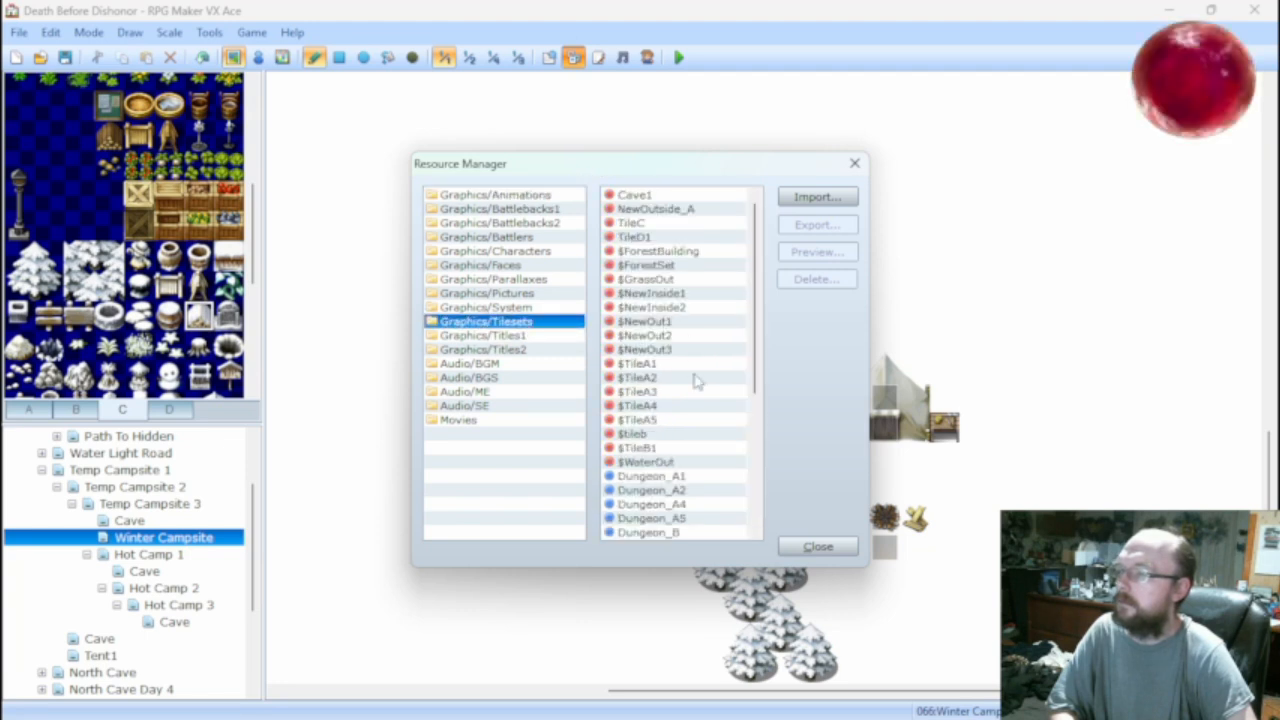
scroll(697, 381, down, 3)
click(680, 405)
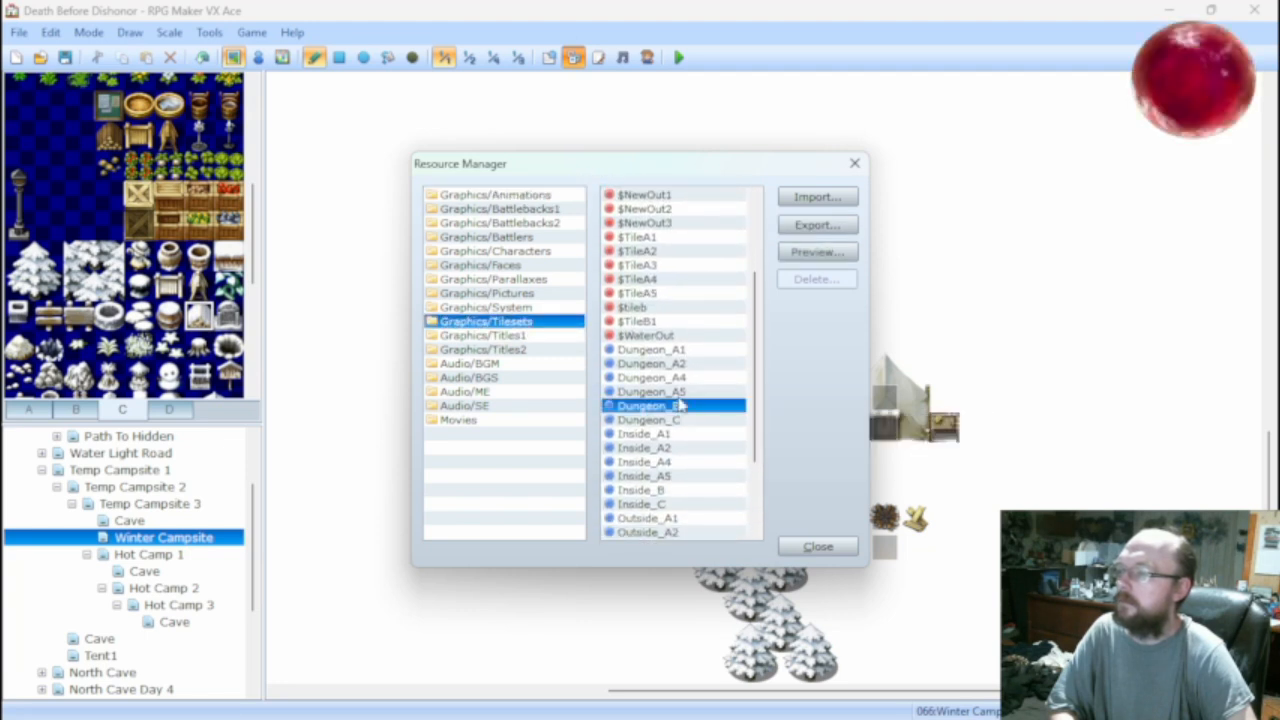
click(812, 225)
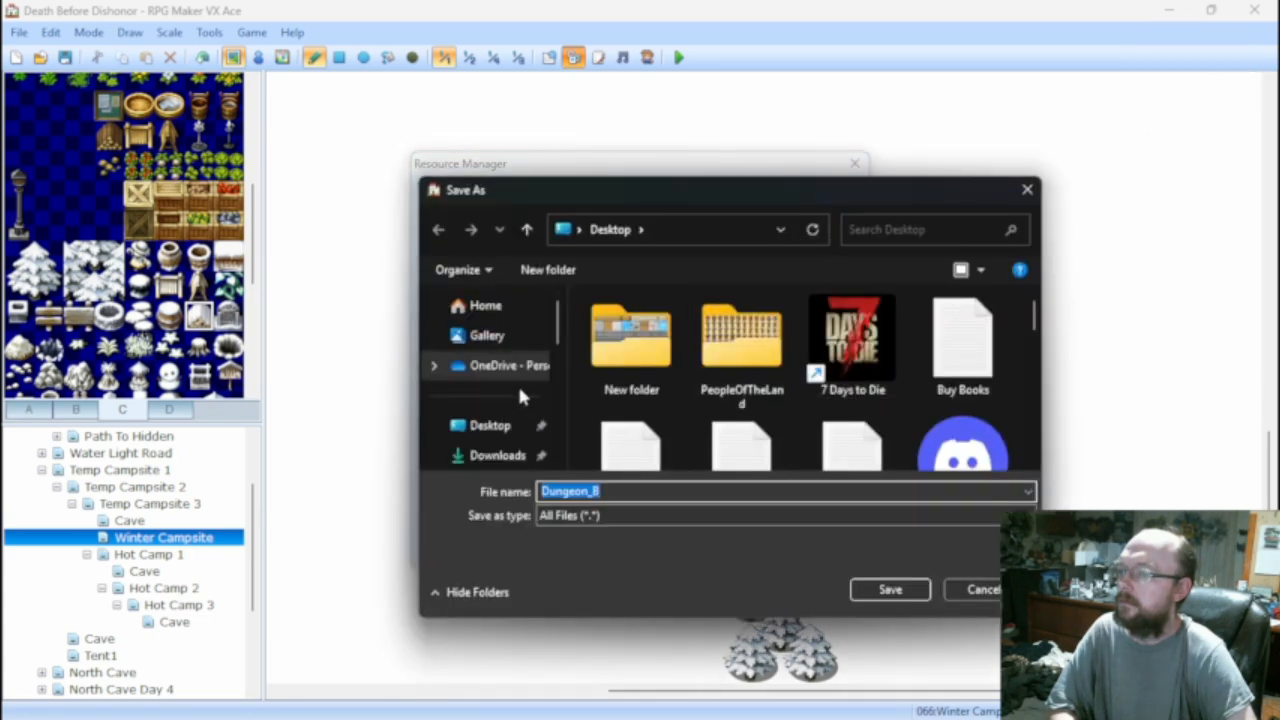
click(492, 425)
click(890, 589)
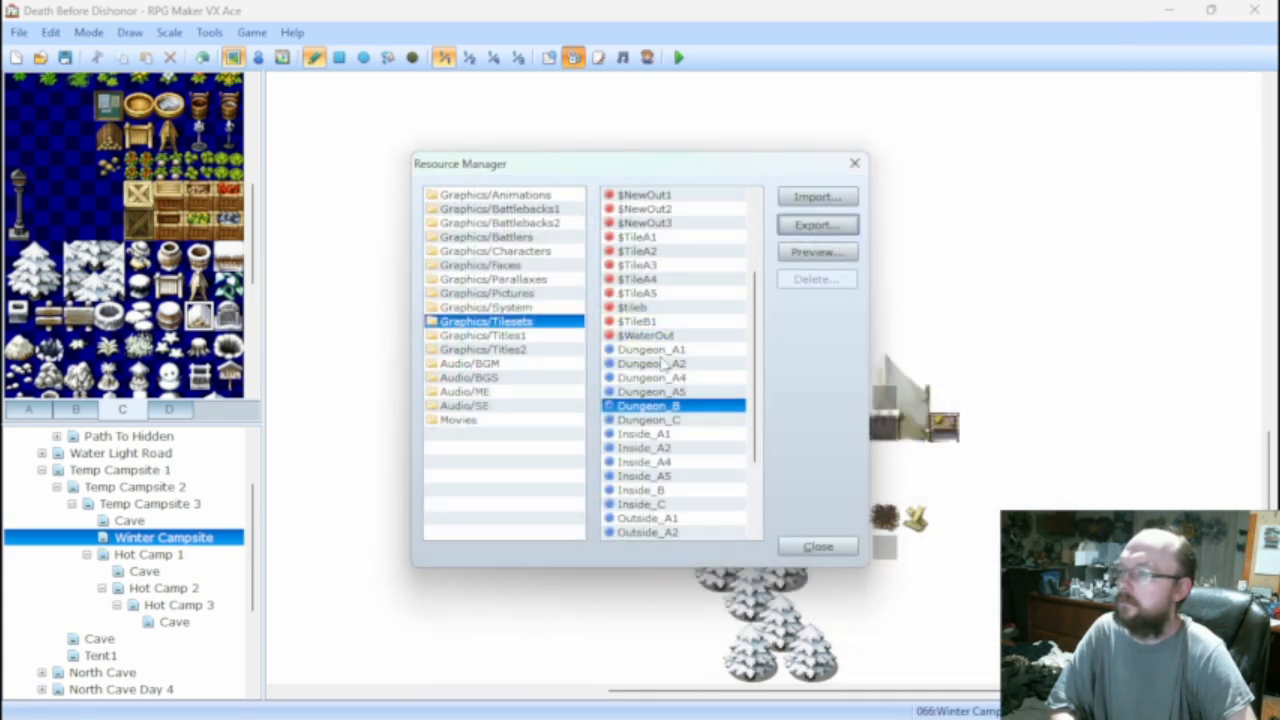
click(818, 546)
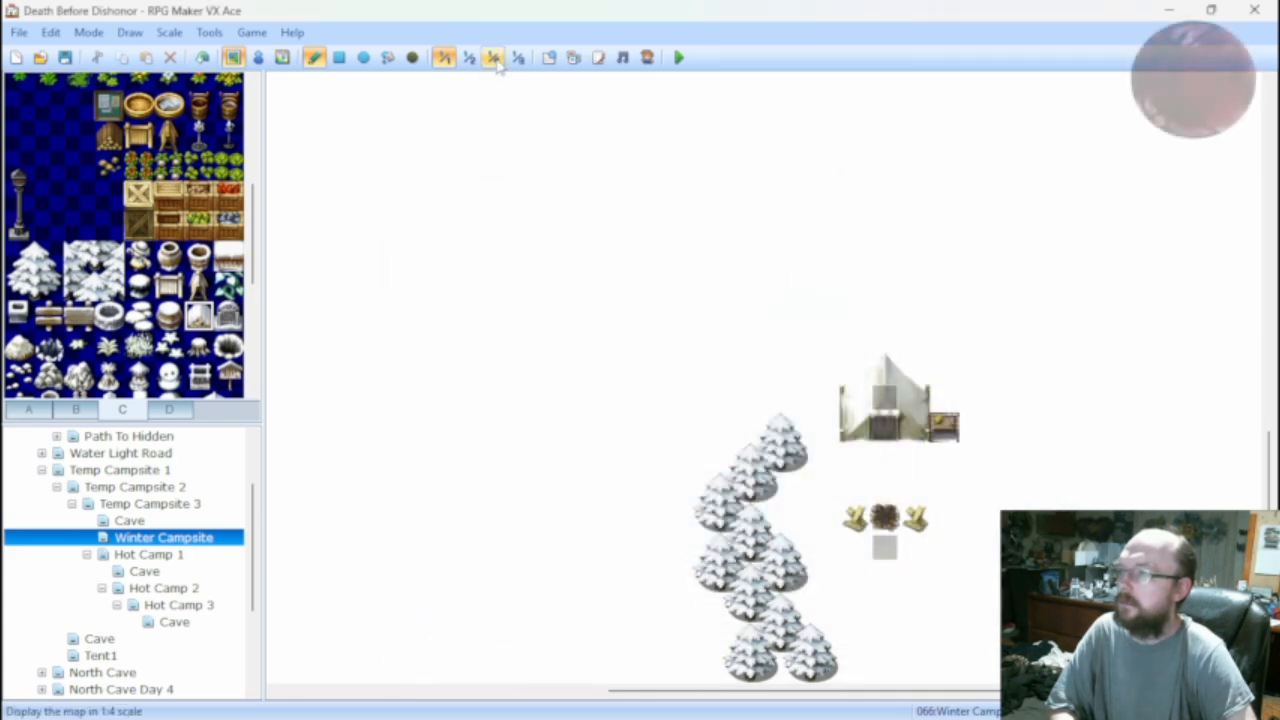
Check sheet C of the Hot/Cold Land tileset and its assigned graphics in the database.
click(549, 57)
click(314, 256)
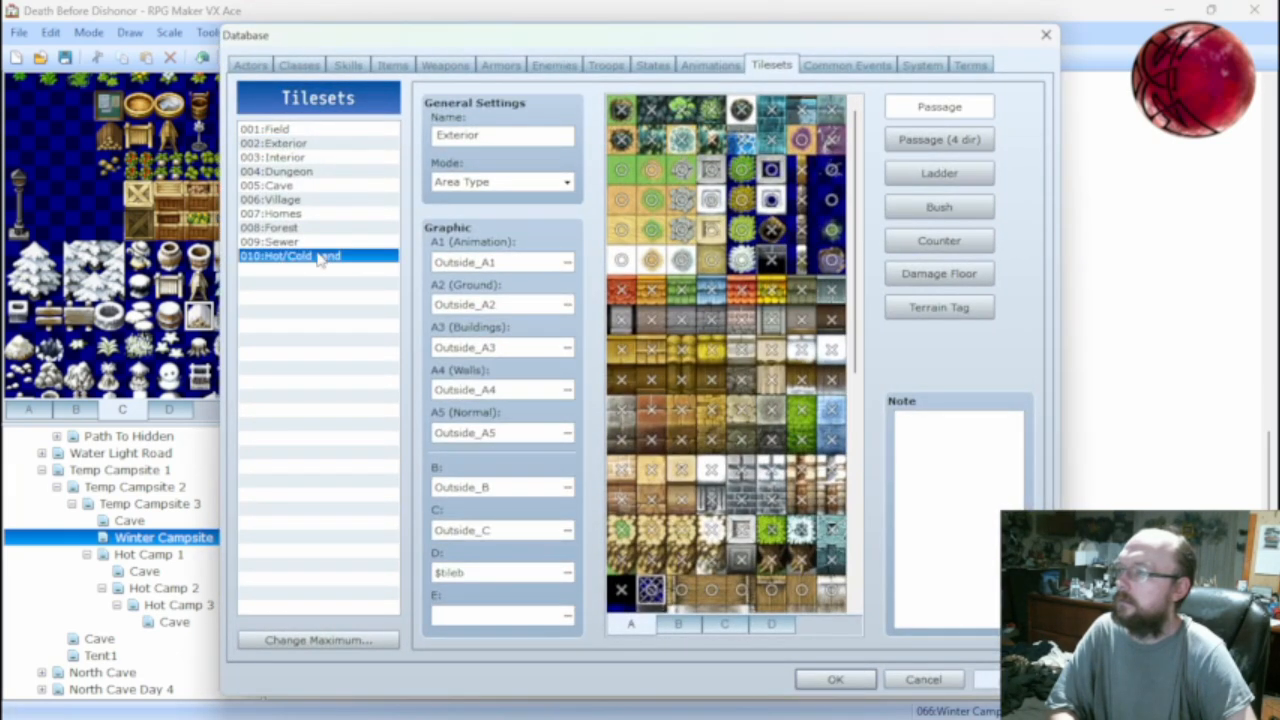
click(727, 628)
scroll(714, 560, down, 2)
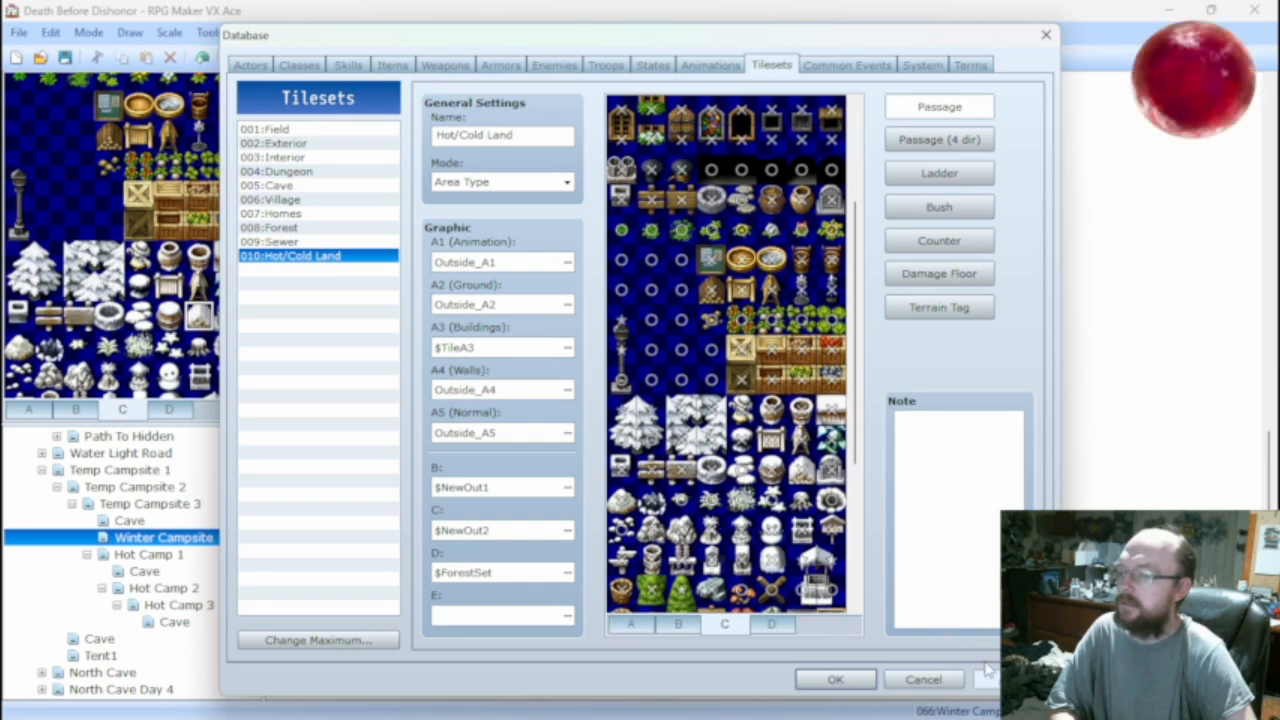
click(924, 680)
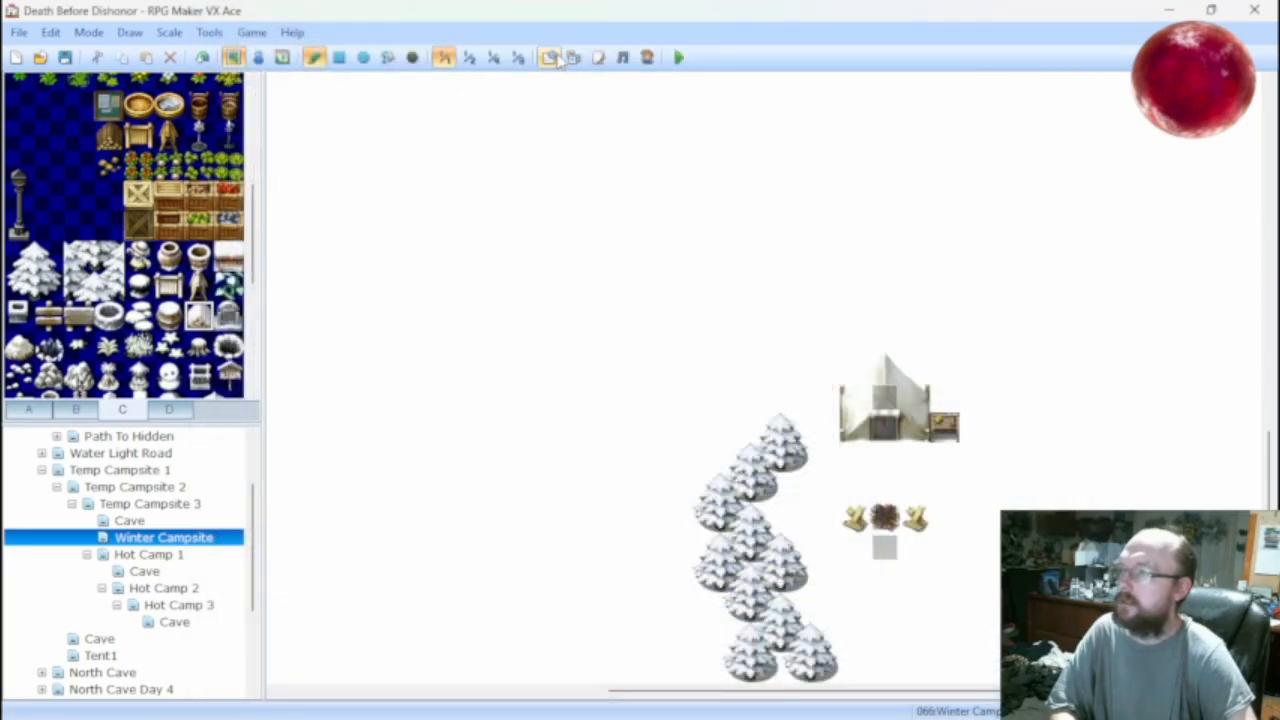
Preview the $NewOut2 and $NewOut3 tileset graphics in the Resource Manager and compare them.
click(573, 57)
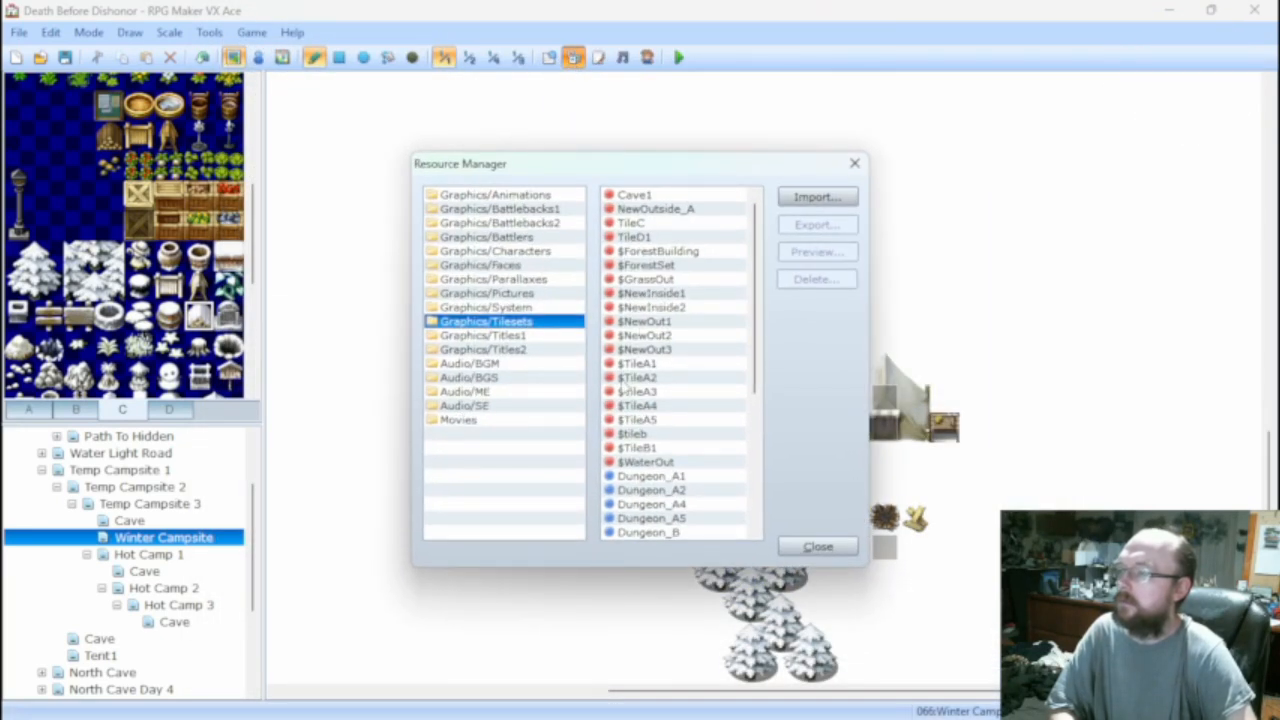
click(647, 337)
click(817, 252)
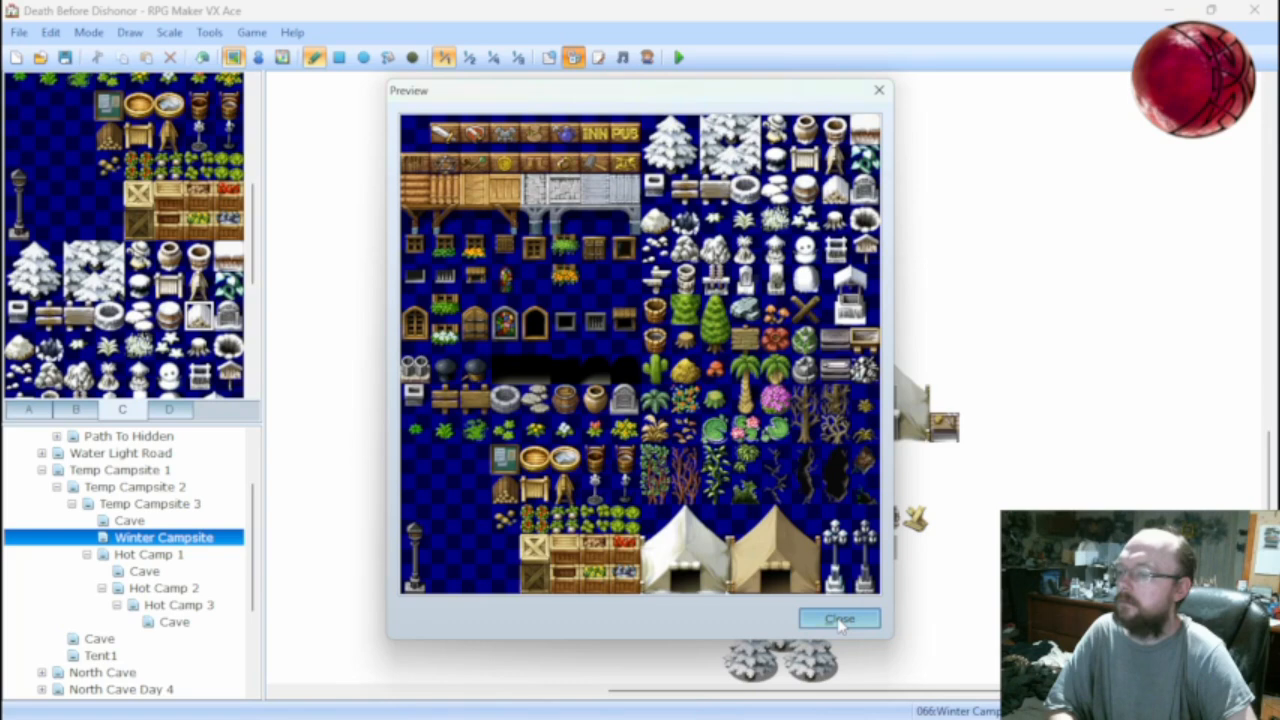
click(839, 618)
click(650, 349)
click(815, 252)
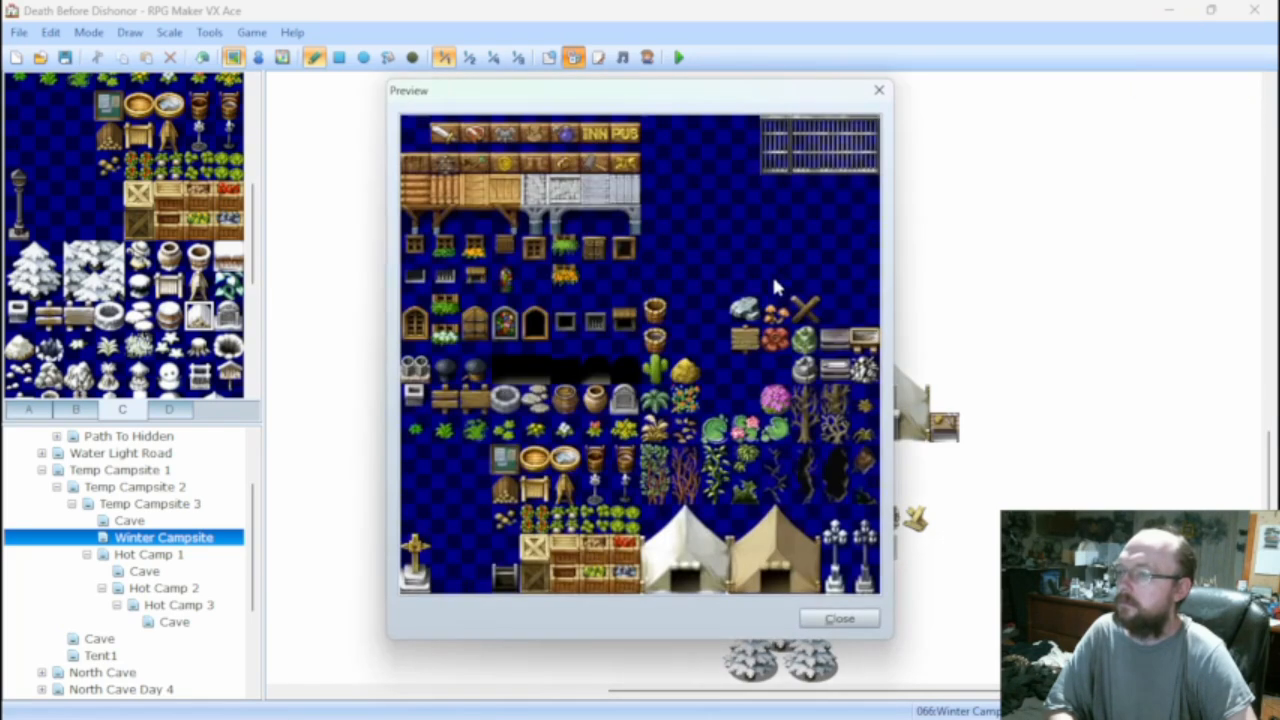
click(839, 618)
Export the $NewOut2 tileset graphic to the Desktop, keeping its file name.
click(685, 335)
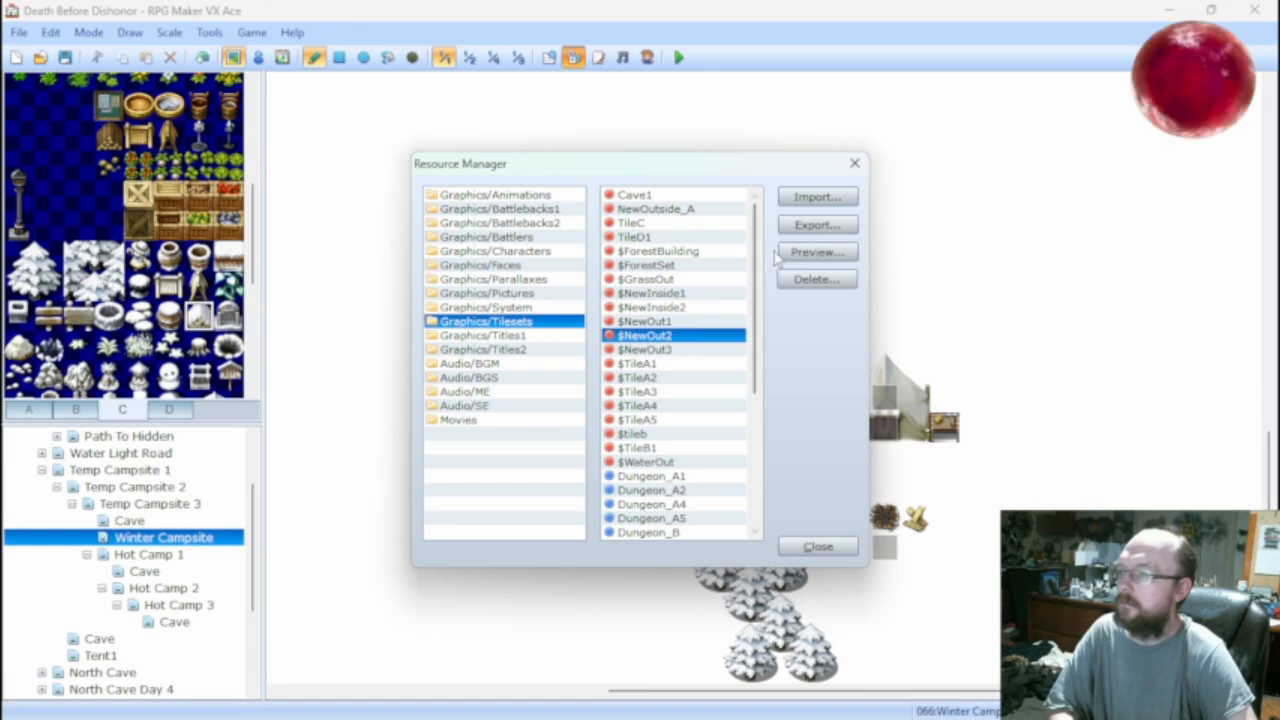
click(817, 225)
click(503, 434)
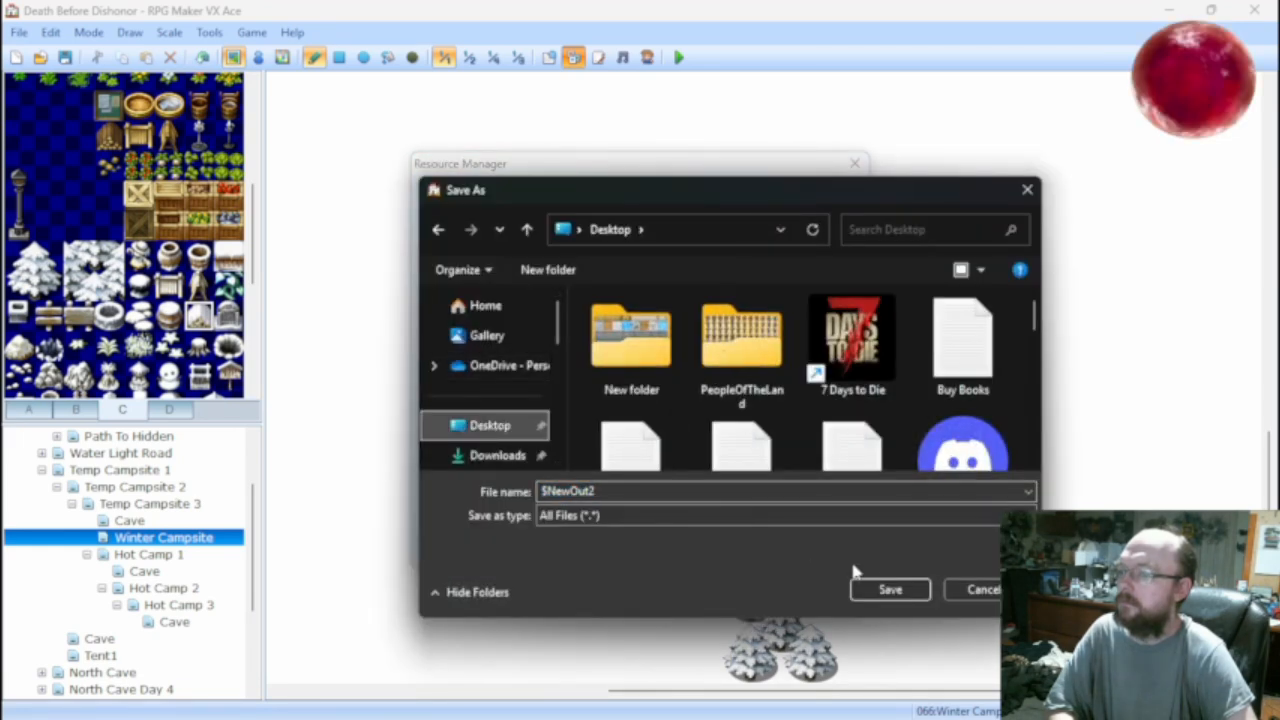
click(872, 591)
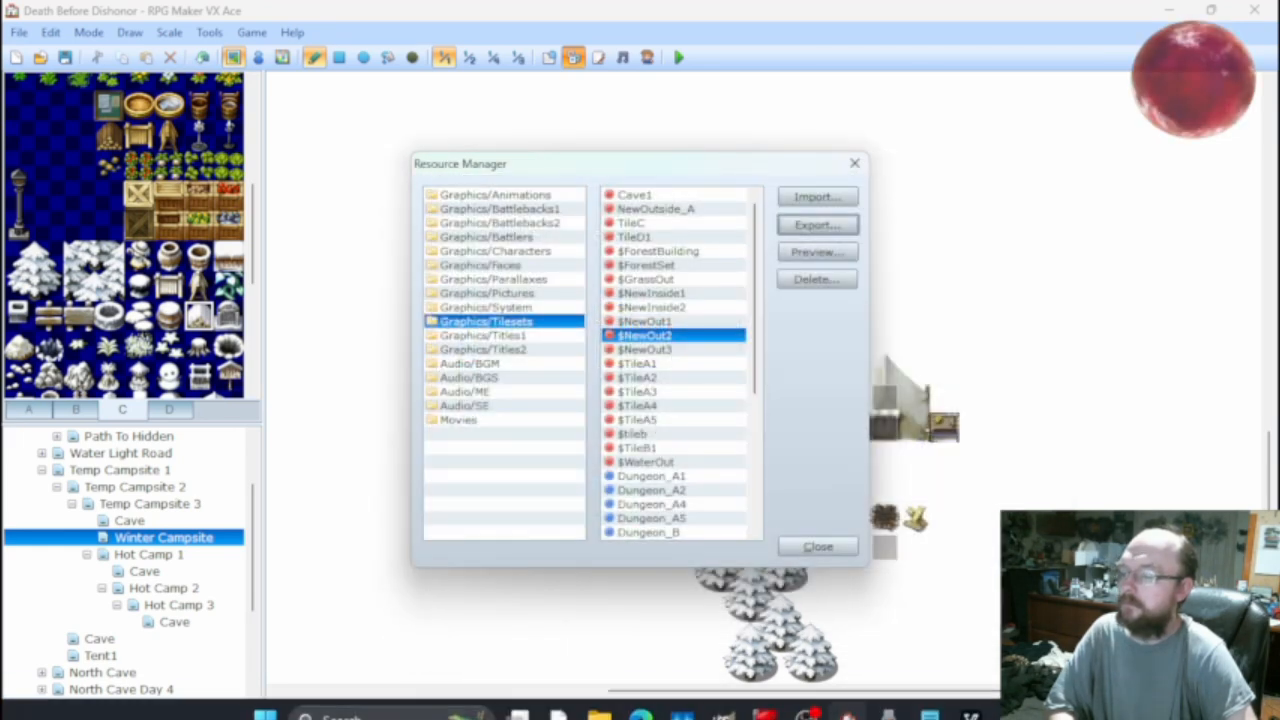
Switch to GIMP and open the exported $NewOut2.png from the Desktop.
click(725, 697)
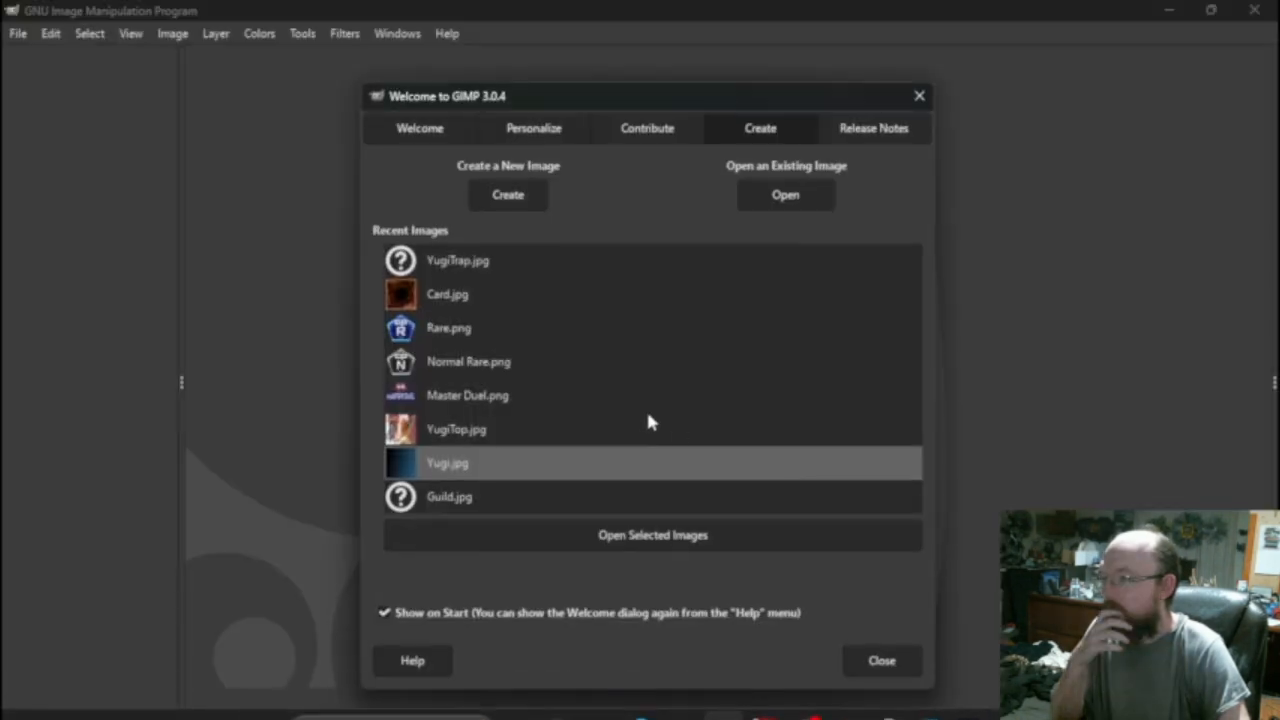
click(868, 647)
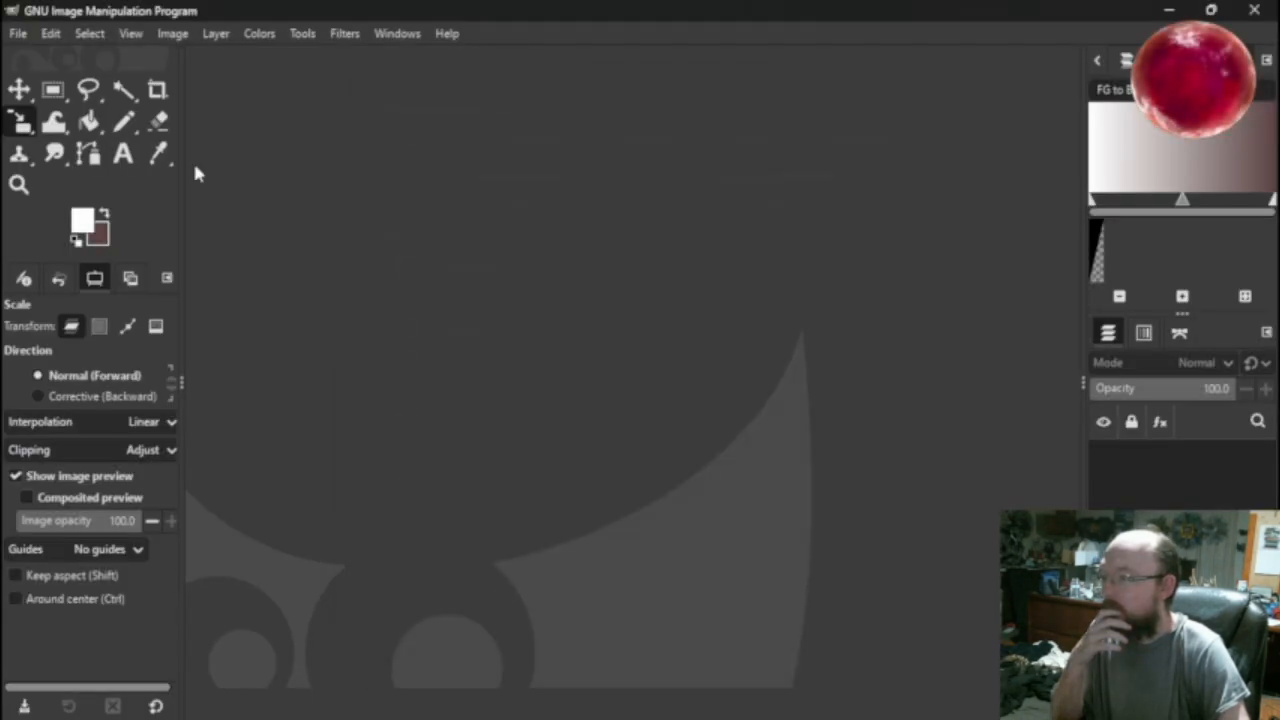
click(22, 34)
click(46, 105)
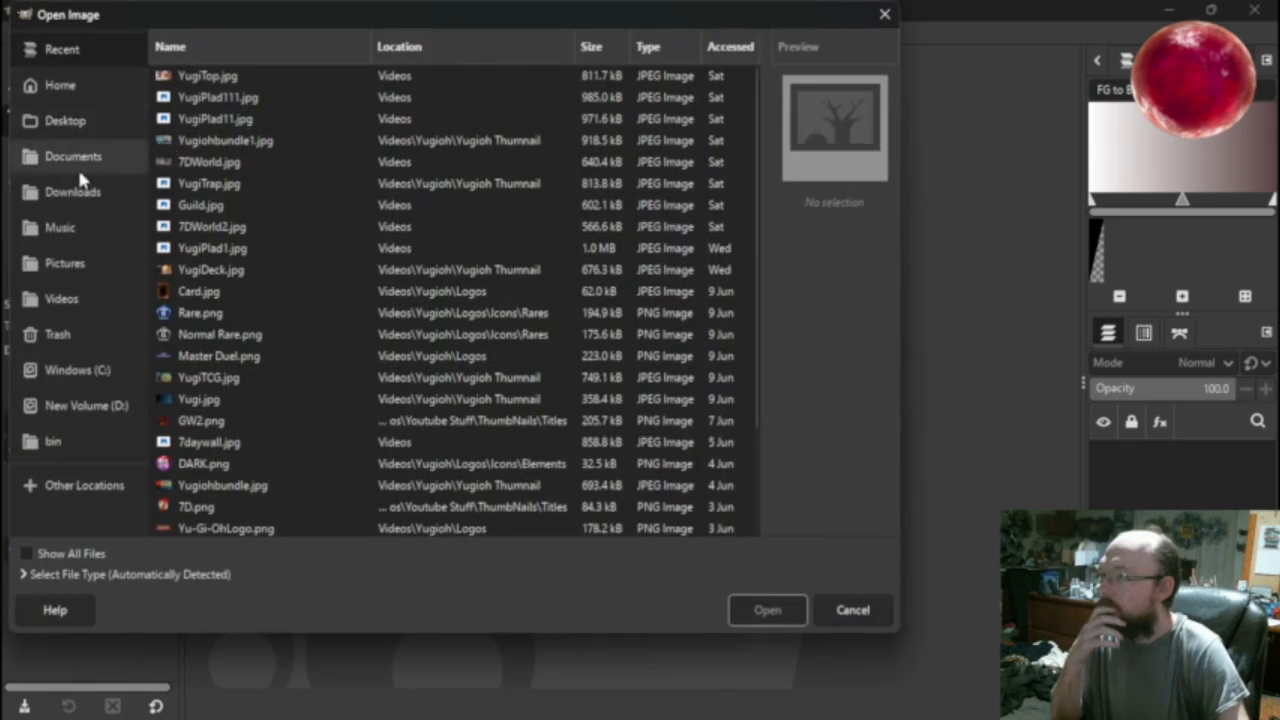
click(66, 120)
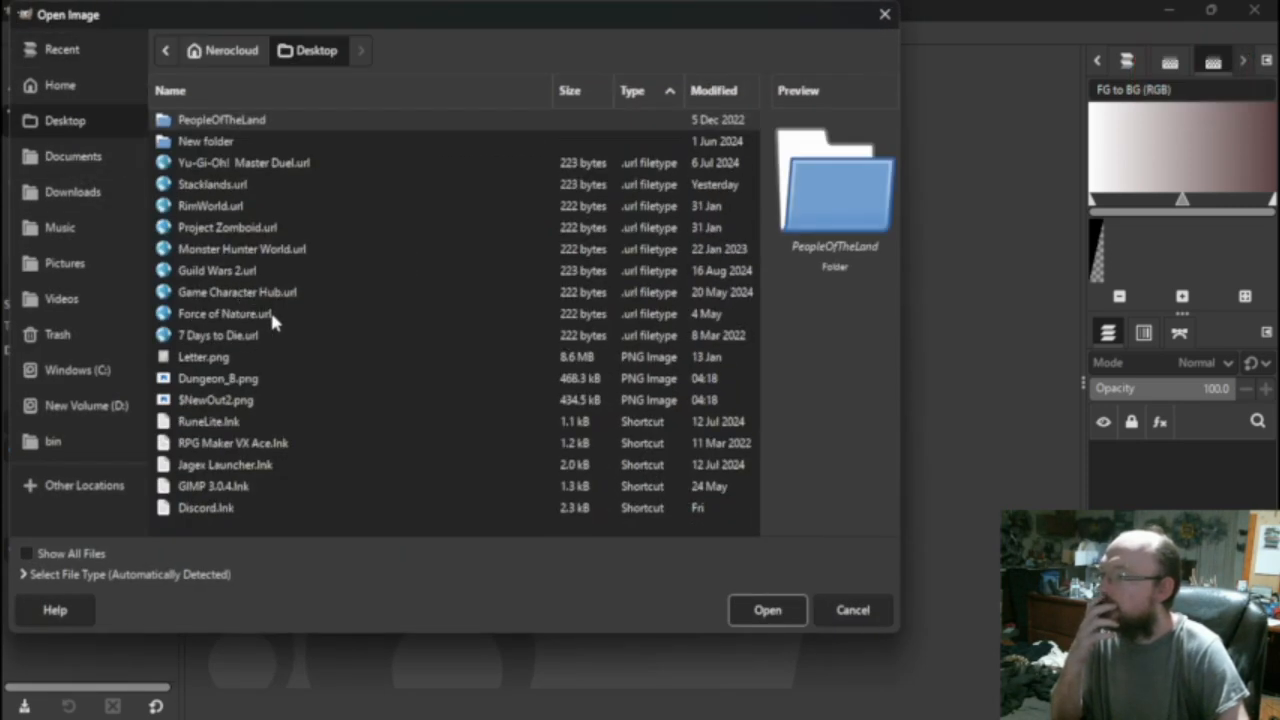
click(255, 382)
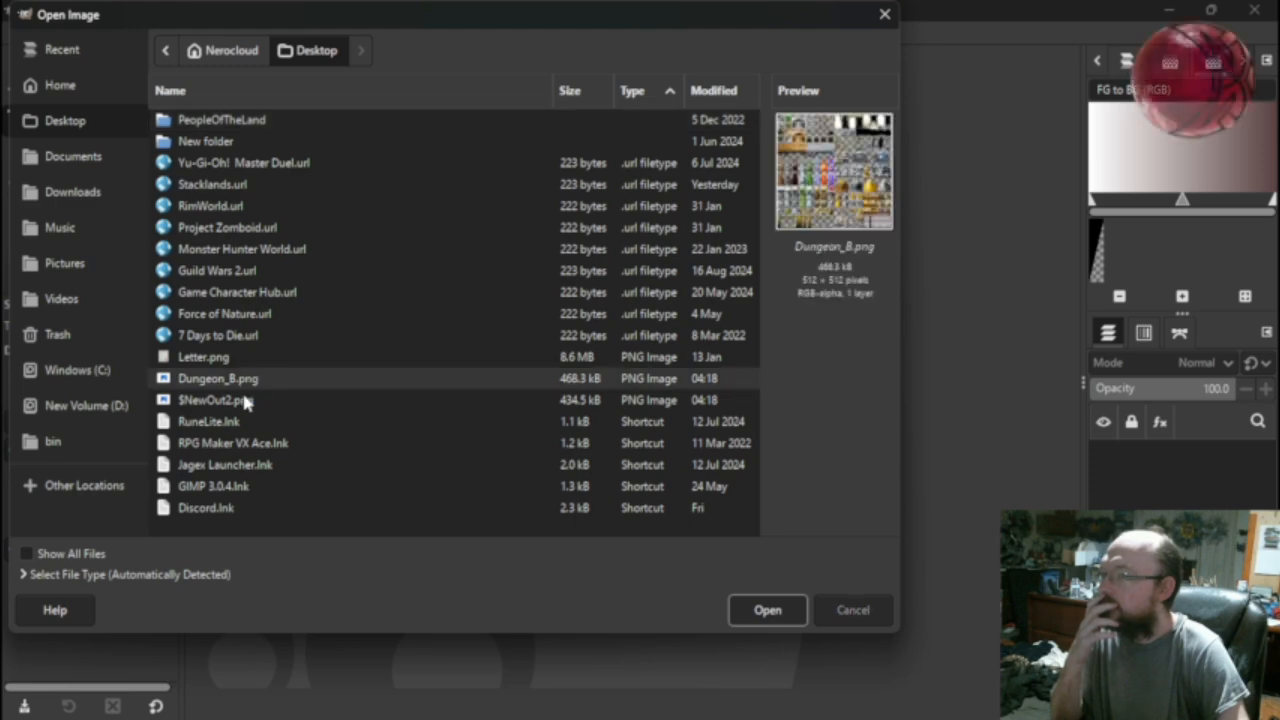
click(240, 402)
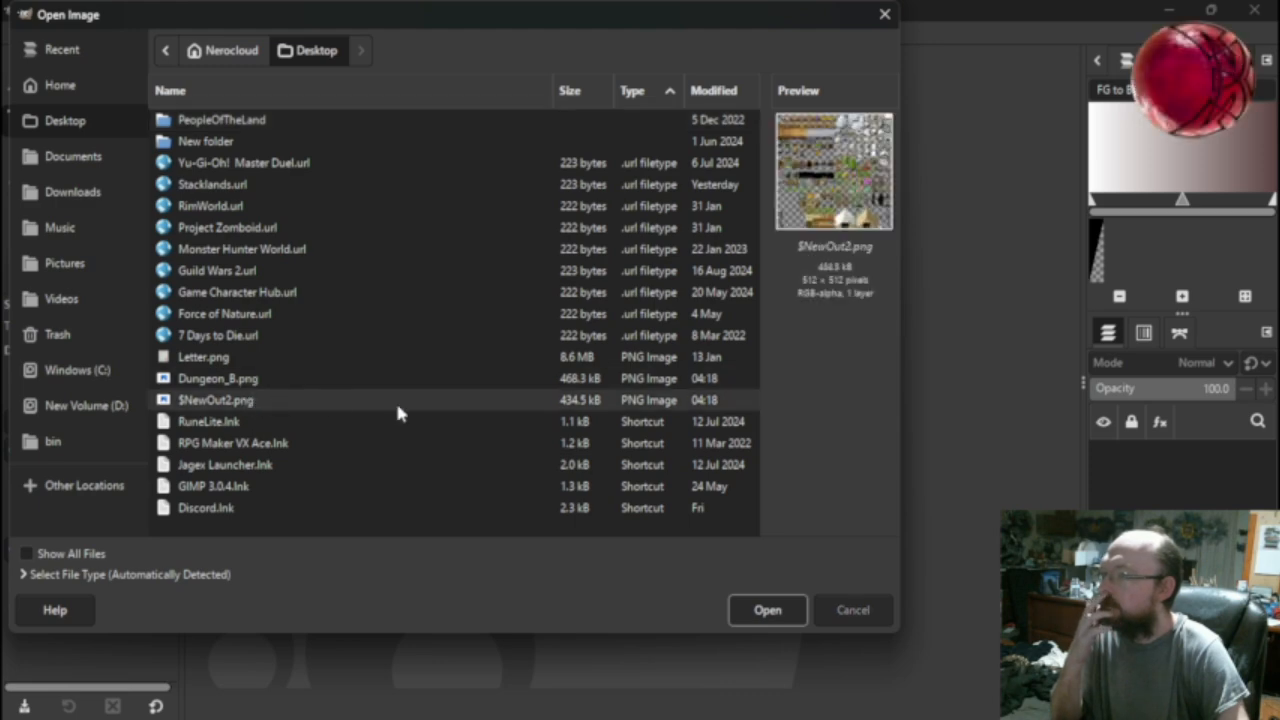
click(767, 612)
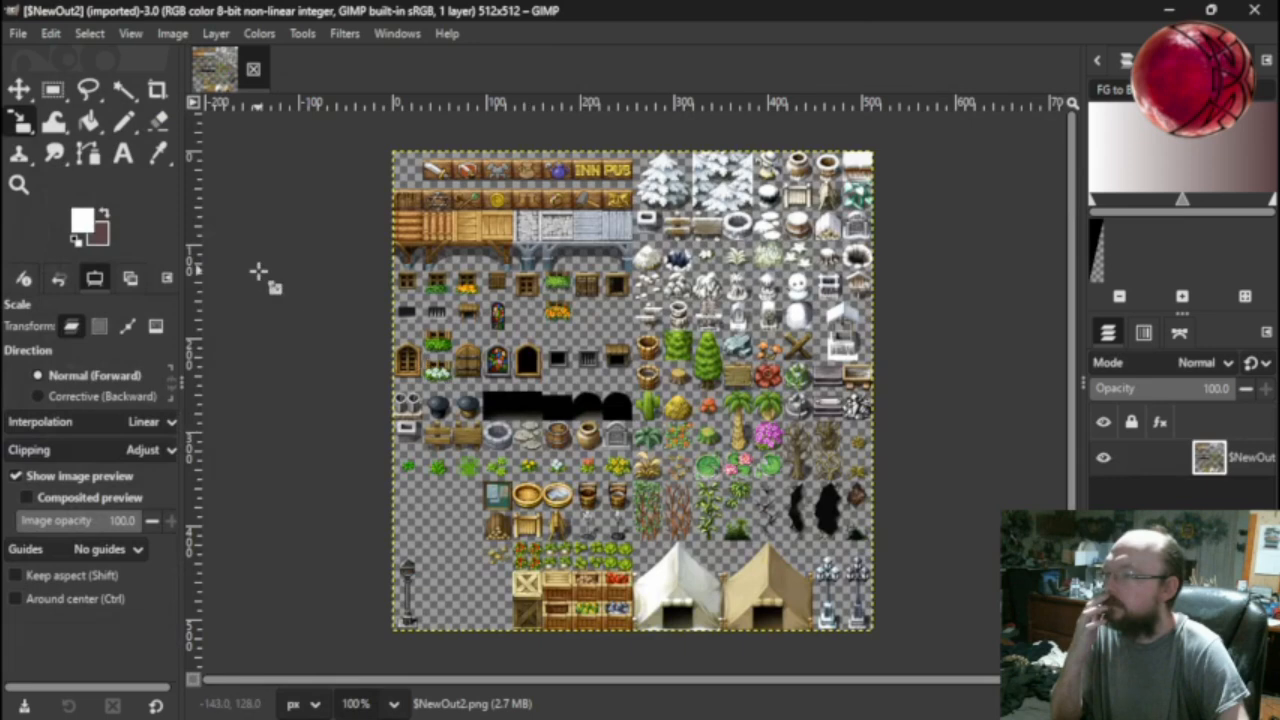
click(16, 34)
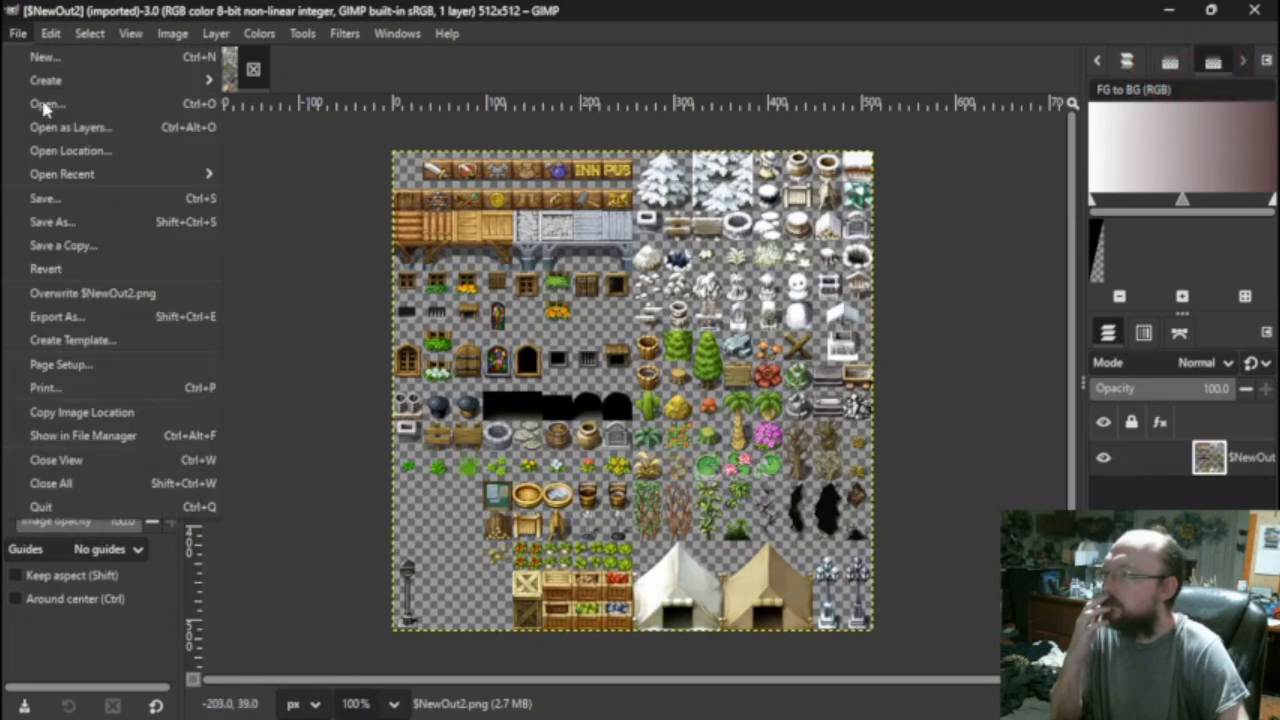
click(44, 105)
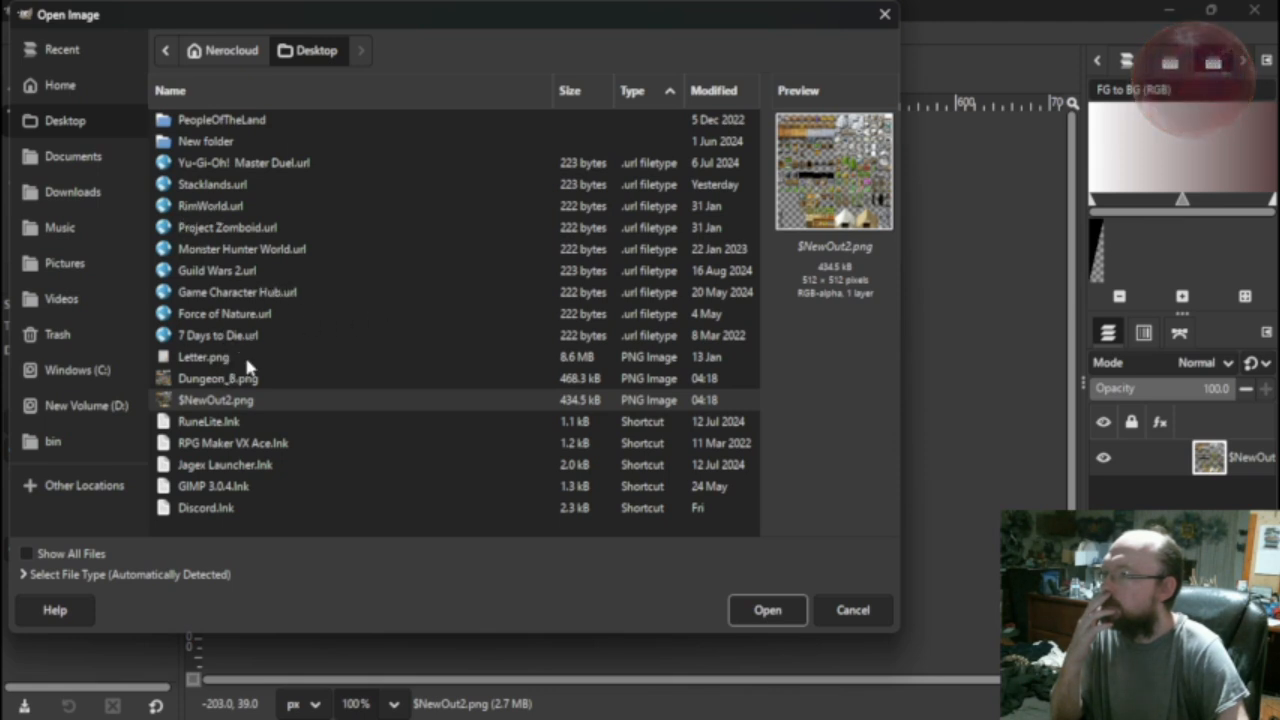
click(245, 378)
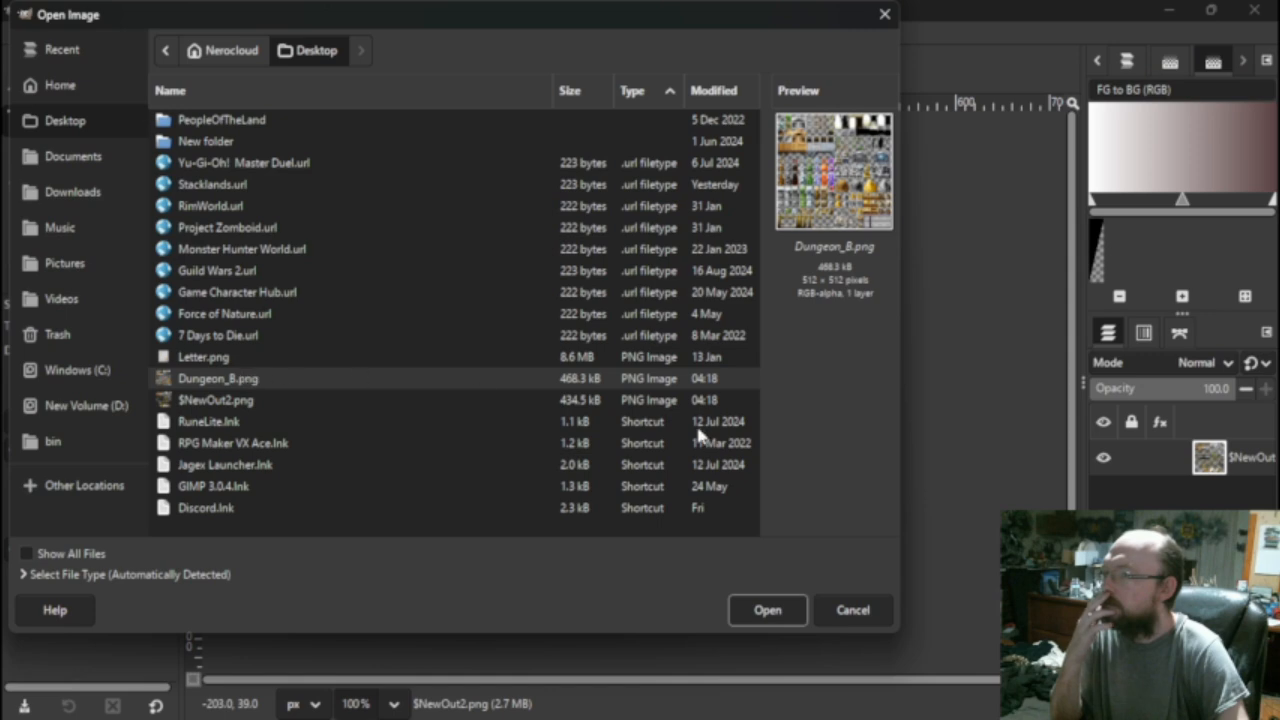
click(851, 608)
Switch to RPG Maker VX Ace, export the Outside_B tileset graphic over Dungeon_B.png on the Desktop, and close the Resource Manager.
key(alt+Tab)
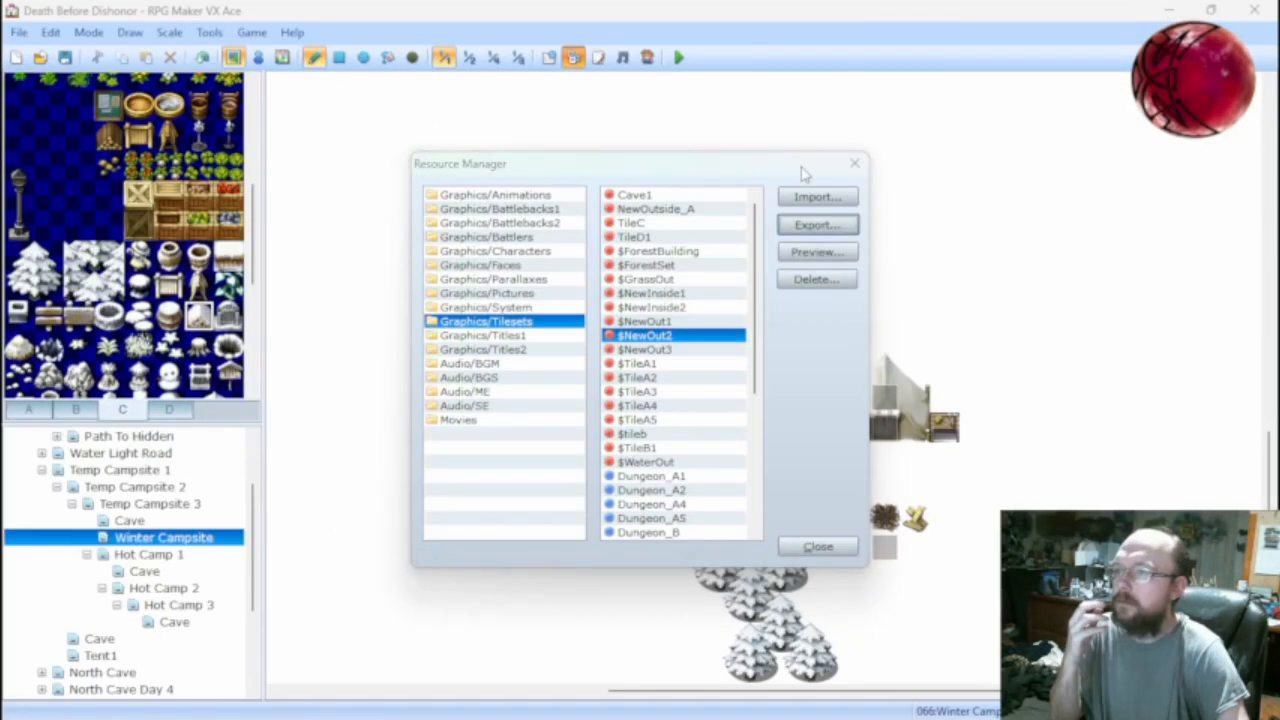
scroll(678, 488, down, 3)
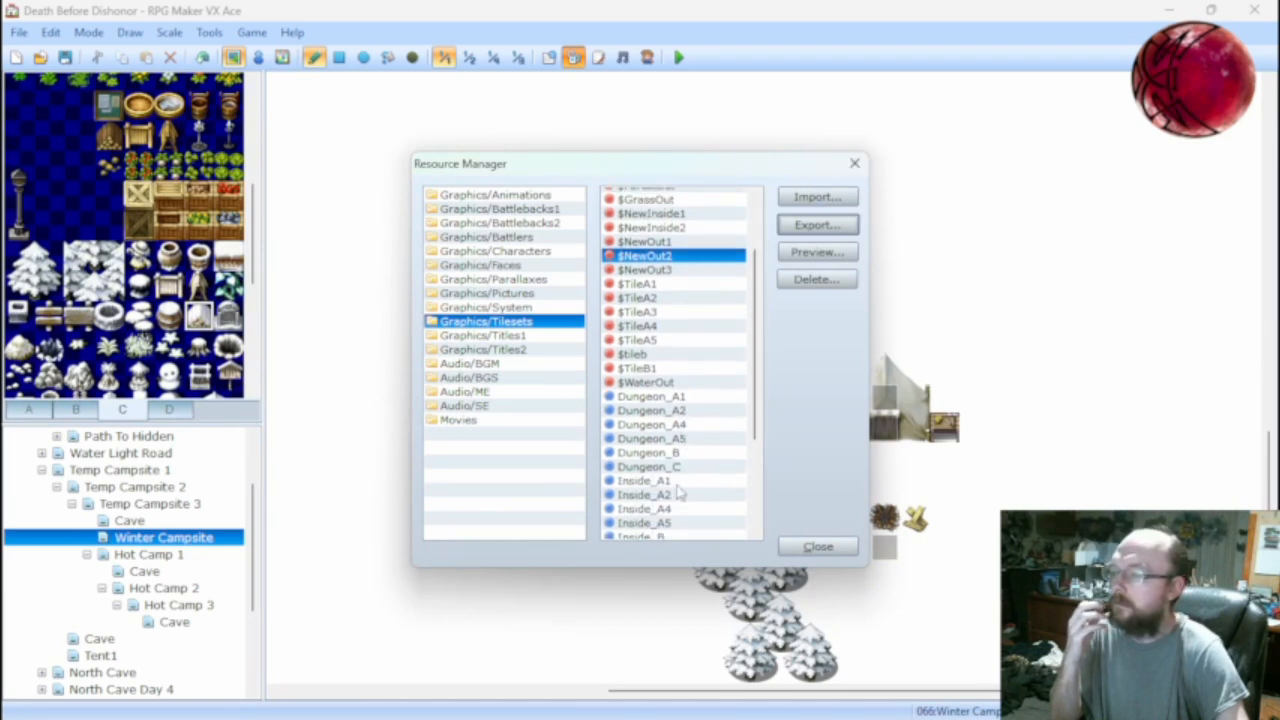
scroll(678, 488, down, 2)
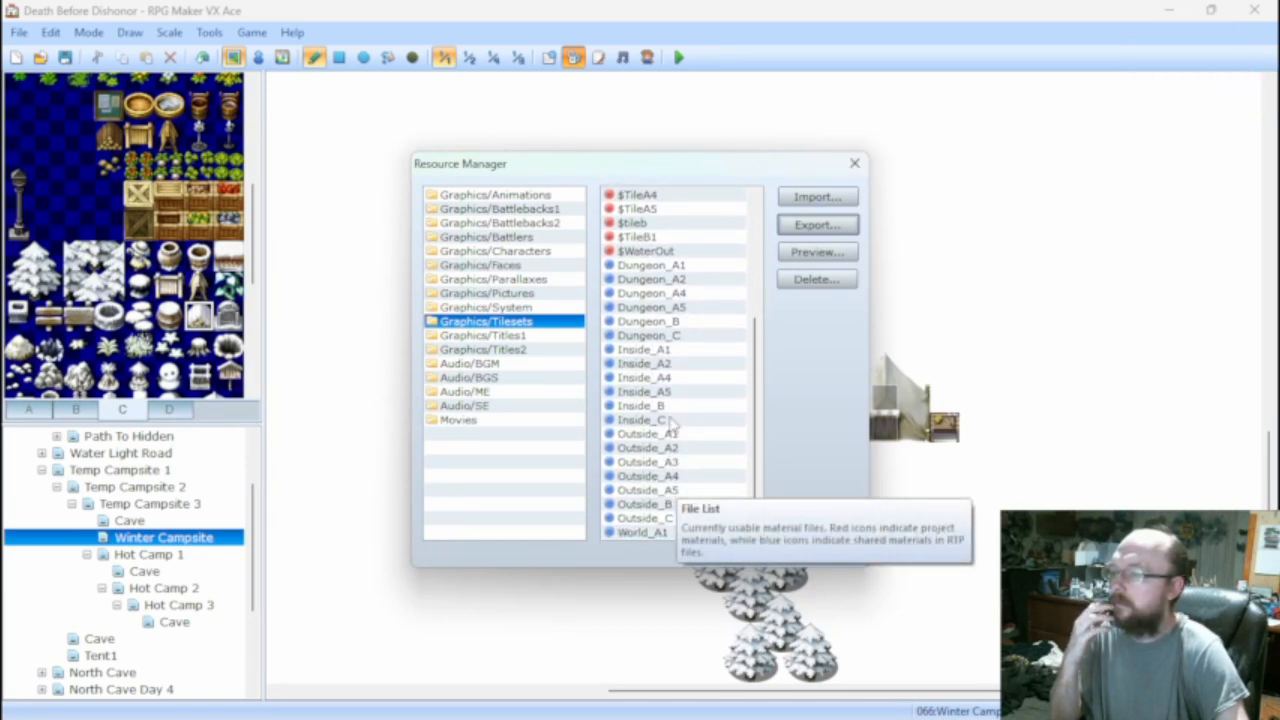
click(669, 506)
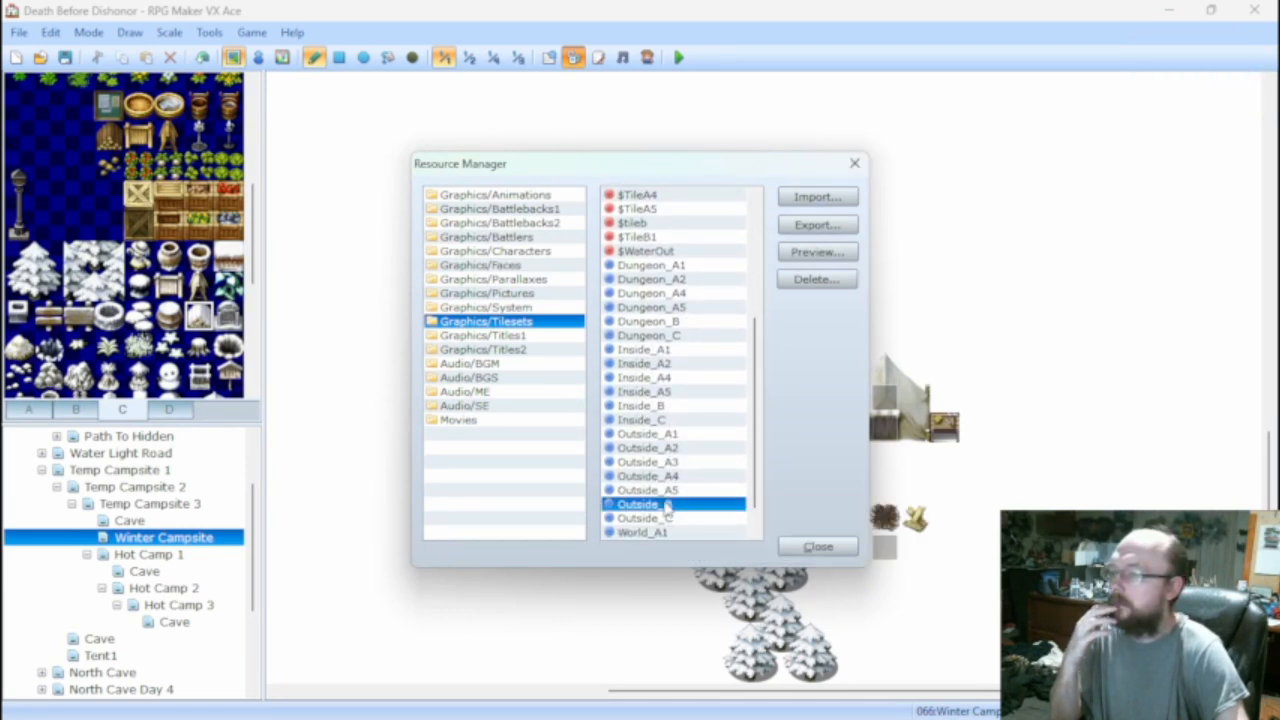
click(792, 226)
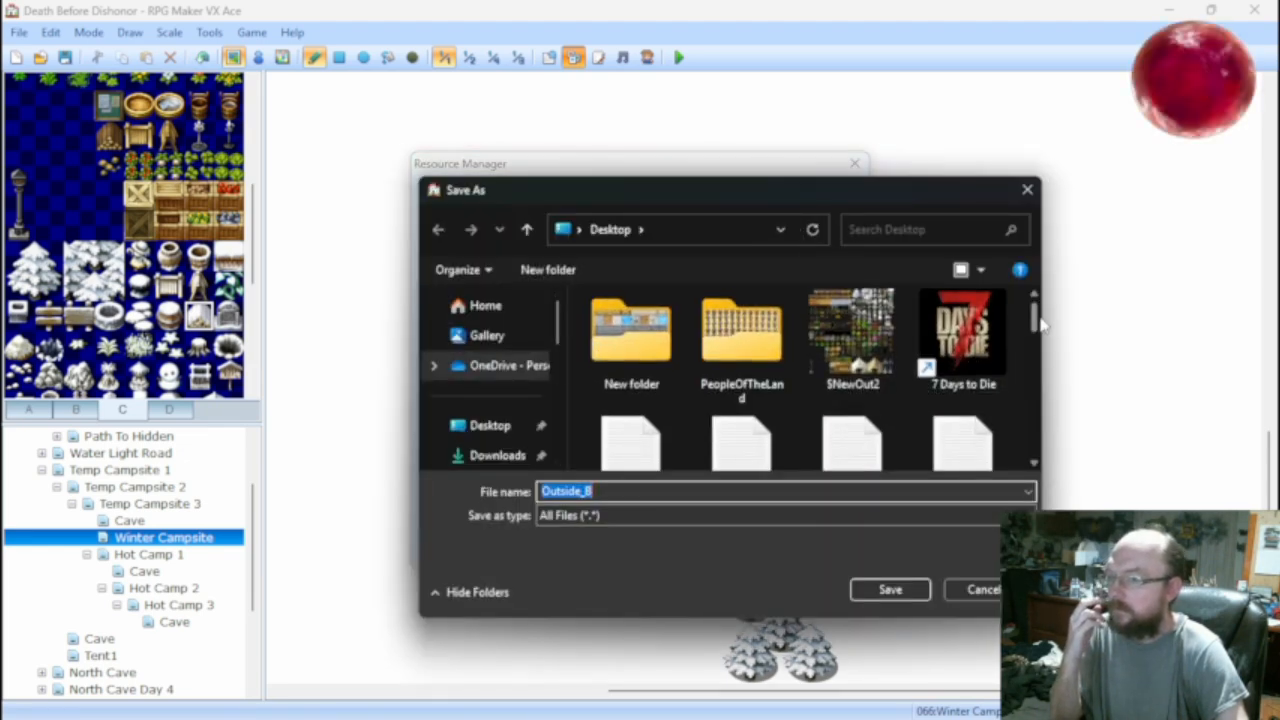
drag(1036, 322, 1007, 342)
click(741, 405)
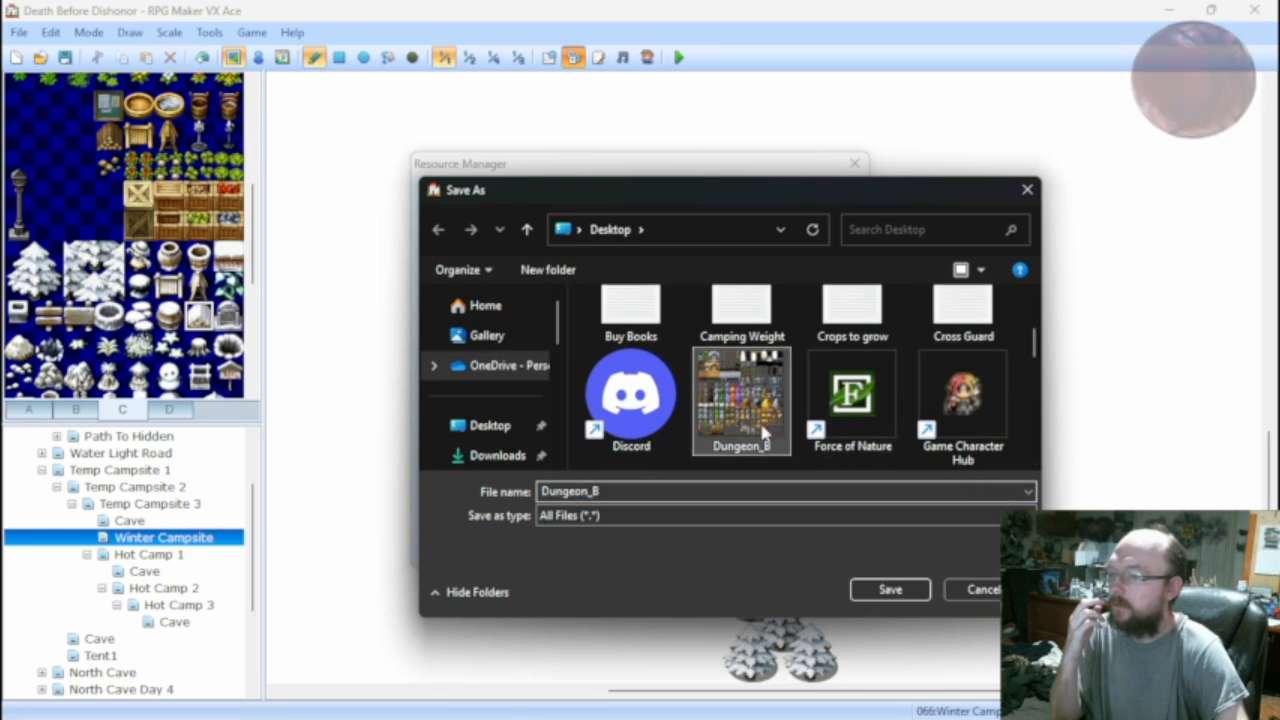
click(890, 590)
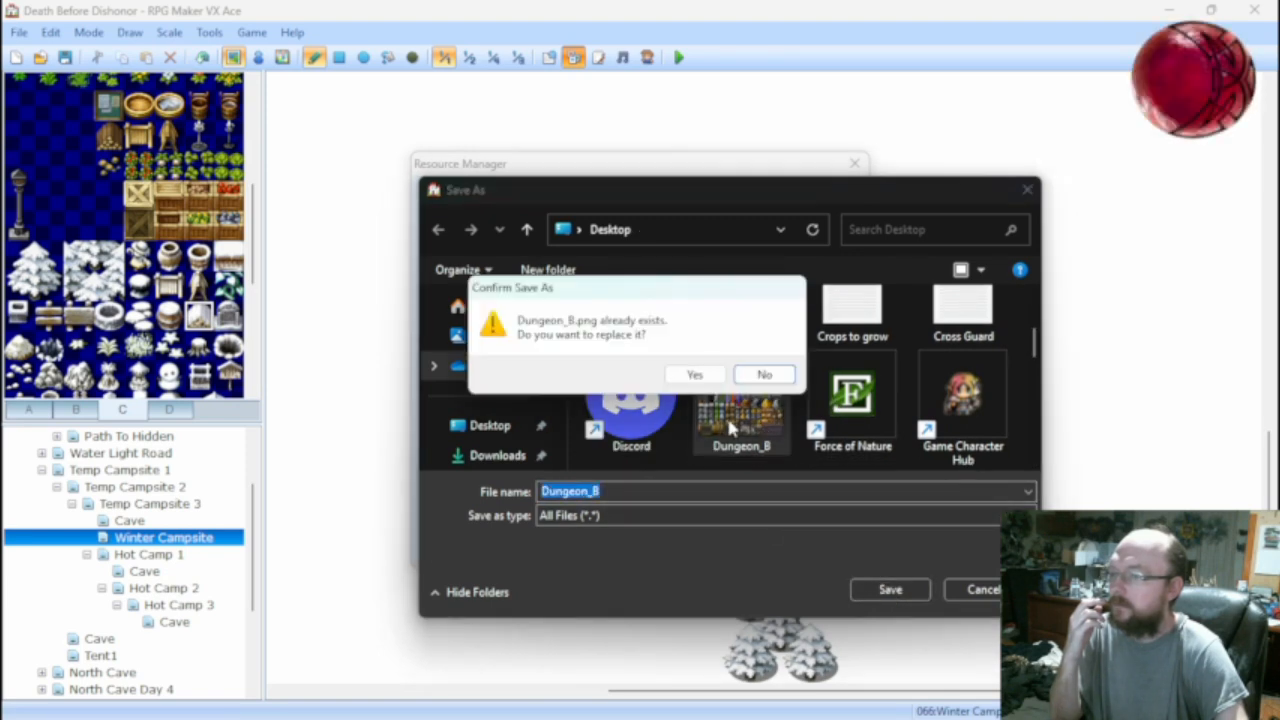
click(695, 376)
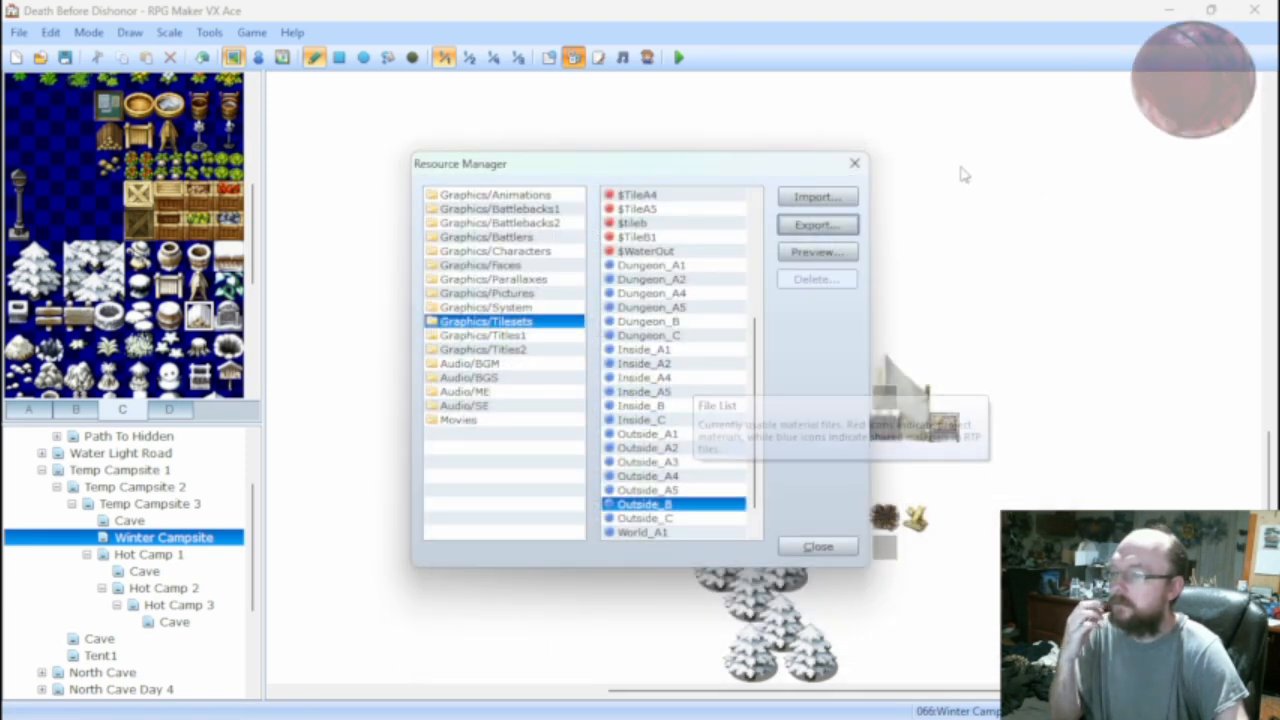
click(854, 164)
Switch to GIMP and open Dungeon_B.png from the Desktop, keeping its embedded color profile.
click(1164, 10)
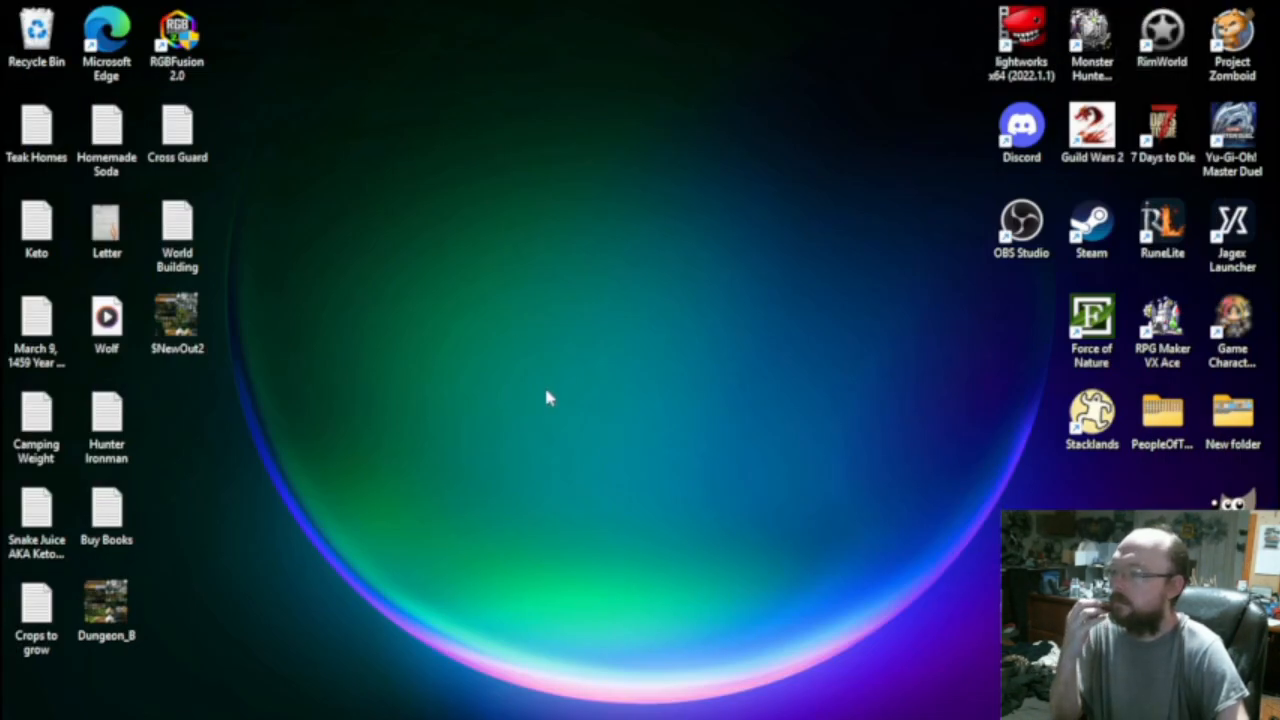
mouse_move(806, 718)
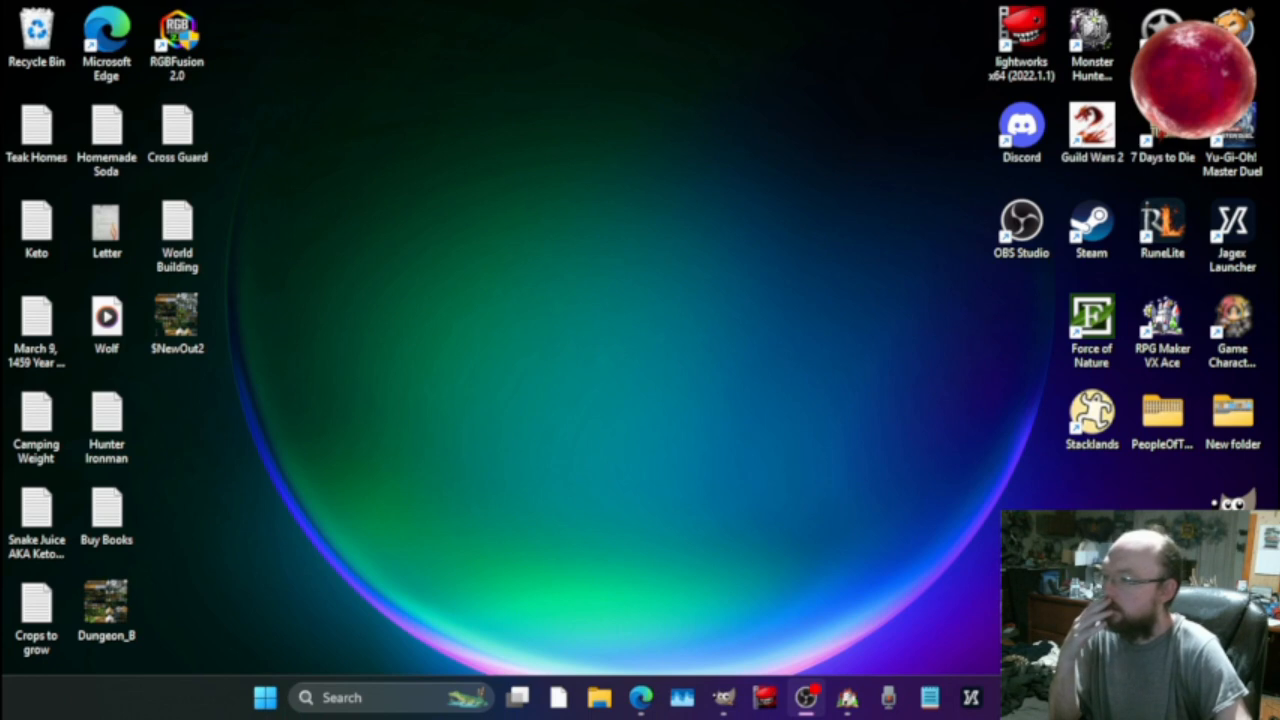
click(724, 698)
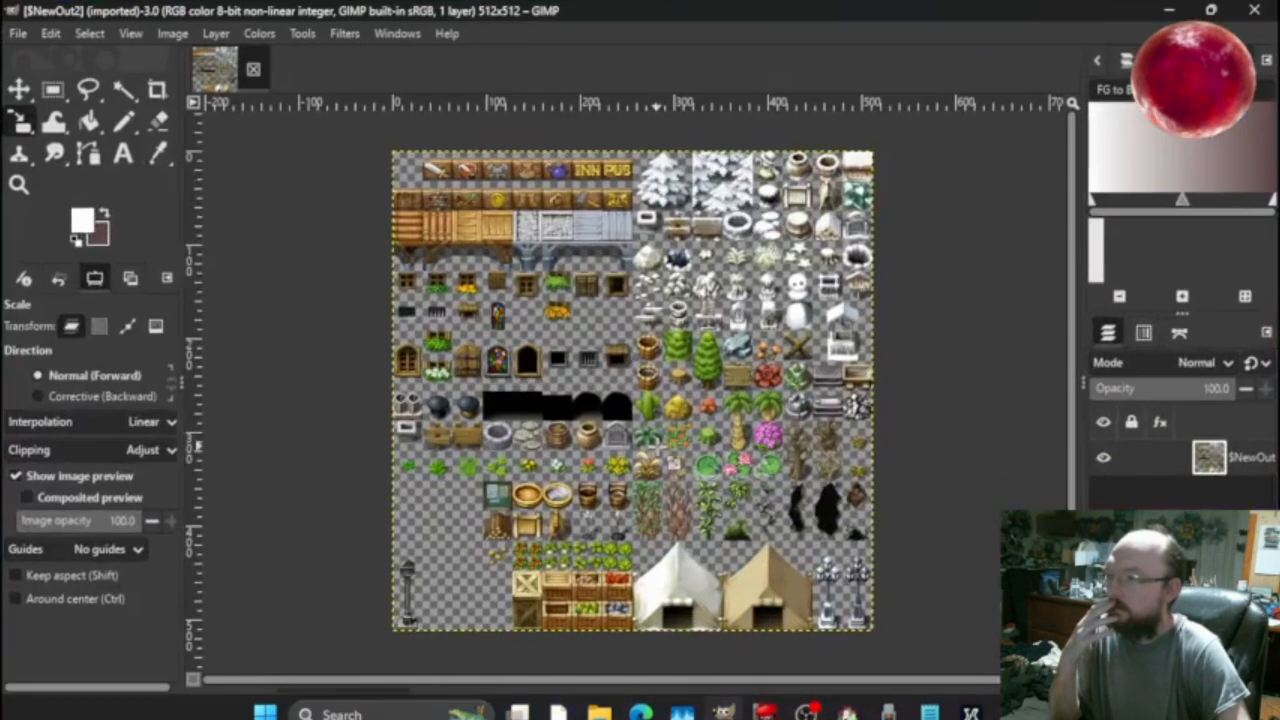
click(20, 33)
click(45, 104)
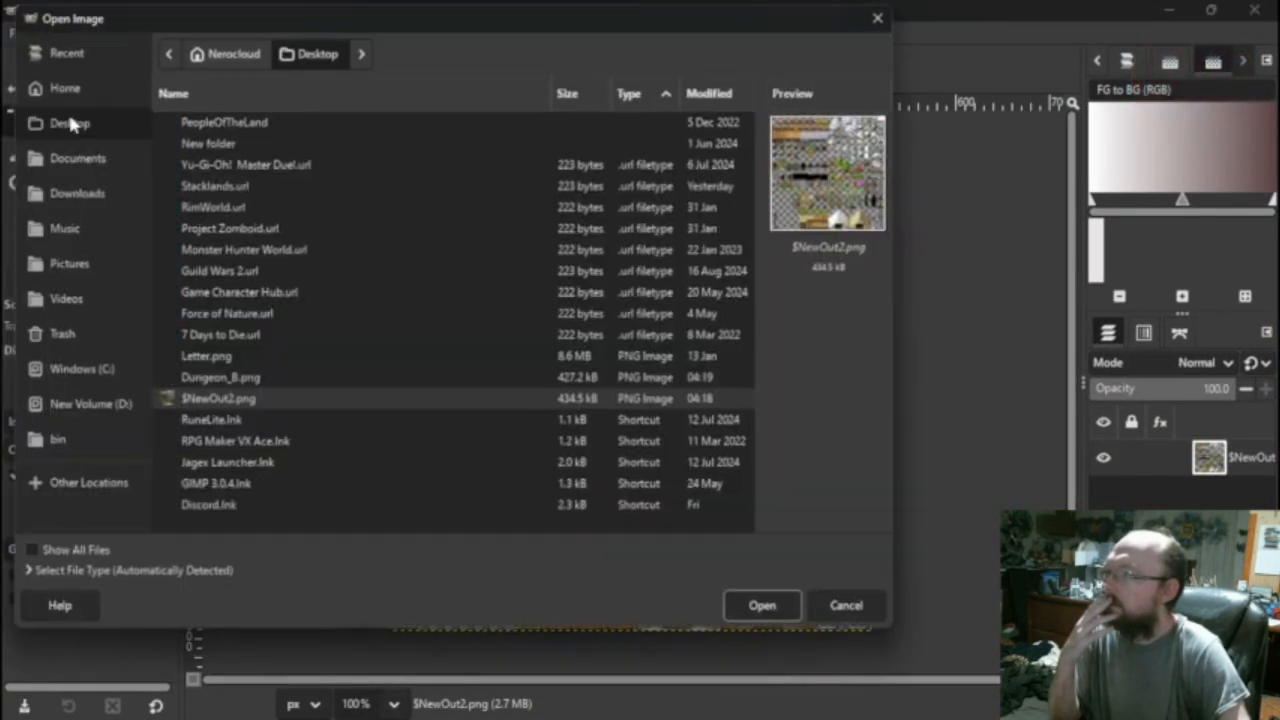
click(245, 378)
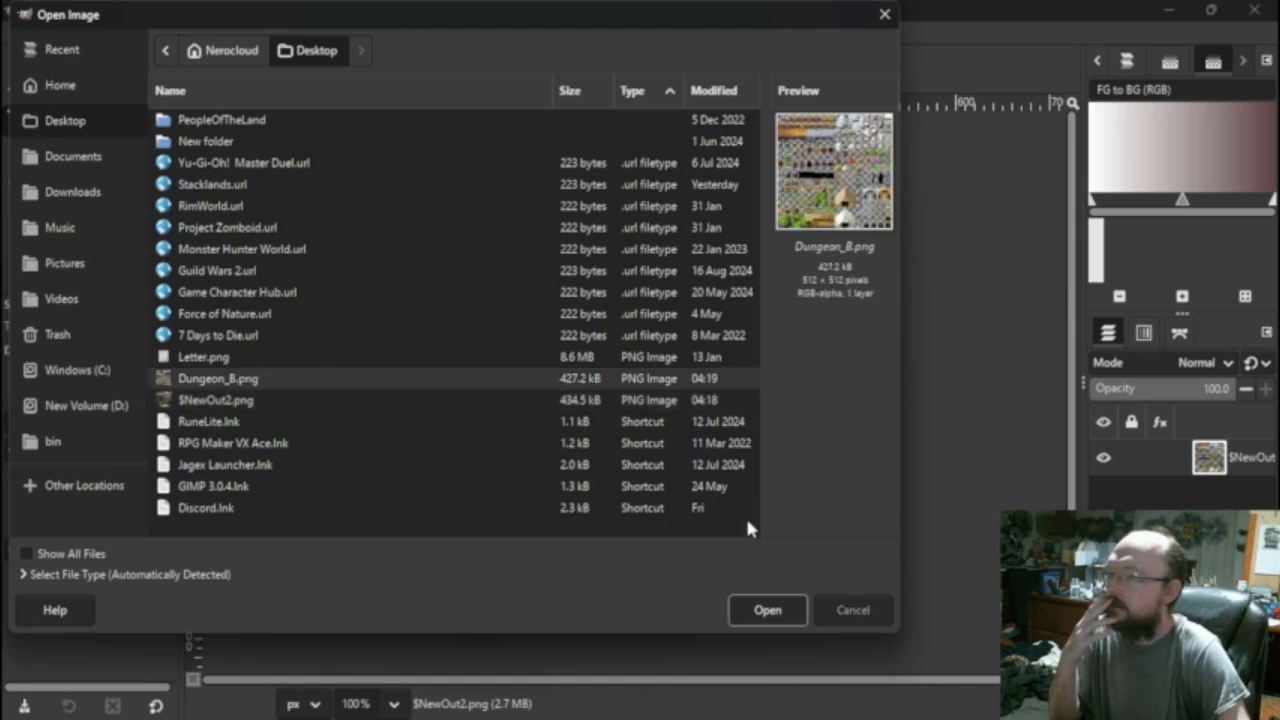
click(765, 608)
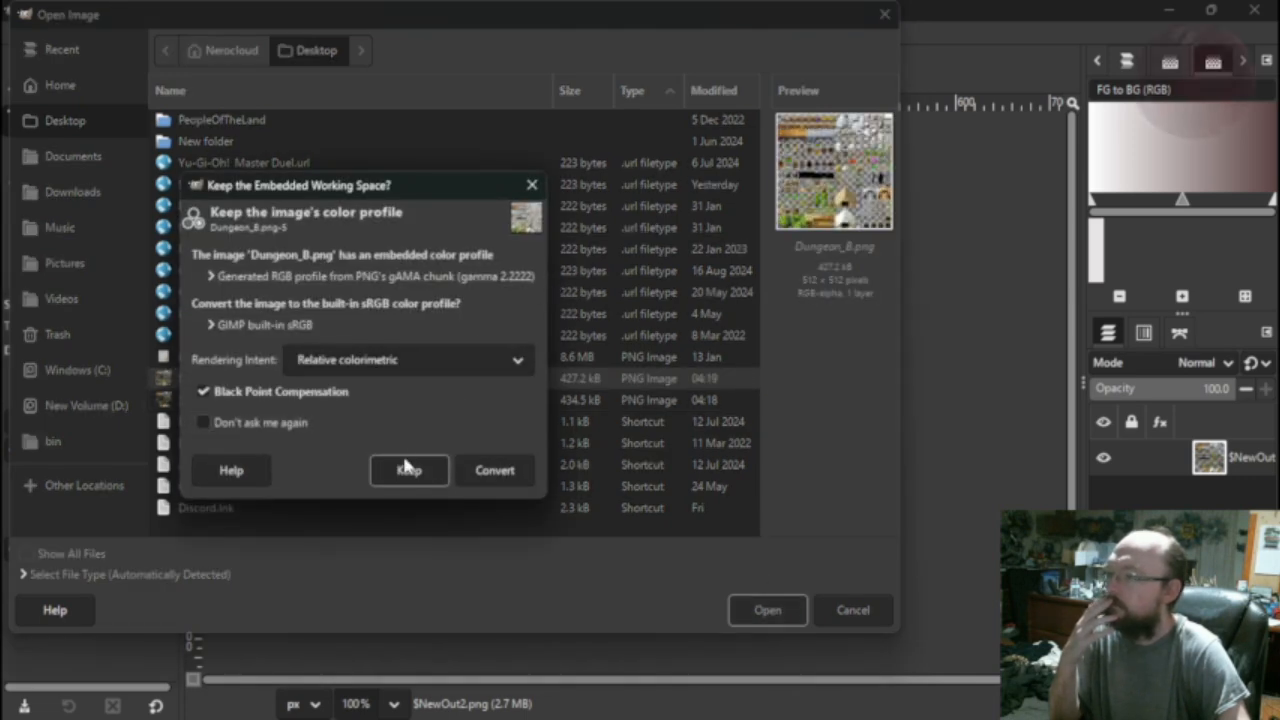
click(408, 468)
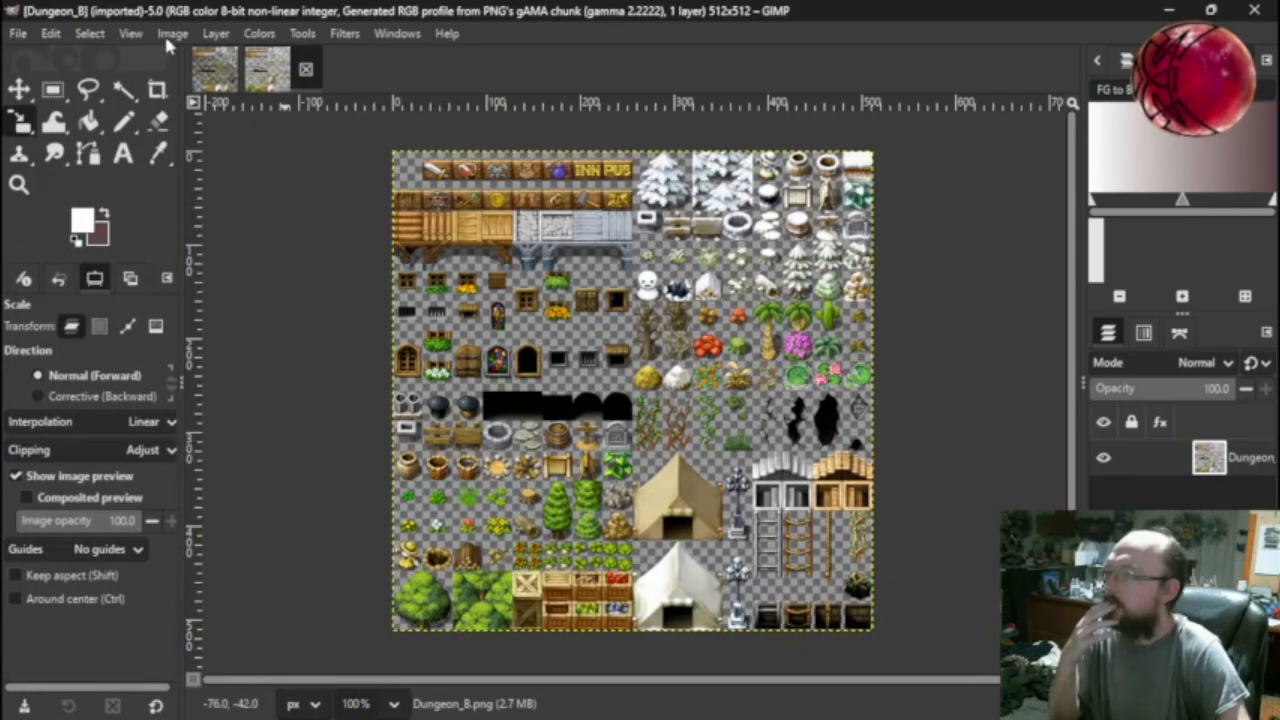
Show the grid on the Dungeon_B.png image and turn on snapping to the grid.
click(165, 34)
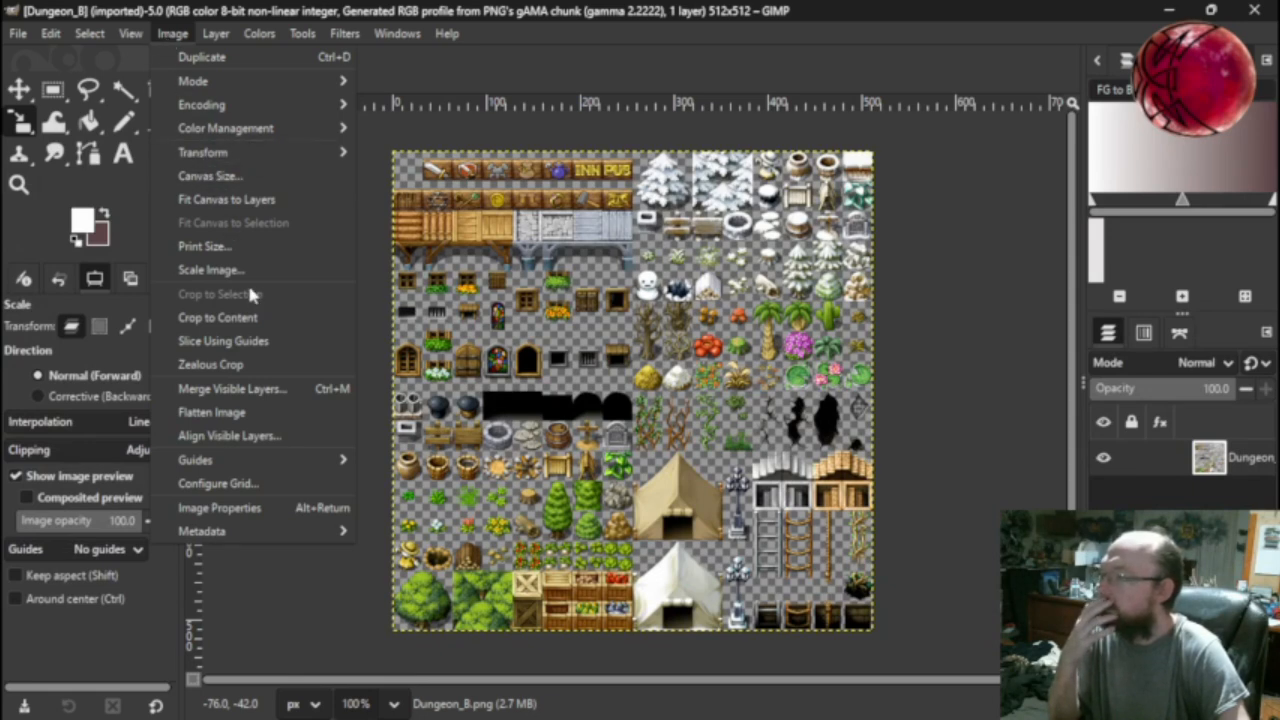
mouse_move(130, 34)
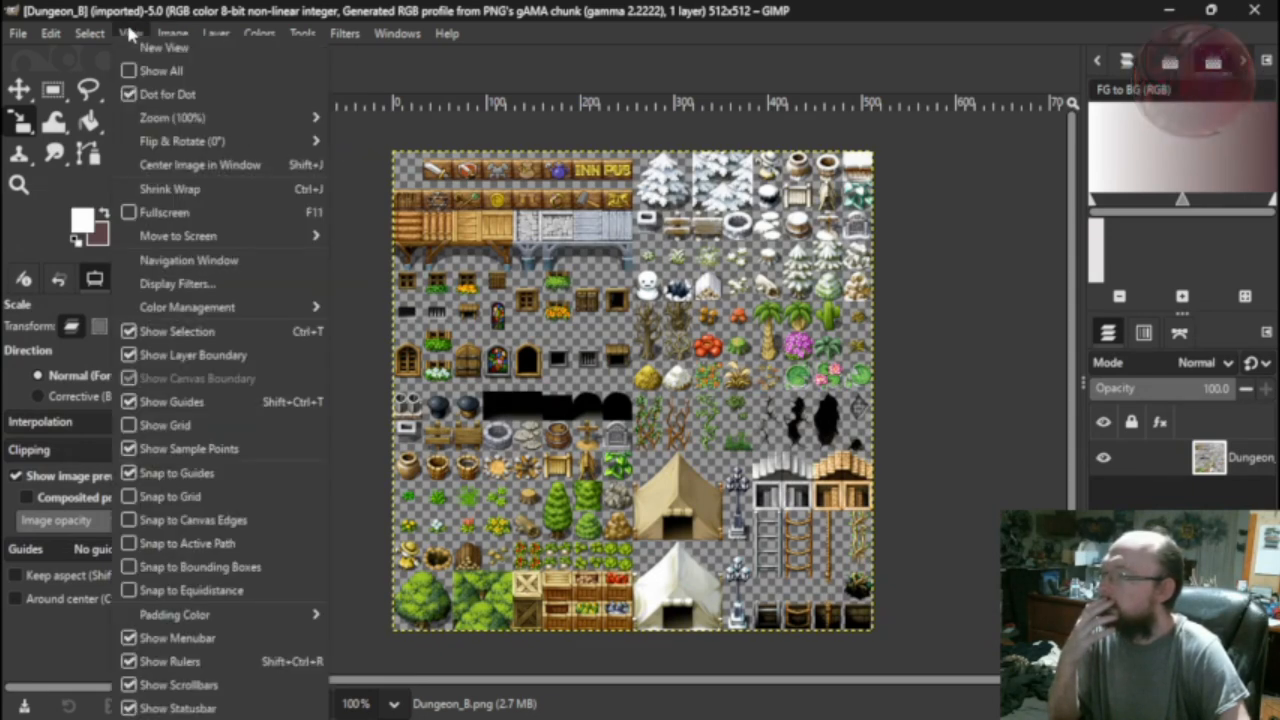
click(131, 425)
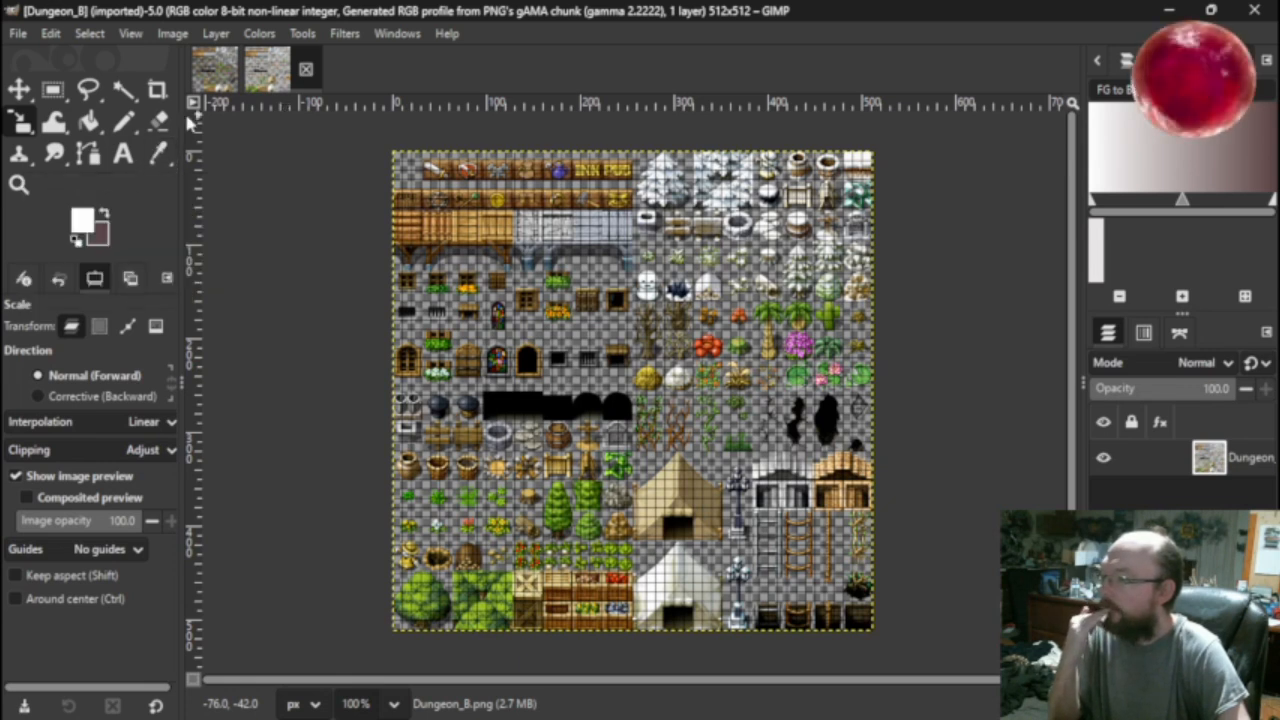
click(130, 33)
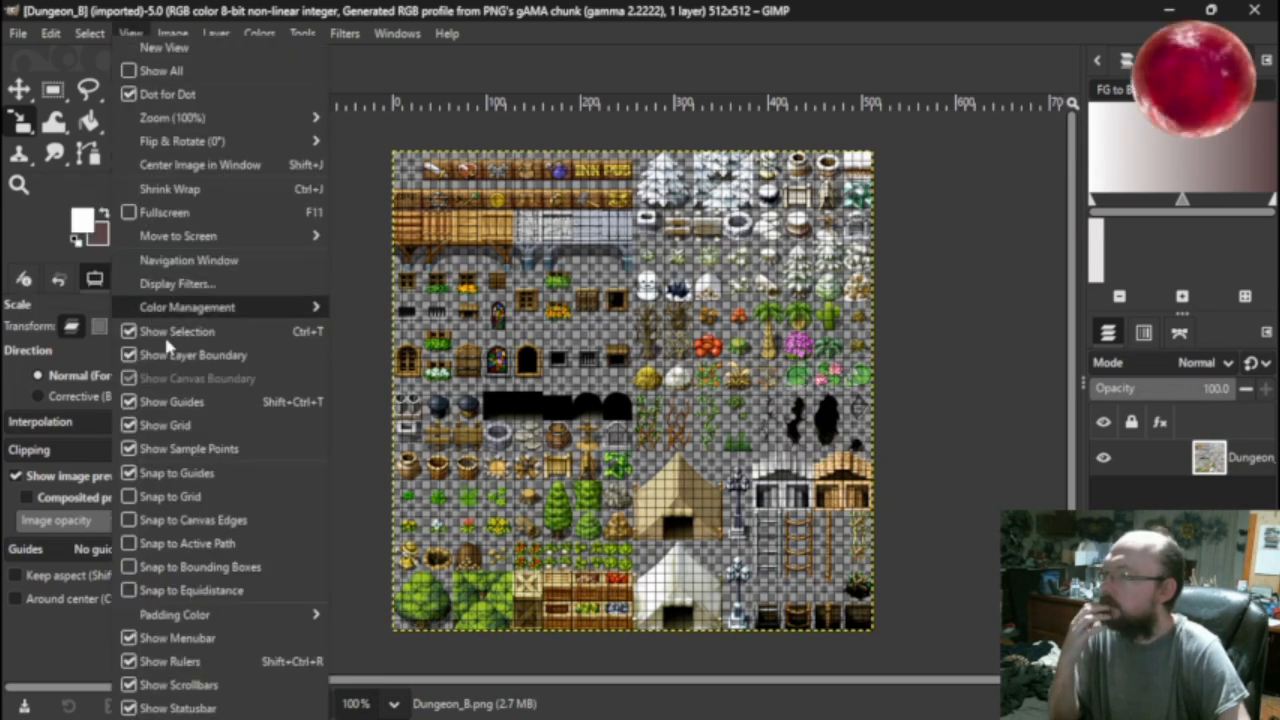
click(125, 503)
click(172, 33)
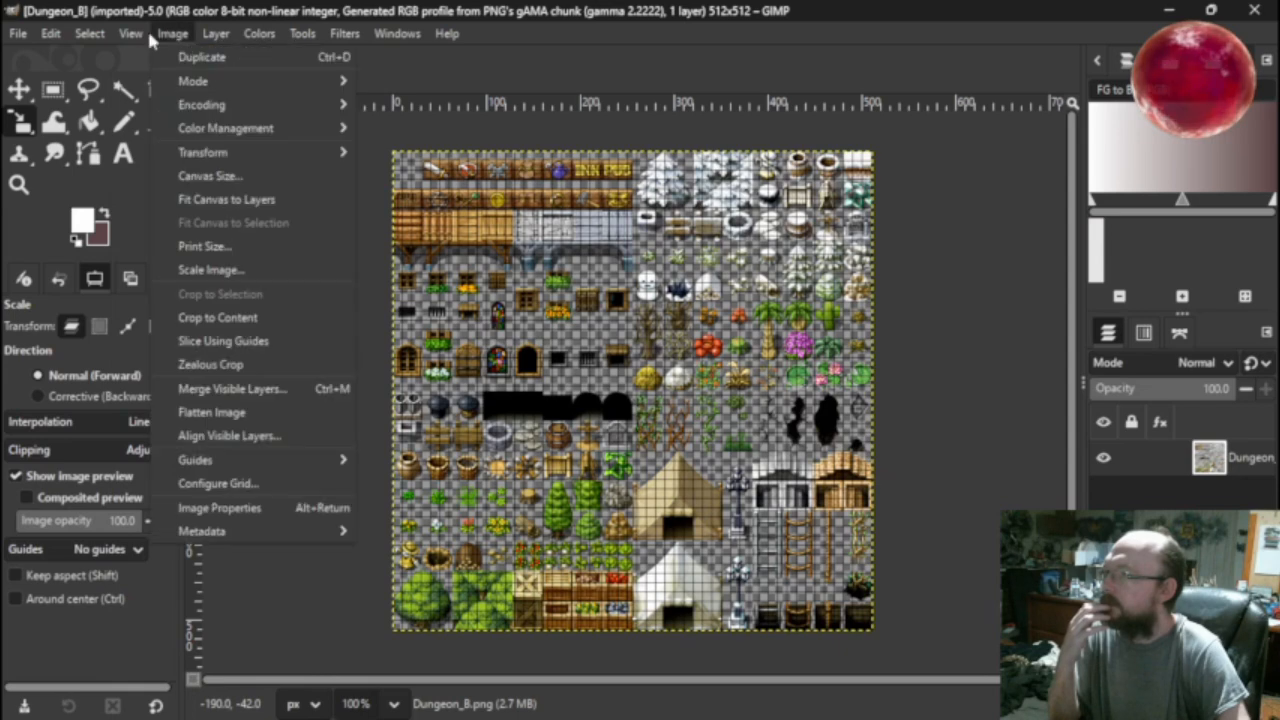
mouse_move(140, 40)
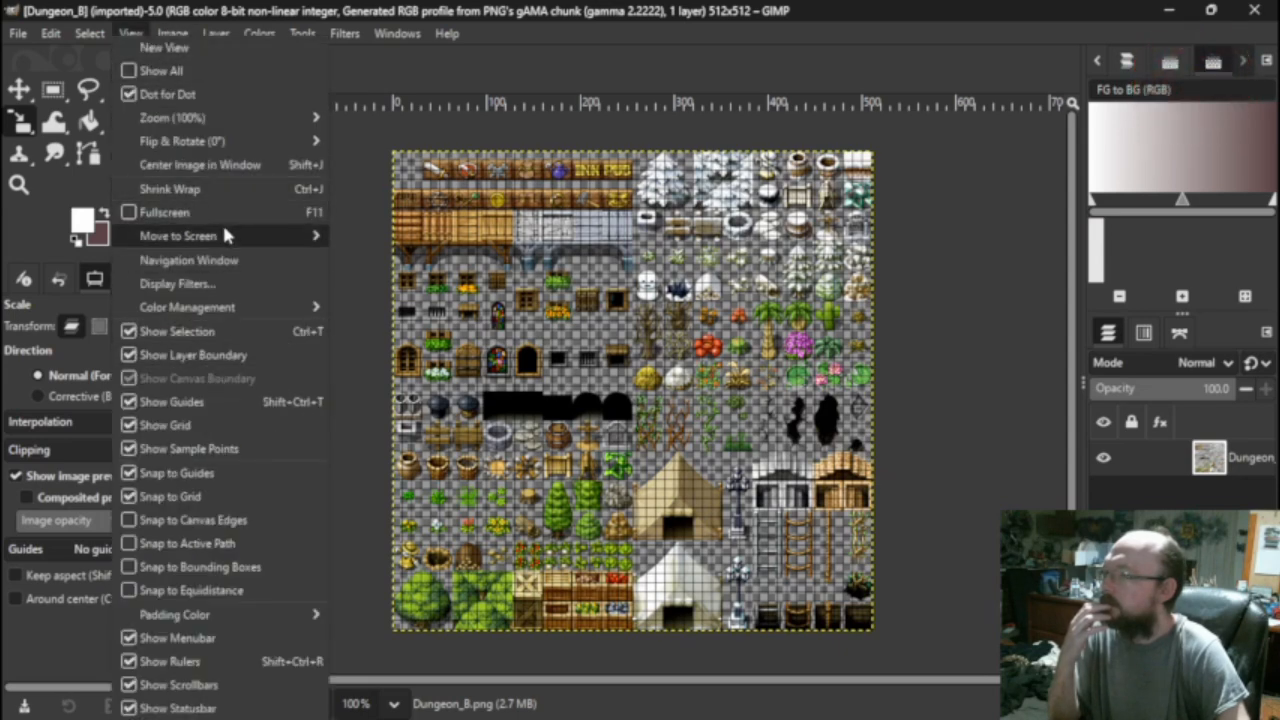
mouse_move(210, 232)
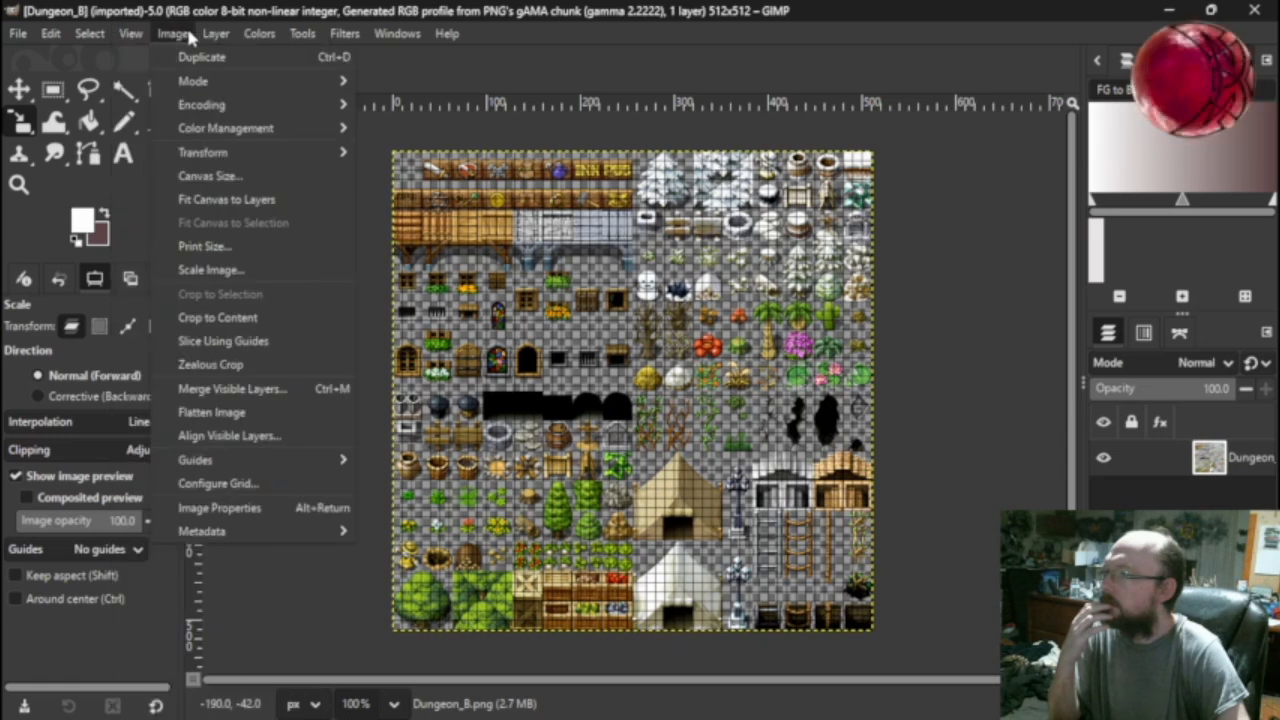
mouse_move(253, 37)
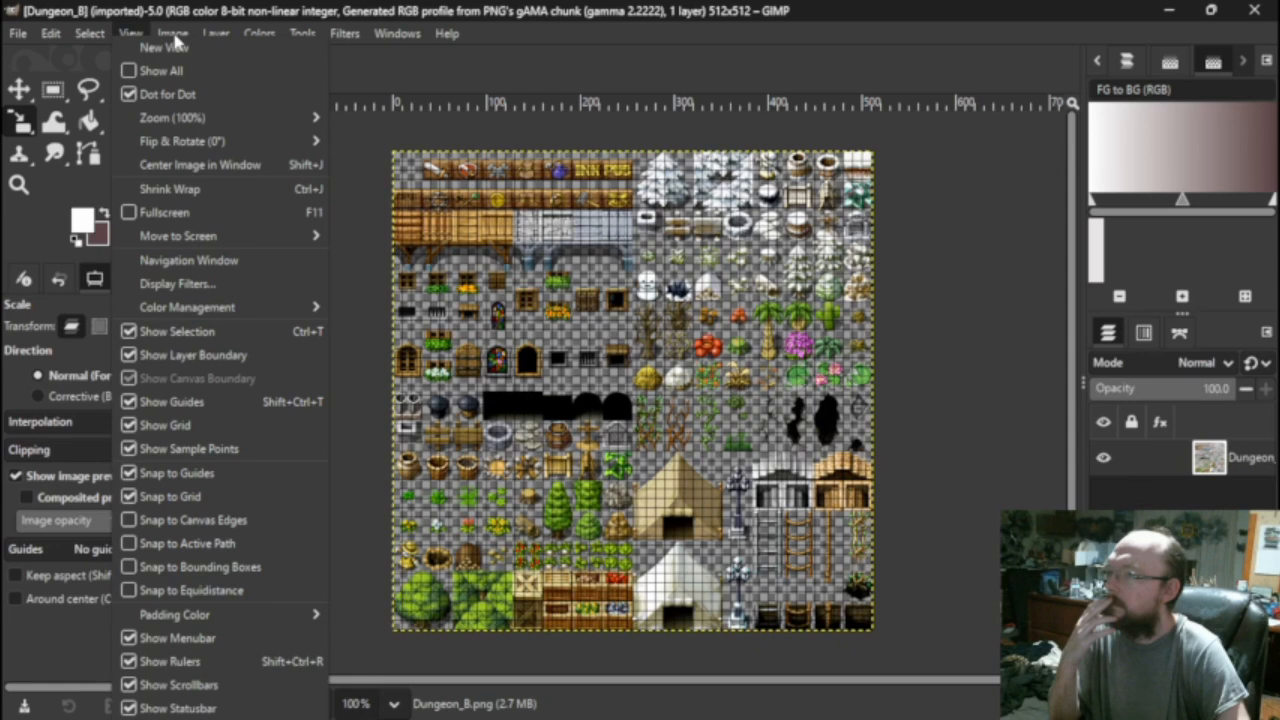
Zoom in to 300% around the snowy trees to examine how the grid lines up with the tiles.
click(21, 194)
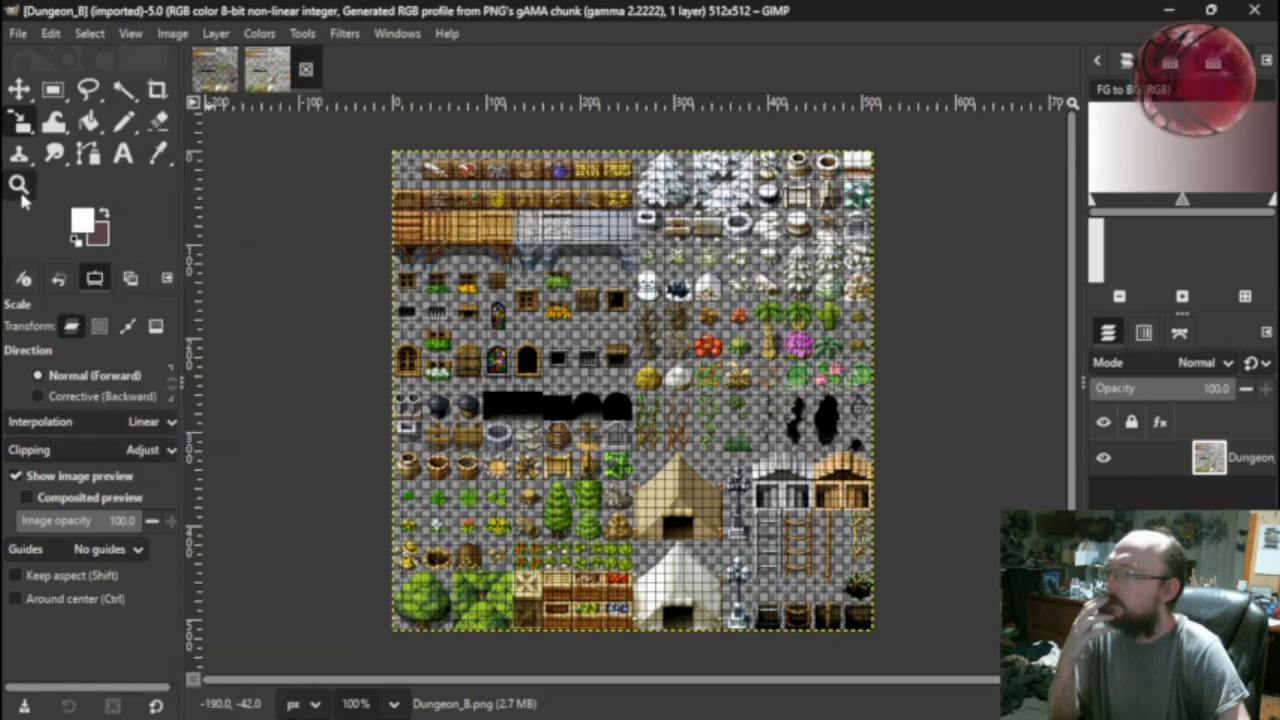
double_click(21, 194)
click(40, 365)
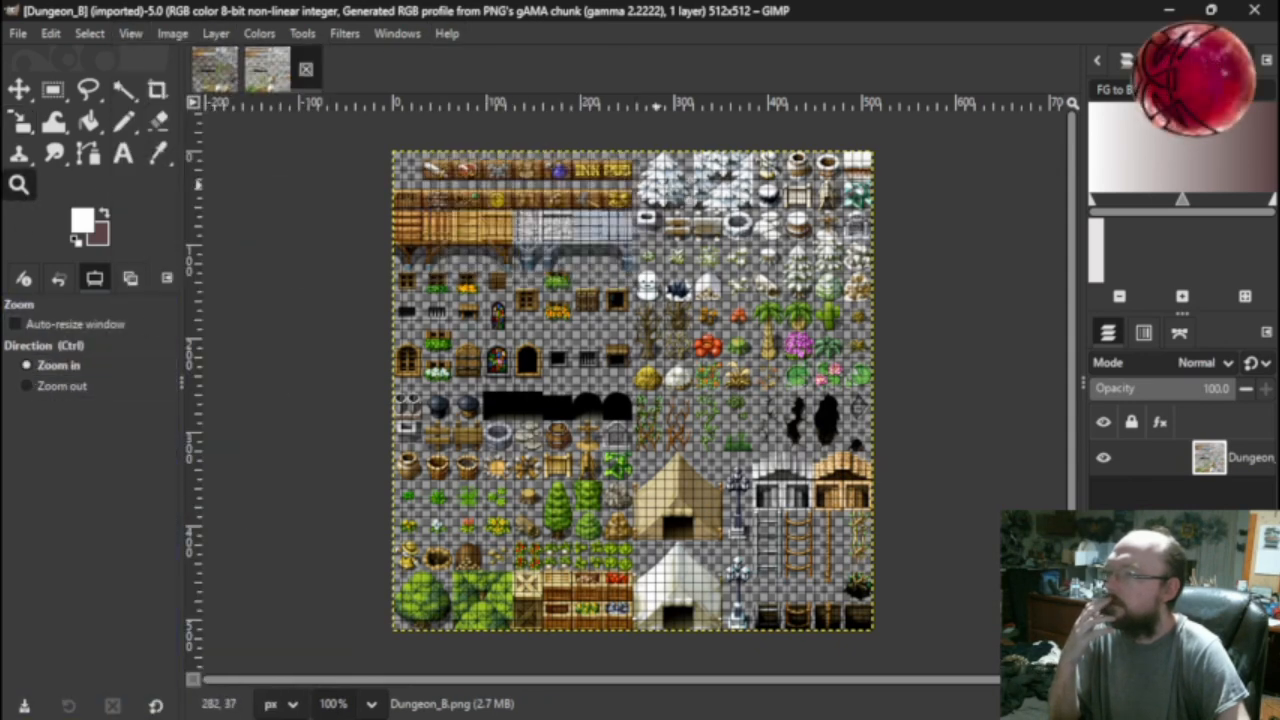
click(704, 188)
click(704, 188)
click(704, 188)
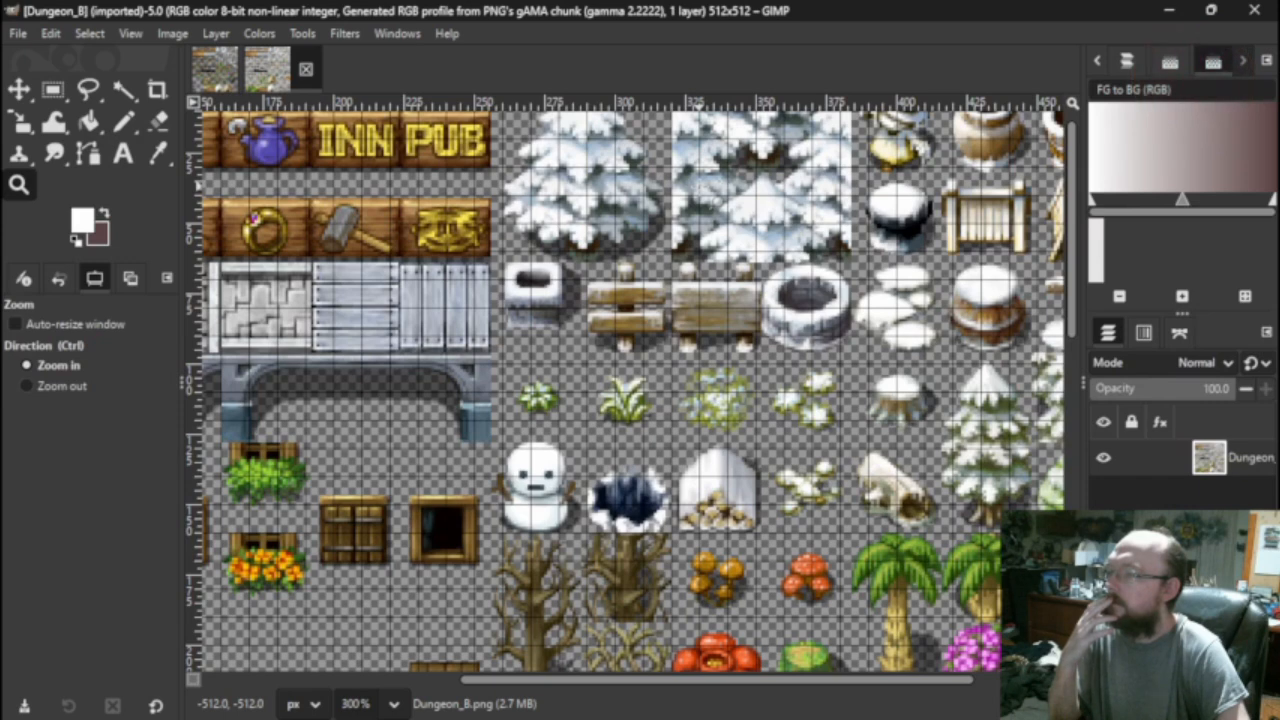
Check the canvas size settings of the Dungeon_B.png image and close them without resizing.
click(130, 33)
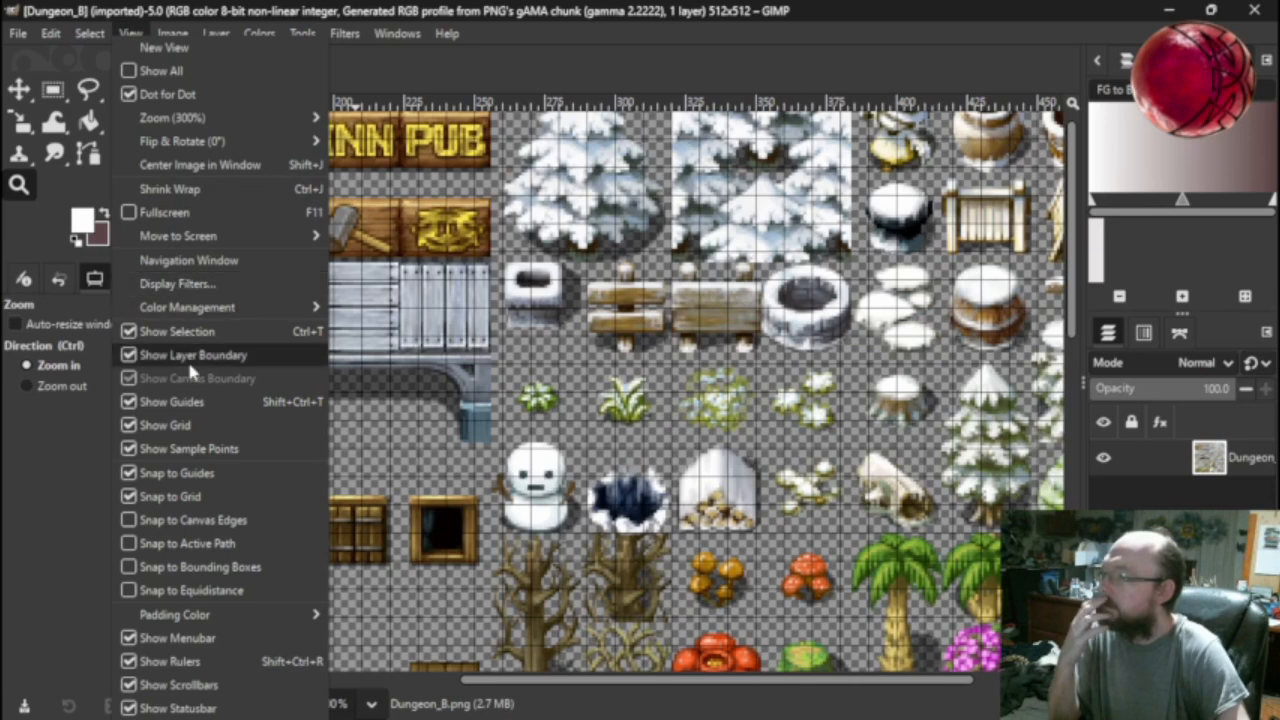
mouse_move(204, 609)
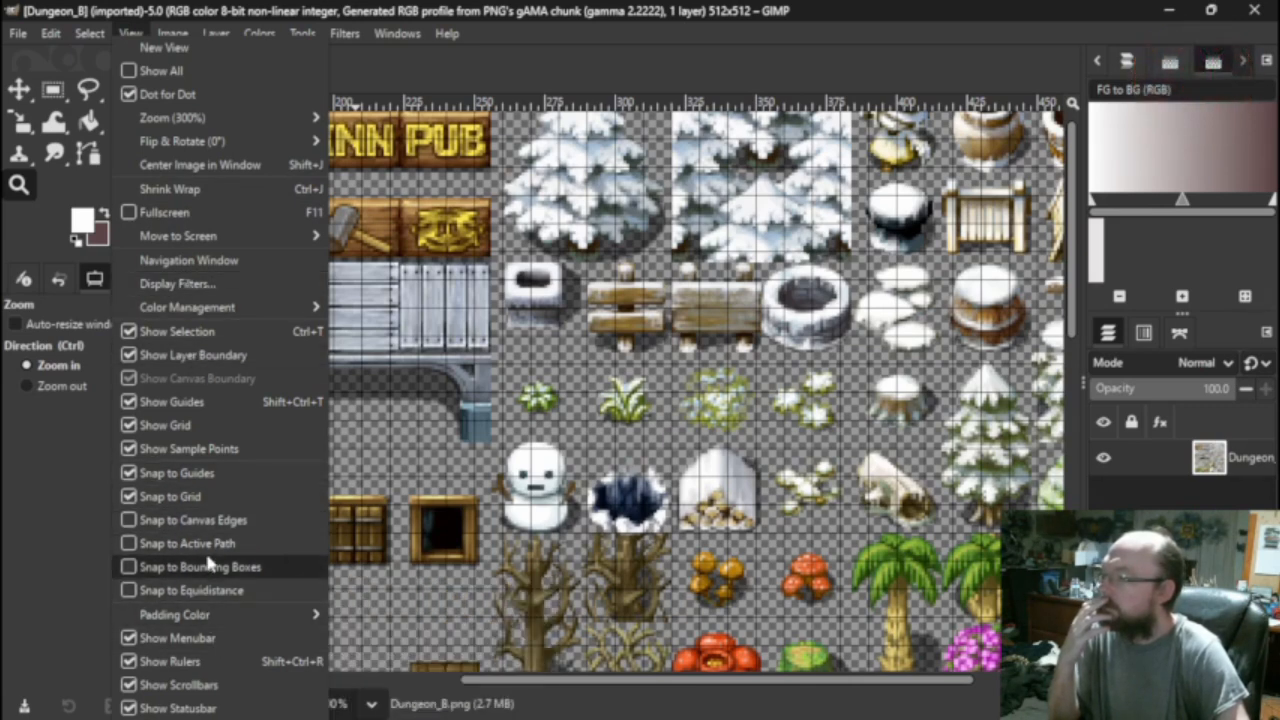
mouse_move(196, 313)
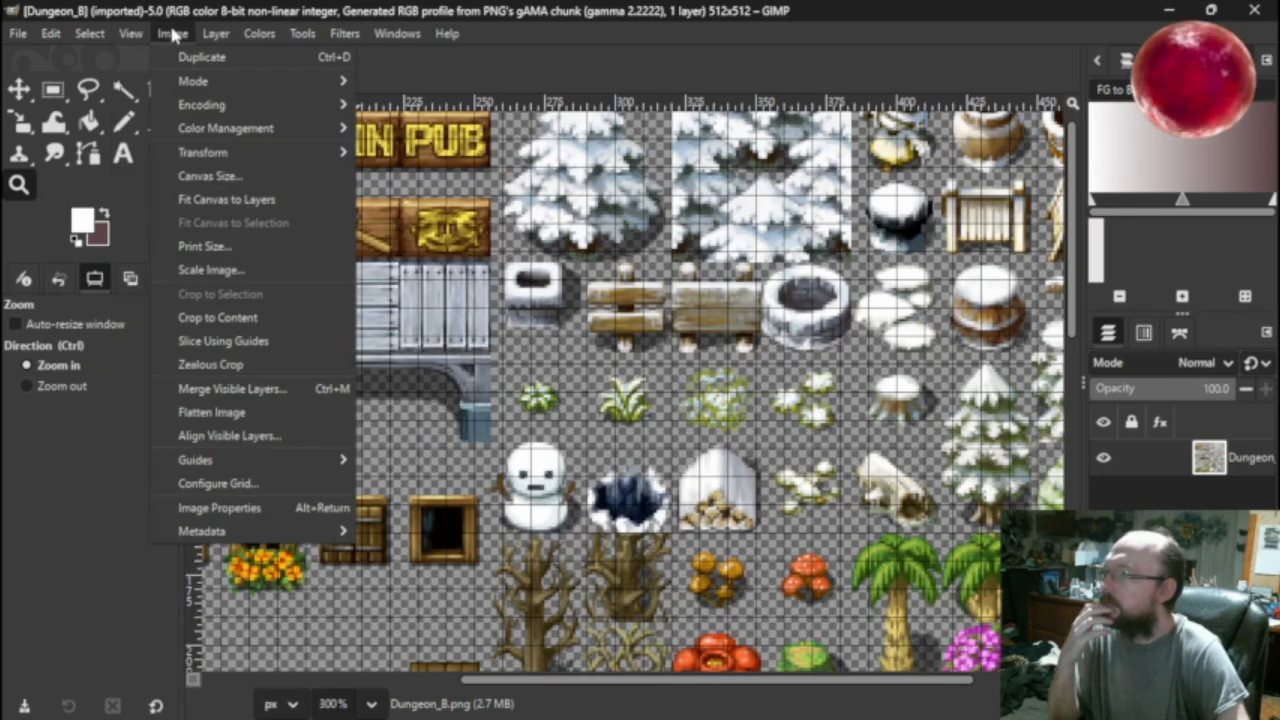
click(237, 177)
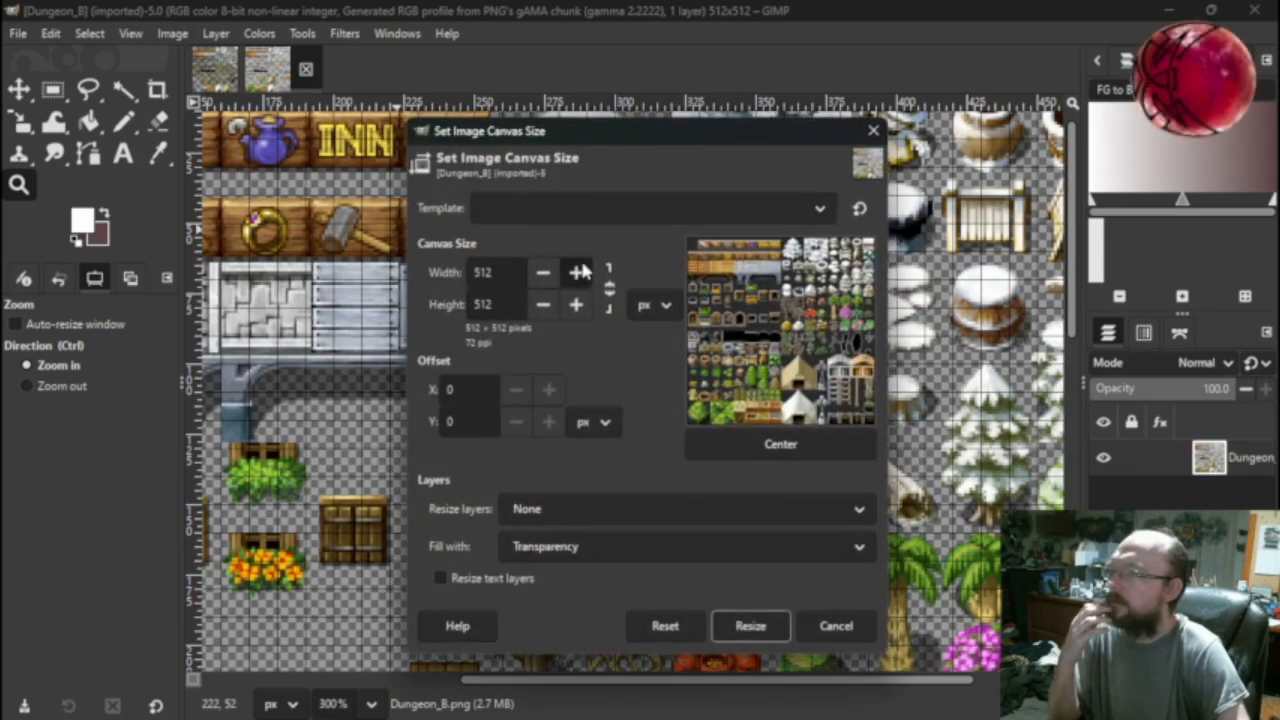
click(872, 131)
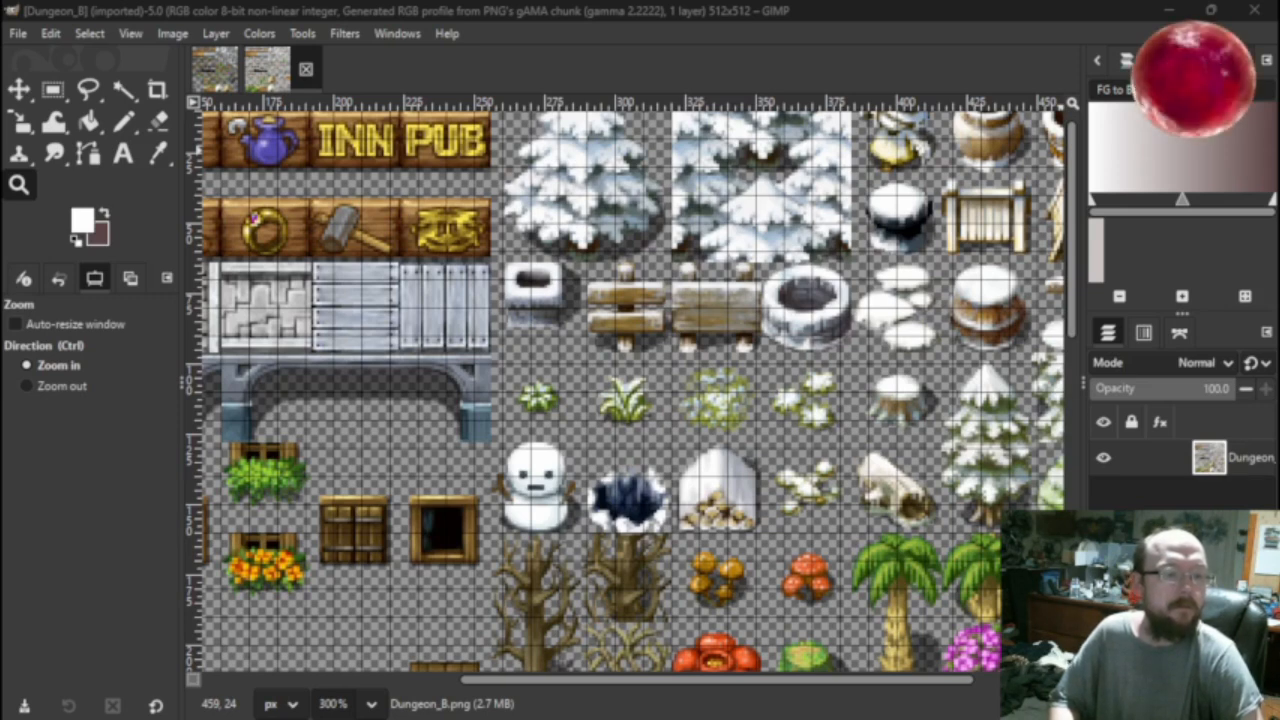
click(170, 34)
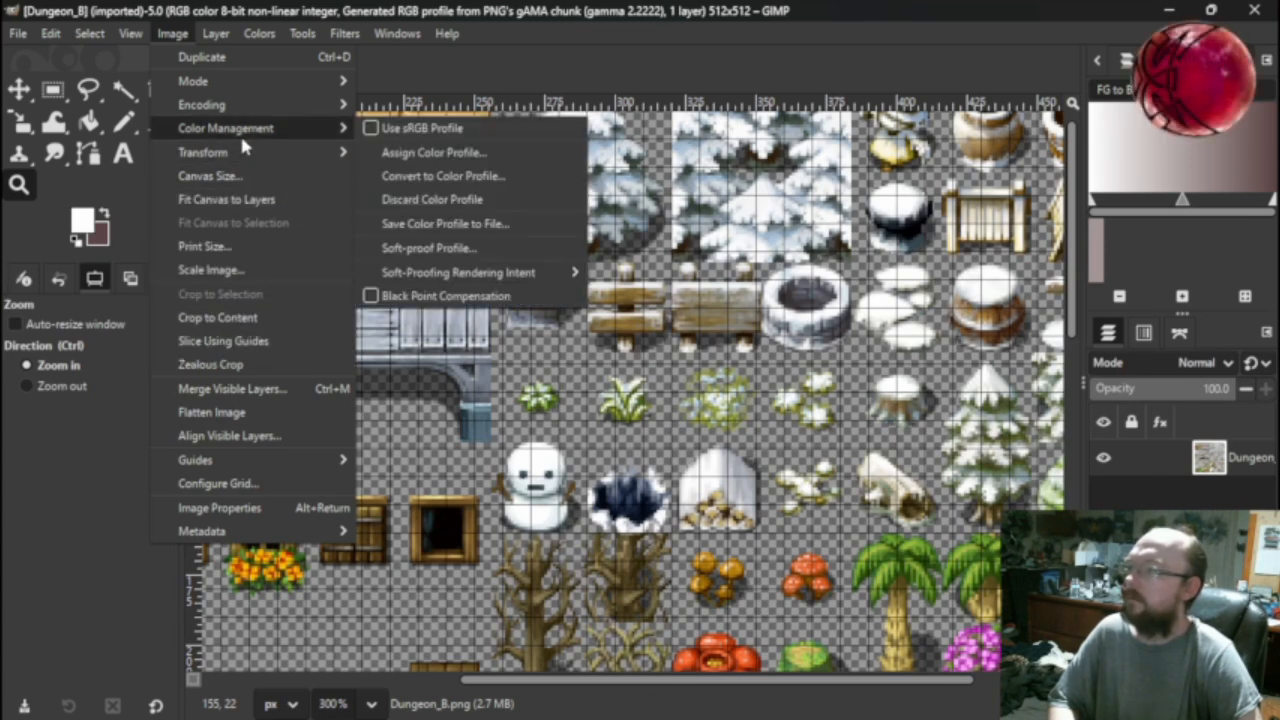
mouse_move(239, 101)
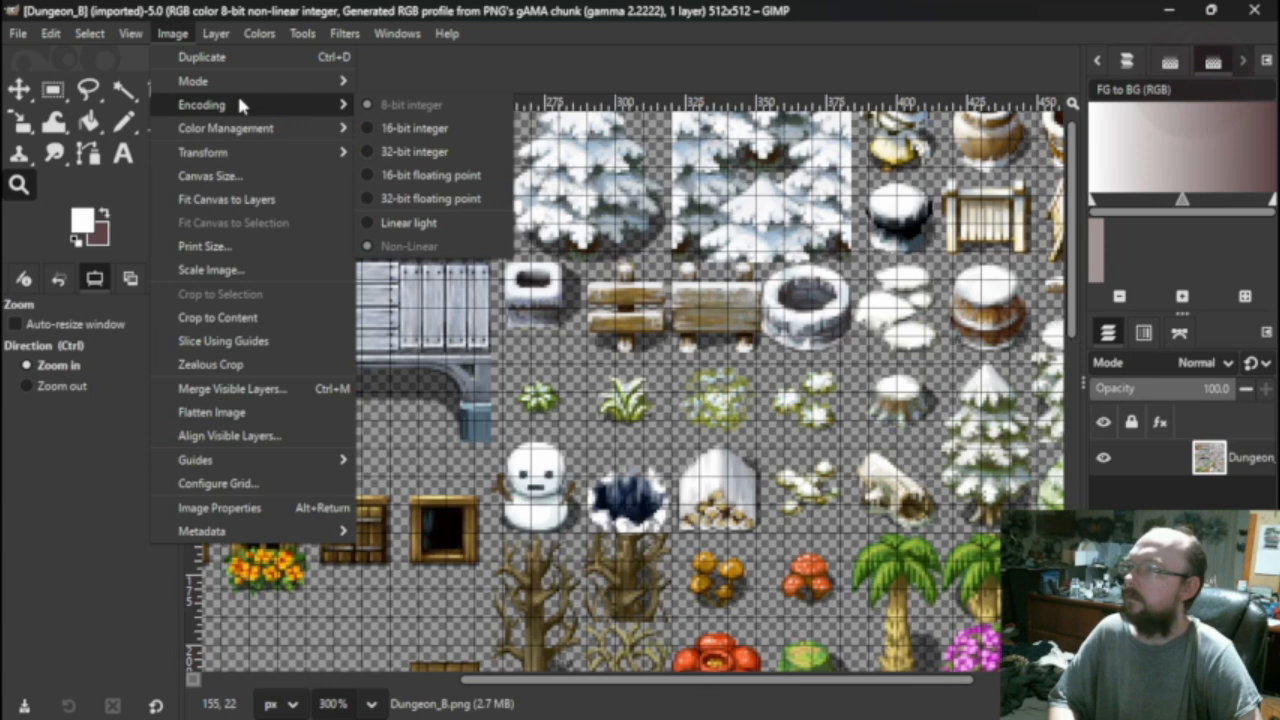
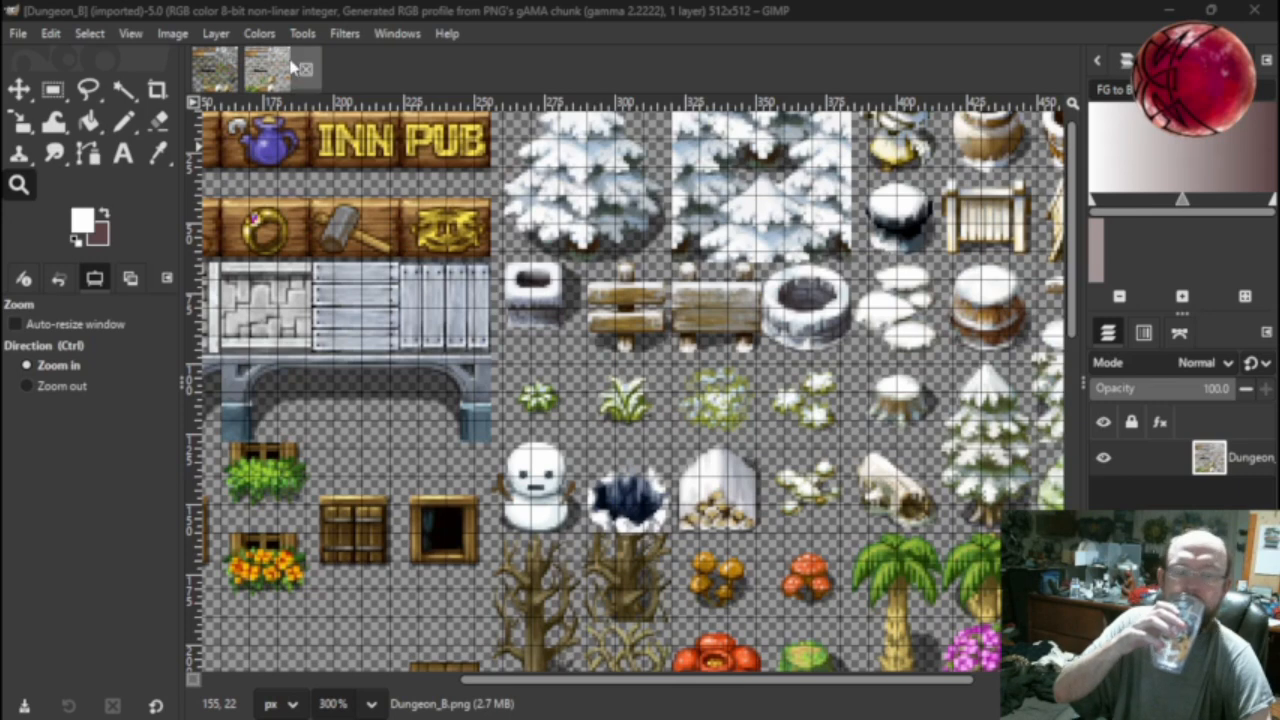
click(170, 33)
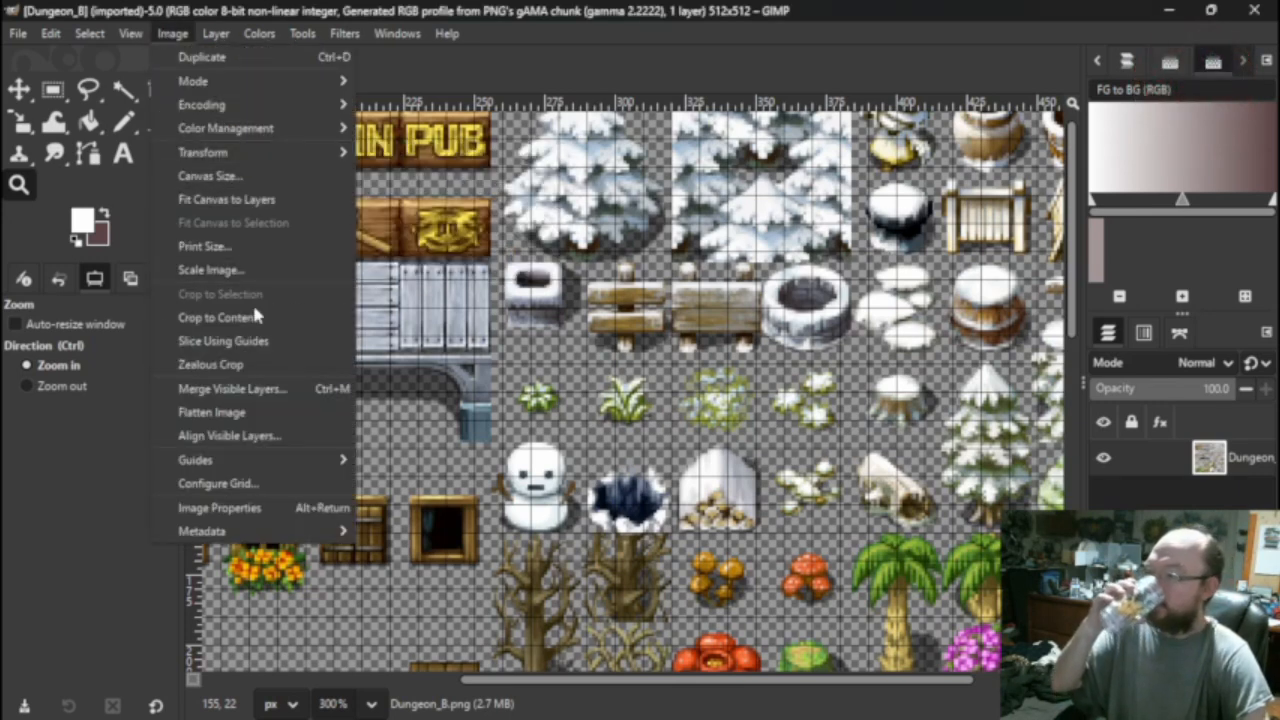
Set the Dungeon_B.png grid spacing to 16 pixels horizontally and vertically.
mouse_move(260, 458)
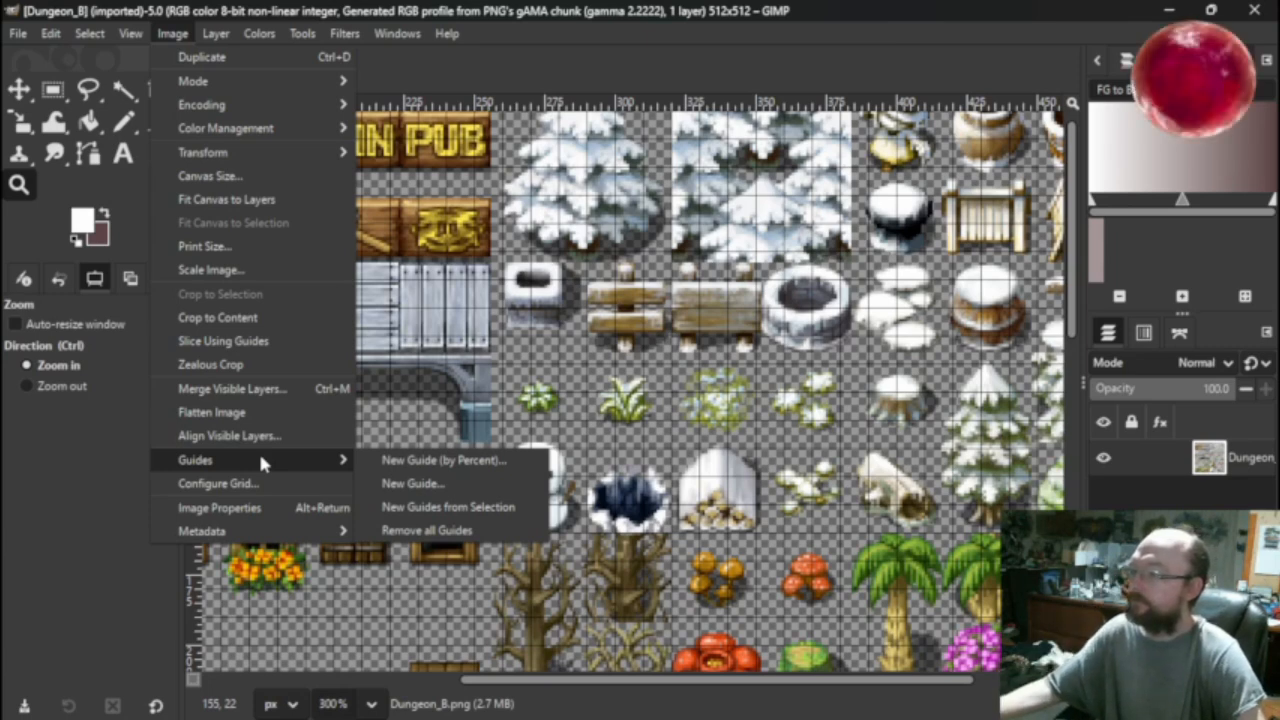
click(252, 484)
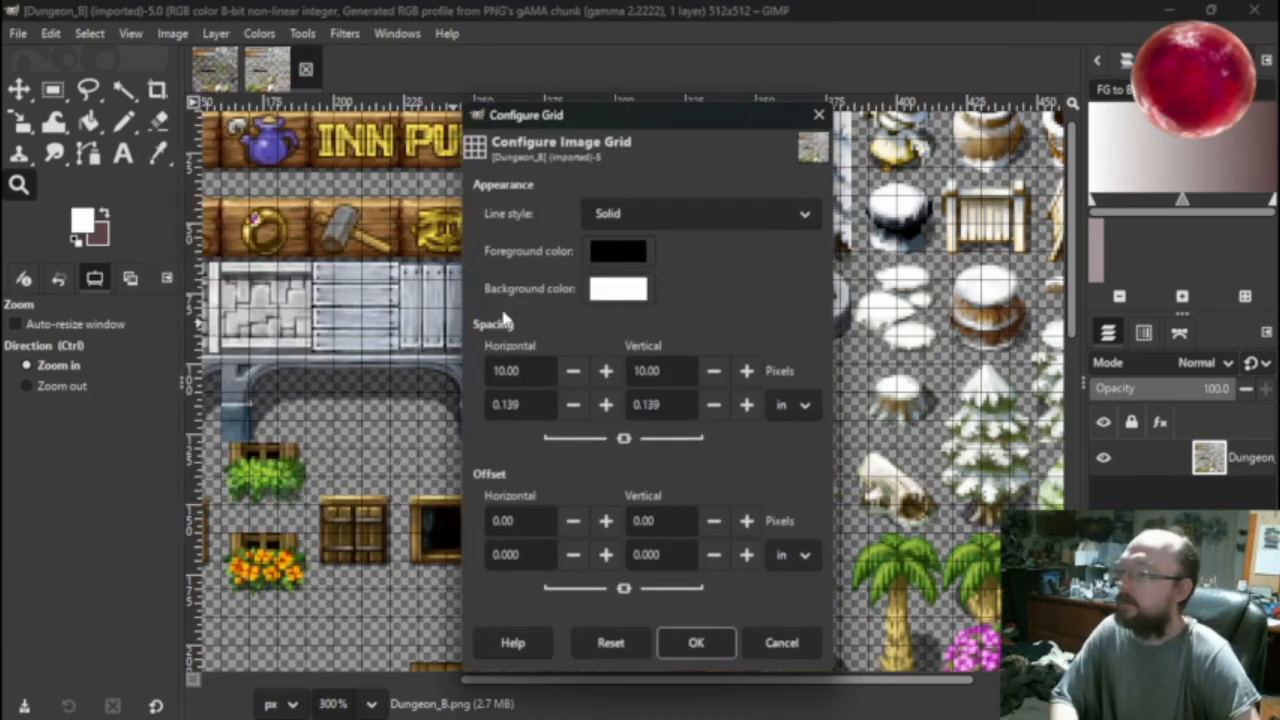
click(573, 370)
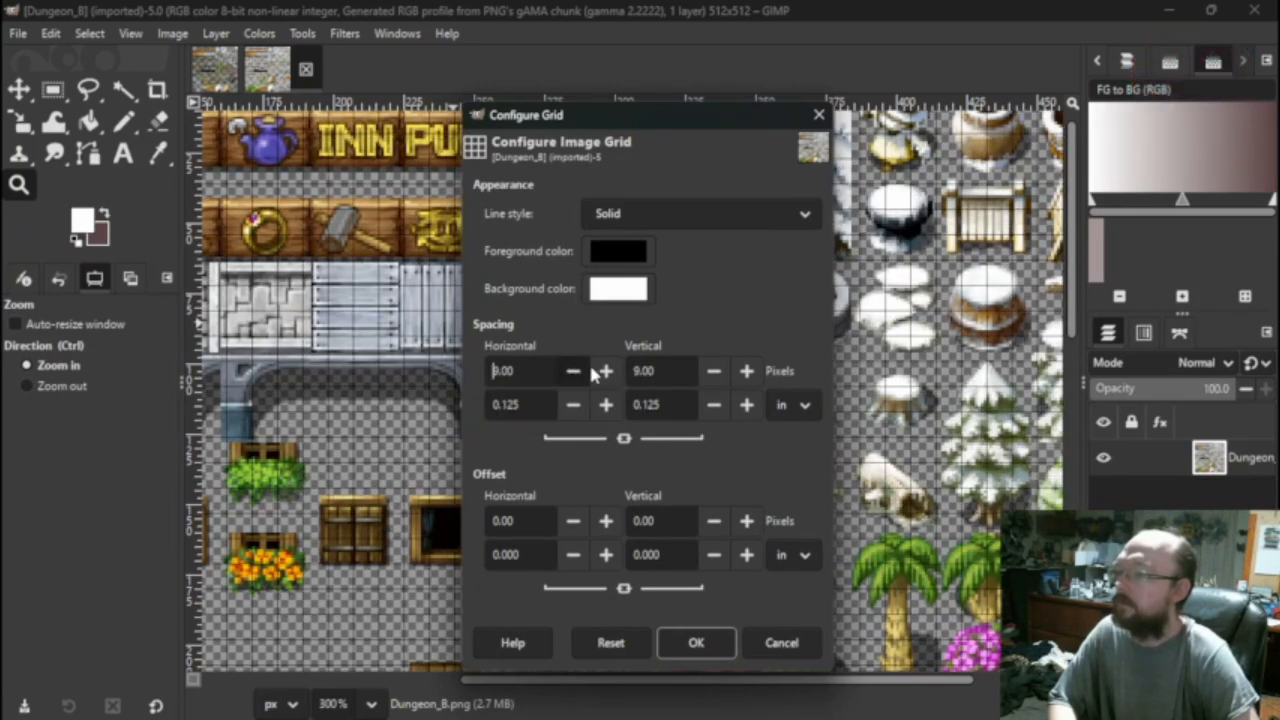
click(605, 371)
click(605, 371)
click(605, 371)
click(605, 371)
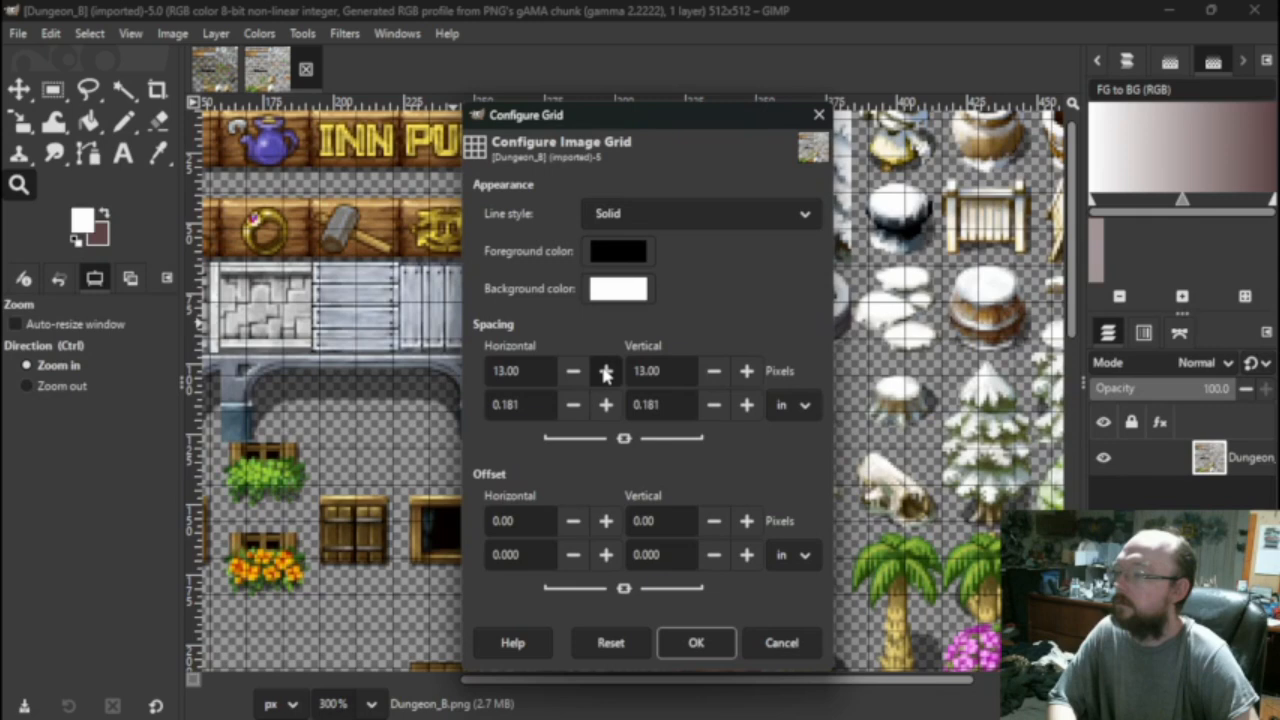
click(605, 371)
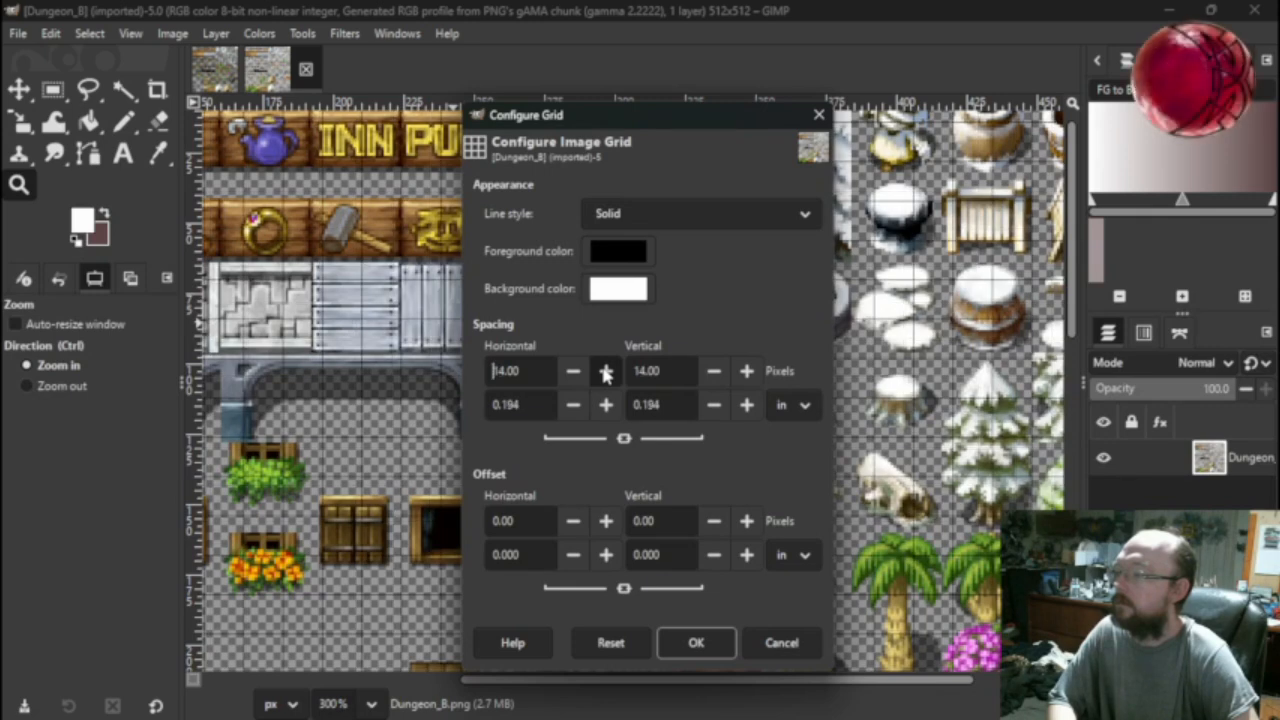
click(605, 371)
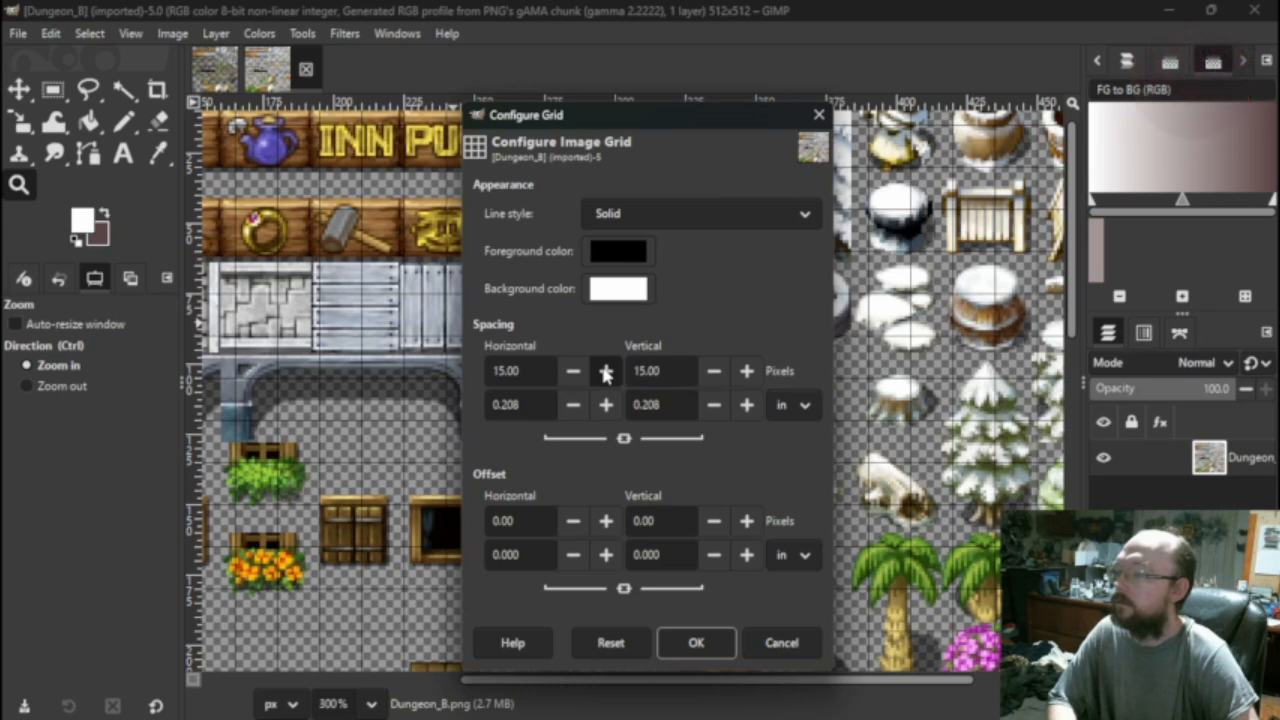
click(605, 371)
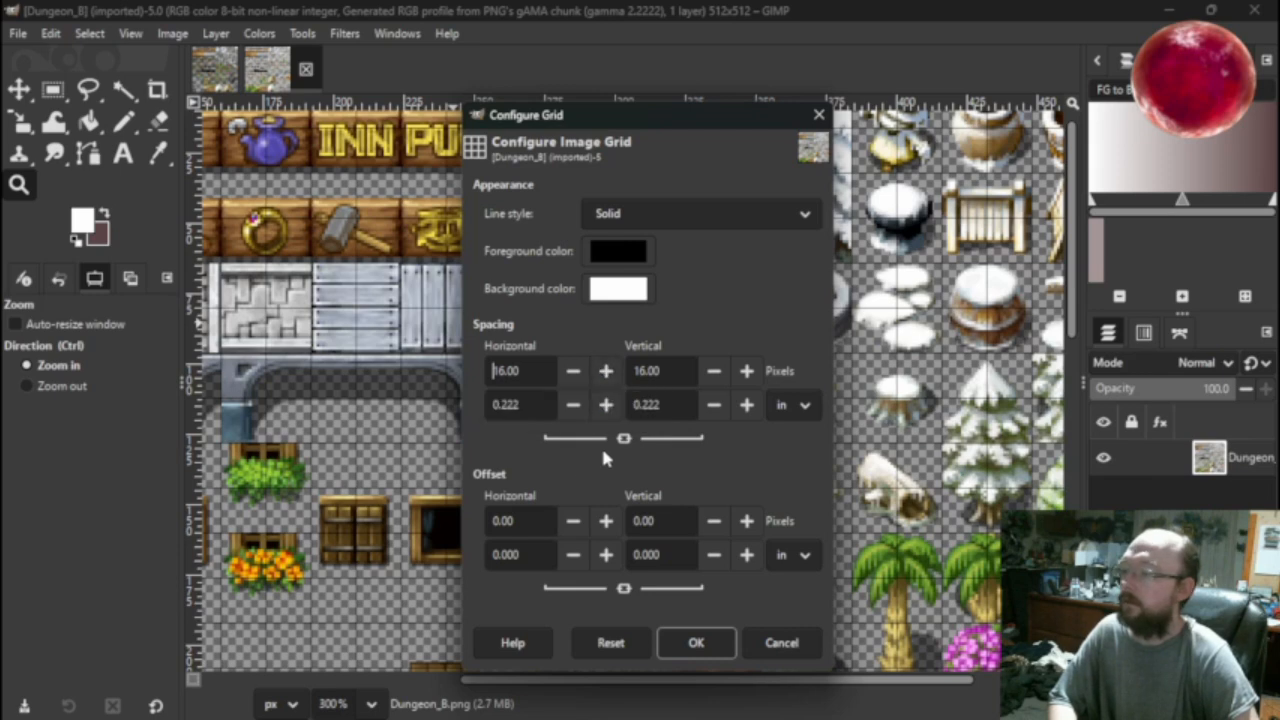
click(703, 636)
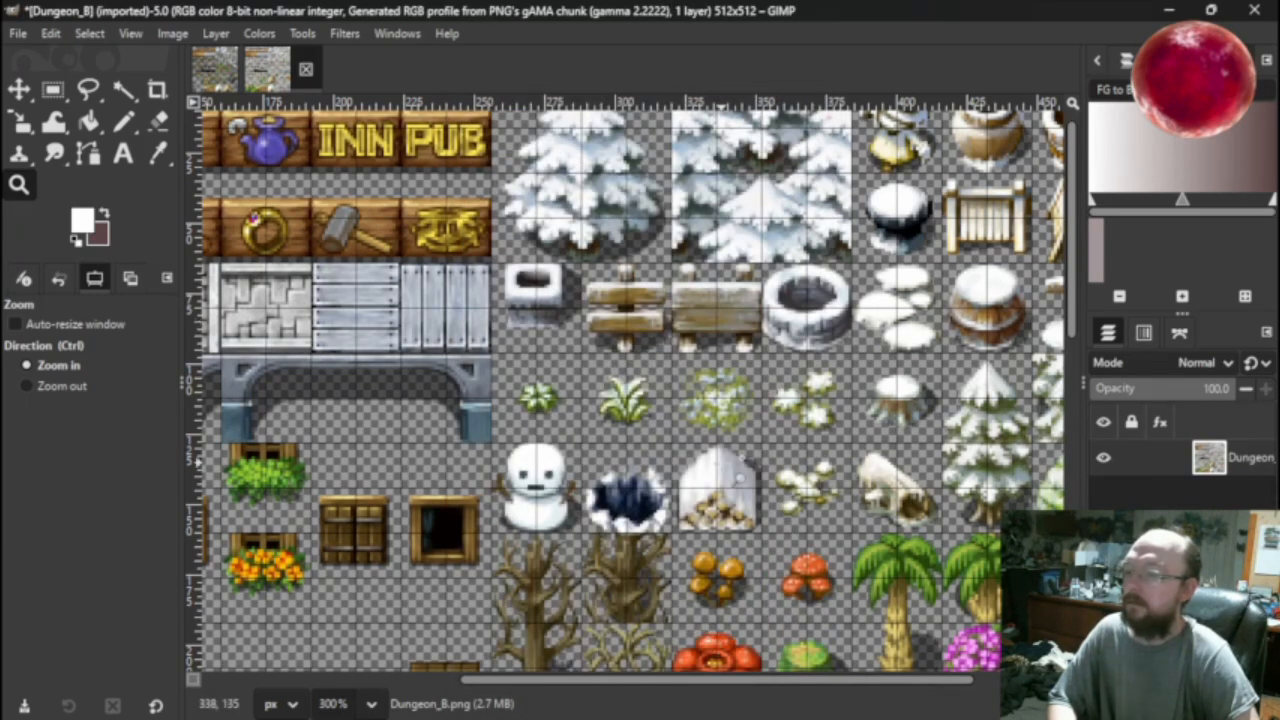
Switch to the $NewOut2.png image, show its grid and turn on snapping to the grid.
click(217, 70)
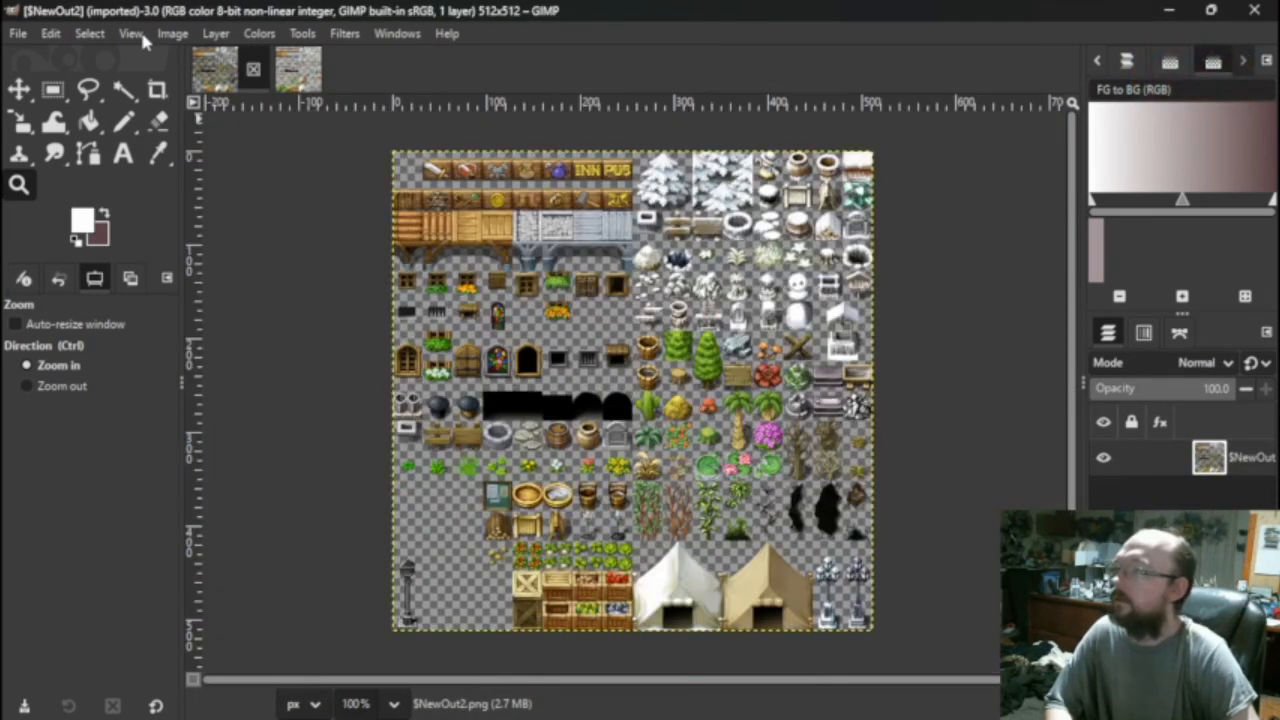
click(131, 33)
mouse_move(156, 37)
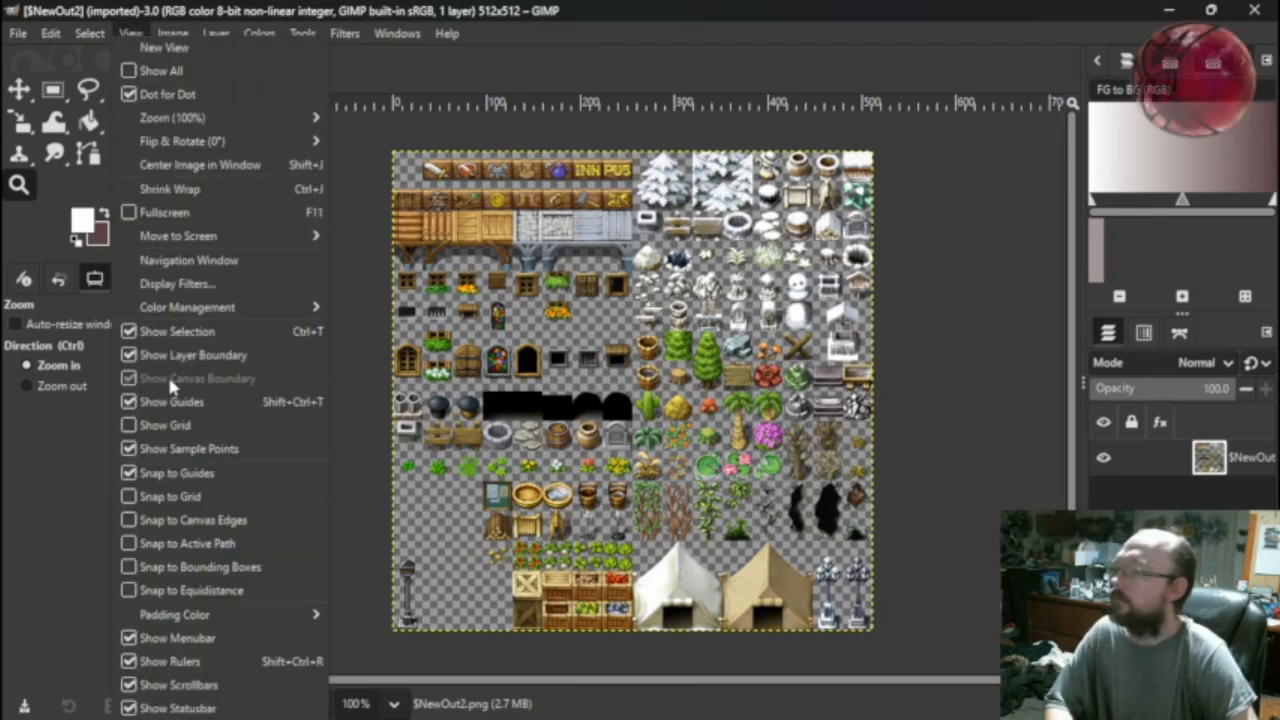
click(126, 427)
click(134, 30)
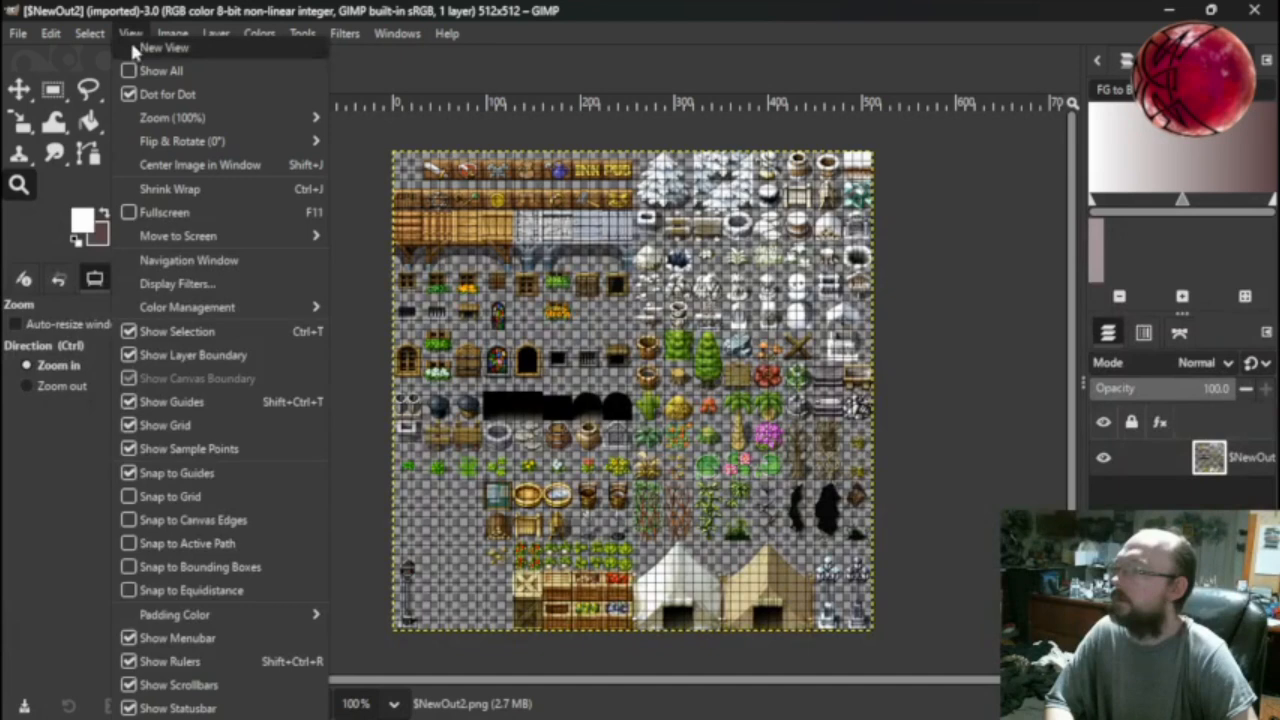
click(130, 497)
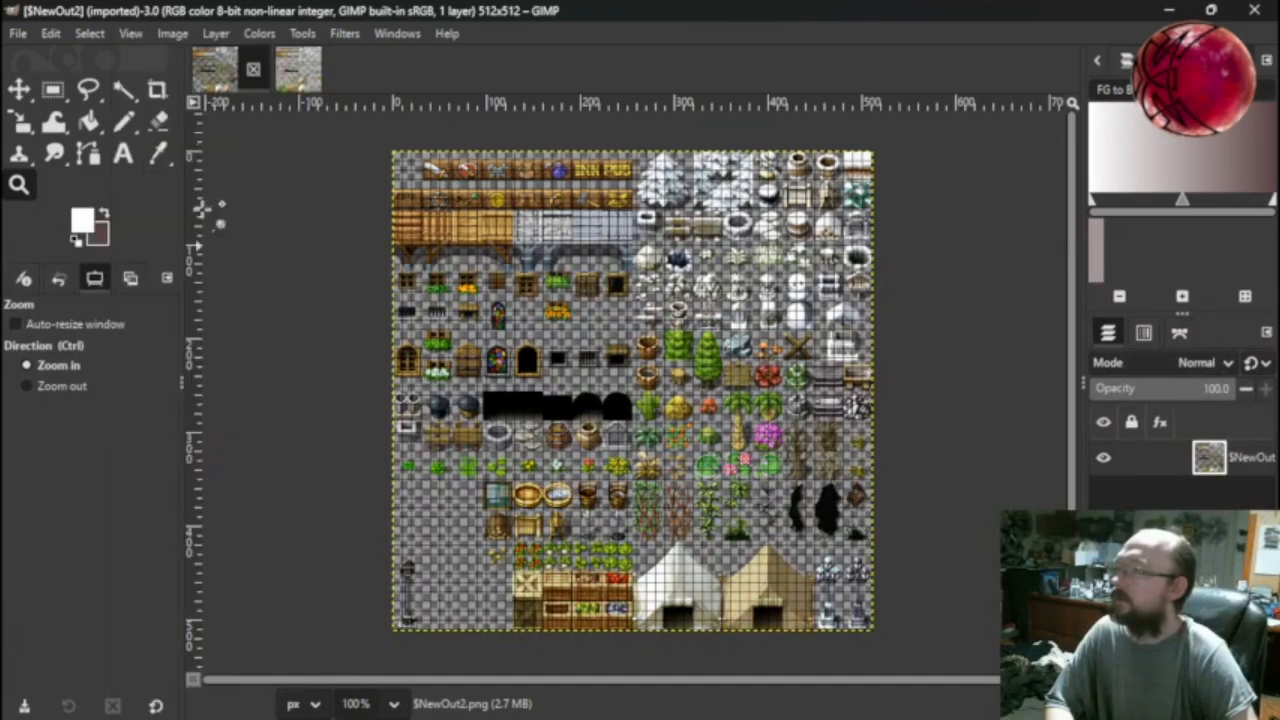
Set the $NewOut2.png grid spacing to 16 pixels horizontally and vertically.
click(166, 34)
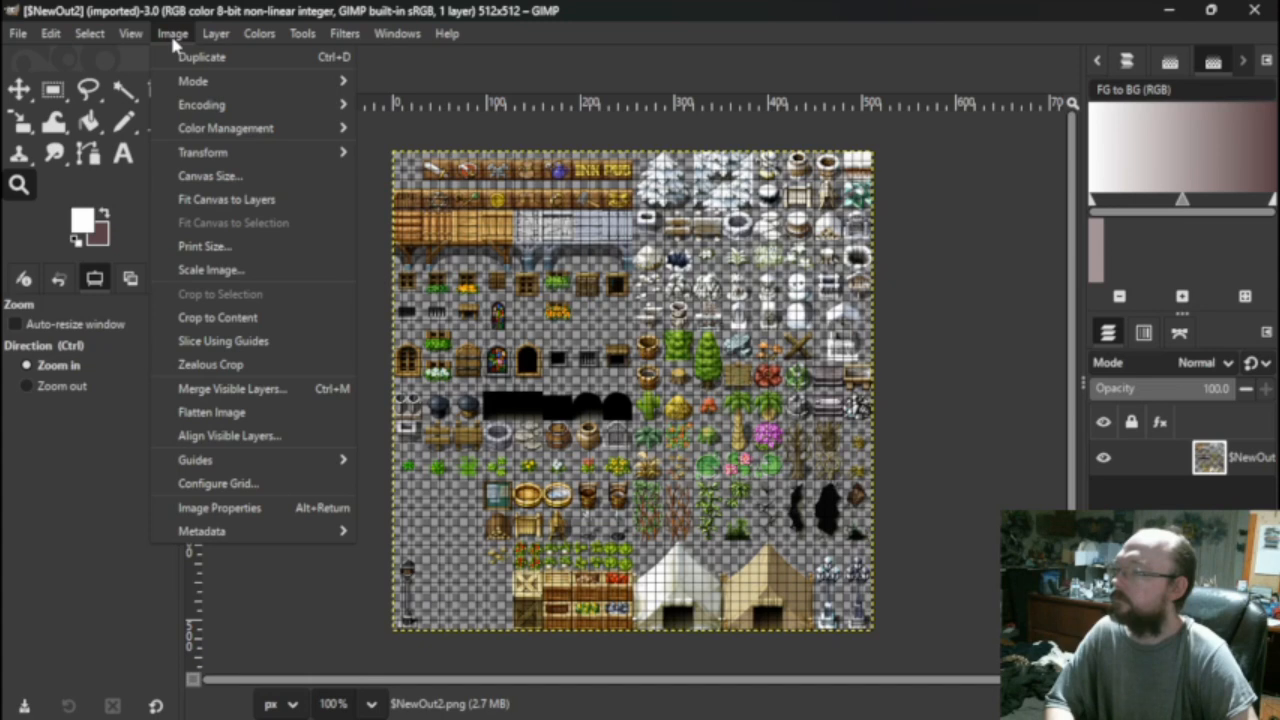
click(261, 476)
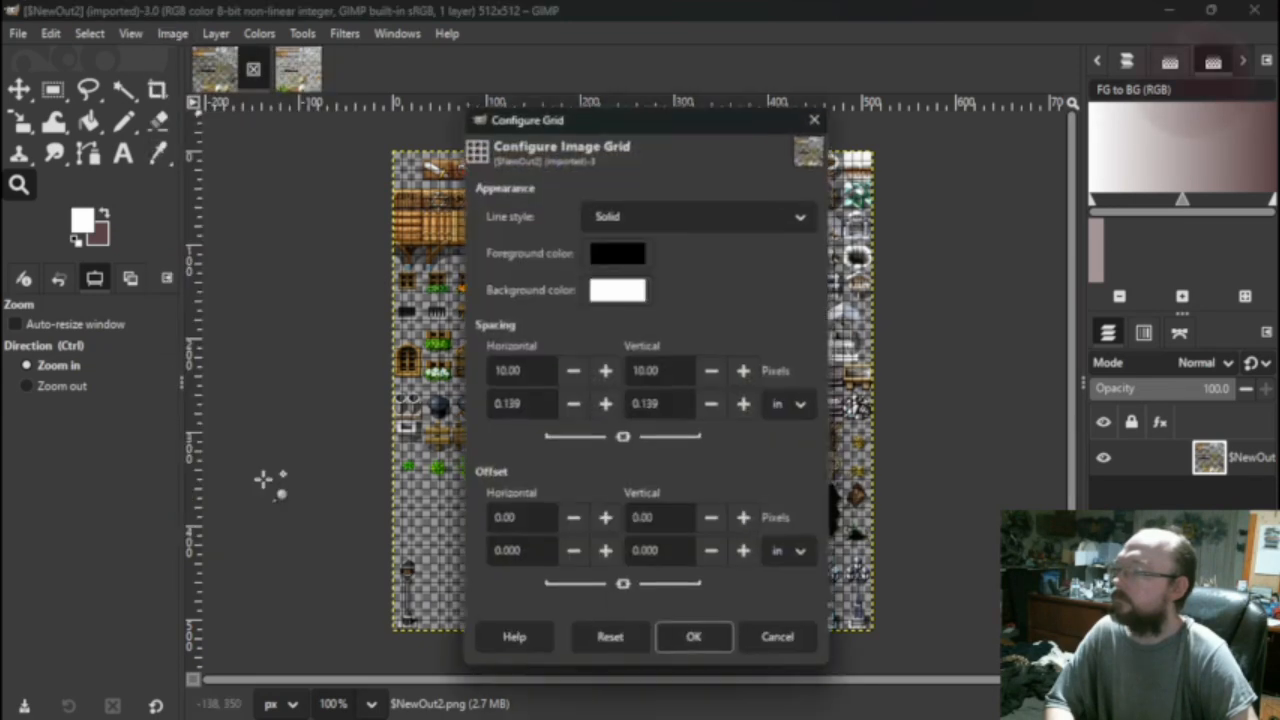
click(606, 372)
click(606, 372)
click(606, 372)
click(606, 372)
click(606, 372)
click(606, 372)
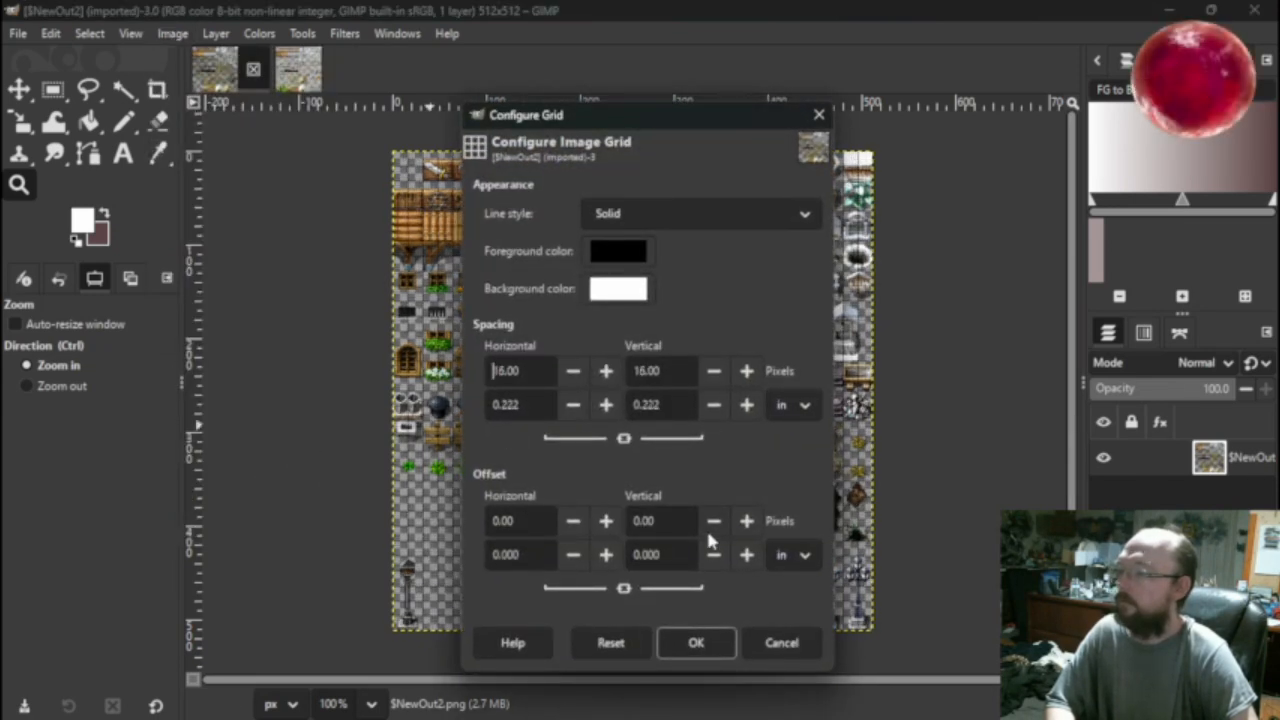
click(695, 643)
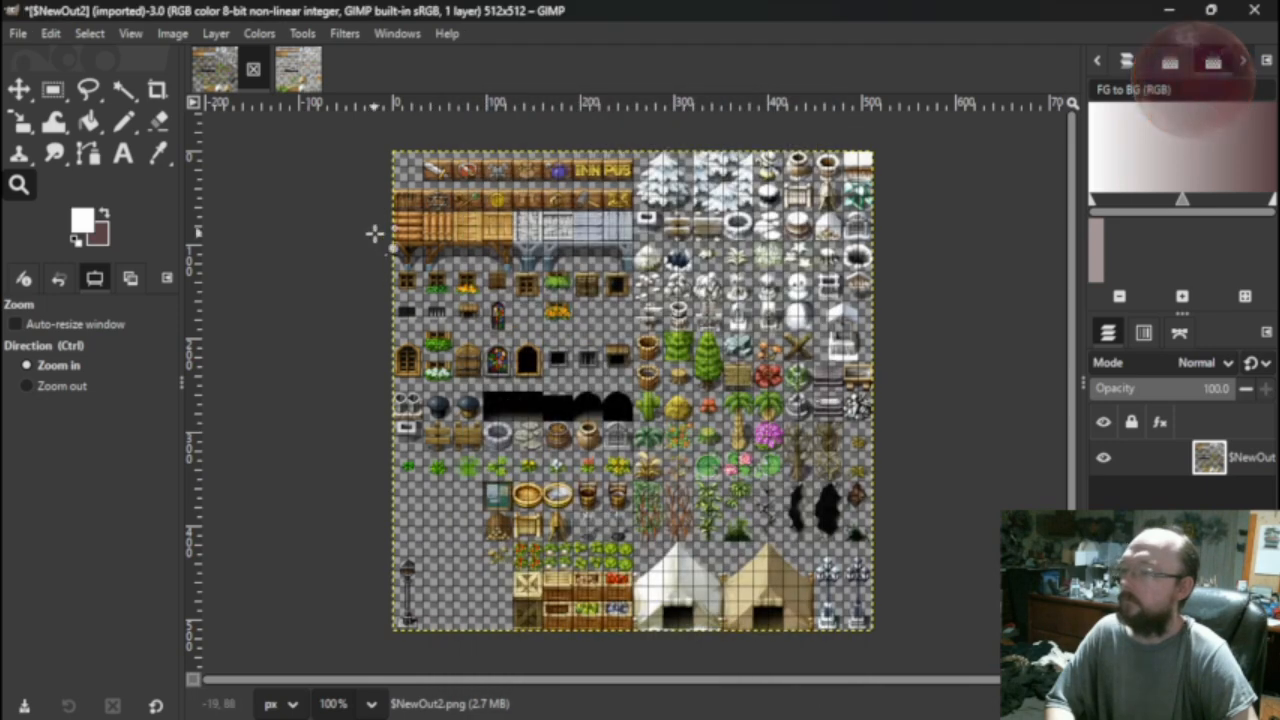
Copy the tall snowy pine in Dungeon_B.png using a 32 x 64 pixel rectangular selection at position 416, 96.
click(296, 69)
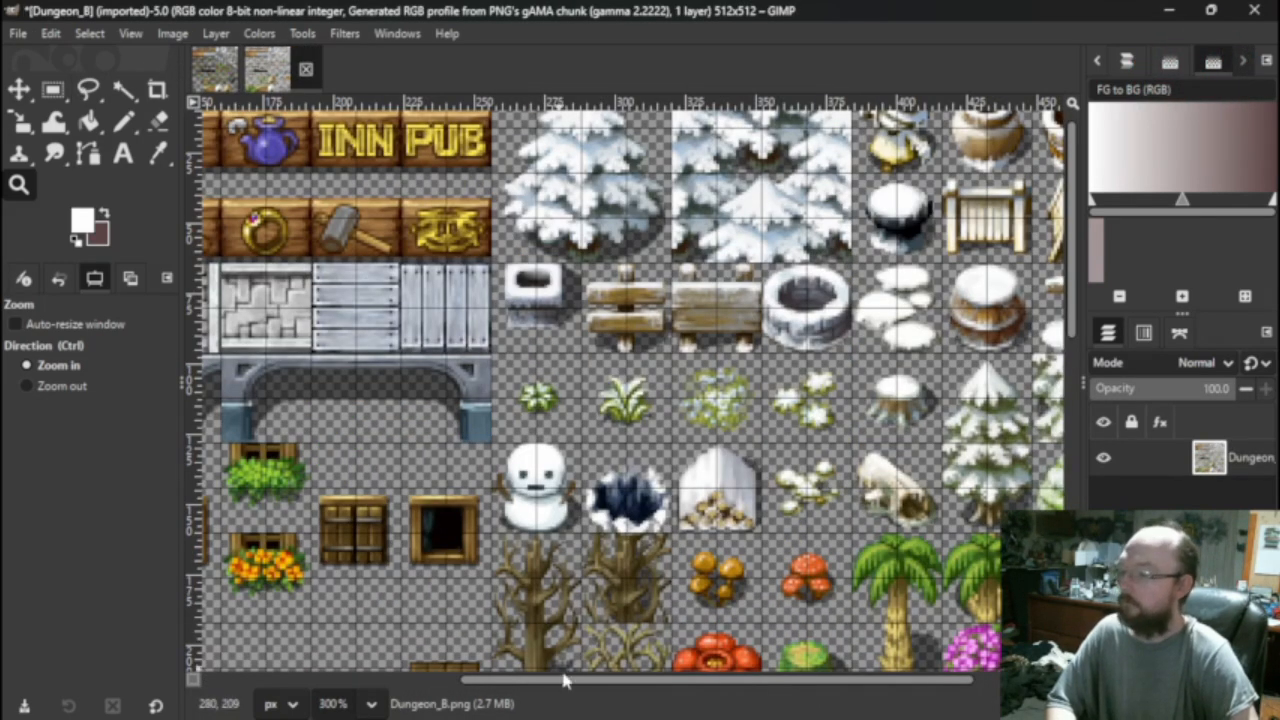
drag(565, 681, 672, 683)
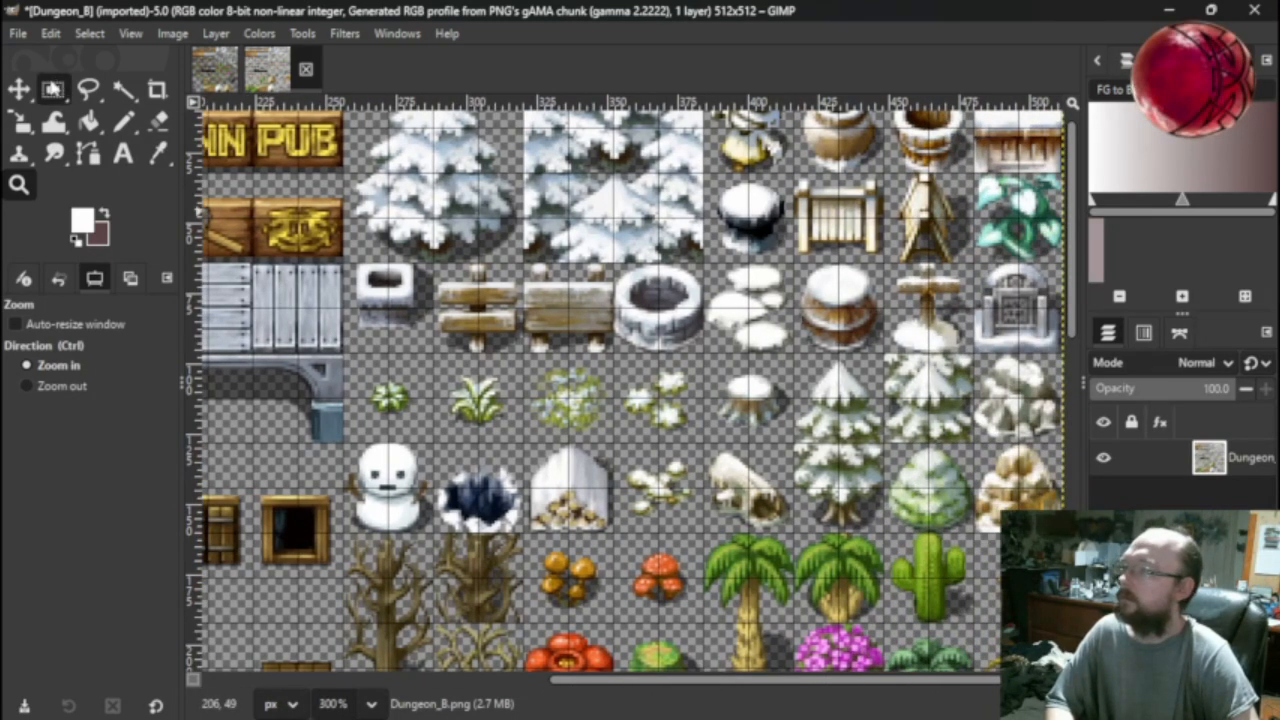
click(53, 89)
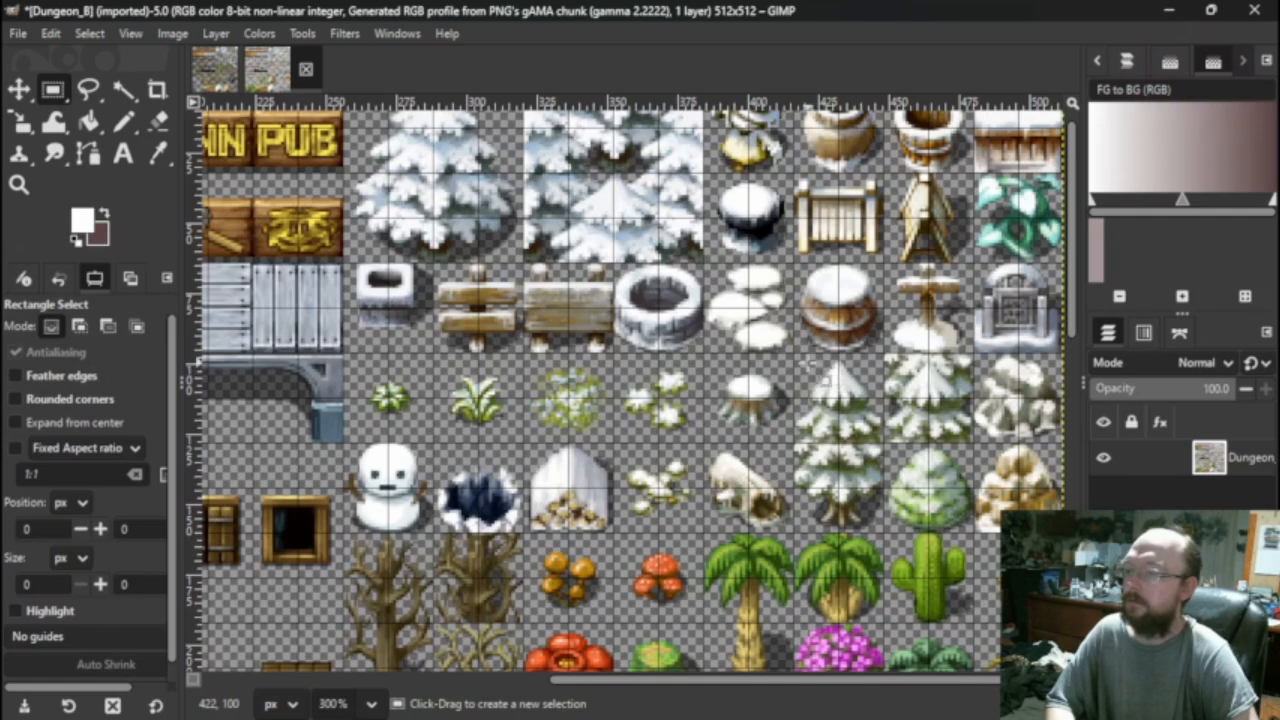
drag(797, 352, 893, 544)
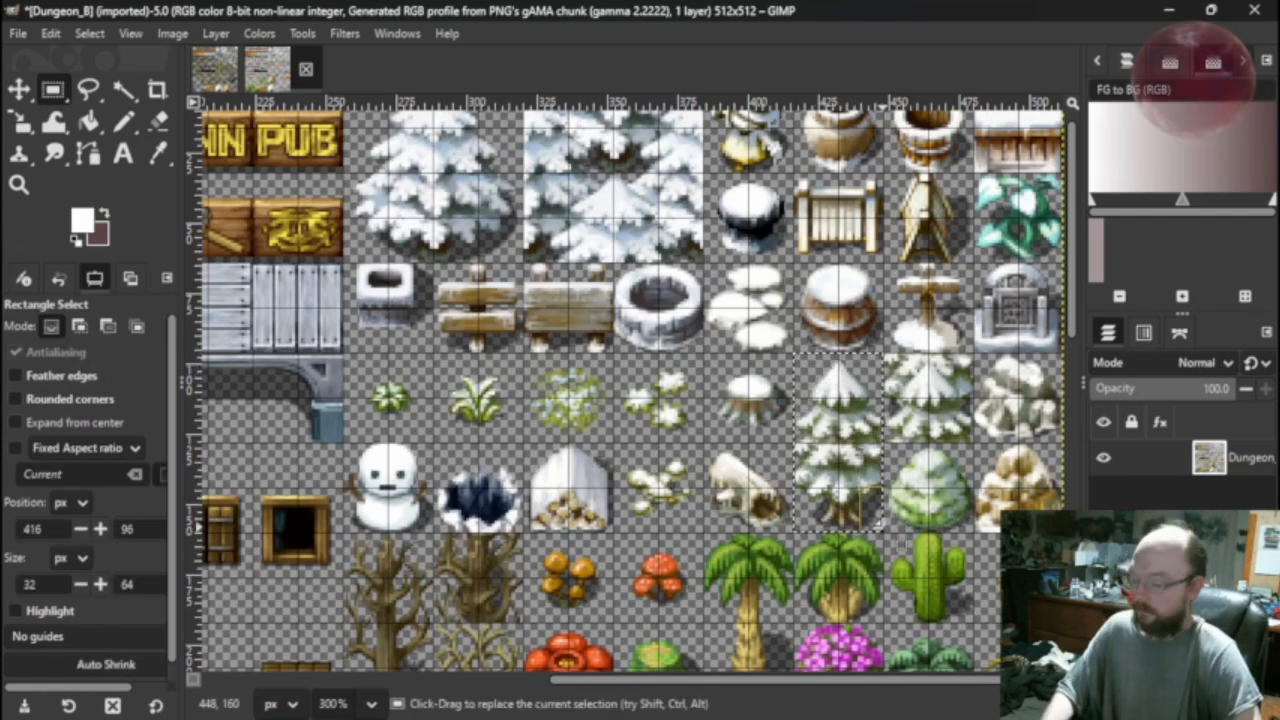
key(ctrl+c)
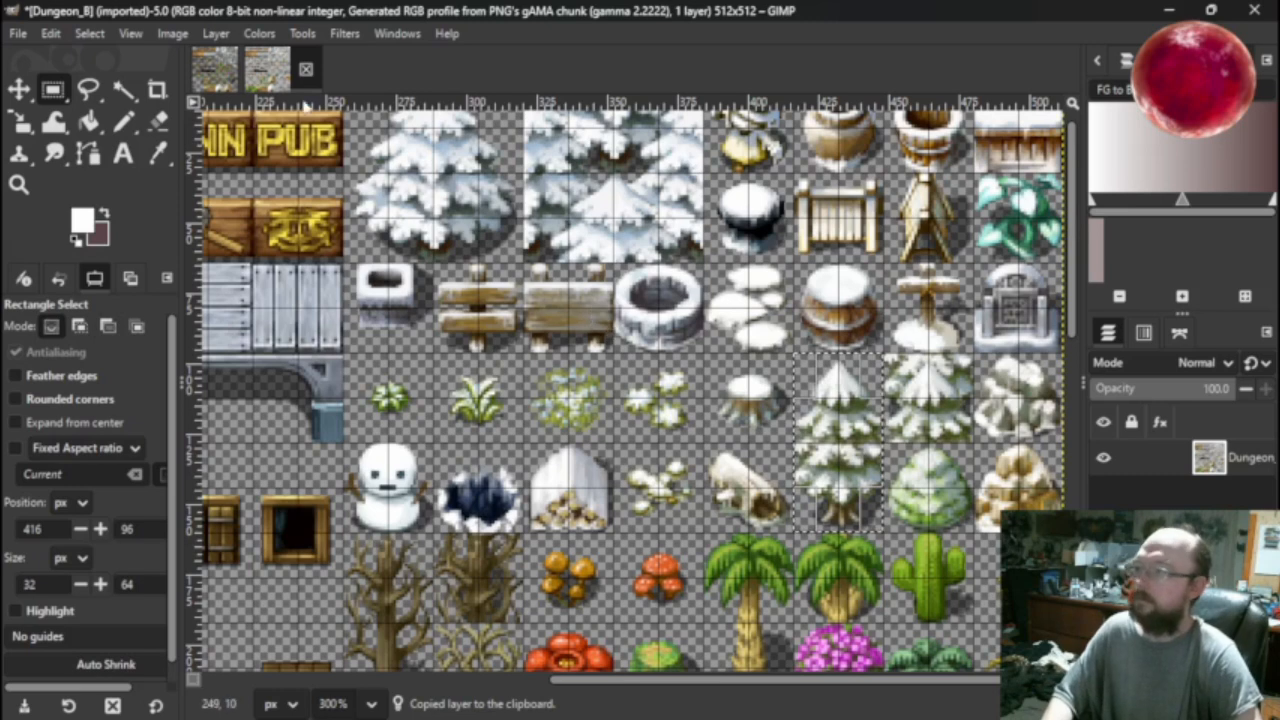
Paste the pine into $NewOut2.png, place it in the empty tiles beside the lamp post, and merge its layer down.
click(215, 68)
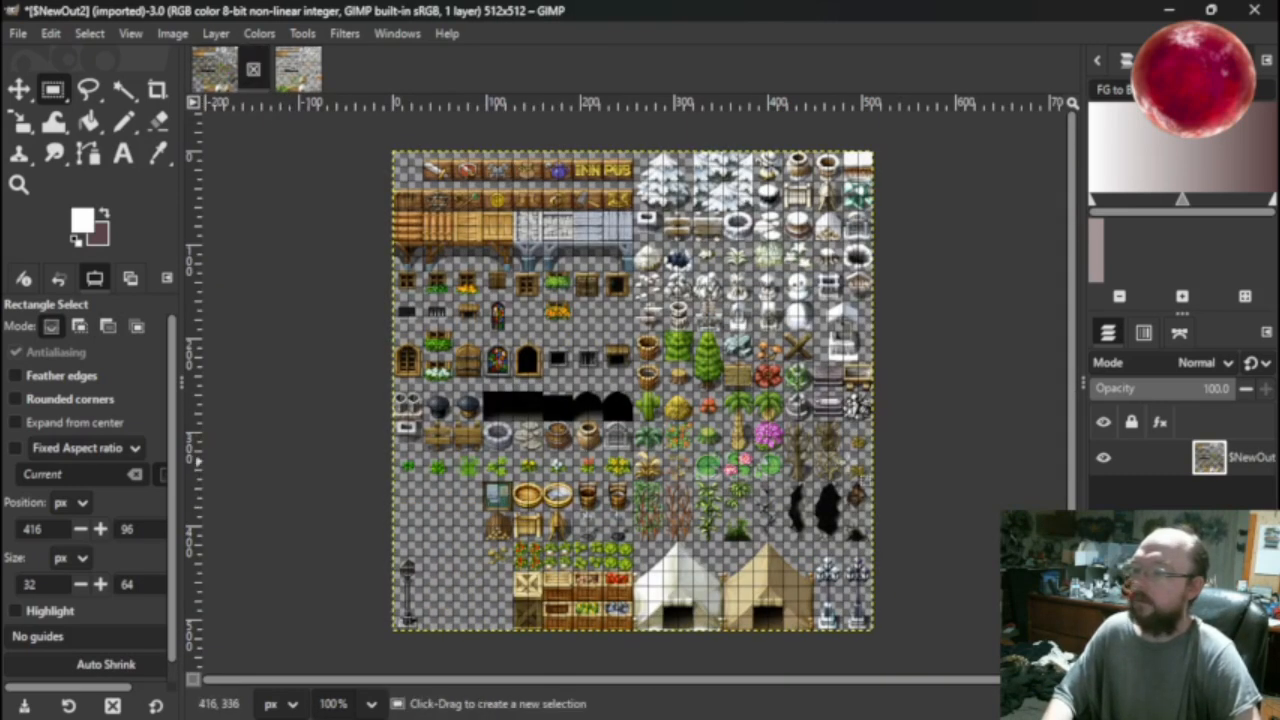
key(ctrl+v)
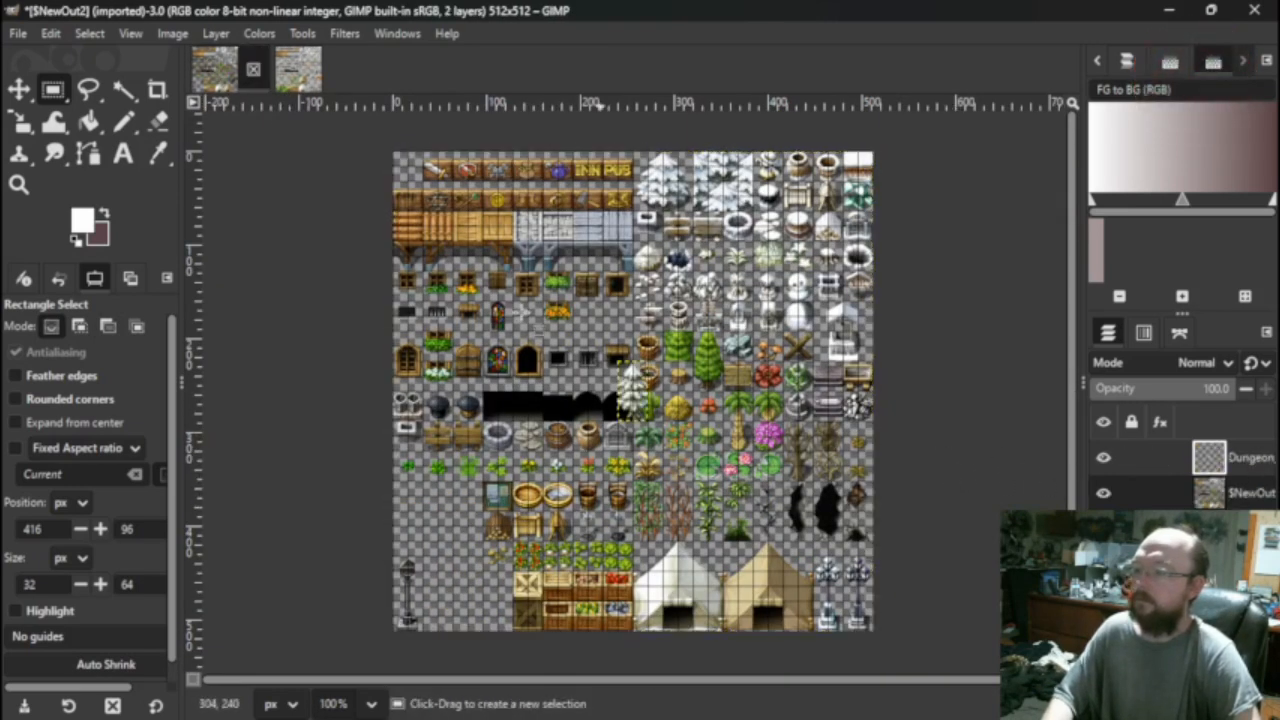
click(18, 89)
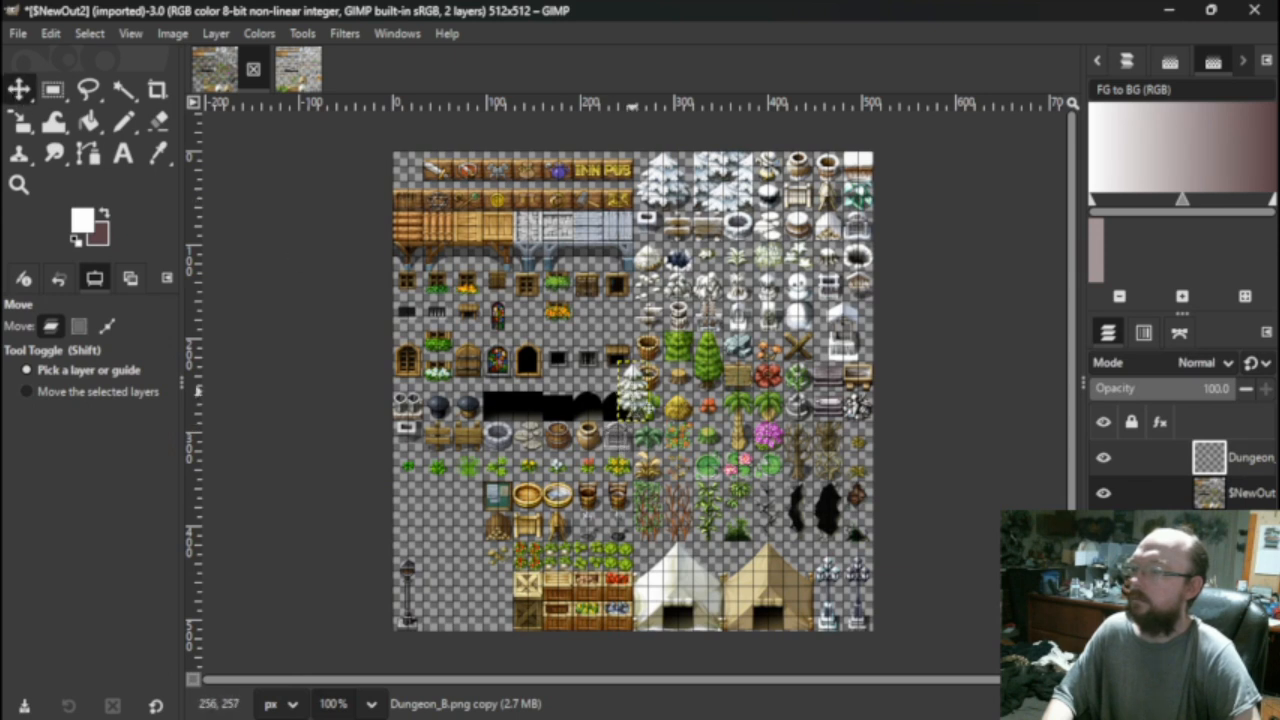
drag(633, 393, 438, 603)
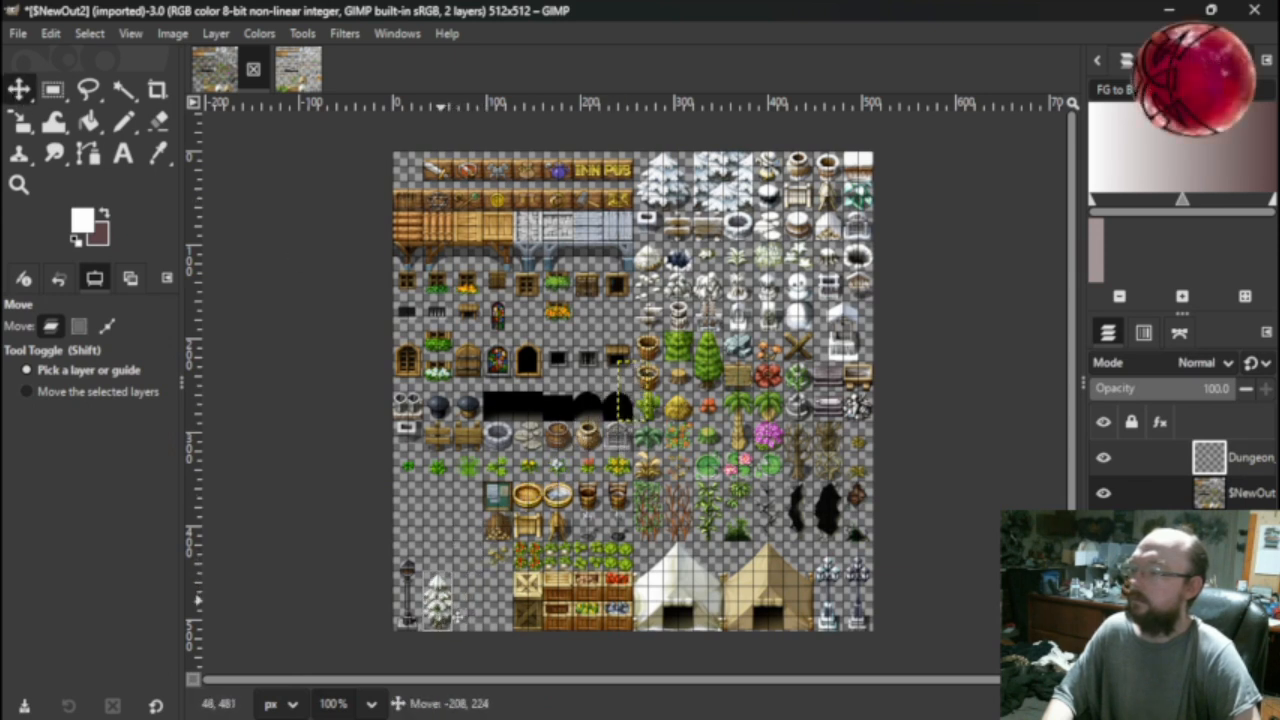
drag(438, 603, 438, 603)
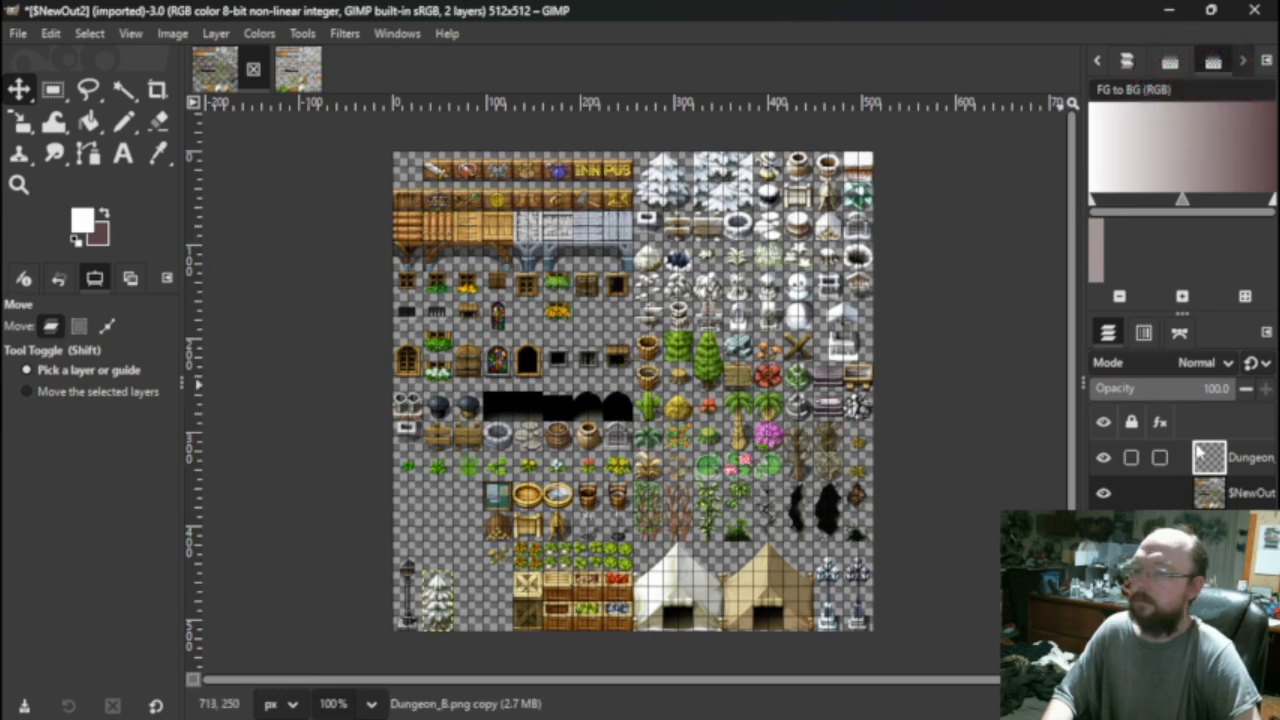
right_click(1245, 467)
click(1151, 324)
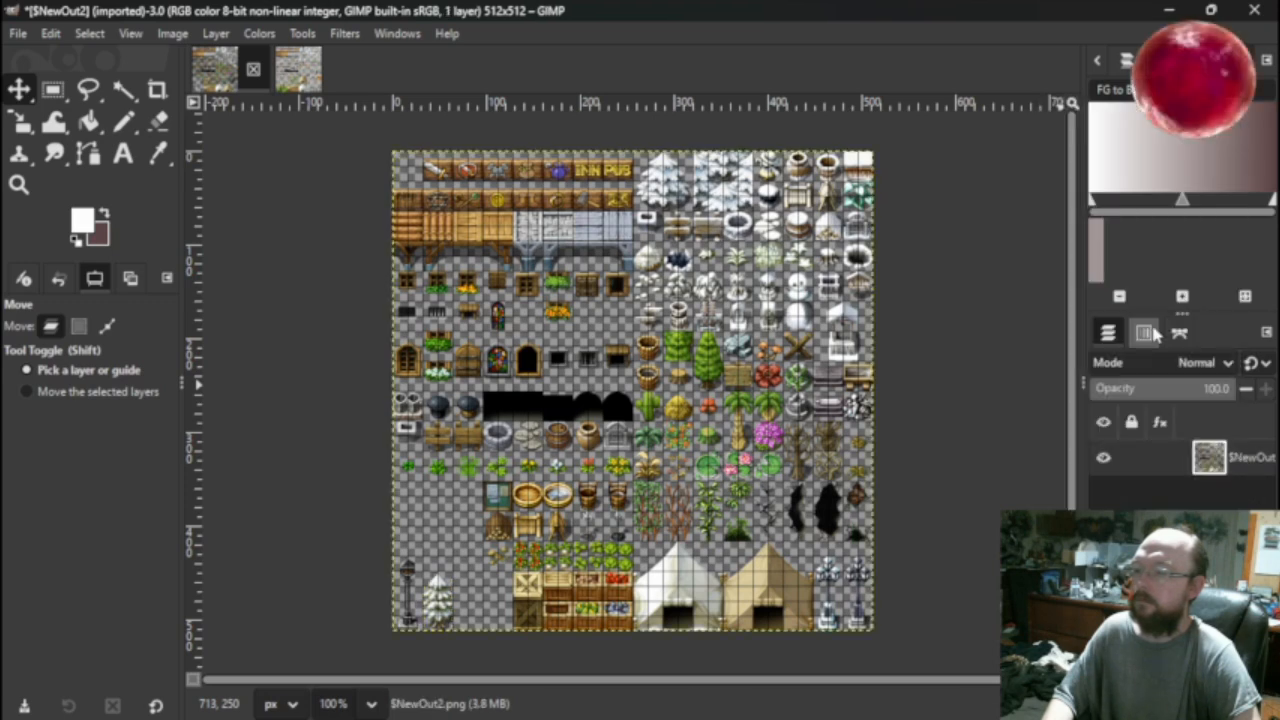
Copy the snowy tree tile beside the tall pine in Dungeon_B.png using a 32 x 32 pixel selection at position 448, 96.
click(297, 75)
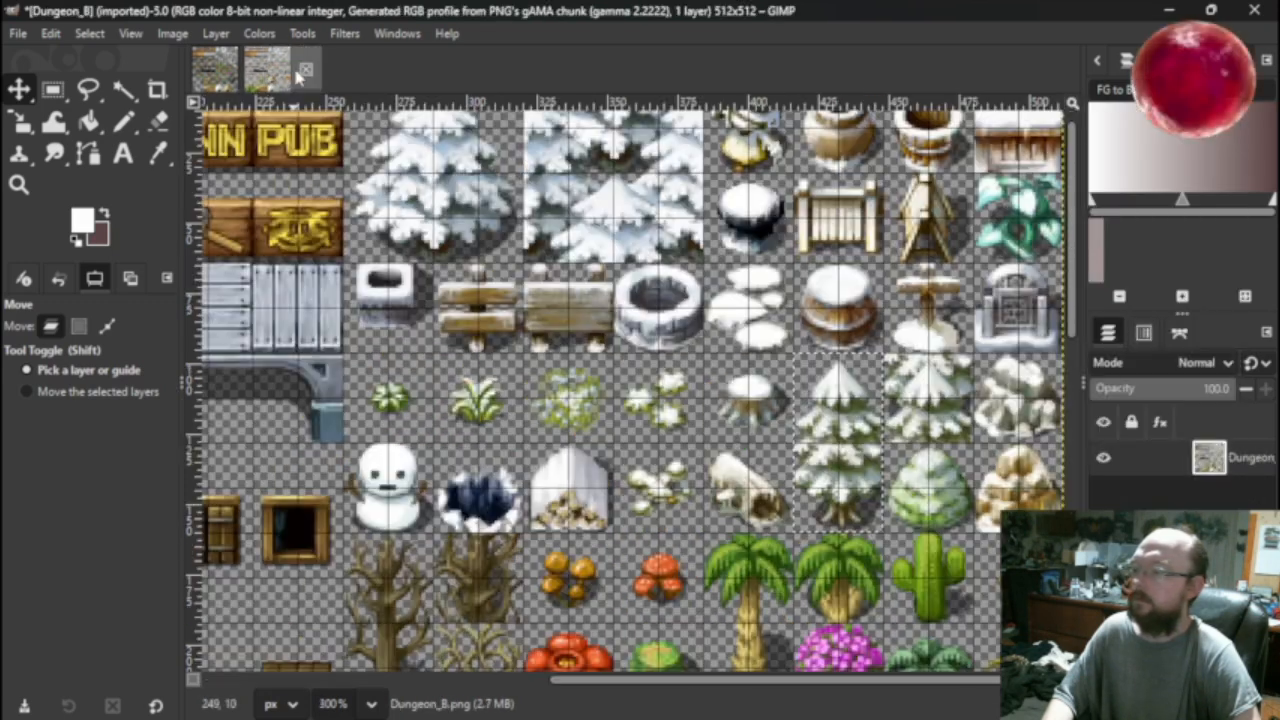
key(r)
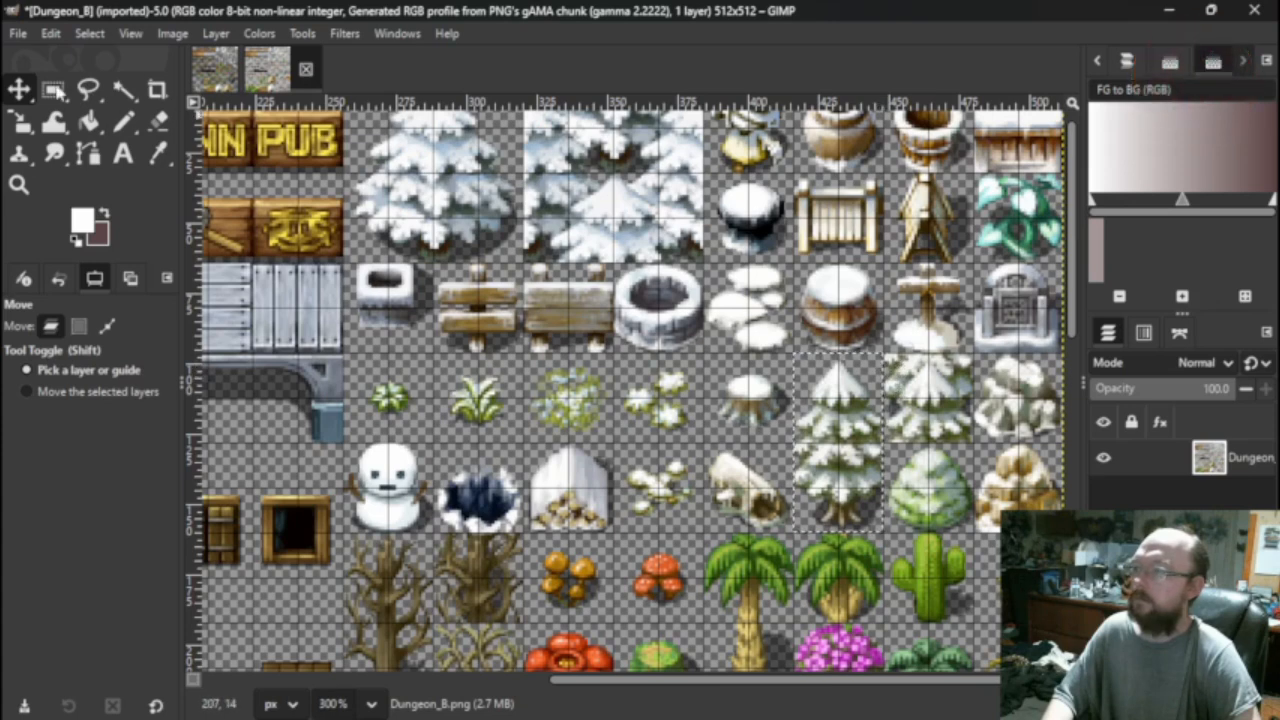
drag(885, 355, 972, 442)
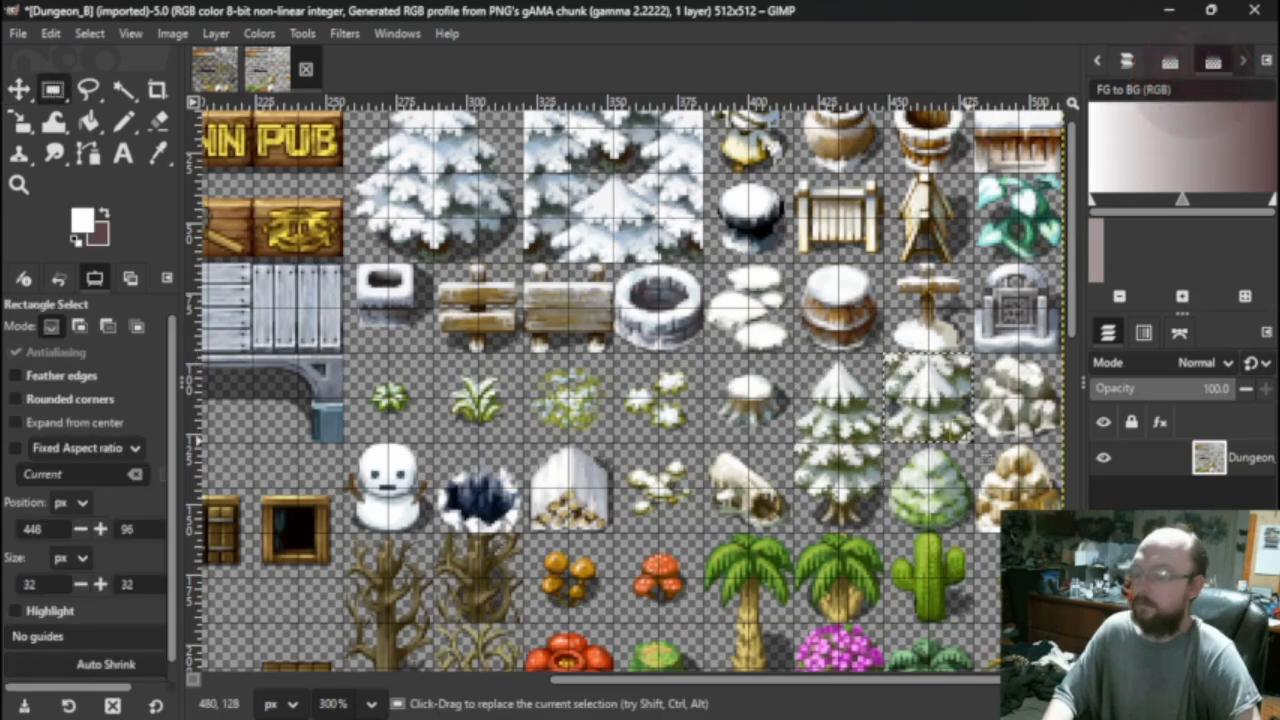
key(ctrl+c)
Paste the snowy tree tile into $NewOut2.png, place it in the bottom row beside the pine, and merge its layer down.
click(212, 70)
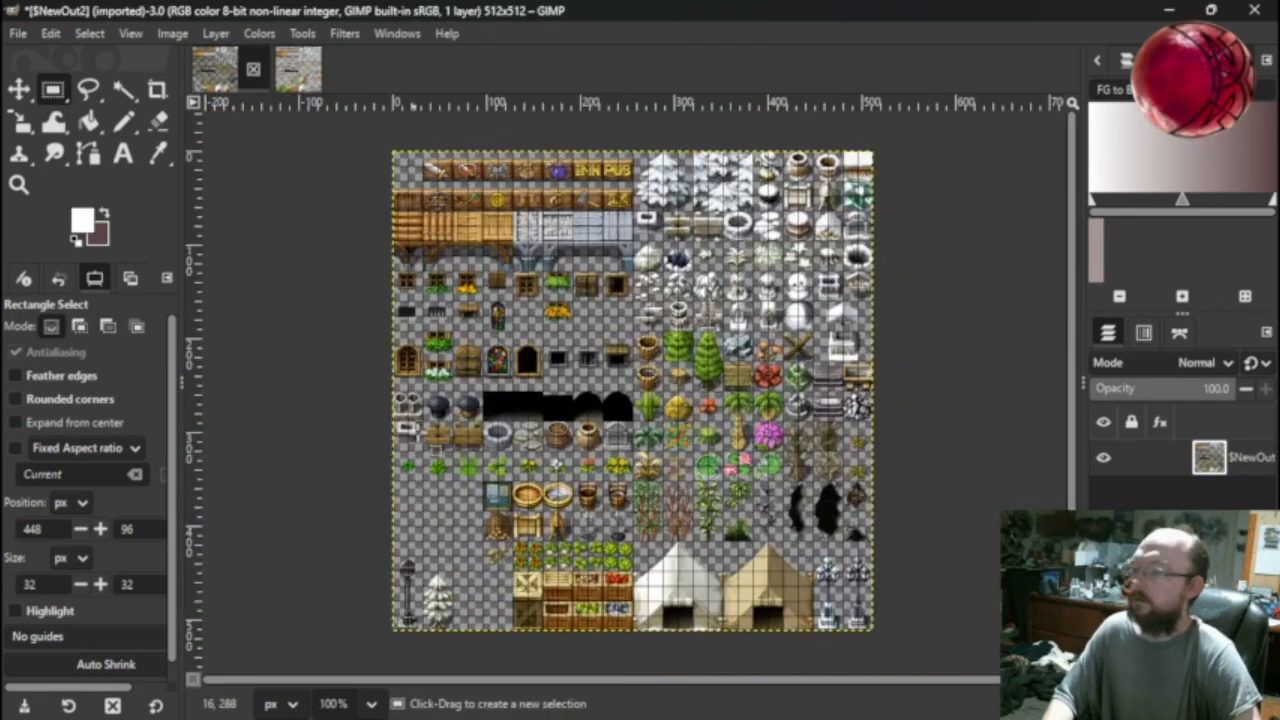
key(ctrl+v)
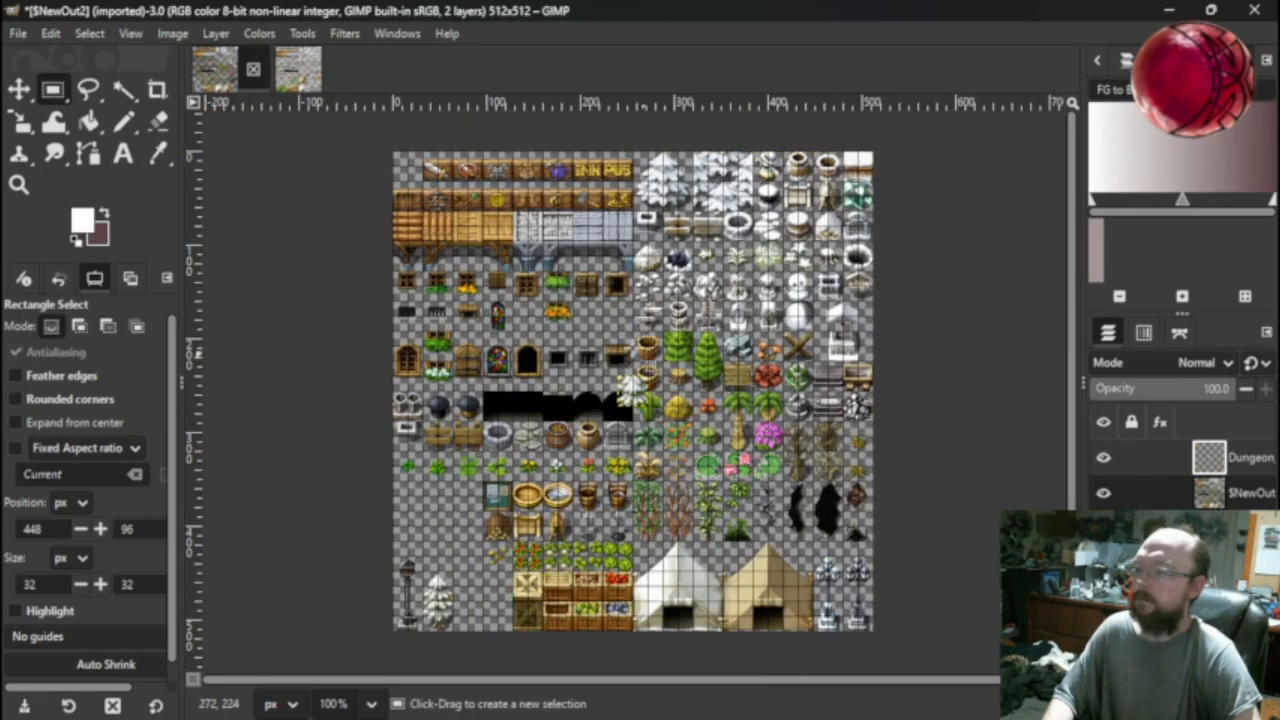
key(m)
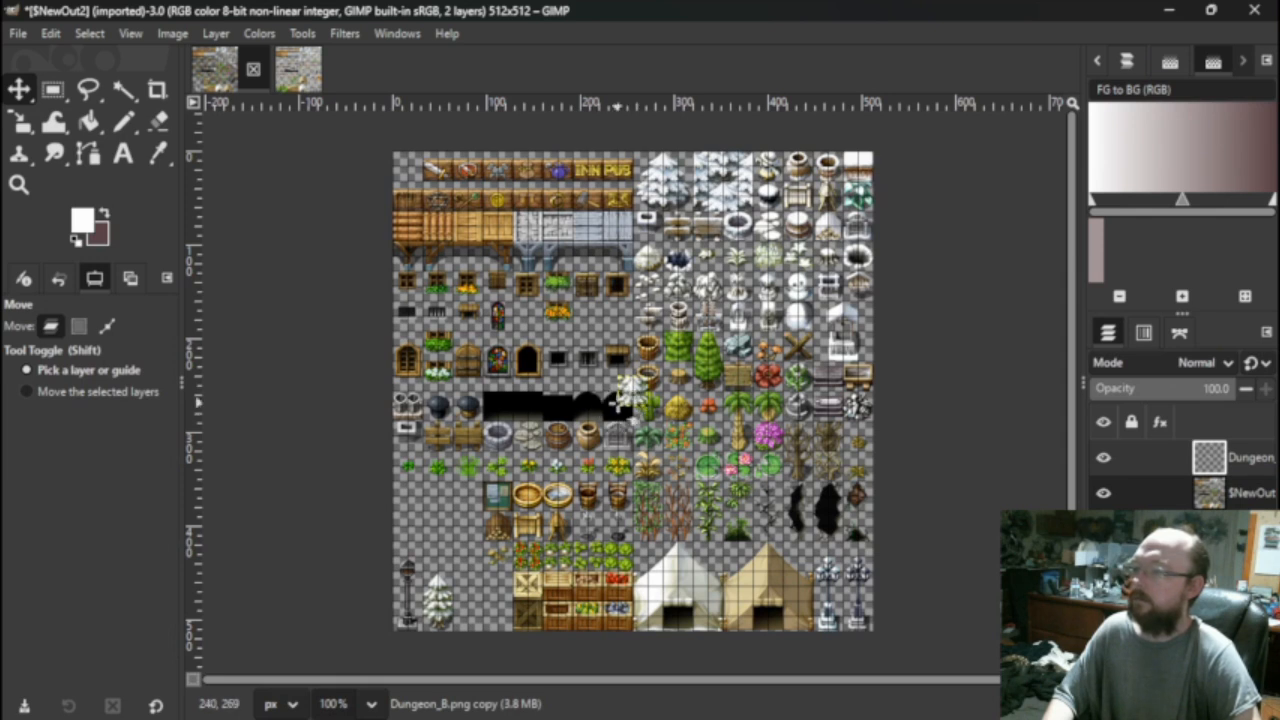
drag(632, 395, 490, 628)
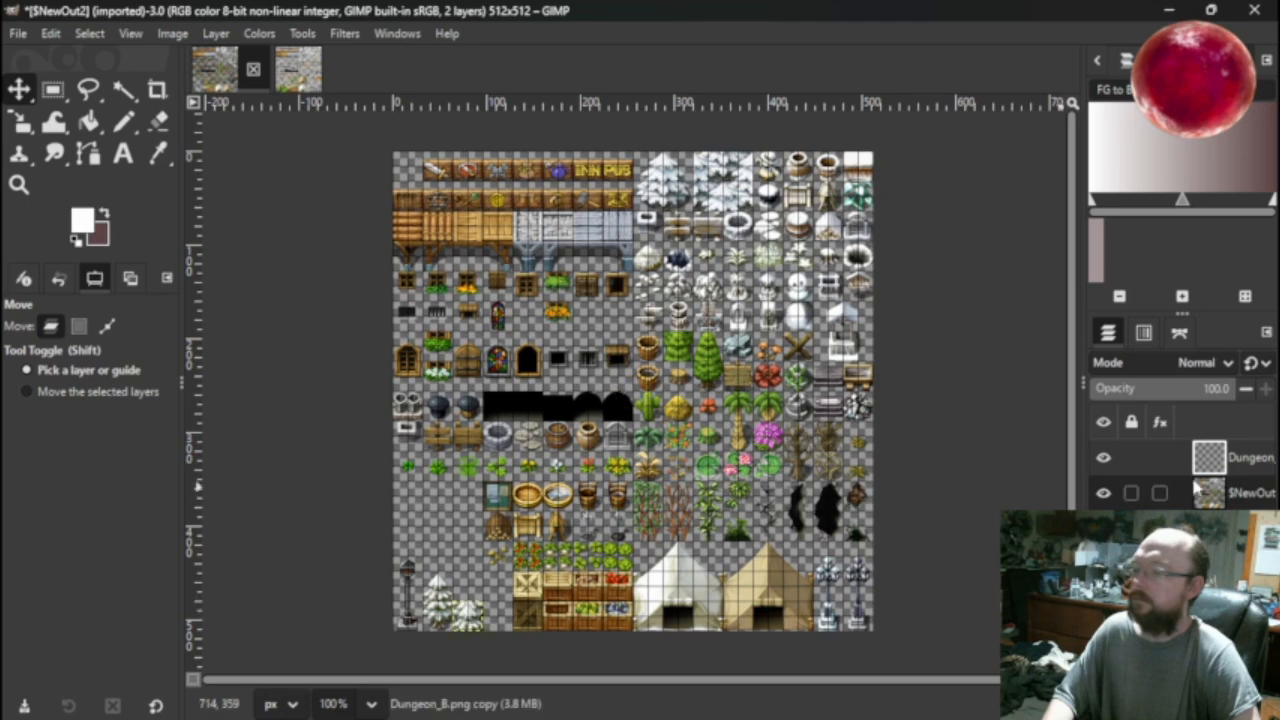
right_click(1251, 473)
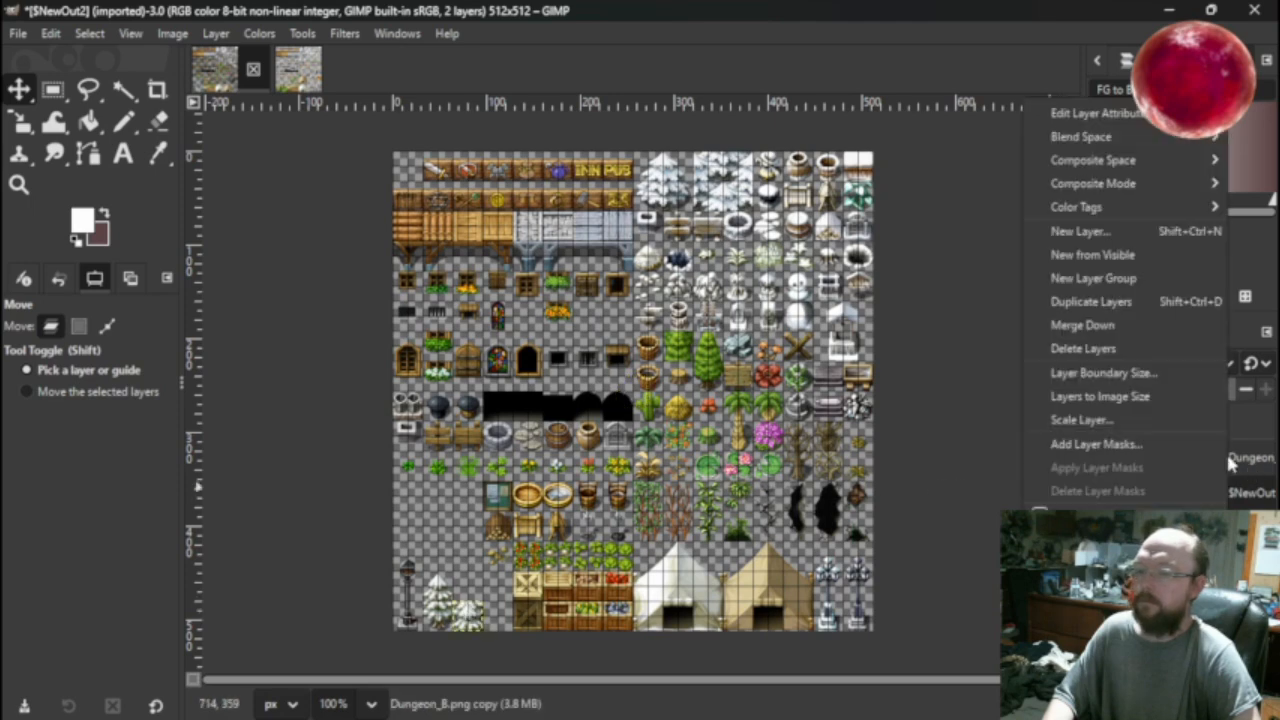
click(1131, 325)
Compare the snowy tree tiles in Dungeon_B.png with the ones placed in $NewOut2.png.
click(294, 68)
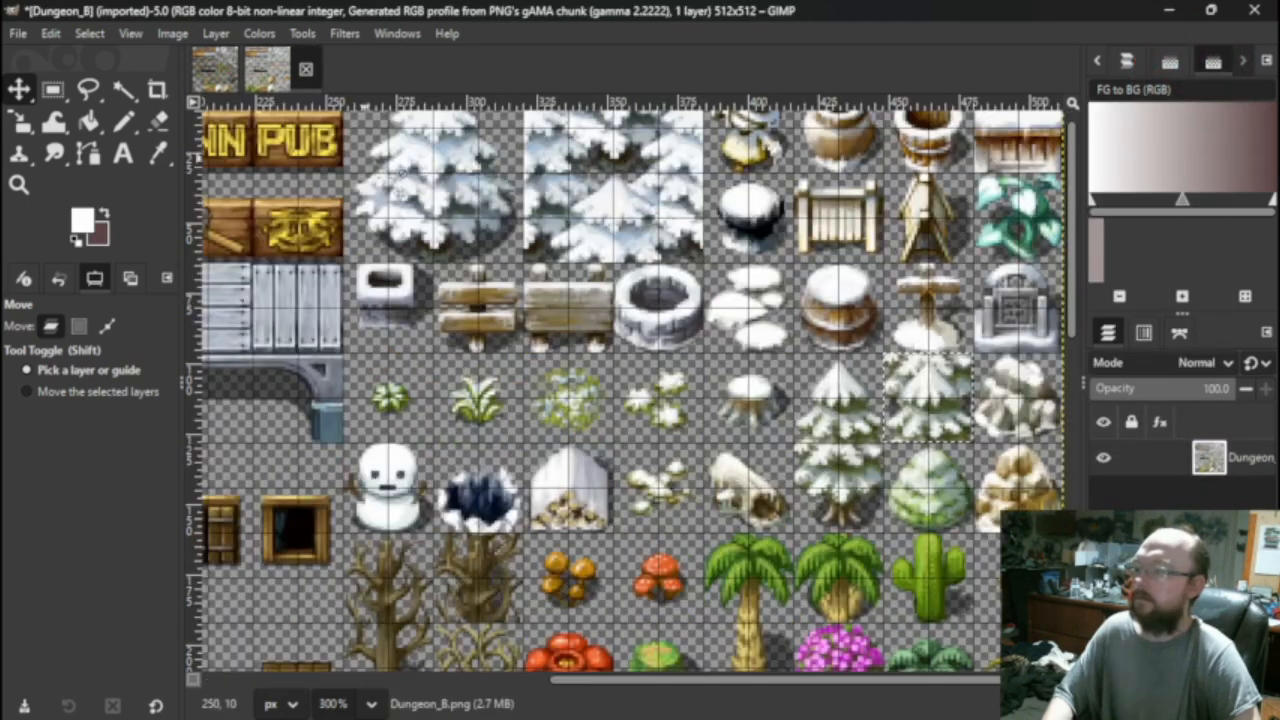
click(215, 68)
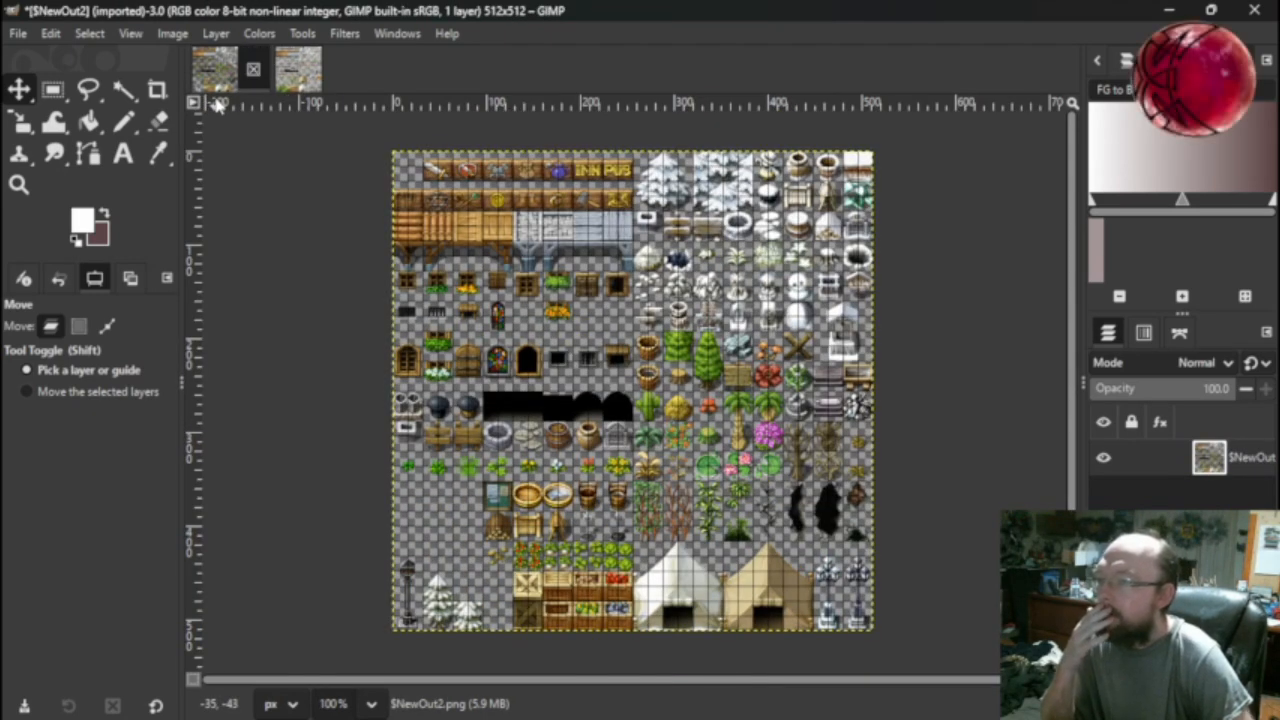
click(293, 80)
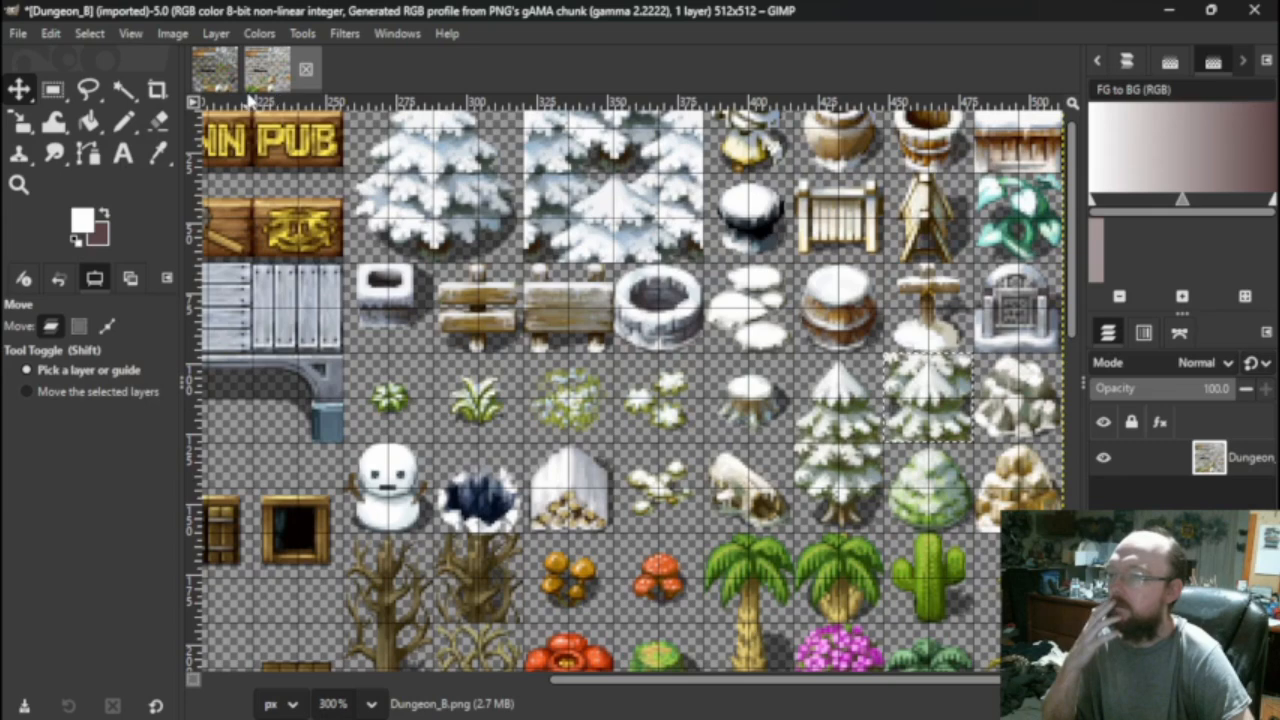
click(216, 80)
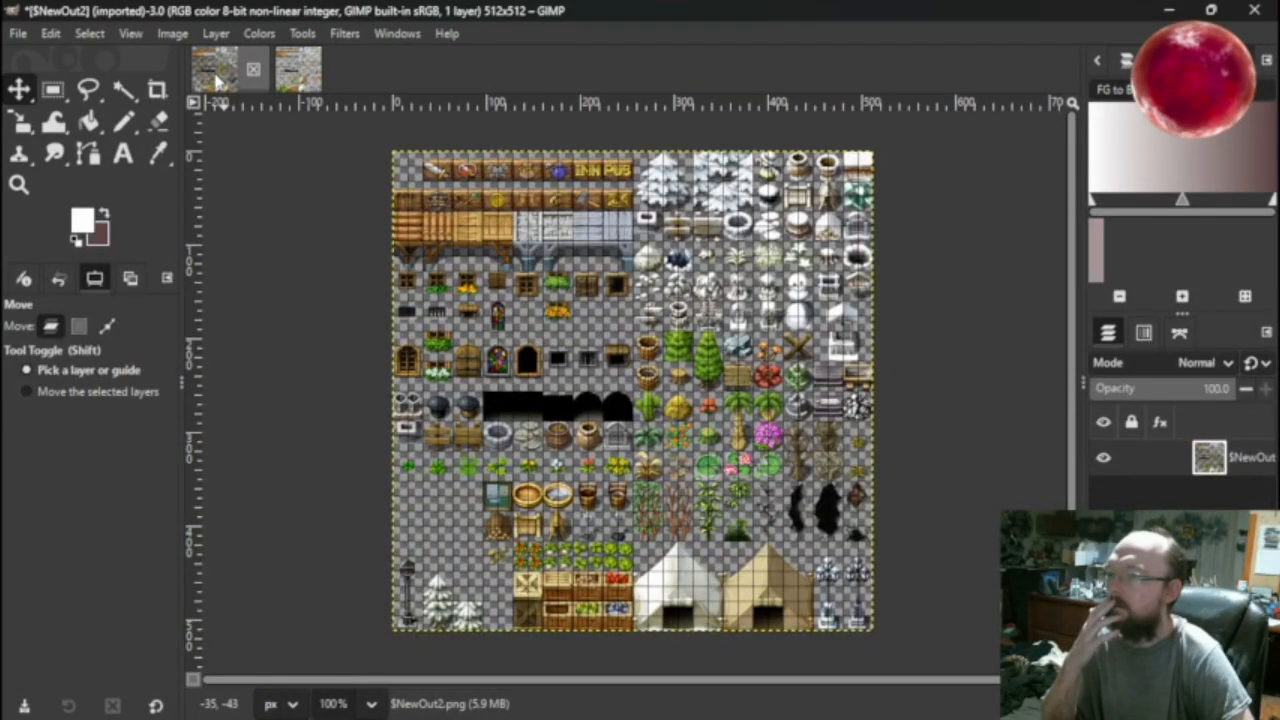
click(298, 68)
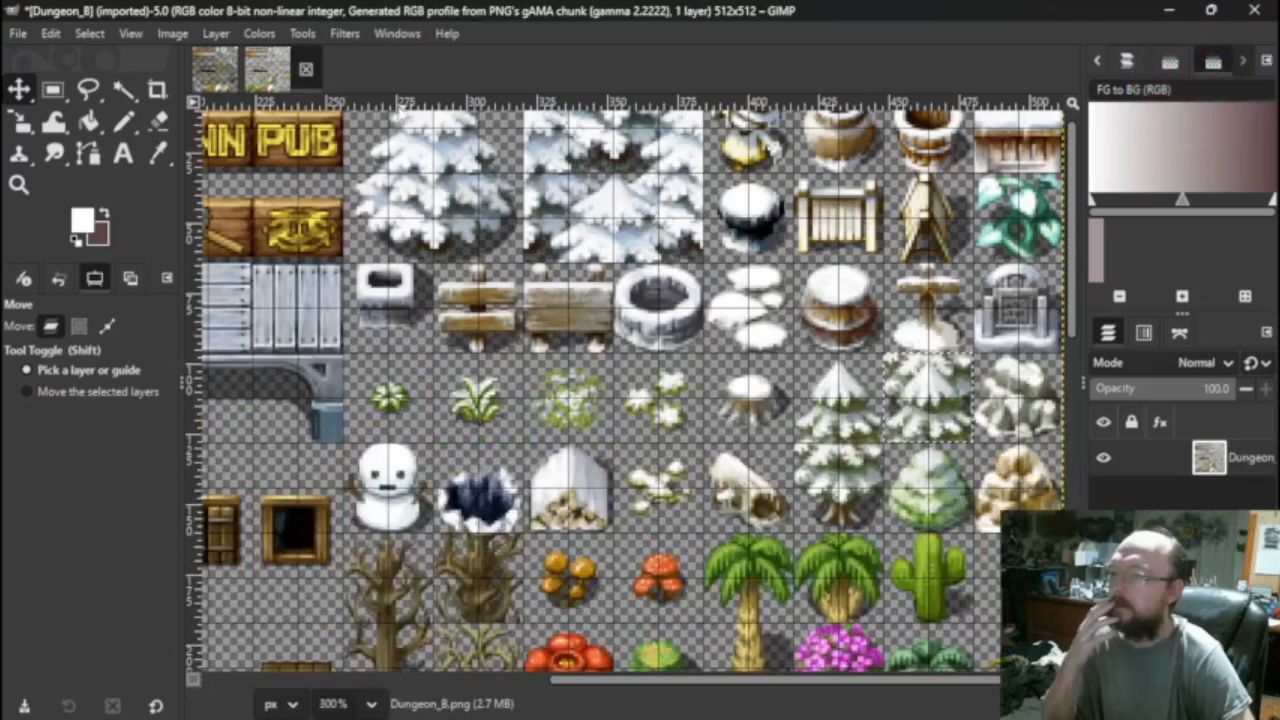
click(216, 80)
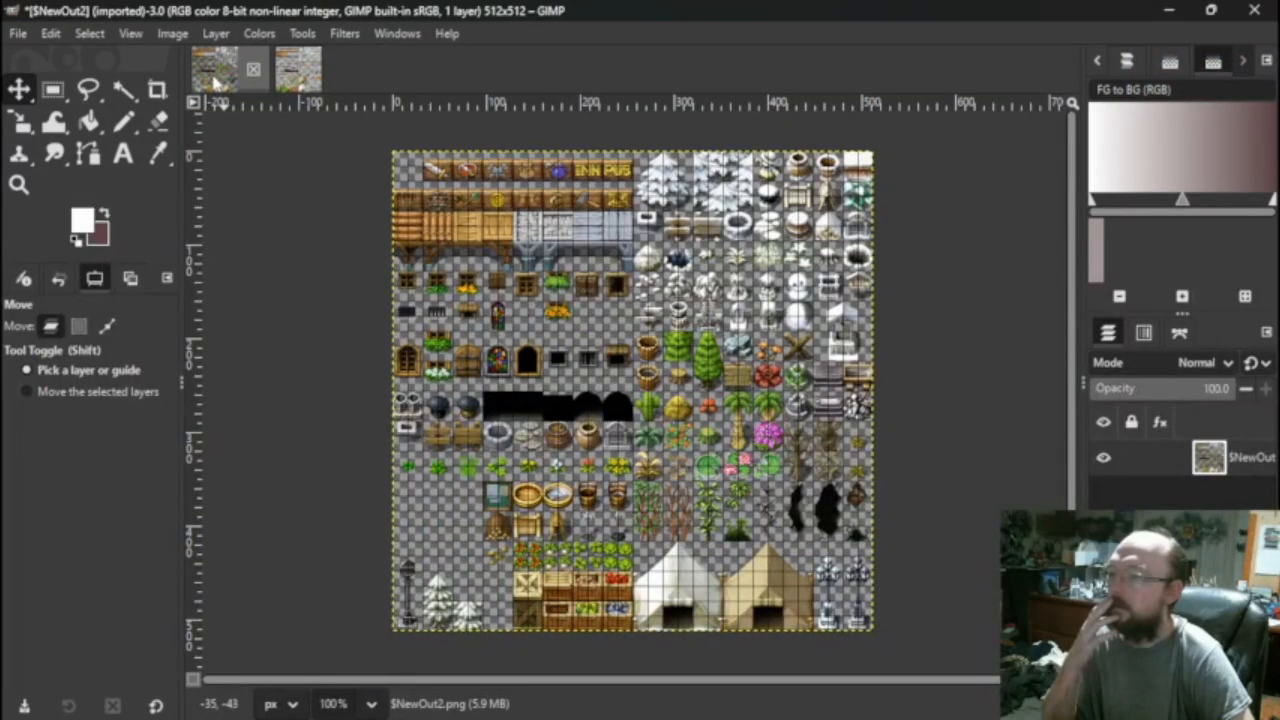
Copy the snowy signpost and gravestone tiles in Dungeon_B.png using a 64 x 32 pixel rectangular selection at position 448, 64.
click(298, 68)
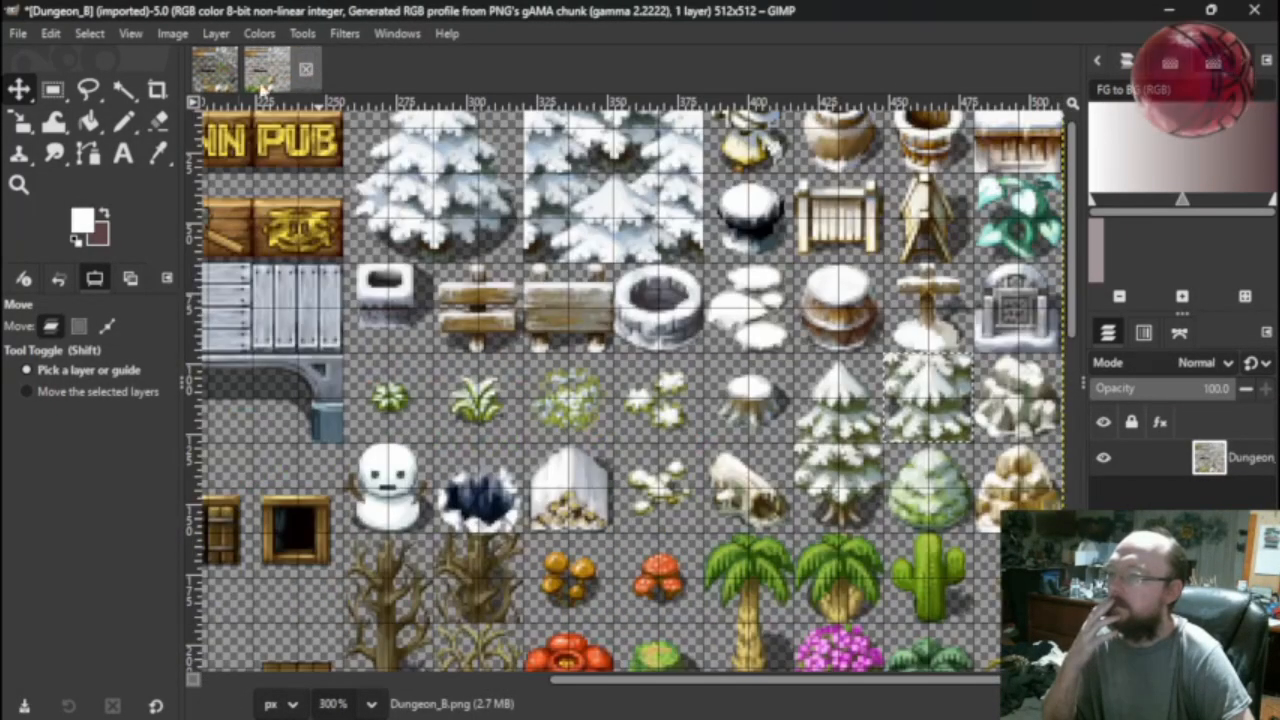
click(53, 89)
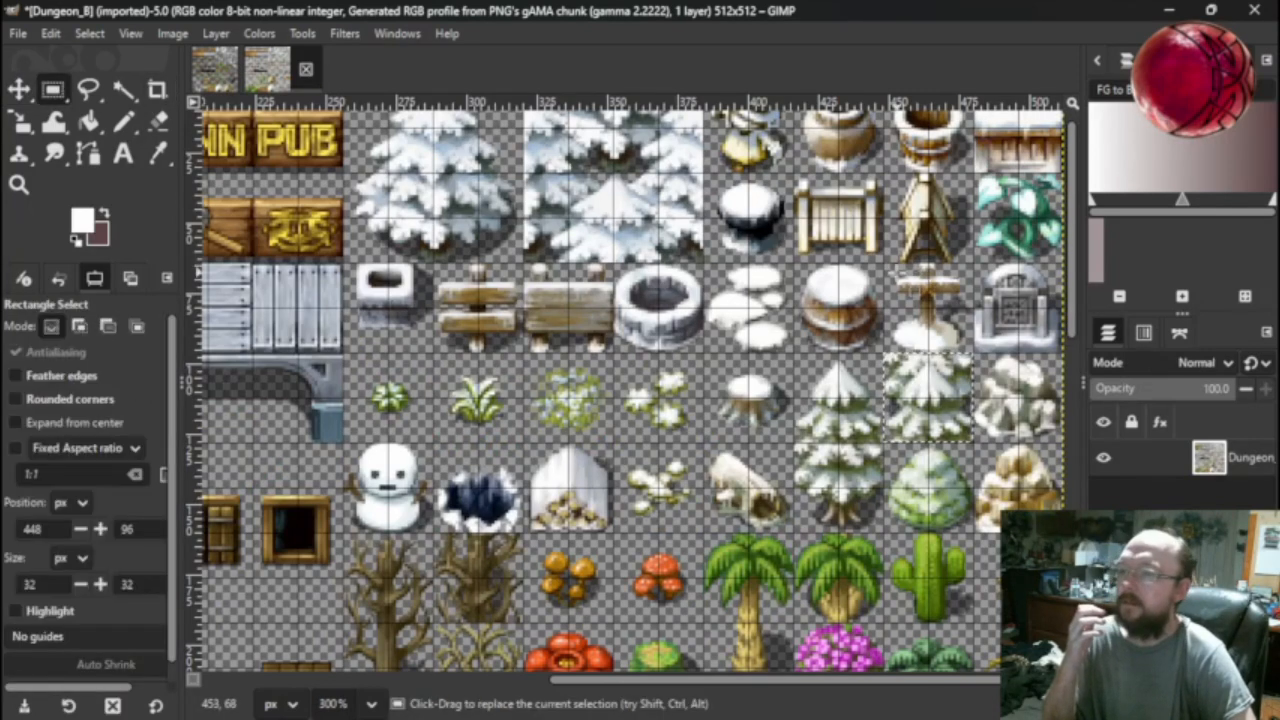
drag(884, 262, 1070, 356)
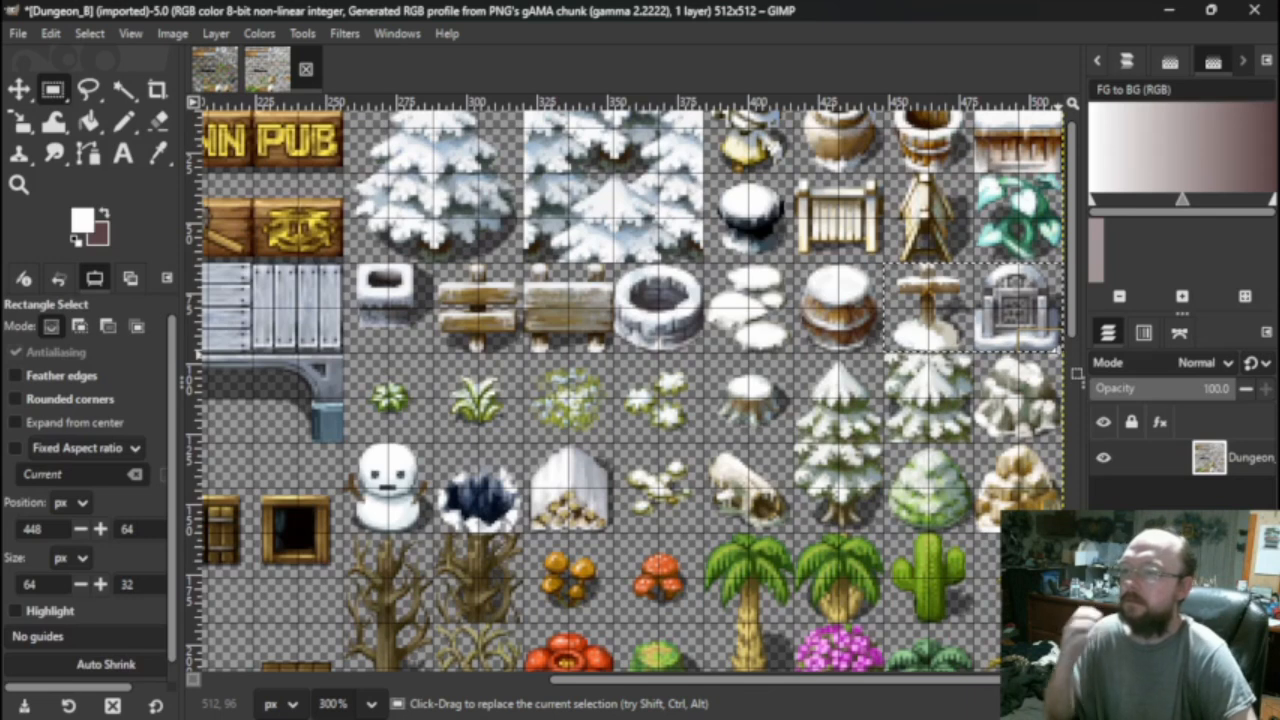
key(ctrl+c)
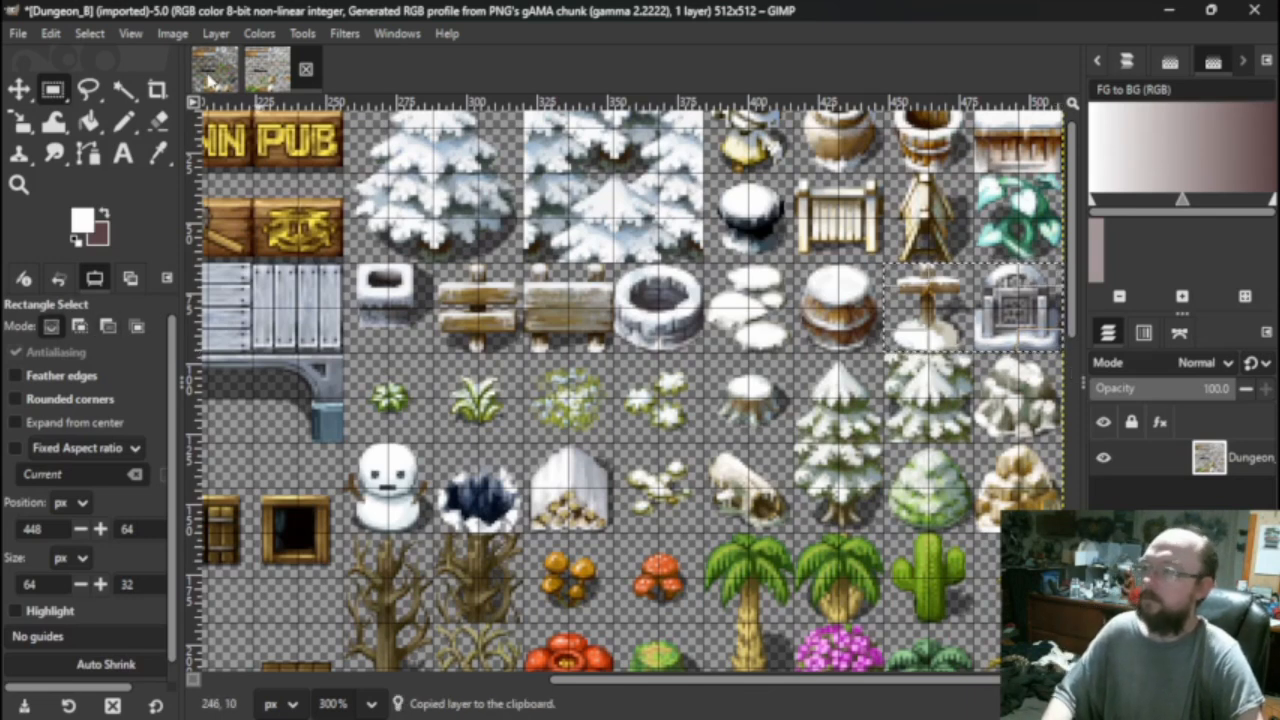
Paste the signpost and gravestone into $NewOut2.png, place them in the empty row directly above the second snowy tree, and merge their layer down.
click(222, 70)
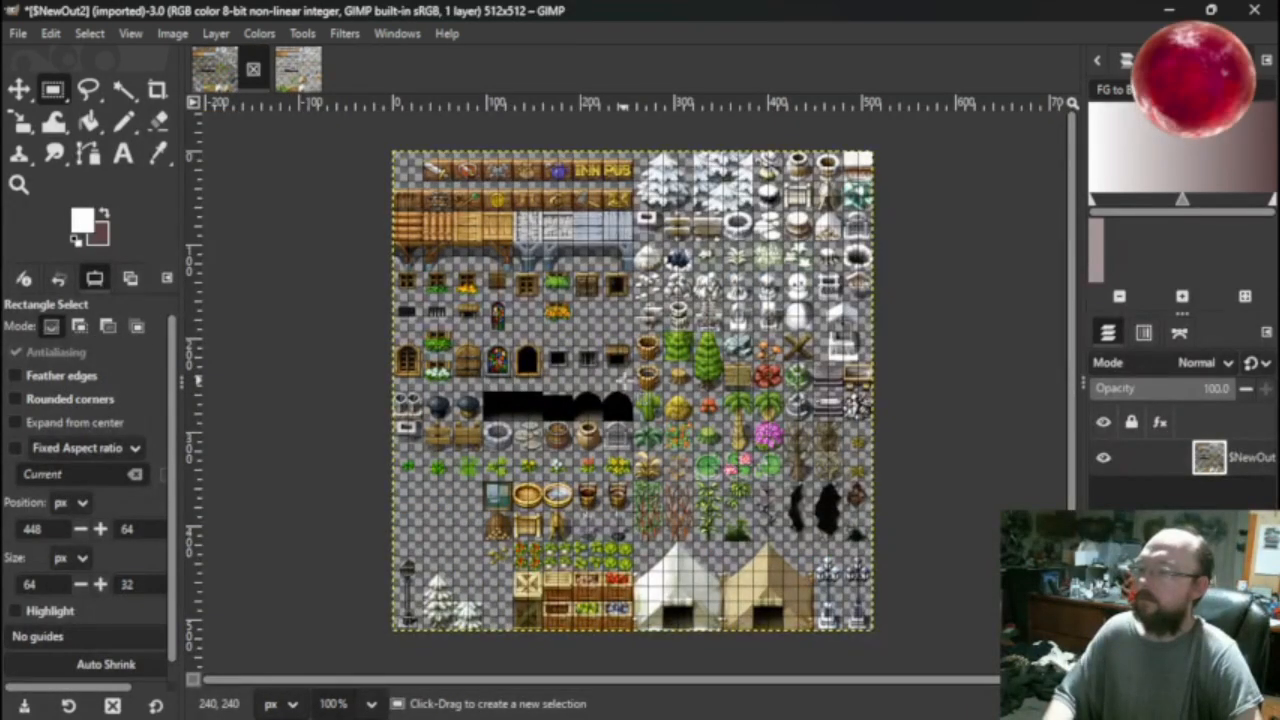
key(ctrl+v)
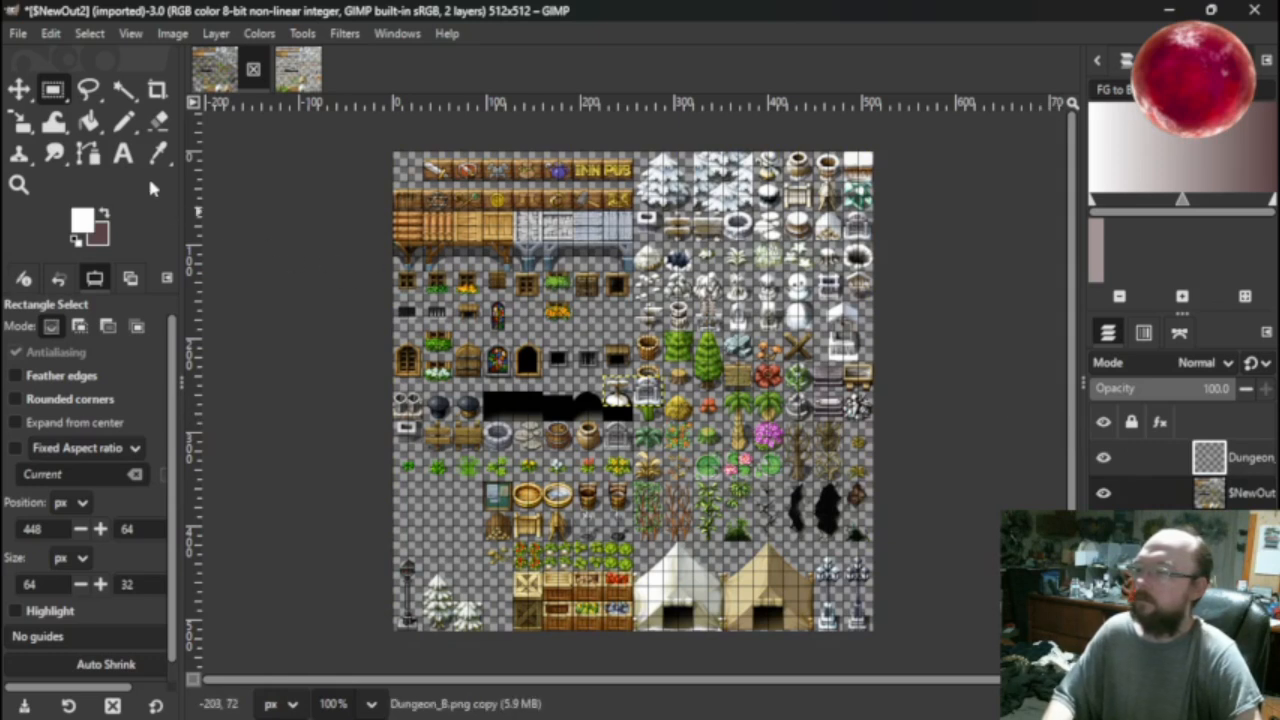
click(18, 89)
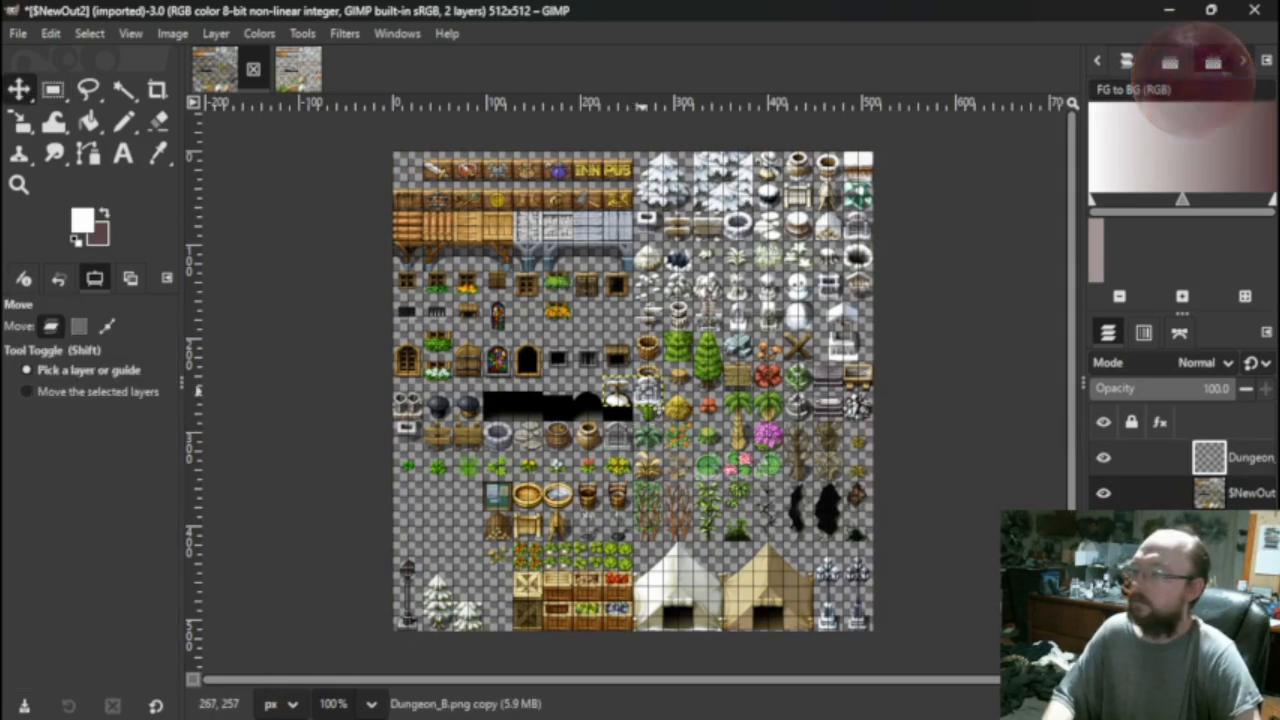
drag(644, 390, 494, 585)
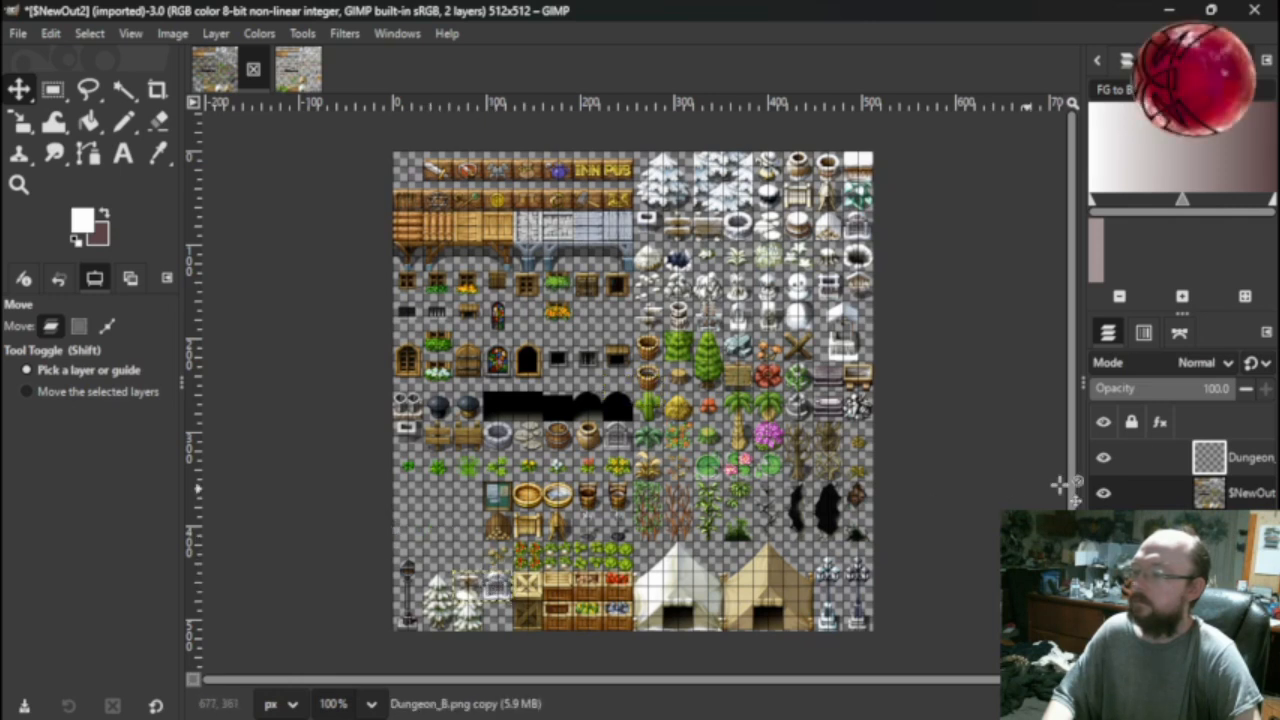
right_click(1258, 458)
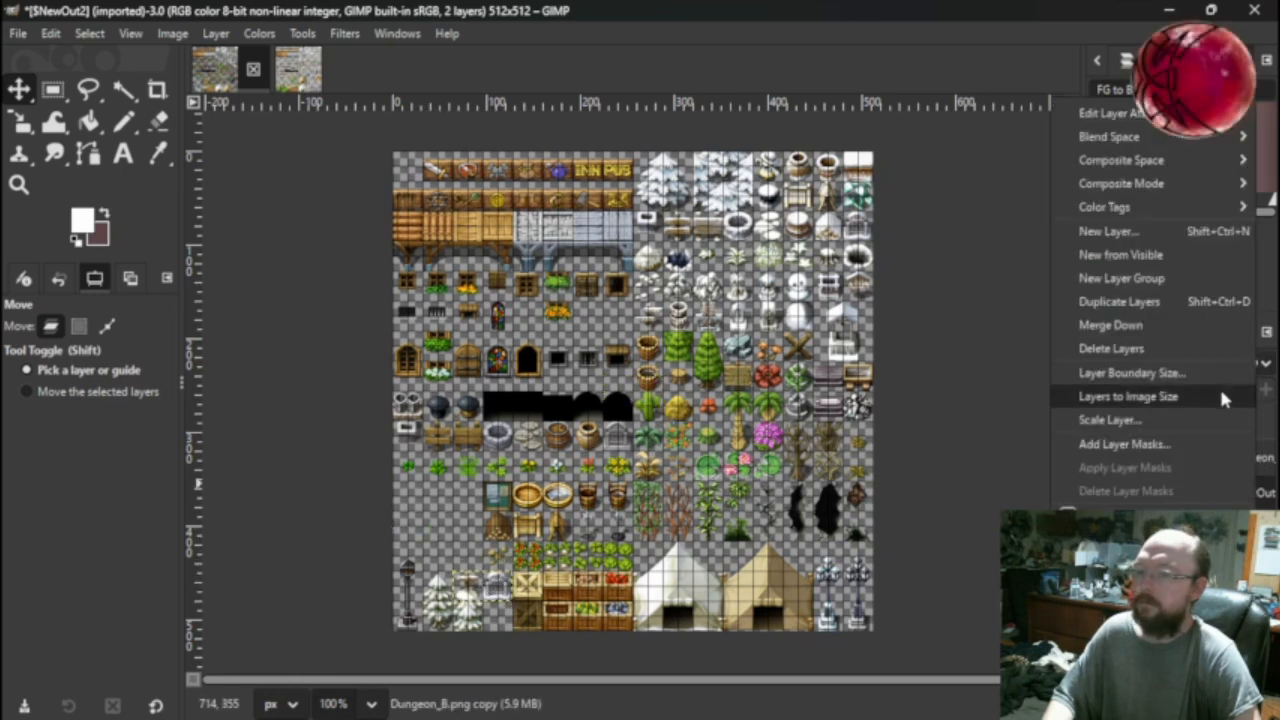
click(1150, 324)
Look through the lower rows of Dungeon_B.png for more winter tiles and compare them with $NewOut2.png.
click(301, 71)
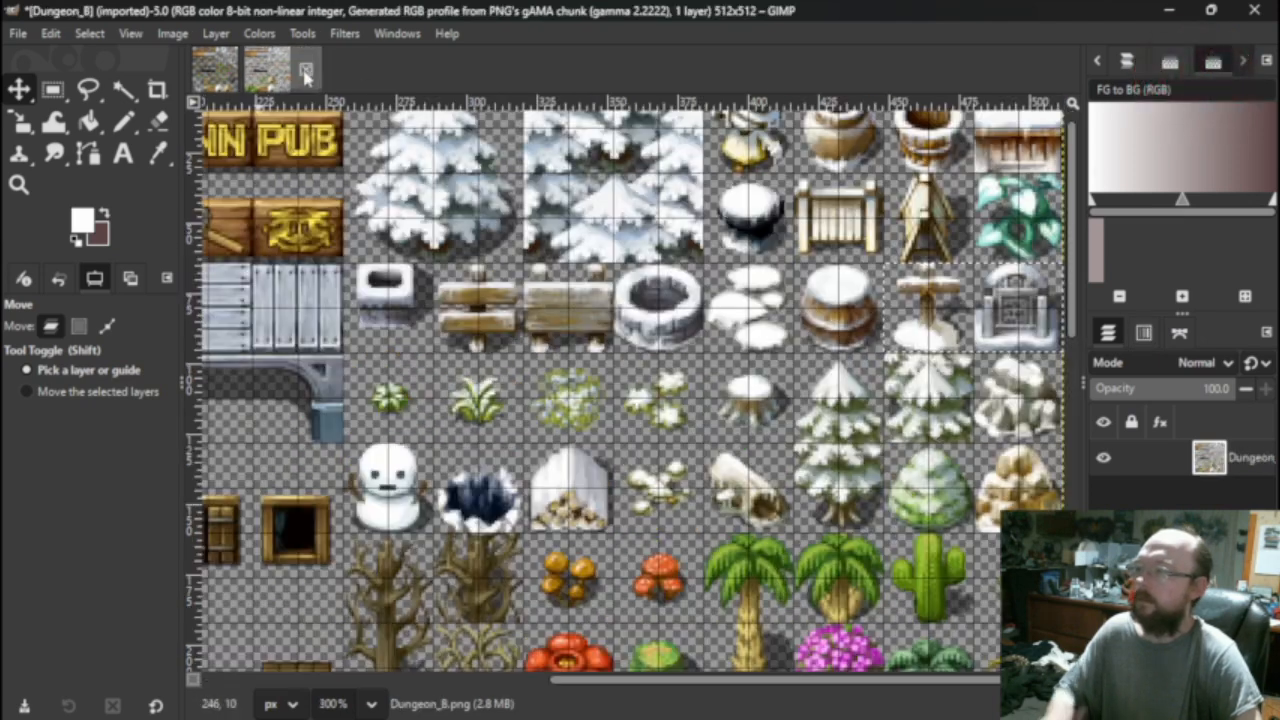
click(217, 70)
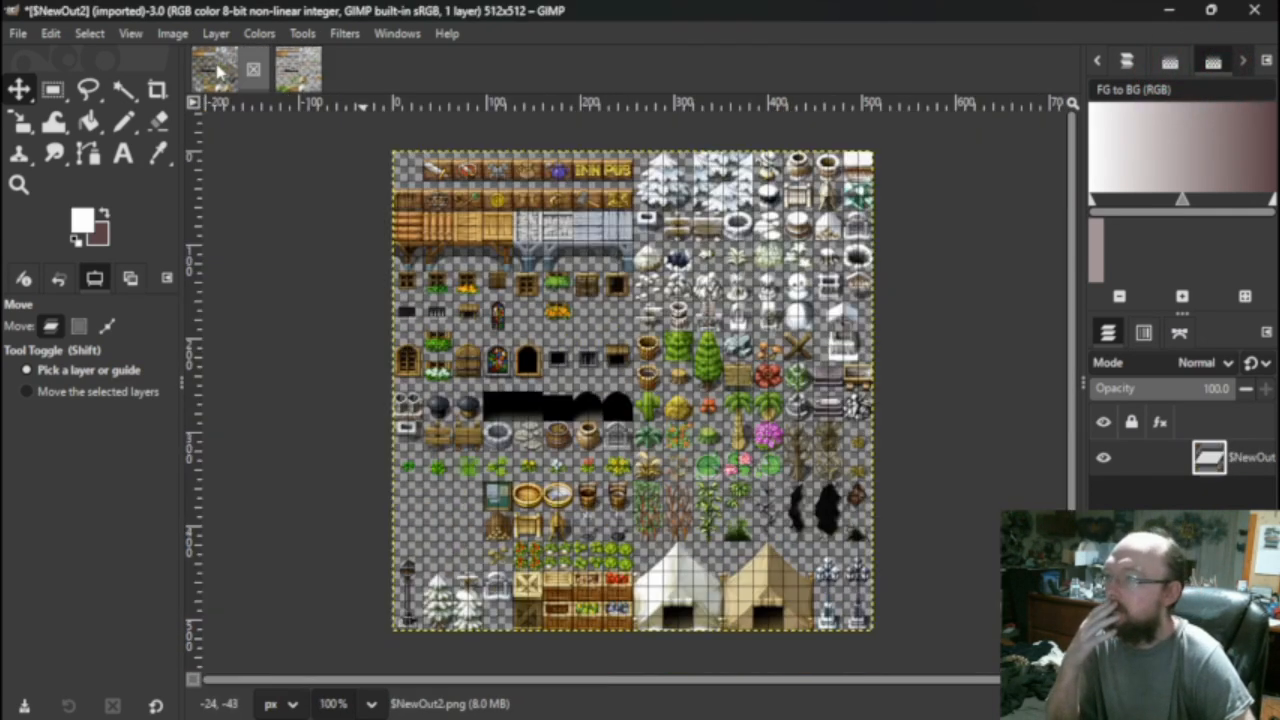
click(297, 67)
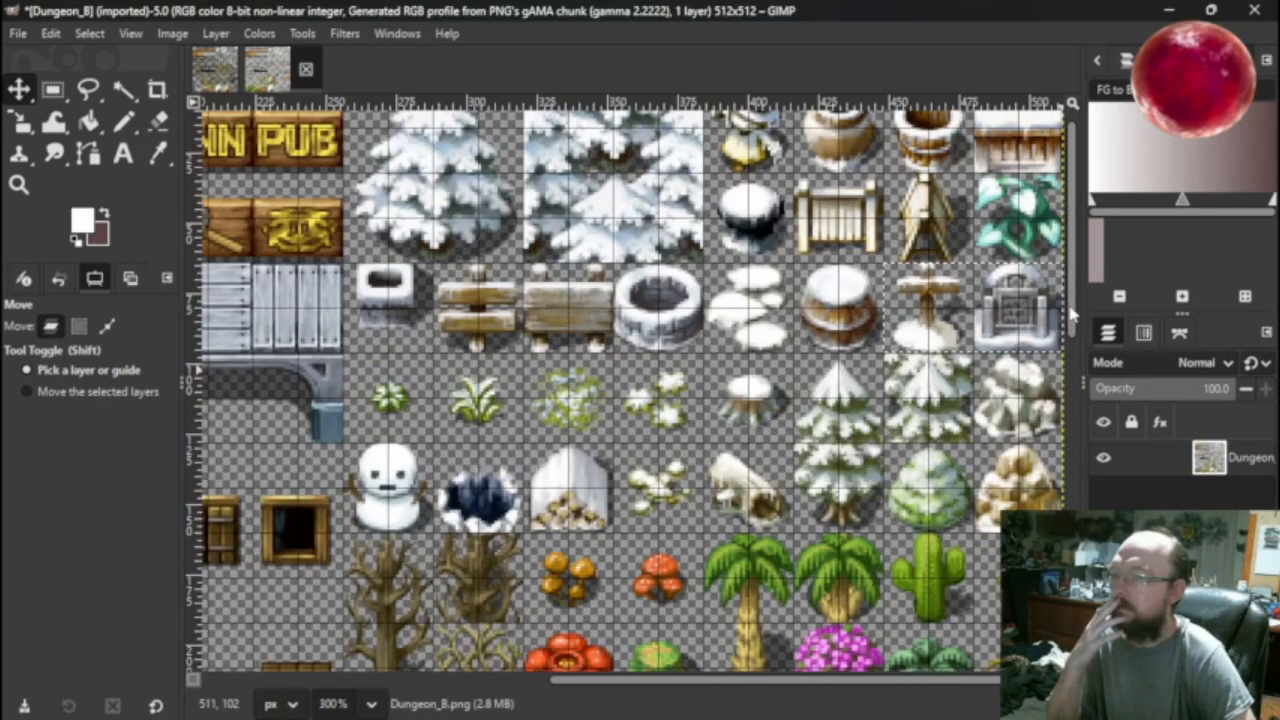
scroll(1072, 315, up, 1)
scroll(1074, 305, down, 1)
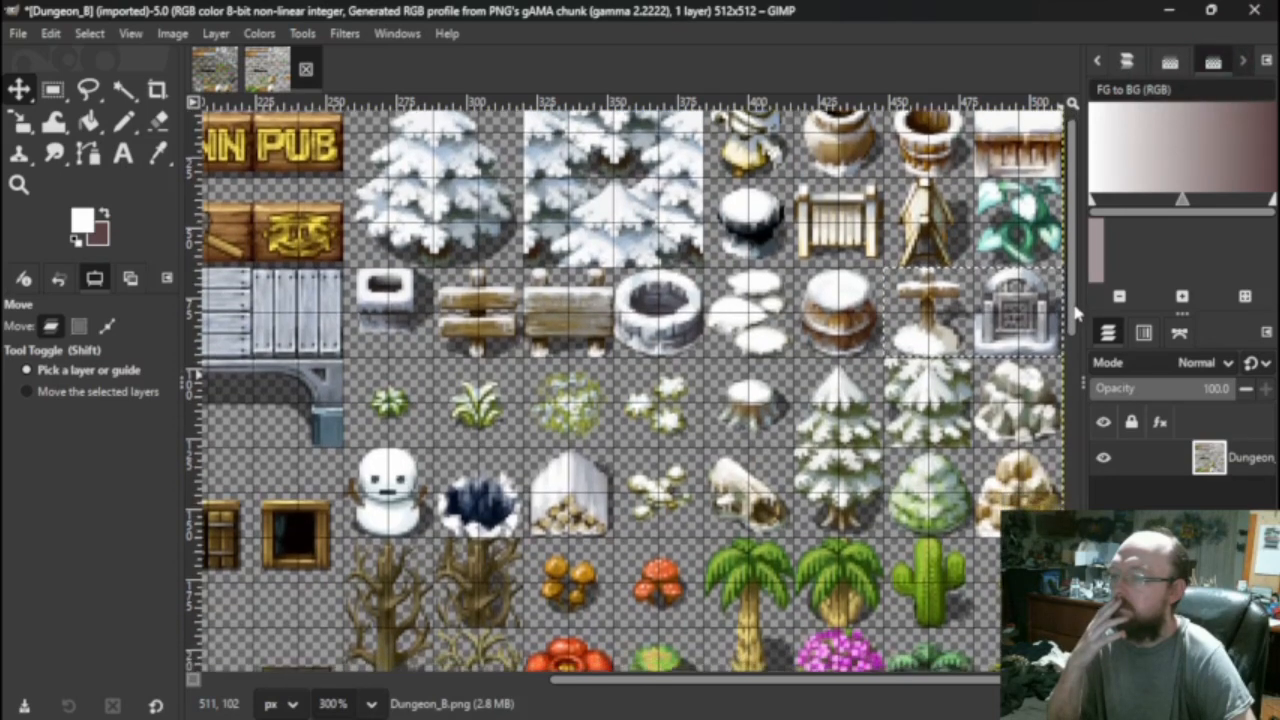
drag(1075, 315, 1066, 425)
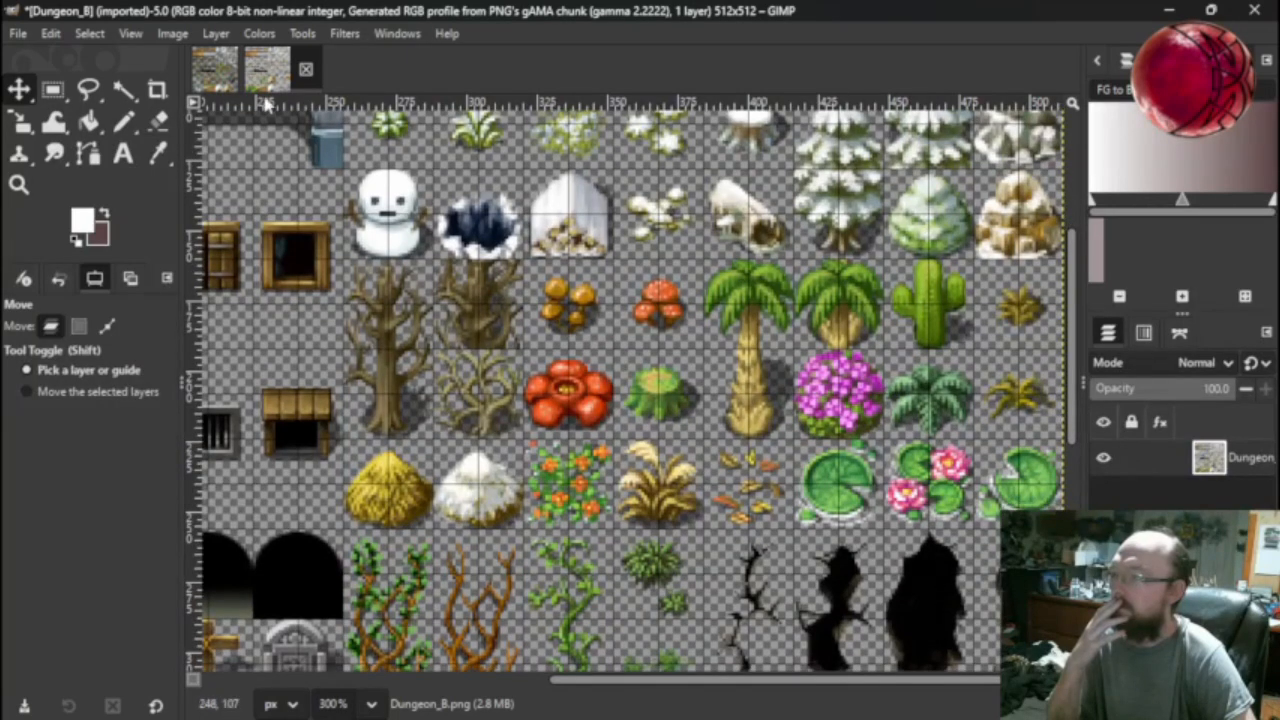
Clear the pasted gravestone tile from $NewOut2.png using a 32 x 32 pixel selection at position 96, 448.
click(229, 76)
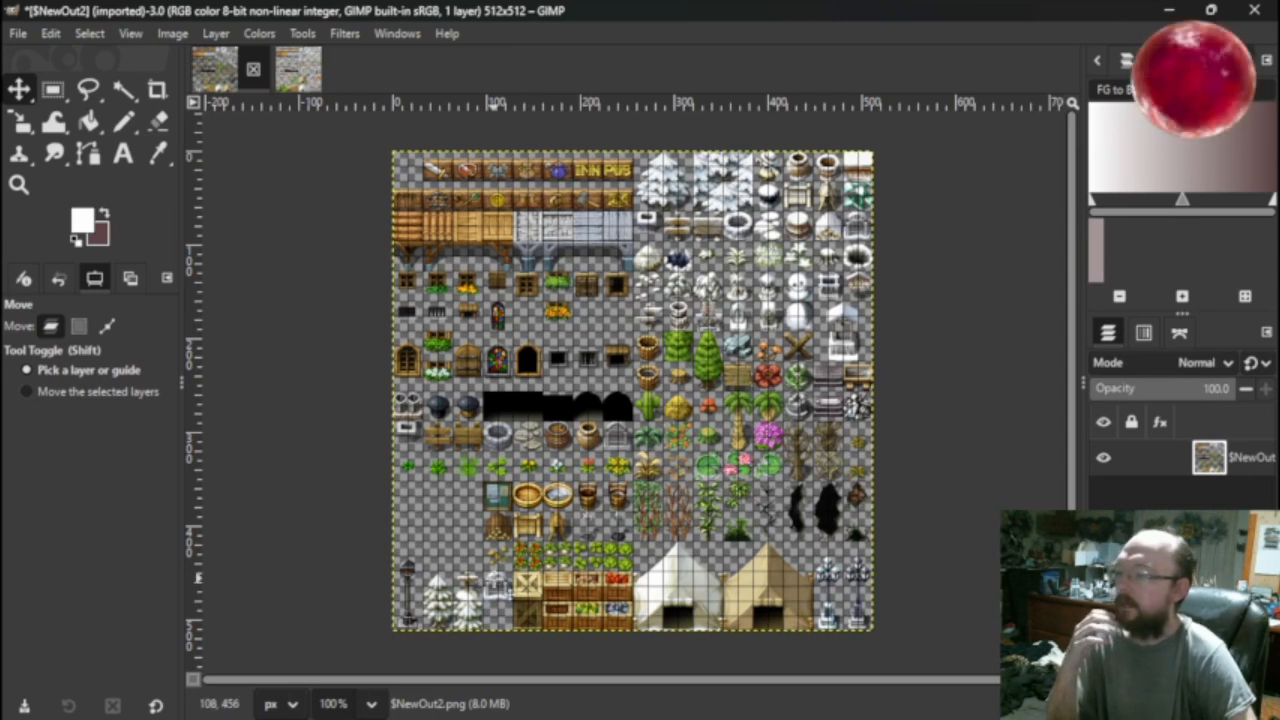
click(52, 91)
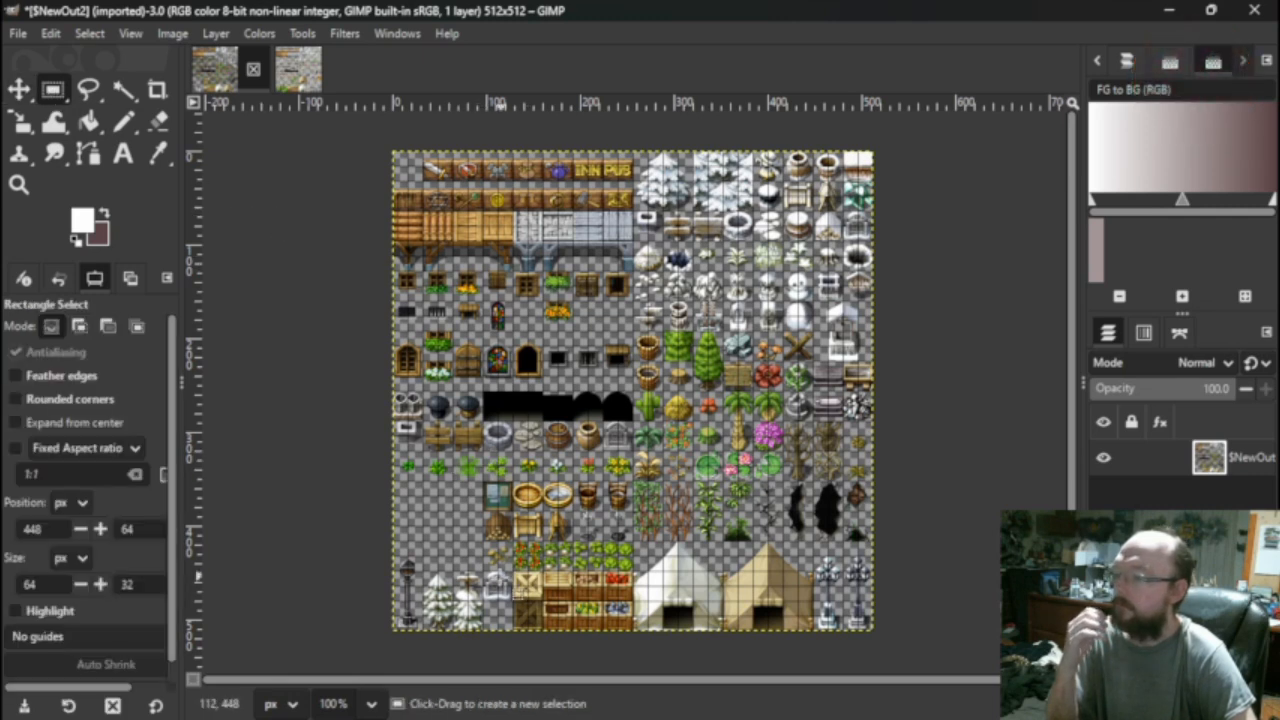
drag(482, 572, 512, 602)
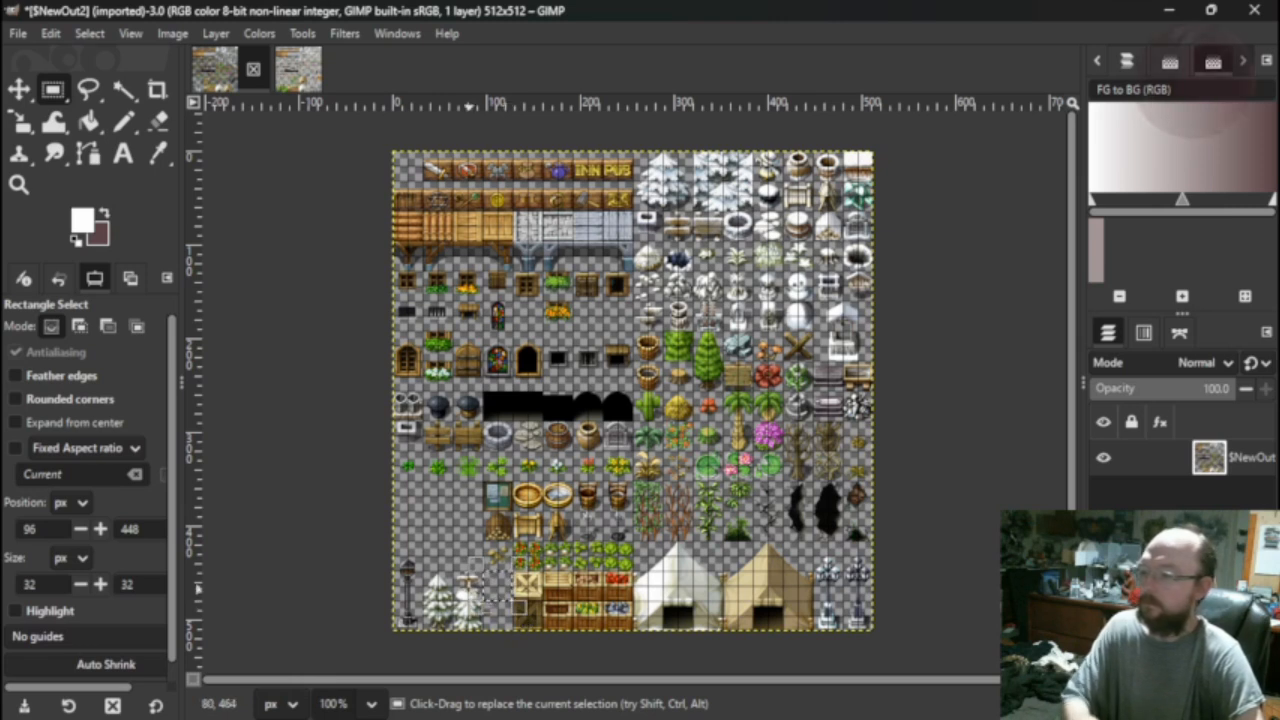
Duplicate the 32 x 32 signpost tile at position 64, 448 into the empty bottom-row tile beside the second snowy tree, and merge its layer down.
drag(512, 601, 483, 601)
key(ctrl+c)
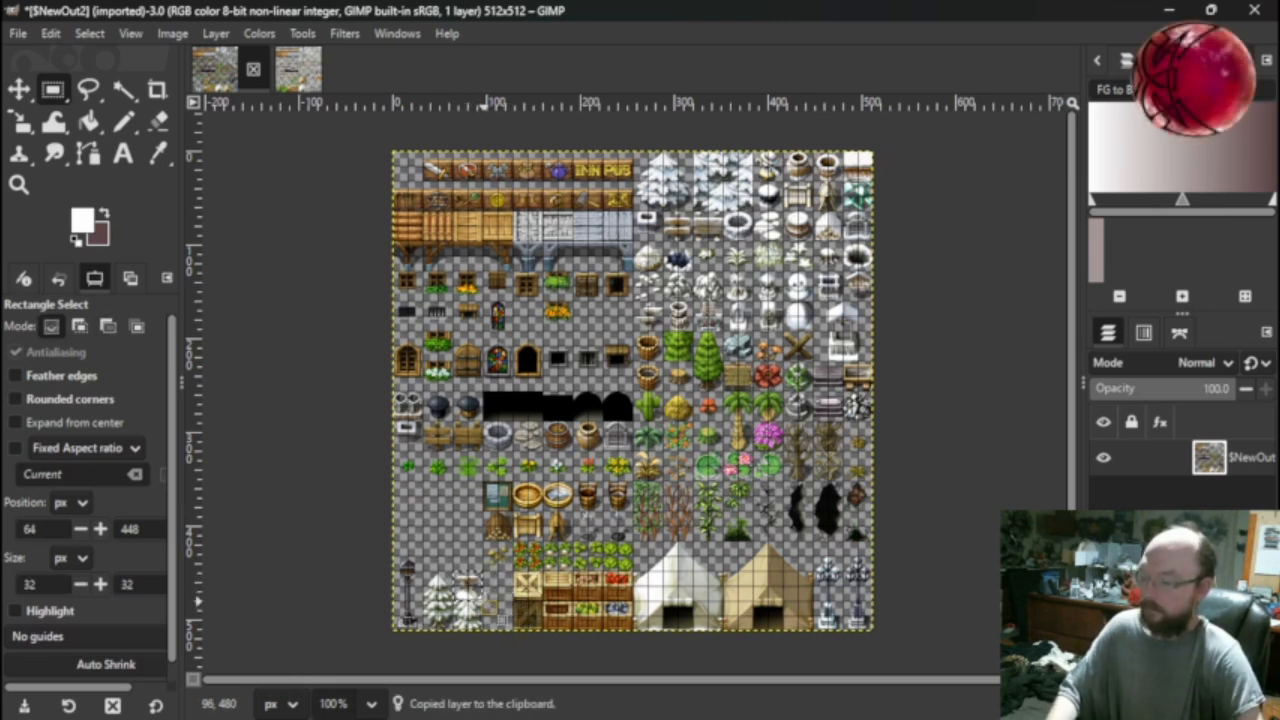
key(ctrl+v)
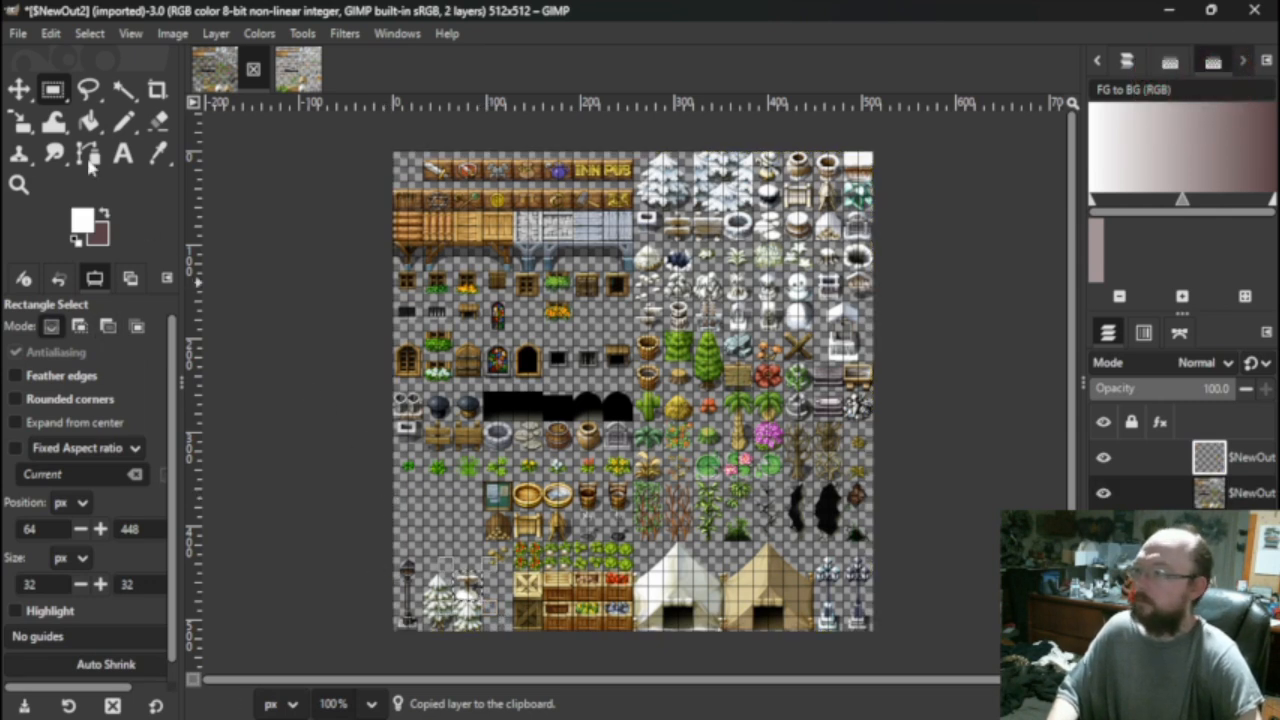
click(19, 92)
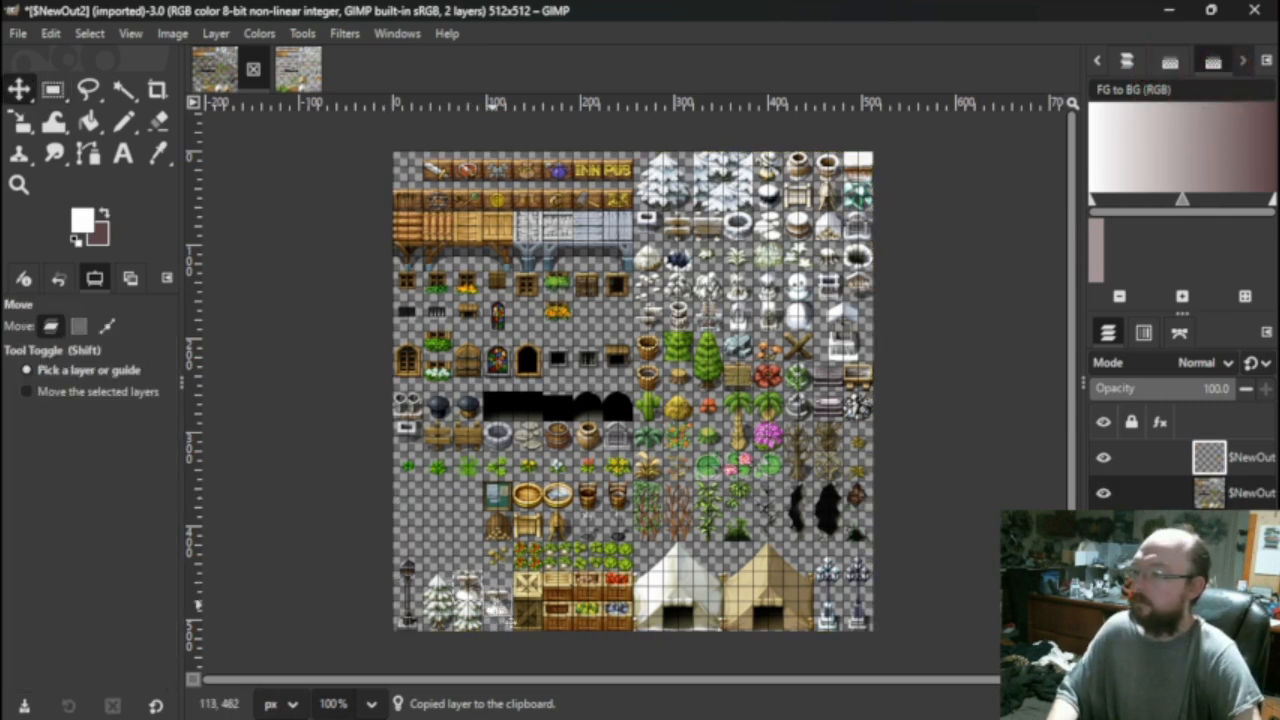
right_click(1245, 465)
click(1155, 325)
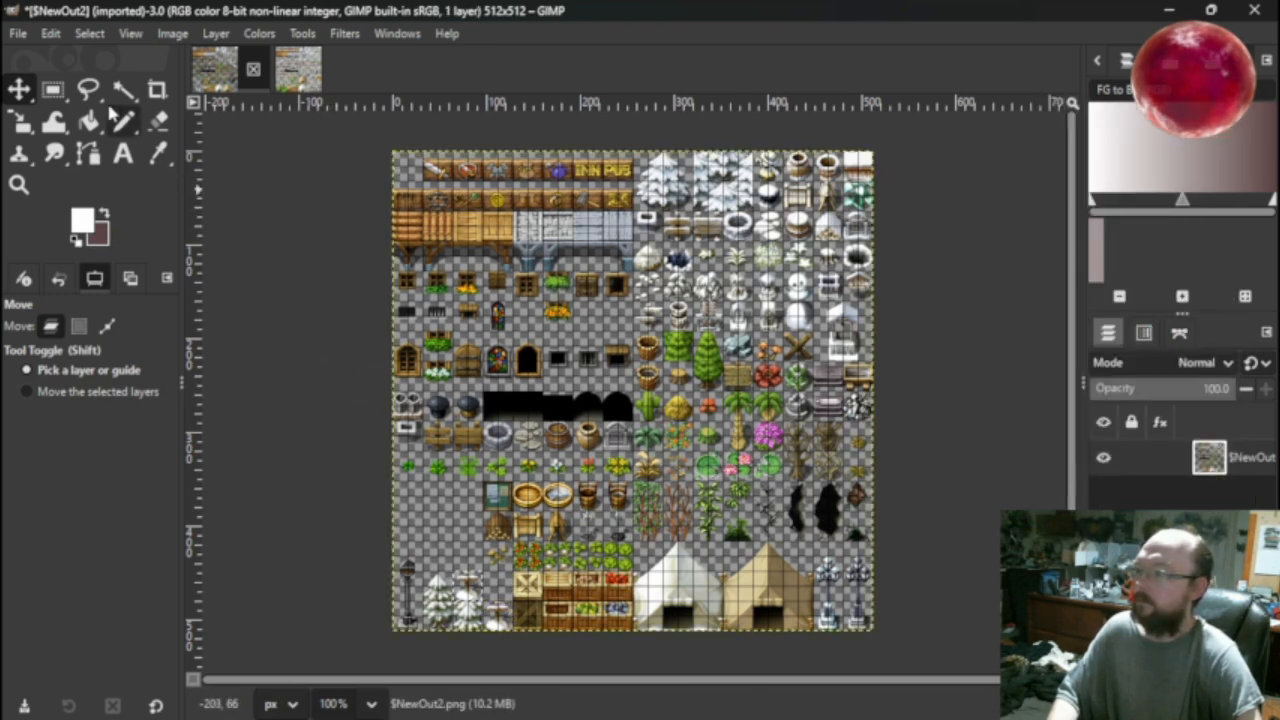
Clear the original signpost tile at position 64, 448 in $NewOut2.png and return to Dungeon_B.png.
click(55, 92)
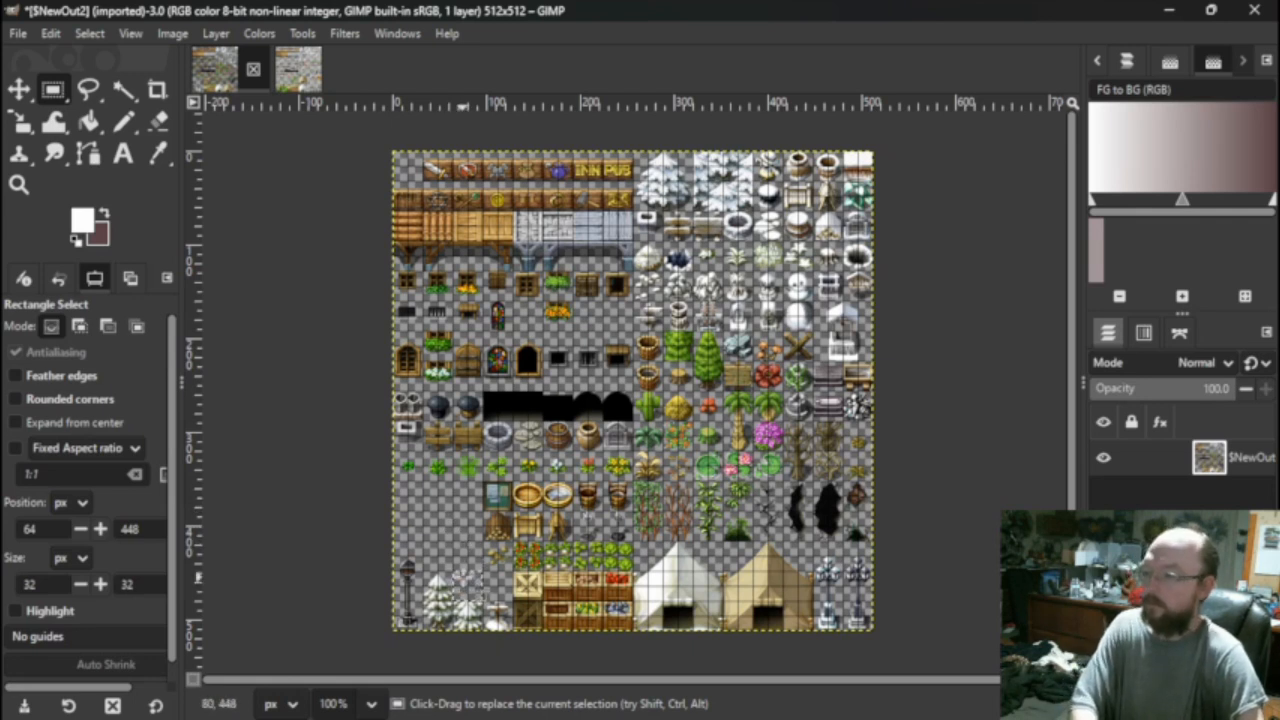
click(1182, 66)
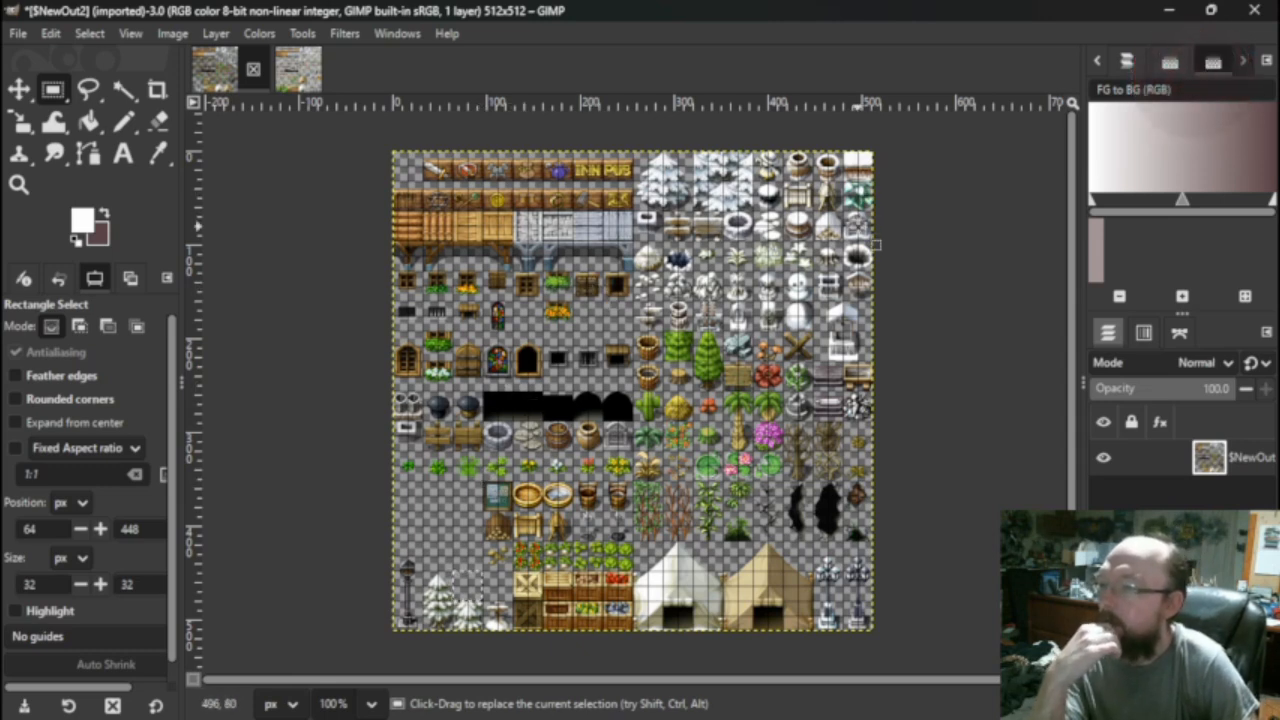
click(300, 70)
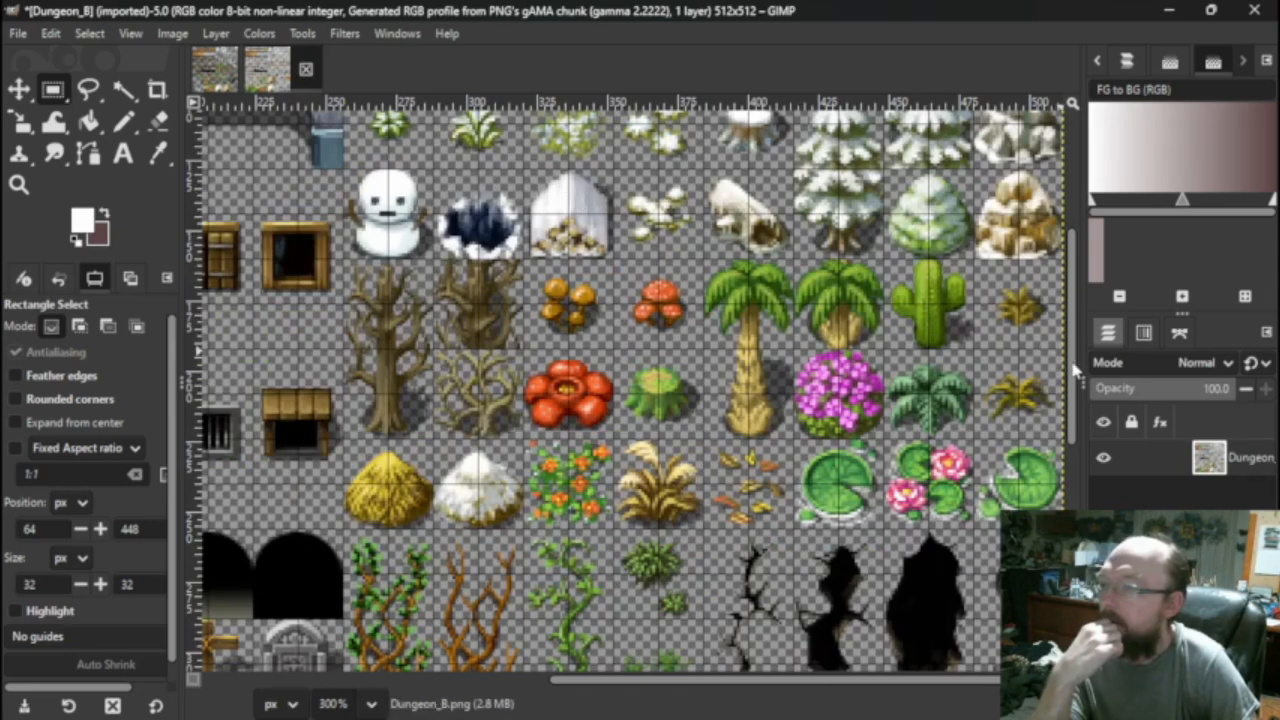
Look through the upper winter tiles of Dungeon_B.png and compare them with the tiles already in $NewOut2.png.
drag(1072, 364, 1072, 290)
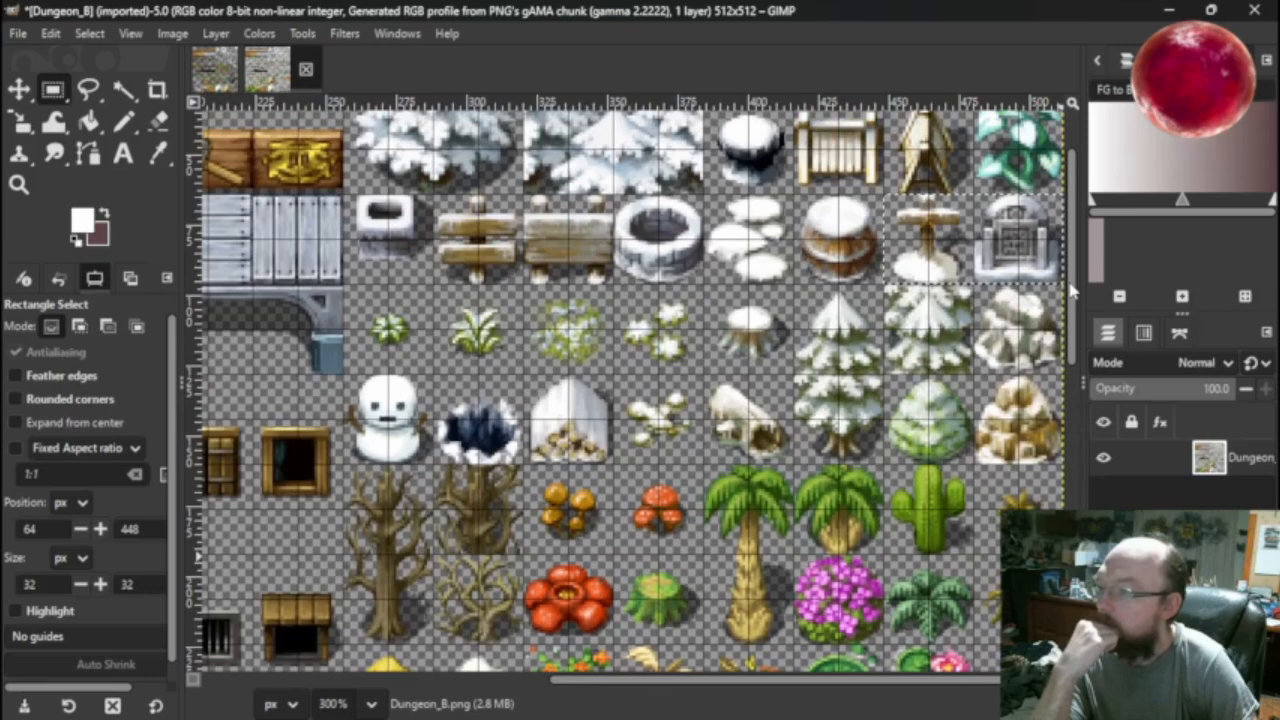
click(232, 78)
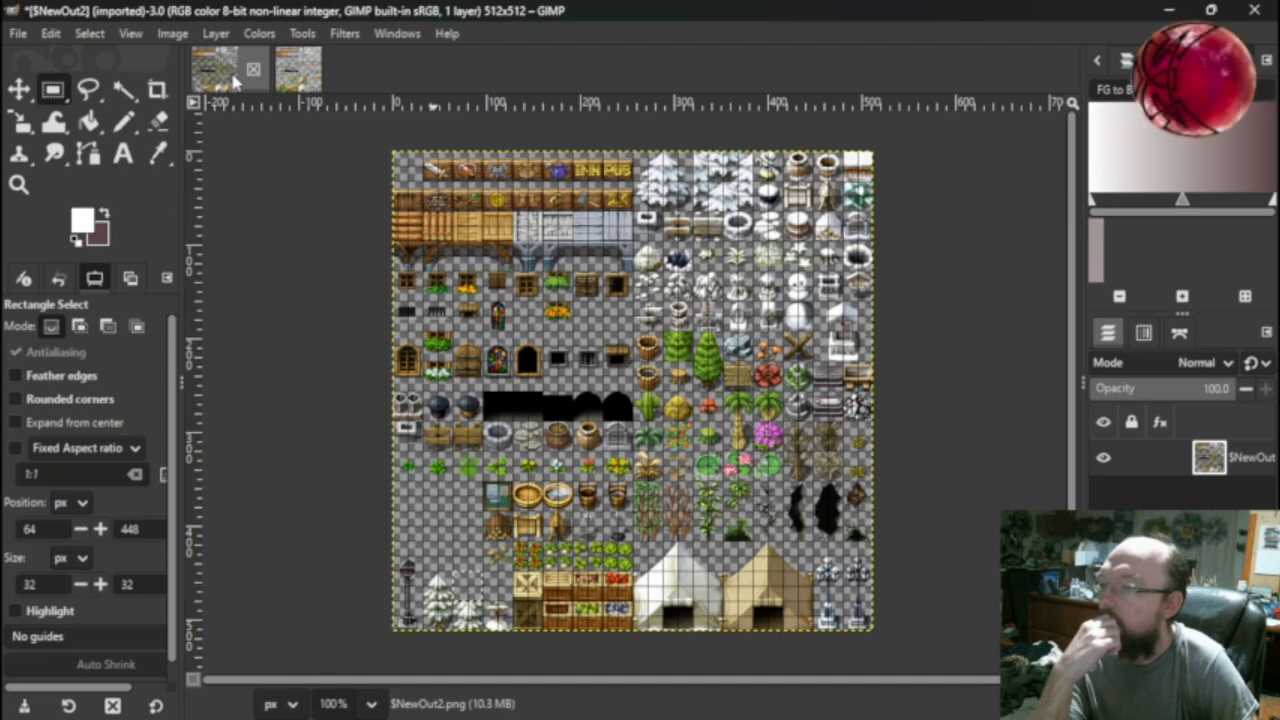
click(296, 68)
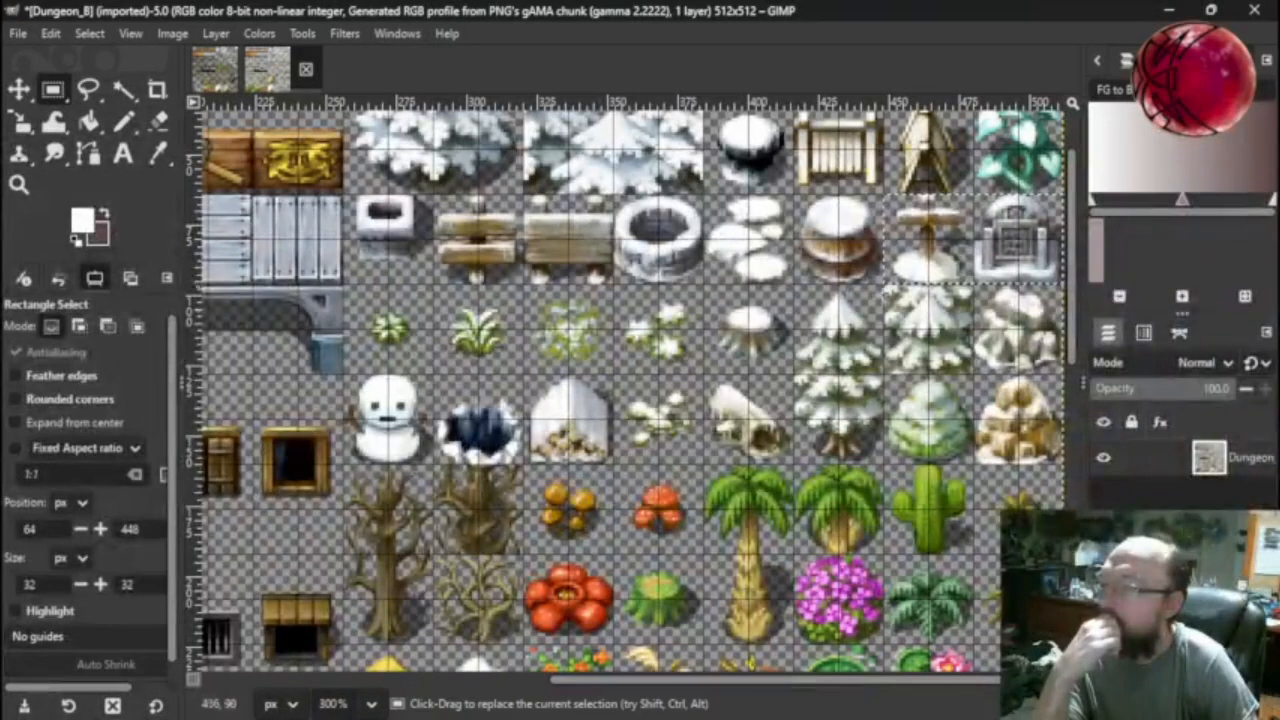
click(217, 75)
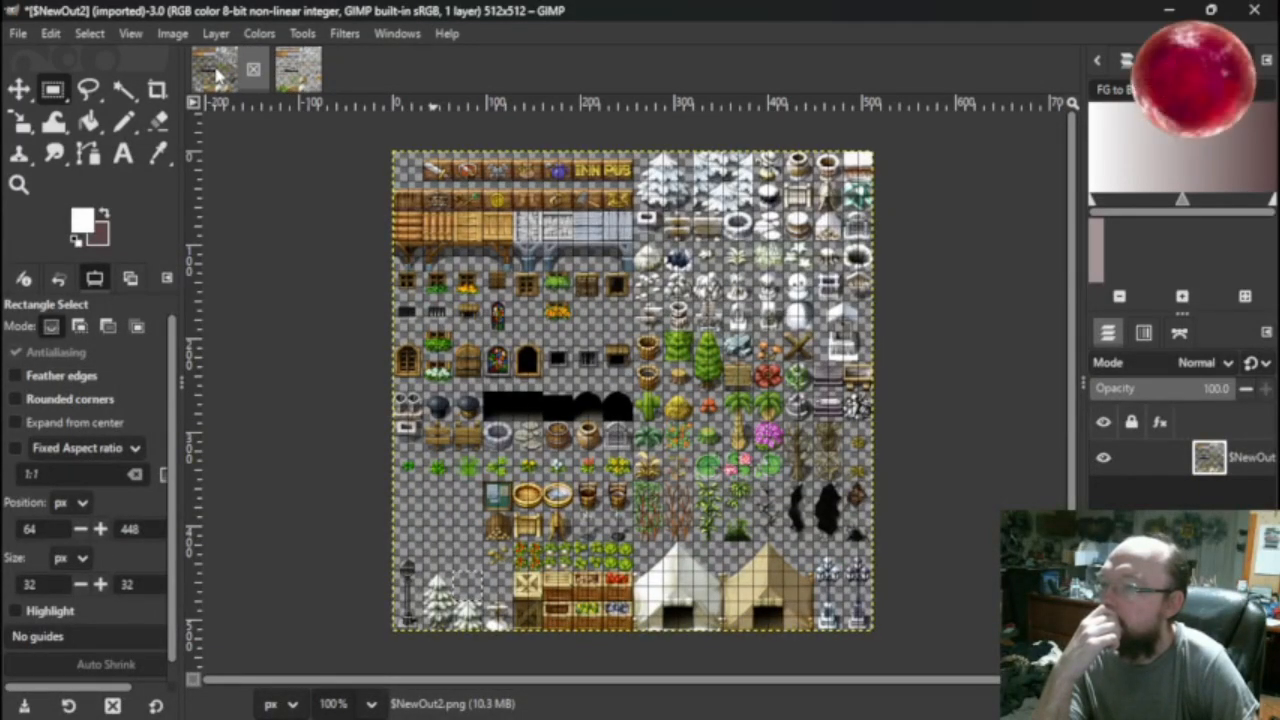
click(297, 72)
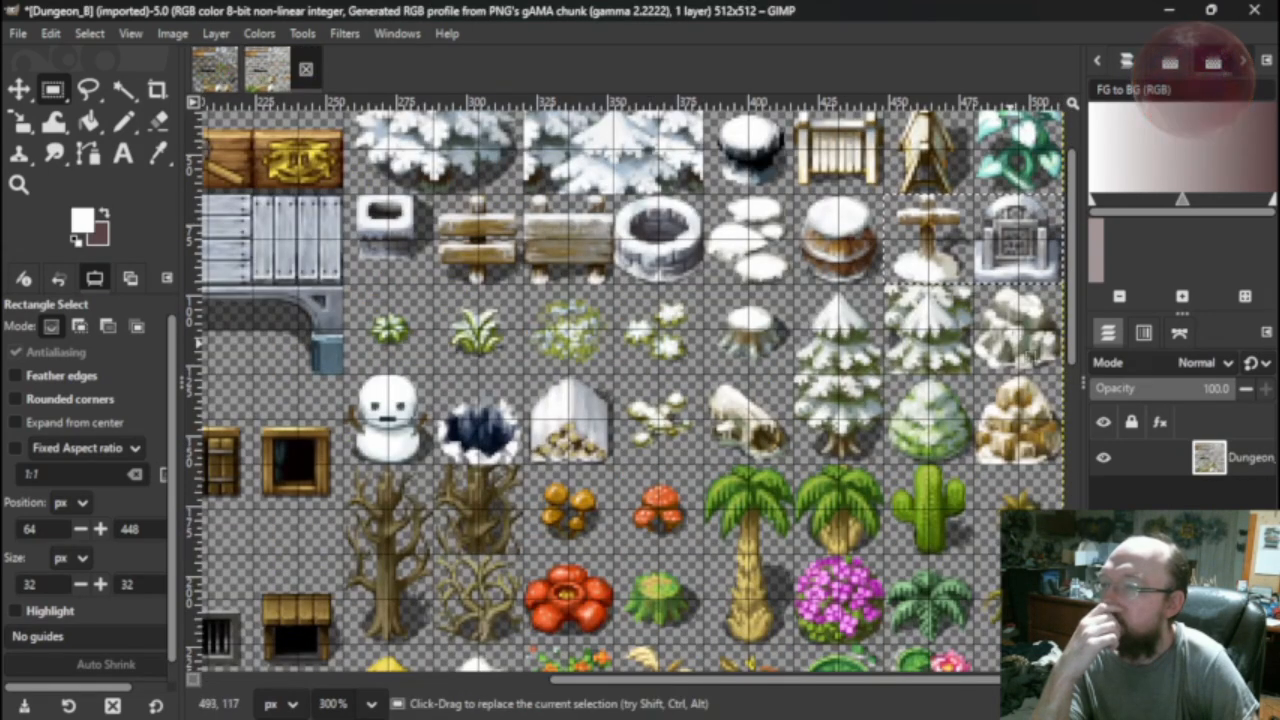
scroll(1060, 258, up, 2)
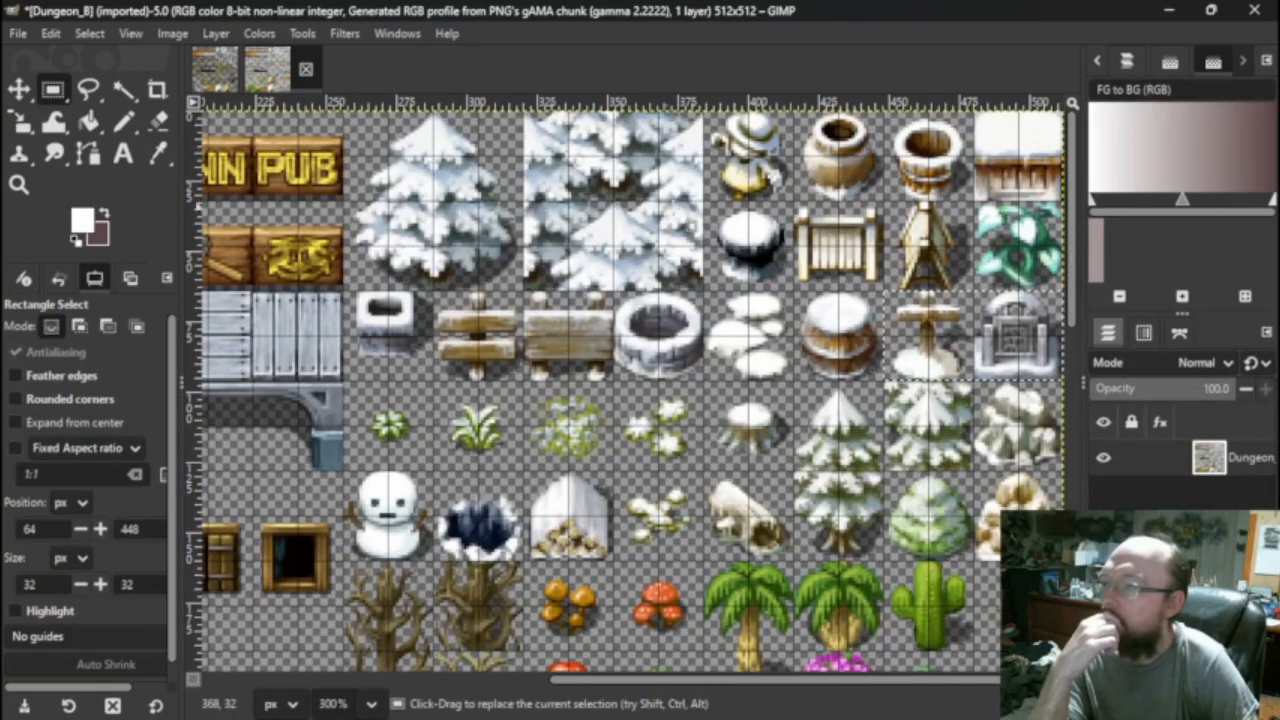
click(1192, 100)
click(1193, 82)
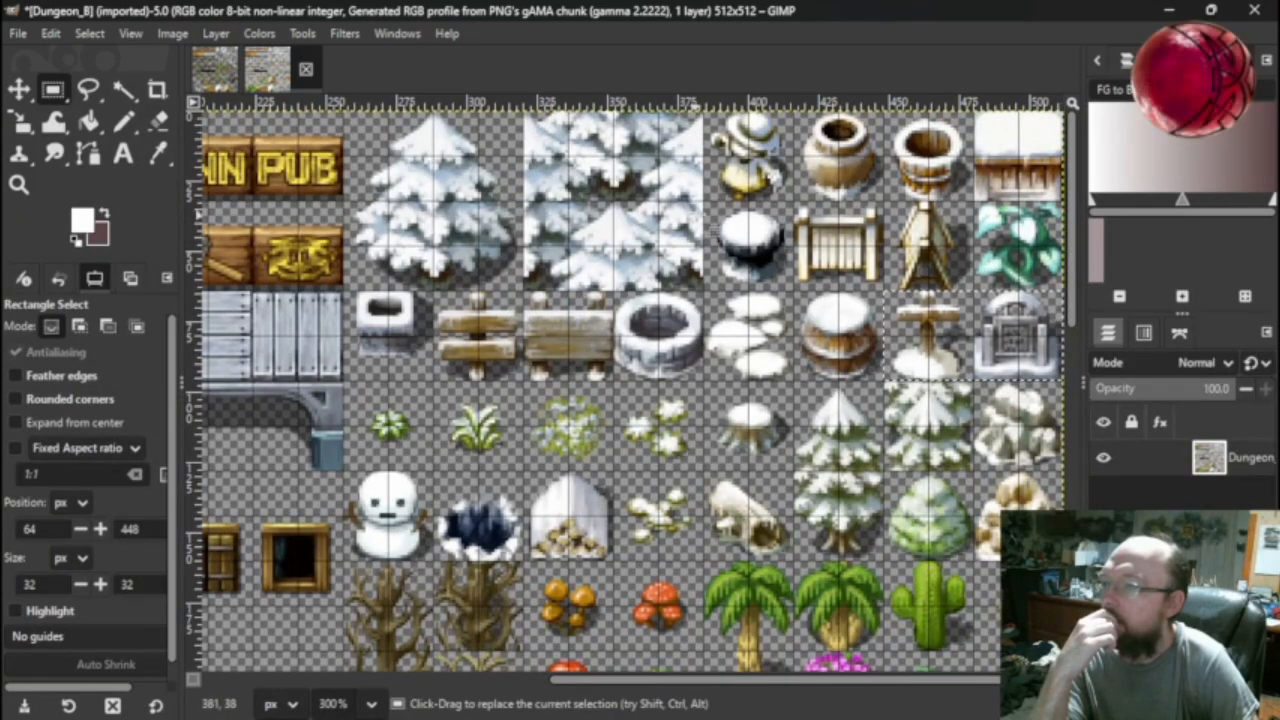
Copy the 32 x 32 snow-capped black pot tile at position 384, 32 into the empty $NewOut2.png tile at 64, 448, and merge its layer down.
drag(705, 201, 793, 290)
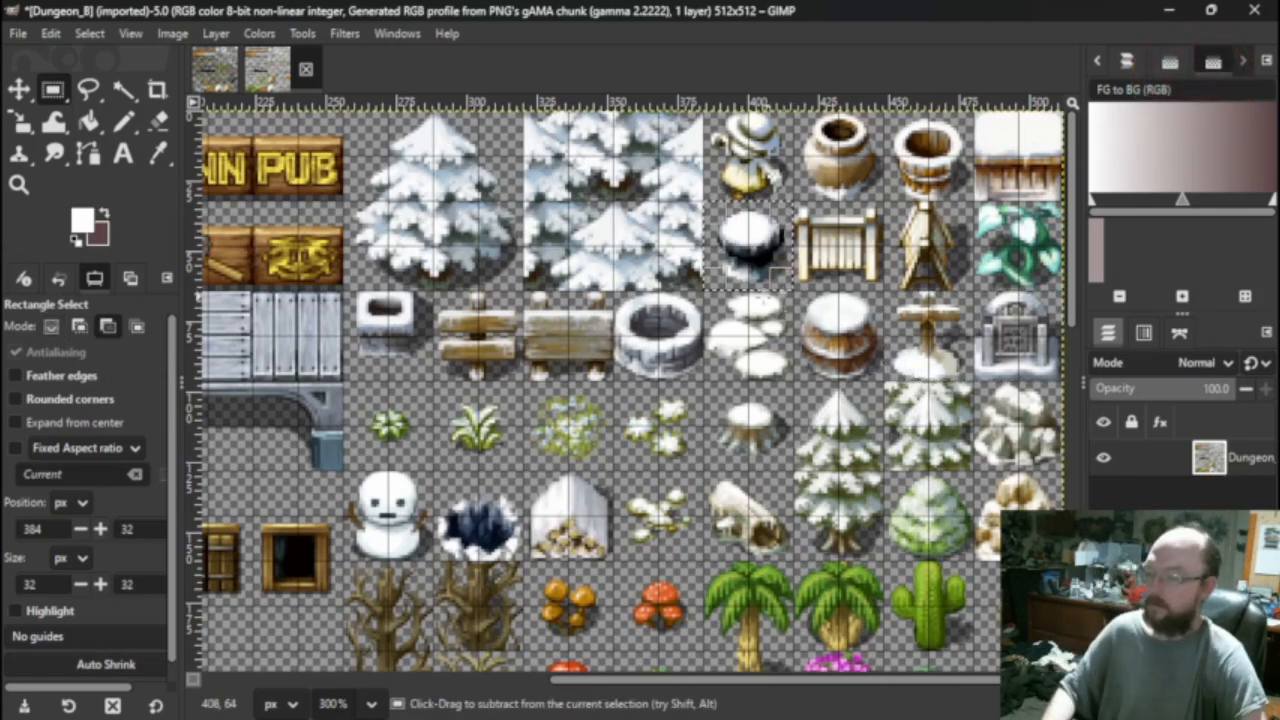
key(ctrl+c)
click(215, 68)
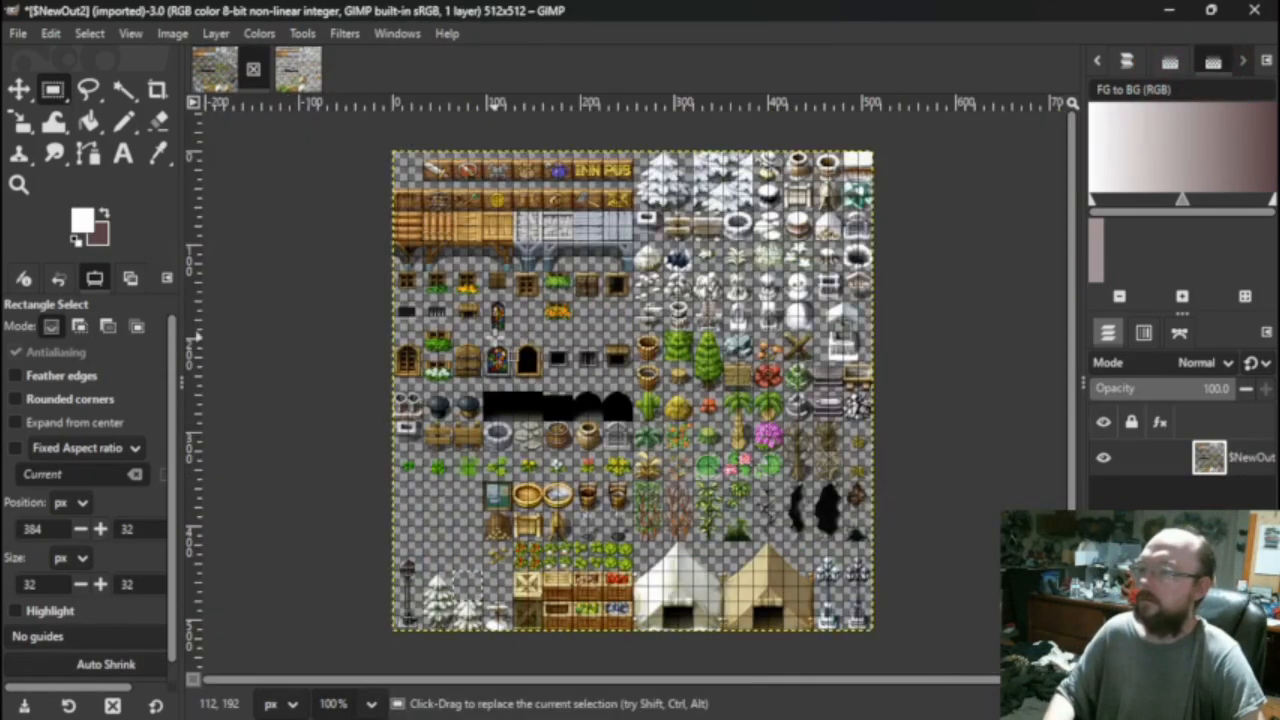
key(ctrl+v)
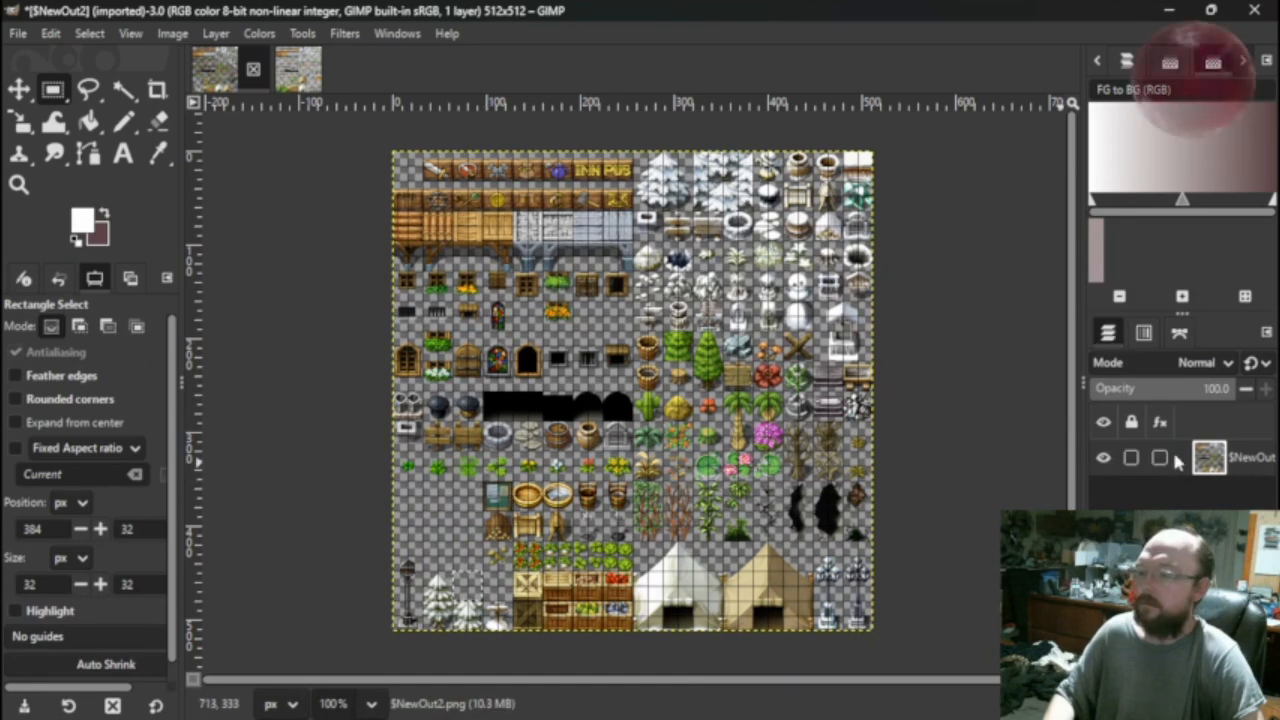
right_click(1232, 457)
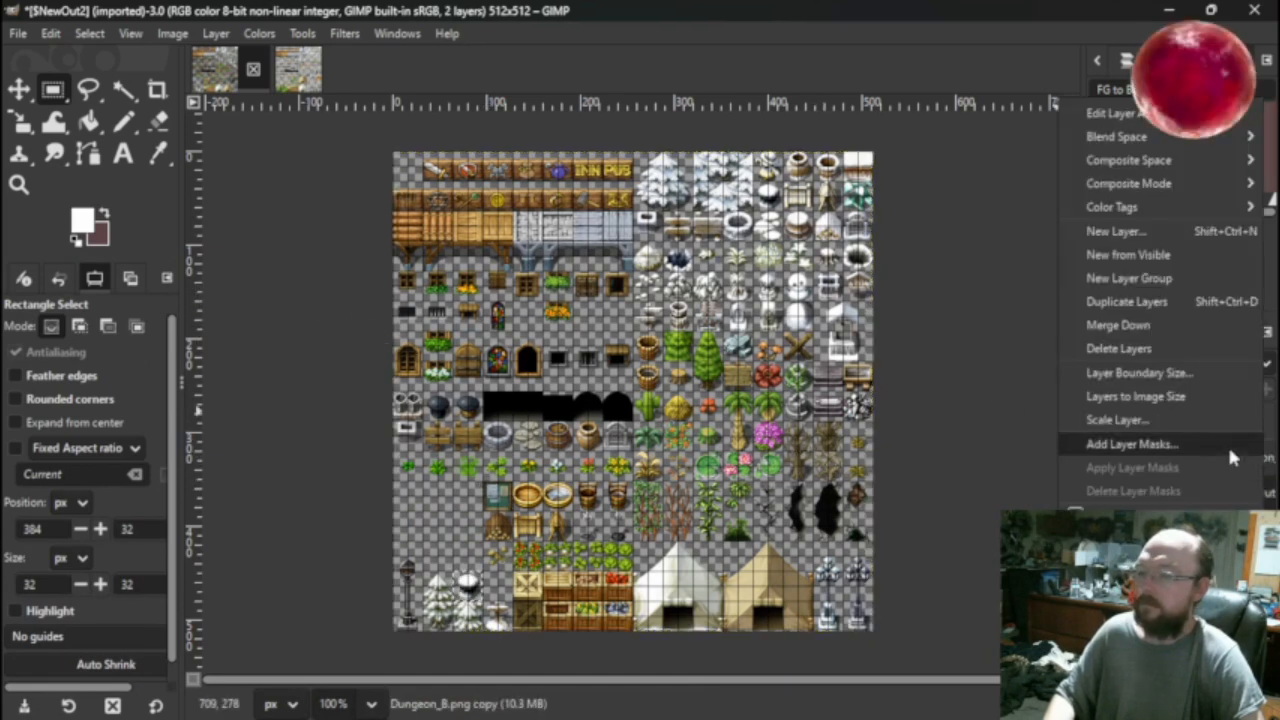
click(1120, 326)
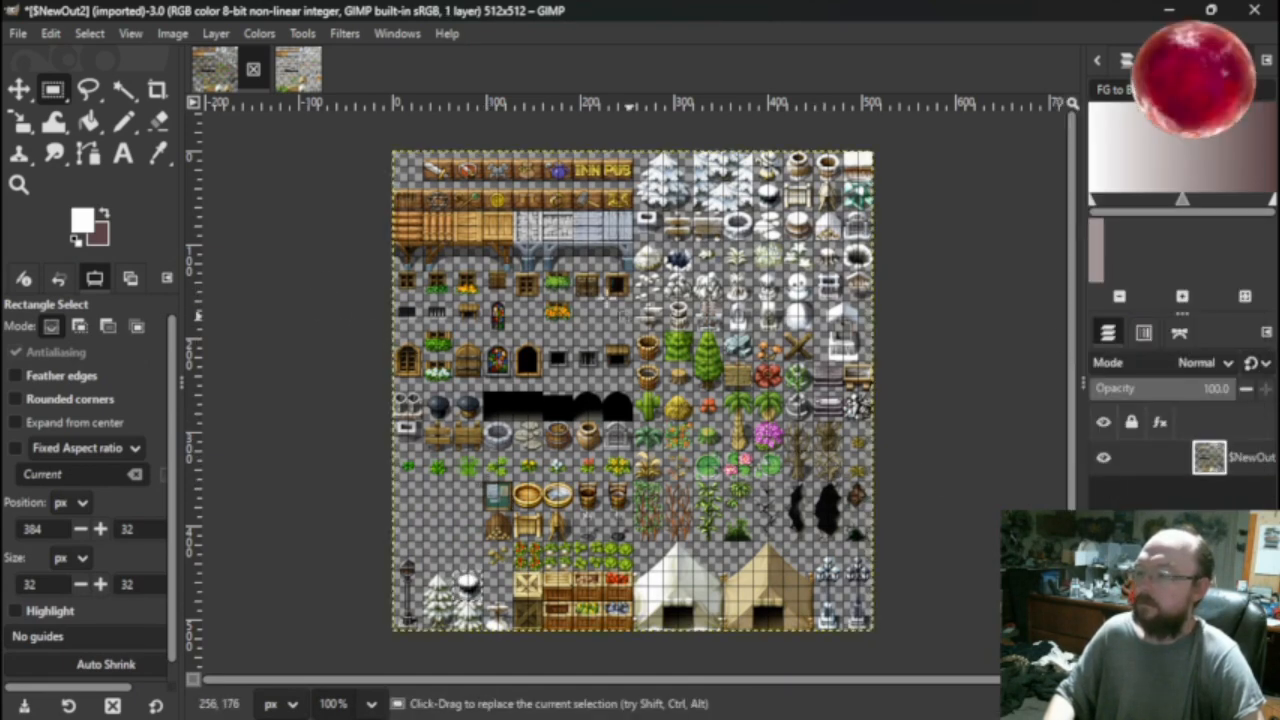
Copy the 32 x 32 snowy bush tile at position 448, 128 of Dungeon_B.png into the empty $NewOut2.png tile beside the snow-capped pot, and merge it down.
click(298, 68)
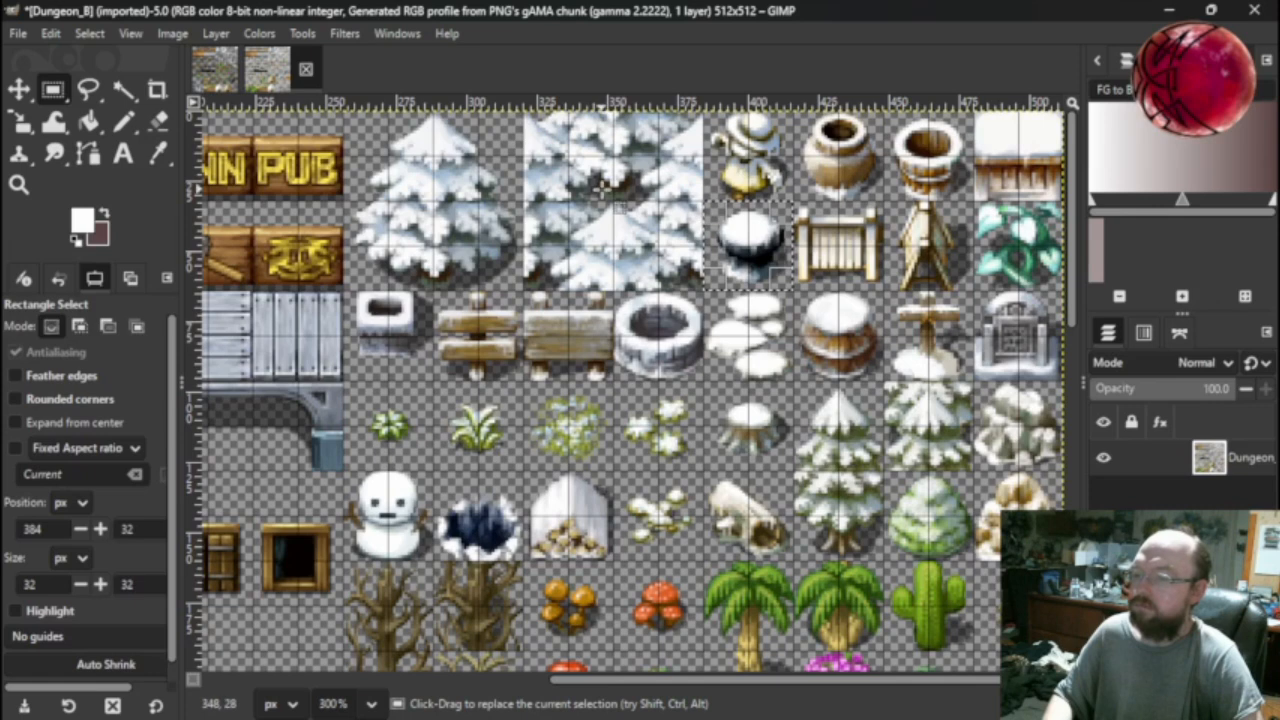
click(218, 78)
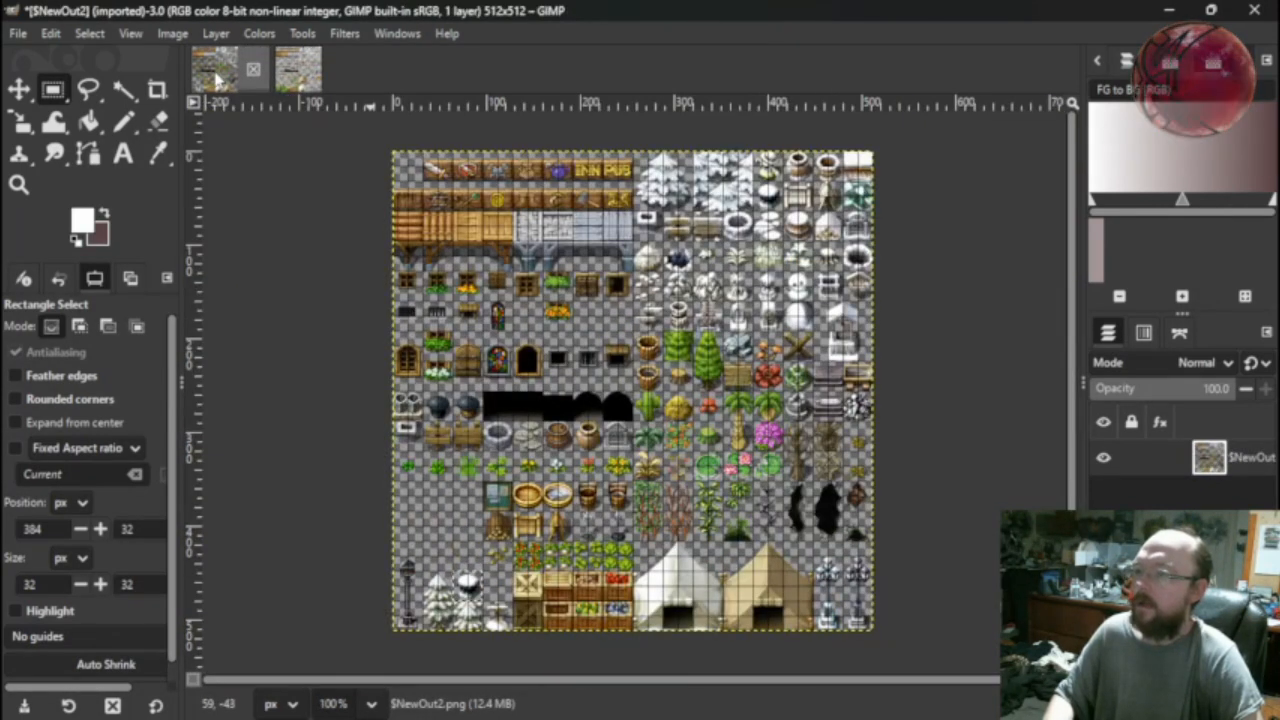
click(289, 85)
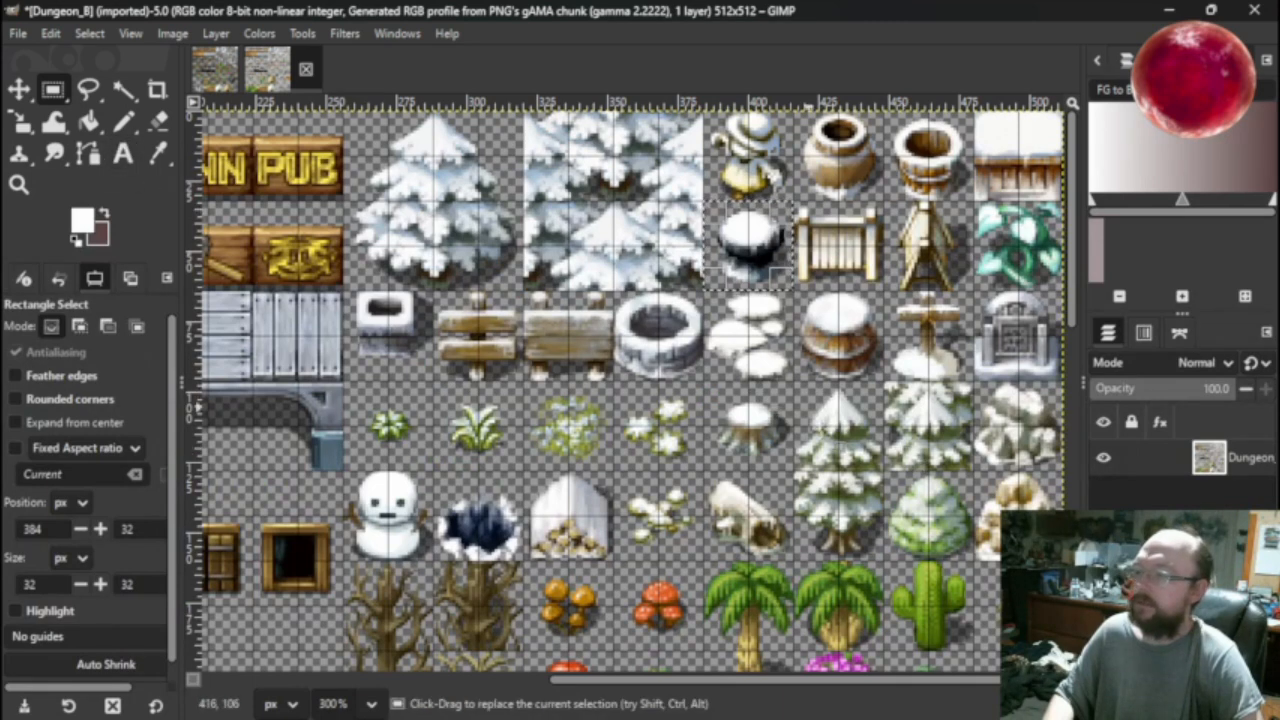
drag(885, 470, 975, 560)
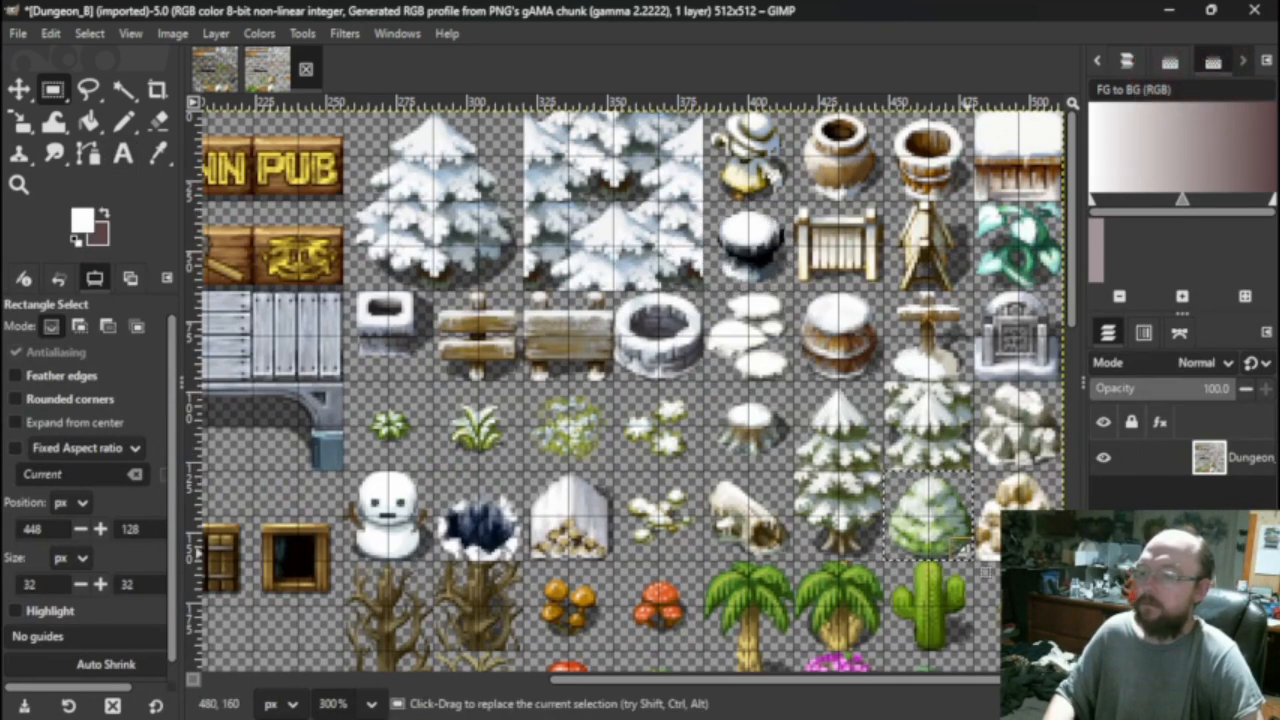
key(ctrl+c)
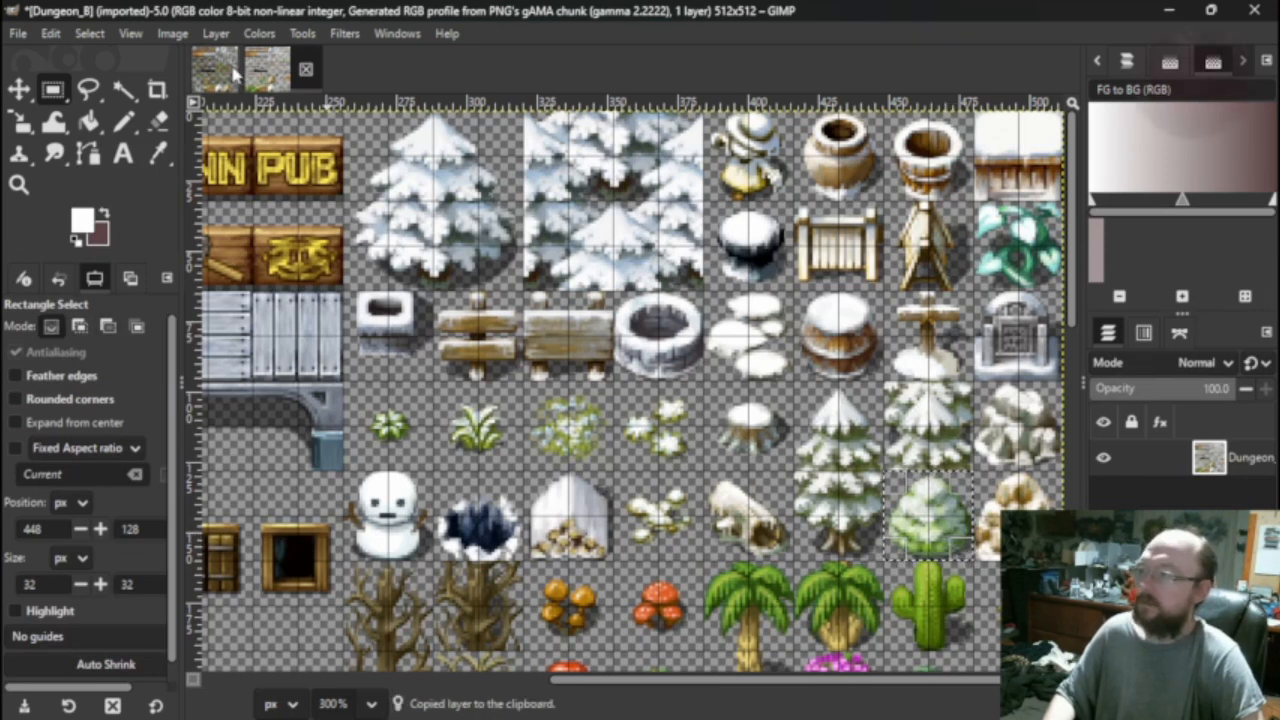
key(ctrl+Tab)
key(m)
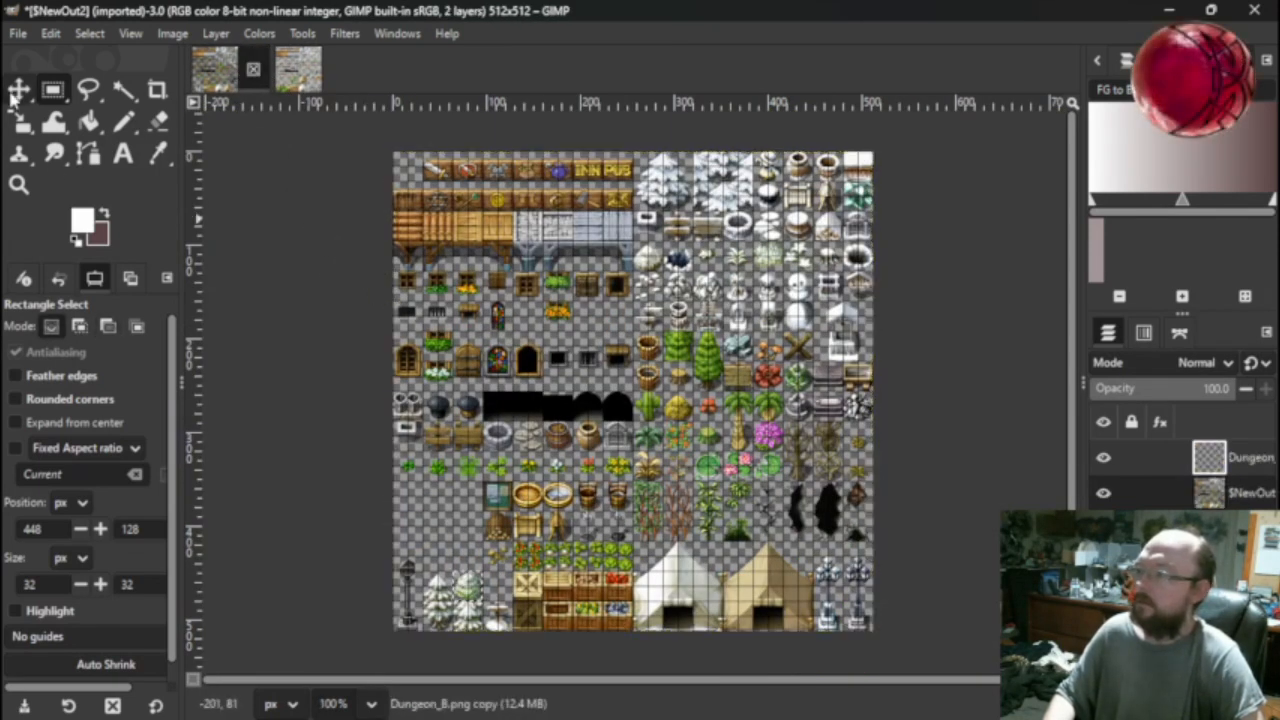
drag(473, 586, 504, 586)
right_click(1218, 470)
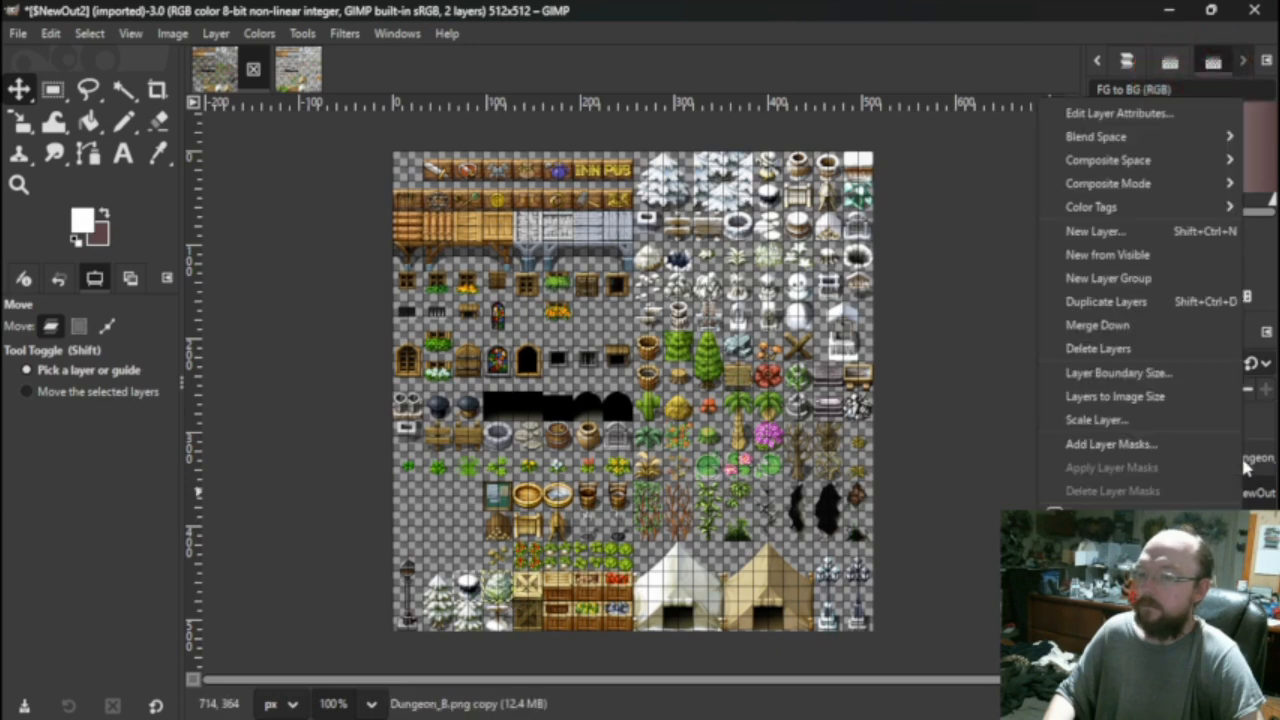
click(1160, 317)
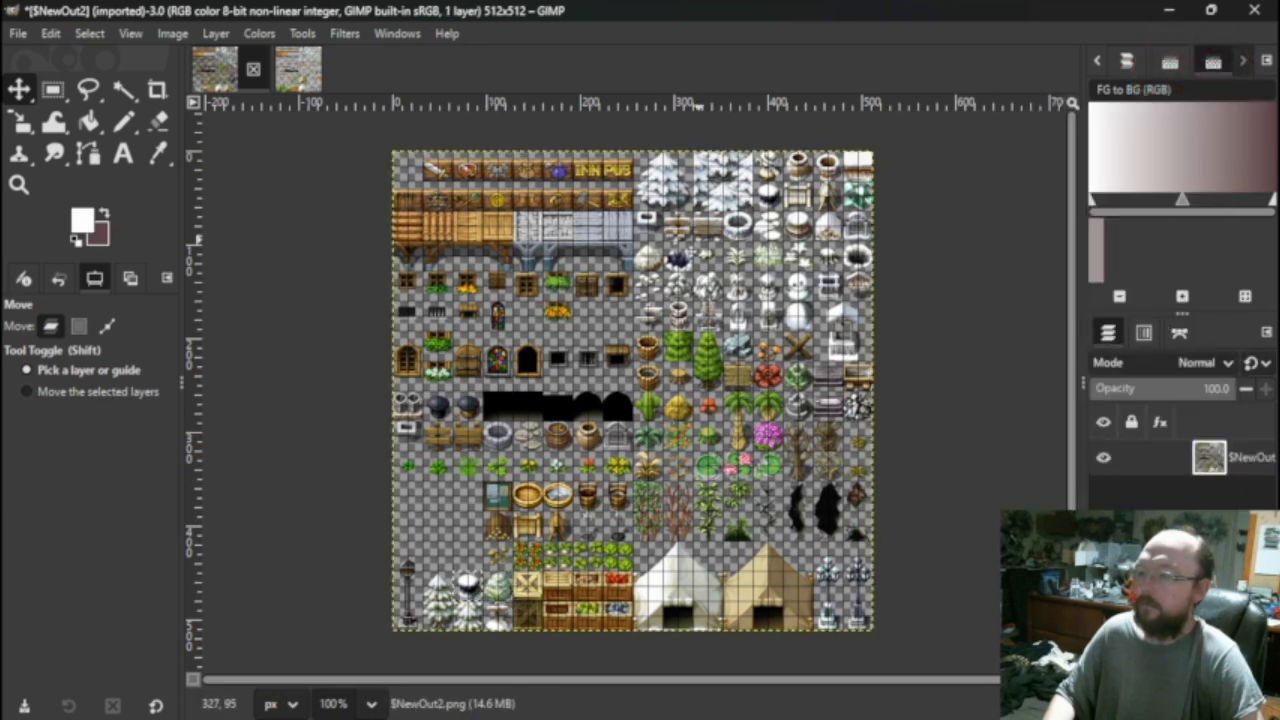
Compare Dungeon_B.png with $NewOut2.png once more, and open the tileset database in RPG Maker VX Ace.
click(300, 86)
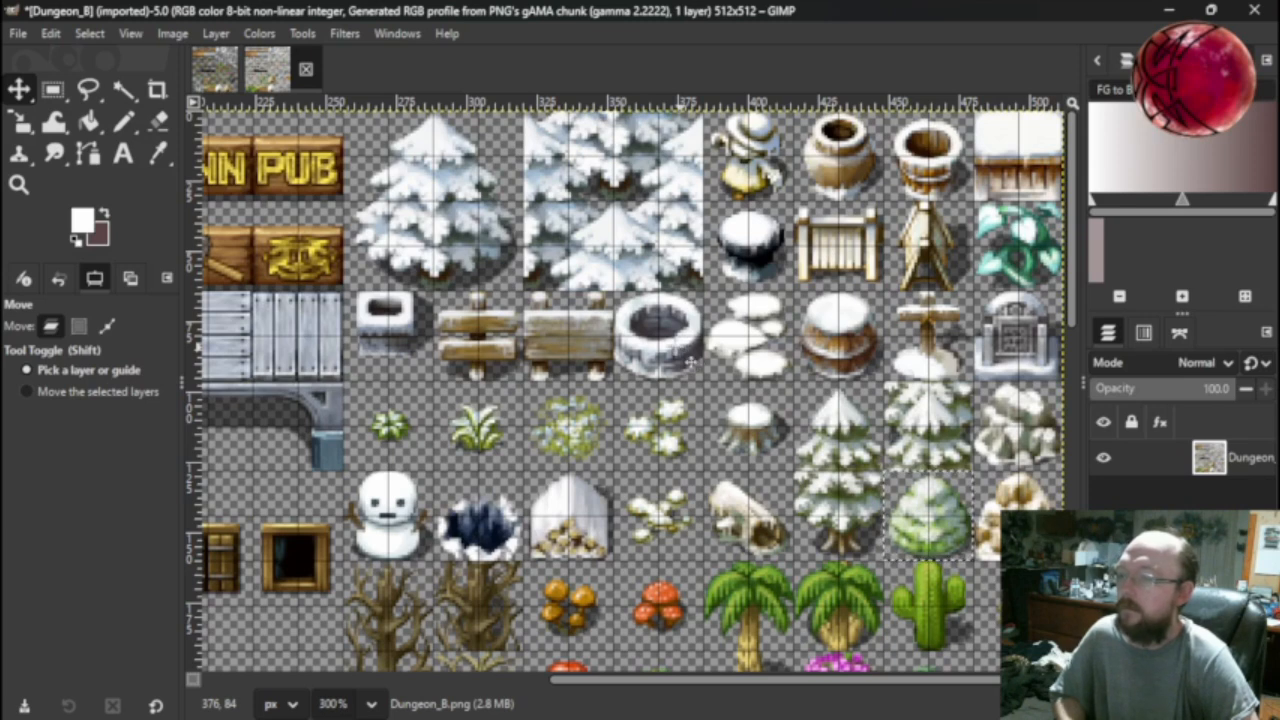
click(228, 72)
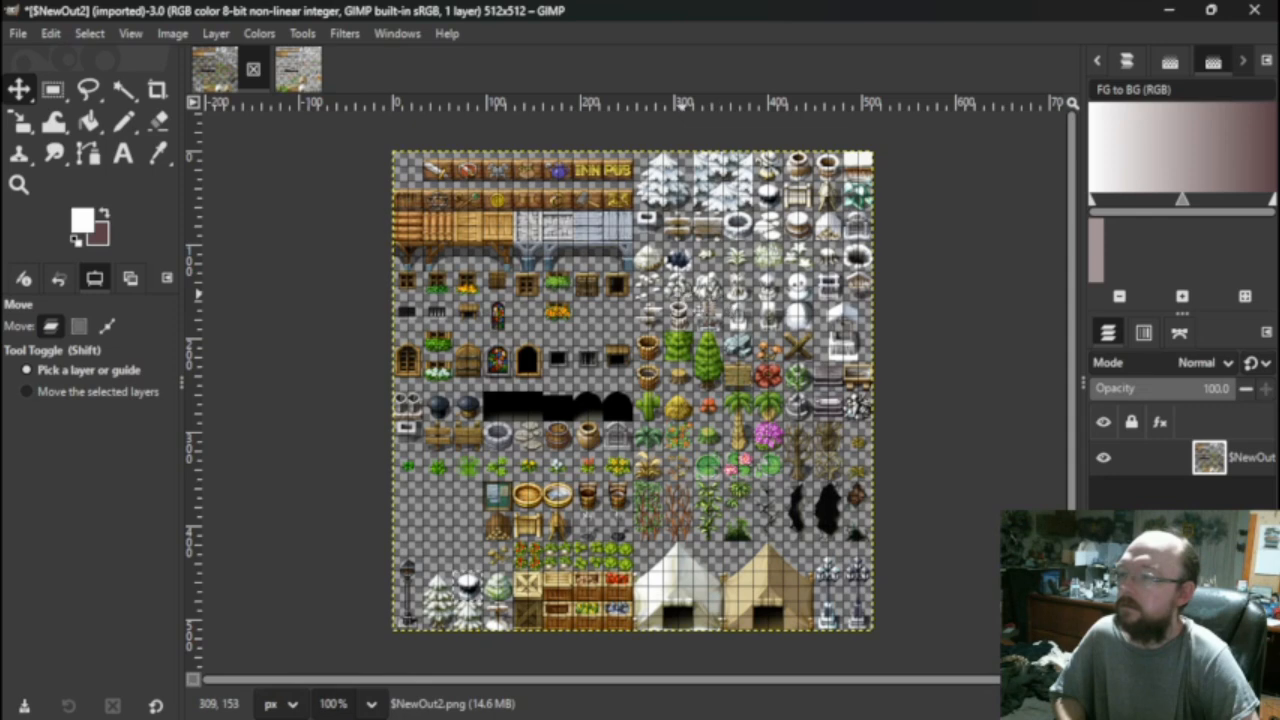
click(298, 70)
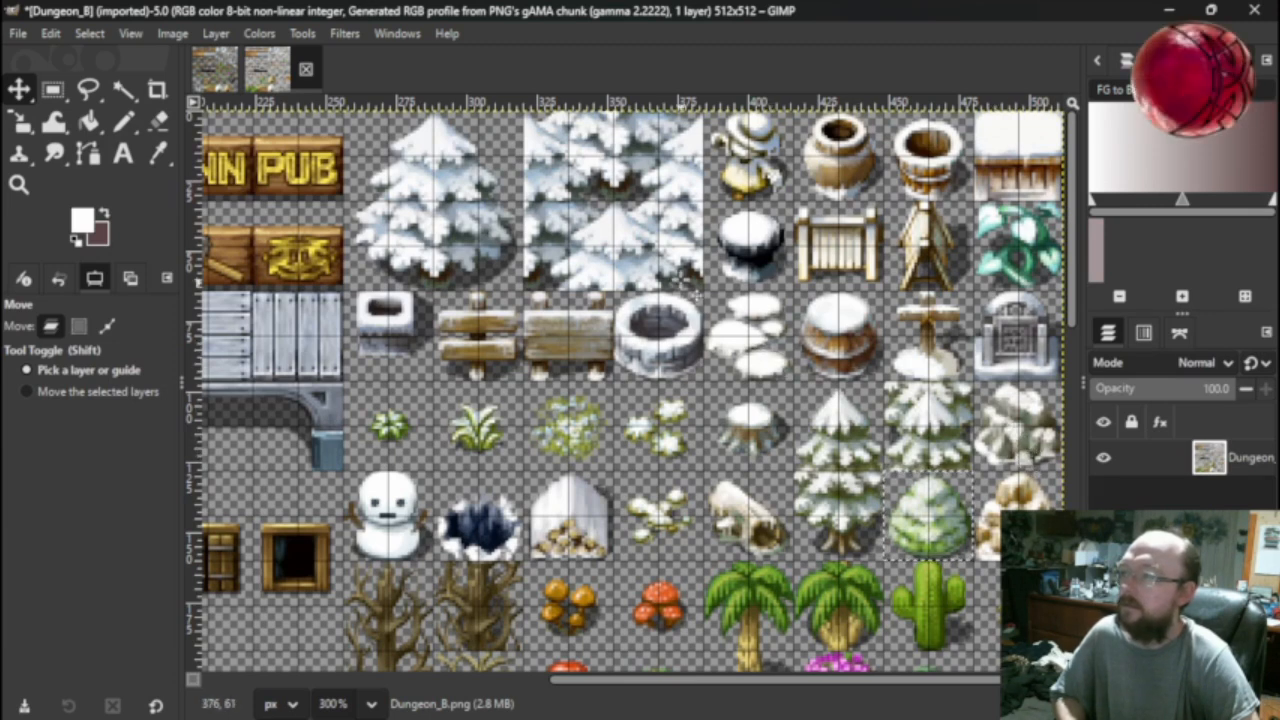
mouse_move(953, 707)
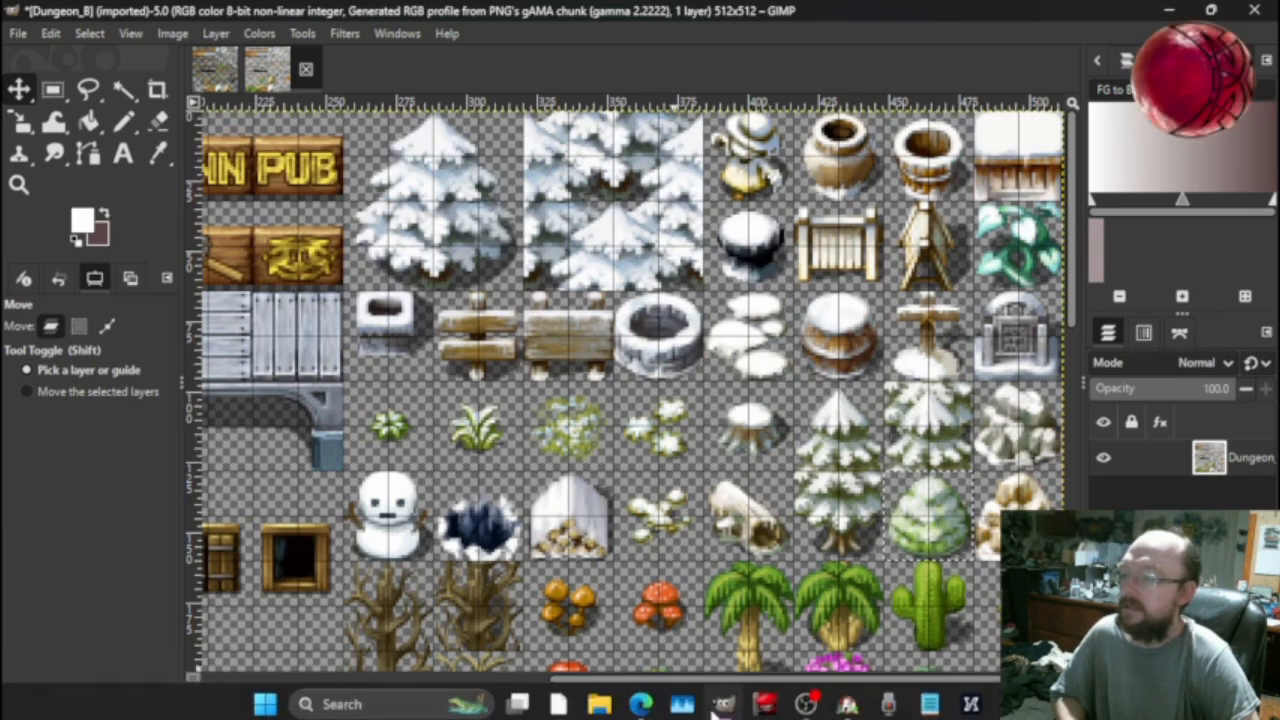
click(847, 697)
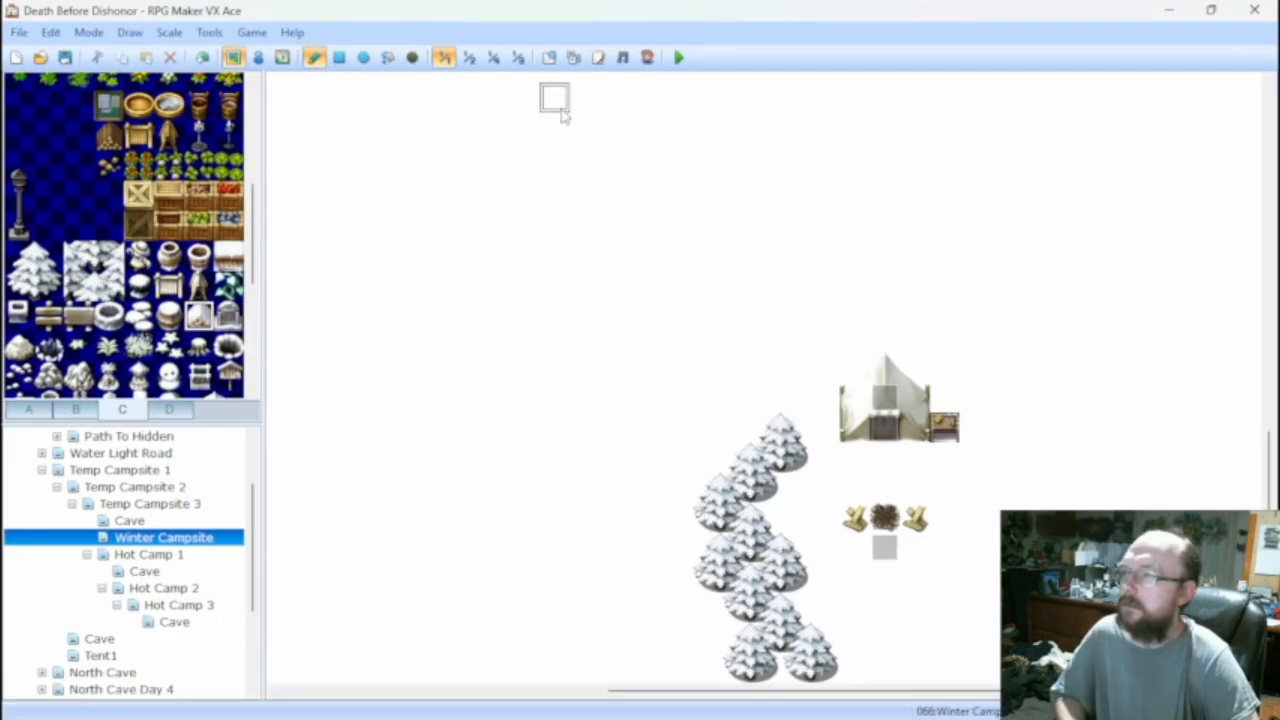
click(548, 57)
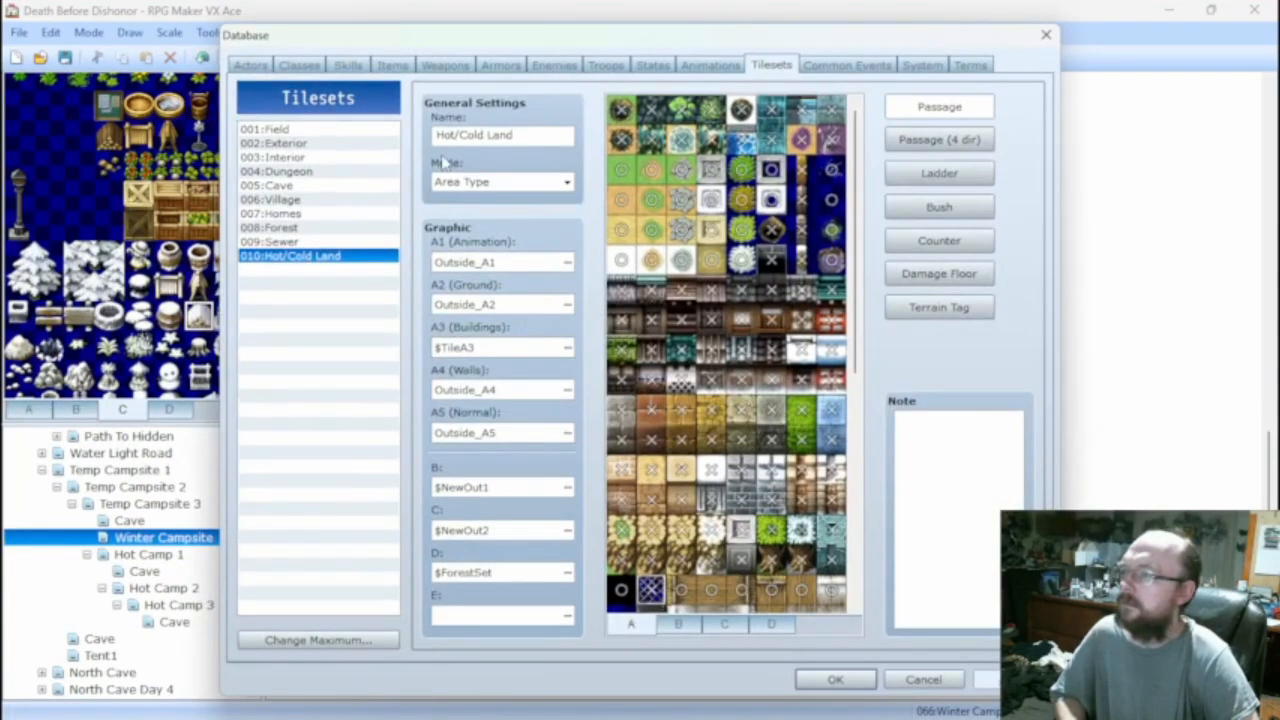
Examine the tiles on pages B, C and D of the 002:Exterior tileset.
click(296, 158)
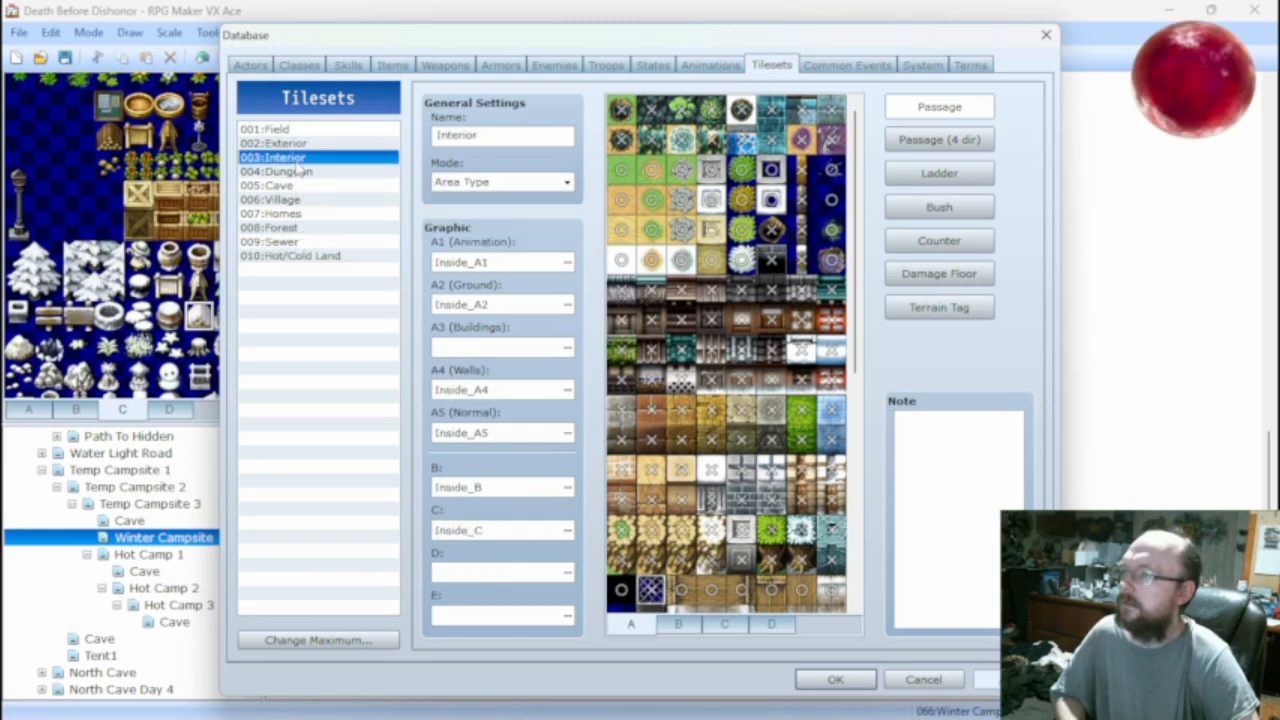
click(296, 146)
click(679, 624)
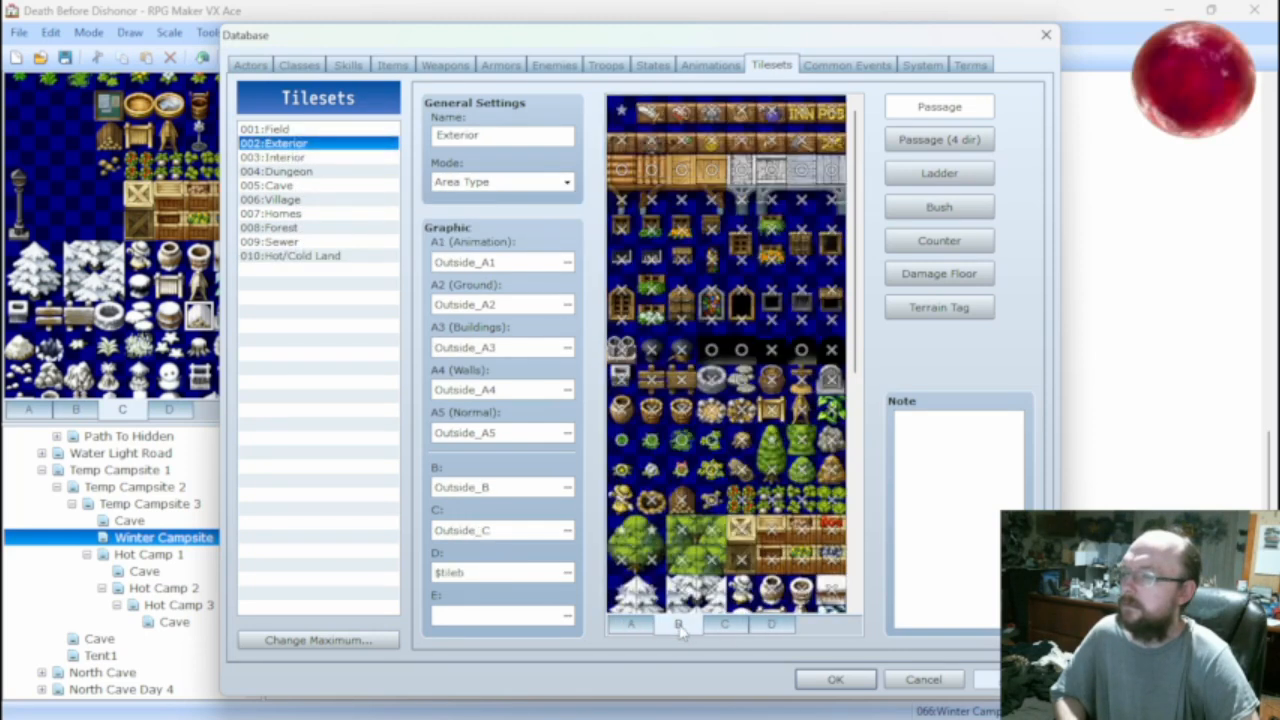
scroll(706, 551, down, 2)
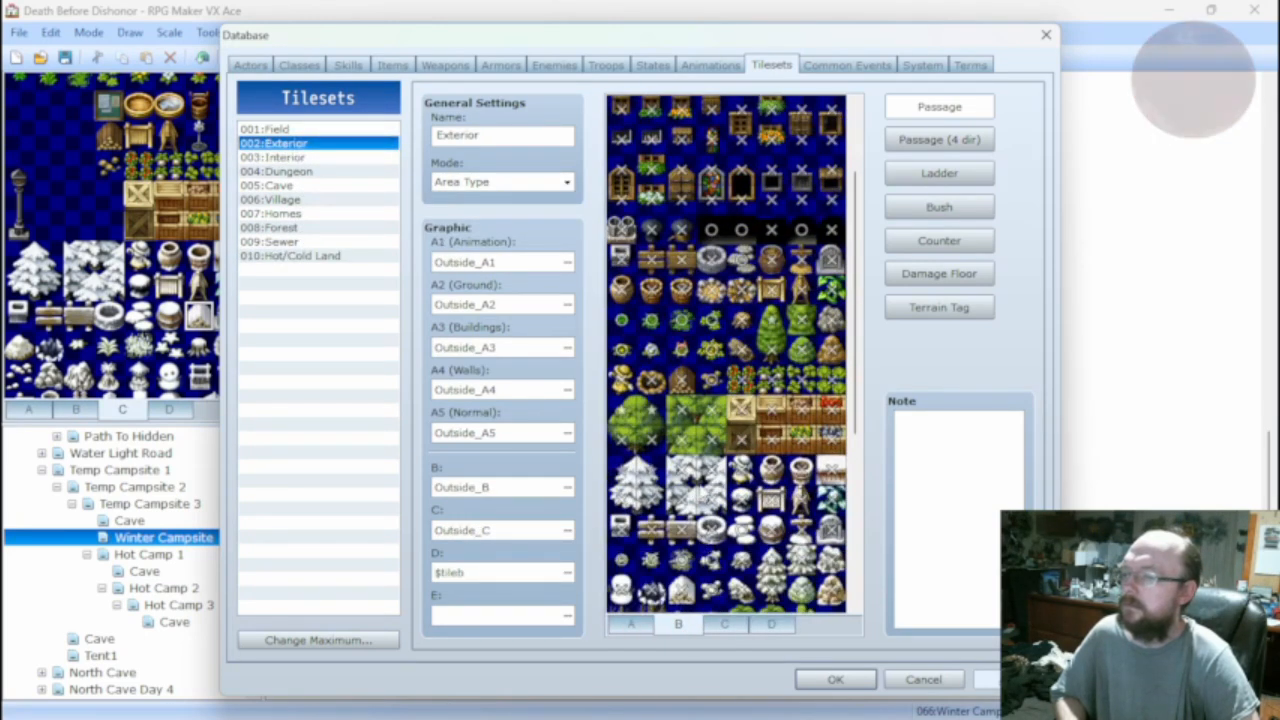
scroll(703, 492, down, 2)
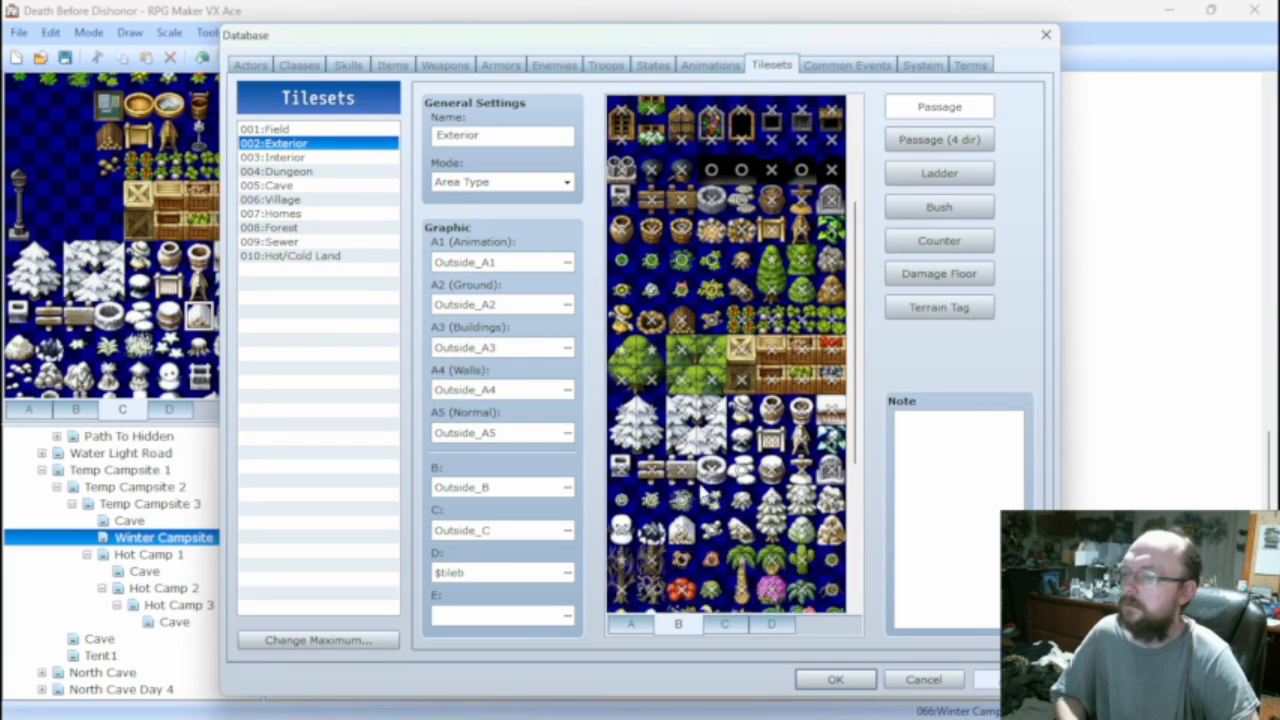
scroll(703, 489, down, 3)
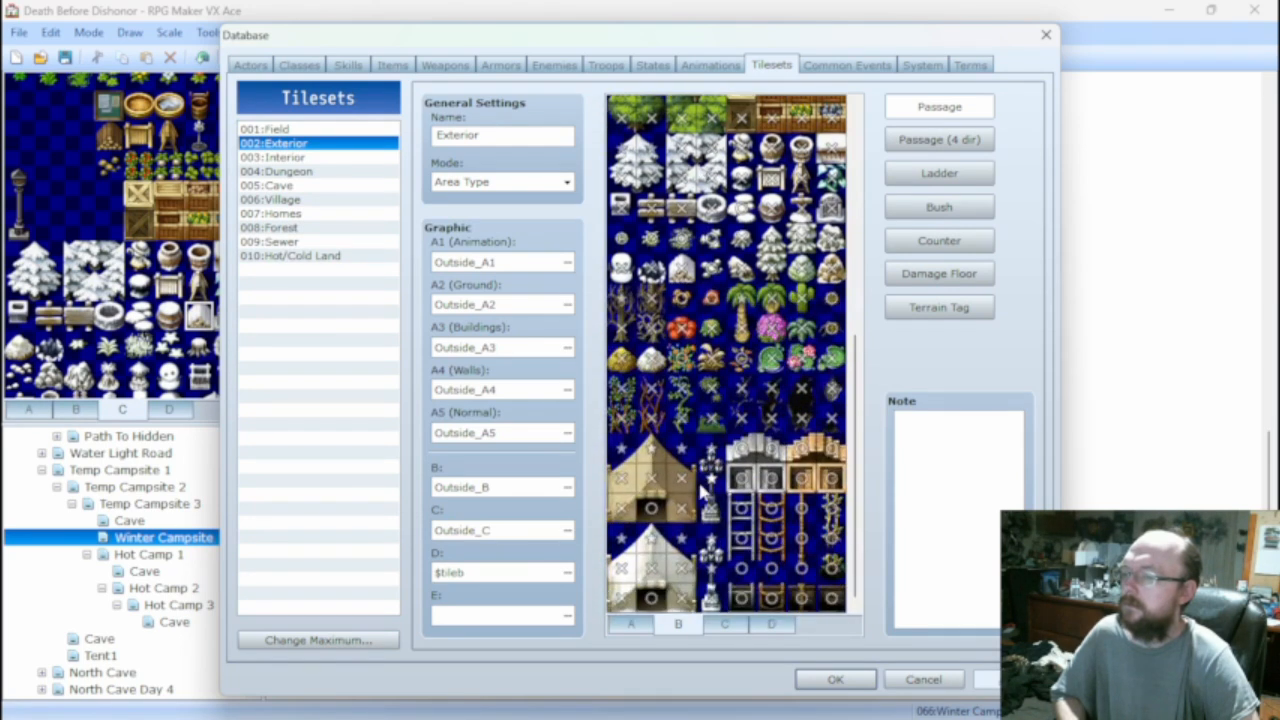
click(725, 624)
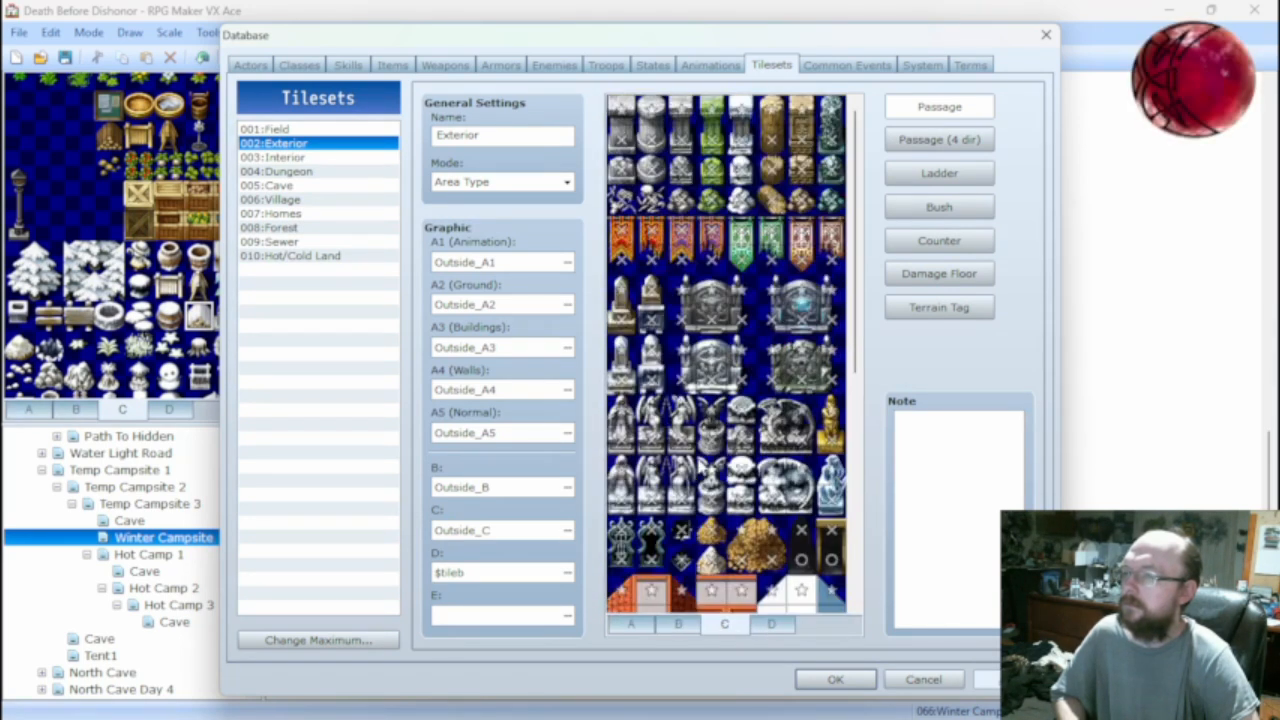
scroll(718, 483, down, 7)
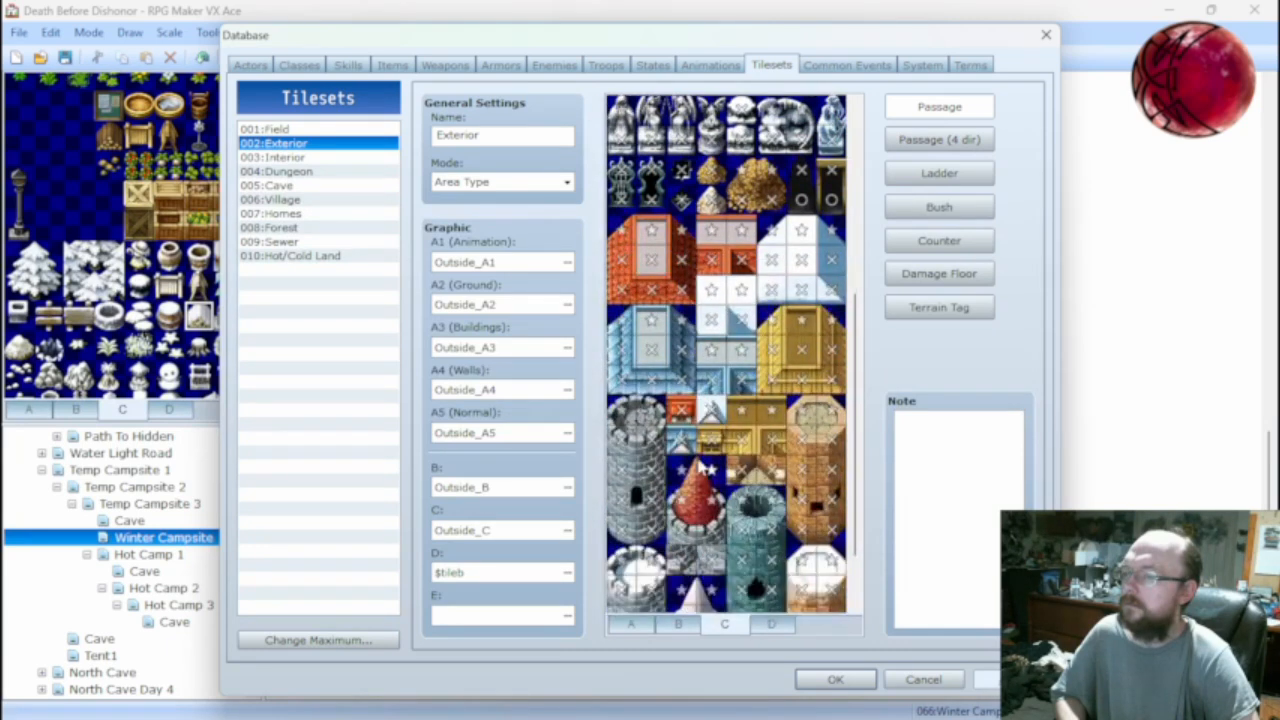
click(771, 624)
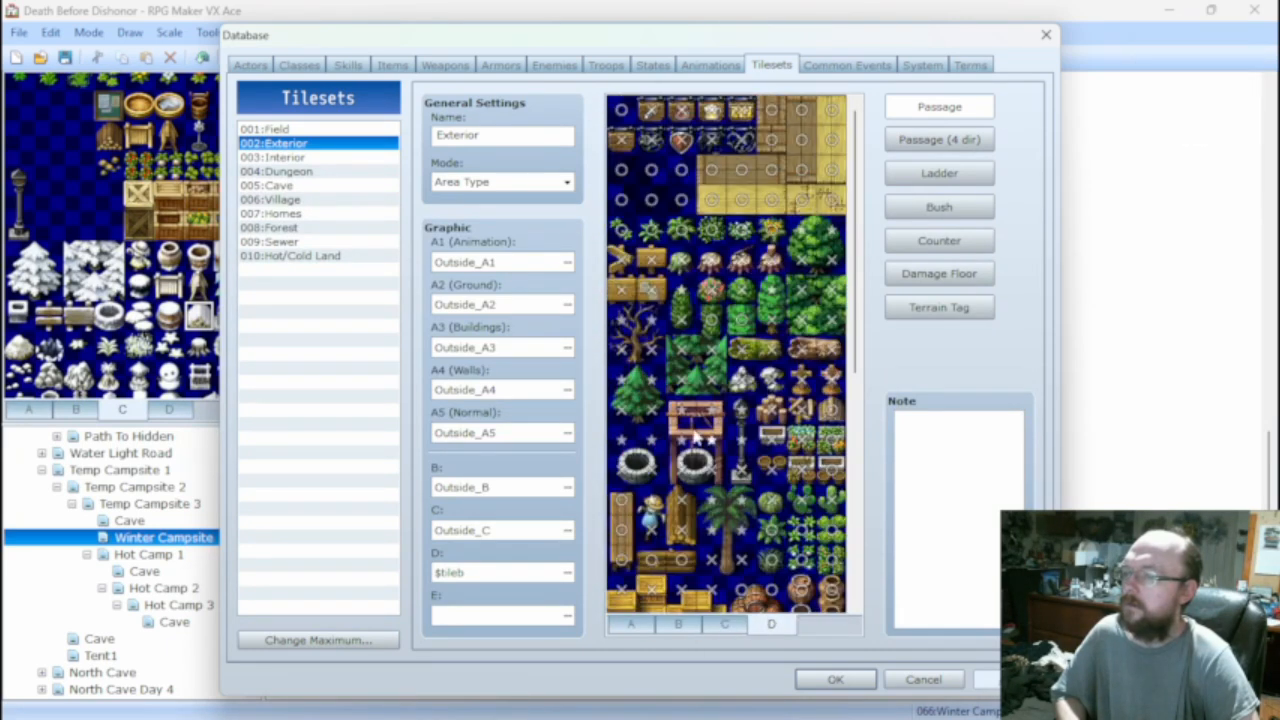
scroll(718, 436, down, 8)
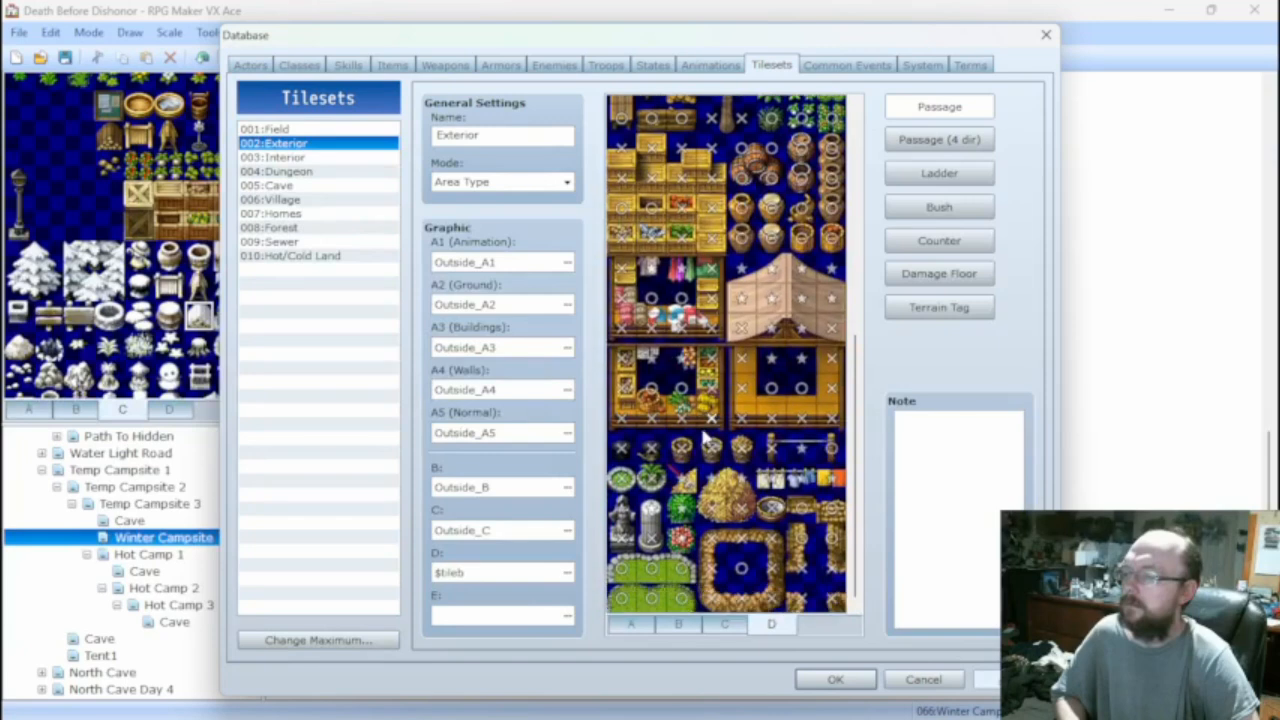
Examine the tiles on pages E, D, C and B of the 006:Village tileset.
click(290, 200)
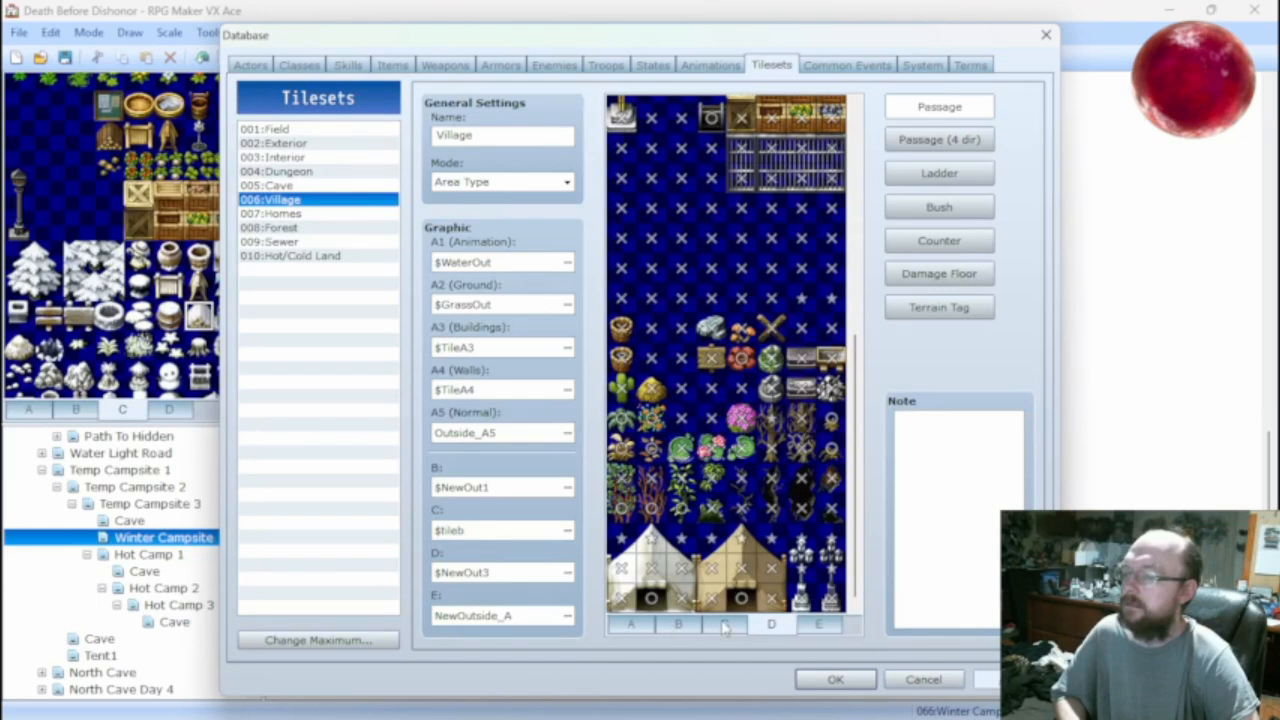
click(806, 624)
scroll(752, 505, down, 1)
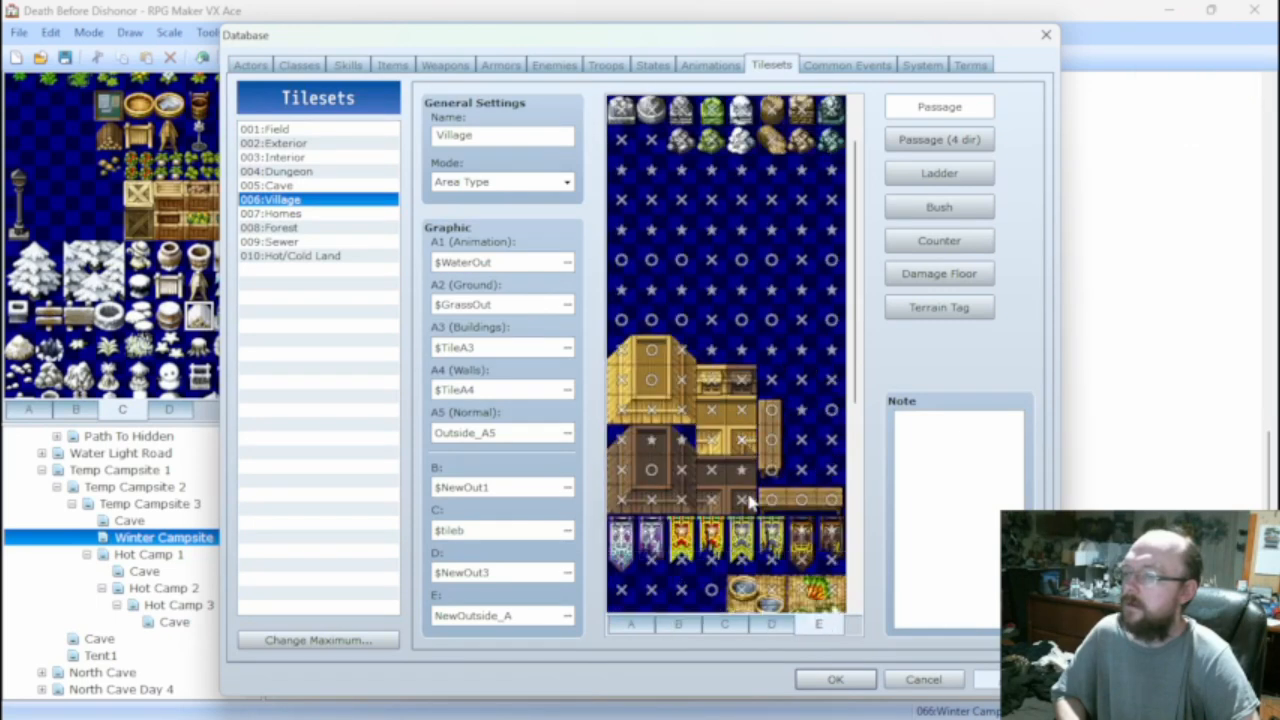
scroll(752, 505, down, 5)
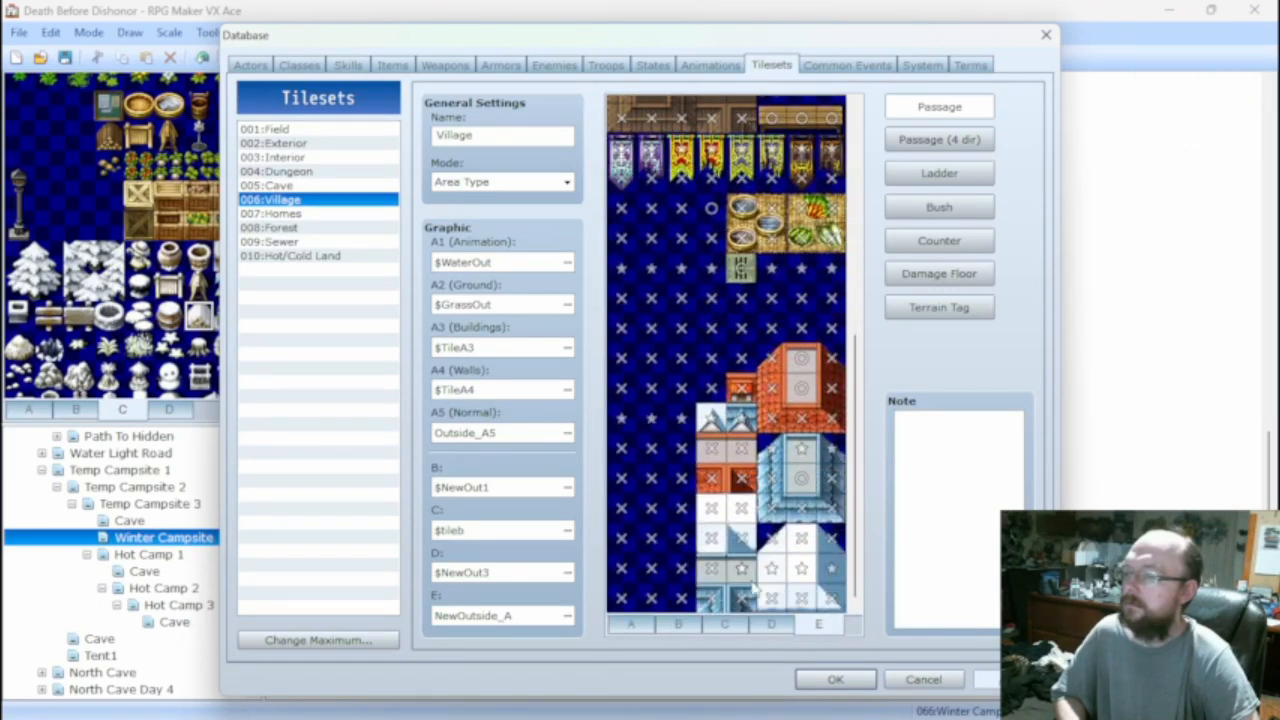
click(768, 626)
scroll(732, 458, up, 5)
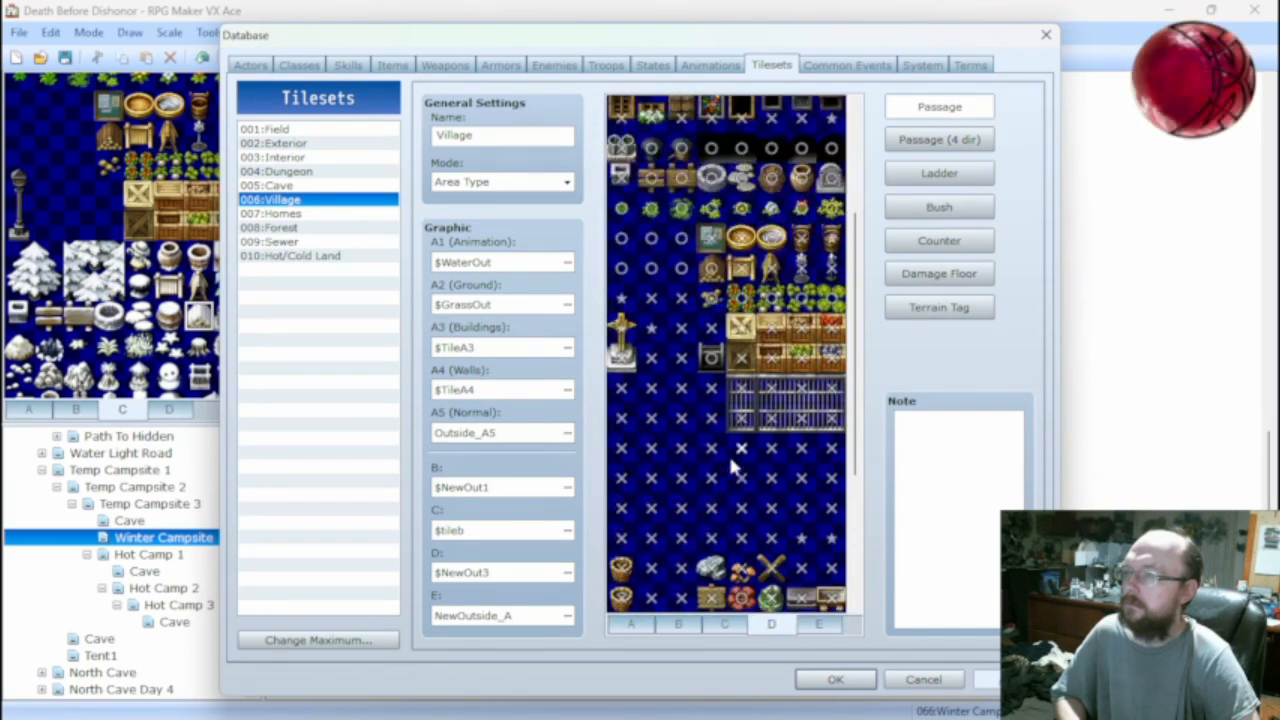
scroll(733, 465, up, 1)
click(726, 625)
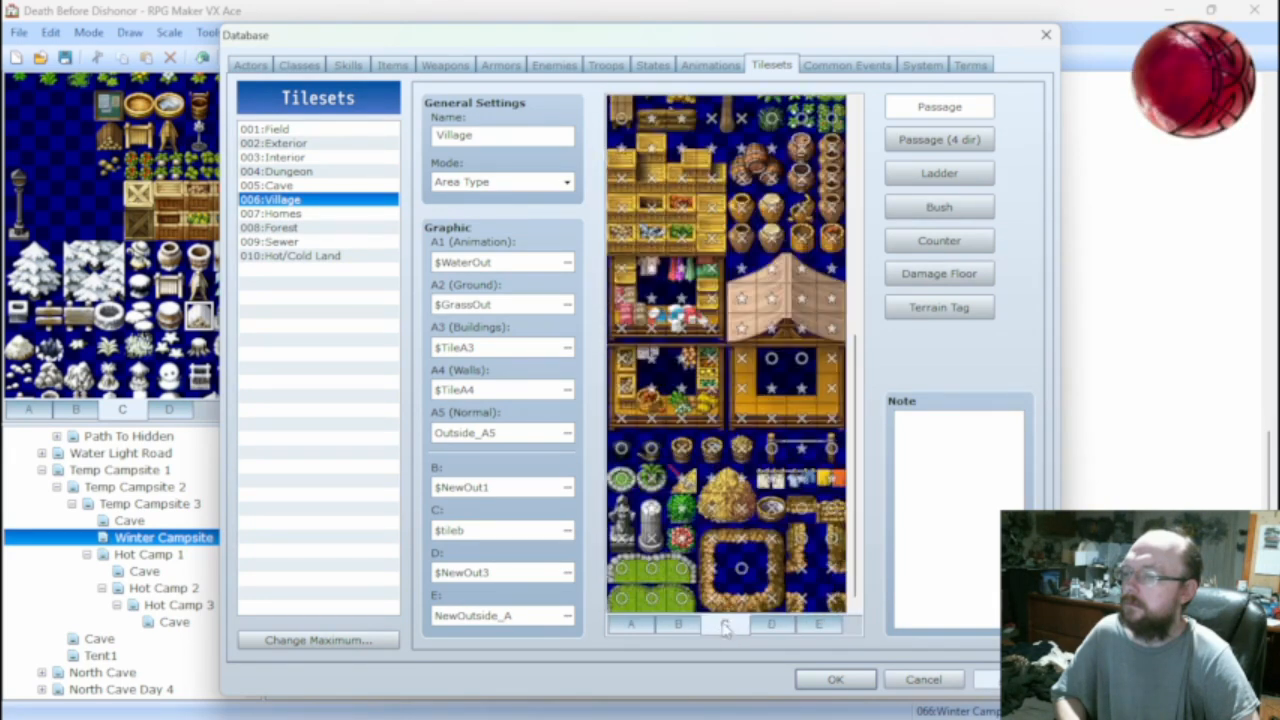
scroll(700, 462, up, 10)
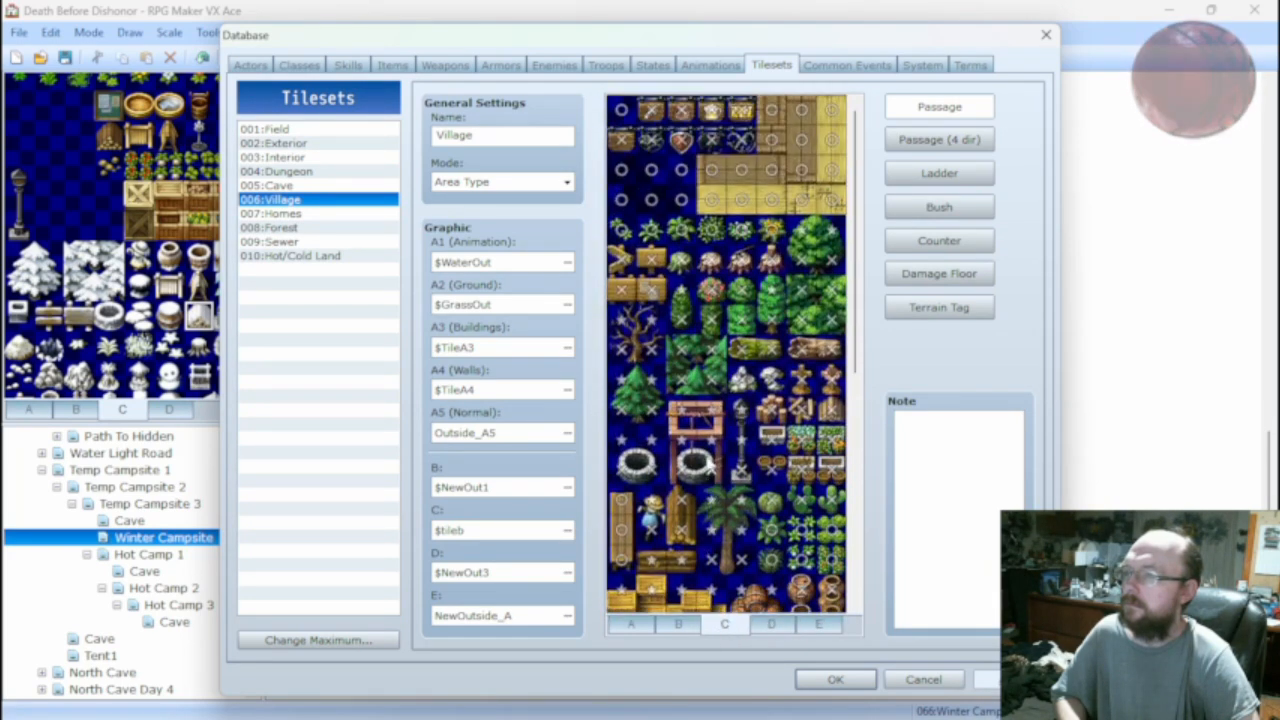
click(678, 624)
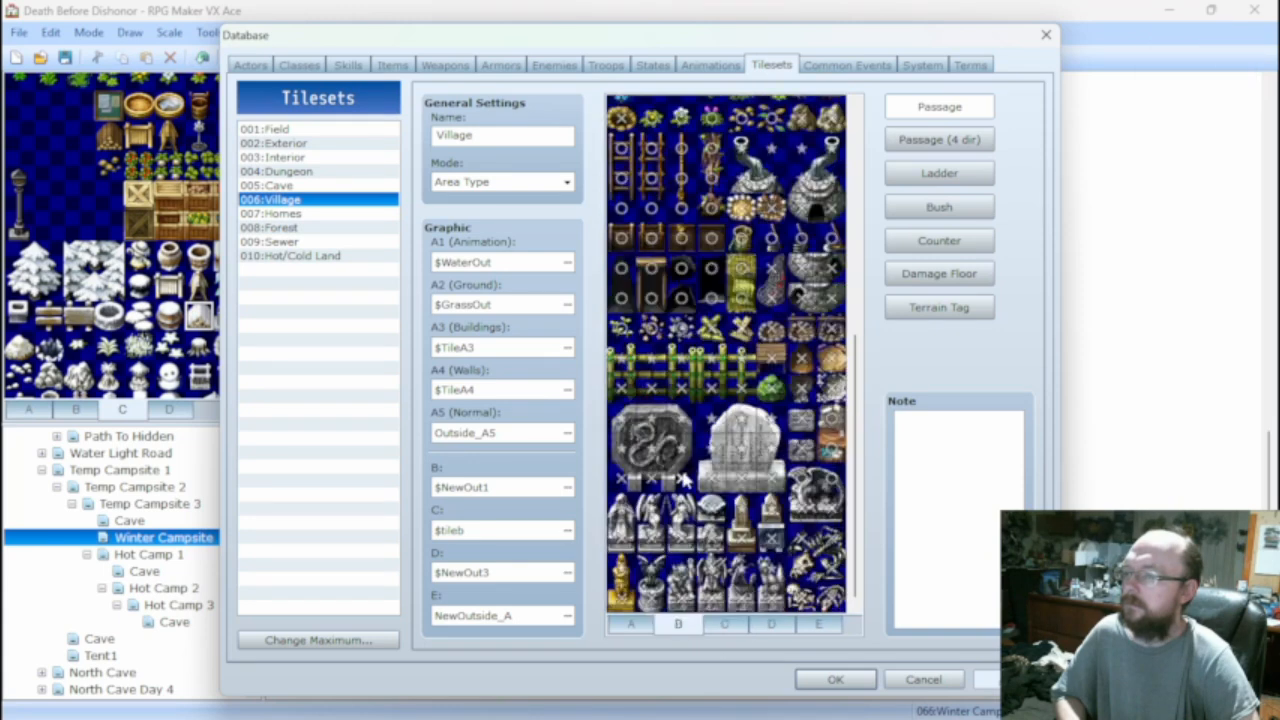
scroll(683, 481, up, 4)
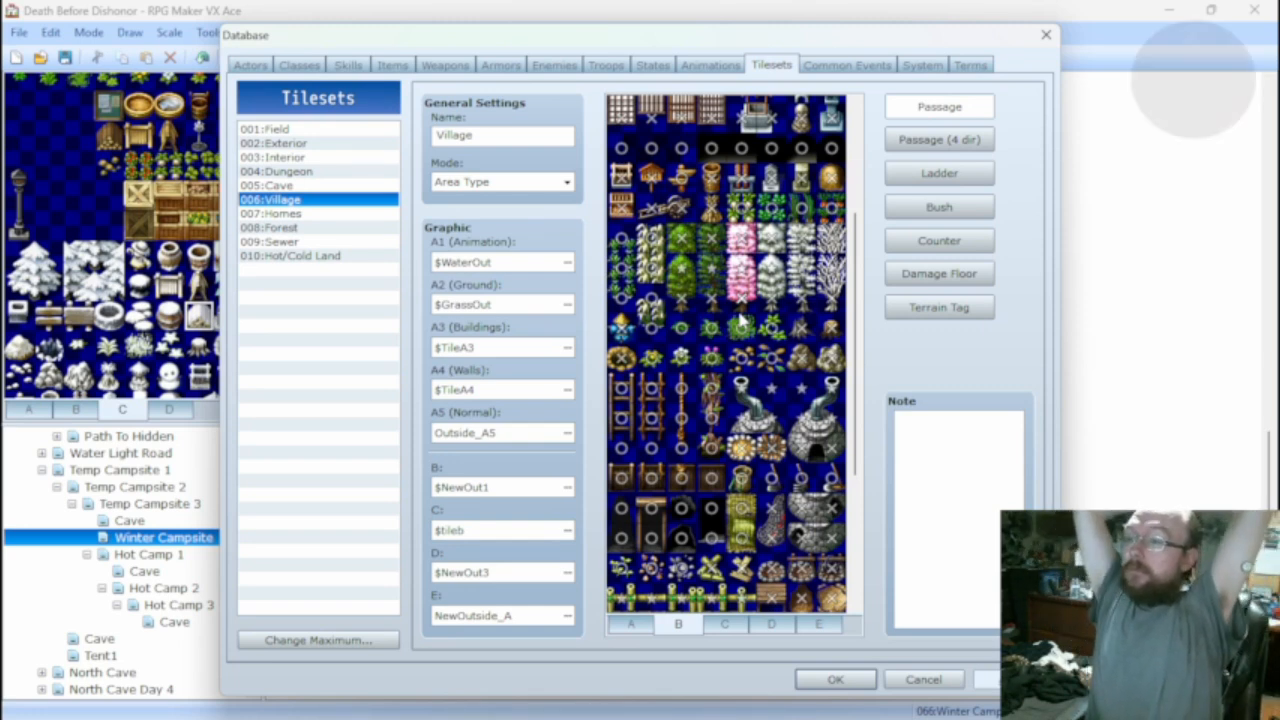
Check the empty E slot and the page C tiles of the 010:Hot/Cold Land tileset, and close the database.
click(277, 257)
click(566, 615)
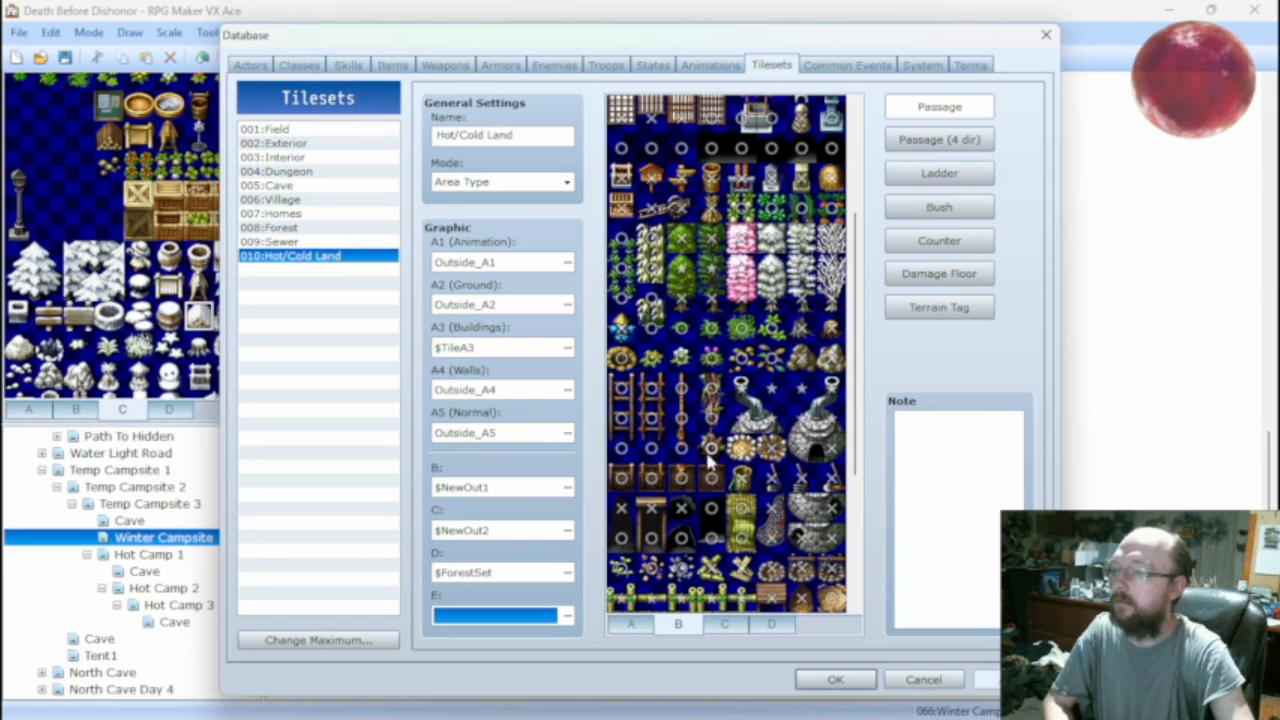
click(725, 625)
scroll(711, 499, down, 5)
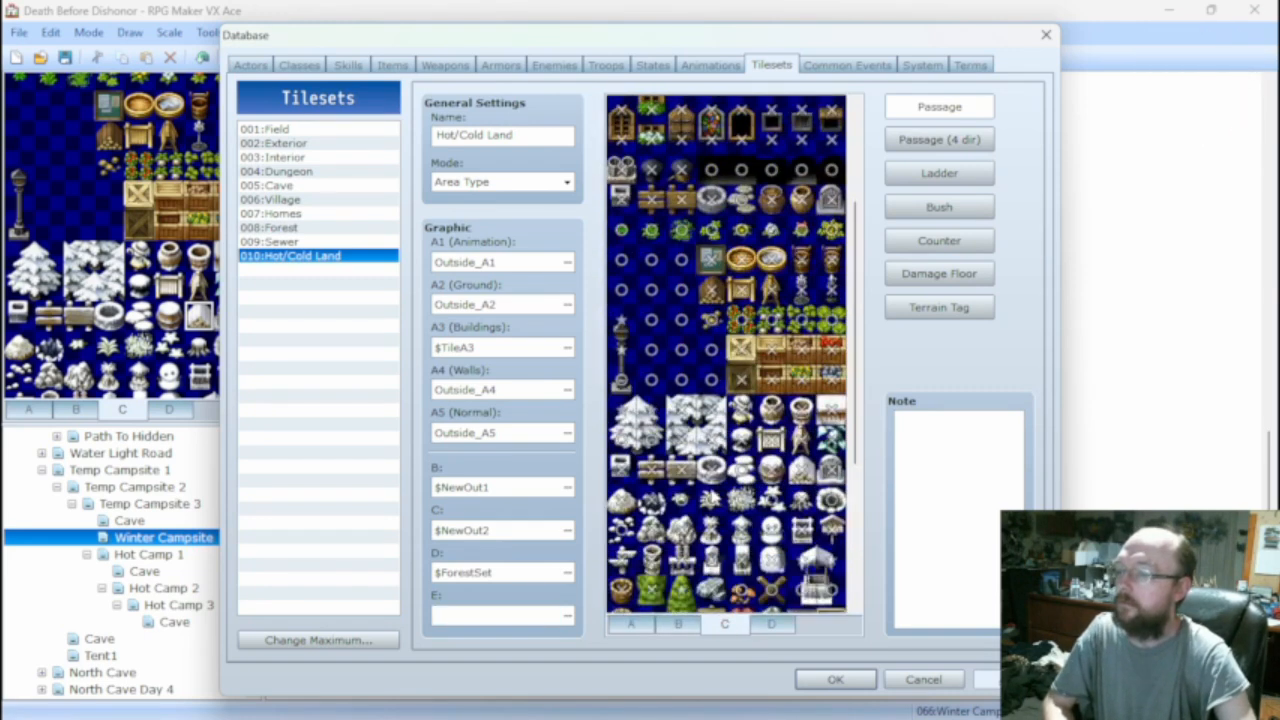
scroll(713, 497, up, 5)
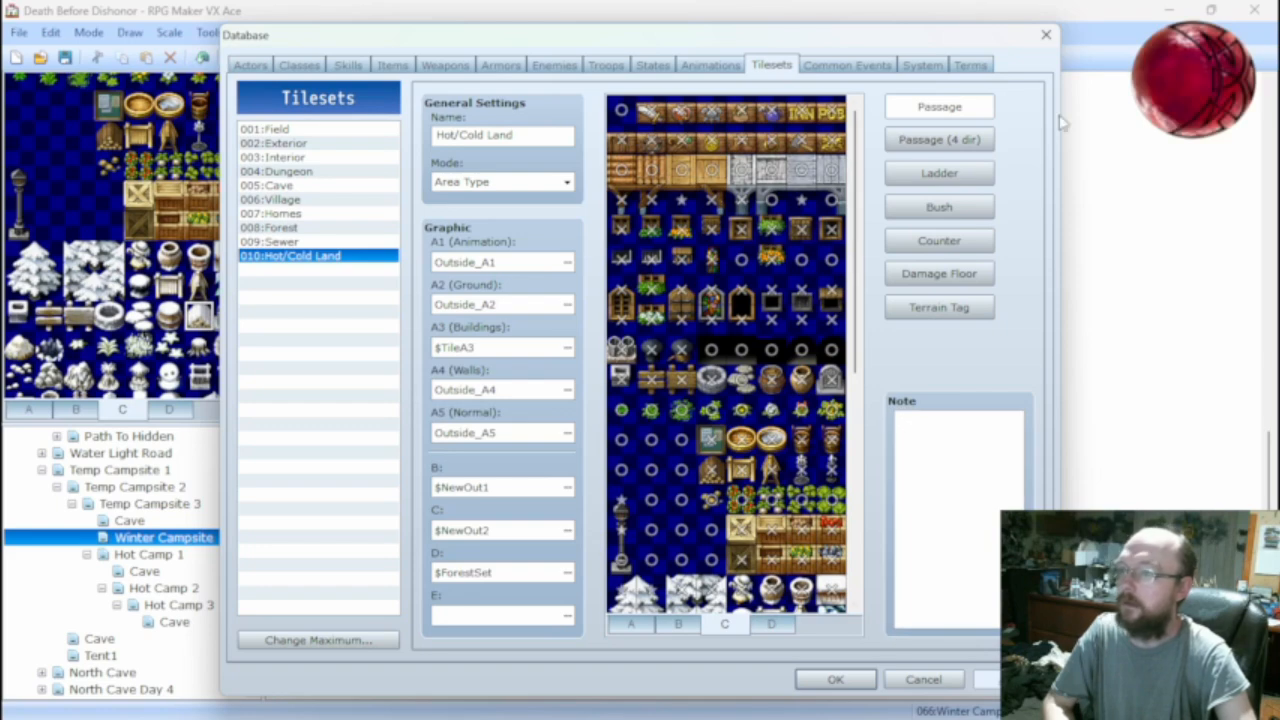
click(1047, 36)
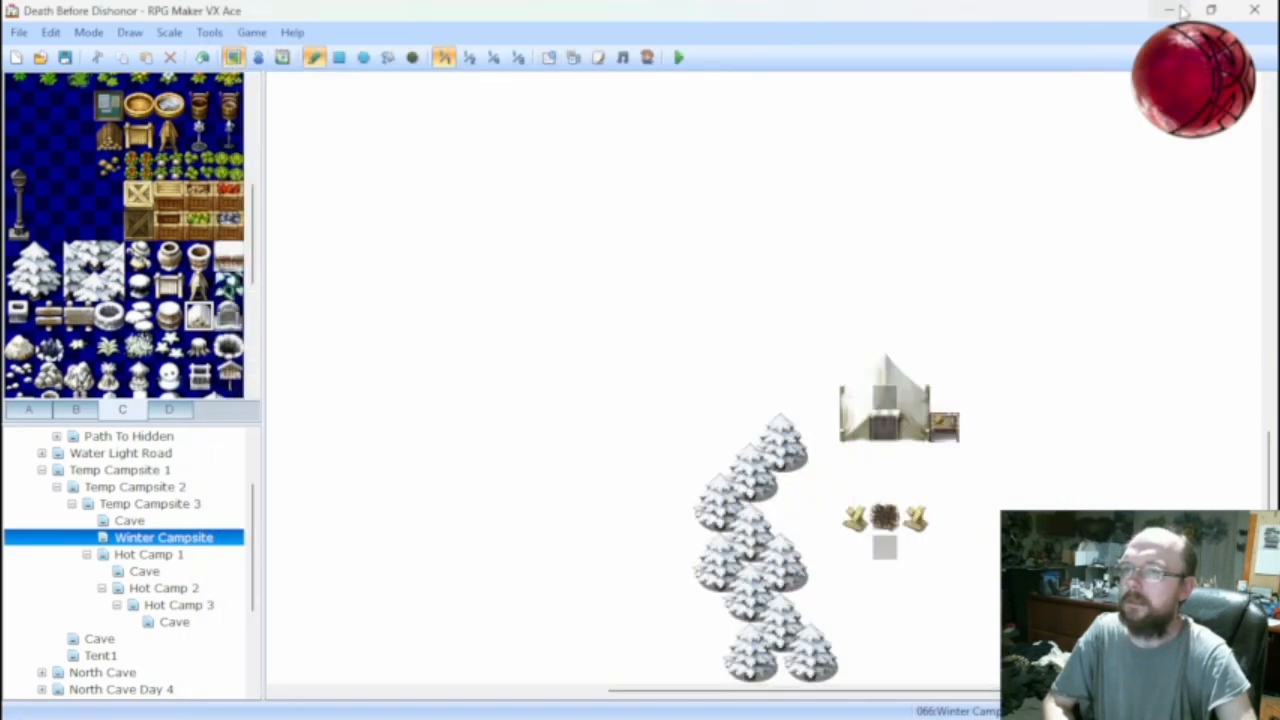
Switch to GIMP and close the Dungeon_B.png image, discarding its changes.
key(alt+Tab)
click(305, 69)
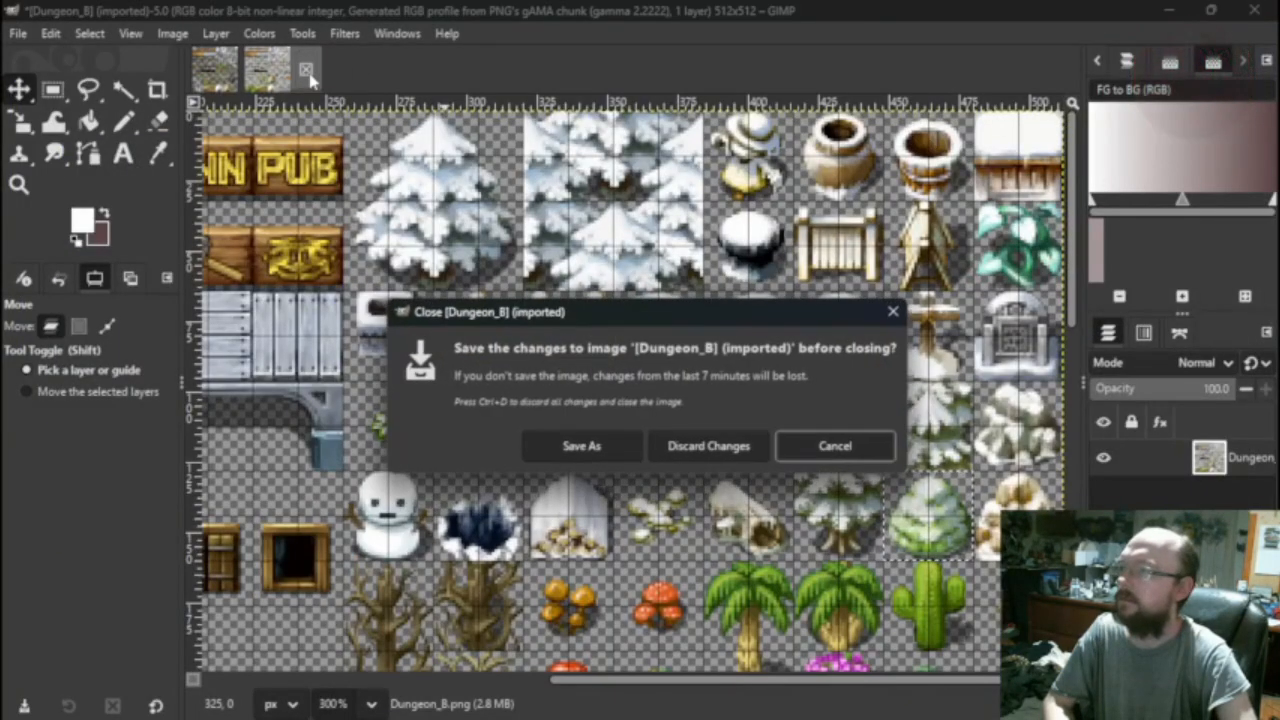
click(649, 446)
Overwrite $NewOut2.png with the edited tileset image, and minimize GIMP to reach the desktop without quitting it.
click(19, 33)
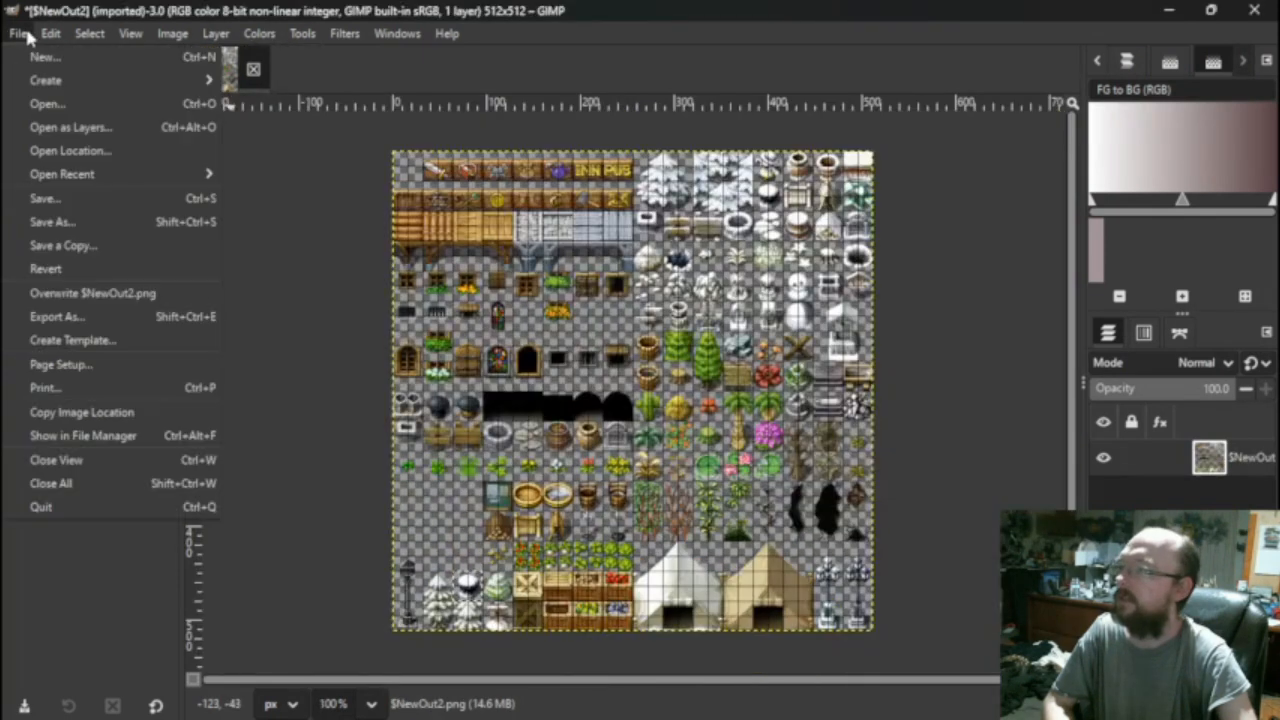
click(96, 293)
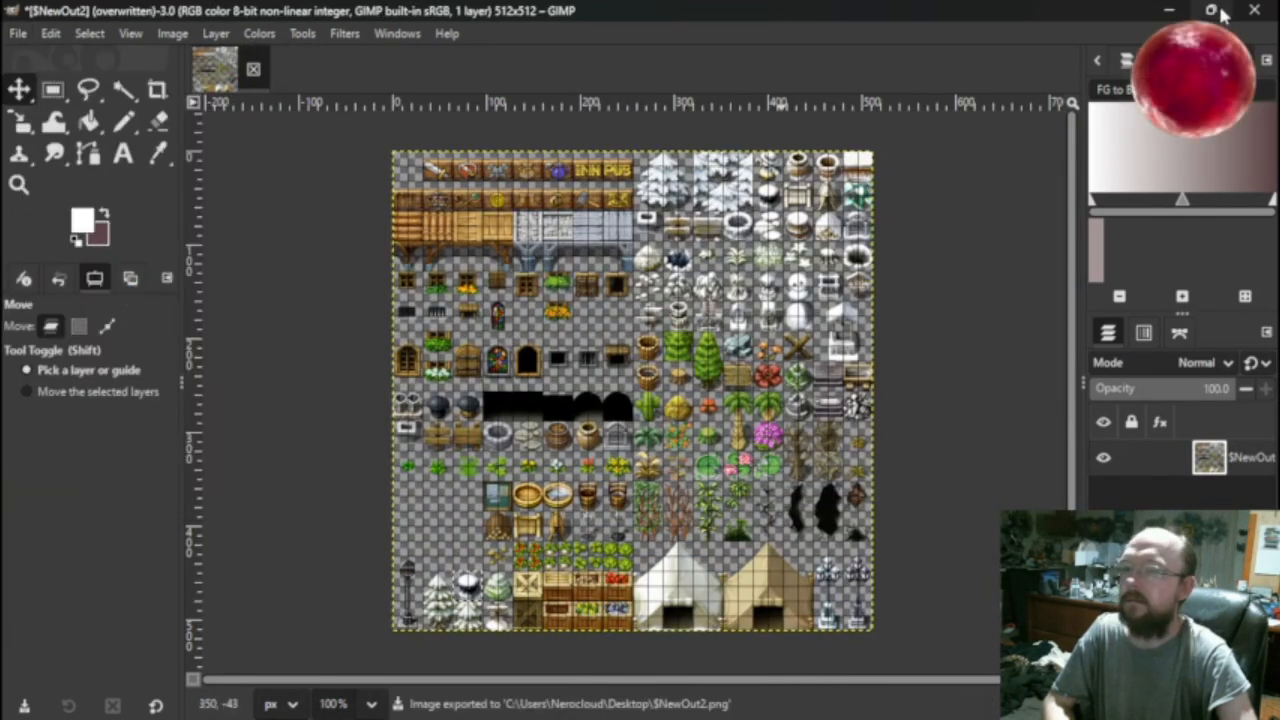
click(1254, 10)
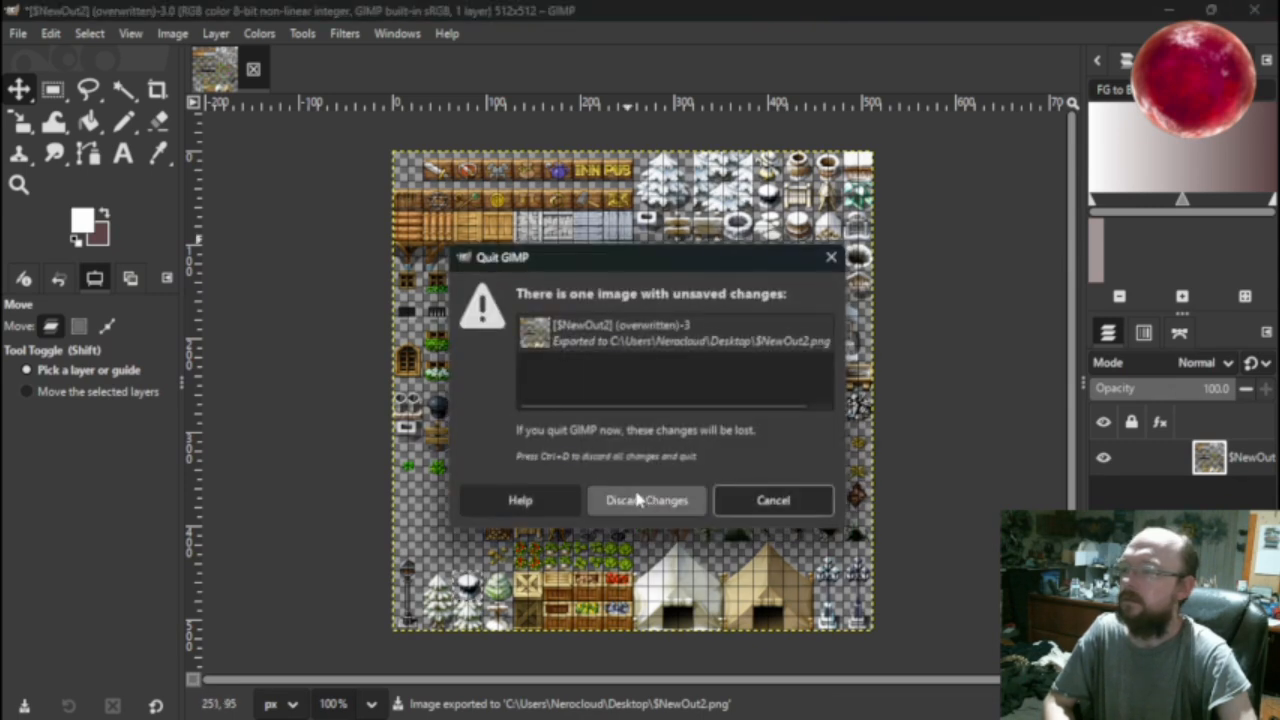
click(773, 500)
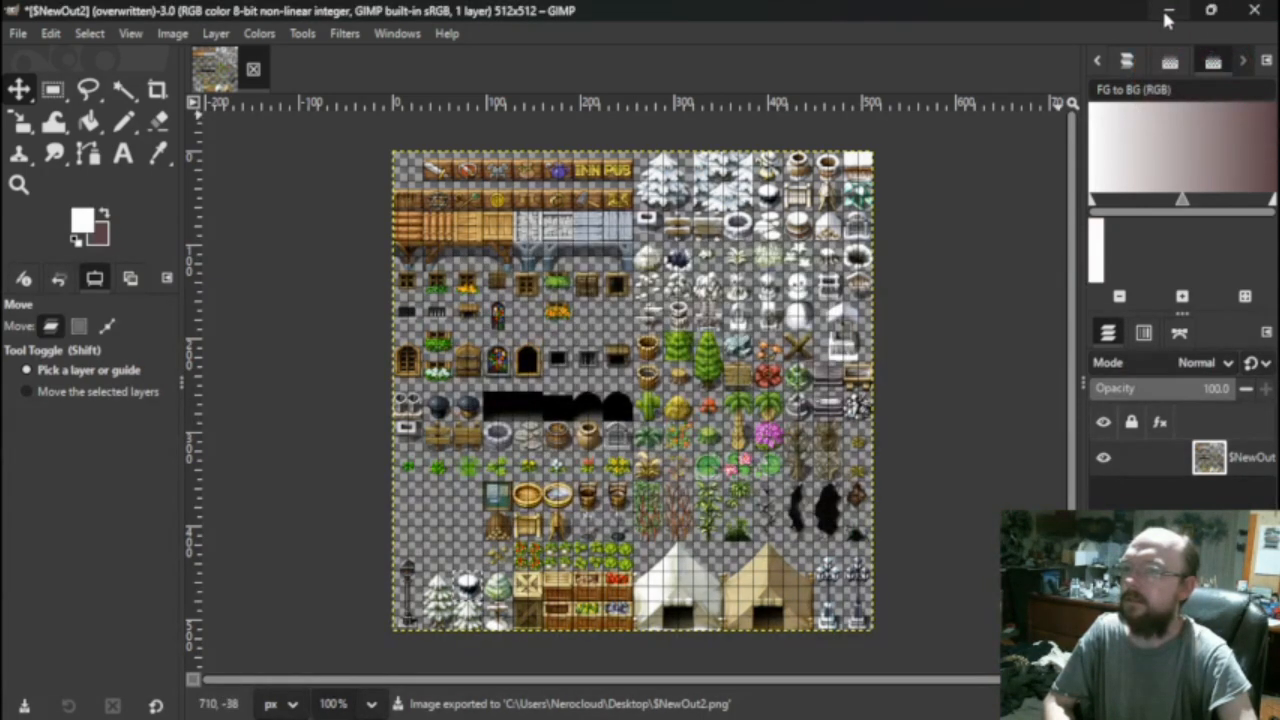
click(1168, 14)
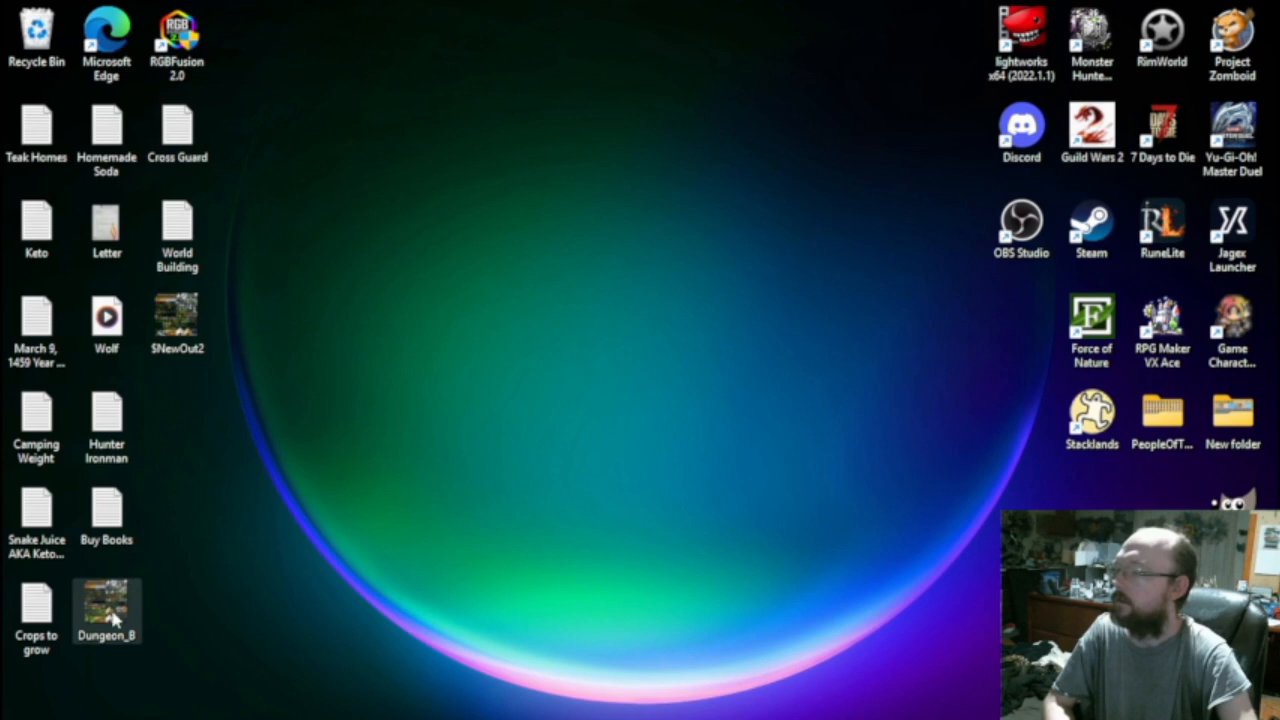
Move the Dungeon_B image on the desktop to the Recycle Bin and switch to RPG Maker VX Ace.
drag(105, 608, 36, 35)
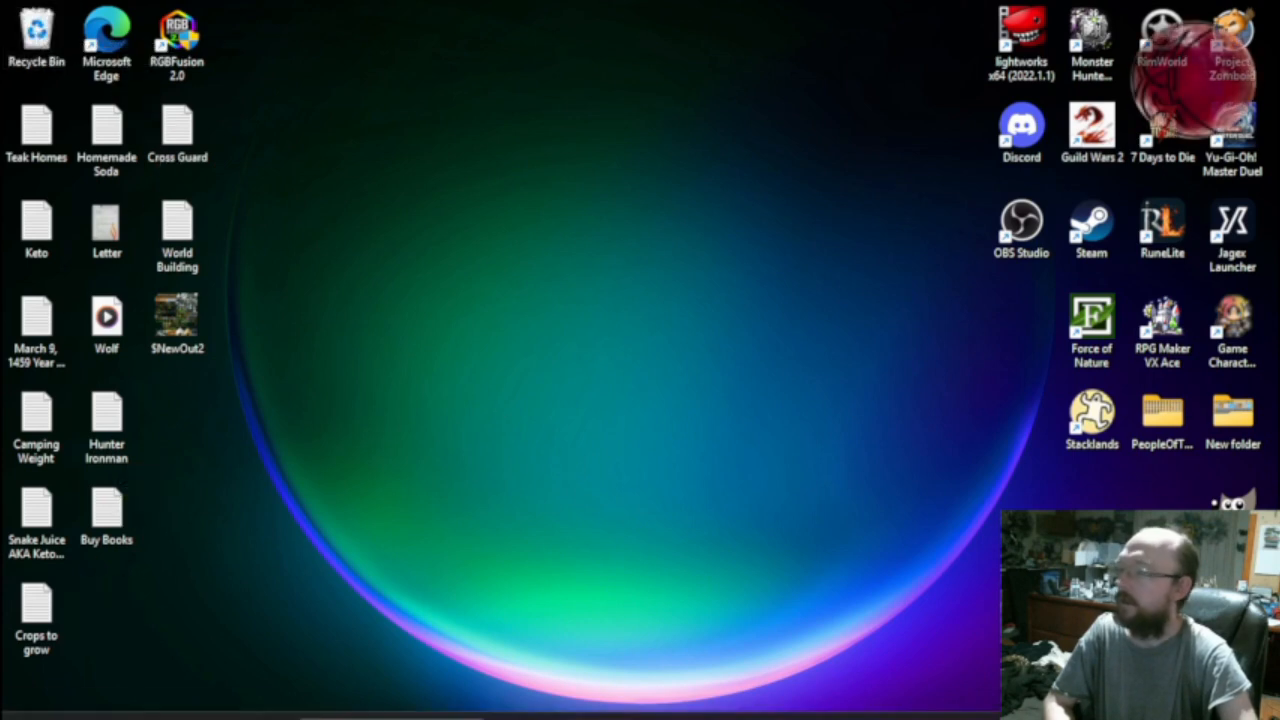
mouse_move(726, 704)
click(849, 700)
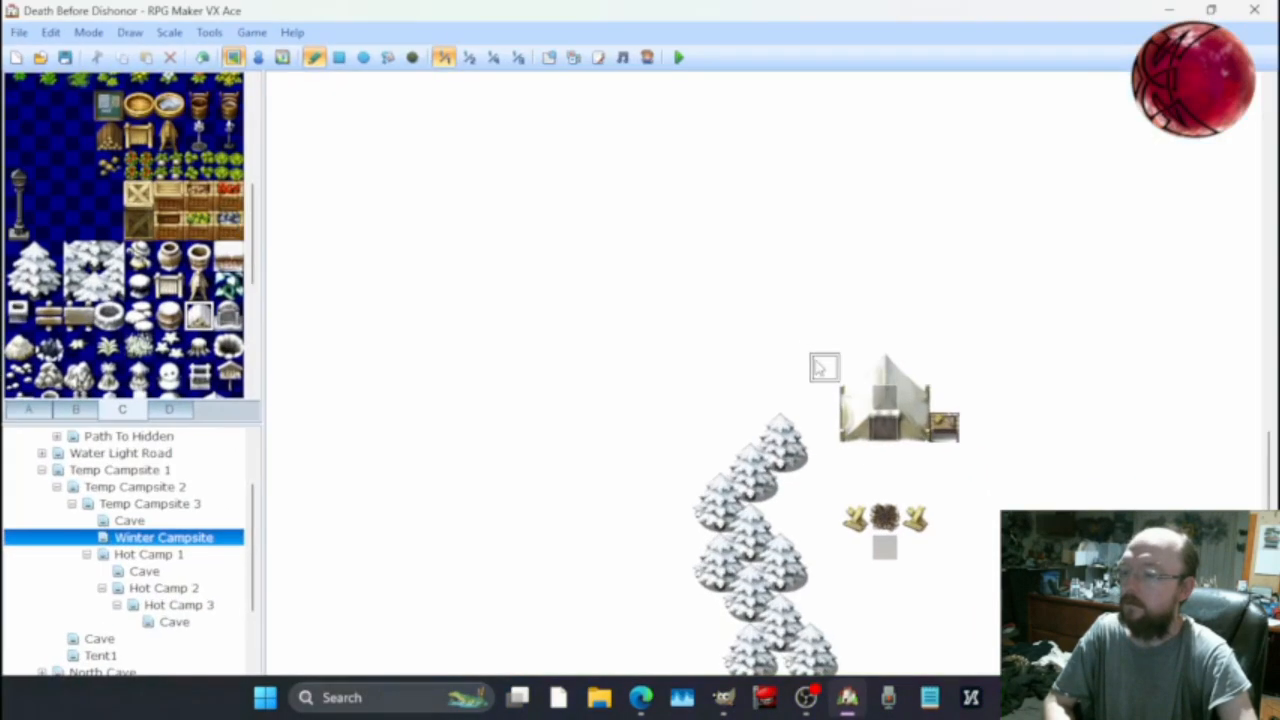
Import the $NewOut2 image from the desktop into the project's Graphics/Tilesets resources.
click(572, 58)
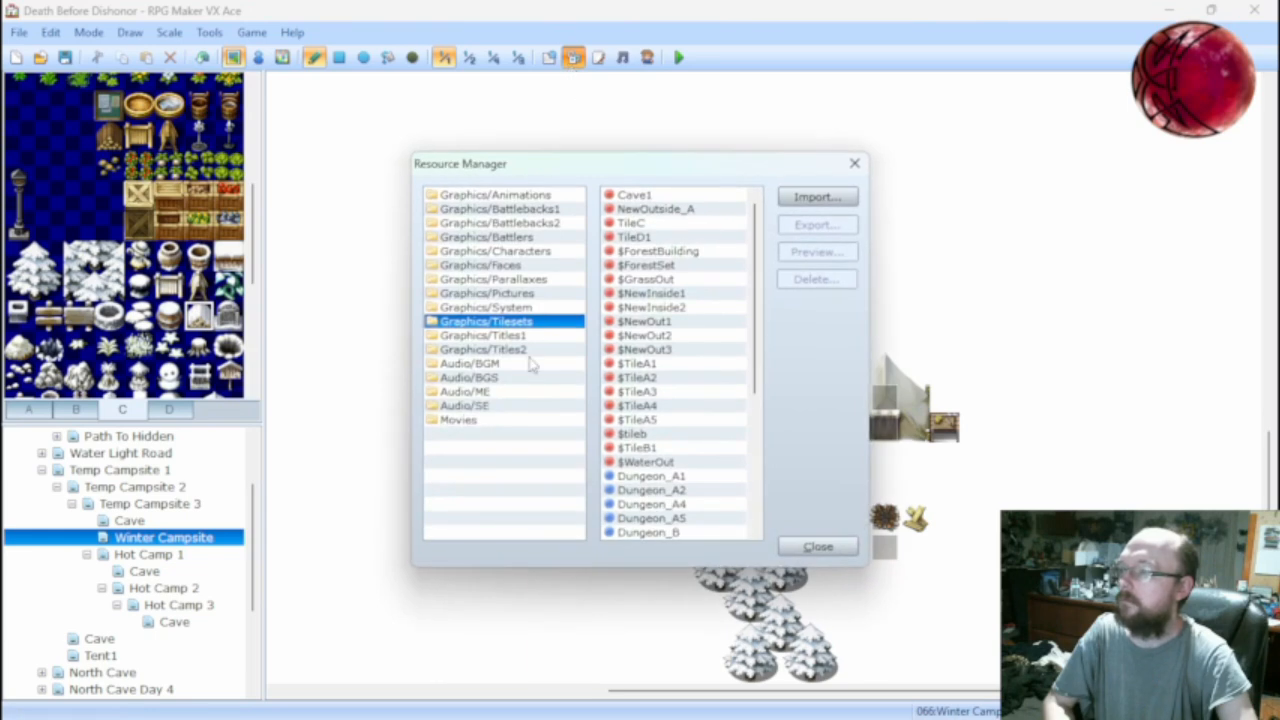
click(815, 198)
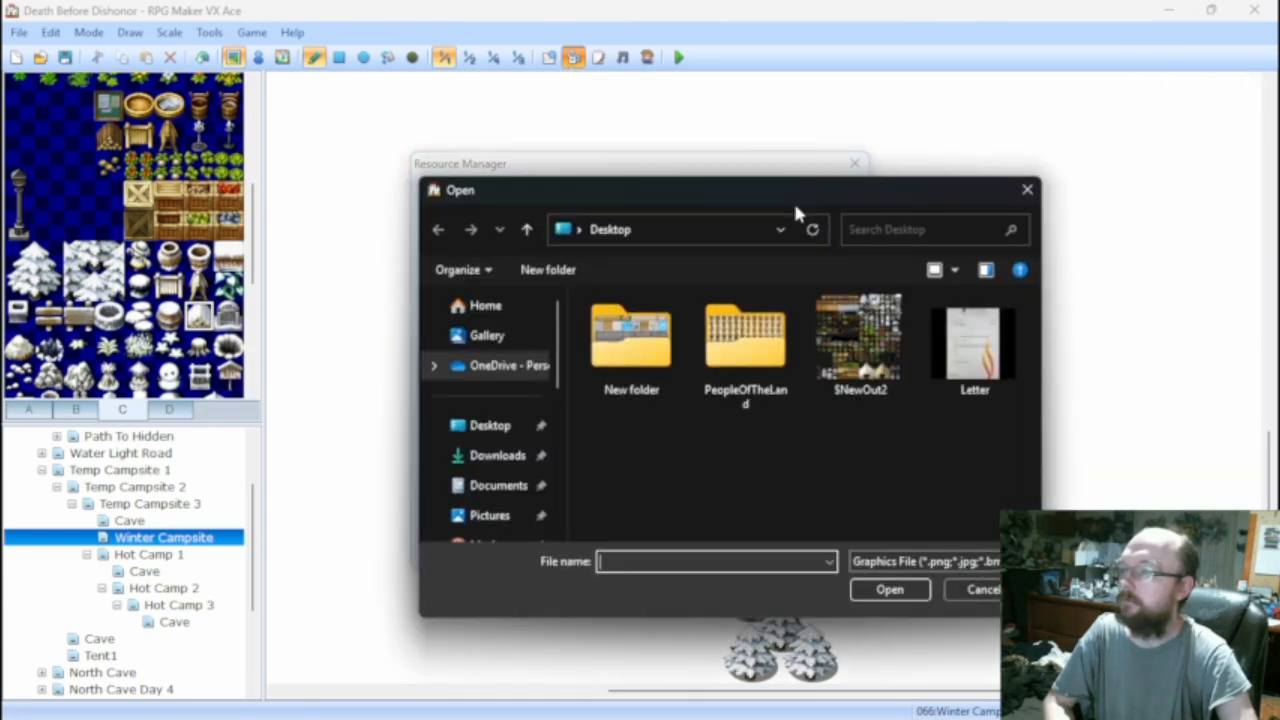
click(858, 340)
click(893, 589)
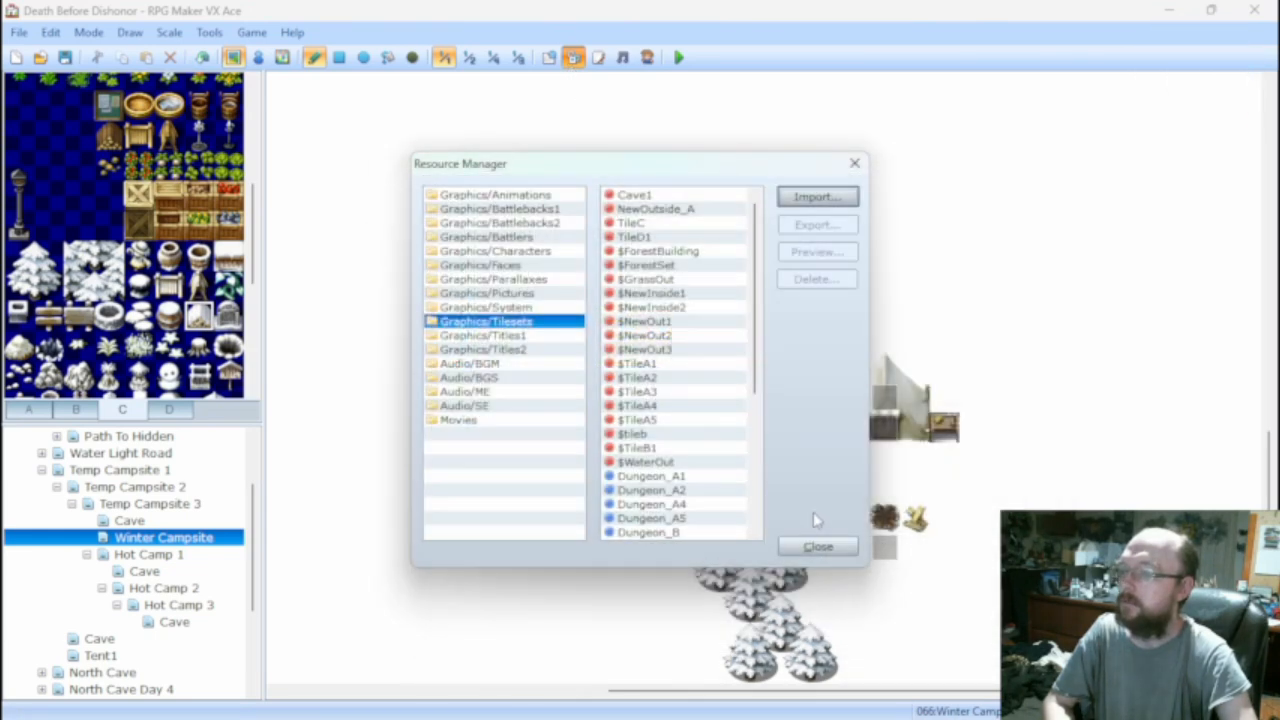
Preview the imported $NewOut2 tileset to check its tile layout, and leave the resource manager.
click(665, 336)
click(817, 252)
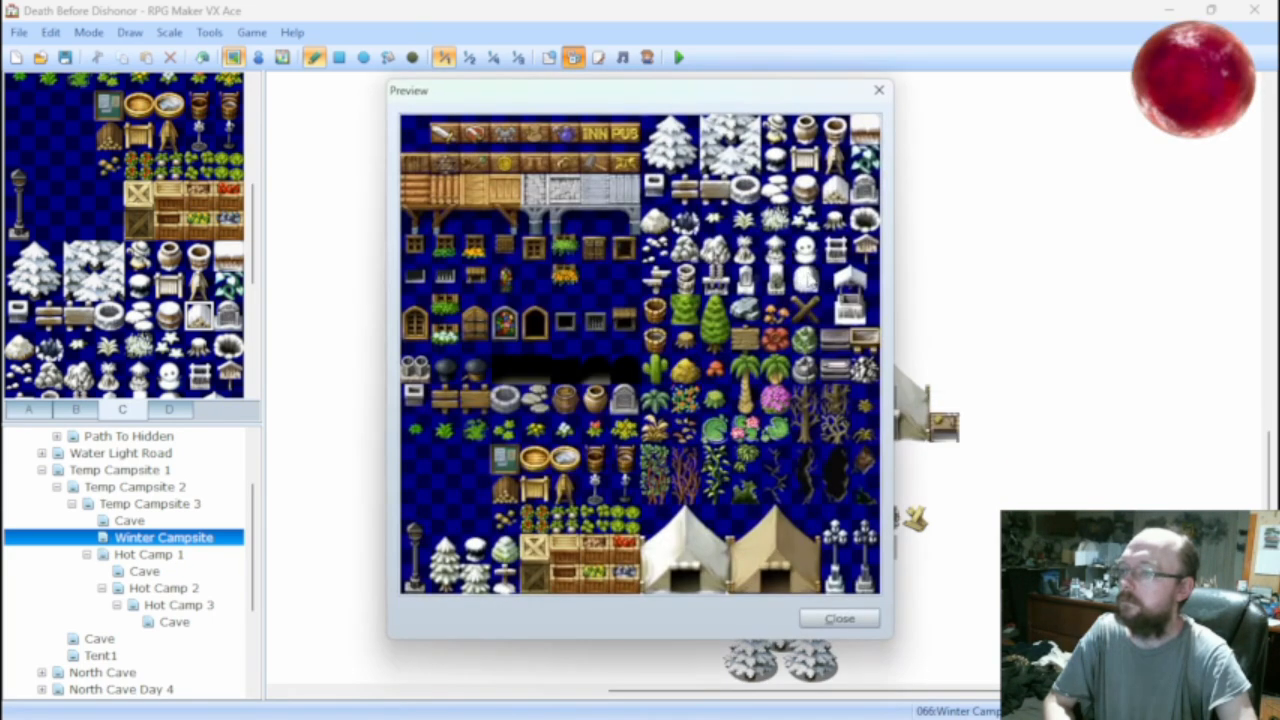
click(878, 90)
click(822, 545)
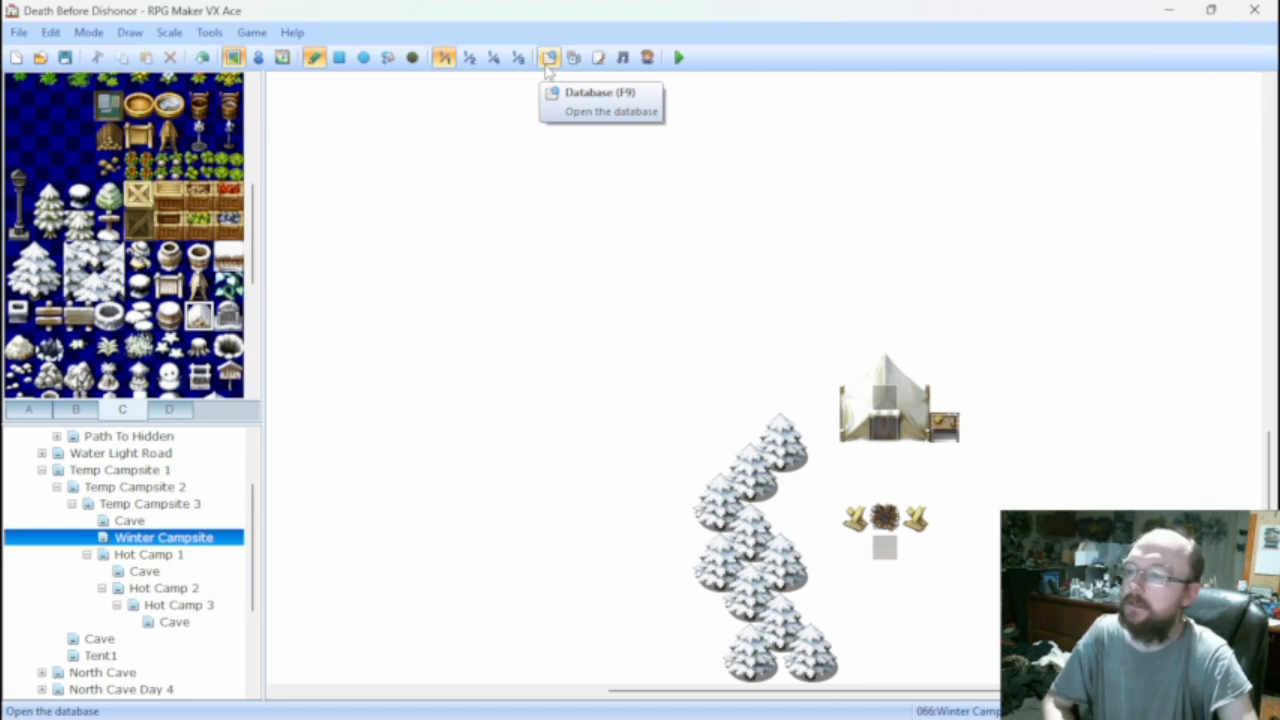
Review the passage and four-direction passage settings of the C tiles in the Hot/Cold Land tileset.
click(548, 58)
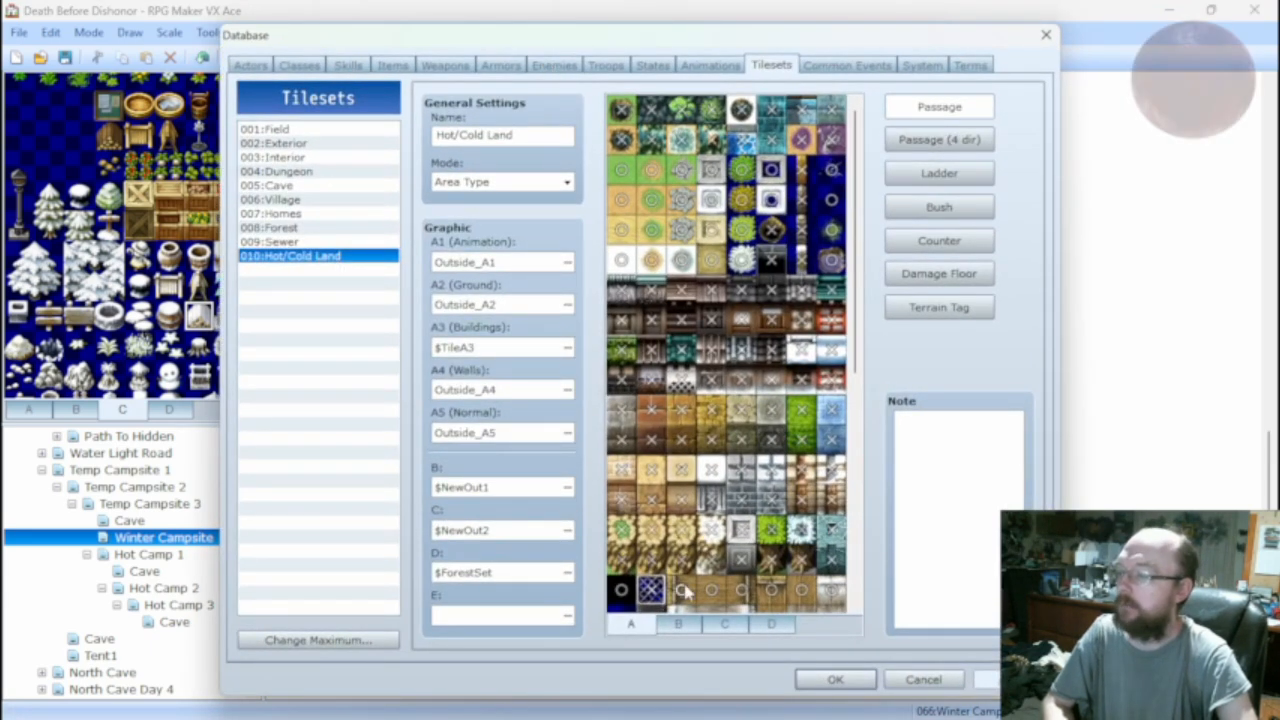
click(725, 624)
scroll(726, 354, down, 2)
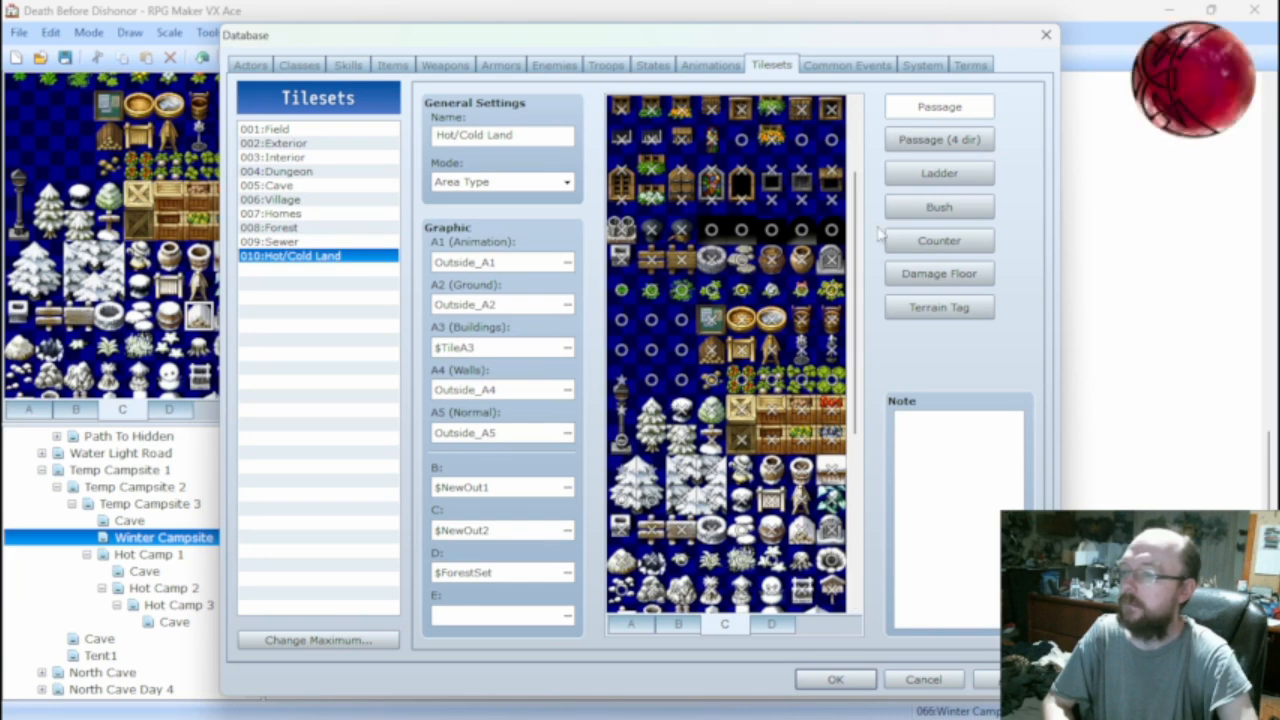
click(912, 142)
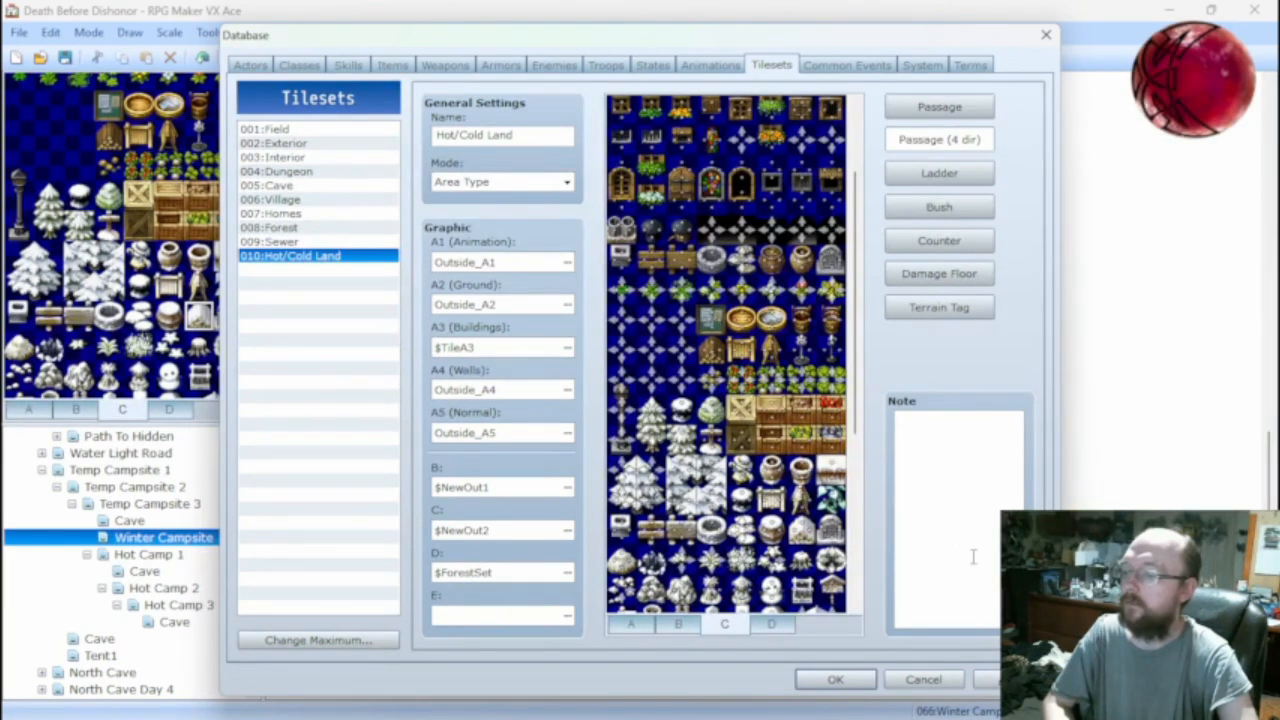
click(851, 682)
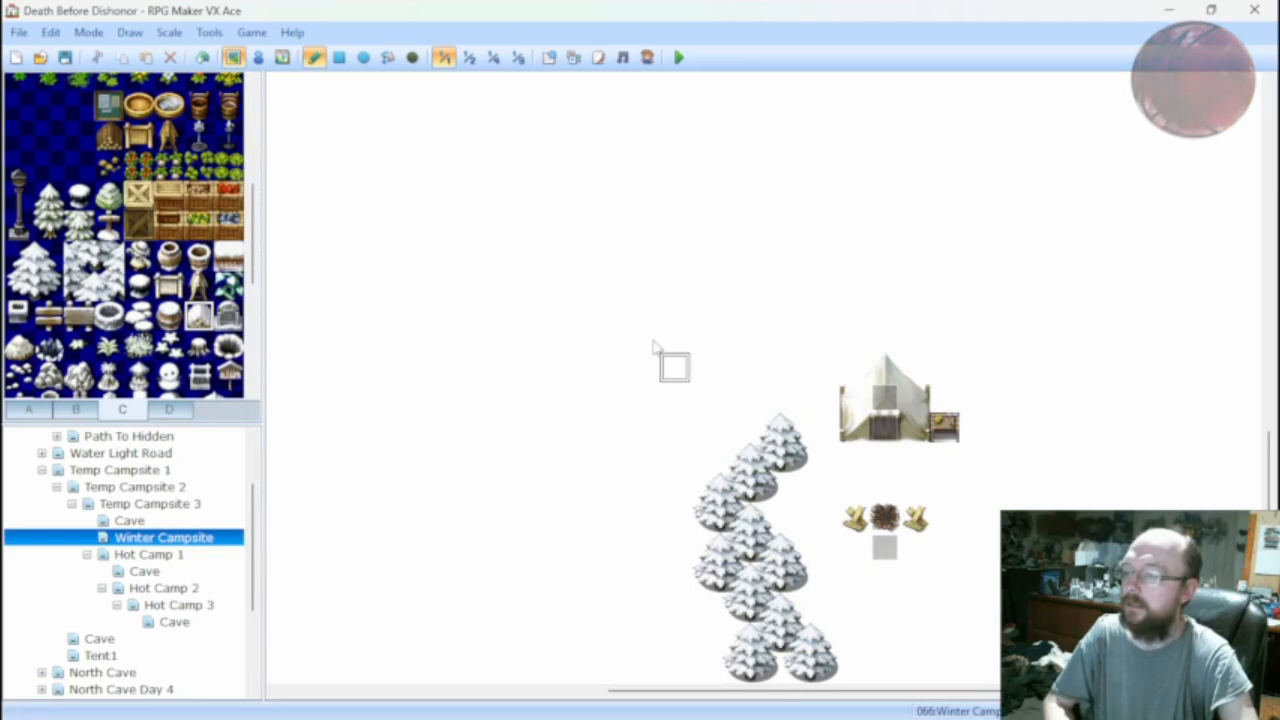
Paint a two-tile-high row of rounded snowy trees from tile set B along the campsite's south side, starting beside the lowest pine.
click(75, 410)
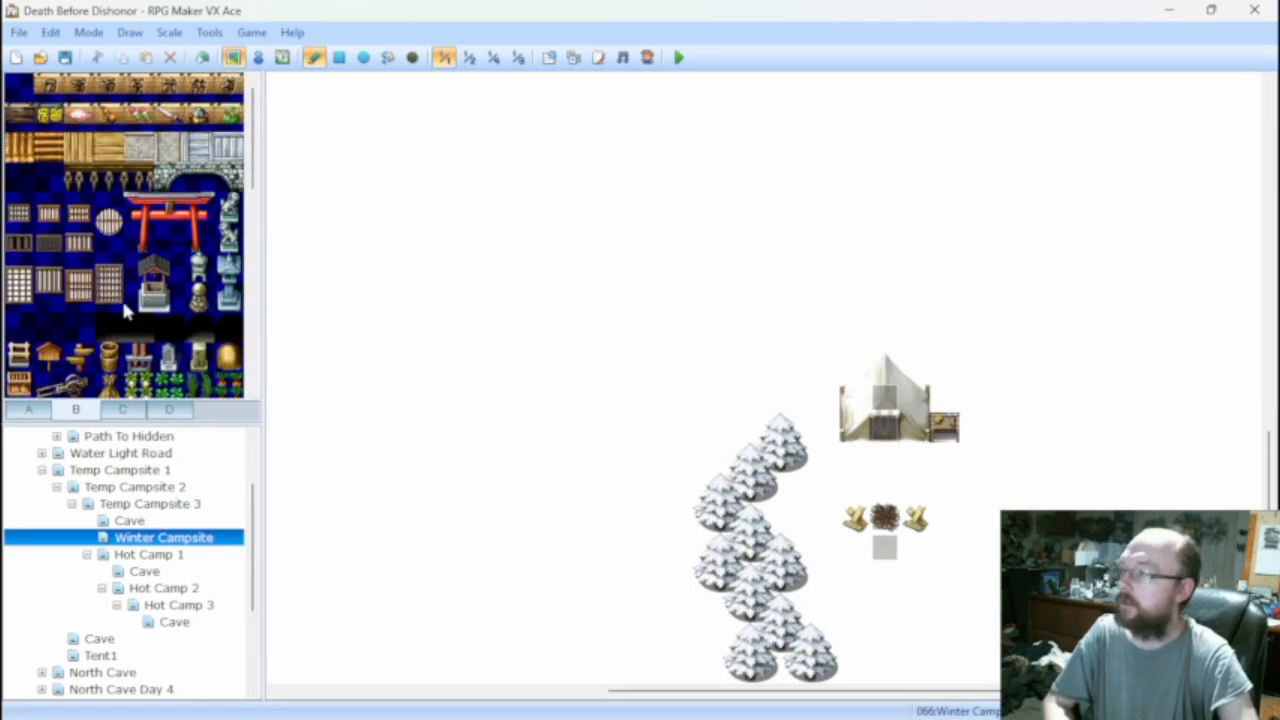
scroll(121, 297, down, 2)
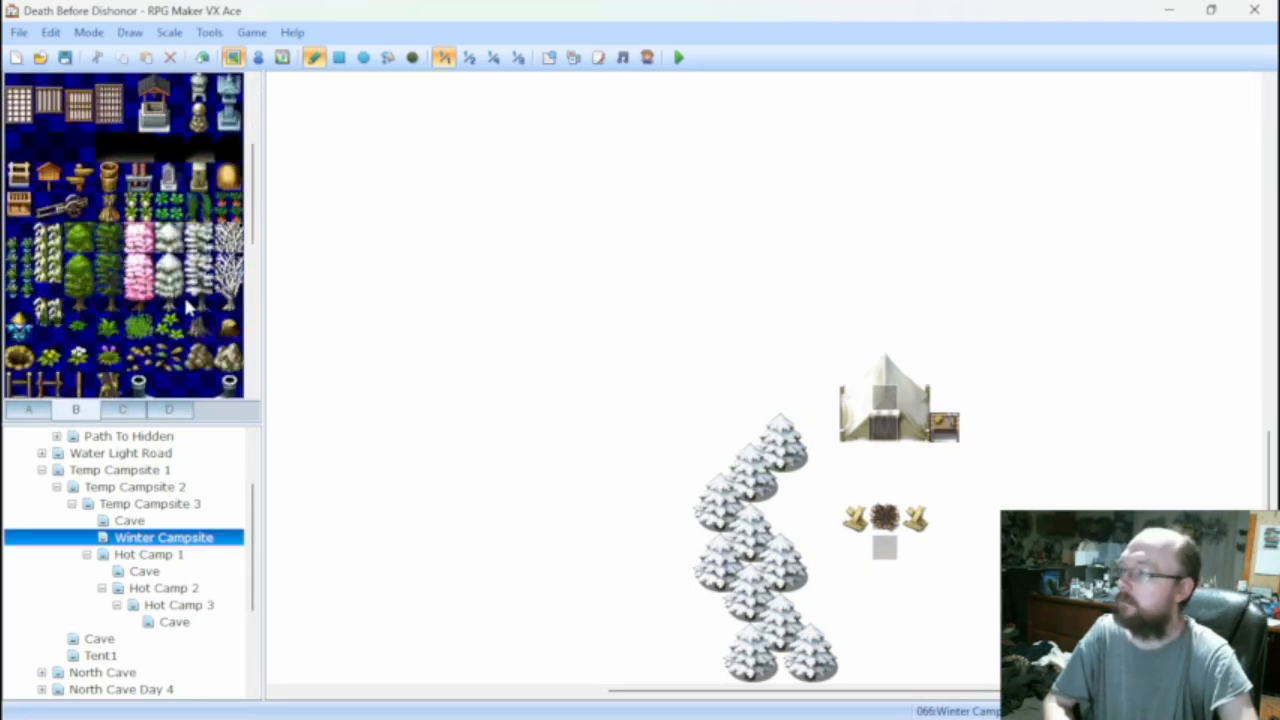
drag(174, 305, 170, 262)
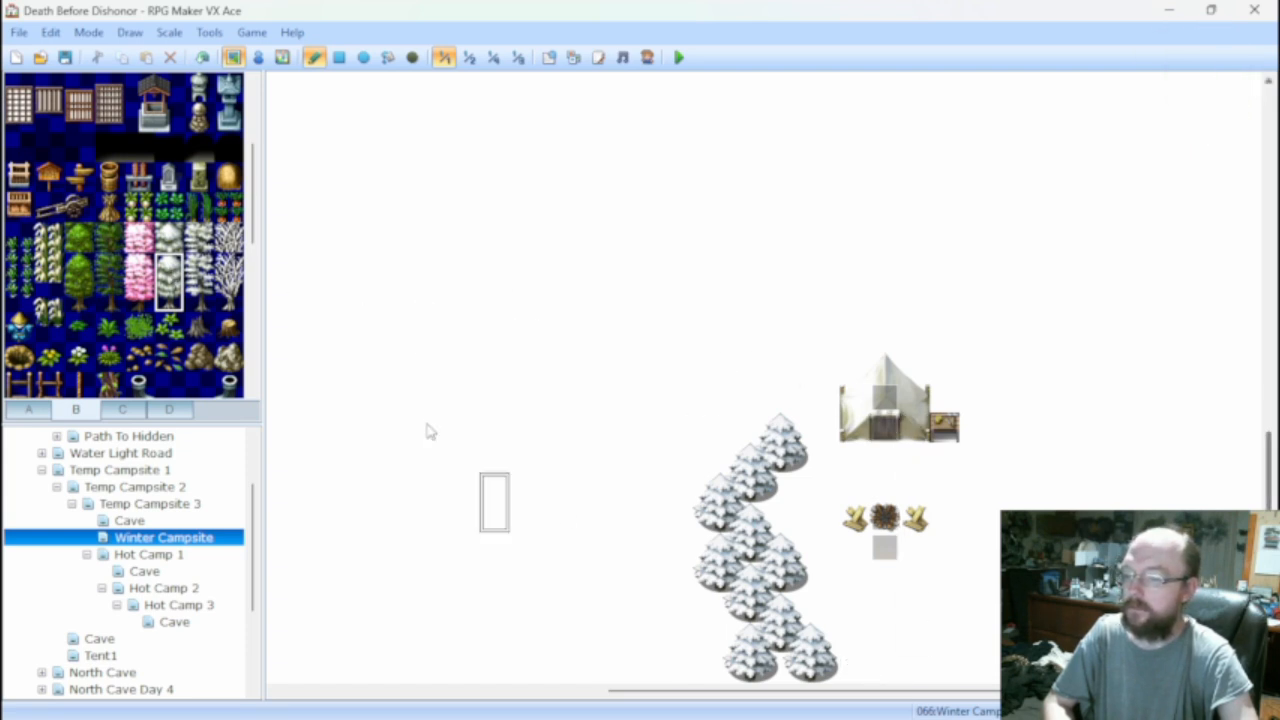
click(164, 238)
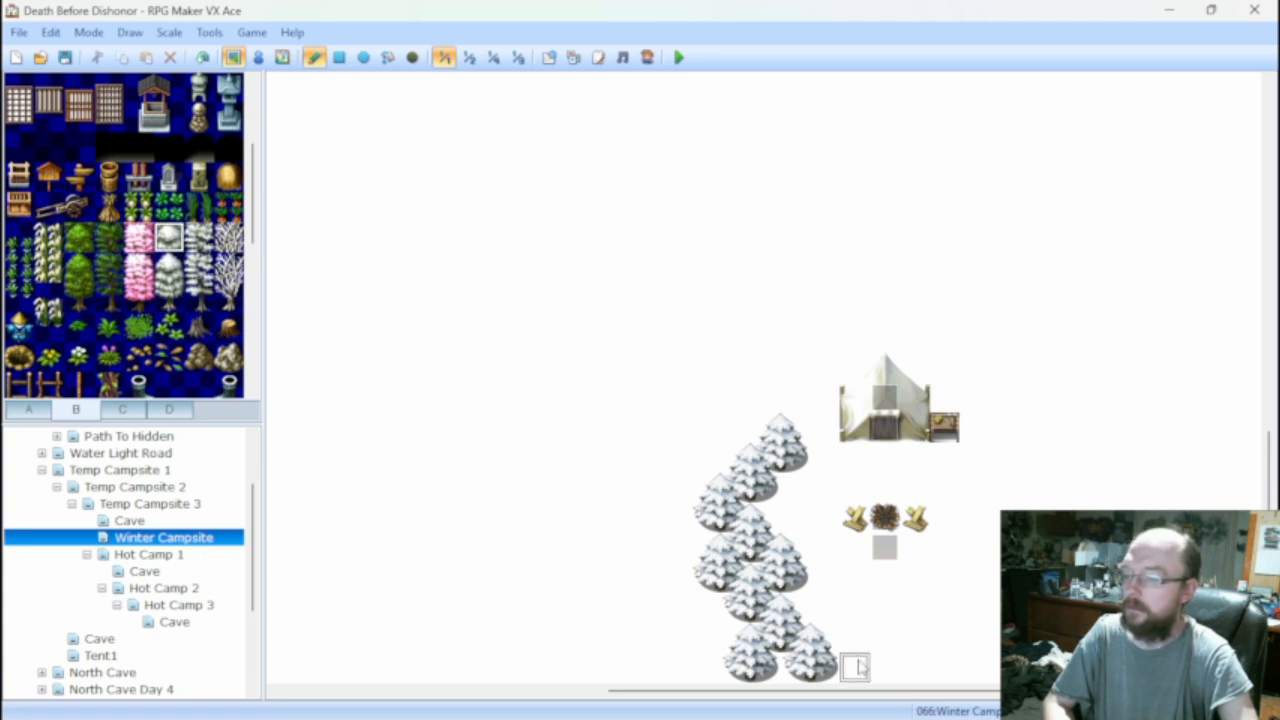
drag(856, 668, 1016, 668)
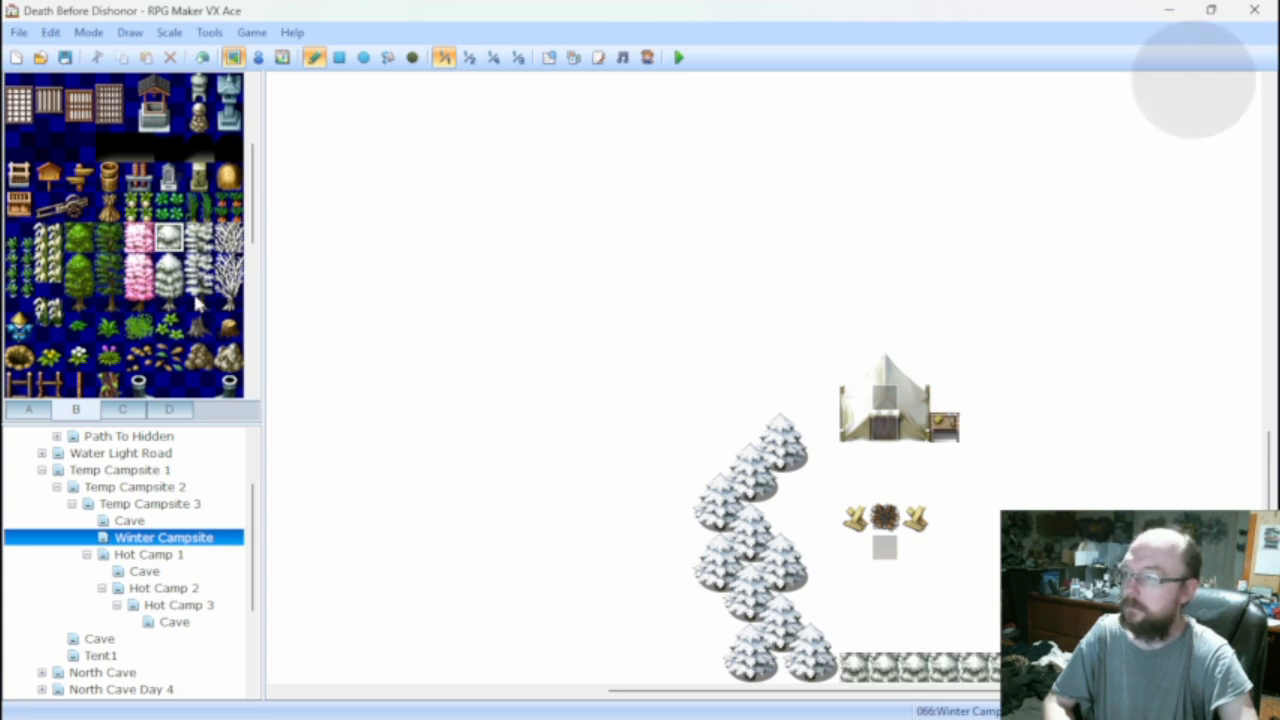
drag(169, 237, 169, 268)
drag(856, 640, 986, 640)
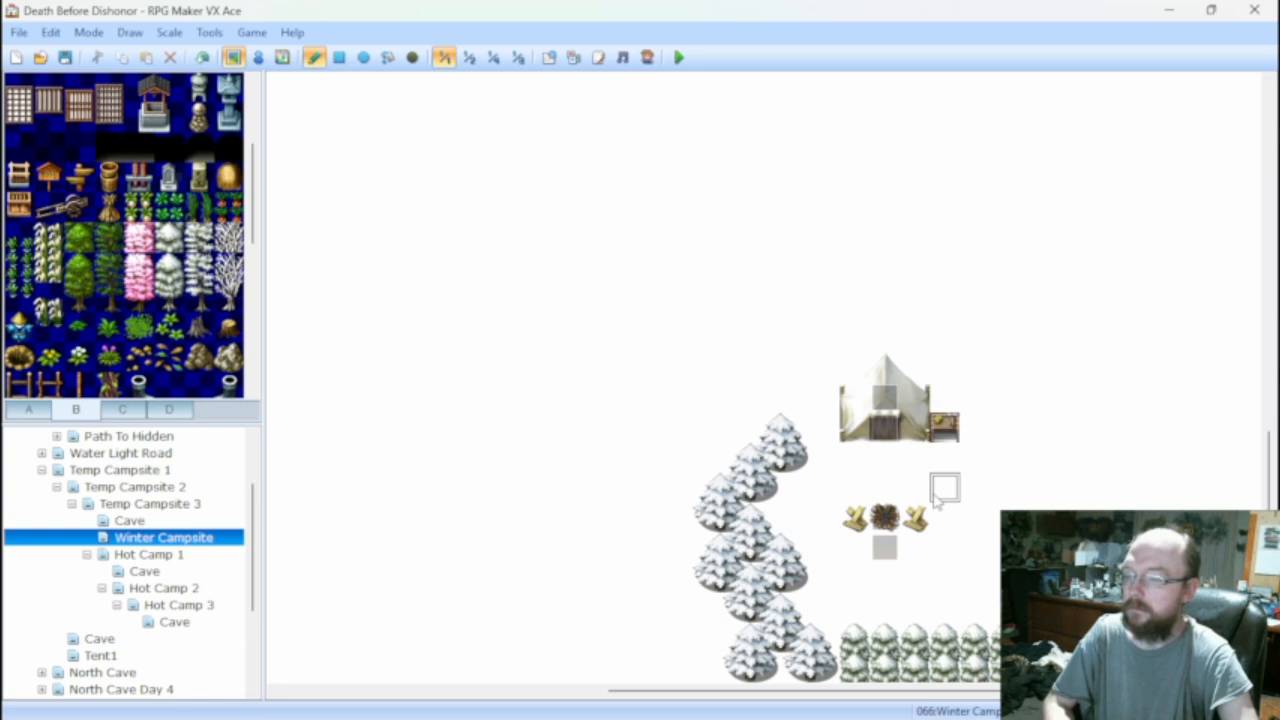
Replace the third tree of the row with a snowy bare tree and place a small snowy bush from tile set C above the lowest pine.
click(199, 282)
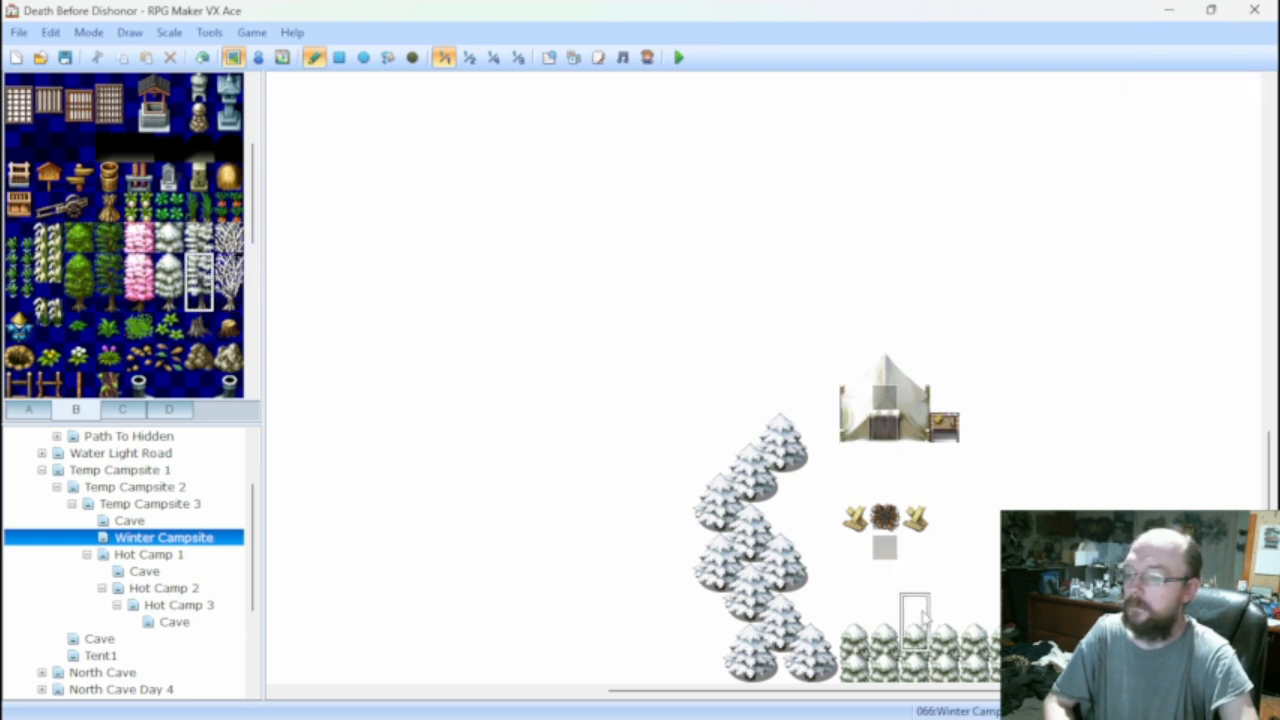
click(915, 652)
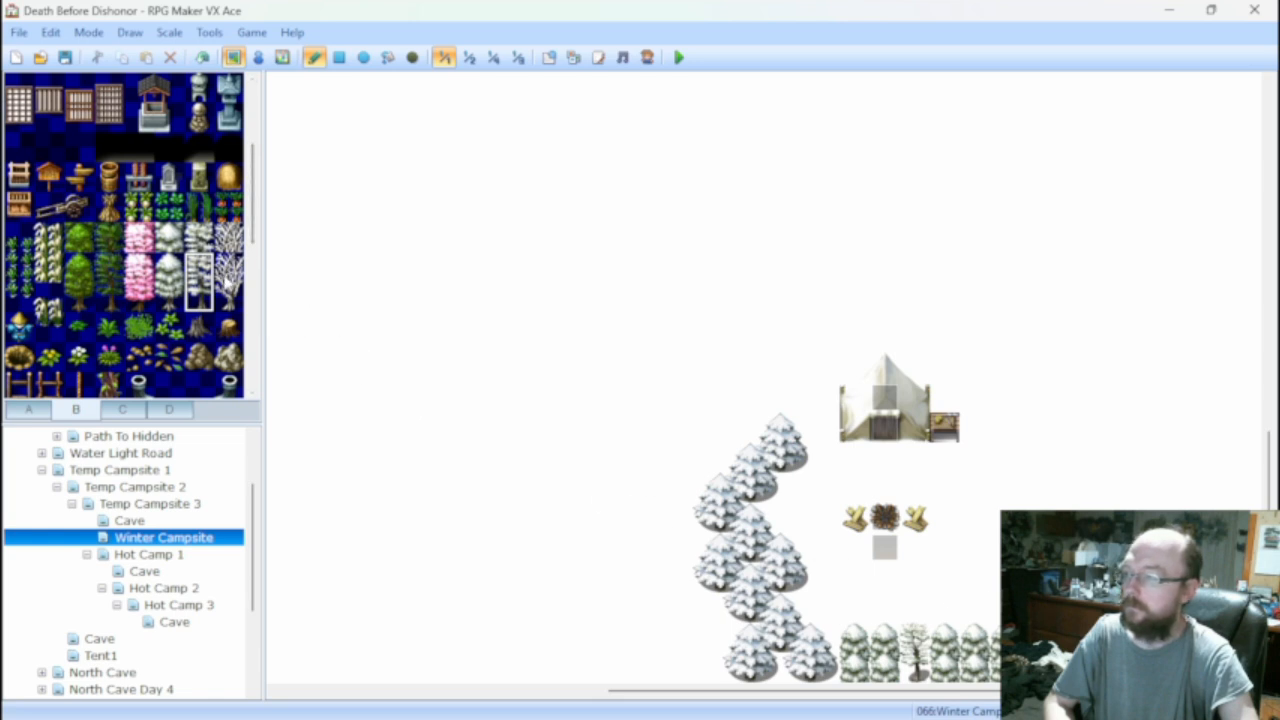
click(228, 280)
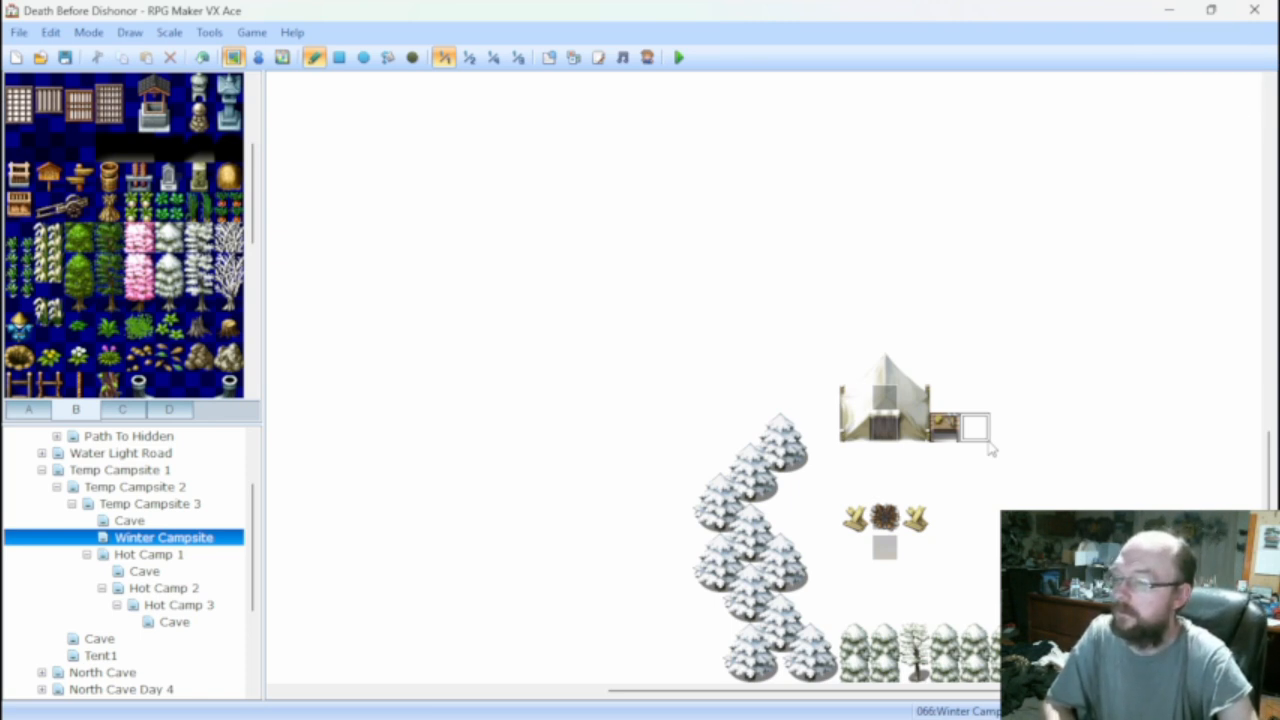
click(123, 410)
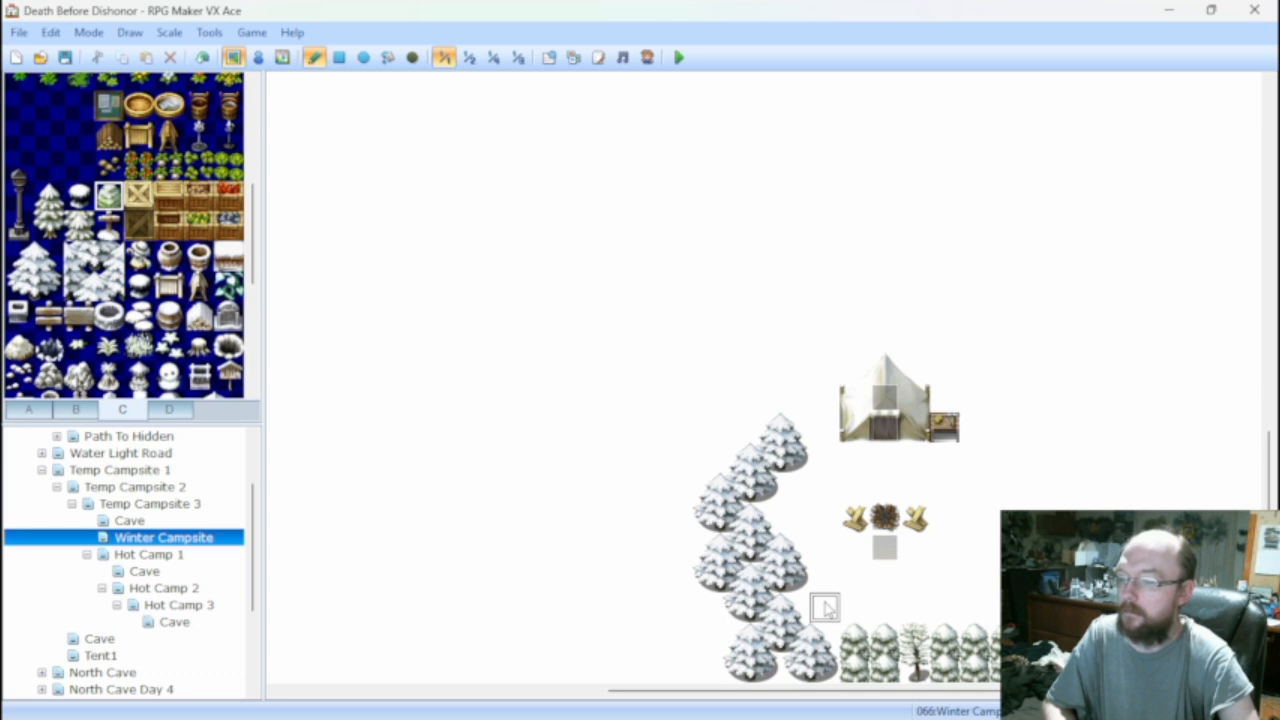
click(825, 607)
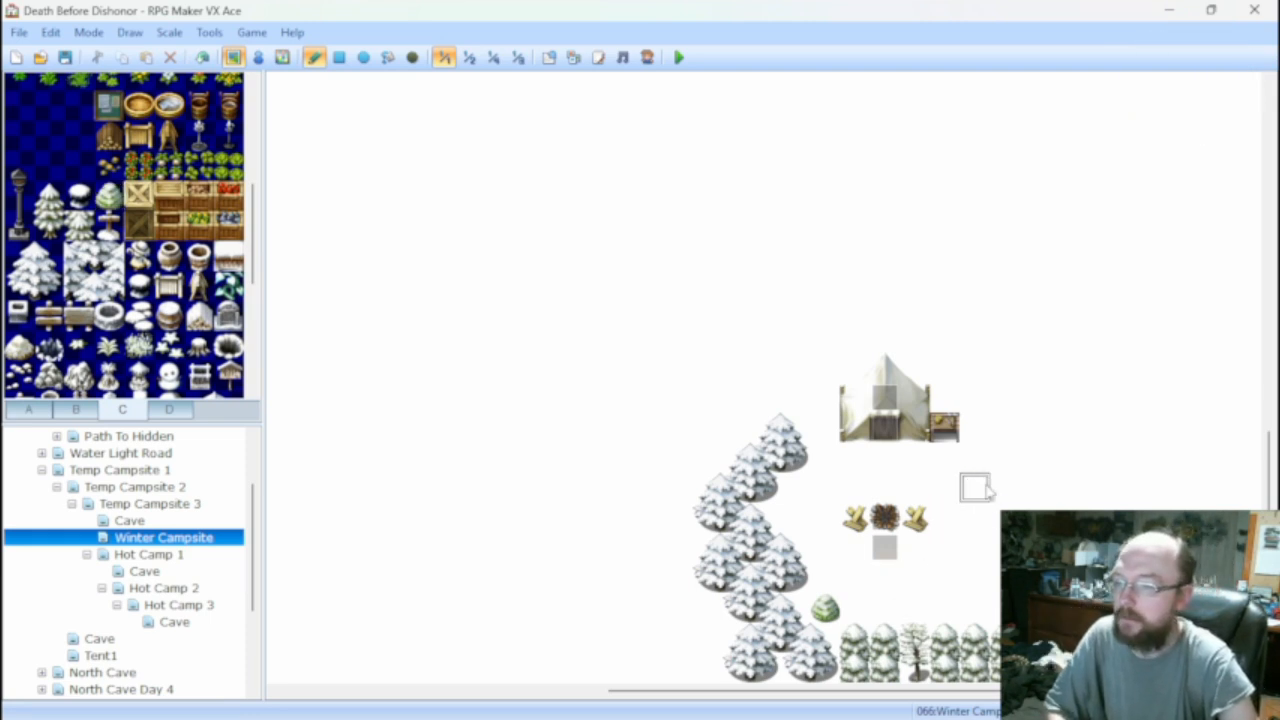
Paint a rocky cliff wall four tiles high and about nine tiles wide east of the tent, using the snow ledge's wall tile.
click(29, 409)
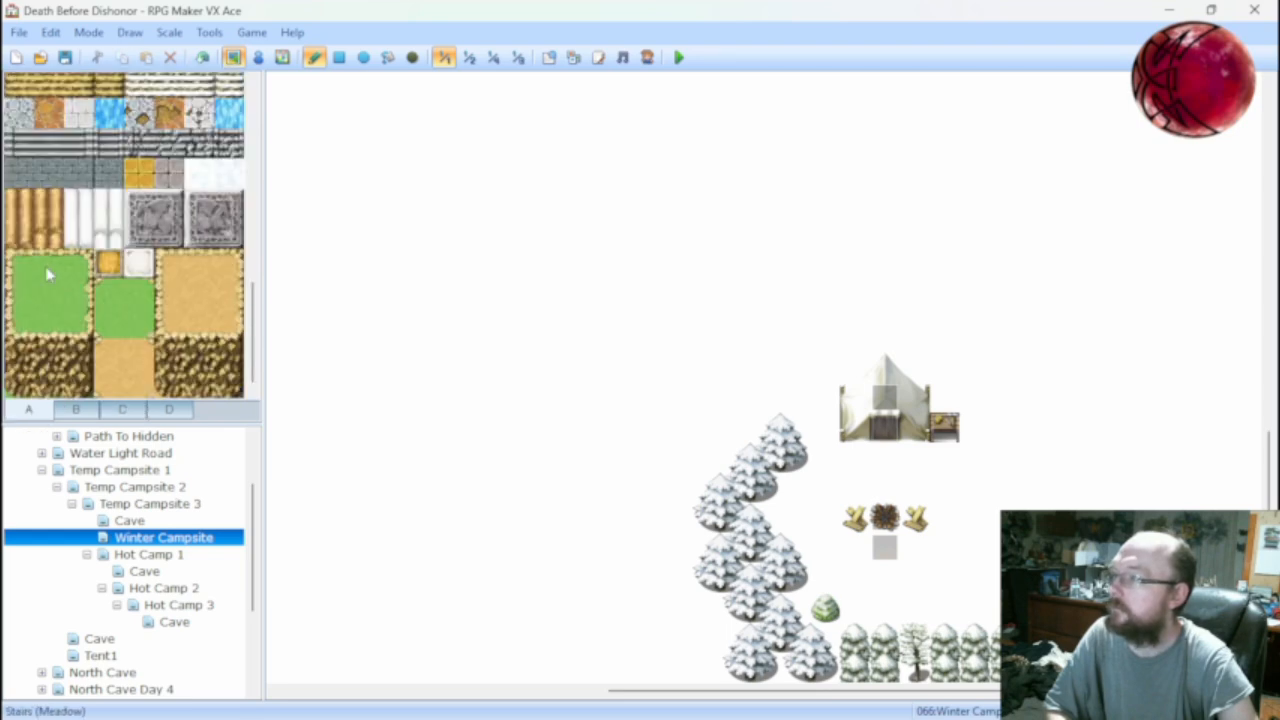
scroll(58, 256, down, 2)
scroll(58, 256, up, 4)
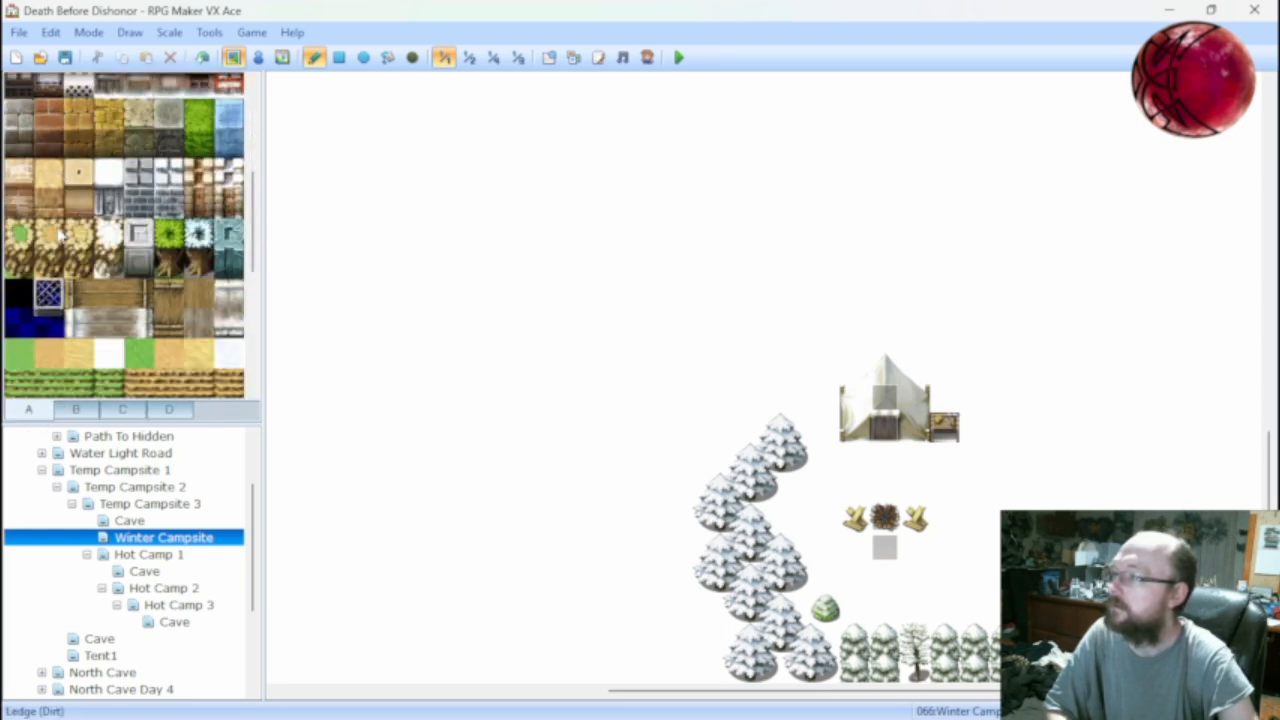
click(108, 262)
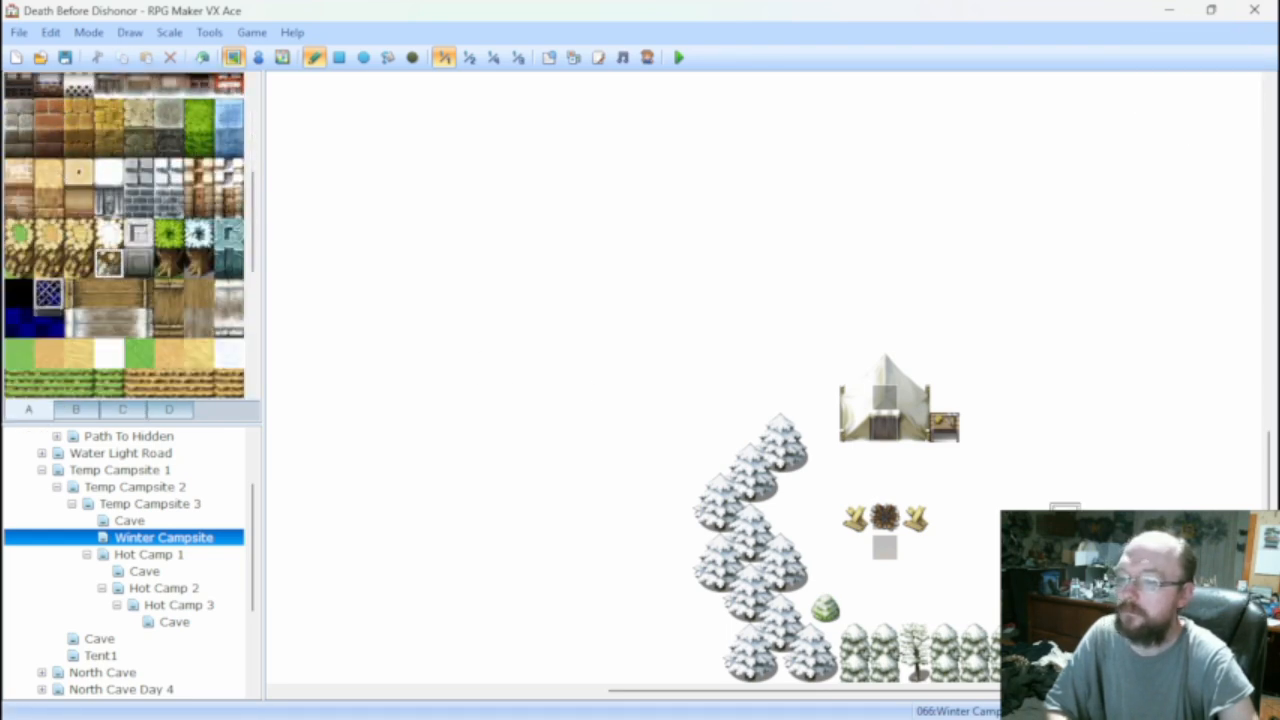
drag(1005, 457, 1245, 457)
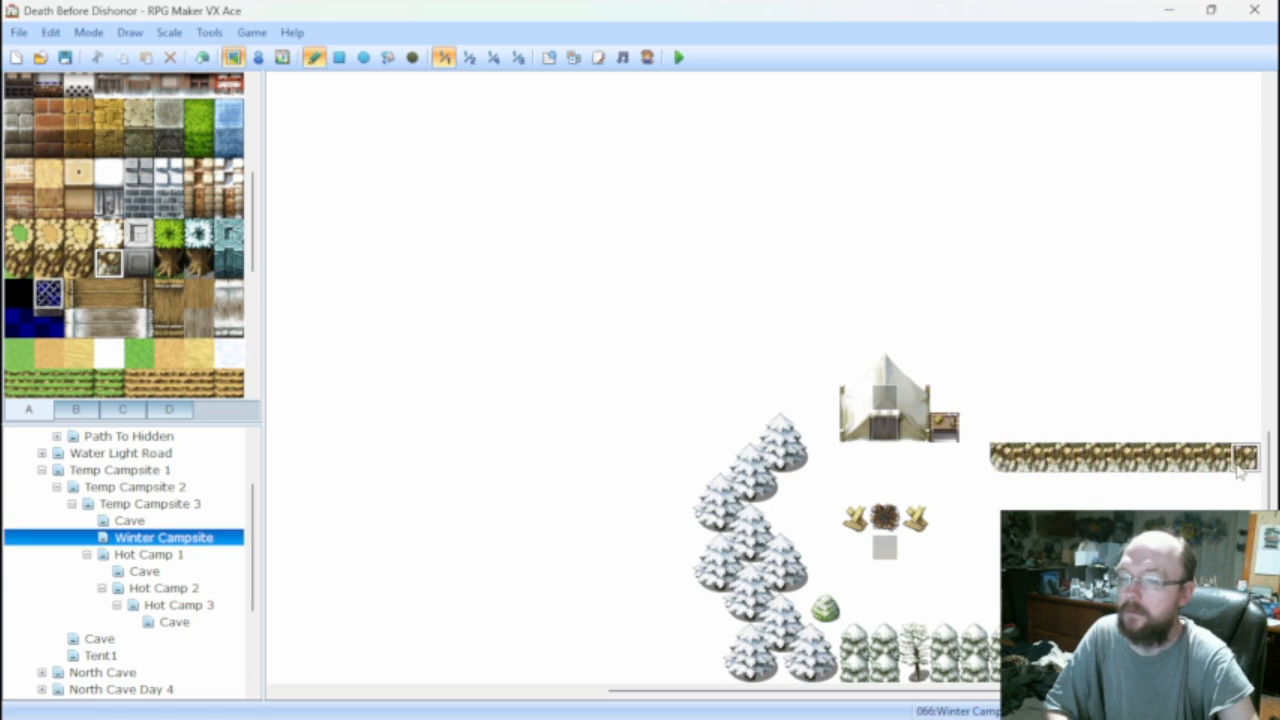
mouse_move(1005, 428)
mouse_down()
mouse_move(1010, 385)
mouse_move(1130, 428)
mouse_move(1215, 428)
mouse_move(1248, 395)
mouse_move(1110, 405)
mouse_move(1103, 388)
mouse_move(1160, 382)
mouse_move(1068, 400)
mouse_move(1071, 382)
mouse_up()
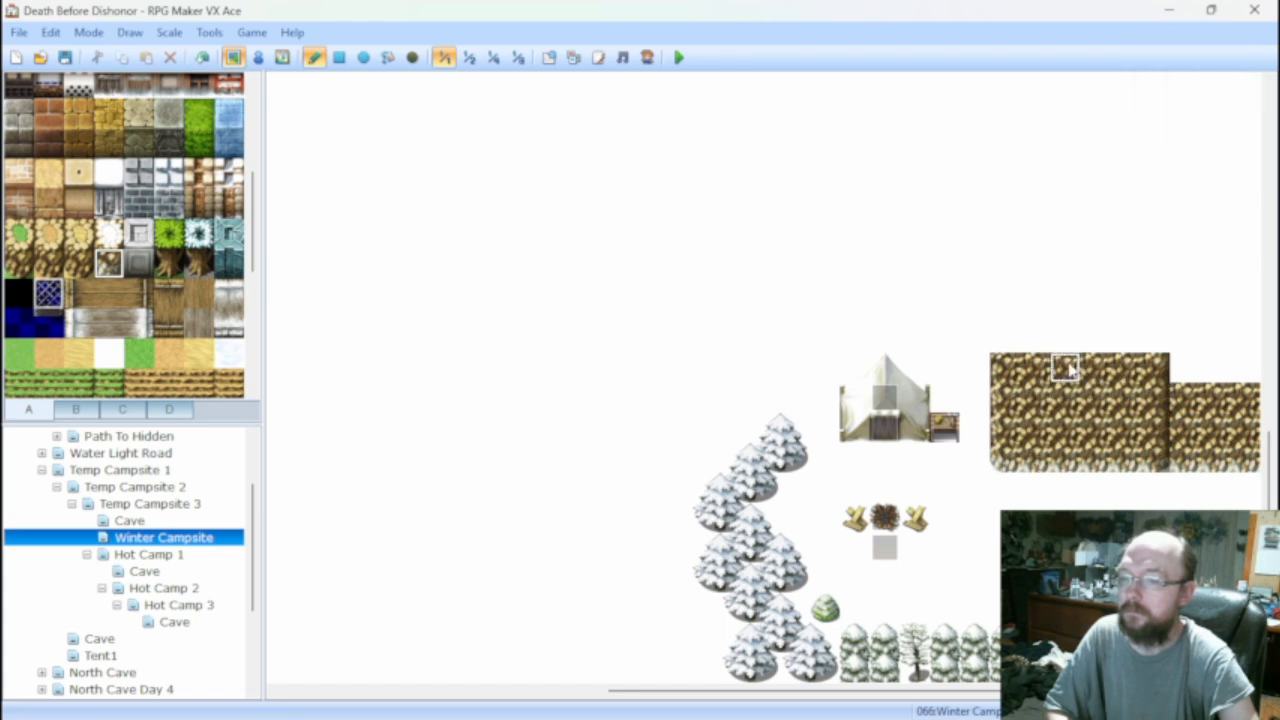
mouse_move(1183, 368)
mouse_down()
mouse_move(1245, 368)
mouse_move(1150, 368)
mouse_up()
Cover the ground directly above the cliff wall with snow ledge top, about four tiles deep.
click(108, 233)
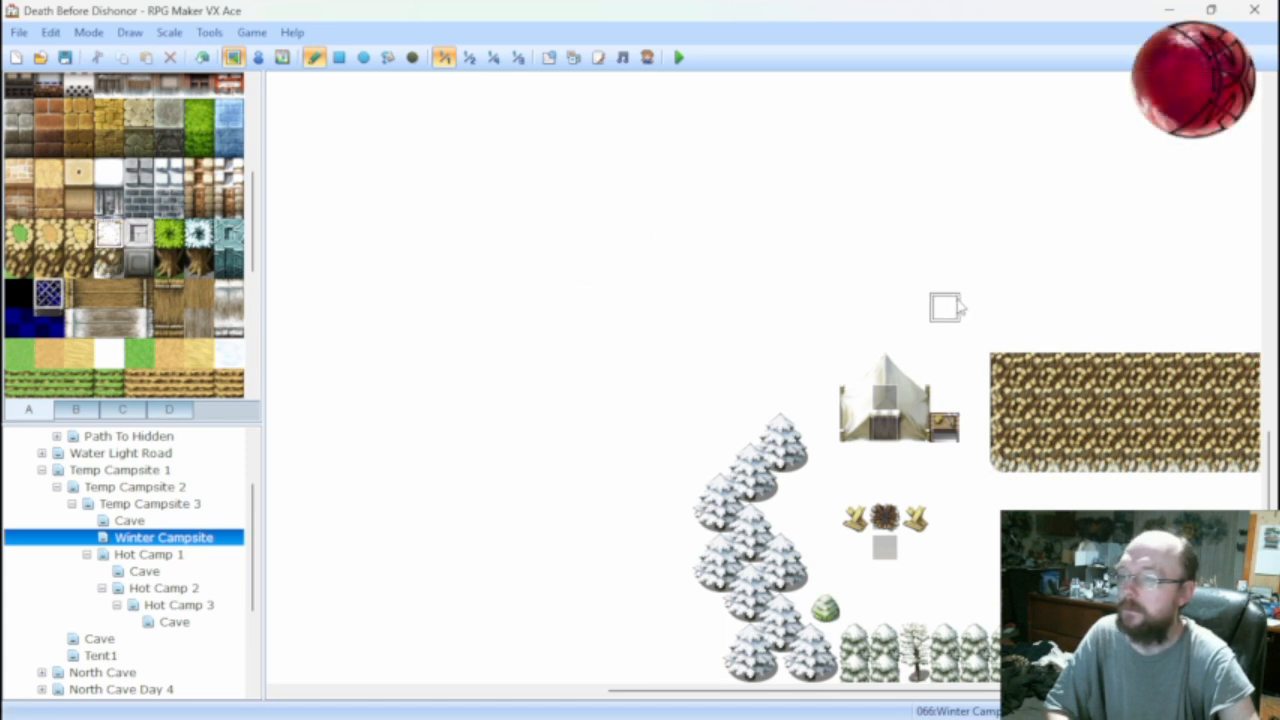
mouse_move(1005, 338)
mouse_down()
mouse_move(1012, 266)
mouse_move(1211, 251)
mouse_move(1243, 277)
mouse_move(1243, 325)
mouse_move(1220, 335)
mouse_move(1218, 310)
mouse_move(1190, 293)
mouse_move(1187, 338)
mouse_move(1060, 338)
mouse_move(1022, 312)
mouse_move(1038, 283)
mouse_move(1150, 280)
mouse_move(1066, 305)
mouse_up()
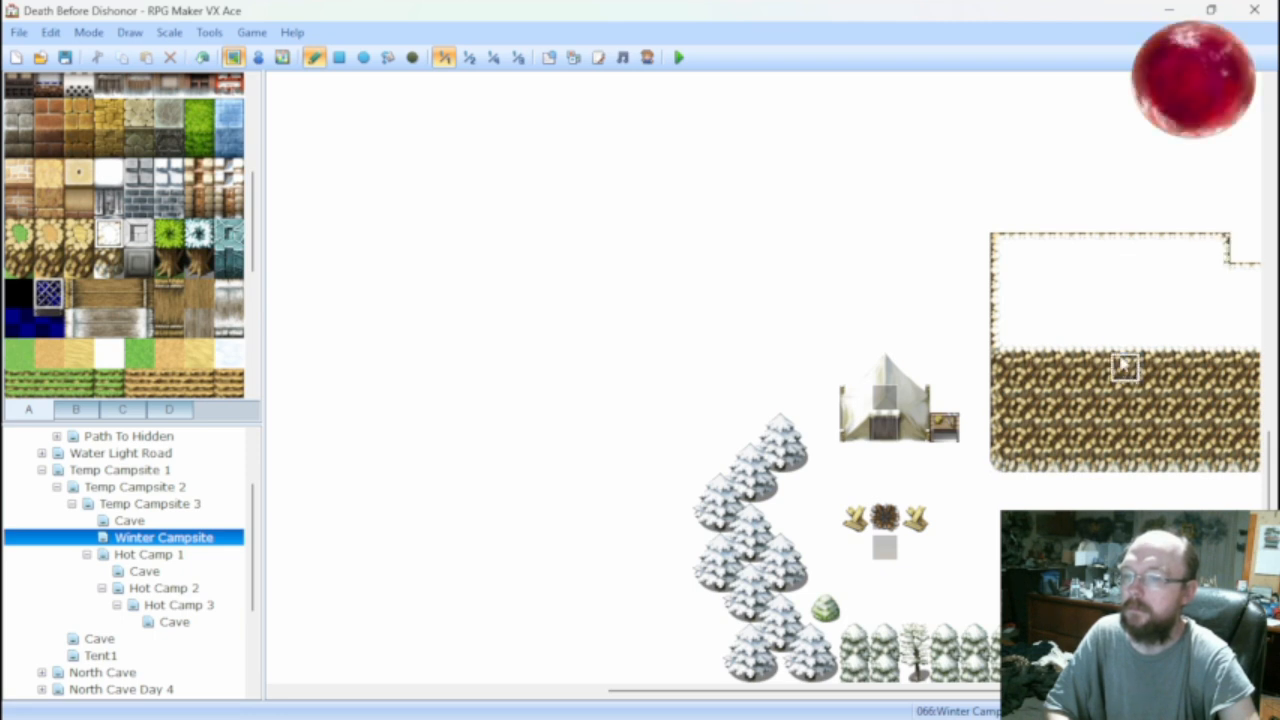
Copy a five-tile column of the cliff and stamp it one tile lower across three middle columns and one near the east end.
right_drag(1123, 486, 1135, 372)
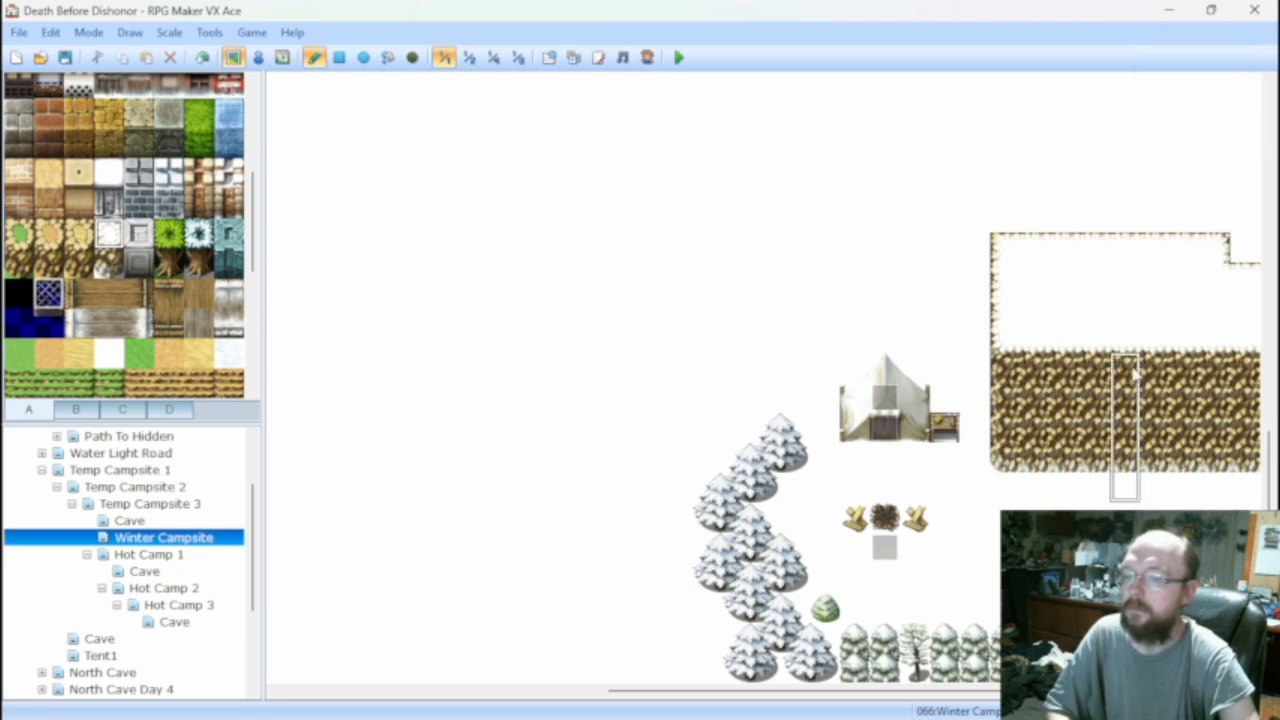
click(1130, 376)
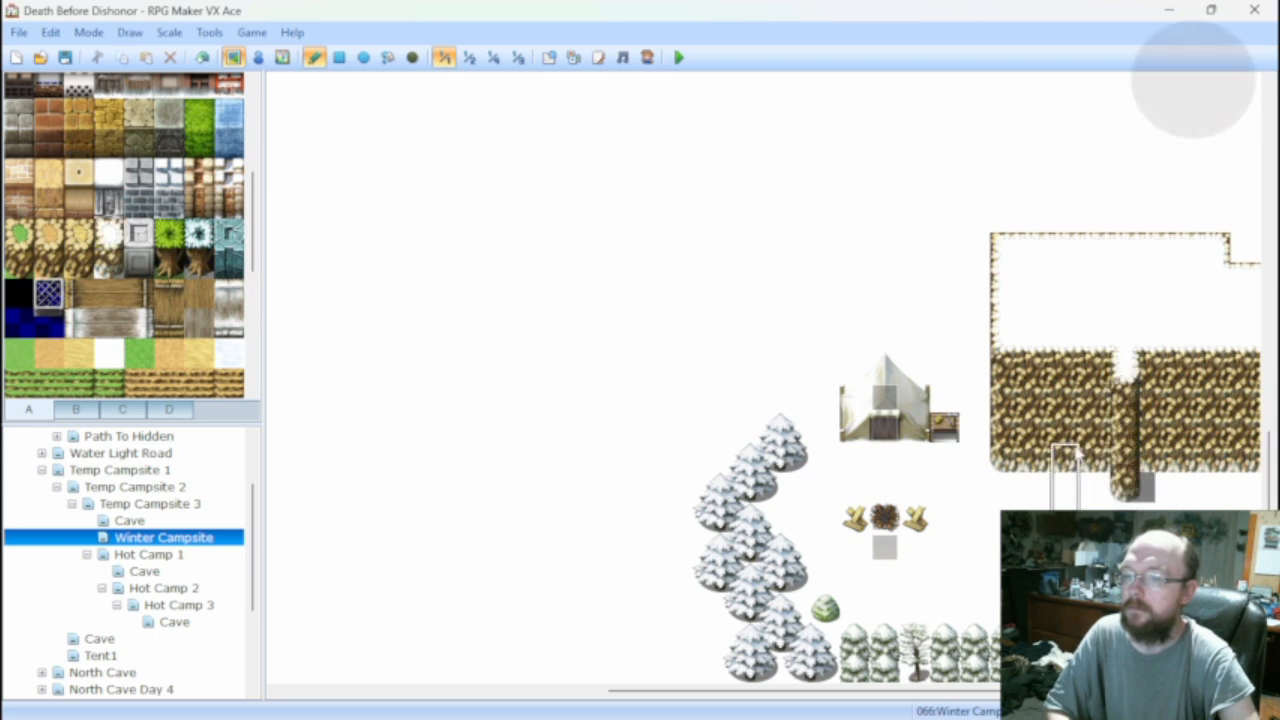
click(1097, 371)
click(1156, 371)
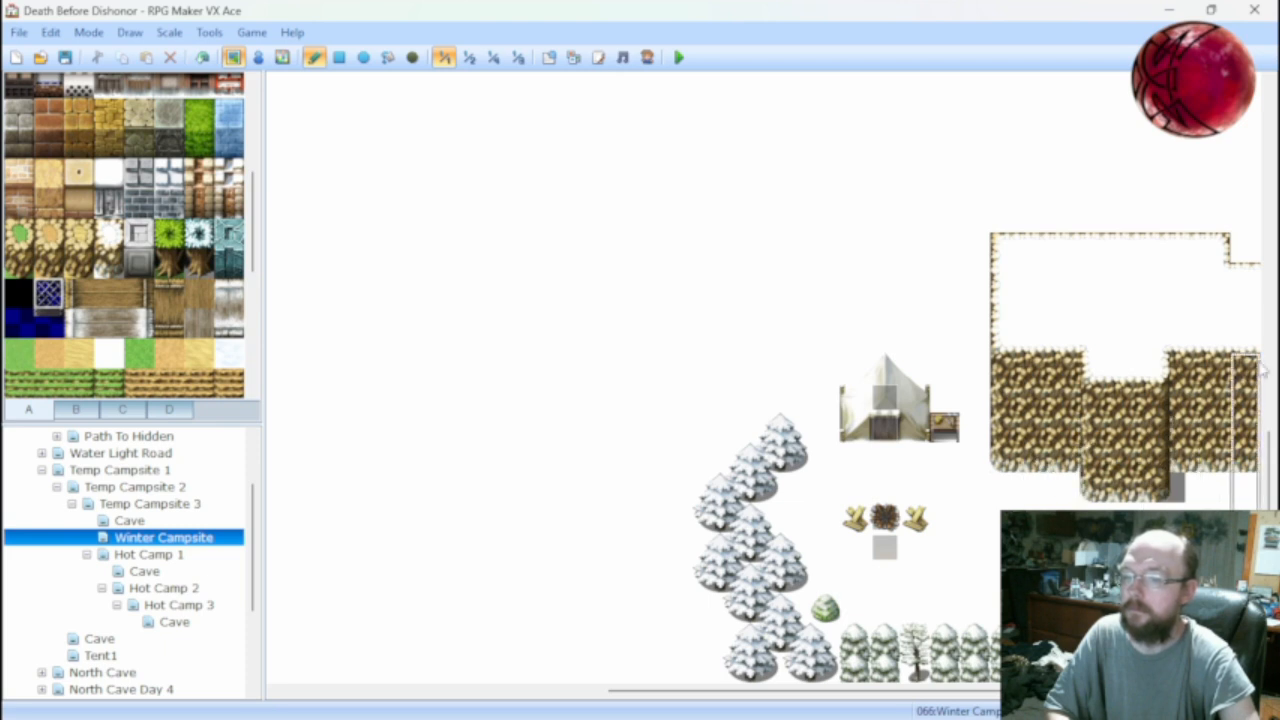
click(1245, 400)
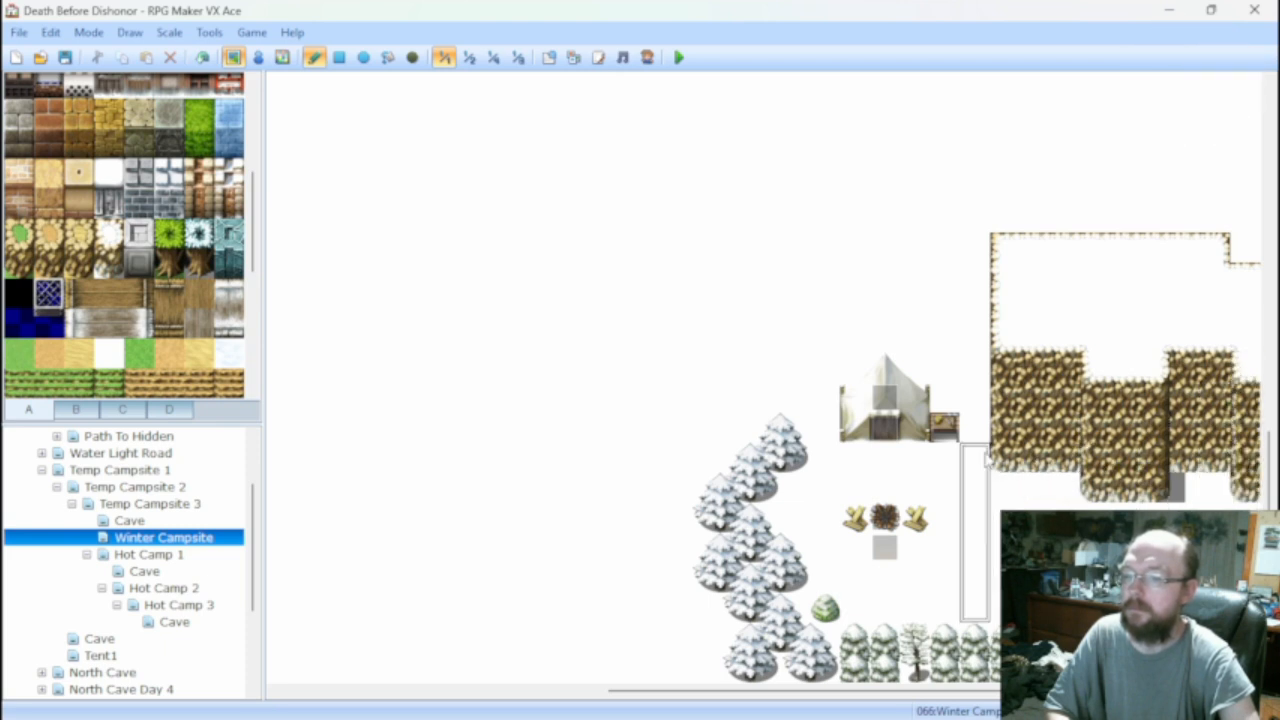
Extend the cliff one tile west by copying its full-height western column beside it.
right_click(885, 230)
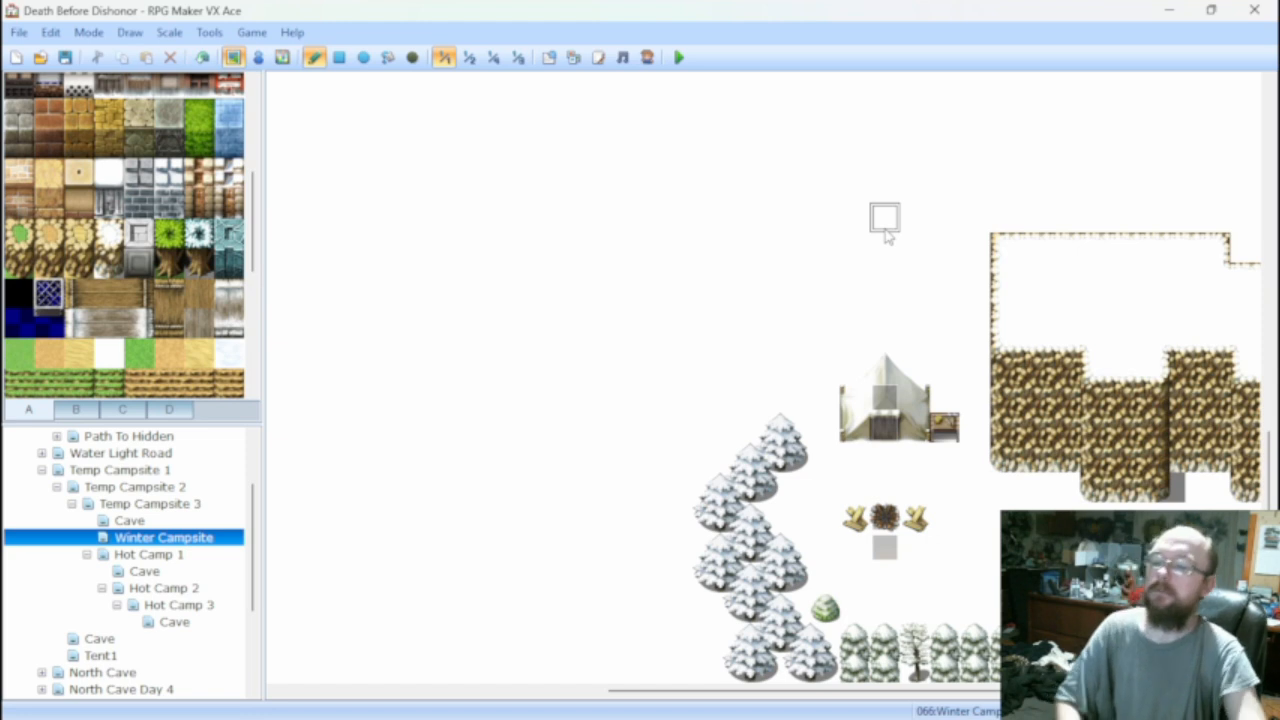
click(75, 409)
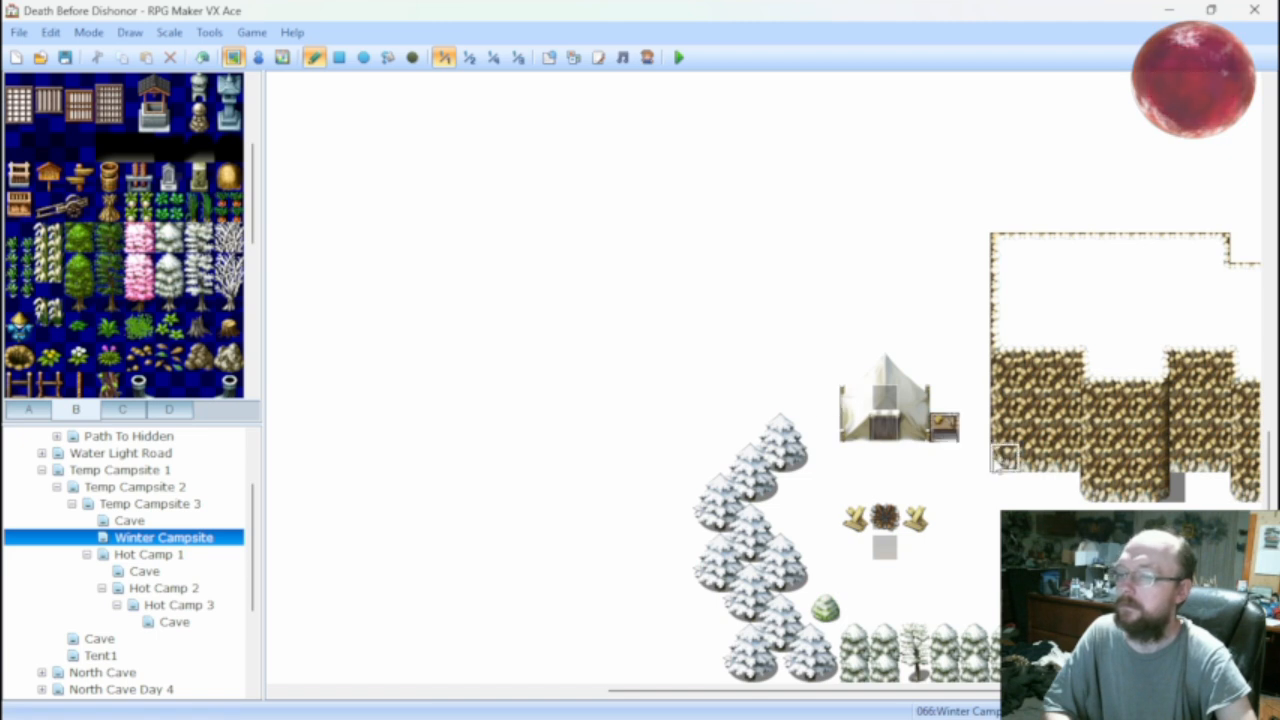
right_drag(1000, 460, 1018, 262)
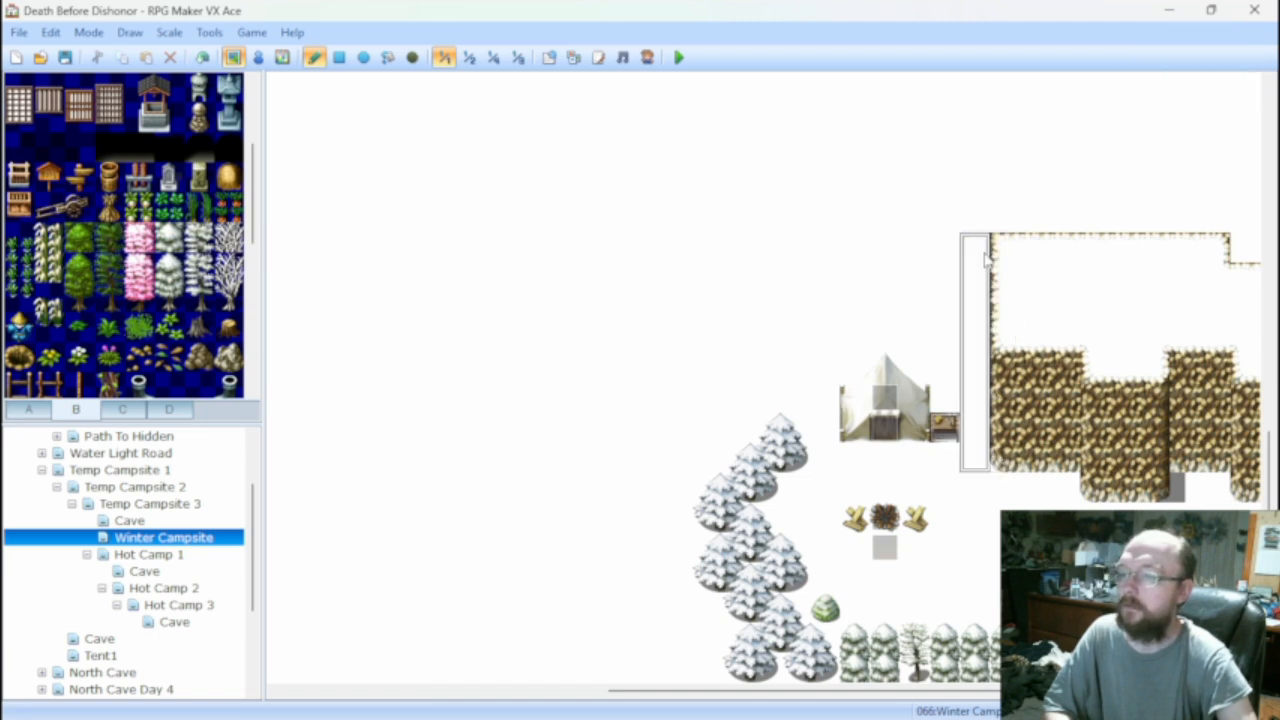
click(986, 258)
right_click(825, 230)
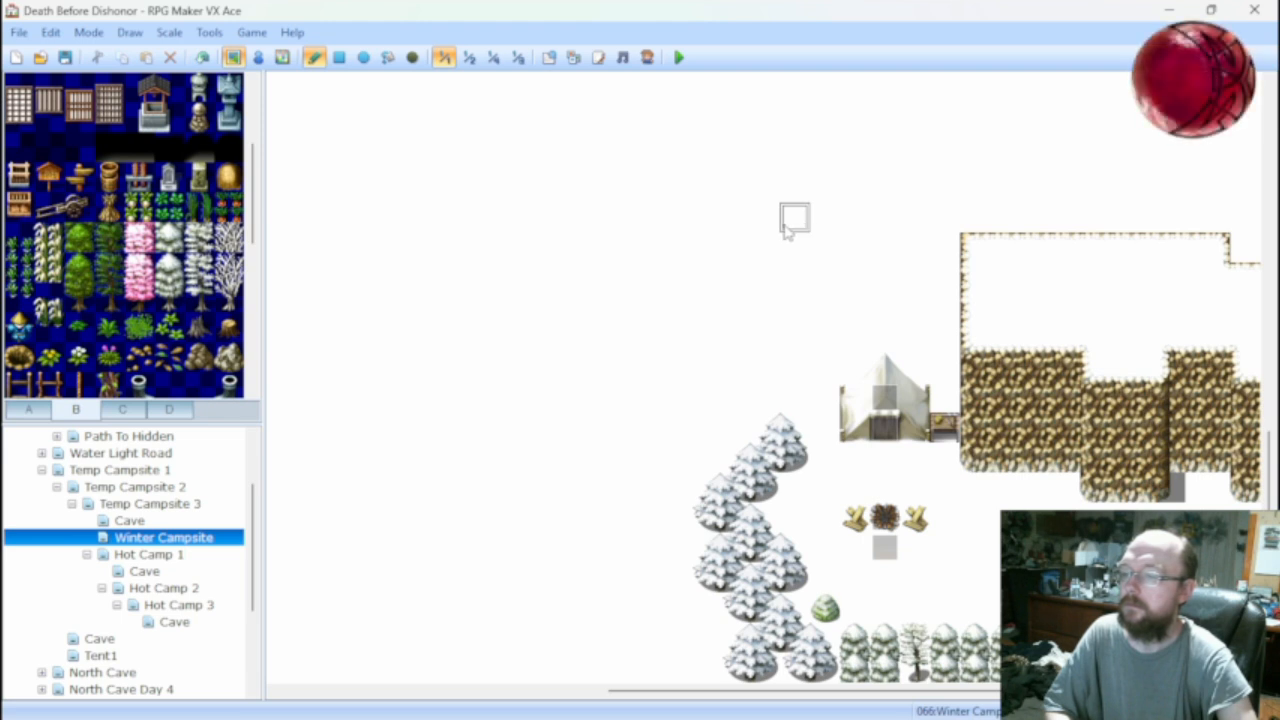
Shift the cliff's westernmost column one tile higher and extend the snow ledge top one row north across the cliff.
right_drag(977, 456, 975, 225)
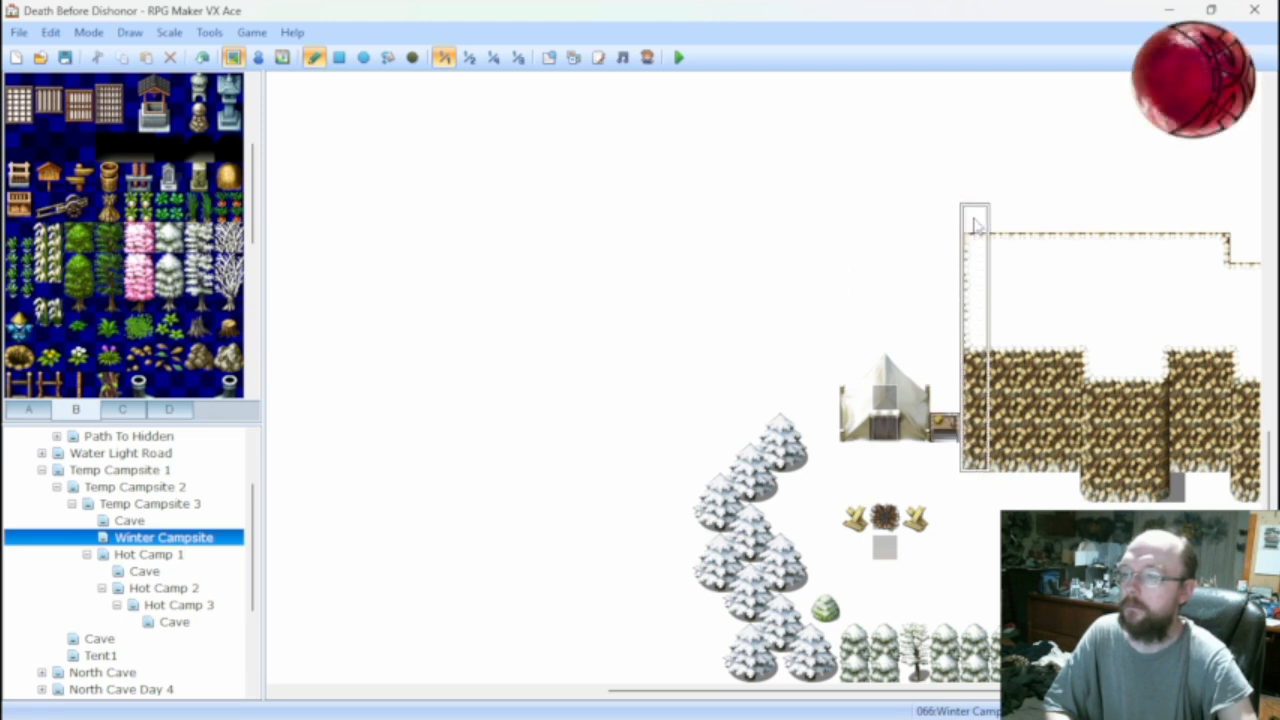
click(975, 225)
right_click(966, 228)
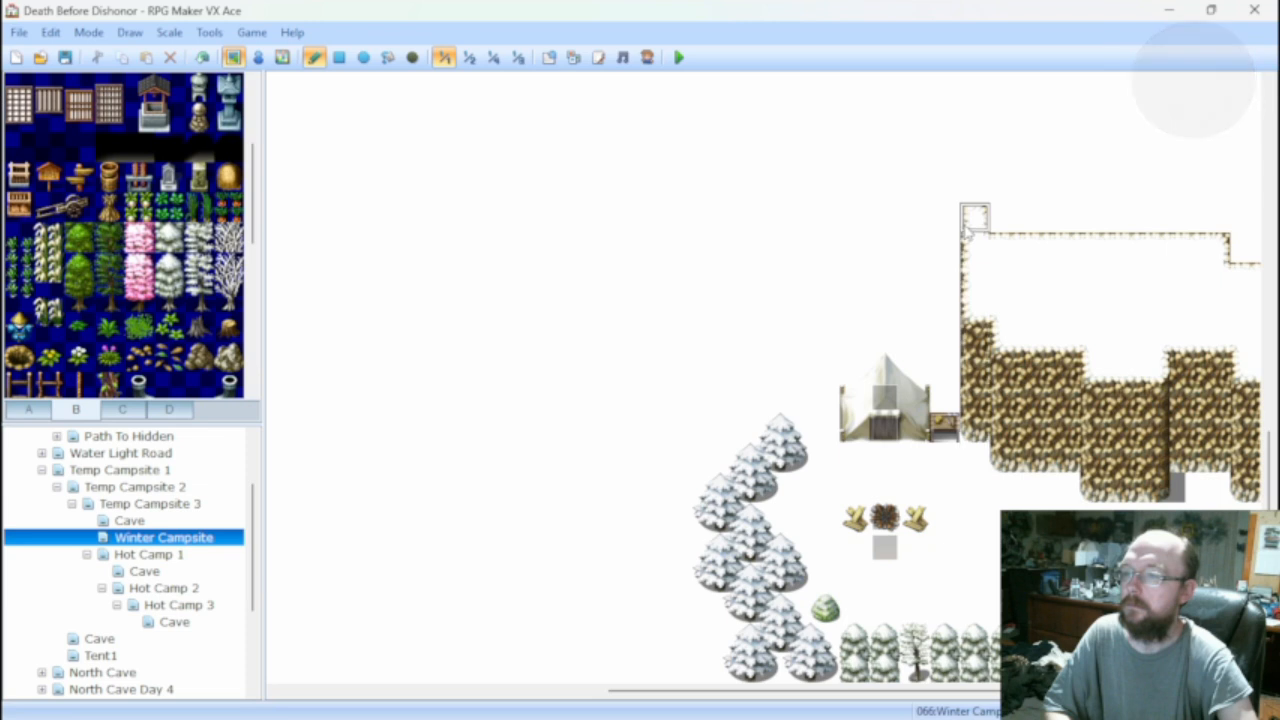
mouse_move(966, 230)
mouse_down()
mouse_move(1245, 222)
mouse_move(1215, 247)
mouse_up()
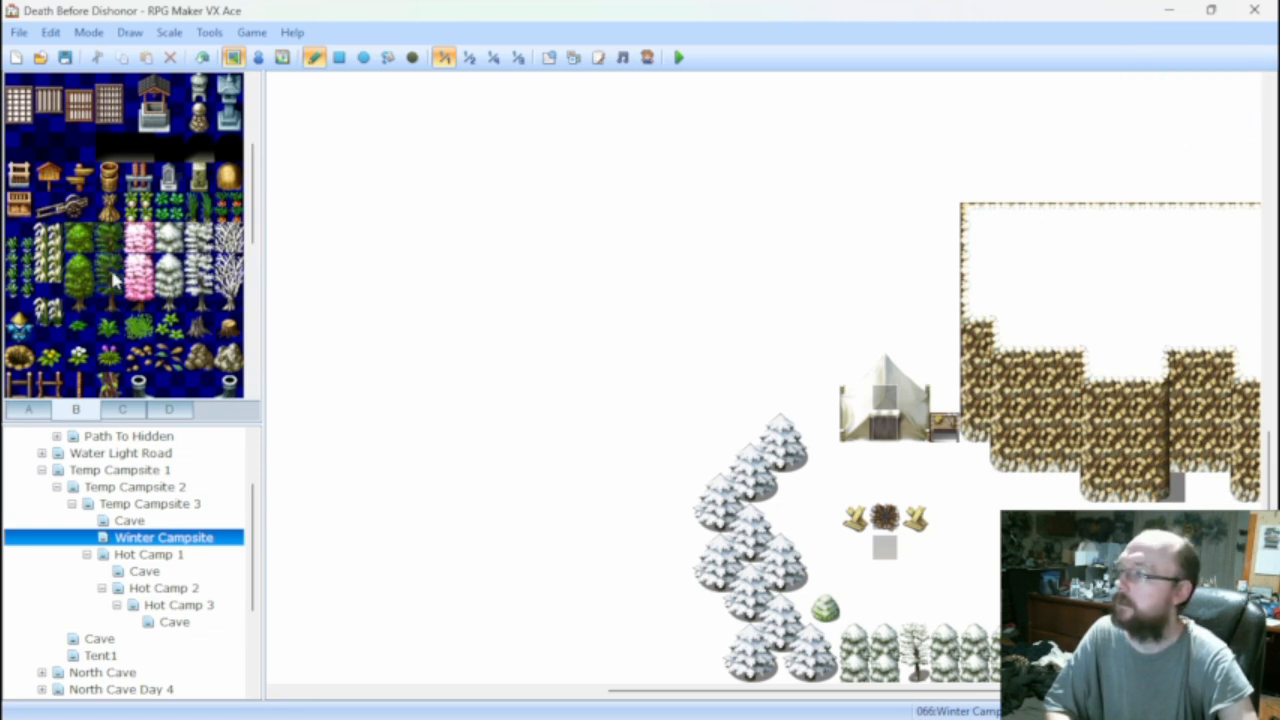
Place five large snowy pines from tile set C on the cliff top, two along its north edge and three above the wall.
scroll(113, 281, up, 3)
scroll(113, 281, down, 5)
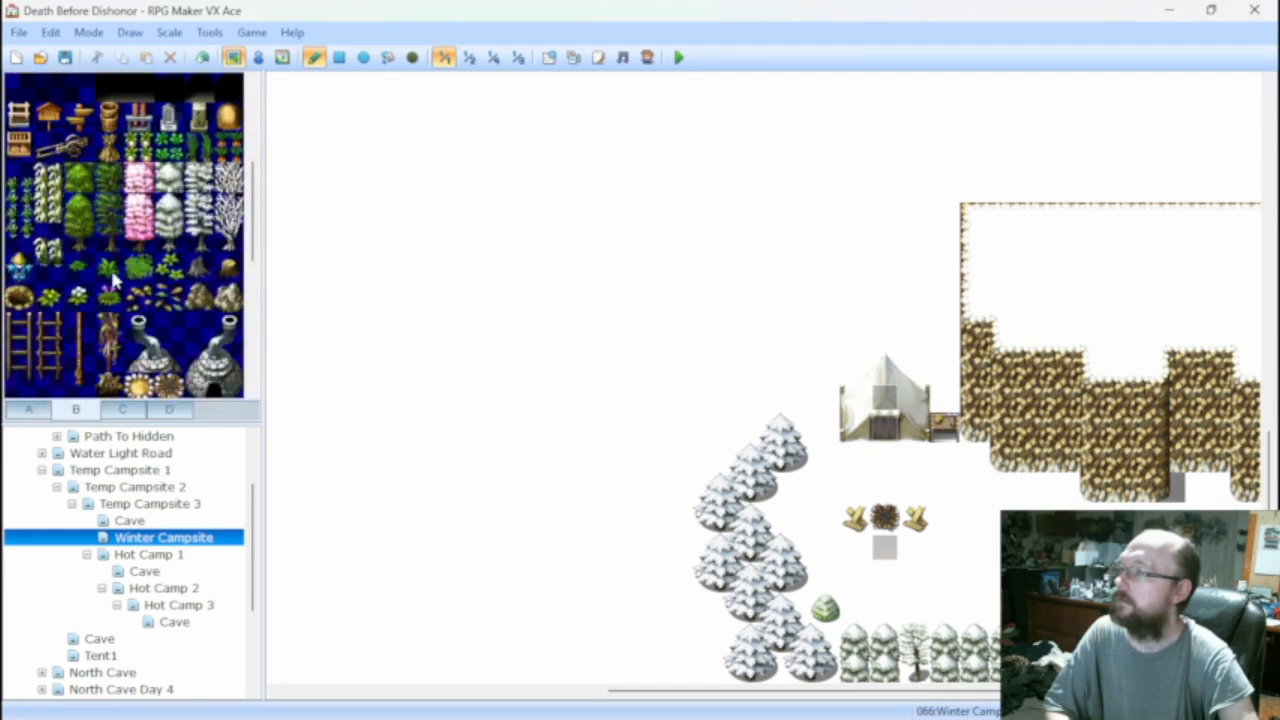
click(124, 411)
drag(45, 268, 48, 288)
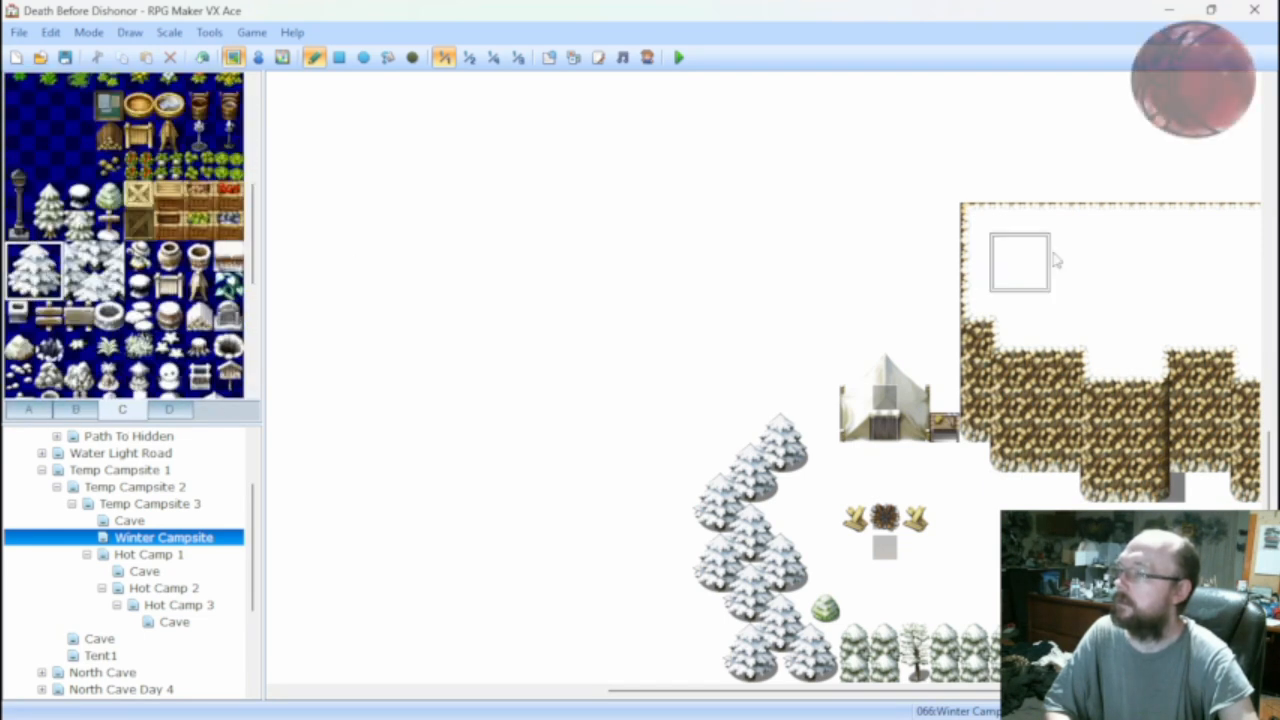
click(982, 192)
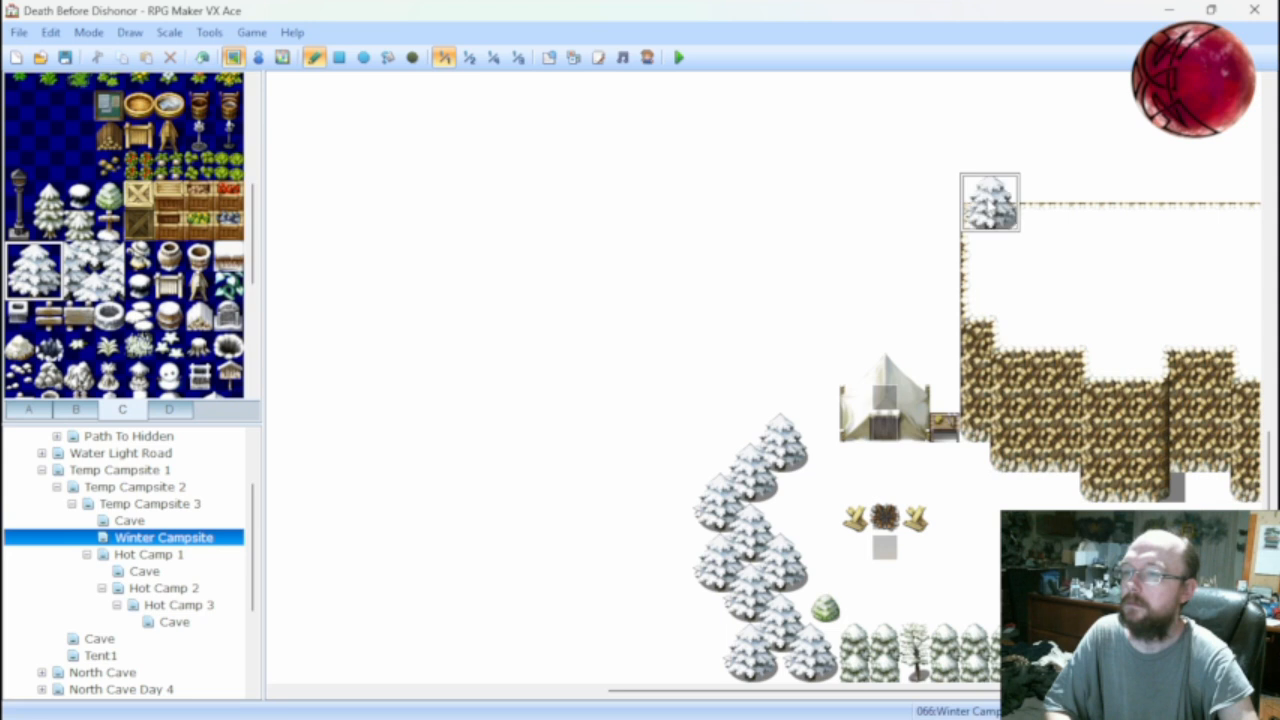
click(1005, 308)
click(1127, 343)
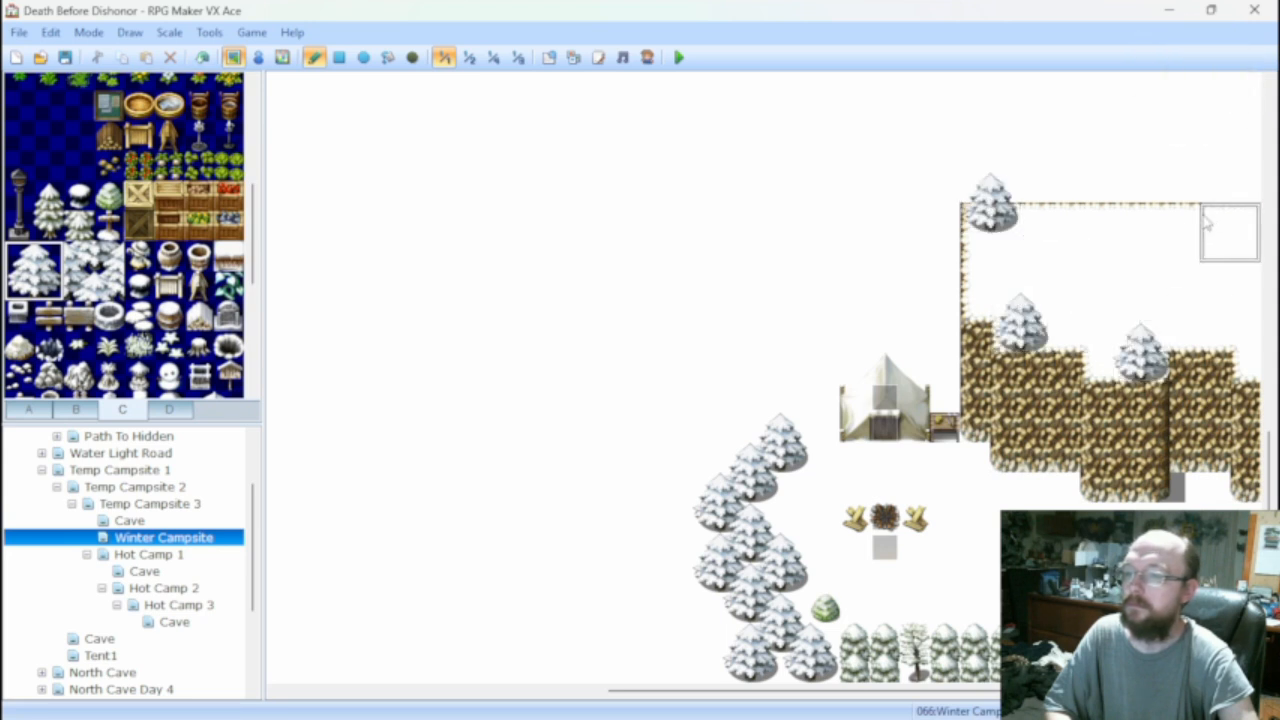
click(1218, 200)
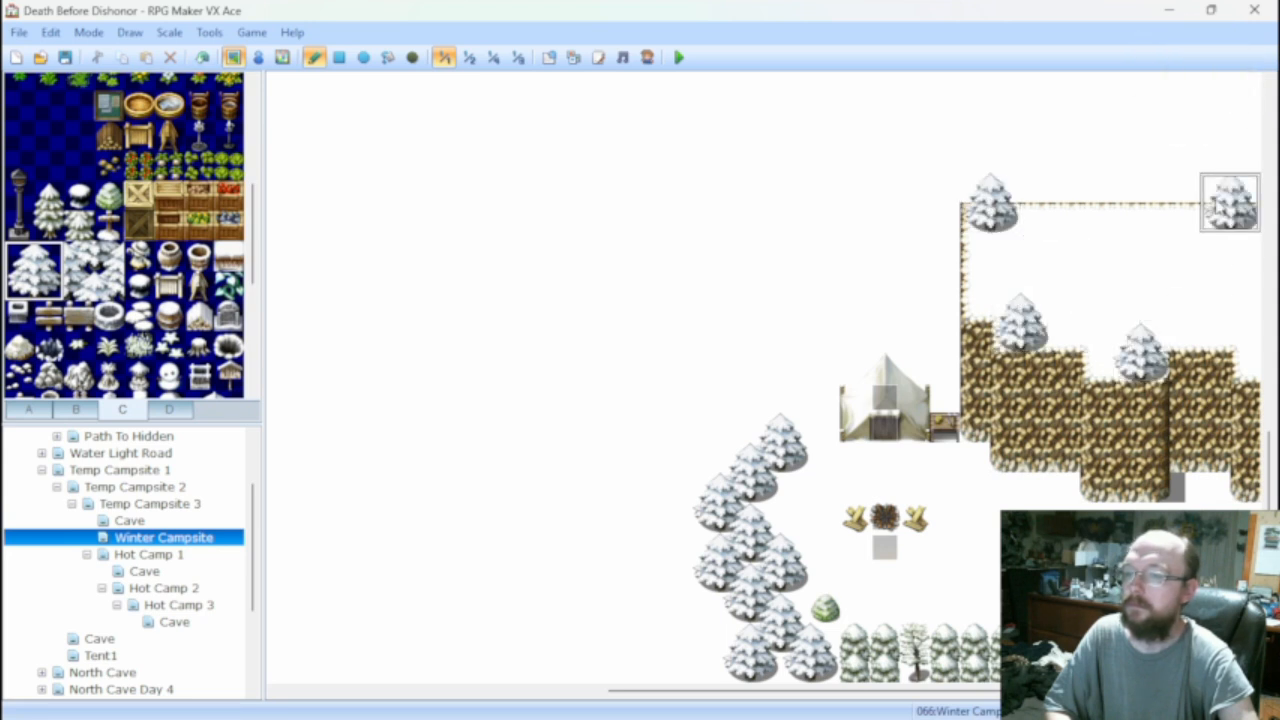
click(1238, 322)
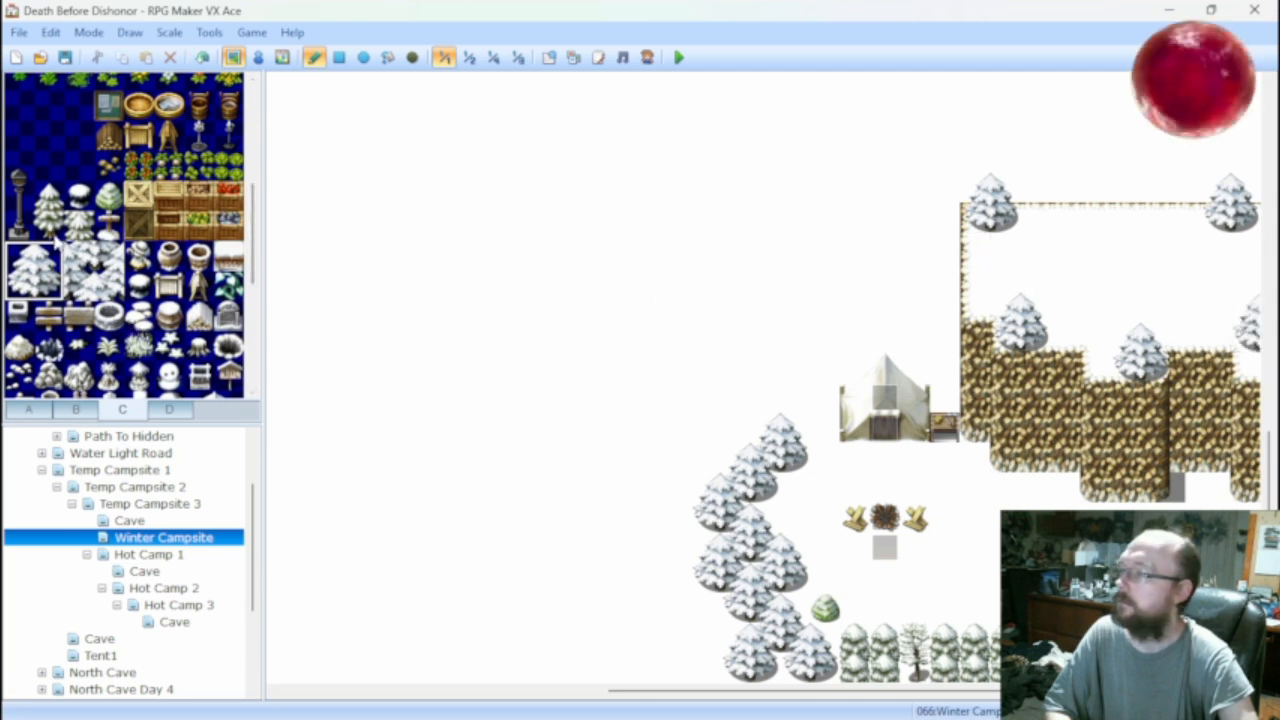
Place five narrow snowy pines on the cliff top, scattered between the large pines.
drag(48, 197, 48, 226)
click(1035, 248)
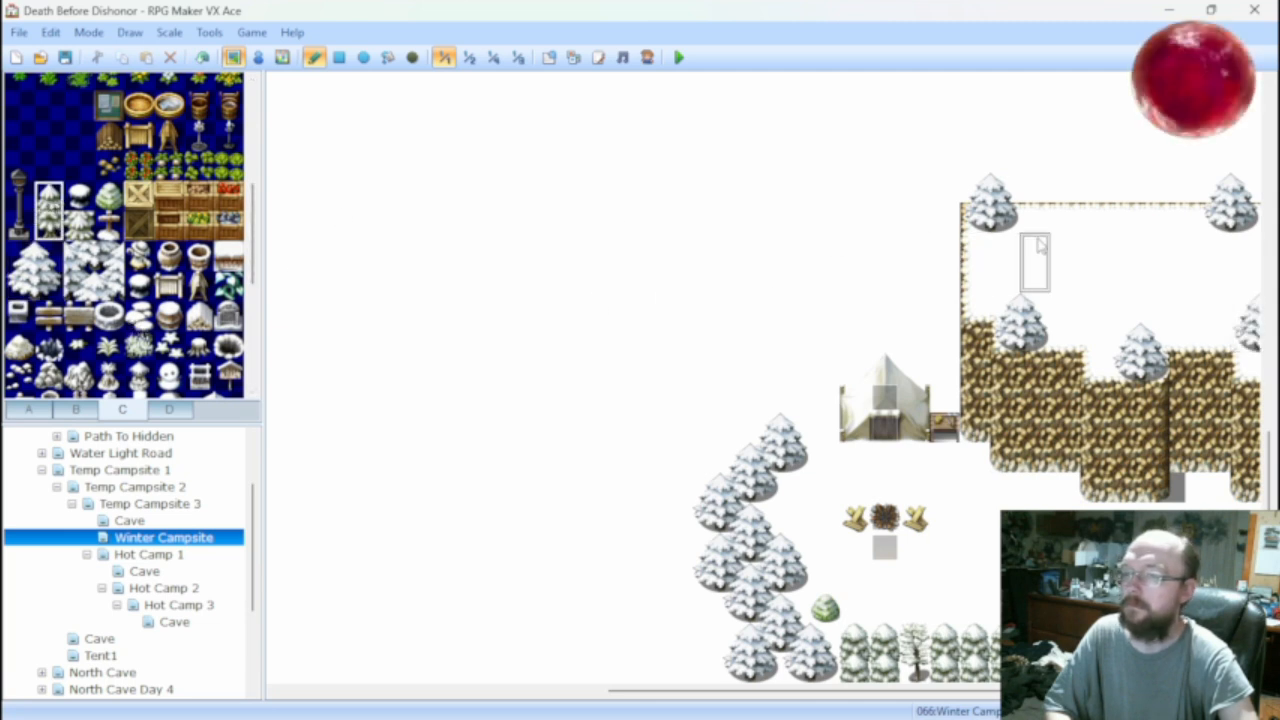
click(1066, 190)
click(1096, 306)
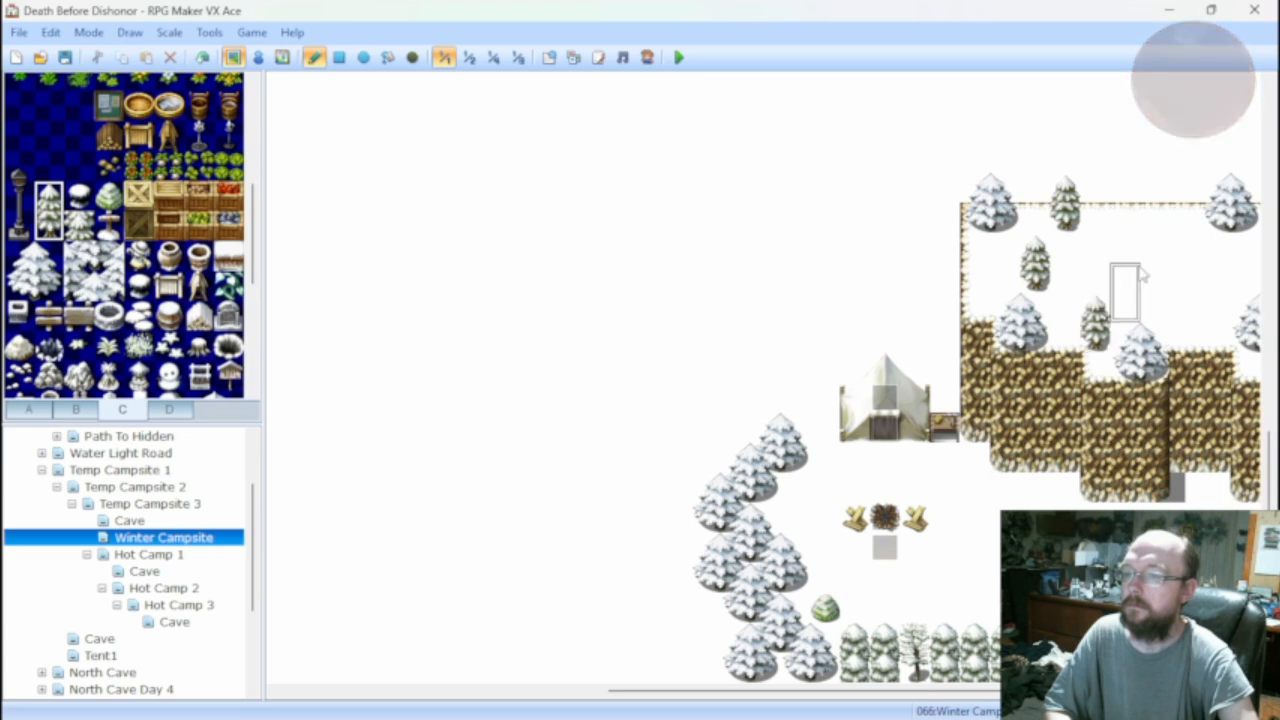
click(1185, 250)
click(1126, 190)
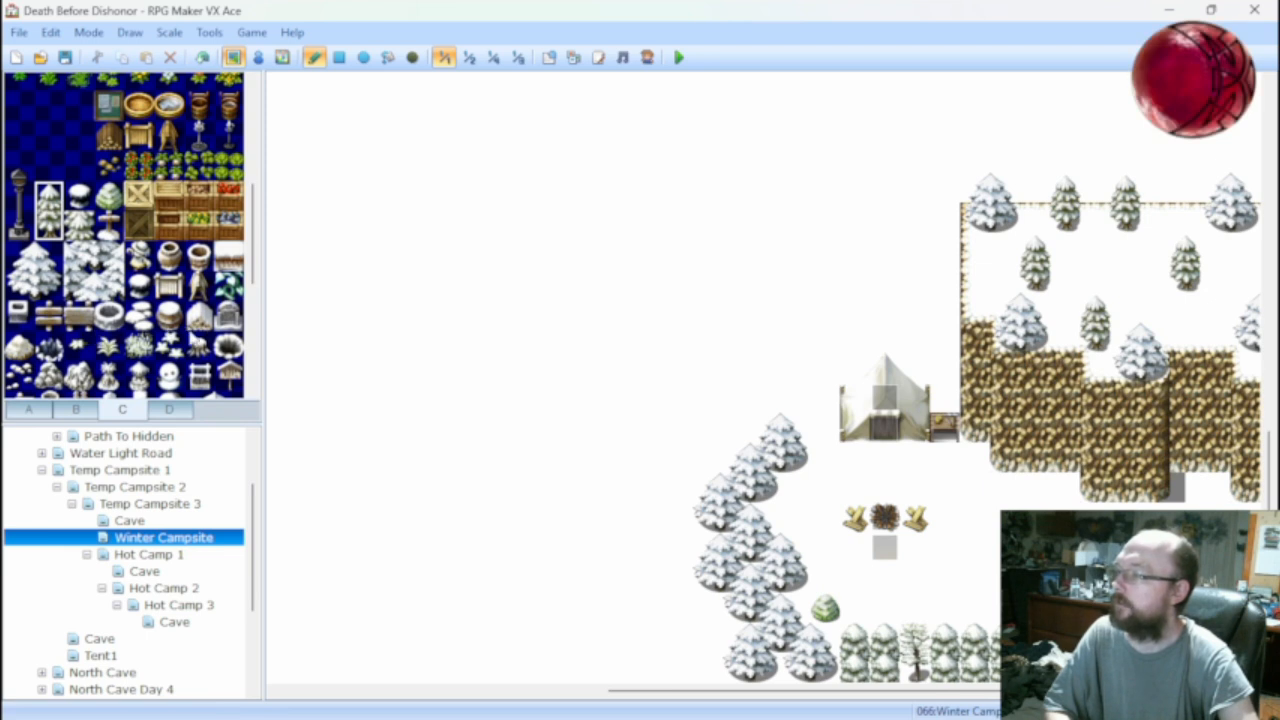
Place two snow-covered rocks on the cliff top, each just west of a narrow pine or in the central clearing.
click(79, 376)
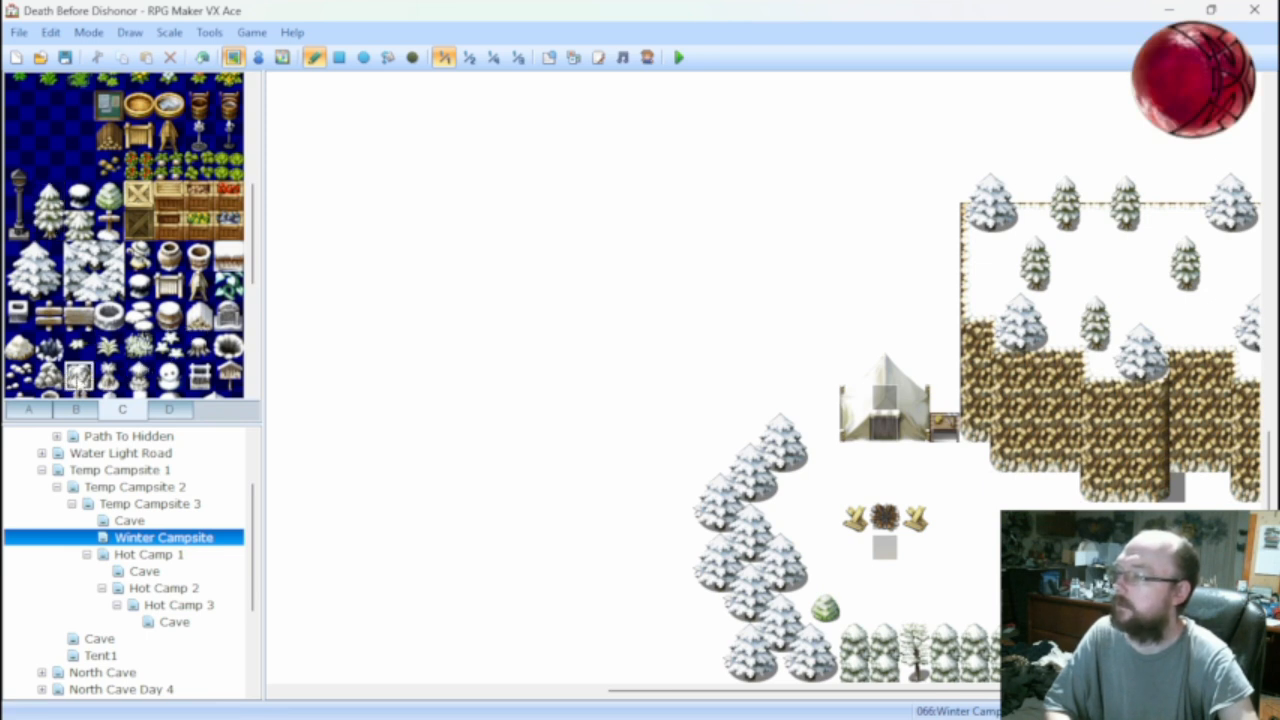
click(1120, 277)
click(1004, 278)
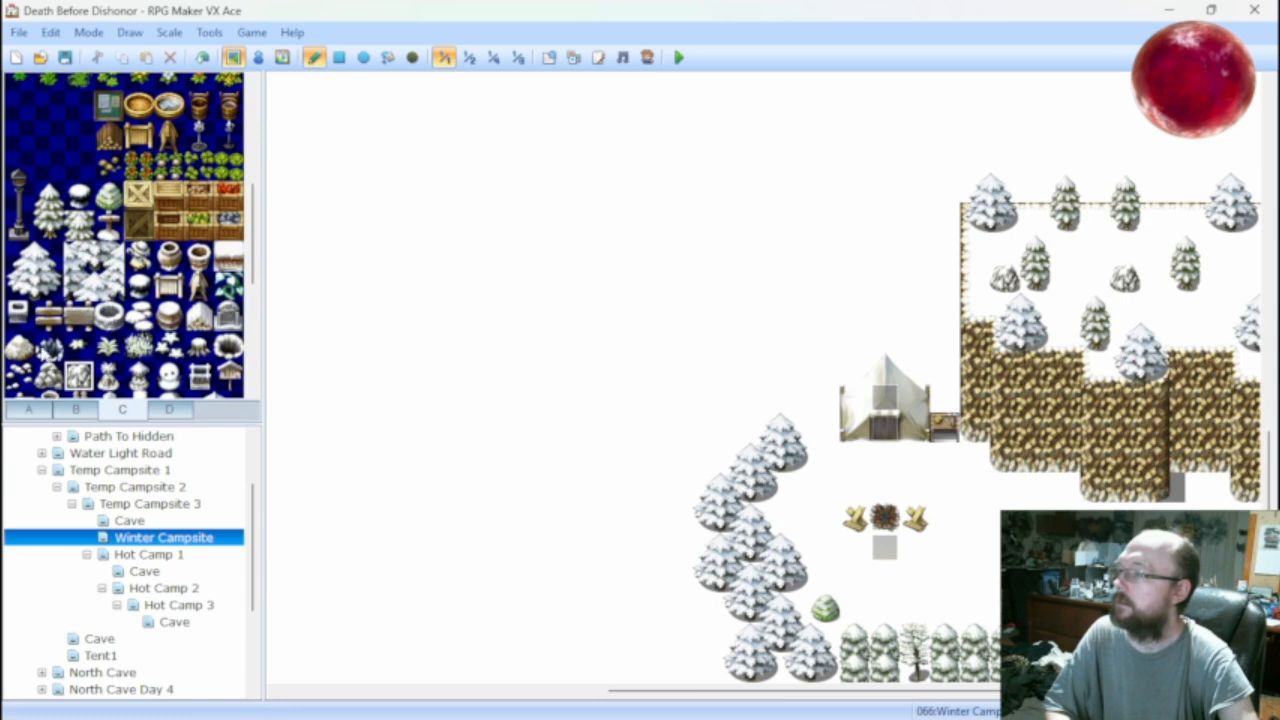
Scatter small snowy stones on the cliff top, along the foot of the cliff and directly south of the campfire.
scroll(40, 355, down, 2)
click(20, 316)
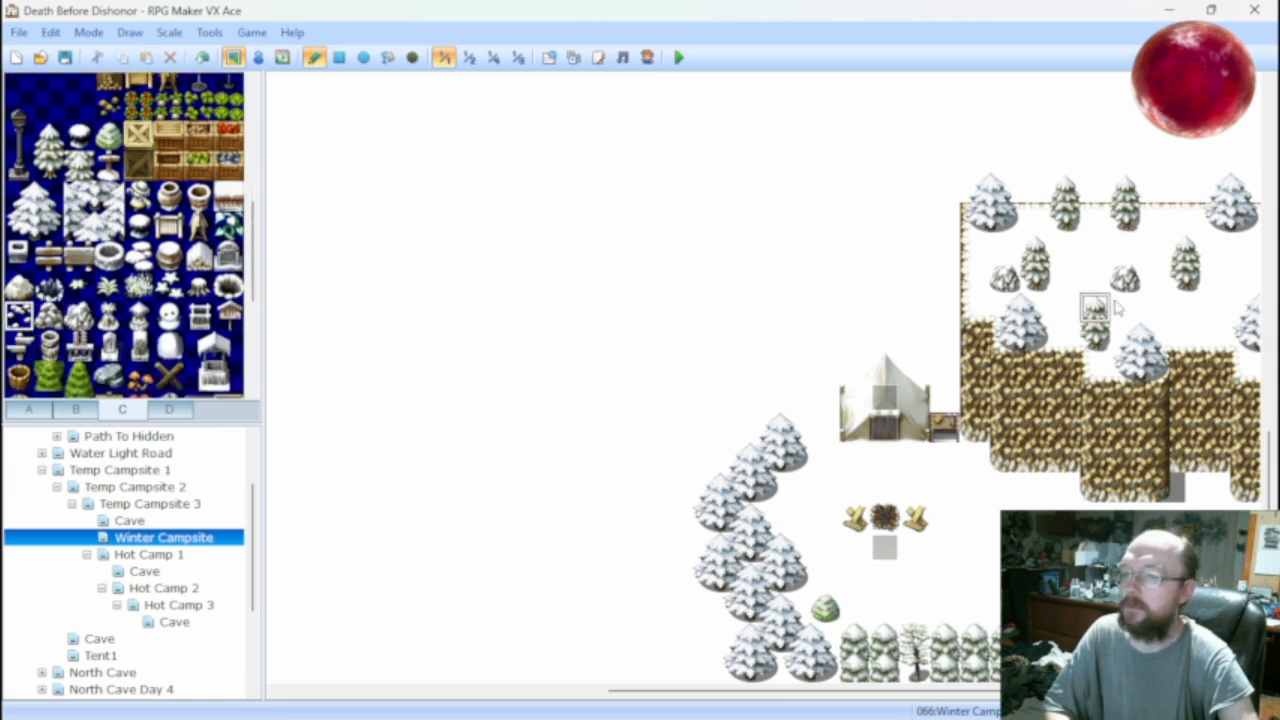
click(1158, 306)
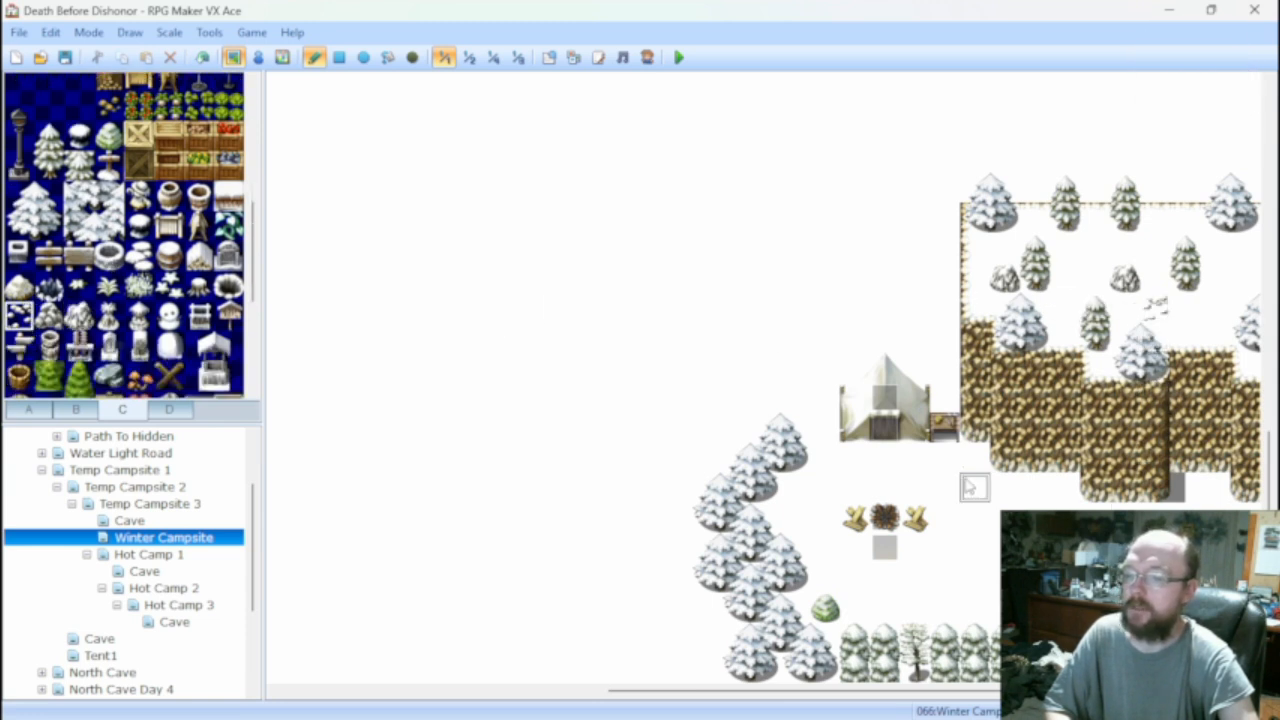
click(974, 455)
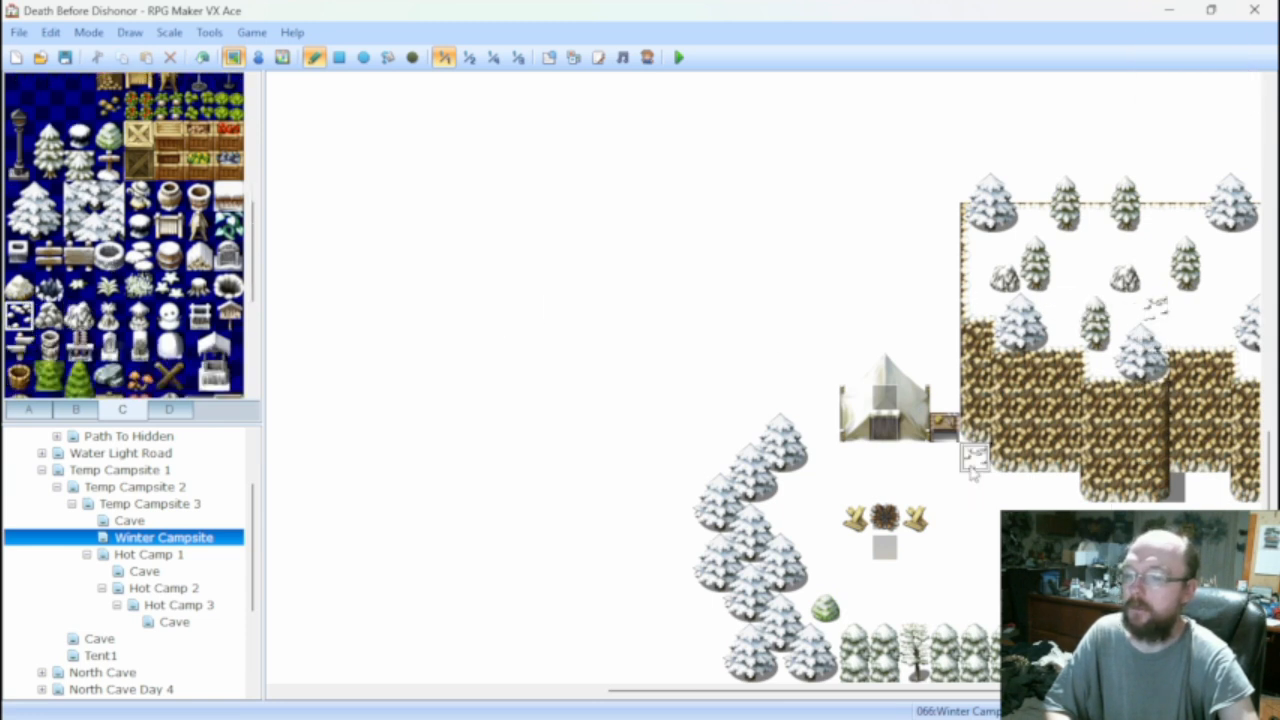
click(891, 553)
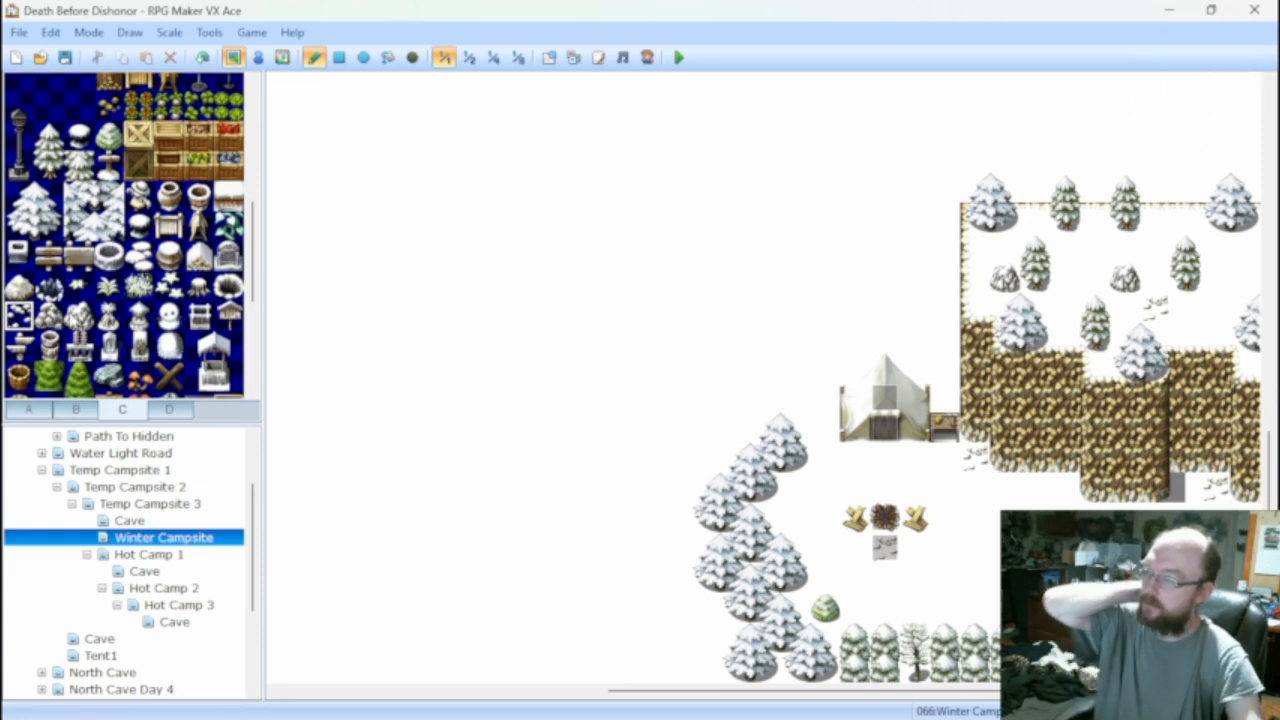
Examine the Hot Camp 1 map and where its events are placed around the campsite.
click(48, 316)
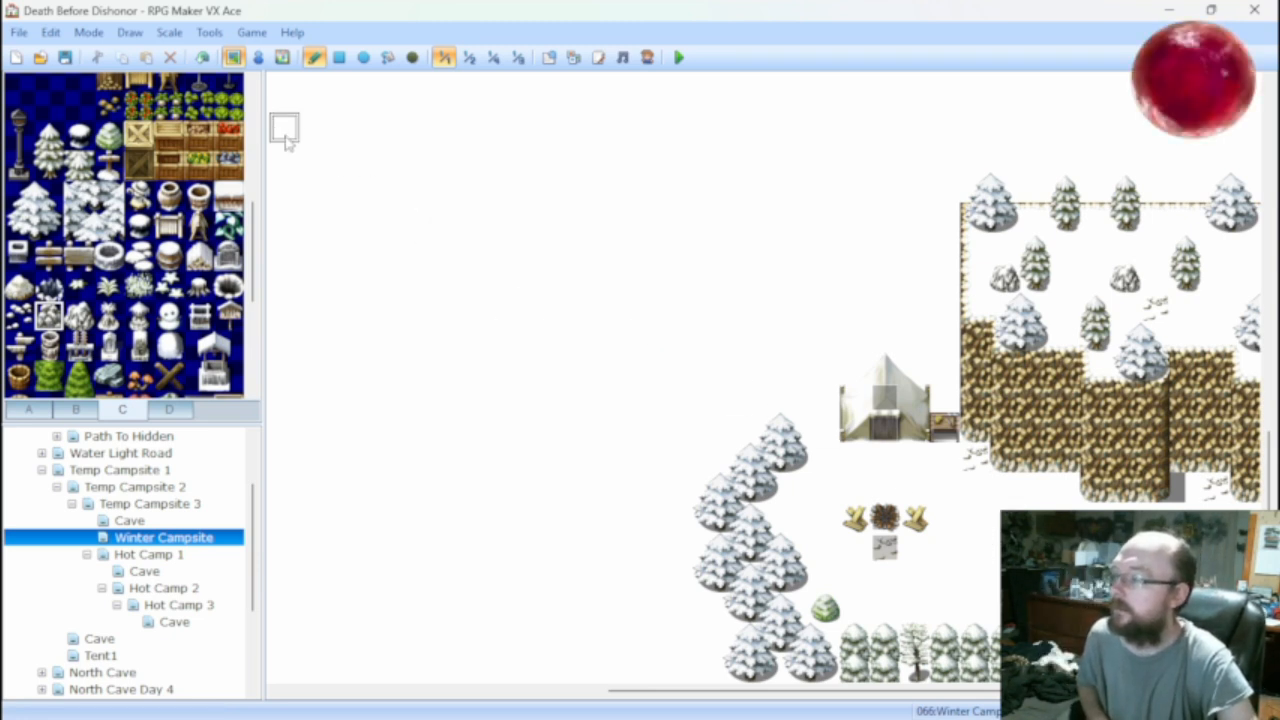
click(155, 558)
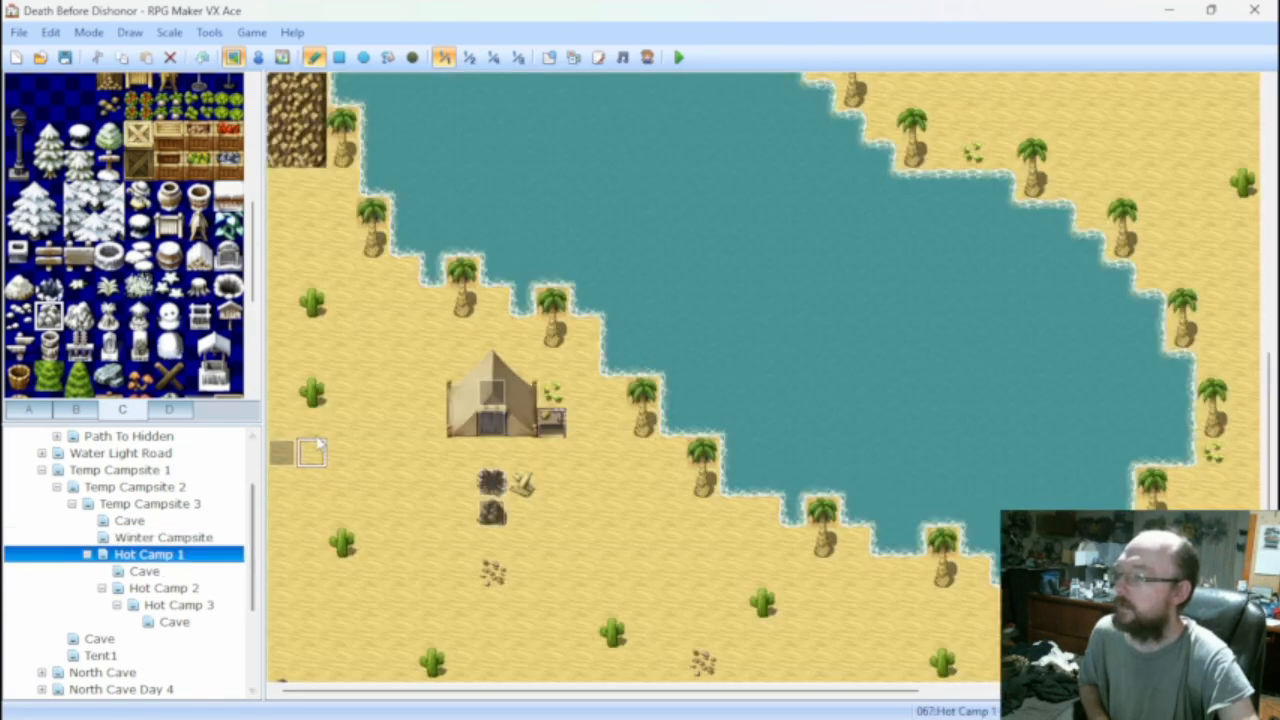
scroll(443, 317, up, 5)
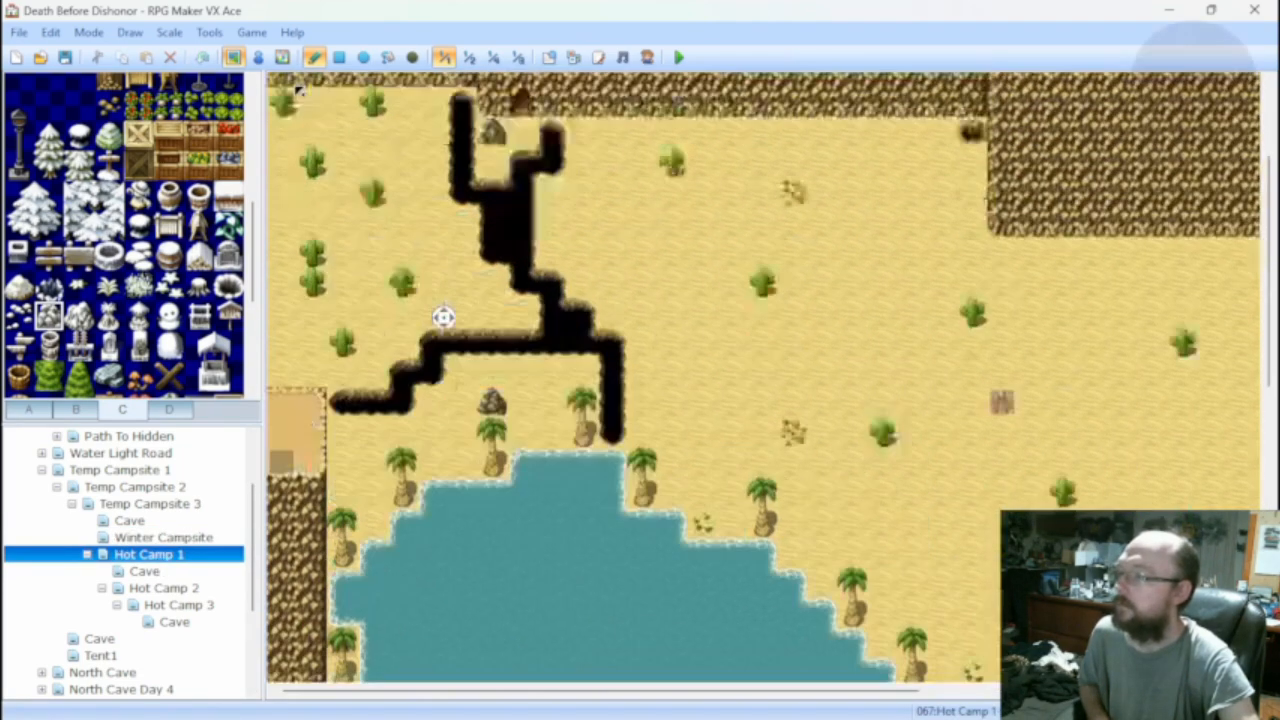
scroll(443, 317, down, 8)
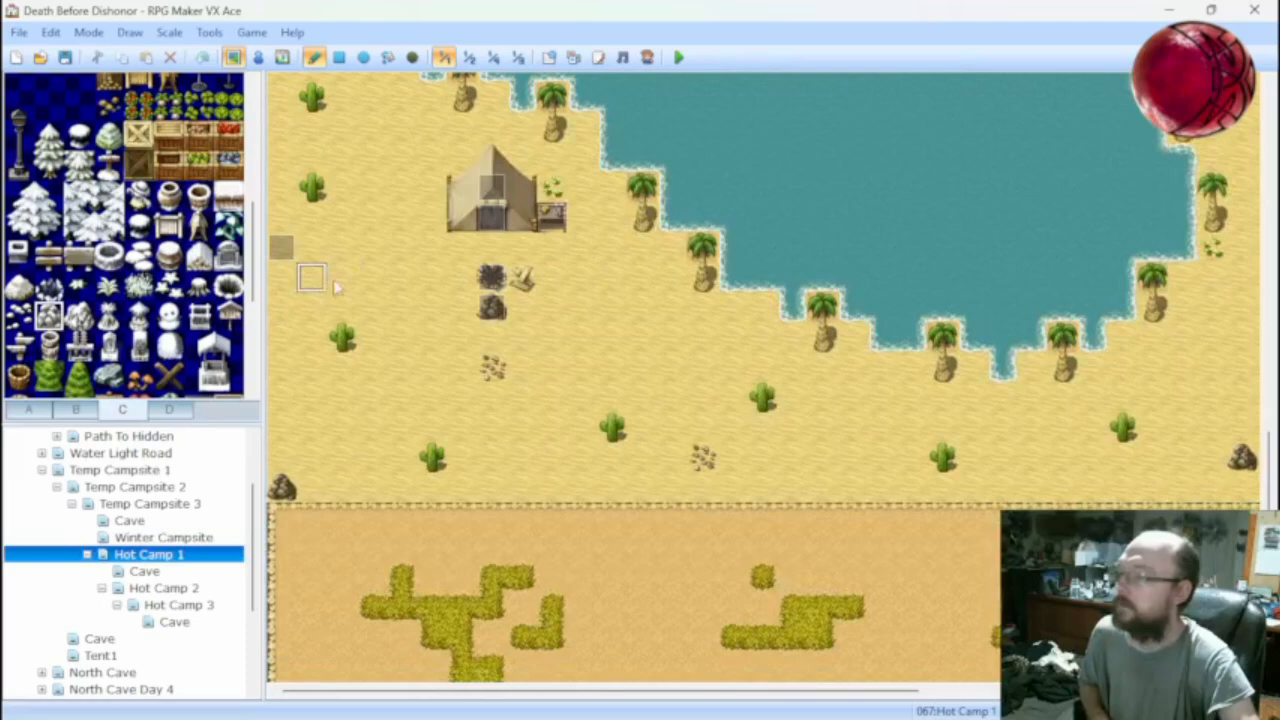
click(258, 57)
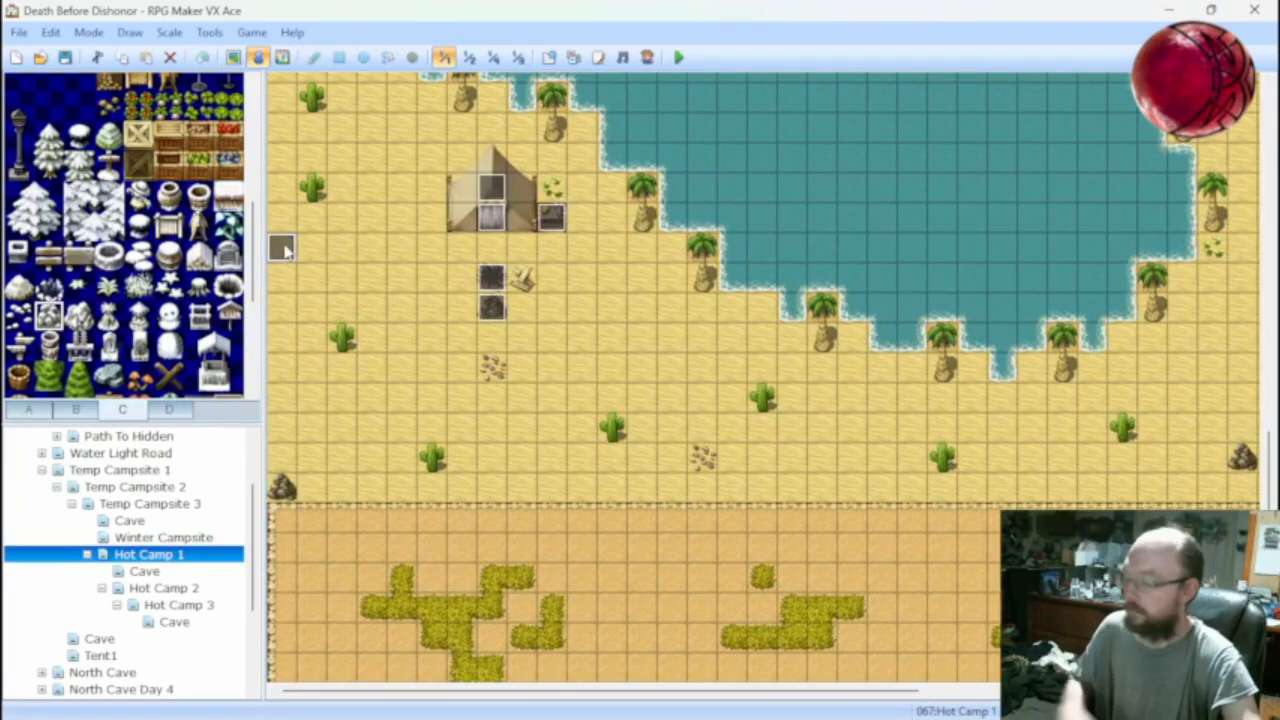
Set the graphic of the Winter Campsite's "Pack up campsite?" event to a bottom-row sprite from !Other1.
click(168, 539)
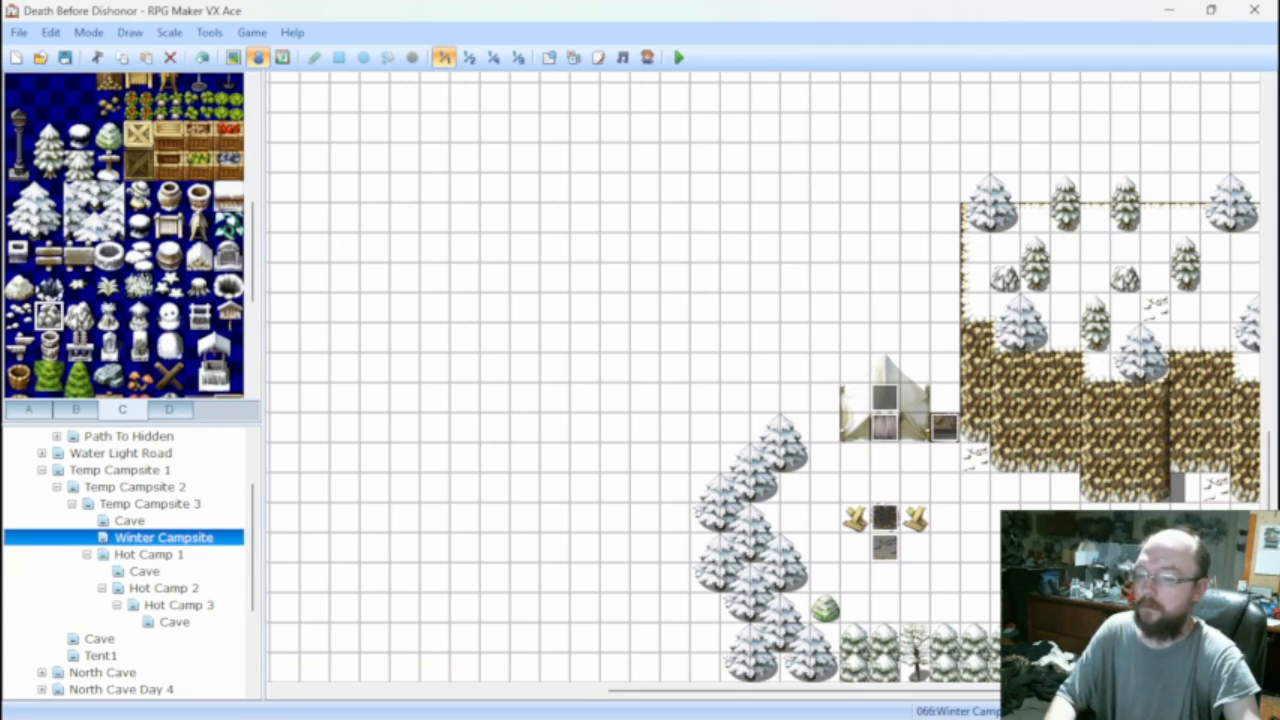
double_click(314, 432)
double_click(300, 435)
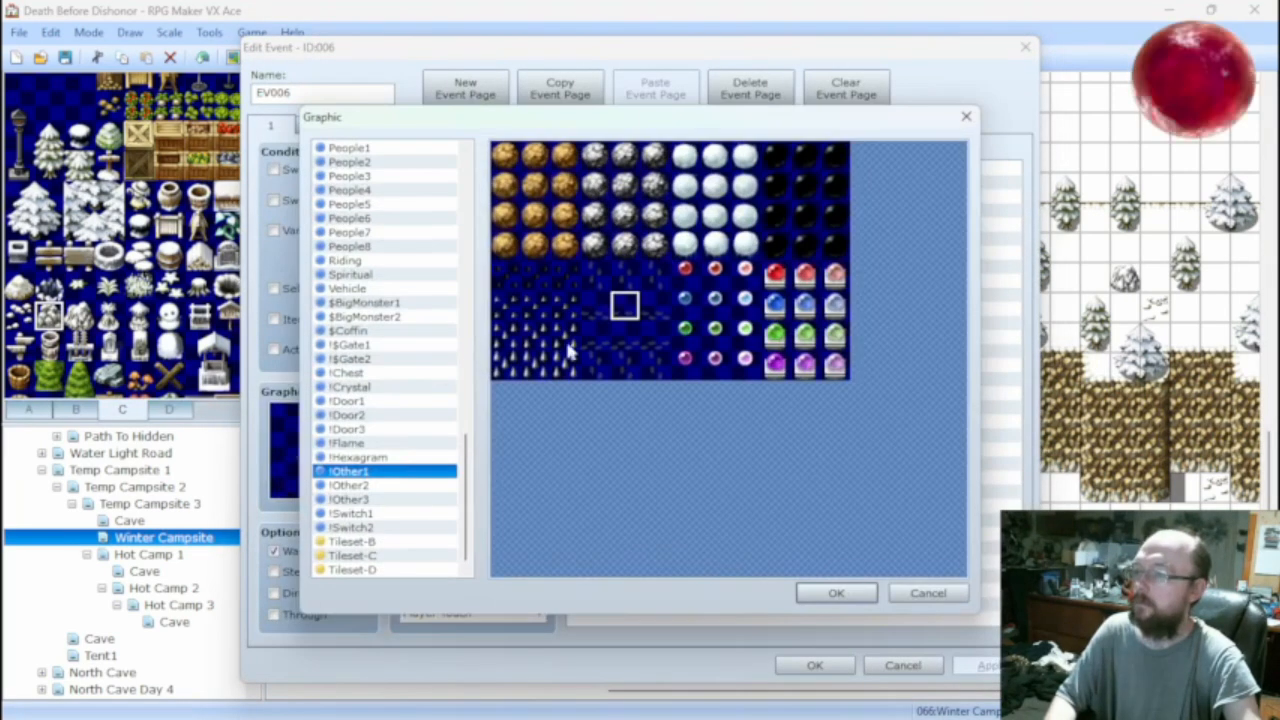
click(626, 367)
click(833, 593)
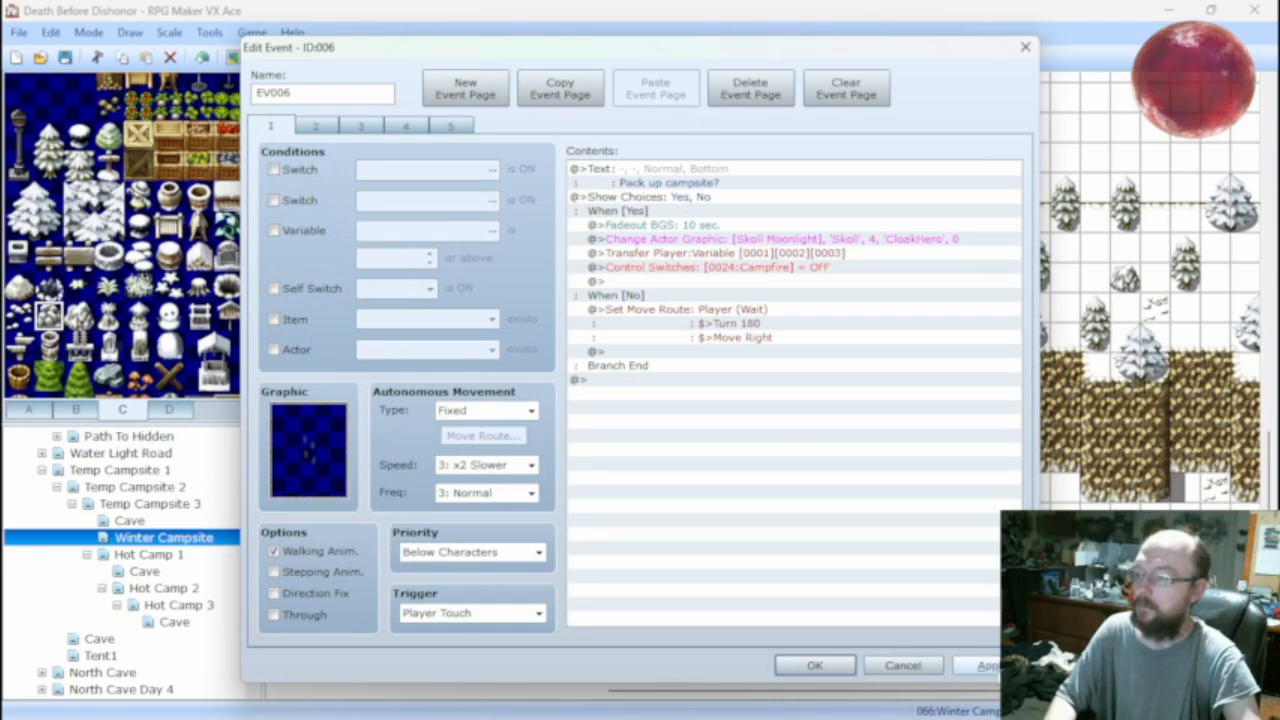
click(815, 665)
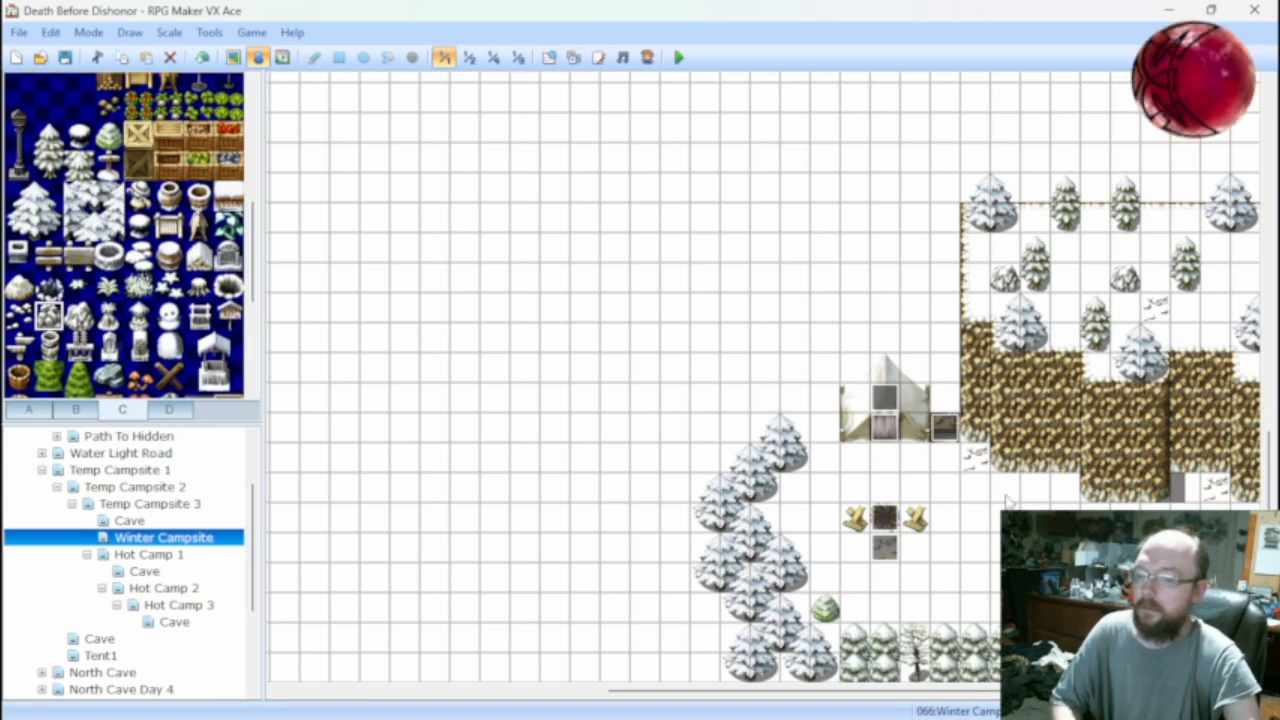
Place large snowy pines at the foot of the cliff's east side, combining single-tree and overlapping-tree tiles.
click(75, 410)
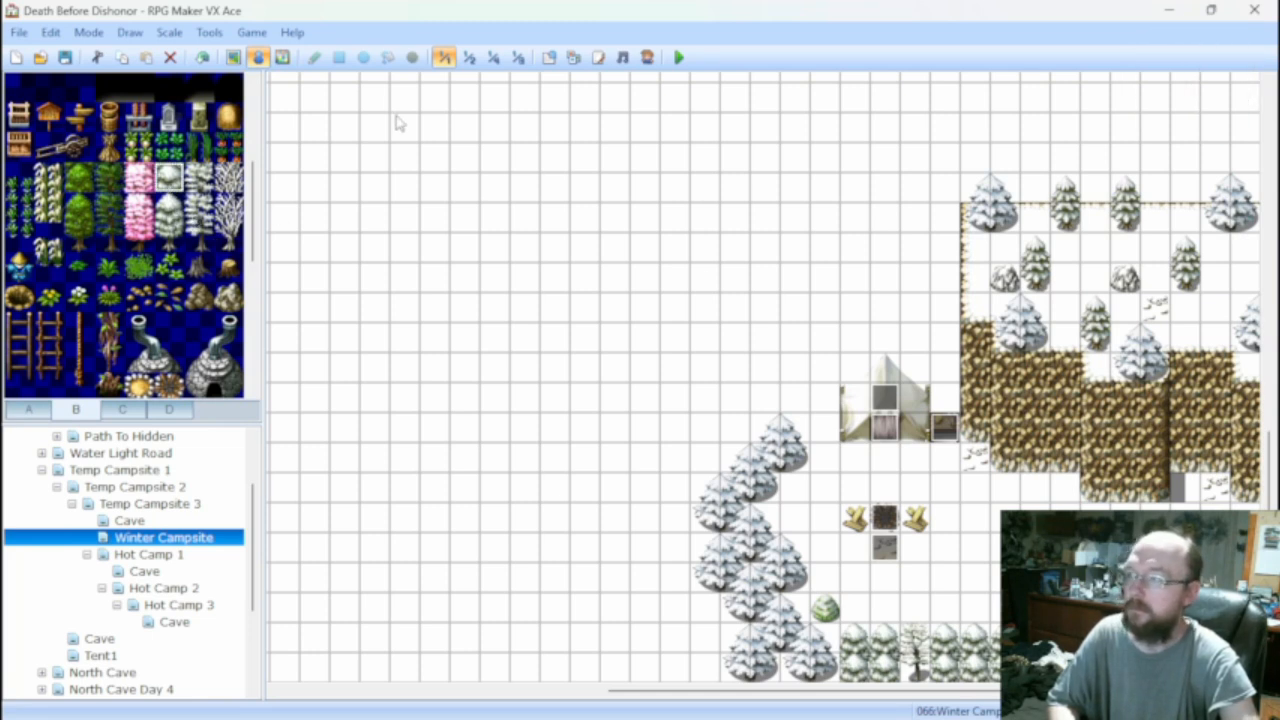
click(233, 57)
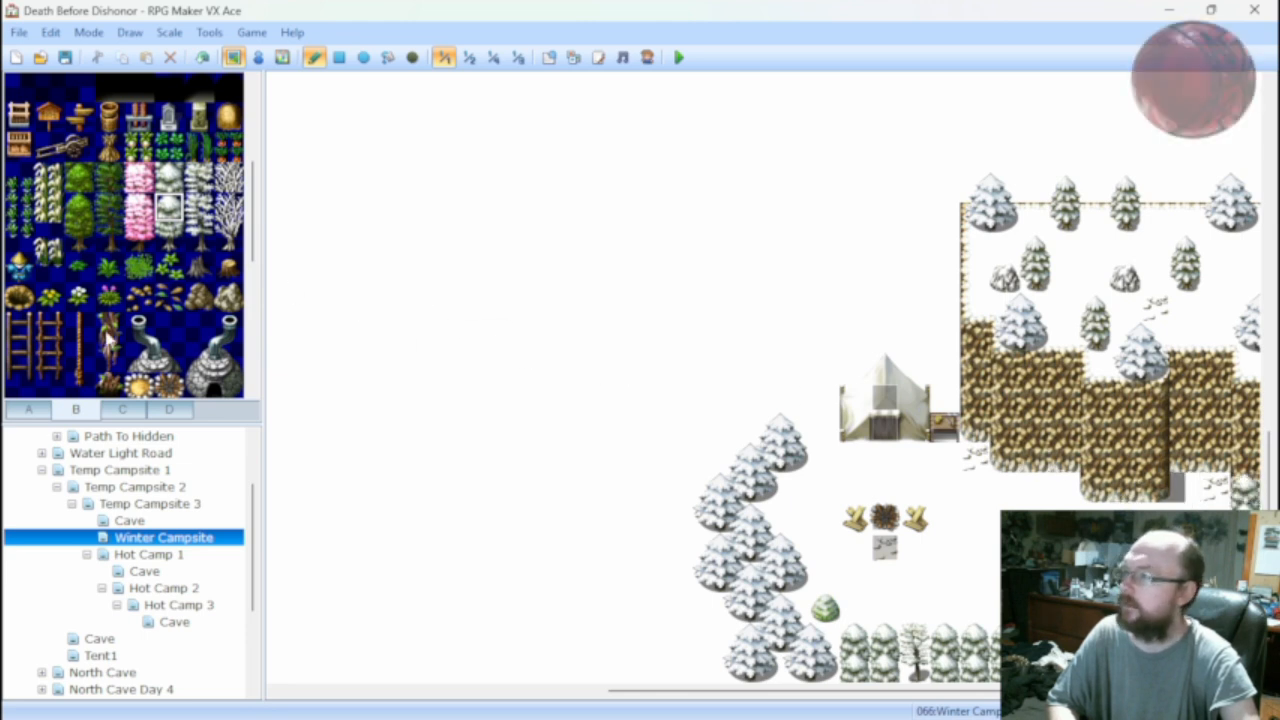
click(124, 408)
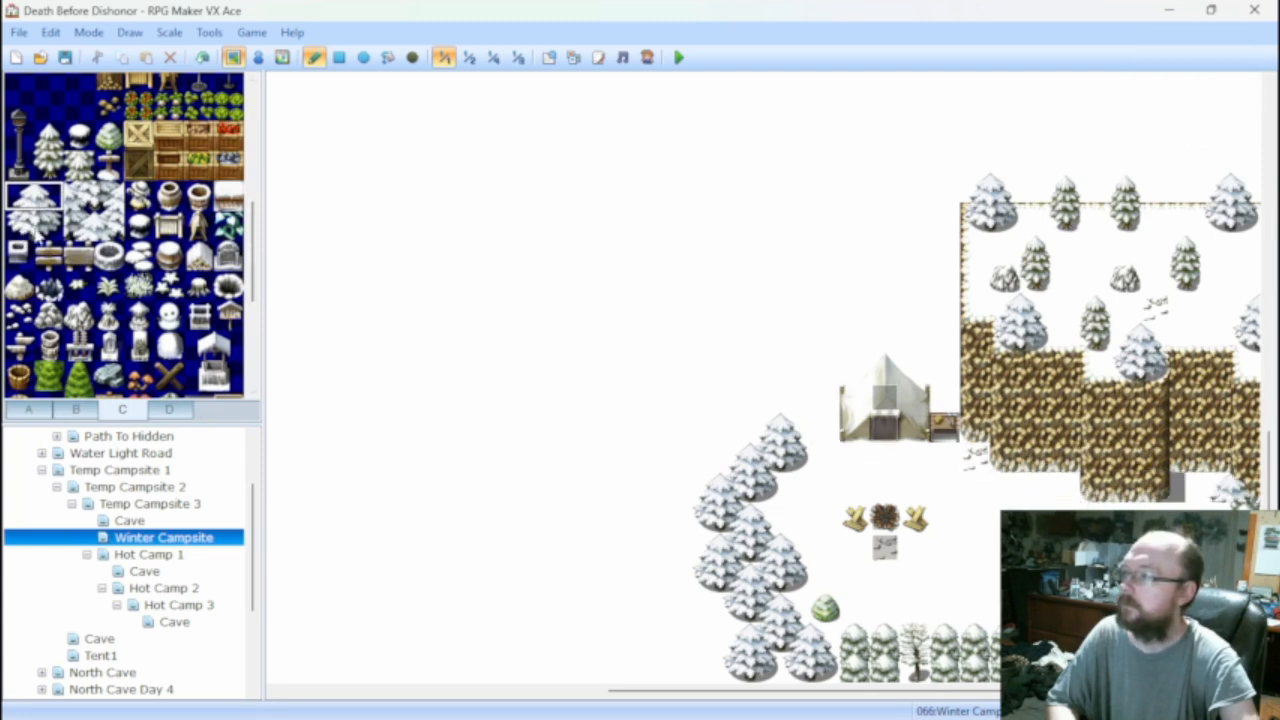
click(74, 225)
click(33, 232)
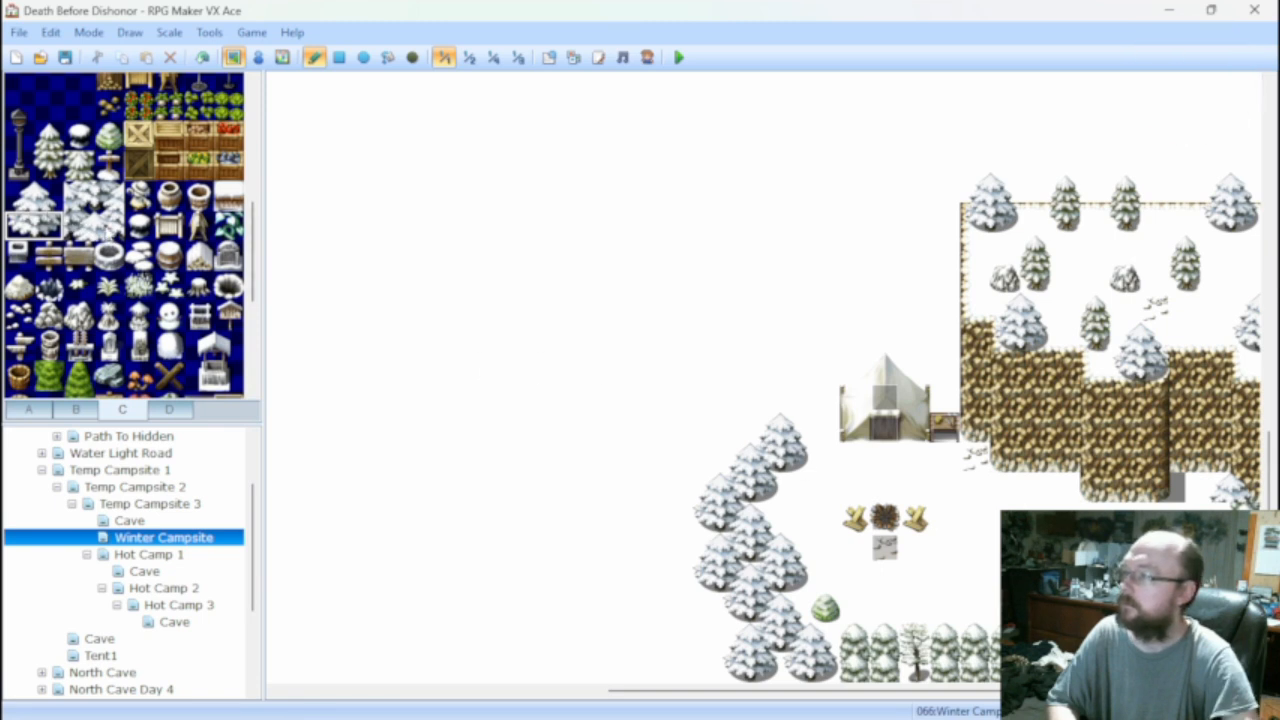
drag(106, 226, 106, 200)
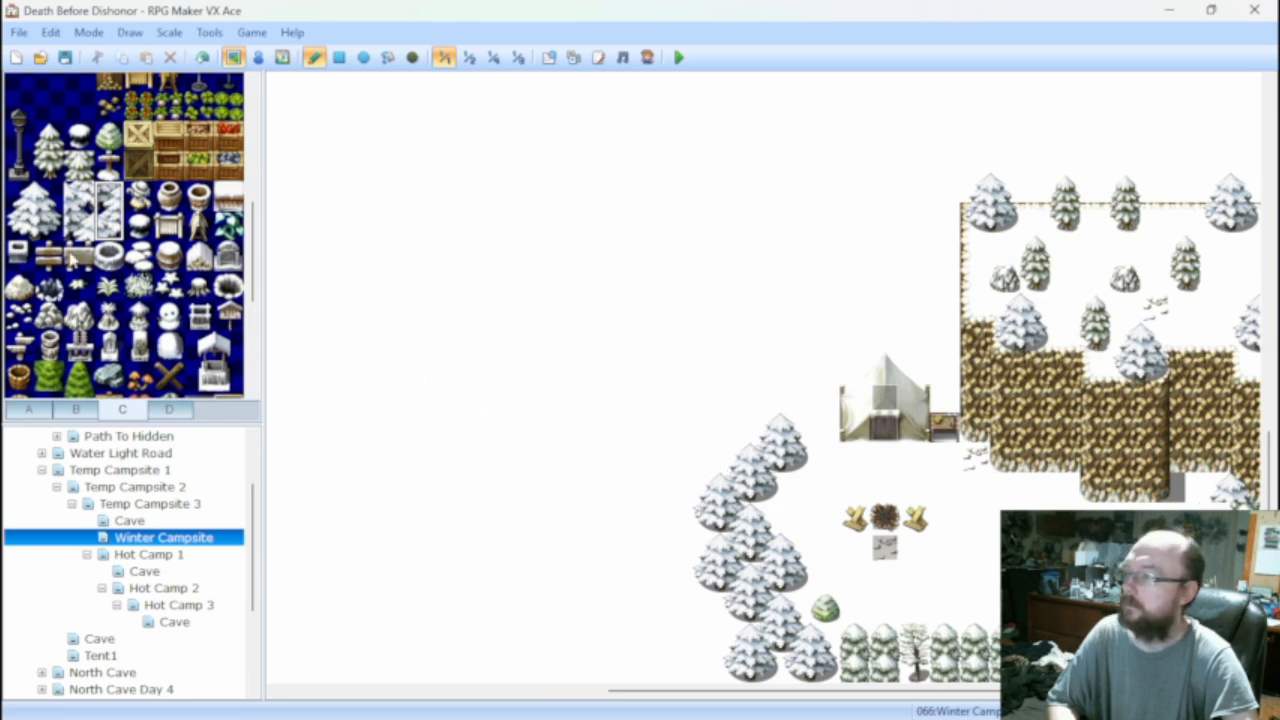
click(23, 236)
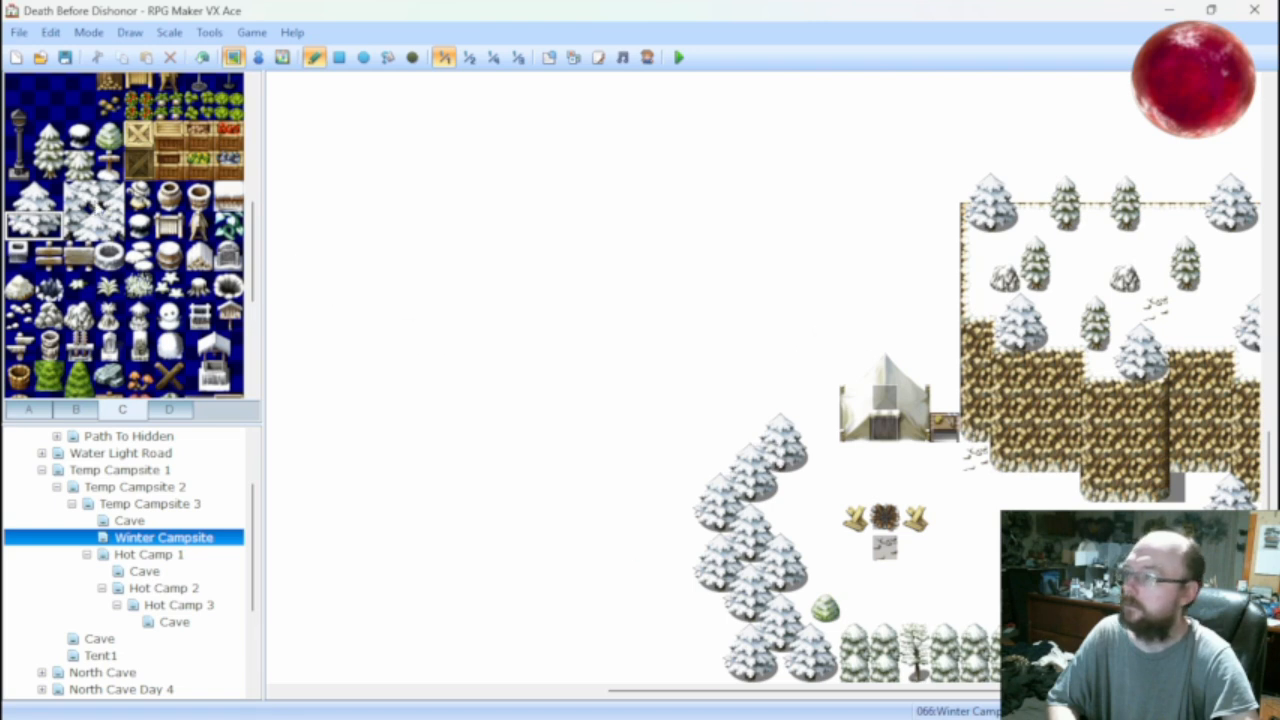
click(20, 197)
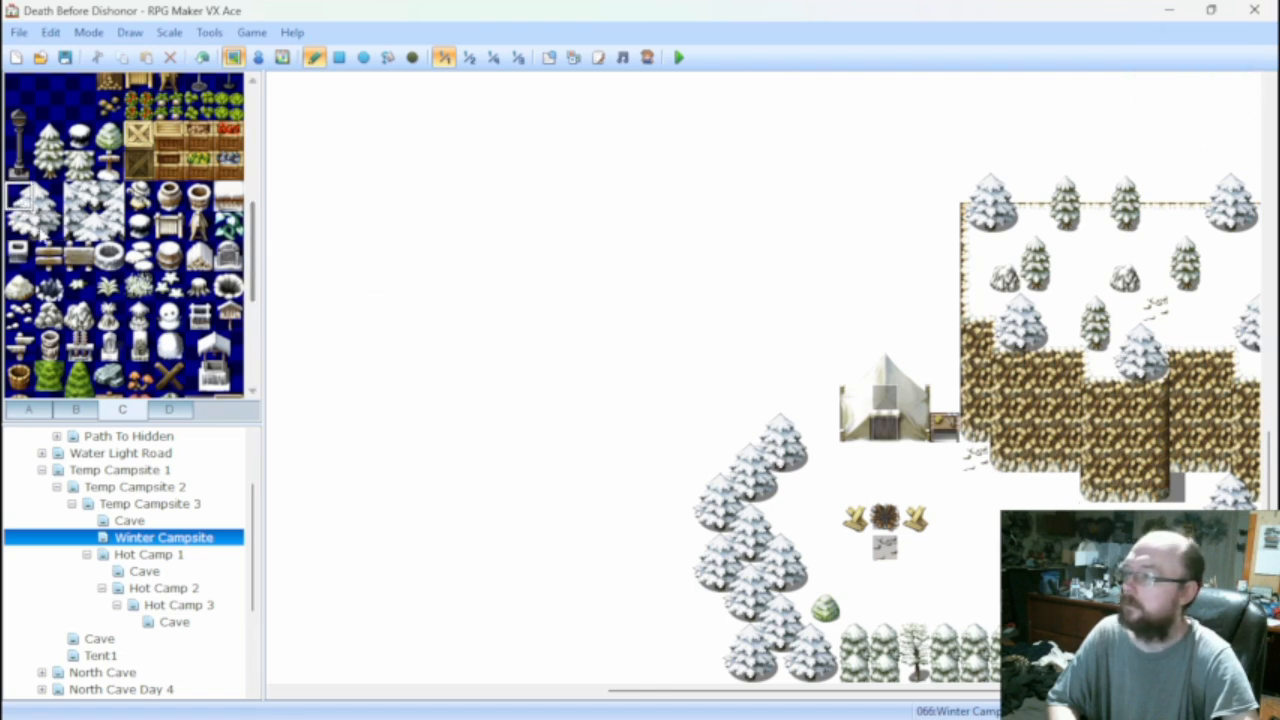
click(28, 229)
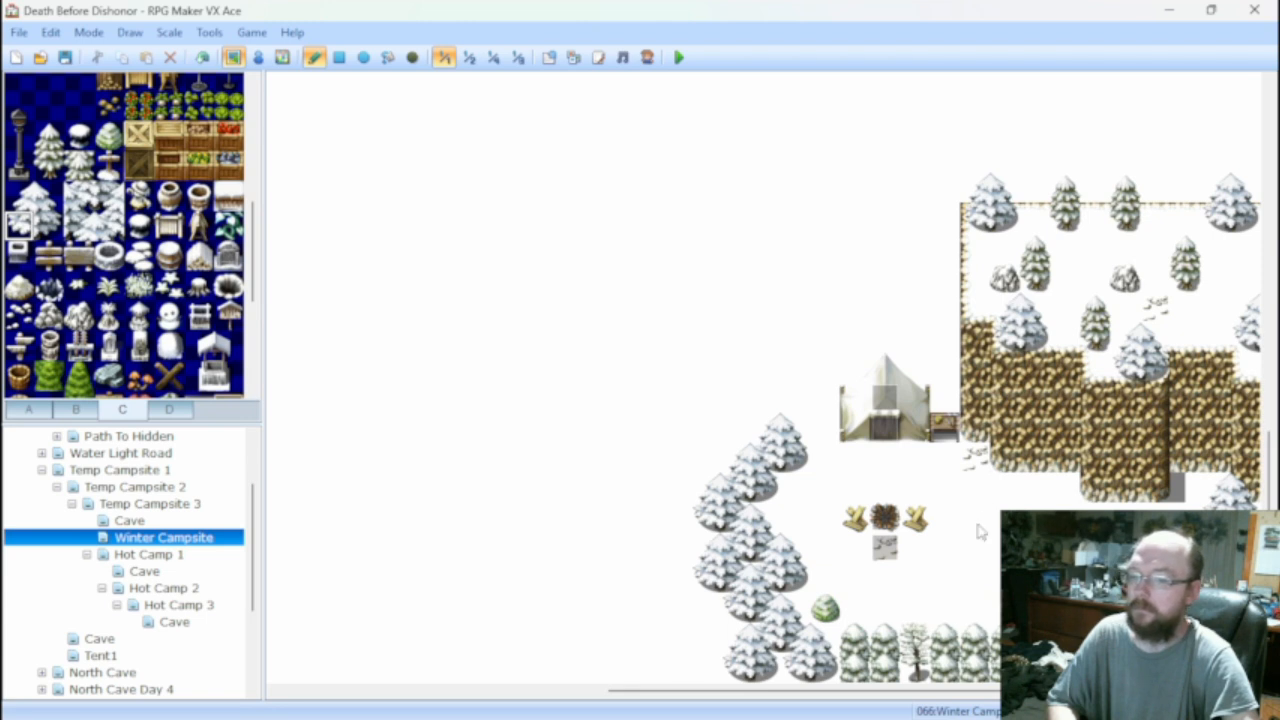
click(24, 203)
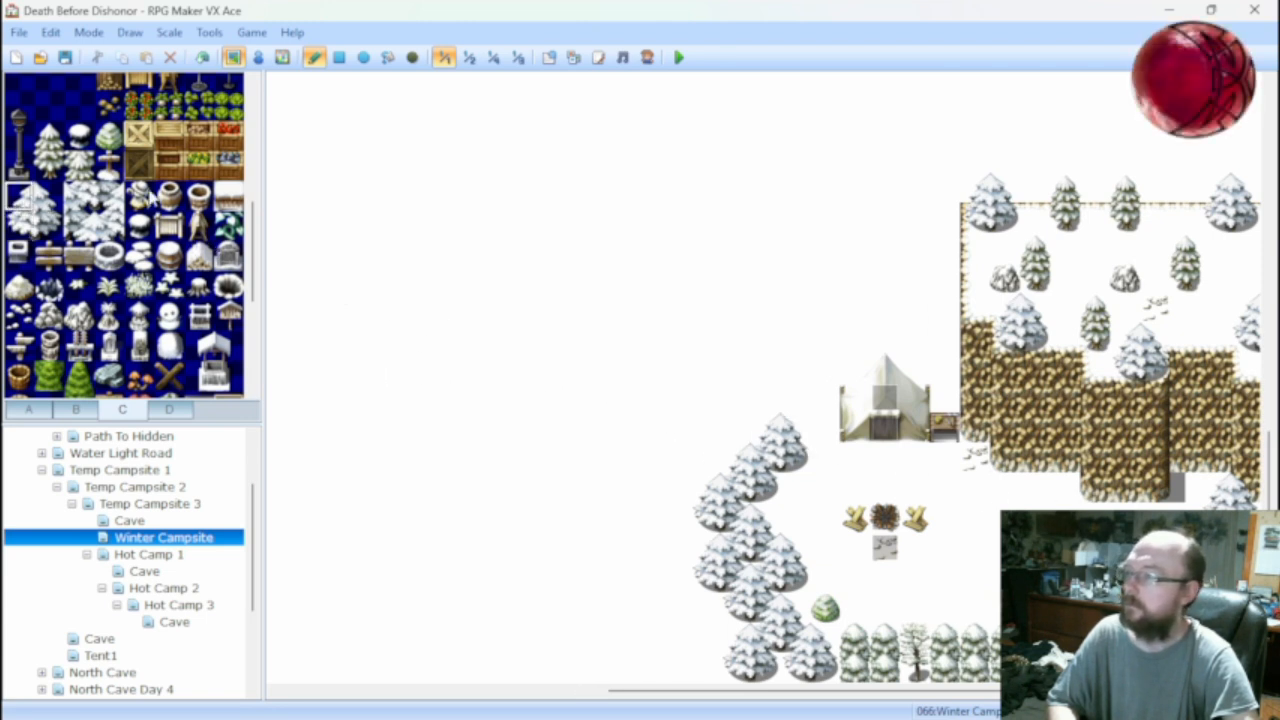
Create an event with a snowy treetop from Tileset-B as its graphic and the priority Above Characters.
click(257, 57)
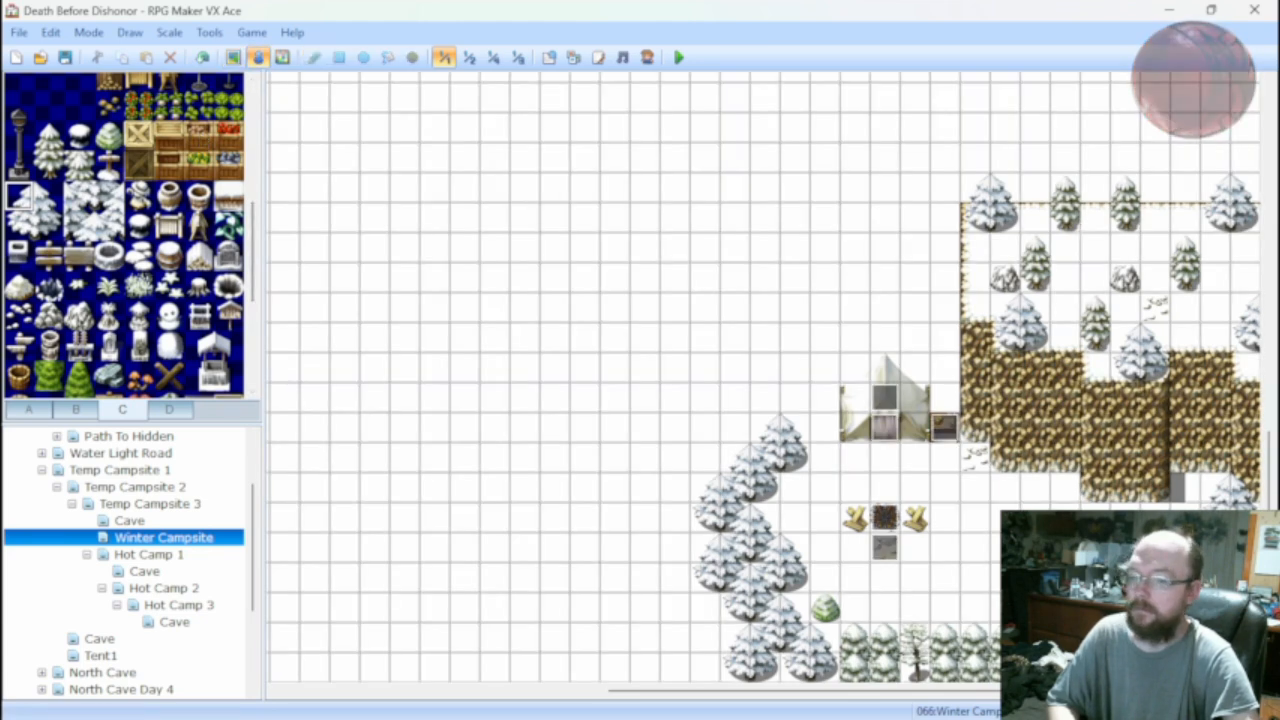
double_click(737, 412)
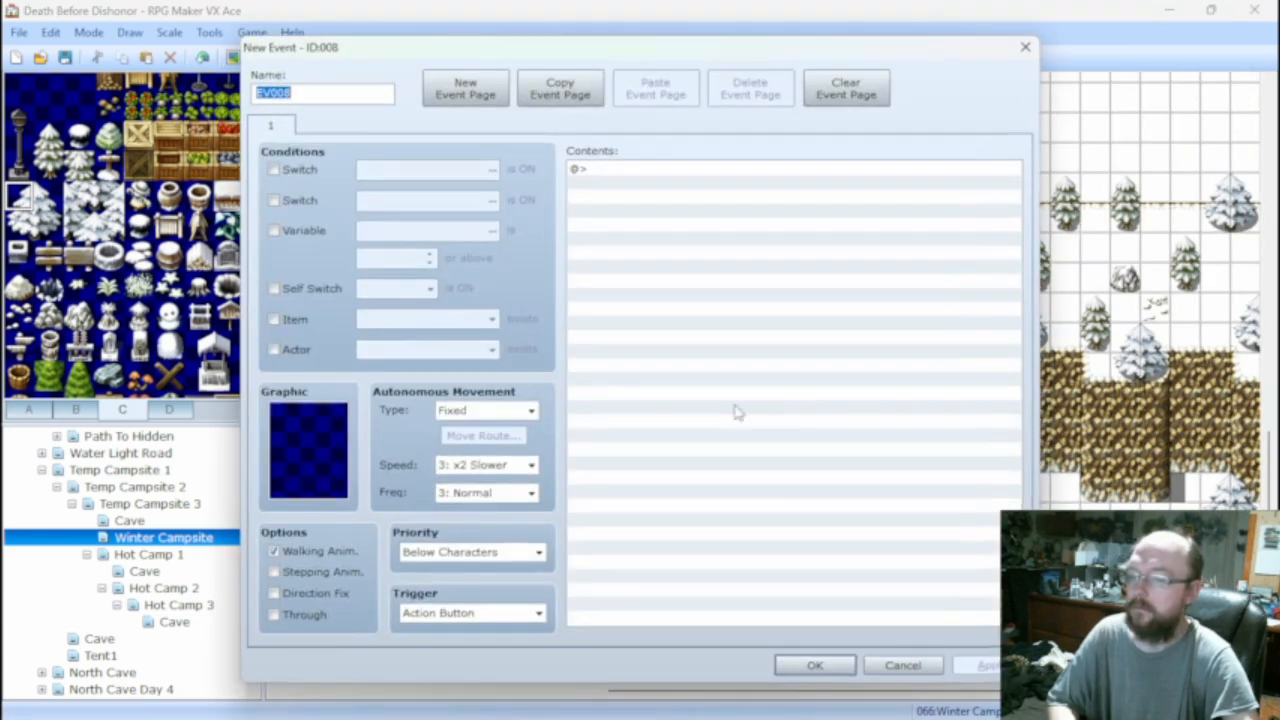
double_click(285, 418)
scroll(390, 450, down, 5)
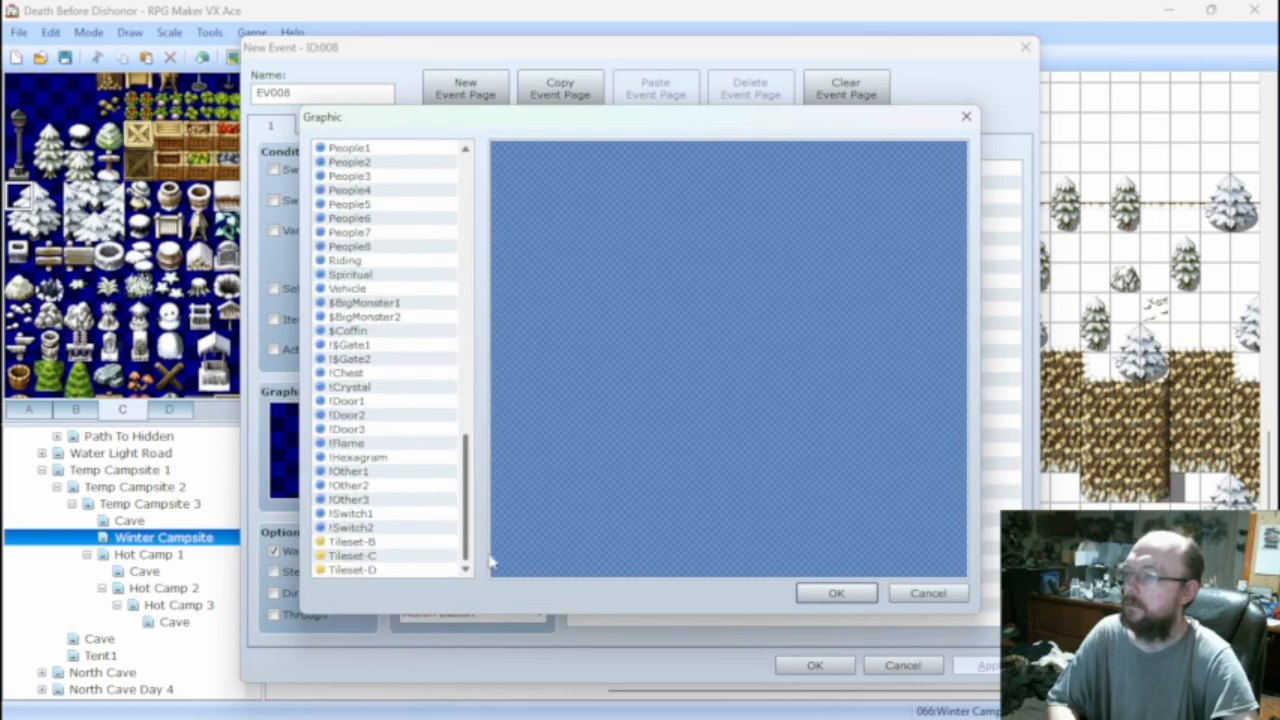
click(368, 542)
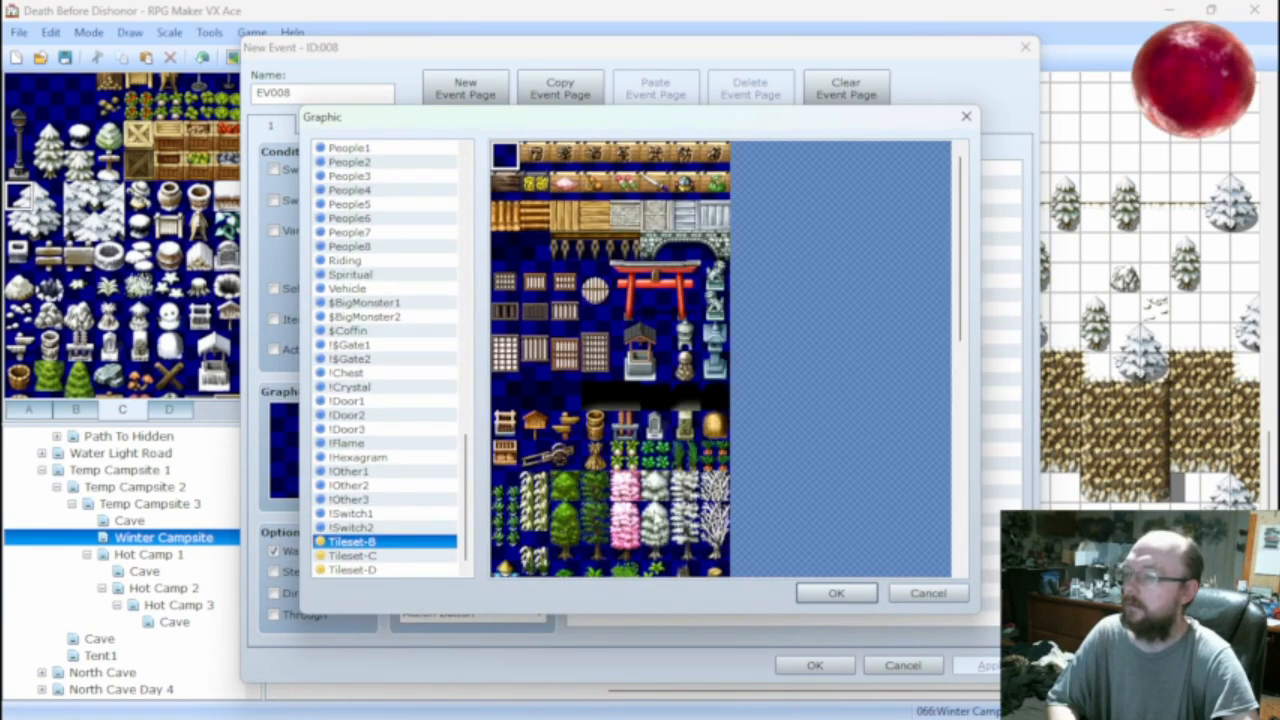
click(836, 593)
click(490, 552)
click(487, 597)
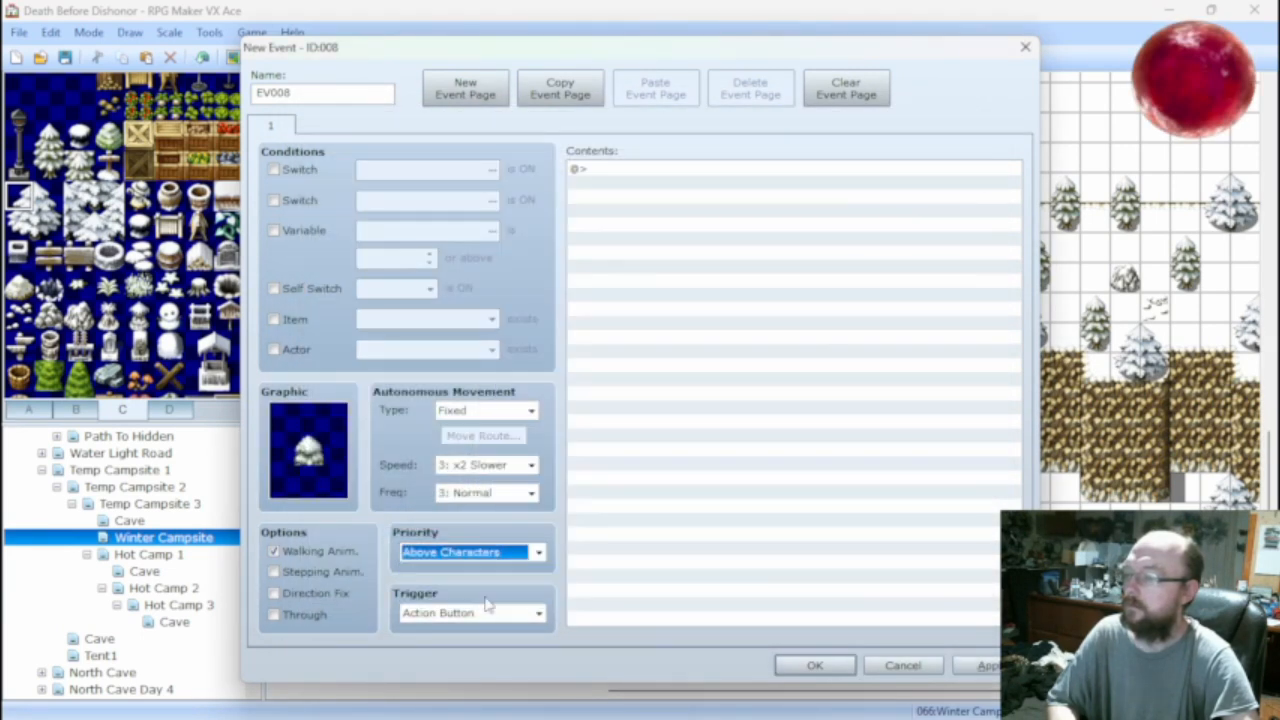
click(815, 665)
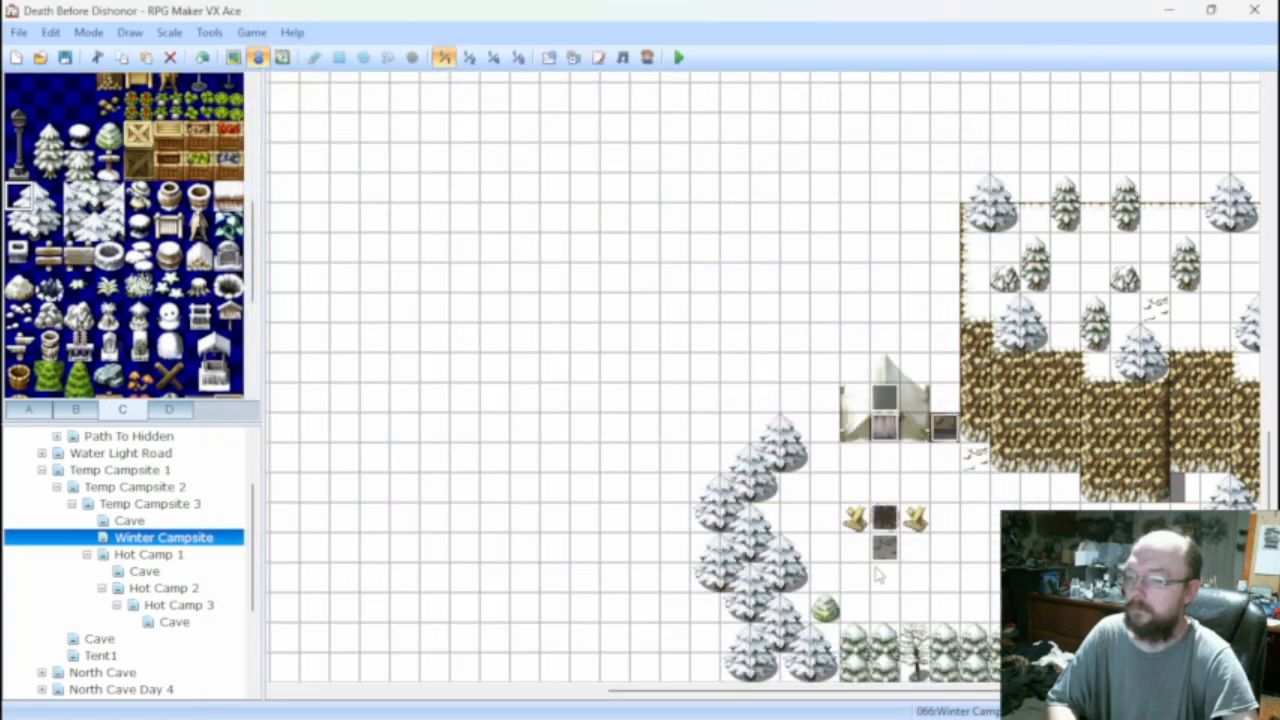
Create another event showing the large snowy pine's upper-left piece from Tileset-C, with priority Above Characters.
click(233, 57)
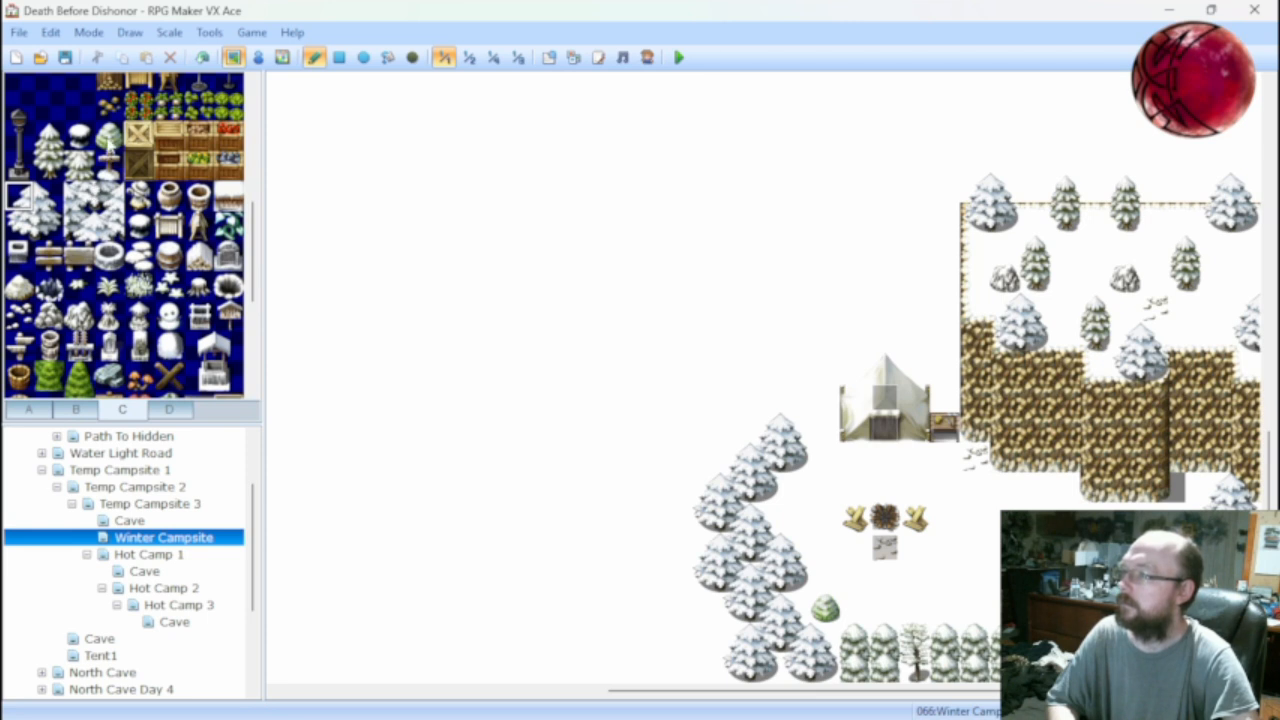
click(48, 315)
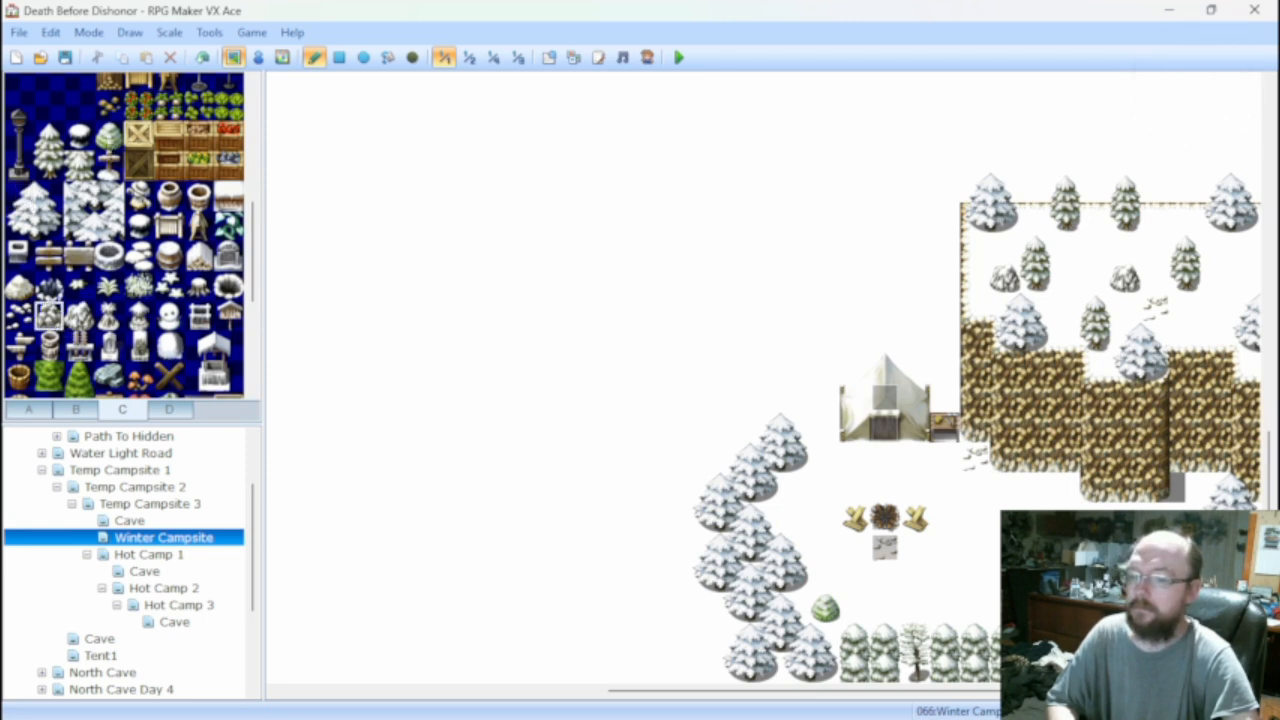
click(258, 58)
double_click(343, 433)
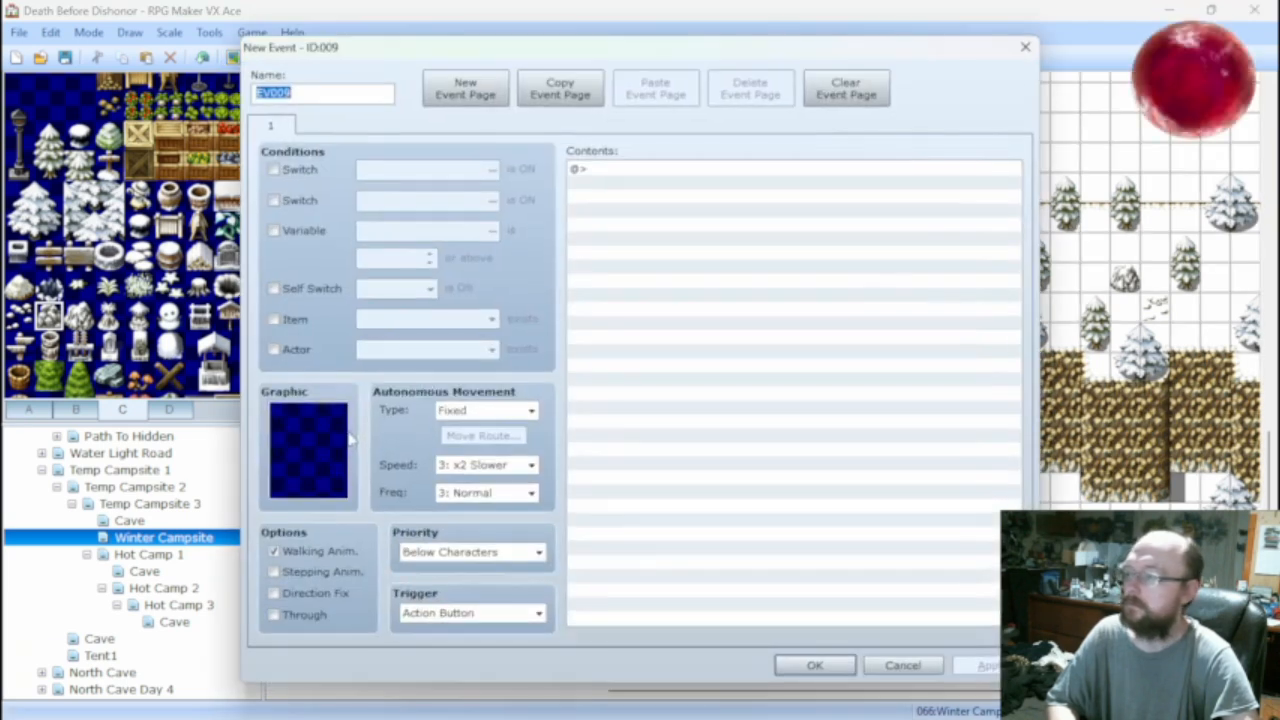
double_click(308, 450)
drag(464, 270, 464, 550)
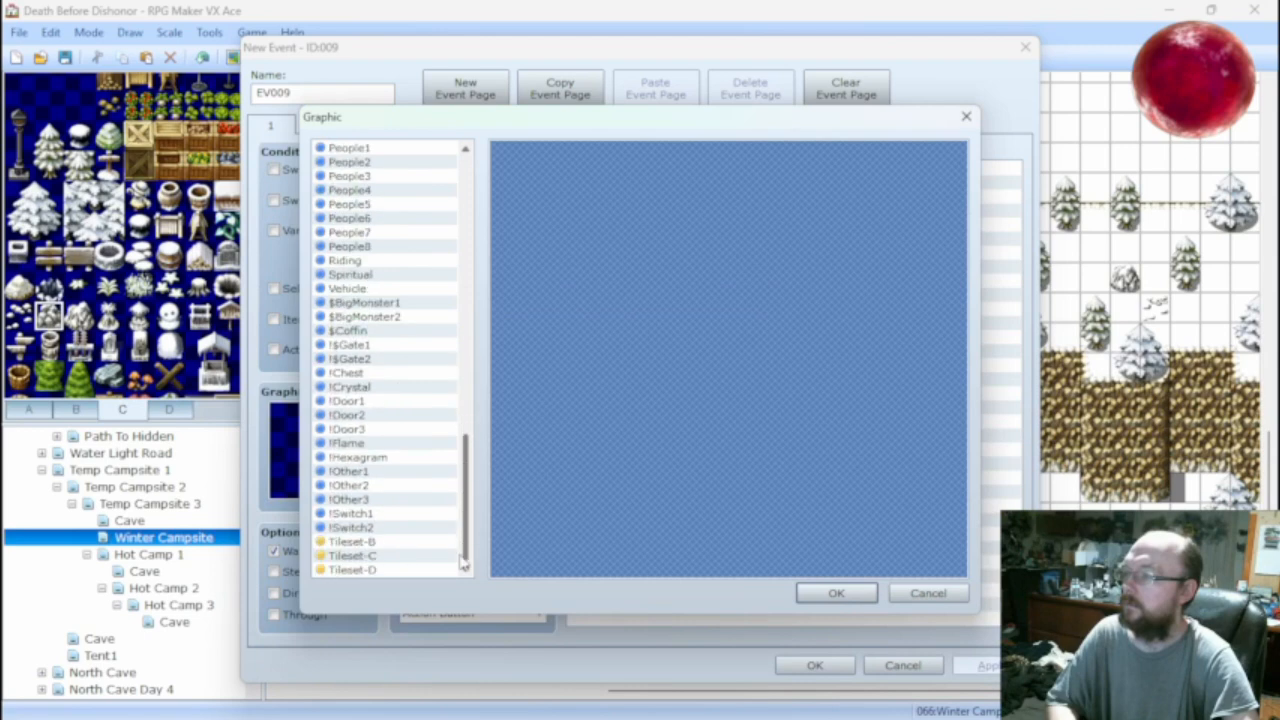
click(350, 555)
scroll(556, 482, down, 5)
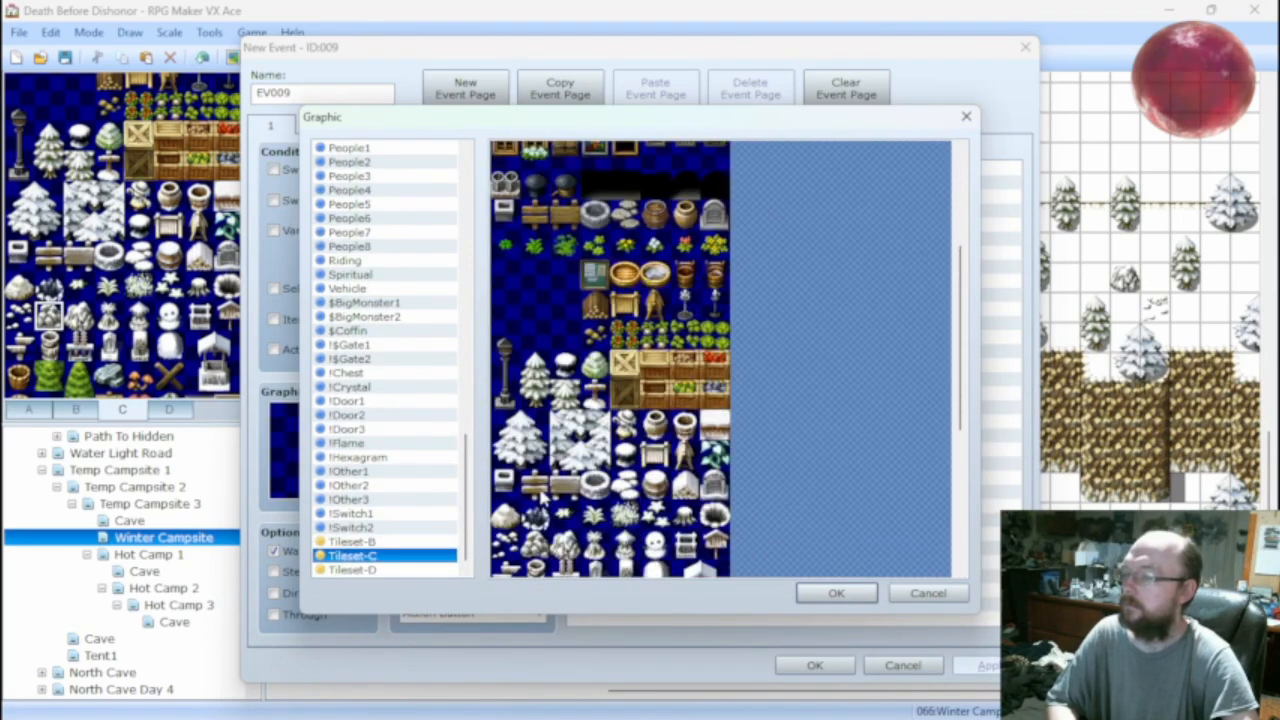
click(505, 434)
click(836, 593)
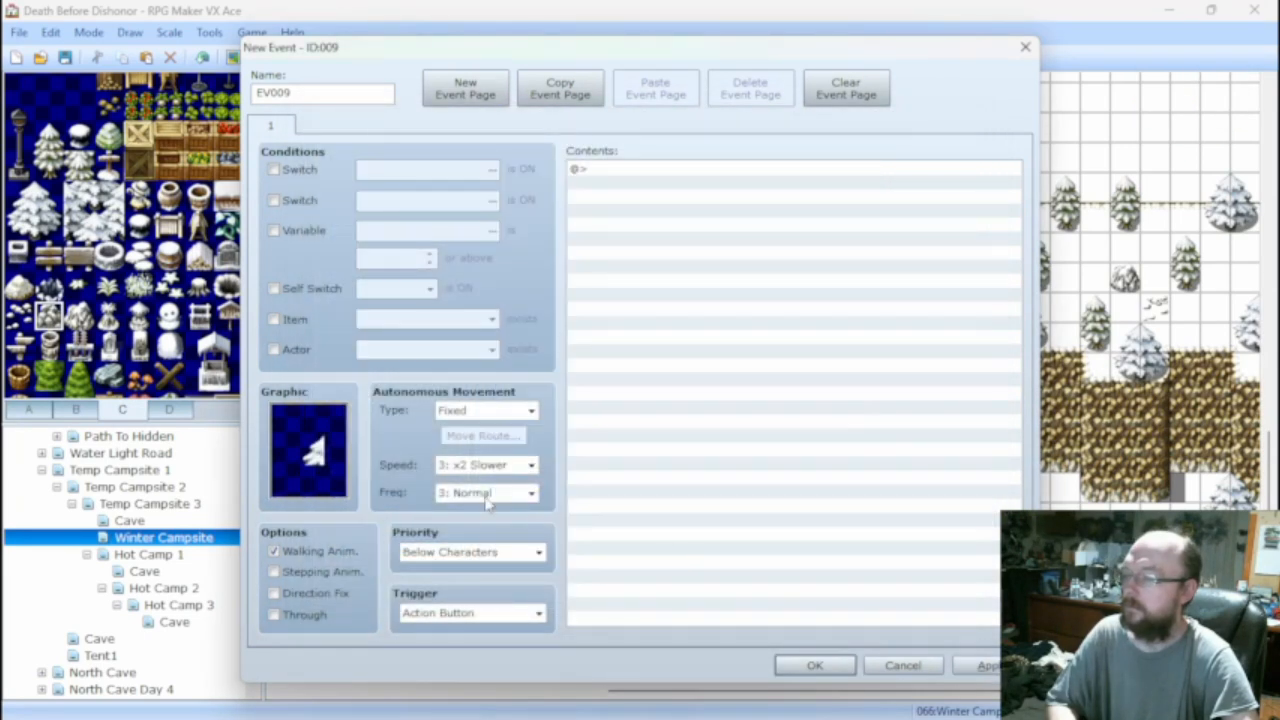
click(465, 553)
click(455, 600)
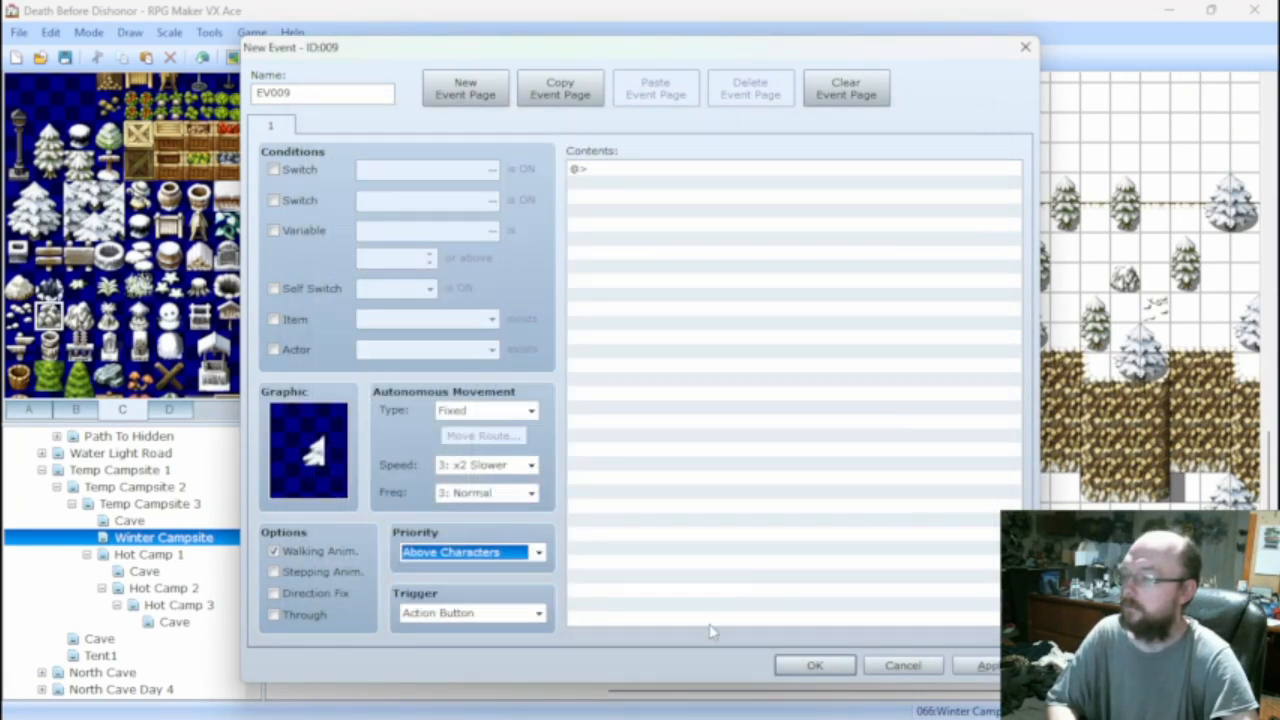
click(815, 665)
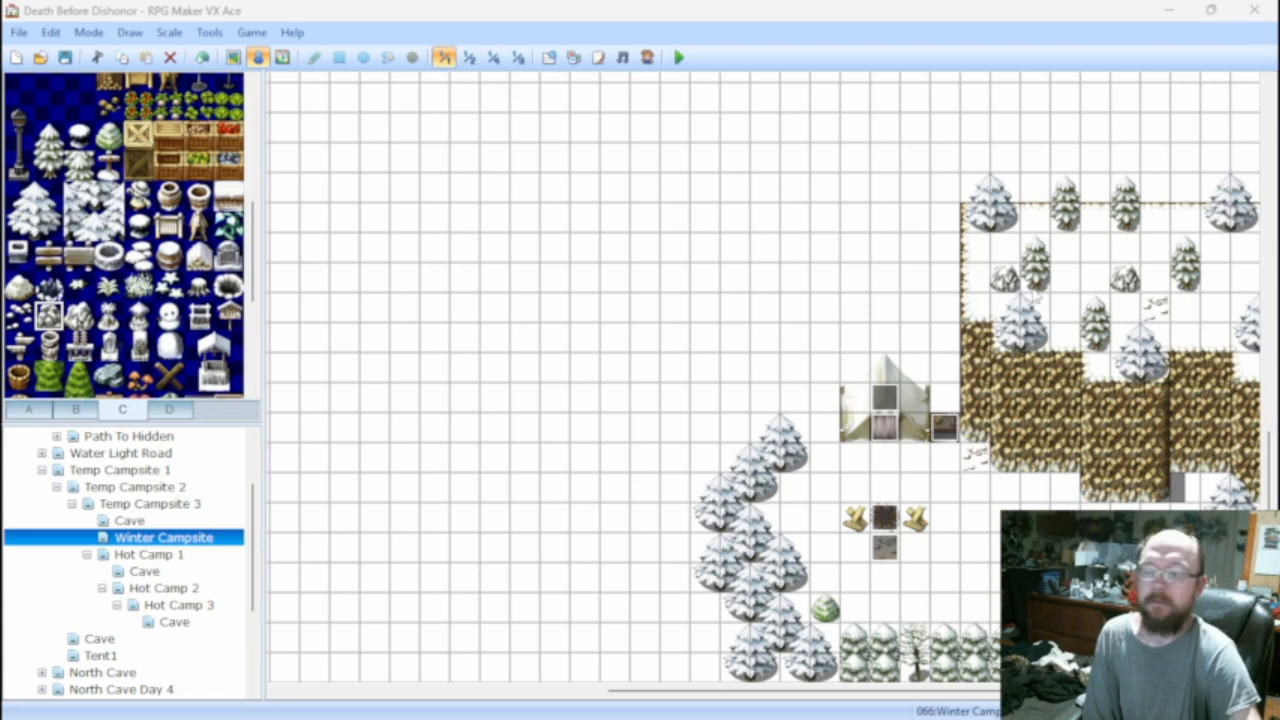
Join the two southernmost pines of the western treeline with the overlapping-tree tiles.
click(952, 488)
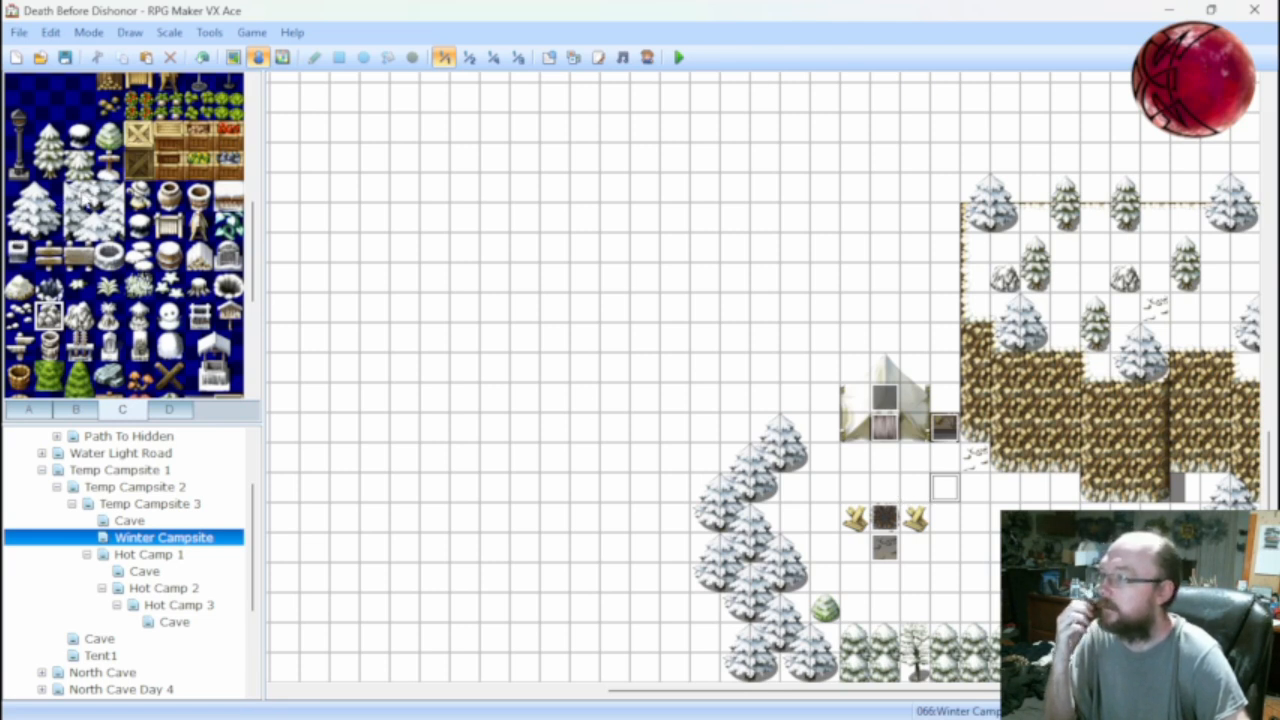
drag(76, 234, 107, 237)
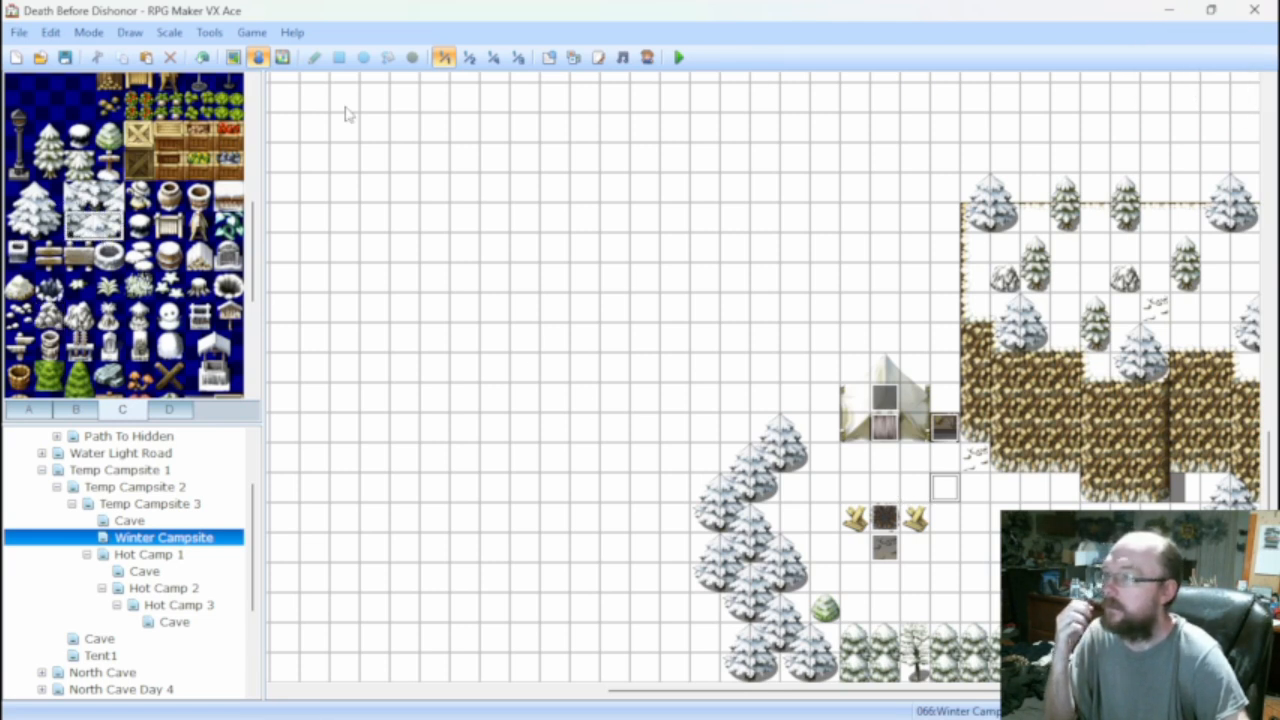
click(233, 57)
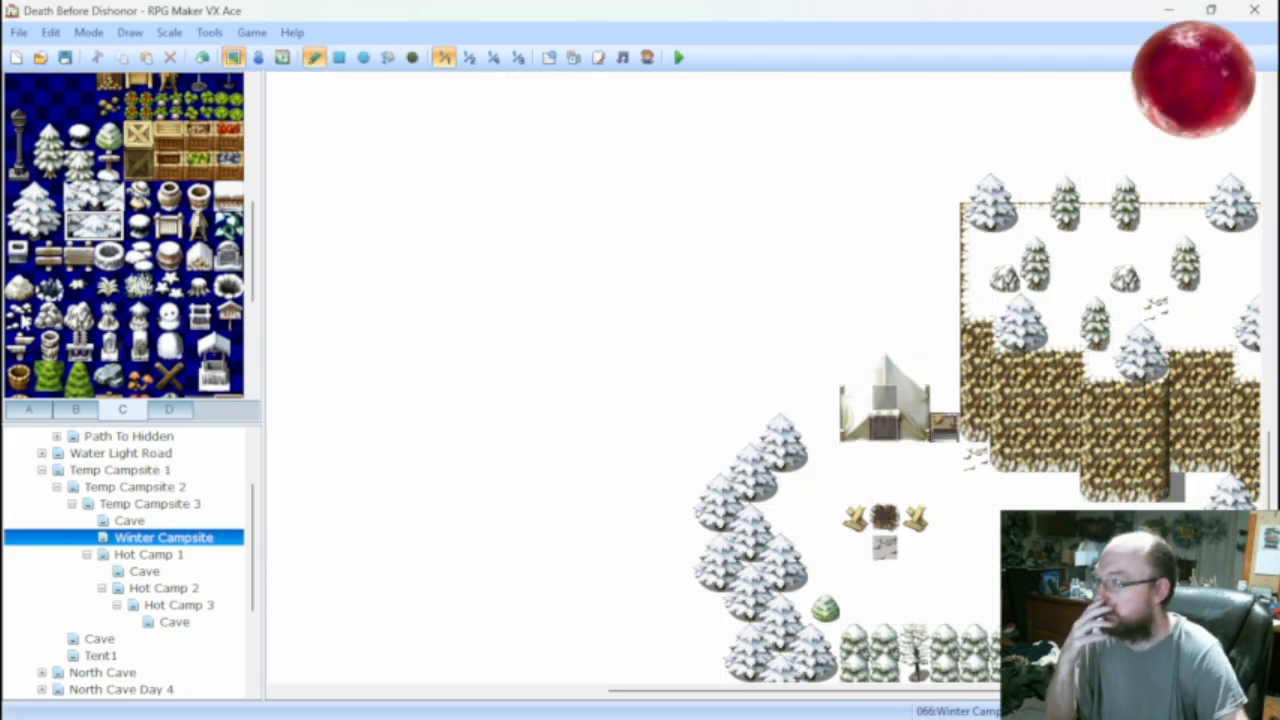
Paint patches of snowy grass at the cliff's foot, west of the campfire and between the trees on the cliff top.
scroll(63, 325, up, 5)
click(29, 410)
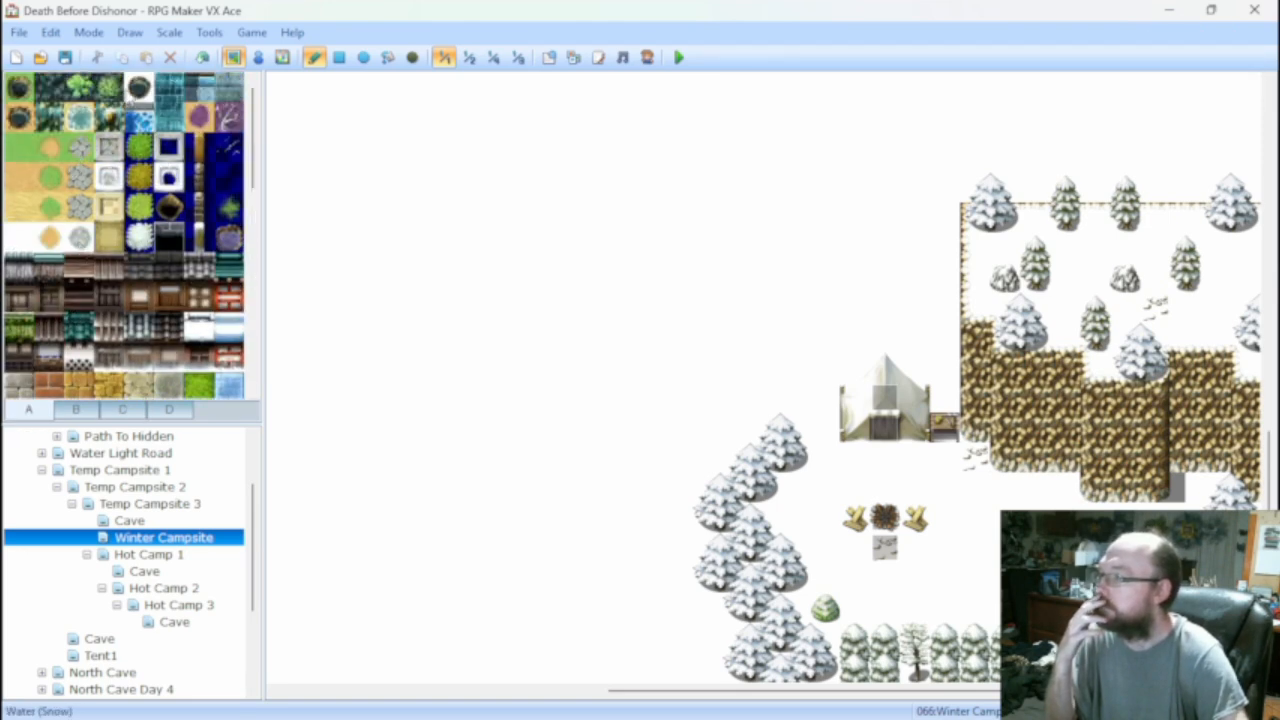
click(259, 58)
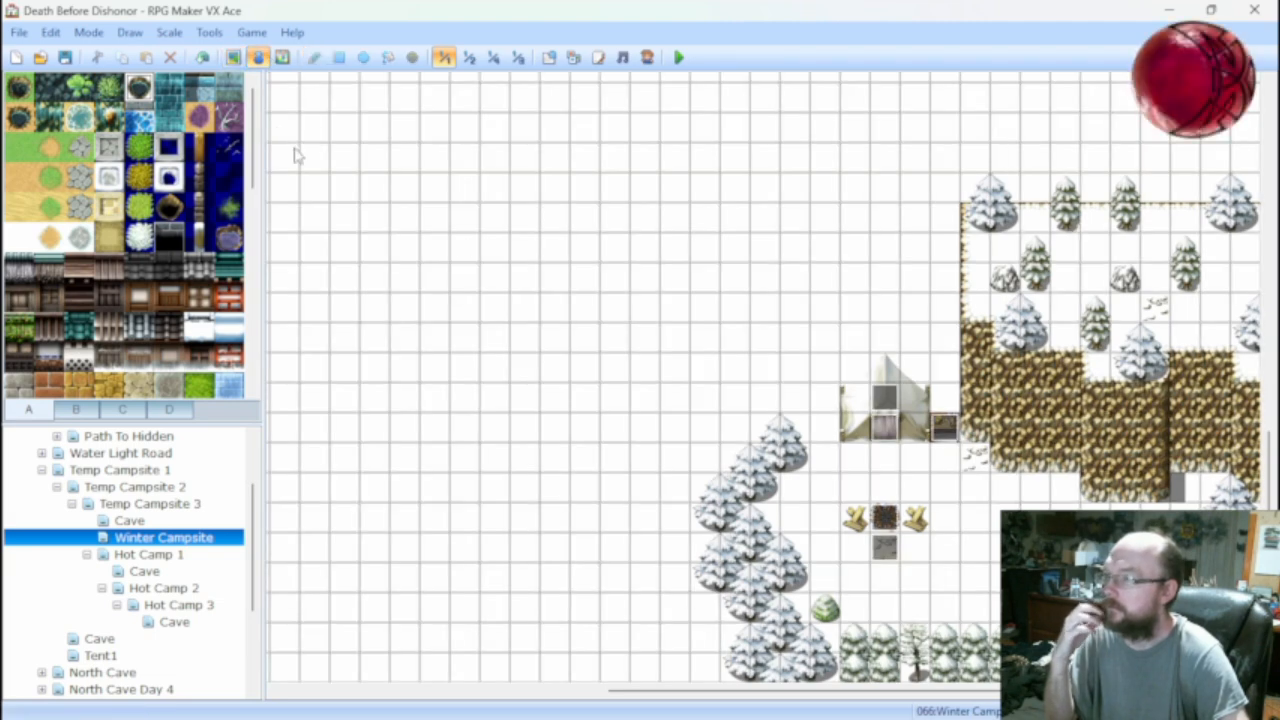
click(233, 57)
middle_click(627, 487)
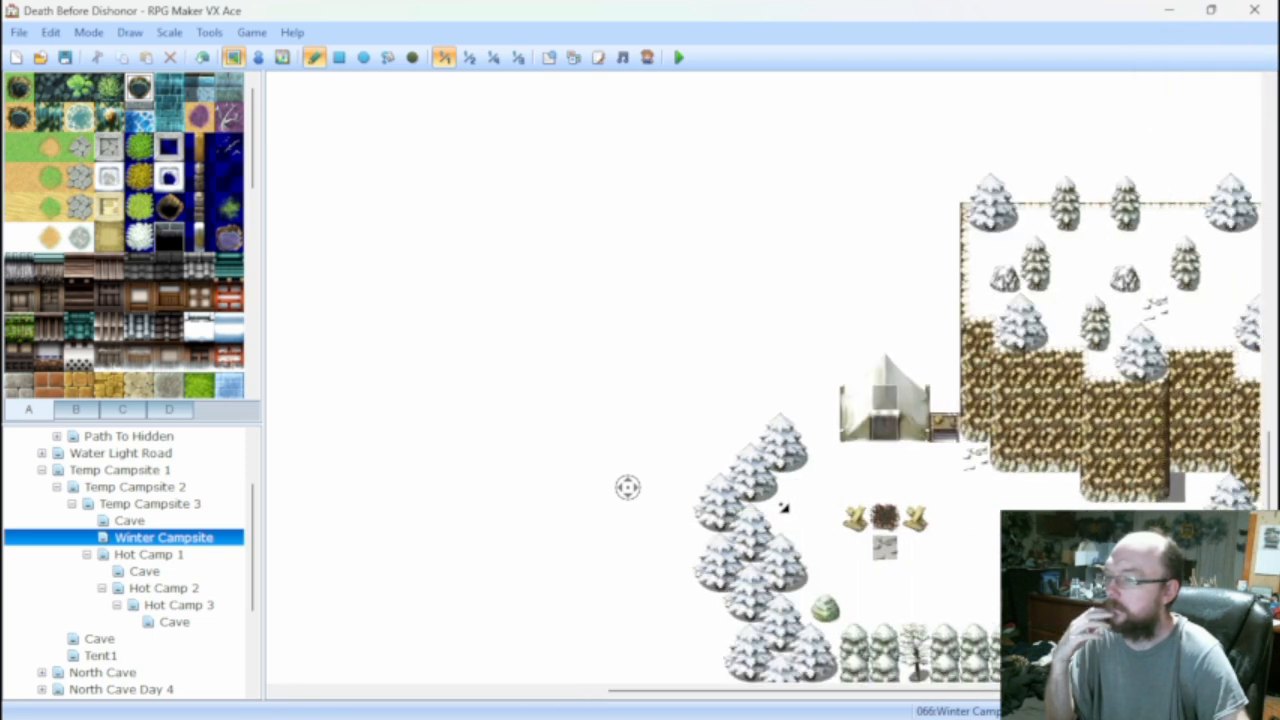
middle_click(785, 510)
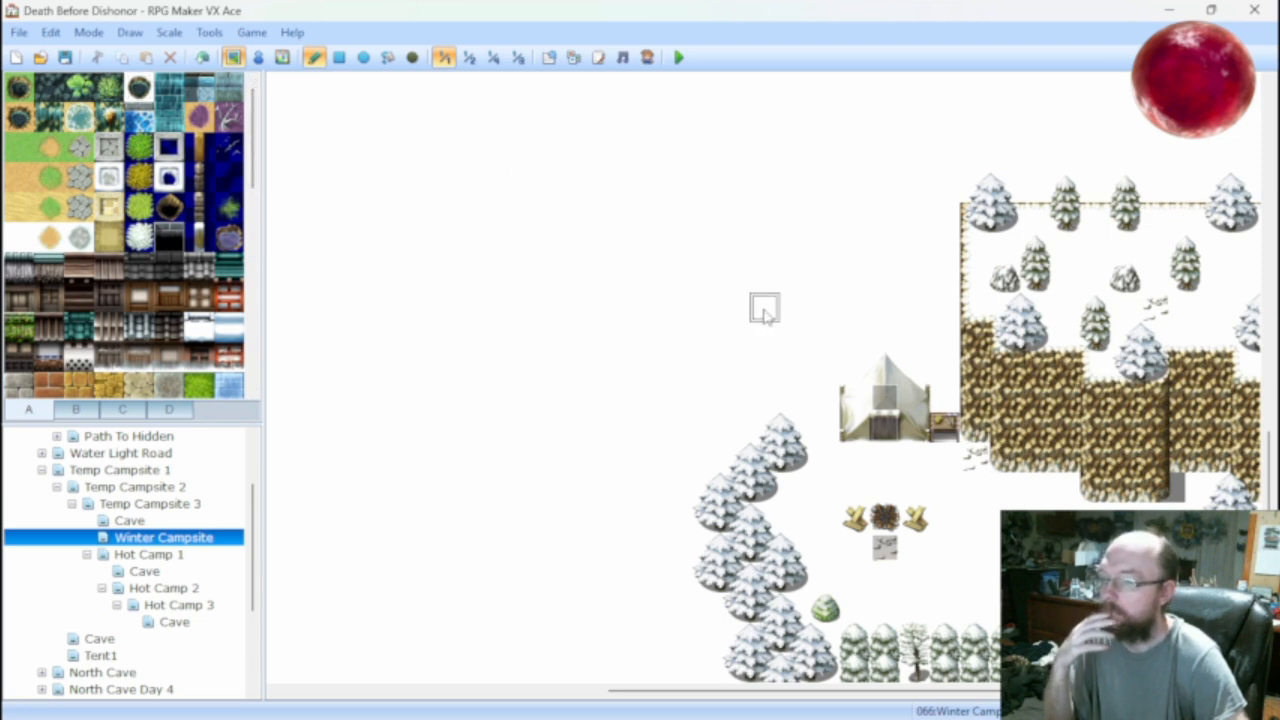
click(145, 236)
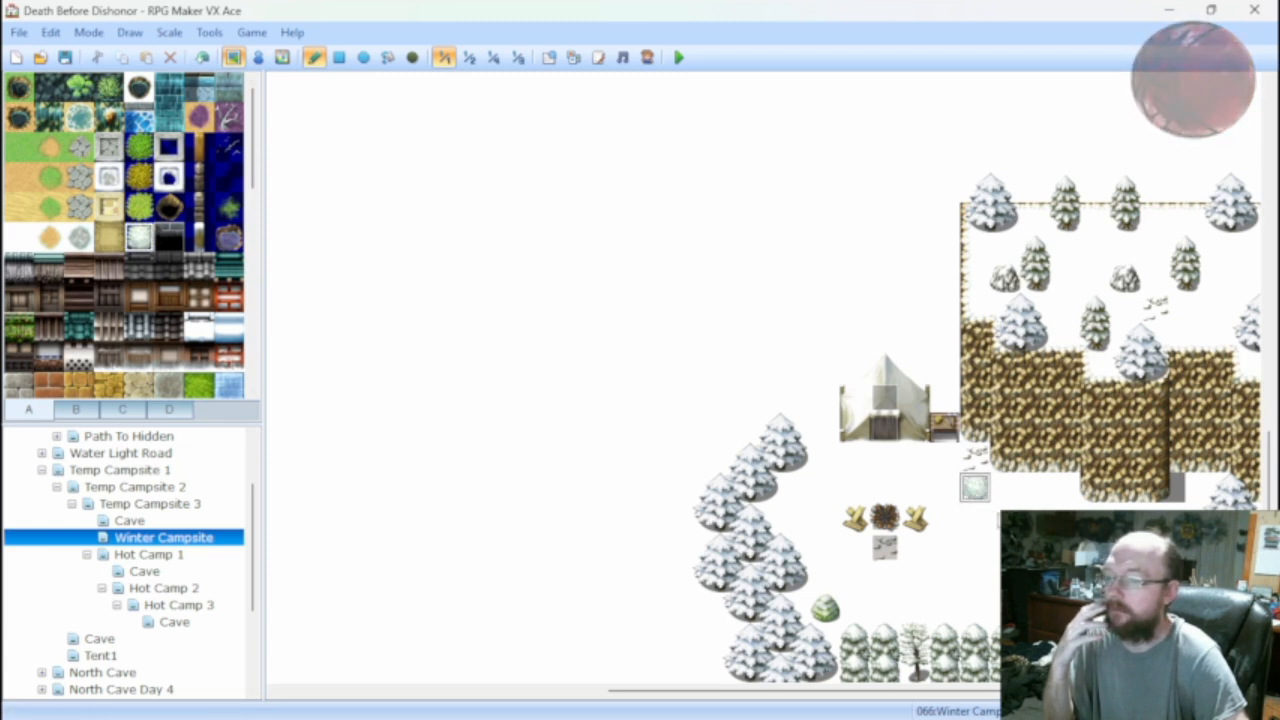
click(1003, 517)
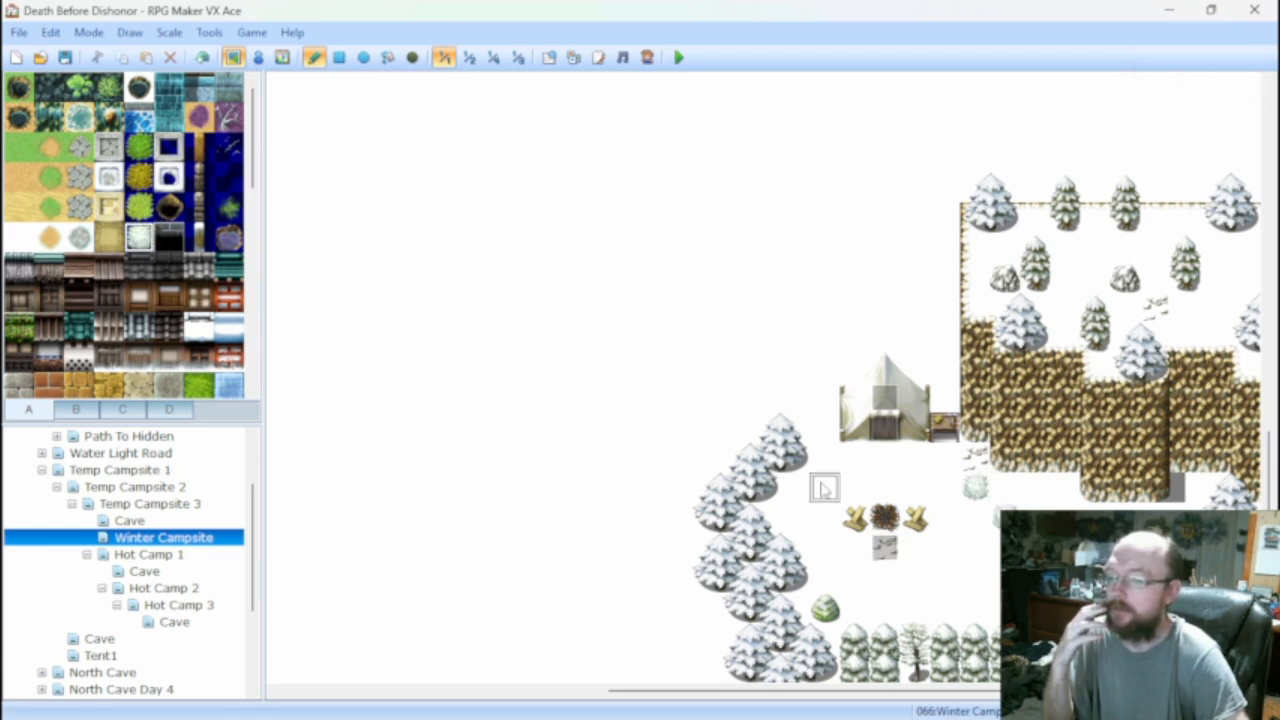
drag(826, 490, 796, 518)
mouse_move(1096, 272)
mouse_down()
mouse_move(1128, 245)
mouse_move(1180, 280)
mouse_move(1248, 268)
mouse_move(1184, 308)
mouse_up()
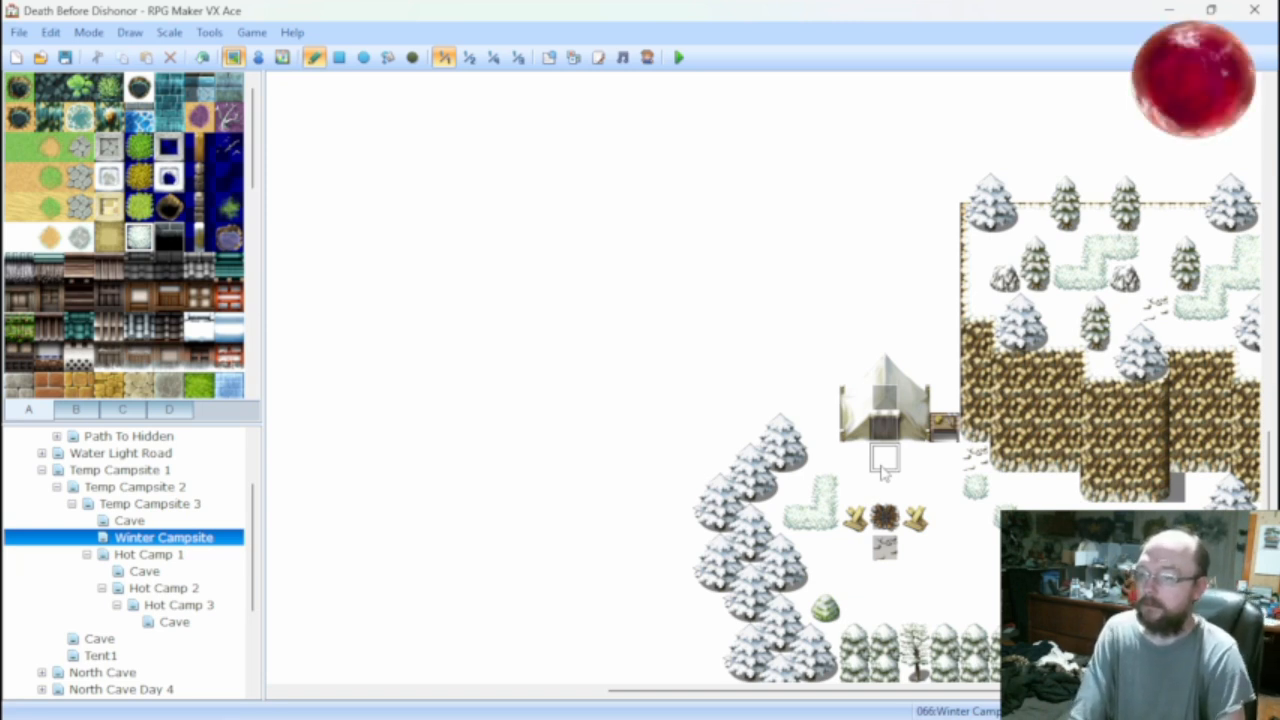
click(853, 428)
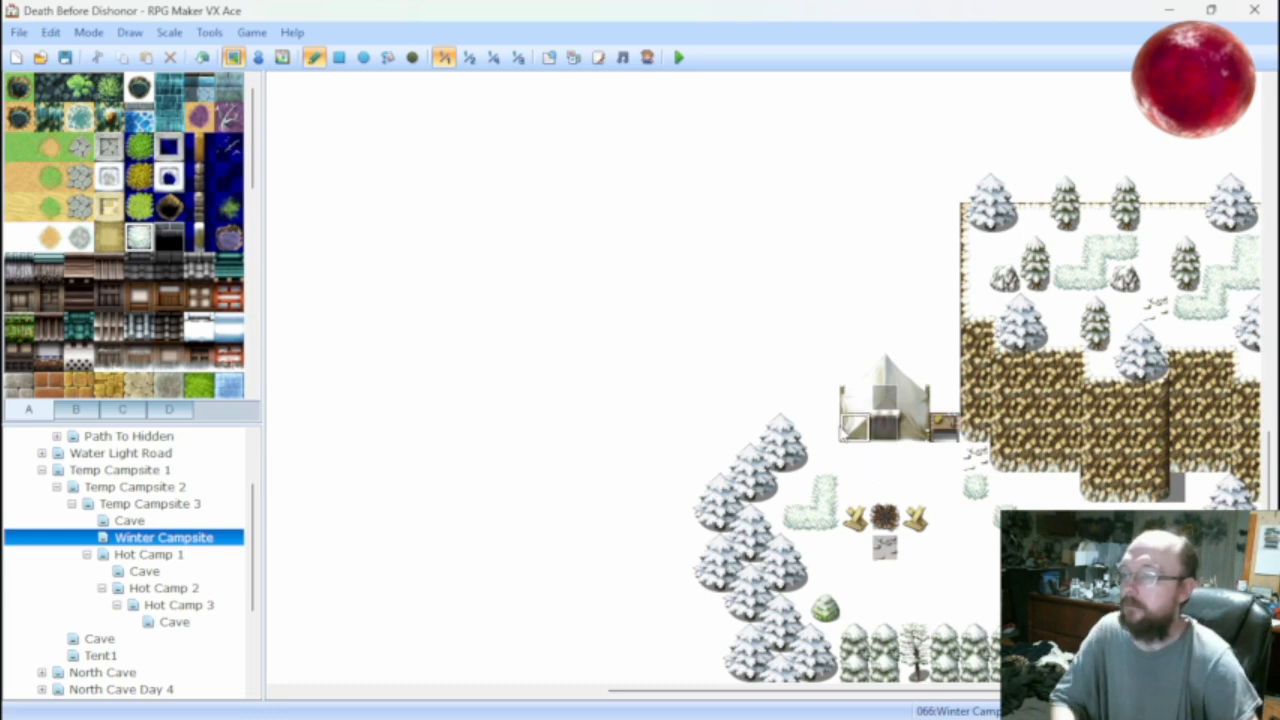
click(258, 57)
click(233, 57)
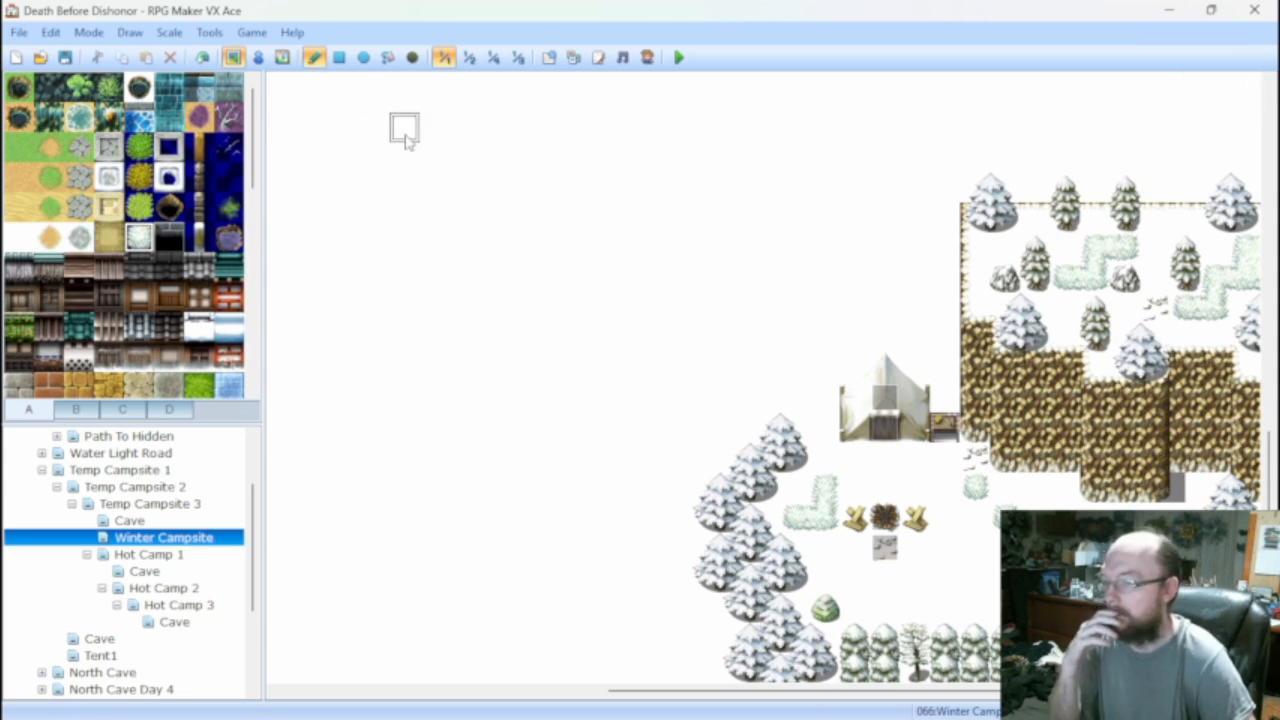
Place a large snowy pine from Tileset-C just west of the cliff top's northwestern corner.
click(266, 60)
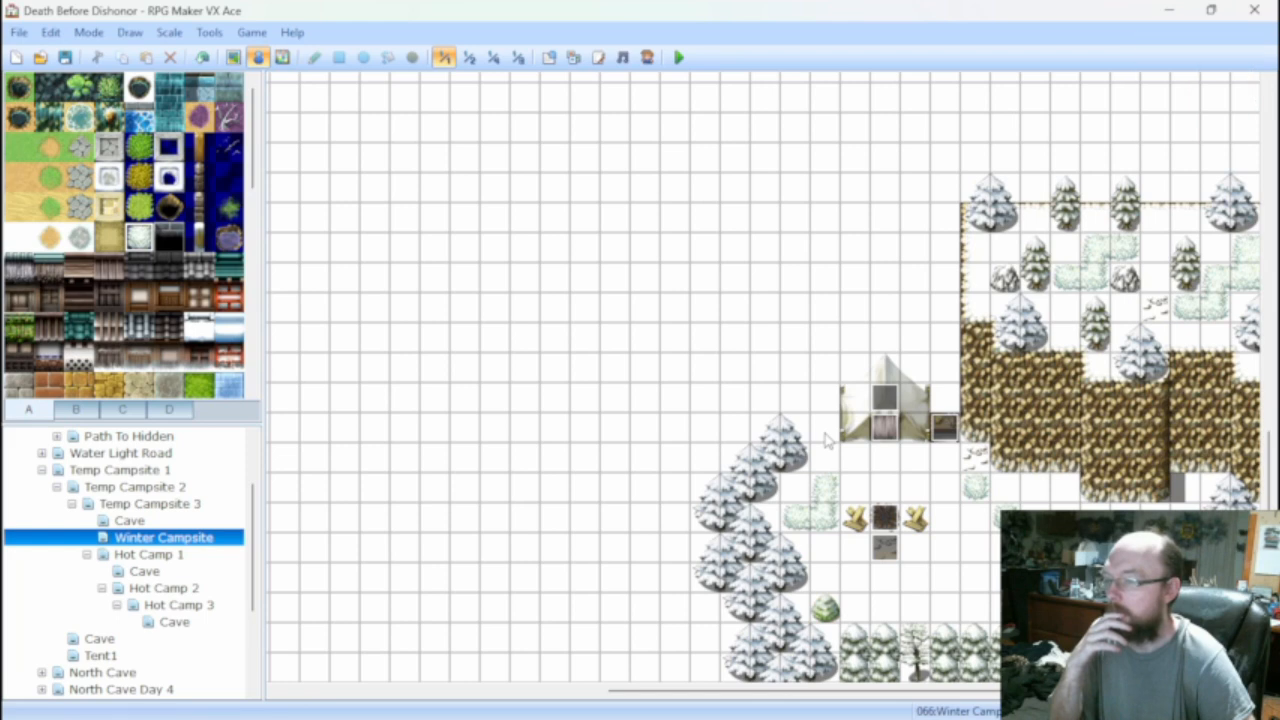
click(233, 57)
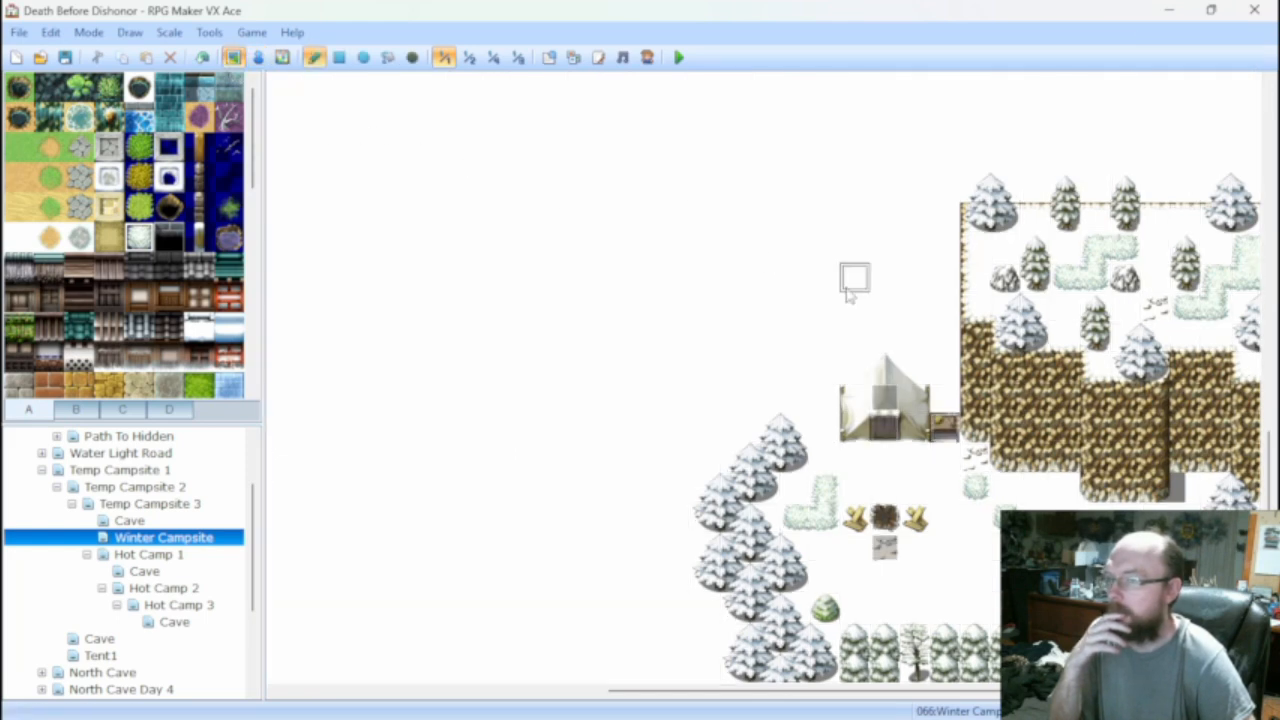
click(74, 410)
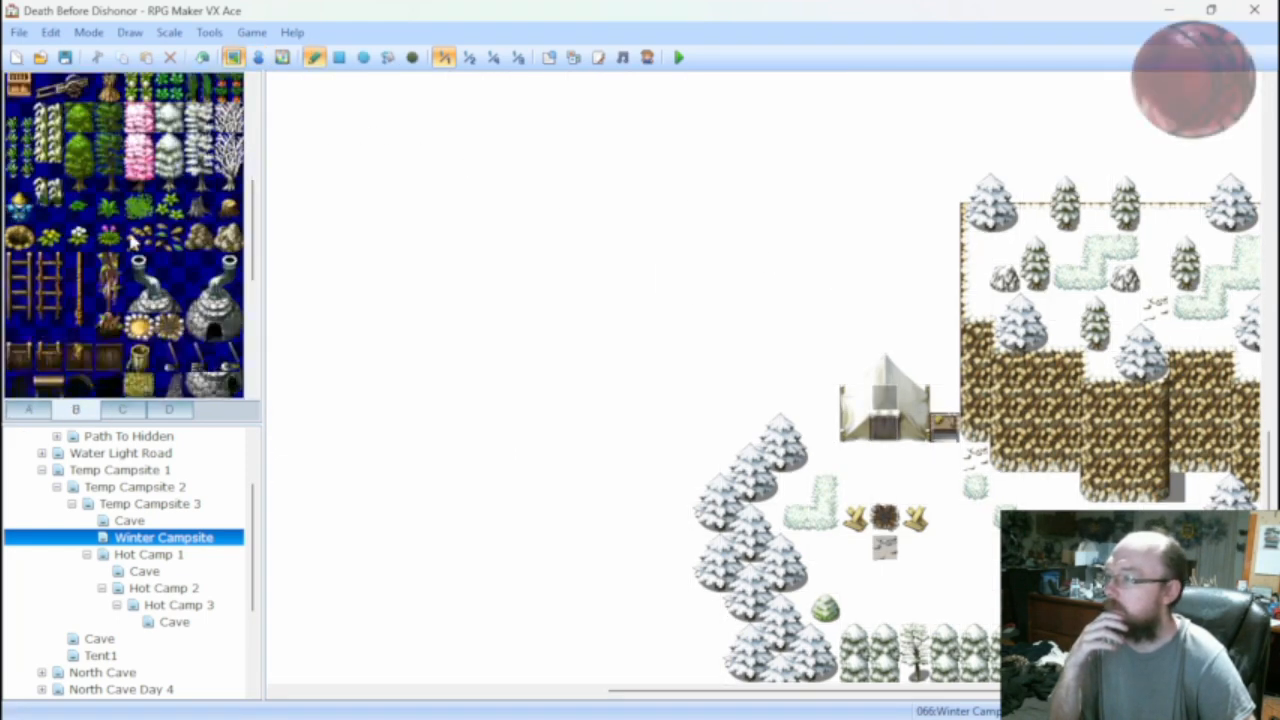
scroll(100, 273, up, 10)
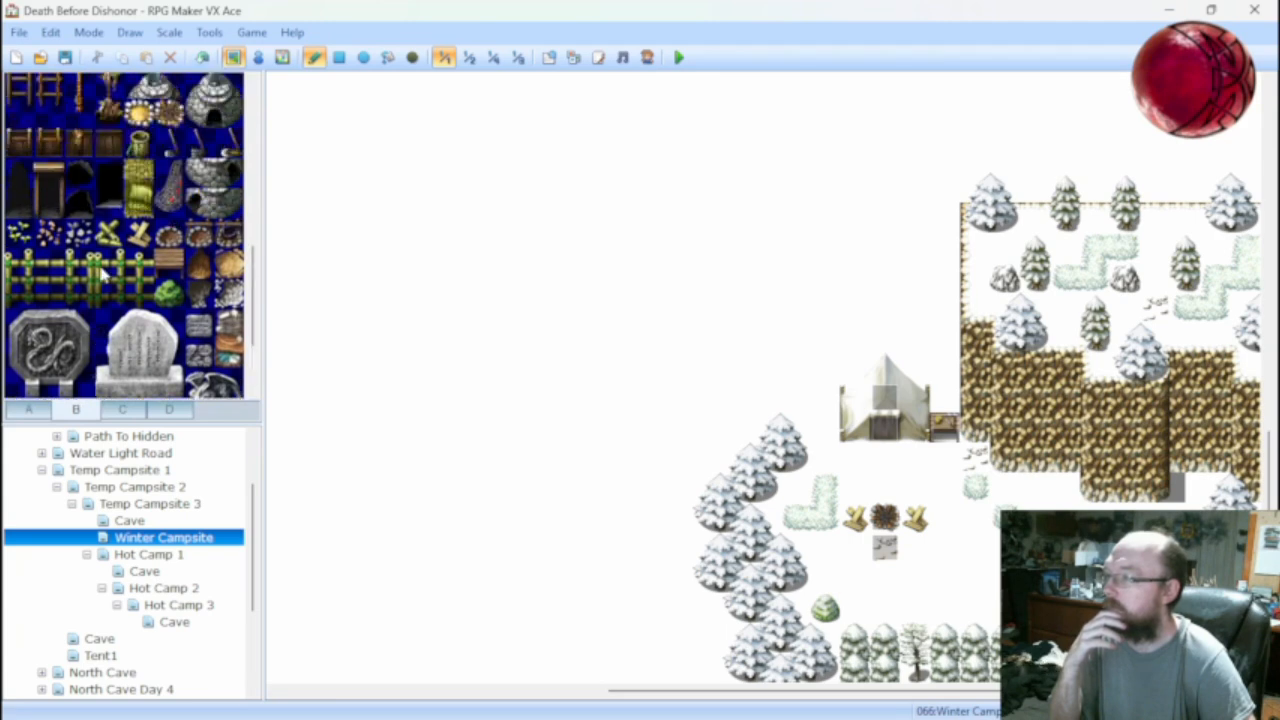
scroll(100, 273, up, 2)
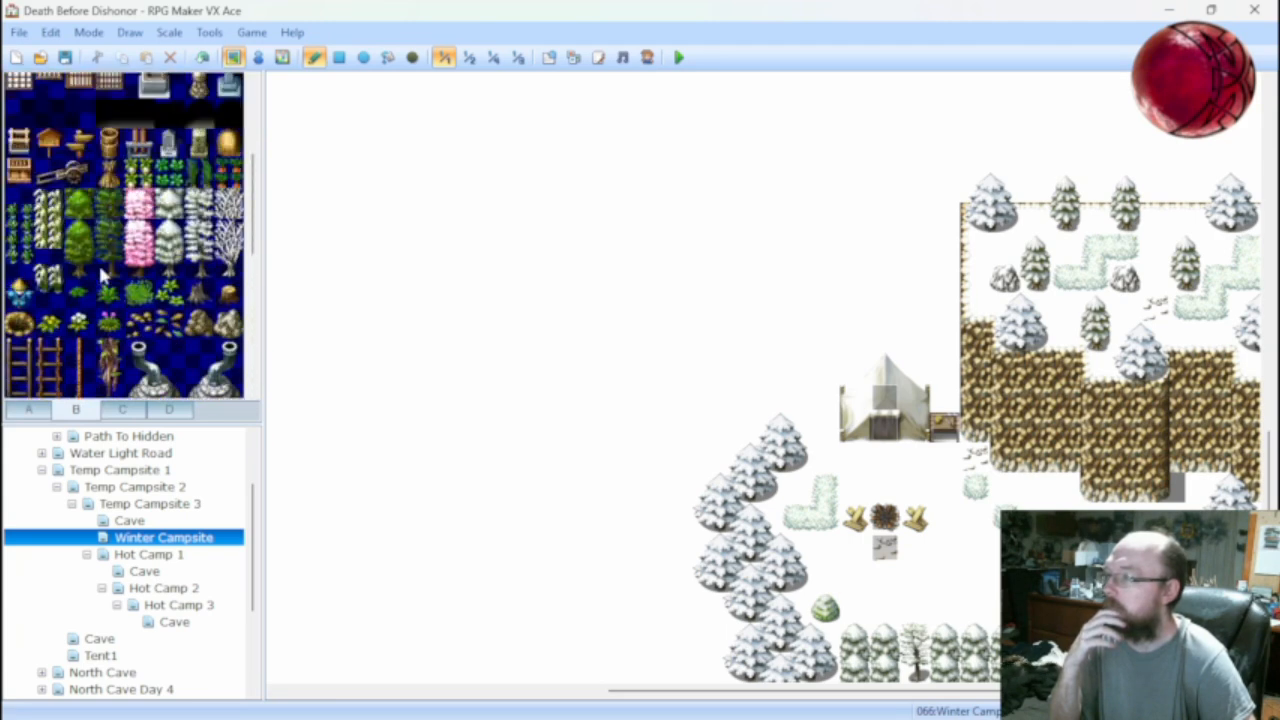
click(122, 410)
scroll(60, 297, down, 2)
scroll(60, 297, down, 4)
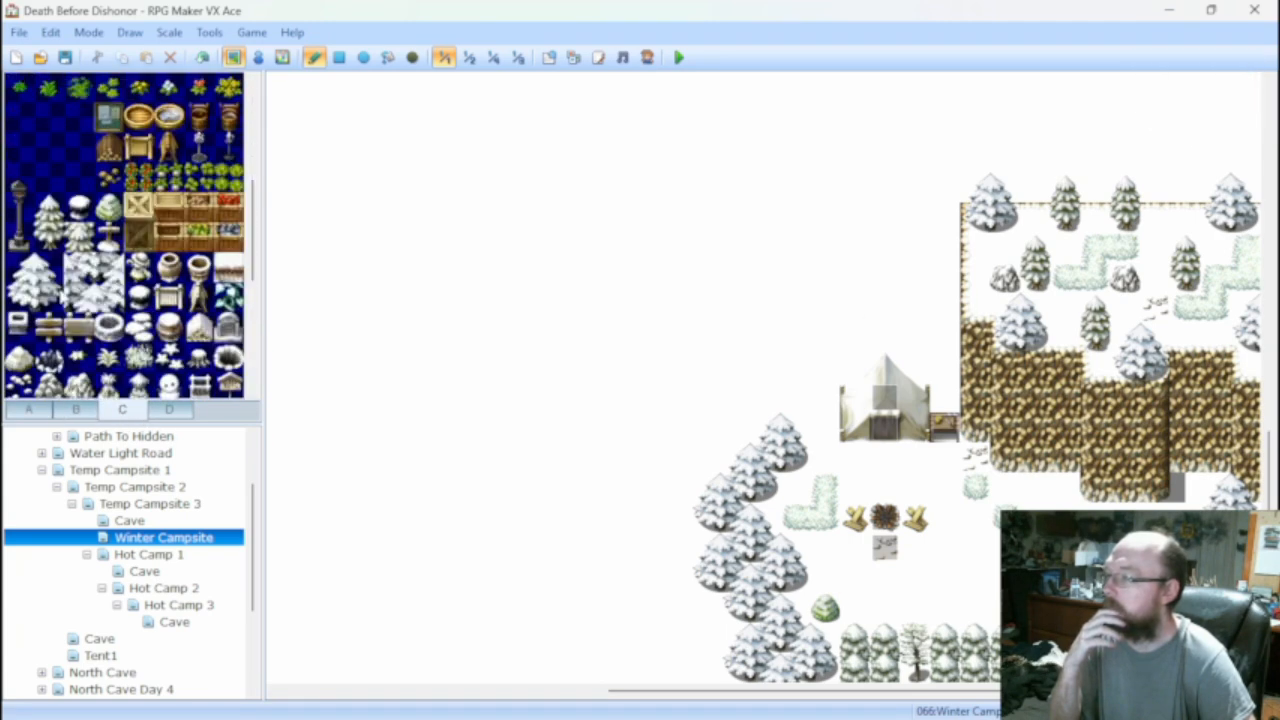
drag(18, 237, 44, 224)
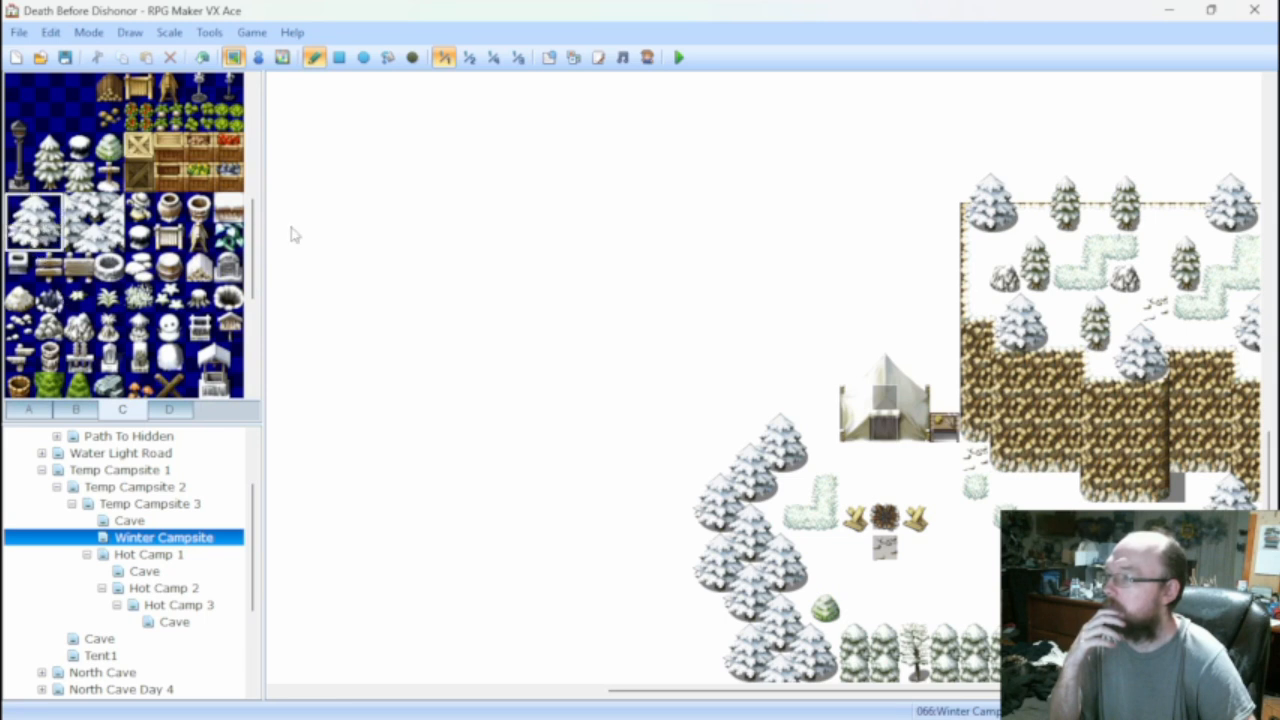
click(912, 218)
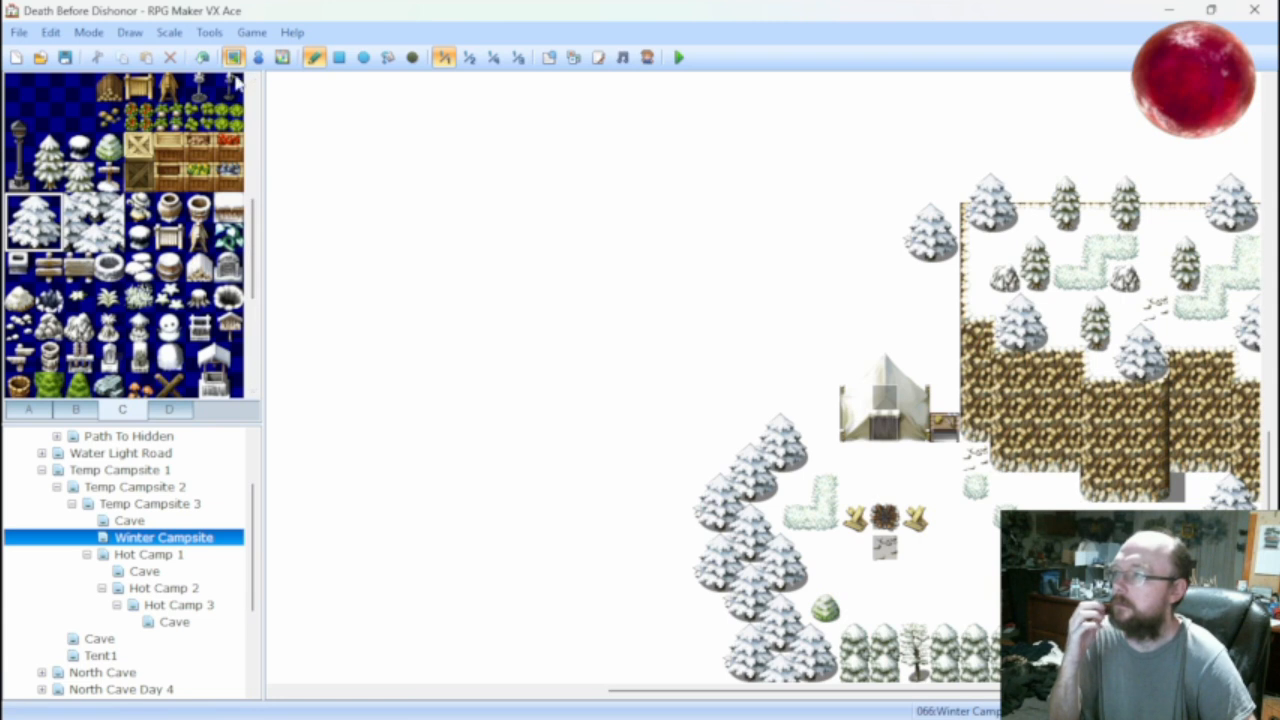
Paint two large snowy pine tops along the tent's peak row and add the eastern pine's lower-right piece beside the tent.
click(23, 211)
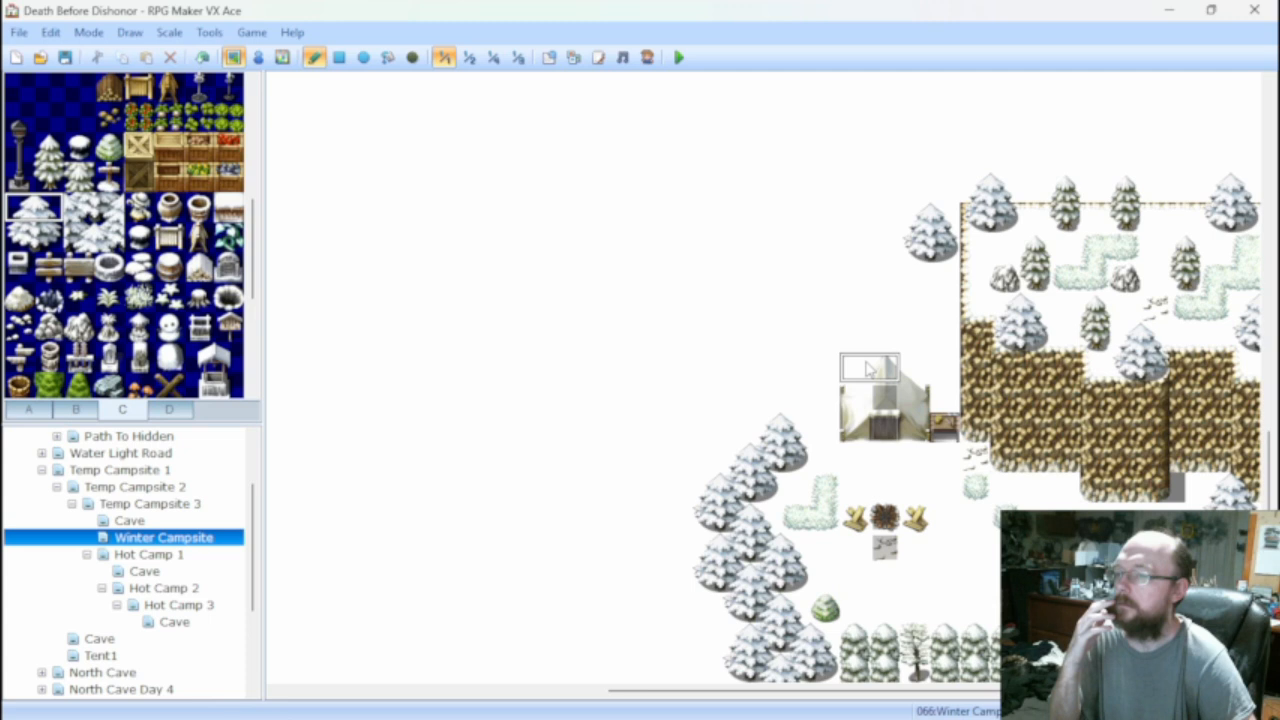
click(868, 369)
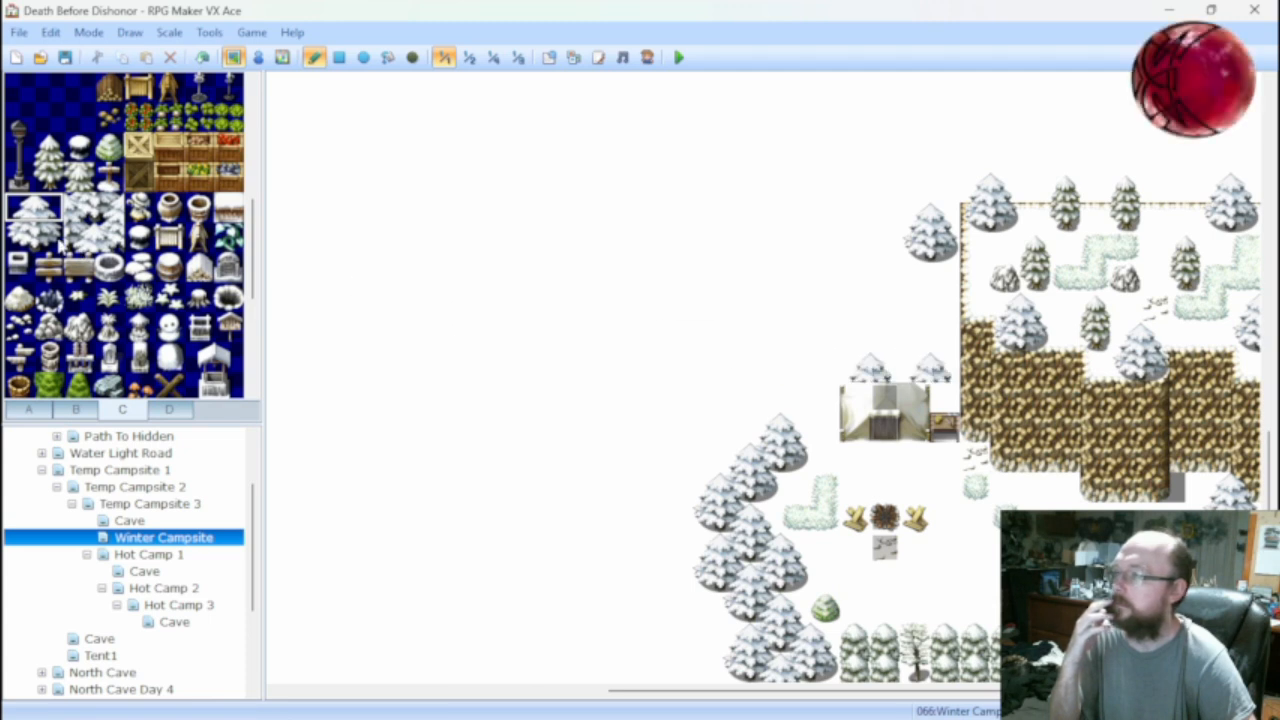
click(48, 236)
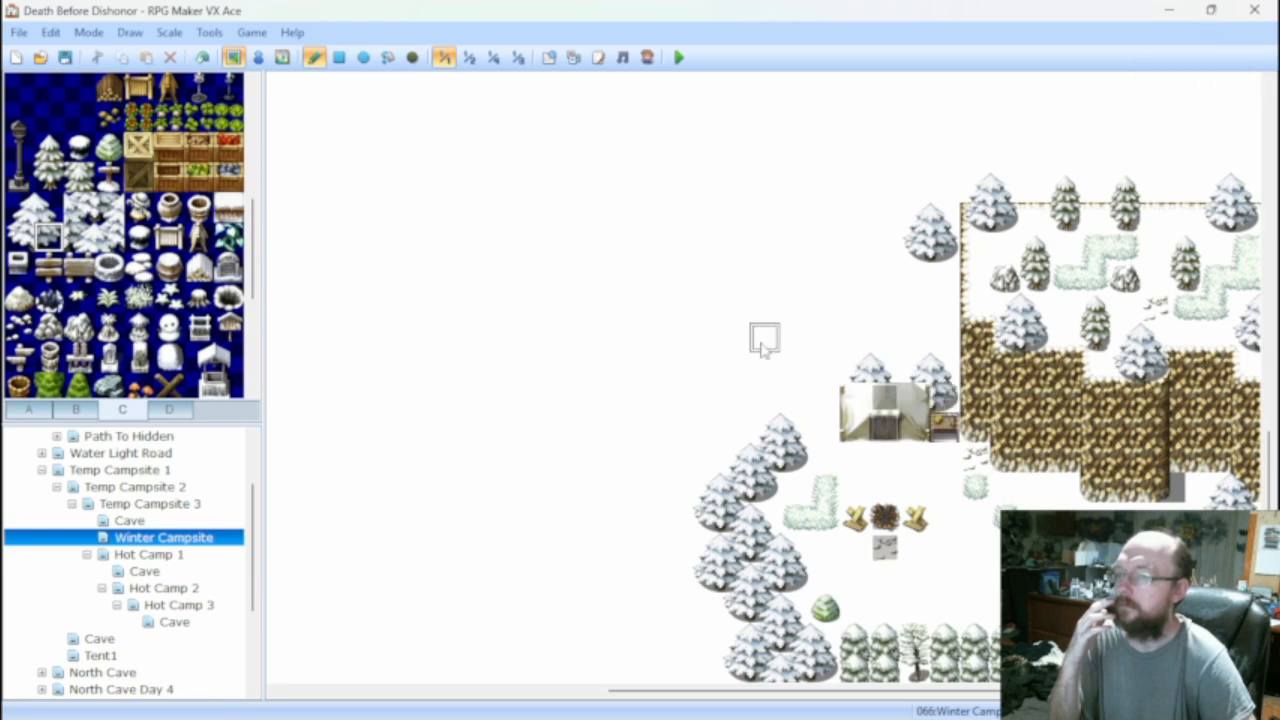
Create an event at the tent's peak with the white tent's peak tile from Tileset-C and the priority Above Characters.
click(258, 57)
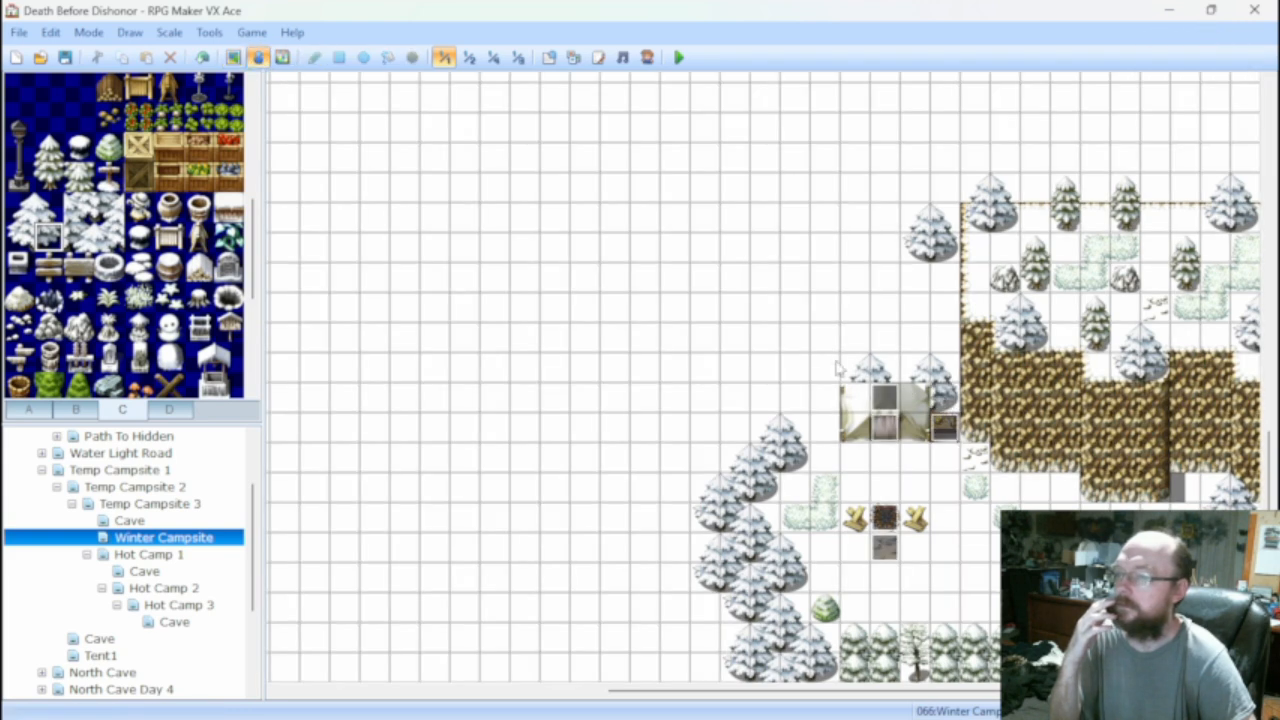
double_click(885, 368)
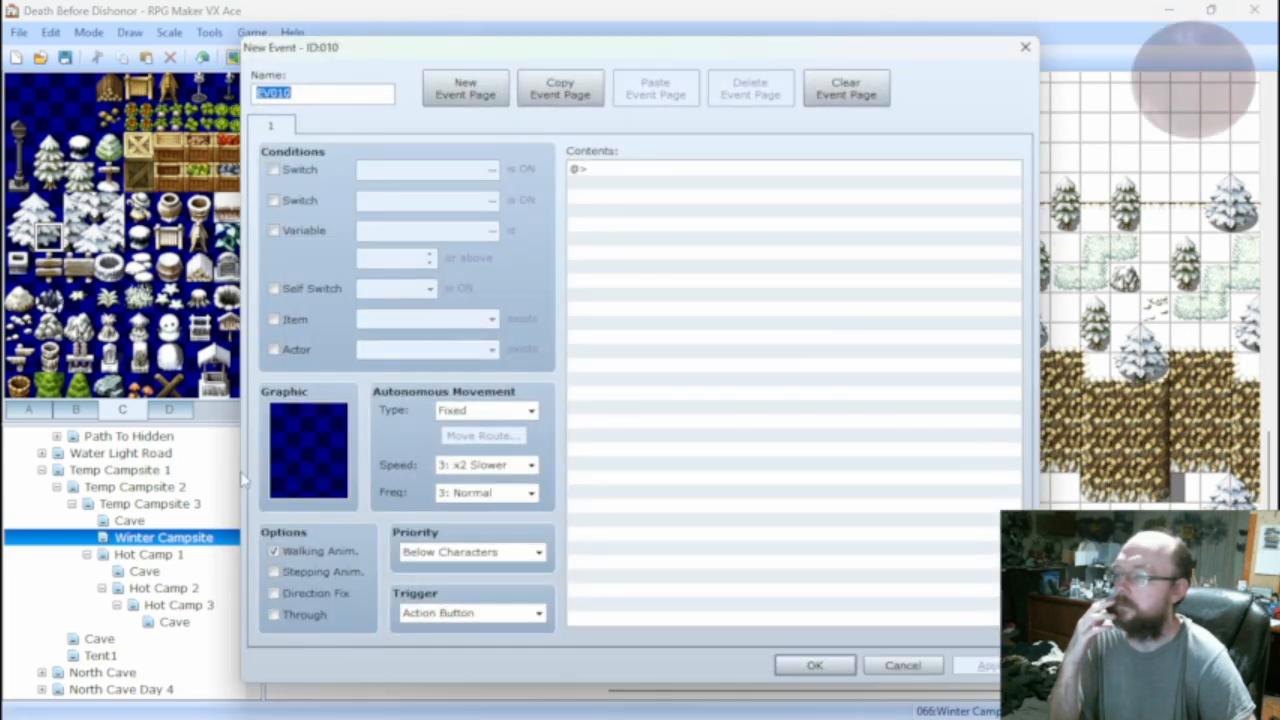
double_click(305, 450)
drag(465, 265, 465, 565)
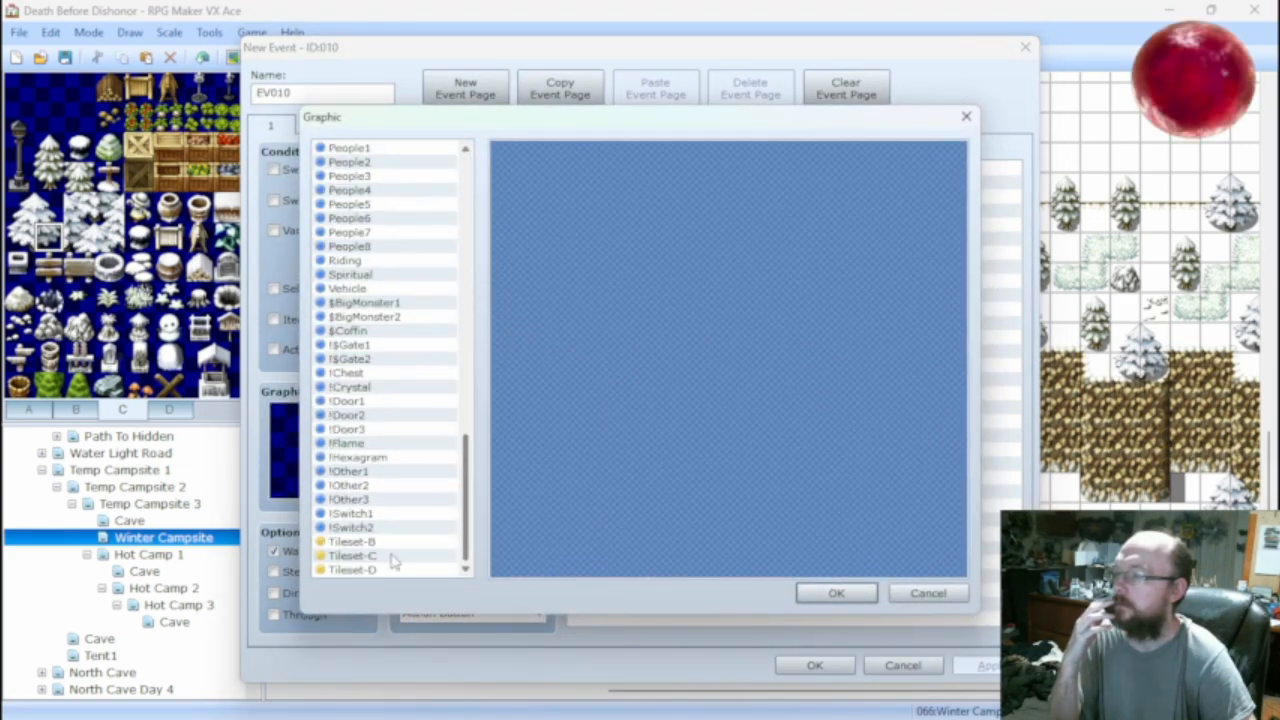
click(344, 569)
scroll(614, 469, down, 3)
scroll(614, 478, down, 5)
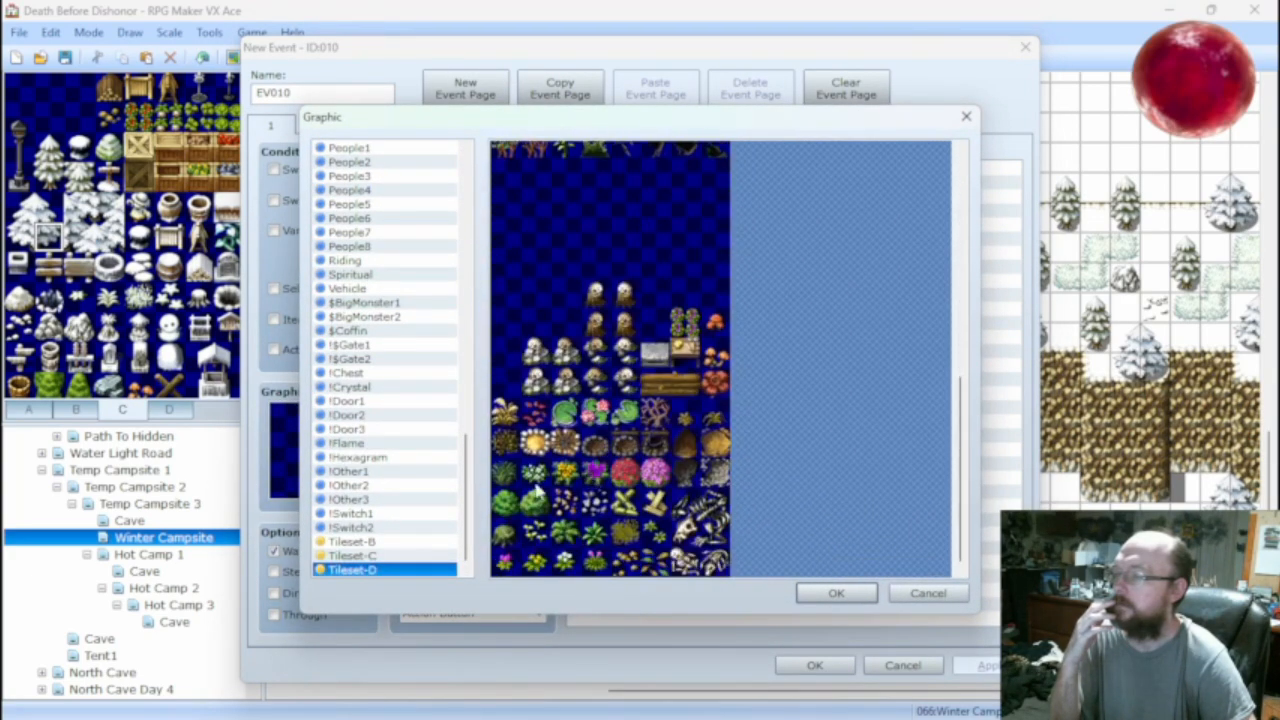
click(400, 555)
scroll(540, 490, down, 5)
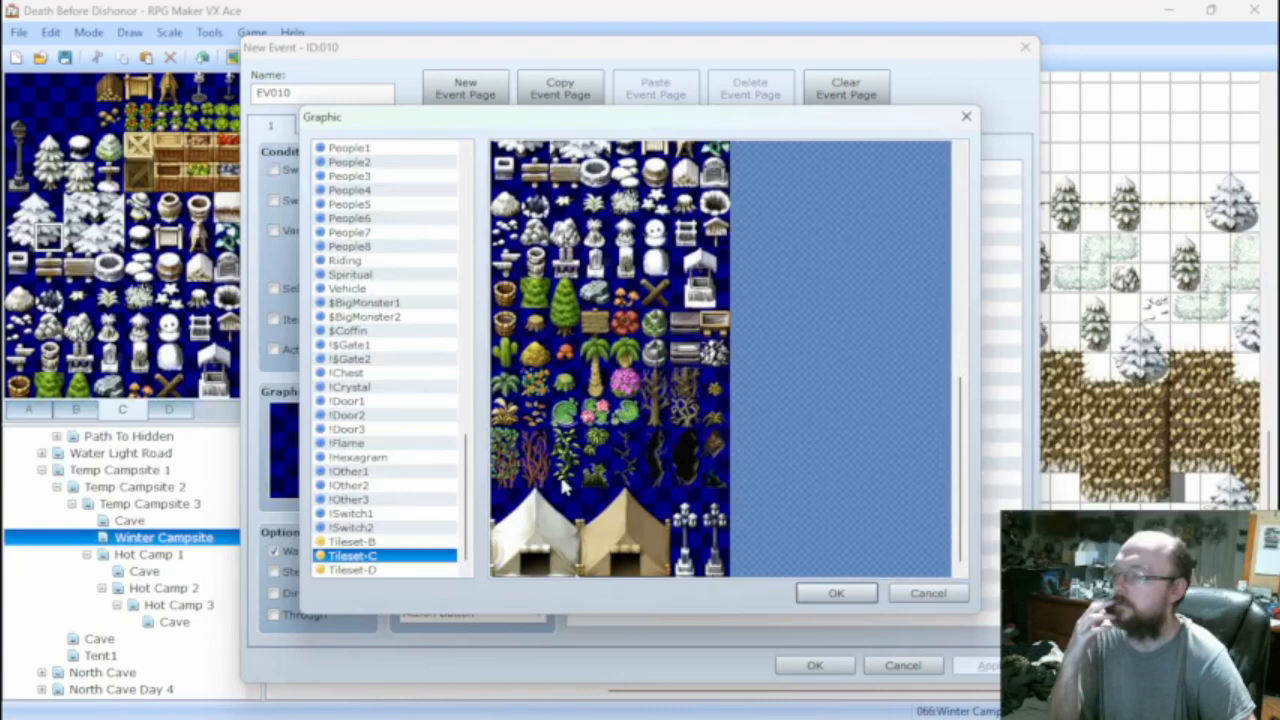
click(836, 593)
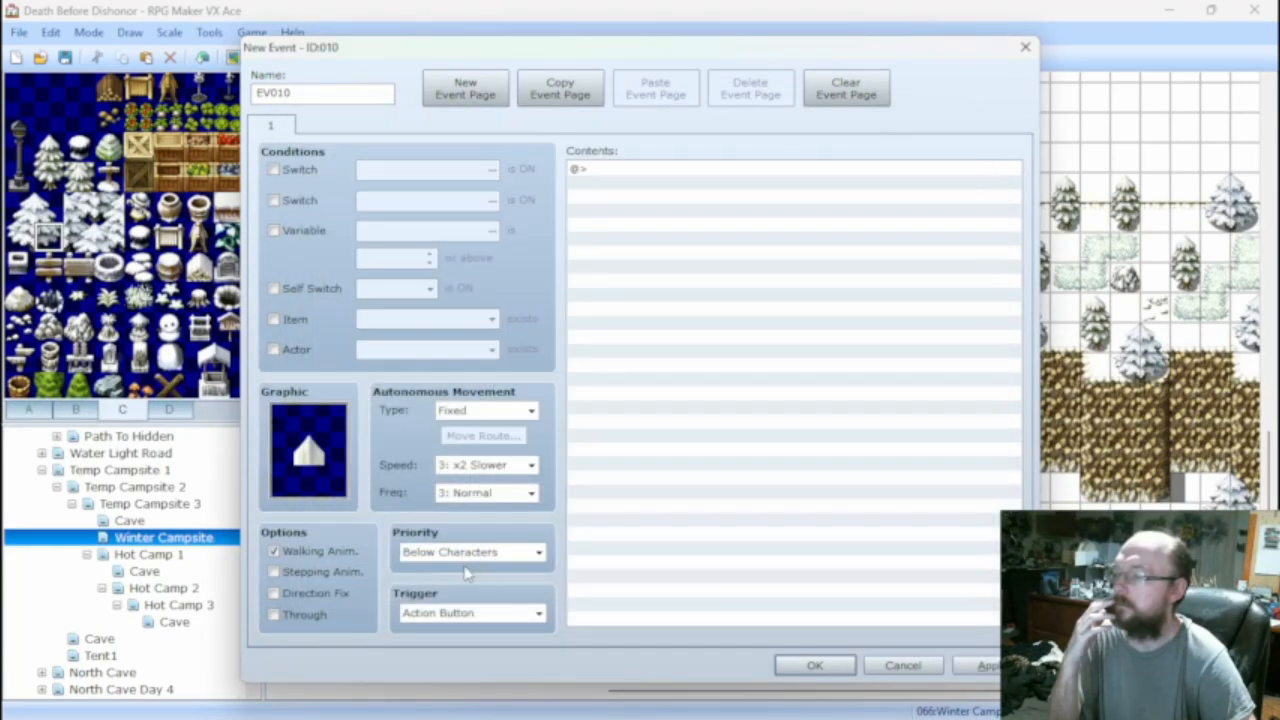
click(538, 552)
click(456, 599)
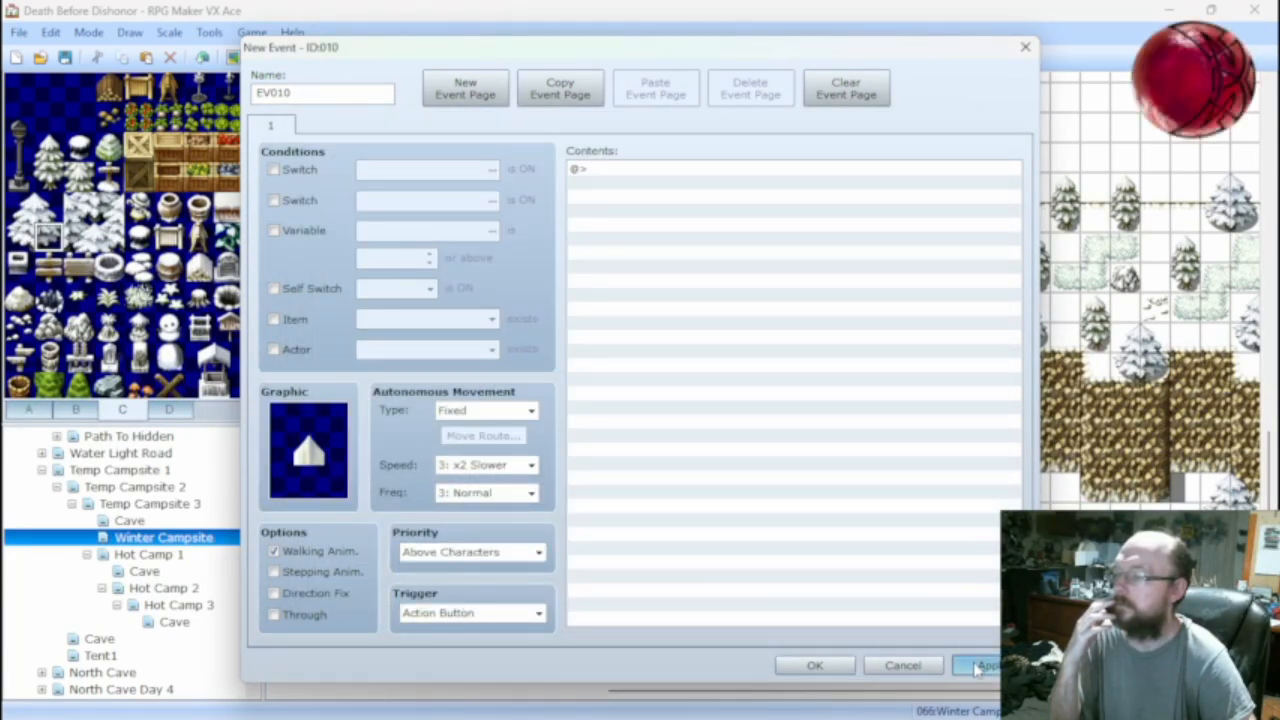
click(814, 665)
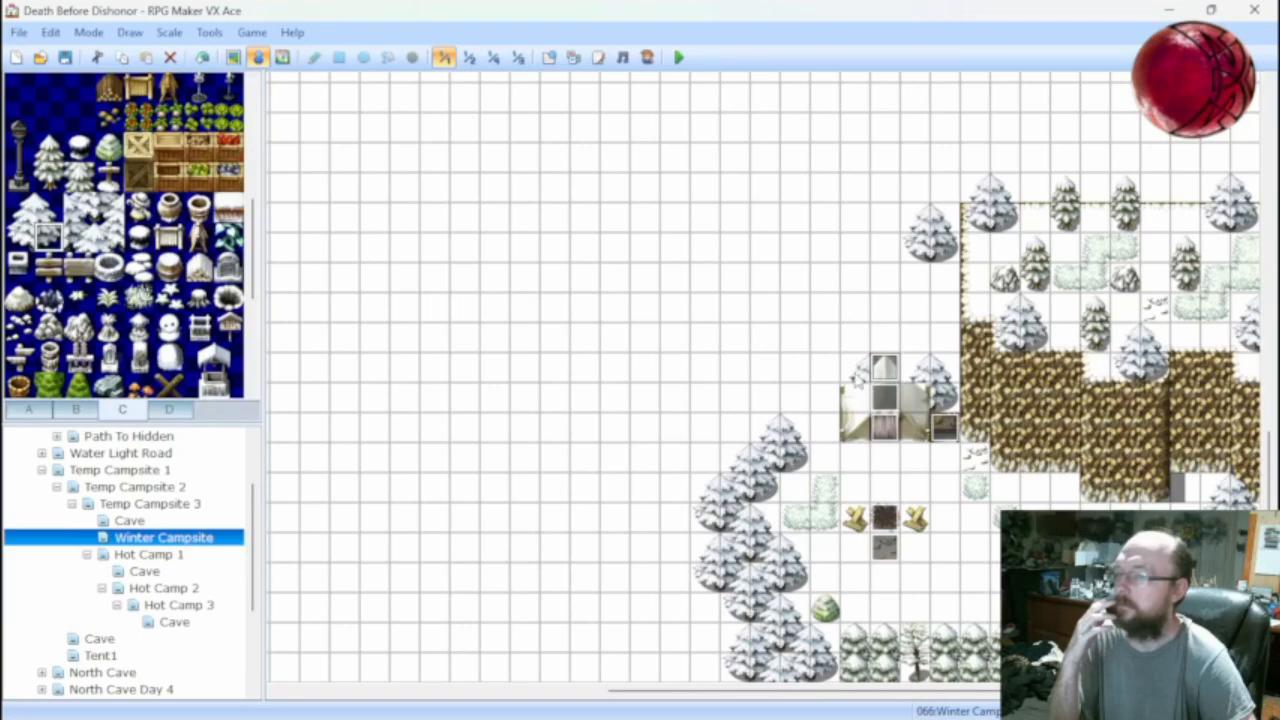
double_click(858, 375)
double_click(311, 450)
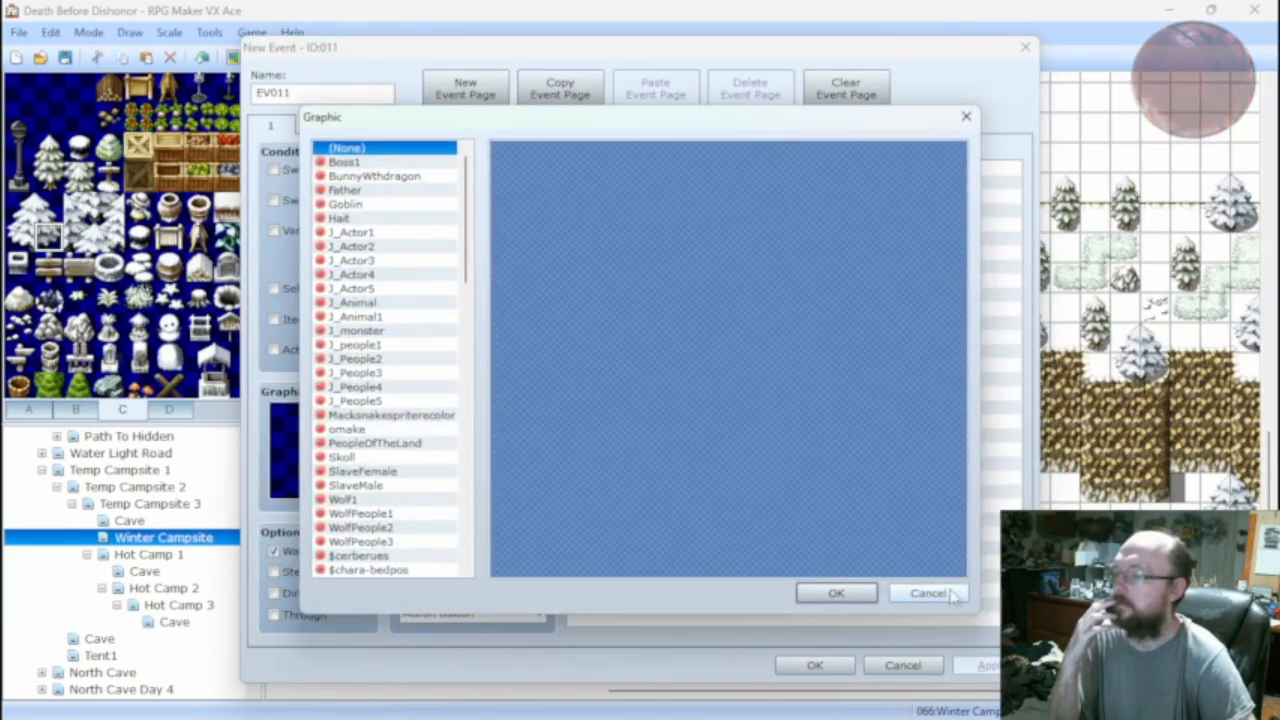
click(930, 594)
click(902, 665)
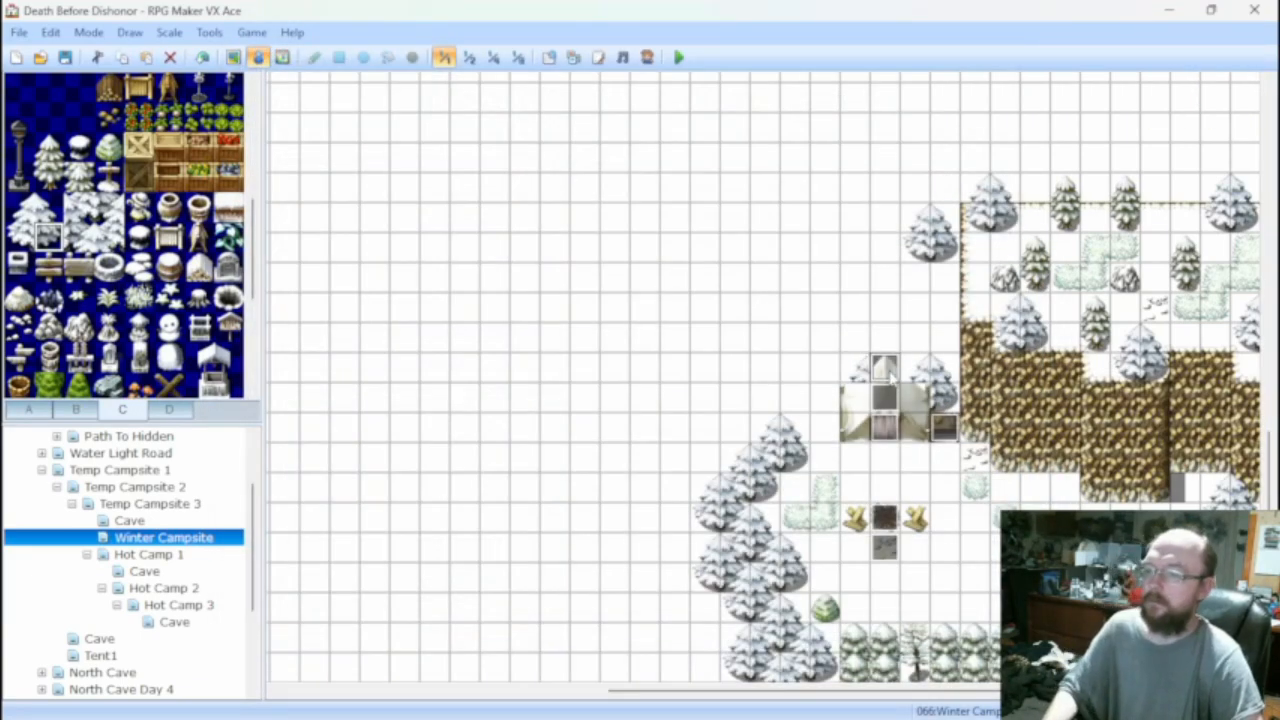
Paste a copy of the tent-peak event directly west of it and change its graphic to the white tent's left roof piece.
click(854, 370)
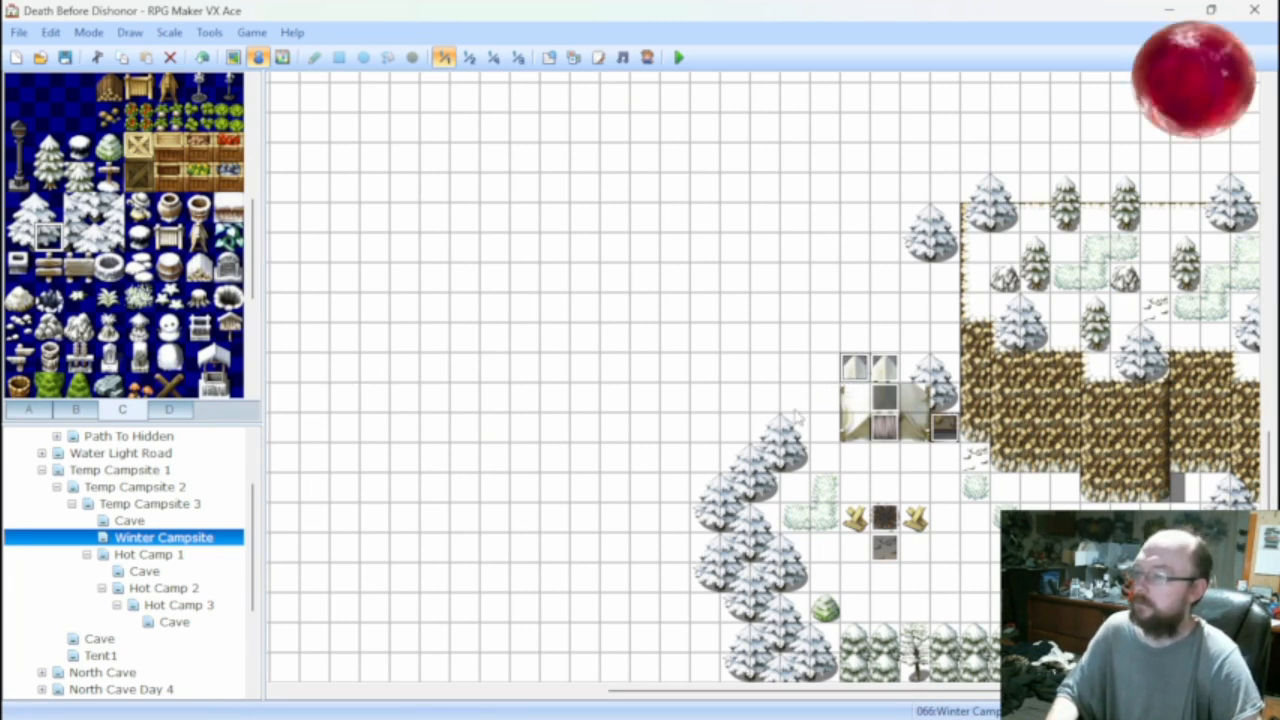
double_click(858, 368)
double_click(316, 450)
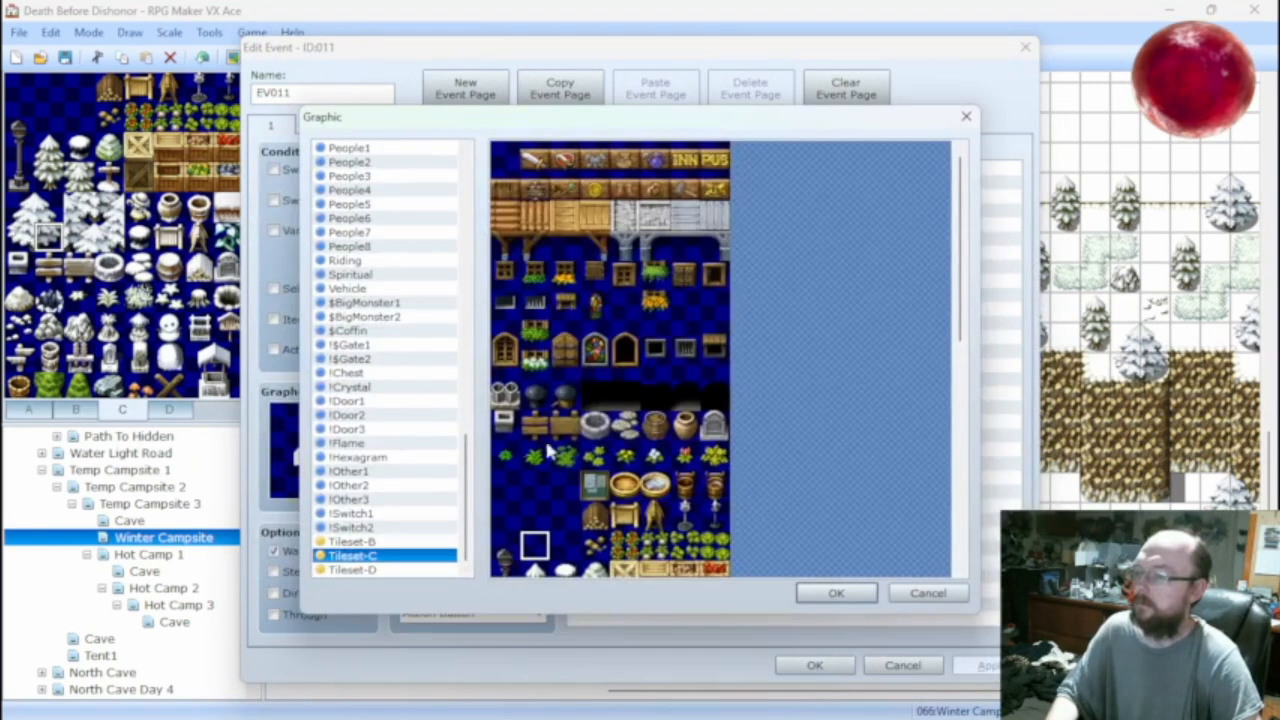
scroll(548, 452, down, 5)
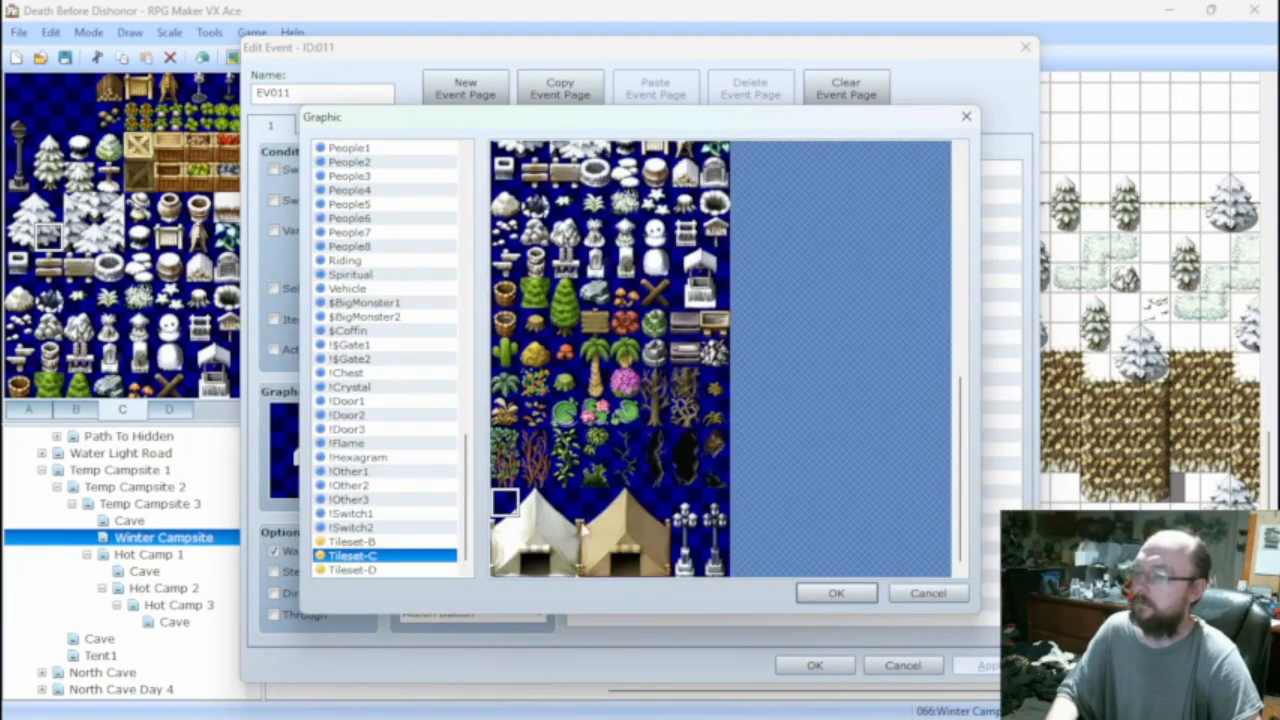
click(836, 593)
click(815, 665)
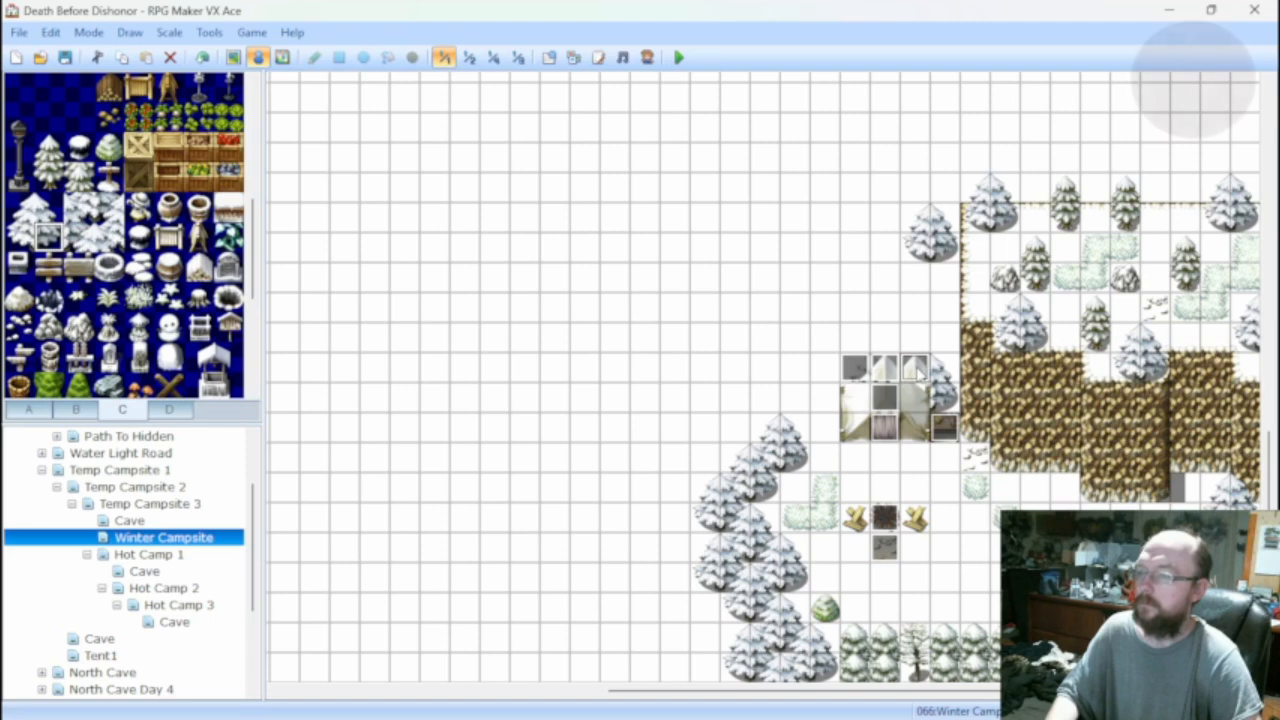
Change the graphic of the event copy east of the tent's peak to the white tent's right roof piece from Tileset-C.
double_click(910, 366)
double_click(328, 470)
scroll(578, 420, down, 8)
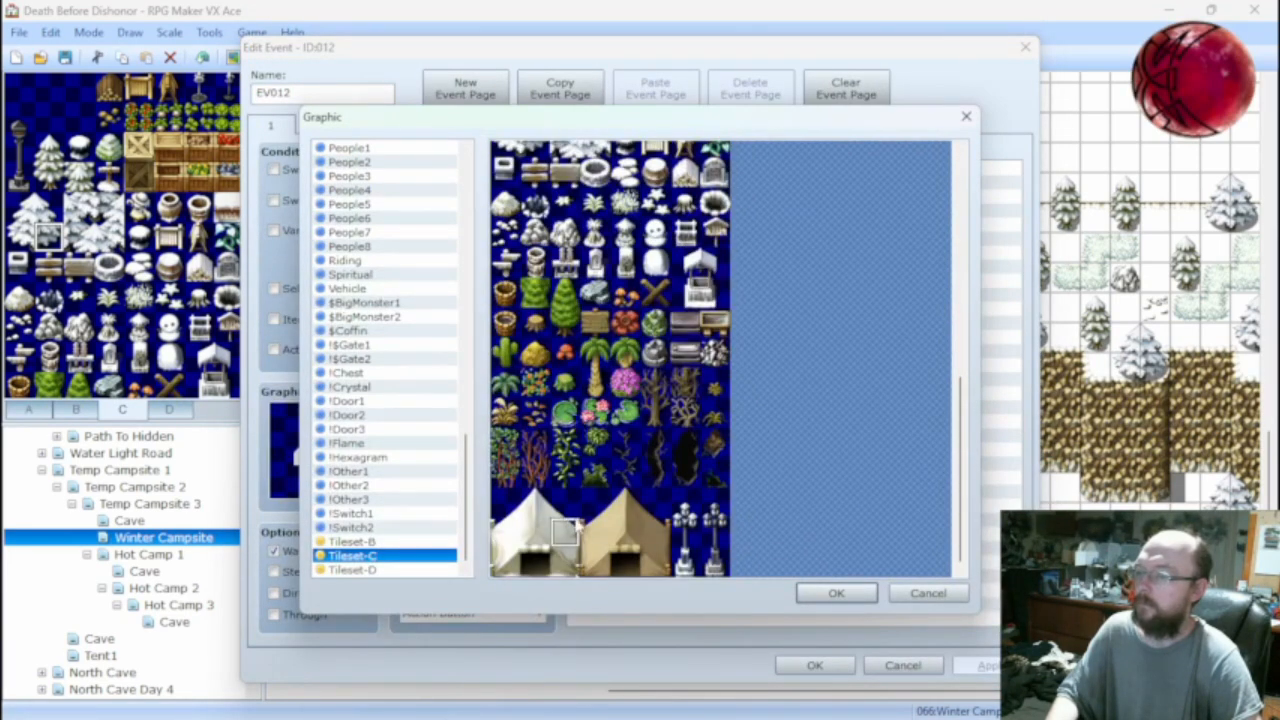
click(836, 593)
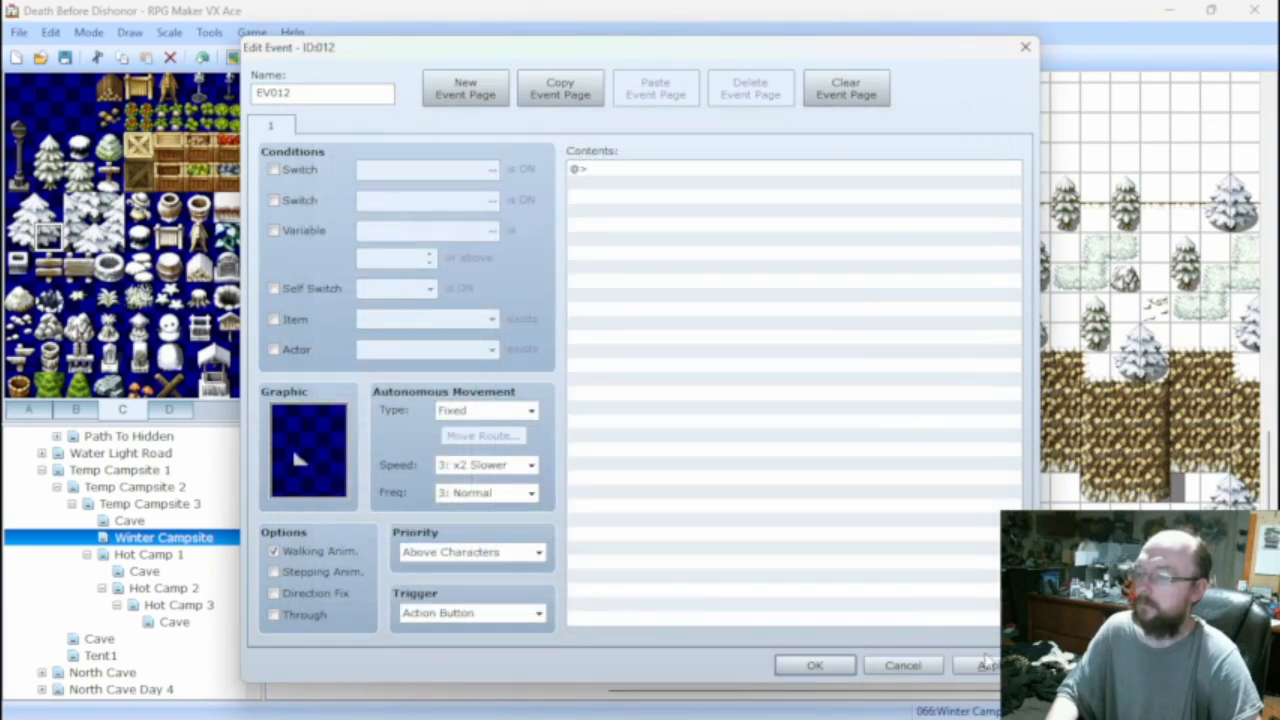
click(815, 665)
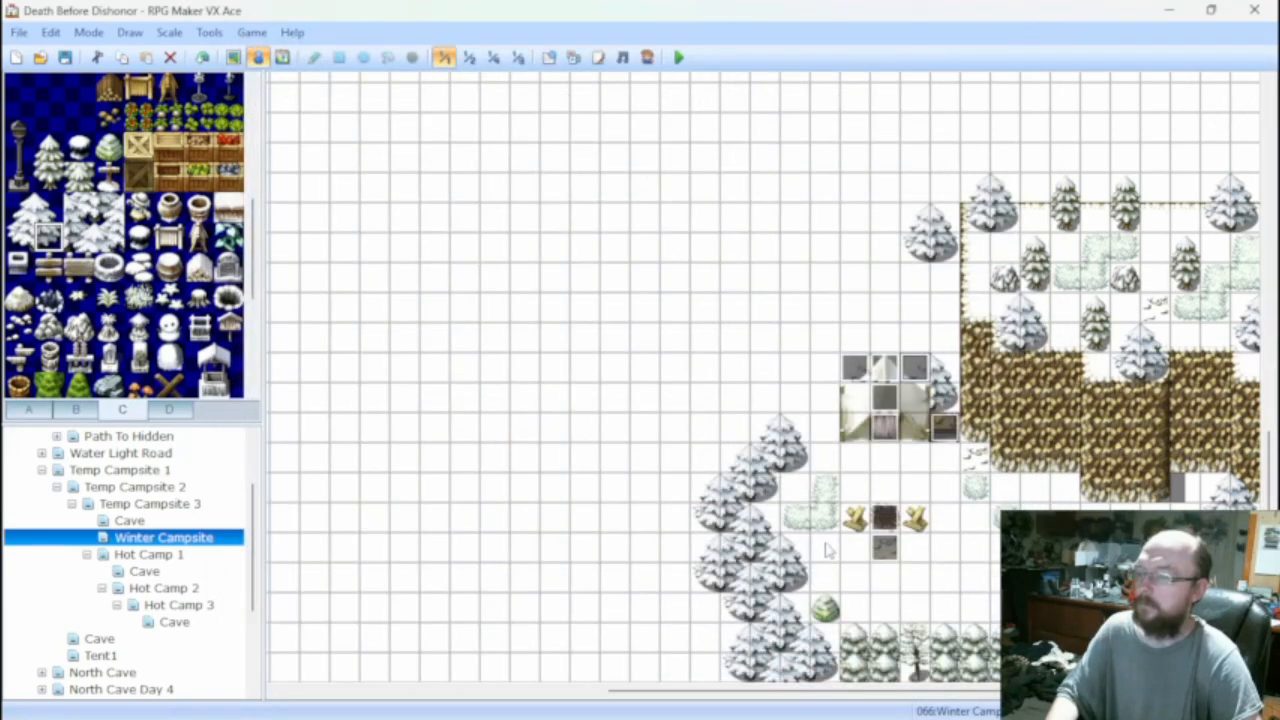
Set the player's starting position directly north of the campfire, then save the project and start a New Life playtest.
right_click(891, 484)
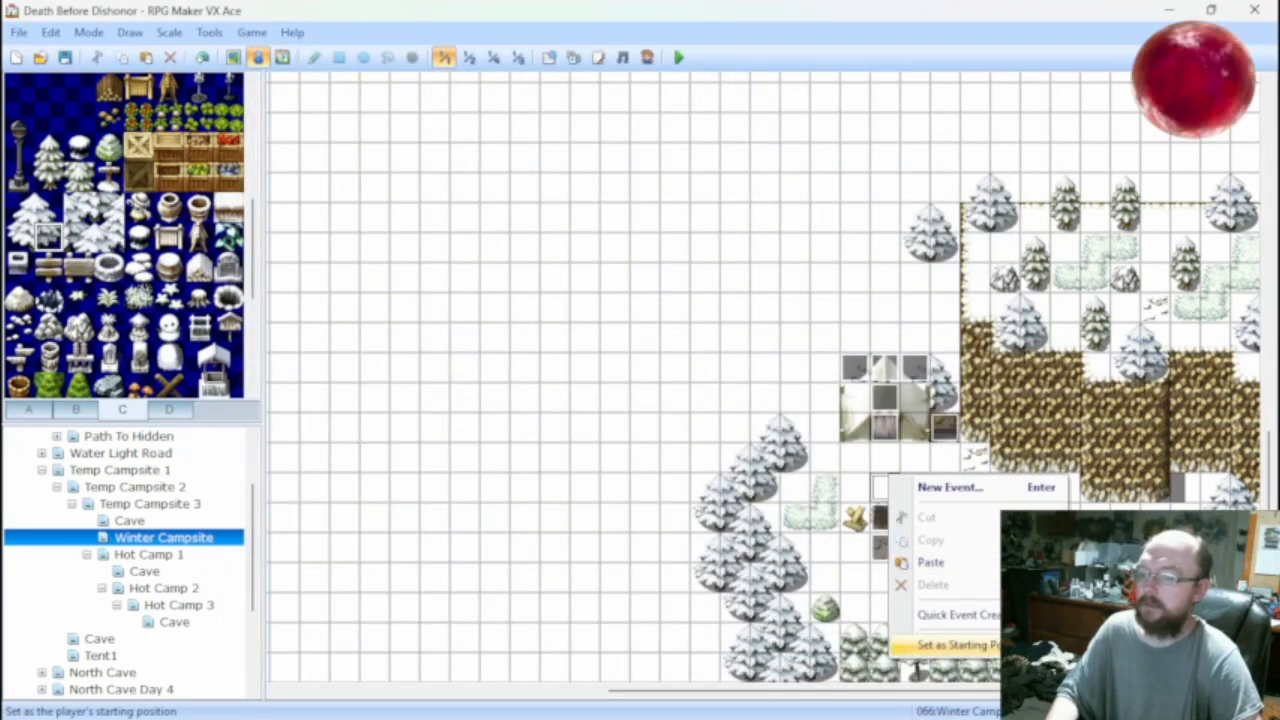
click(945, 645)
click(678, 57)
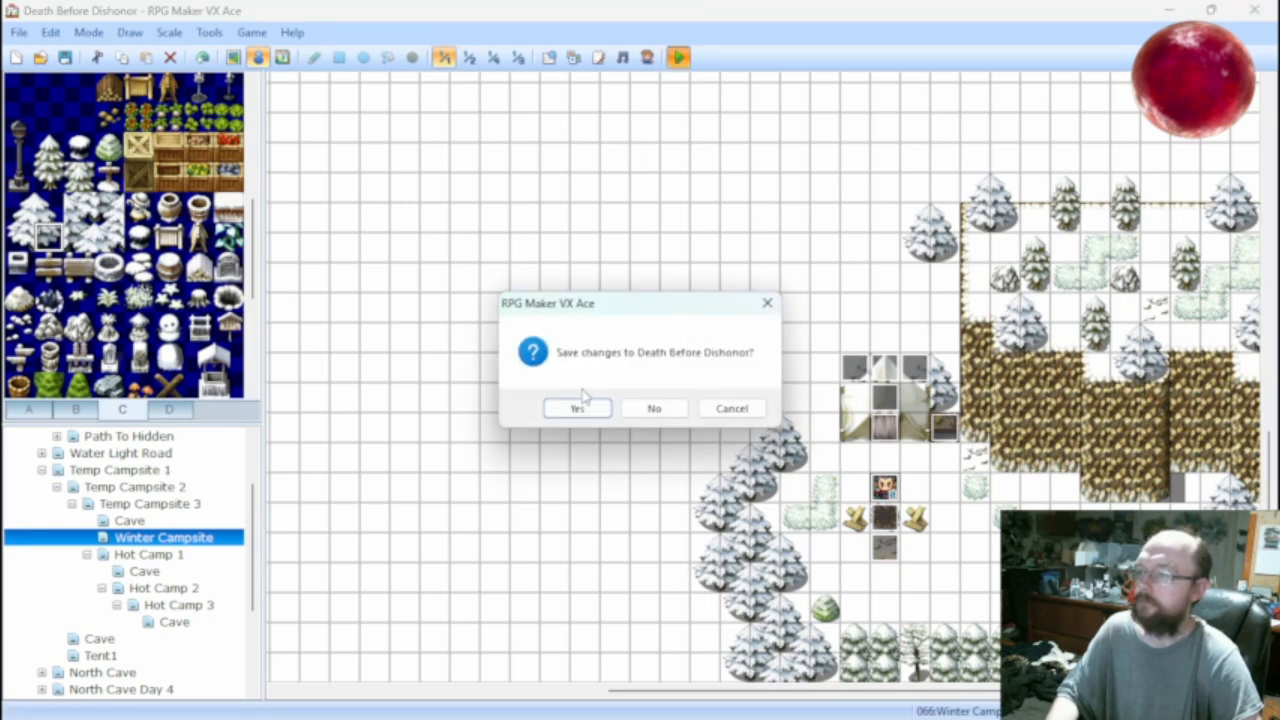
click(579, 407)
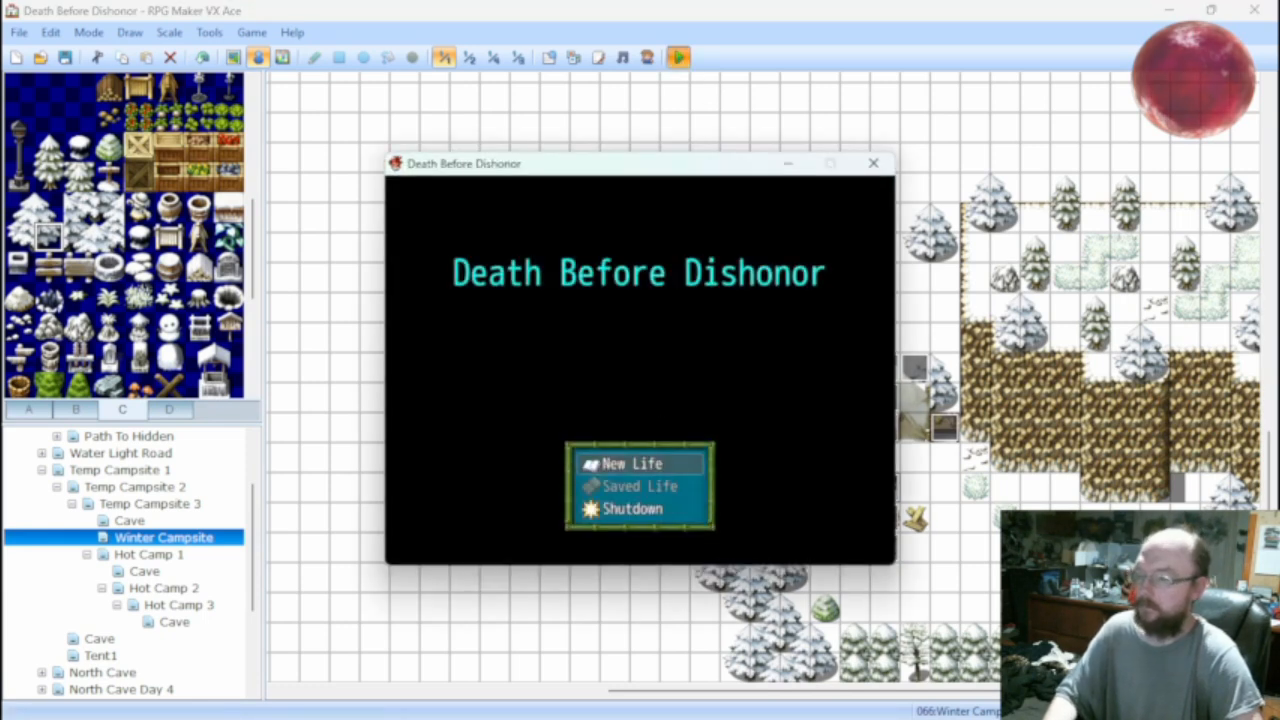
key(Return)
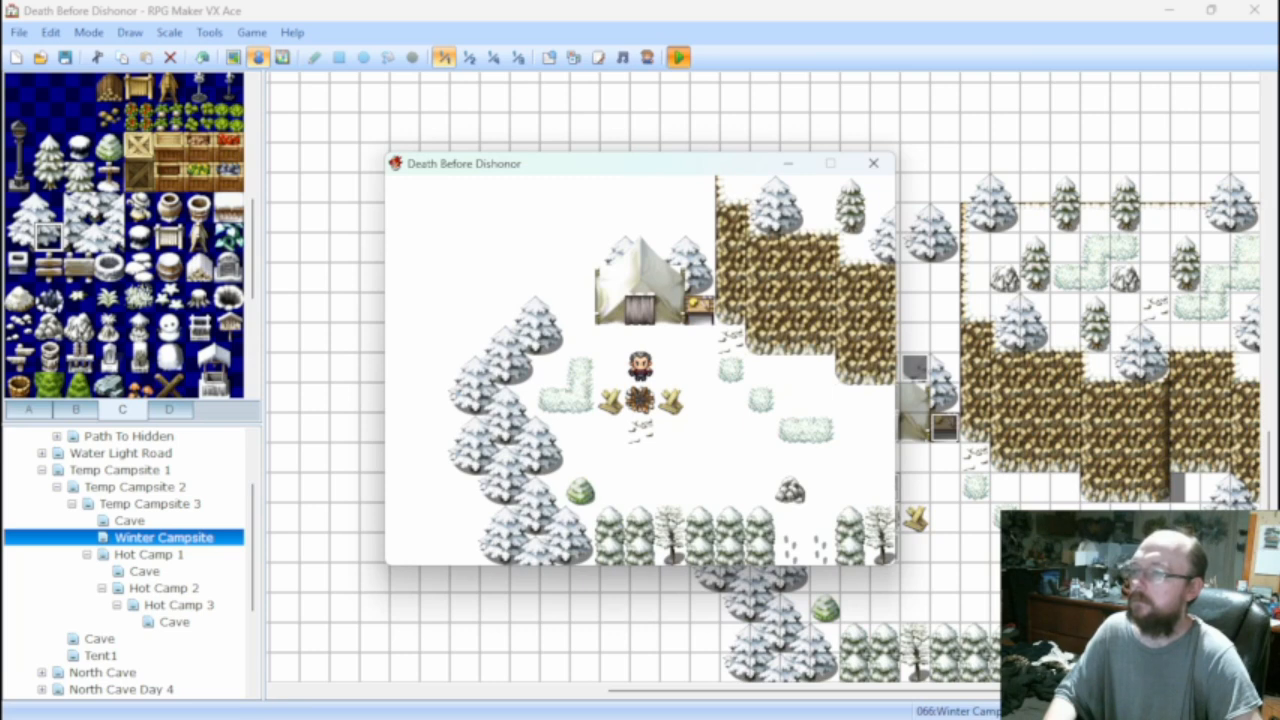
Walk the player into and out of the tent twice in the playtest, then close the game window.
key(Up)
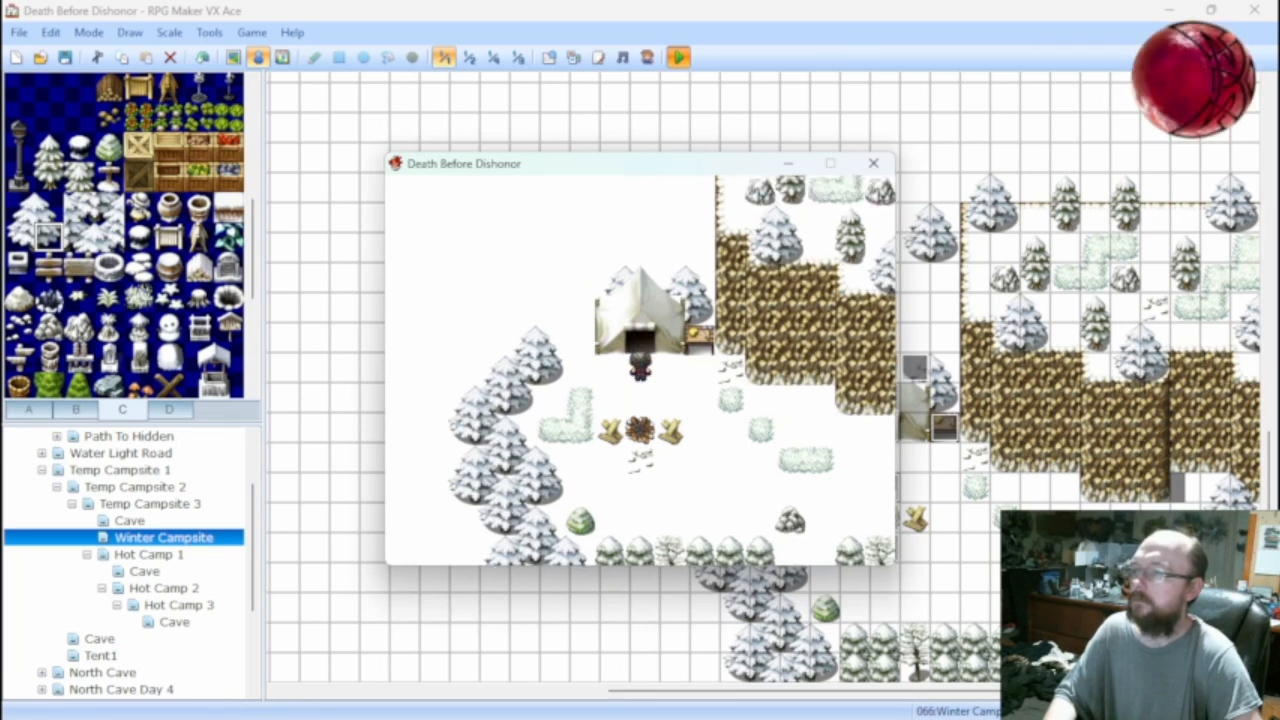
key(Down)
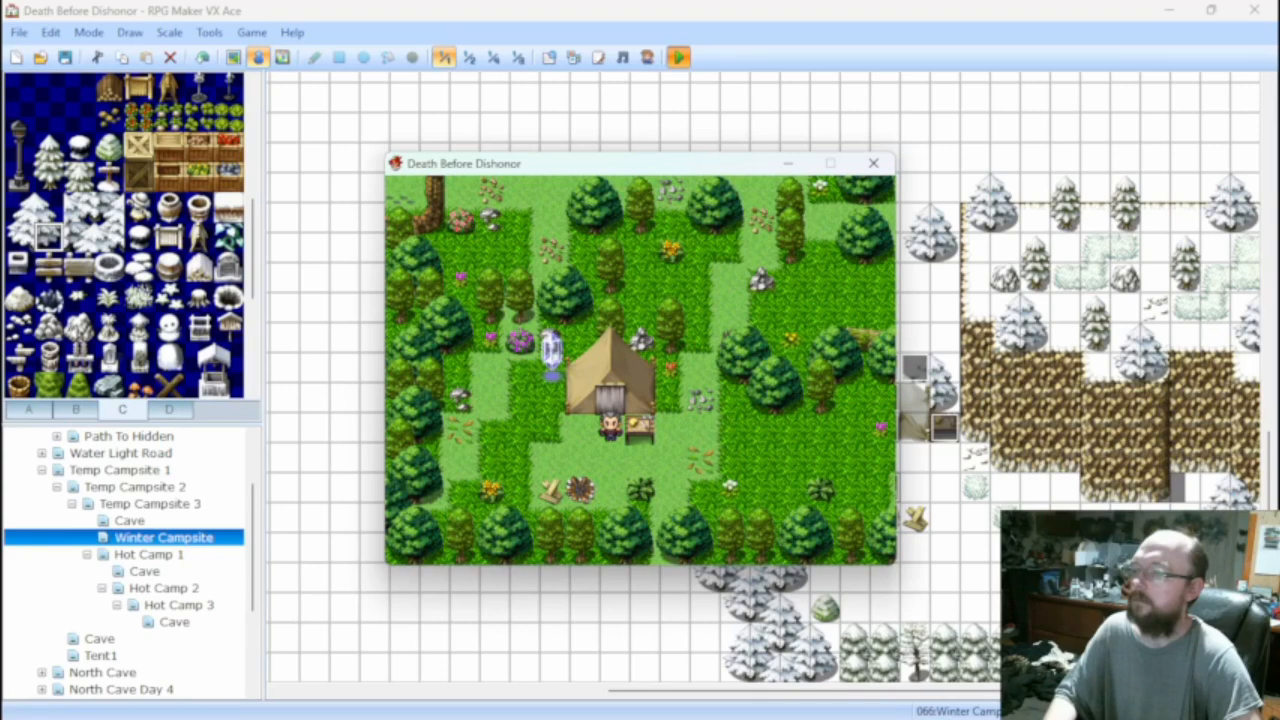
key(Up)
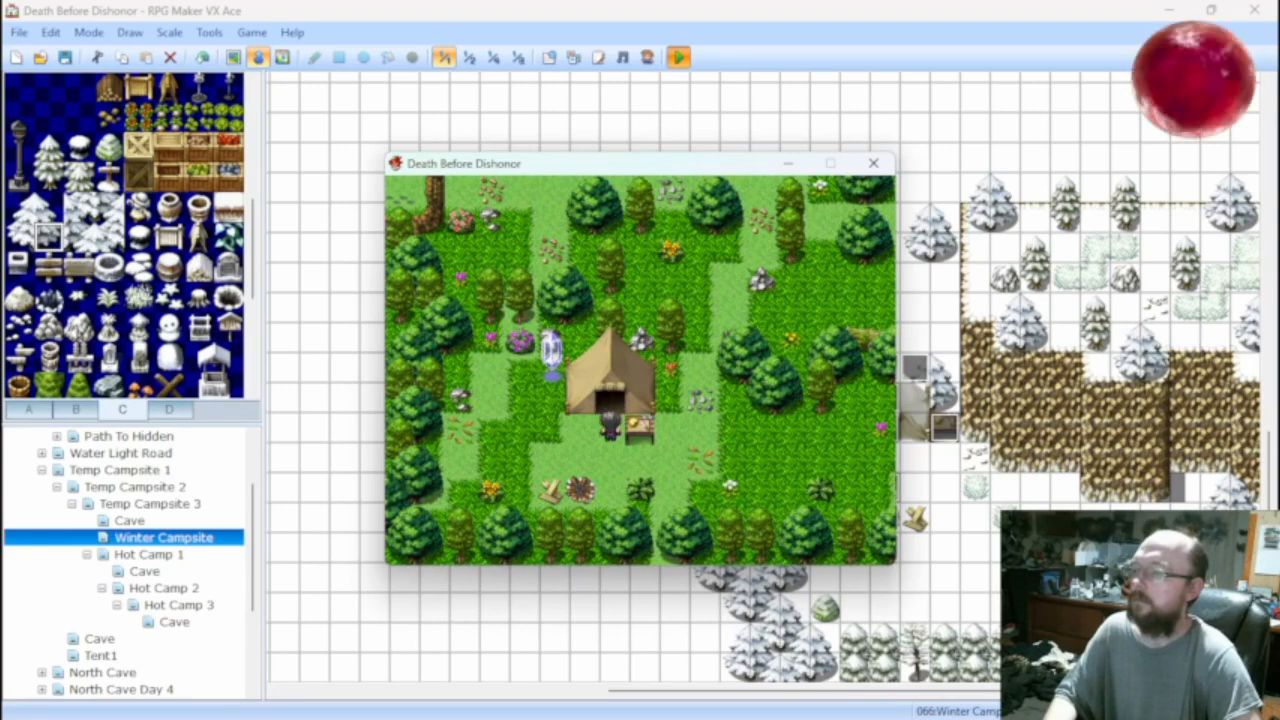
key(Down)
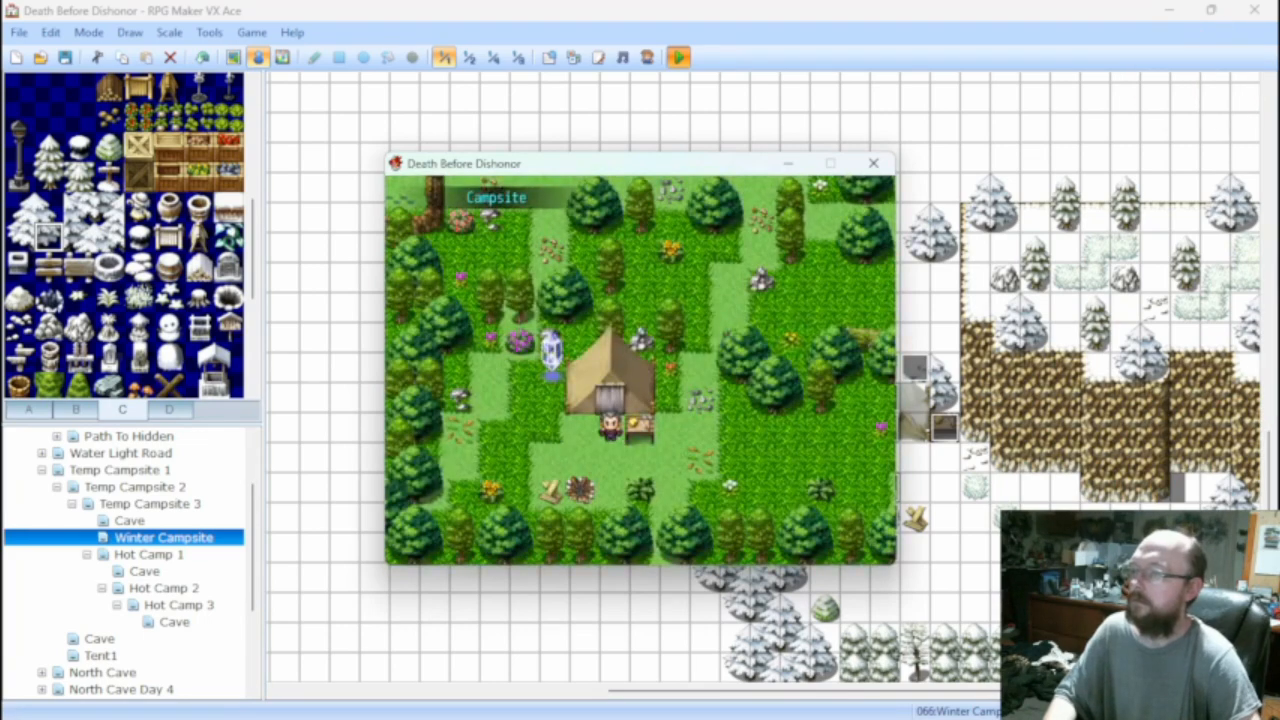
click(873, 163)
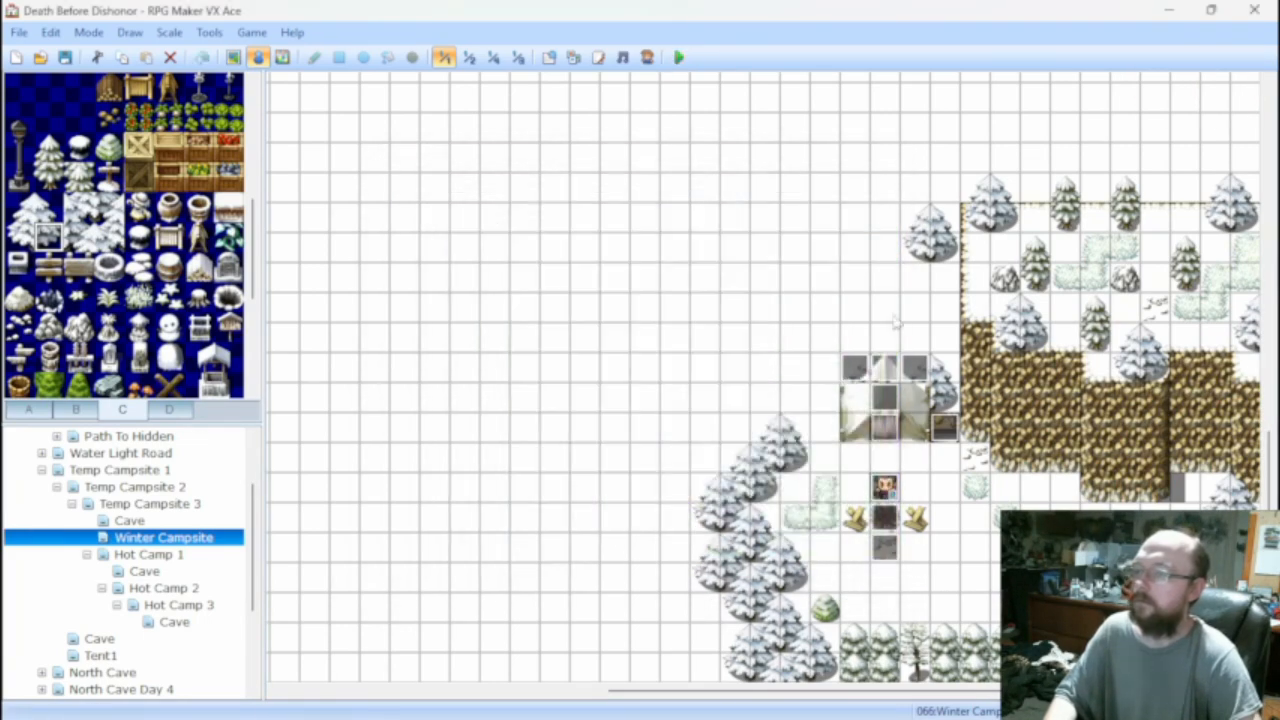
Compare the Winter Campsite tent entrance event's commands with those of the tent entrance event on the Temp Campsite 3 map.
double_click(877, 430)
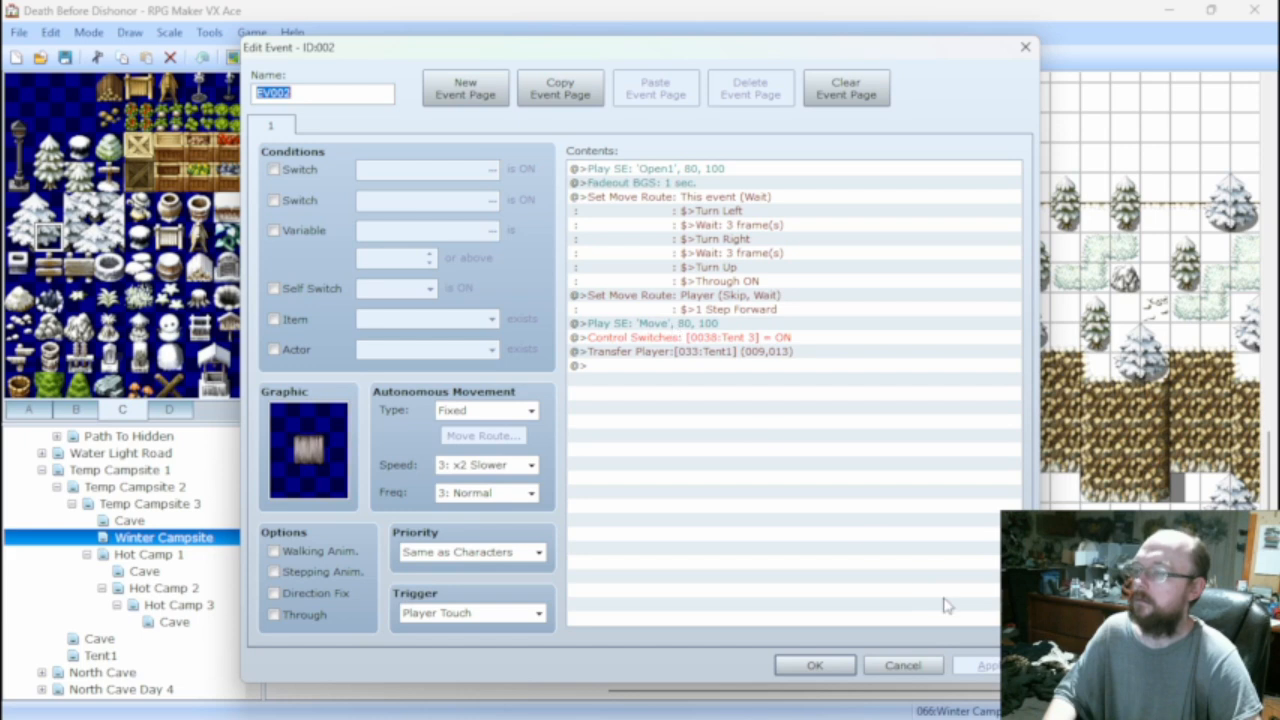
click(900, 665)
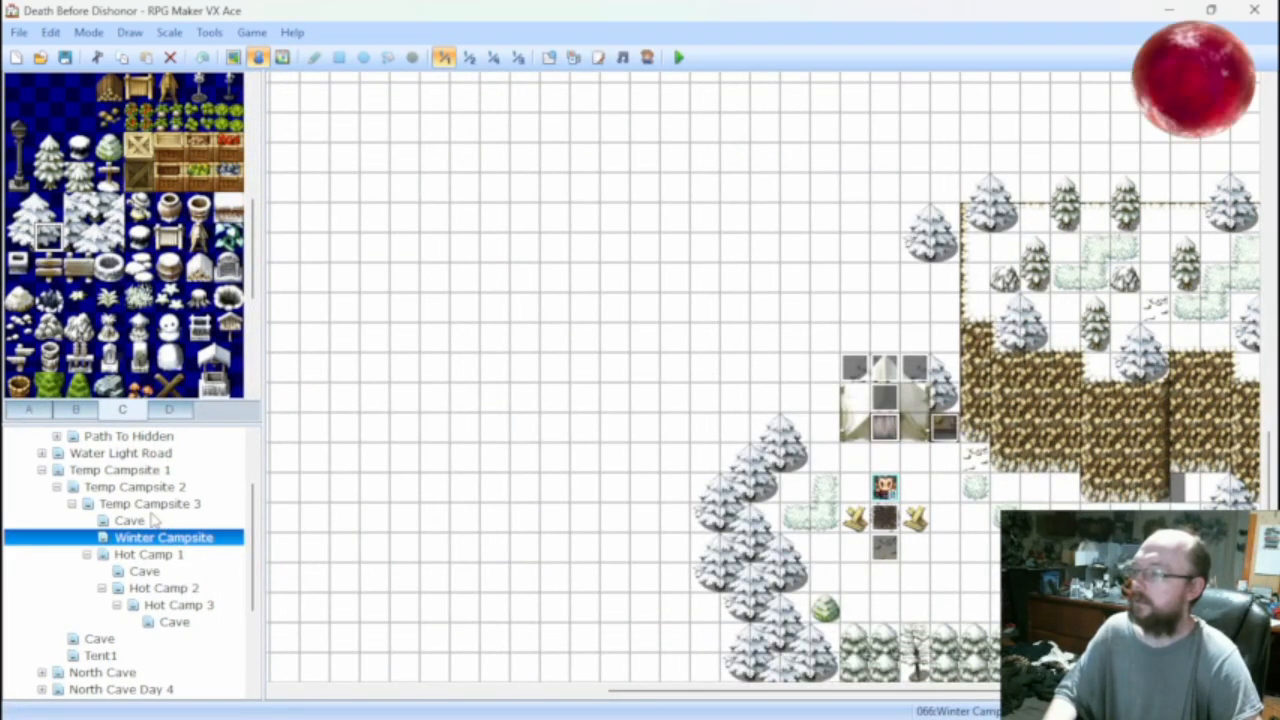
click(128, 470)
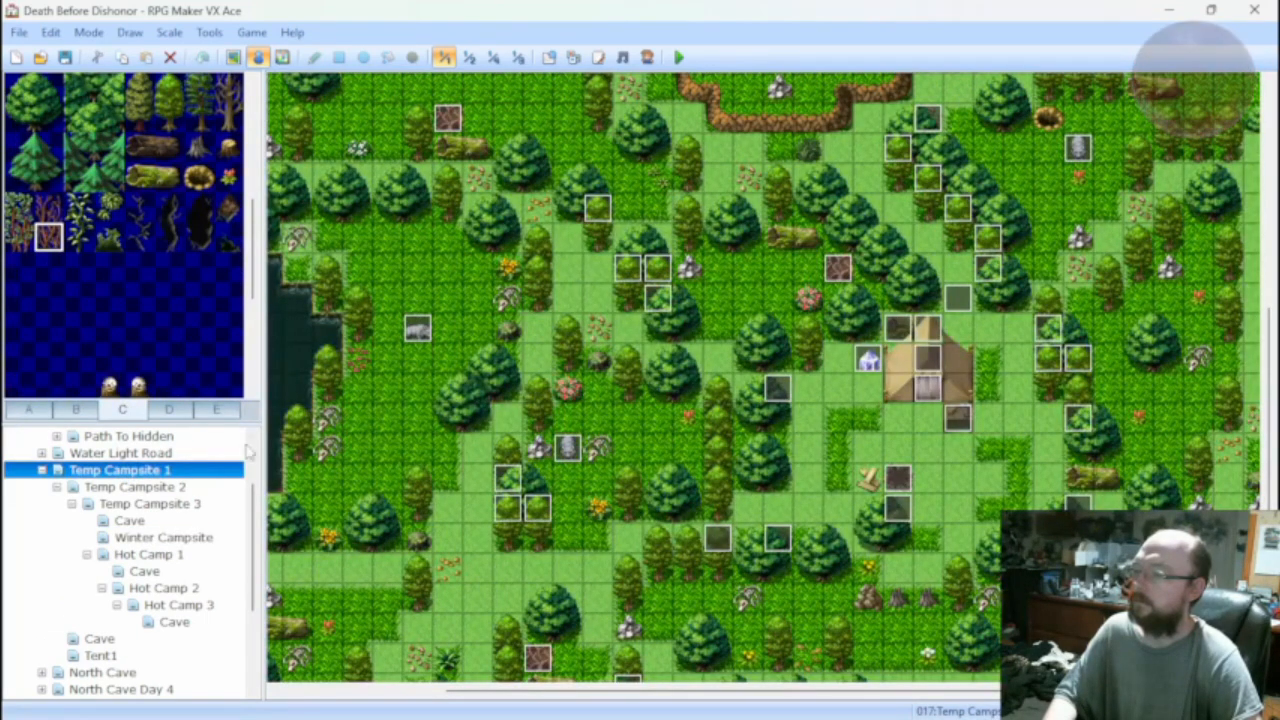
click(148, 487)
click(147, 504)
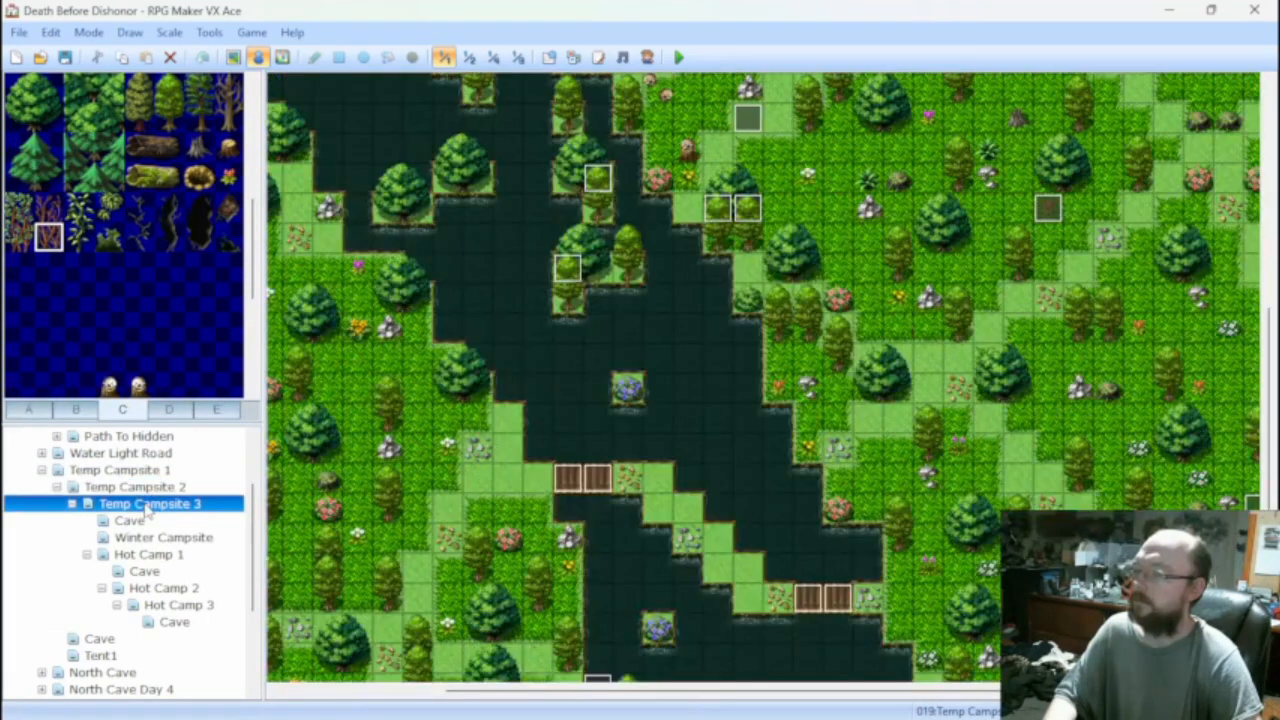
scroll(491, 478, down, 5)
shift+scroll(491, 478, left, 4)
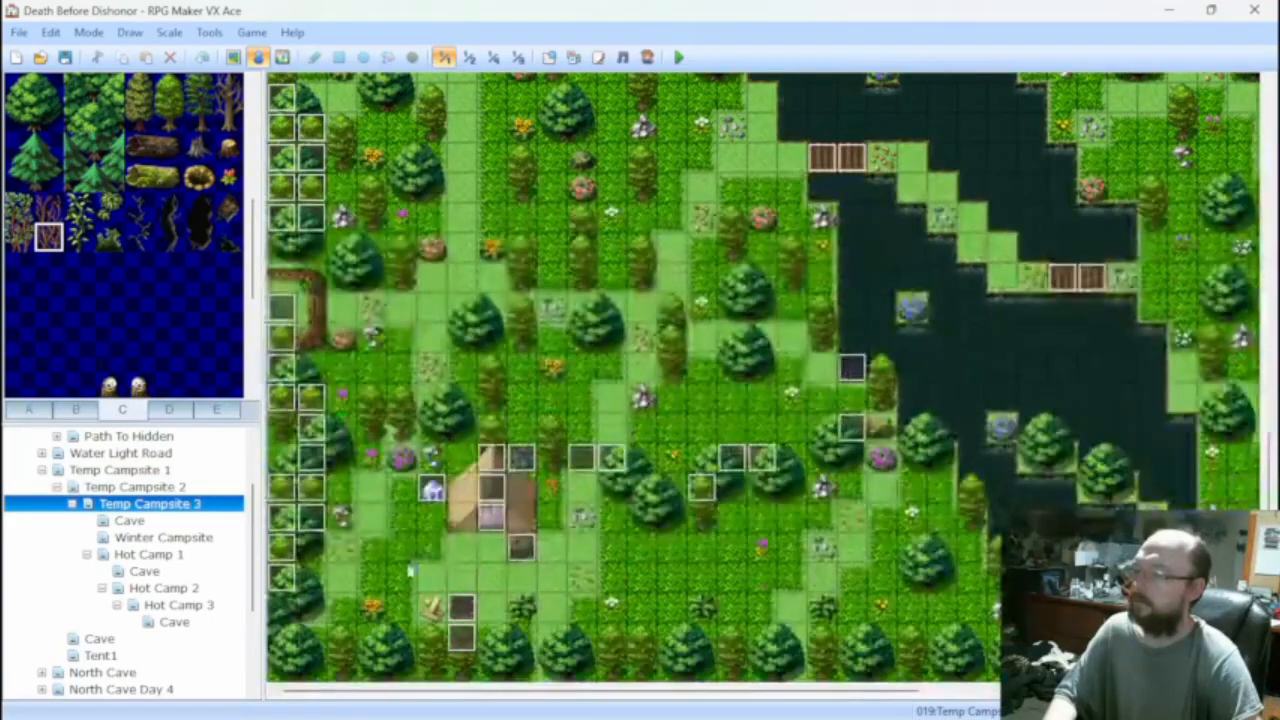
double_click(488, 527)
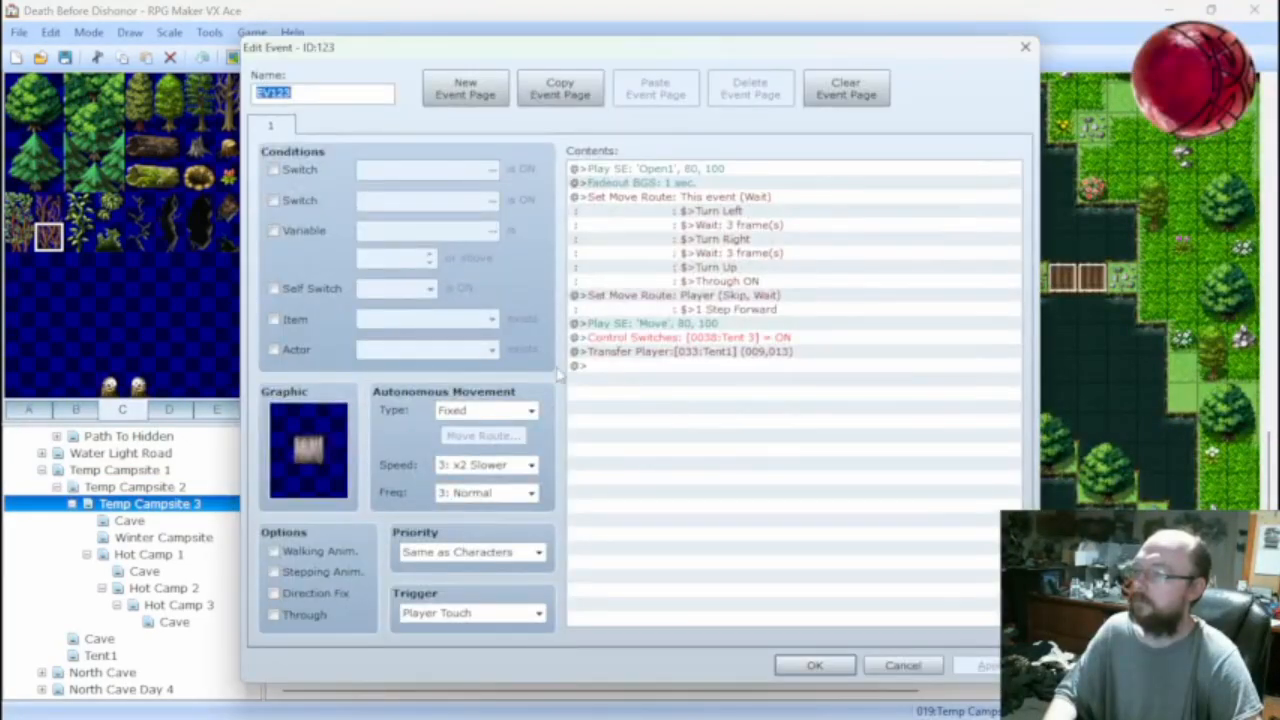
click(903, 666)
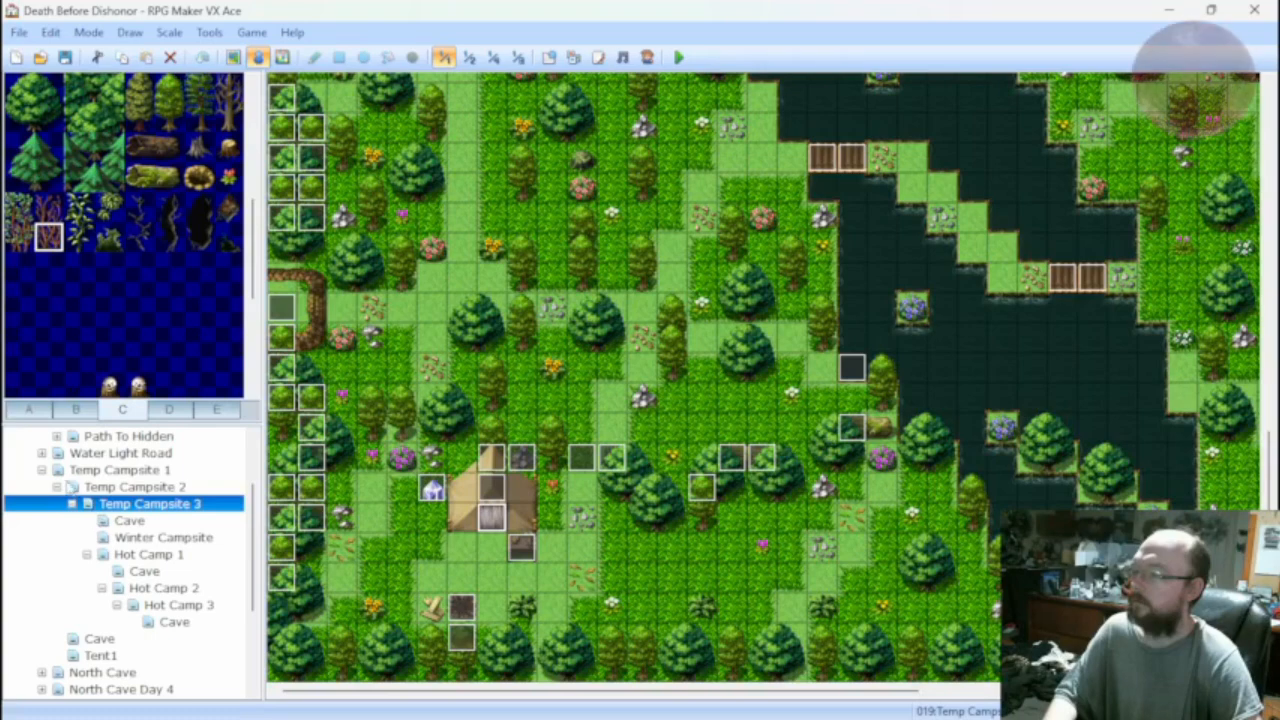
Open the exit event on the Tent1 map and examine the switch condition and transfer command of each event page.
click(100, 655)
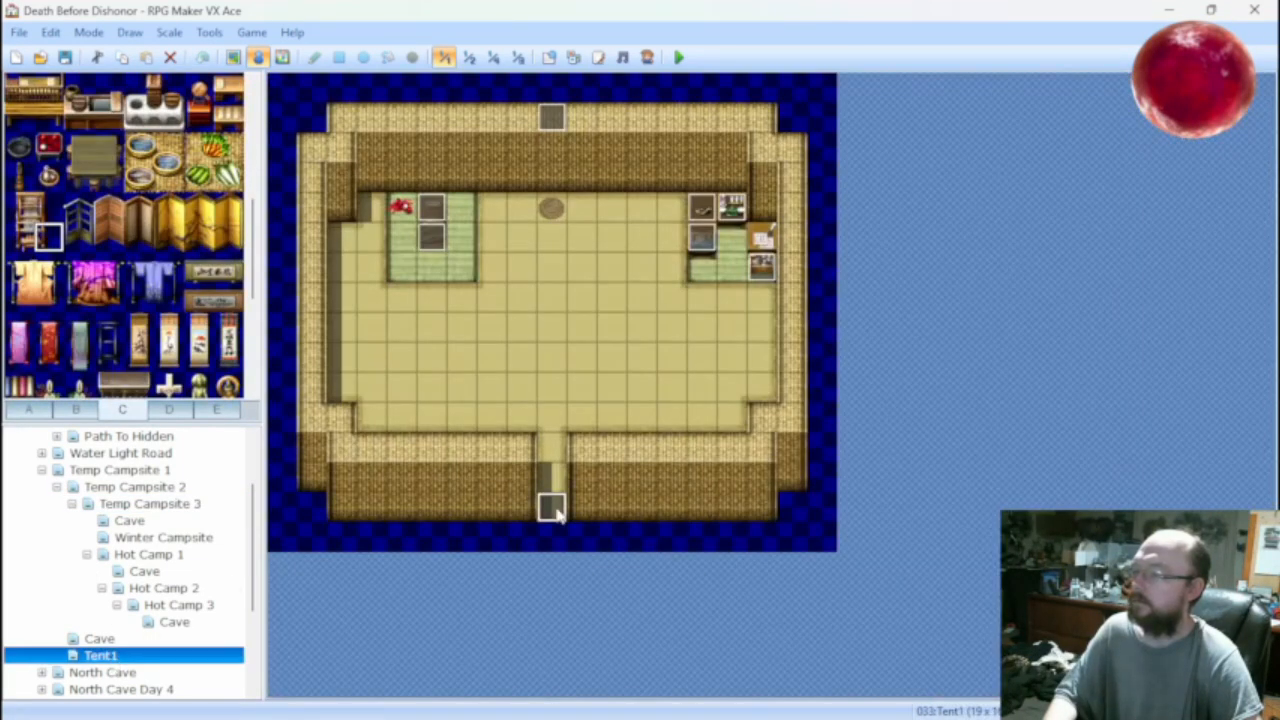
double_click(551, 506)
click(316, 127)
click(361, 127)
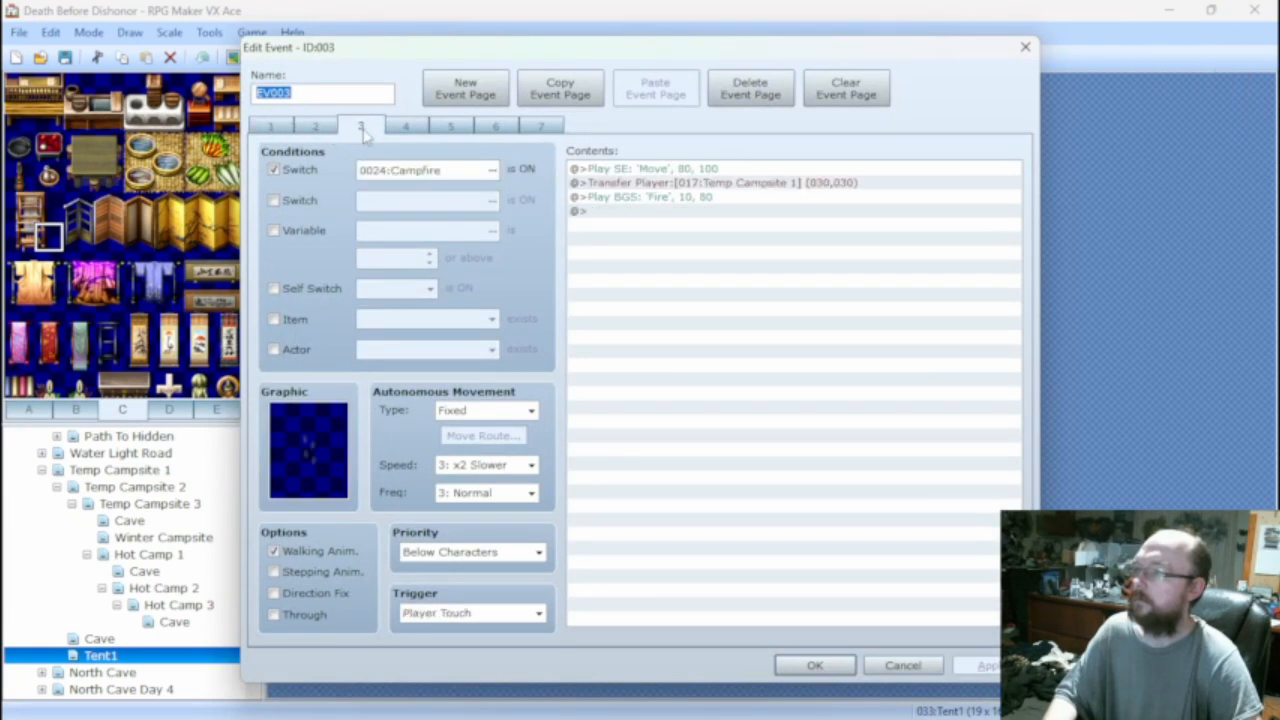
click(316, 127)
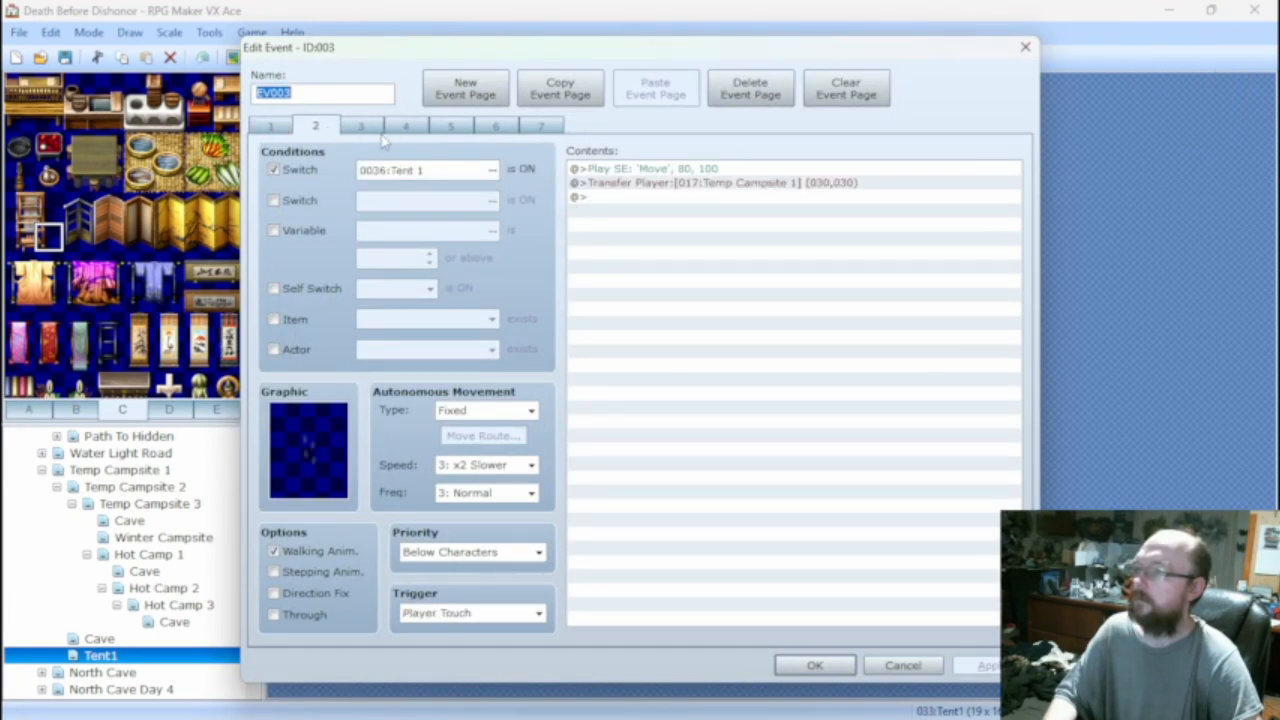
click(361, 127)
click(405, 127)
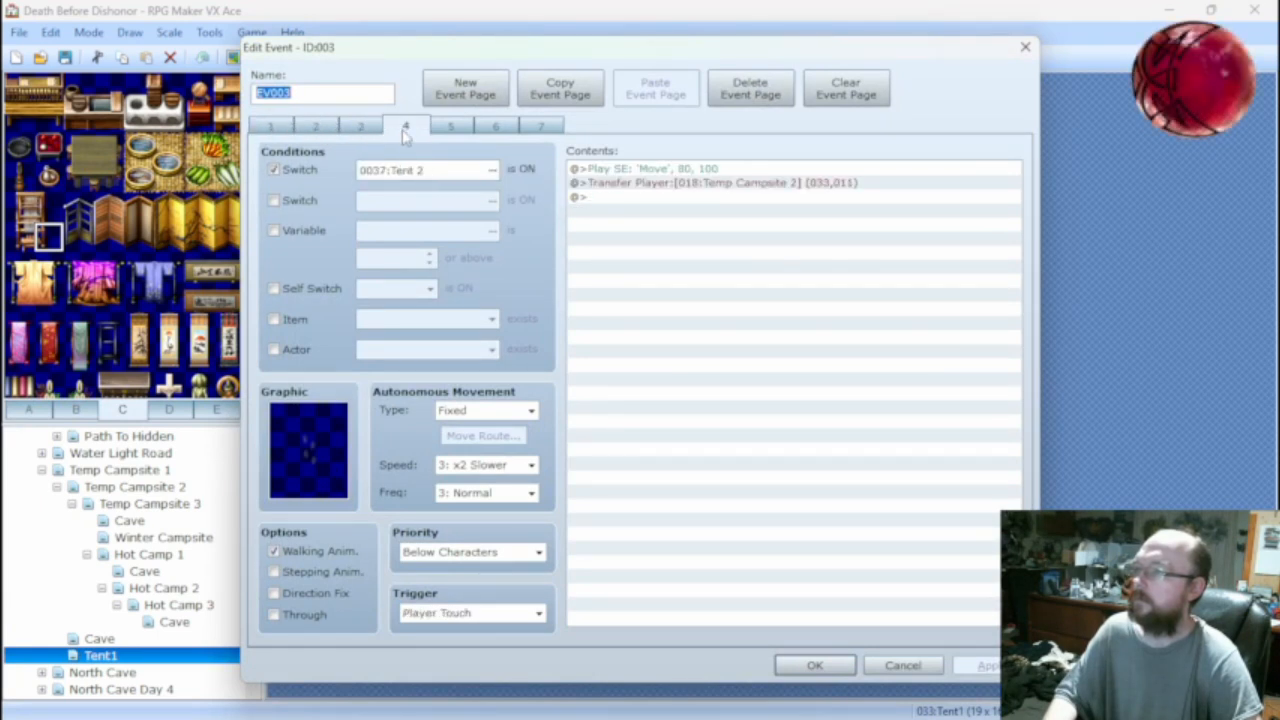
click(452, 130)
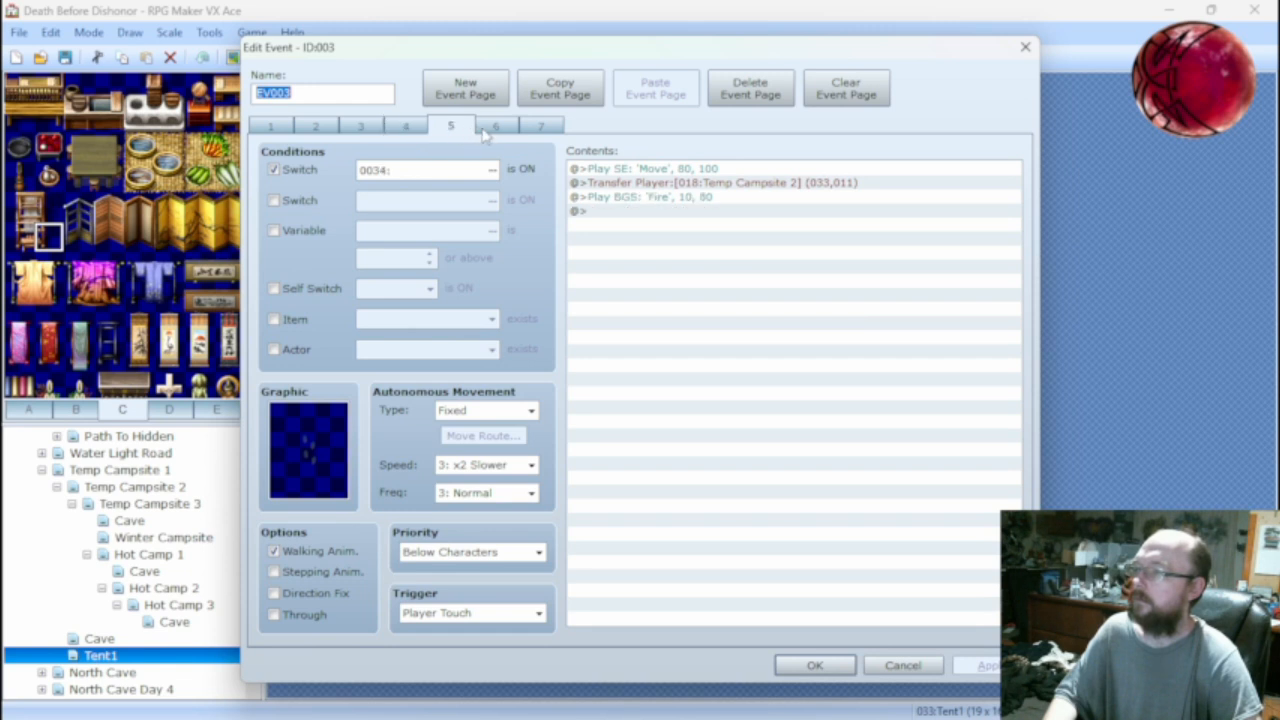
click(490, 130)
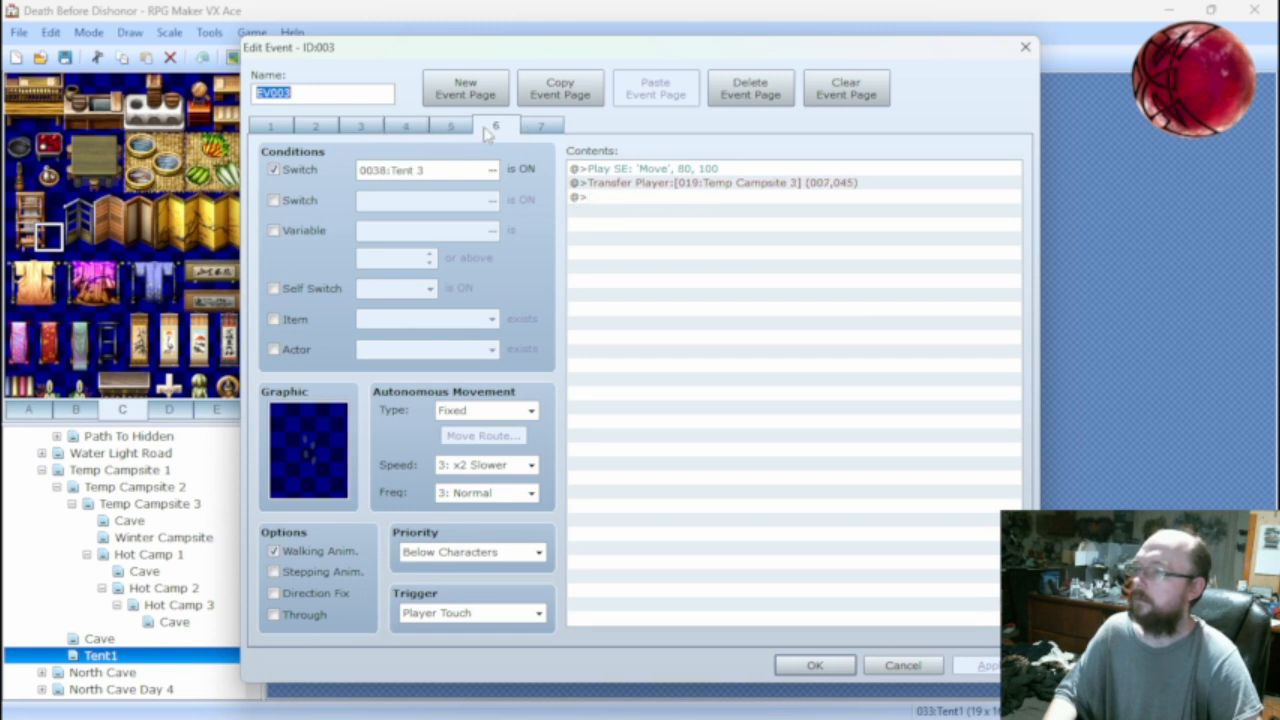
click(540, 130)
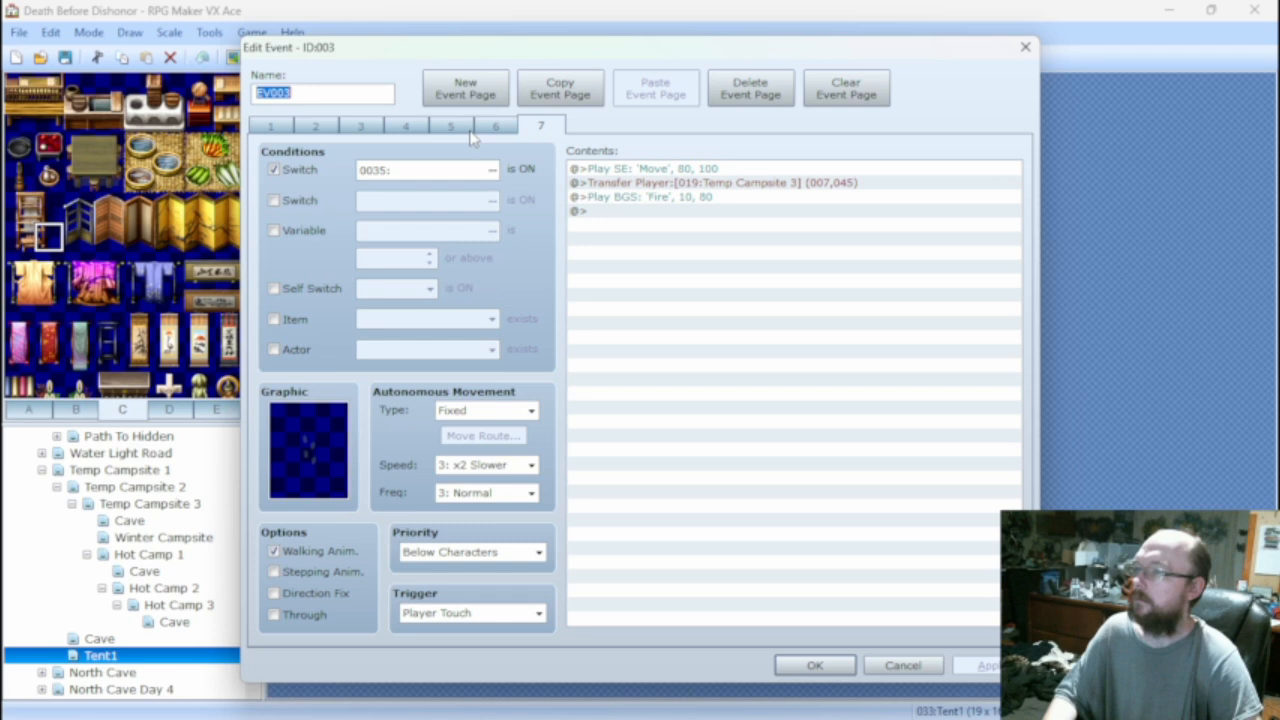
Compare the switch conditions and Fire background sound commands across the Tent1 exit event's pages for the three temp campsites.
click(490, 127)
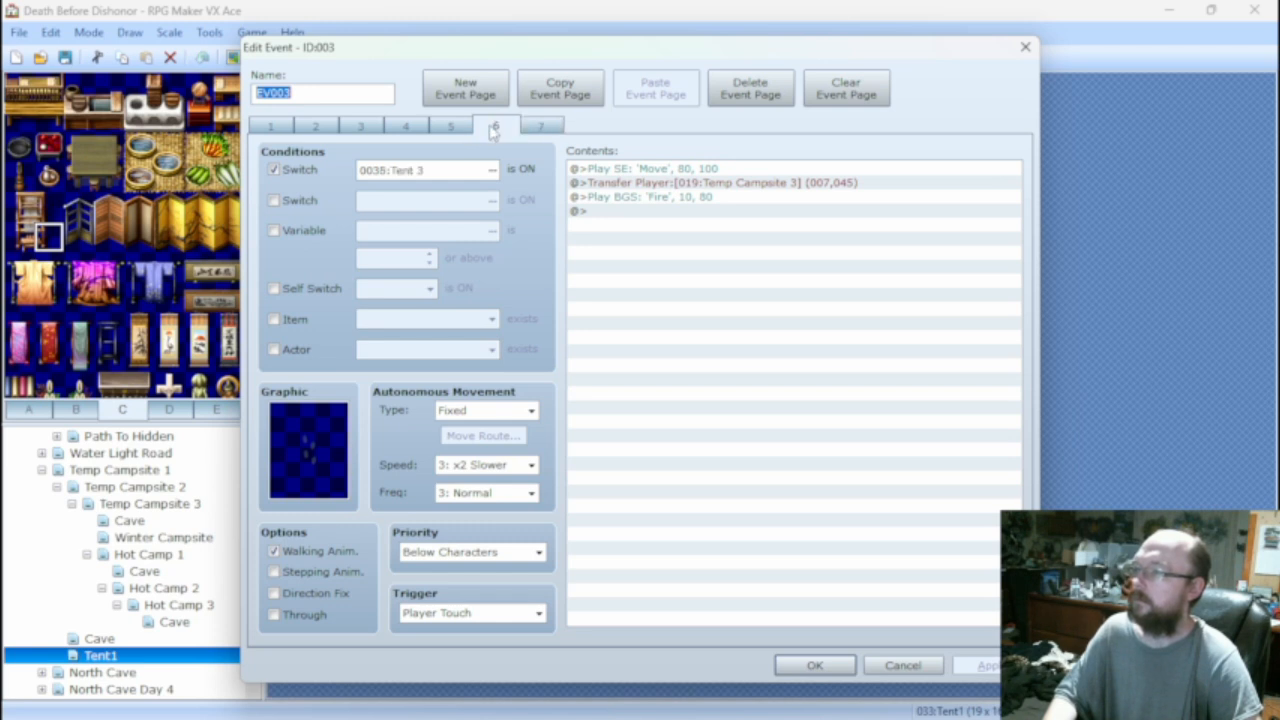
click(452, 127)
click(402, 127)
click(358, 131)
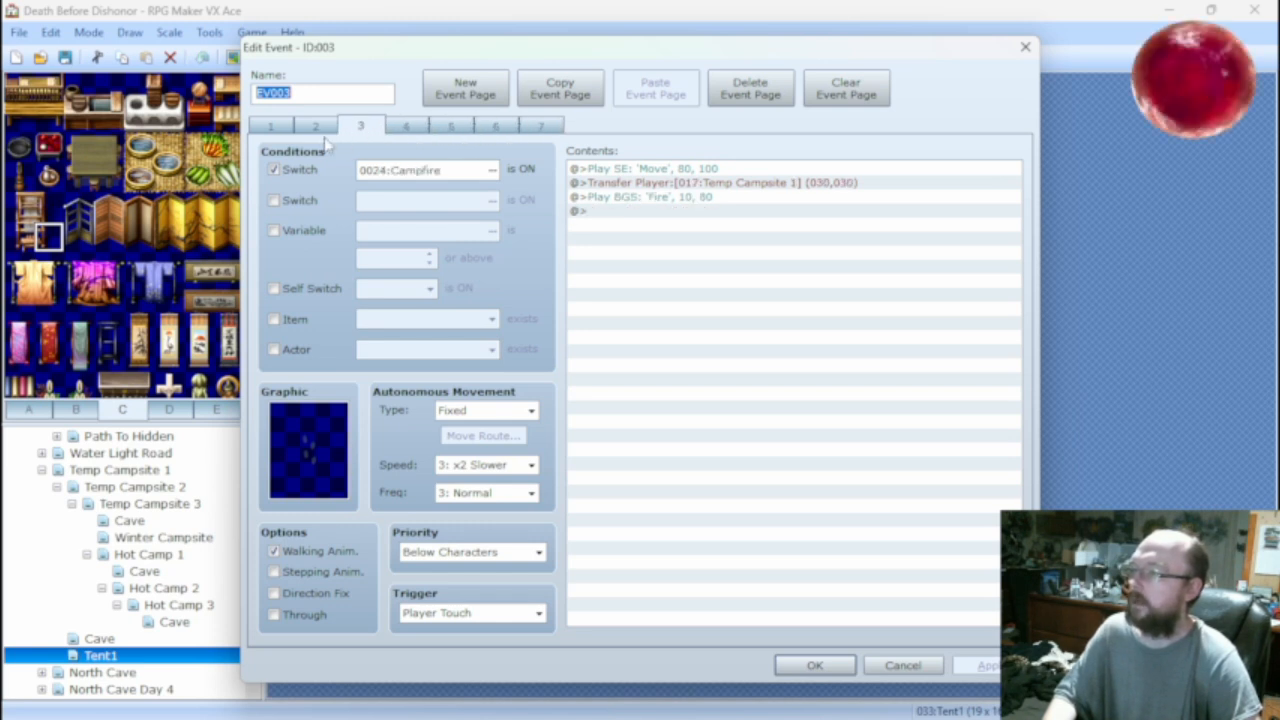
click(326, 133)
click(356, 132)
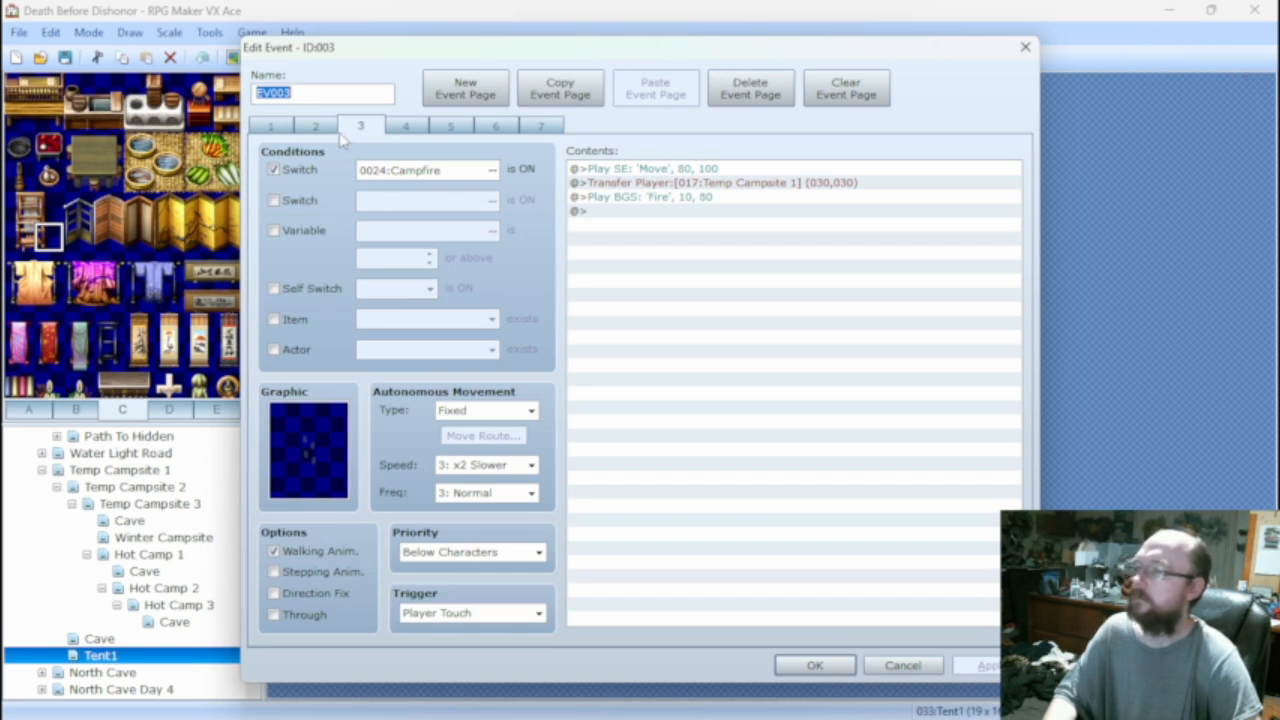
click(320, 133)
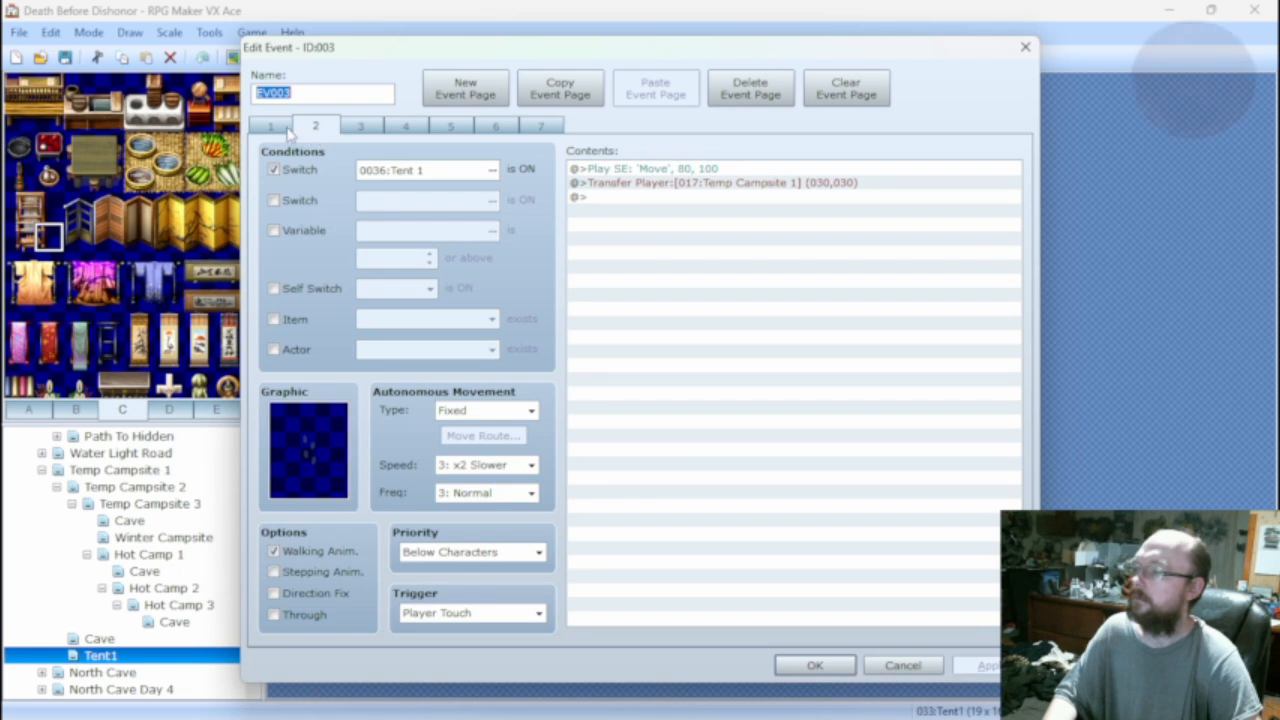
click(362, 136)
click(284, 133)
click(327, 137)
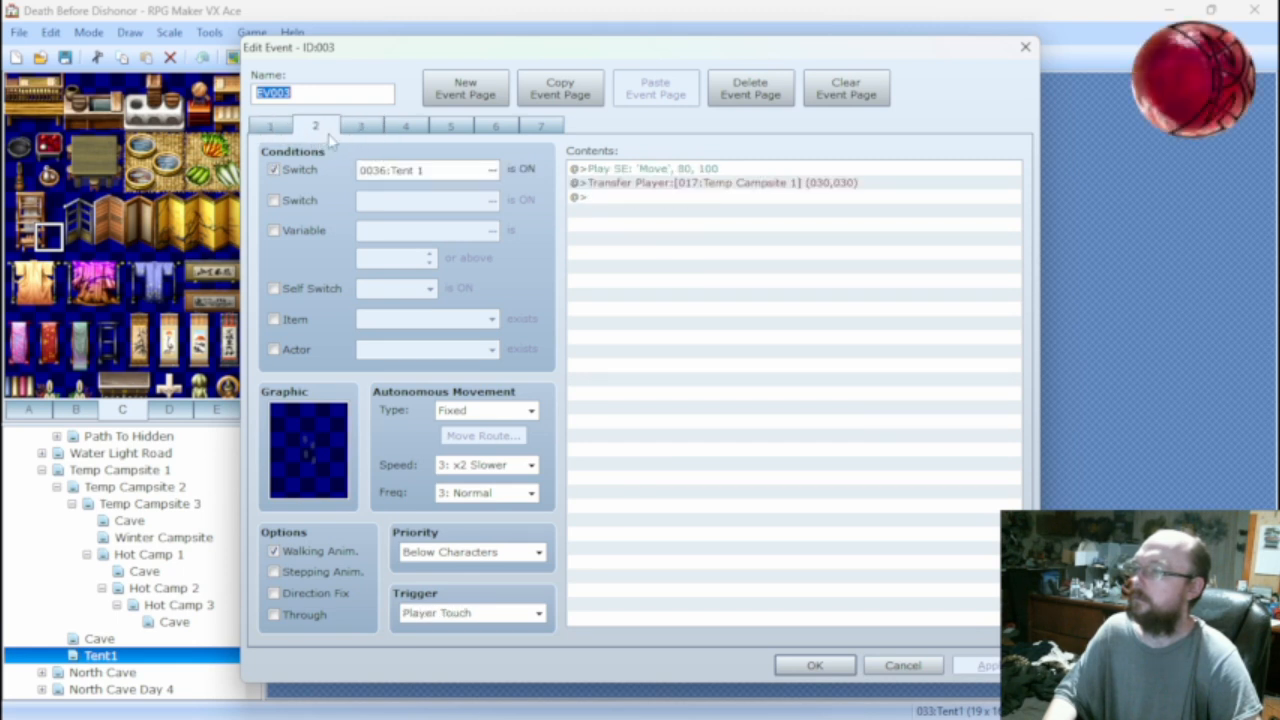
click(362, 128)
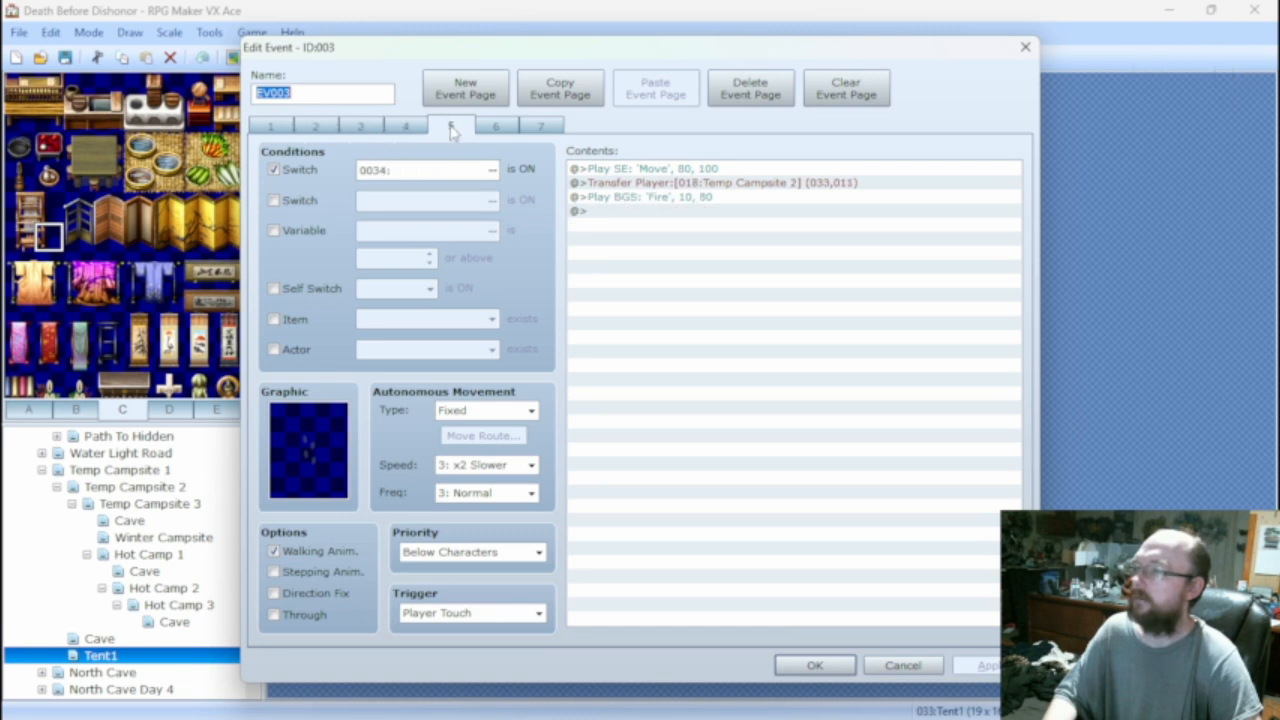
click(412, 128)
click(362, 128)
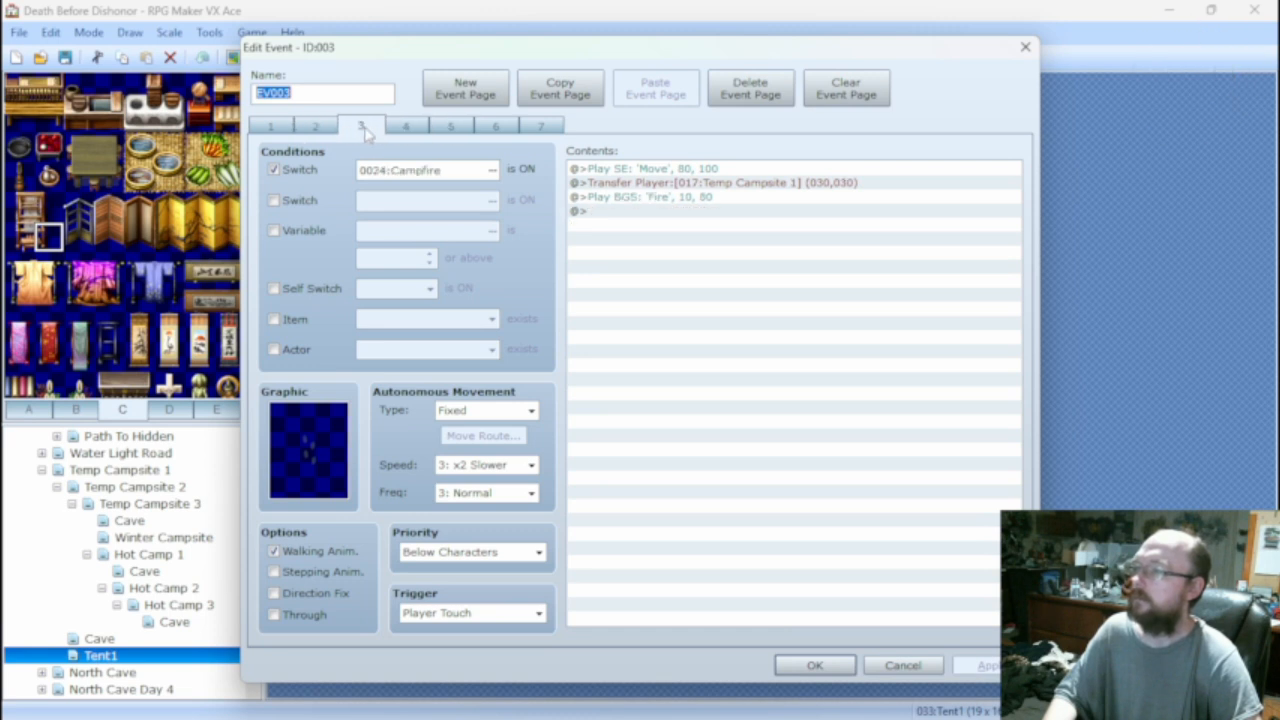
click(448, 128)
click(410, 128)
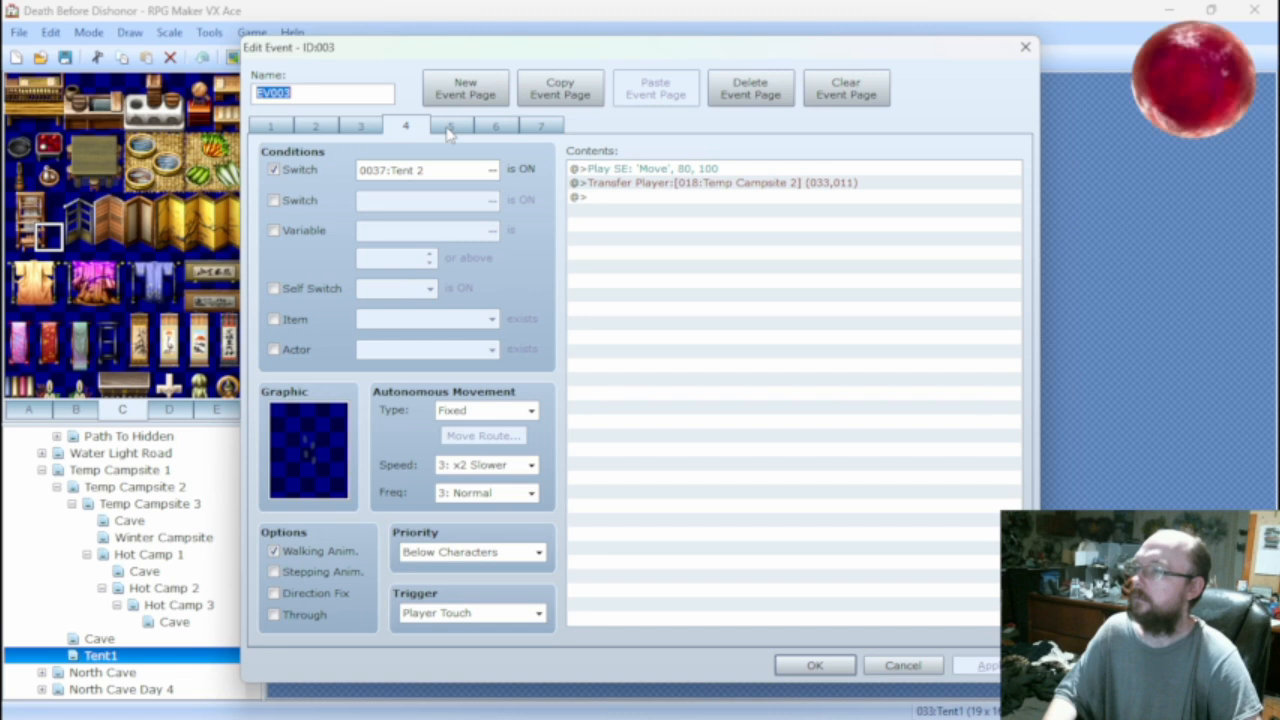
click(359, 128)
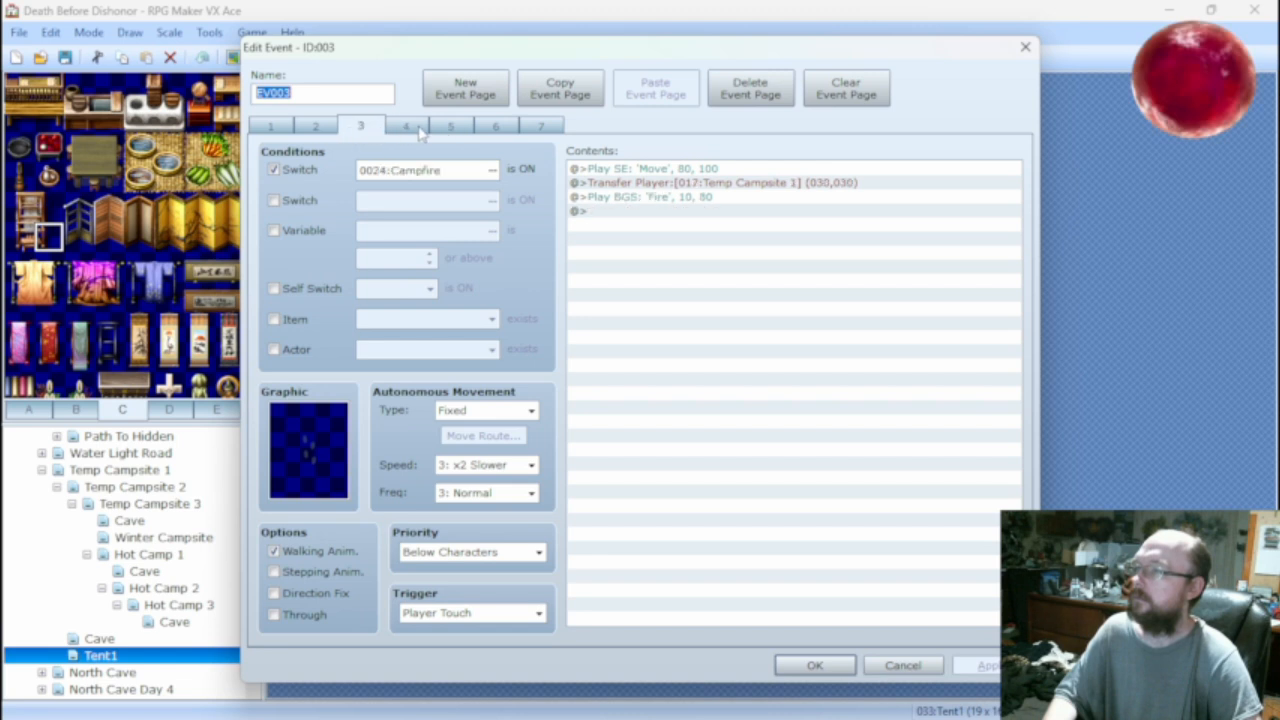
click(418, 131)
click(455, 133)
click(408, 134)
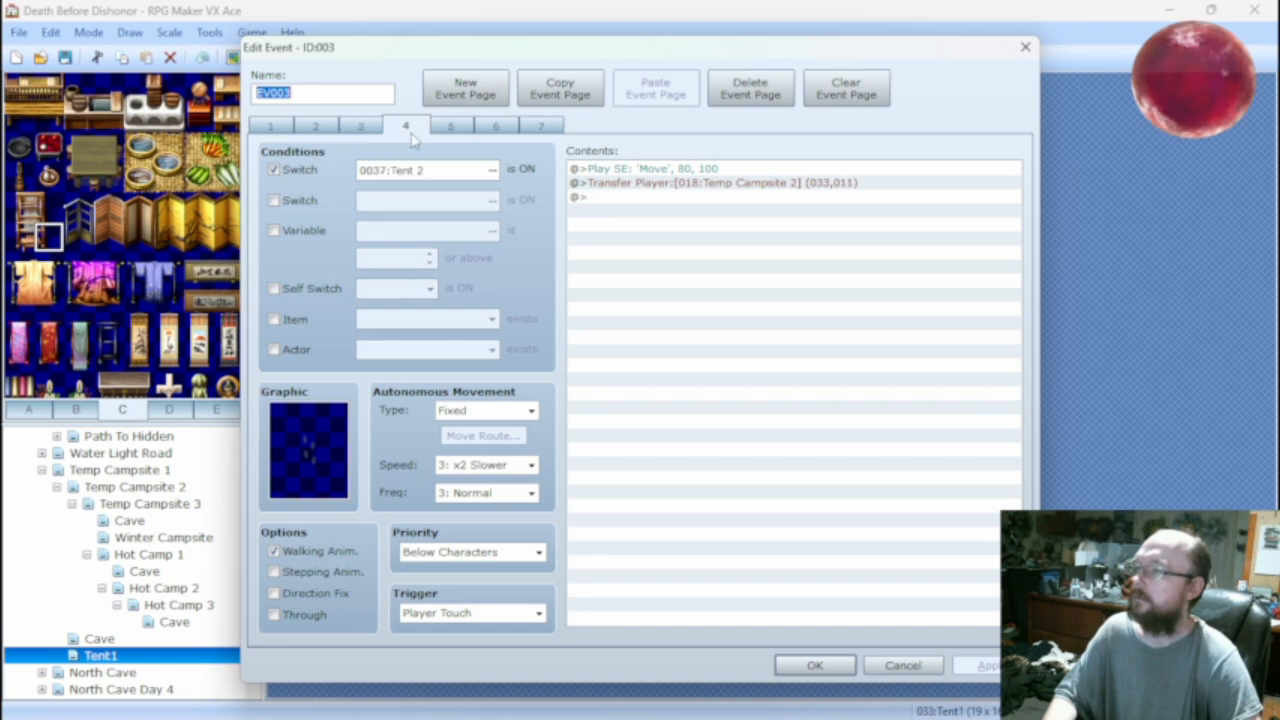
click(455, 137)
click(490, 171)
click(491, 170)
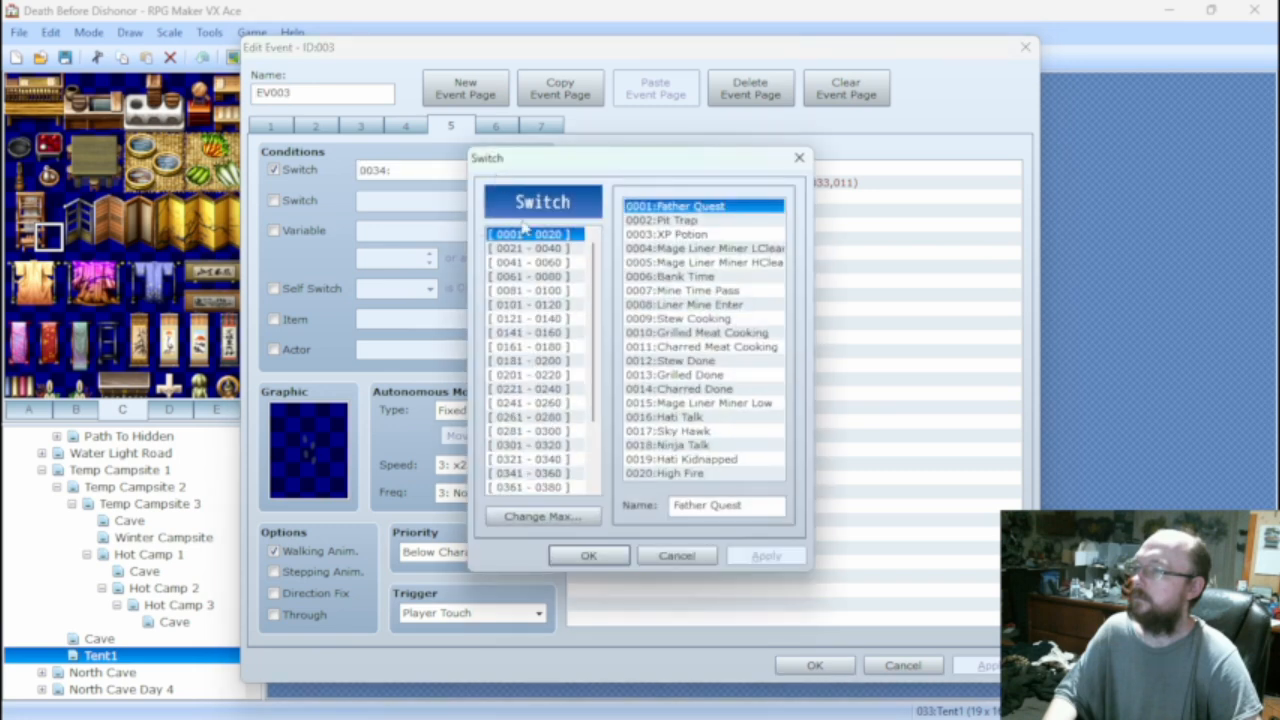
click(671, 634)
Check page 3's switch condition, then set the first switch condition on page 5 of the Tent1 exit event to 0024:Campfire.
click(361, 128)
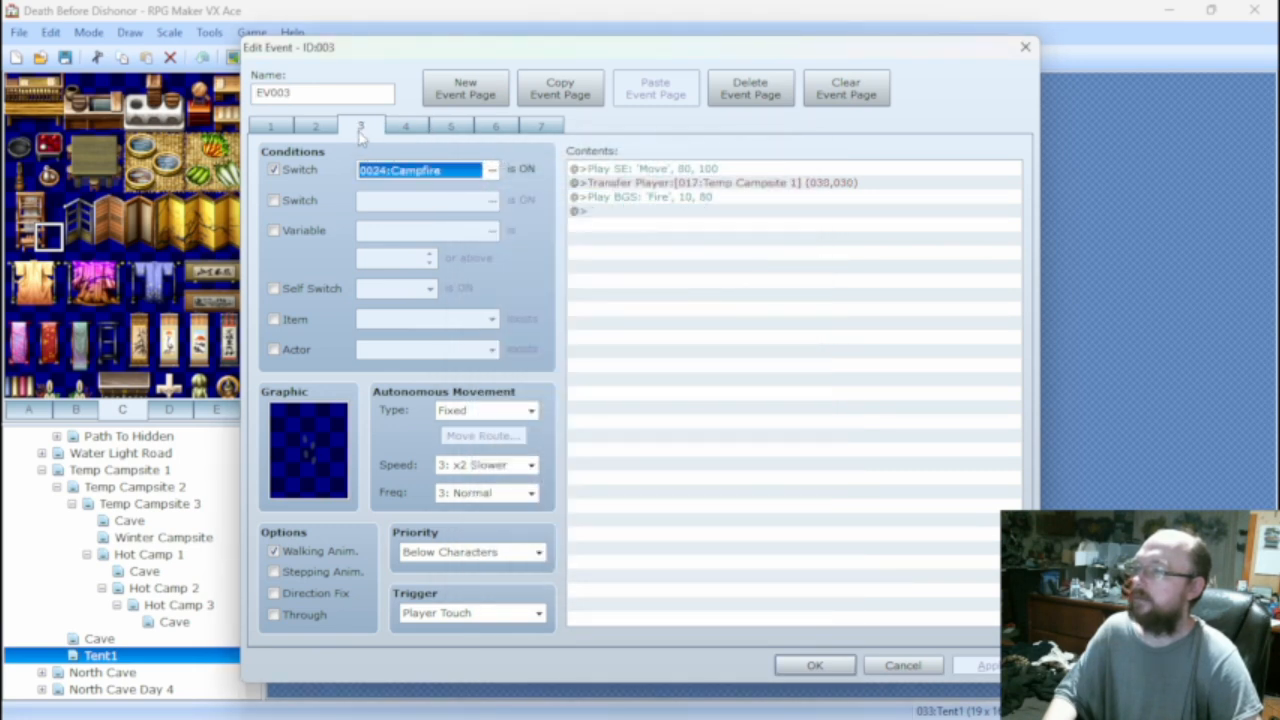
click(448, 128)
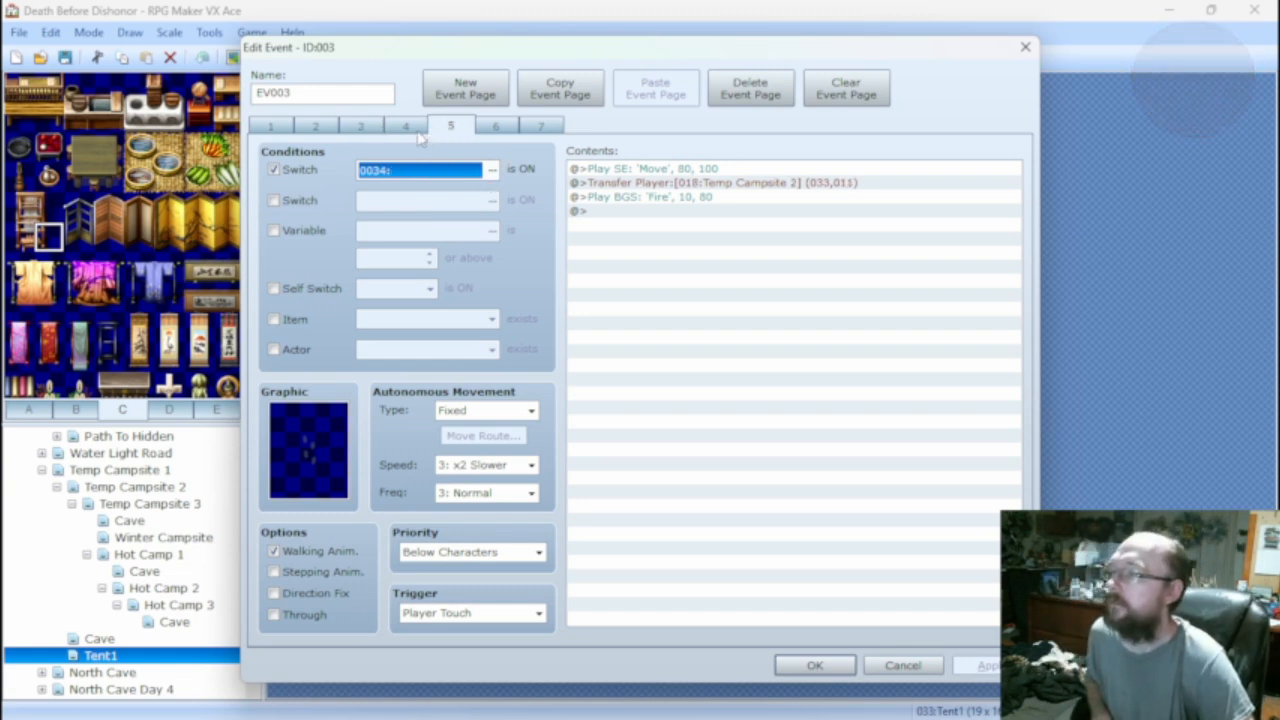
click(491, 170)
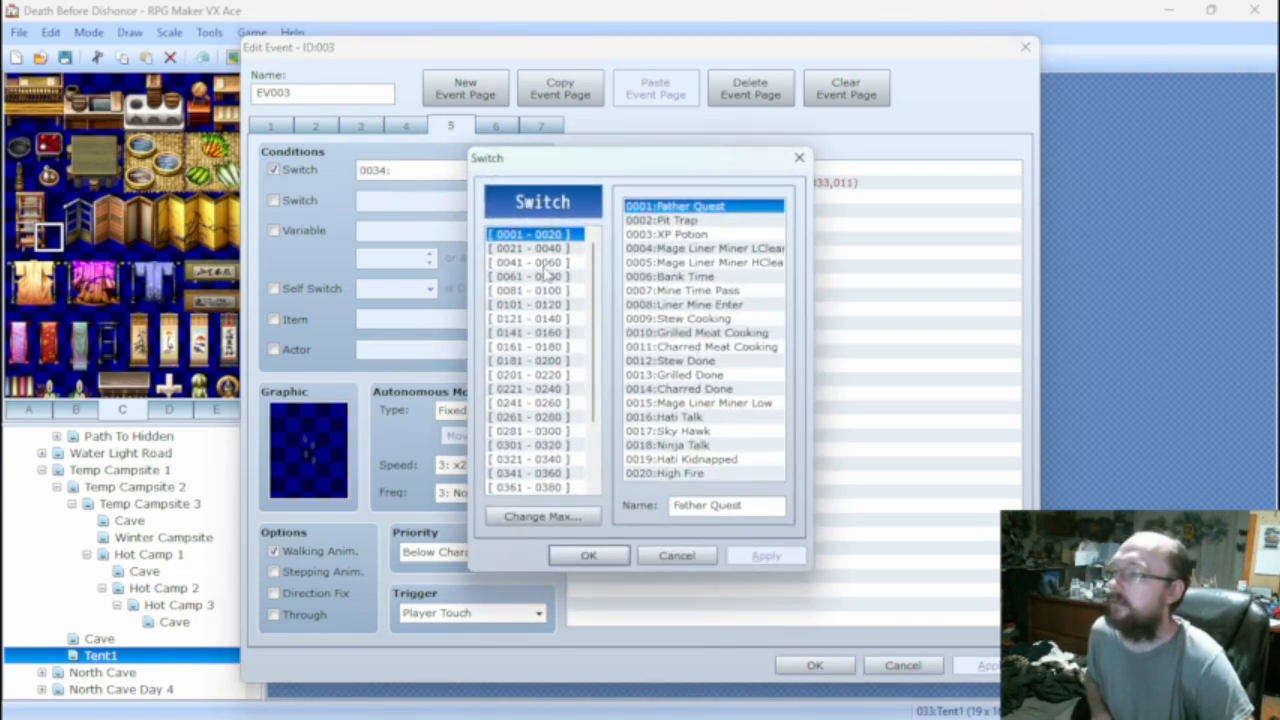
click(536, 248)
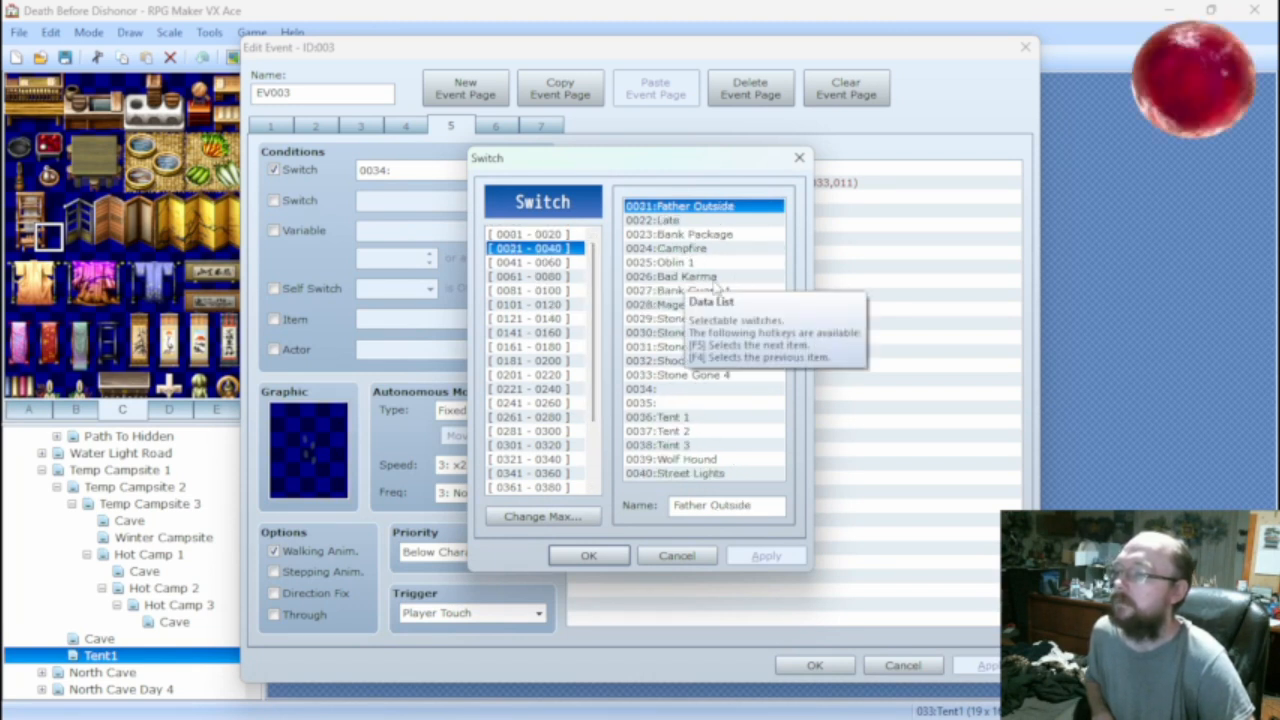
click(666, 248)
click(600, 555)
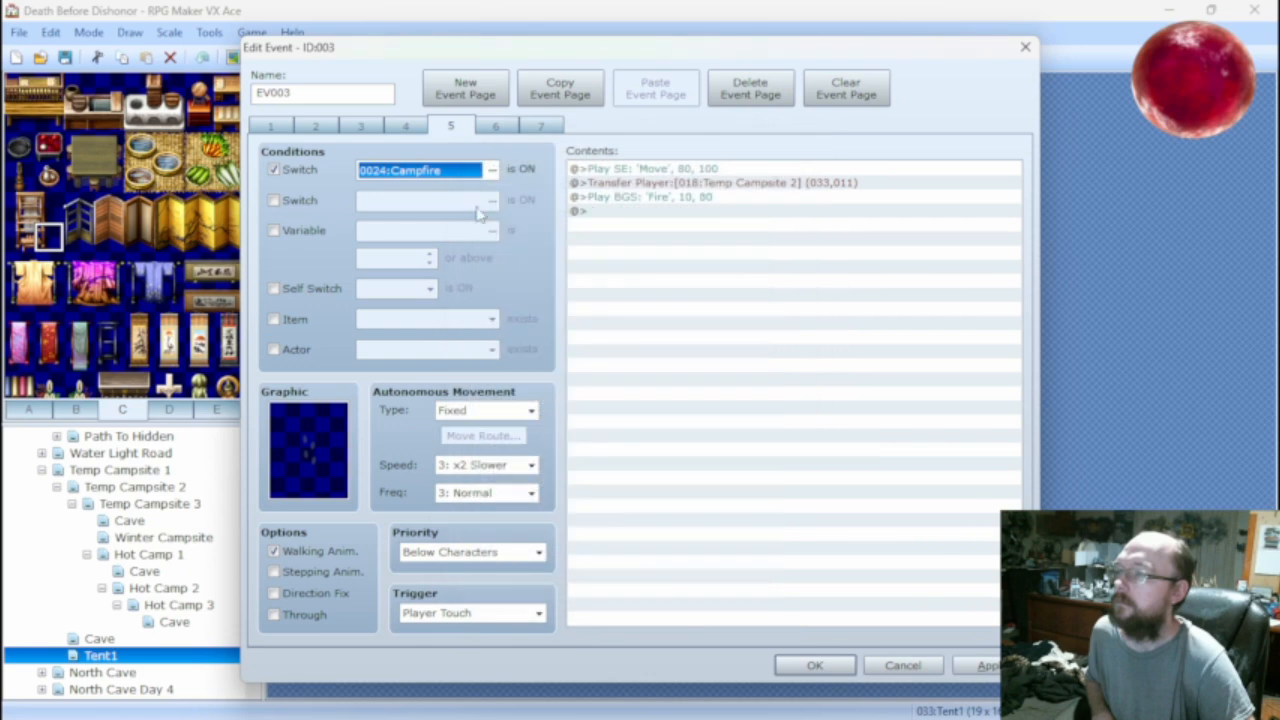
Set the first switch condition on page 7 of the Tent1 exit event to 0024:Campfire.
click(496, 130)
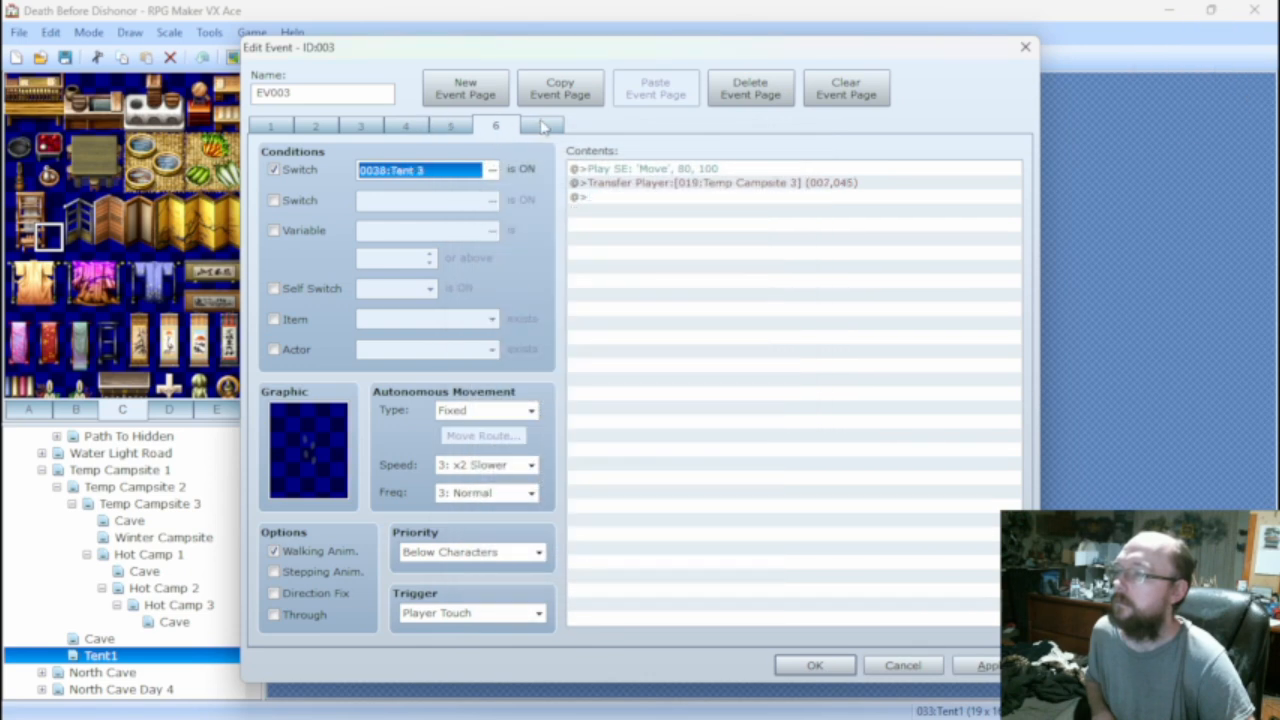
click(541, 127)
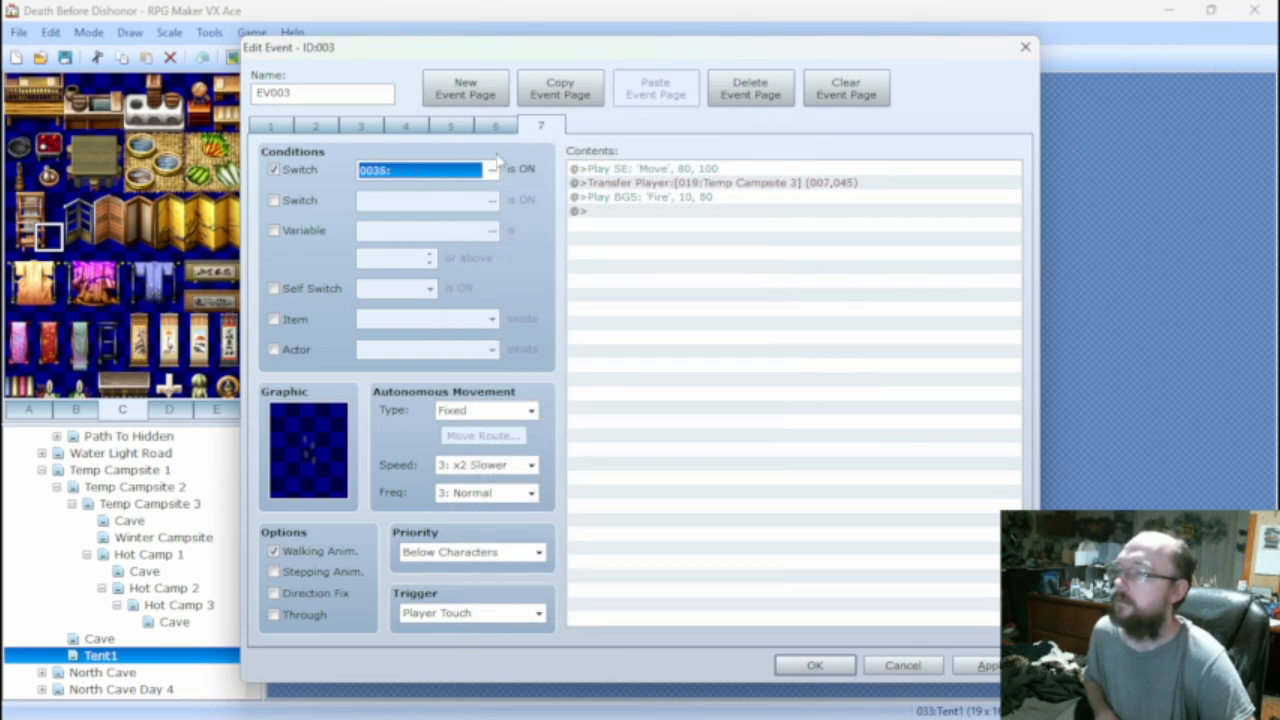
click(492, 170)
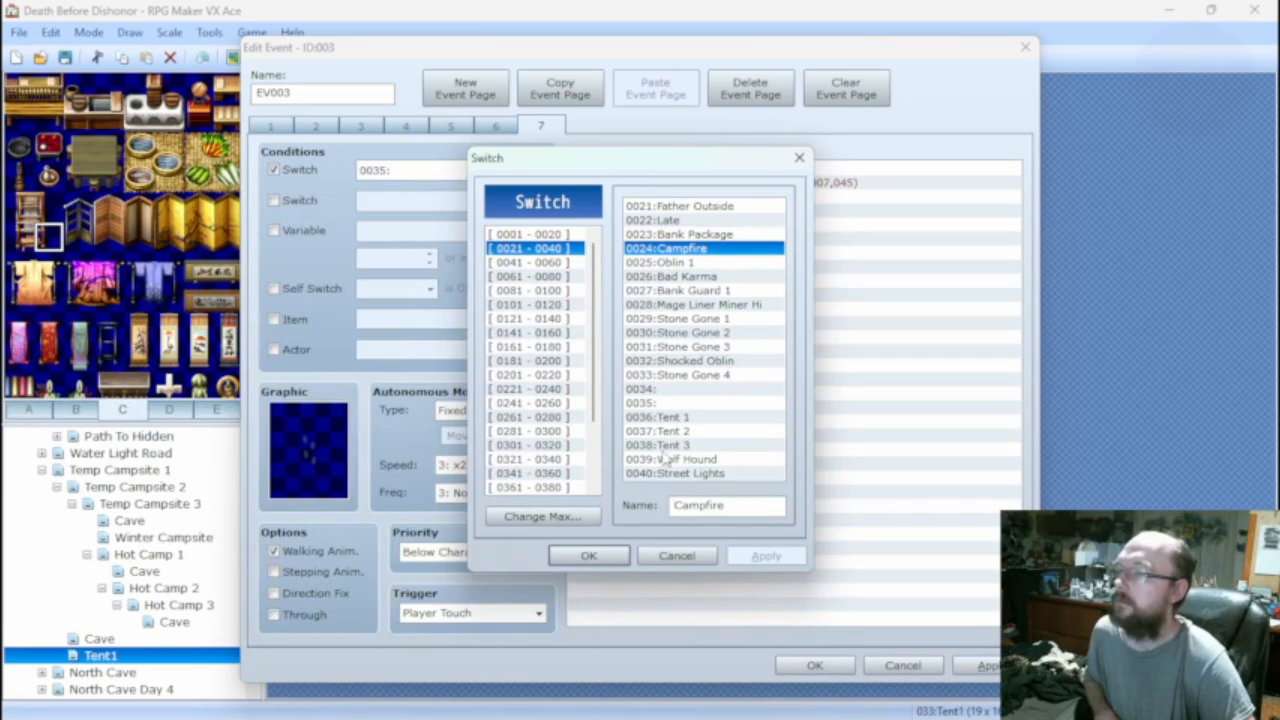
click(588, 555)
Review pages 1, 2 and 5 of the Tent1 exit event, then save the event's changes.
click(280, 127)
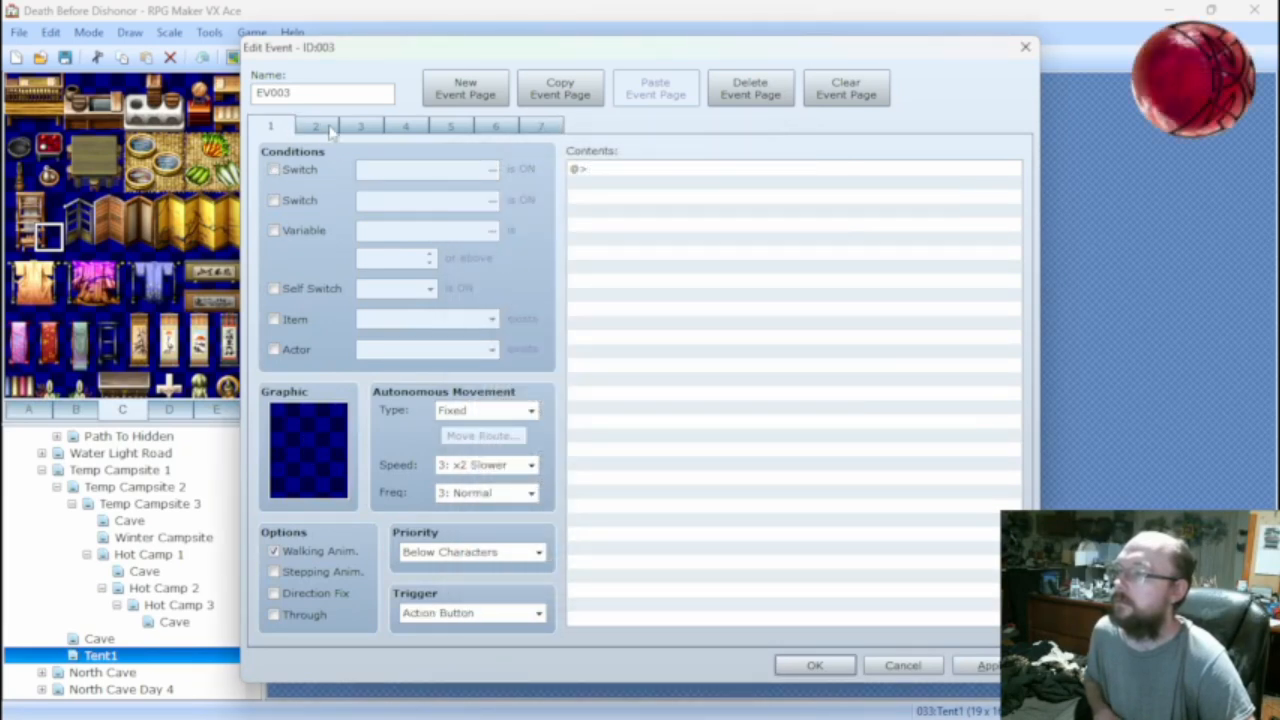
click(332, 128)
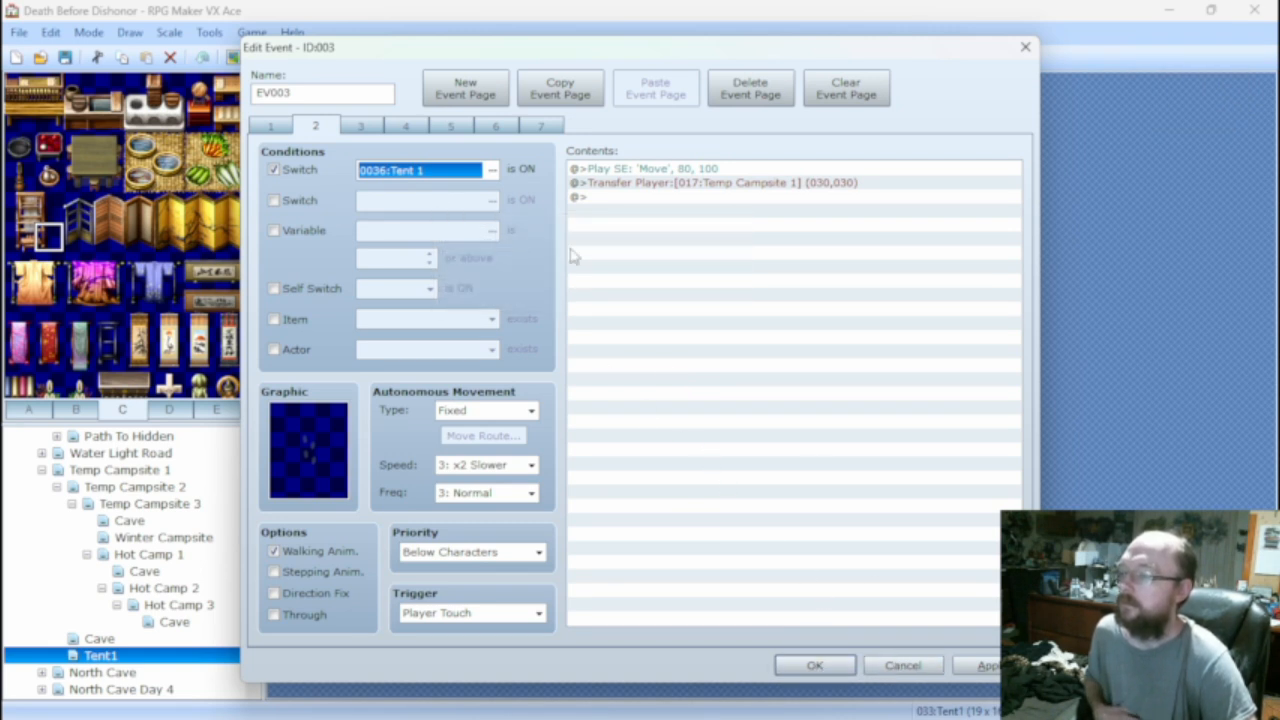
click(451, 127)
click(968, 670)
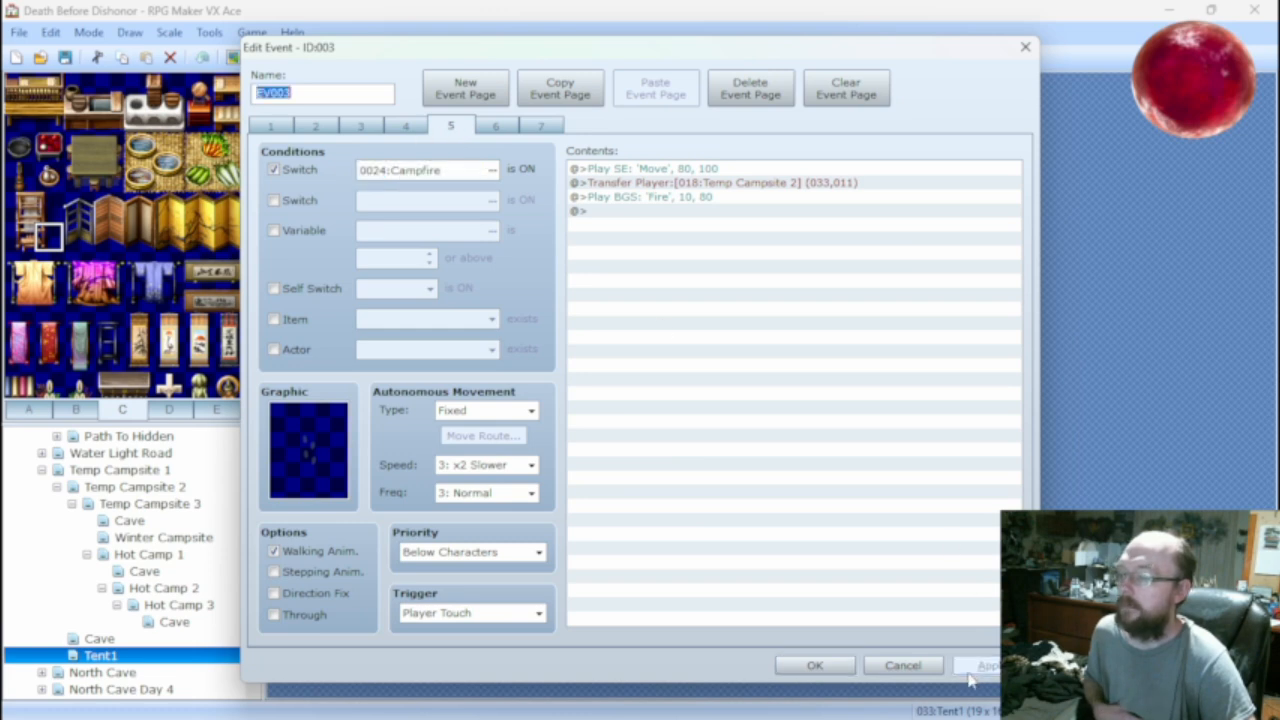
click(815, 665)
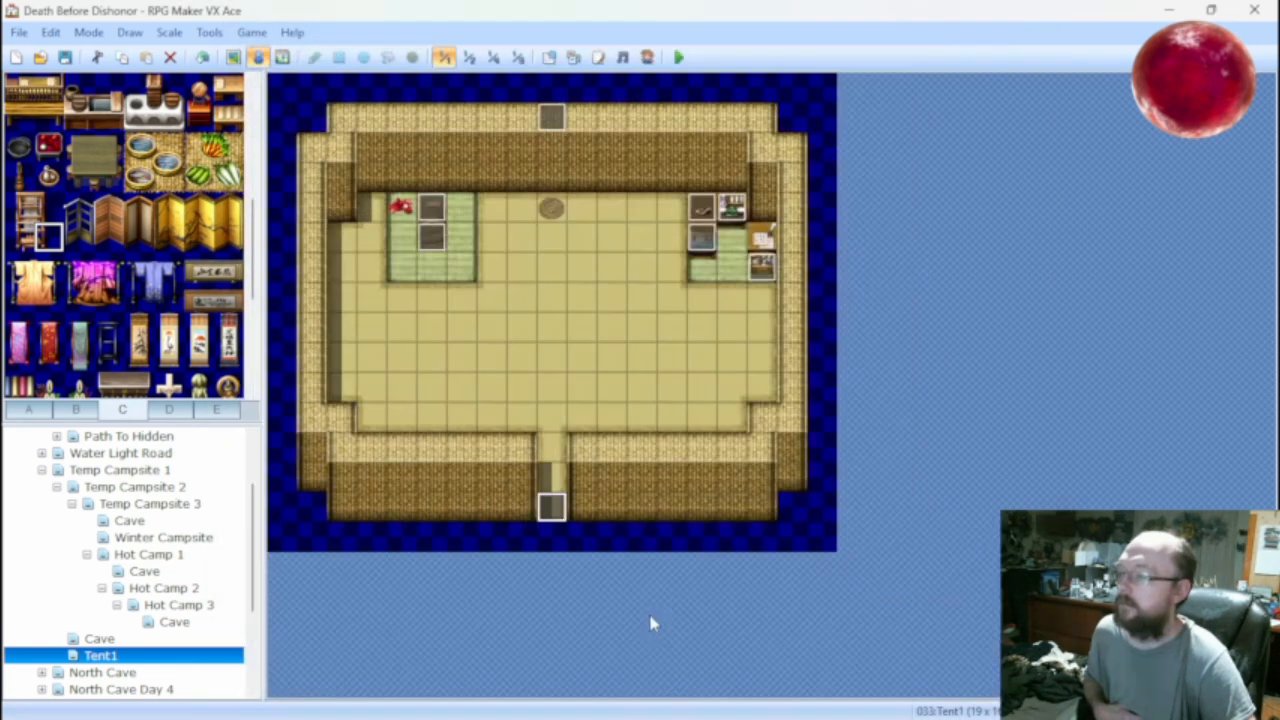
Open the Hot Camp 1 tent entrance event and look through the switch list for an unused switch for its Control Switches command.
click(160, 538)
click(148, 554)
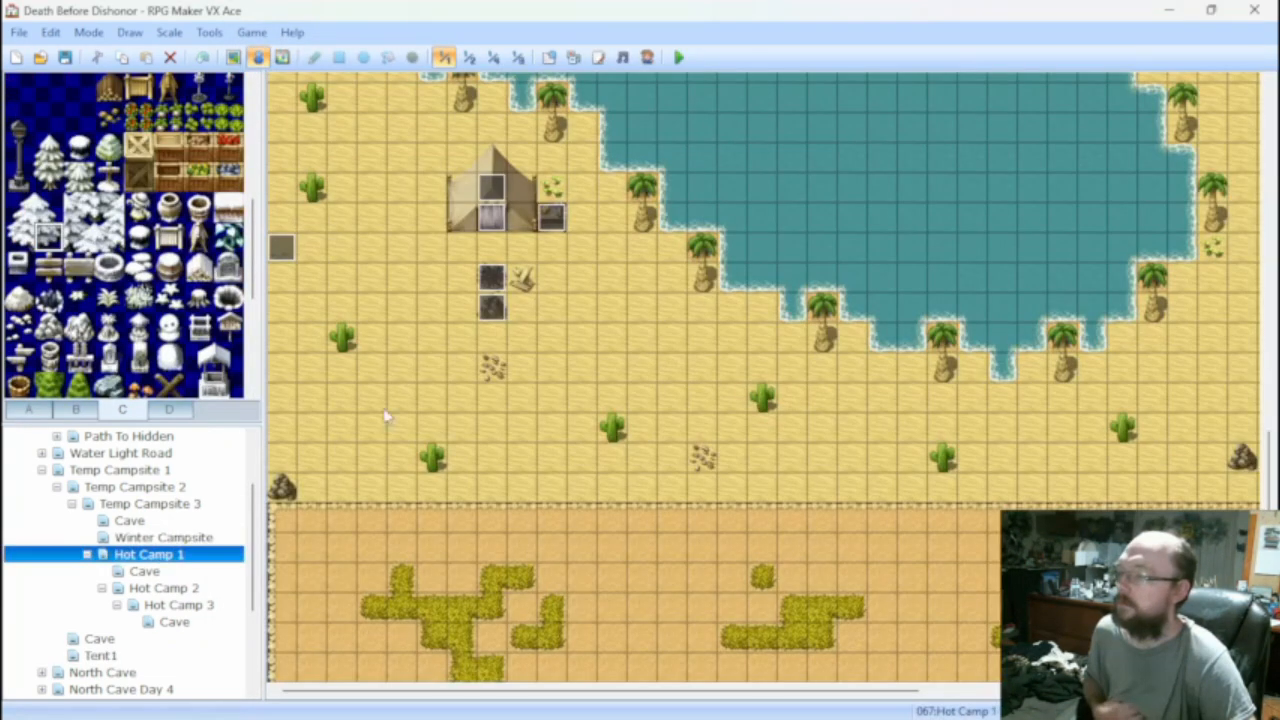
double_click(491, 220)
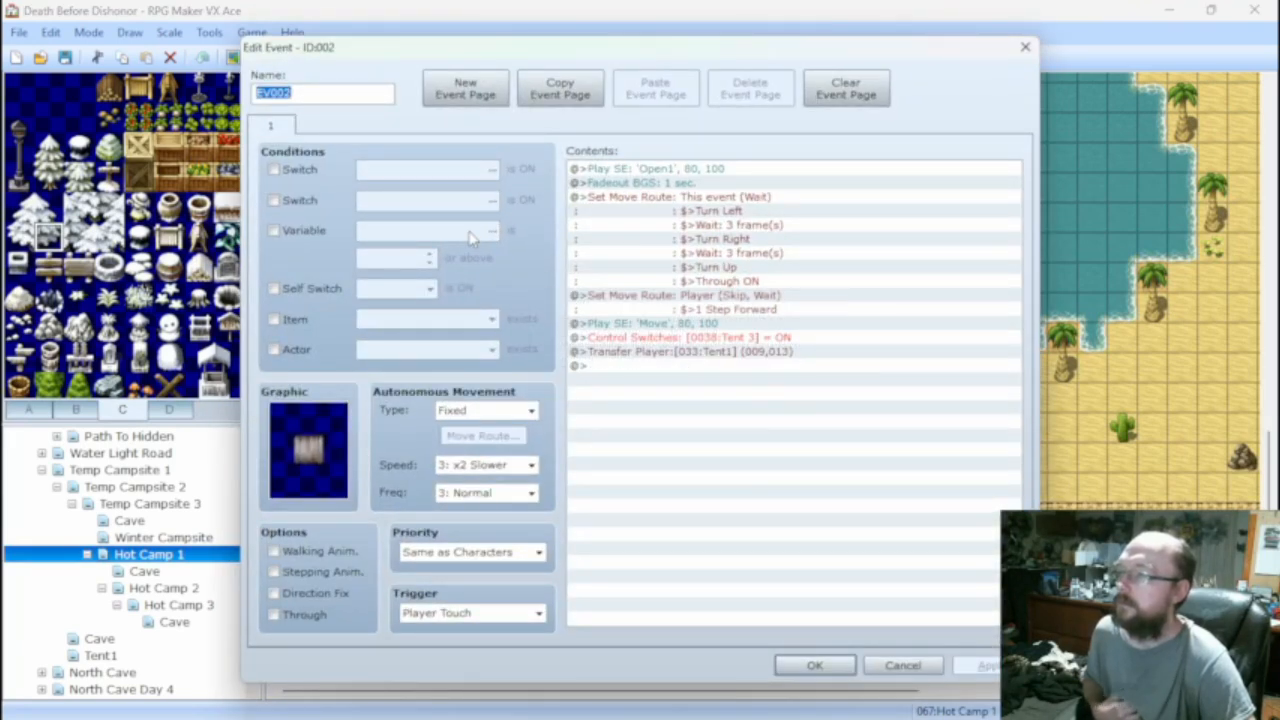
right_click(678, 341)
click(710, 369)
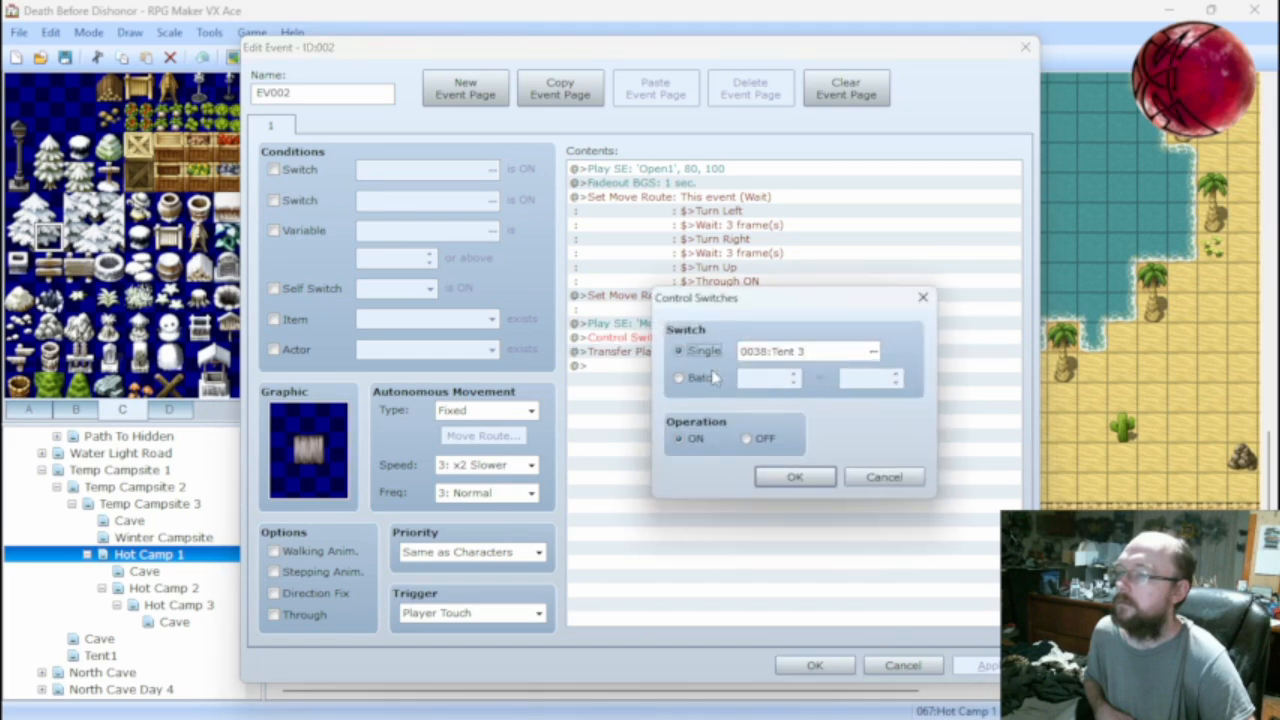
click(874, 351)
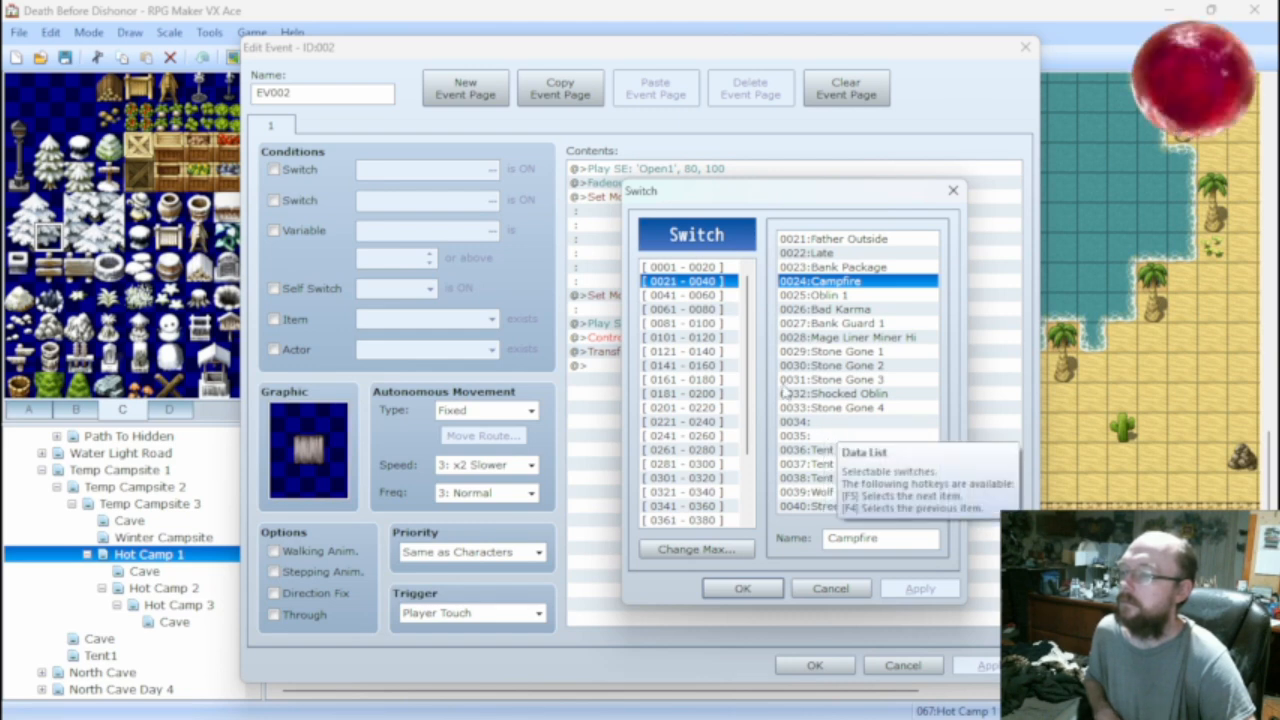
click(695, 295)
click(700, 310)
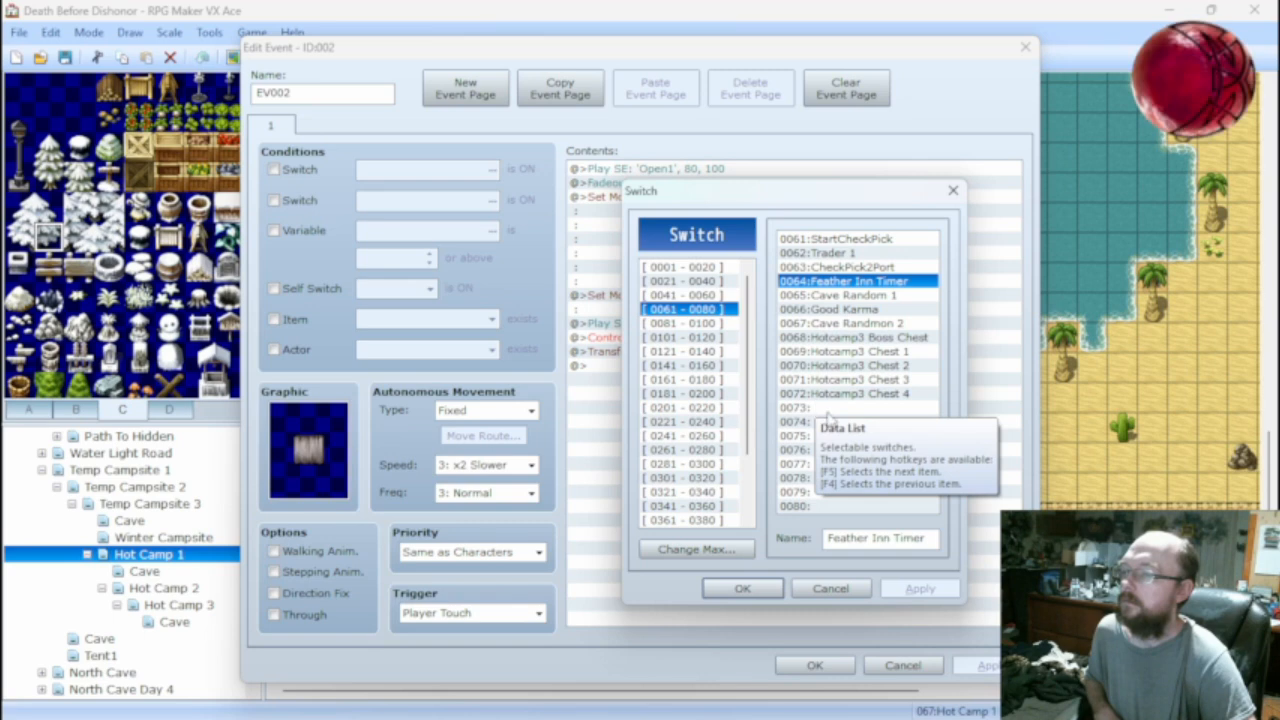
click(818, 408)
click(868, 541)
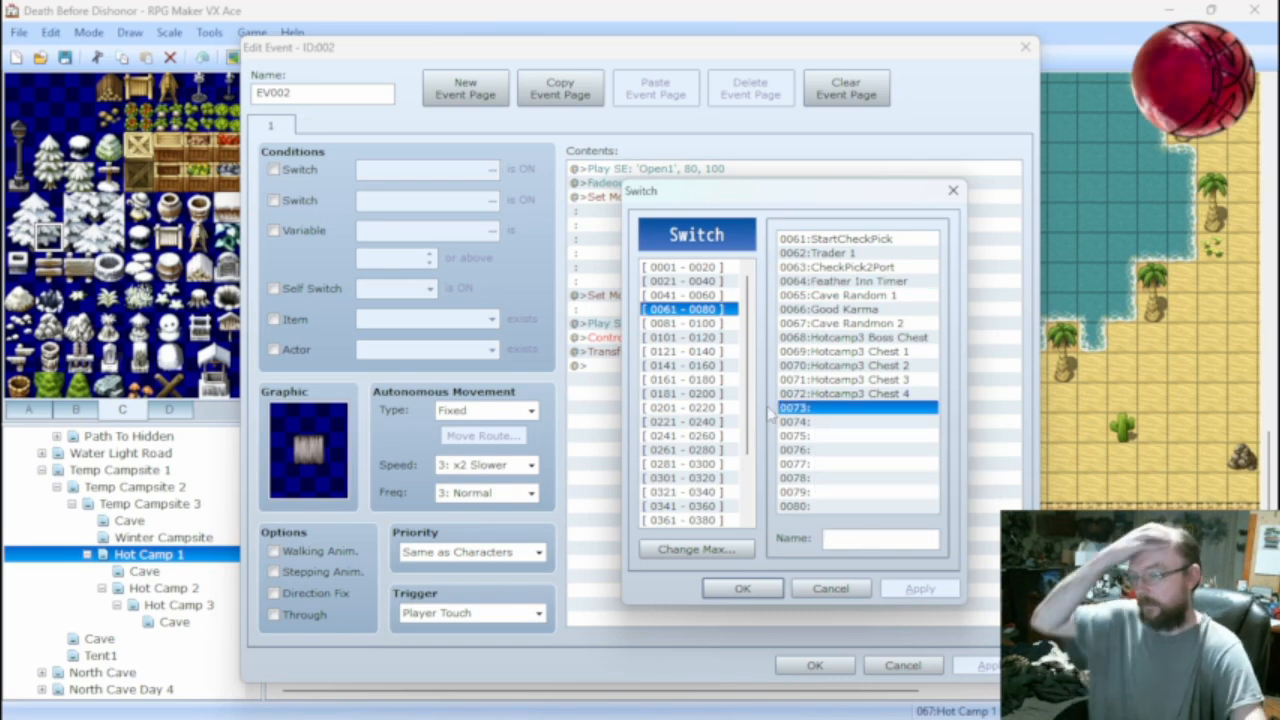
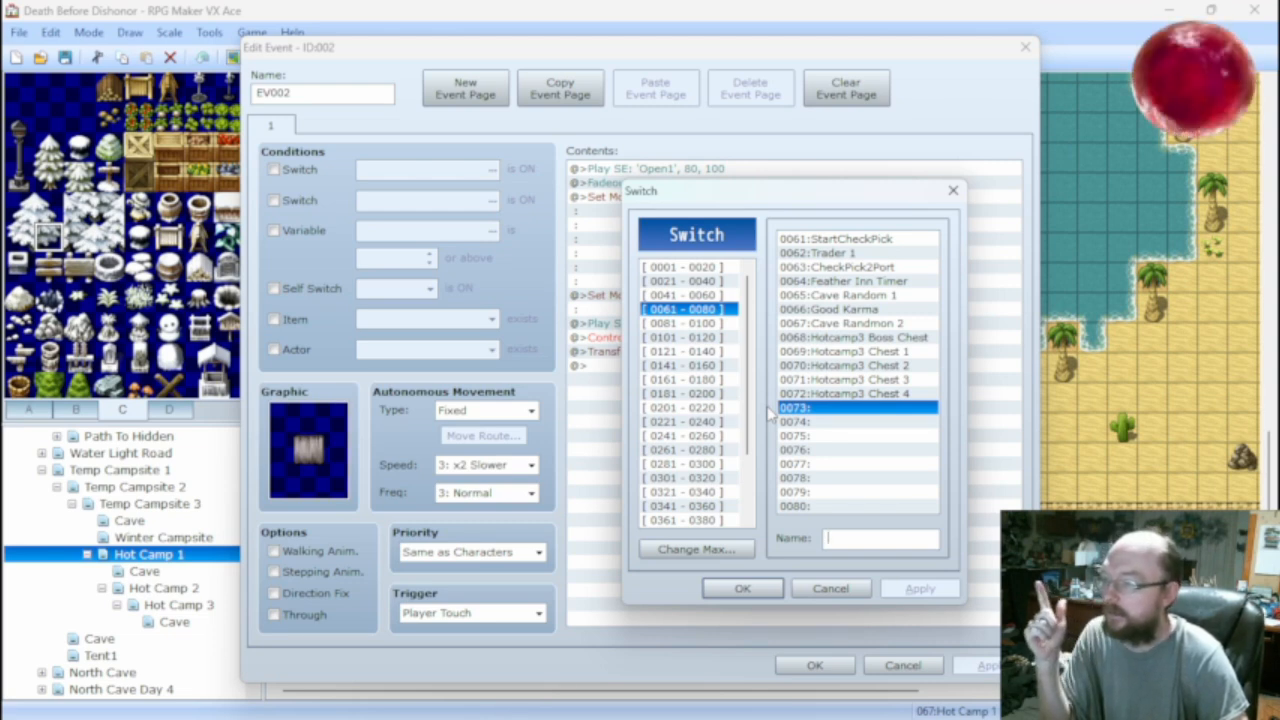
click(697, 296)
click(690, 281)
click(830, 588)
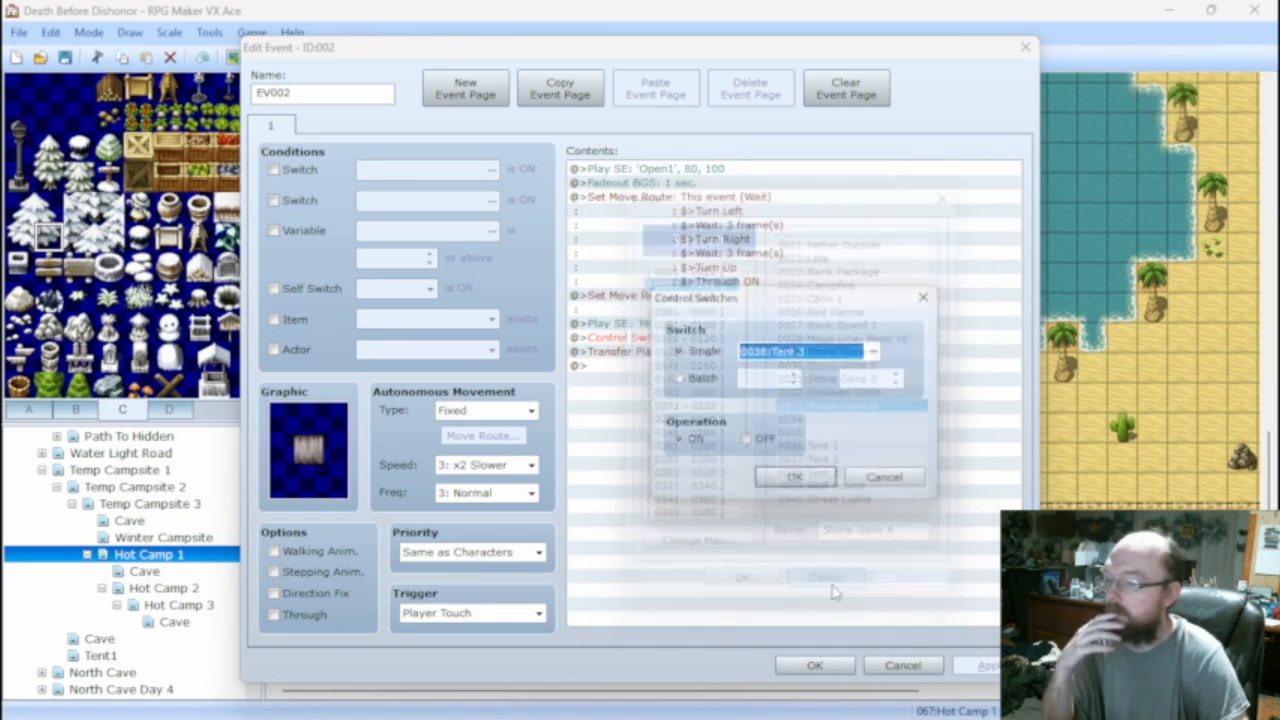
click(884, 477)
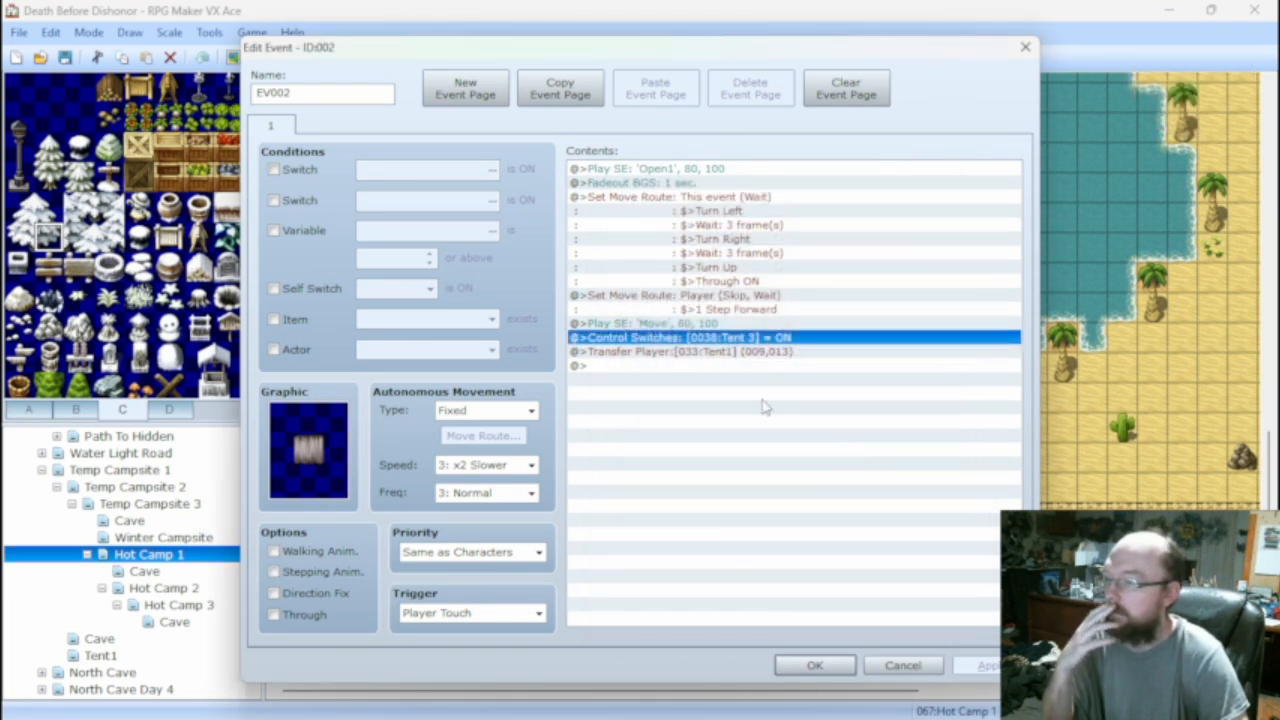
click(900, 664)
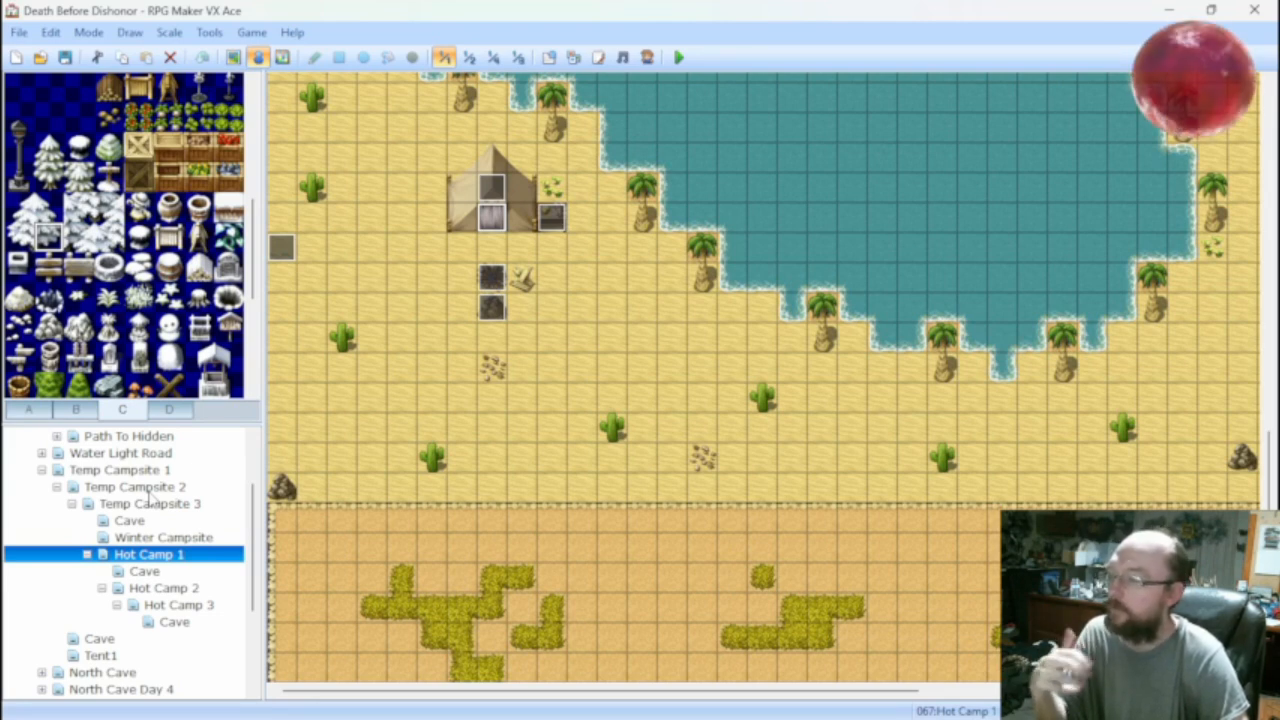
Compare the Control Switches commands of the tent entrance events on the Temp Campsite 3 and Temp Campsite 2 maps.
click(150, 504)
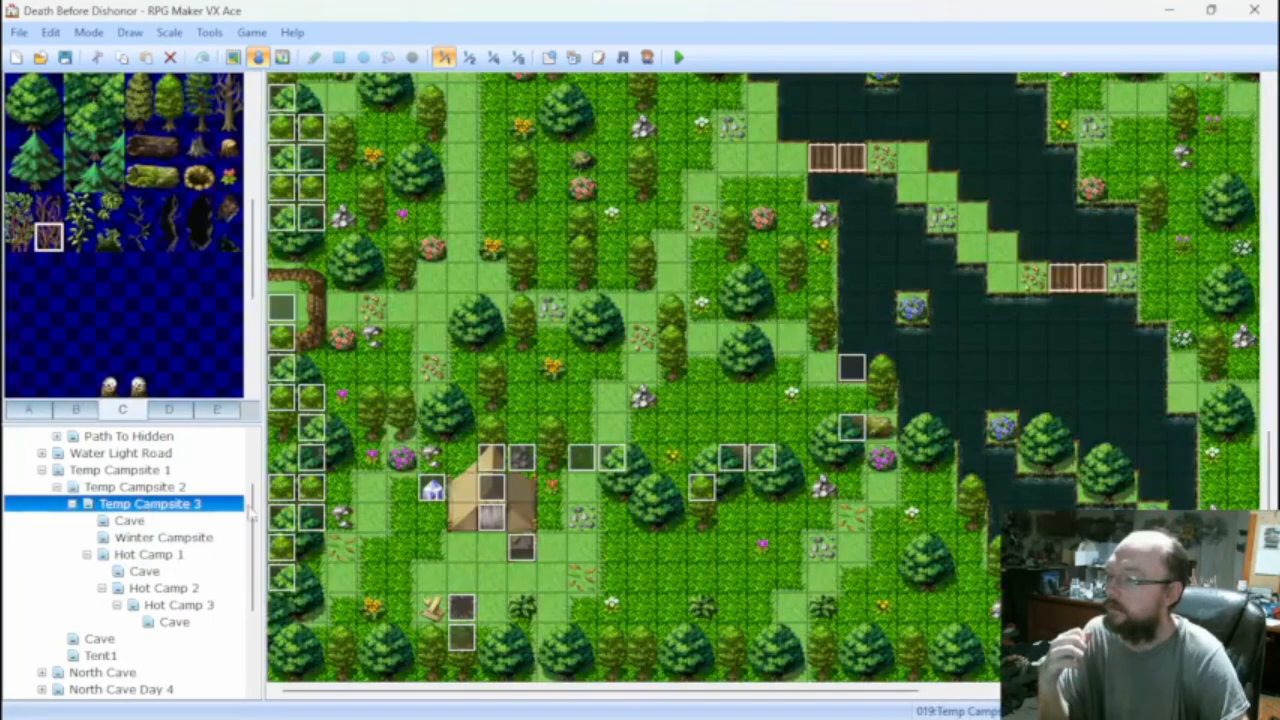
double_click(500, 512)
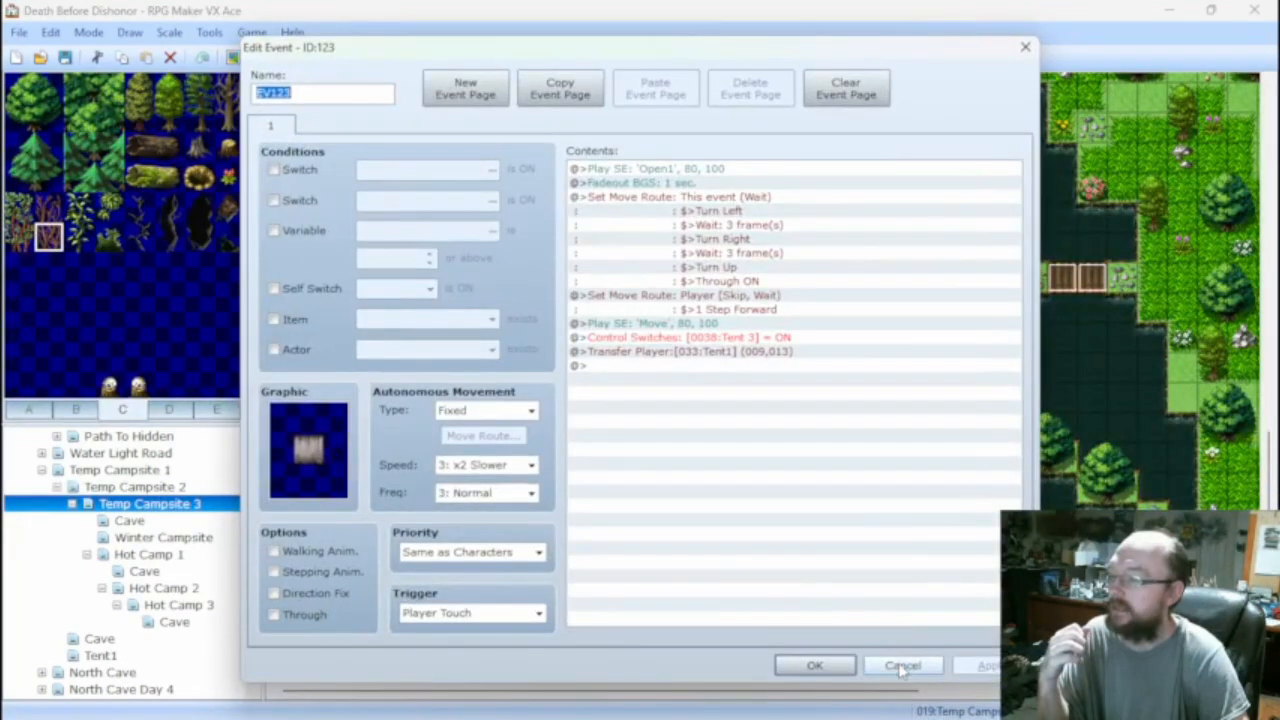
click(904, 666)
click(135, 487)
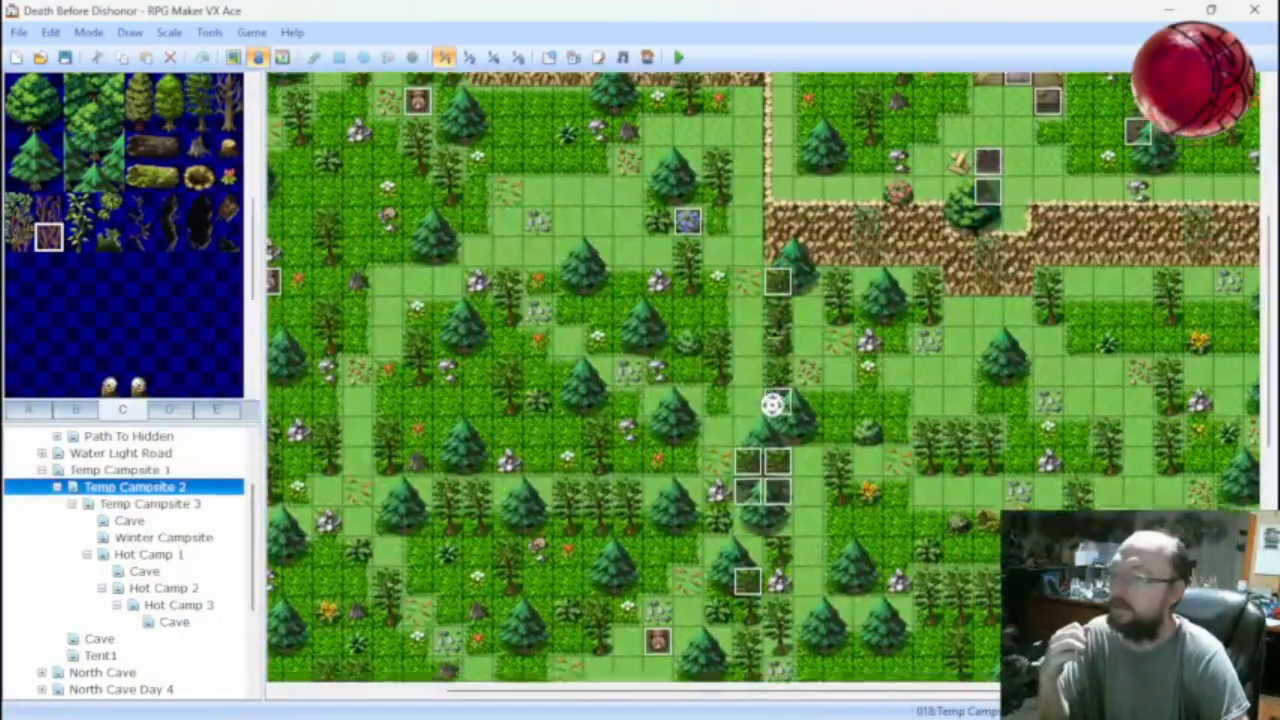
scroll(782, 335, up, 2)
double_click(1017, 252)
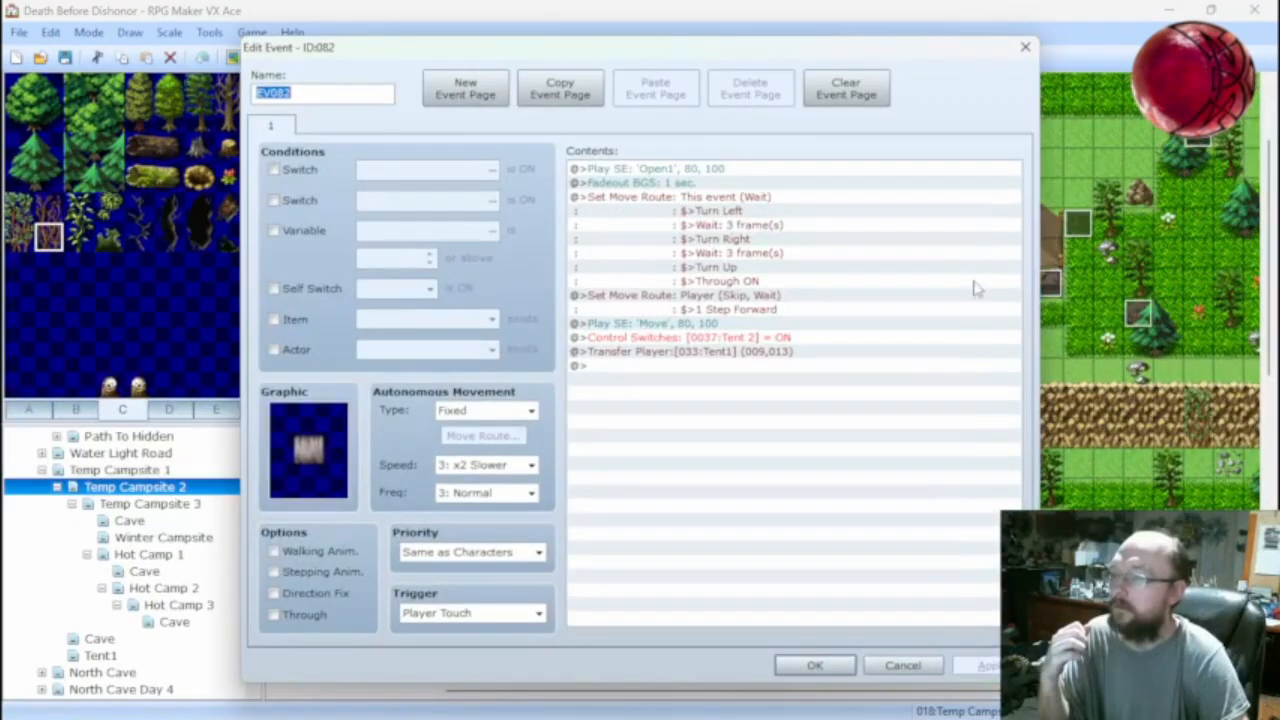
click(903, 665)
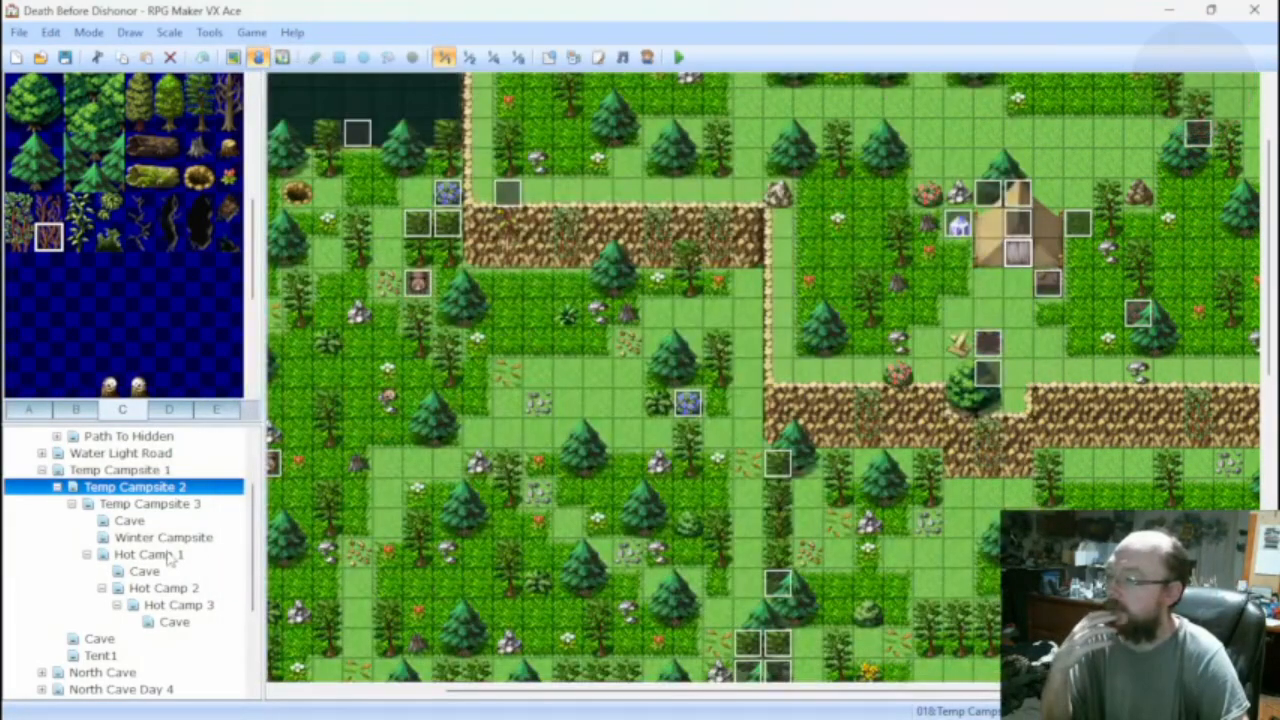
Edit the Control Switches command of the Hot Camp 1 tent entrance event and name empty switch 0073 Hot Tent1.
click(166, 553)
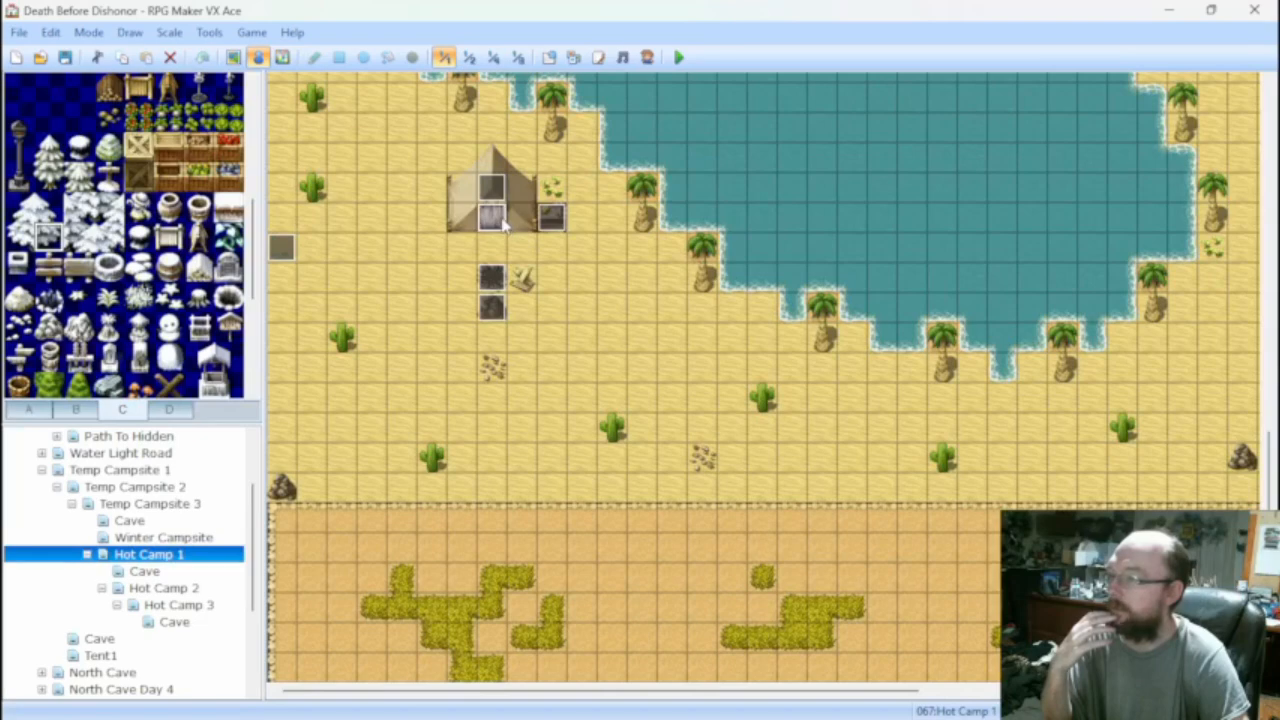
double_click(500, 224)
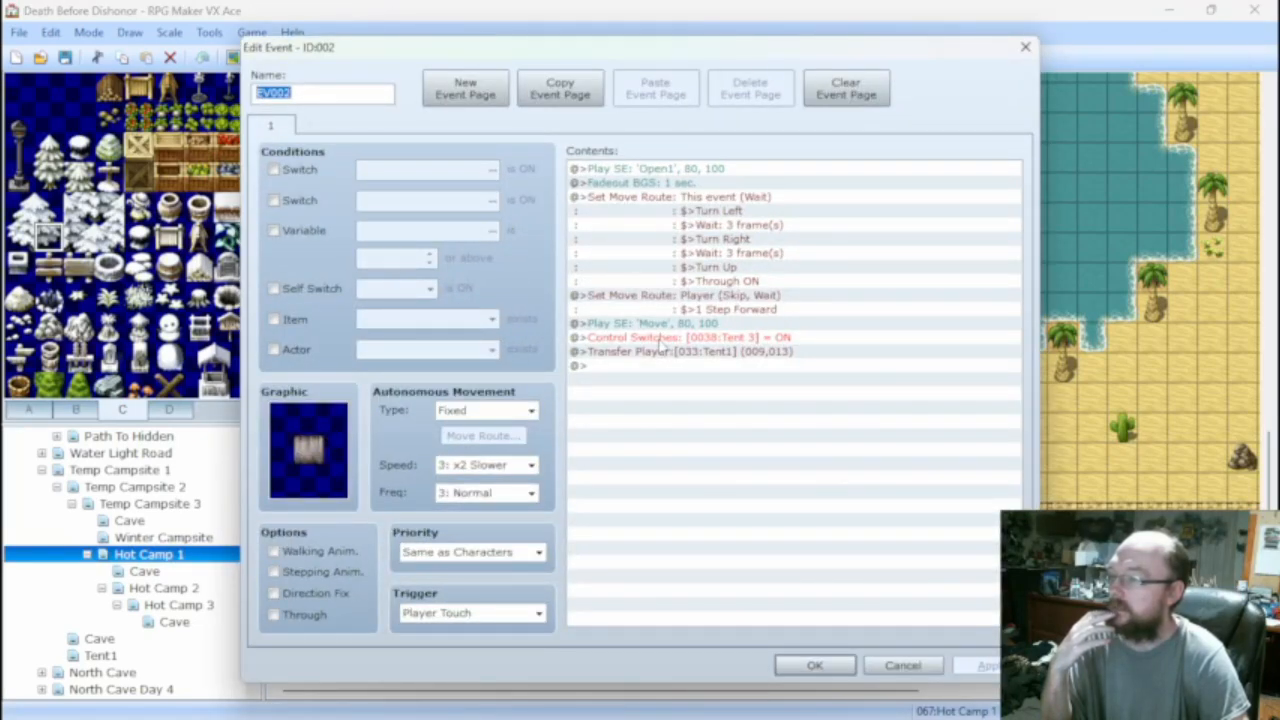
right_click(660, 340)
click(705, 367)
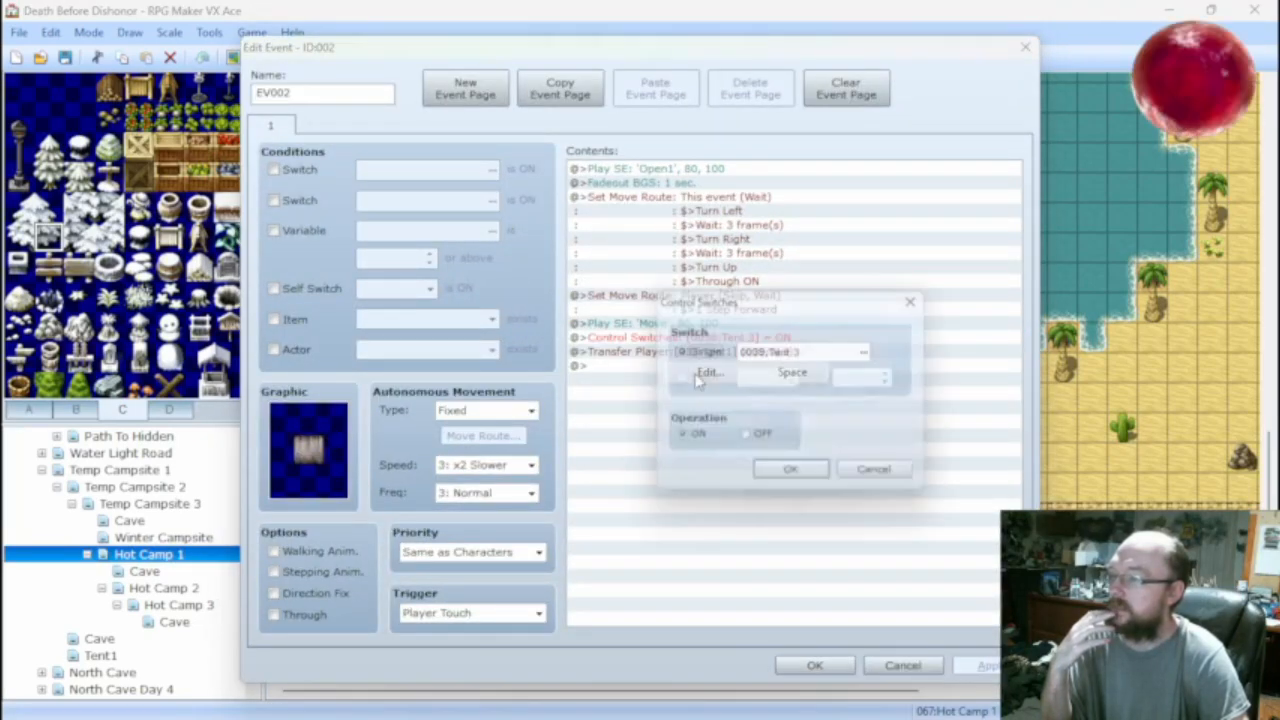
click(878, 351)
click(702, 300)
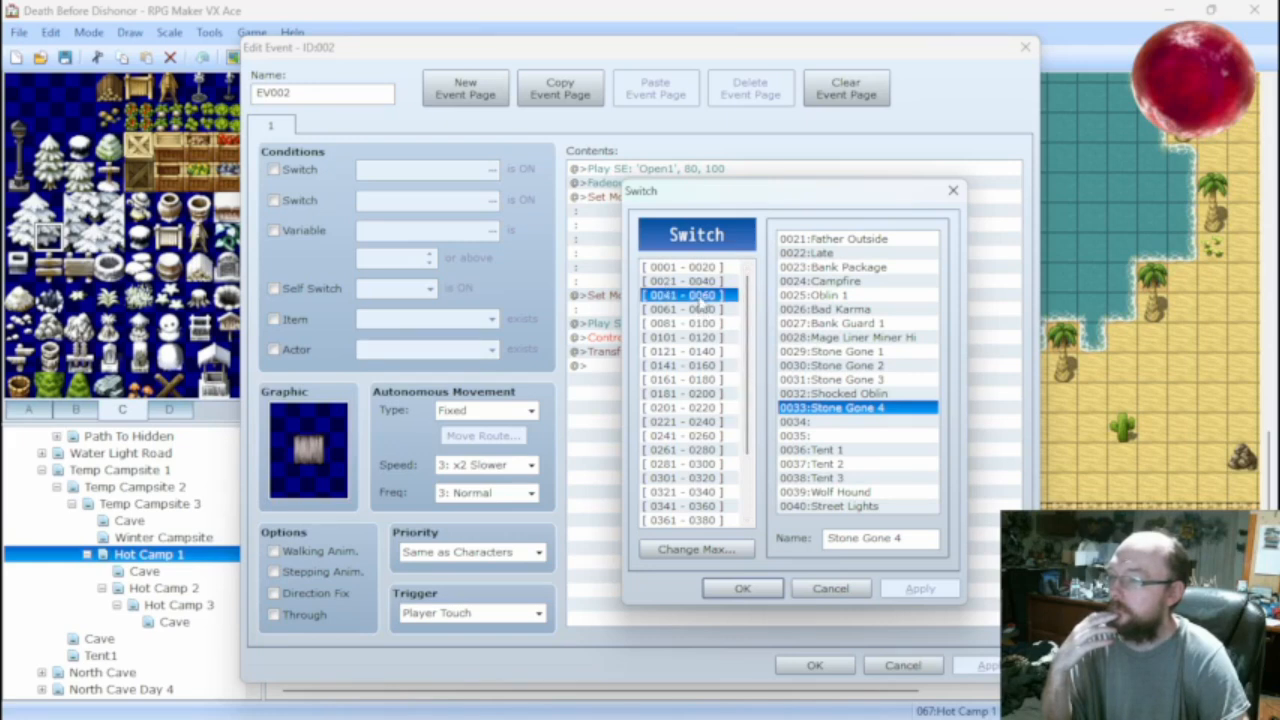
click(698, 310)
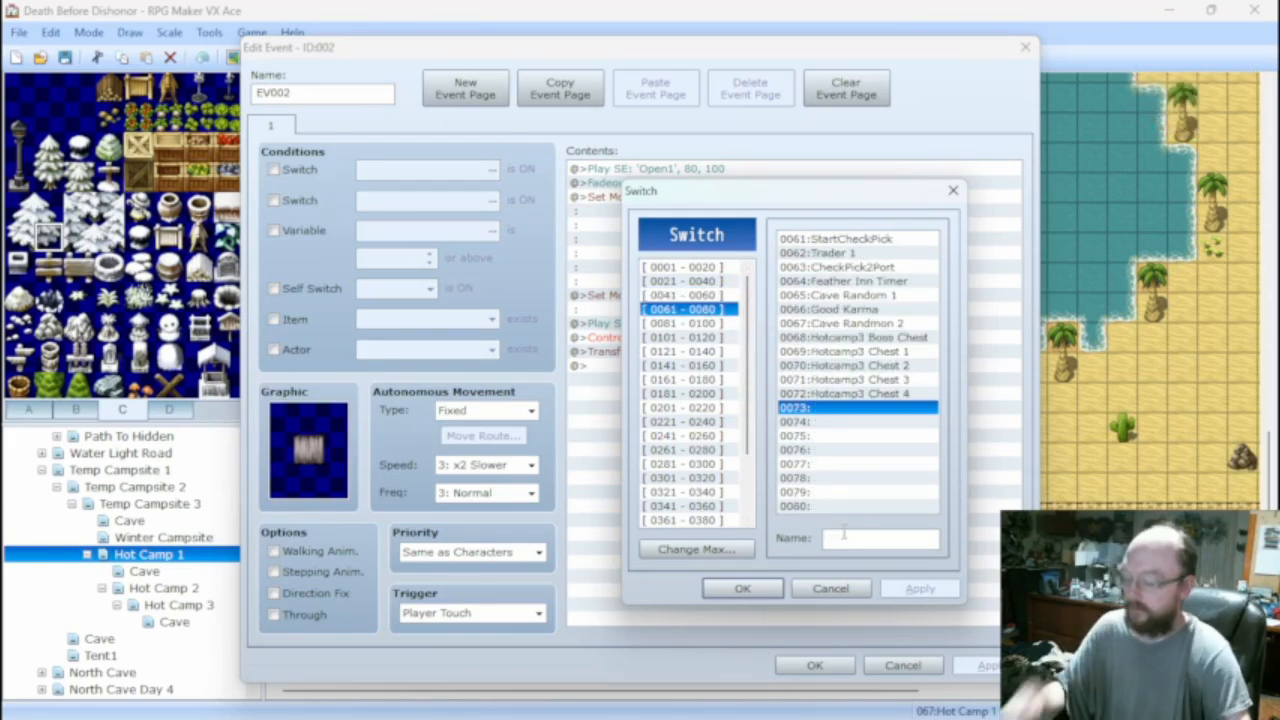
text(Hot Tent1)
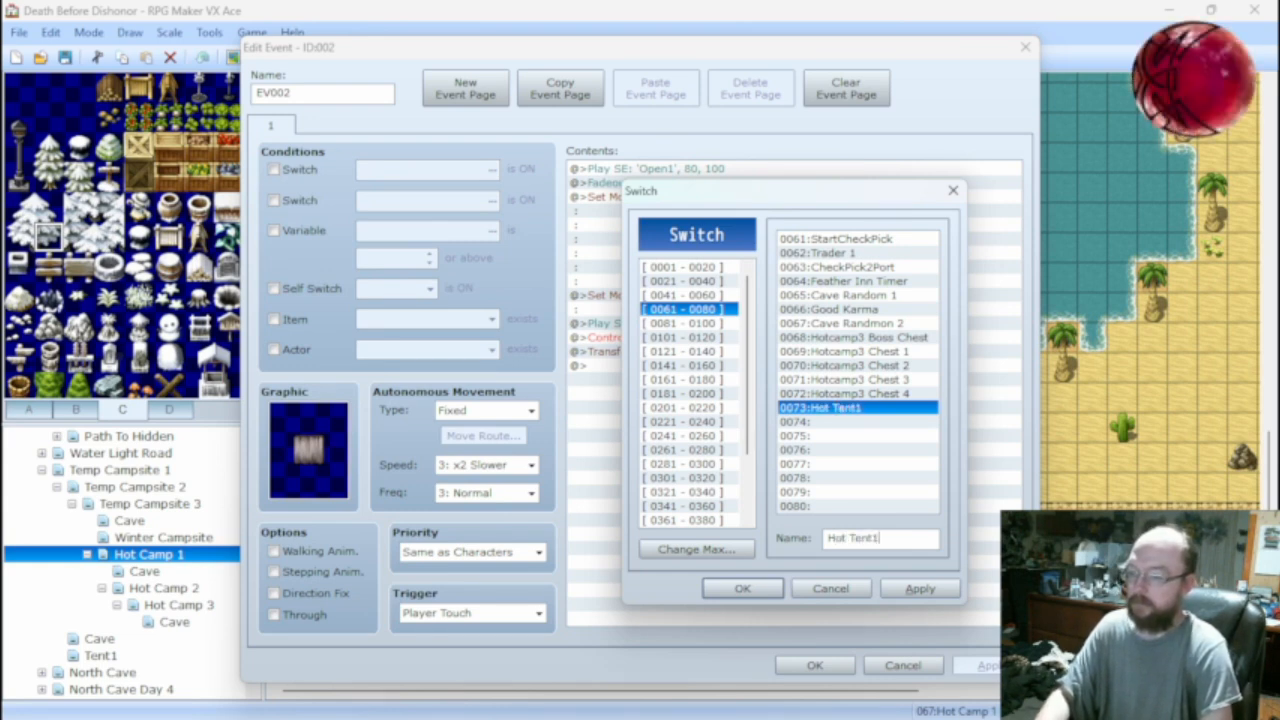
Give switches 0074, 0075 and 0076 the name Hot Tent1 as well.
click(838, 422)
text(Hot Tent1)
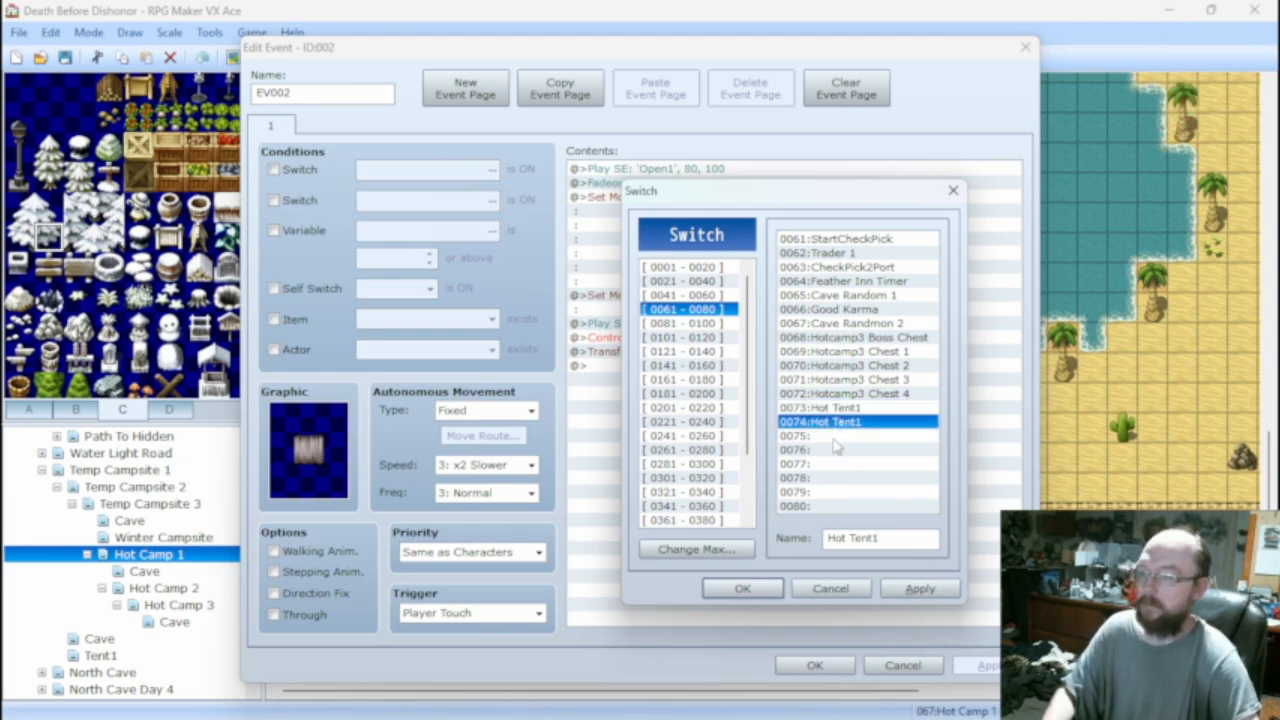
click(838, 436)
key(ctrl+v)
click(838, 450)
key(ctrl+v)
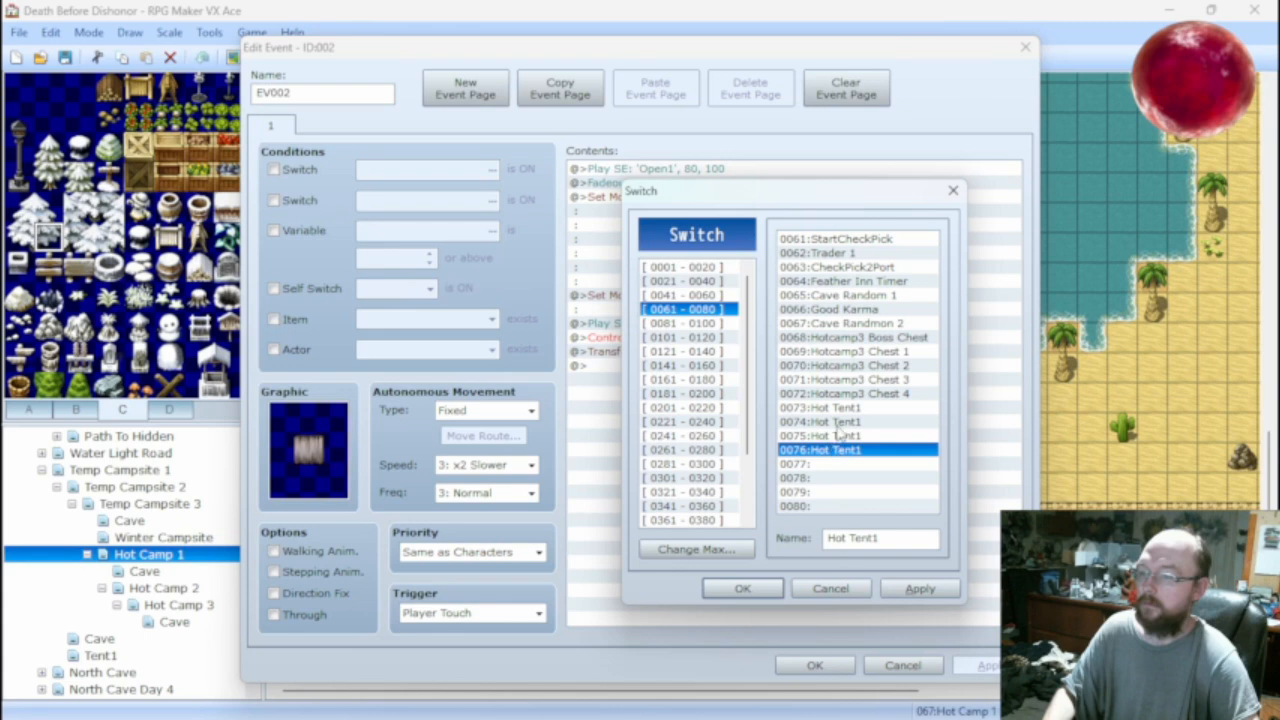
Rename switch 0074 to Hot Tent2 and switch 0075 to Hot Tent3, and clear the name of switch 0076.
click(838, 423)
double_click(901, 538)
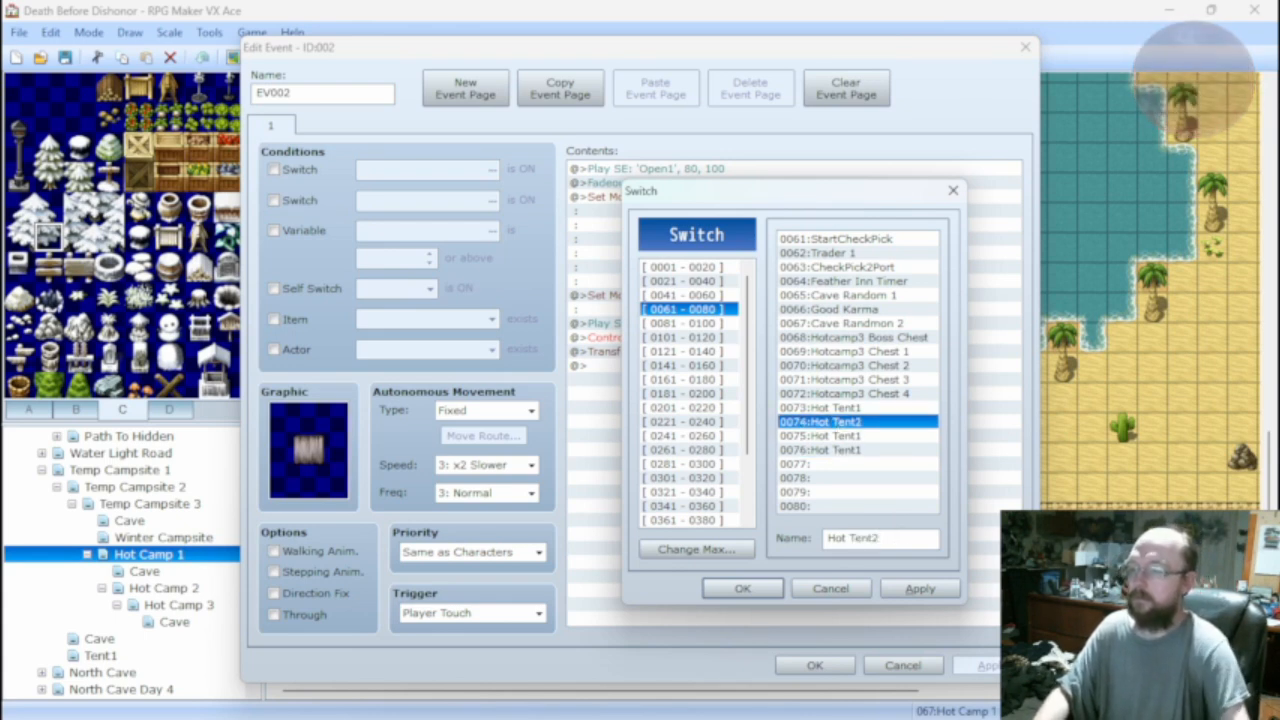
click(852, 440)
double_click(902, 540)
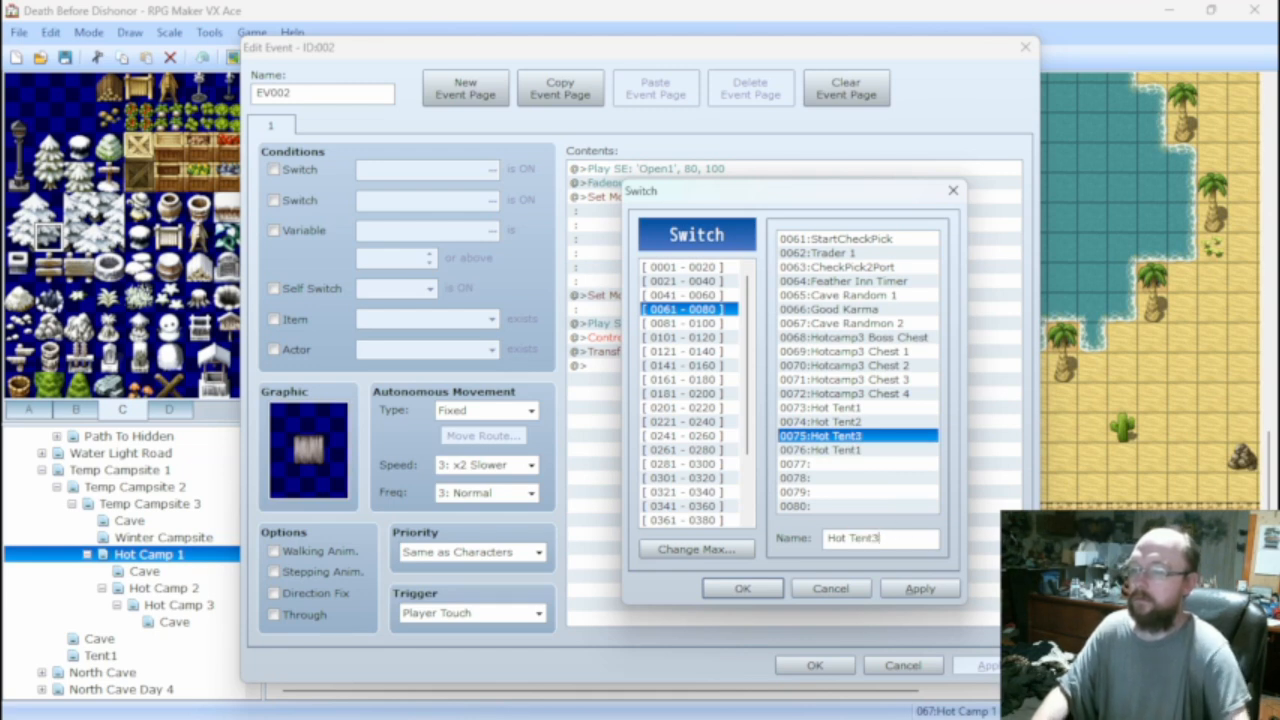
click(848, 450)
triple_click(886, 537)
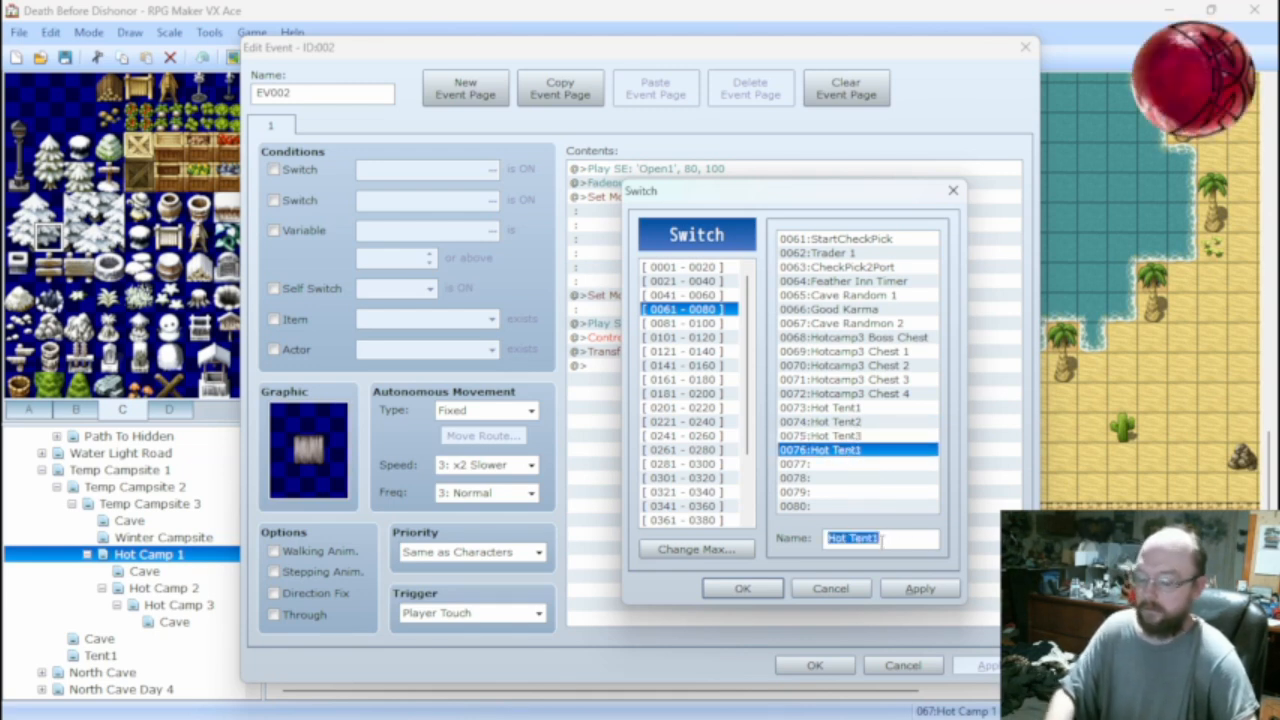
key(BackSpace)
Make the tent entrance event's Control Switches command turn on 0073:Hot Tent1.
click(845, 409)
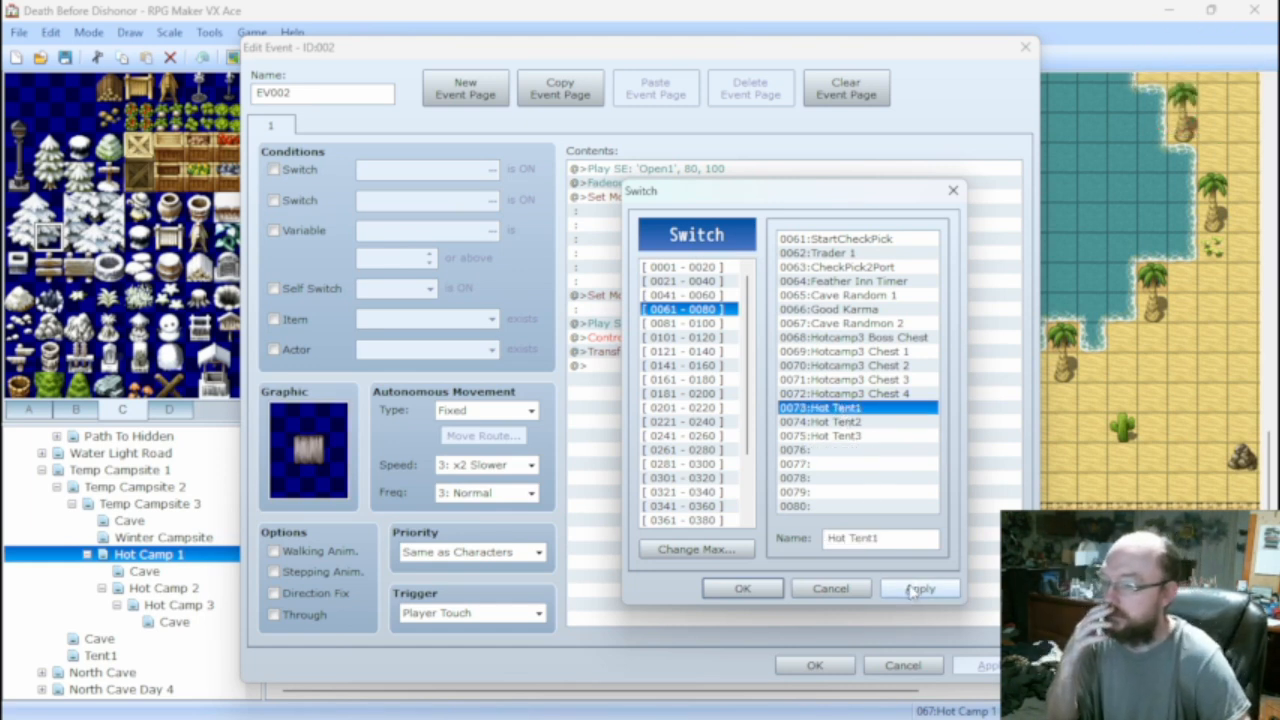
click(742, 588)
click(797, 477)
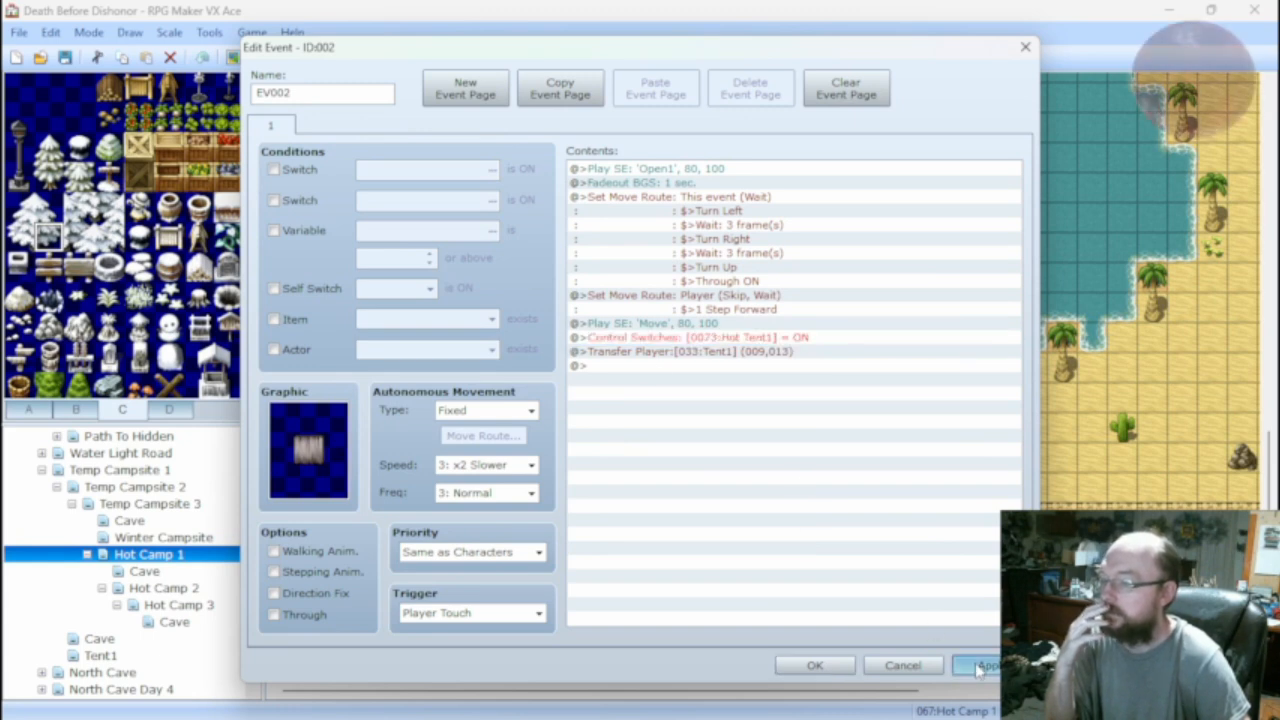
Save the Hot Camp 1 tent event and make the Hot Camp 2 tent entrance's Control Switches command turn on 0074:Hot Tent2.
click(813, 665)
click(164, 588)
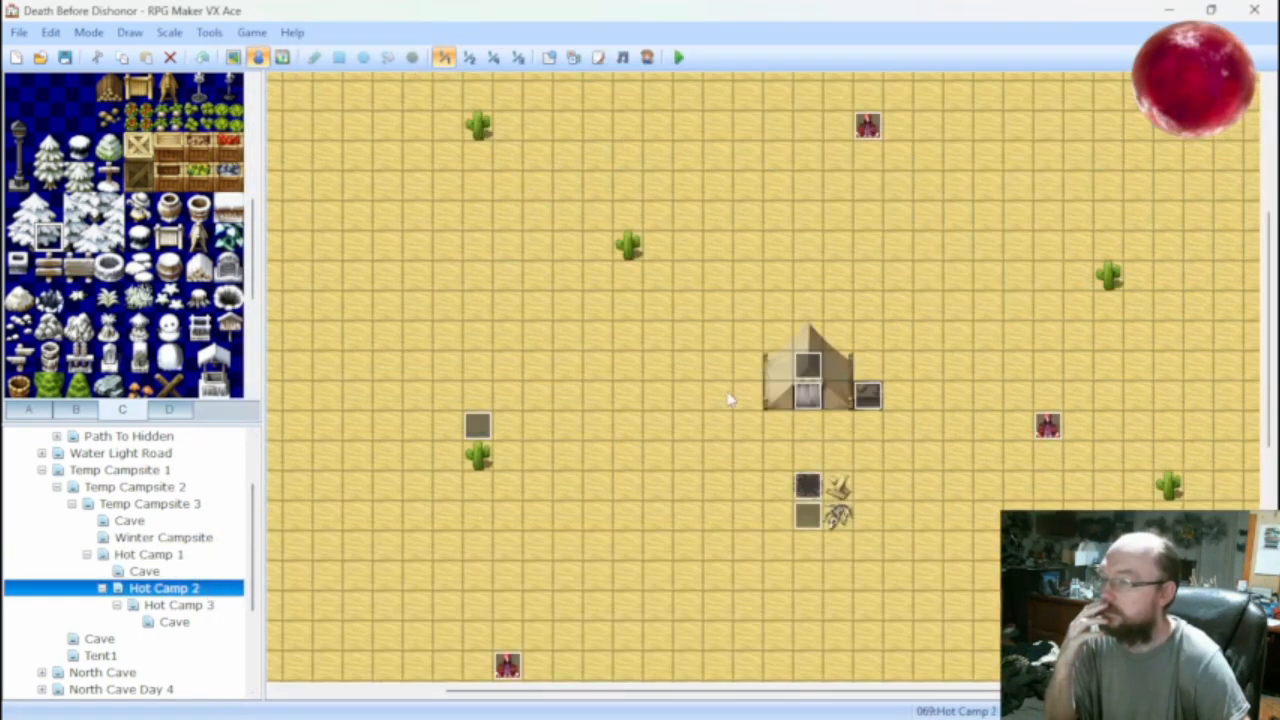
double_click(812, 398)
double_click(810, 338)
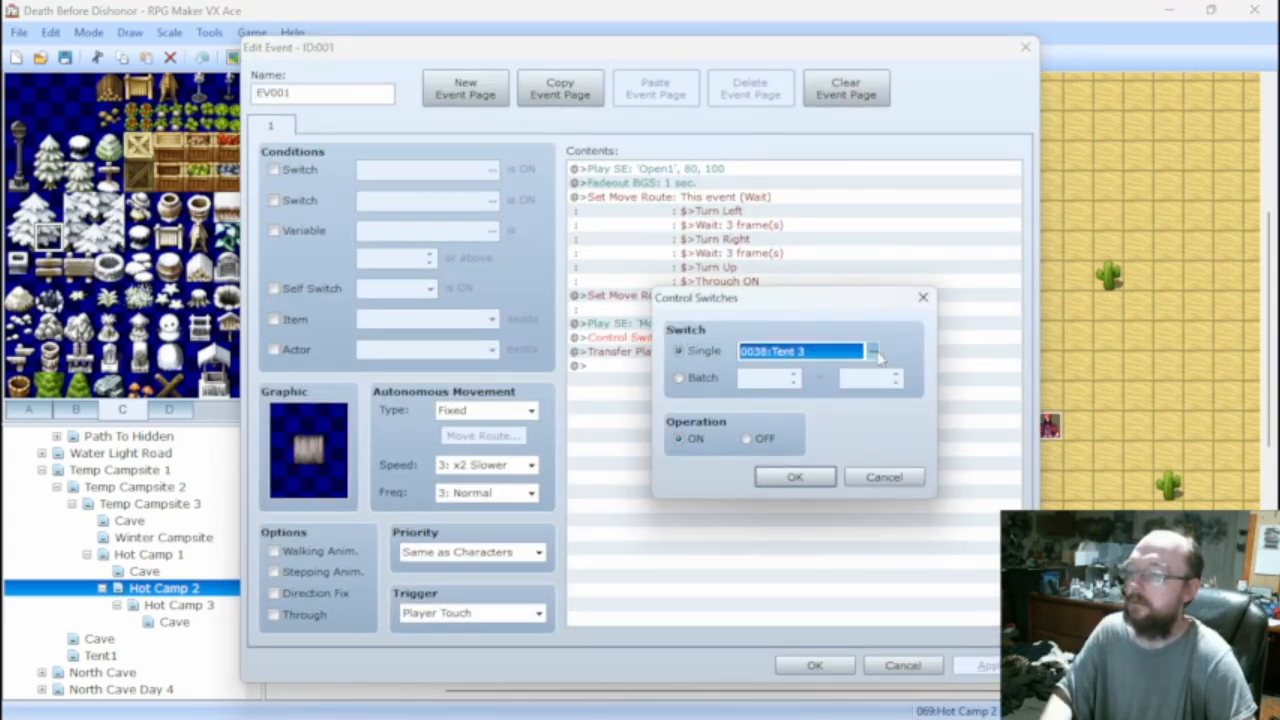
click(873, 352)
click(848, 423)
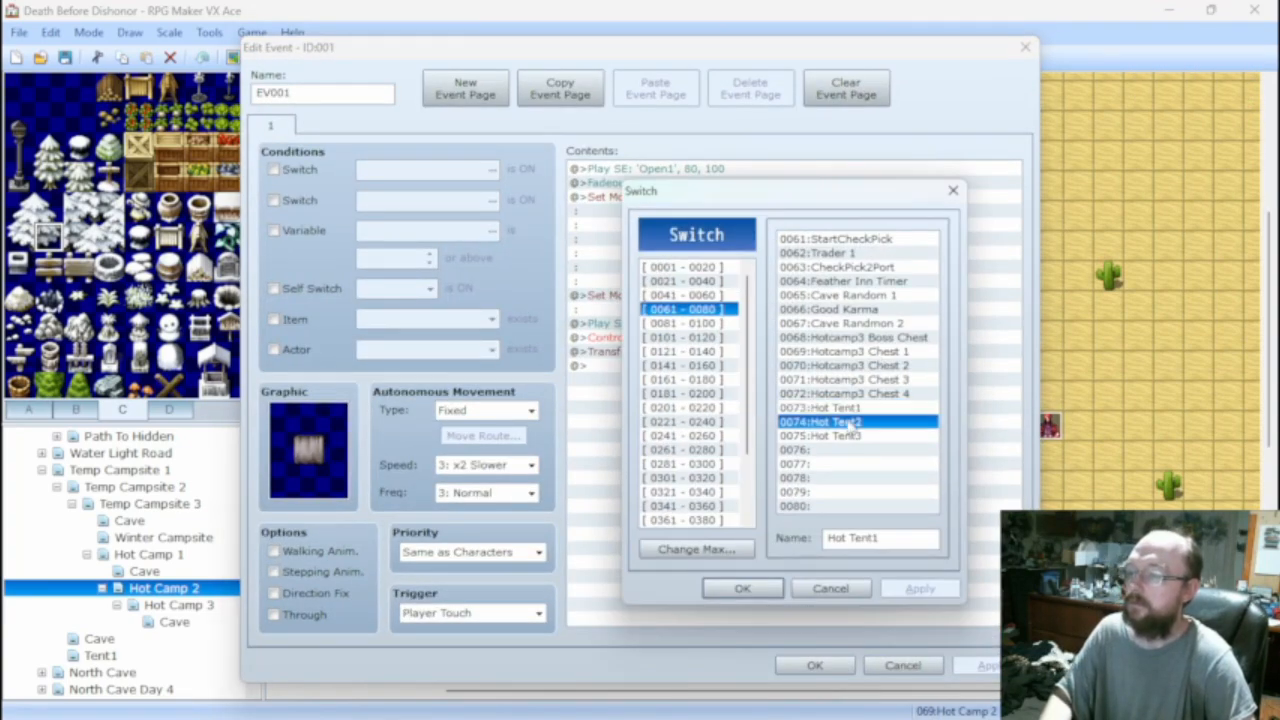
click(763, 585)
click(836, 484)
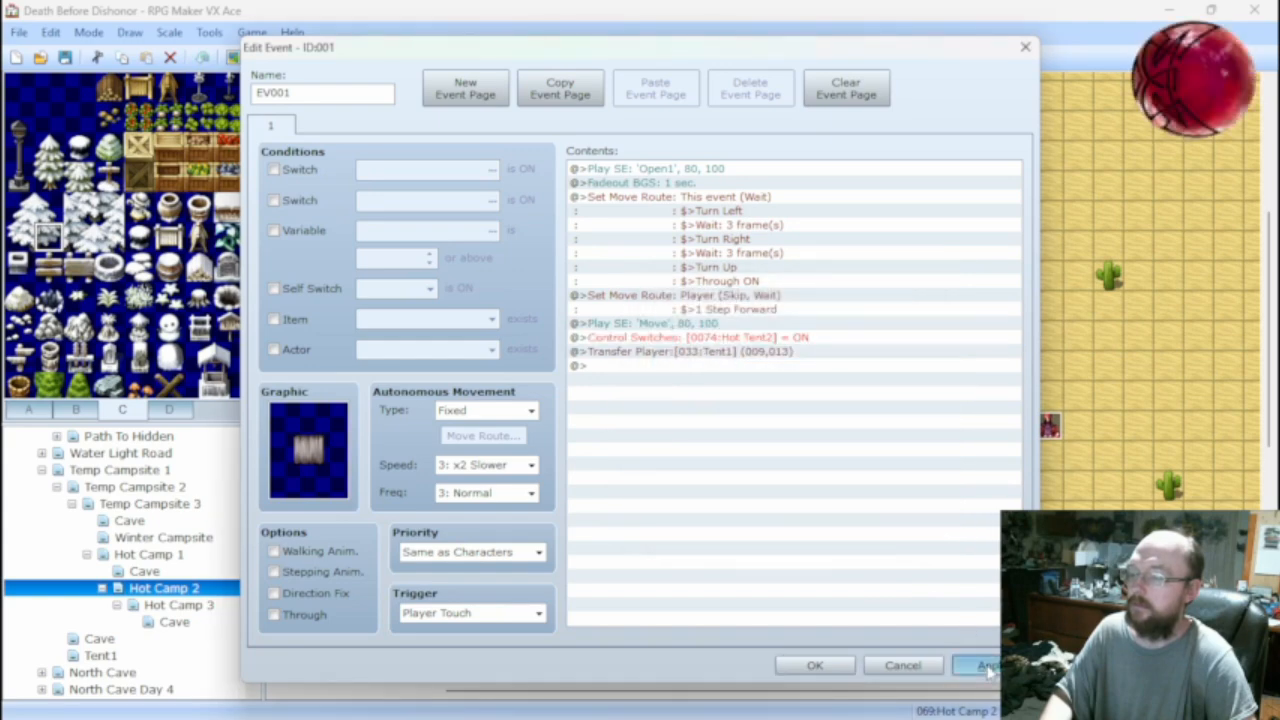
click(815, 665)
Make the Control Switches command of the Hot Camp 3 tent entrance event turn on 0075:Hot Tent3.
click(210, 605)
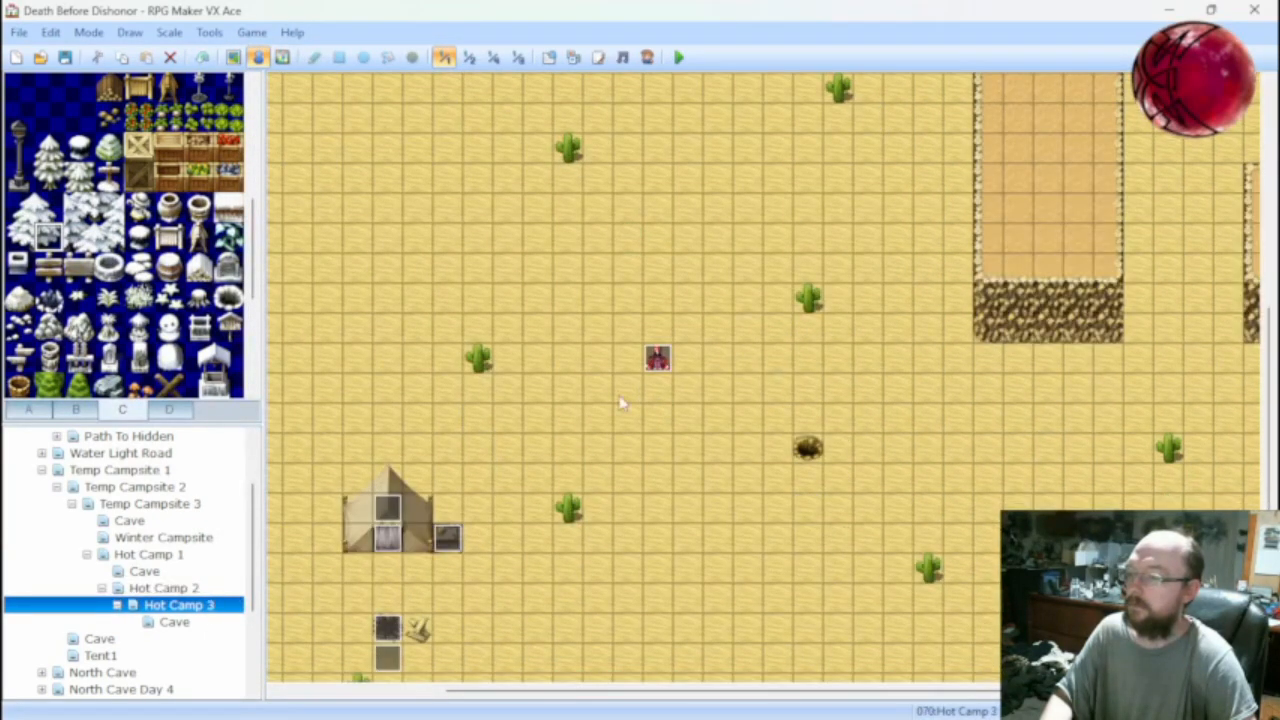
double_click(387, 540)
double_click(615, 337)
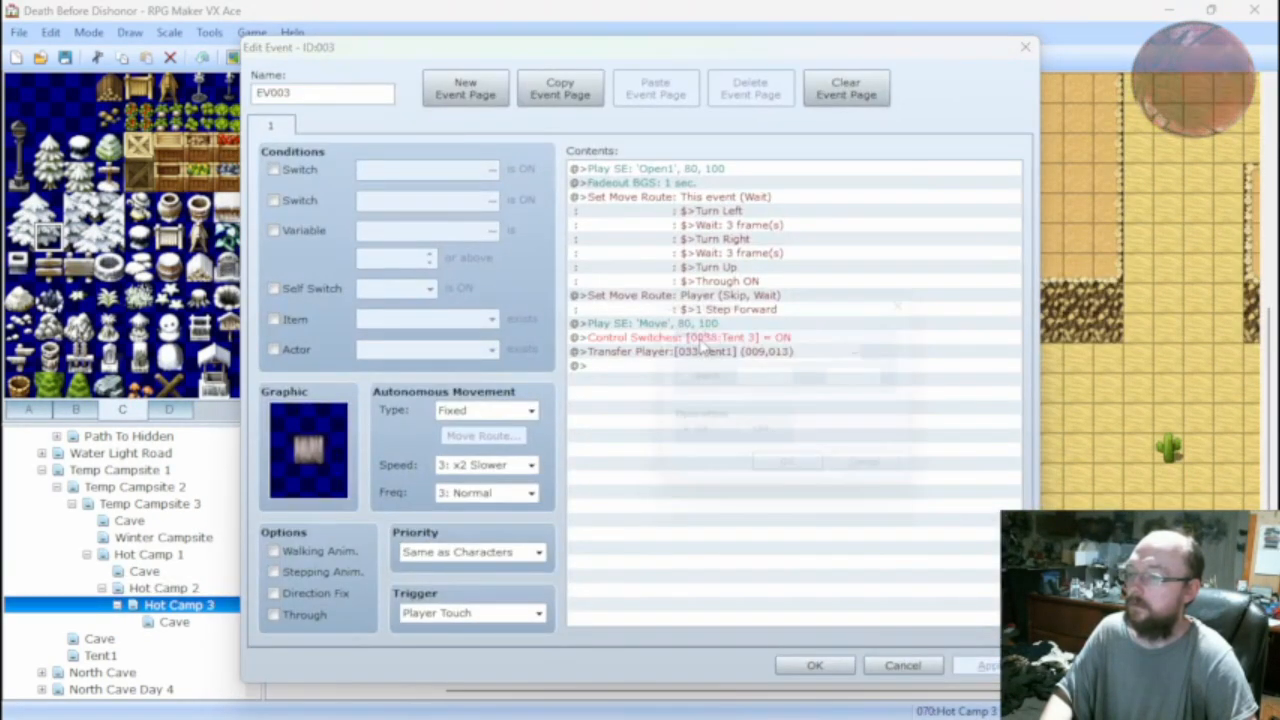
click(873, 352)
click(850, 437)
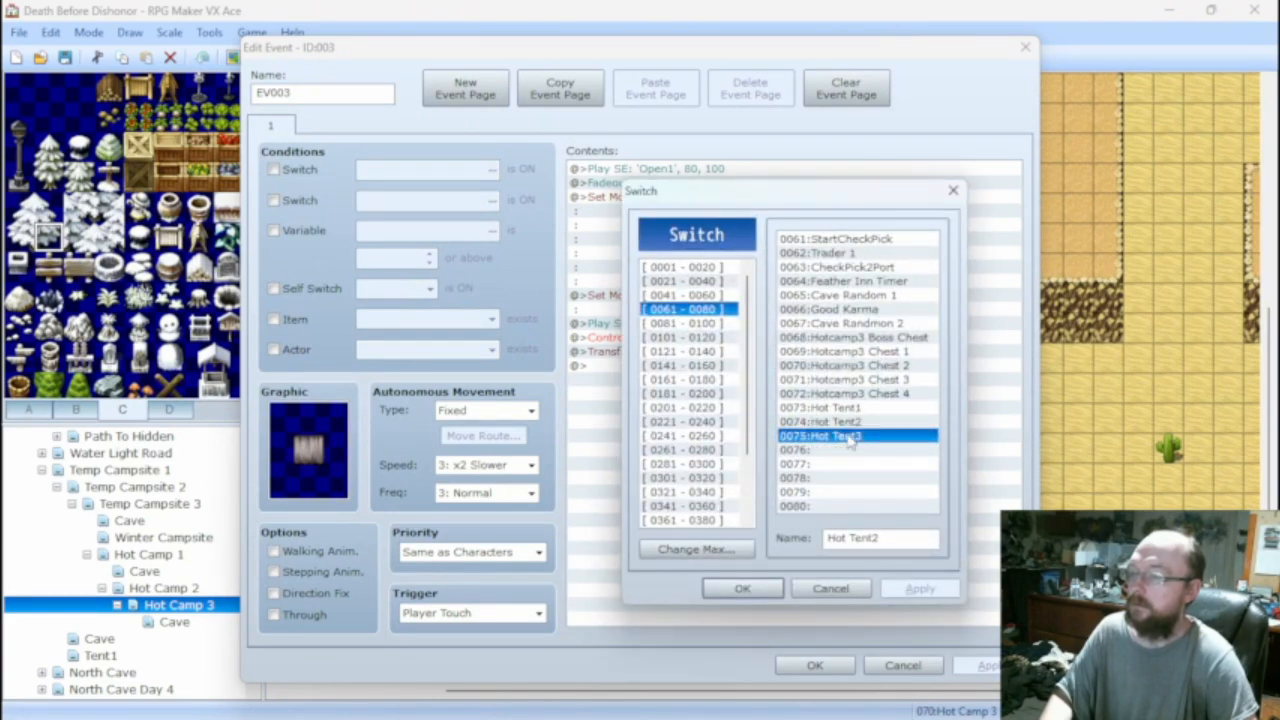
click(742, 588)
click(795, 477)
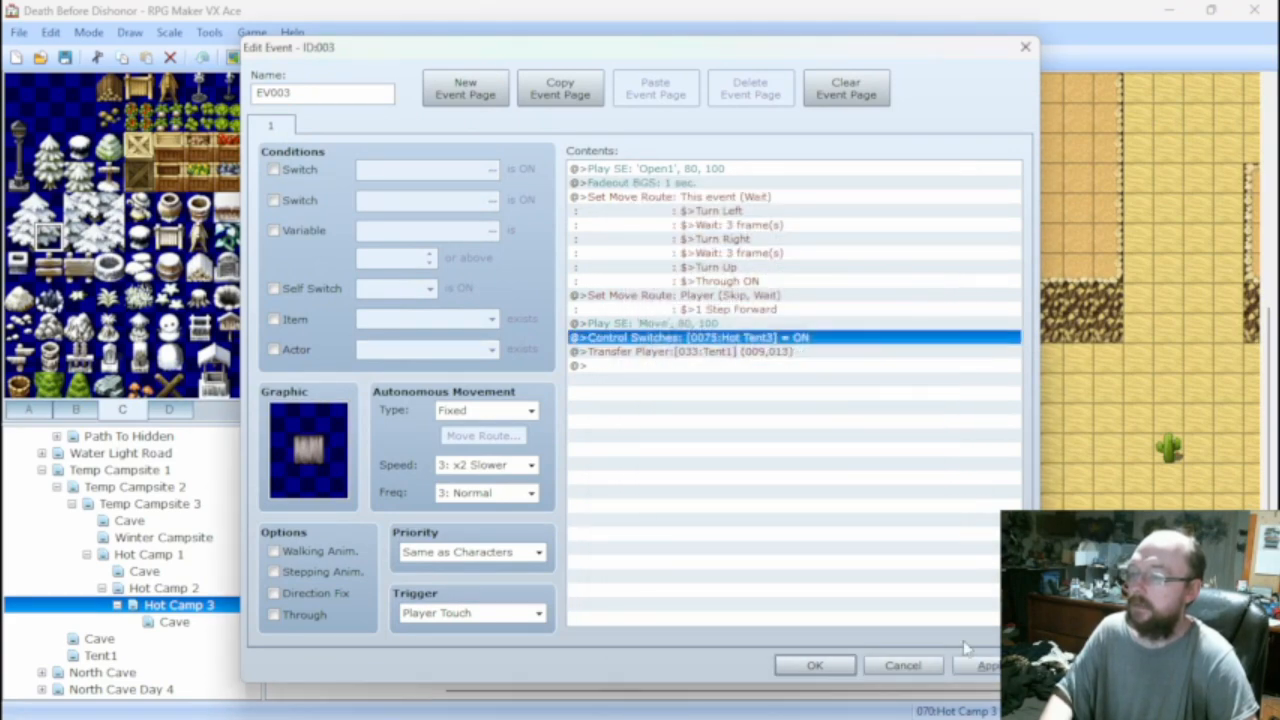
click(814, 665)
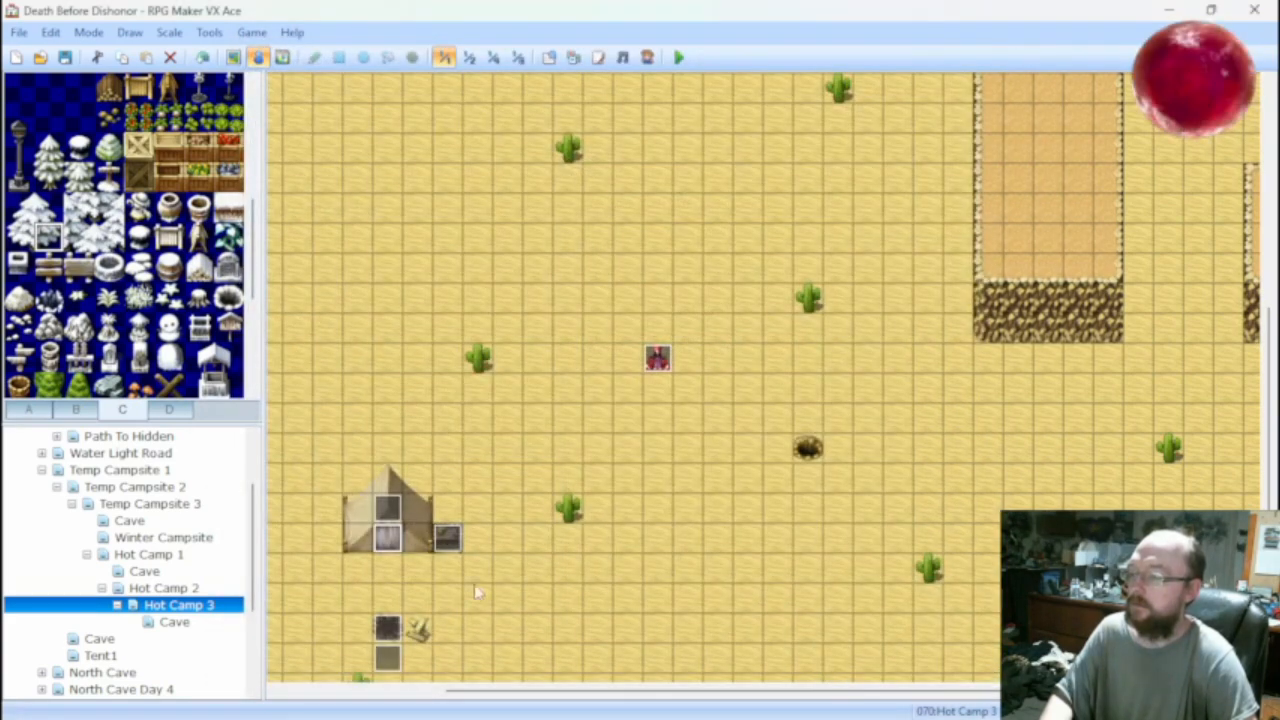
Edit the Control Switches command of the Winter Campsite tent entrance event and name empty switch 0076 Winter Tent1.
click(187, 540)
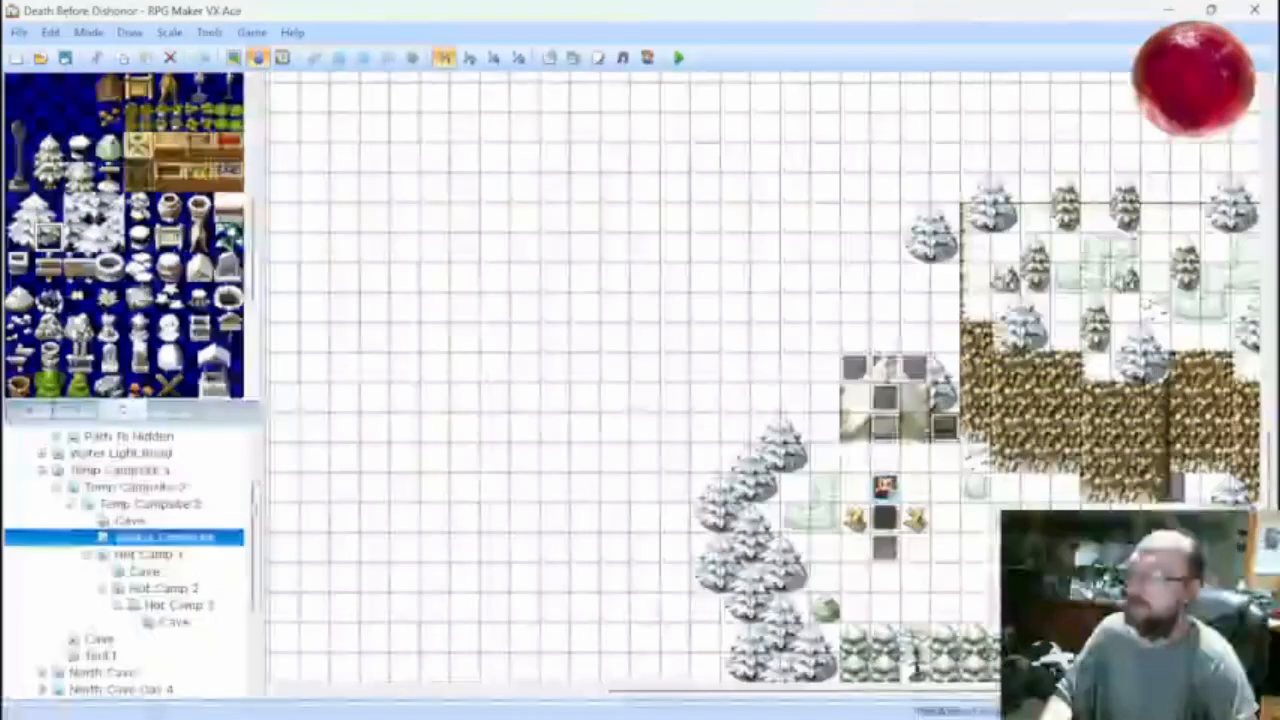
double_click(880, 440)
double_click(778, 338)
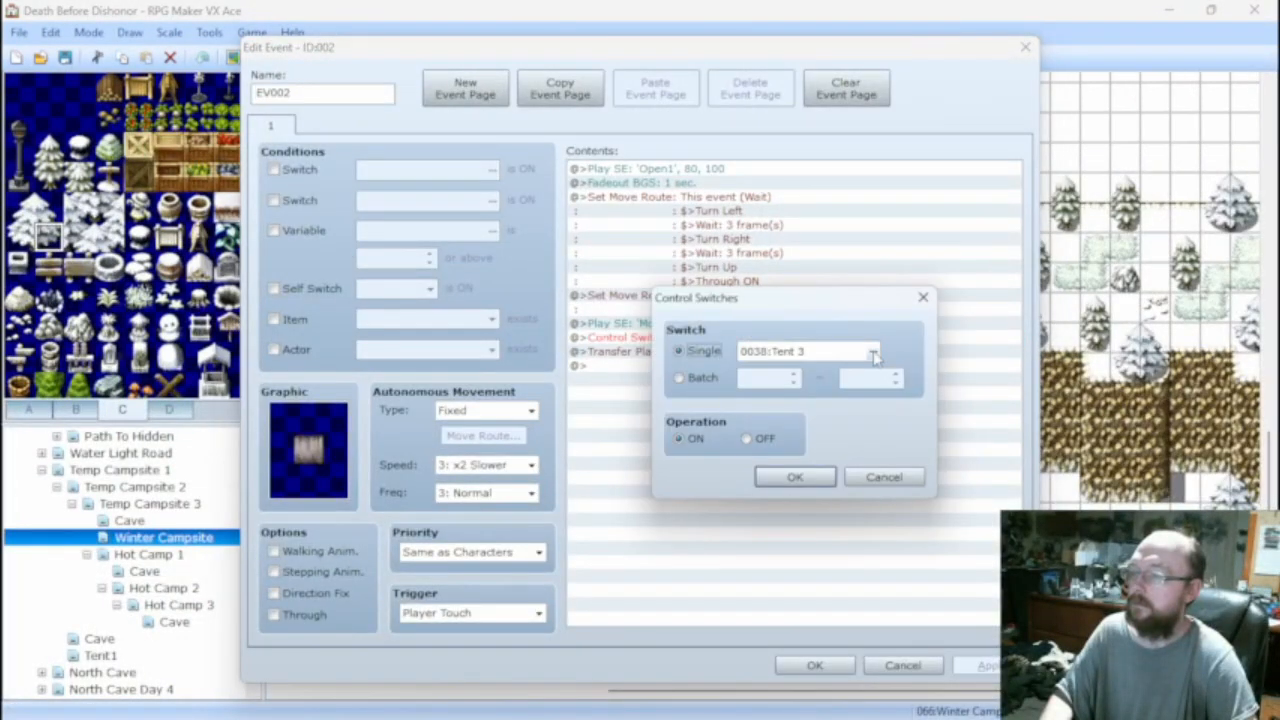
click(872, 350)
click(850, 450)
click(852, 538)
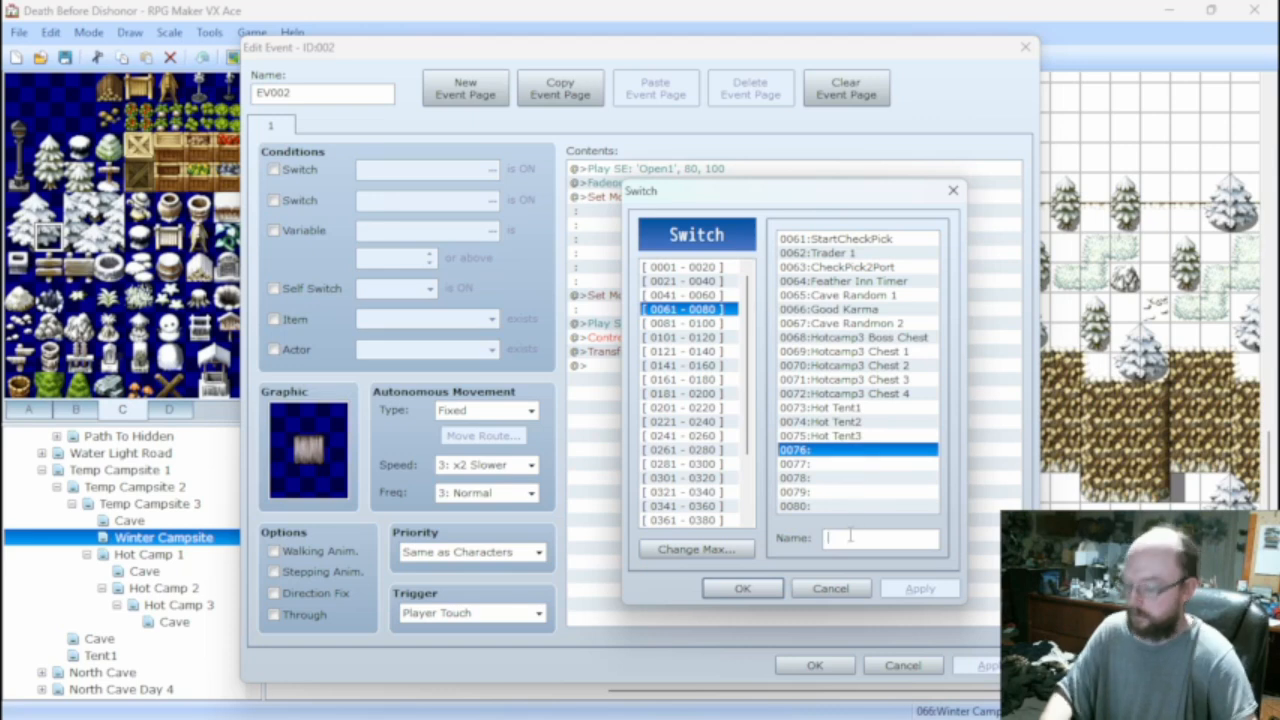
text(Winter)
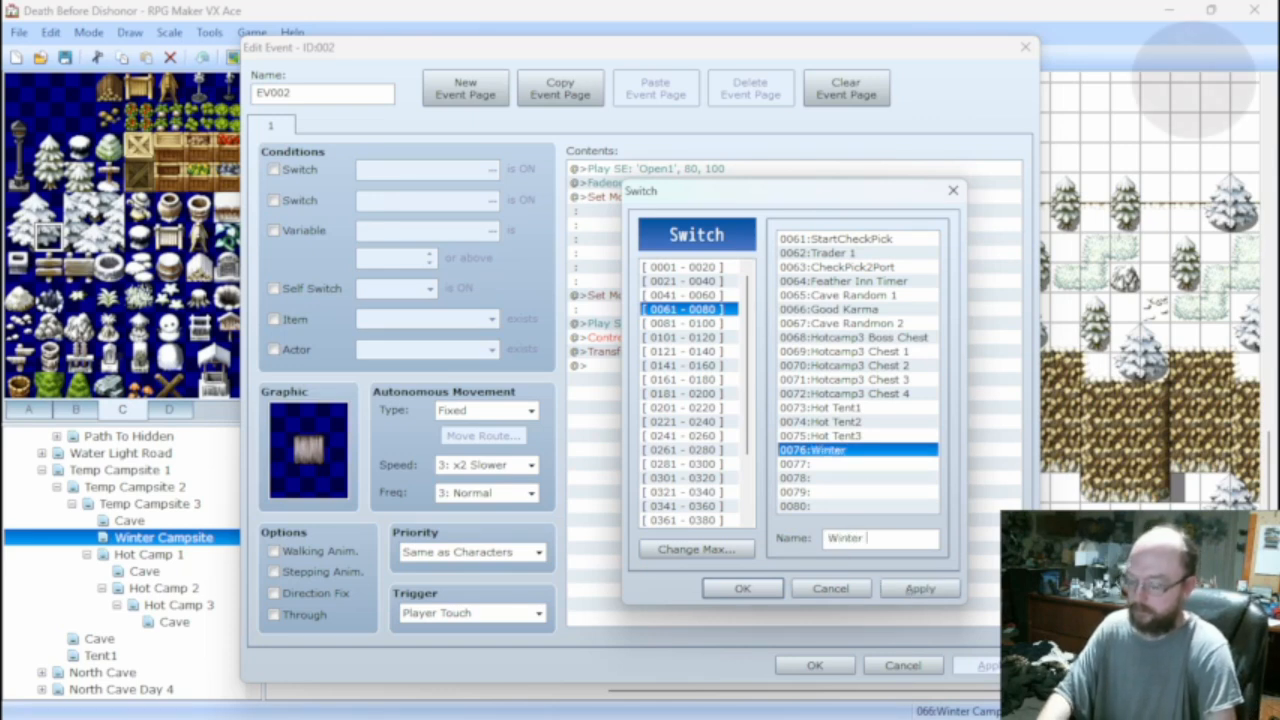
text( tent)
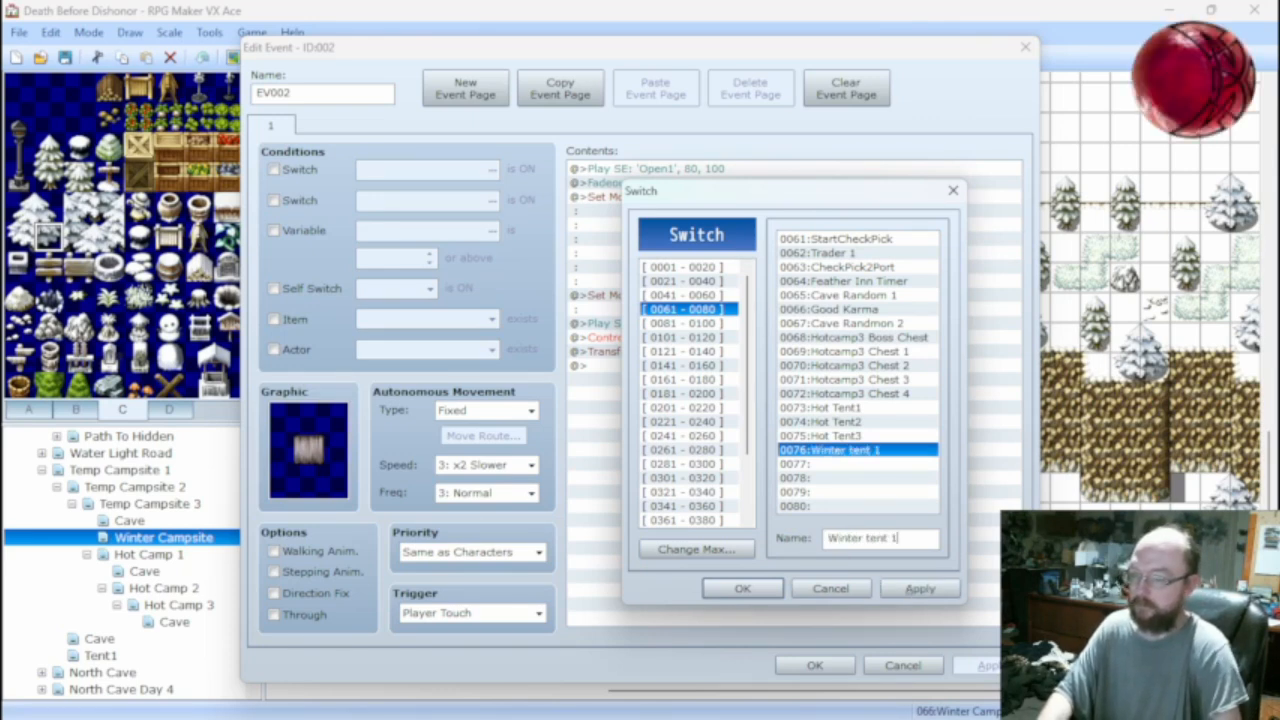
text( 1)
click(867, 538)
key(BackSpace)
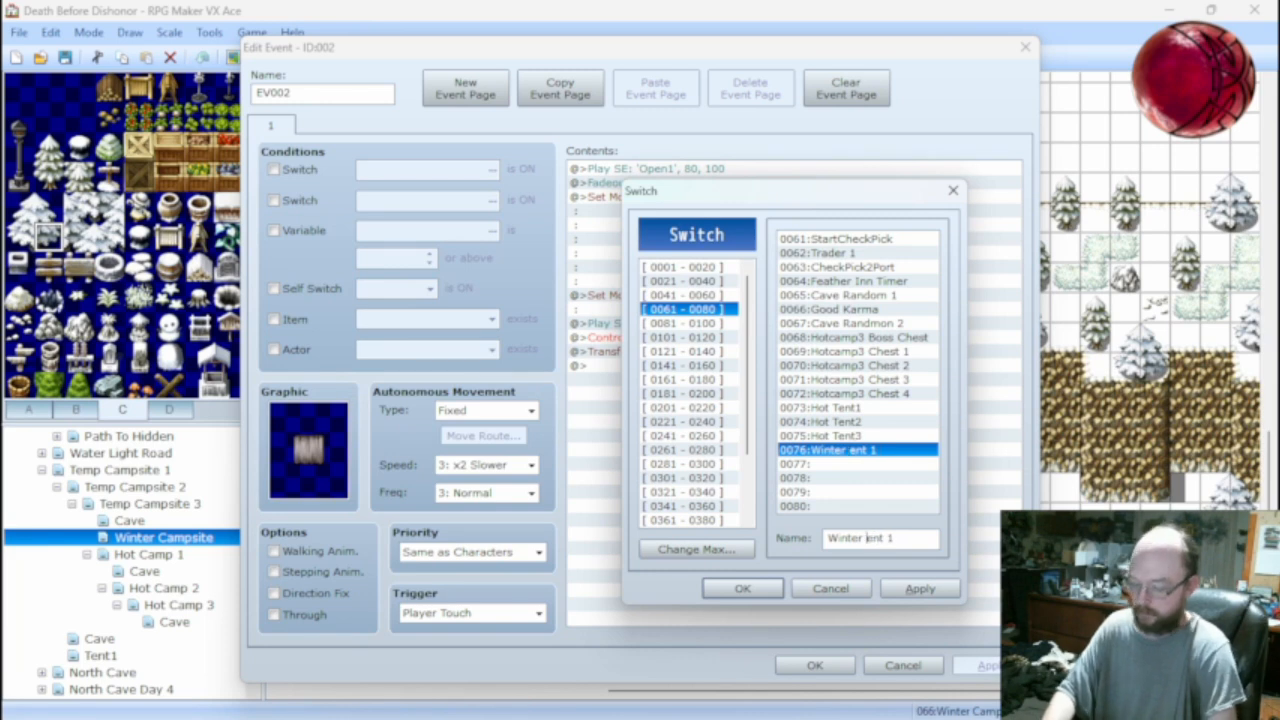
text(T)
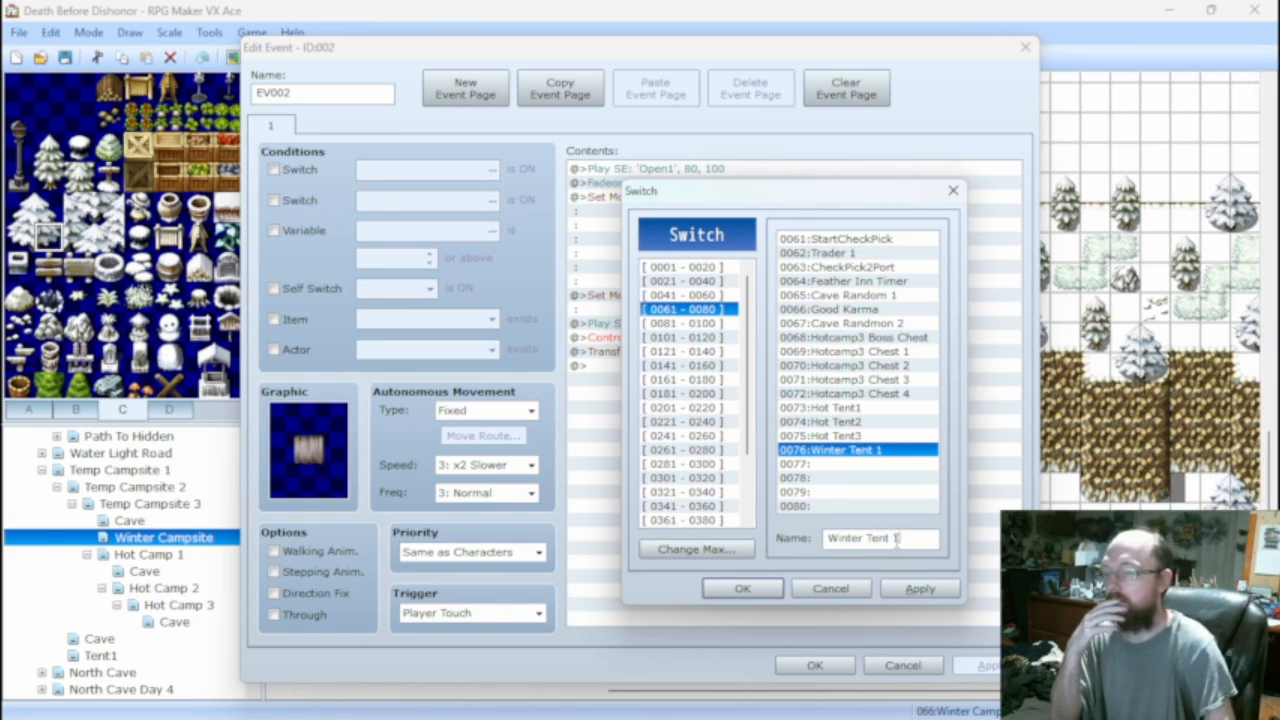
click(916, 596)
Set the Winter Campsite tent entrance to turn on switch 0076:Winter Tent1 and save the event.
click(778, 589)
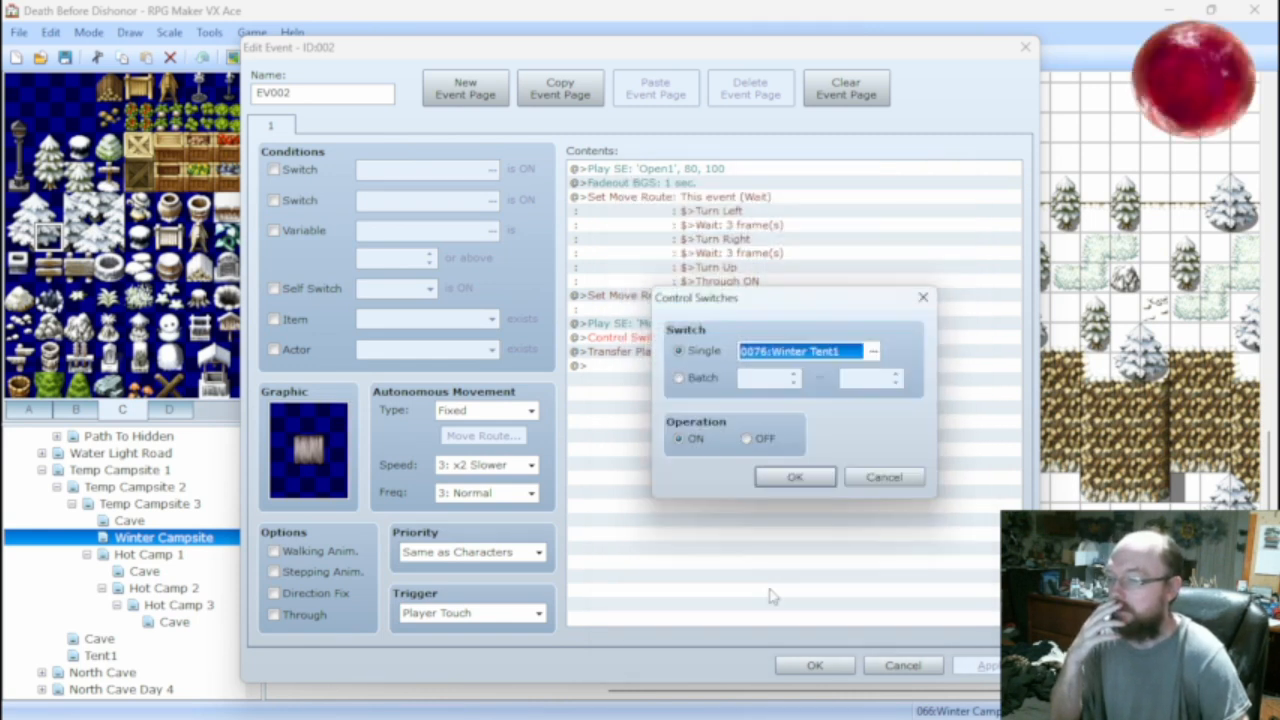
click(800, 478)
click(815, 665)
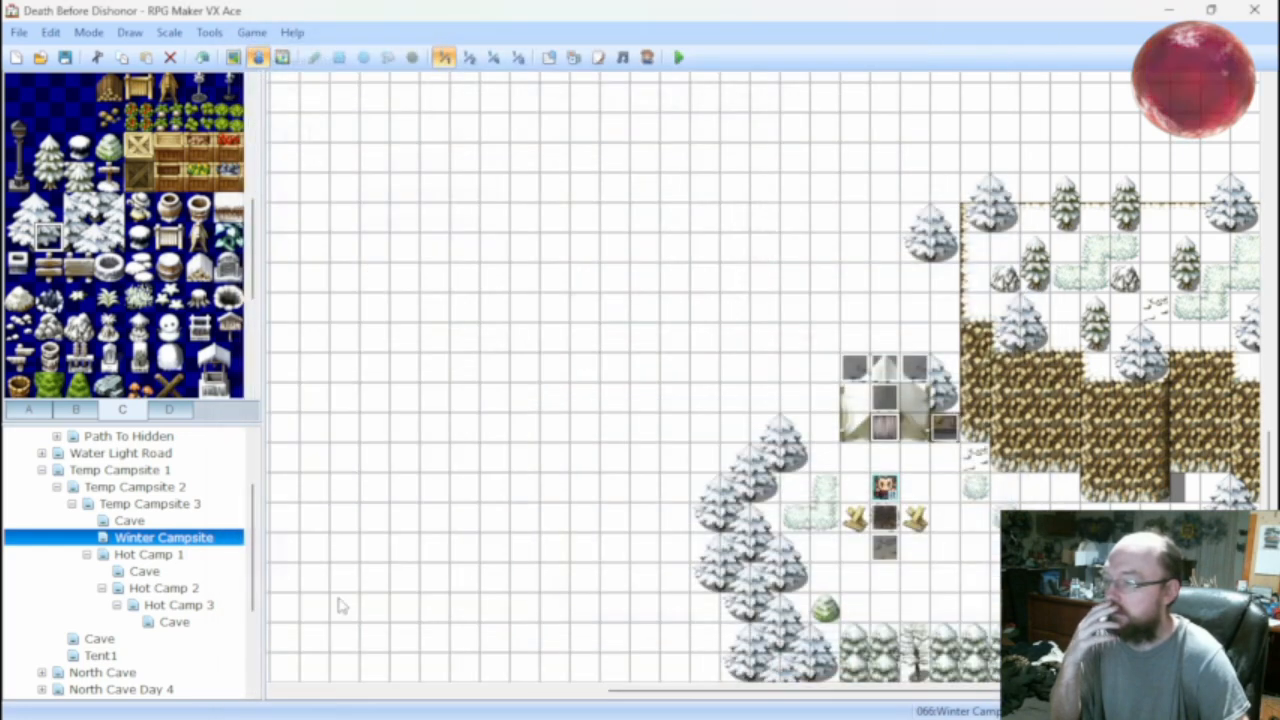
Open the Tent1 map's exit event and paste three copies of its page 7 as pages 8, 9 and 10.
click(101, 655)
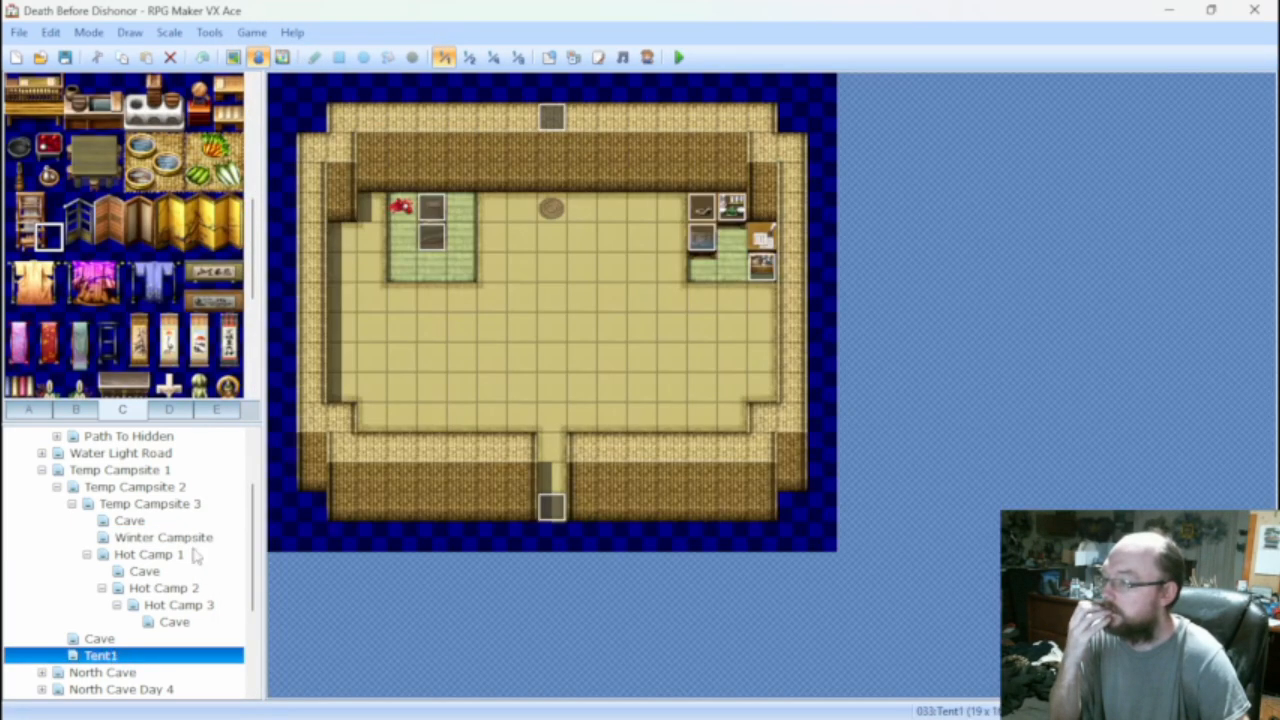
double_click(551, 507)
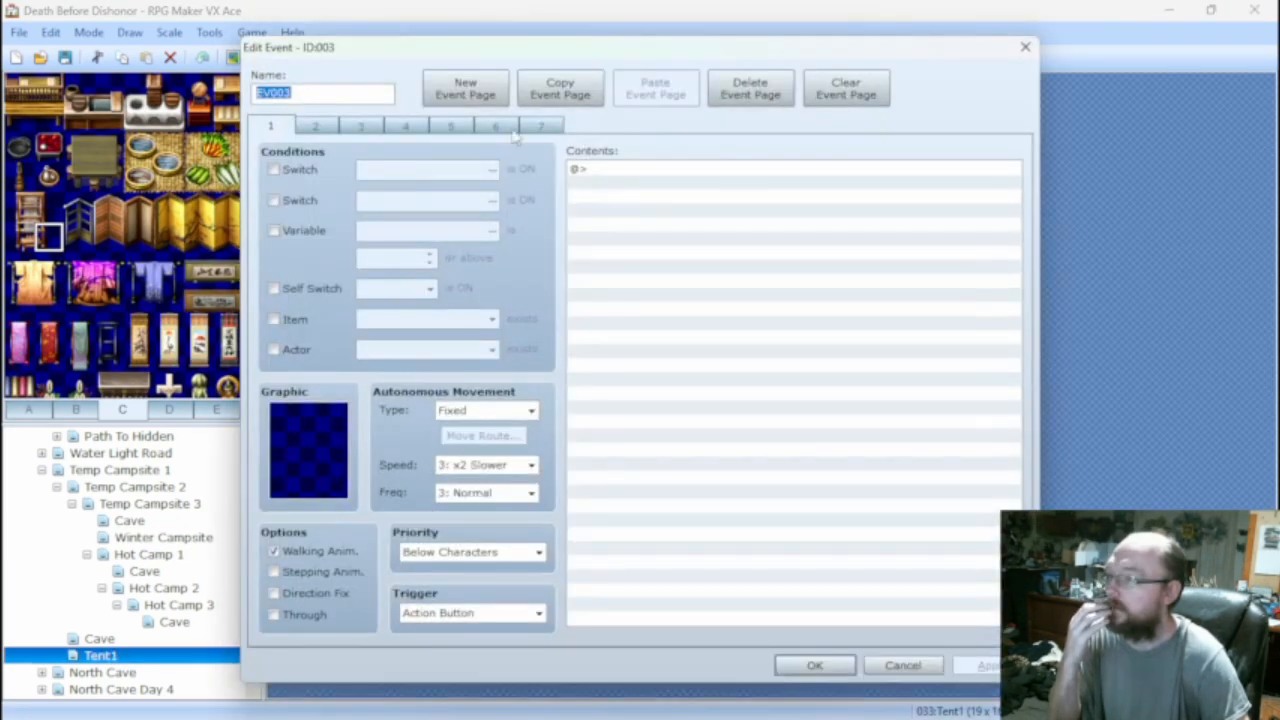
click(540, 127)
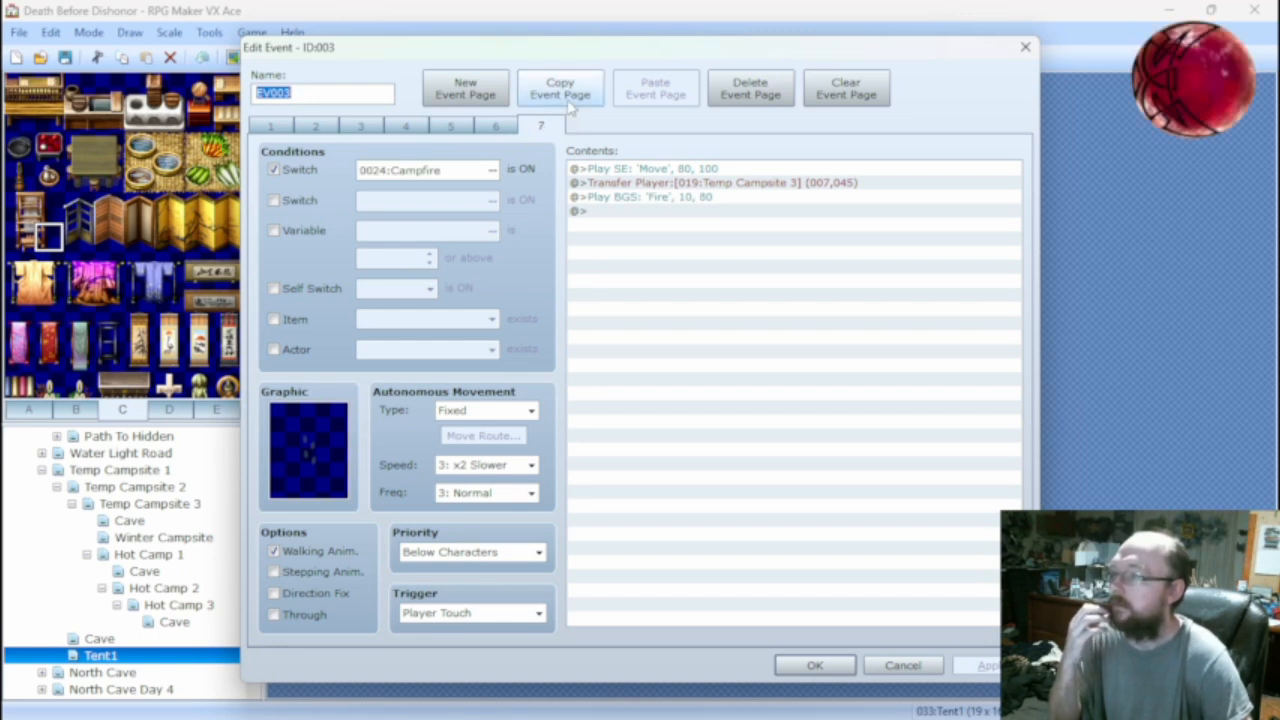
click(495, 125)
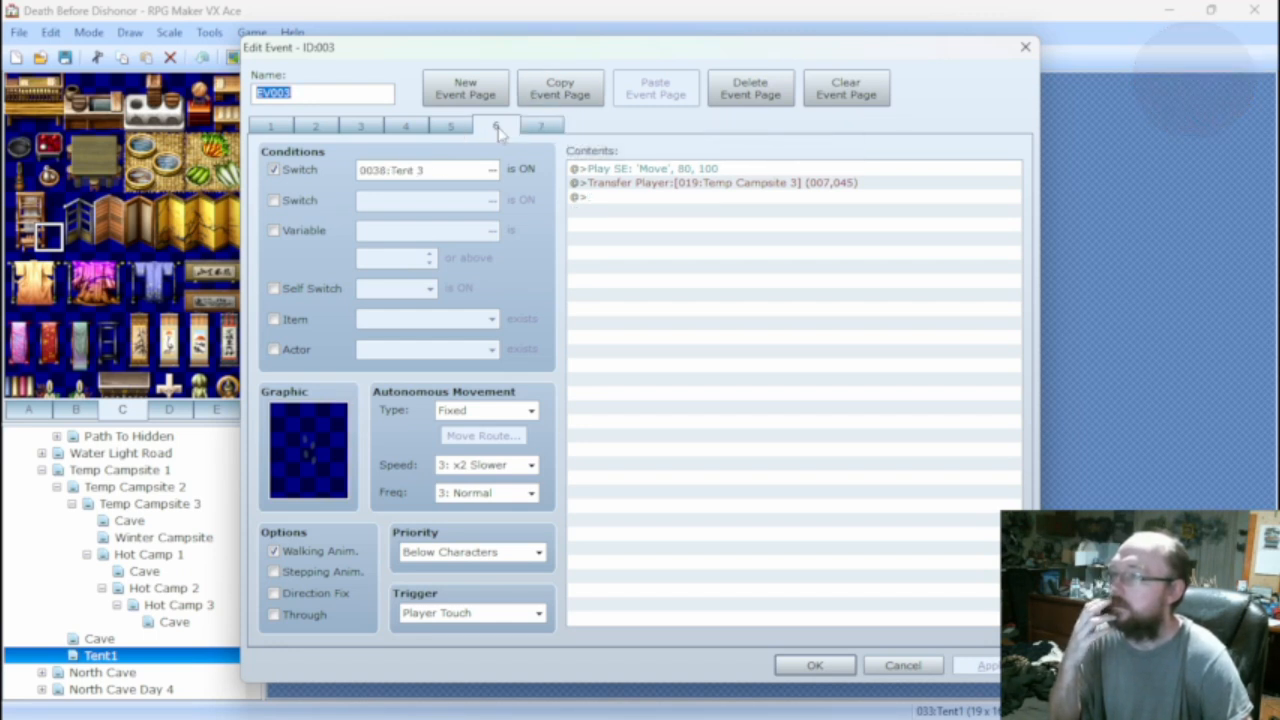
click(540, 127)
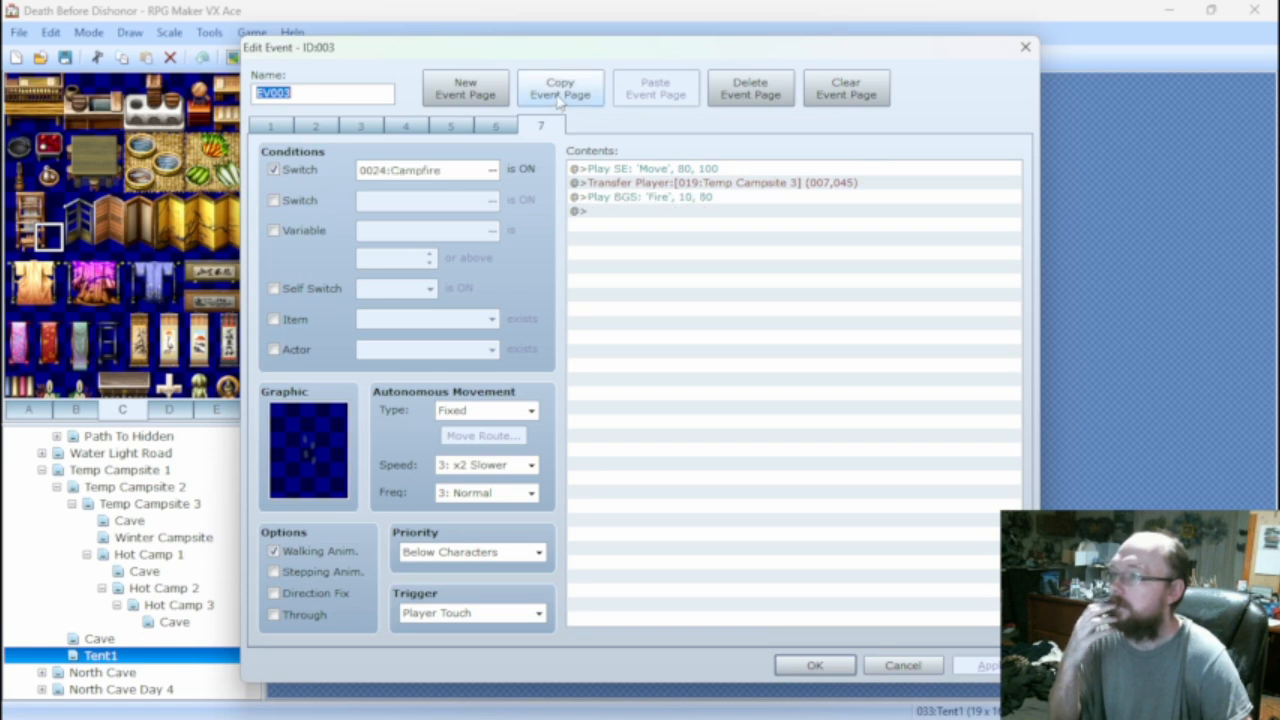
click(560, 90)
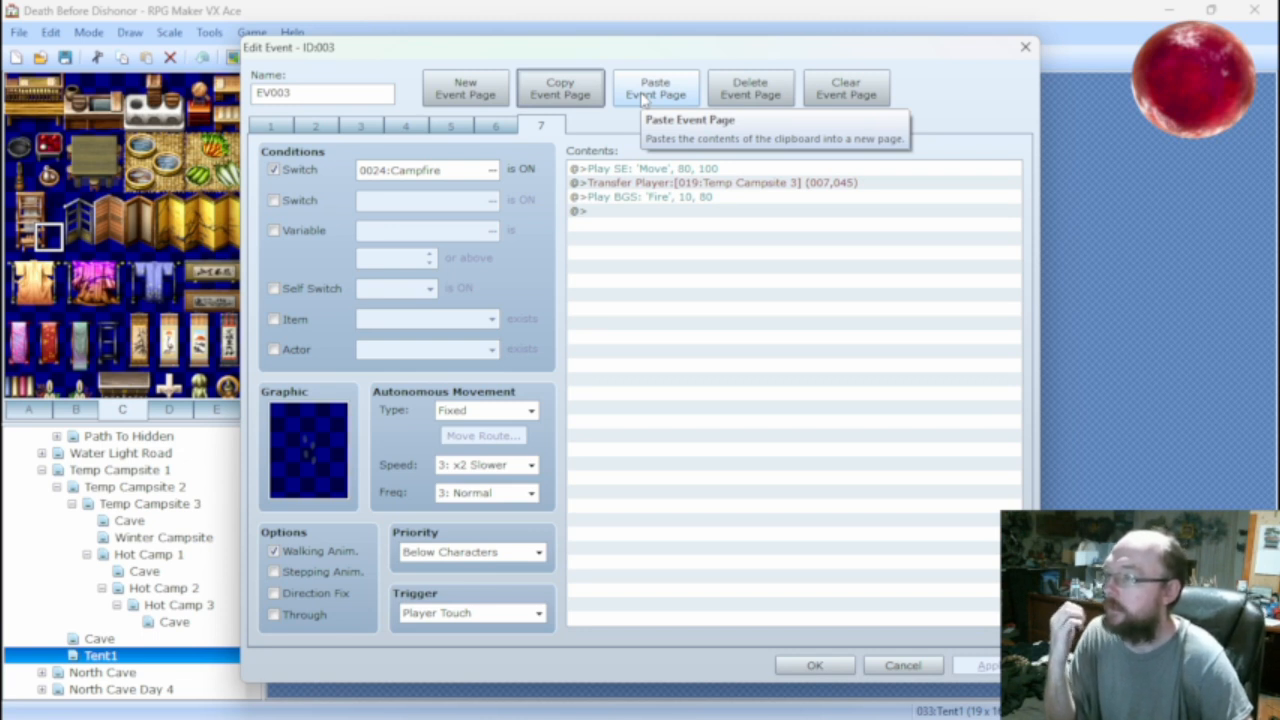
click(643, 97)
double_click(645, 97)
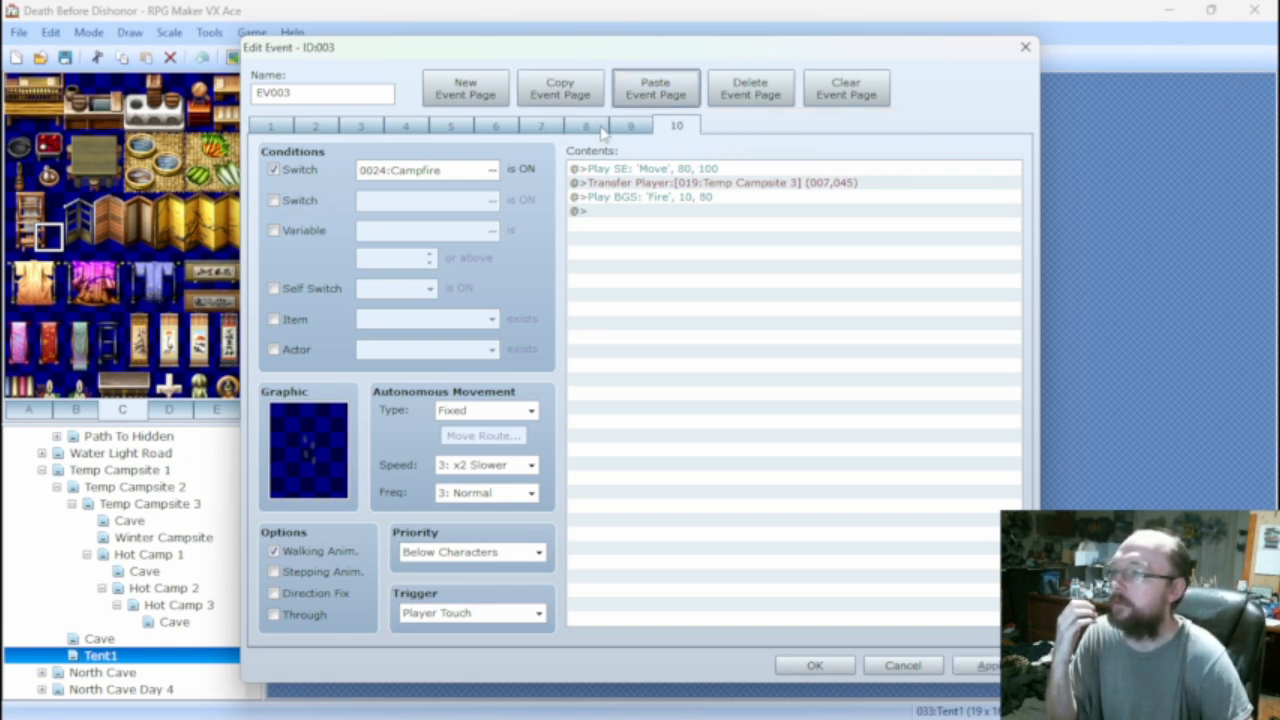
On page 8 of the exit event, set the Transfer Player destination to Hot Camp 1 at (007,035), in front of the tent.
click(584, 127)
double_click(720, 183)
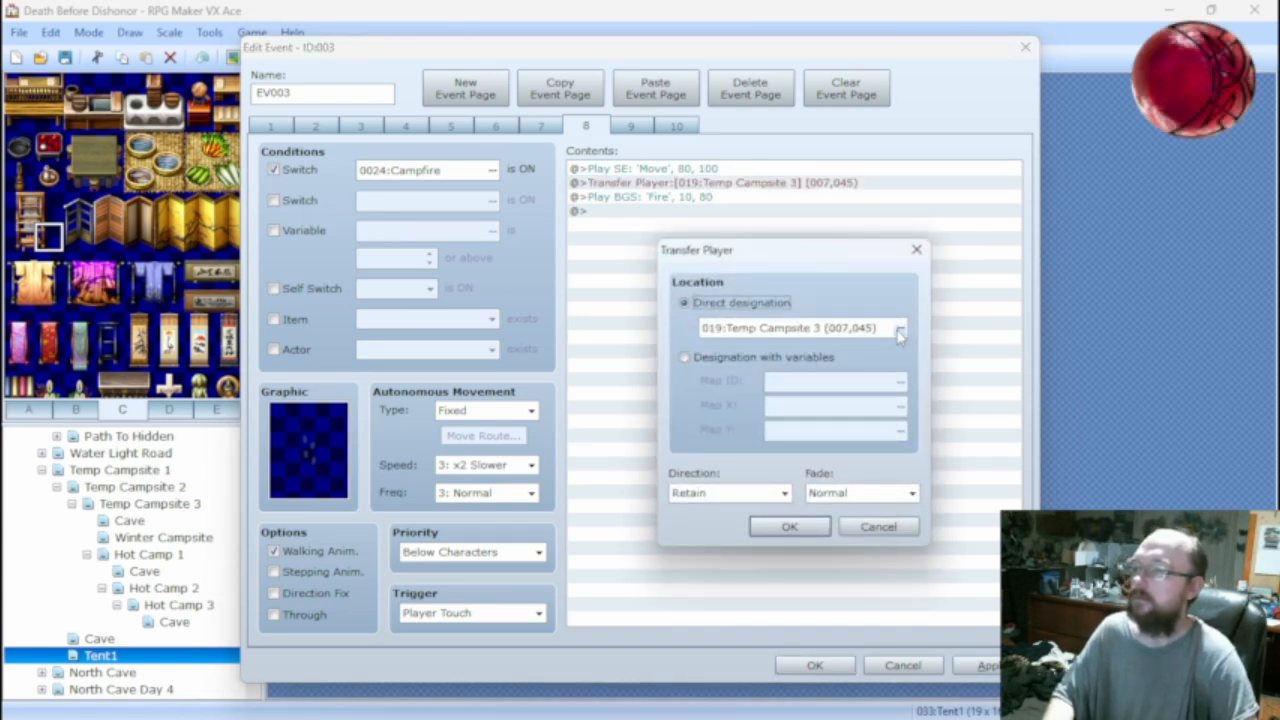
click(899, 335)
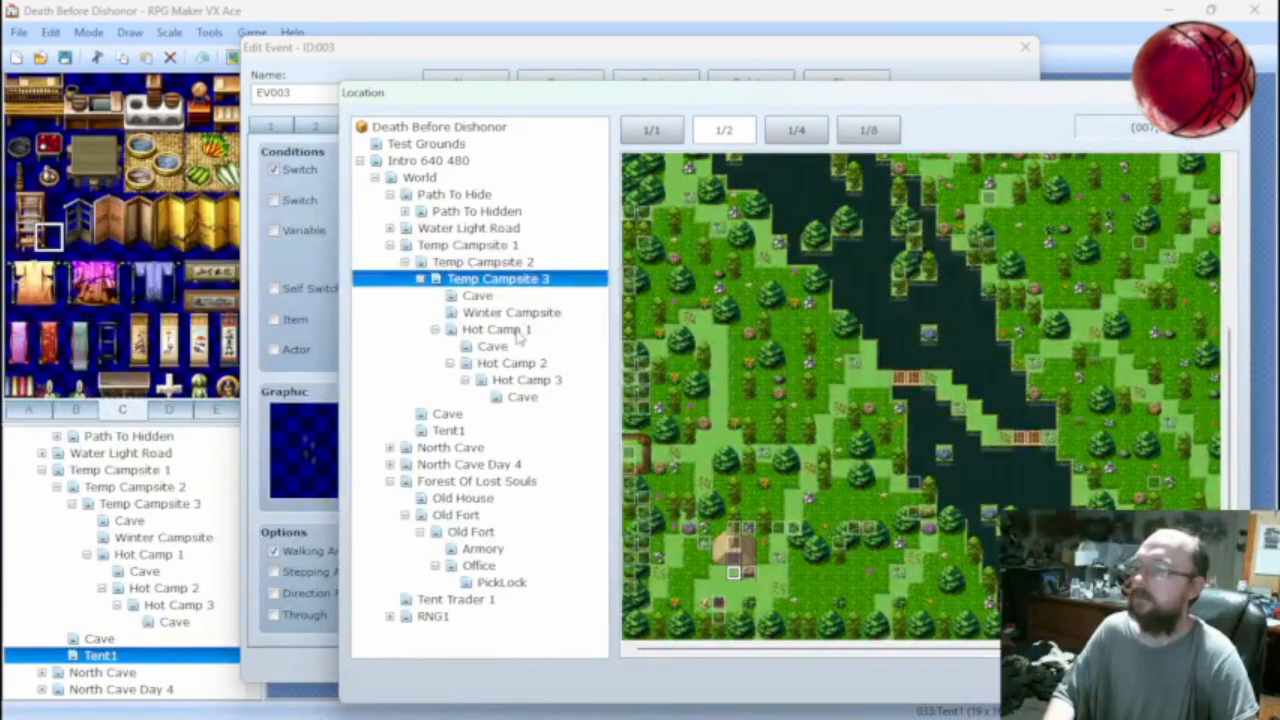
click(518, 330)
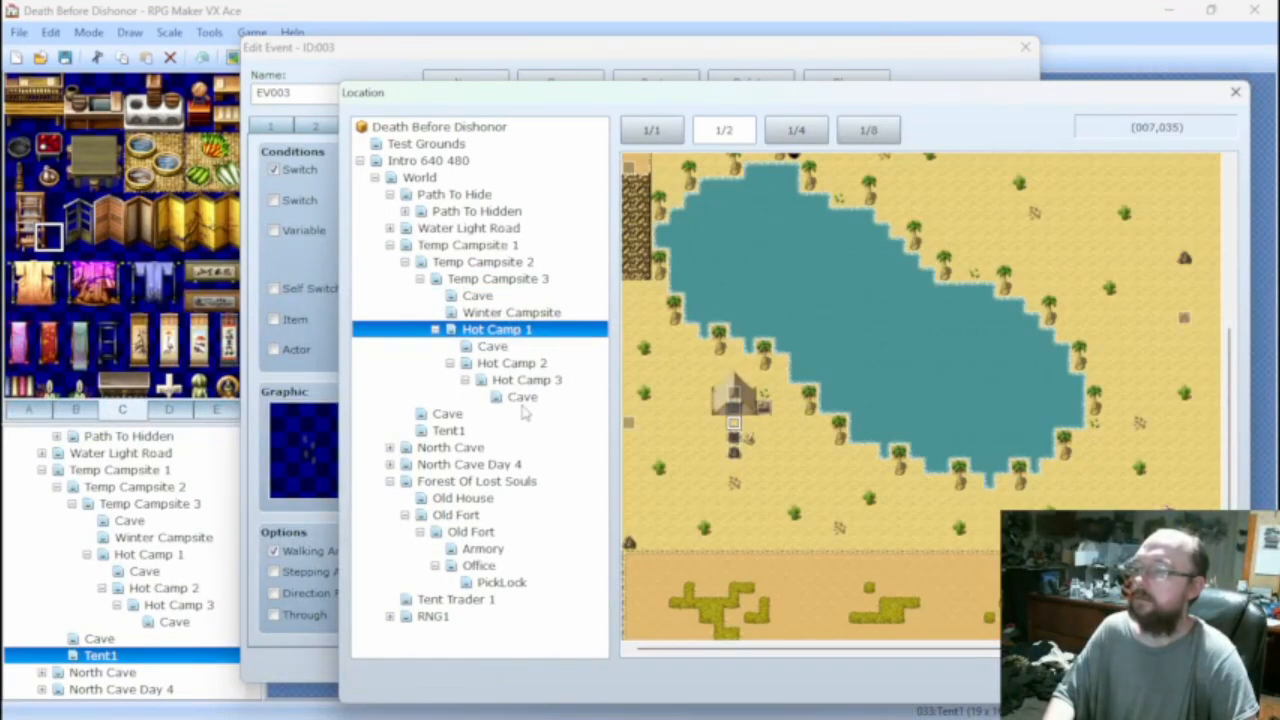
key(Return)
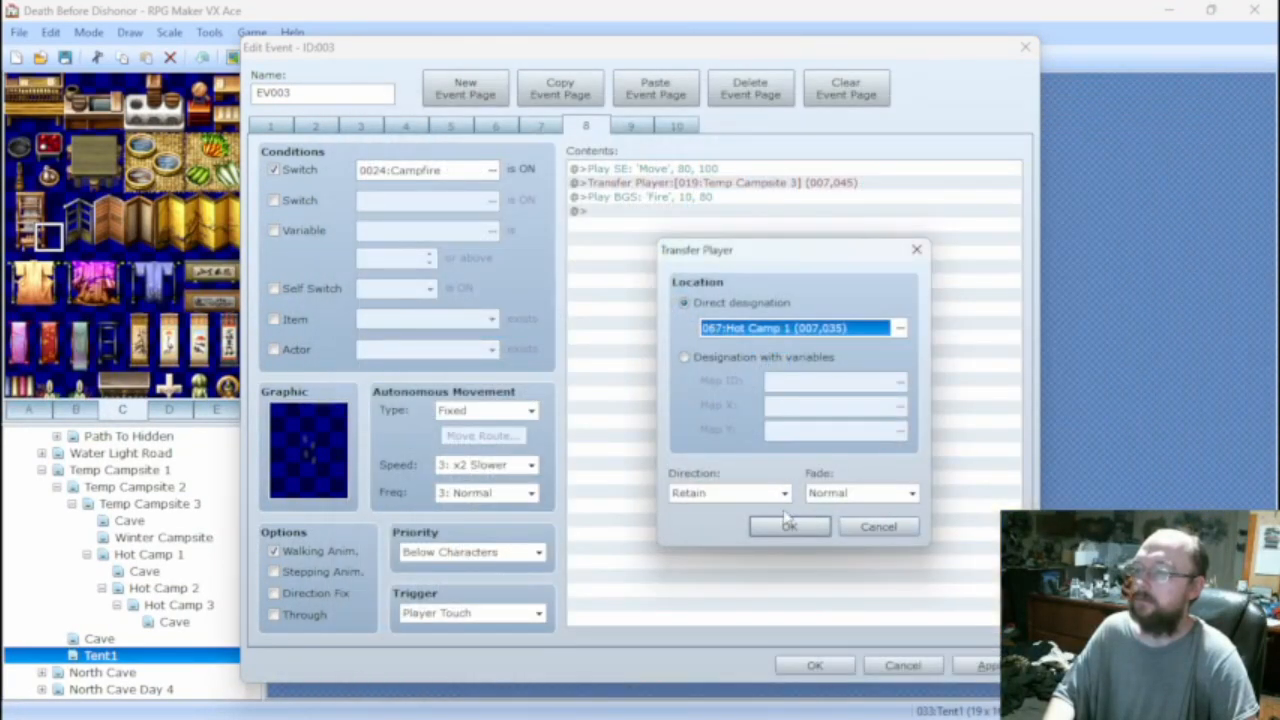
click(776, 528)
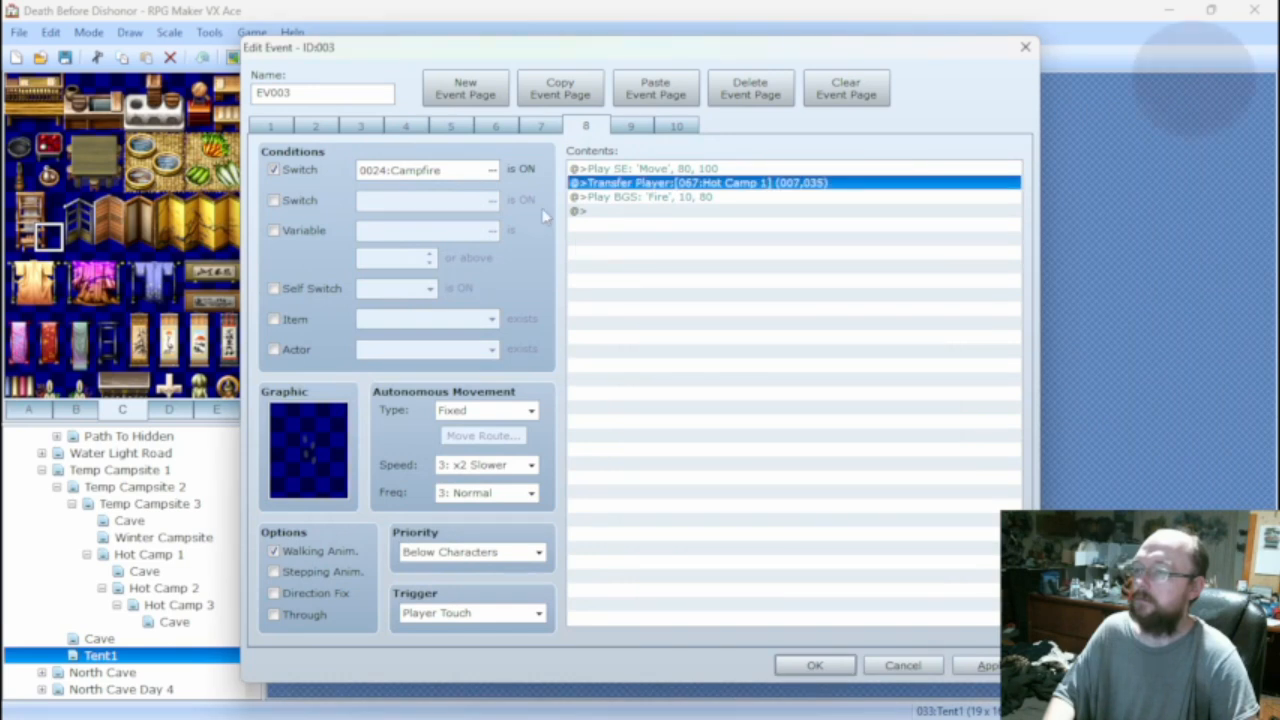
On page 9 of the exit event, set the Transfer Player destination to Hot Camp 2 at (026,022), below the tent entrance.
click(630, 126)
click(661, 185)
double_click(662, 186)
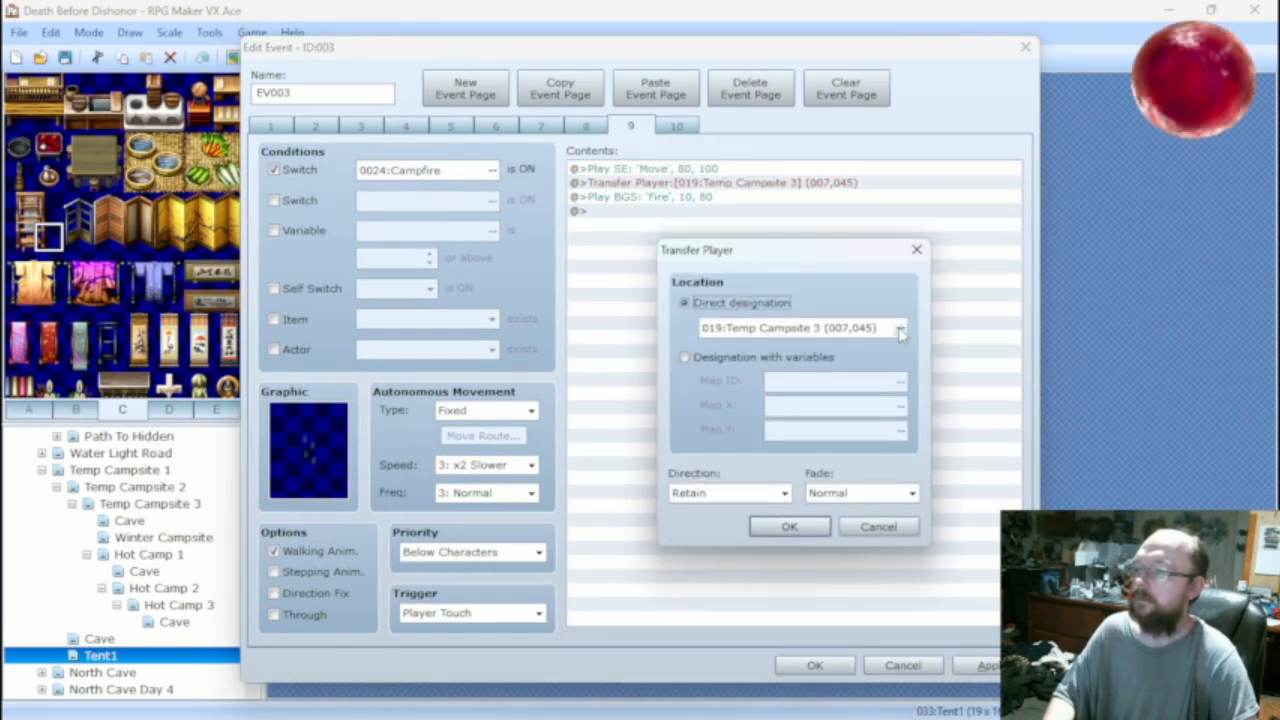
click(900, 332)
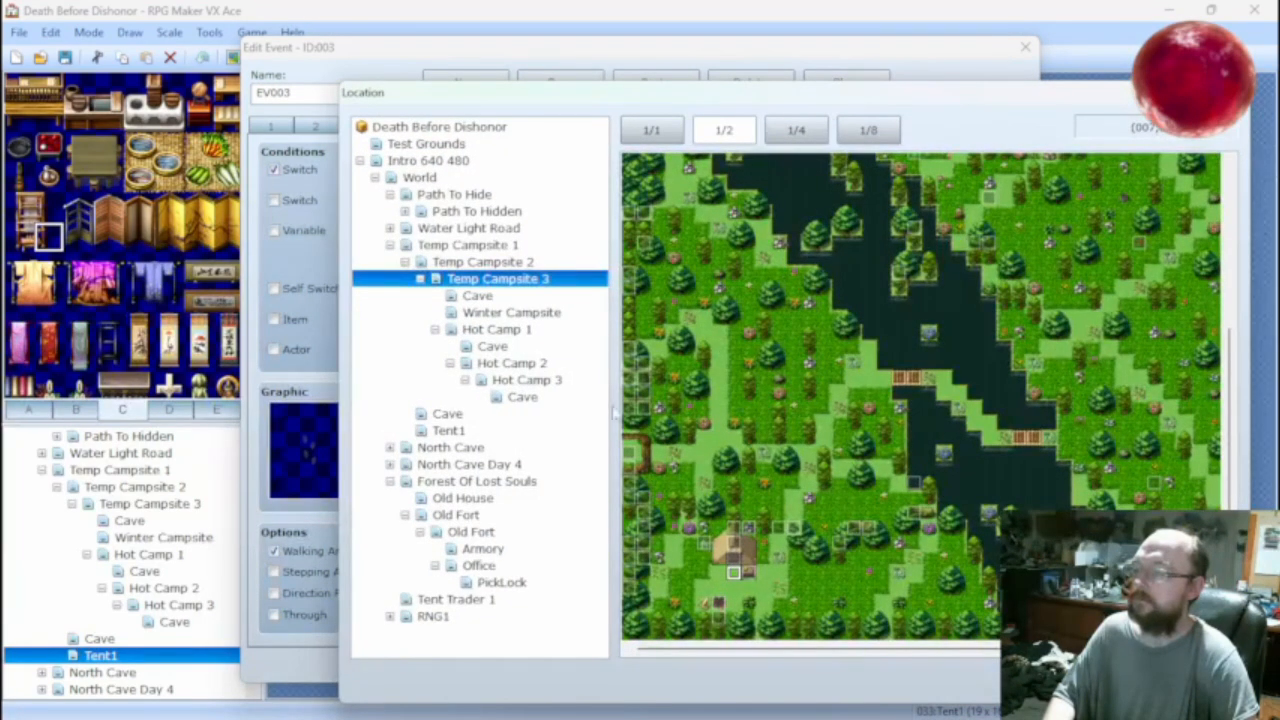
click(512, 363)
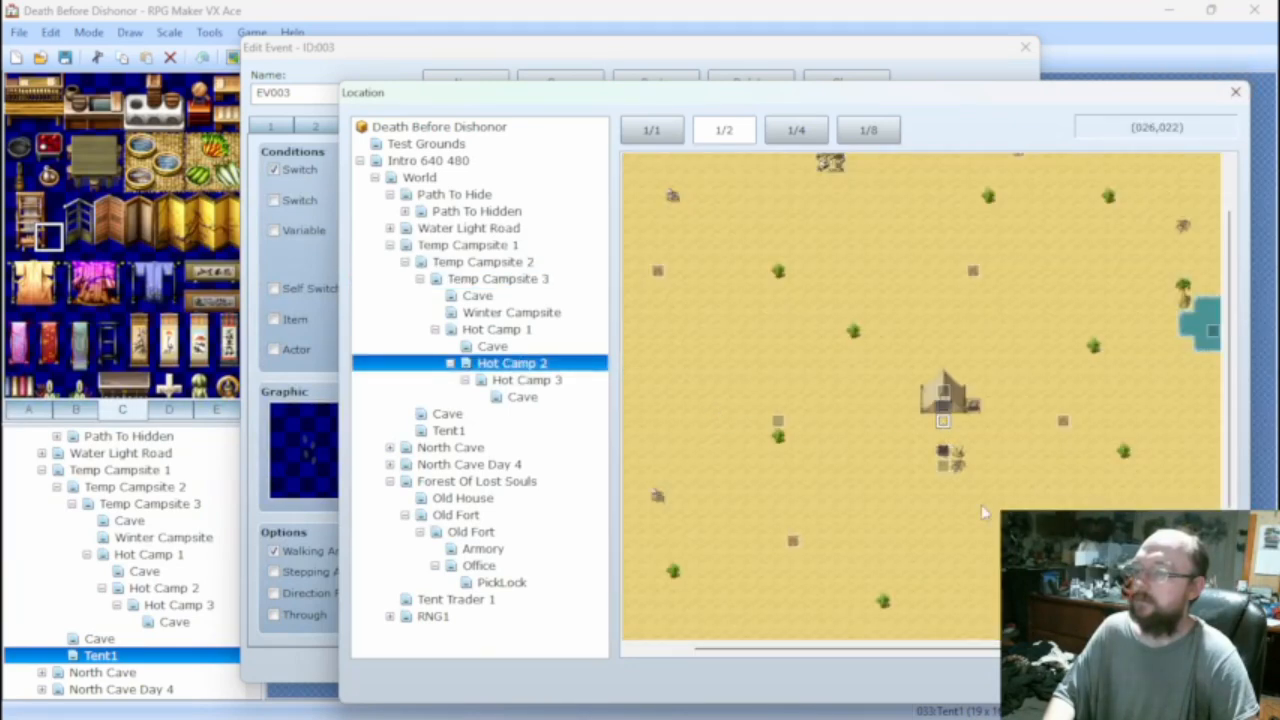
click(1108, 682)
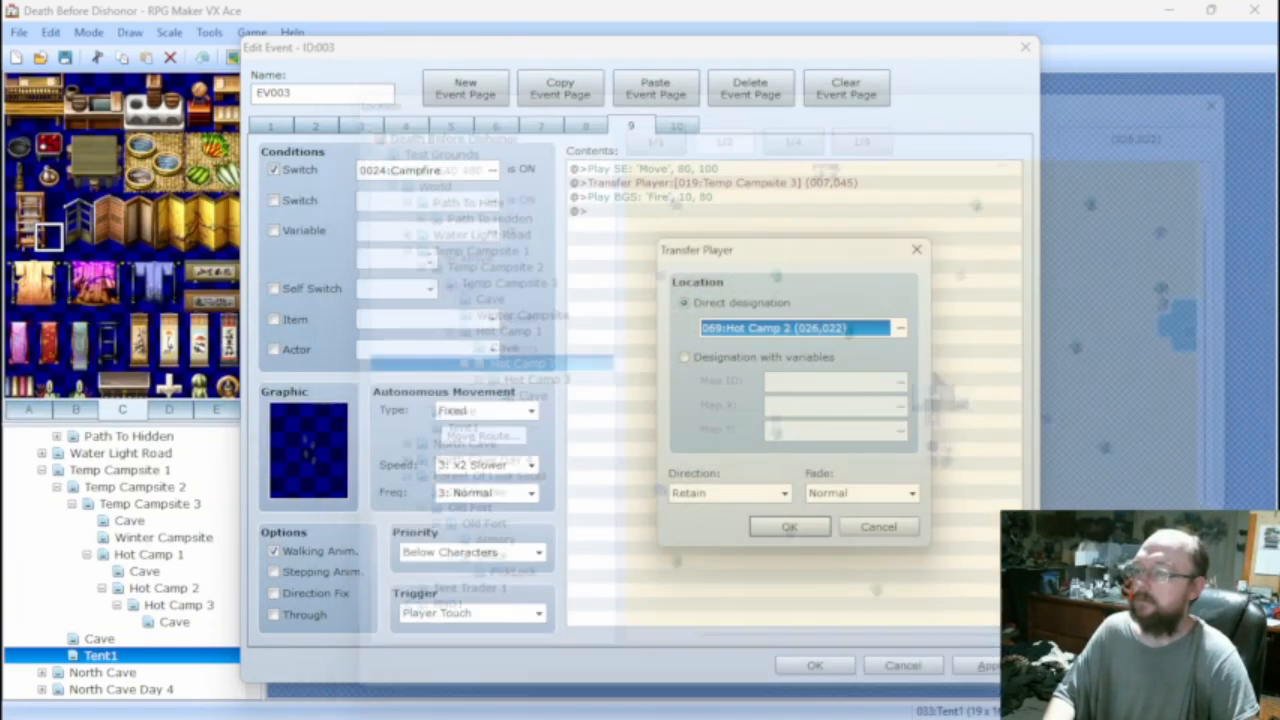
click(810, 527)
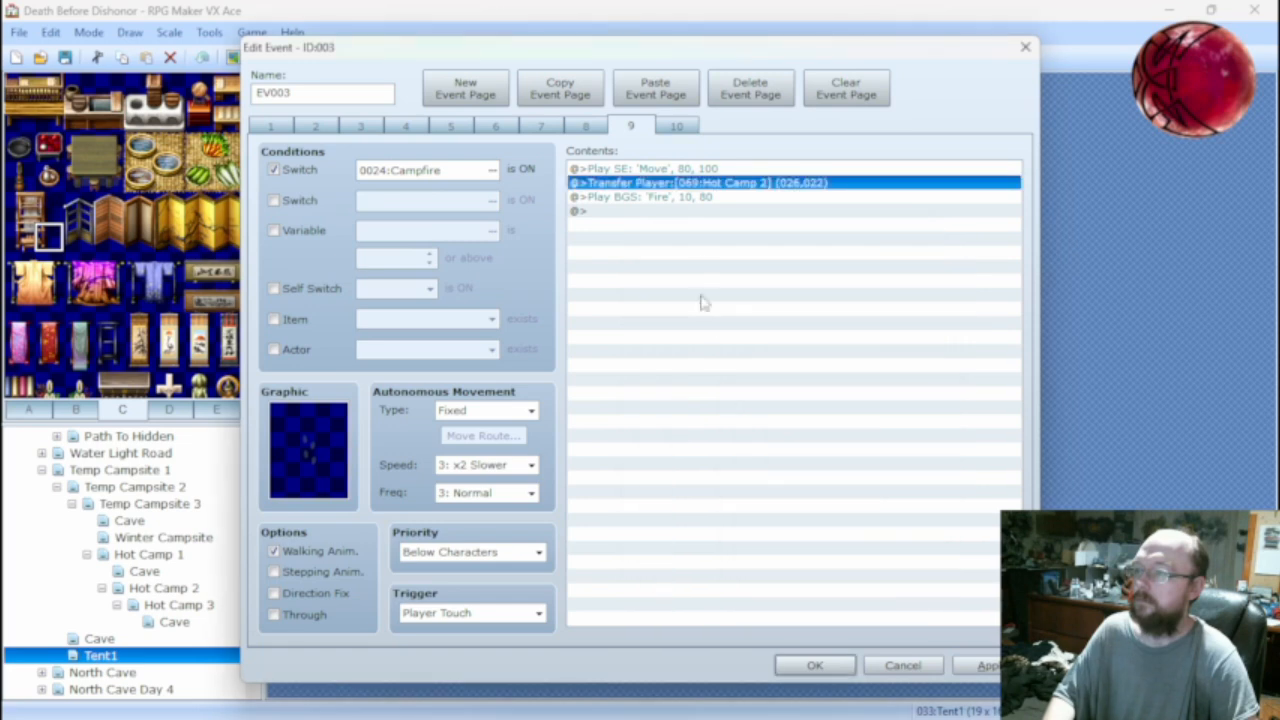
On page 10 of the exit event, set the Transfer Player destination to Hot Camp 3 at (012,035), in front of the tent.
click(676, 126)
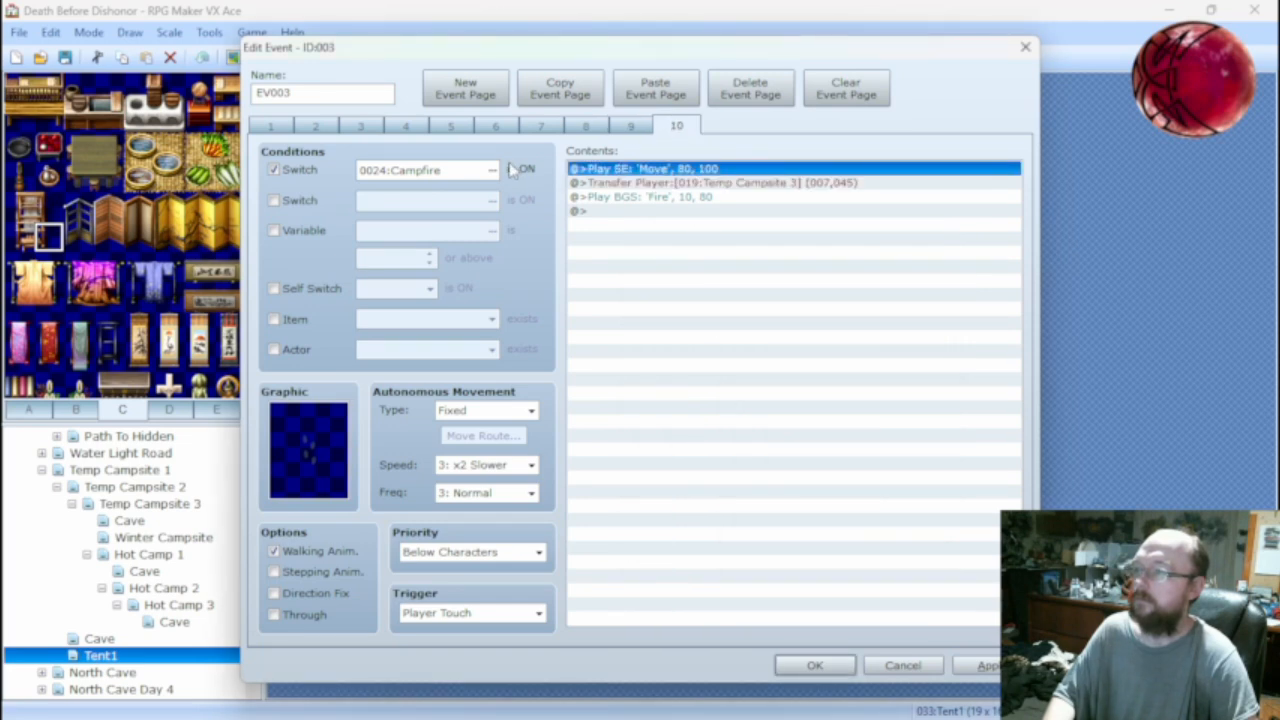
double_click(716, 190)
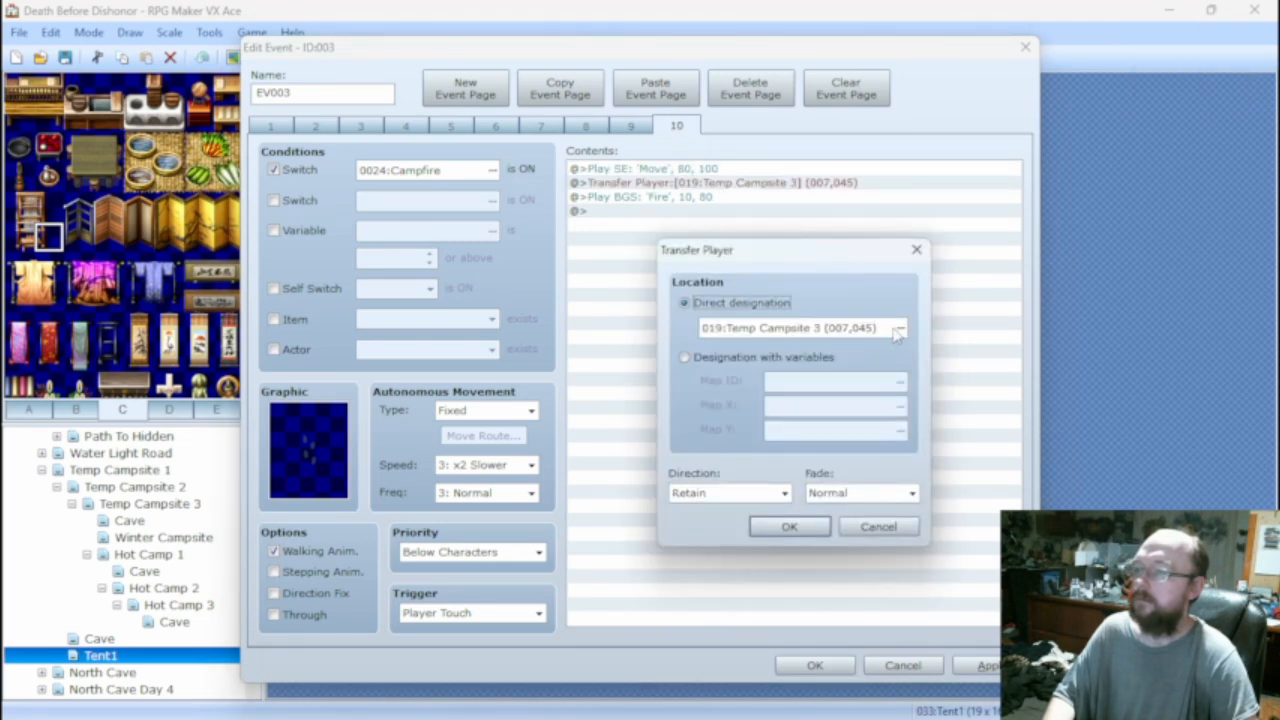
click(898, 333)
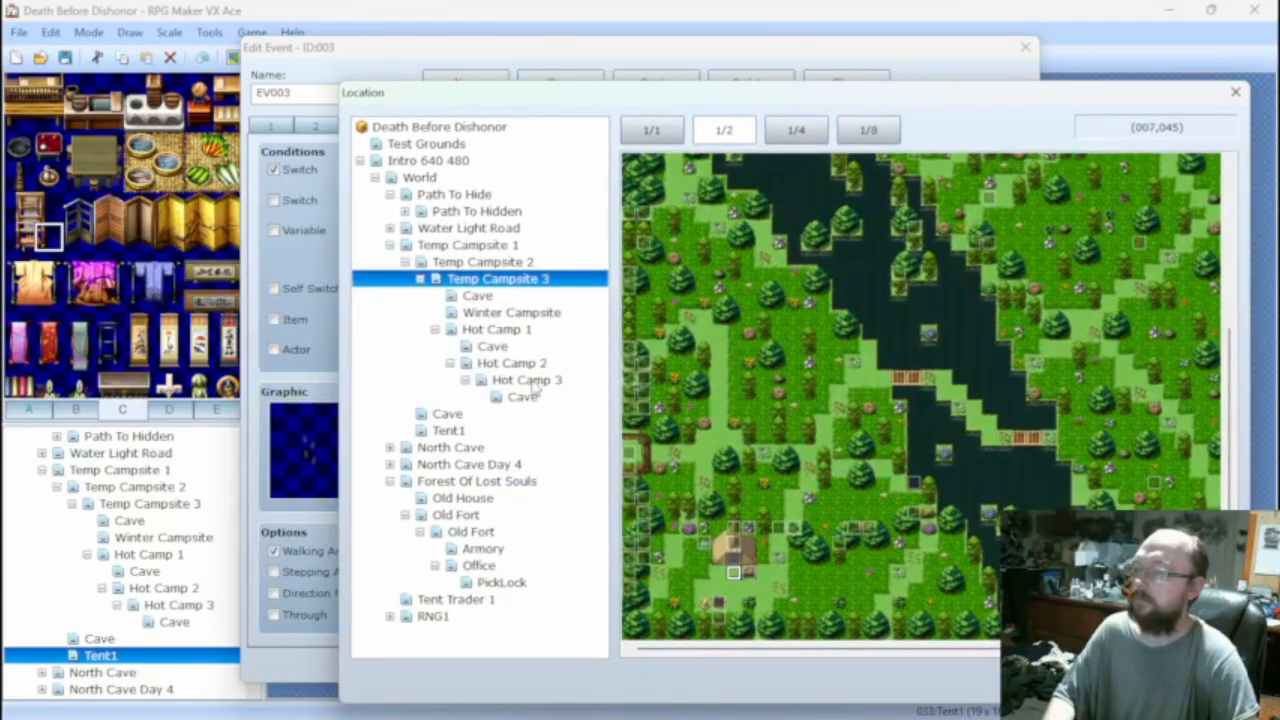
click(532, 381)
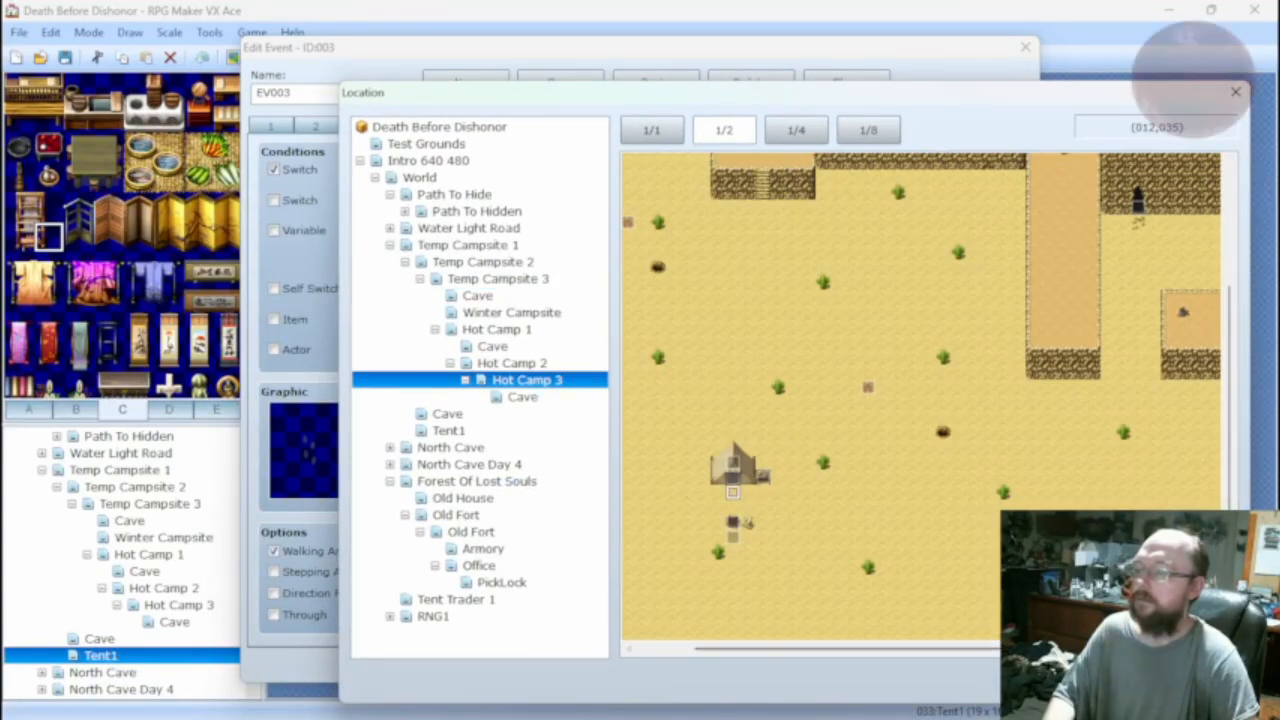
key(Return)
click(788, 530)
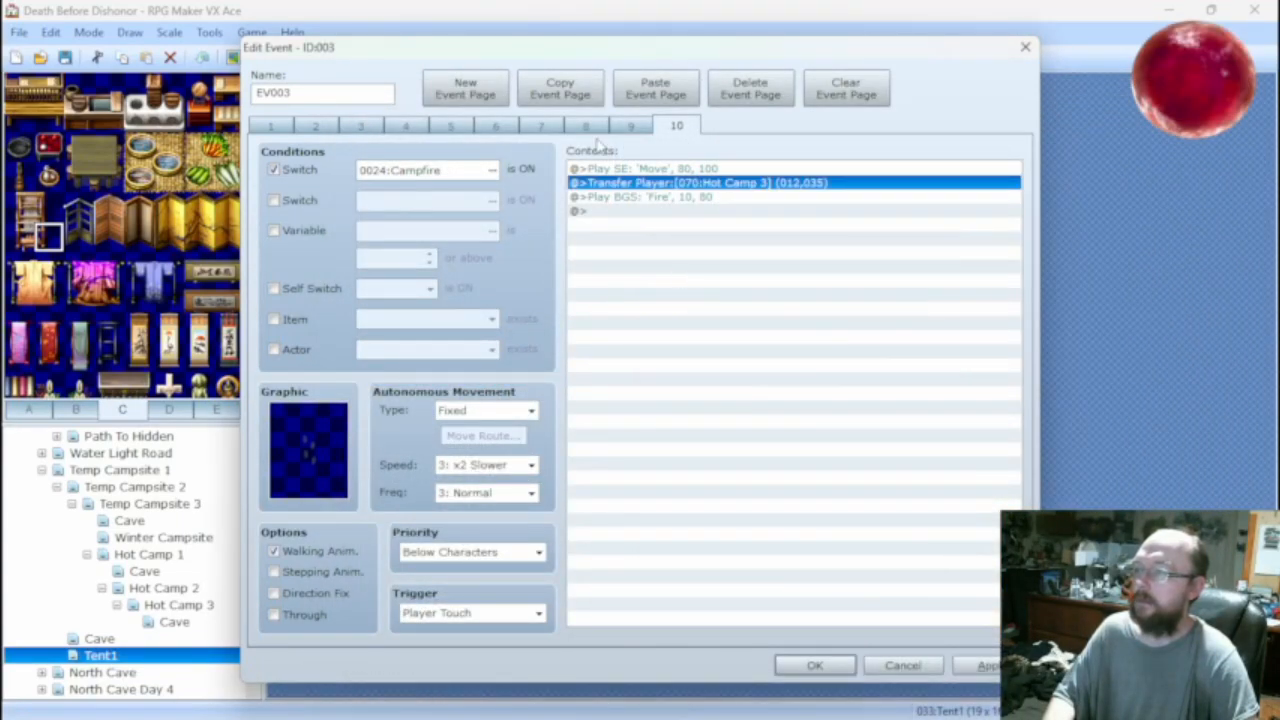
Copy page 6 of the exit event and paste it three times as pages 7, 8 and 9, checking the page order.
click(497, 126)
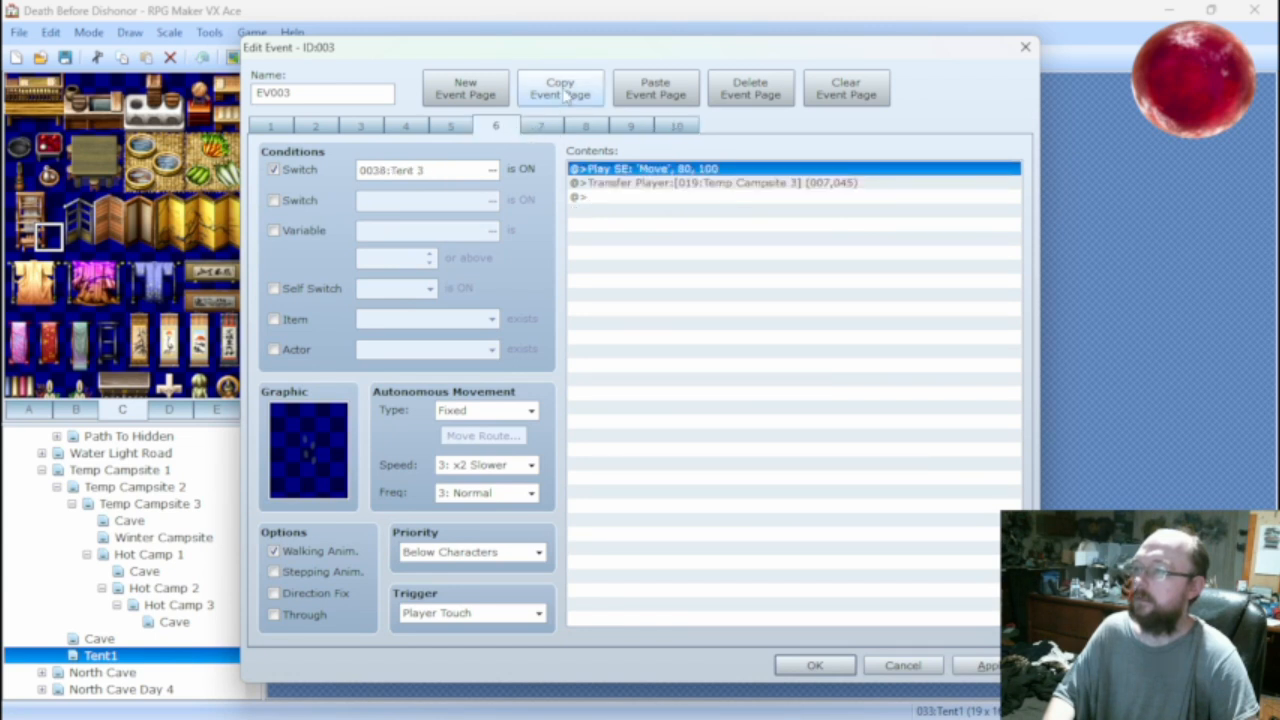
click(668, 100)
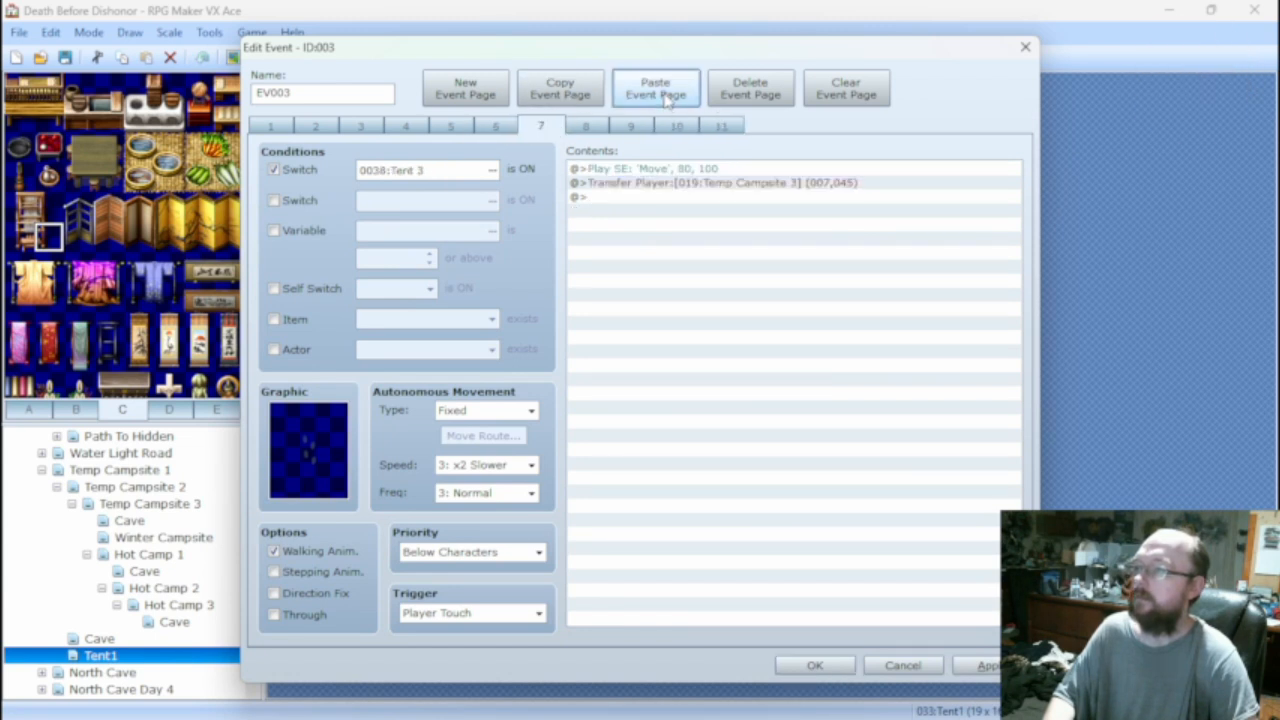
click(668, 100)
click(668, 100)
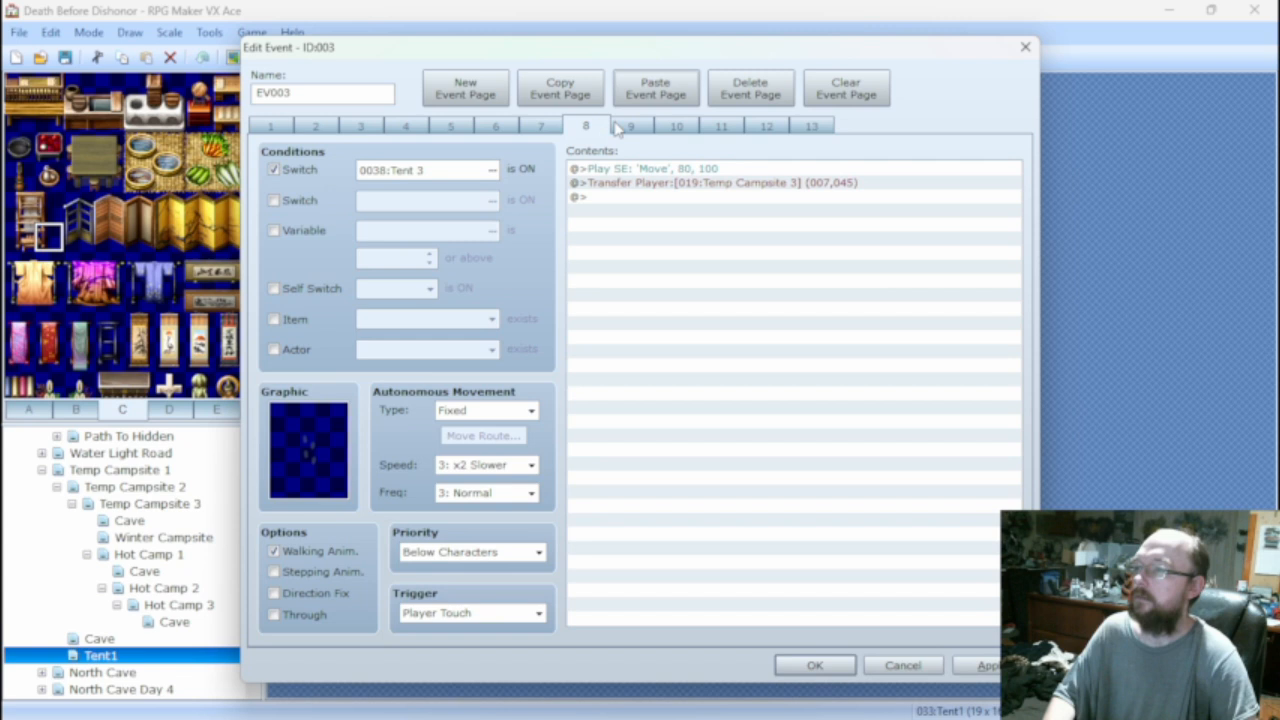
click(546, 127)
click(684, 128)
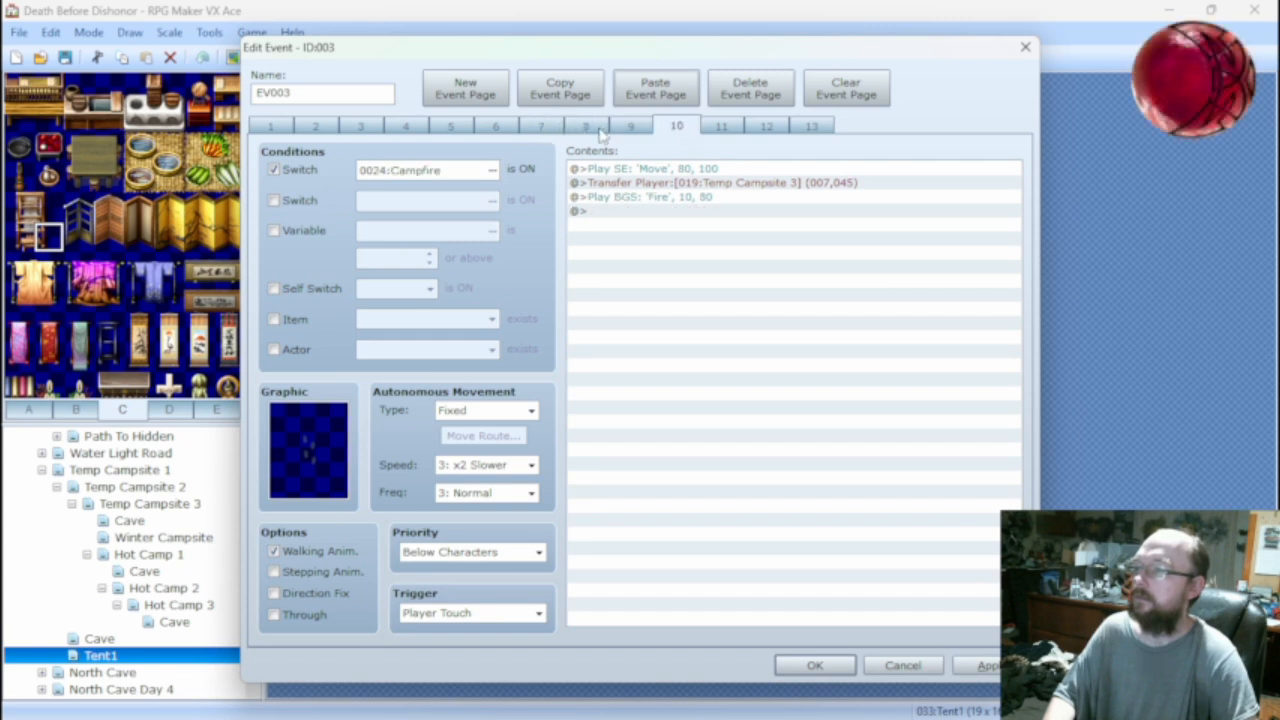
click(603, 130)
click(638, 130)
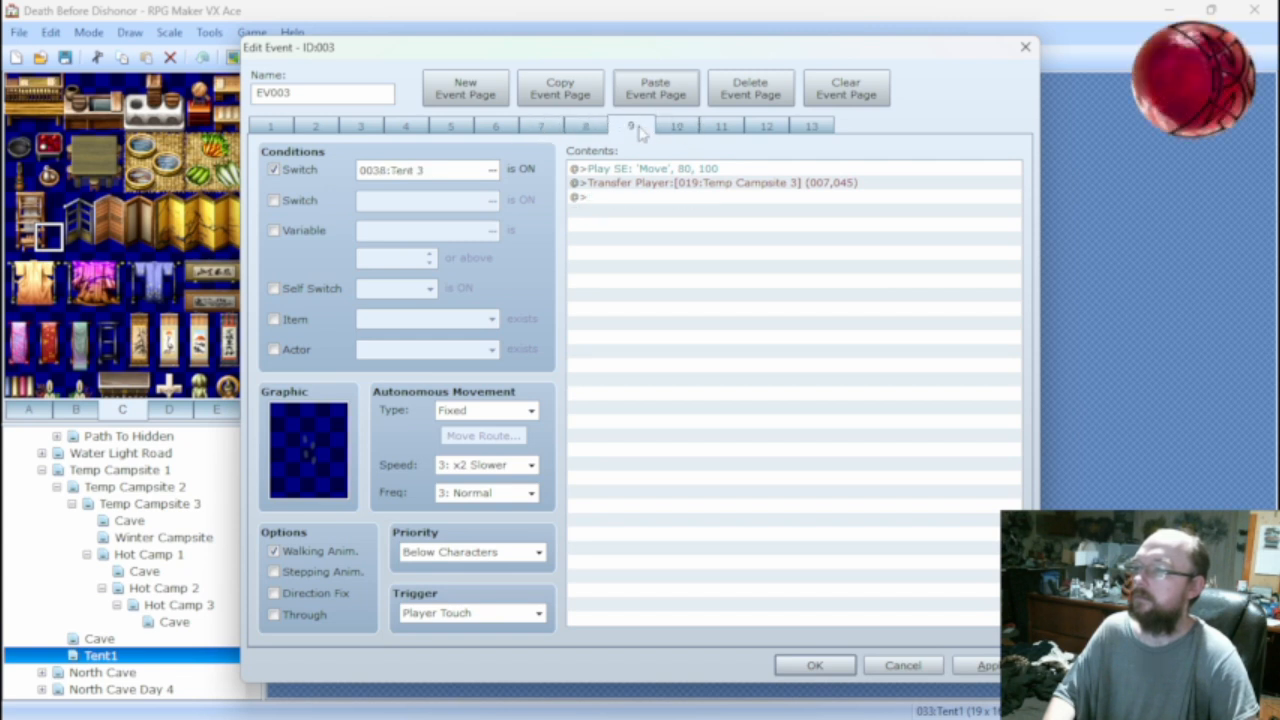
click(671, 130)
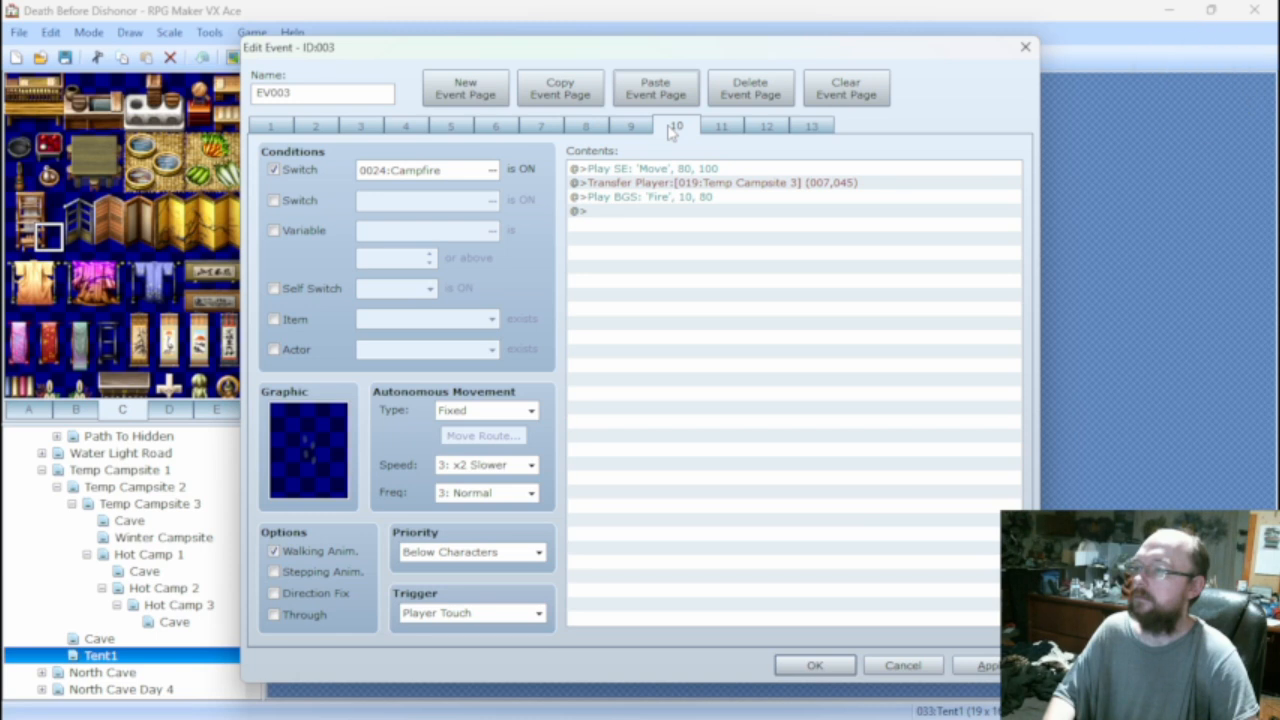
Set the condition switch to 0073:Hot Tent1 on page 7 and to 0074:Hot Tent2 on page 8.
click(542, 128)
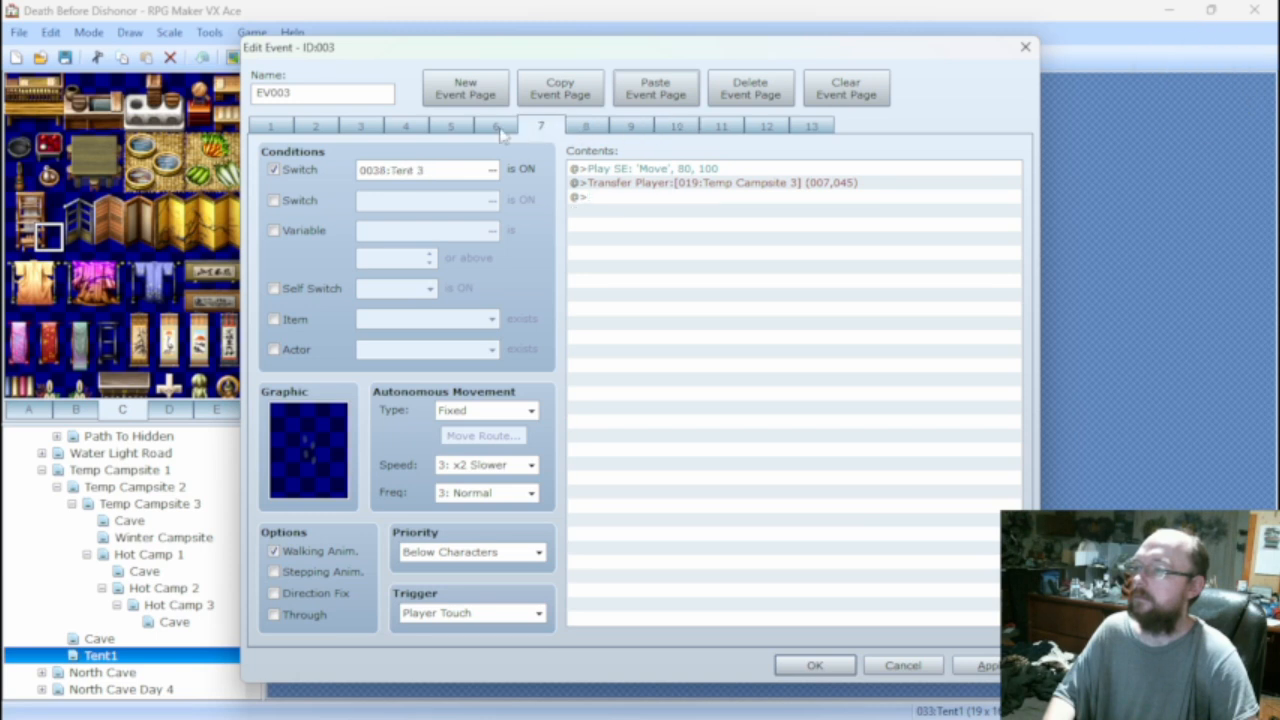
click(492, 172)
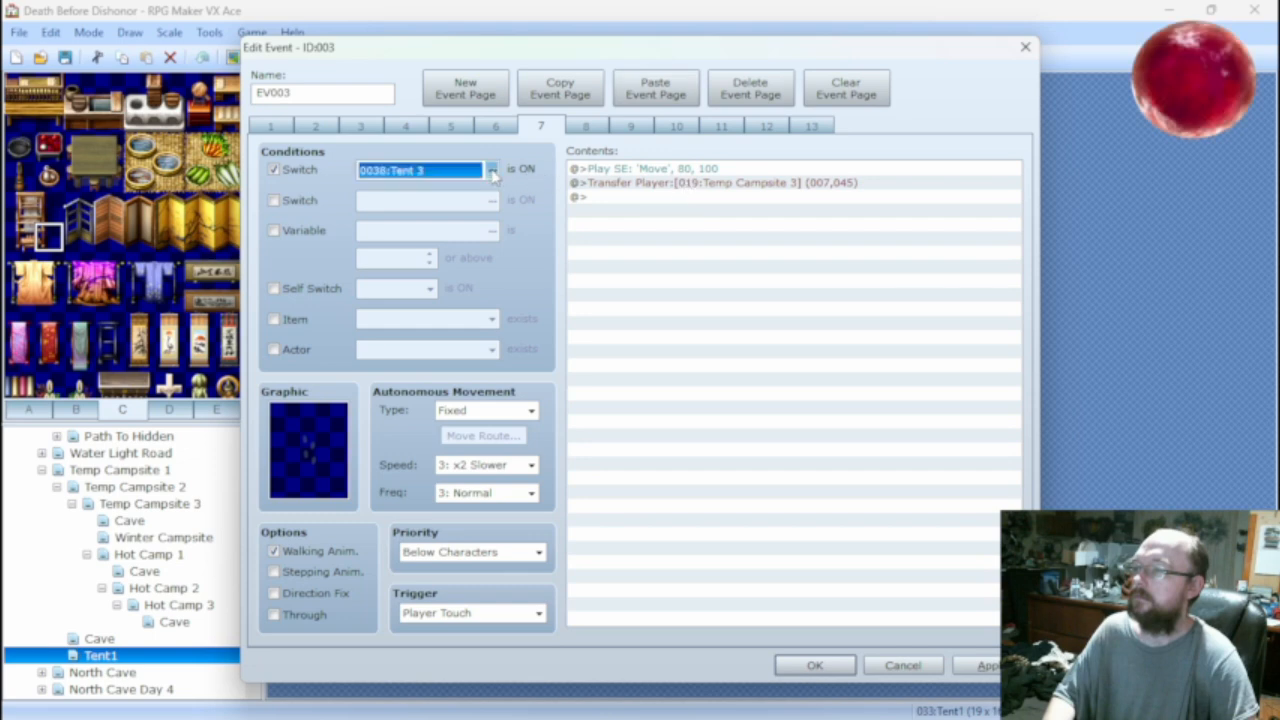
click(665, 373)
click(590, 551)
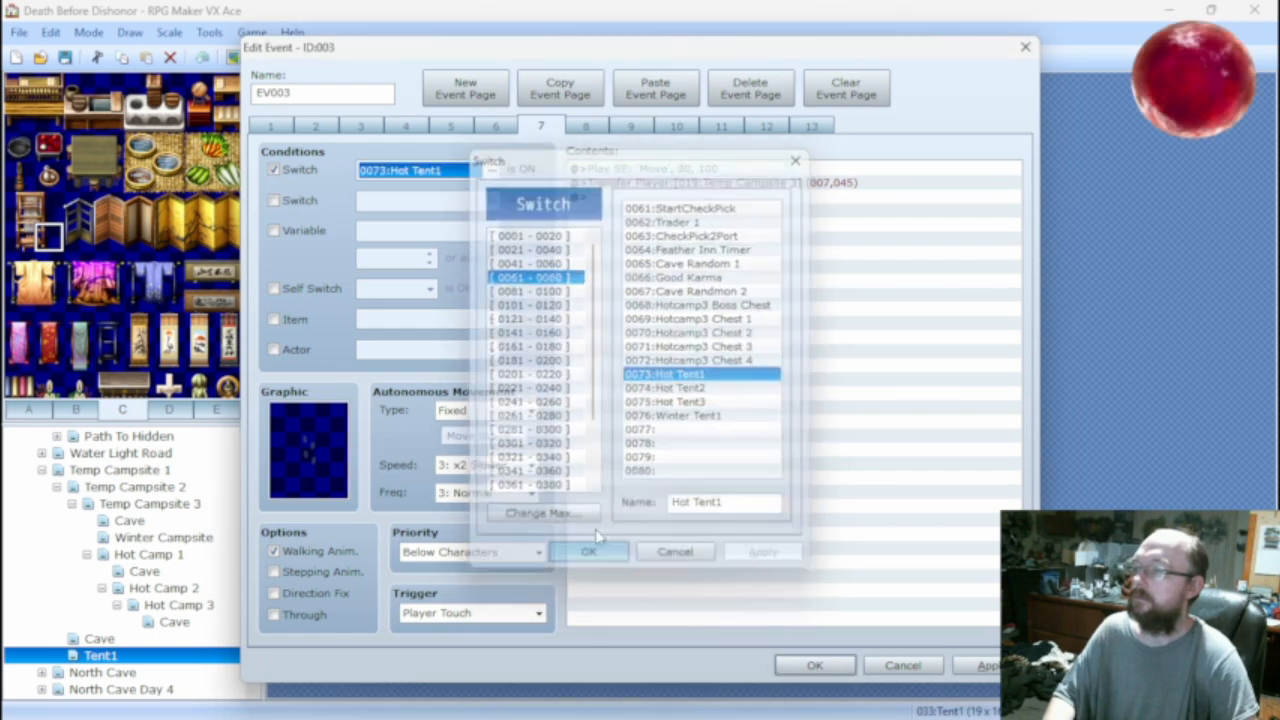
click(585, 127)
click(492, 171)
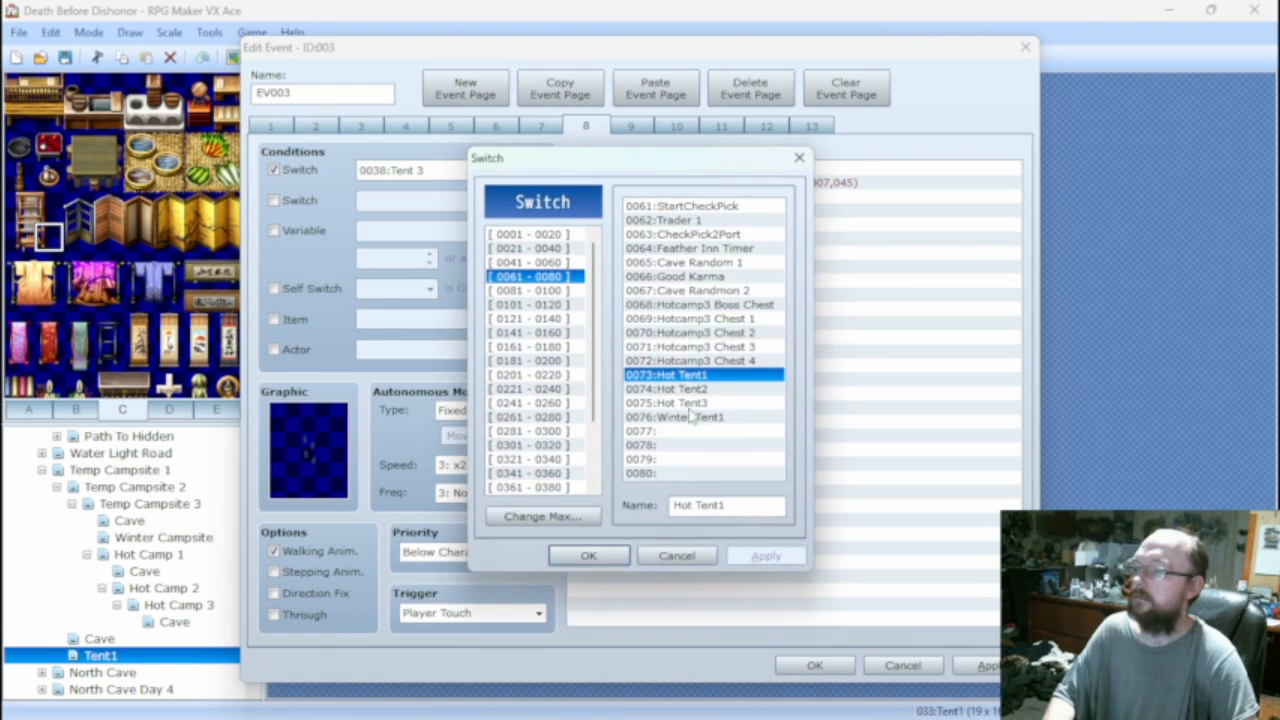
click(674, 389)
click(592, 558)
On page 7, set the Transfer Player destination to Hot Camp 1 at (007,035), in front of the tent.
click(541, 126)
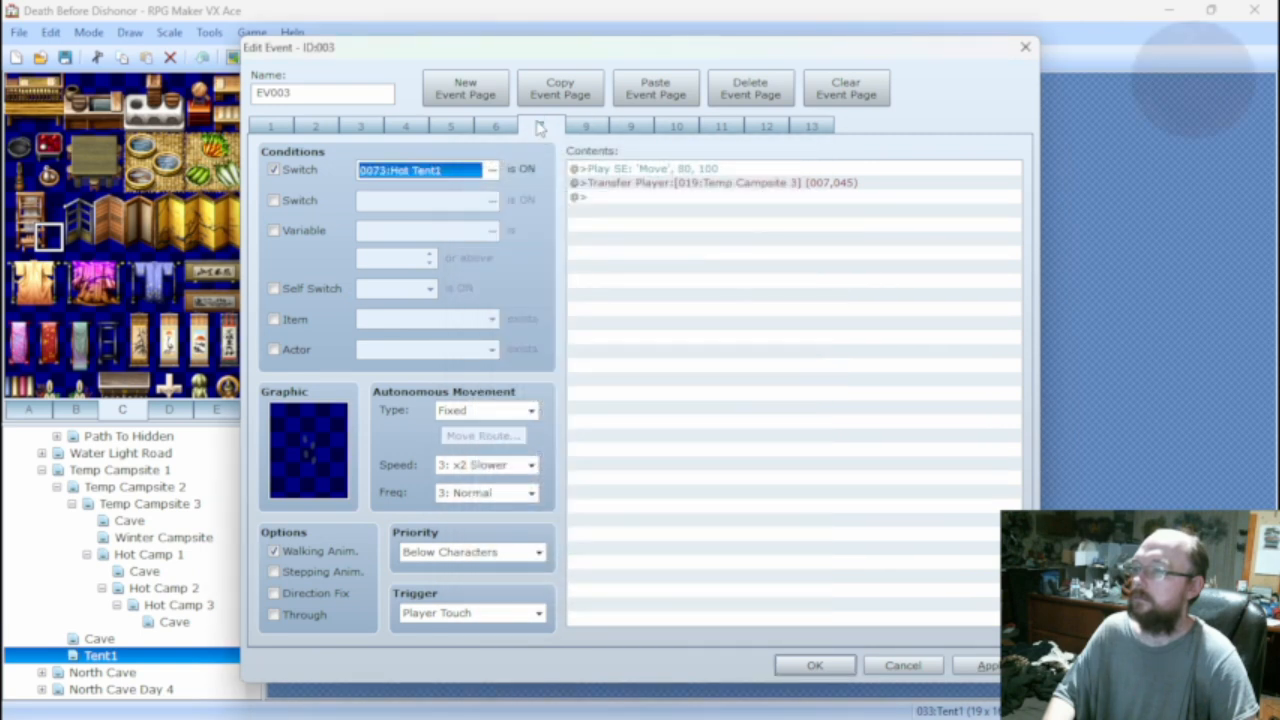
click(651, 185)
double_click(652, 187)
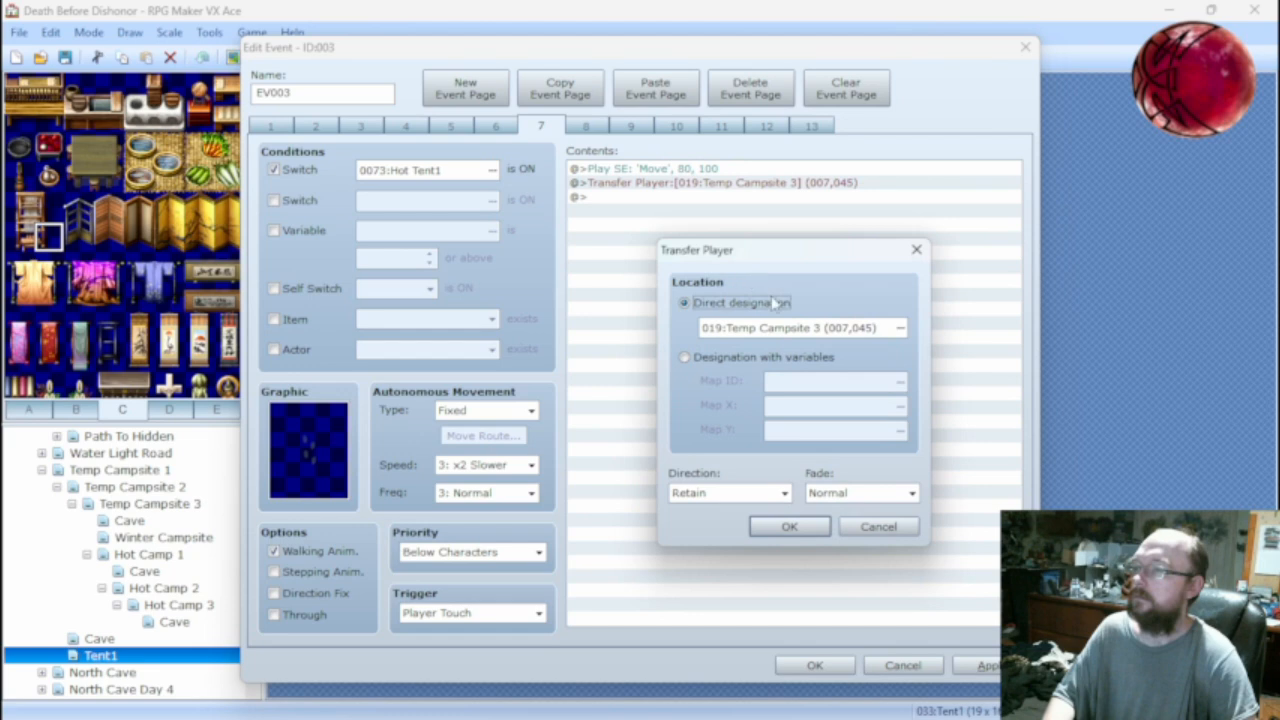
click(906, 331)
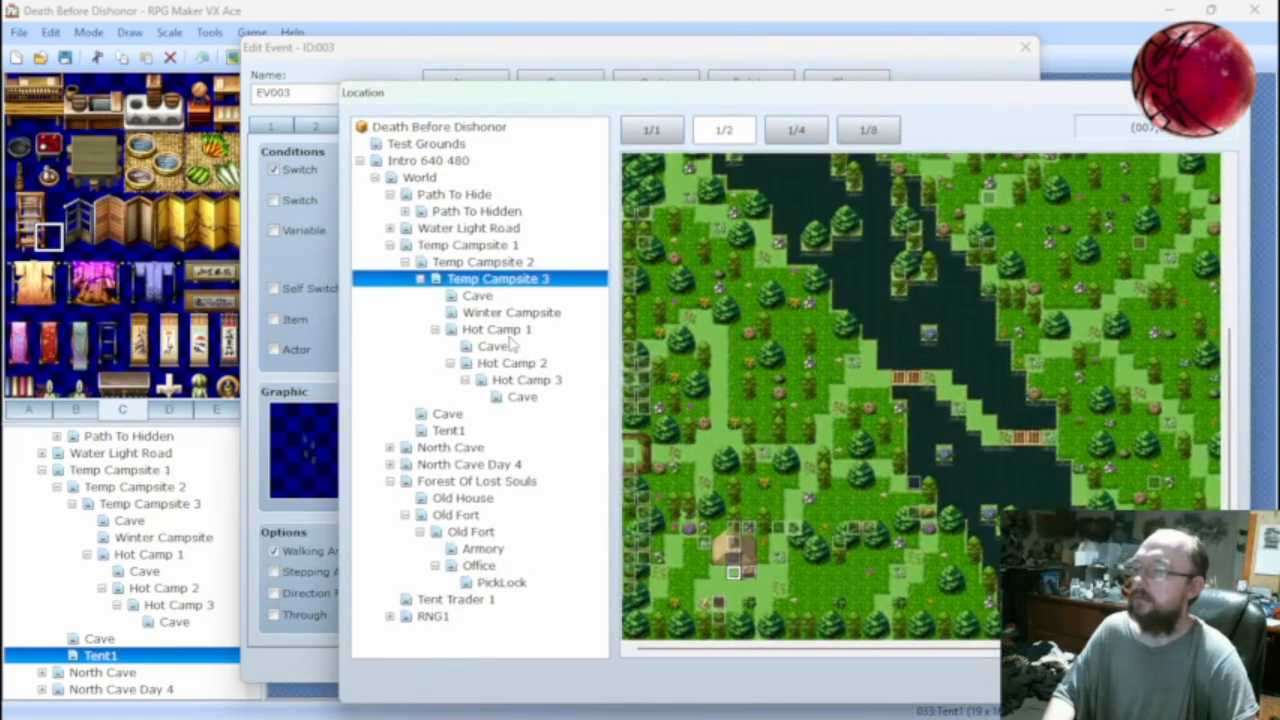
click(505, 331)
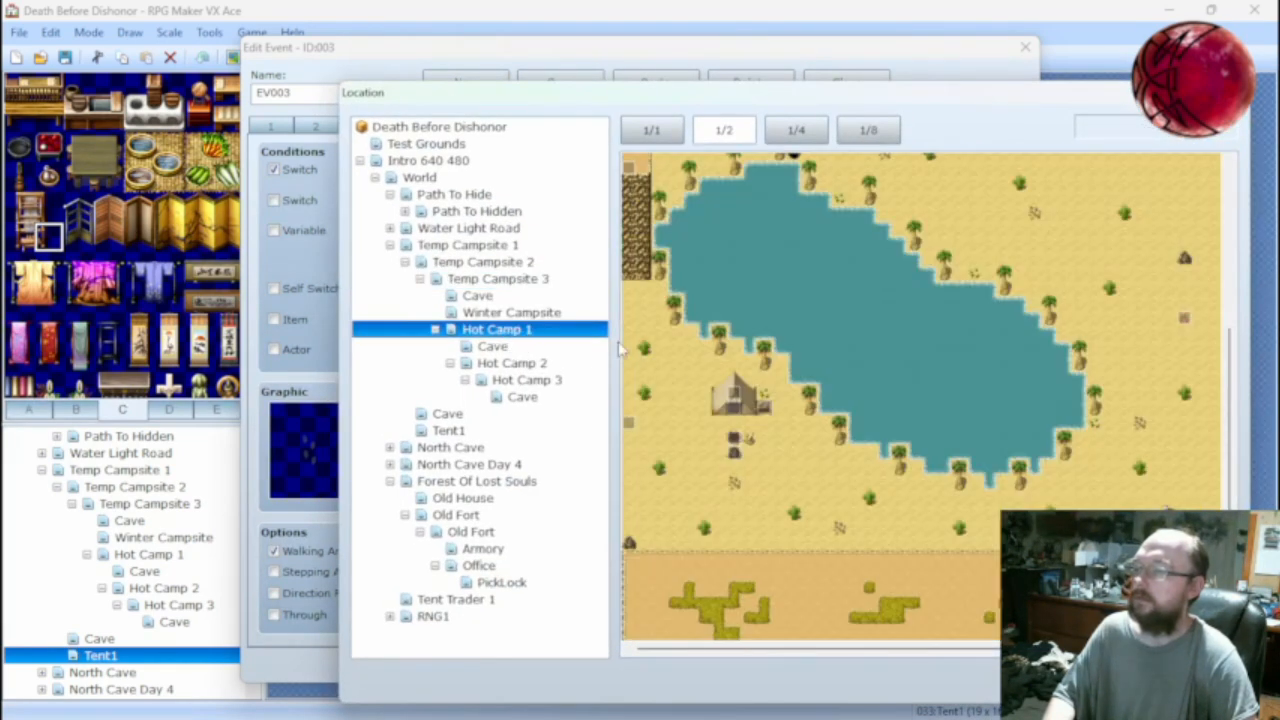
double_click(740, 432)
click(790, 527)
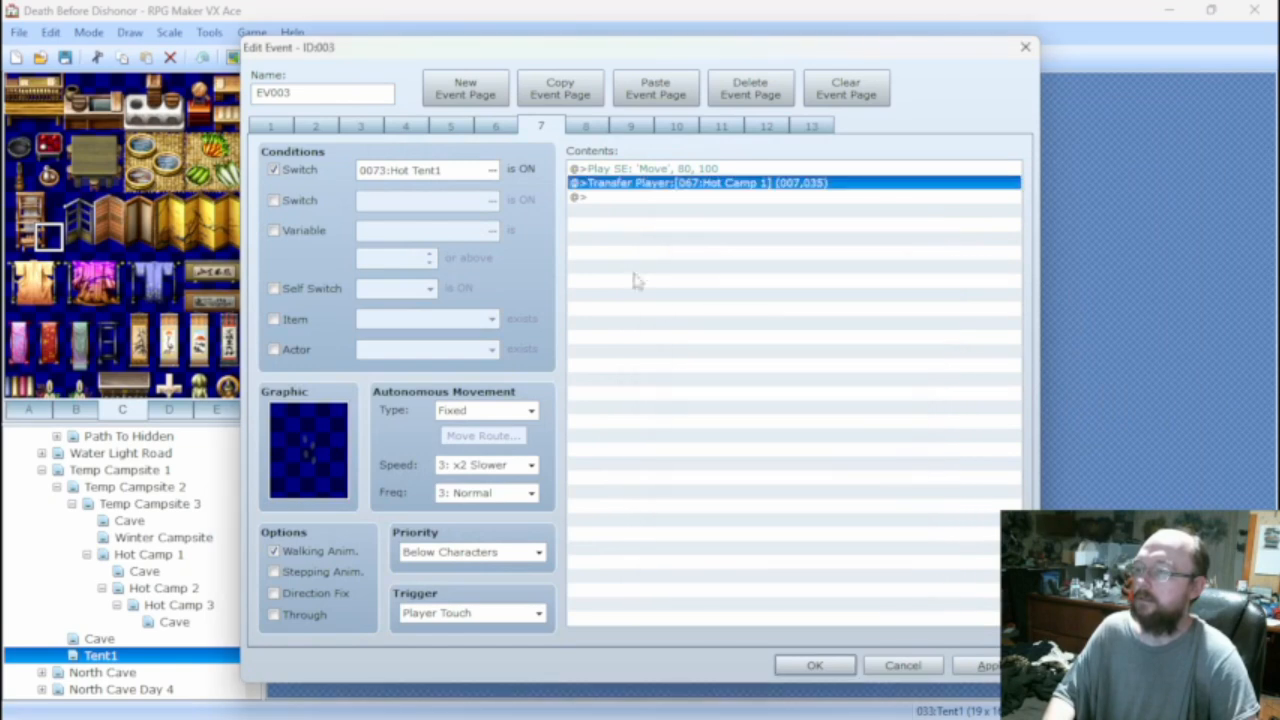
On page 8, set the Transfer Player destination to Hot Camp 2 at (026,022), below the tent entrance.
click(588, 127)
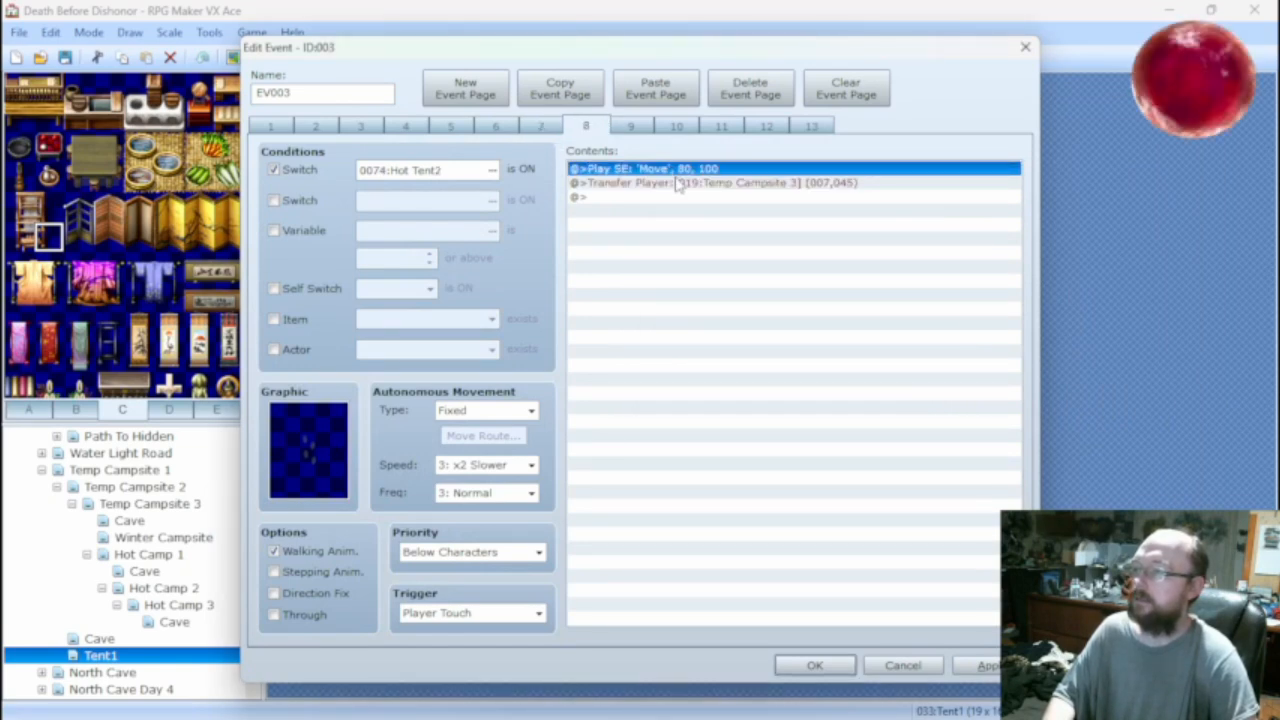
double_click(678, 184)
click(900, 331)
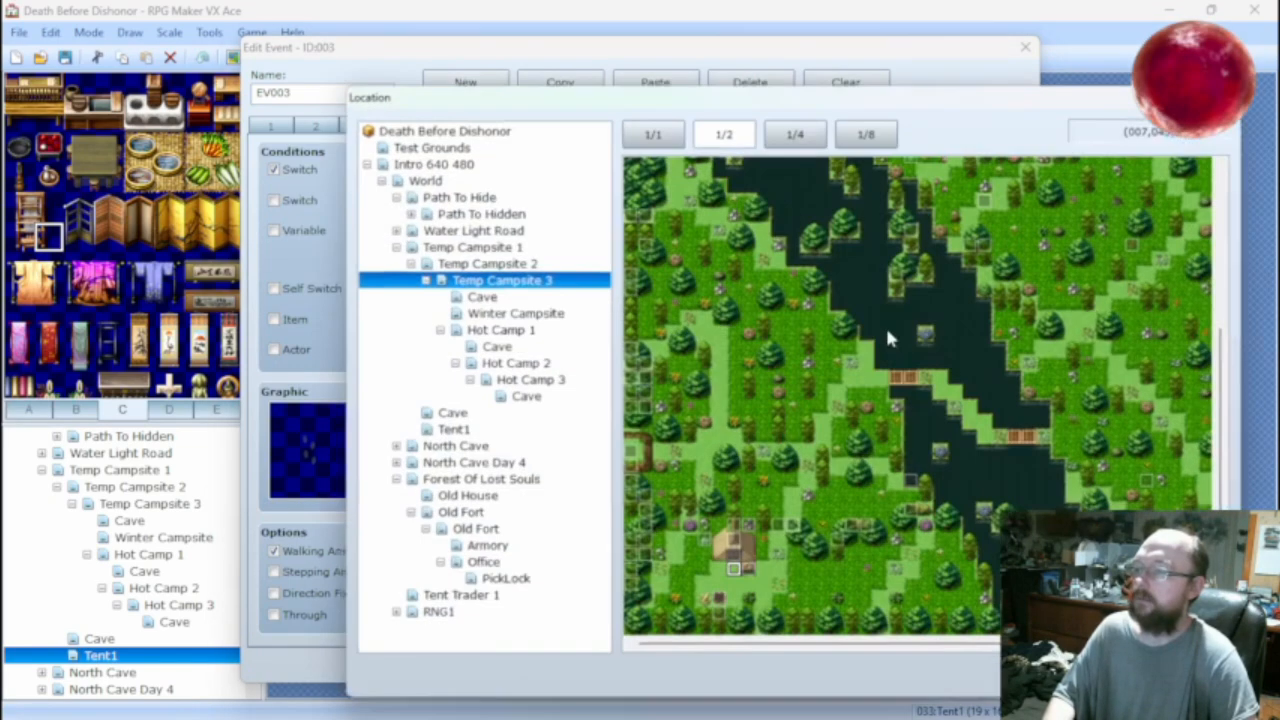
click(514, 364)
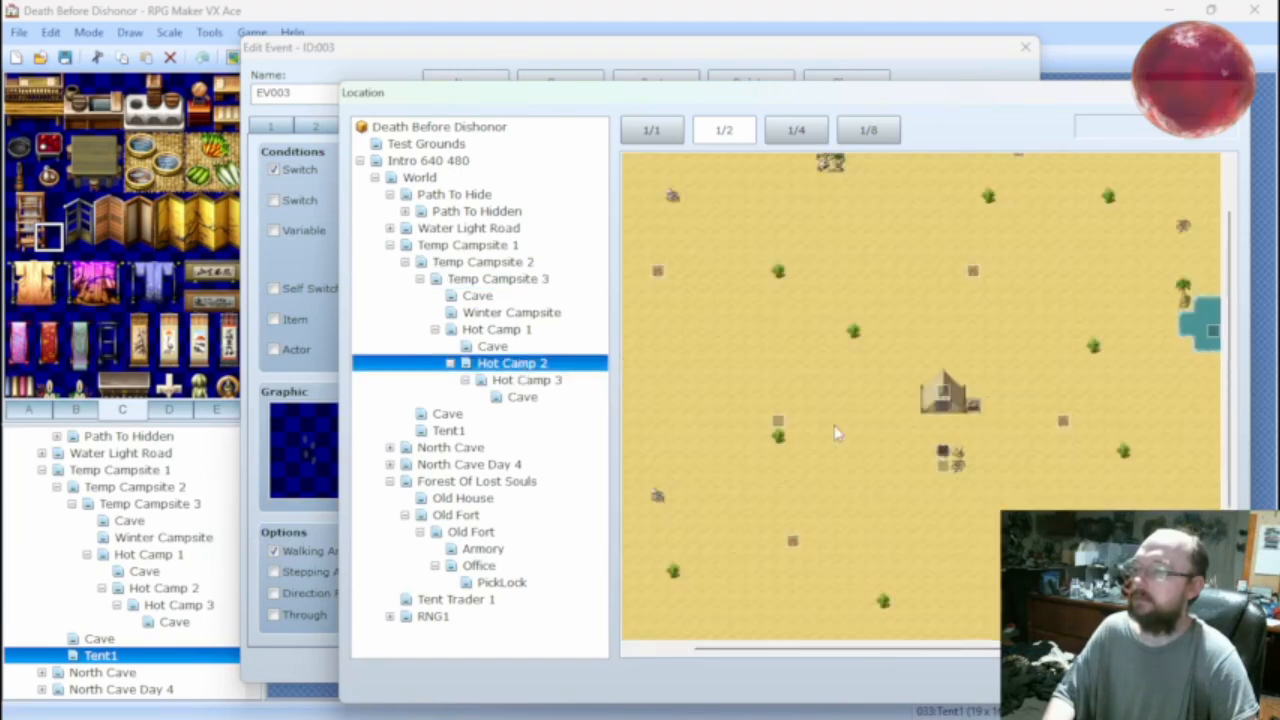
click(943, 423)
click(1108, 684)
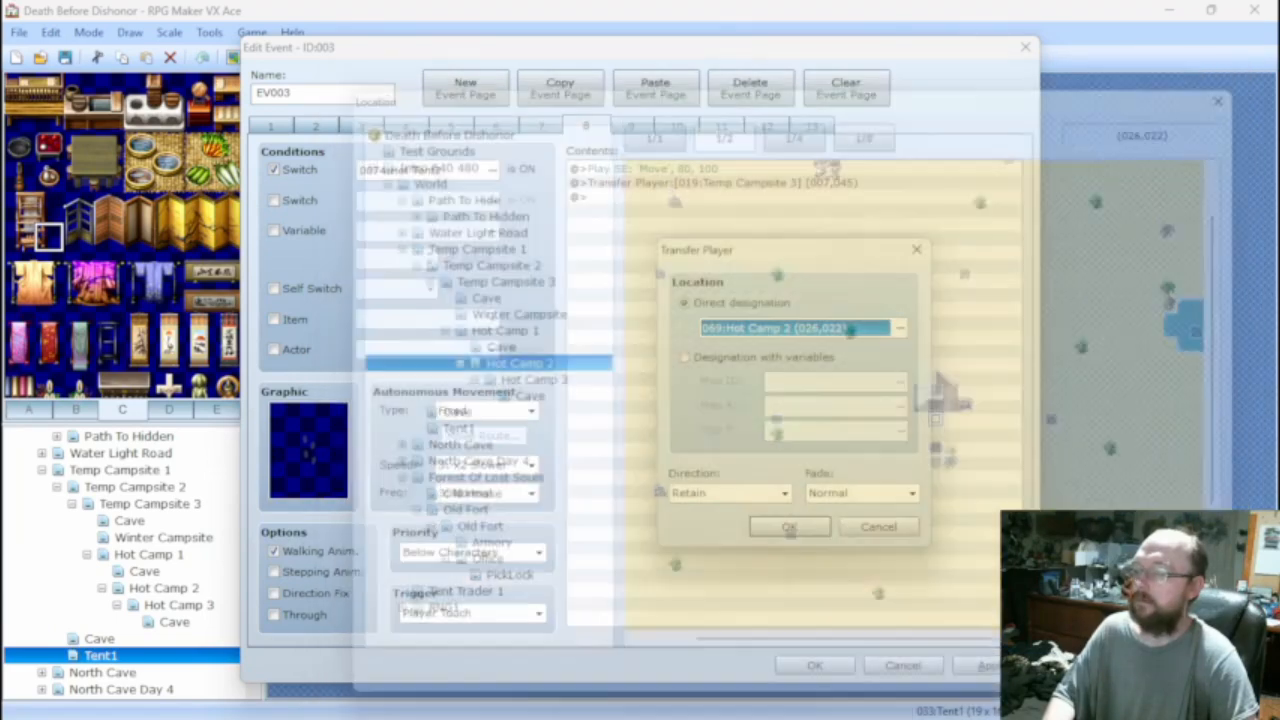
click(794, 527)
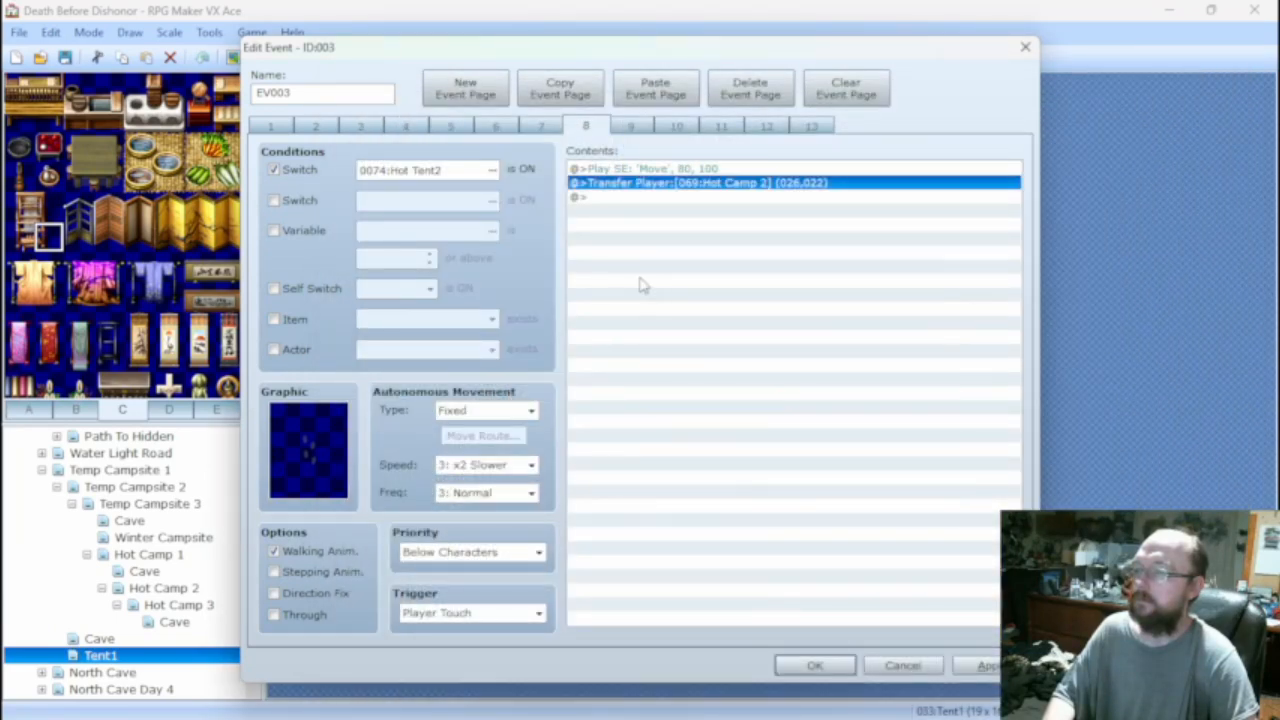
On page 9, set the Transfer Player destination to Hot Camp 3 at (012,035), just below the tent.
click(631, 128)
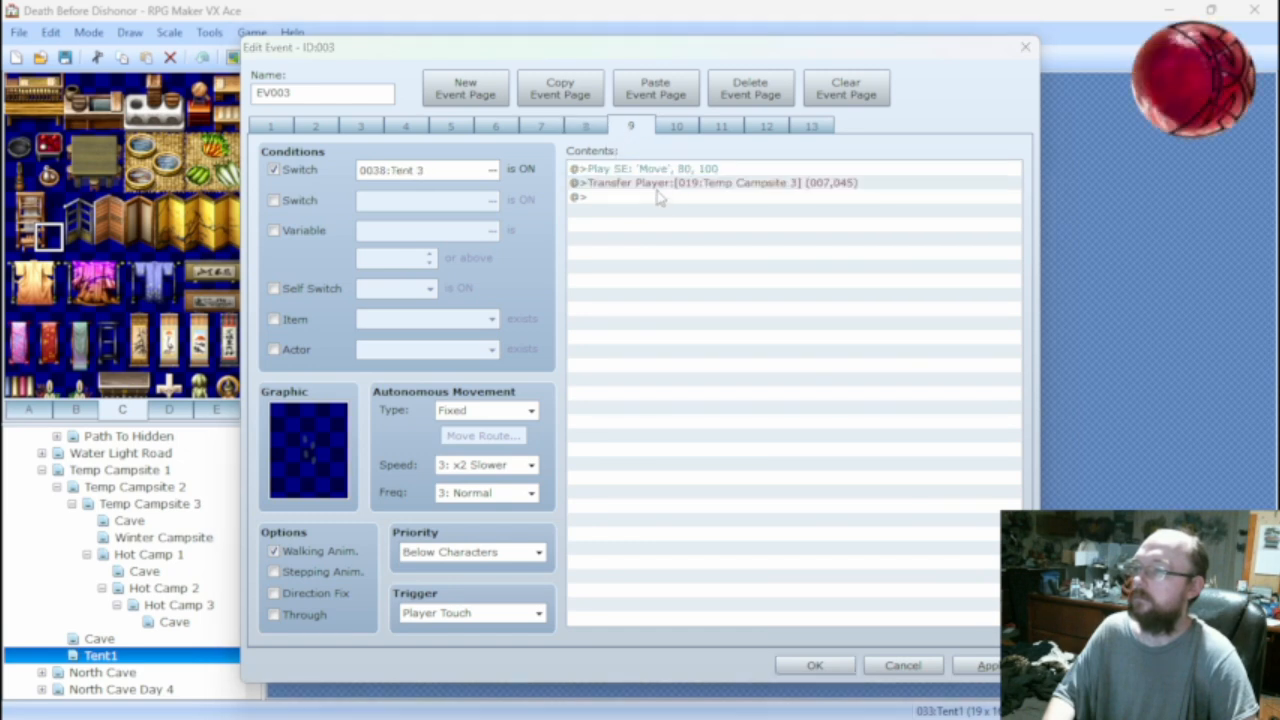
double_click(657, 185)
click(891, 323)
click(584, 379)
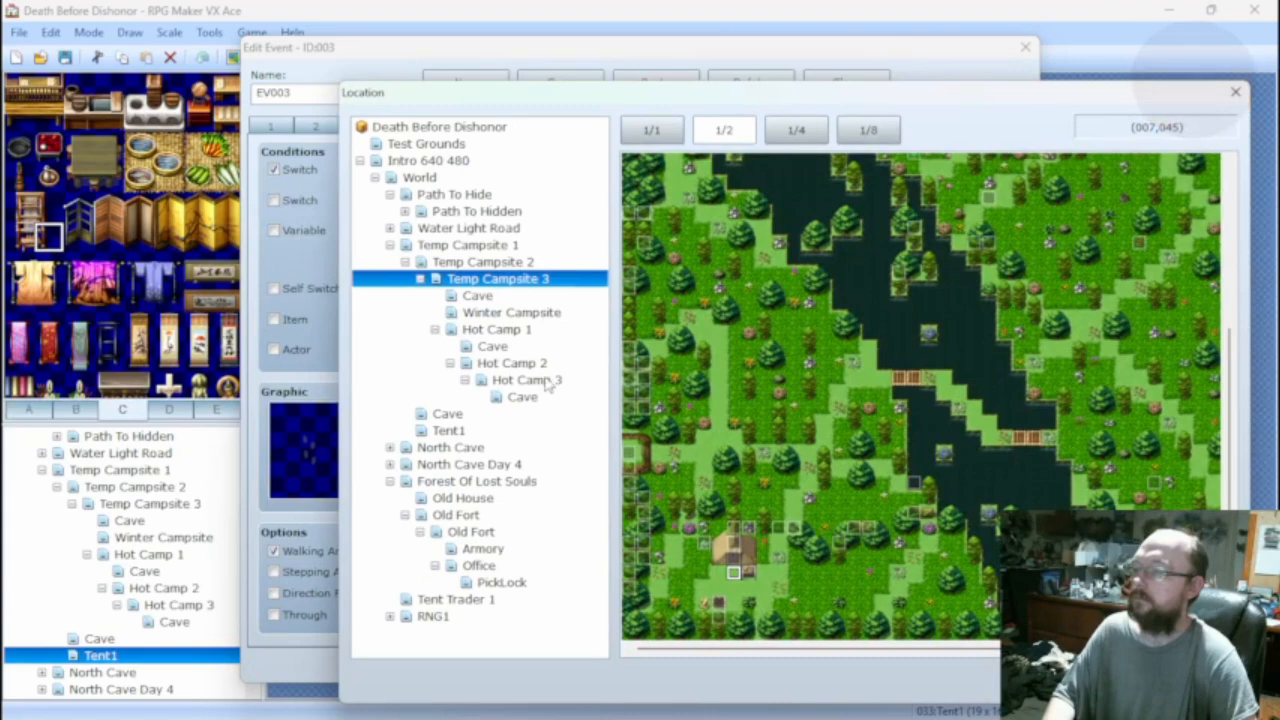
click(732, 508)
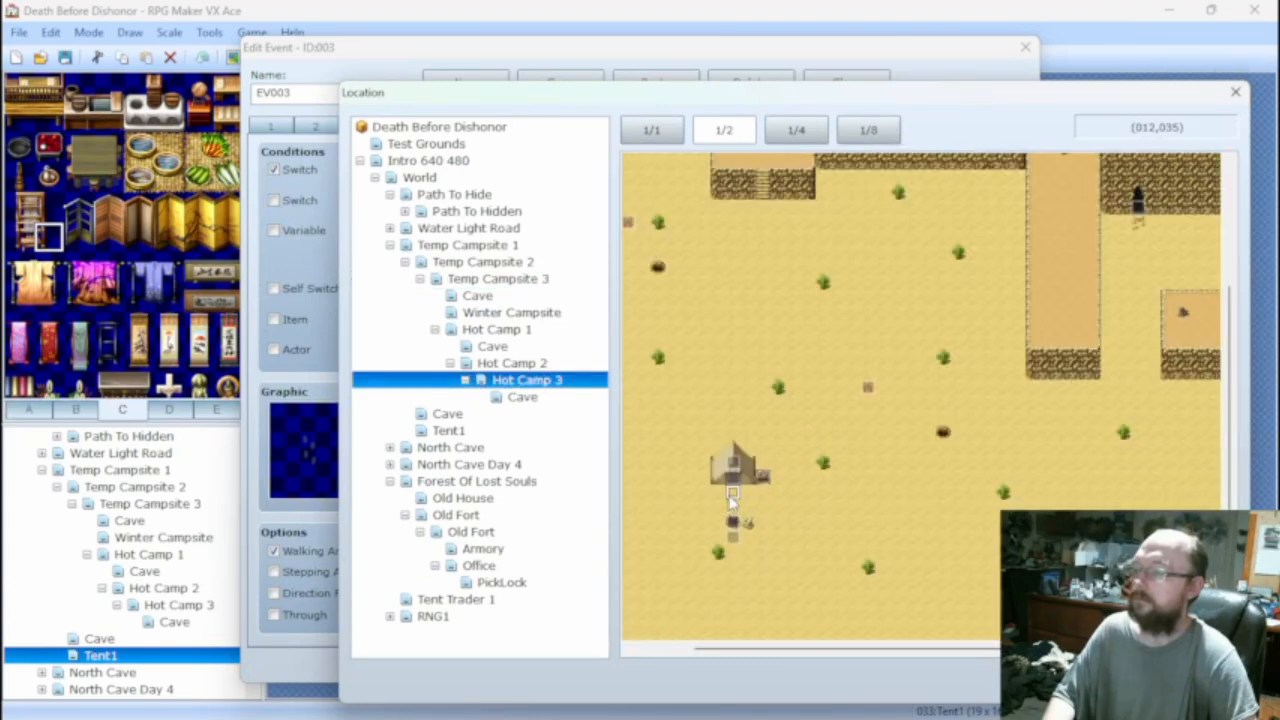
click(1107, 683)
click(789, 526)
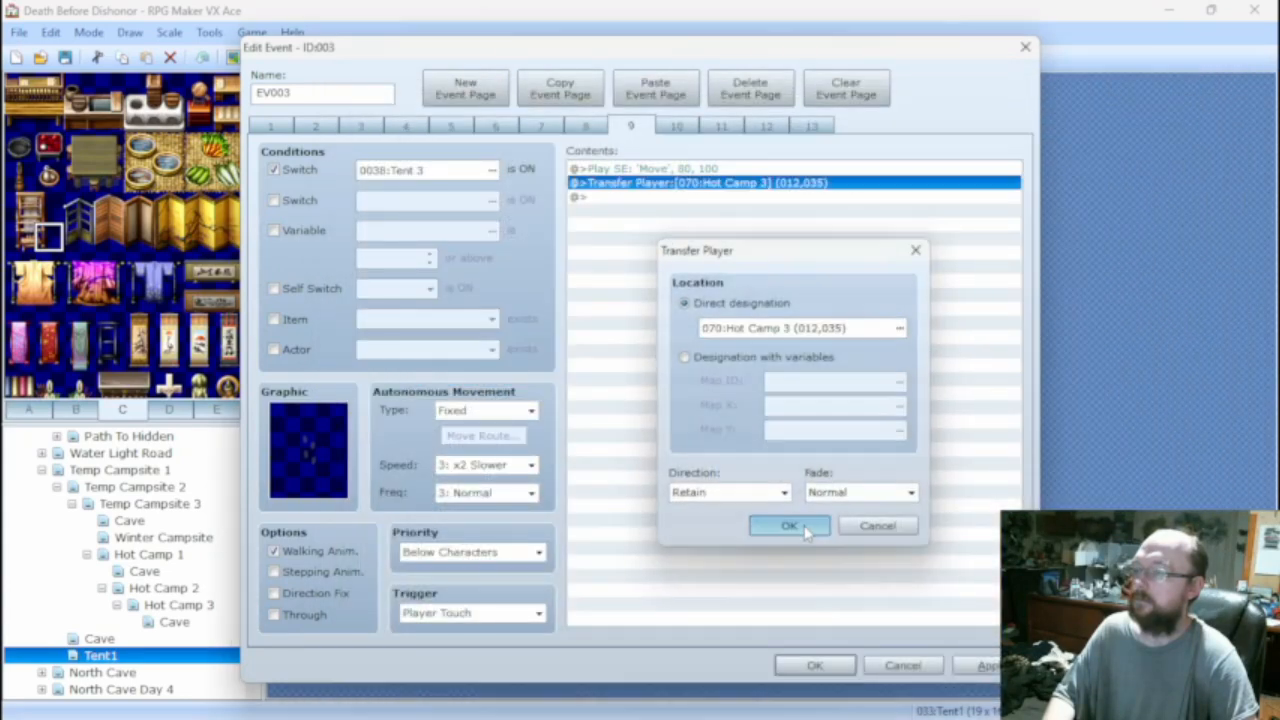
Set page 9's condition switch to 0075:Hot Tent3.
click(492, 170)
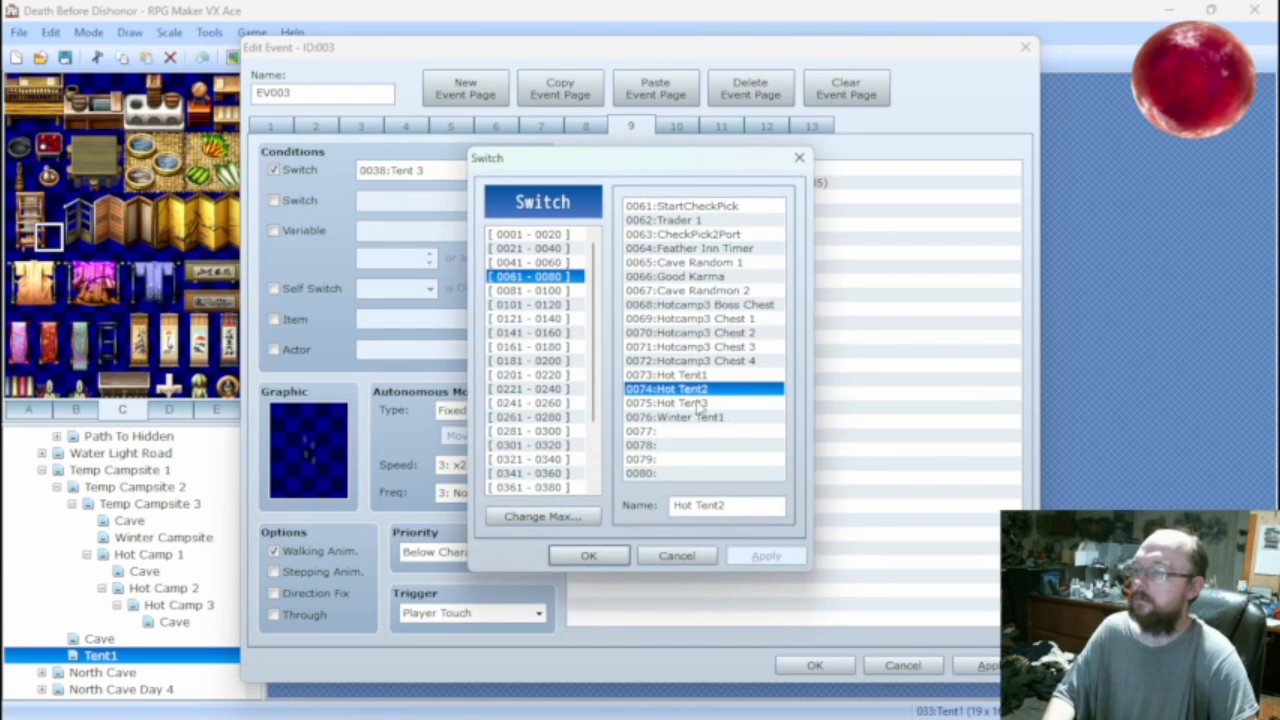
click(697, 403)
click(612, 548)
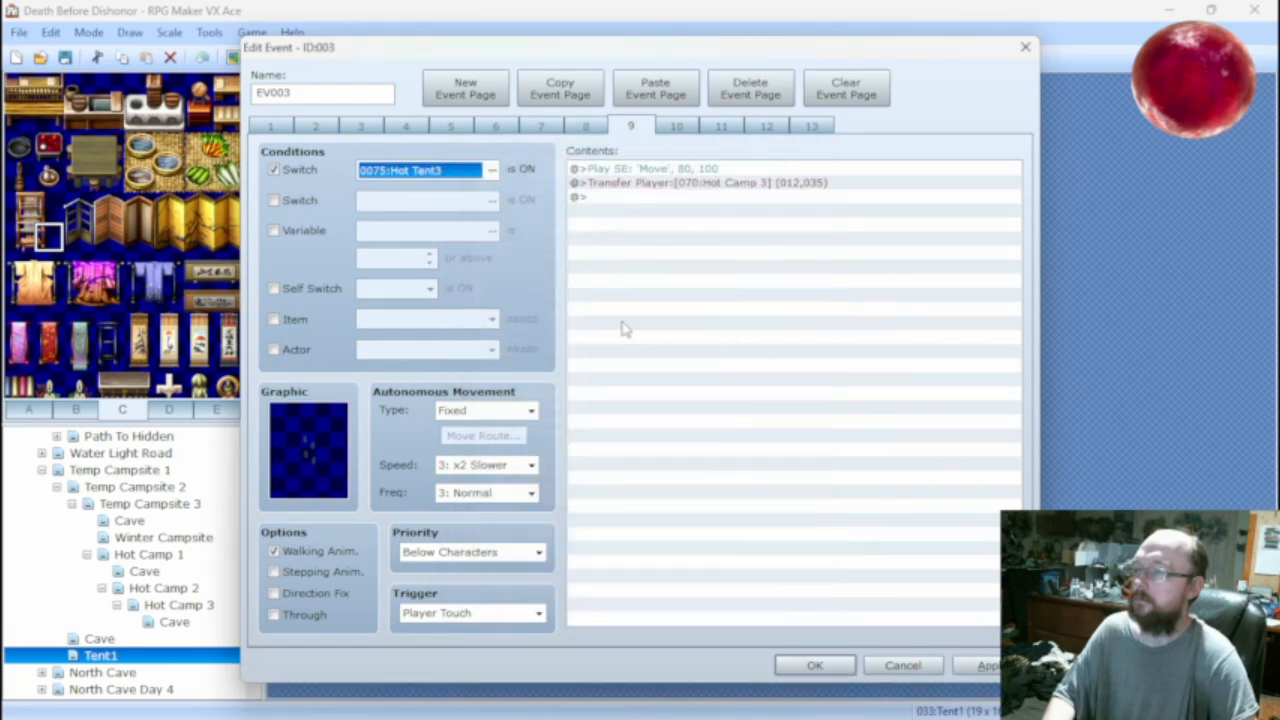
Paste another copy of page 6 as page 10 and set its condition switch to 0076:Winter Tent1.
click(655, 88)
click(492, 170)
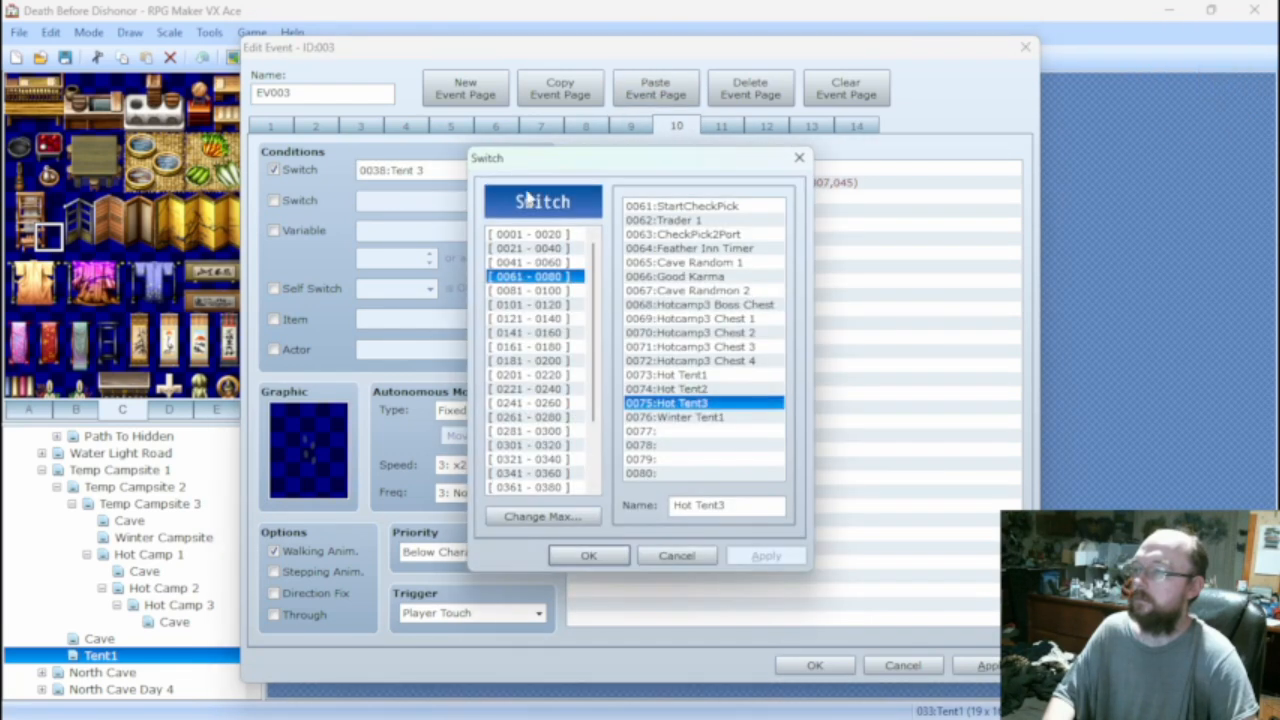
click(673, 417)
click(590, 555)
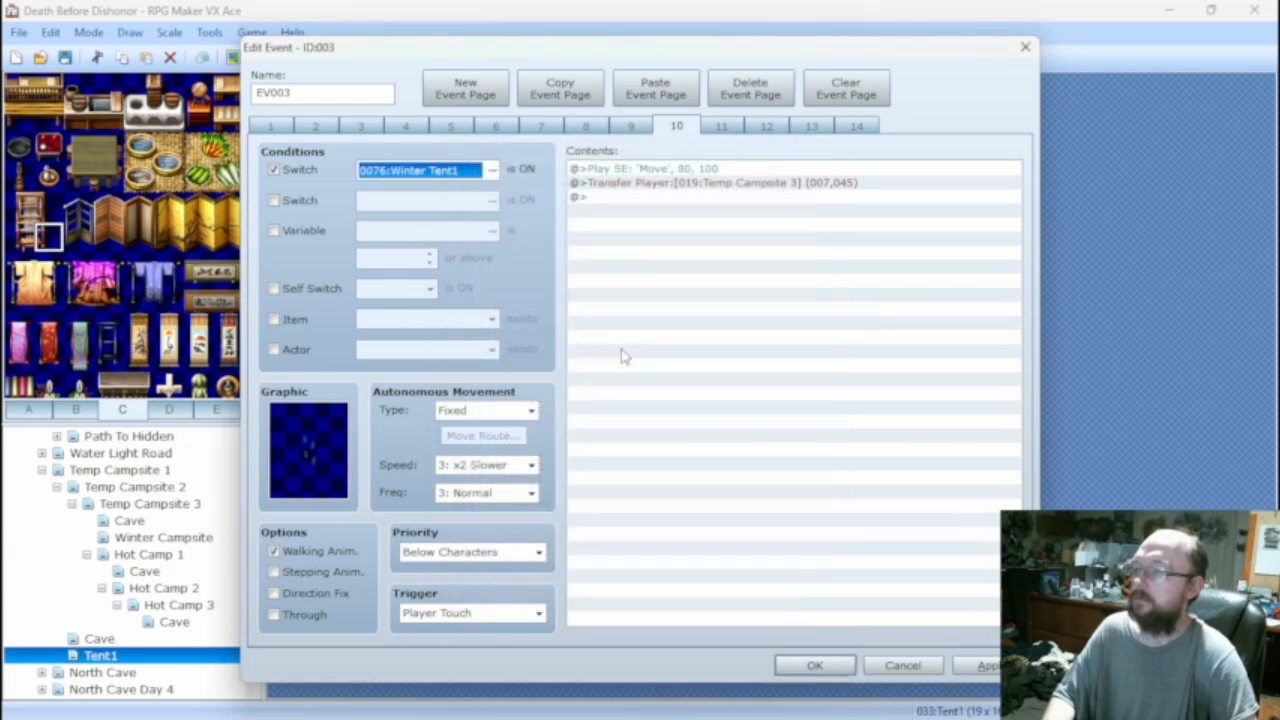
On page 10, set the Transfer Player destination to Winter Campsite at (037,042).
double_click(700, 183)
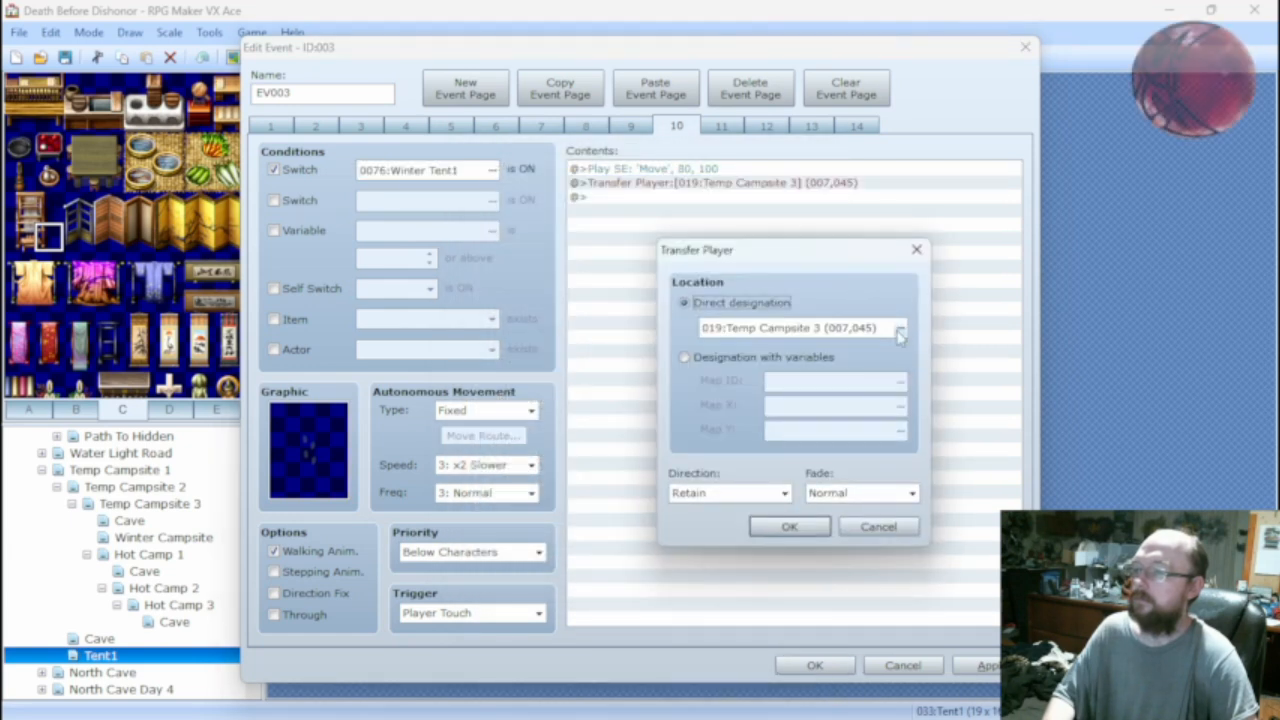
click(897, 330)
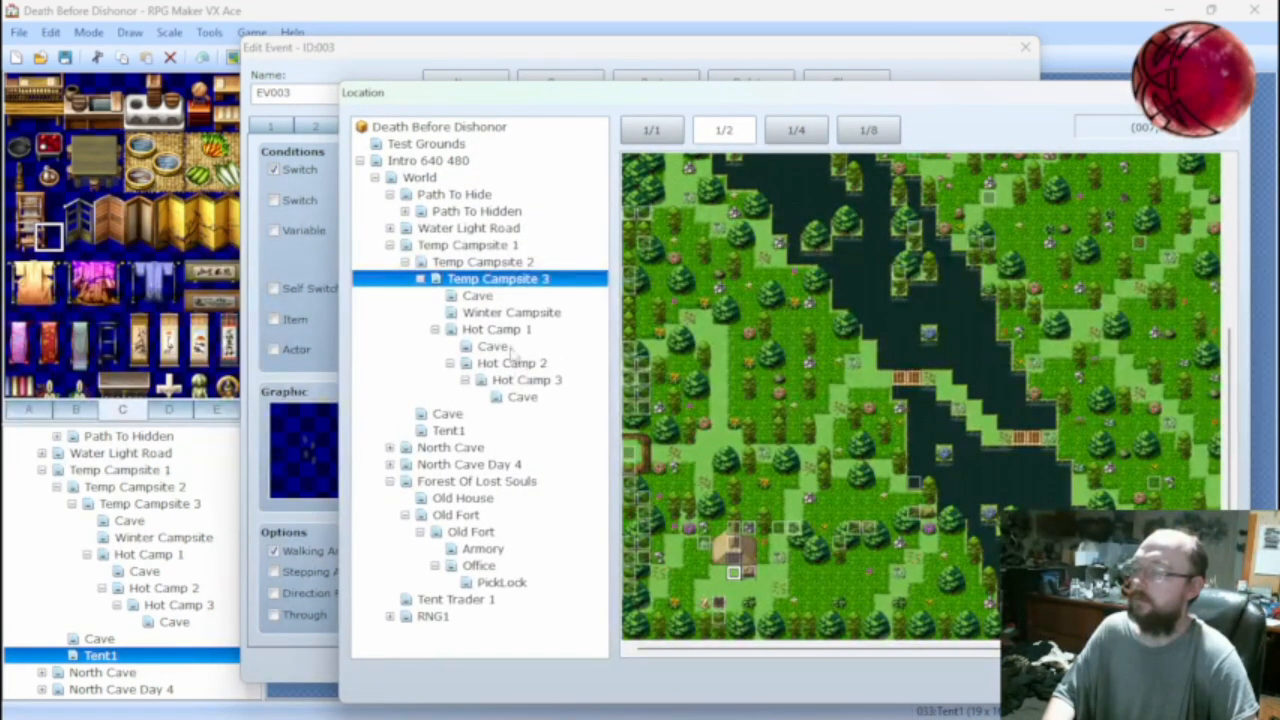
click(503, 314)
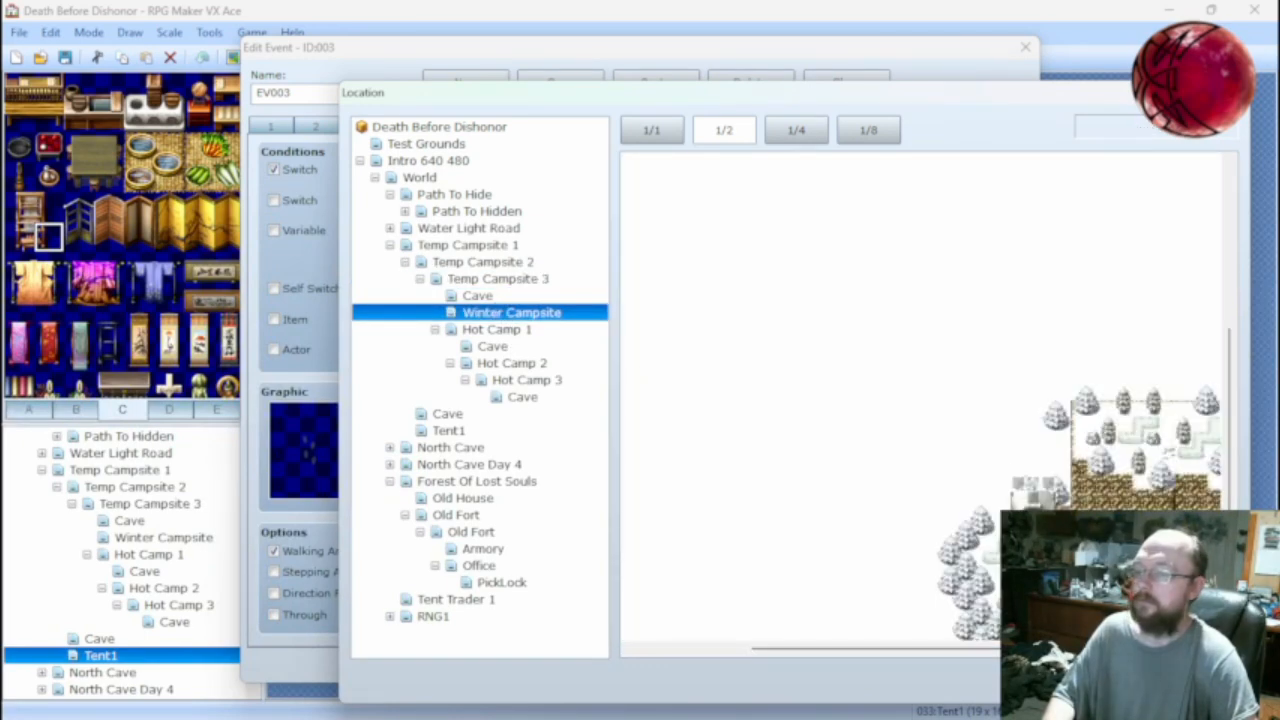
double_click(775, 407)
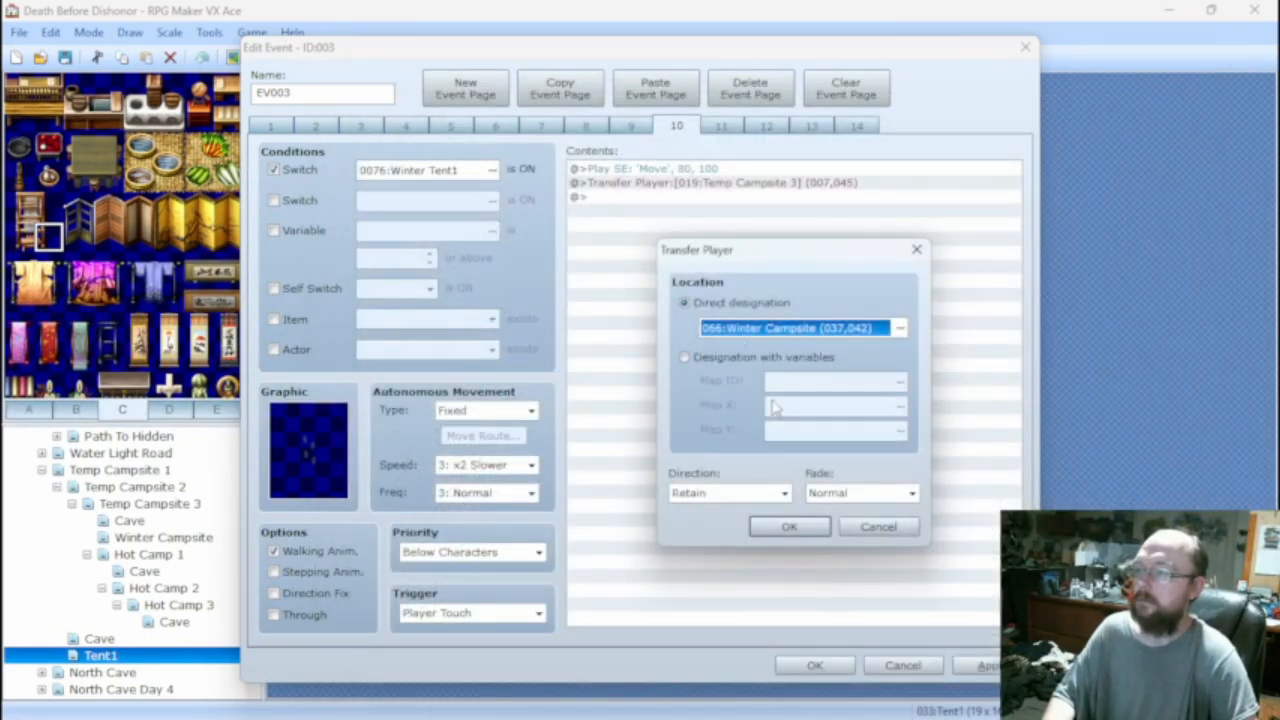
click(789, 524)
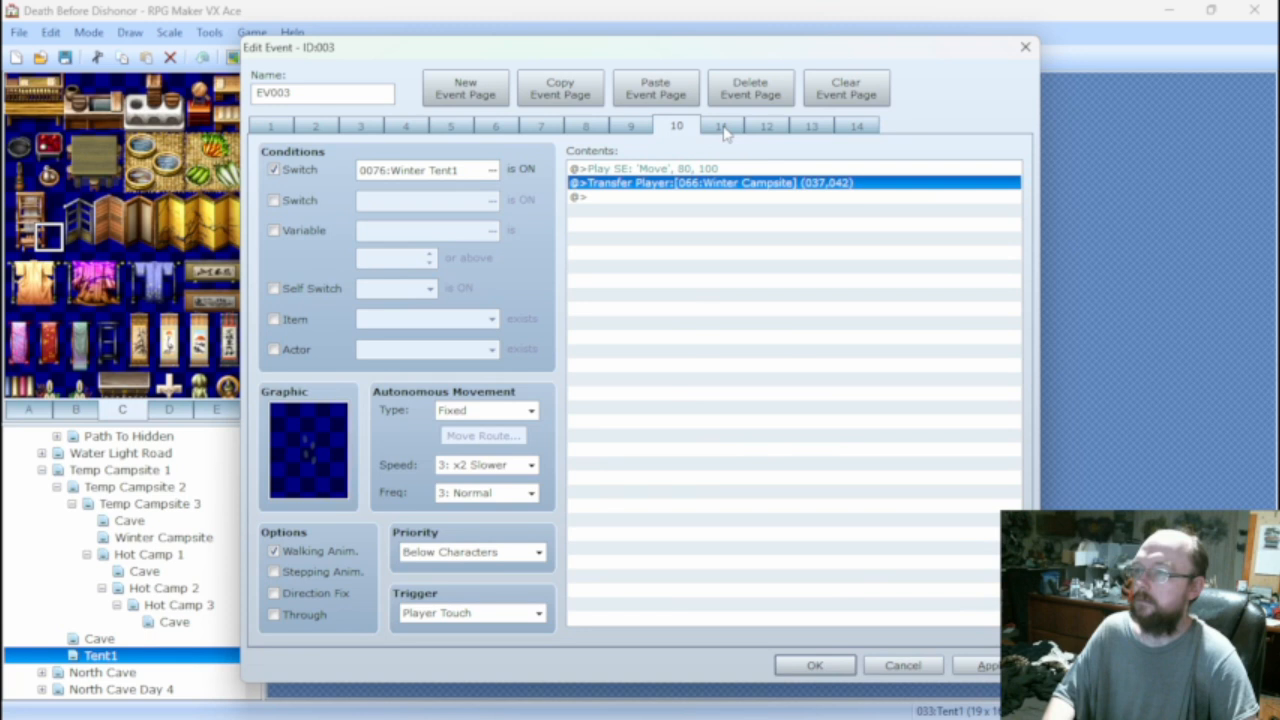
Duplicate page 14 as page 15 and set its Transfer Player destination to Winter Campsite at (037,042).
click(840, 128)
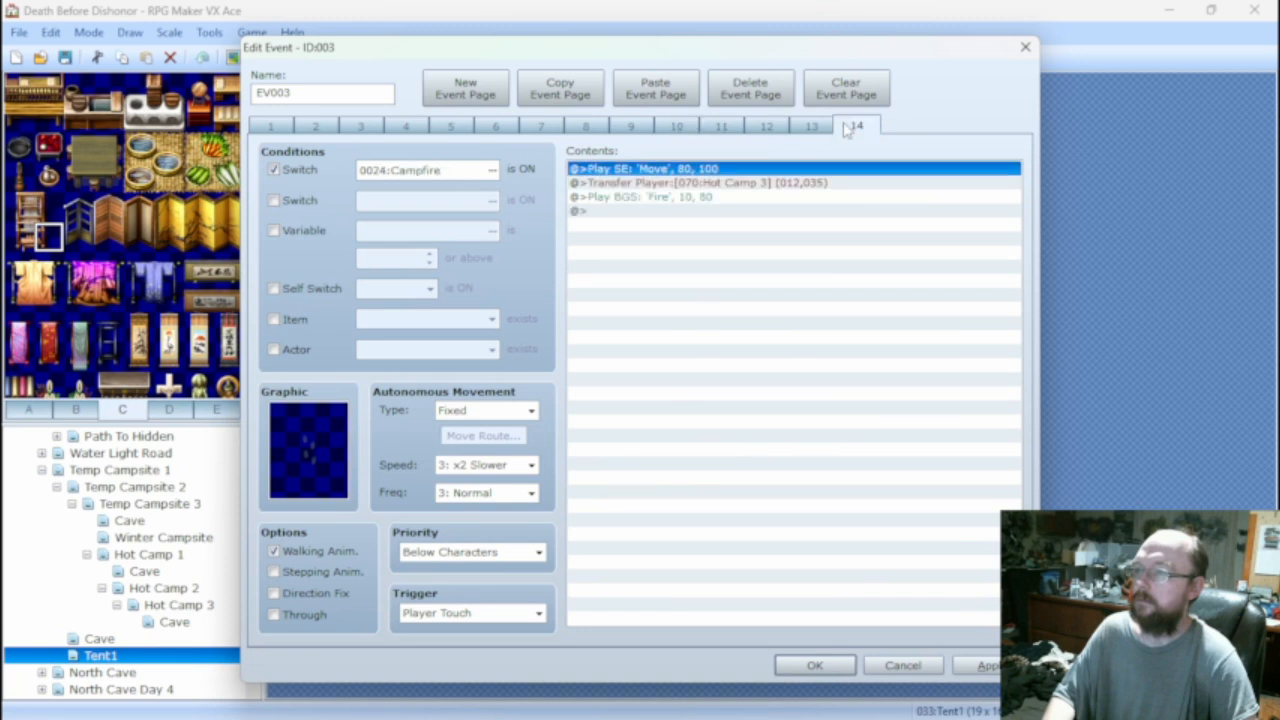
click(590, 100)
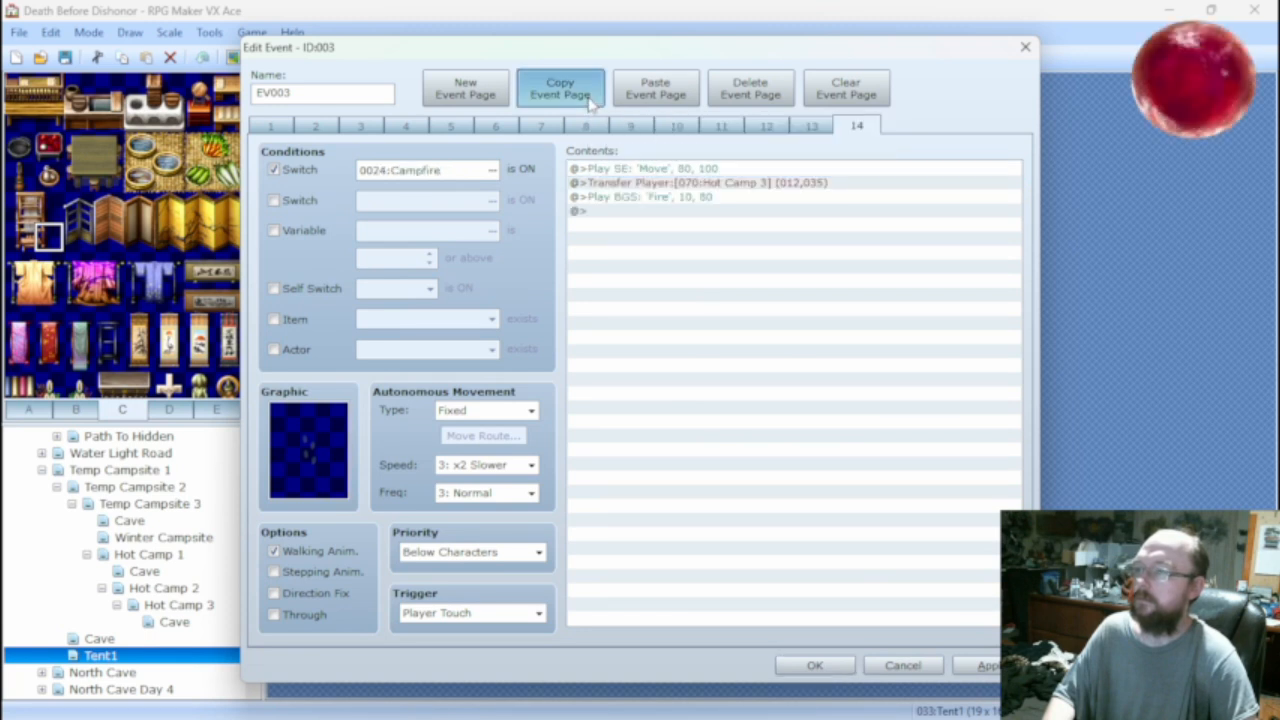
click(655, 90)
double_click(815, 183)
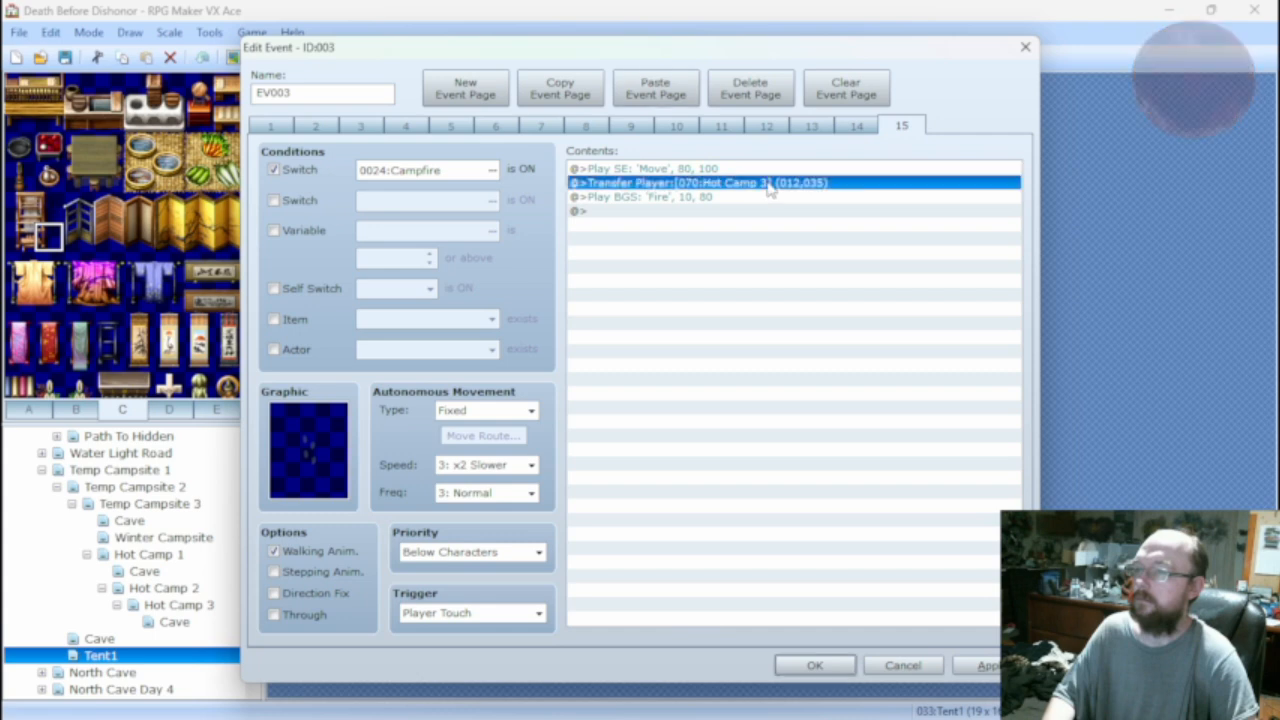
click(900, 330)
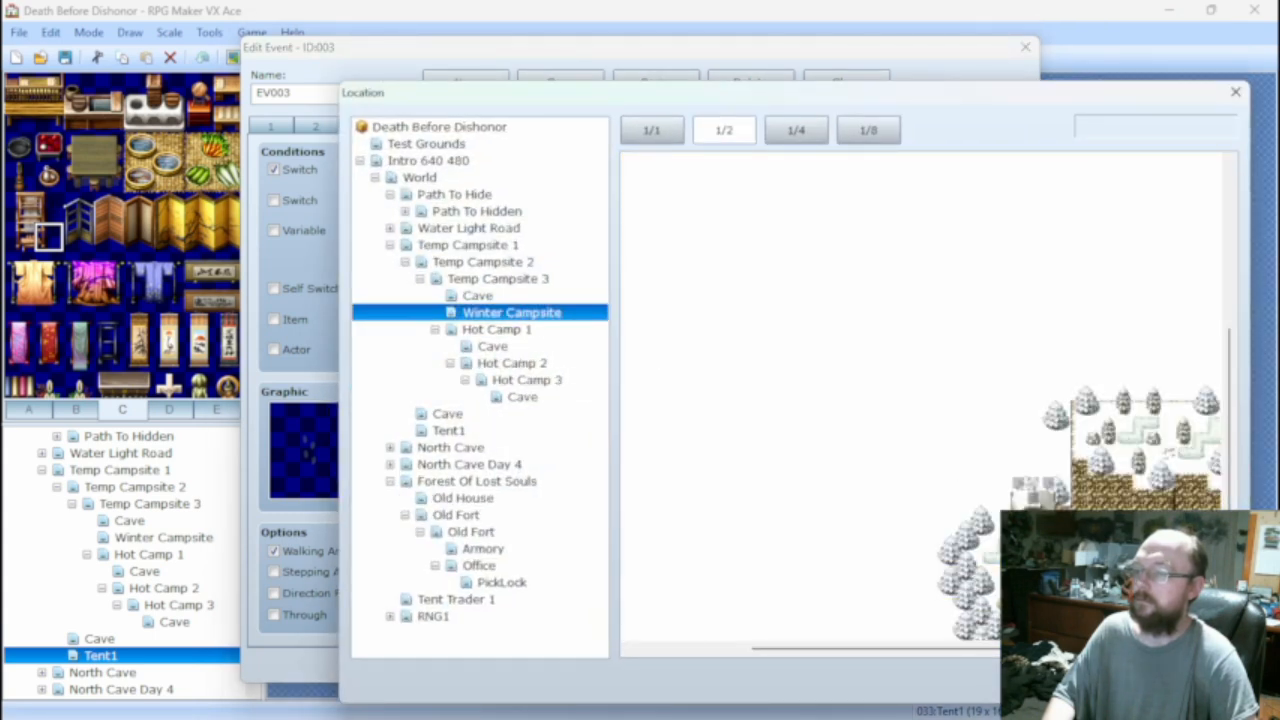
key(Return)
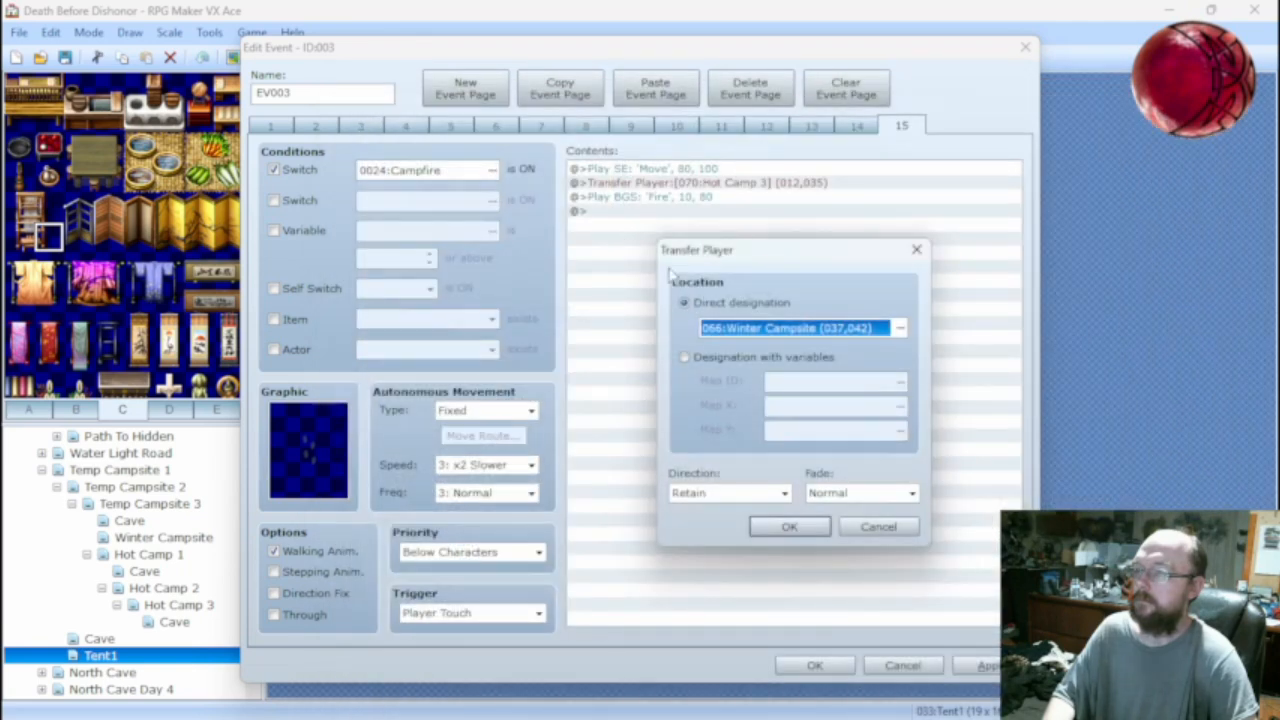
click(810, 527)
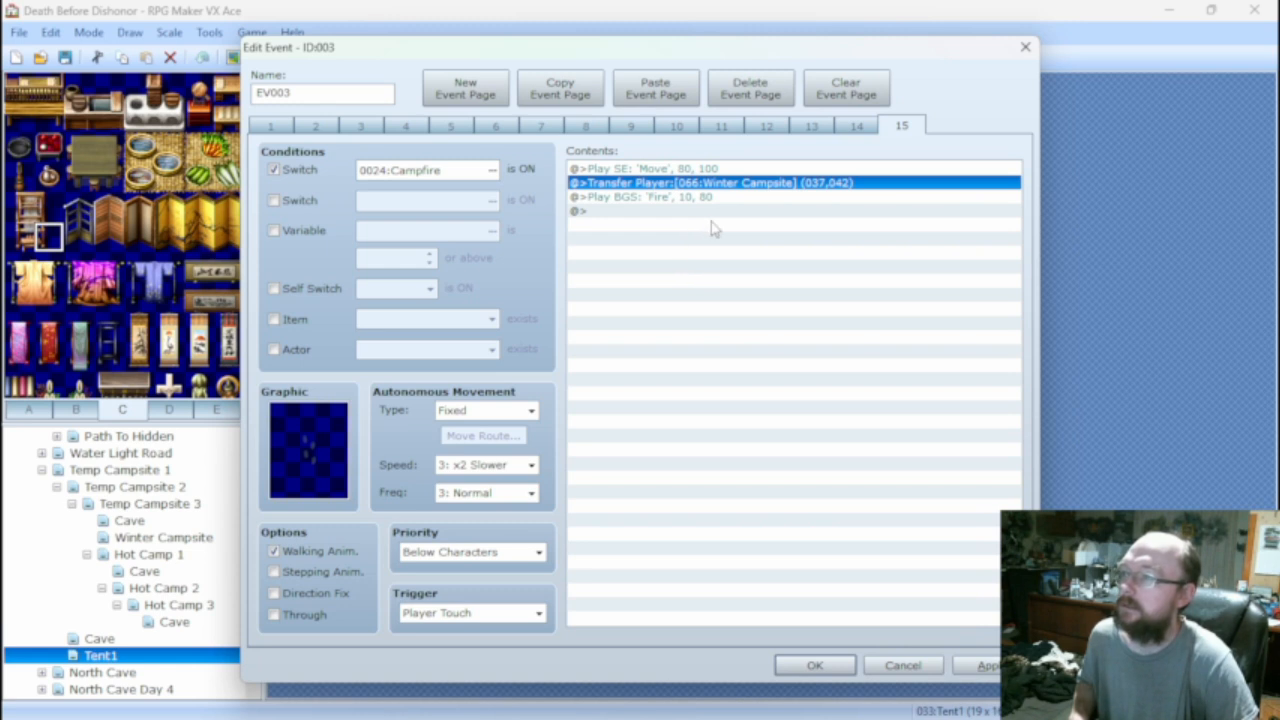
Review the exit event's pages from 2 through 15, comparing each page's condition switch with its transfer destination.
click(325, 128)
click(362, 127)
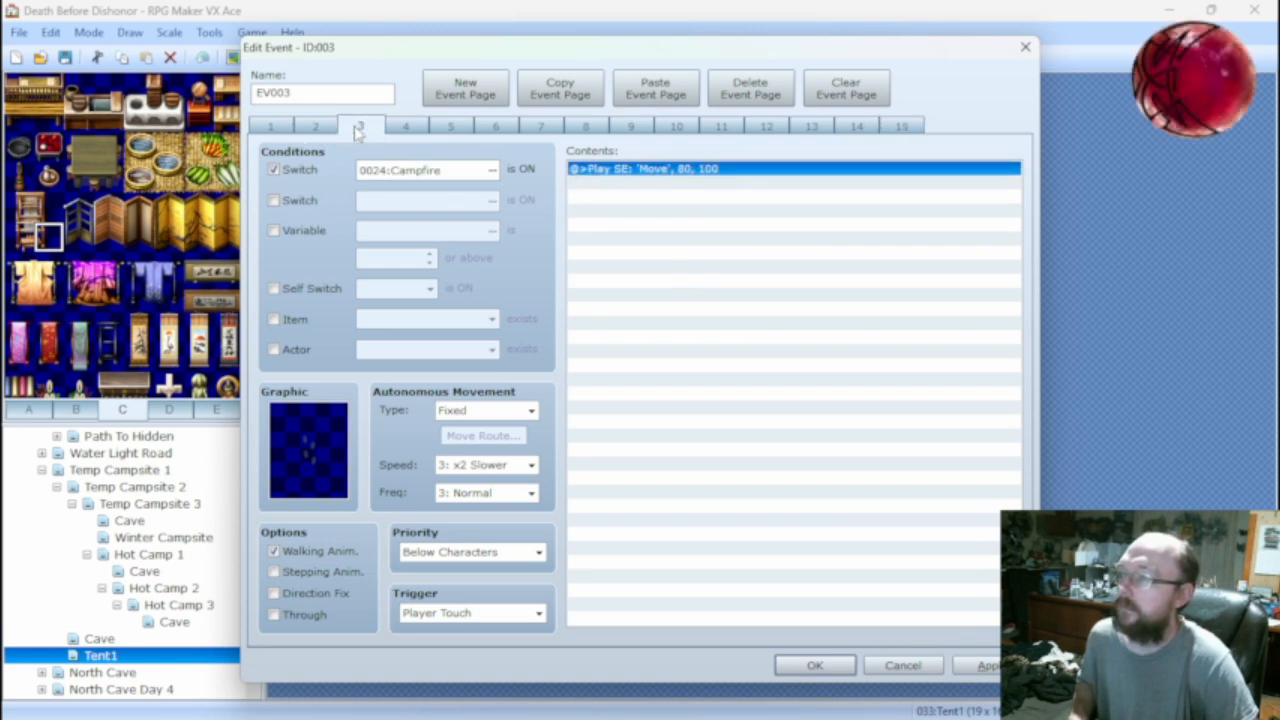
click(424, 127)
click(447, 124)
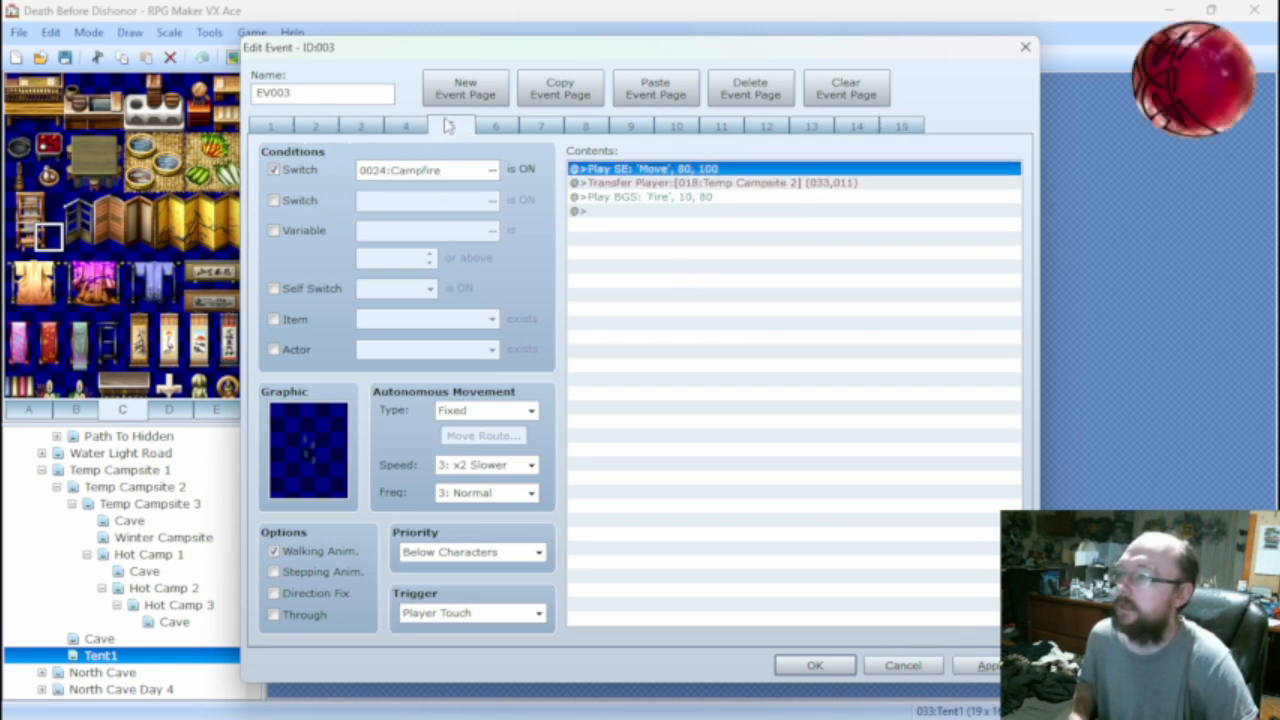
click(493, 130)
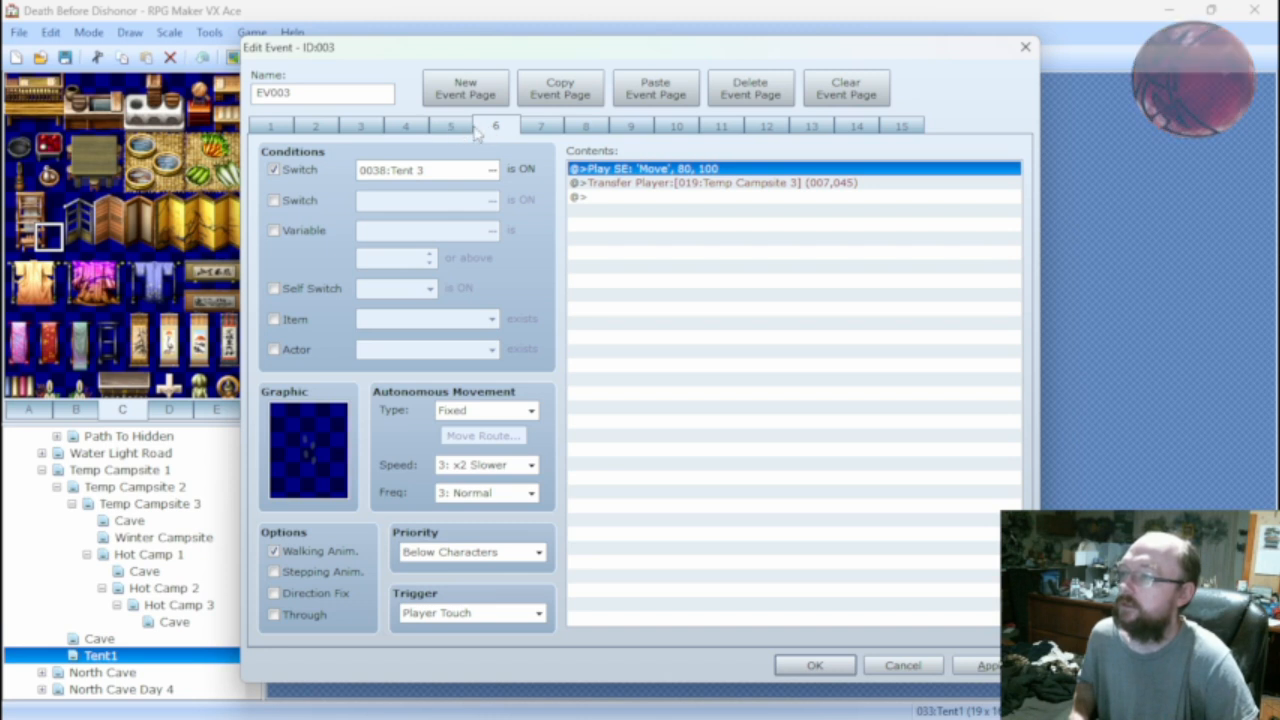
click(548, 130)
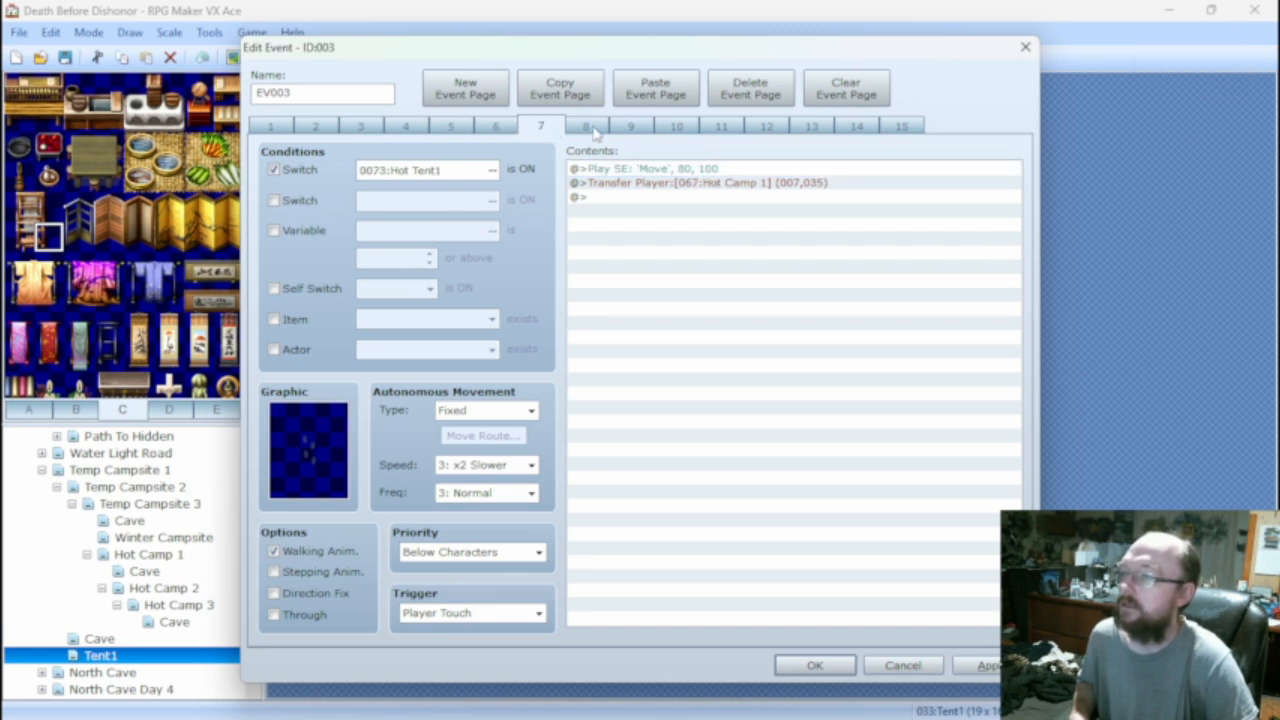
click(590, 130)
click(630, 127)
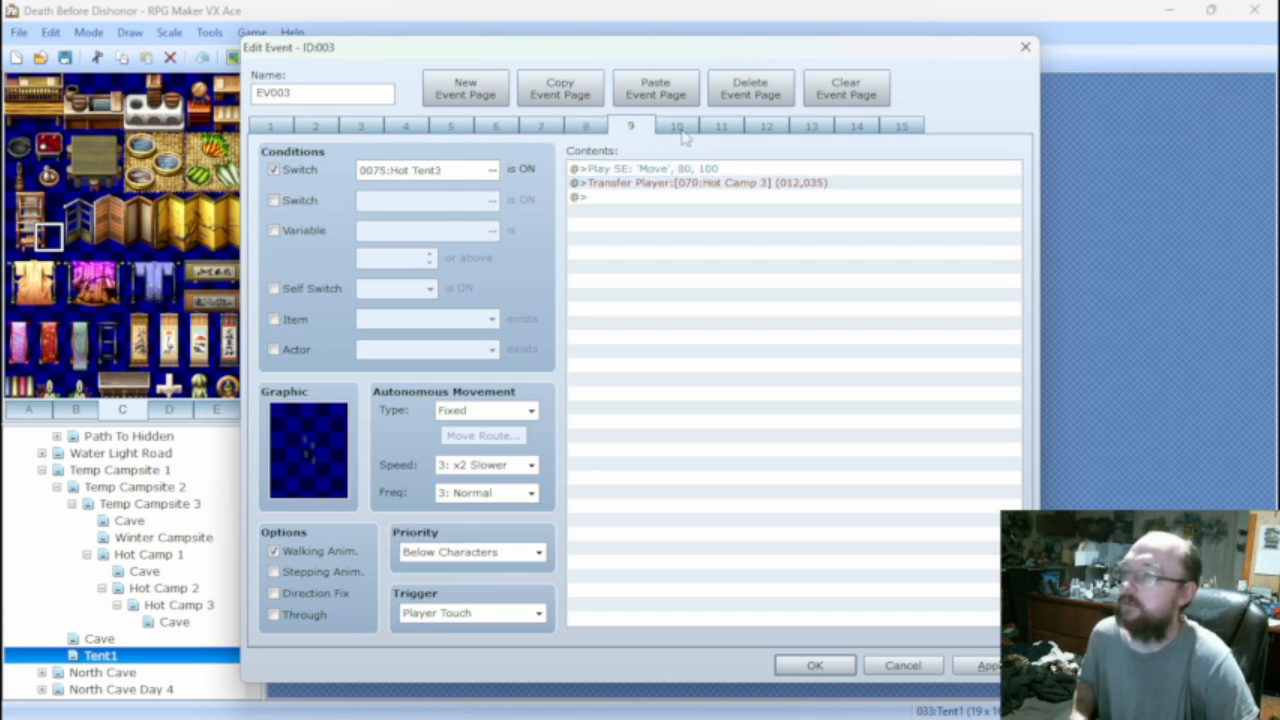
click(680, 130)
click(719, 130)
click(766, 130)
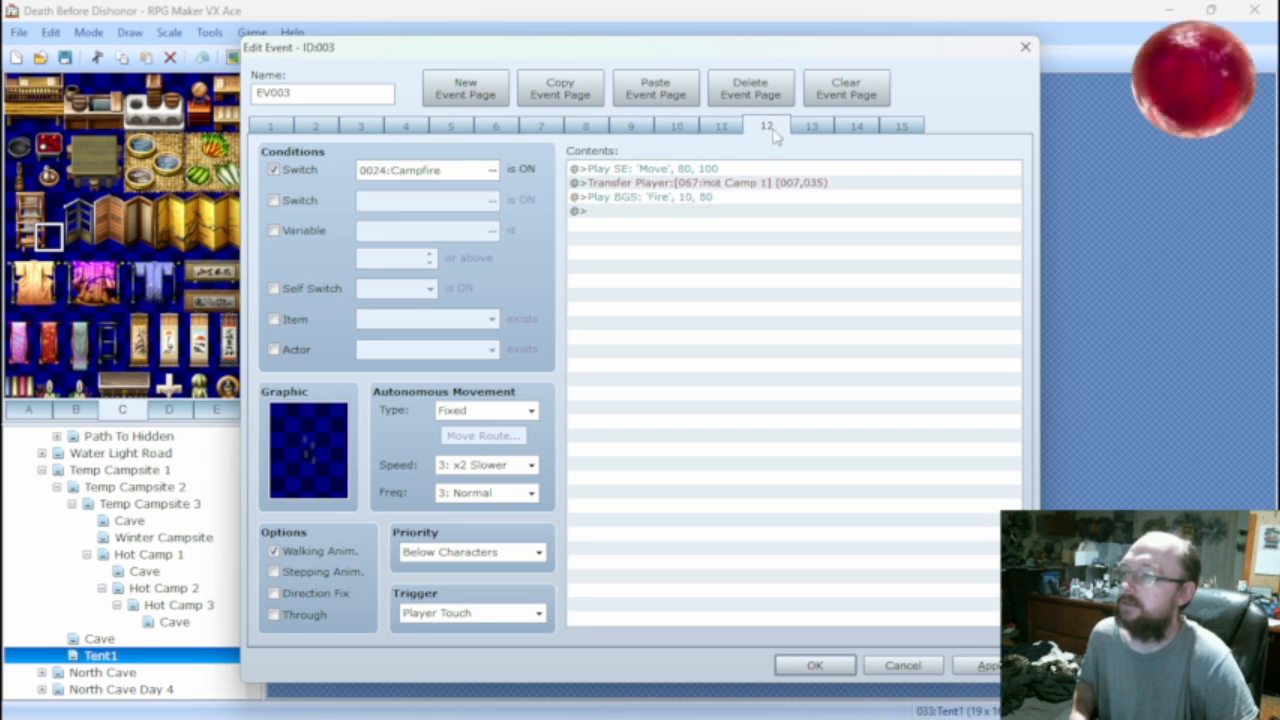
click(724, 130)
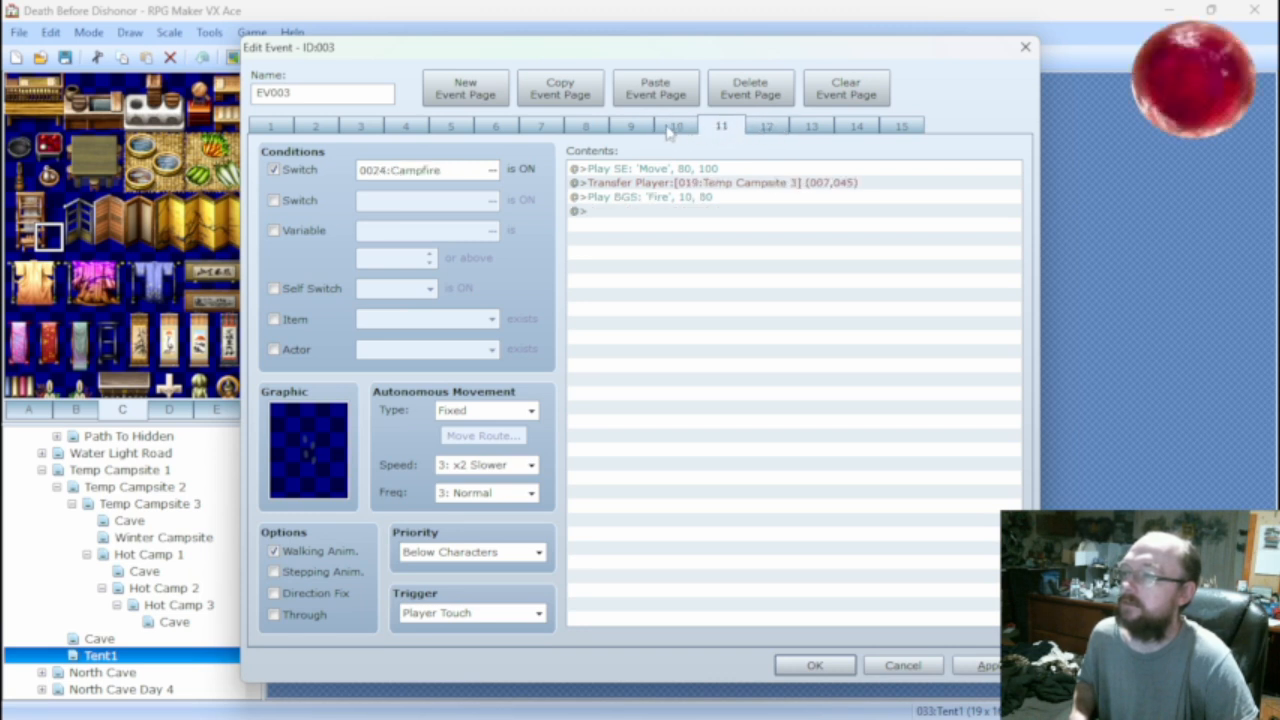
click(766, 128)
click(811, 128)
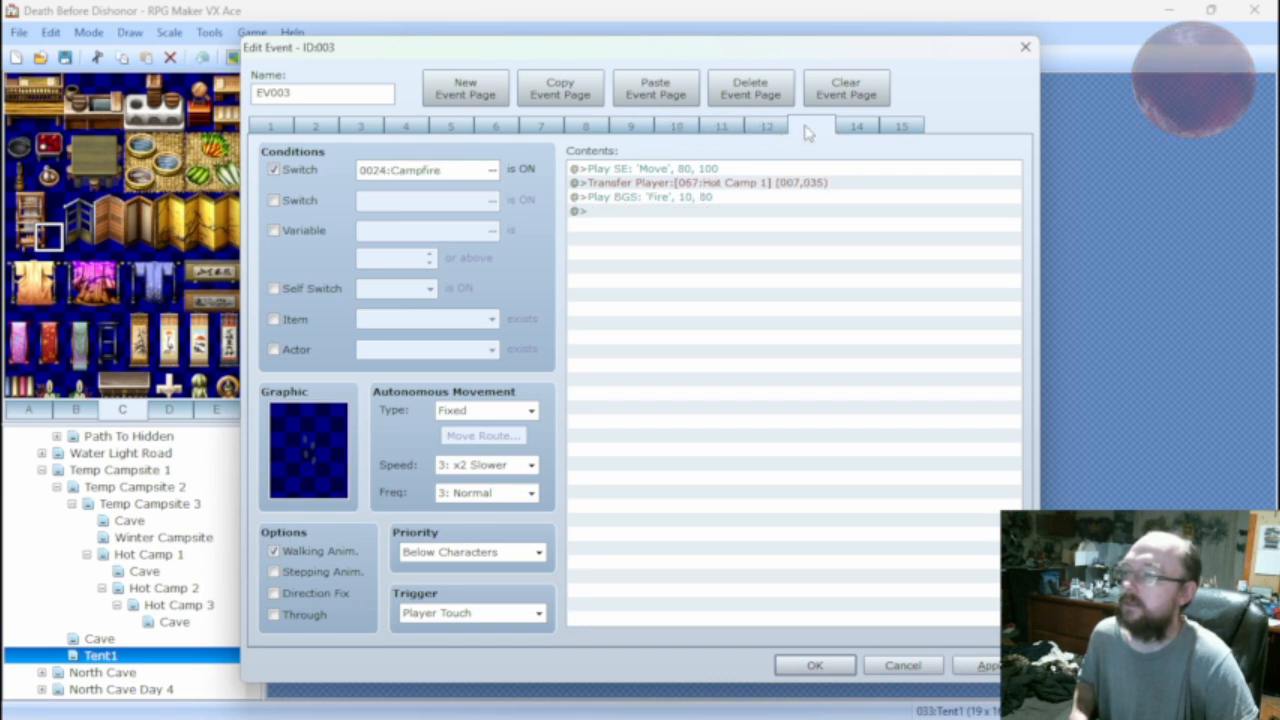
click(856, 128)
click(901, 128)
Recheck the switches and destinations on pages 3 to 11 and page 15, and apply the exit event's changes.
click(722, 128)
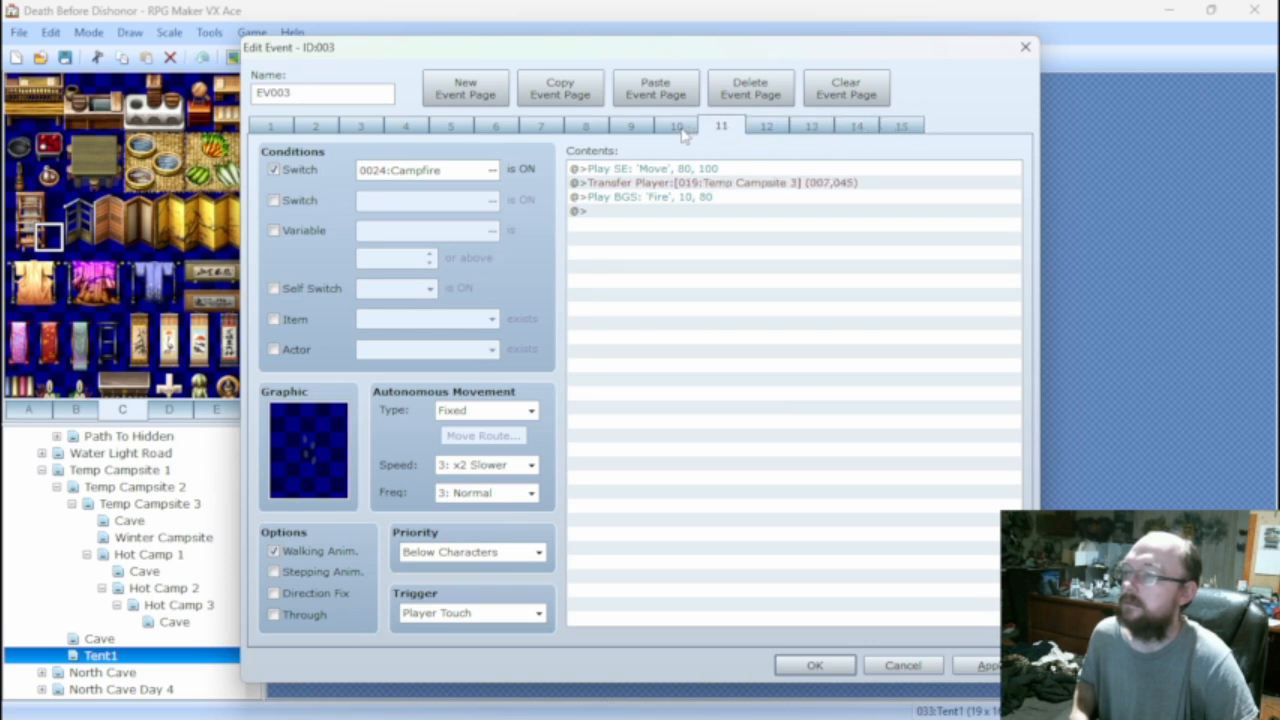
click(362, 128)
click(407, 128)
click(450, 127)
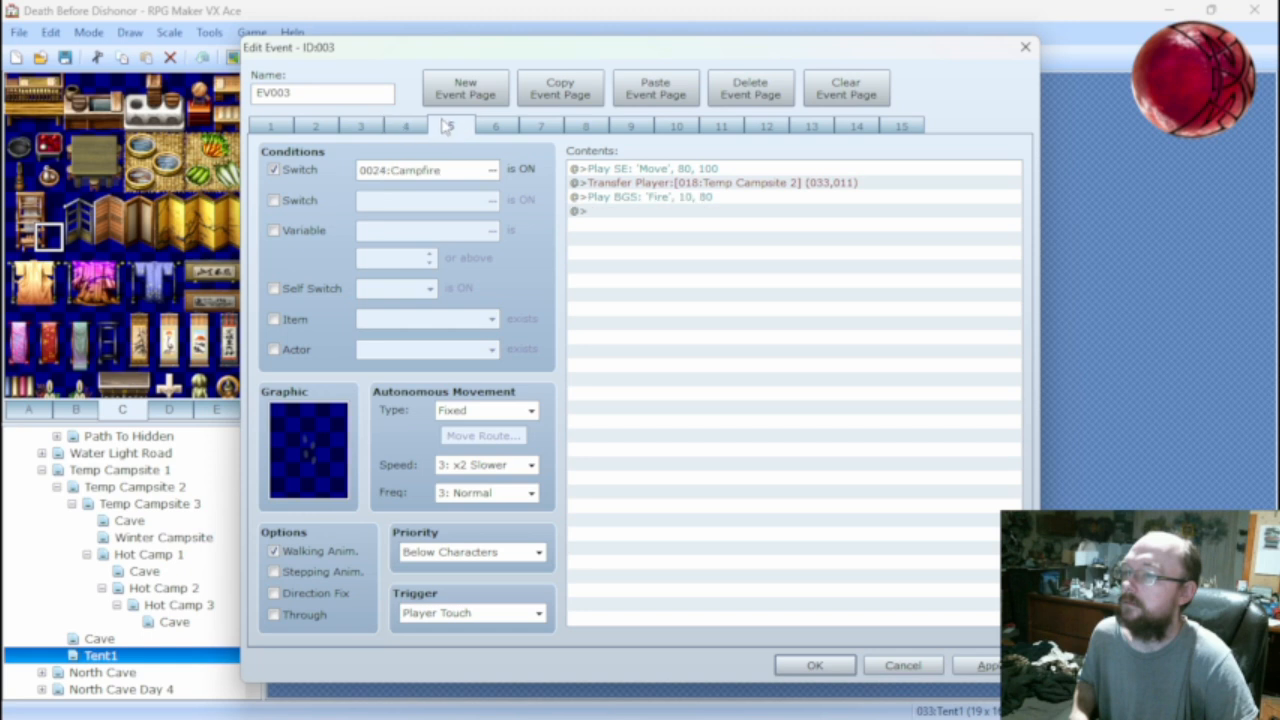
click(497, 128)
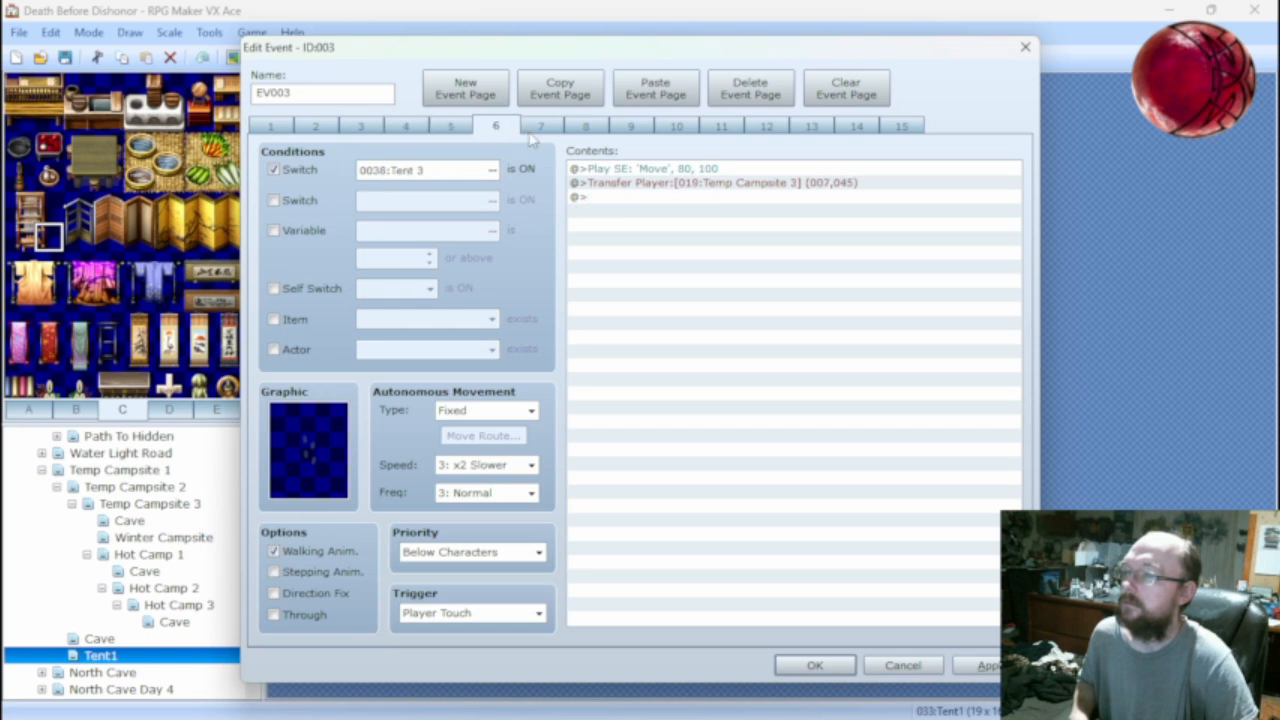
click(540, 128)
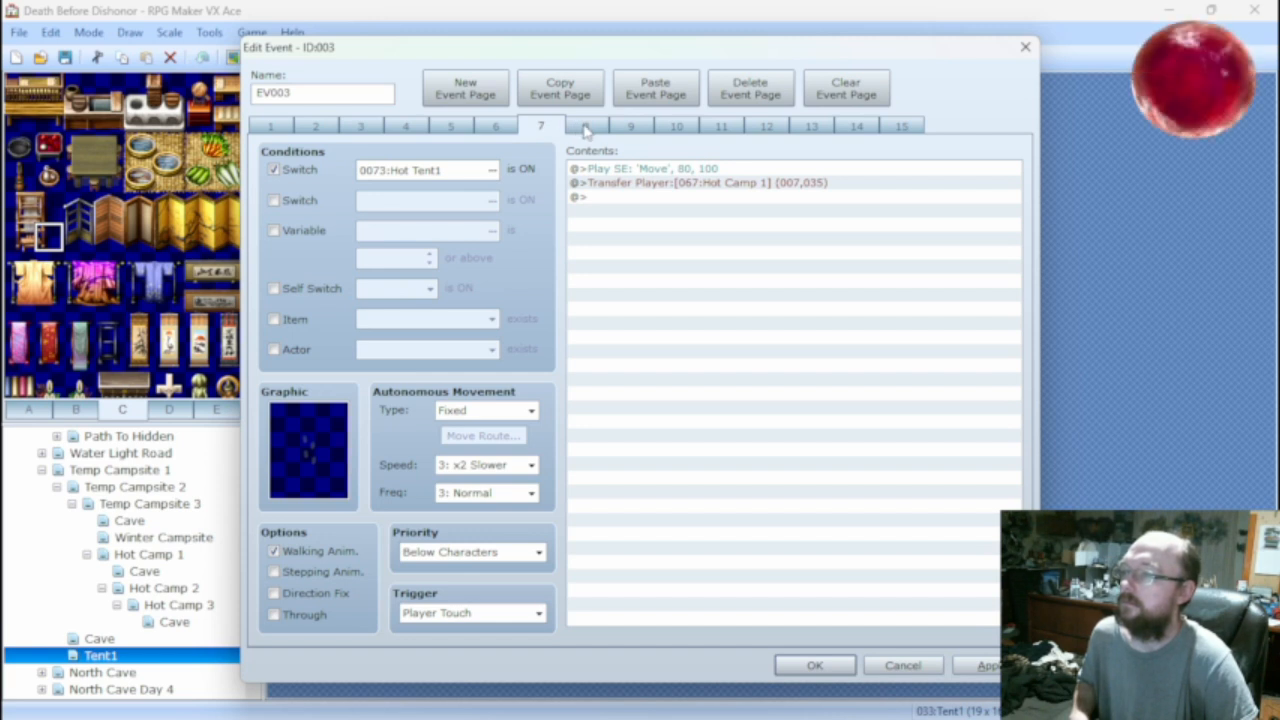
click(586, 128)
click(636, 128)
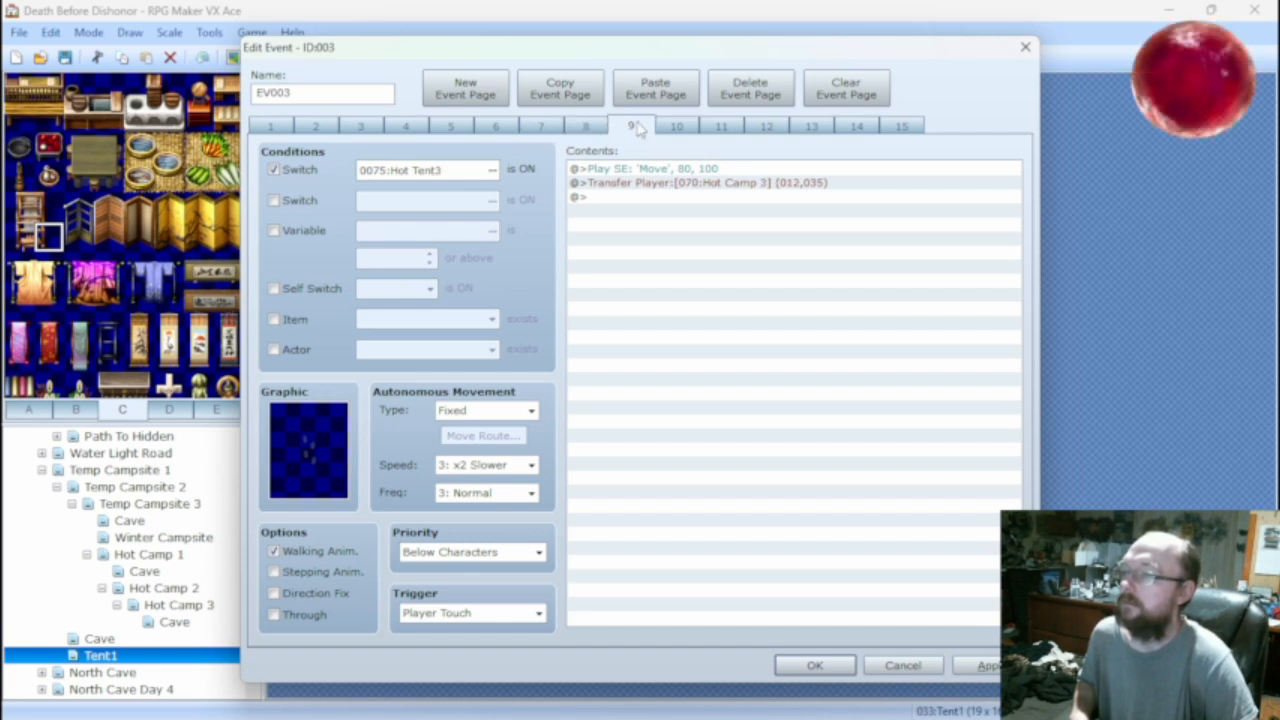
click(683, 128)
click(712, 128)
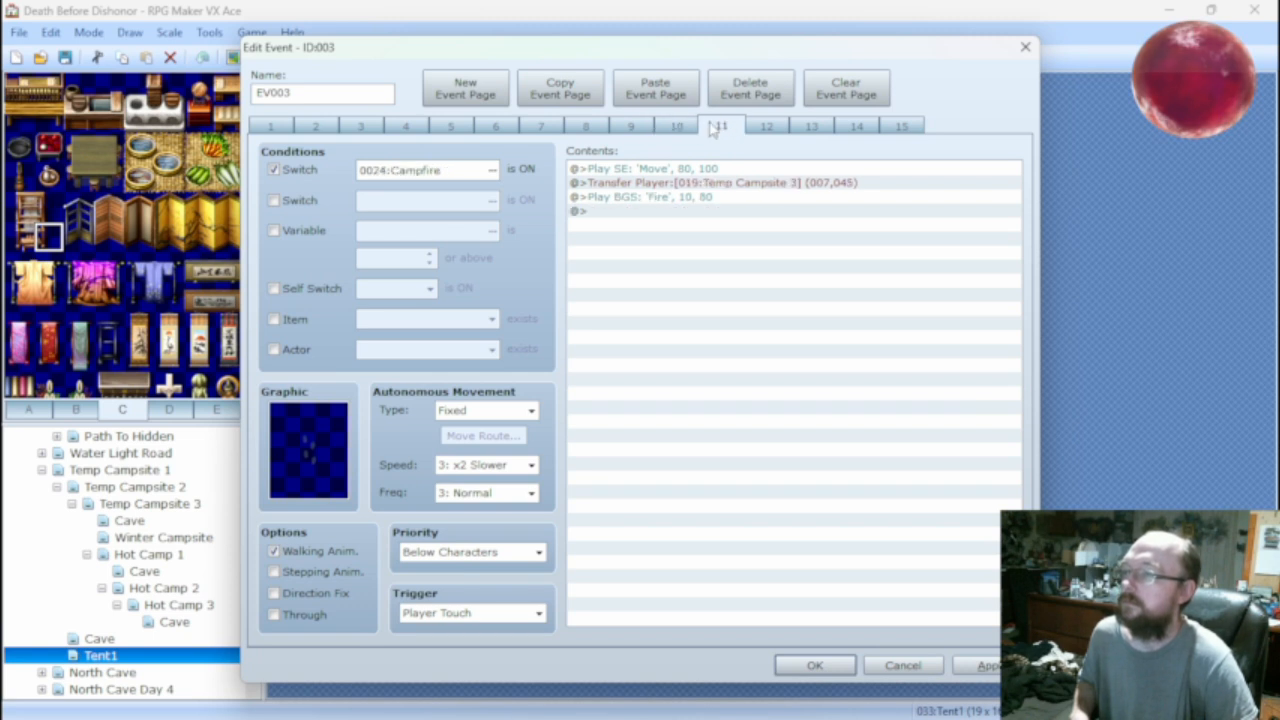
click(901, 126)
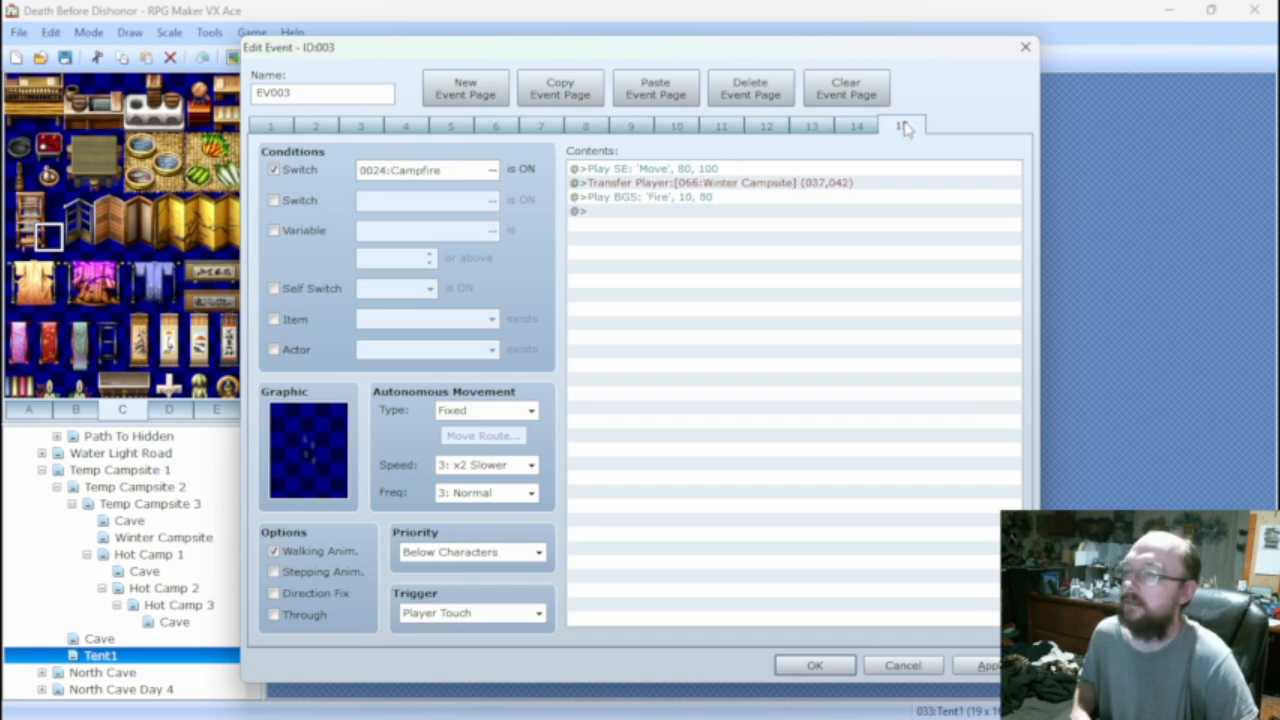
click(985, 665)
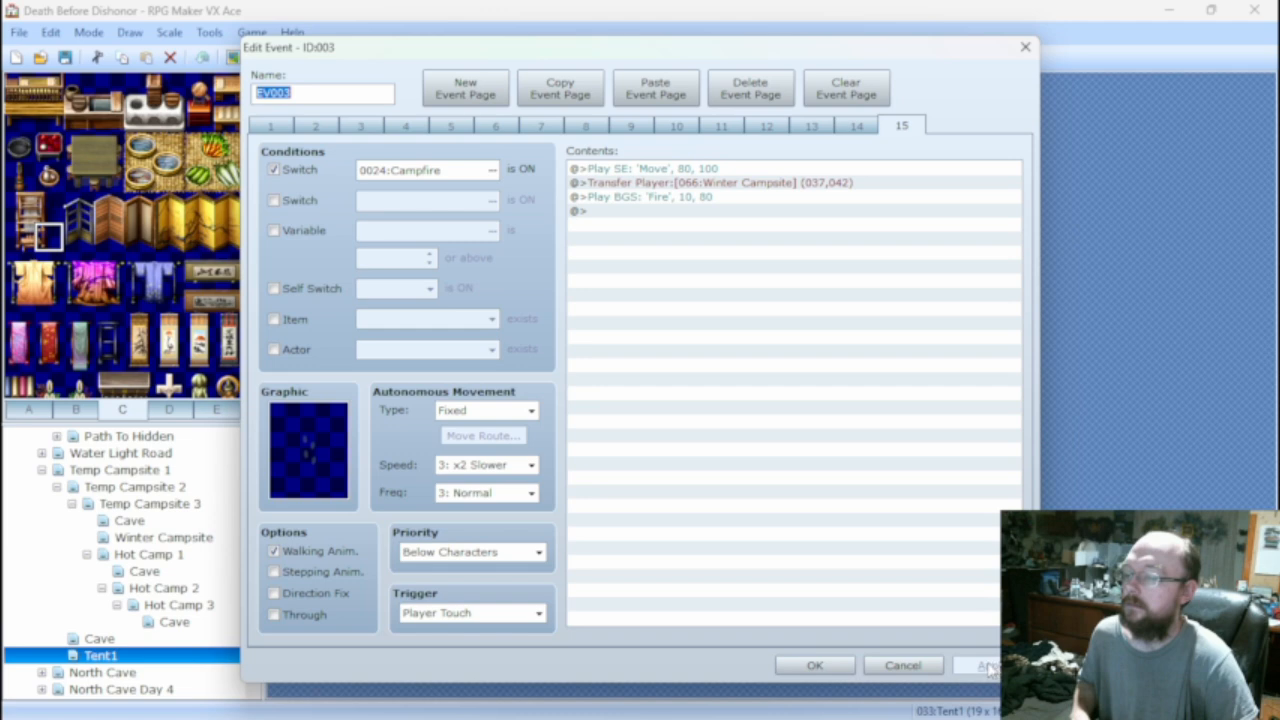
click(806, 667)
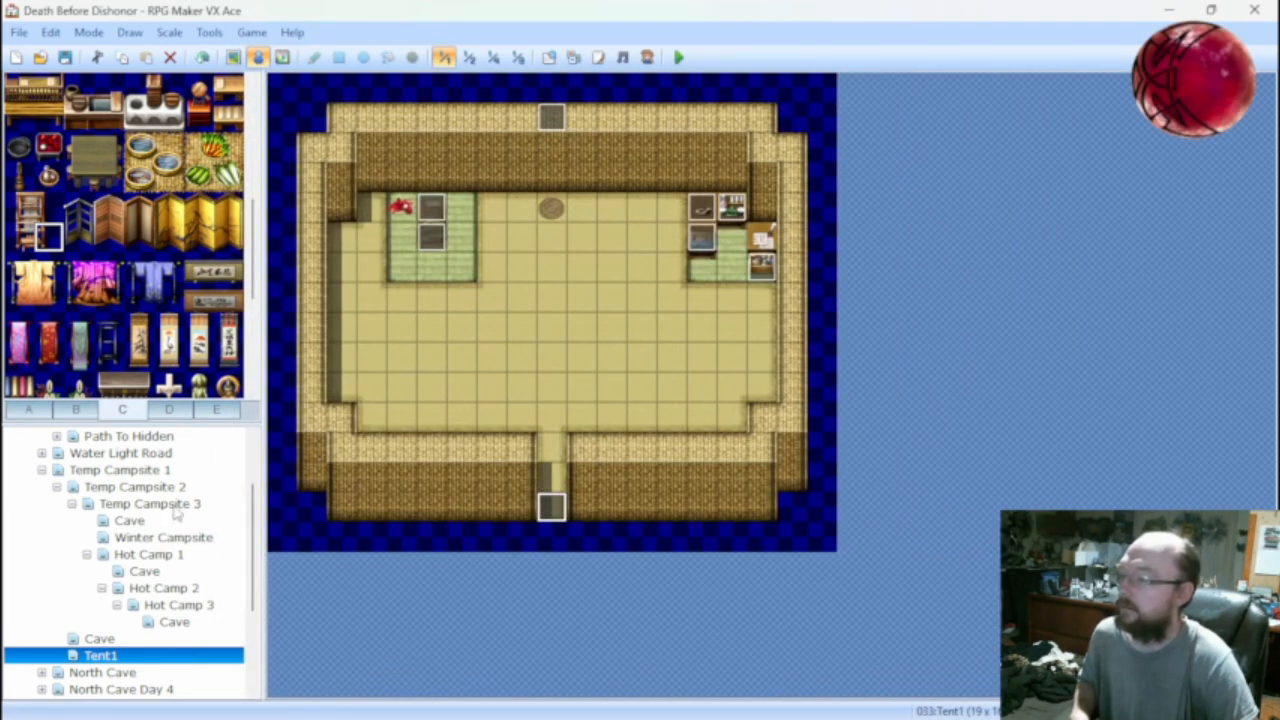
Open the Winter Campsite map, run a playtest into the campsite, and close the game window.
click(165, 537)
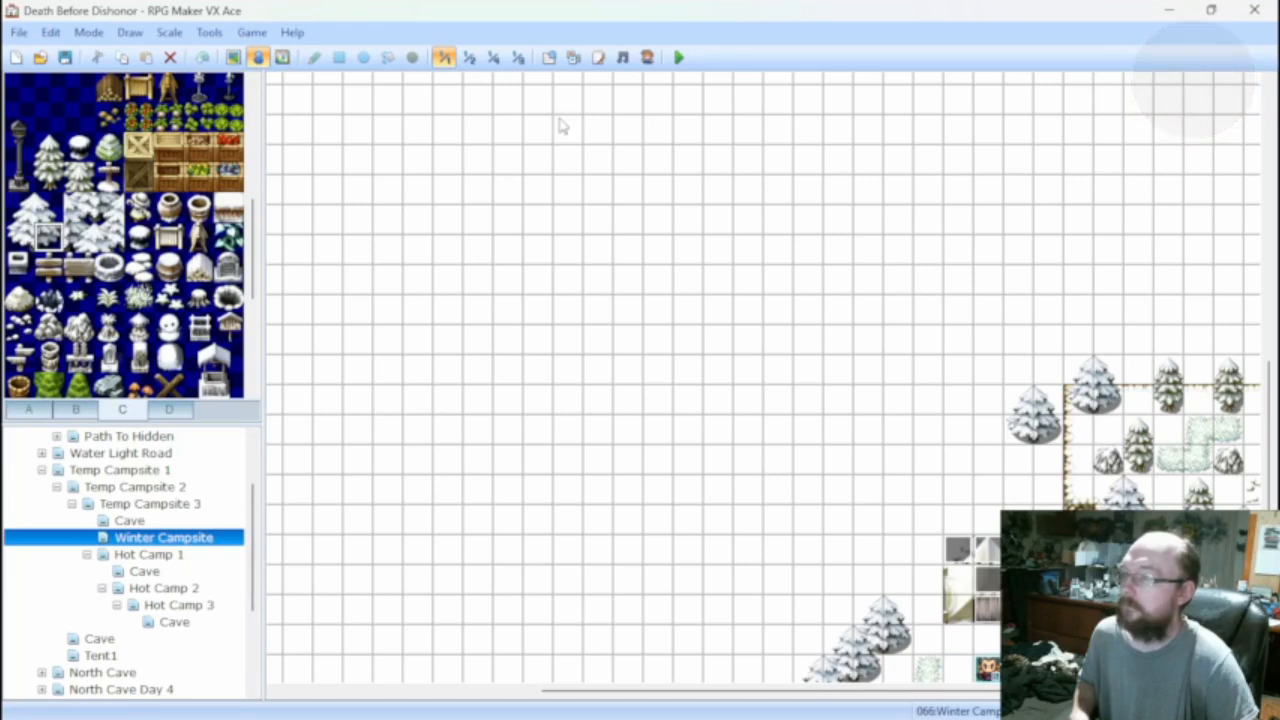
click(678, 58)
click(592, 410)
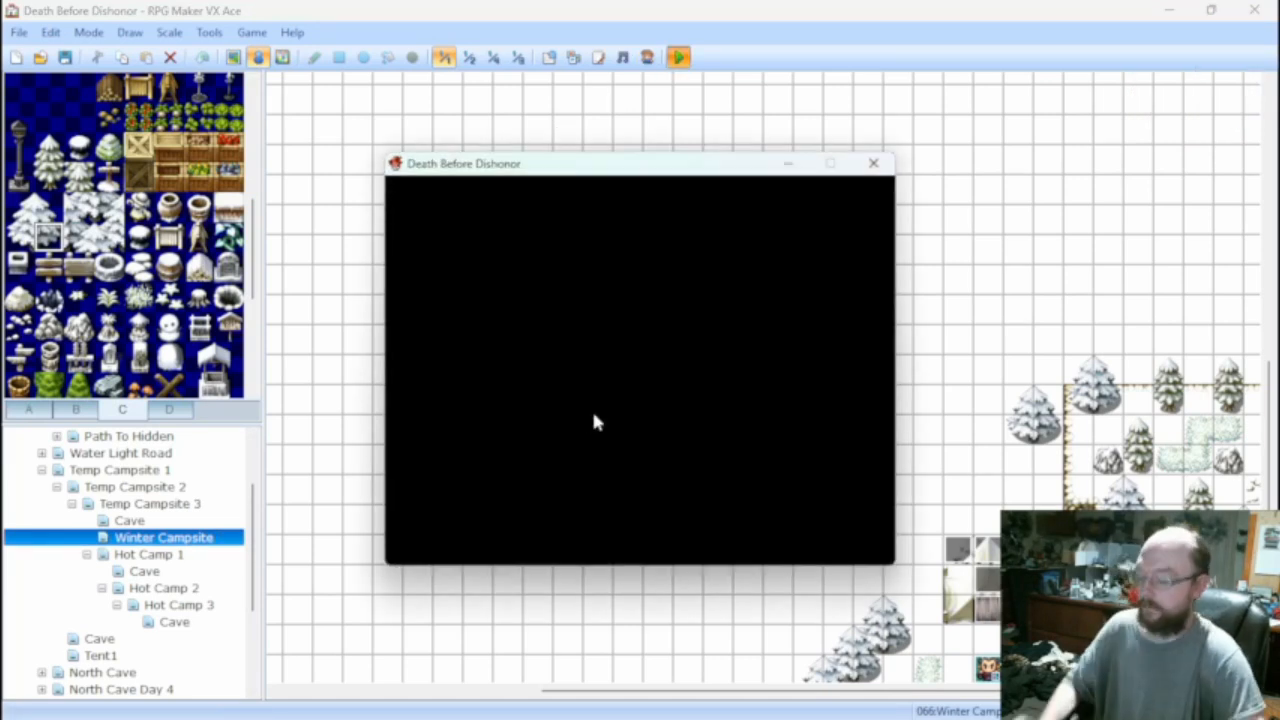
key(Return)
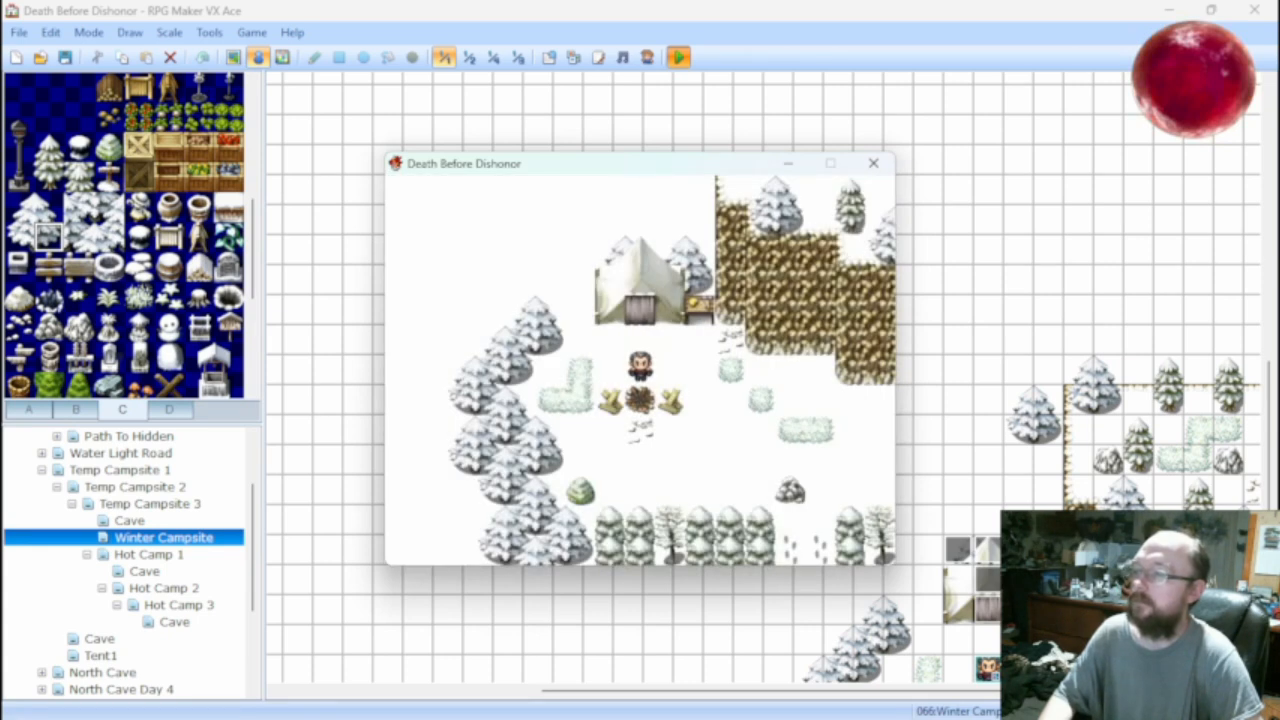
click(873, 163)
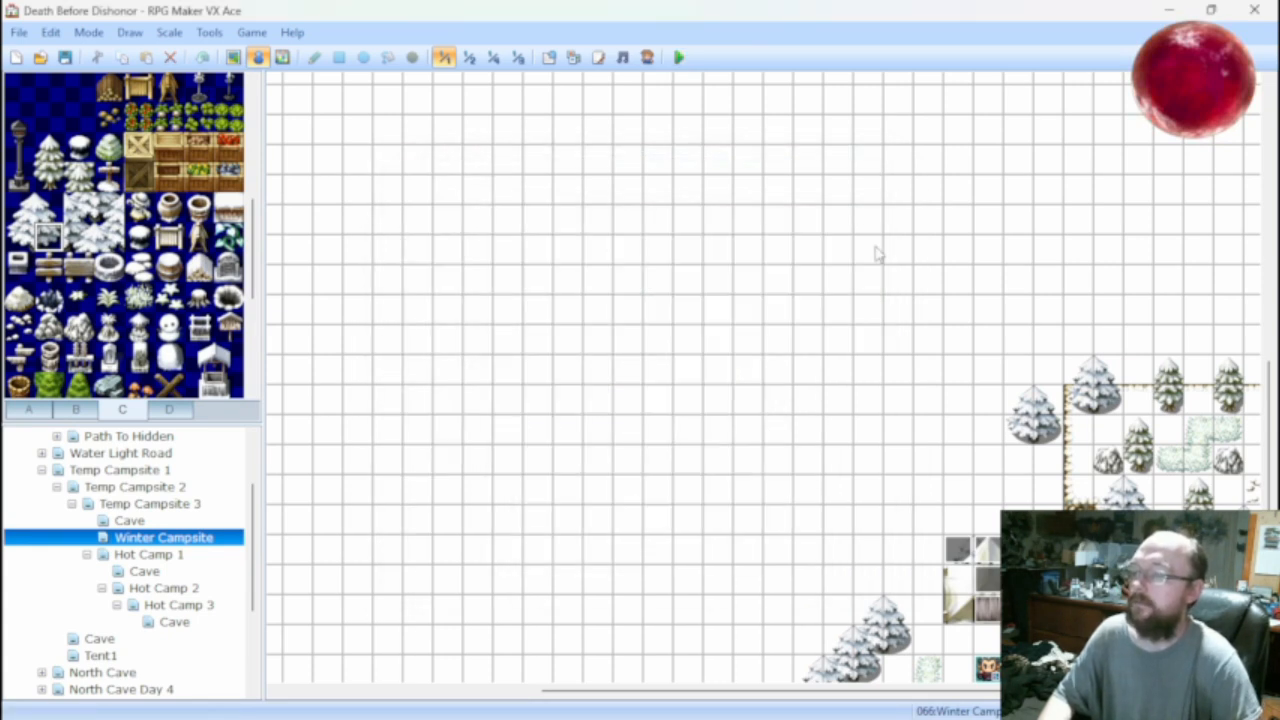
Inspect the tent entrance events on Winter Campsite and Hot Camp 1 for their Control Switches and Transfer Player commands.
double_click(985, 608)
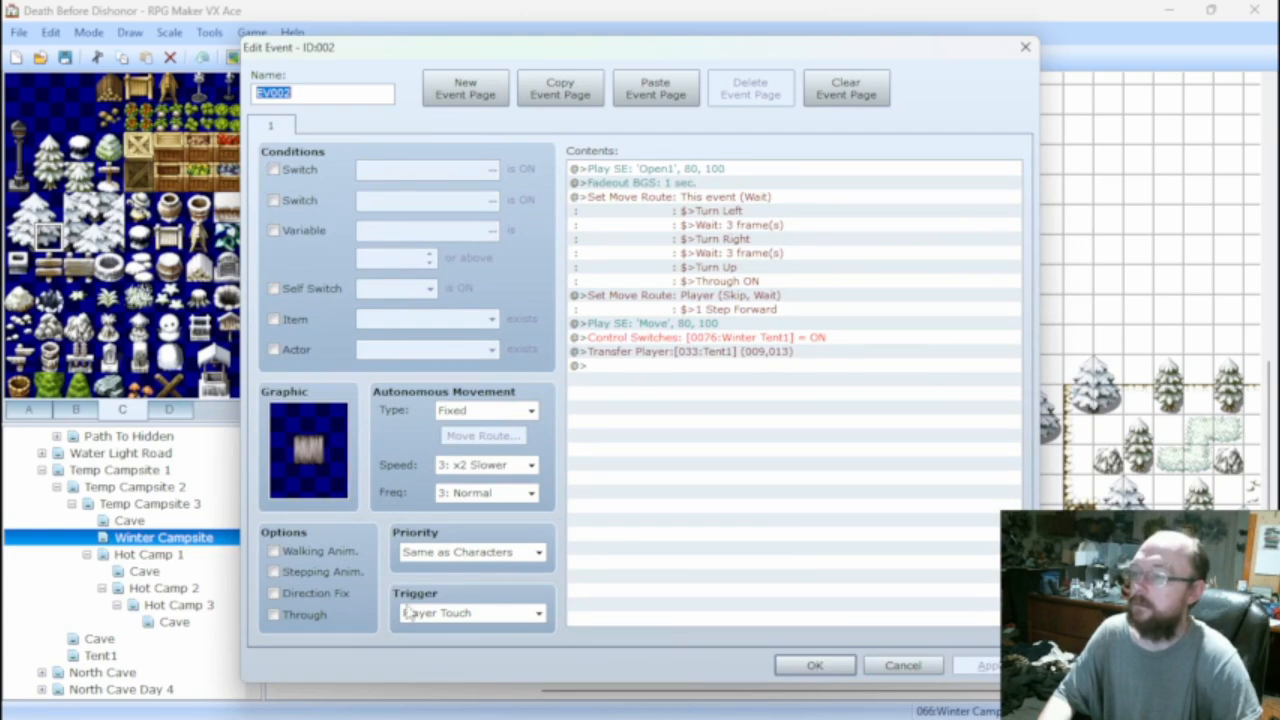
click(796, 662)
click(196, 556)
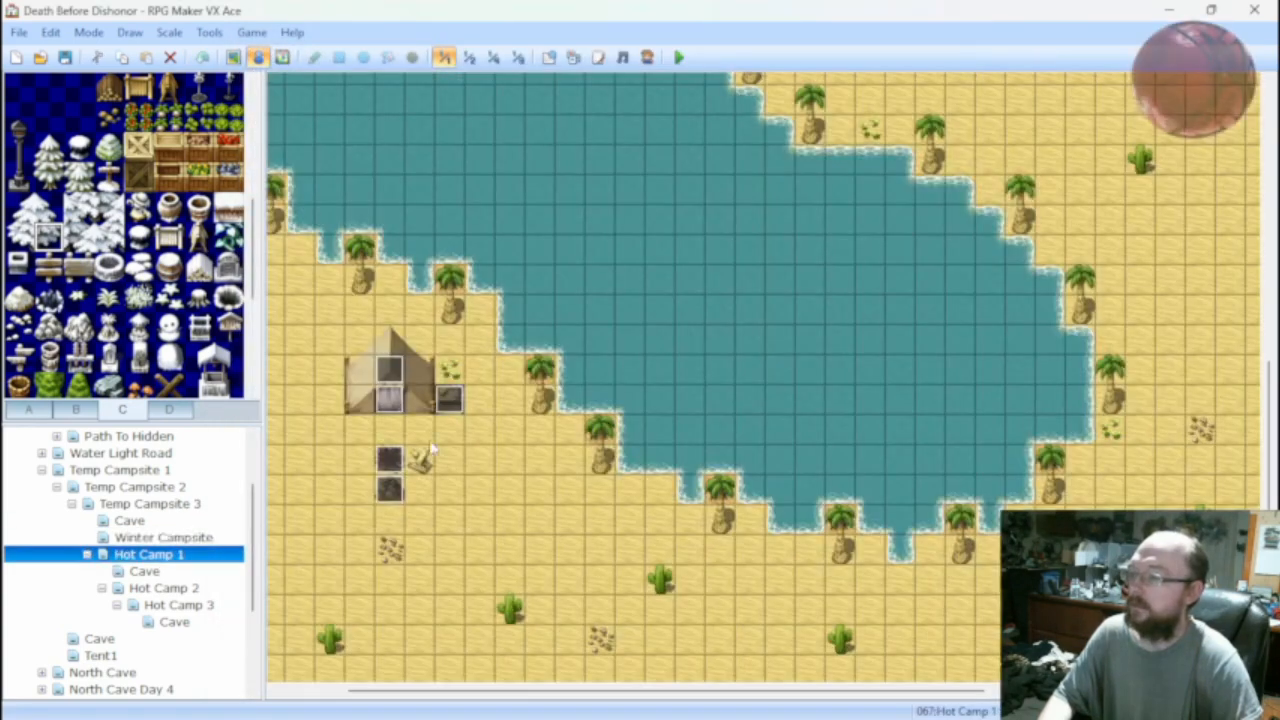
double_click(397, 410)
click(815, 665)
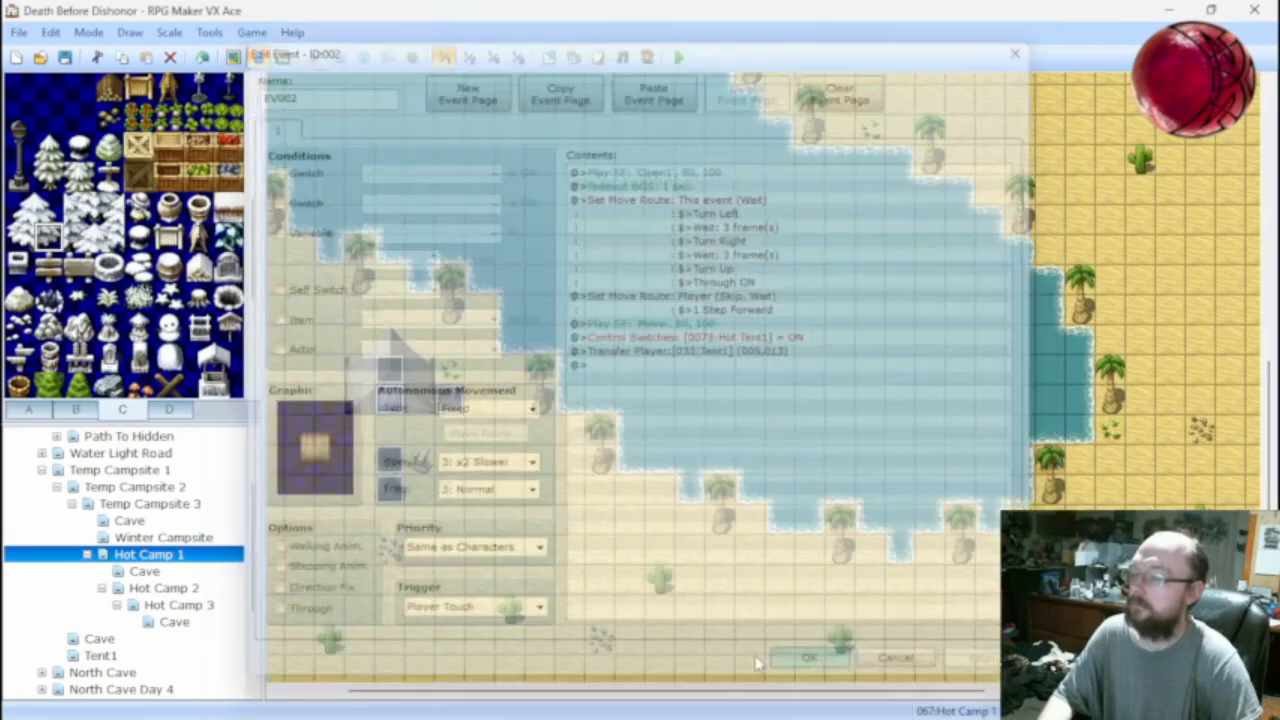
Inspect the tent entrance events on Hot Camp 2 and Hot Camp 3 for their Control Switches and Transfer Player commands.
click(210, 588)
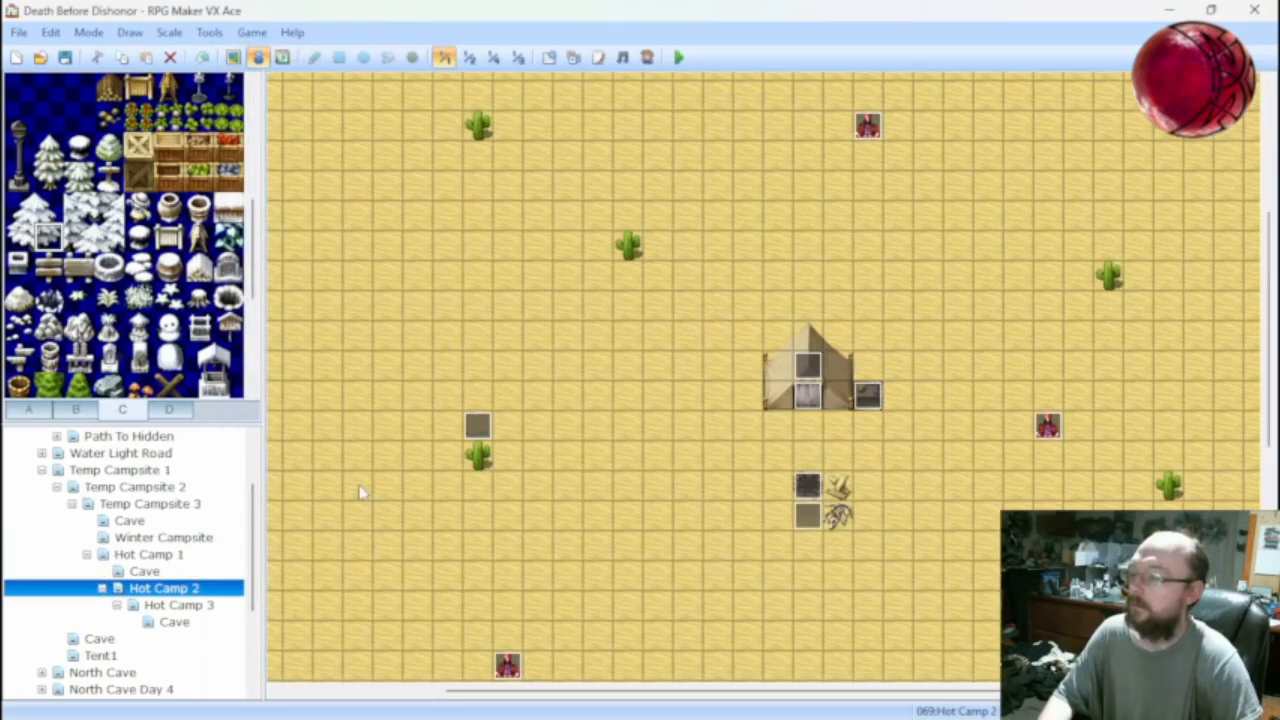
double_click(808, 395)
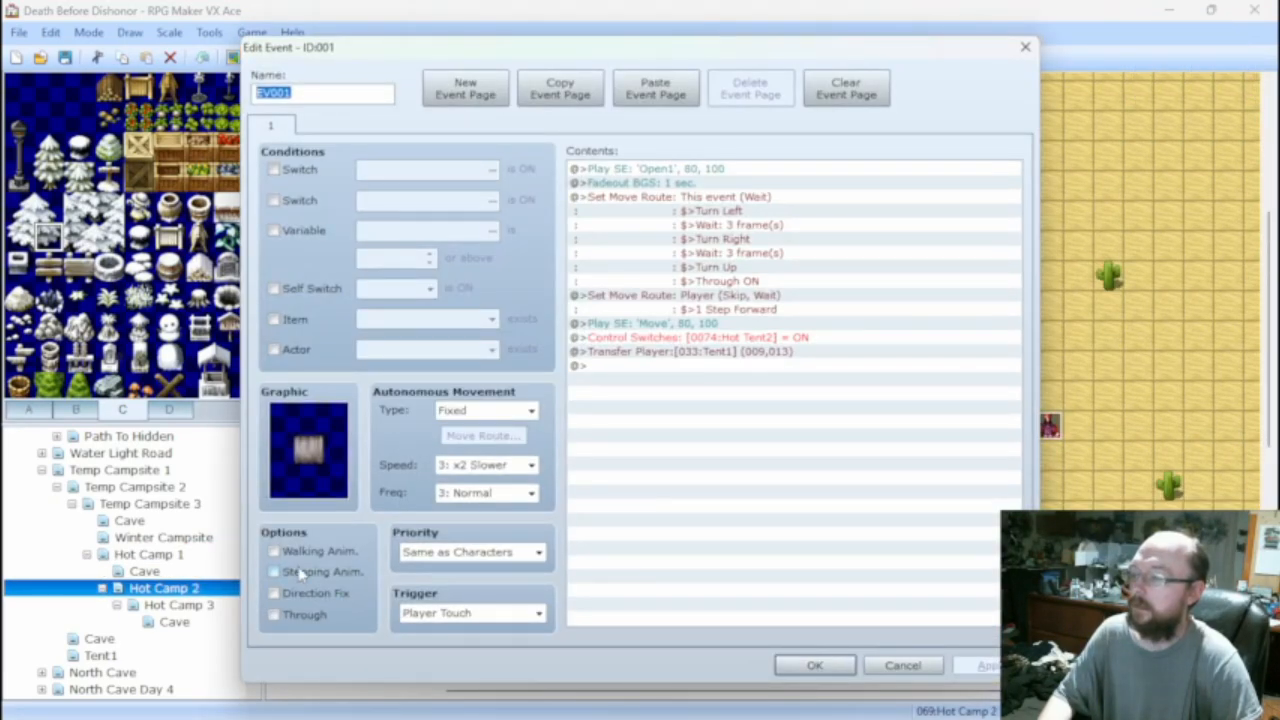
click(815, 665)
click(190, 607)
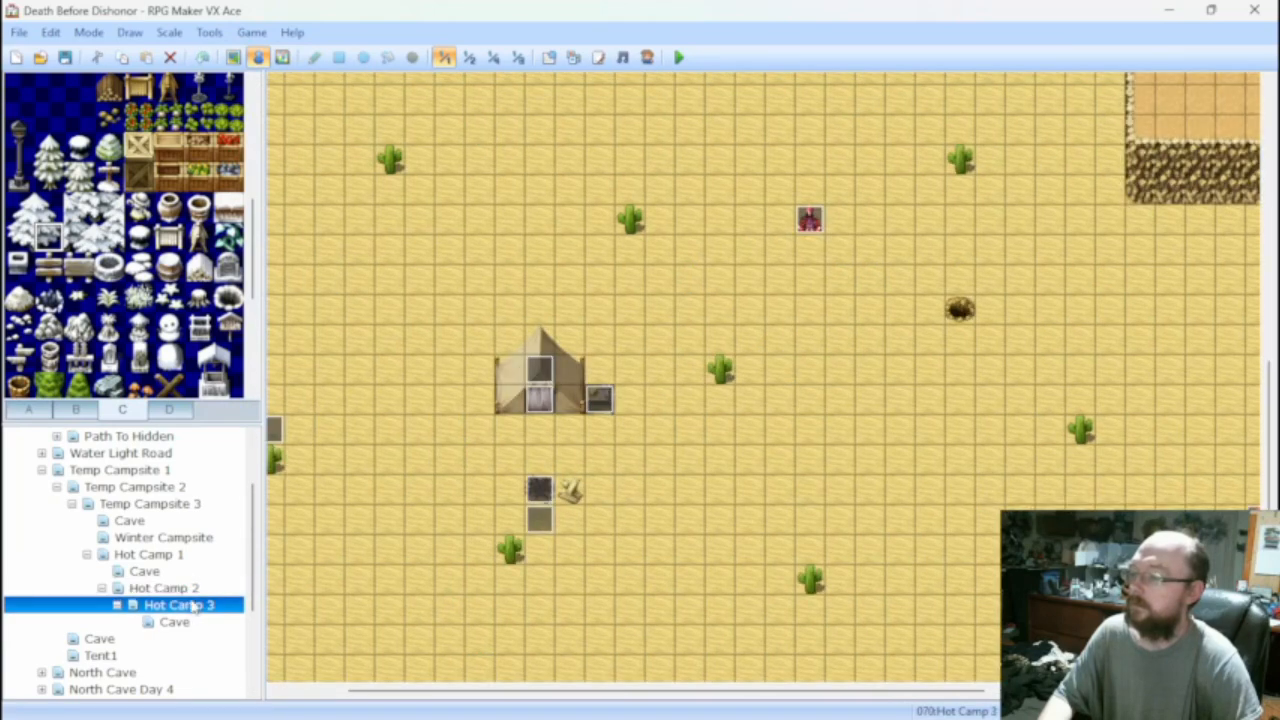
double_click(541, 397)
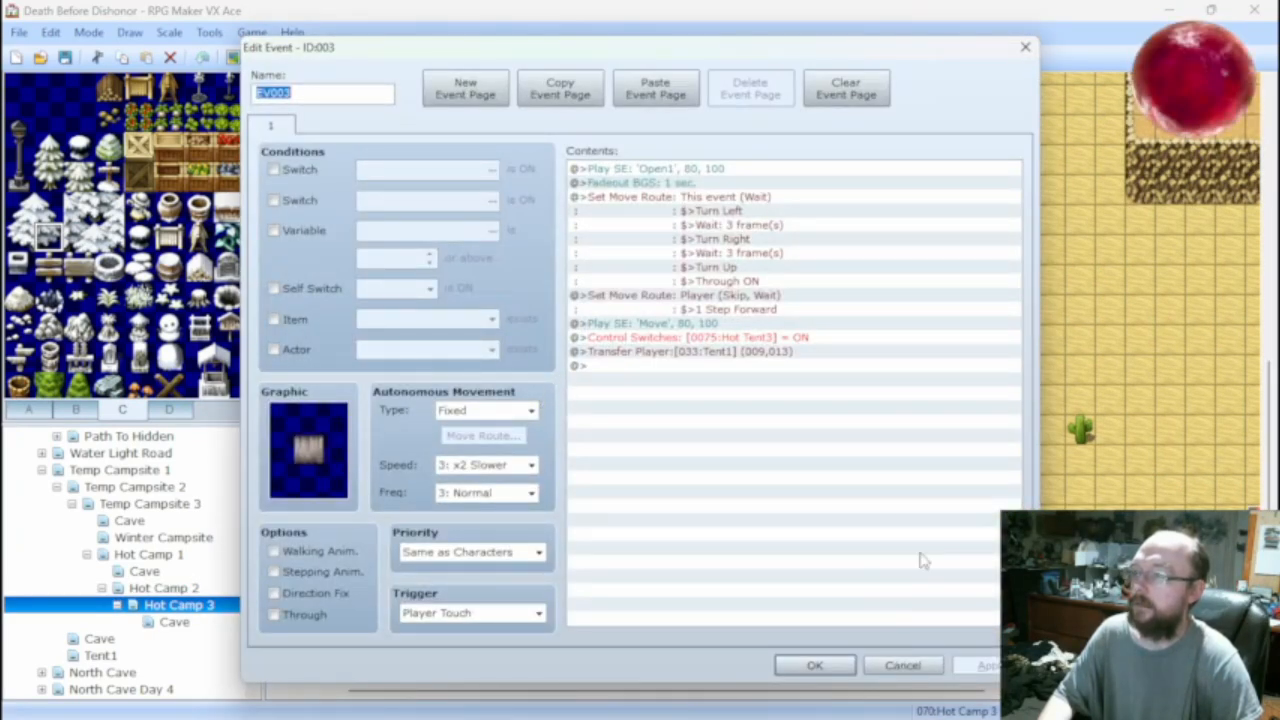
click(902, 665)
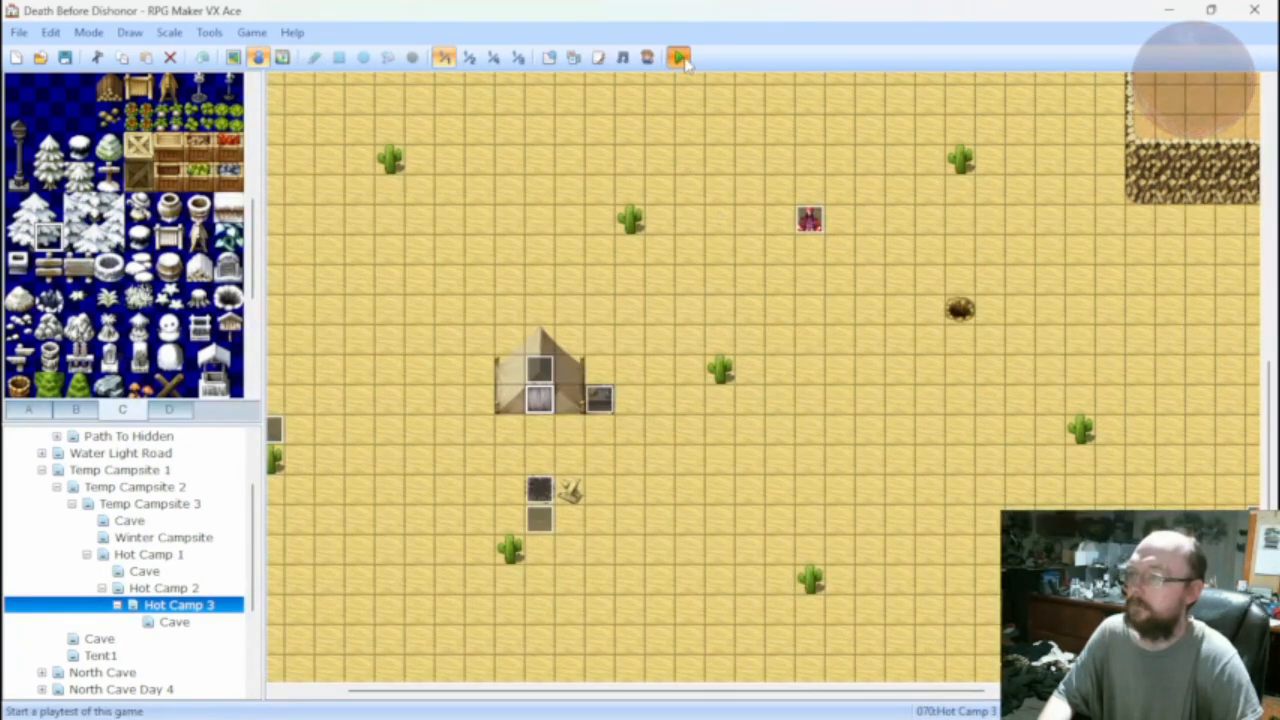
Save the project and playtest entering and leaving the tent at the winter campsite.
click(679, 58)
click(580, 405)
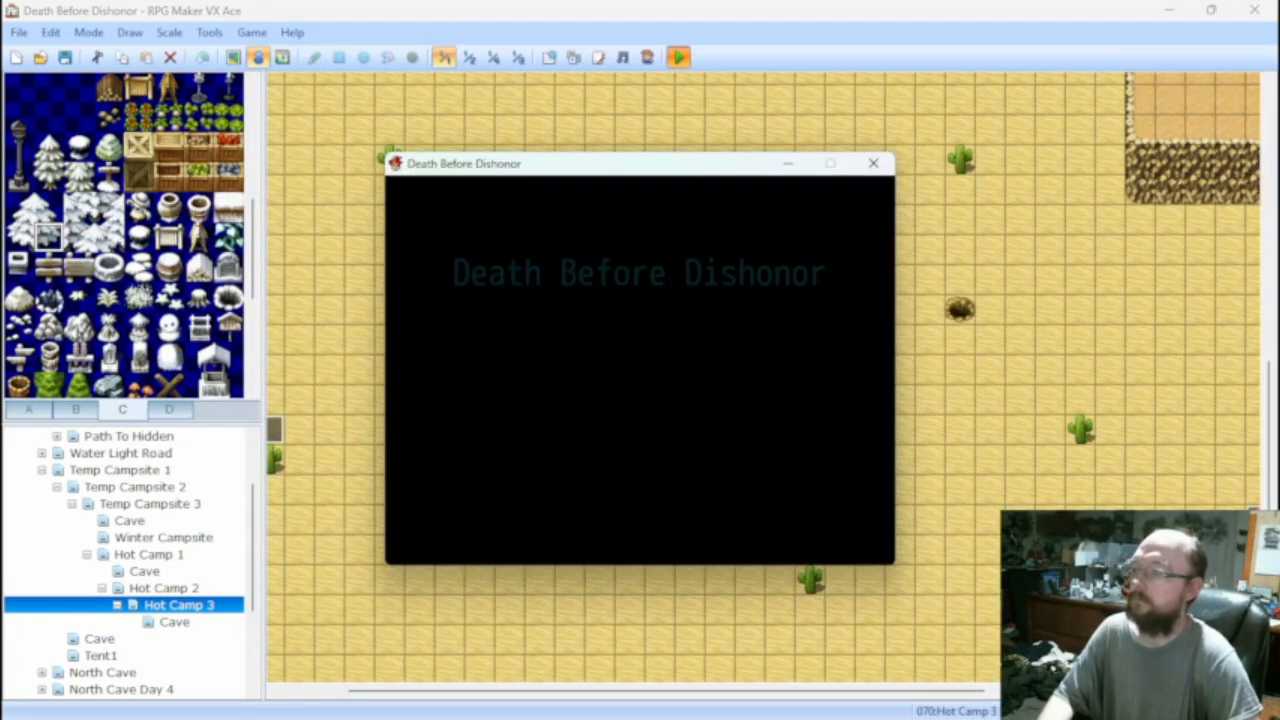
key(Return)
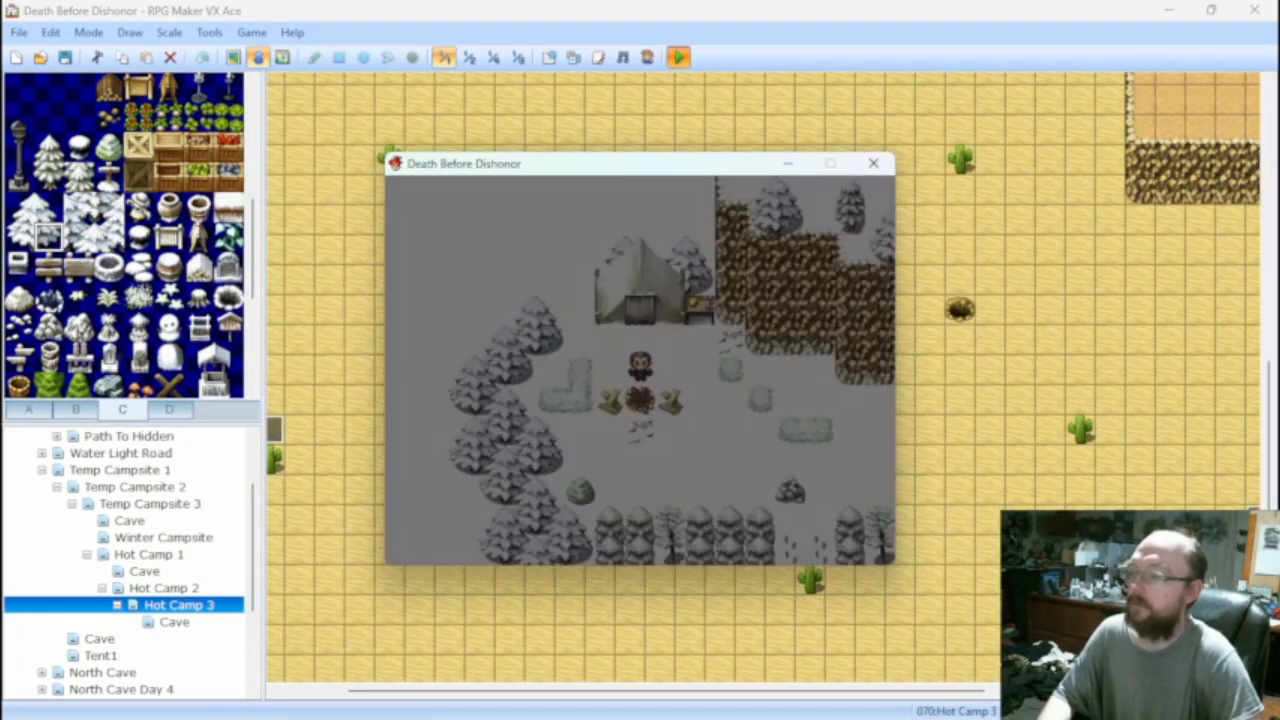
key(Up)
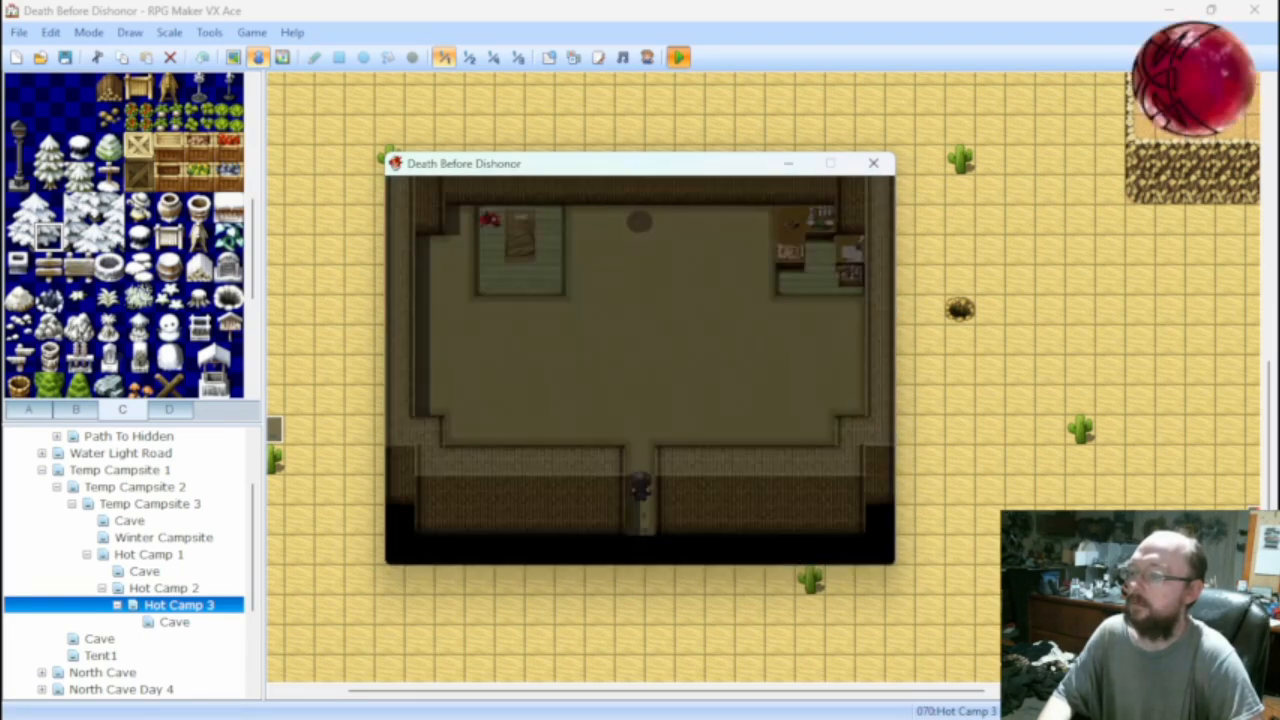
key(Down)
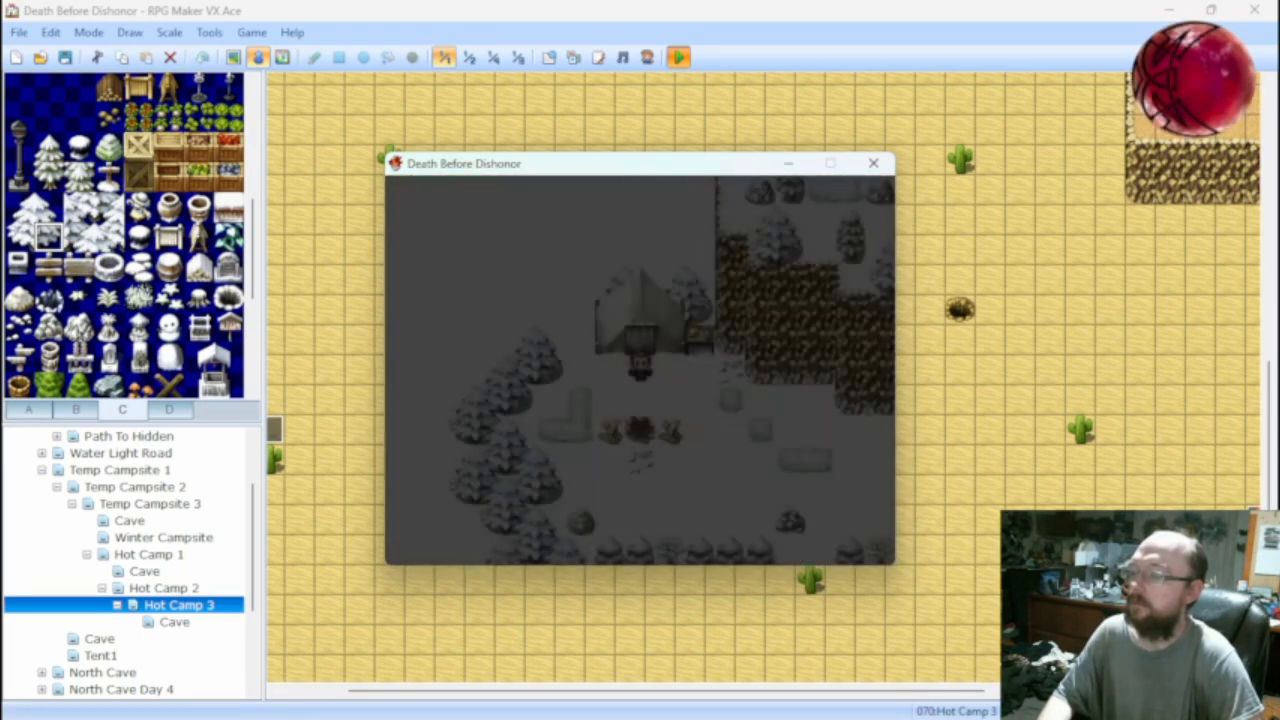
Walk the character through the snow and along the trees east of the camp to test passability, and close the game.
key(Right)
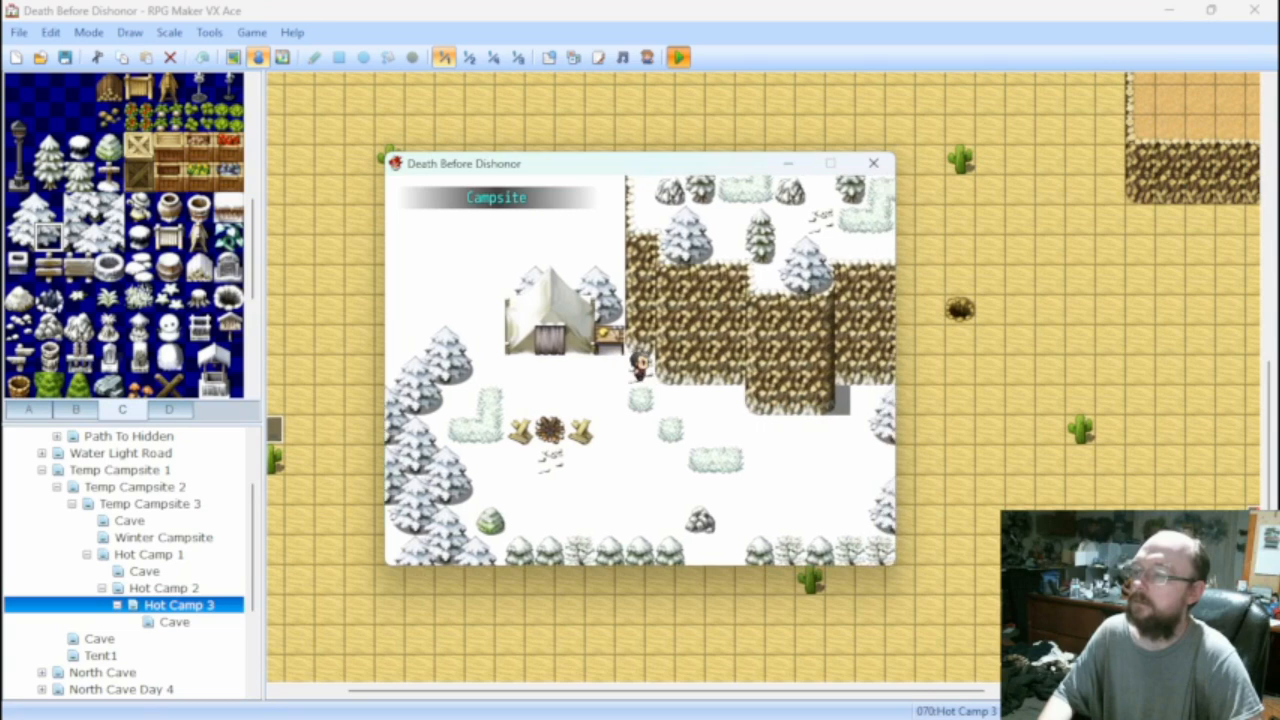
key(Down)
key(Right)
key(Down)
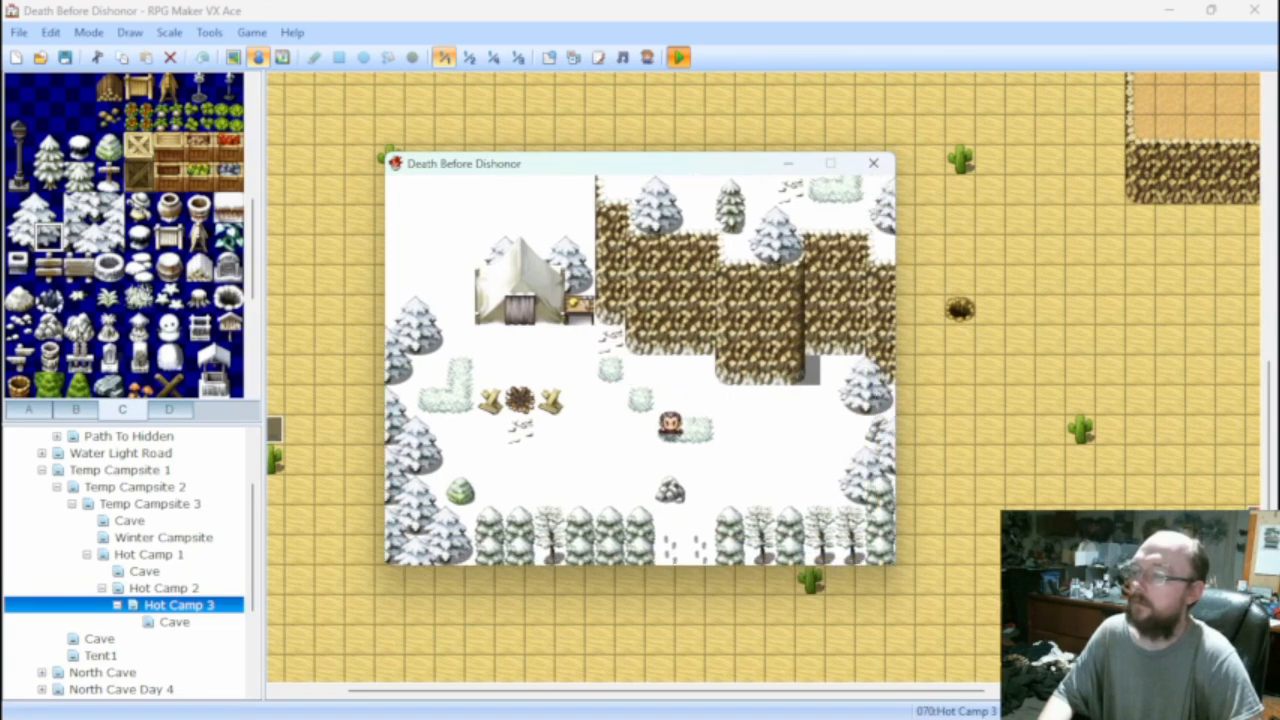
key(Right)
key(Up)
key(Right)
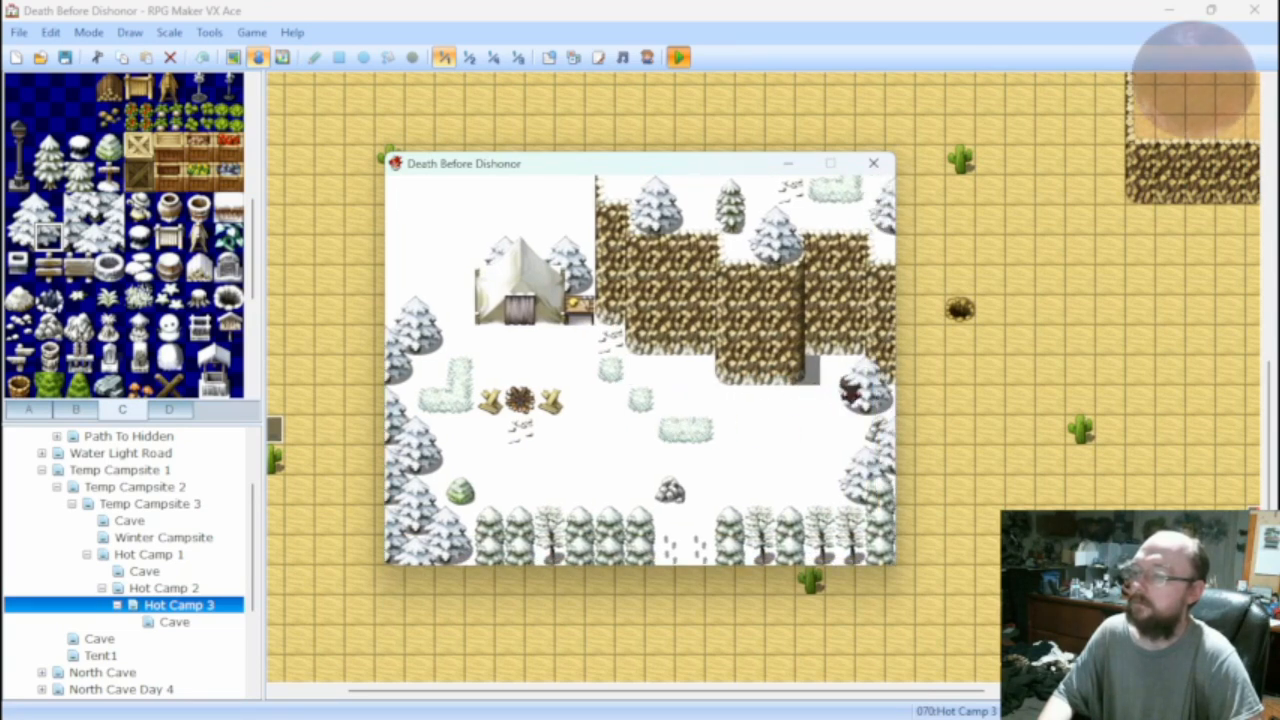
key(Up)
key(Down)
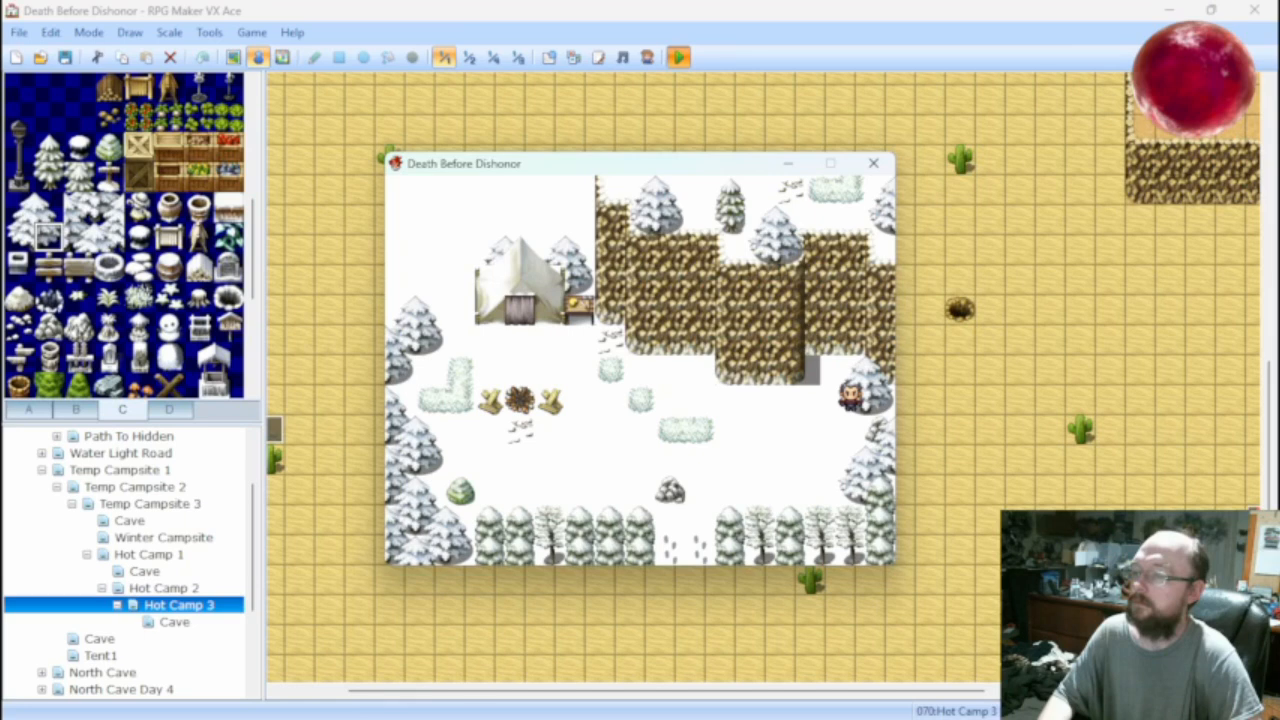
key(Up)
key(Down)
key(Left)
key(Left)
key(Down)
key(Right)
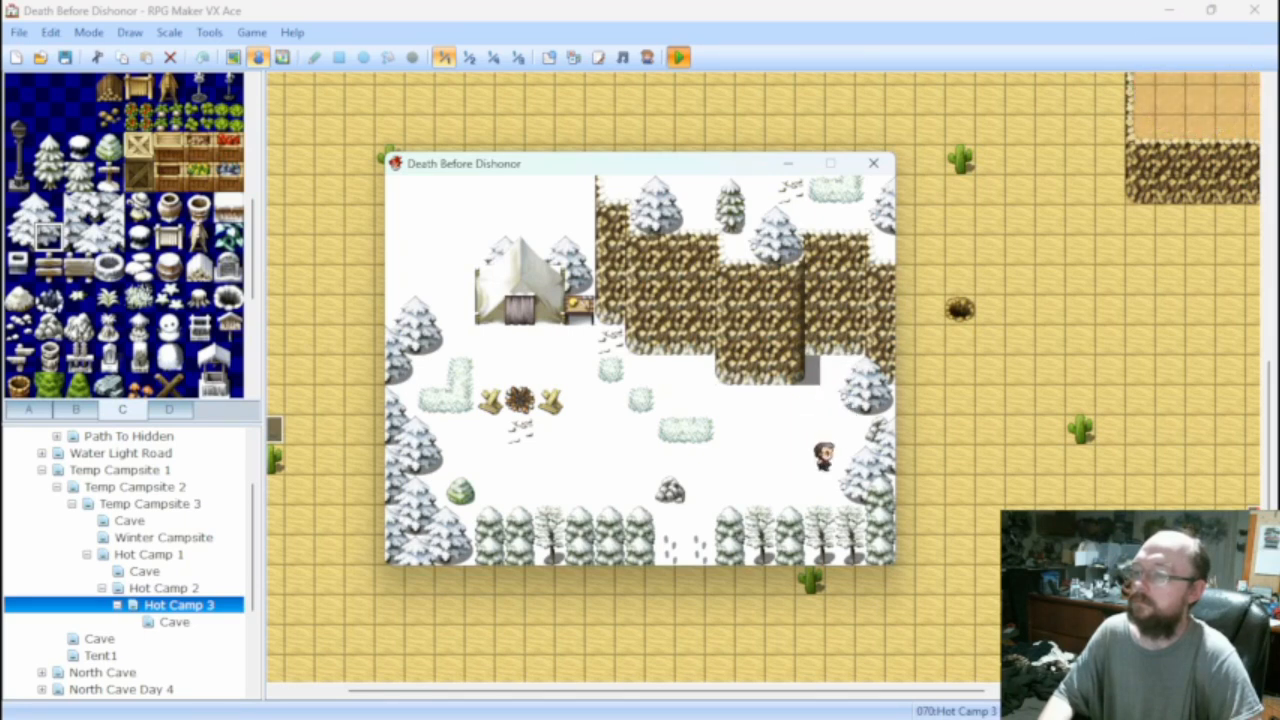
key(Right)
key(Down)
key(Left)
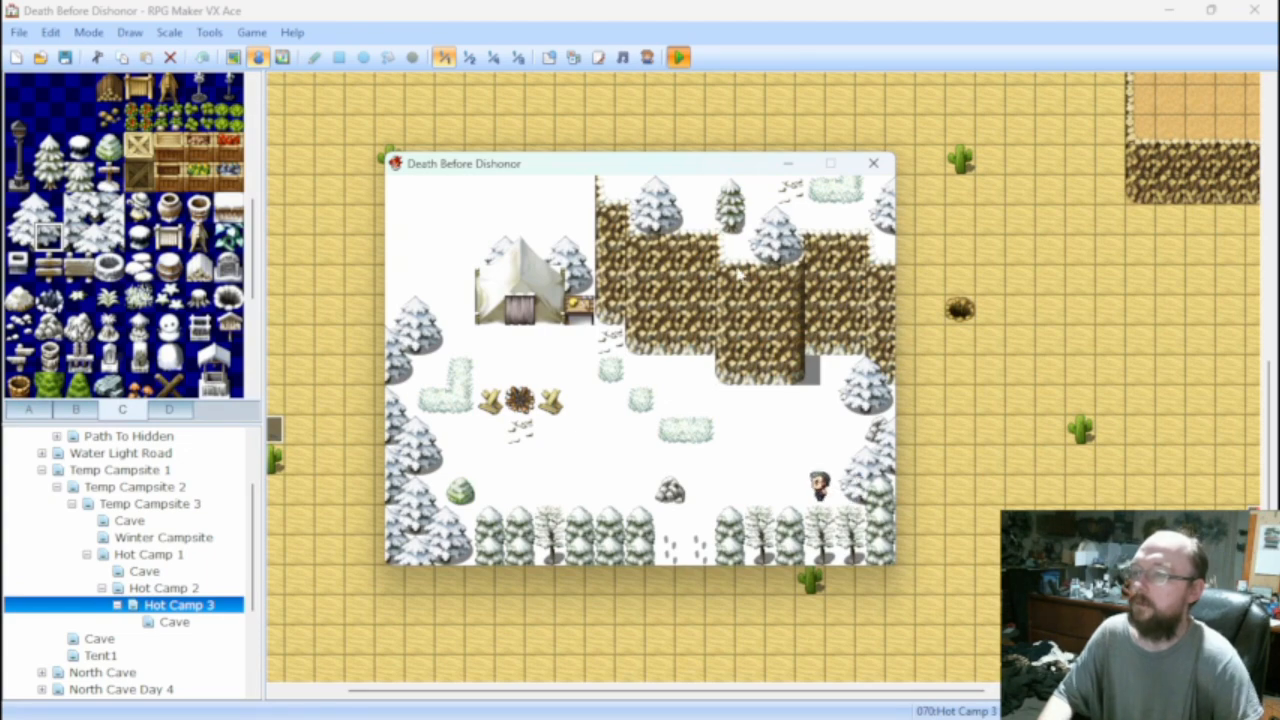
click(873, 163)
Review the Passage and Passage (4 dir) settings of the Hot/Cold Land tileset's C sheet, and accept the database.
click(549, 57)
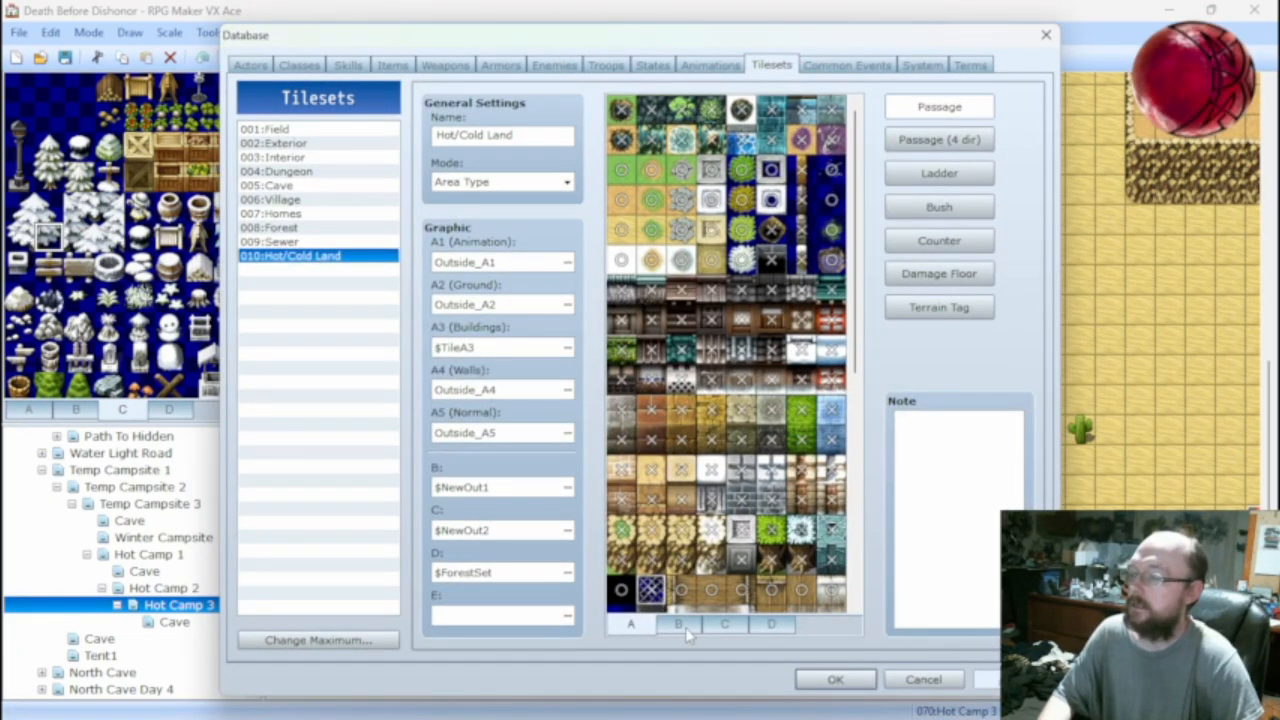
click(724, 624)
scroll(728, 464, down, 3)
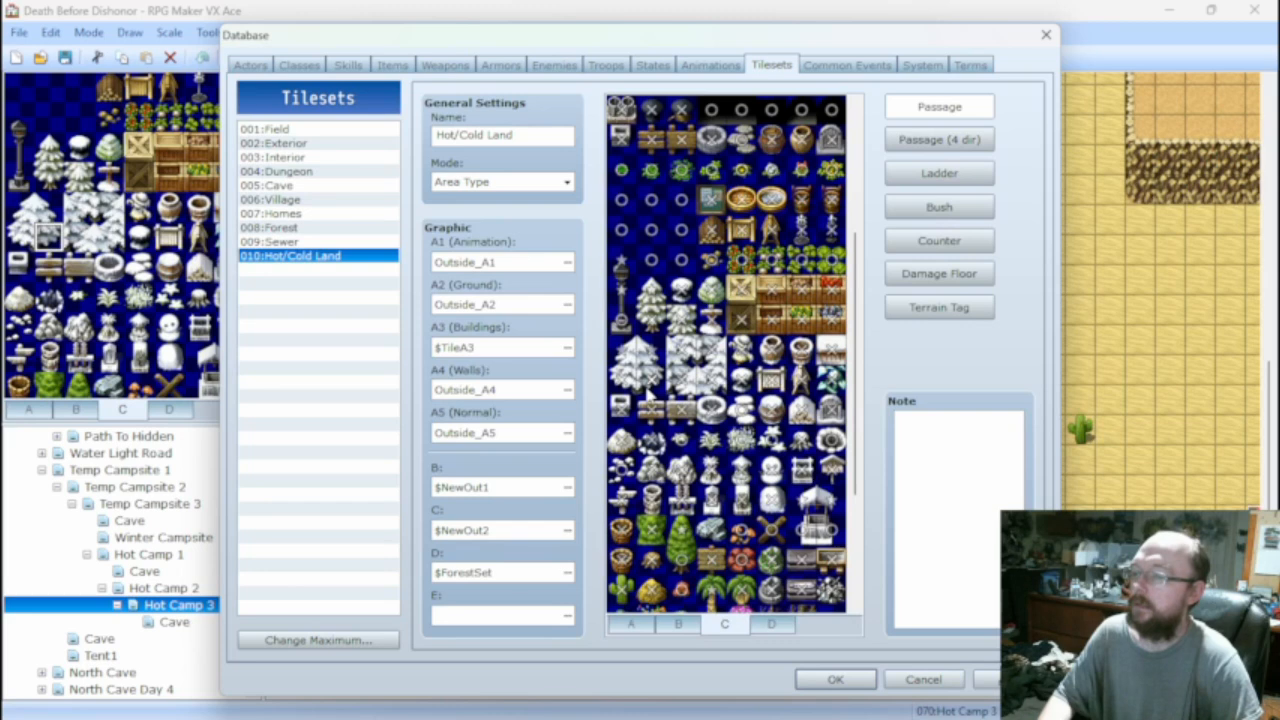
click(930, 141)
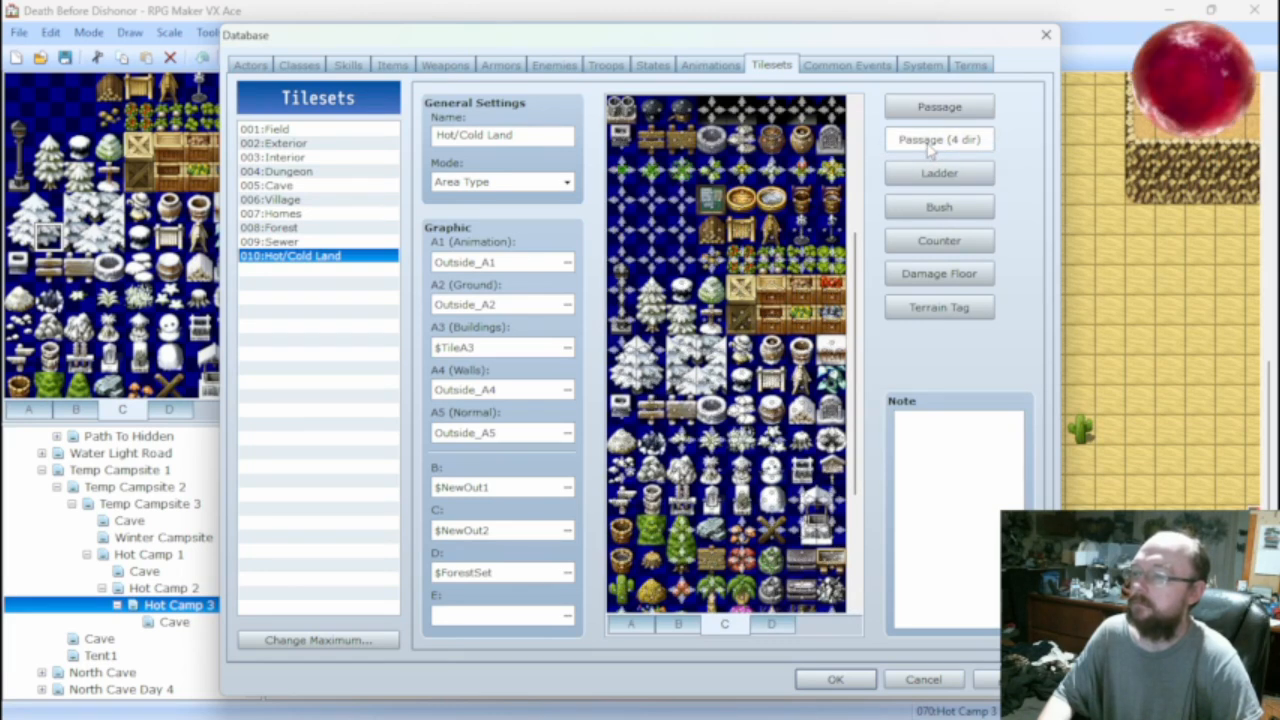
click(930, 110)
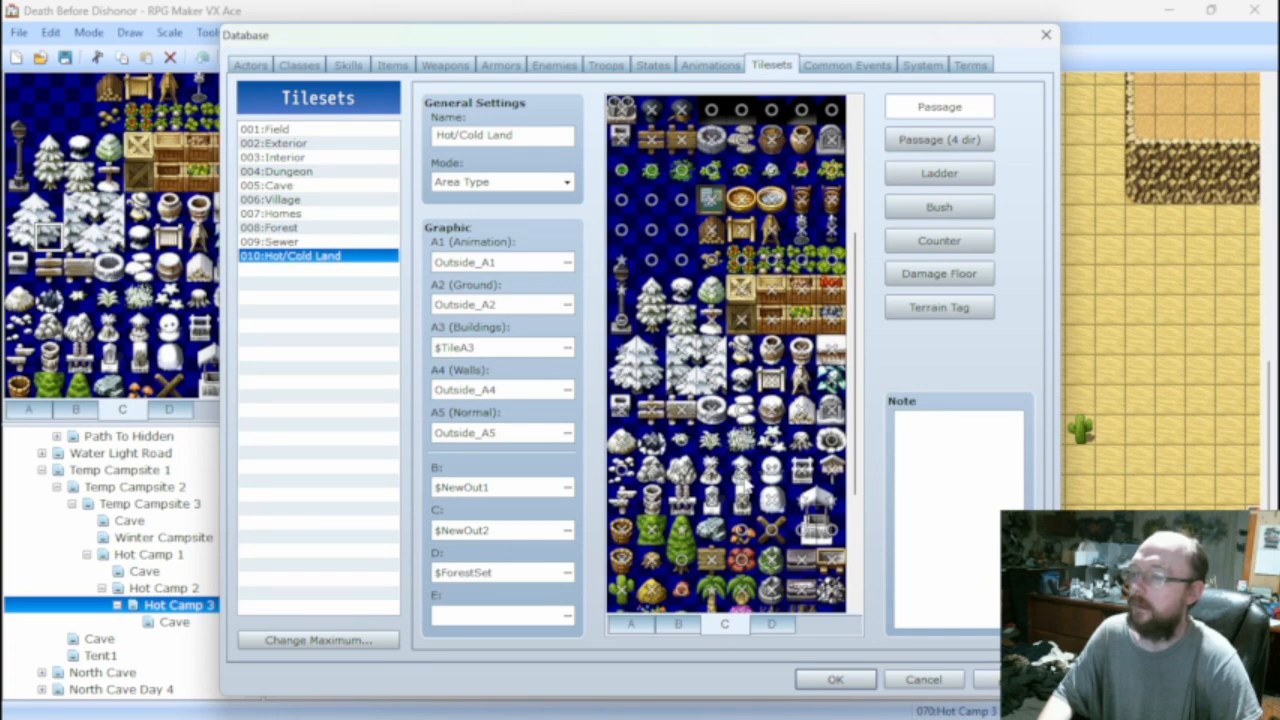
click(835, 679)
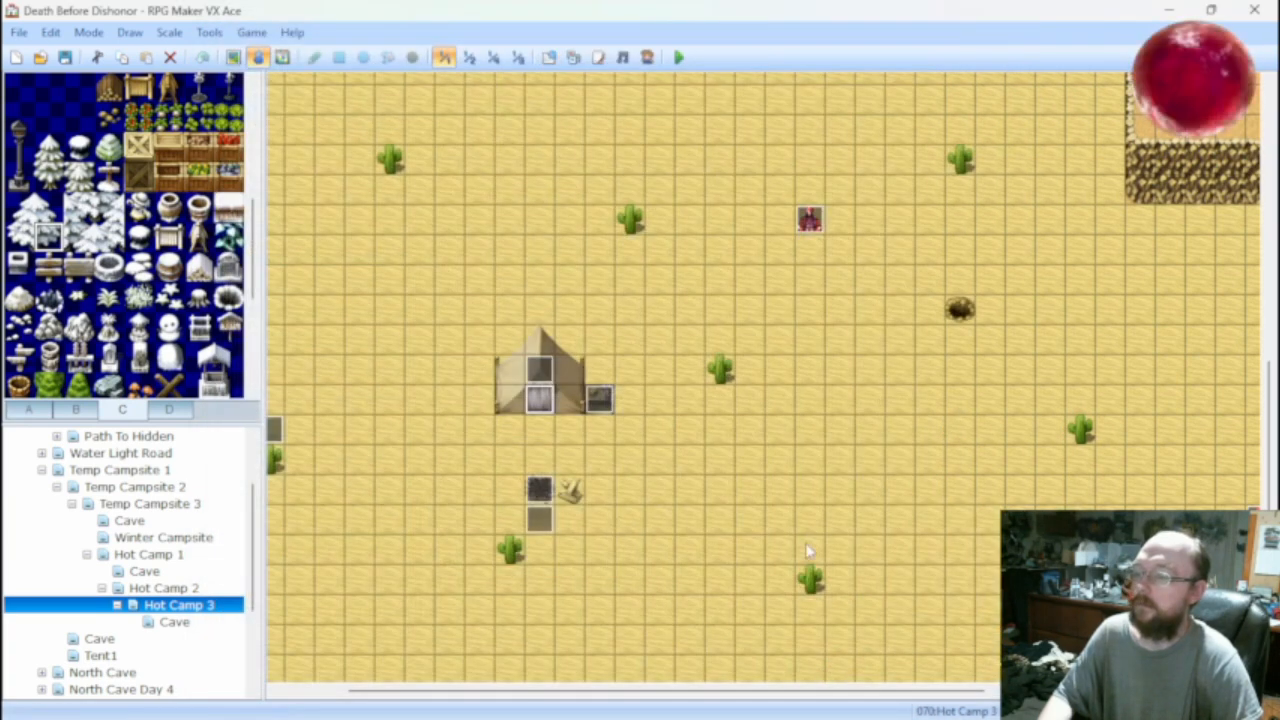
Open the Winter Campsite map, save the project, and start a playtest in the campsite.
click(174, 537)
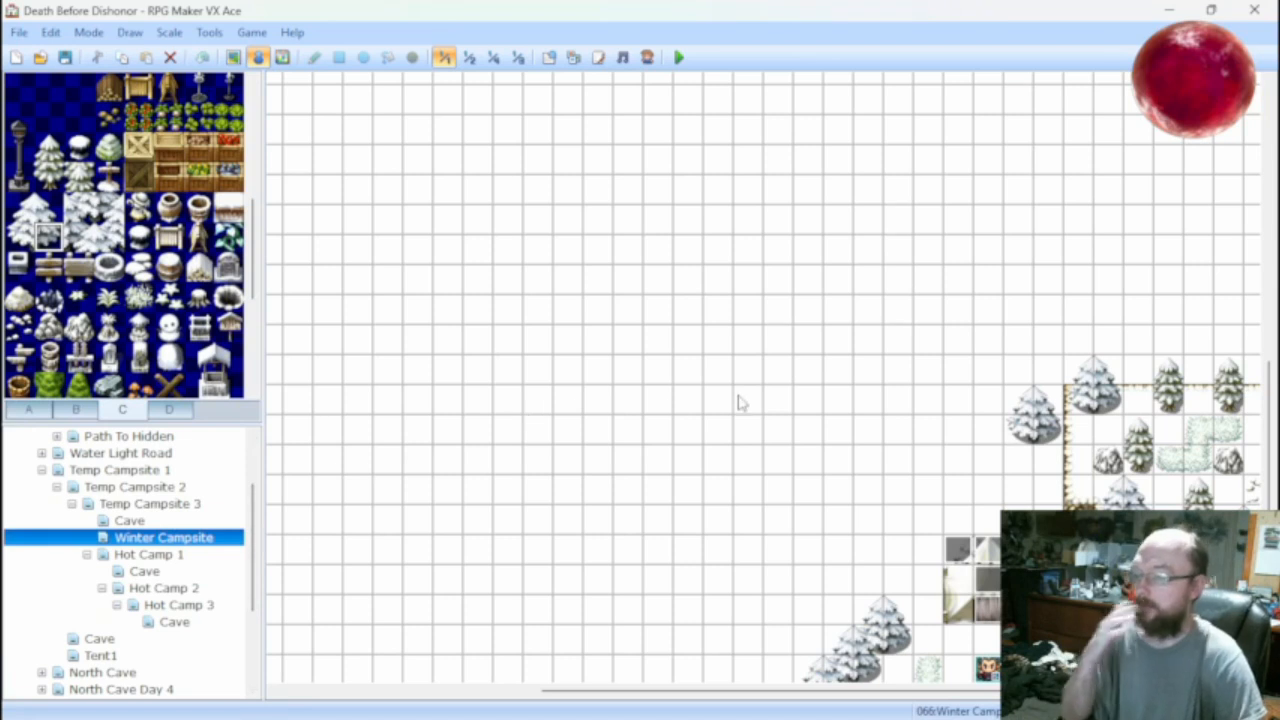
click(678, 57)
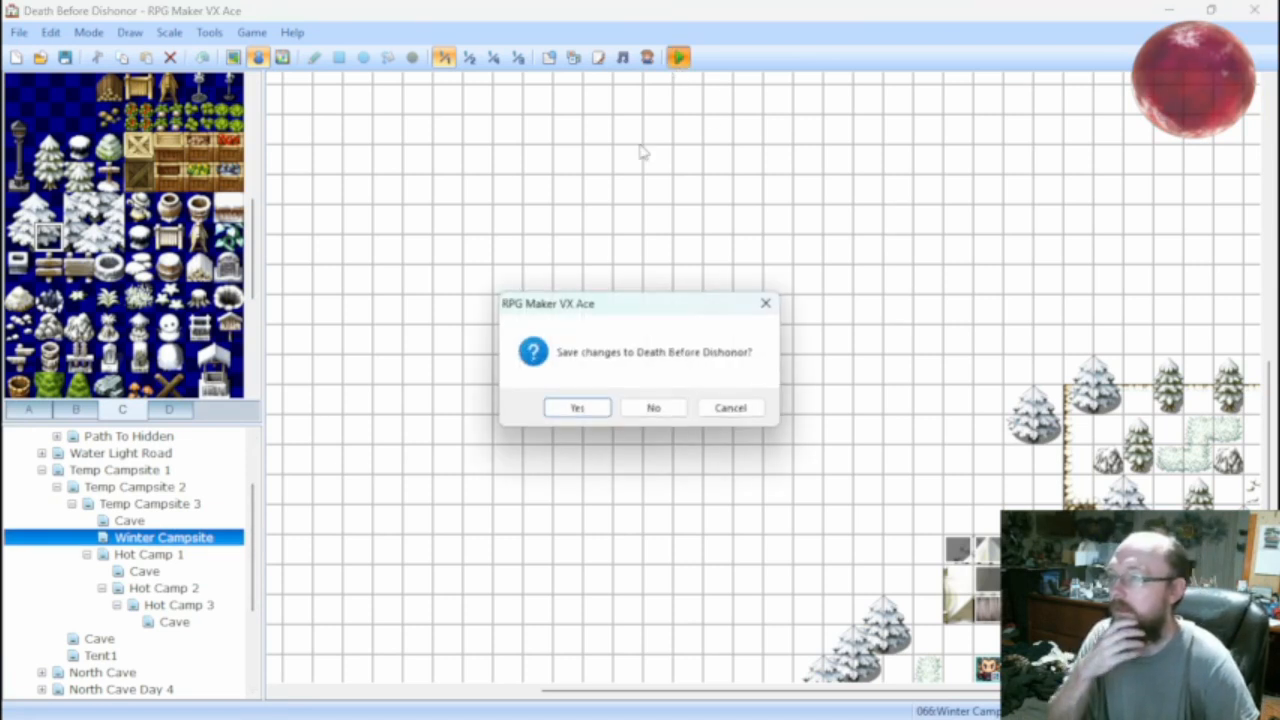
click(566, 409)
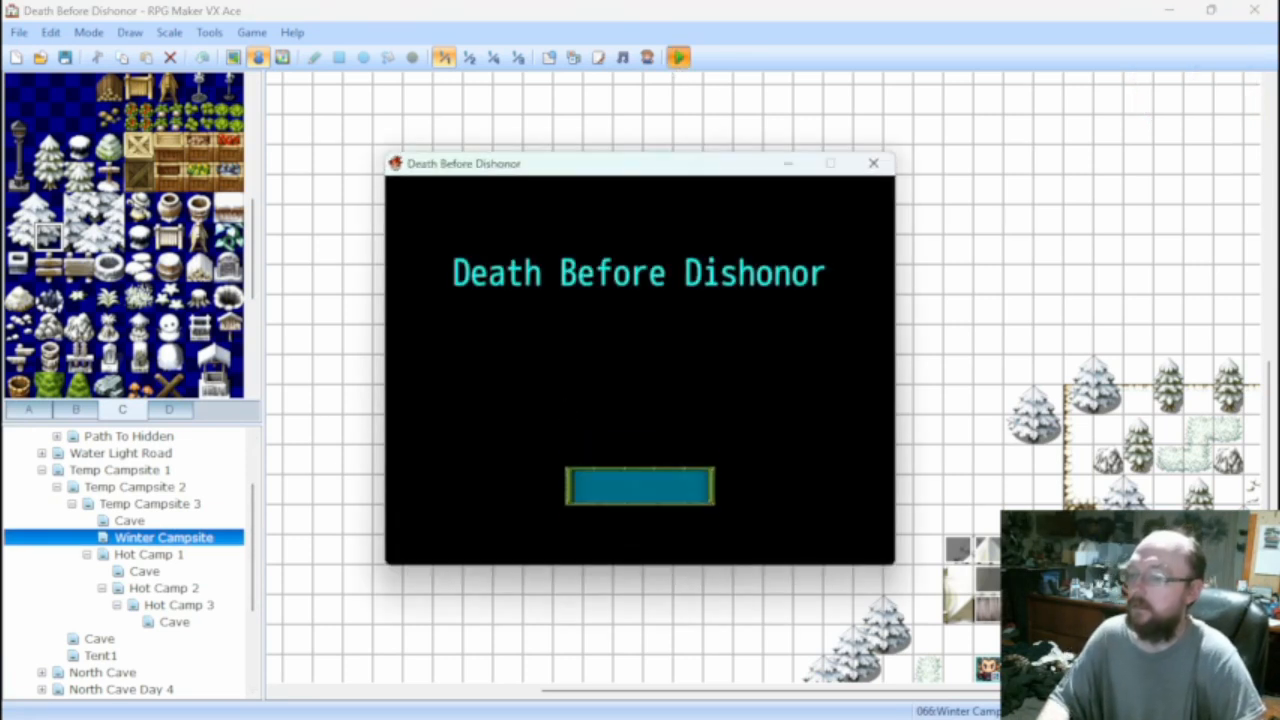
key(Left)
key(Left)
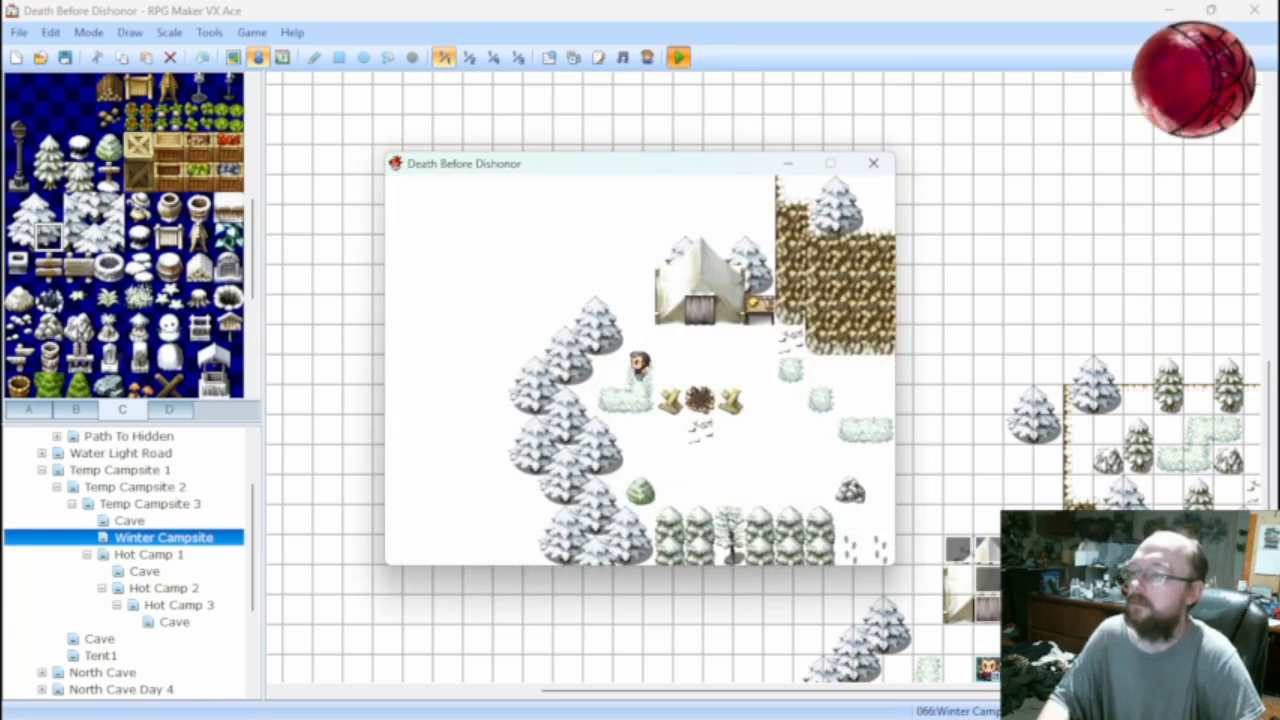
Walk the character around and behind the tent, testing whether its roof and sides can be crossed, and close the game.
key(Up)
key(Up)
key(Up)
key(Right)
key(Right)
key(Right)
key(Right)
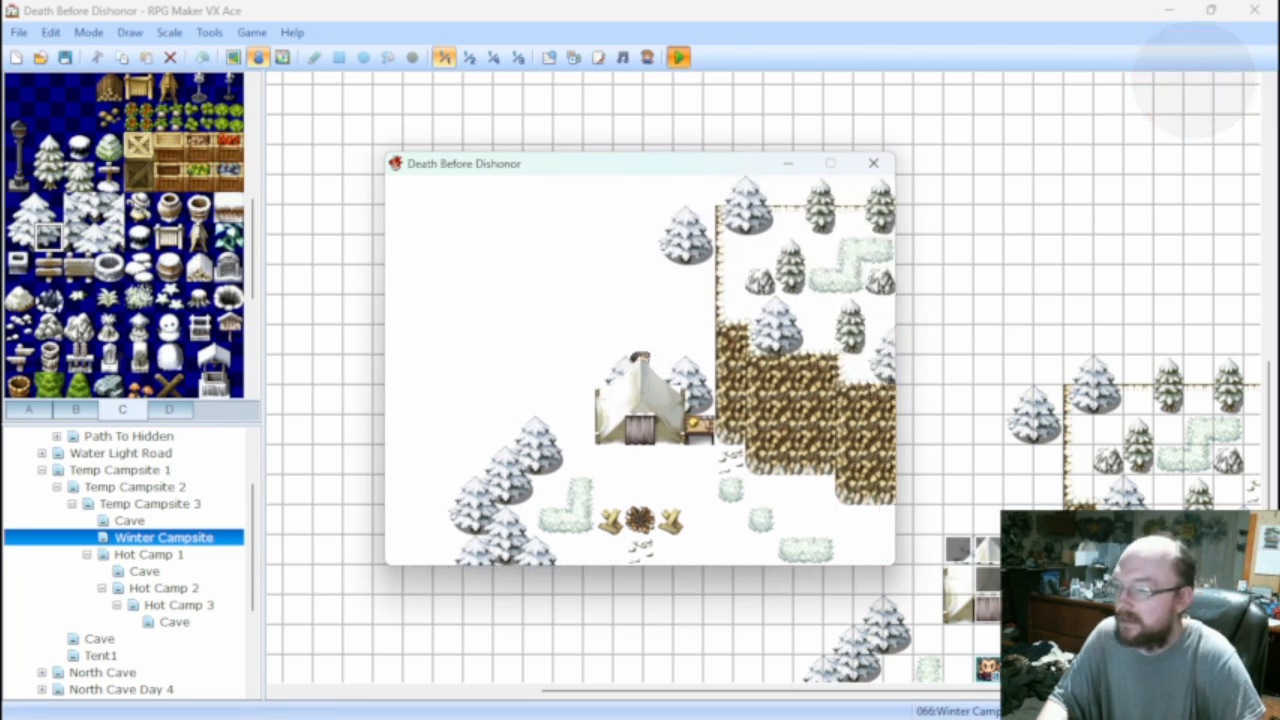
key(Down)
key(Left)
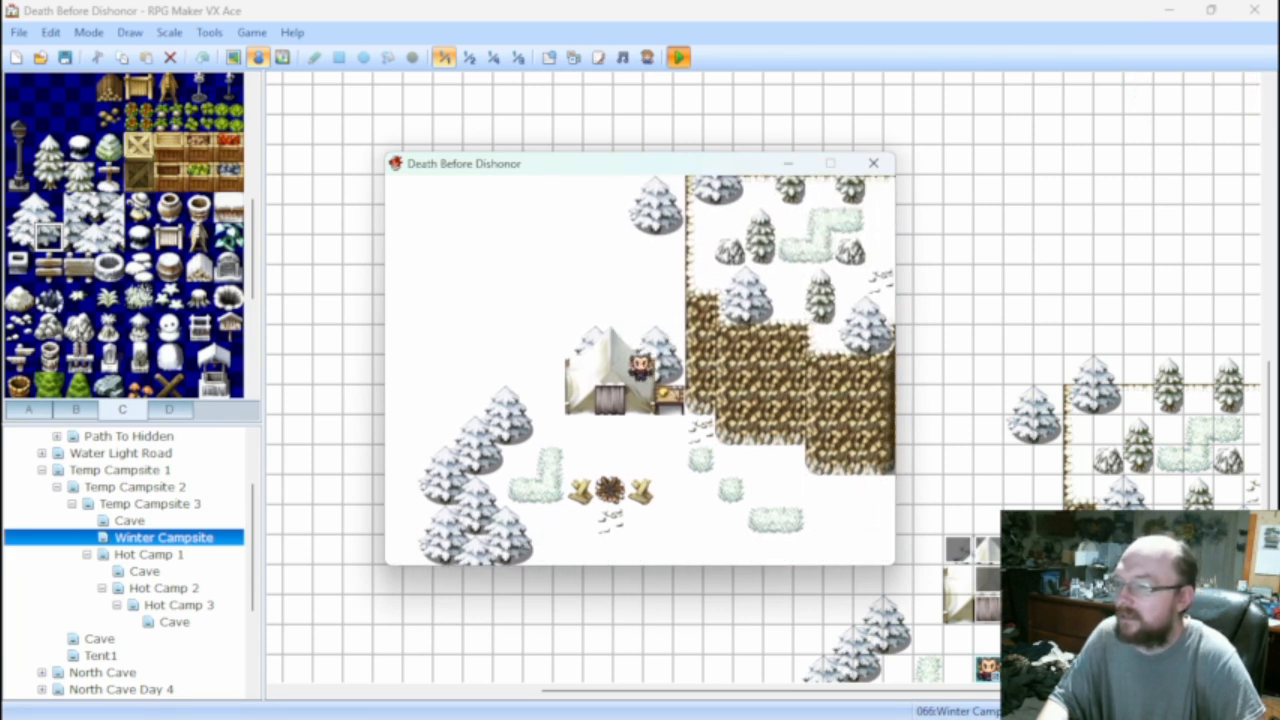
key(Up)
key(Up)
key(Left)
key(Left)
key(Down)
key(Down)
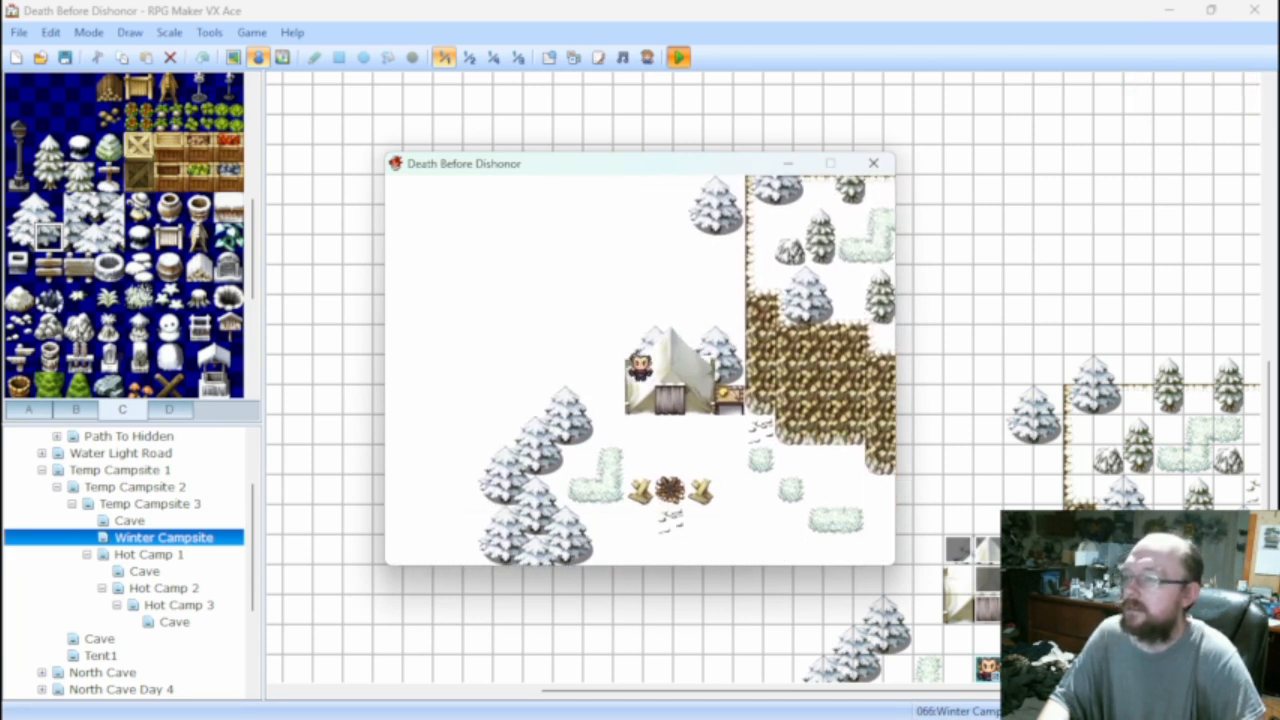
key(Up)
key(Left)
key(Down)
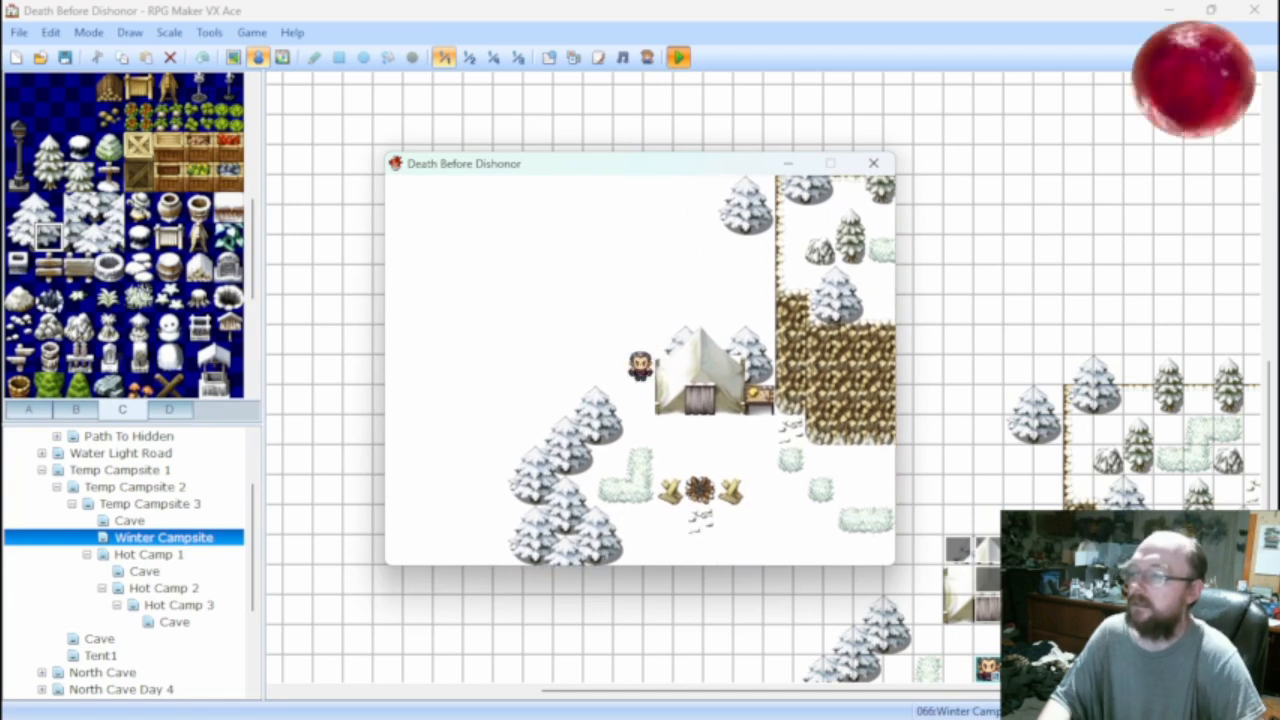
click(873, 163)
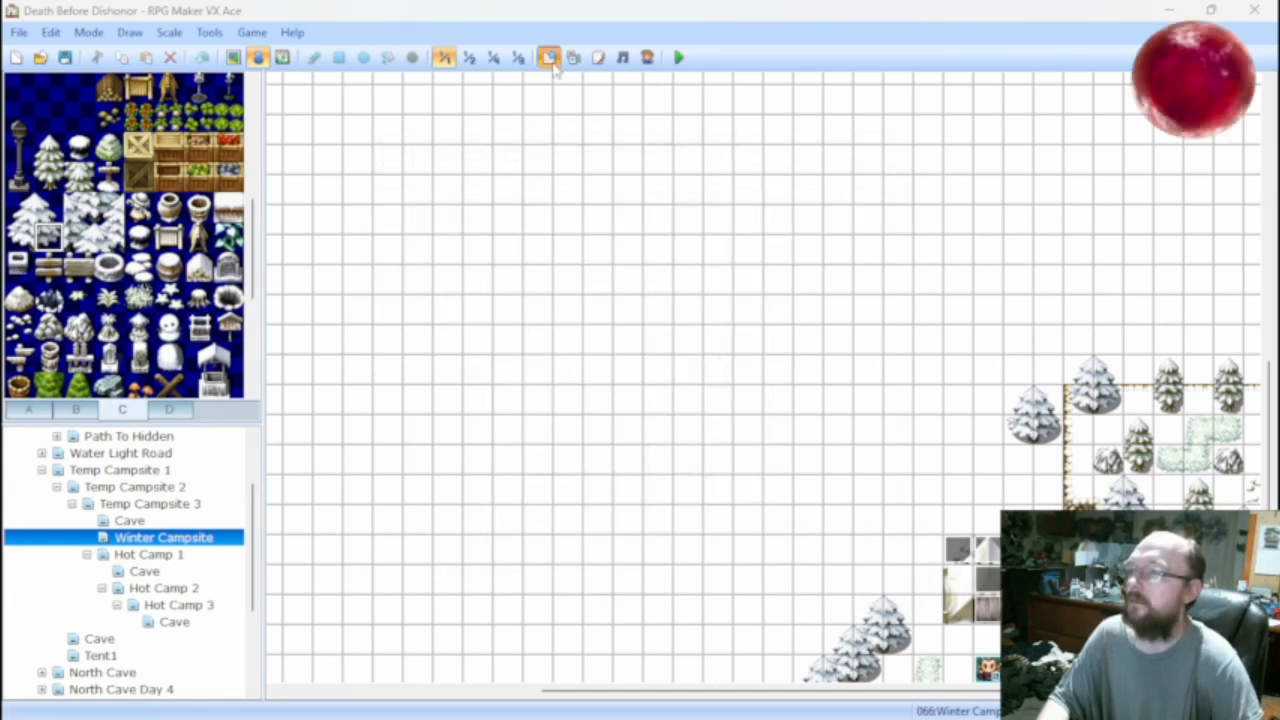
Set the middle-row tent tiles on the Hot/Cold Land tileset's C sheet to impassable.
click(548, 57)
click(725, 624)
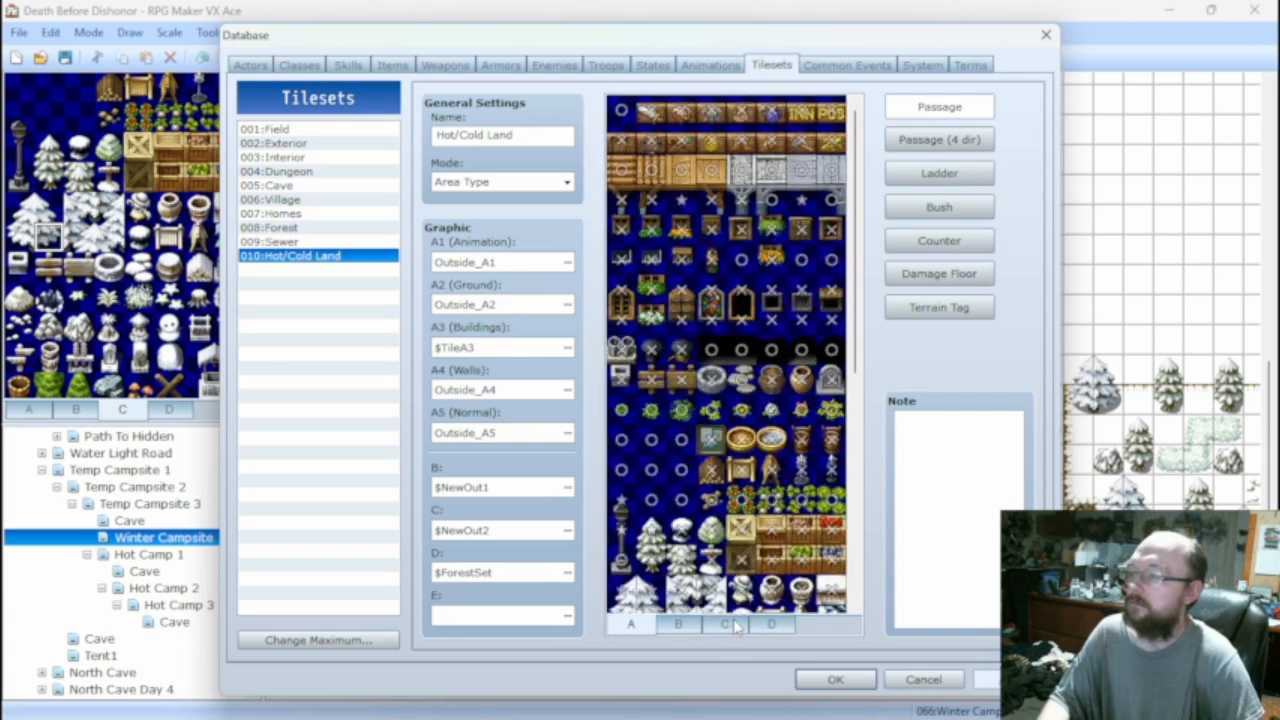
scroll(726, 355, down, 3)
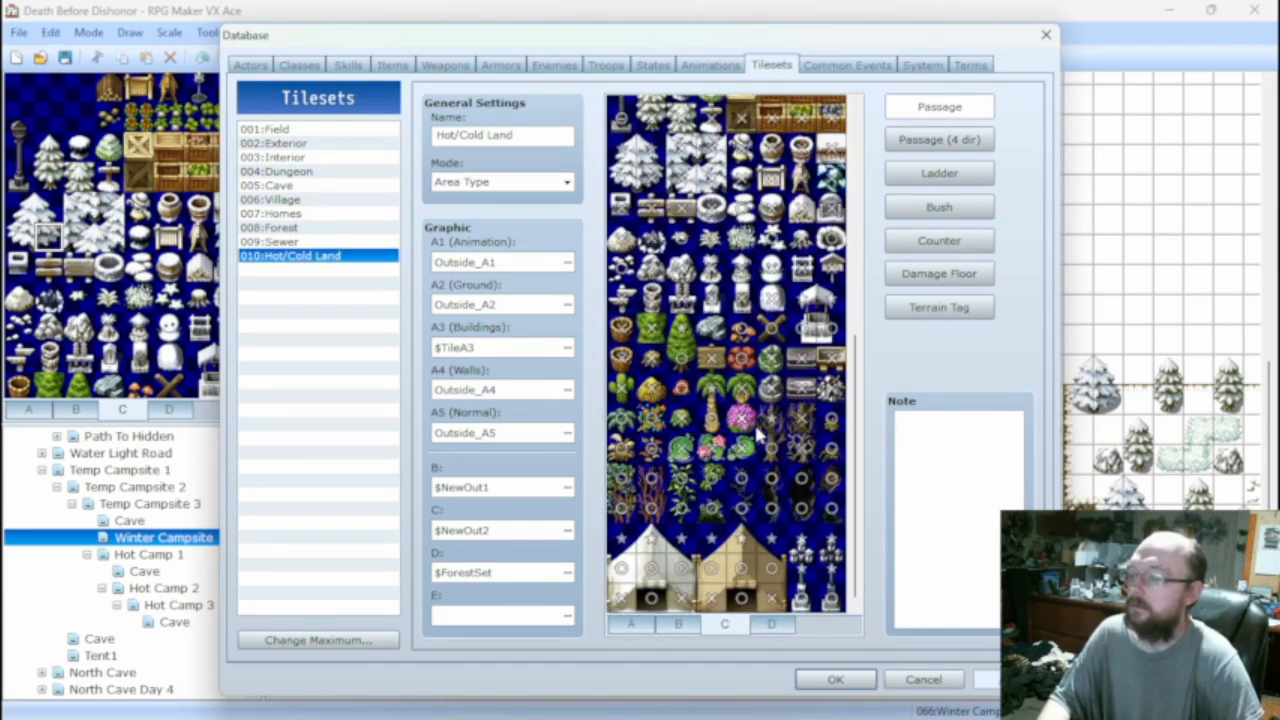
click(625, 567)
click(650, 567)
click(682, 571)
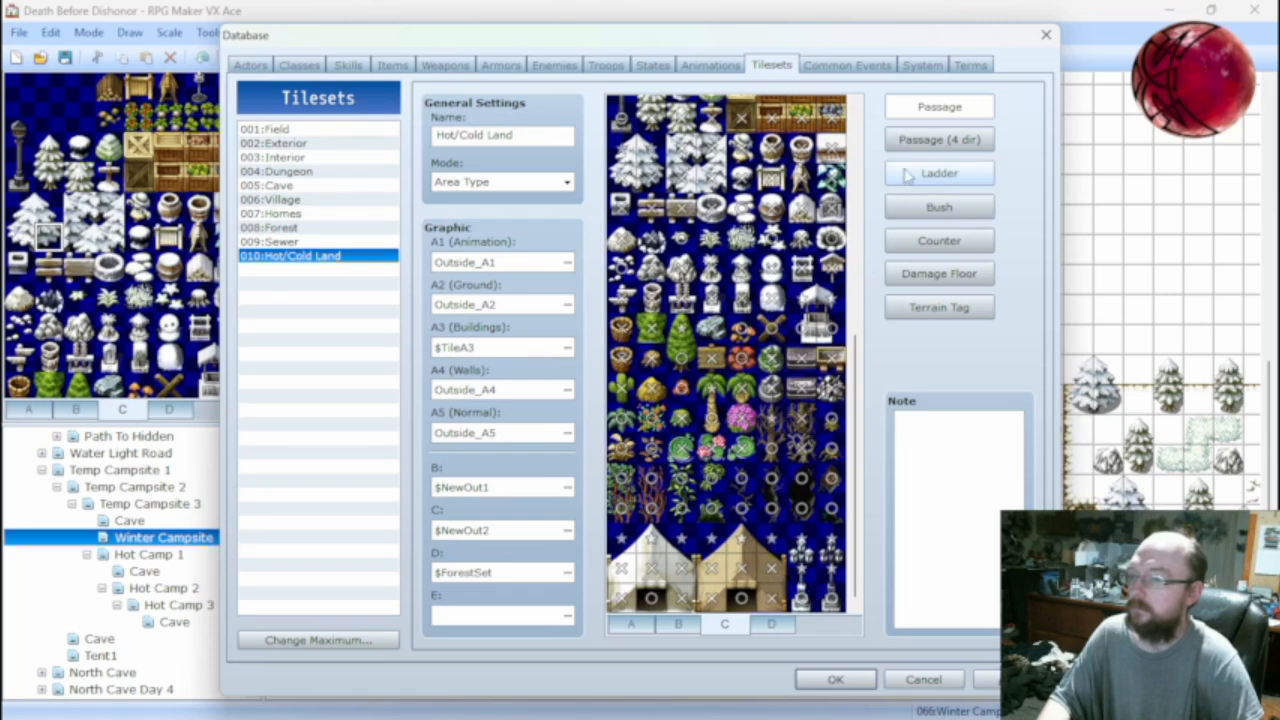
Compare the Passage and Passage (4 dir) settings of the tent tiles on the C sheet and accept the database.
click(926, 145)
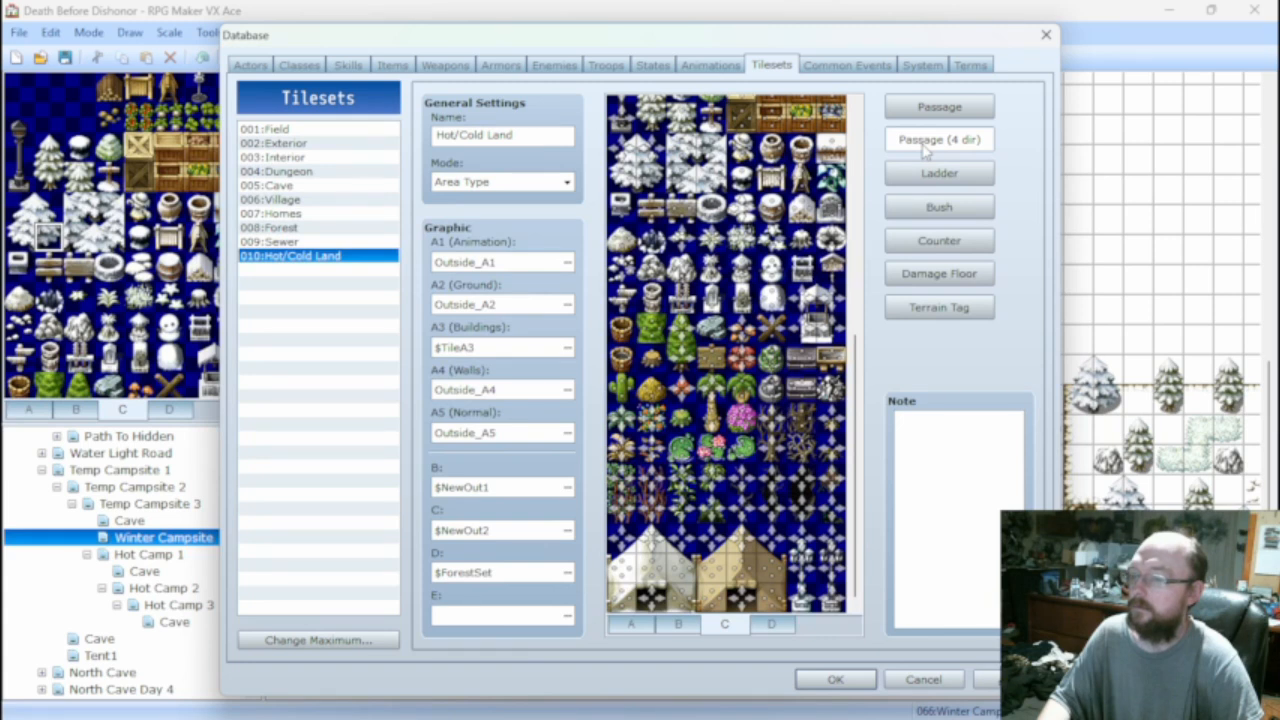
click(920, 115)
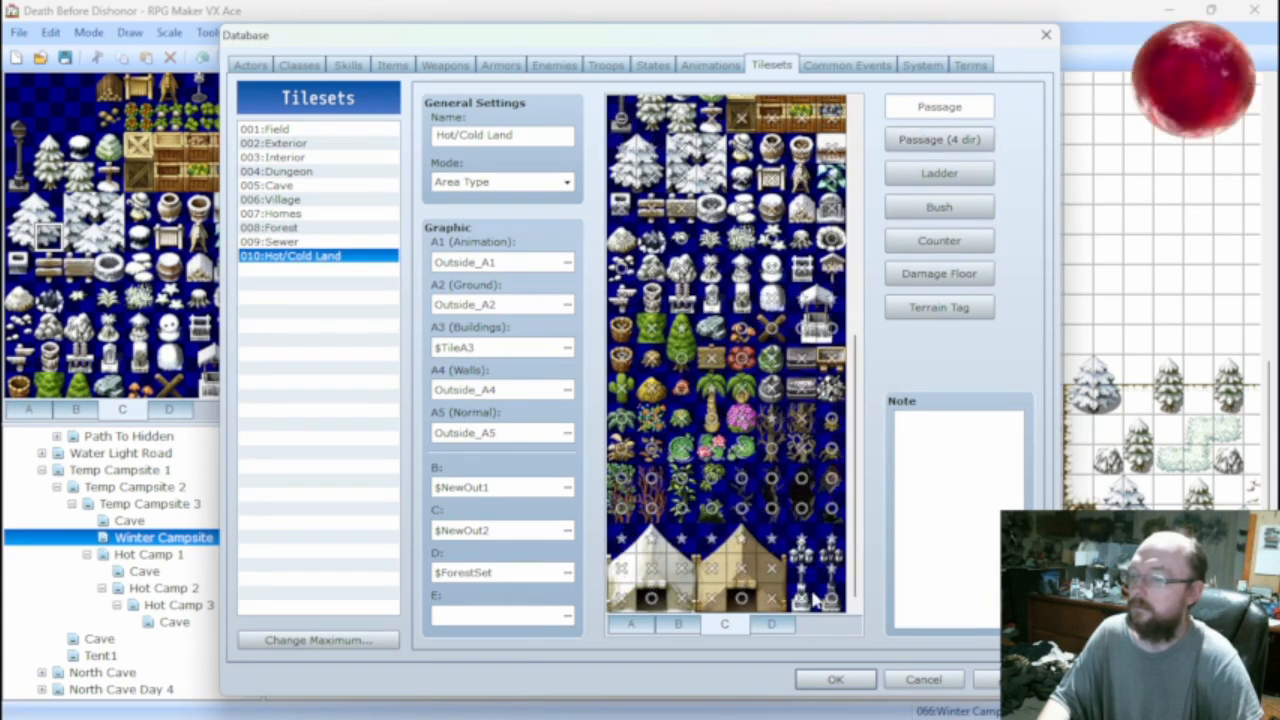
click(929, 148)
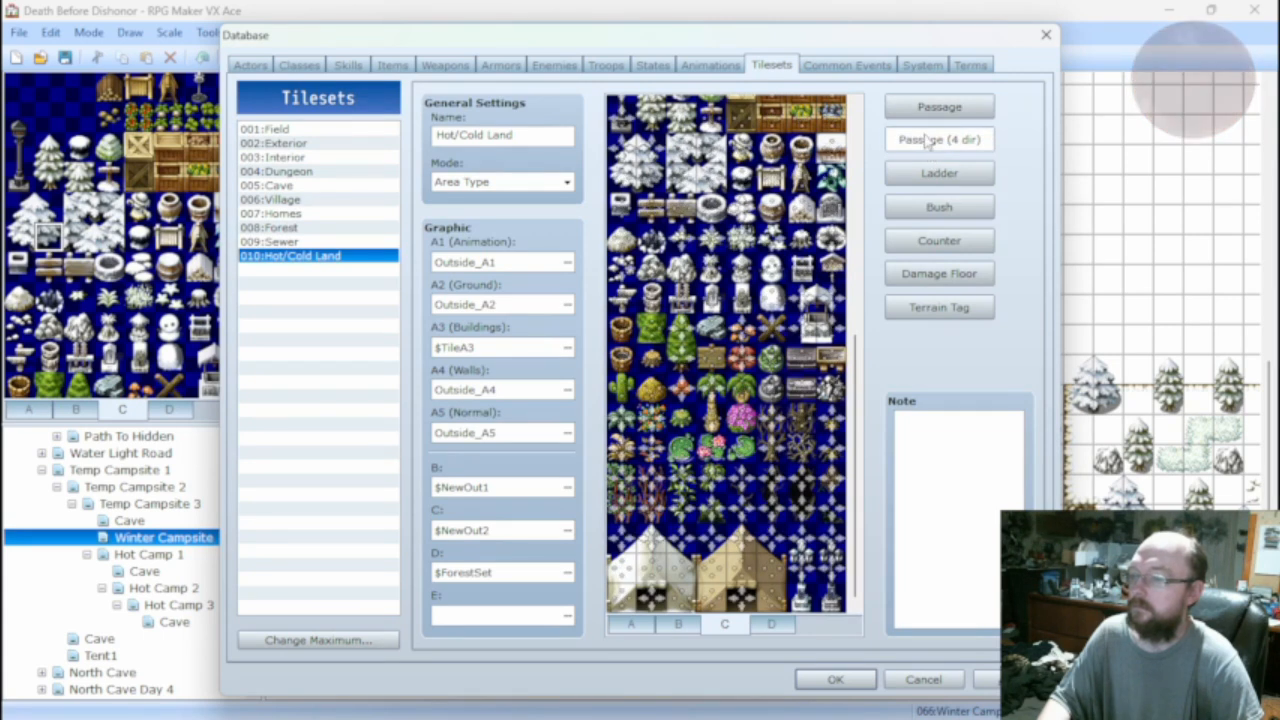
click(925, 115)
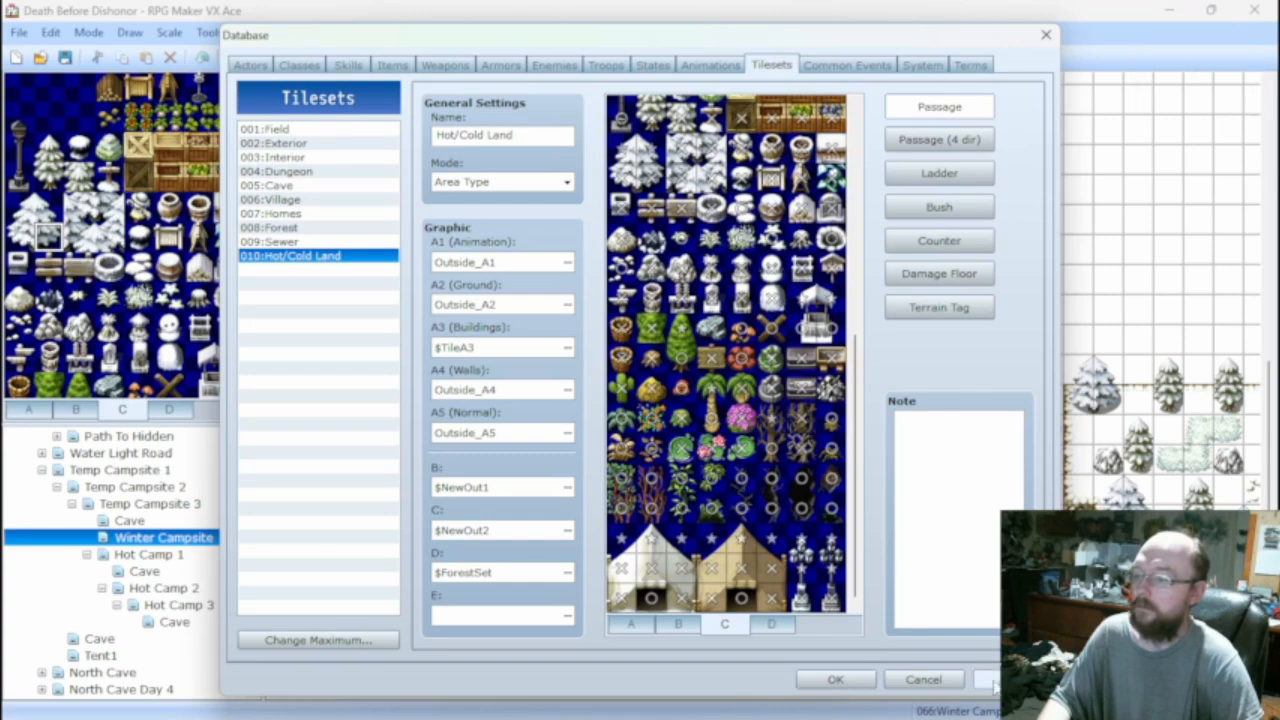
click(835, 679)
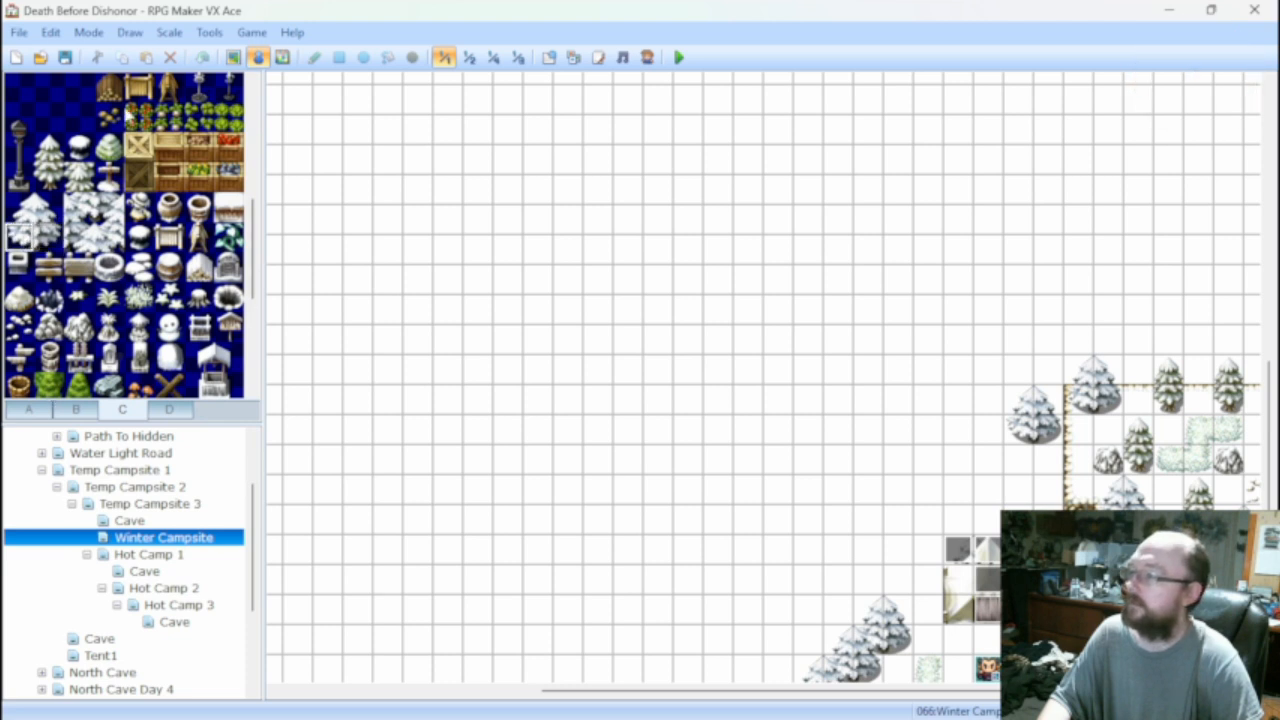
Review the Tileset-C graphic of event EV013 on the Winter Campsite map, accepting its dialogs without changes.
click(233, 57)
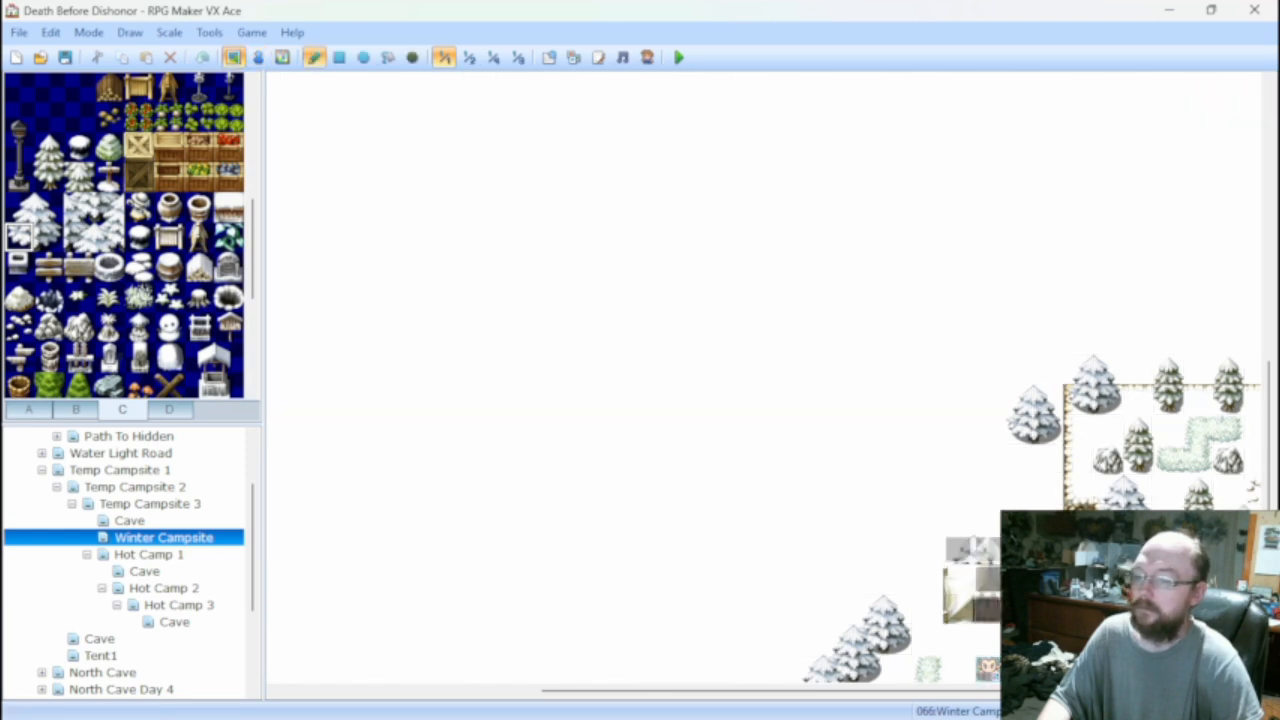
click(258, 57)
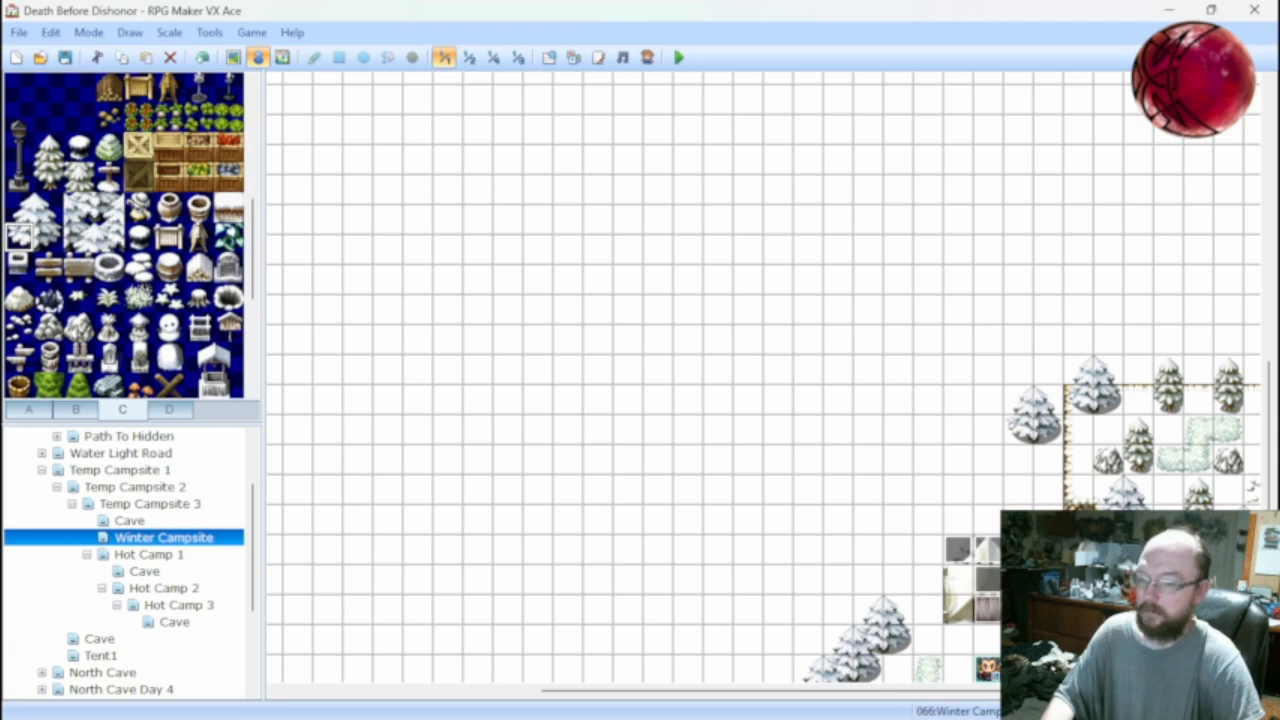
double_click(302, 442)
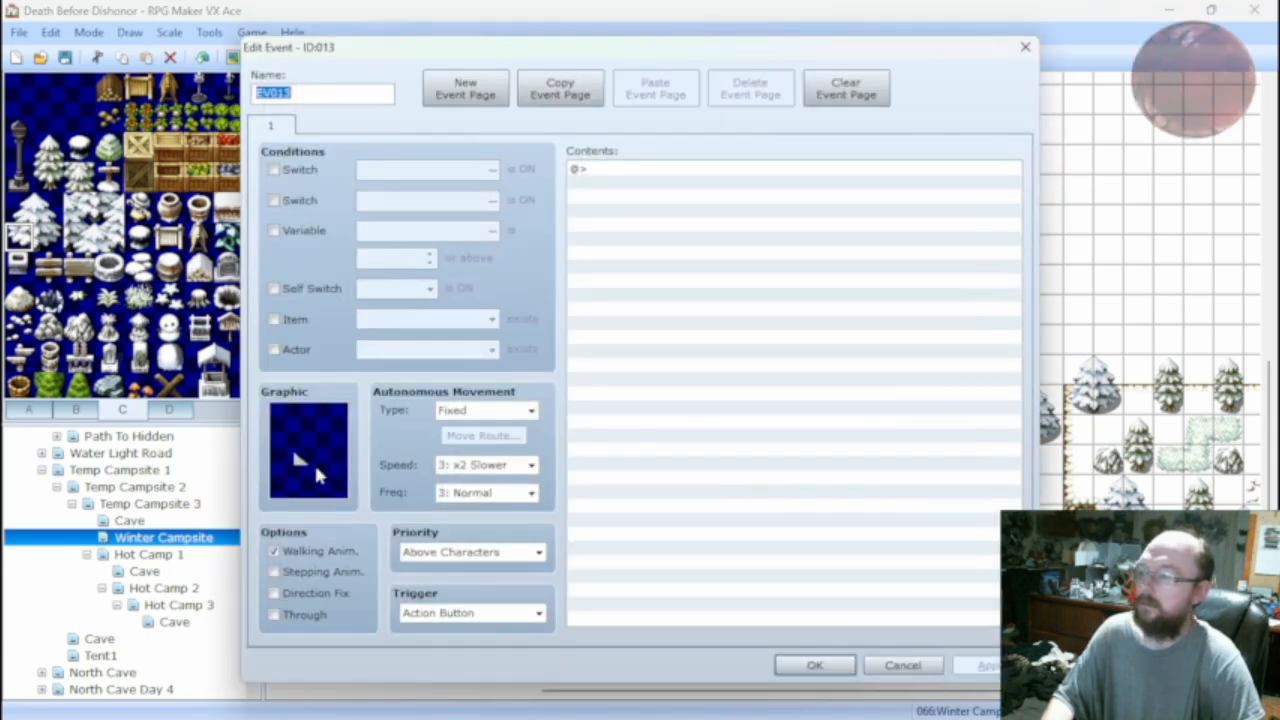
double_click(314, 462)
scroll(670, 355, down, 6)
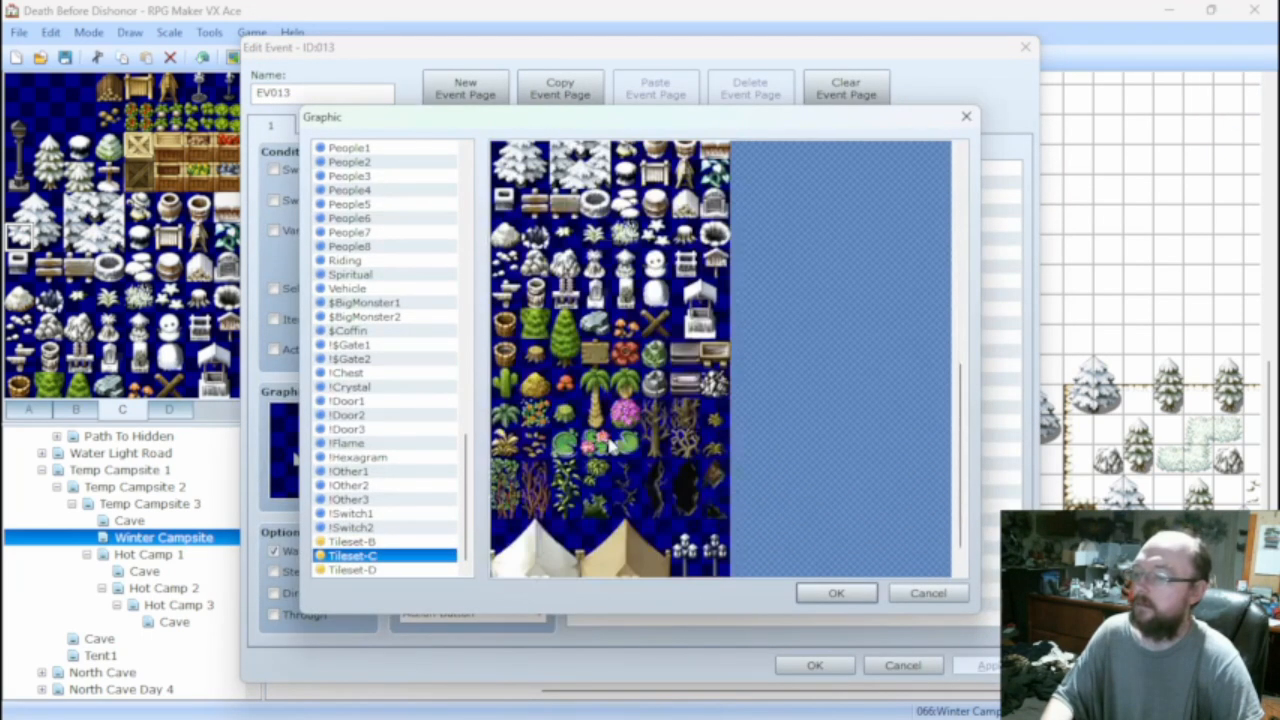
click(834, 593)
click(815, 666)
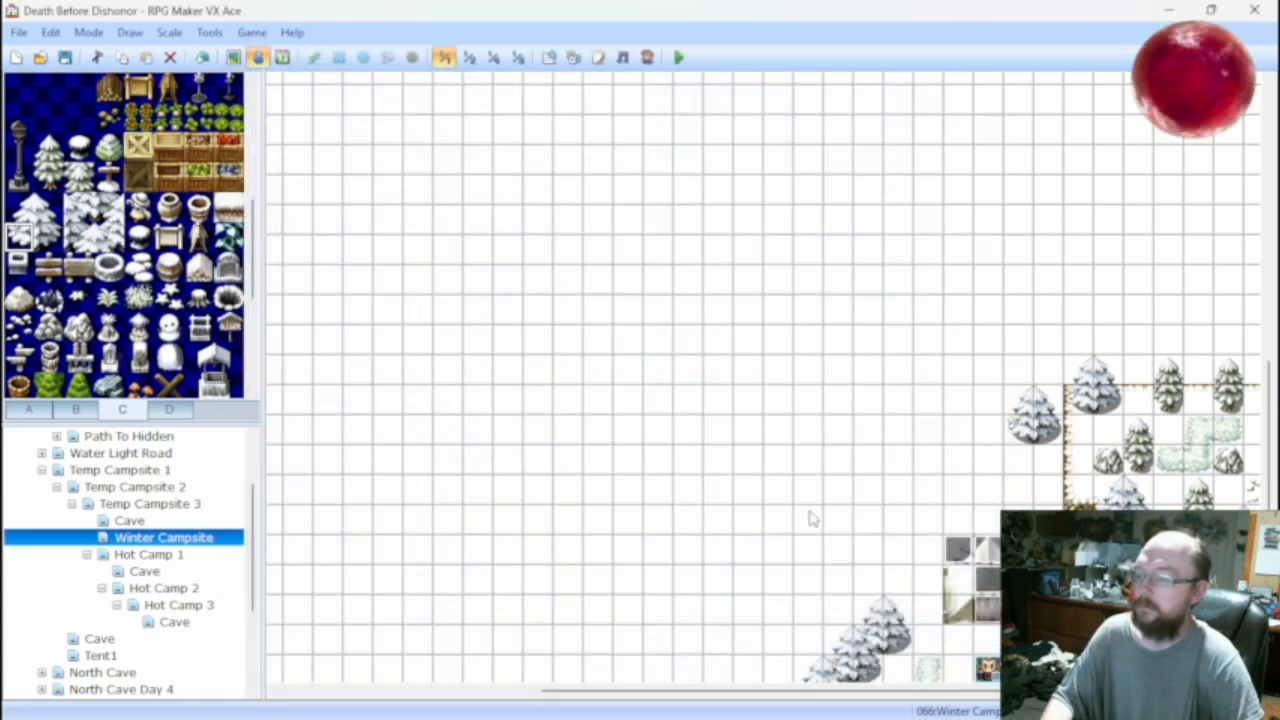
Start a playtest in the Winter Campsite, then enter the tent and walk back out.
click(678, 57)
click(576, 406)
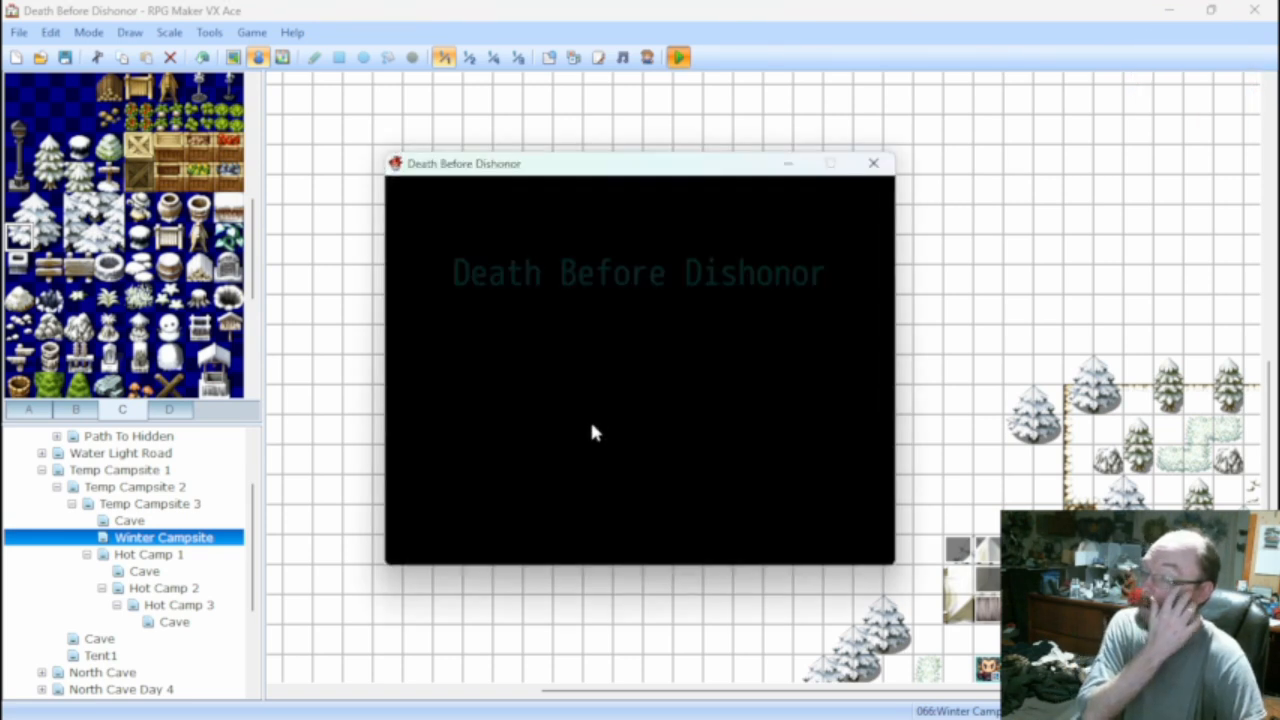
key(Return)
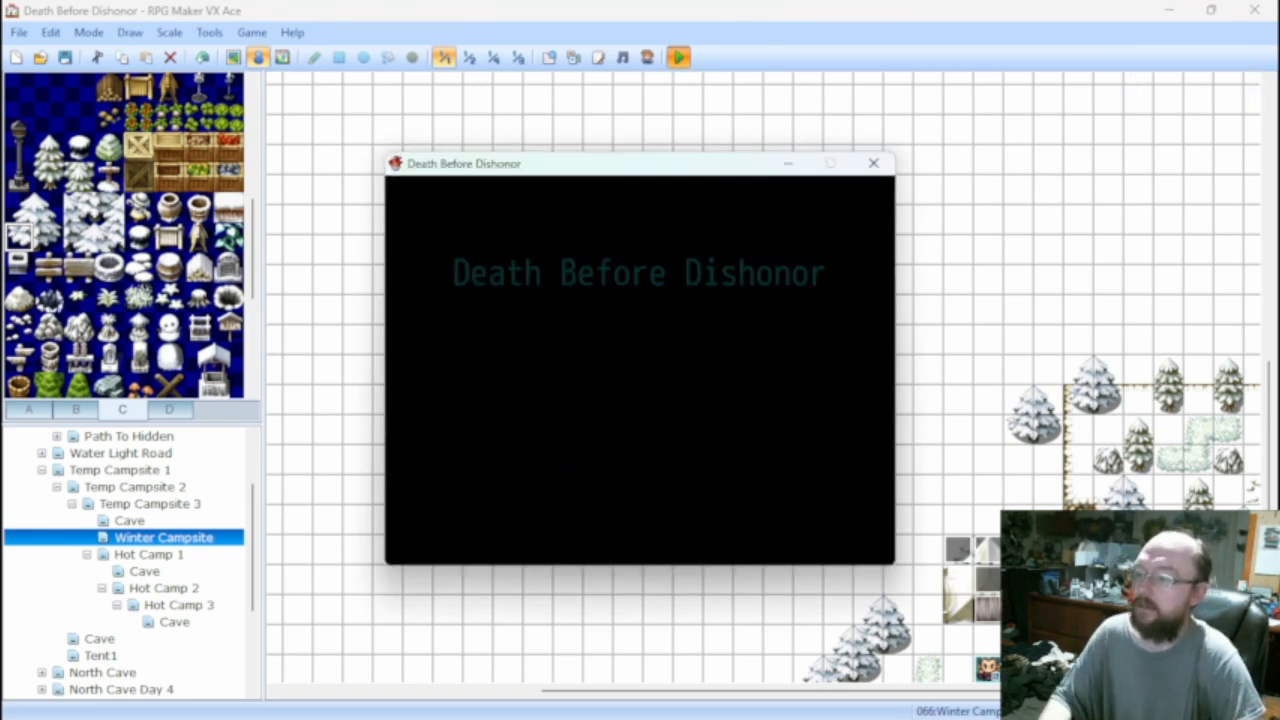
key(Up)
key(Up)
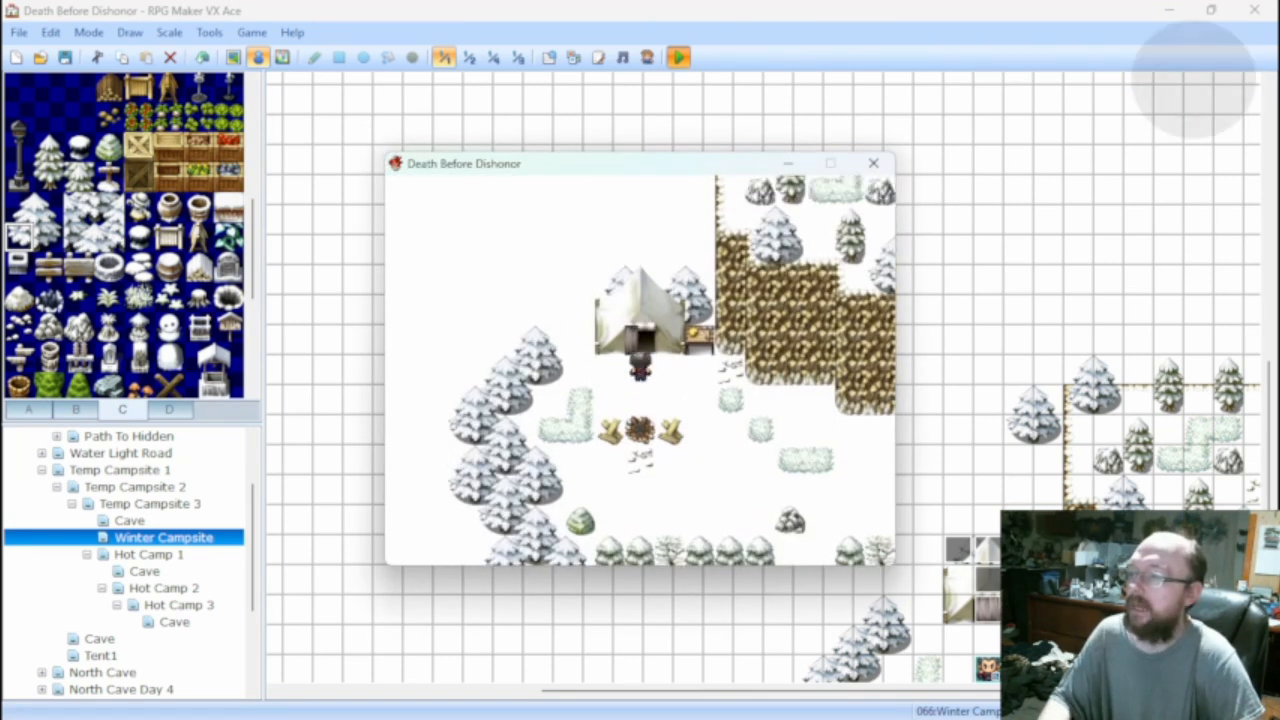
key(Down)
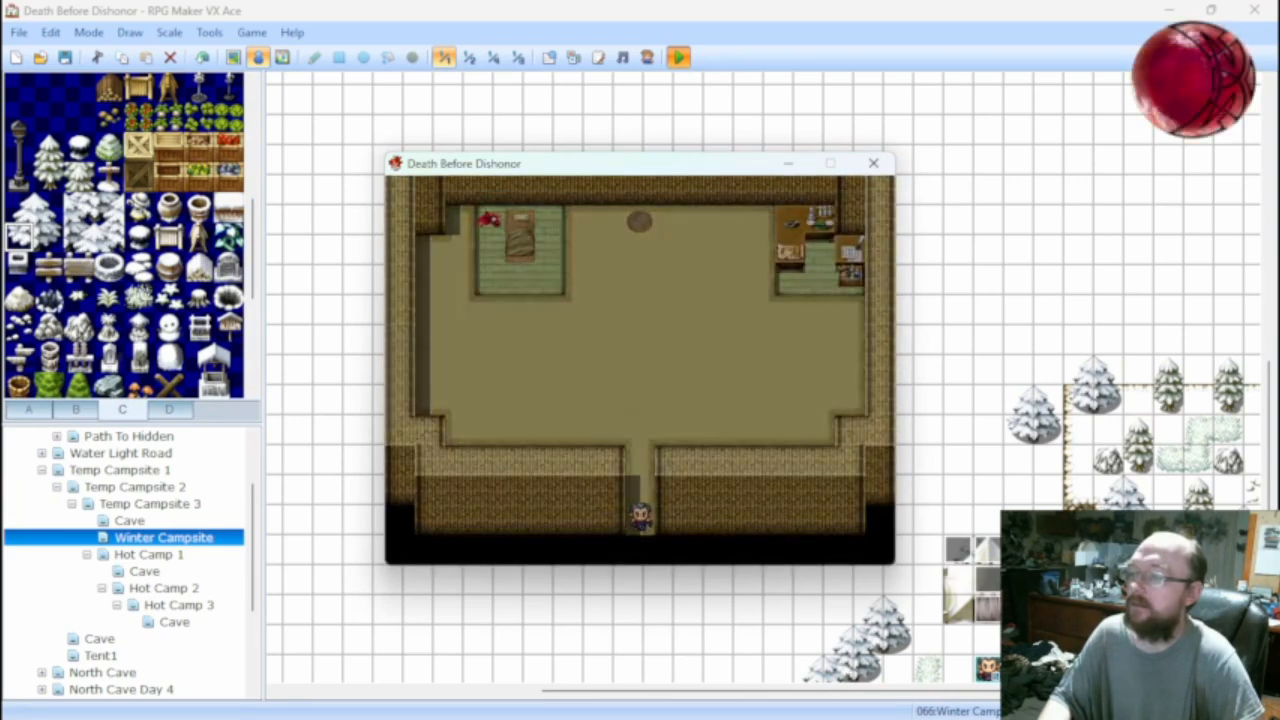
Walk the character around the tent's west side and back and forth behind its roof to test the passability.
key(Left)
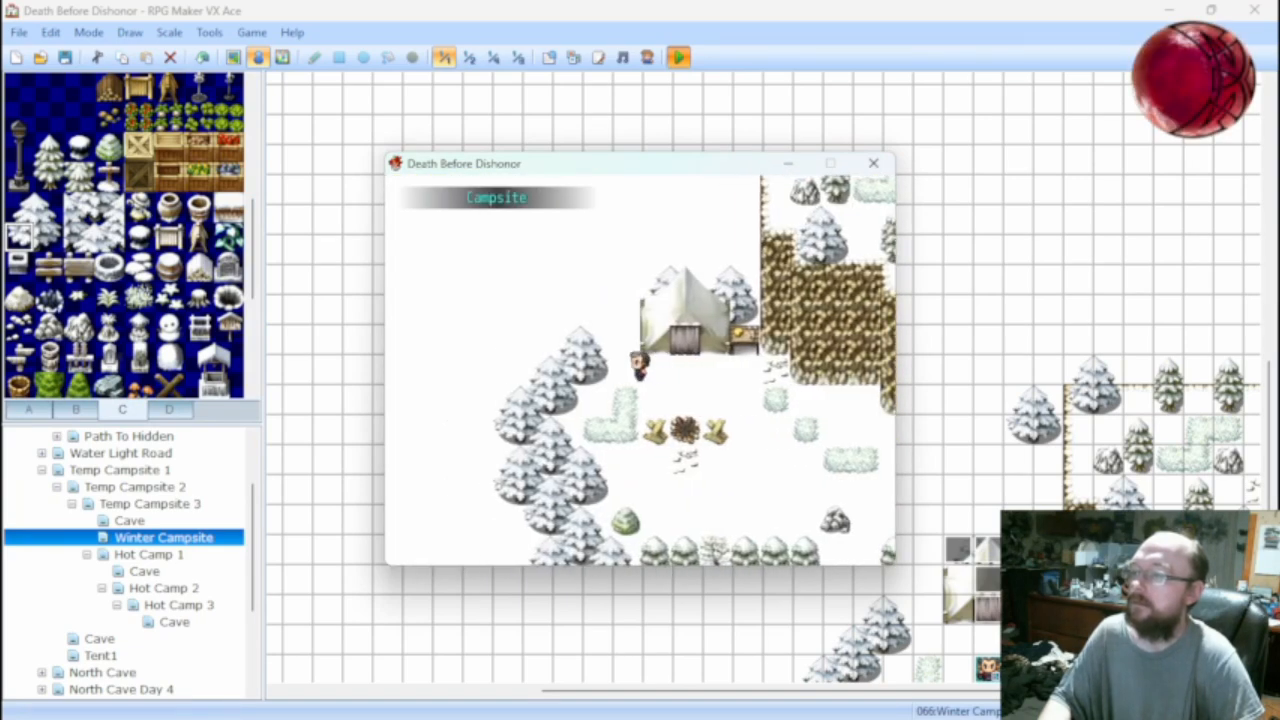
key(Up)
key(Up)
key(Up)
key(Right)
key(Right)
key(Right)
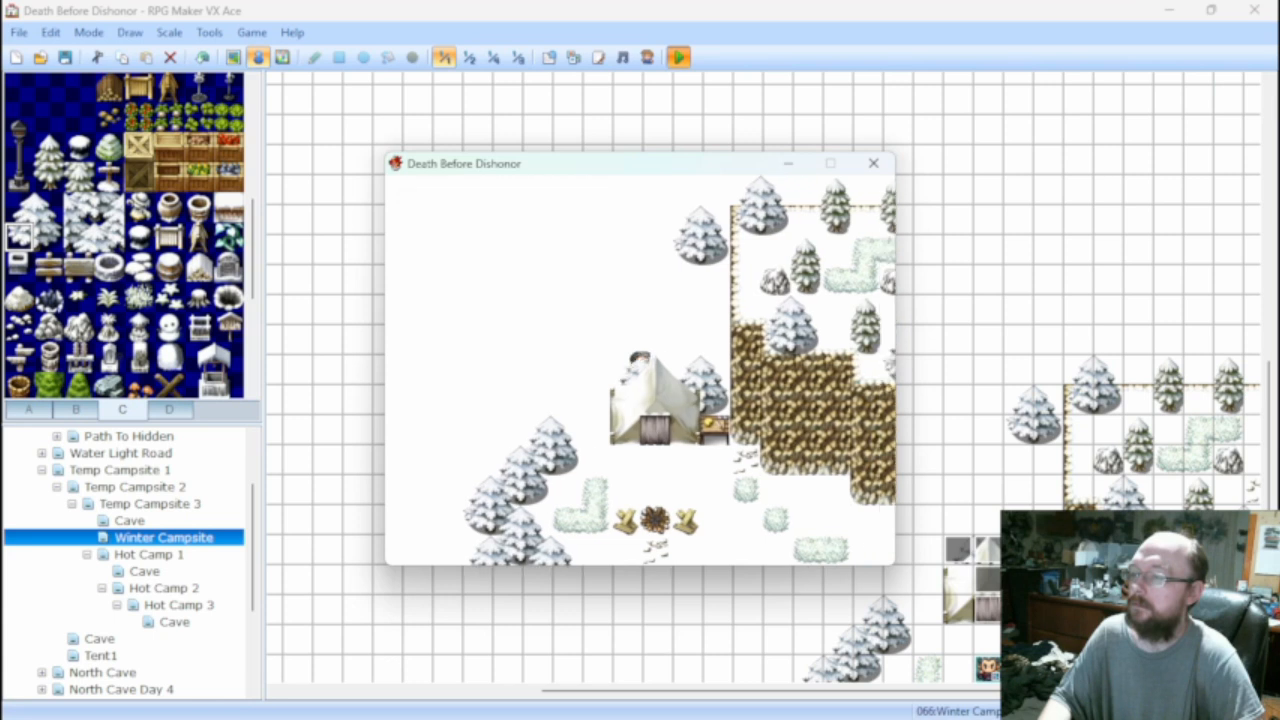
key(Left)
key(Left)
key(Right)
key(Right)
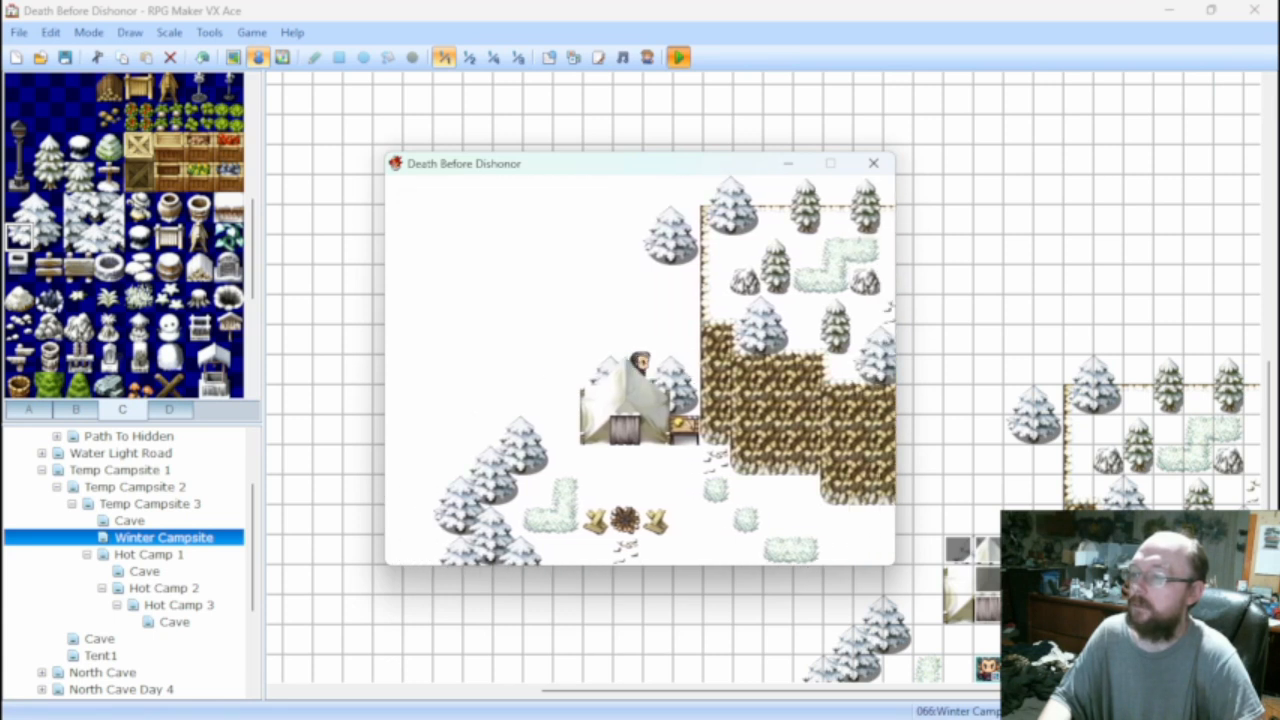
key(Up)
key(Left)
key(Left)
key(Left)
key(Left)
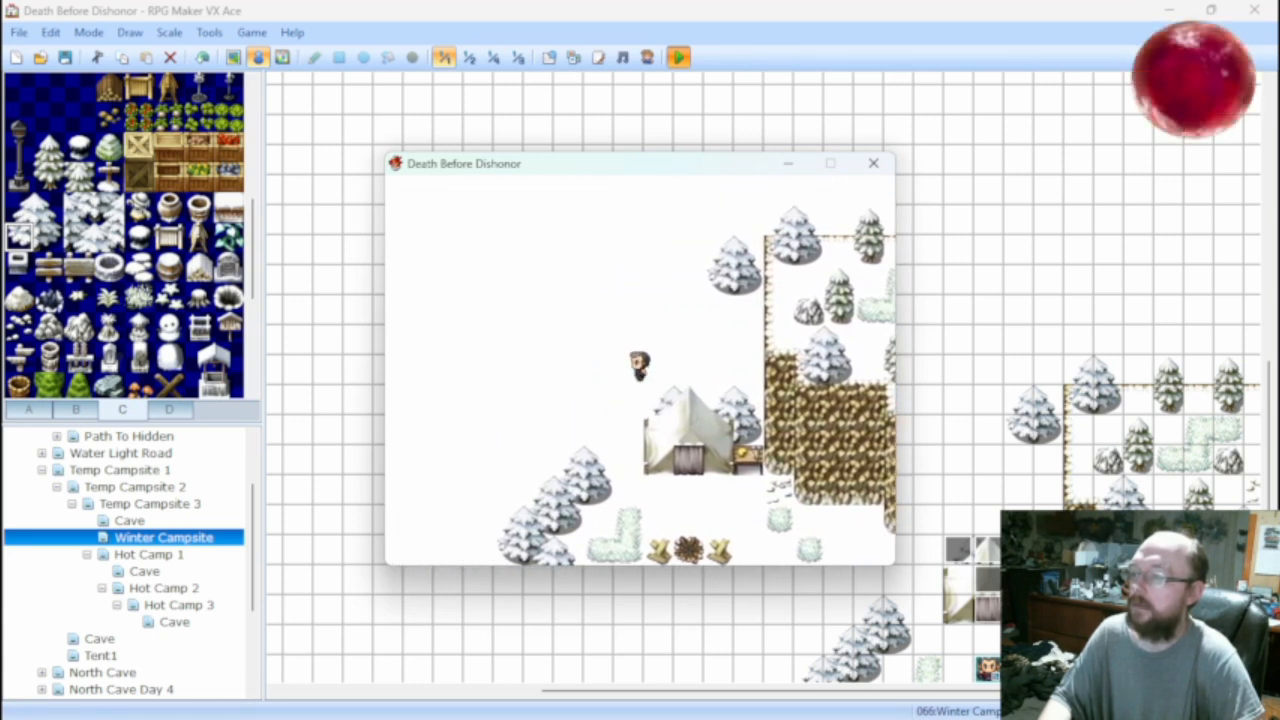
Walk down from behind the tent and west past the snowy trees into the open snowfield to test the camp's boundary.
key(Down)
key(Down)
key(Down)
key(Down)
key(Up)
key(Left)
key(Left)
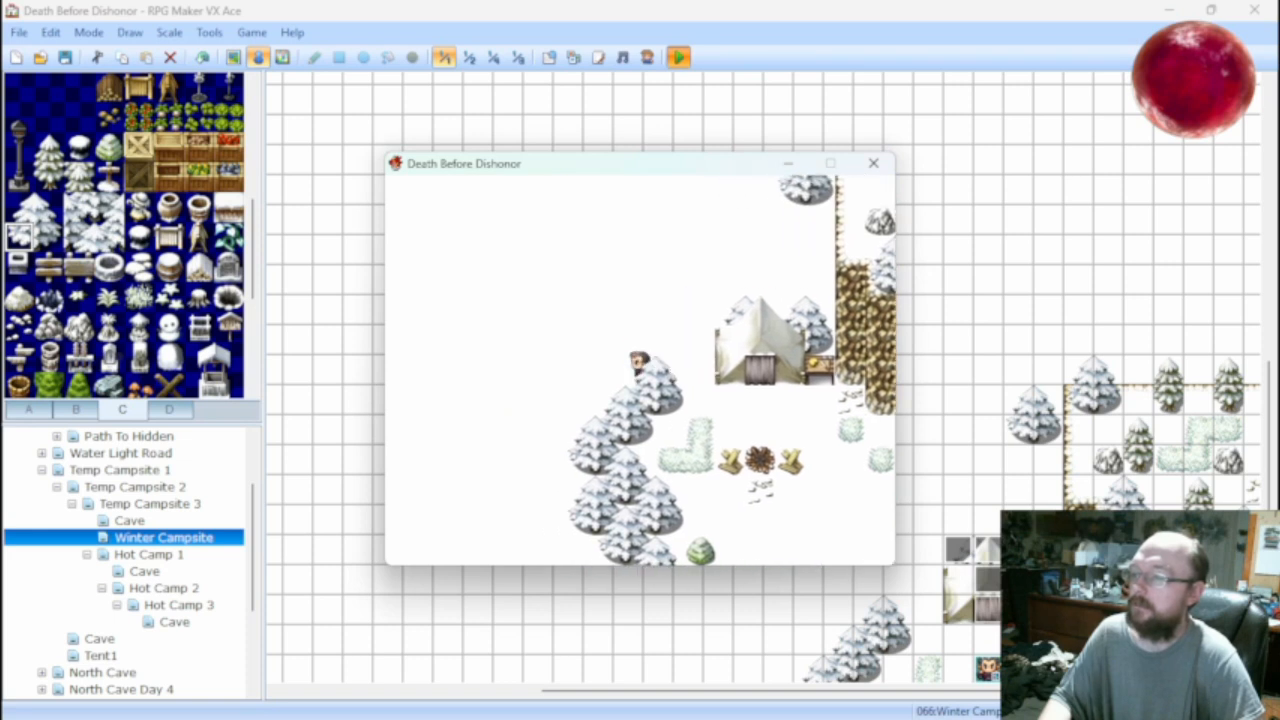
key(Left)
key(Left)
key(Left)
key(Down)
key(Down)
key(Left)
key(Left)
key(Left)
key(Left)
key(Left)
key(Left)
key(Left)
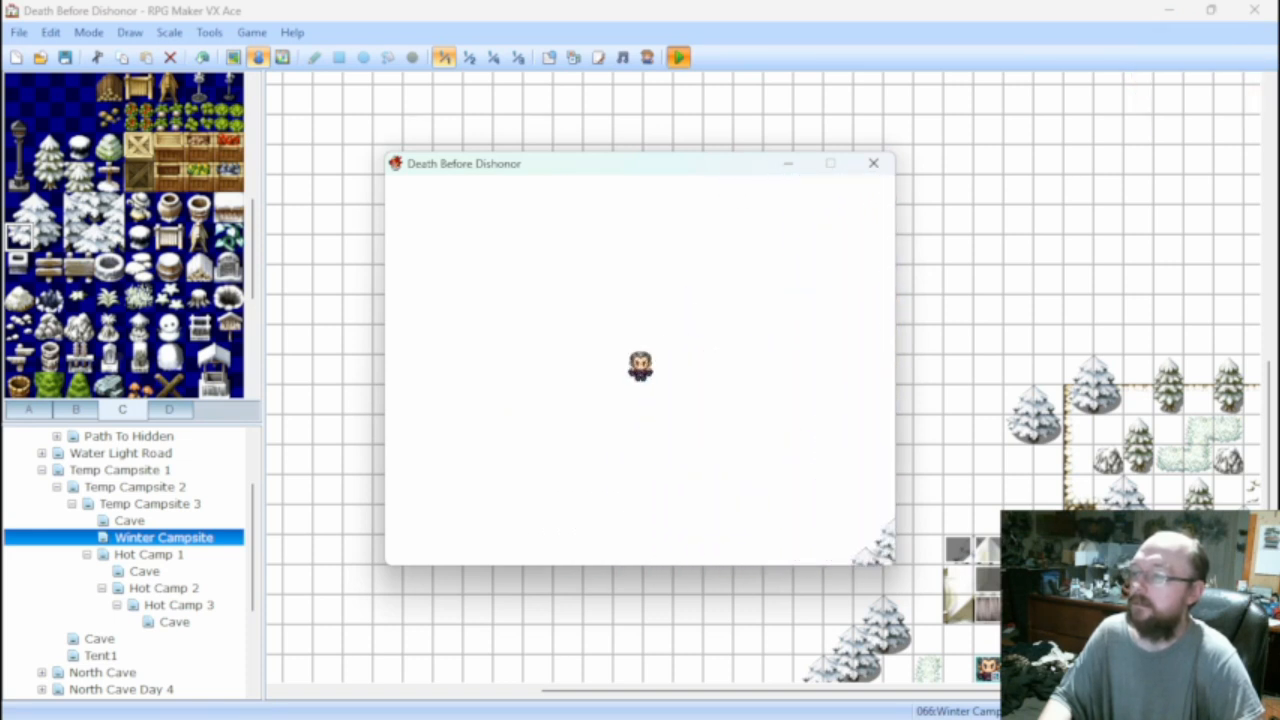
Walk the character back east past the tree line to the campfire and close the game.
key(Down)
key(Down)
key(Right)
key(Right)
key(Right)
key(Right)
key(Down)
key(Down)
key(Right)
key(Right)
key(Down)
key(Right)
key(Right)
key(Right)
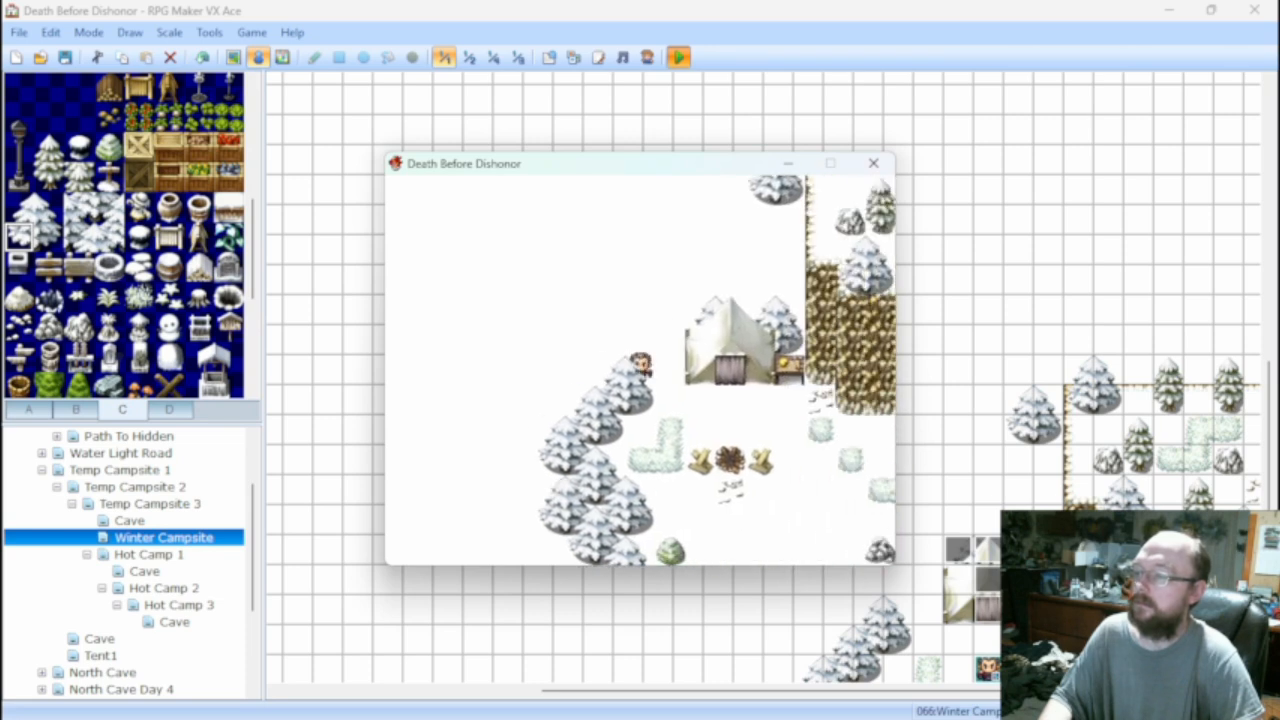
key(Down)
key(Down)
key(Right)
key(Right)
key(Right)
key(Right)
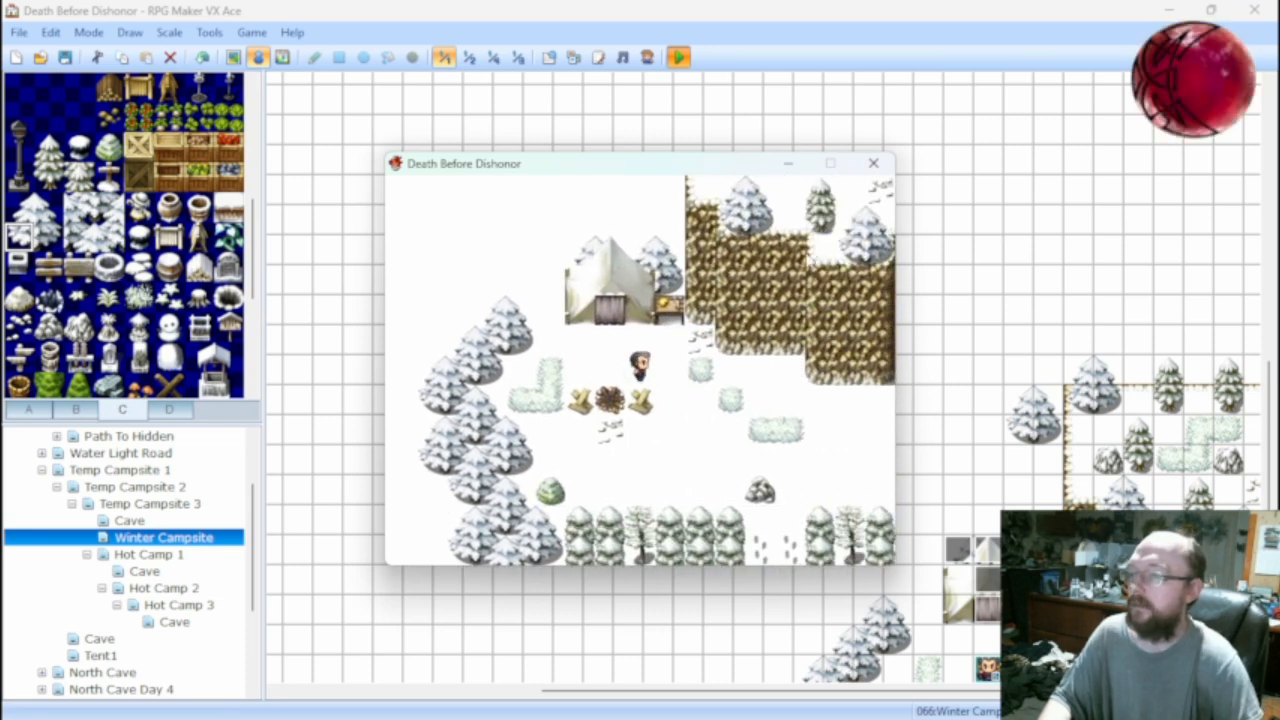
click(862, 166)
Look through the Common Events list in the database and cancel the database.
click(546, 57)
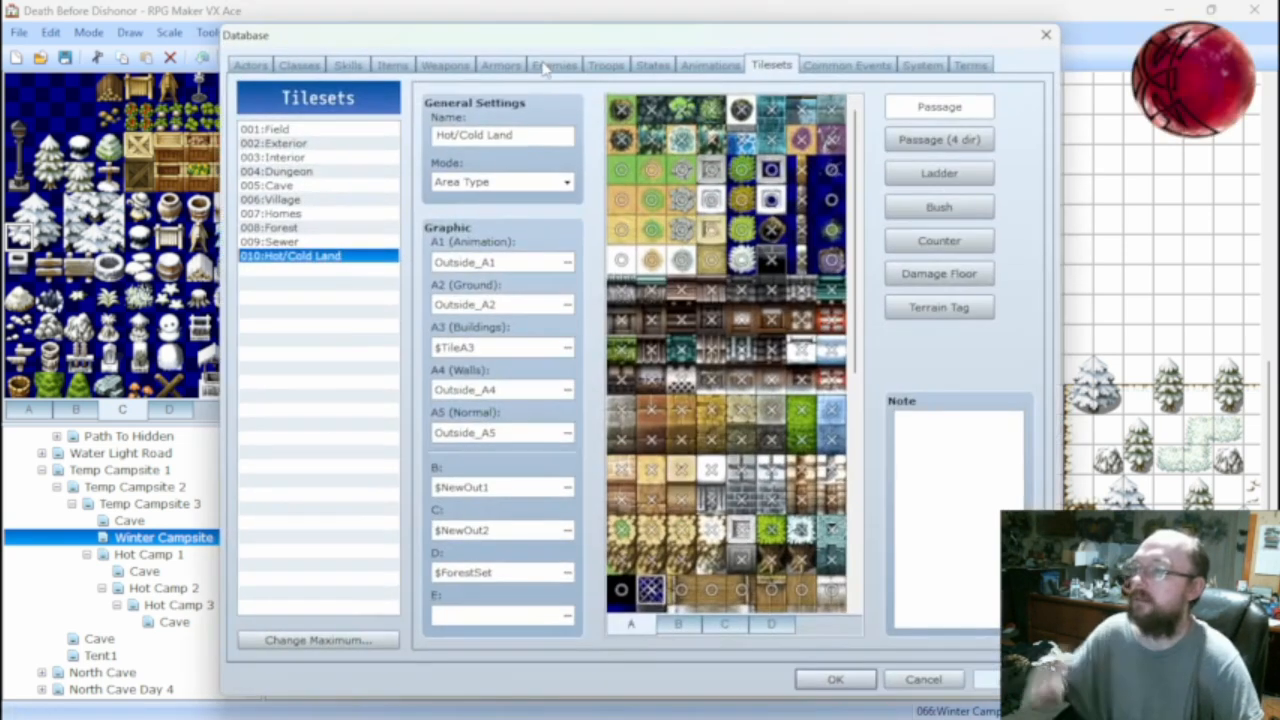
click(848, 64)
scroll(355, 363, down, 17)
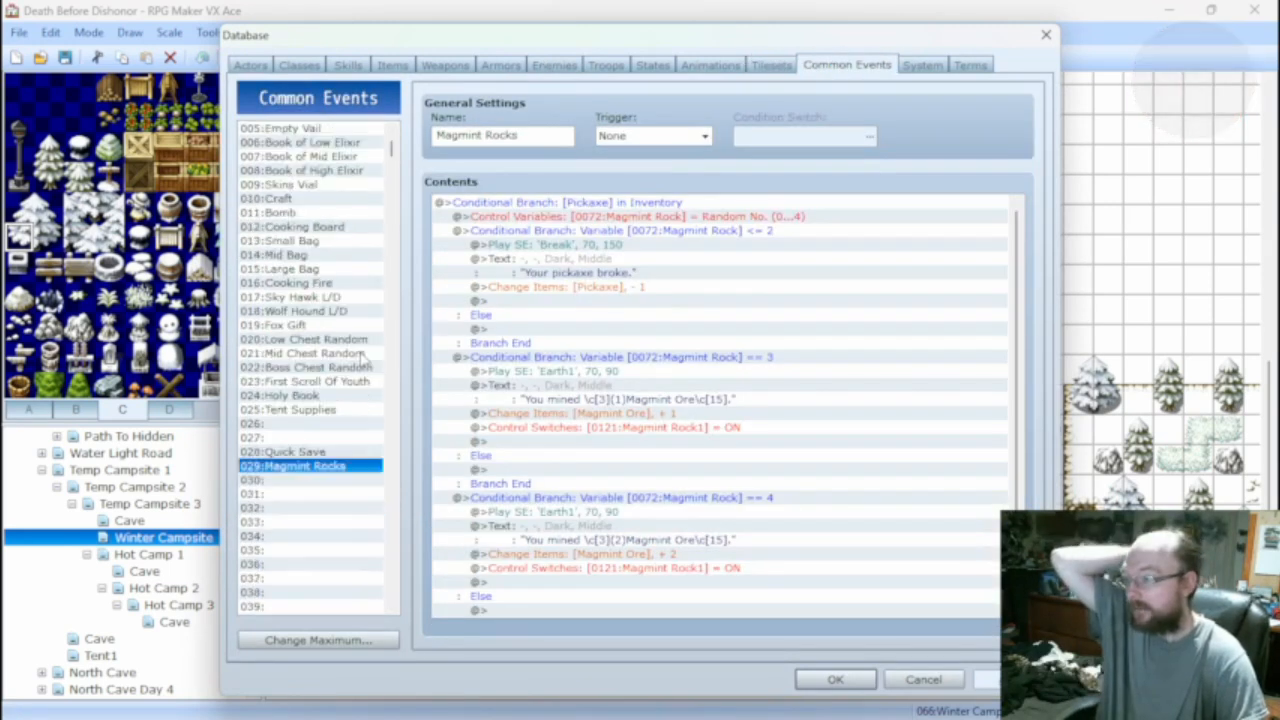
scroll(355, 363, down, 10)
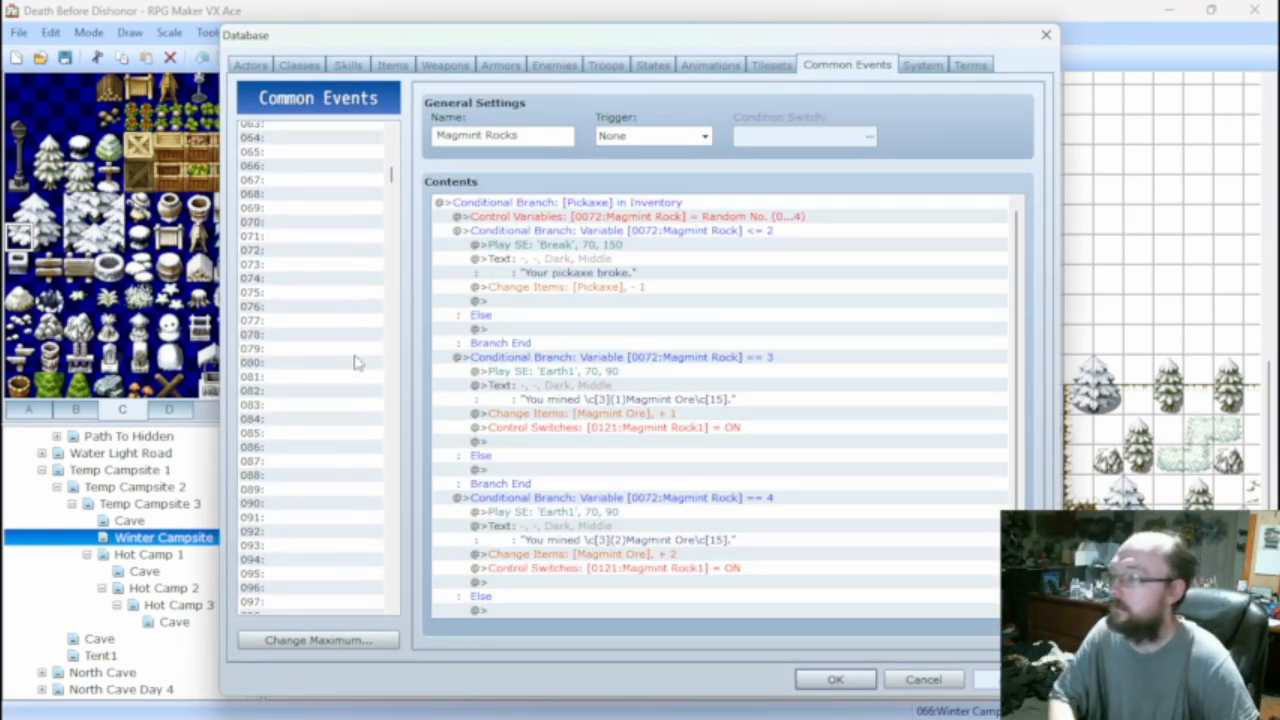
drag(390, 186, 388, 588)
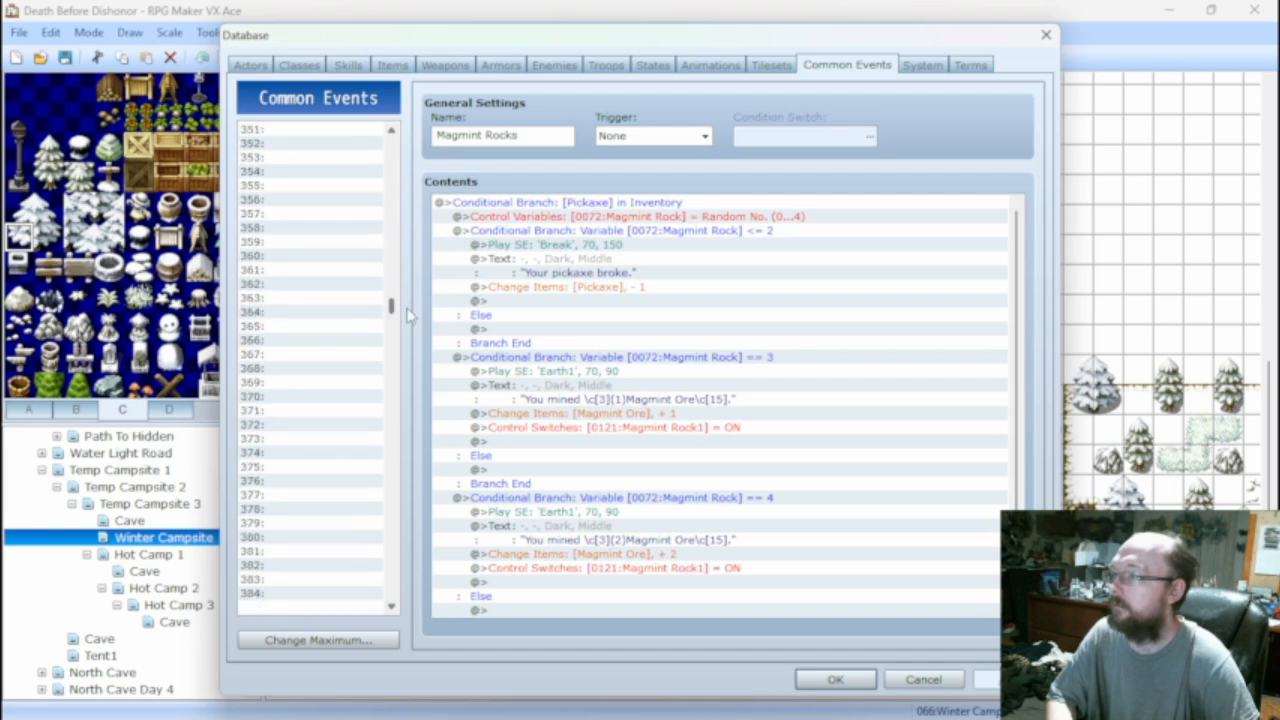
click(923, 679)
Create a new event on the rocky cliff below the snowy trees and set its trigger to Parallel Process.
middle_click(905, 527)
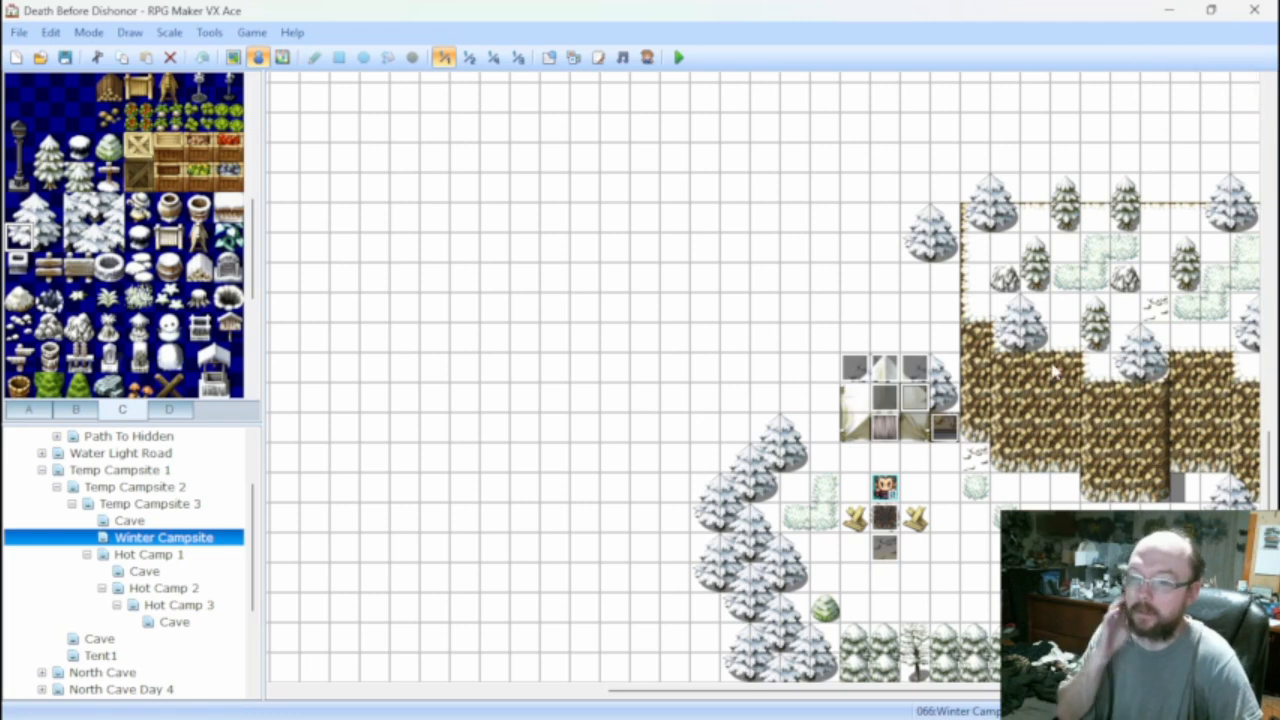
right_click(1096, 370)
click(1125, 378)
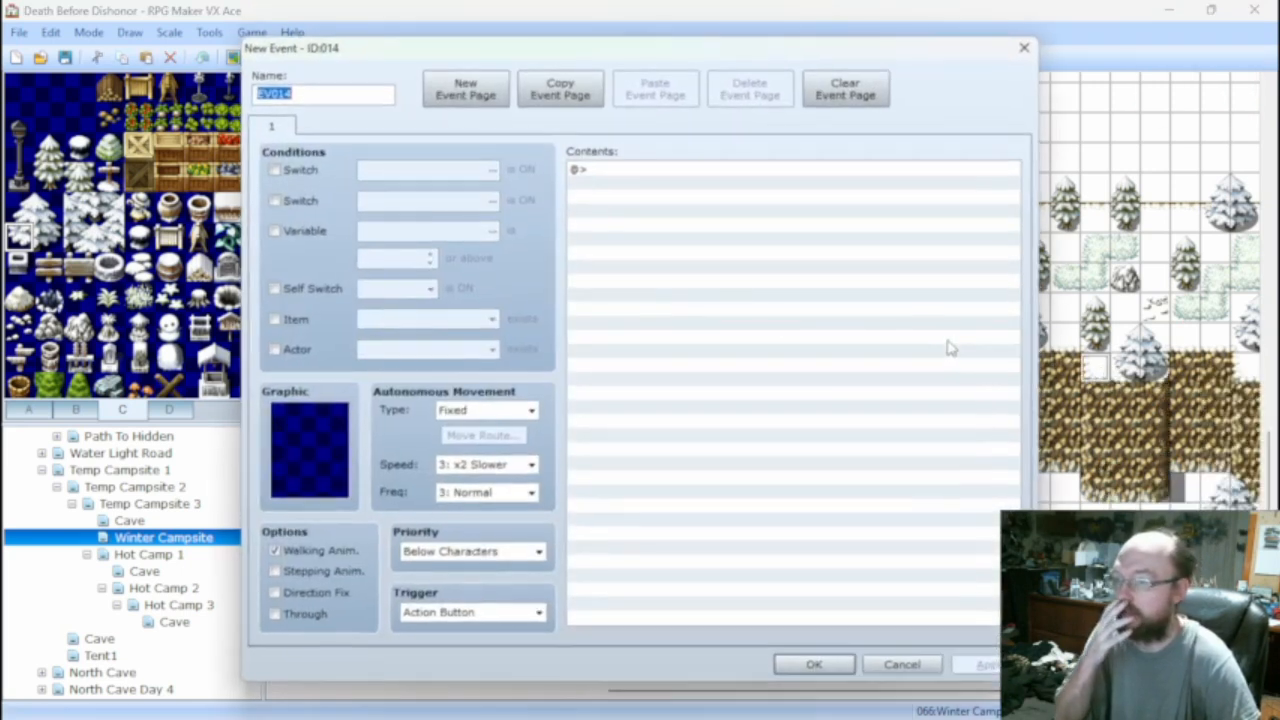
click(465, 613)
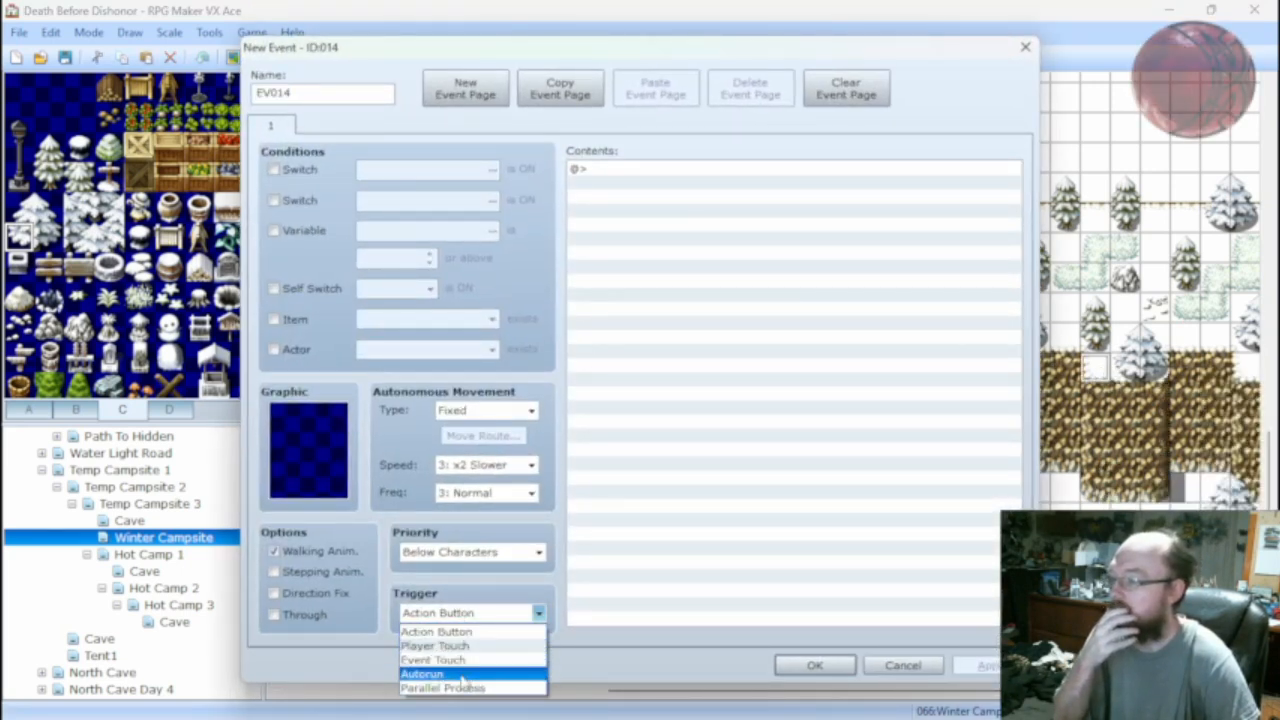
click(459, 690)
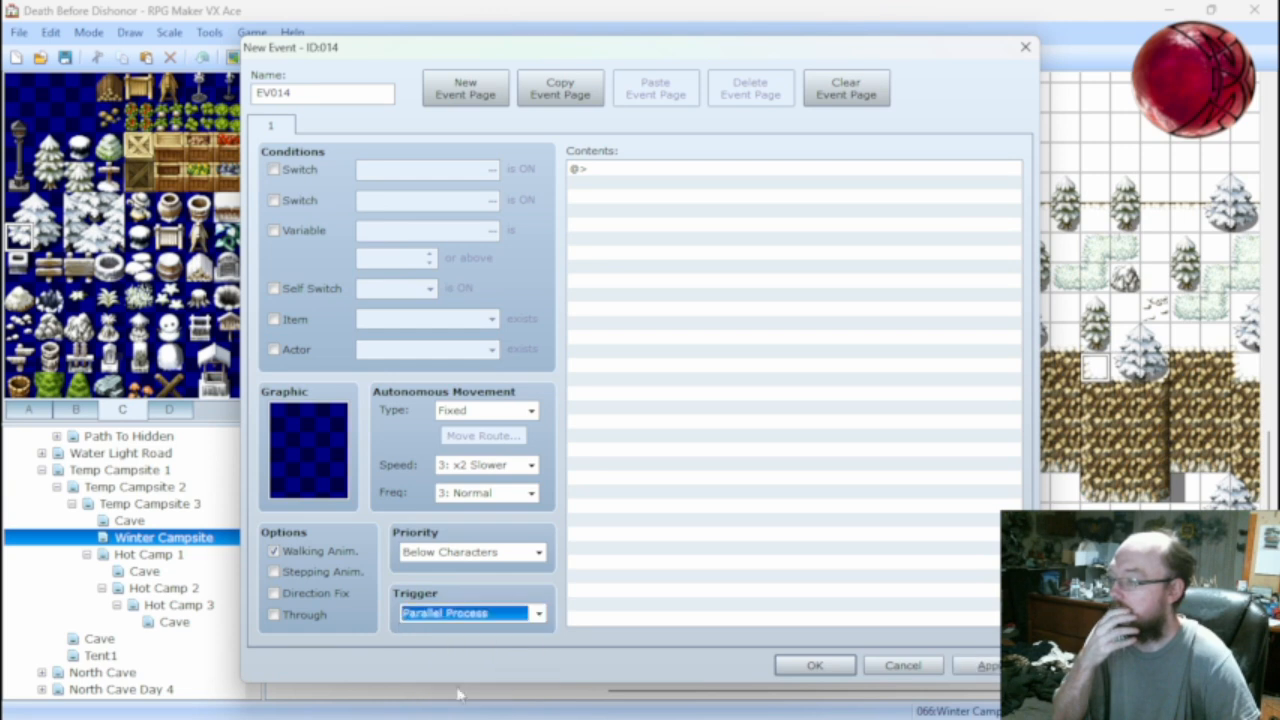
Add a Change Save Access command set to Disable to the new parallel event.
click(641, 171)
right_click(641, 171)
click(676, 181)
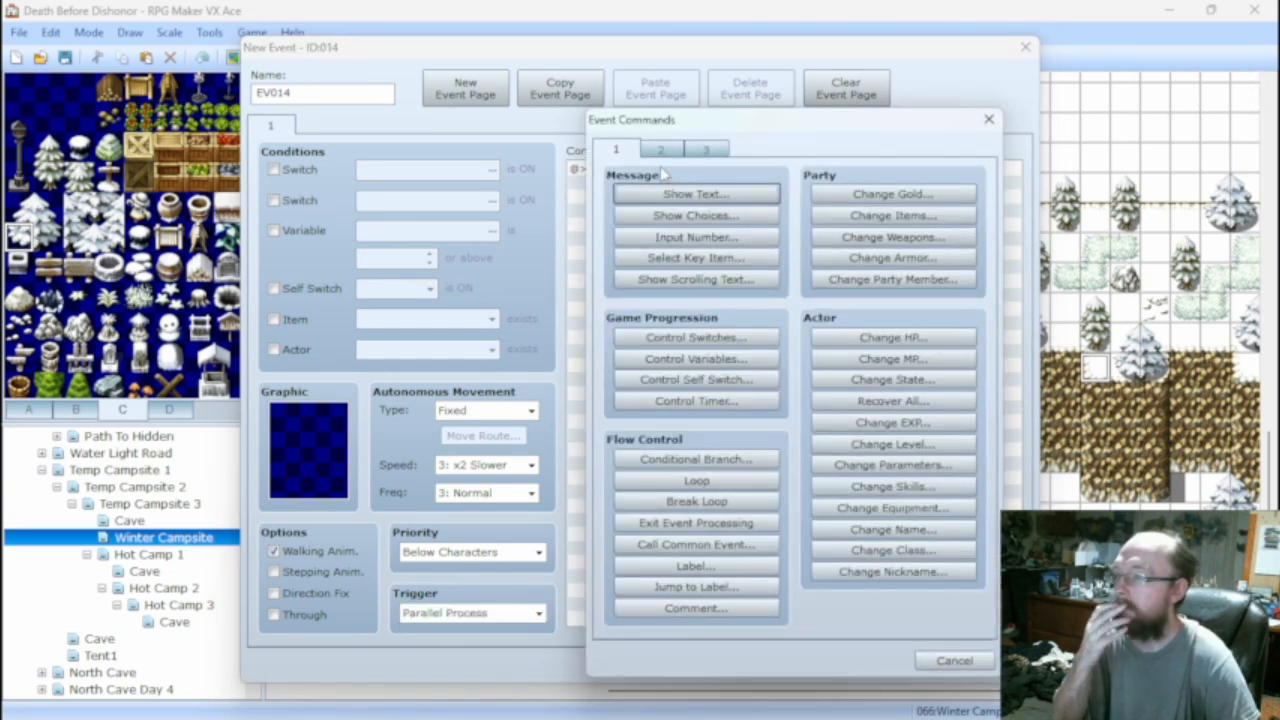
click(662, 150)
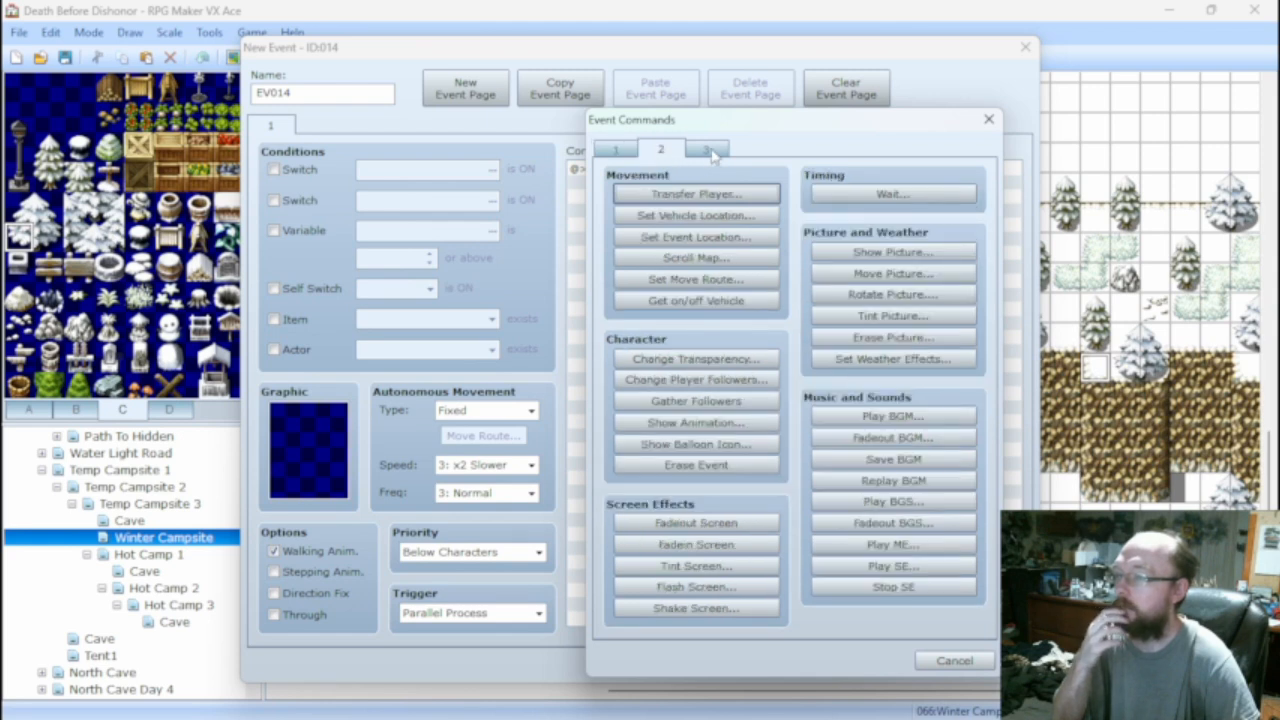
click(707, 150)
click(662, 150)
click(705, 150)
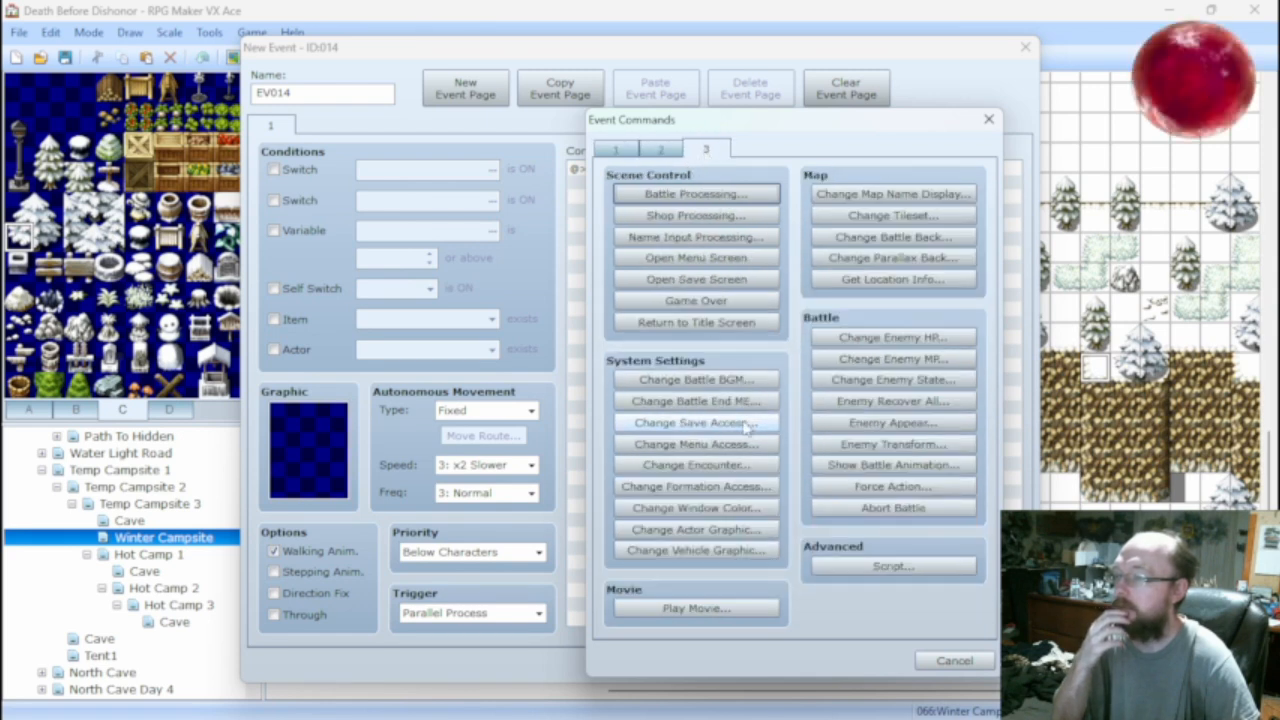
click(706, 422)
click(885, 389)
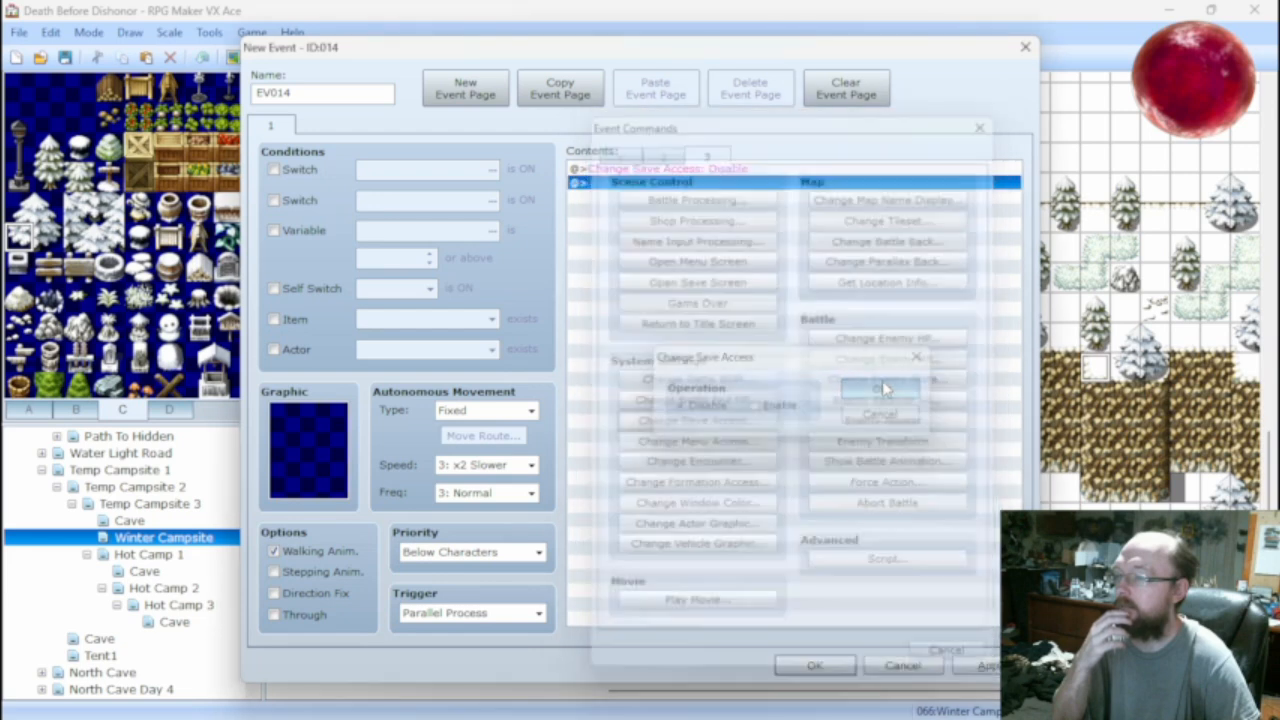
Add a Set Weather Effects command for Snow at power 4 over 0 frames below the save access command and confirm the event.
double_click(620, 183)
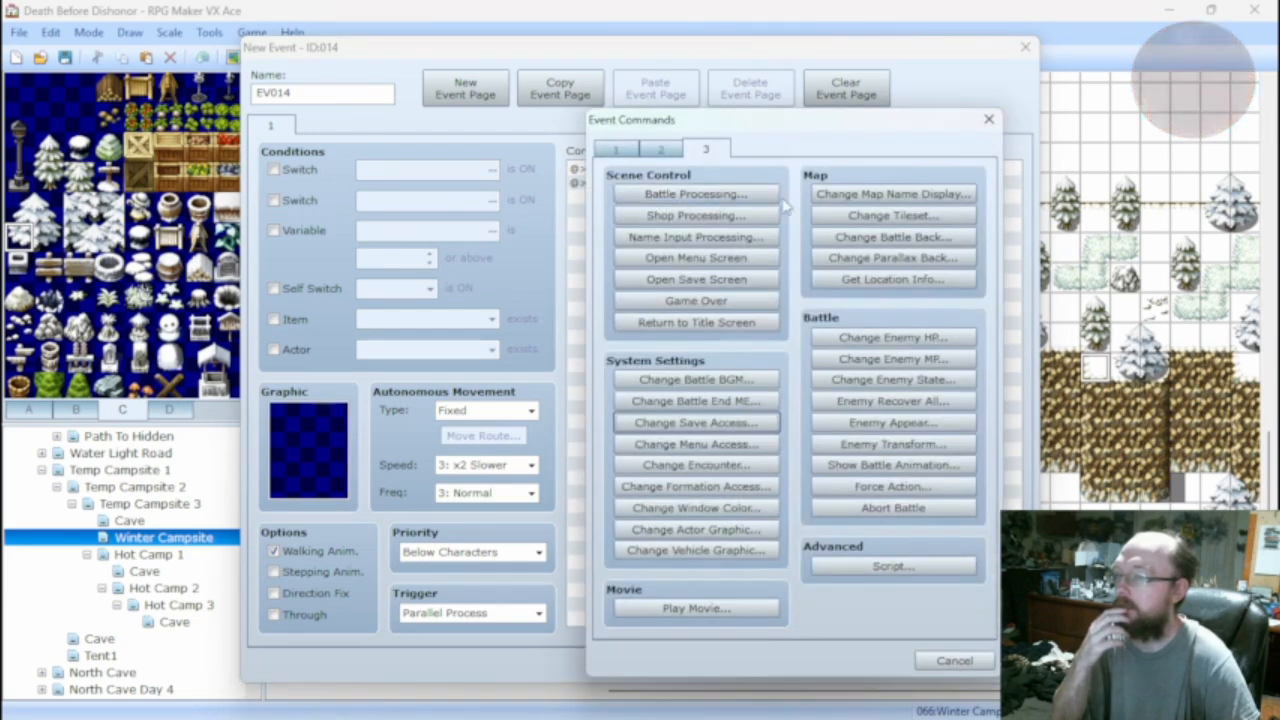
click(658, 151)
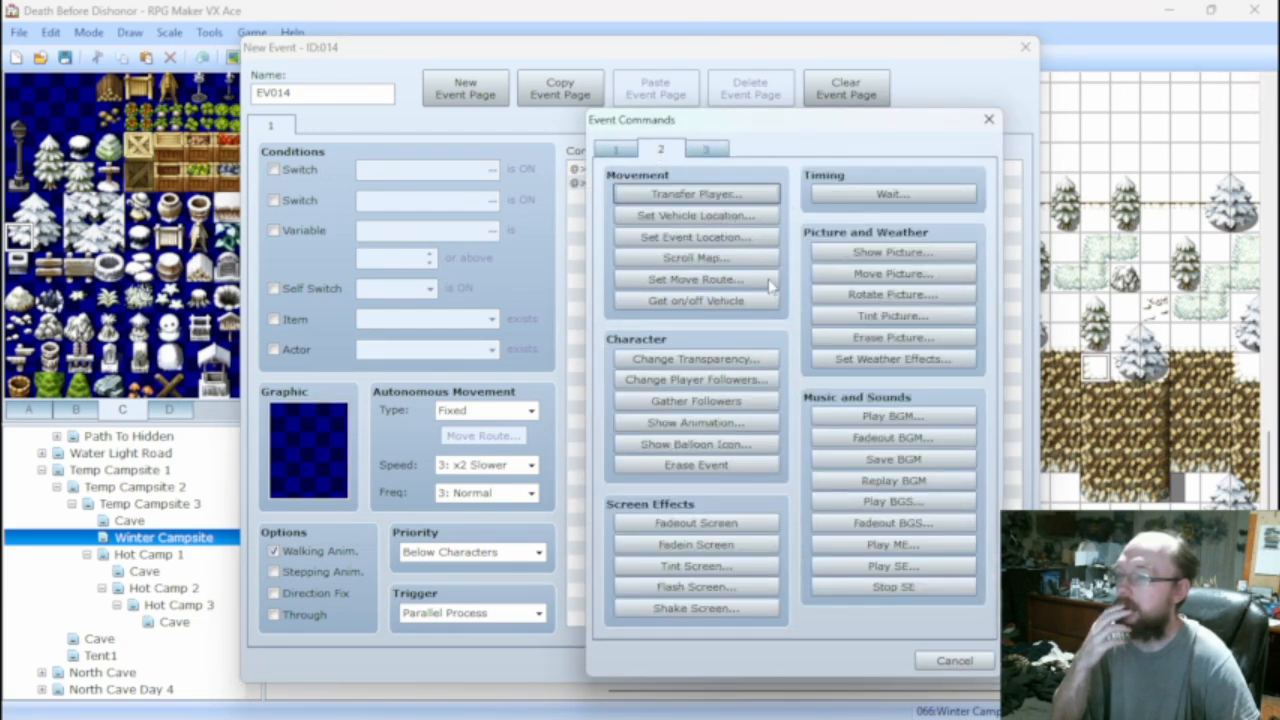
click(892, 359)
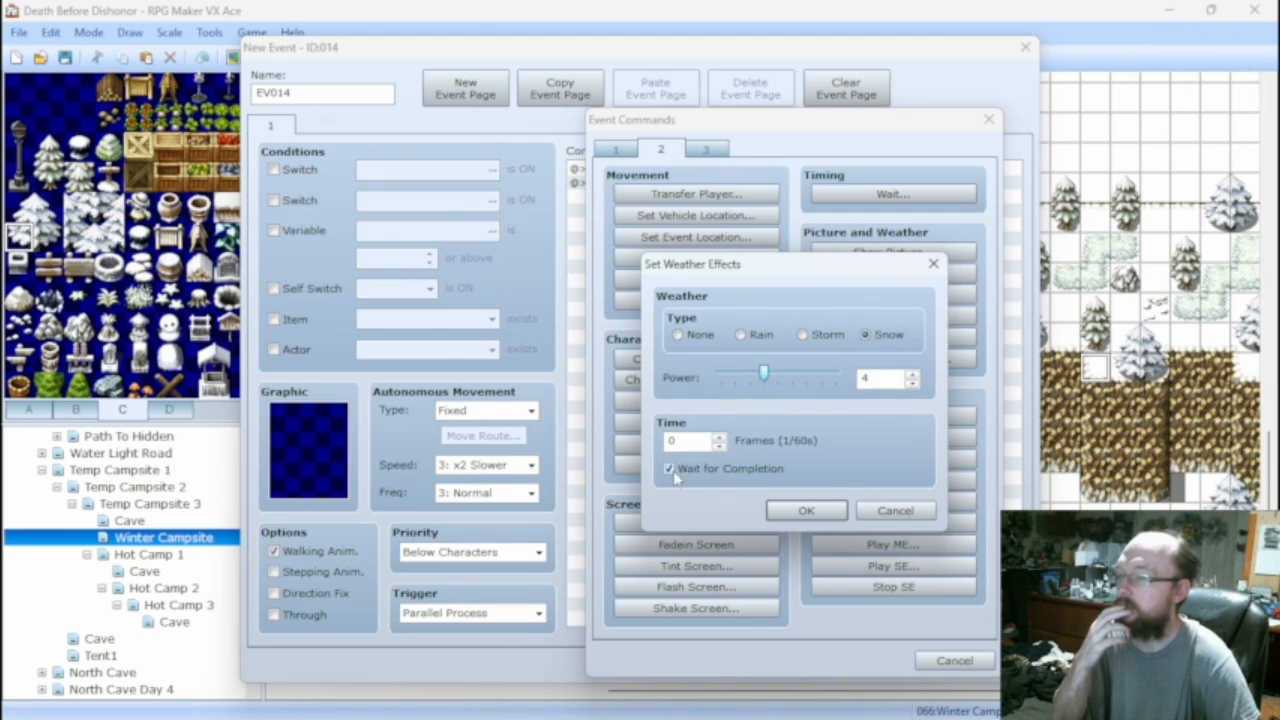
click(806, 511)
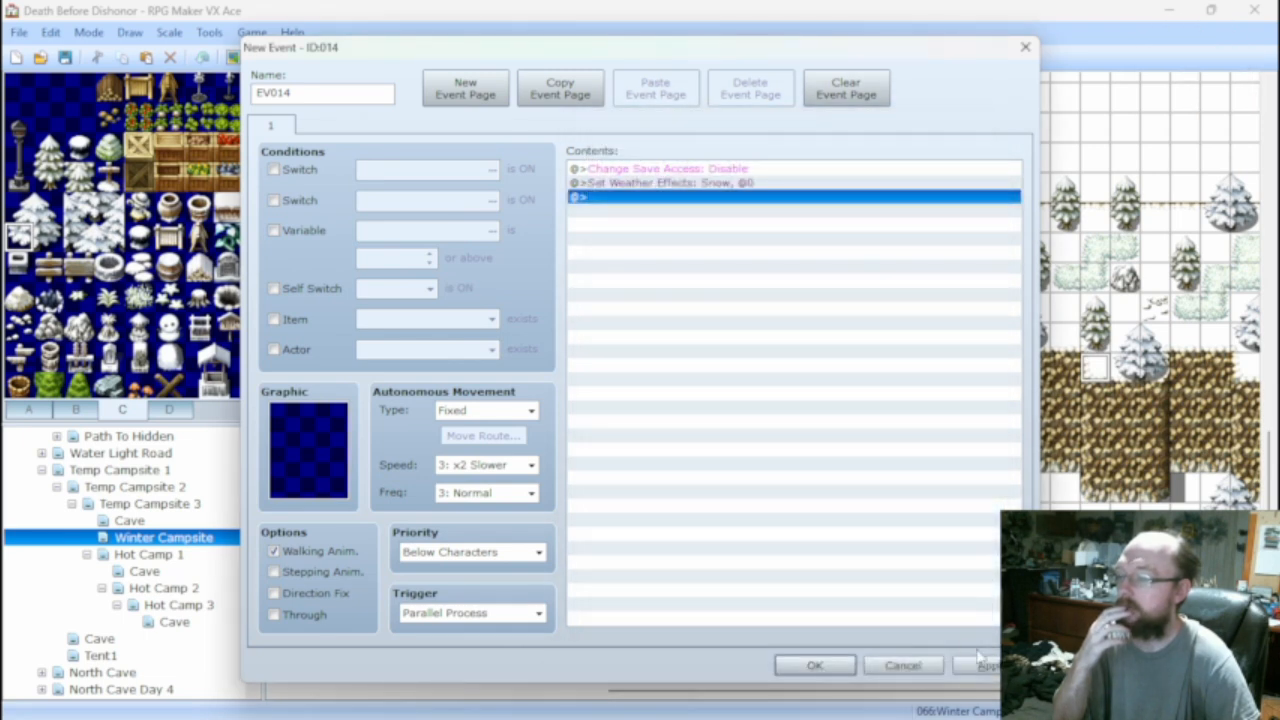
click(814, 665)
Start a playtest and enter the Winter Campsite to check the snow weather.
key(F12)
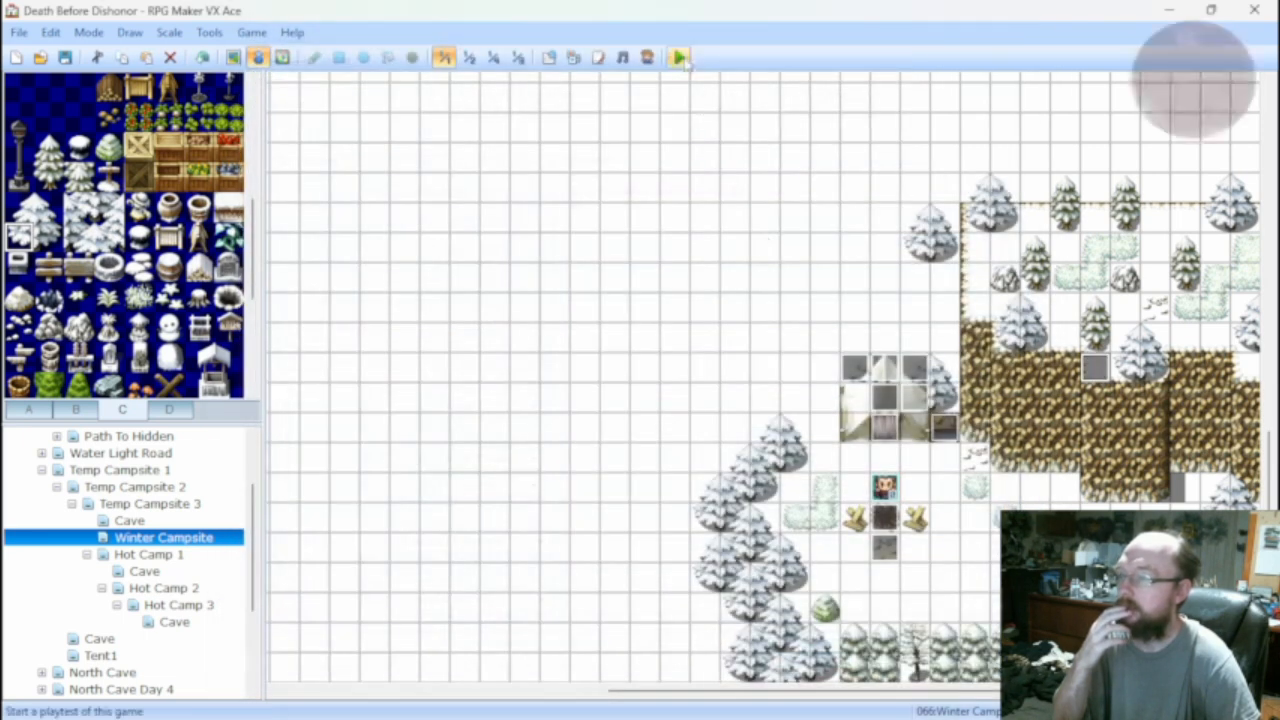
click(576, 406)
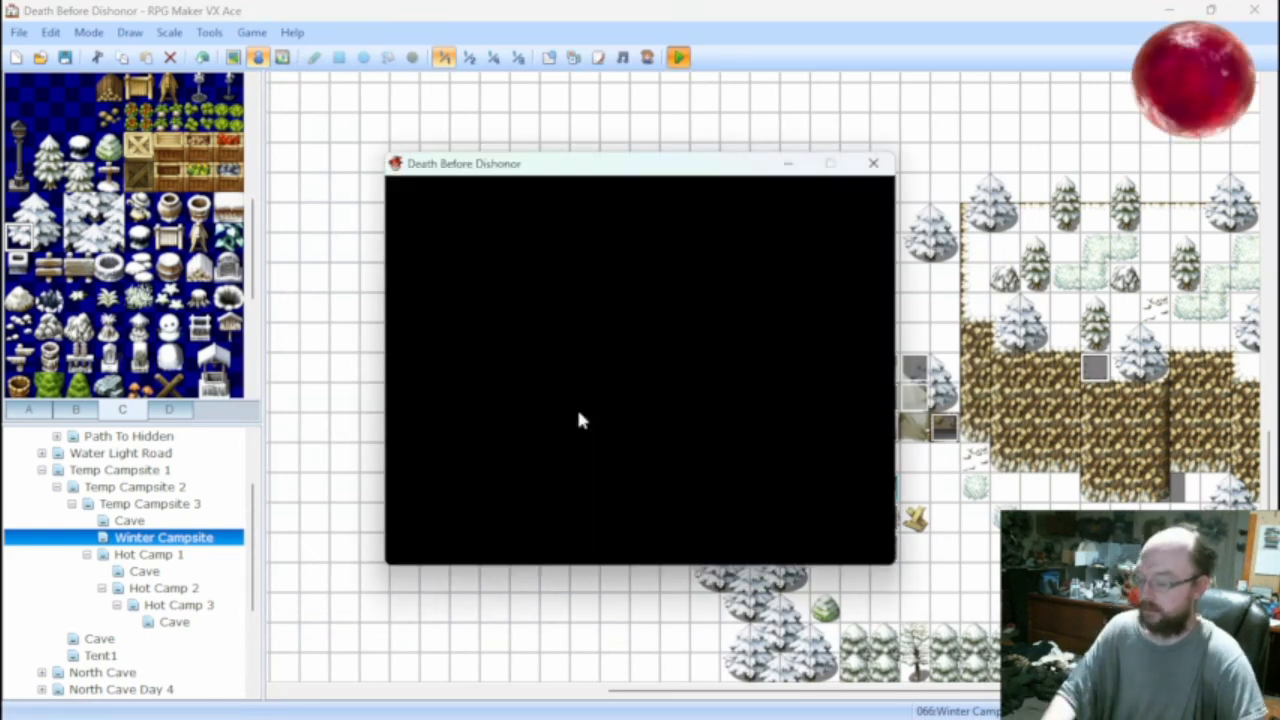
key(Return)
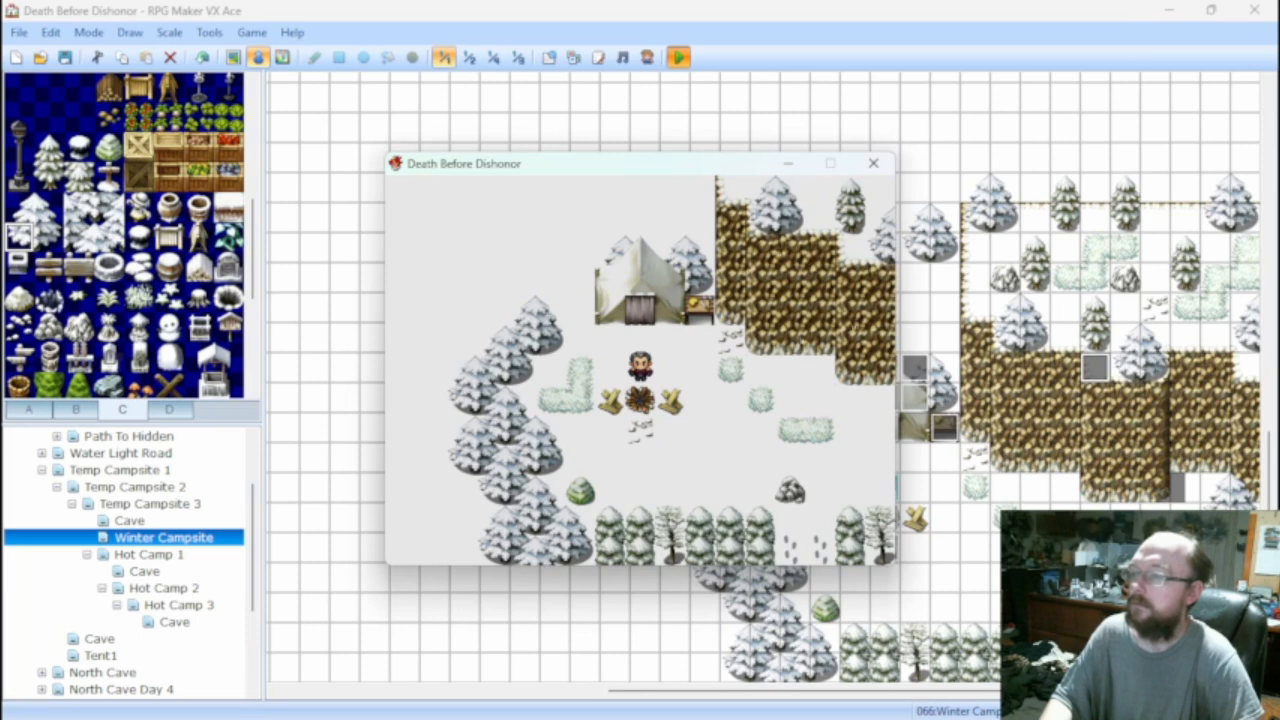
Walk the character east across the winter campsite in the playtest, return west and enter the tent.
key(Right)
key(Right)
key(Right)
key(Right)
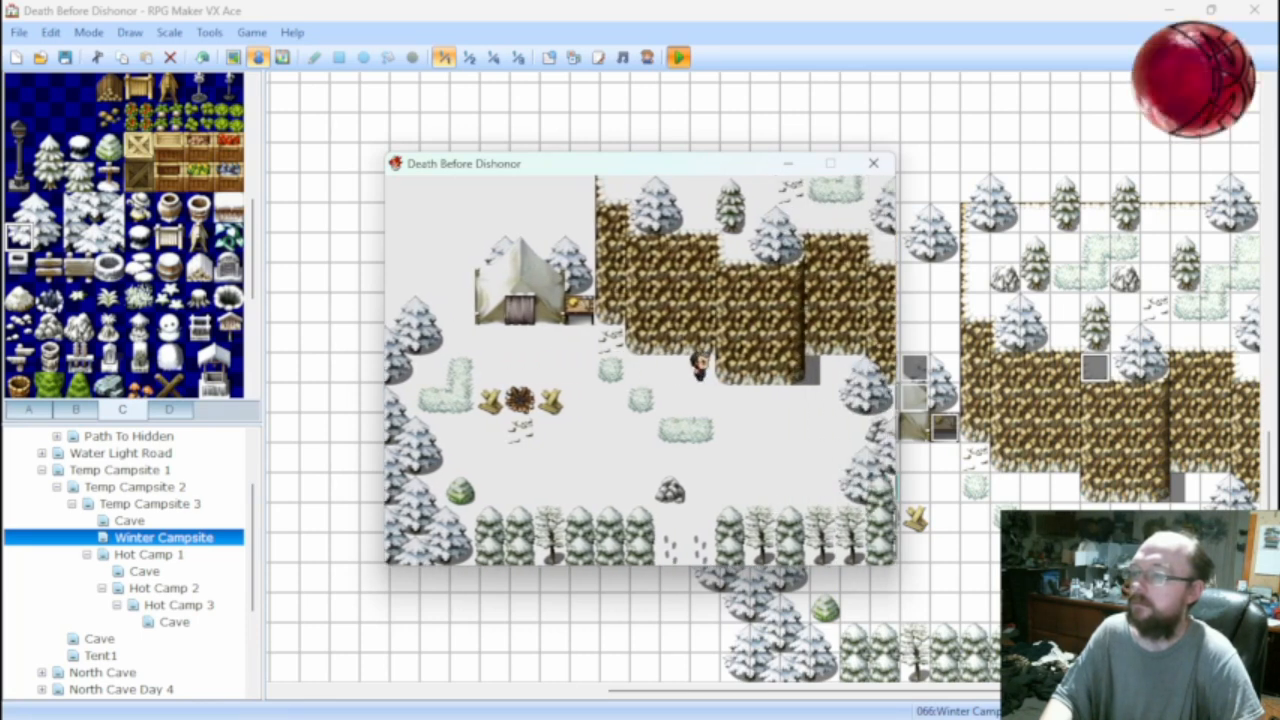
key(Left)
key(Left)
key(Left)
key(Left)
key(Up)
key(Up)
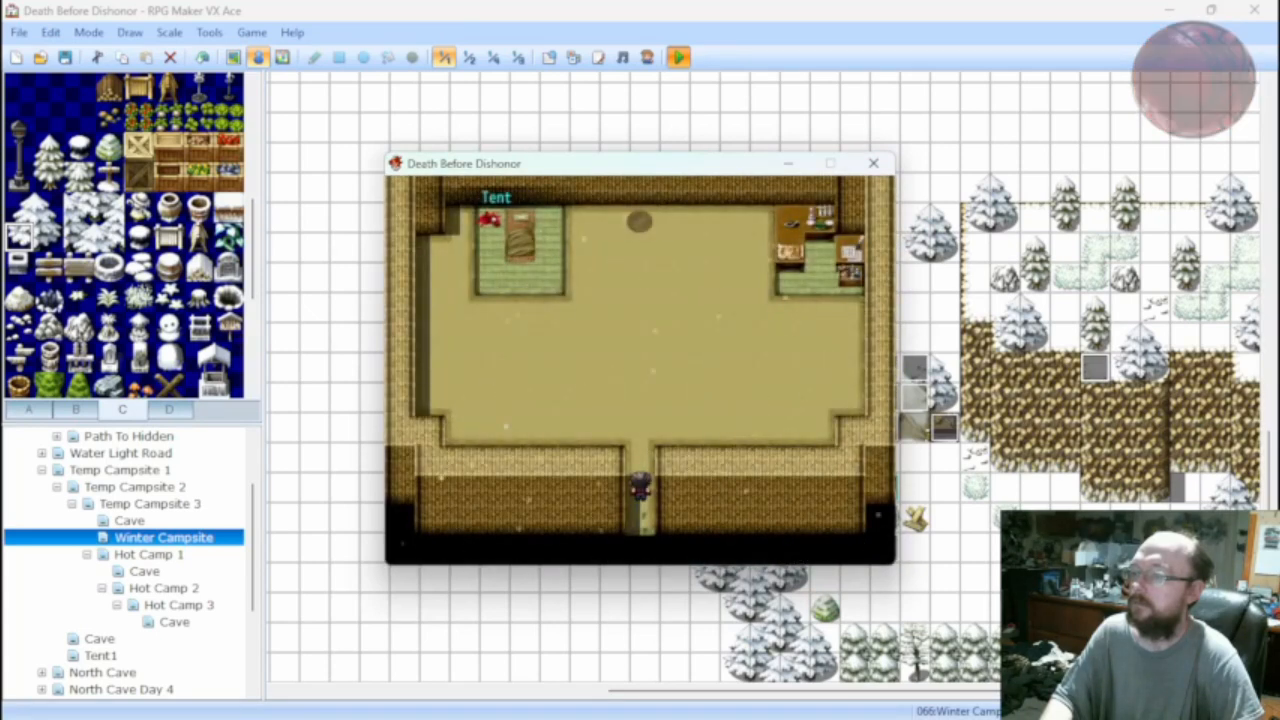
key(Up)
key(Up)
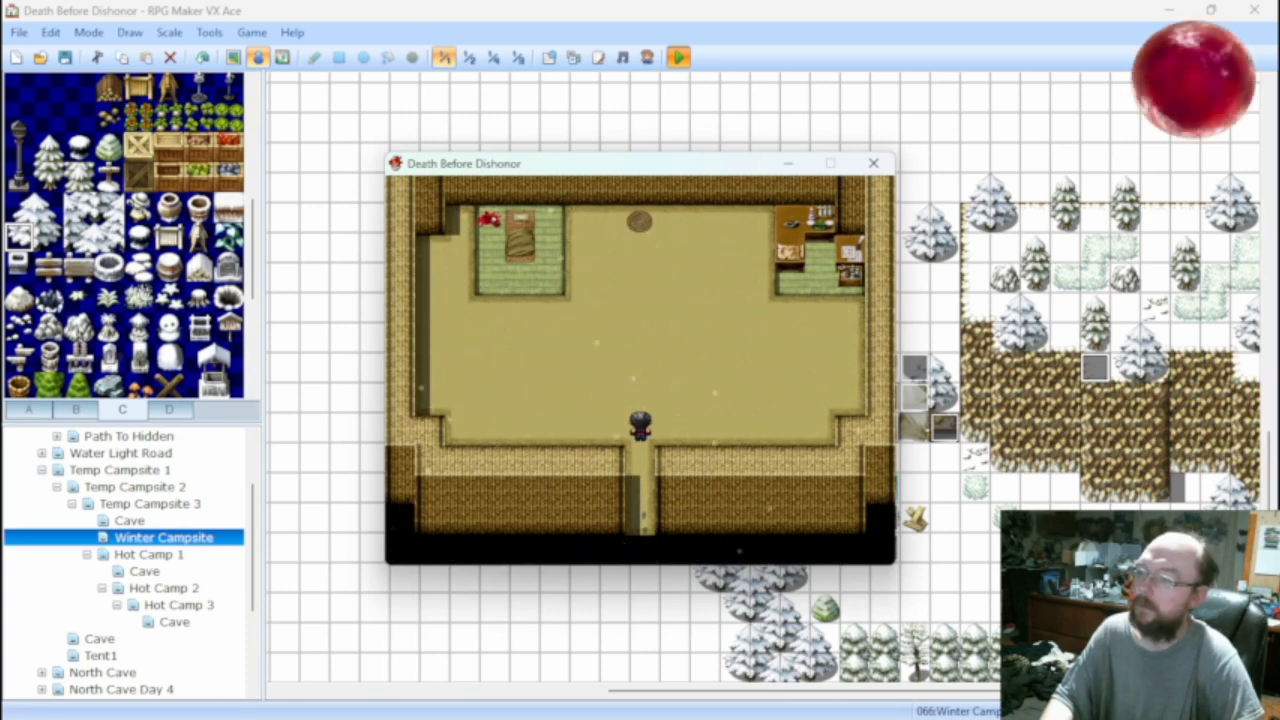
Walk out of the tent and around the snowy campsite, and end the playtest.
key(Down)
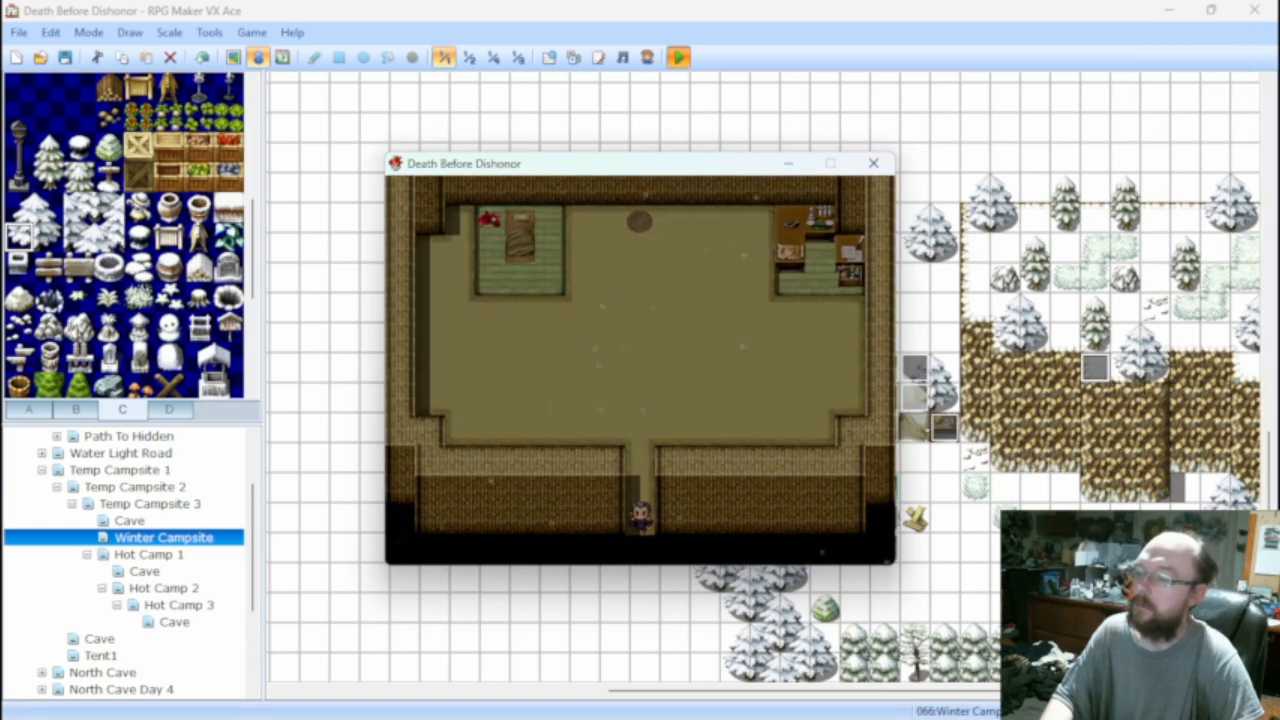
key(Down)
key(Right)
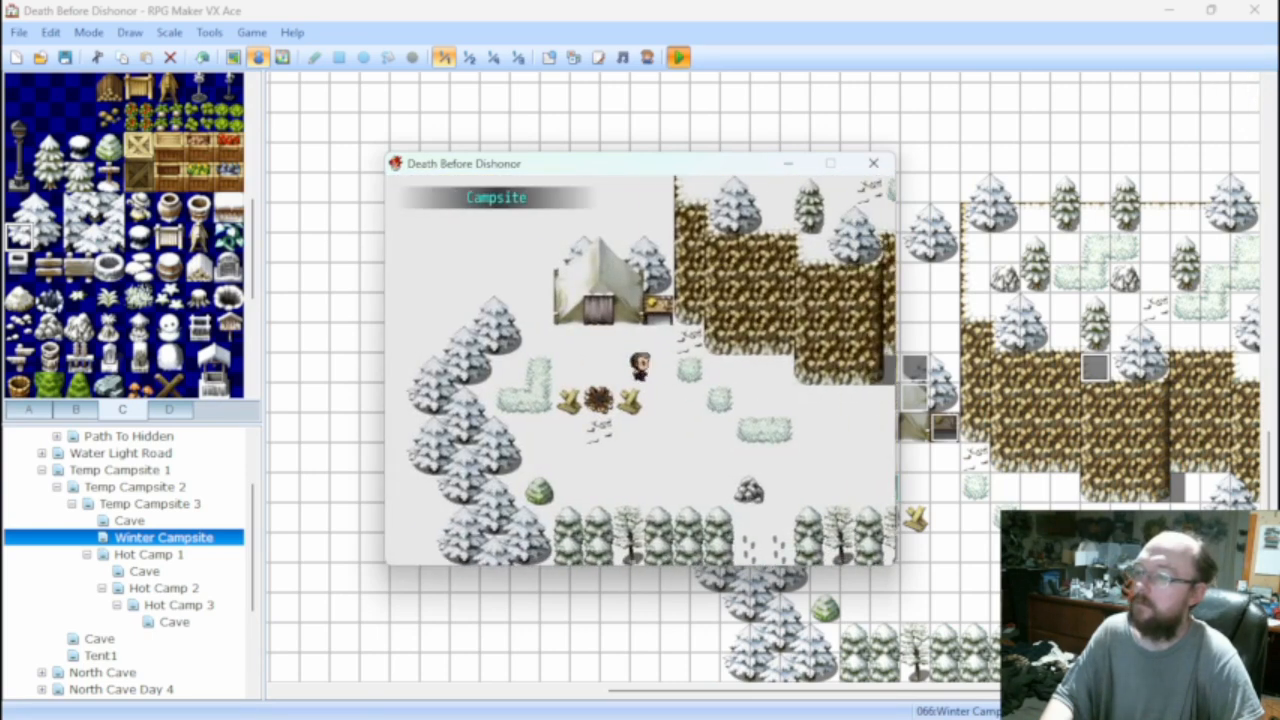
key(Down)
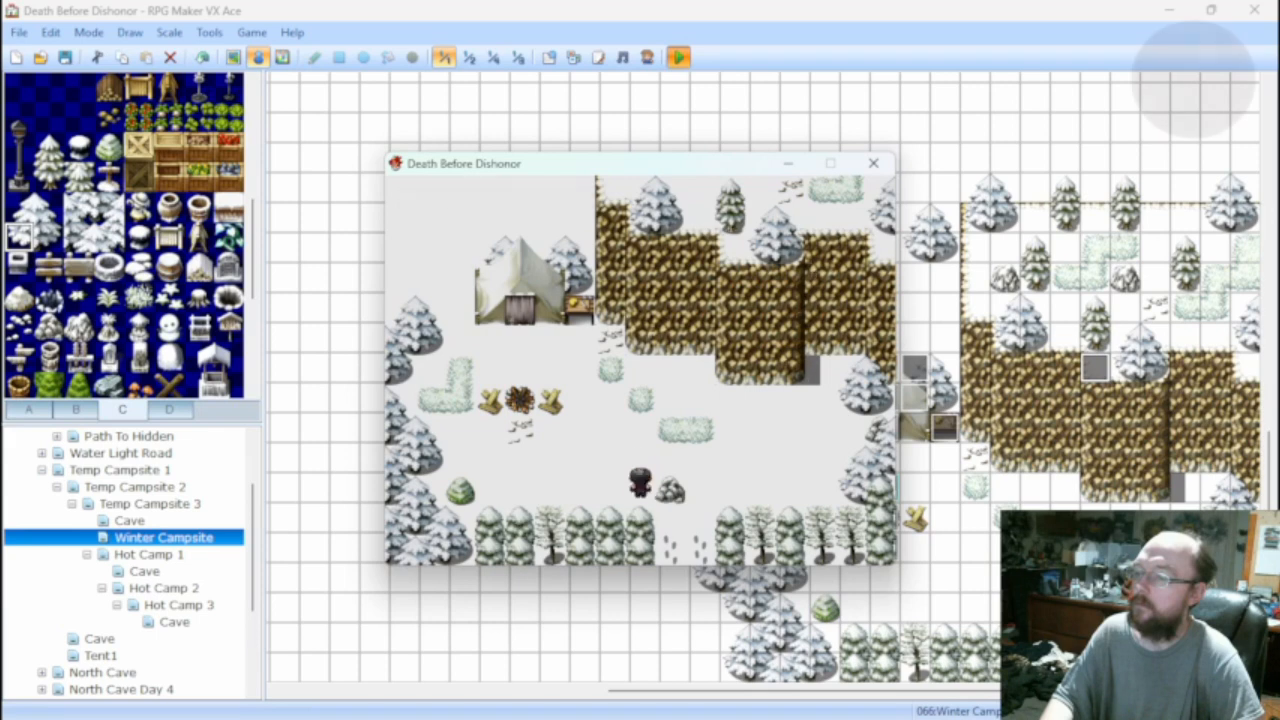
key(Up)
key(Left)
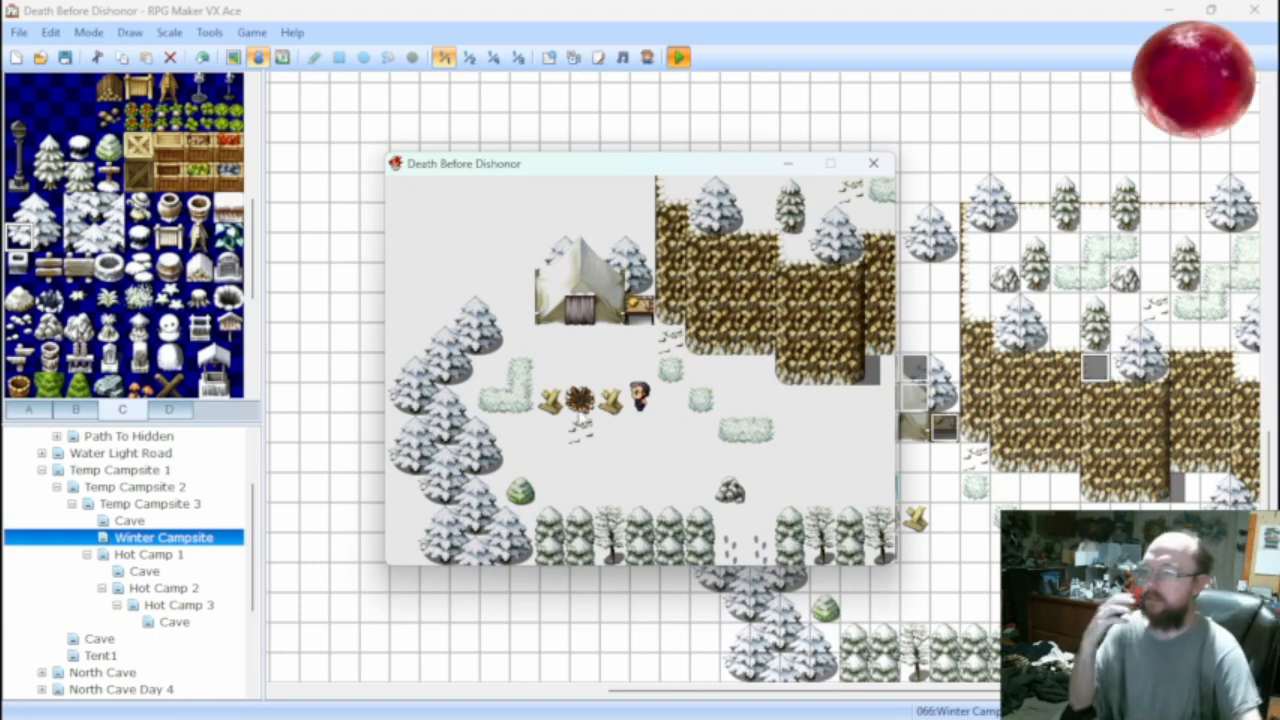
click(873, 163)
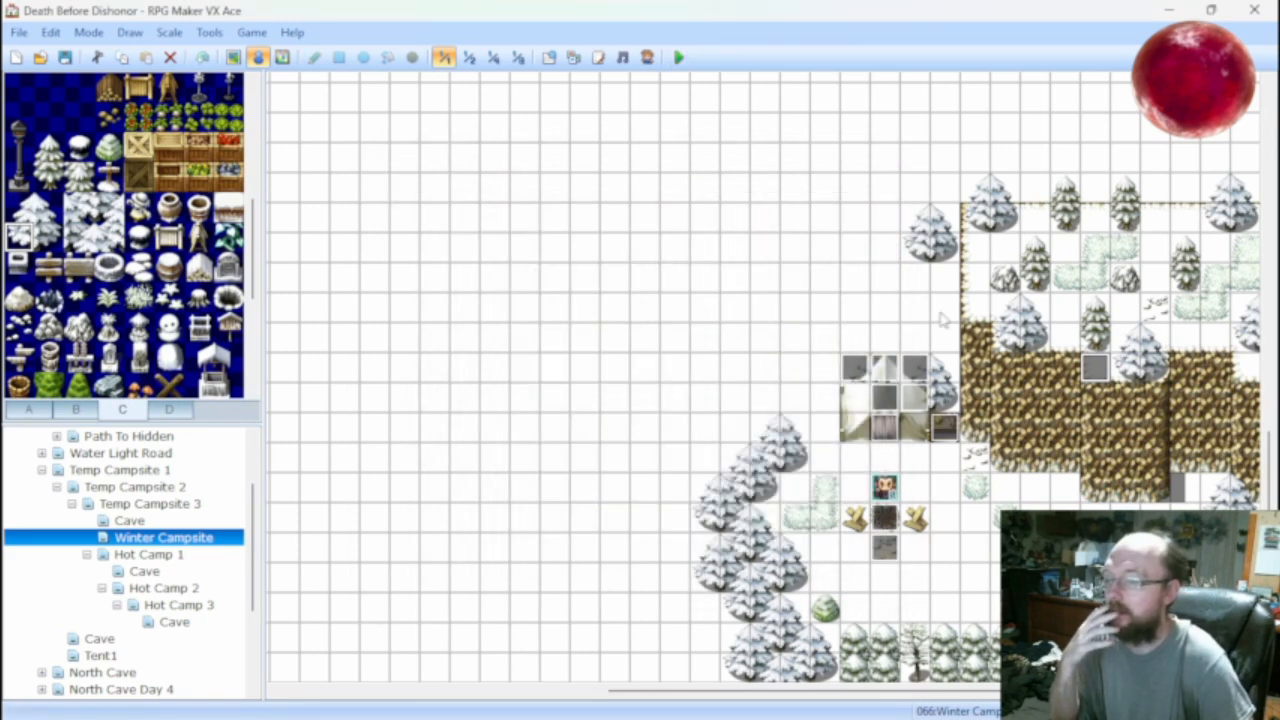
Add a Set Weather Effects command with type None after the Campfire switch command in the Yes branch of the "Pack up campsite?" event.
right_click(1033, 478)
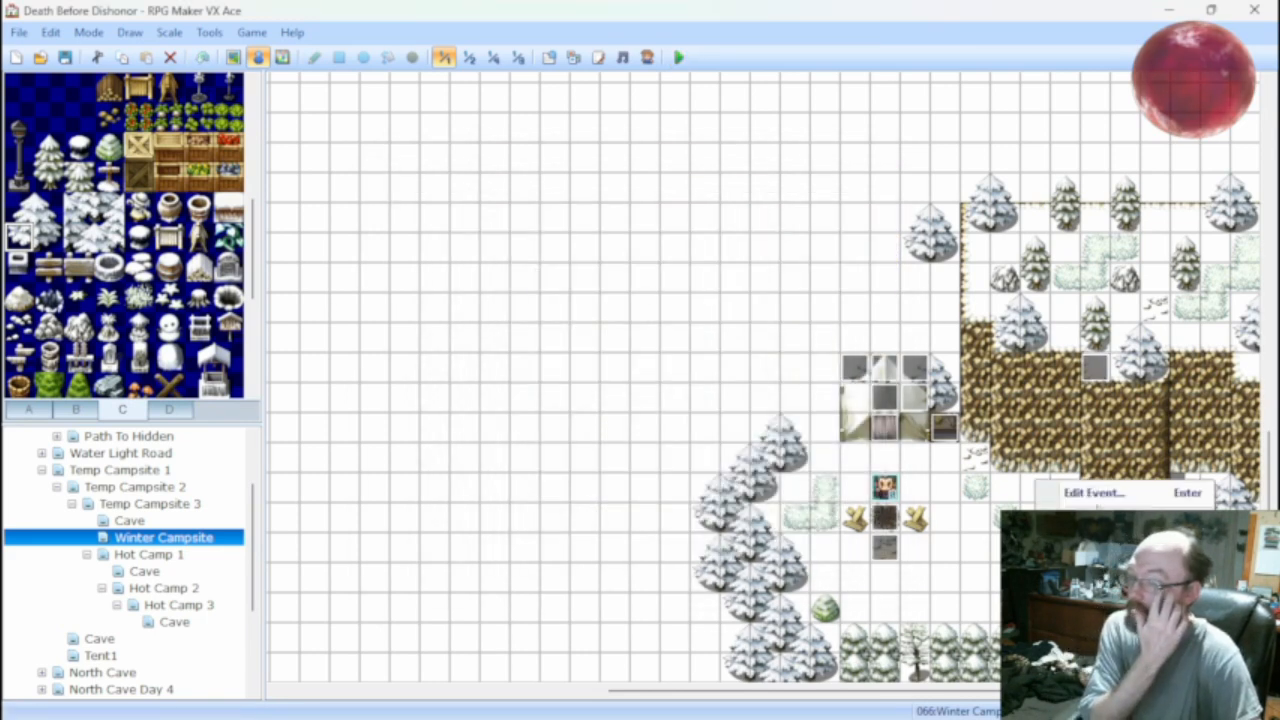
click(1062, 494)
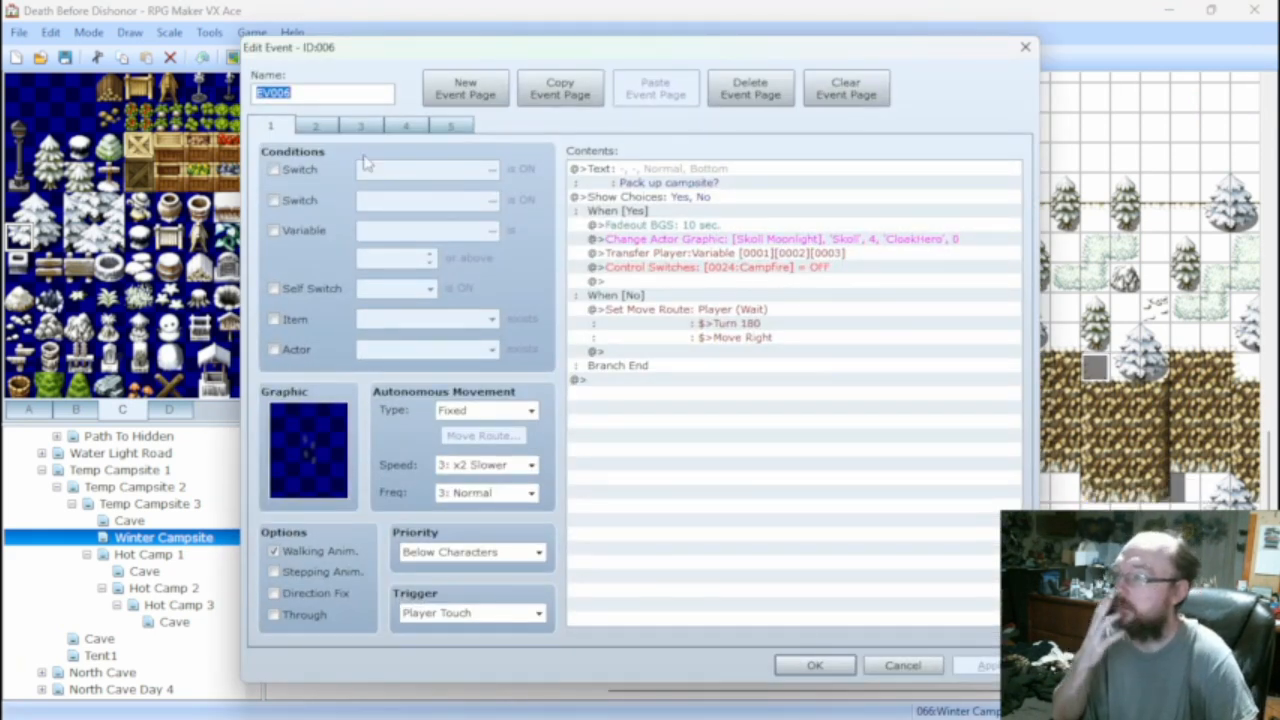
click(316, 126)
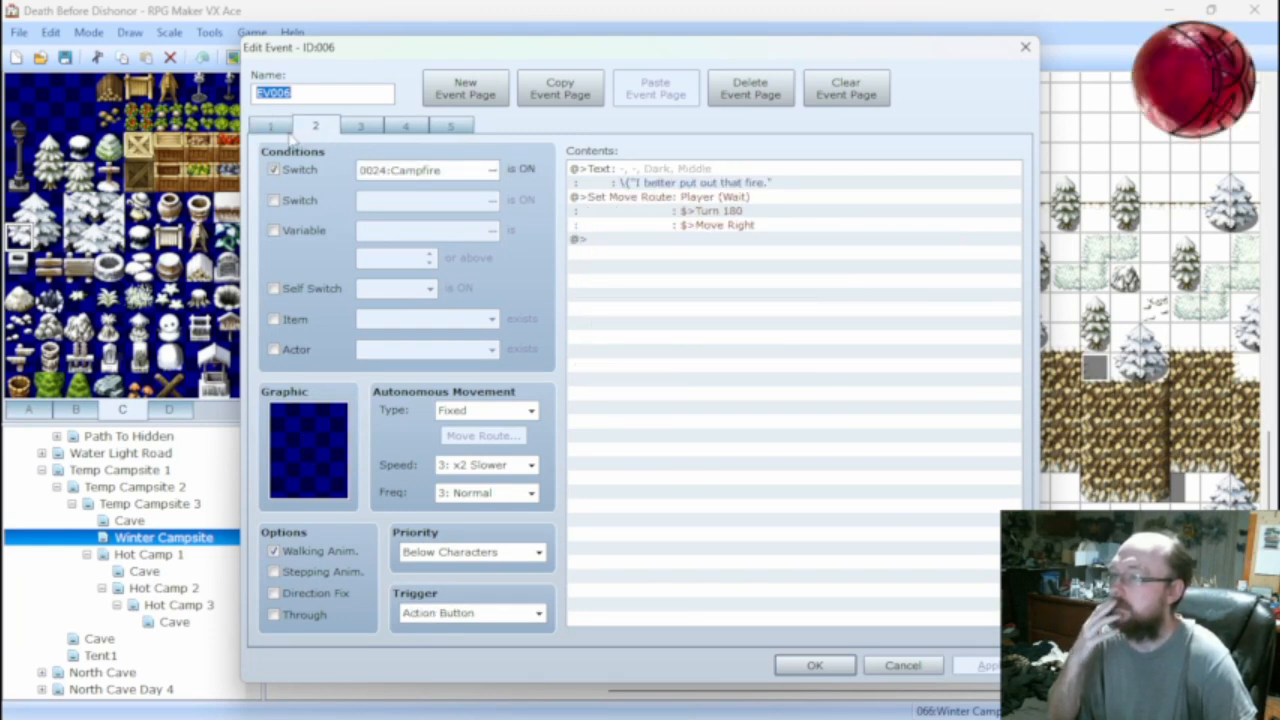
click(362, 126)
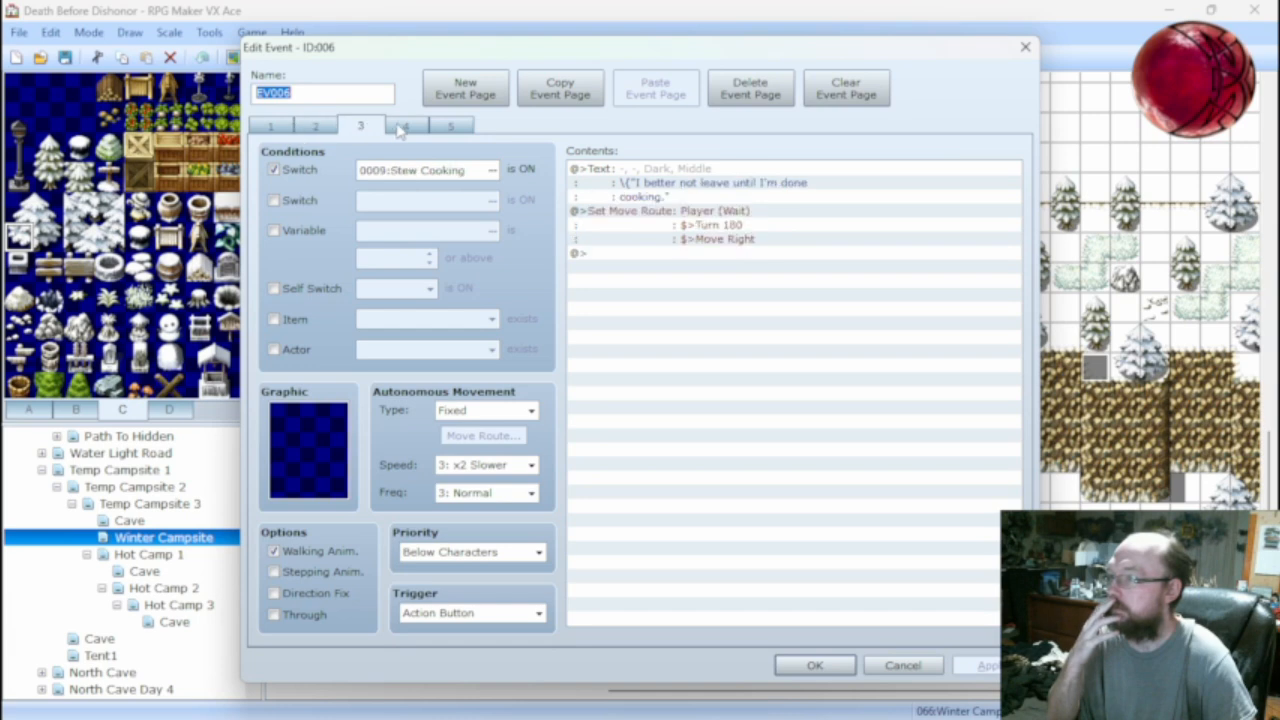
click(405, 126)
click(450, 126)
click(270, 126)
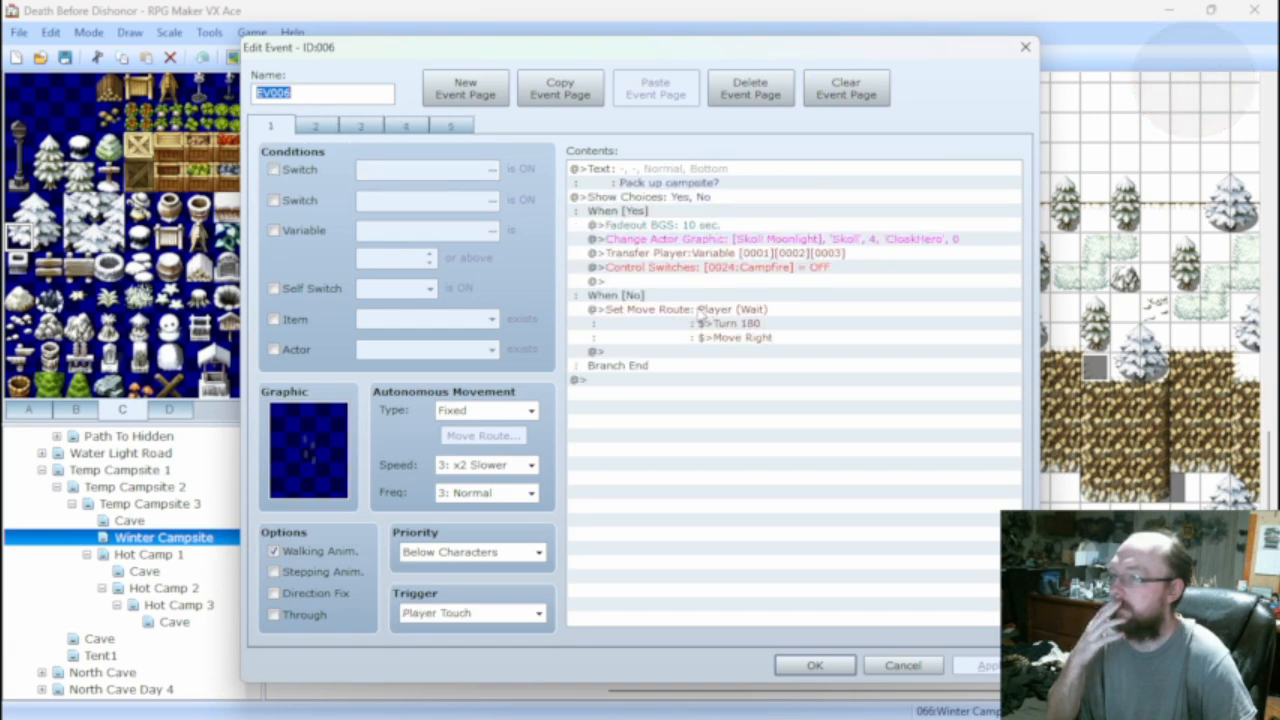
right_click(640, 285)
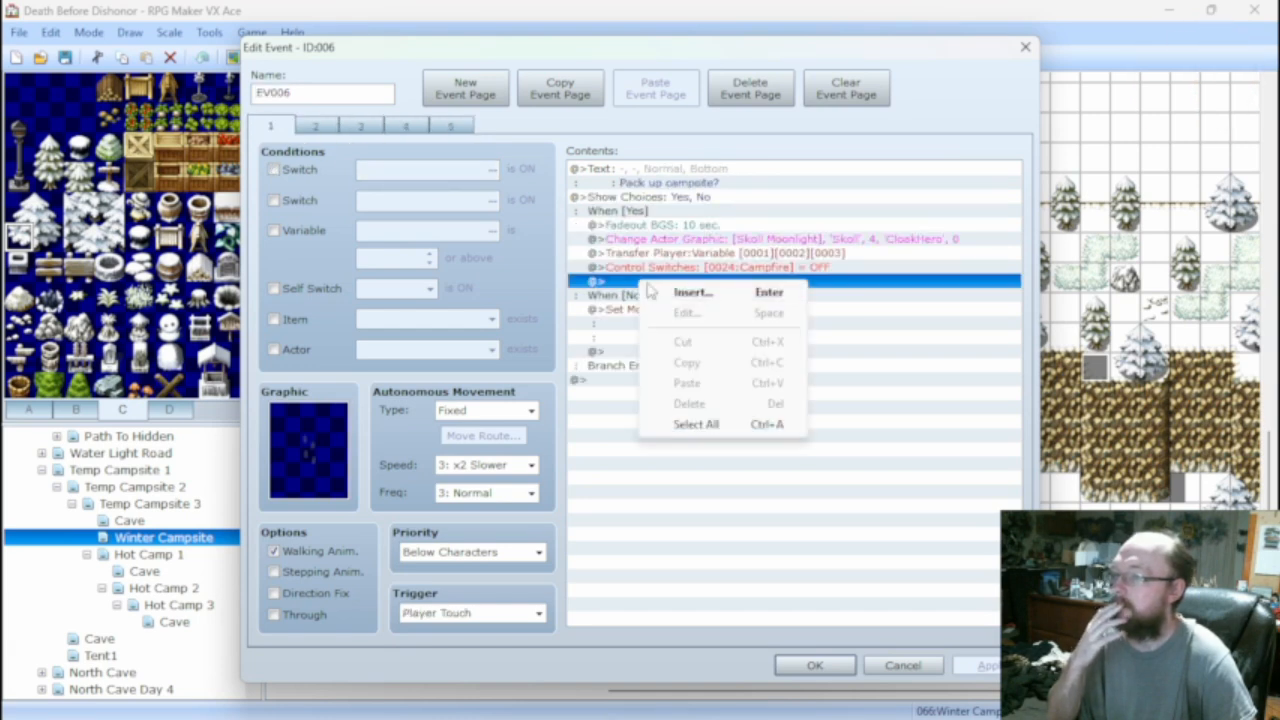
click(688, 294)
click(843, 358)
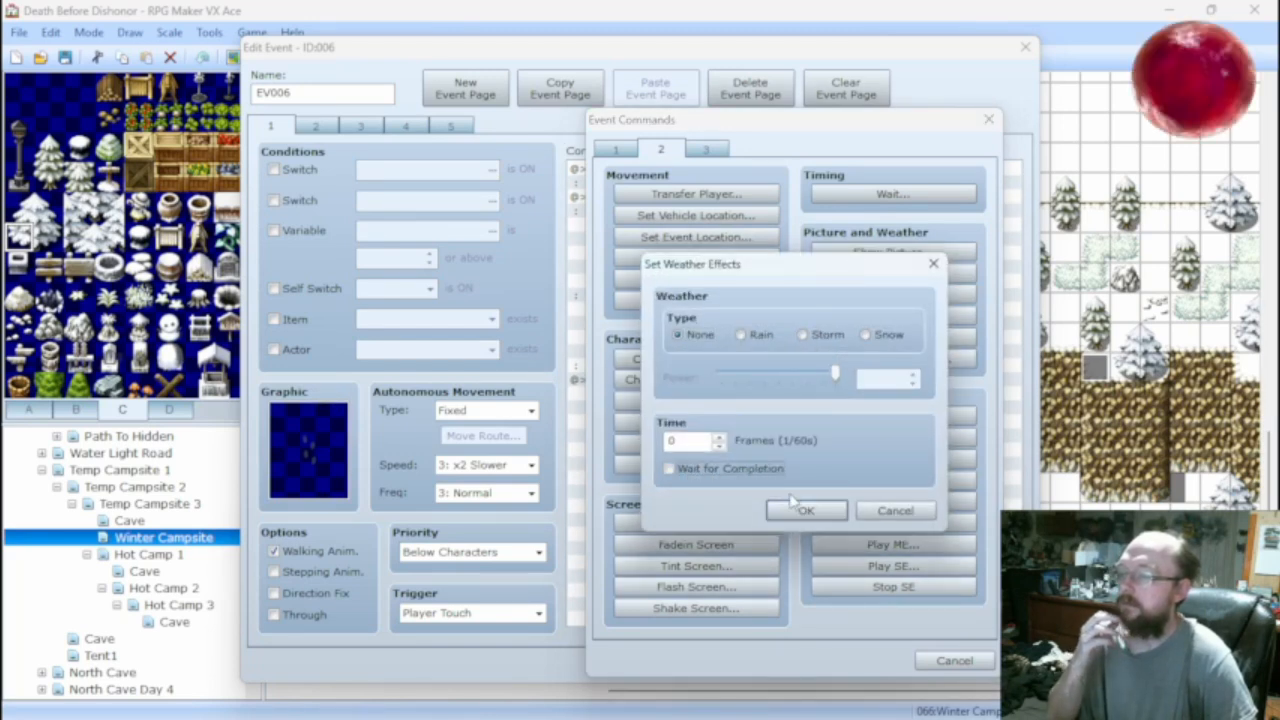
click(803, 510)
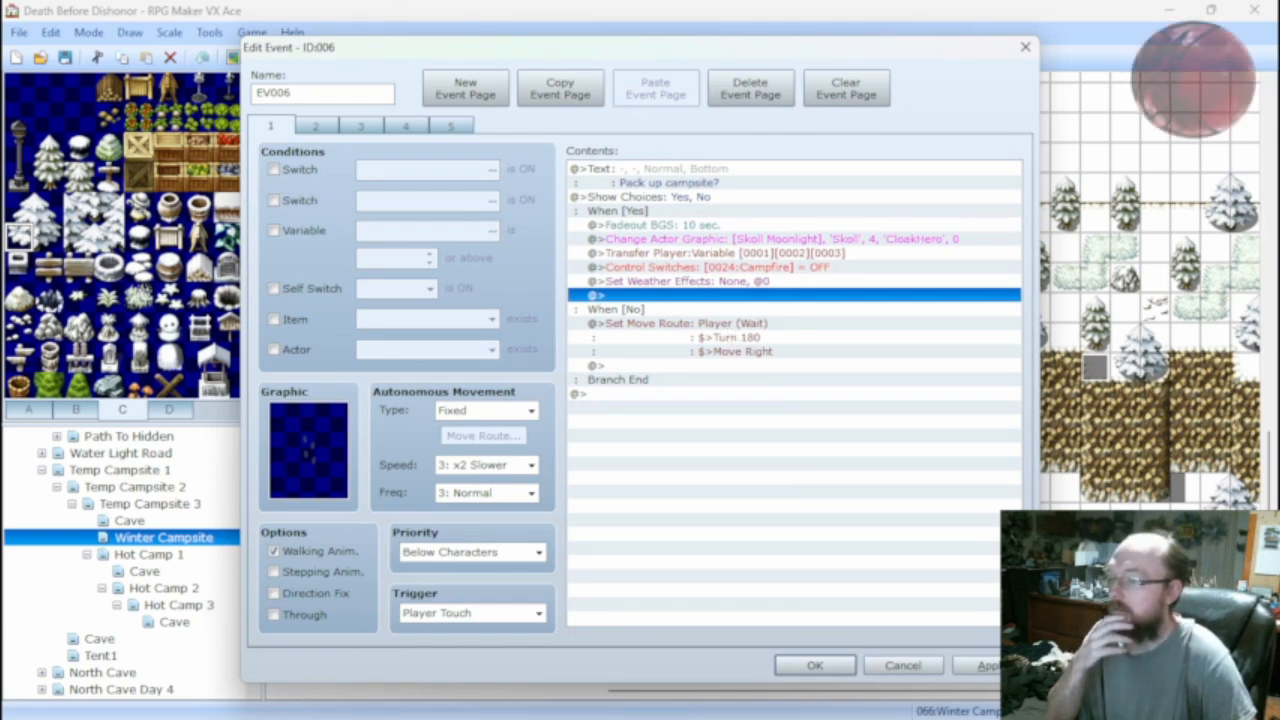
click(815, 665)
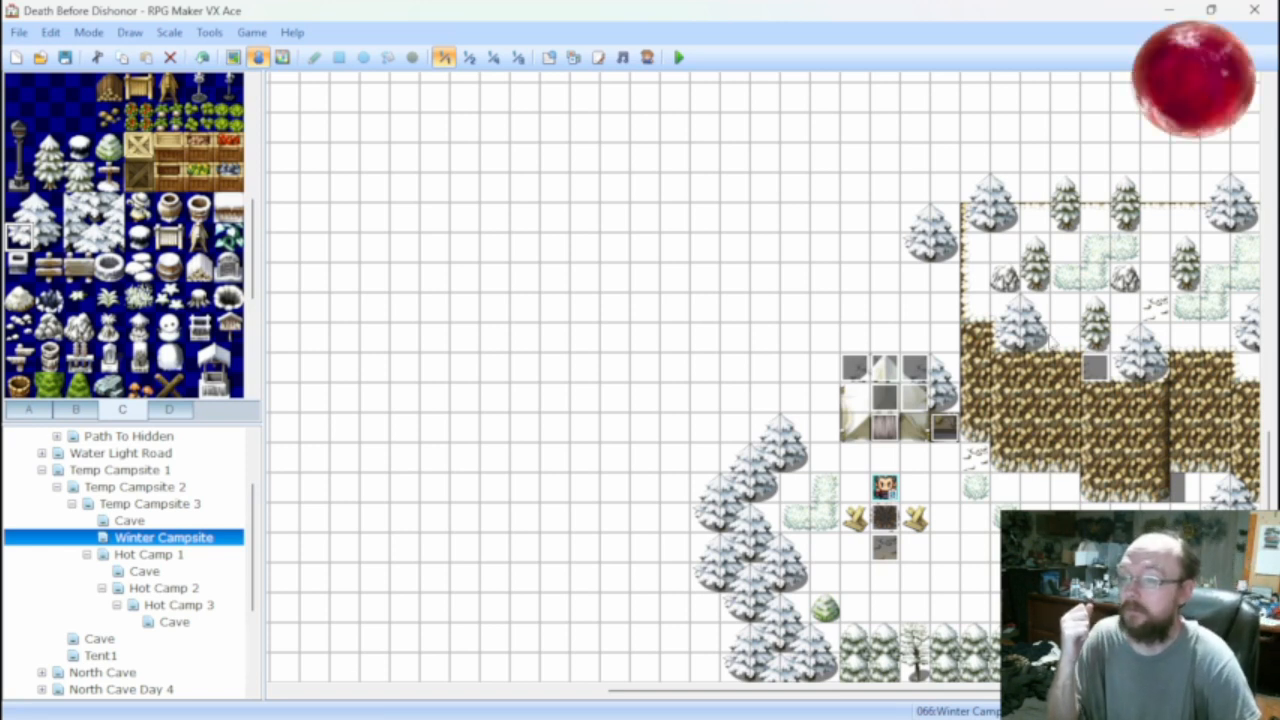
Adjust the power of the Snow weather effect in the winter campsite's parallel-process event on the cliff.
double_click(1094, 368)
click(692, 184)
double_click(692, 186)
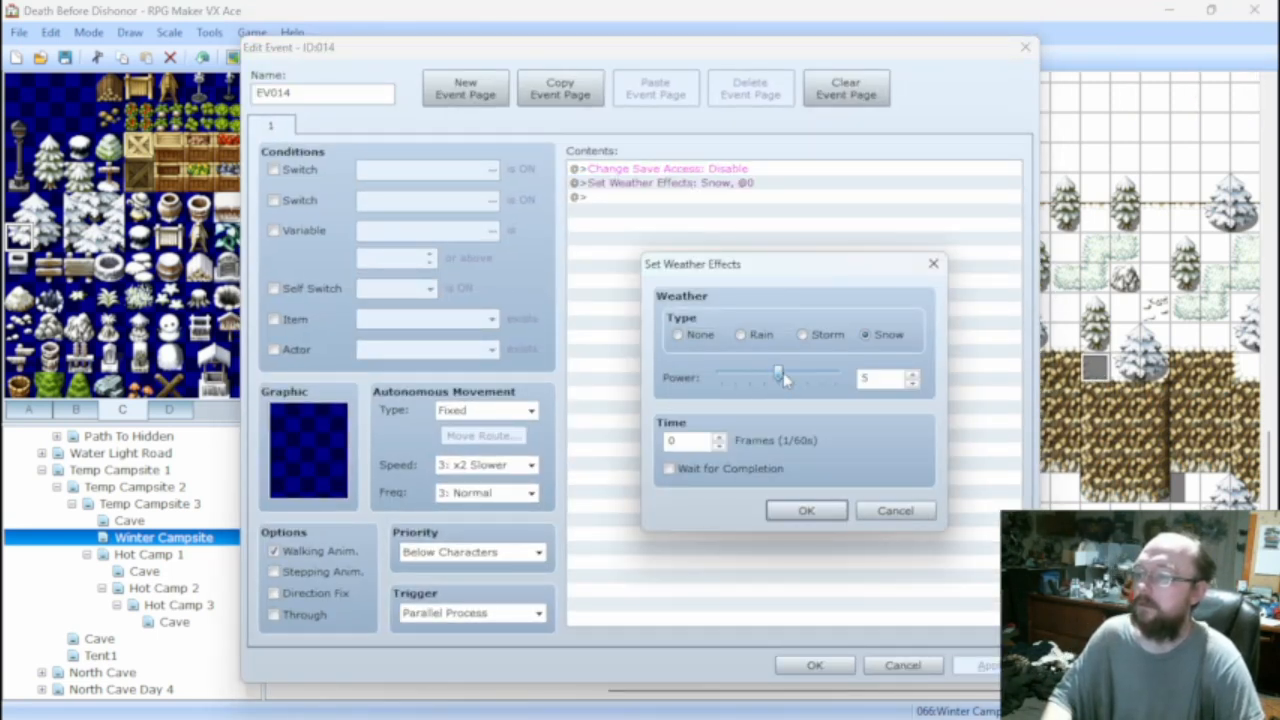
mouse_move(783, 372)
mouse_down()
mouse_move(803, 385)
mouse_move(792, 378)
mouse_up()
click(806, 510)
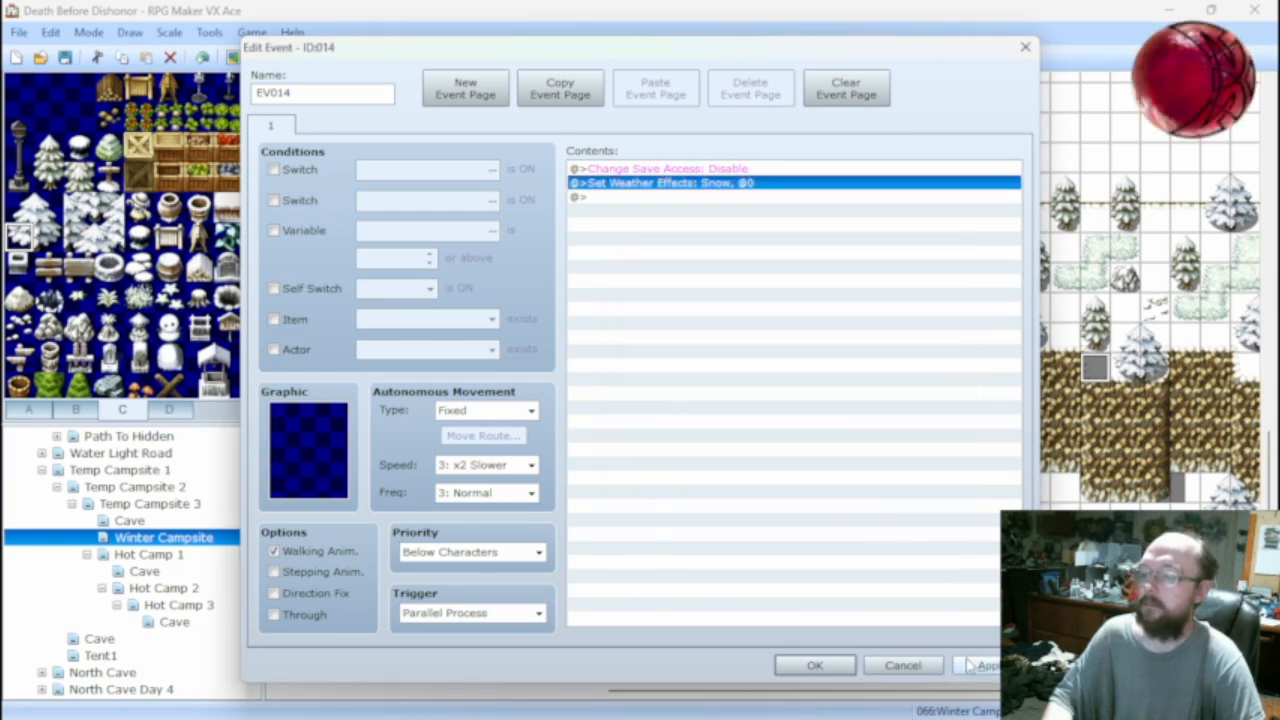
click(814, 665)
Save the project changes and start a new playtest at the winter campsite.
click(678, 57)
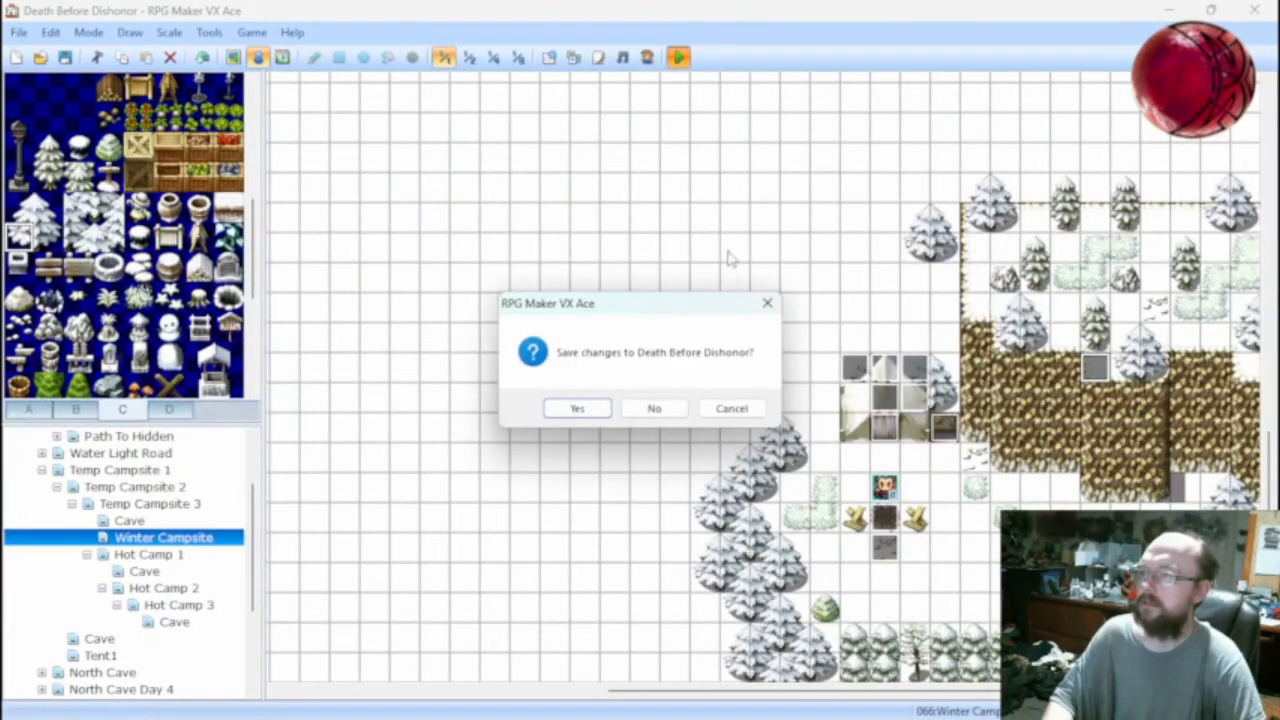
click(578, 408)
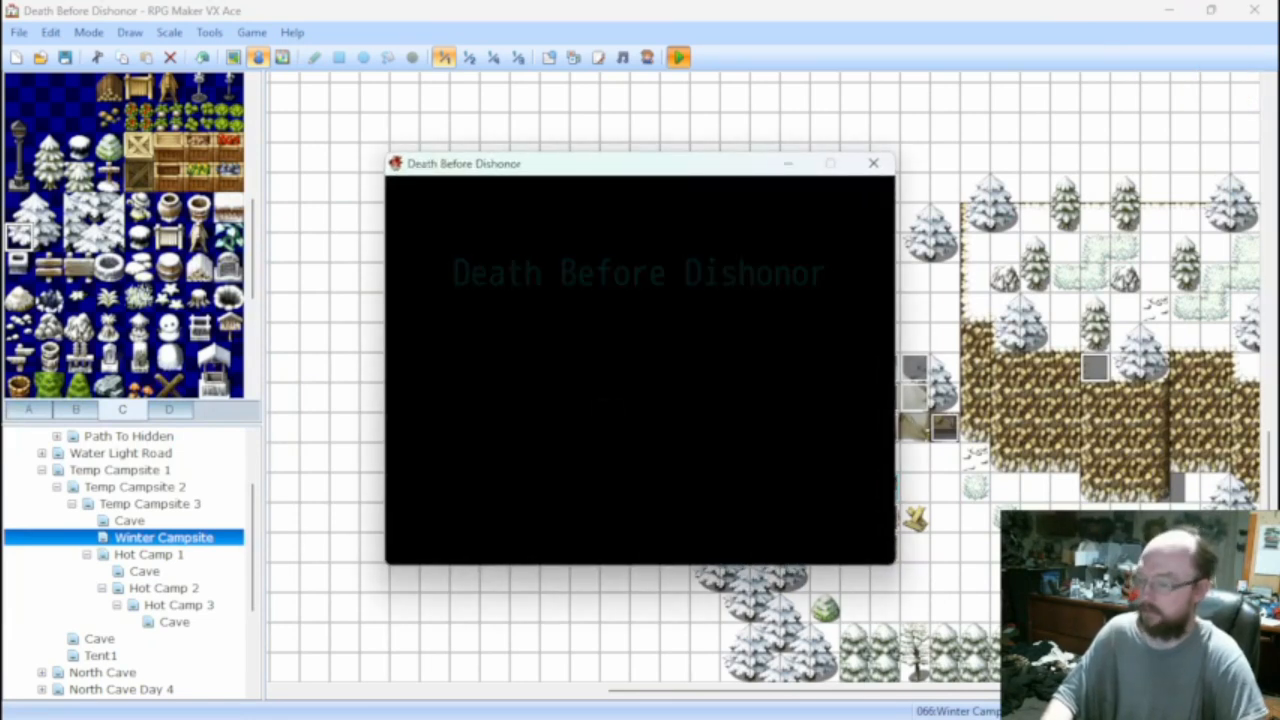
key(Return)
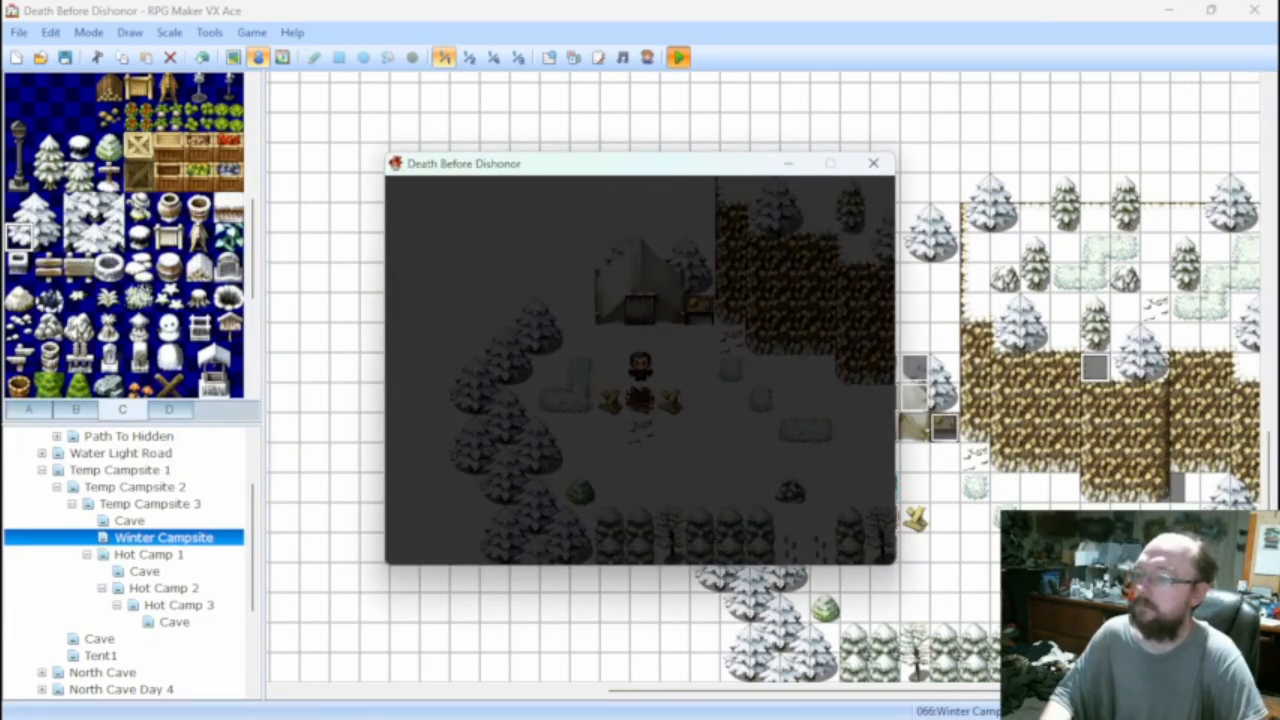
Enter the tent, walk around inside to check the weather effect, and end the playtest.
key(Up)
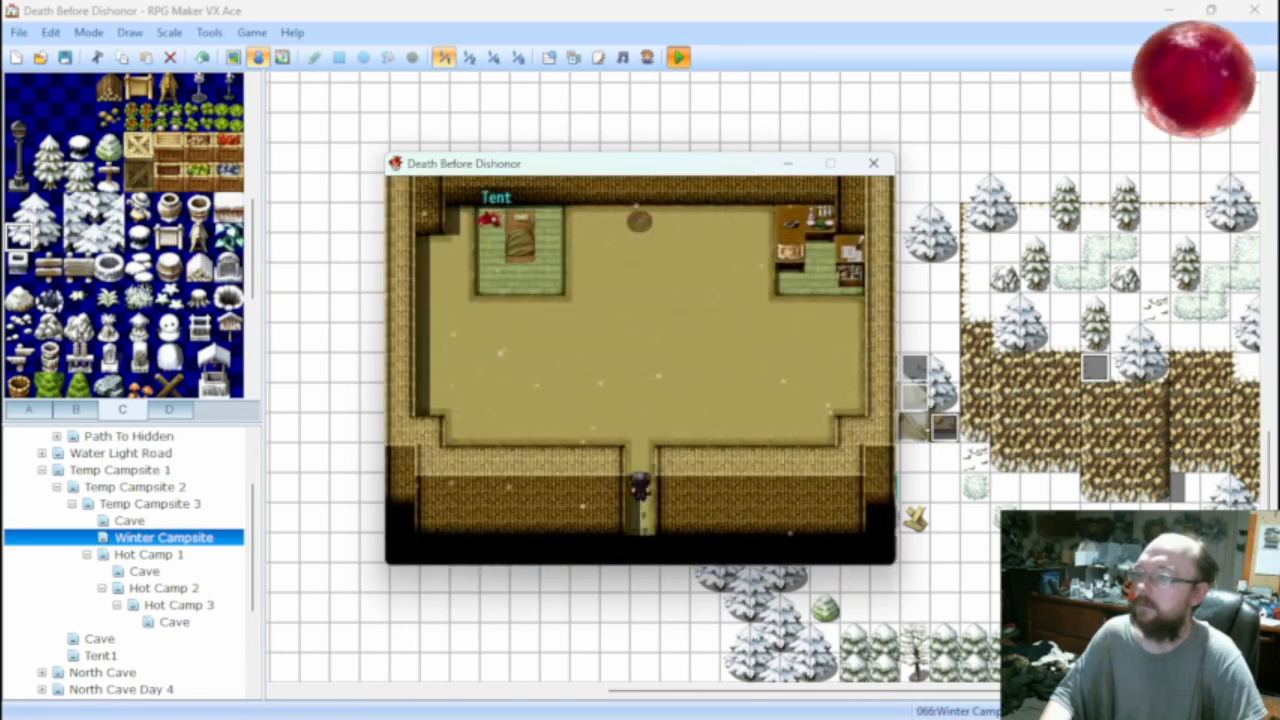
key(Up)
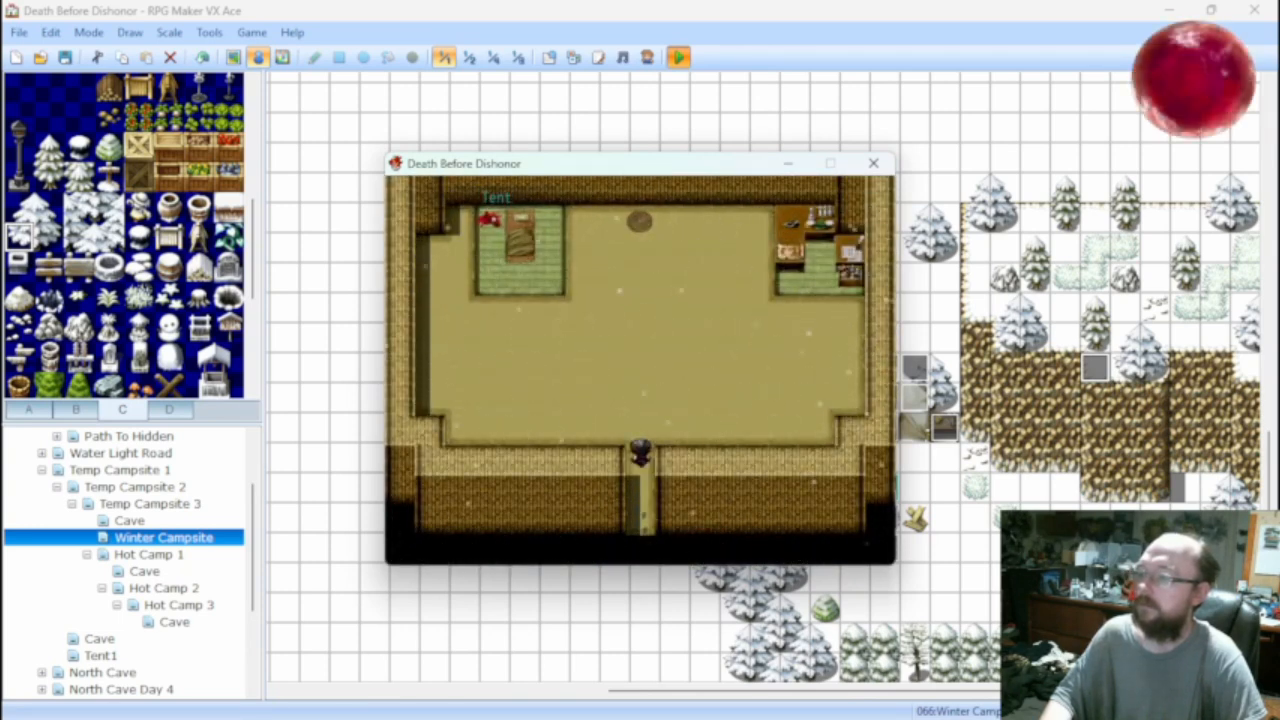
key(Left)
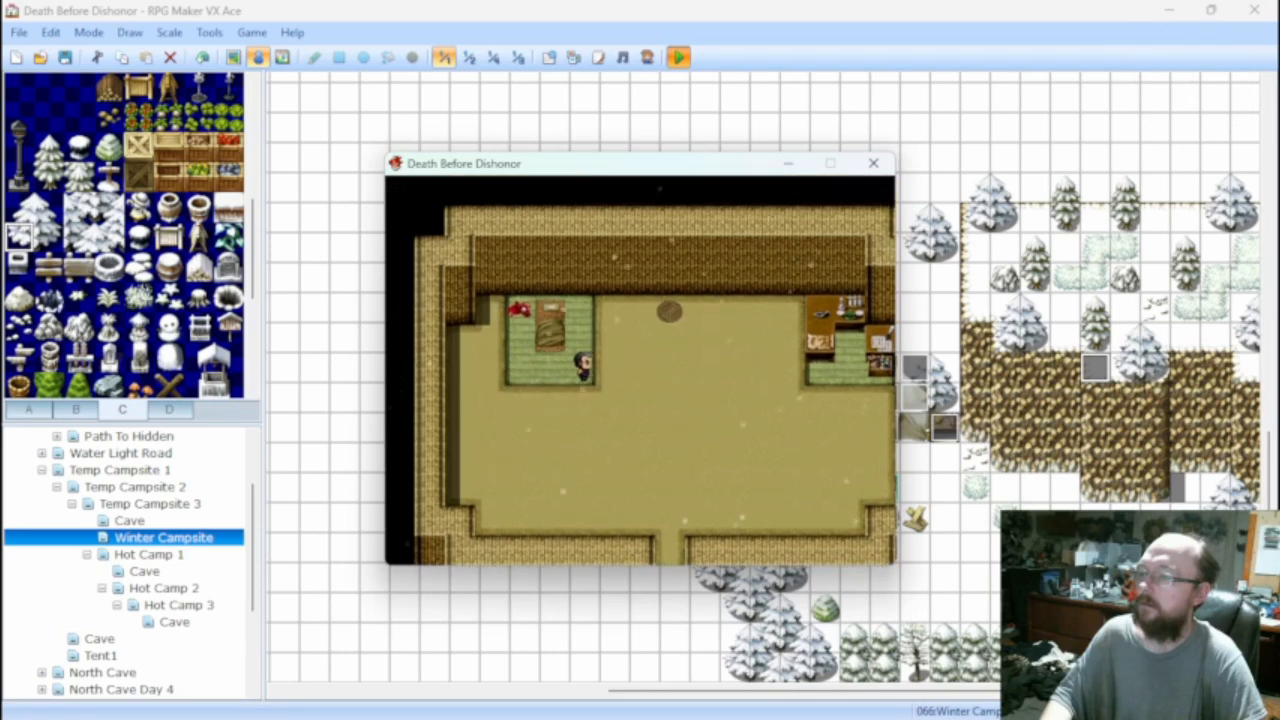
key(Right)
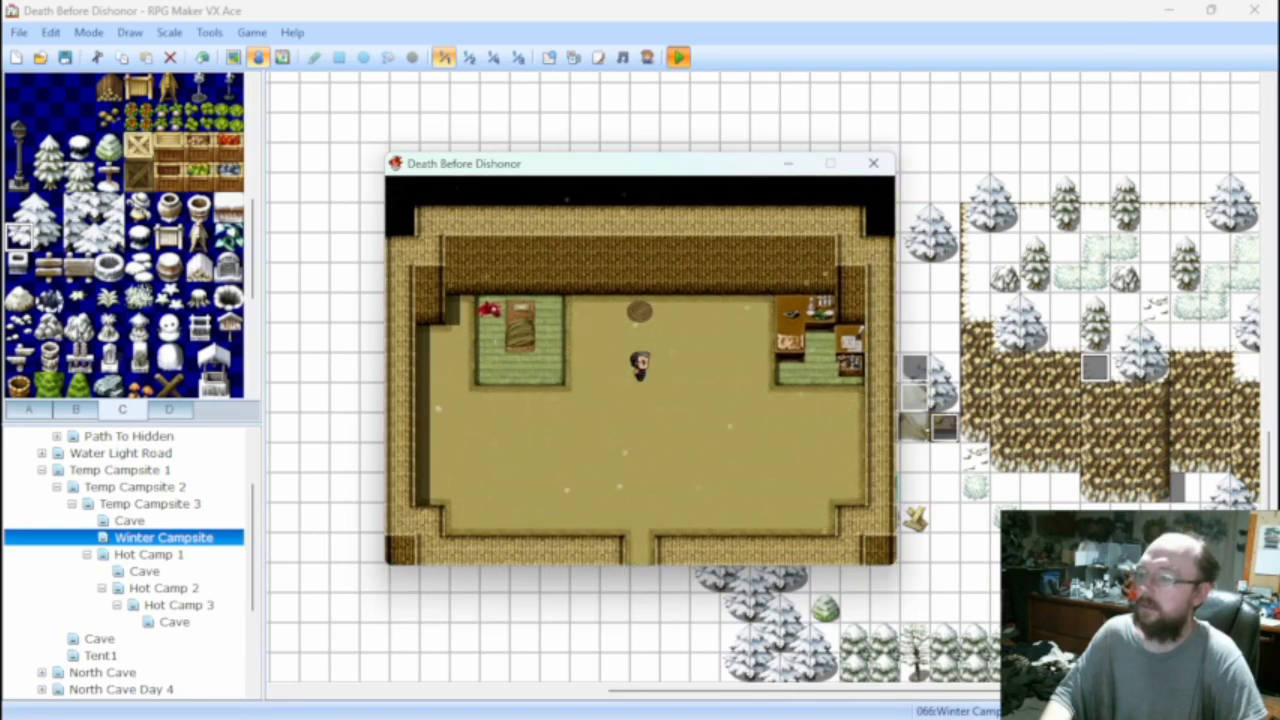
key(Down)
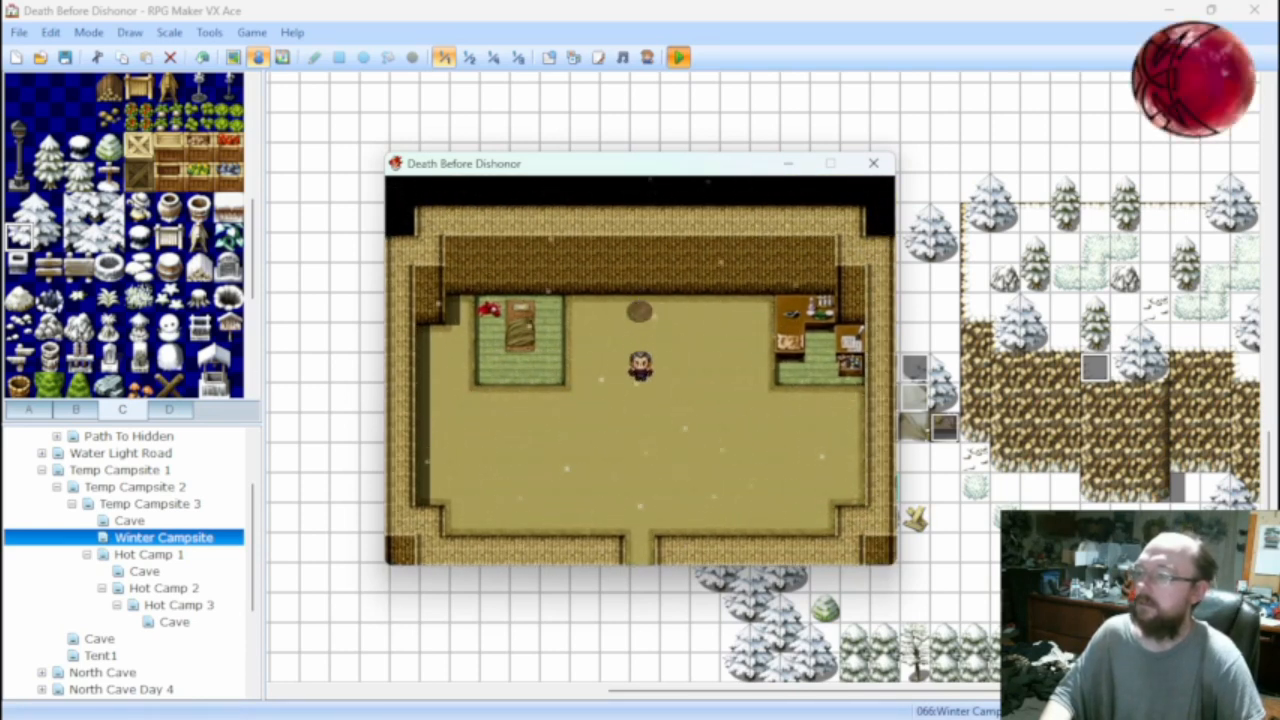
click(872, 164)
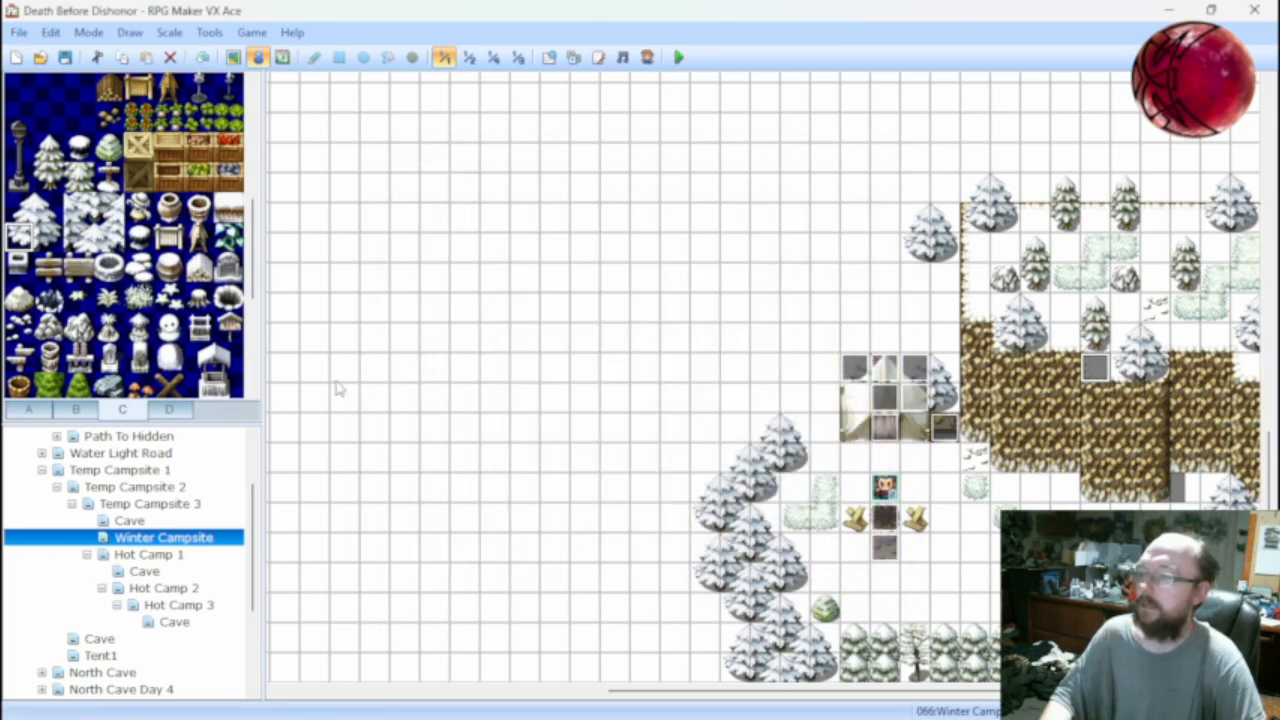
Open the Tent1 map and inspect the parallel-process event at the middle of its upper wall.
click(100, 655)
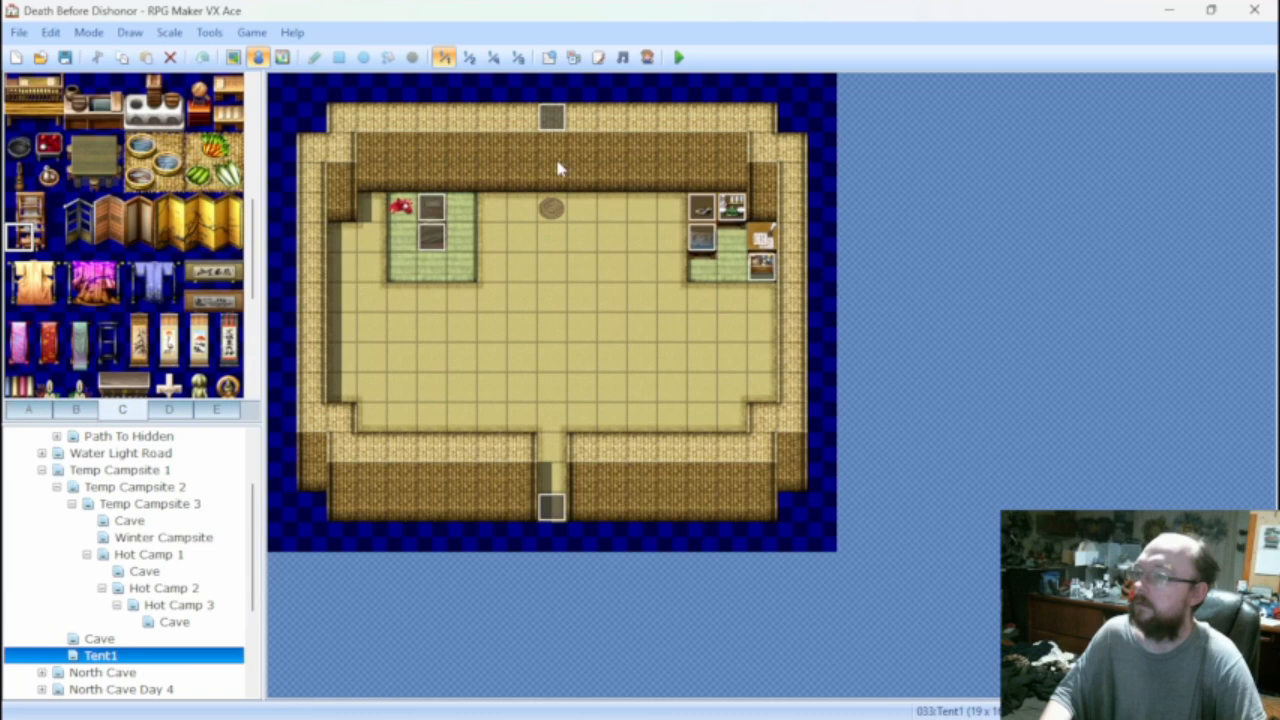
double_click(557, 130)
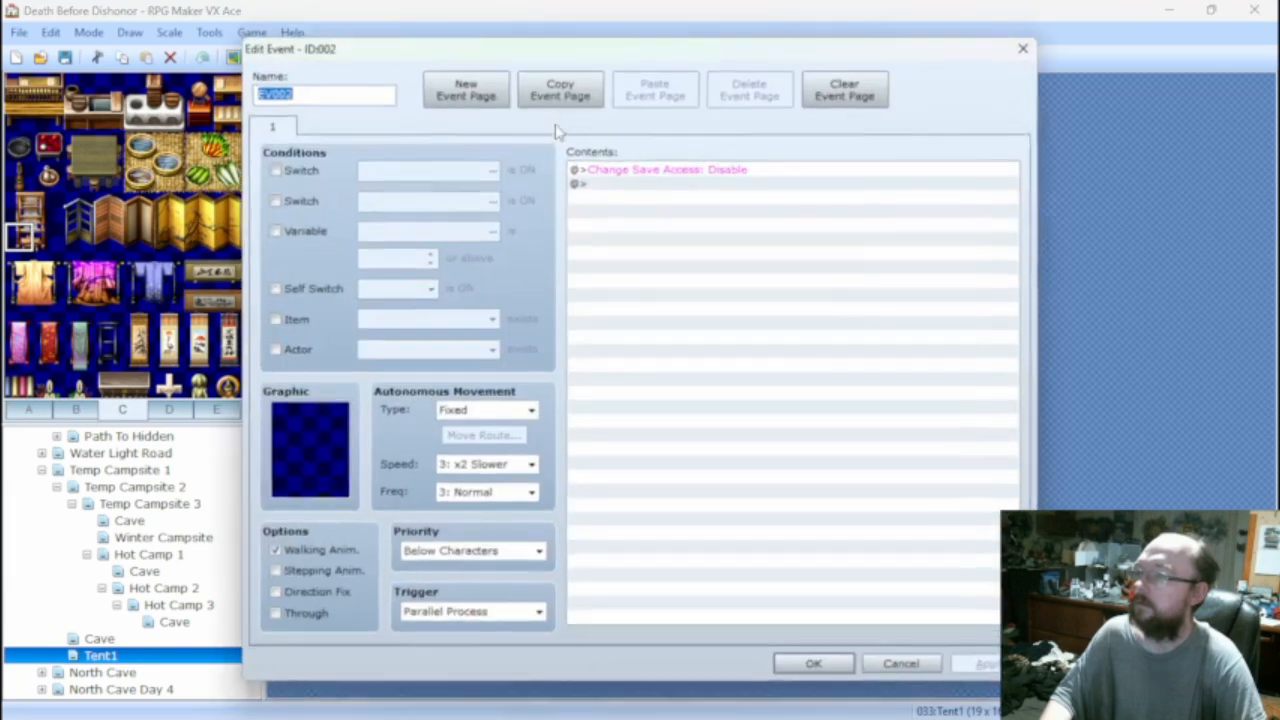
click(903, 665)
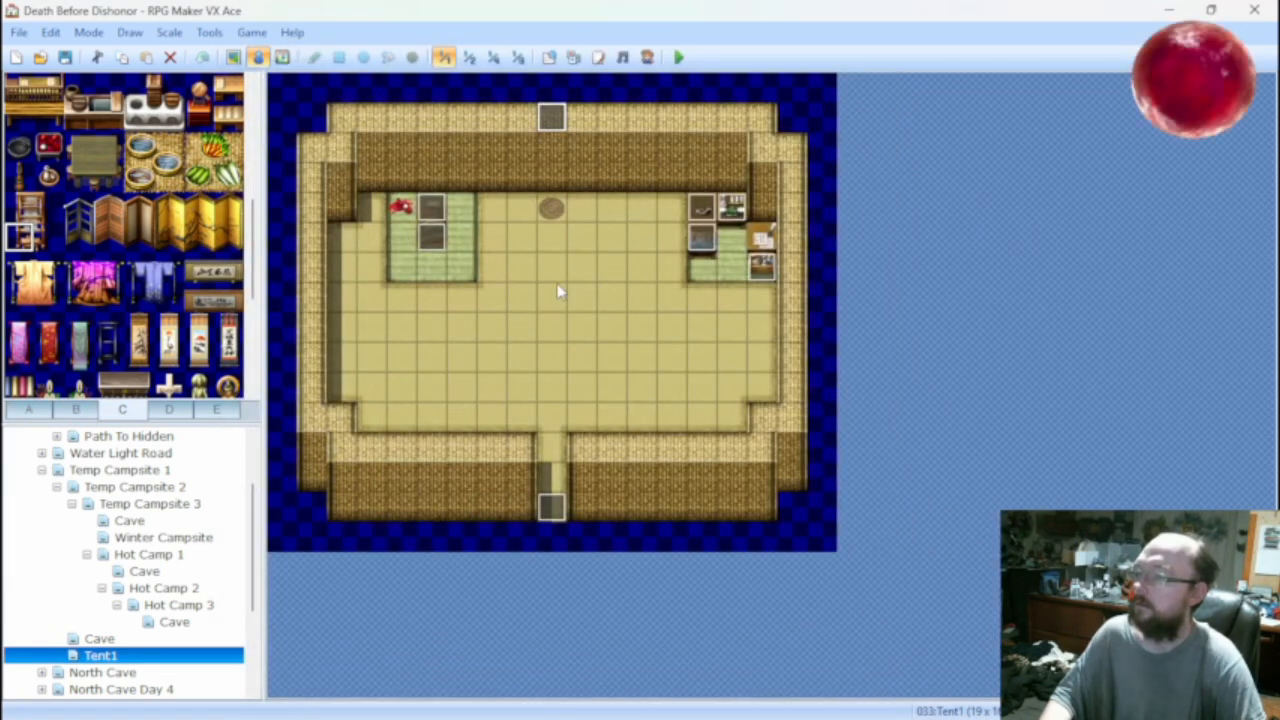
right_click(551, 211)
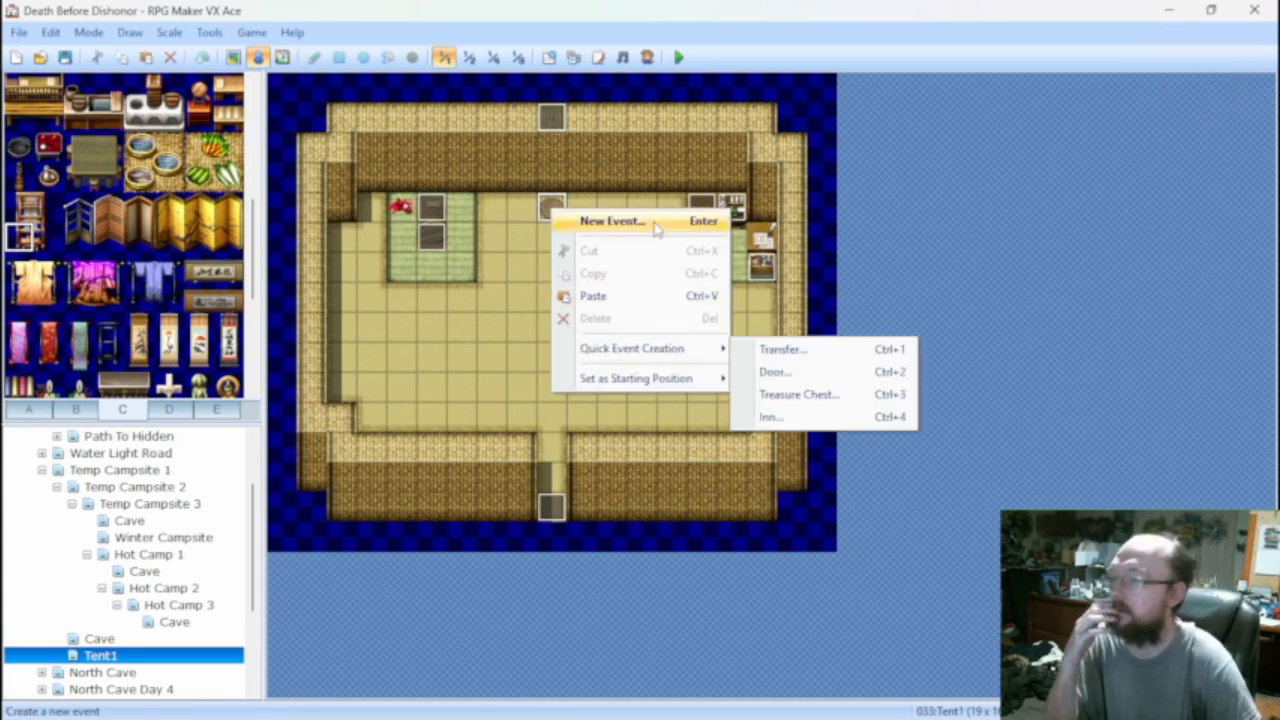
click(461, 356)
Copy the save crystal event from the Forest Of Lost Souls map, checking its save-screen commands.
scroll(212, 550, down, 3)
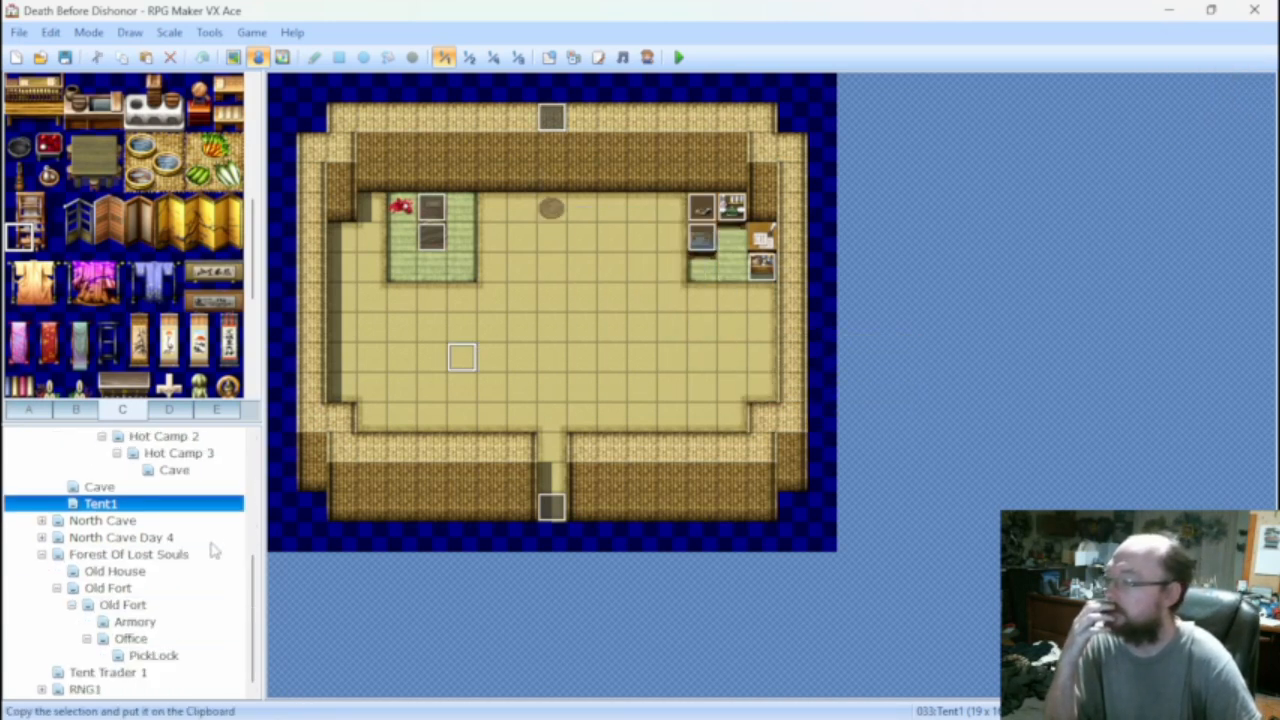
click(140, 556)
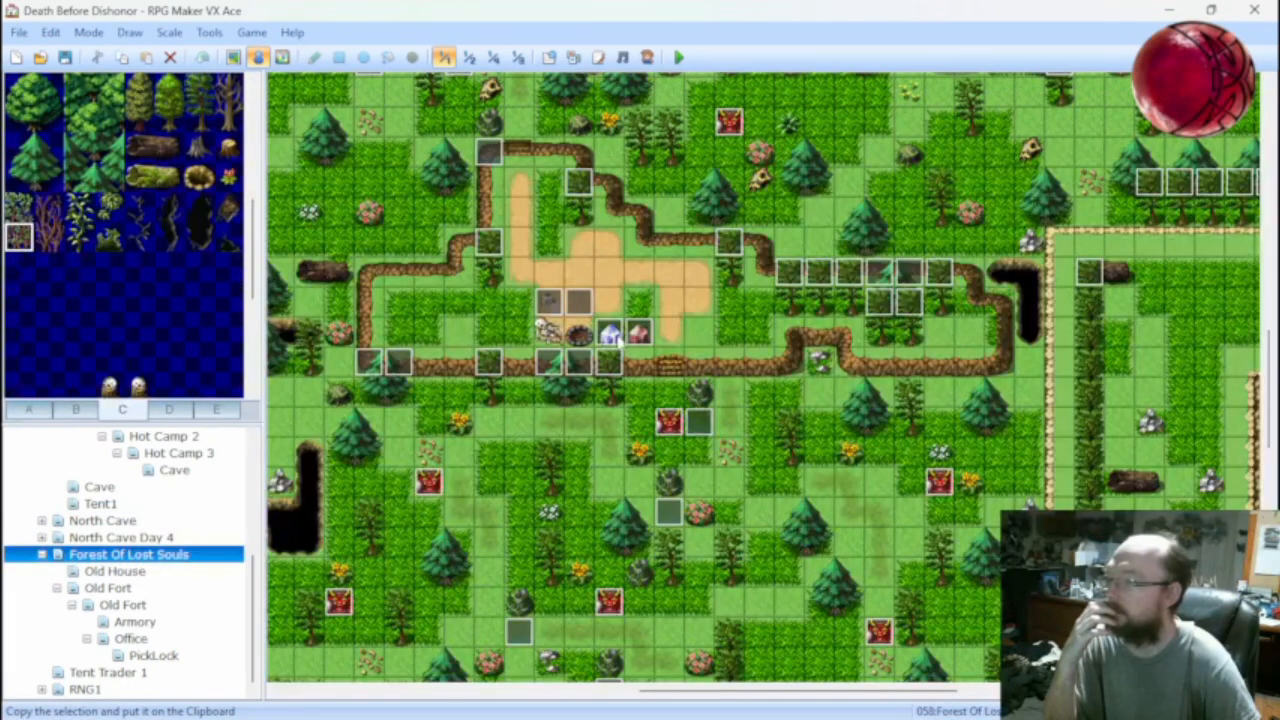
double_click(612, 335)
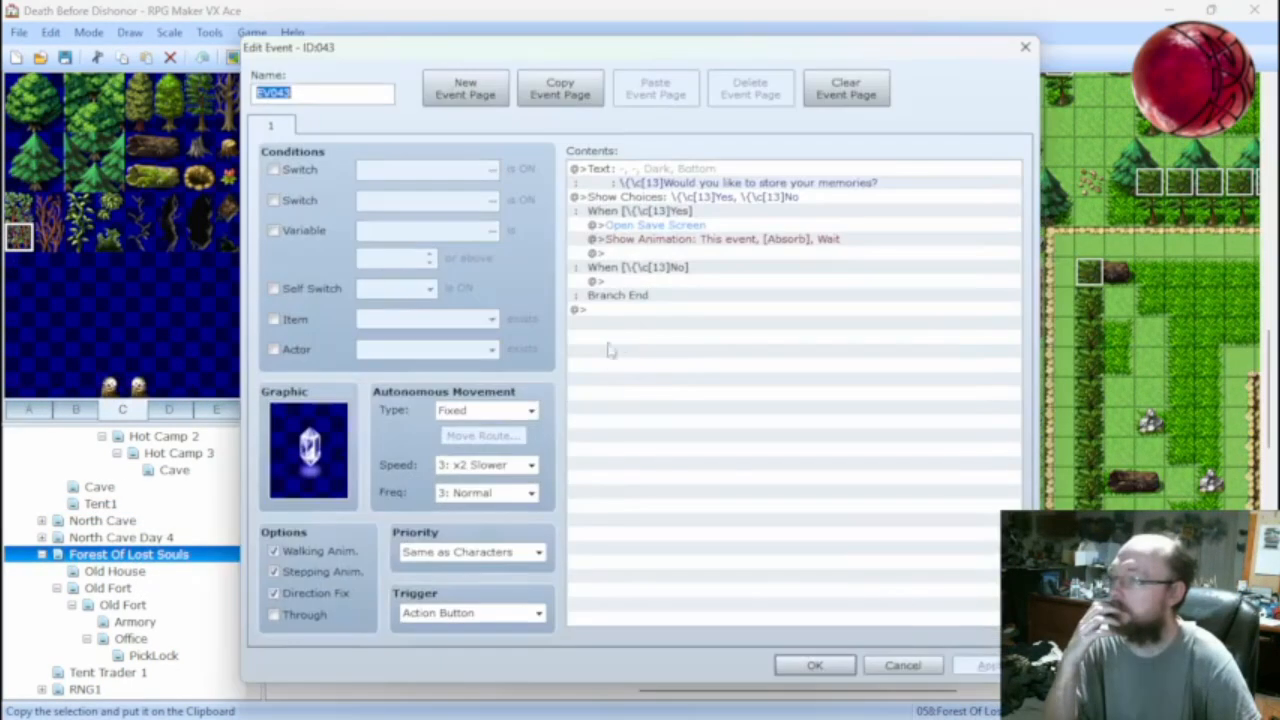
click(900, 664)
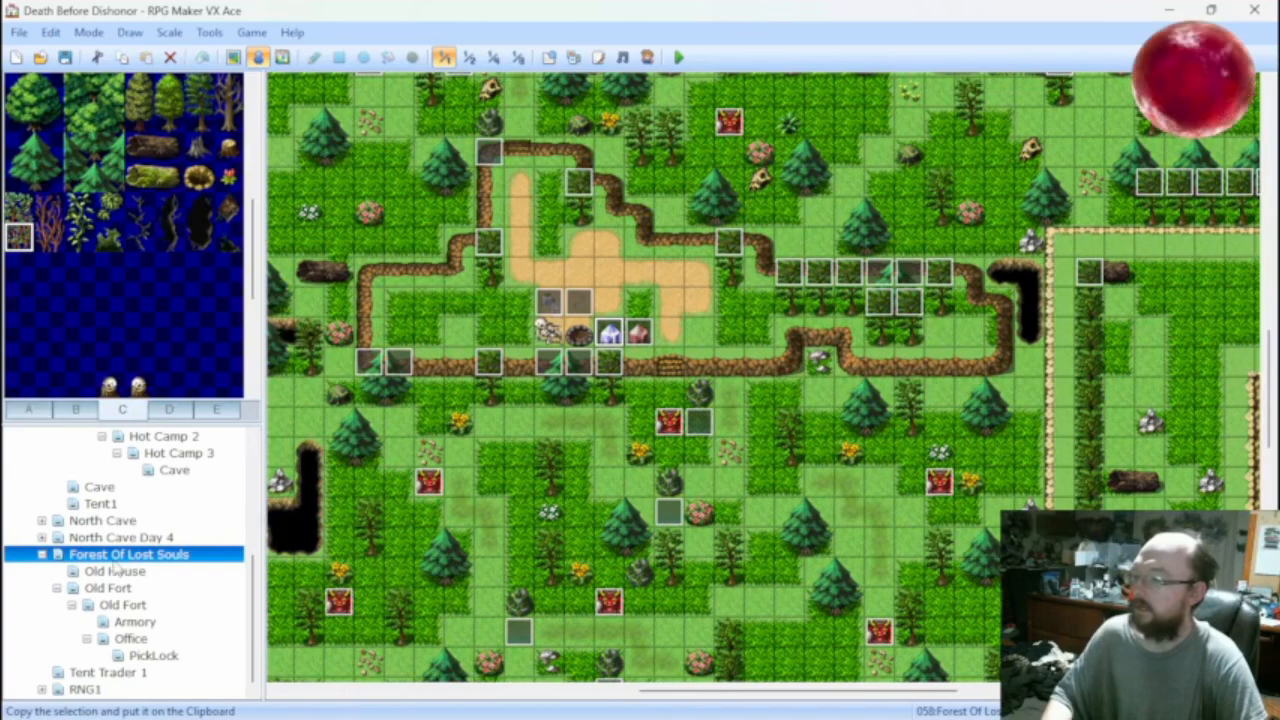
Paste the save crystal event into the Tent1 map and place it on the round mat at the middle of the upper wall.
click(100, 503)
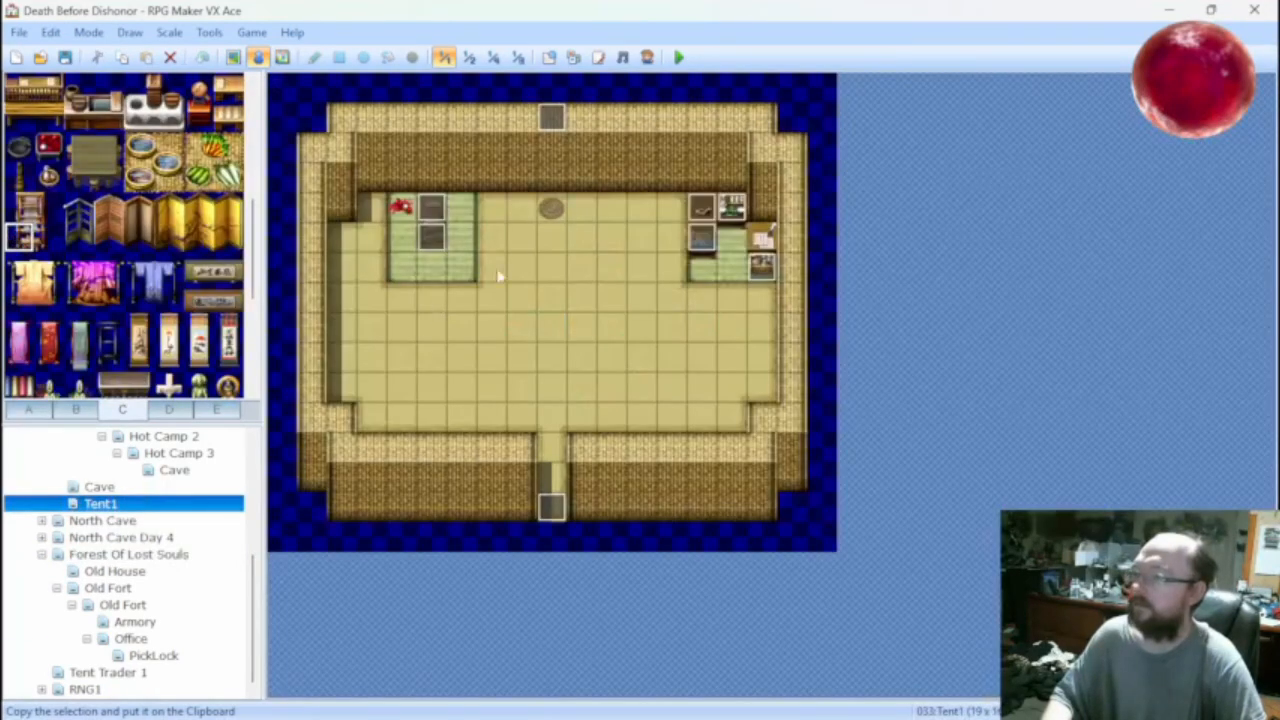
key(ctrl+v)
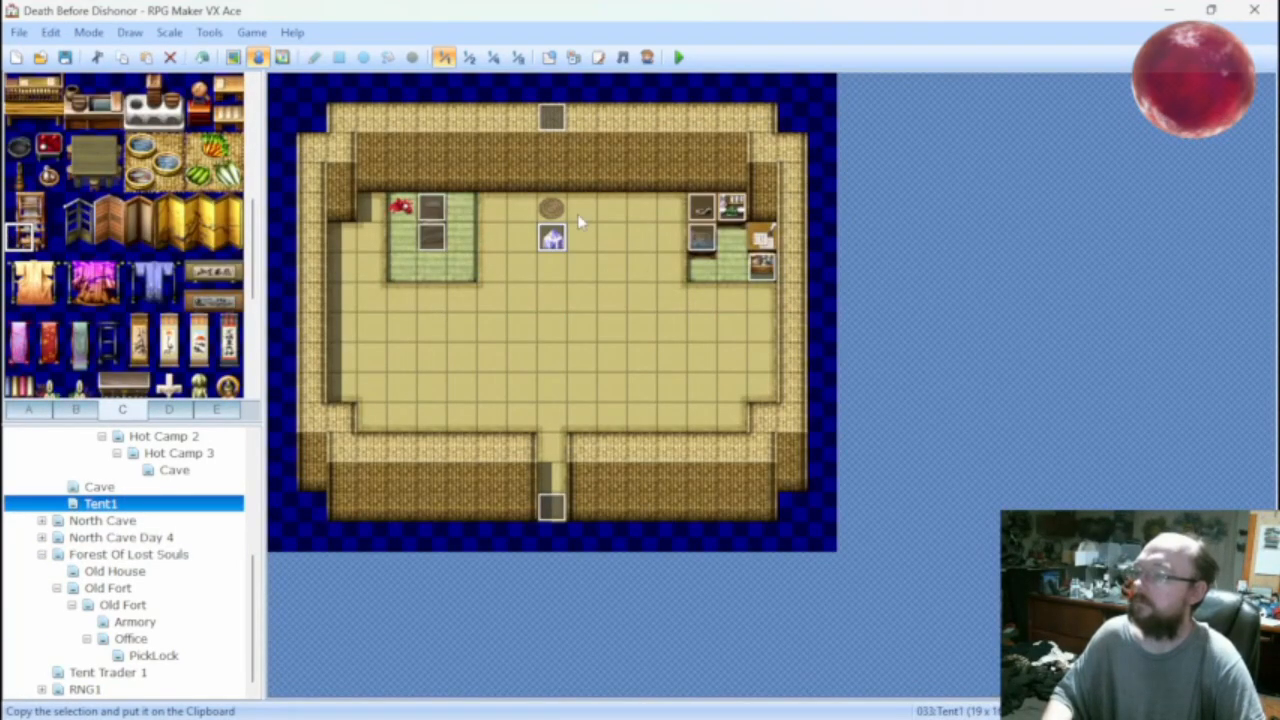
click(678, 57)
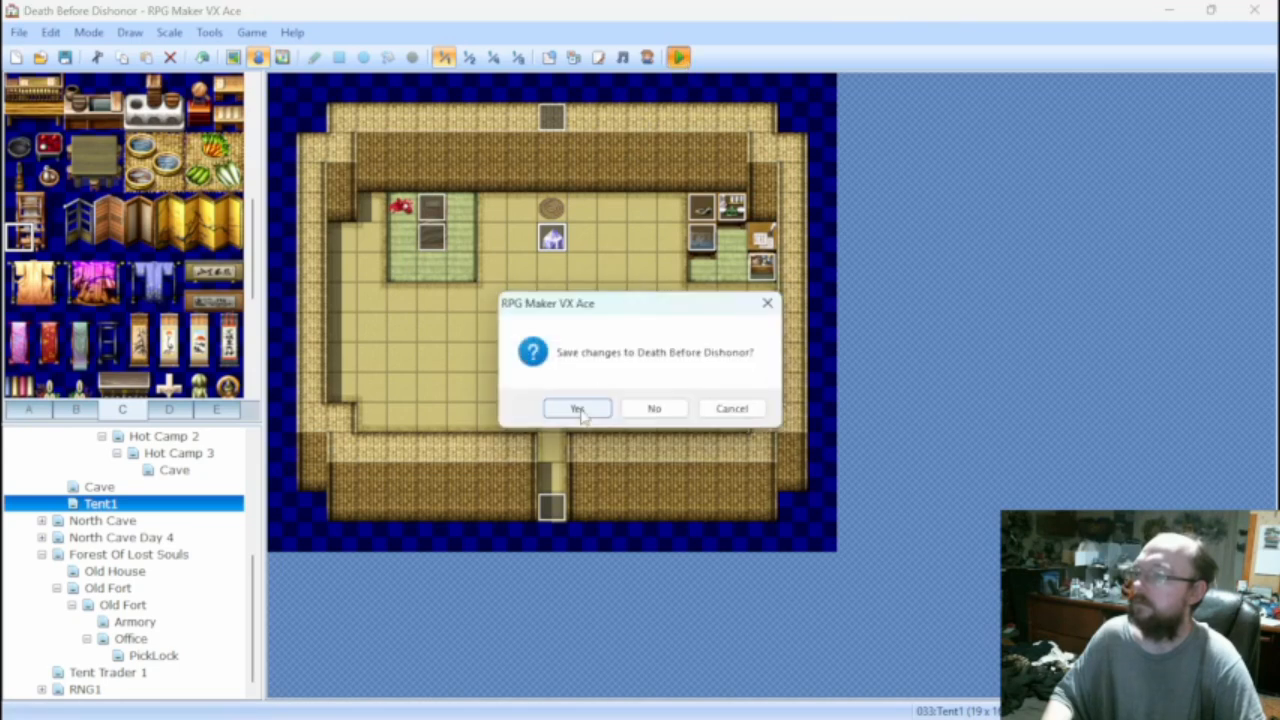
click(718, 408)
drag(558, 237, 557, 204)
Save the project changes and playtest the tent, walking up to the save crystal before ending the playtest.
click(678, 57)
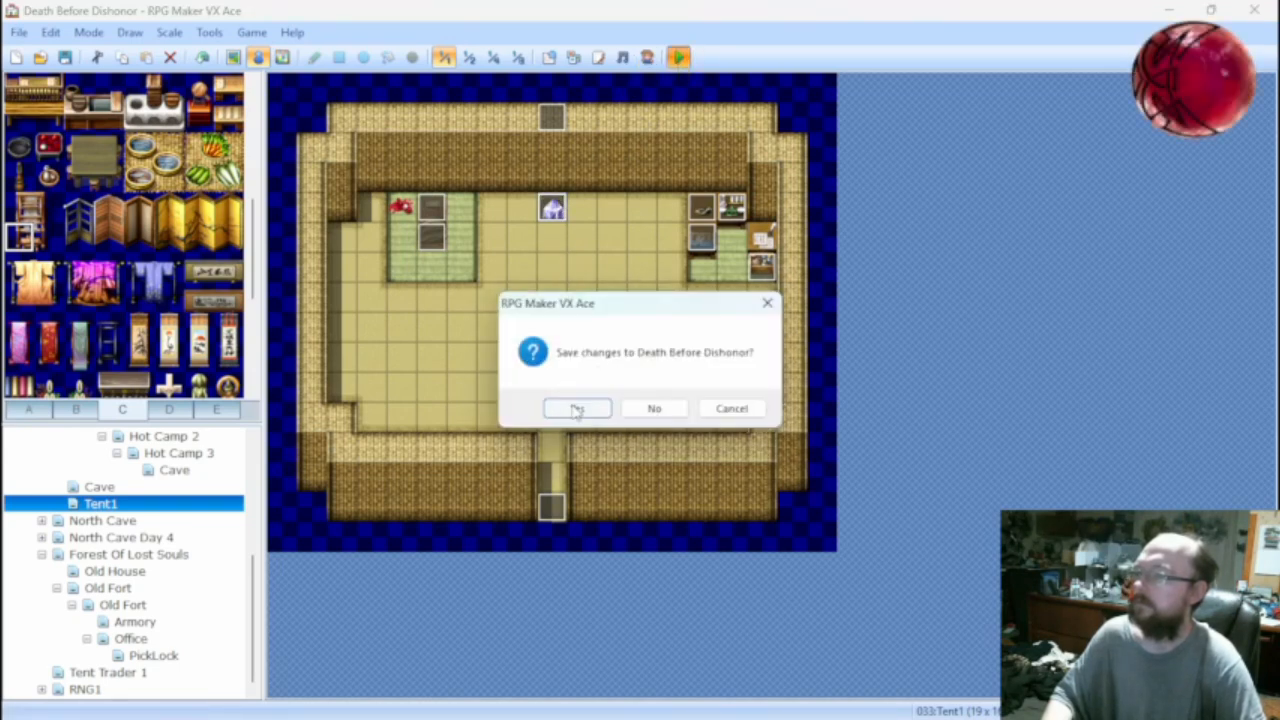
click(577, 409)
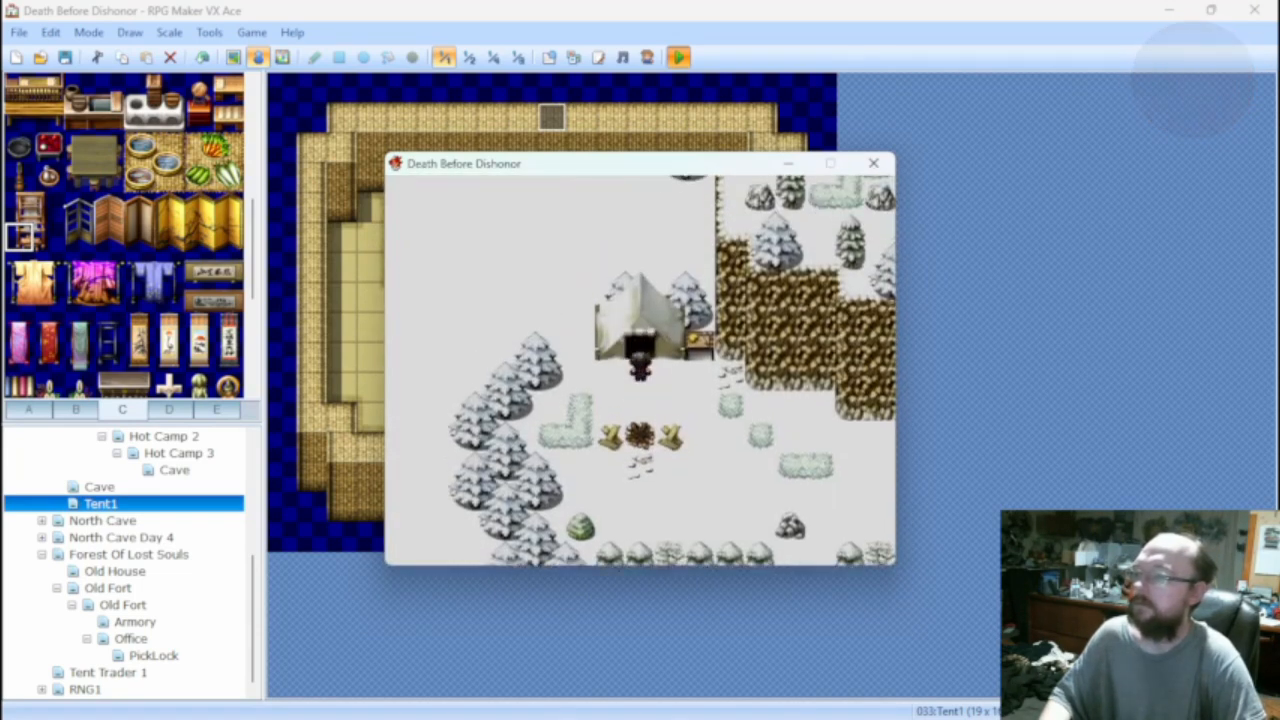
key(Up)
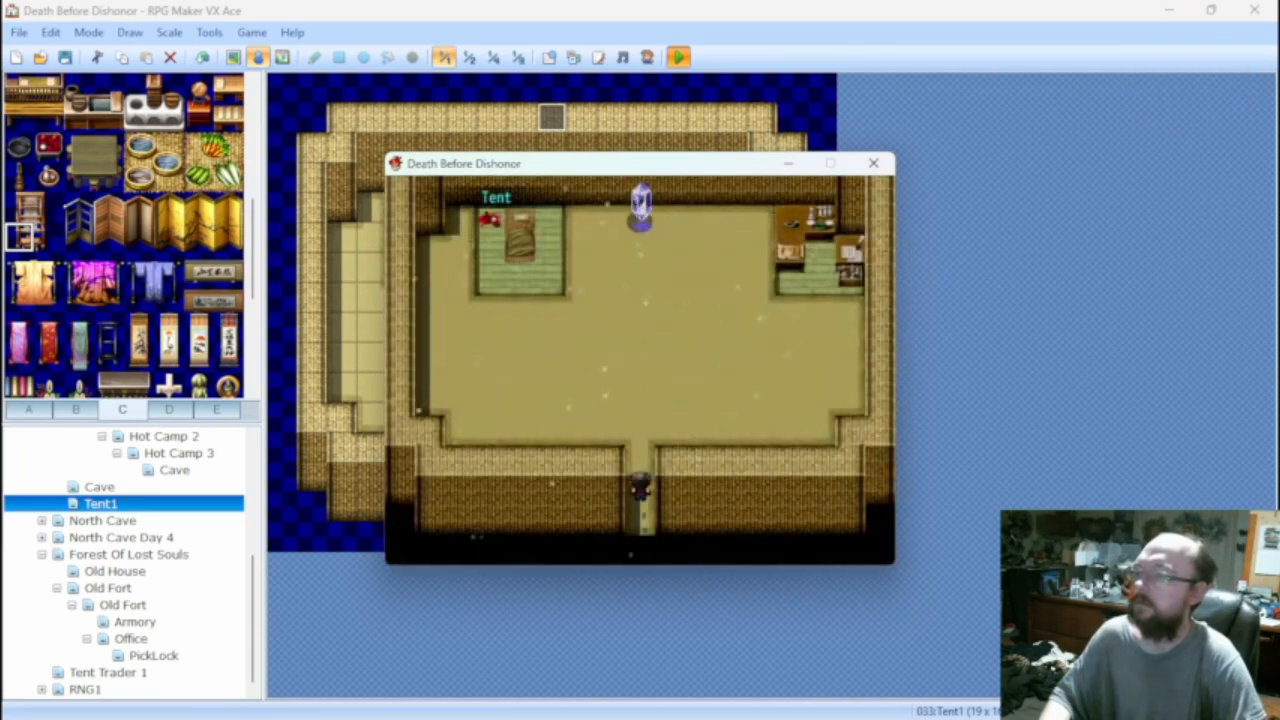
key(Up)
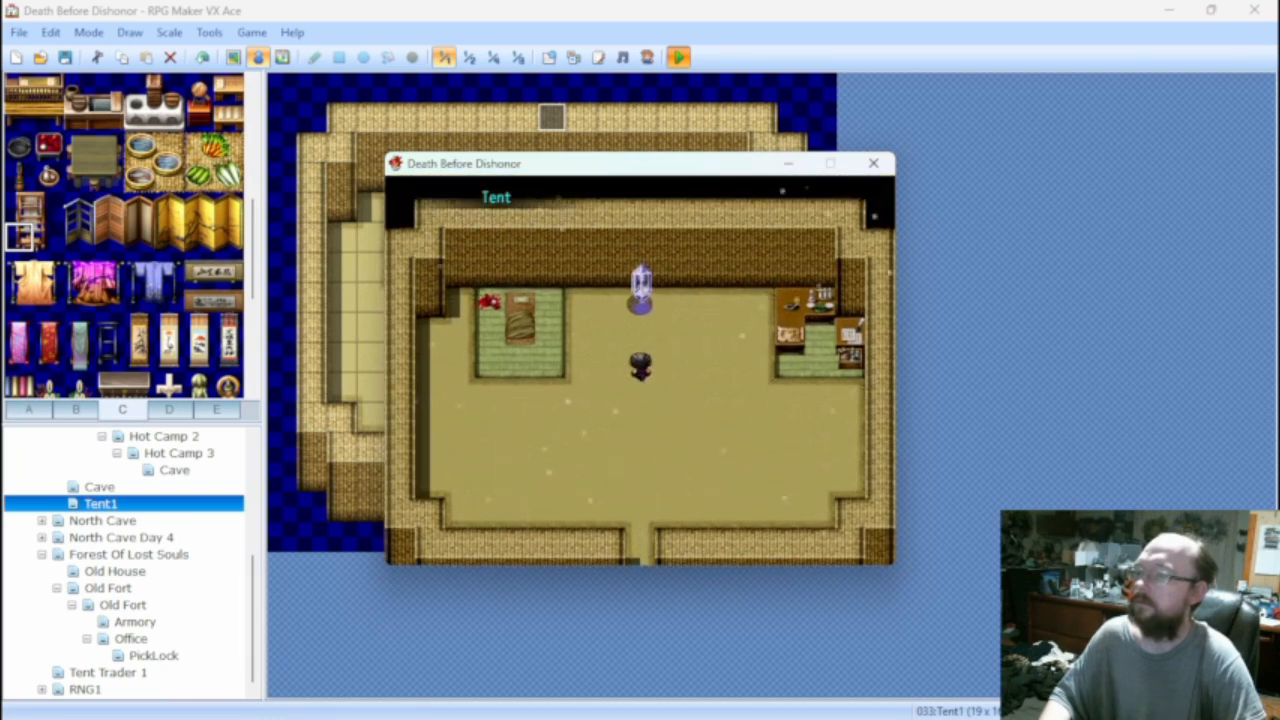
key(Up)
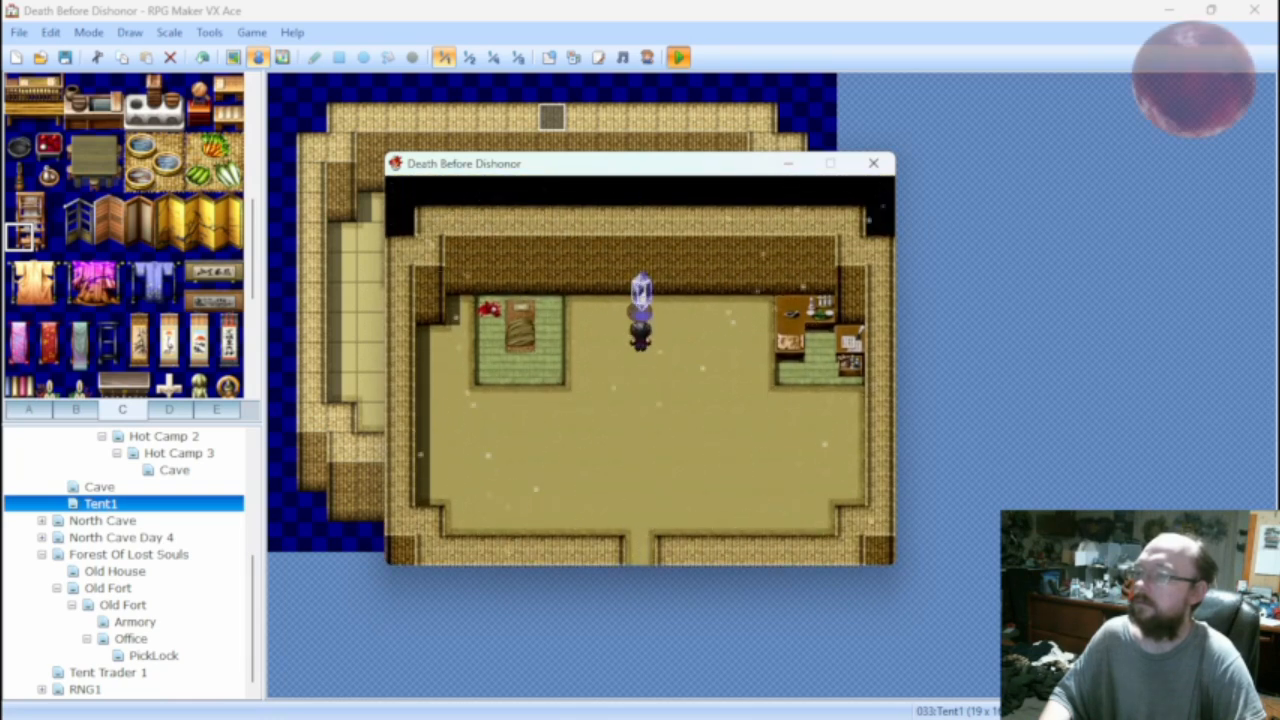
click(873, 164)
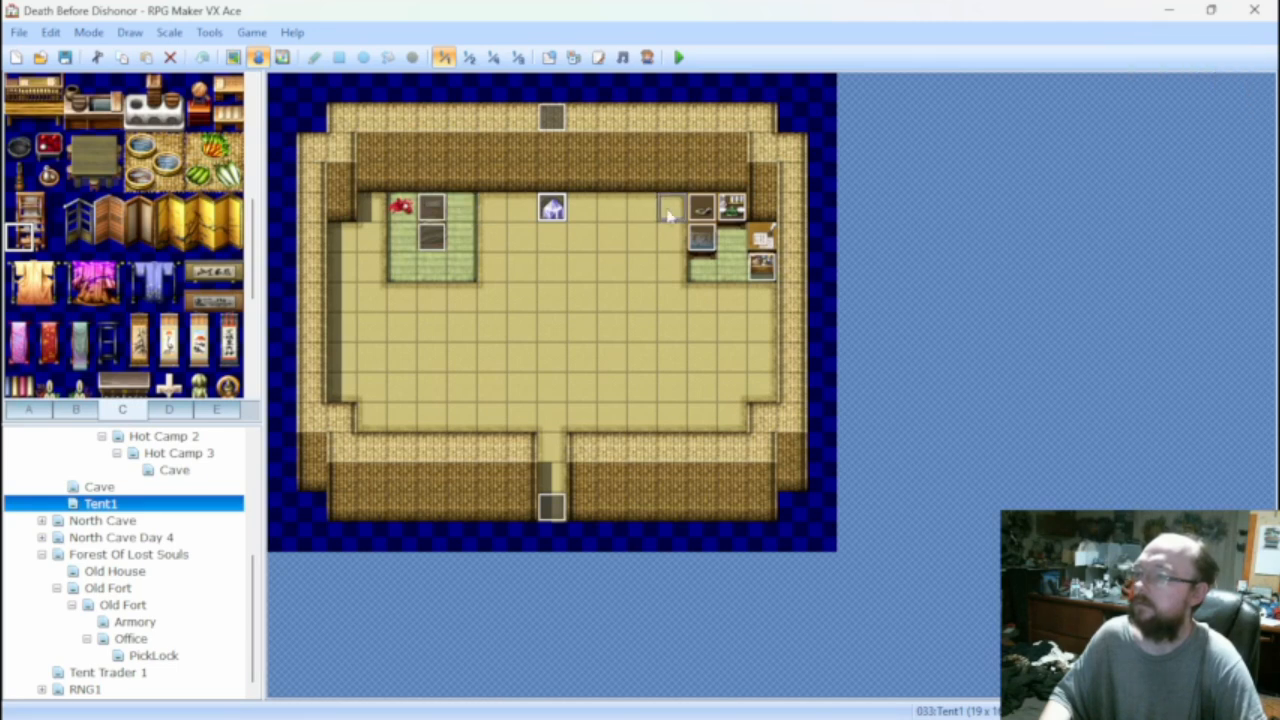
Move the save crystal event along the upper wall to the tile beside the desk.
drag(670, 217, 672, 215)
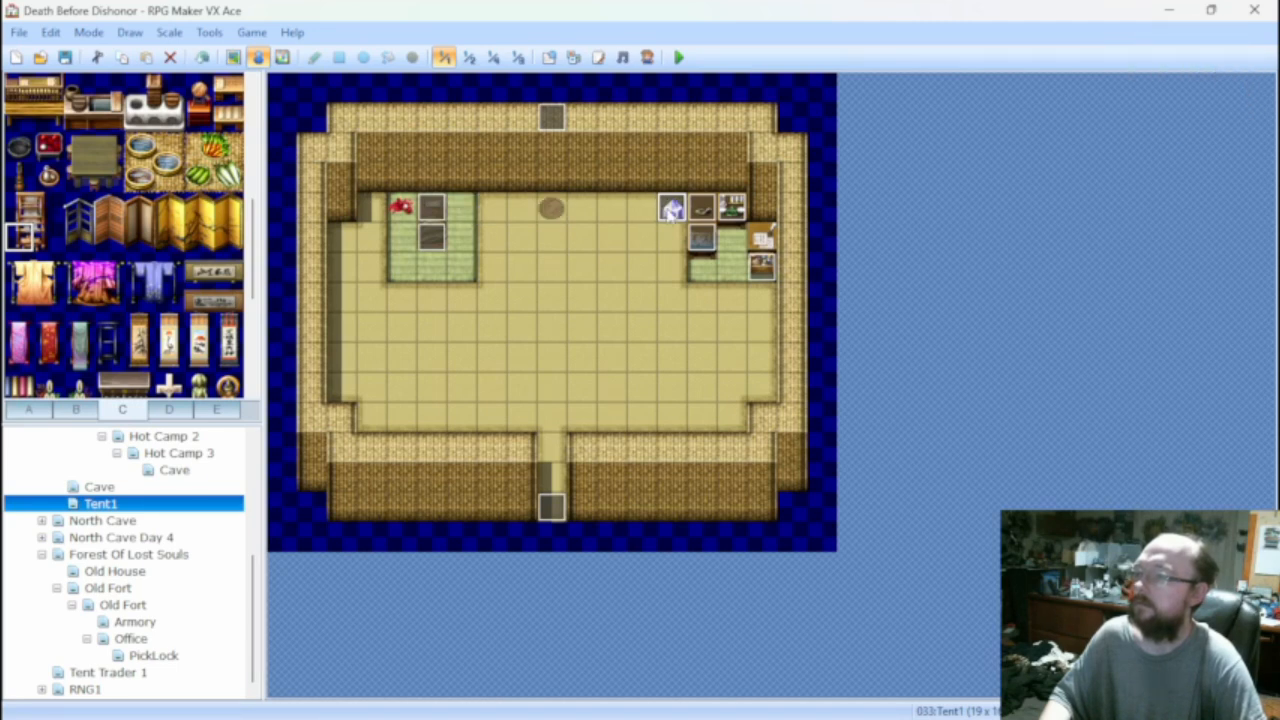
Inspect the commands of both Sleep events on the bed and both pages of the supplies event below the desk.
double_click(430, 215)
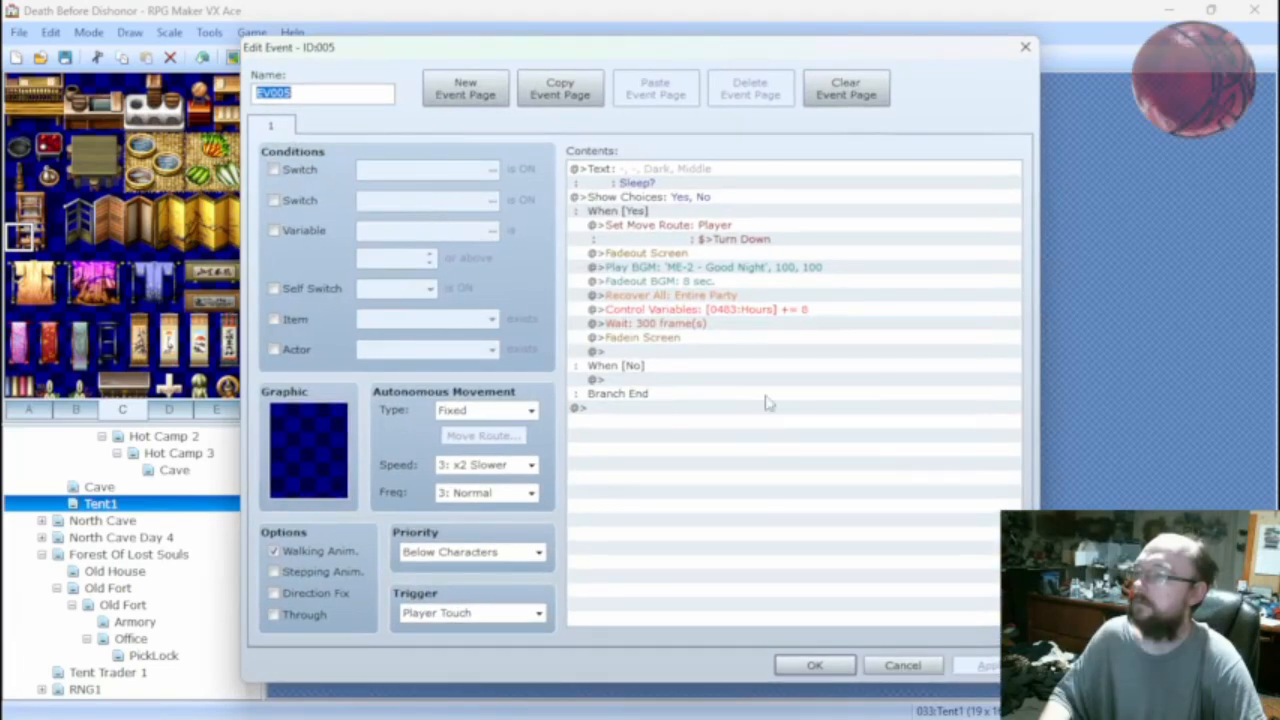
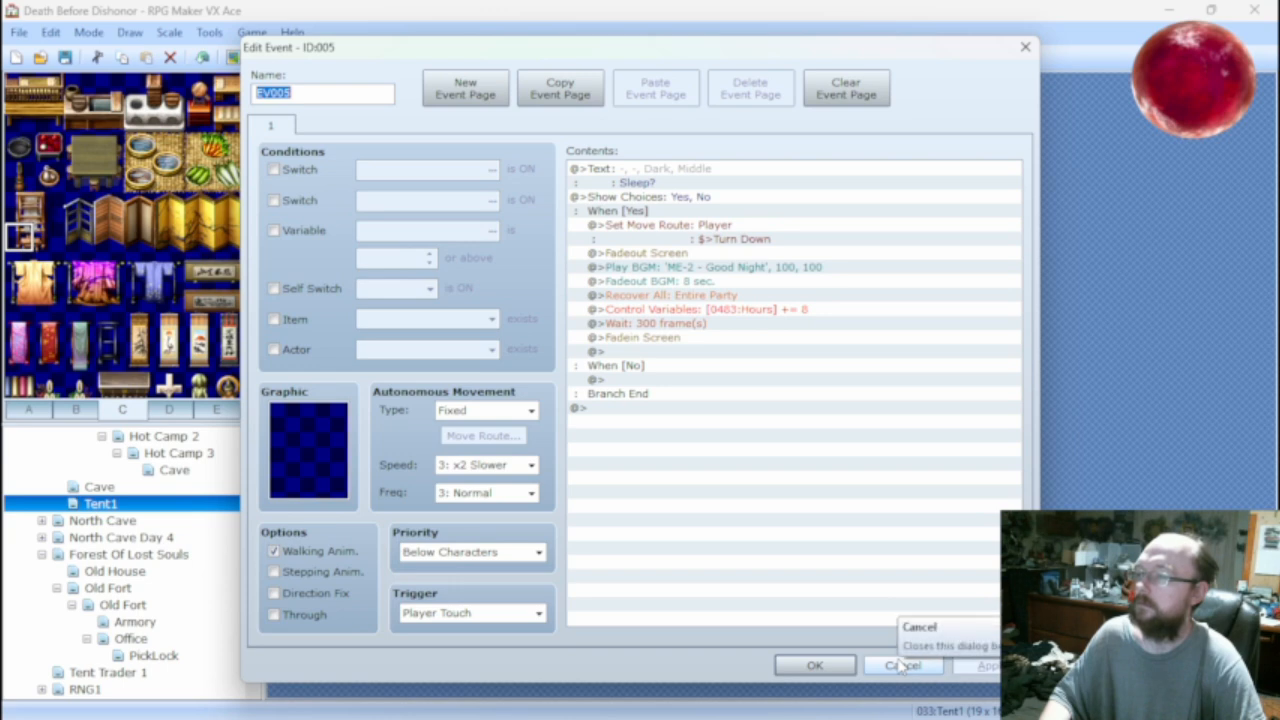
click(903, 665)
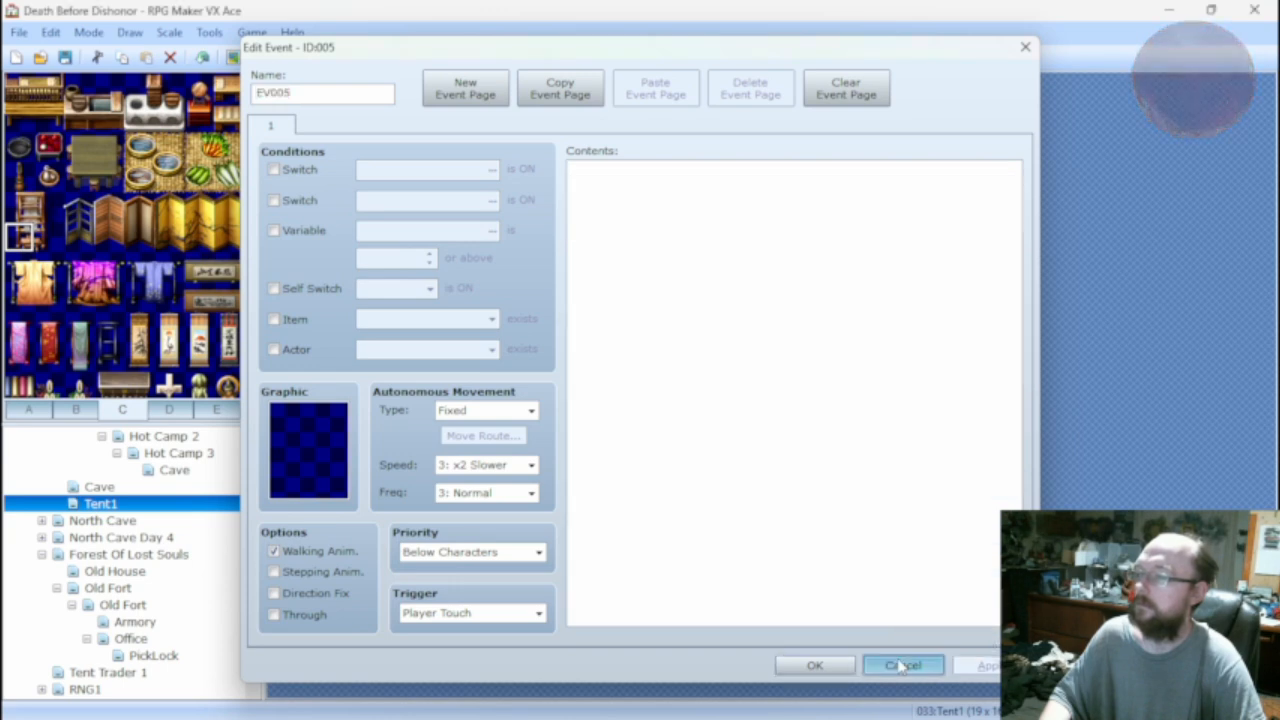
double_click(434, 240)
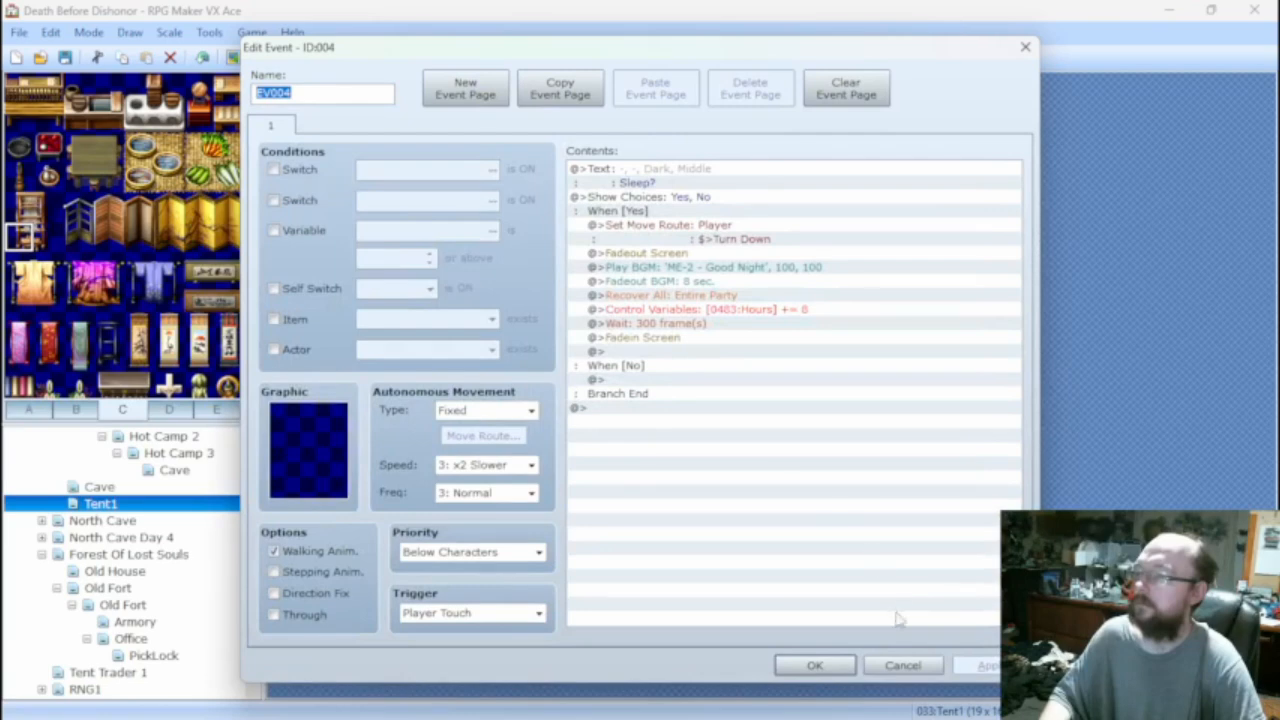
click(903, 665)
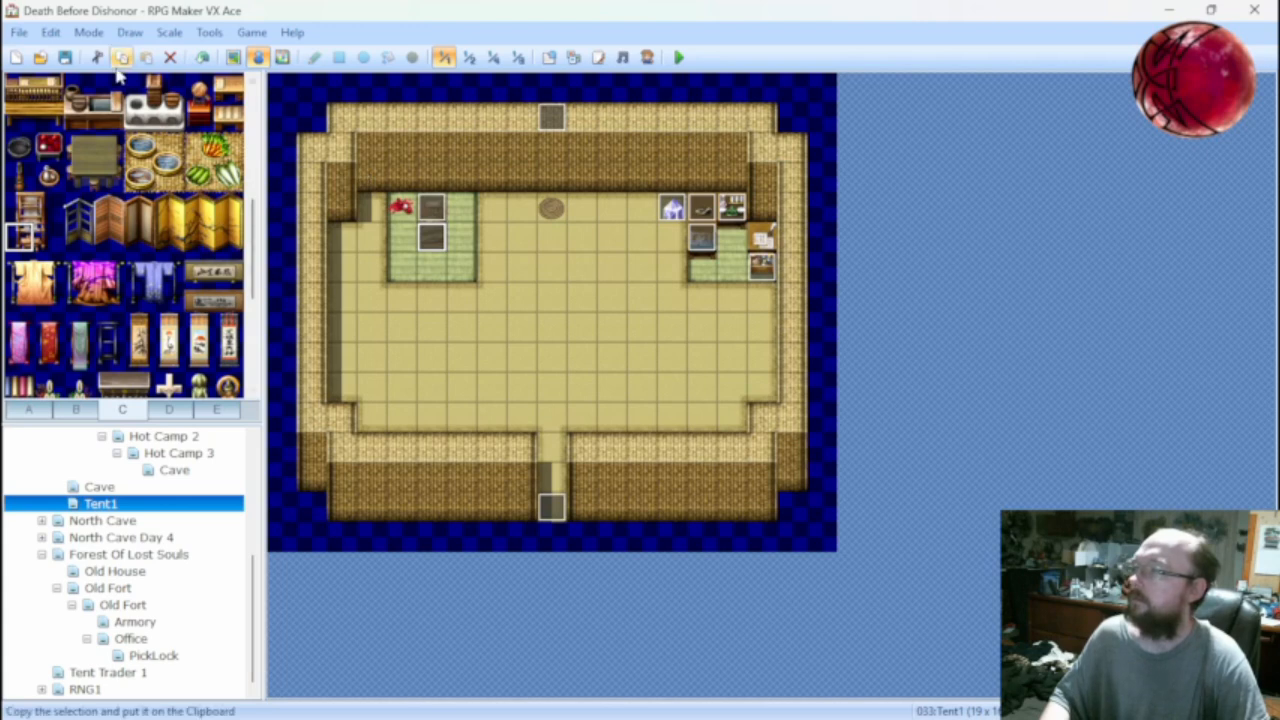
double_click(762, 265)
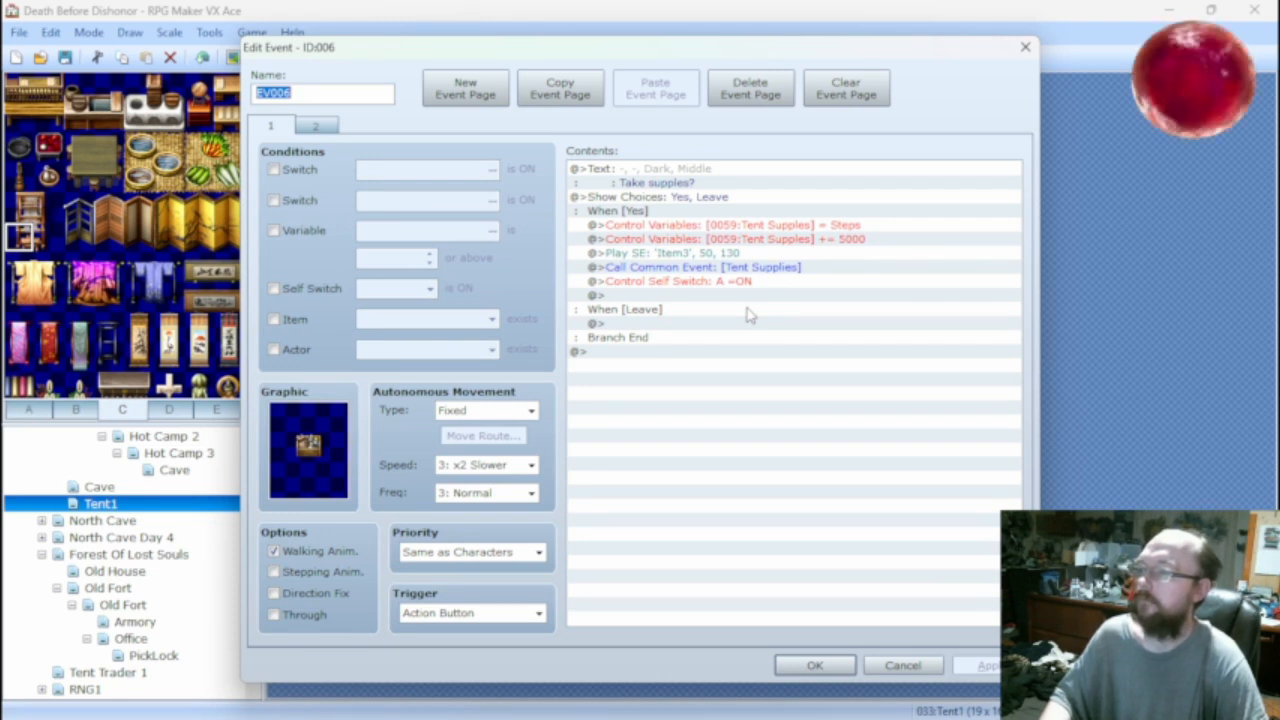
click(324, 125)
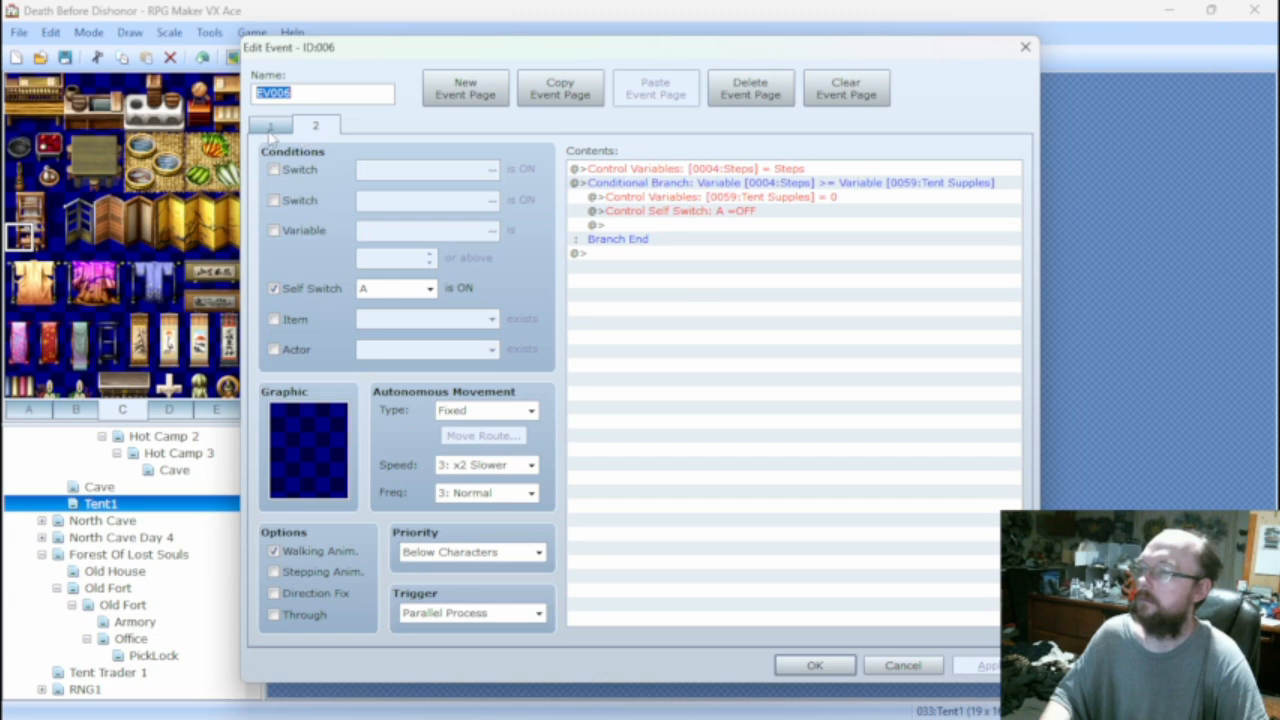
click(270, 127)
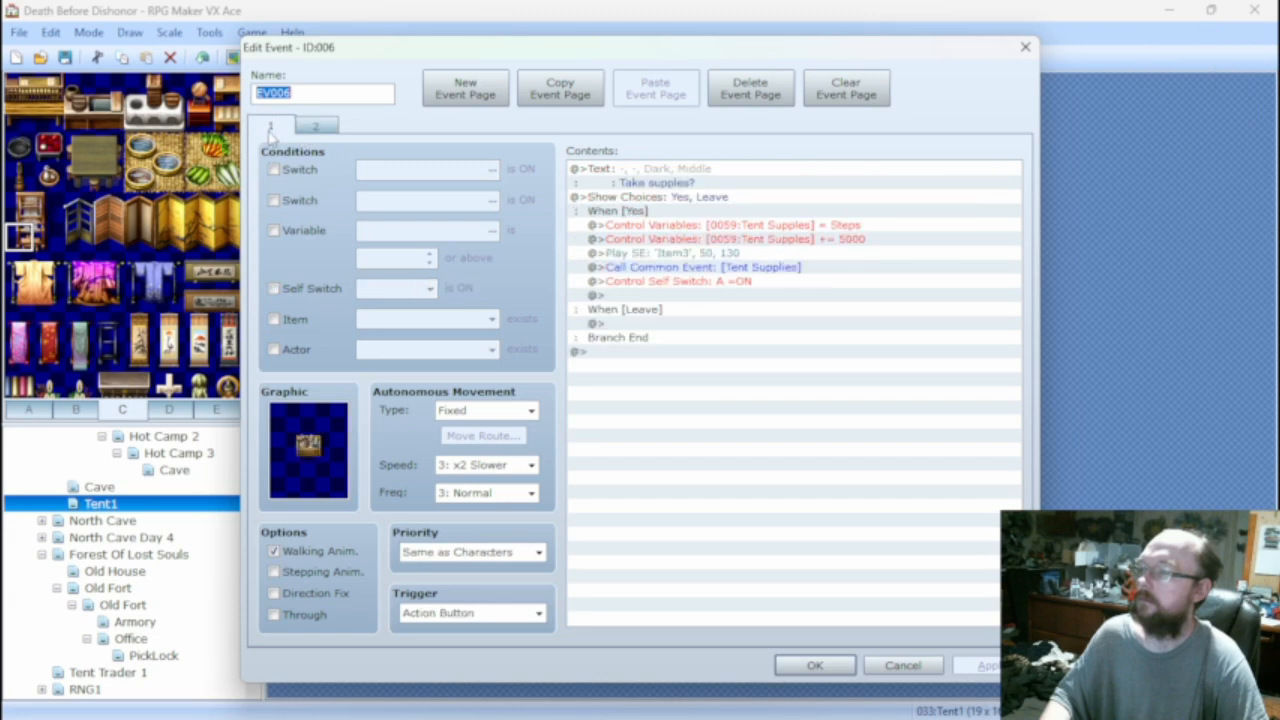
click(903, 664)
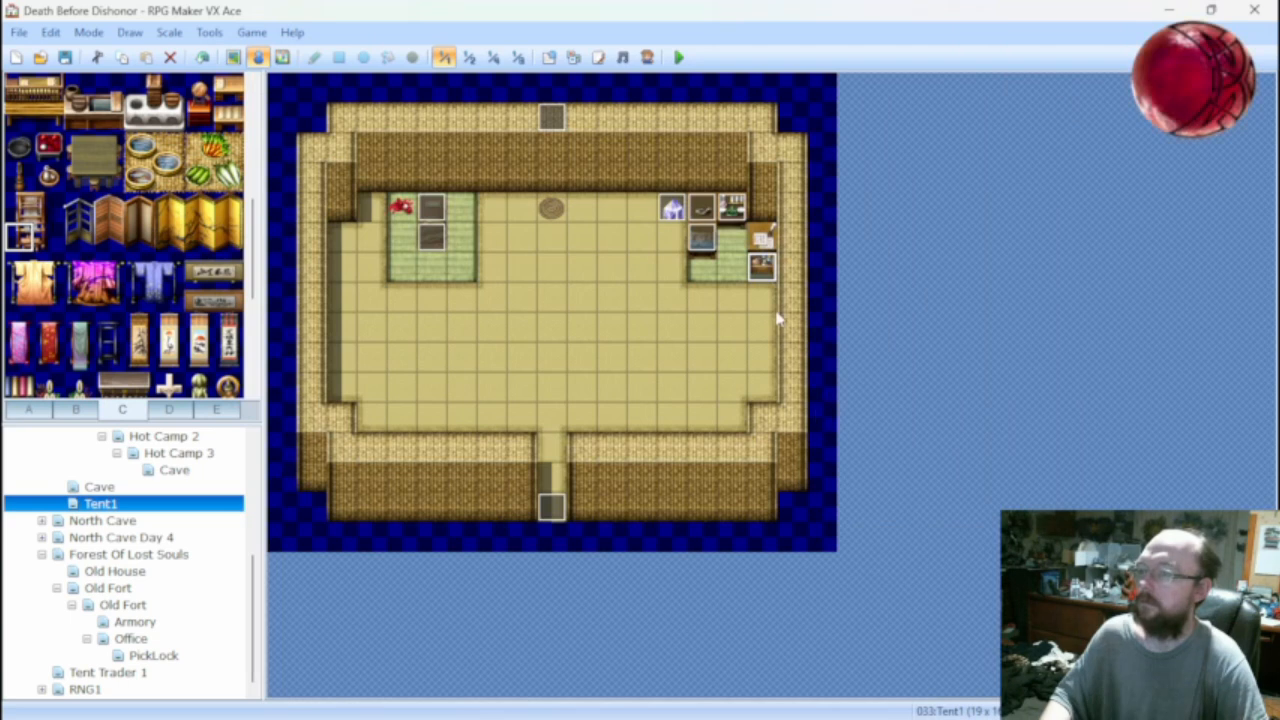
Try moving the tent's supplies event one tile down and undo the move.
drag(762, 292, 762, 296)
key(ctrl+z)
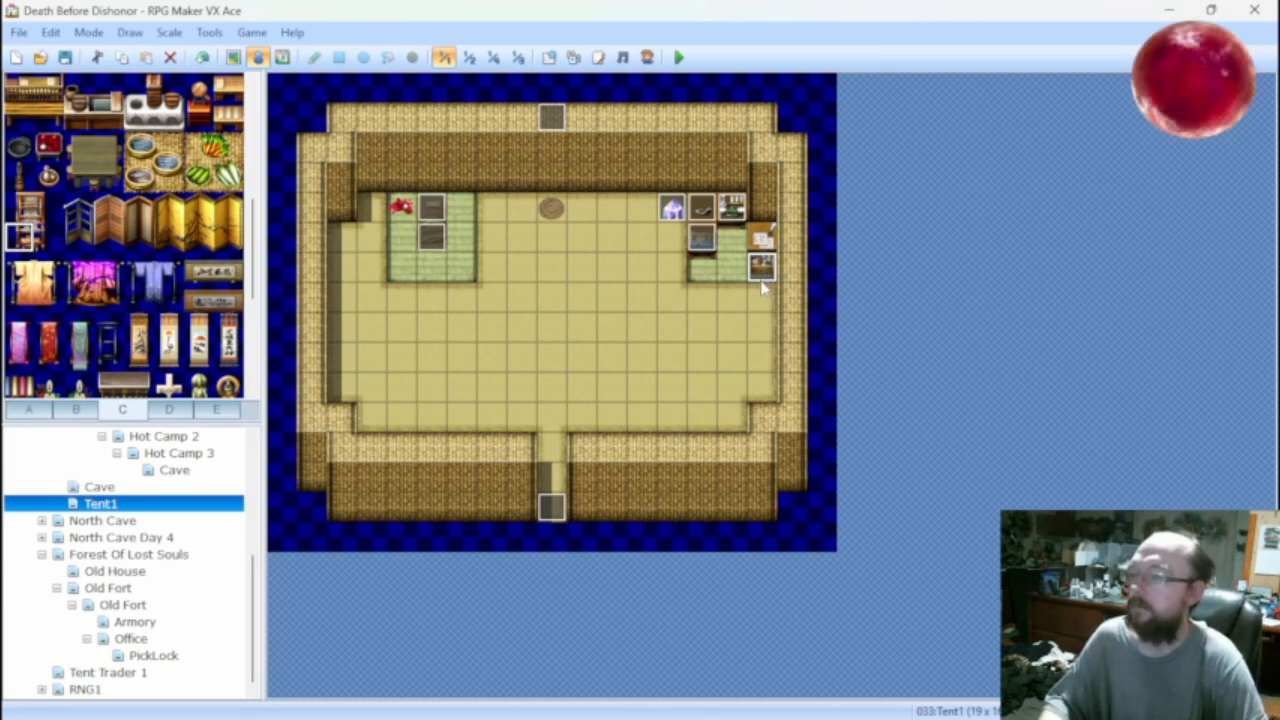
drag(761, 270, 760, 295)
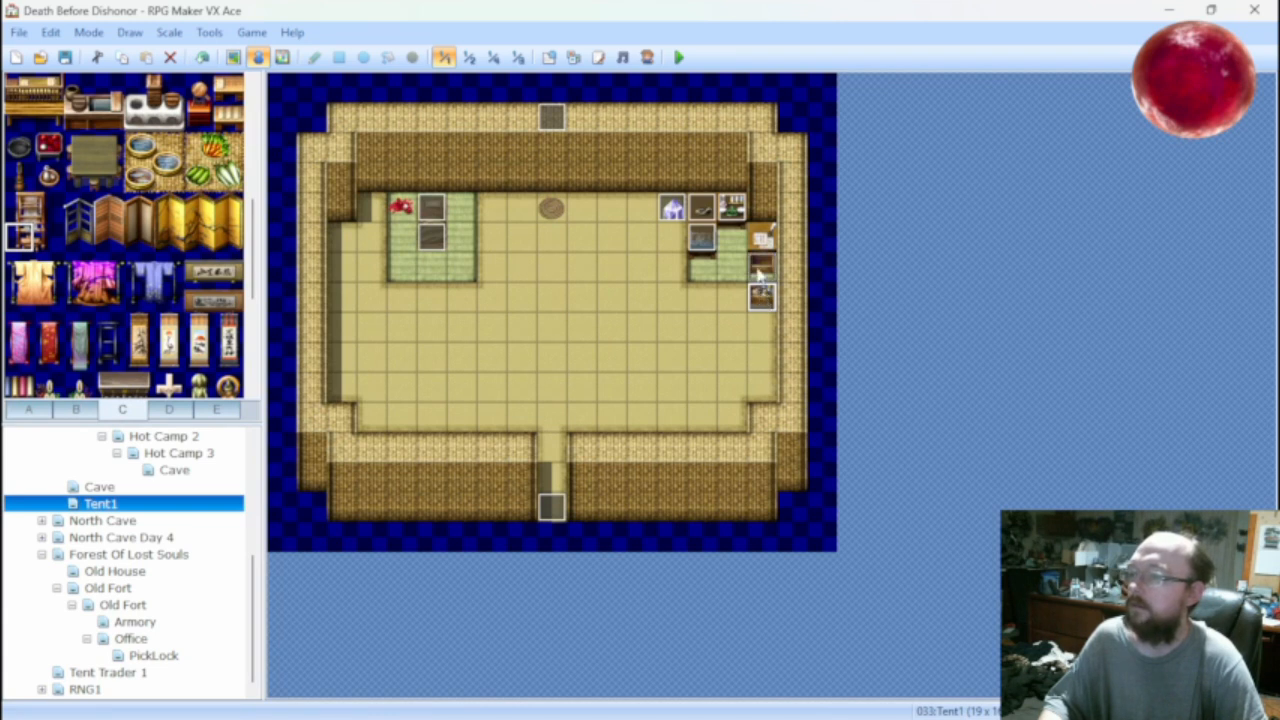
key(ctrl+z)
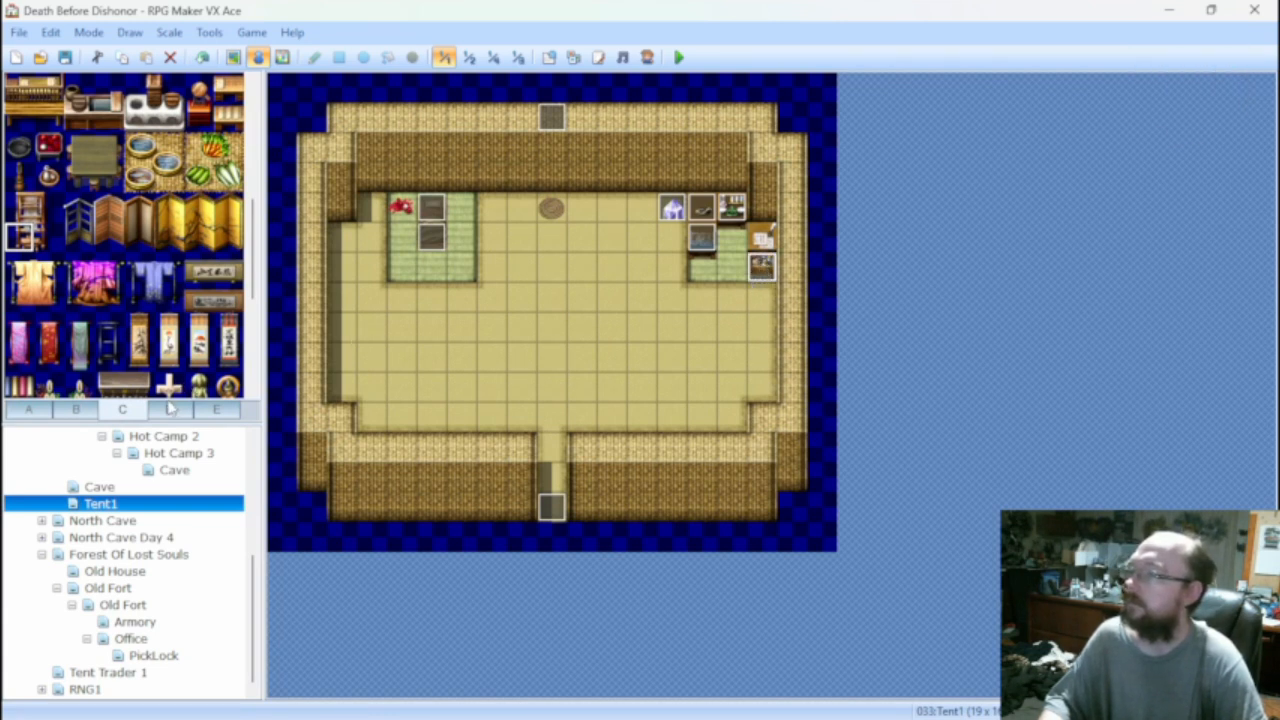
Move the save crystal event to the tent's upper corner tile on the bed side.
drag(672, 208, 372, 207)
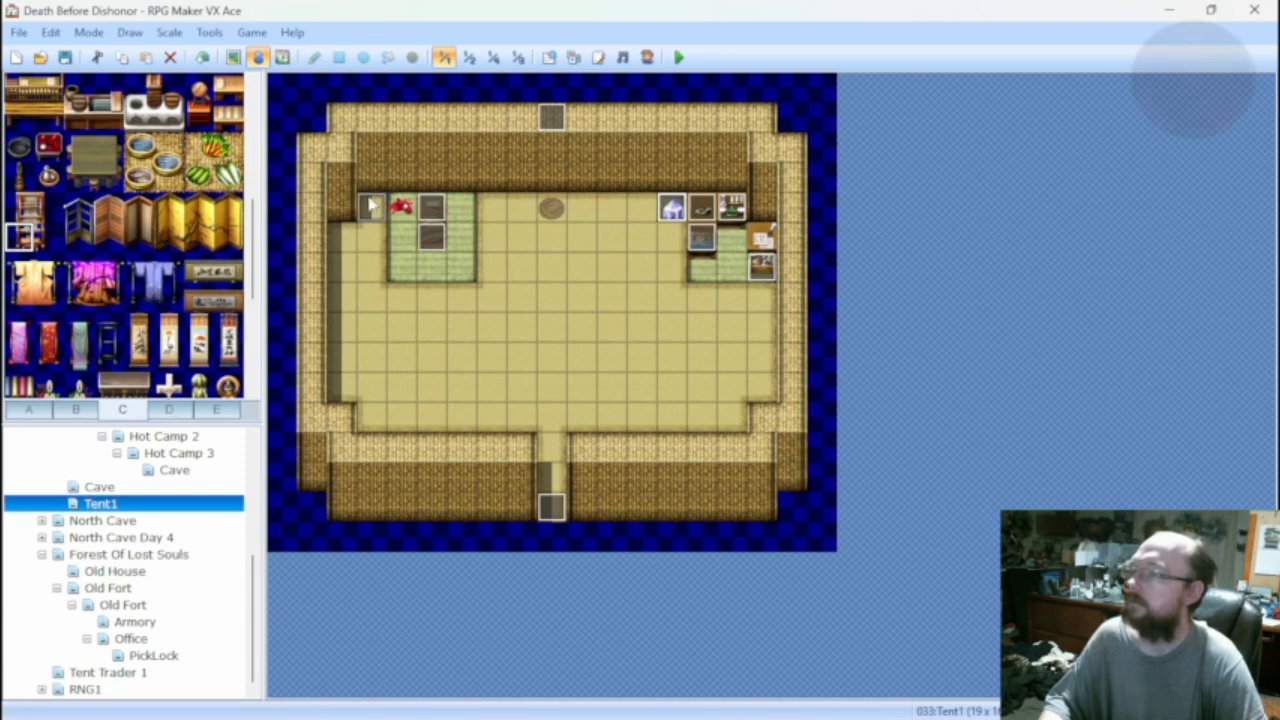
click(170, 412)
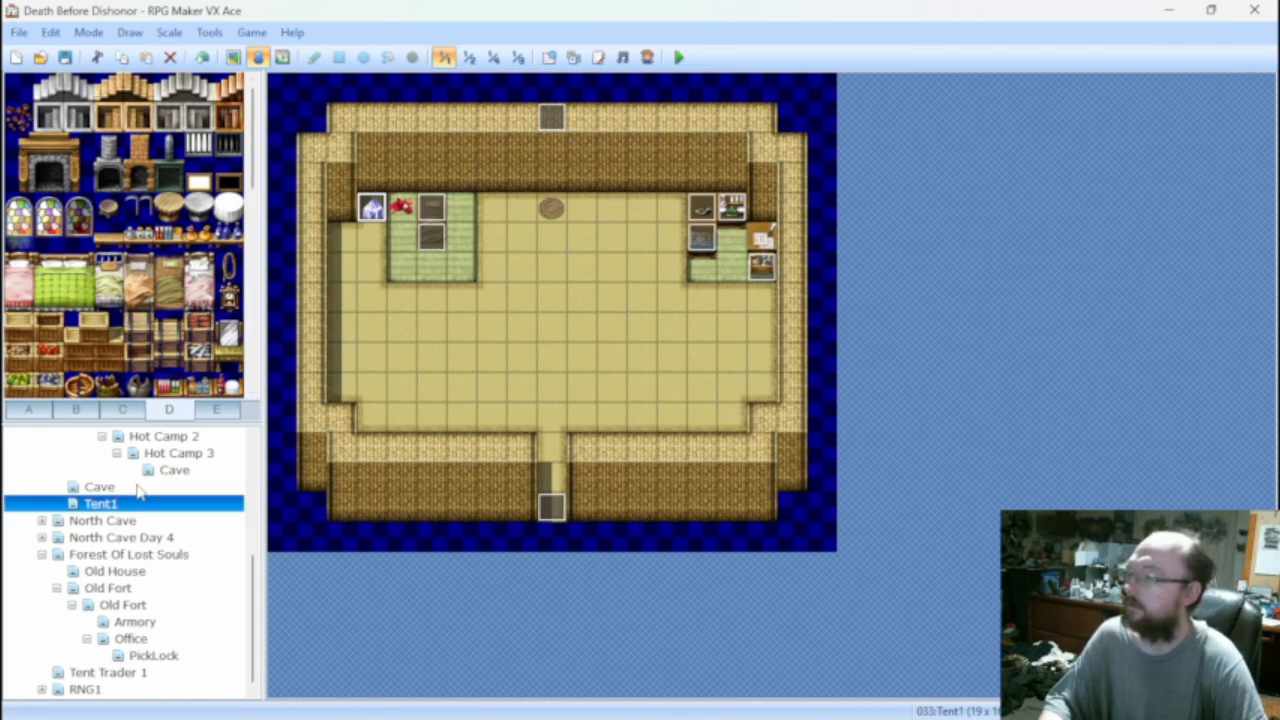
Paint a diagonal band of snowy bush ground tiles across the empty snow beside the tent on the Winter Campsite map.
scroll(138, 488, up, 1)
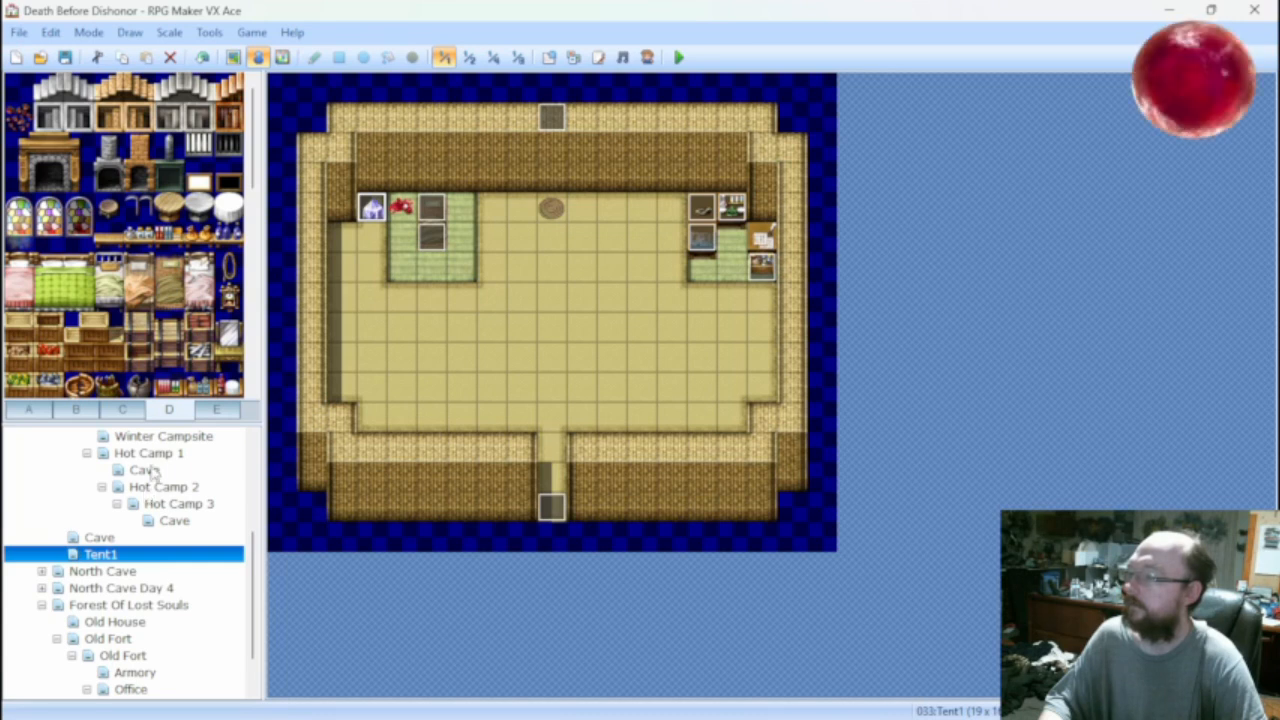
scroll(157, 456, up, 1)
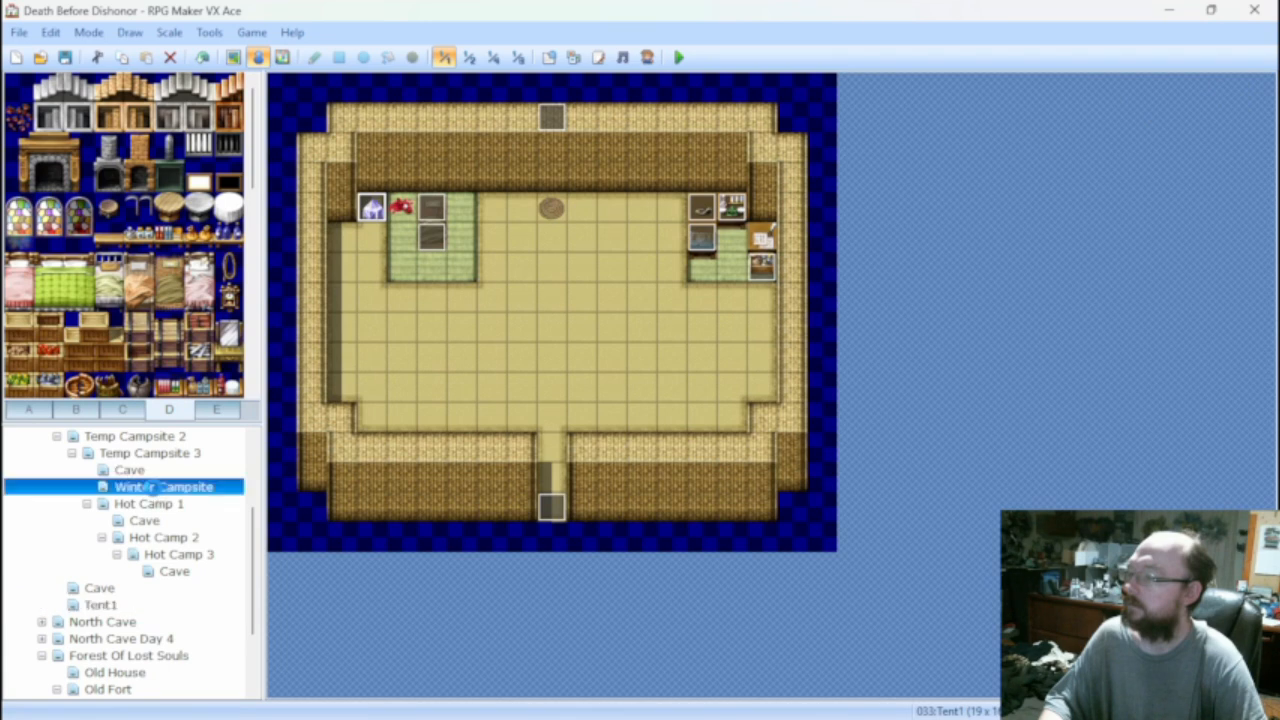
click(155, 487)
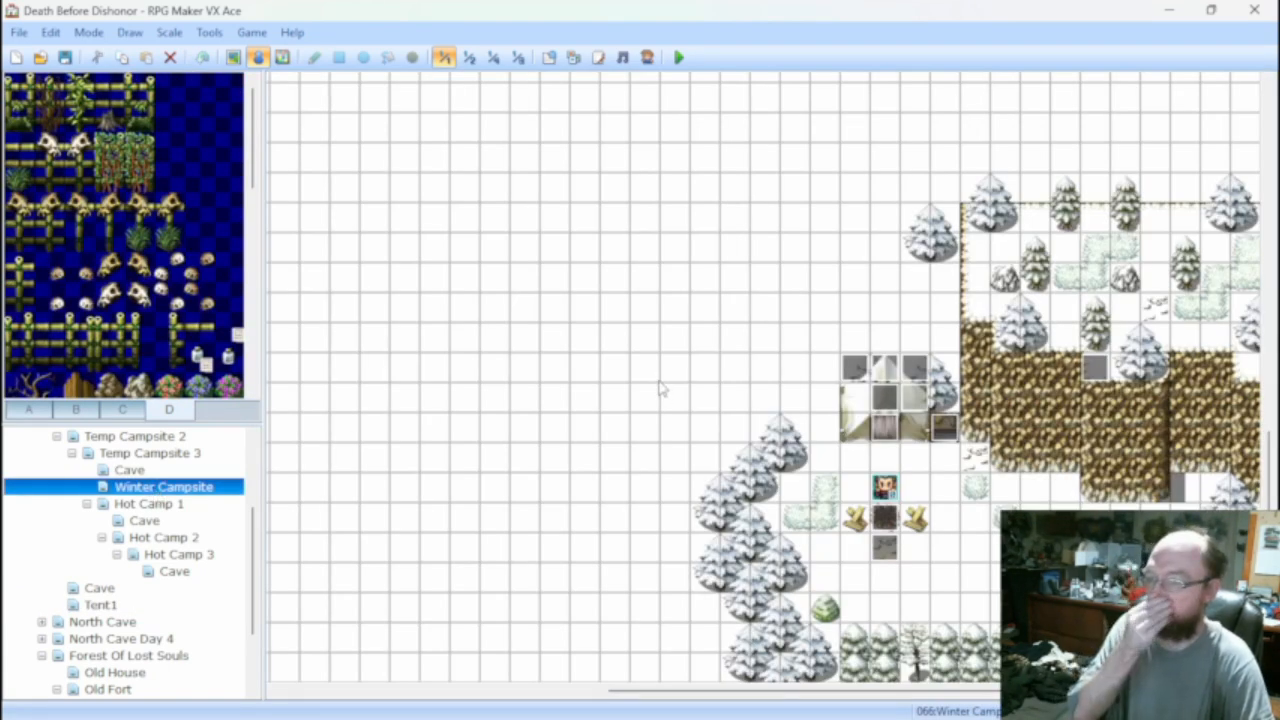
click(236, 57)
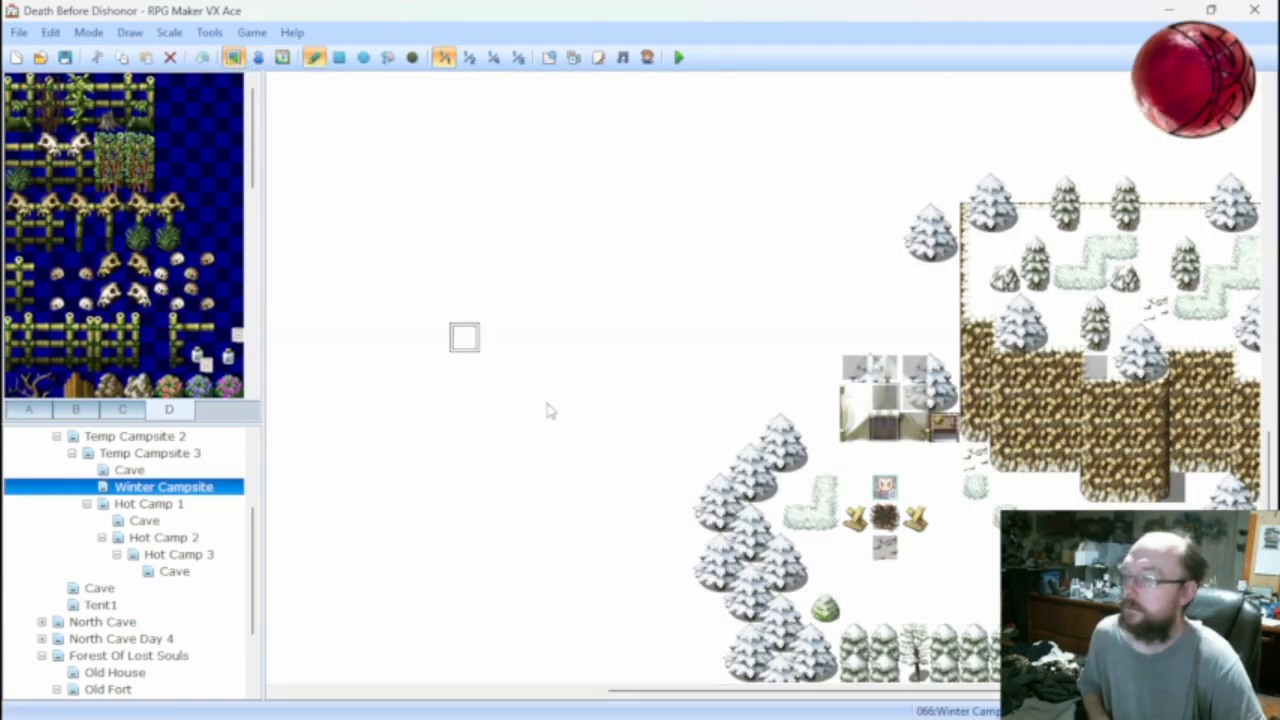
click(28, 409)
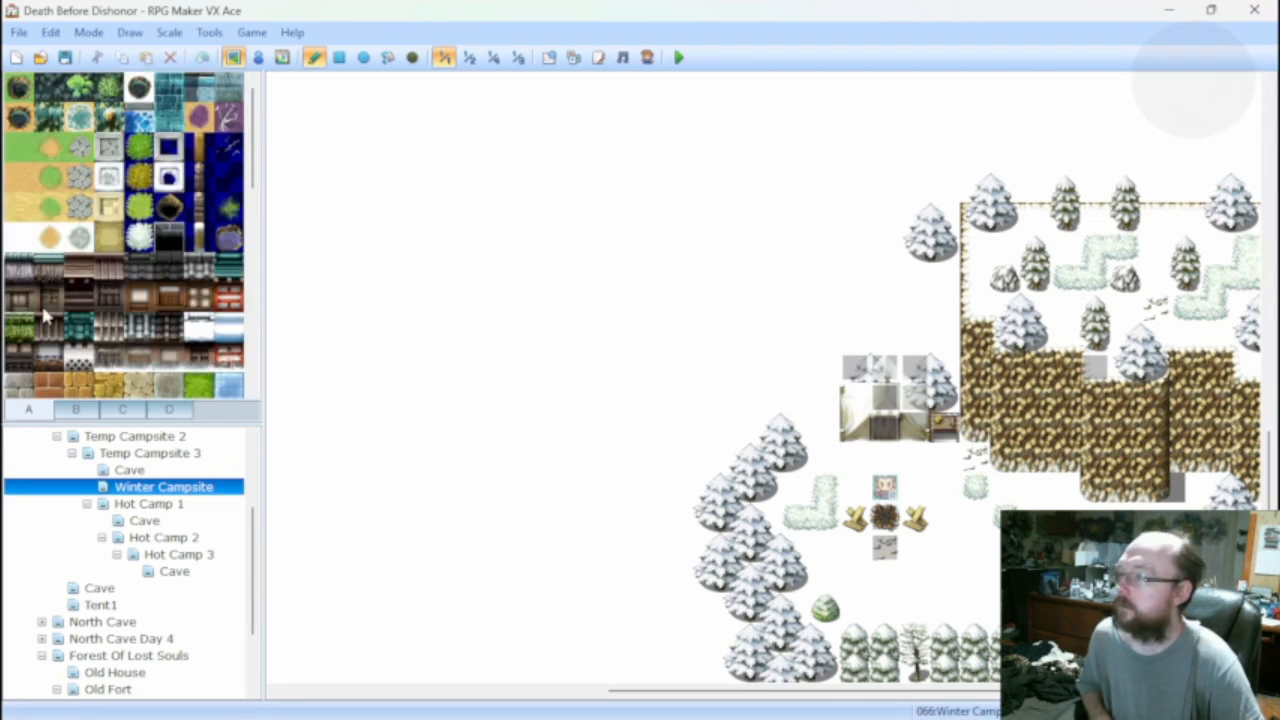
mouse_move(824, 428)
mouse_down()
mouse_move(757, 340)
mouse_move(545, 472)
mouse_move(491, 546)
mouse_move(826, 248)
mouse_move(765, 340)
mouse_move(735, 338)
mouse_move(810, 307)
mouse_move(915, 307)
mouse_move(855, 307)
mouse_move(840, 350)
mouse_move(706, 338)
mouse_up()
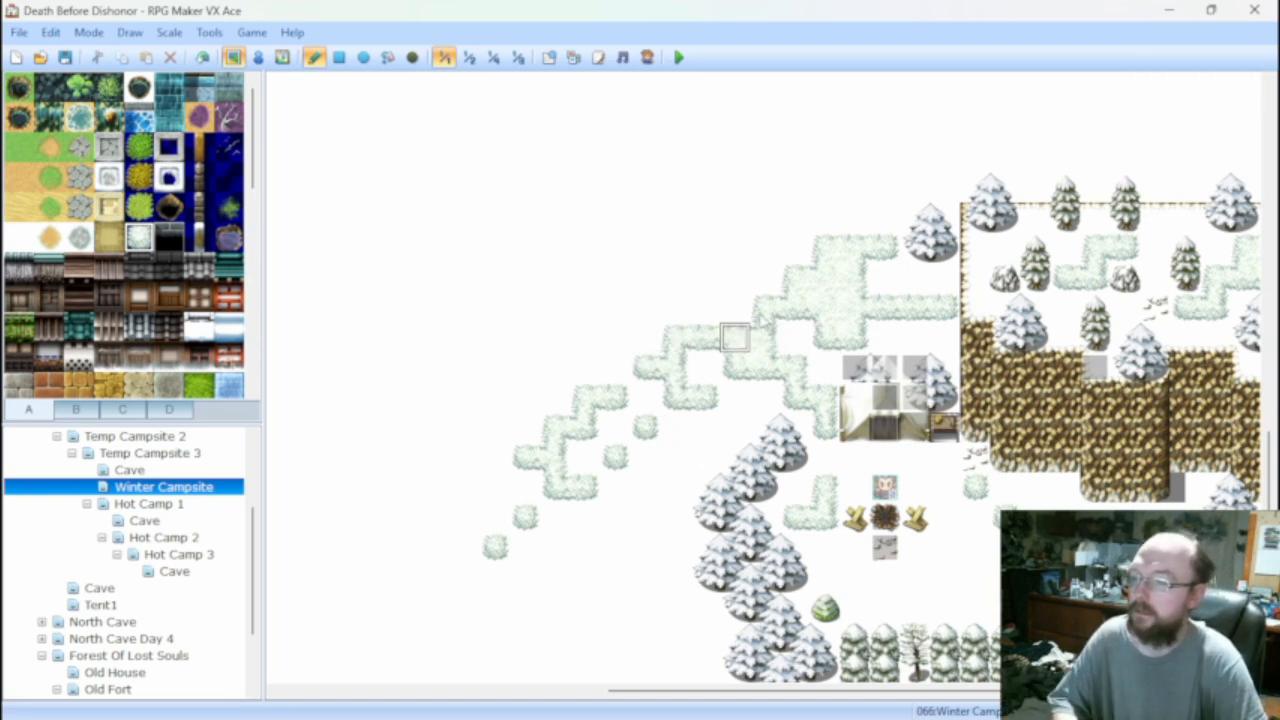
Extend the snowy bush patches down the empty area outside the tree line, adding scattered branches between the existing ones.
shift+scroll(643, 480, left, 3)
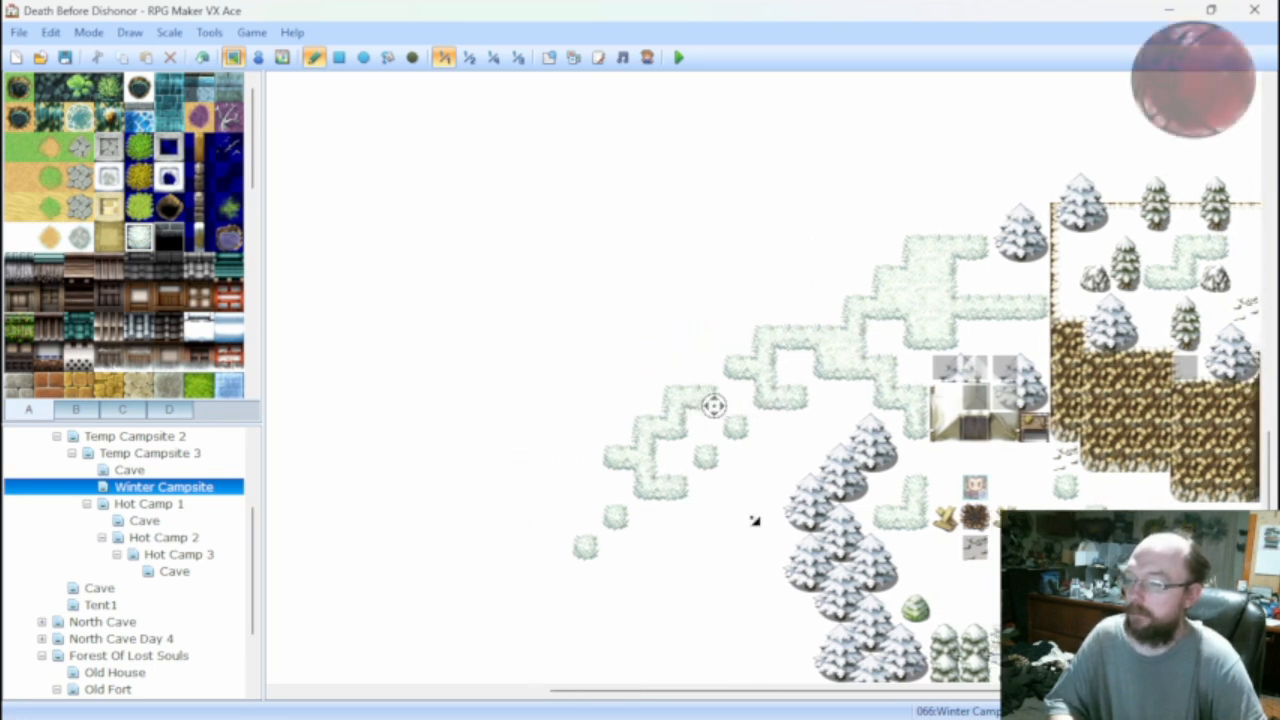
drag(634, 521, 749, 637)
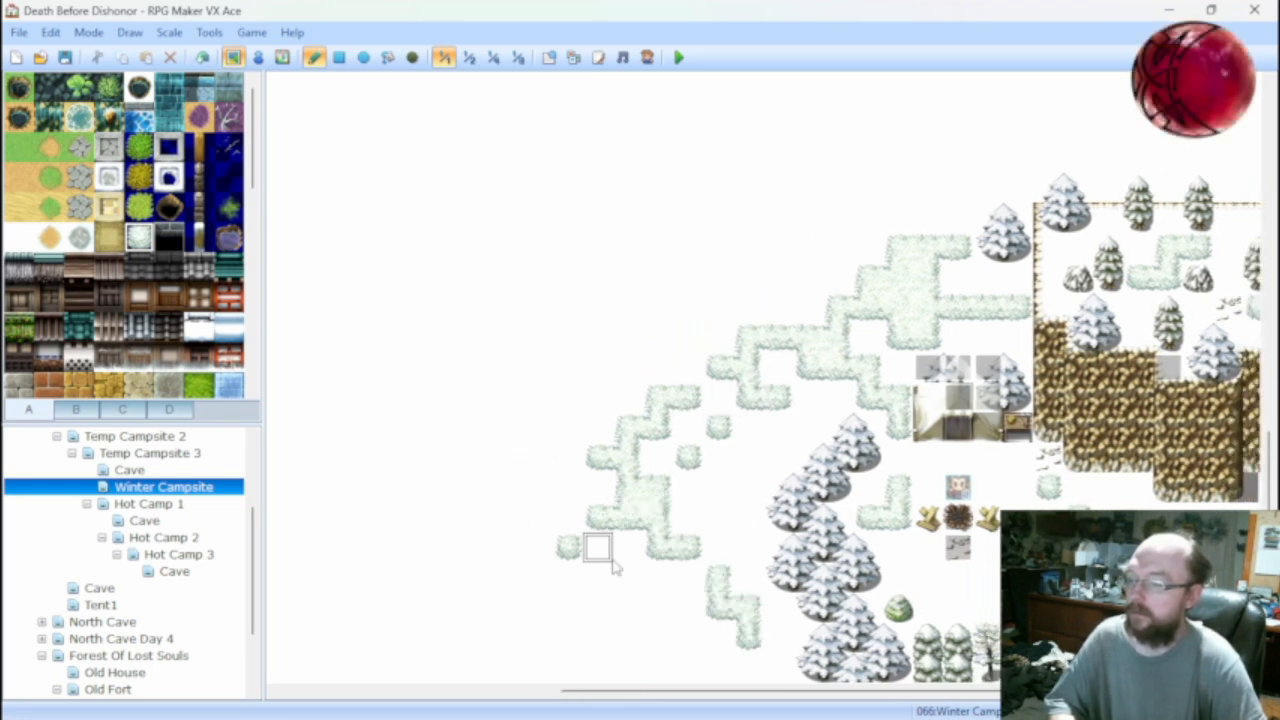
drag(608, 556, 514, 664)
drag(470, 580, 743, 665)
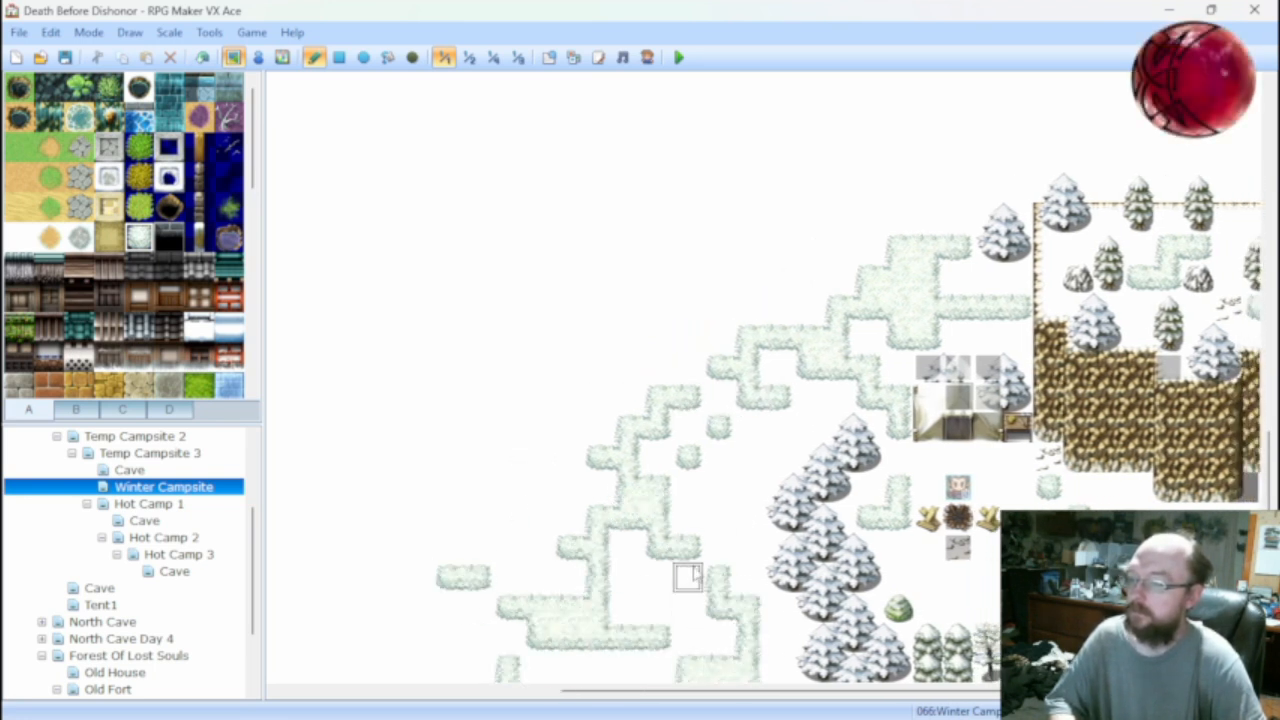
mouse_move(700, 538)
mouse_down()
mouse_move(702, 500)
mouse_move(815, 440)
mouse_move(752, 447)
mouse_up()
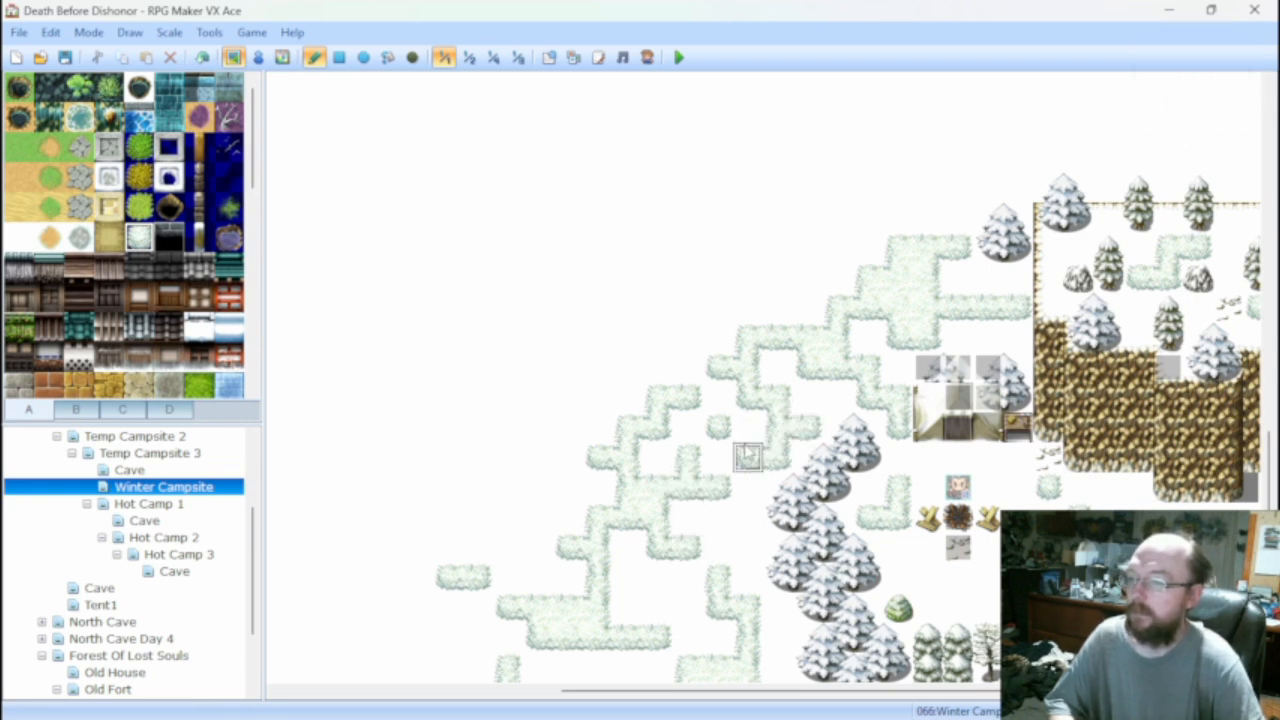
middle_click(910, 300)
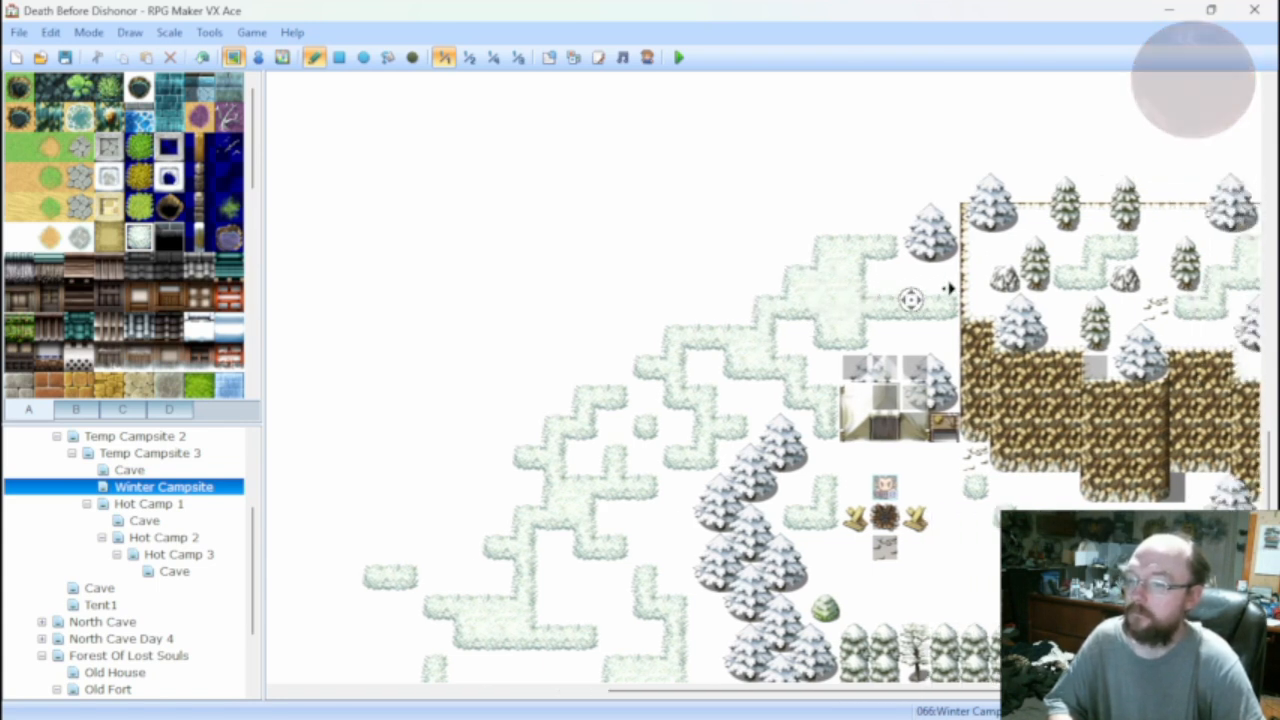
middle_click(949, 289)
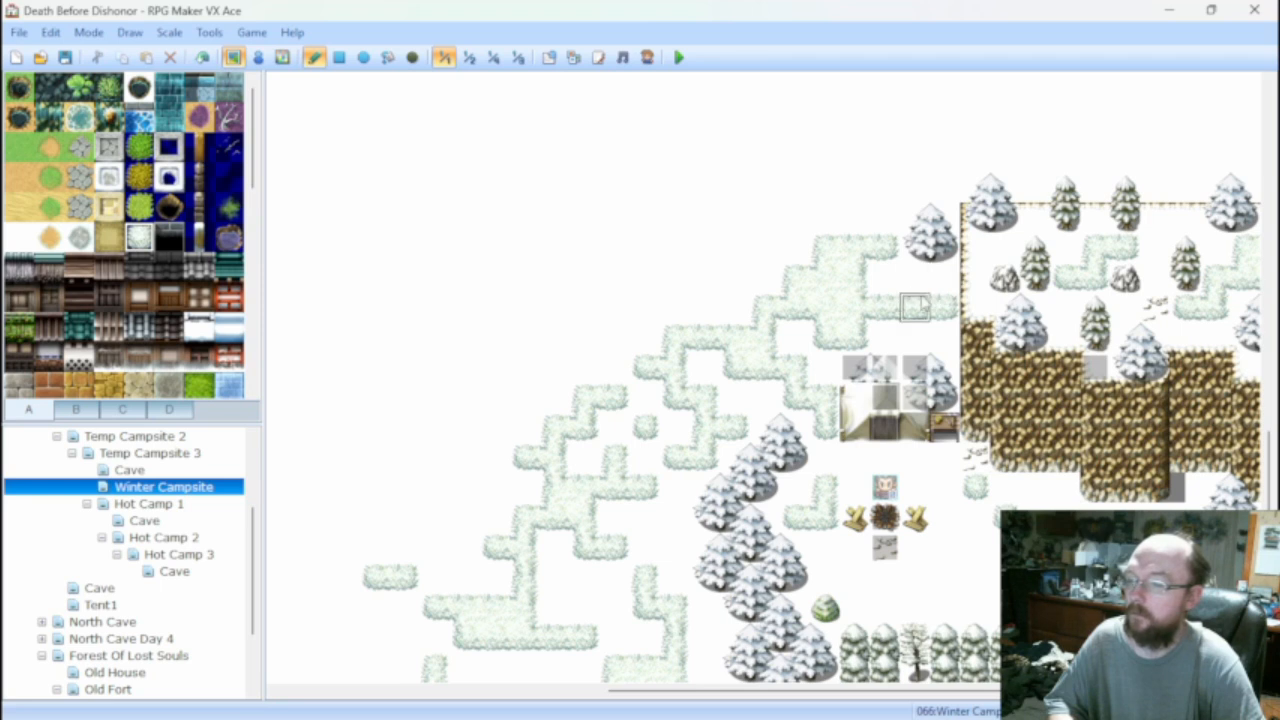
click(549, 60)
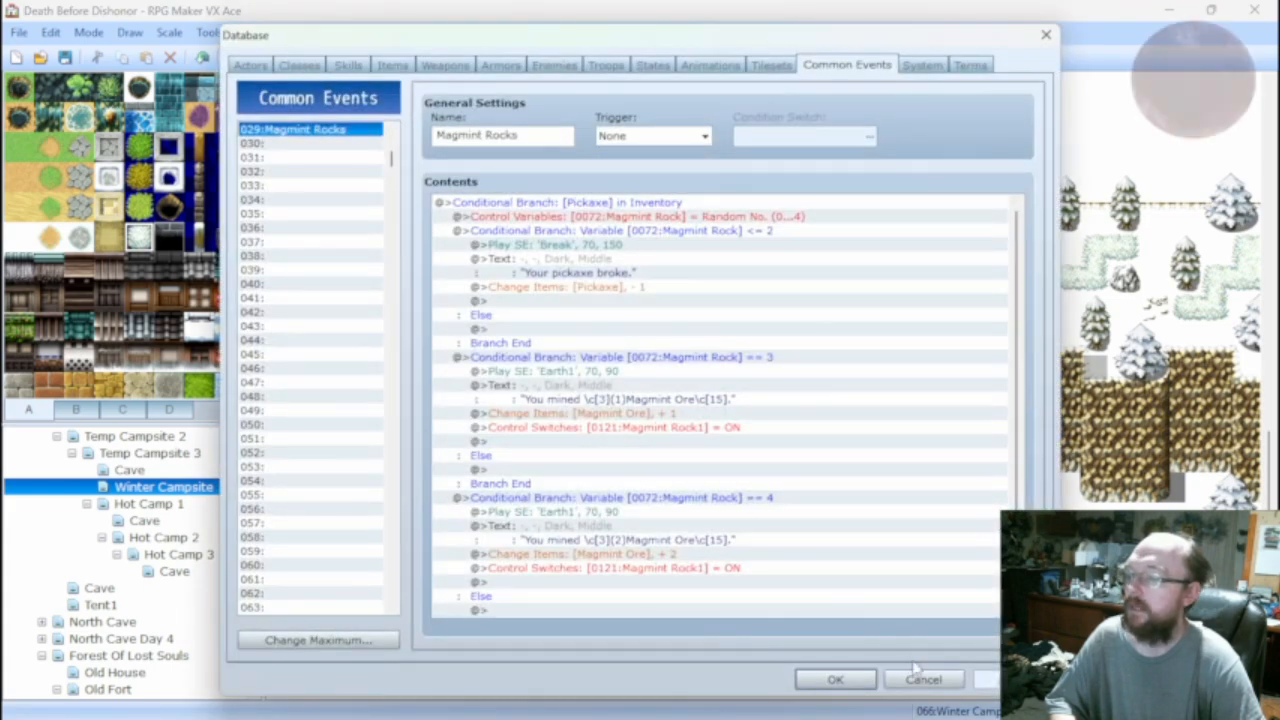
key(Escape)
click(573, 58)
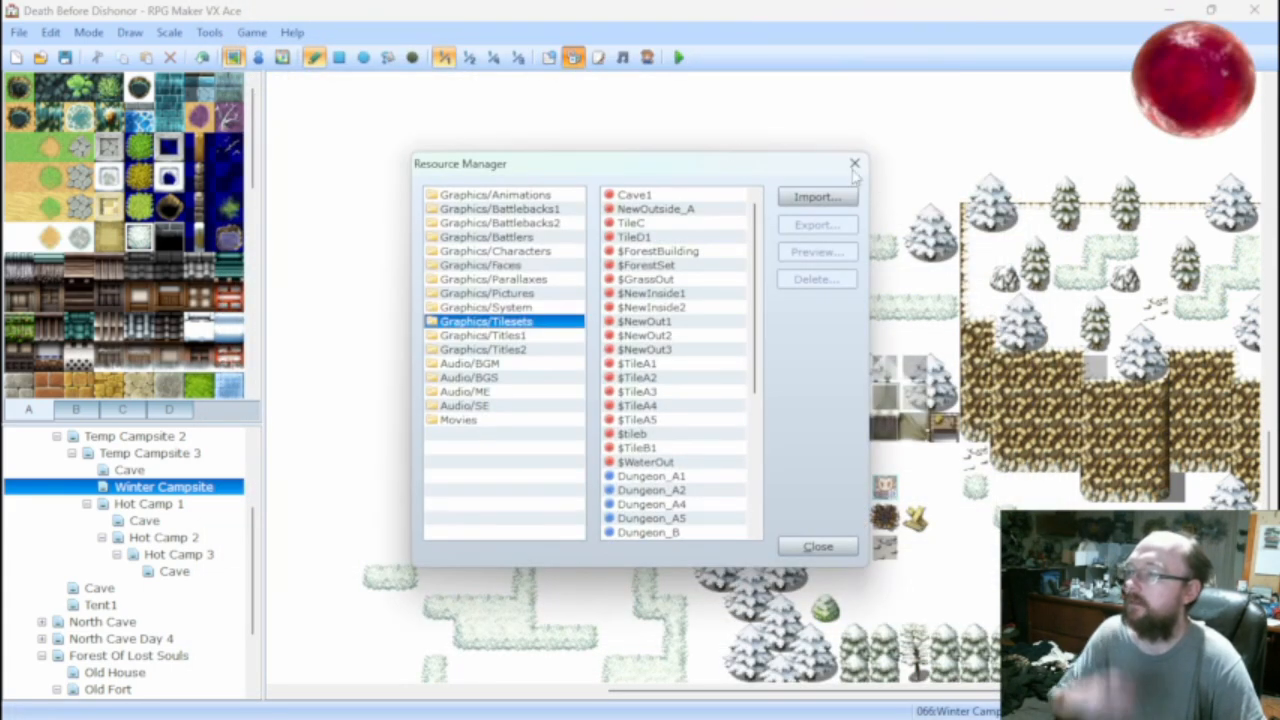
click(847, 167)
Examine the Ice Tails and Coon Foot troops in the database, comparing the two Ice Tails line-ups.
click(548, 58)
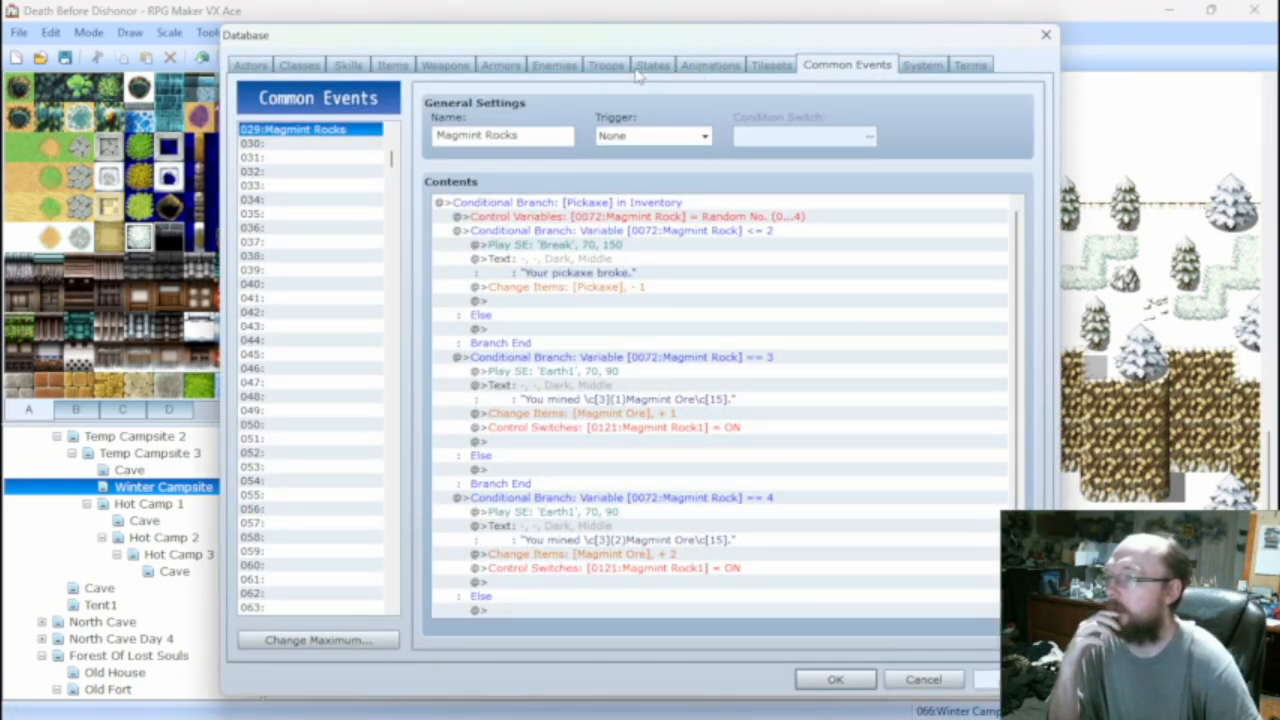
click(556, 66)
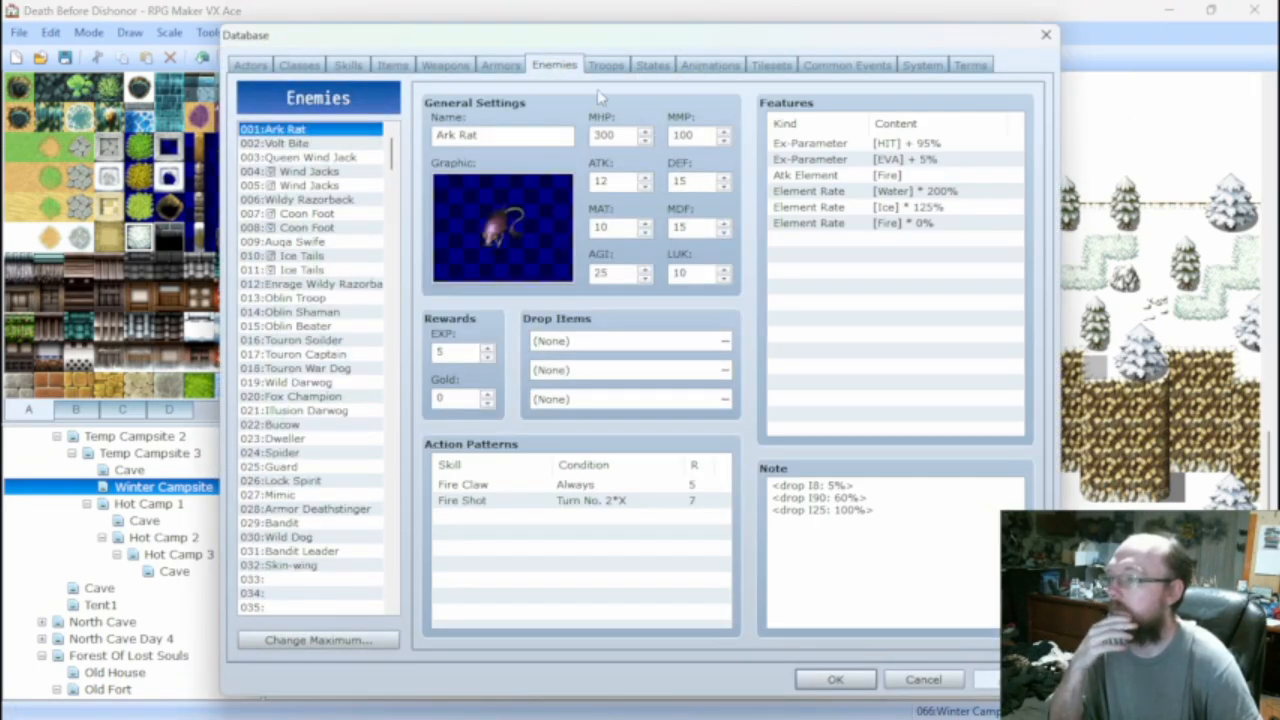
click(606, 65)
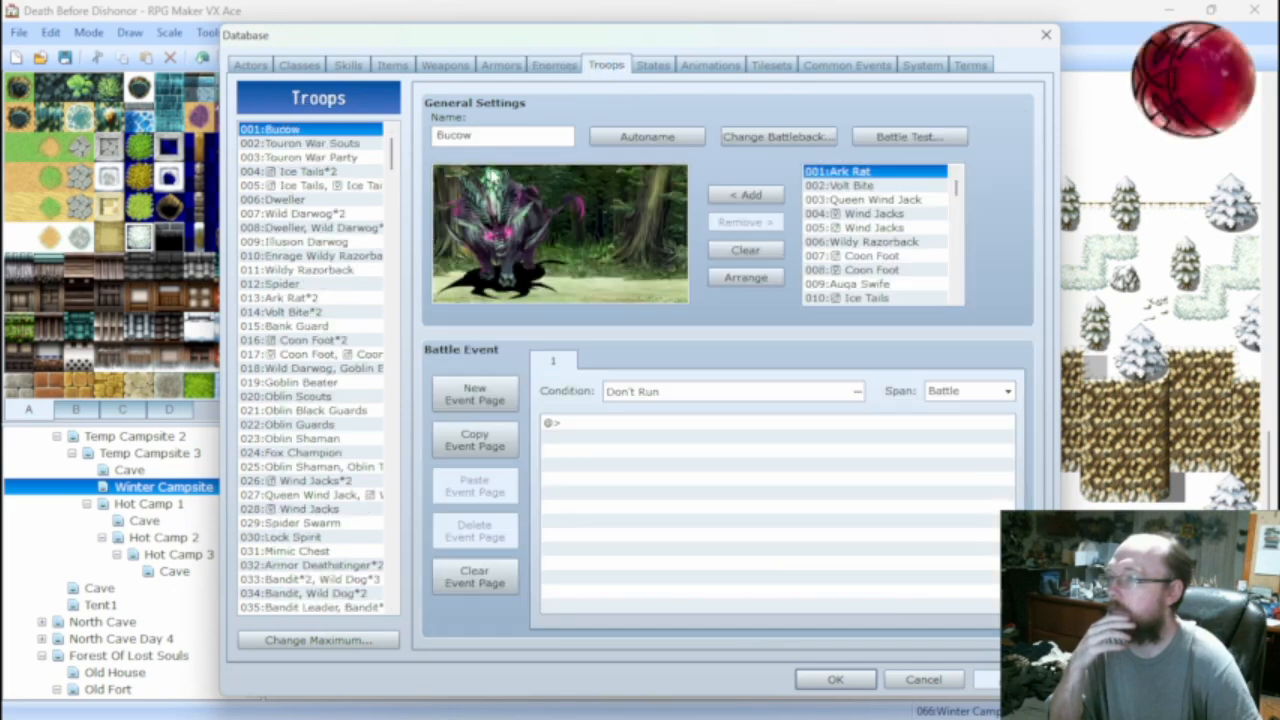
click(316, 341)
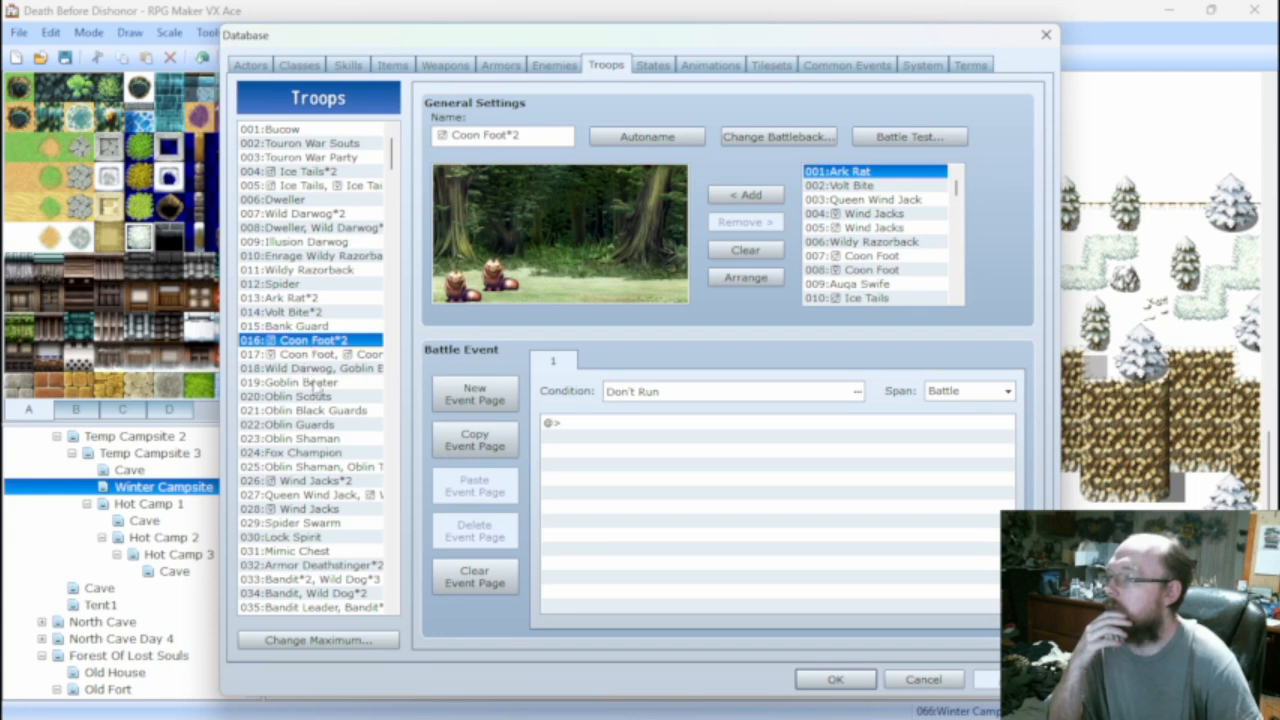
click(304, 186)
click(310, 172)
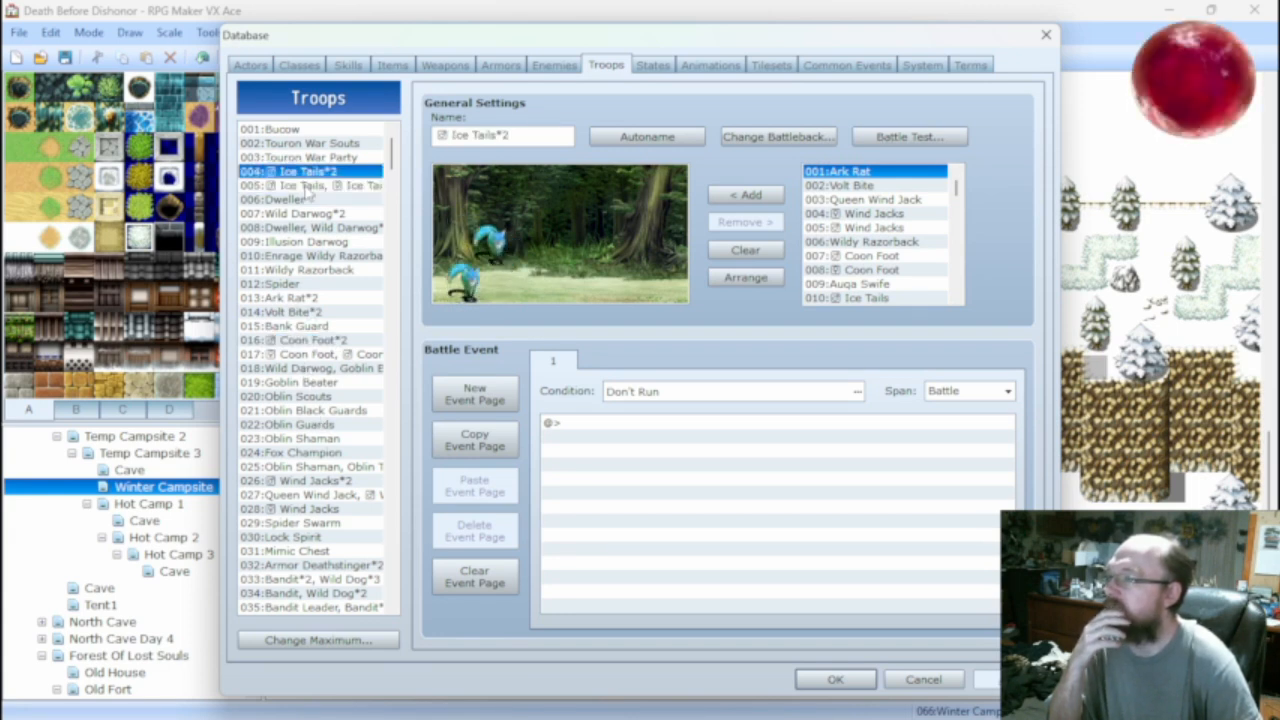
click(309, 192)
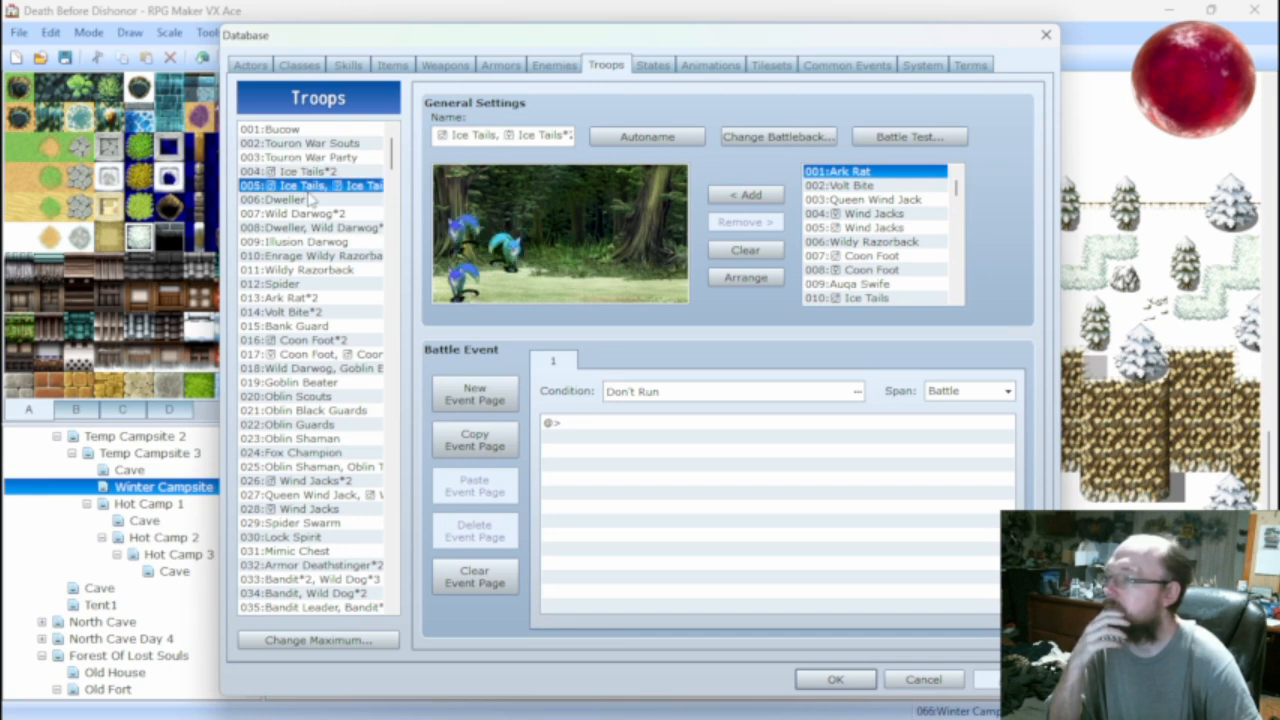
click(312, 173)
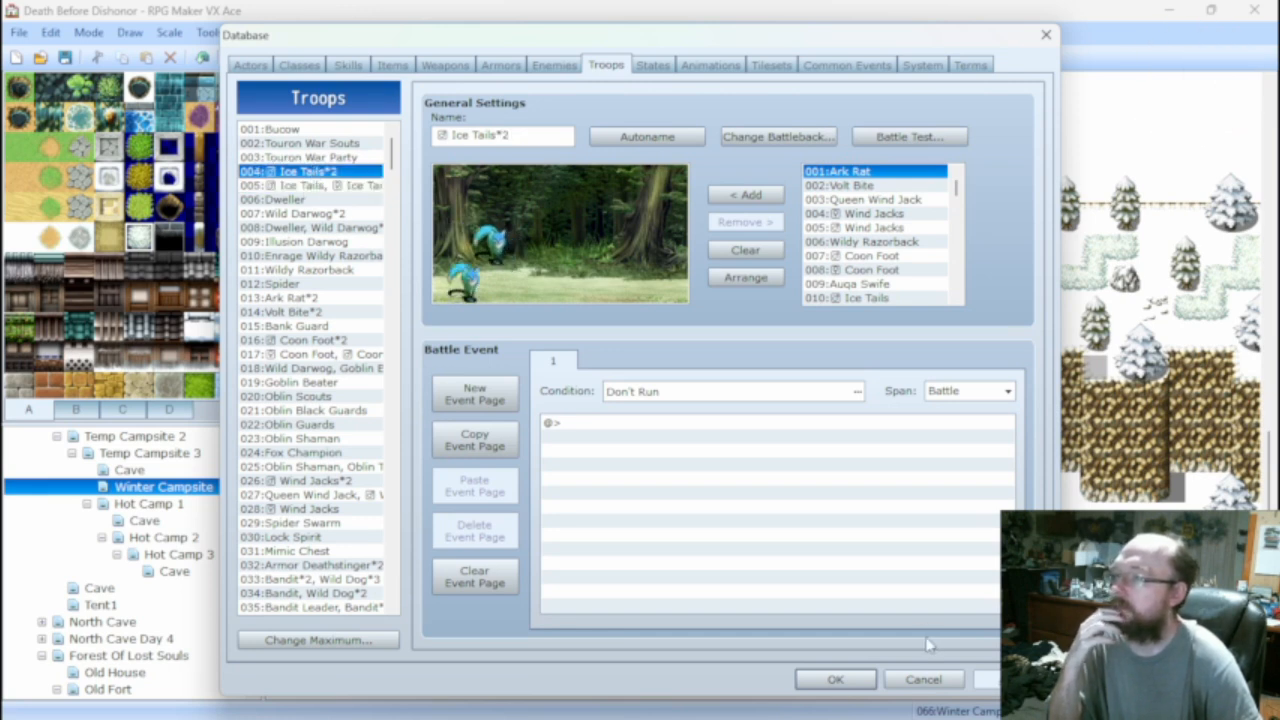
click(291, 187)
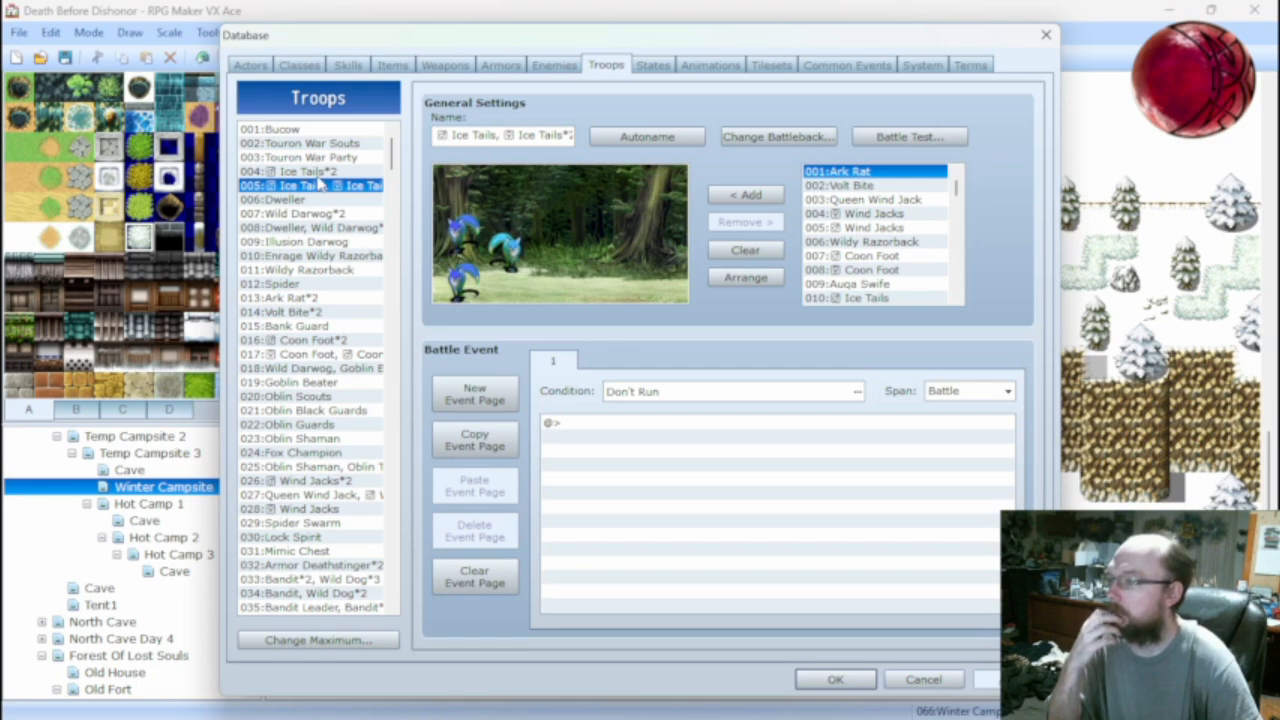
click(318, 173)
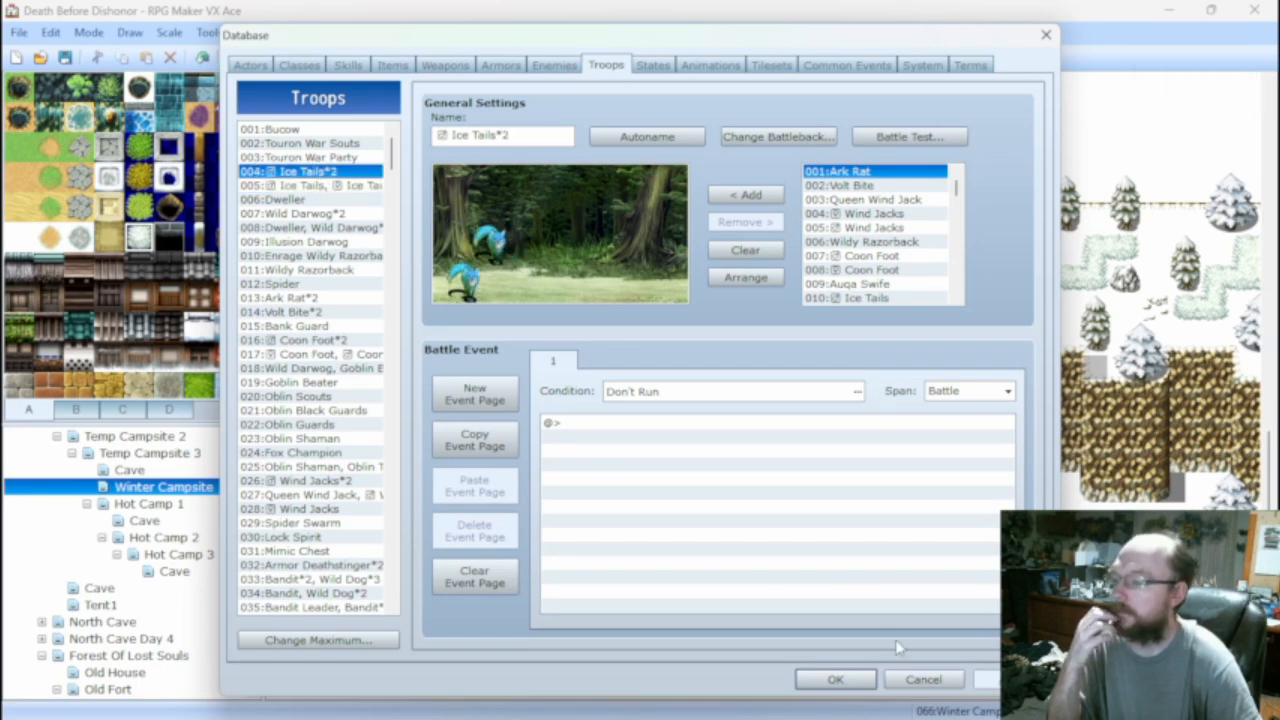
click(921, 679)
Turn on a specified battleback in the Winter Campsite map's properties and open its graphic selection.
right_click(178, 487)
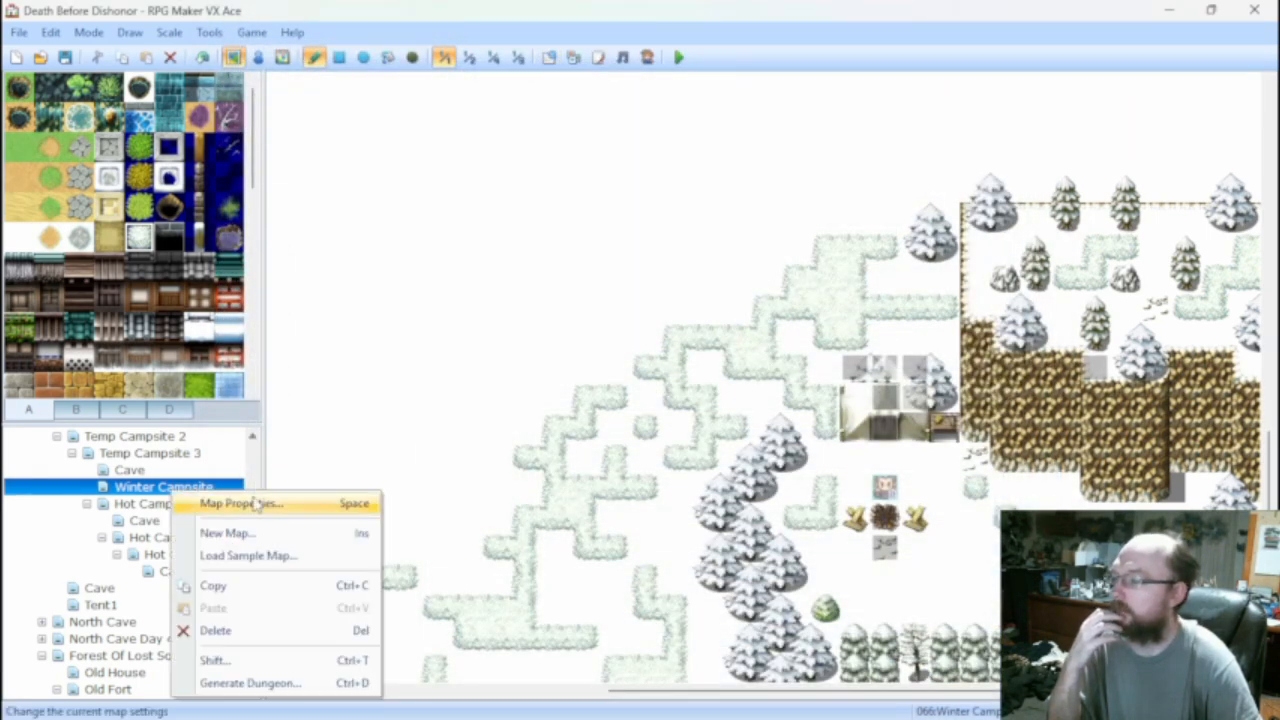
click(229, 503)
click(483, 142)
click(500, 163)
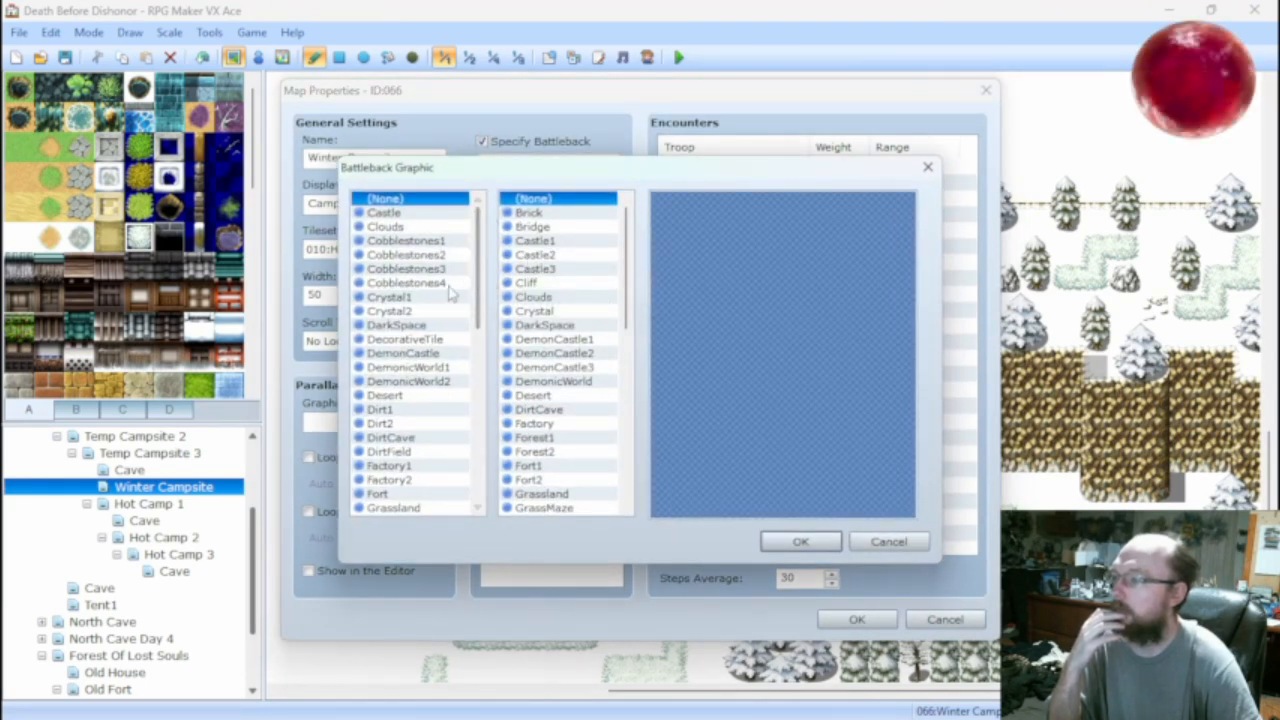
Preview the IceMaze, Road and Ruins floor graphics for the Winter Campsite battleback.
scroll(422, 385, down, 4)
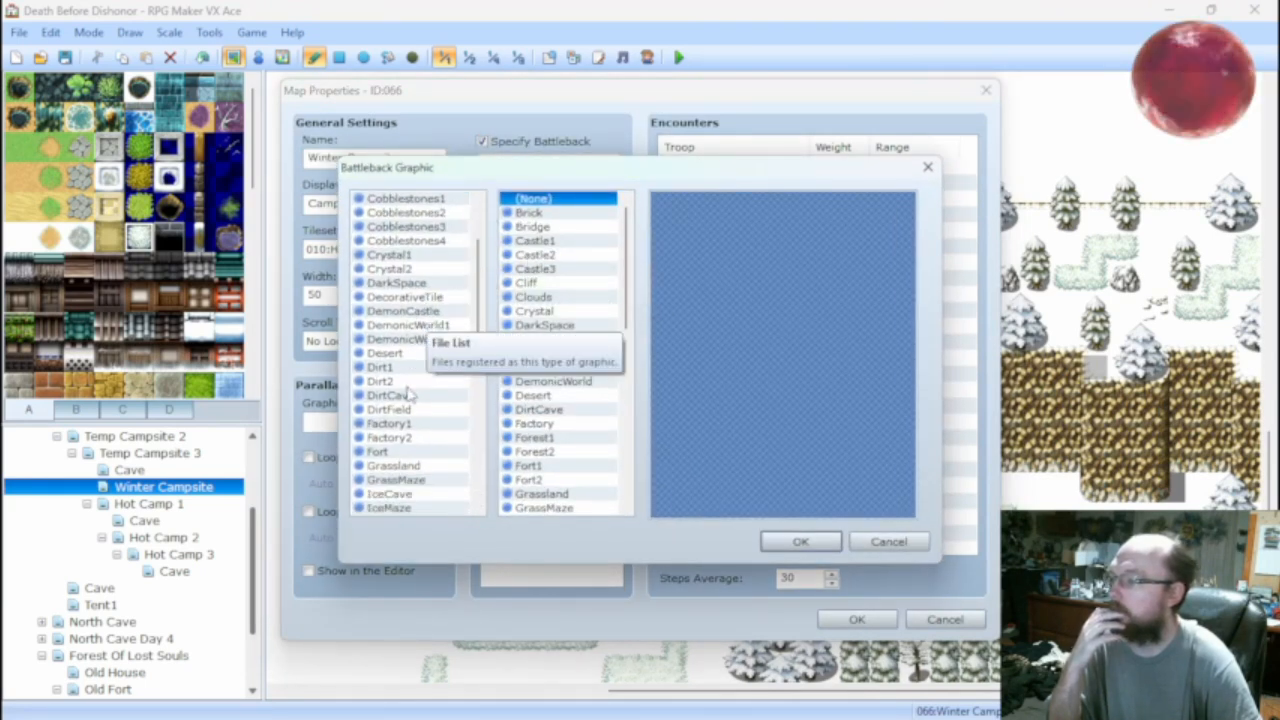
click(398, 424)
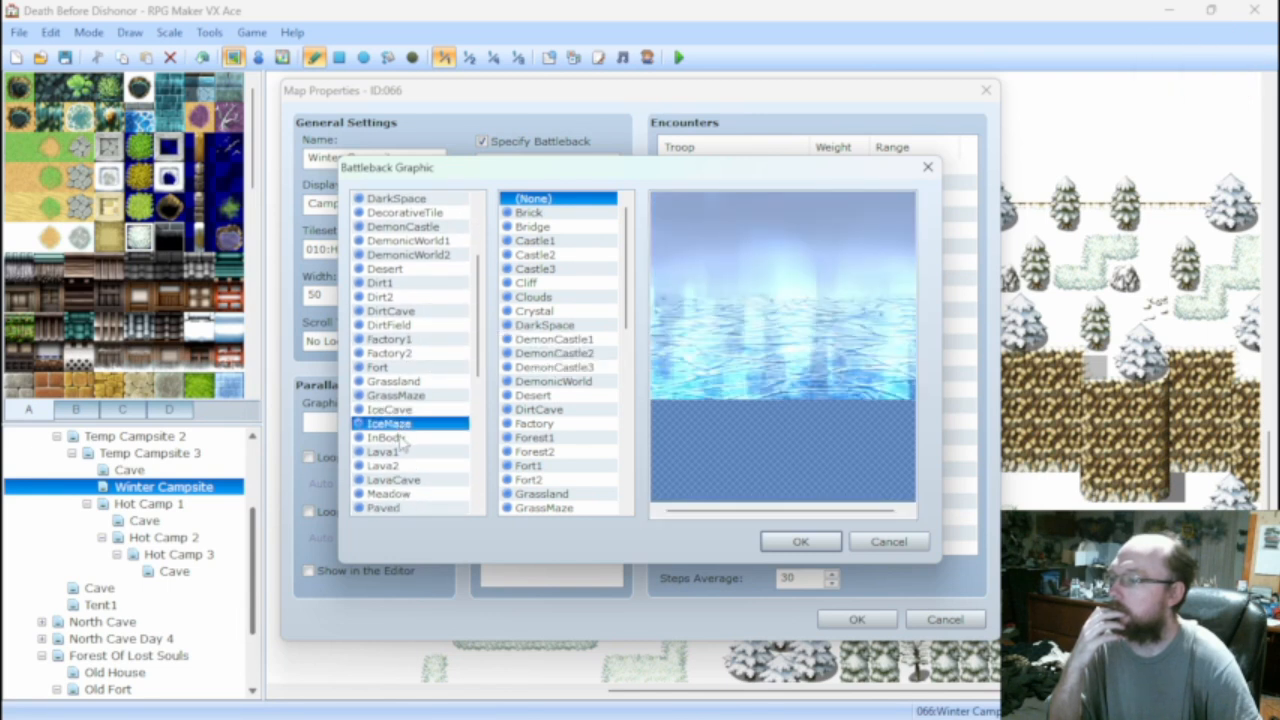
scroll(405, 440, down, 5)
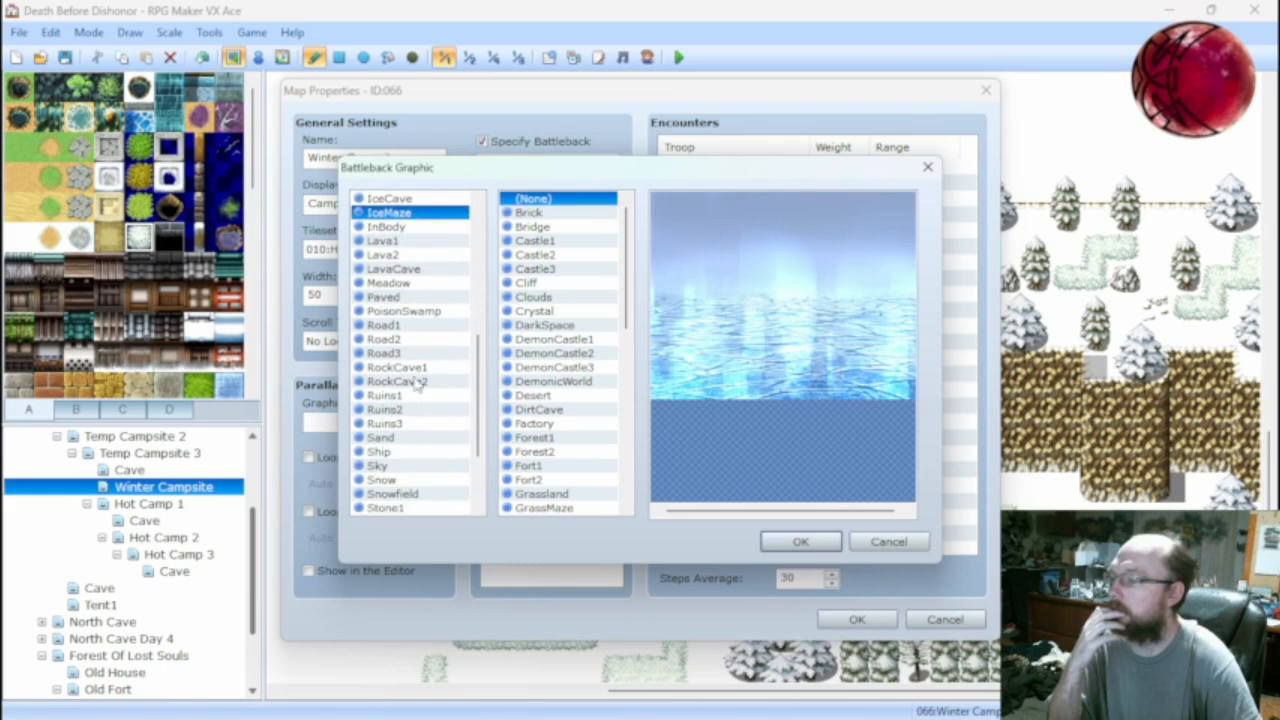
click(401, 354)
click(396, 341)
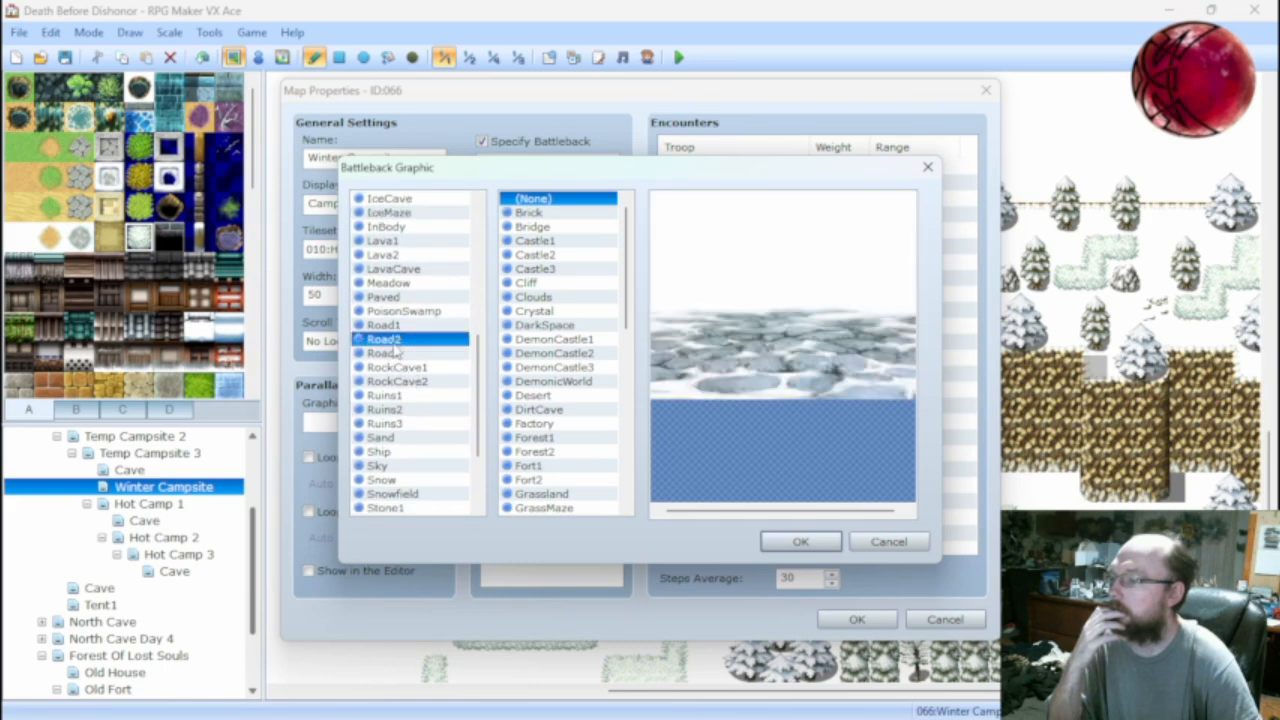
click(404, 412)
click(405, 398)
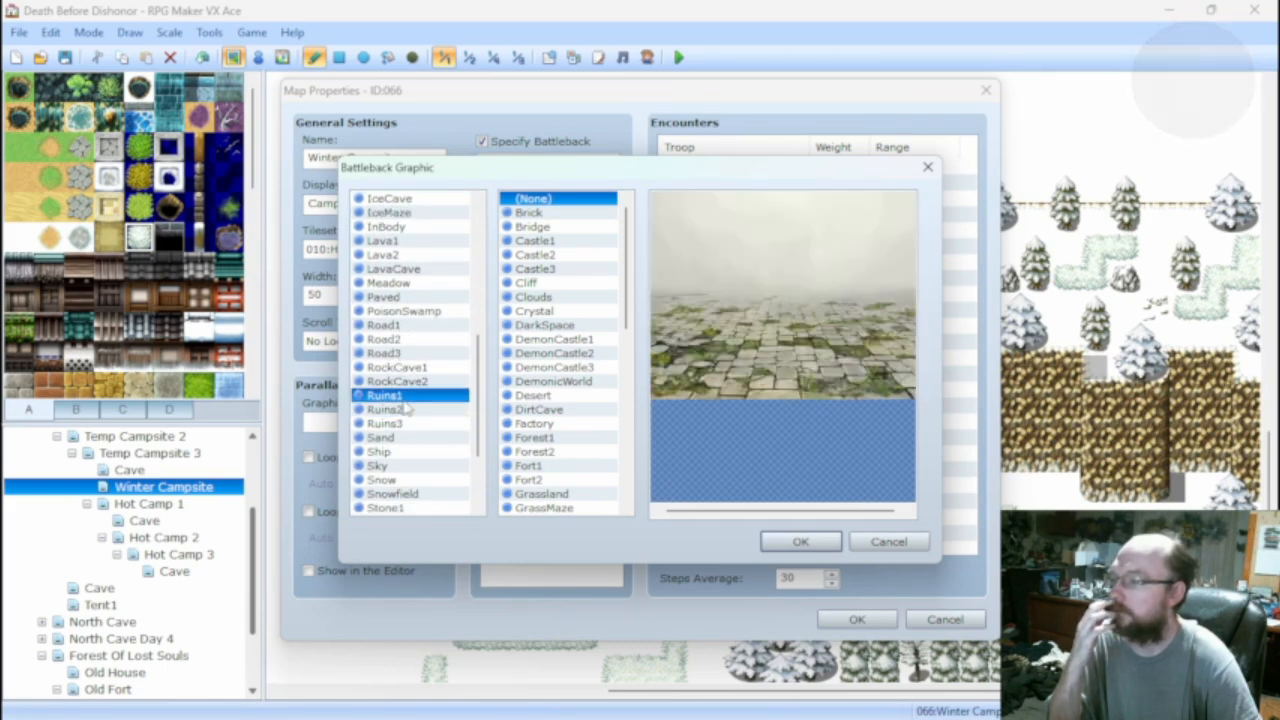
Preview the remaining floor graphics from Stone1 through Tent, Translucent, Wasteland and WireMesh.
scroll(408, 463, down, 2)
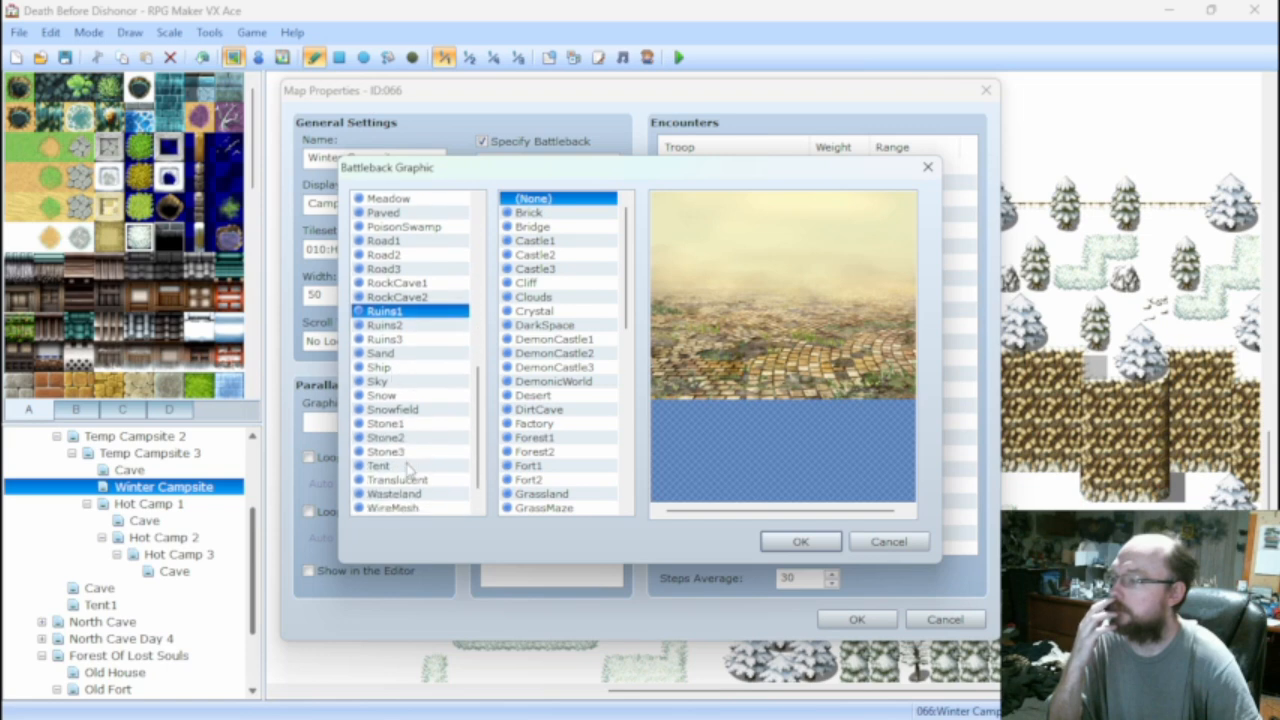
click(408, 423)
click(396, 438)
click(395, 452)
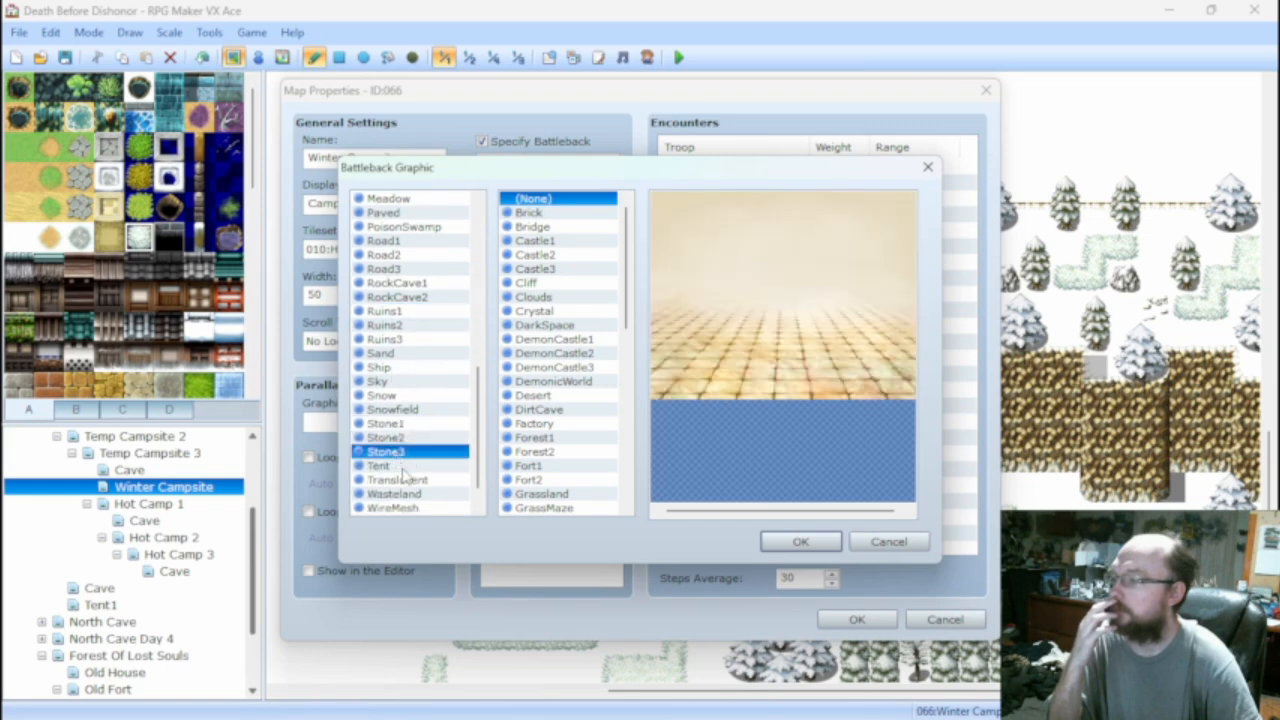
click(400, 467)
click(404, 481)
click(402, 495)
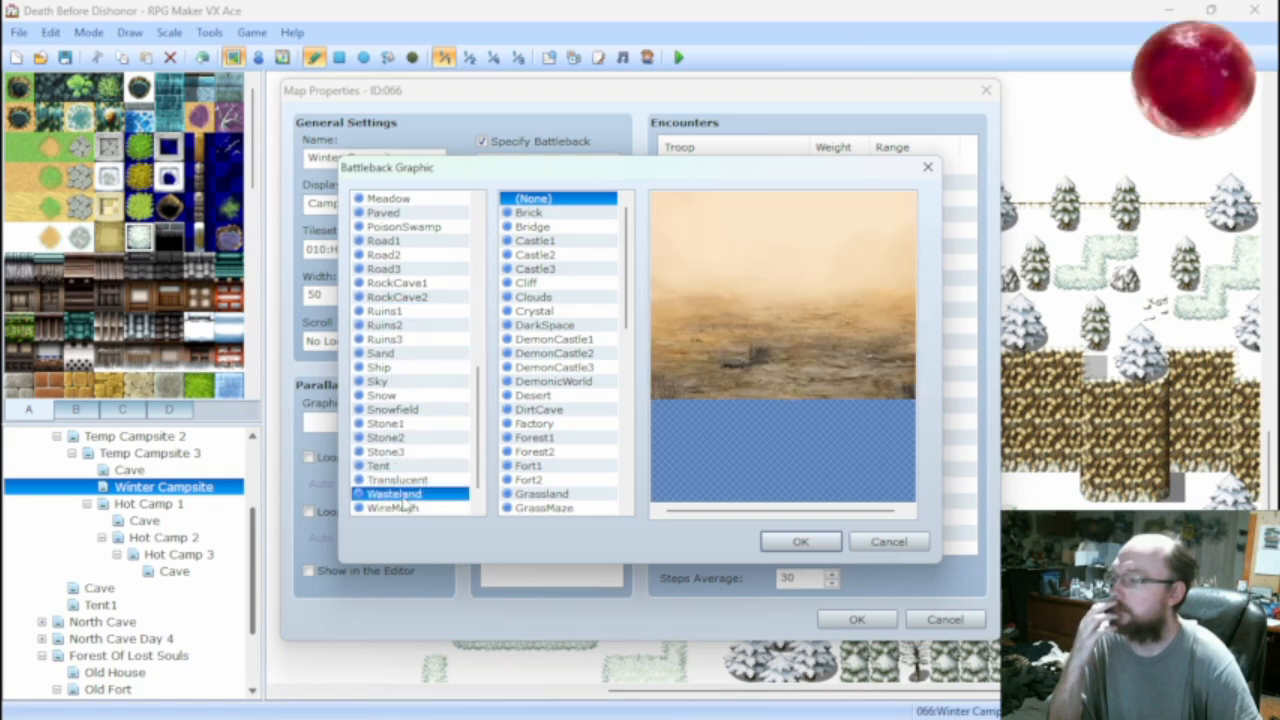
click(402, 509)
click(404, 494)
Compare the GrassMaze, IceMaze, IceCave, Paved and PoisonSwamp floors and select Road2 as the battleback floor.
scroll(395, 360, up, 3)
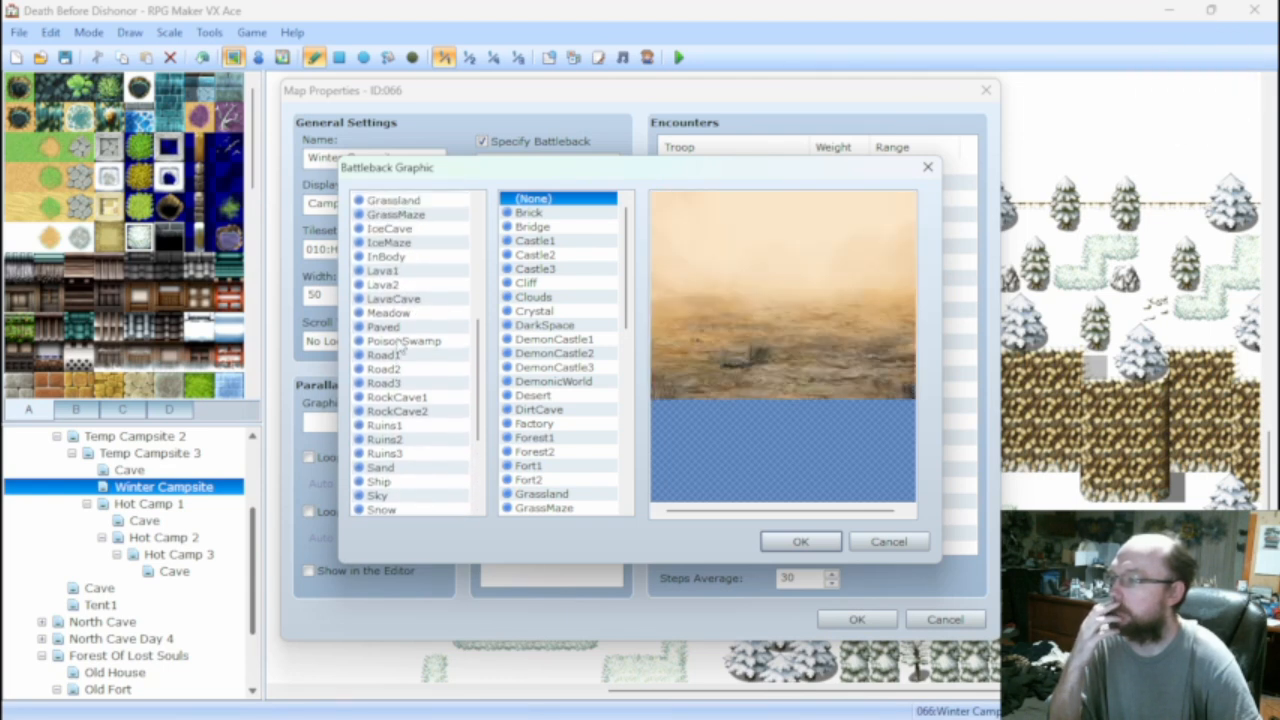
scroll(402, 343, up, 1)
click(407, 256)
click(405, 270)
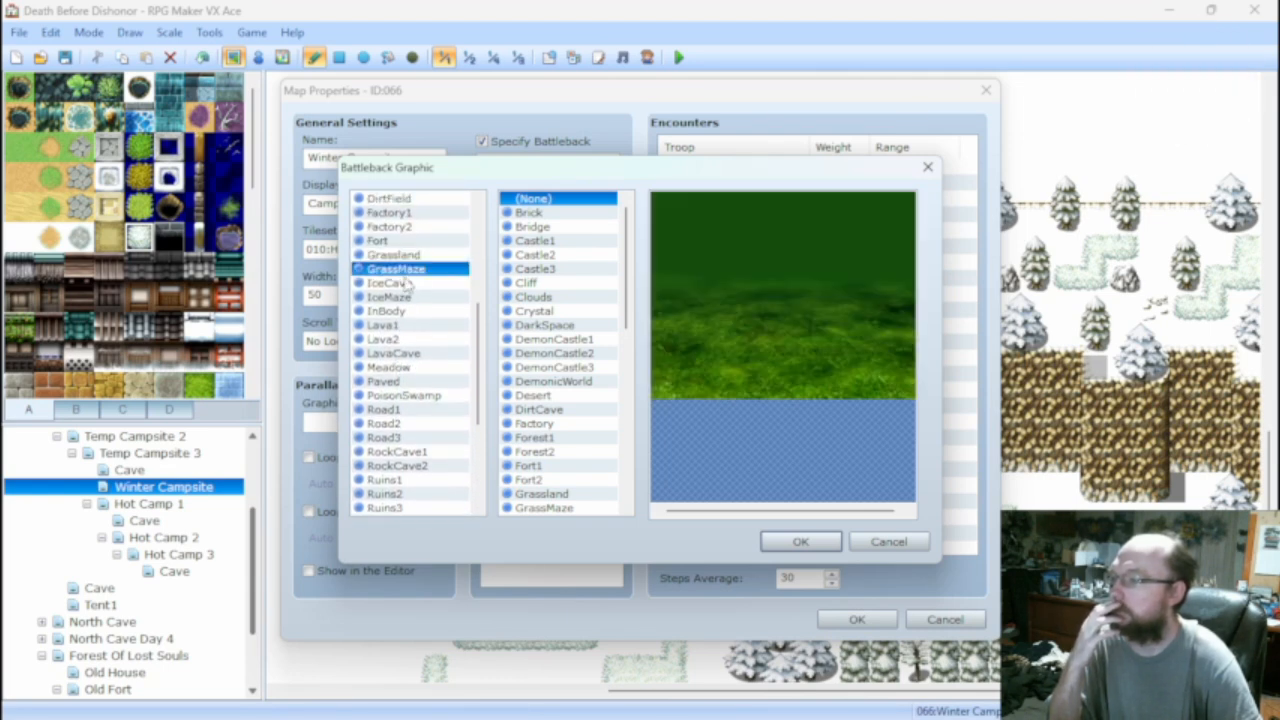
click(398, 297)
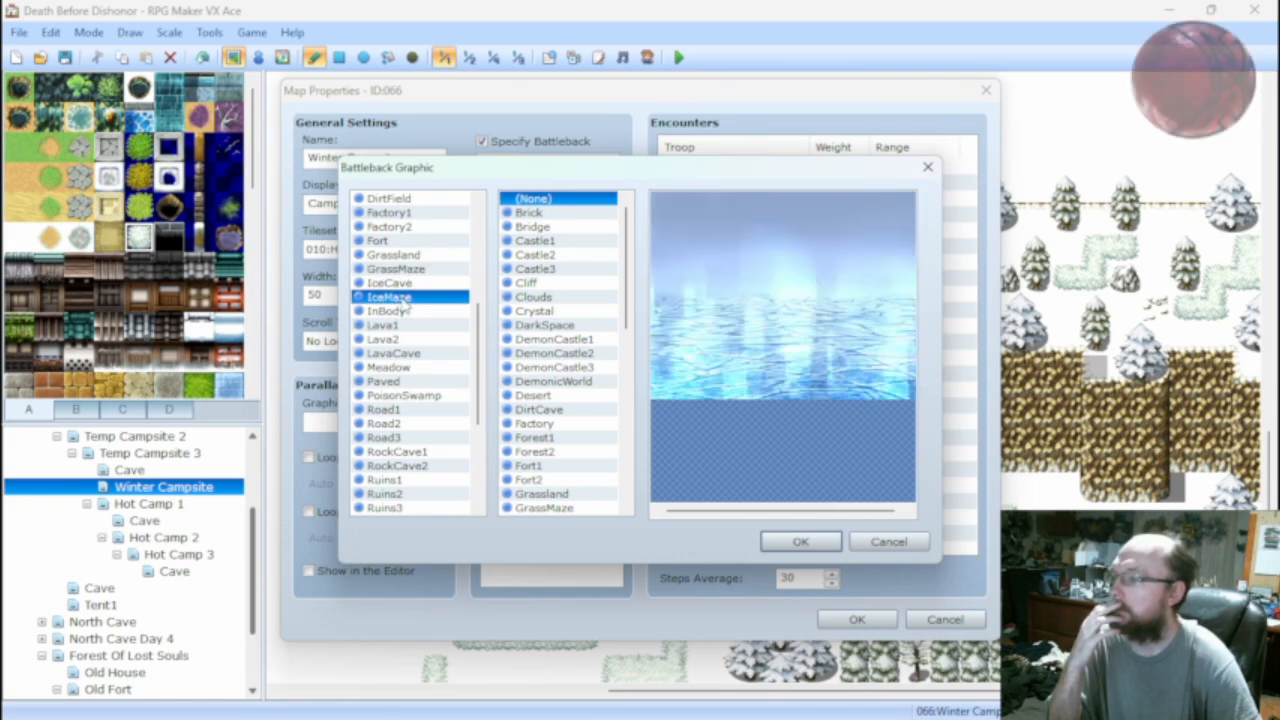
click(403, 284)
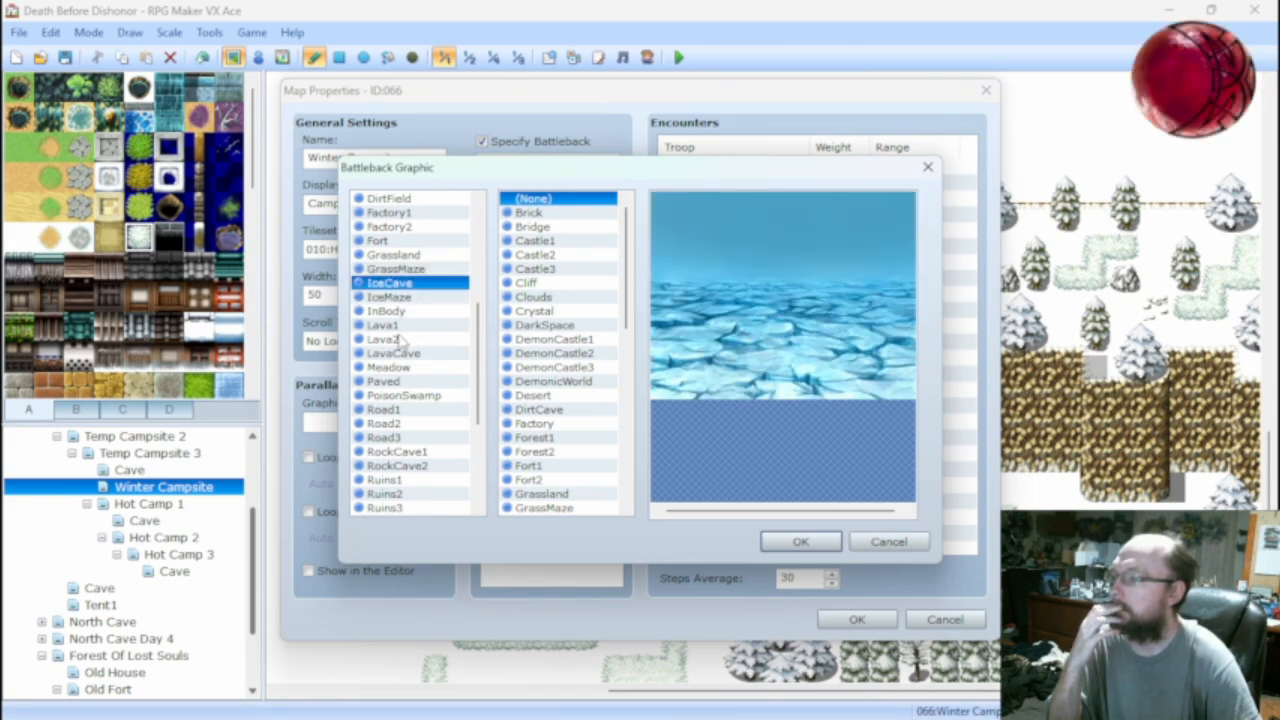
click(401, 382)
click(407, 396)
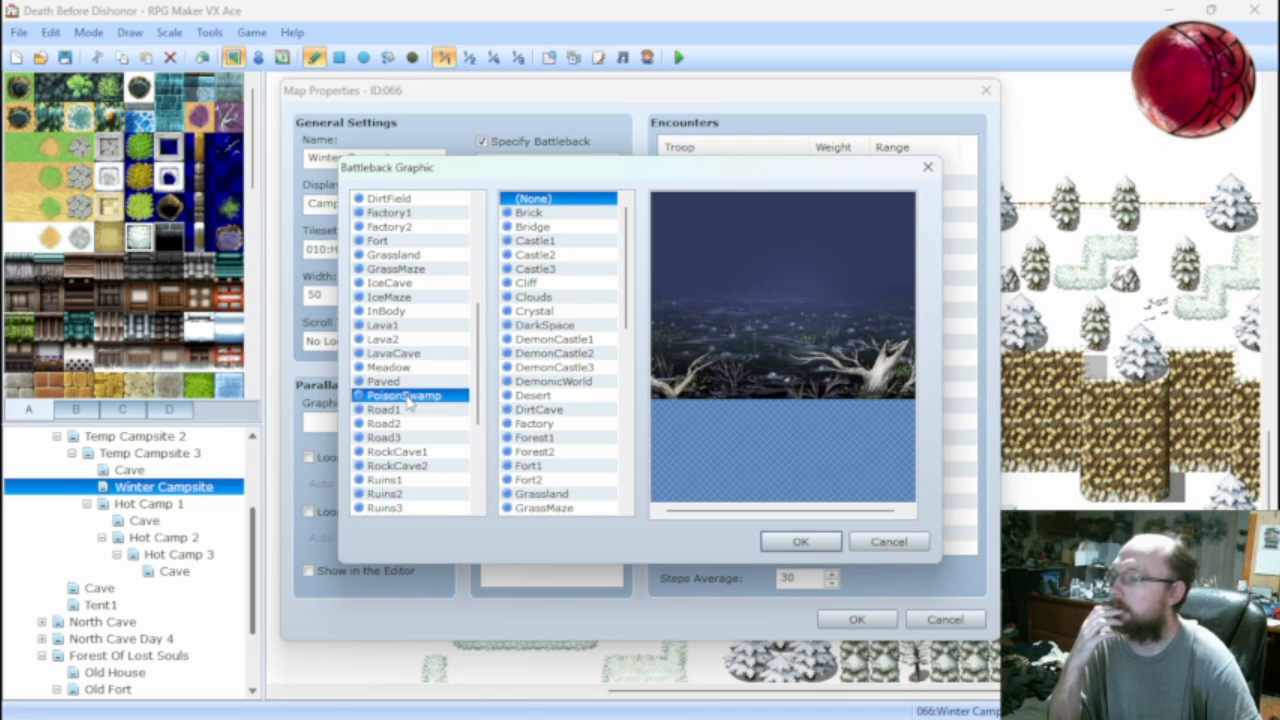
click(400, 410)
click(398, 424)
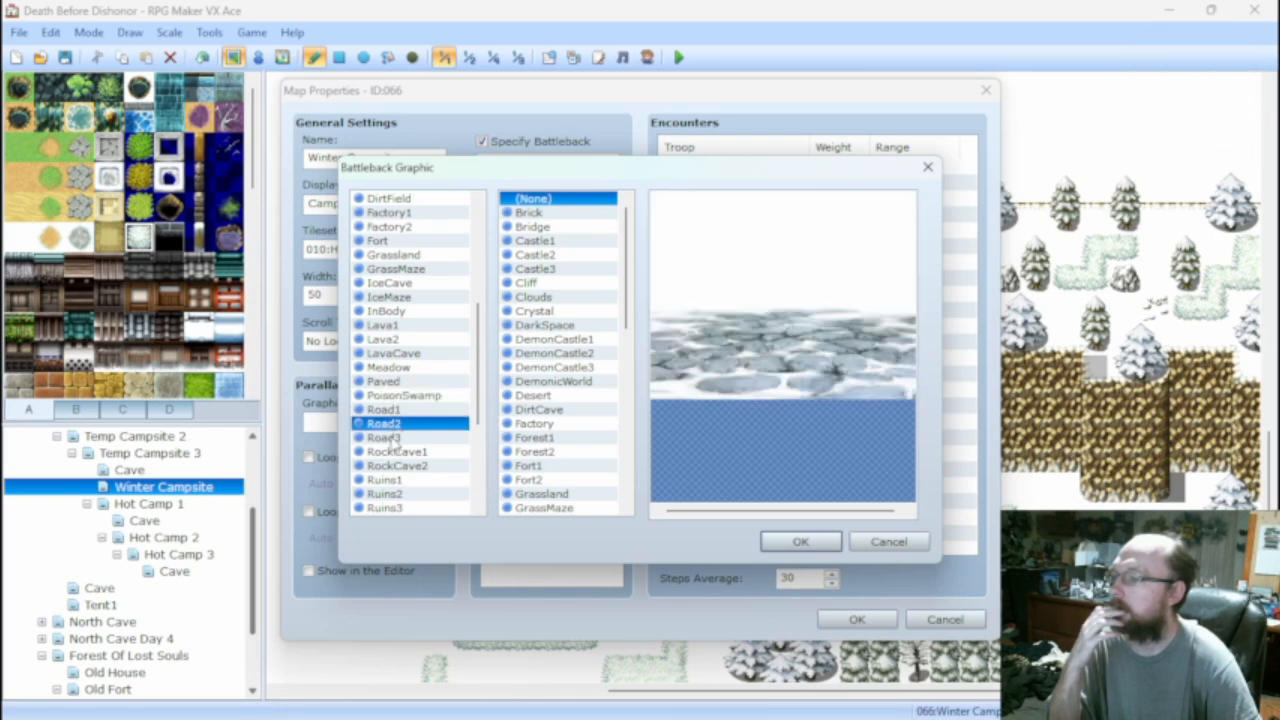
Preview the Brick, Bridge, Castle1, Forest, IceCave, InBody and Lava backdrops above the Road2 floor.
click(545, 216)
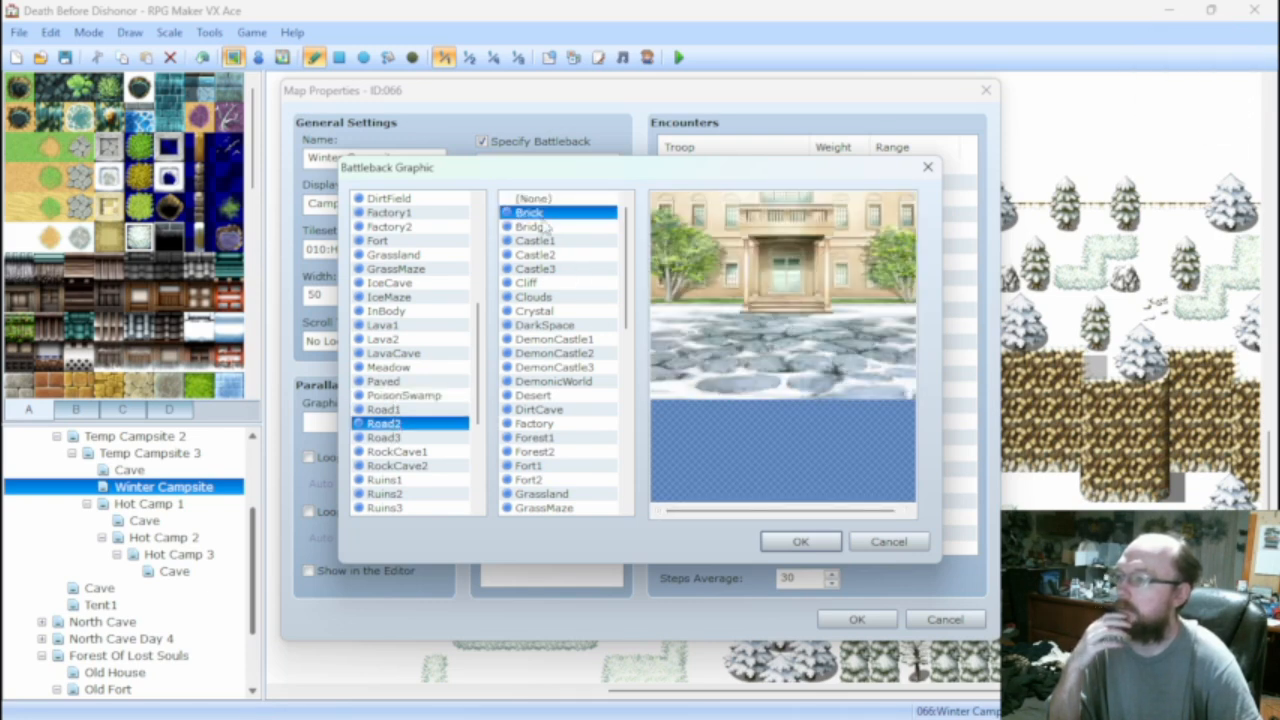
click(545, 227)
click(546, 243)
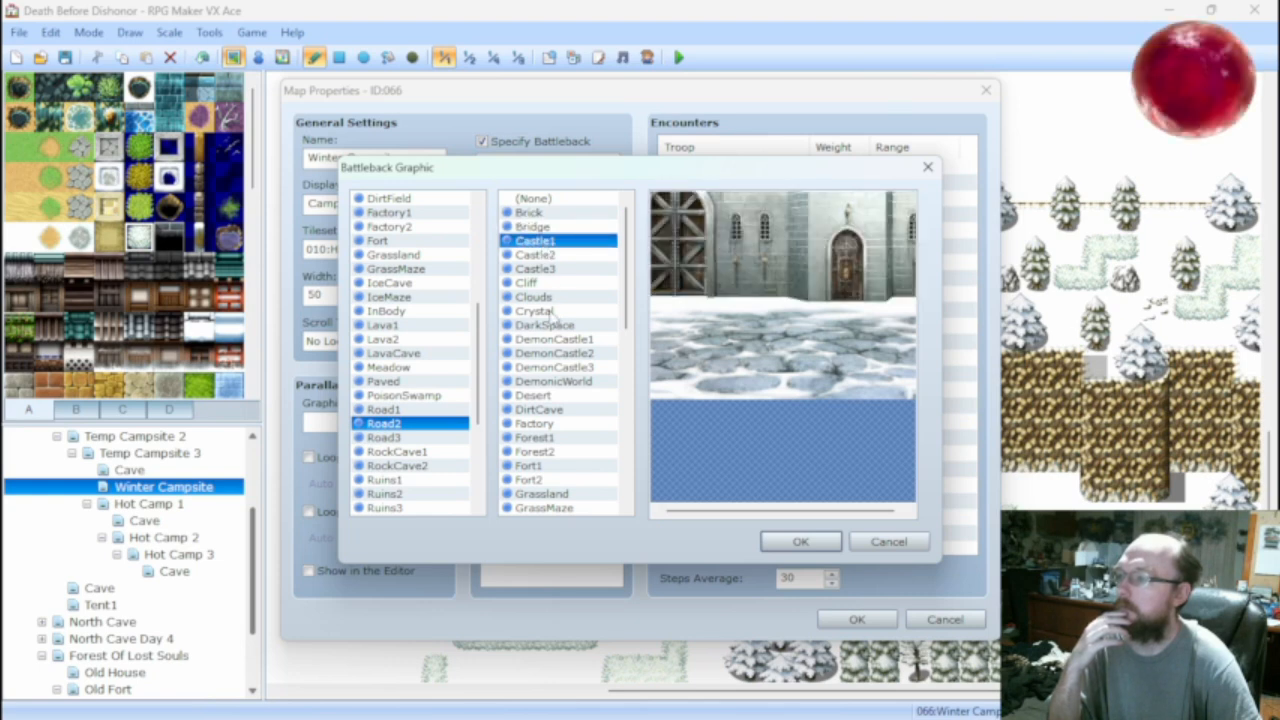
click(541, 439)
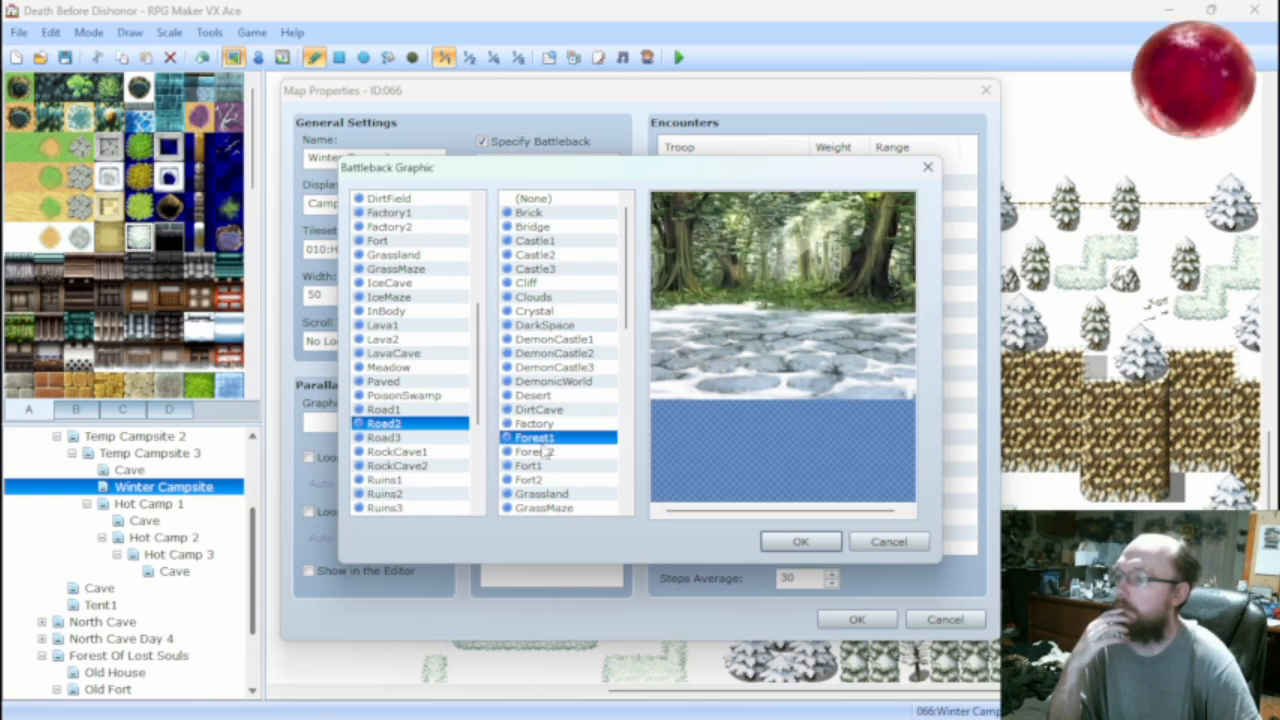
click(540, 453)
scroll(545, 422, down, 3)
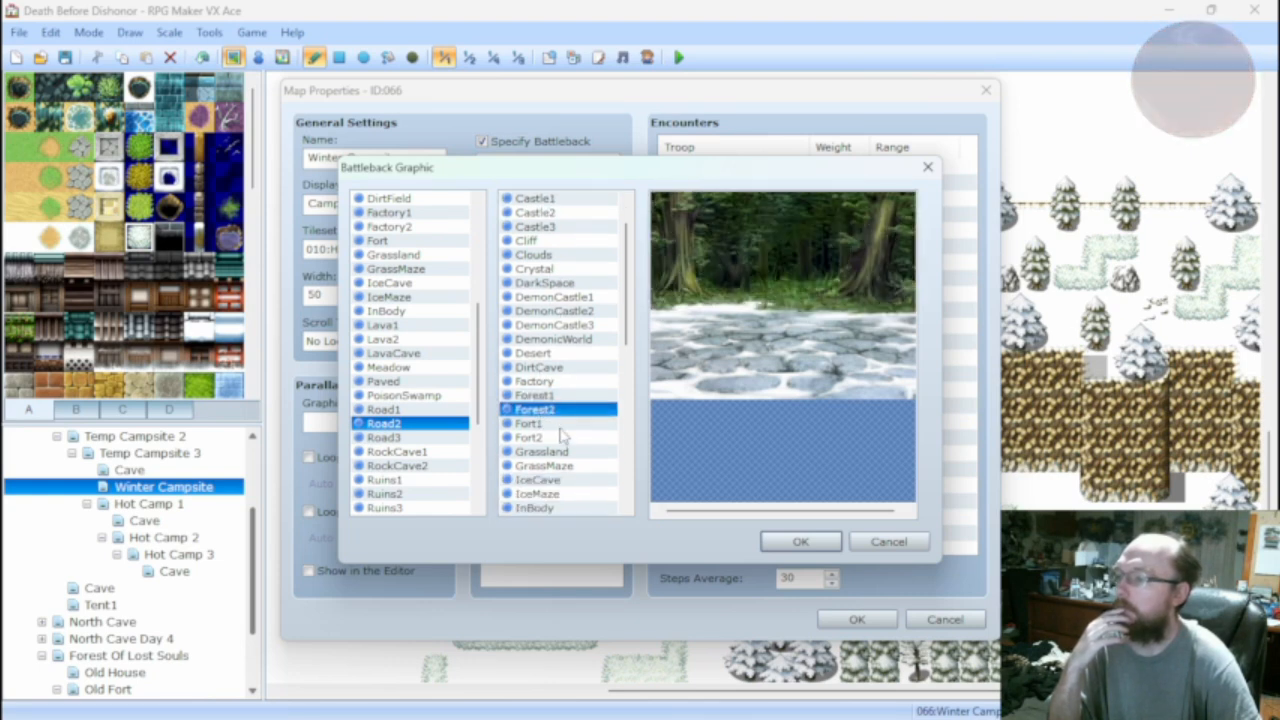
click(548, 396)
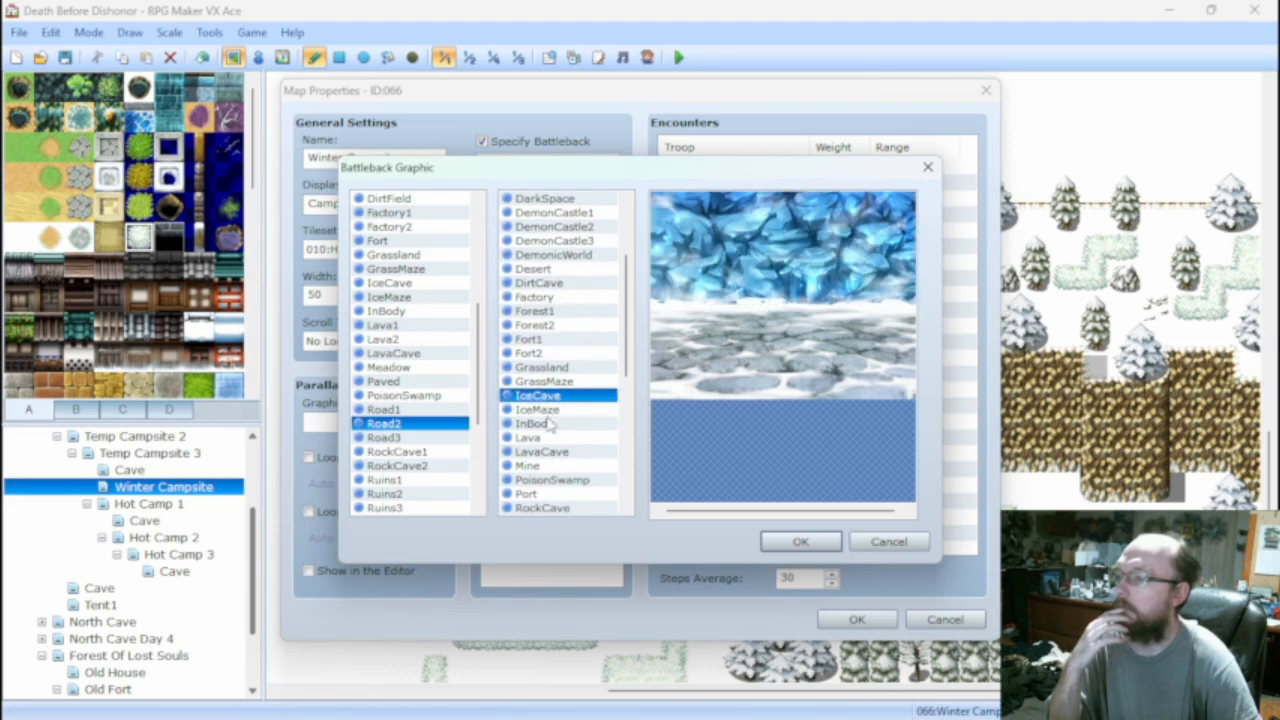
click(549, 424)
click(549, 439)
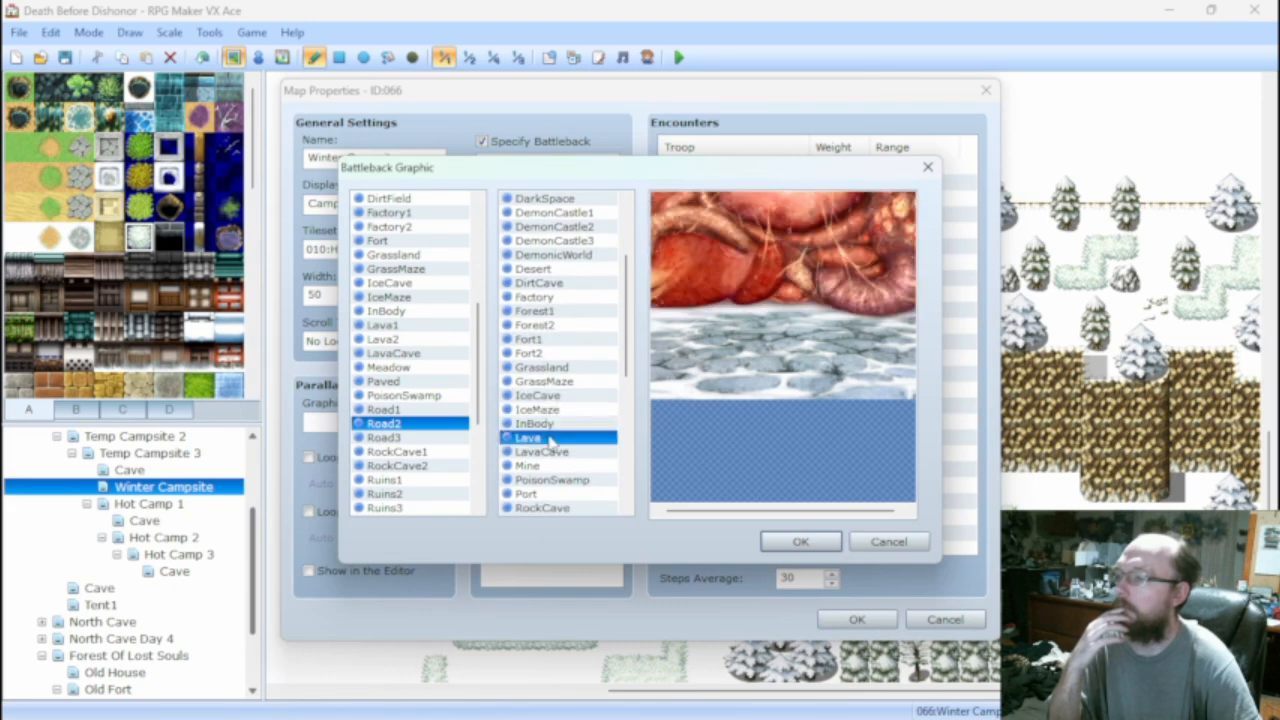
Preview the Mine, PoisonSwamp, Port, Room, Ruins, Sea and Sky backdrops with the Road2 floor.
scroll(572, 440, down, 2)
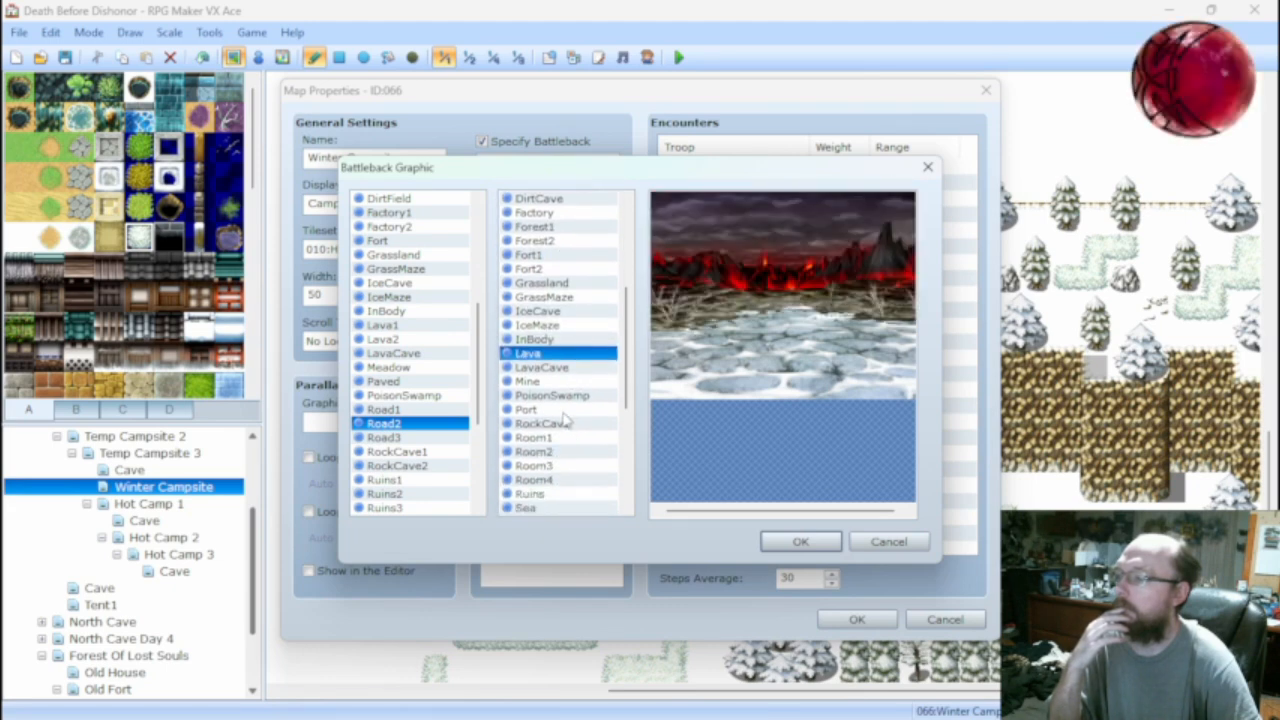
scroll(565, 422, down, 1)
click(550, 384)
click(552, 355)
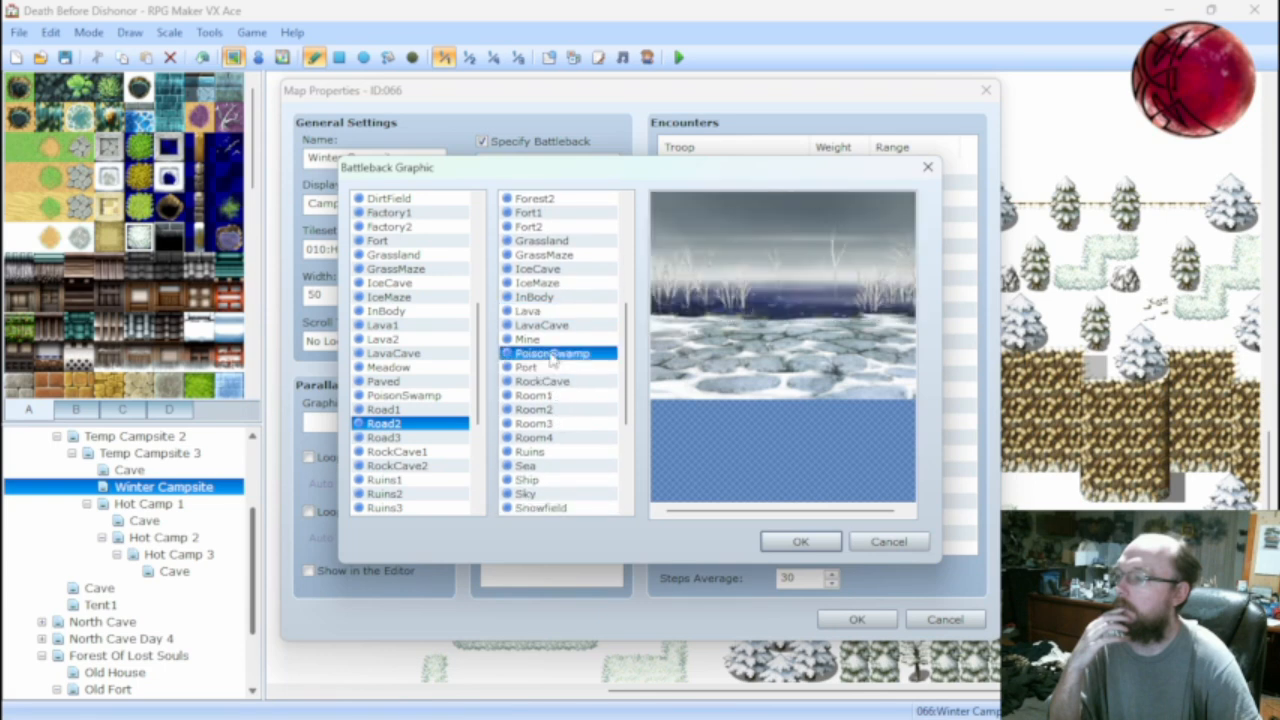
click(548, 370)
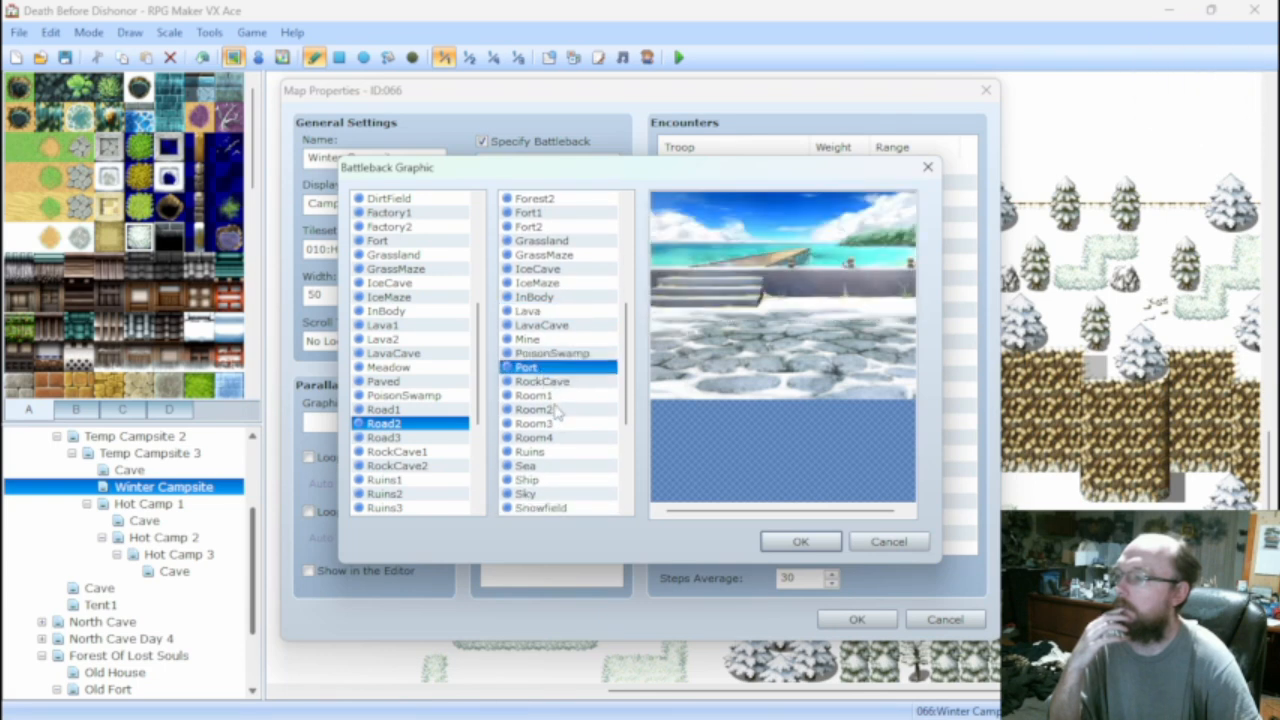
click(556, 410)
click(556, 437)
click(555, 453)
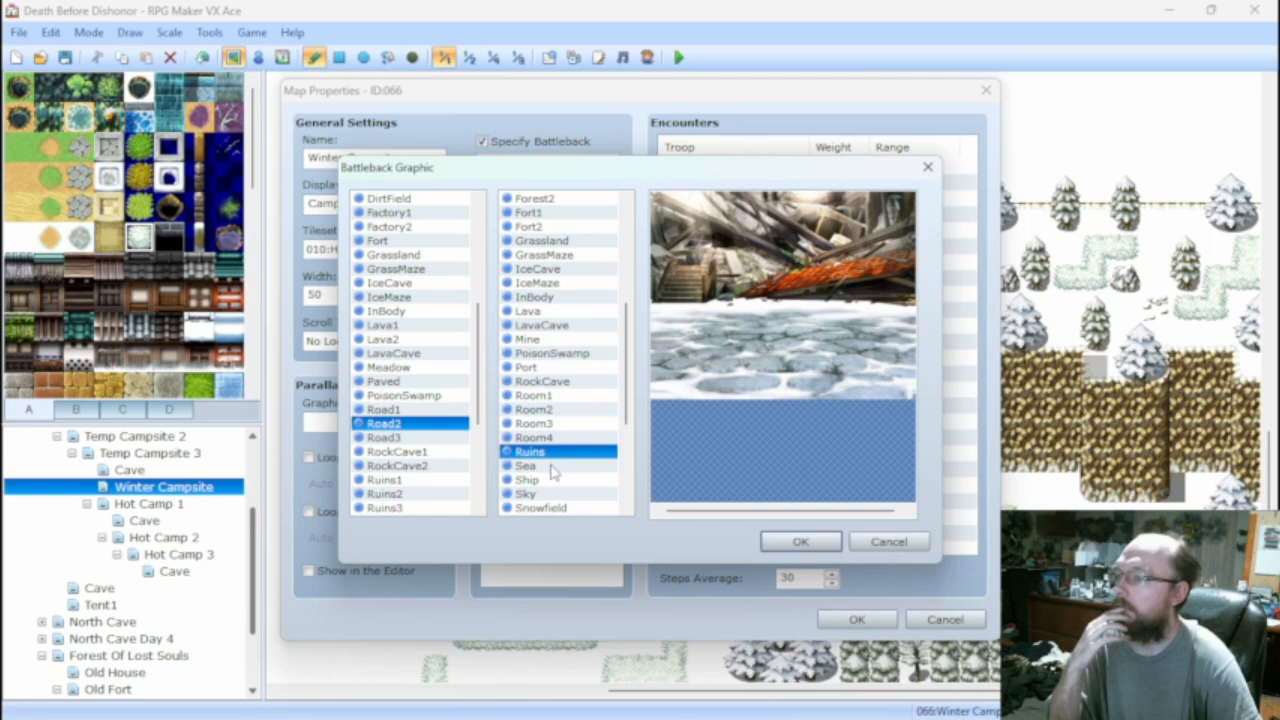
click(550, 467)
click(548, 494)
Select Snowfield as the battleback's backdrop, comparing it with Stone1 and Tower.
click(545, 509)
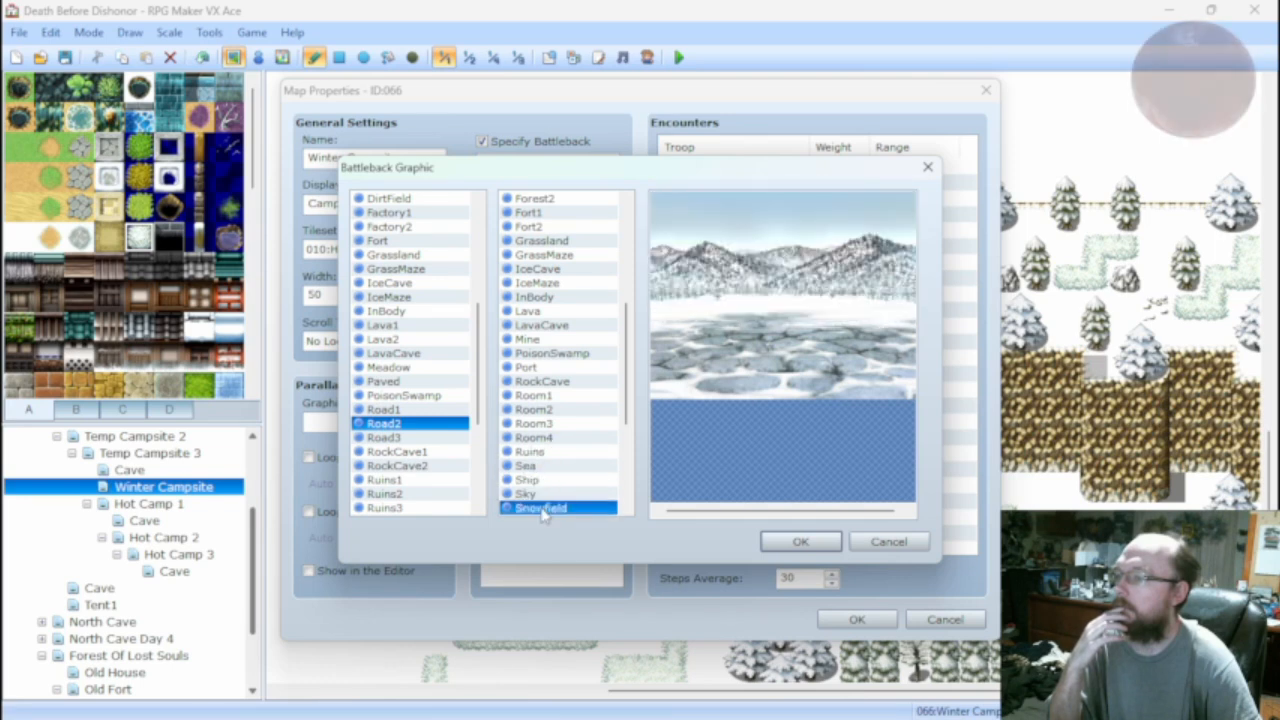
scroll(545, 505, down, 3)
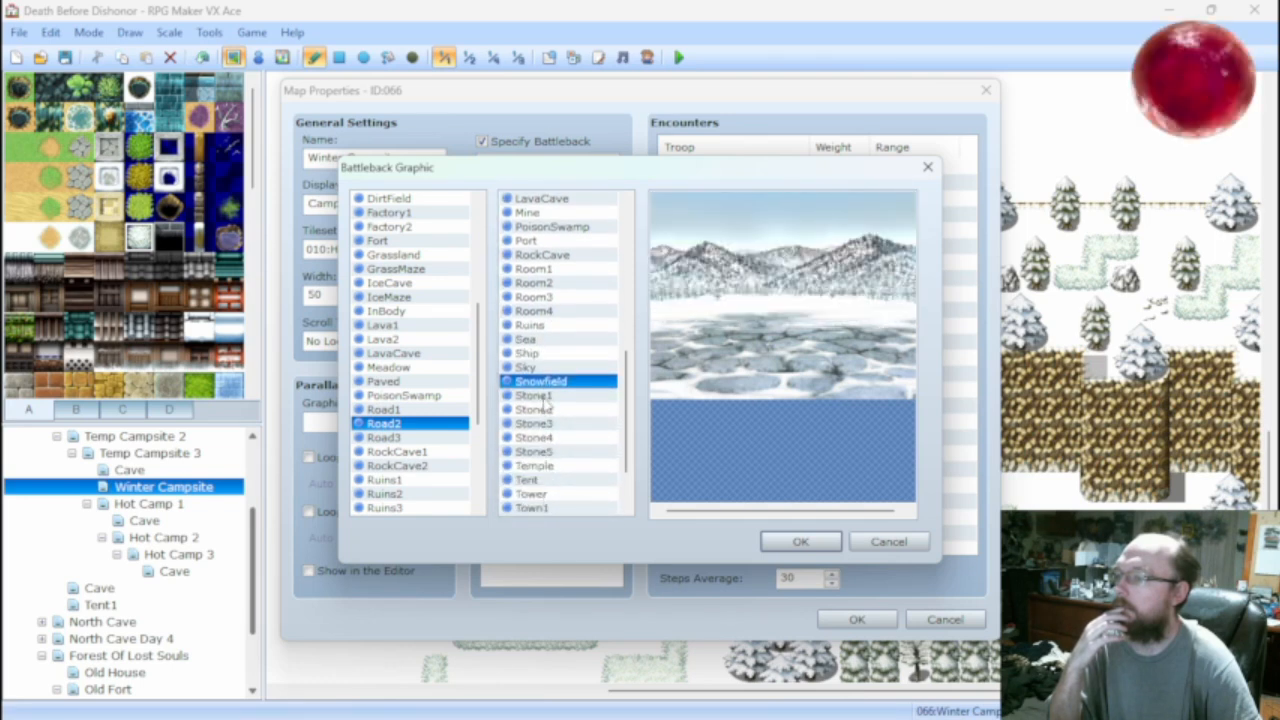
click(546, 399)
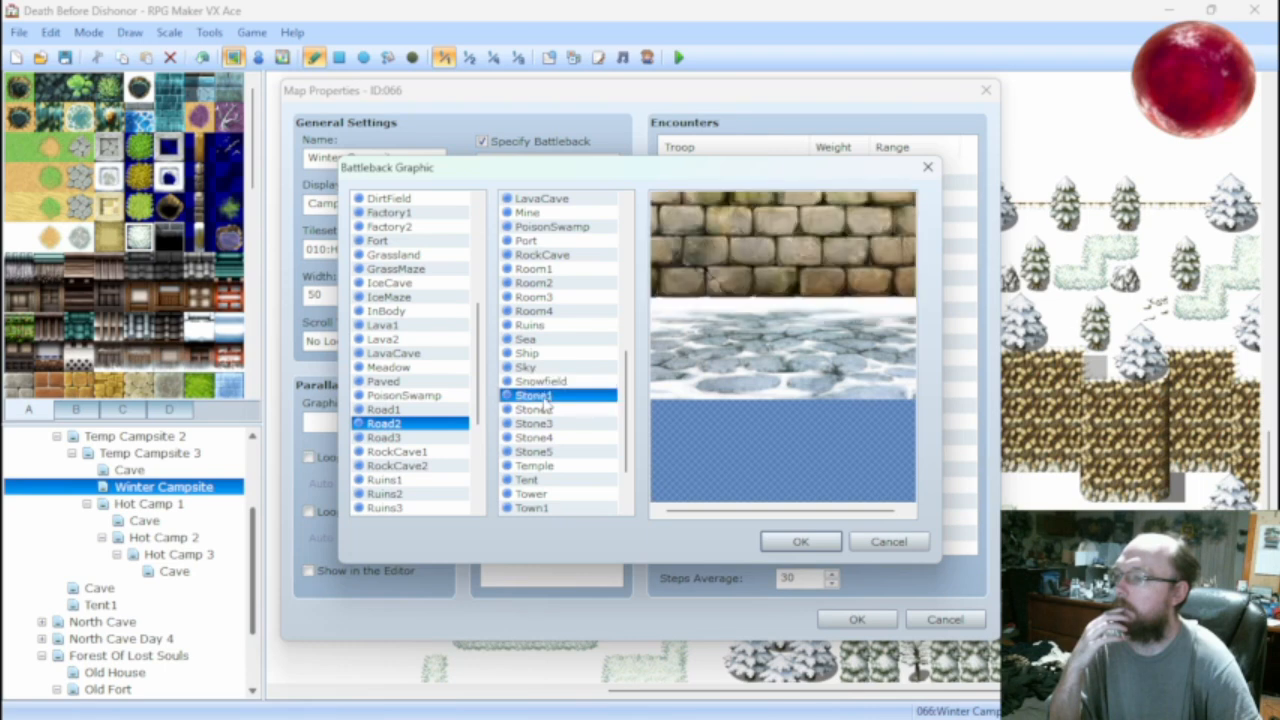
click(544, 385)
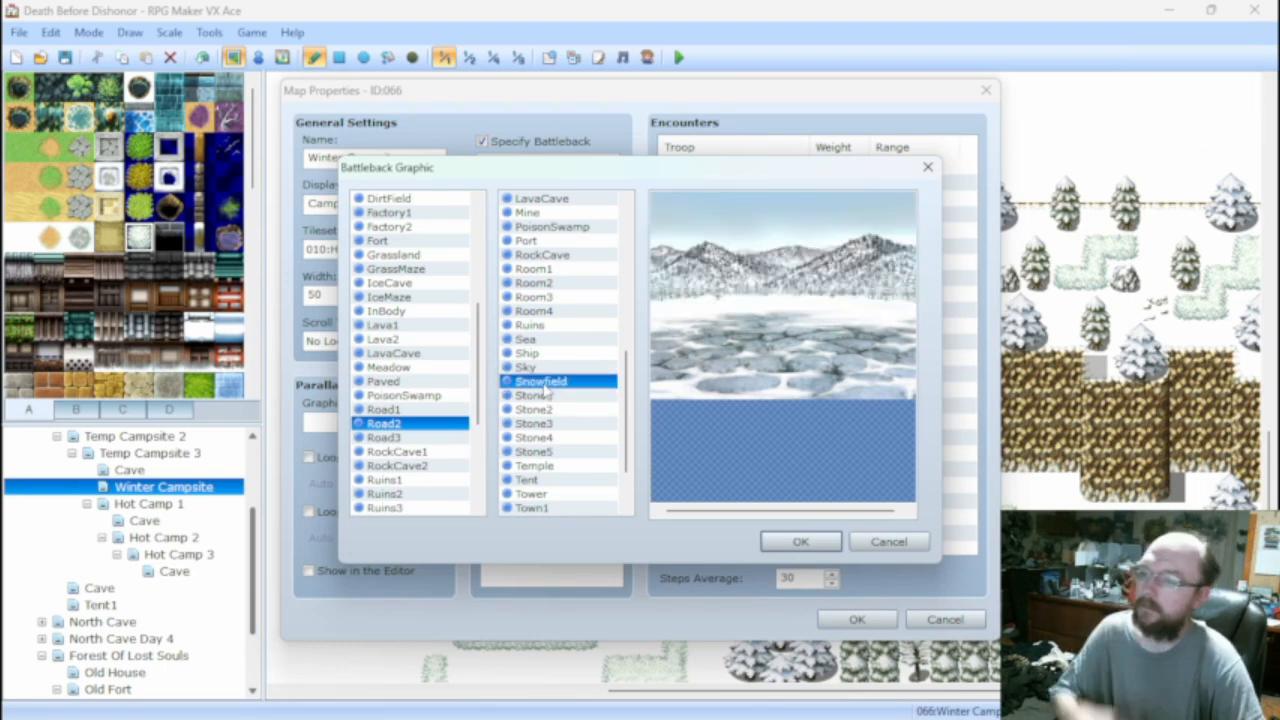
click(536, 499)
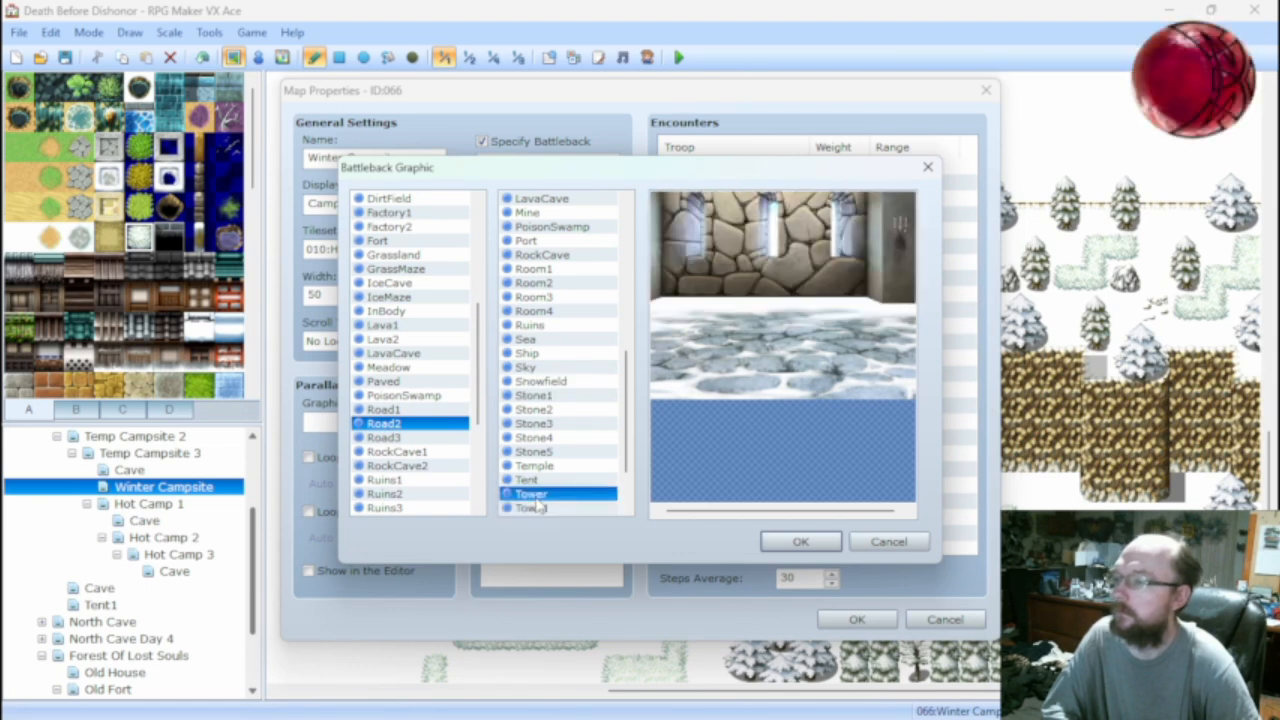
click(553, 386)
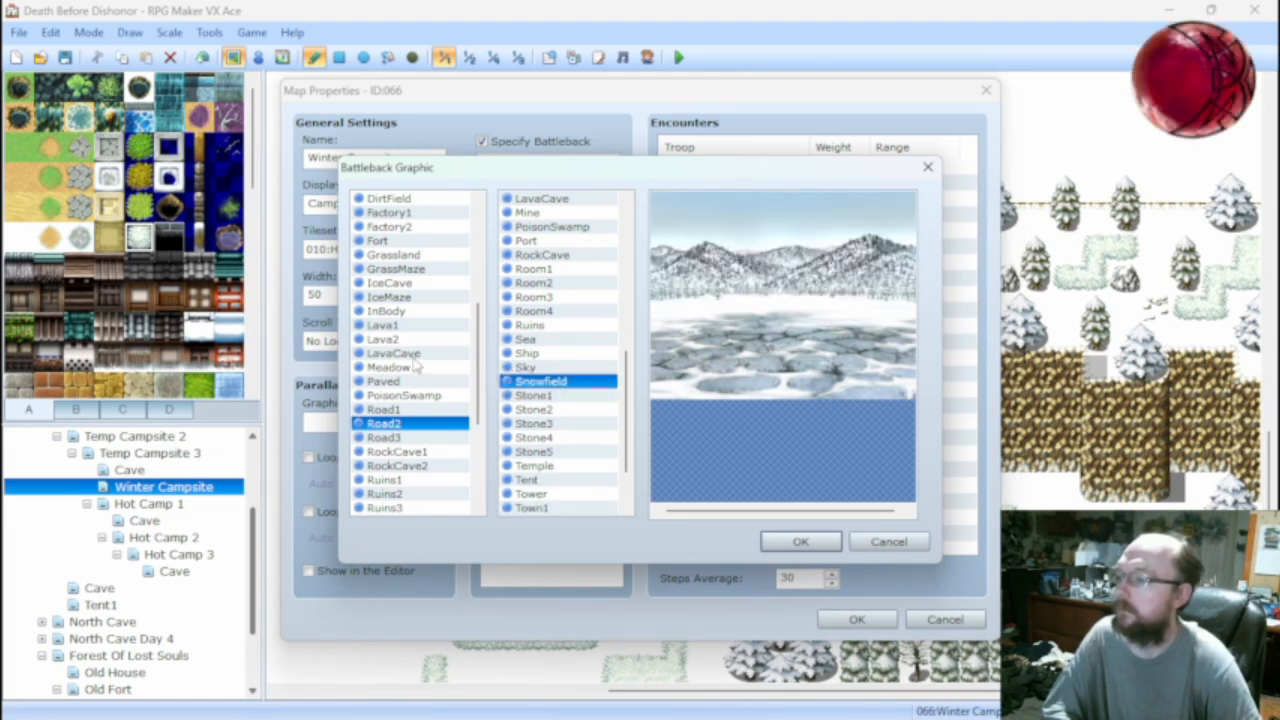
Preview the Cobblestones1 to Cobblestones4, Crystal1, Crystal2 and DarkSpace battleback floors against the Snowfield backdrop.
scroll(408, 333, up, 6)
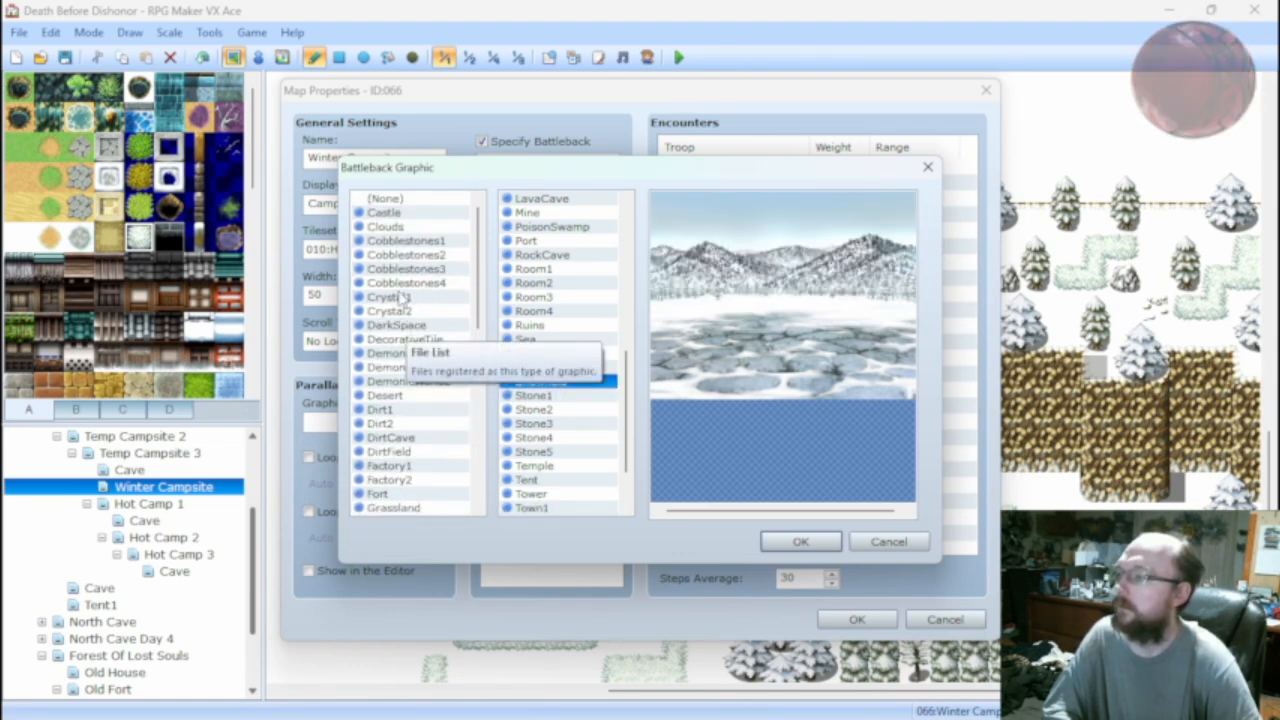
click(403, 241)
click(400, 256)
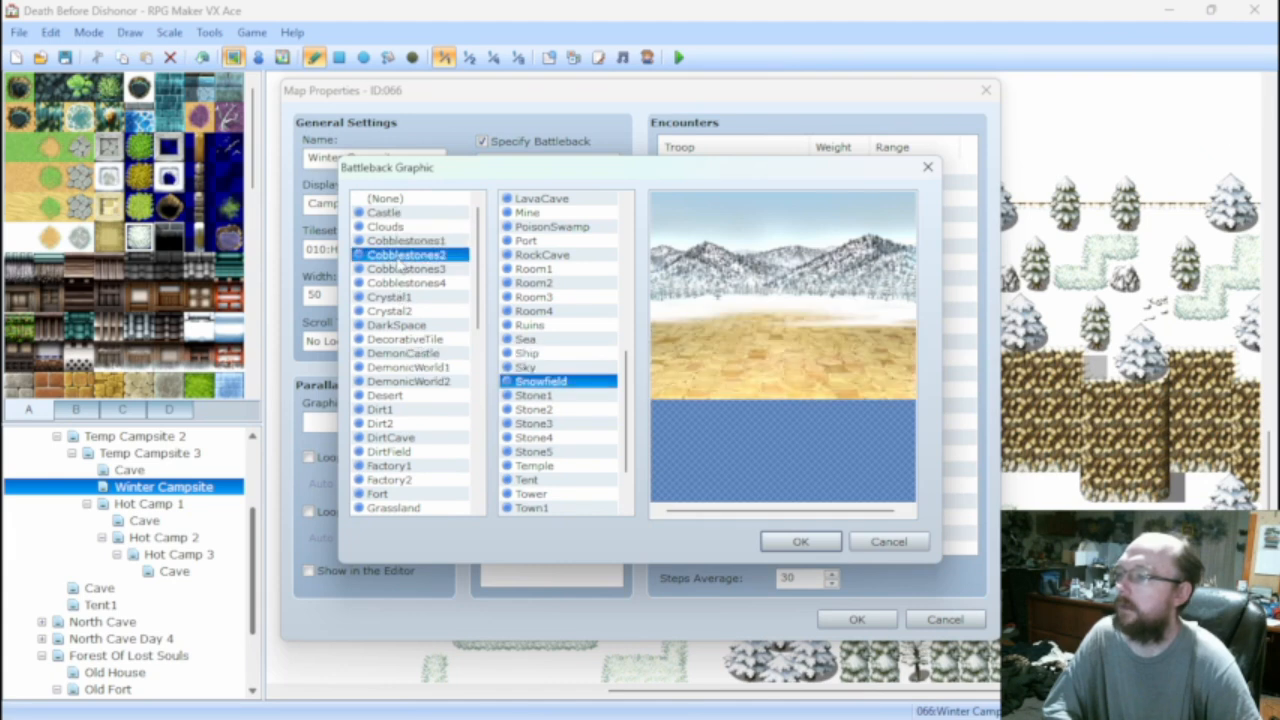
click(402, 269)
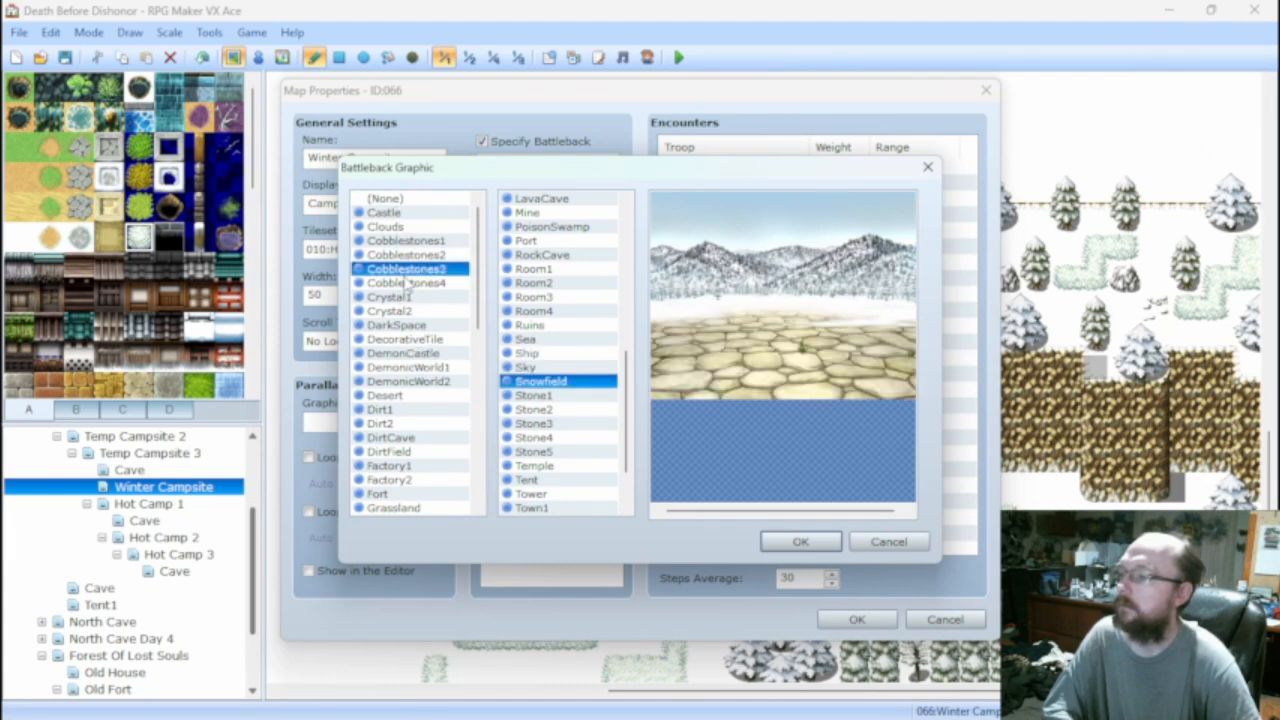
click(407, 284)
click(405, 298)
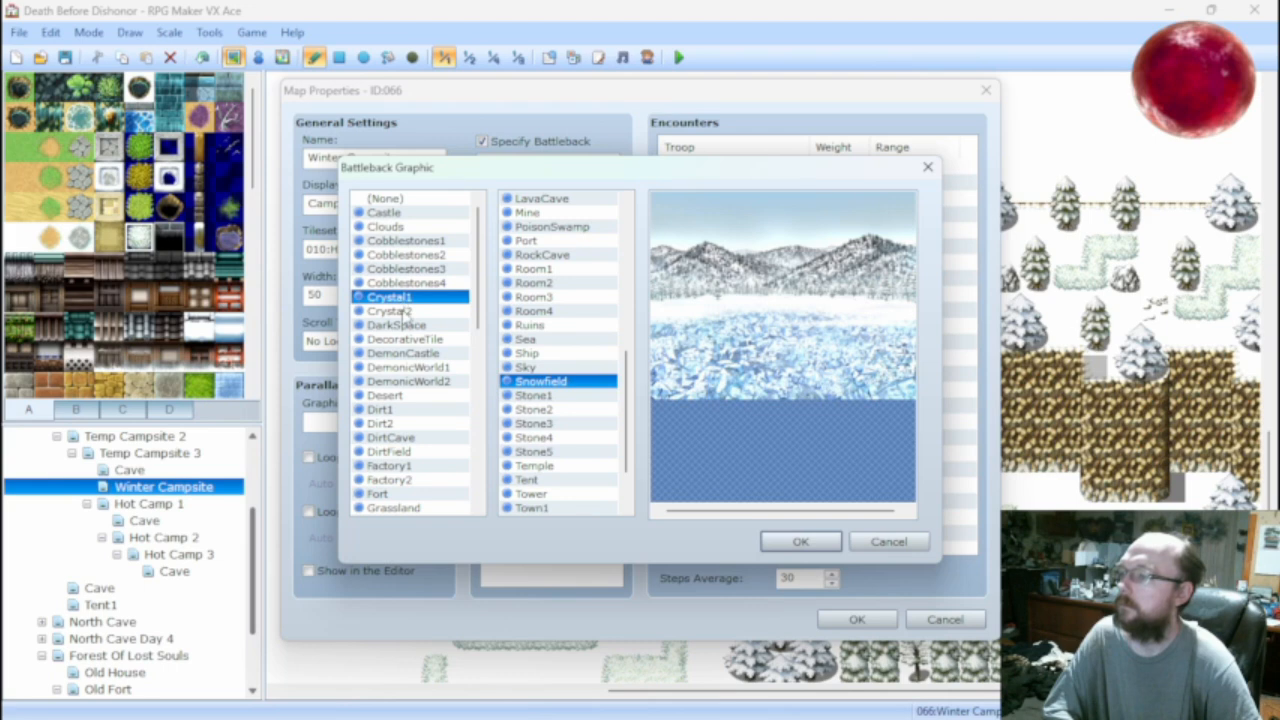
click(405, 312)
click(404, 326)
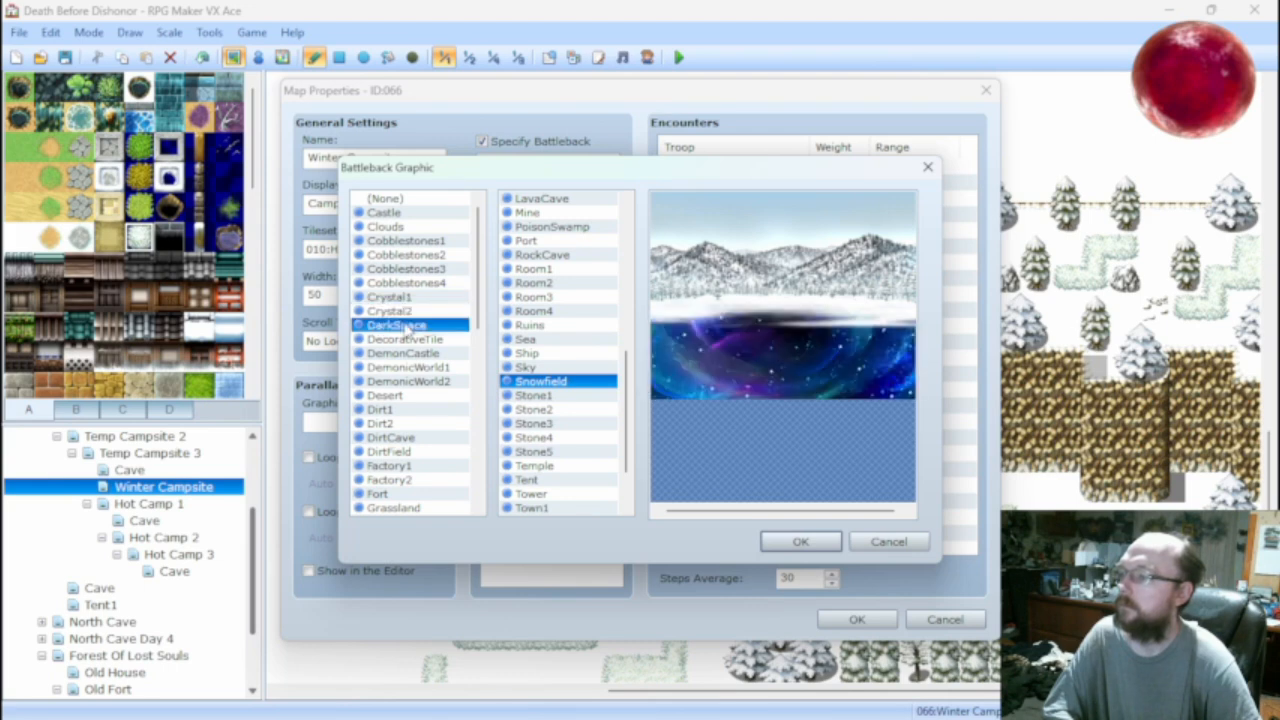
Preview the DecorativeTile, DemonCastle, DemonicWorld, Desert, Dirt1 and Dirt2 floors with the Snowfield backdrop.
click(405, 340)
click(405, 354)
click(405, 368)
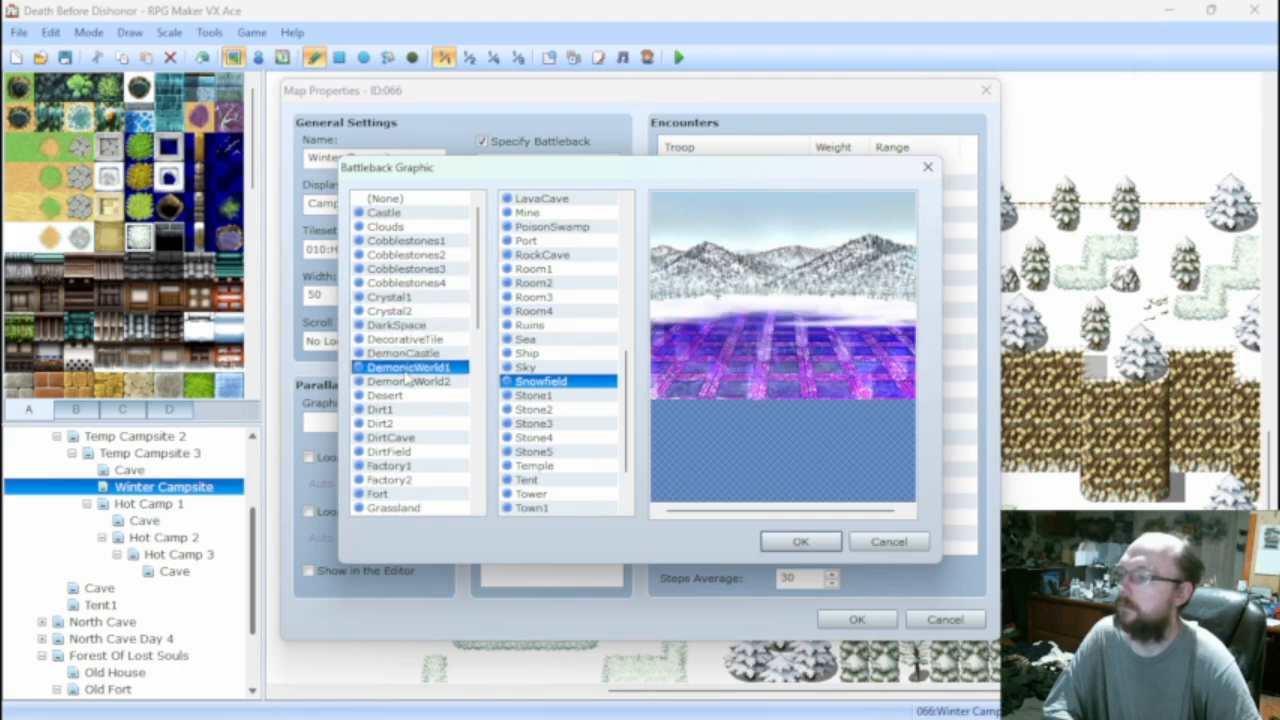
click(405, 382)
click(405, 396)
click(404, 410)
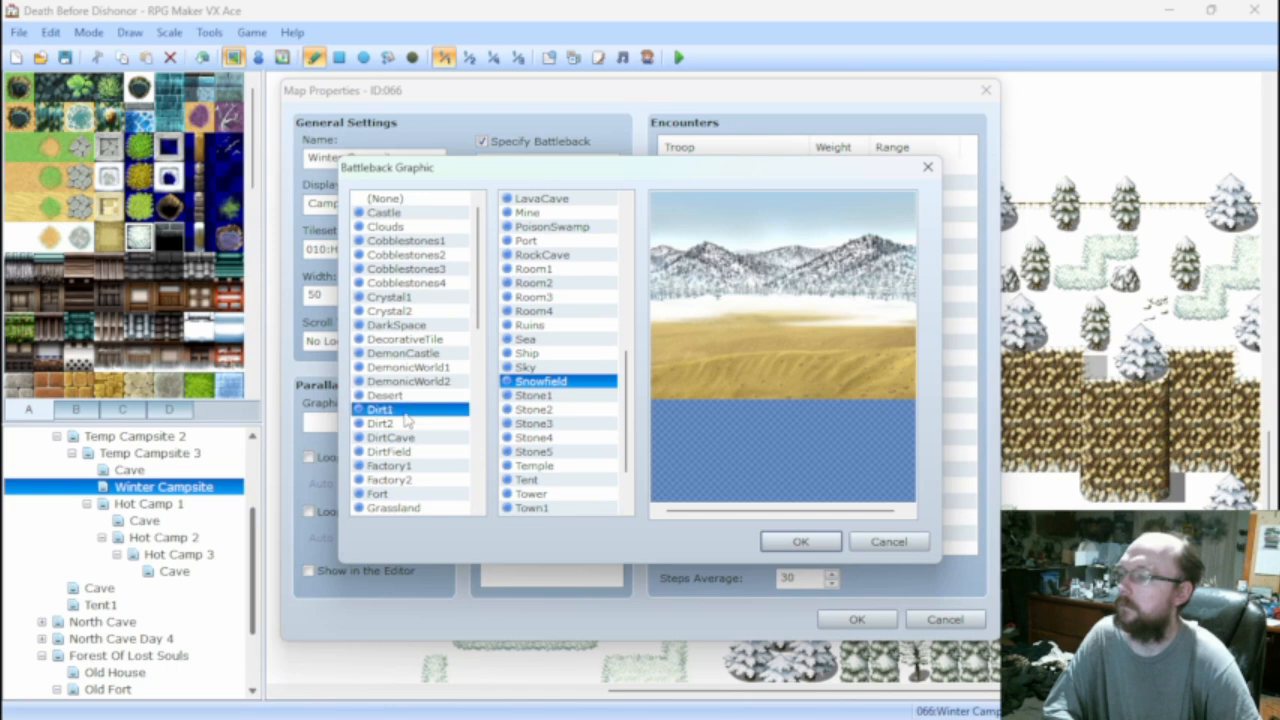
click(397, 424)
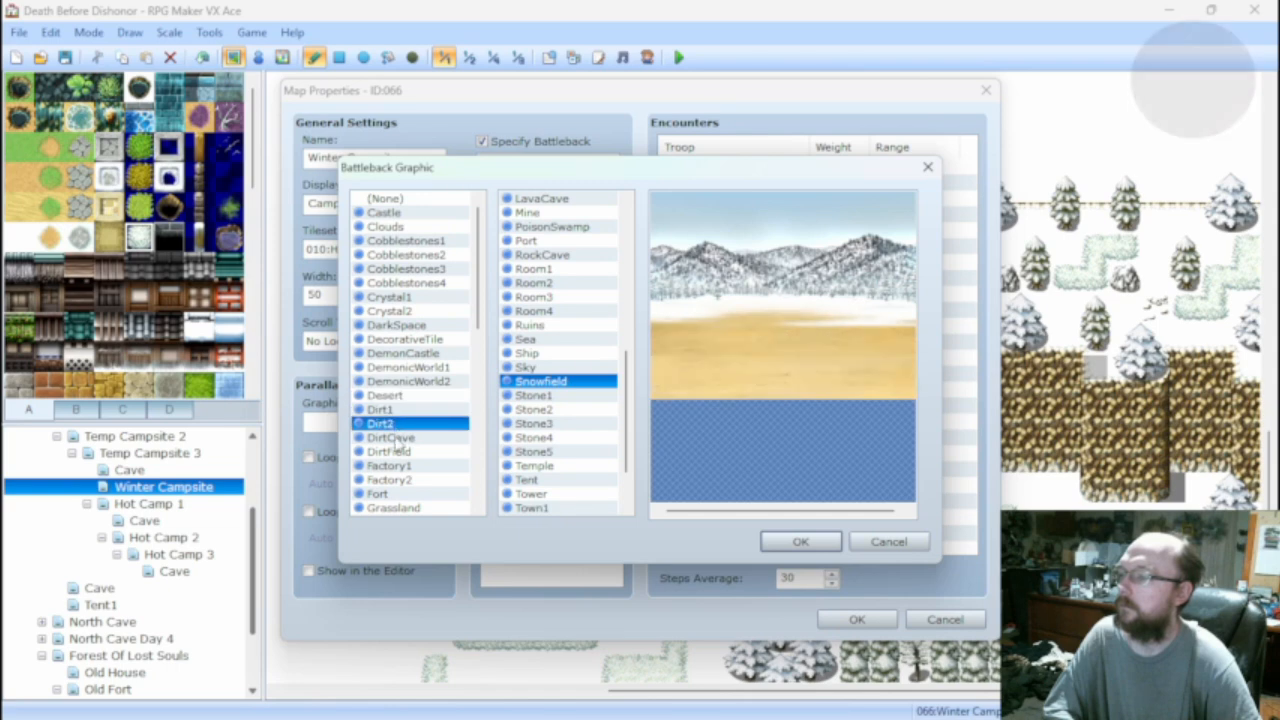
Preview the DirtCave, DirtField, Factory, Fort, Grassland, GrassMaze and IceCave floors with the Snowfield backdrop.
click(397, 440)
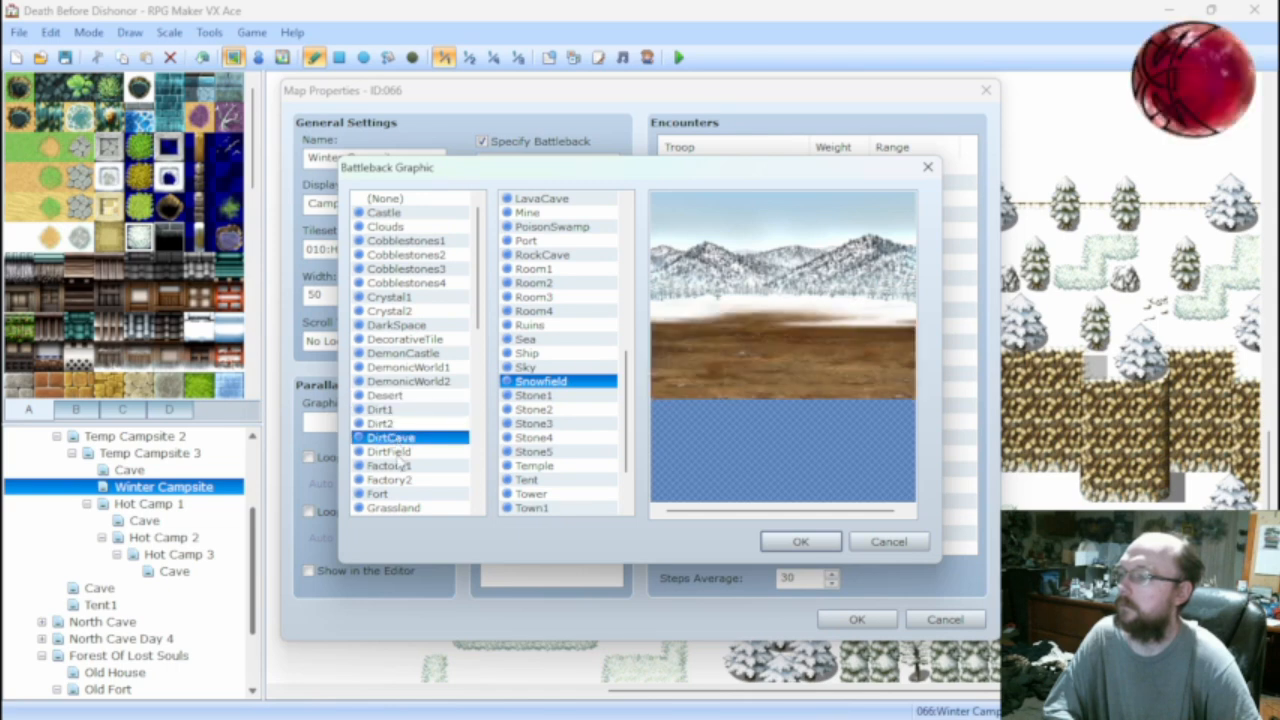
click(397, 452)
click(399, 467)
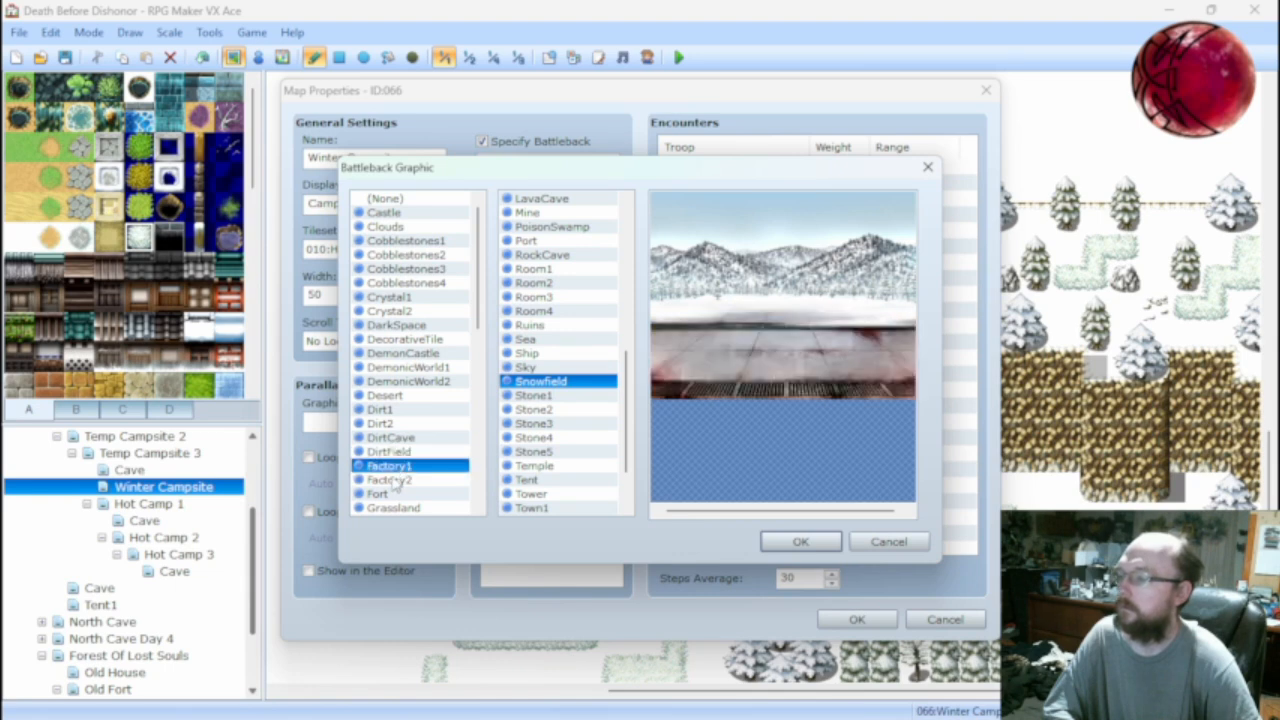
click(397, 481)
click(395, 494)
scroll(400, 460, down, 2)
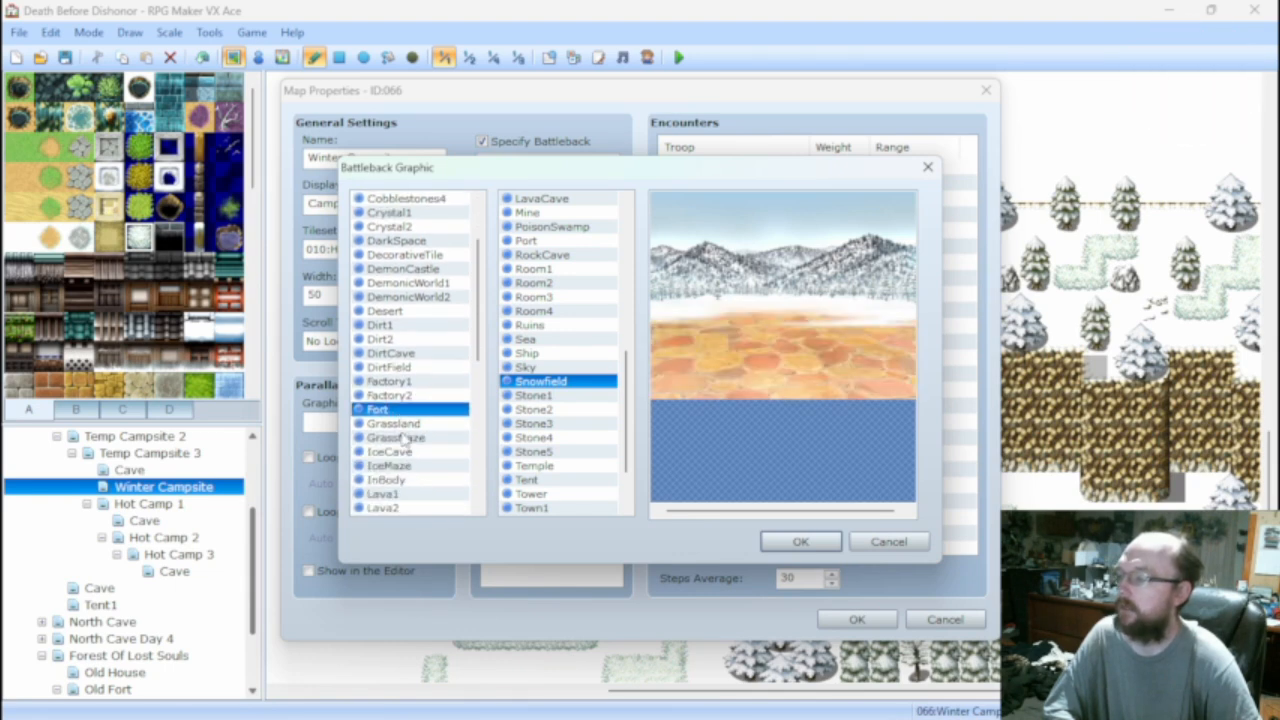
click(400, 424)
click(400, 438)
click(394, 452)
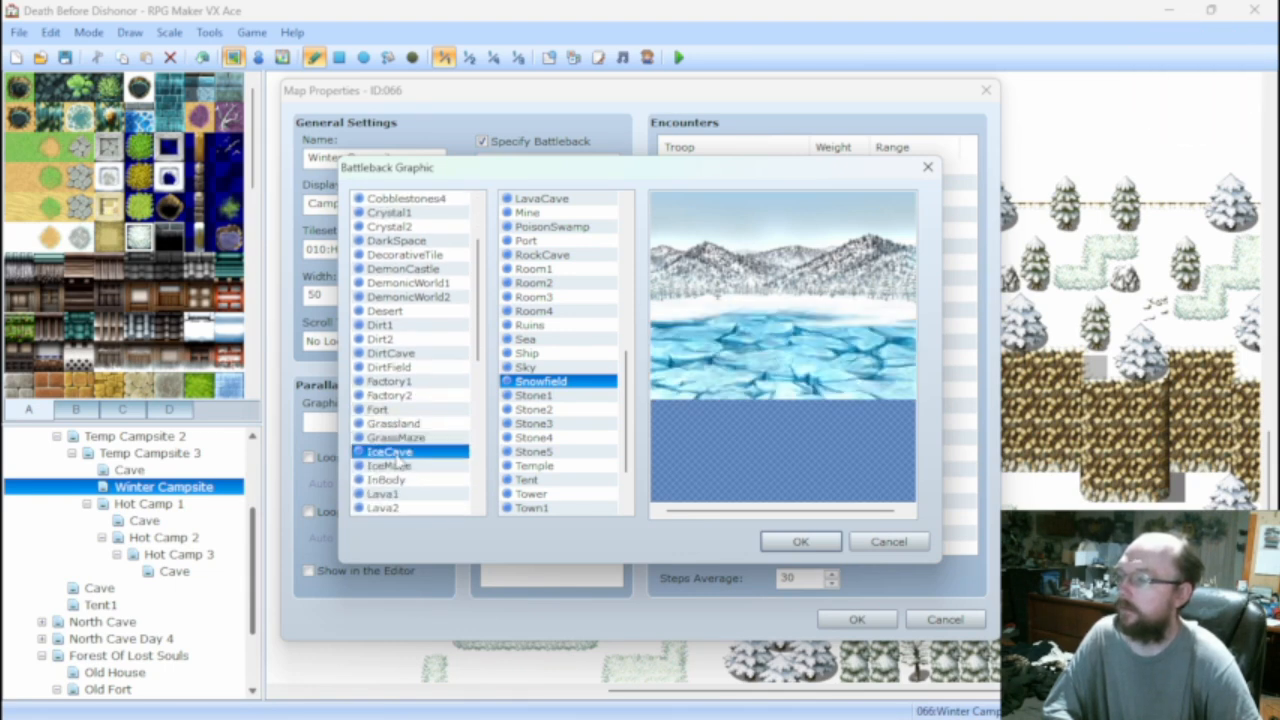
Preview the IceMaze, InBody, Lava1, Lava2, LavaCave and Meadow floors with the Snowfield backdrop.
scroll(397, 440, down, 2)
click(393, 382)
click(393, 396)
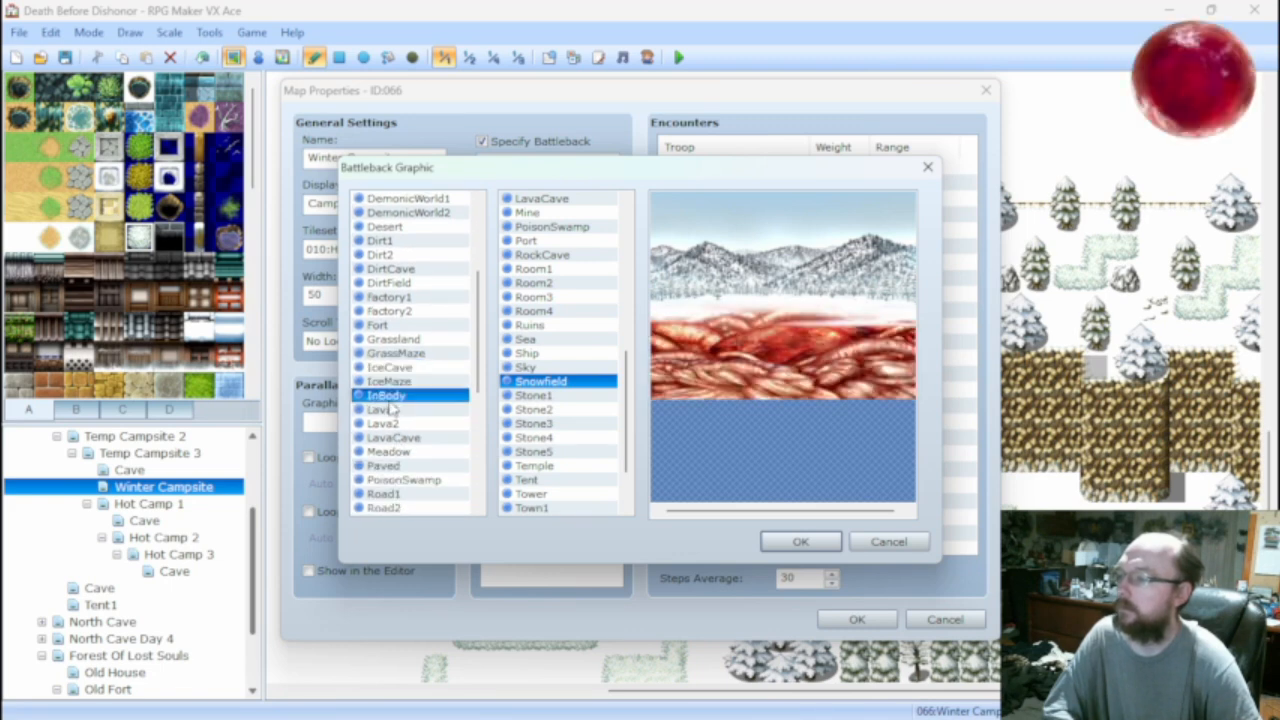
click(397, 424)
click(397, 438)
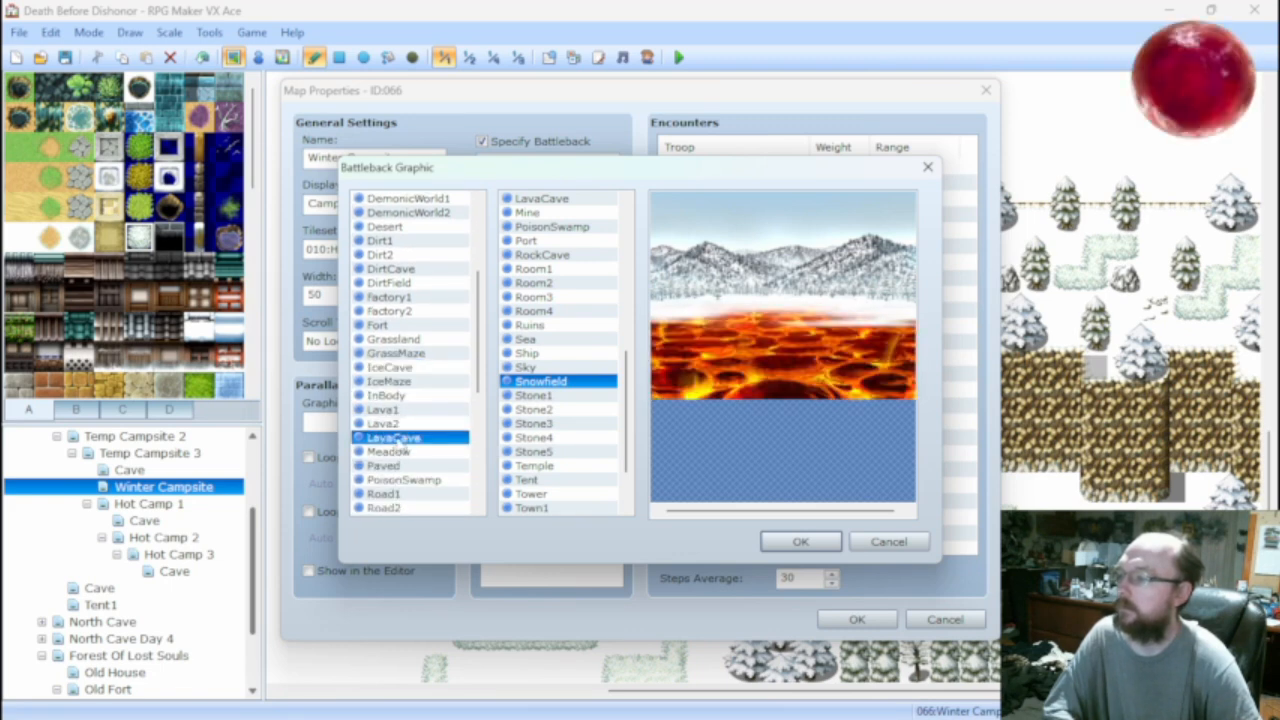
click(400, 424)
click(403, 410)
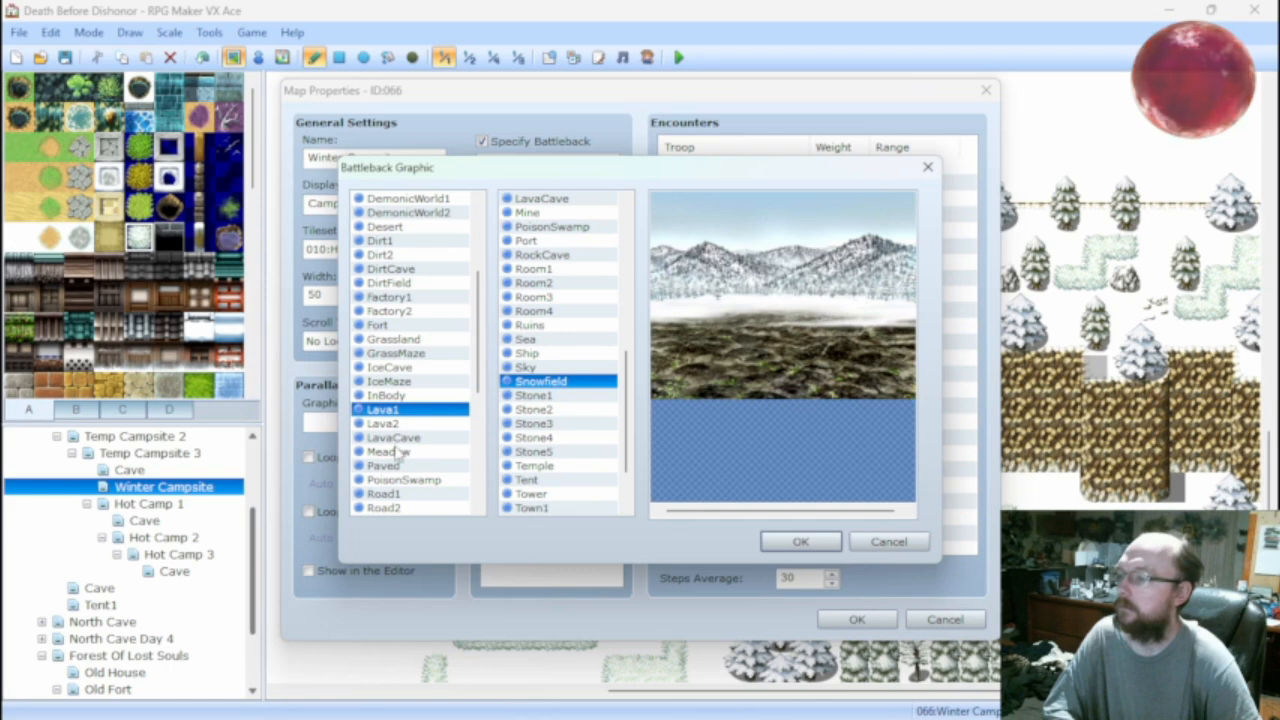
click(397, 438)
click(400, 452)
scroll(402, 440, down, 2)
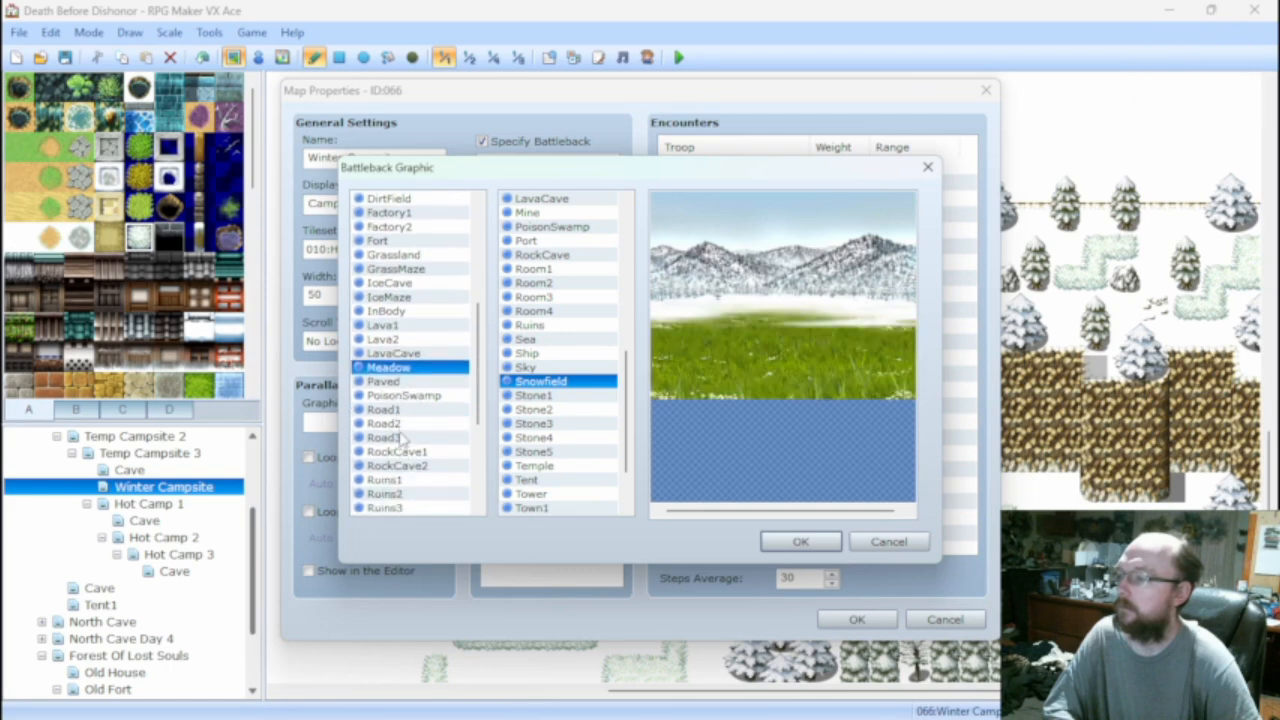
Compare the Paved, PoisonSwamp and Road1 floors, and apply Road2 with Snowfield as the Winter Campsite map's battleback.
click(400, 382)
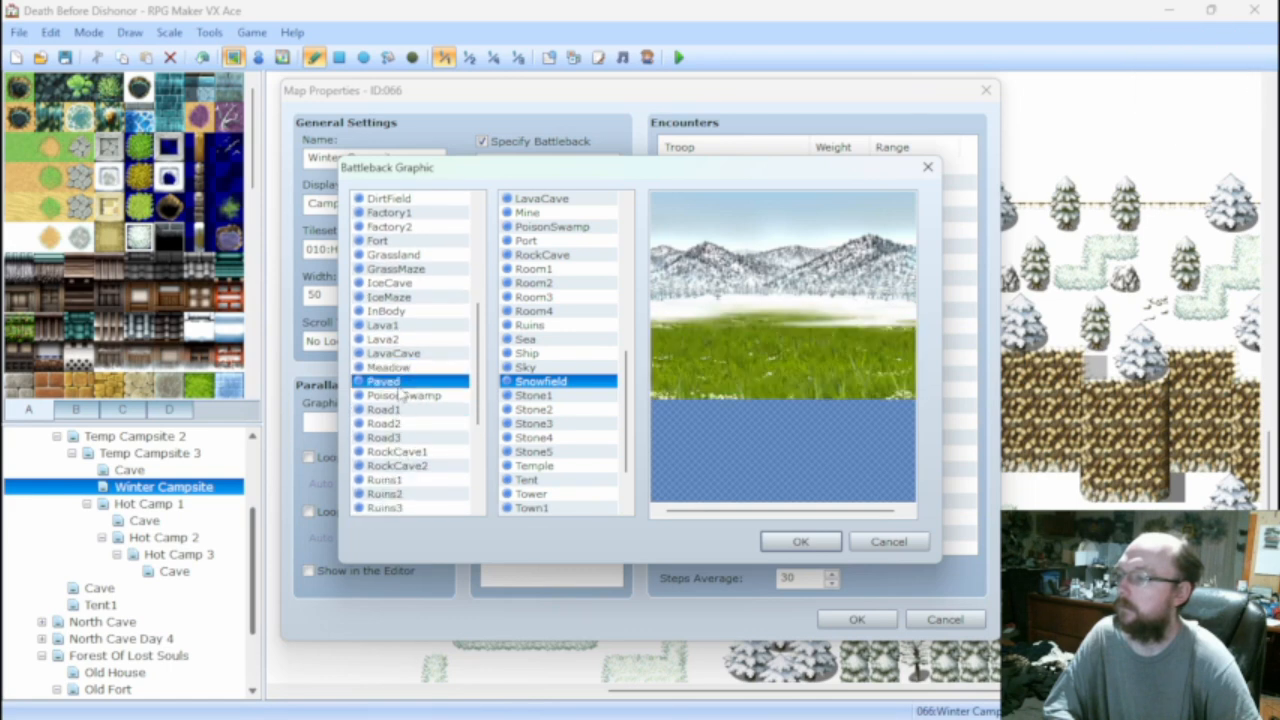
click(404, 396)
click(401, 383)
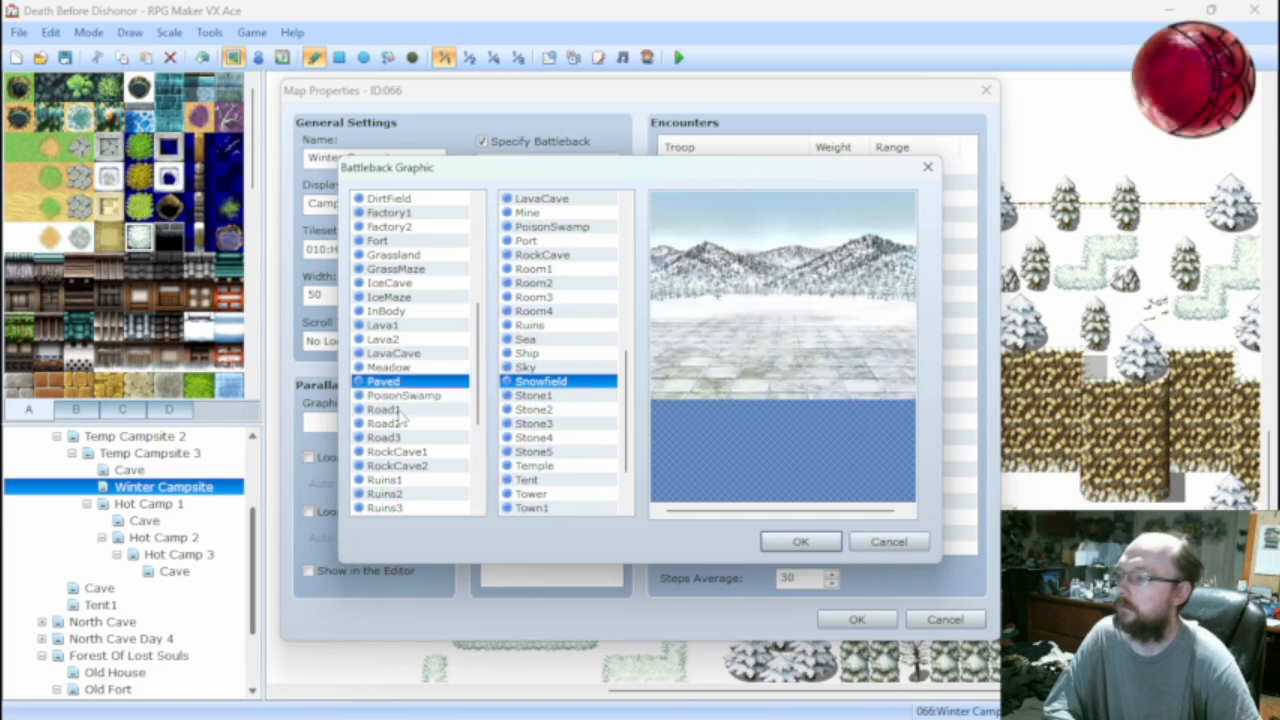
click(398, 410)
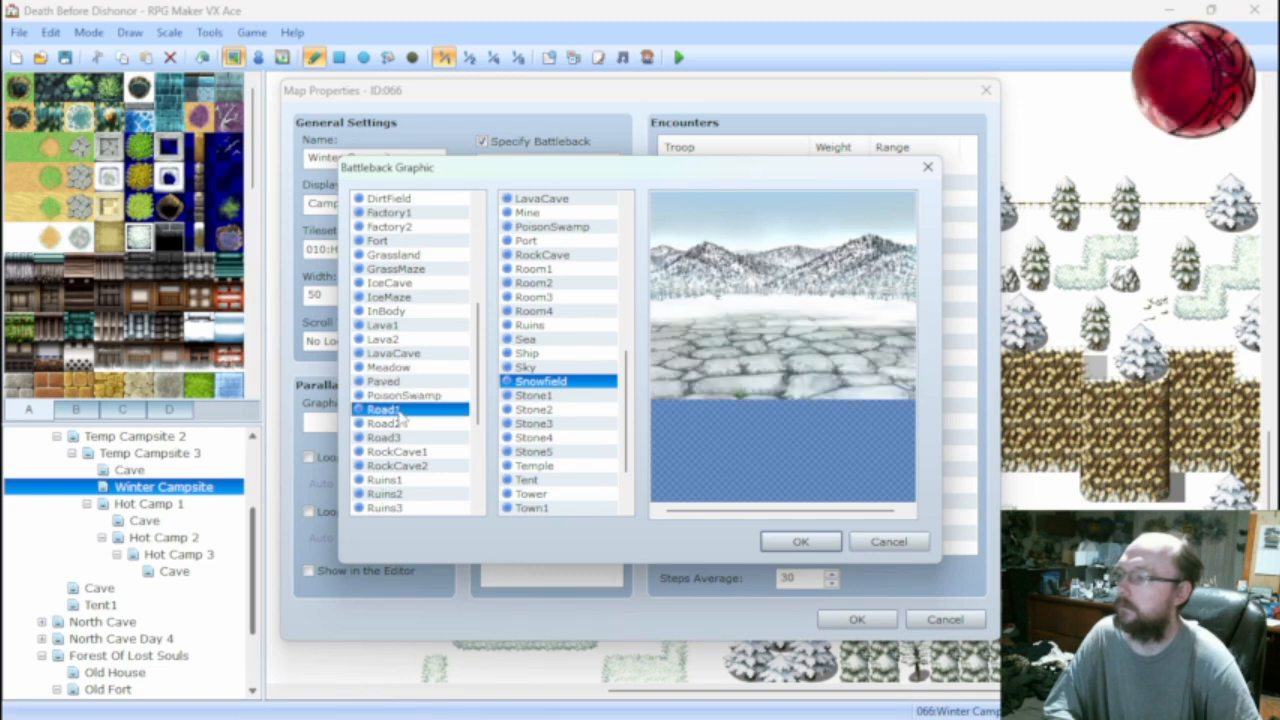
click(400, 424)
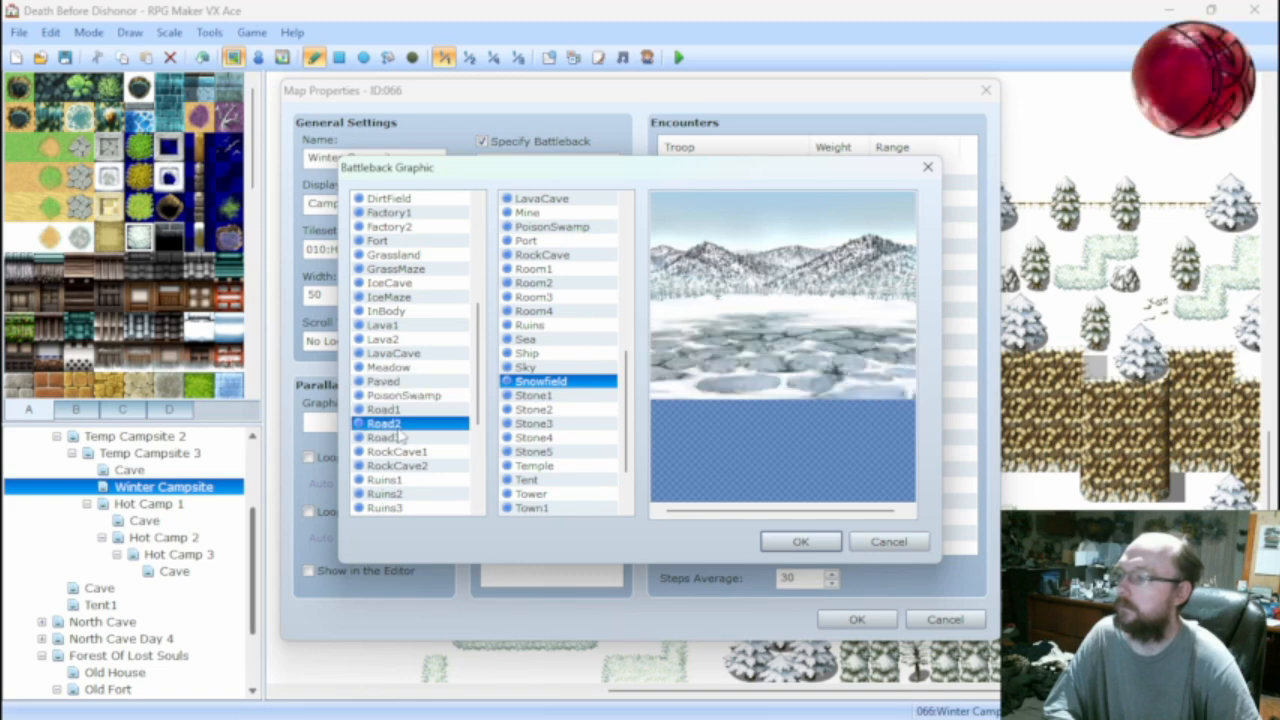
click(800, 541)
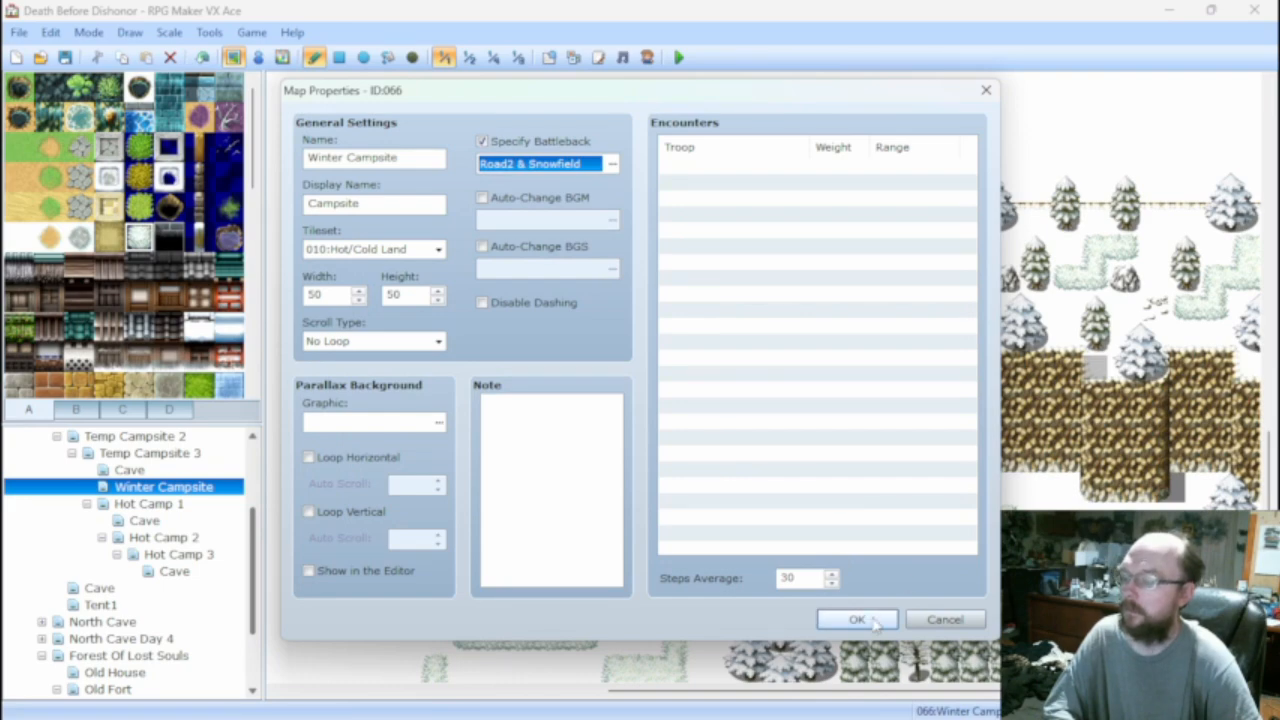
click(857, 620)
Change the backdrop of the Hot Camp 1 map's battleback to Desert, keeping the Sand floor.
click(145, 520)
click(160, 504)
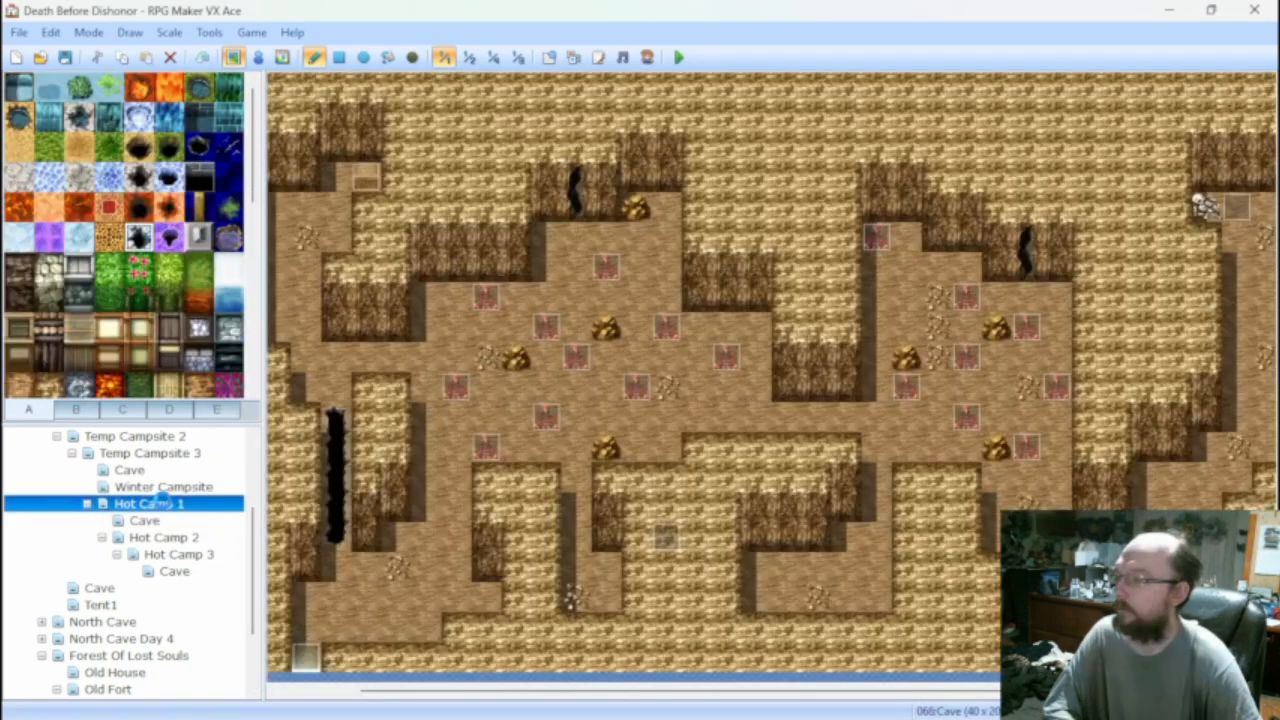
right_click(160, 504)
click(195, 513)
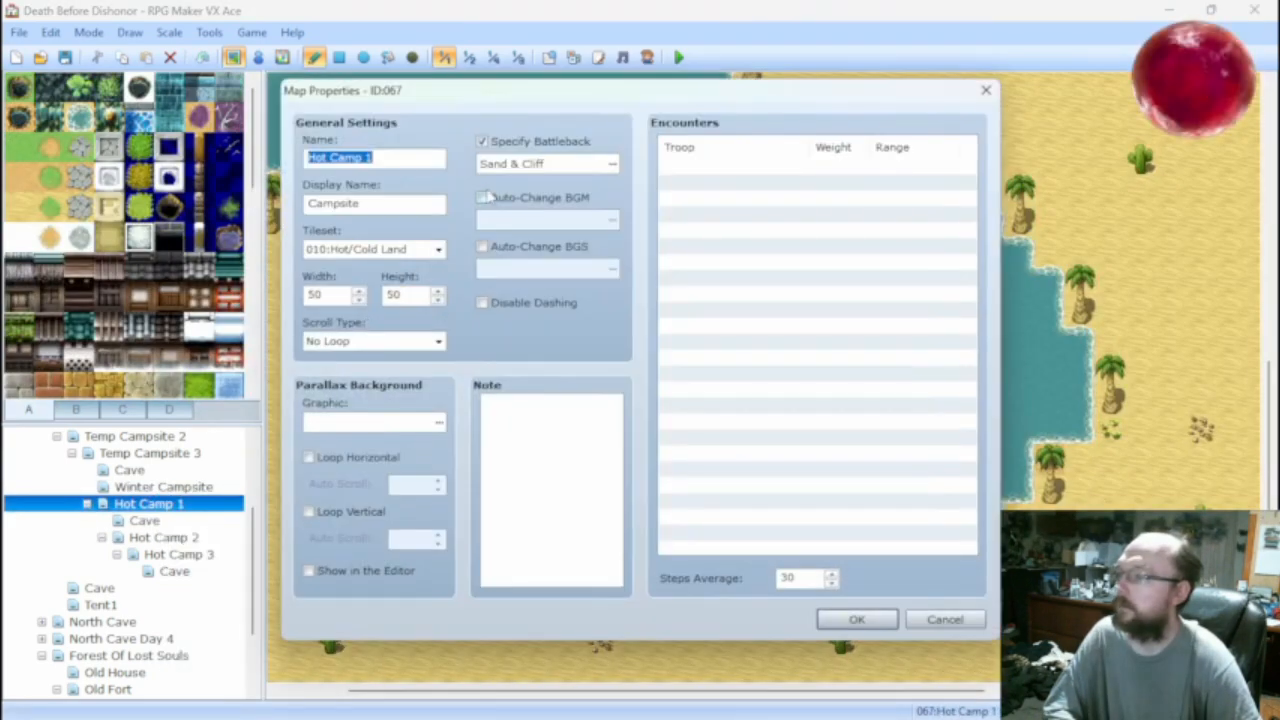
click(612, 164)
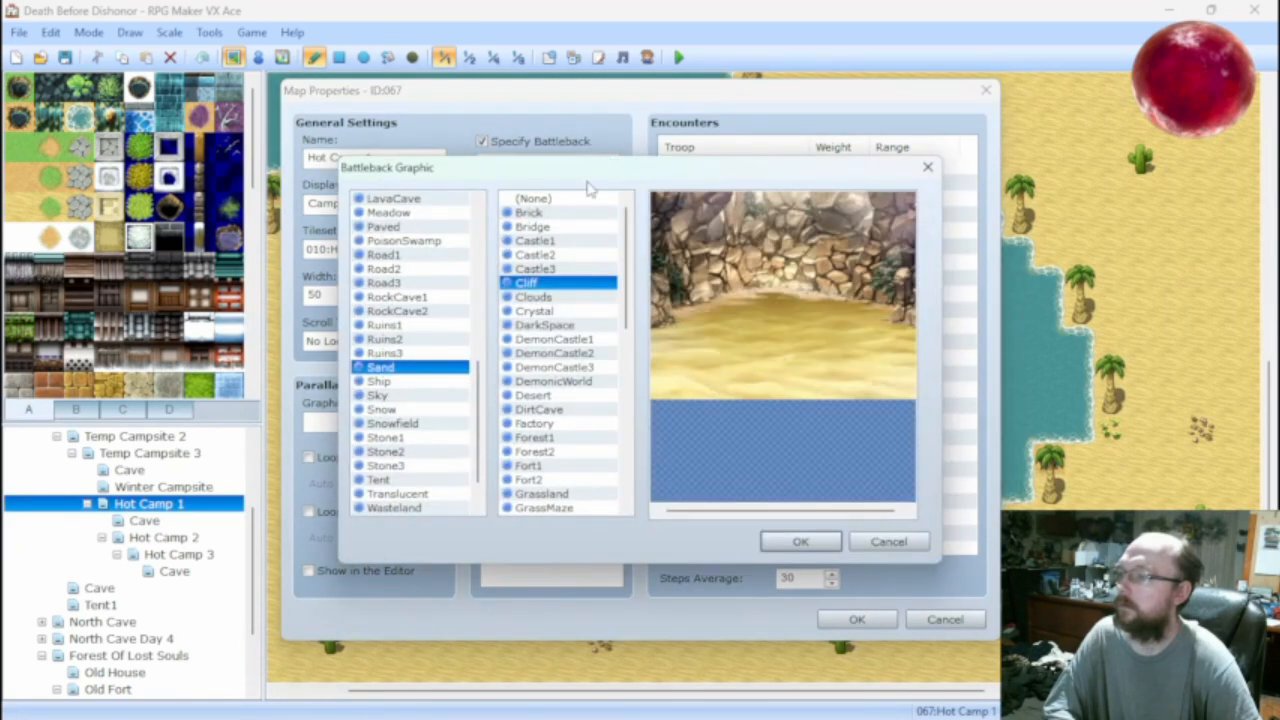
scroll(400, 225, up, 2)
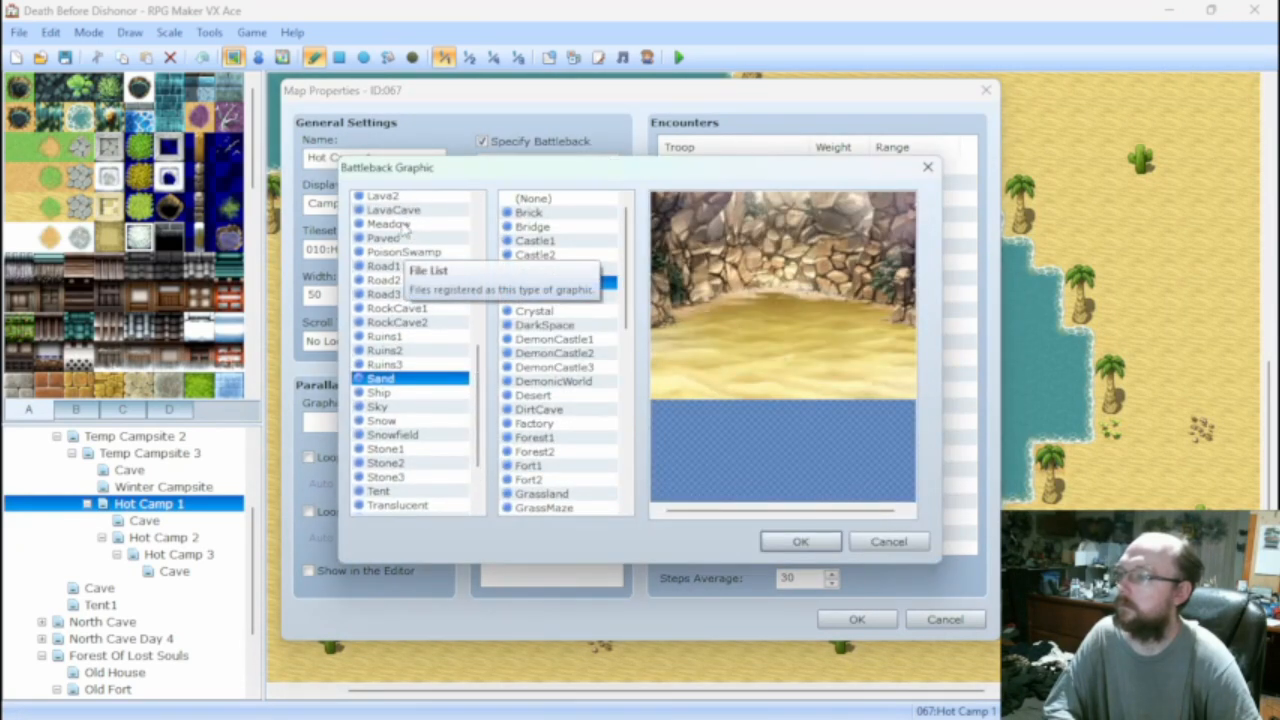
scroll(400, 225, up, 1)
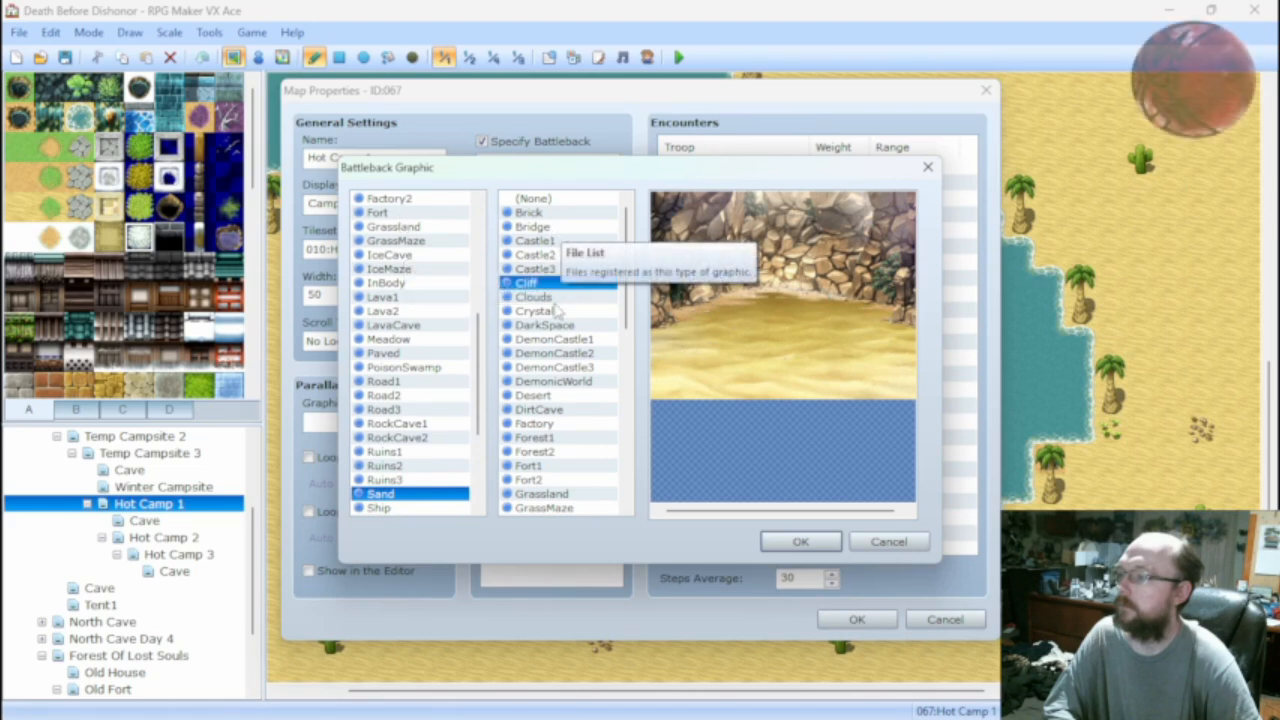
click(553, 398)
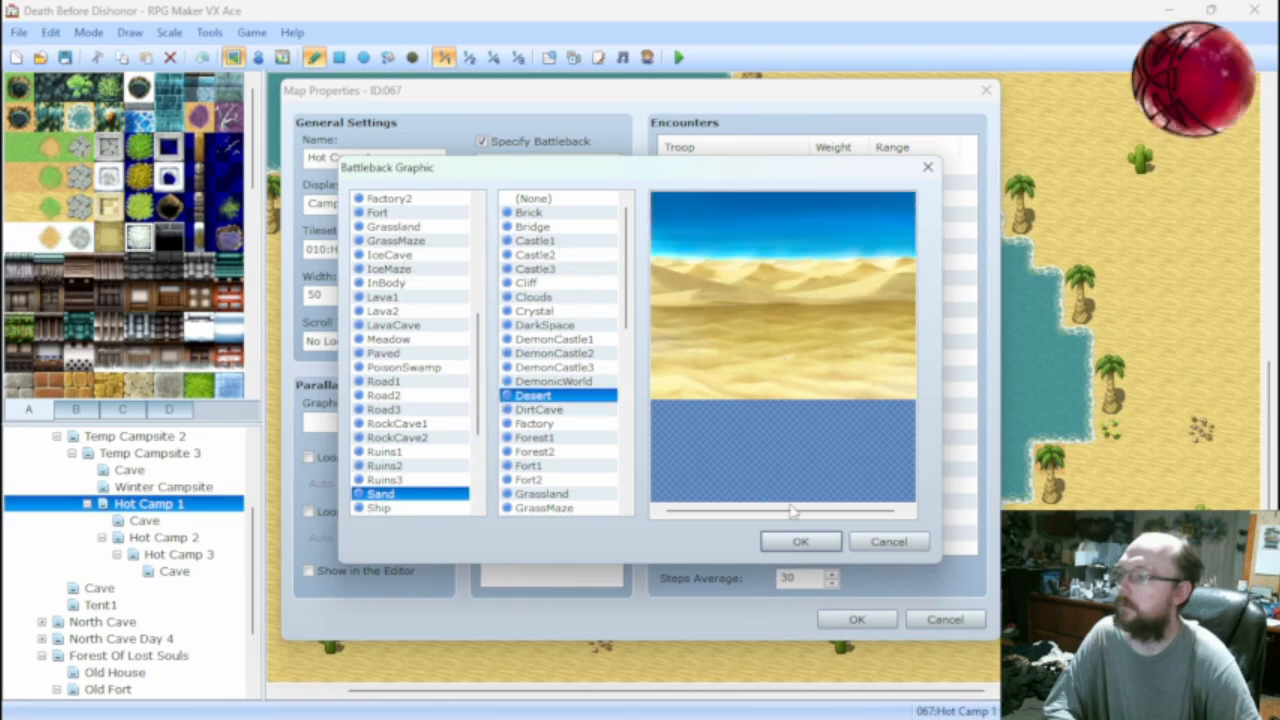
click(800, 541)
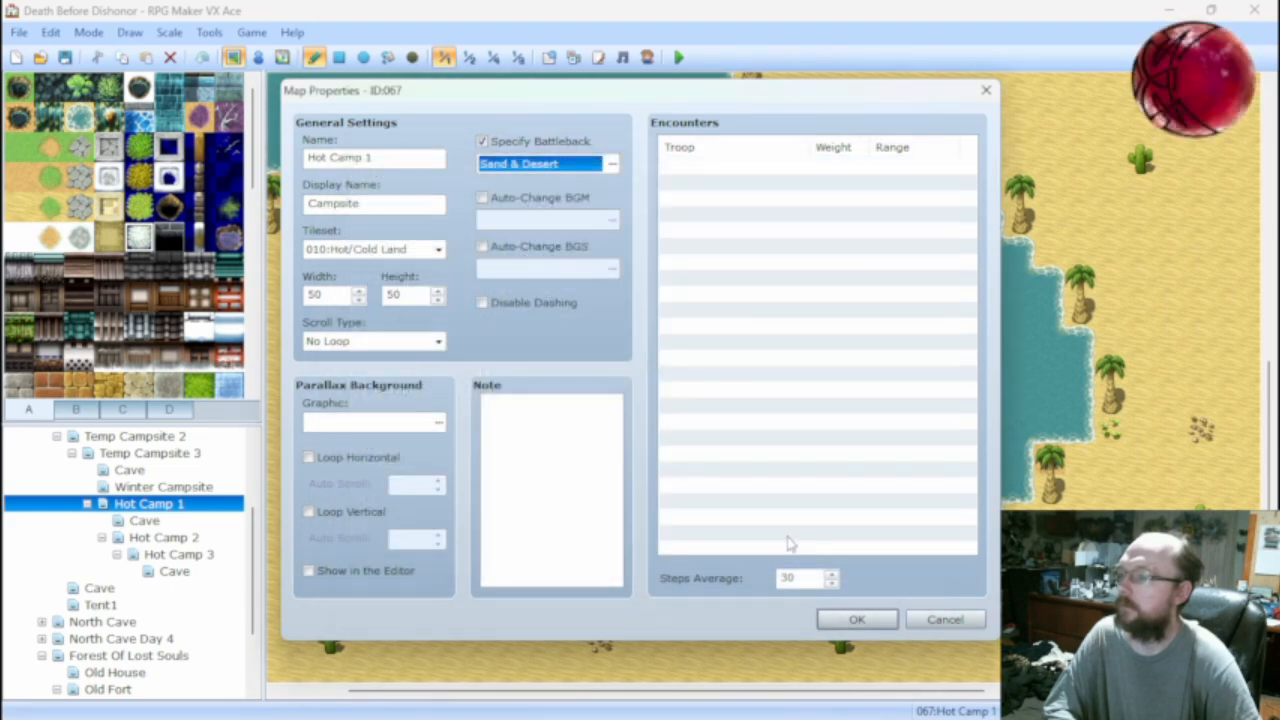
click(857, 619)
Check which battleback graphics the Hot Camp 2 map uses.
click(186, 538)
right_click(190, 538)
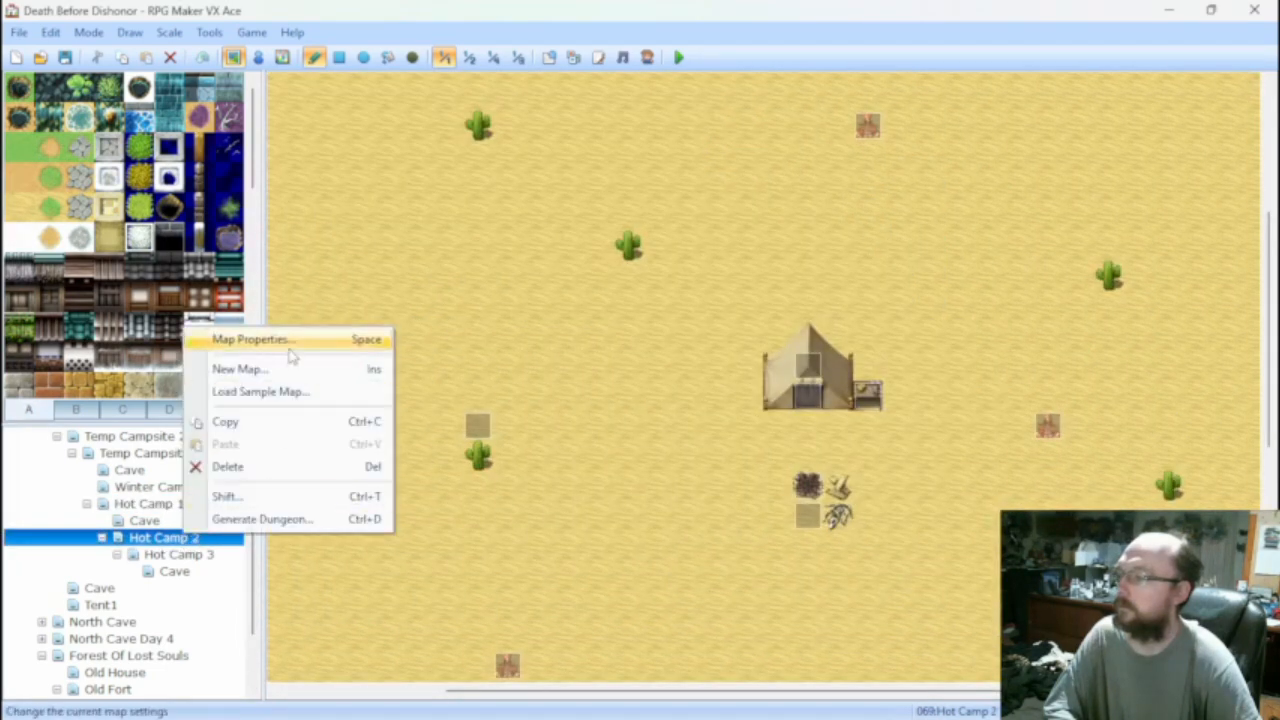
click(258, 339)
click(613, 165)
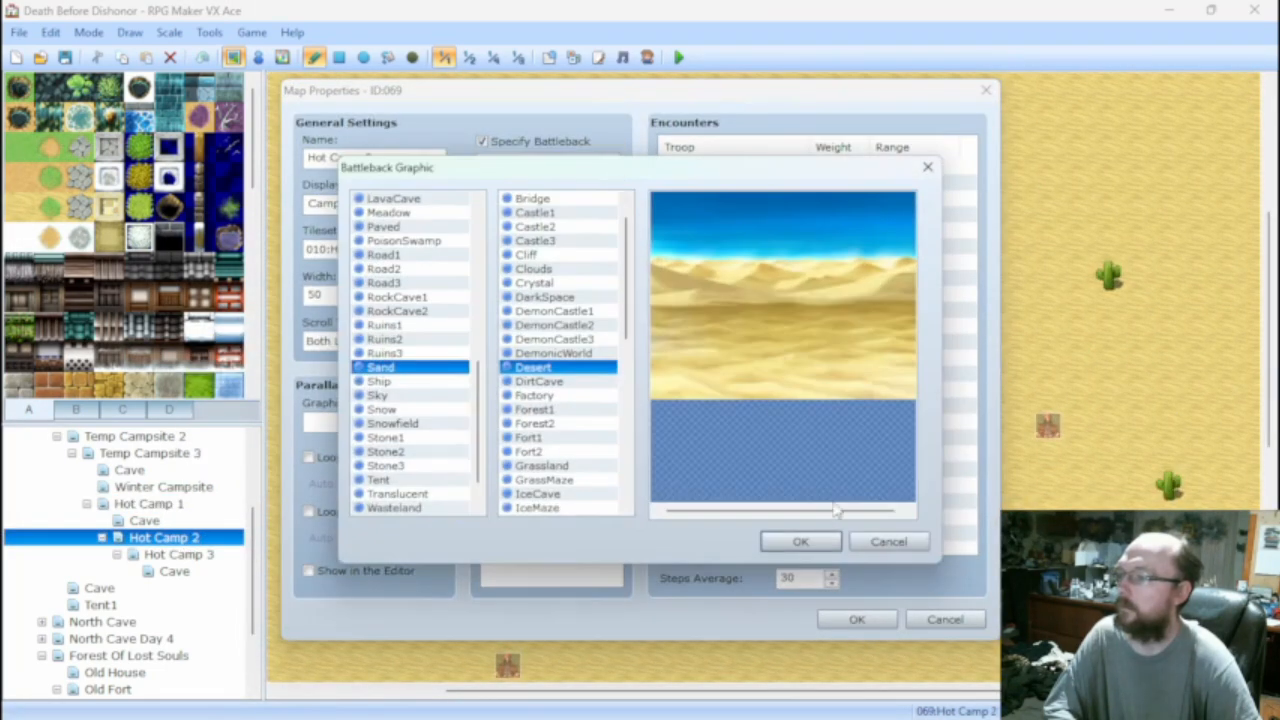
click(803, 540)
click(826, 620)
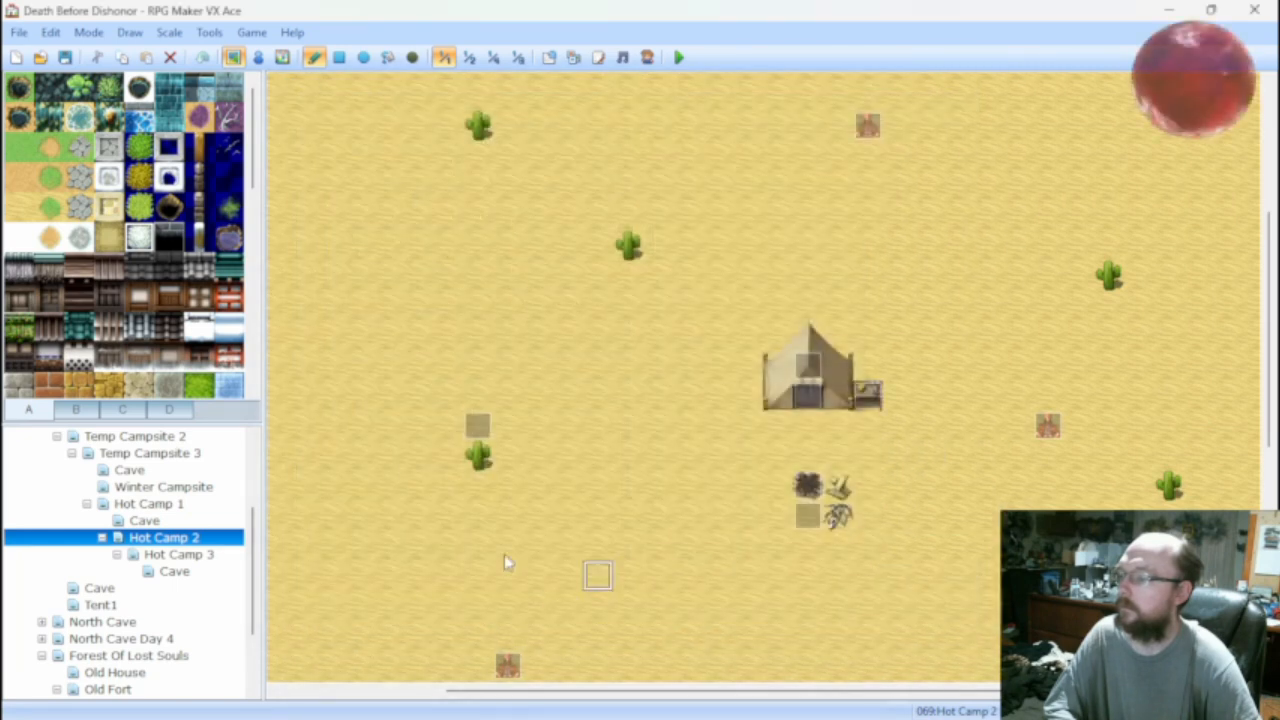
Enable a specified battleback for the Hot Camp 3 map, using the Desert floor with the Desert backdrop.
click(180, 554)
right_click(200, 556)
click(303, 370)
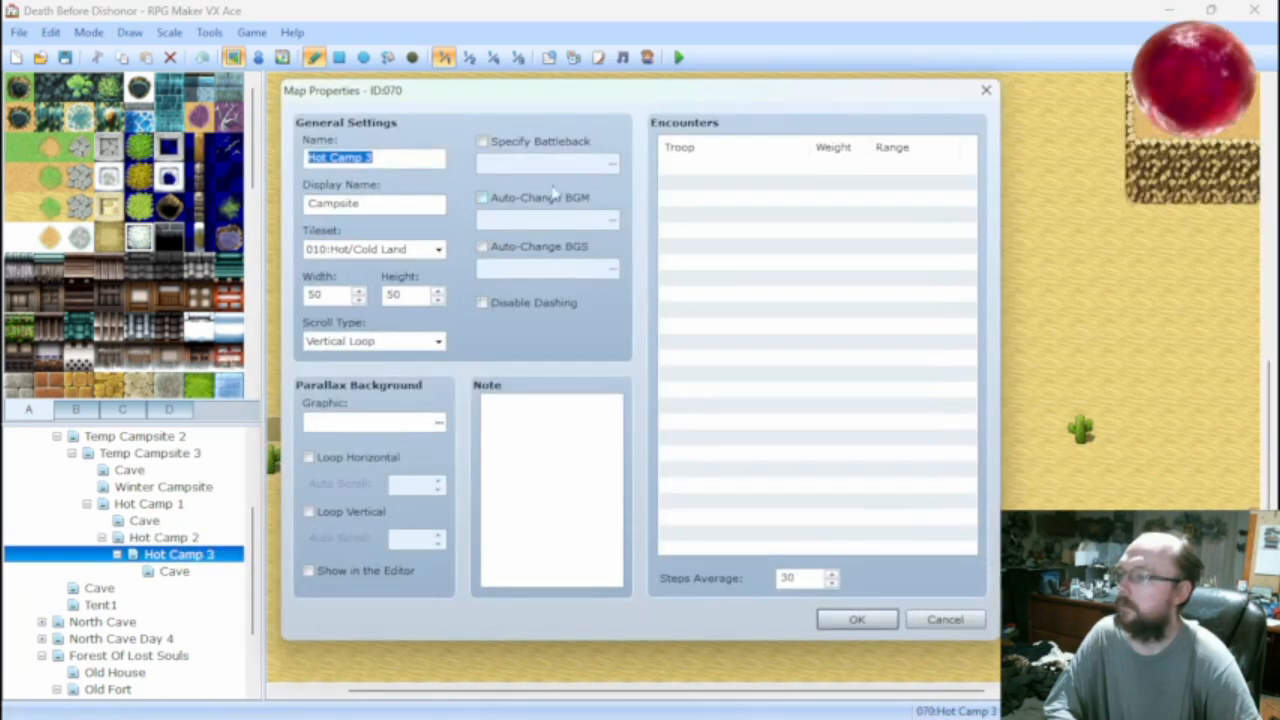
click(484, 142)
click(613, 165)
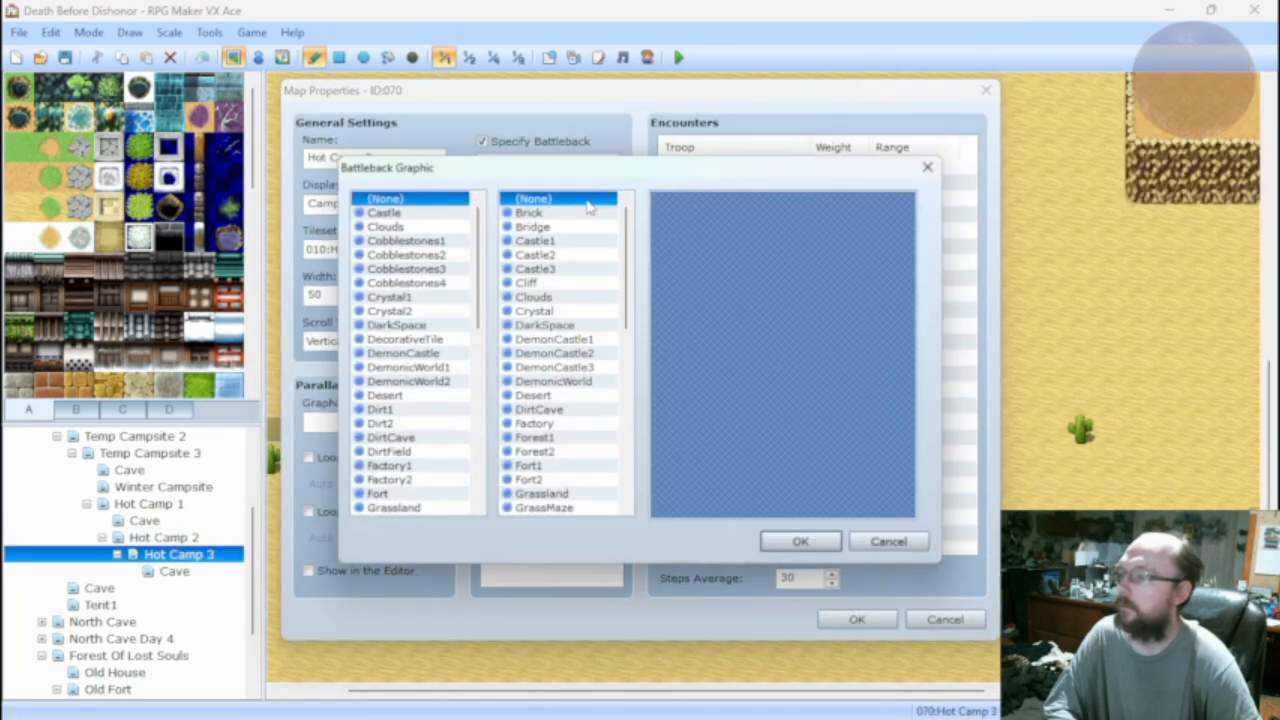
click(562, 395)
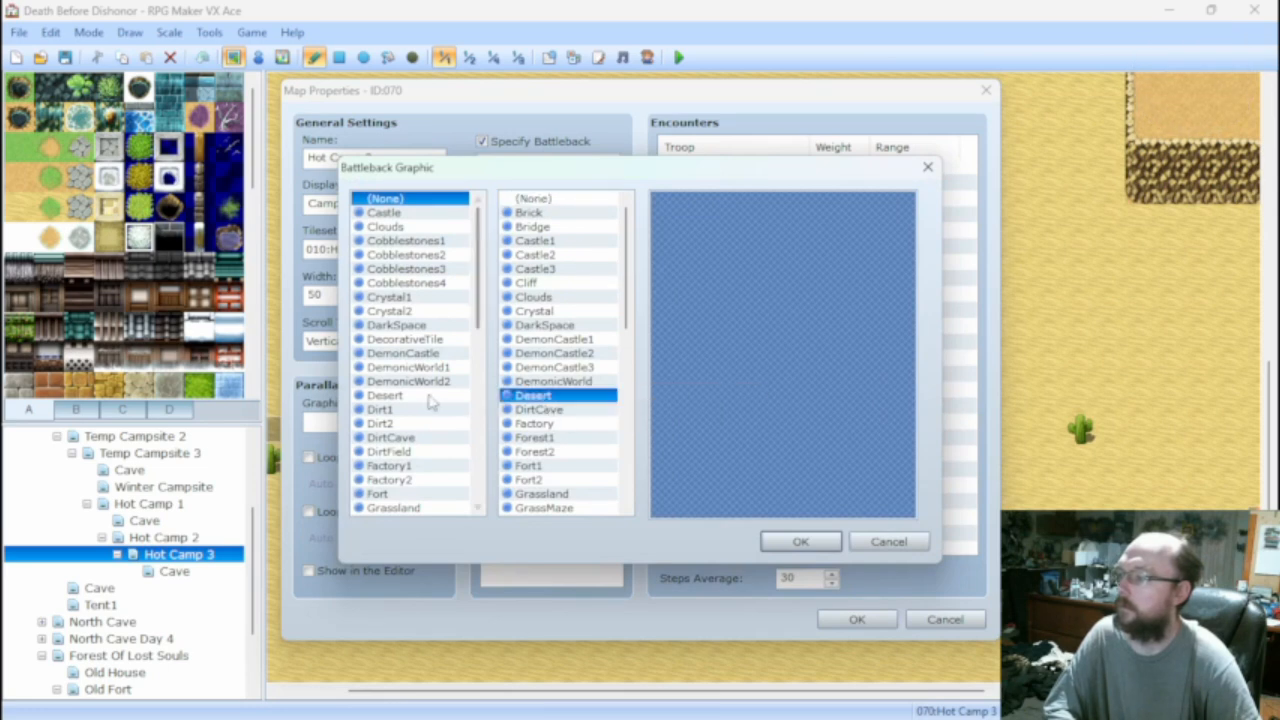
click(786, 548)
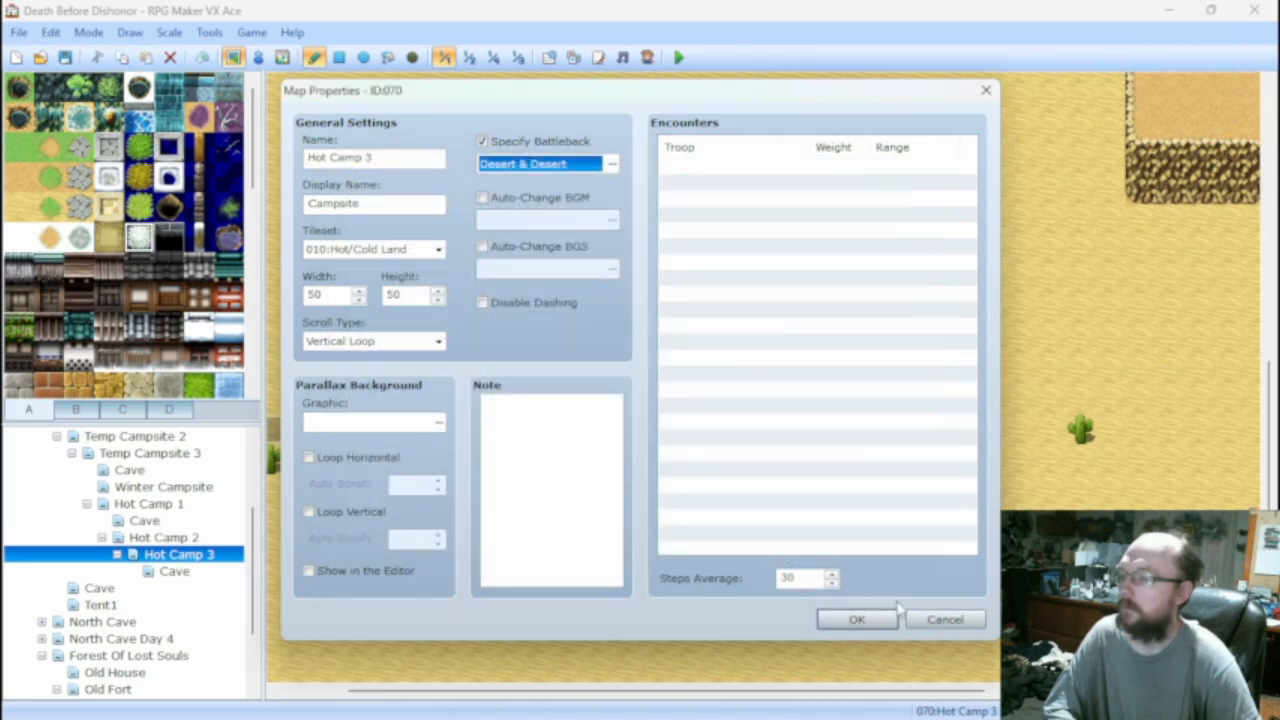
click(857, 619)
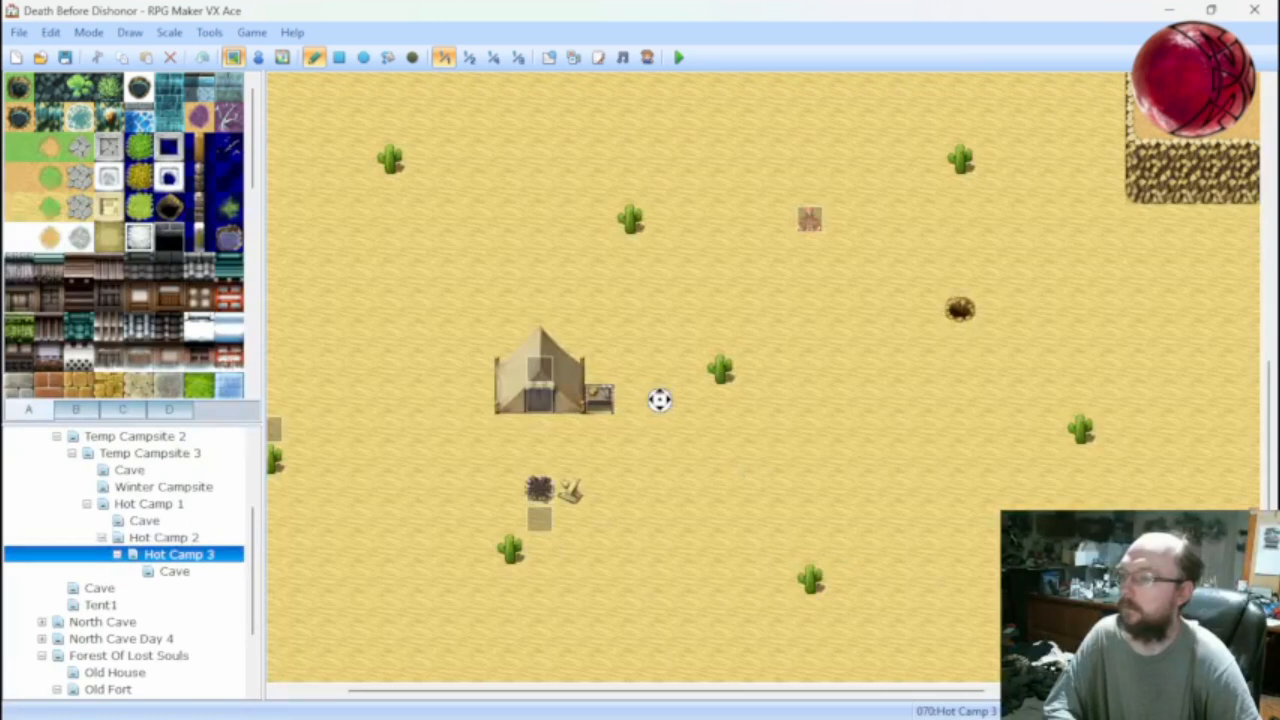
Return to the Winter Campsite map and bring up the Skin-wing enemy in the database.
scroll(660, 400, up, 2)
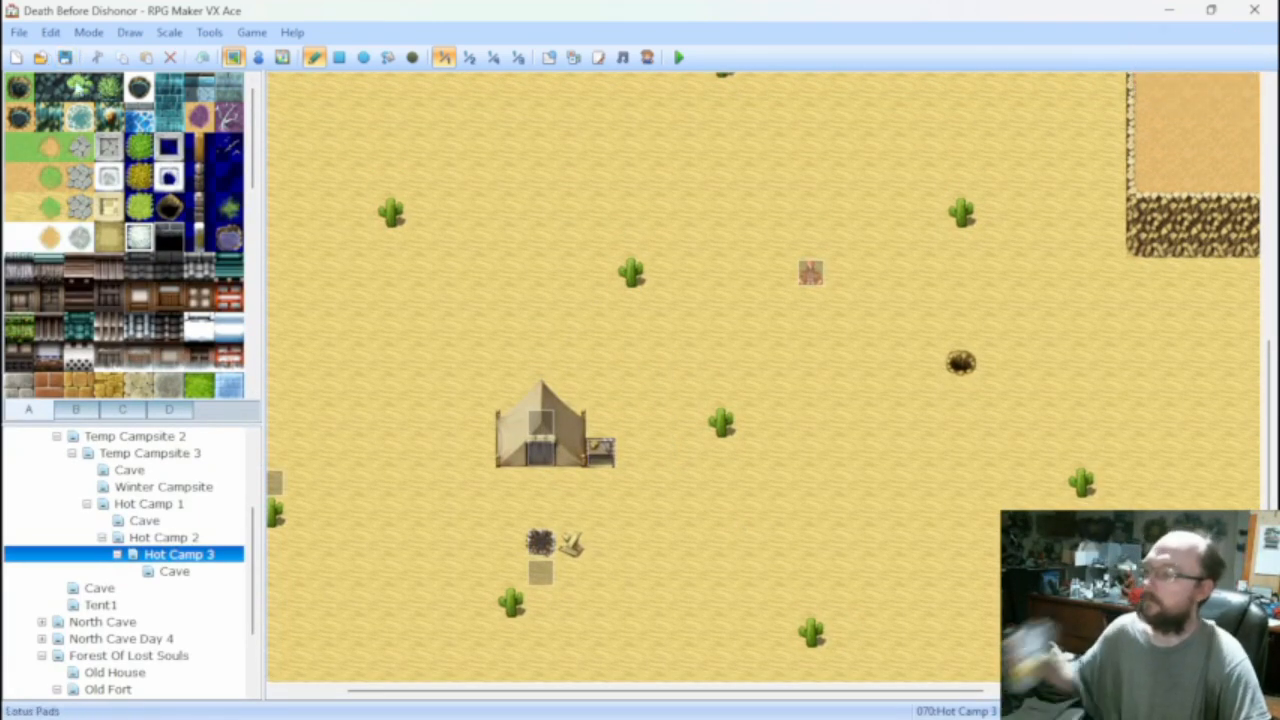
click(187, 486)
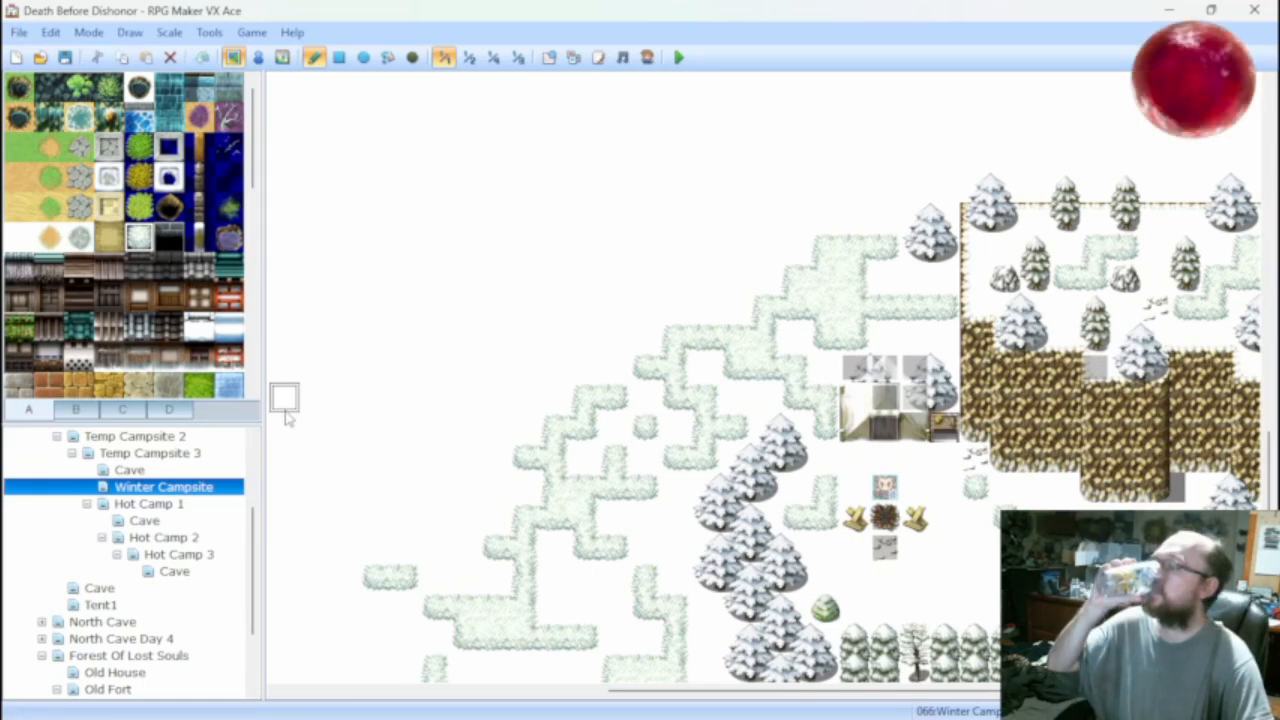
click(548, 58)
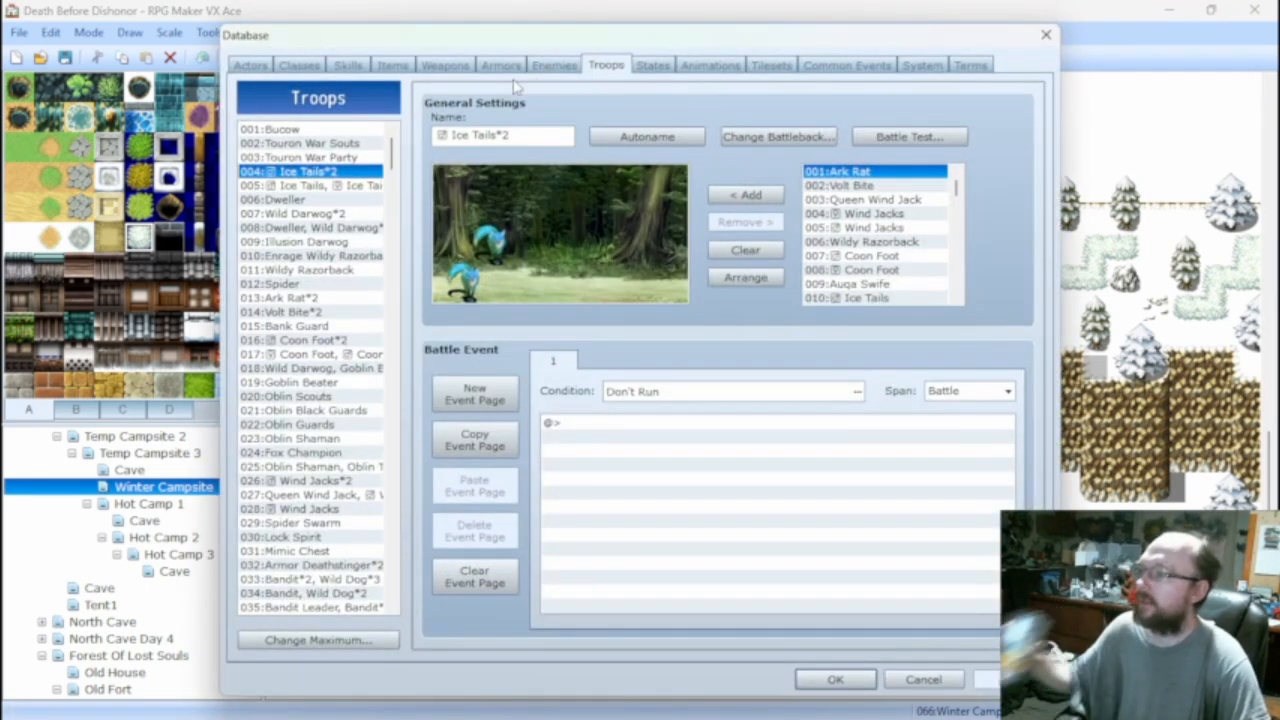
click(554, 65)
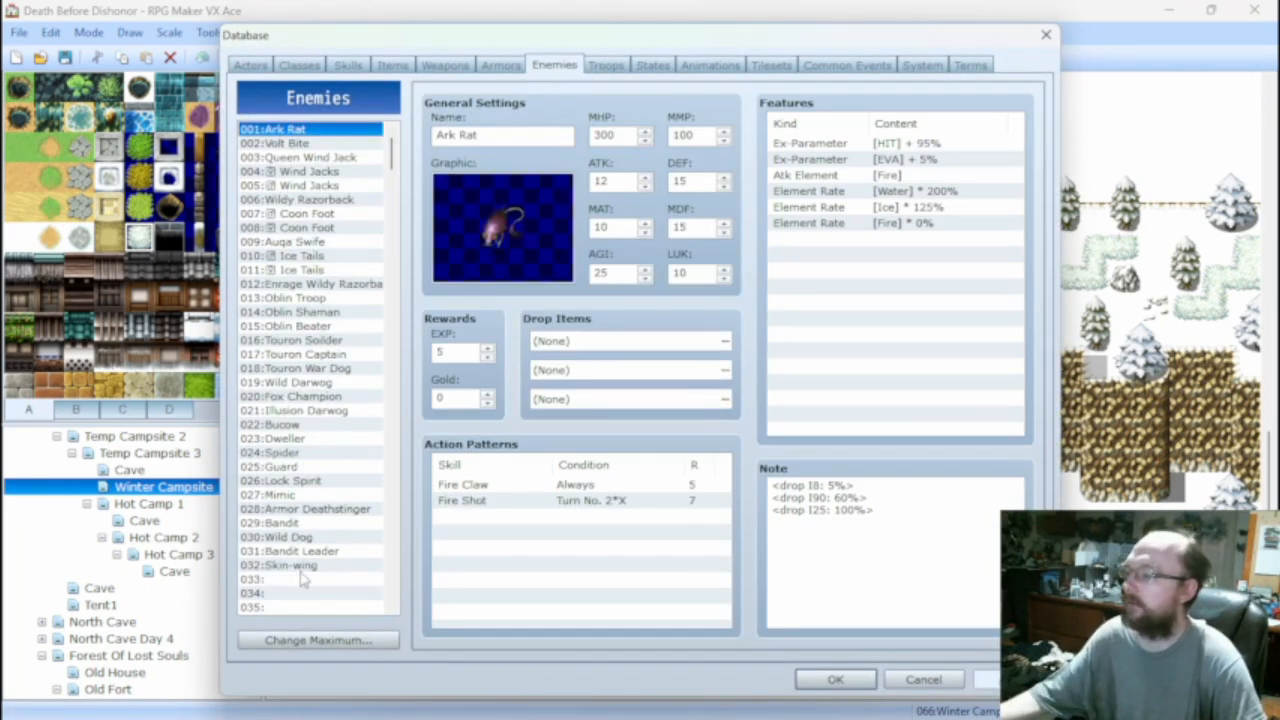
click(300, 566)
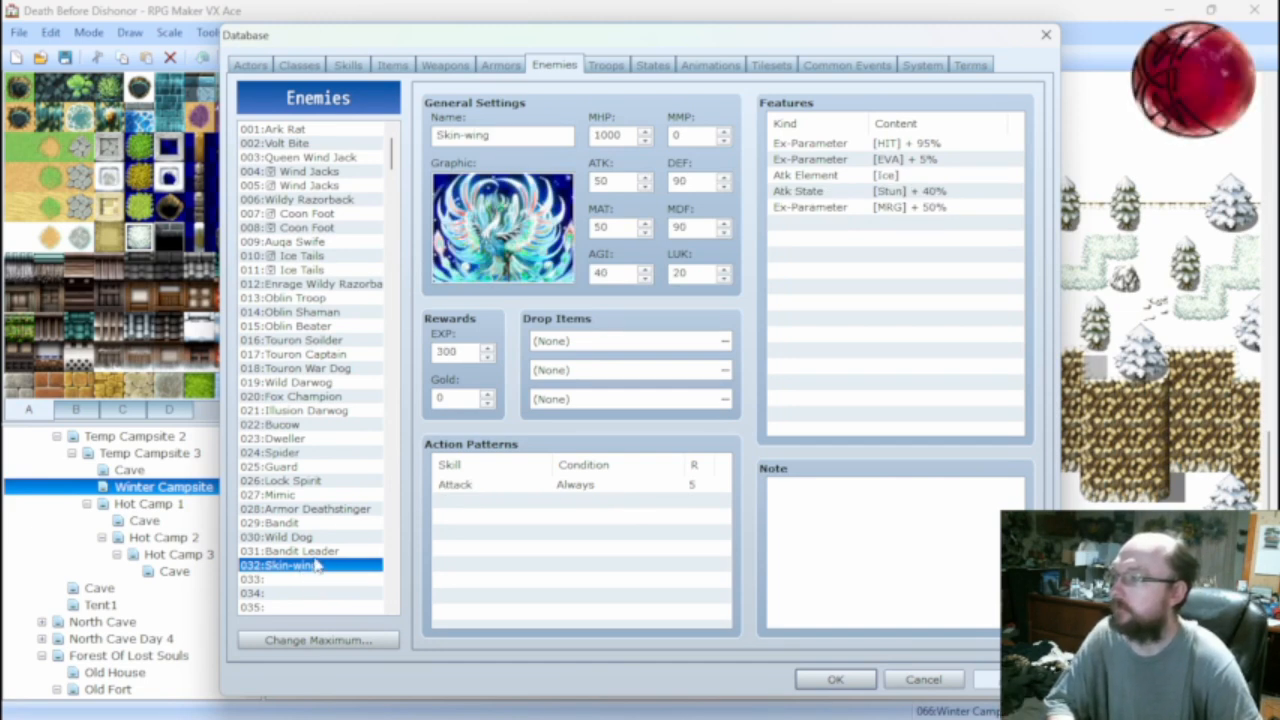
Look up the Silk-wing Feather entry among the database items to check how the creature's name is spelled.
click(392, 65)
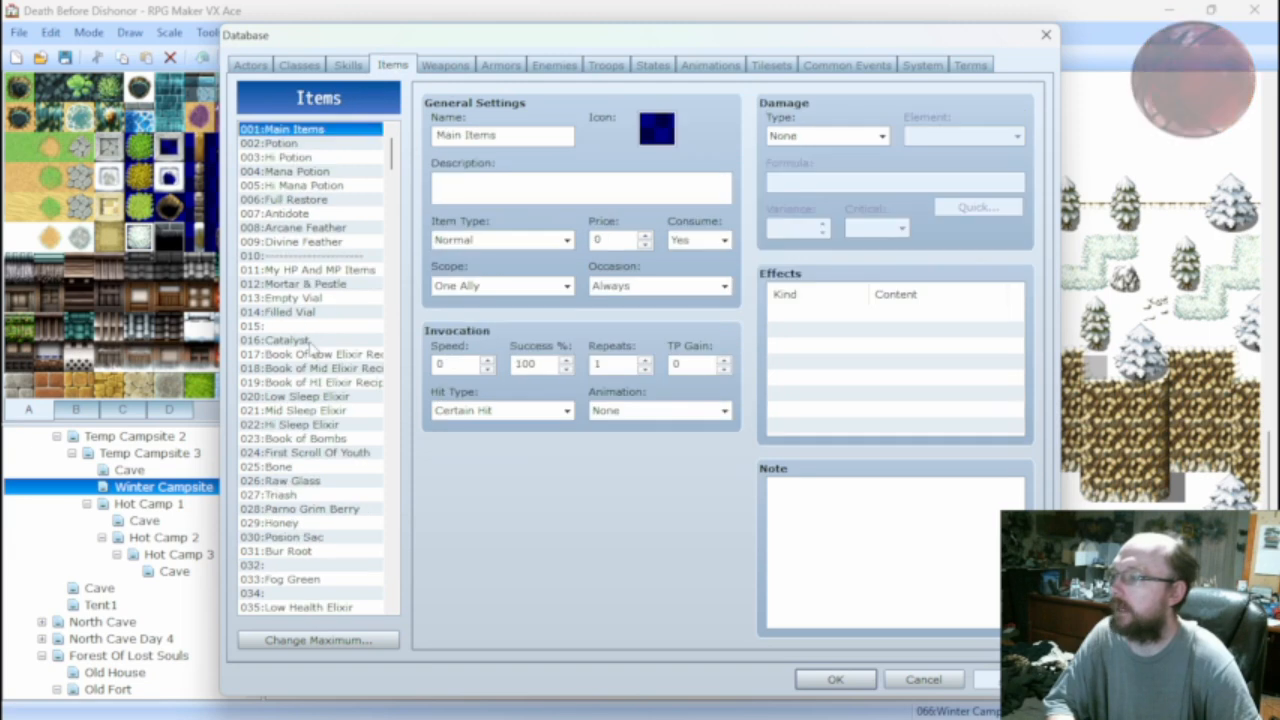
scroll(315, 365, down, 3)
scroll(315, 368, down, 14)
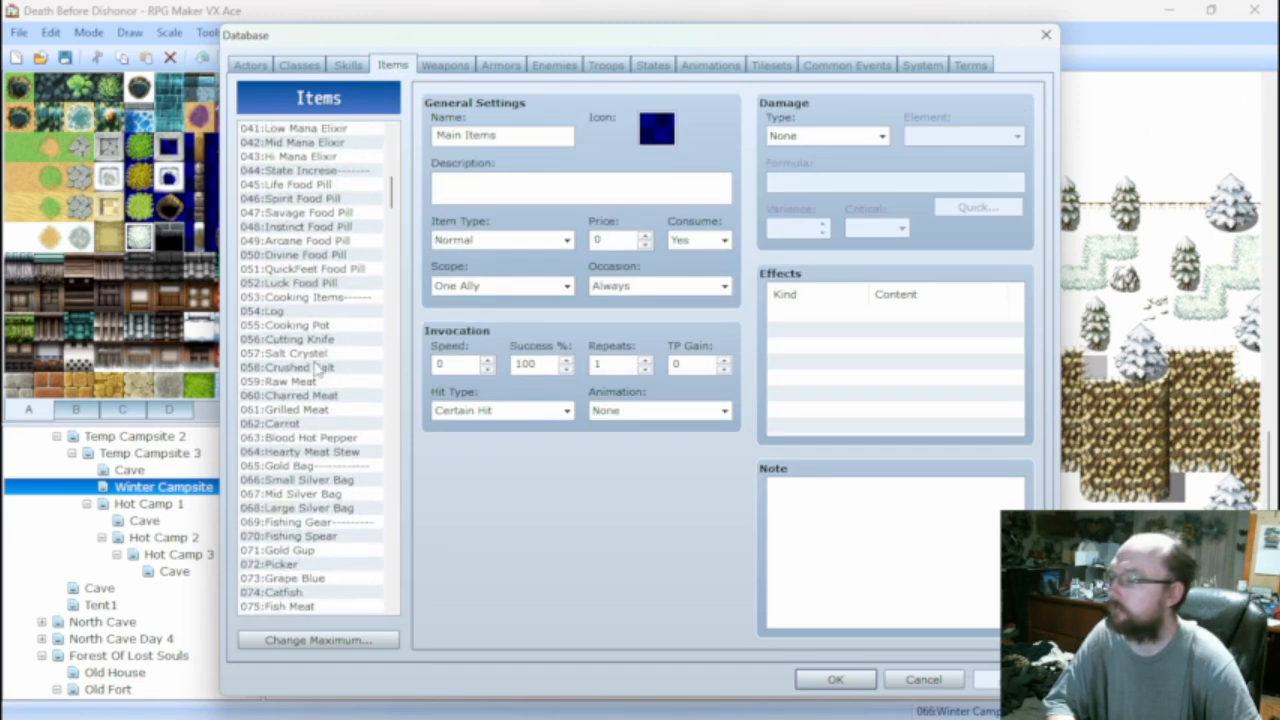
scroll(315, 368, down, 7)
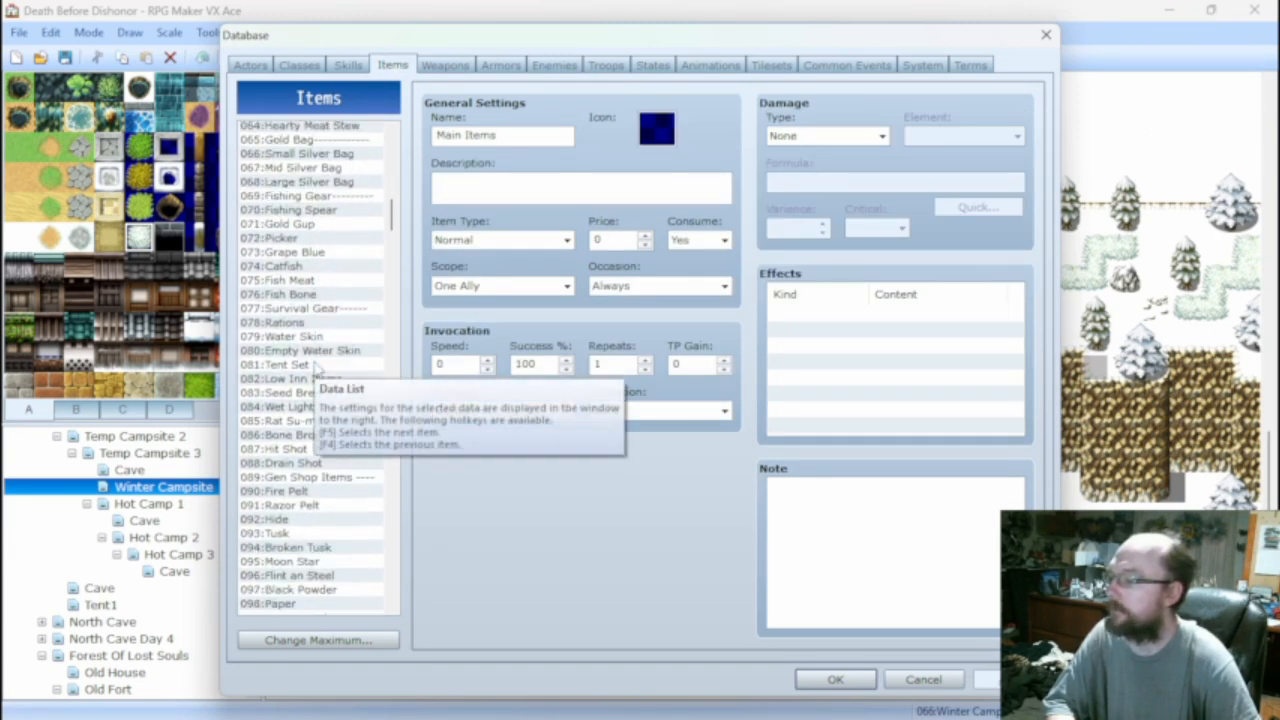
scroll(315, 370, down, 3)
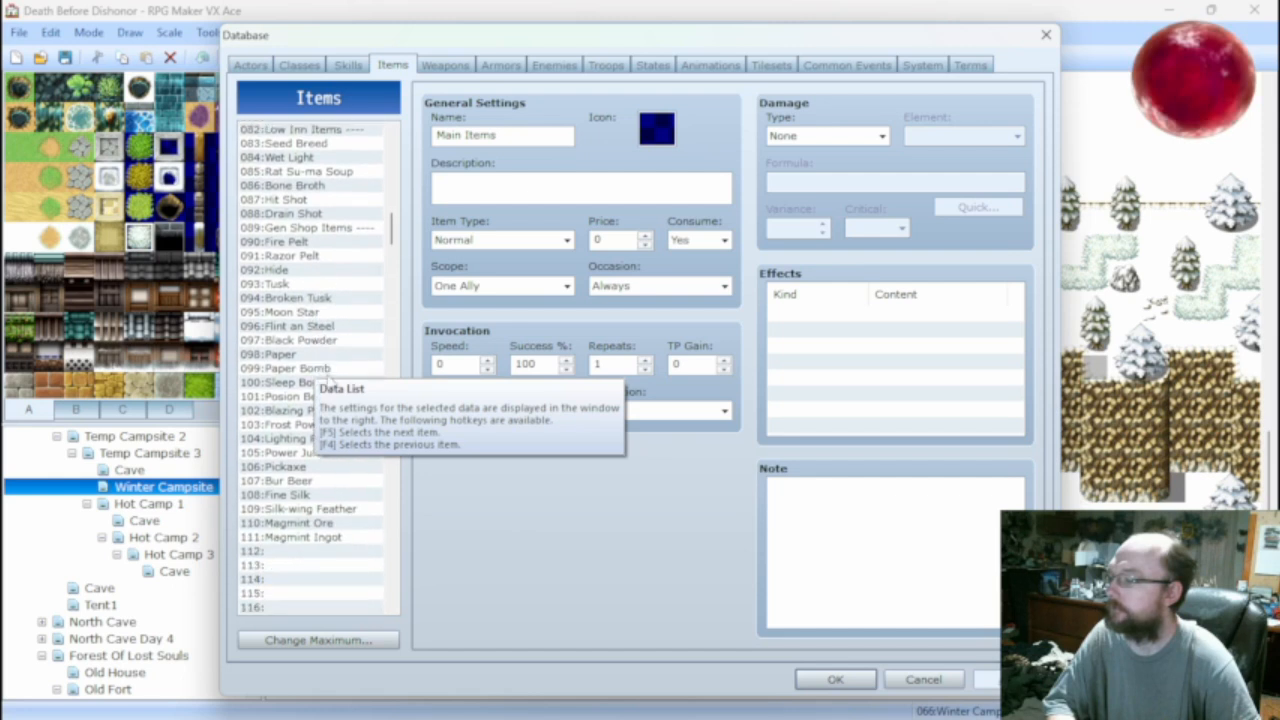
click(300, 509)
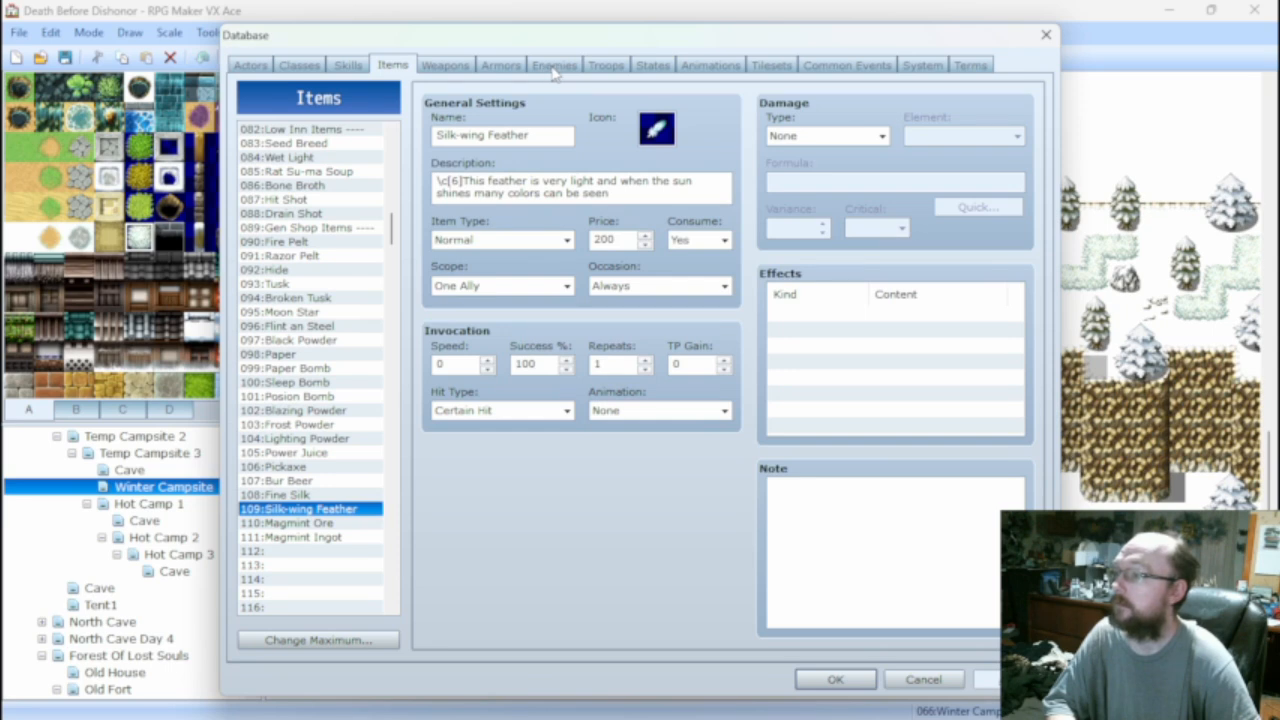
Rename the Skin-wing enemy as Silk-wing.
click(552, 66)
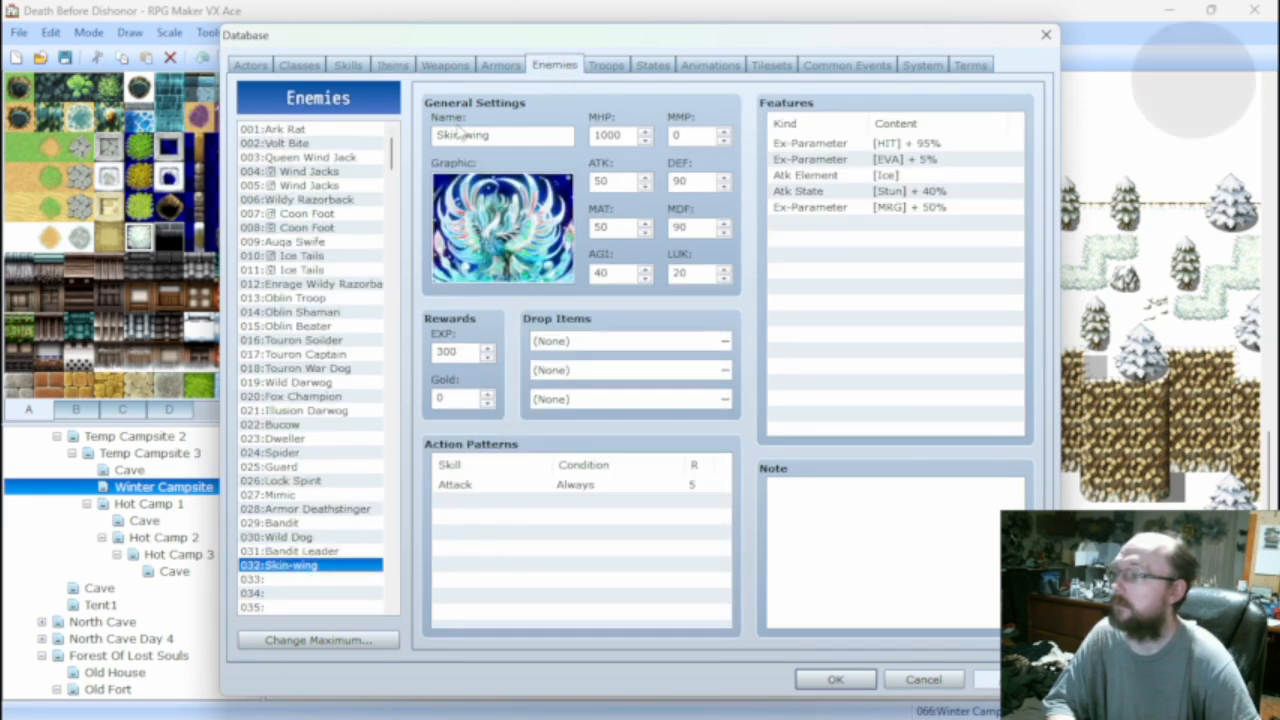
double_click(455, 135)
click(455, 135)
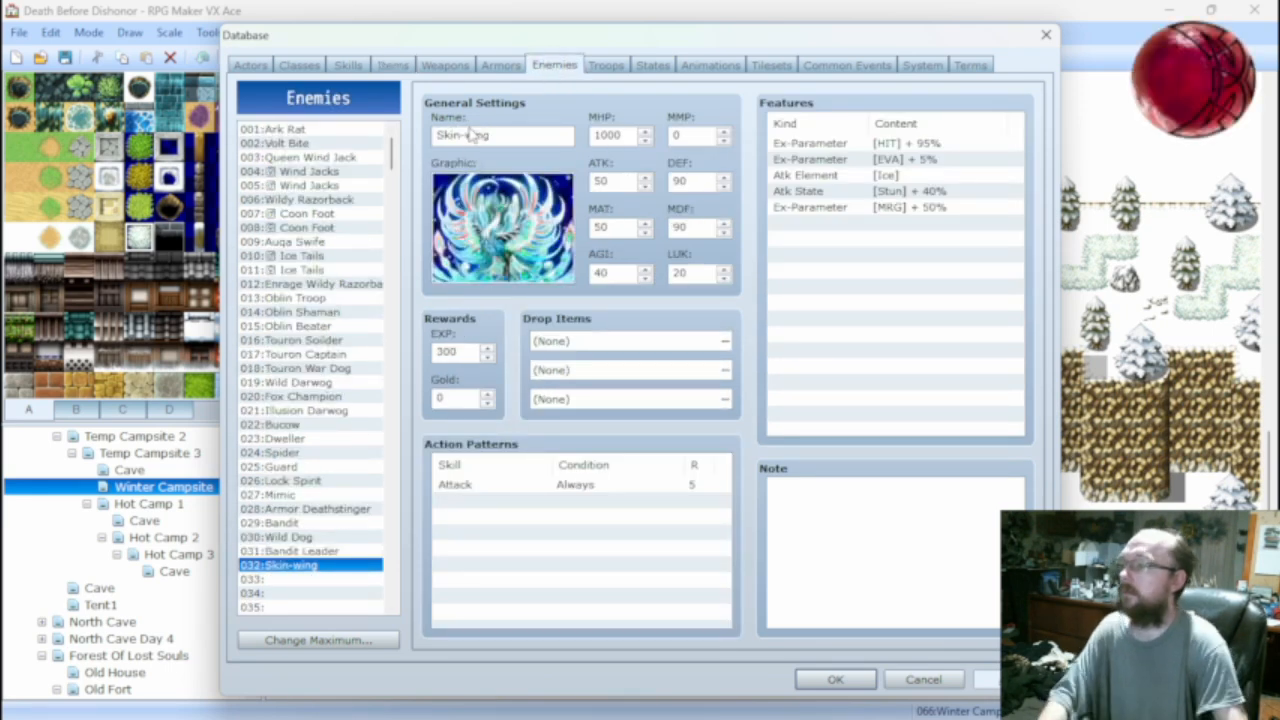
key(BackSpace)
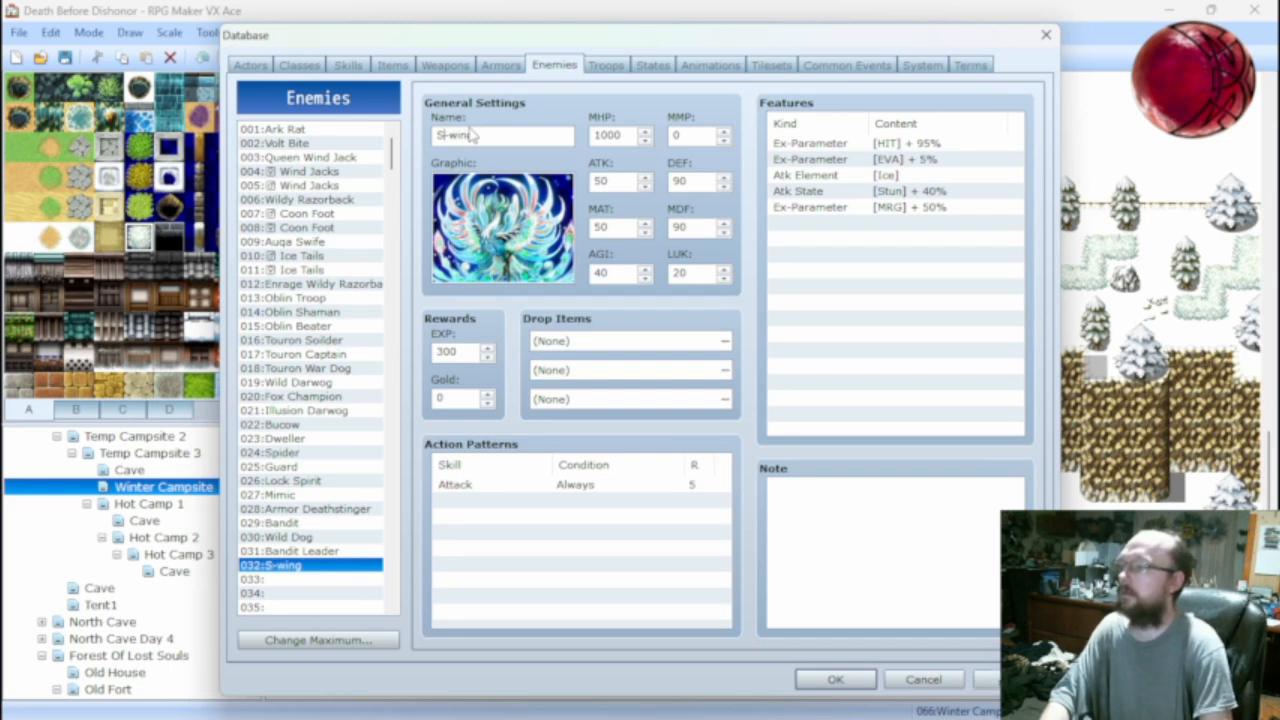
text(ilk)
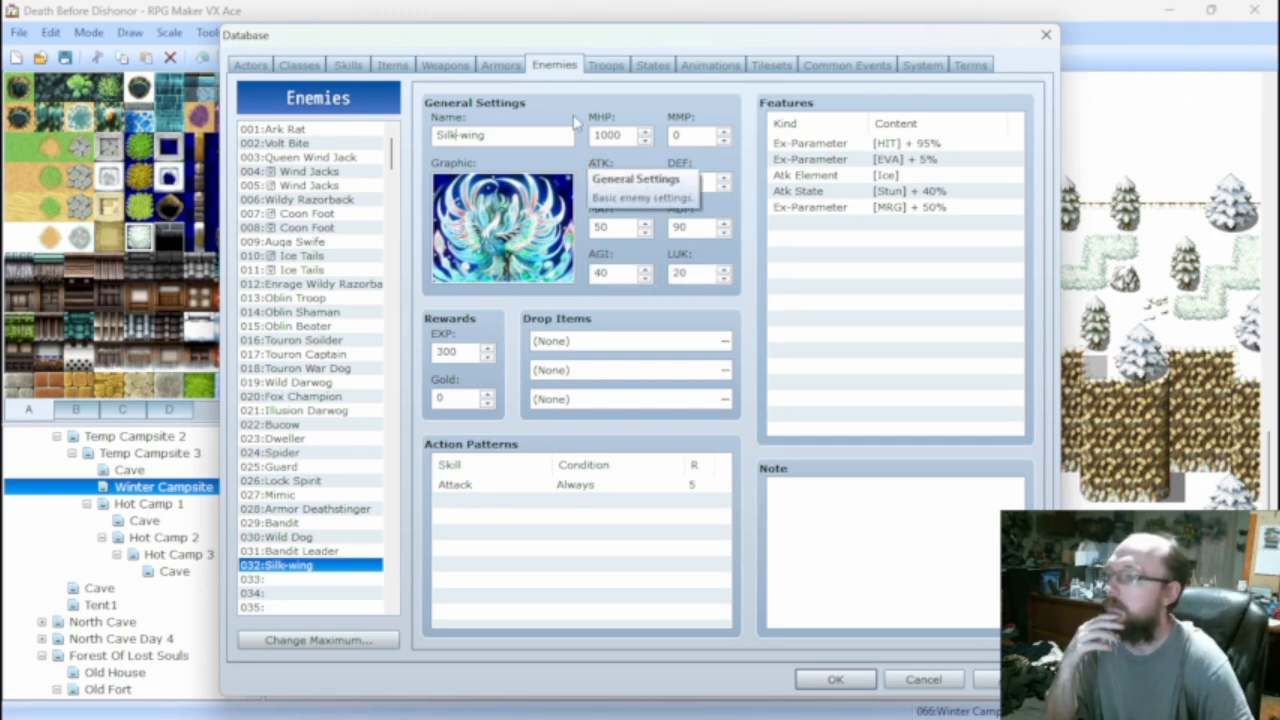
Set the Silk-wing enemy's EVA feature to 40% and its HIT feature to 80%.
right_click(832, 159)
click(848, 172)
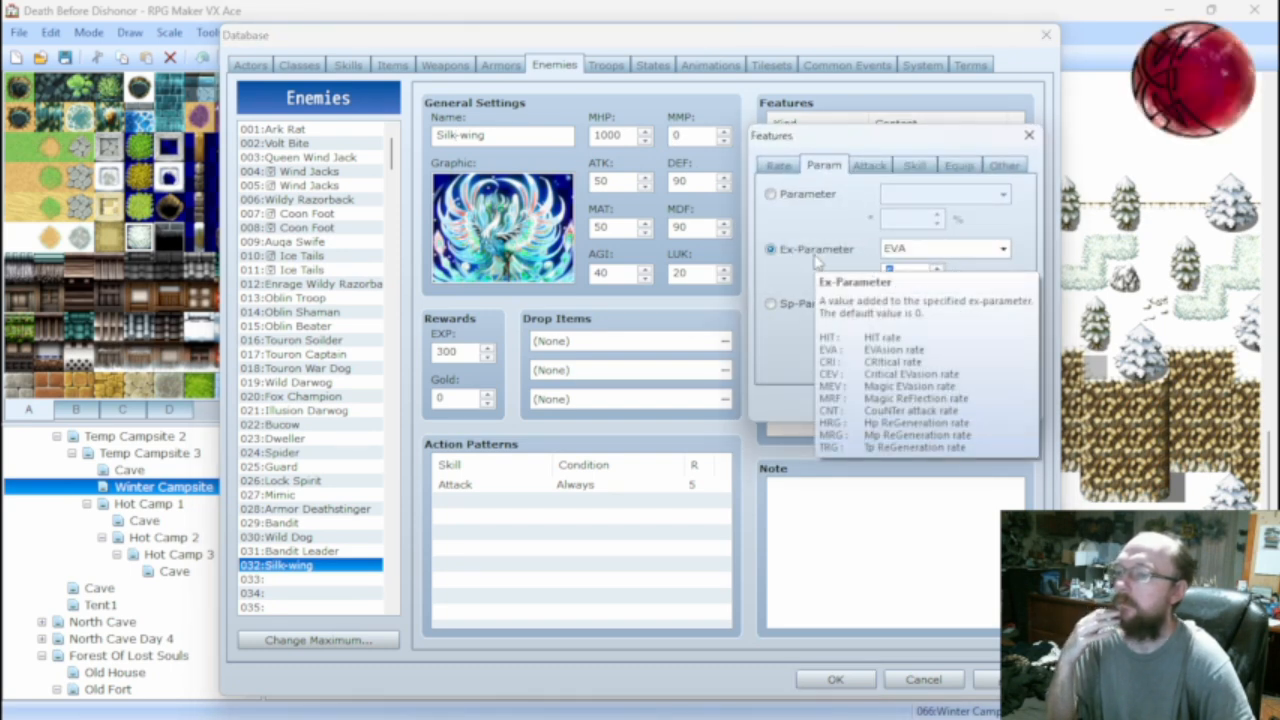
double_click(903, 273)
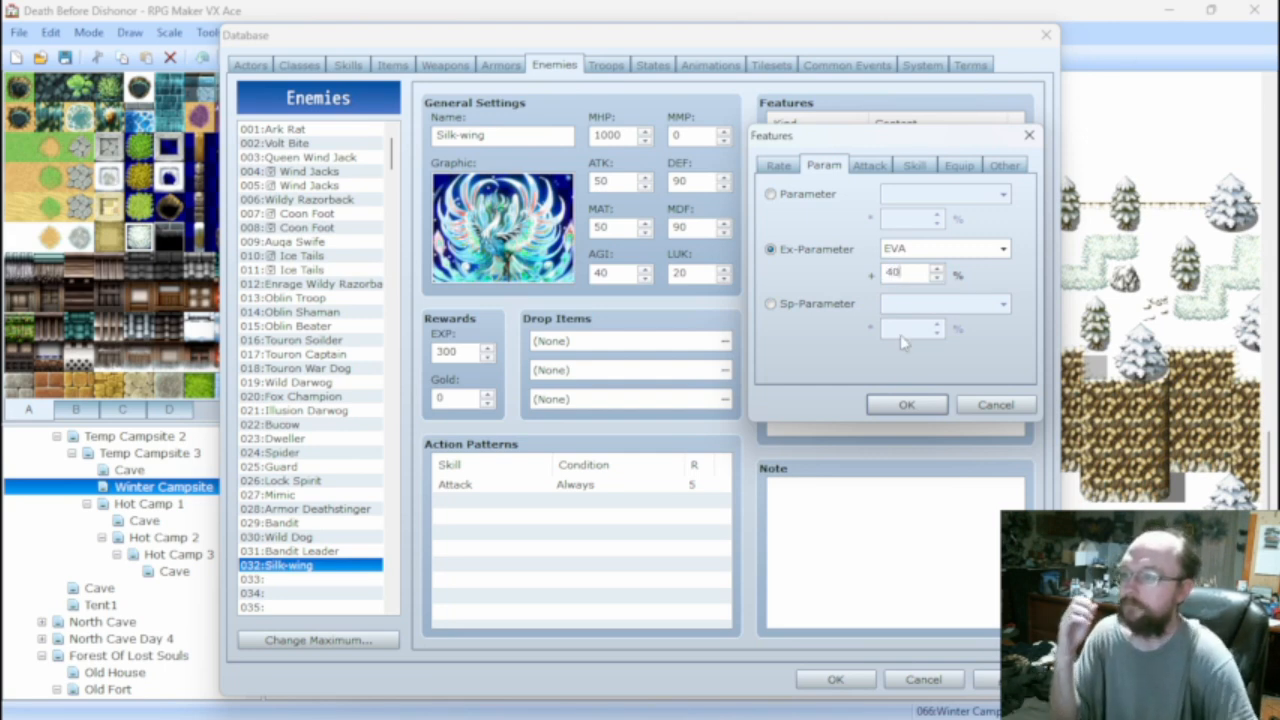
text(40)
click(906, 404)
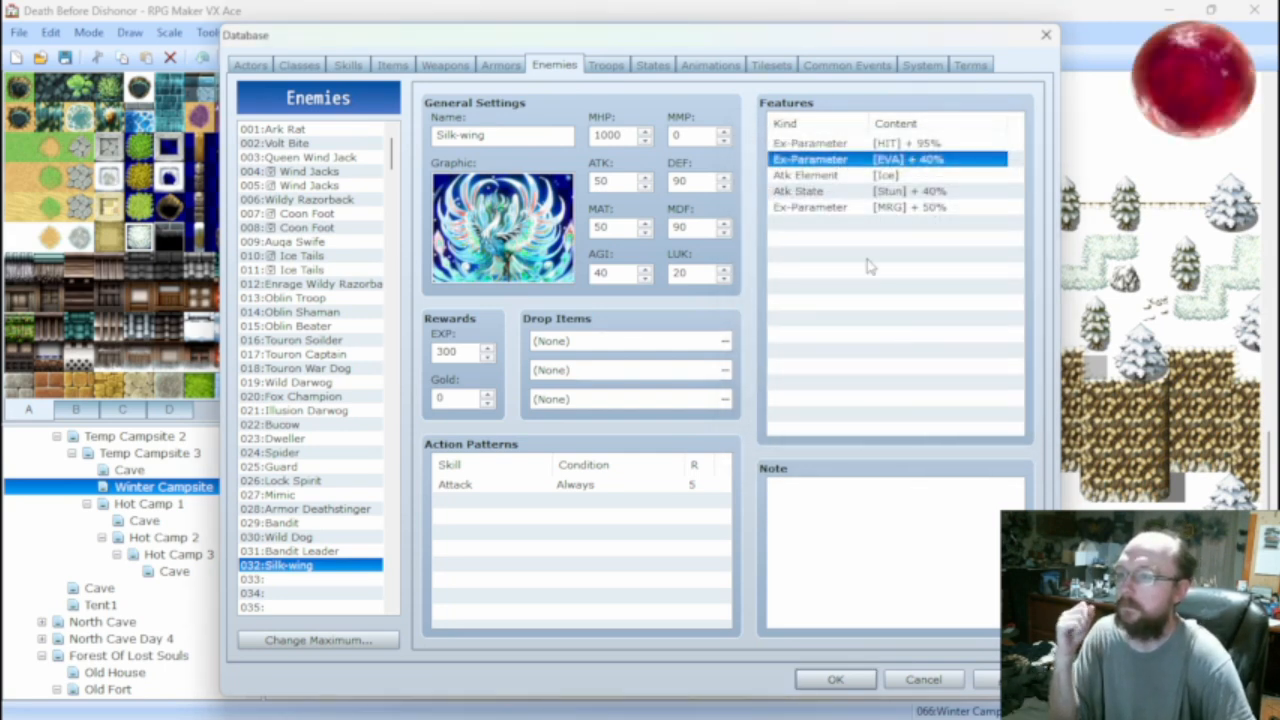
right_click(878, 146)
click(900, 160)
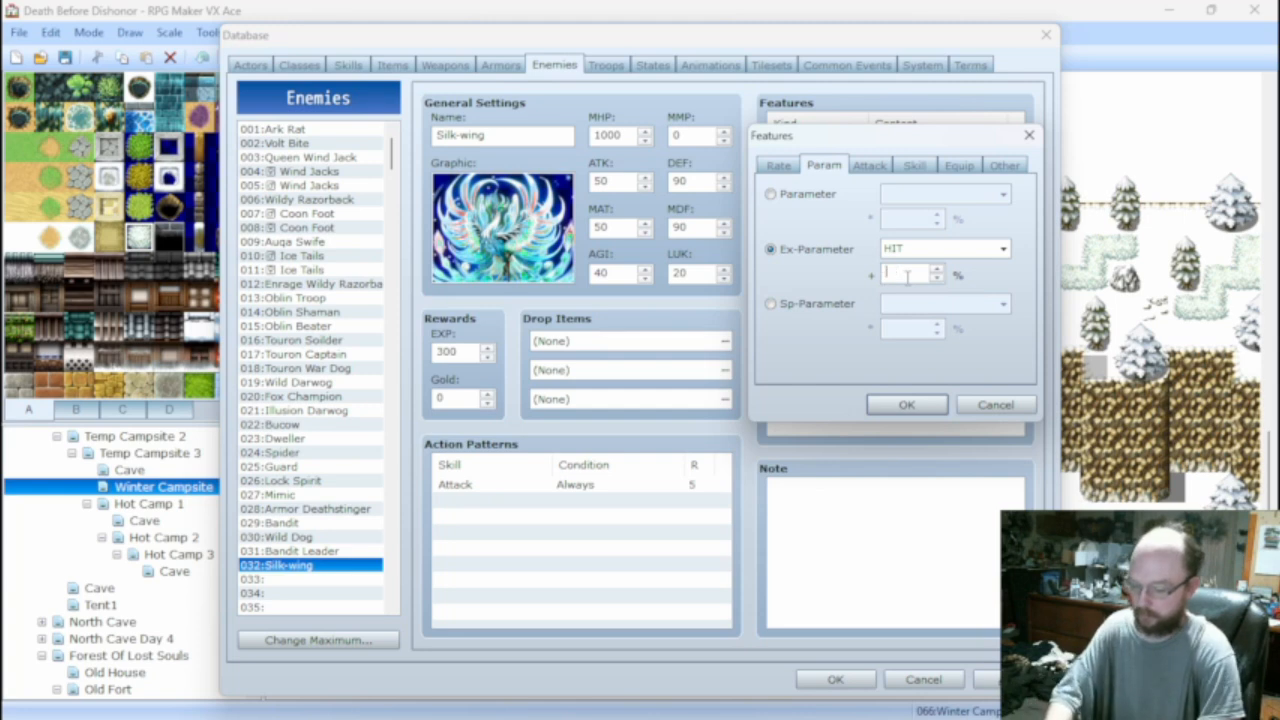
click(906, 404)
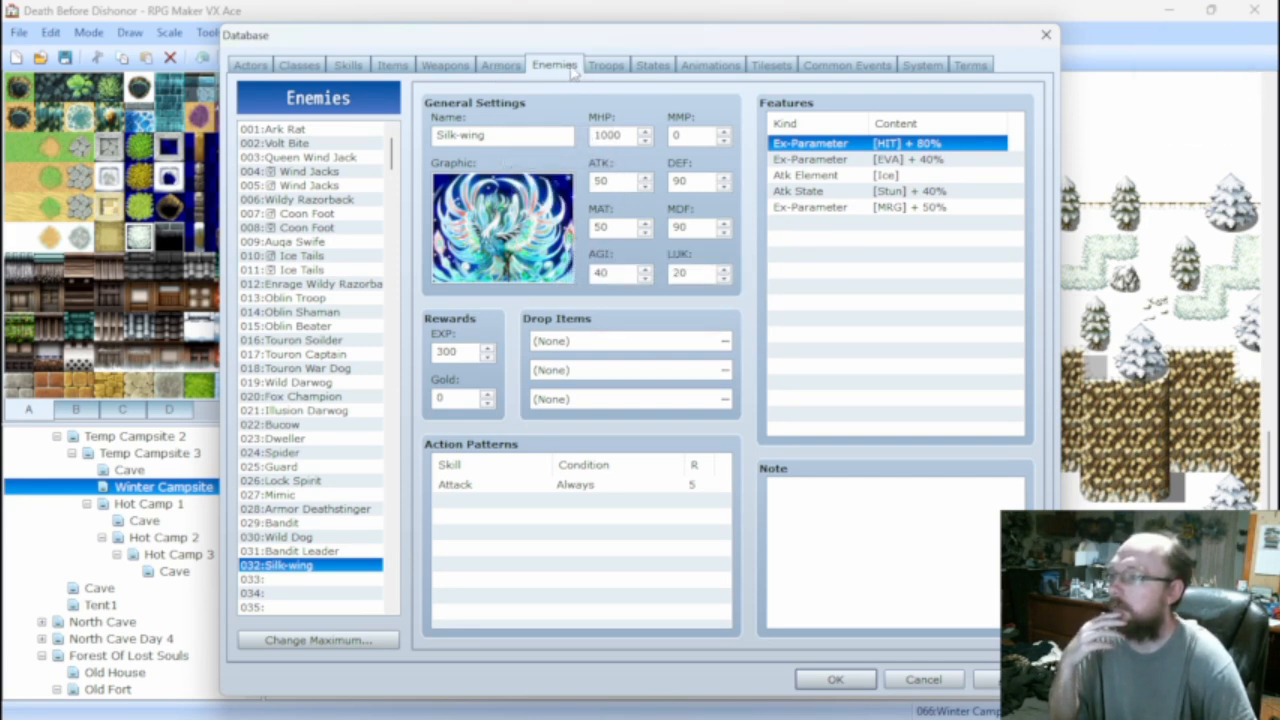
Open the battler graphic choices for empty enemy 033 and preview the J_Bear, J_Byakko and J_Daikan variants.
click(295, 580)
double_click(526, 233)
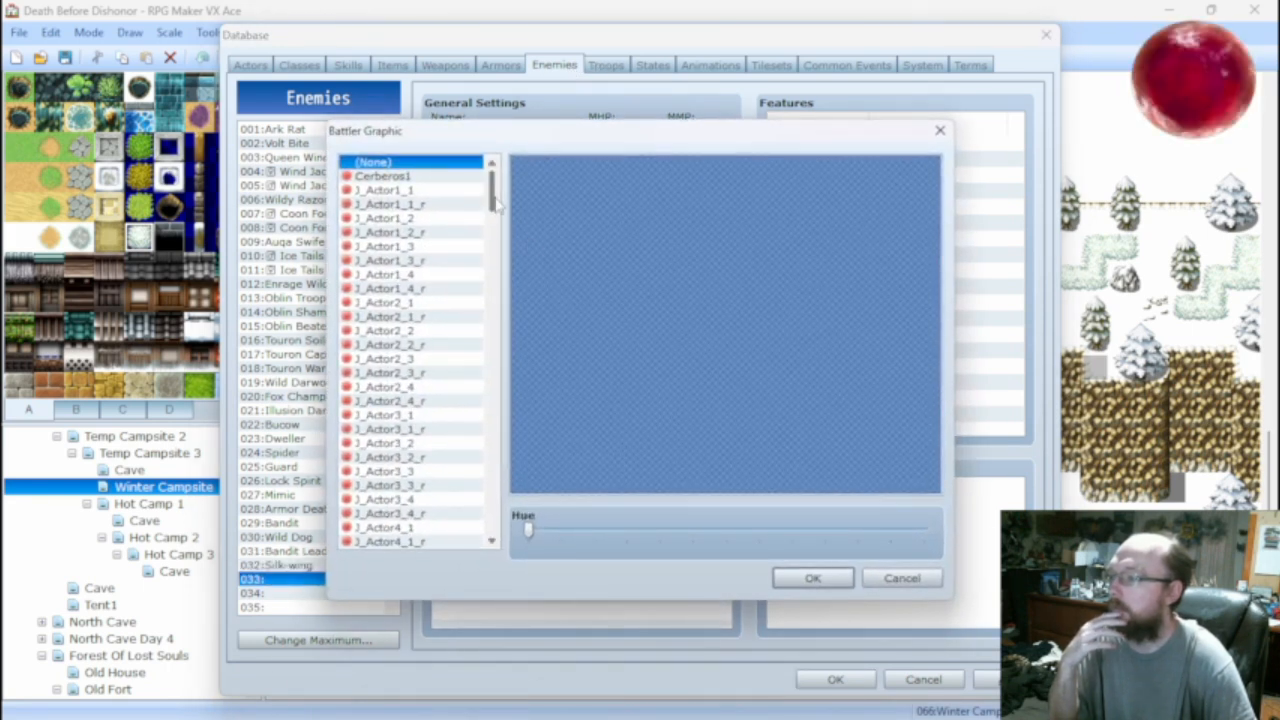
drag(497, 204, 497, 230)
click(441, 415)
click(441, 428)
click(417, 457)
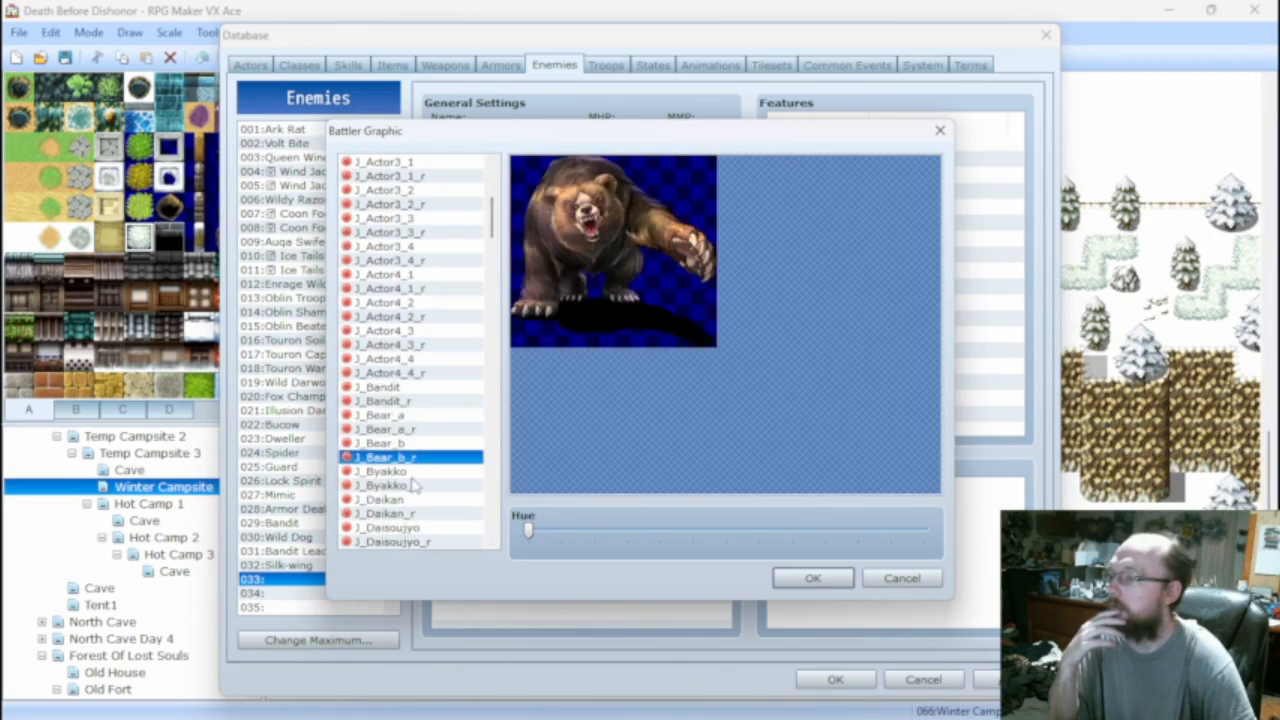
click(413, 486)
click(413, 499)
click(415, 513)
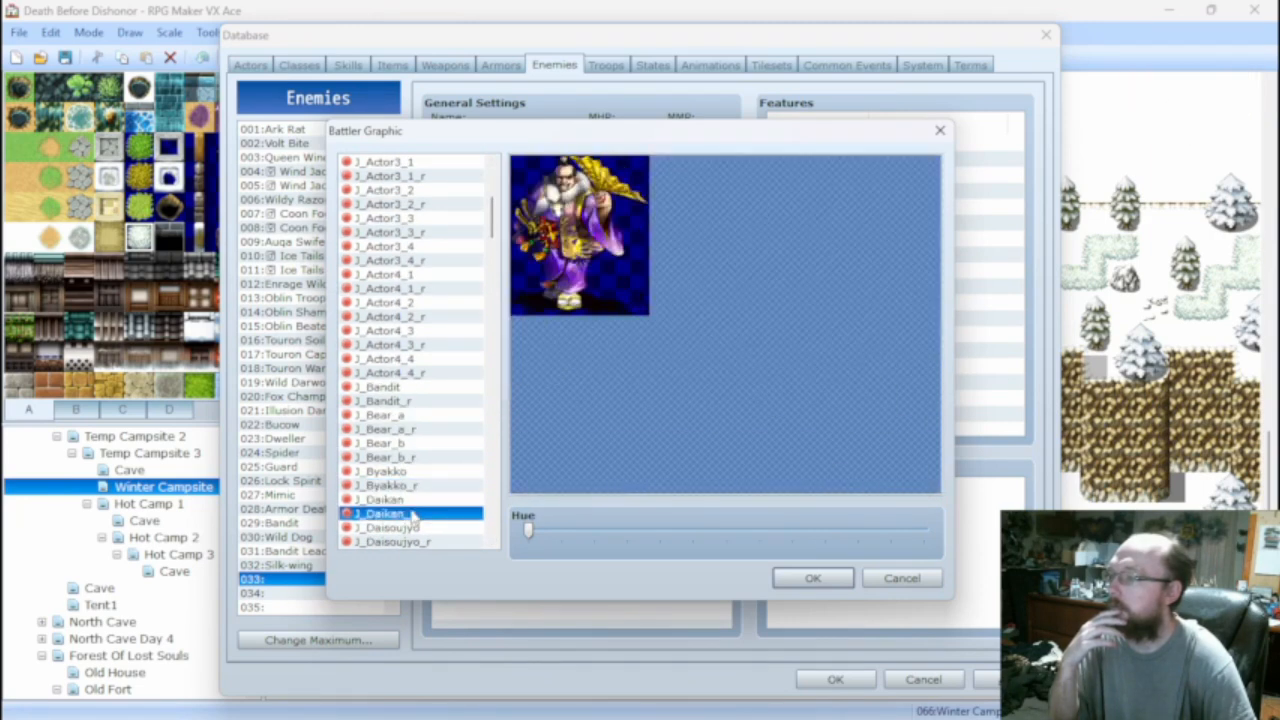
Preview the J_Dog, J_Kirin_r and J_Komusou battler graphics for enemy 033.
scroll(418, 490, down, 3)
scroll(416, 480, down, 1)
click(402, 388)
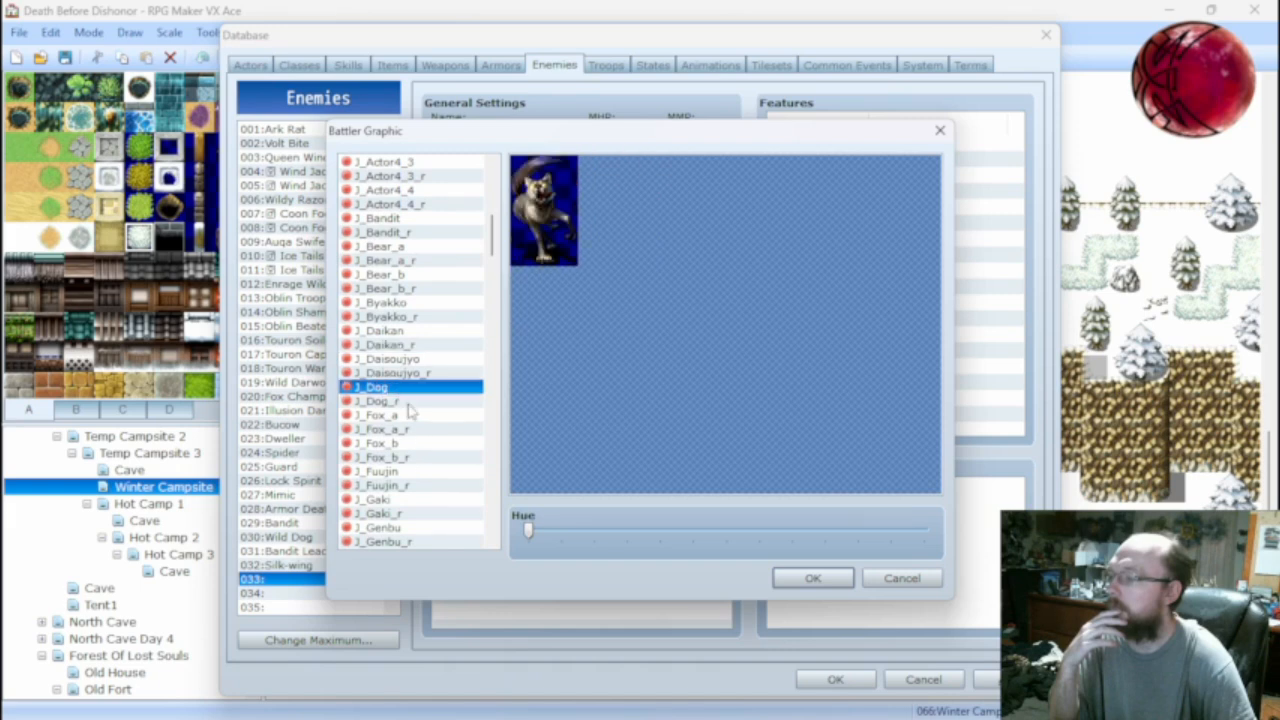
scroll(415, 428, down, 5)
click(401, 387)
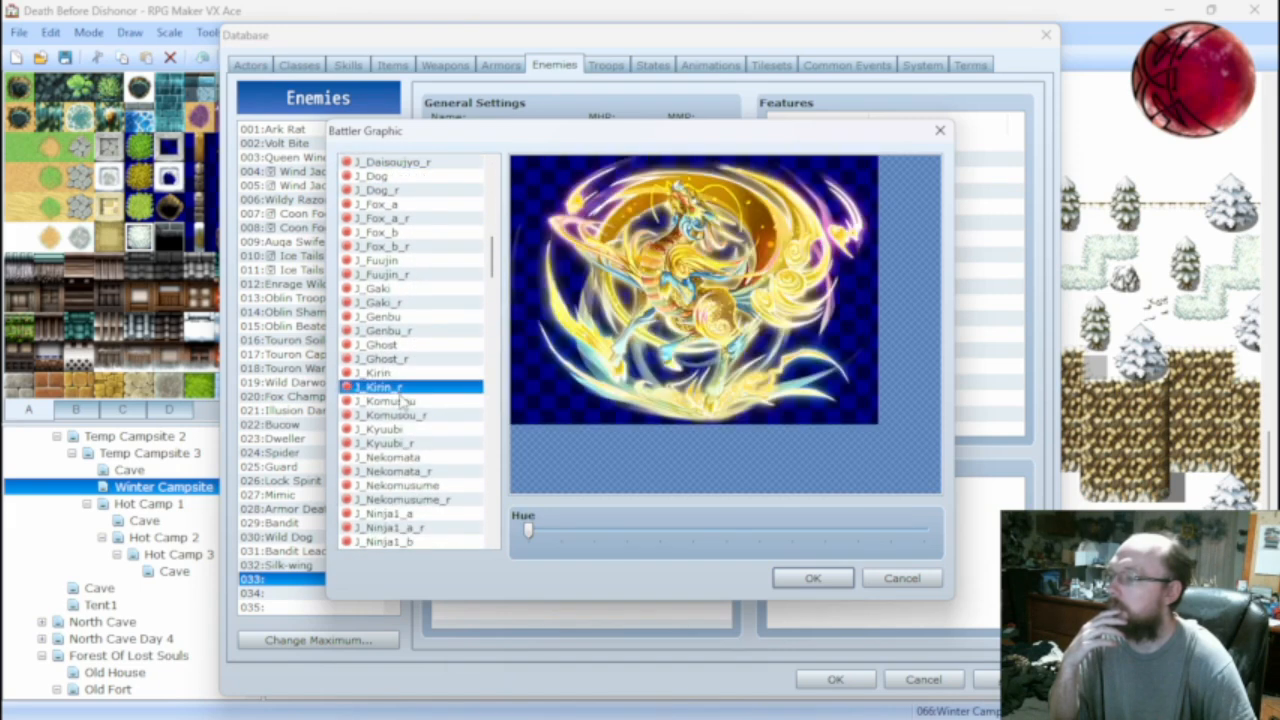
click(400, 400)
Preview the J_Racoon_a, J_Racoon_b, J_Raijin, J_Rokurokubi and J_Samurai battler graphics for enemy 033.
scroll(404, 428, down, 1)
scroll(404, 428, down, 5)
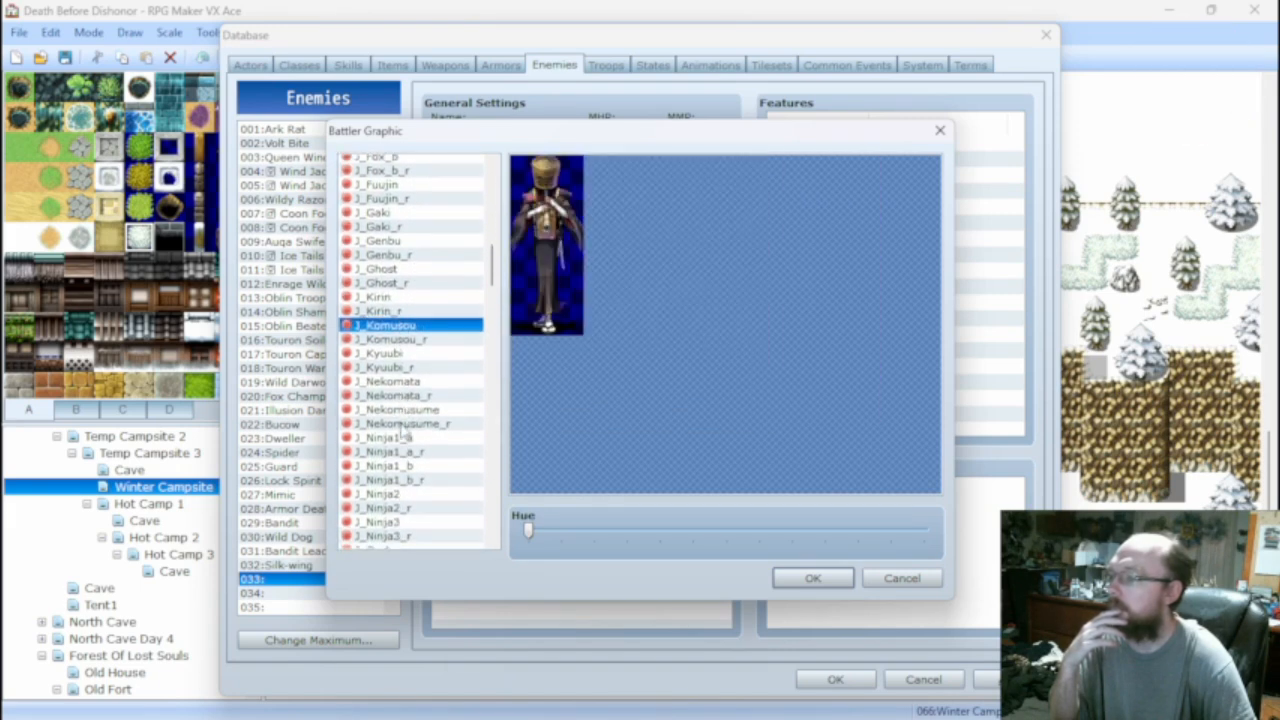
scroll(401, 426, down, 1)
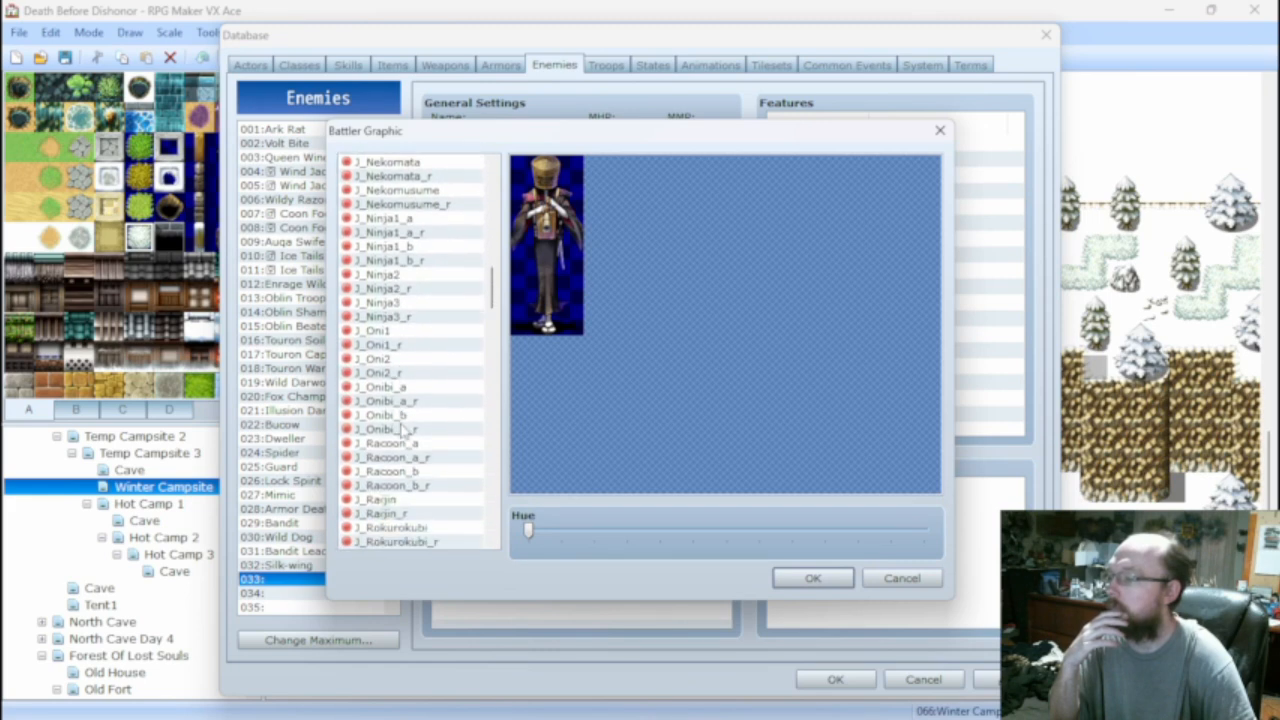
click(397, 443)
click(398, 469)
scroll(403, 465, down, 1)
scroll(405, 475, down, 1)
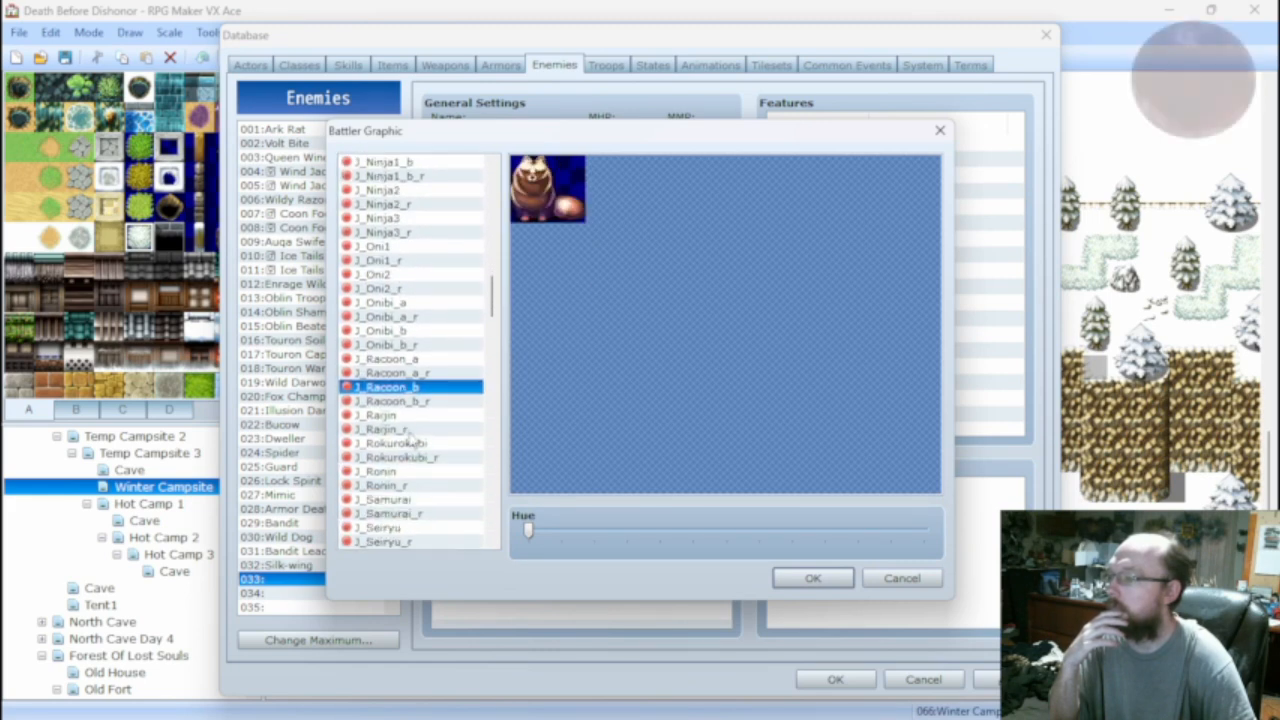
click(406, 415)
click(405, 443)
click(409, 499)
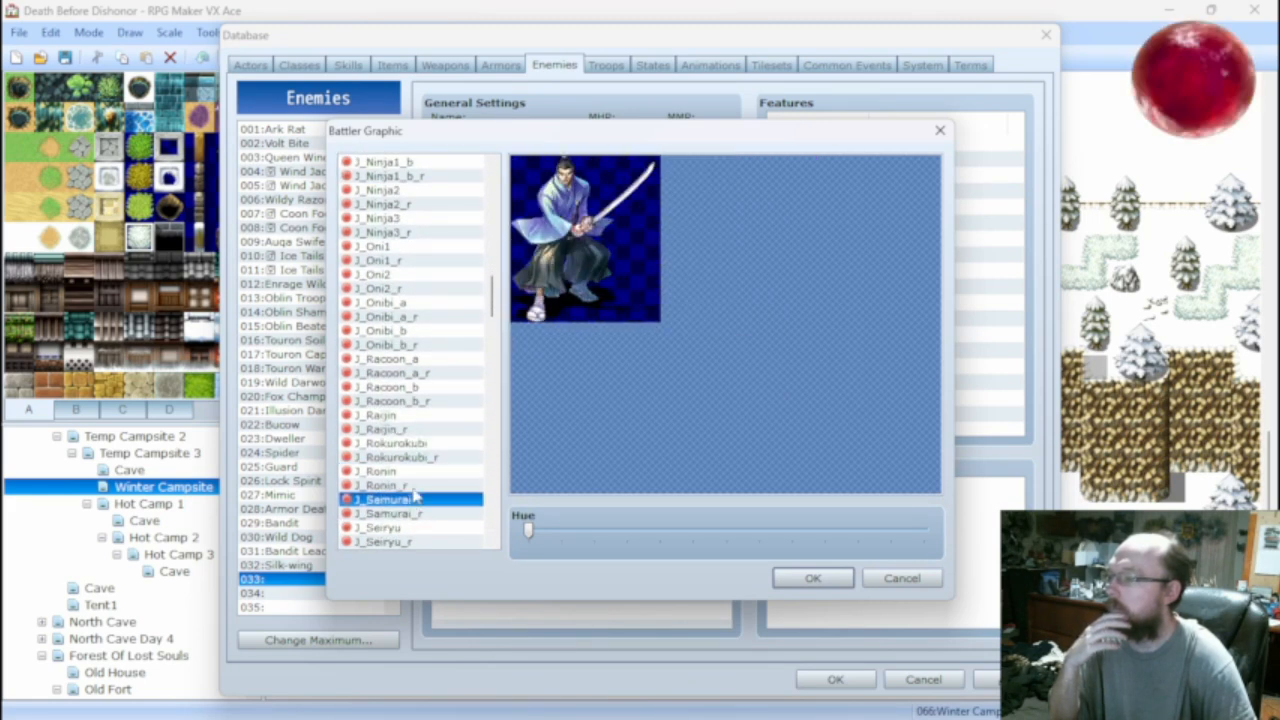
Preview the J_Snake, J_Snake_L, J_Snake_L_r, J_Snake_r and J_Snake_r1 battler graphics for enemy 033.
scroll(412, 490, down, 4)
click(406, 387)
click(400, 443)
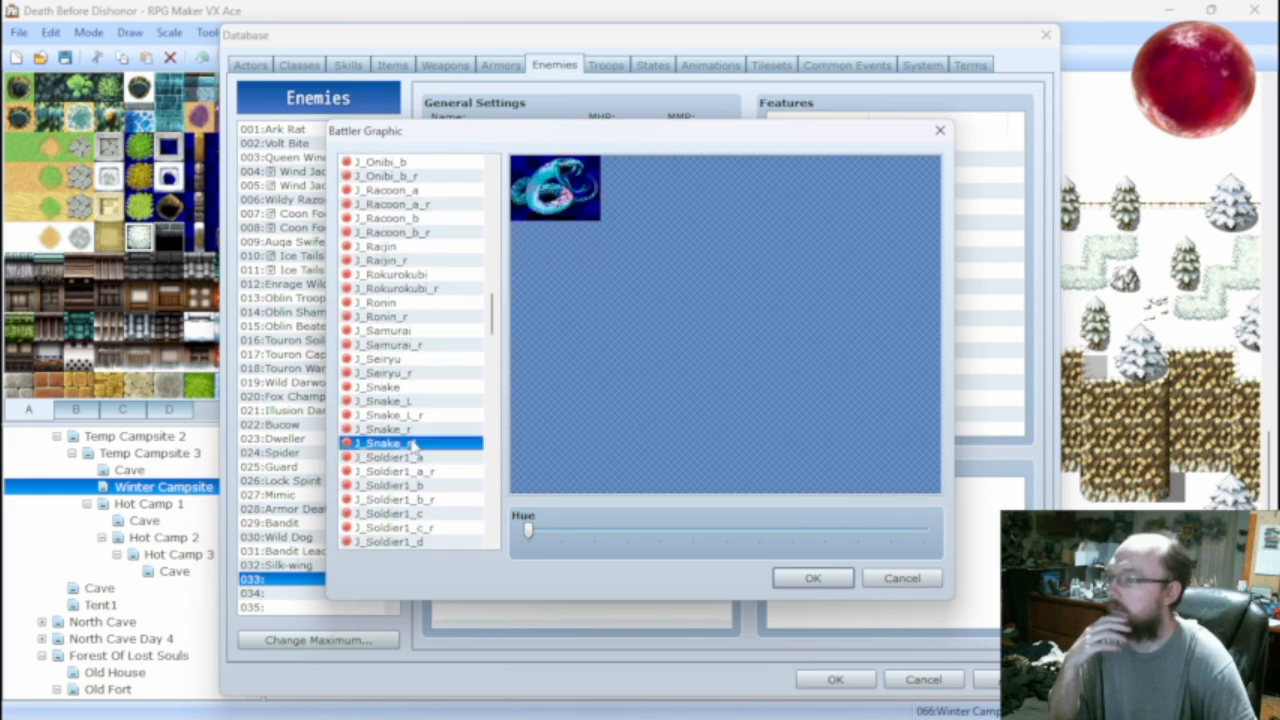
scroll(399, 410, down, 1)
click(398, 388)
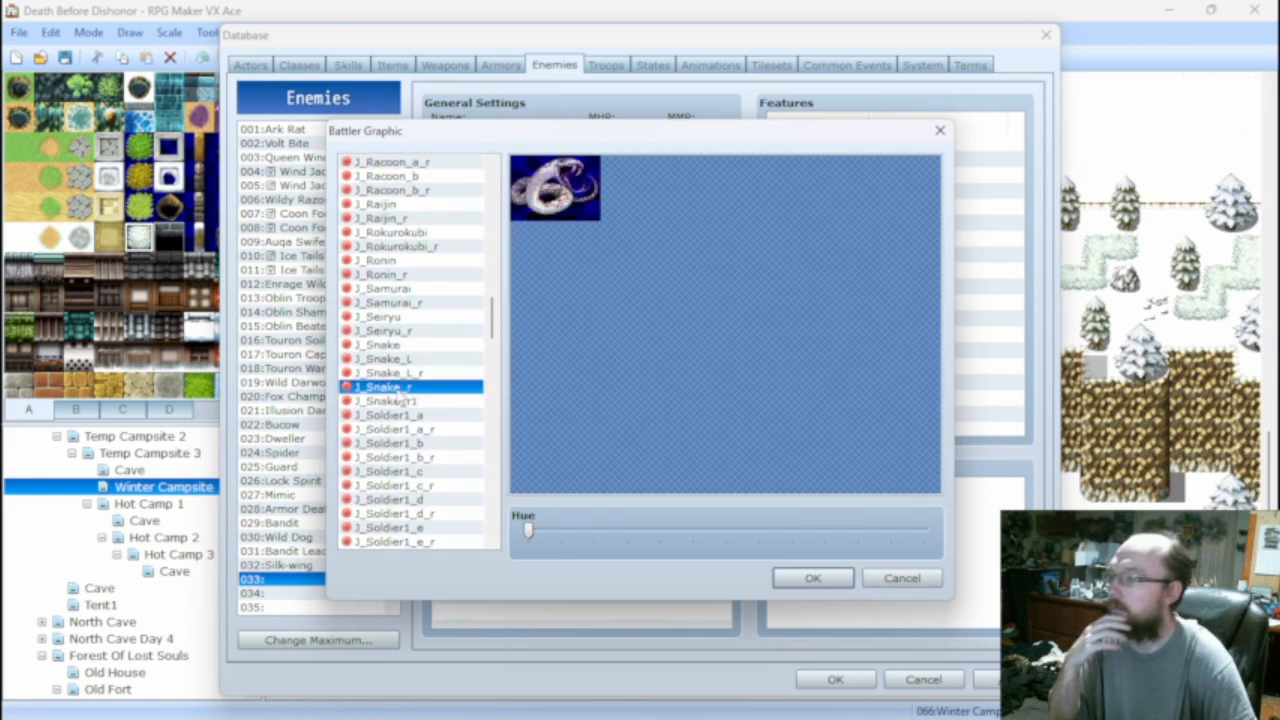
click(396, 403)
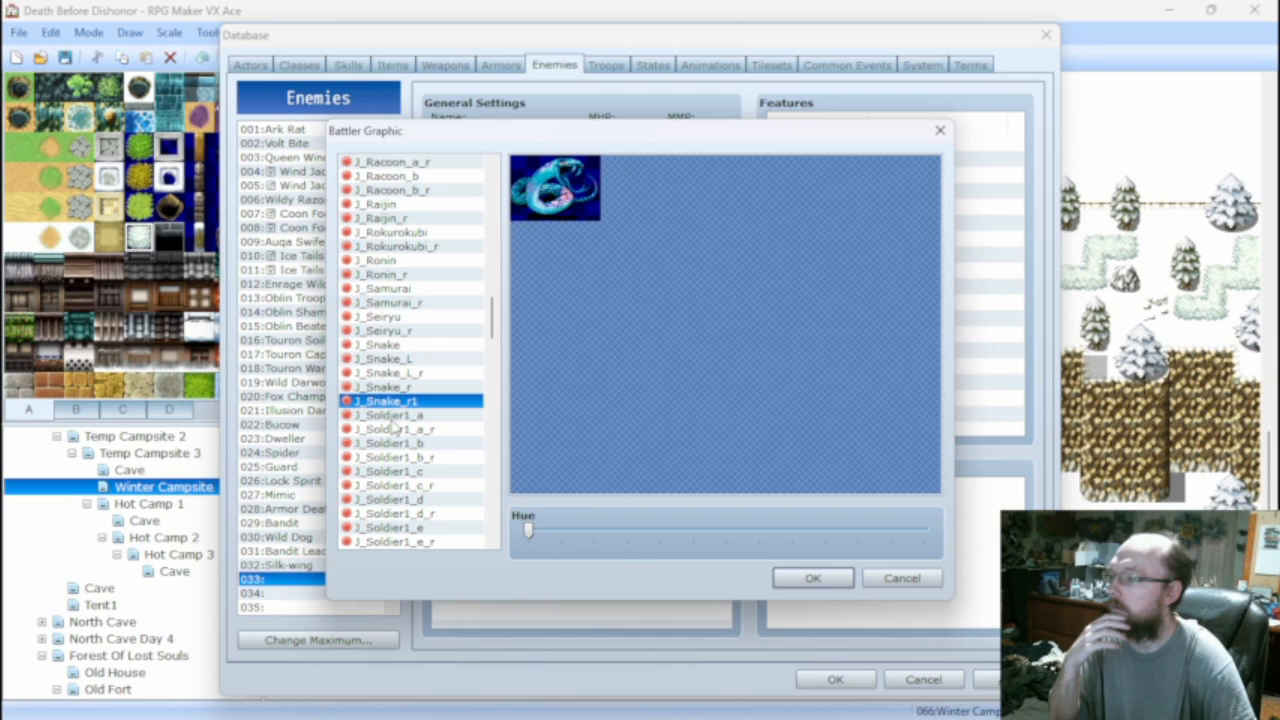
click(407, 371)
key(Up)
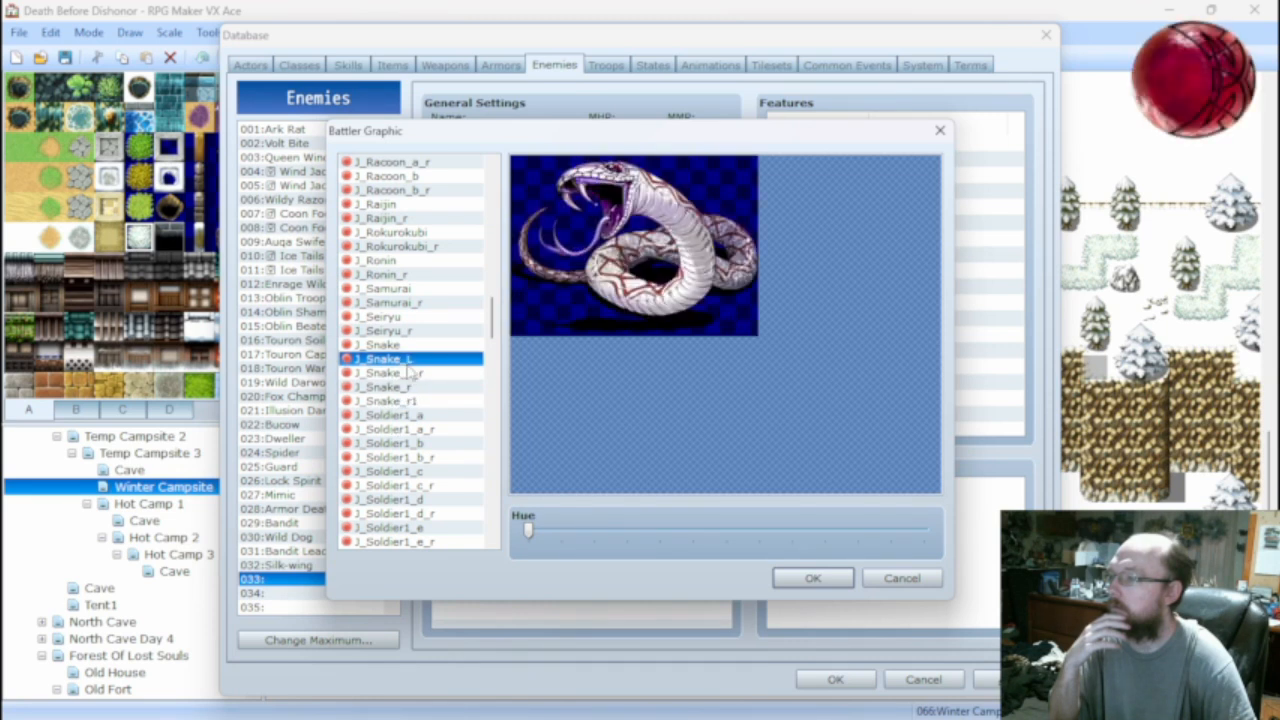
click(403, 388)
click(403, 400)
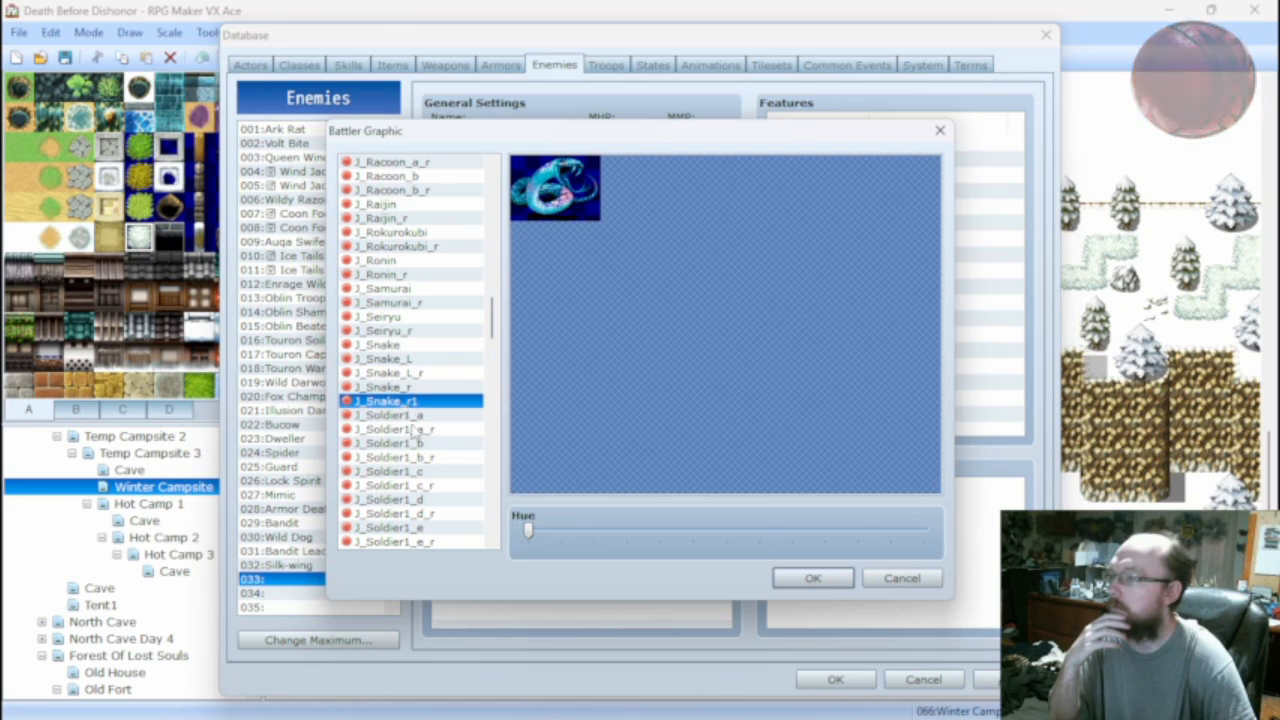
Preview the J_Soldier1_a_r, J_Soldier1_b, J_Soldier1_c, J_Wasp_r and J_Yukionna_r battler graphics for enemy 033.
click(416, 428)
click(417, 442)
click(405, 470)
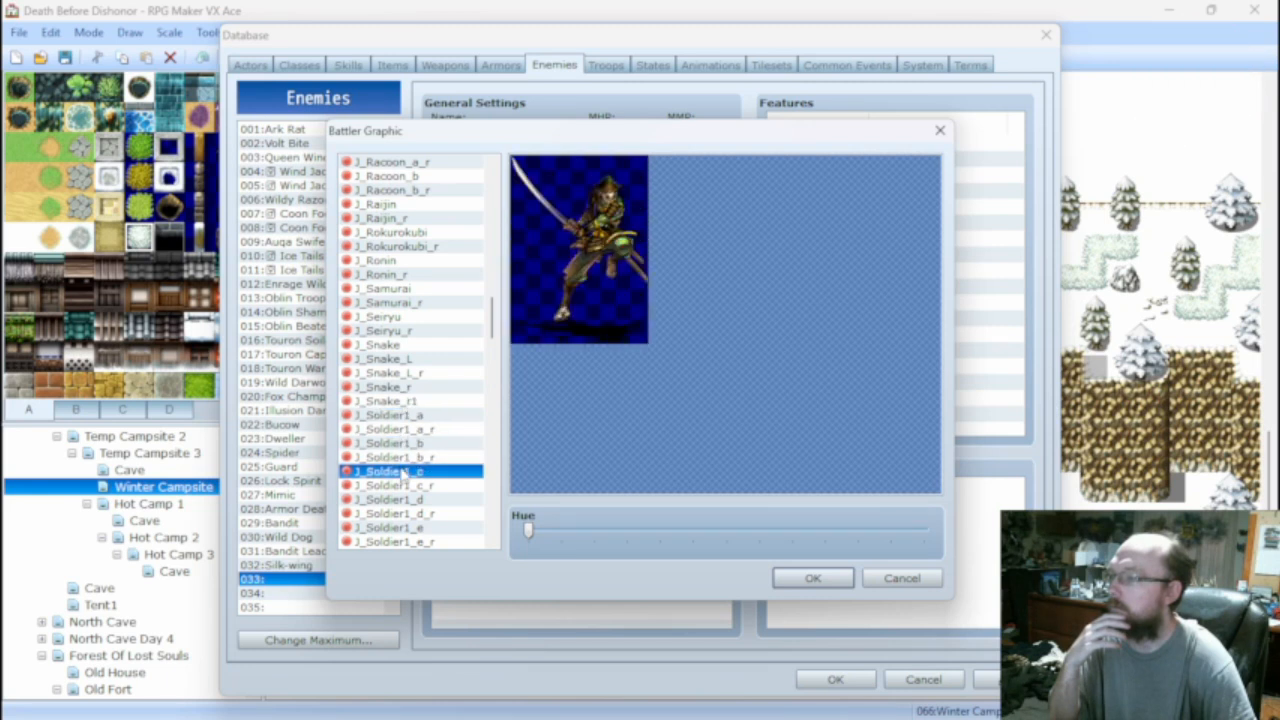
scroll(405, 470, down, 9)
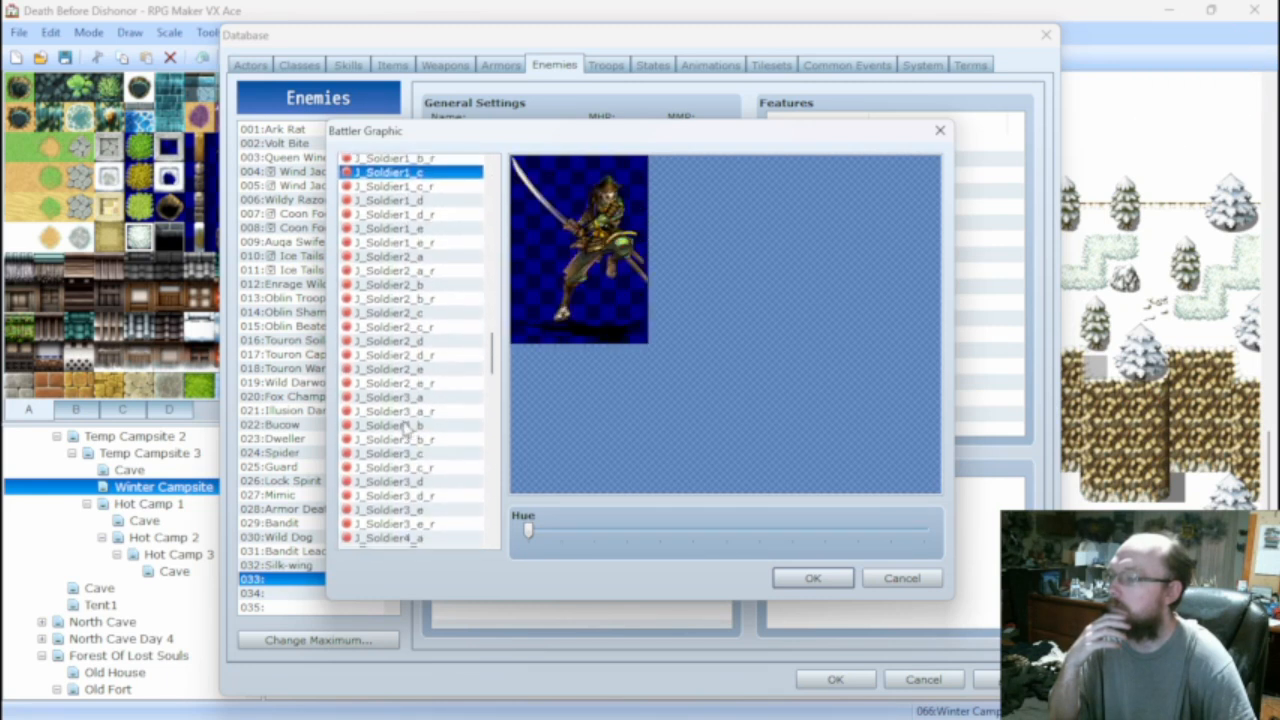
scroll(407, 428, down, 7)
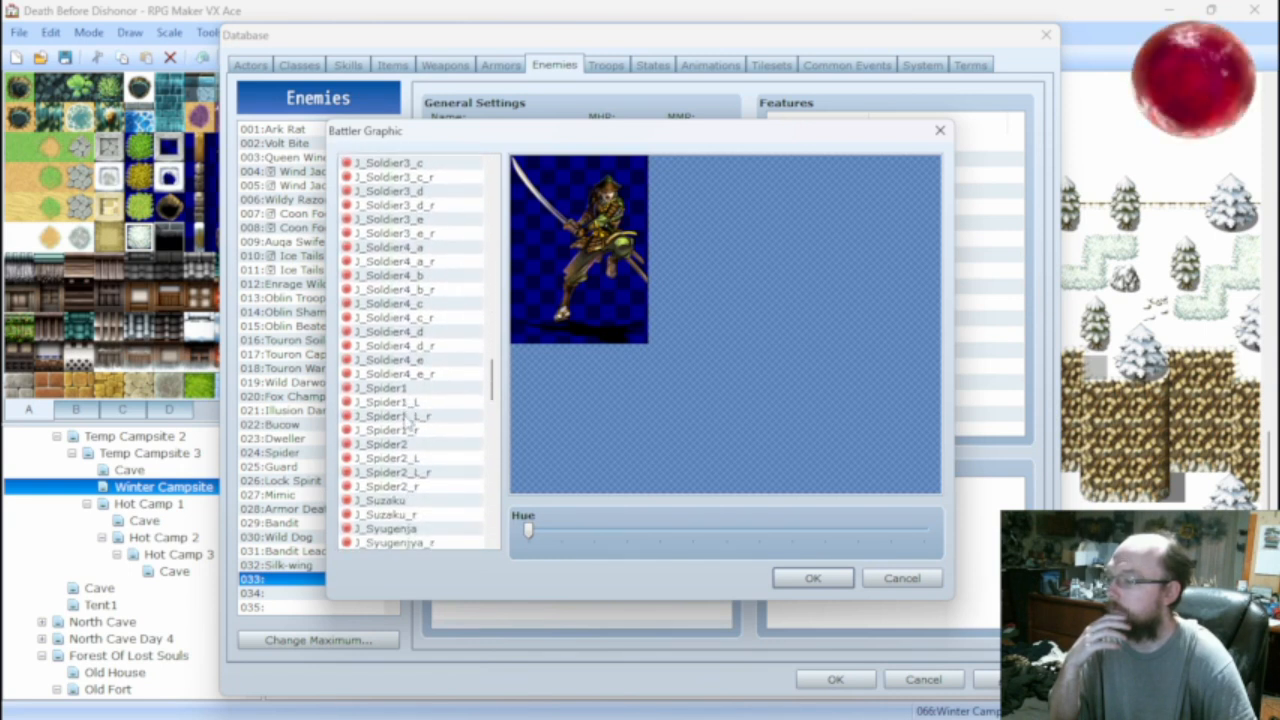
scroll(407, 424, down, 5)
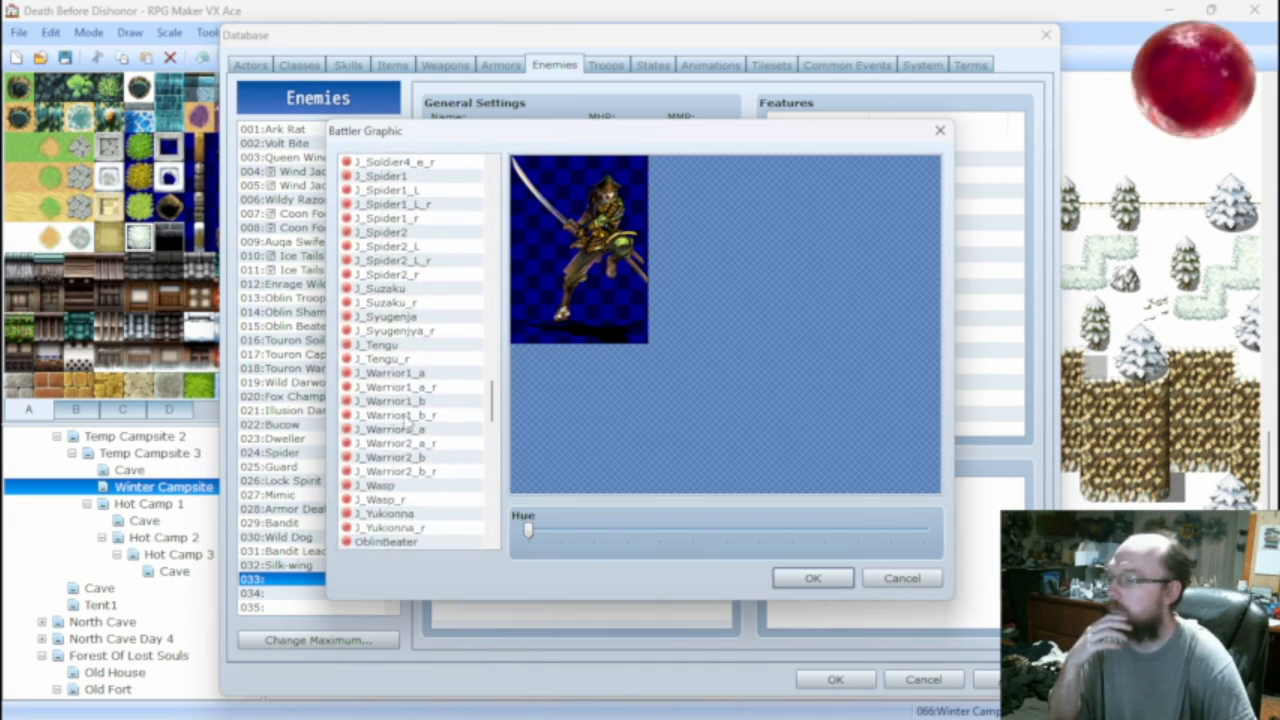
scroll(407, 424, down, 1)
click(405, 414)
click(400, 443)
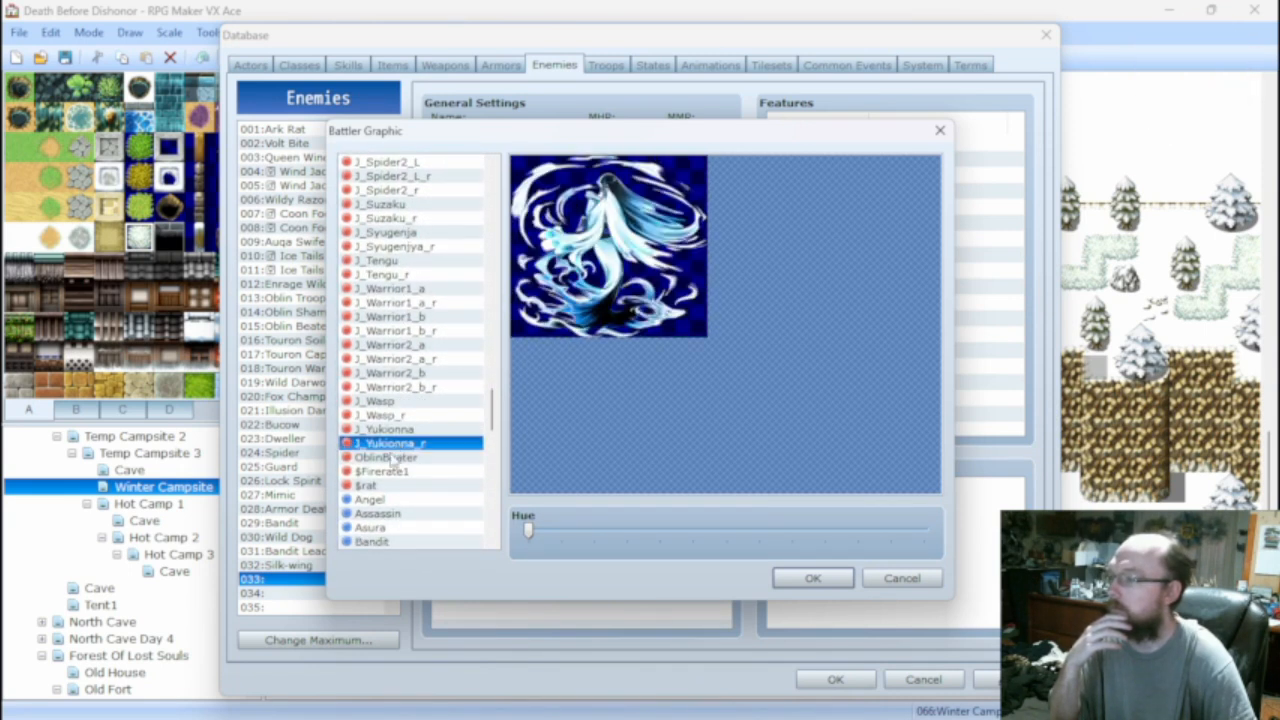
Preview the OblinBeater and $Firerate1 battler graphics, and close the database without applying its changes.
click(410, 457)
click(394, 472)
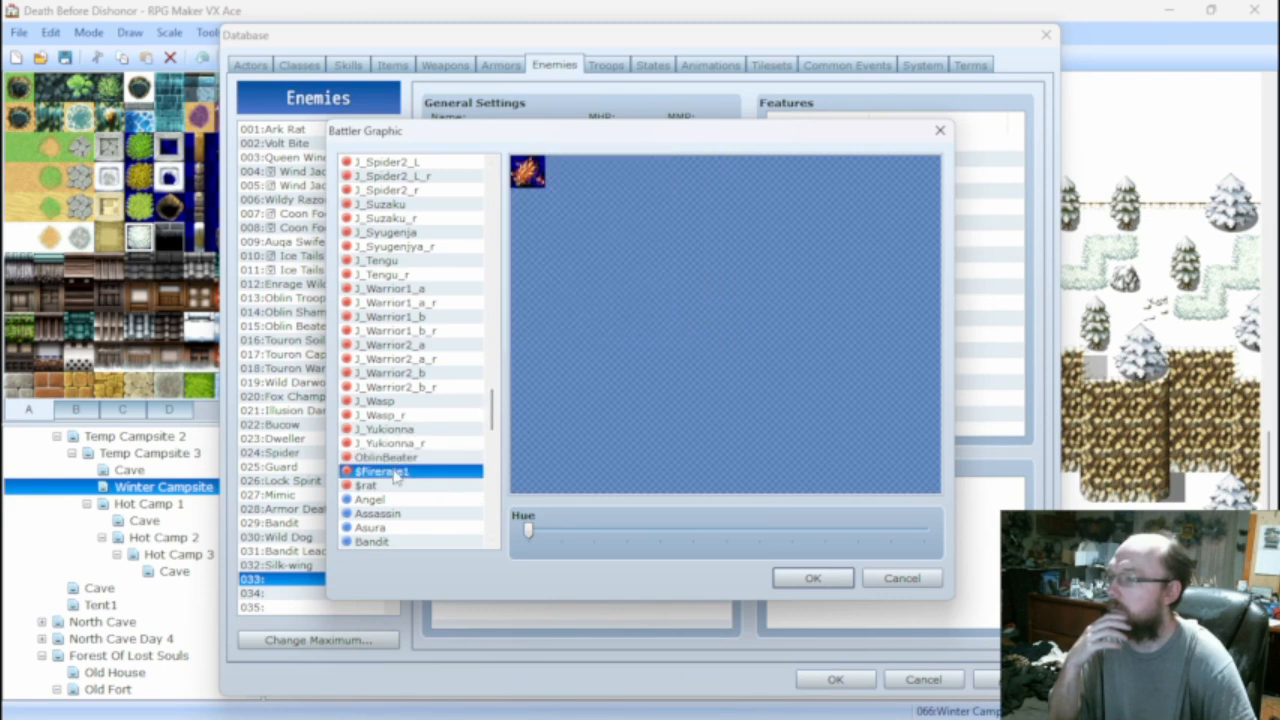
click(404, 458)
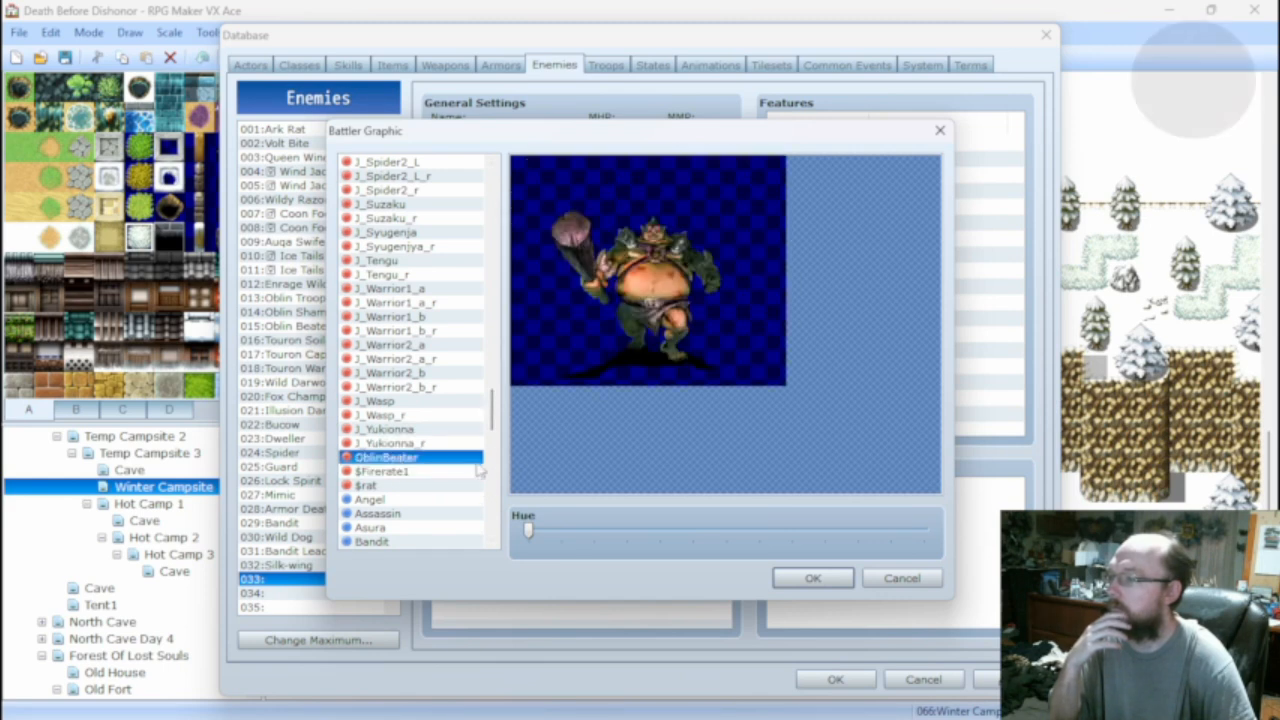
click(901, 578)
click(924, 680)
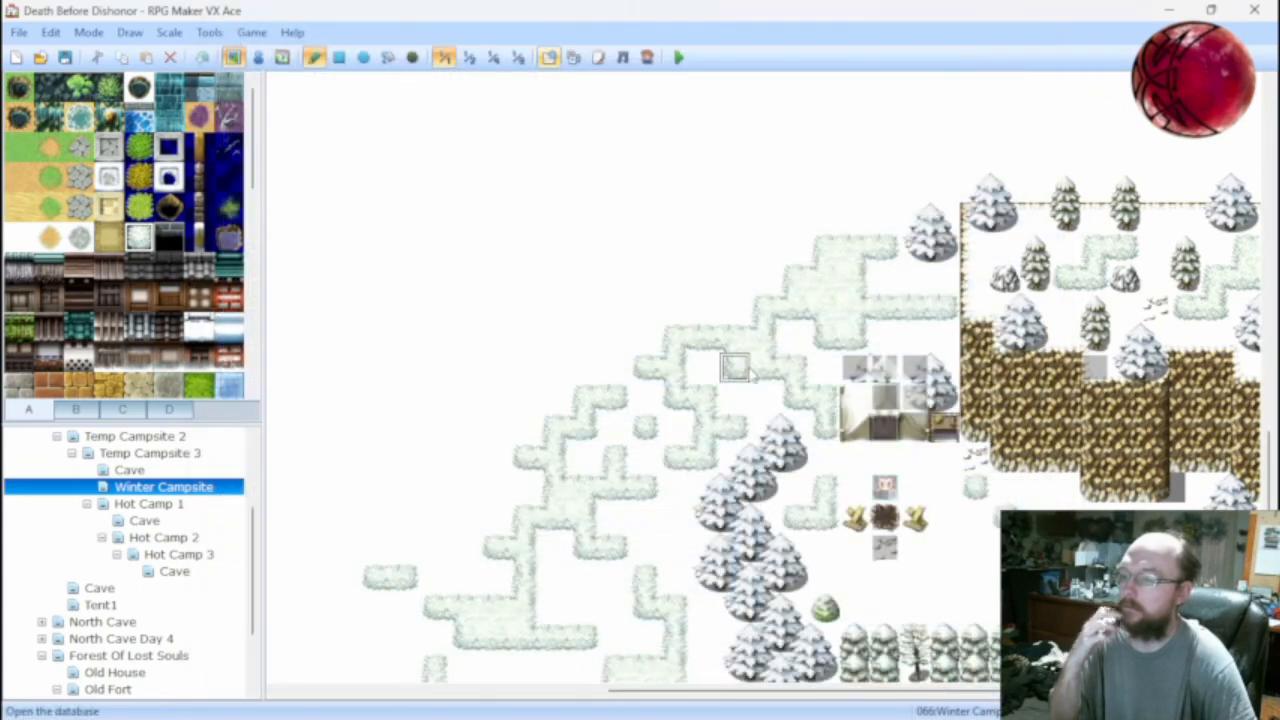
Reopen the enemy database and compare the settings of Coon Foot 007, Coon Foot 008 and Auqa Swife.
key(F6)
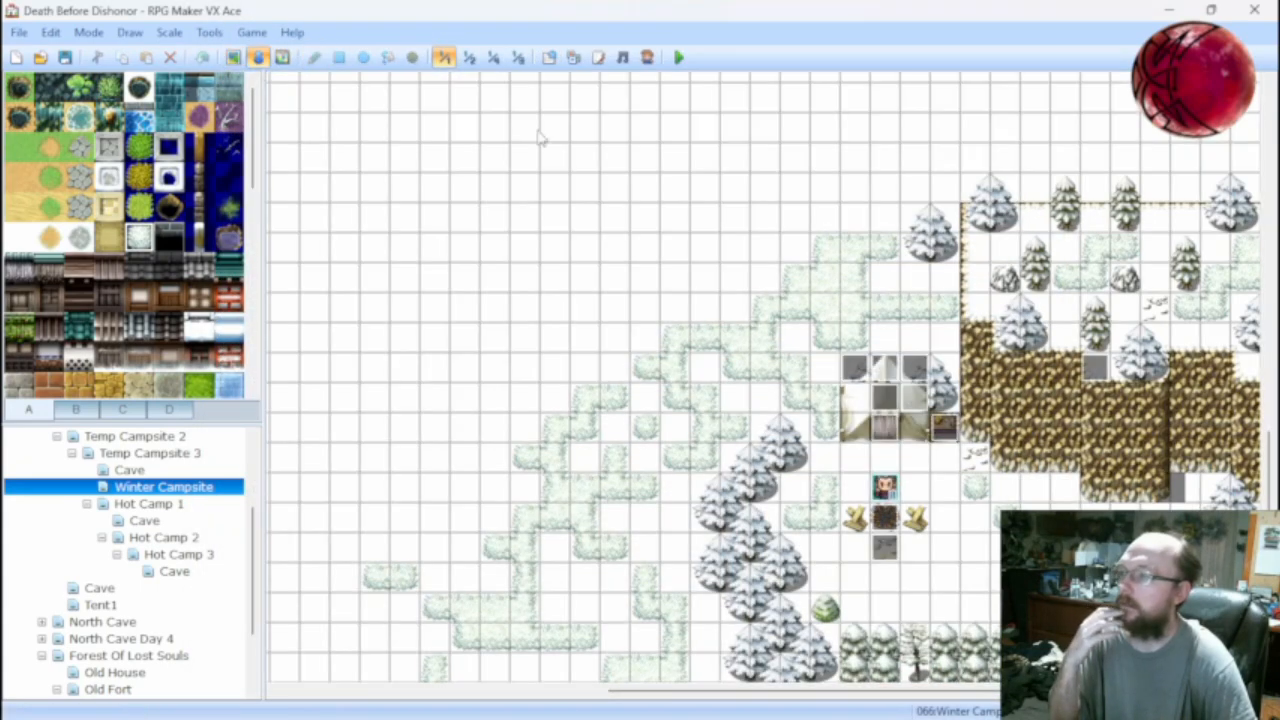
click(546, 58)
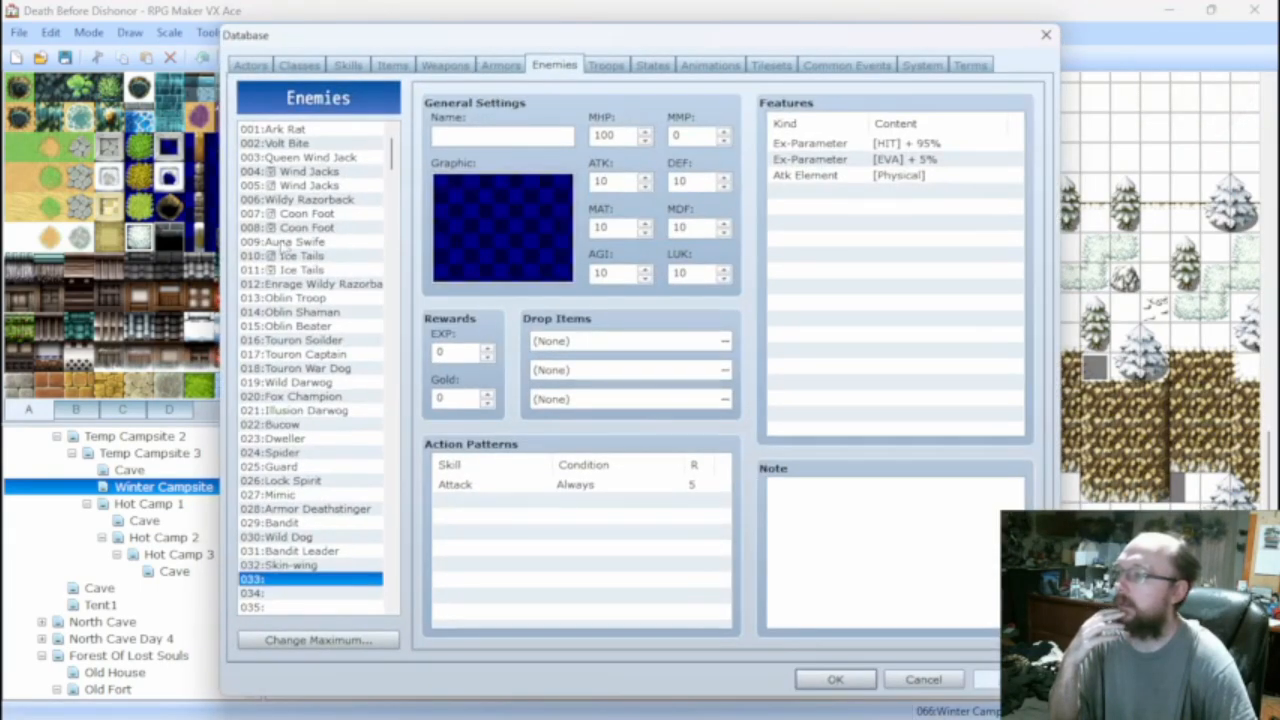
click(305, 213)
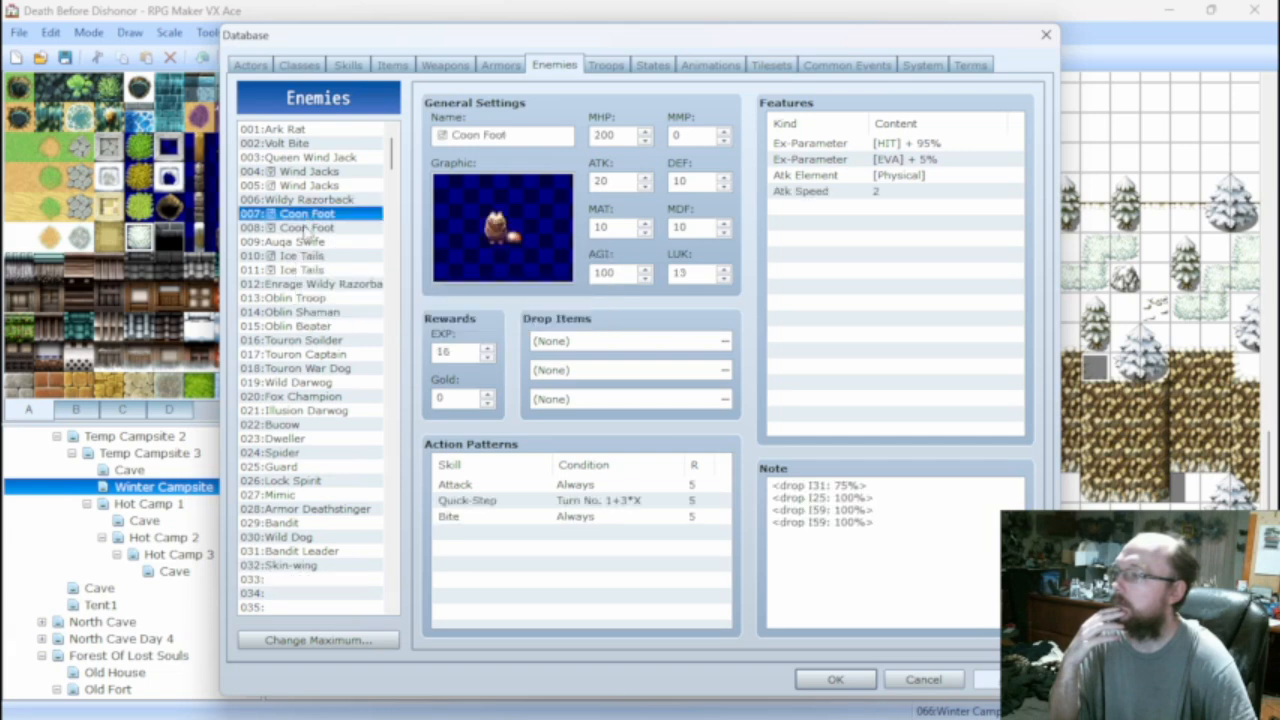
click(305, 242)
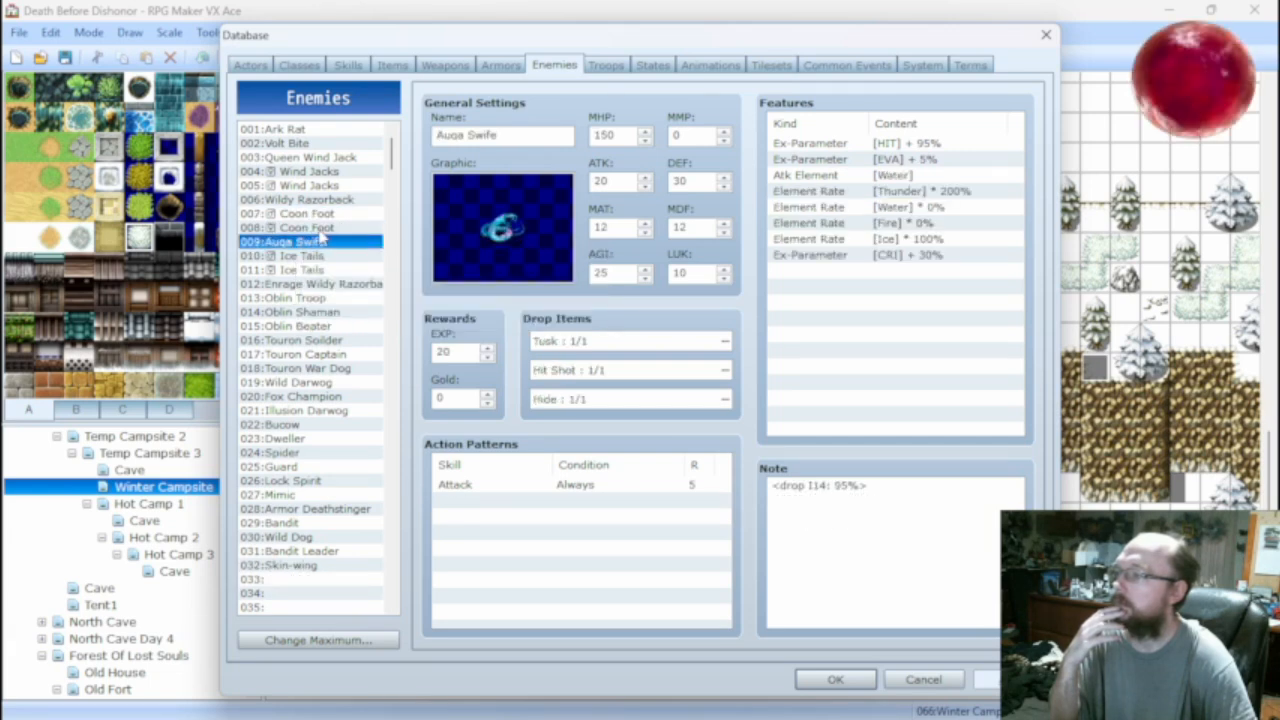
key(Up)
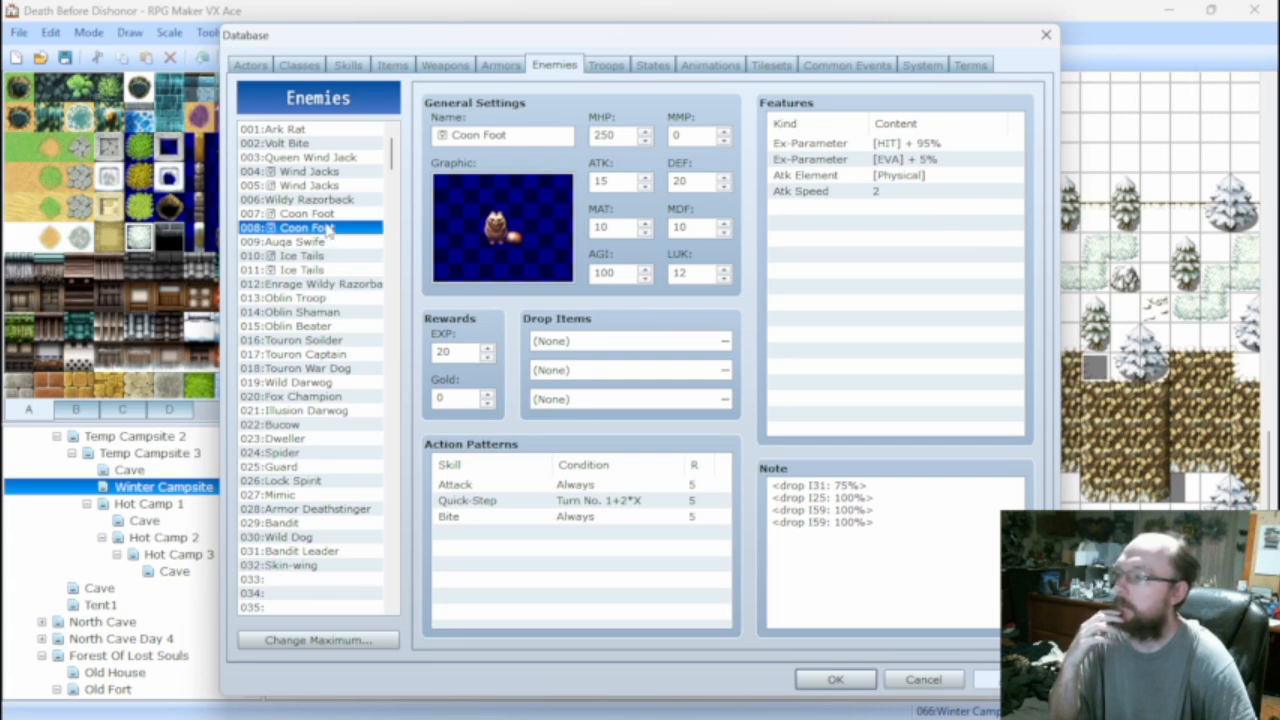
click(320, 214)
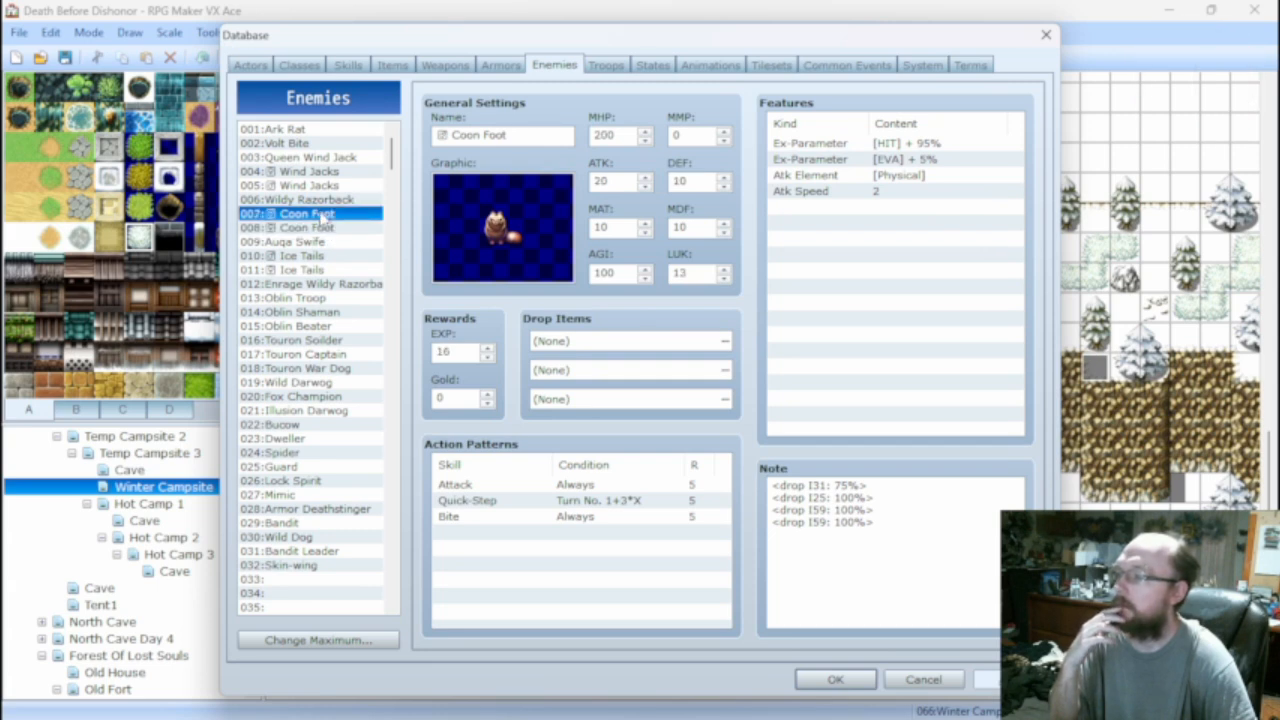
click(322, 228)
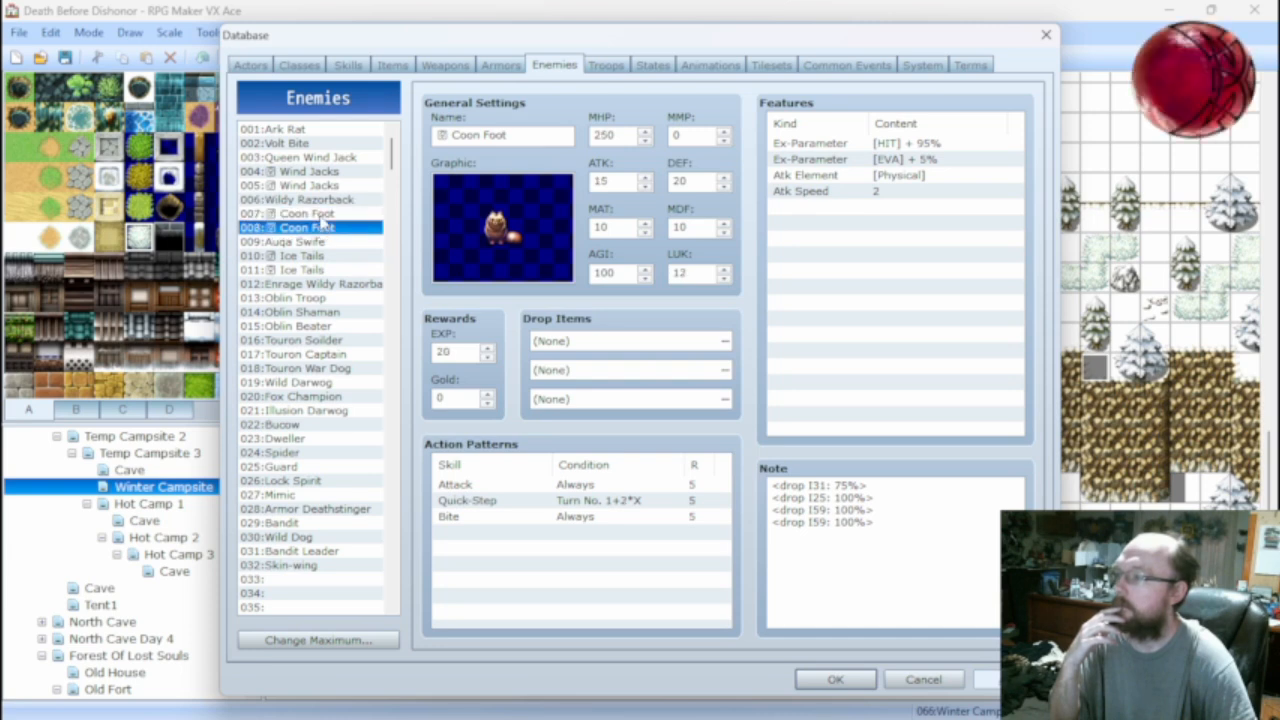
Set Coon Foot 007's ATK to 21 and its EVA feature to 20%.
key(Up)
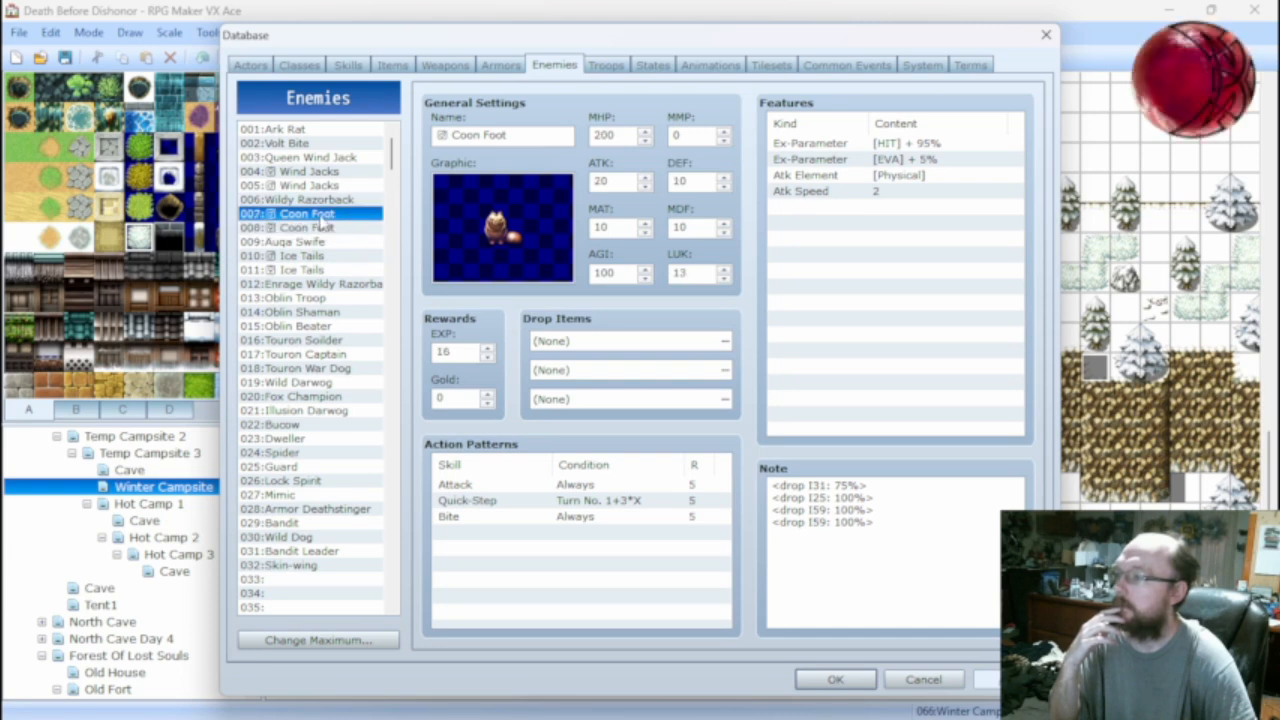
click(645, 177)
right_click(822, 163)
click(850, 171)
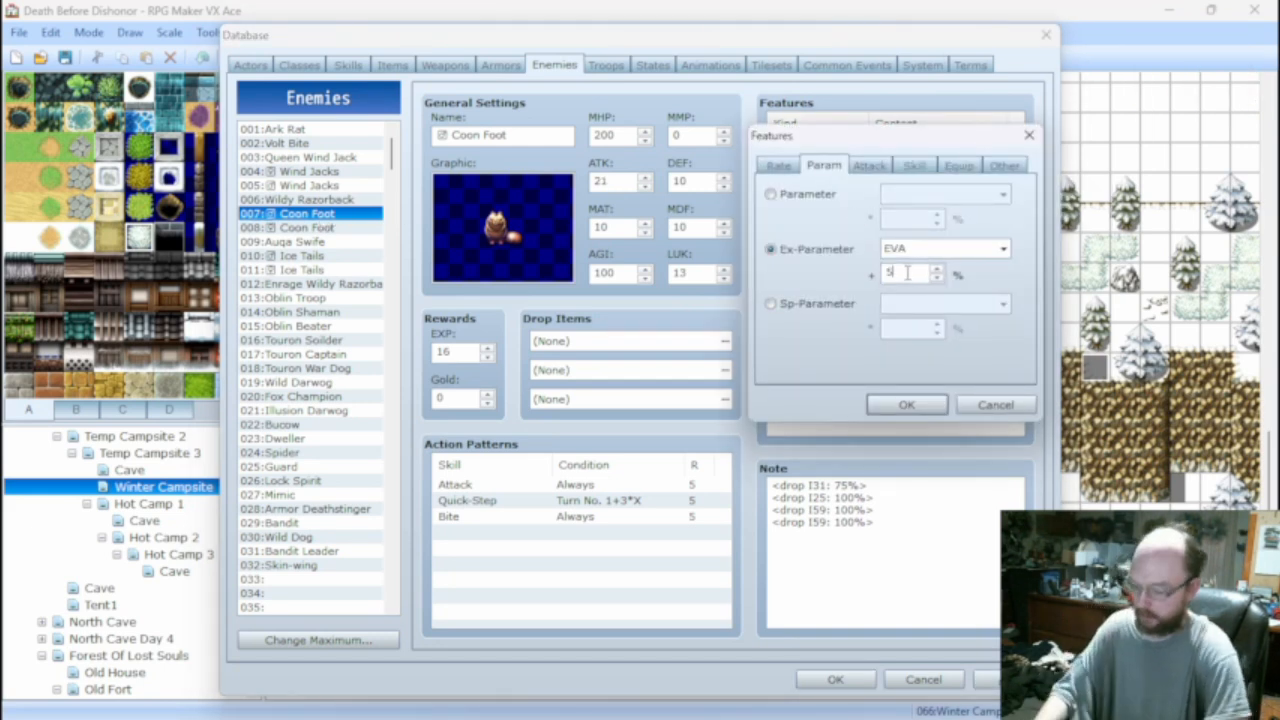
key(BackSpace)
text(20)
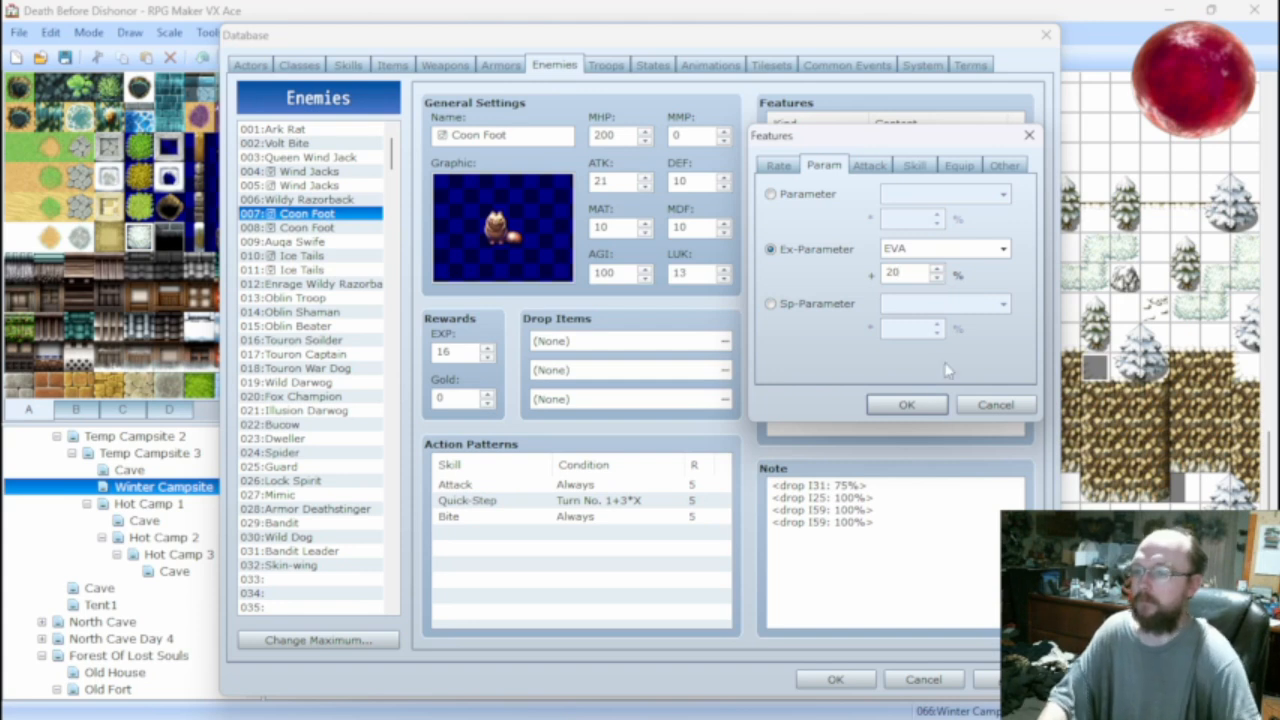
click(906, 404)
Edit the EVA feature of Coon Foot 008 and apply it.
click(355, 229)
right_click(846, 160)
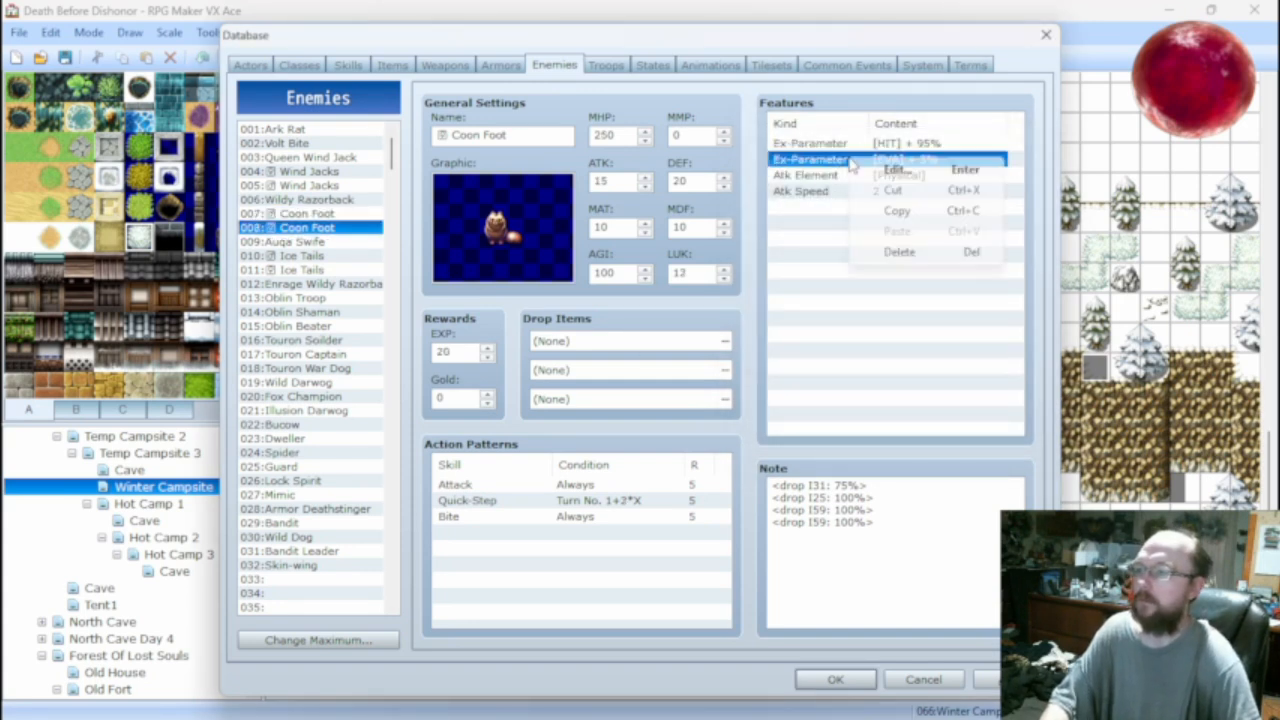
click(880, 168)
click(906, 272)
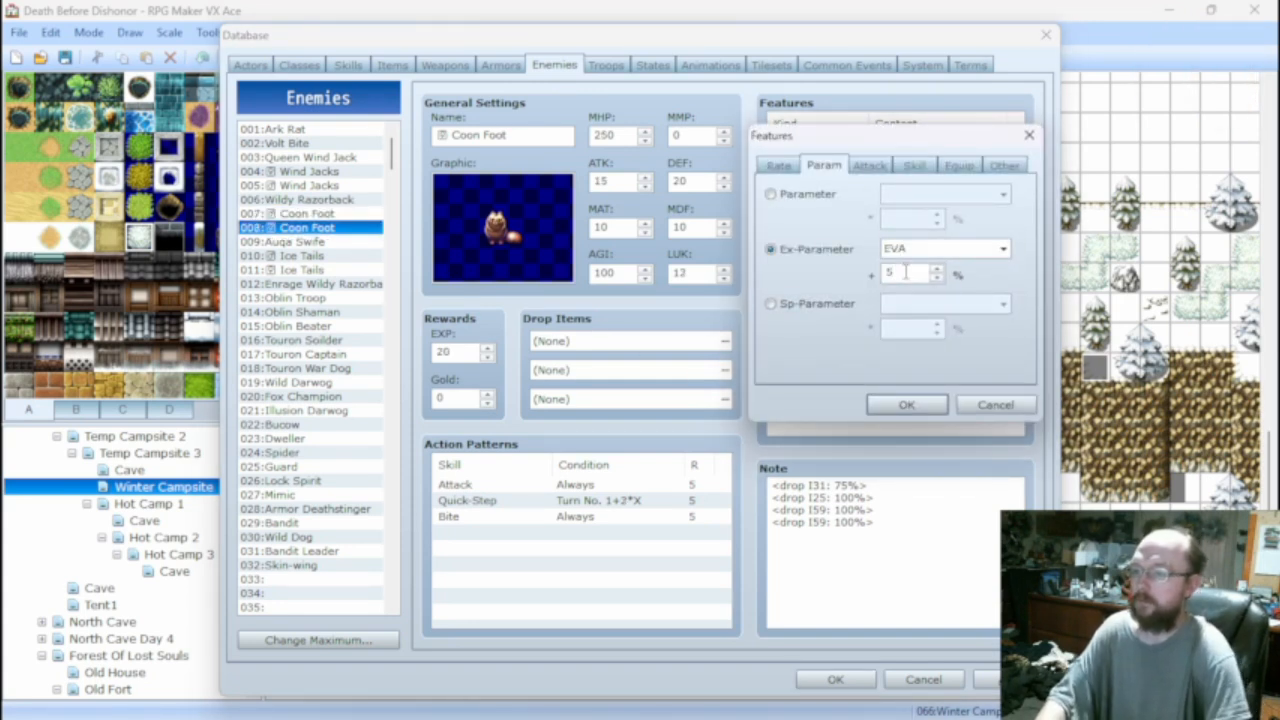
click(906, 404)
Set the Auqa Swife enemy's EVA feature to 40%.
click(318, 242)
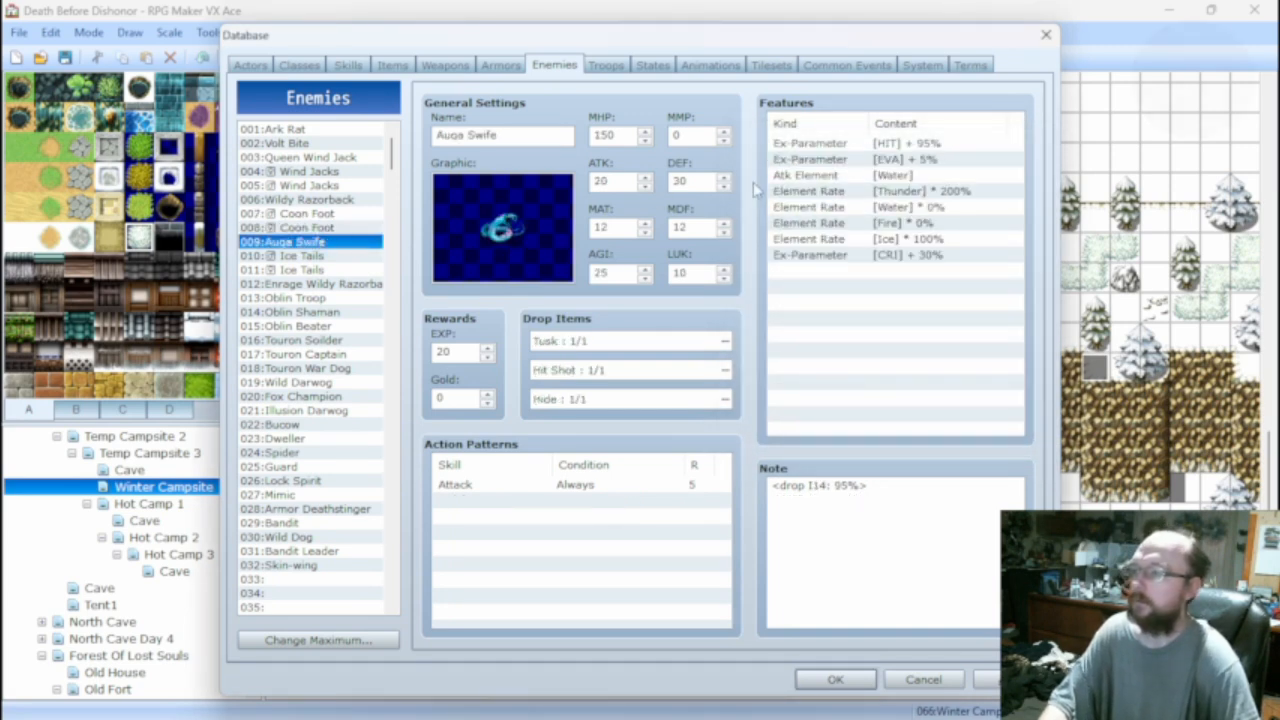
right_click(827, 162)
click(878, 170)
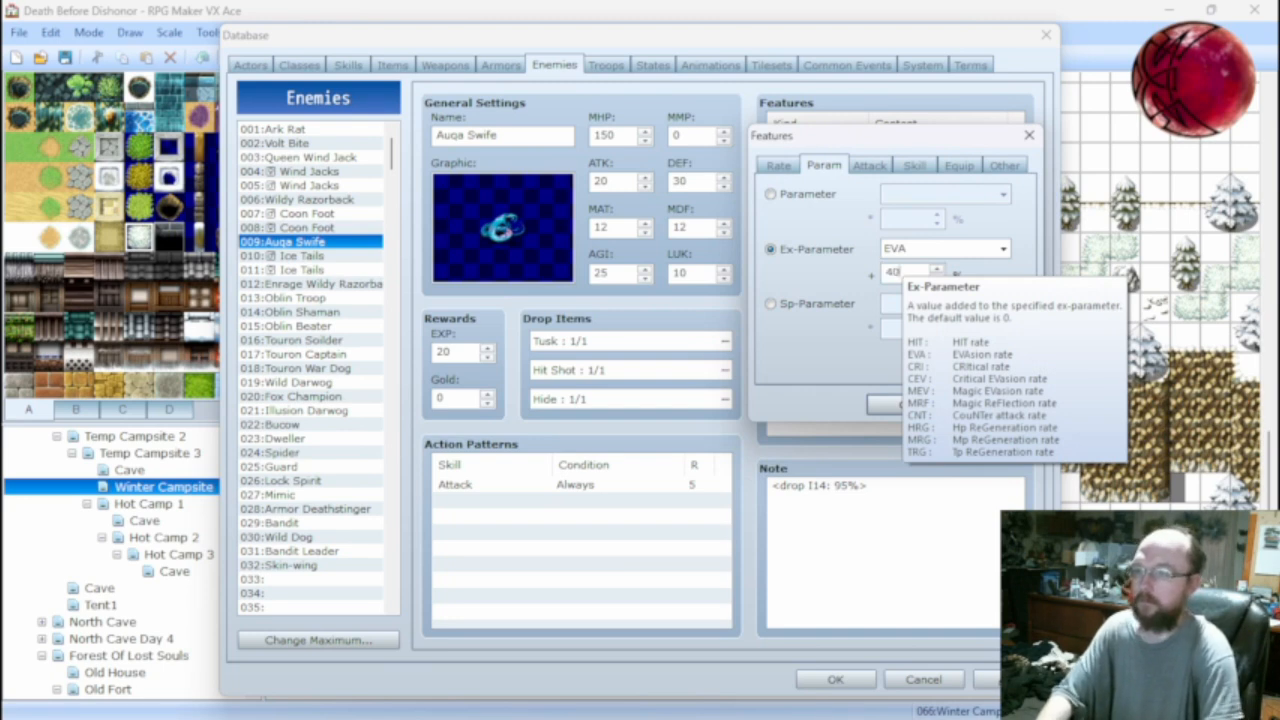
click(888, 407)
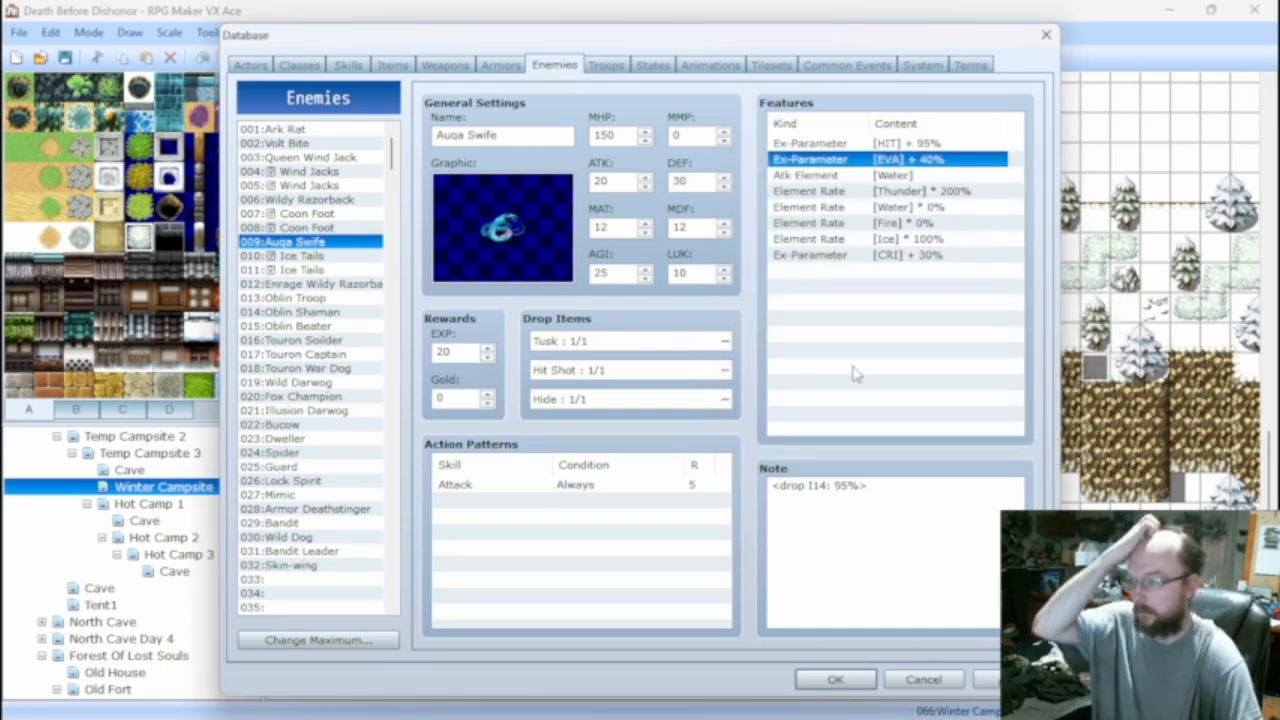
Set the EVA feature of Ice Tails 010 to 30%.
click(307, 249)
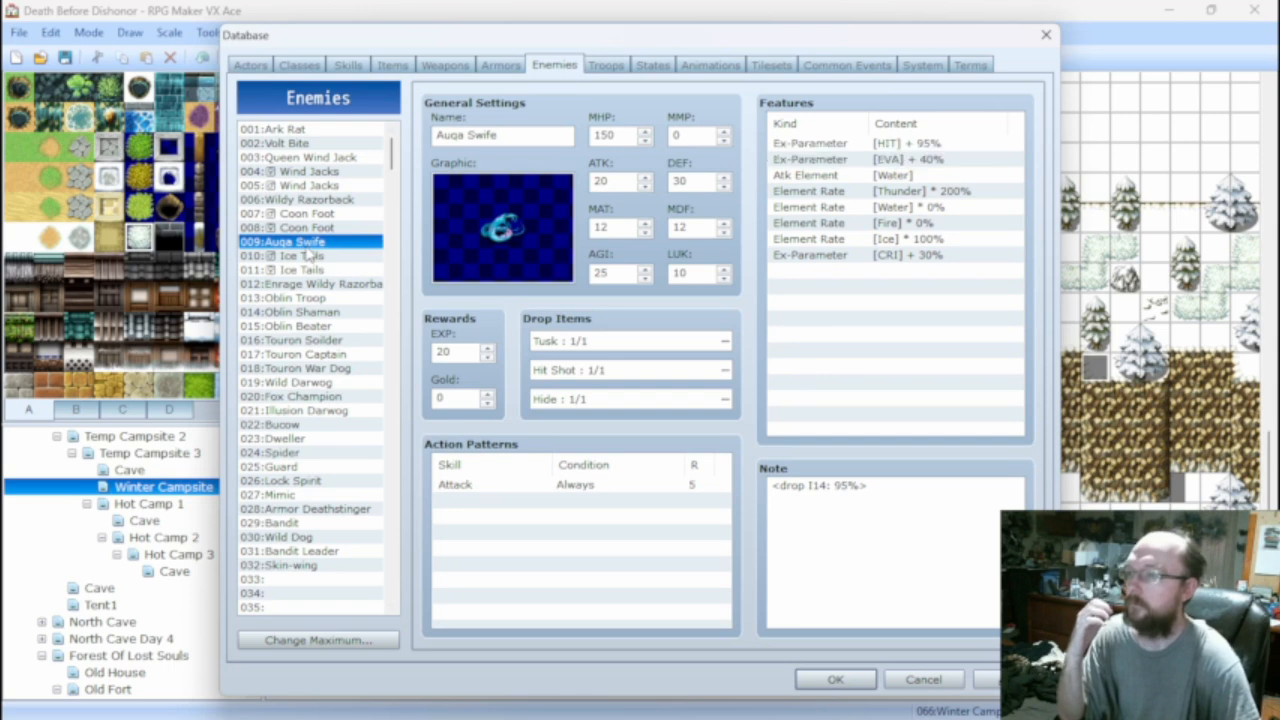
click(307, 256)
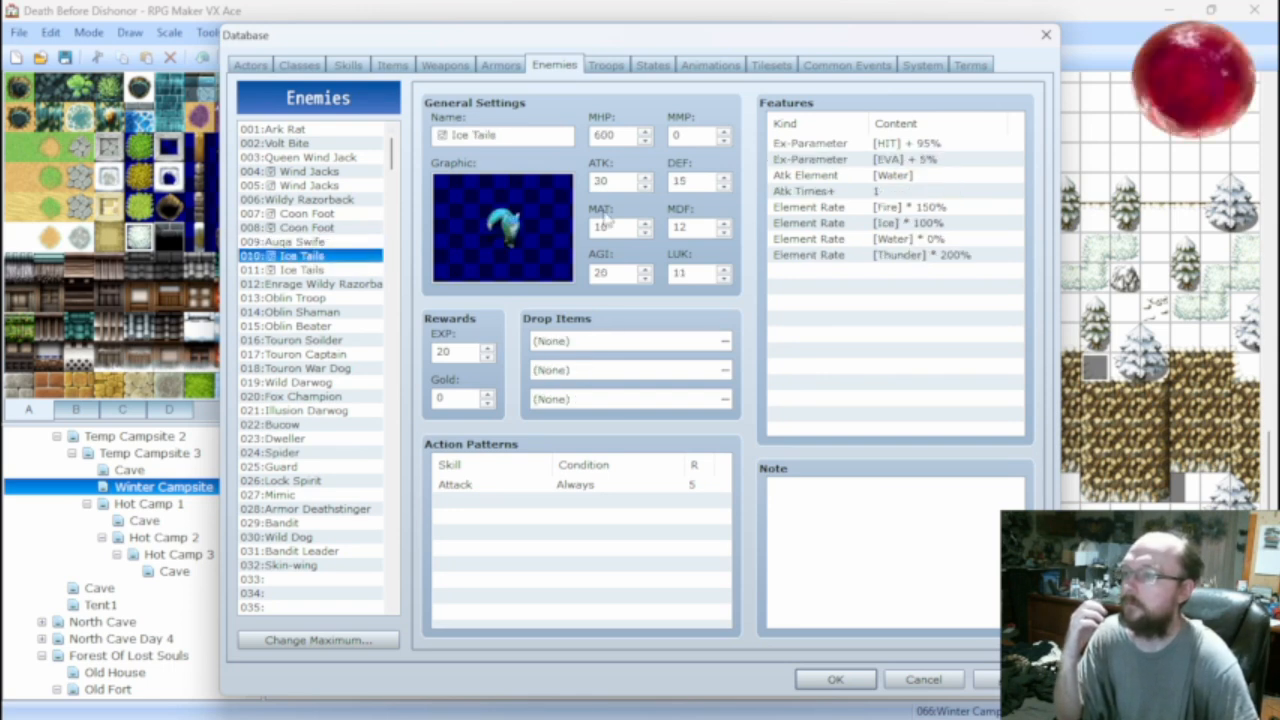
right_click(846, 160)
click(892, 171)
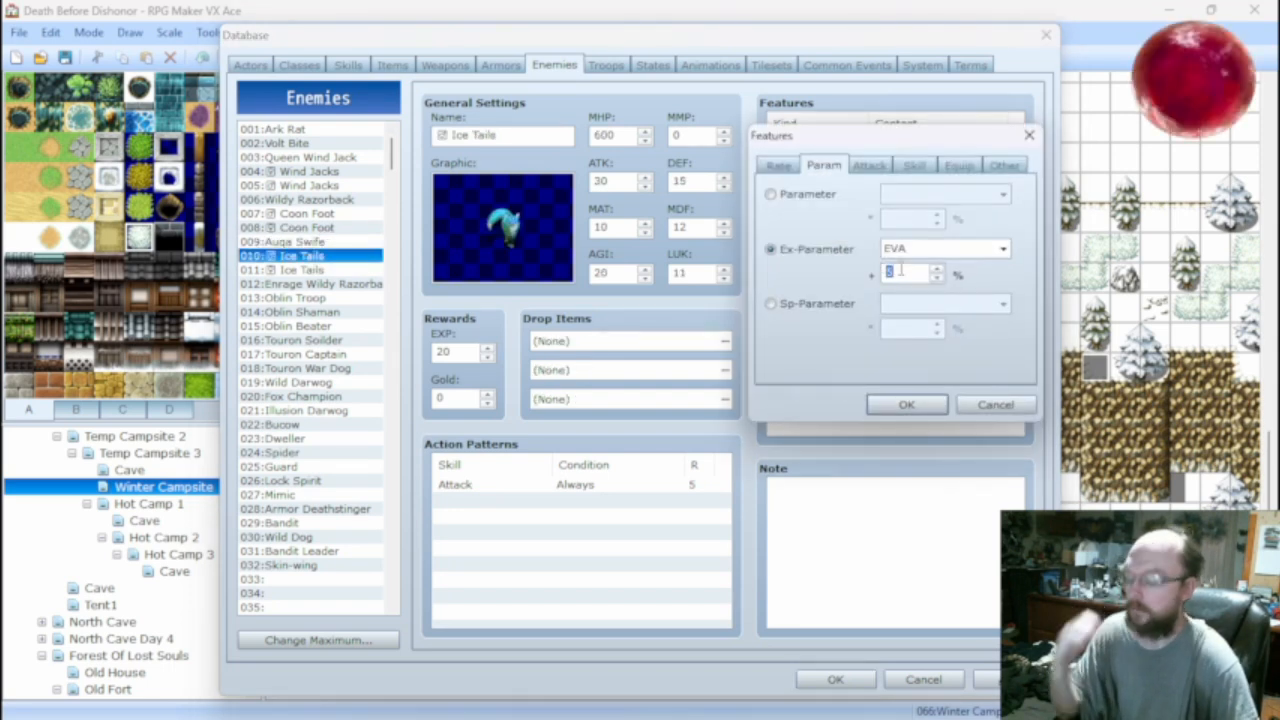
text(30)
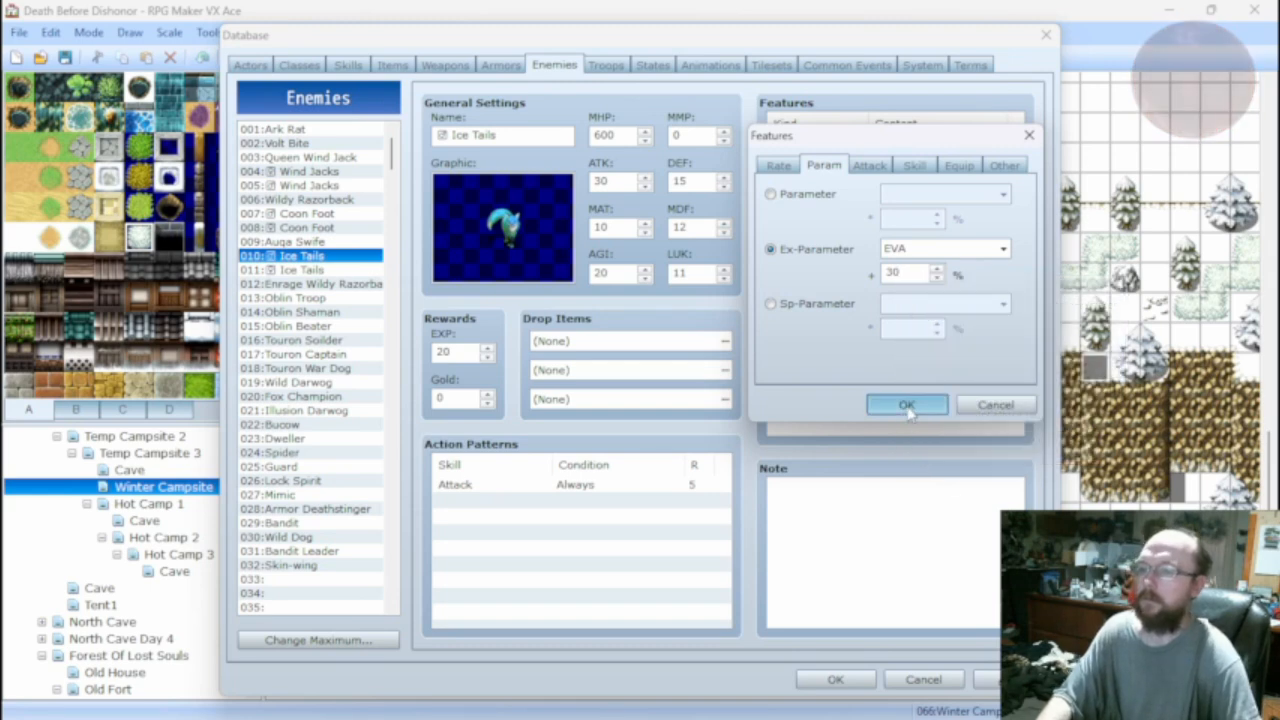
click(906, 404)
Set the EVA feature of Ice Tails 011 to 30%.
click(312, 270)
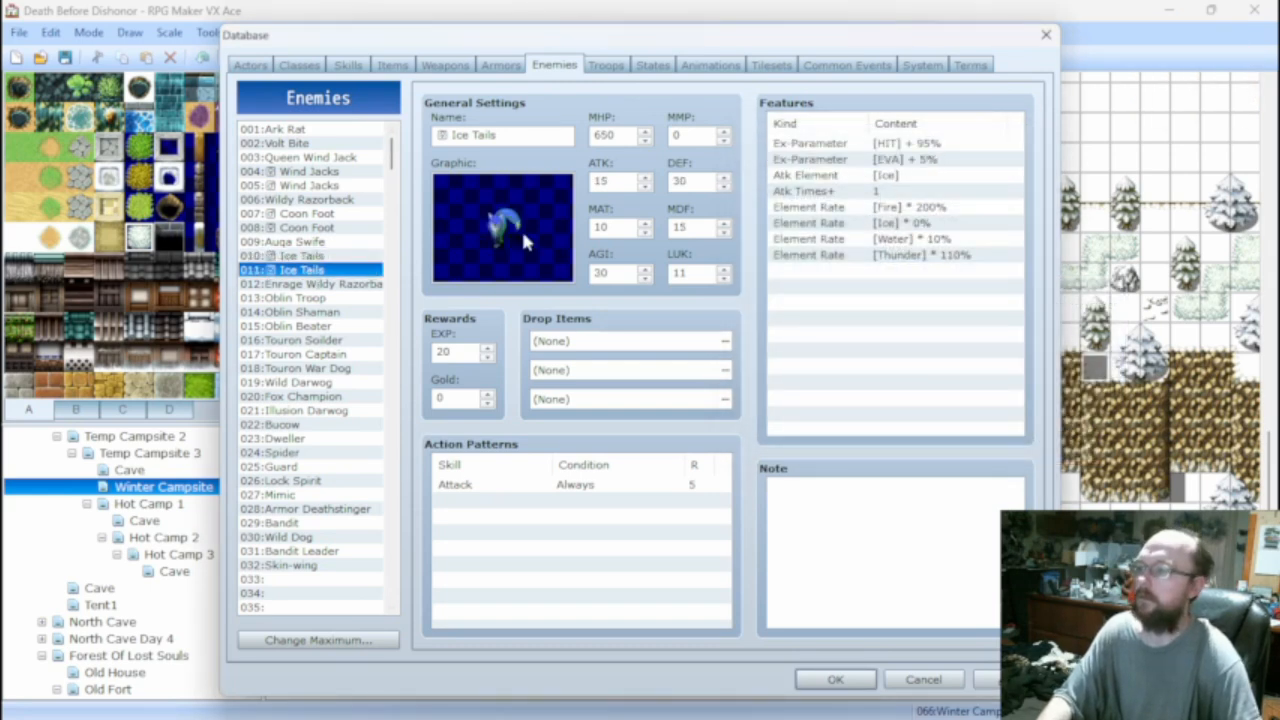
right_click(890, 165)
click(900, 177)
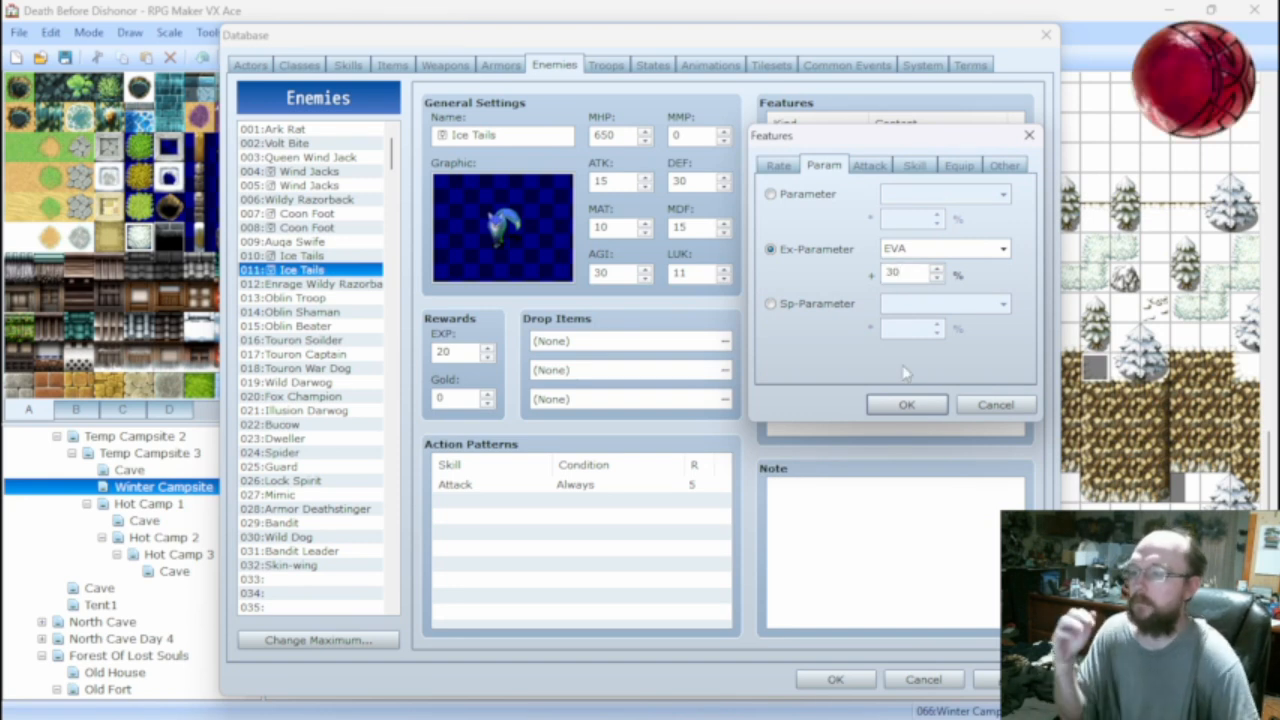
click(906, 404)
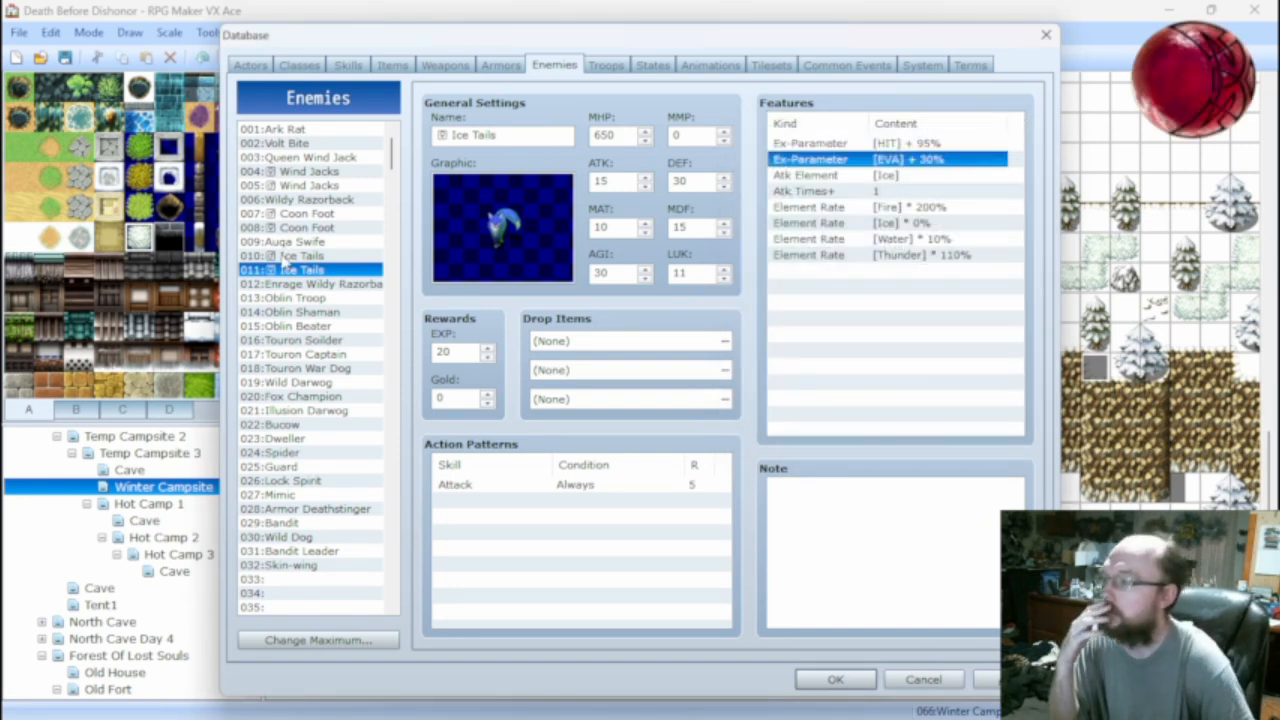
Compare the evasion features of Ice Tails 010, Wind Jacks, Queen Wind Jack and Volt Bite, and confirm the database changes.
click(287, 257)
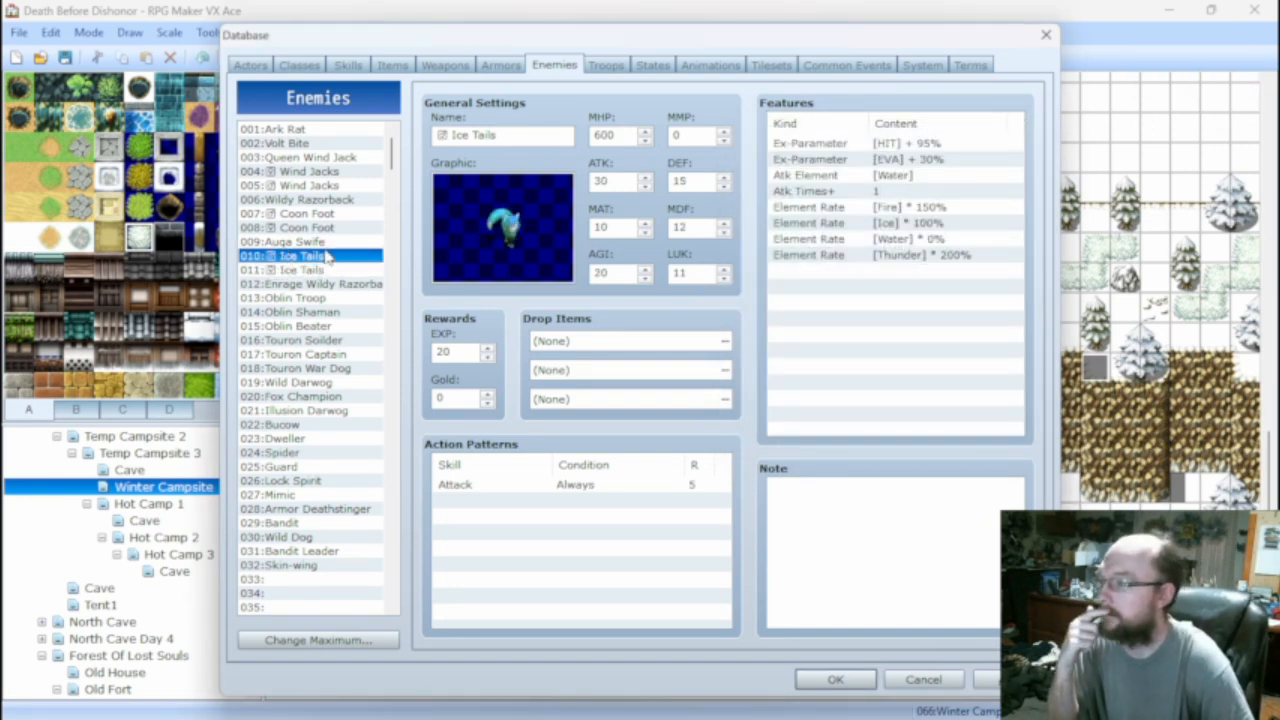
click(318, 186)
click(319, 173)
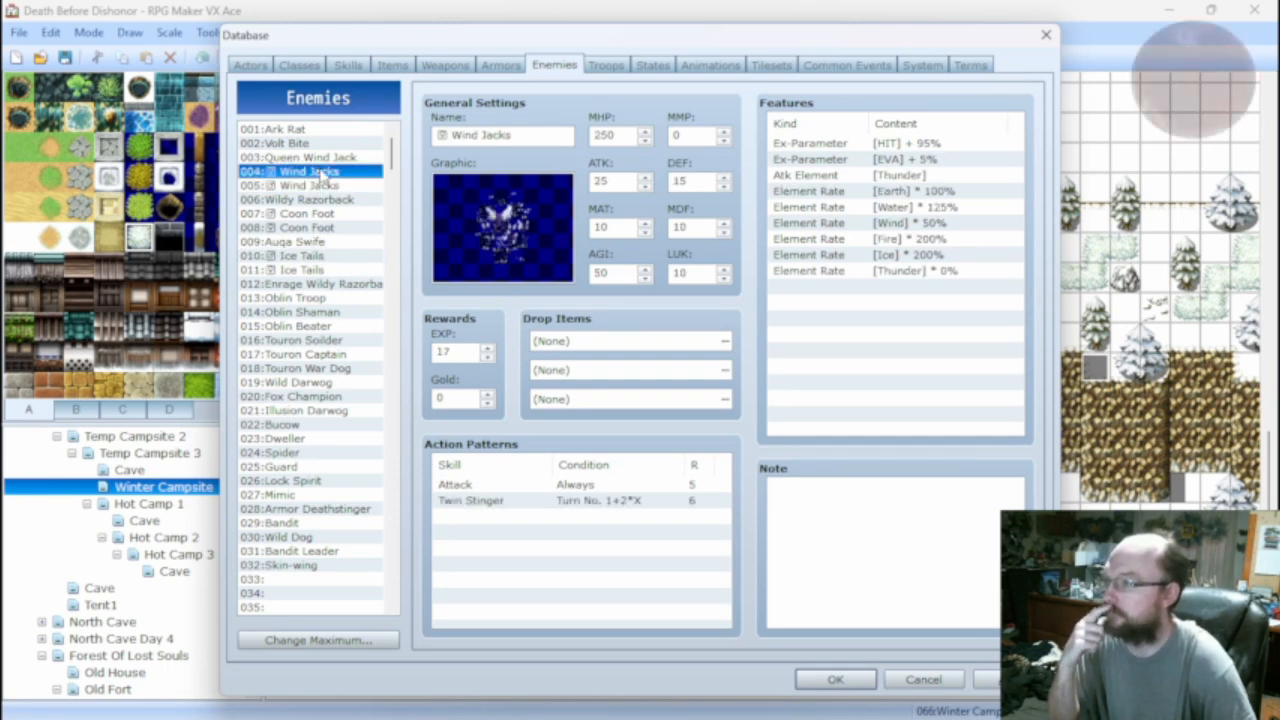
click(322, 160)
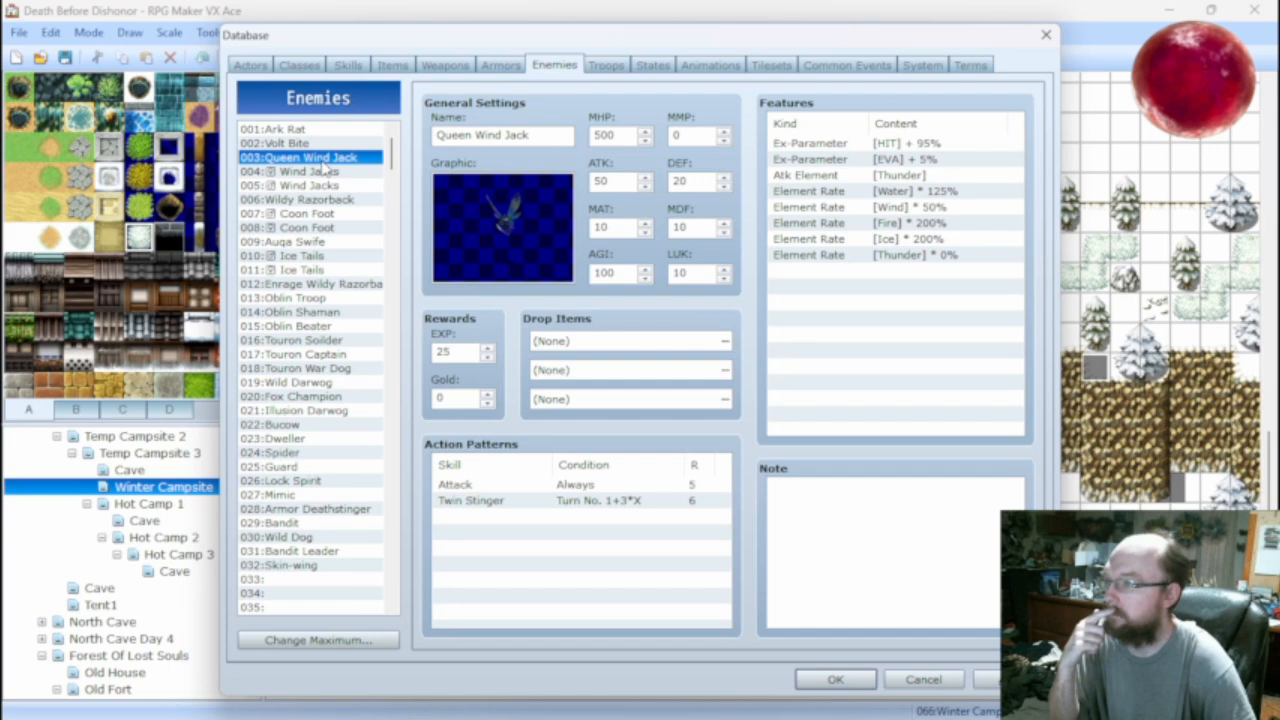
click(316, 145)
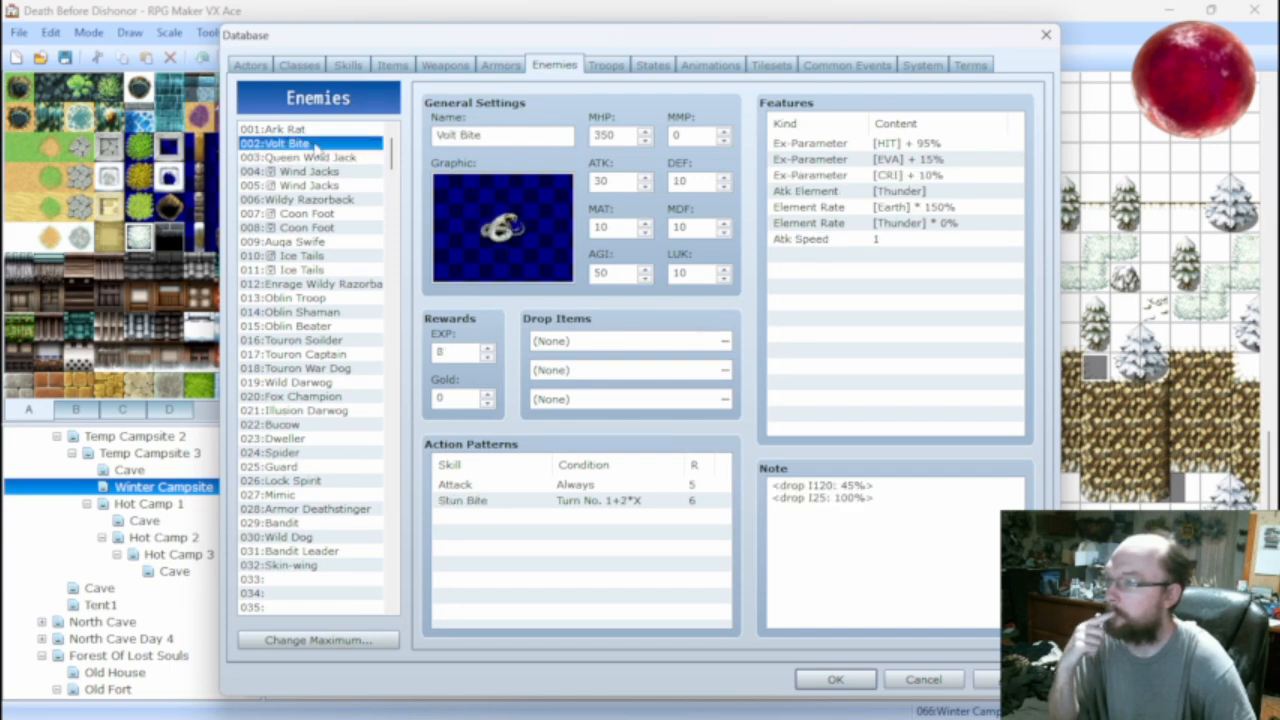
click(292, 242)
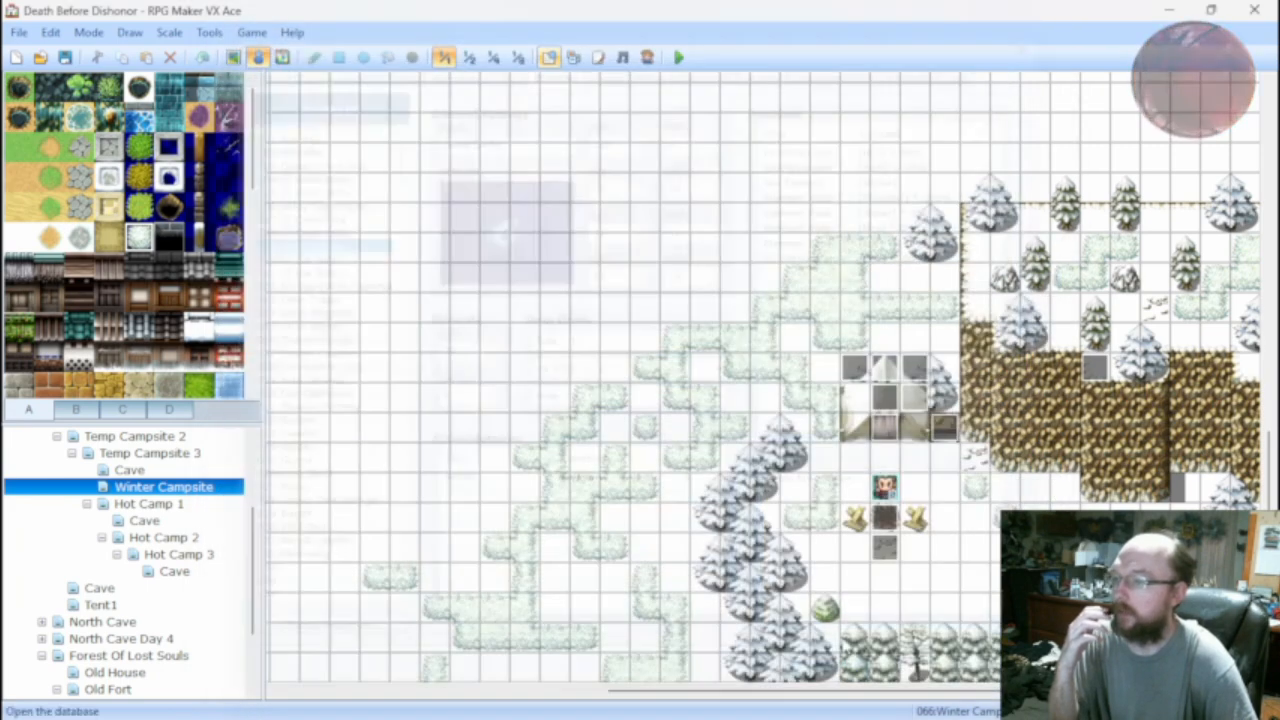
click(835, 679)
mouse_move(655, 367)
middle_down()
mouse_move(620, 416)
mouse_move(683, 435)
mouse_move(658, 440)
middle_up()
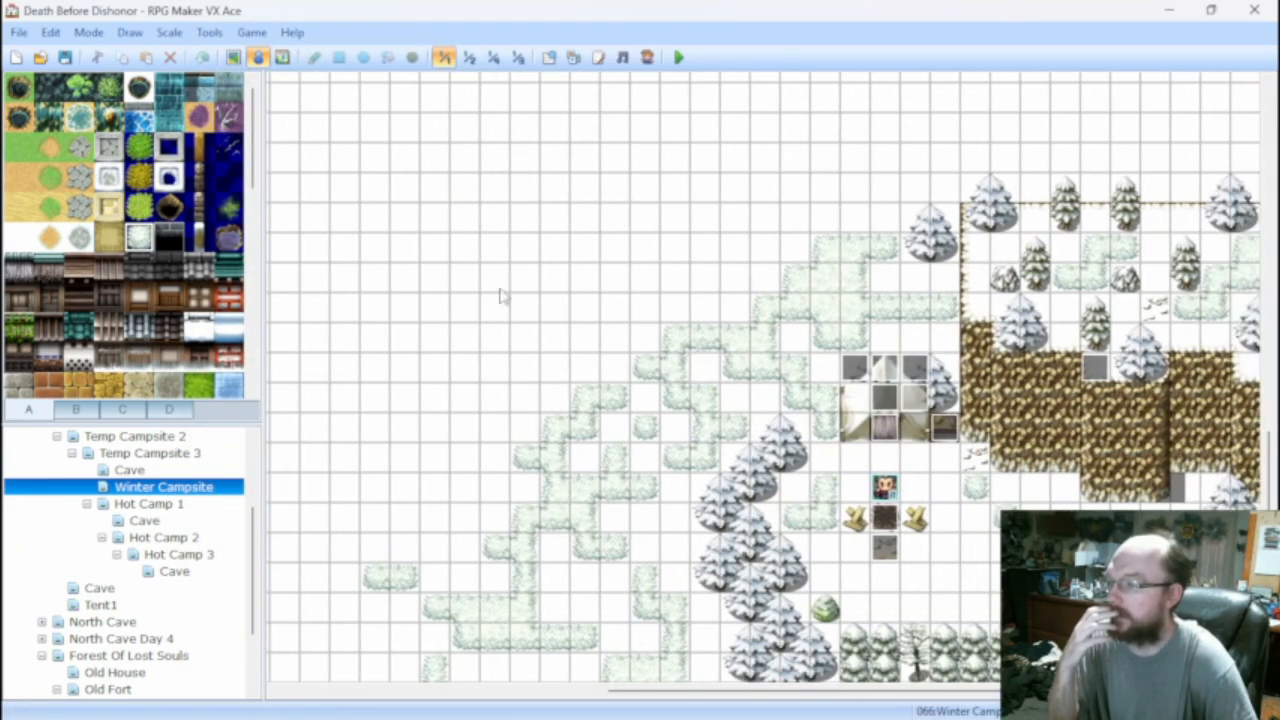
Create a new event on the snowy grass west of the tree line, using the small brown animal from J_Animal as its graphic.
double_click(562, 525)
double_click(298, 444)
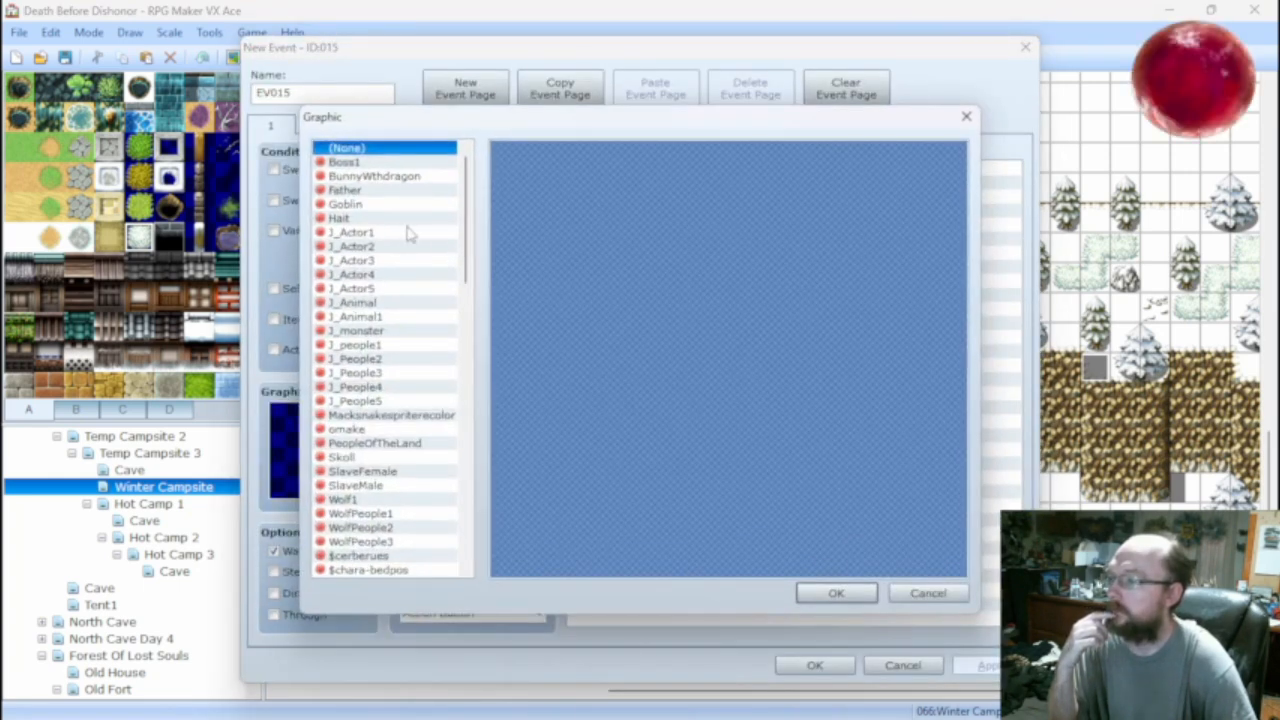
click(380, 332)
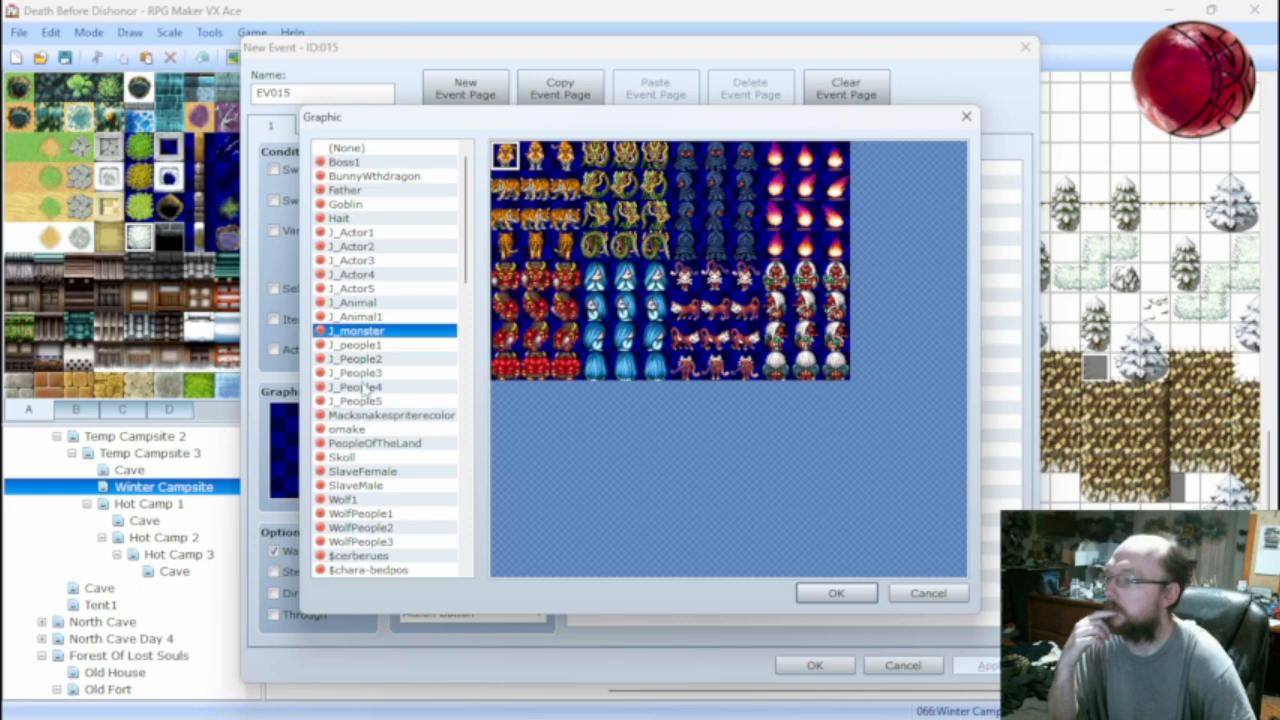
click(364, 321)
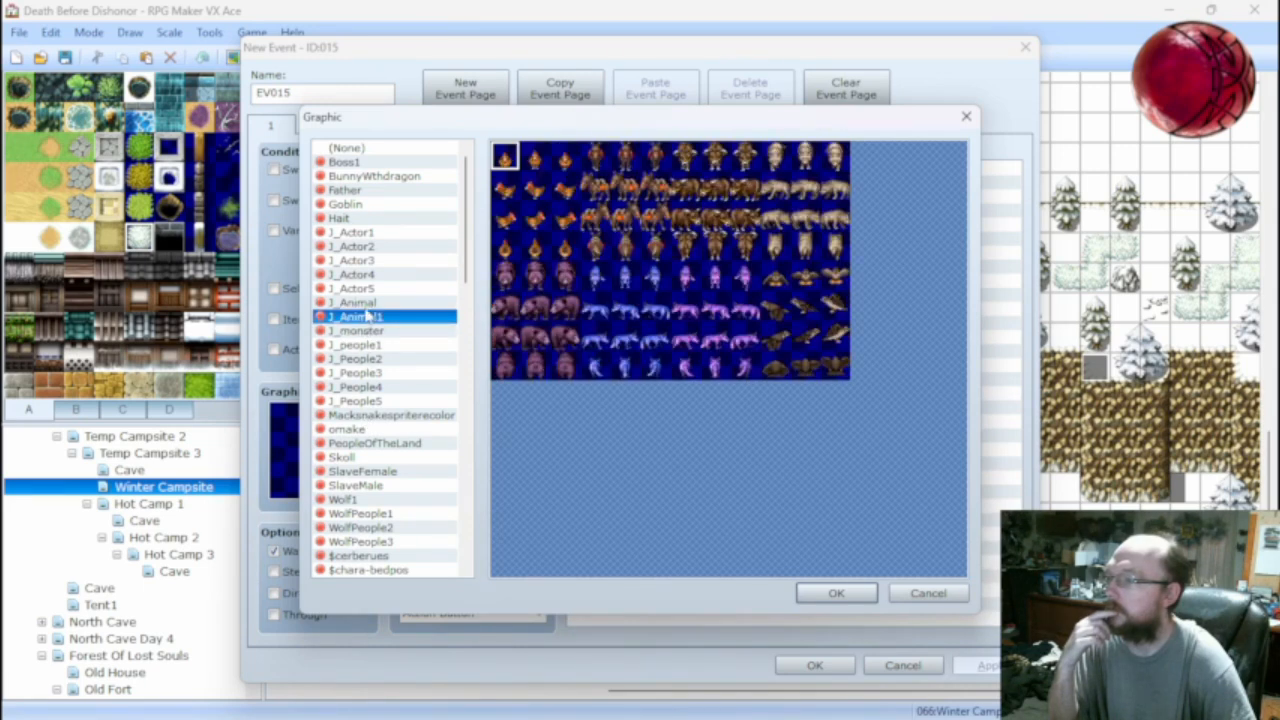
click(365, 307)
click(373, 322)
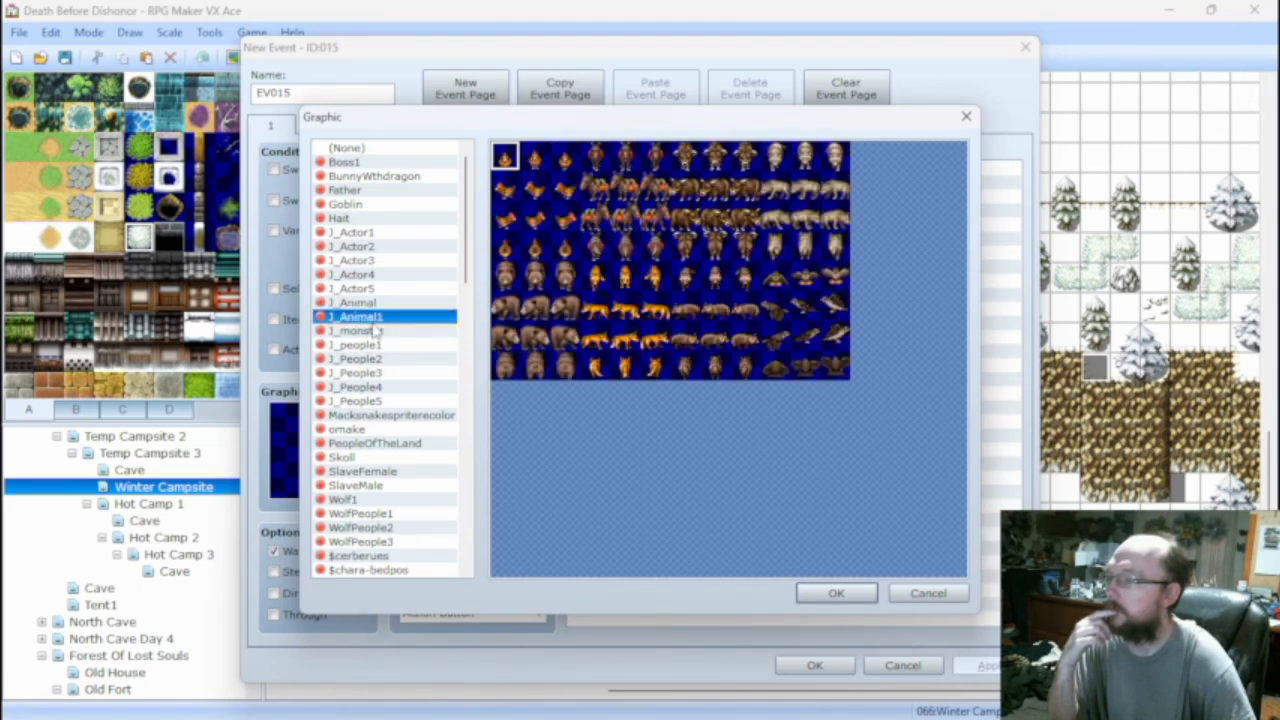
click(386, 304)
click(687, 280)
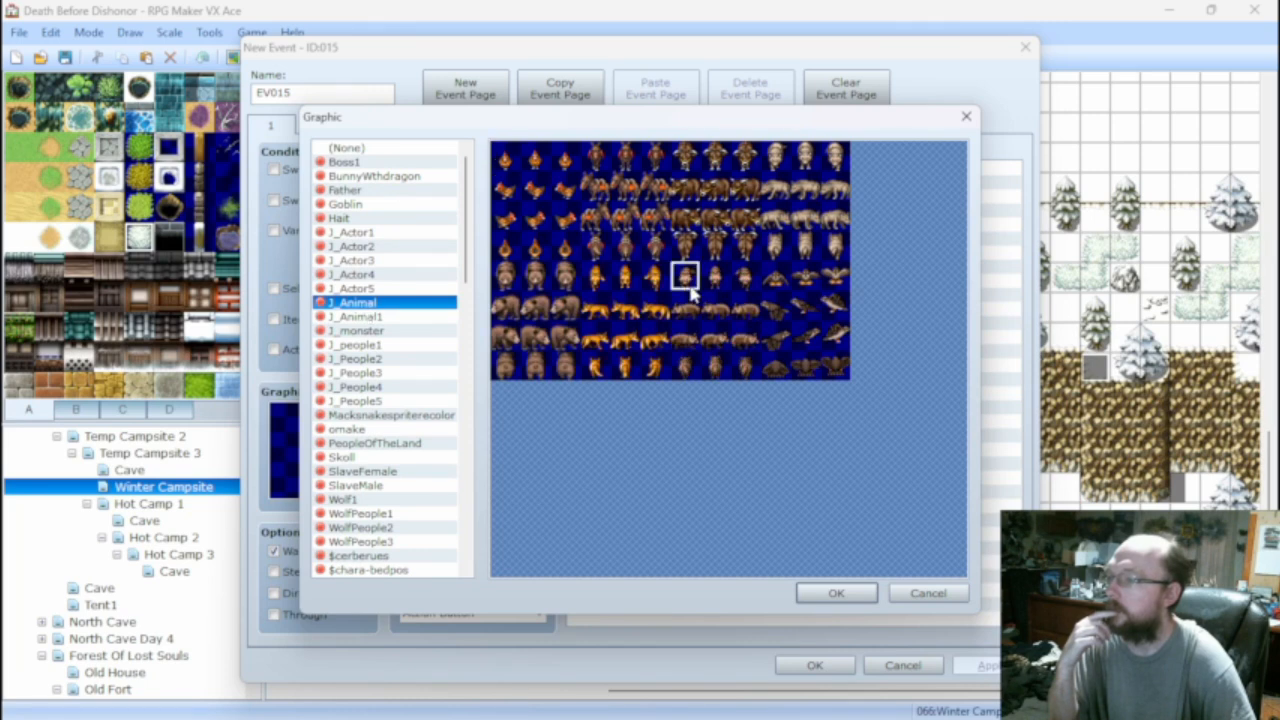
click(836, 593)
Give the animal event a Custom autonomous movement with a Move away from Player command in its move route.
click(485, 410)
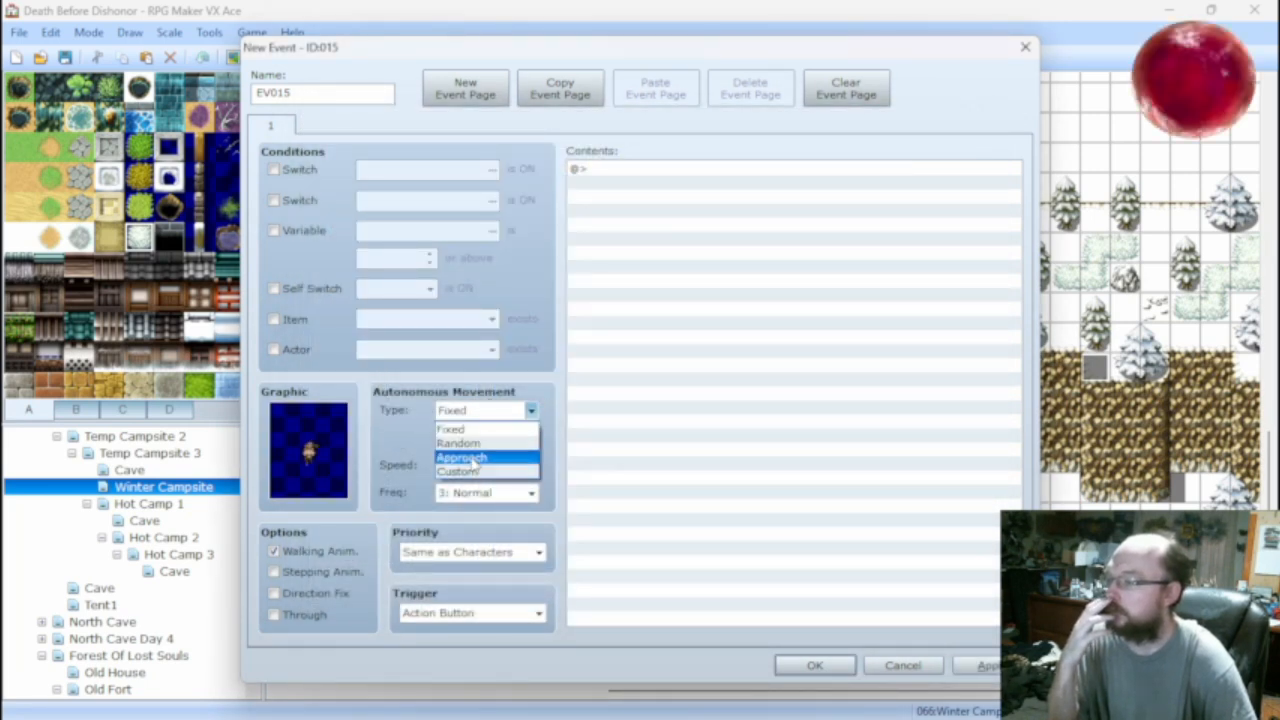
click(460, 471)
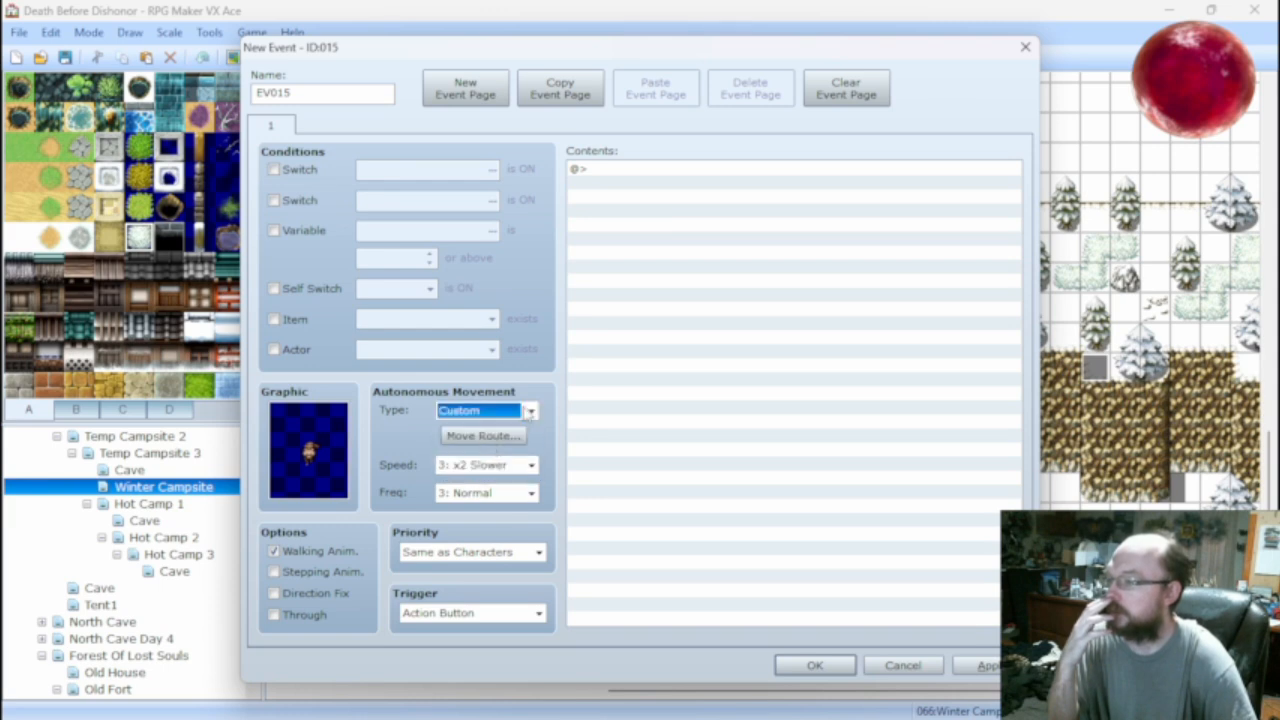
click(483, 436)
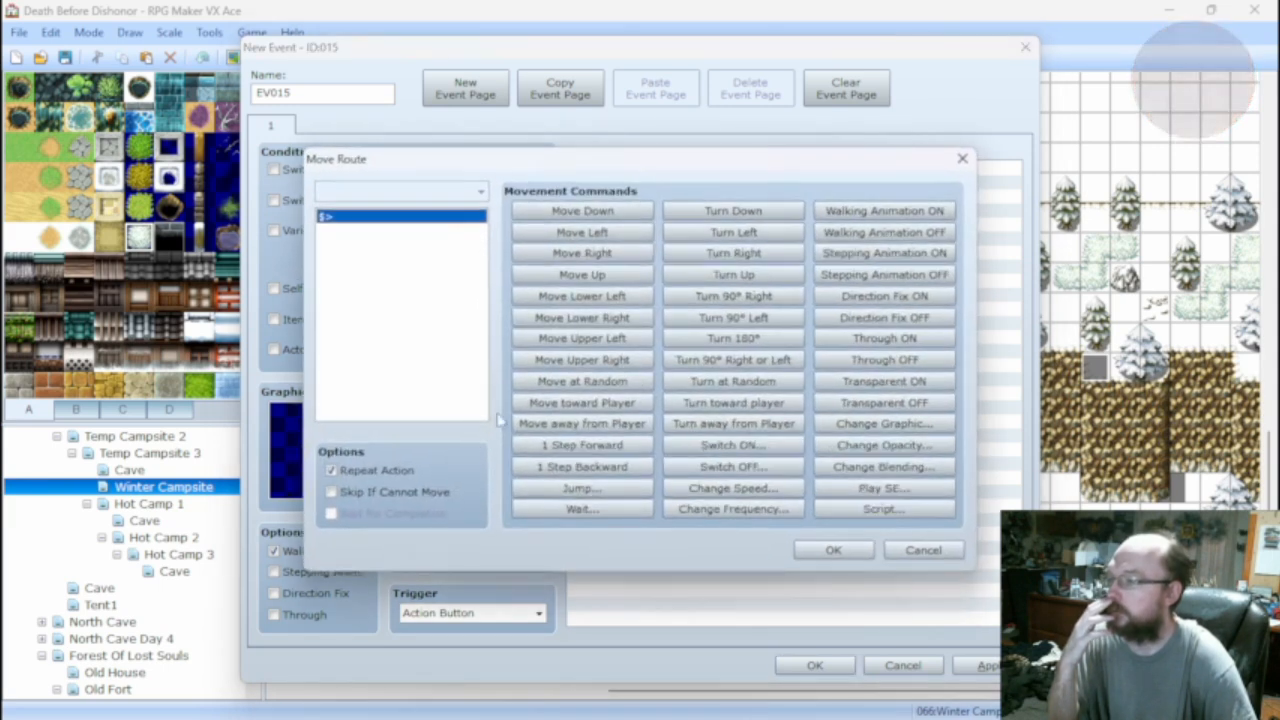
click(580, 425)
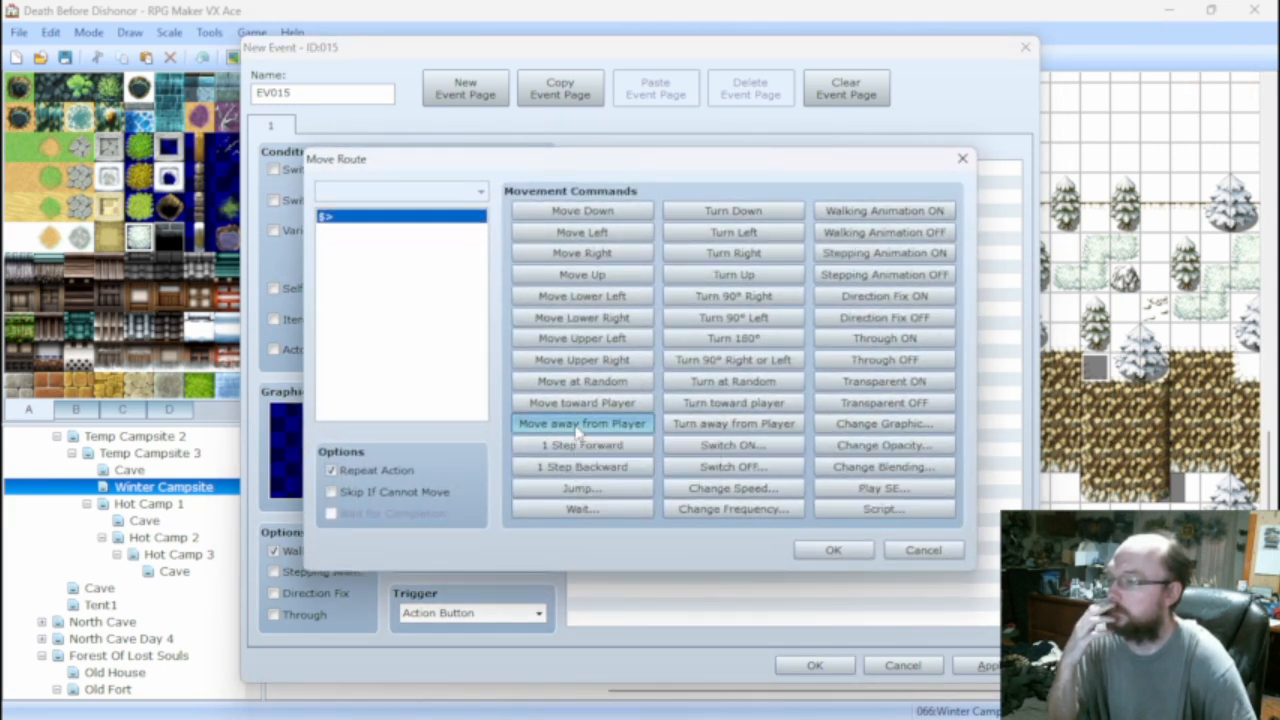
click(835, 550)
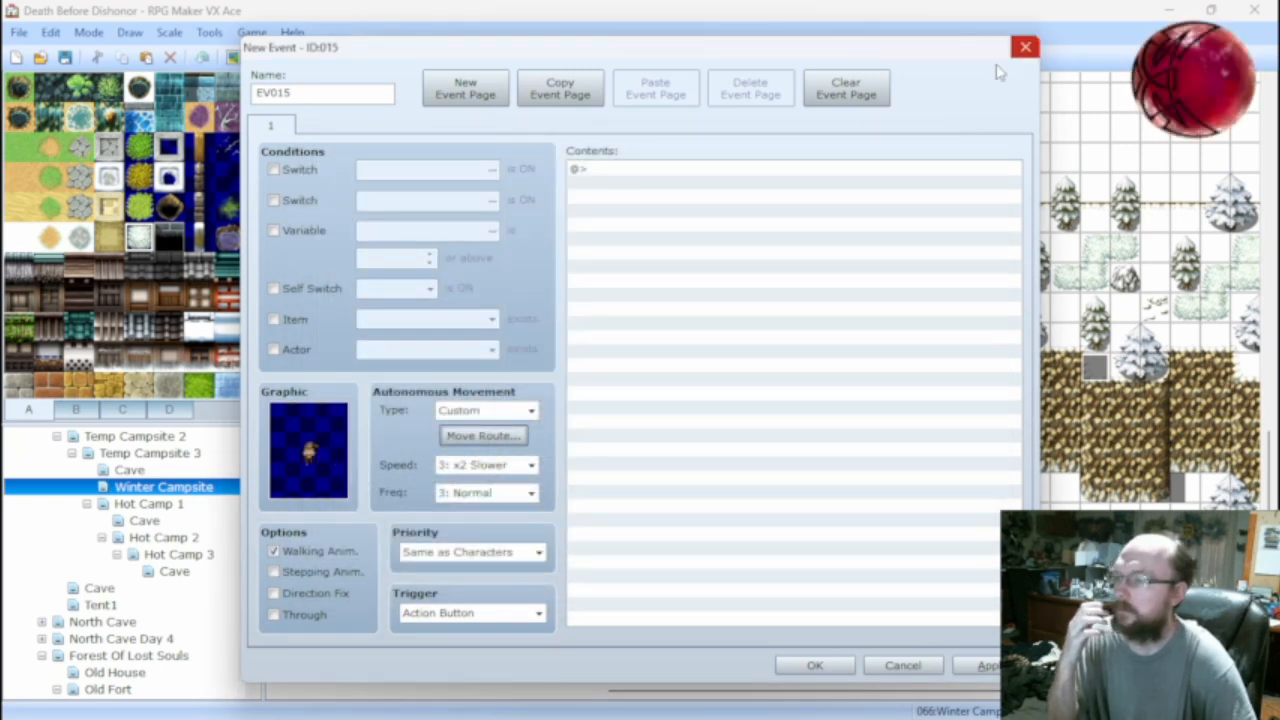
Set the animal event's movement to Random with speed 4: Normal and frequency 5: Highest, and save the event.
click(490, 410)
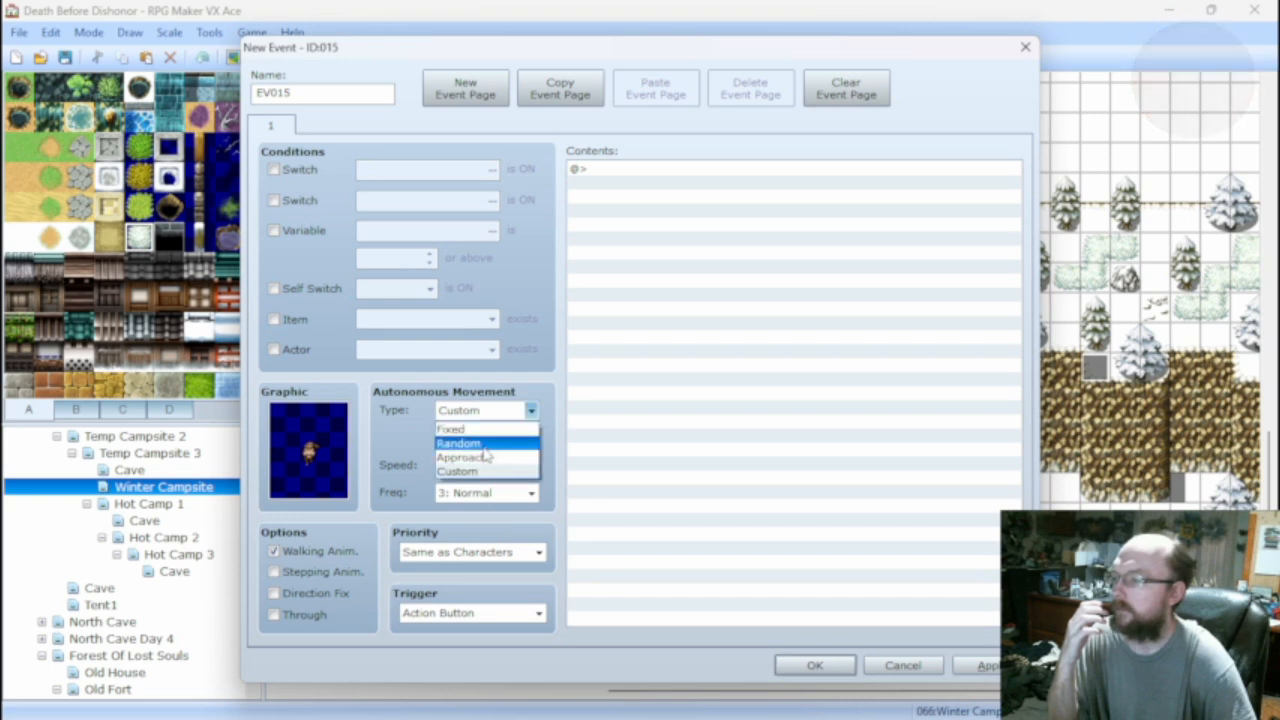
click(485, 448)
click(502, 469)
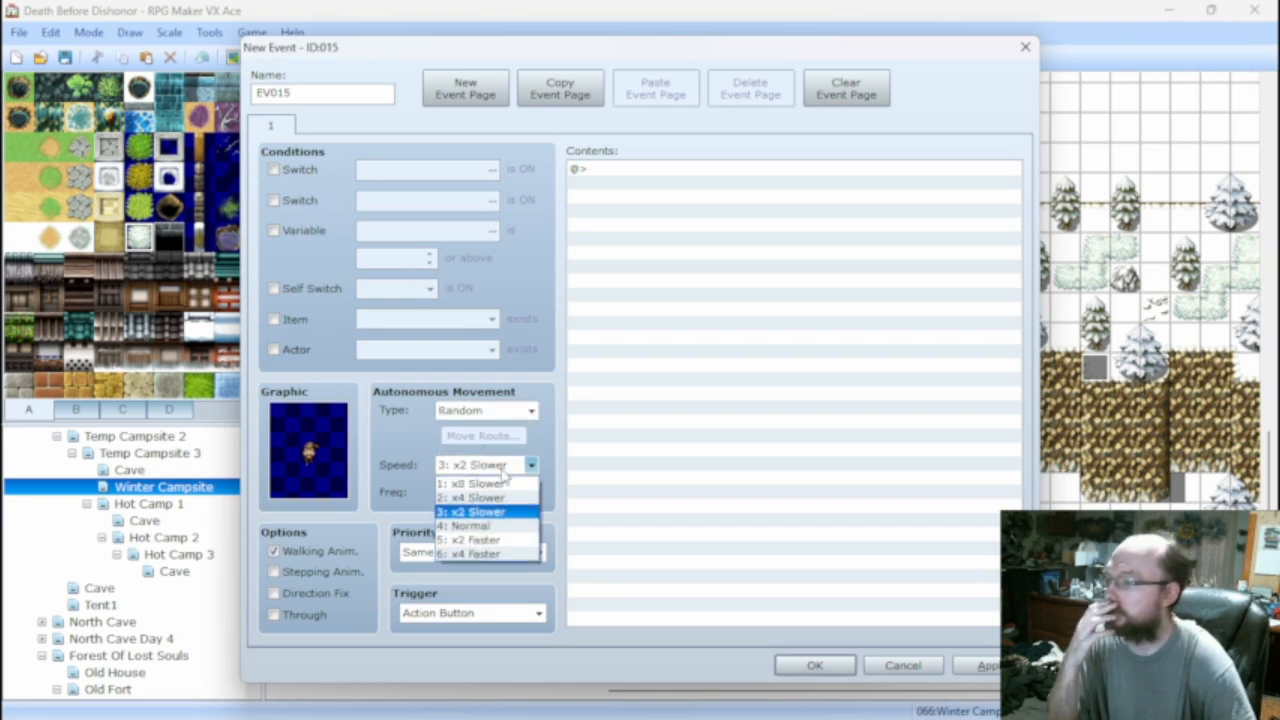
click(487, 525)
click(495, 495)
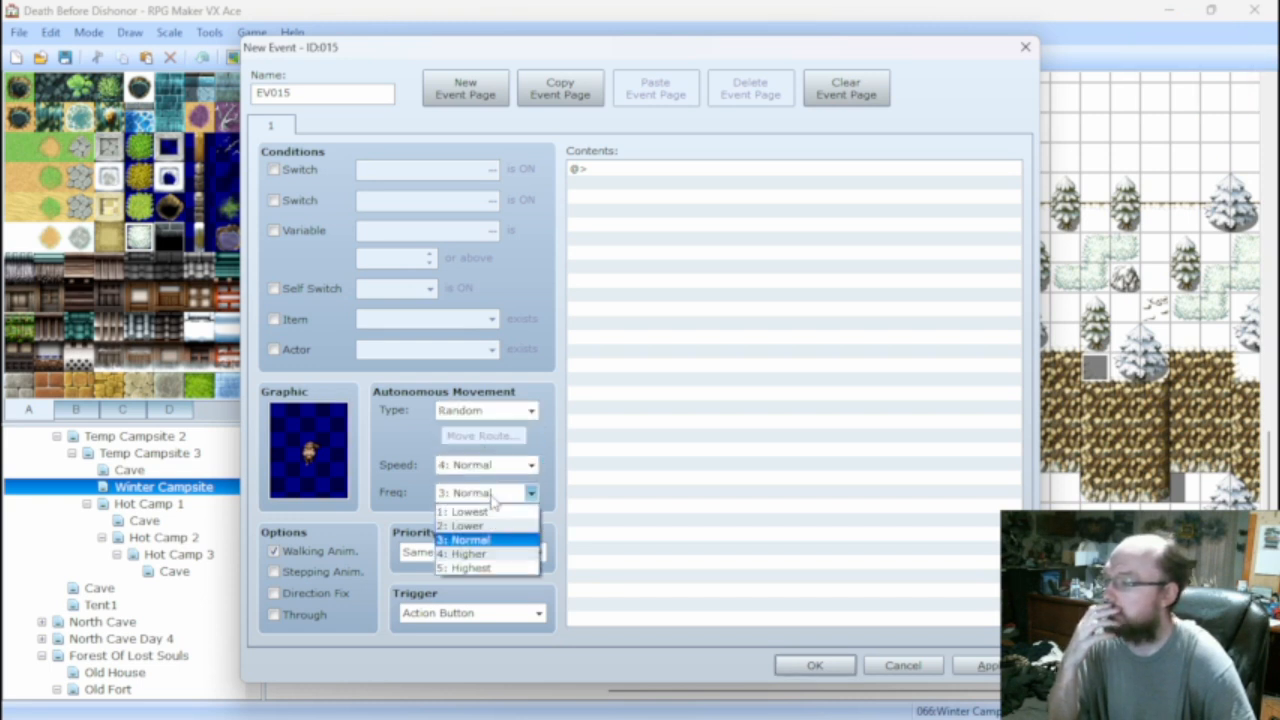
click(484, 568)
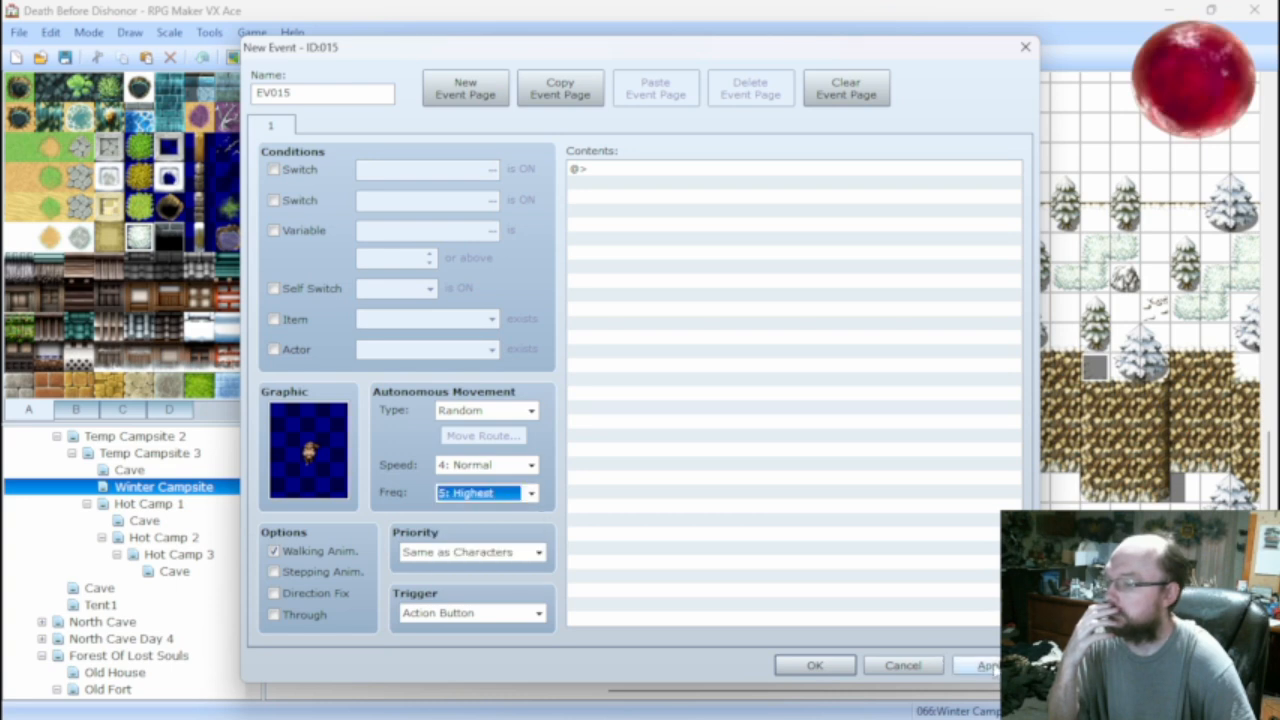
click(814, 665)
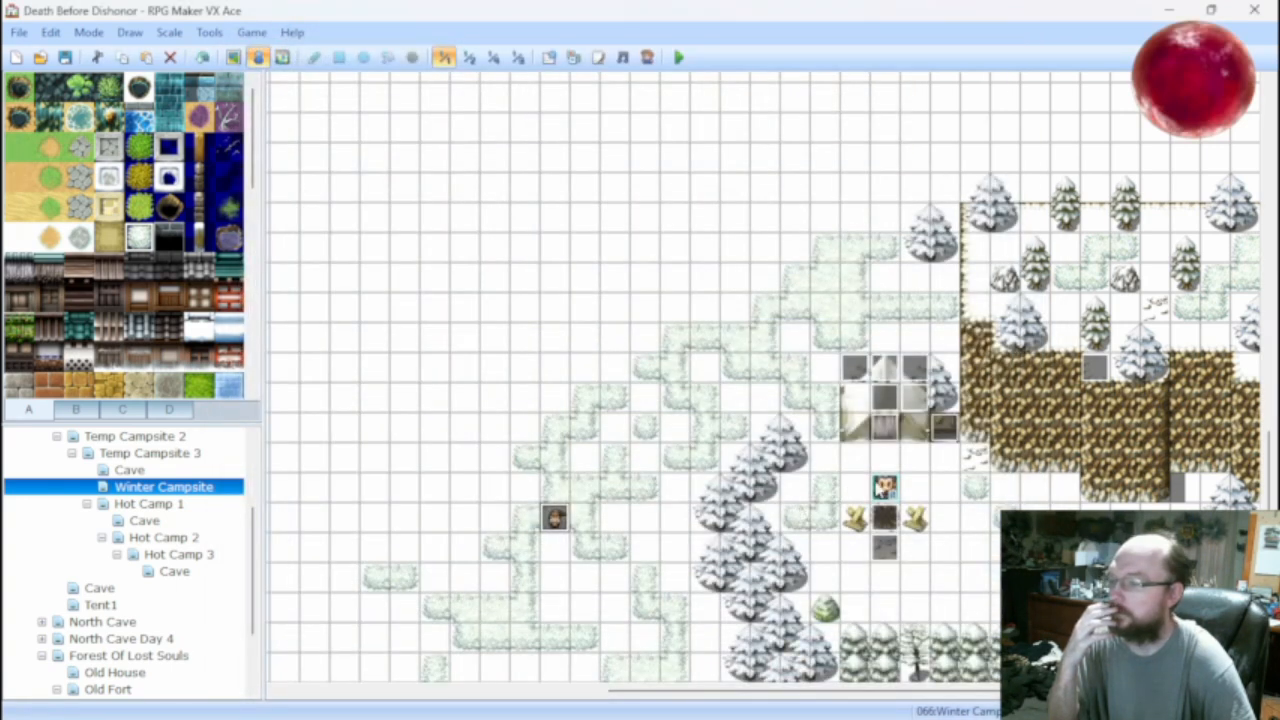
Move the player's starting position beside the animal event and playtest the game to watch the animal move.
drag(885, 487, 614, 516)
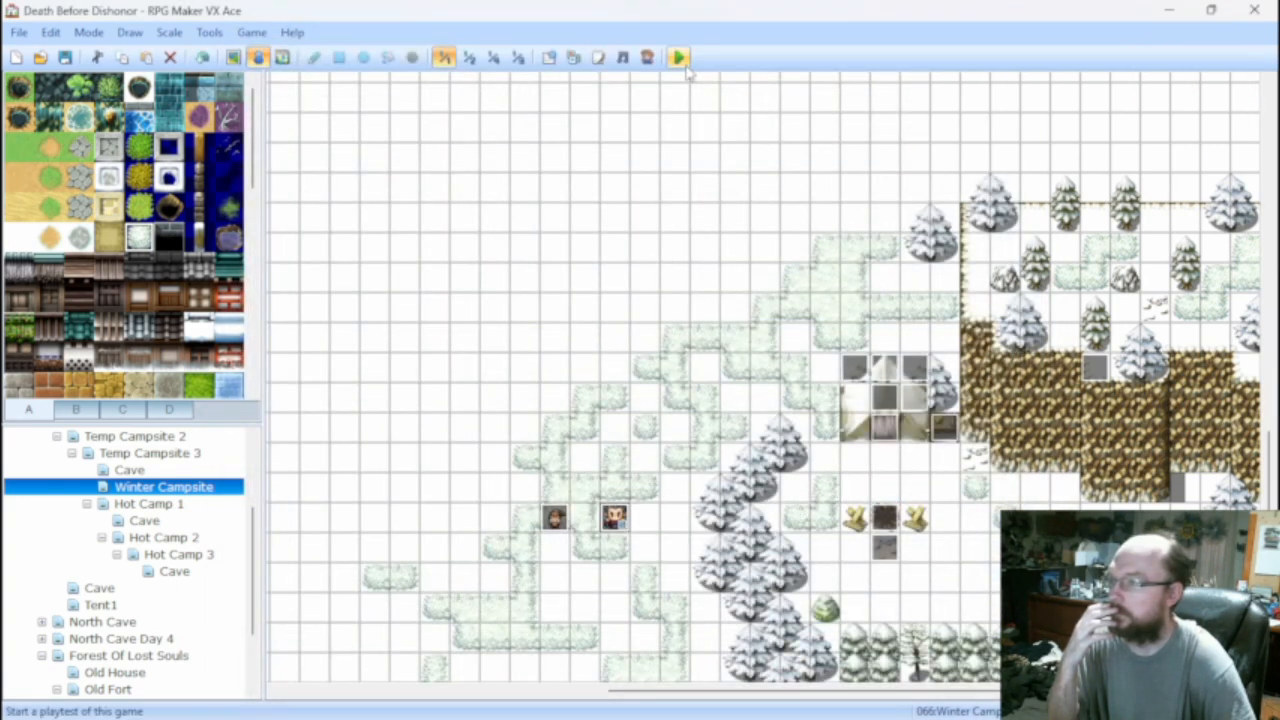
click(680, 60)
click(577, 406)
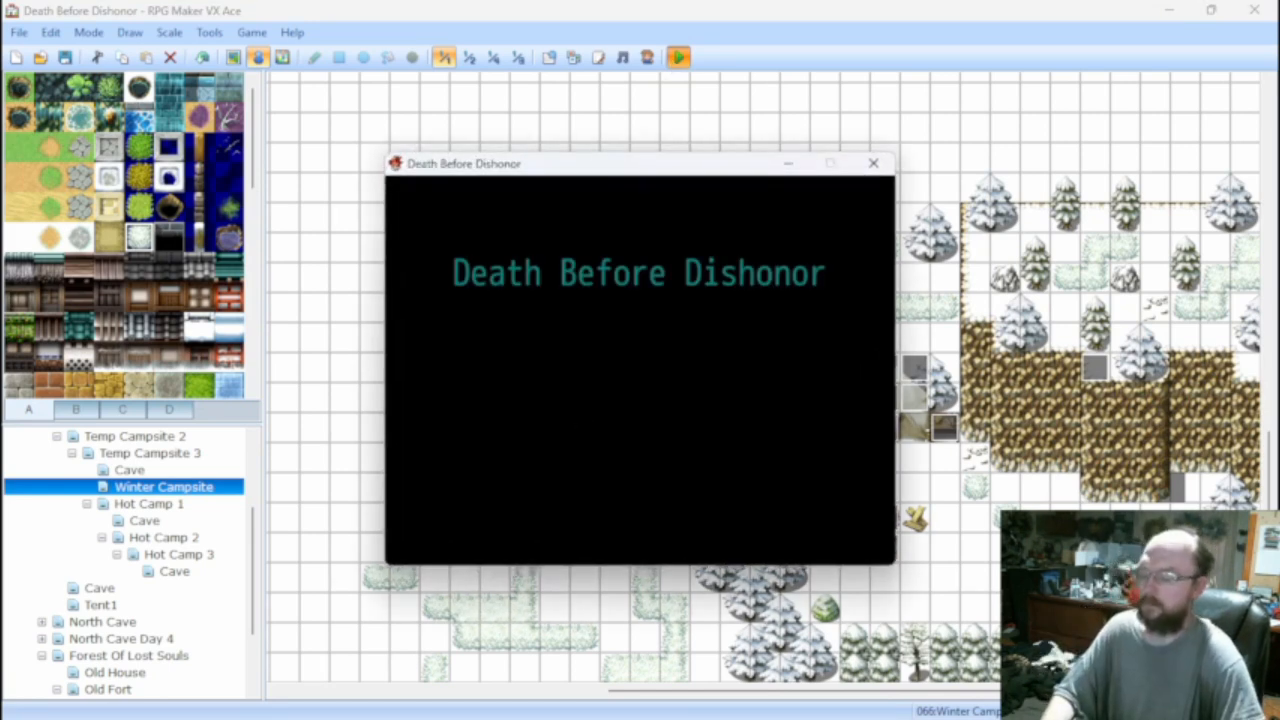
key(Return)
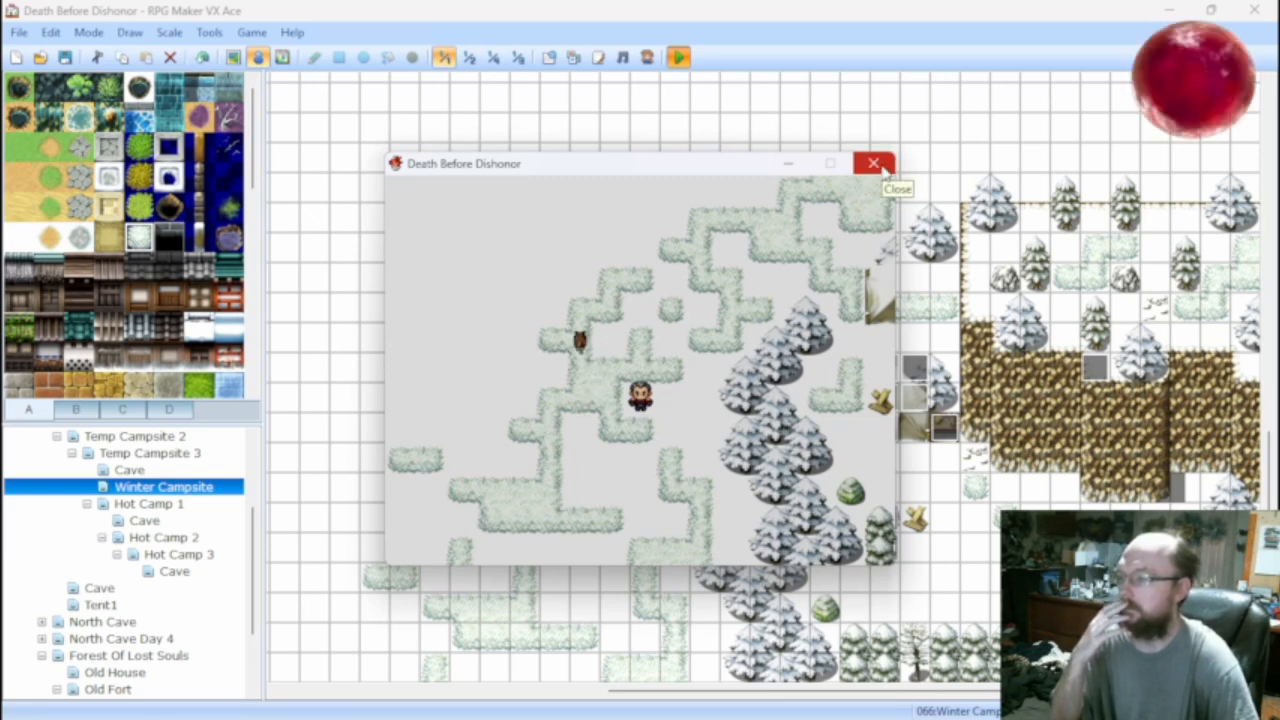
click(873, 164)
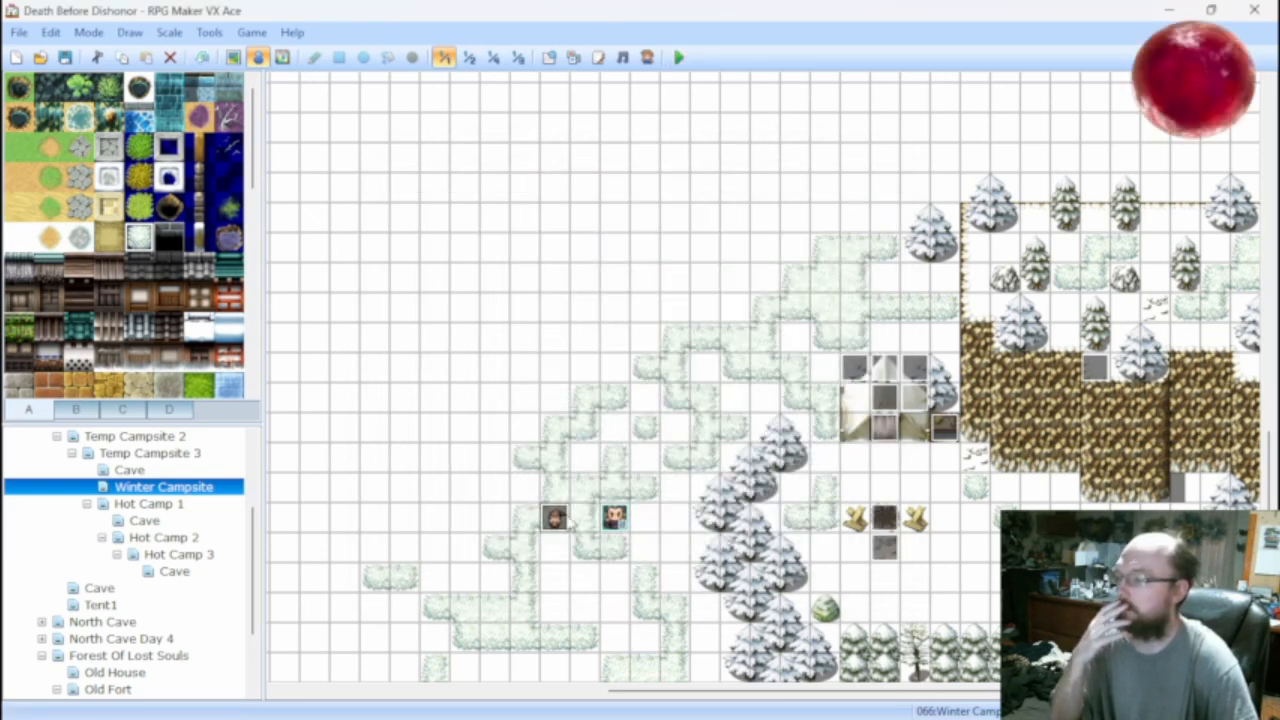
Set the animal event's movement speed to 3: x2 Slower and save the event.
double_click(614, 517)
click(505, 464)
click(484, 512)
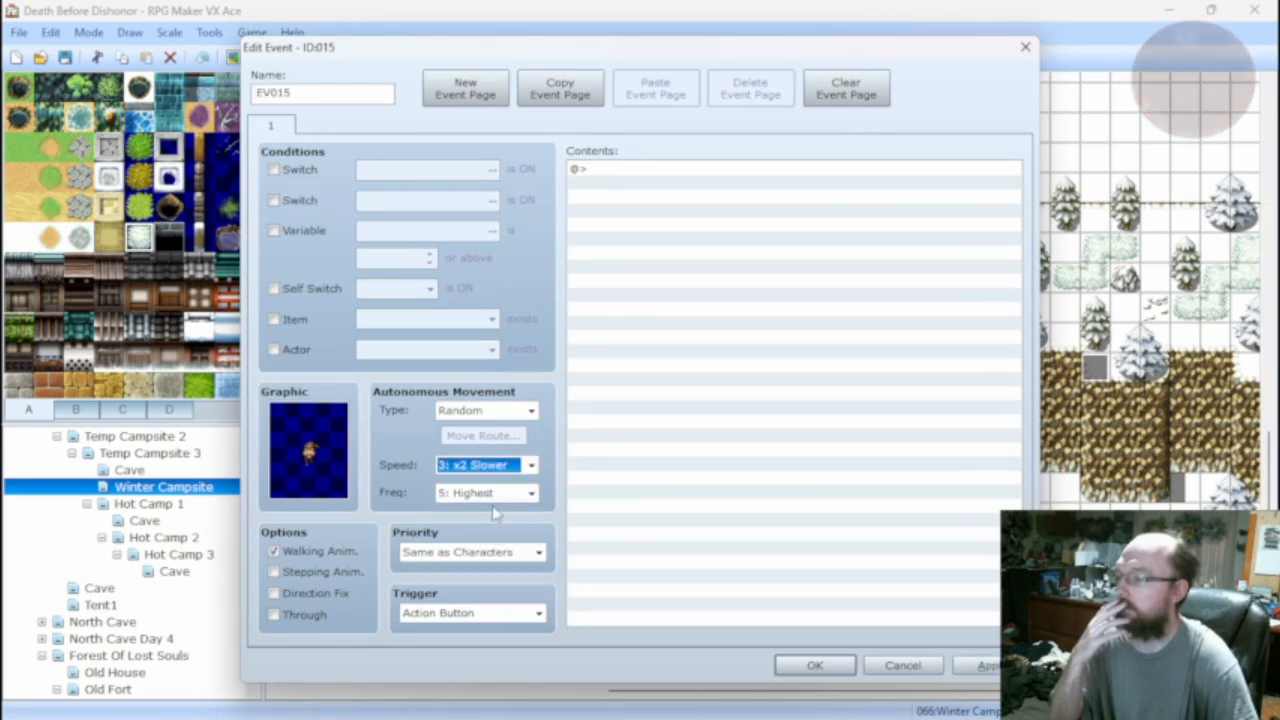
click(986, 669)
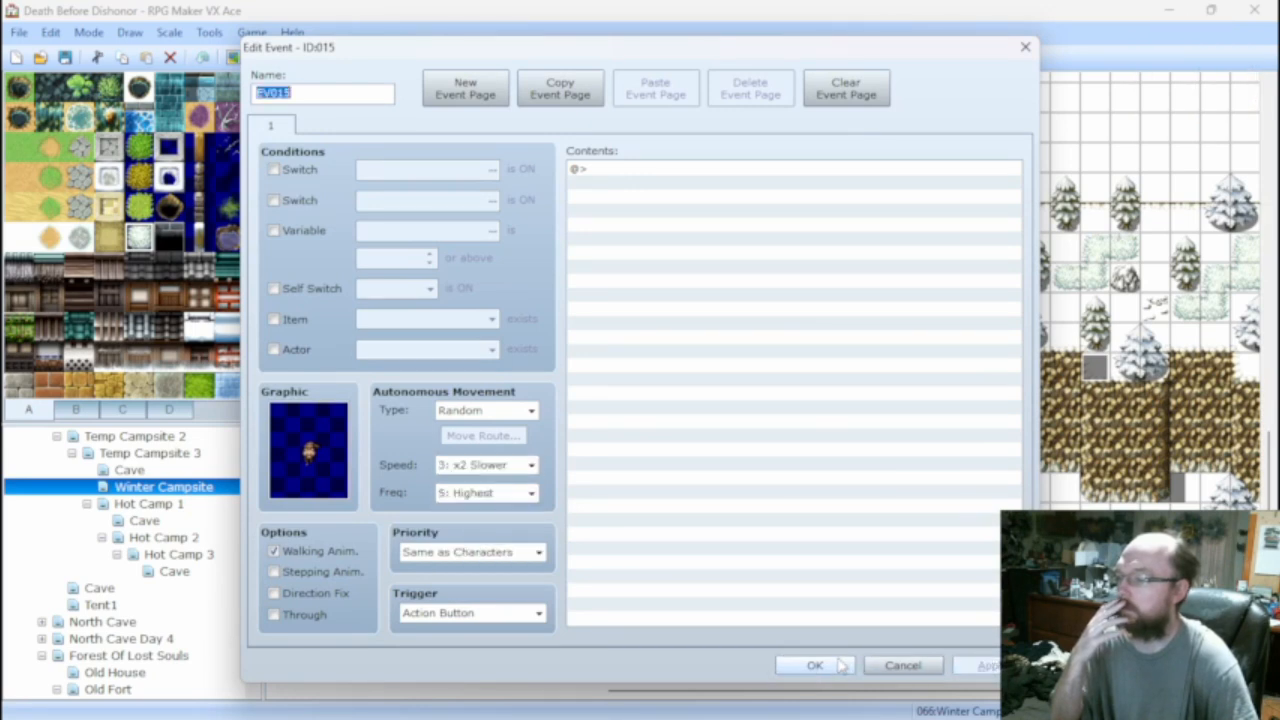
click(836, 667)
Playtest the animal's slower movement and put the player's starting position back directly below the tent entrance.
click(679, 60)
click(577, 406)
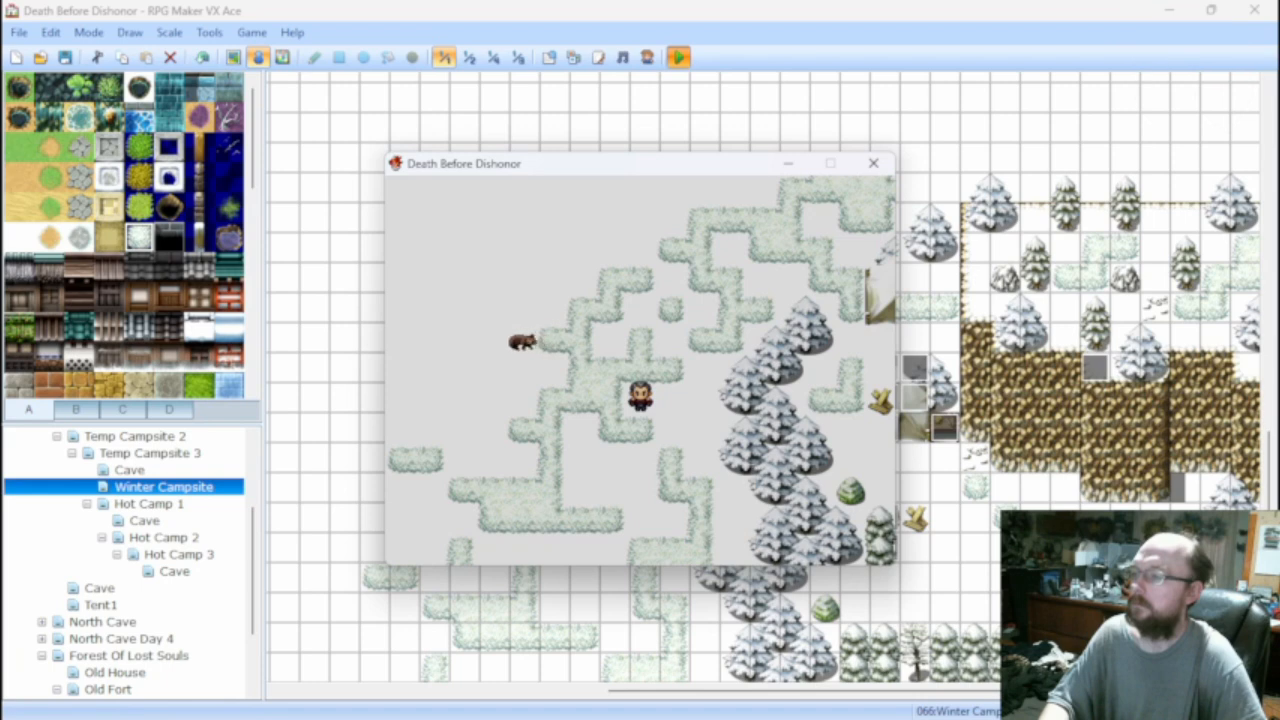
click(873, 163)
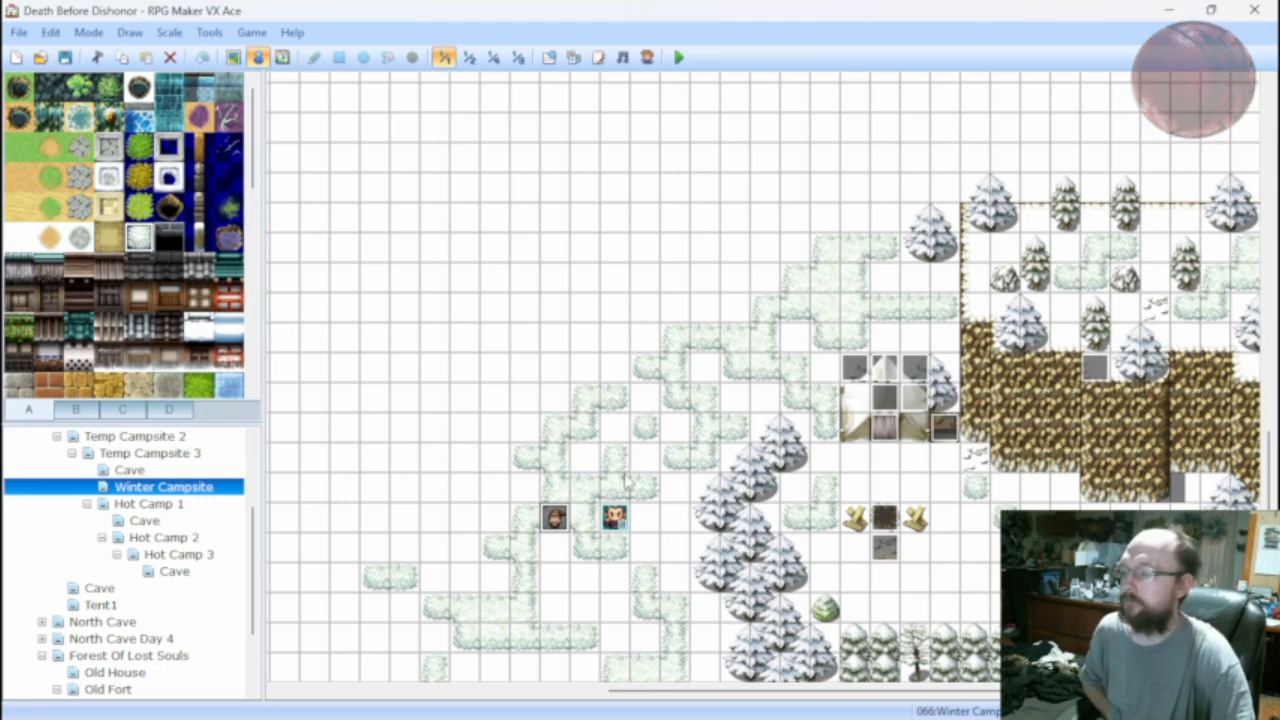
drag(618, 514, 886, 460)
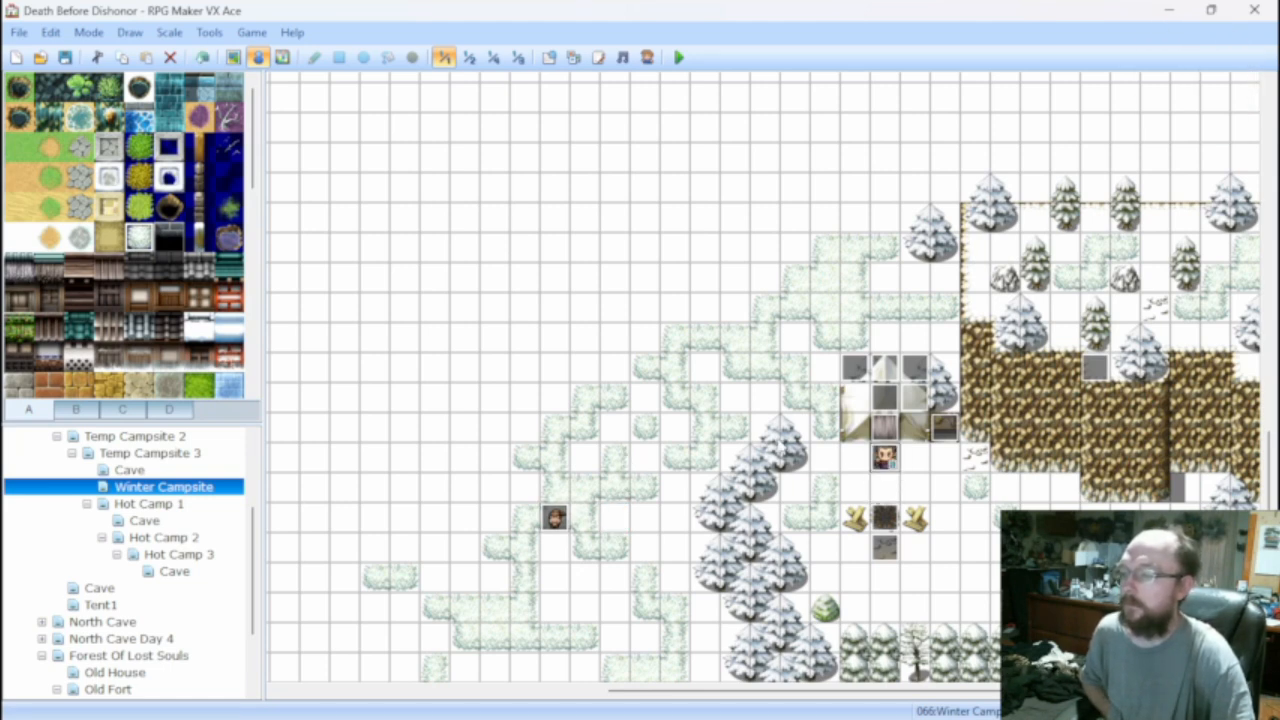
Switch the animal event's autonomous movement to Custom with a single Move away from Player command in its route.
double_click(555, 516)
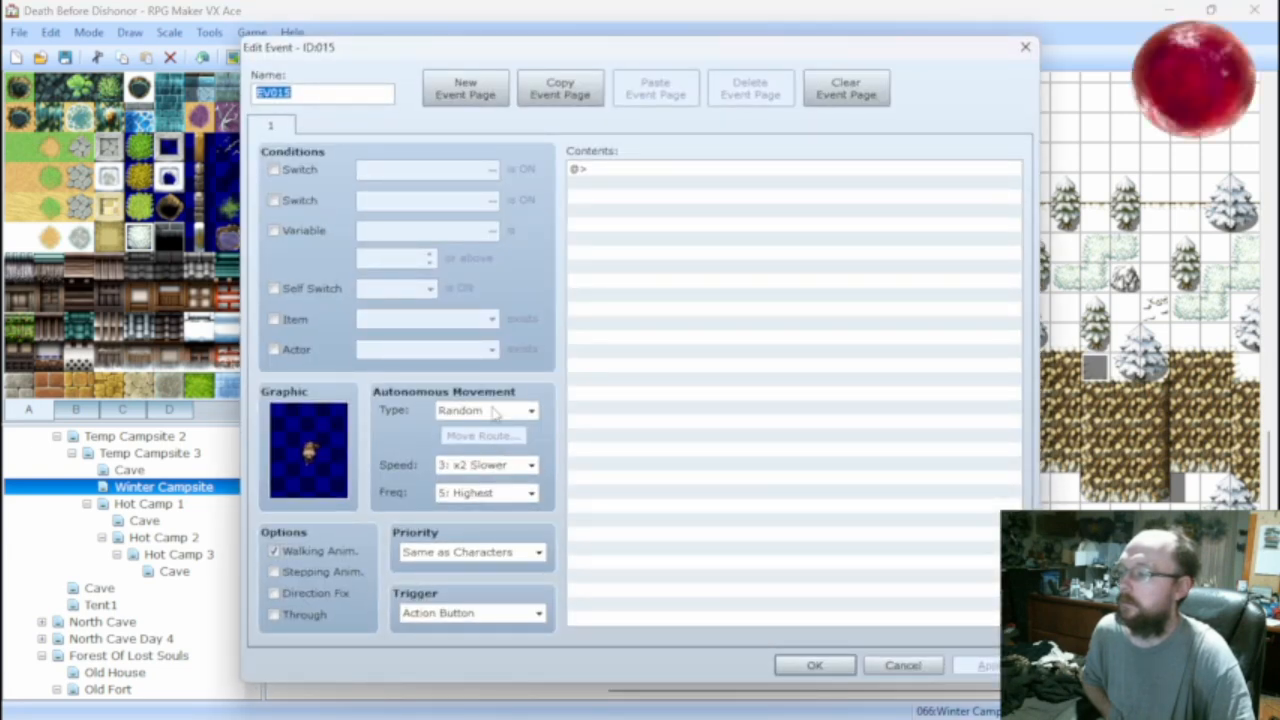
click(485, 410)
click(470, 470)
click(483, 436)
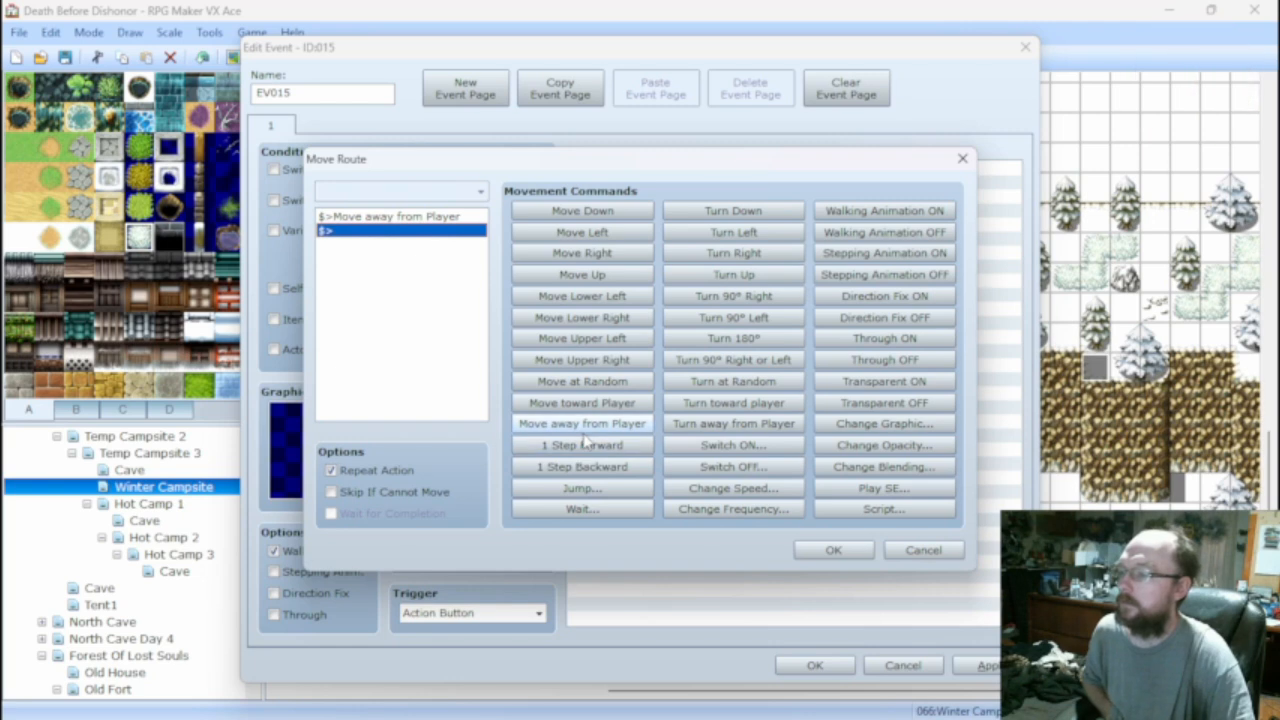
click(585, 436)
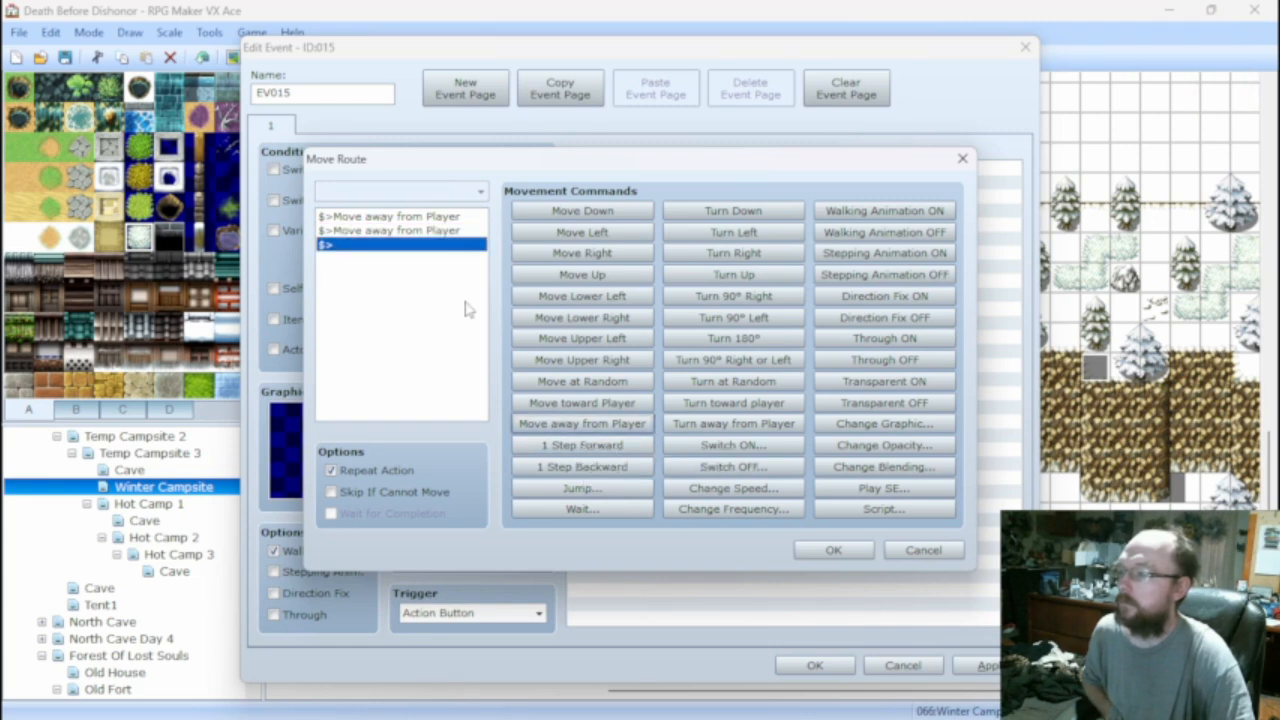
click(447, 231)
key(Delete)
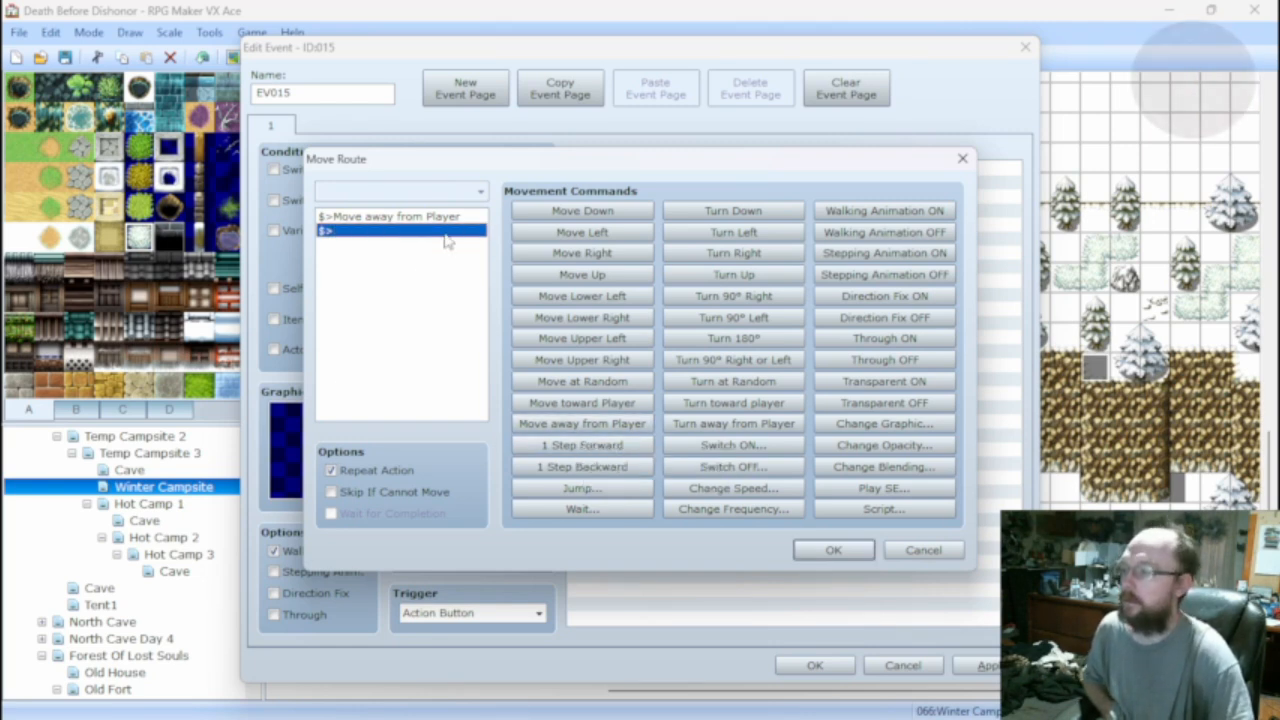
click(829, 549)
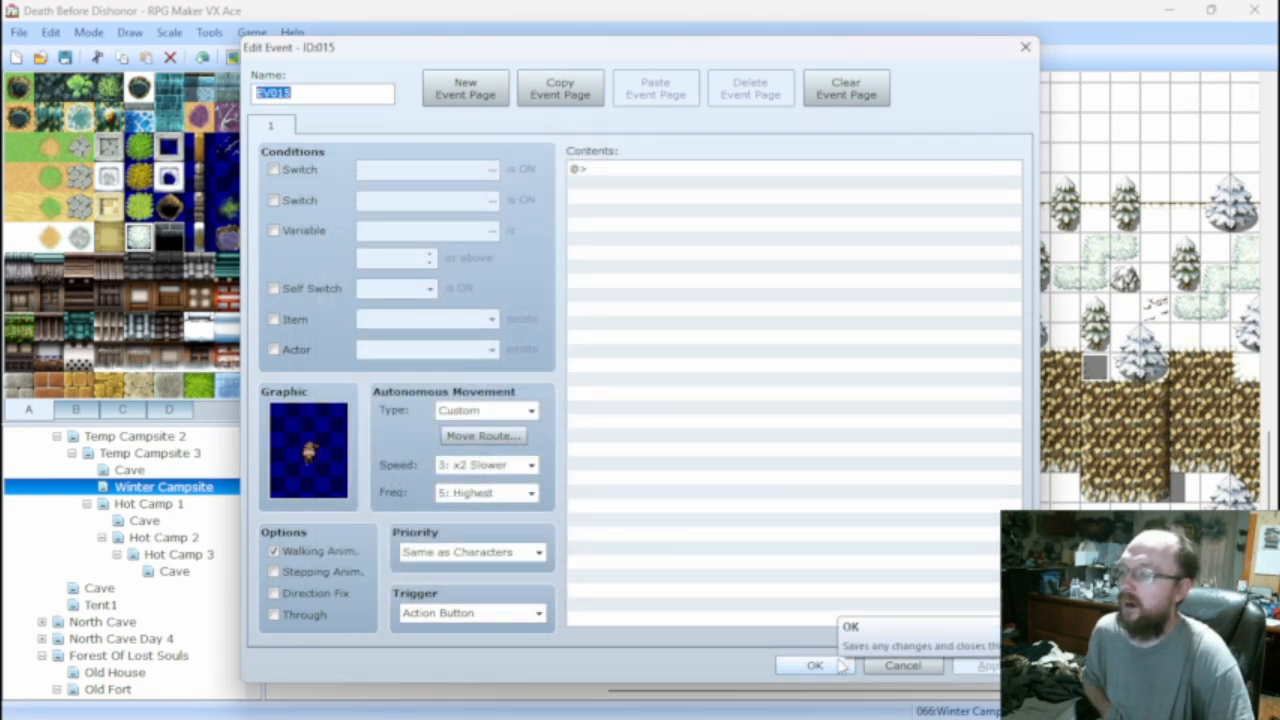
Save the animal event and plant a row of five snowy round-topped trees plus a single one along the campsite's southern edge.
click(840, 666)
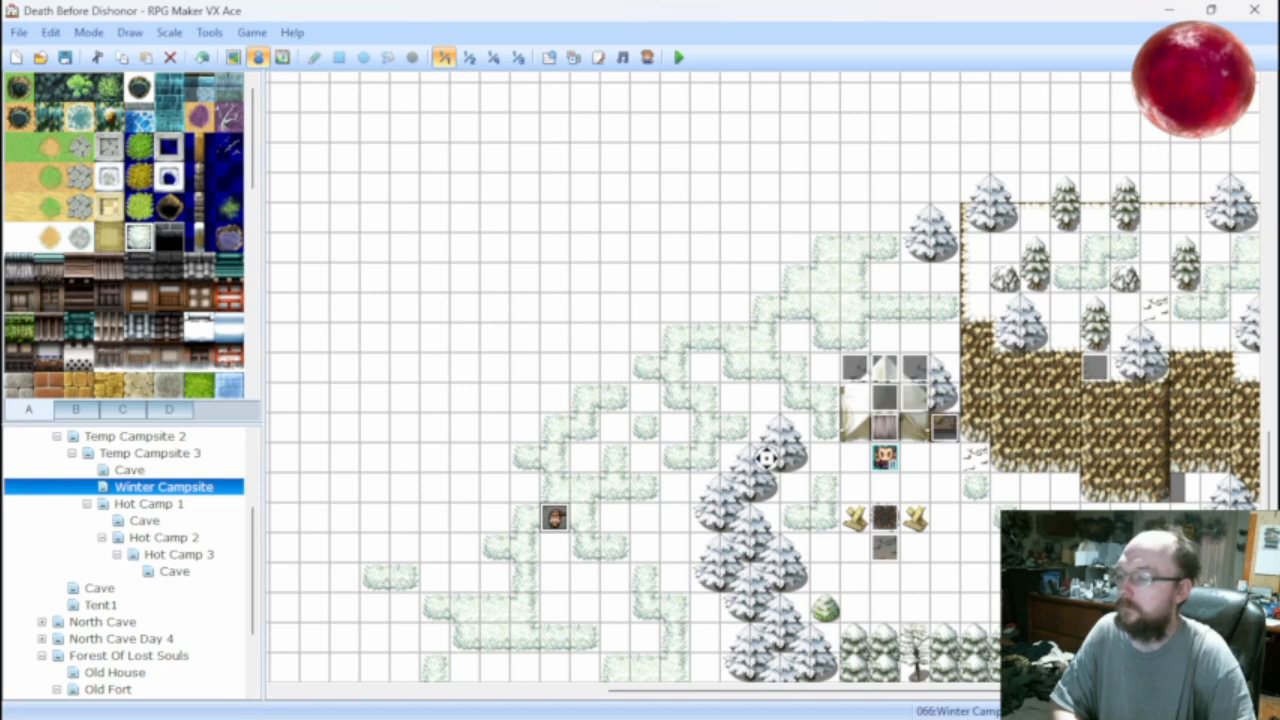
middle_drag(765, 458, 372, 458)
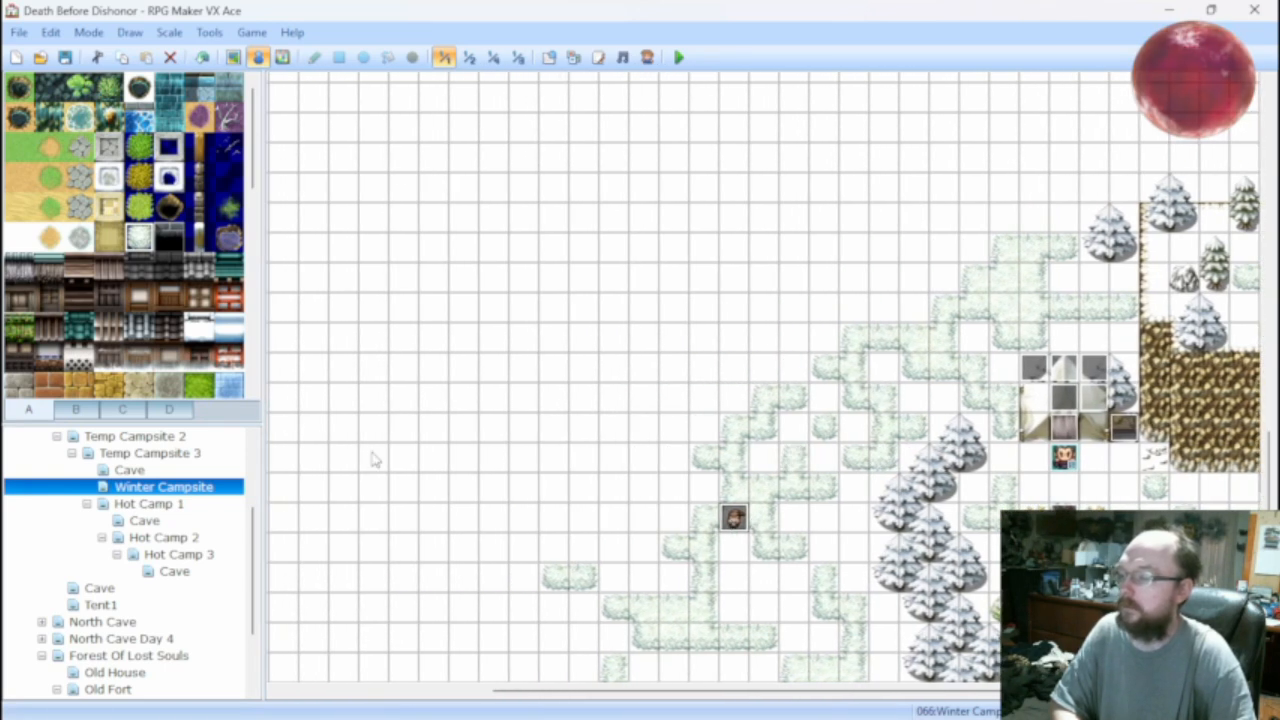
click(80, 412)
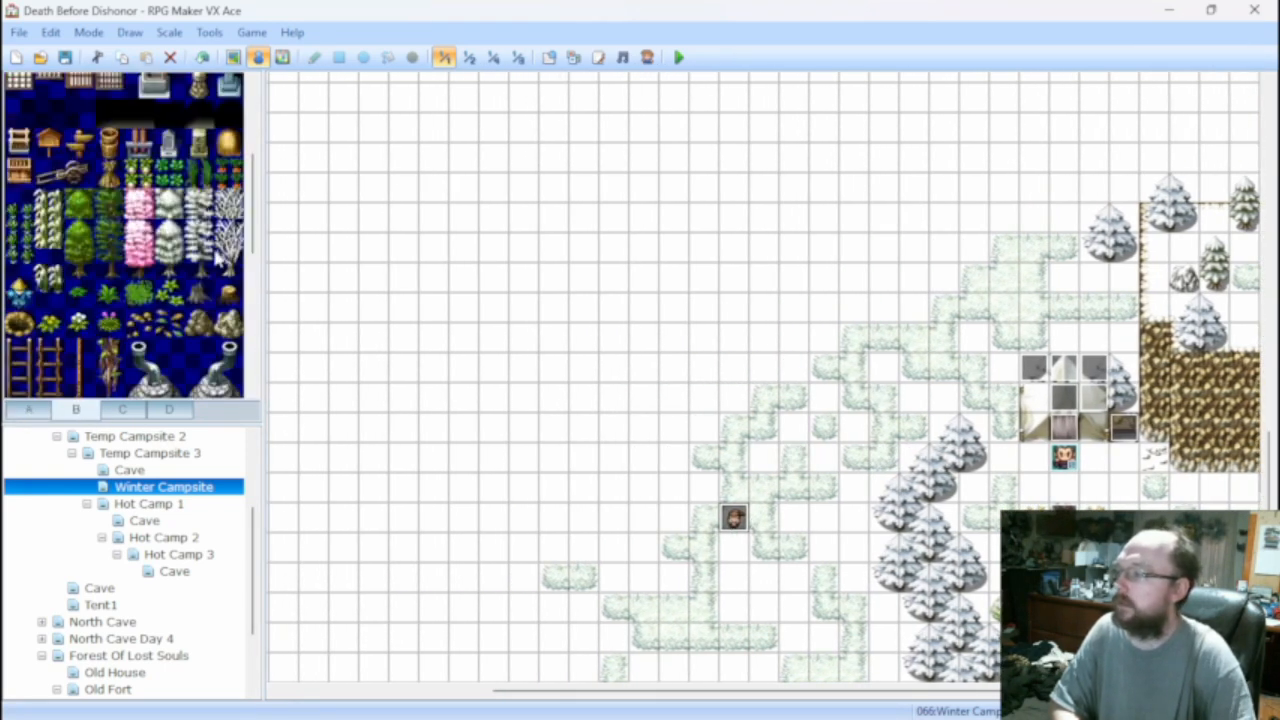
click(233, 57)
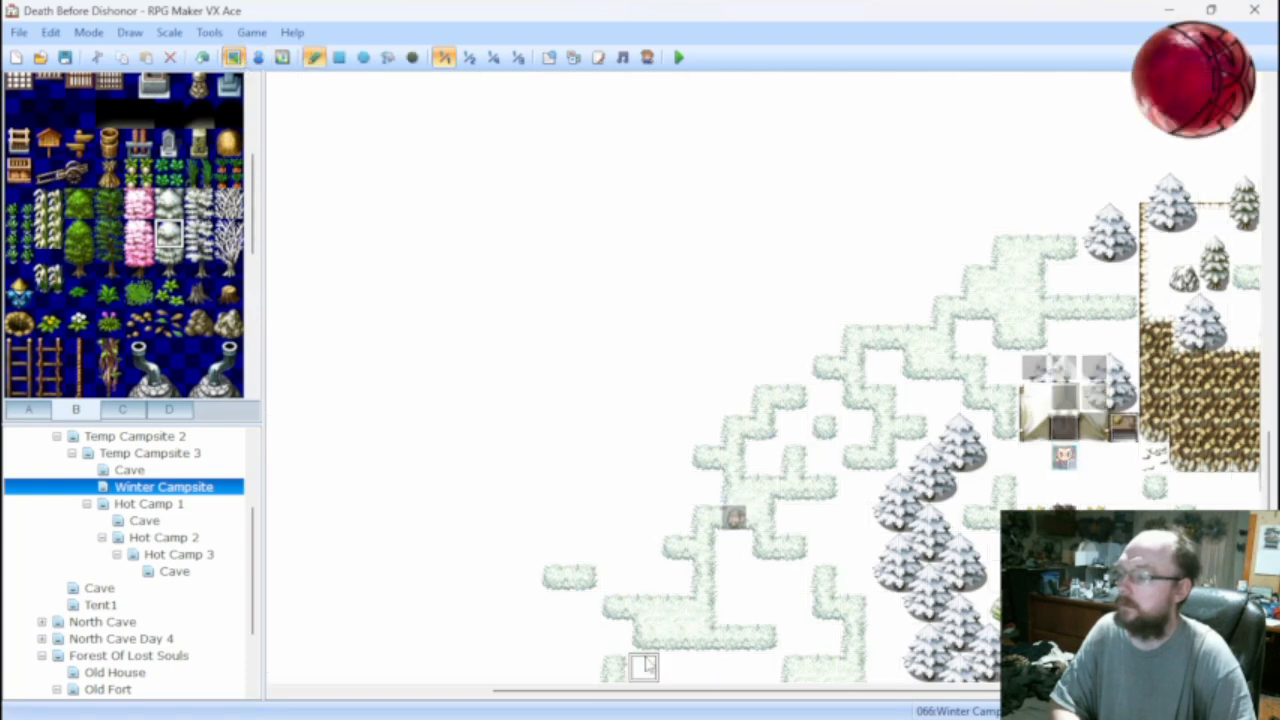
click(168, 204)
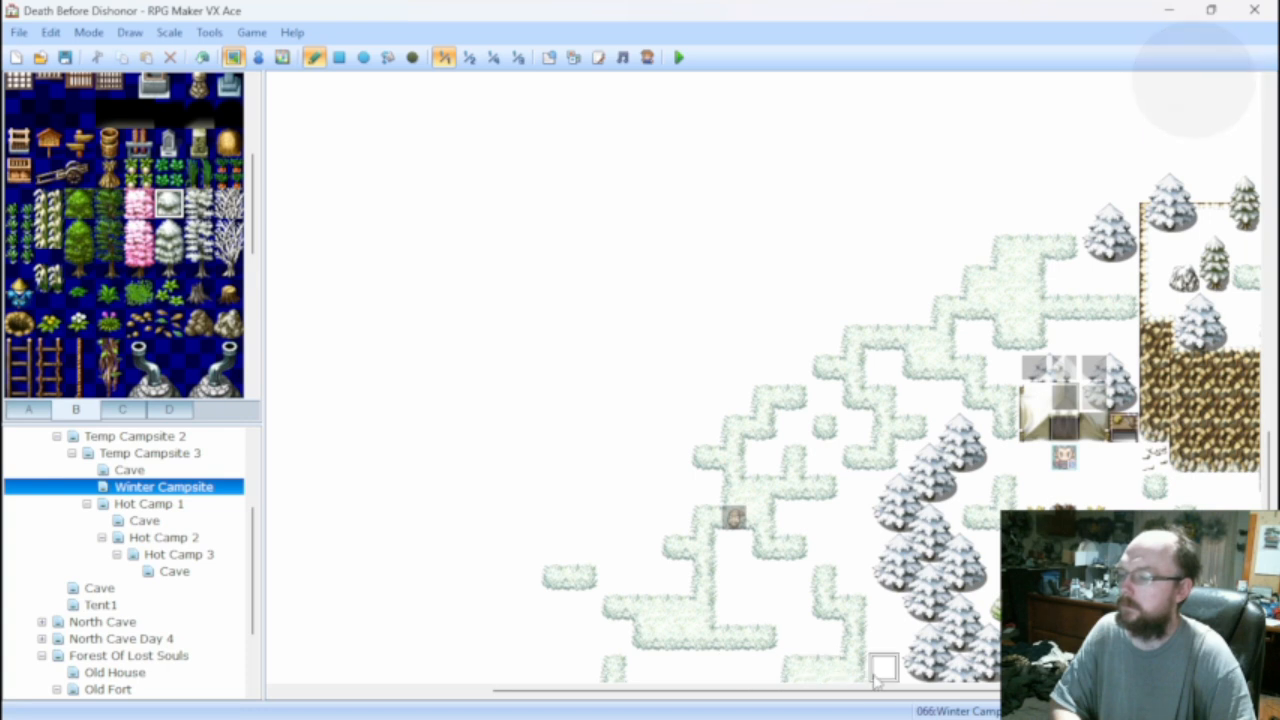
click(884, 668)
mouse_move(764, 667)
mouse_down()
mouse_move(645, 667)
mouse_move(763, 637)
mouse_up()
click(168, 236)
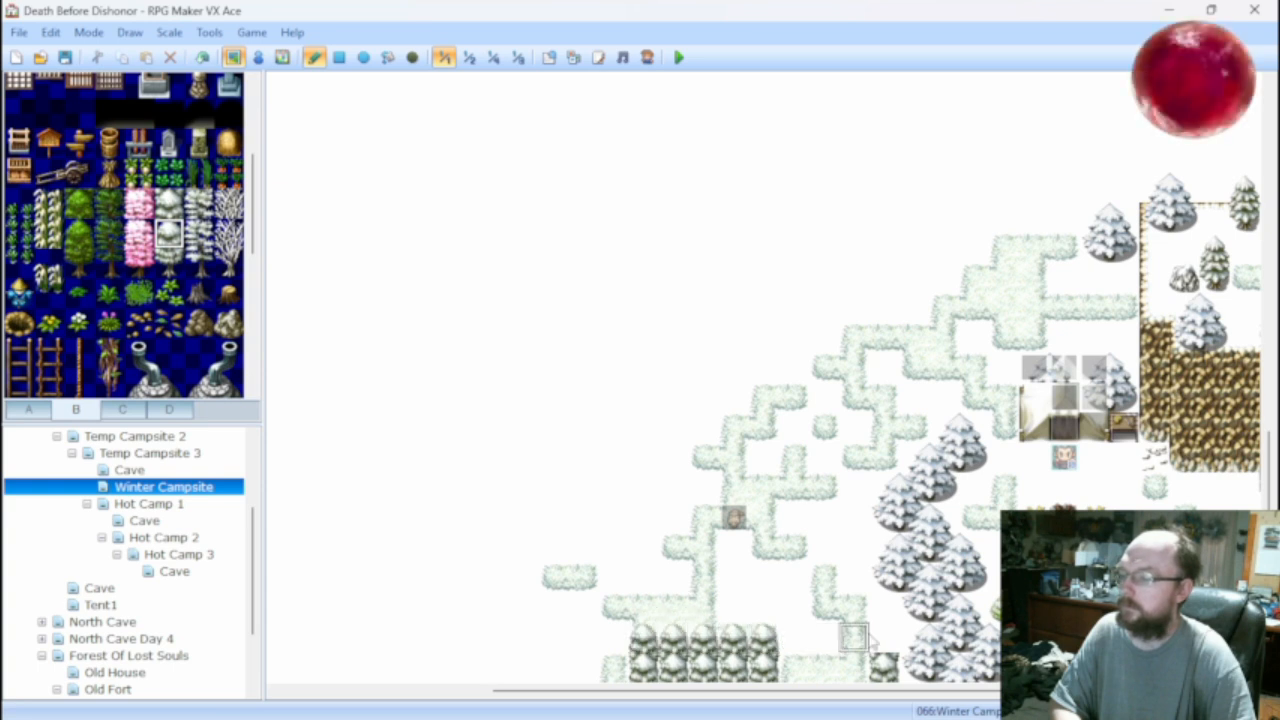
Plant a large snow-covered pine immediately east of the five-tree row on the southern edge.
click(122, 410)
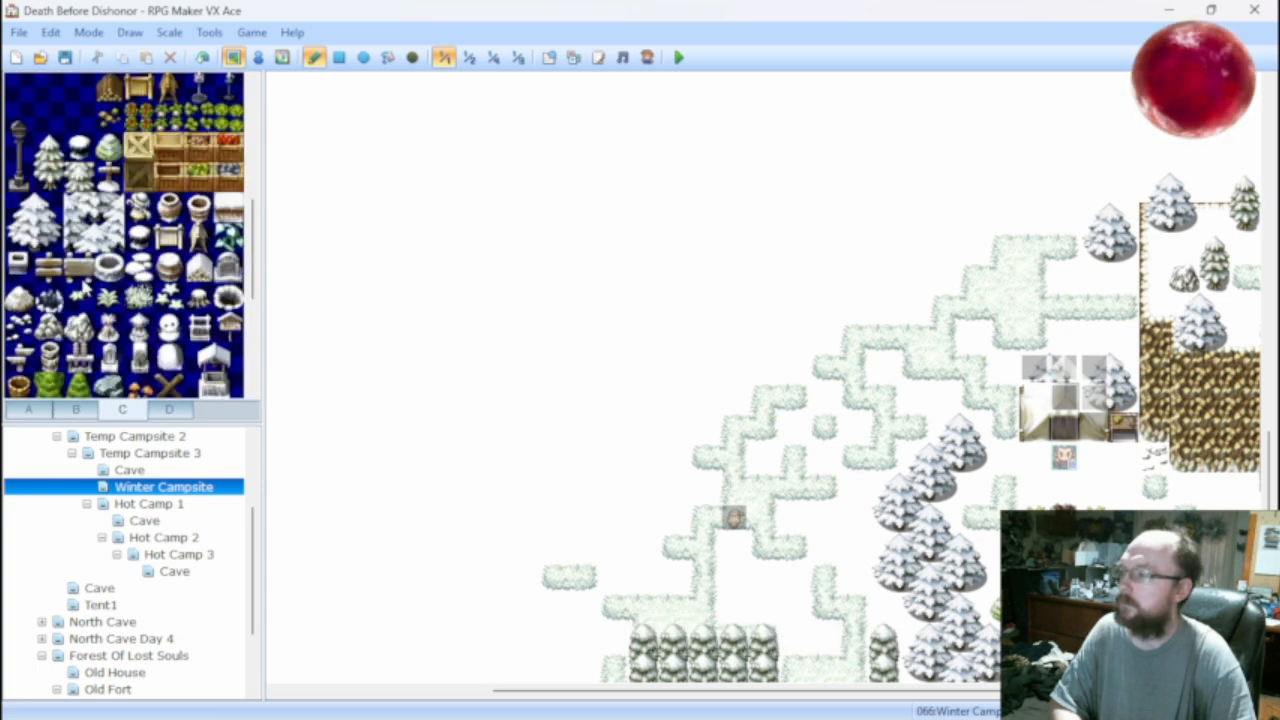
click(36, 238)
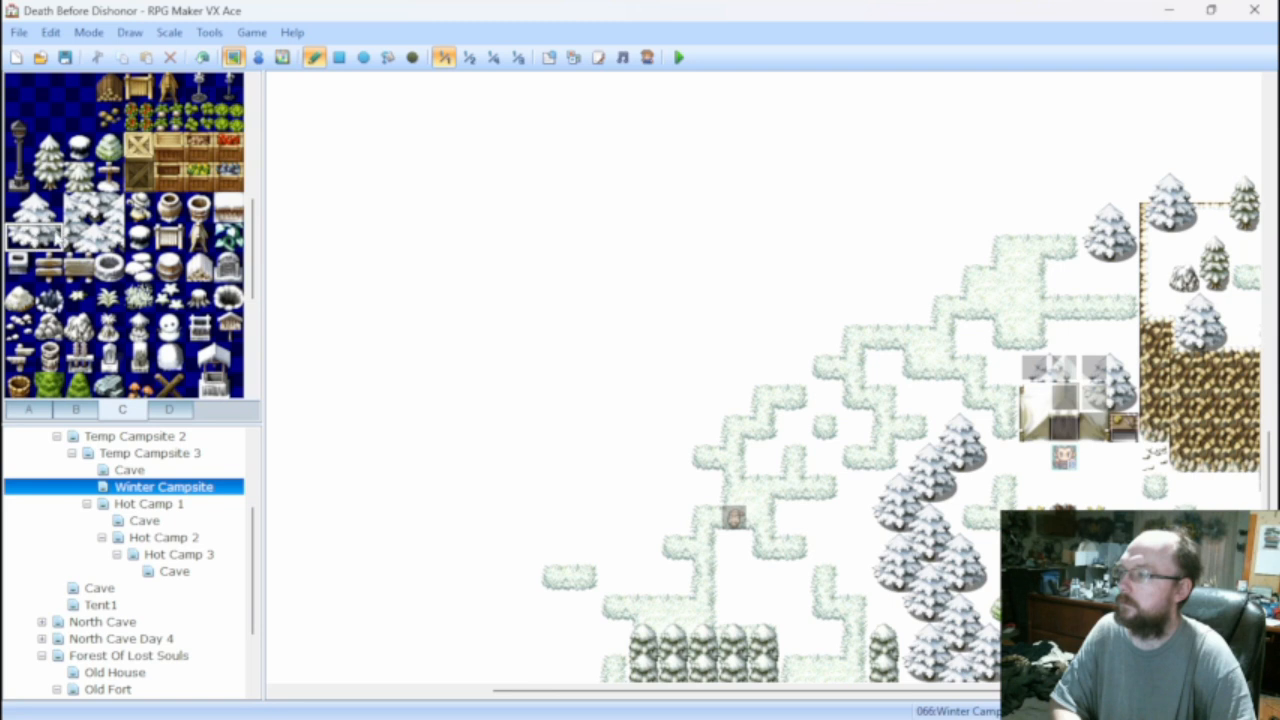
drag(80, 208, 108, 236)
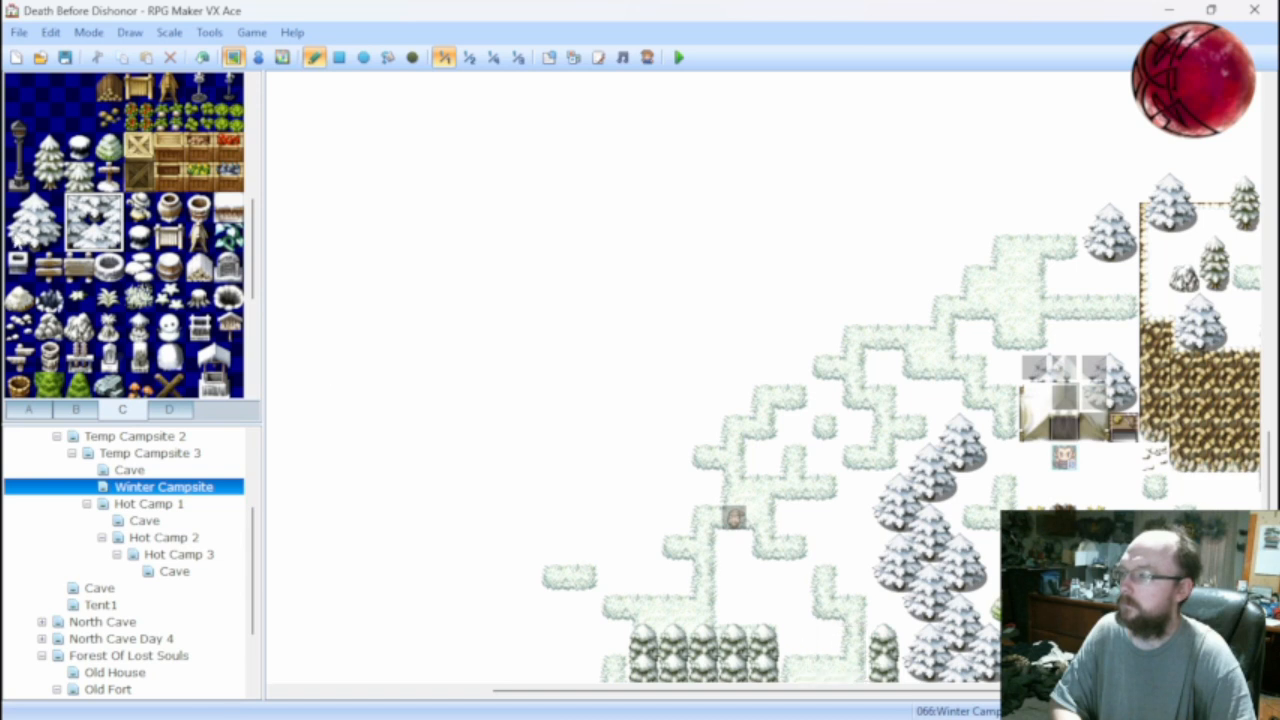
click(22, 238)
click(803, 668)
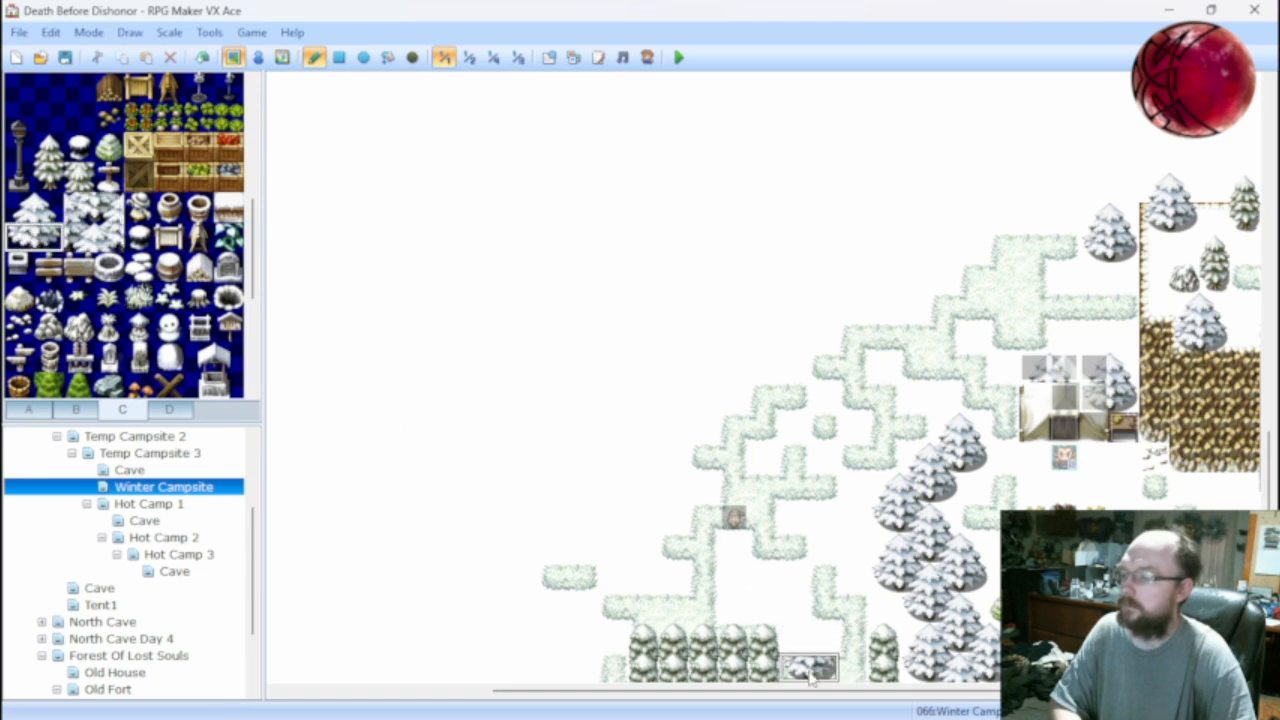
drag(48, 235, 40, 208)
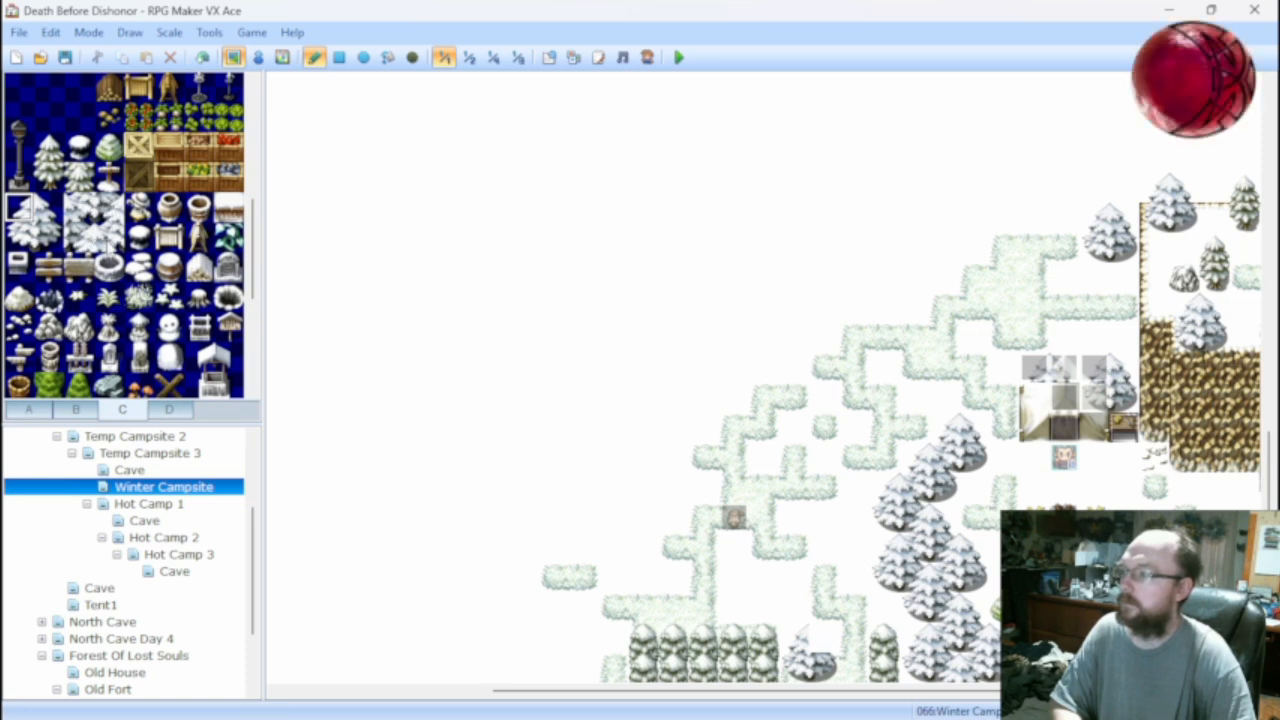
Plant a second large snow-covered pine one row higher, overlapping the upper right side of the new pine.
click(108, 237)
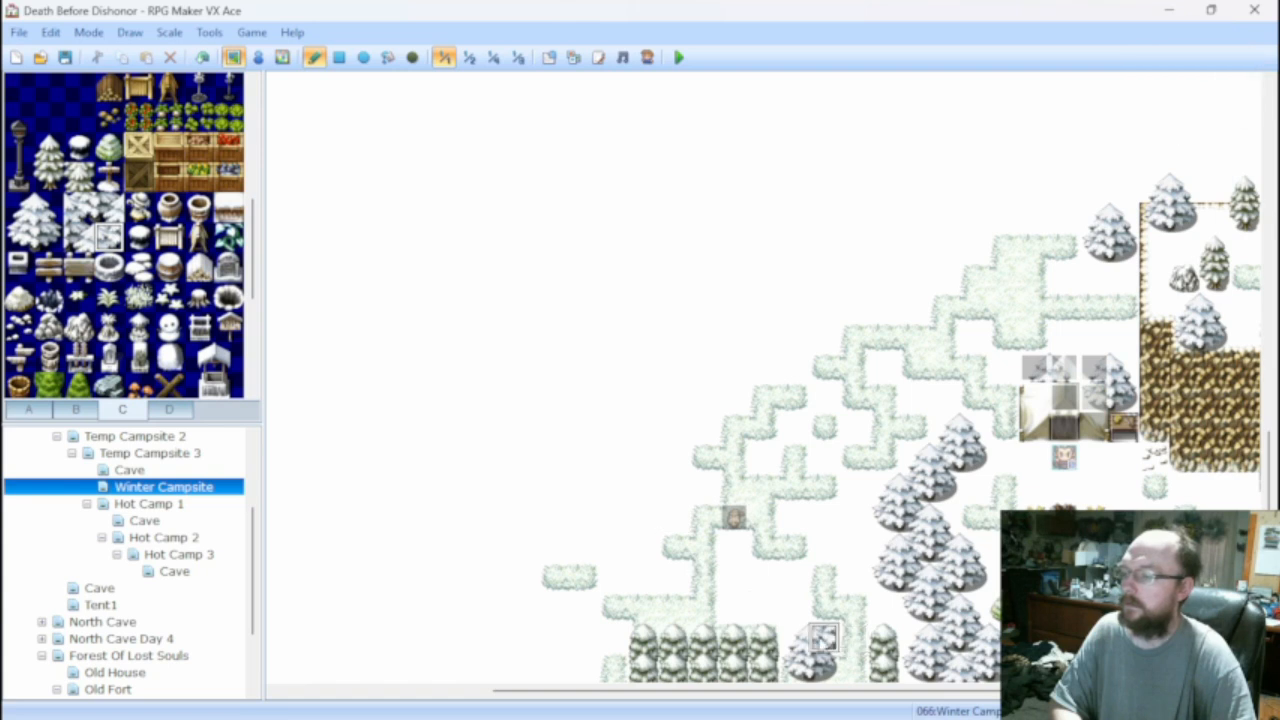
click(48, 237)
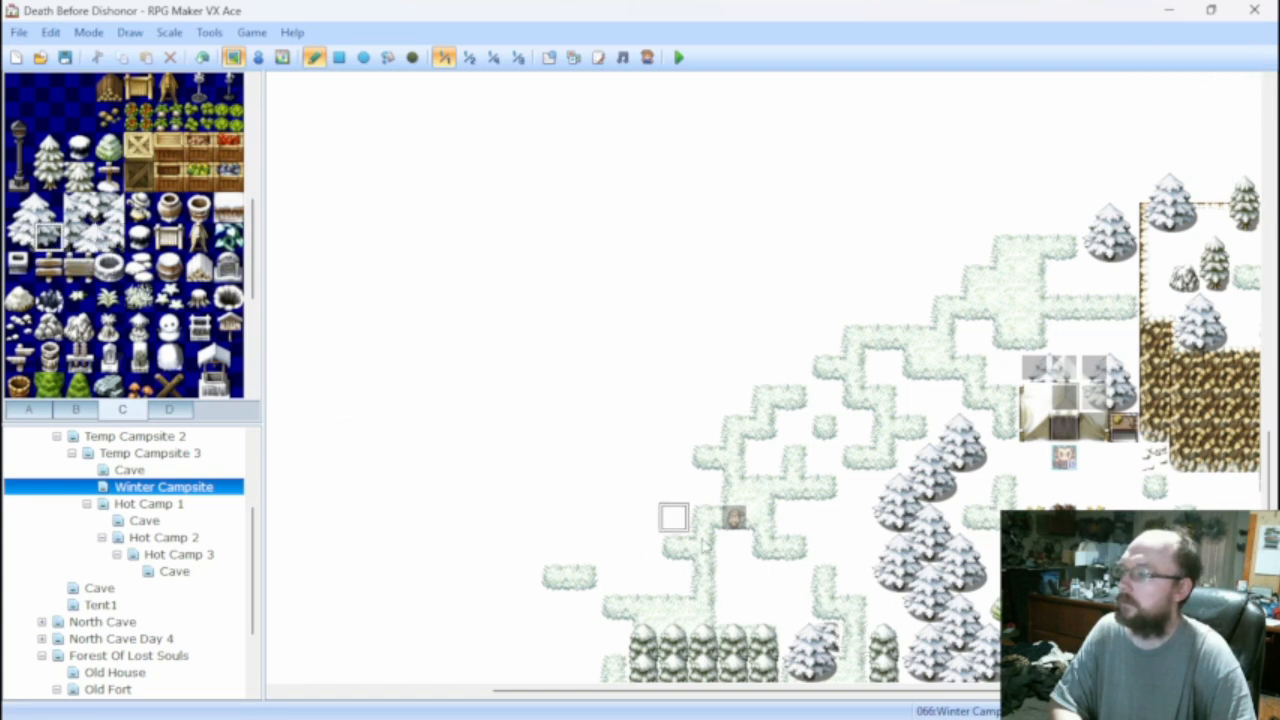
click(852, 638)
click(48, 209)
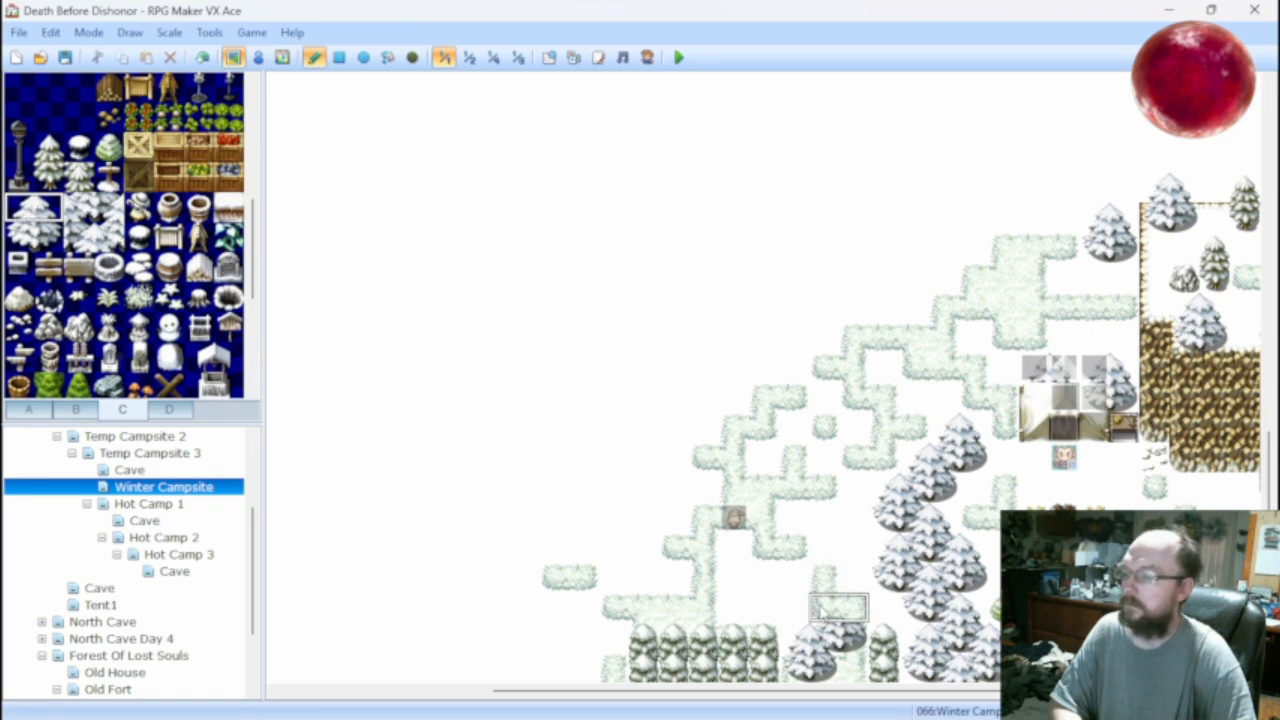
click(838, 608)
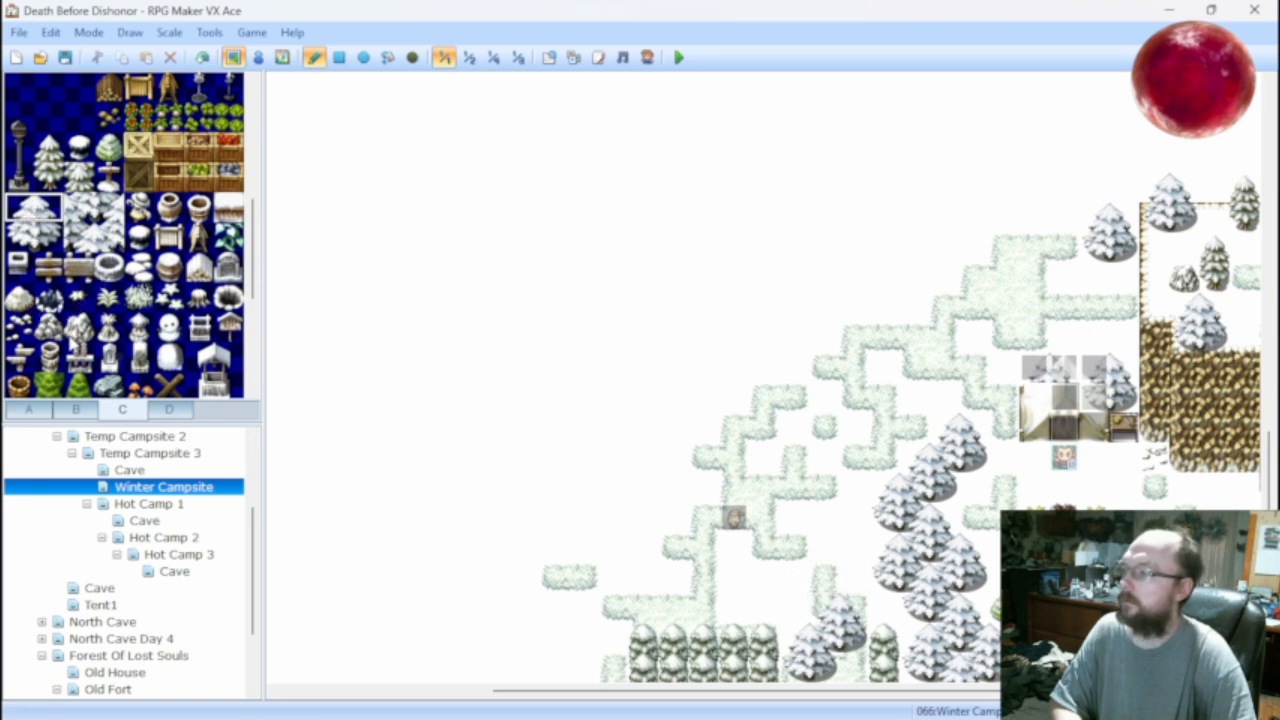
Try a snowy boulder, orange mushrooms and a small white-flowered plant in turn in the gap beside the single snowy tree.
click(78, 327)
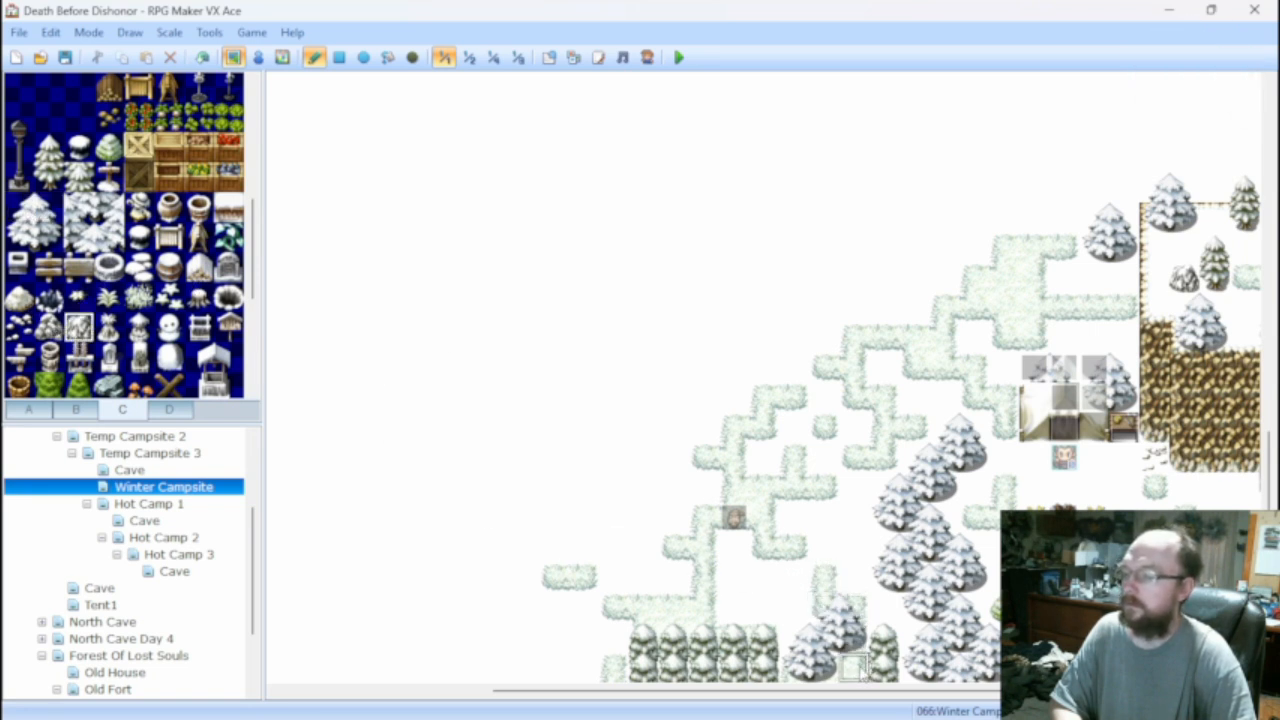
click(852, 668)
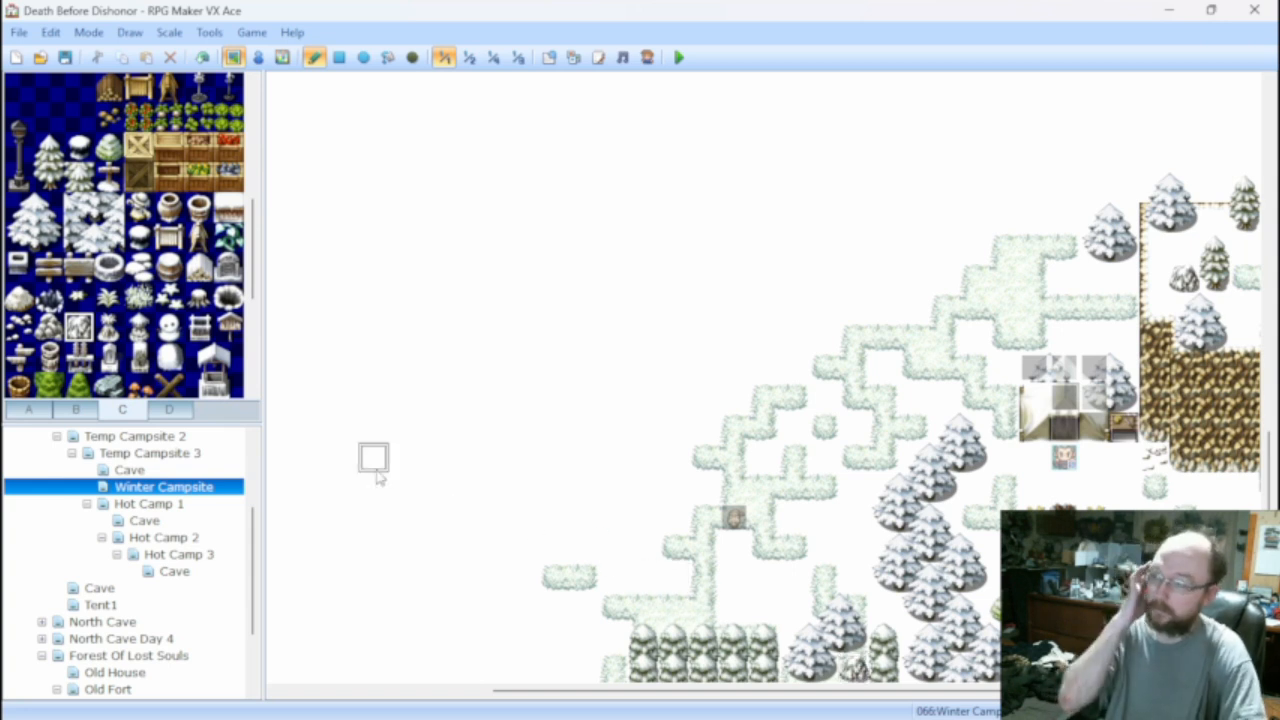
scroll(95, 340, down, 5)
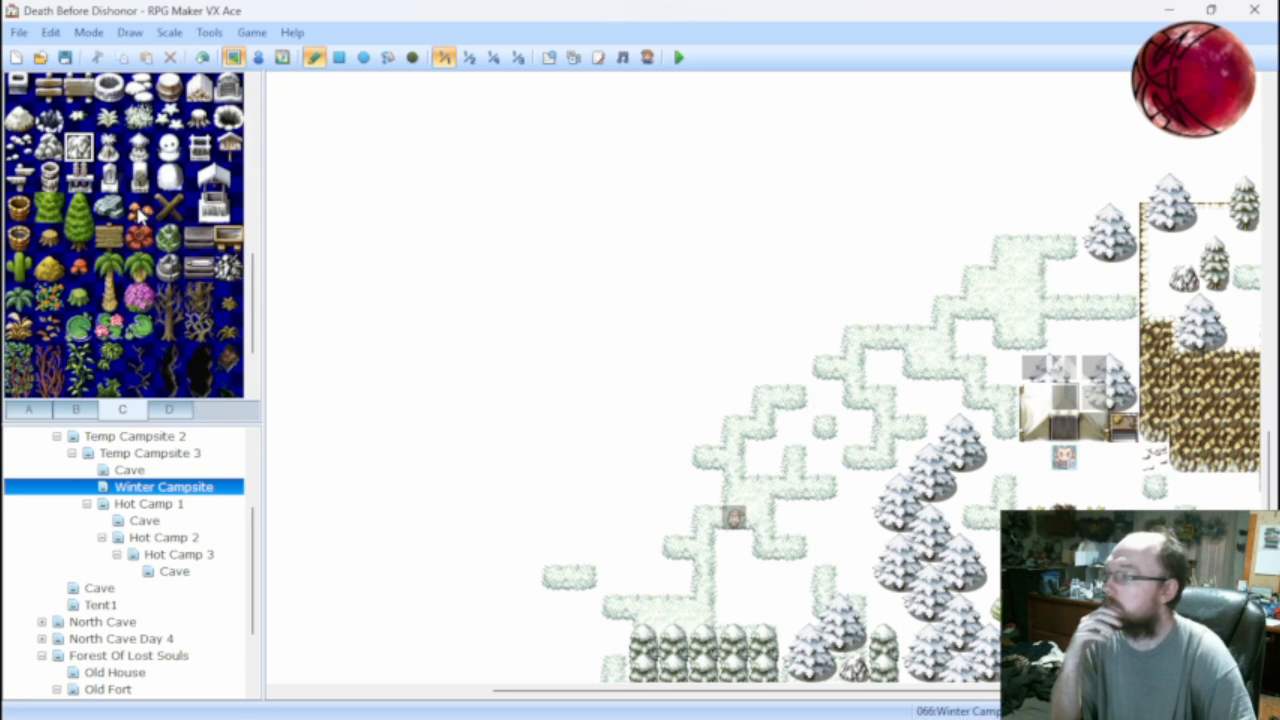
click(139, 209)
click(852, 668)
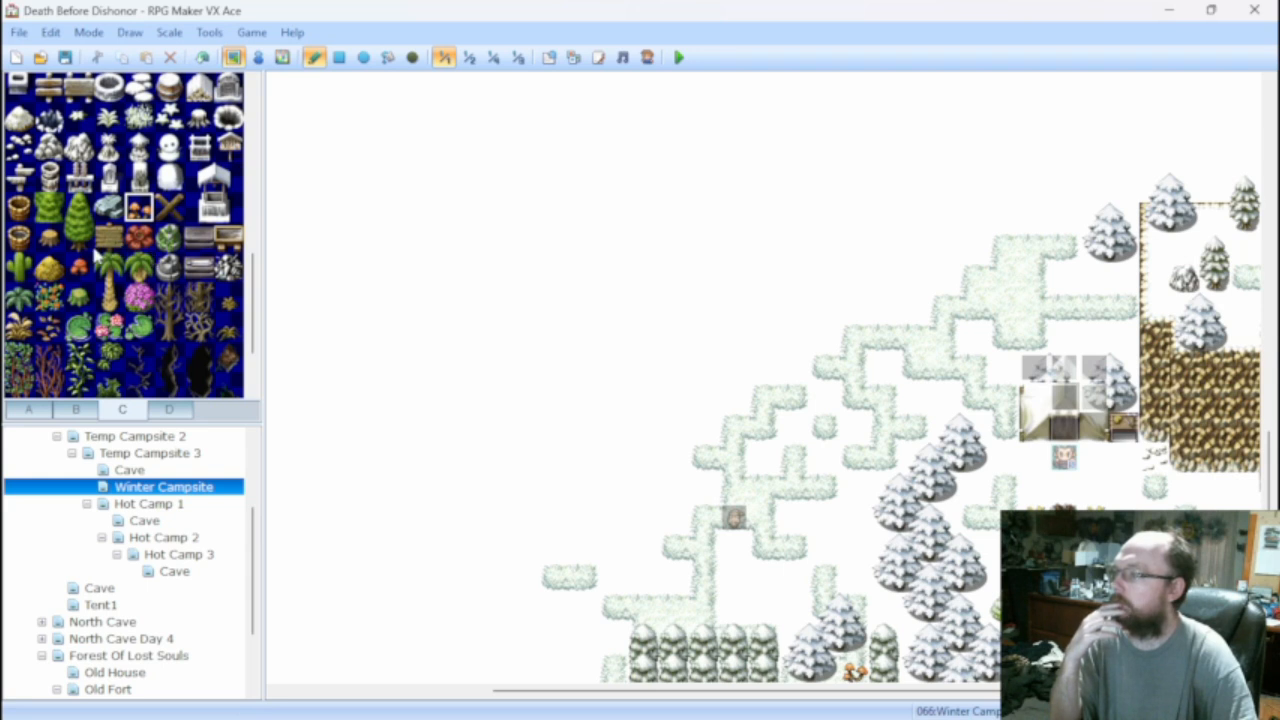
scroll(97, 258, up, 3)
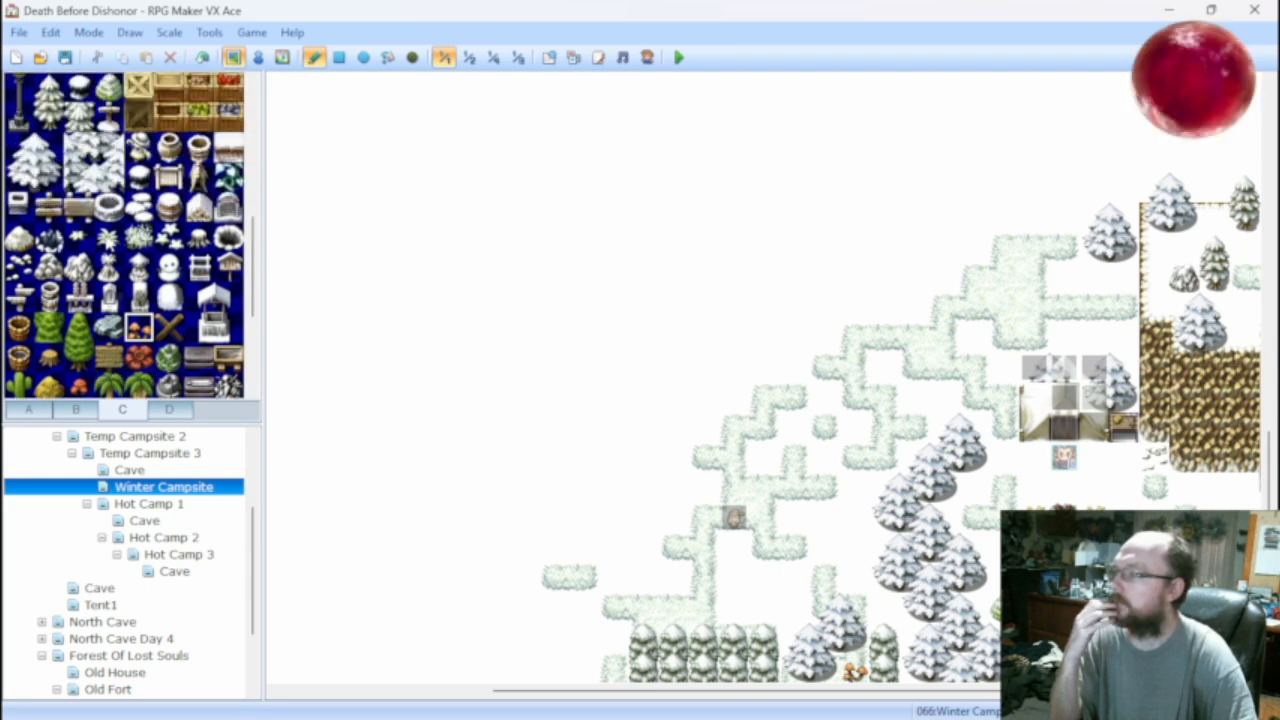
scroll(118, 358, up, 3)
scroll(145, 257, up, 3)
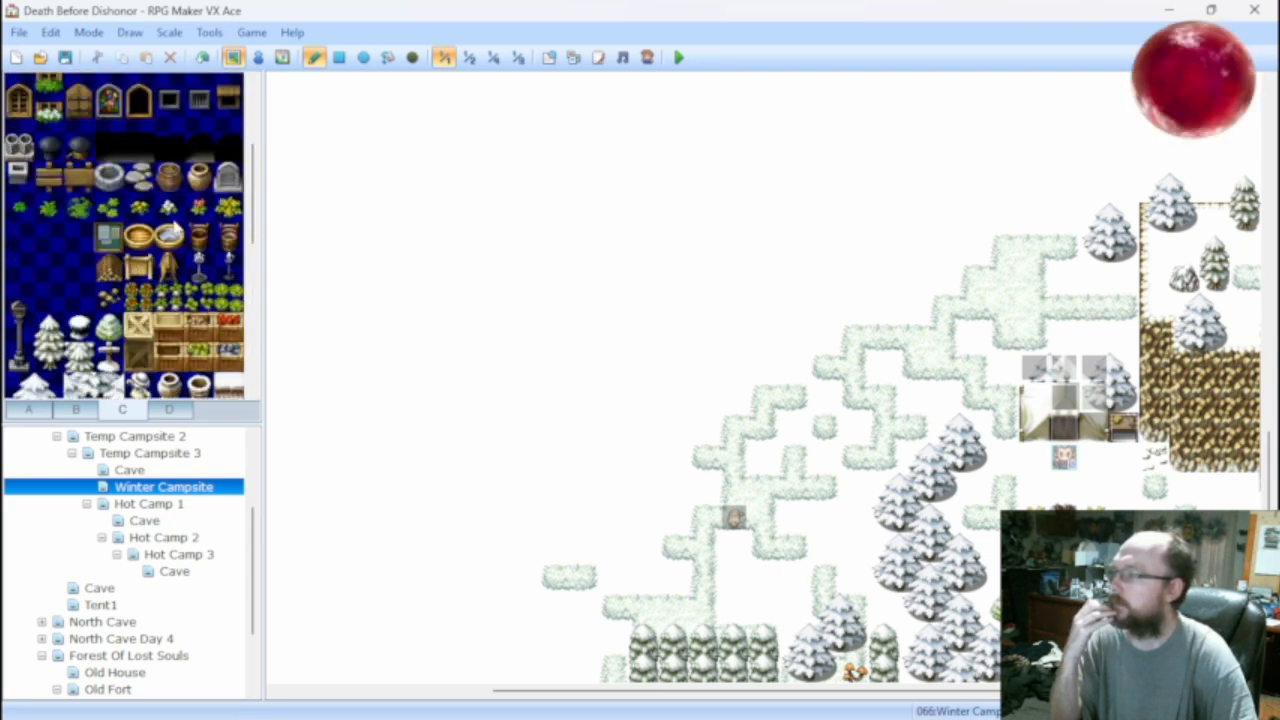
click(168, 208)
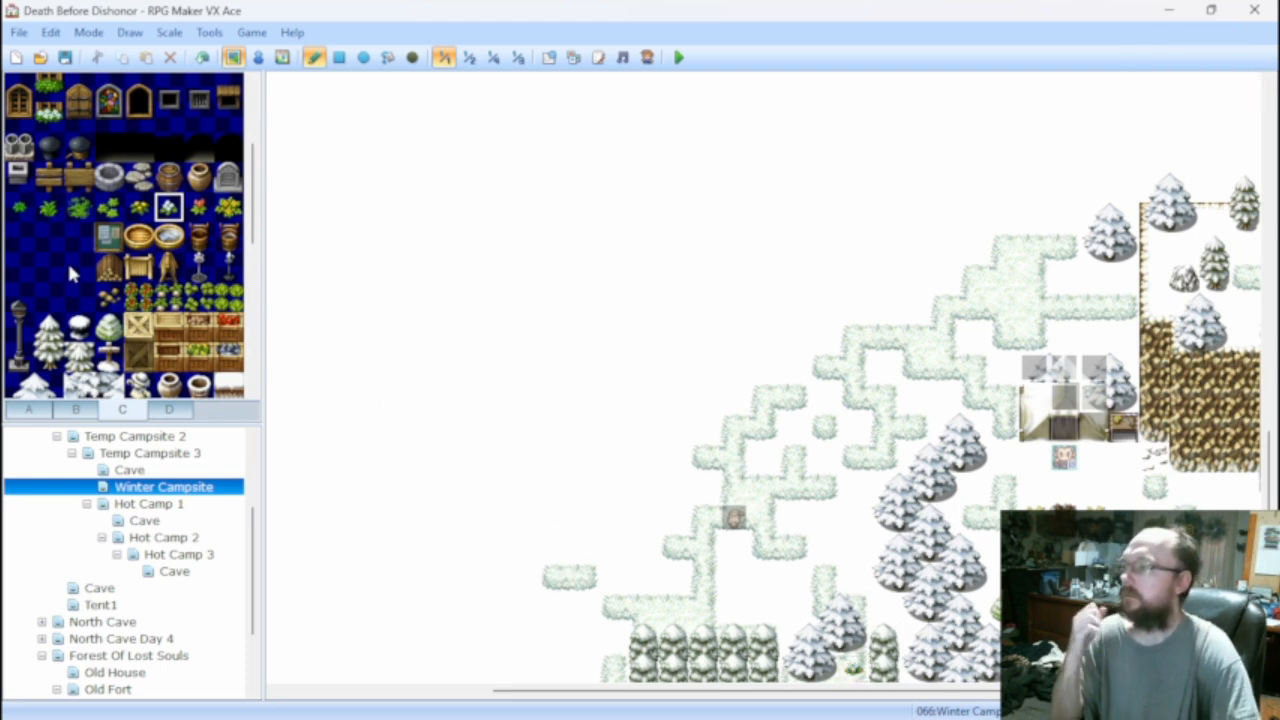
Fill the gap between the new pines and the single snowy tree with the bright green white-flowered plant.
click(165, 414)
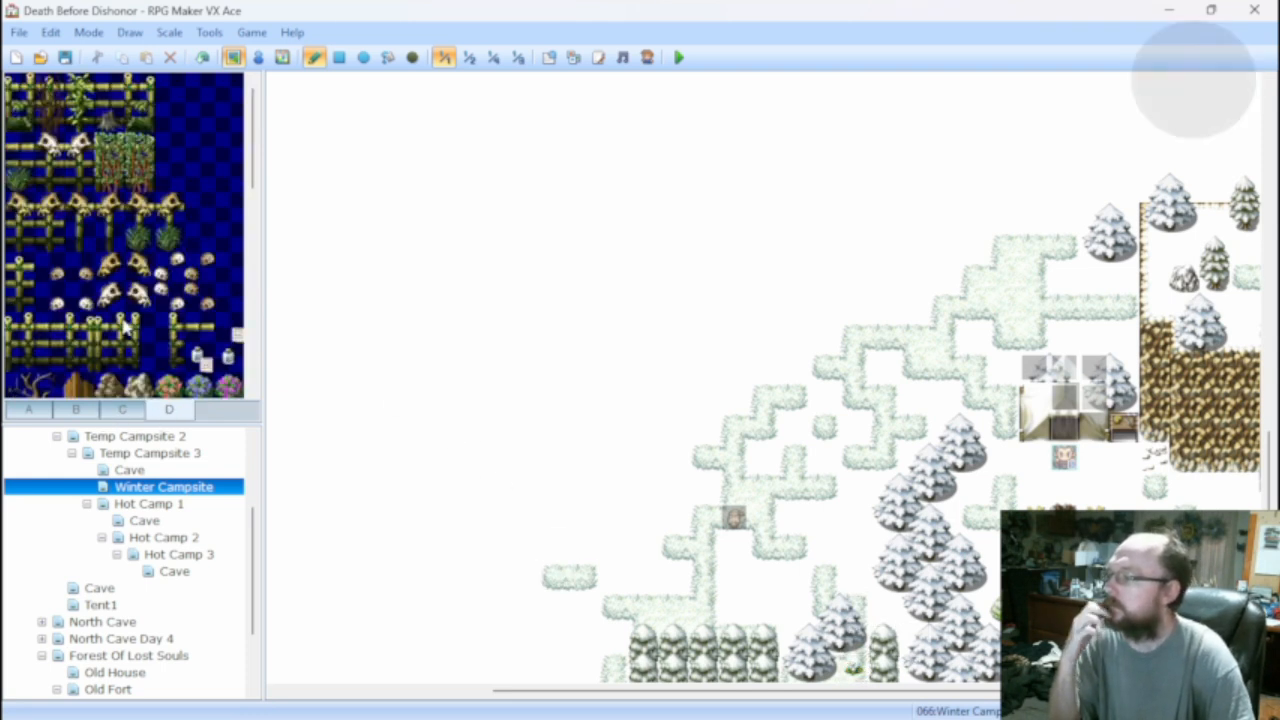
scroll(126, 328, down, 2)
scroll(124, 326, up, 2)
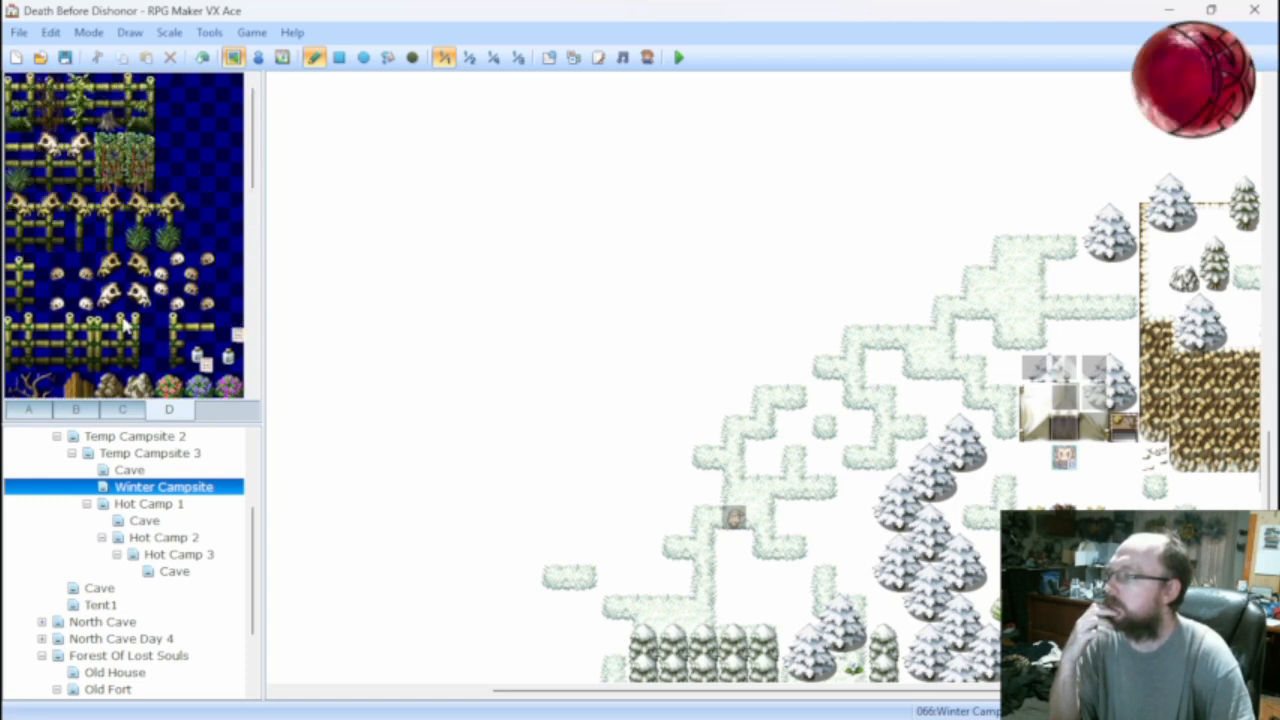
click(118, 414)
click(76, 410)
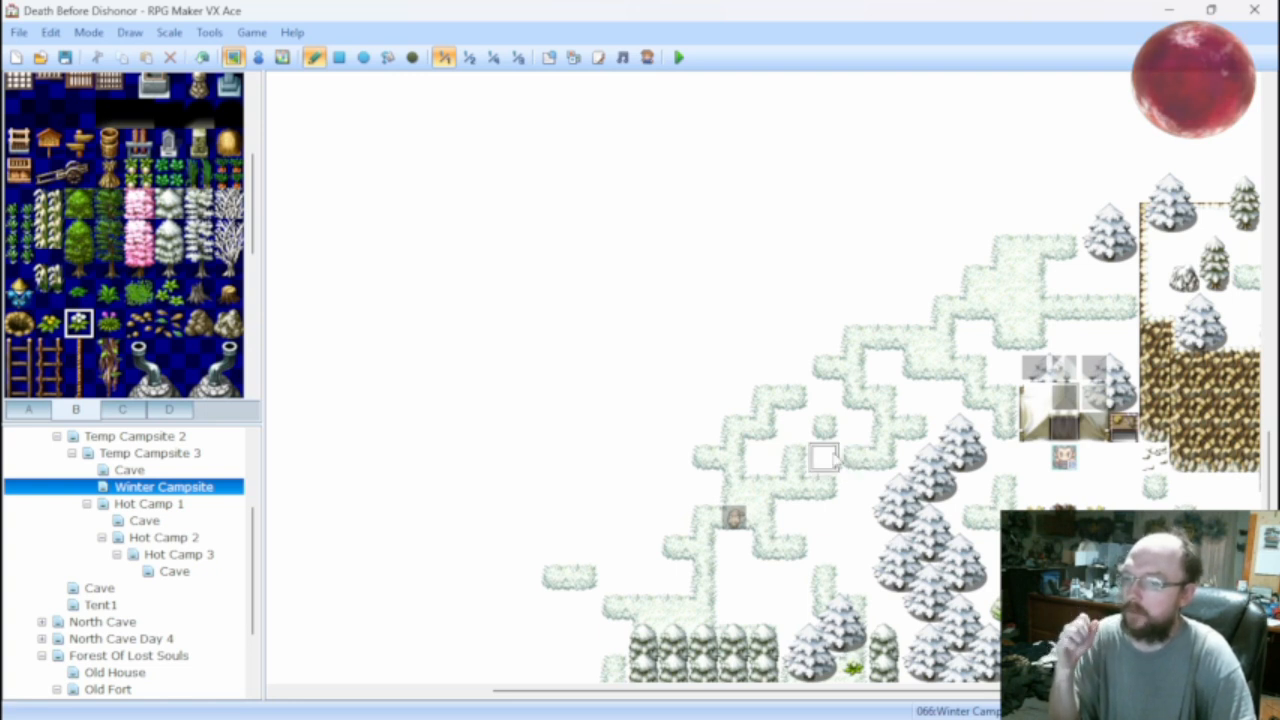
middle_click(820, 458)
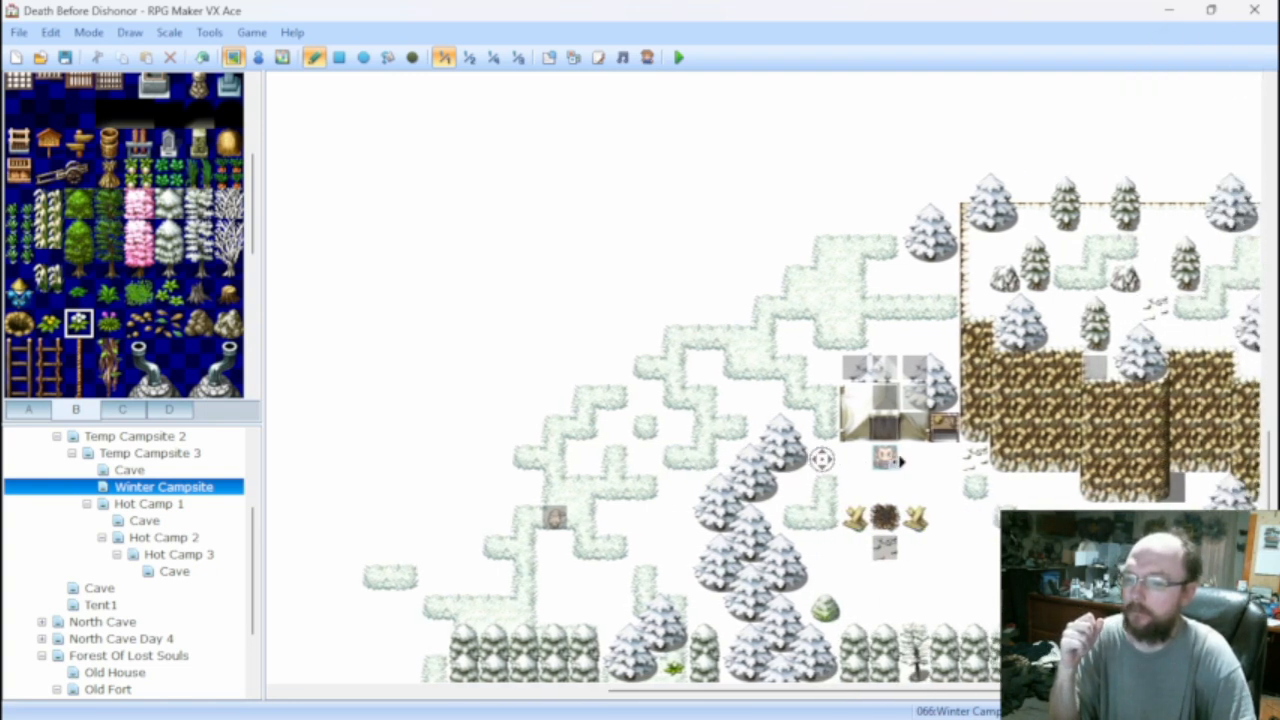
middle_click(897, 468)
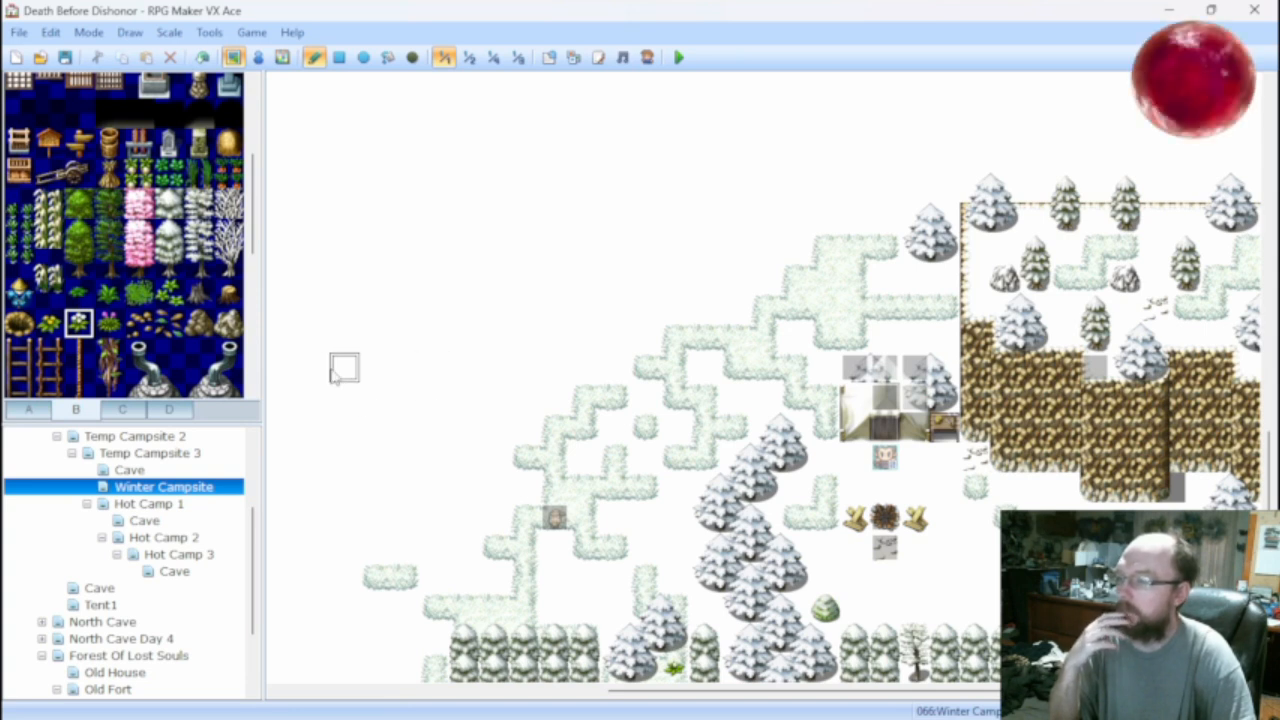
middle_click(629, 492)
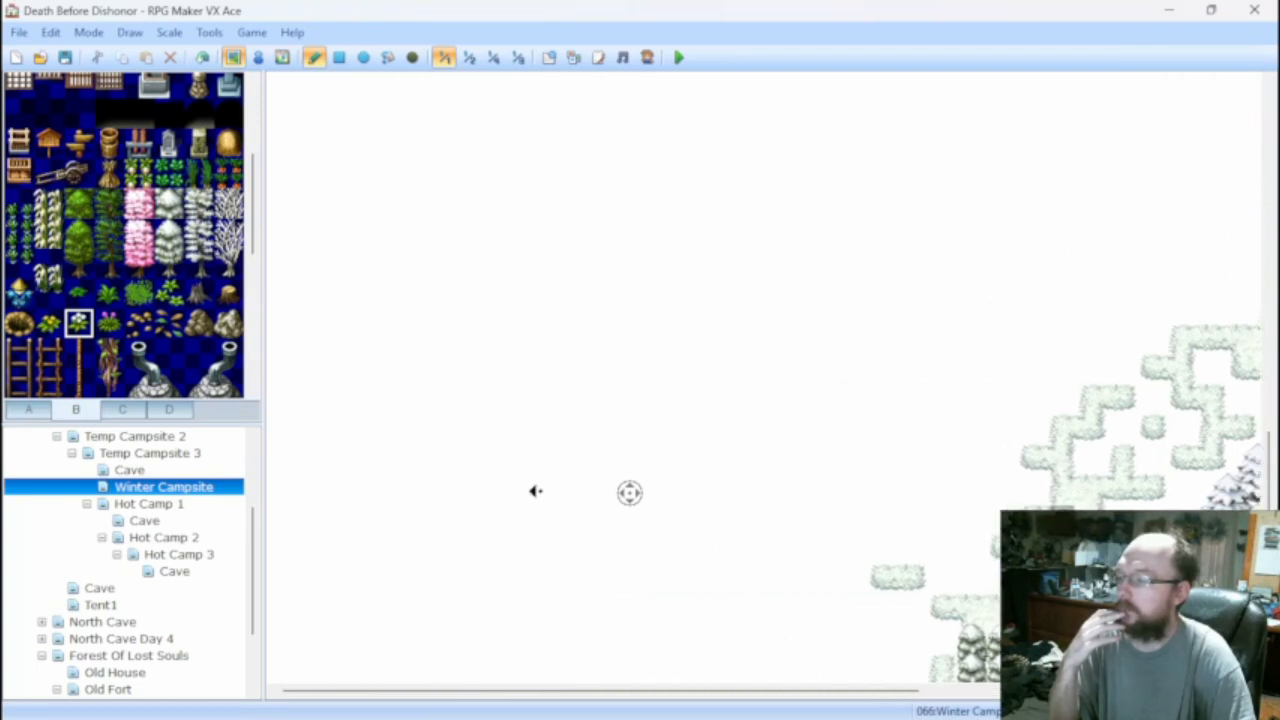
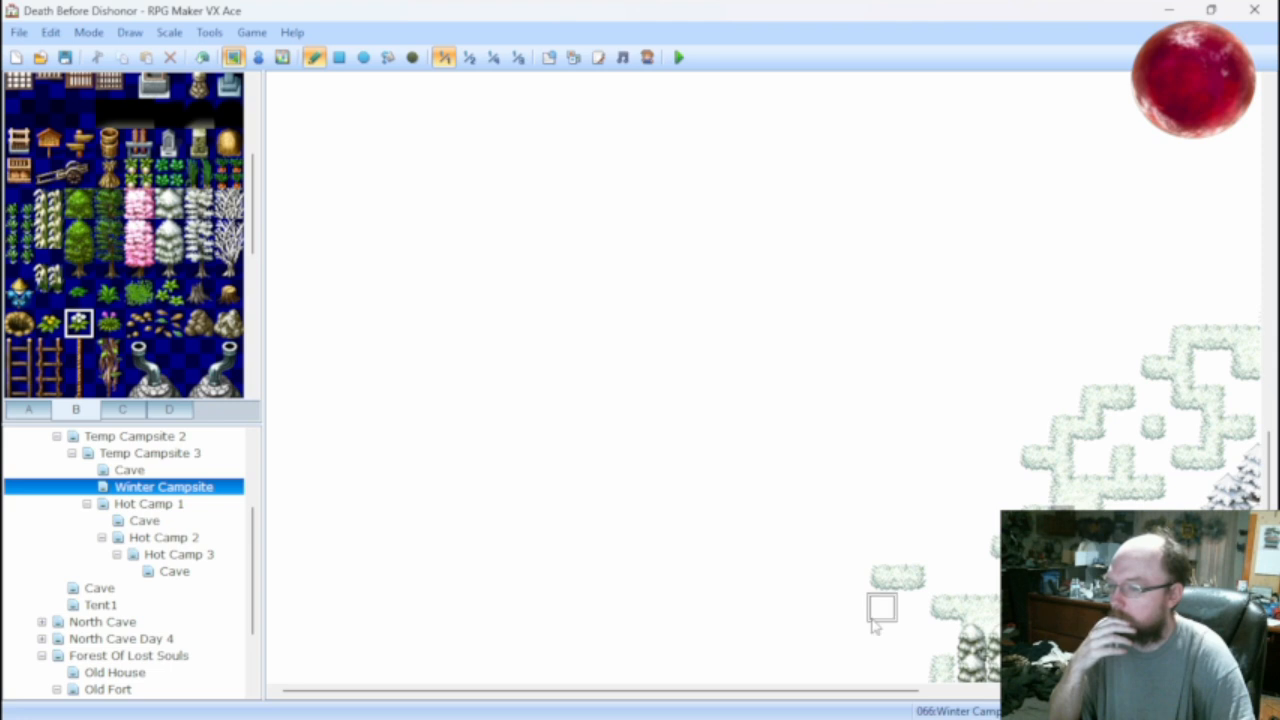
scroll(900, 570, right, 5)
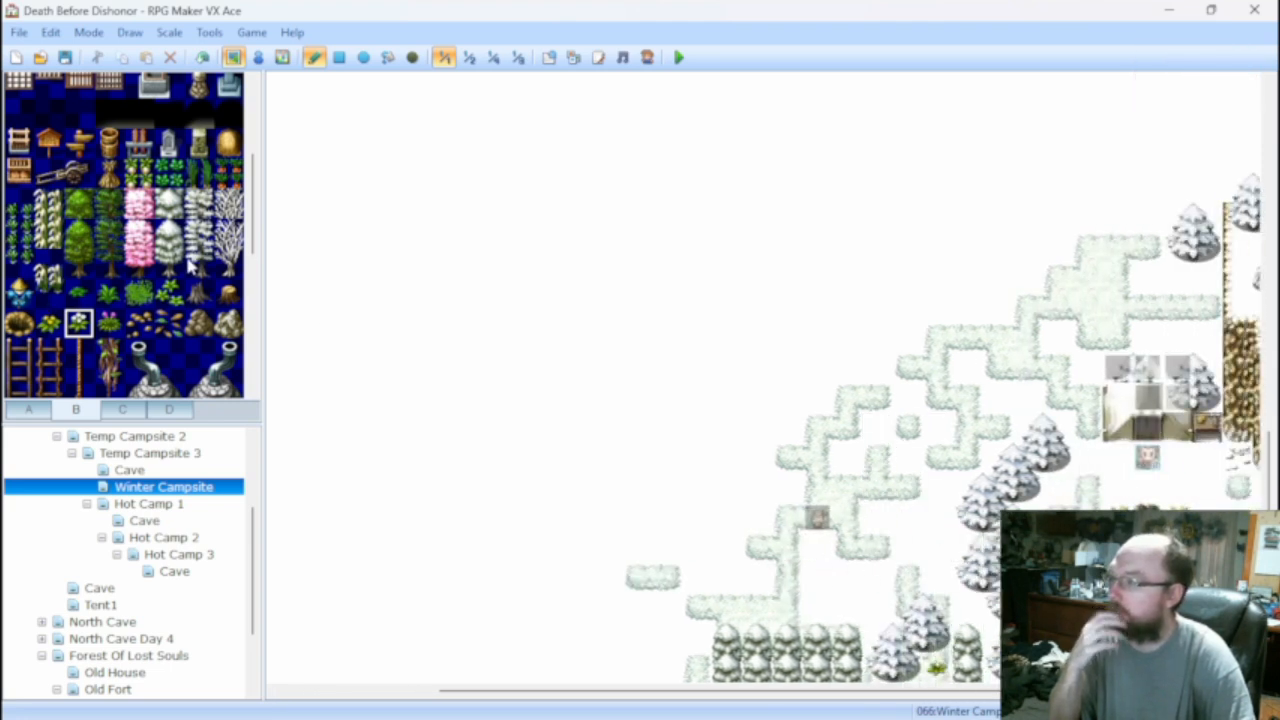
Plant two large snow-covered pines at the western end of the shrub trail, one west and one north of the lone character event.
click(121, 410)
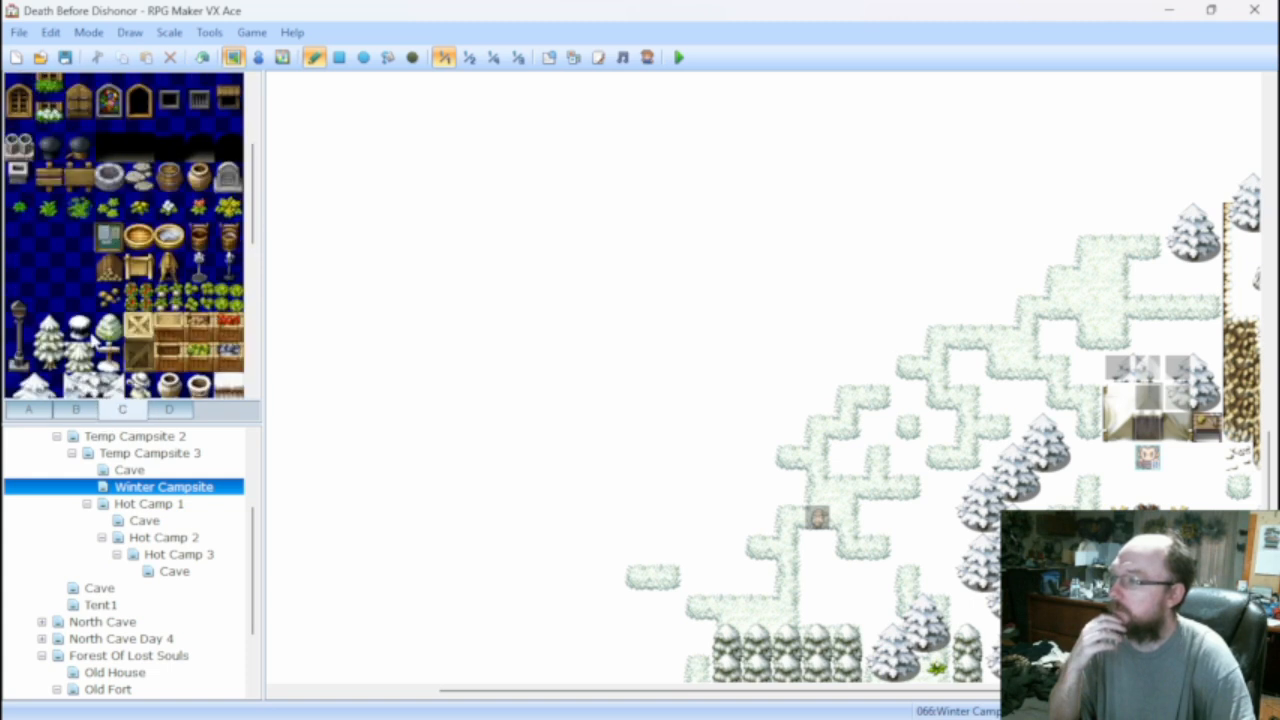
scroll(93, 341, down, 2)
drag(20, 268, 47, 296)
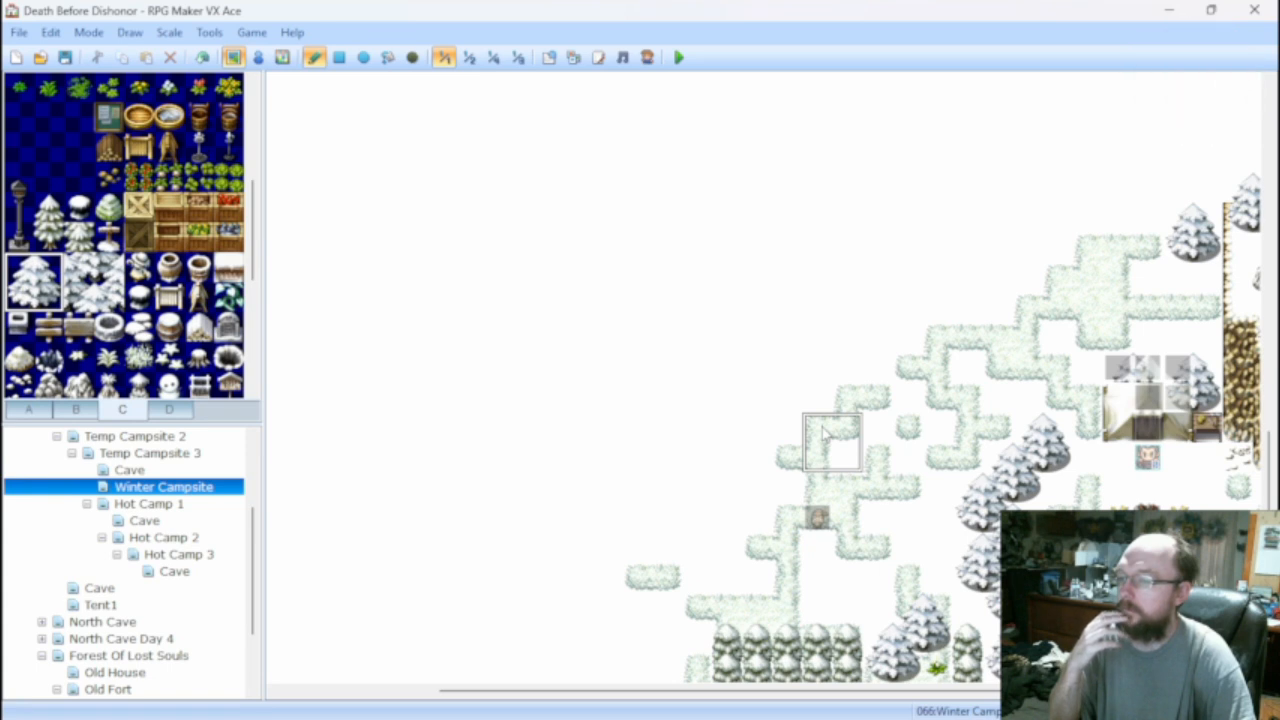
click(282, 57)
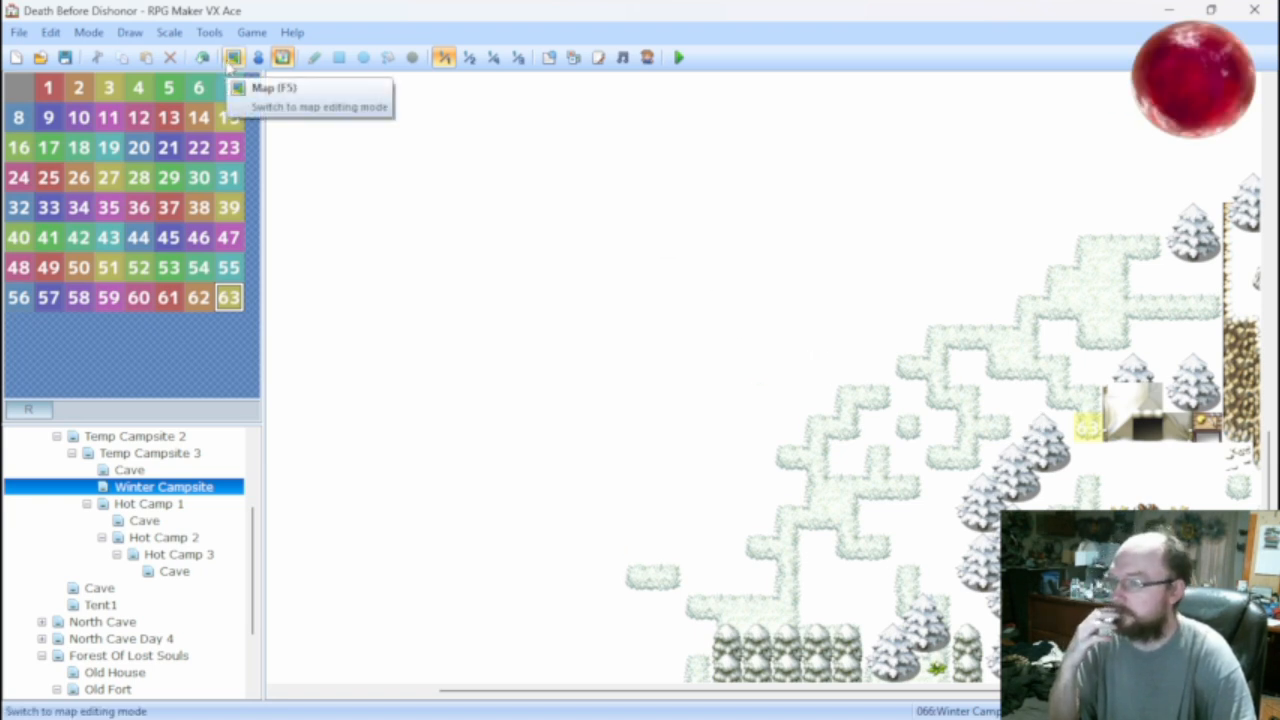
click(233, 57)
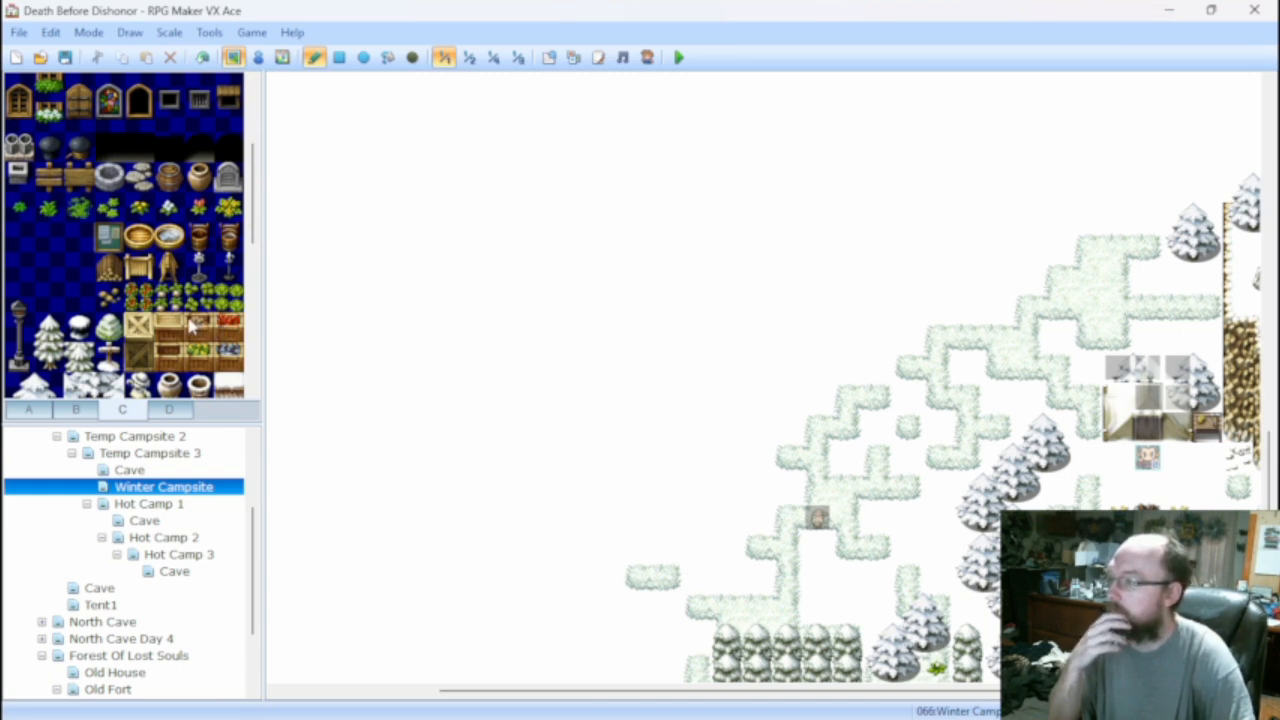
scroll(192, 326, down, 2)
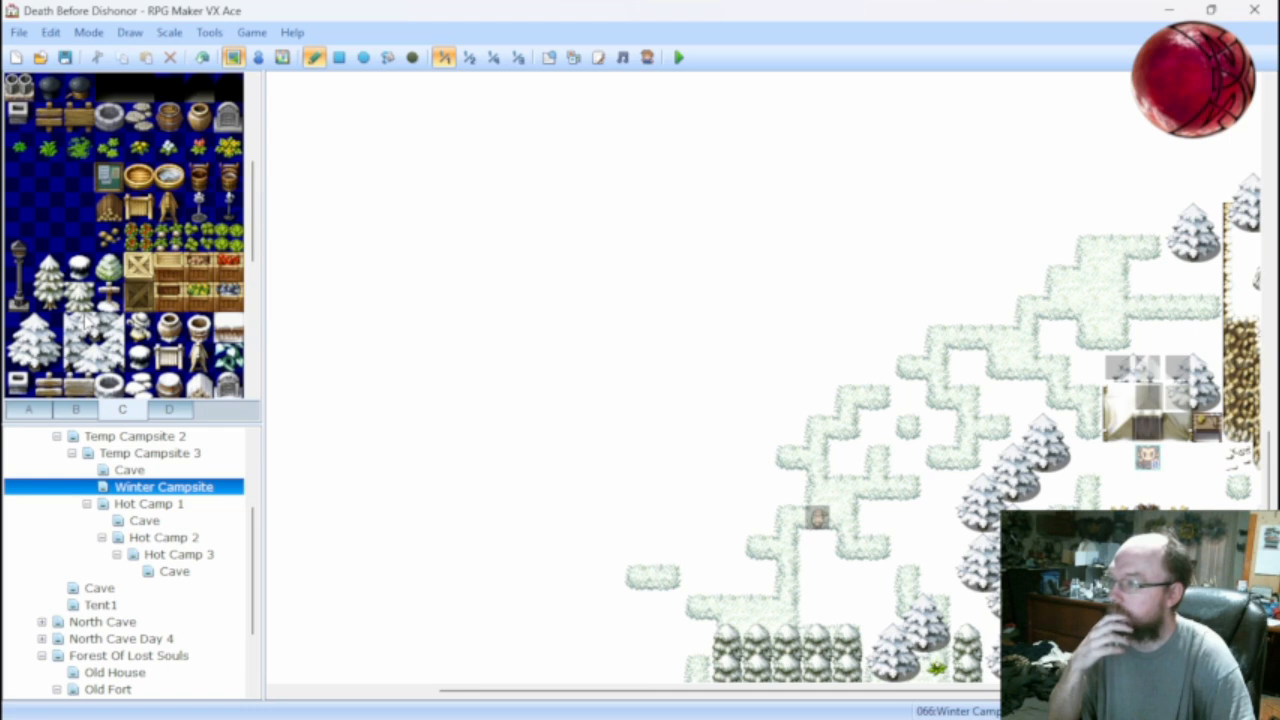
scroll(86, 320, down, 5)
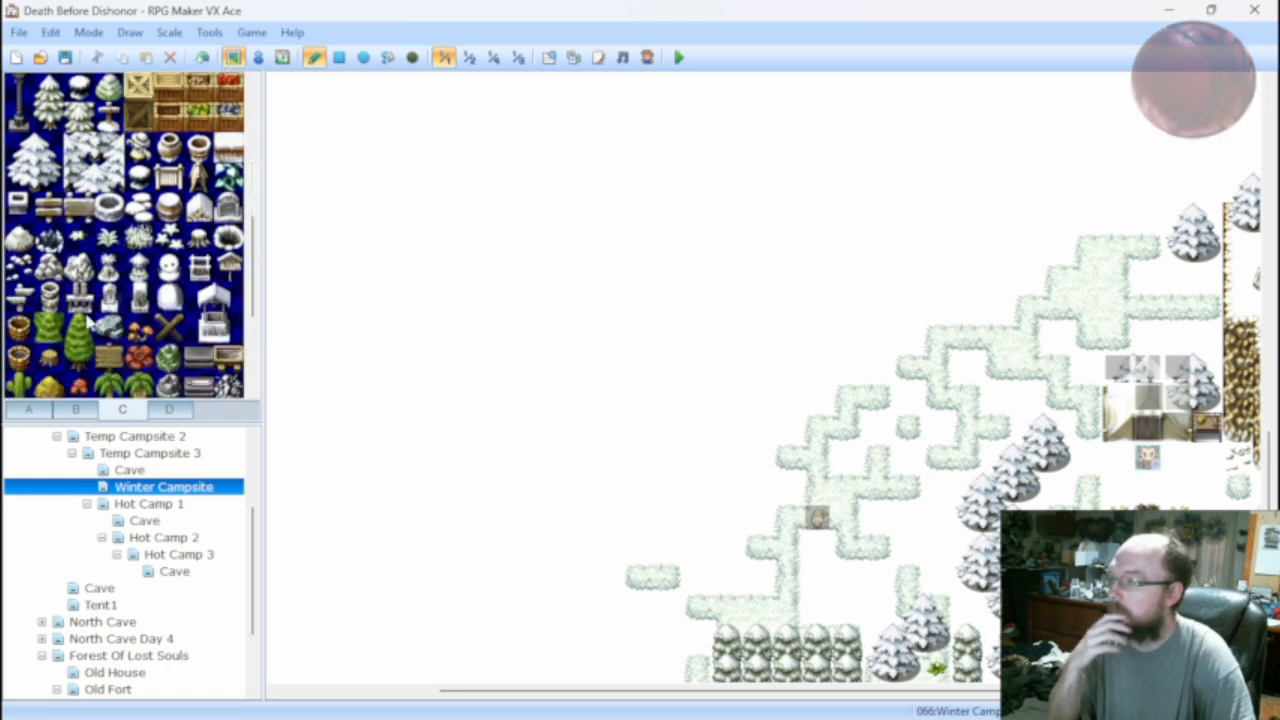
scroll(88, 320, up, 2)
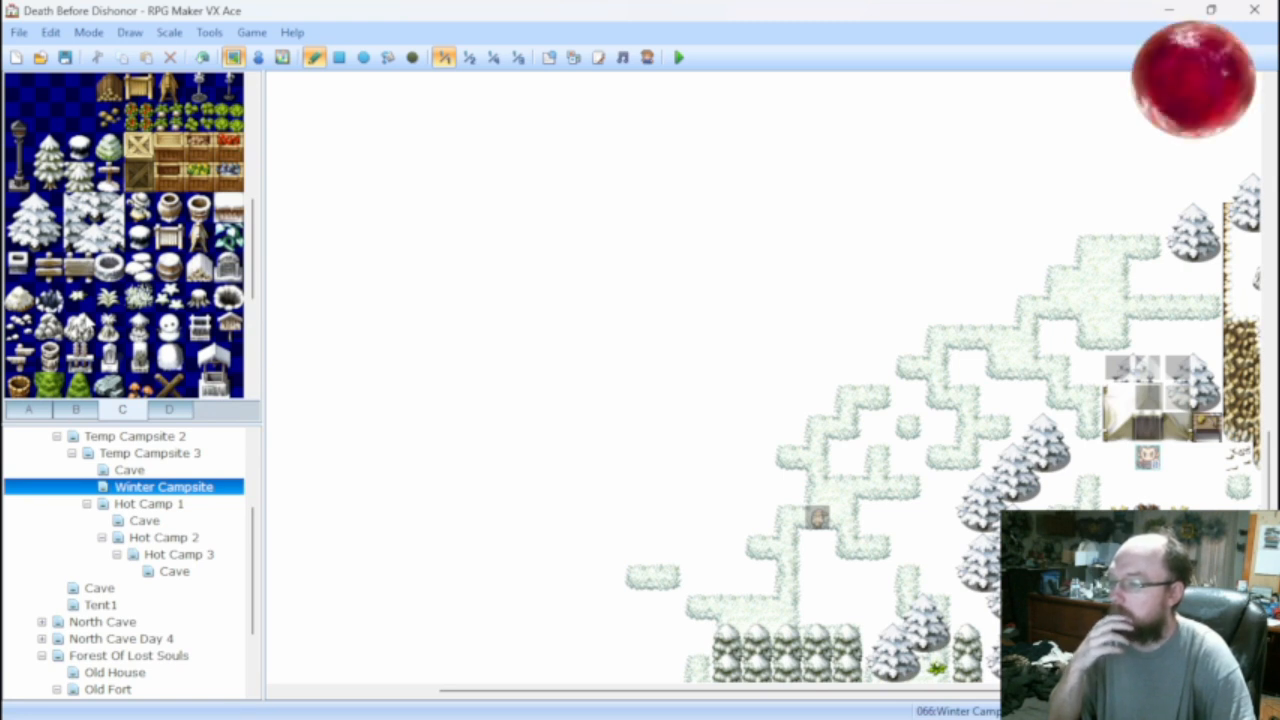
scroll(116, 333, down, 8)
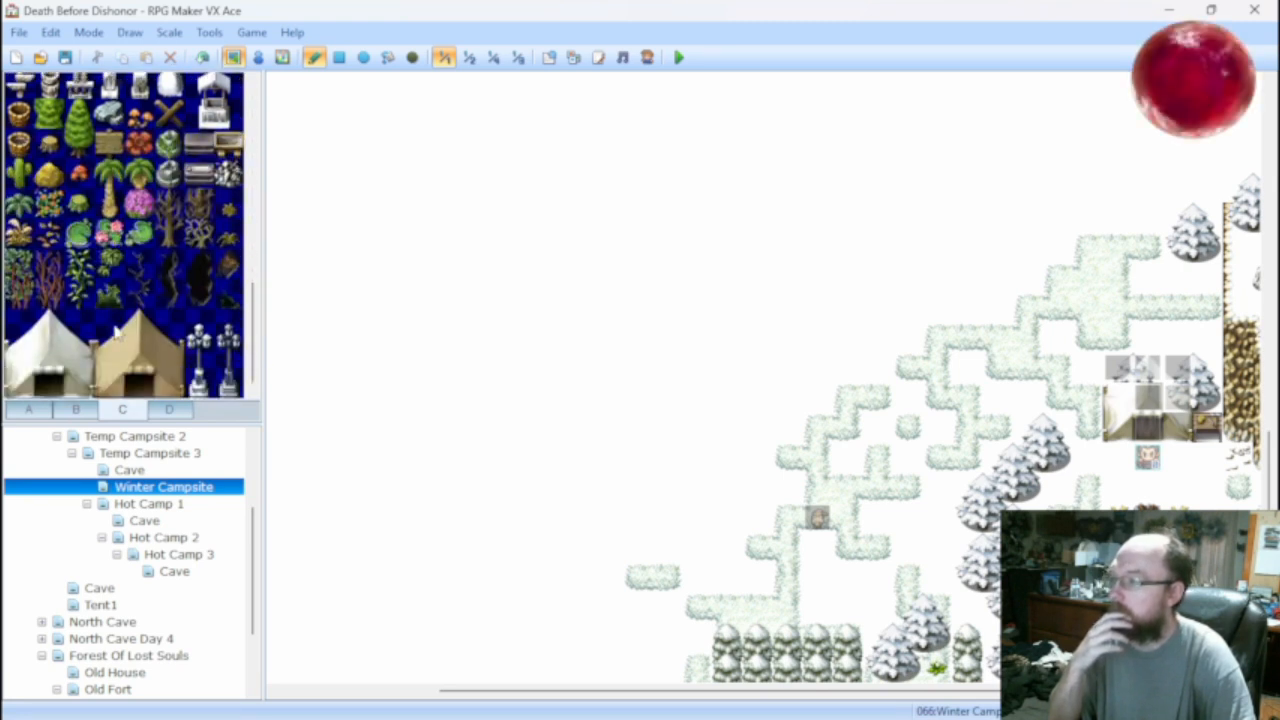
scroll(138, 333, up, 8)
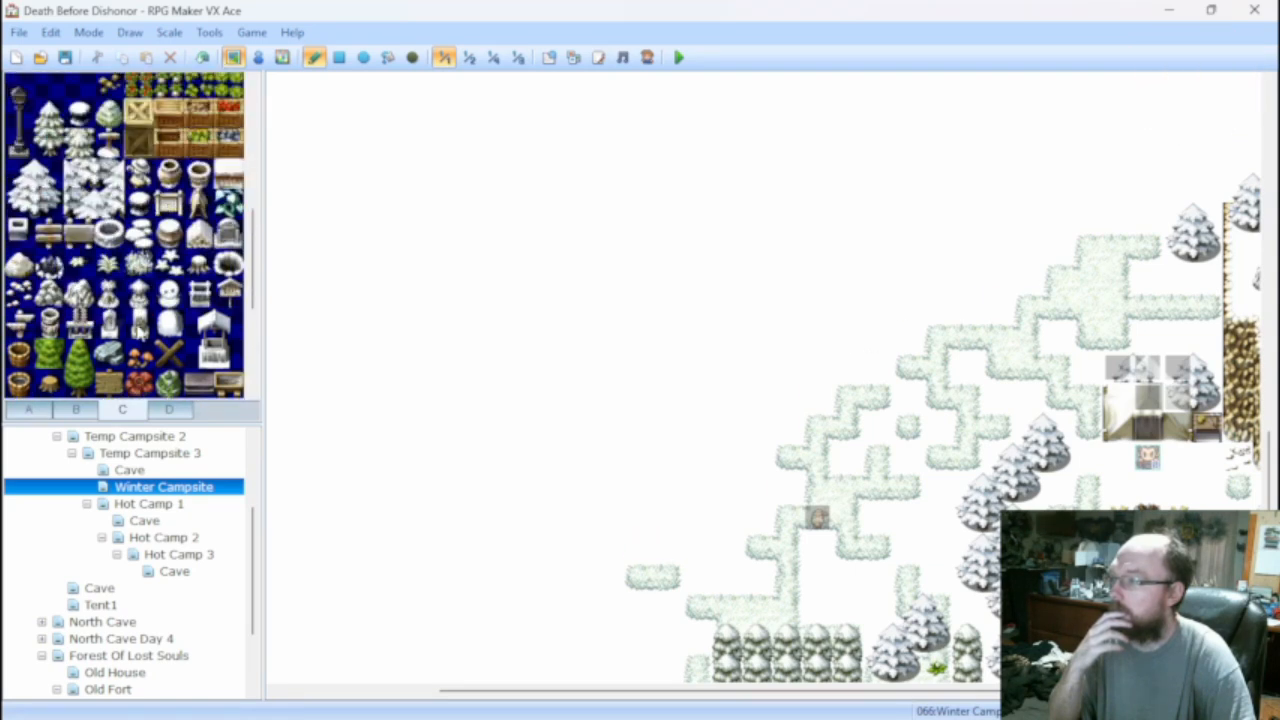
scroll(125, 312, up, 2)
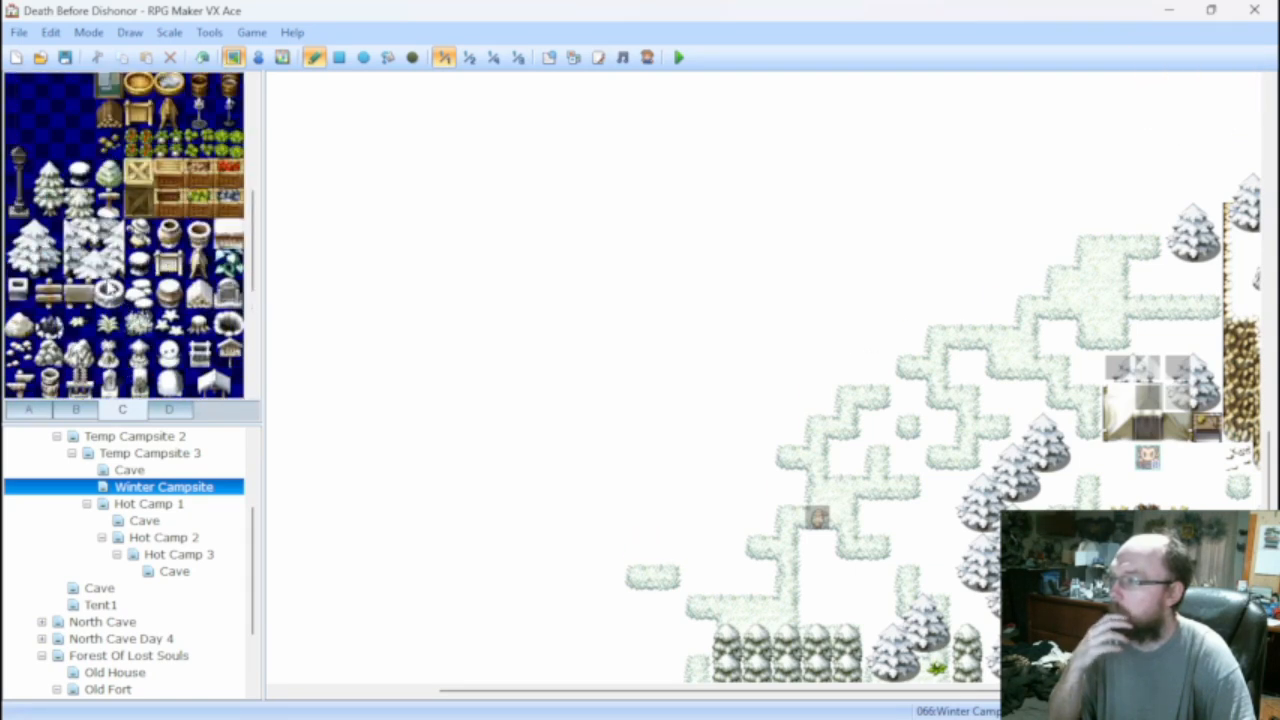
scroll(106, 287, up, 2)
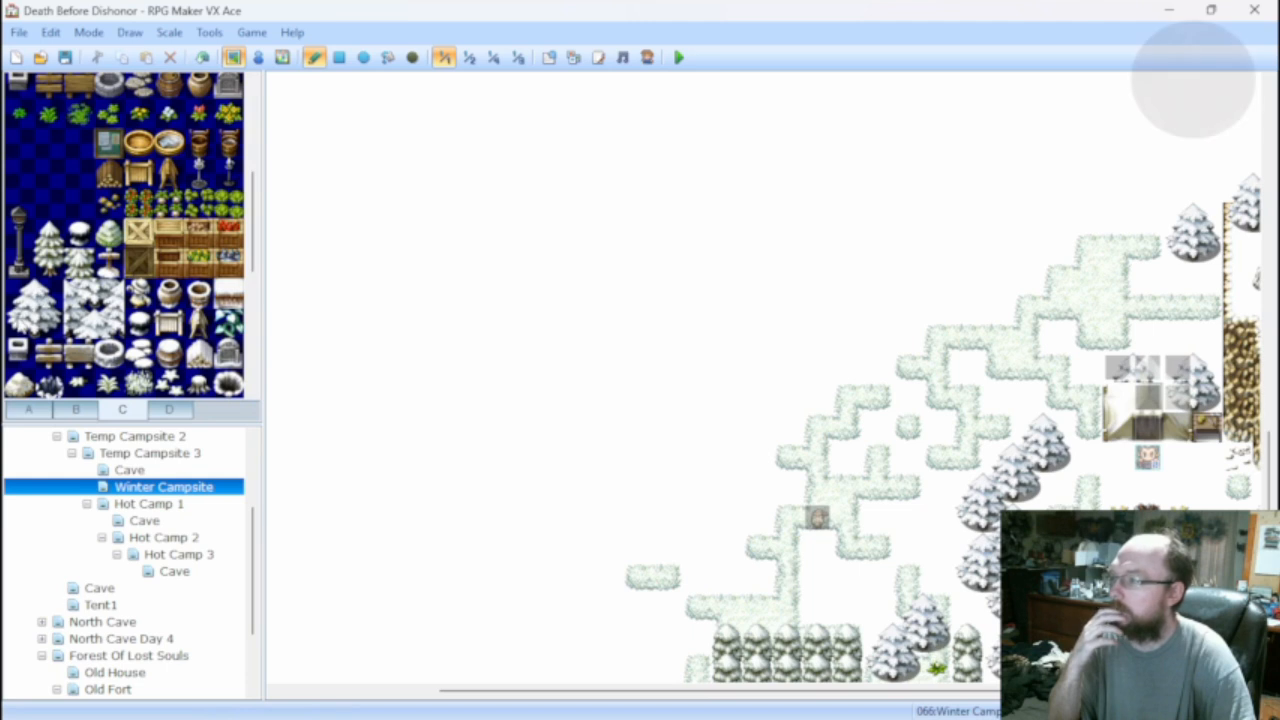
drag(20, 296, 46, 324)
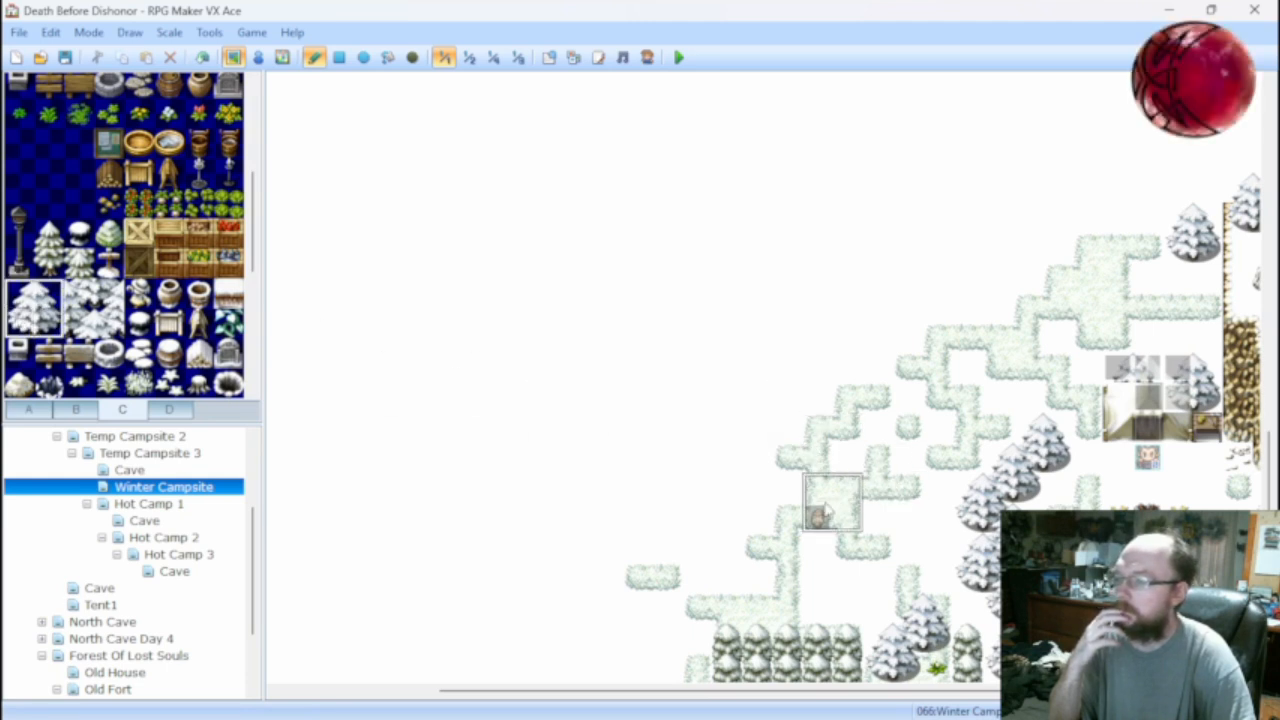
click(735, 495)
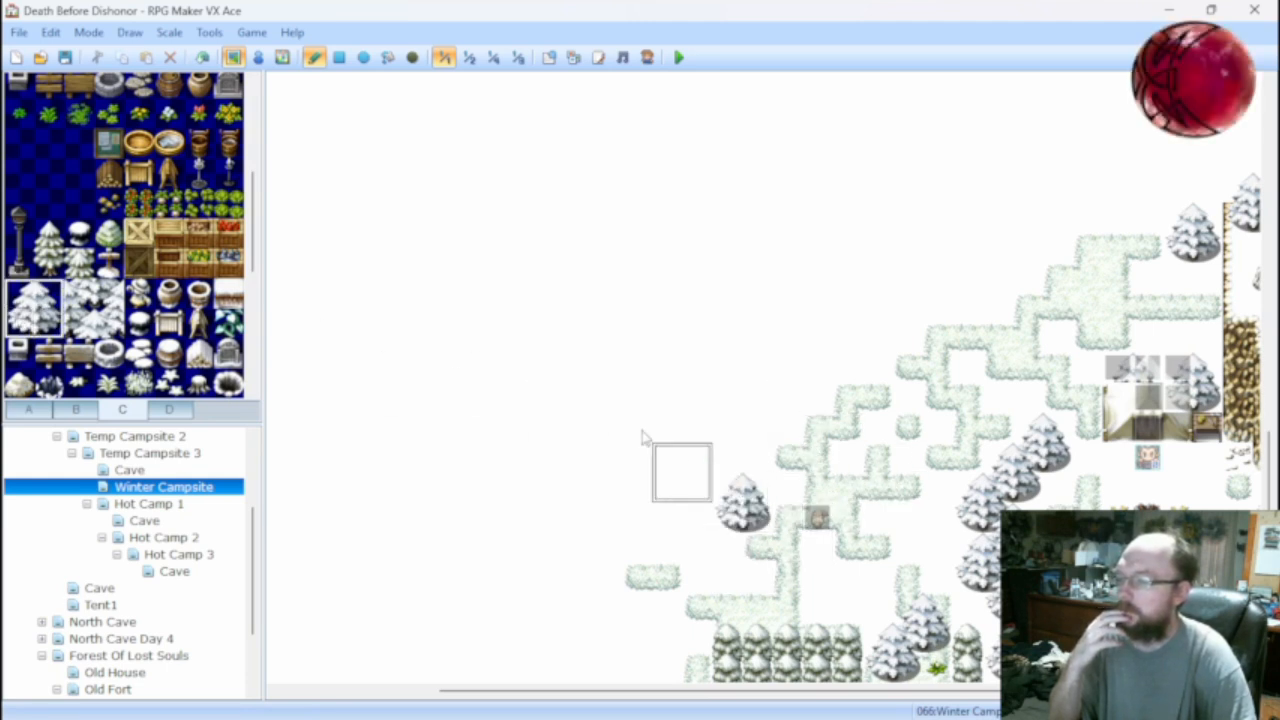
click(818, 432)
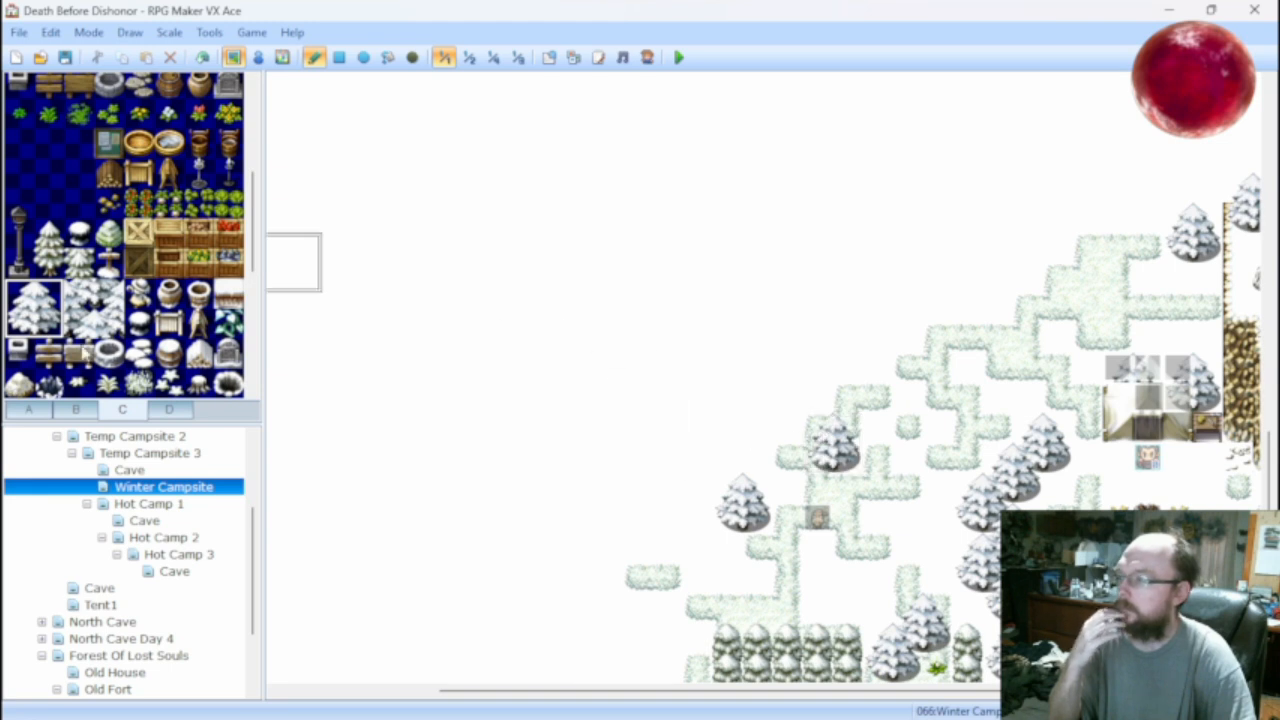
Place two narrow snow-dusted trees side by side between the two new large pines.
click(76, 409)
drag(170, 262, 168, 232)
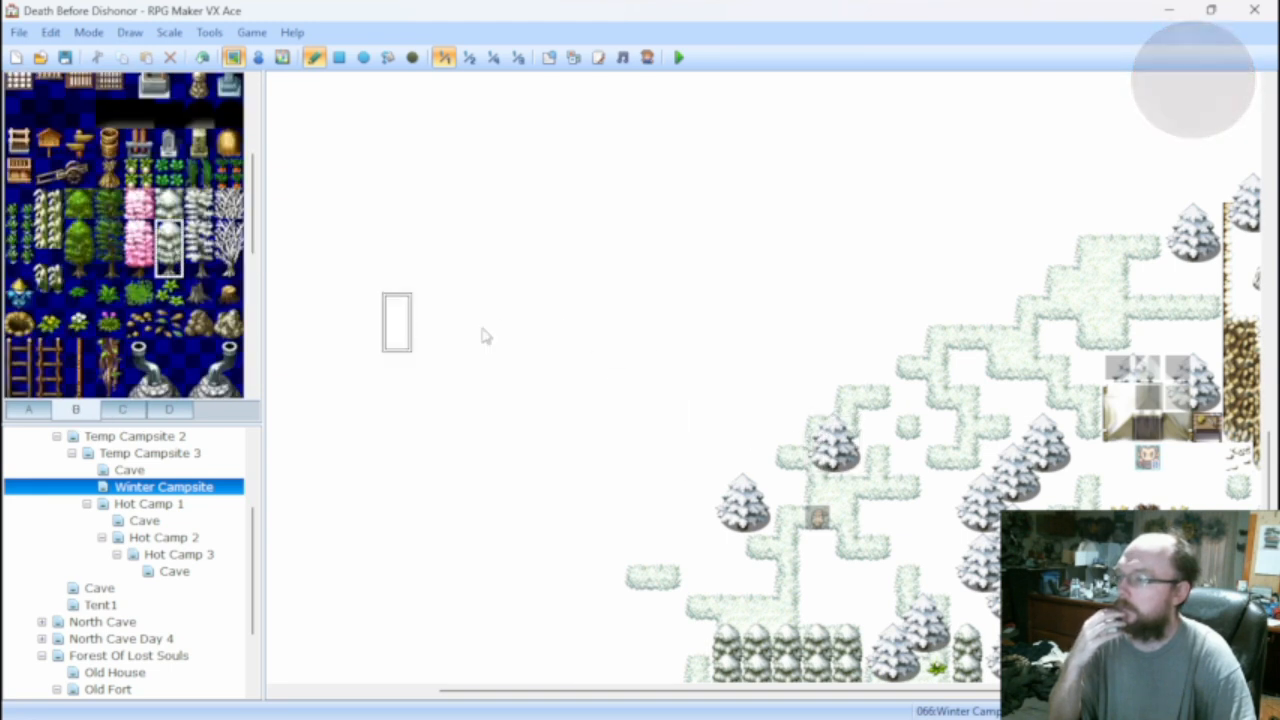
click(787, 472)
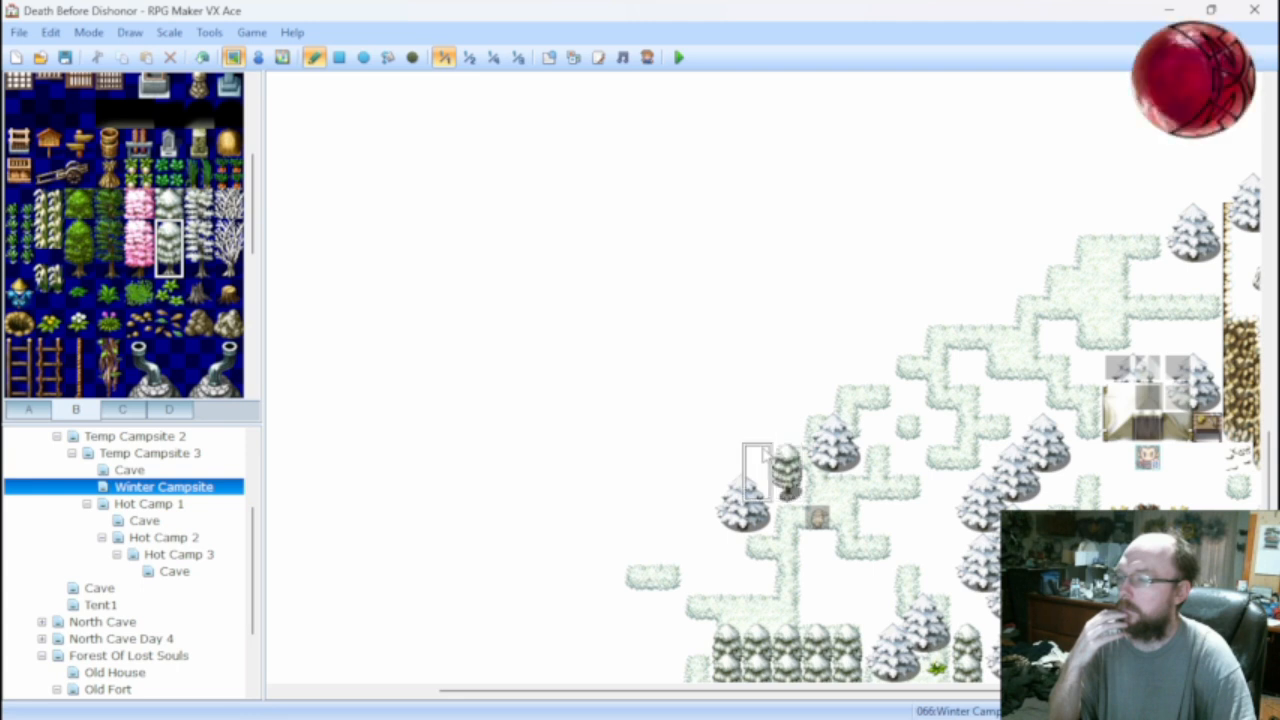
click(757, 470)
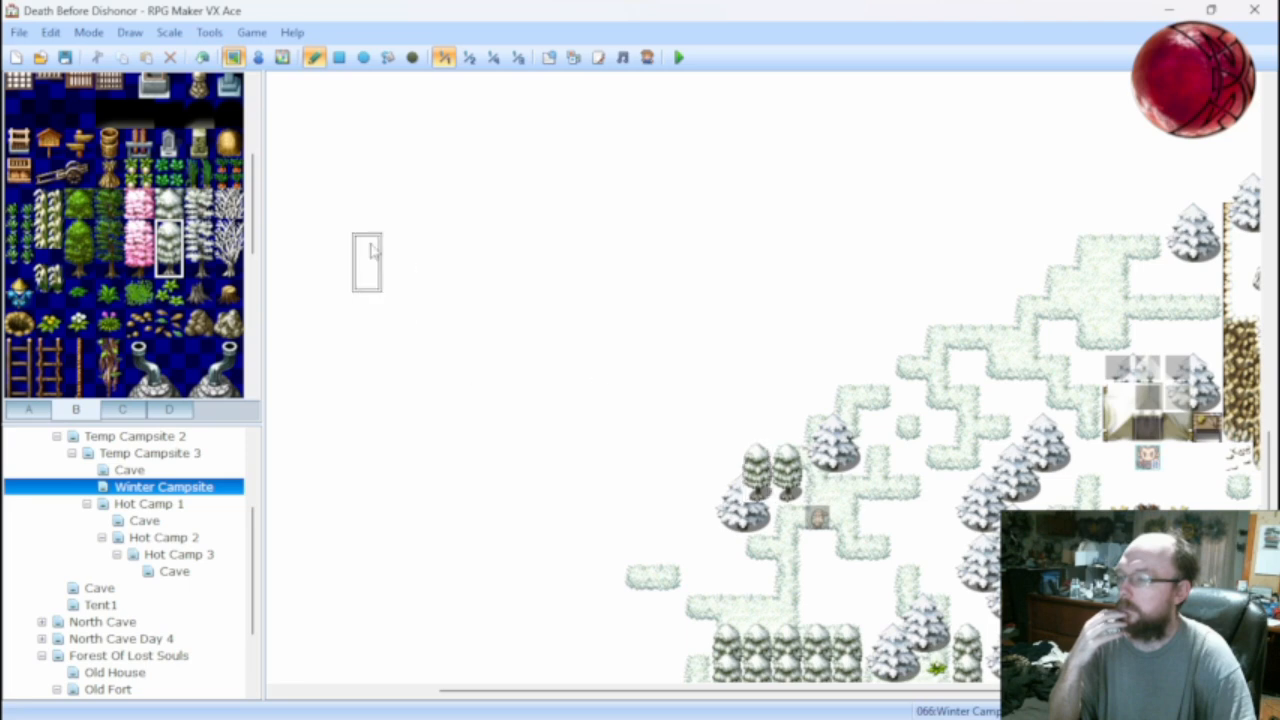
Add an event on the western narrow tree's trunk tile, using the large snowy pine's upper-right tile from Tileset-C as its graphic.
click(257, 57)
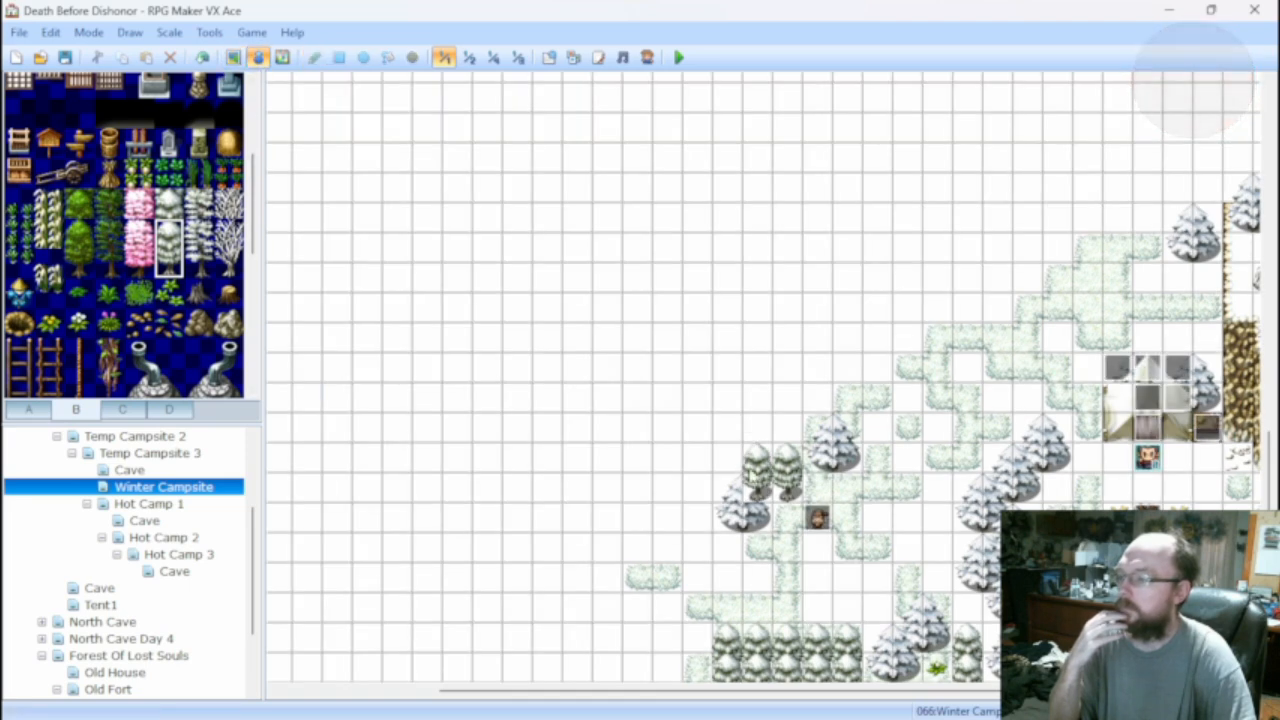
double_click(757, 488)
double_click(297, 411)
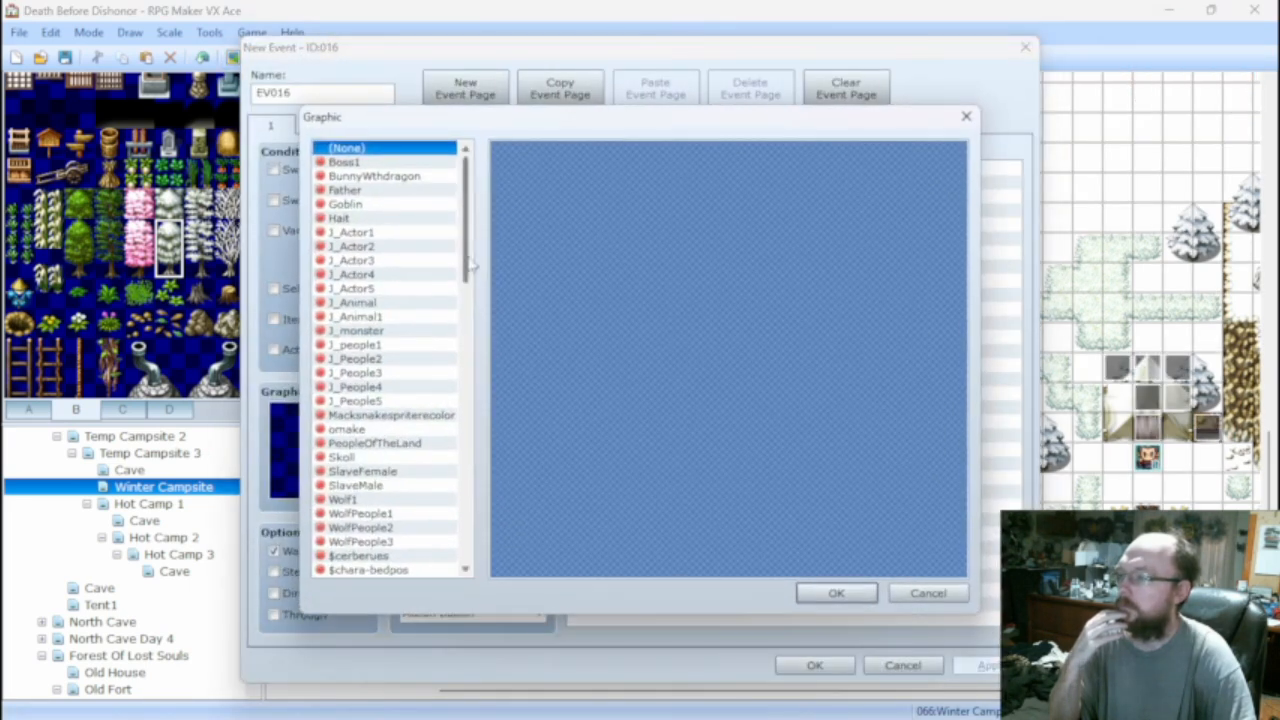
drag(466, 215, 476, 545)
click(402, 541)
scroll(618, 466, down, 8)
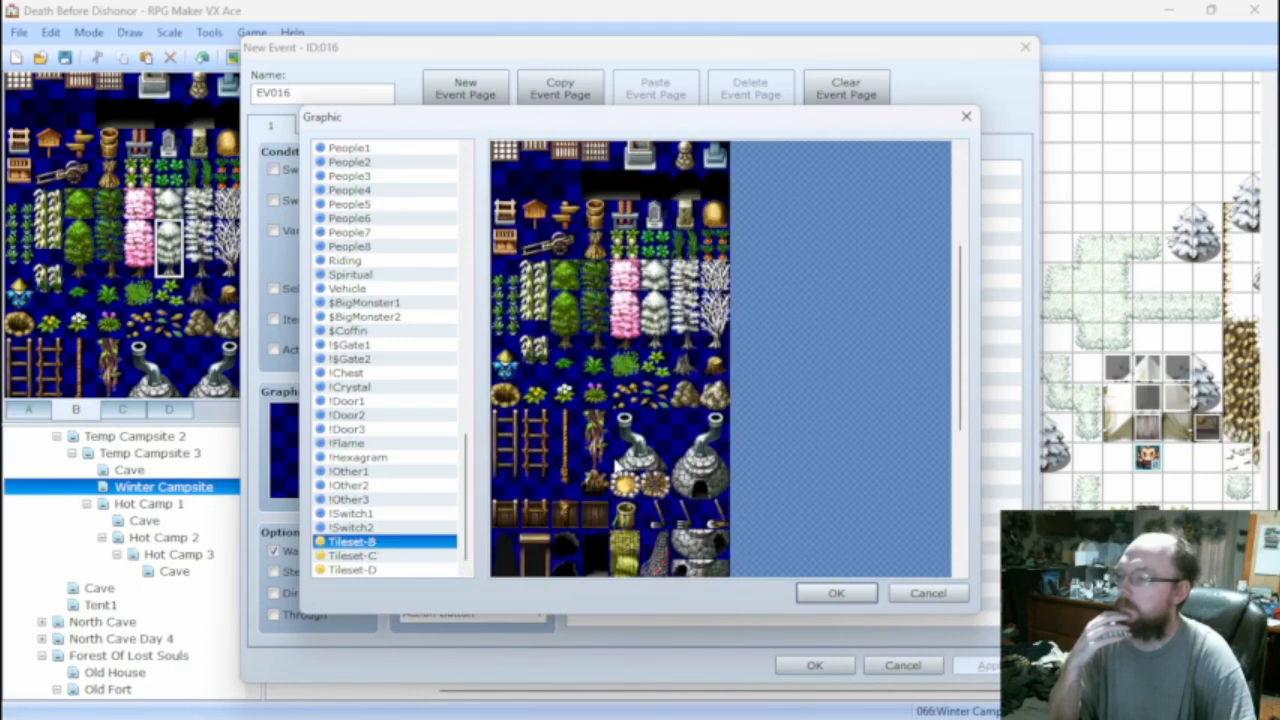
click(386, 556)
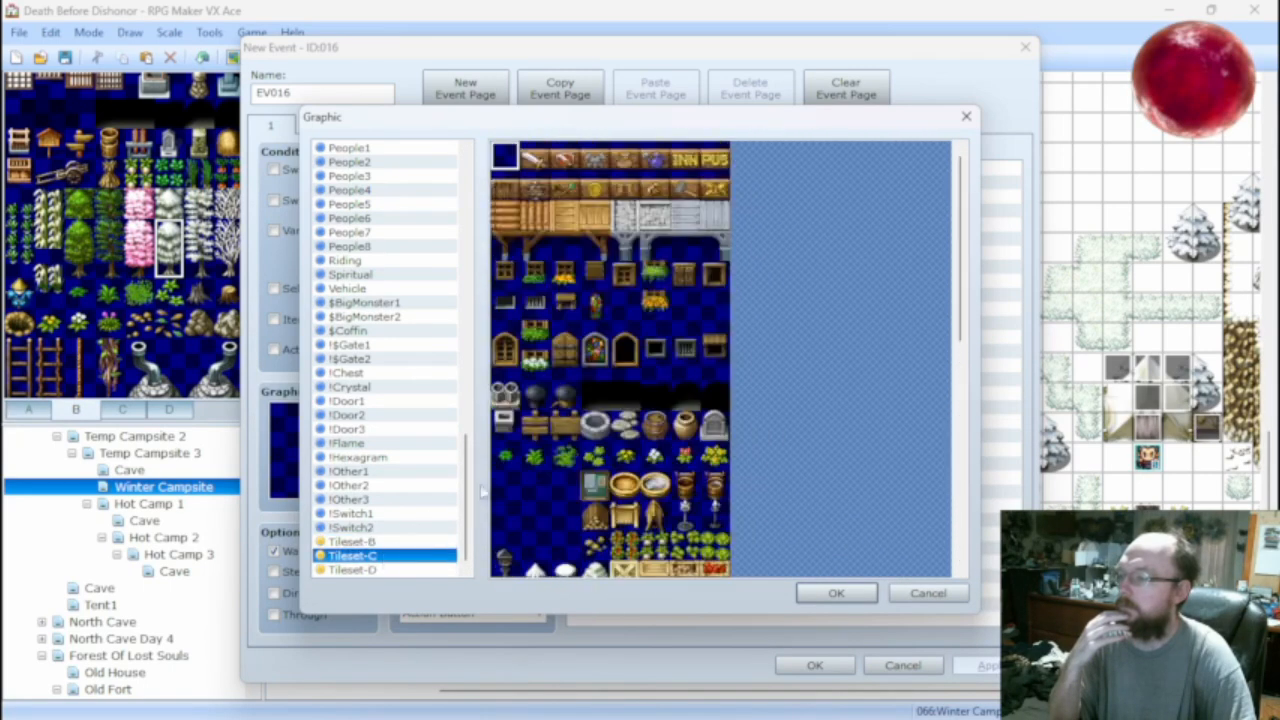
scroll(548, 470, down, 4)
click(845, 598)
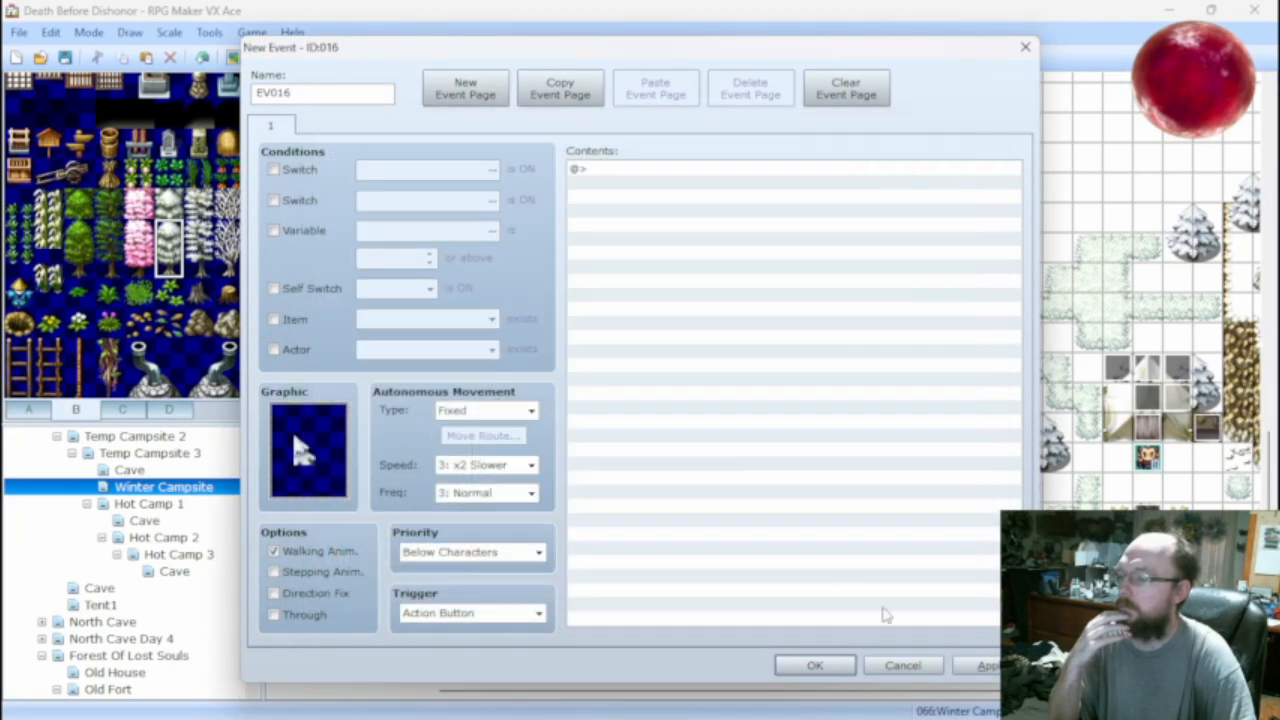
click(814, 665)
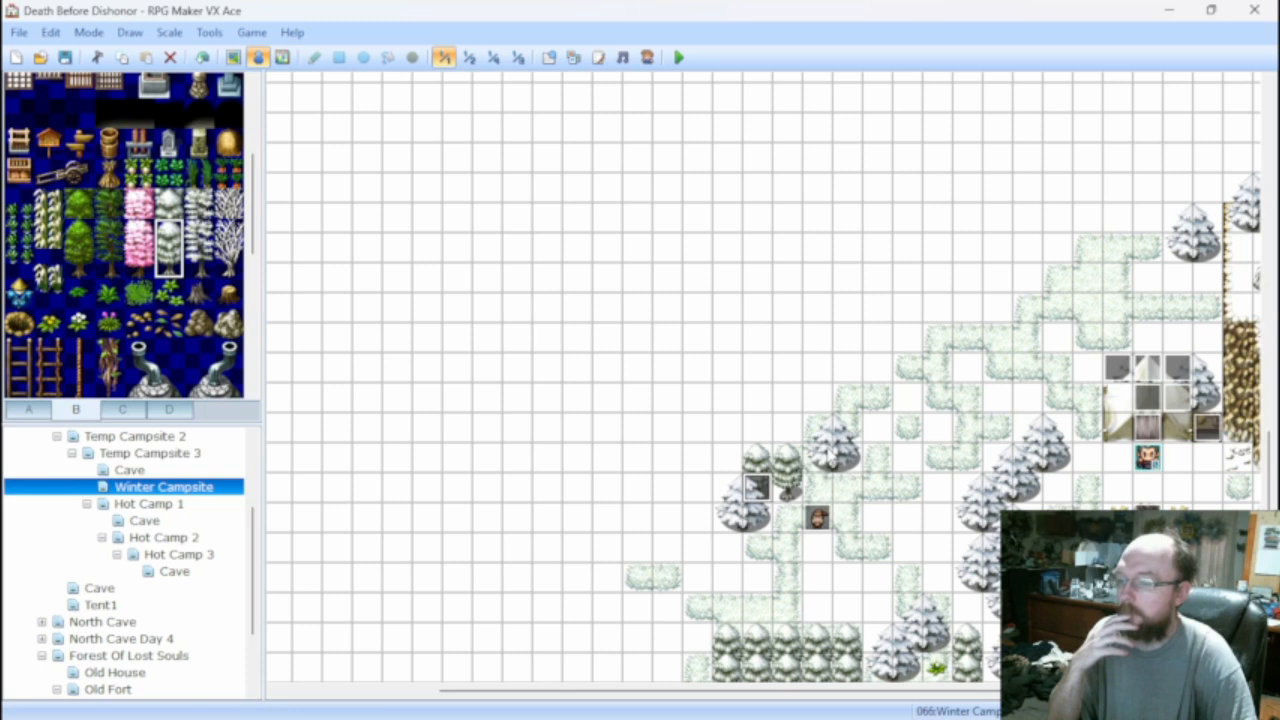
Paint a broken, stepped line of brown-rimmed black pit tiles across the empty snow southwest of the shrub trail, rising to a central peak.
click(233, 57)
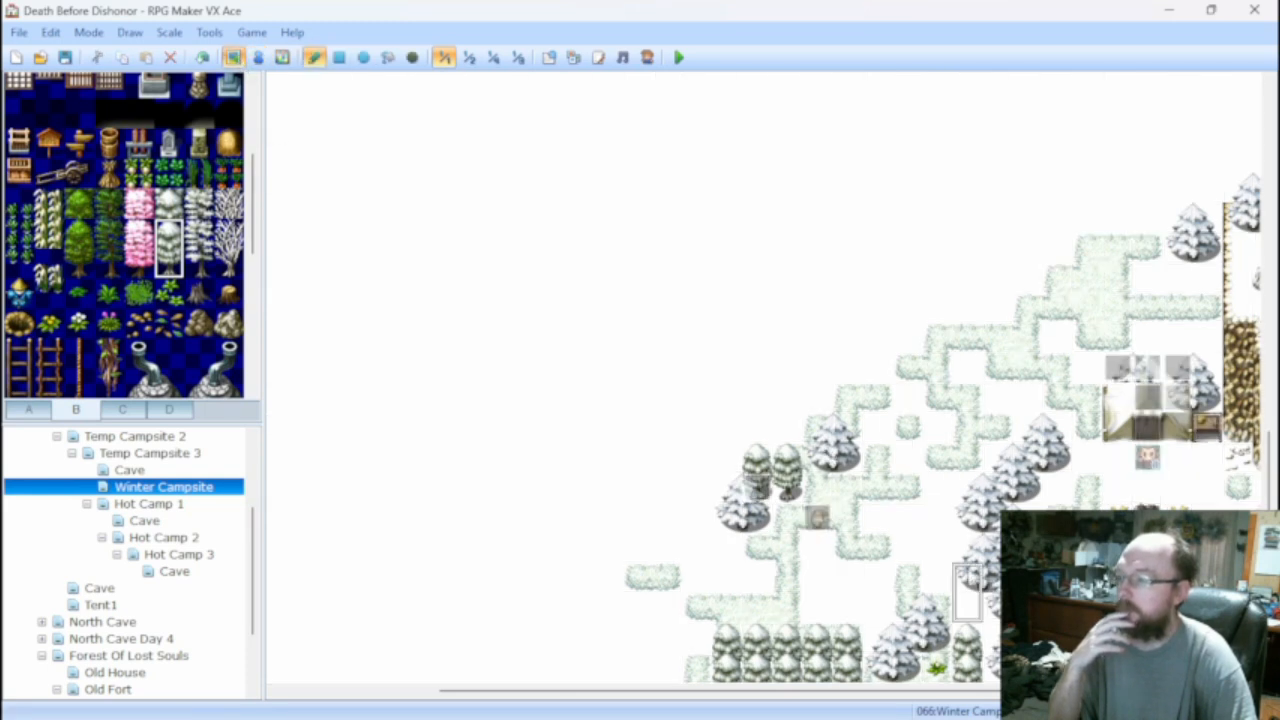
click(28, 409)
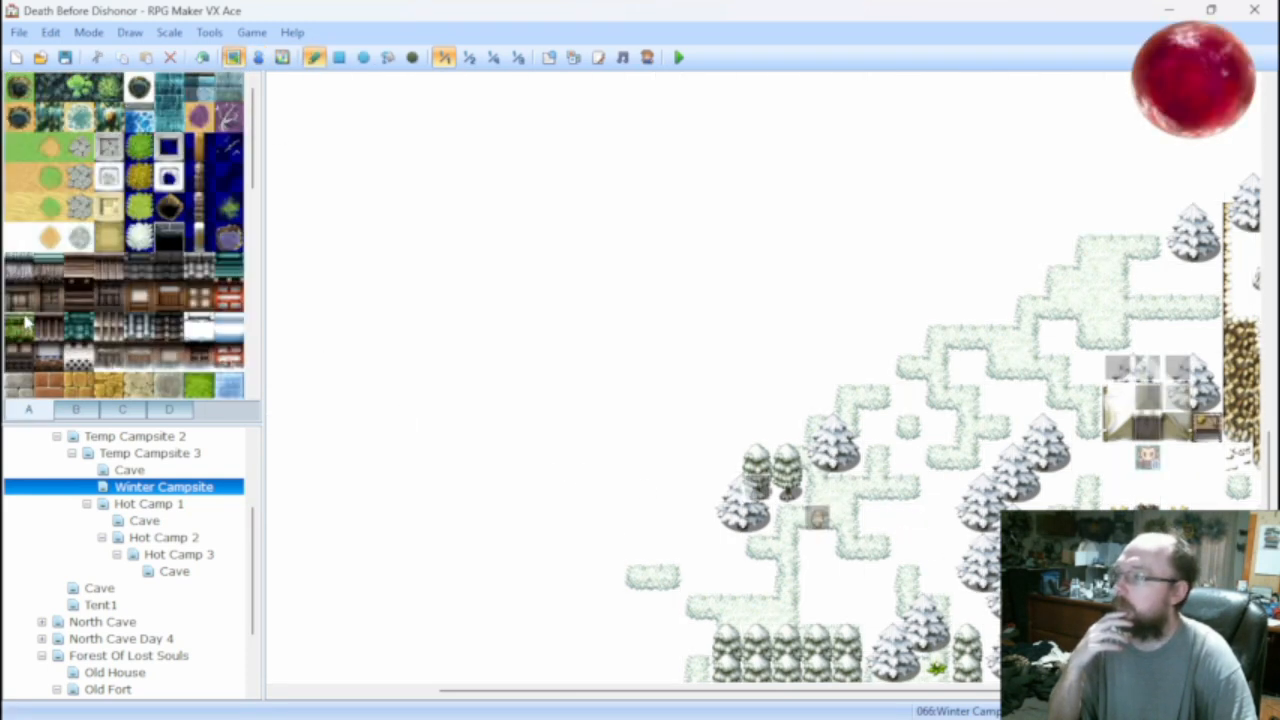
click(48, 236)
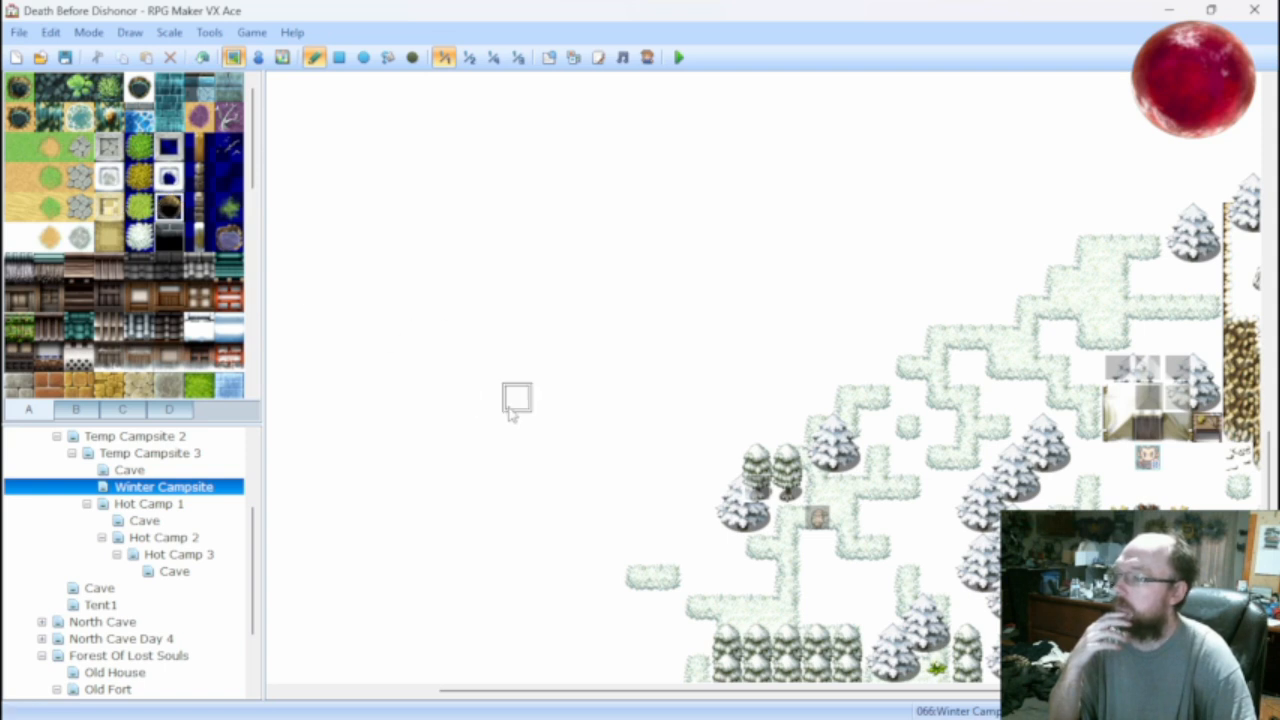
scroll(460, 486, left, 5)
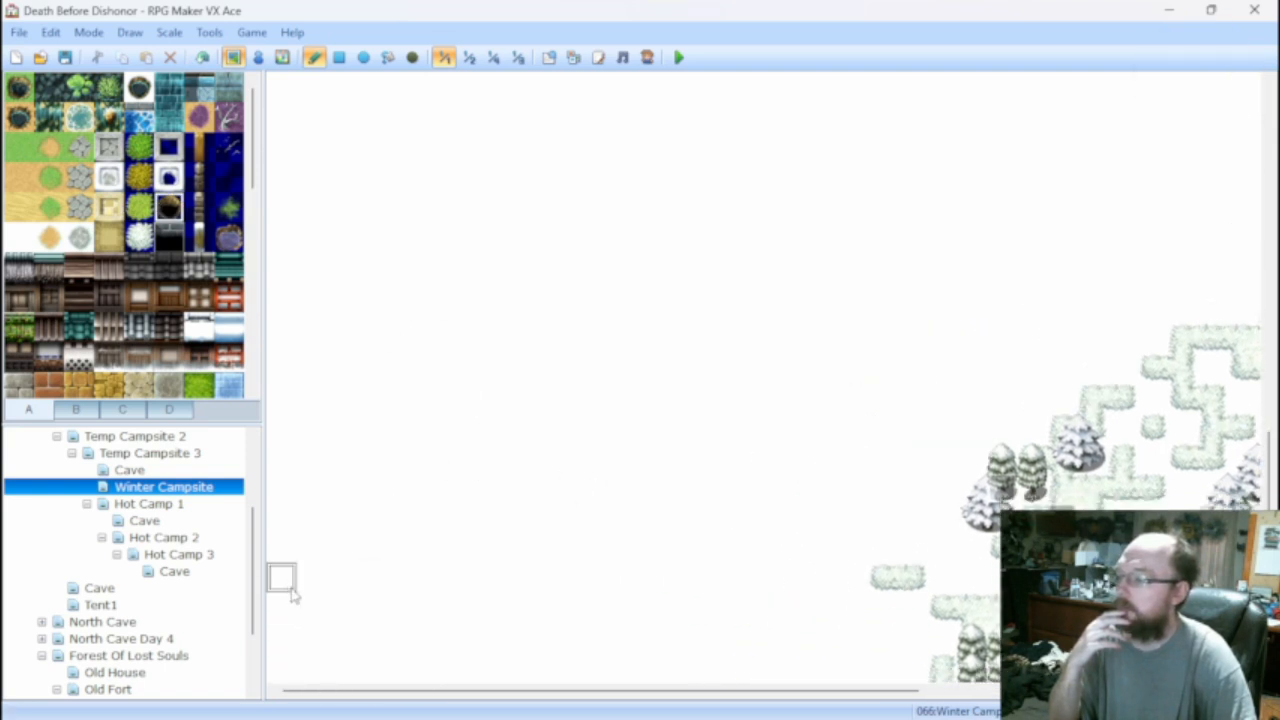
drag(308, 588, 445, 670)
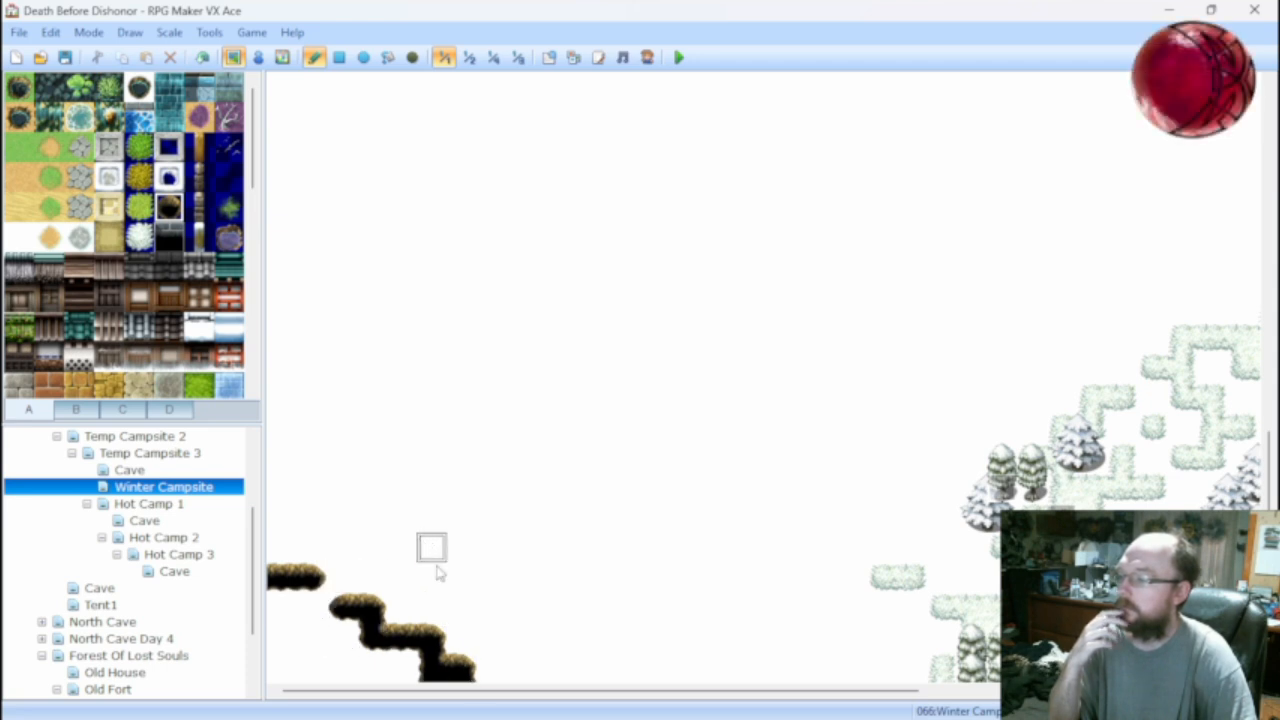
mouse_move(912, 668)
mouse_down()
mouse_move(642, 607)
mouse_move(586, 574)
mouse_move(602, 594)
mouse_up()
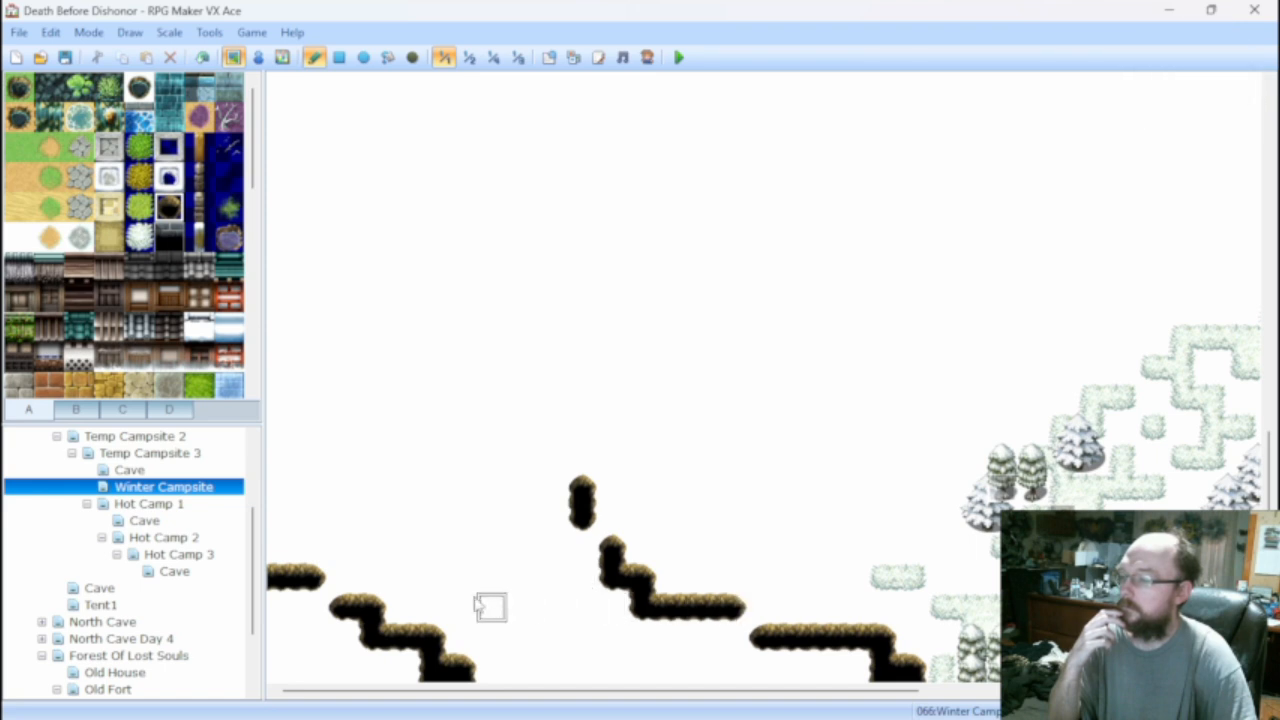
drag(398, 612, 604, 516)
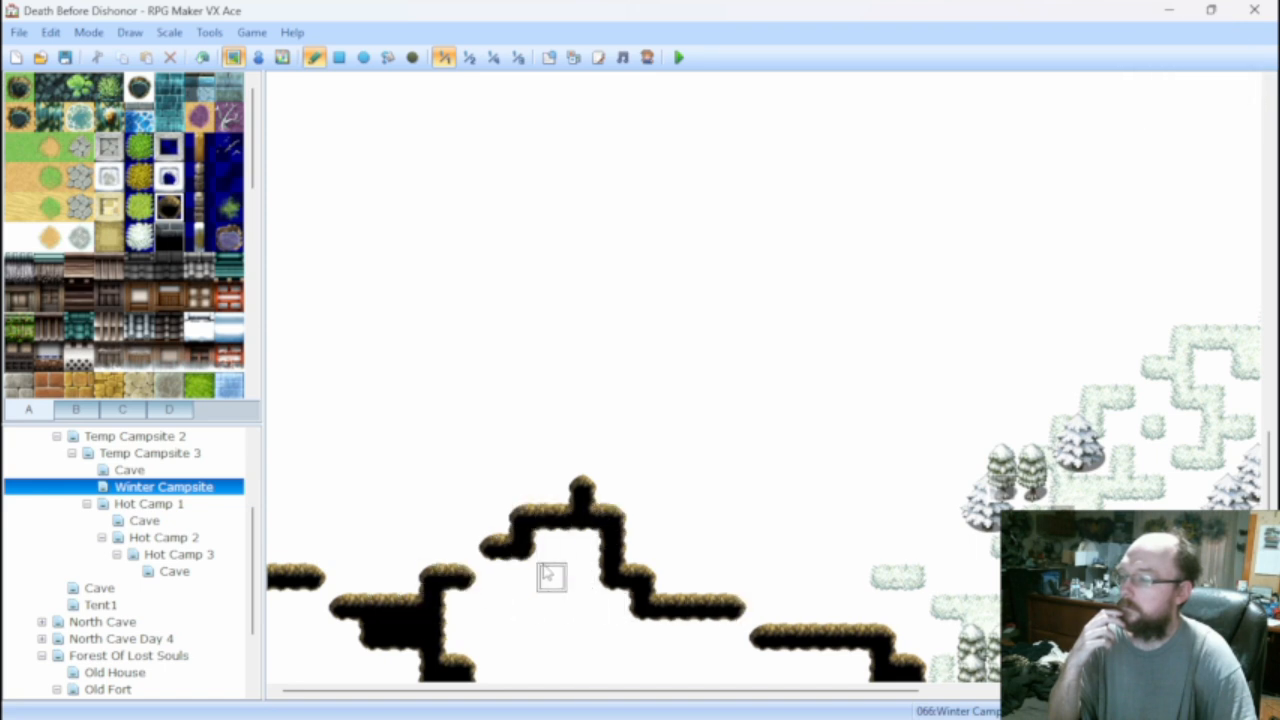
Paint plain snow over the thick part of the pit's western section and over the stub at its southern foot.
right_click(325, 641)
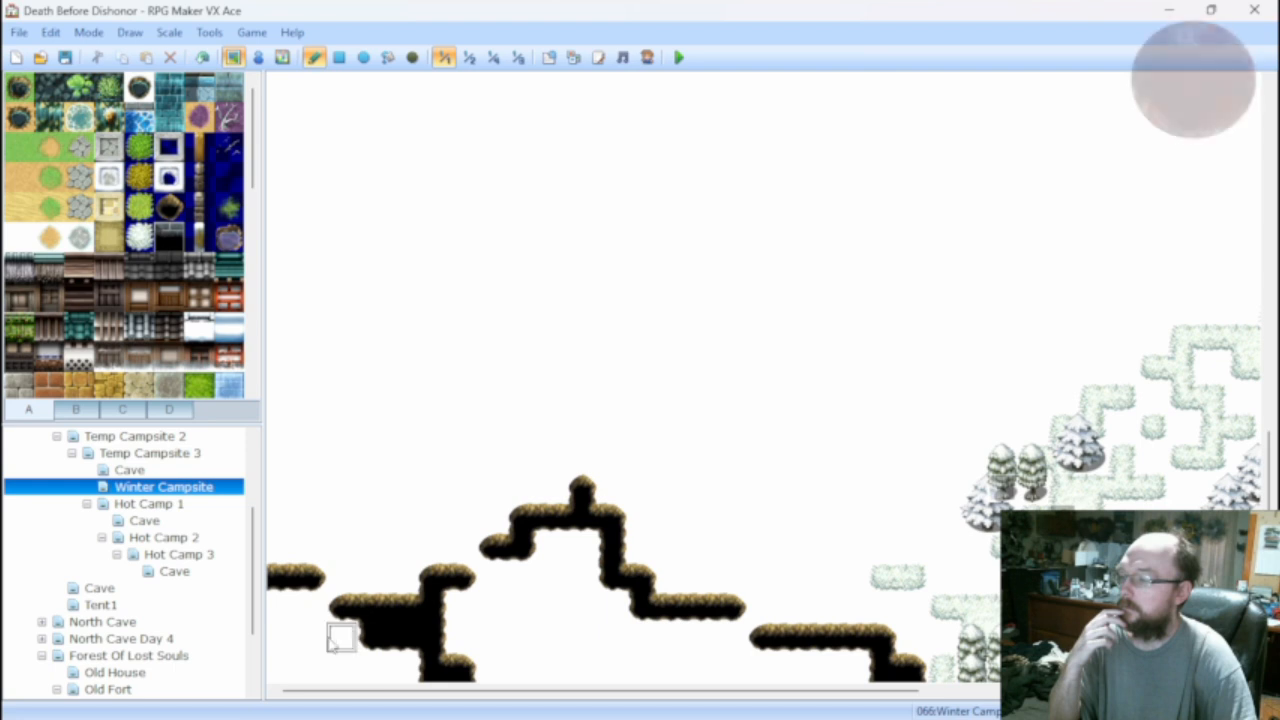
mouse_move(405, 620)
mouse_down()
mouse_move(375, 622)
mouse_move(400, 640)
mouse_up()
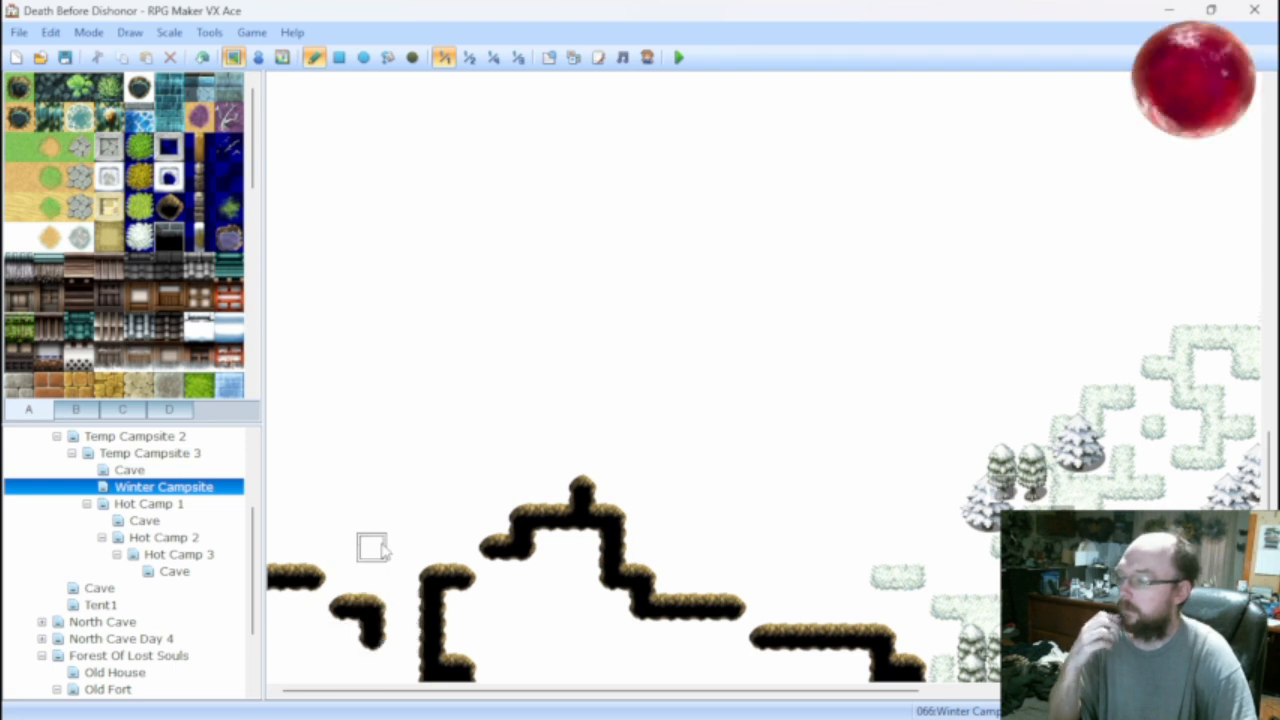
click(461, 667)
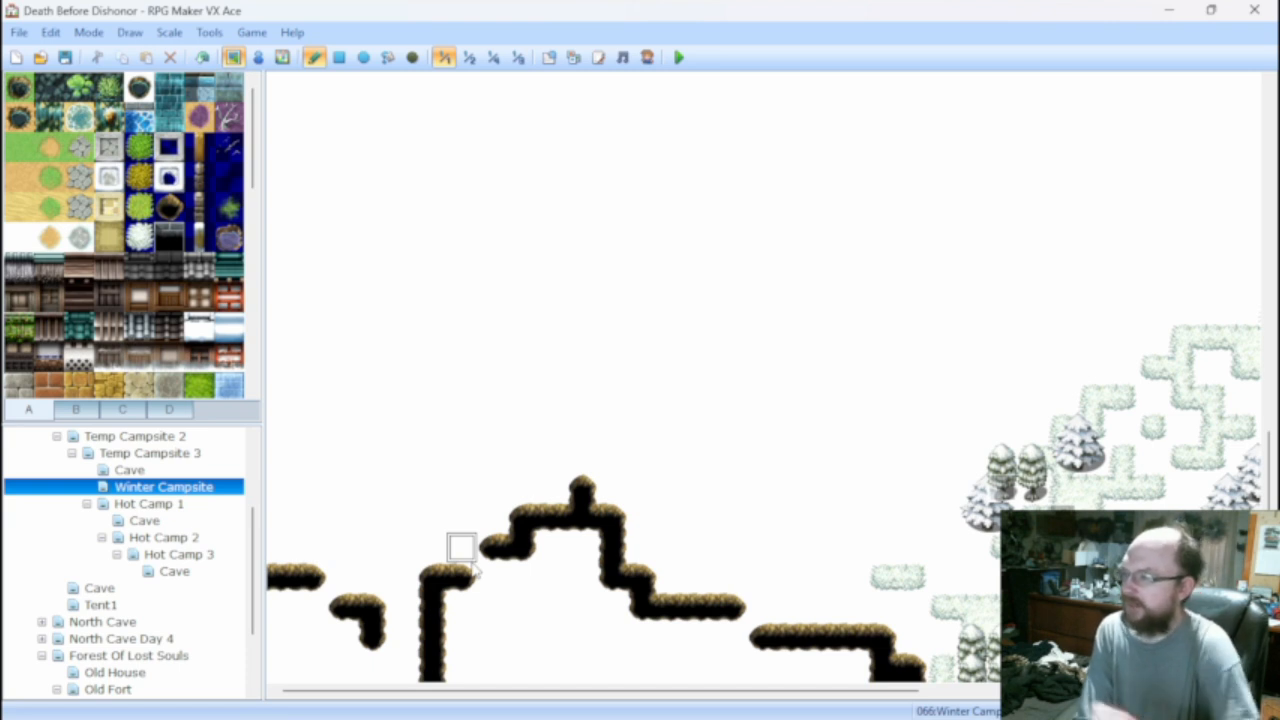
Paint sandy dirt around the event in front of the white tent, extending it across the tent's bottom row.
mouse_move(418, 376)
middle_down()
mouse_move(663, 375)
mouse_move(645, 394)
middle_up()
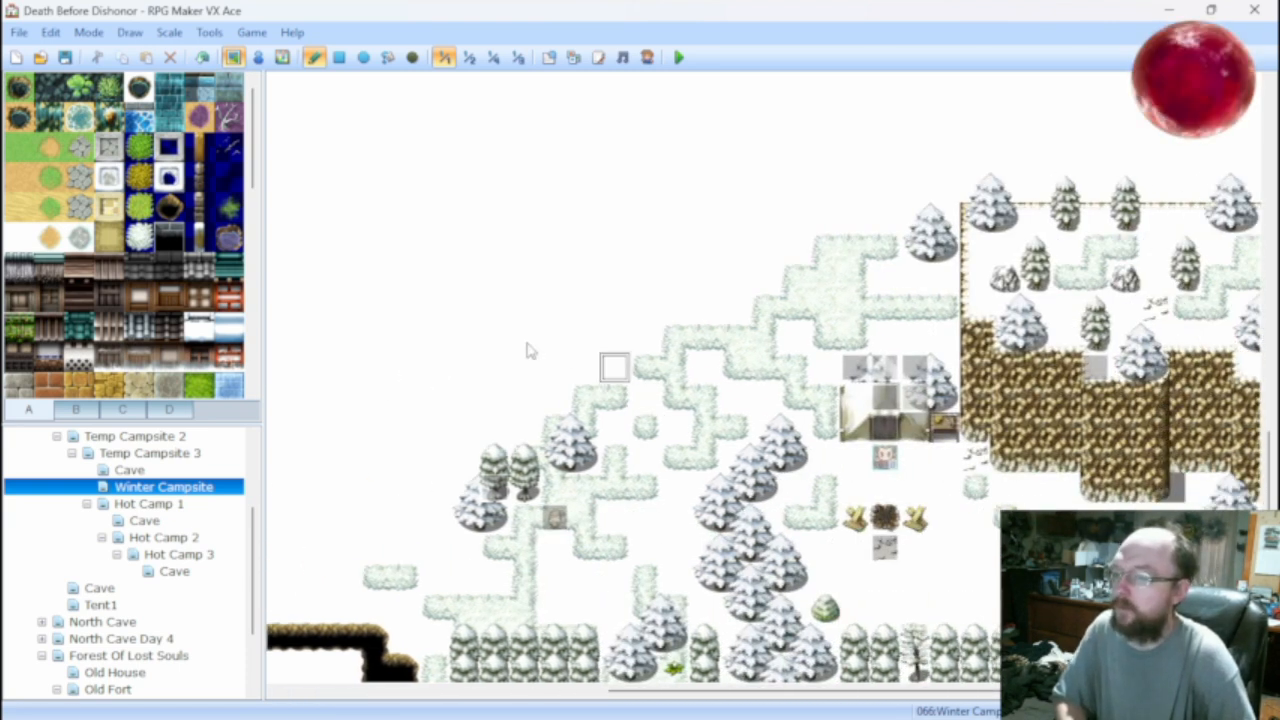
click(50, 238)
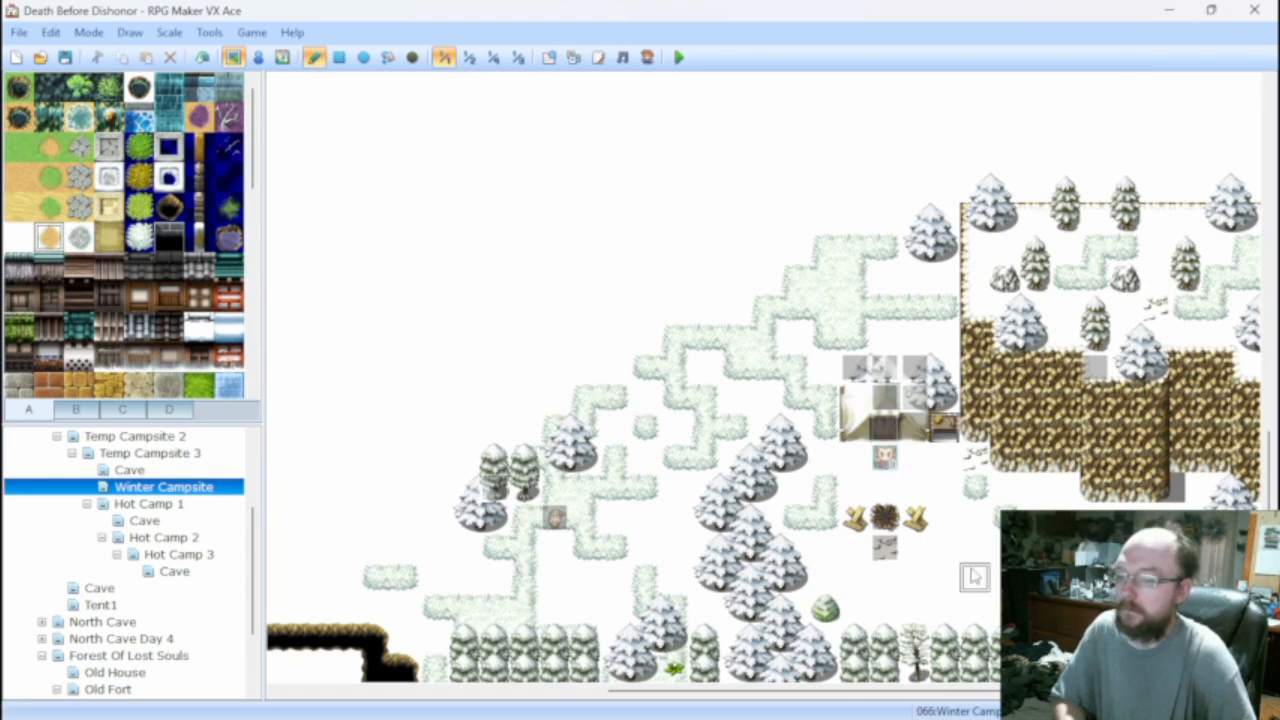
click(855, 458)
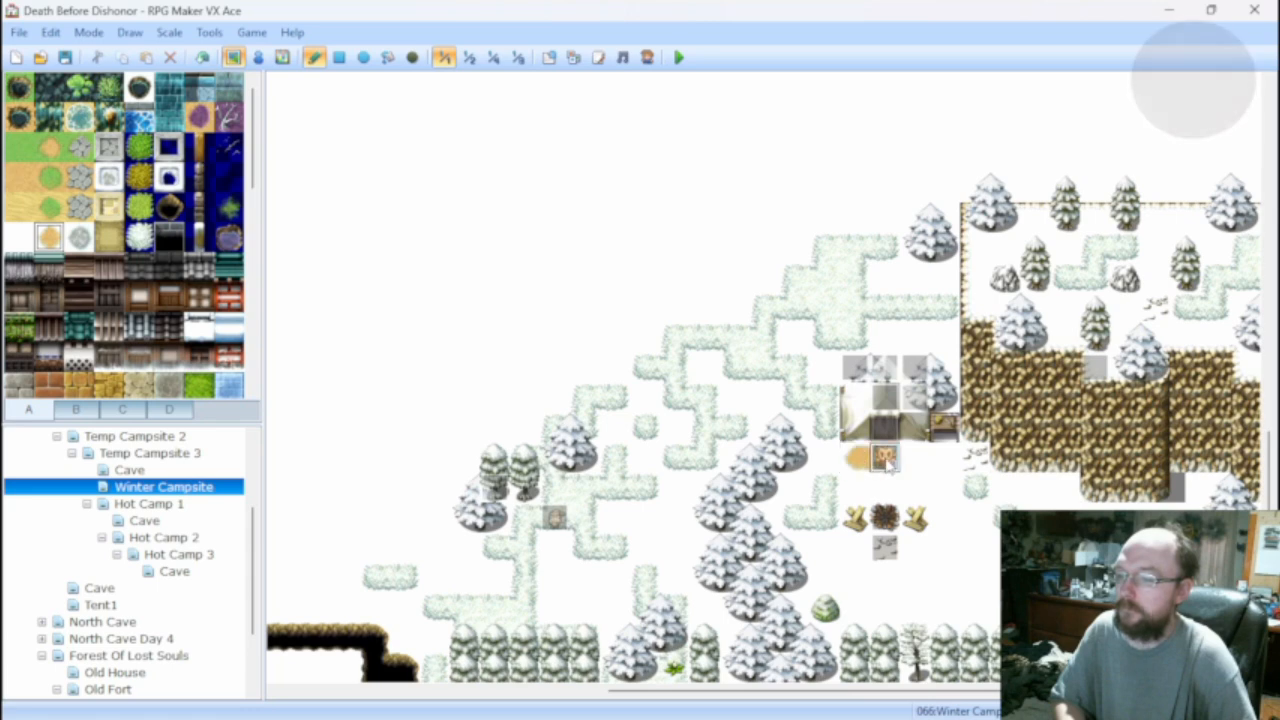
click(915, 458)
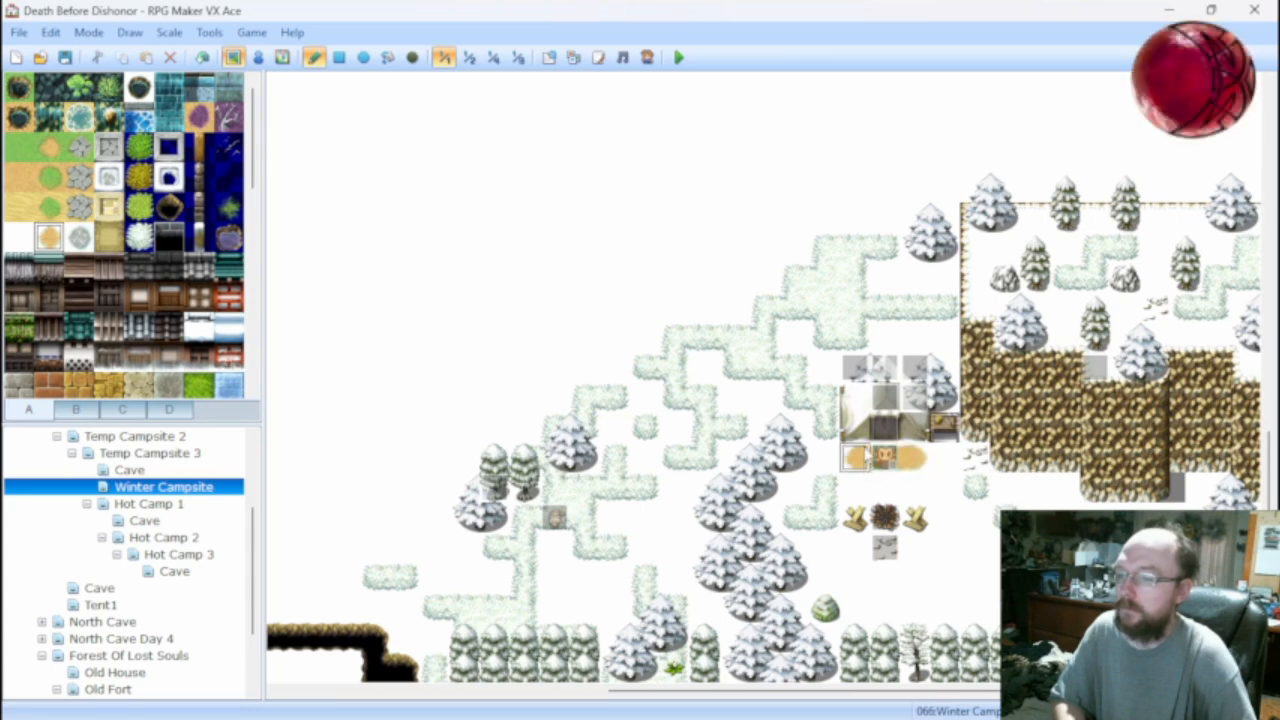
drag(865, 442, 878, 446)
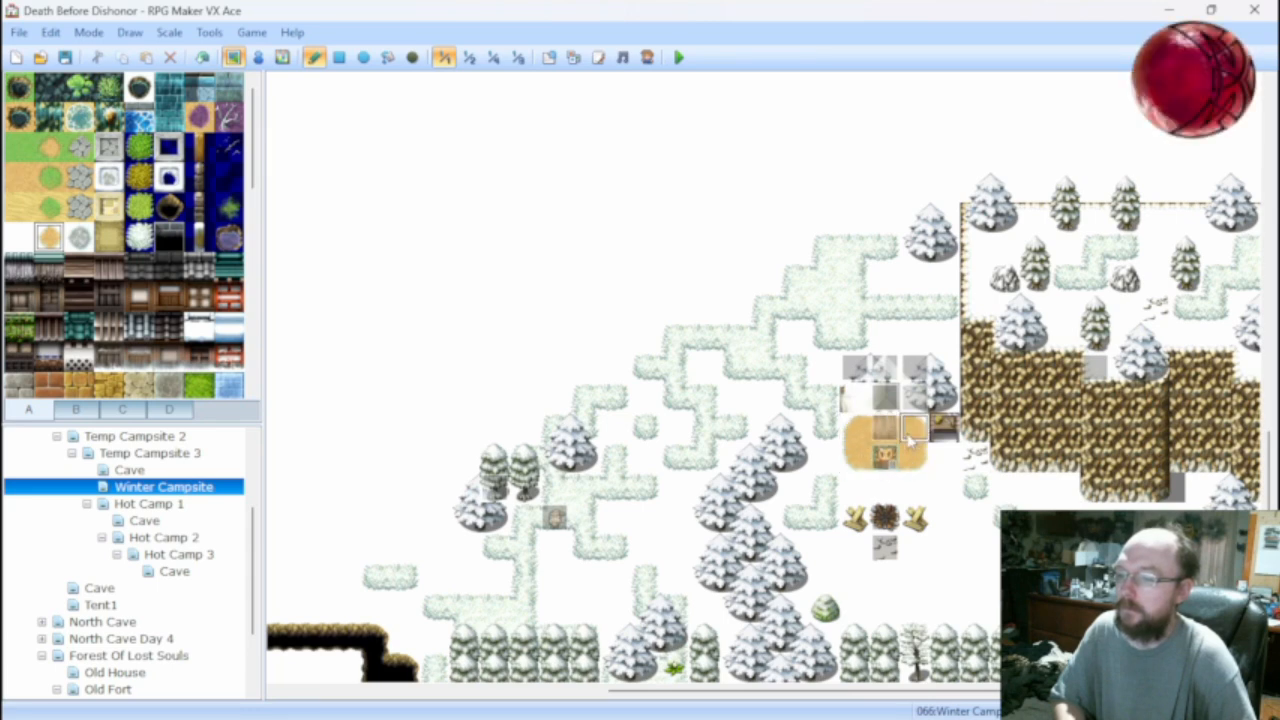
Restore the white tent's bottom row over the dirt and extend the dirt one tile south toward the campfire.
click(122, 409)
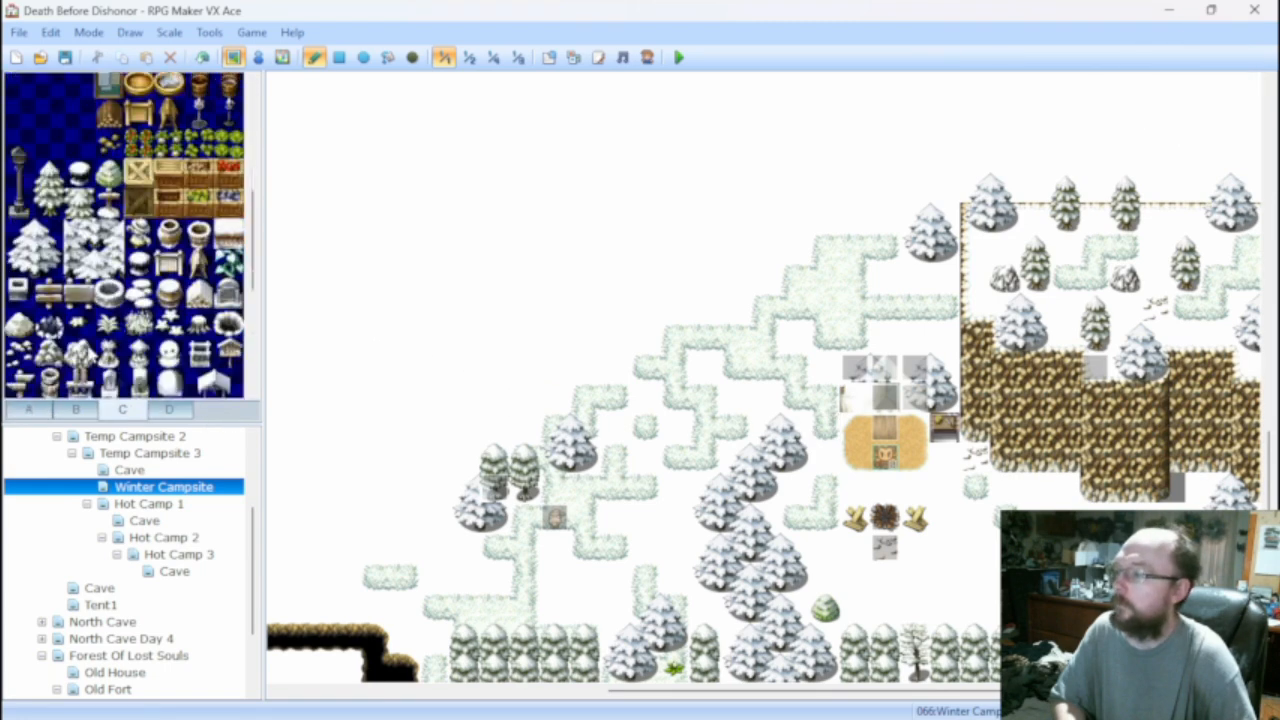
scroll(85, 348, down, 5)
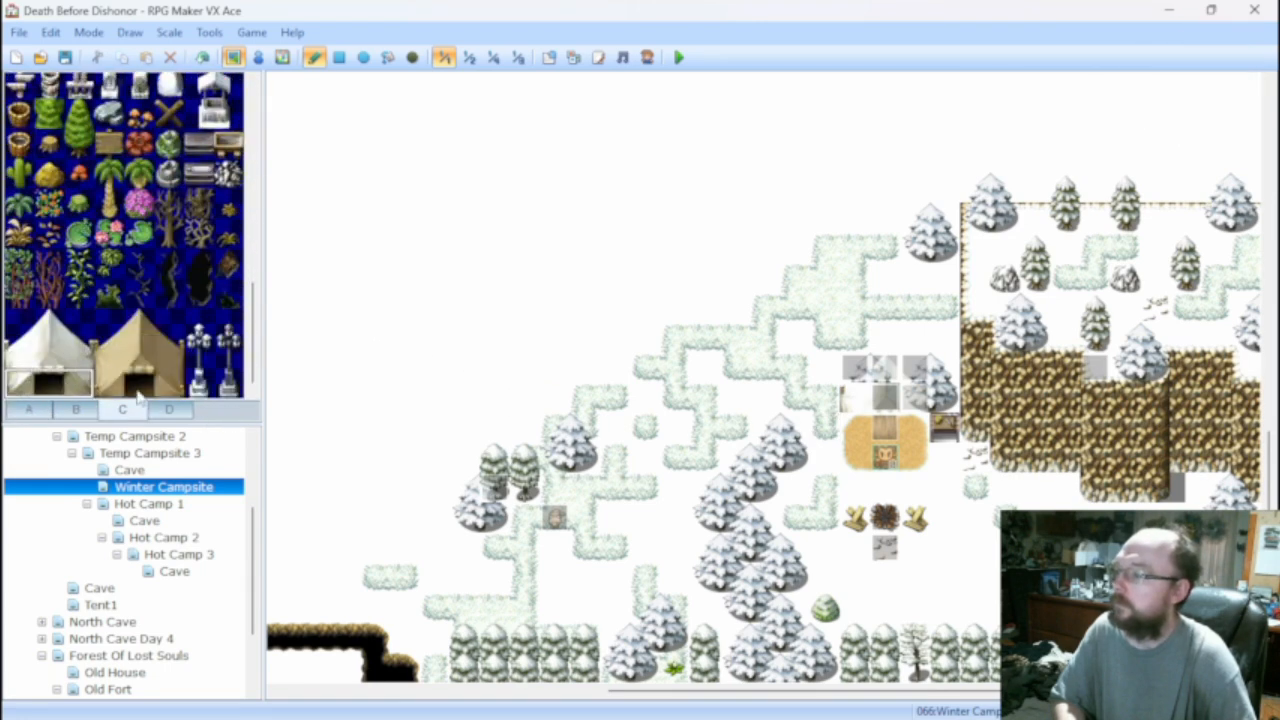
click(850, 424)
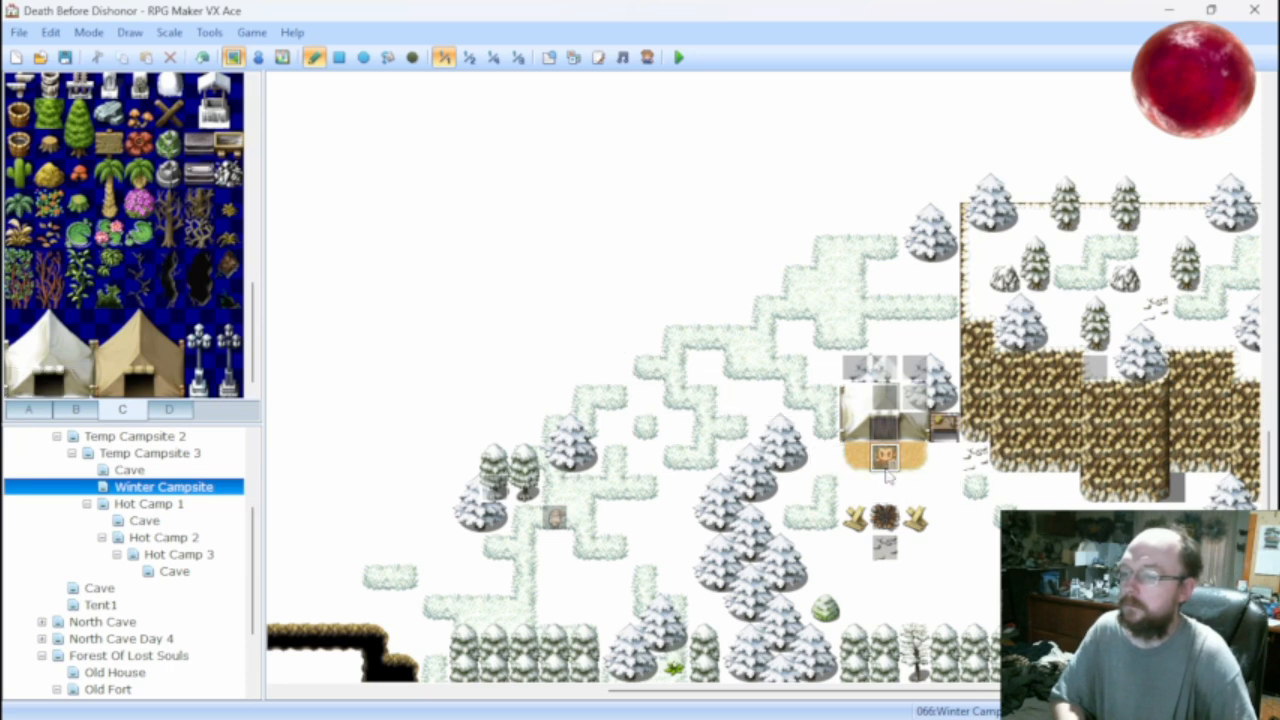
click(884, 486)
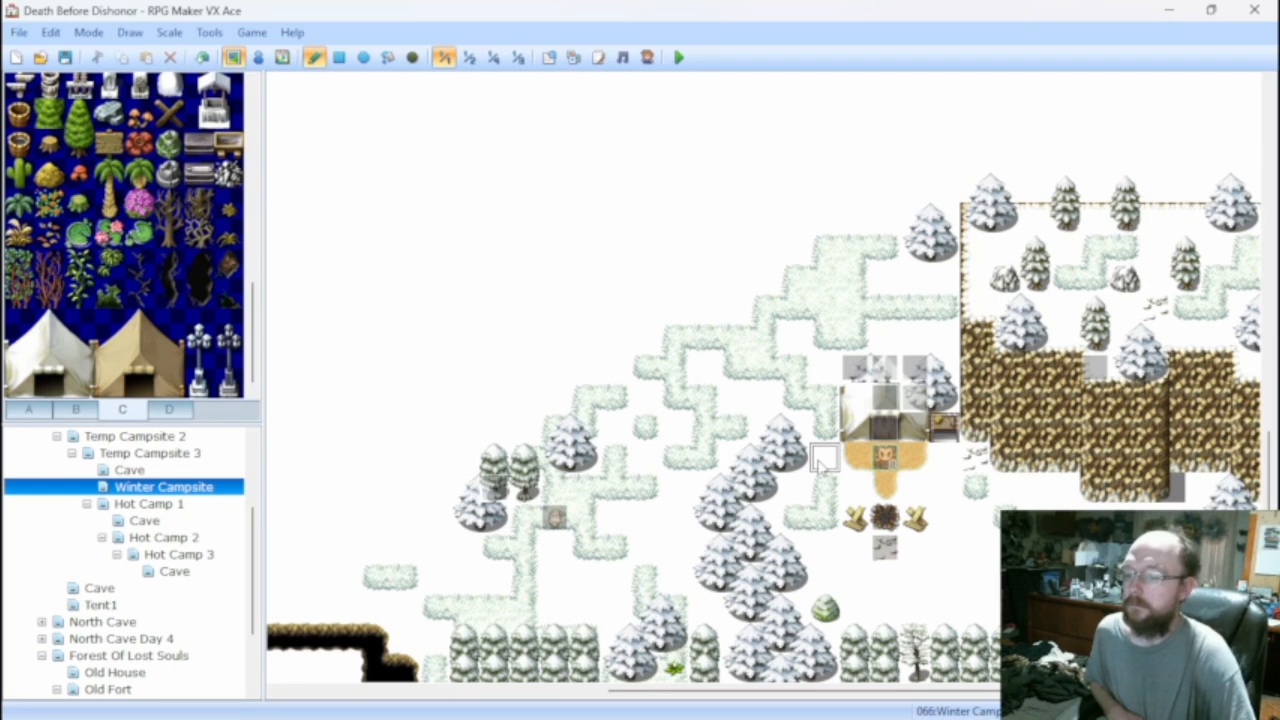
click(953, 547)
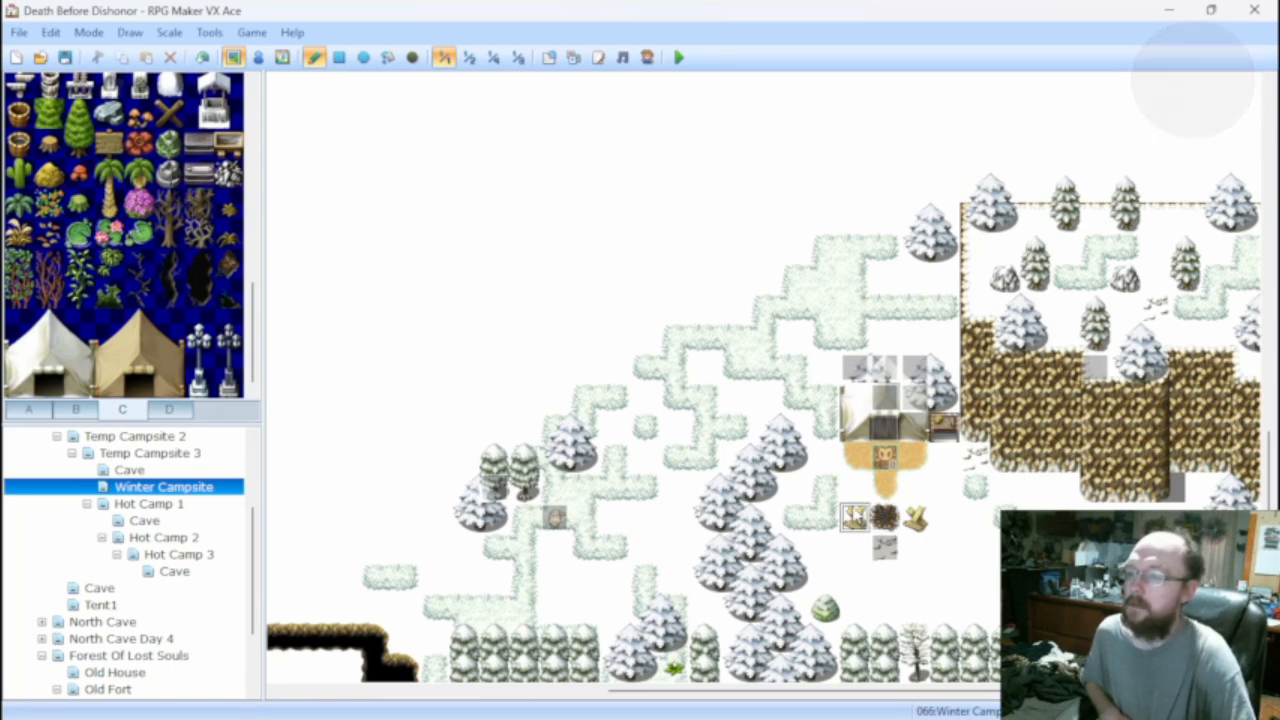
Flood-fill the snow beneath the central pit peak with frosty shrub ground, undoing the fill that covers the surrounding snow.
middle_drag(852, 507, 779, 511)
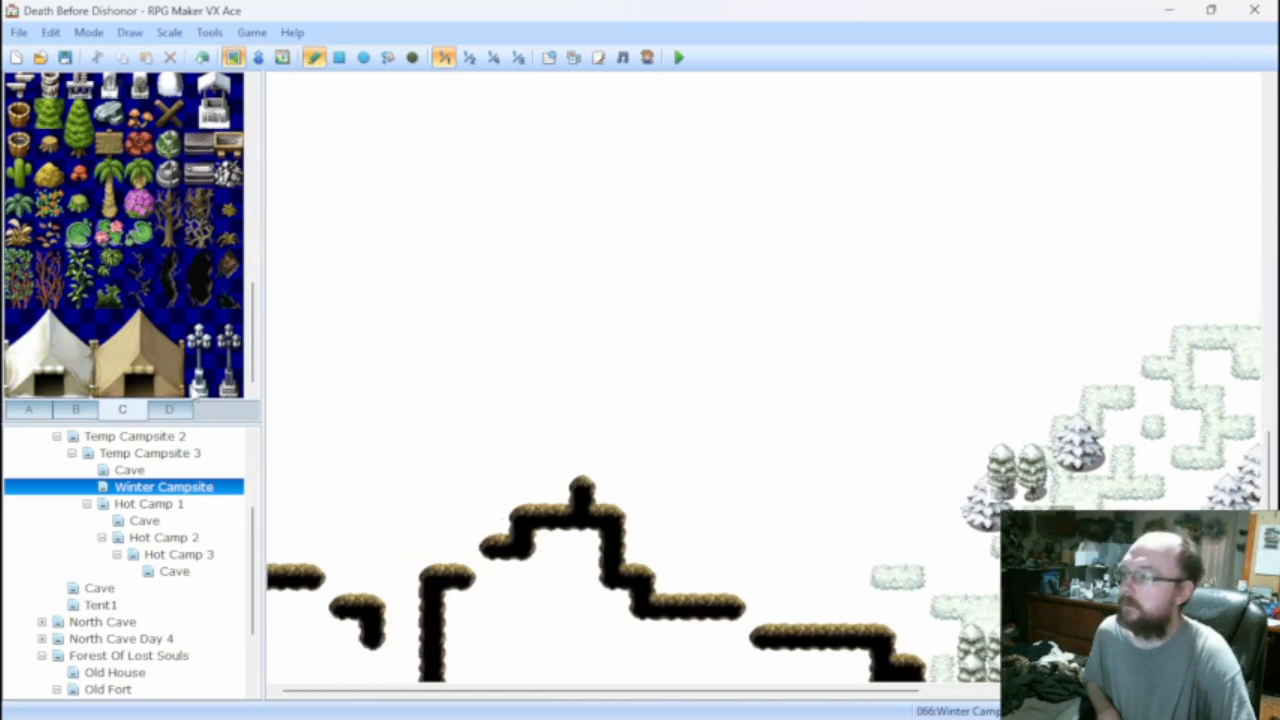
click(386, 58)
click(550, 608)
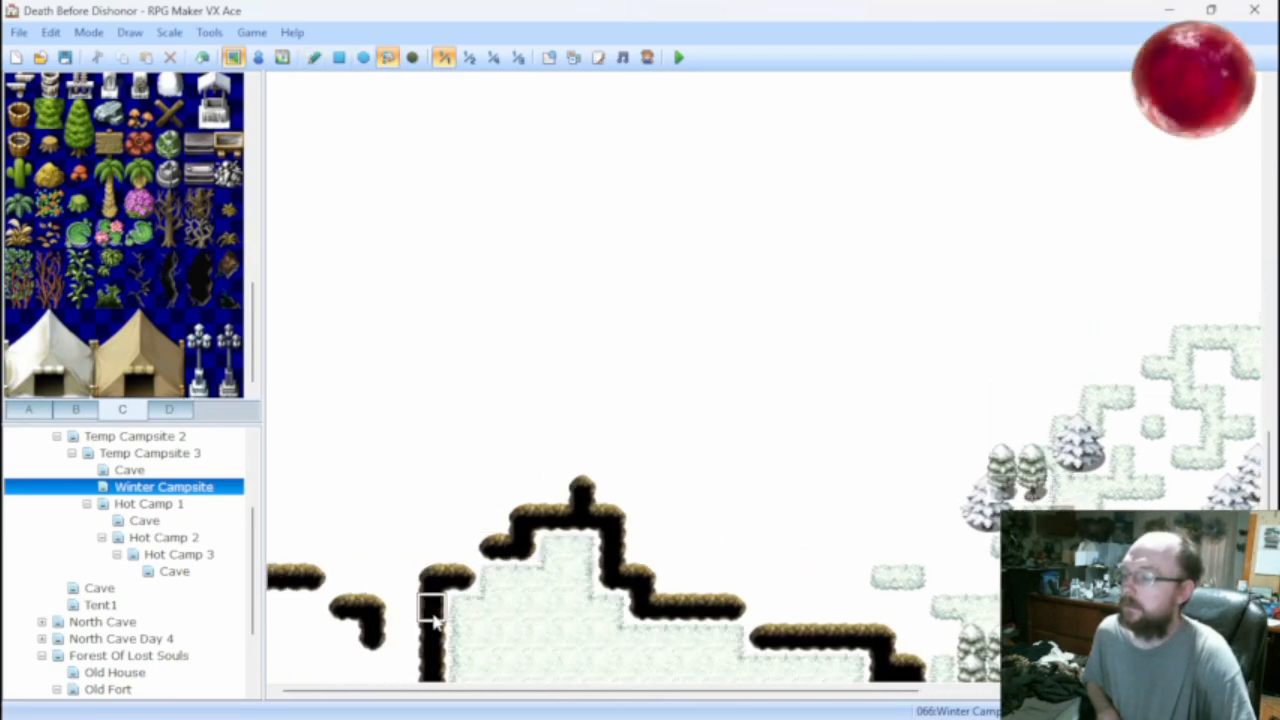
click(312, 666)
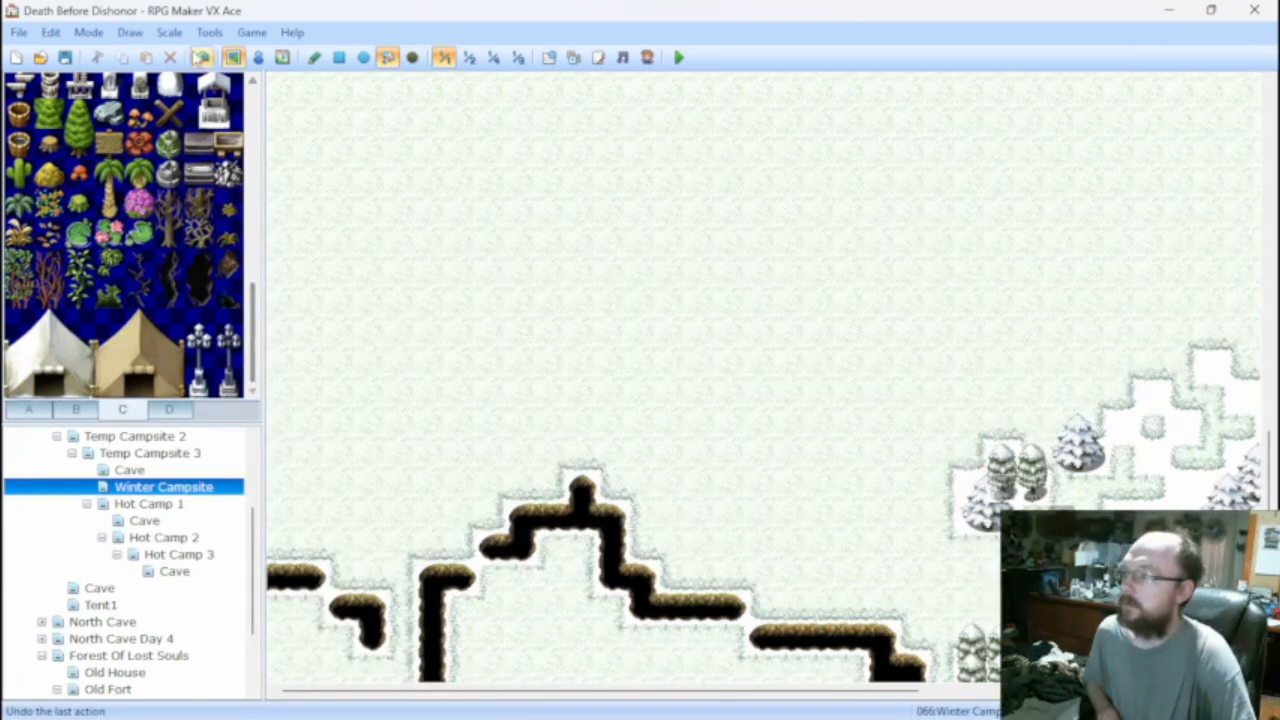
click(201, 57)
click(313, 57)
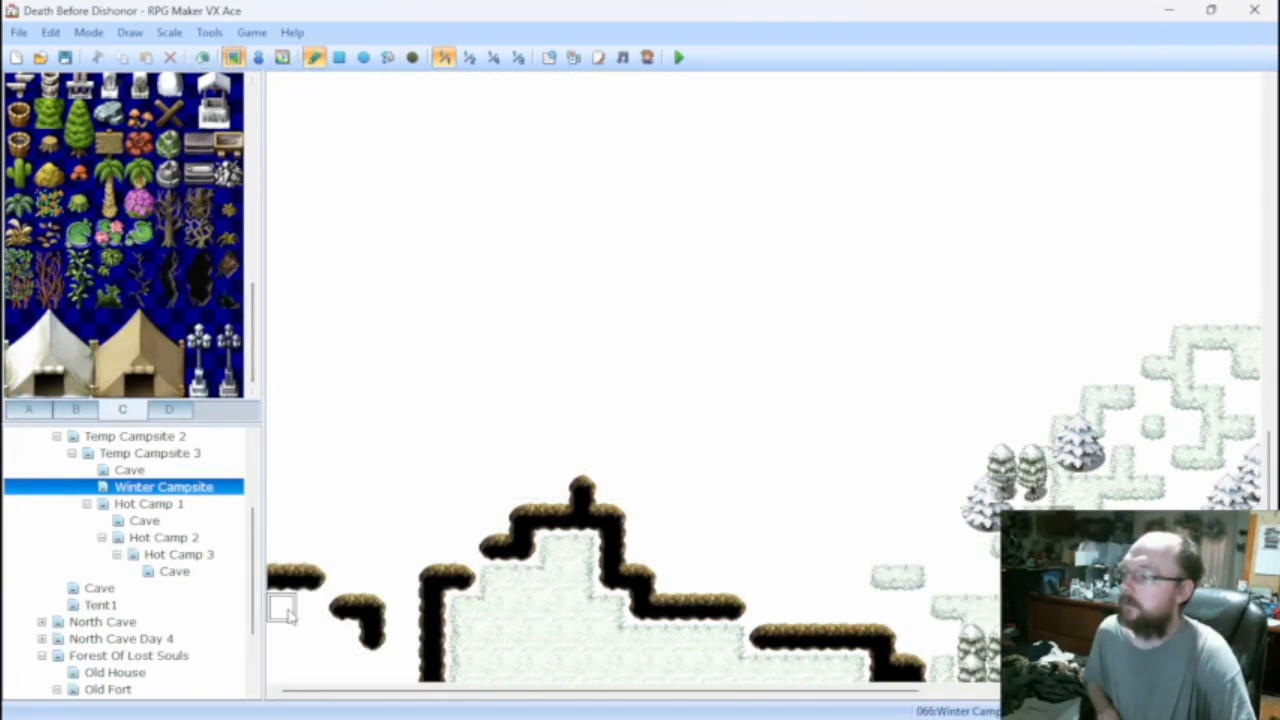
Paint frosty shrub ground below the western pits, and break up the filled areas with plain snow into irregular patches.
mouse_move(288, 616)
mouse_down()
mouse_move(362, 678)
mouse_move(402, 672)
mouse_move(286, 672)
mouse_move(342, 645)
mouse_up()
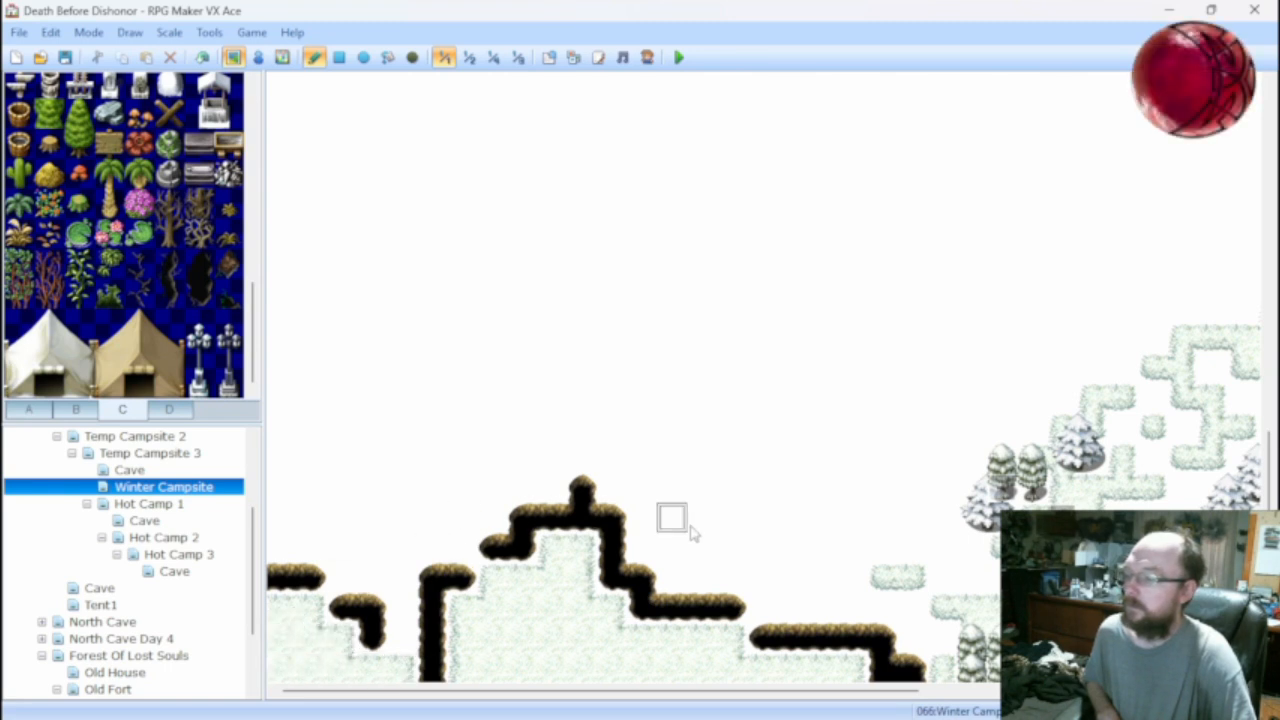
drag(510, 585, 632, 670)
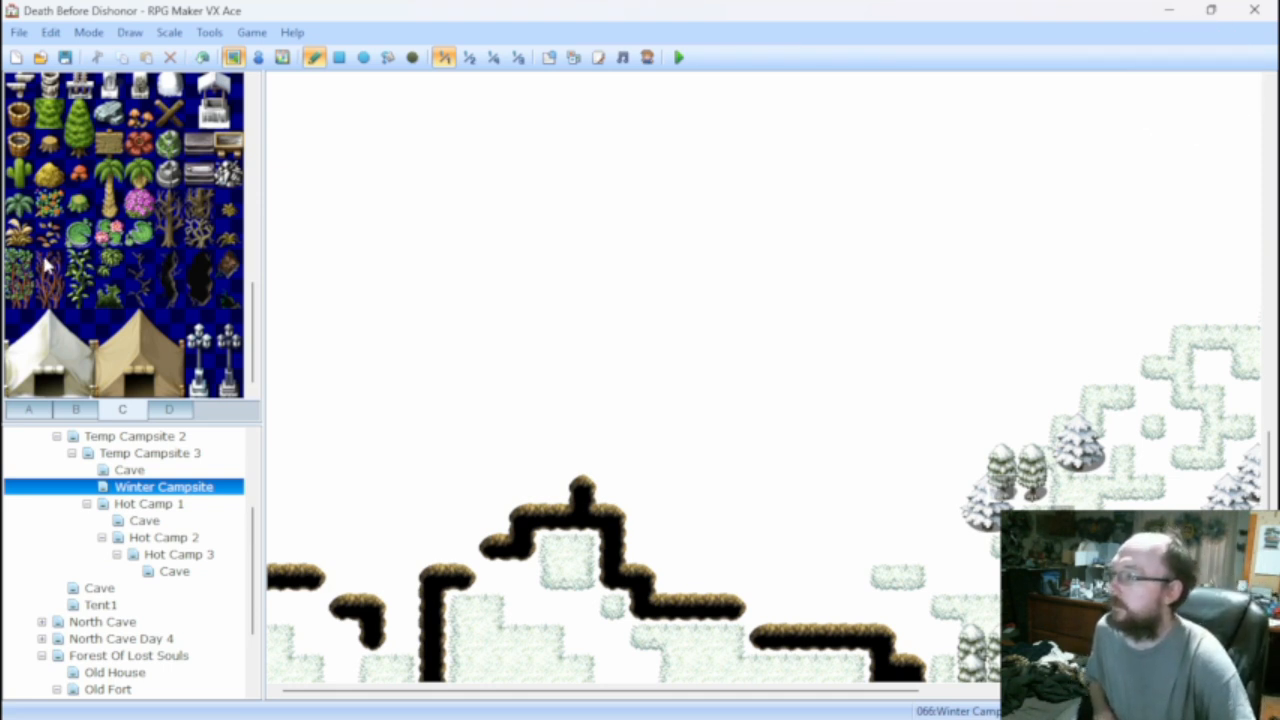
Place six large snowy pines along the southern side of the pit line, including one directly beneath its central peak.
scroll(68, 262, up, 5)
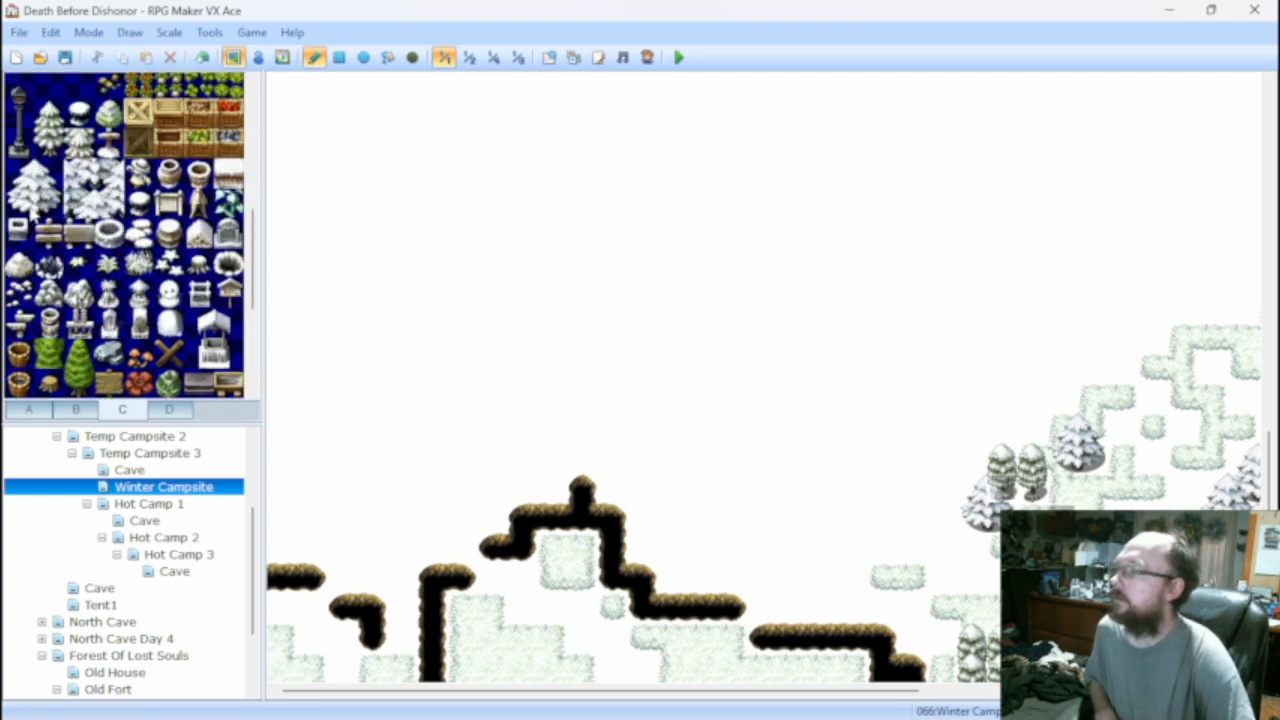
drag(20, 202, 48, 172)
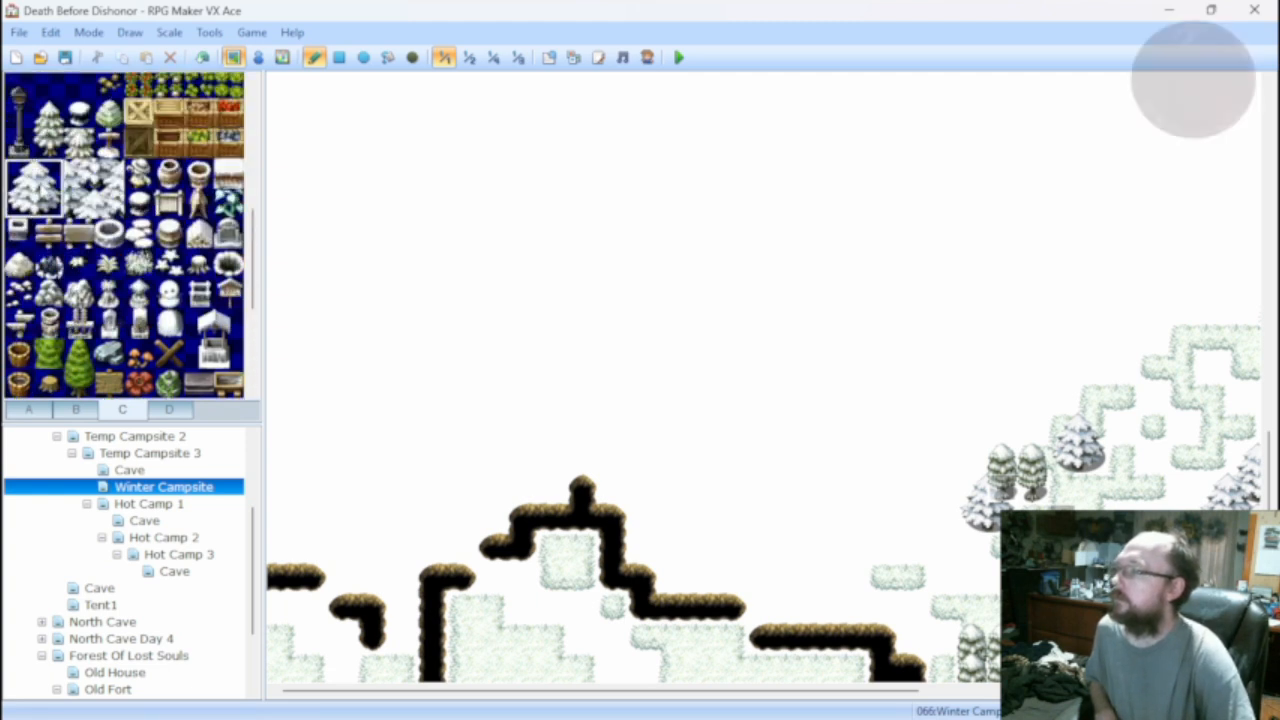
click(553, 523)
click(828, 636)
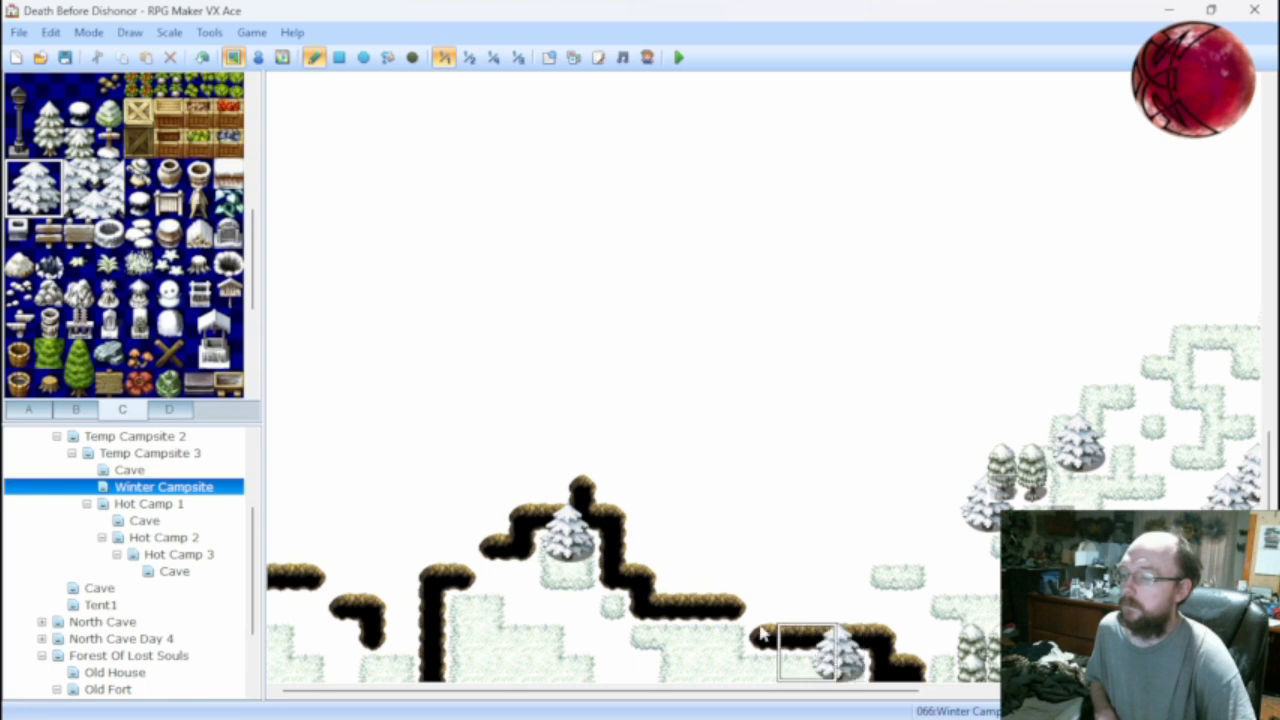
click(670, 610)
click(458, 578)
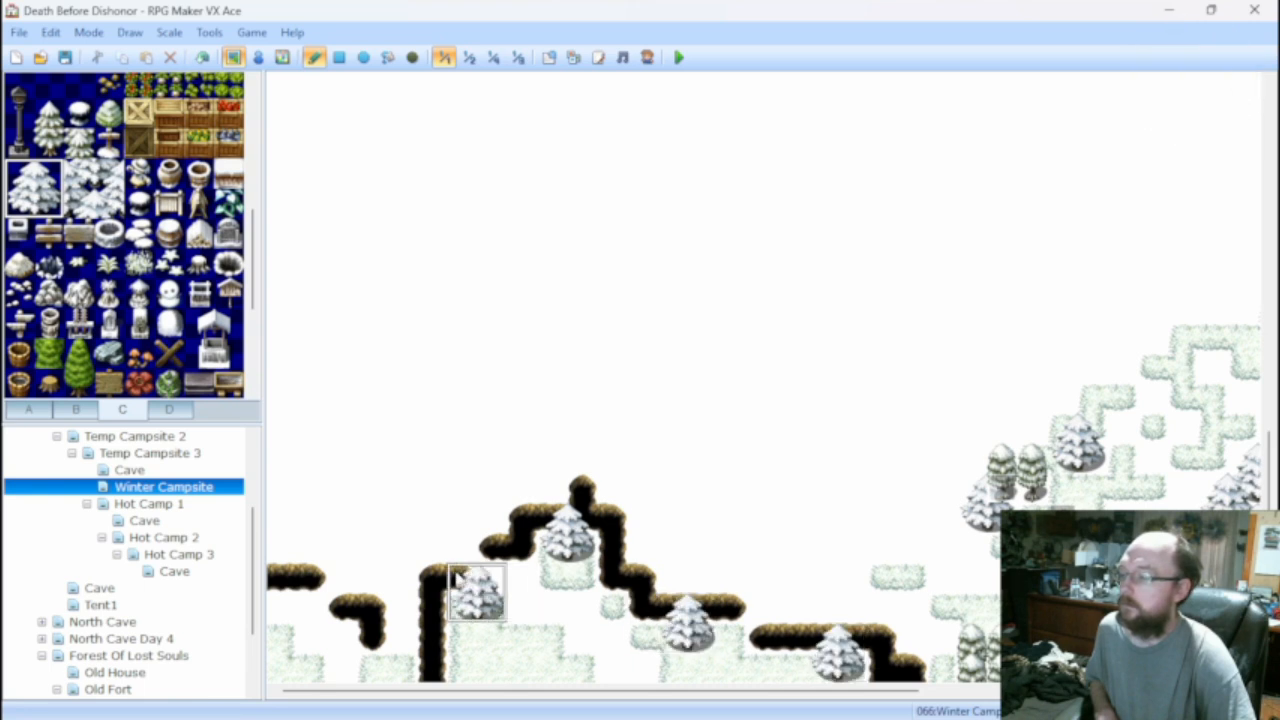
click(282, 590)
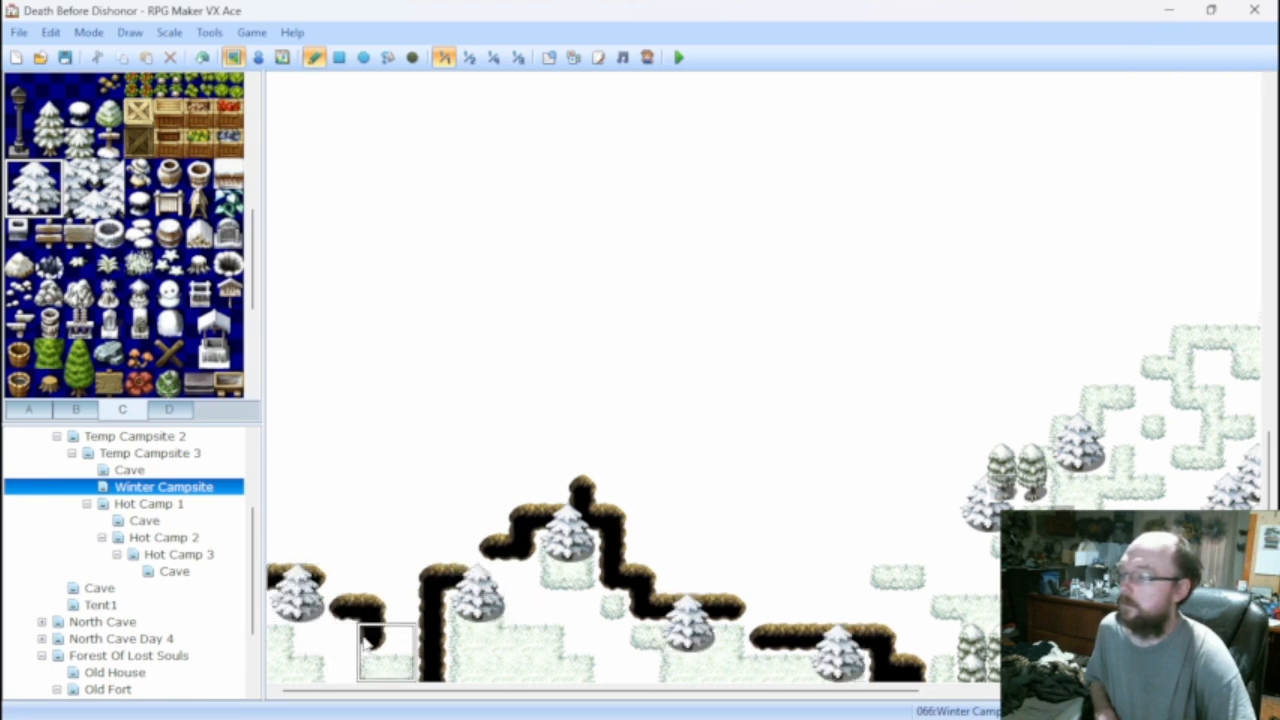
click(370, 642)
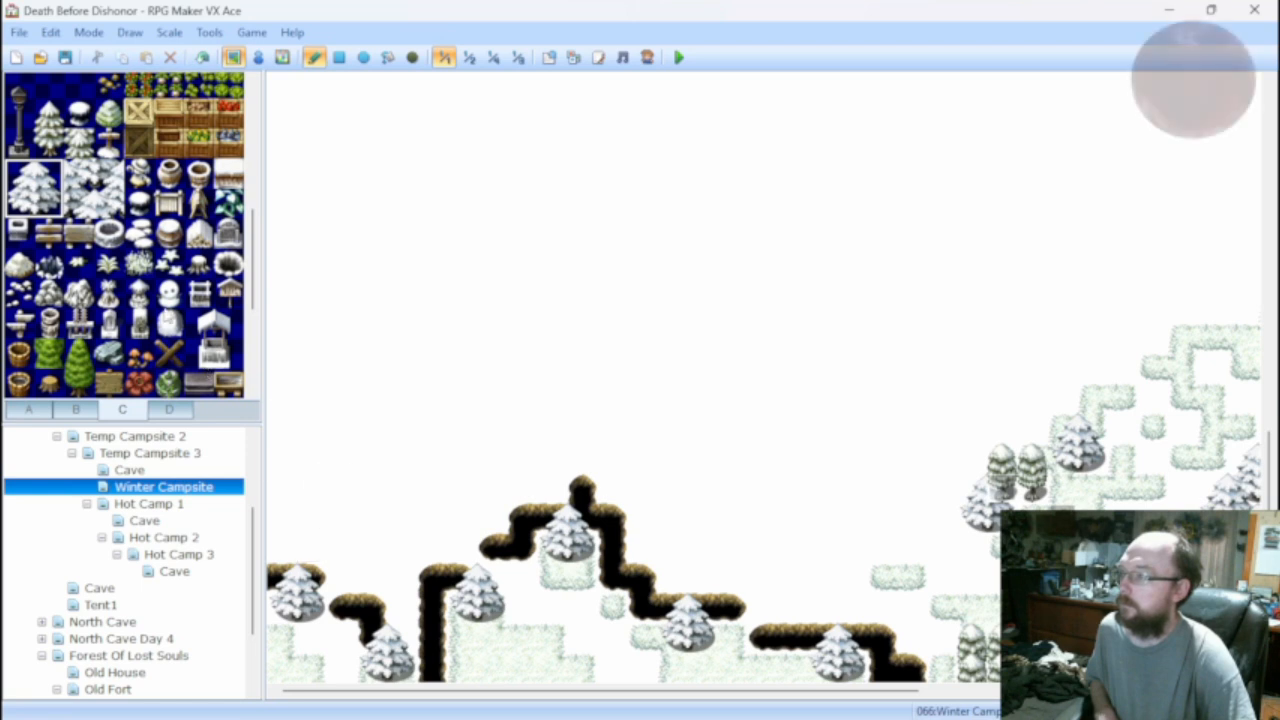
Scatter six narrow snow-dusted trees among the large pines below the pits, two of them side by side at the western end.
drag(49, 142, 53, 121)
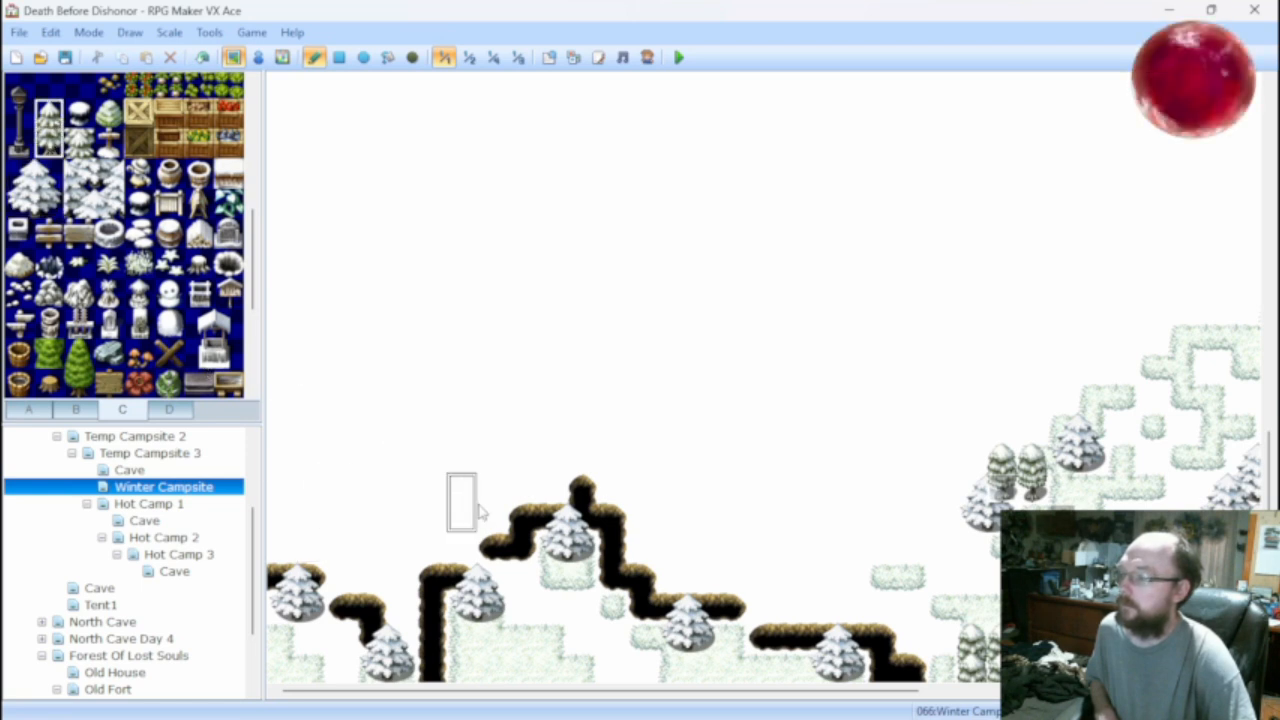
click(522, 622)
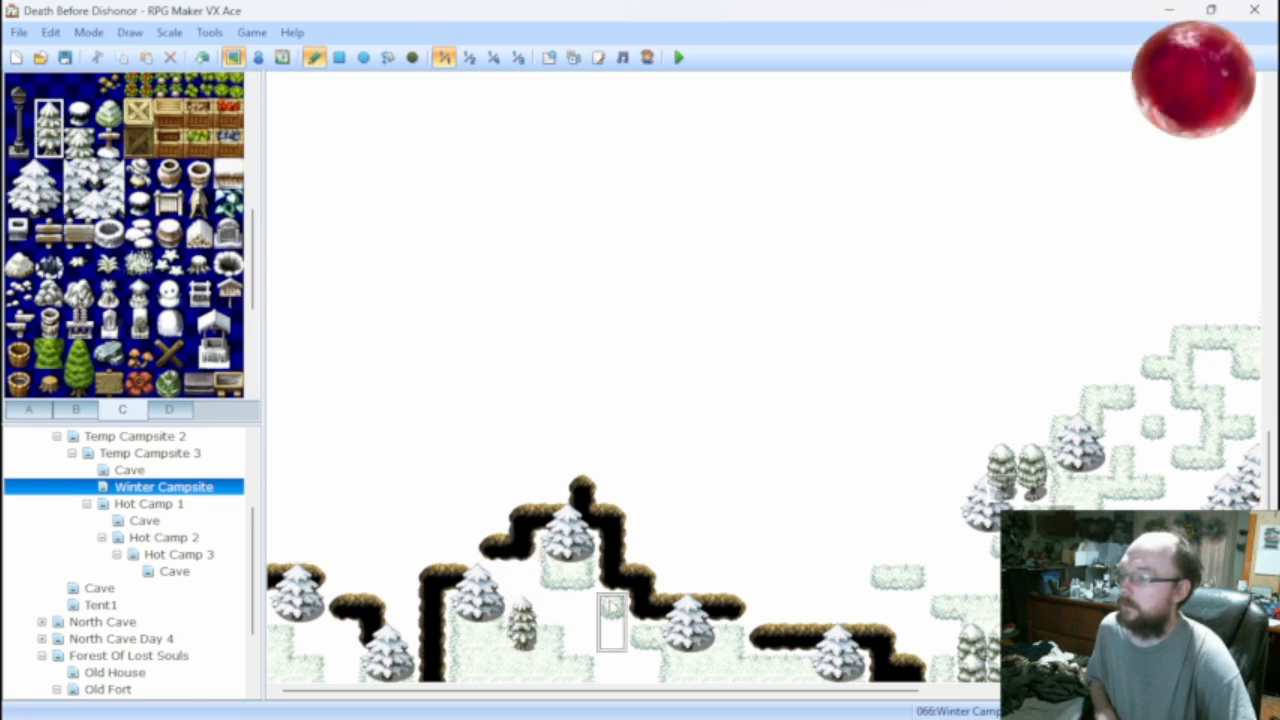
click(612, 592)
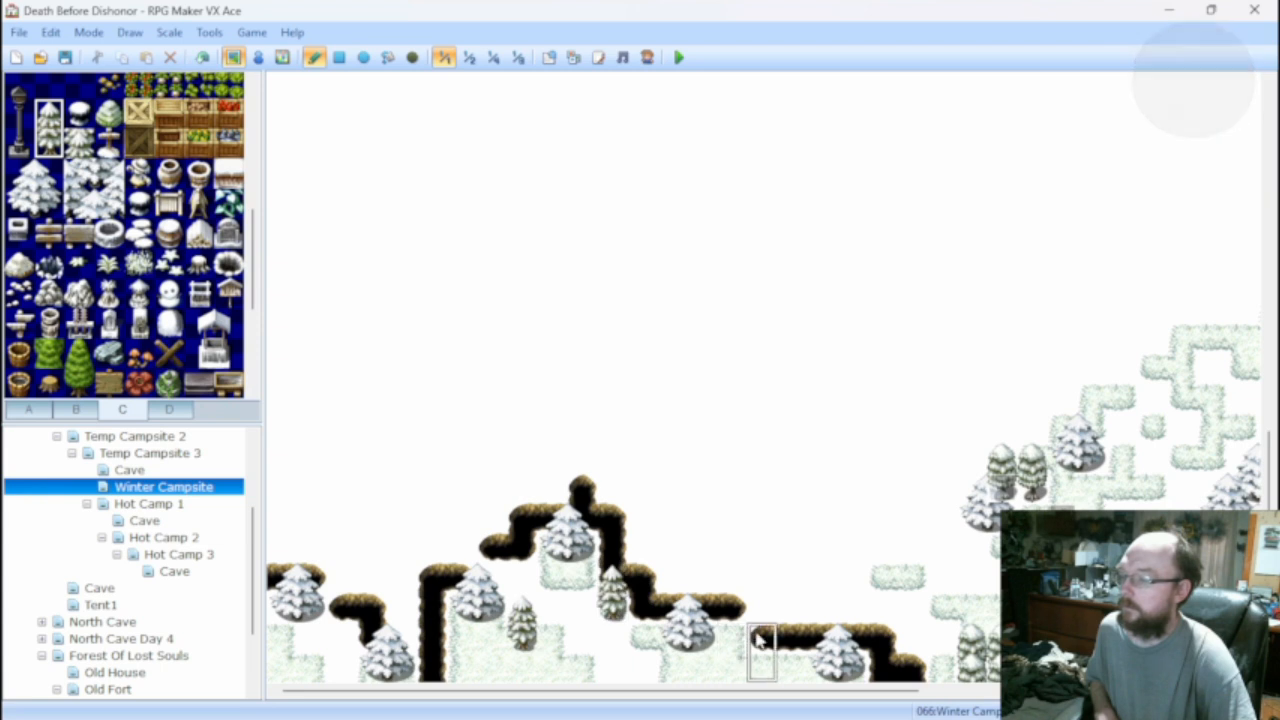
click(641, 650)
click(792, 650)
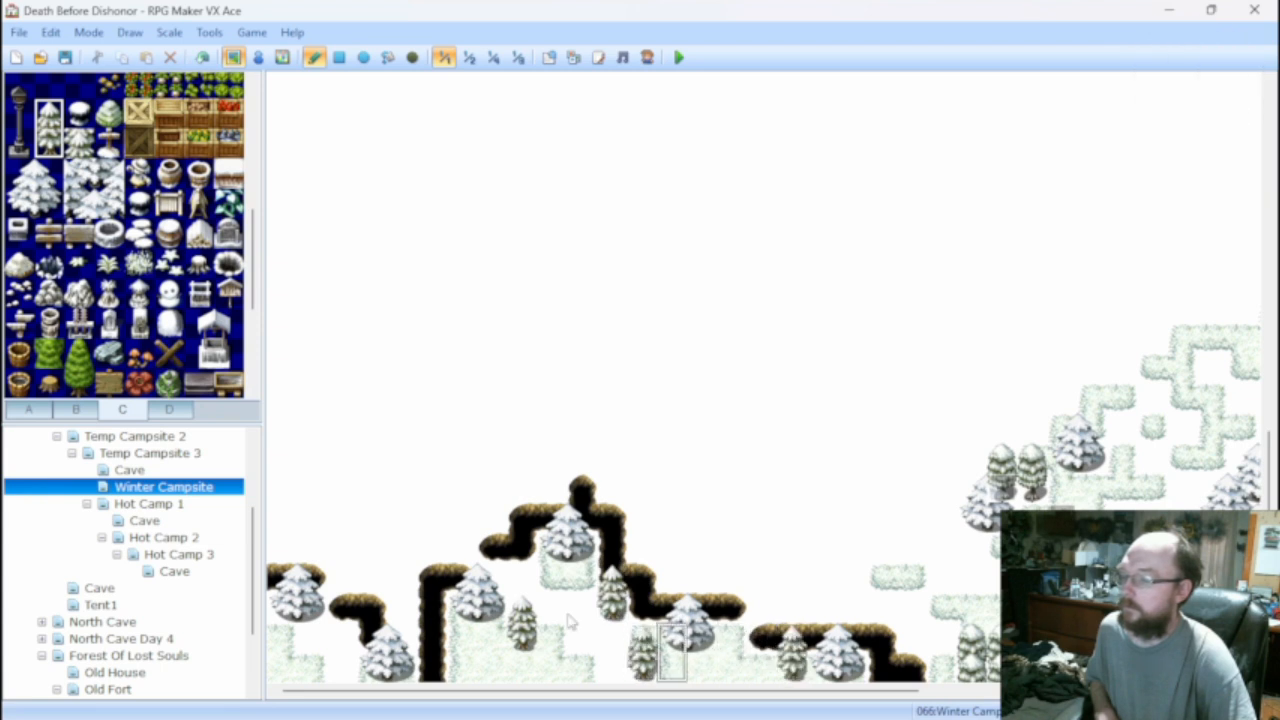
click(312, 650)
click(283, 650)
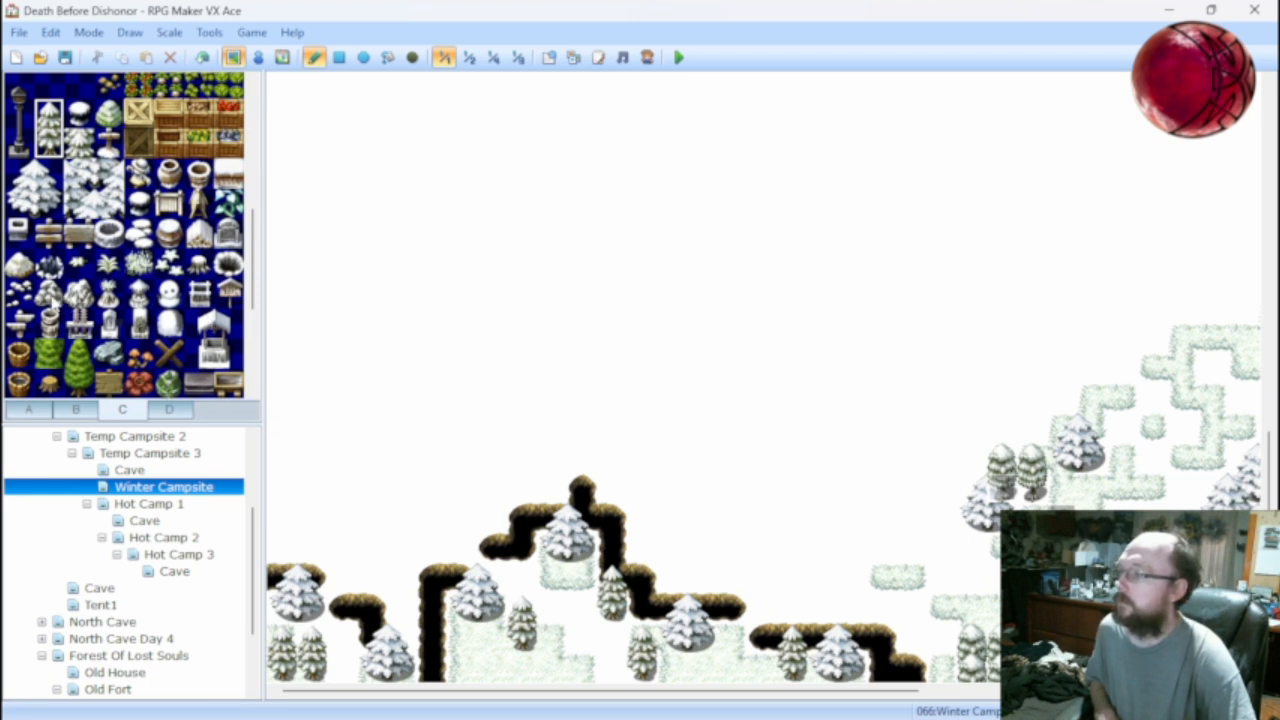
Scatter five snow-covered rock piles of two kinds among the trees south of the pit line.
click(48, 293)
click(340, 635)
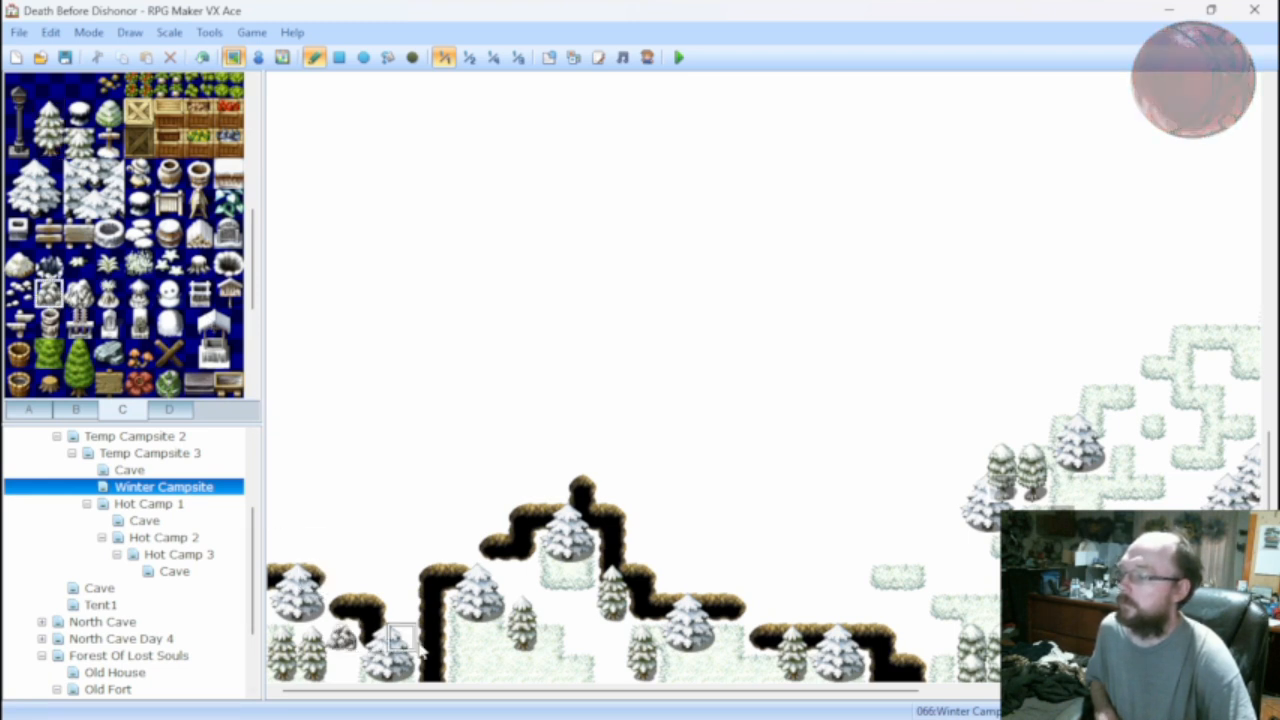
click(462, 637)
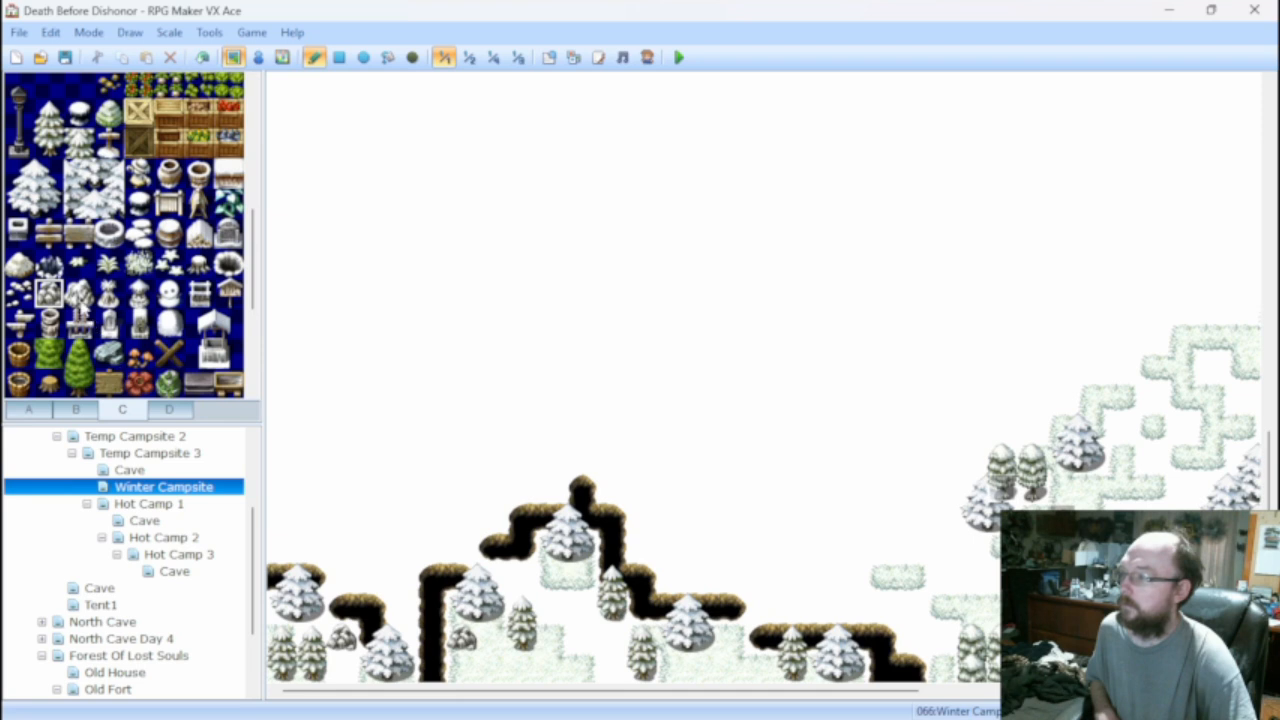
click(80, 298)
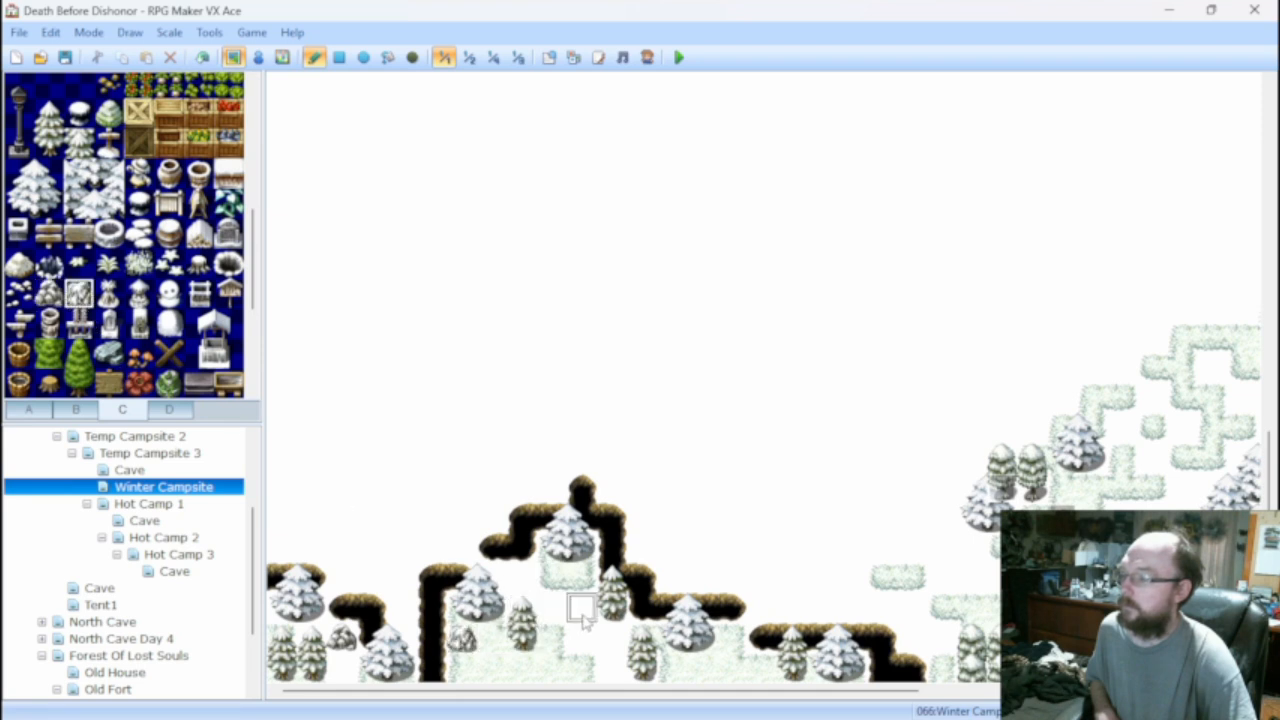
click(583, 612)
click(48, 293)
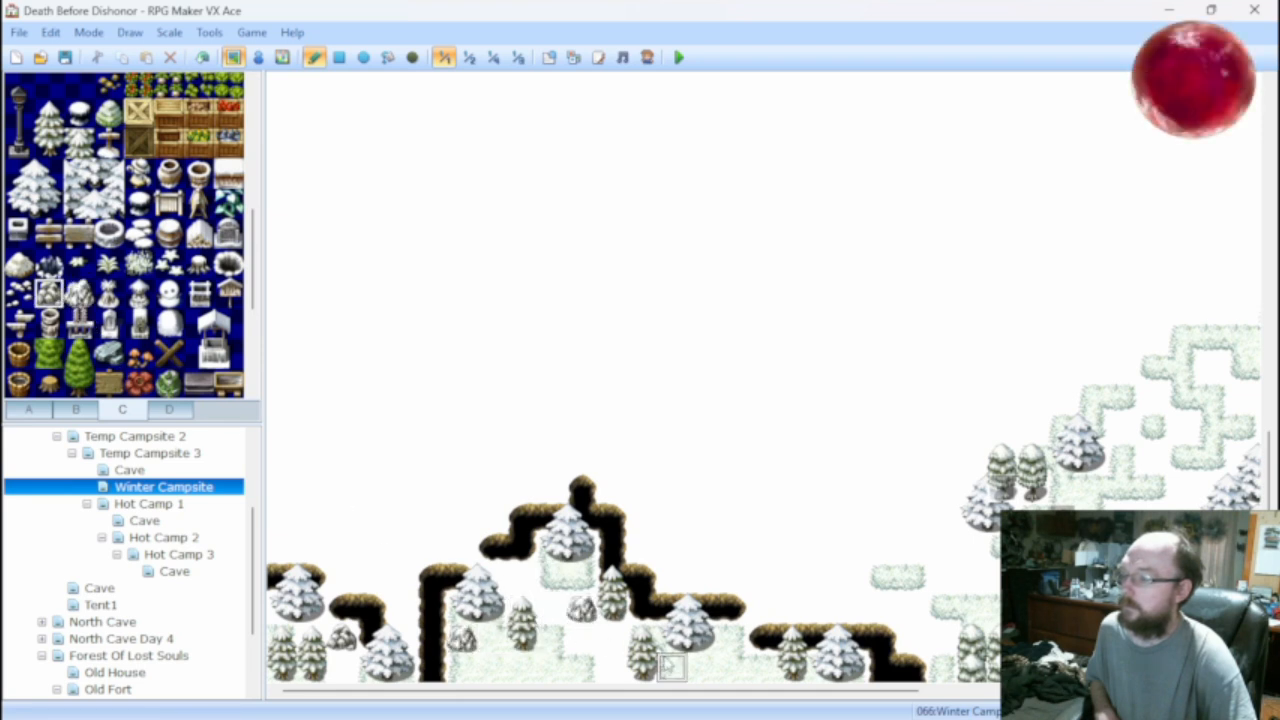
click(606, 665)
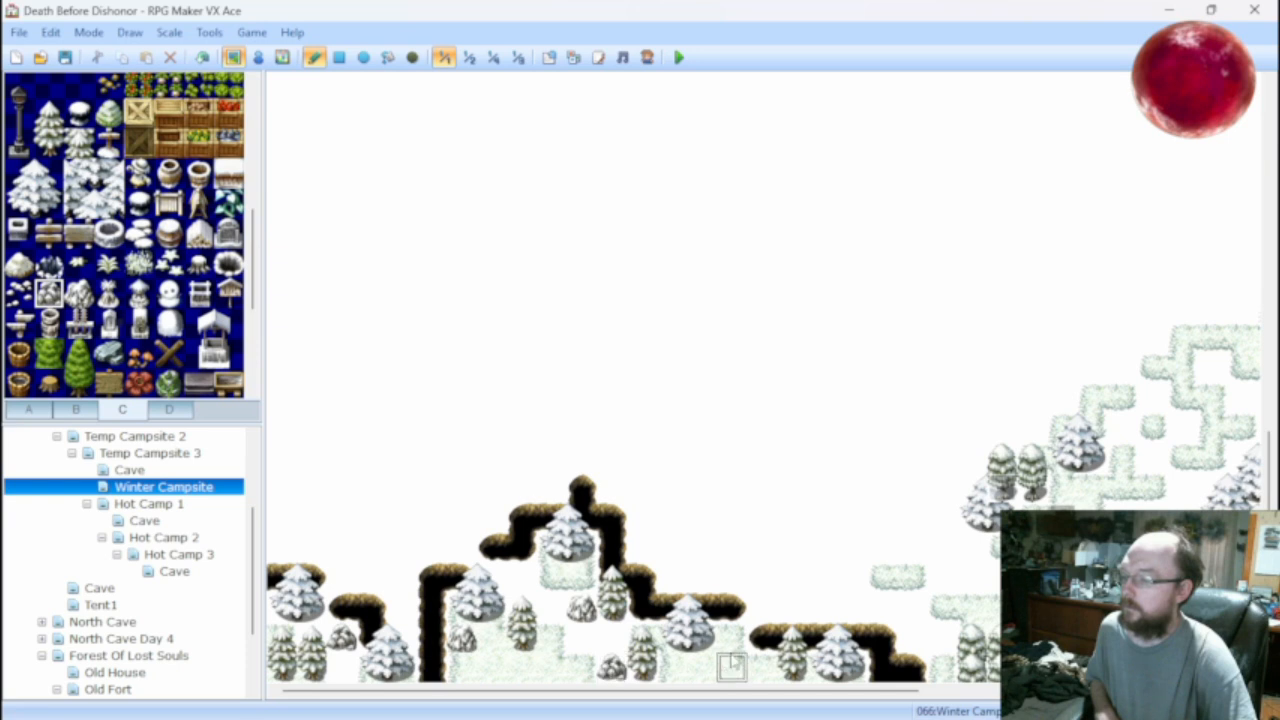
click(732, 638)
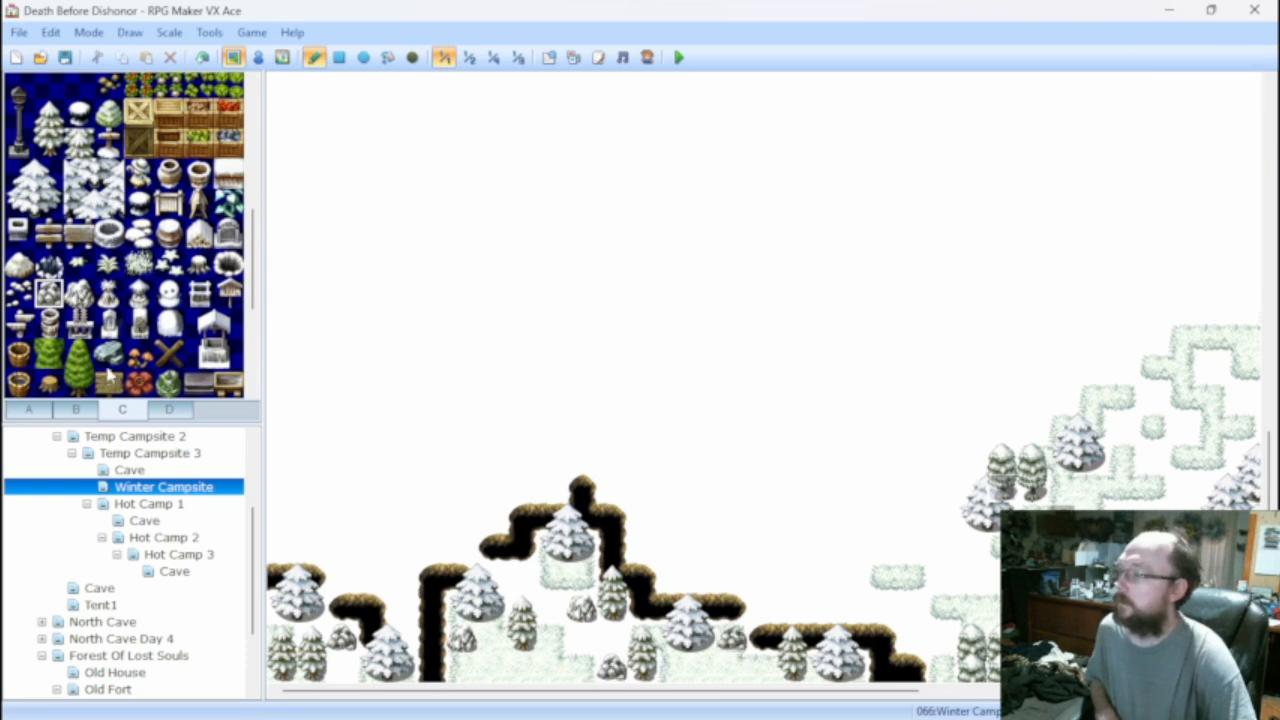
Place three pink-flowered plants among the trees and rocks south of the pit line.
scroll(110, 370, up, 2)
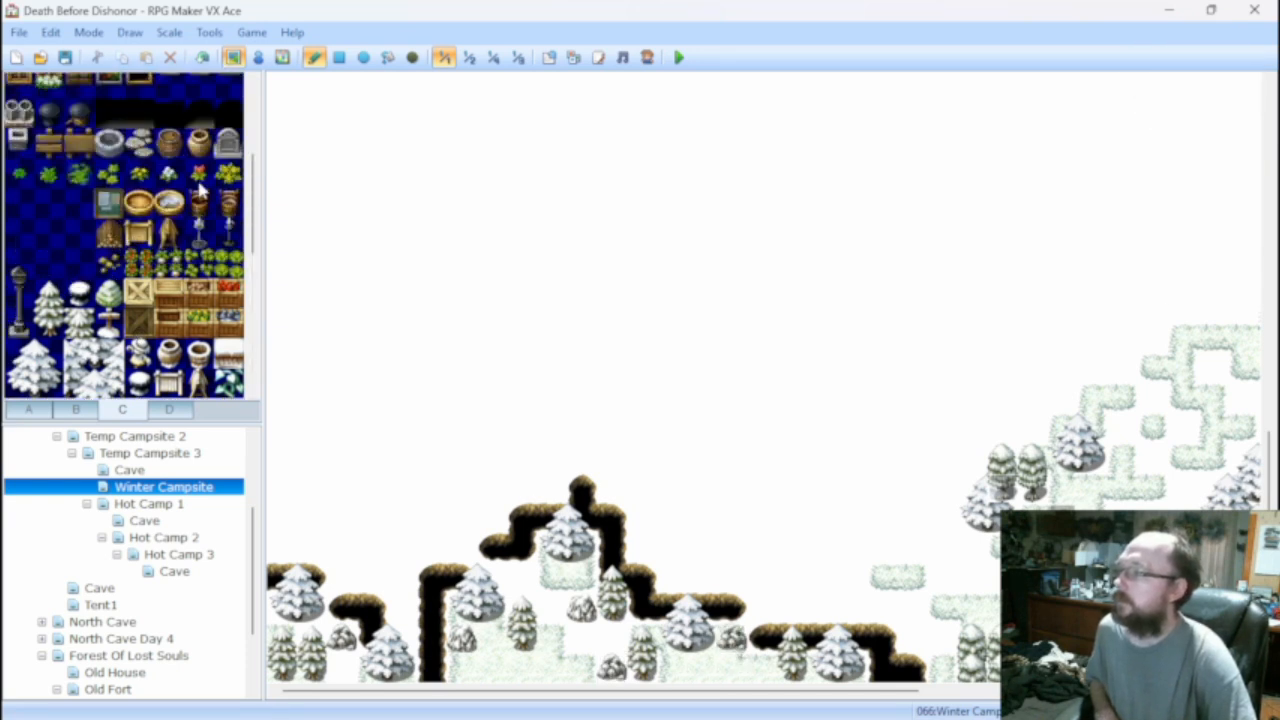
click(80, 409)
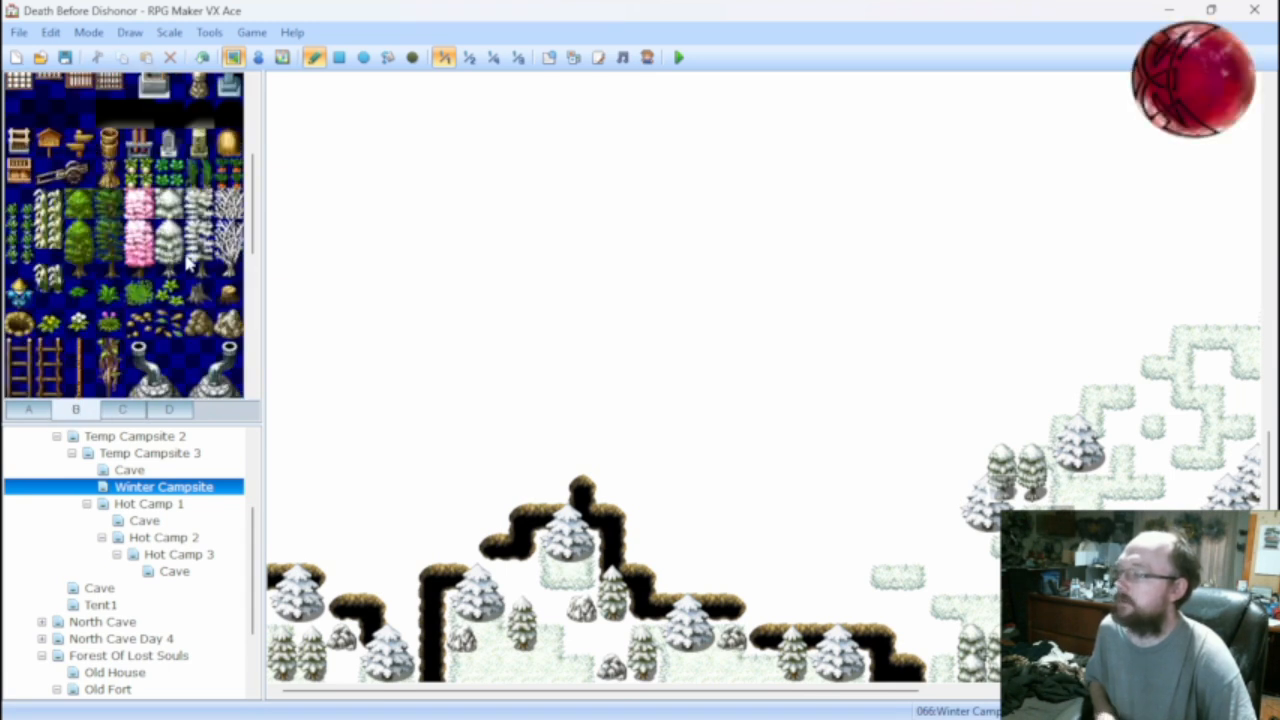
click(108, 323)
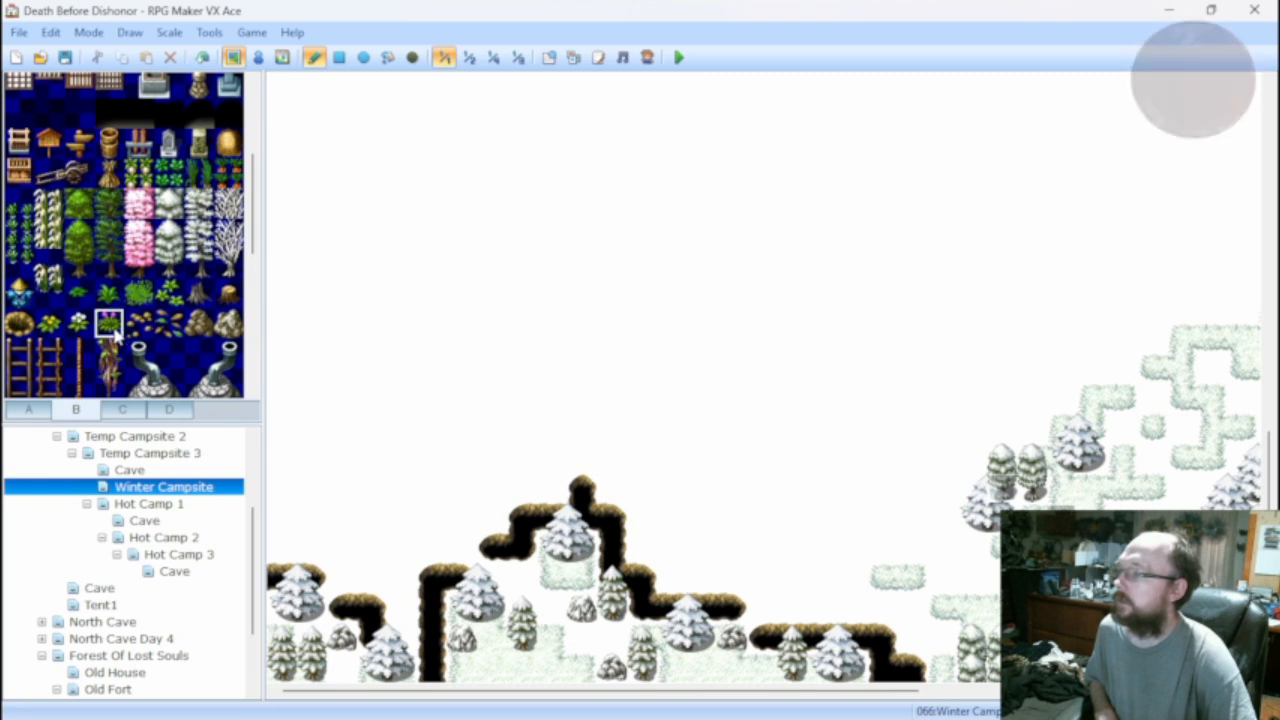
click(342, 666)
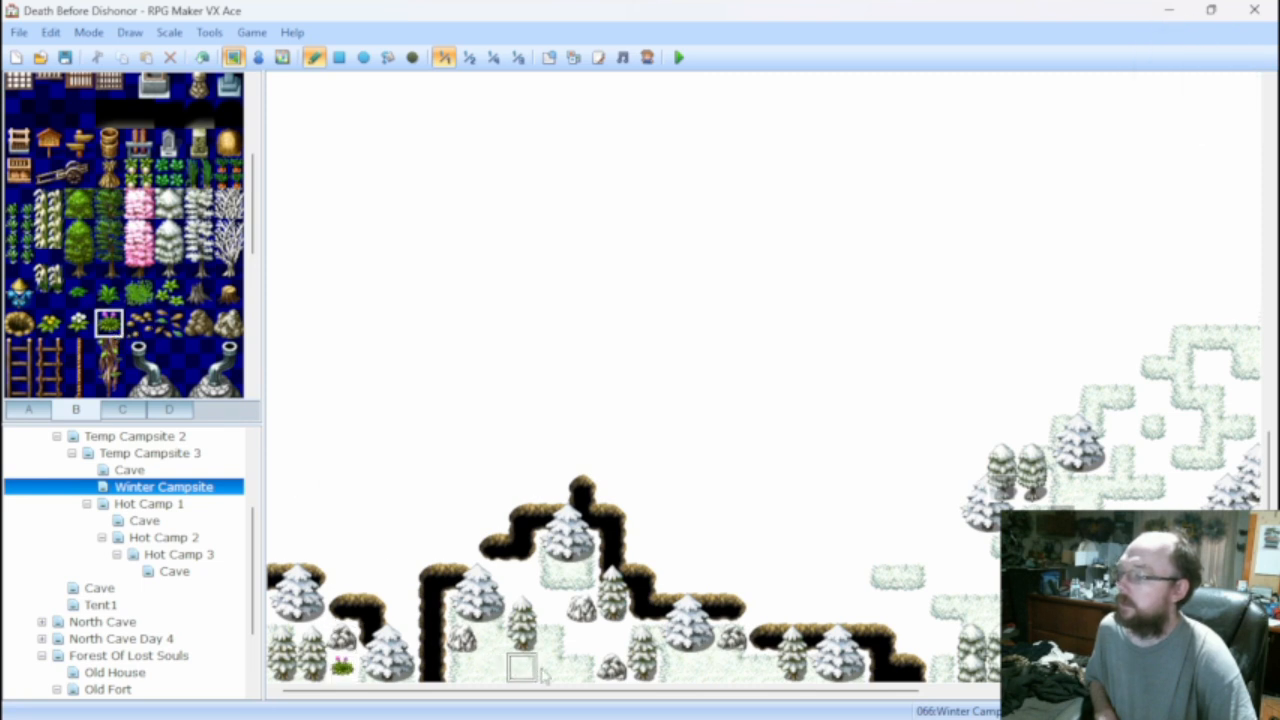
click(552, 606)
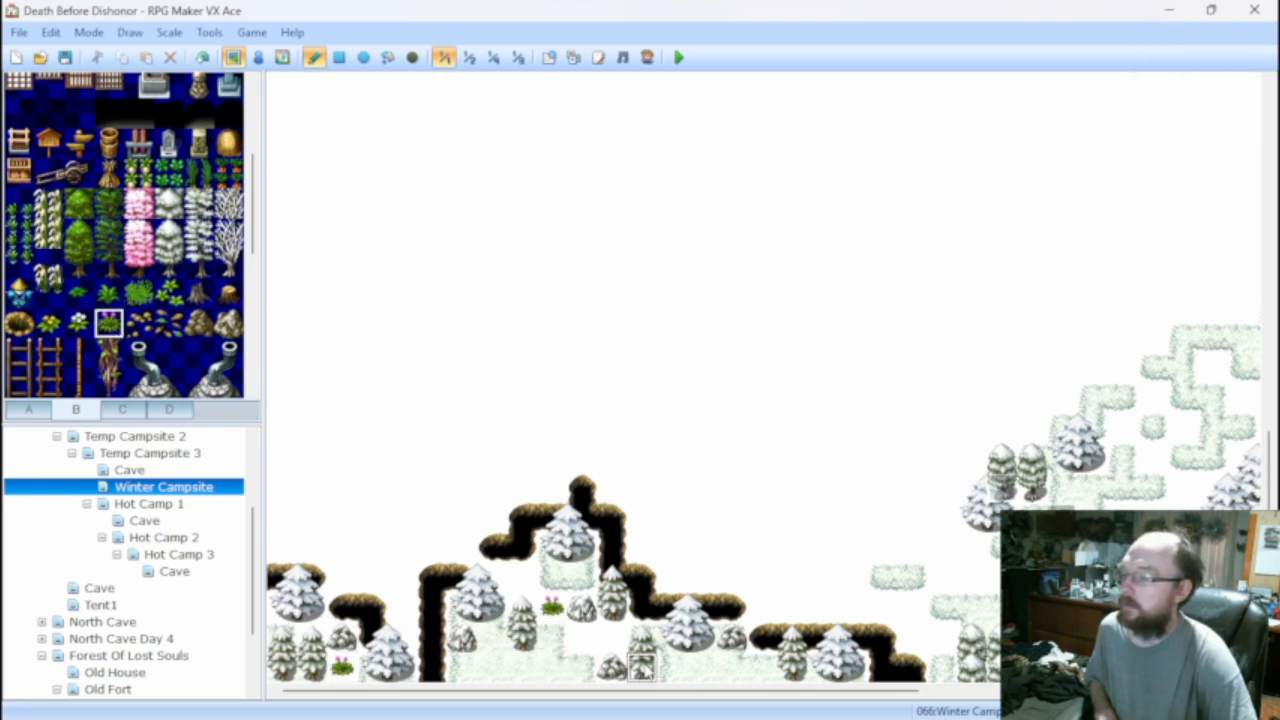
click(731, 666)
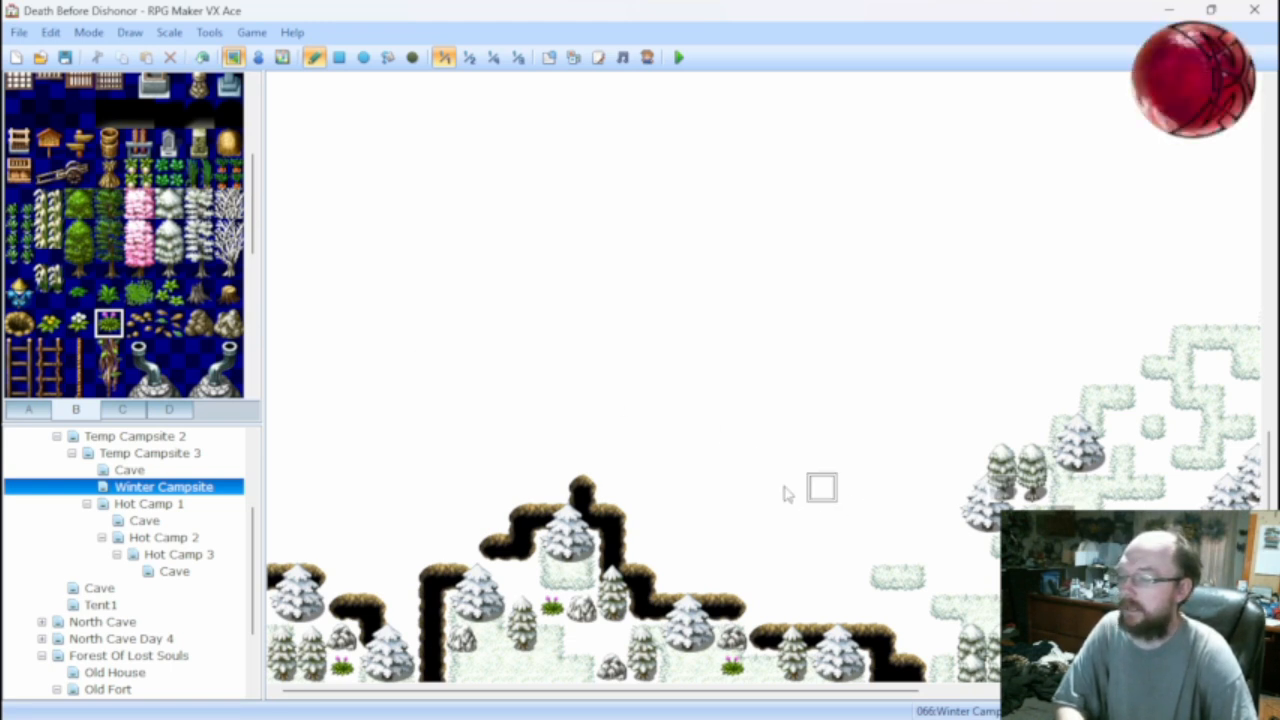
Put white-flowered plants in place of the three pink-flowered ones south of the pit line.
click(78, 322)
click(341, 666)
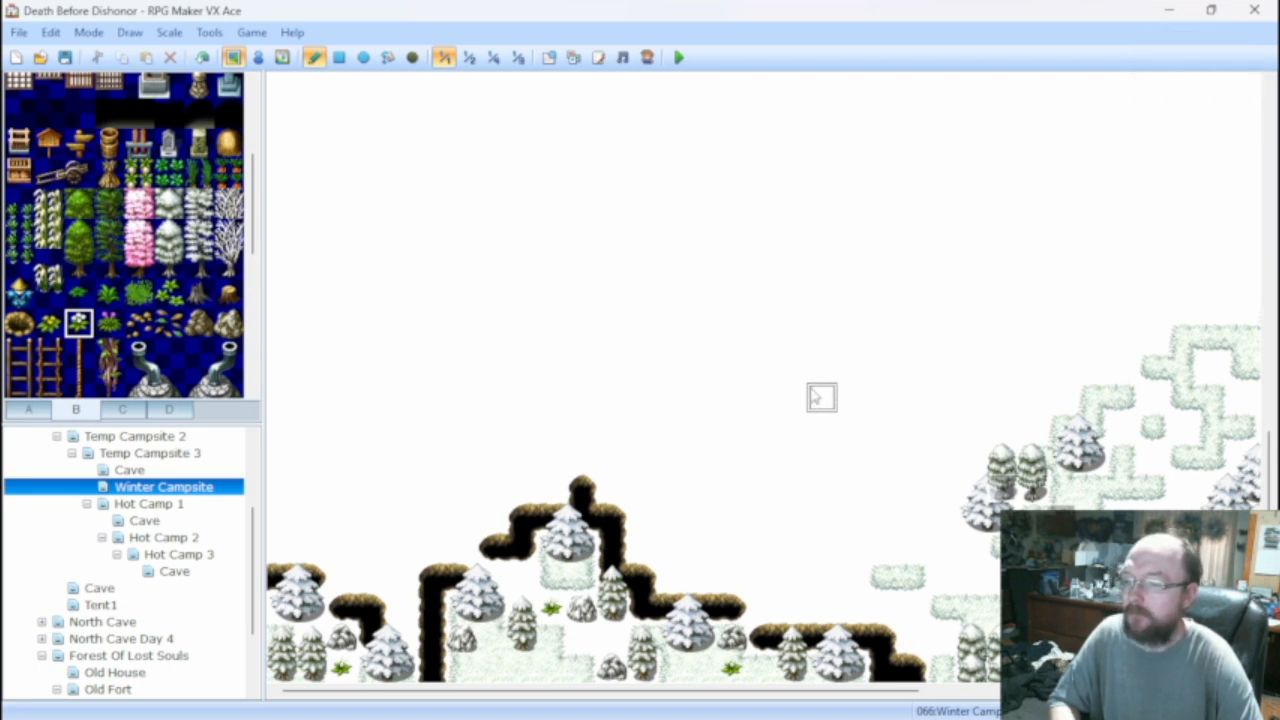
middle_click(768, 391)
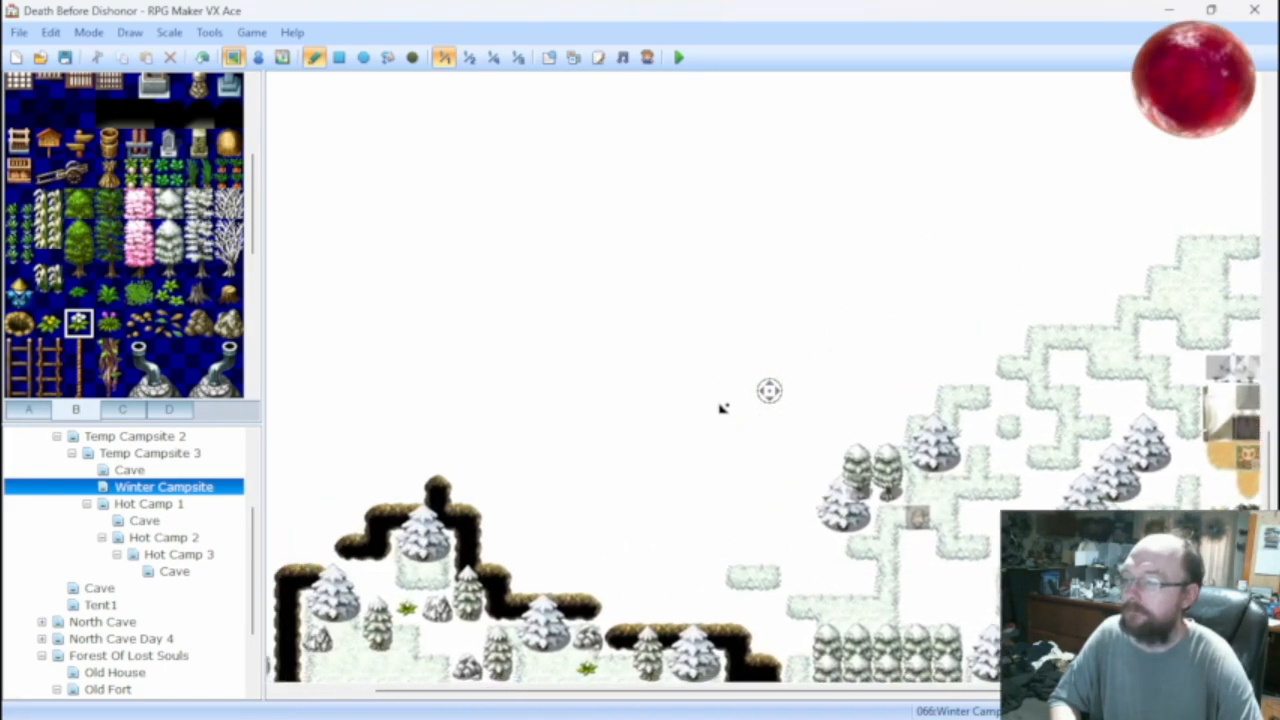
middle_click(771, 429)
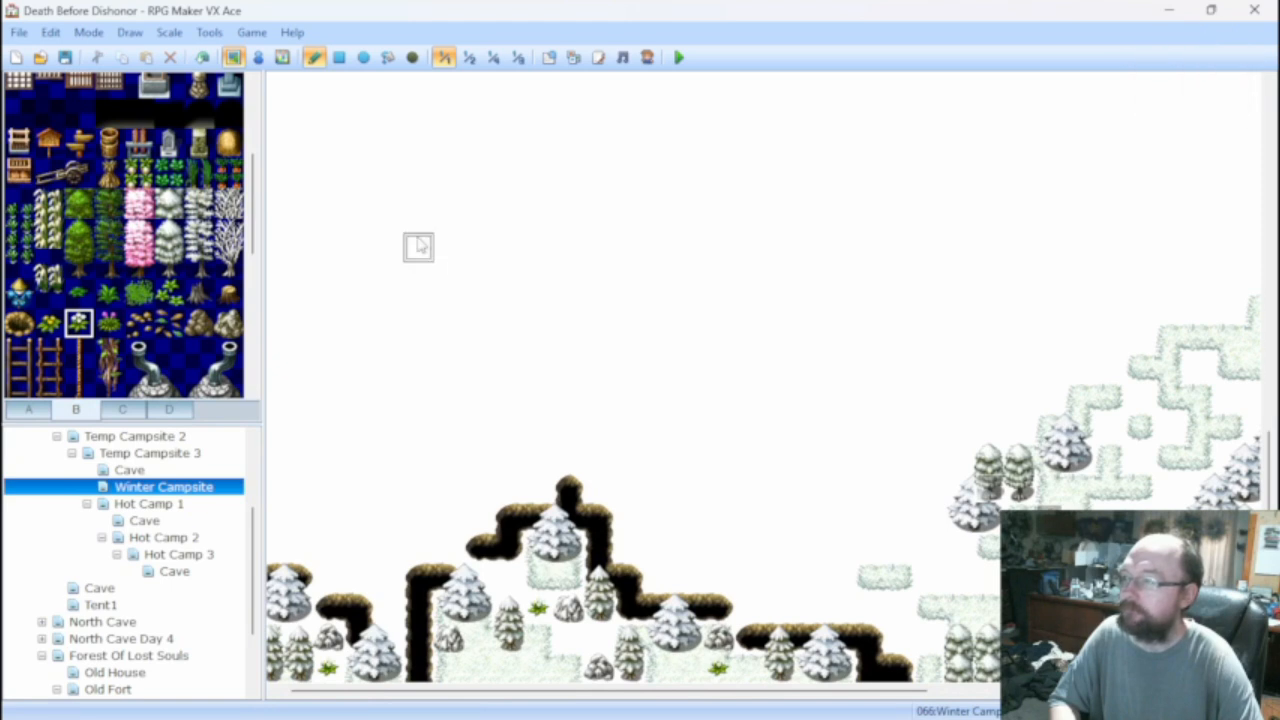
Mark the open snow tile in the gap between the western pits with region 63.
click(282, 57)
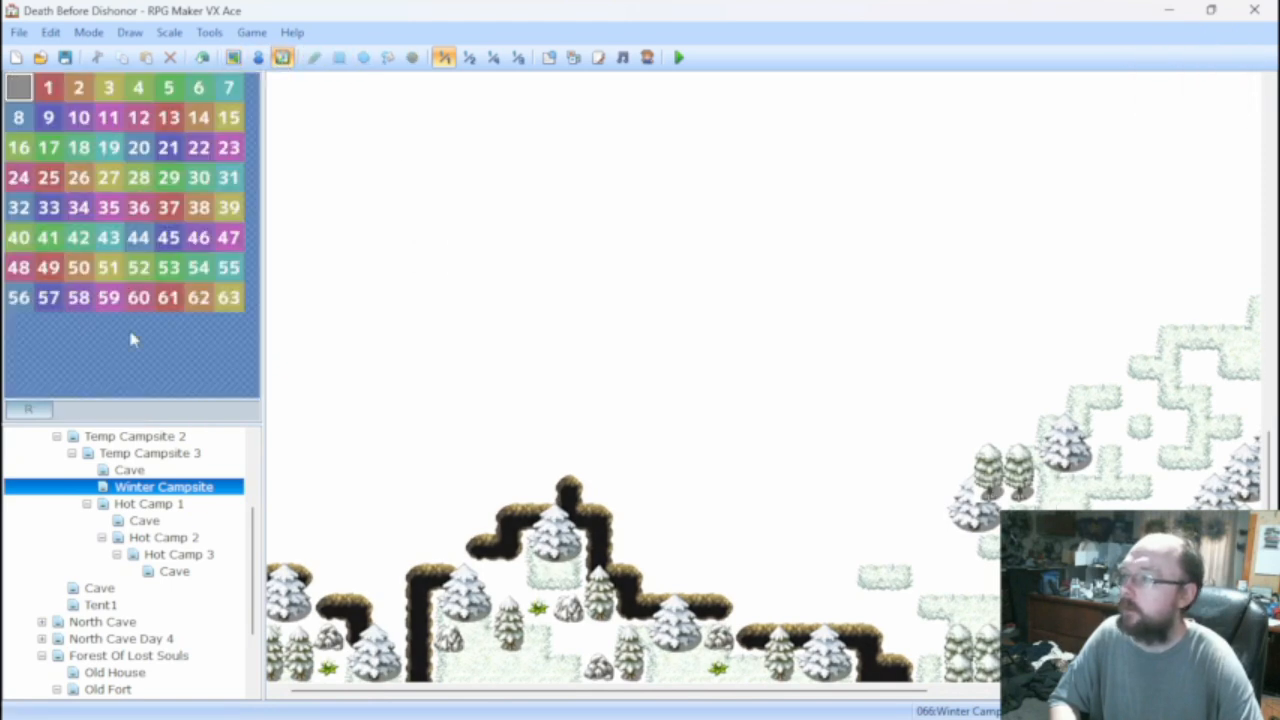
click(222, 299)
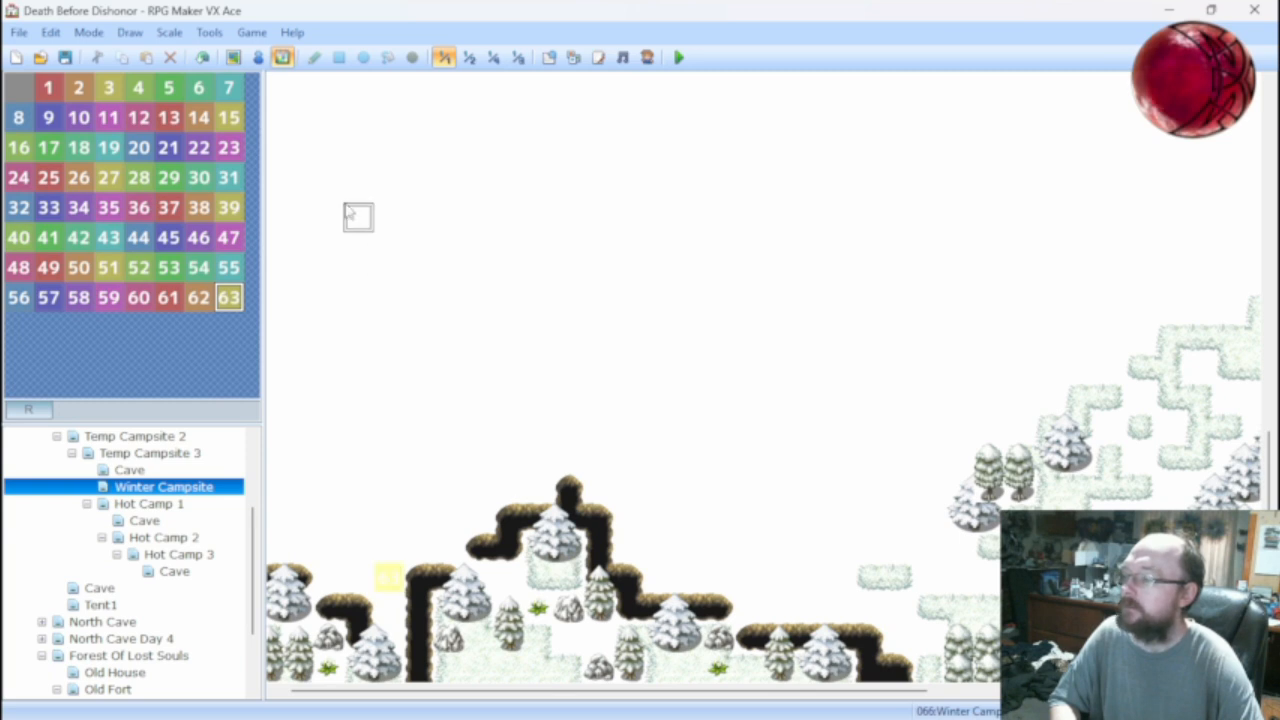
click(233, 57)
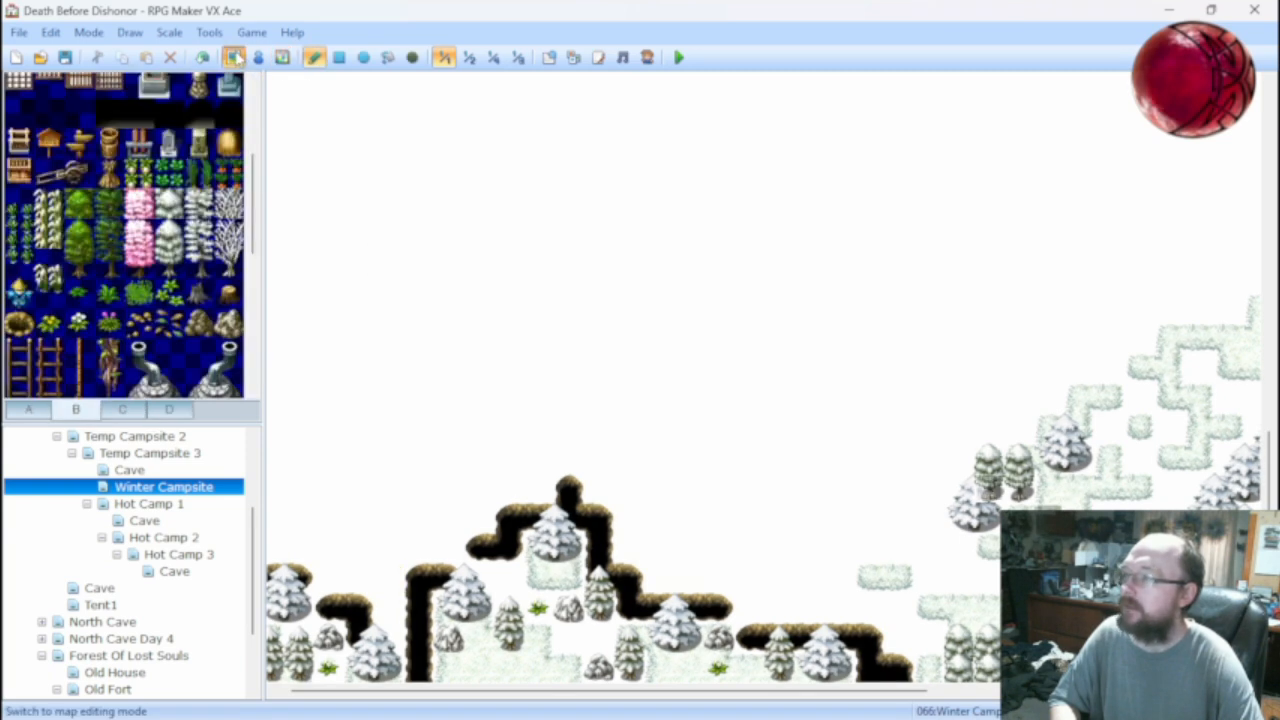
Place the base of a large snowy pine at the map's western edge, directly above the westernmost pit.
click(32, 410)
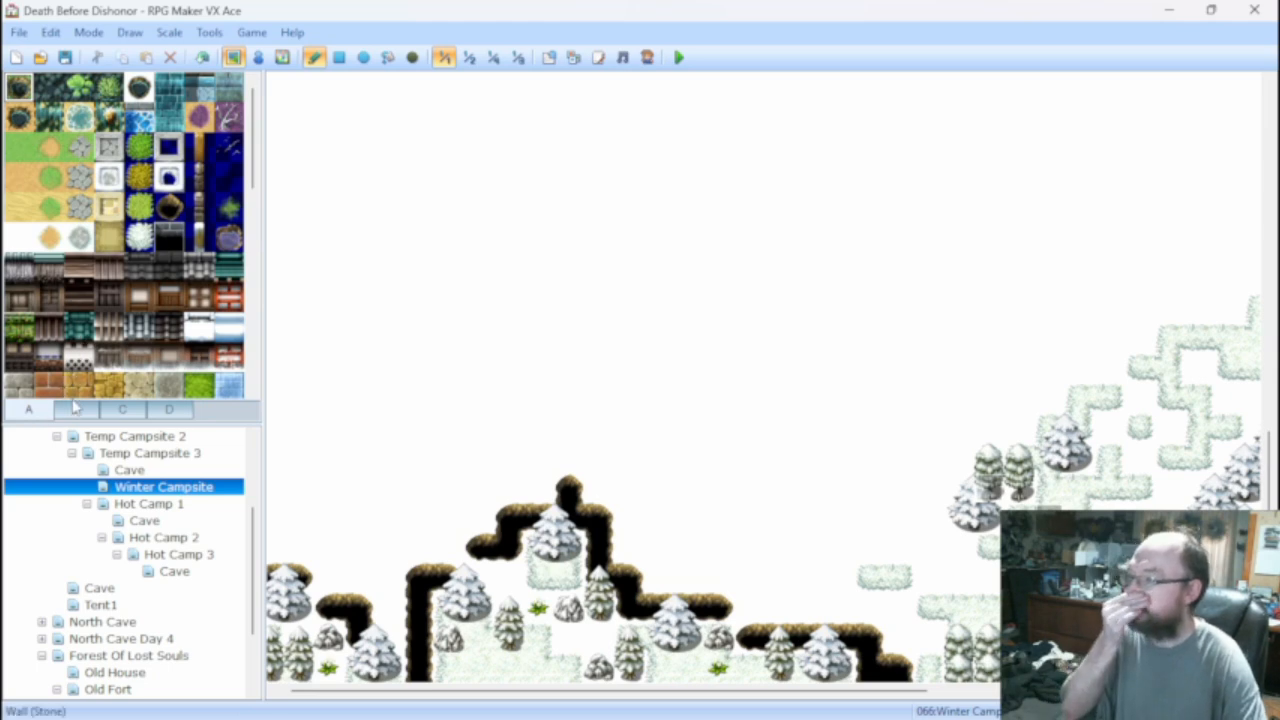
click(76, 412)
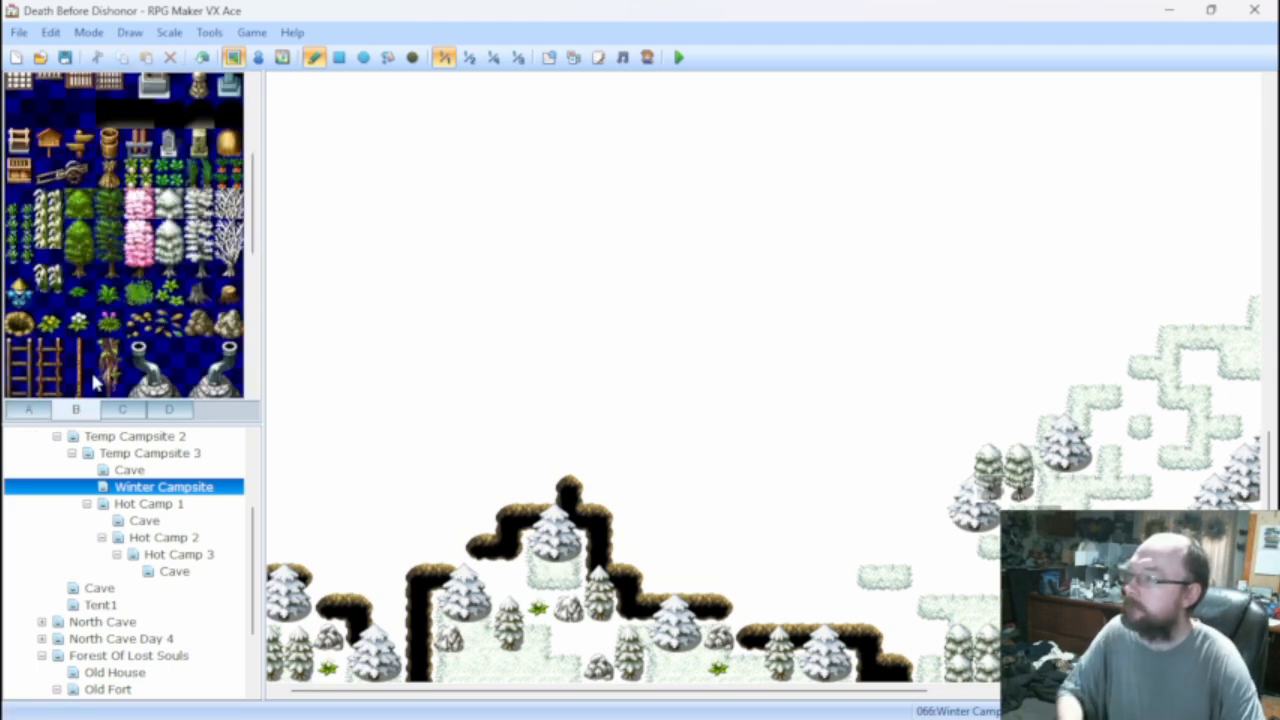
click(50, 412)
scroll(96, 345, down, 10)
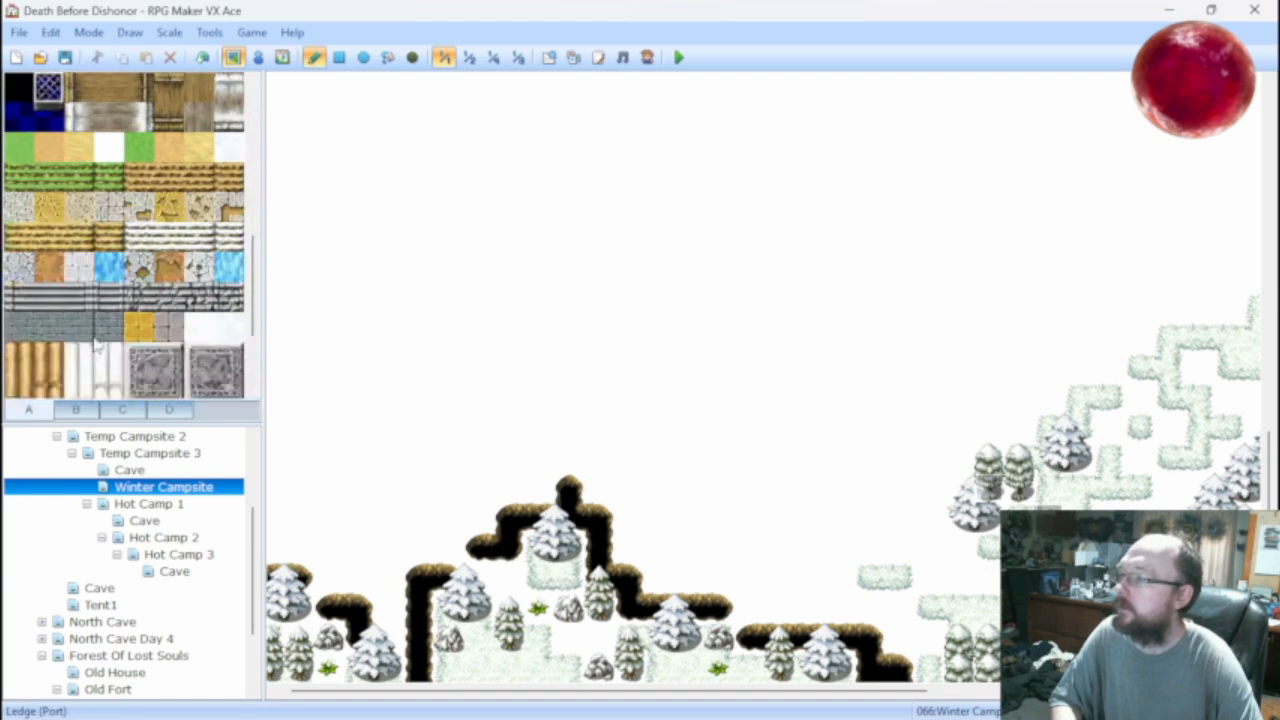
scroll(96, 345, up, 1)
scroll(96, 345, down, 1)
click(115, 411)
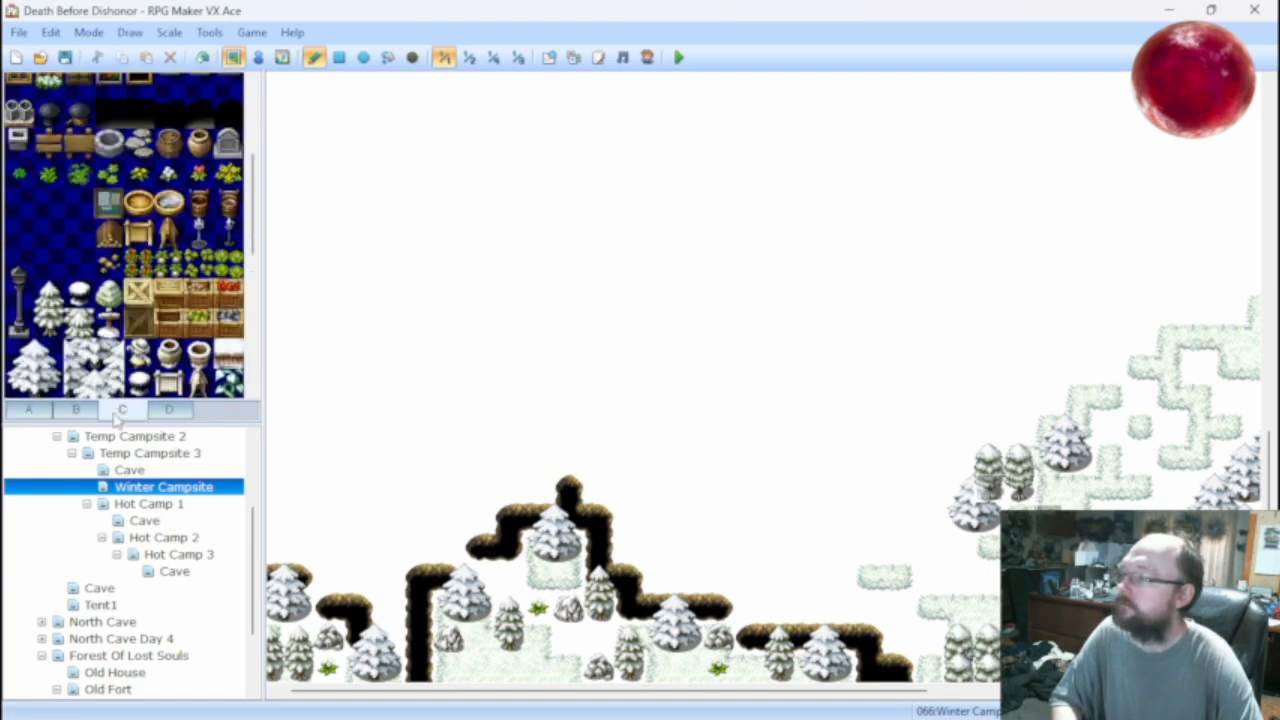
scroll(90, 362, down, 2)
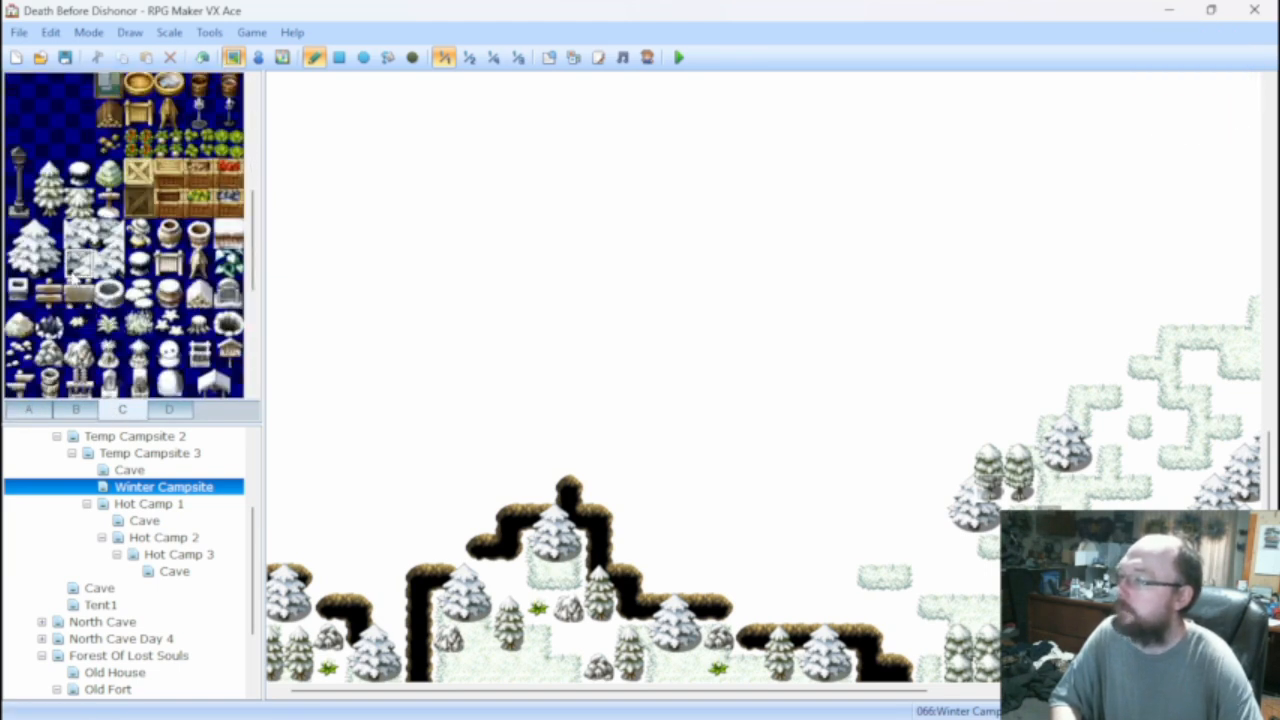
drag(82, 262, 108, 244)
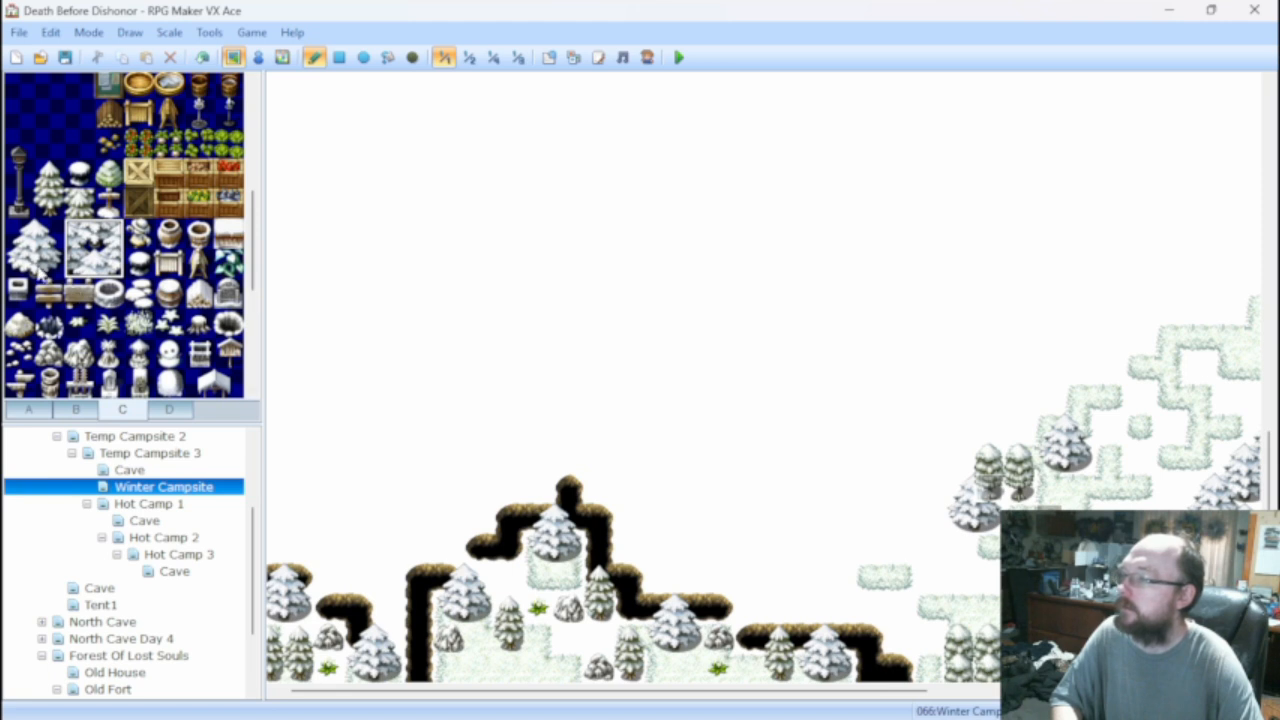
drag(26, 267, 40, 269)
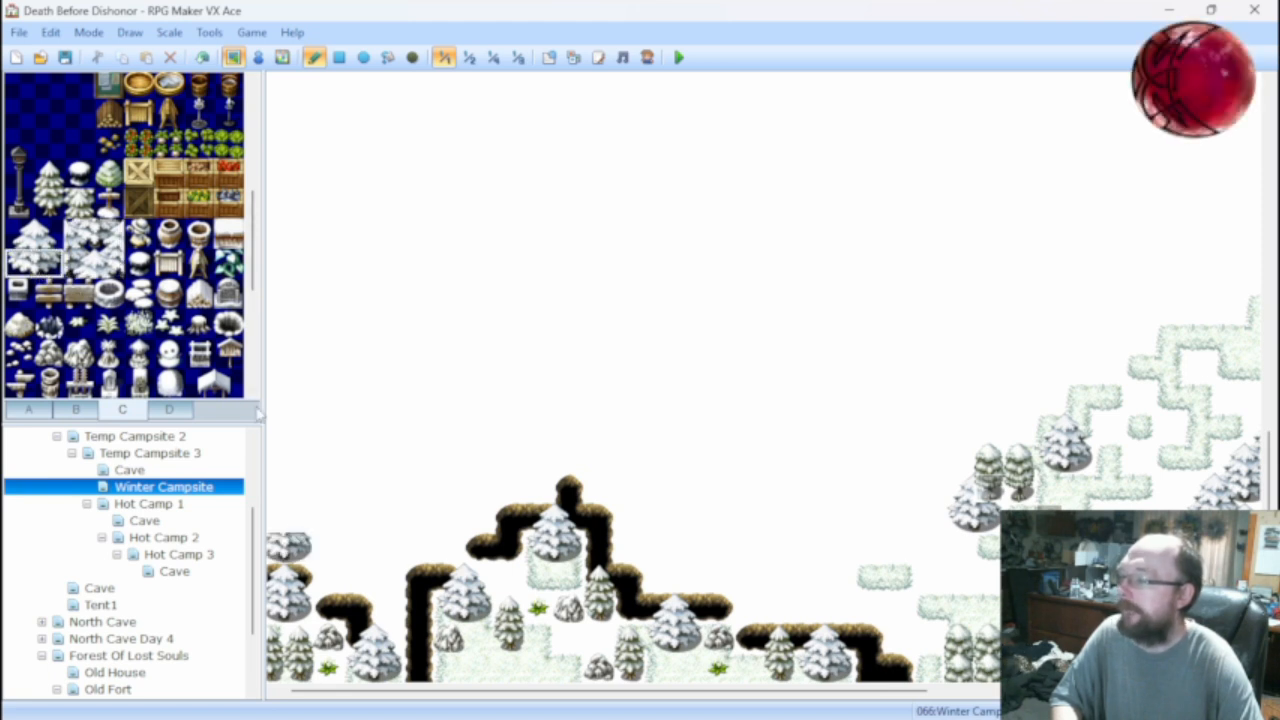
Stack three overlapping snowy pine sections northward from that base along the western edge and cap the column with a treetop.
drag(78, 262, 108, 232)
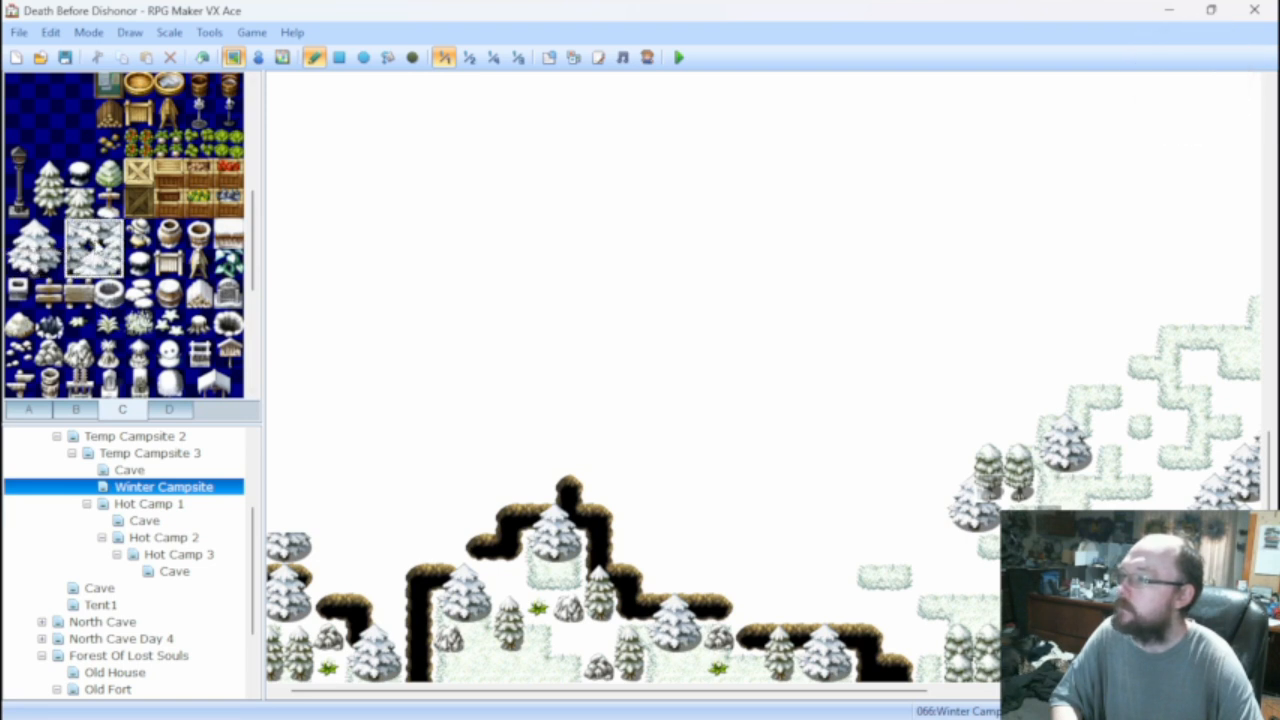
click(276, 488)
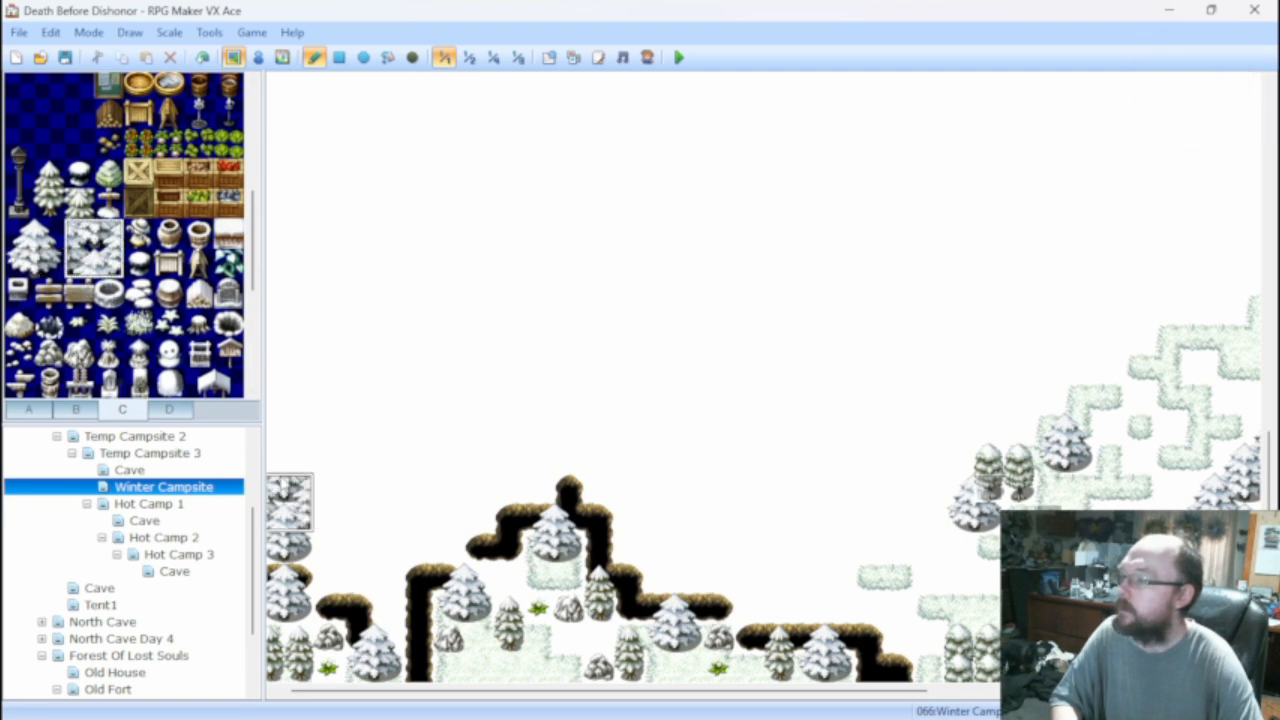
click(283, 440)
click(281, 376)
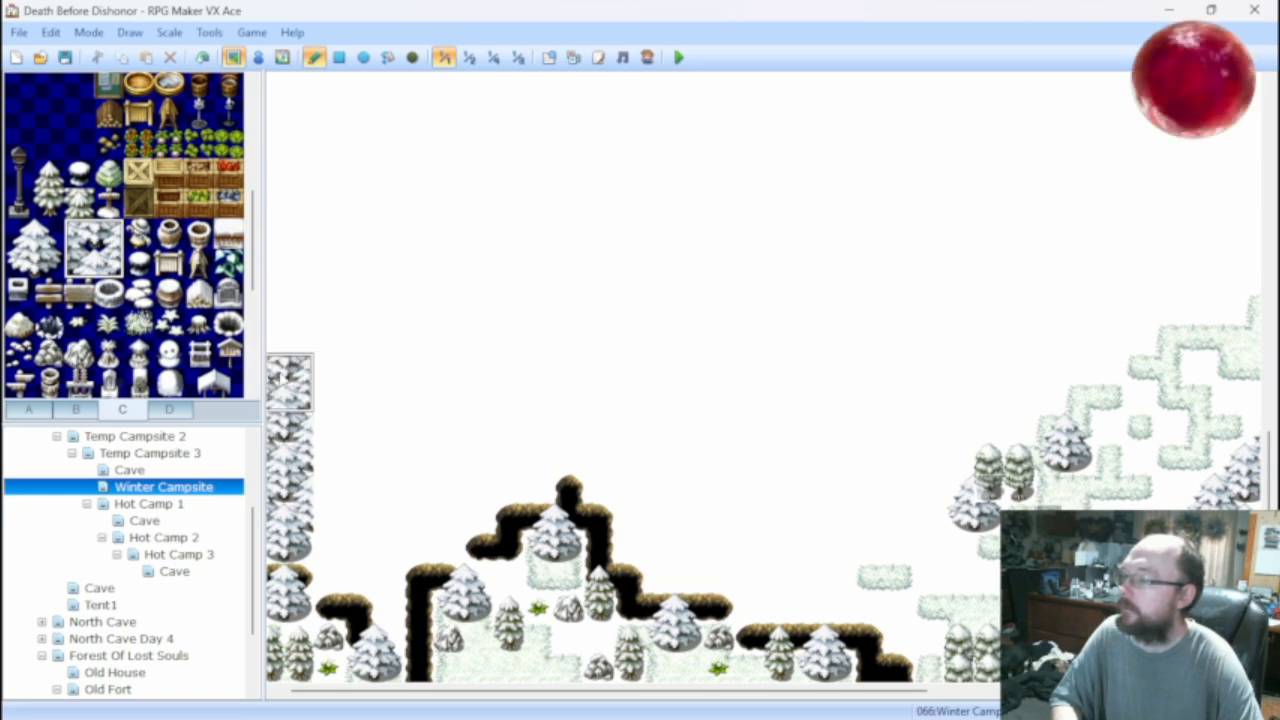
click(33, 232)
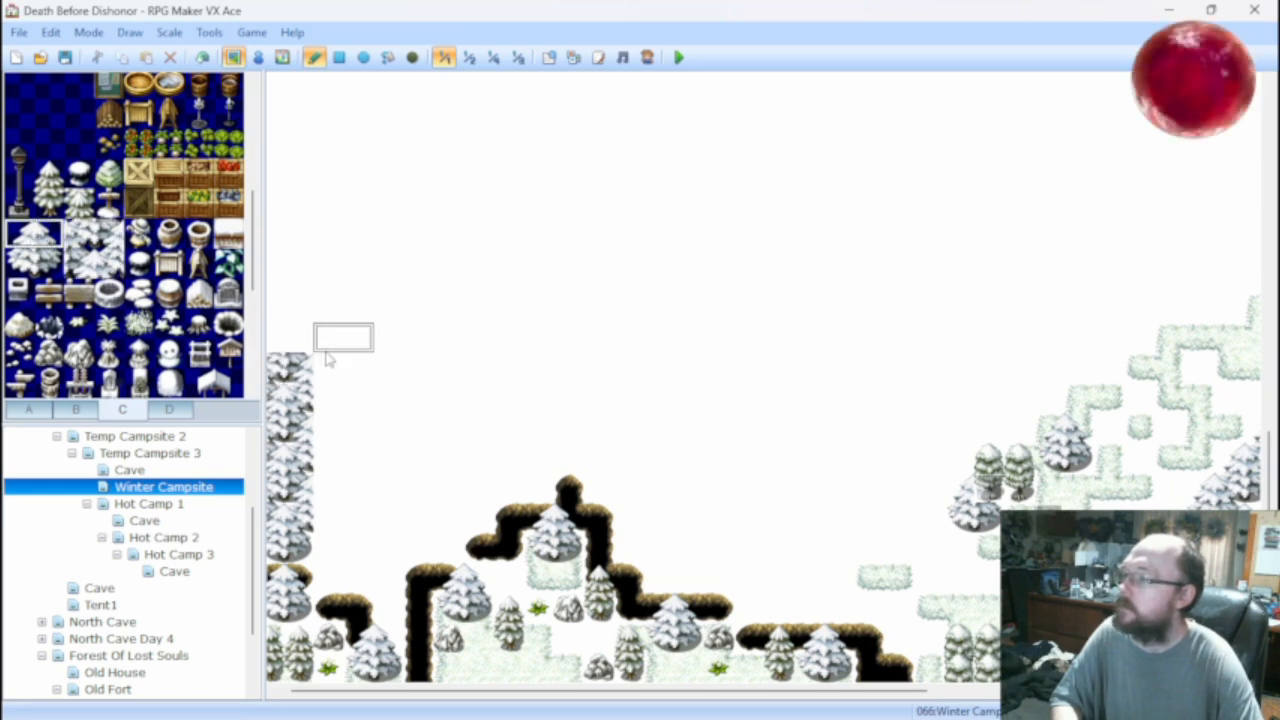
click(283, 340)
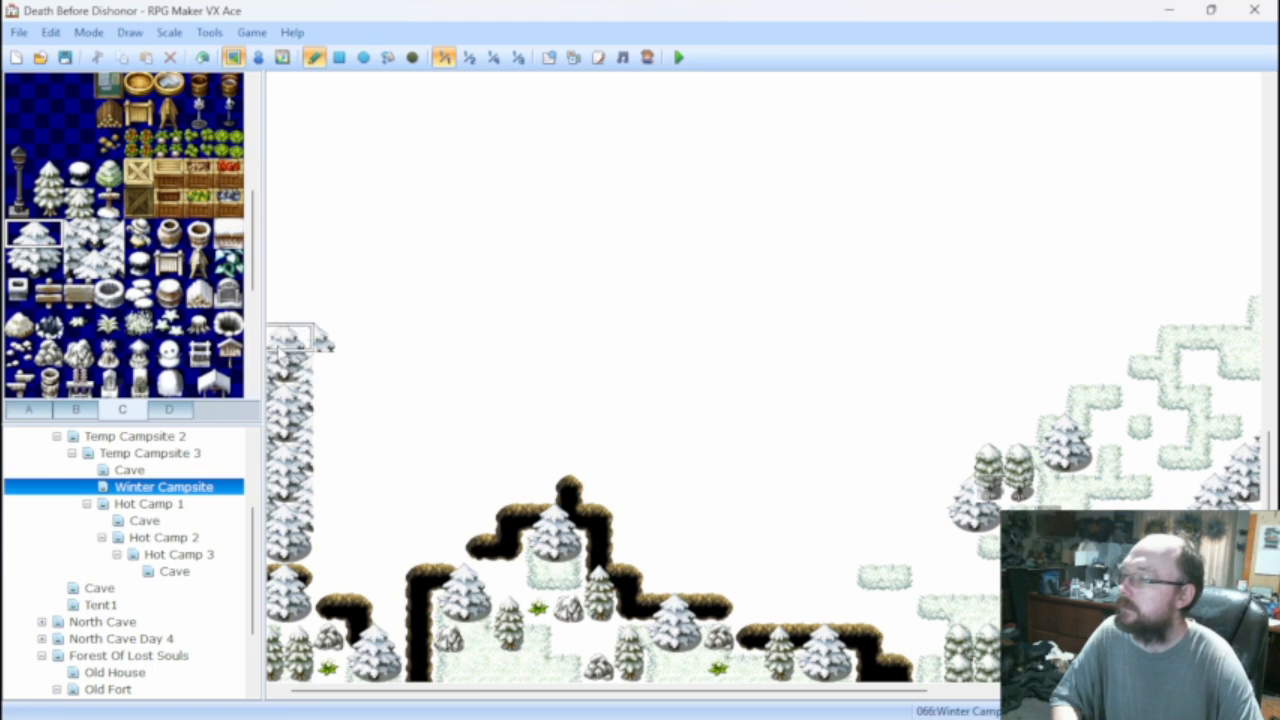
right_click(328, 340)
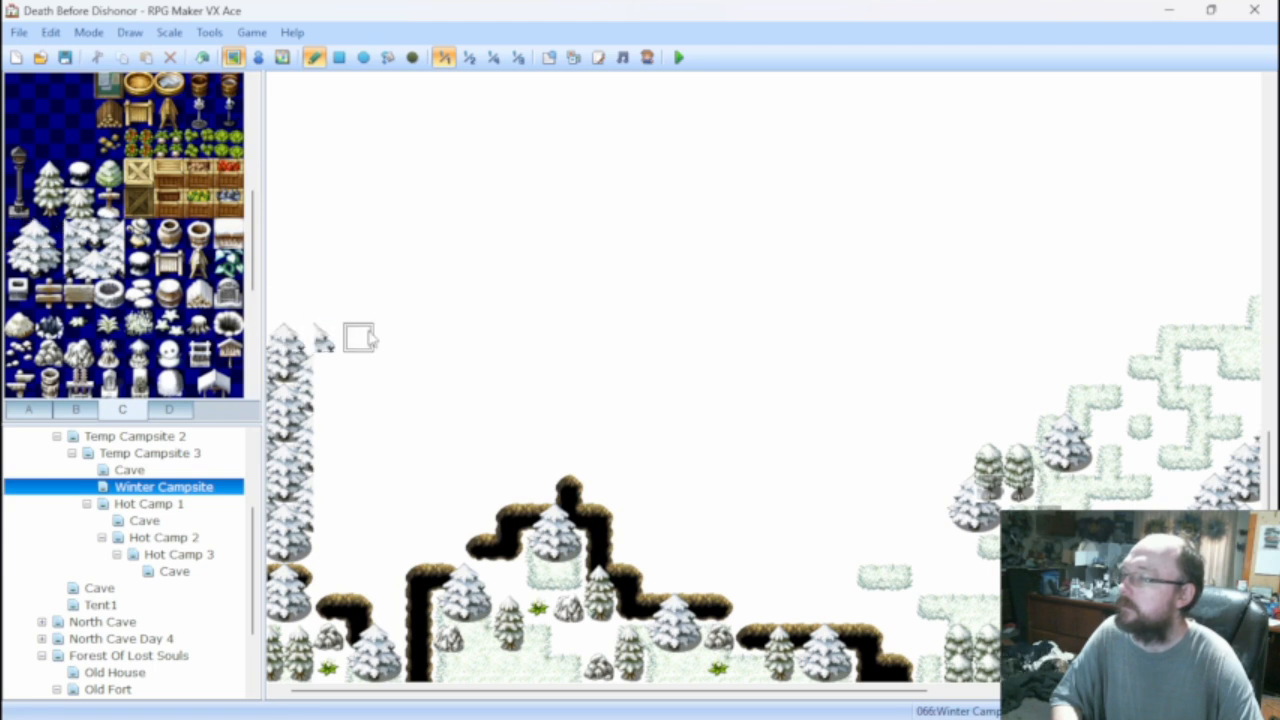
Widen the western pine column eastward by adding the outer halves of three staggered trees along its side.
drag(46, 234, 47, 262)
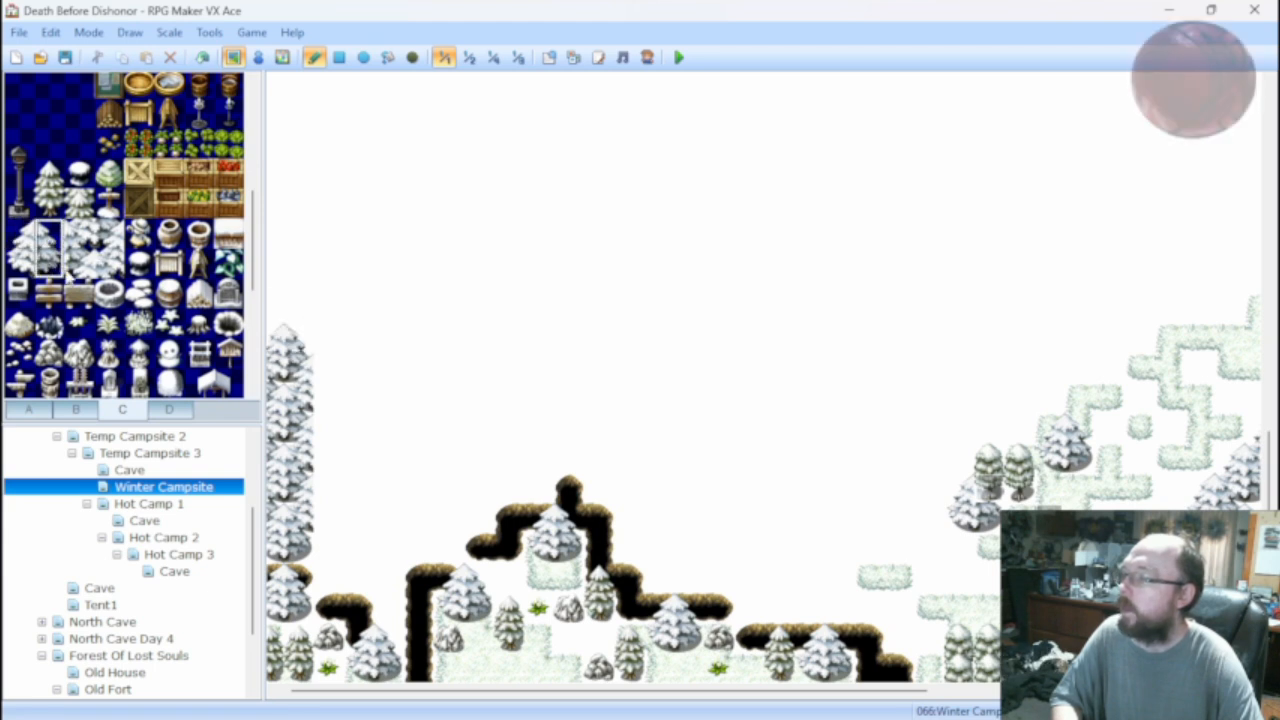
drag(328, 425, 323, 500)
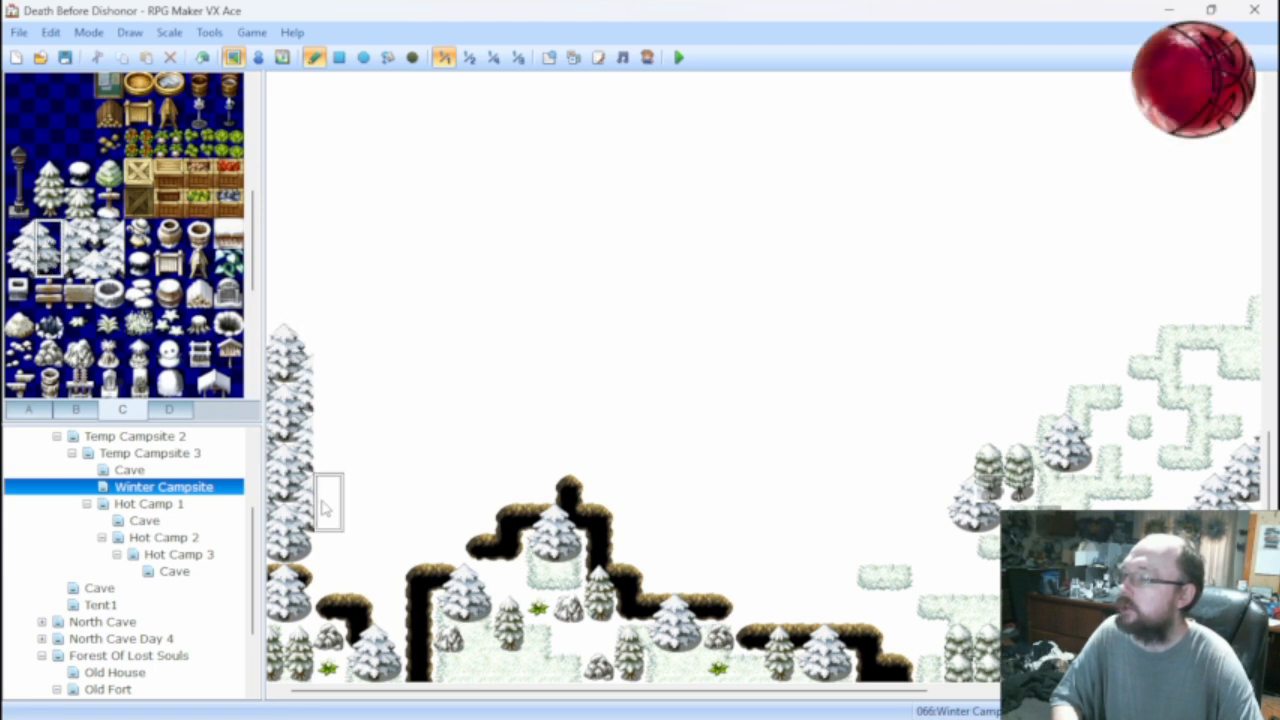
click(332, 382)
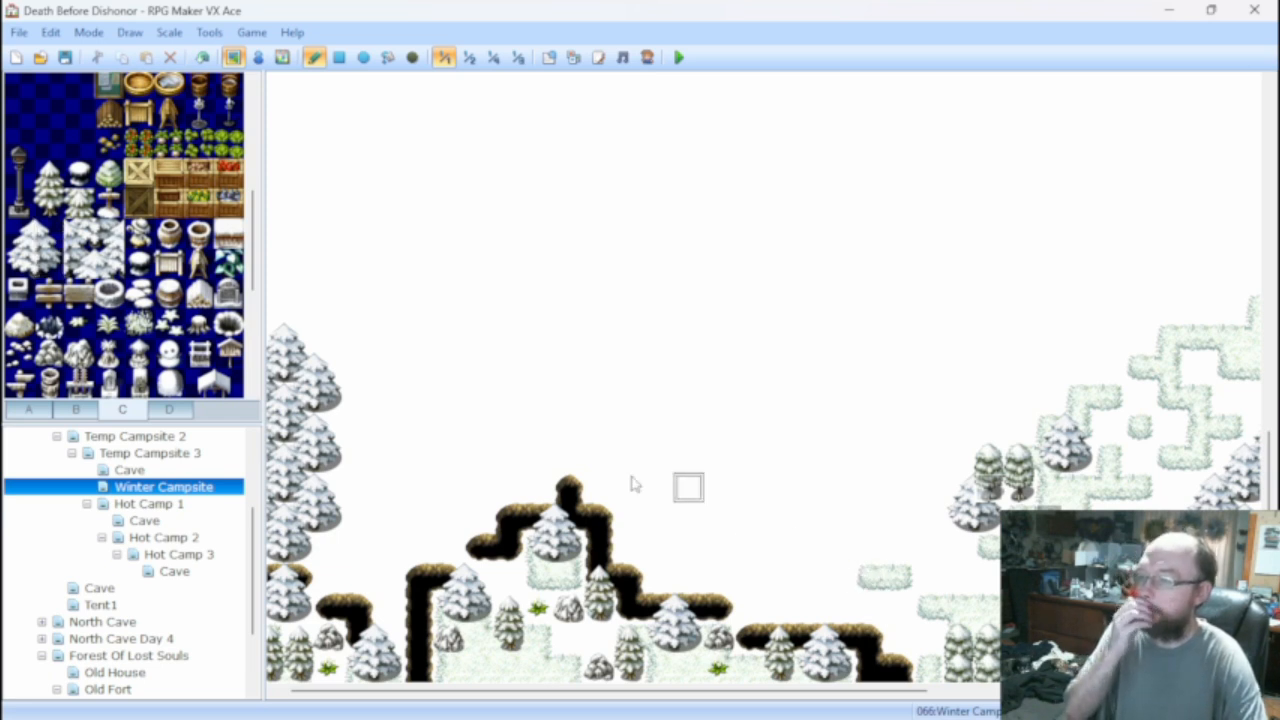
Paint irregular branching patches of frosty shrub ground across the open snowfield north of the pit line.
mouse_move(417, 517)
mouse_down()
mouse_move(565, 400)
mouse_move(785, 510)
mouse_move(660, 460)
mouse_up()
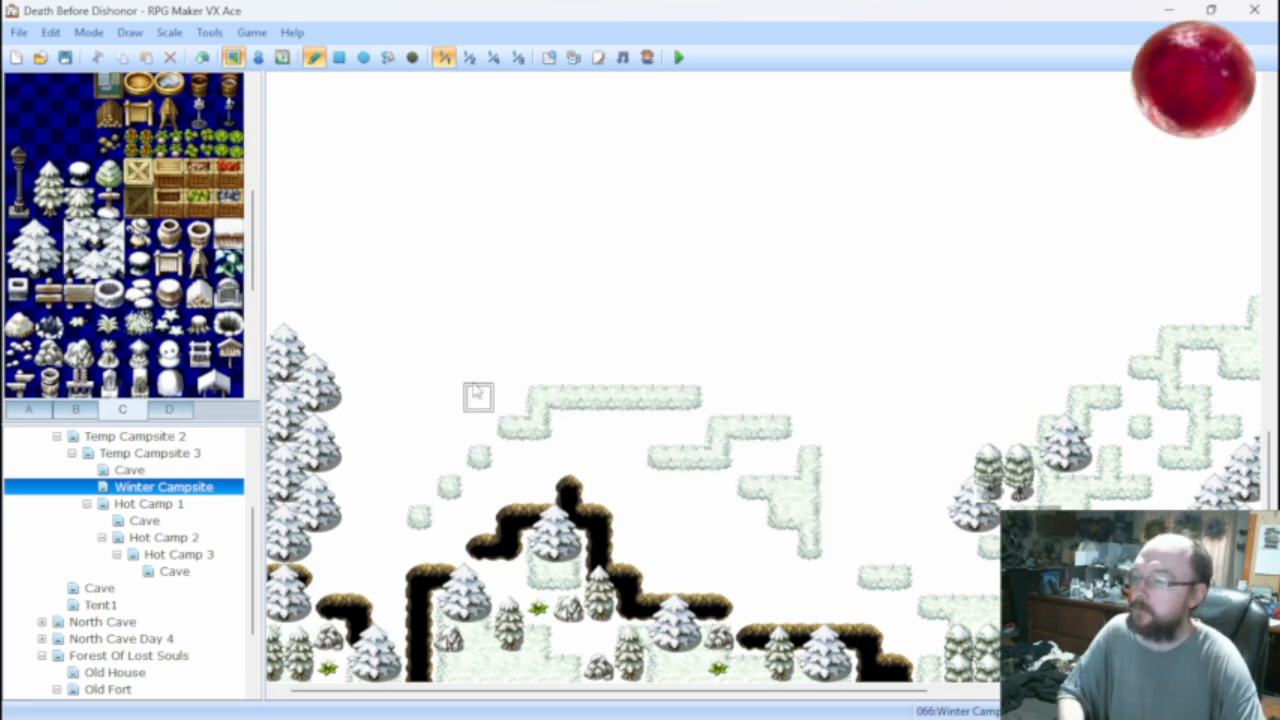
mouse_move(478, 397)
mouse_down()
mouse_move(449, 367)
mouse_move(777, 398)
mouse_move(786, 306)
mouse_move(898, 367)
mouse_move(995, 255)
mouse_move(1105, 250)
mouse_move(1160, 290)
mouse_move(1055, 310)
mouse_up()
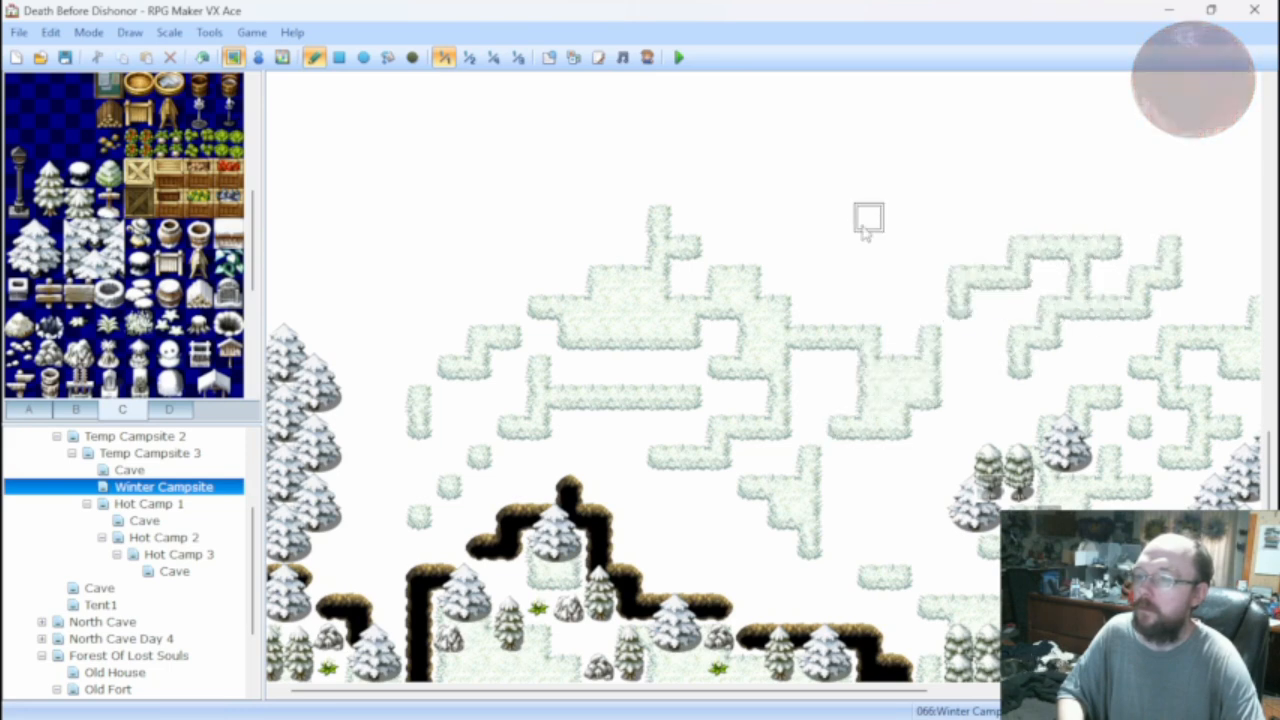
mouse_move(868, 218)
mouse_down()
mouse_move(928, 275)
mouse_move(449, 303)
mouse_move(365, 400)
mouse_move(388, 278)
mouse_move(330, 332)
mouse_move(357, 255)
mouse_move(420, 275)
mouse_move(617, 291)
mouse_move(866, 486)
mouse_move(995, 402)
mouse_move(899, 464)
mouse_move(826, 541)
mouse_up()
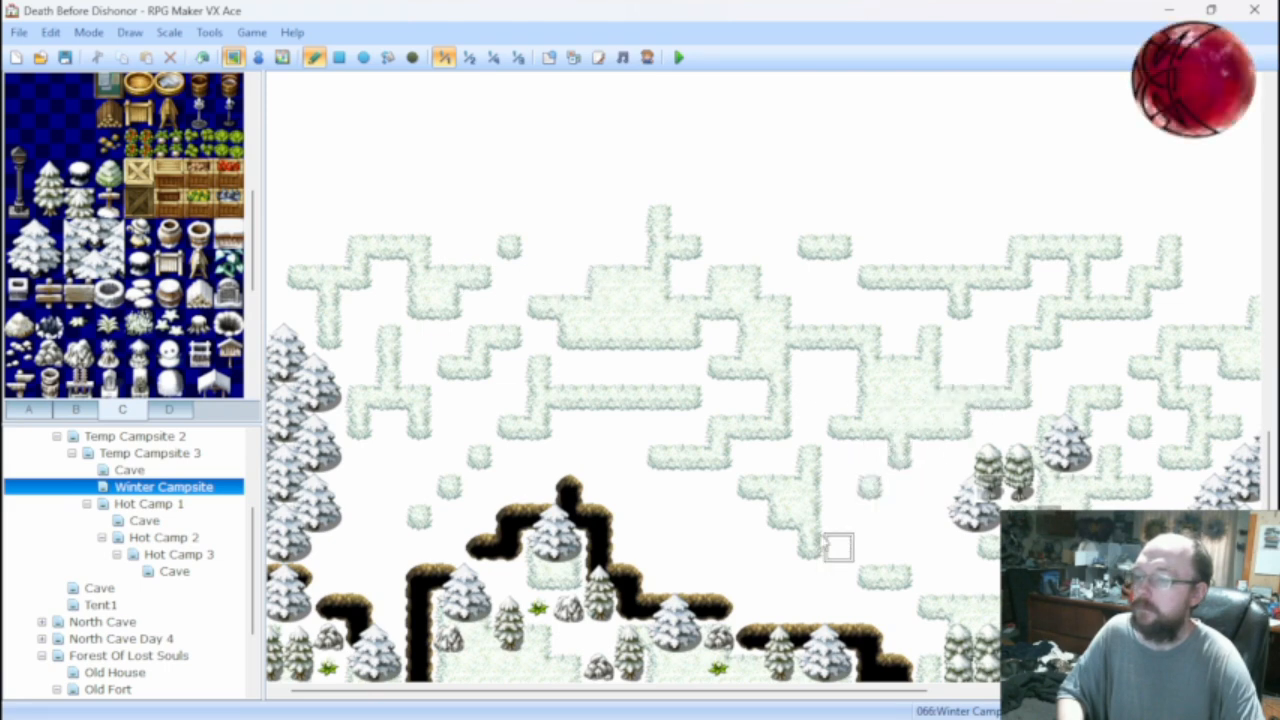
Paint more snow grass westward and downward from the patch just northeast of the winding black ditch.
drag(659, 518, 805, 580)
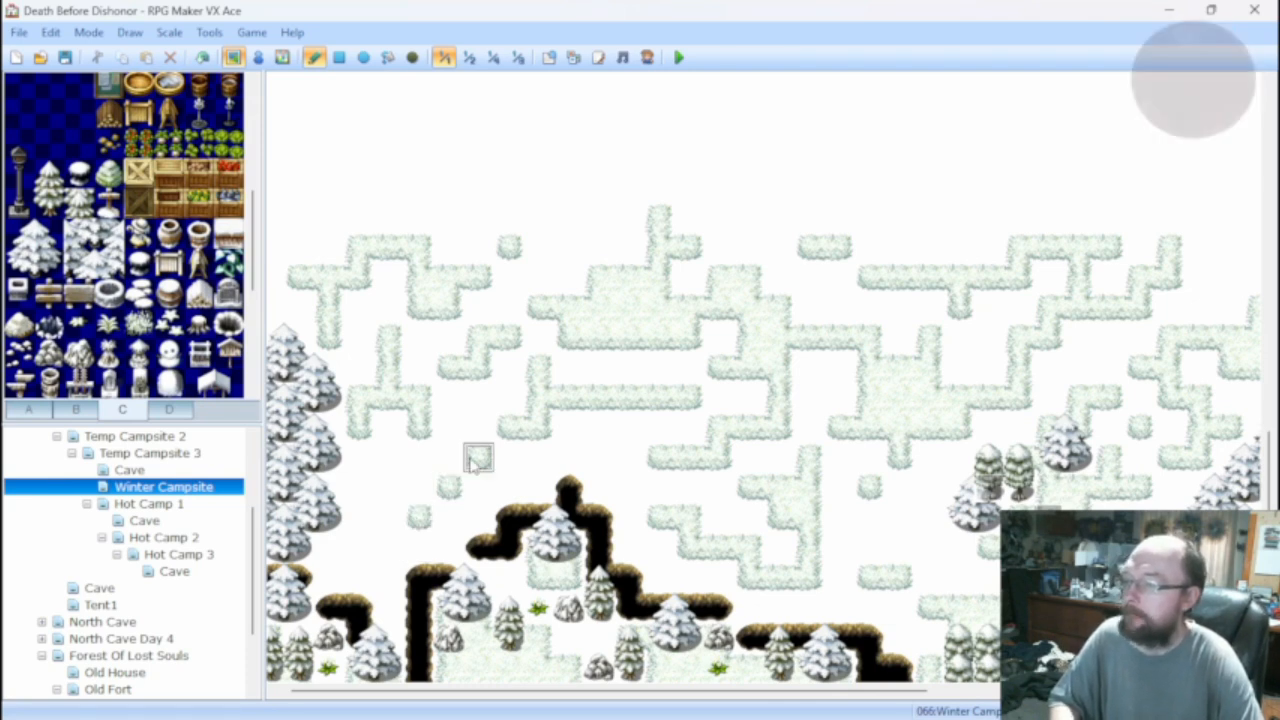
Paint a black chasm strip about nine tiles wide and two tiles high just north of the snow grass patches.
click(30, 409)
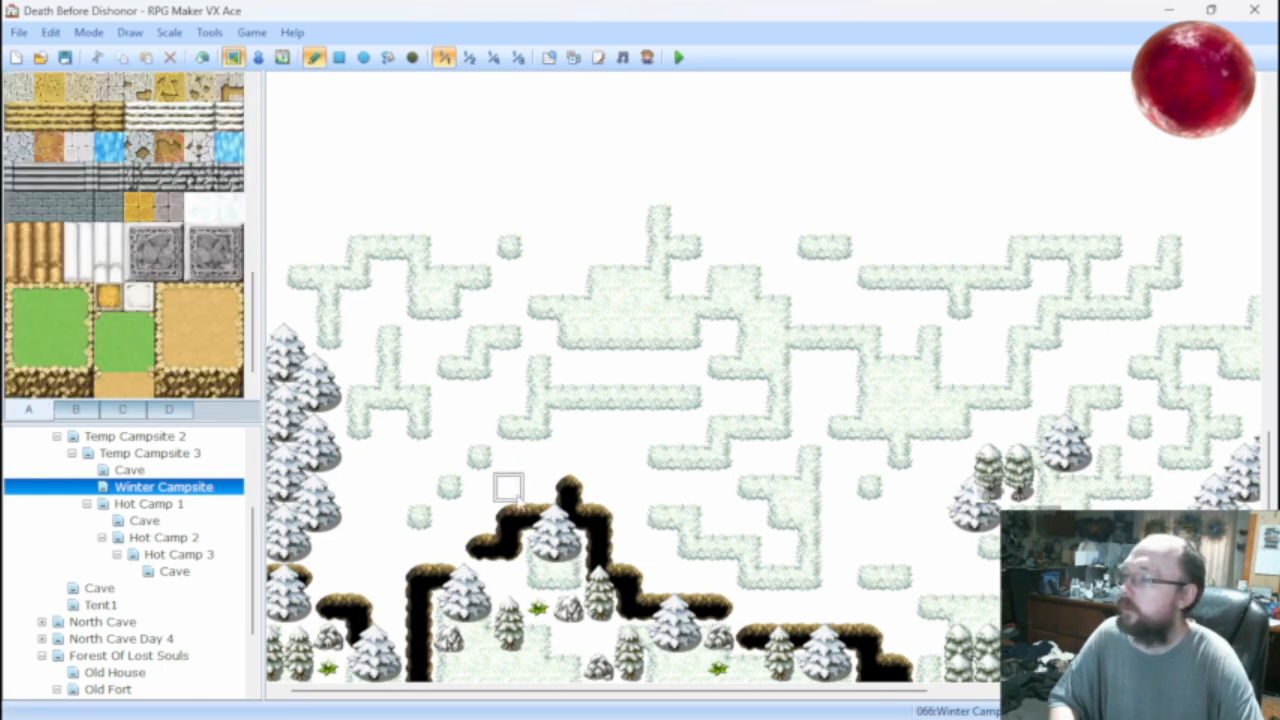
middle_click(579, 349)
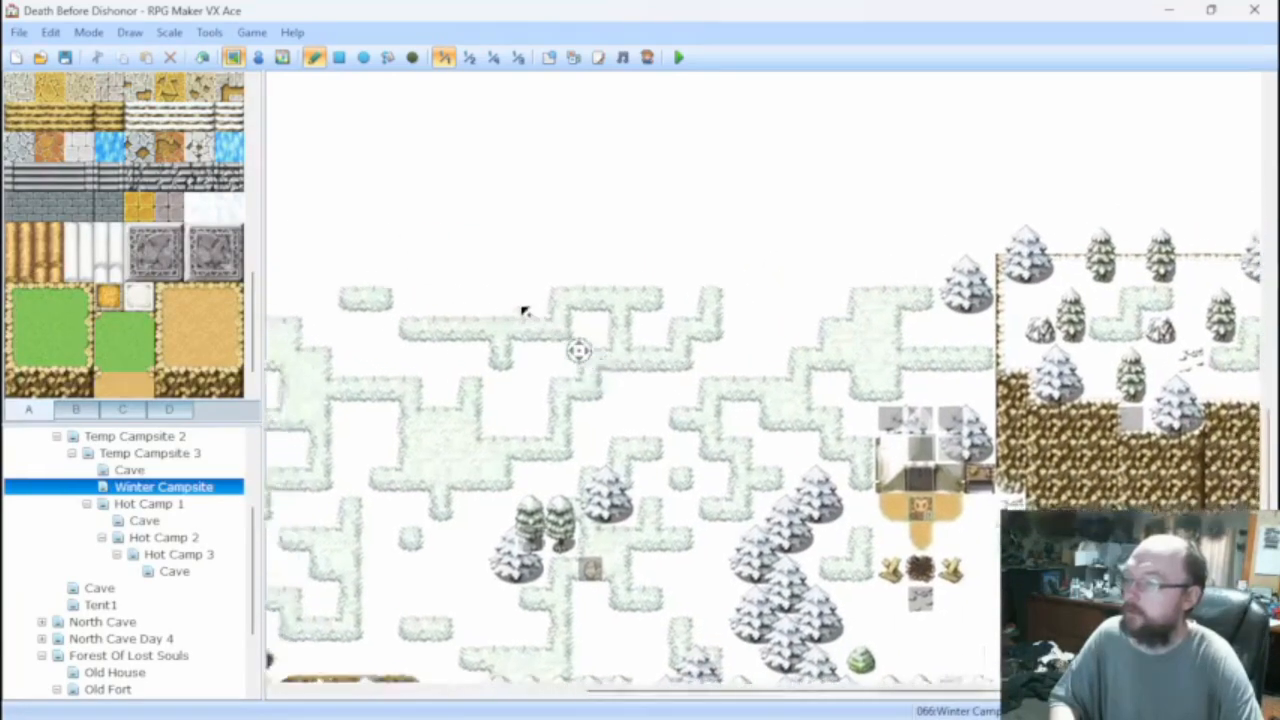
middle_click(484, 341)
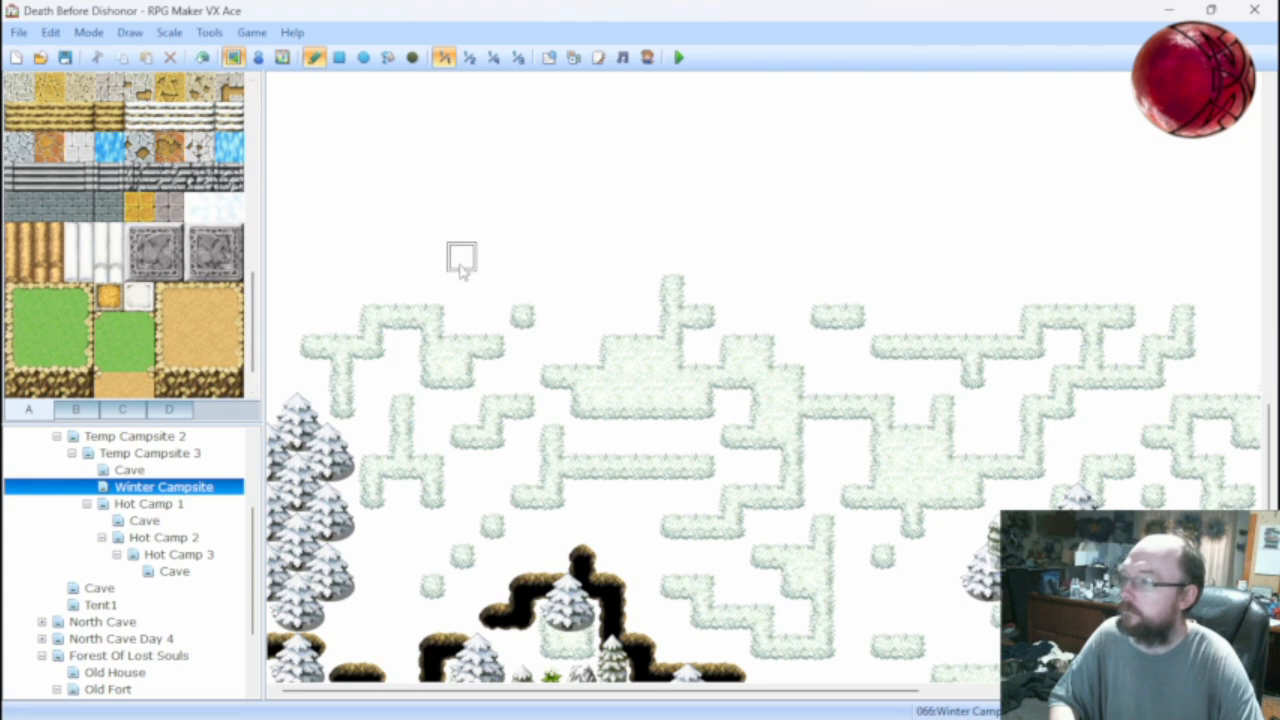
mouse_move(464, 260)
mouse_down()
mouse_move(462, 238)
mouse_move(532, 226)
mouse_move(650, 246)
mouse_move(703, 230)
mouse_move(676, 252)
mouse_move(484, 258)
mouse_up()
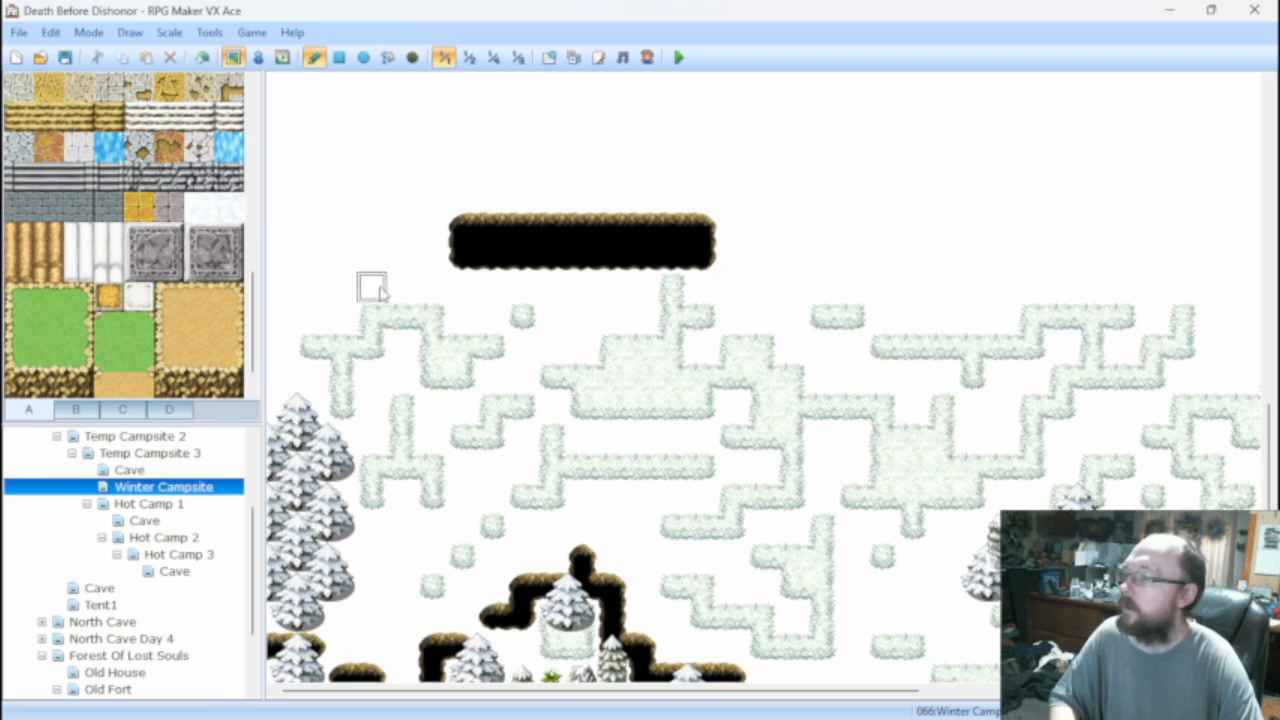
Look through tile sets B and C for pieces suitable for crossing the chasm.
click(75, 409)
scroll(86, 336, up, 5)
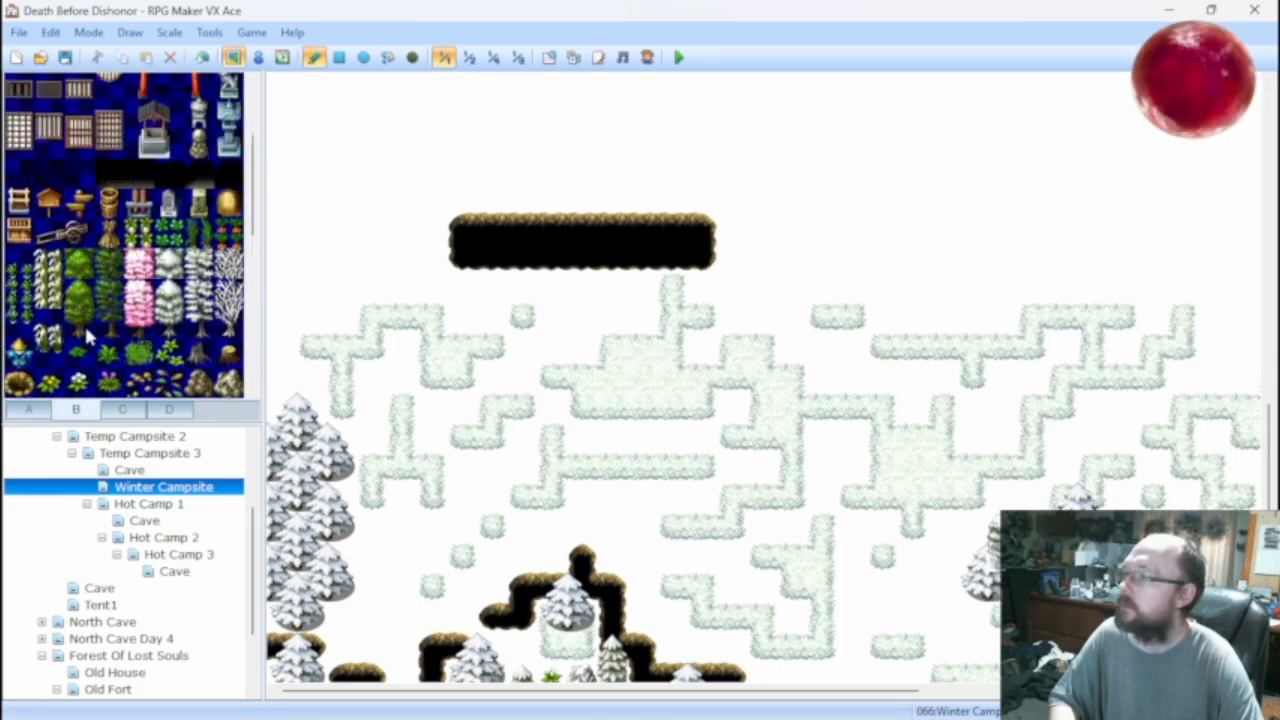
scroll(86, 333, down, 4)
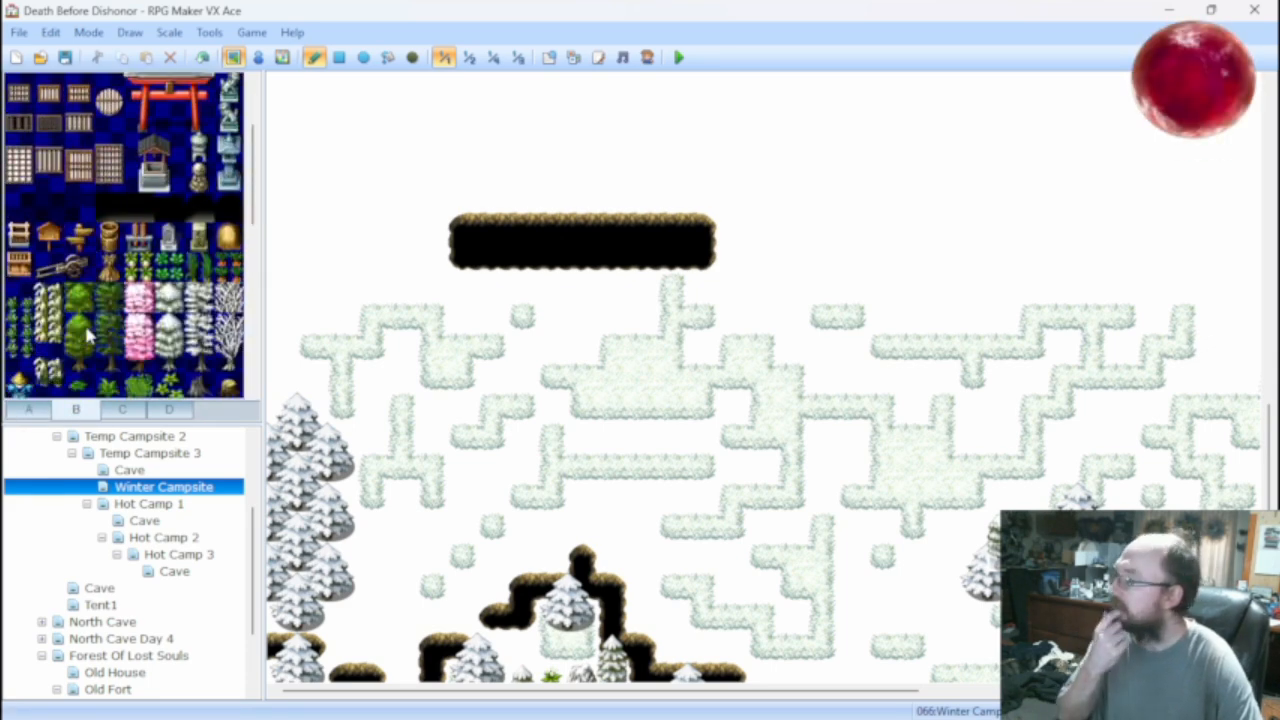
scroll(86, 333, down, 4)
scroll(86, 336, down, 3)
scroll(86, 336, down, 4)
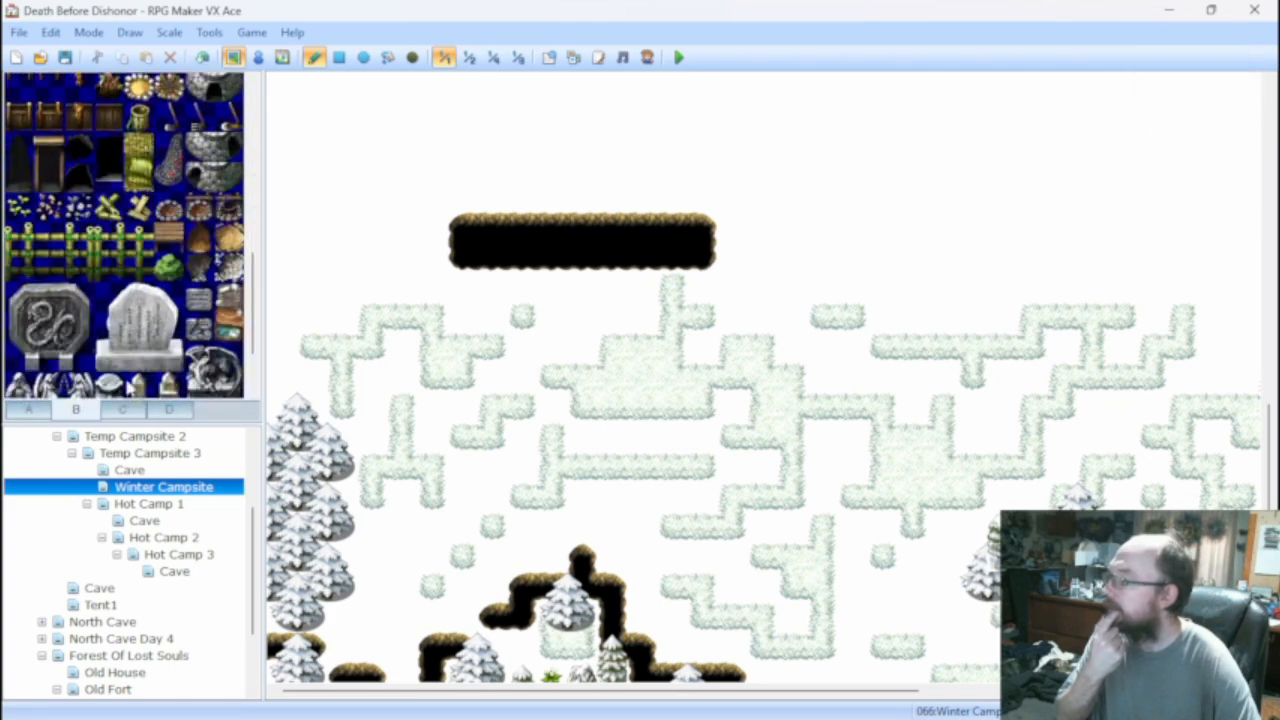
scroll(86, 336, down, 2)
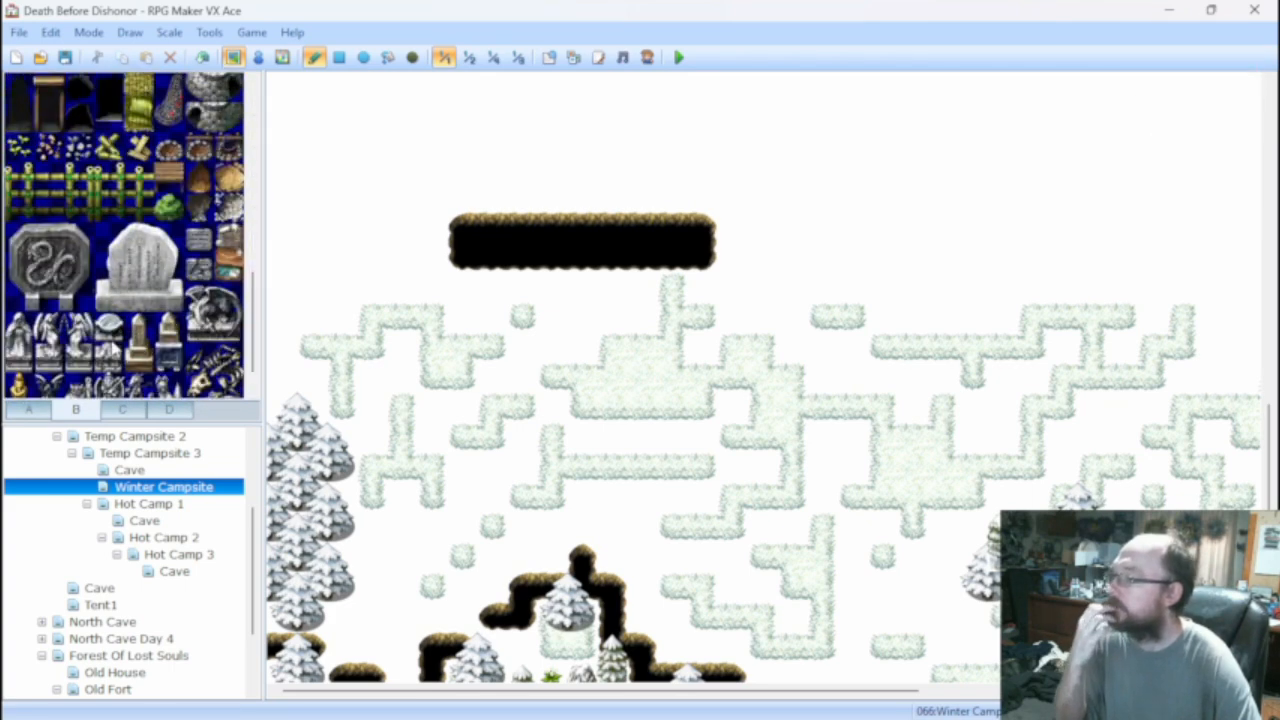
scroll(120, 380, down, 1)
click(122, 411)
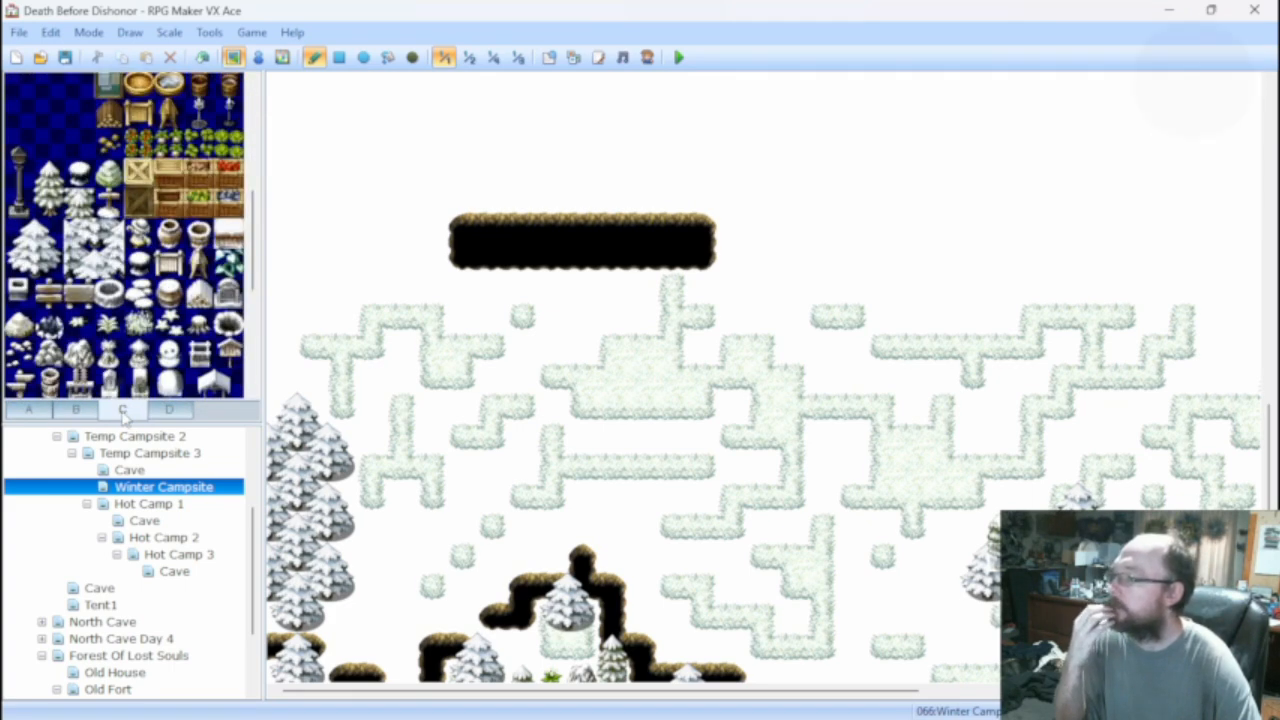
scroll(131, 345, down, 2)
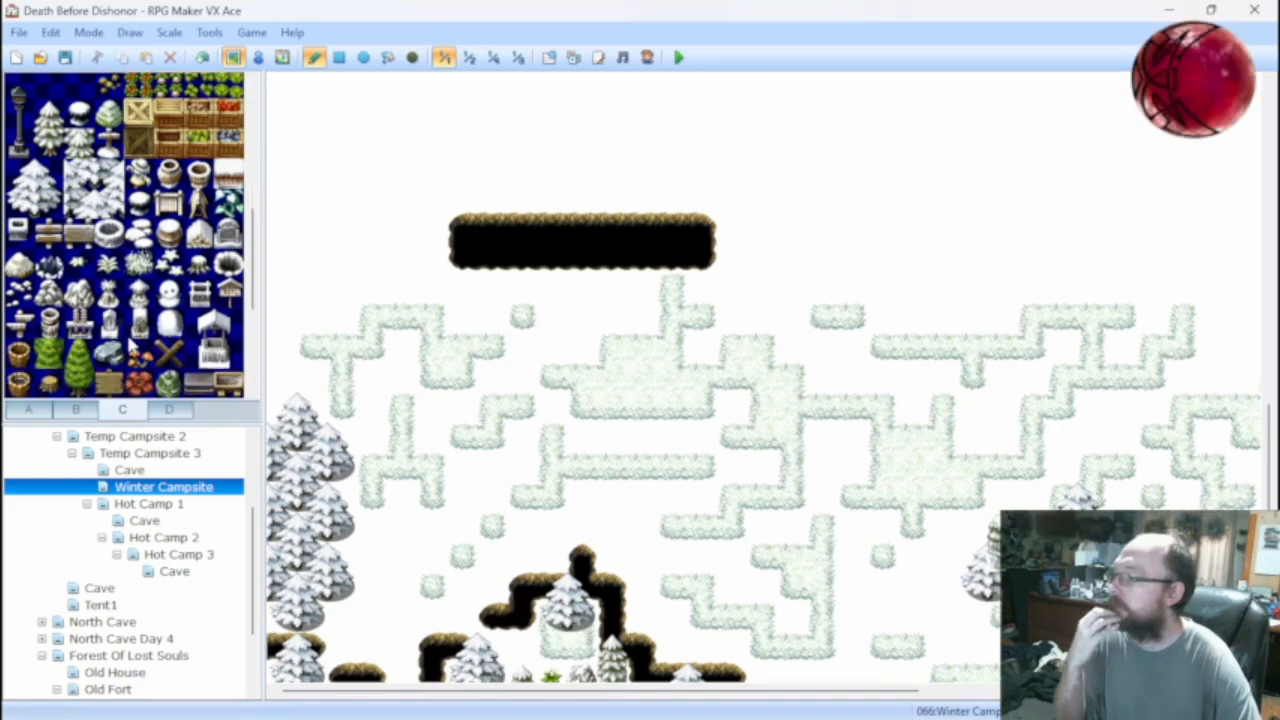
scroll(130, 345, up, 3)
click(30, 411)
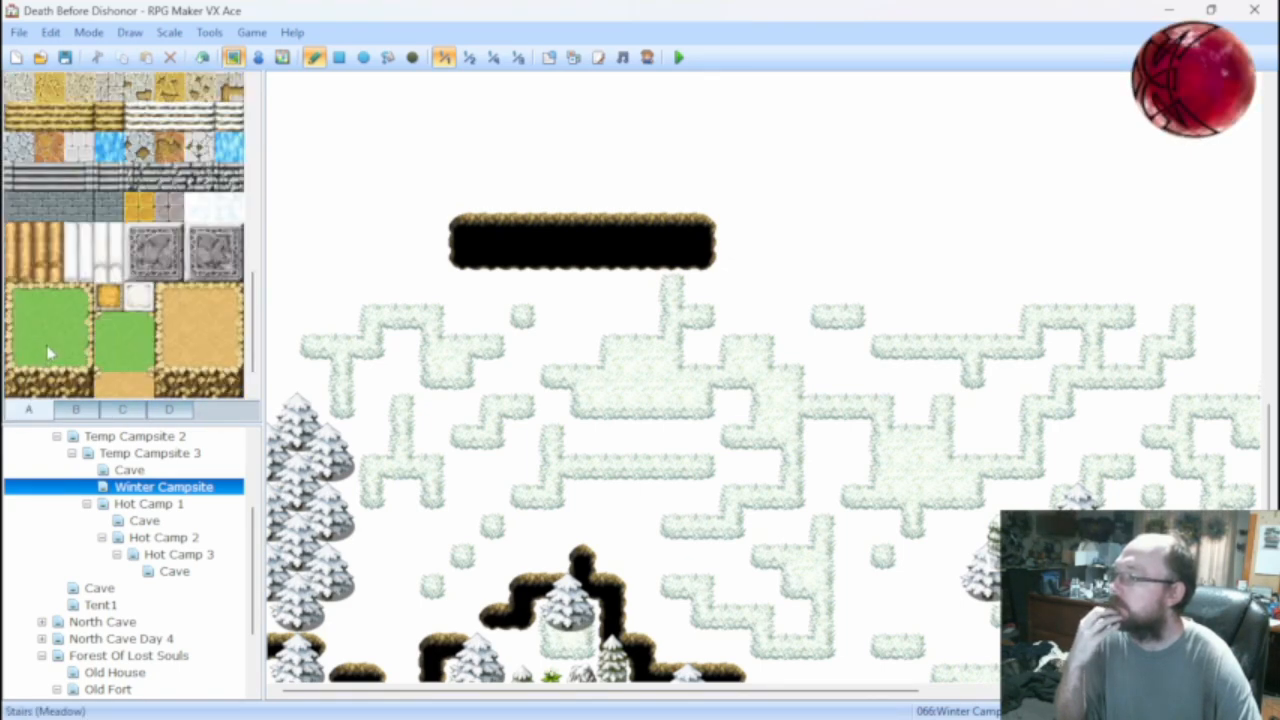
Place one Large Bridge (Snow, V) tile on the lower row of the chasm strip.
scroll(50, 352, up, 5)
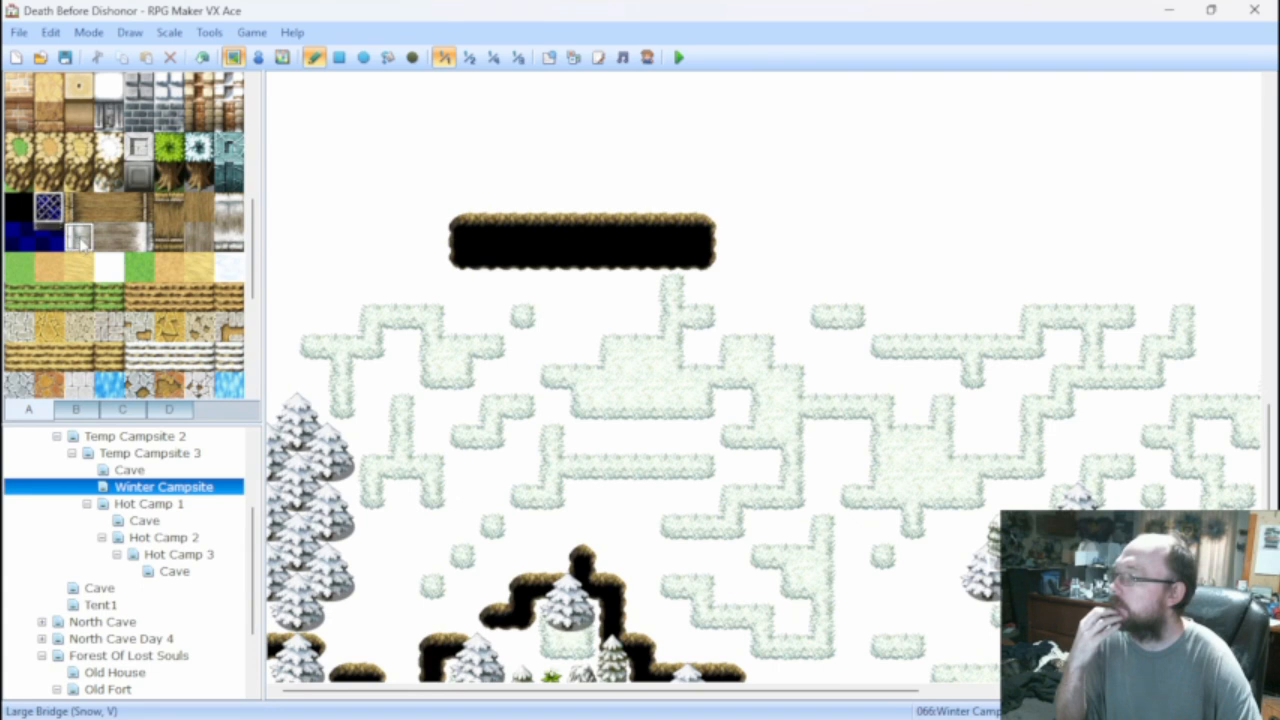
click(520, 255)
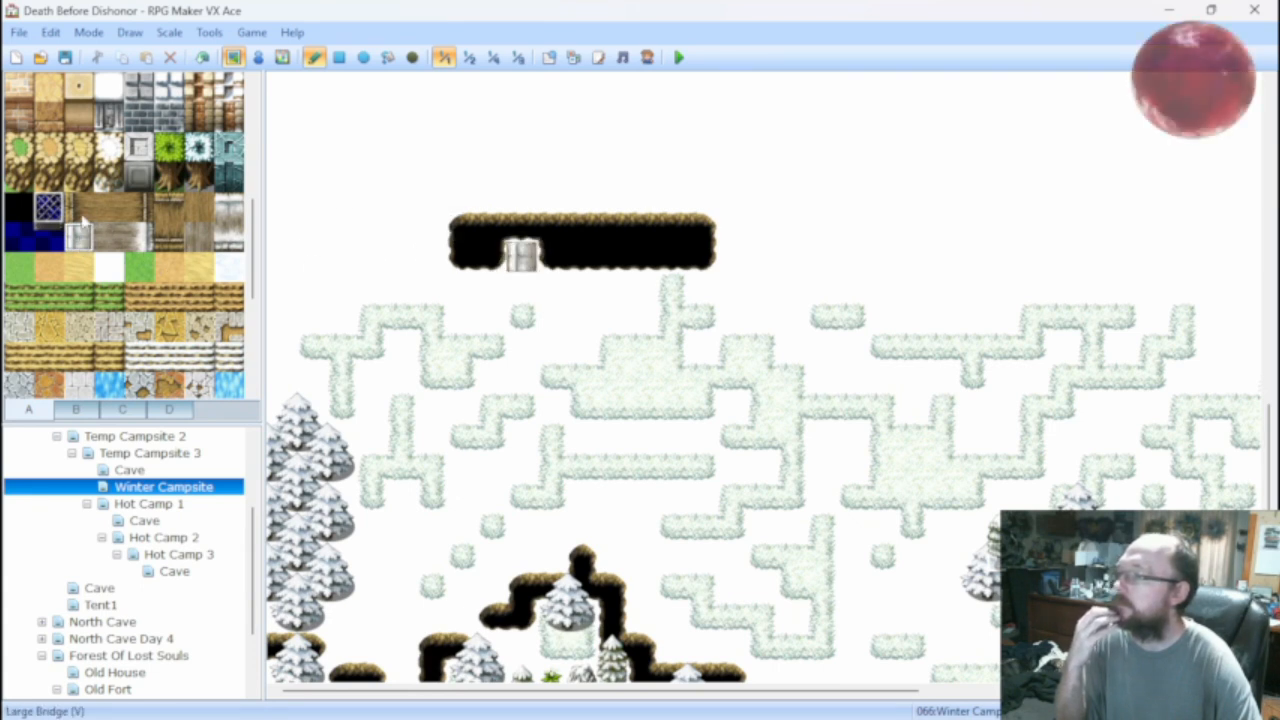
click(20, 208)
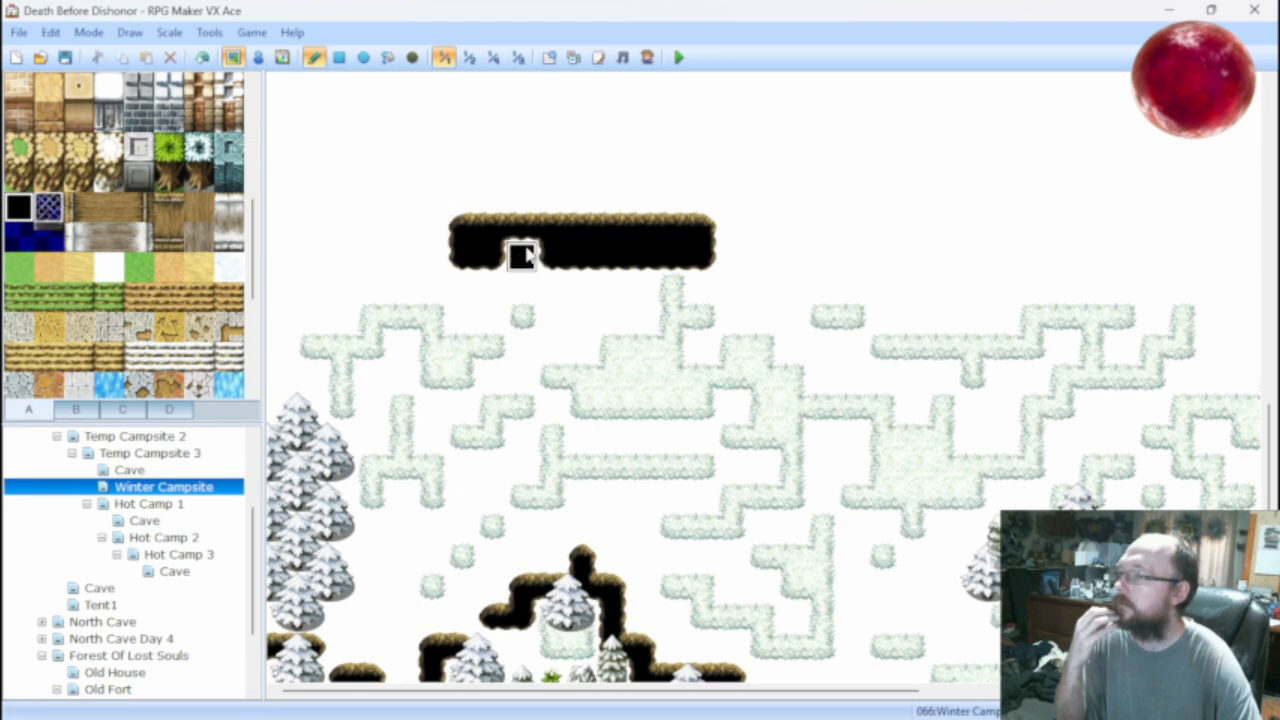
click(495, 262)
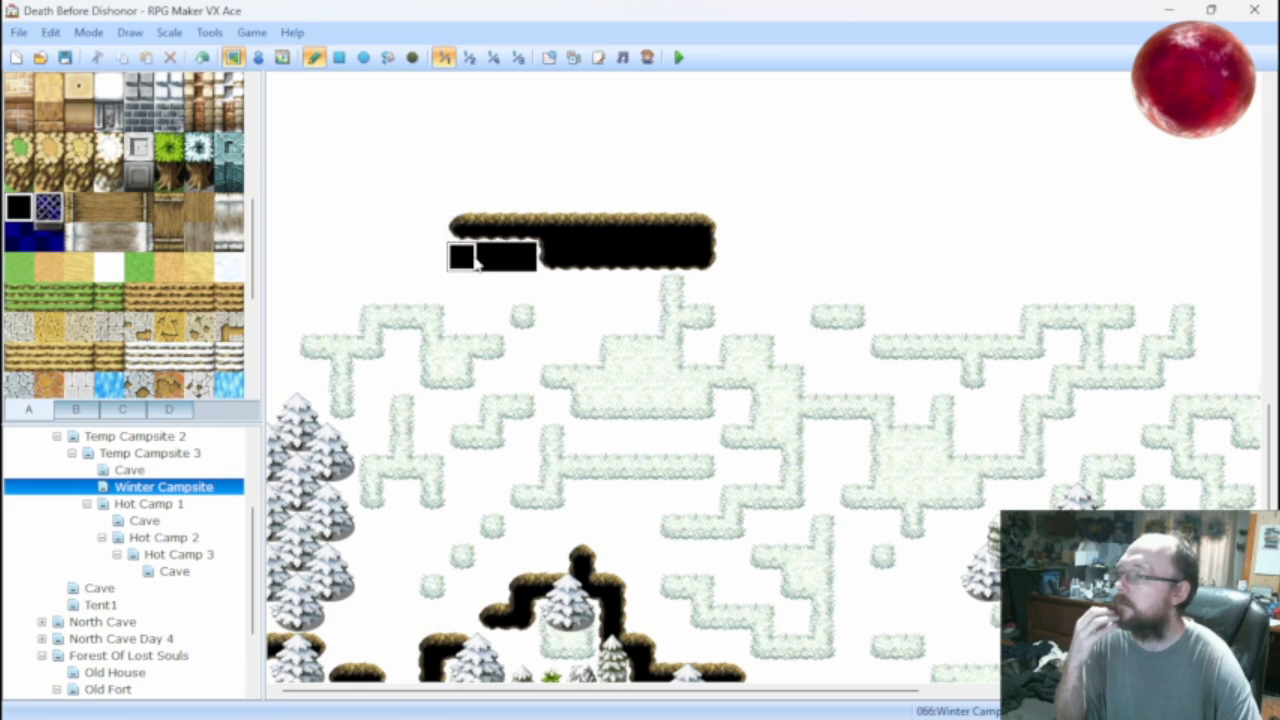
click(202, 58)
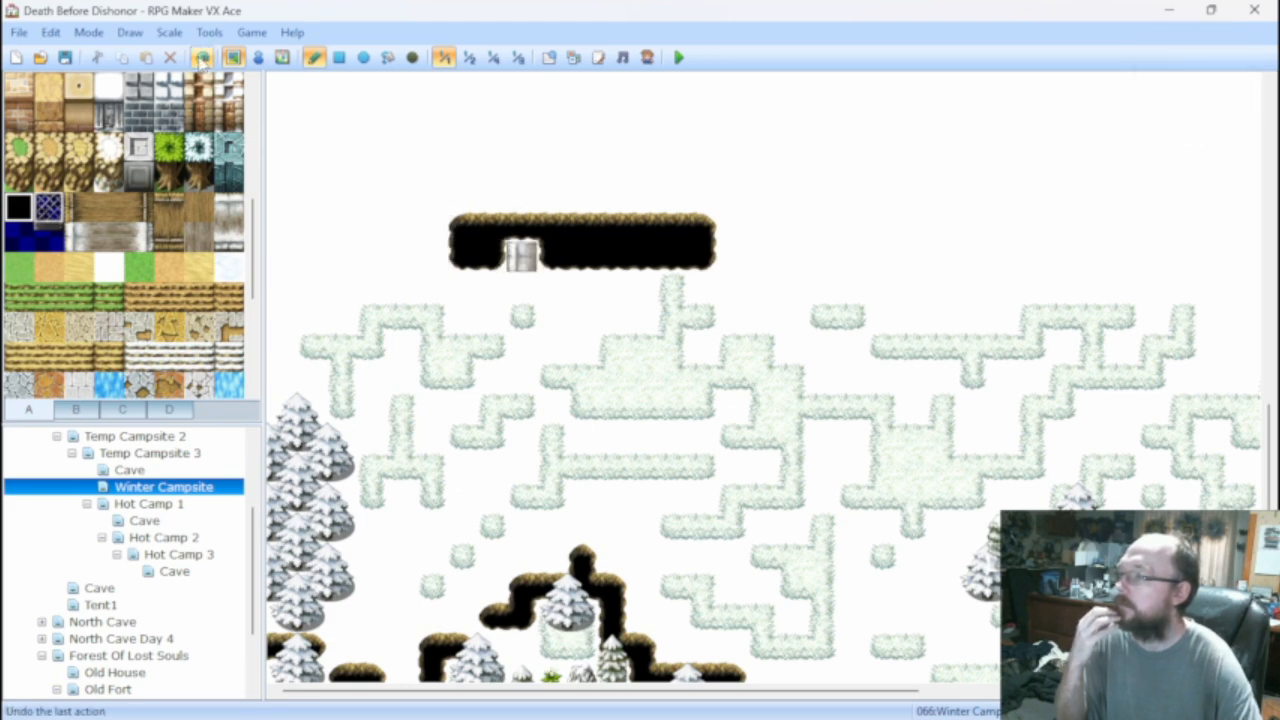
Complete the snow Large Bridge across the chasm, four tiles wide and two tiles high, with posts on both sides.
click(79, 240)
click(522, 240)
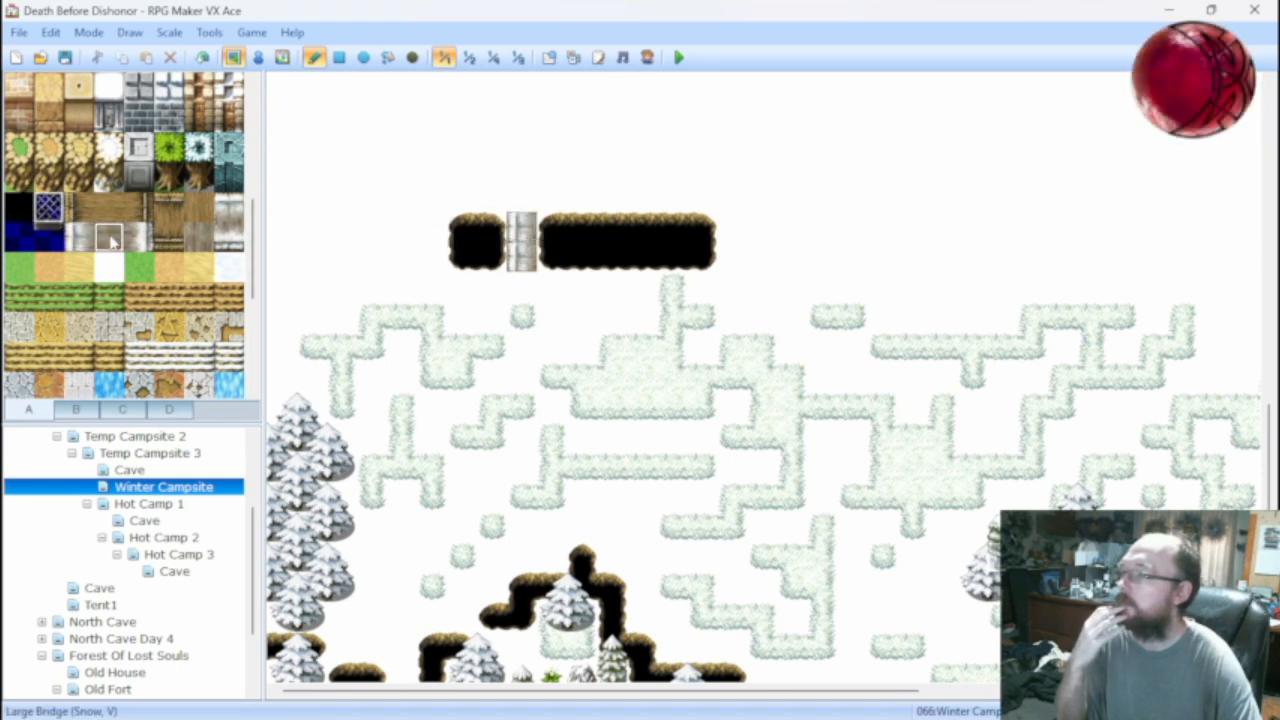
click(522, 256)
mouse_move(566, 262)
mouse_down()
mouse_move(580, 266)
mouse_move(567, 245)
mouse_up()
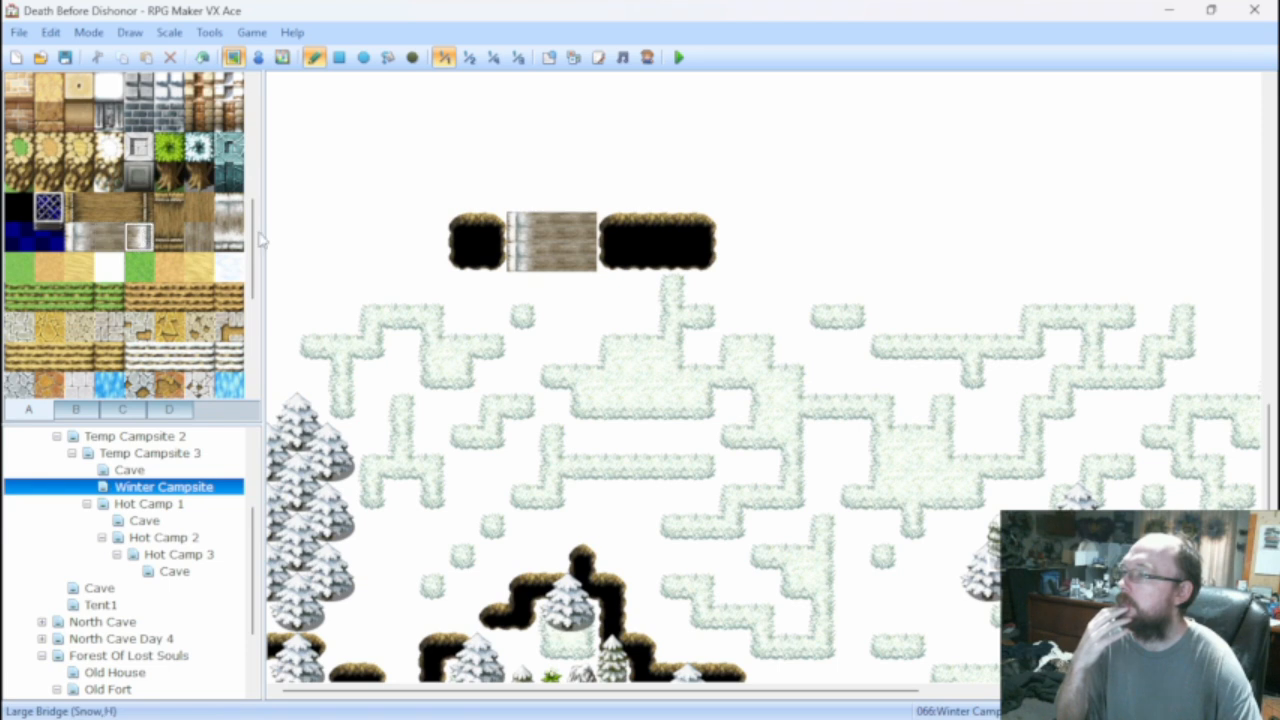
click(611, 244)
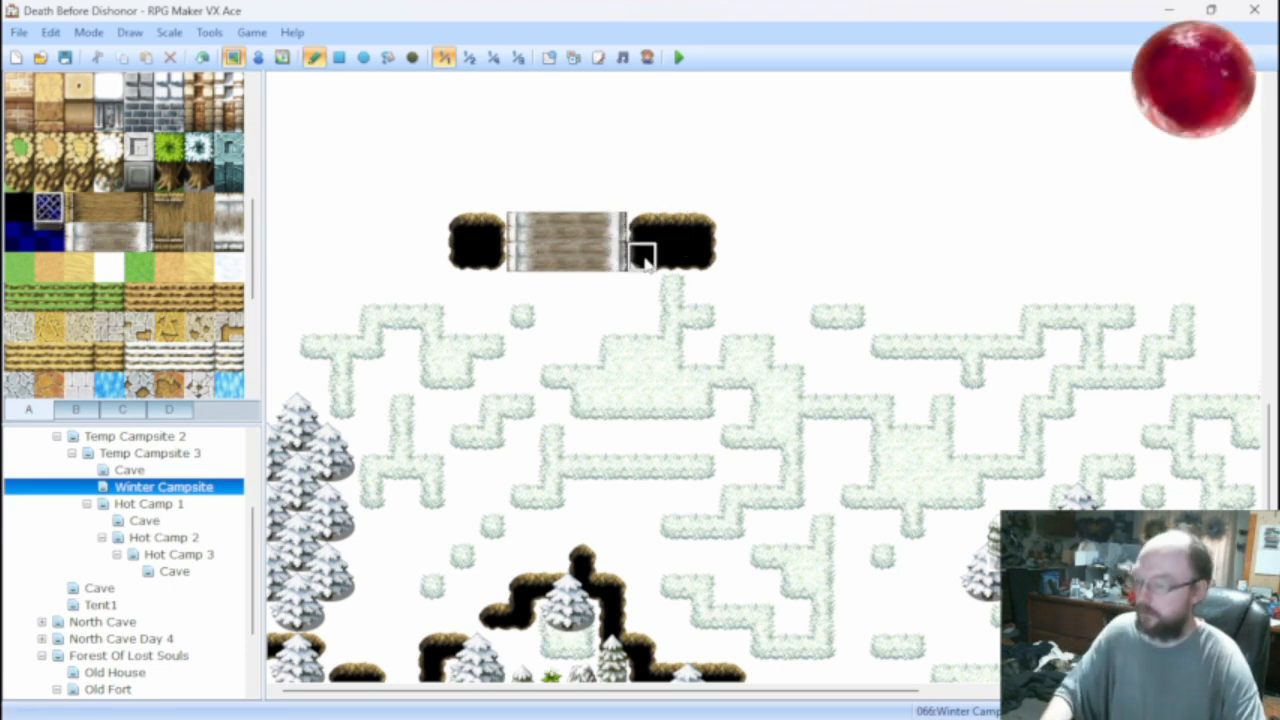
Join the chasm flush to both sides of the bridge without borders and extend its two-tile-high strip farther west.
shift+drag(640, 238, 632, 269)
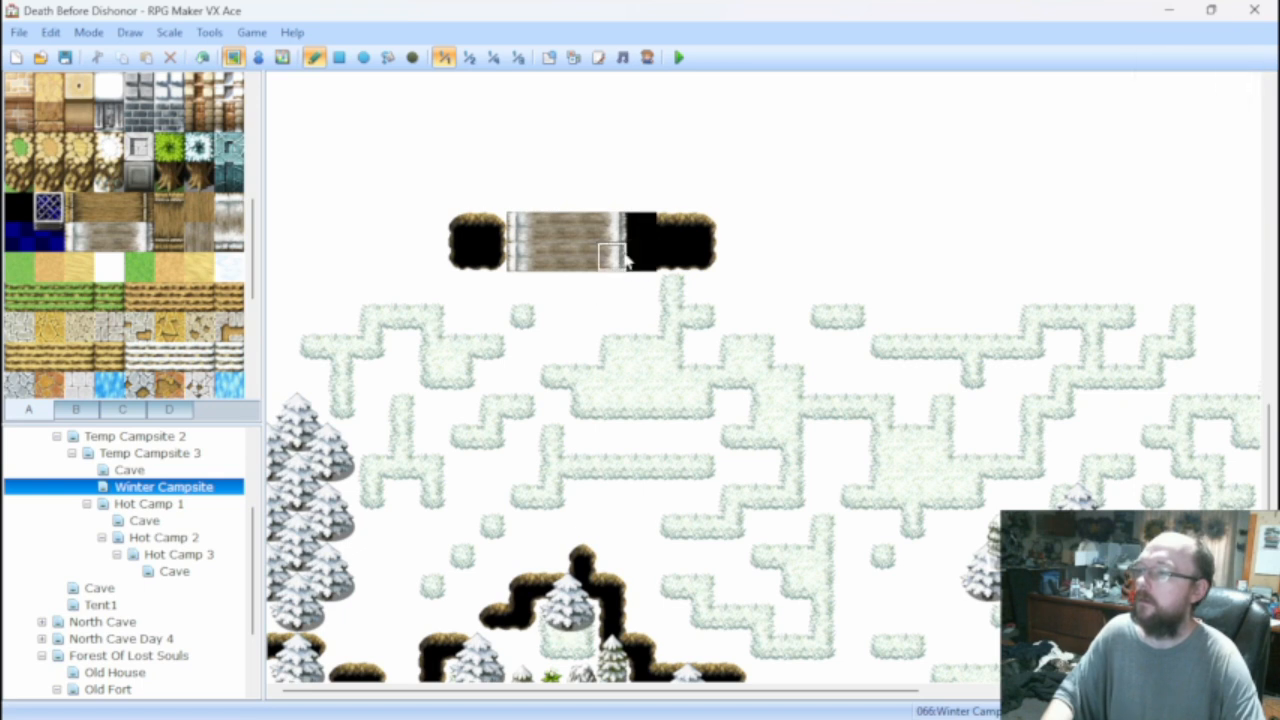
key(ctrl+z)
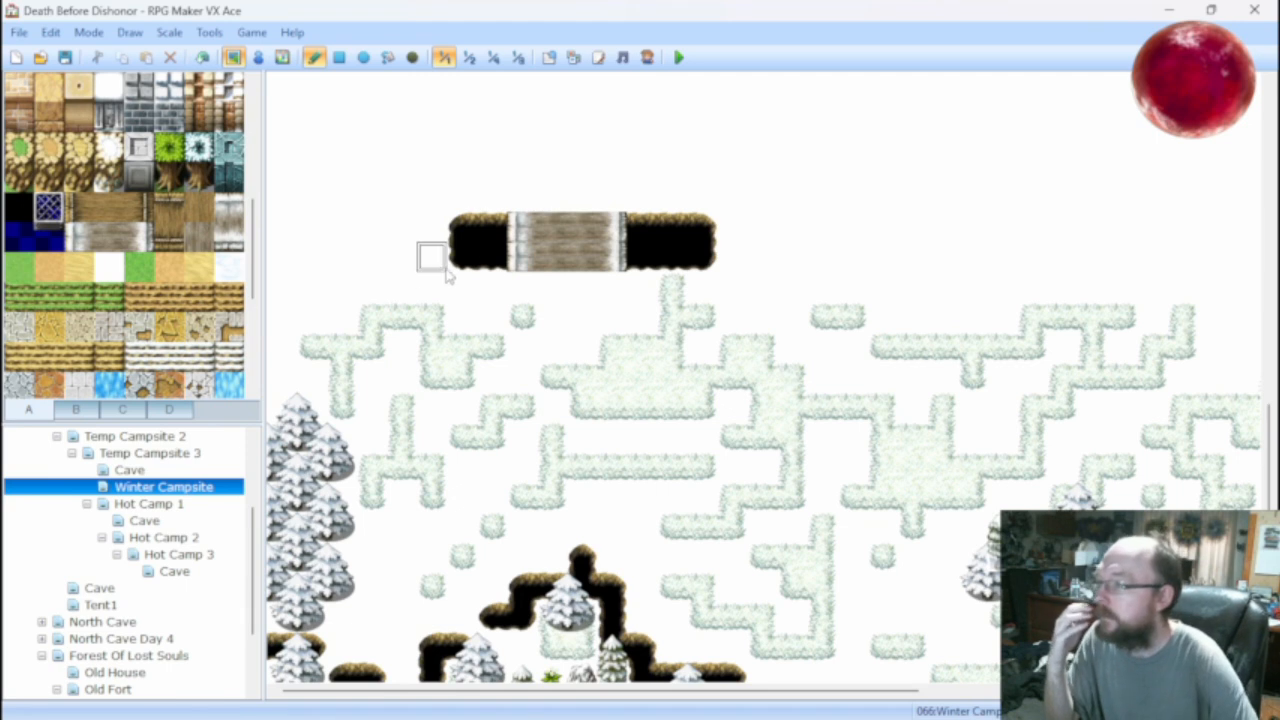
mouse_move(431, 256)
mouse_down()
mouse_move(305, 256)
mouse_move(280, 228)
mouse_move(432, 228)
mouse_up()
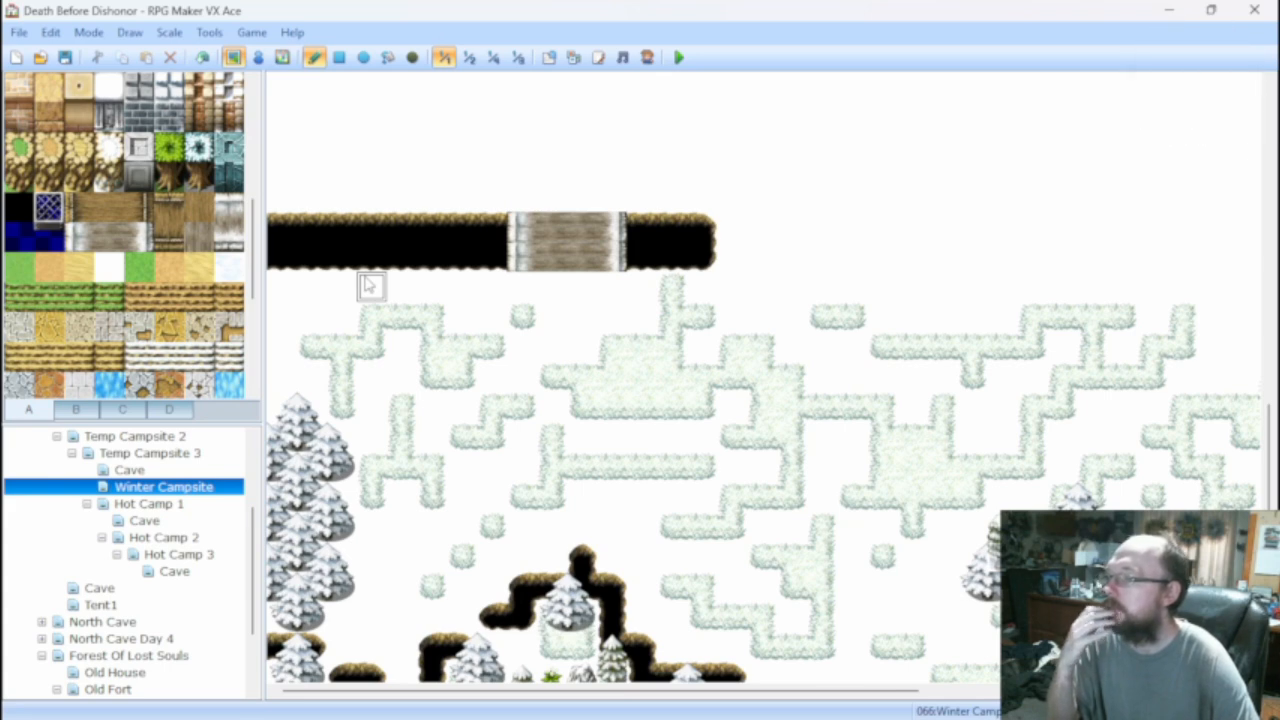
Place a four-tile-wide row of Stairs (Snow) in line with the bridge, leaving one row of snow between them.
click(533, 334)
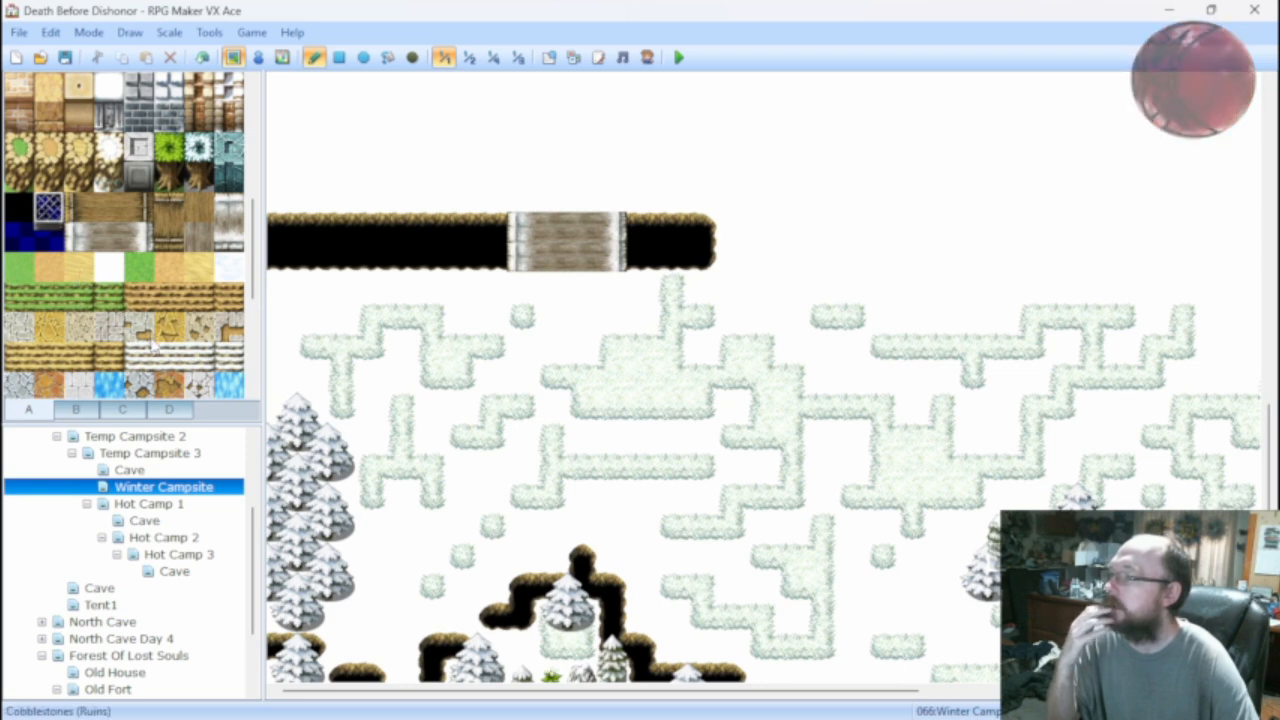
click(168, 410)
click(62, 410)
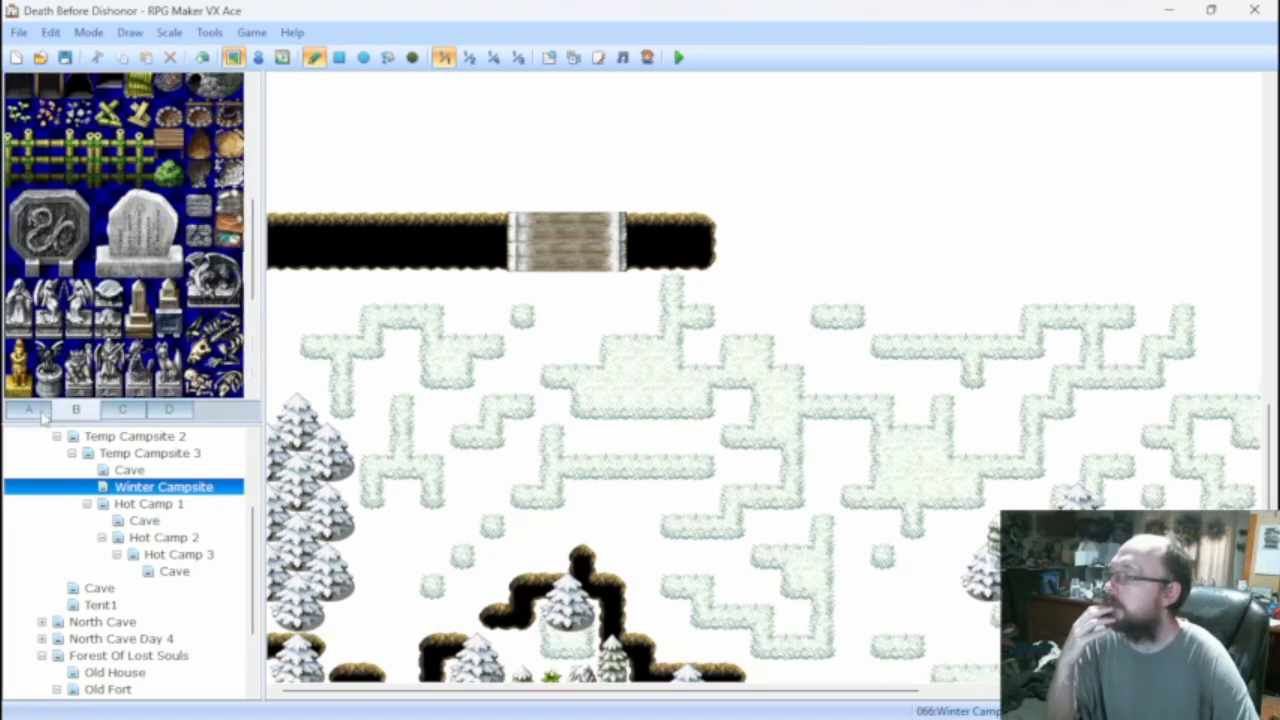
click(28, 410)
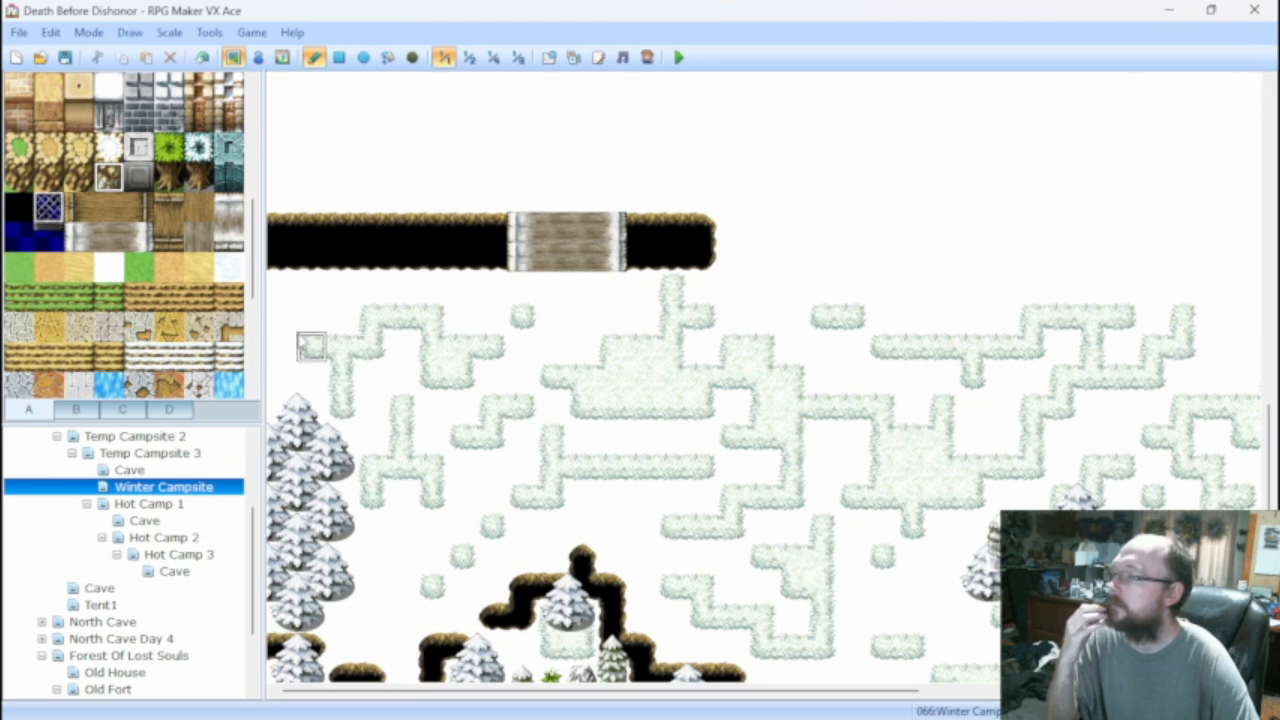
click(165, 368)
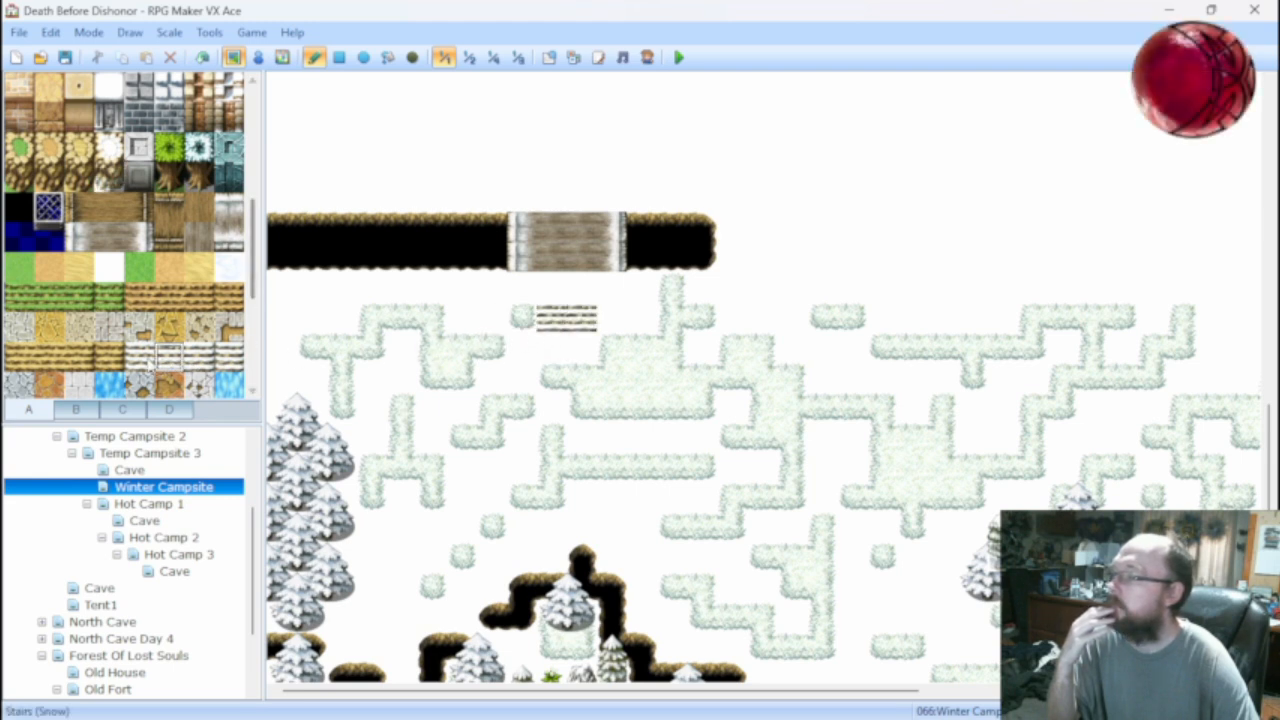
click(523, 317)
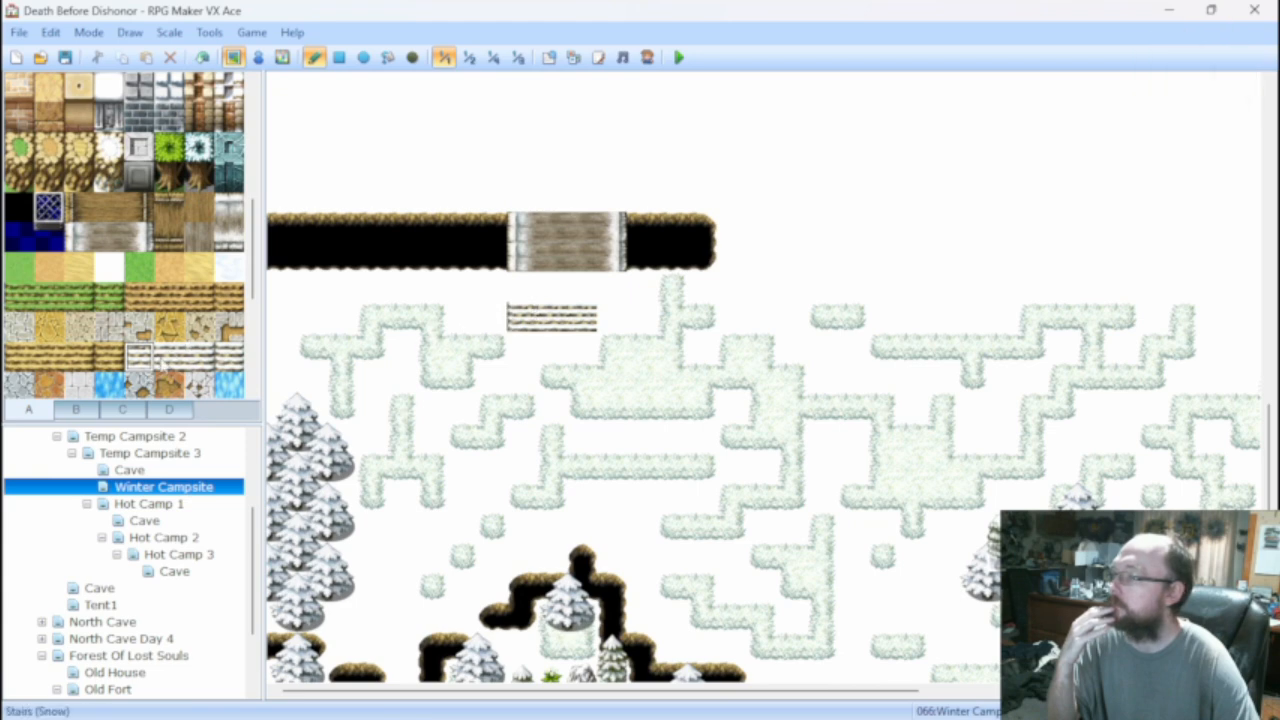
click(206, 356)
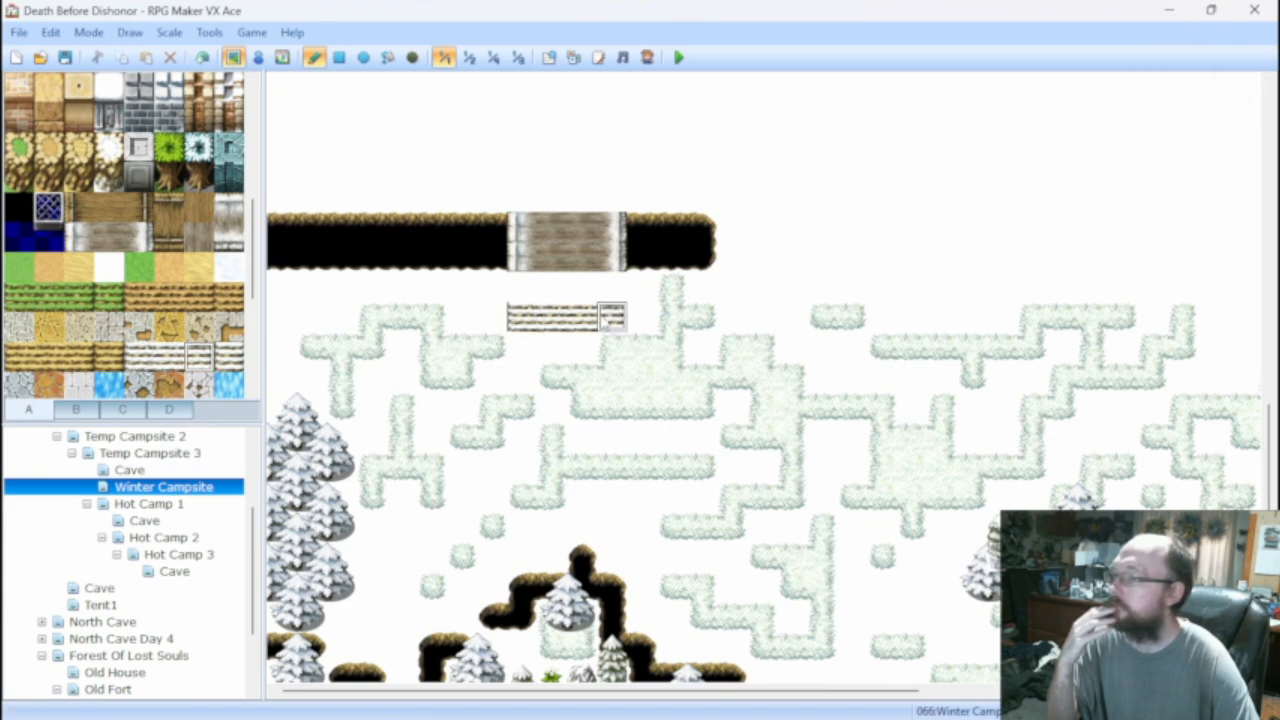
Flank the snow stairs with Cliff (Snow) walls topped by a snowy clifftop row, west along the chasm and four tiles east.
click(108, 177)
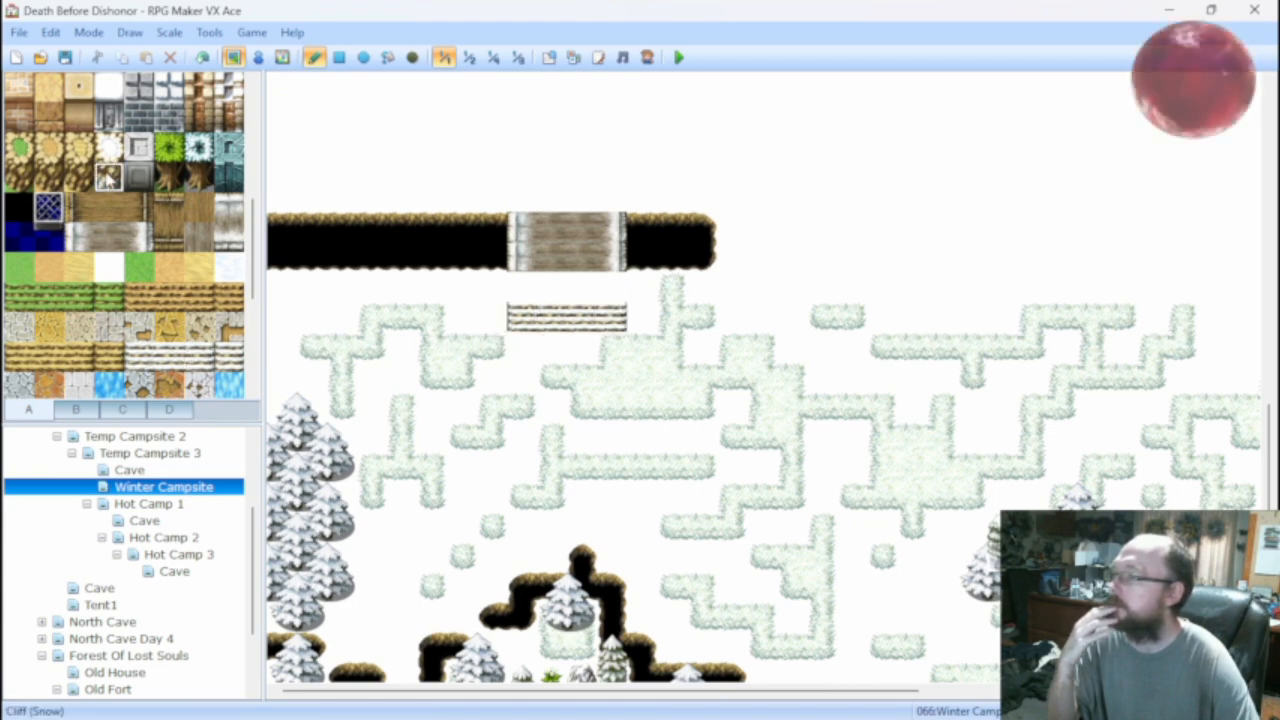
mouse_move(490, 318)
mouse_down()
mouse_move(272, 316)
mouse_move(280, 286)
mouse_move(490, 287)
mouse_up()
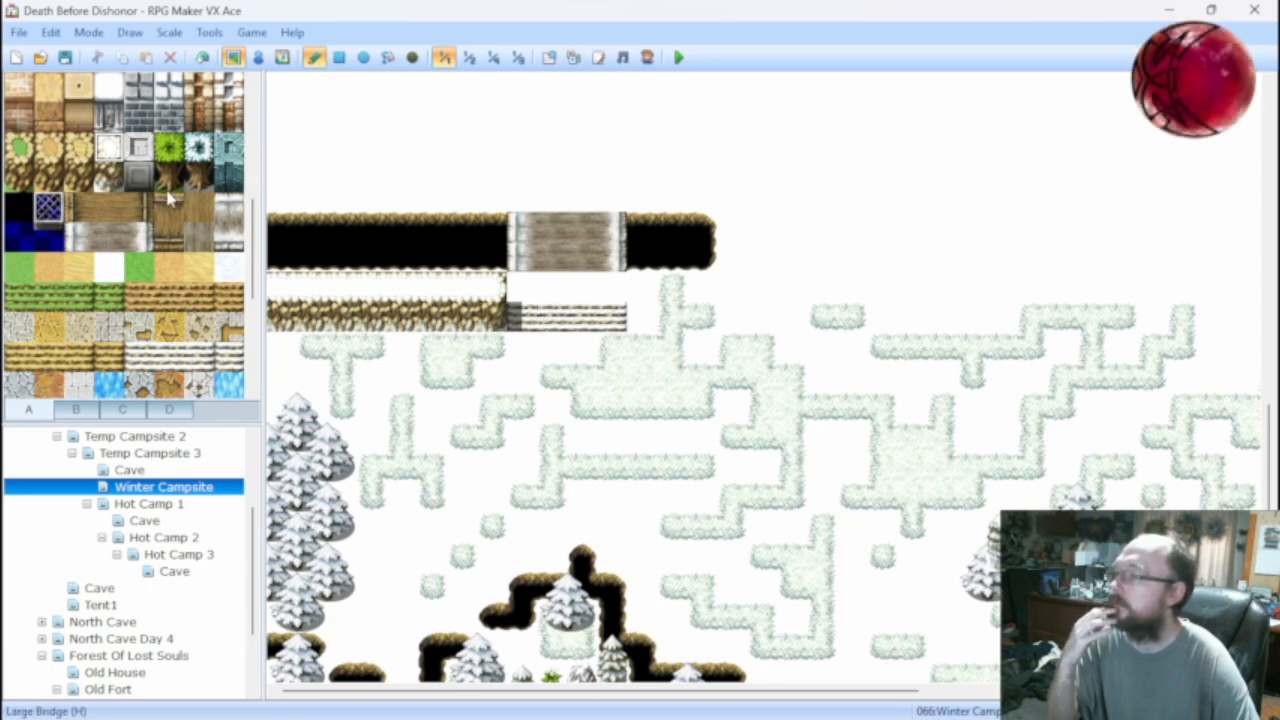
click(116, 182)
drag(646, 318, 732, 318)
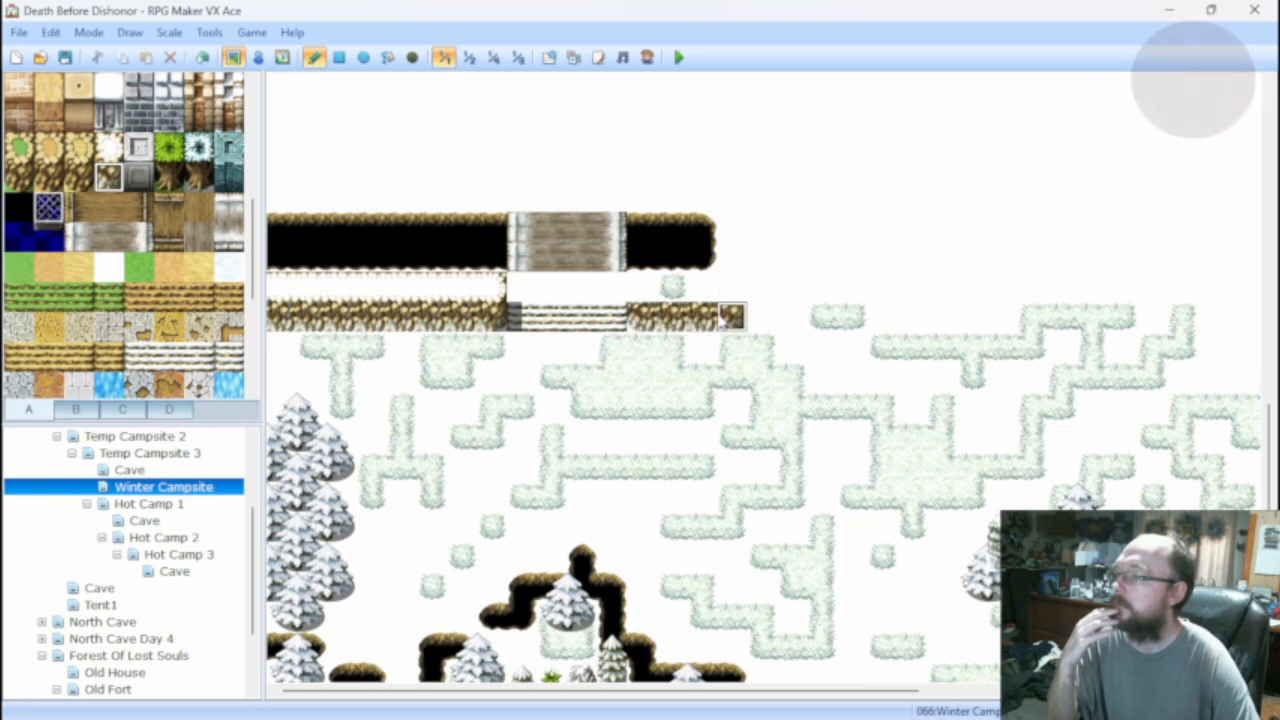
click(108, 148)
drag(668, 284, 733, 290)
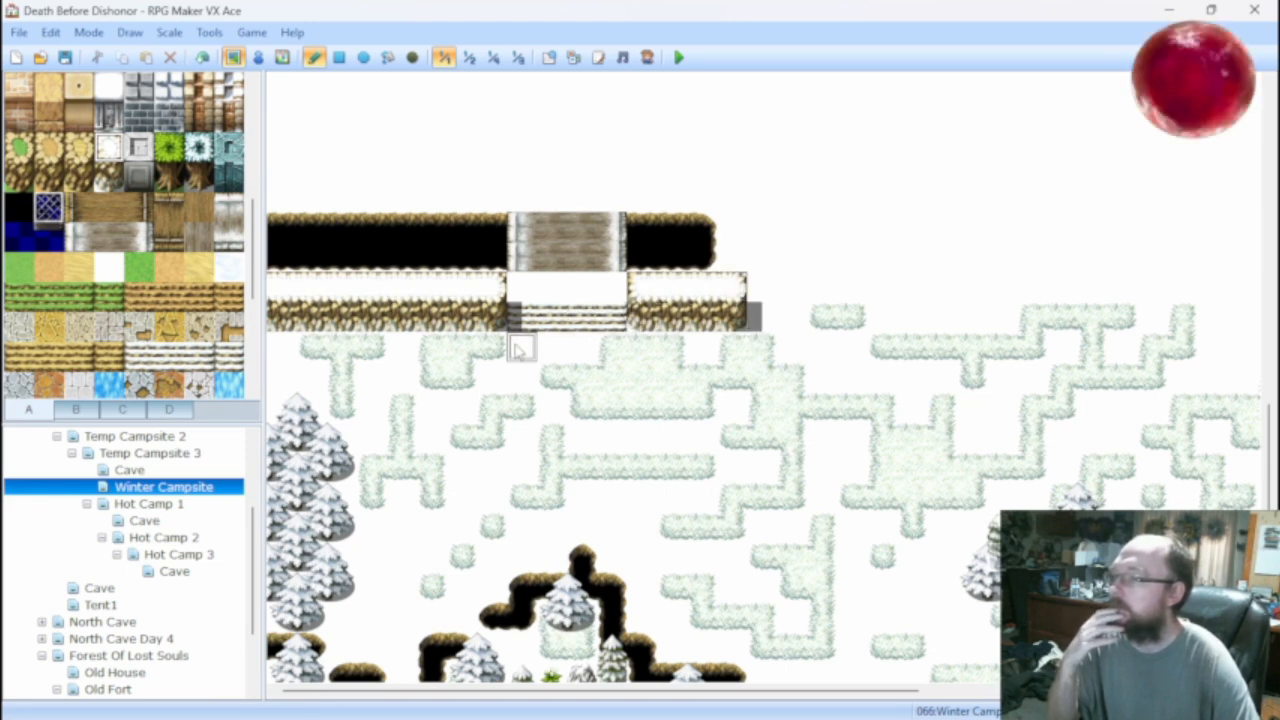
mouse_move(552, 288)
mouse_down()
mouse_move(520, 288)
mouse_move(612, 288)
mouse_move(550, 288)
mouse_up()
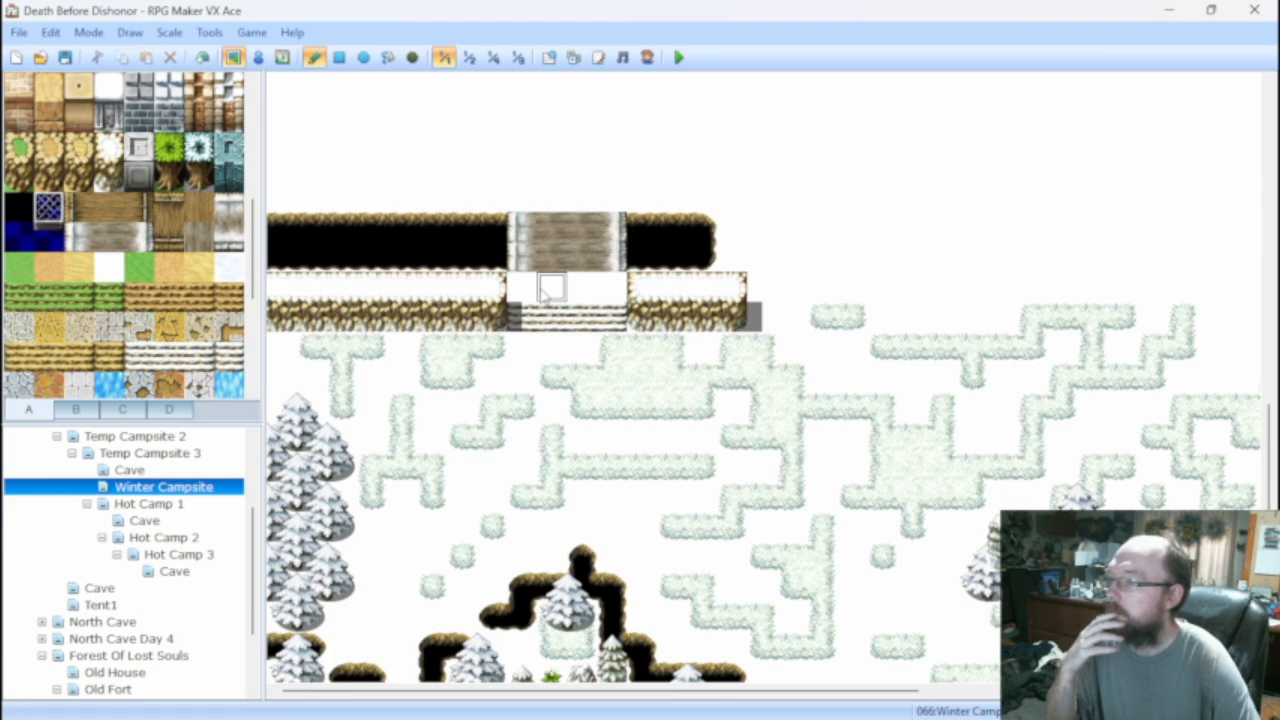
middle_click(777, 398)
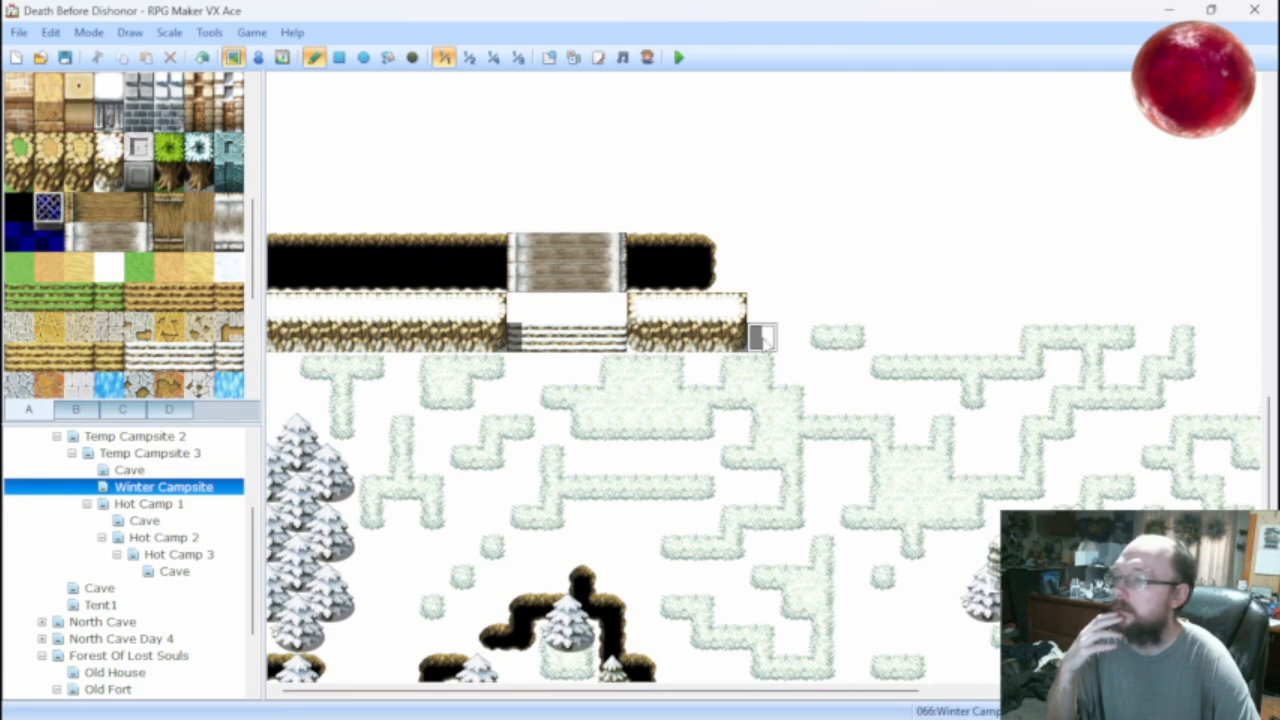
Extend the snowy clifftop from the eastern cliff around the chasm's end, then east in a stepped row ending one tile south beside the snowy tree.
drag(762, 338, 766, 279)
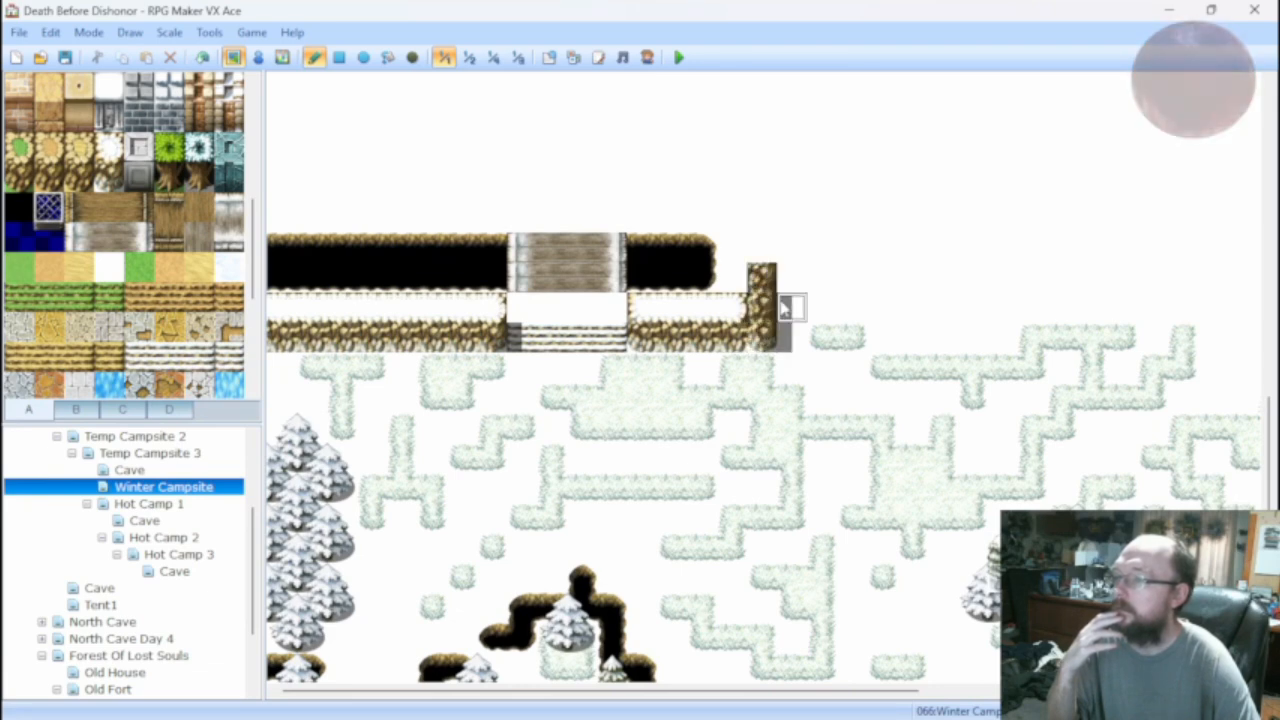
key(ctrl+z)
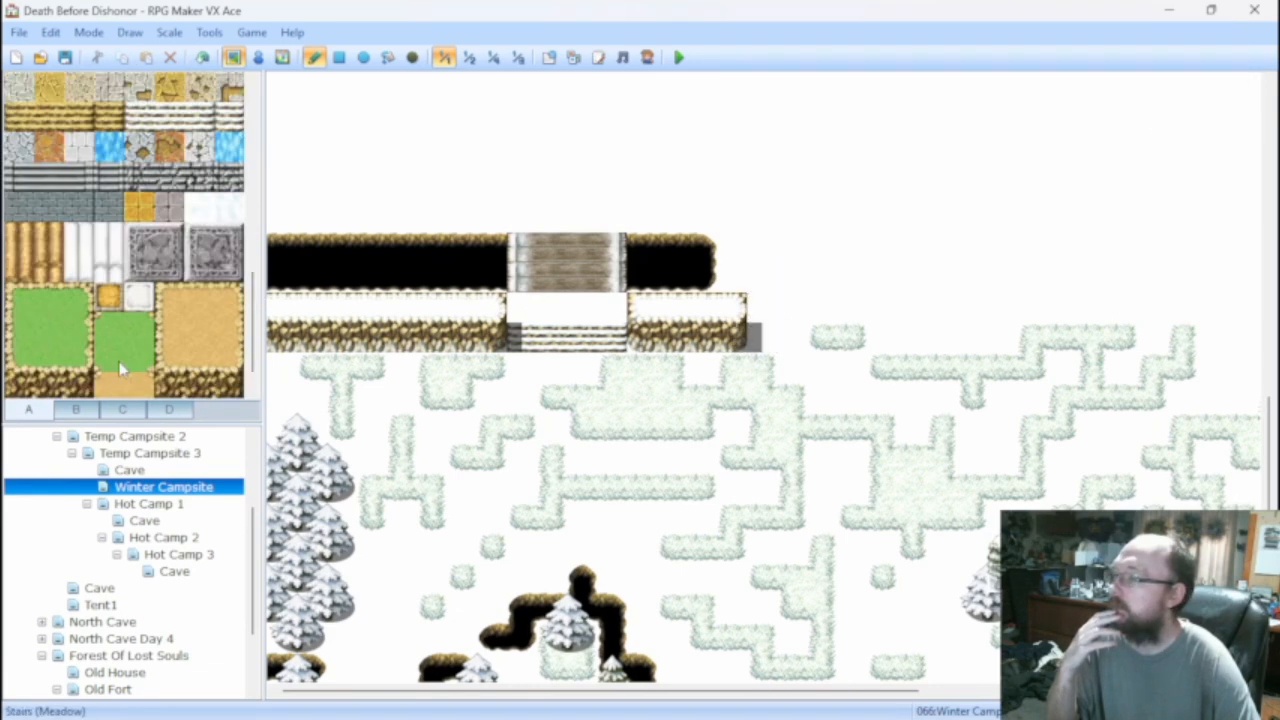
scroll(120, 349, down, 3)
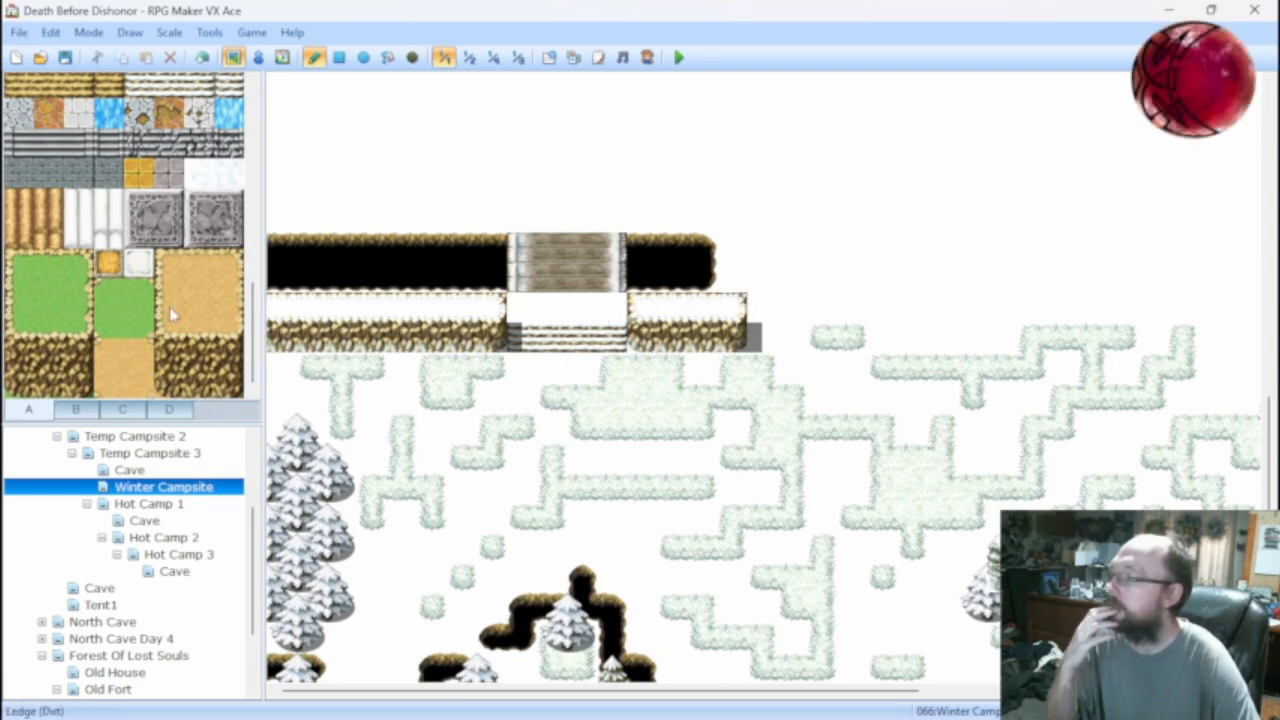
scroll(172, 314, up, 2)
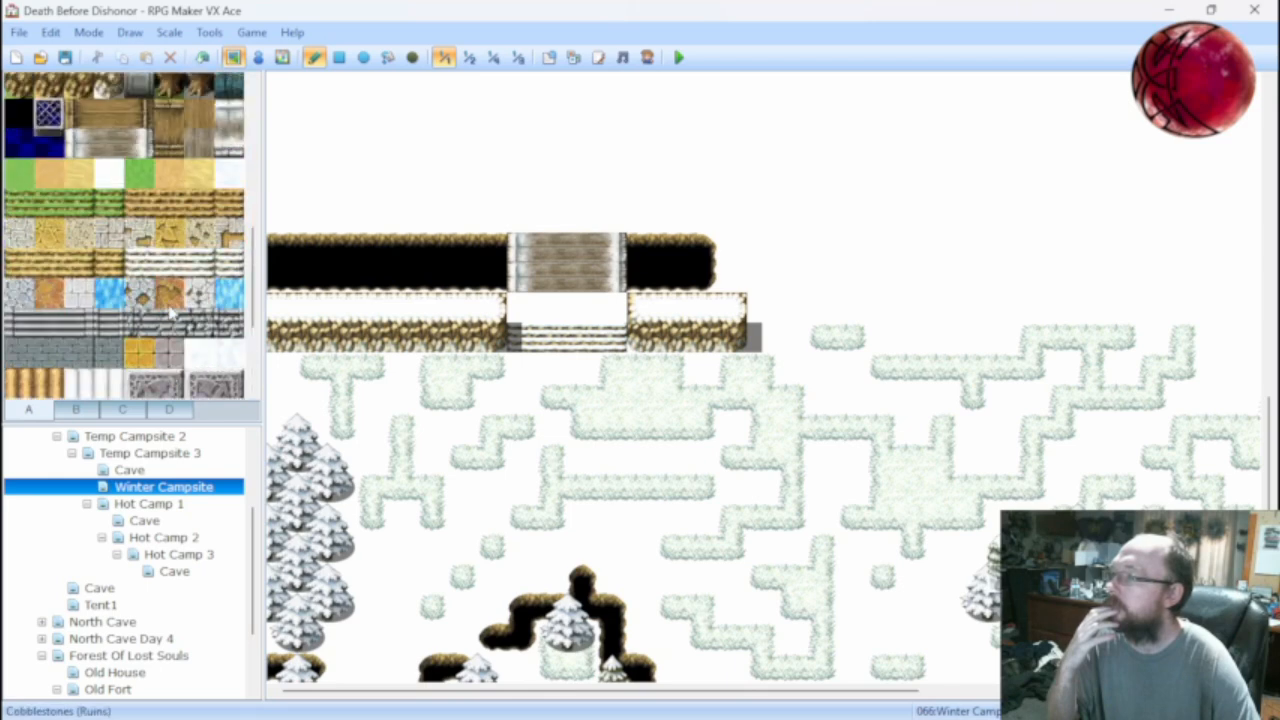
click(744, 290)
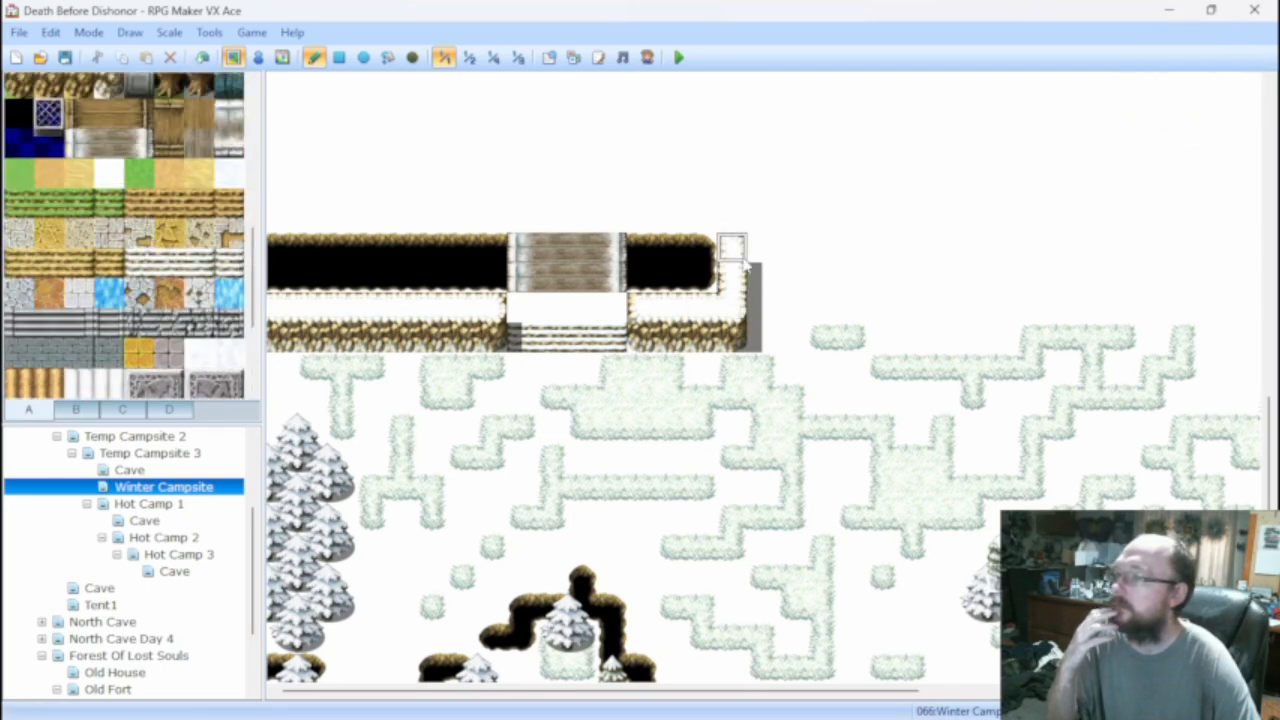
click(742, 257)
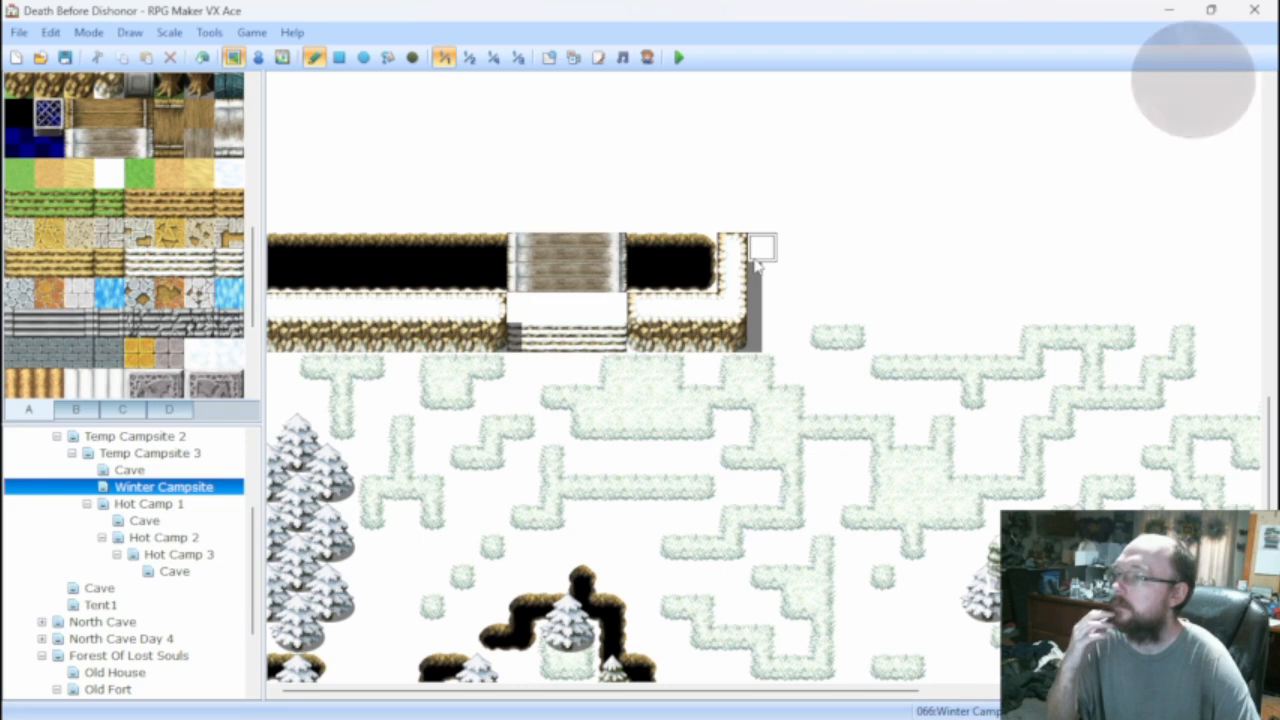
mouse_move(760, 250)
mouse_down()
mouse_move(960, 278)
mouse_move(852, 278)
mouse_up()
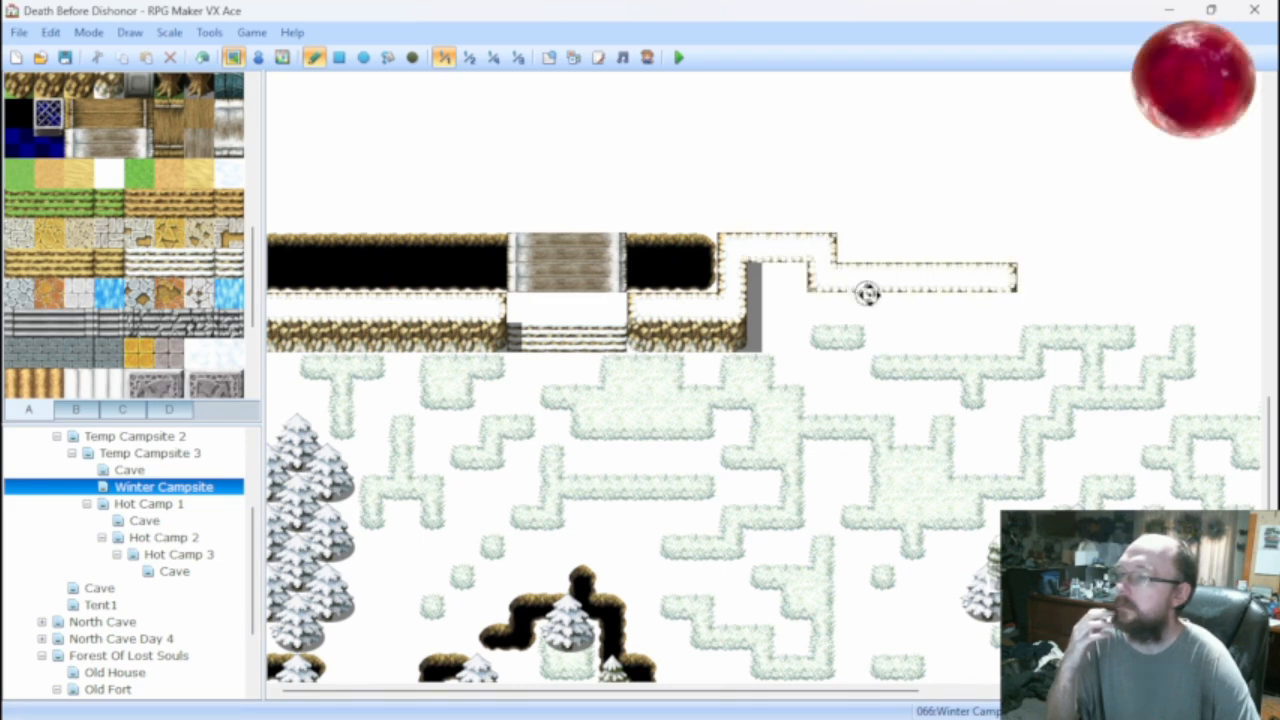
shift+scroll(866, 289, right, 5)
mouse_move(540, 283)
mouse_down()
mouse_move(528, 284)
mouse_move(873, 287)
mouse_up()
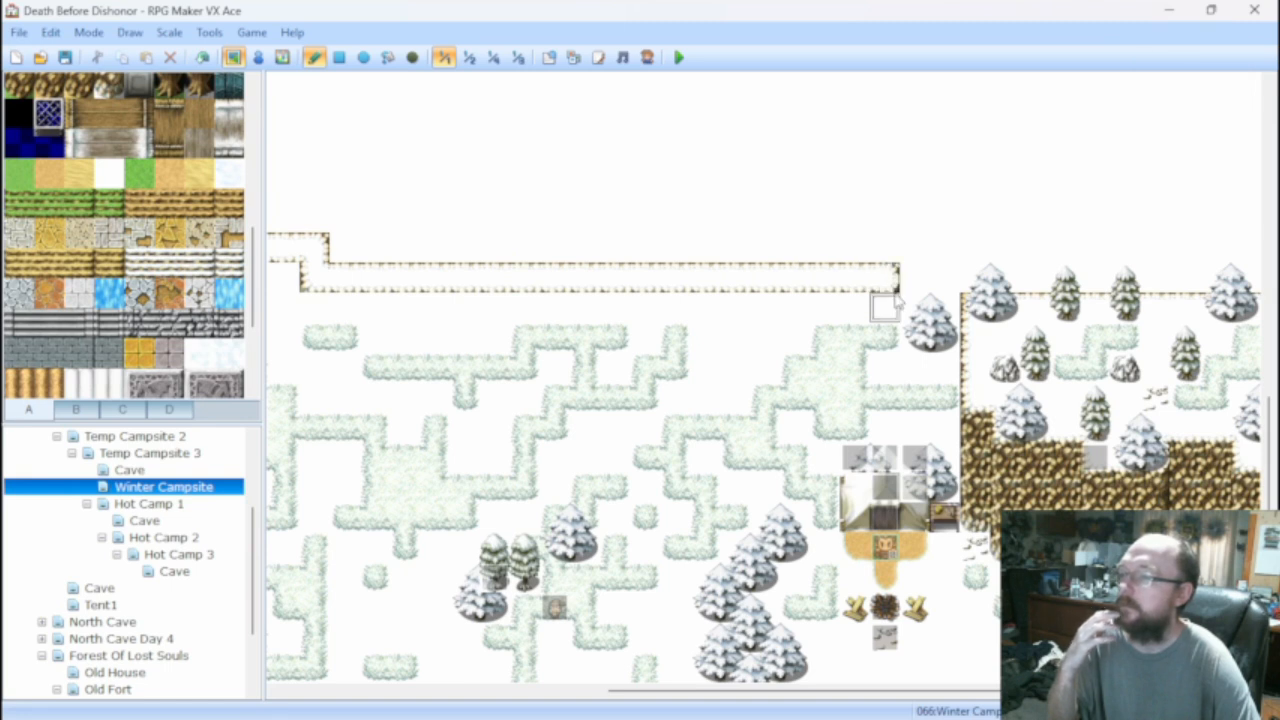
click(893, 300)
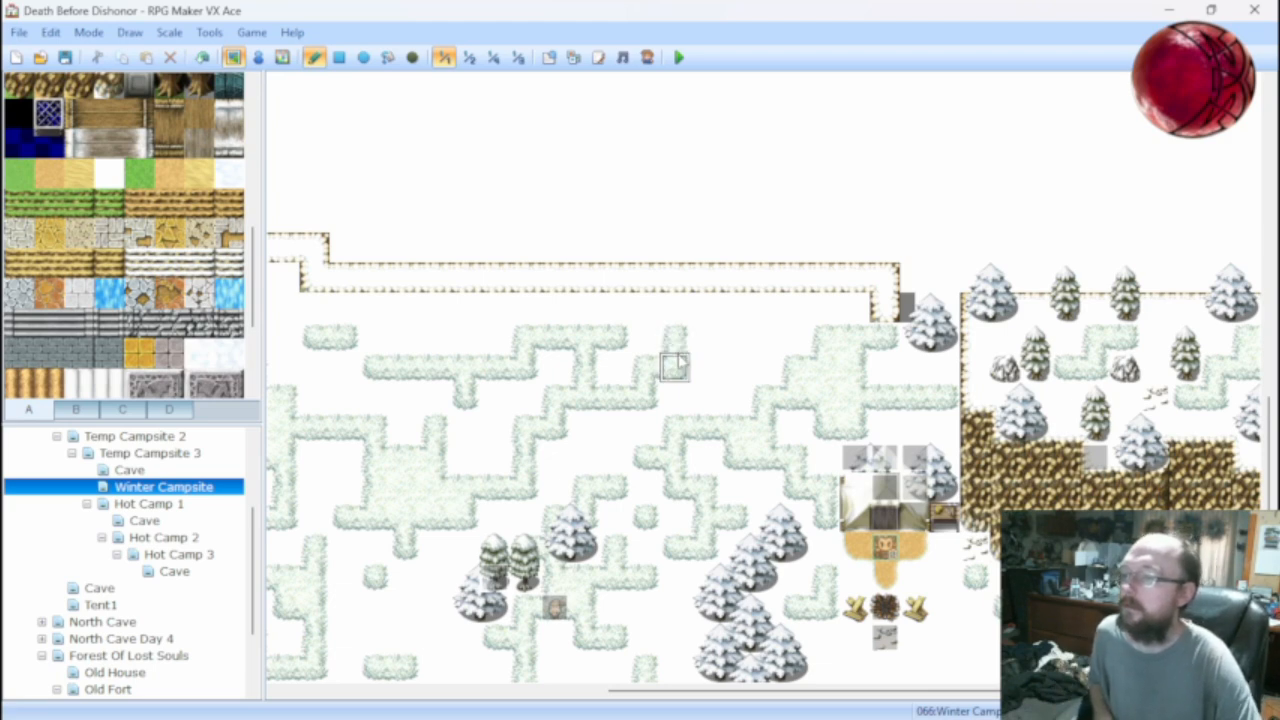
Fill in a one-tile-high snow cliff wall beneath the whole new clifftop row, including its recess and eastern end.
shift+scroll(557, 354, left, 4)
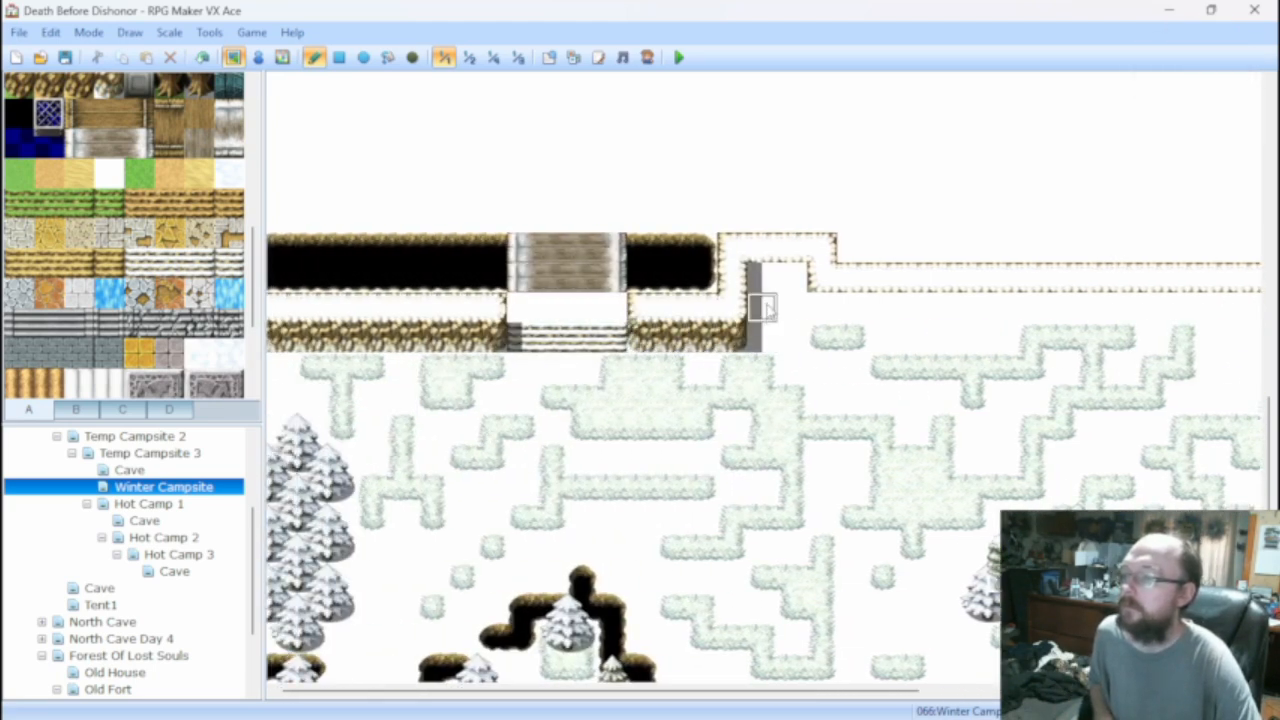
mouse_move(762, 288)
mouse_down()
mouse_move(795, 285)
mouse_move(826, 306)
mouse_move(980, 306)
mouse_up()
shift+scroll(925, 340, right, 8)
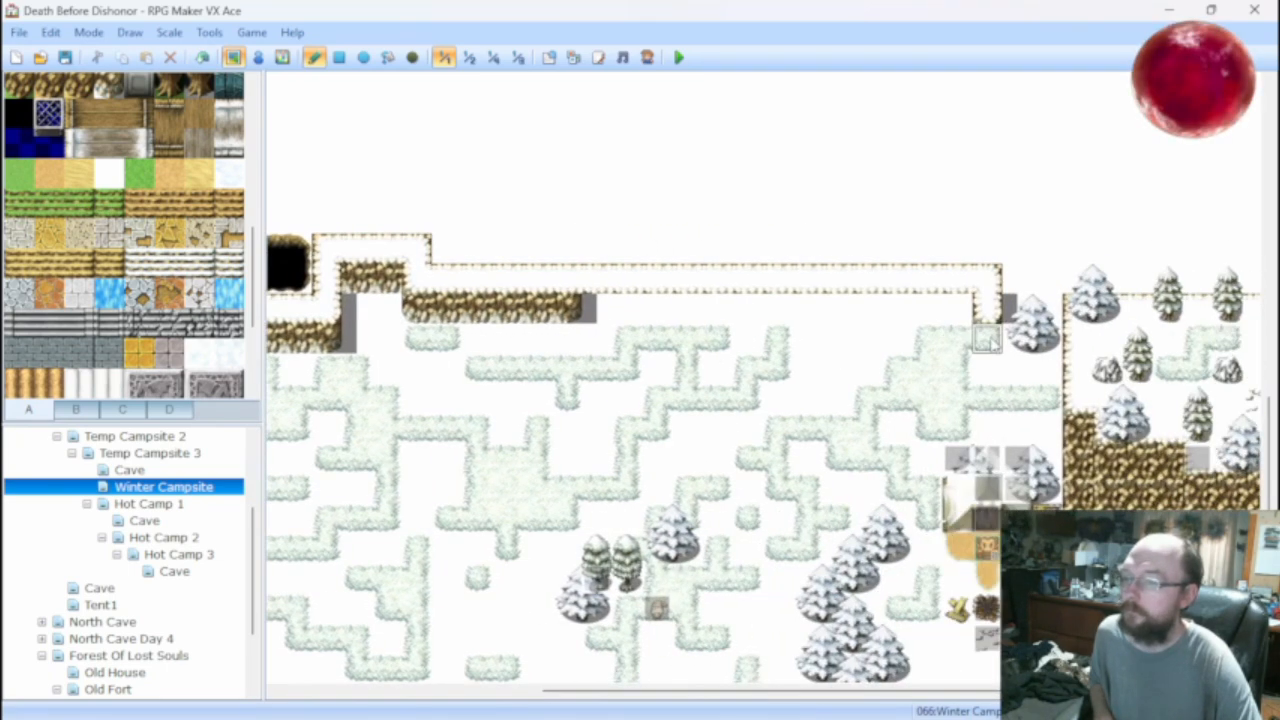
drag(600, 308, 956, 308)
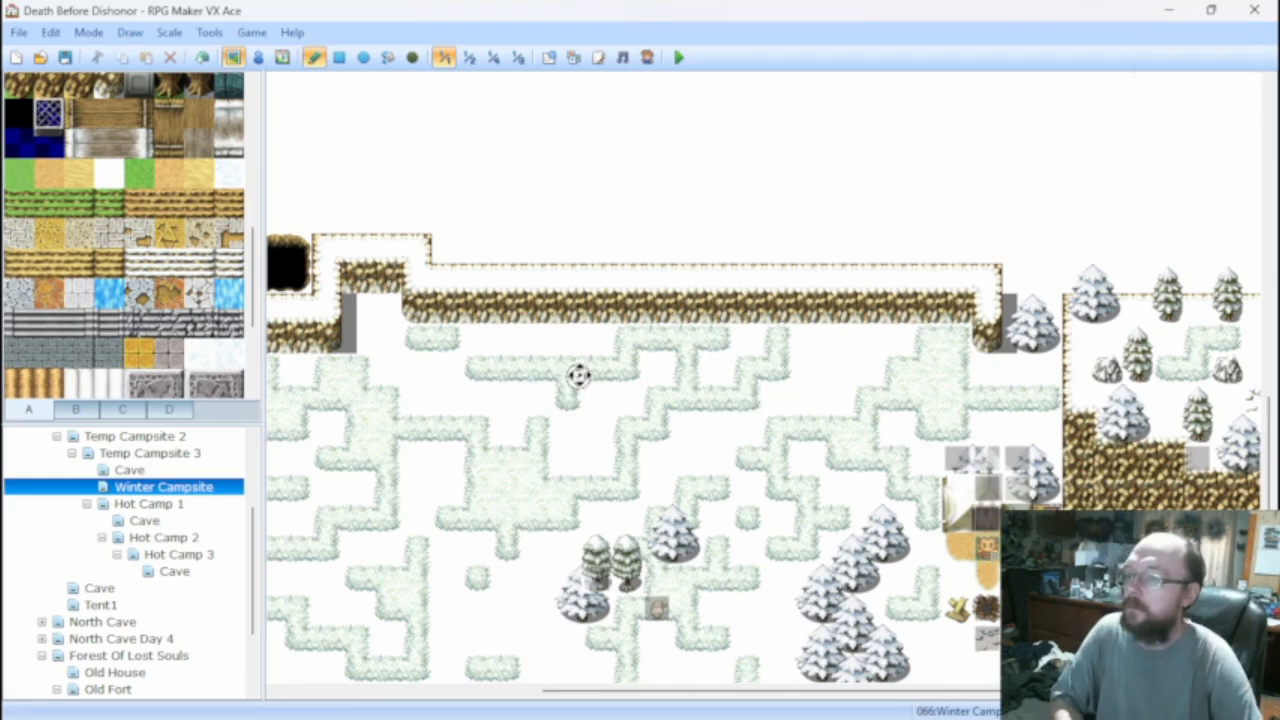
Extend the chasm eastward along the north side of the clifftop and down around its east end to the snowy tree.
shift+scroll(577, 374, left, 3)
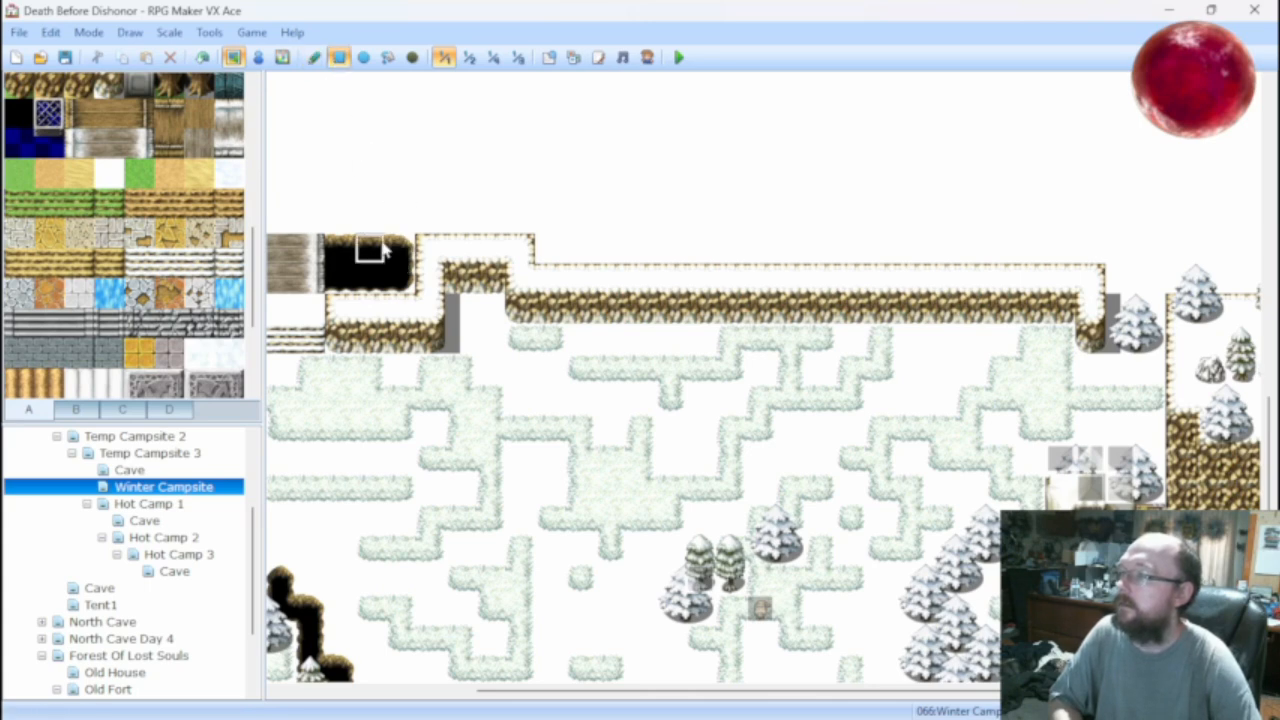
mouse_move(390, 210)
mouse_down()
mouse_move(370, 190)
mouse_move(478, 208)
mouse_move(482, 222)
mouse_move(648, 222)
mouse_move(555, 225)
mouse_move(588, 215)
mouse_move(549, 214)
mouse_move(558, 248)
mouse_move(588, 250)
mouse_move(574, 246)
mouse_move(1143, 245)
mouse_move(1139, 228)
mouse_move(1125, 276)
mouse_move(1149, 310)
mouse_up()
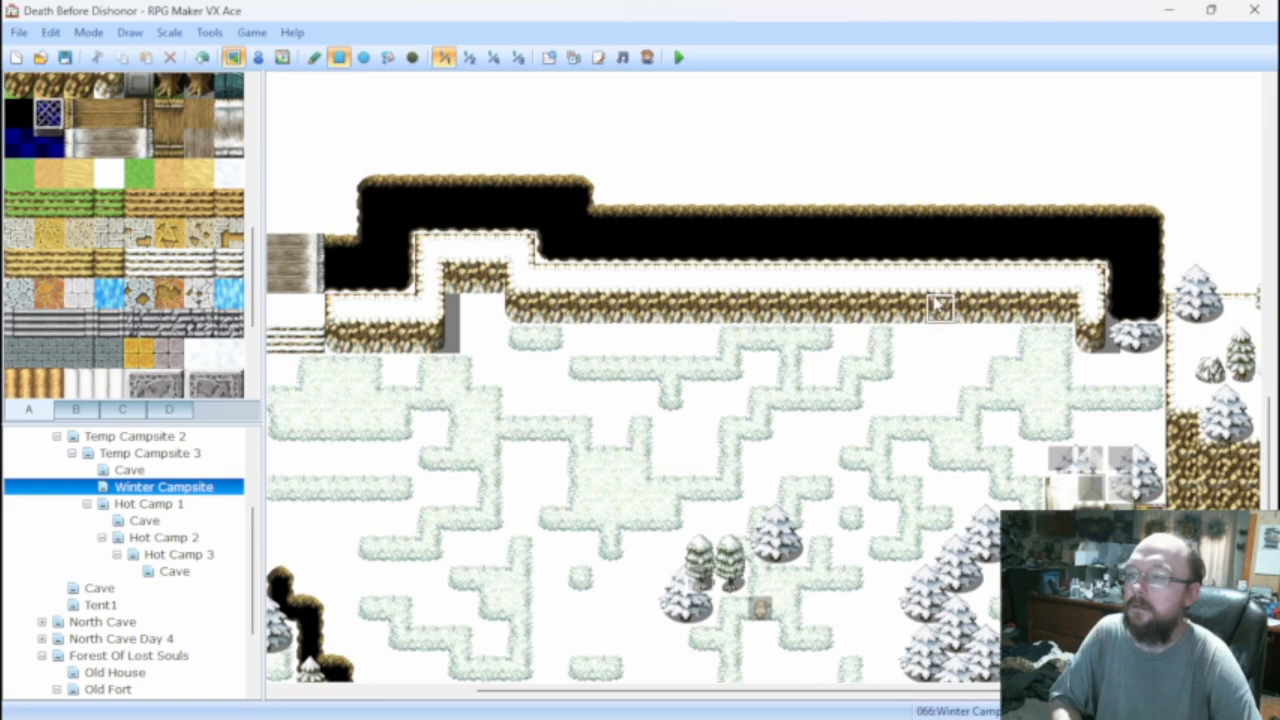
Restore the top of the large snowy tree at the chasm's southeast end, in front of the chasm.
click(78, 410)
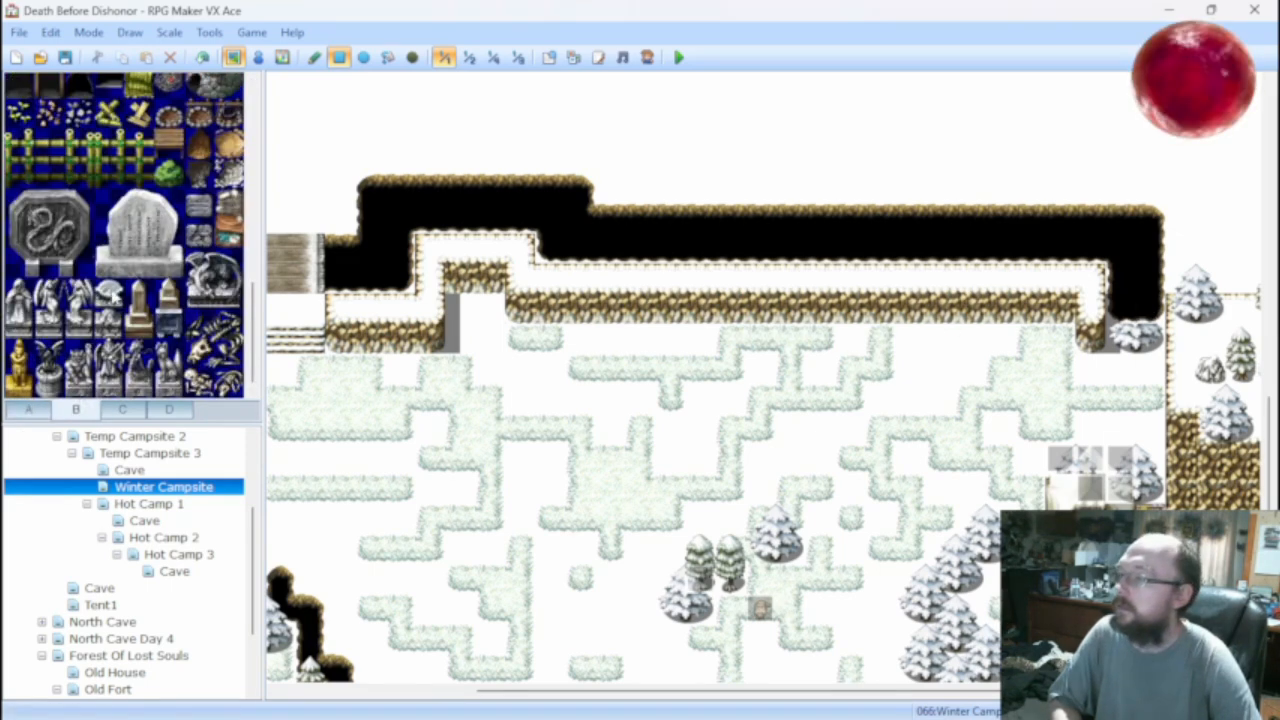
scroll(87, 253, down, 6)
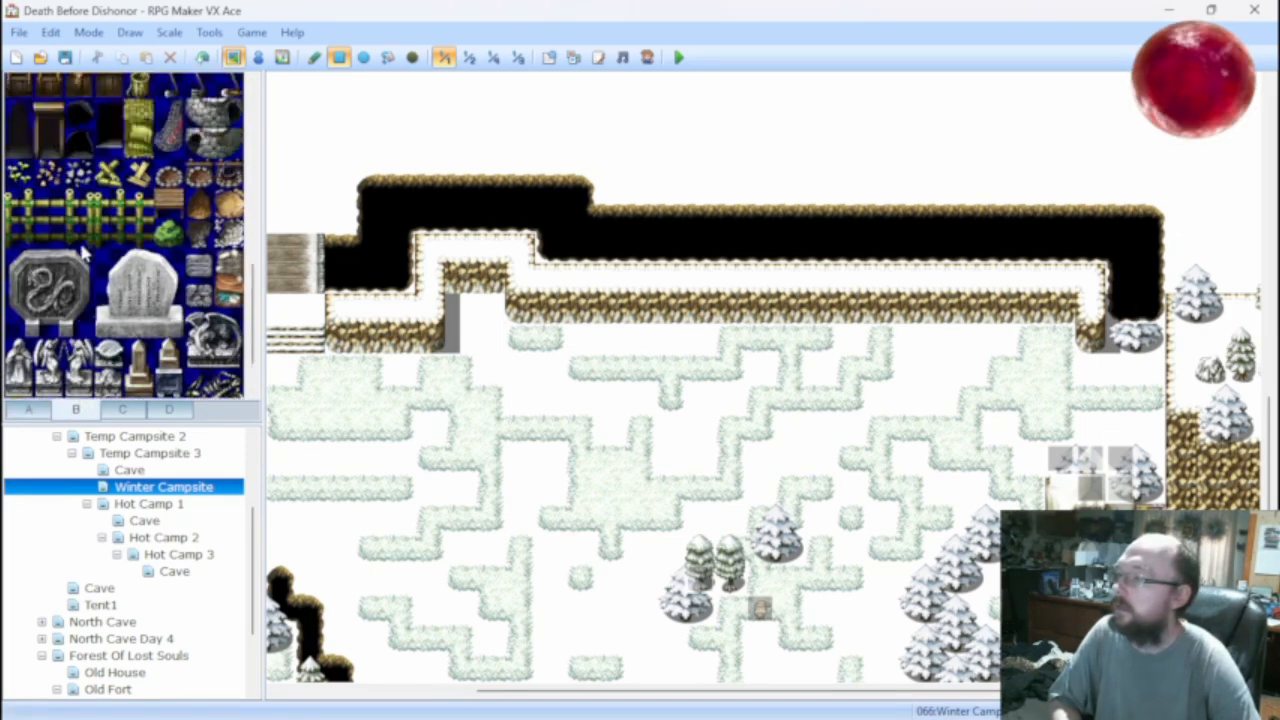
click(124, 410)
scroll(87, 264, down, 5)
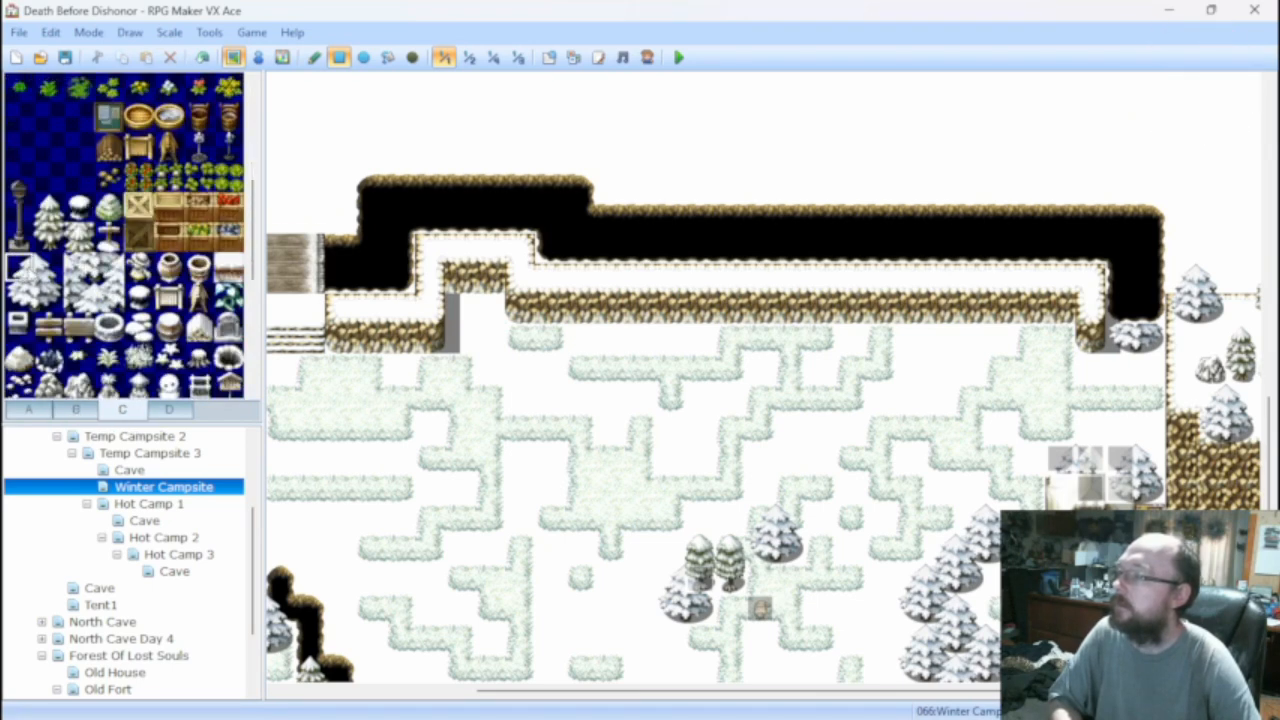
click(1130, 308)
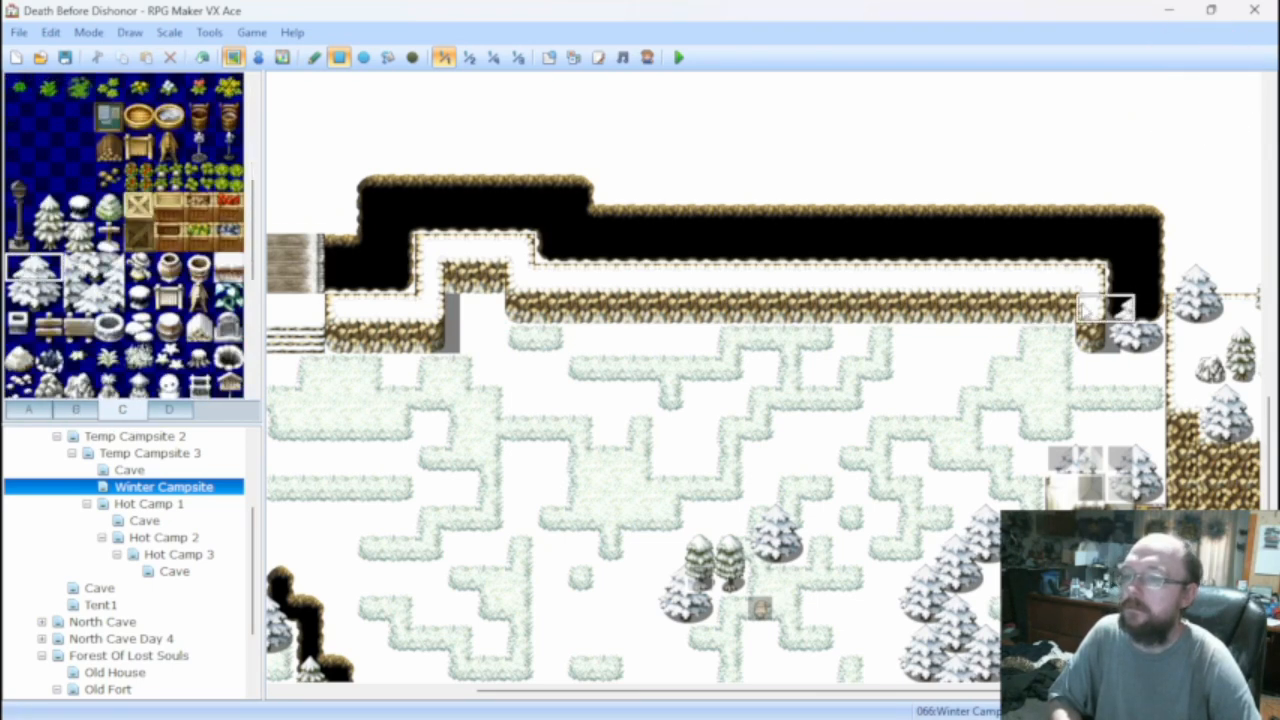
click(315, 58)
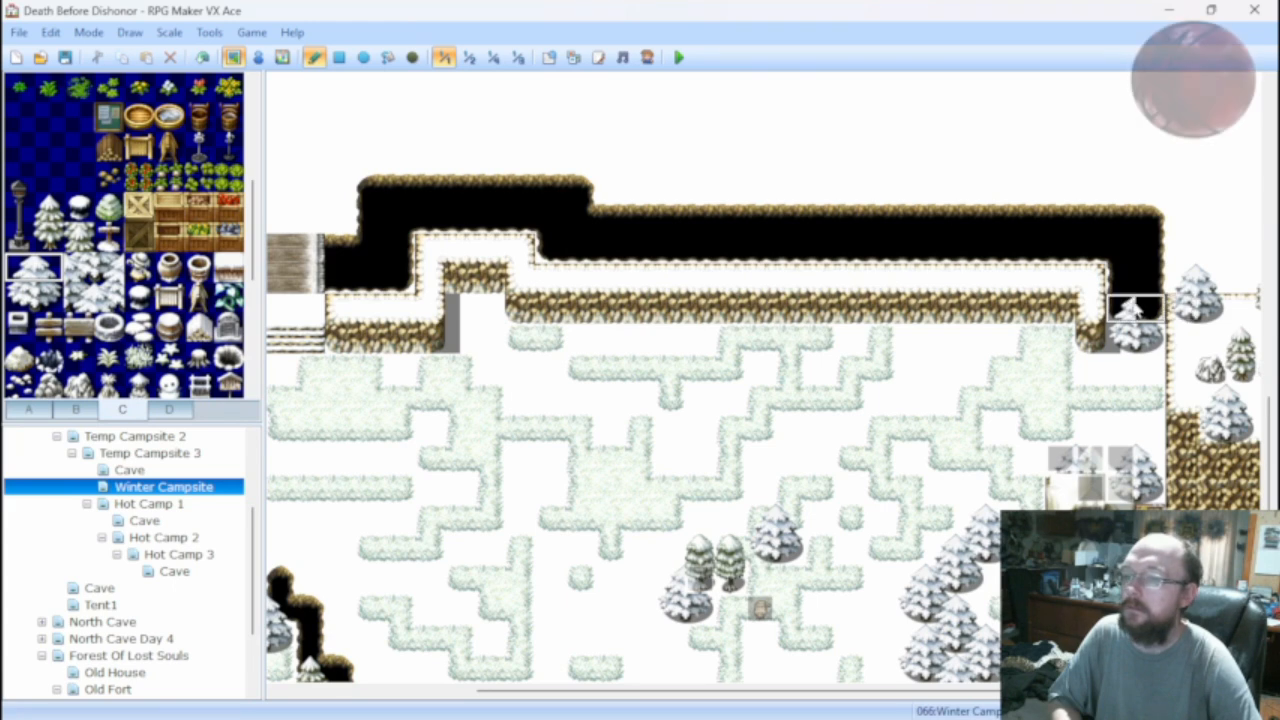
click(1125, 306)
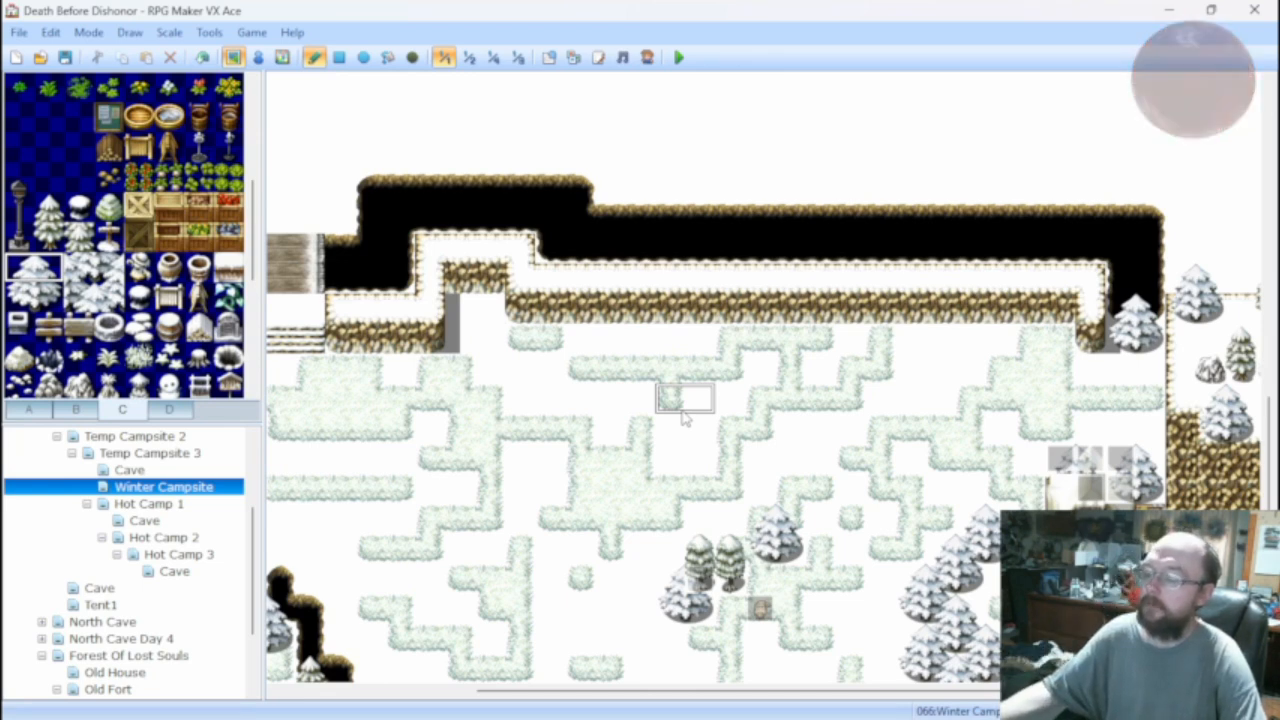
Place the small dark ground object on the snow just east of the chasm's northeast end.
middle_click(757, 418)
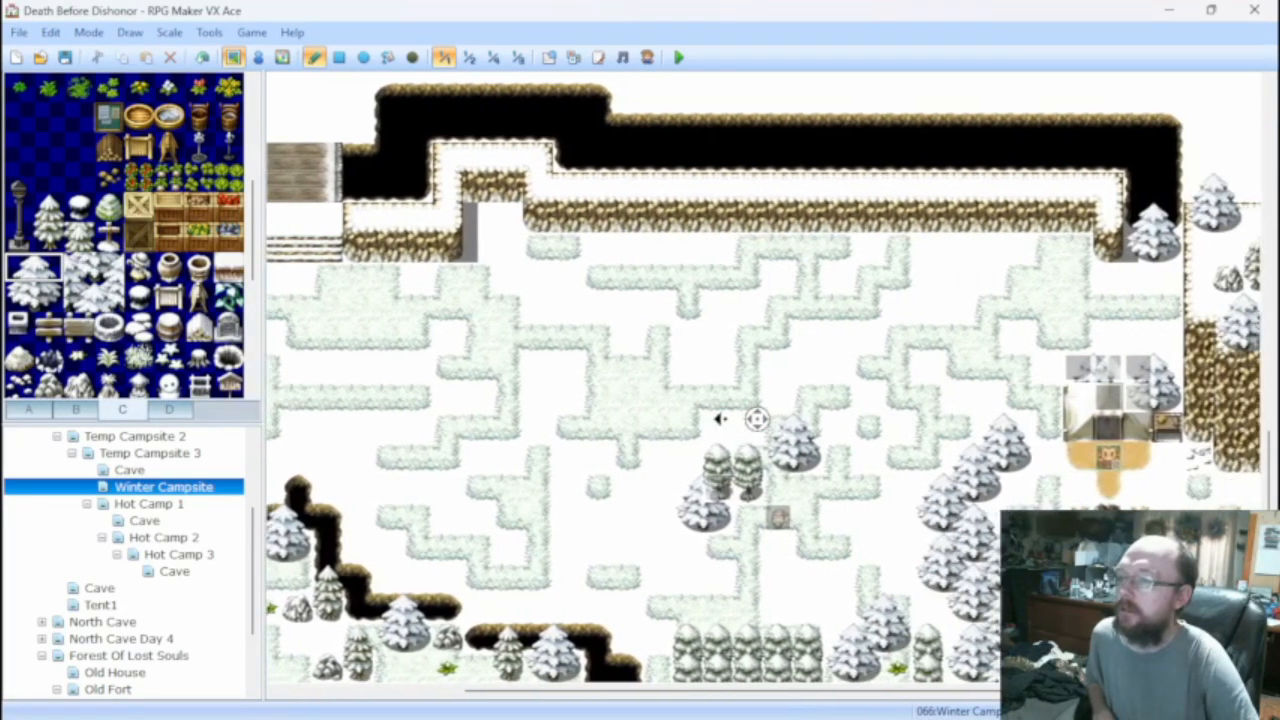
middle_click(740, 405)
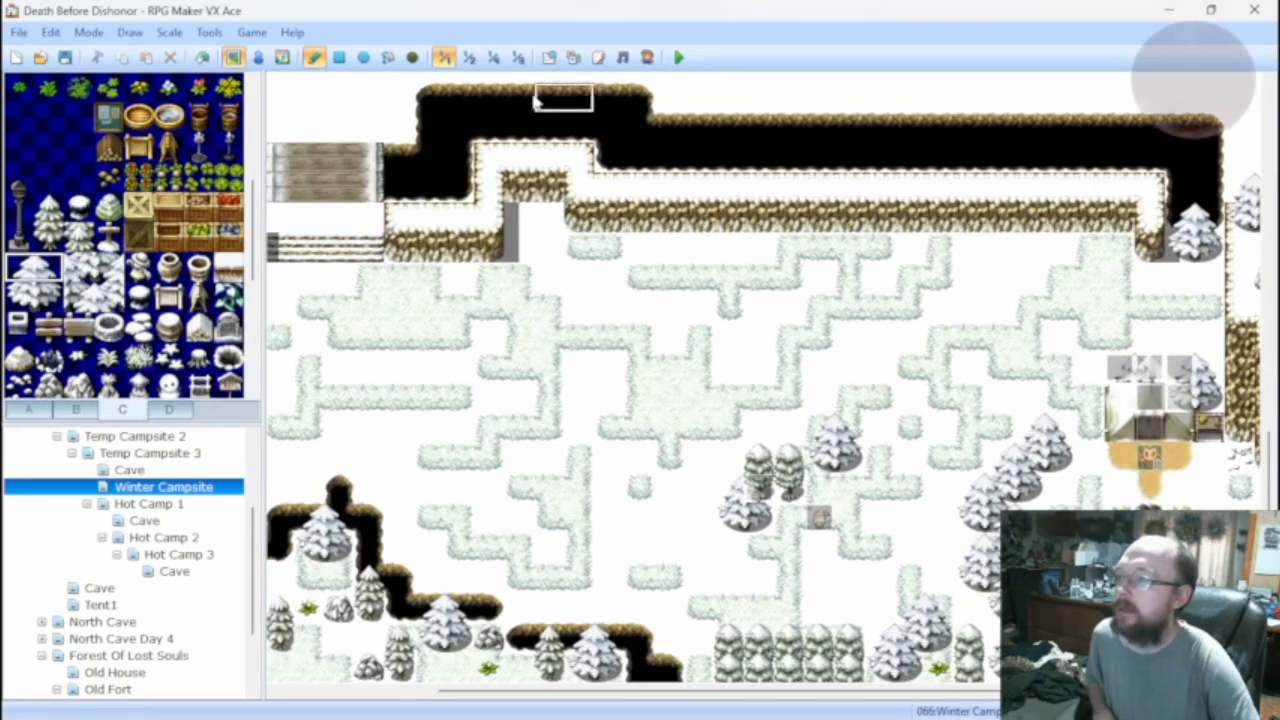
click(469, 58)
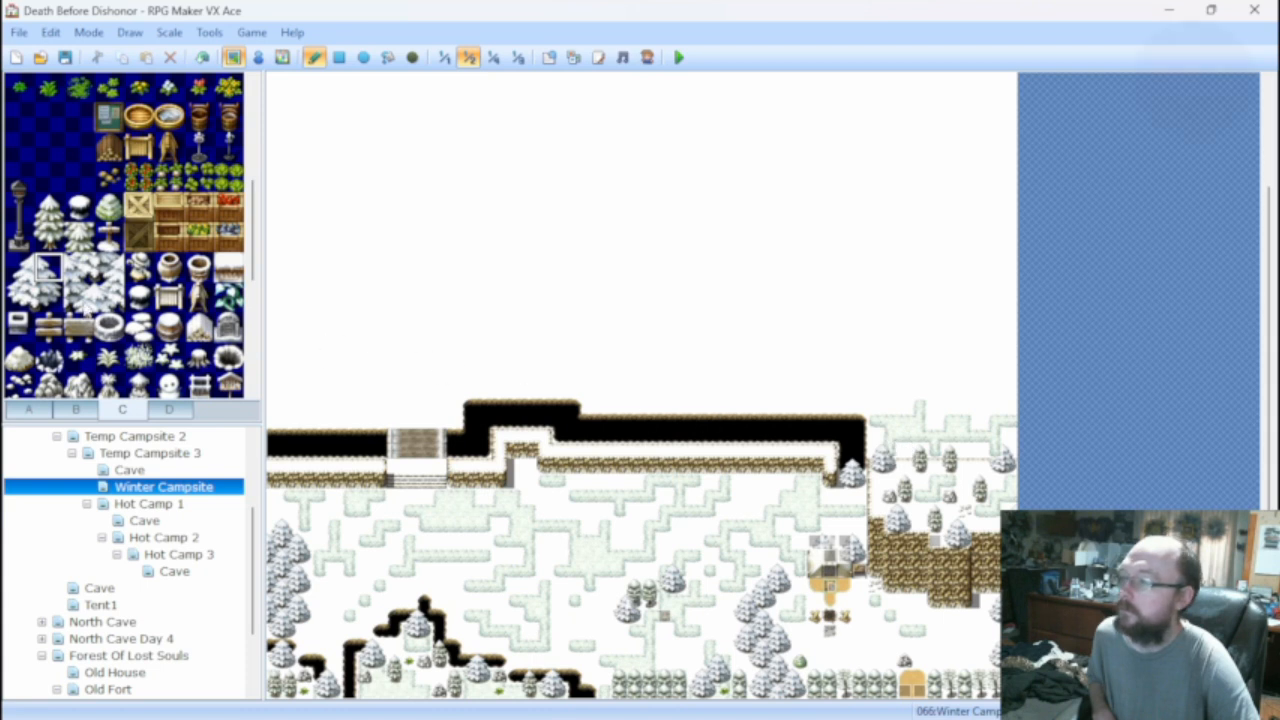
click(20, 268)
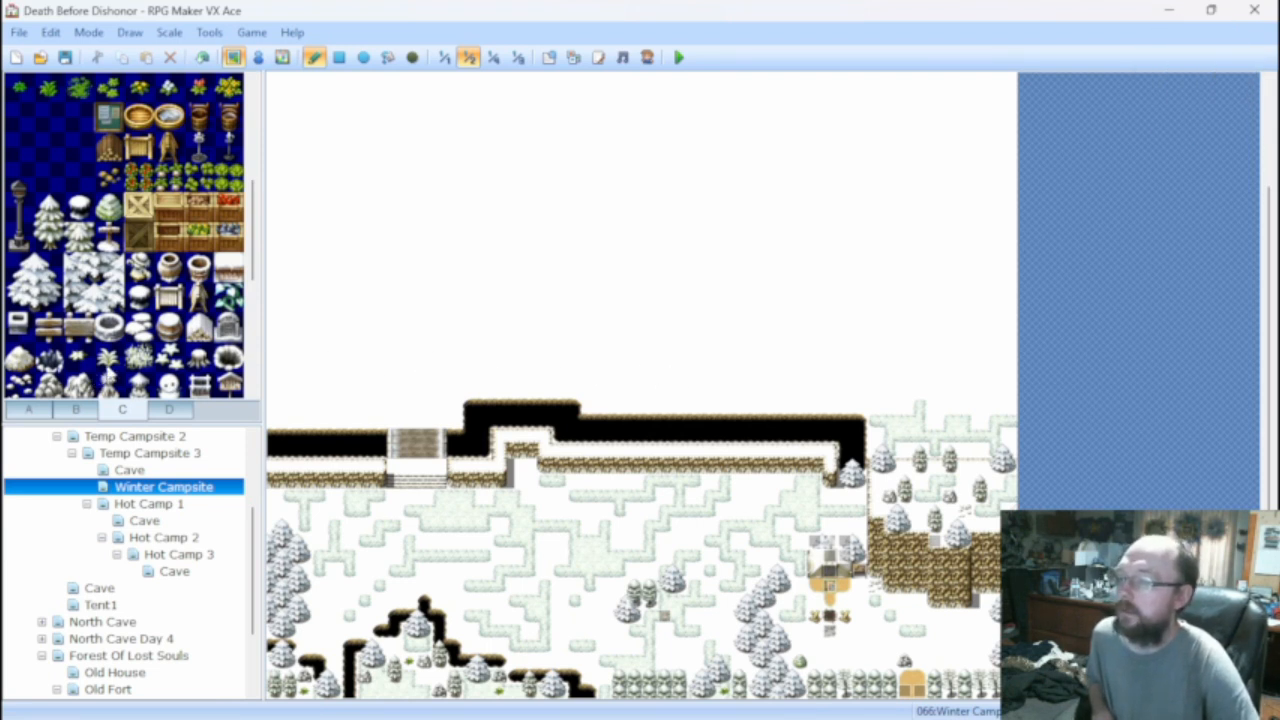
click(874, 437)
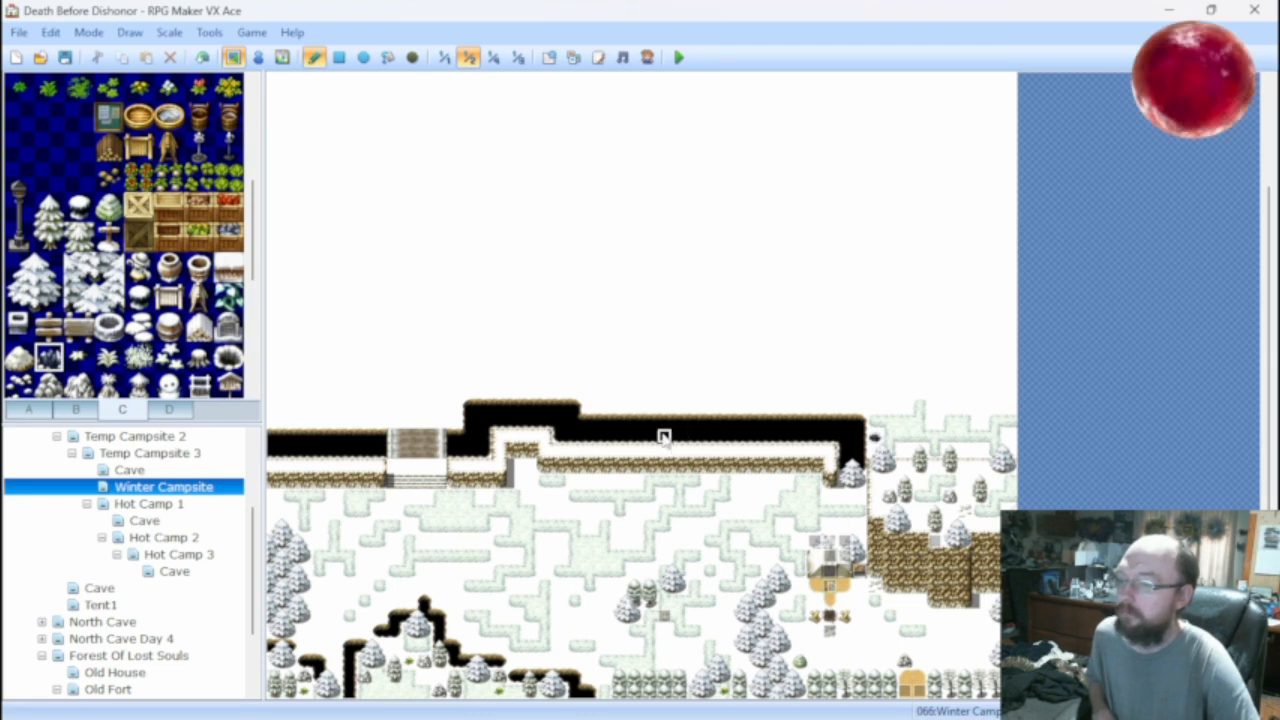
middle_click(714, 414)
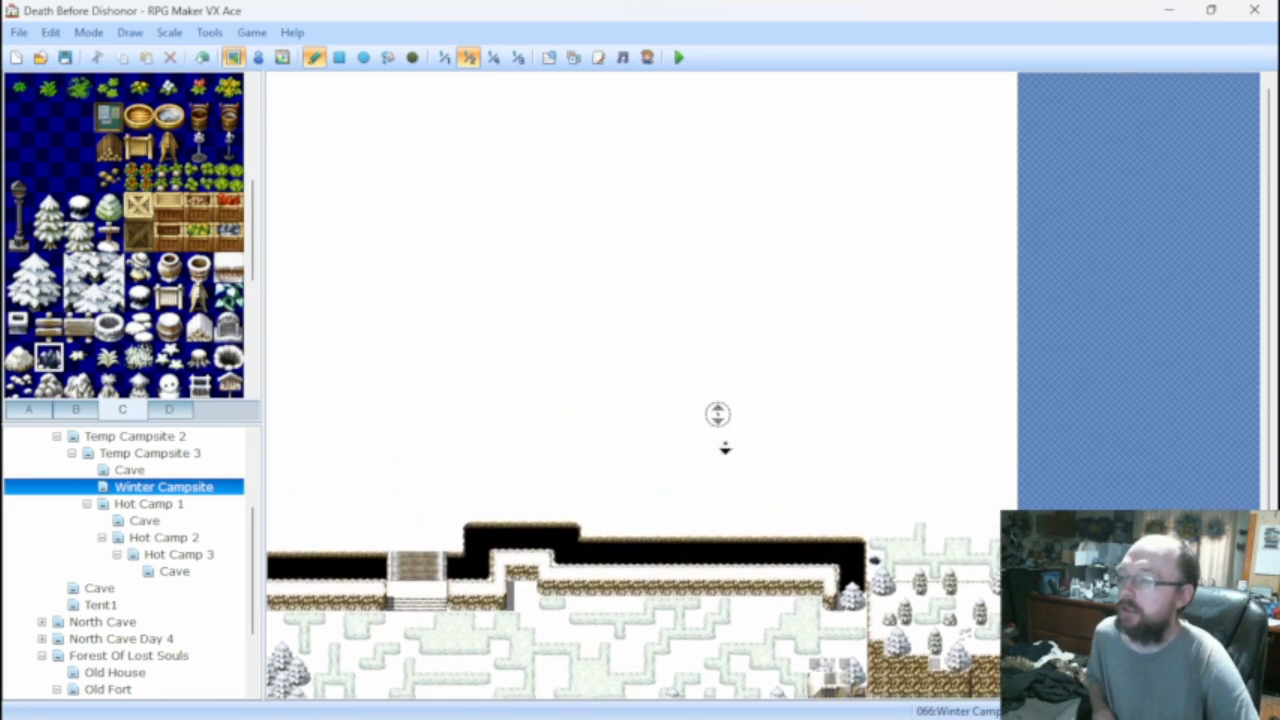
middle_click(723, 498)
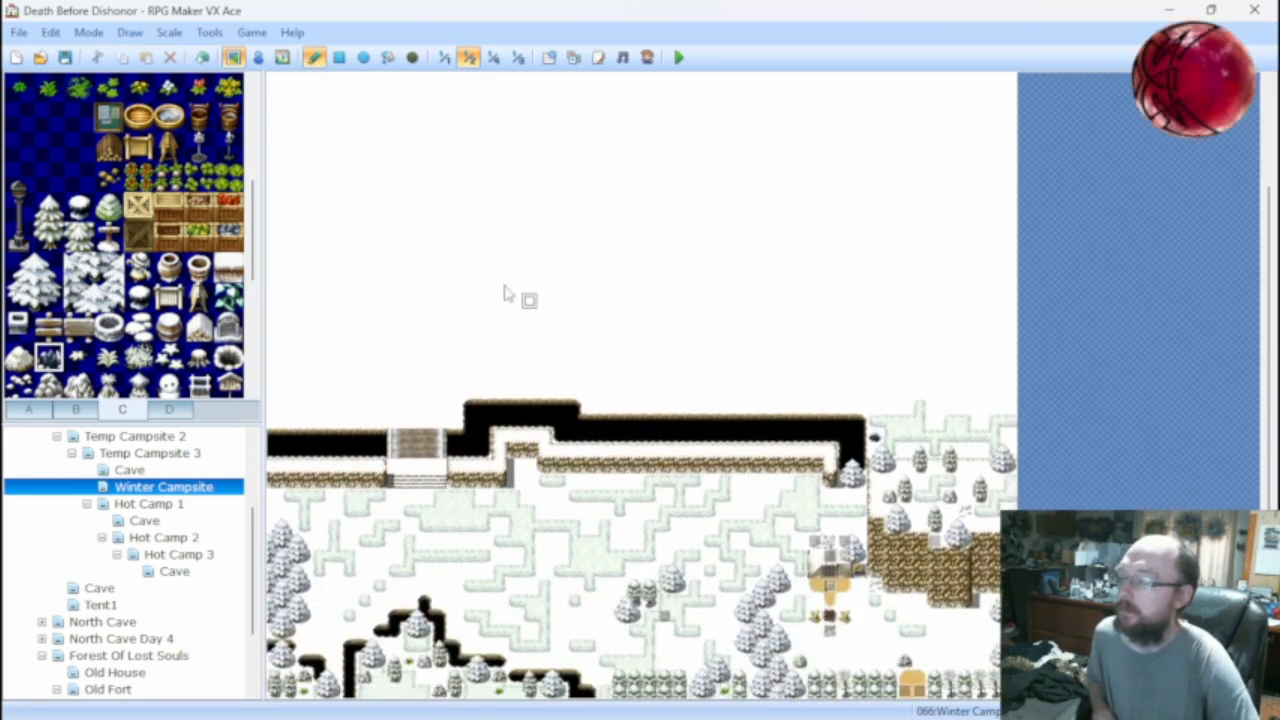
Extend the dense snowy tree cluster at the map's west edge north to the cliff, with a treetop and a snowy rock beside it.
click(444, 57)
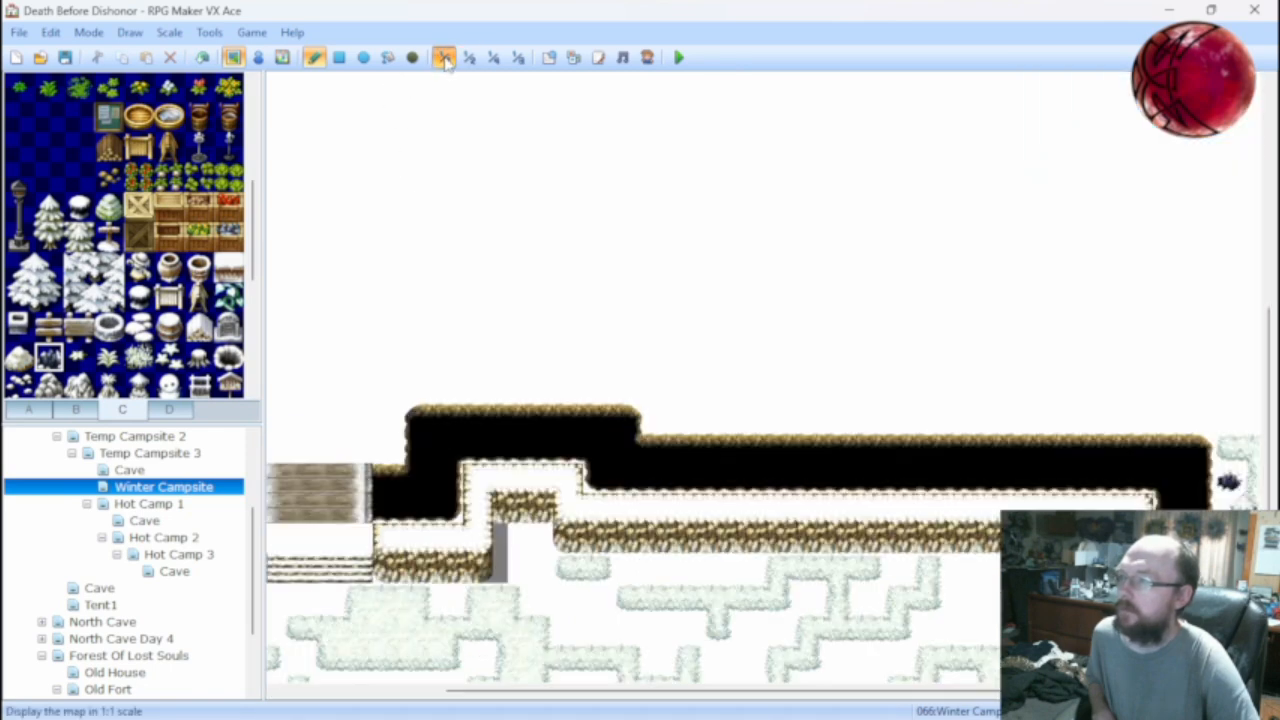
middle_click(690, 372)
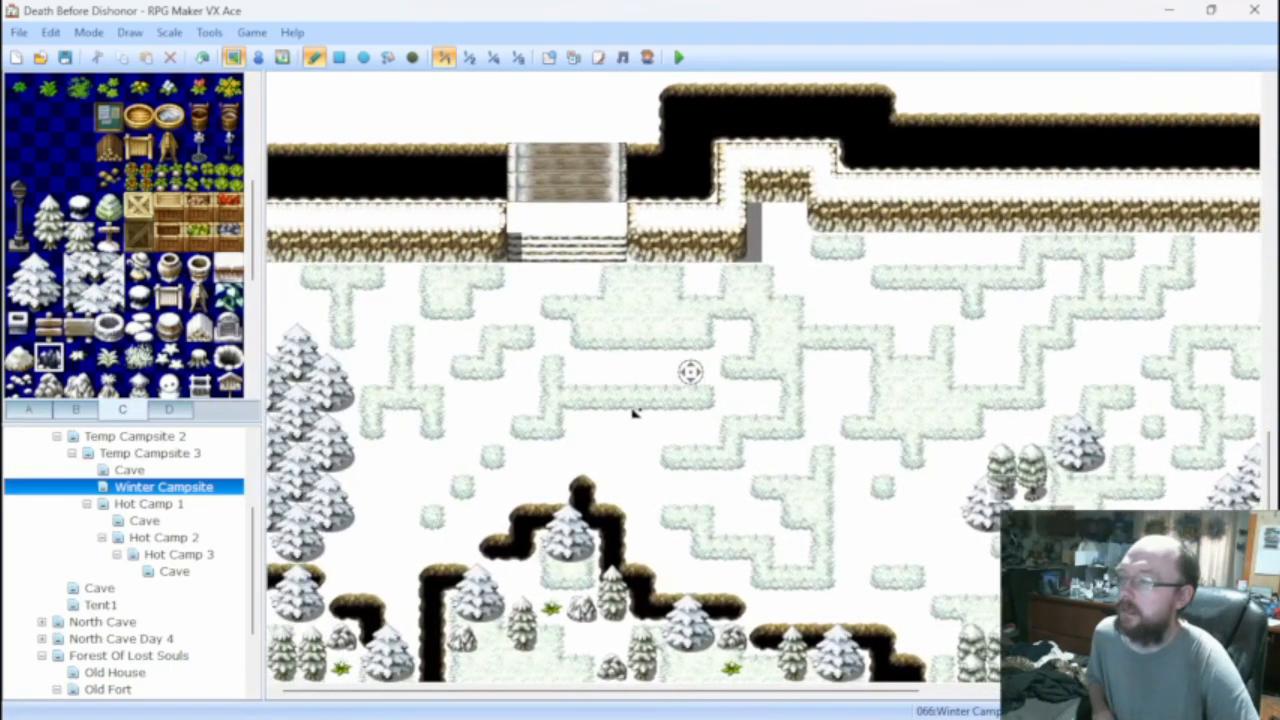
middle_click(640, 405)
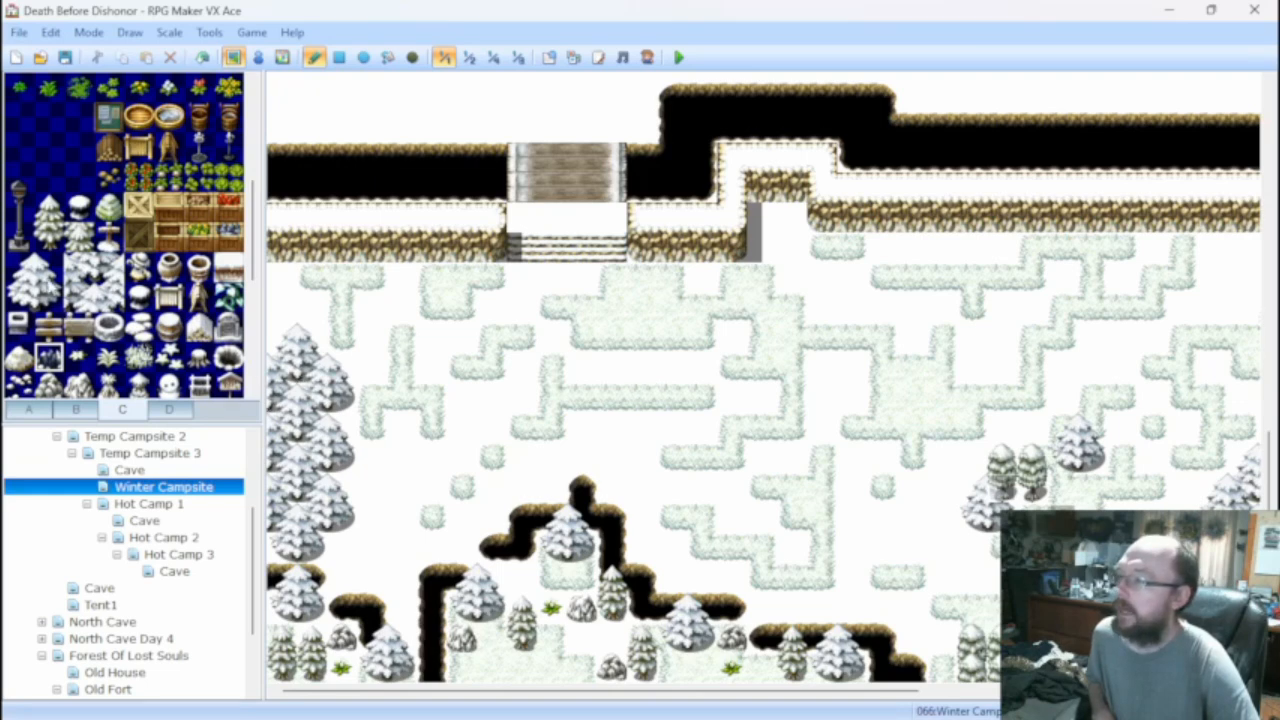
drag(20, 268, 48, 272)
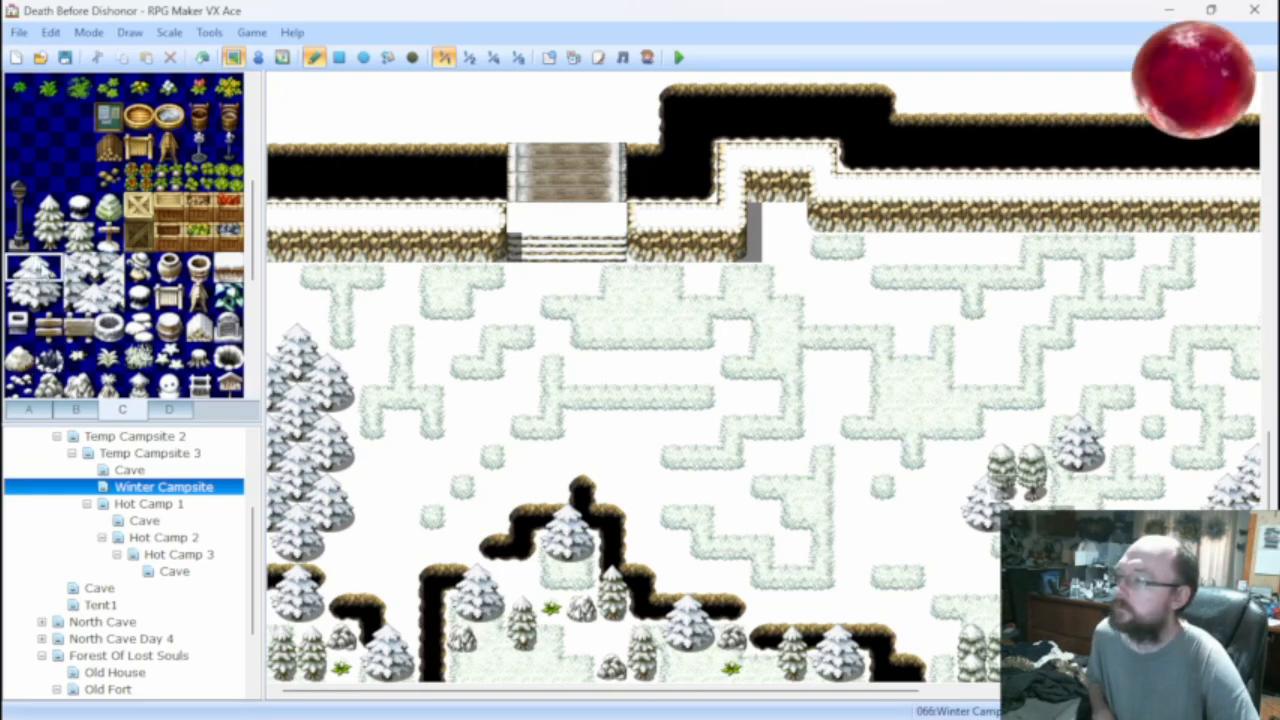
click(95, 284)
click(296, 318)
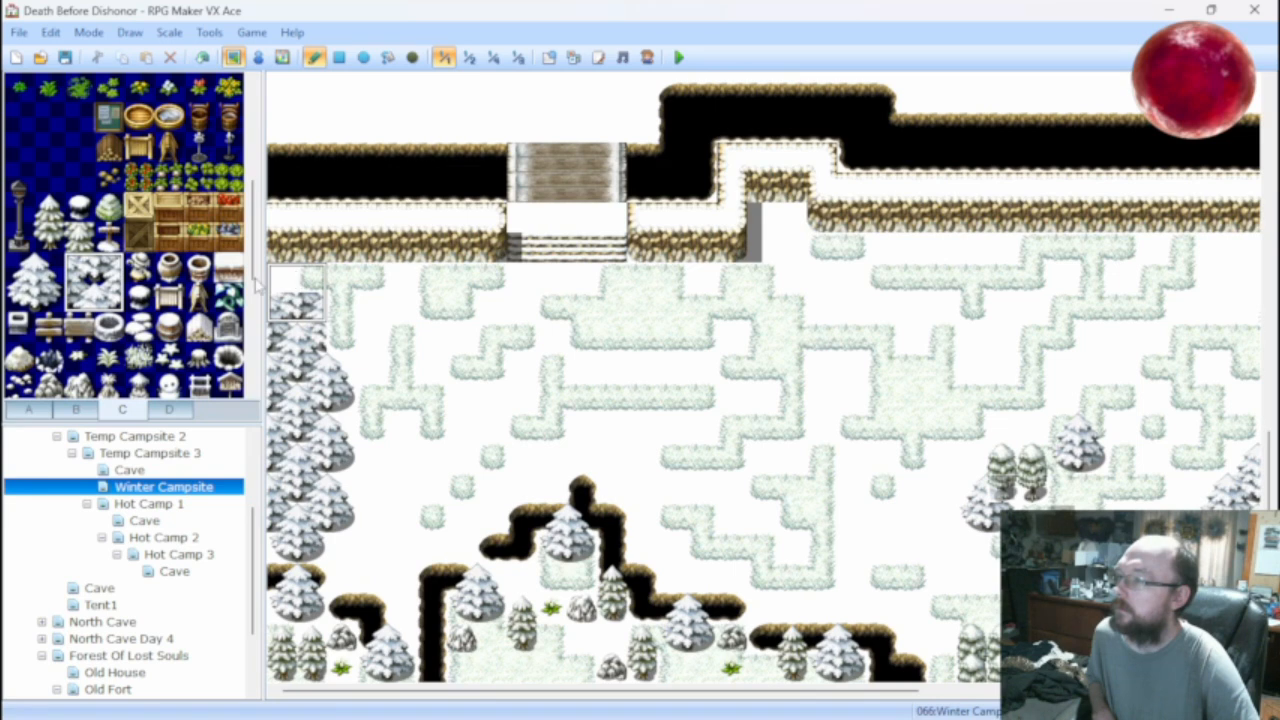
click(34, 280)
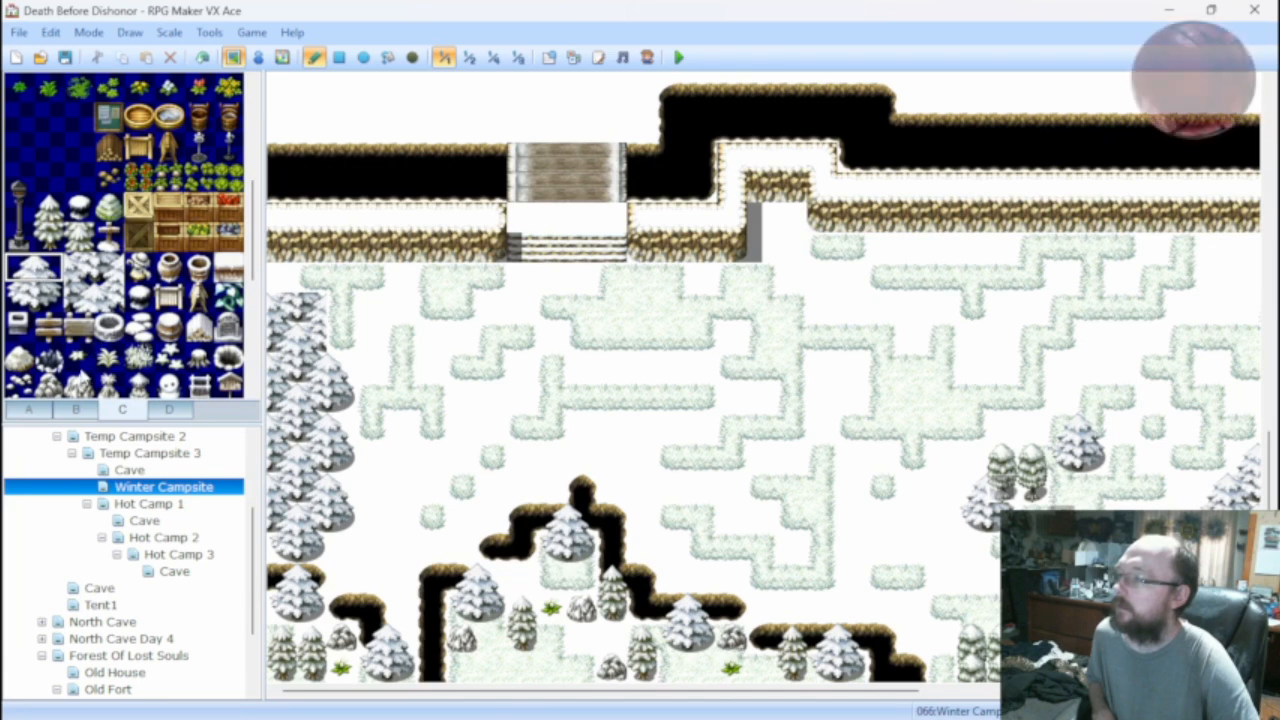
click(79, 385)
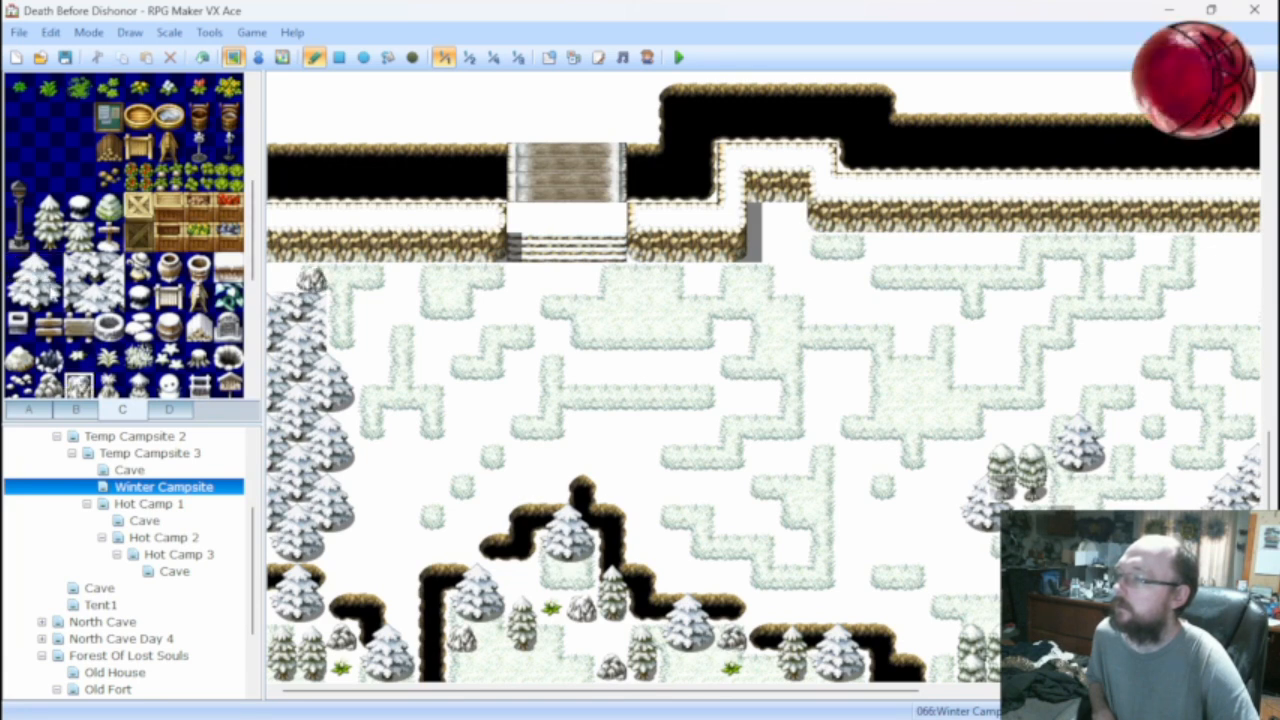
click(28, 276)
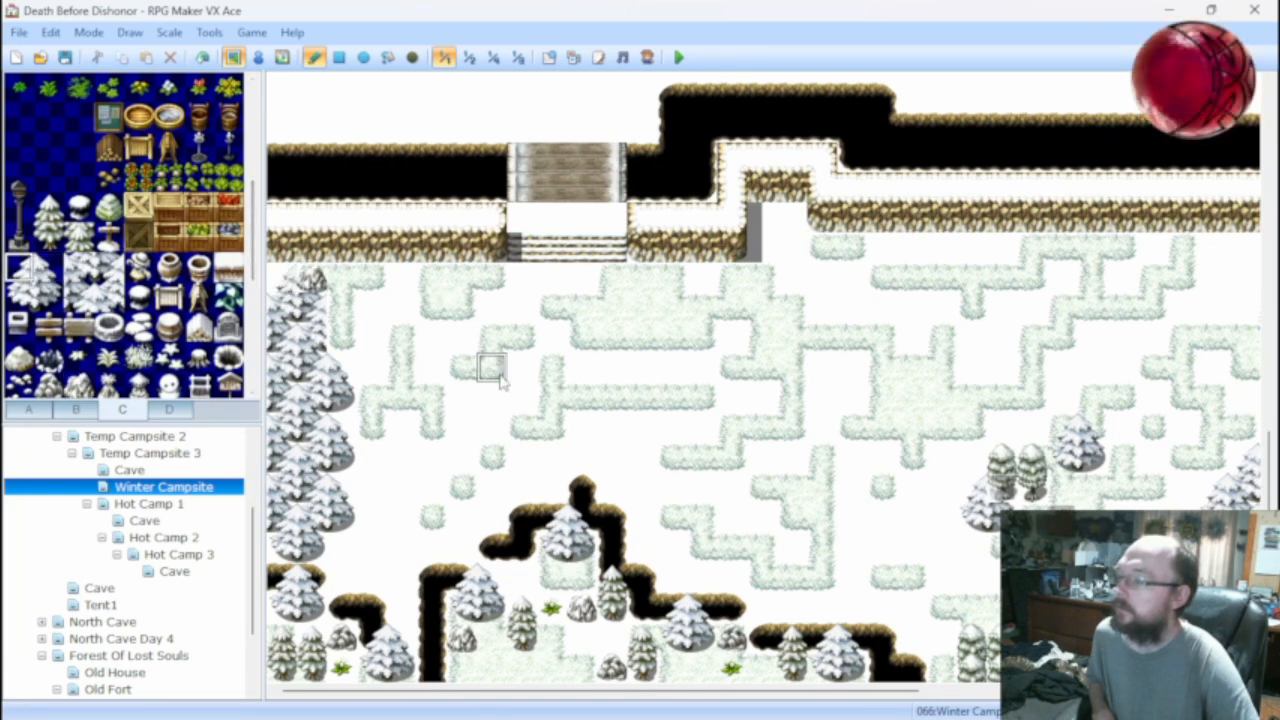
Paint a short strip of snow grass along the foot of the west-edge tree cluster and restore the base of its lowest tree.
click(258, 58)
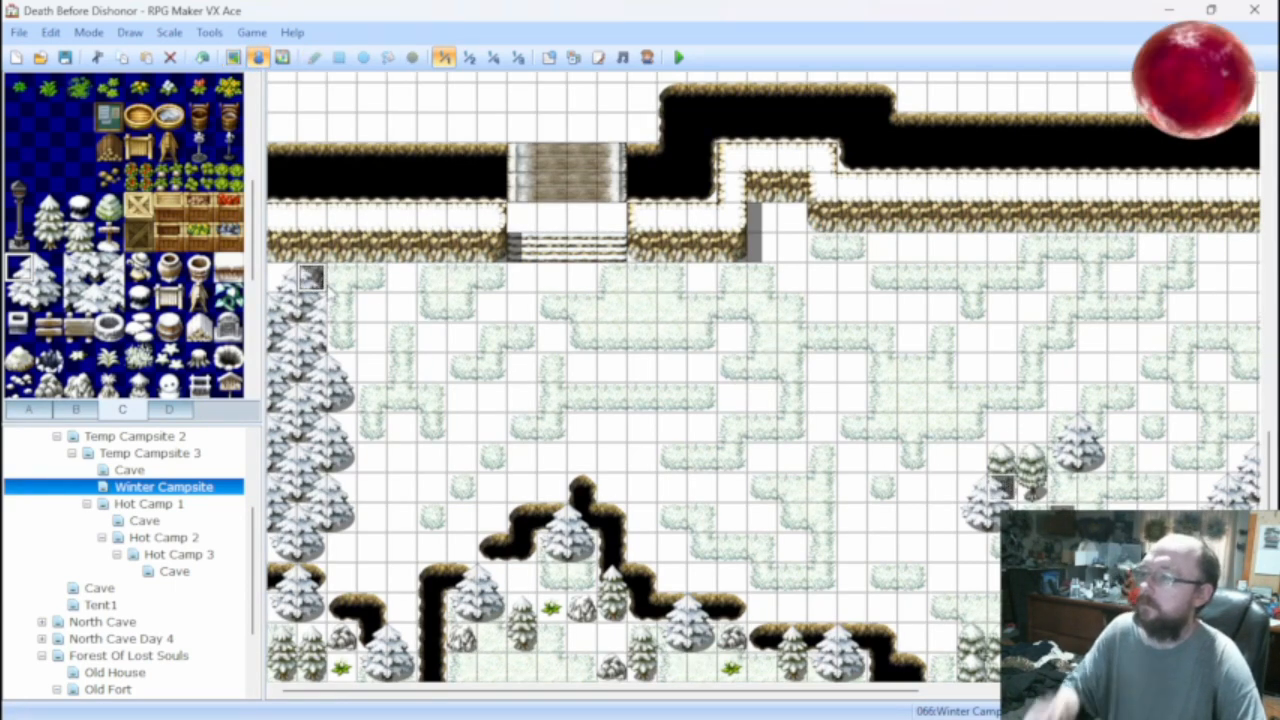
click(233, 58)
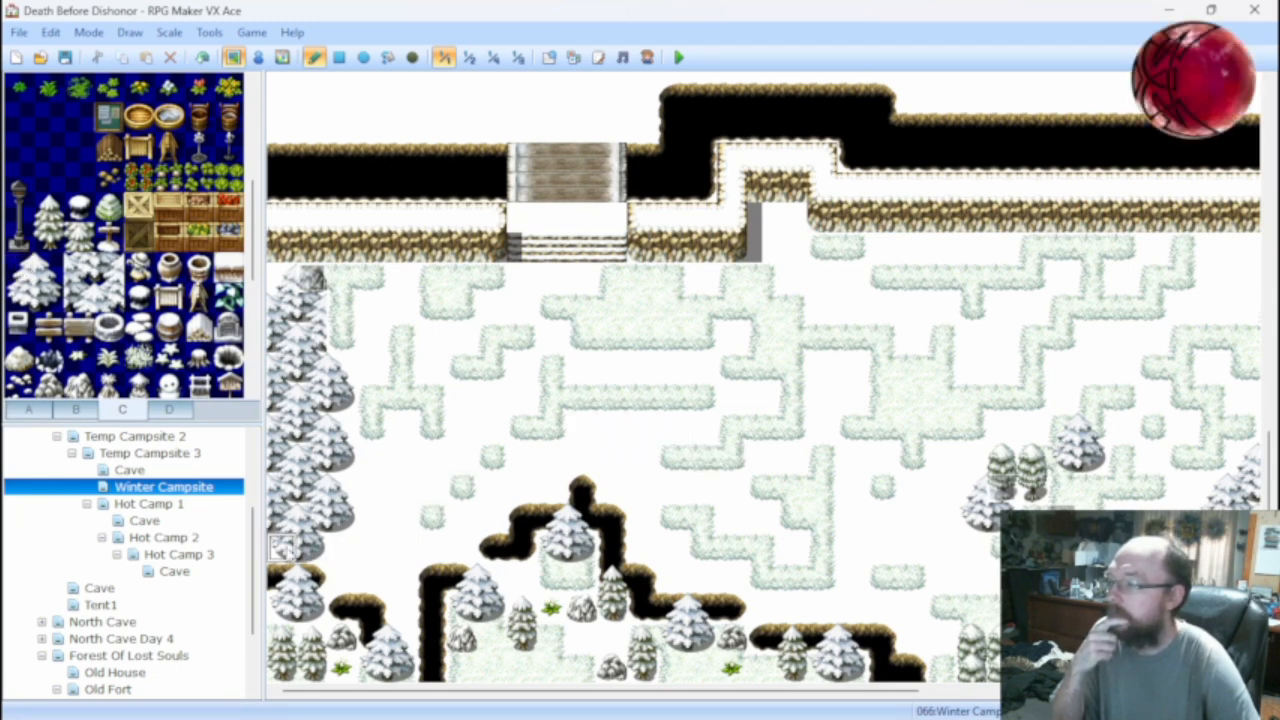
drag(282, 545, 342, 548)
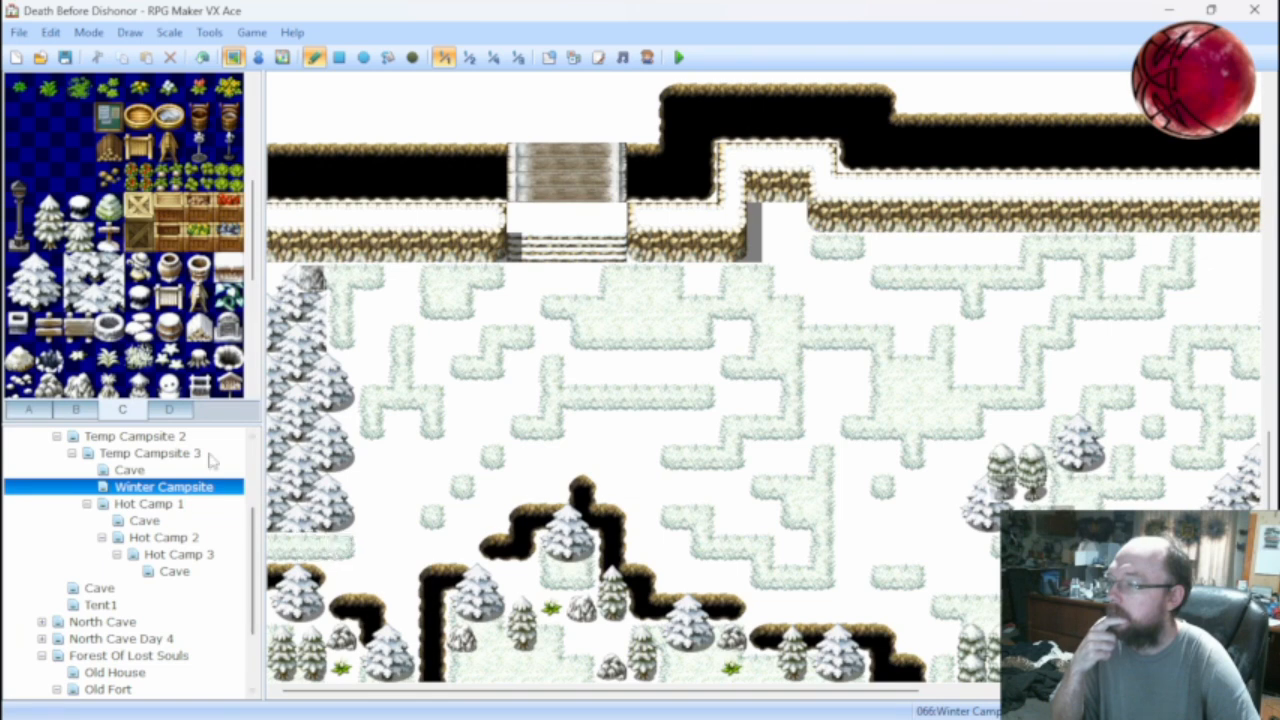
drag(20, 295, 48, 296)
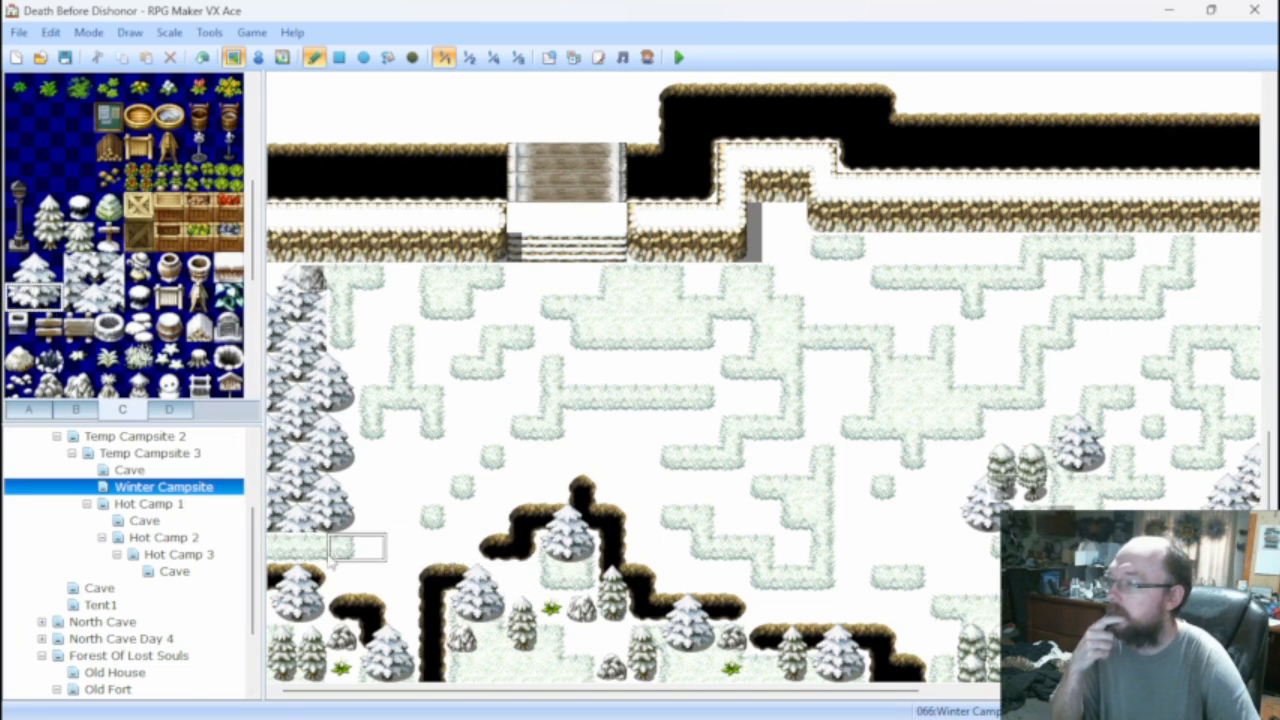
right_click(398, 492)
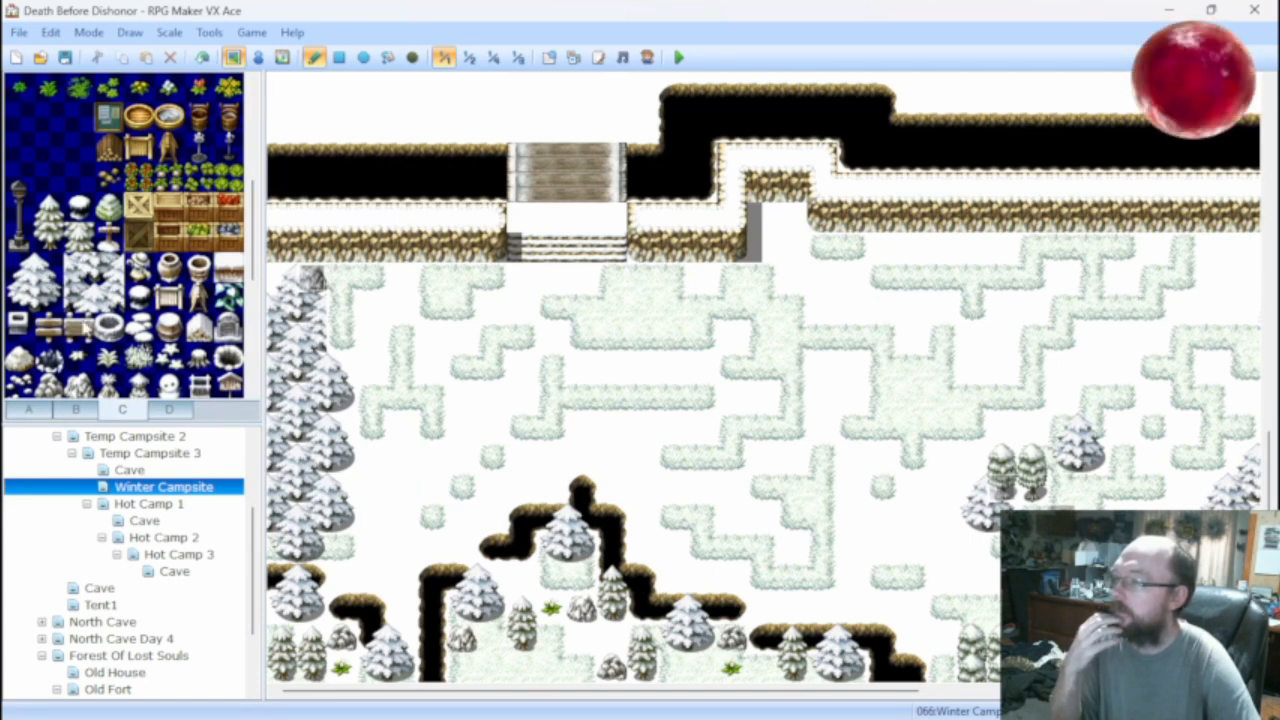
Scatter single narrow snow-covered trees across the middle of the snowfield, from the western grass patches to the southeast grass.
click(78, 410)
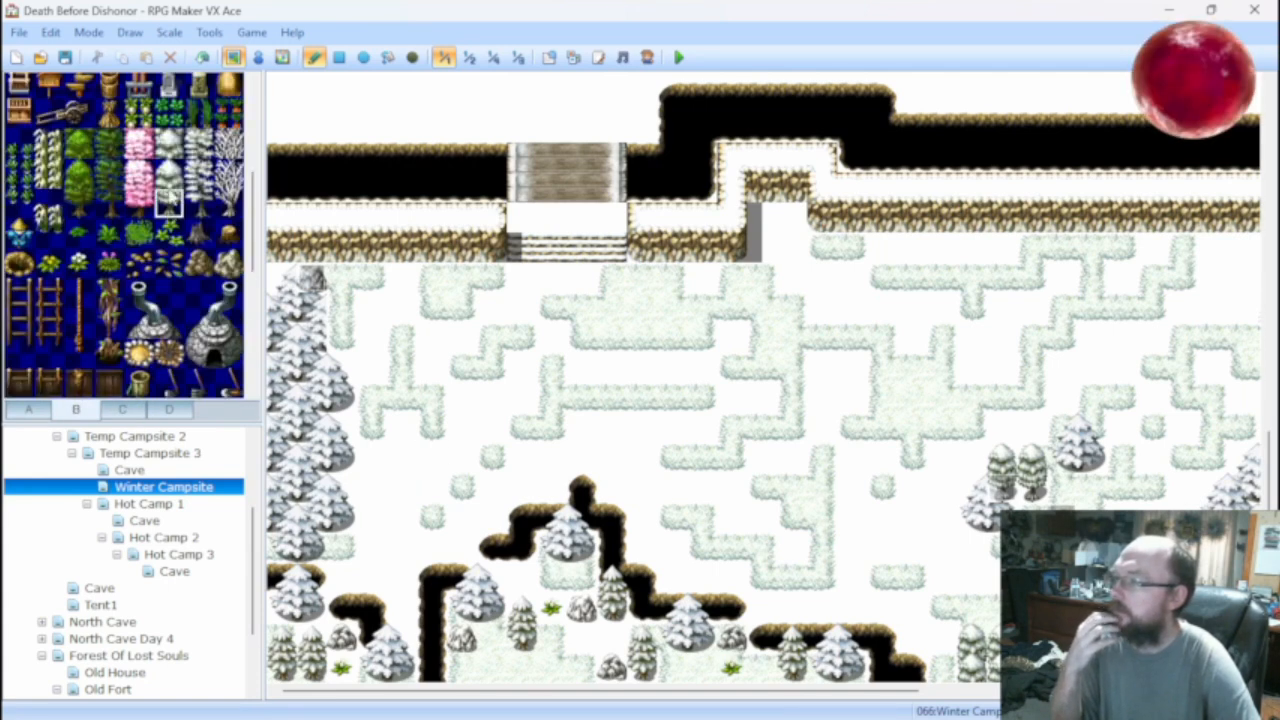
drag(171, 198, 171, 178)
click(430, 374)
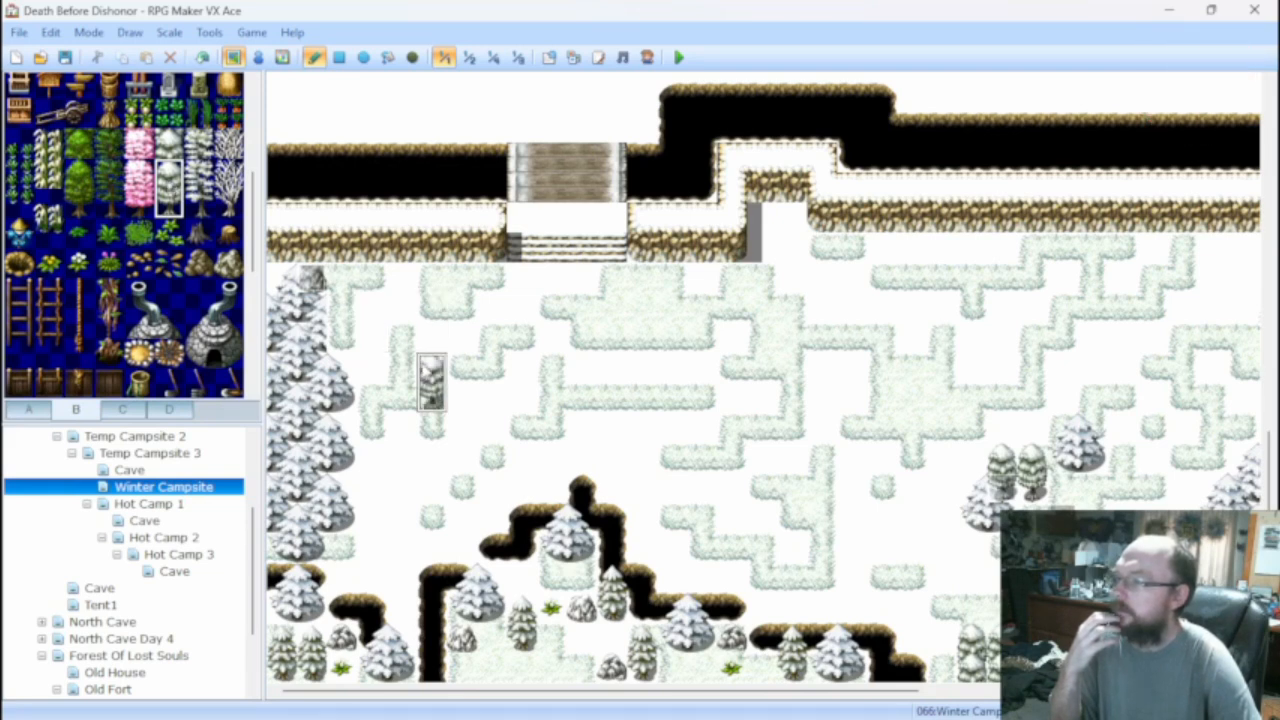
click(551, 348)
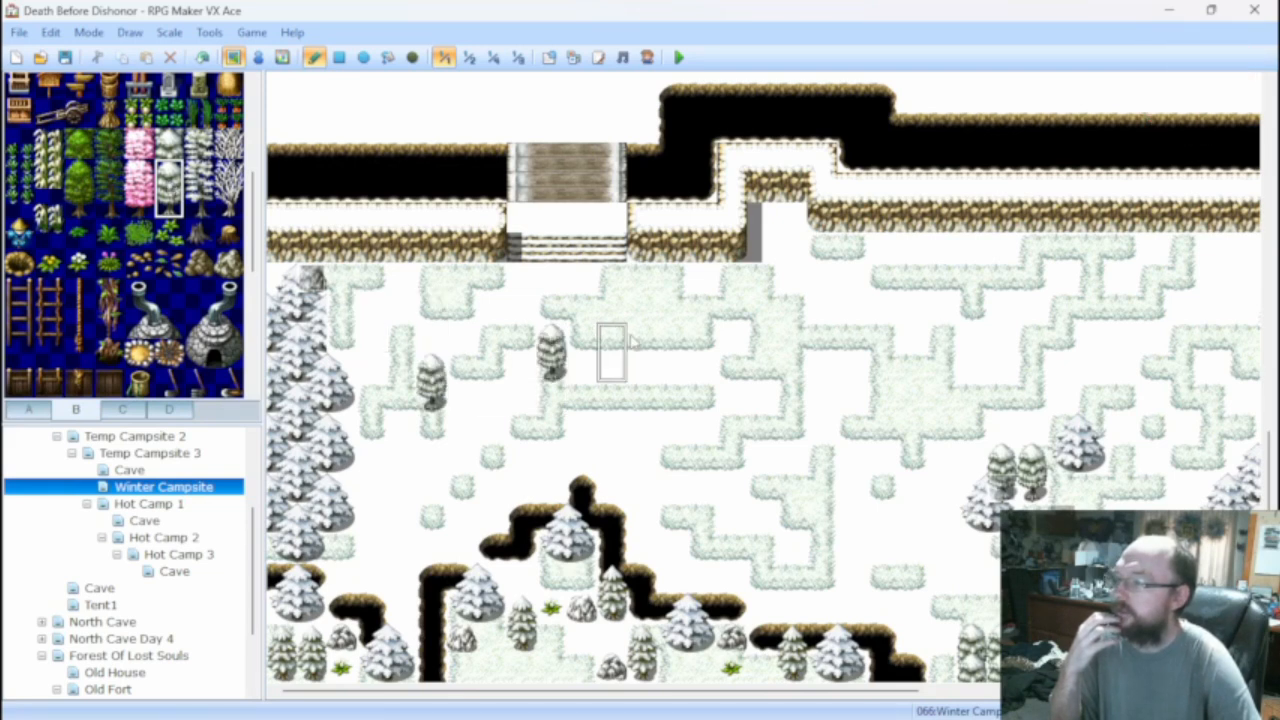
click(672, 500)
click(851, 322)
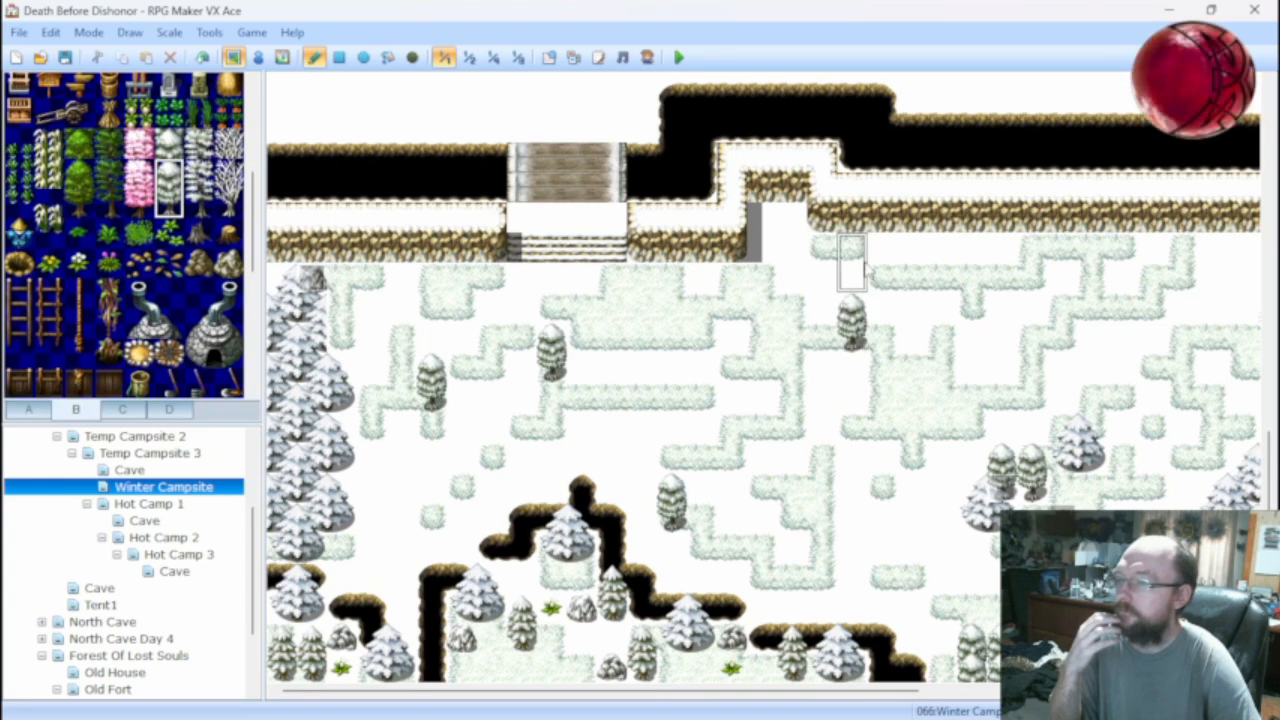
click(1001, 262)
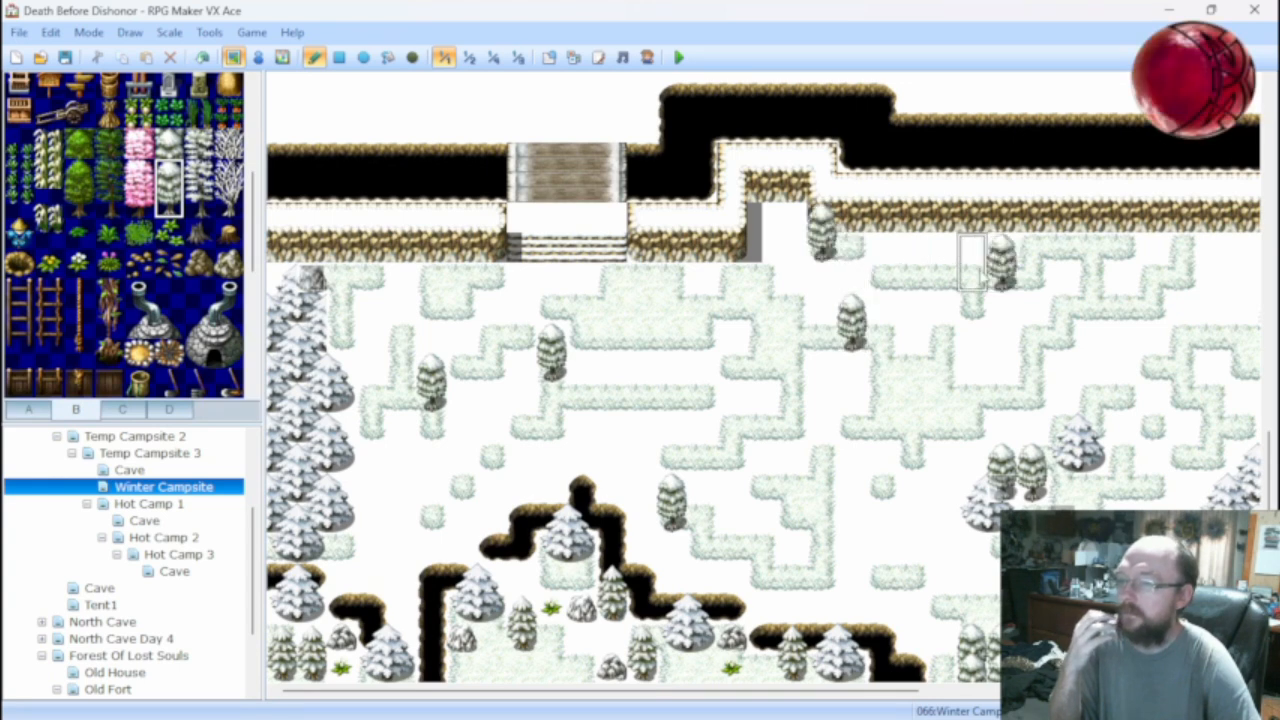
click(881, 470)
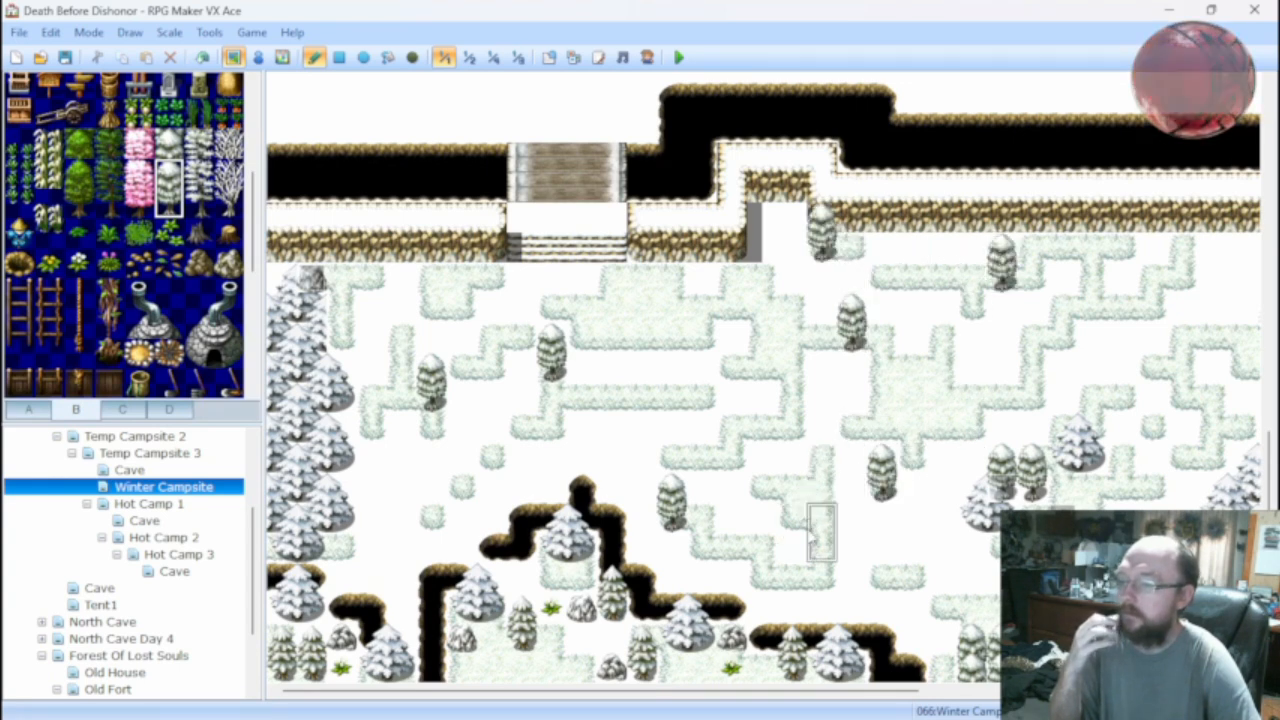
click(791, 560)
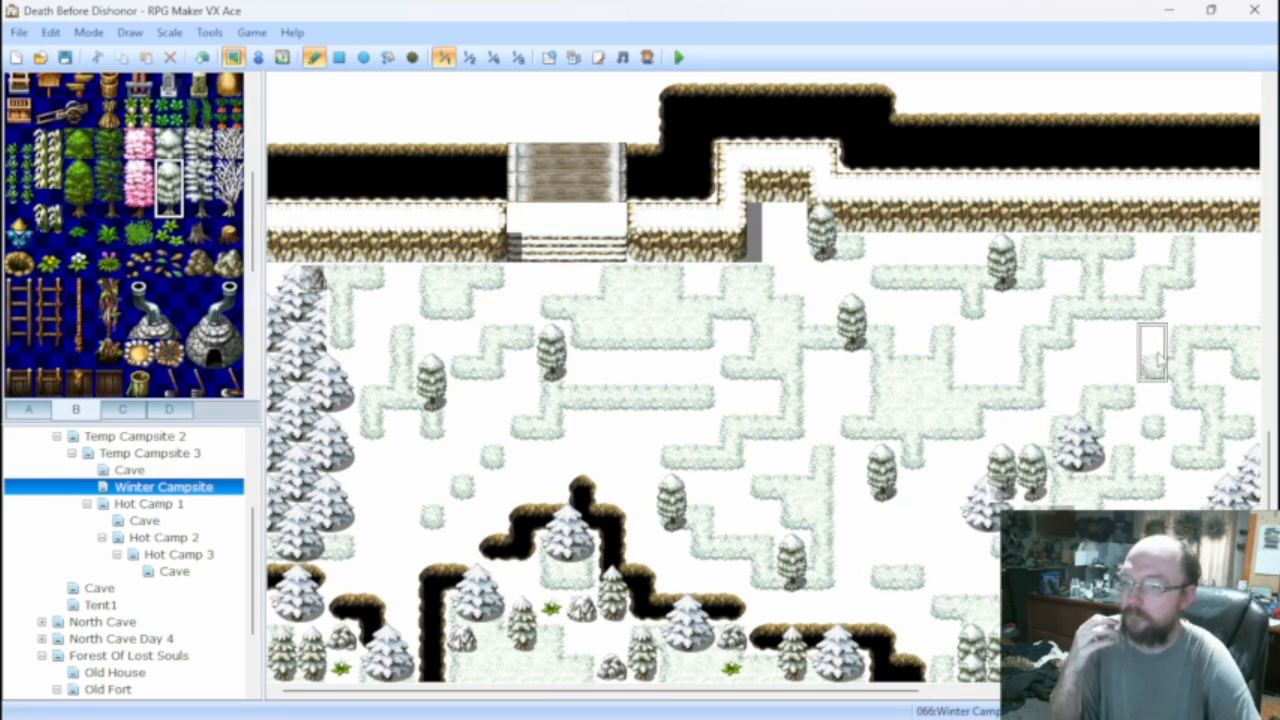
Add narrow snow-covered trees in the northeast grass and along the foot of the cliff on both sides of the snow stairs.
click(1152, 412)
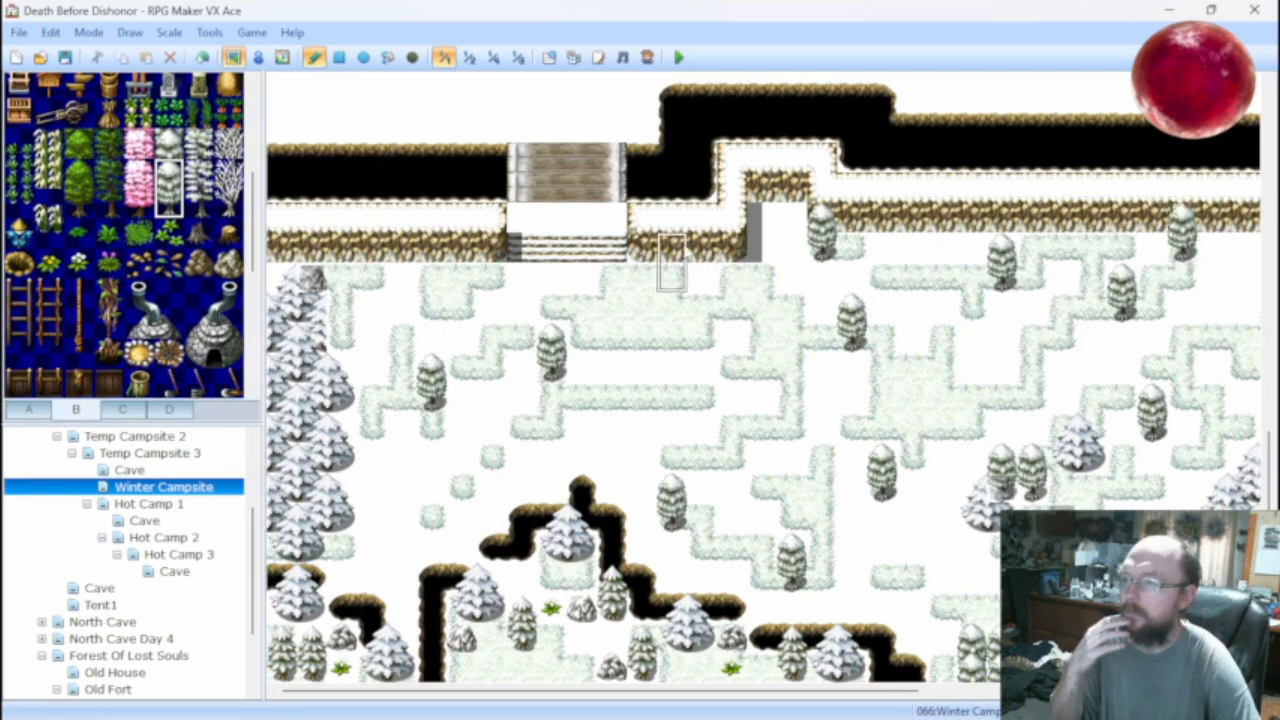
click(672, 262)
click(490, 262)
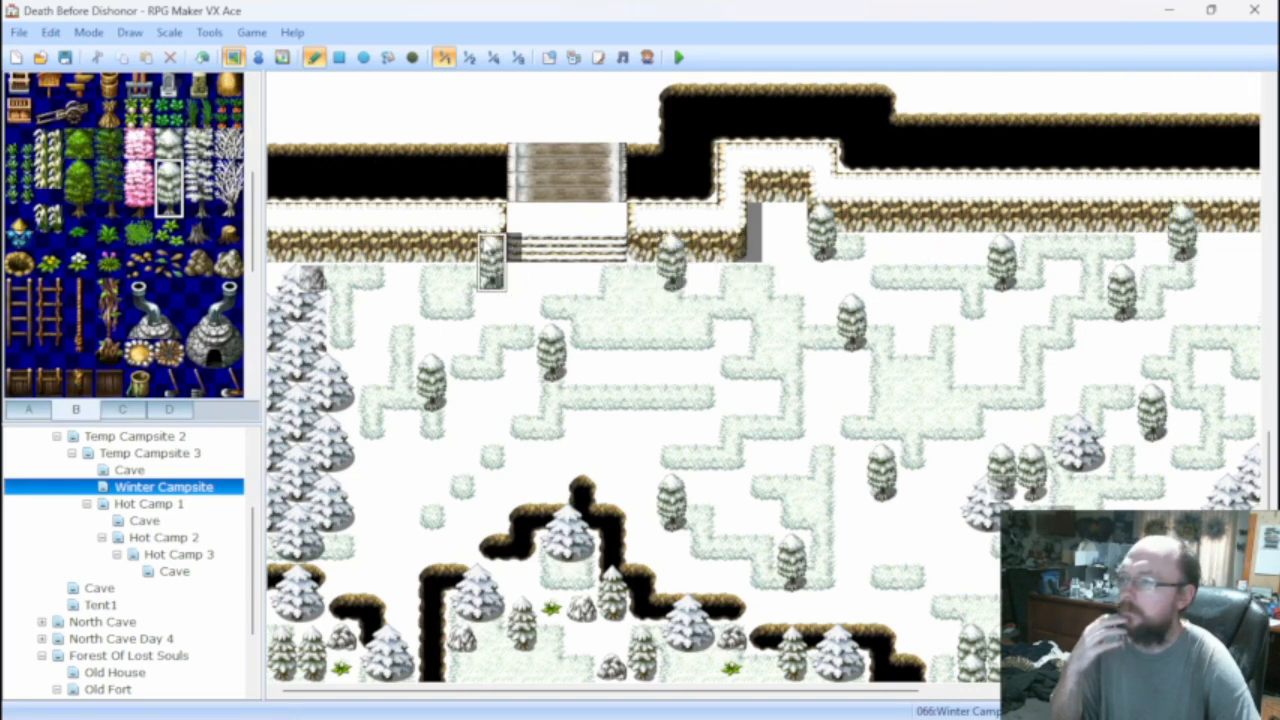
click(370, 262)
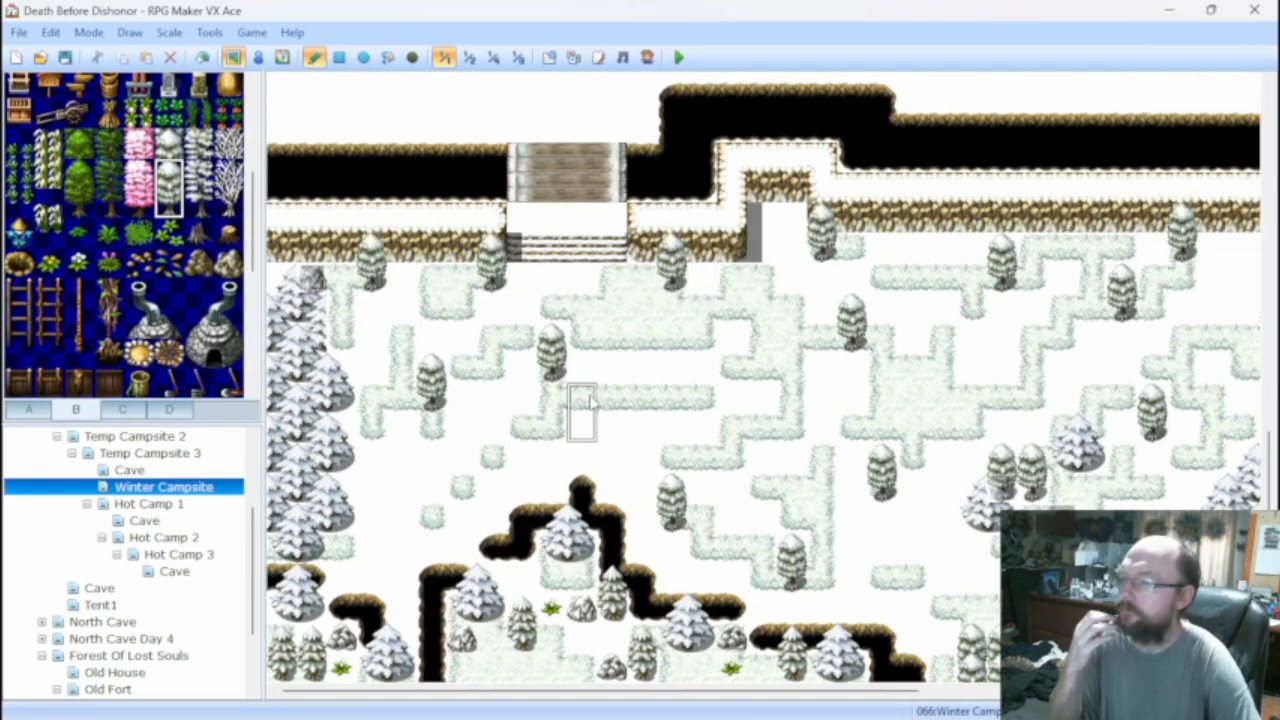
Place four narrow snow-covered trees at the east end of the snowfield, between the cliff and the tent.
drag(700, 691, 922, 706)
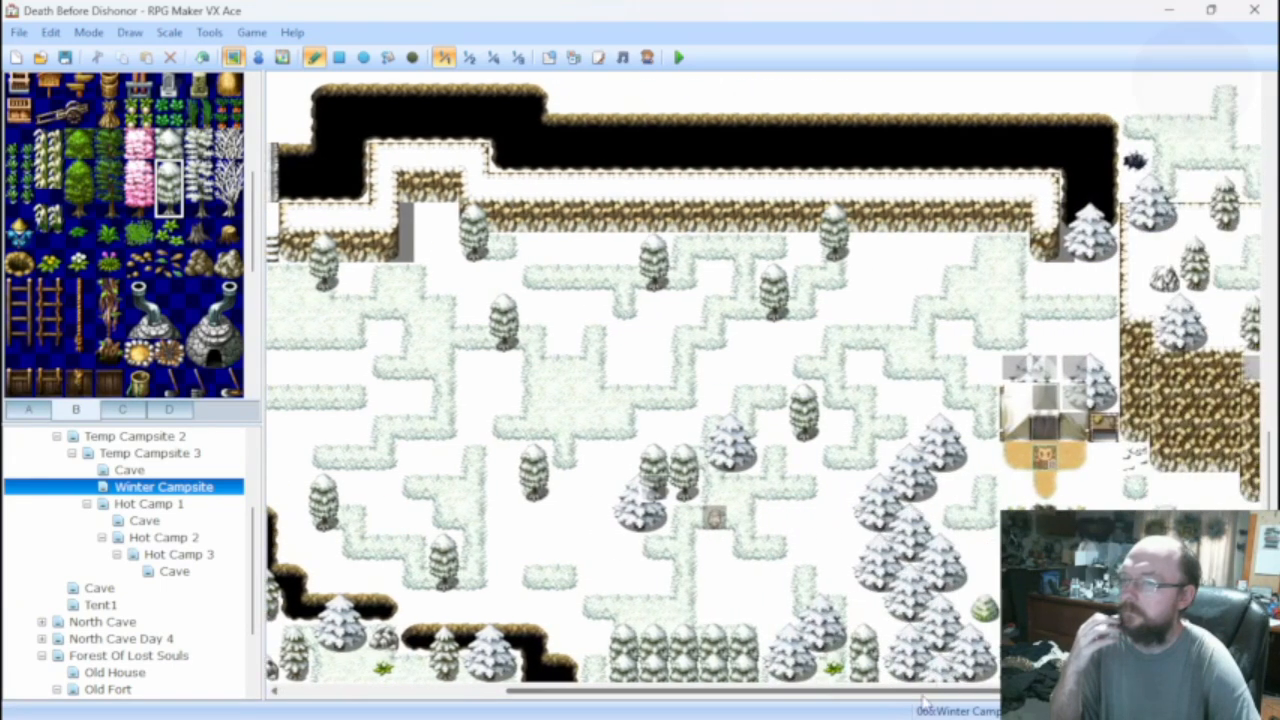
click(1042, 290)
click(1104, 290)
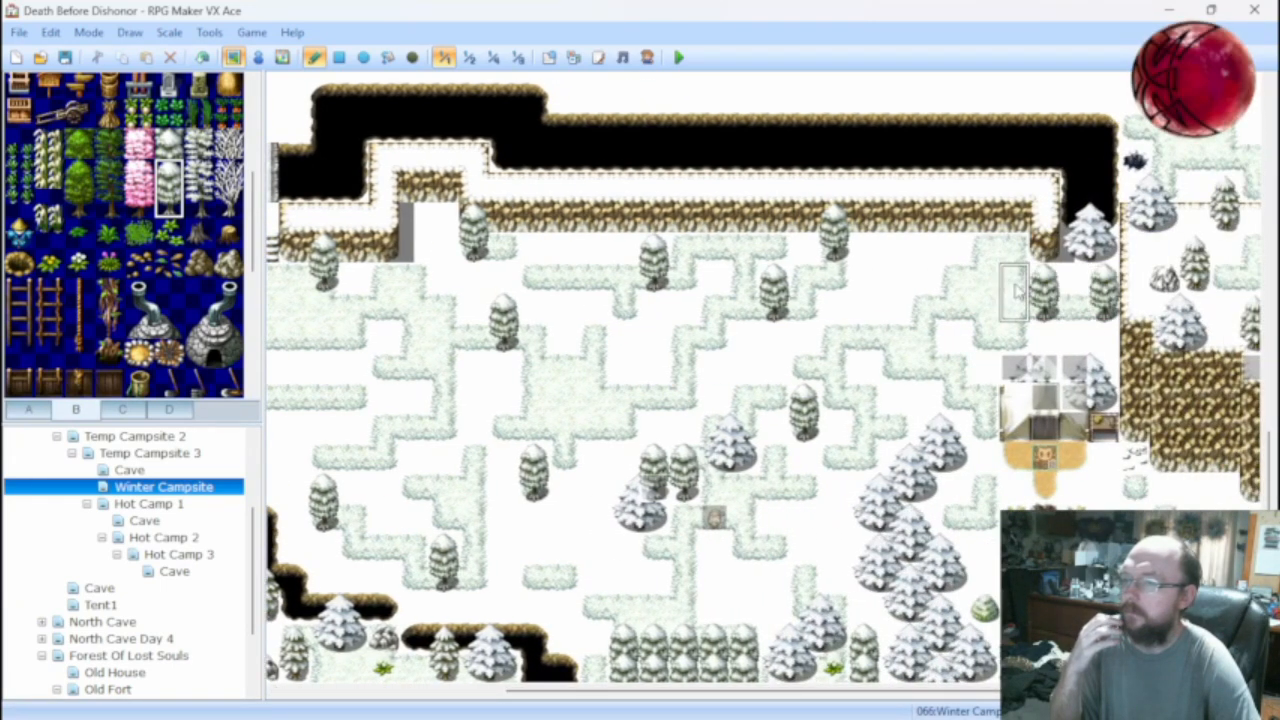
click(925, 350)
click(985, 232)
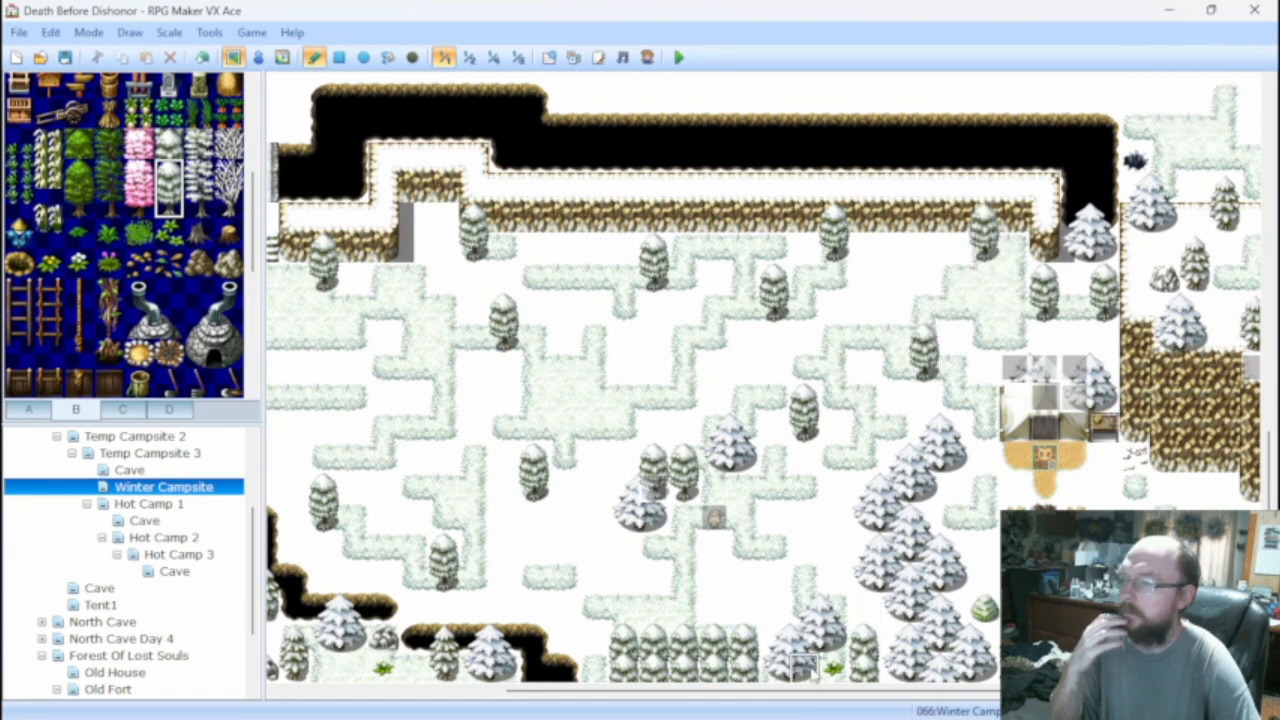
Place large snowy fir trees in the western snowfield below the stairs, plus one in the open snow farther southeast.
drag(772, 692, 598, 690)
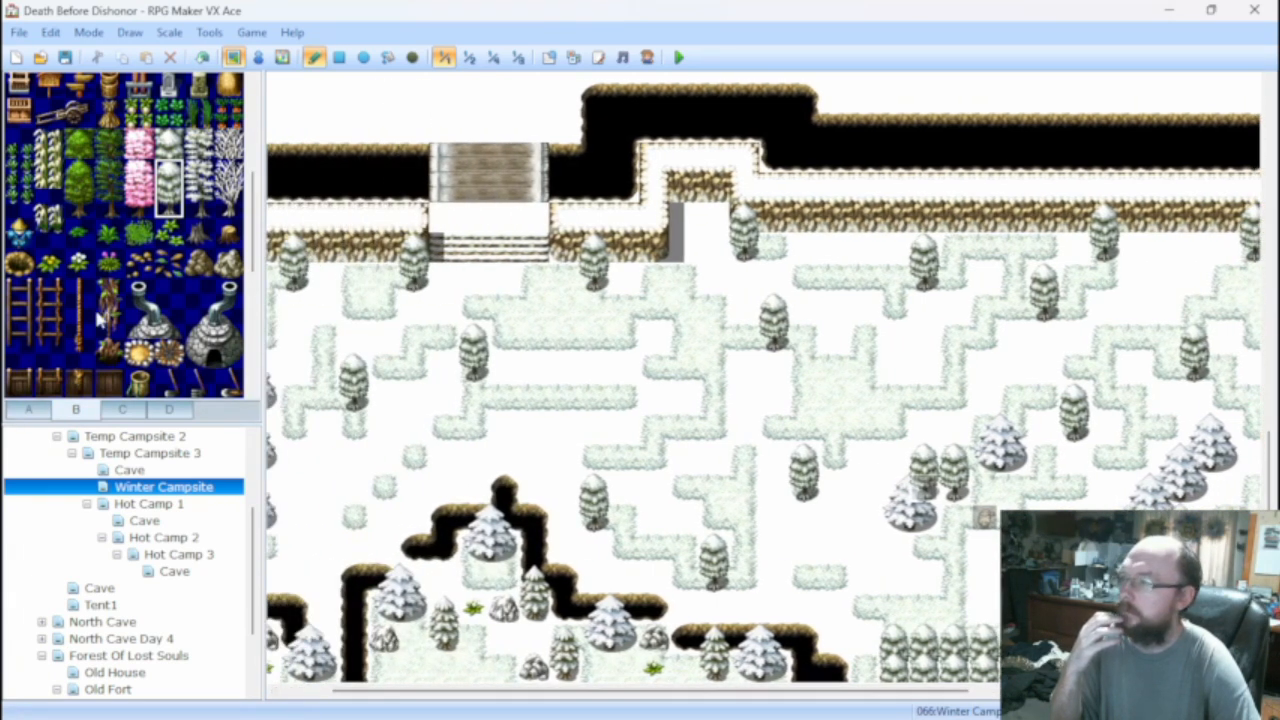
click(120, 409)
drag(28, 303, 42, 278)
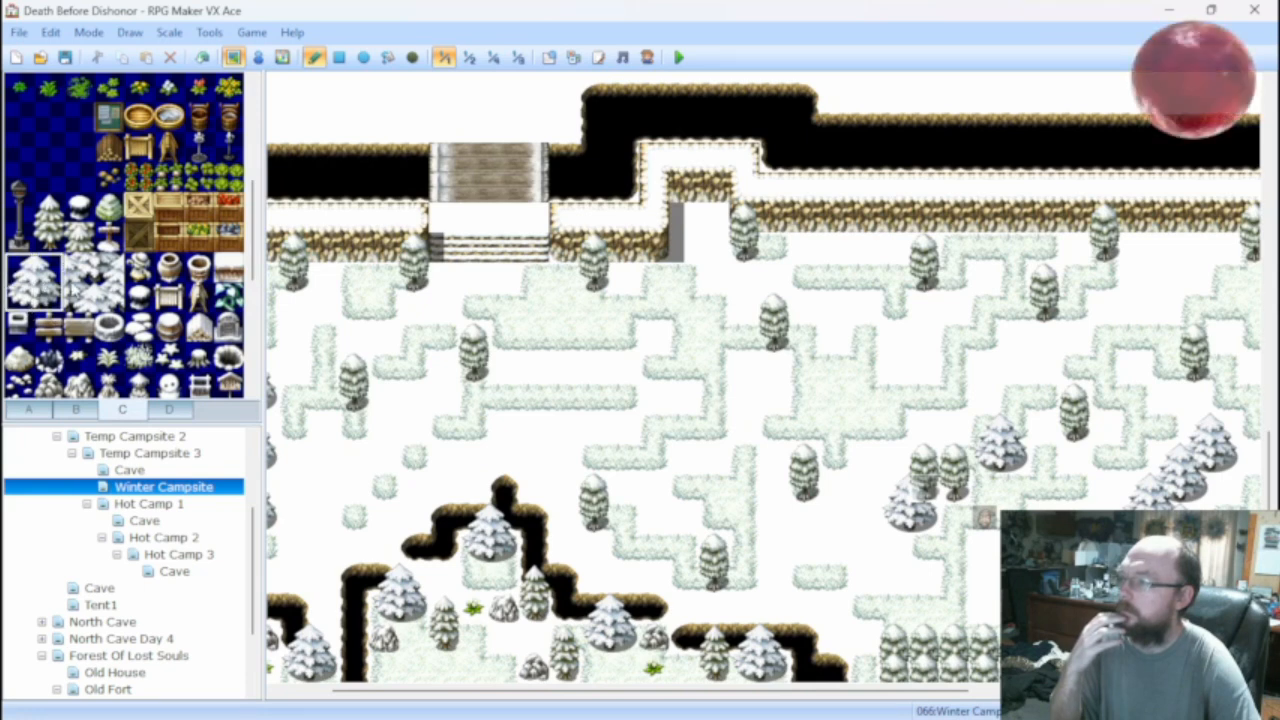
click(806, 550)
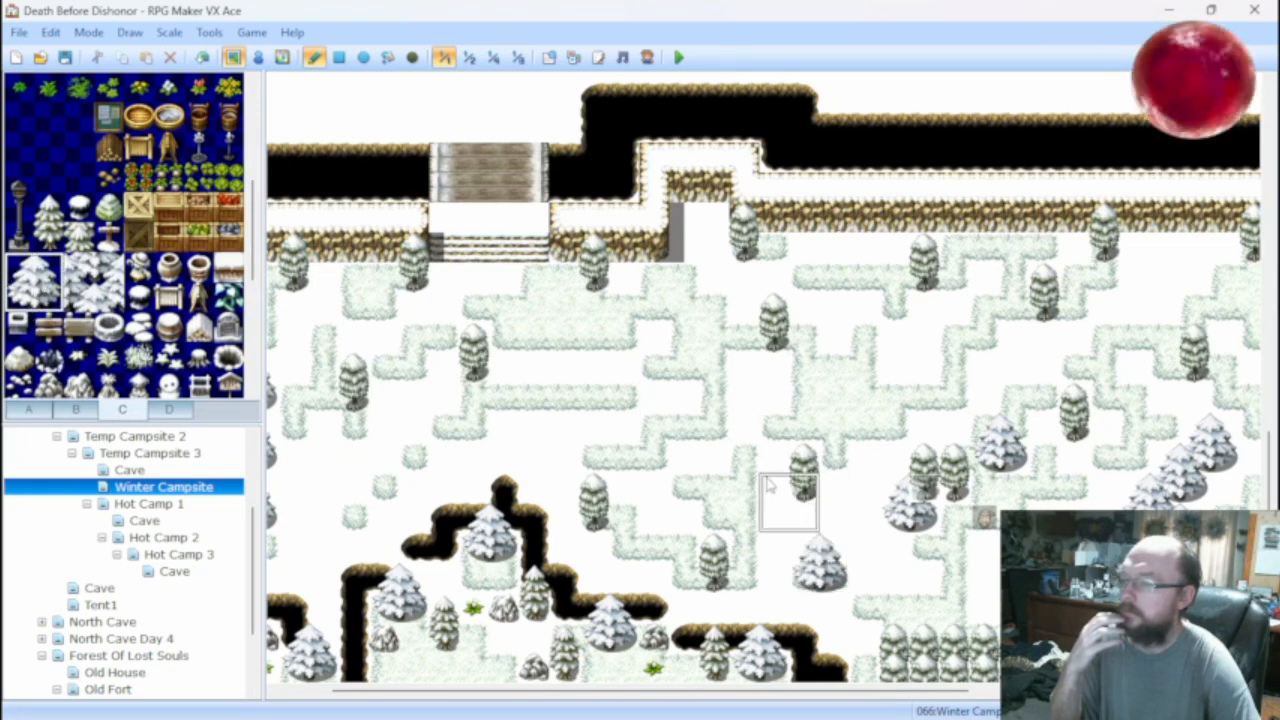
click(598, 432)
click(540, 376)
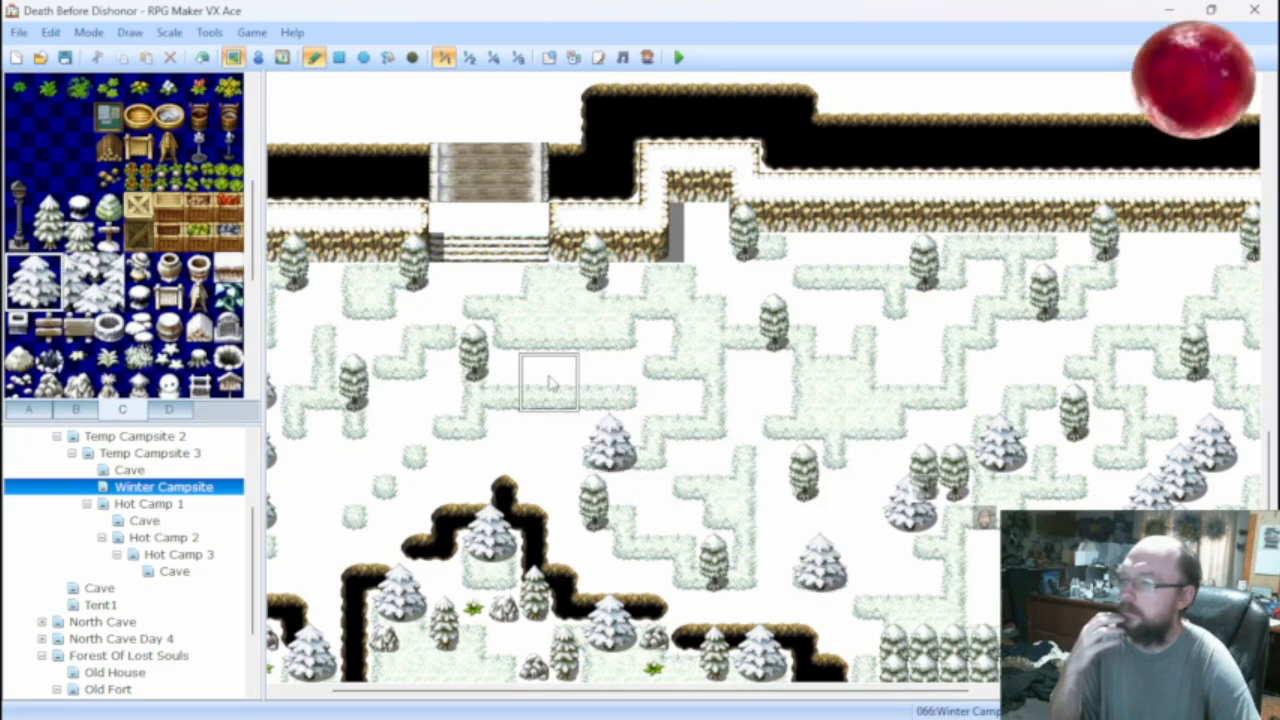
click(358, 282)
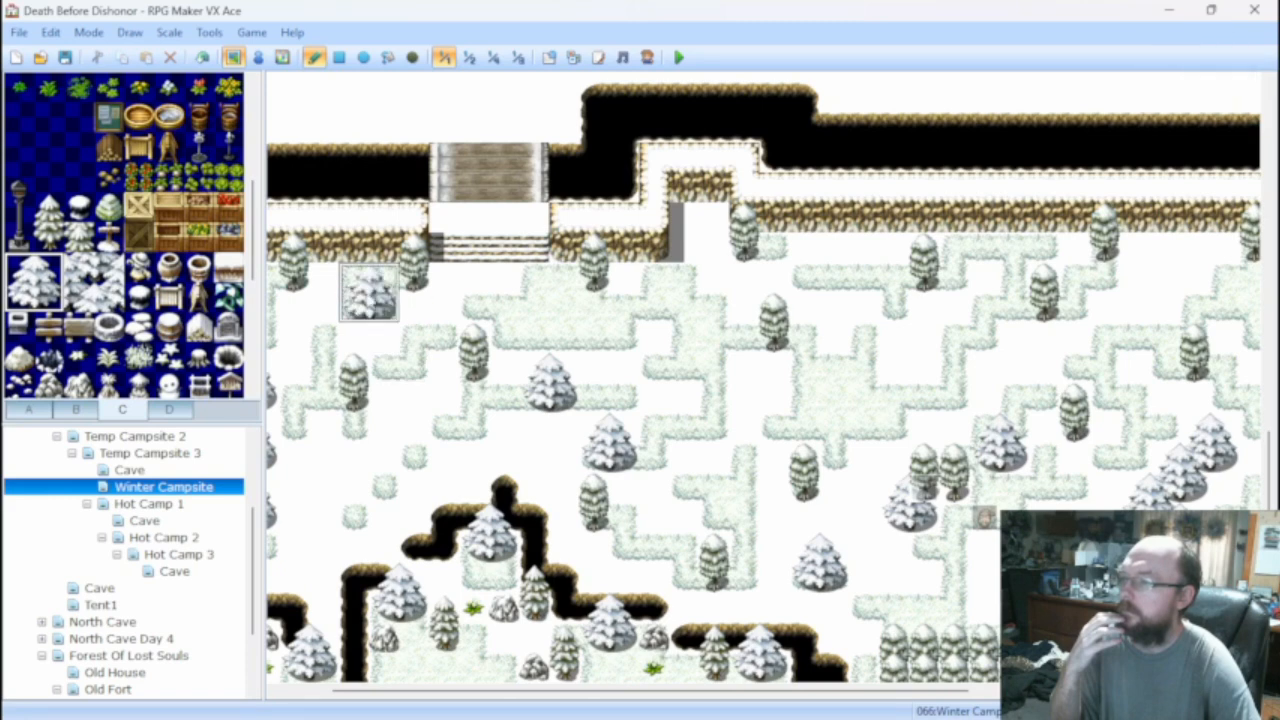
click(518, 318)
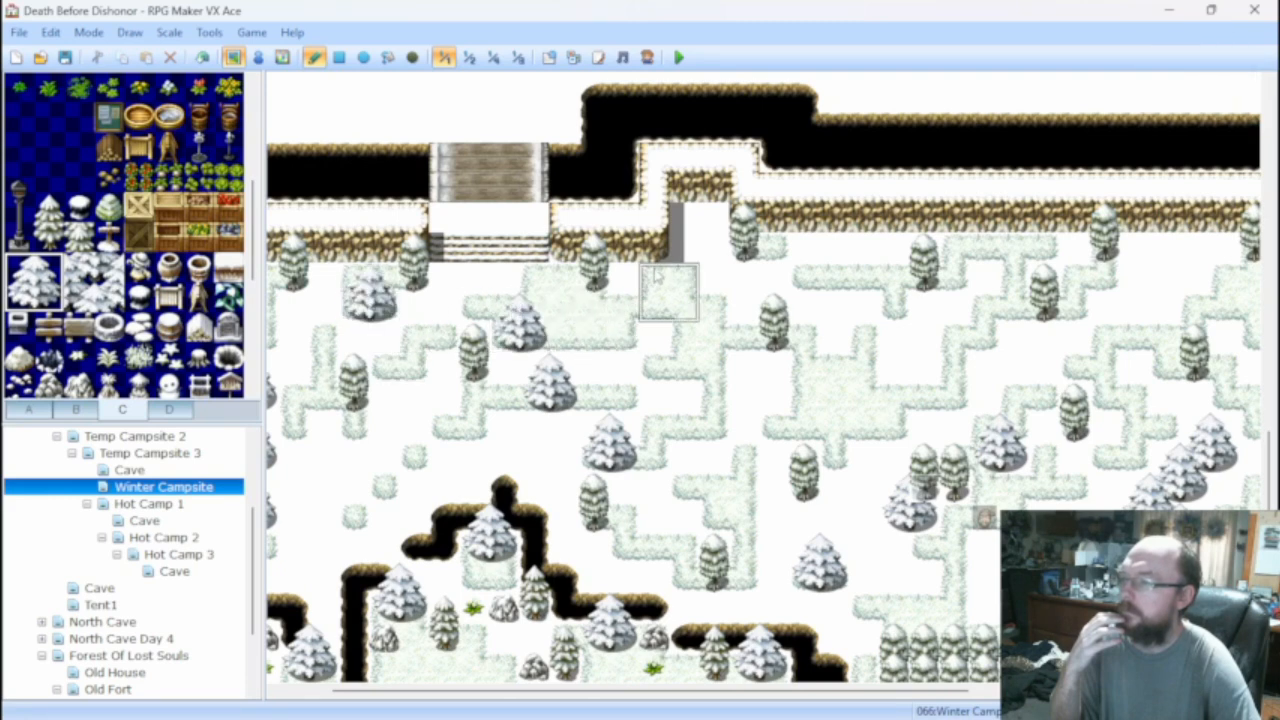
Place large snowy fir trees below the cliff notch and across the central and eastern grass patches.
click(658, 258)
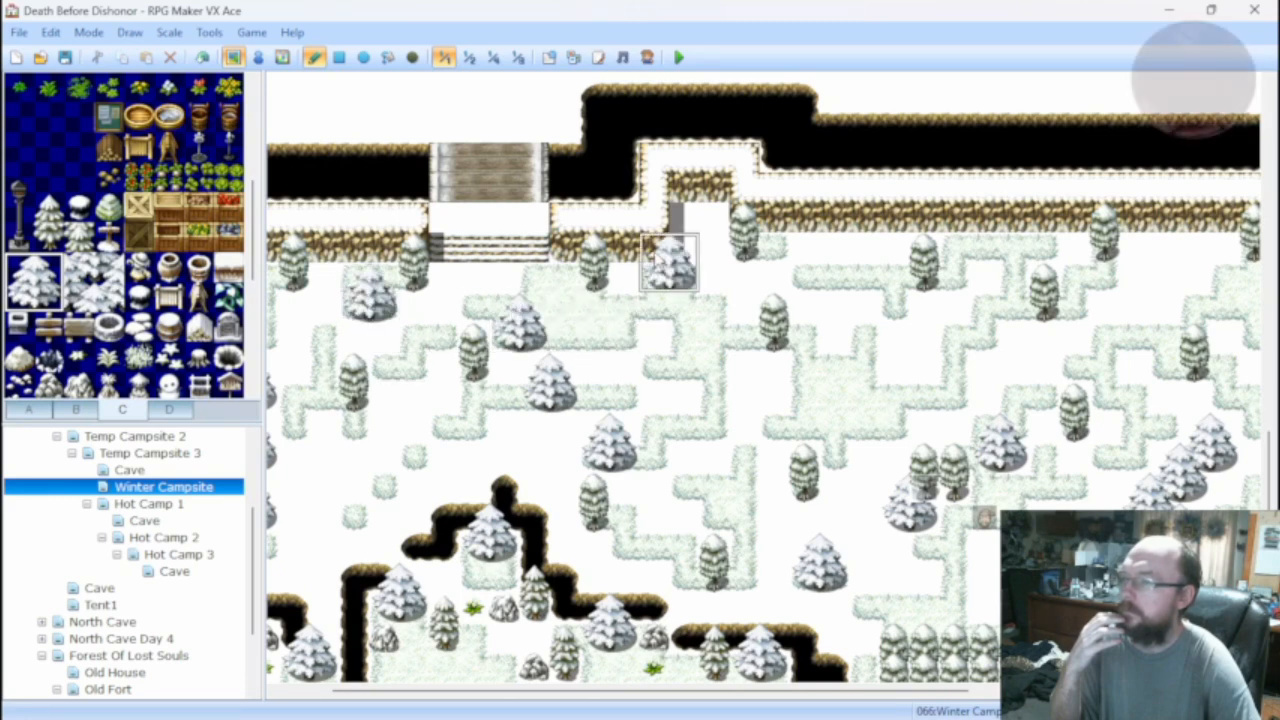
click(826, 258)
click(828, 372)
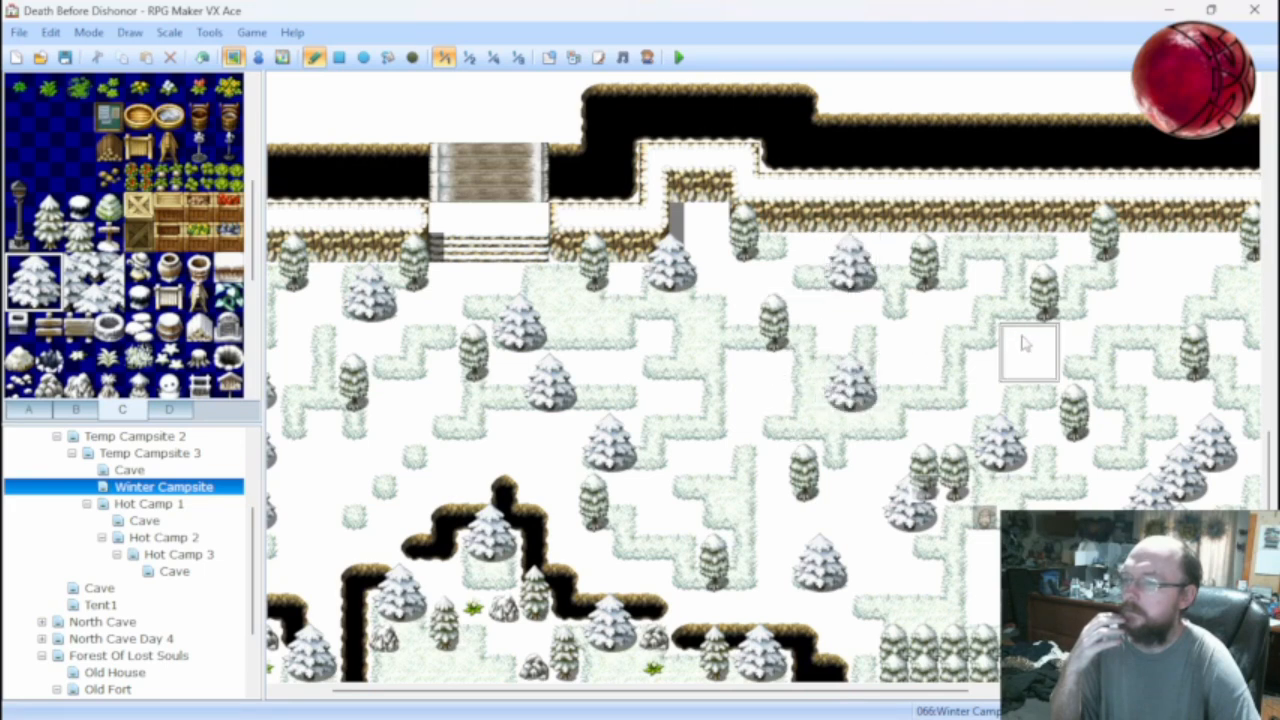
click(1082, 344)
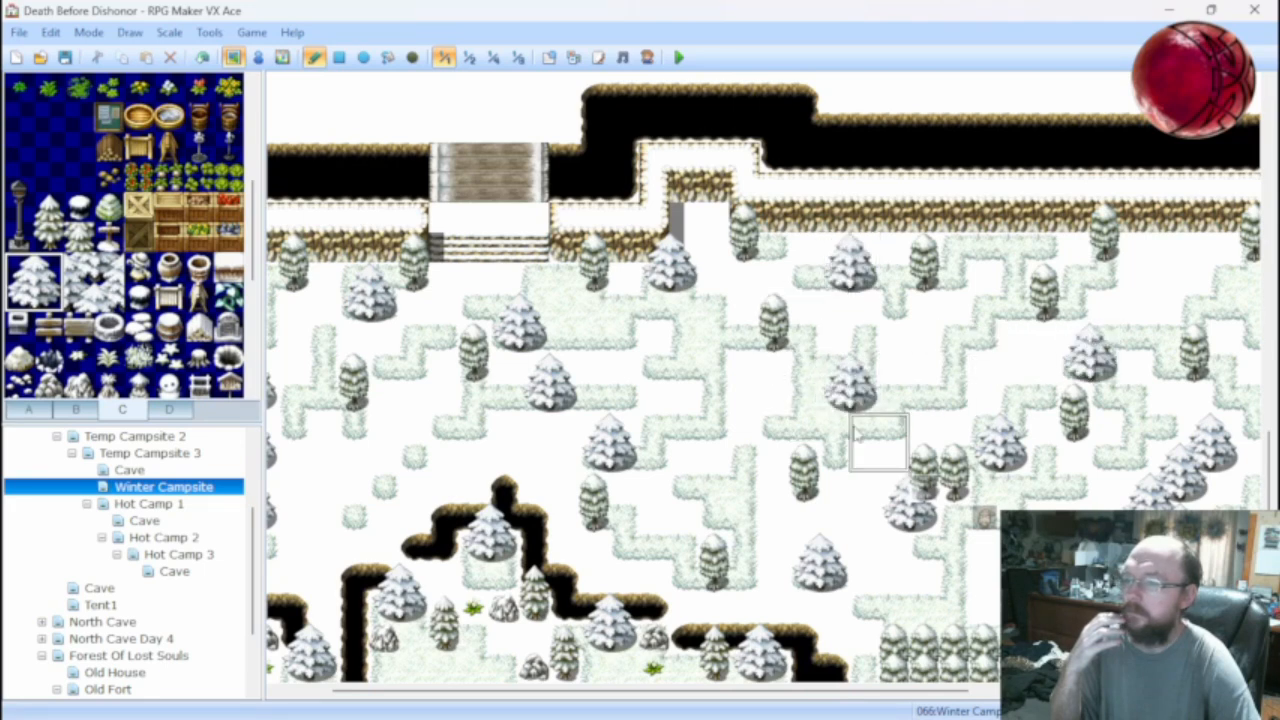
Add three large snowy fir trees around the north tip of the southern chasm, two to its west and one to its northeast.
click(686, 478)
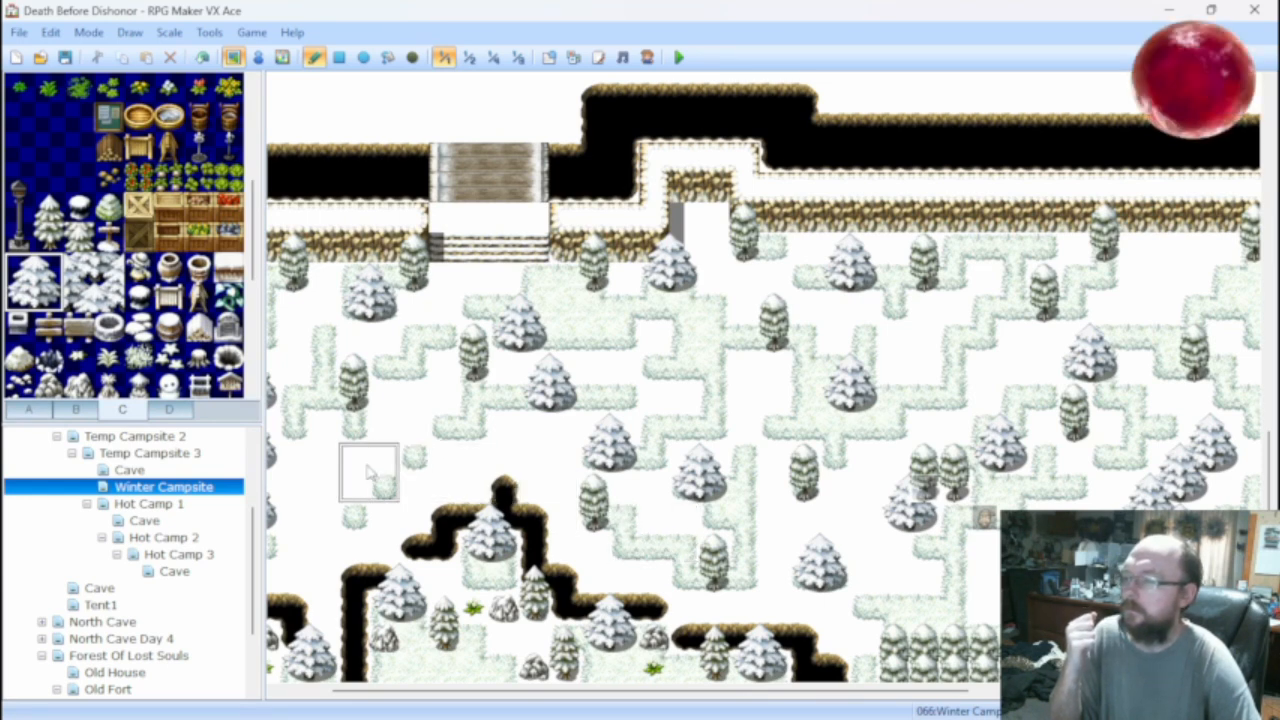
click(369, 503)
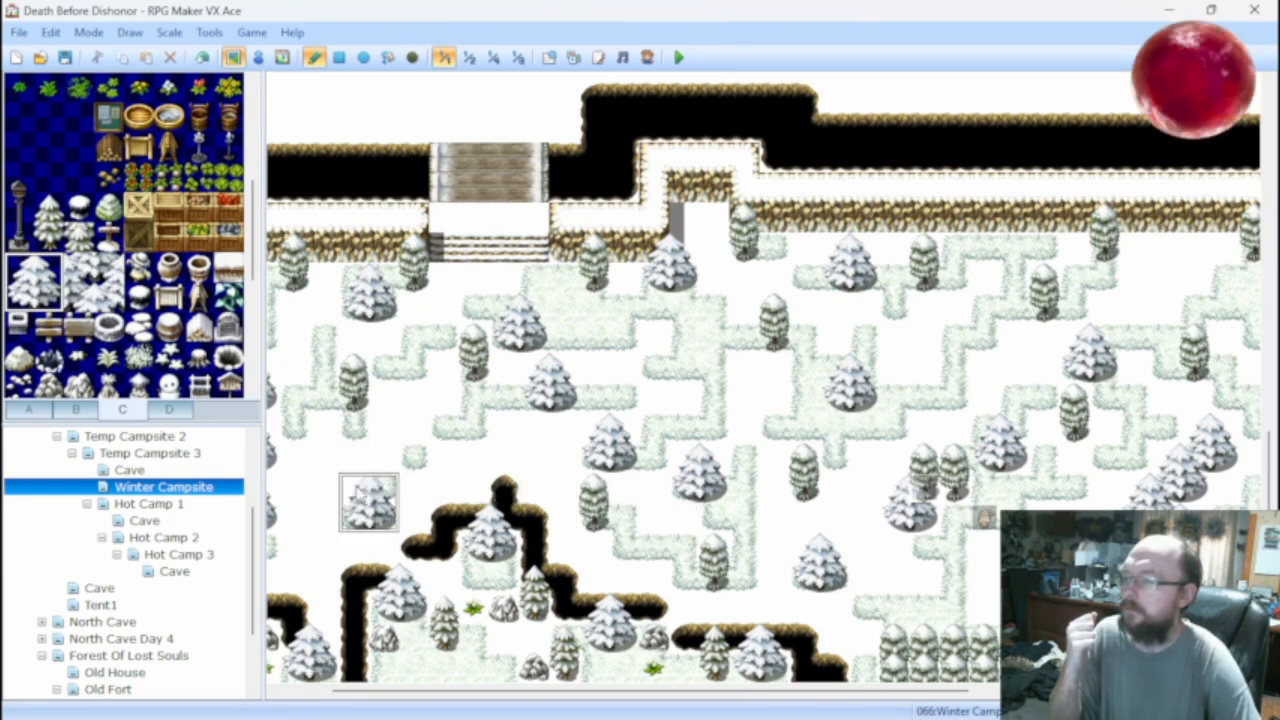
click(412, 448)
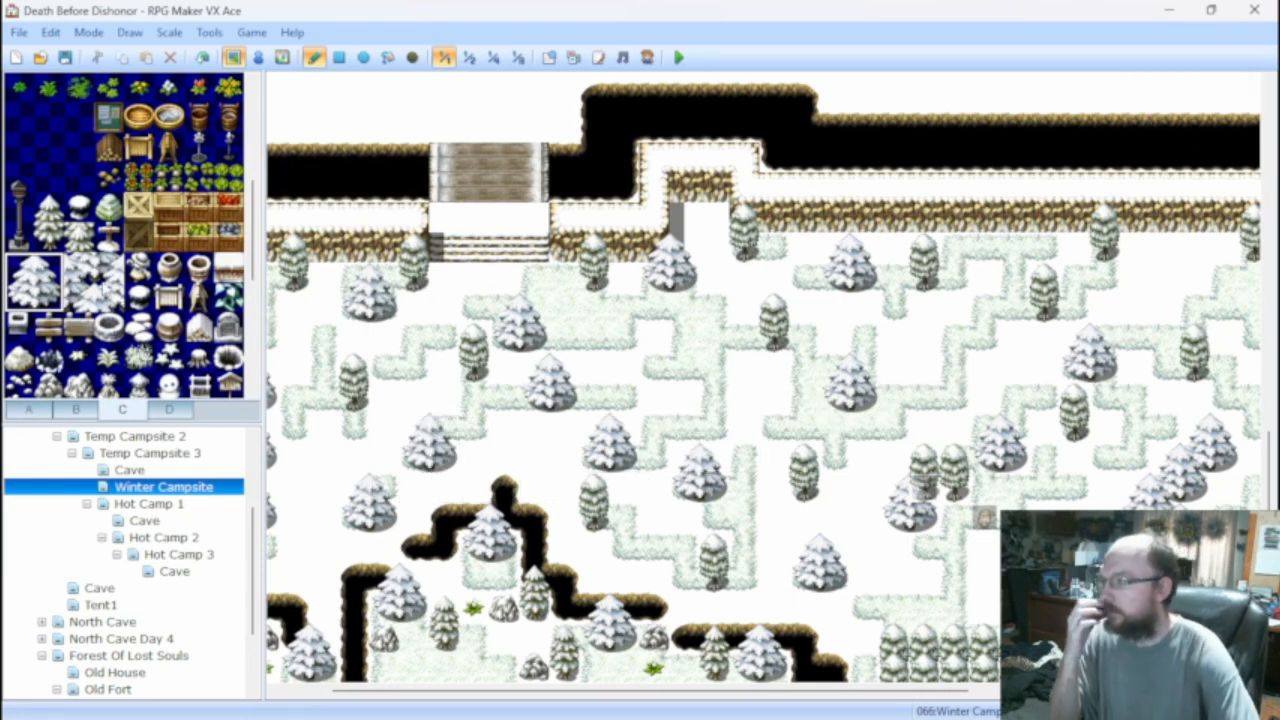
Place the small dark ground object in the cliff notch and scatter snowy rocks across the central and eastern snowfield.
click(79, 386)
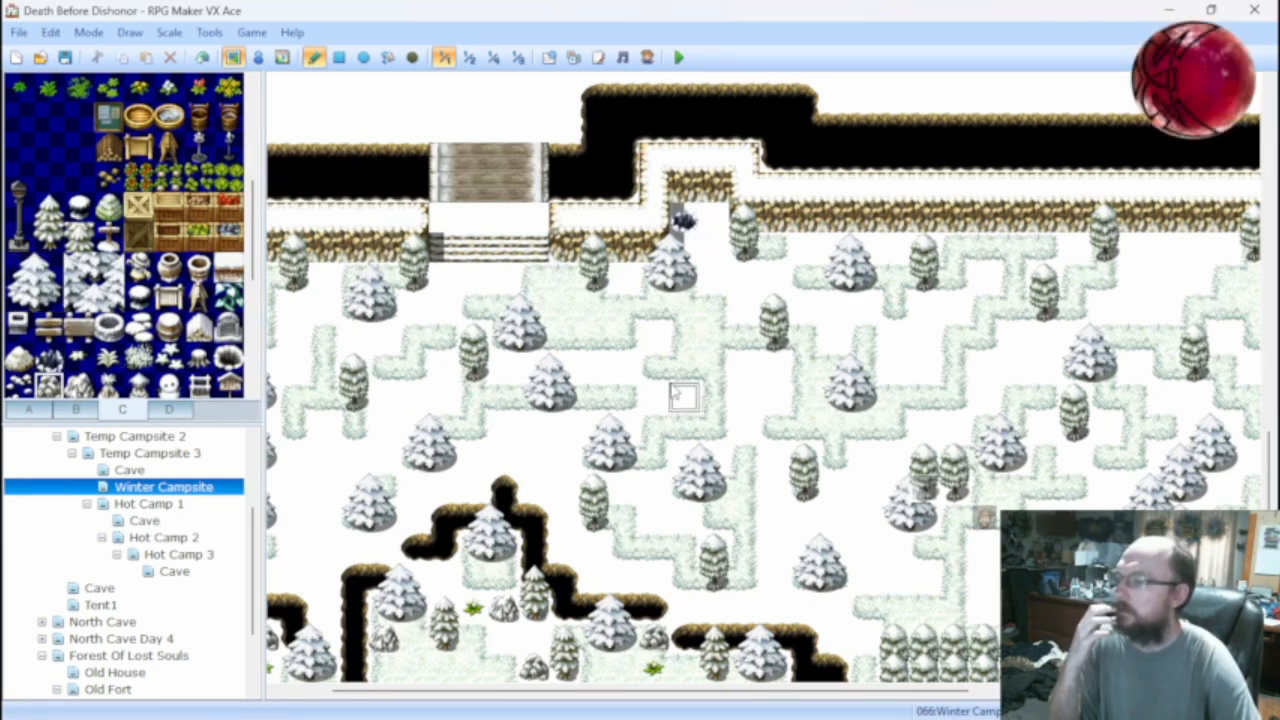
click(684, 338)
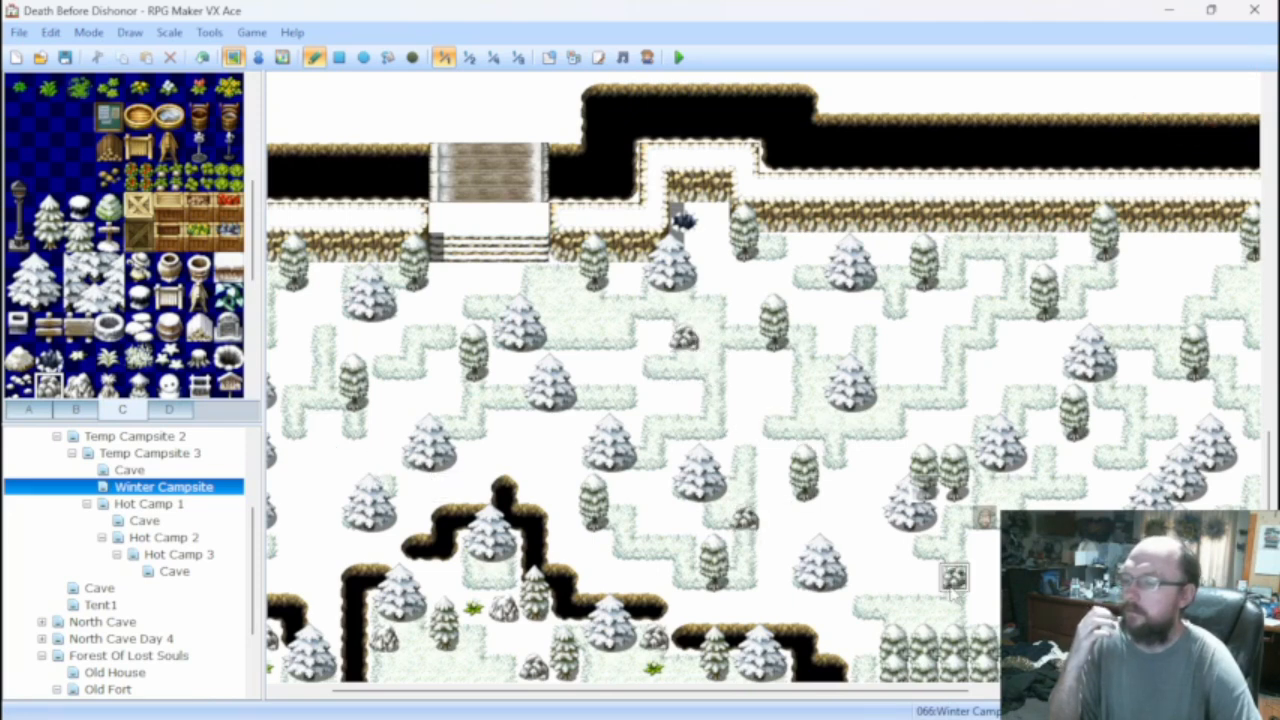
click(1165, 340)
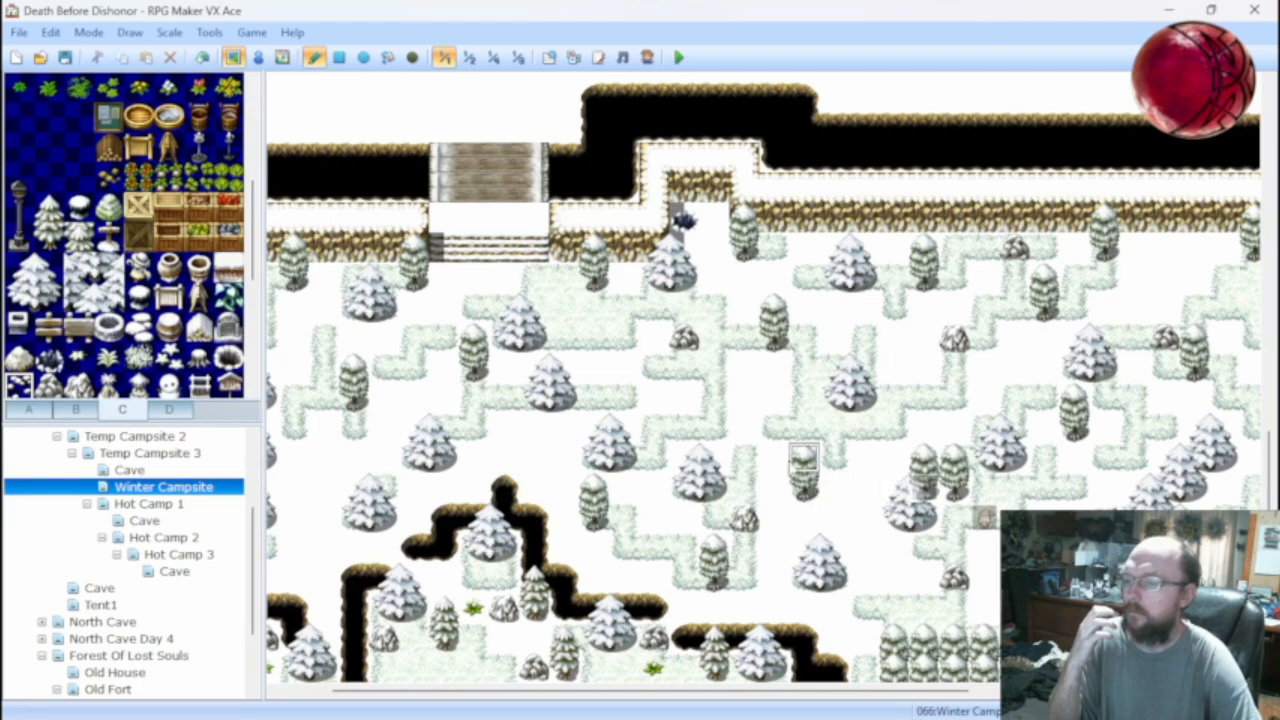
Scatter small twig-like ground details across the open snow between the southern chasm's north tip and the eastern tent.
click(1042, 368)
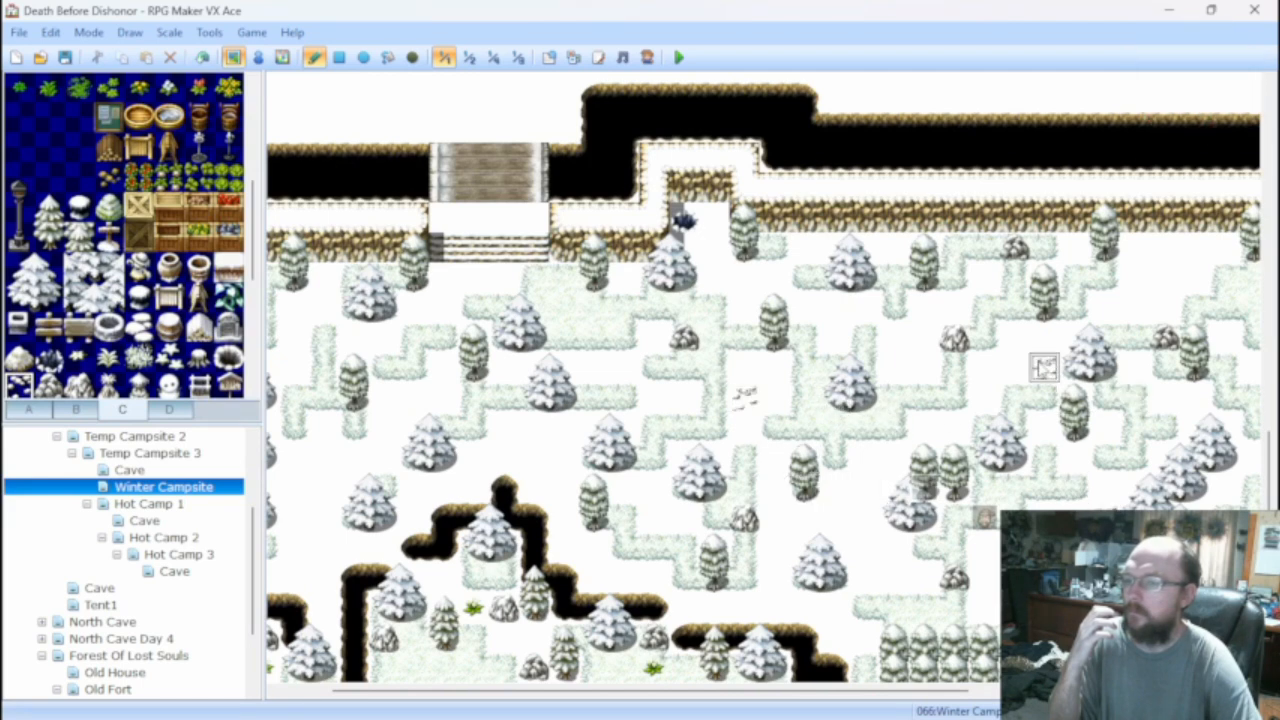
click(1161, 281)
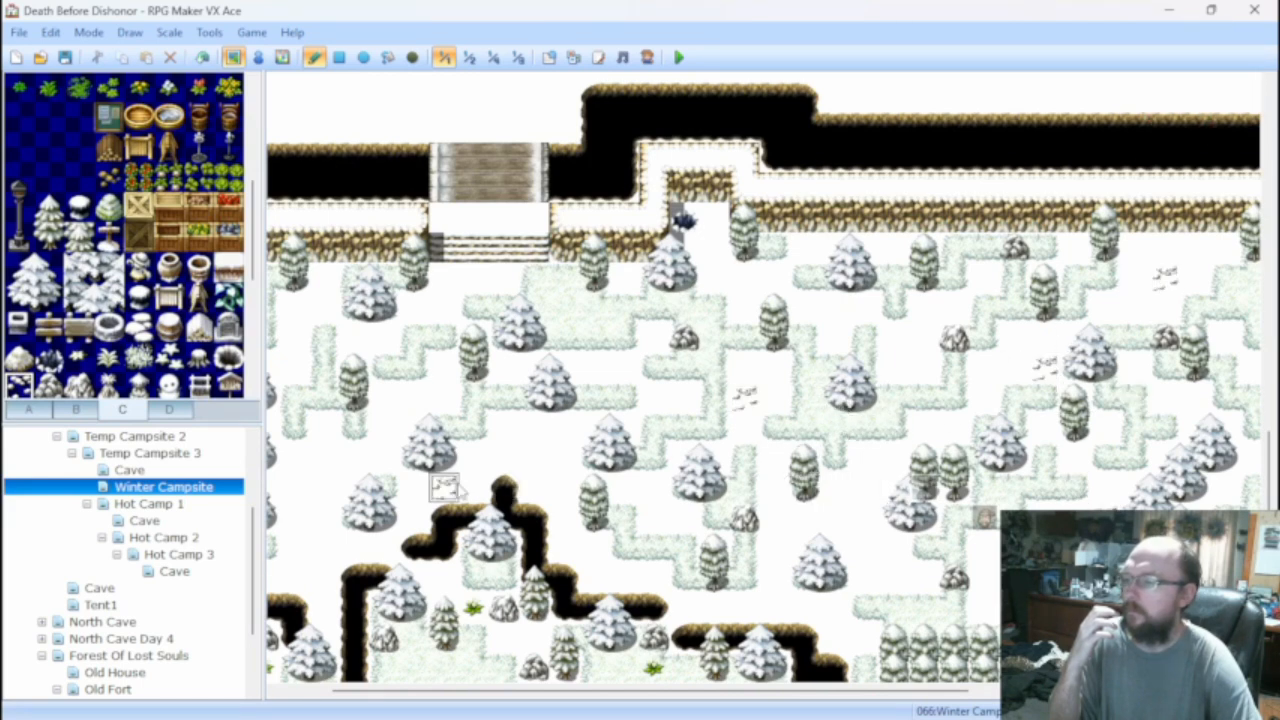
shift+scroll(663, 434, right, 5)
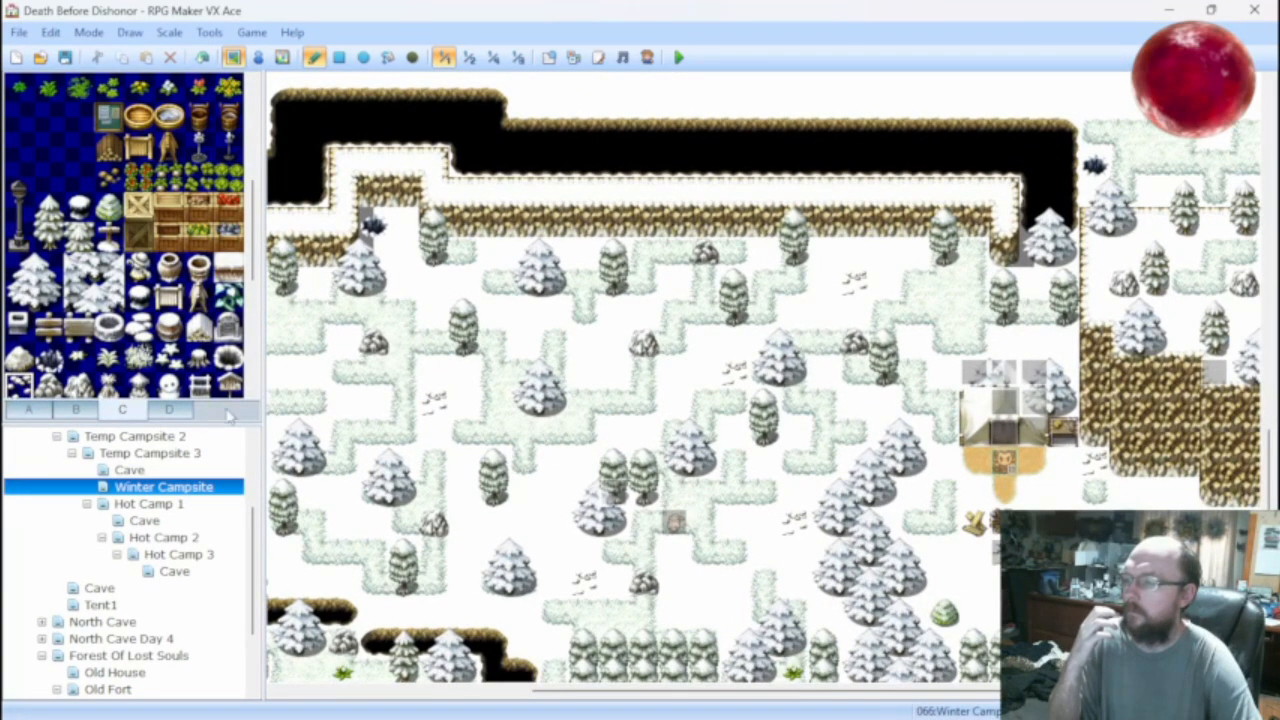
Place small snowy grass tufts on the snow grass patches across the western, central and eastern snowfield.
scroll(135, 370, down, 3)
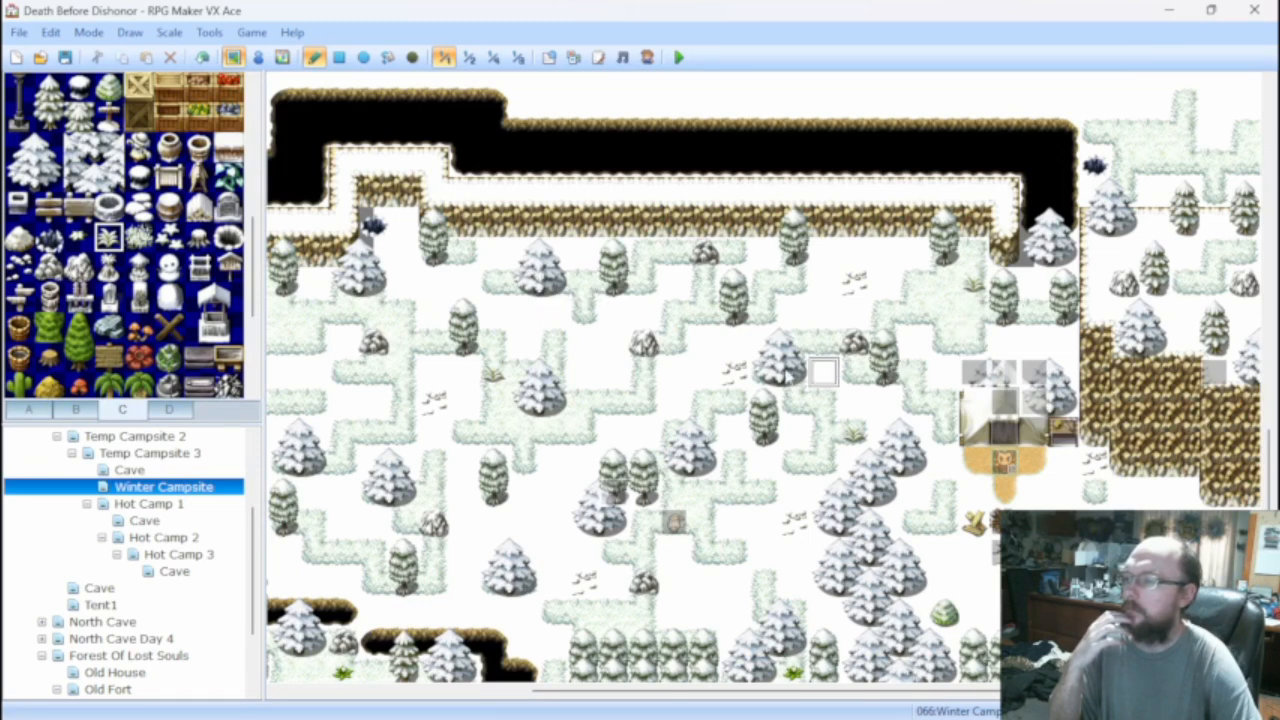
scroll(630, 372, left, 4)
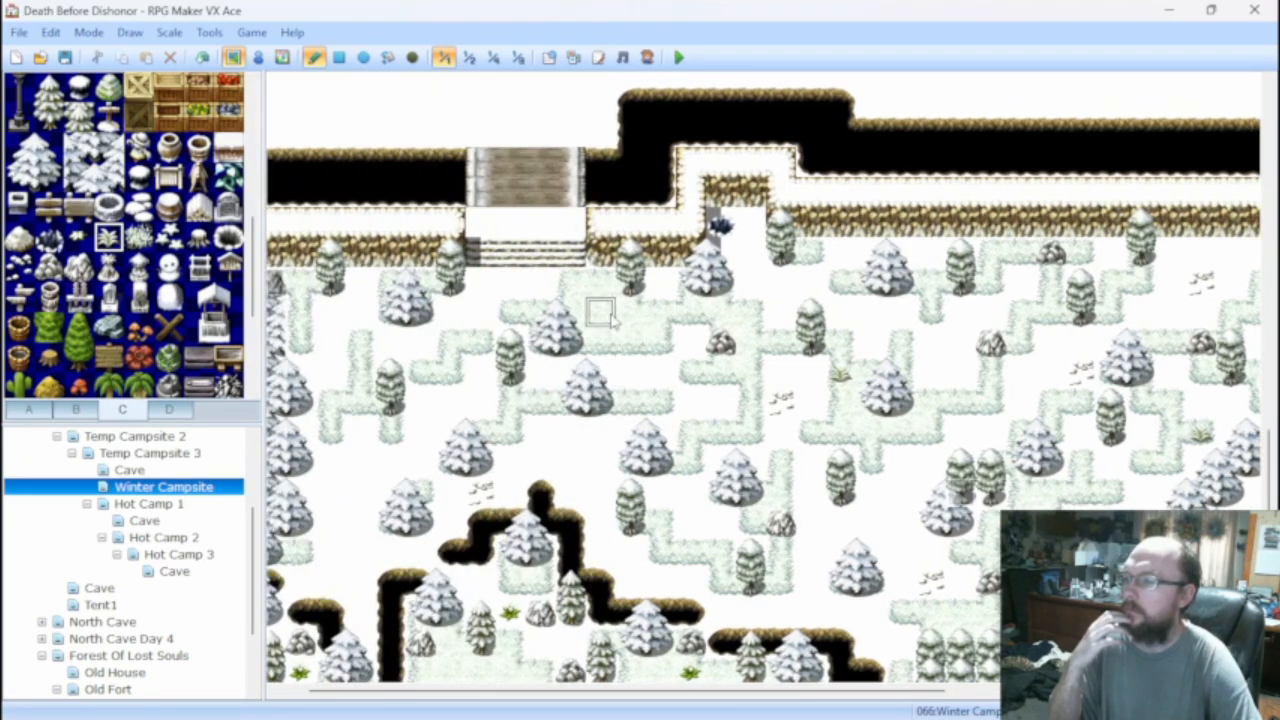
click(364, 349)
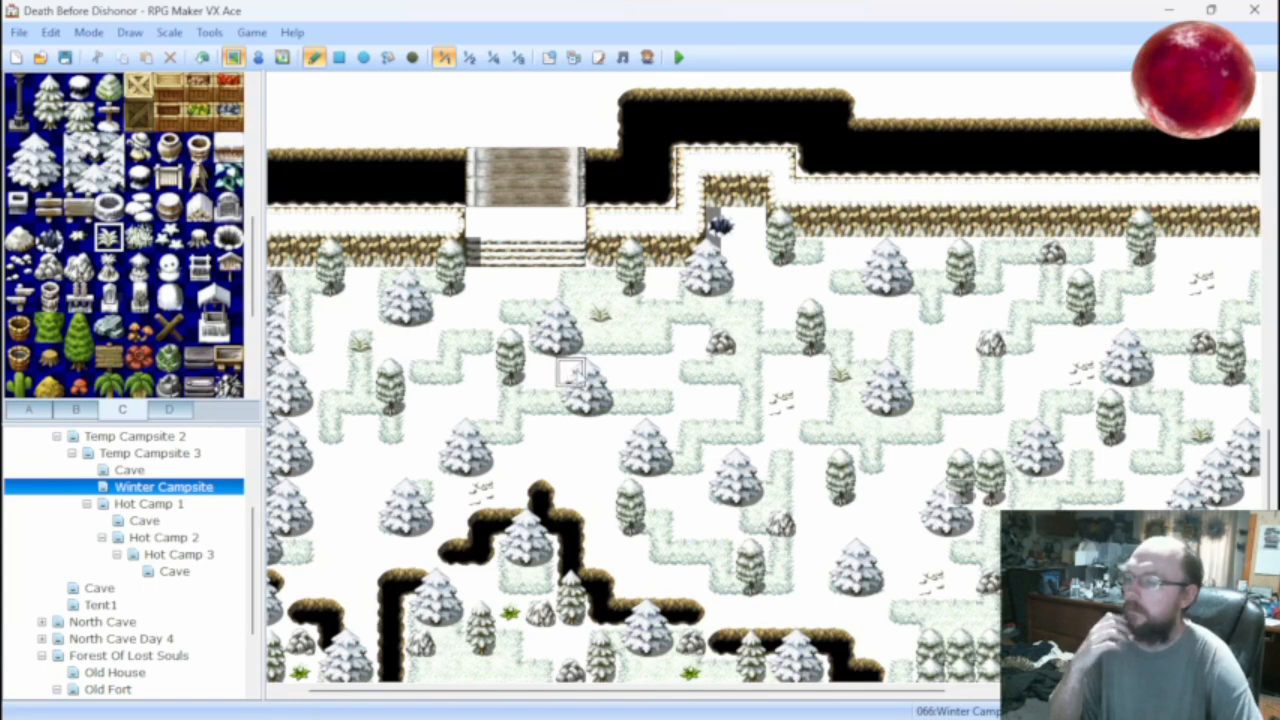
scroll(600, 372, right, 3)
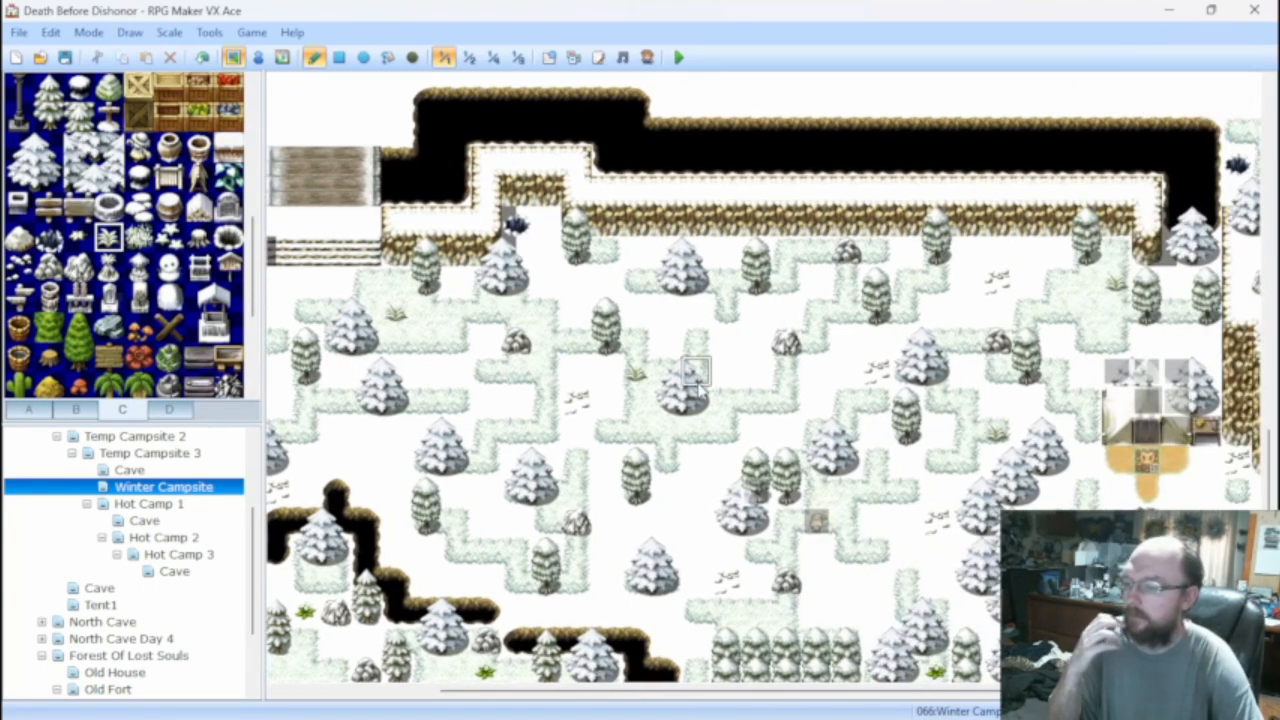
Switch the map to event editing and fill empty troop slot 036 in the database with Coon Foot enemies 007 and 008.
click(257, 57)
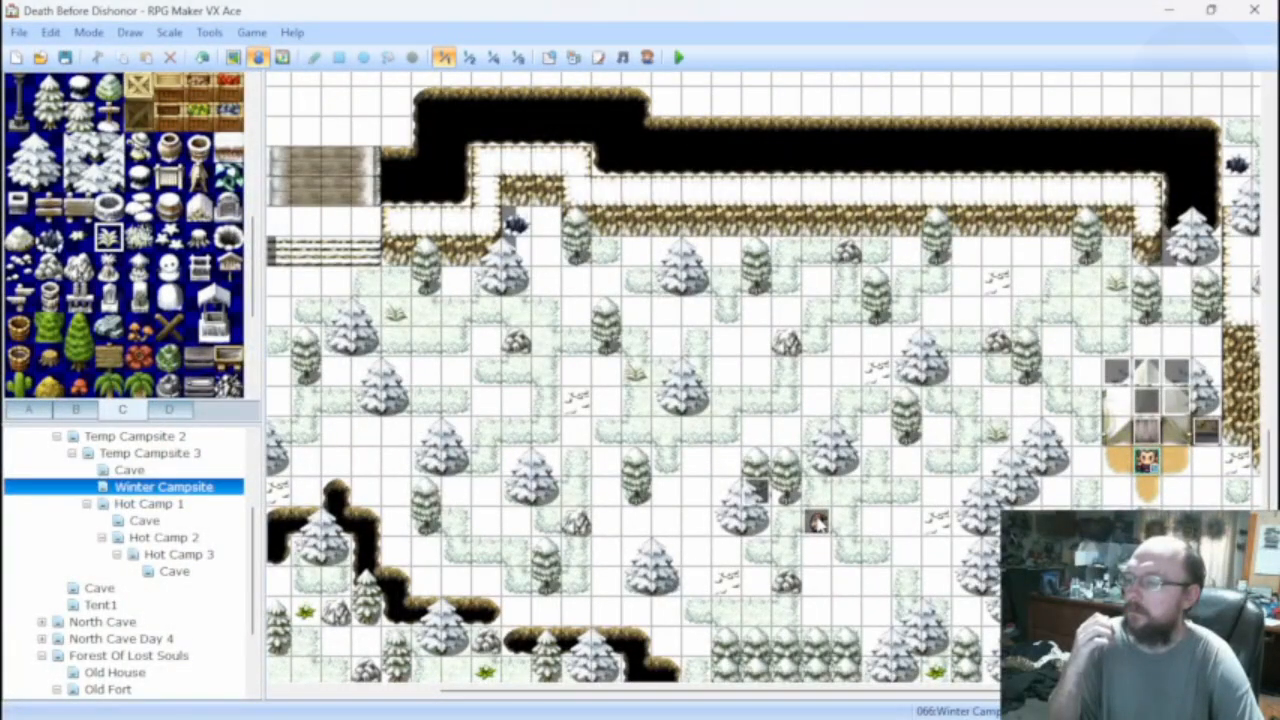
click(548, 57)
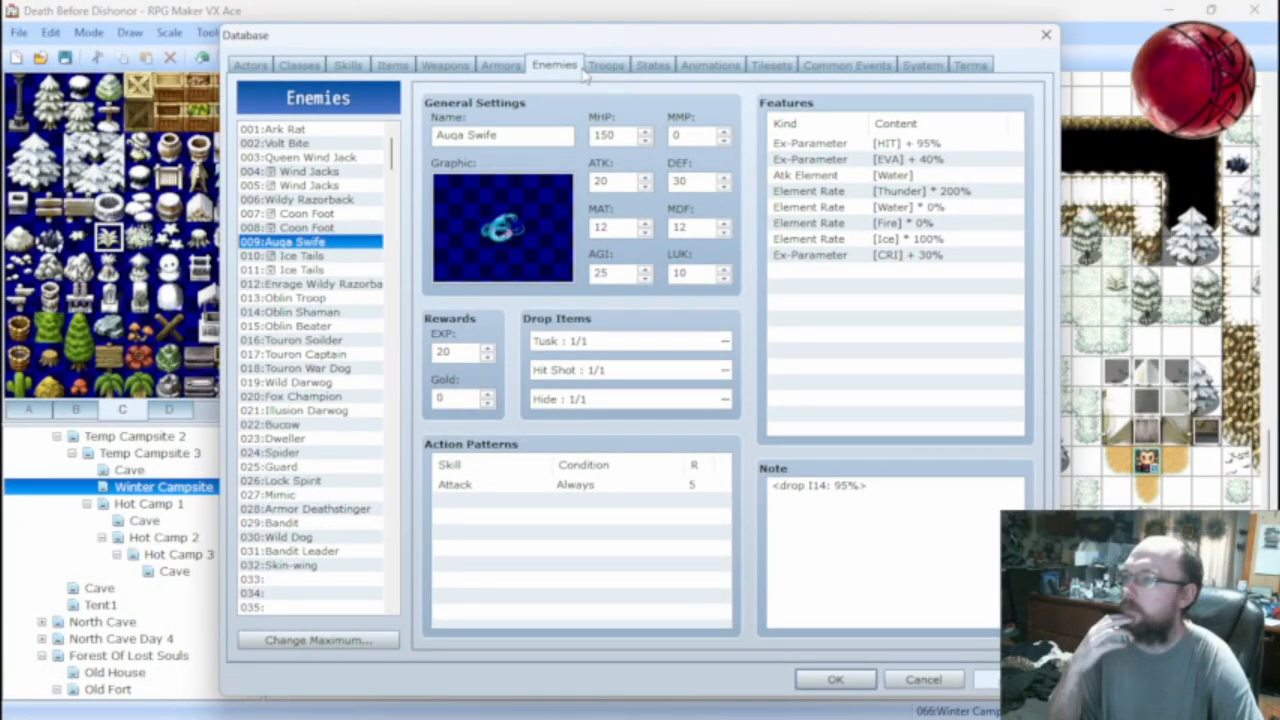
click(604, 68)
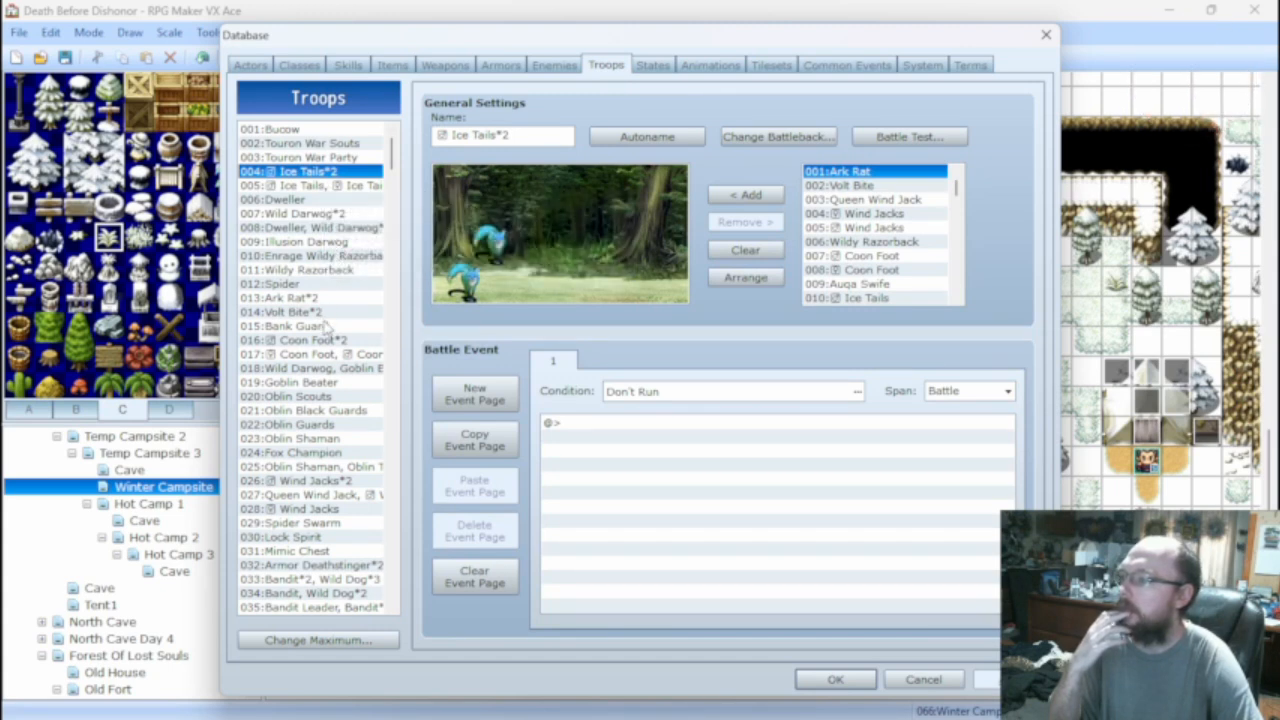
scroll(330, 428, down, 2)
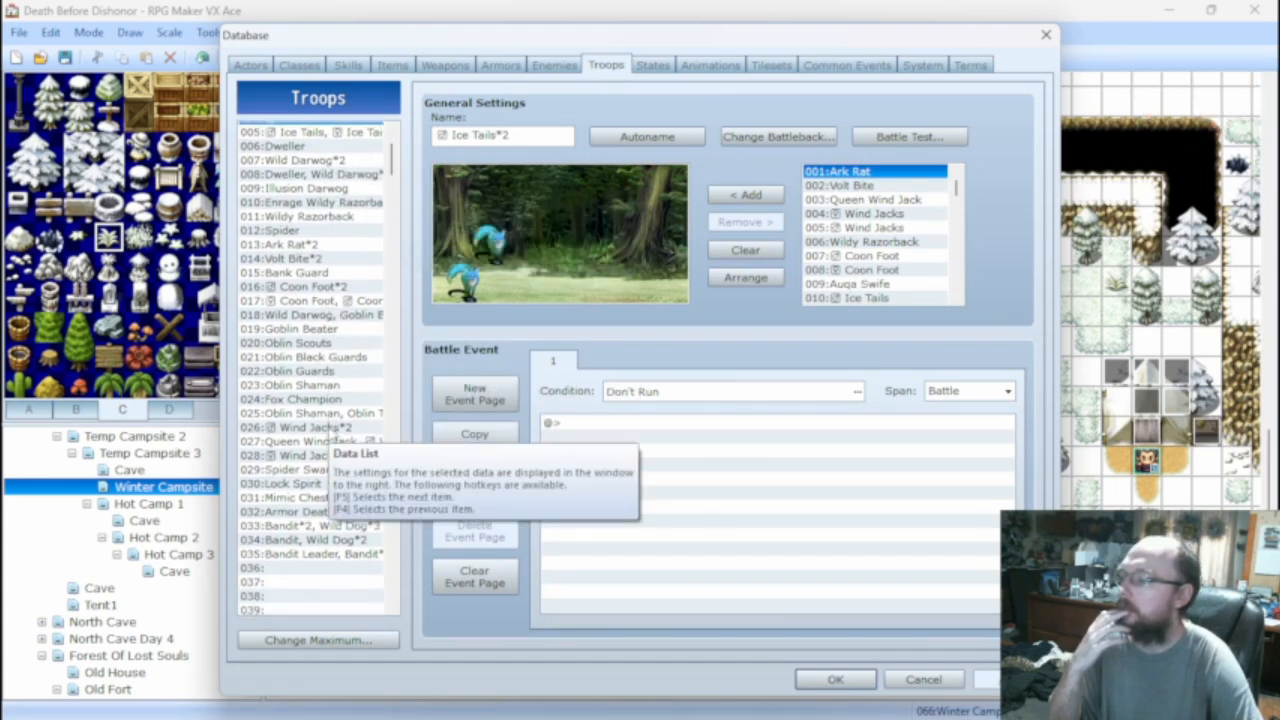
scroll(325, 435, down, 1)
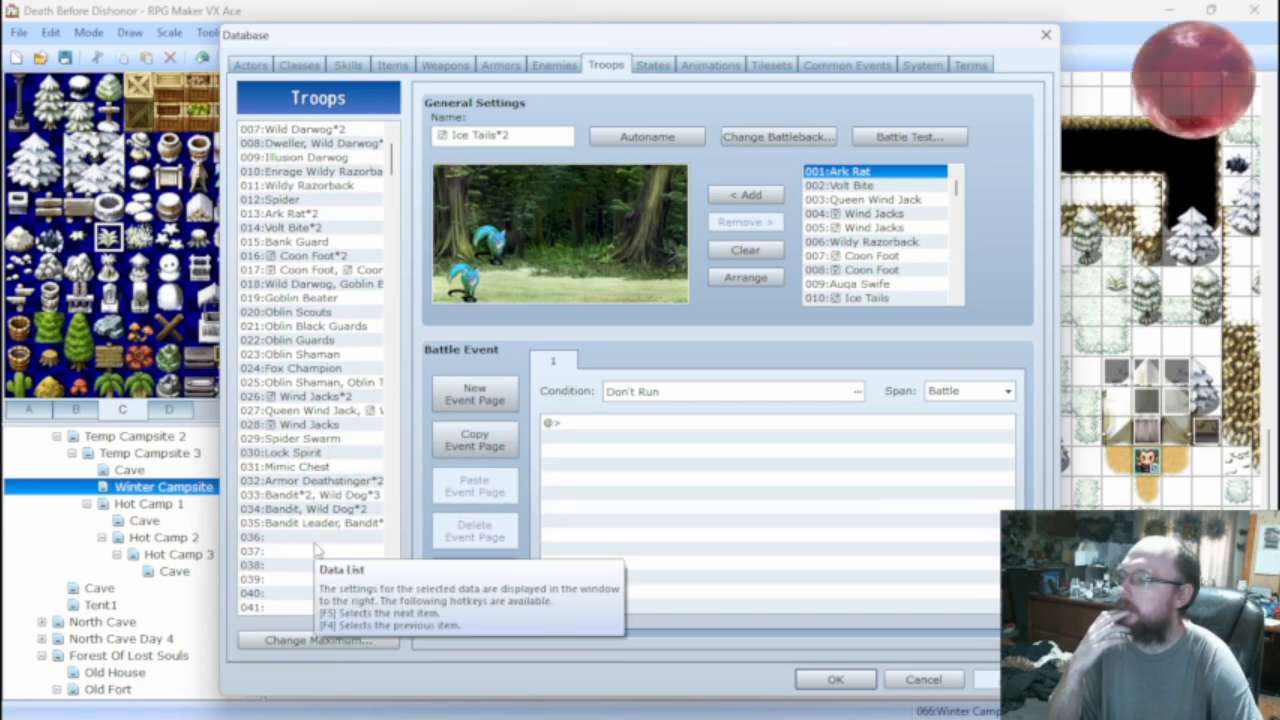
click(314, 540)
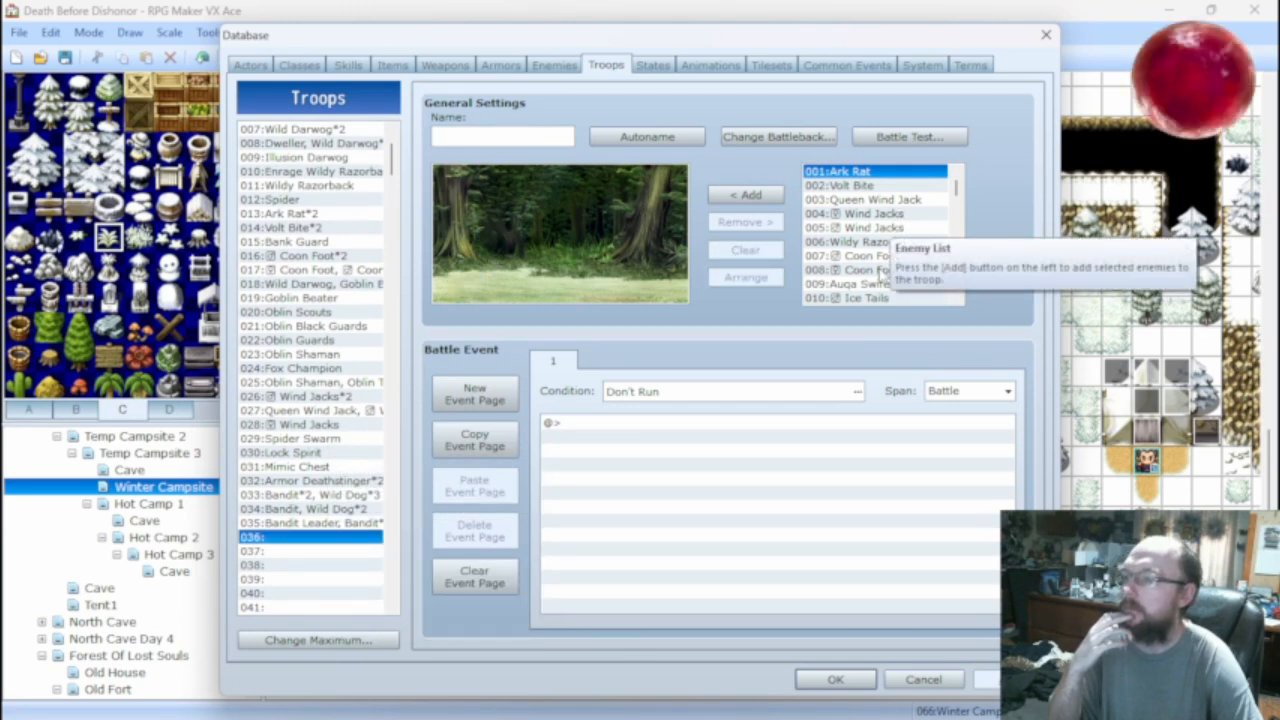
click(872, 258)
click(758, 196)
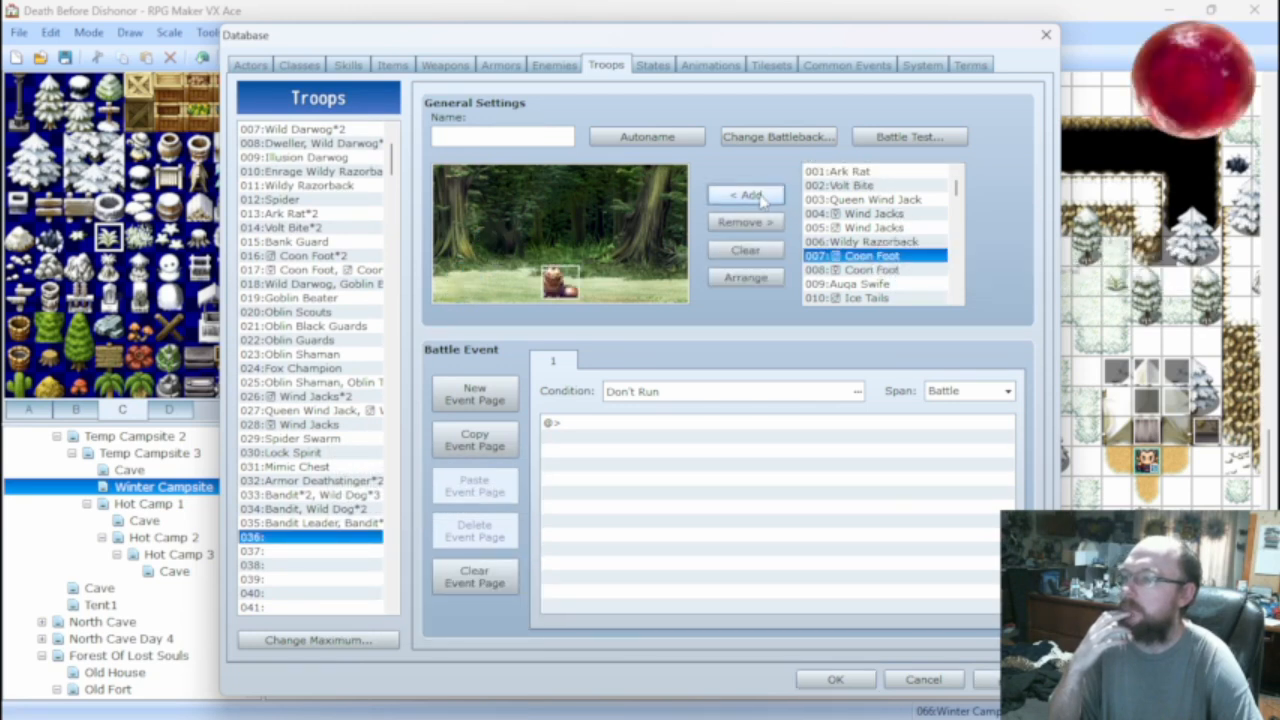
click(890, 270)
click(748, 195)
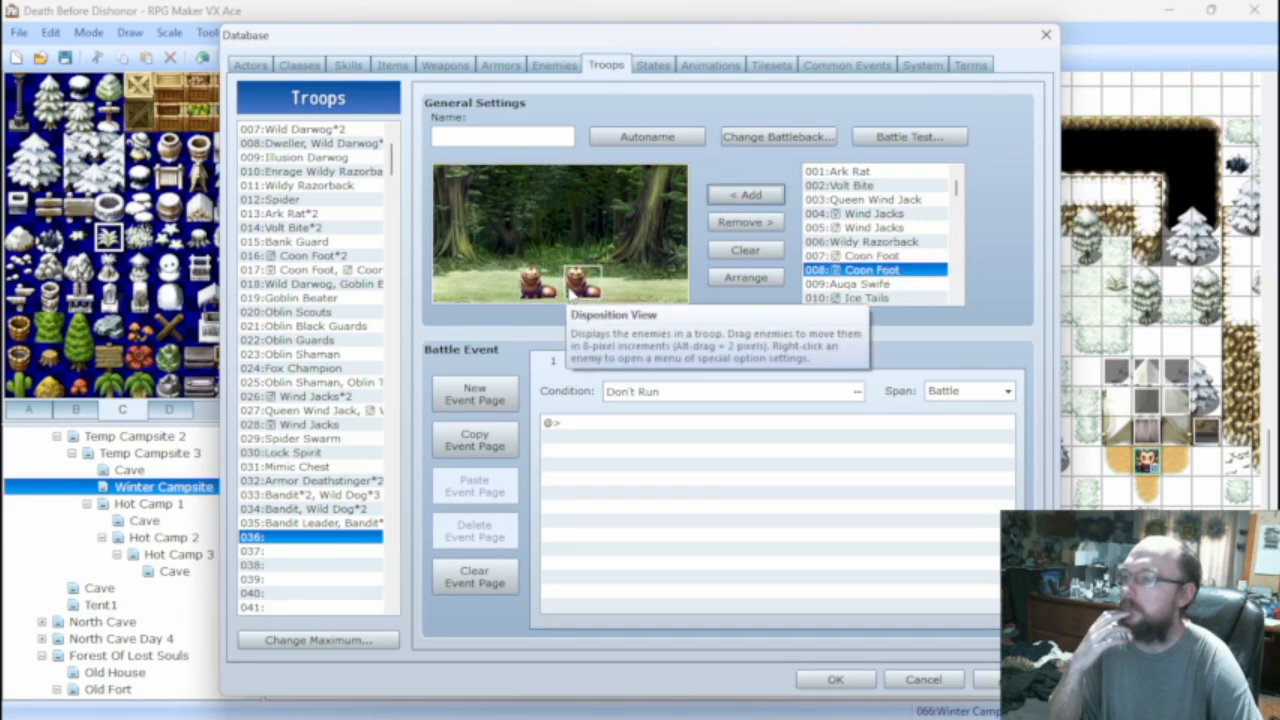
Remove and re-add Coon Foot 007, and line the pair up at the battlefield's left edge with 008 outermost.
drag(541, 292, 455, 283)
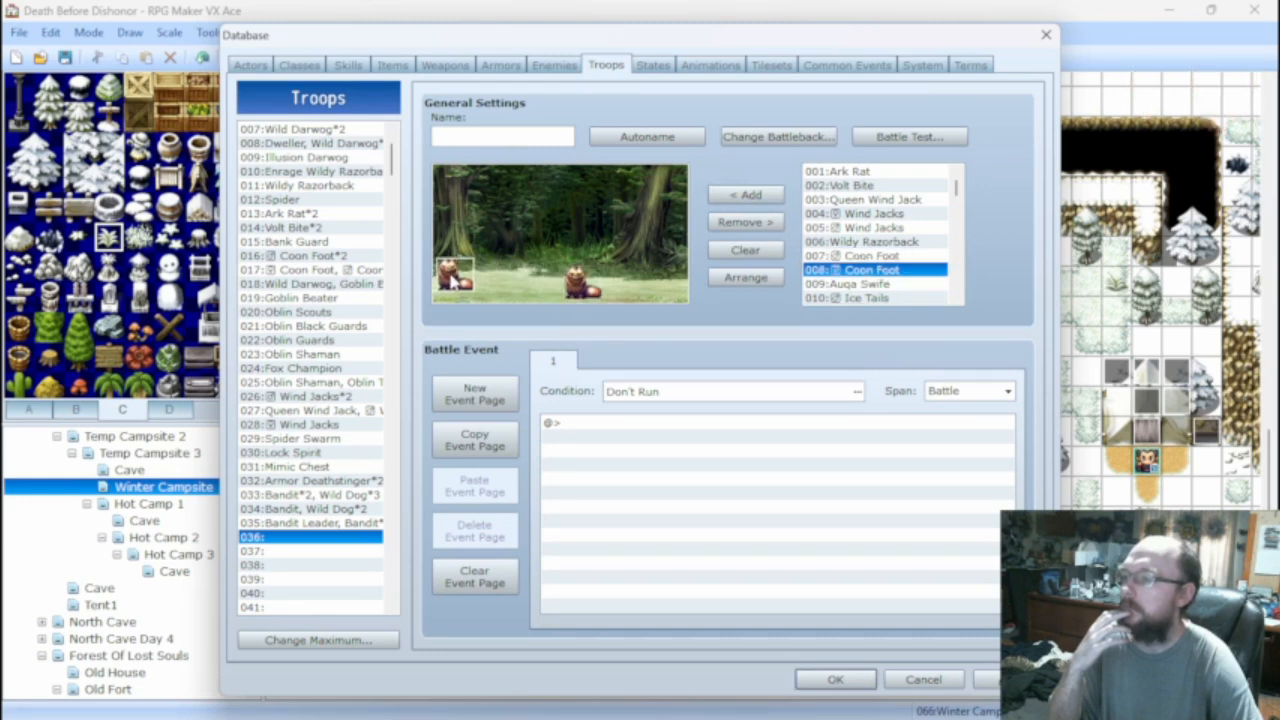
drag(592, 296, 500, 284)
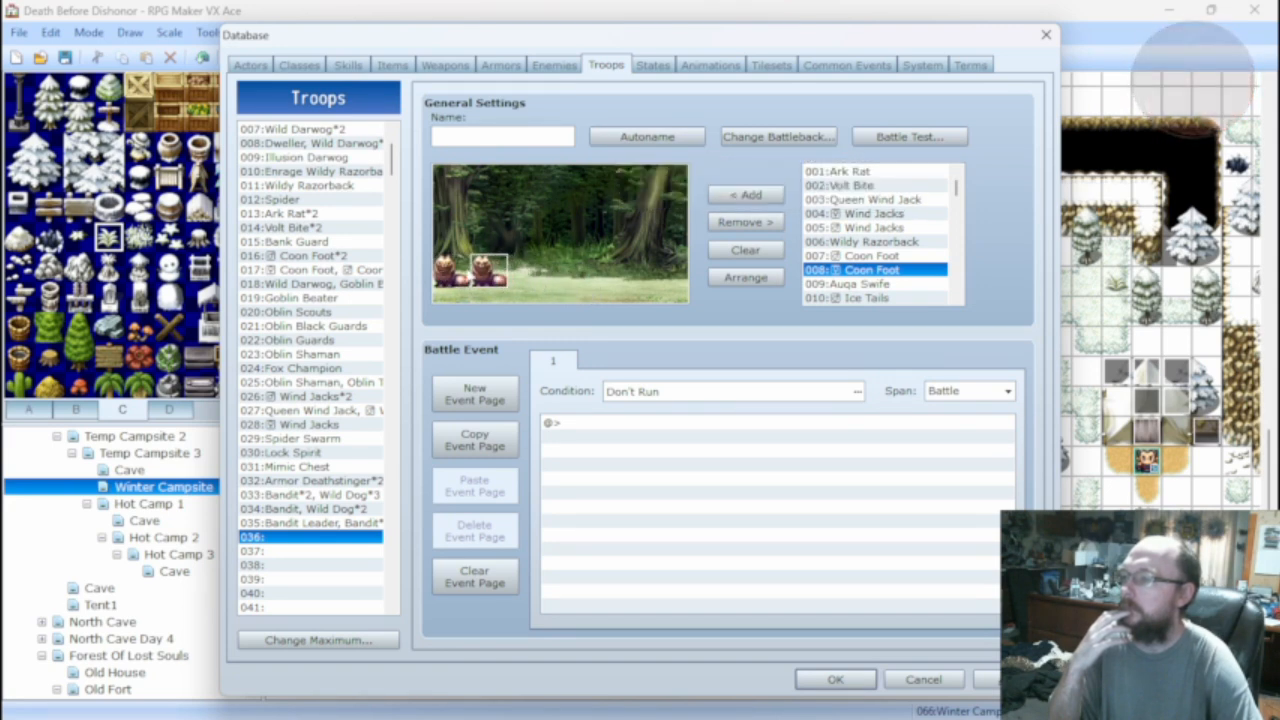
click(451, 275)
click(745, 222)
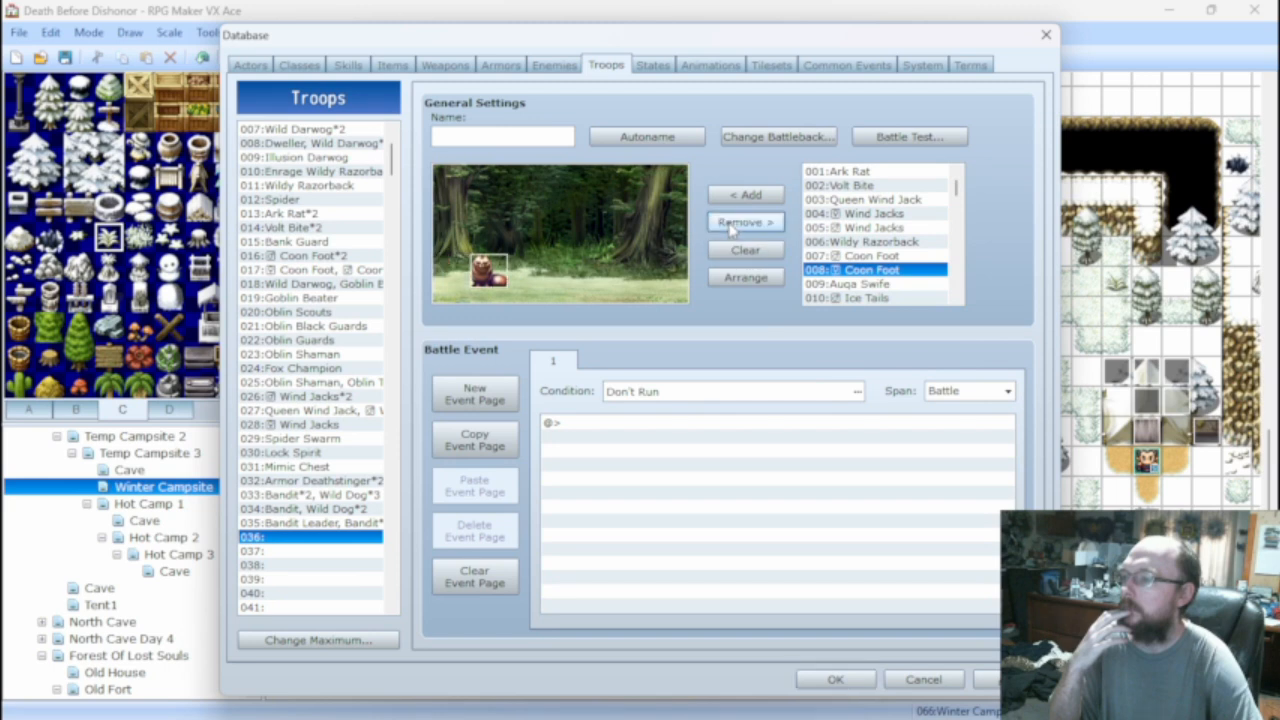
click(745, 194)
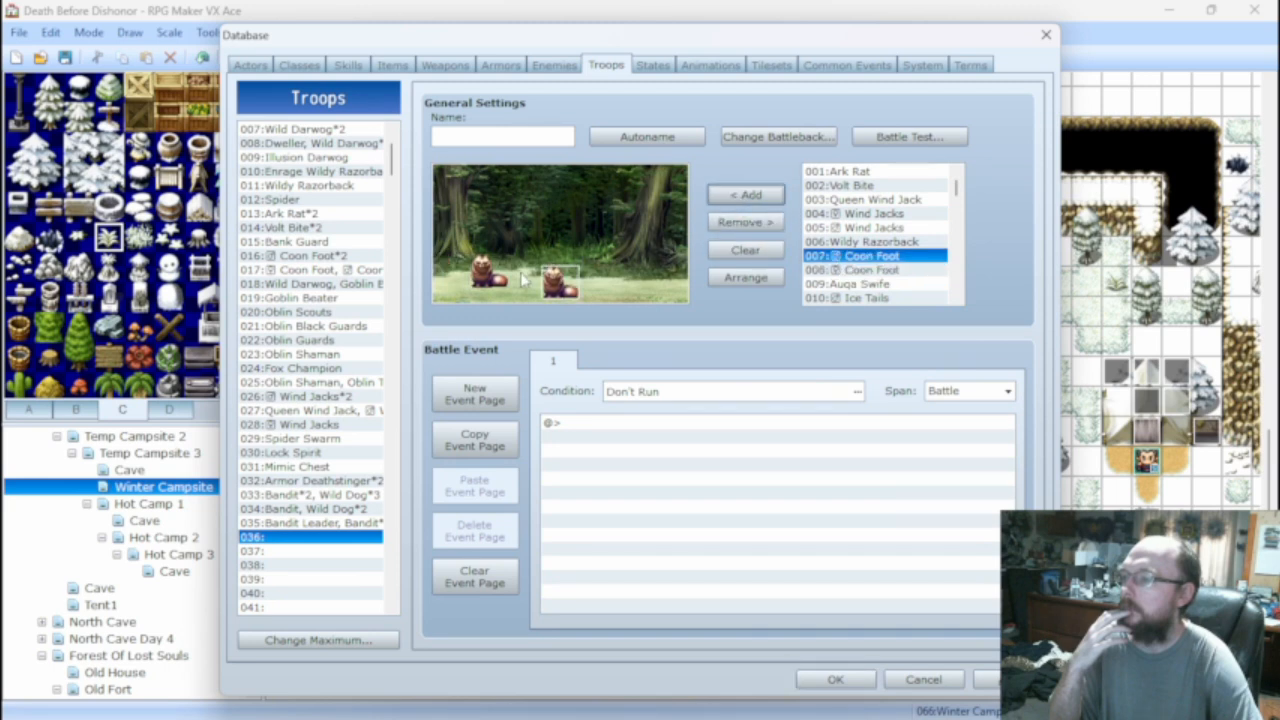
drag(488, 275, 460, 279)
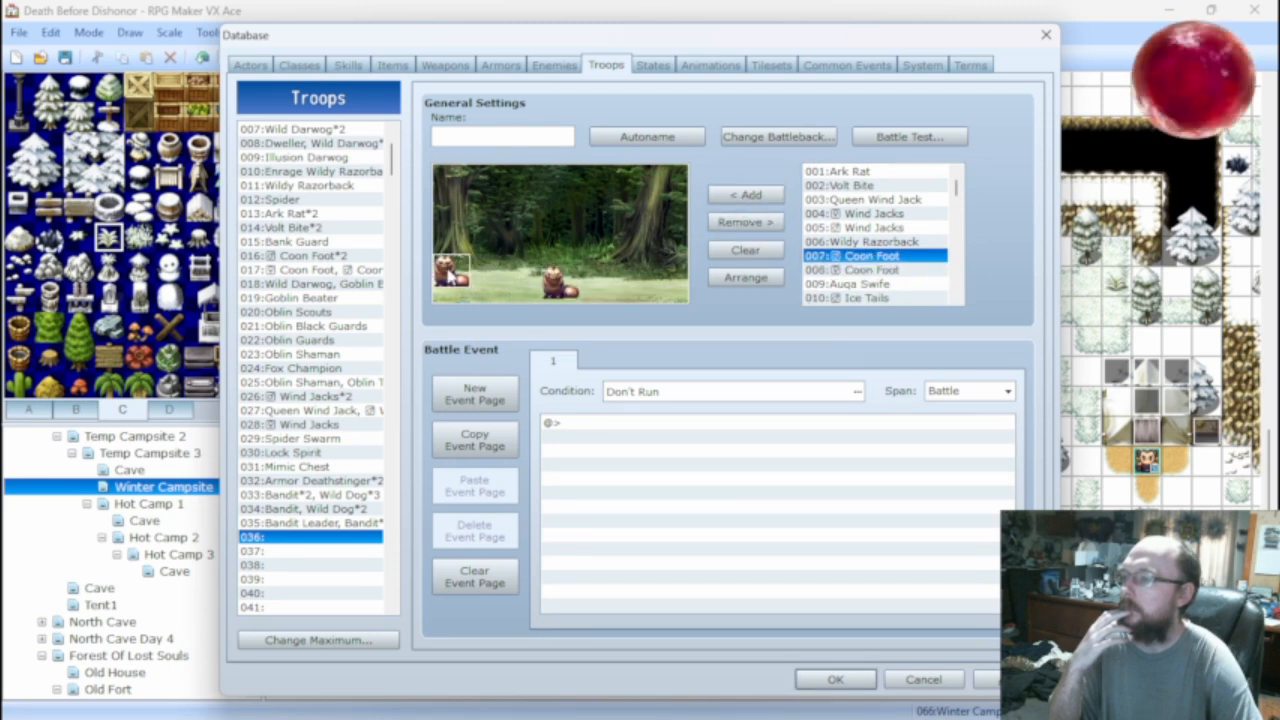
drag(540, 287, 486, 277)
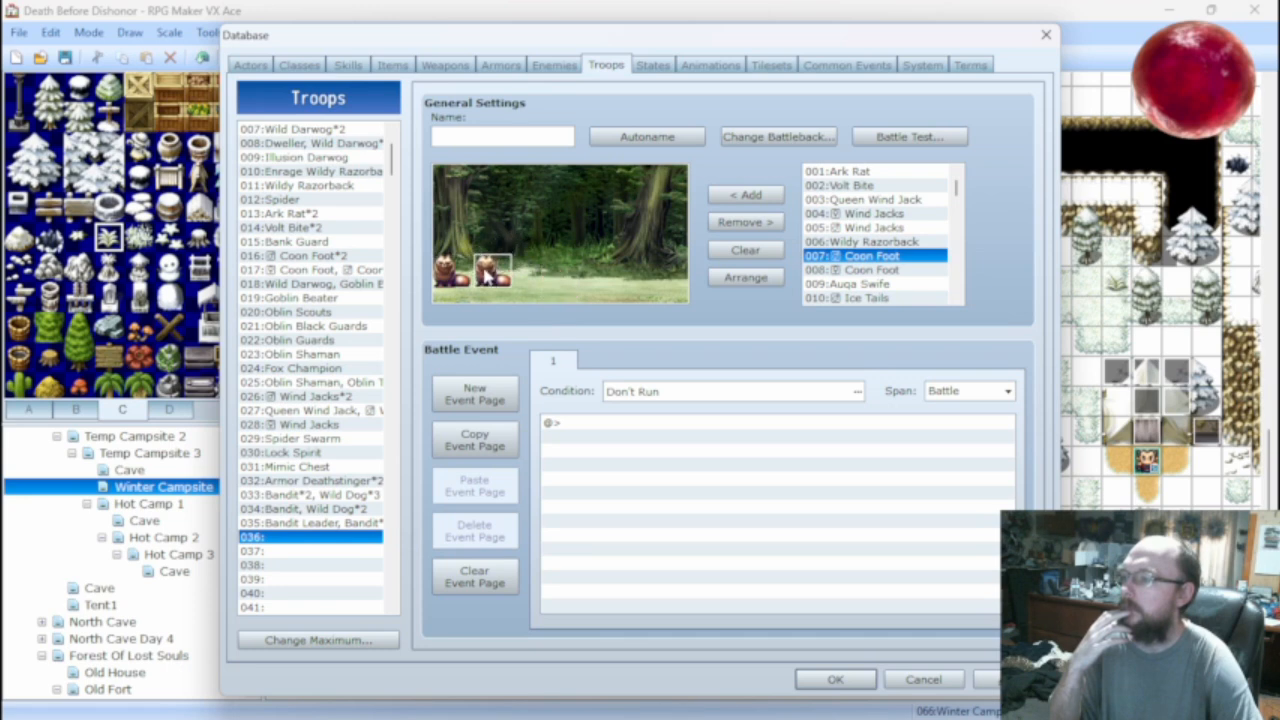
Add a second Coon Foot 008 to troop 036 in front of the staggered pair, and autoname the troop.
click(898, 272)
click(745, 194)
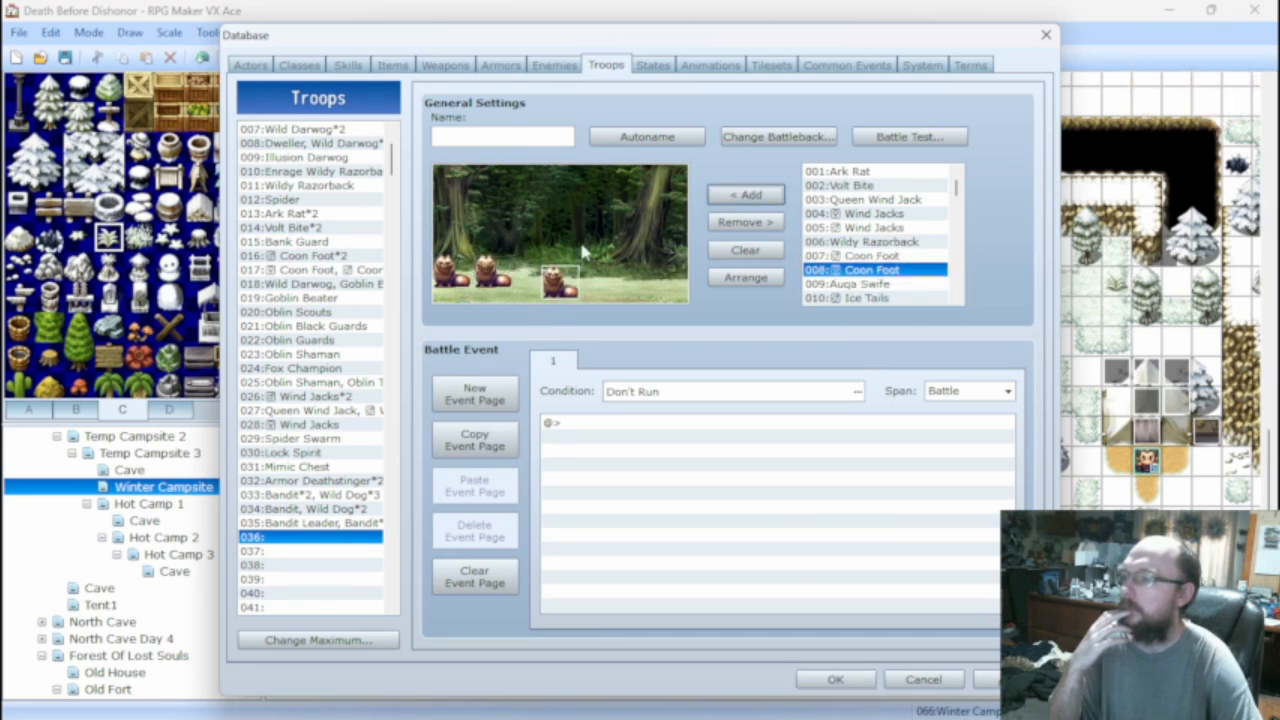
drag(560, 289, 455, 292)
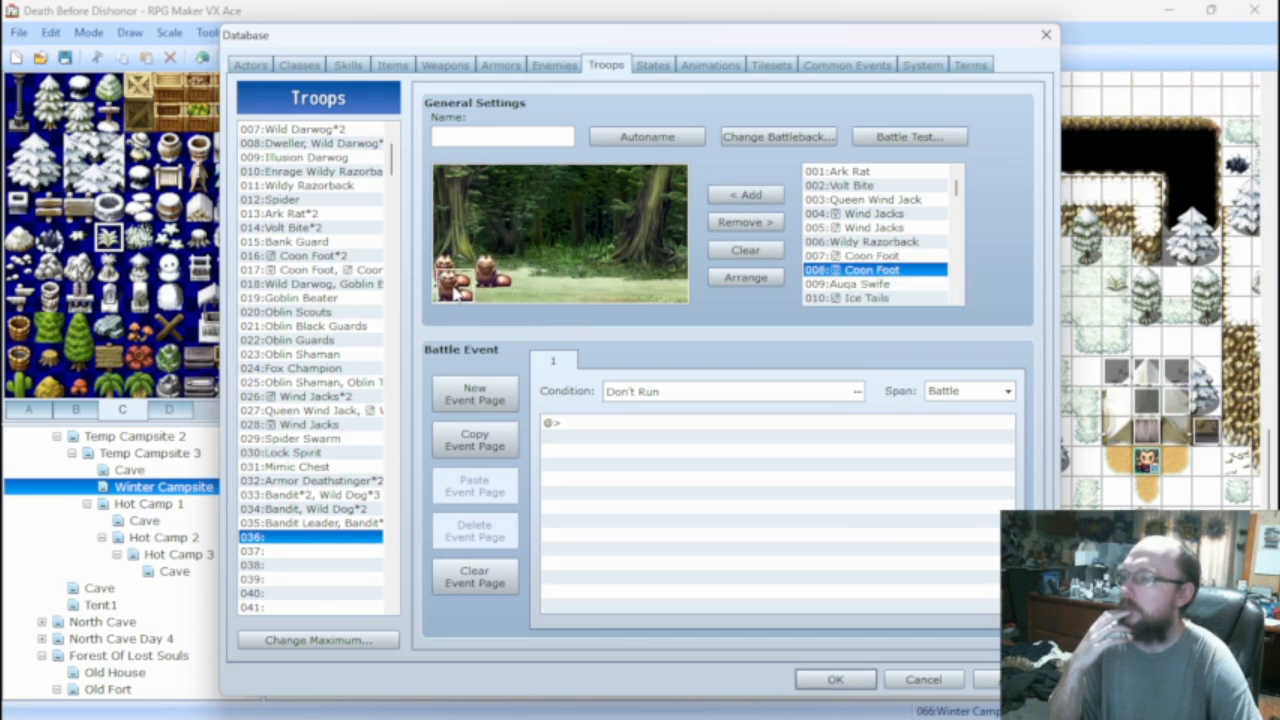
drag(489, 267, 496, 279)
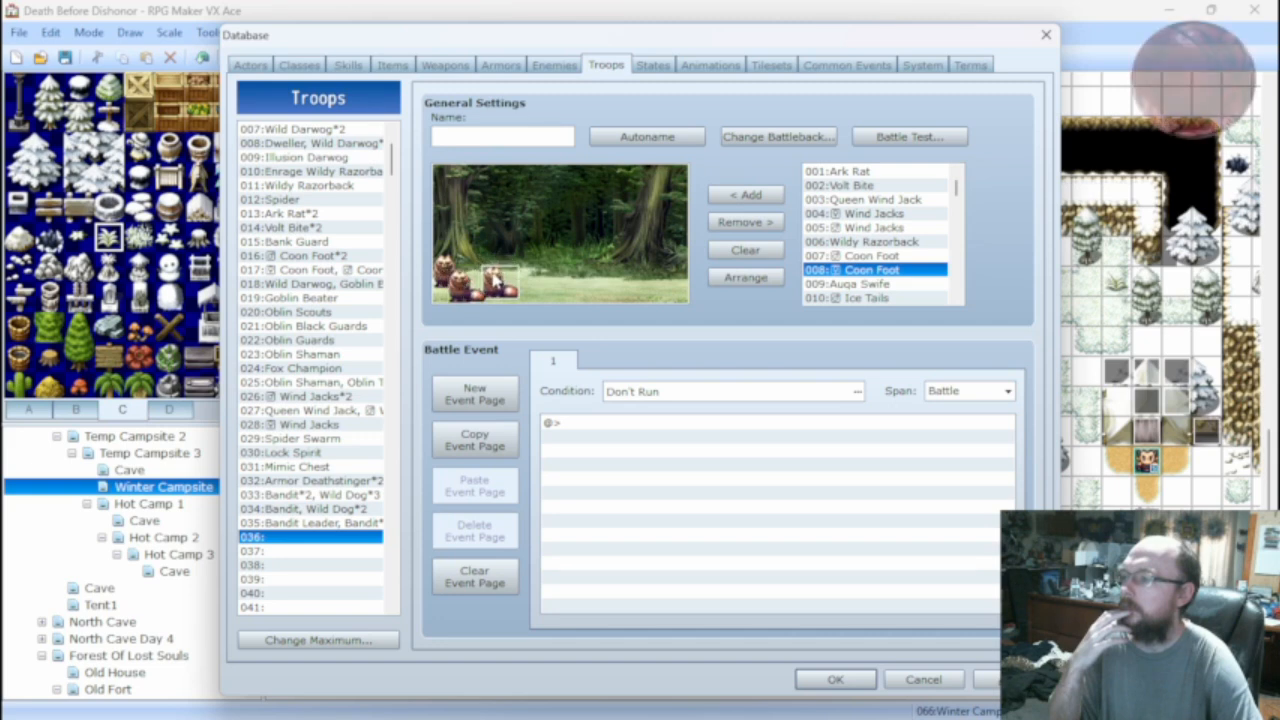
click(647, 136)
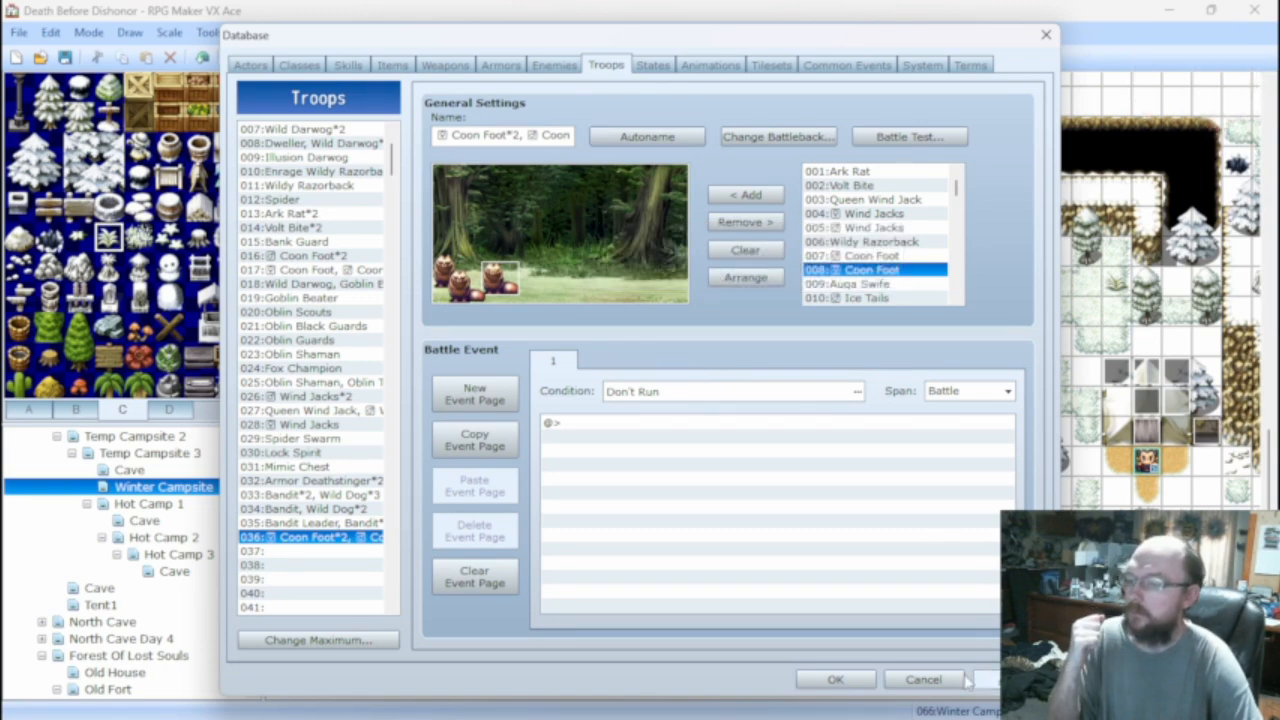
click(835, 679)
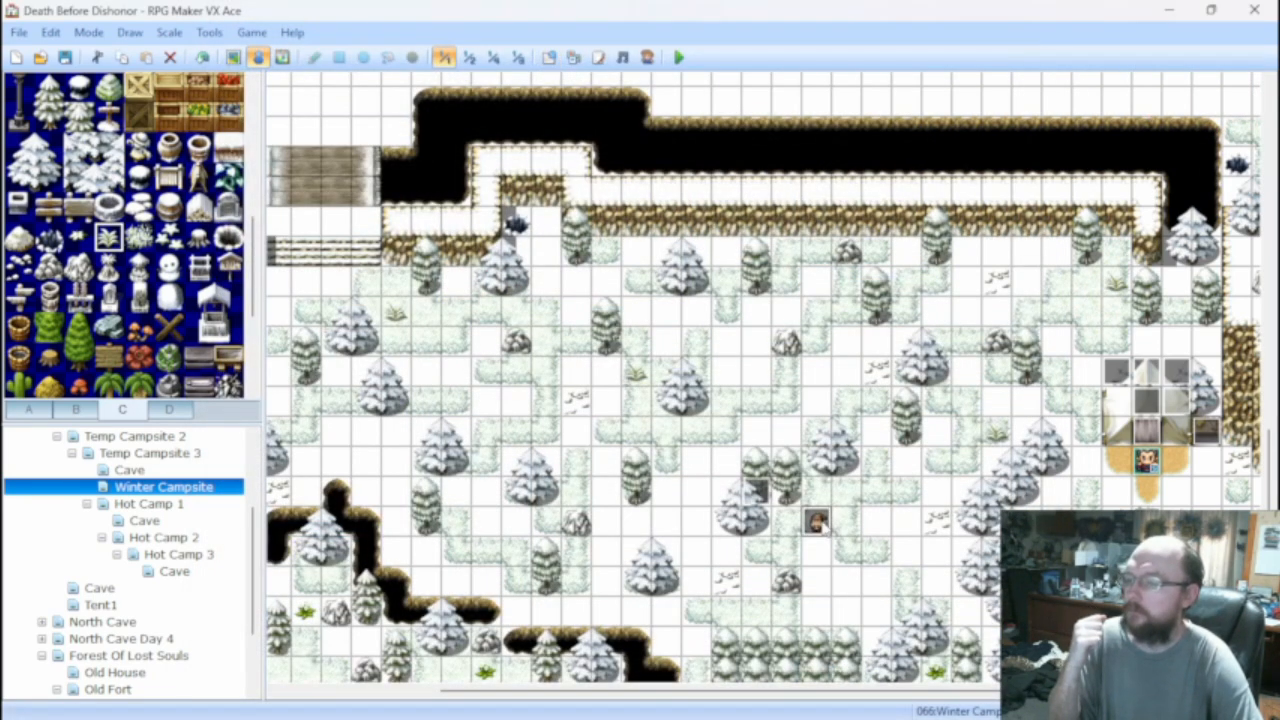
Open the Coon Foot event EV015 in the central snowfield and set its trigger to Event Touch.
double_click(821, 525)
right_click(646, 181)
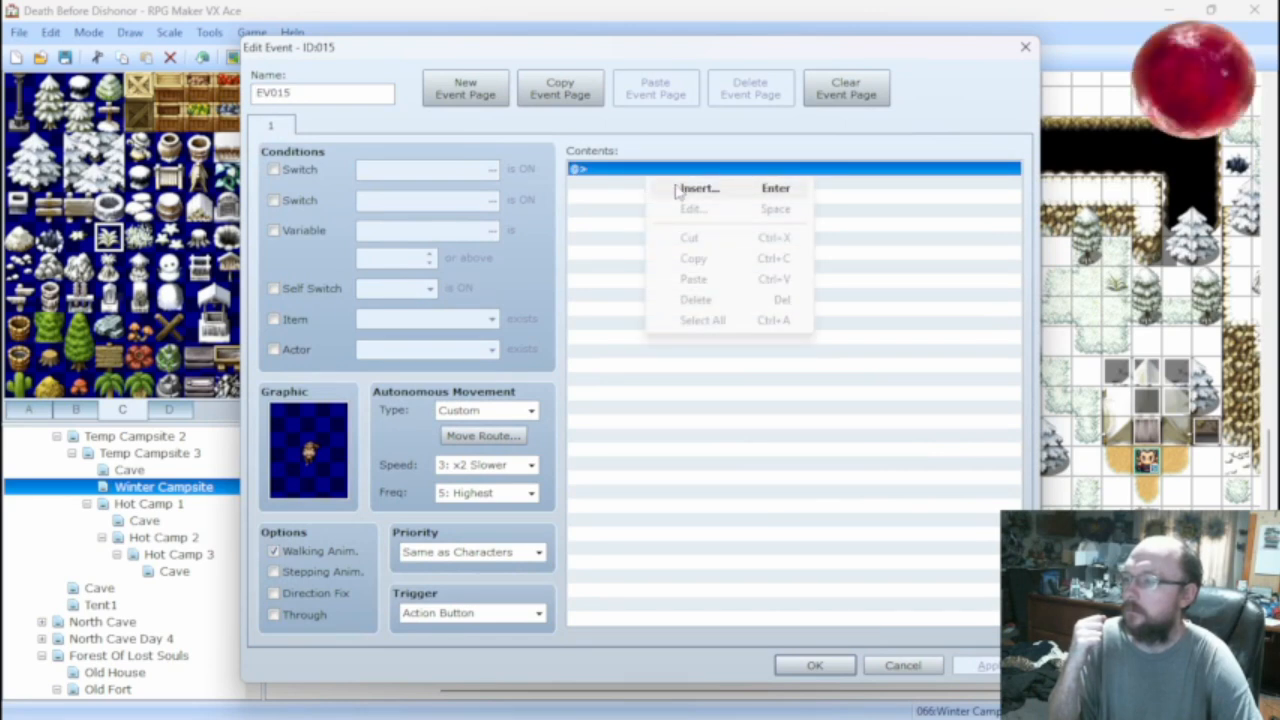
click(478, 613)
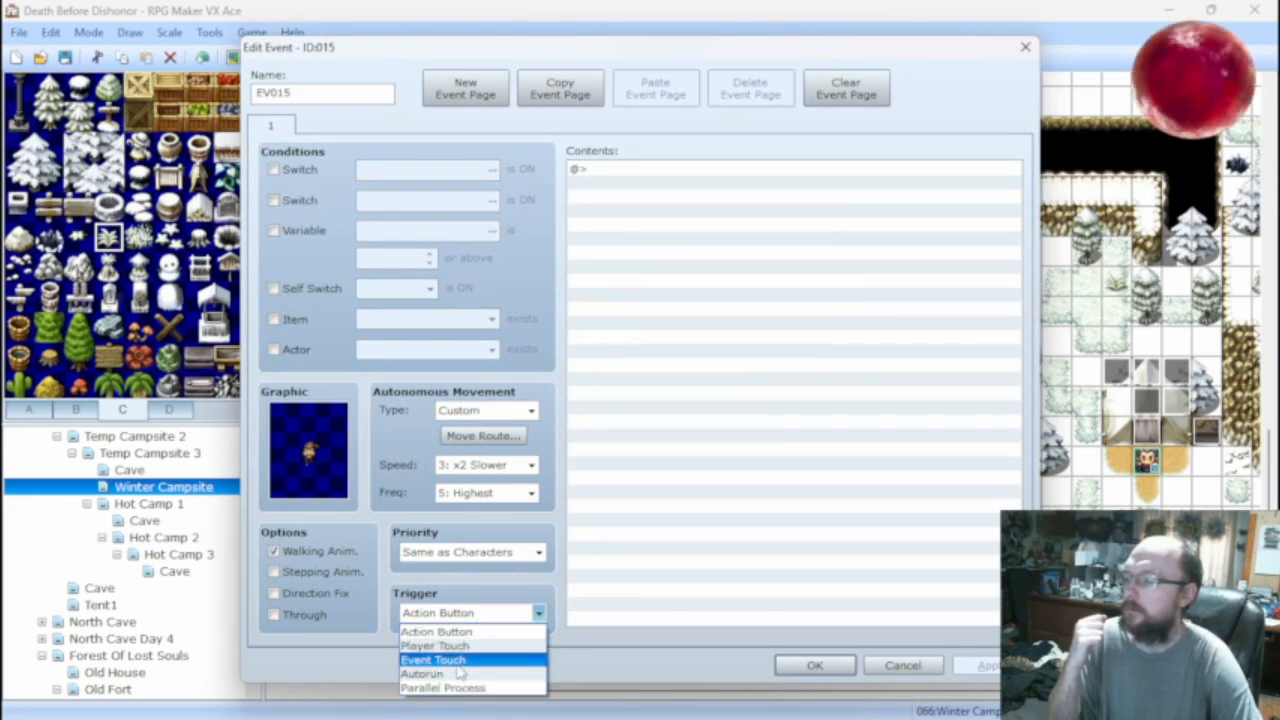
click(440, 660)
Insert a Battle Processing command in the event that directly designates troop 036, the Coon Foot trio.
right_click(650, 177)
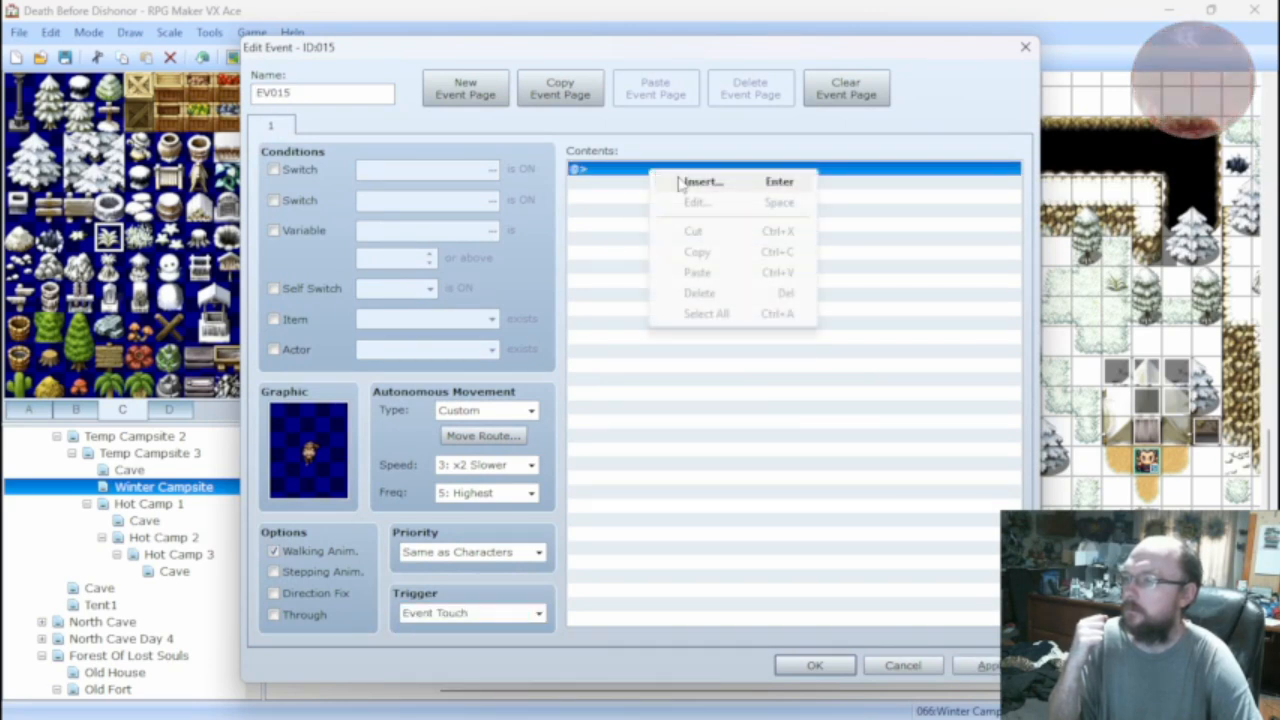
click(686, 180)
click(706, 149)
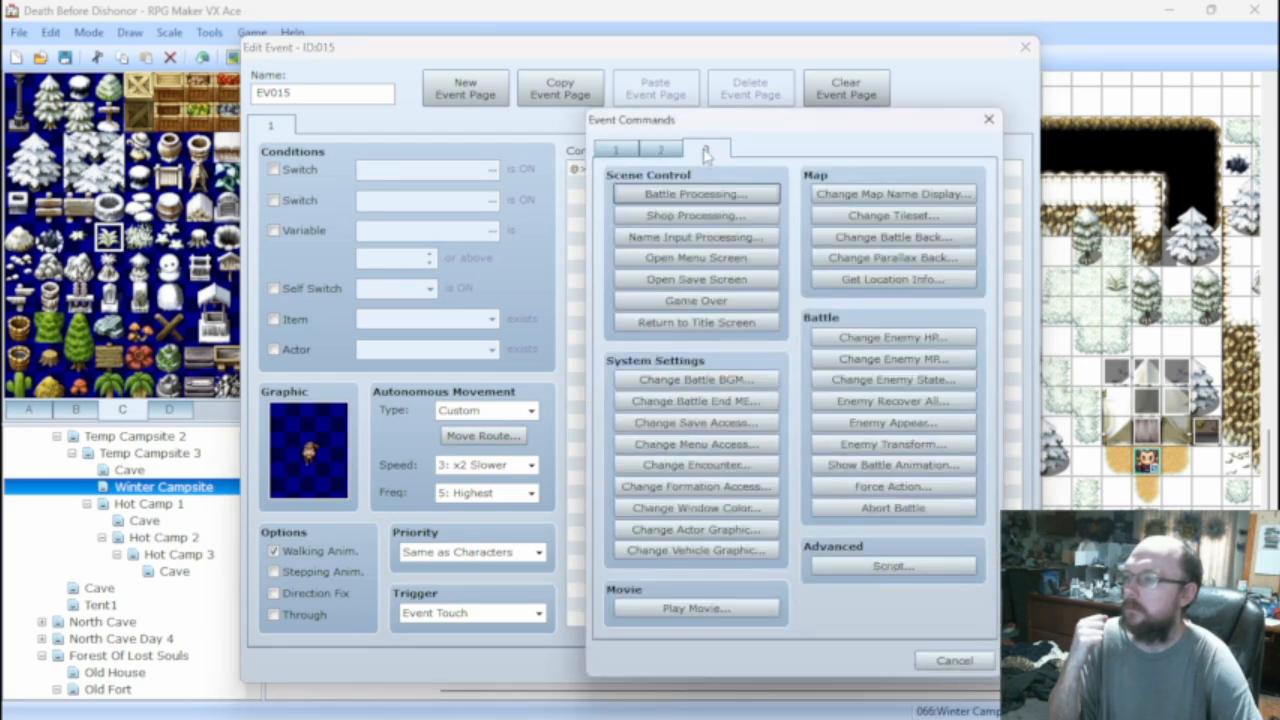
click(688, 194)
click(858, 348)
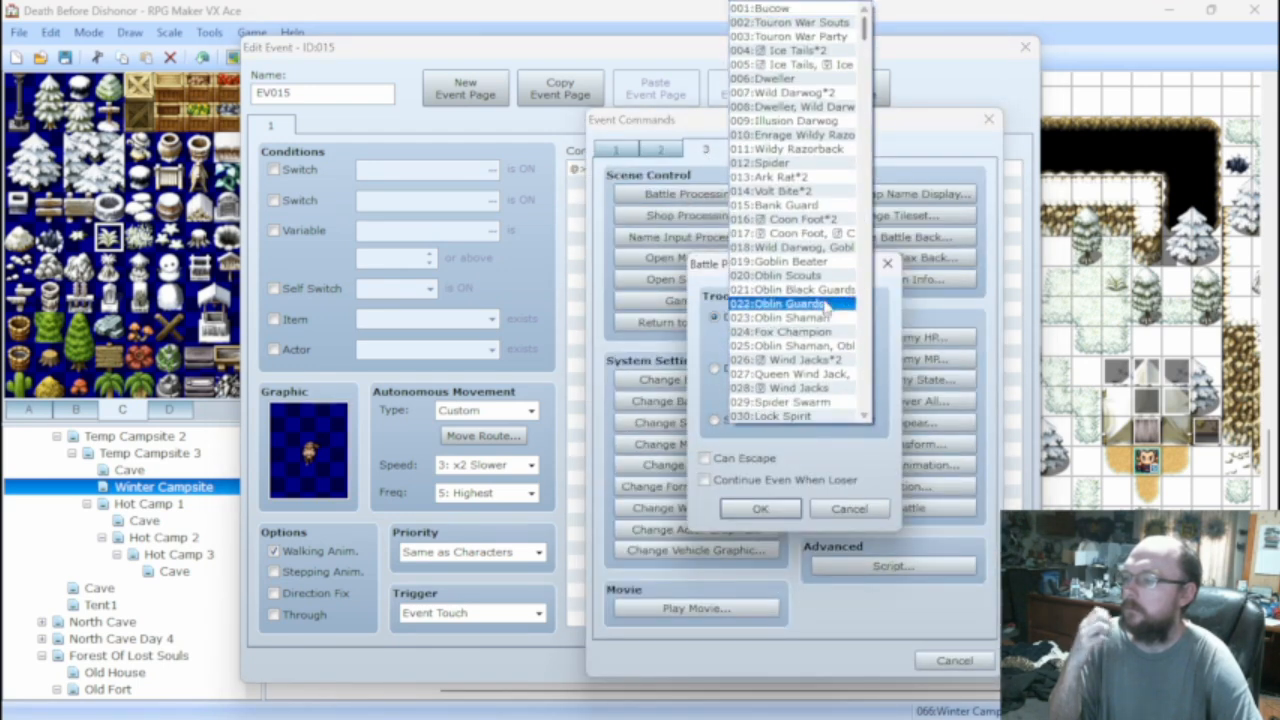
scroll(803, 288, down, 4)
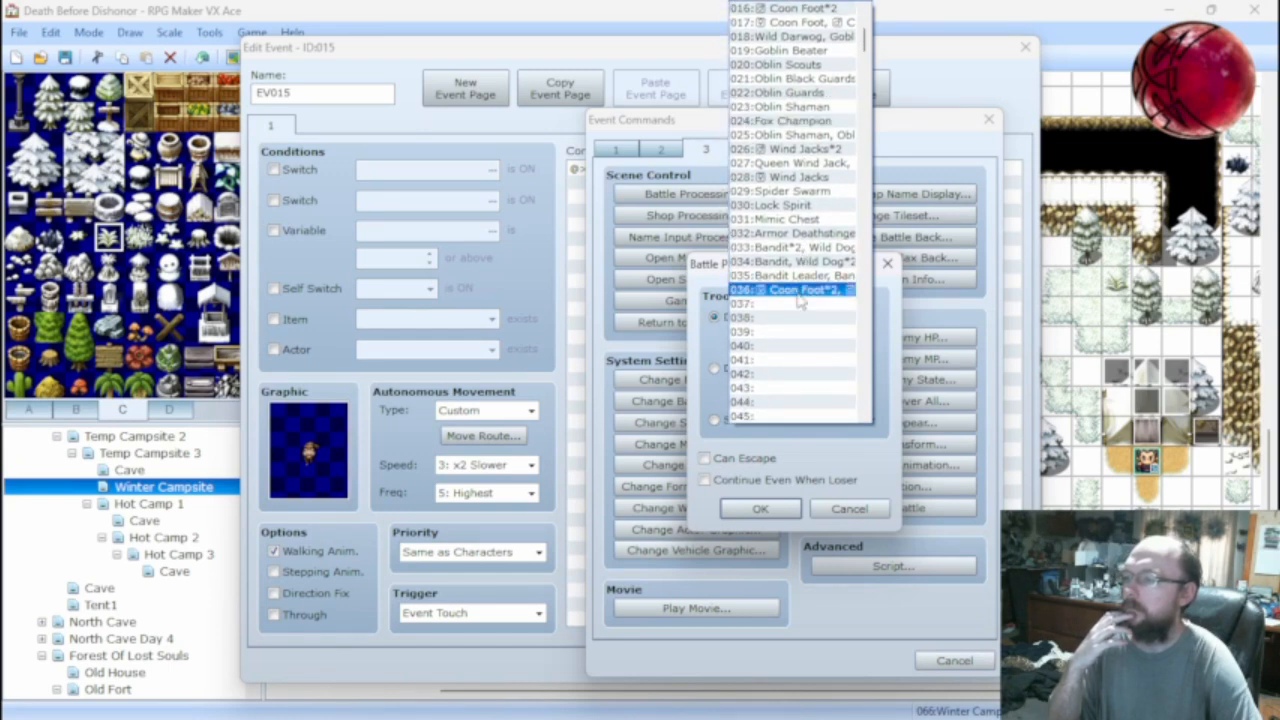
click(800, 290)
click(748, 512)
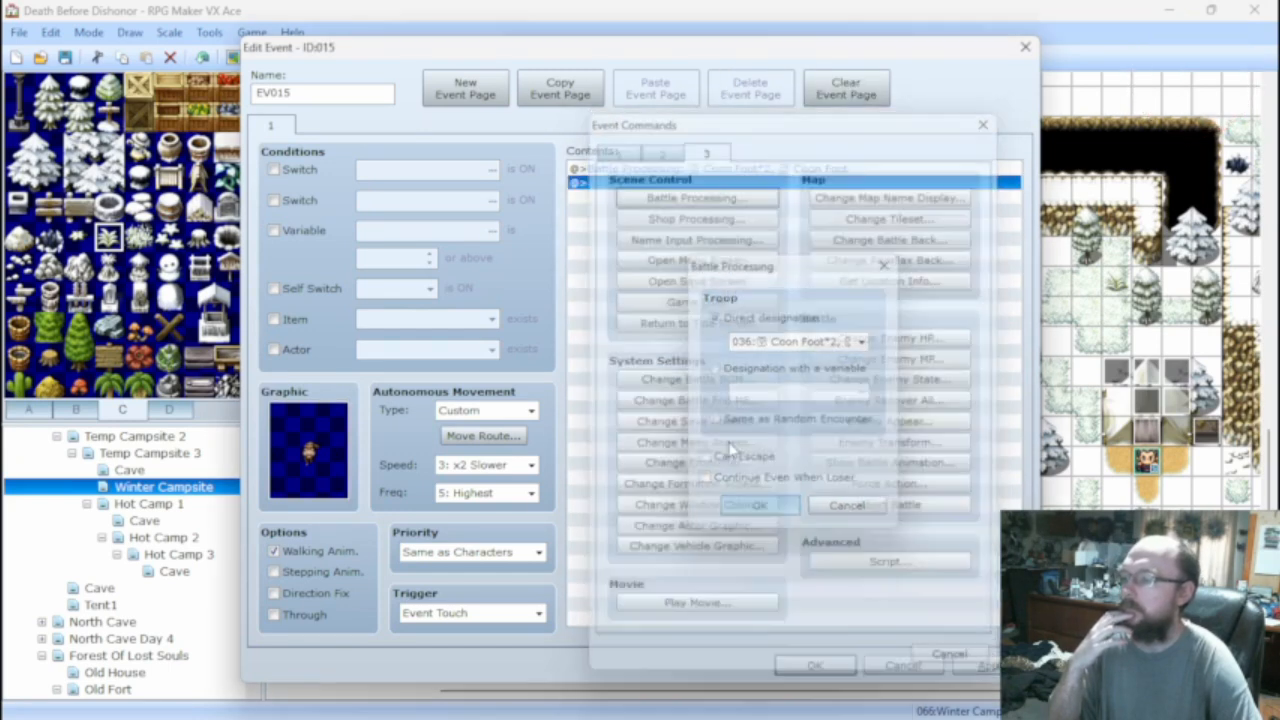
Add an Erase Event command after the battle in EV015 and save the event.
right_click(615, 188)
click(634, 193)
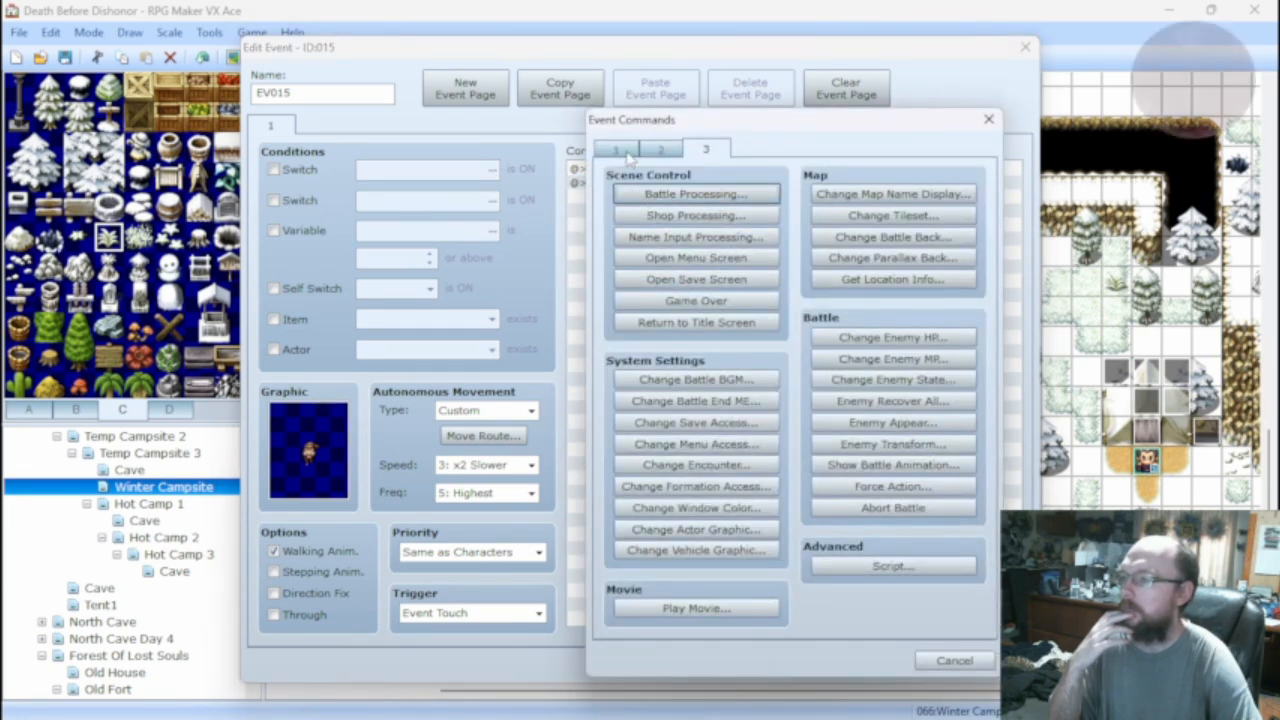
click(621, 150)
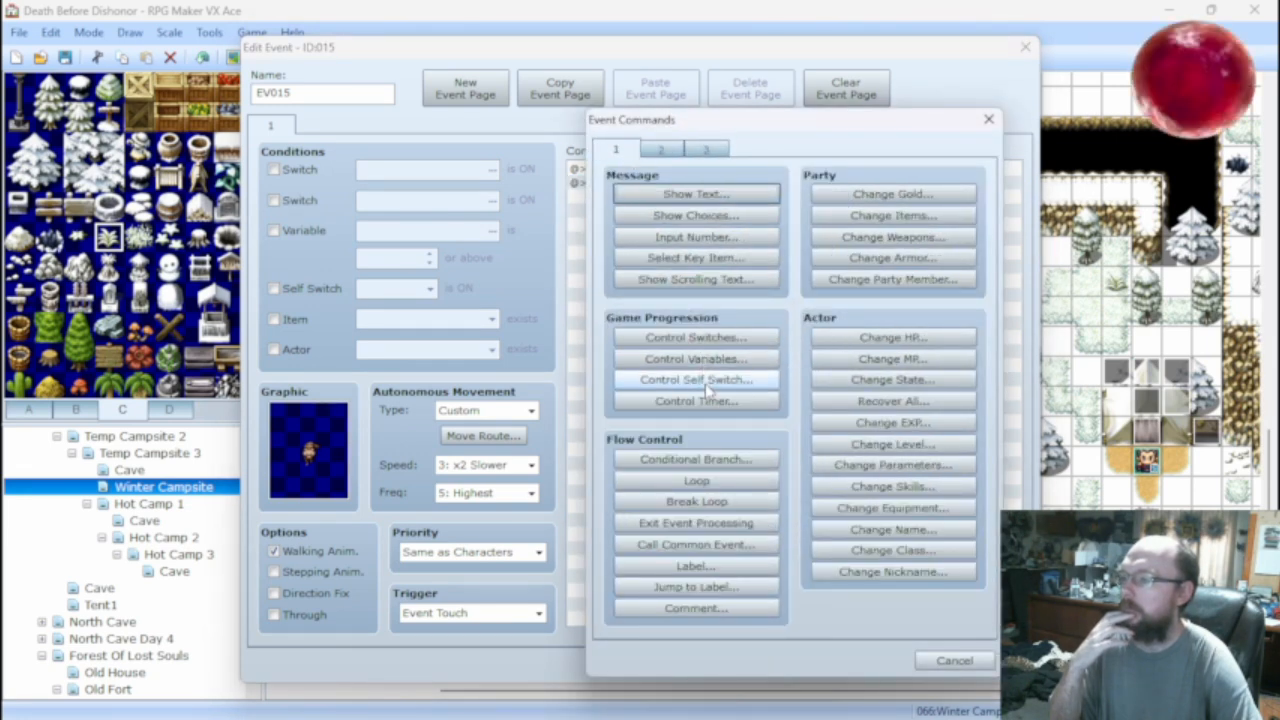
click(660, 152)
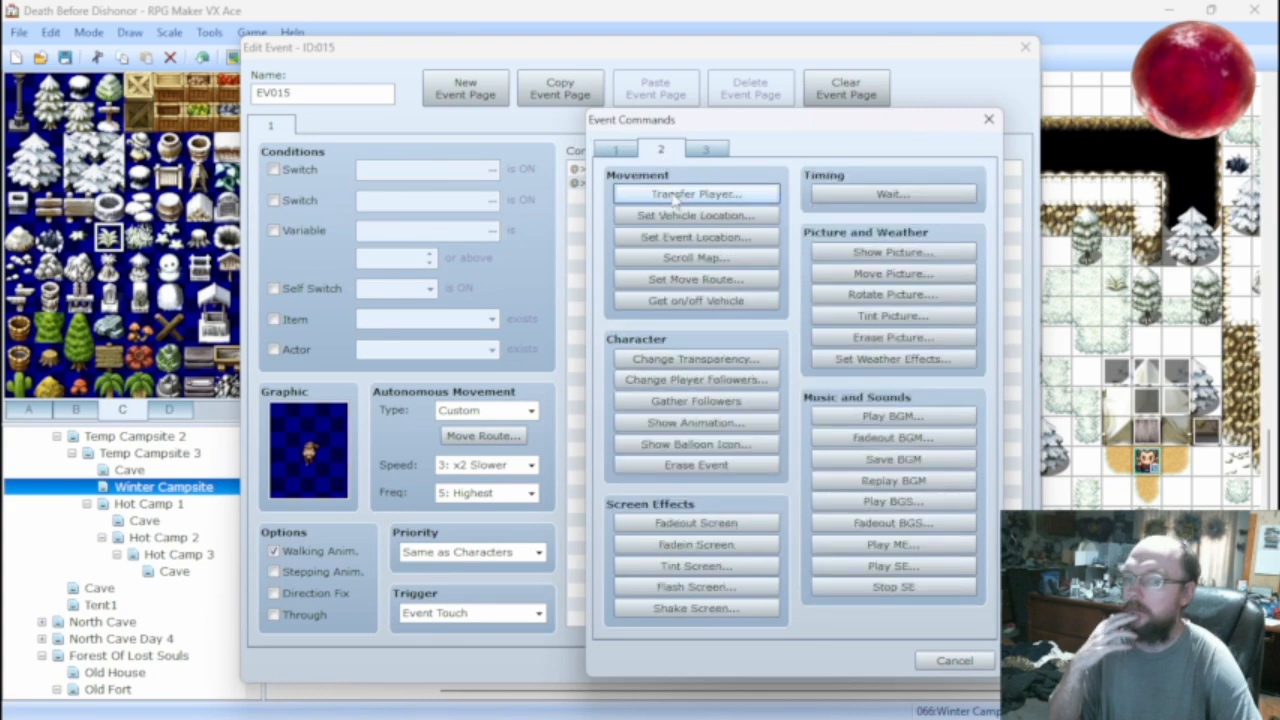
click(718, 465)
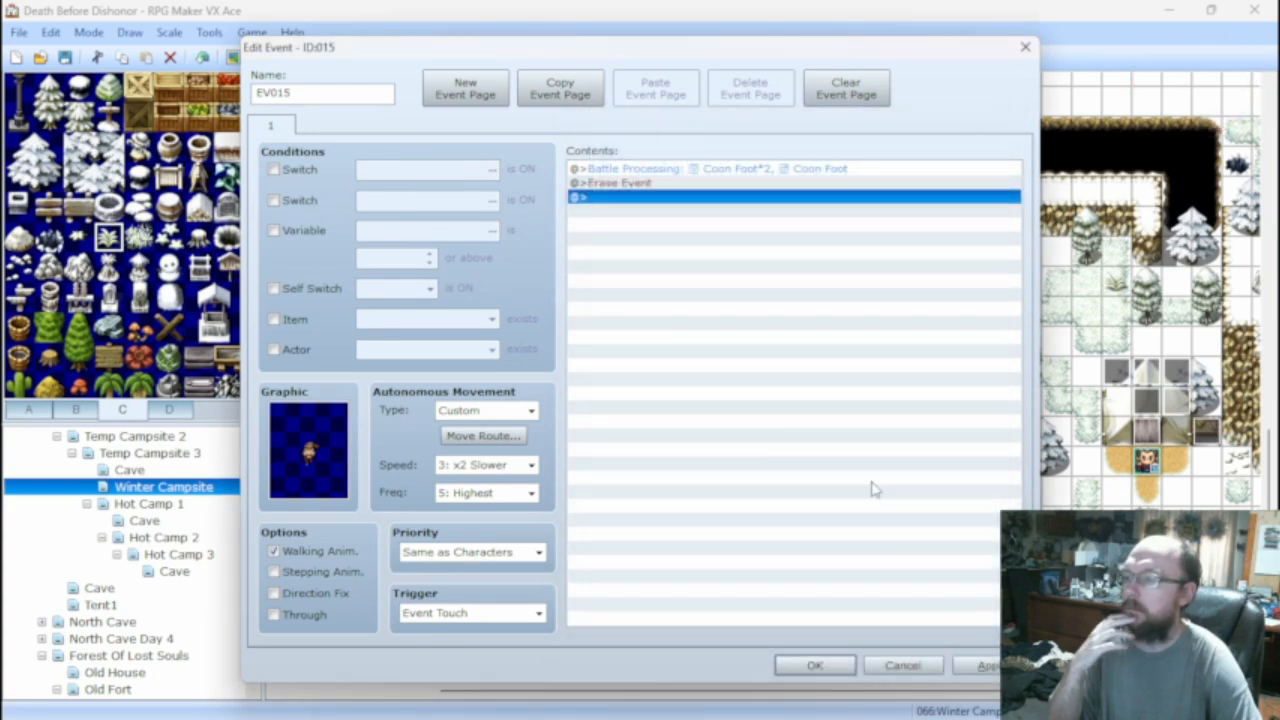
click(840, 665)
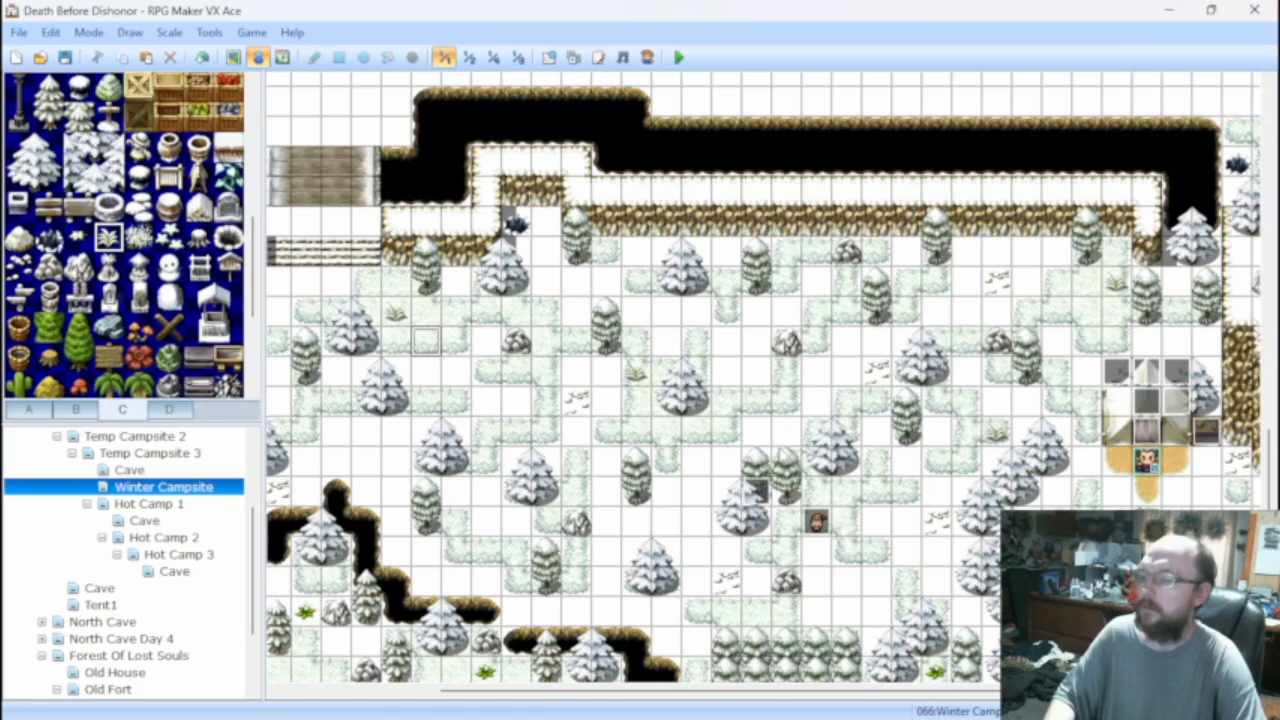
Set the autonomous movement type of the Coon Foot event EV015 to Random and save the change.
double_click(816, 524)
click(510, 408)
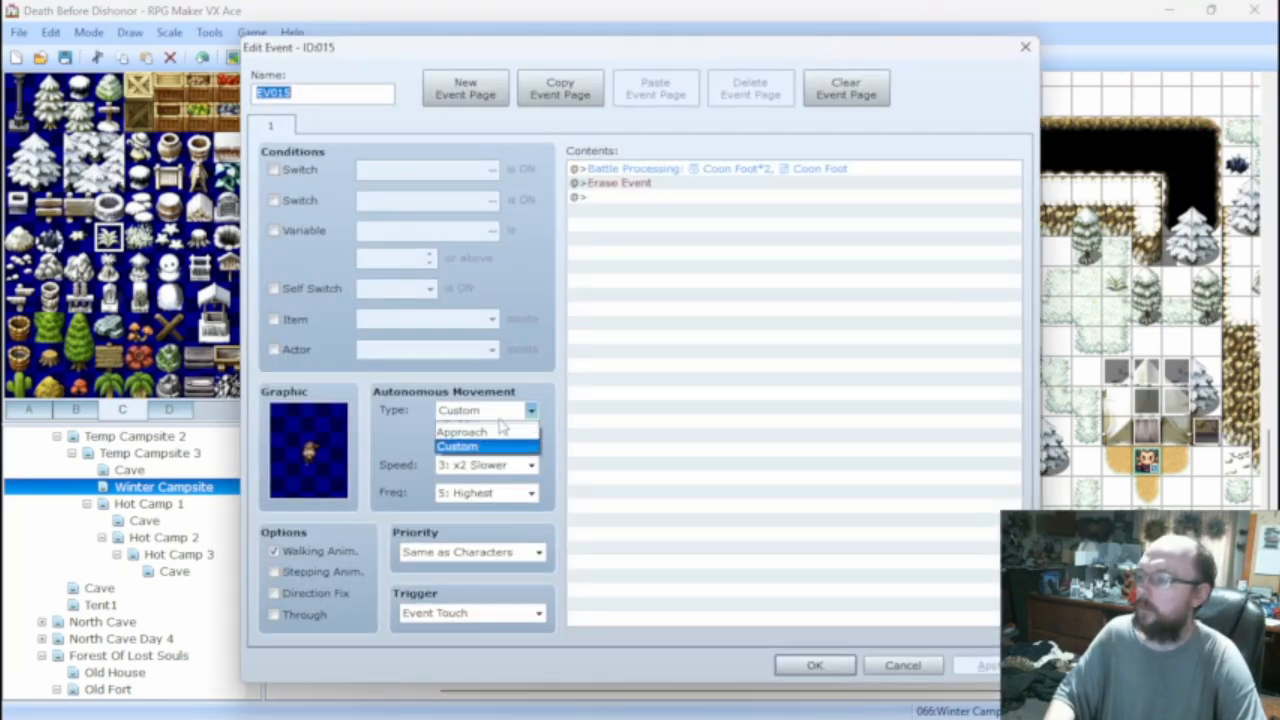
click(487, 442)
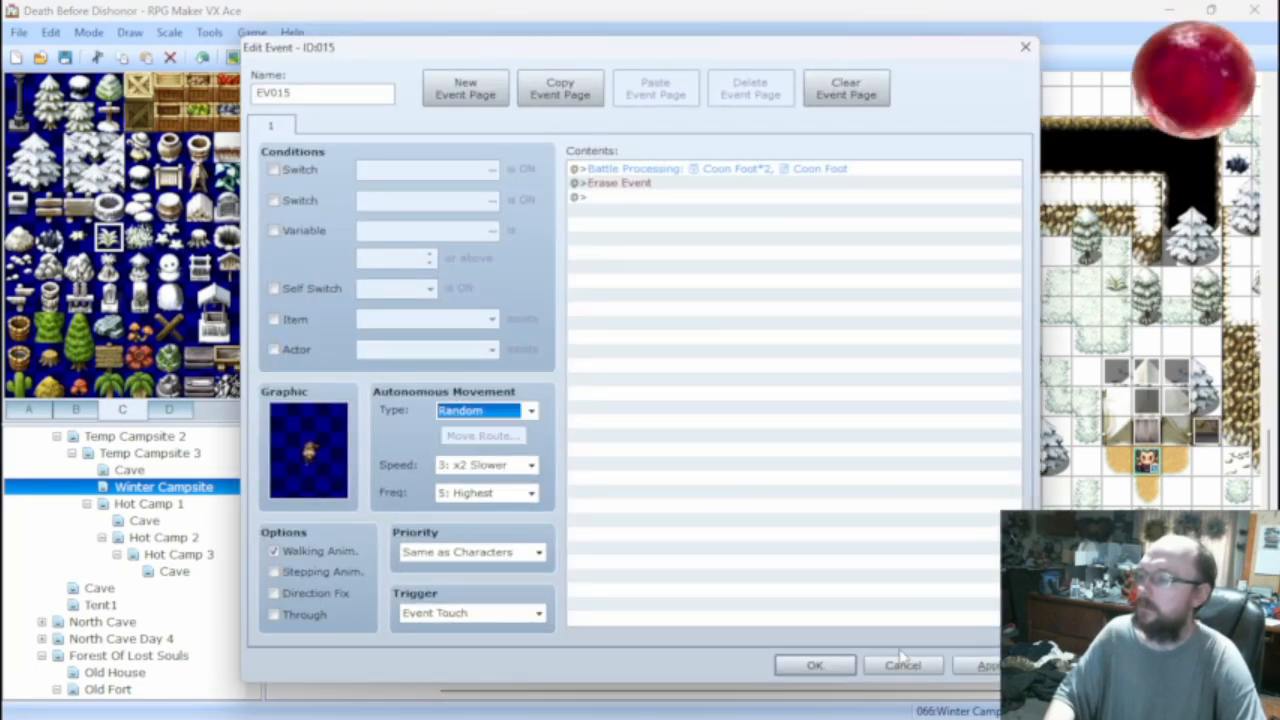
click(985, 667)
click(792, 666)
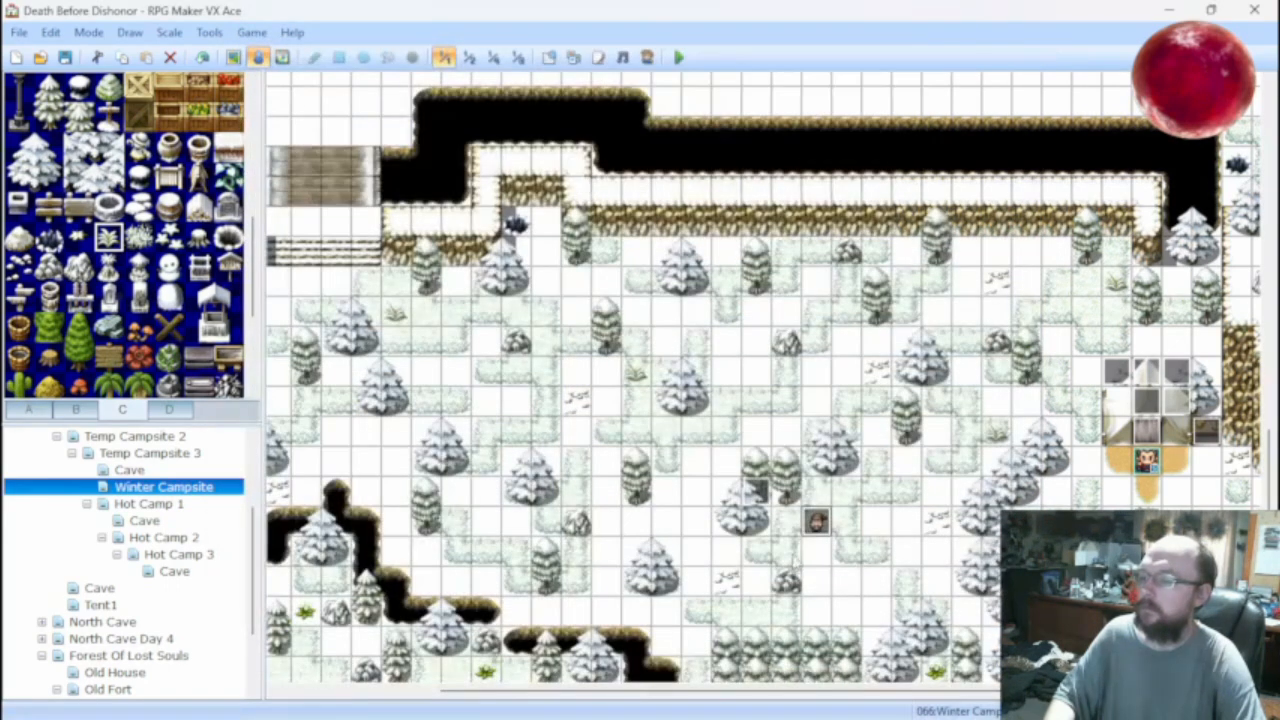
Paste a copy of the Coon Foot event in the western snowfield, just above the footprints southwest of the small green-topped tree.
click(604, 372)
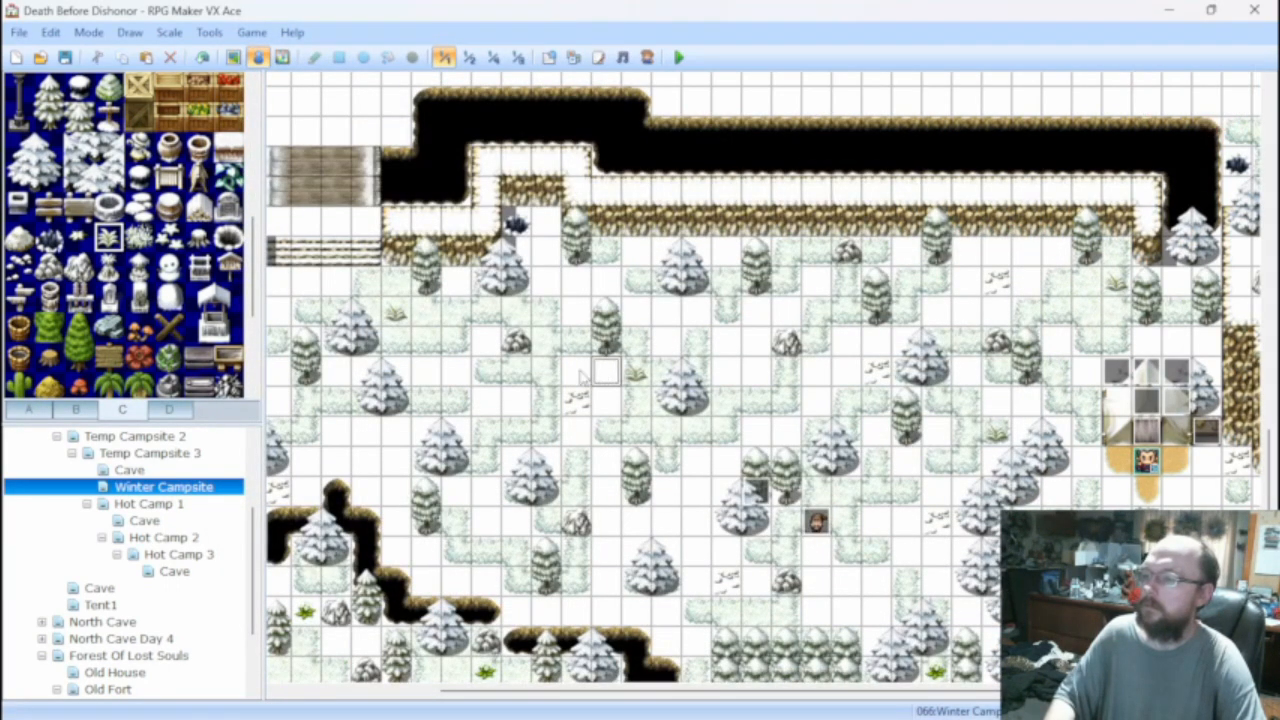
click(580, 371)
key(ctrl+v)
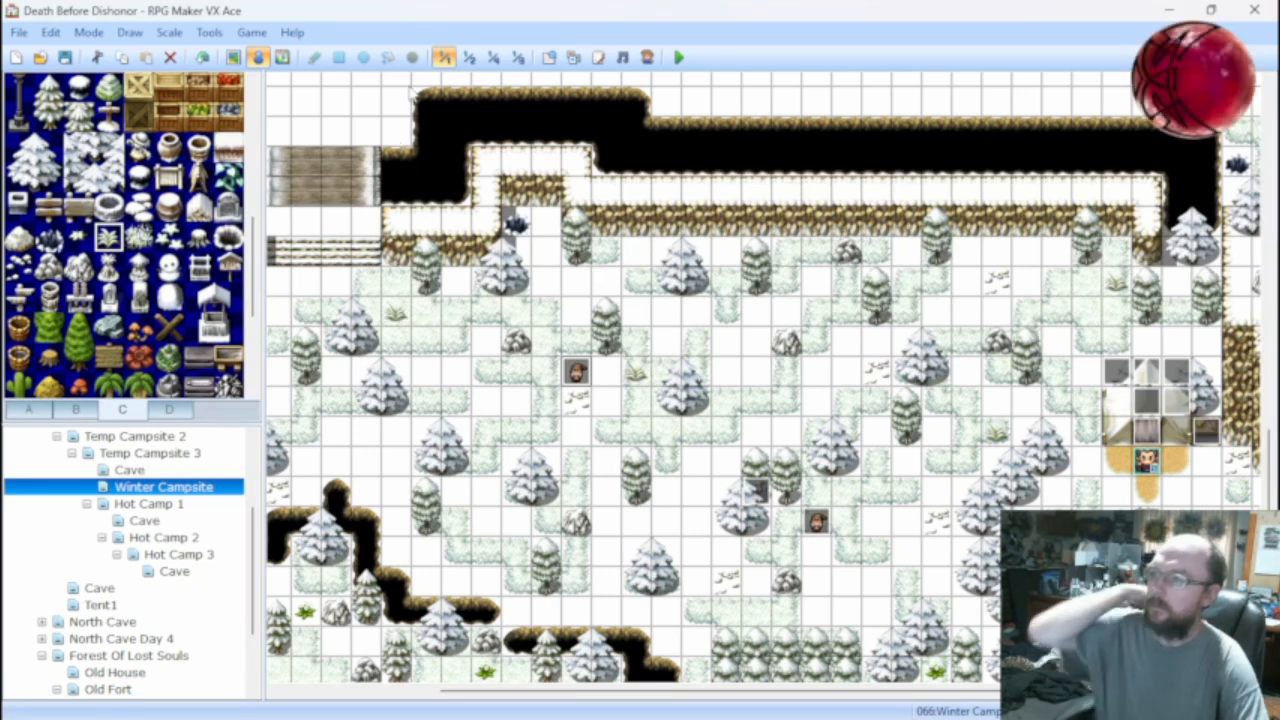
Paint region 63 across the bottom row of the stairs in the northern cliff.
key(F7)
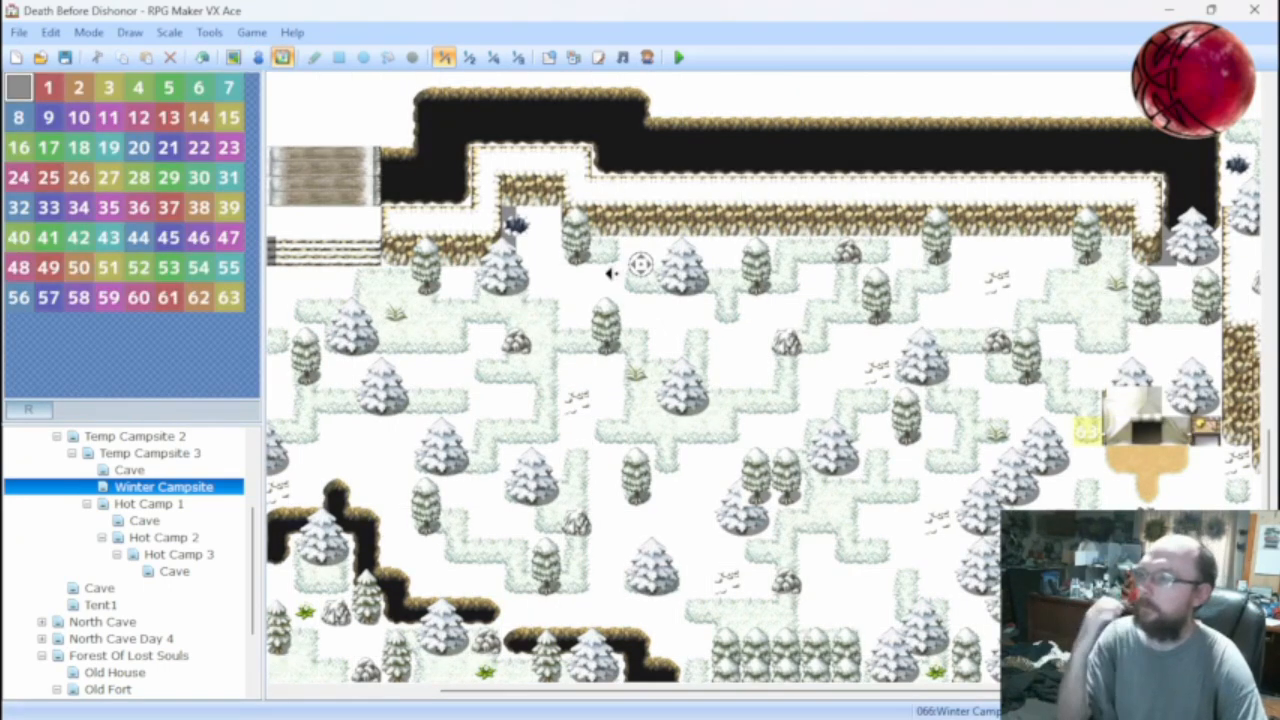
shift+scroll(610, 272, left, 3)
click(228, 297)
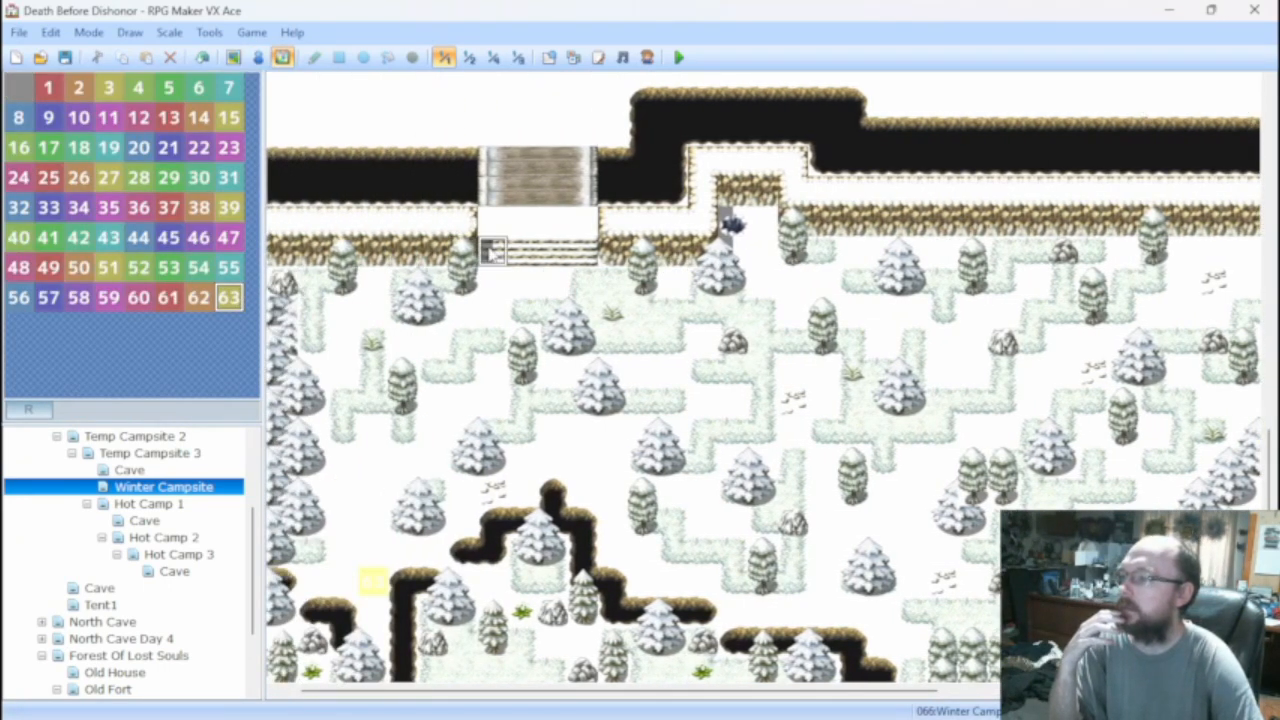
drag(493, 252, 585, 252)
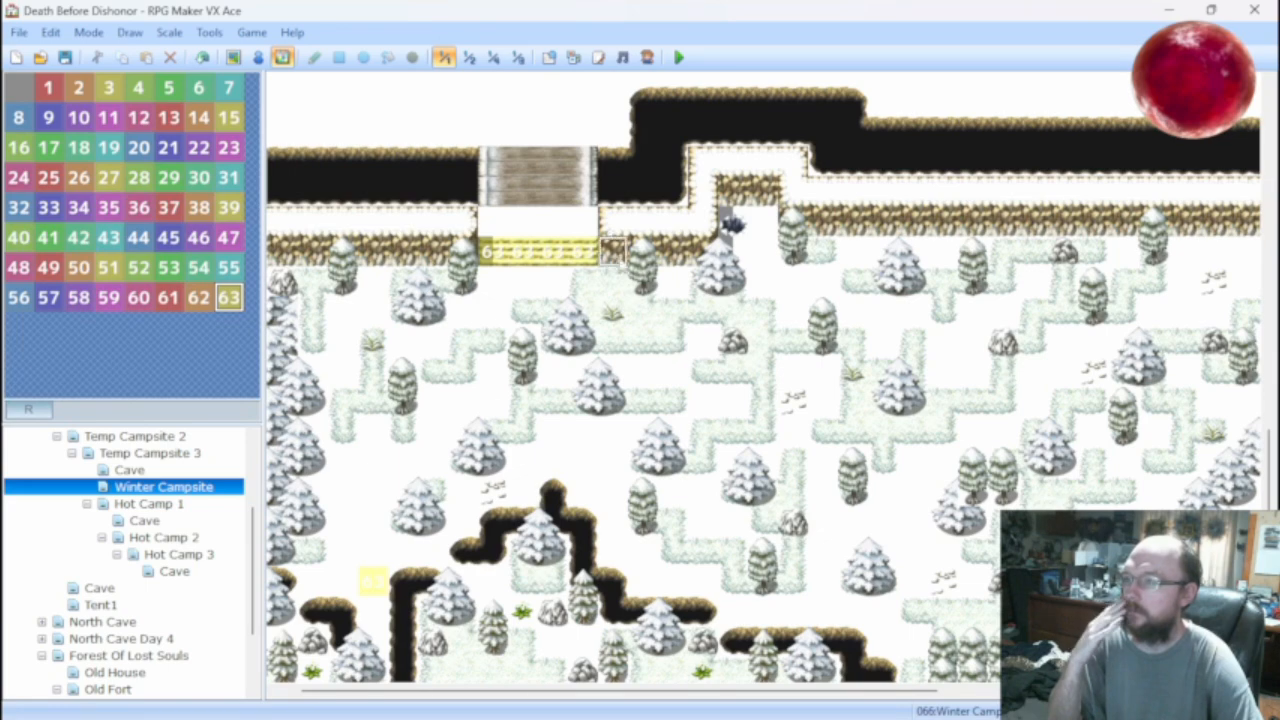
Compare the stats, action patterns and drop notes of Coon Foot enemies 007 and 008 in the database.
click(550, 60)
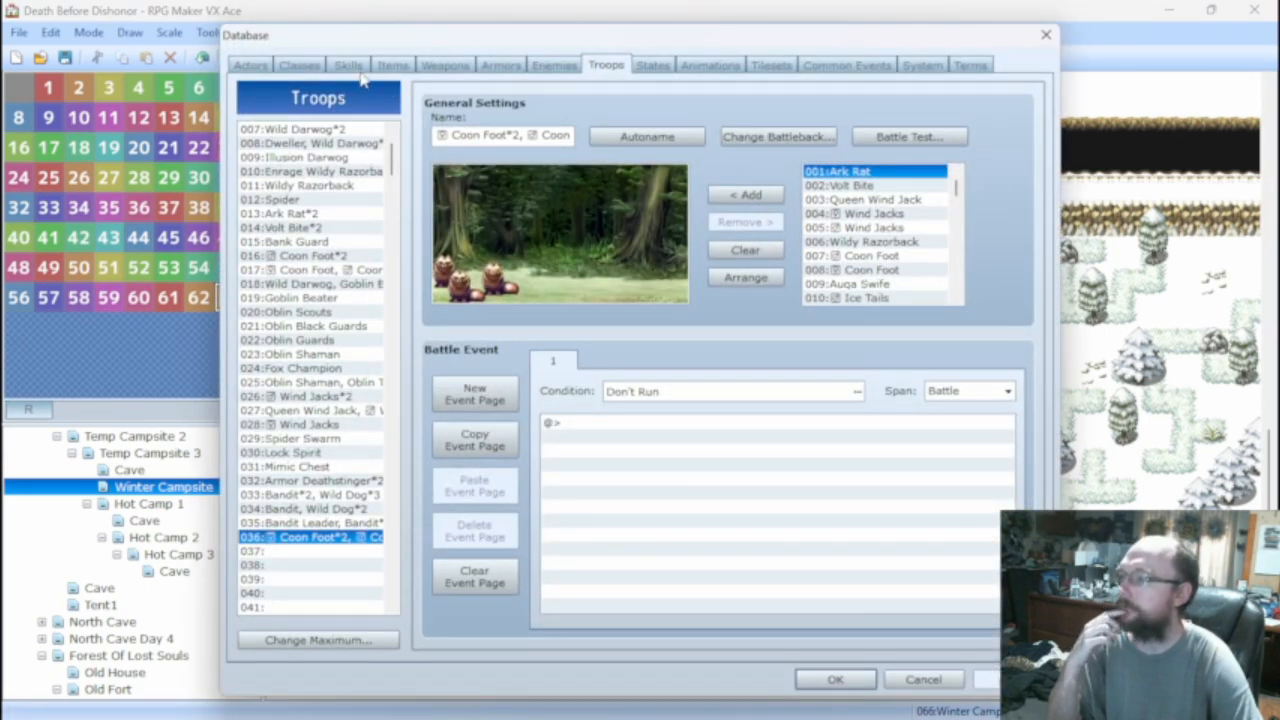
click(555, 67)
click(326, 228)
click(310, 243)
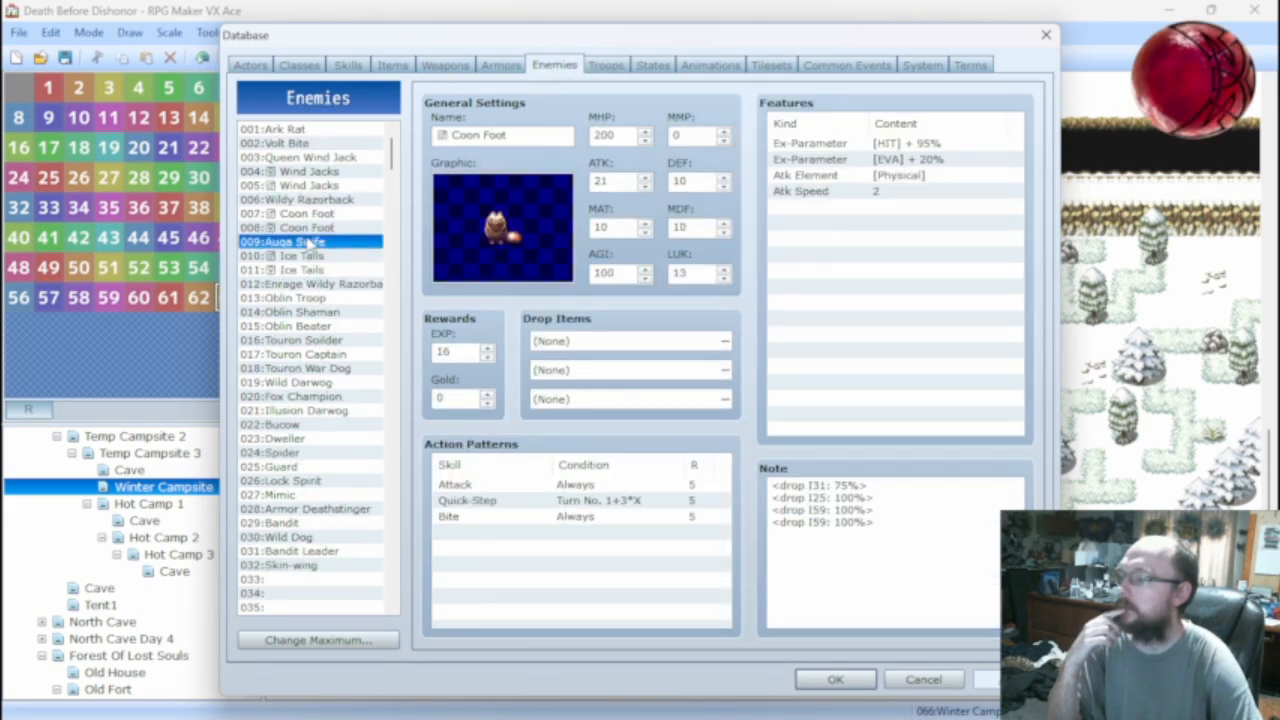
click(314, 228)
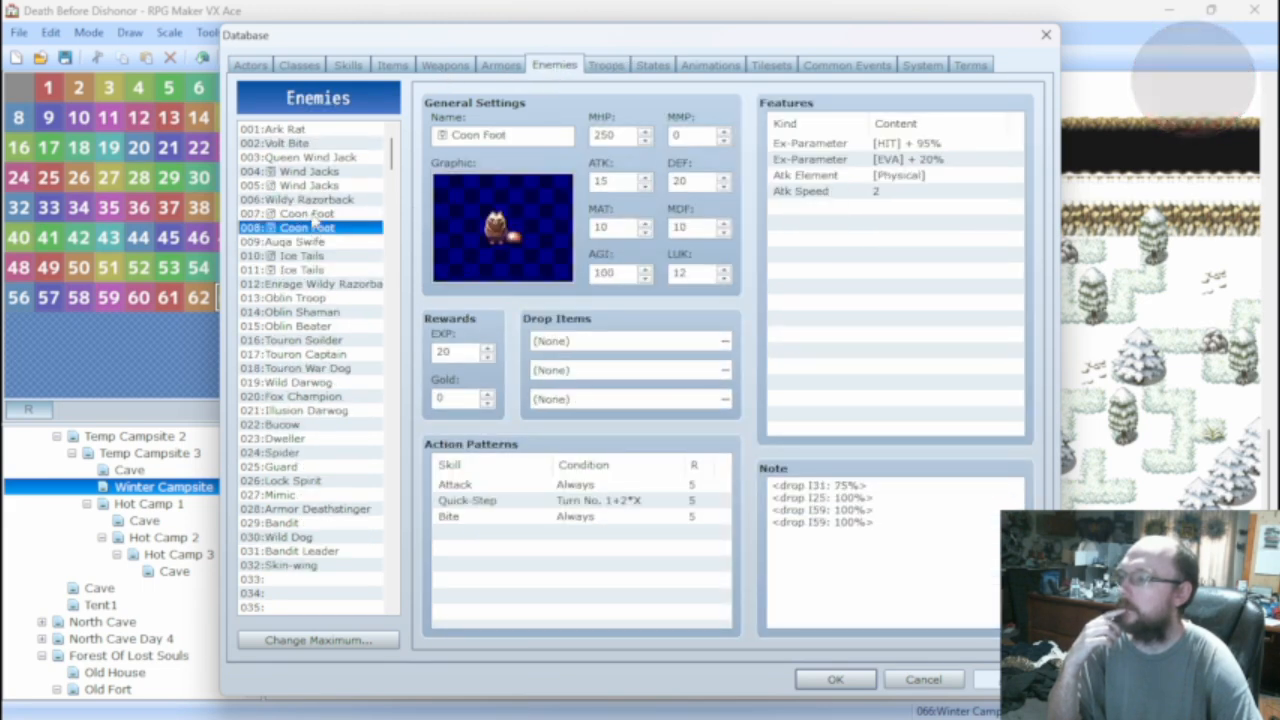
click(314, 214)
click(310, 229)
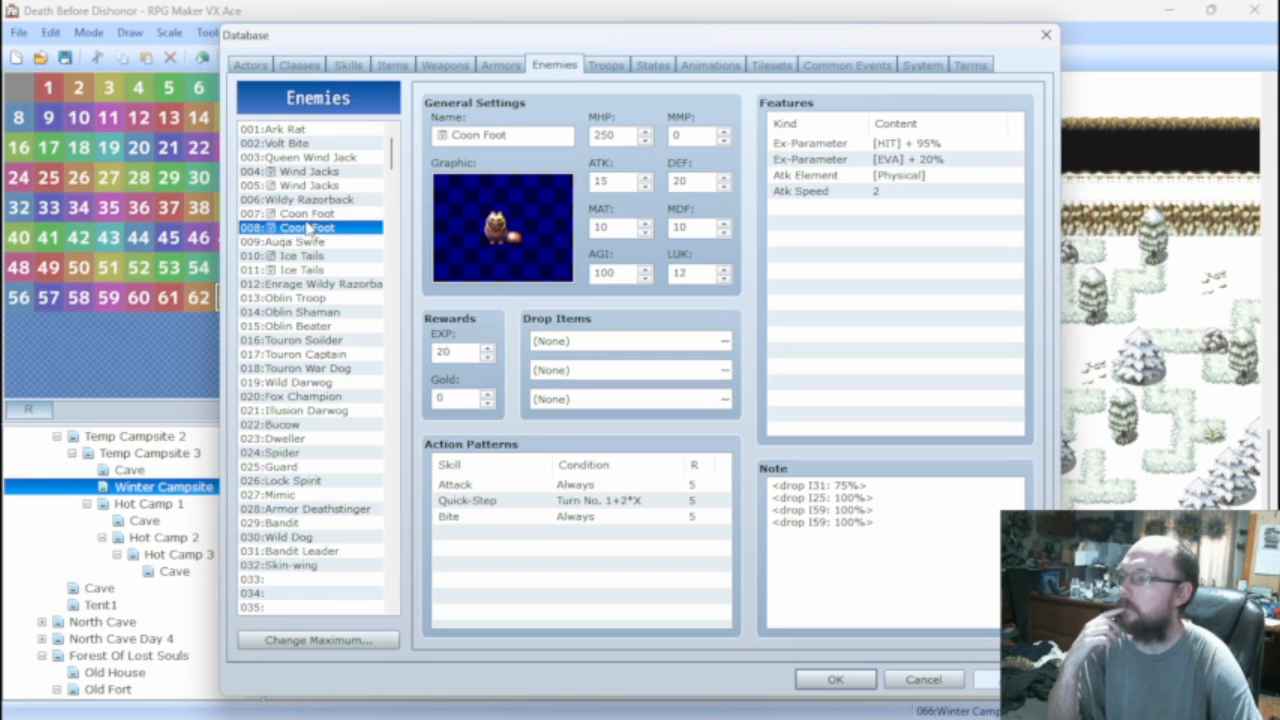
click(314, 214)
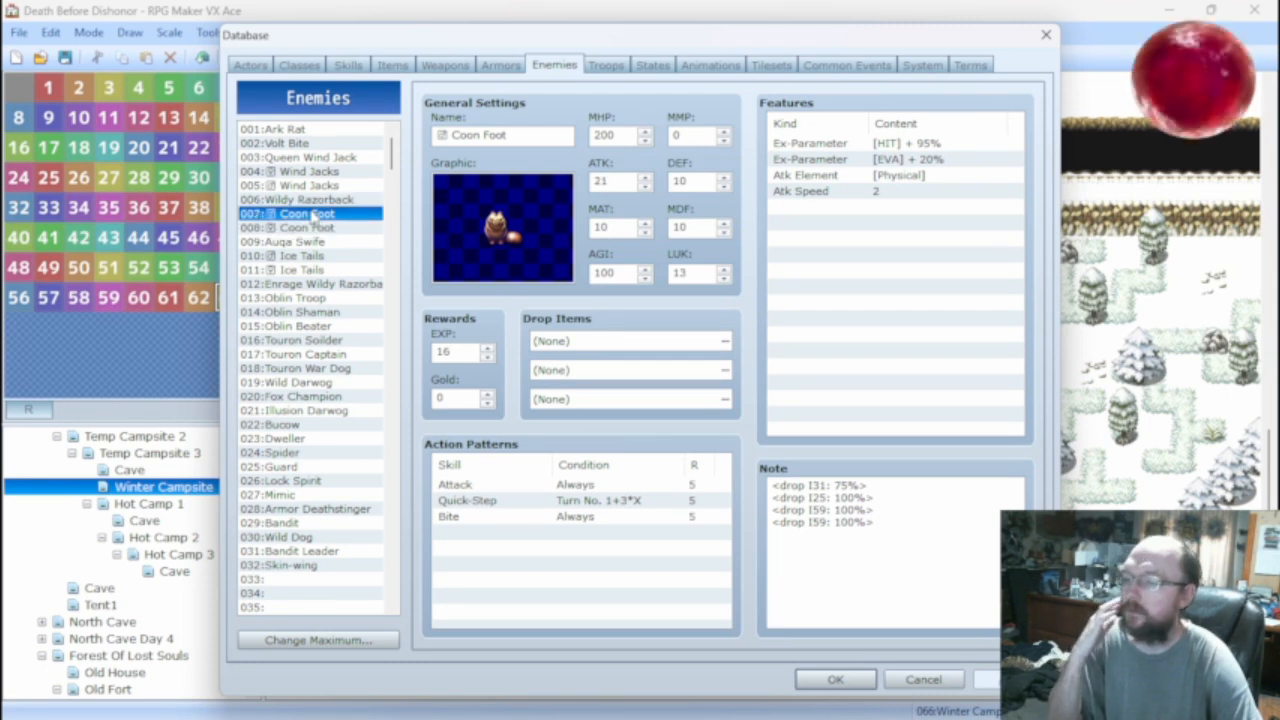
Look up the Coon Foot drop item IDs 31, 25 and 59 in the item list, and close the database.
click(391, 66)
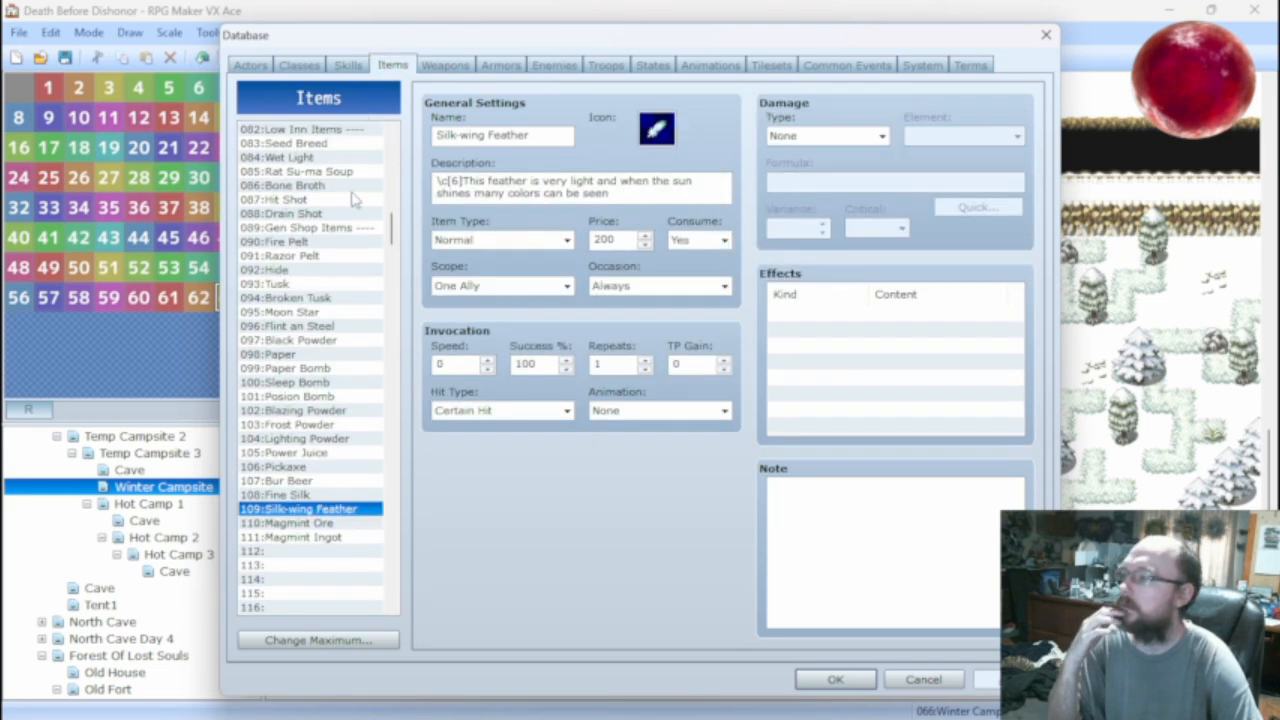
scroll(340, 260, up, 6)
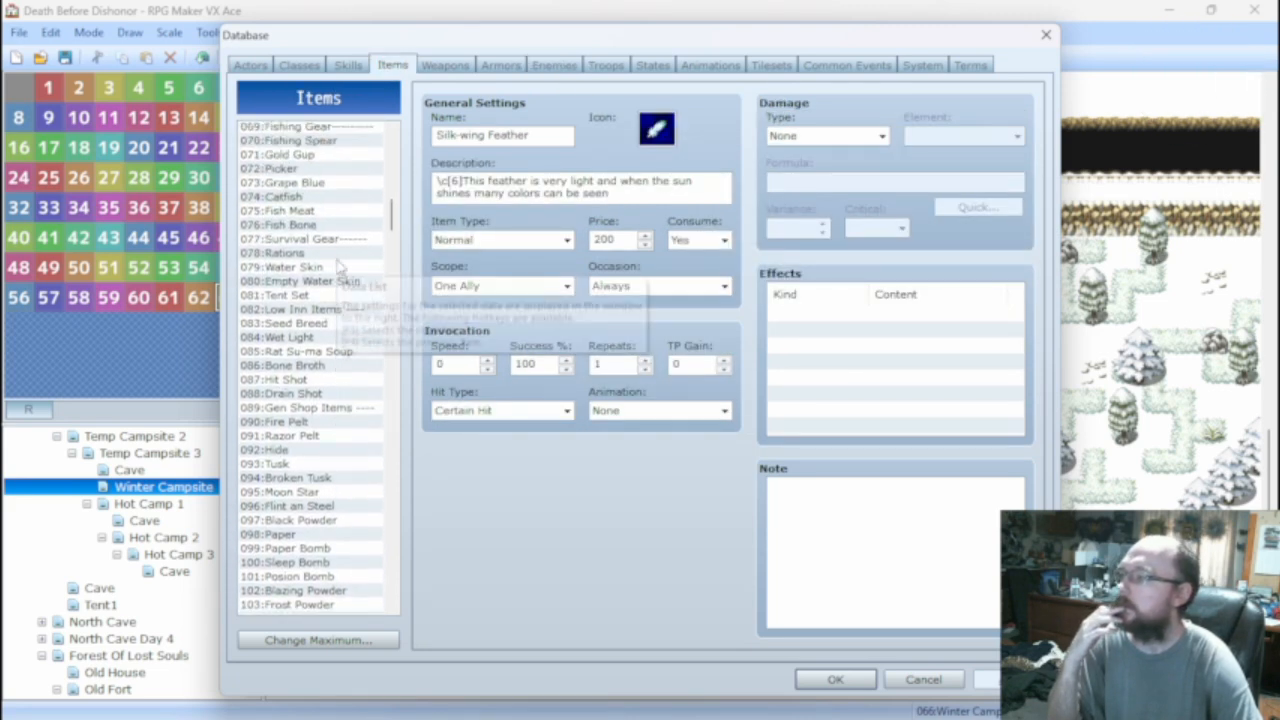
scroll(338, 266, up, 7)
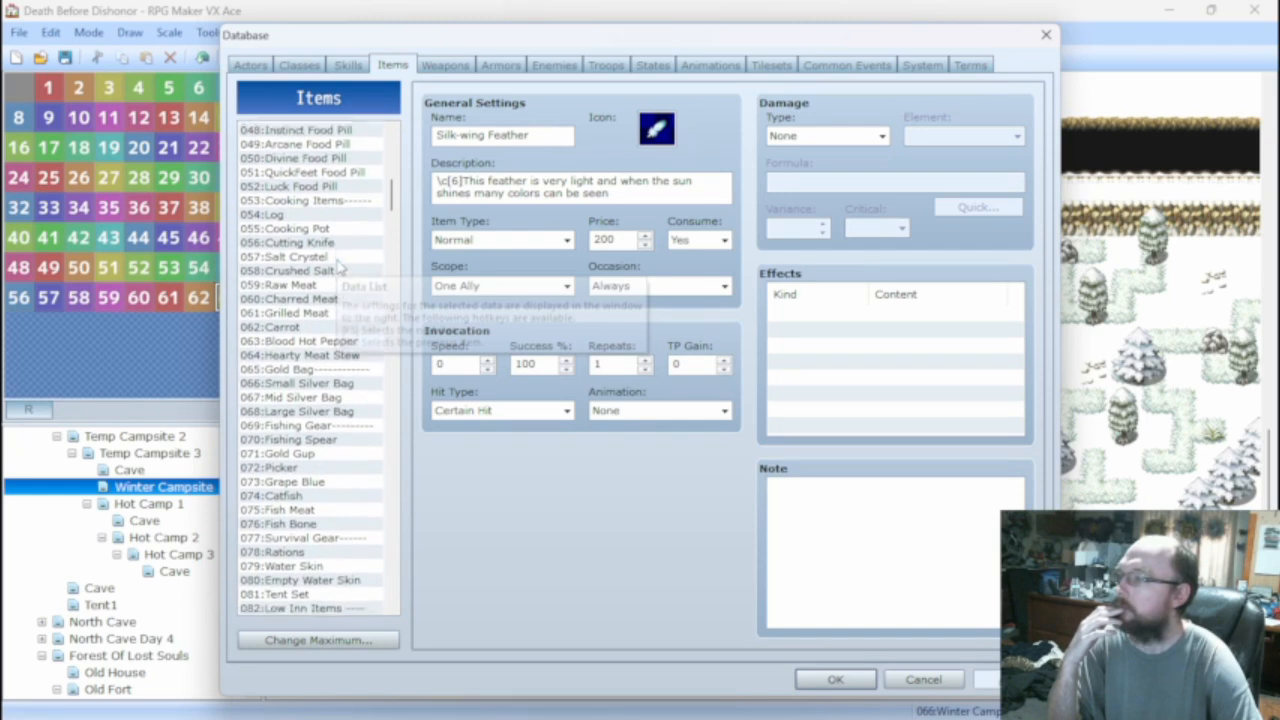
scroll(339, 266, up, 5)
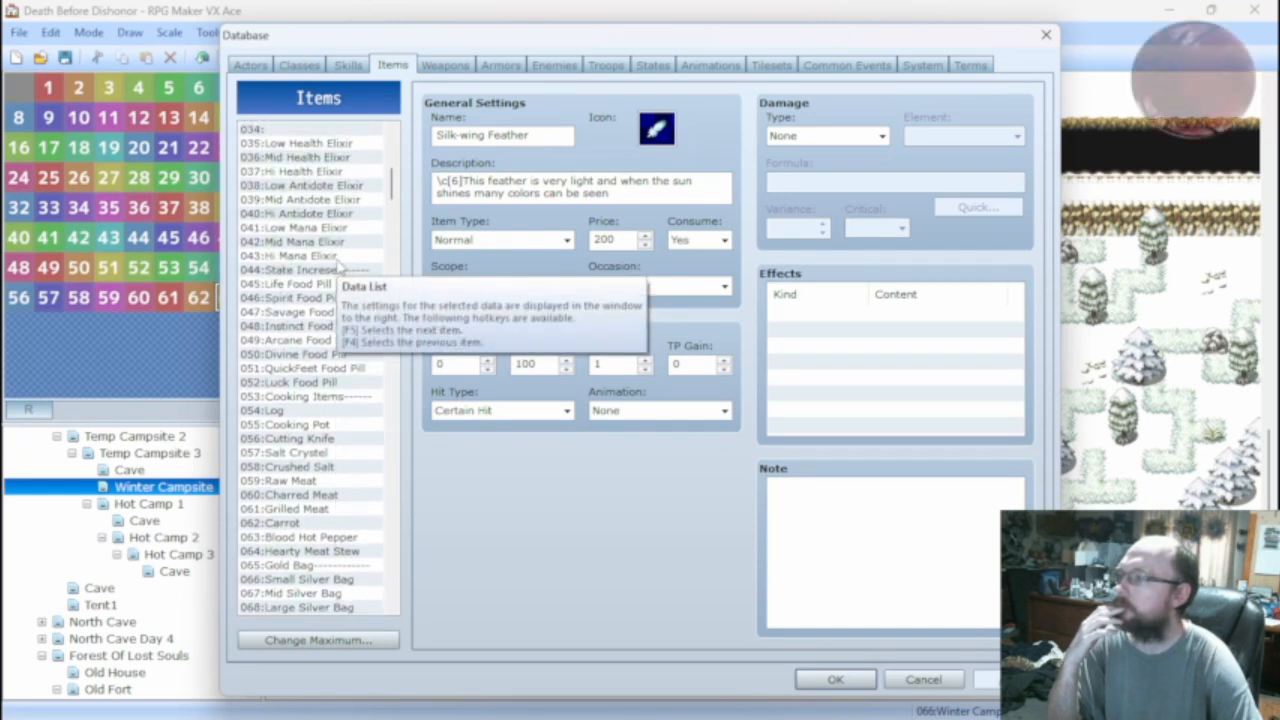
scroll(340, 266, up, 1)
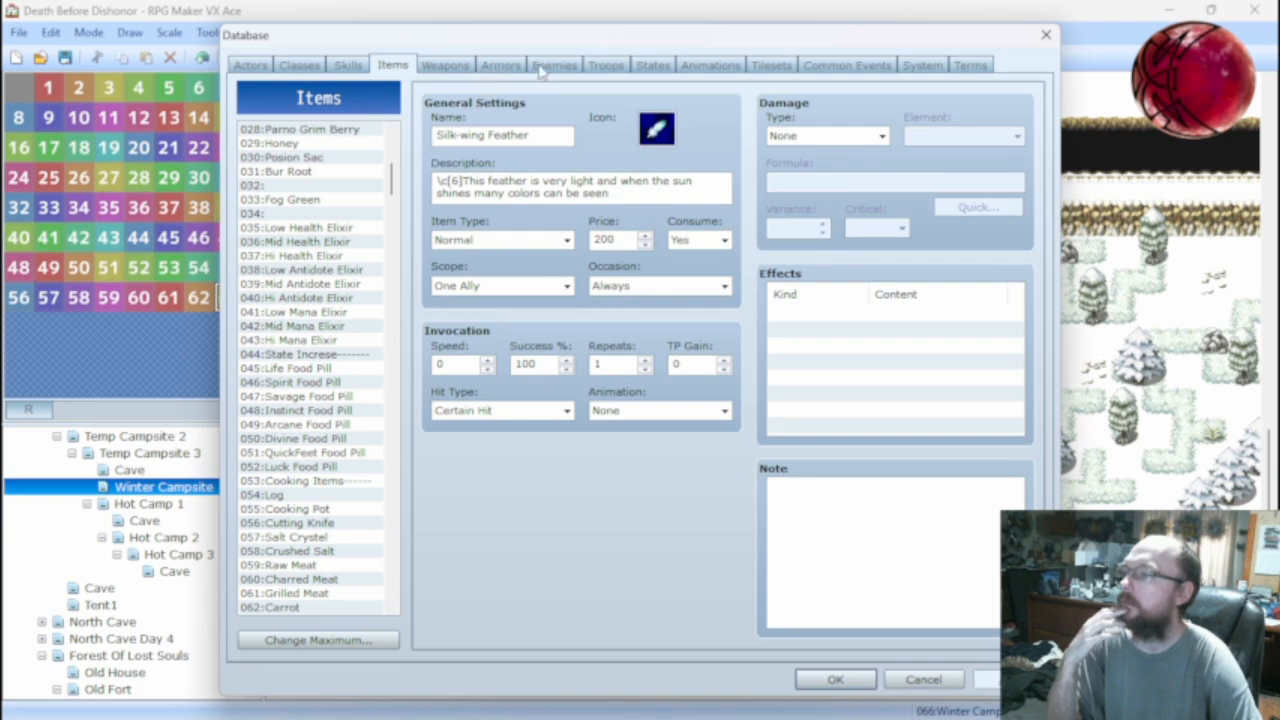
click(552, 66)
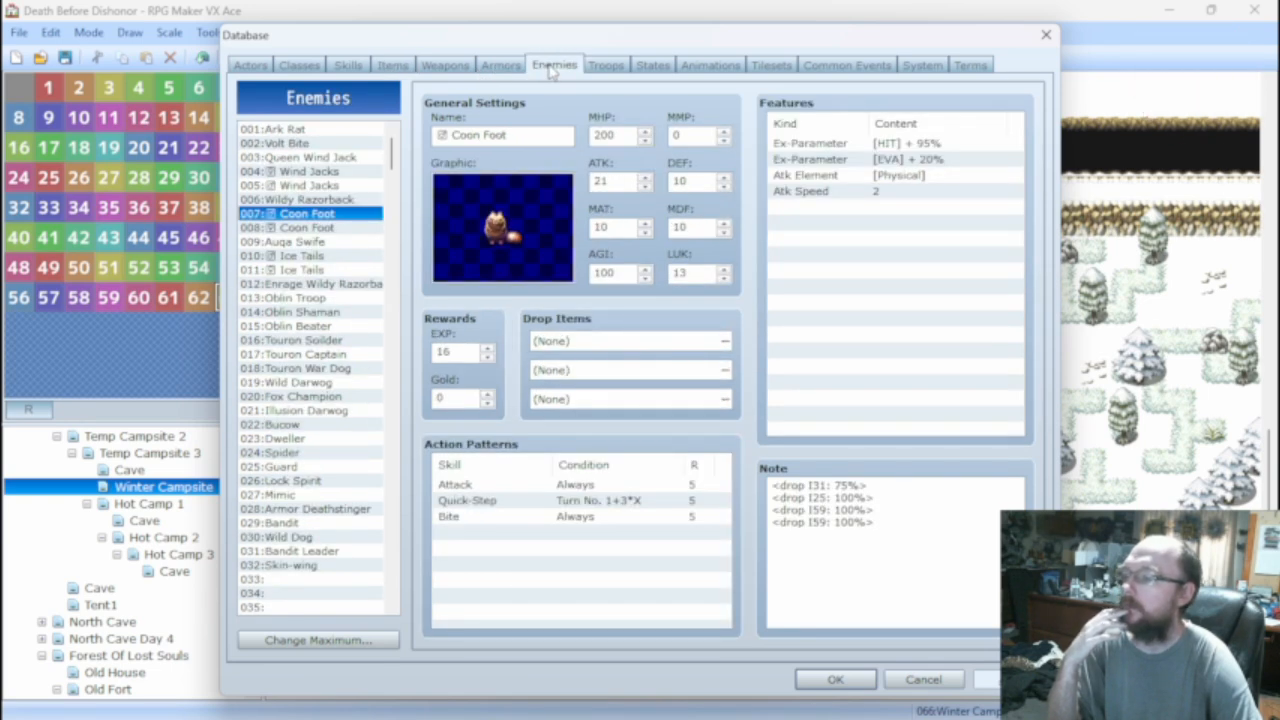
click(393, 66)
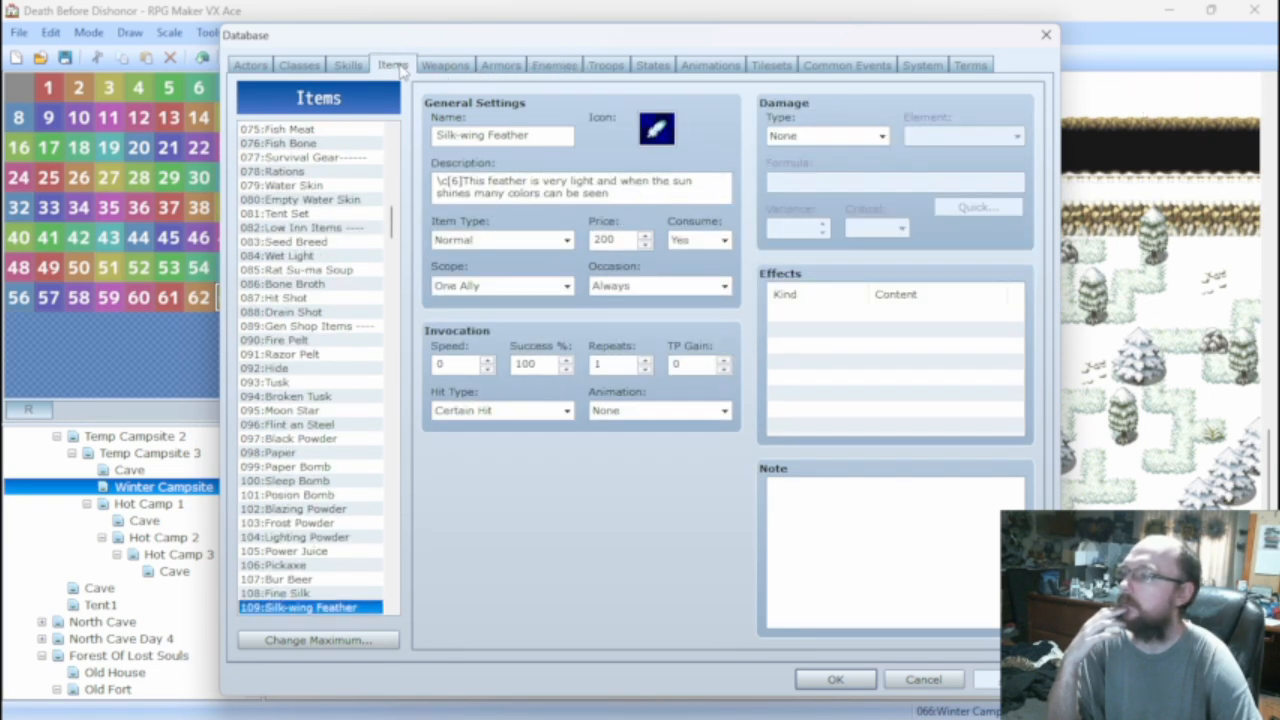
scroll(390, 205, up, 15)
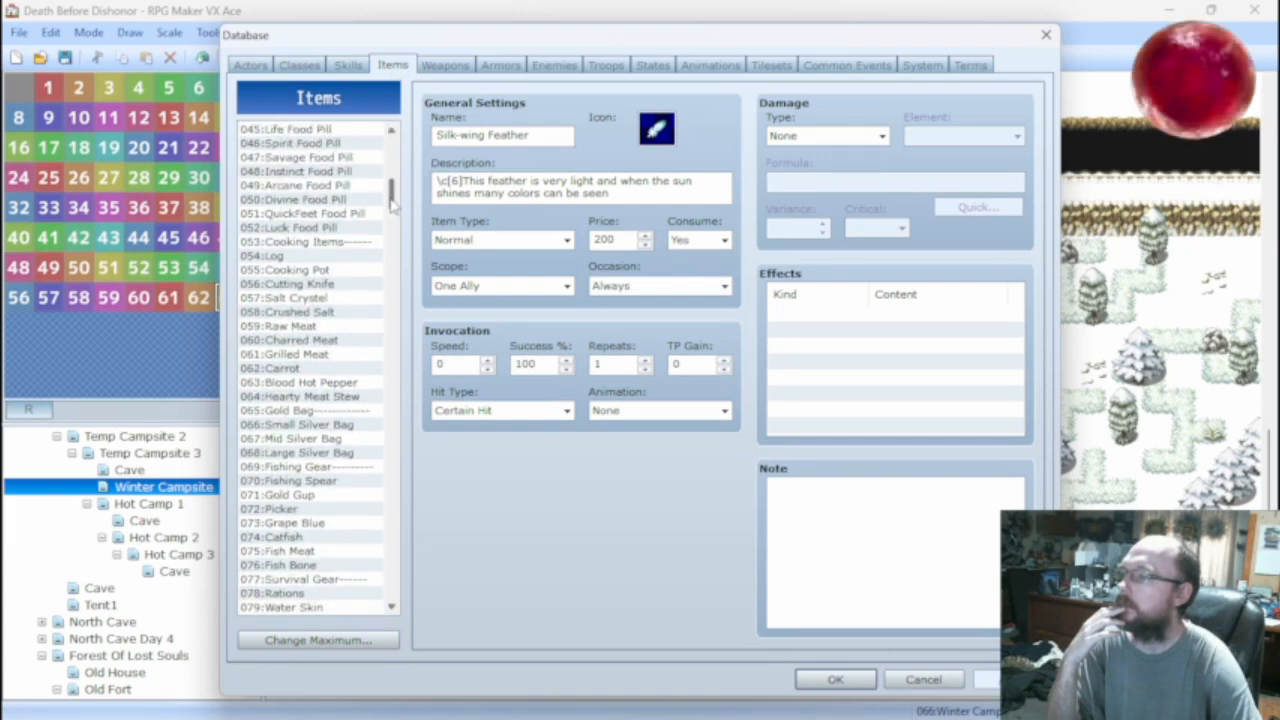
scroll(389, 190, up, 1)
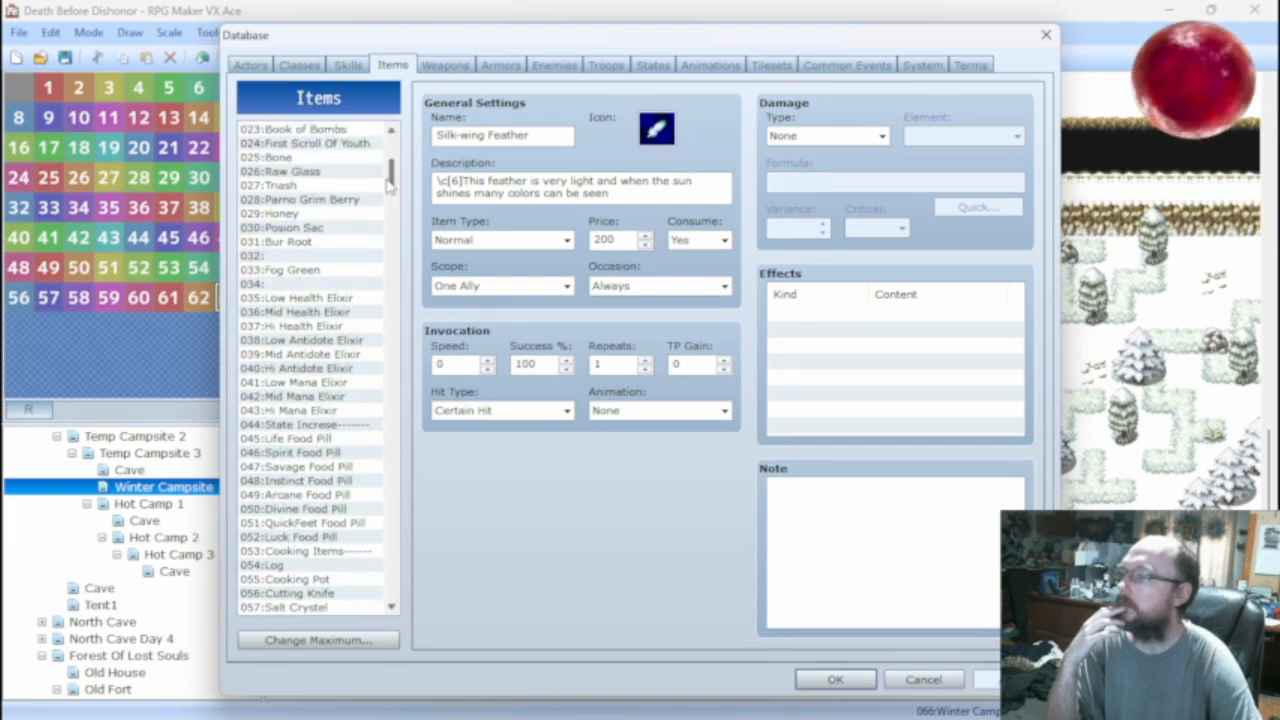
click(553, 66)
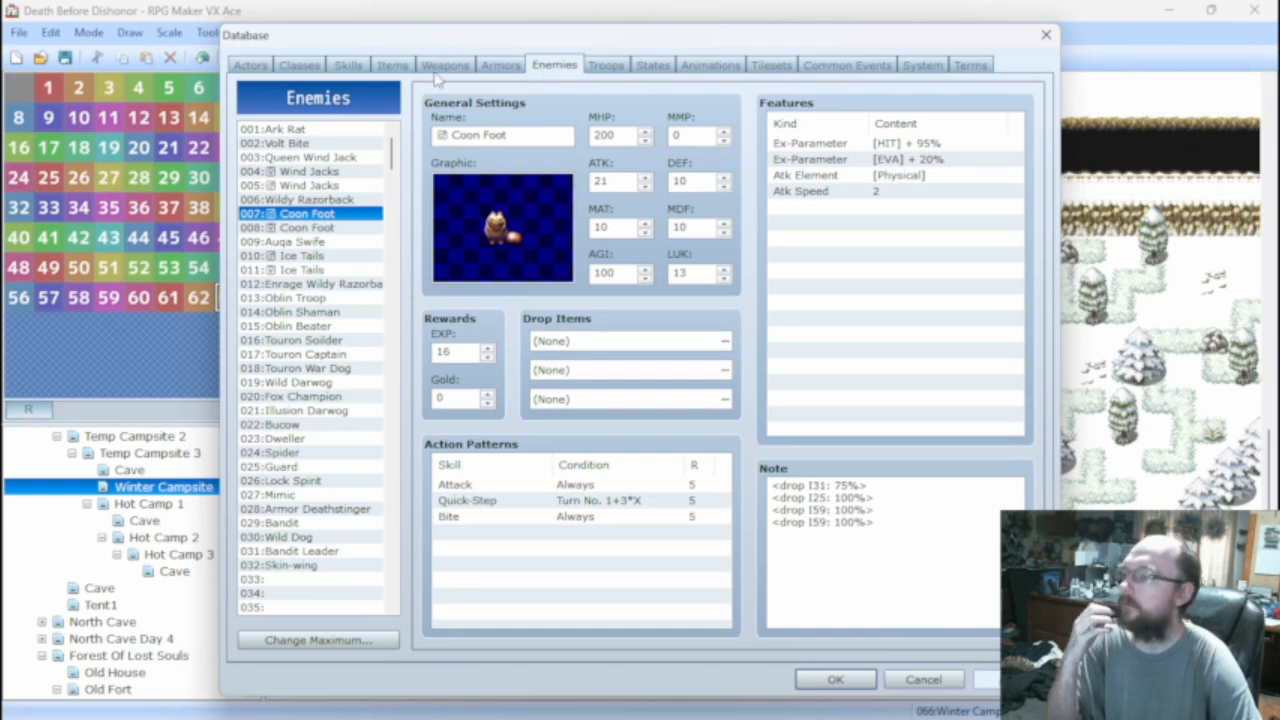
click(400, 66)
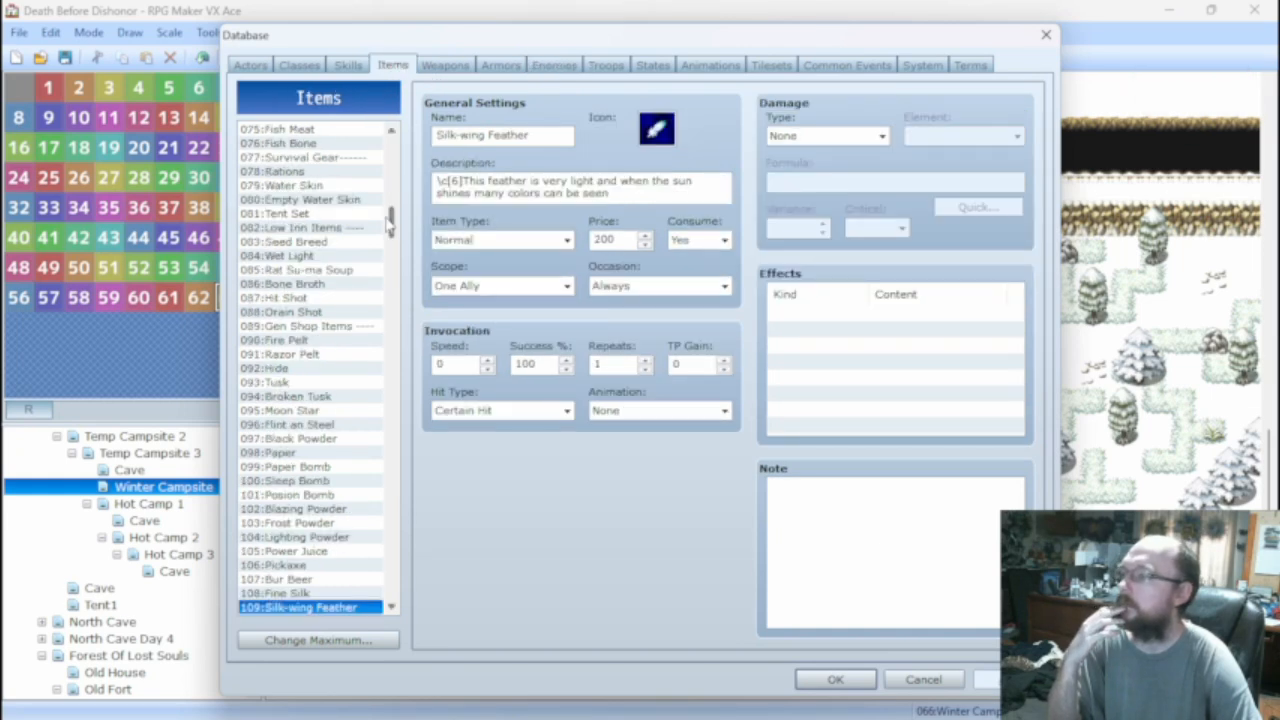
drag(389, 224, 395, 205)
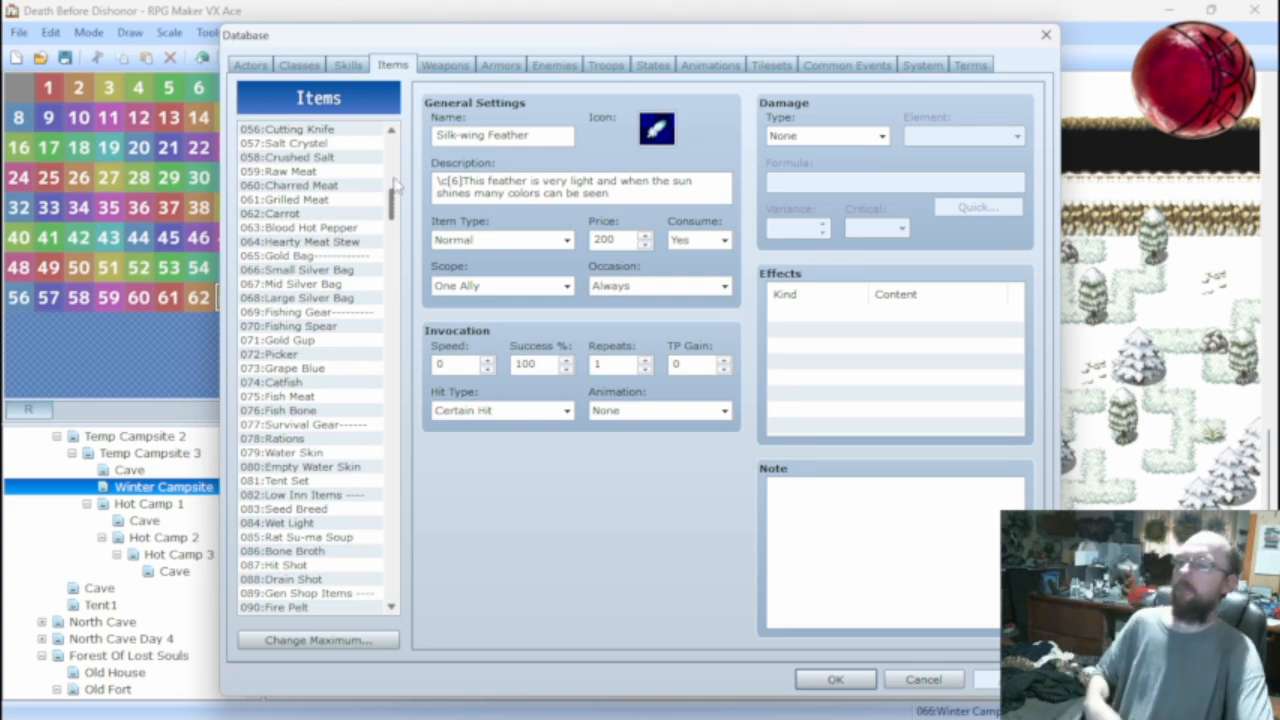
click(835, 679)
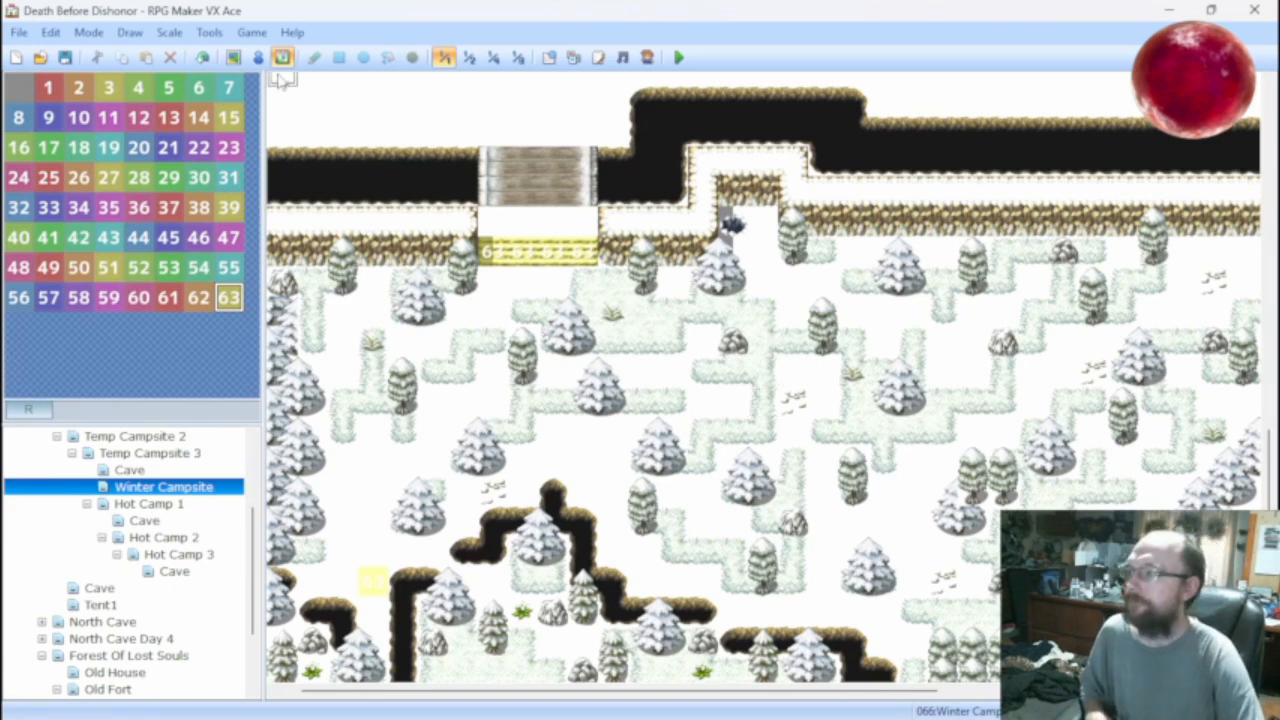
Return to event editing on the Winter Campsite map and survey its northern area.
key(F6)
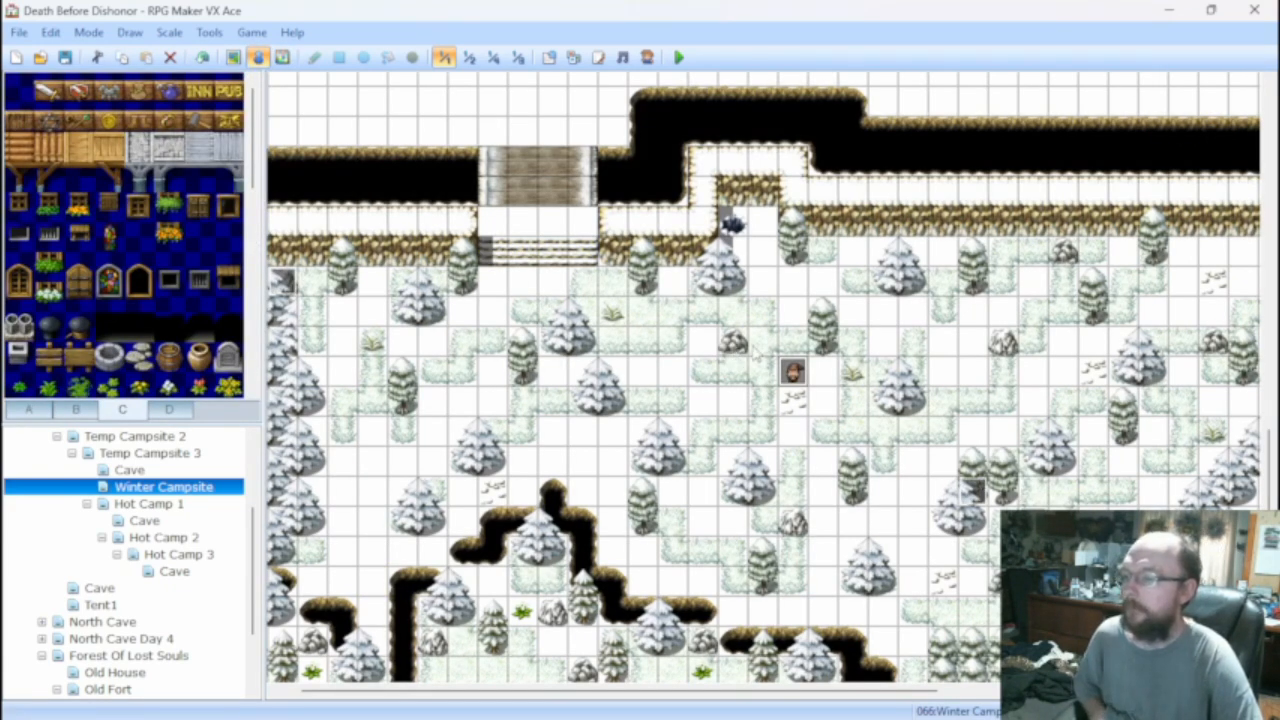
shift+scroll(754, 345, right, 5)
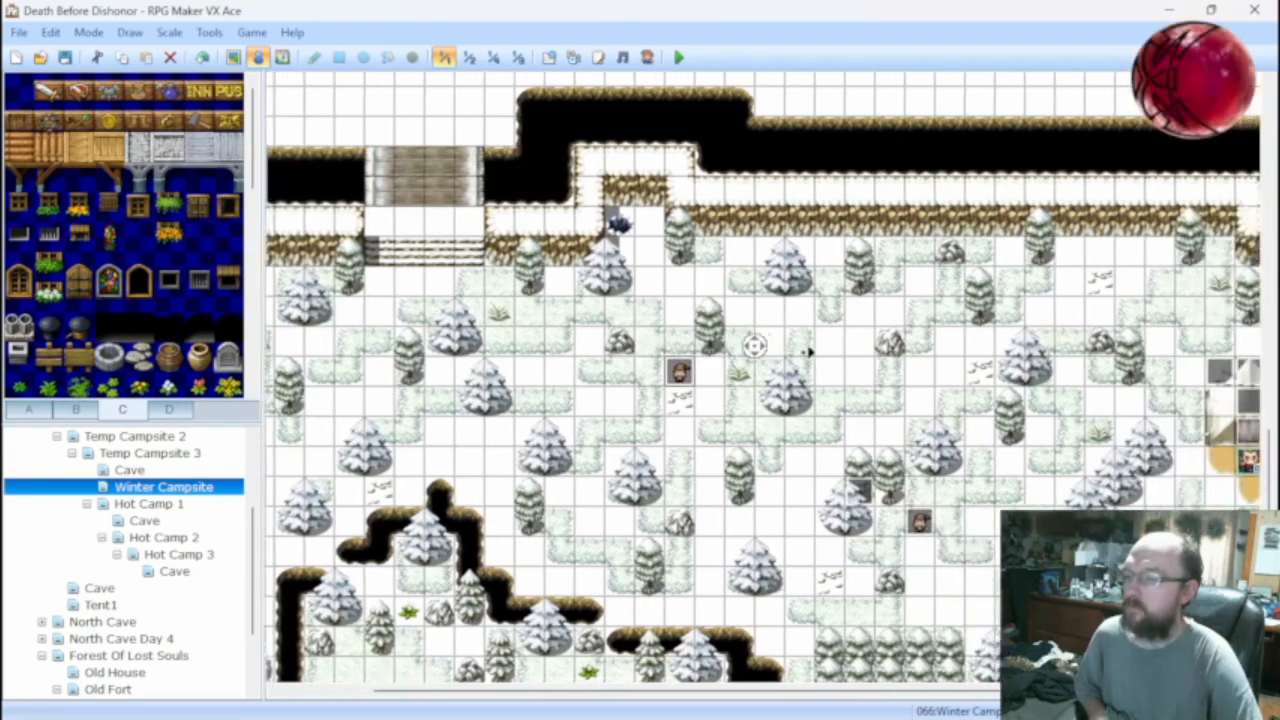
shift+scroll(754, 345, right, 2)
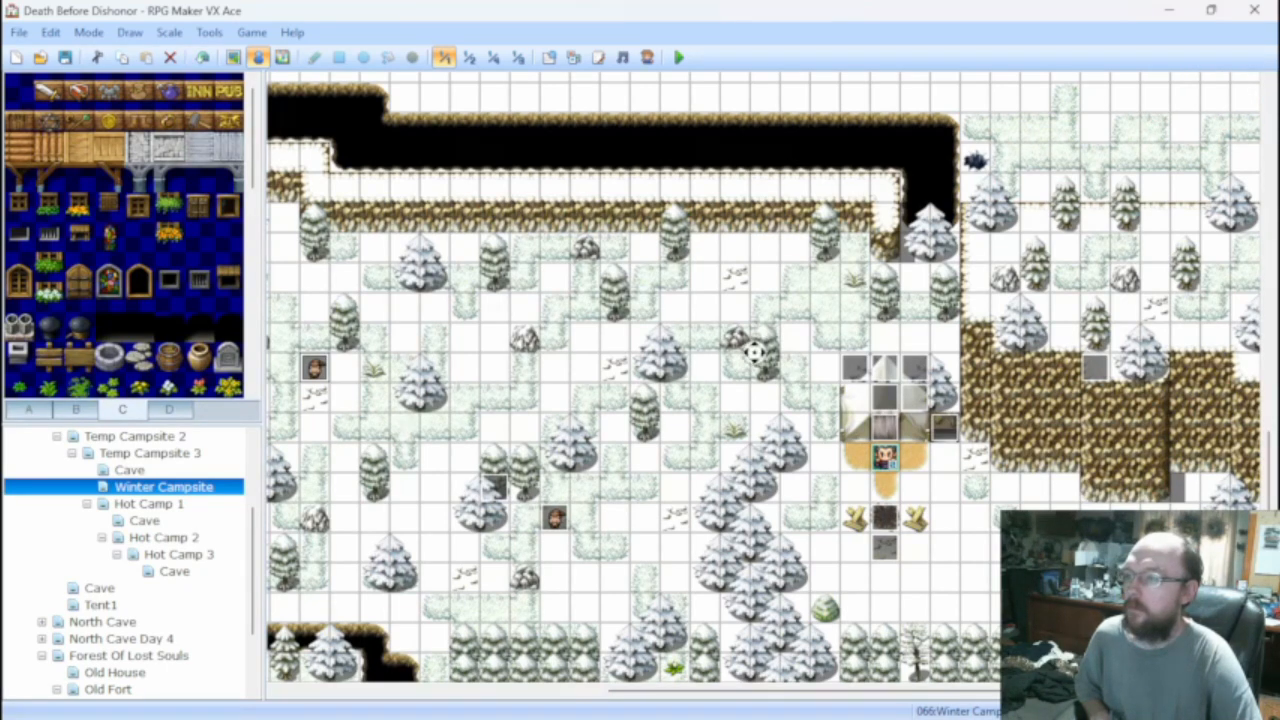
mouse_move(754, 352)
middle_down()
mouse_move(671, 309)
mouse_move(762, 342)
mouse_move(869, 343)
mouse_move(837, 349)
mouse_move(829, 409)
mouse_move(700, 369)
mouse_move(754, 352)
middle_up()
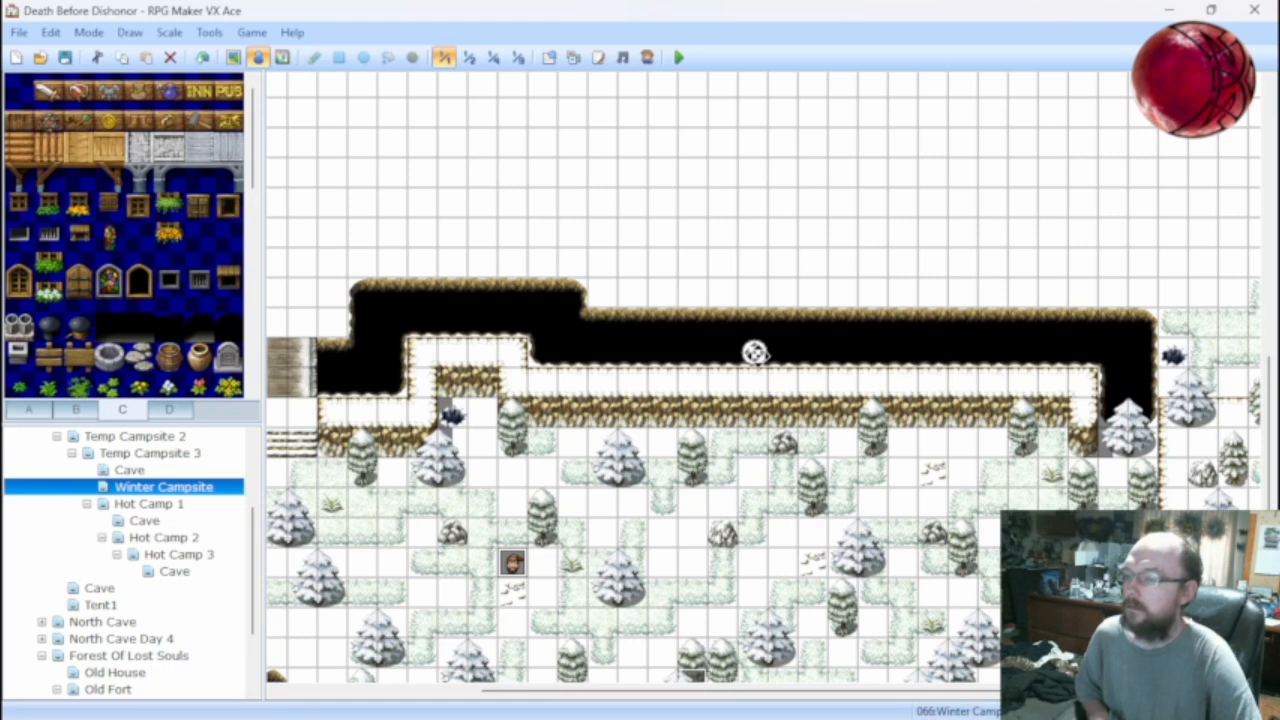
Switch the Winter Campsite map to map-layer editing and show the whole map at 1:4 scale.
mouse_move(754, 352)
middle_down()
mouse_move(660, 326)
mouse_move(677, 256)
mouse_move(826, 240)
mouse_move(911, 251)
mouse_move(910, 279)
middle_up()
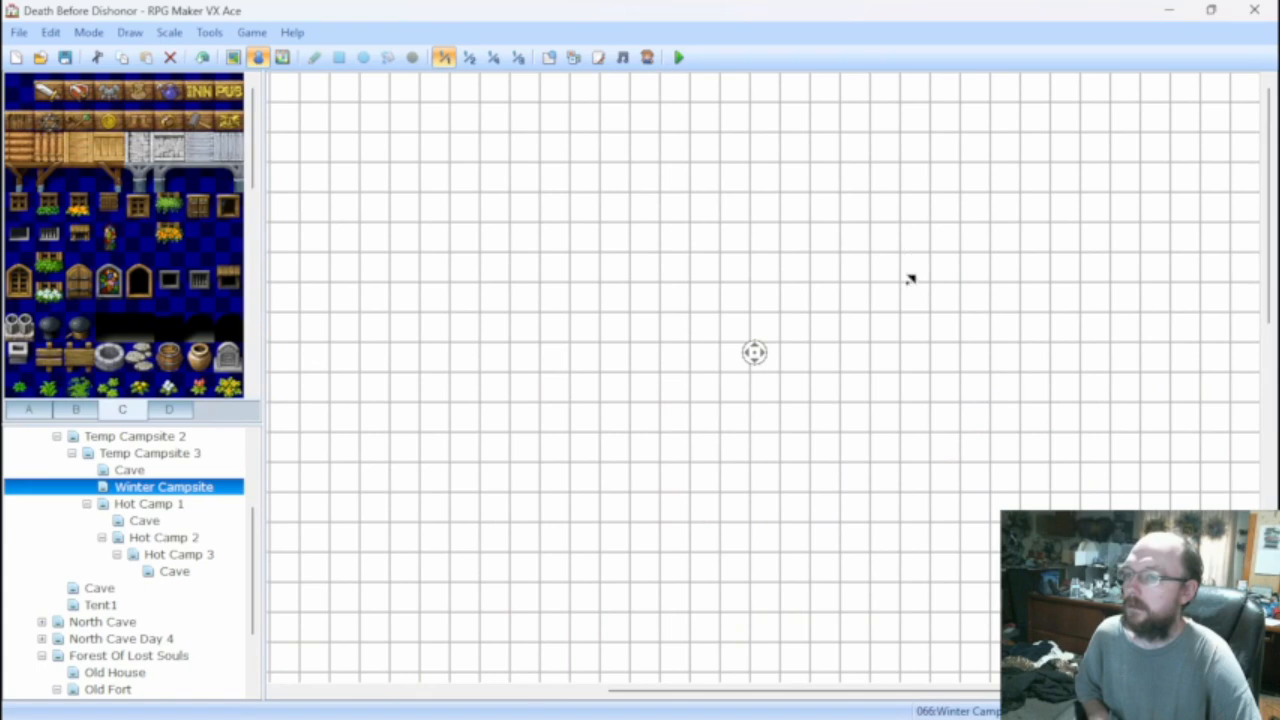
mouse_move(900, 351)
middle_down()
mouse_move(880, 417)
mouse_move(849, 420)
mouse_move(726, 374)
mouse_move(609, 371)
mouse_move(635, 356)
middle_up()
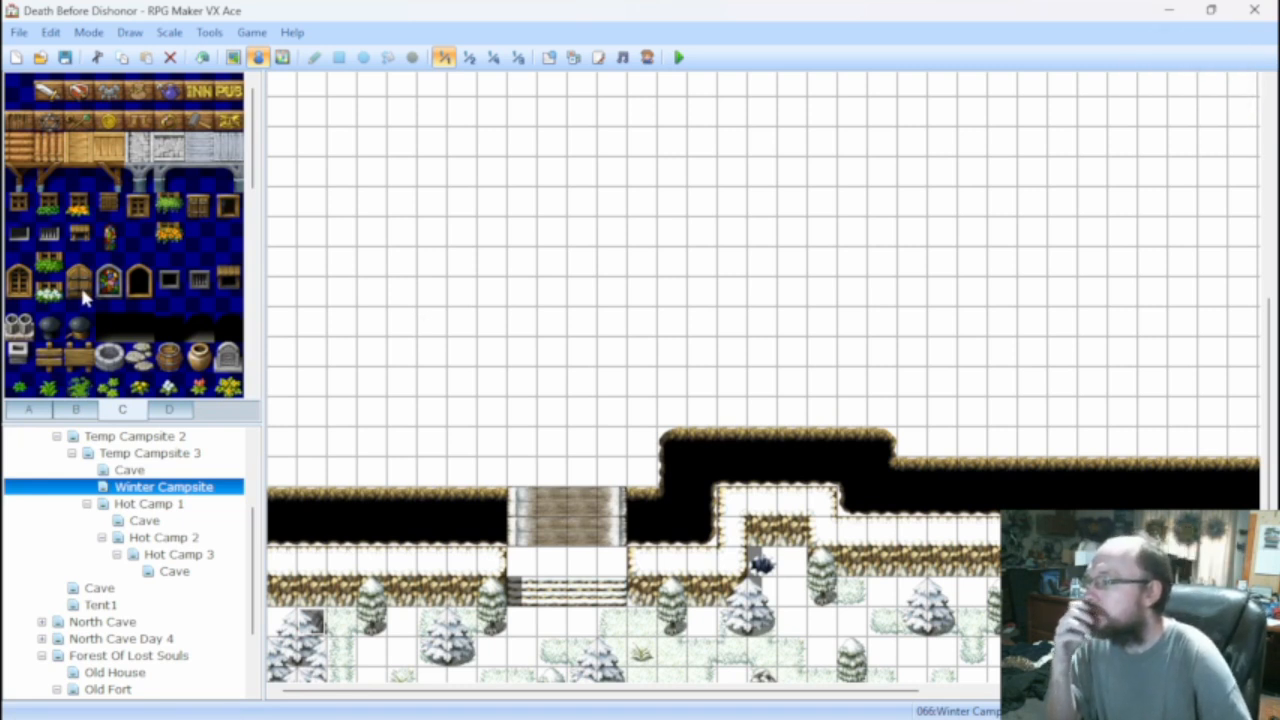
scroll(81, 284, down, 5)
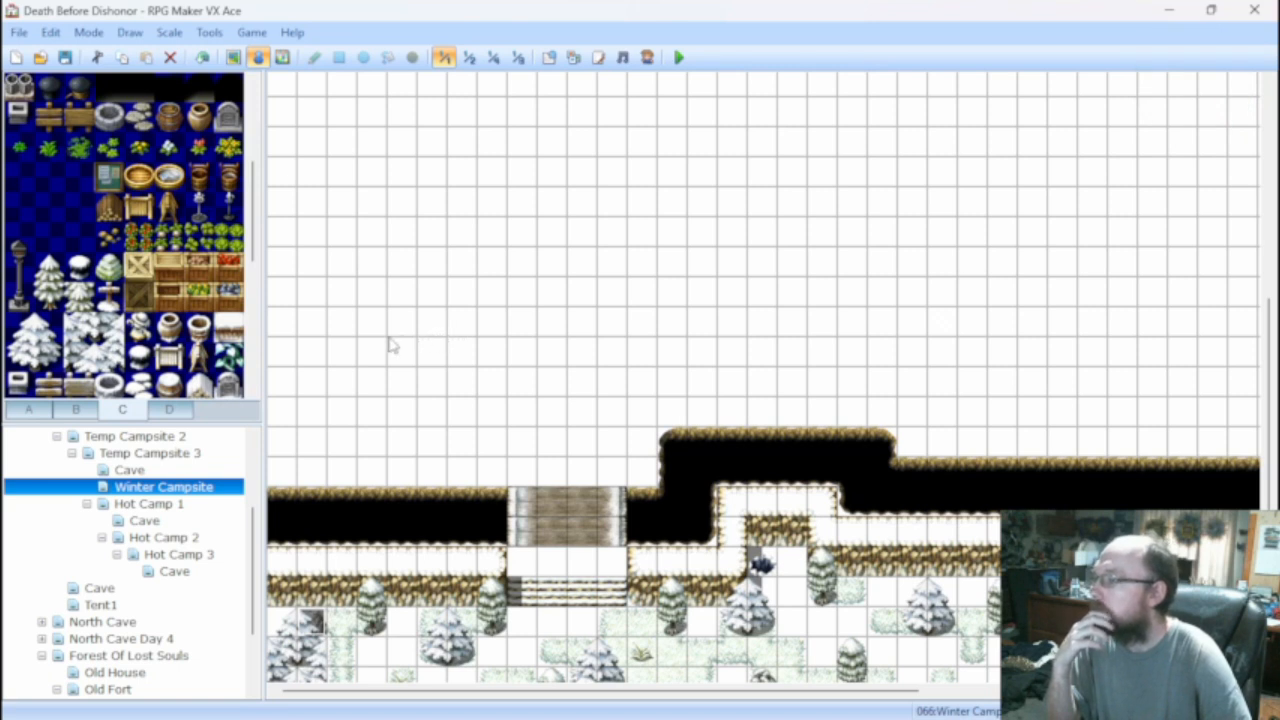
scroll(152, 337, down, 2)
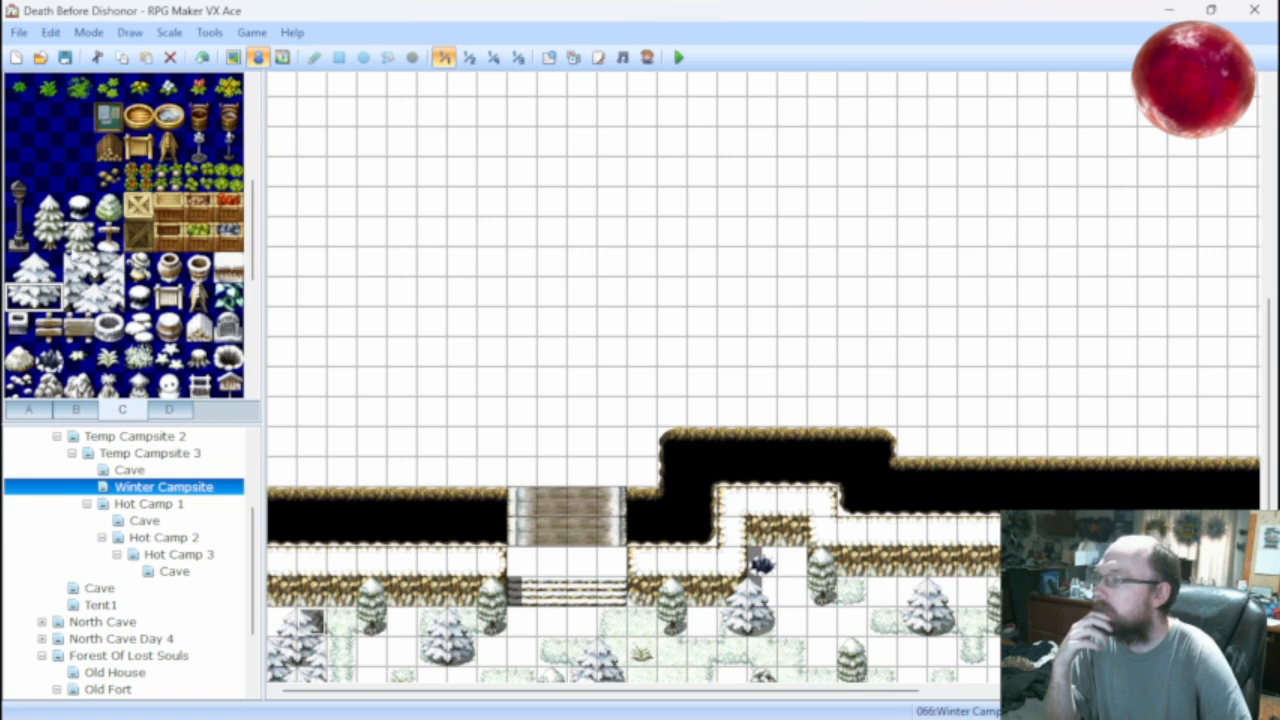
scroll(847, 487, right, 10)
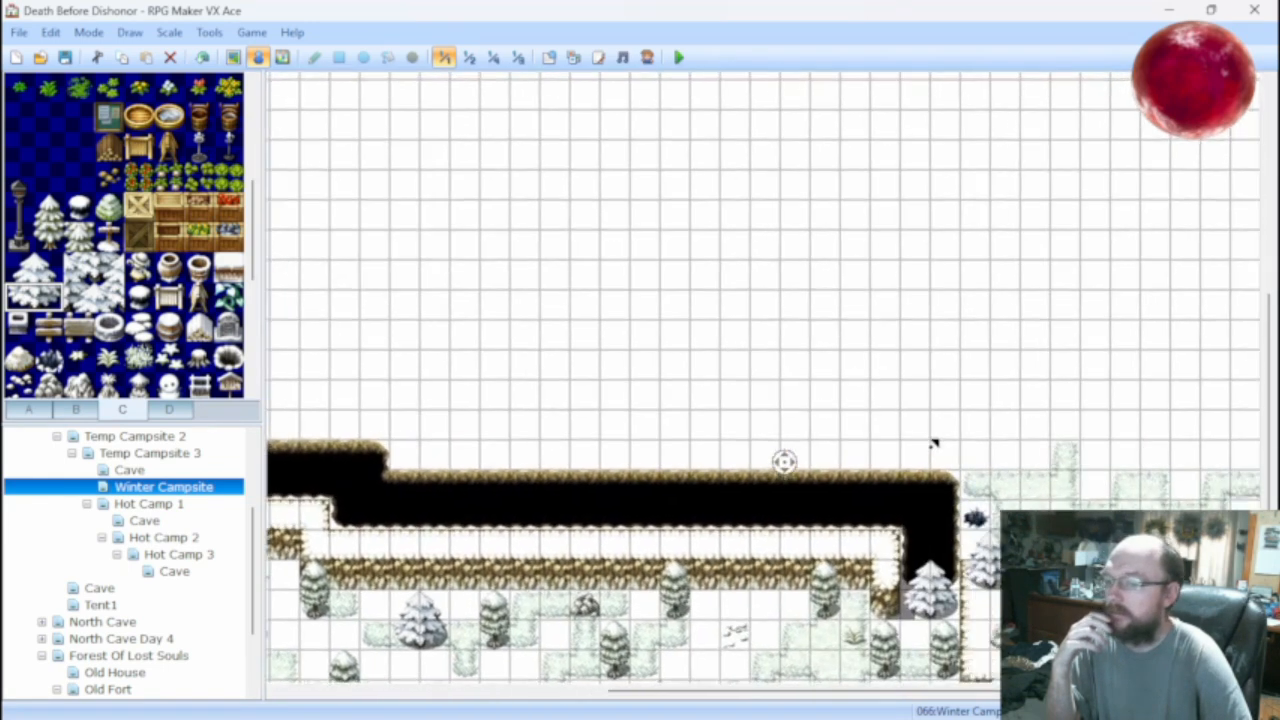
click(232, 57)
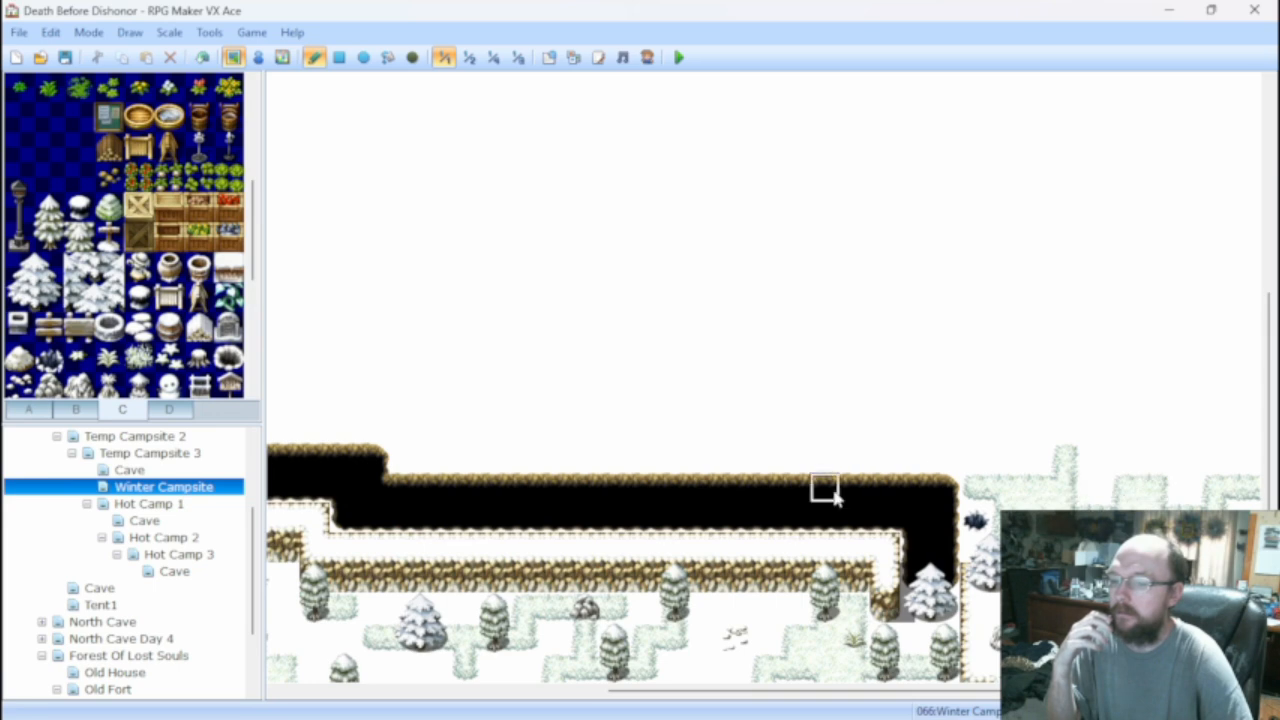
scroll(830, 700, left, 5)
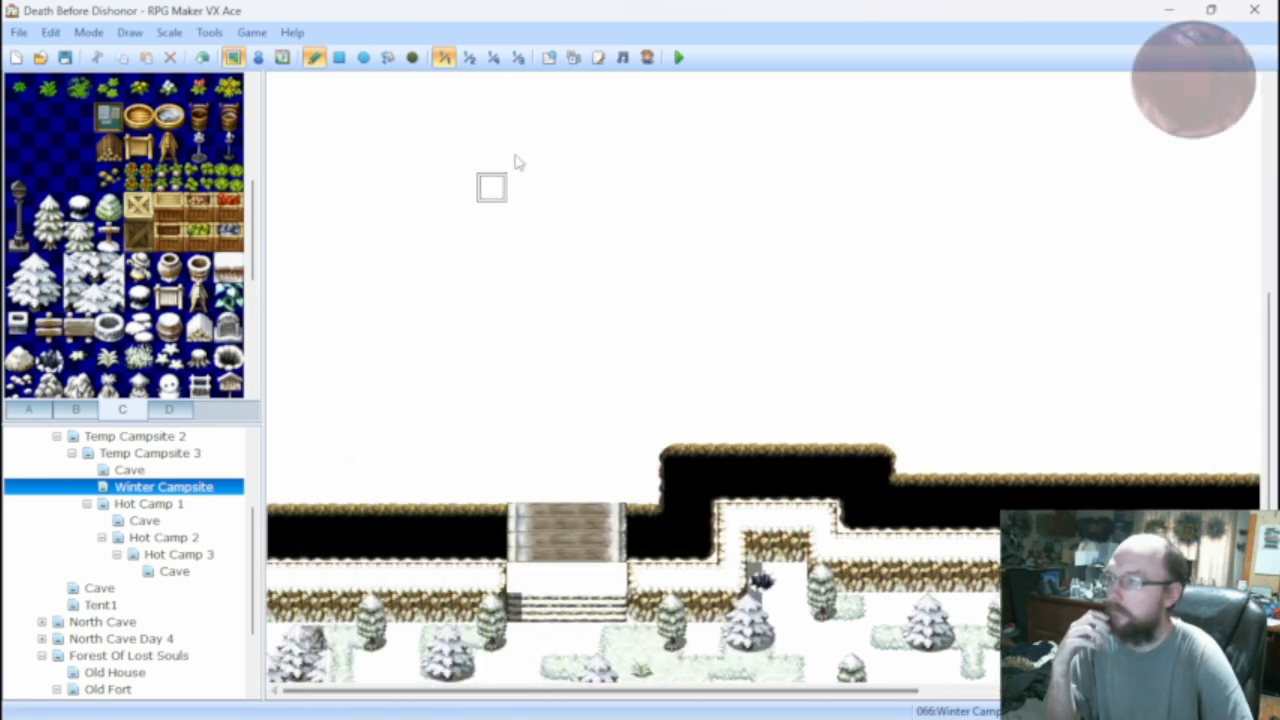
click(493, 57)
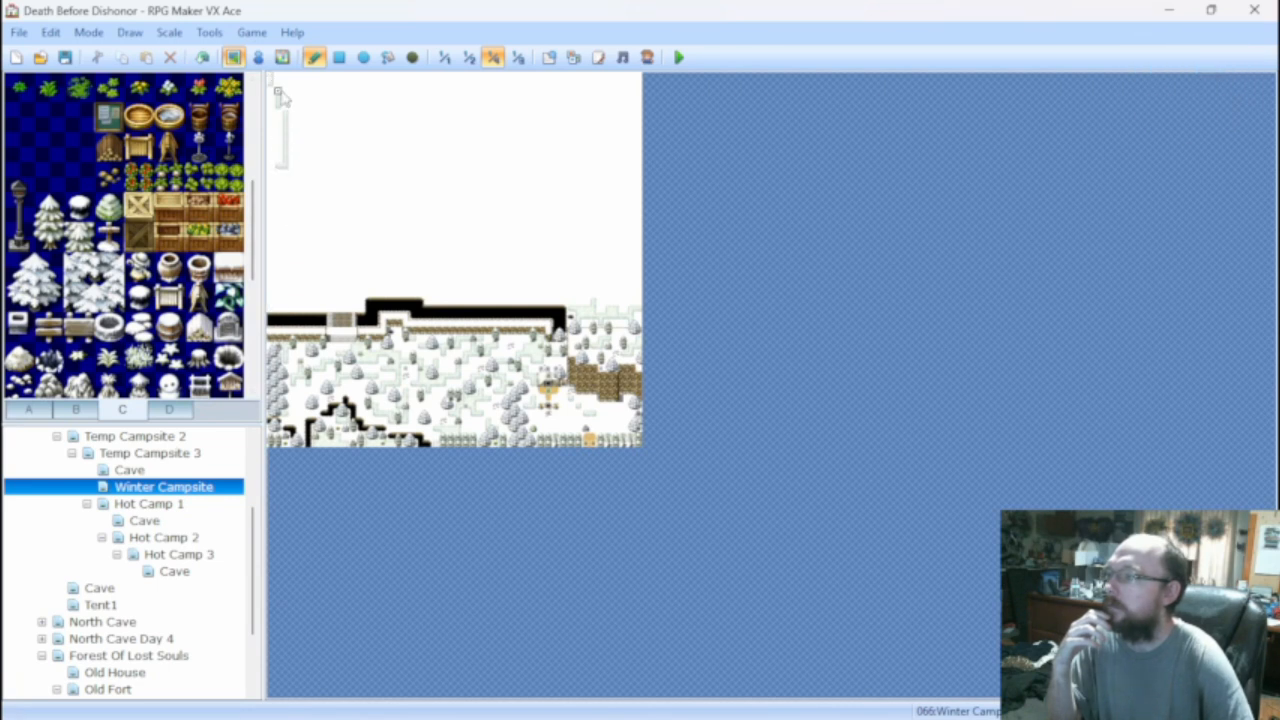
Paint scattered diagonal strokes of snowy grass across the western half of the empty snowfield north of the cliff, undoing the first attempt.
drag(271, 101, 283, 161)
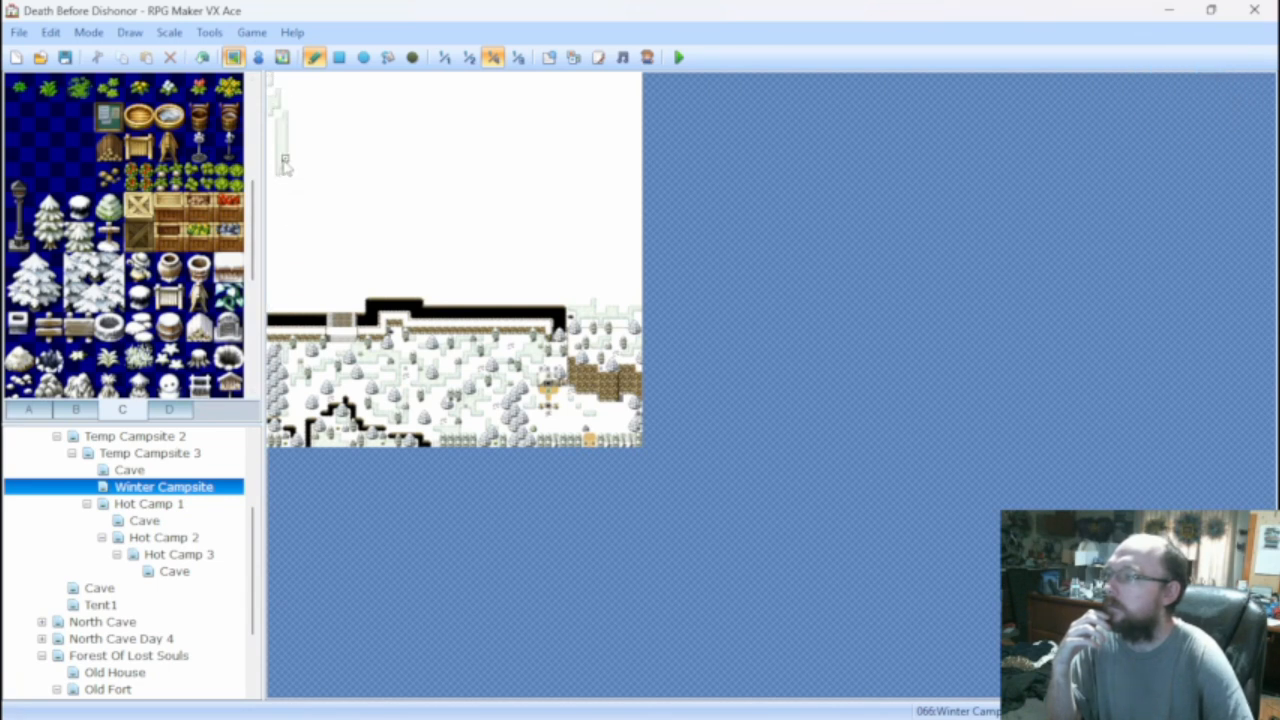
key(ctrl+z)
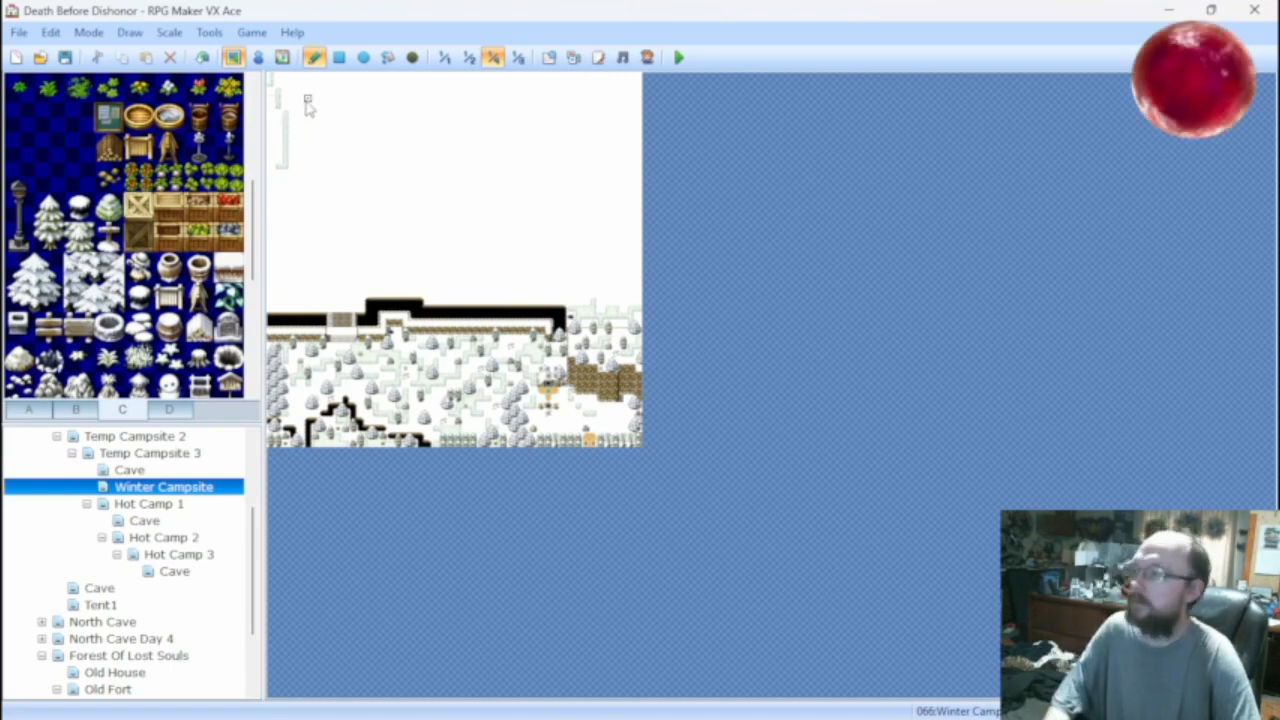
drag(272, 201, 322, 76)
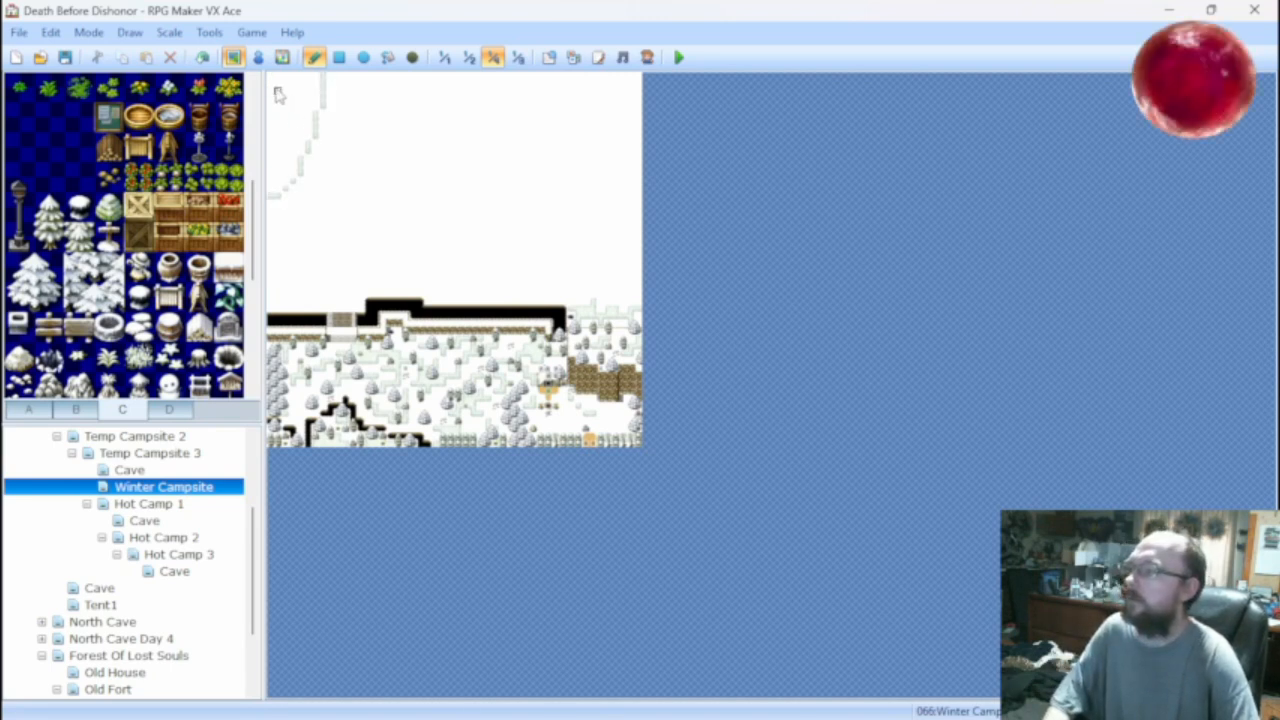
mouse_move(270, 122)
mouse_down()
mouse_move(323, 188)
mouse_move(275, 174)
mouse_move(323, 248)
mouse_up()
mouse_move(267, 207)
mouse_down()
mouse_move(289, 285)
mouse_move(440, 140)
mouse_up()
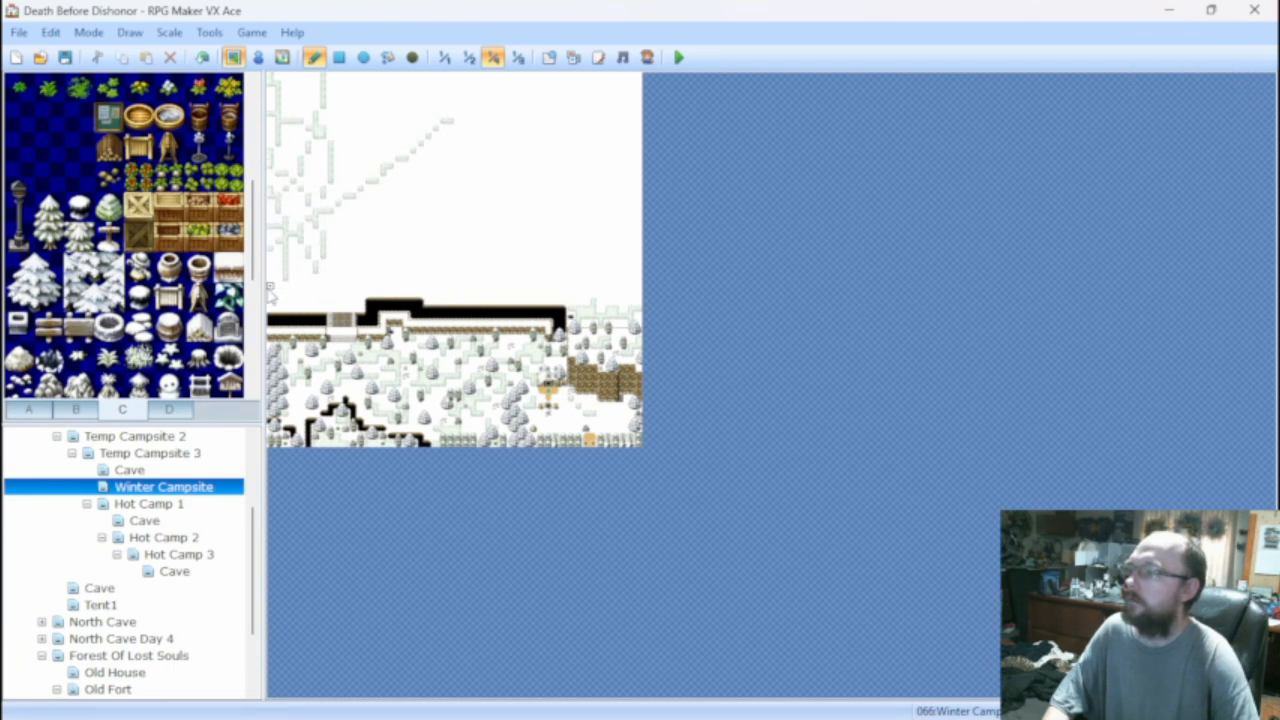
drag(268, 290, 444, 157)
drag(269, 299, 462, 211)
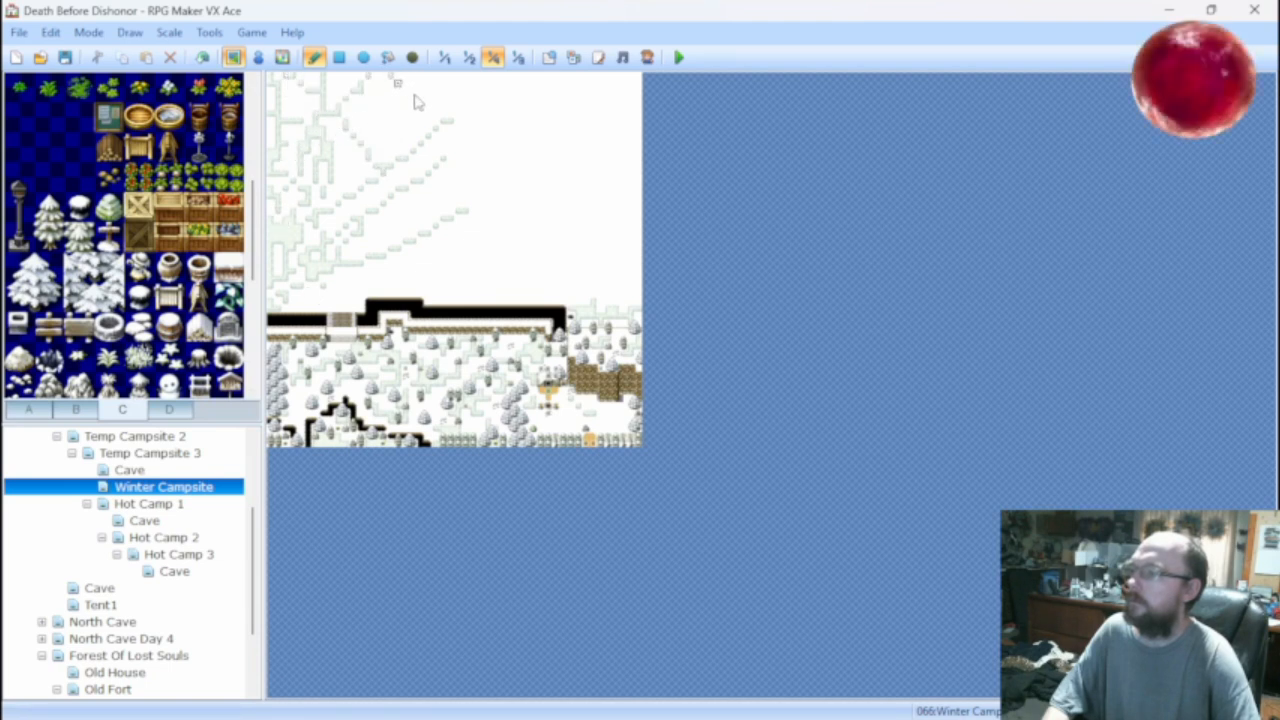
Extend the broken snowy grass strokes across the middle and eastern parts of the northern snowfield.
mouse_move(418, 102)
mouse_down()
mouse_move(393, 110)
mouse_move(390, 218)
mouse_up()
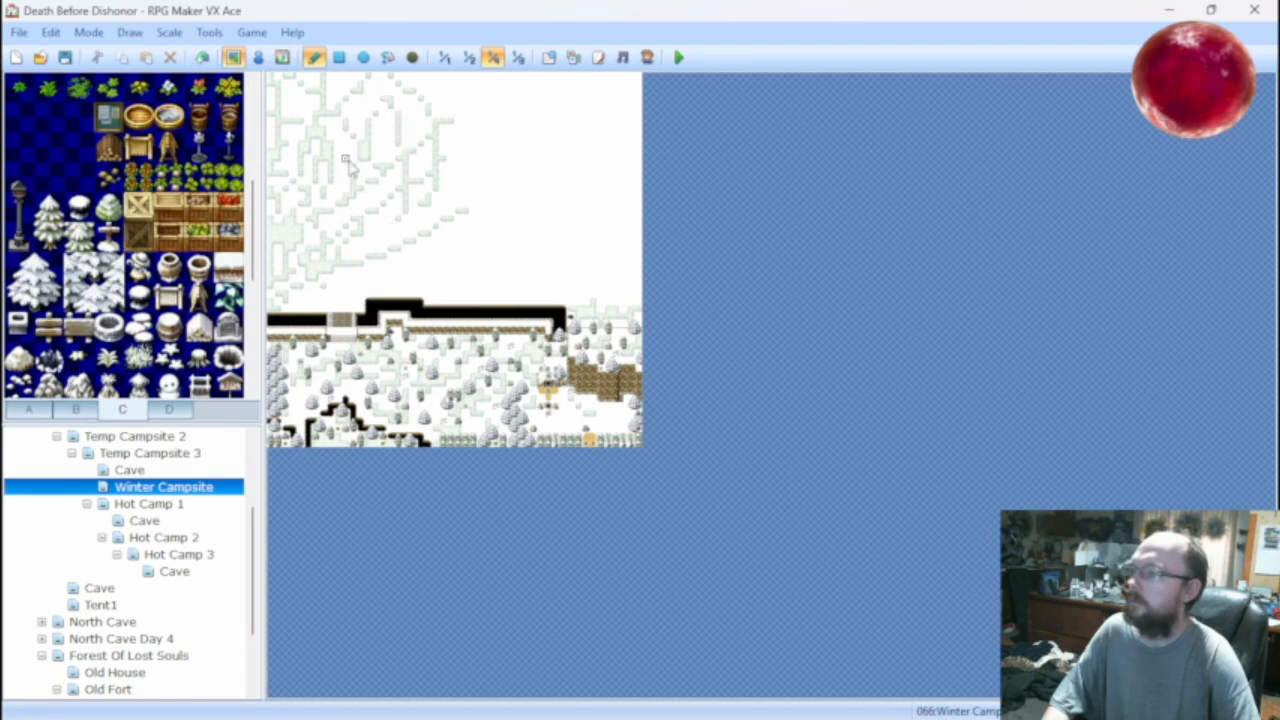
mouse_move(428, 91)
mouse_down()
mouse_move(551, 163)
mouse_move(568, 192)
mouse_up()
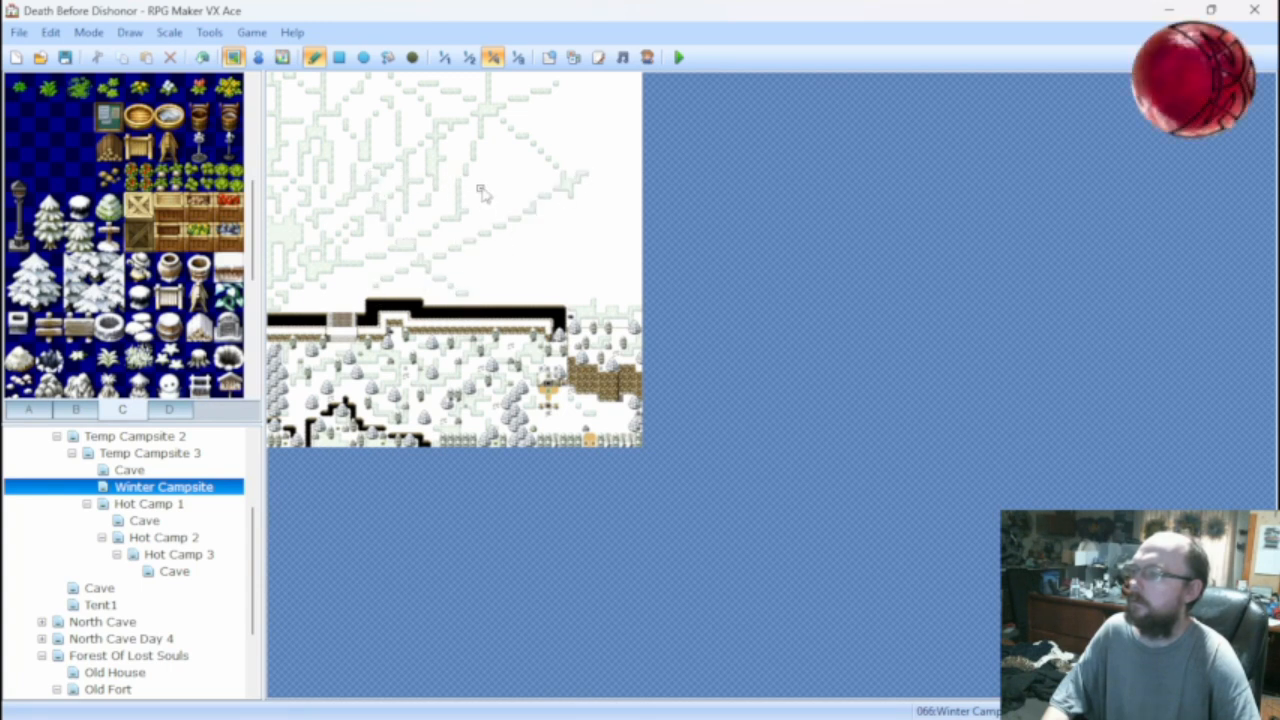
drag(568, 136, 566, 272)
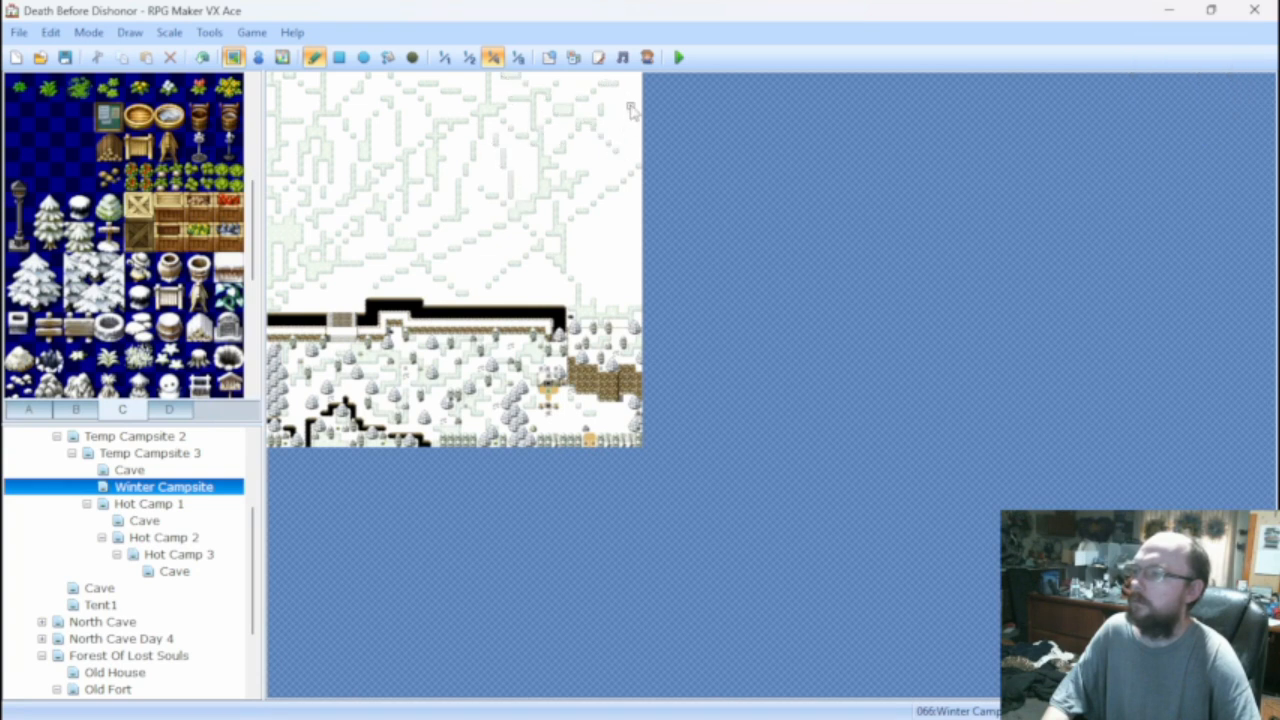
drag(621, 218, 622, 282)
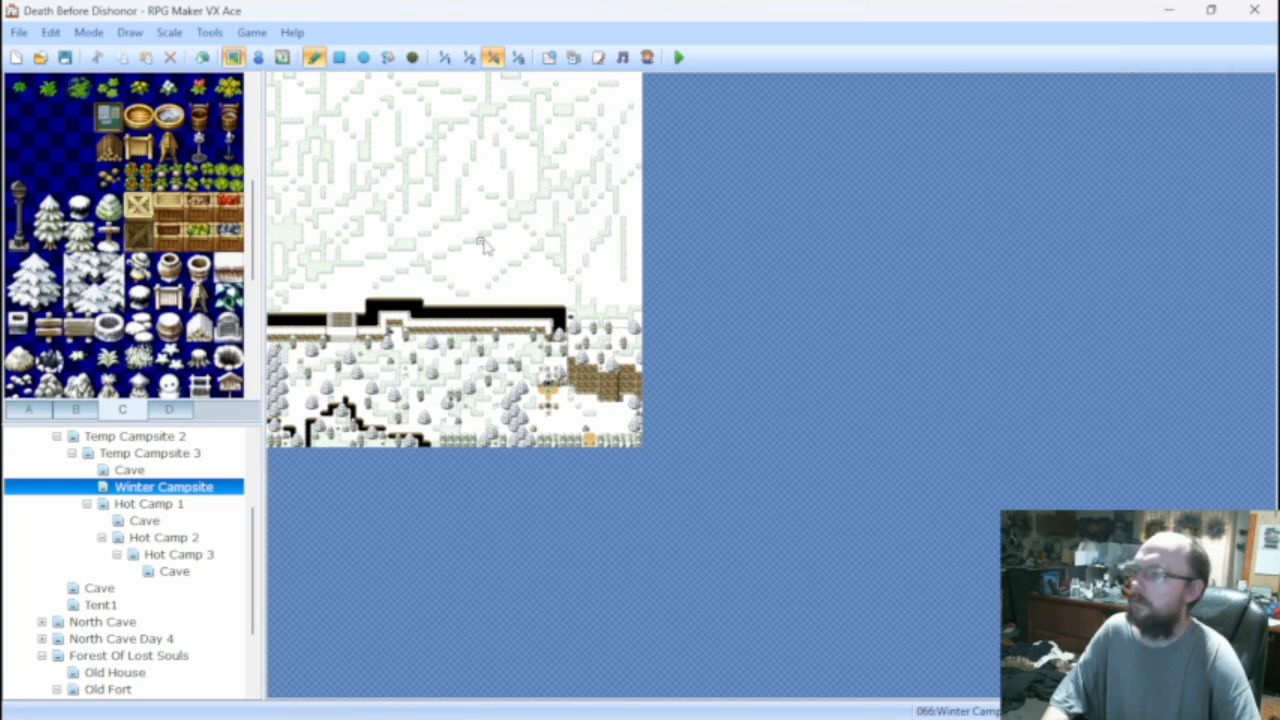
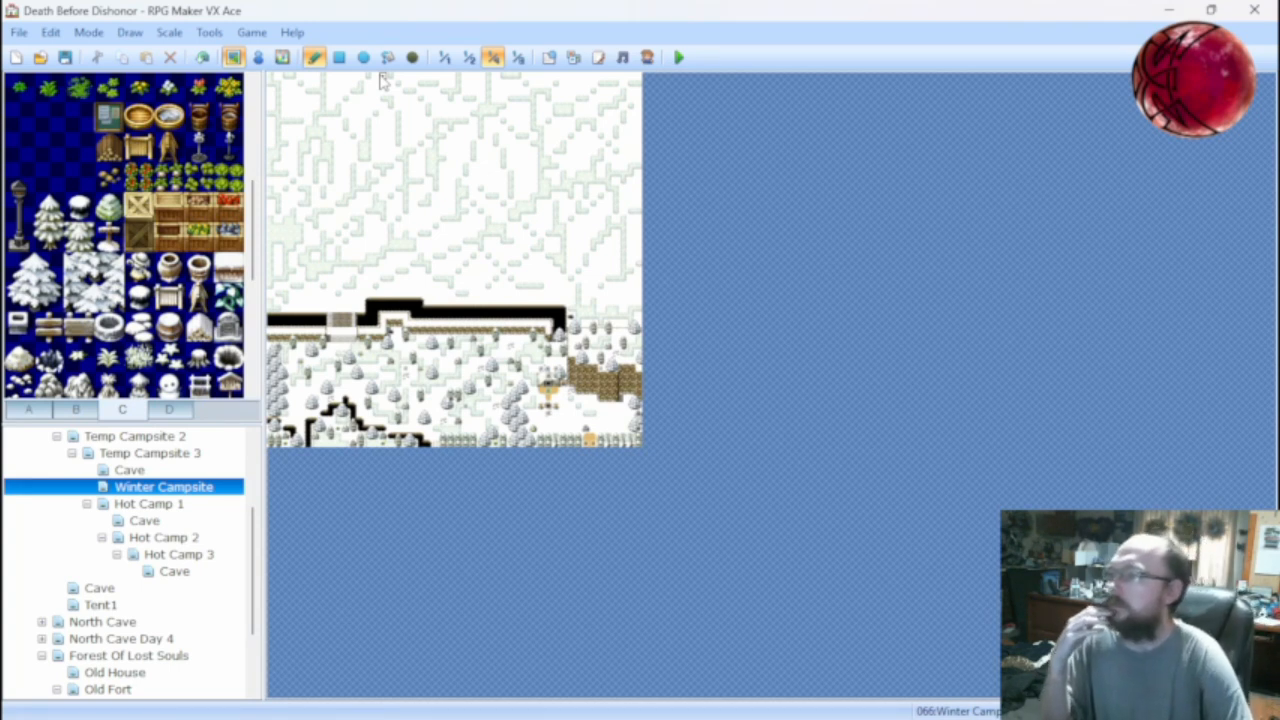
At 1:1 scale, place a large snowy pine base with a dense pine block above it at the map's western edge, just north of the cliff.
click(443, 57)
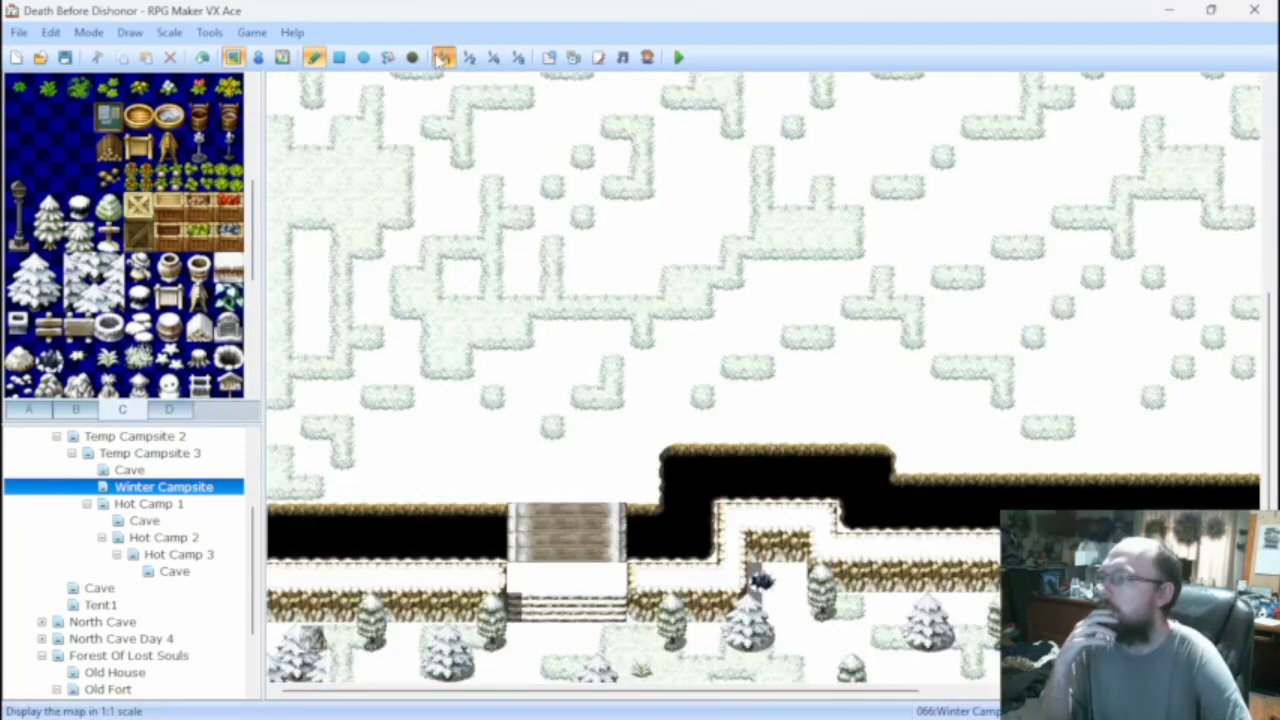
middle_drag(493, 280, 492, 221)
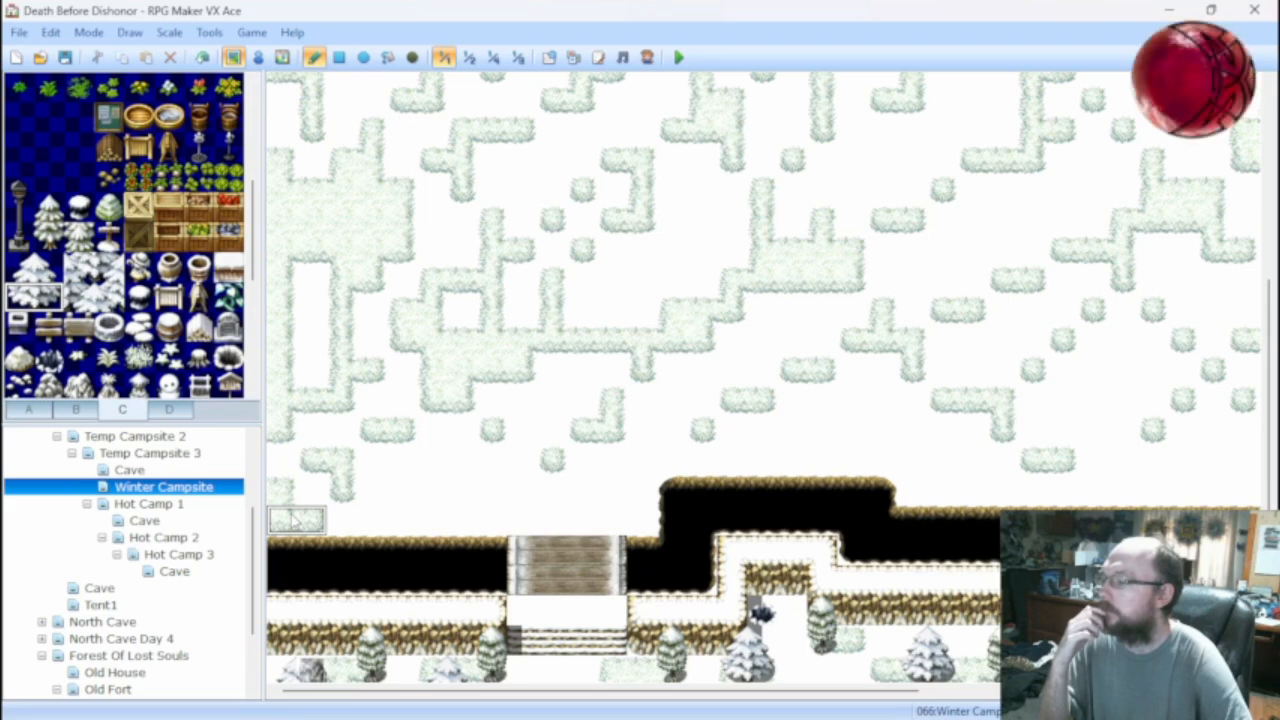
click(295, 521)
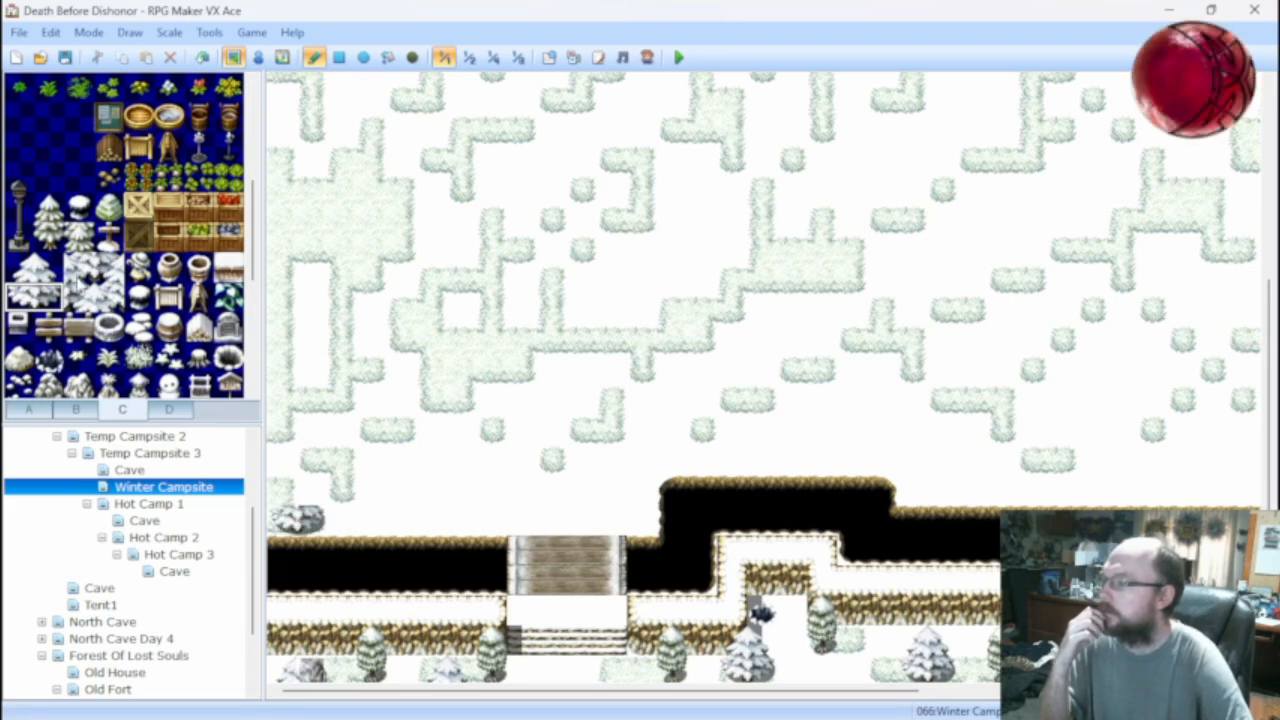
click(106, 276)
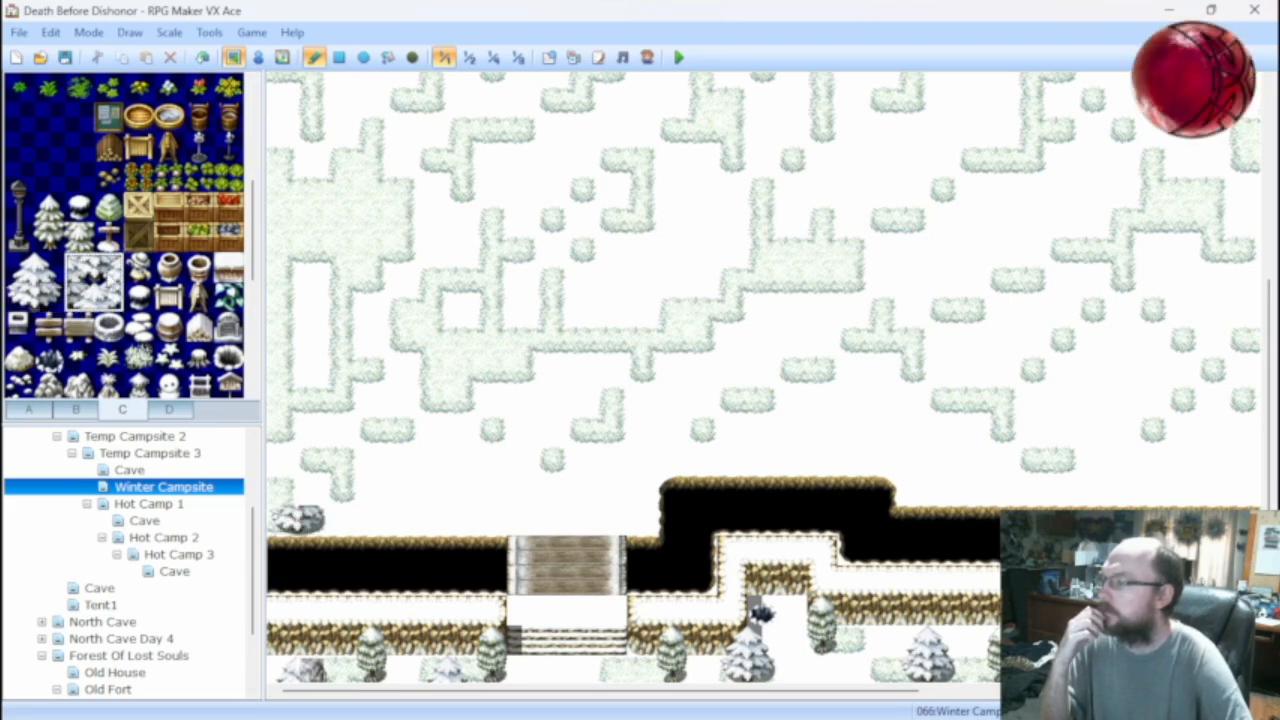
click(295, 458)
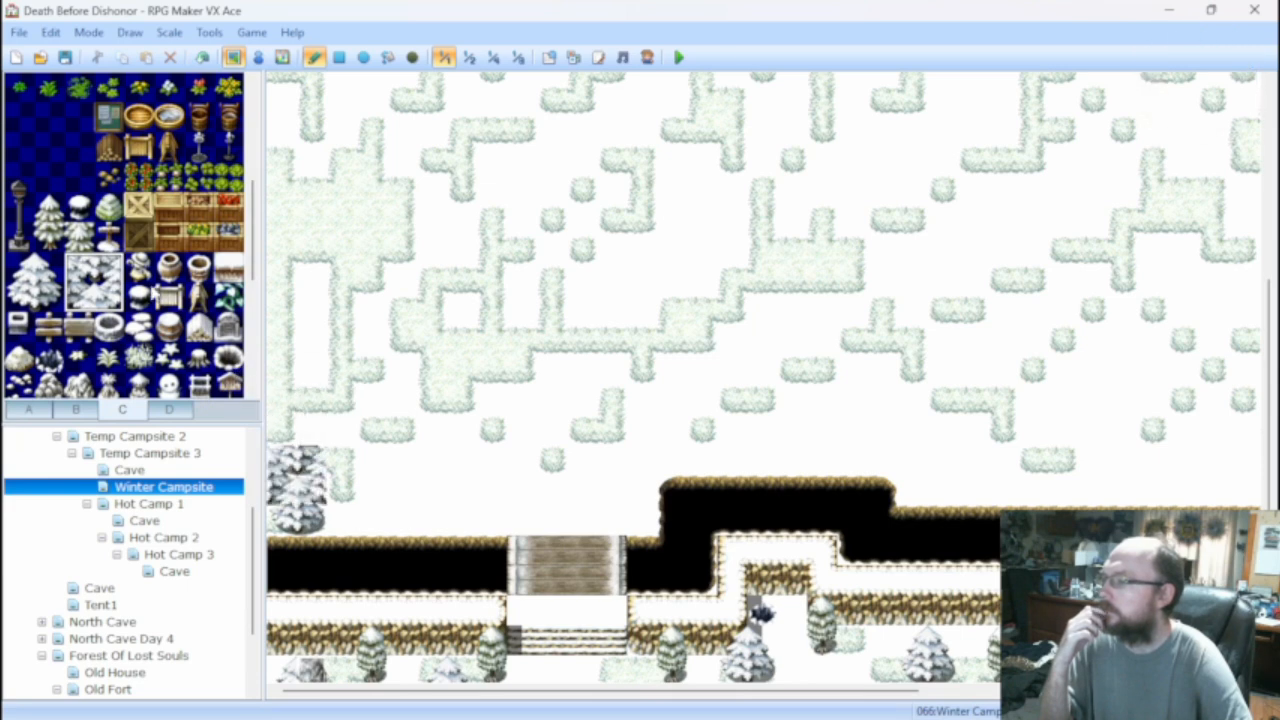
Stack narrow snow-covered trees two tiles wide and three tiles high directly north of the large pines on the western edge.
click(89, 410)
scroll(90, 359, down, 1)
scroll(93, 346, up, 2)
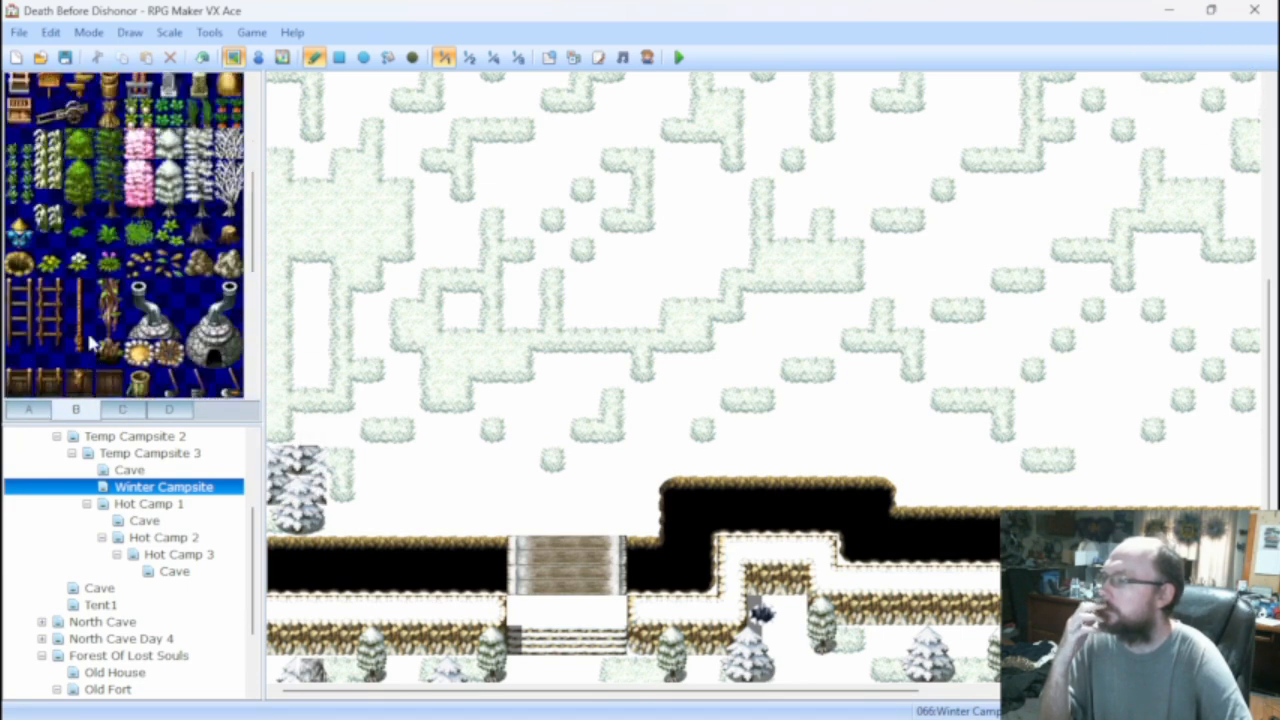
click(170, 264)
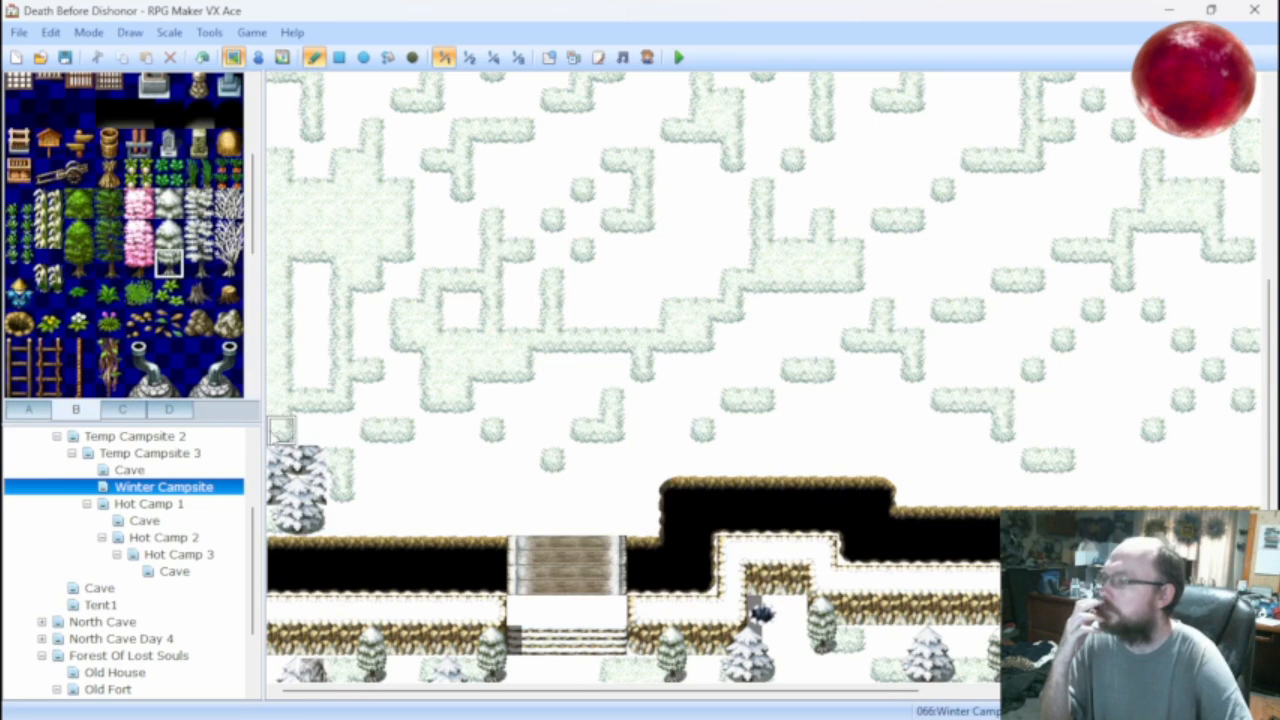
click(282, 430)
click(311, 430)
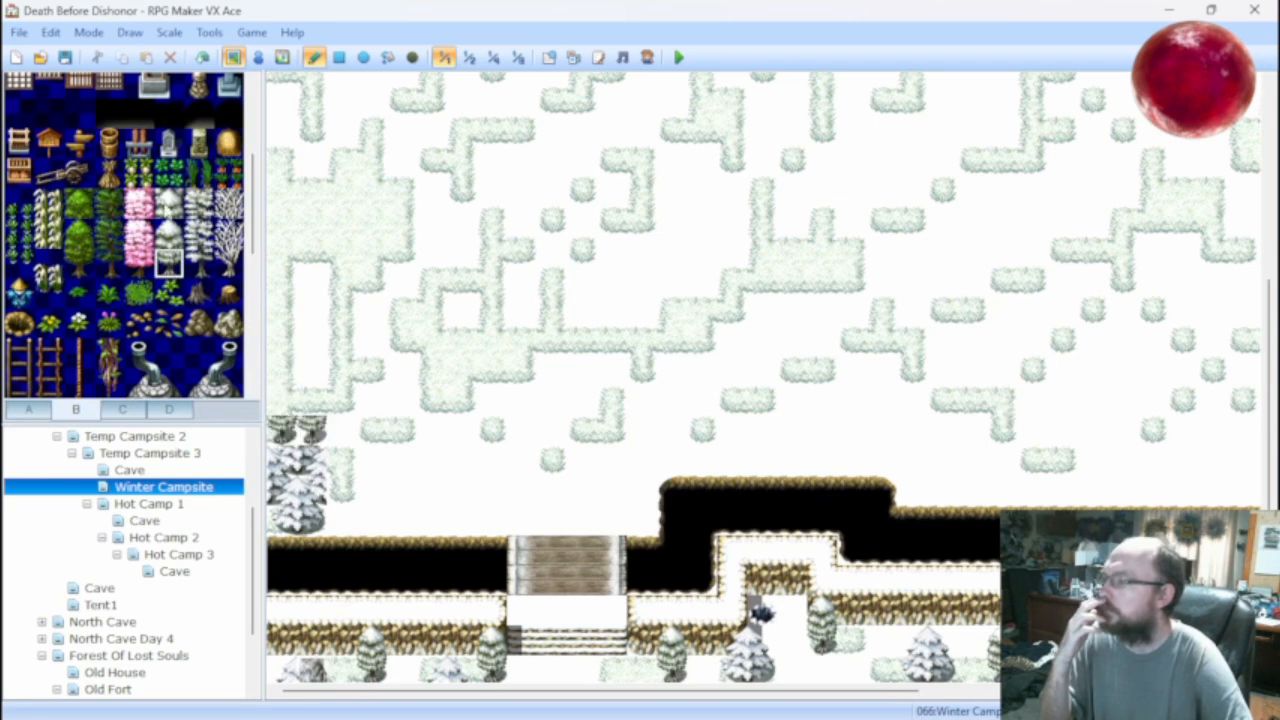
click(169, 205)
click(283, 400)
click(311, 400)
click(311, 369)
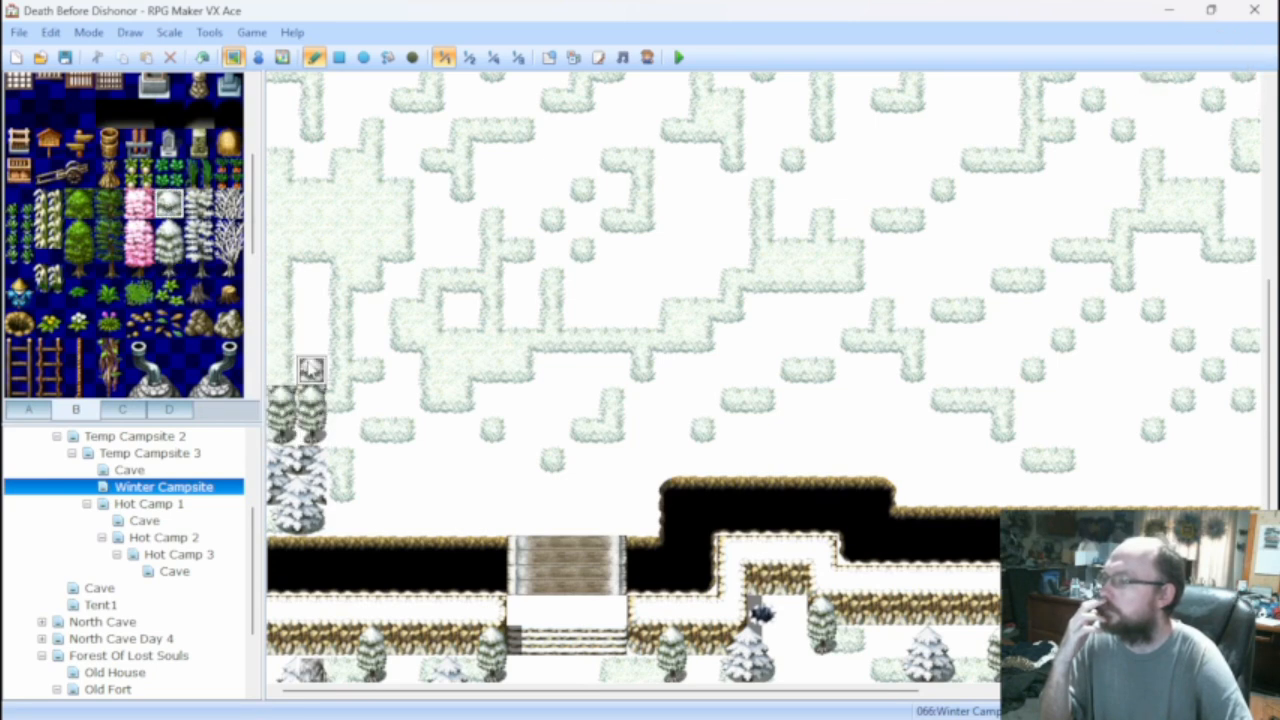
Add a large pine's base row and a row of narrow snowy tree bases directly north of the narrow trees on the western edge.
click(123, 409)
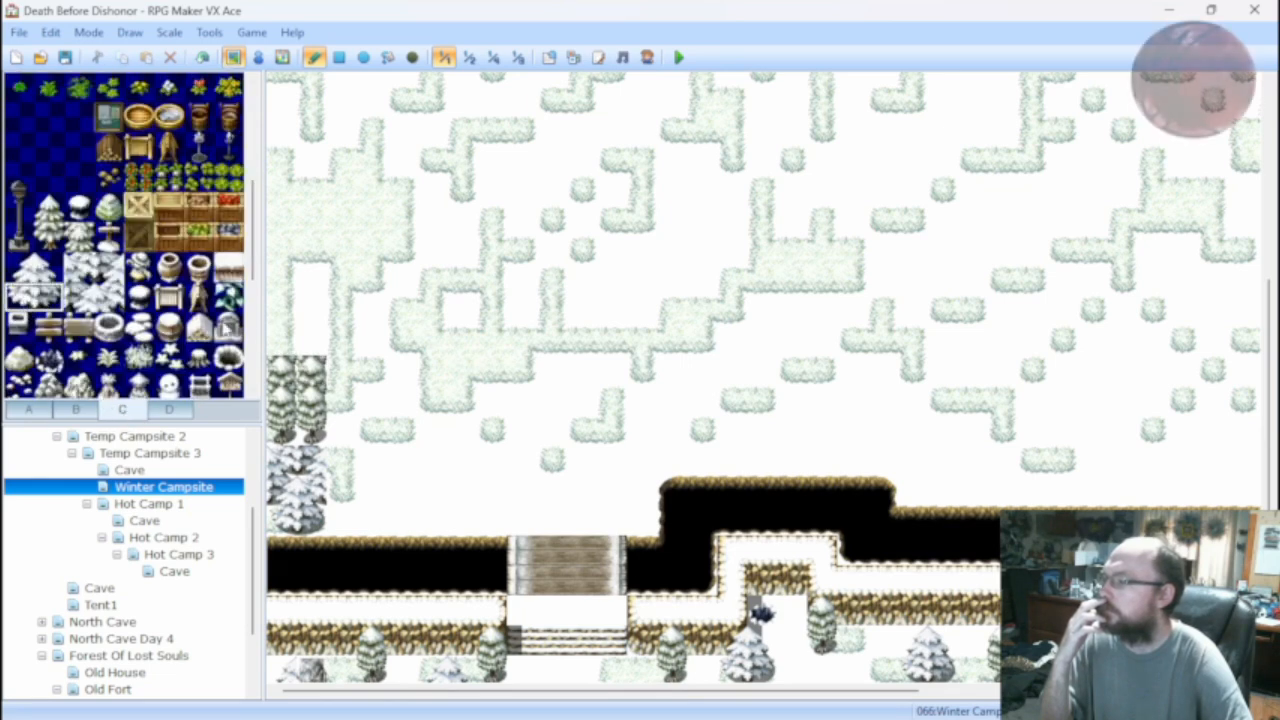
click(280, 339)
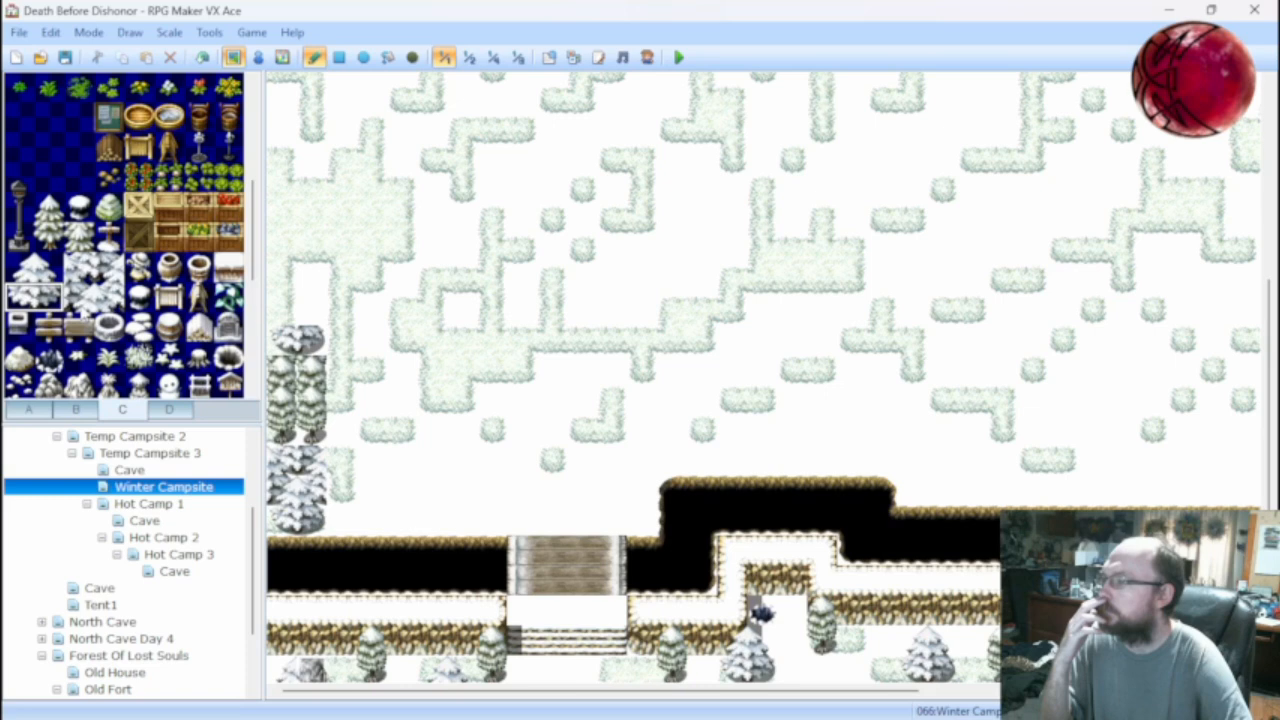
drag(79, 267, 109, 297)
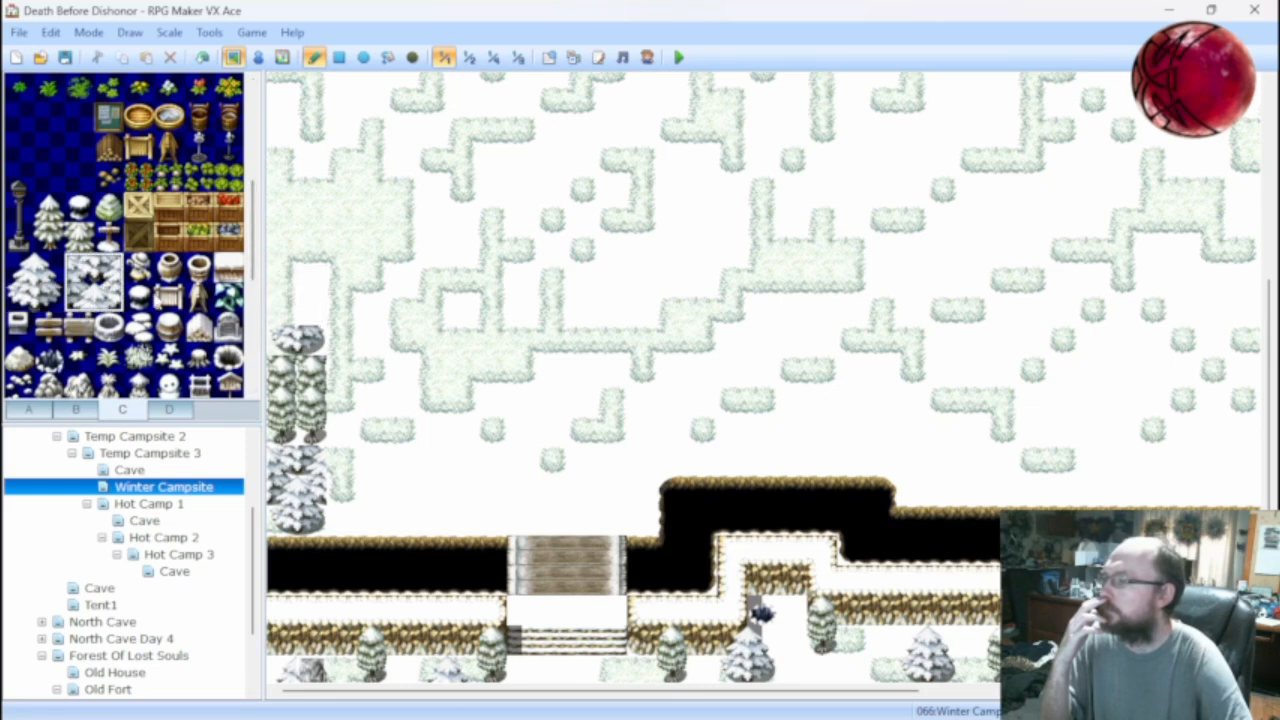
click(78, 410)
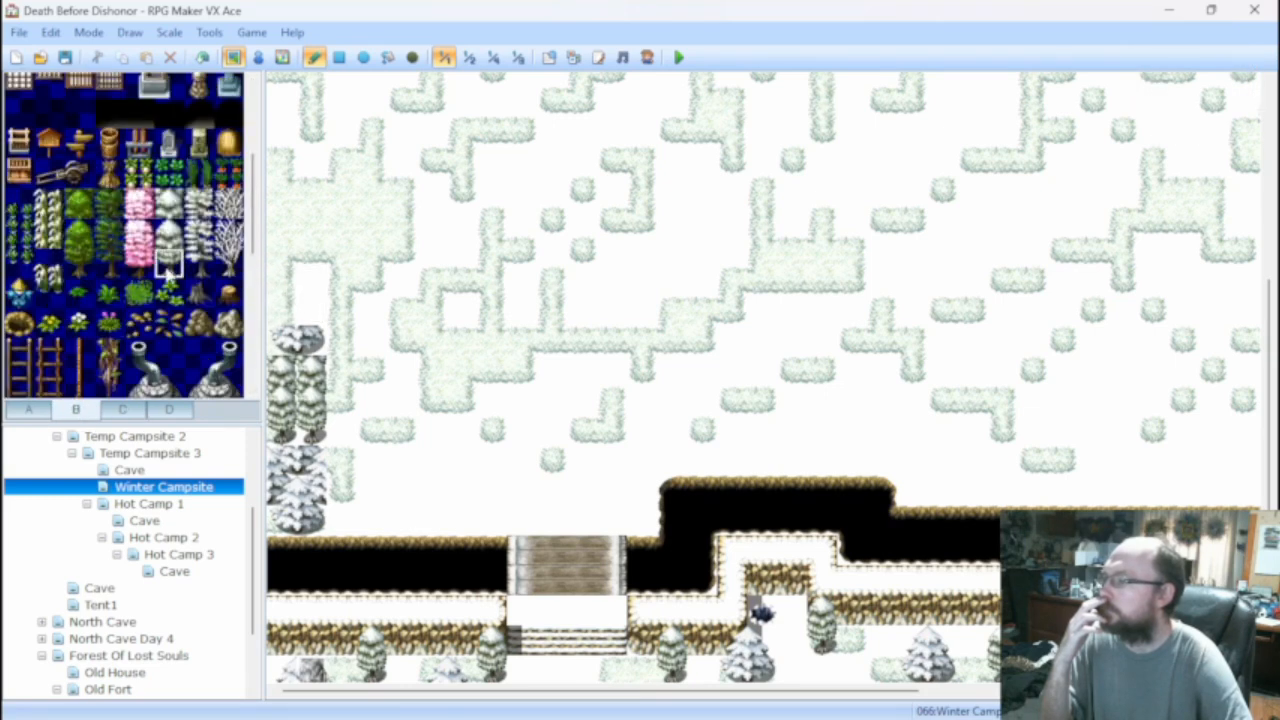
click(282, 311)
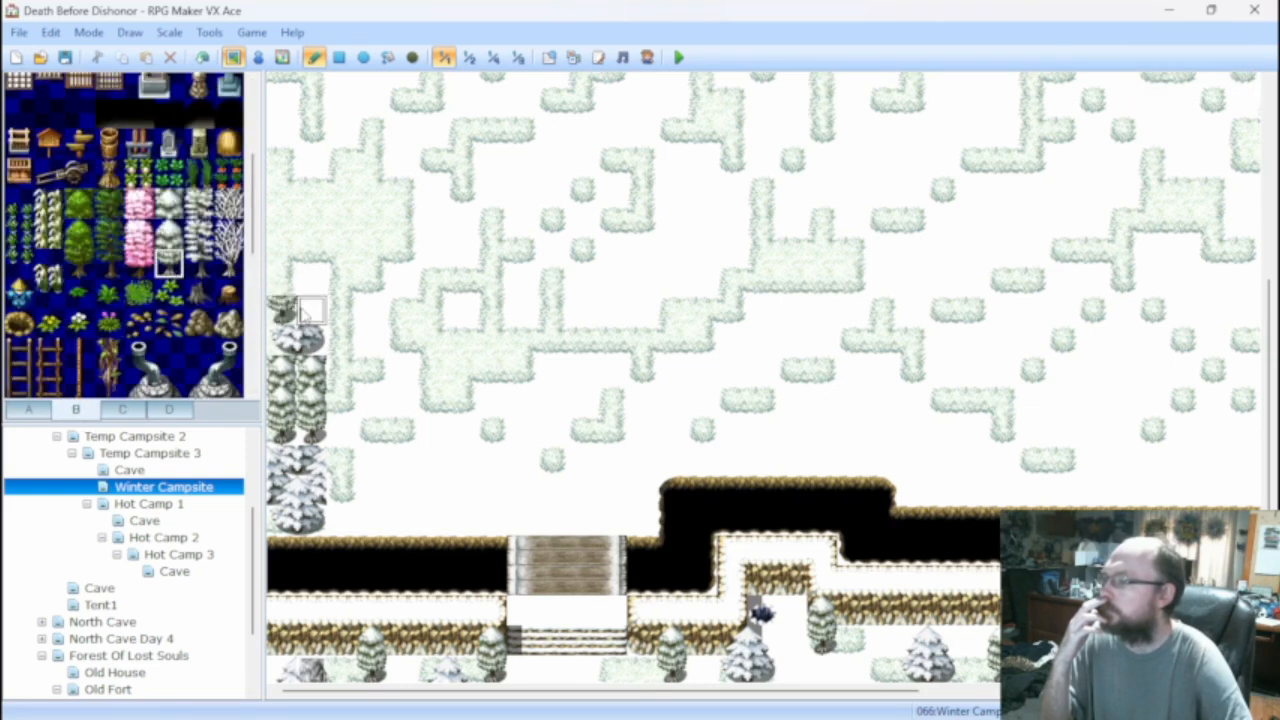
Place another large pine base row north of the narrow tree bases and stack two dense pine blocks above it along the western edge.
click(124, 410)
drag(20, 296, 48, 296)
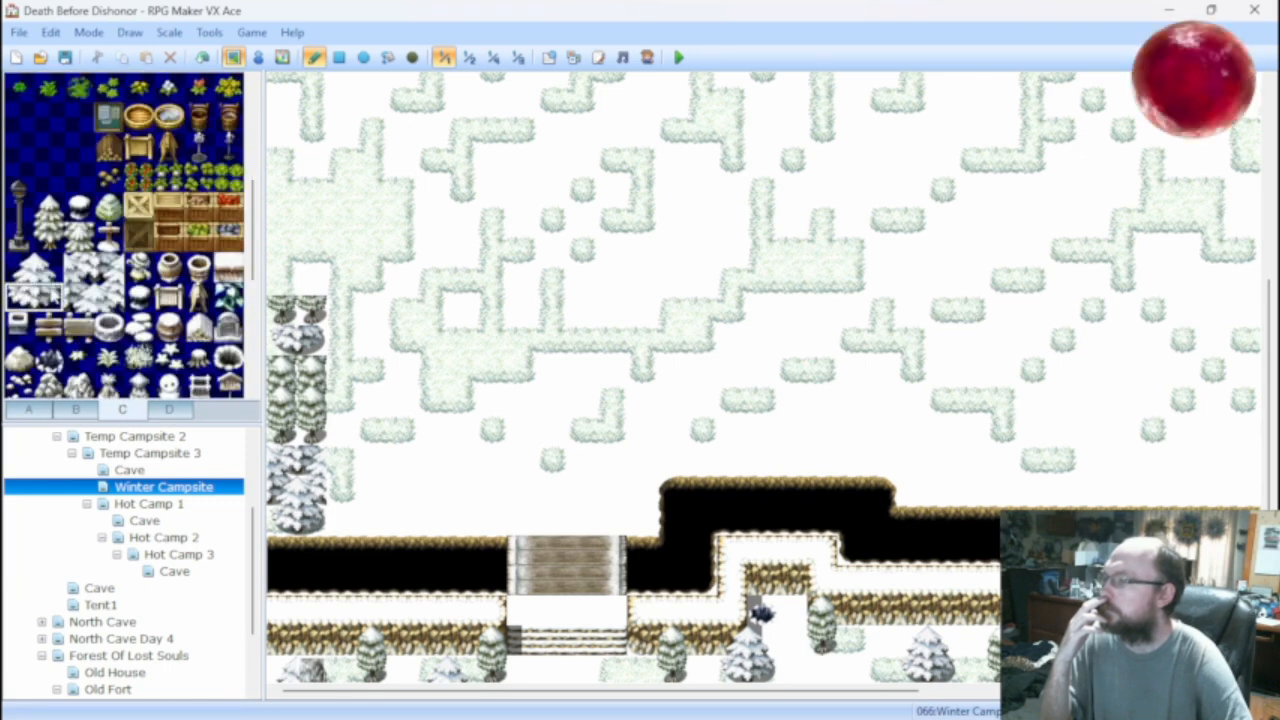
click(284, 281)
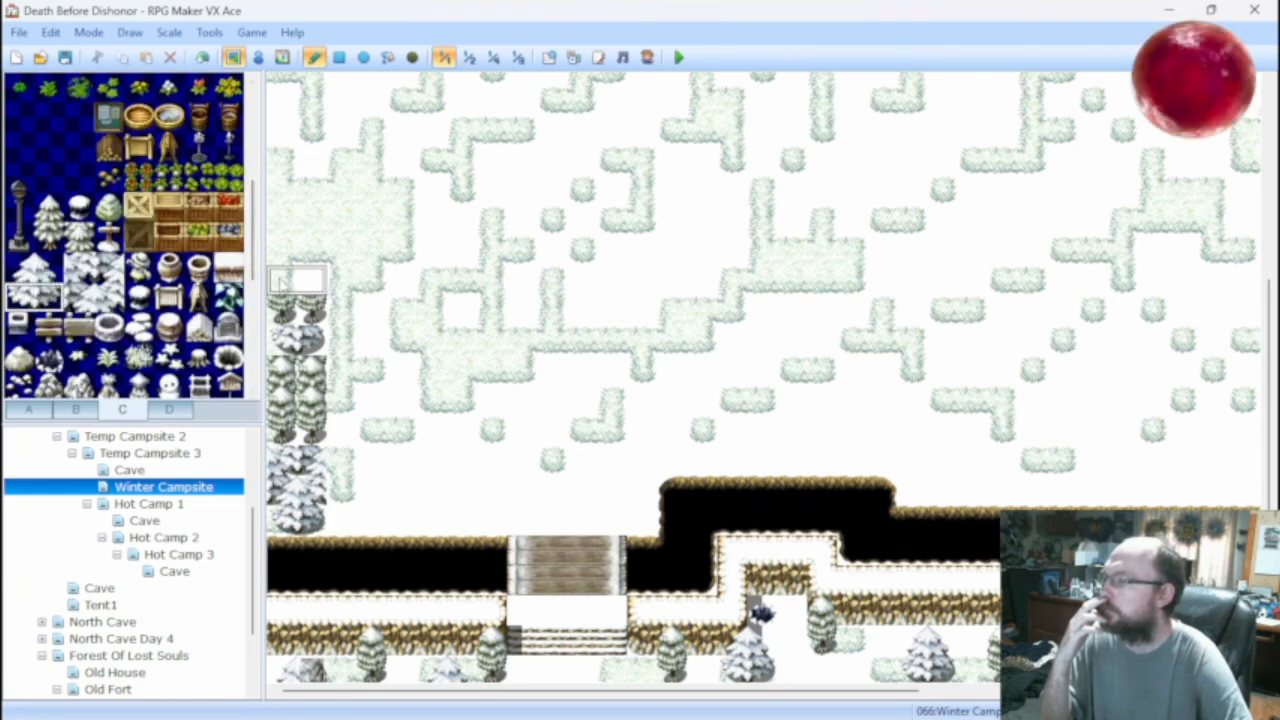
drag(110, 300, 92, 272)
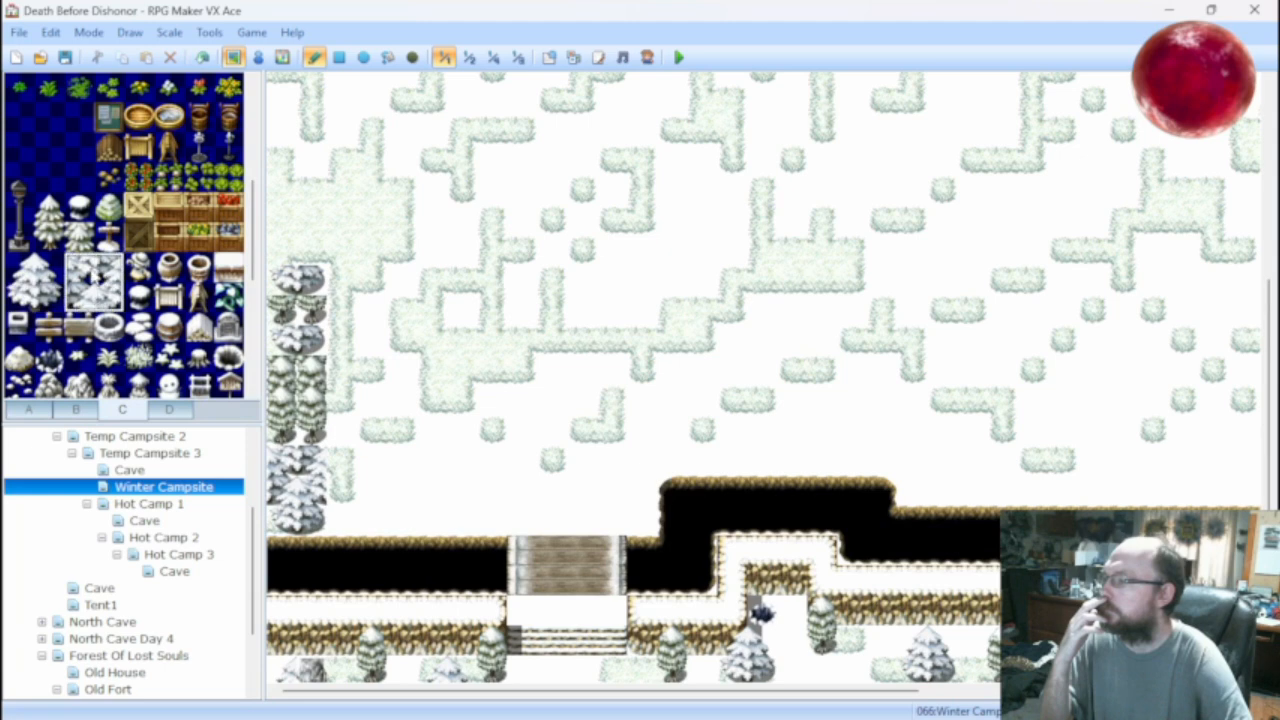
click(282, 220)
click(282, 164)
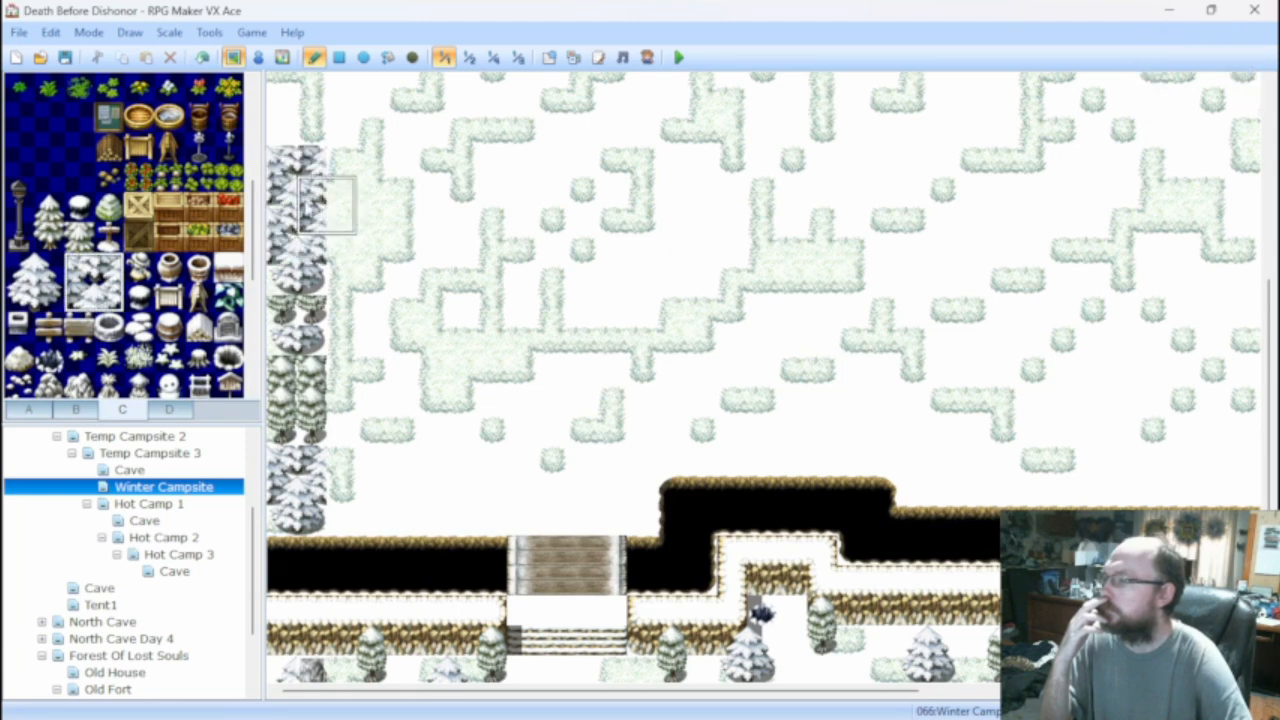
In event mode, copy the existing snowy pine tip event onto the narrow tree bases along the western edge north of the cliff.
click(258, 57)
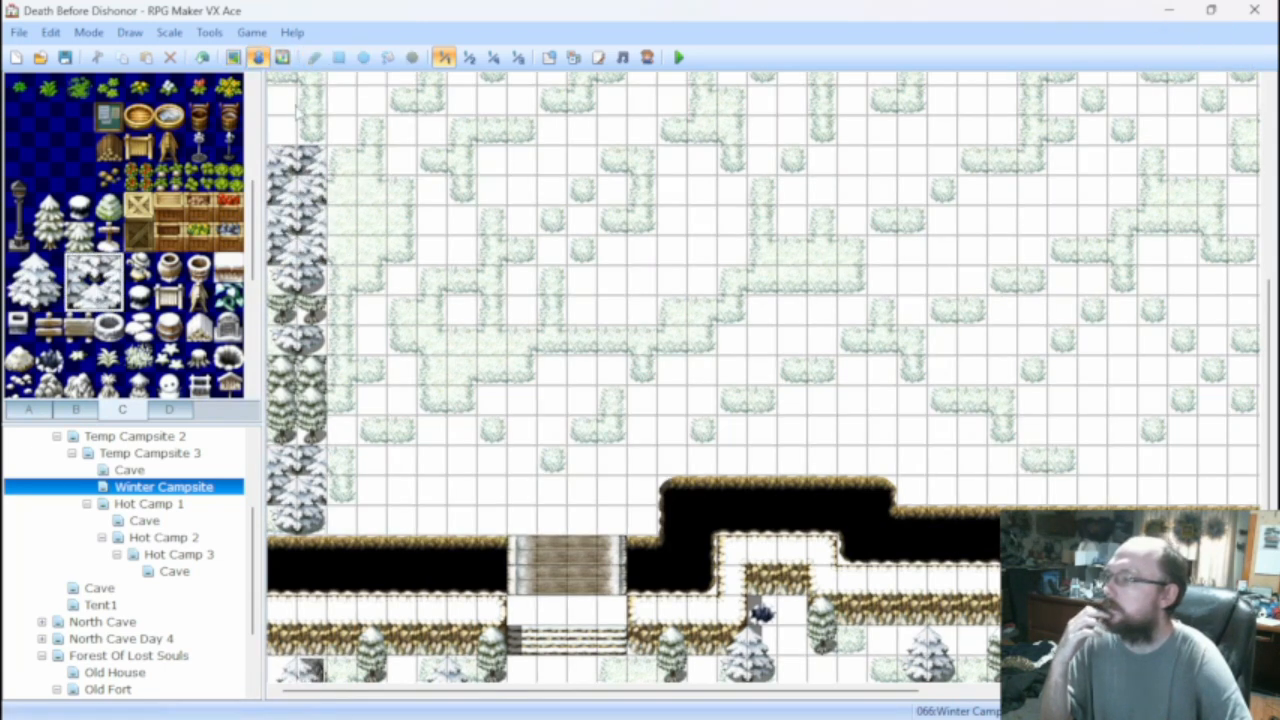
click(410, 388)
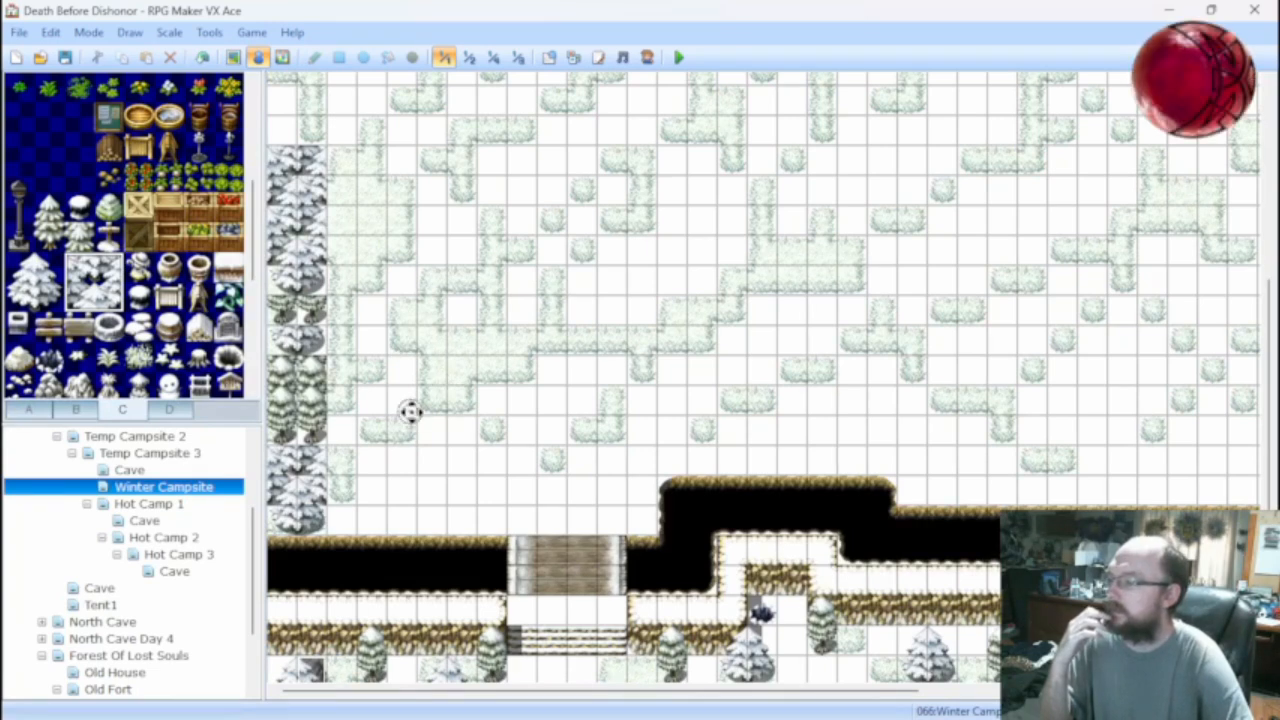
scroll(415, 460, down, 3)
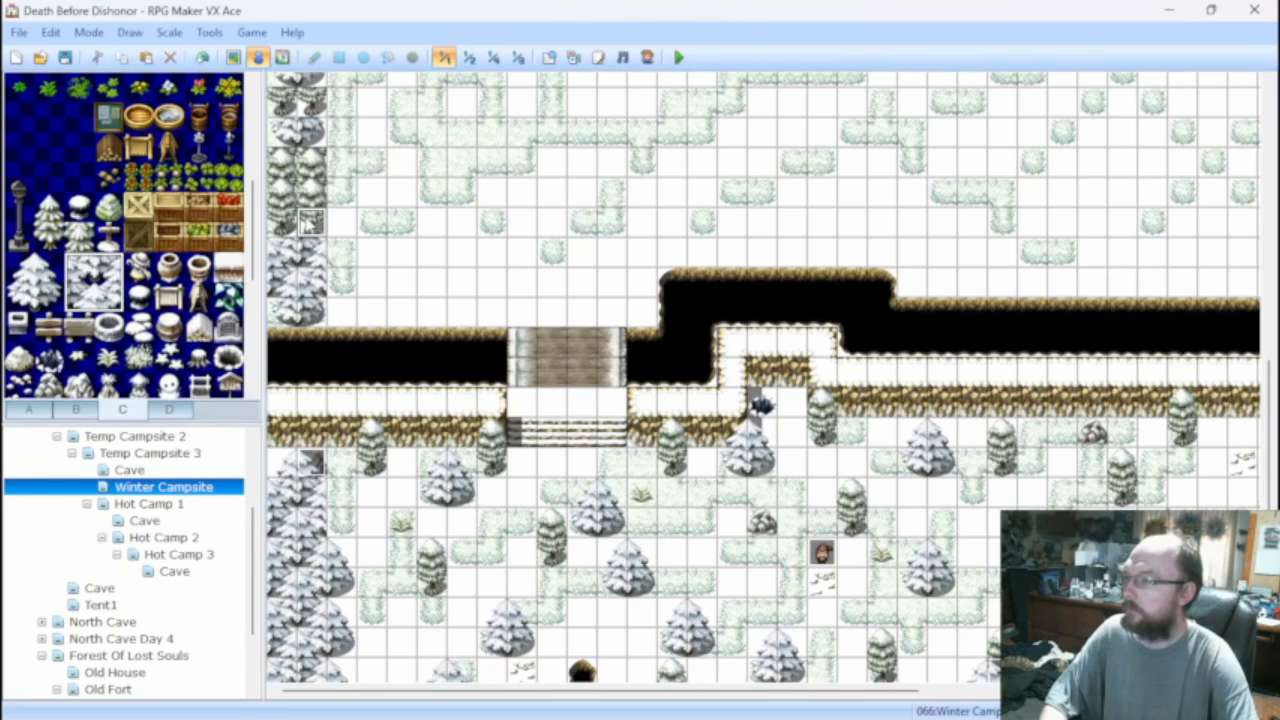
scroll(398, 216, up, 1)
scroll(398, 216, up, 4)
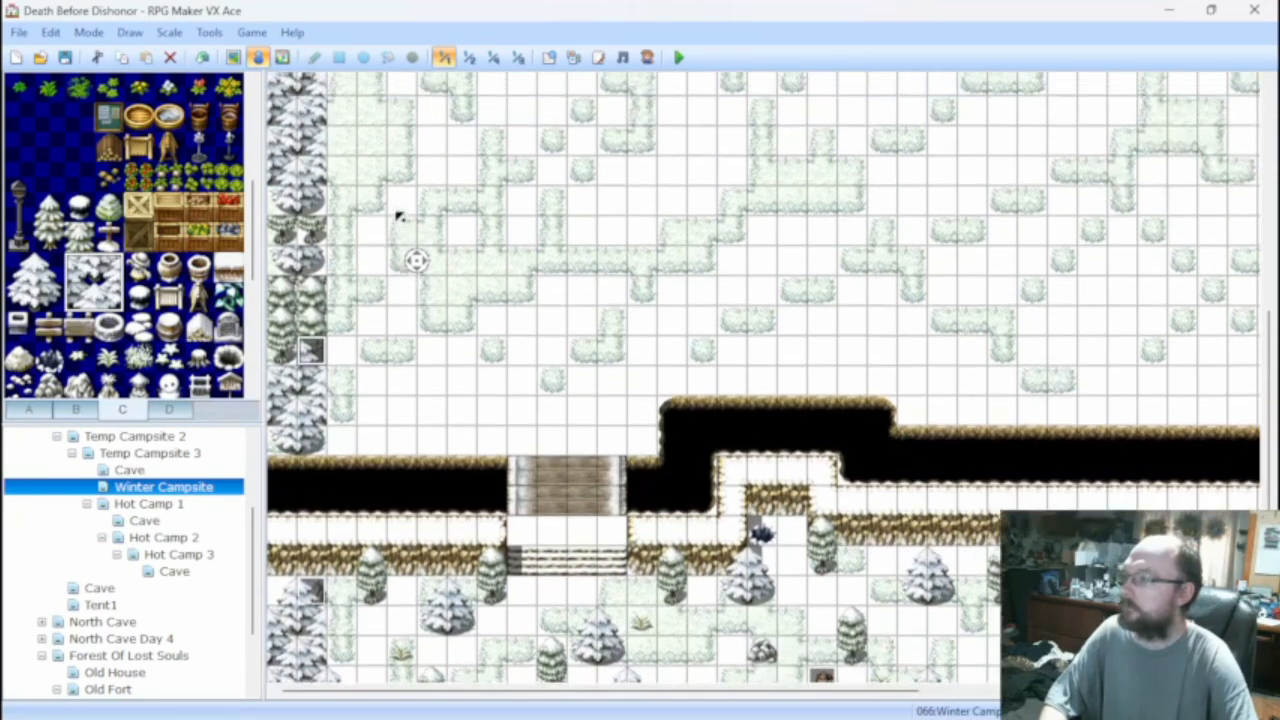
click(316, 298)
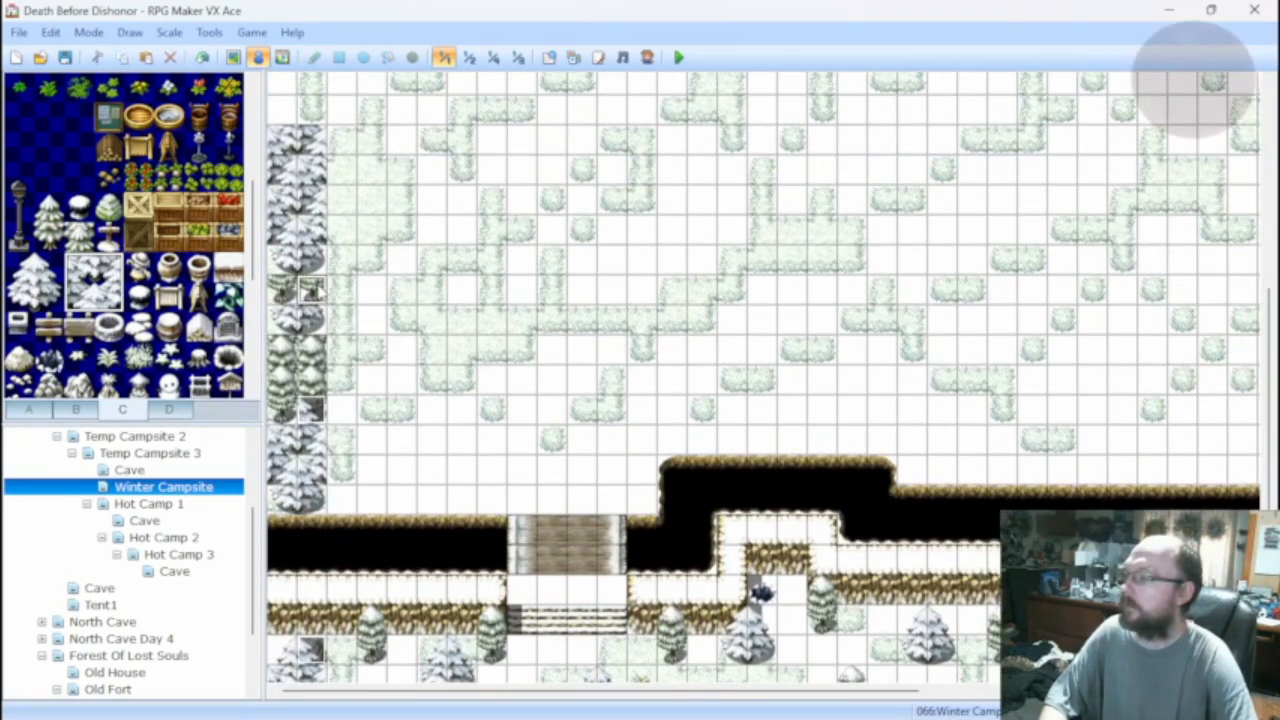
click(284, 405)
Give the pine tip event for the western tile column the matching left-half snowy pine graphic from Tileset-C, completing both tip pairs.
double_click(581, 590)
double_click(296, 451)
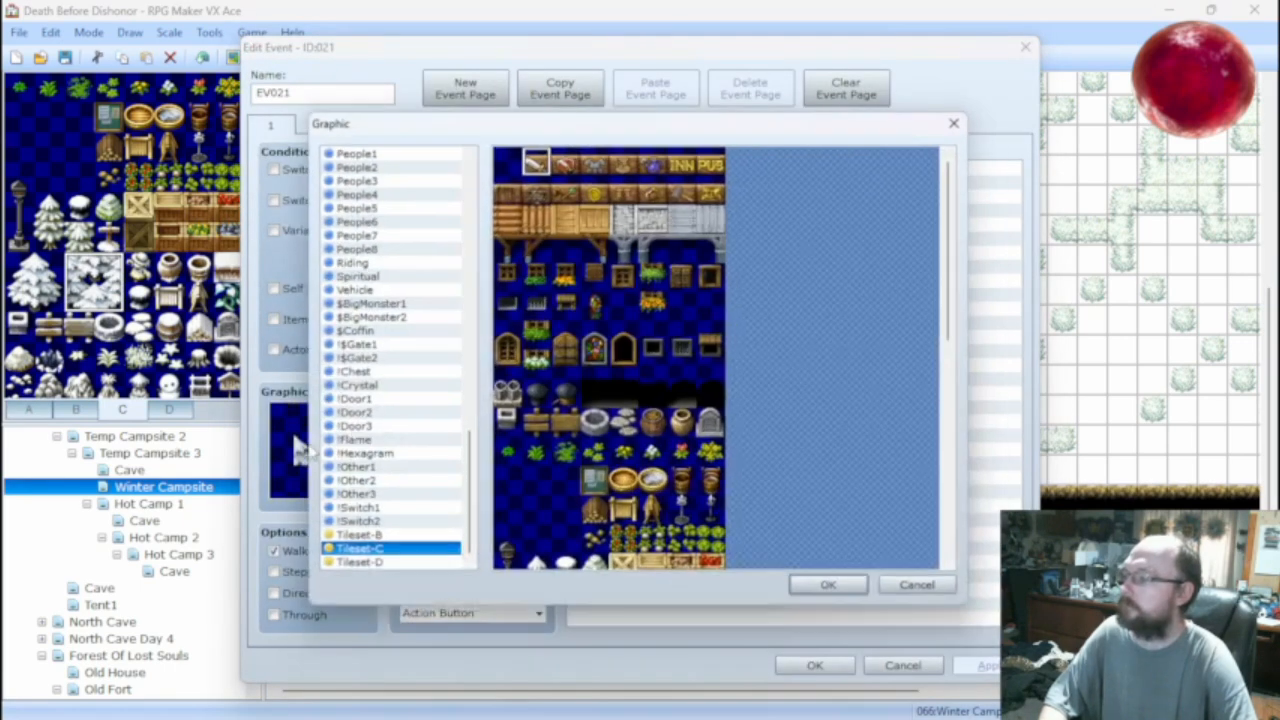
scroll(610, 360, down, 3)
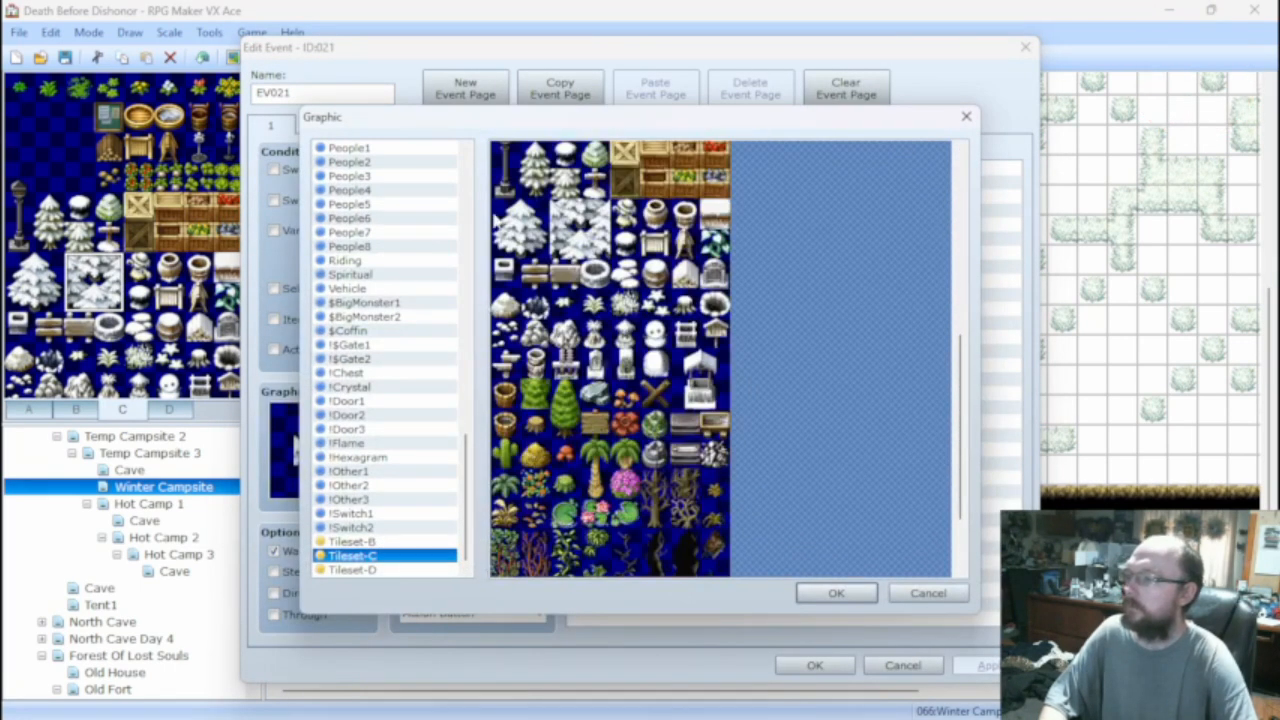
click(838, 594)
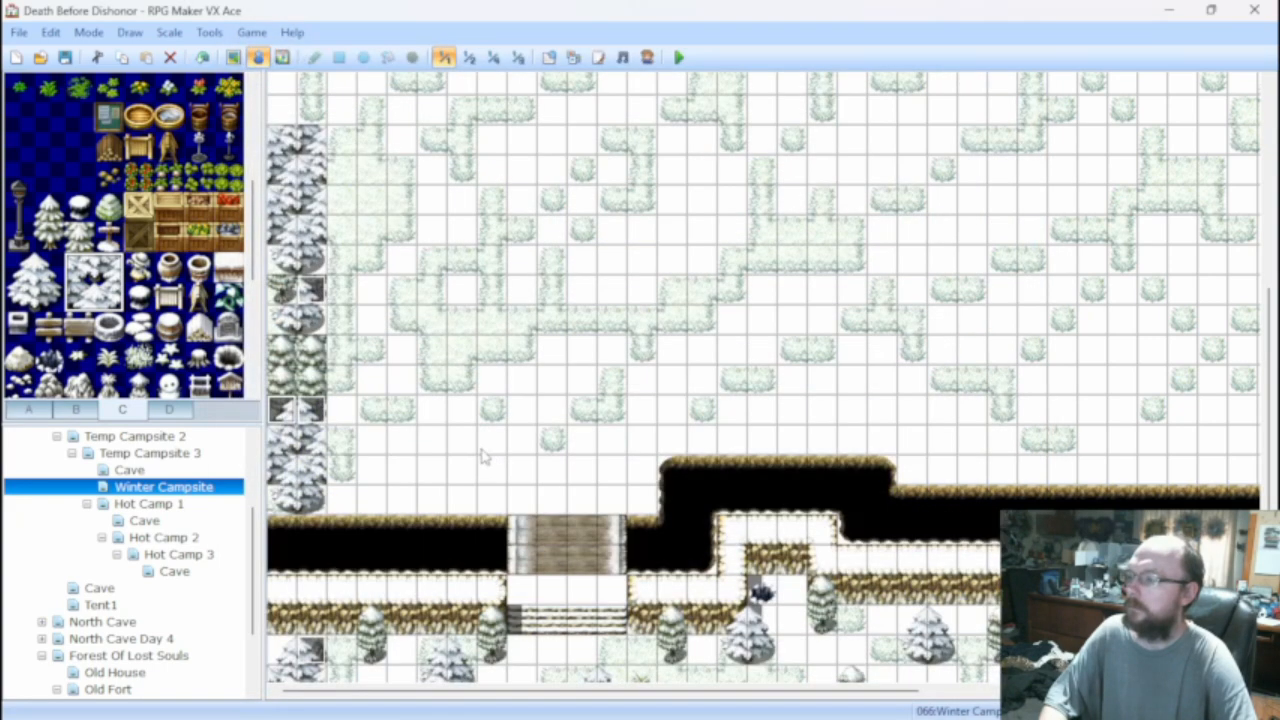
click(815, 665)
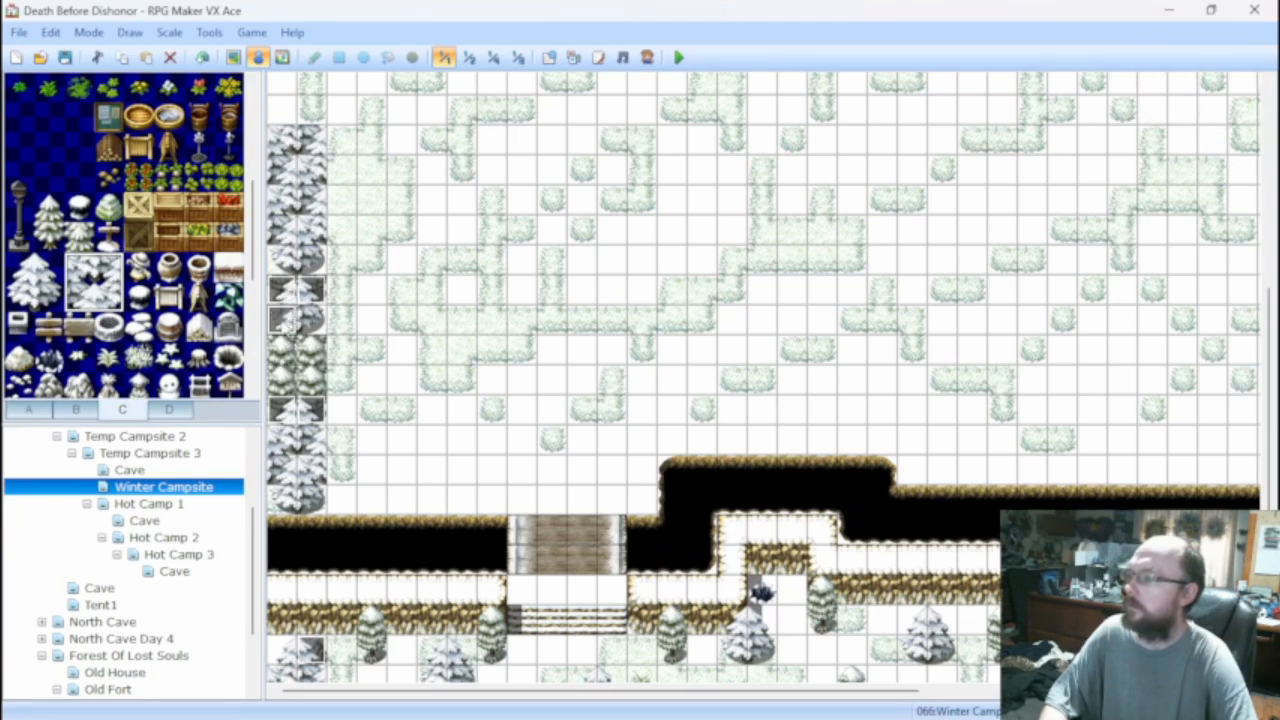
Create an event on the western tile of the pine base row above the narrow trees, using the snowy narrow tree graphic from Tileset-B.
double_click(297, 290)
double_click(318, 425)
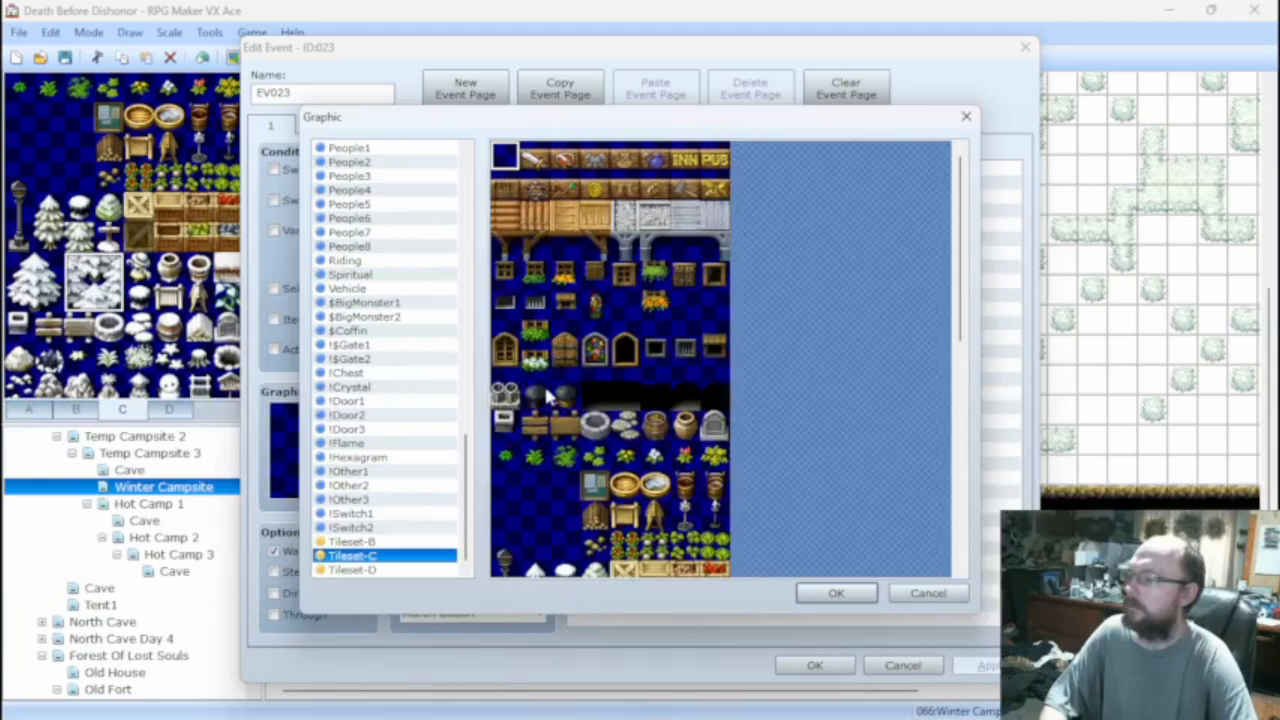
scroll(544, 383, down, 5)
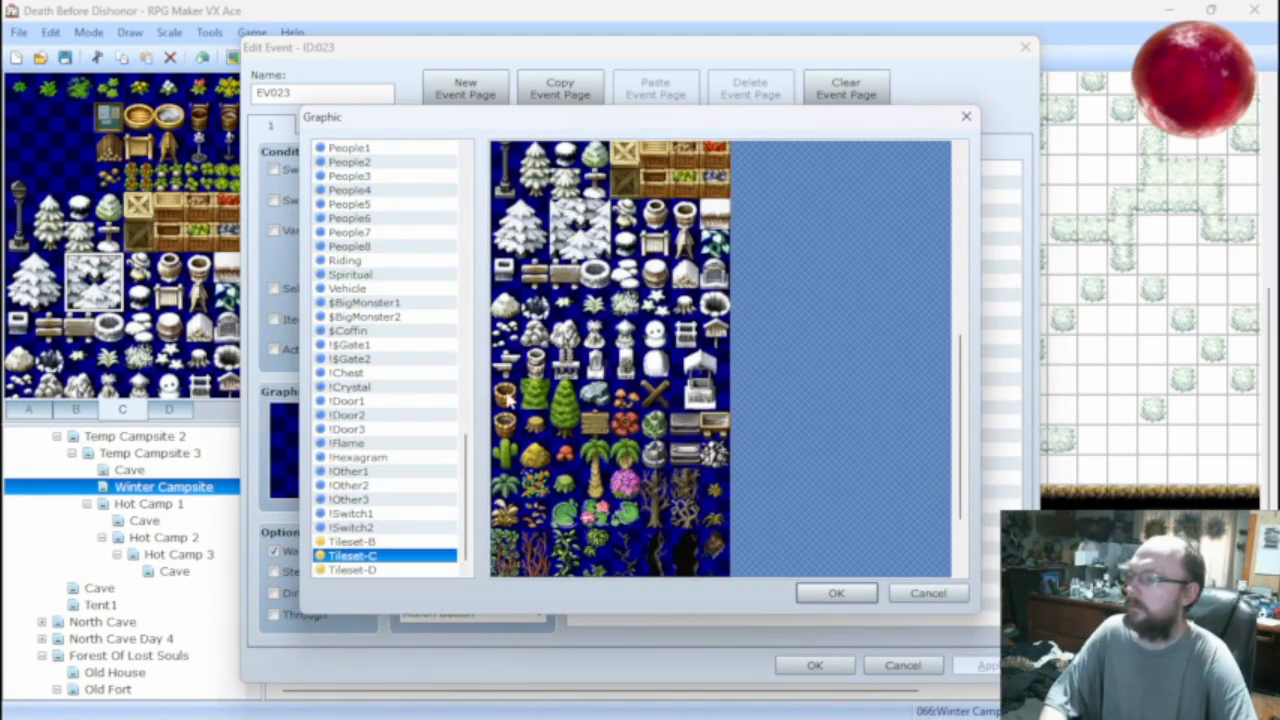
click(360, 541)
click(655, 515)
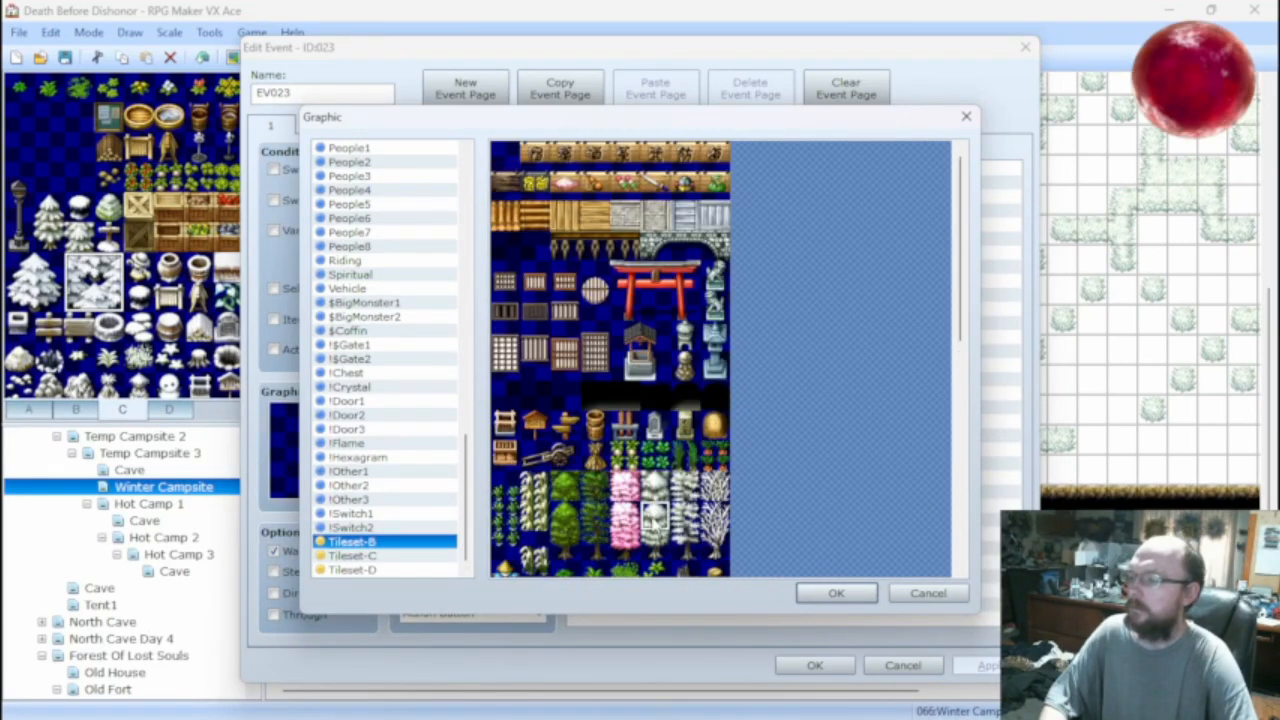
click(832, 593)
click(812, 666)
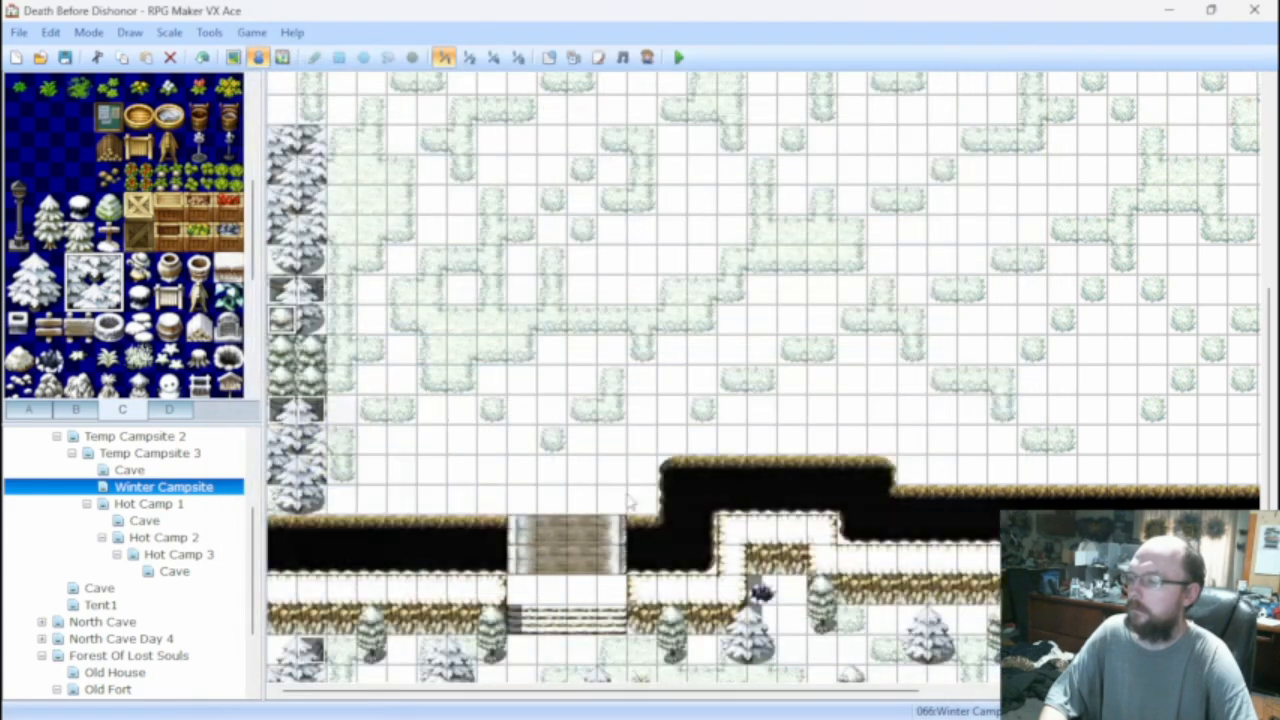
Paste the narrow tree event beside the original and onto both tiles of the upper large pine base row.
click(311, 322)
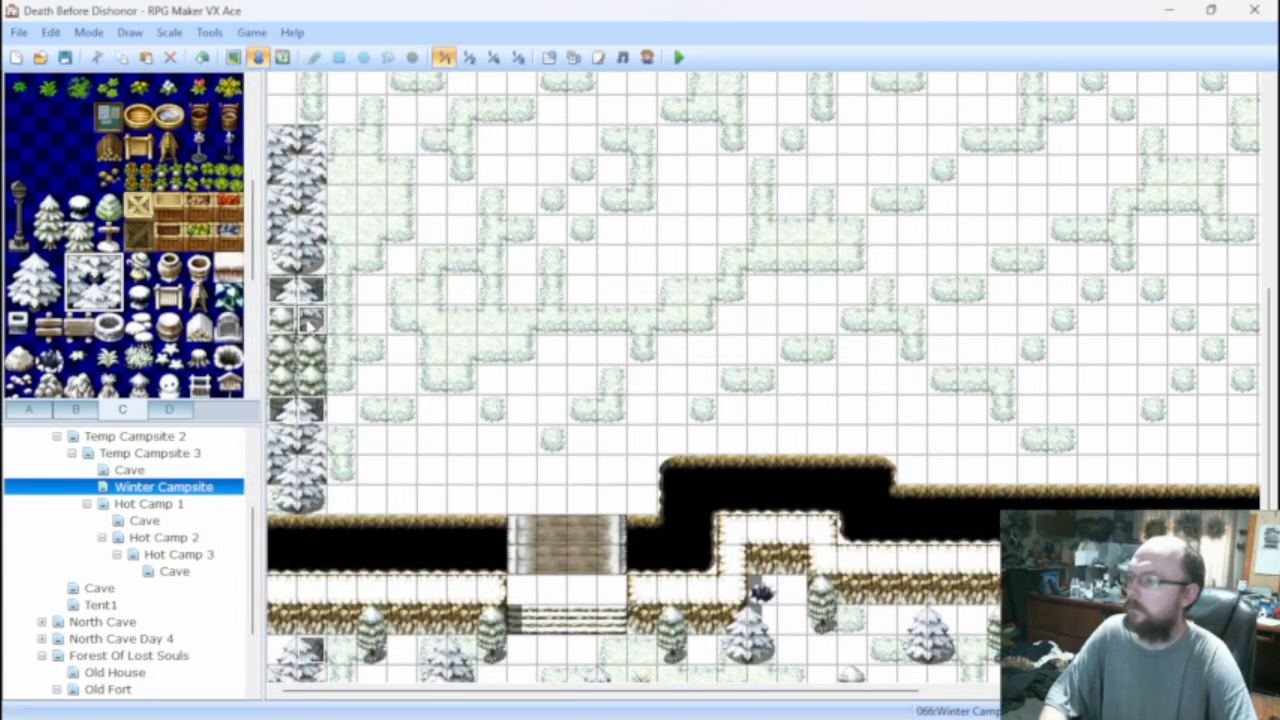
key(ctrl+v)
click(286, 264)
key(ctrl+v)
click(319, 265)
key(ctrl+v)
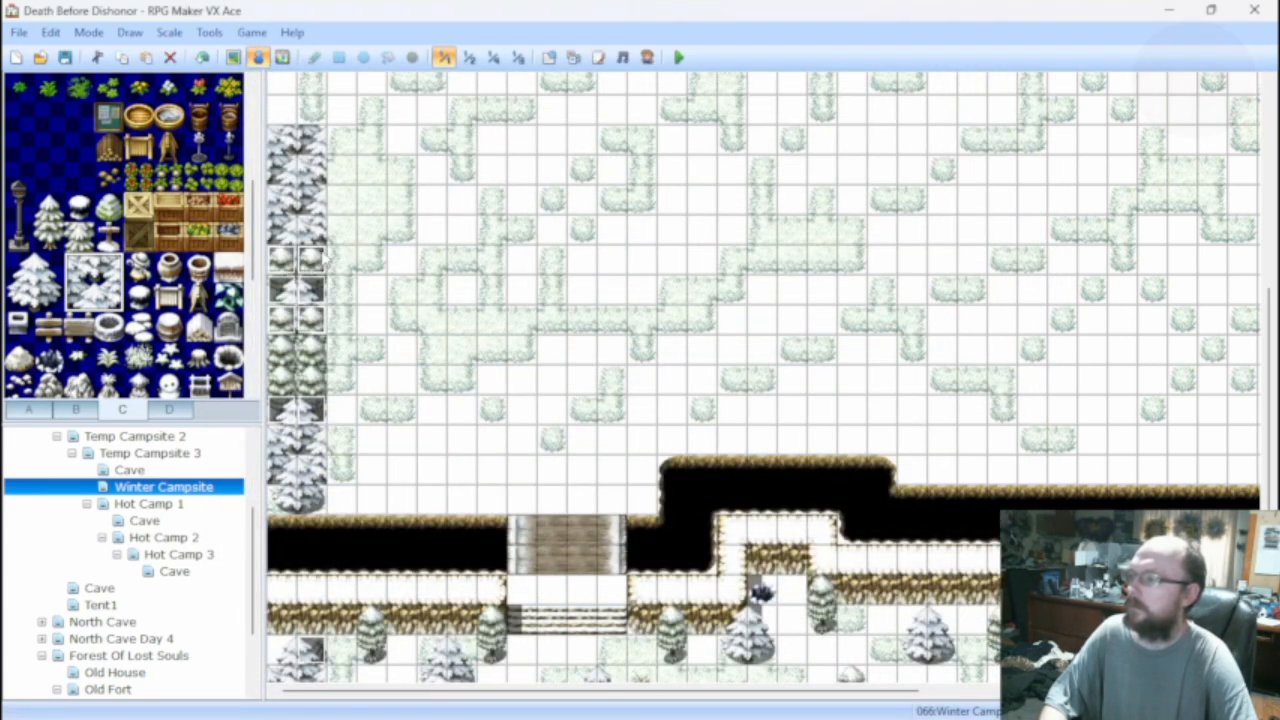
Widen the tree border one tile east with right-half large pine bases beside the dense pines and narrow snowy tree bases above them.
click(233, 58)
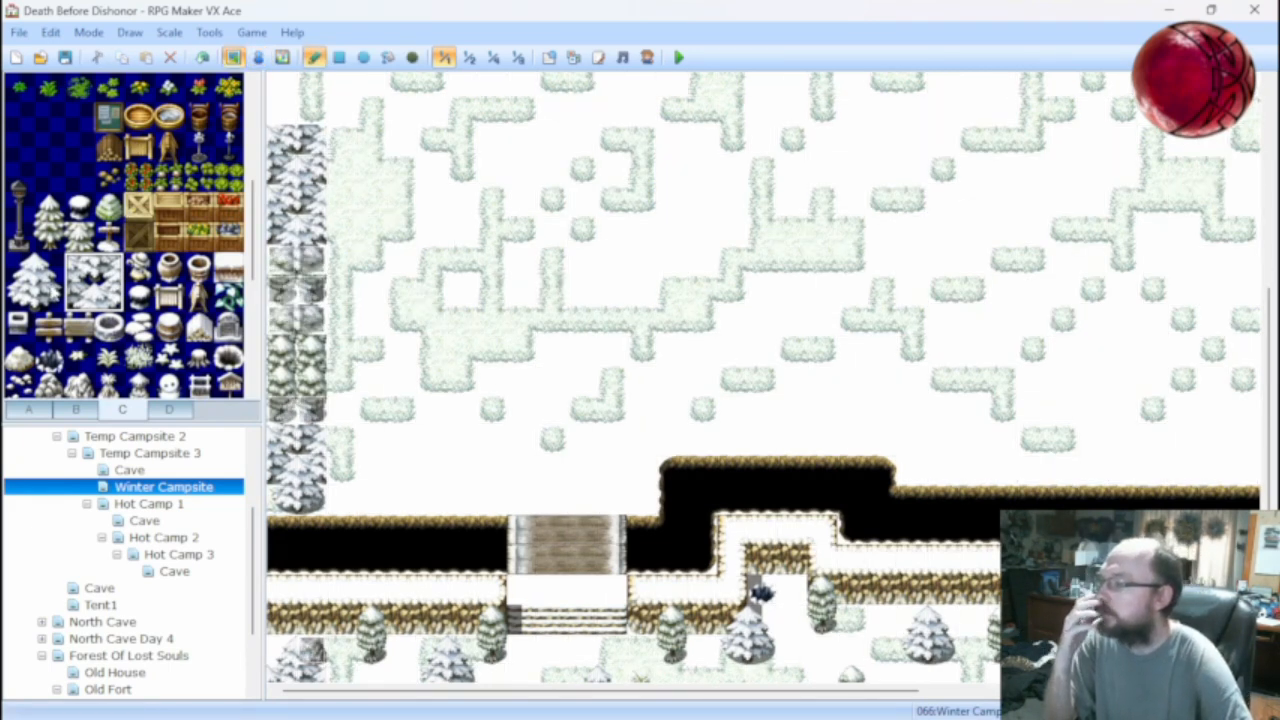
click(48, 296)
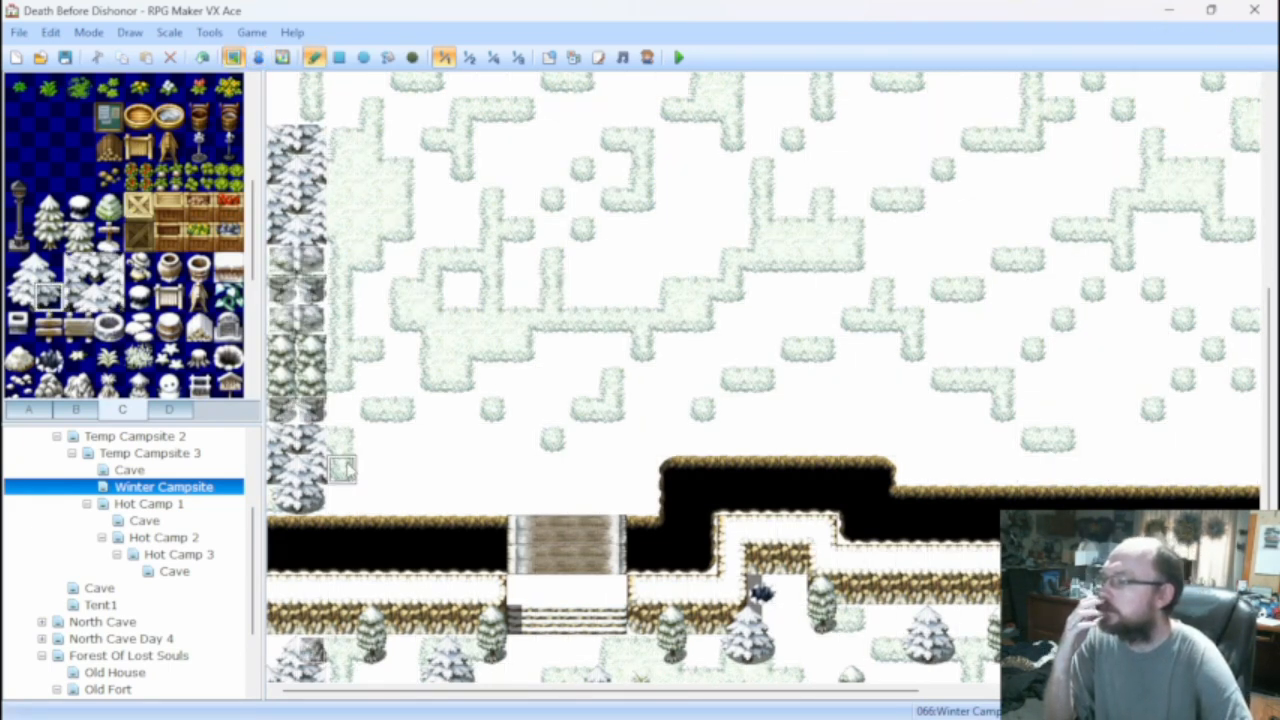
click(342, 468)
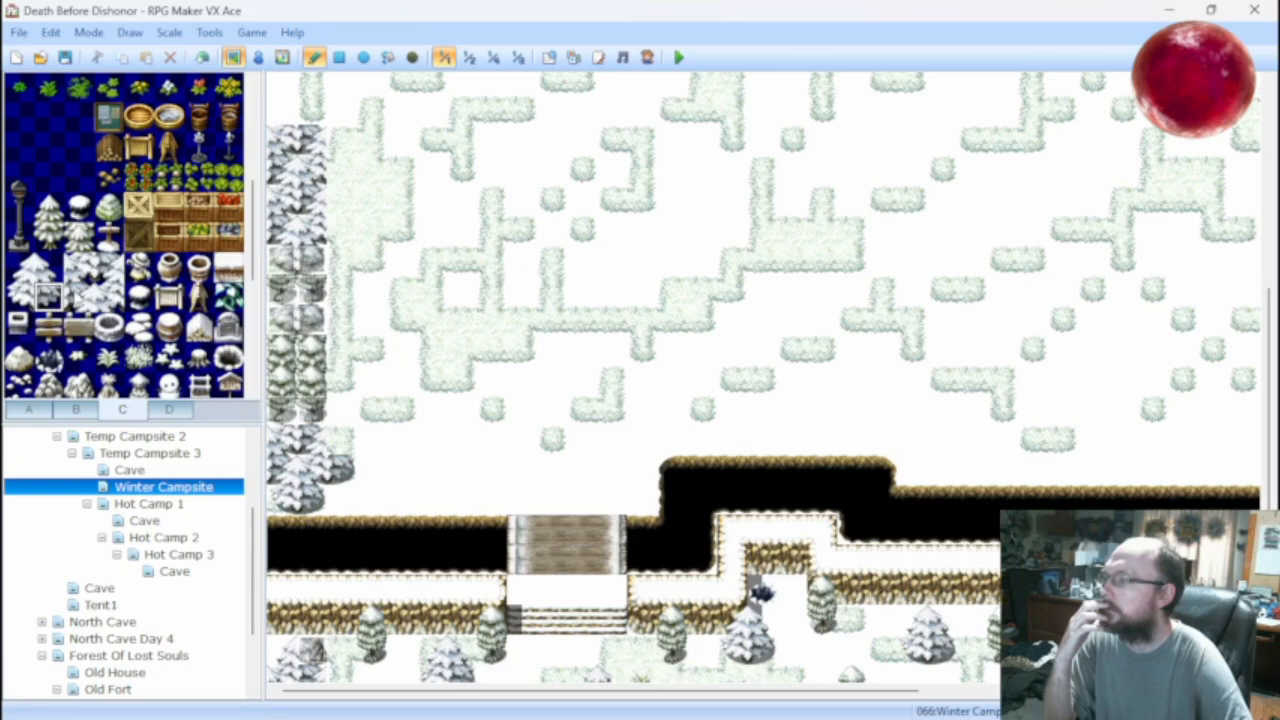
click(341, 204)
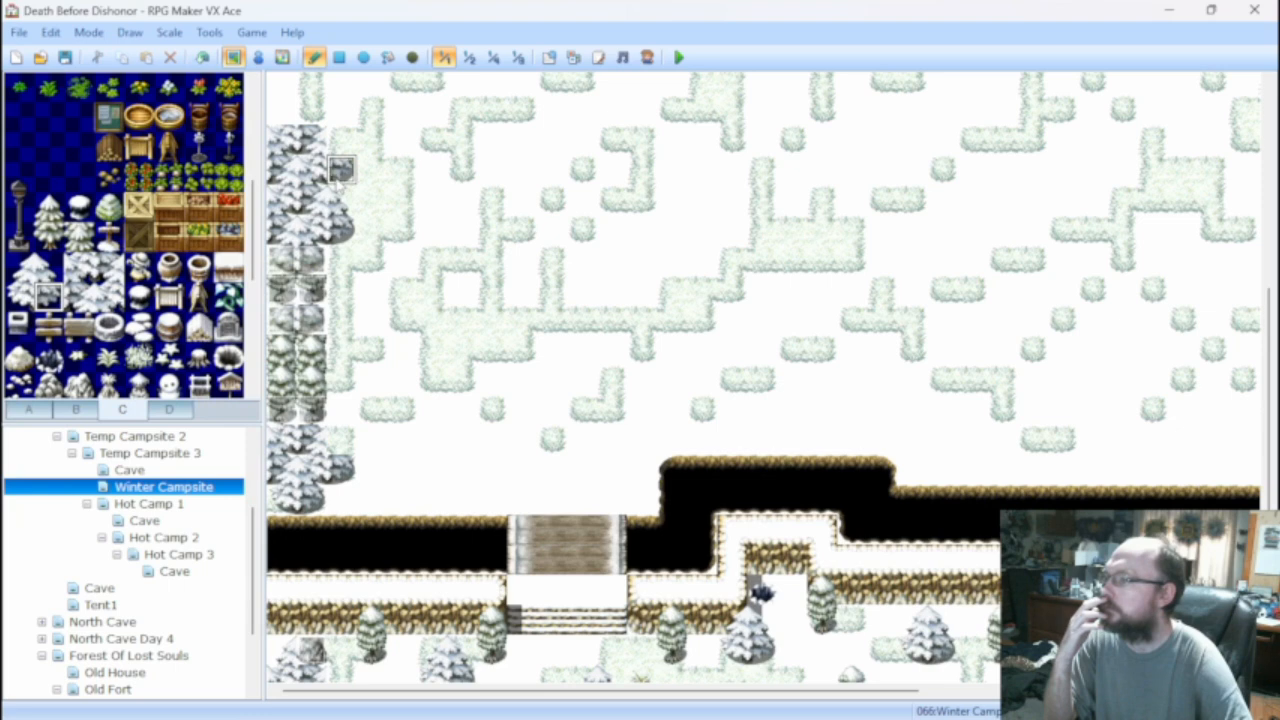
click(258, 57)
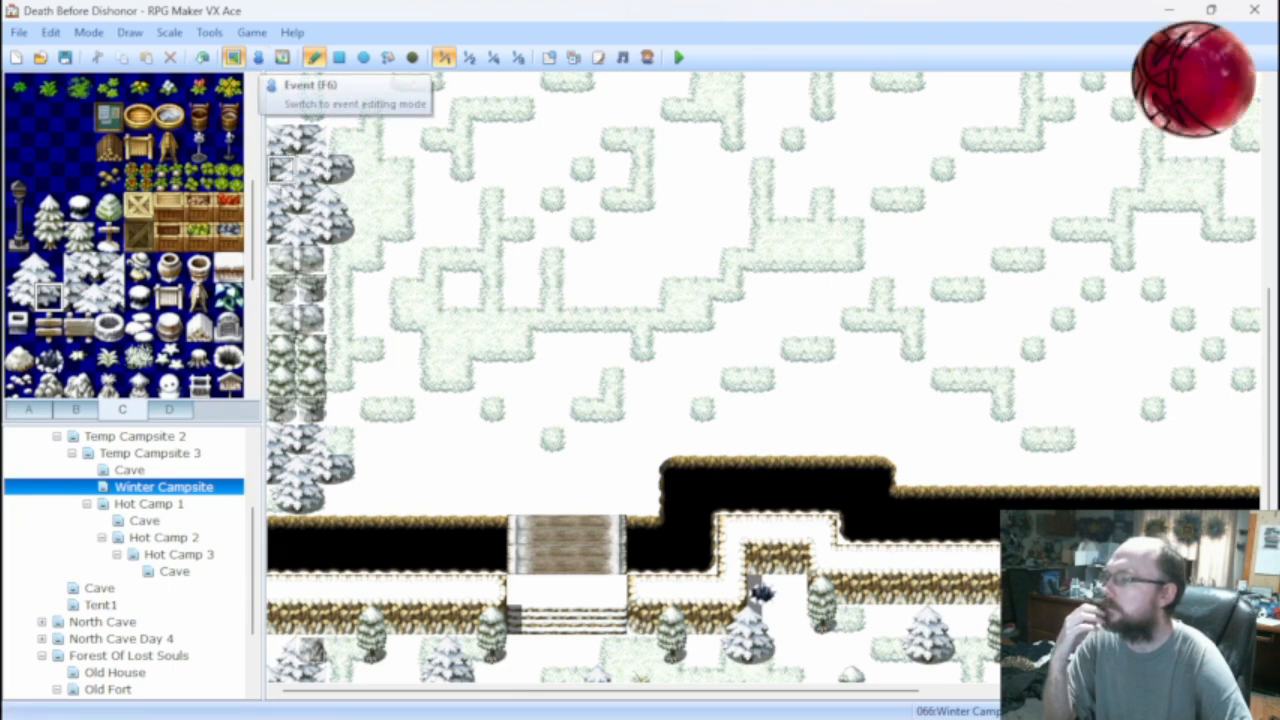
click(78, 410)
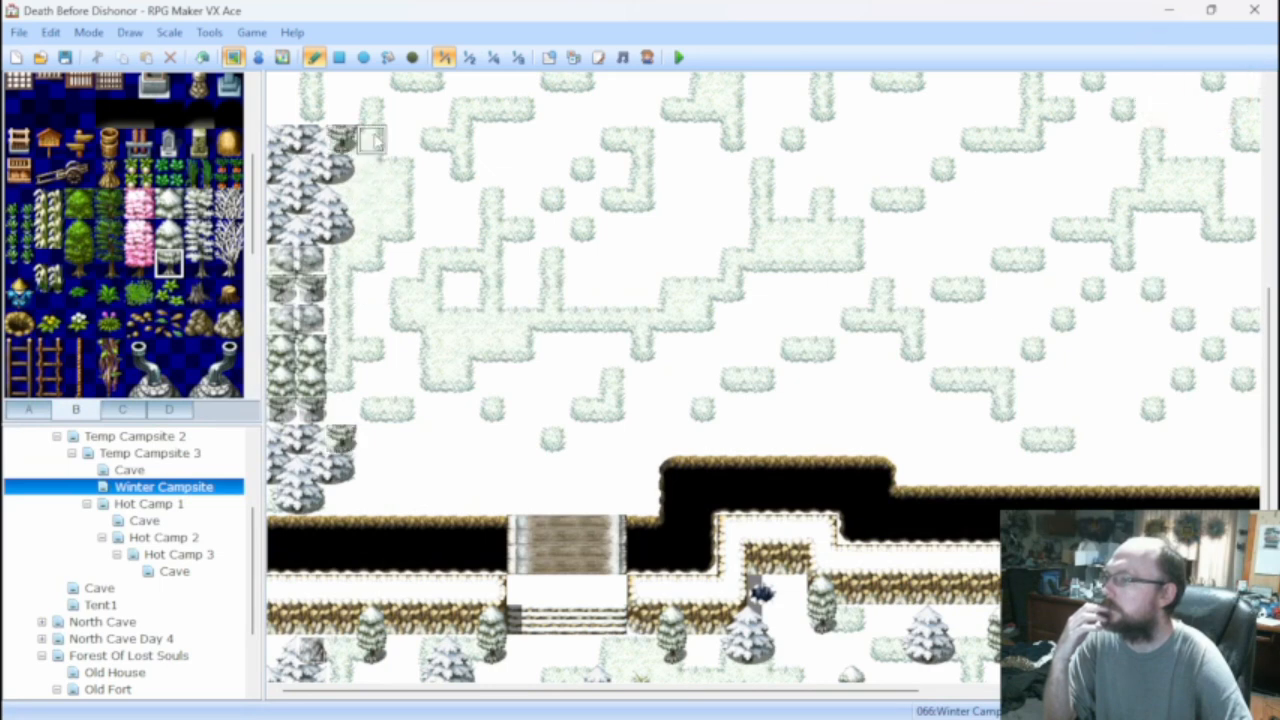
Copy the right-half snowy pine tip event onto the two narrow tree bases in the border's third column.
click(258, 57)
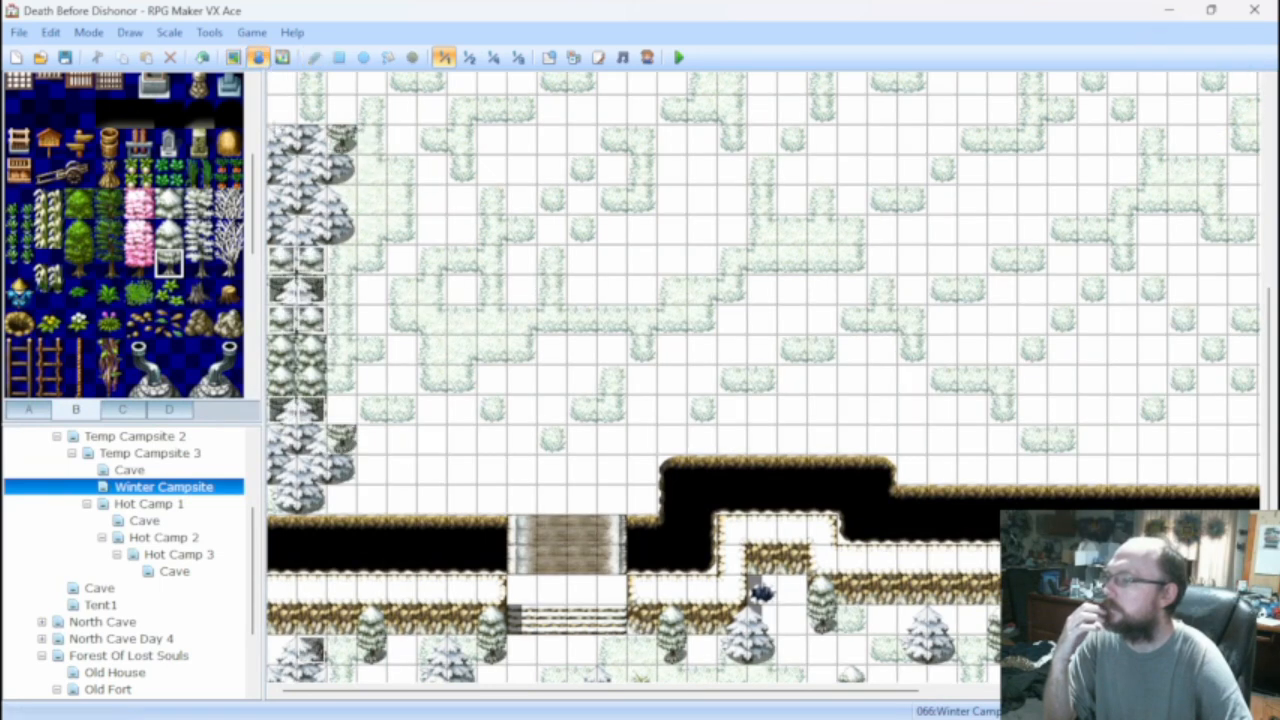
click(312, 408)
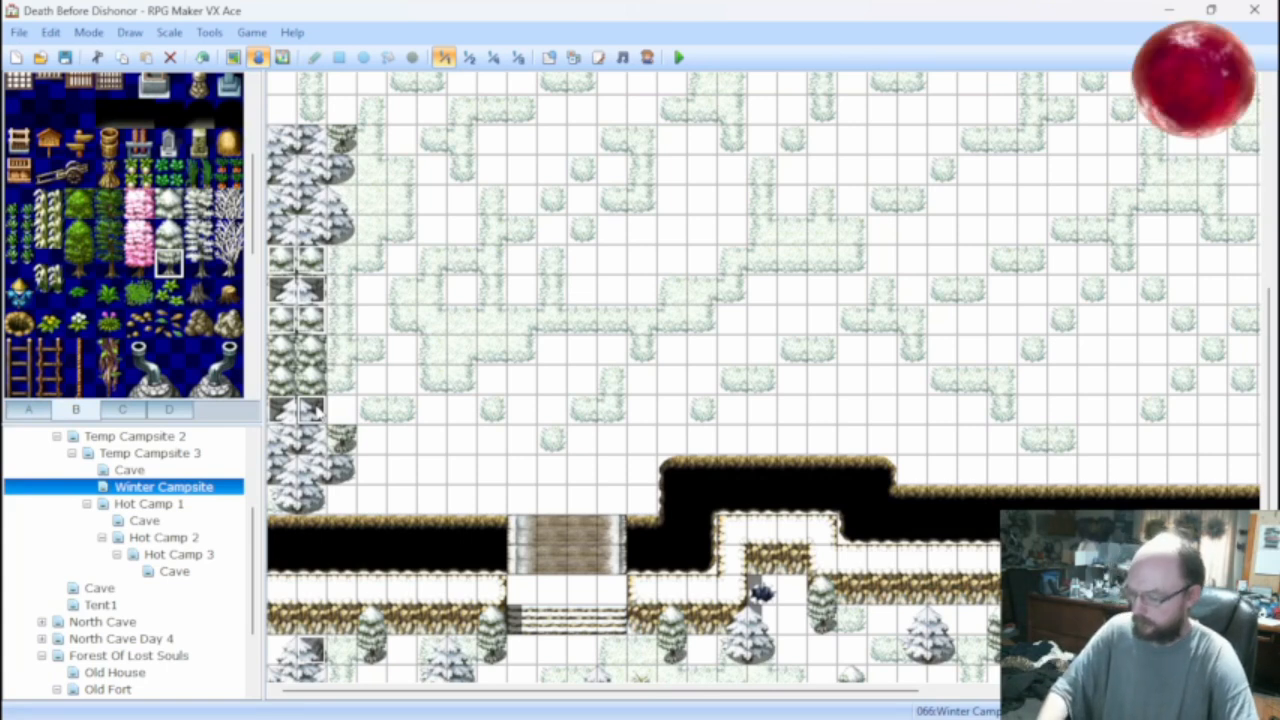
click(343, 441)
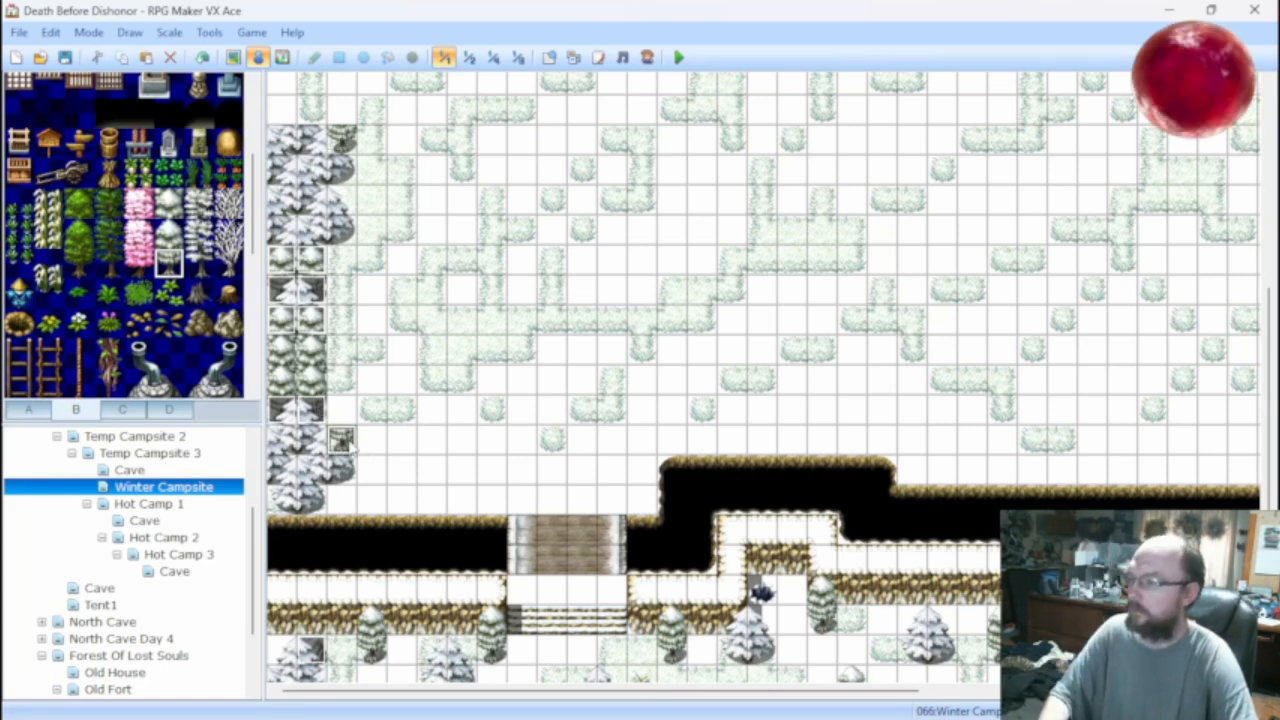
click(344, 146)
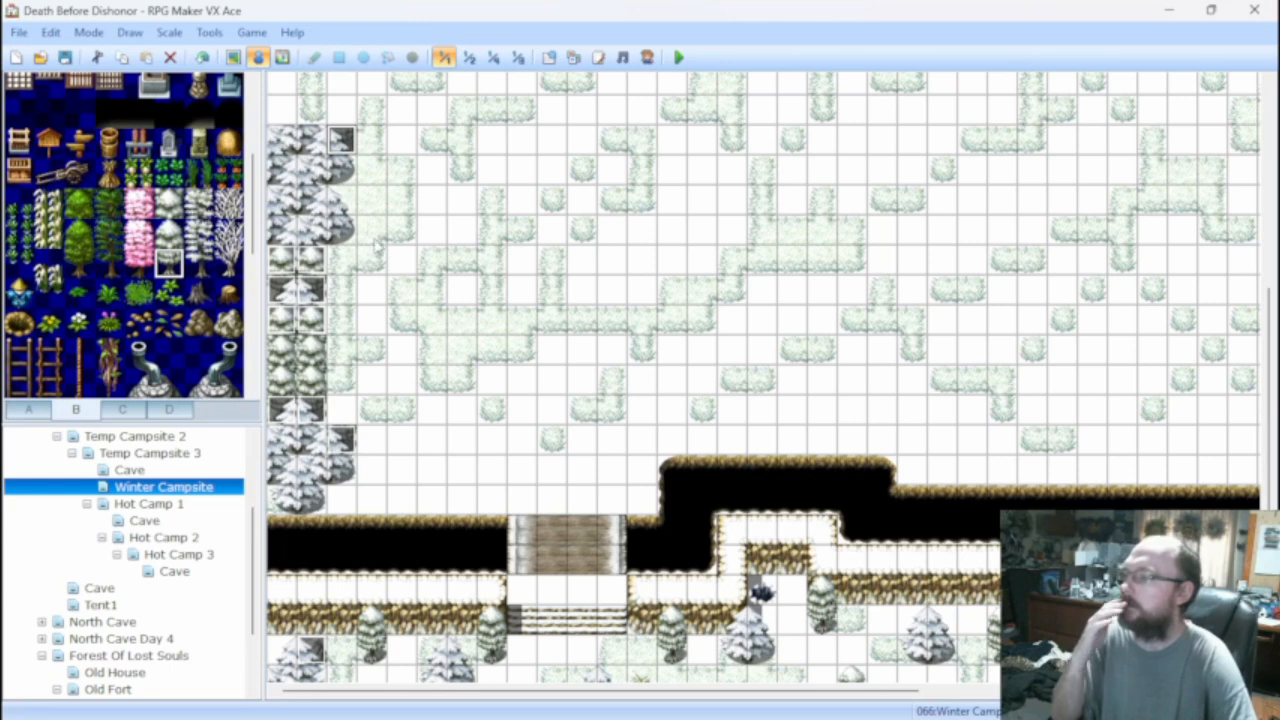
Set the player's starting position on the snow just east of the western tree border, level with the narrow trees.
right_click(382, 312)
mouse_move(540, 485)
click(606, 486)
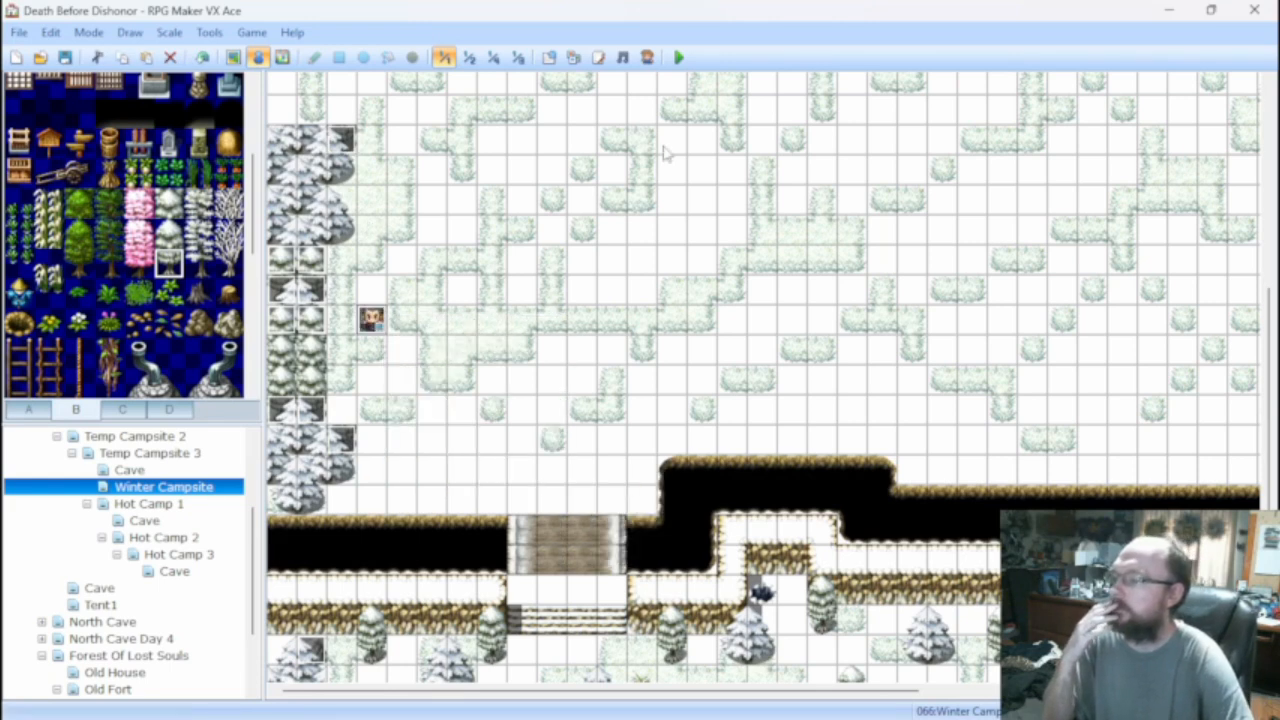
Playtest the Winter Campsite map and walk the player north along the tree border to its upper end.
click(679, 57)
click(580, 410)
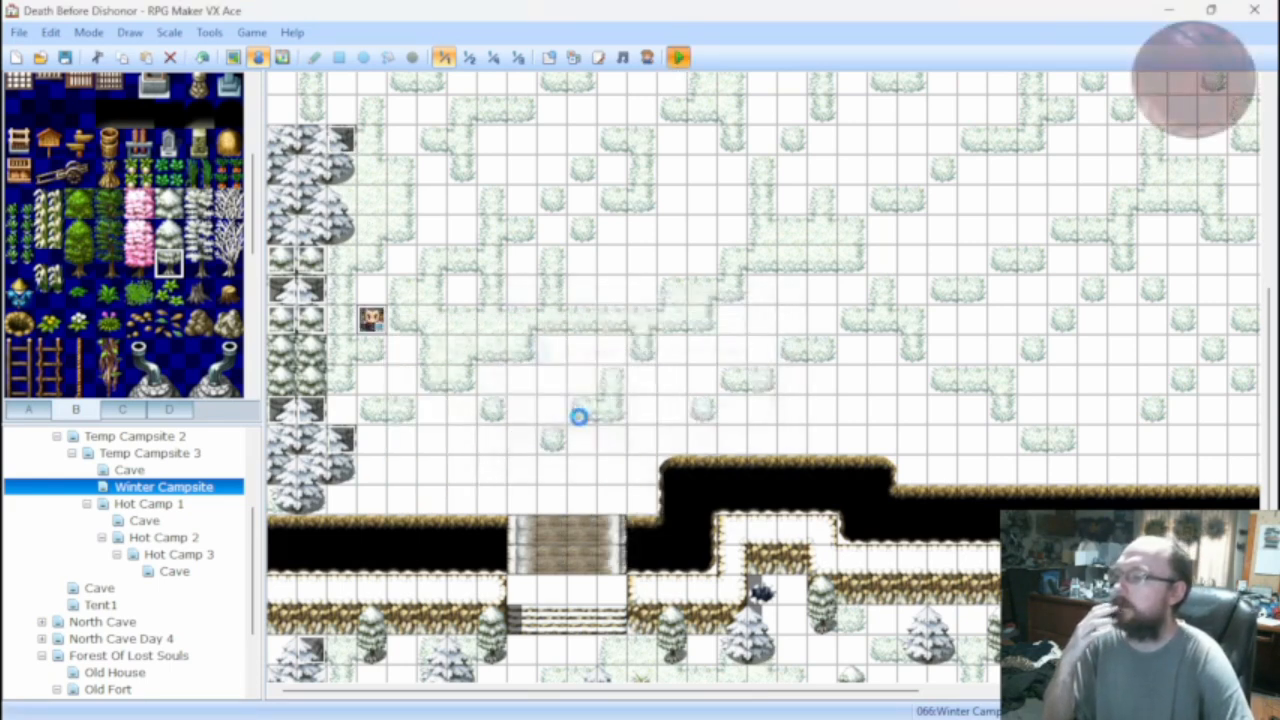
key(Return)
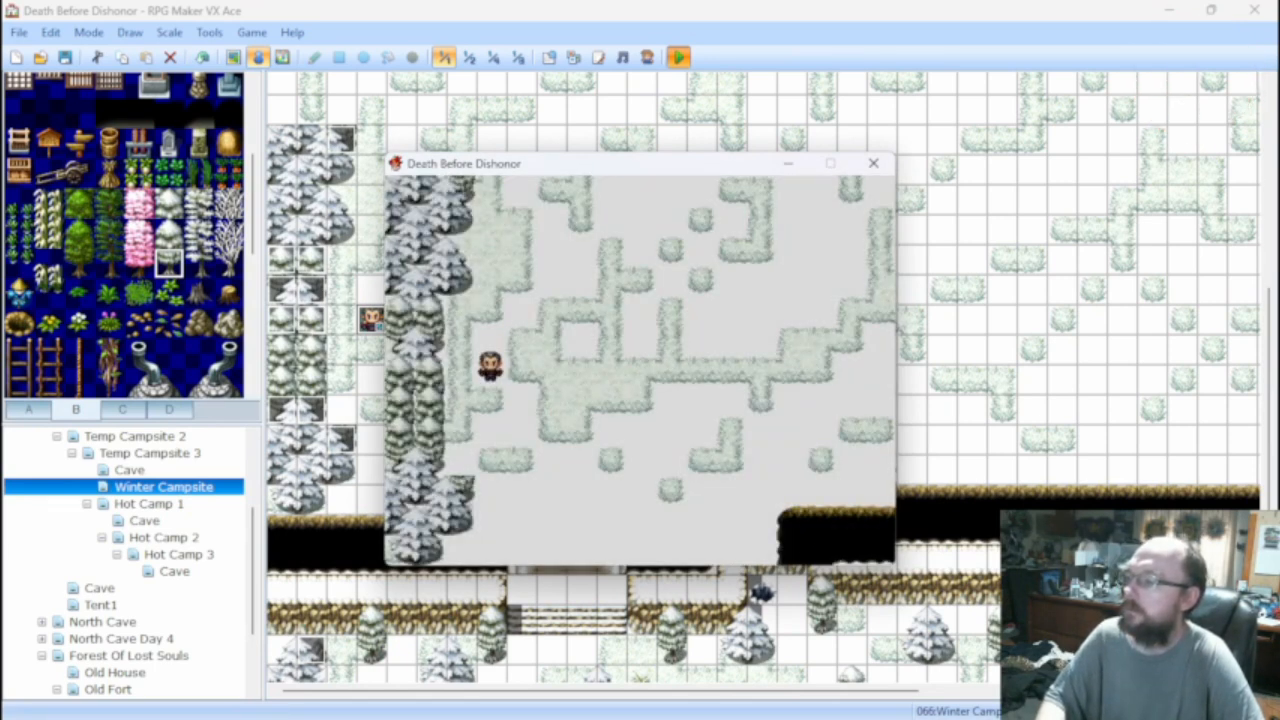
key(Left)
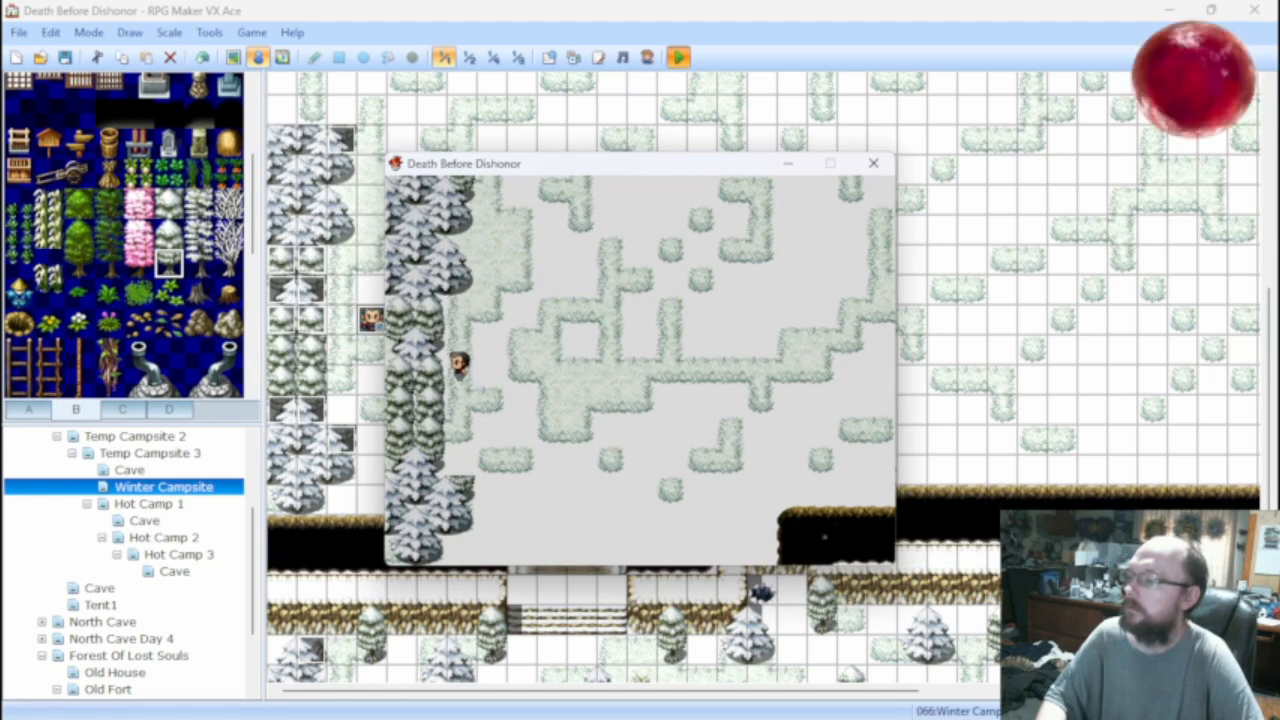
key(Up)
key(Up)
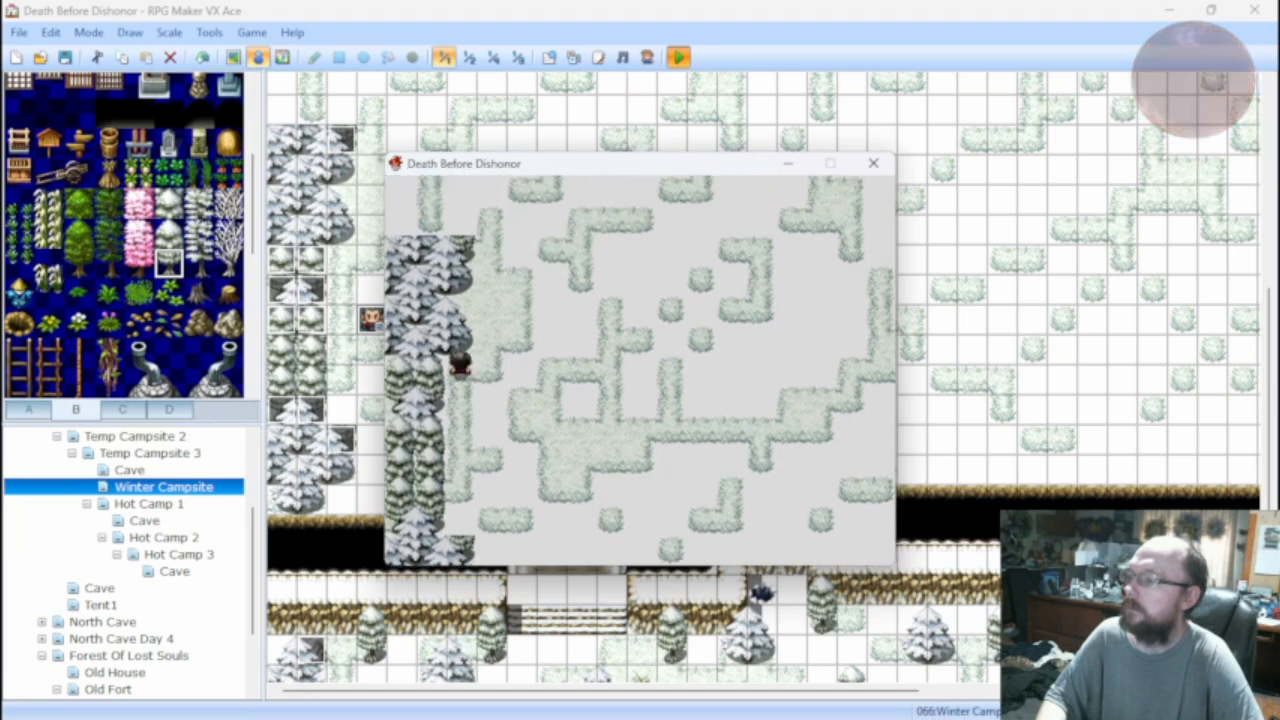
key(Right)
key(Up)
key(Up)
key(Up)
key(Up)
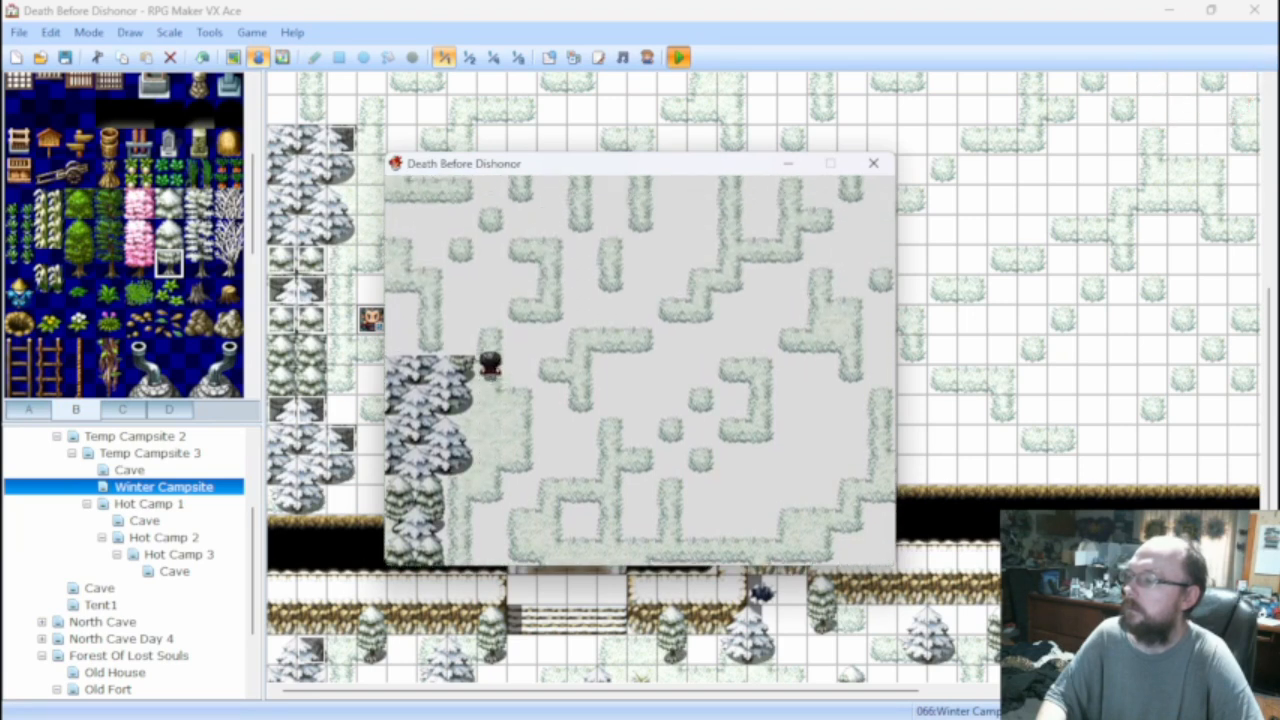
Walk the player back south beside the large pines to test the border's edge near the narrow trees.
key(Down)
key(Down)
key(Down)
key(Down)
key(Down)
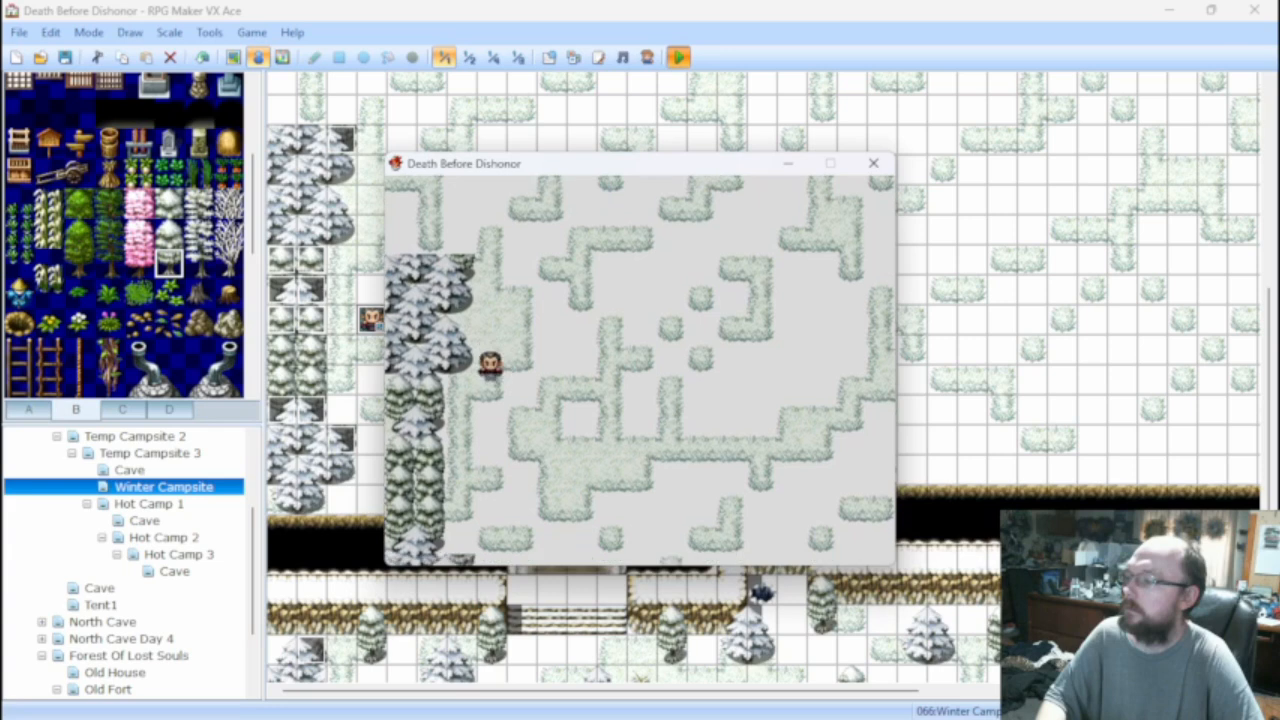
key(Left)
key(Down)
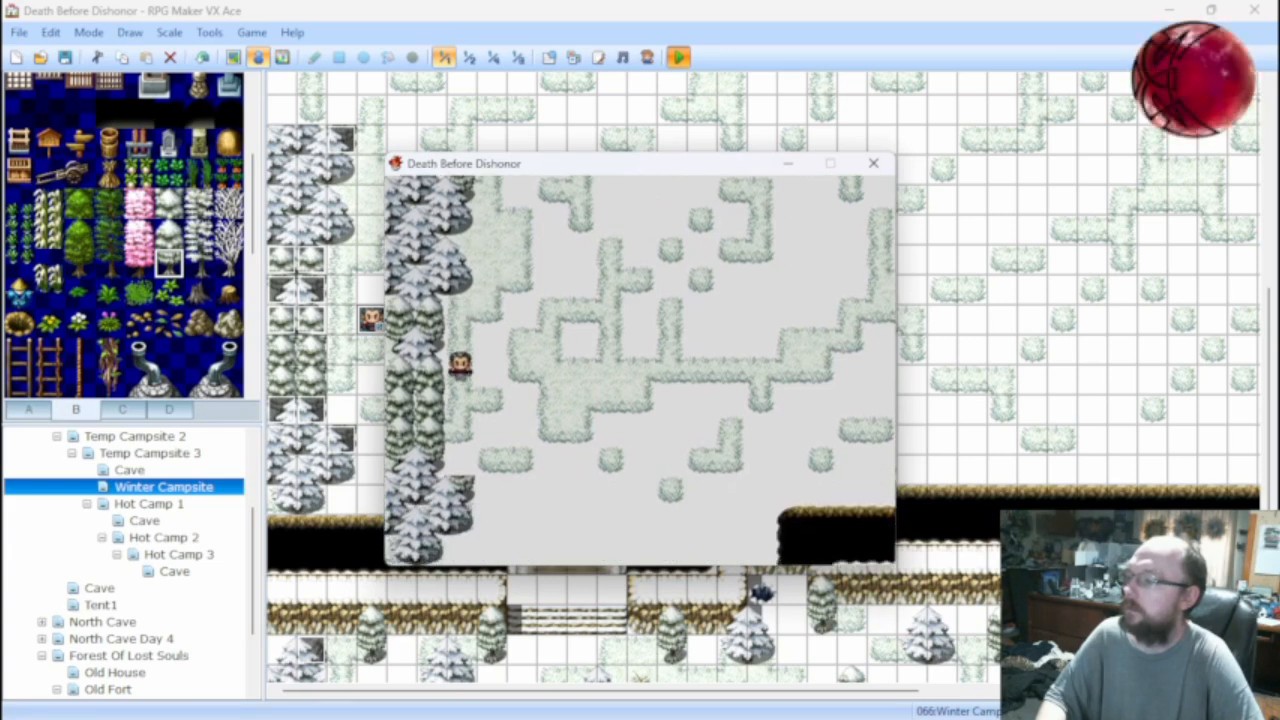
Walk the player to the border's southern pines, approach the trees from the east, and close the playtest.
key(Down)
key(Down)
key(Down)
key(Right)
key(Right)
key(Right)
key(Right)
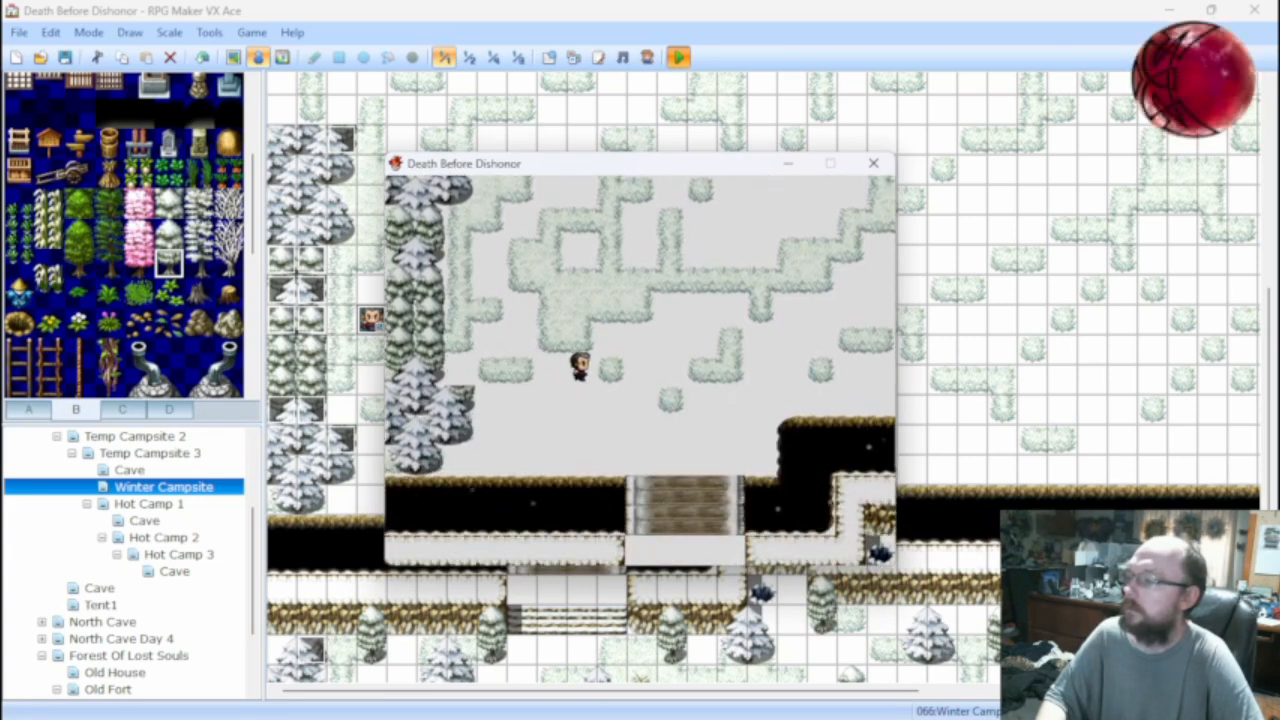
key(Left)
key(Left)
key(Left)
key(Left)
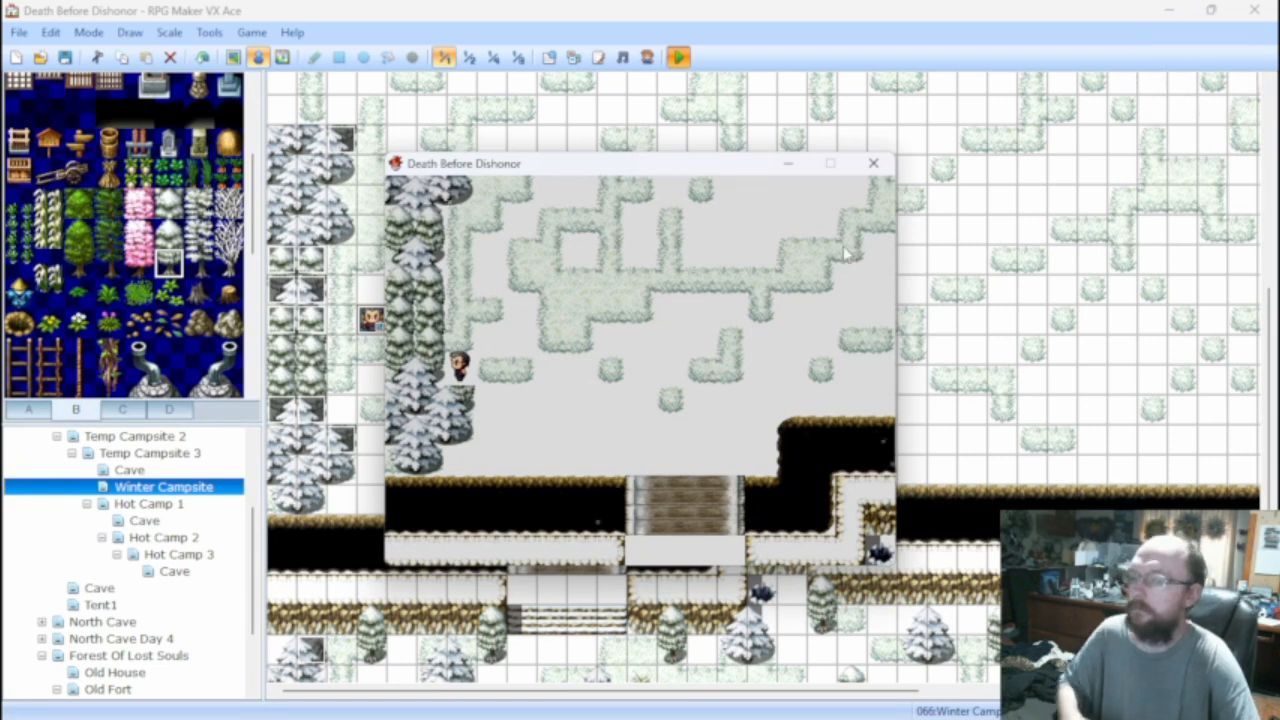
click(873, 163)
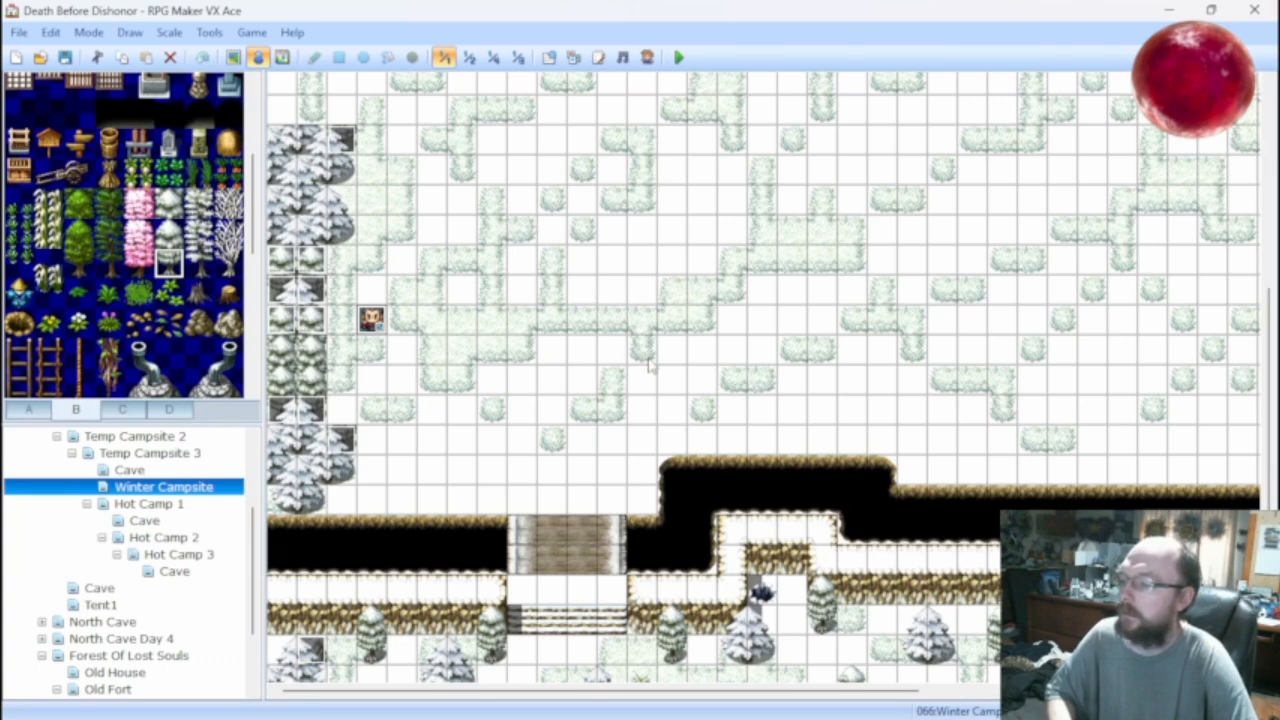
In map editing mode, add narrow snowy tree tiles in the border's third column above both groups of large pines.
middle_click(679, 360)
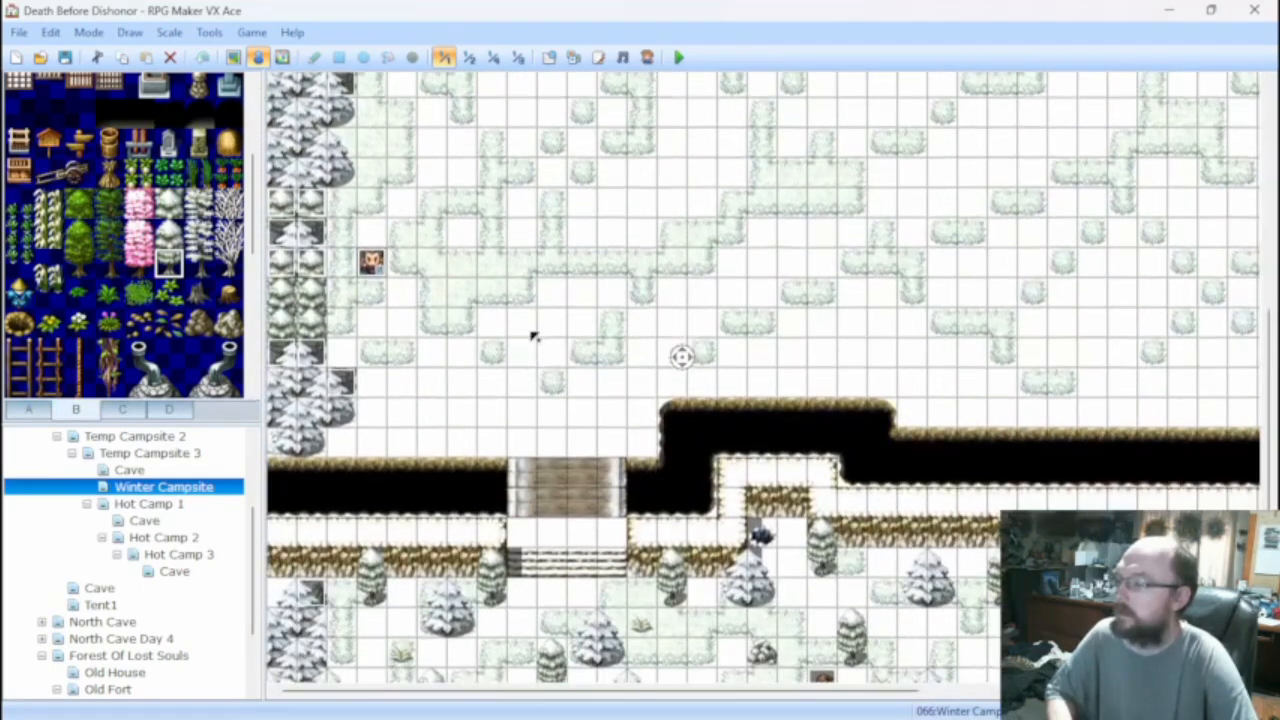
middle_click(539, 342)
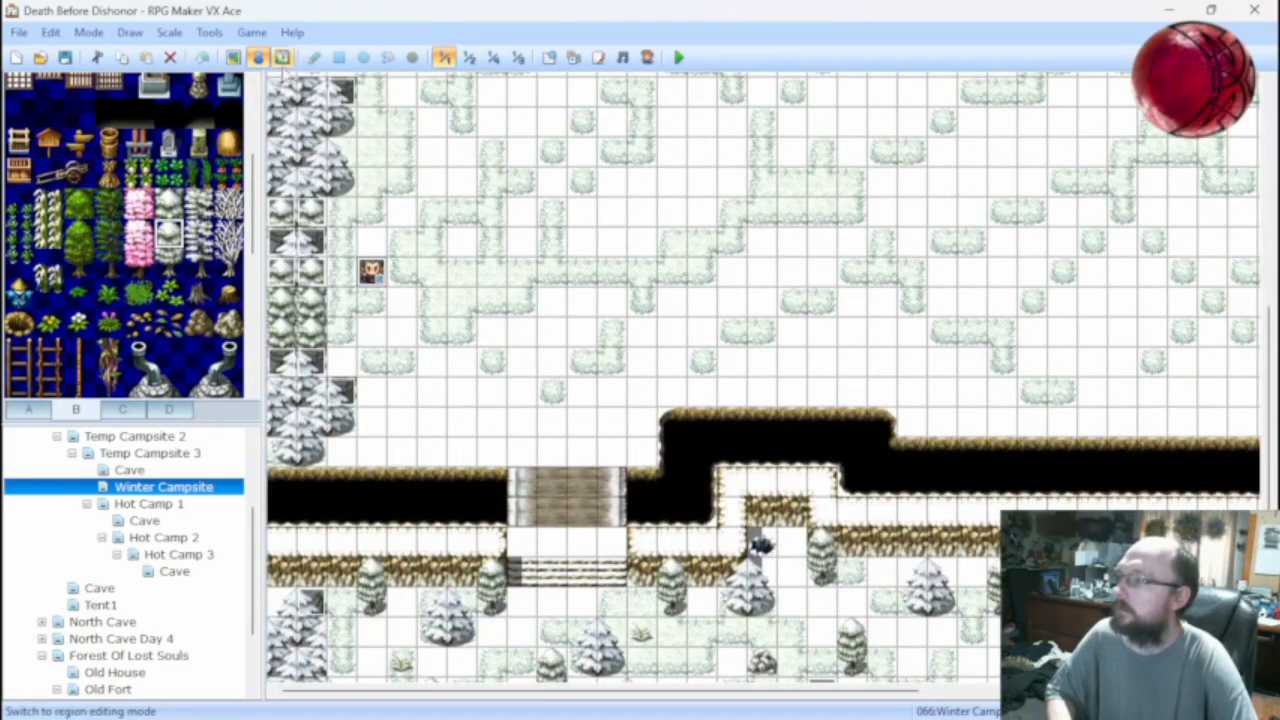
click(233, 57)
middle_click(403, 285)
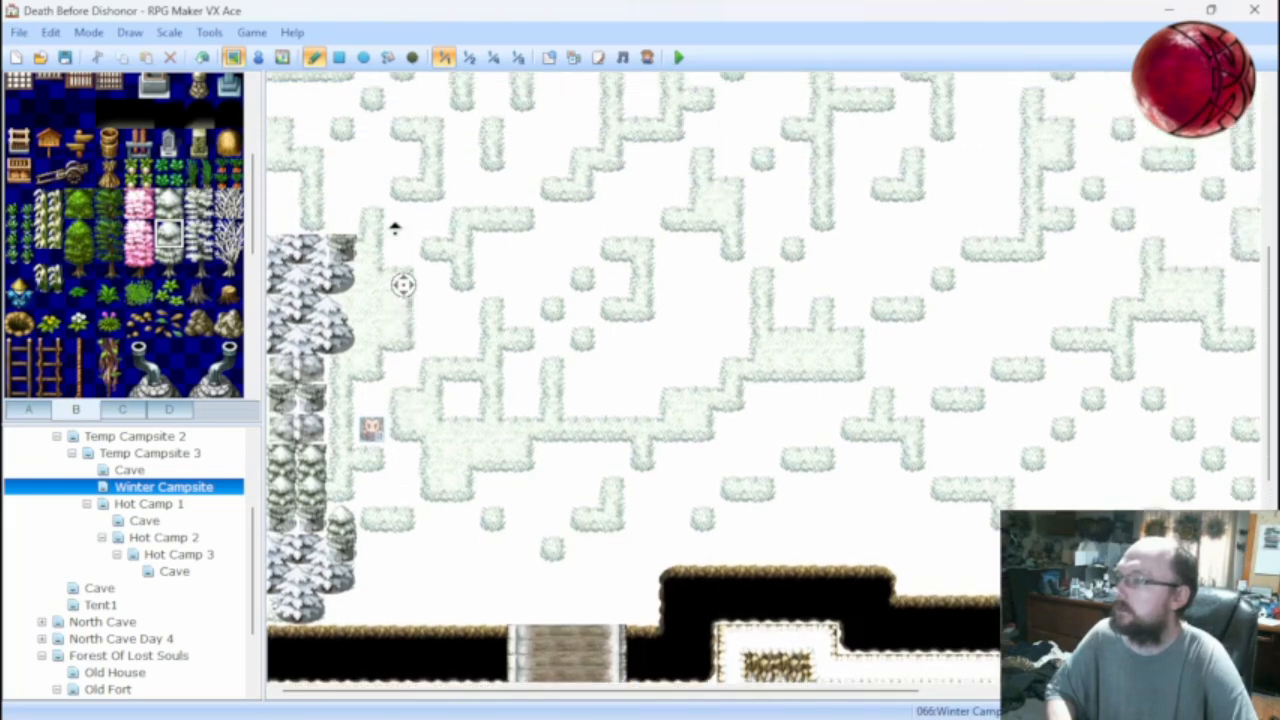
middle_click(397, 236)
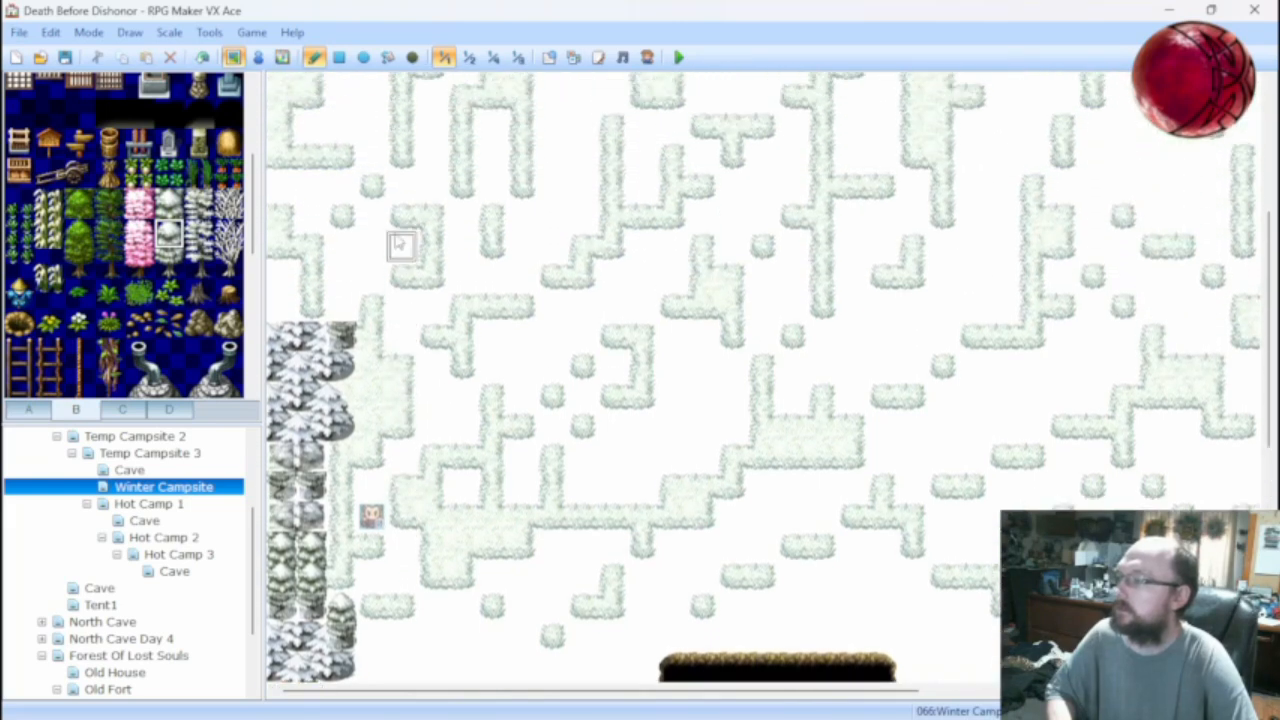
click(343, 308)
middle_drag(409, 285, 408, 254)
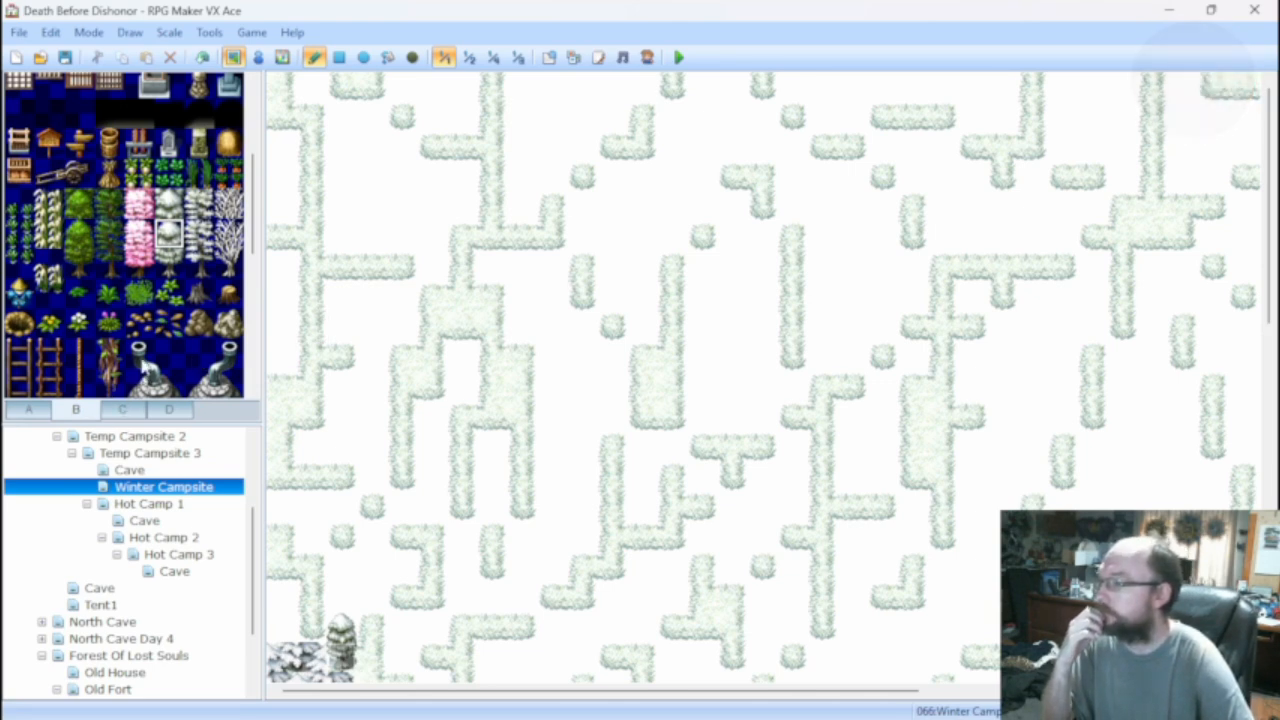
Place two layered snowy tree bases above the dense pines at the border's north end and add foliage above the western one.
click(198, 272)
click(283, 626)
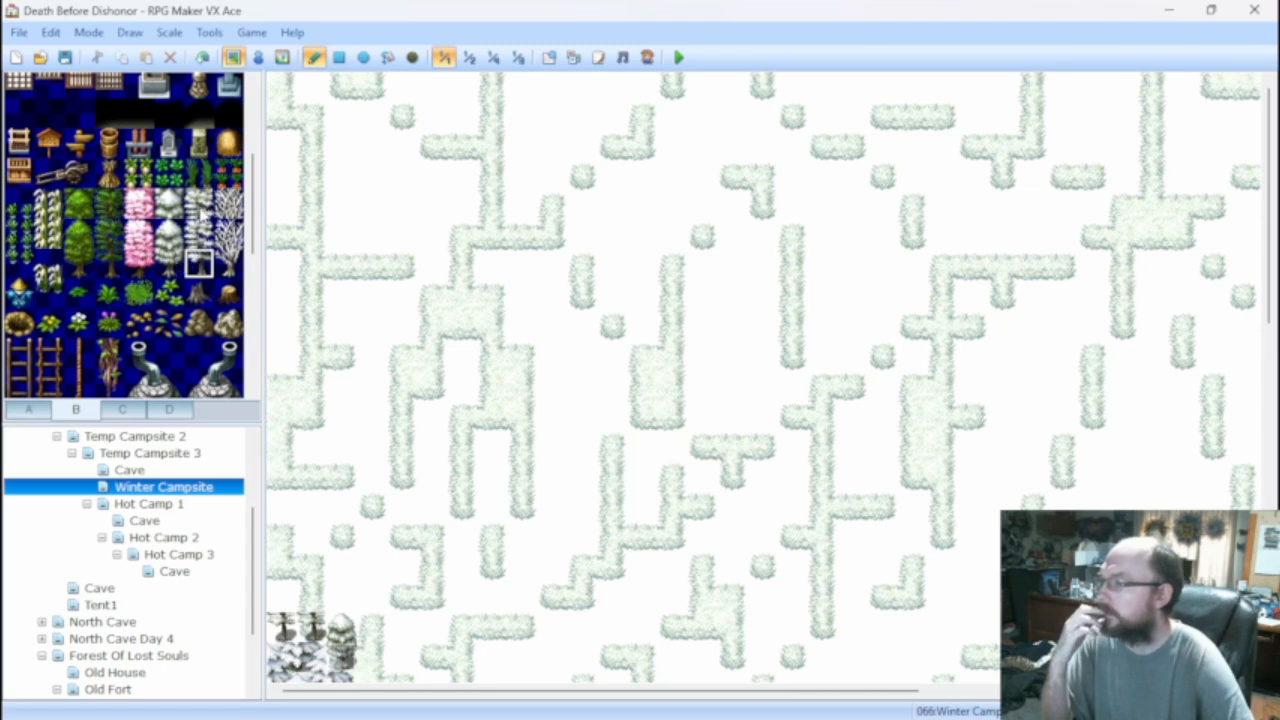
click(198, 205)
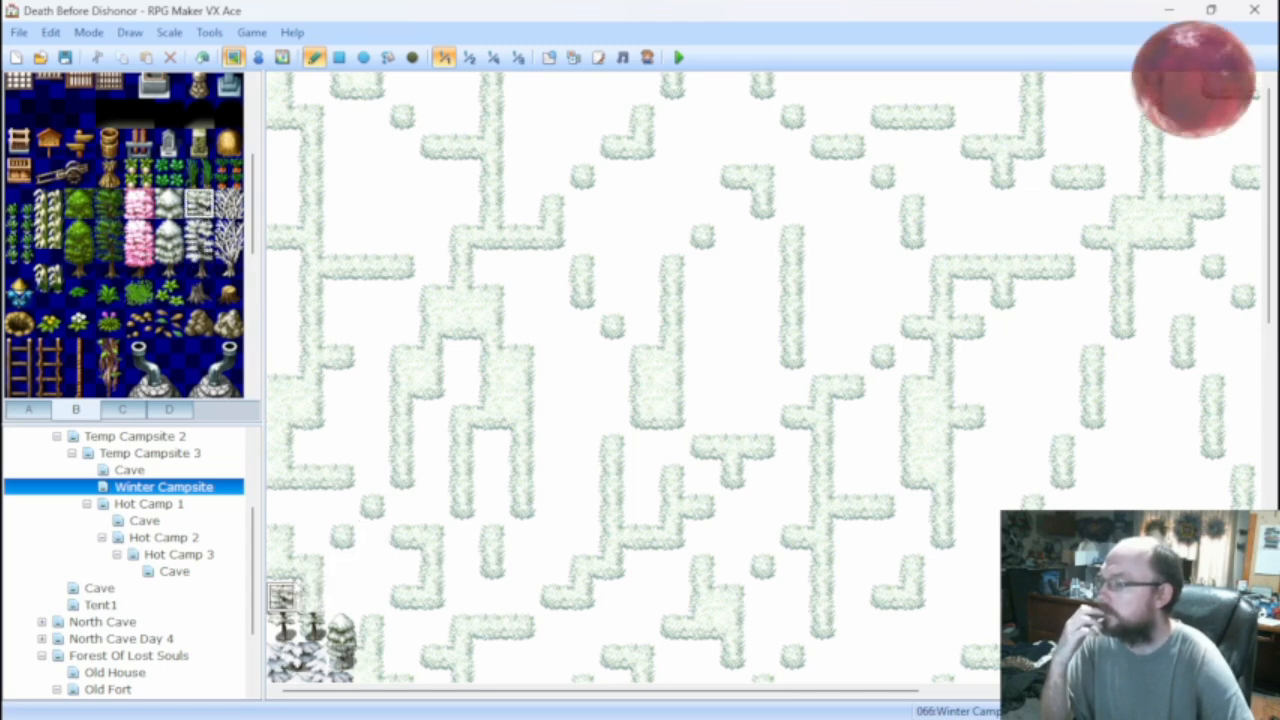
click(283, 597)
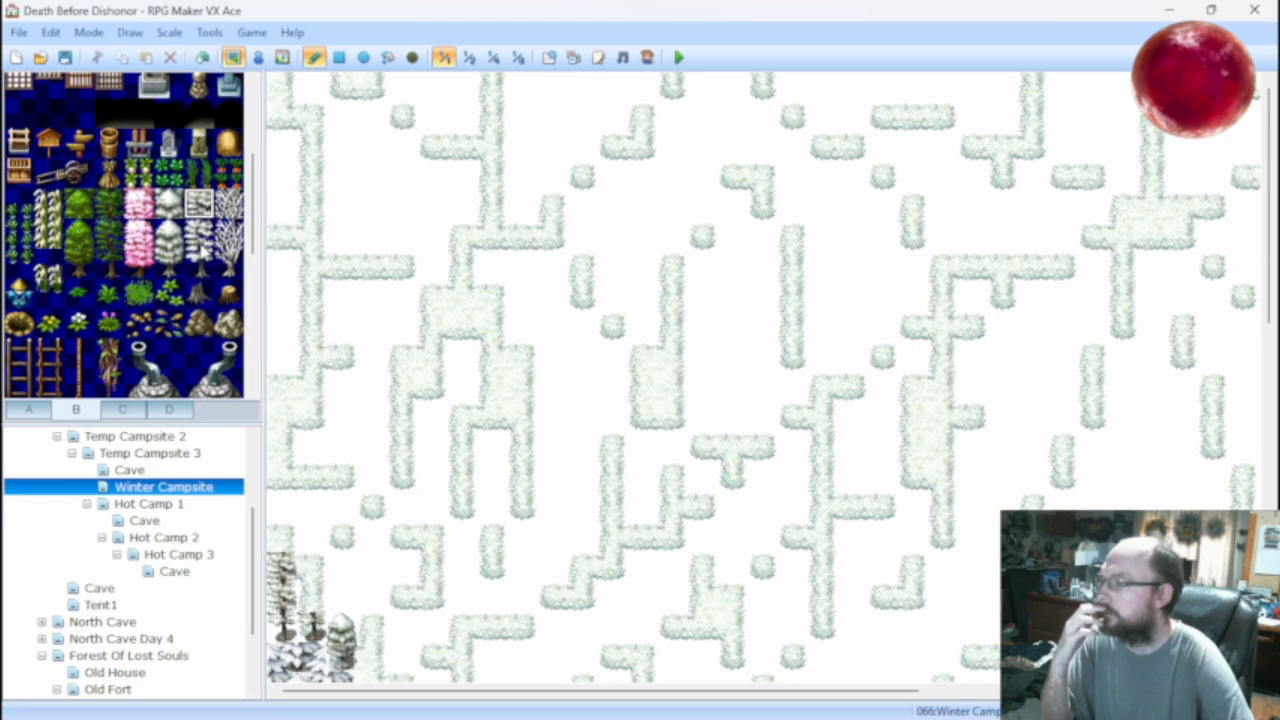
Lay a two-tile-wide large snowy pine base above the layered trees and fill in the eastern tree's foliage.
click(120, 409)
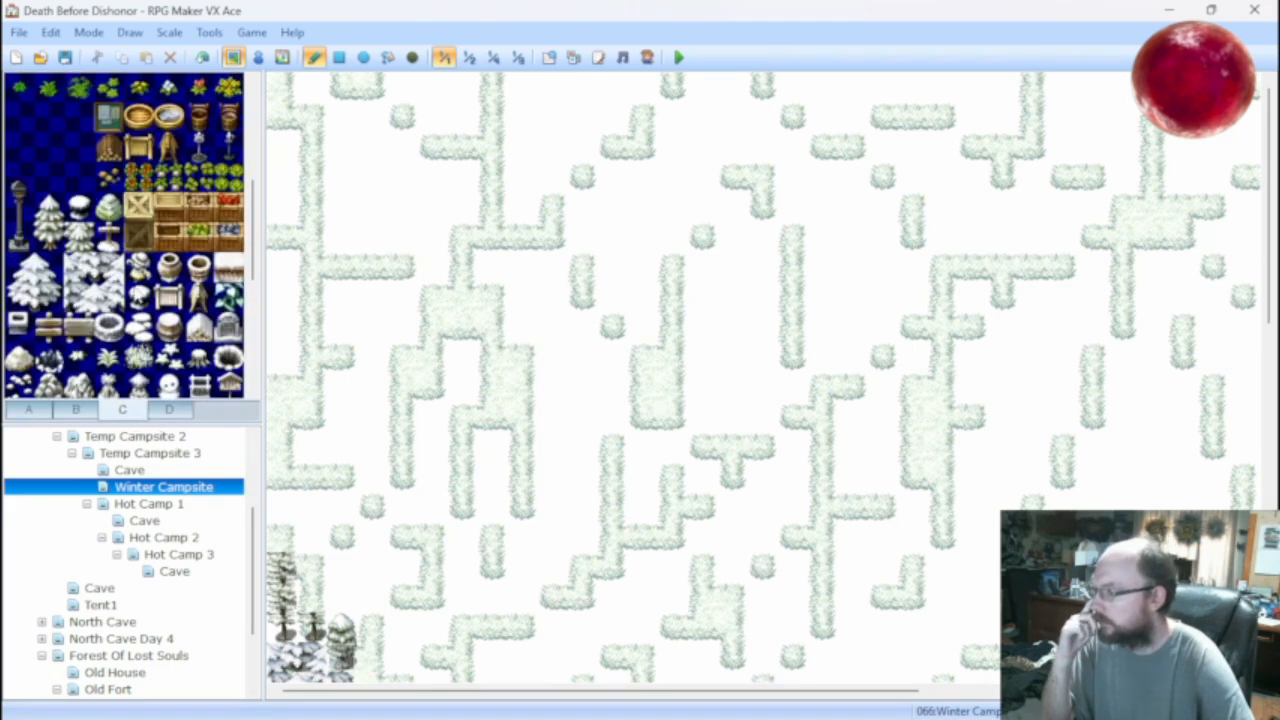
click(36, 294)
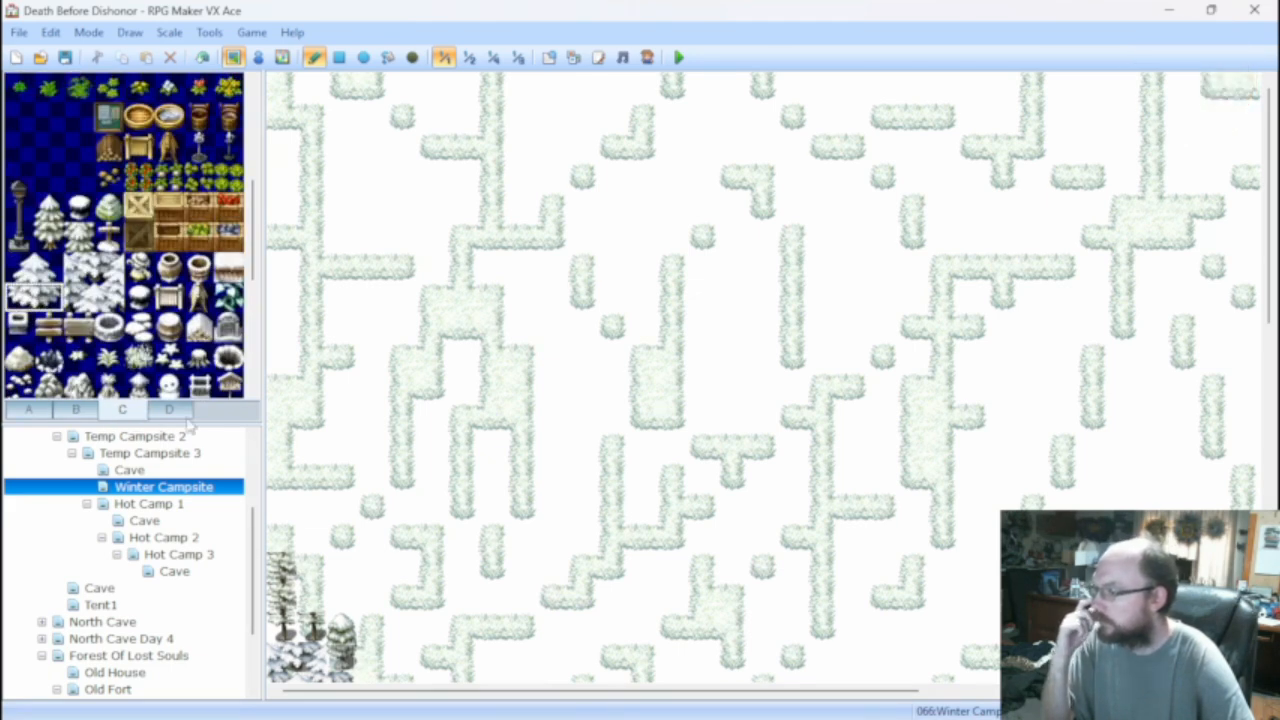
click(283, 537)
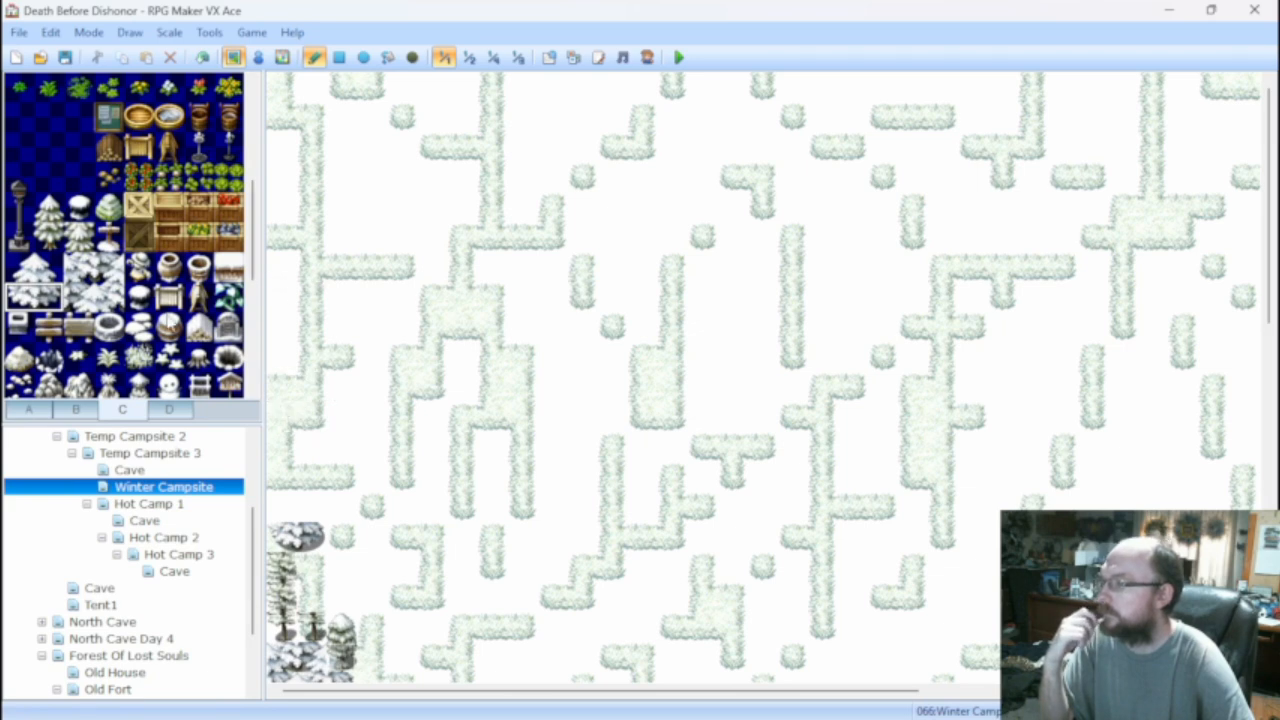
click(80, 410)
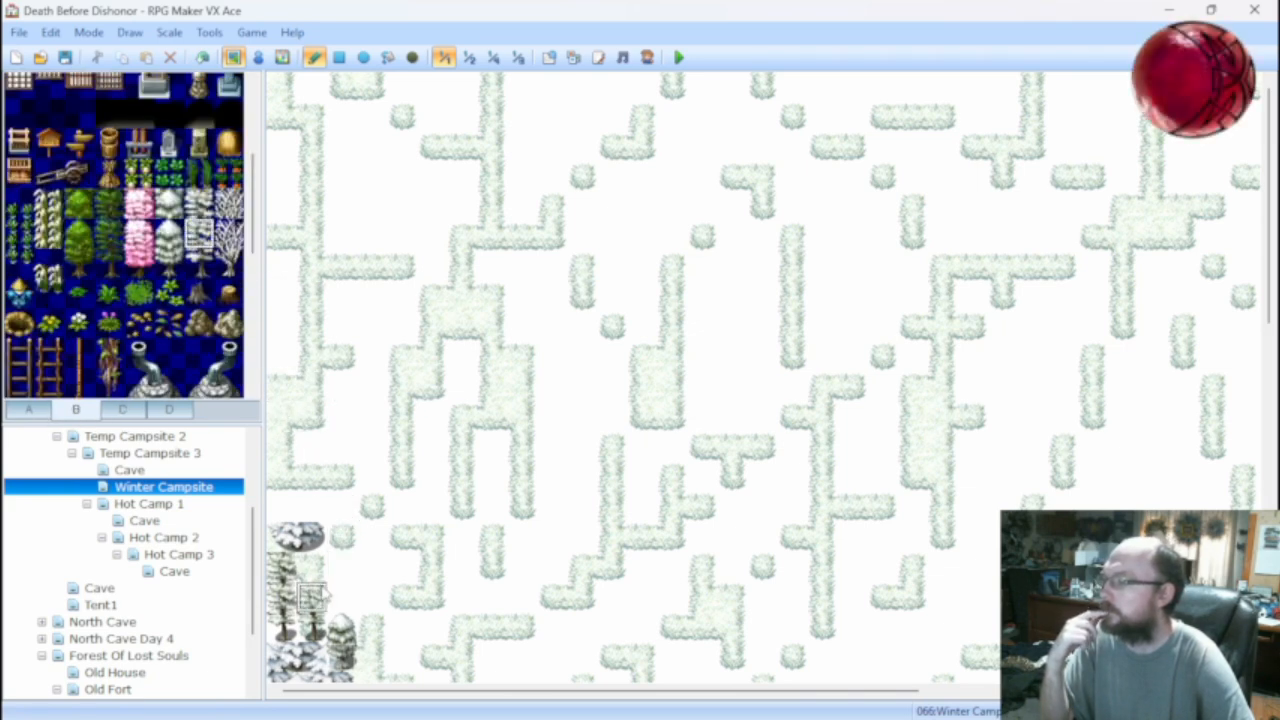
Add an event on the western tile of the new large pine base, using the layered snowy tree top as its graphic.
click(257, 58)
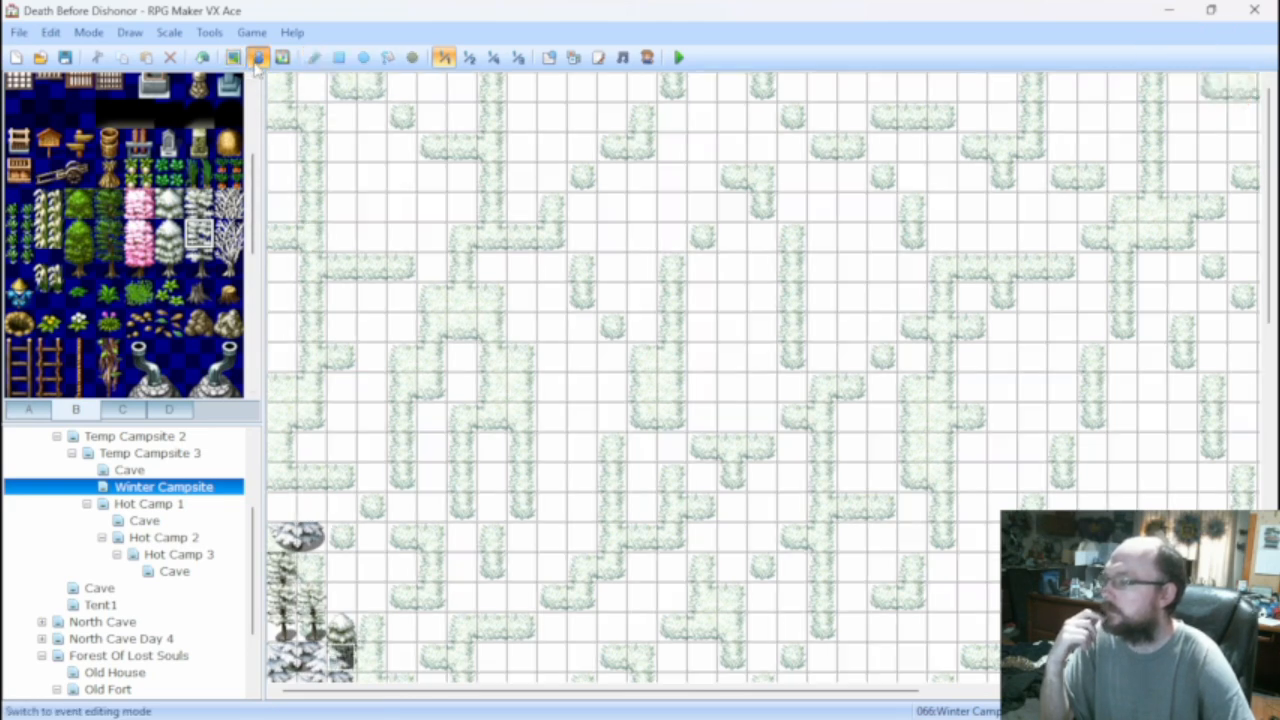
click(342, 657)
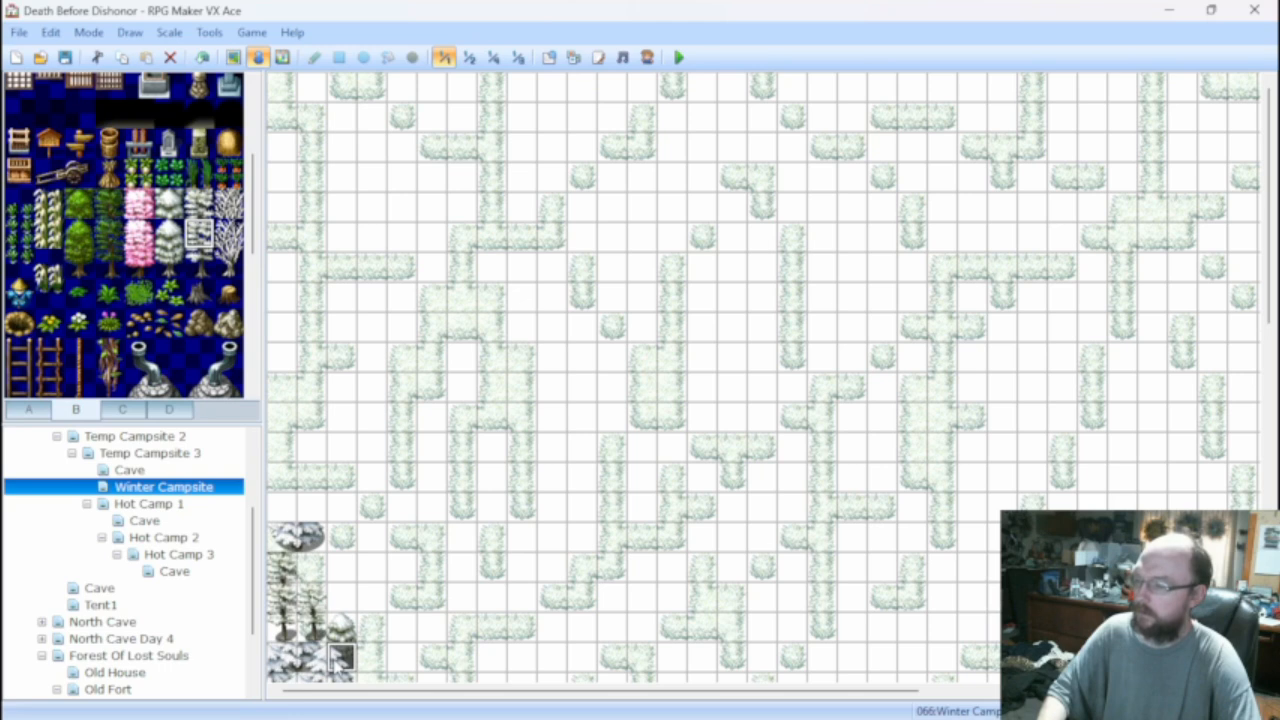
scroll(386, 566, down, 3)
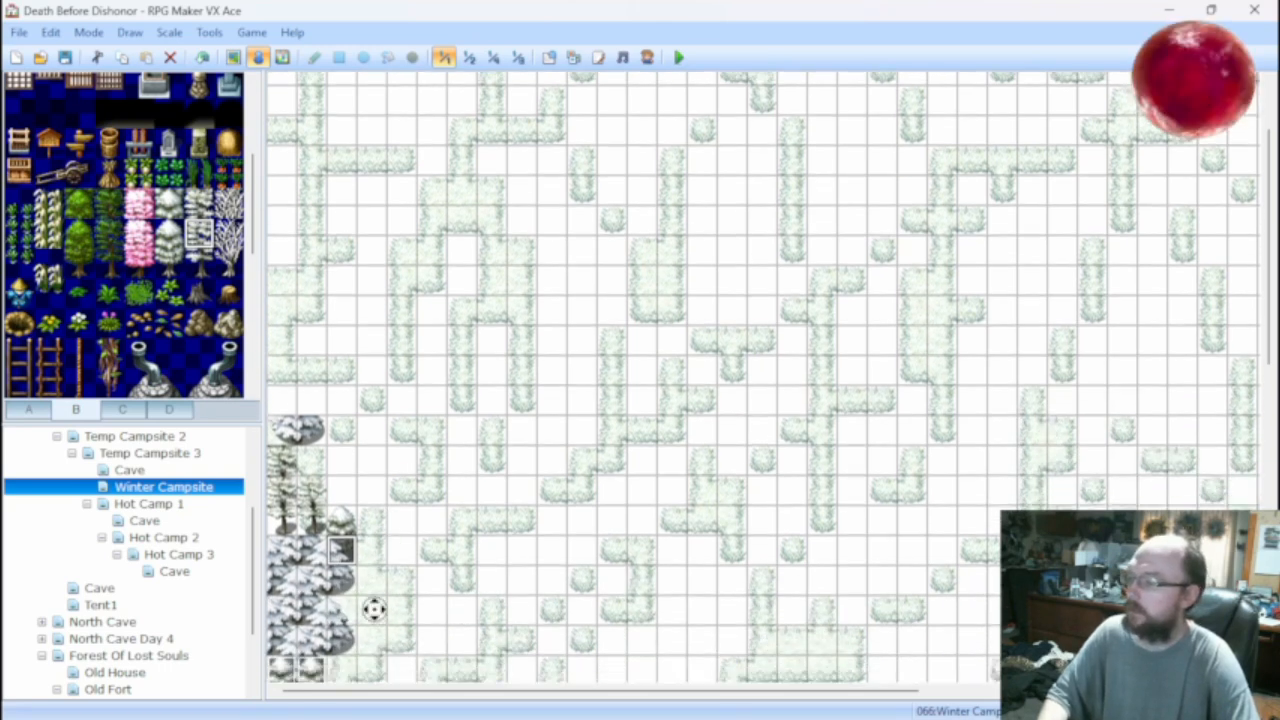
drag(374, 610, 312, 662)
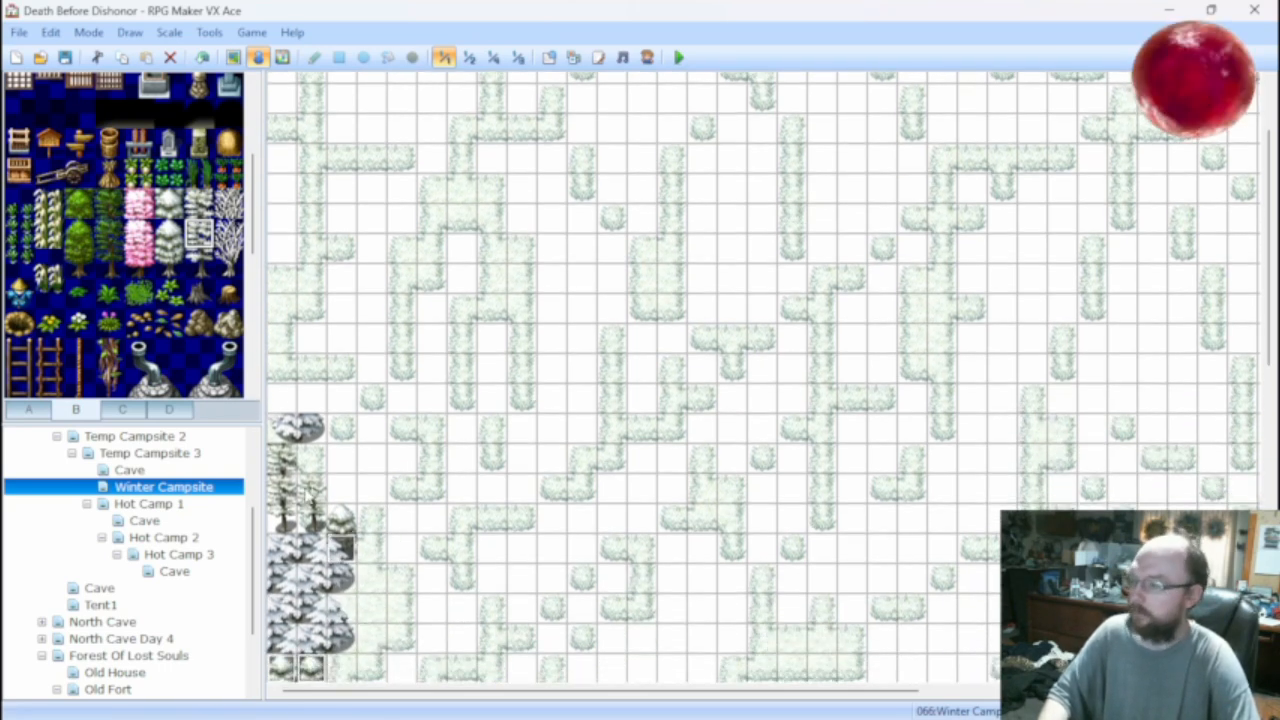
double_click(284, 430)
double_click(294, 445)
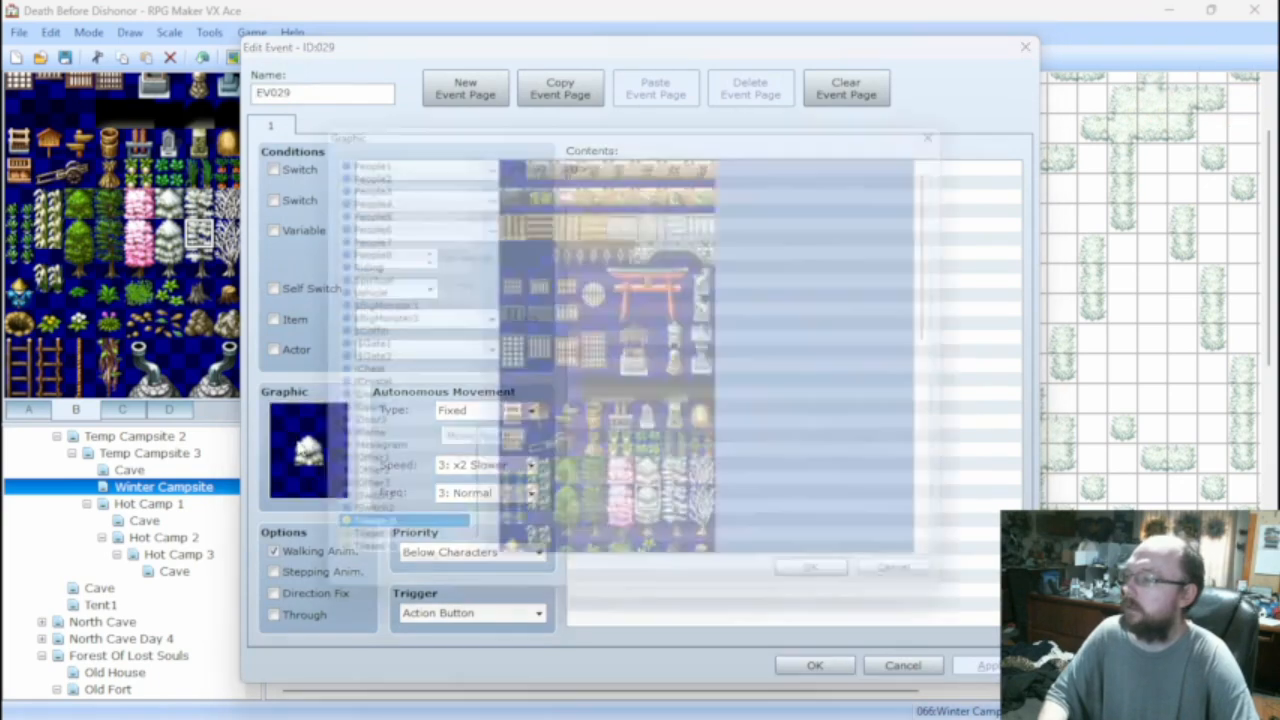
click(836, 593)
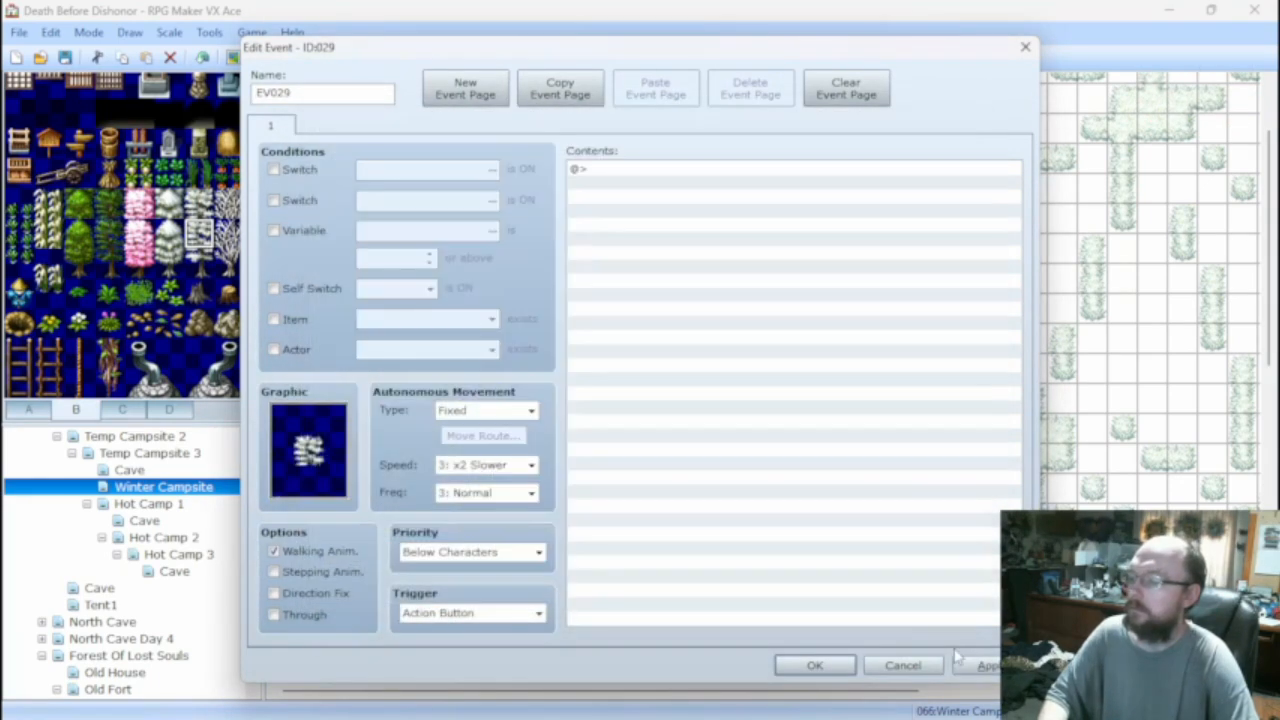
click(840, 664)
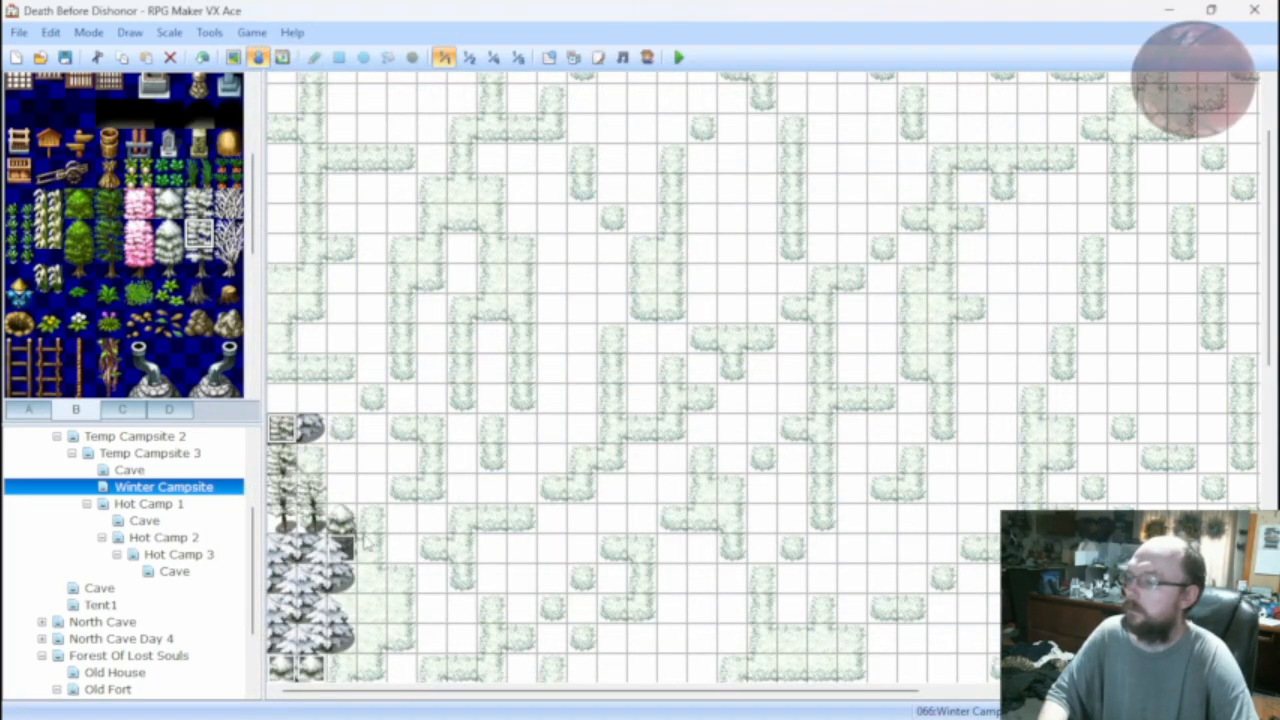
In map editing mode, place two bare snowy tree bases above the border's north end and extend both with bare branches northward.
scroll(368, 545, down, 2)
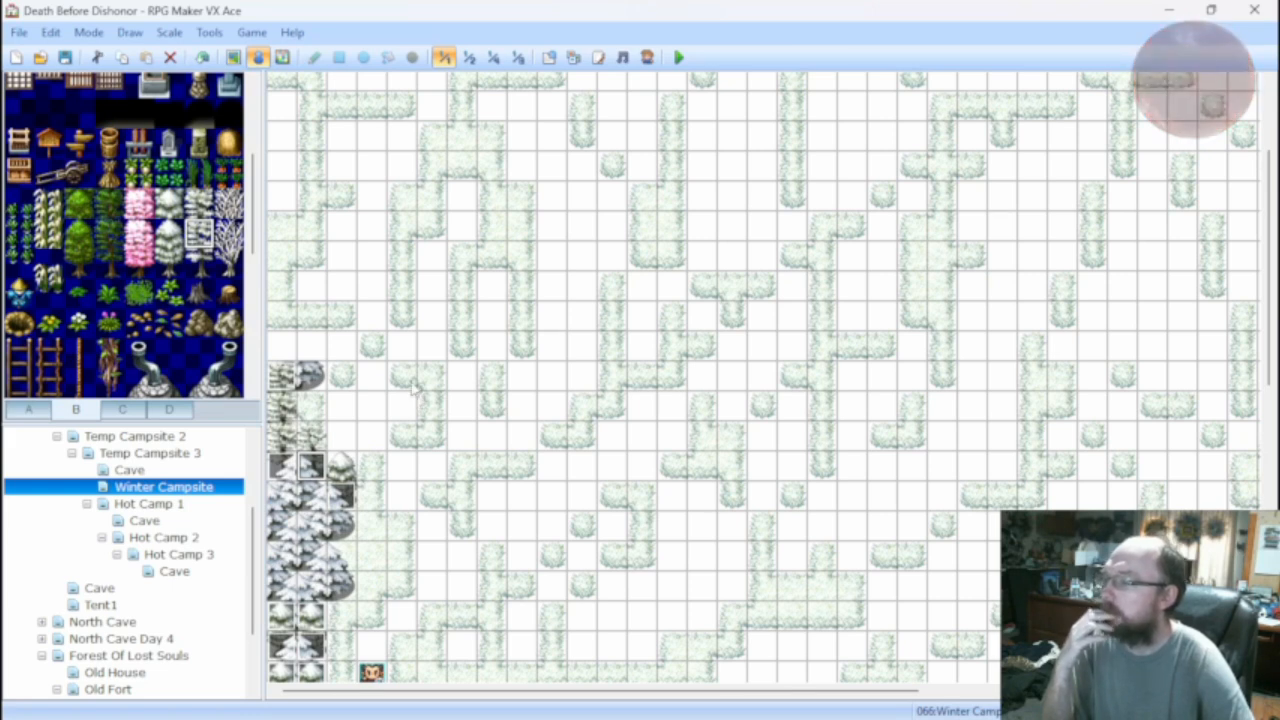
scroll(410, 370, up, 2)
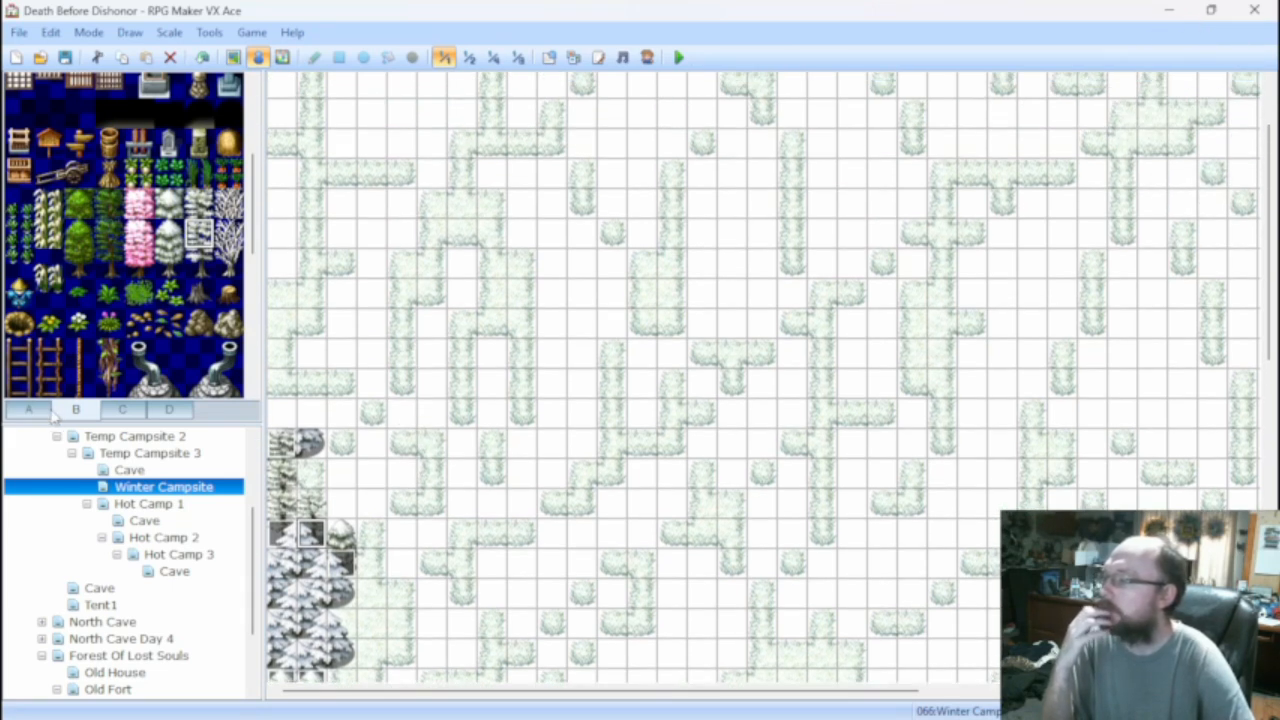
click(40, 410)
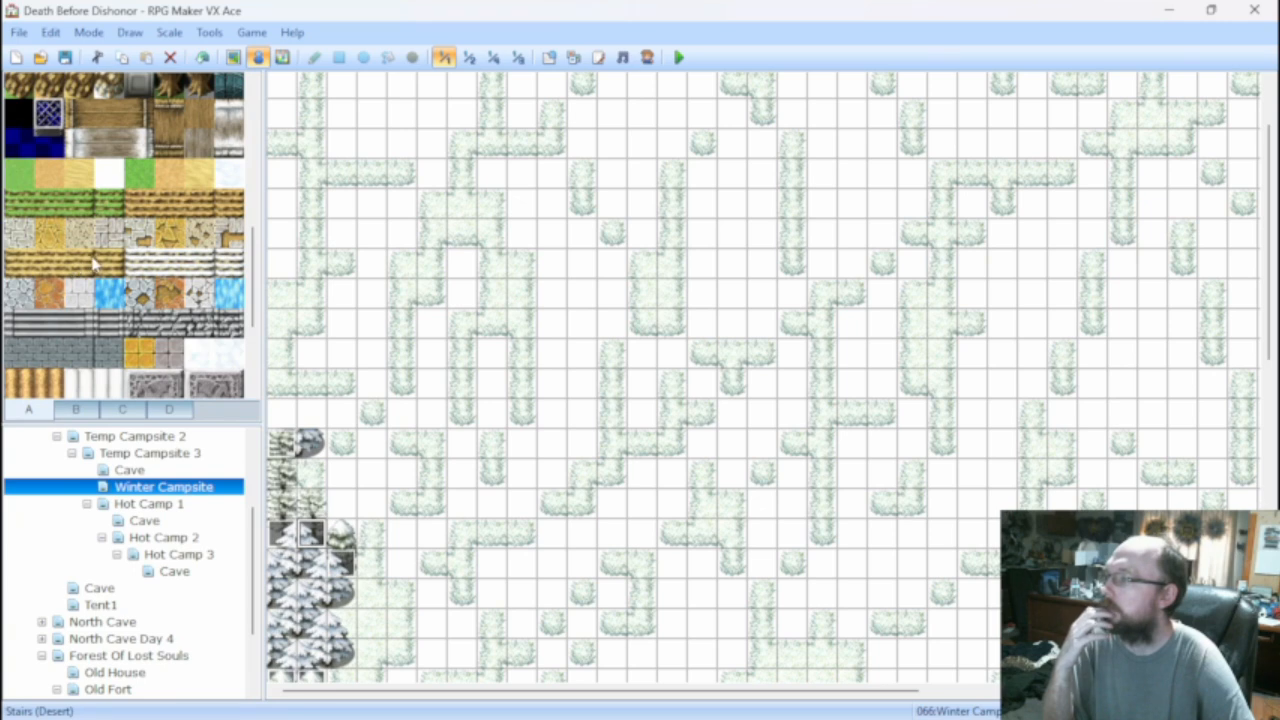
click(75, 413)
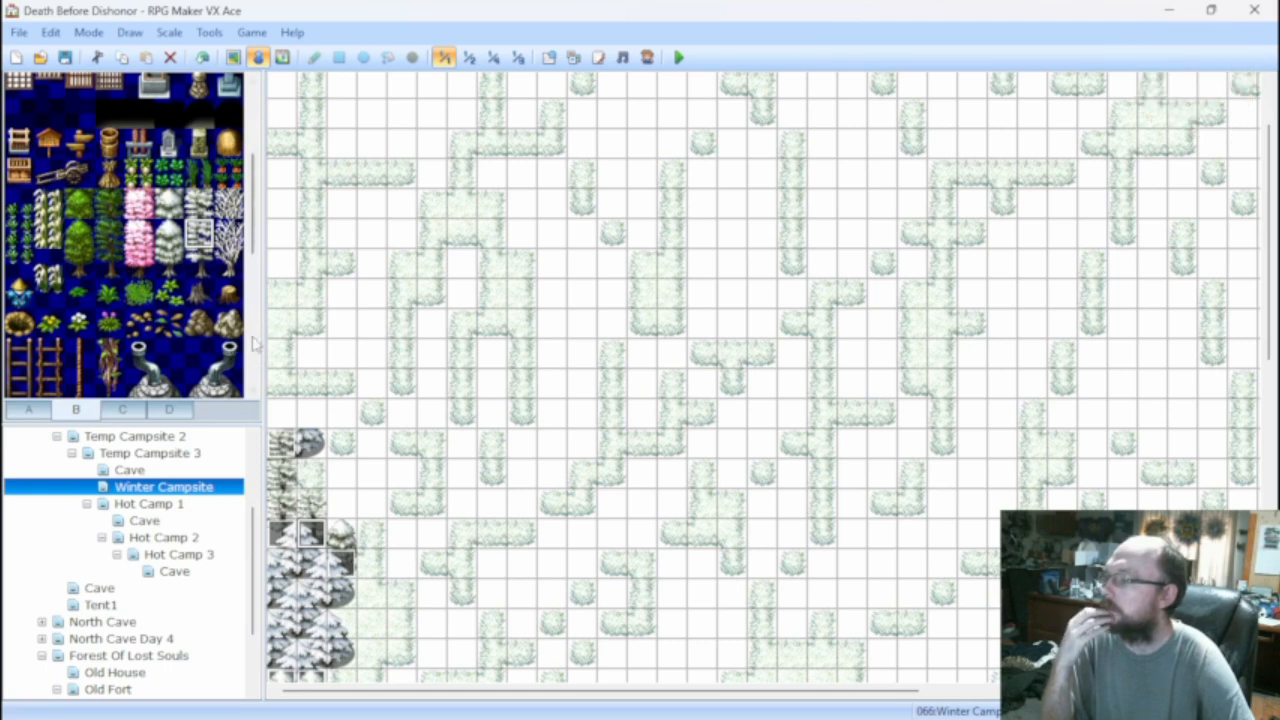
scroll(320, 340, up, 3)
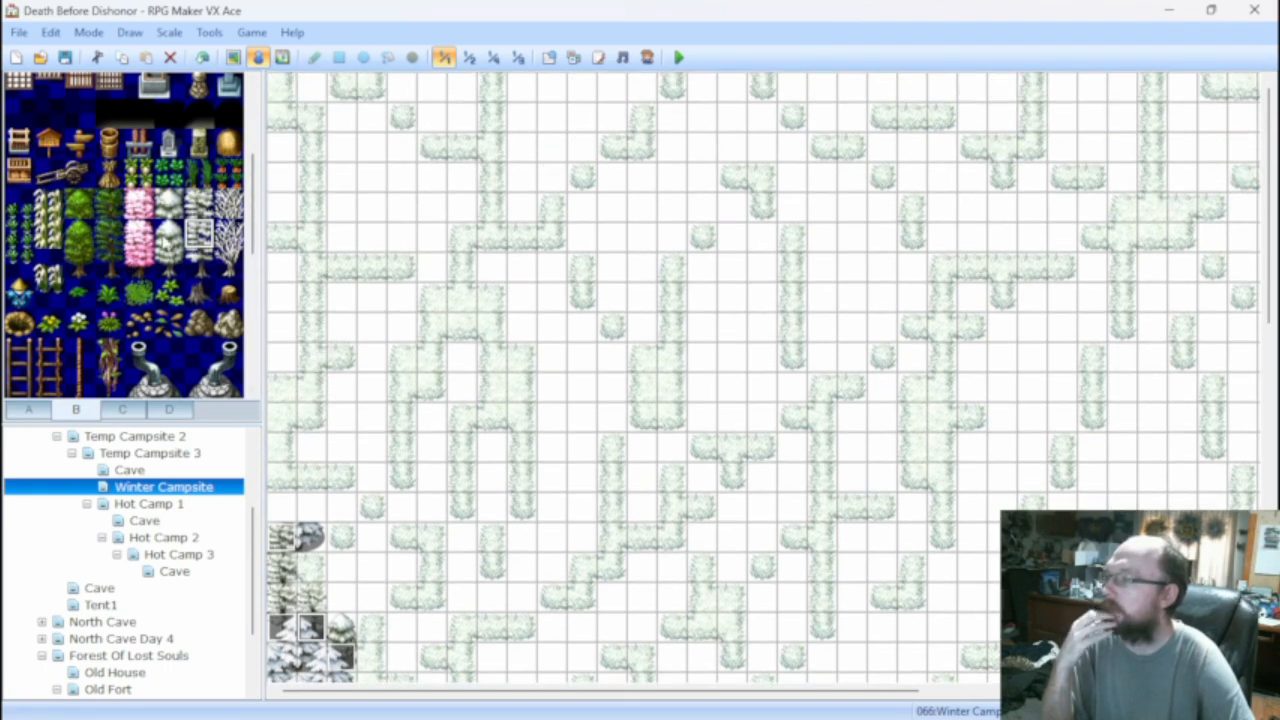
click(124, 409)
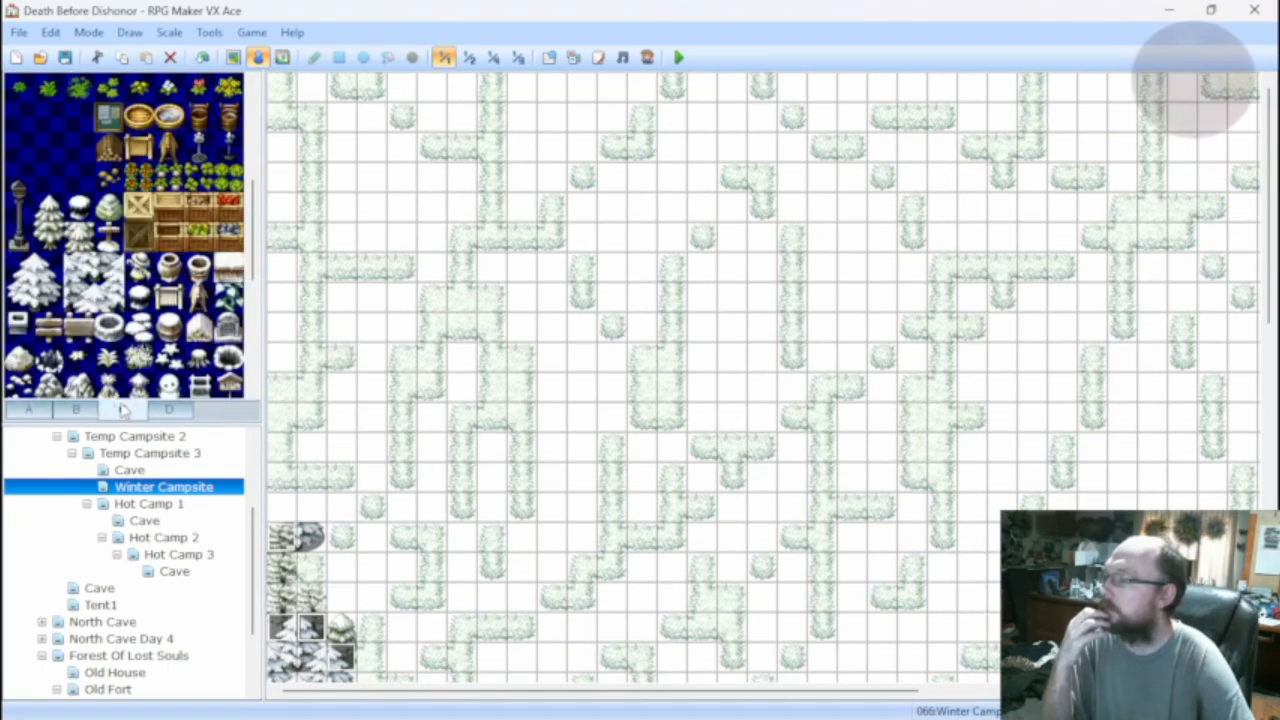
click(98, 412)
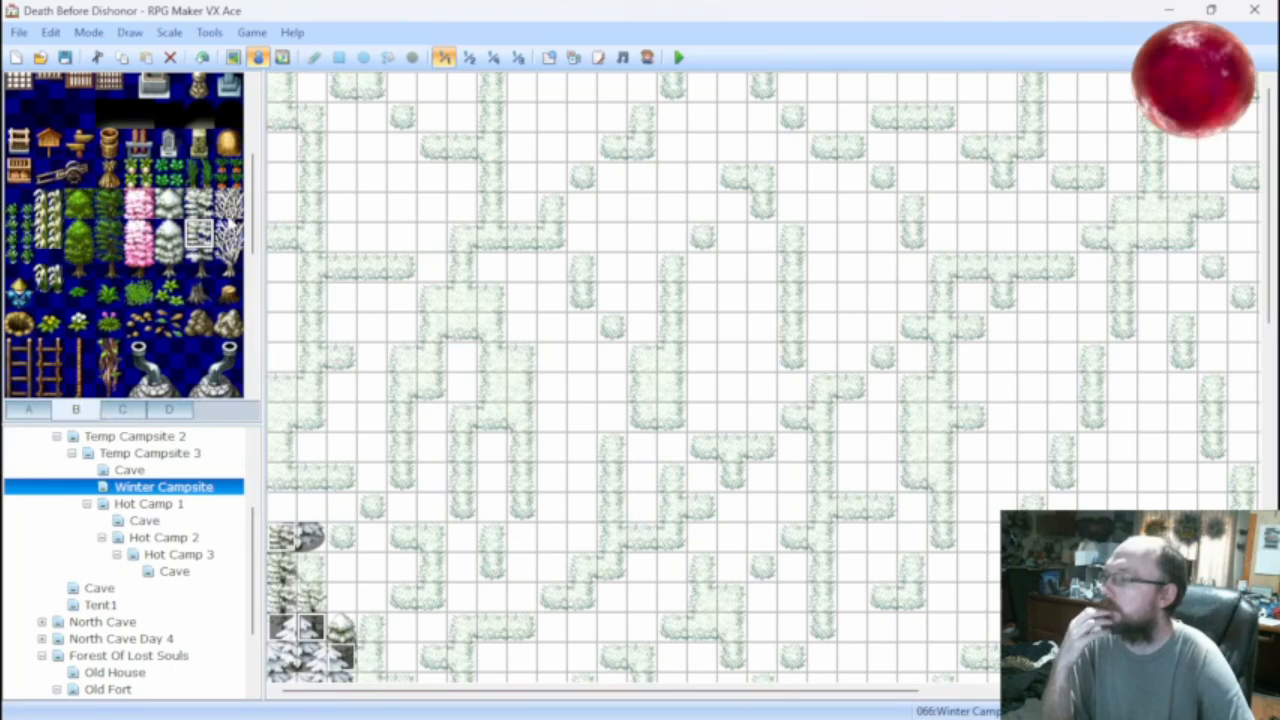
click(228, 205)
click(233, 57)
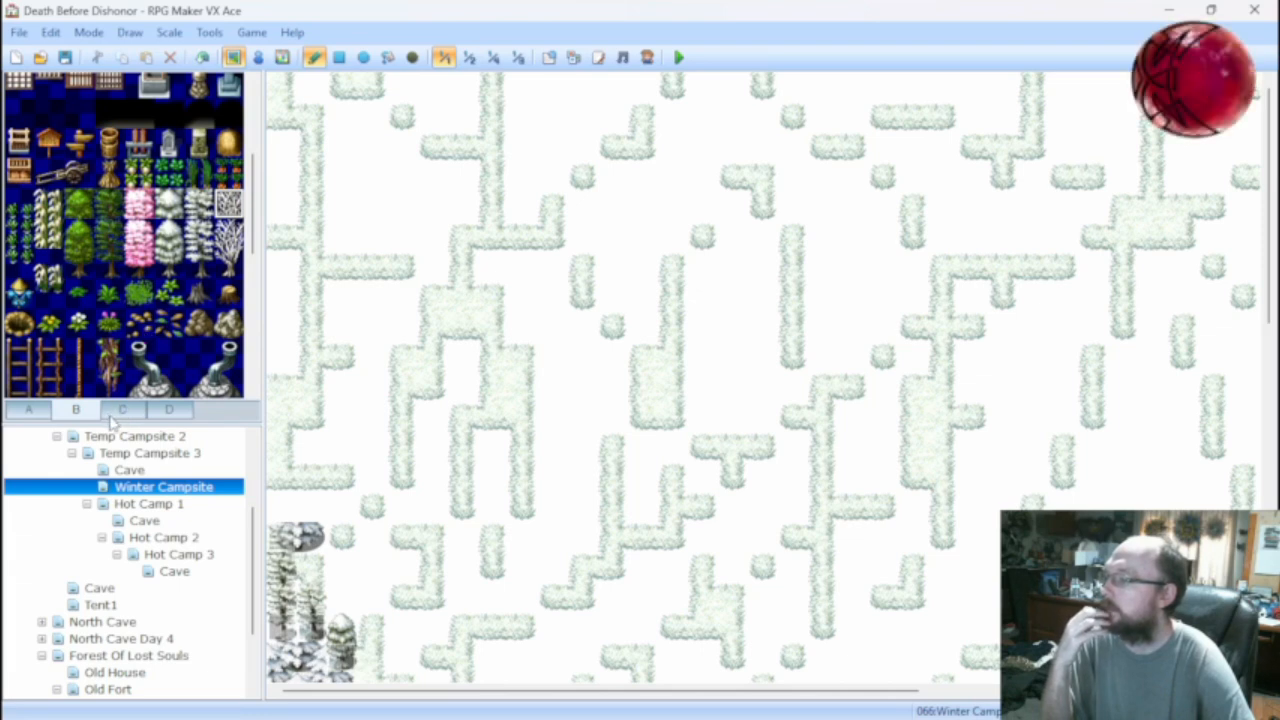
click(228, 263)
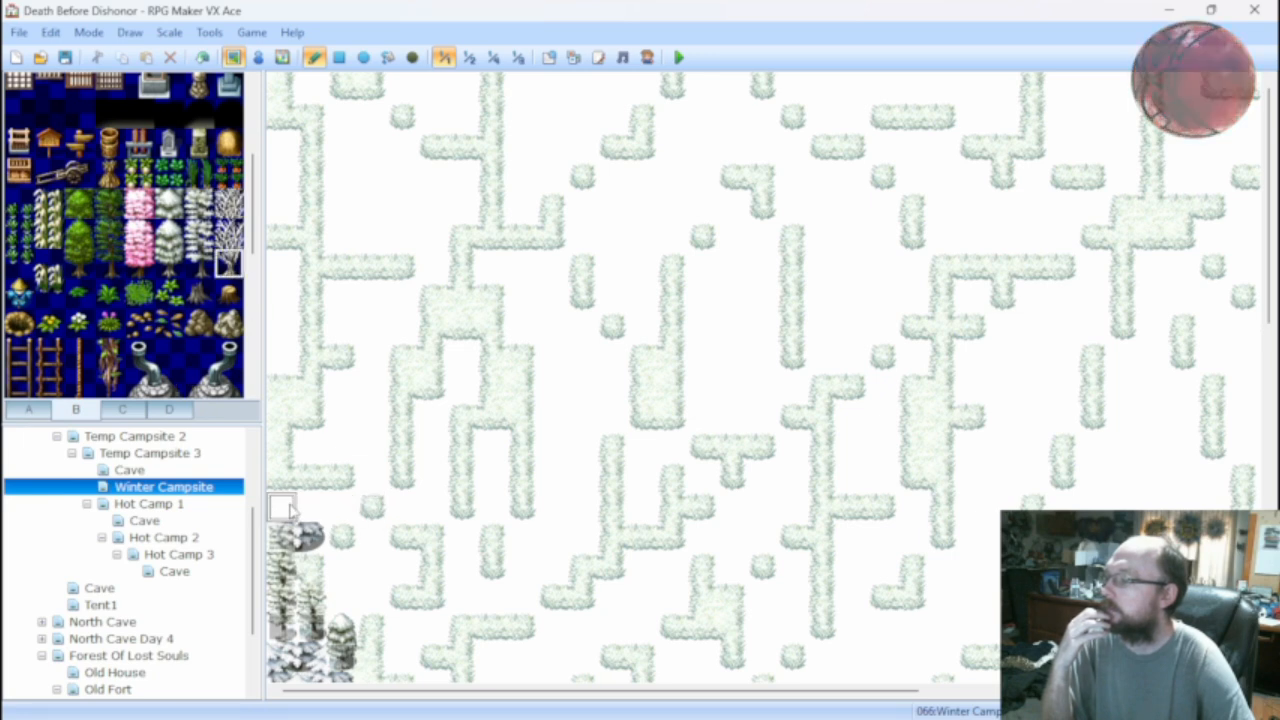
drag(282, 508, 312, 508)
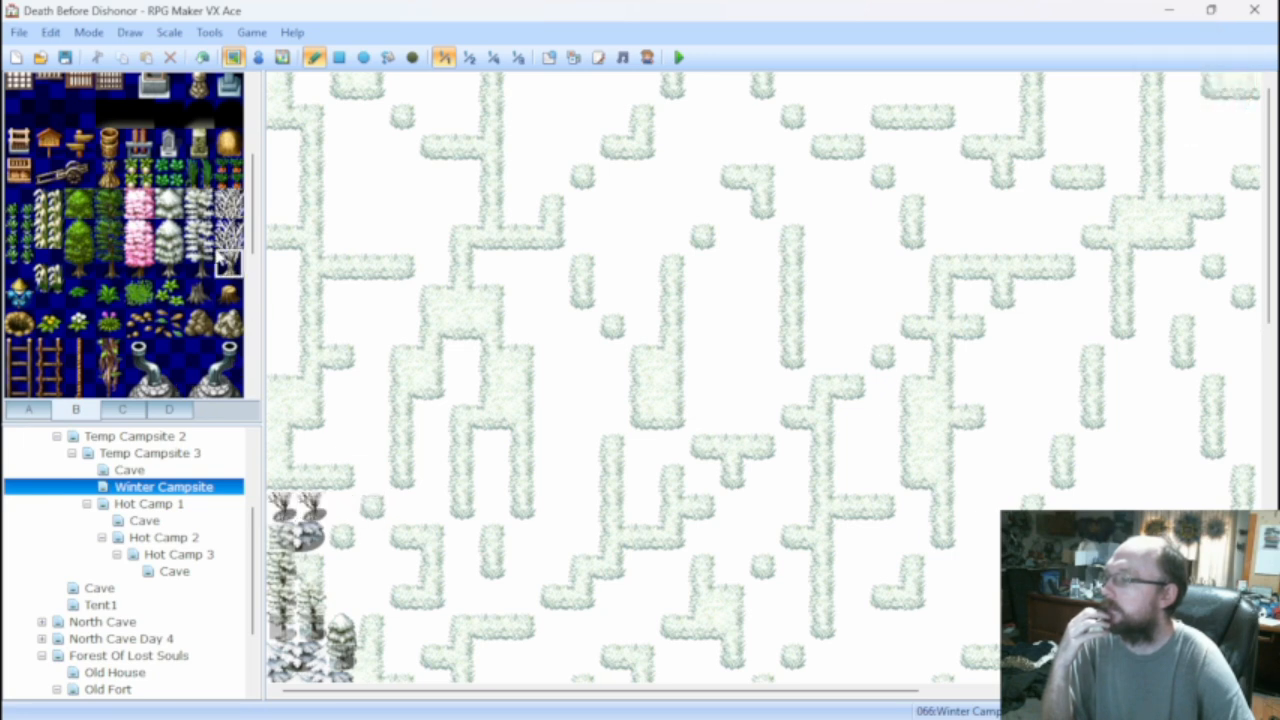
click(229, 205)
mouse_move(283, 405)
mouse_down()
mouse_move(283, 490)
mouse_move(285, 420)
mouse_move(311, 356)
mouse_move(310, 475)
mouse_move(282, 477)
mouse_up()
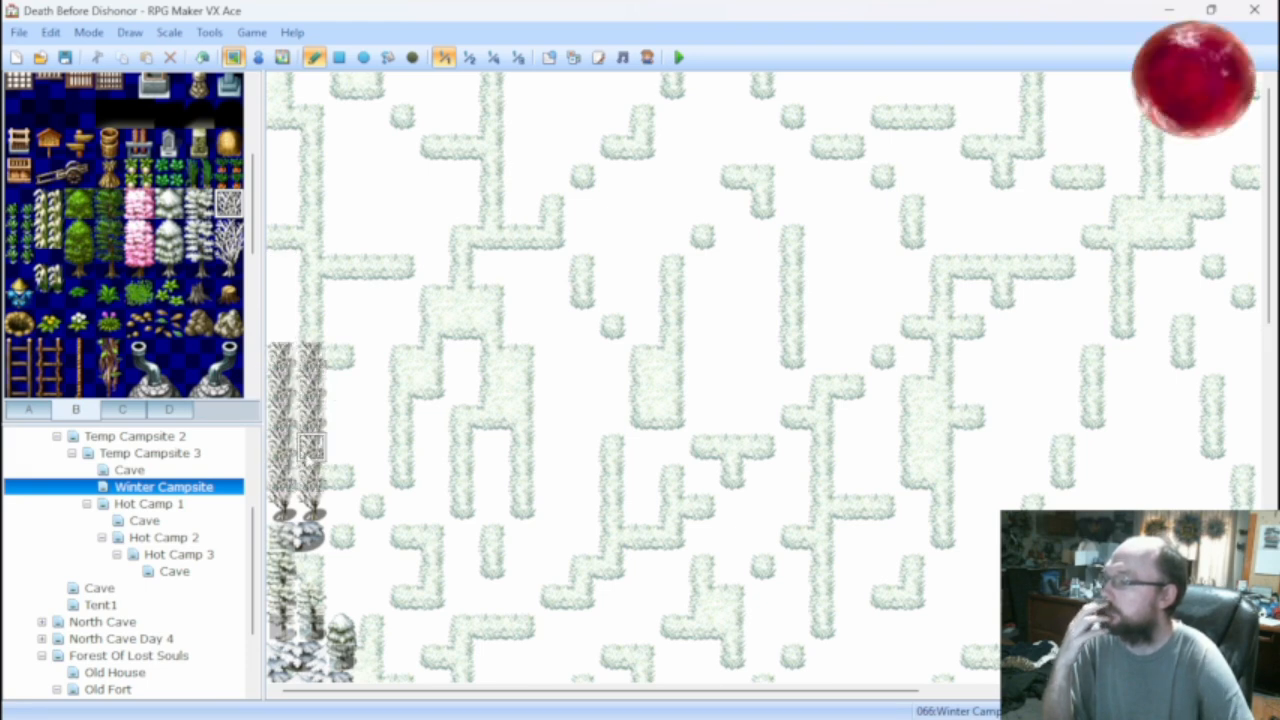
Lay a two-tile-wide large snowy pine base above the two bare trees and fill in the tiles directly above it.
click(120, 410)
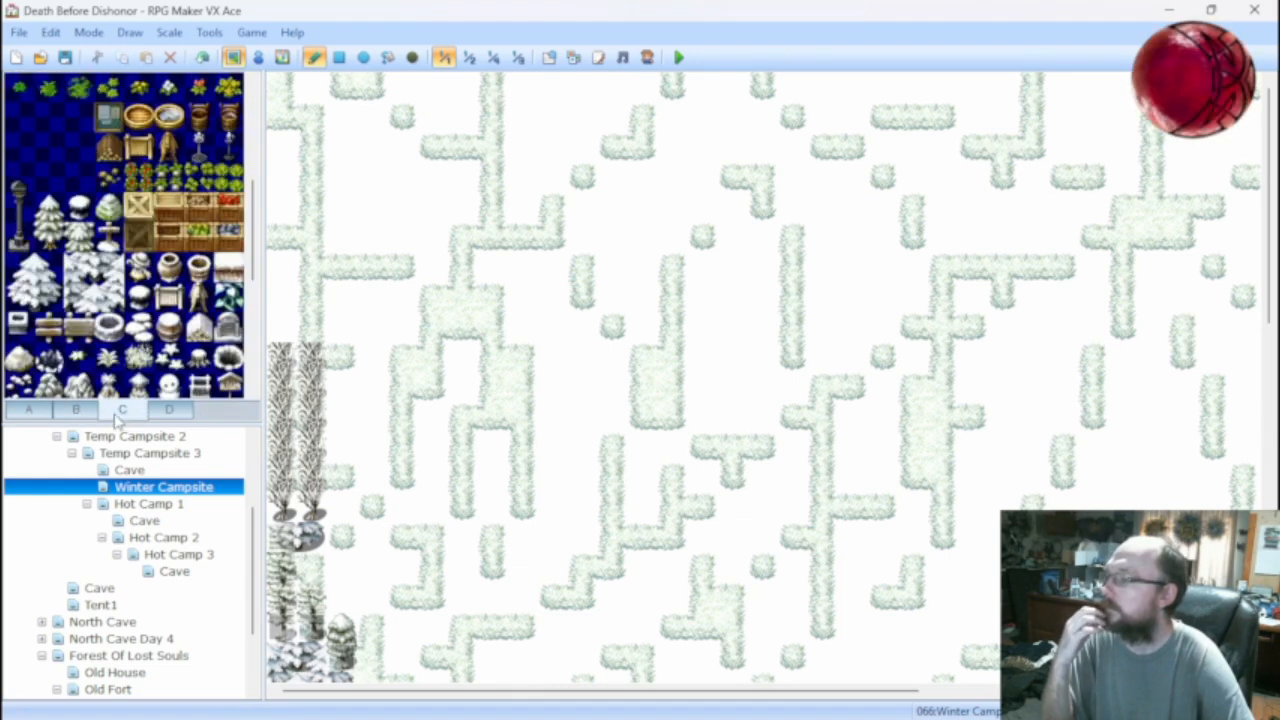
drag(24, 299, 50, 298)
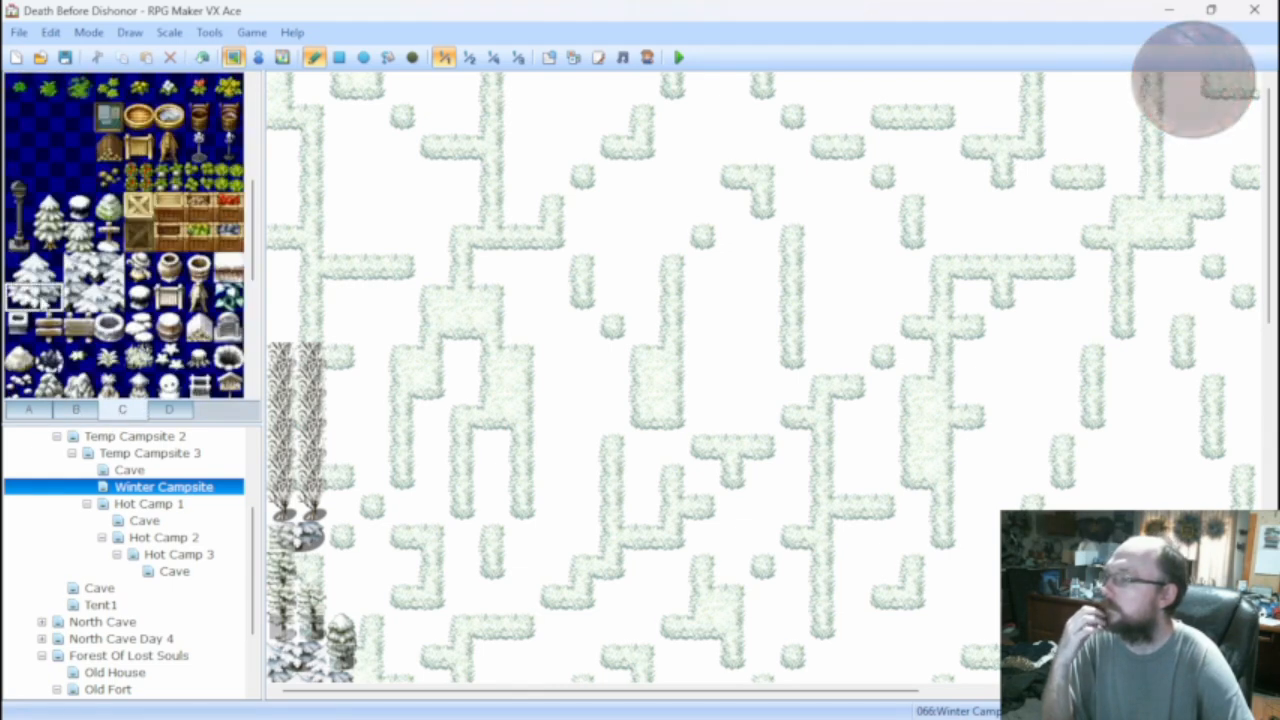
click(284, 328)
click(108, 298)
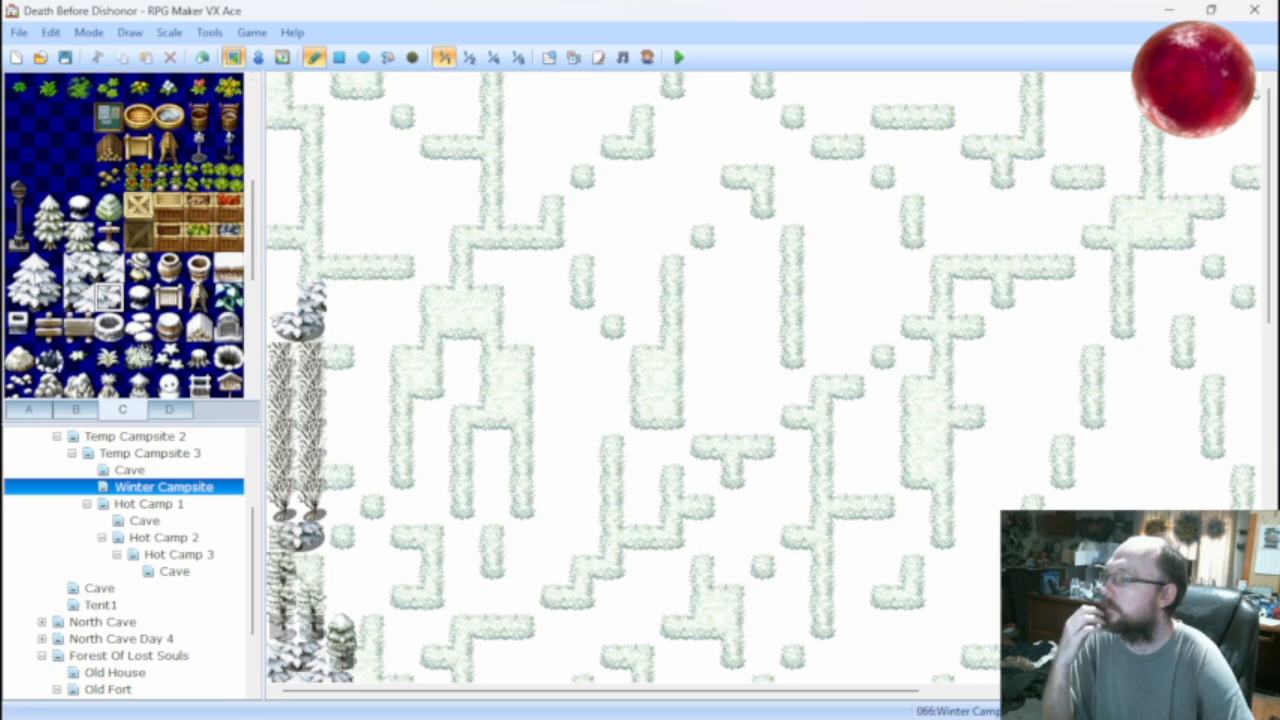
click(32, 276)
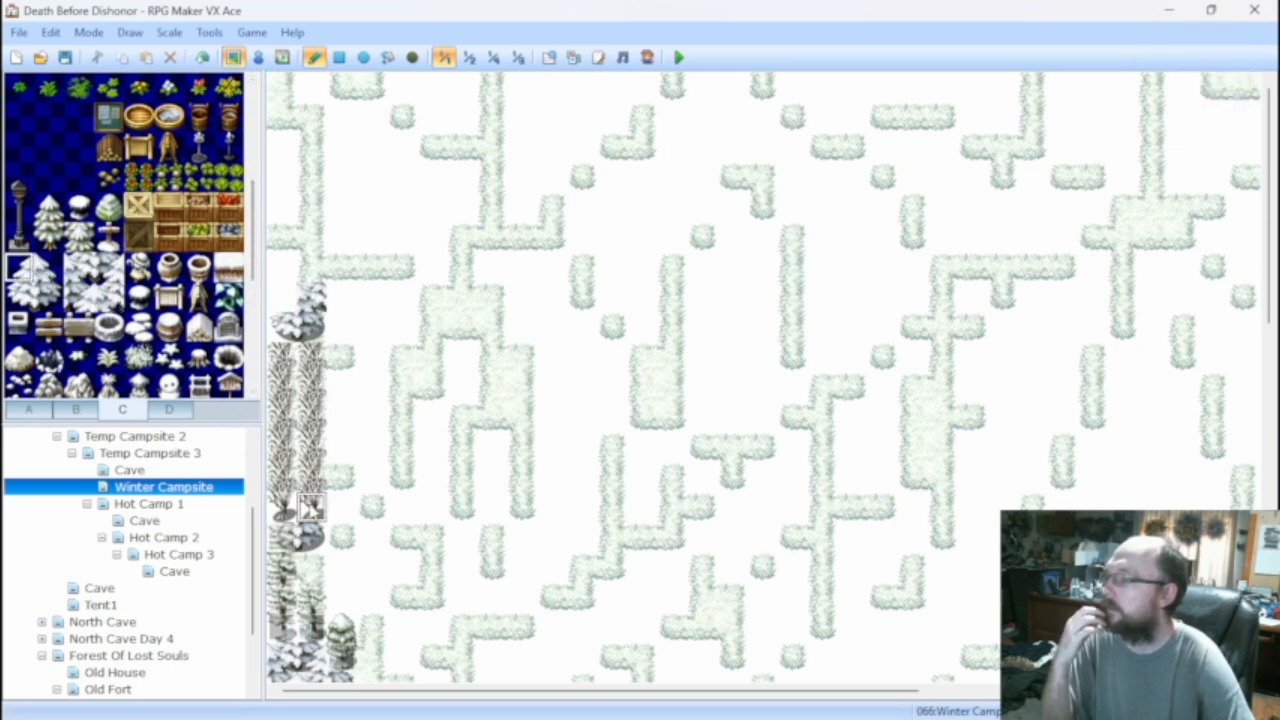
click(289, 304)
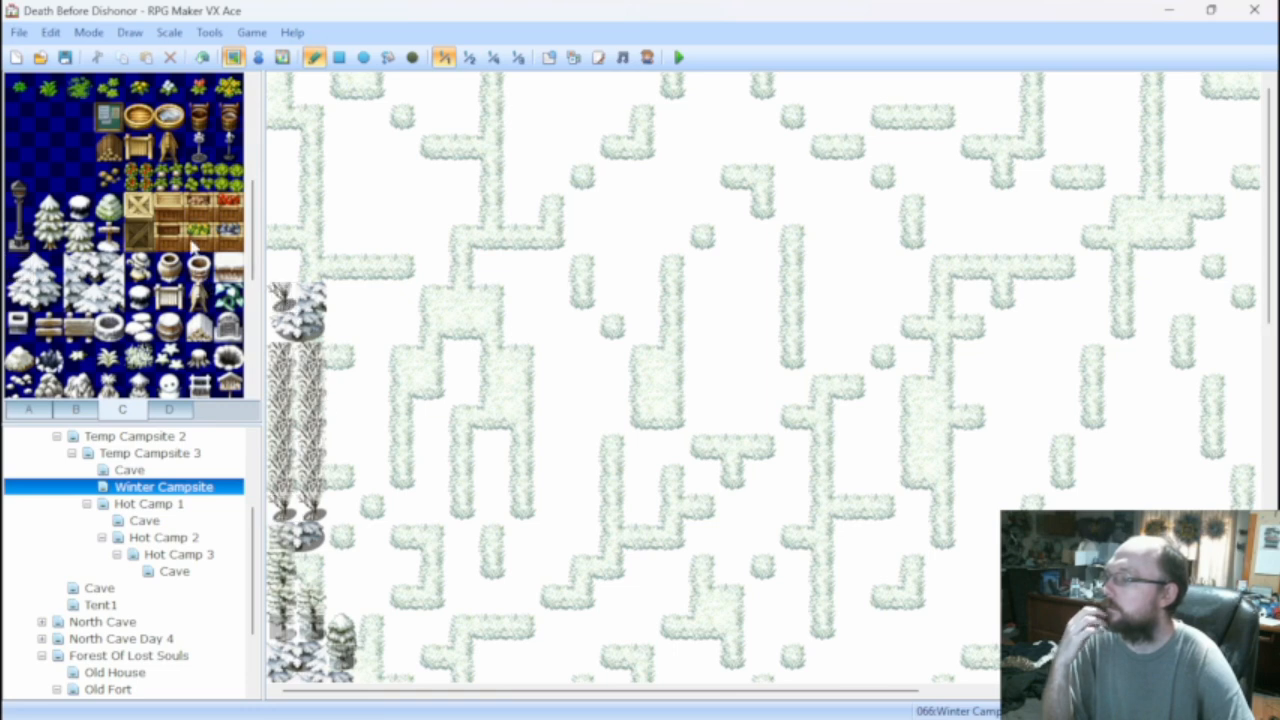
In event editing mode, paste large pine treetop events onto both bare tree bases.
click(258, 58)
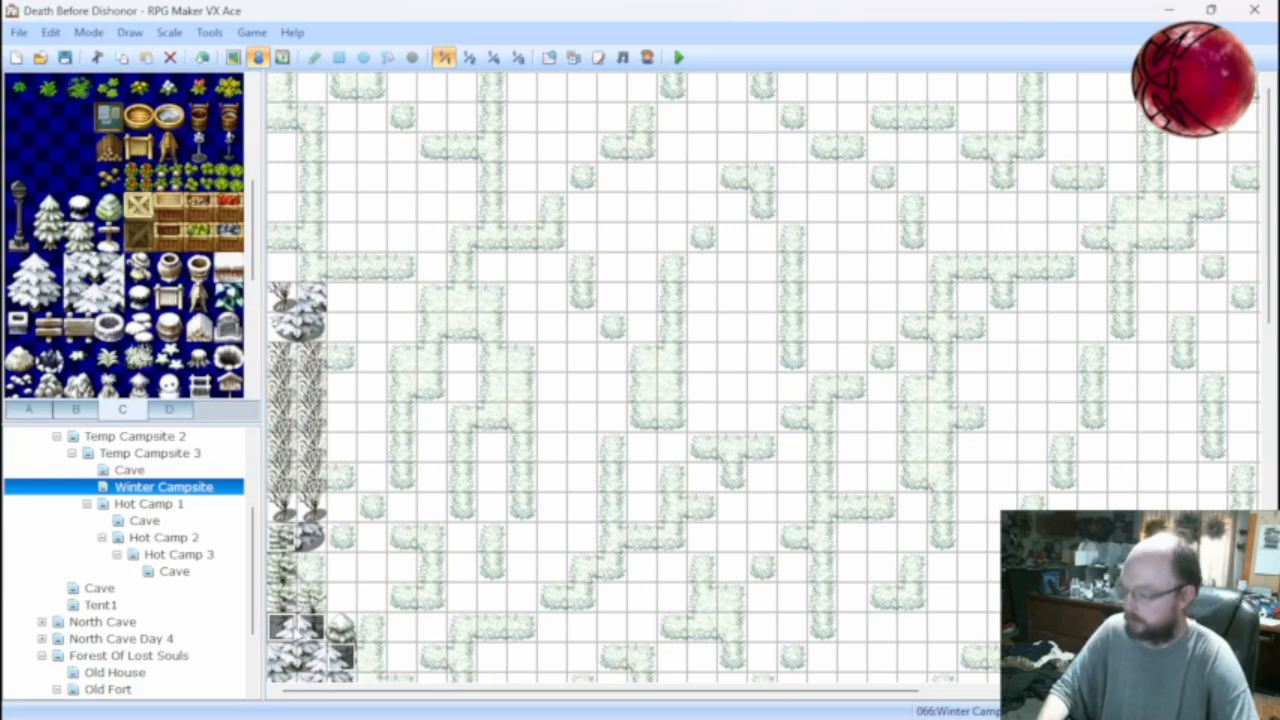
click(282, 507)
key(ctrl+v)
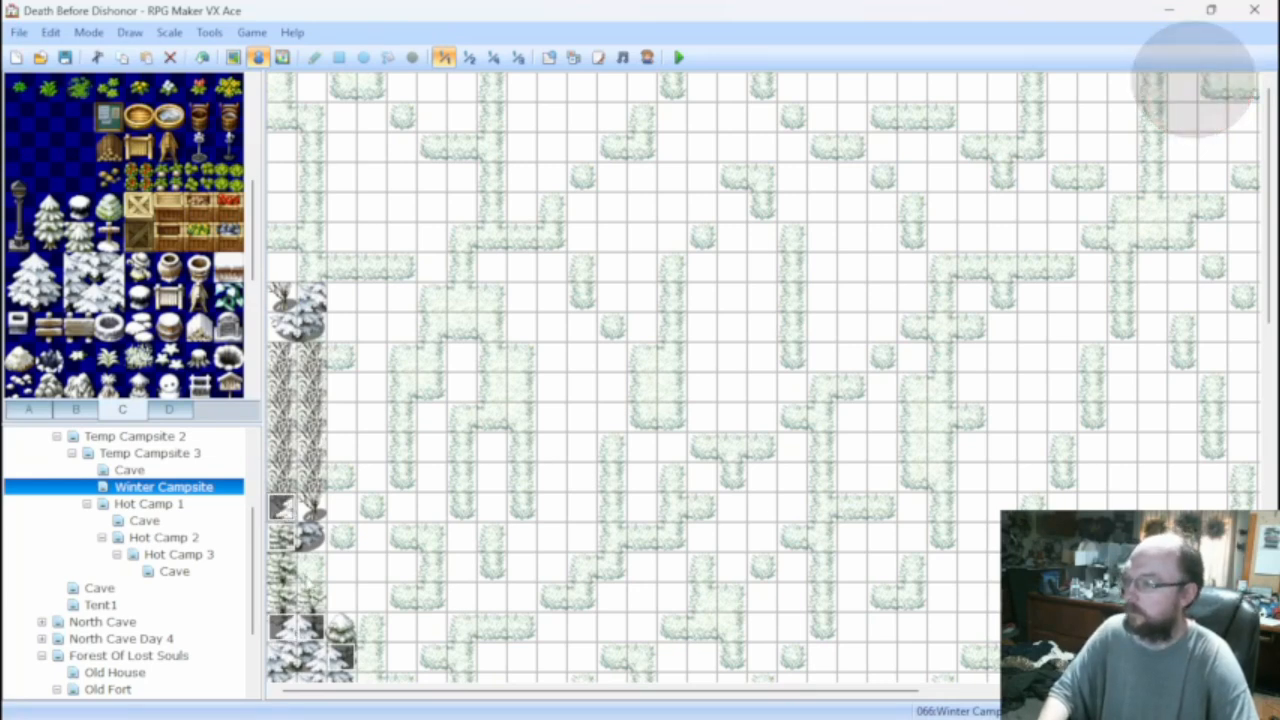
click(312, 507)
key(ctrl+v)
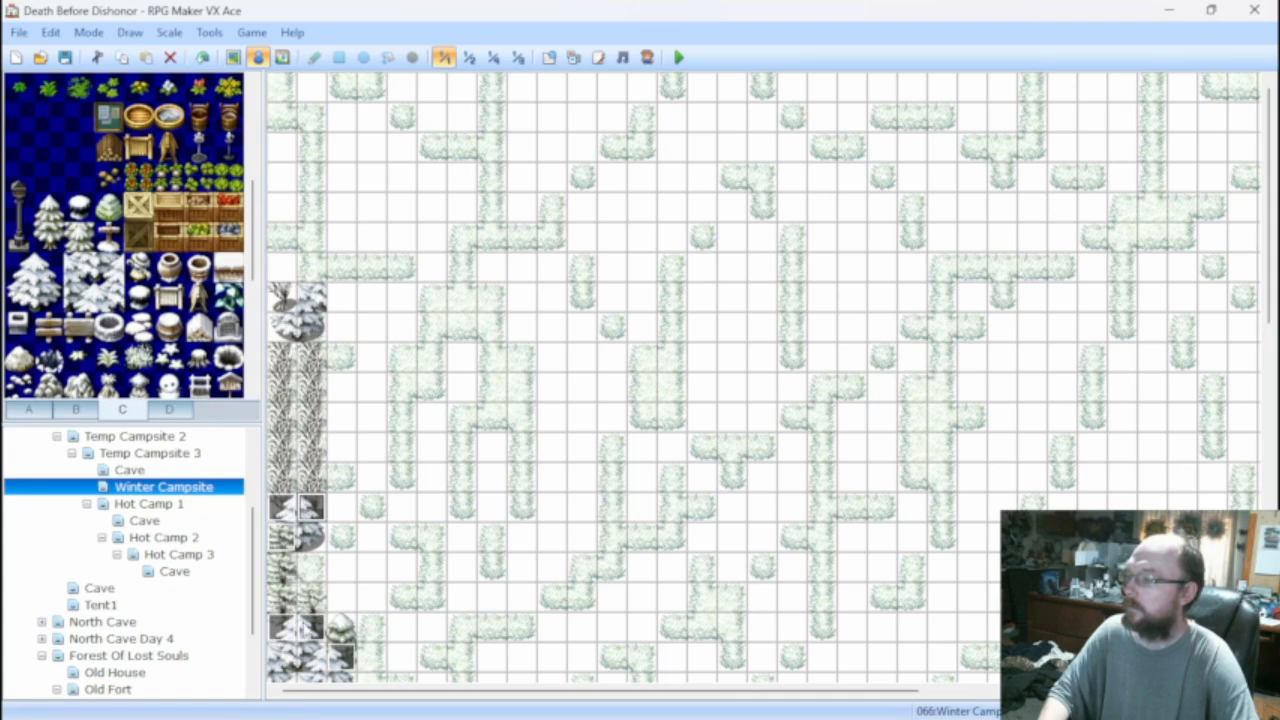
Add an event on the western tile of the new large pine base, using Tileset-B's bare snowy tree top as its graphic.
double_click(282, 327)
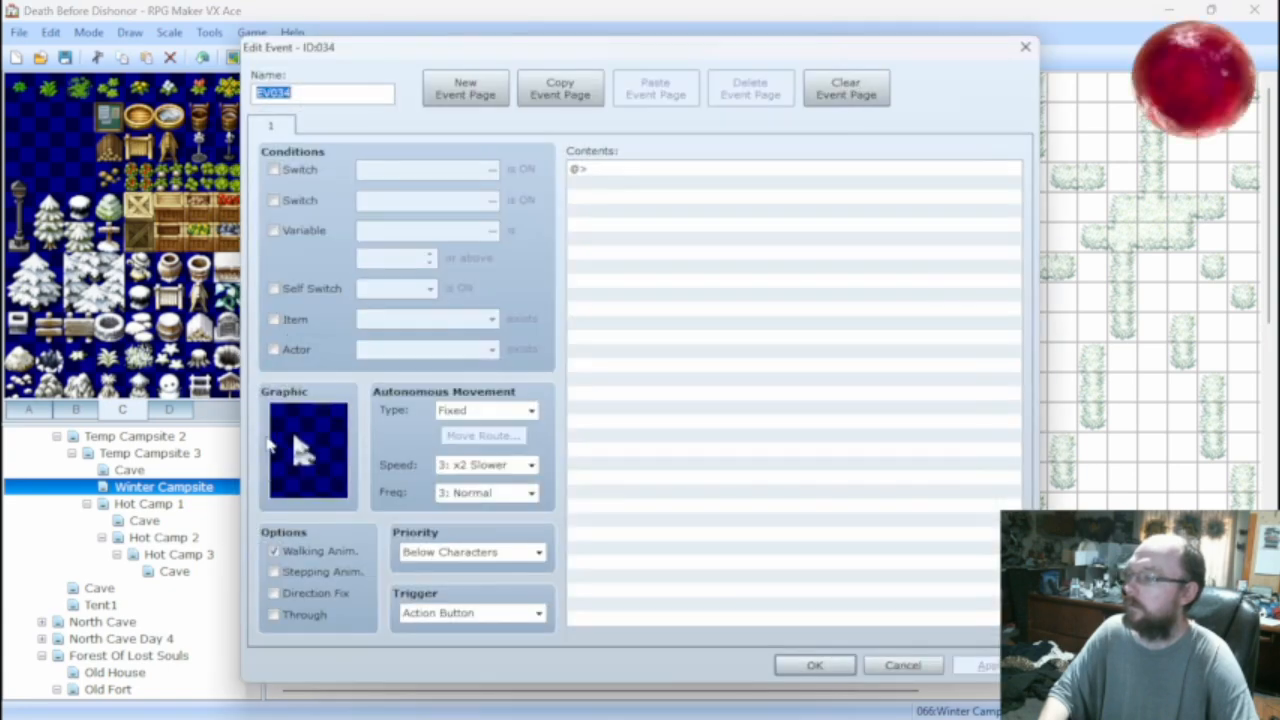
double_click(294, 437)
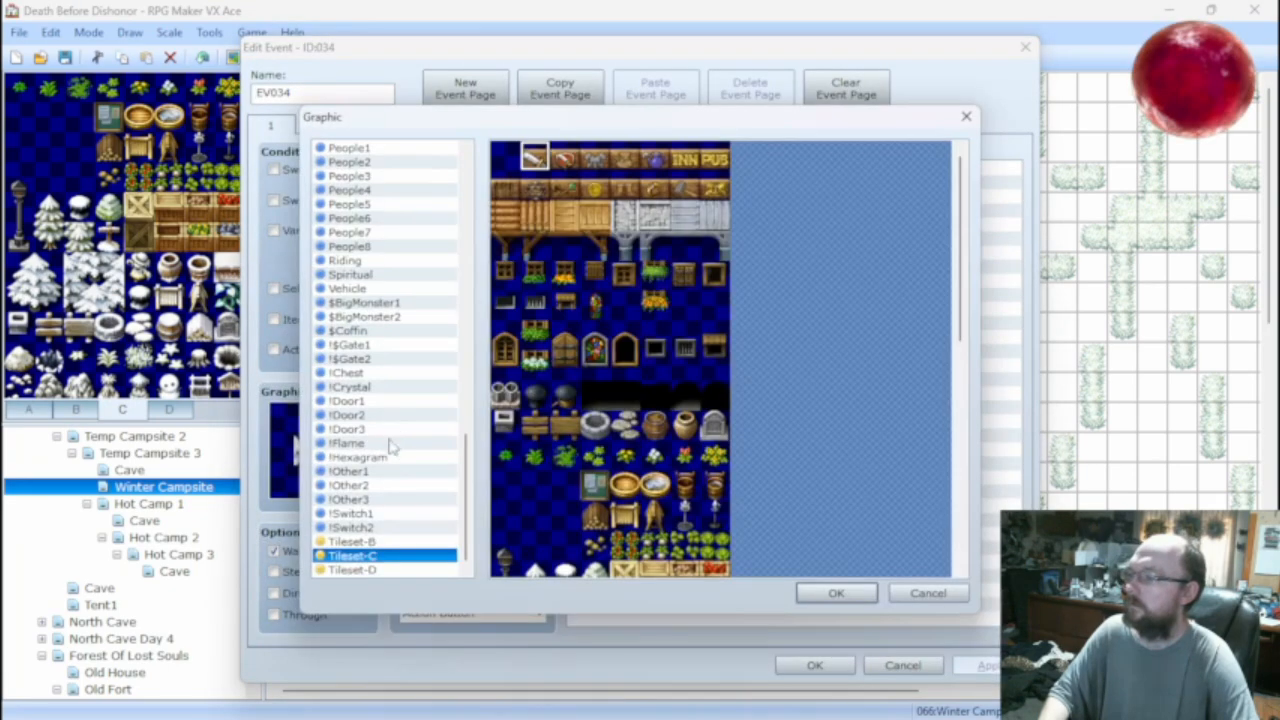
click(362, 544)
click(715, 517)
click(840, 594)
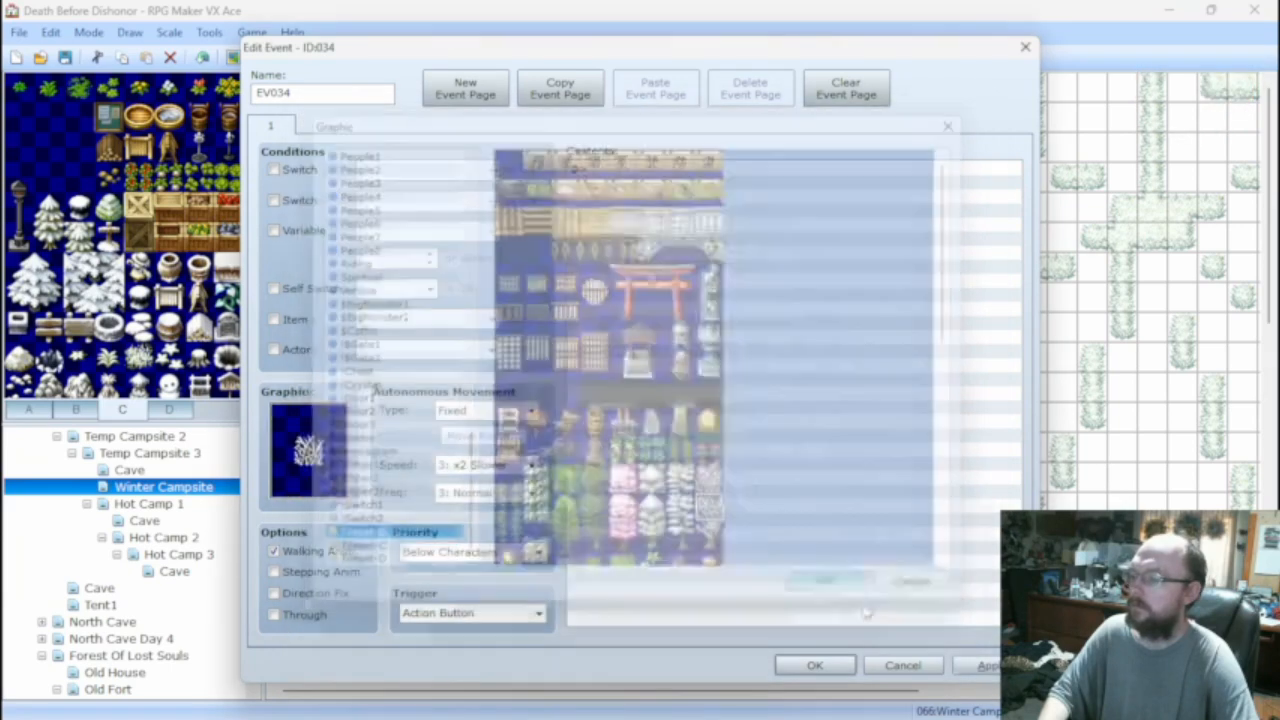
click(985, 665)
click(814, 665)
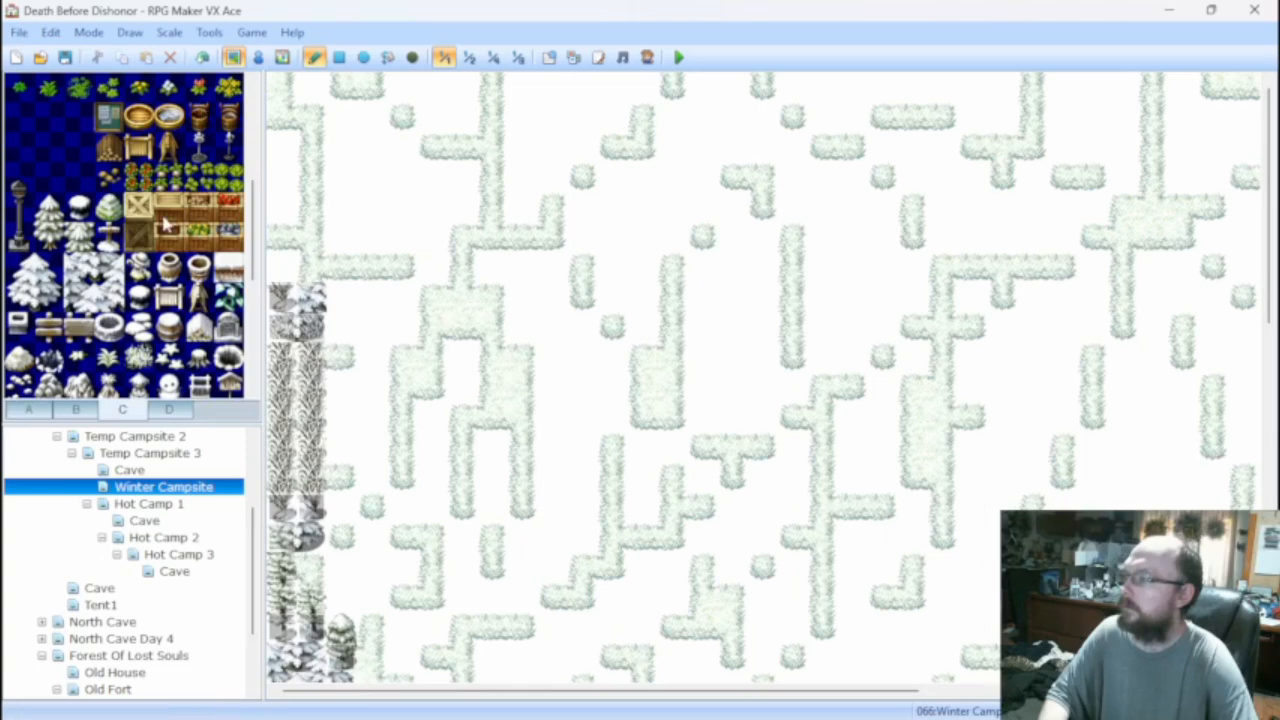
In map editing mode, finish the eastward-shifted large pine's base and top, and add bare branches above the western column.
key(F5)
click(340, 297)
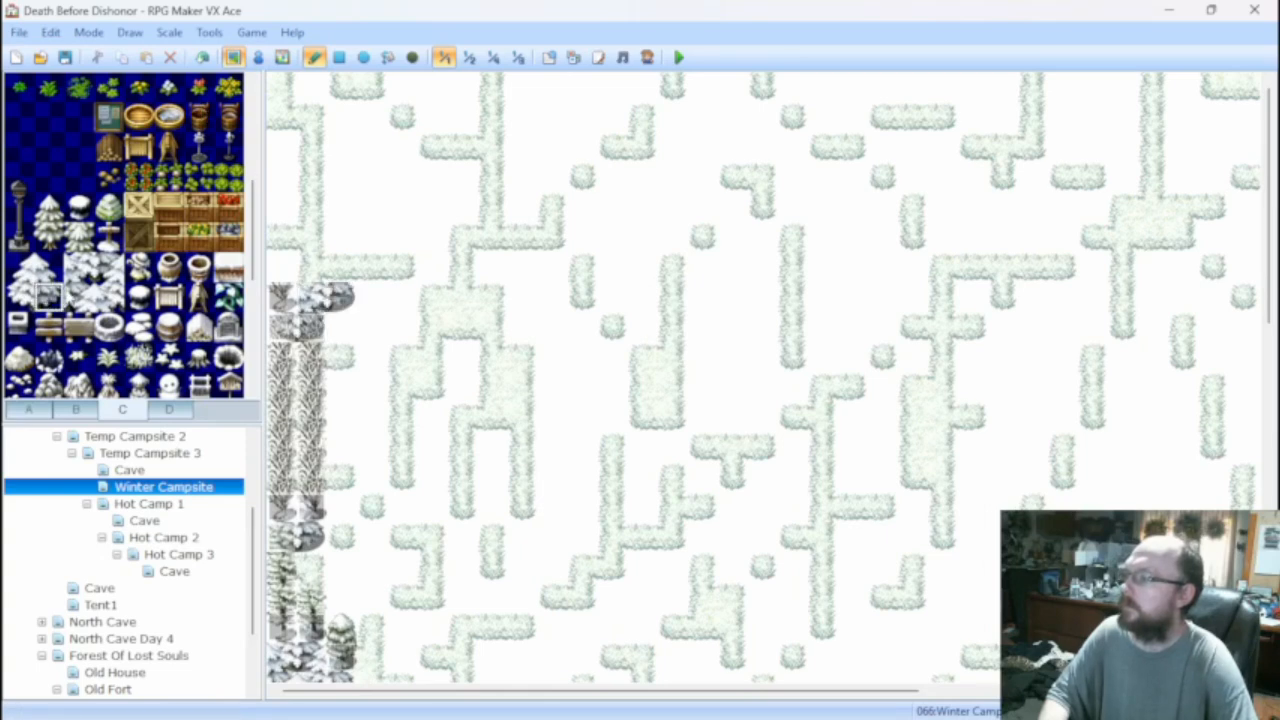
click(20, 267)
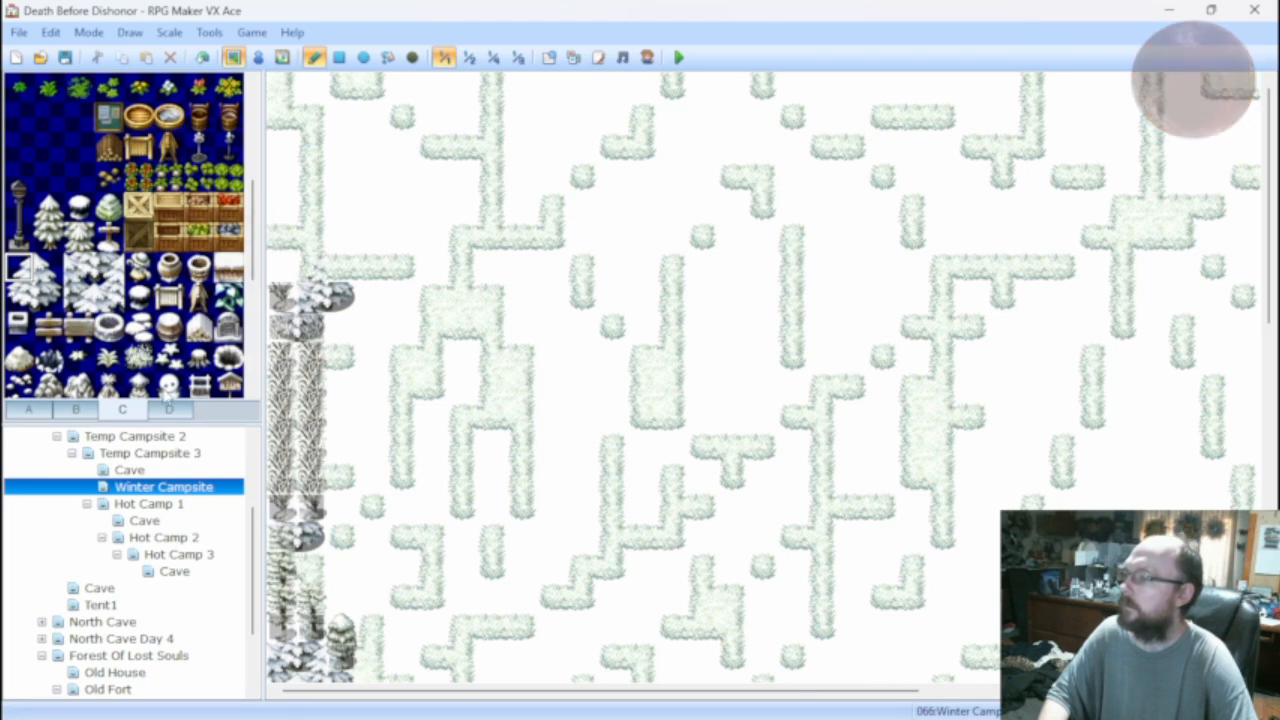
click(76, 410)
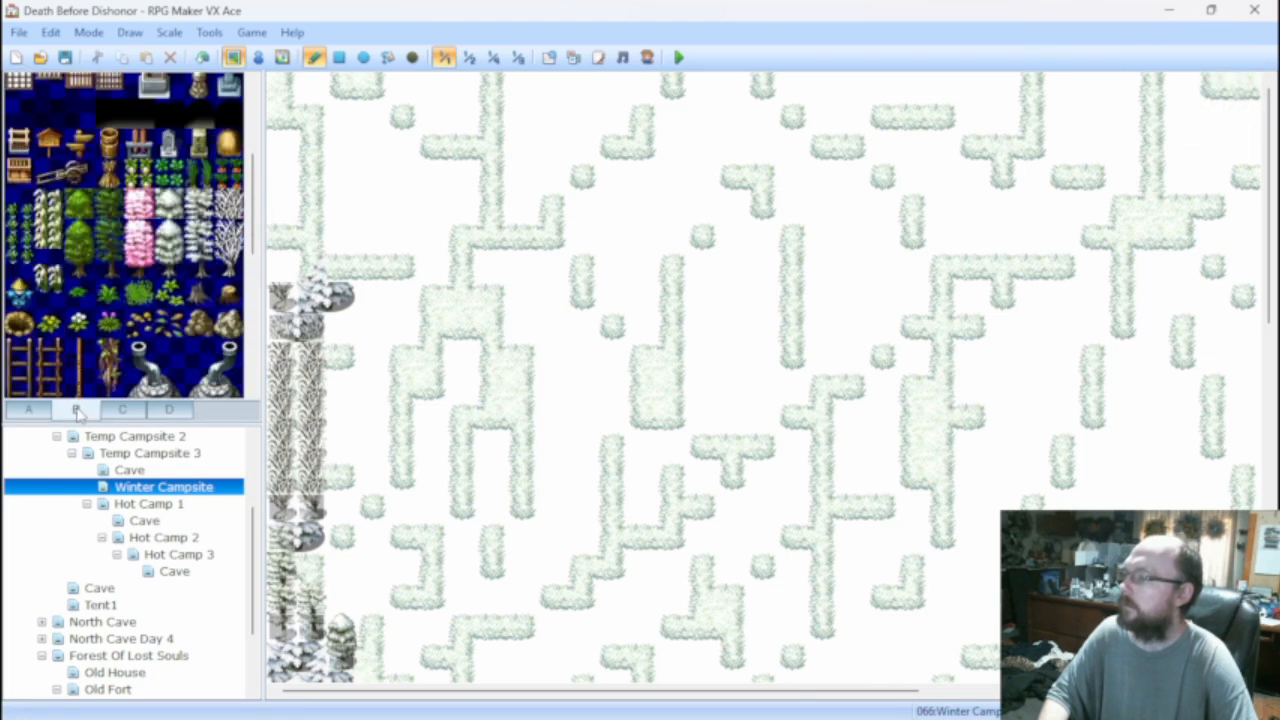
click(229, 238)
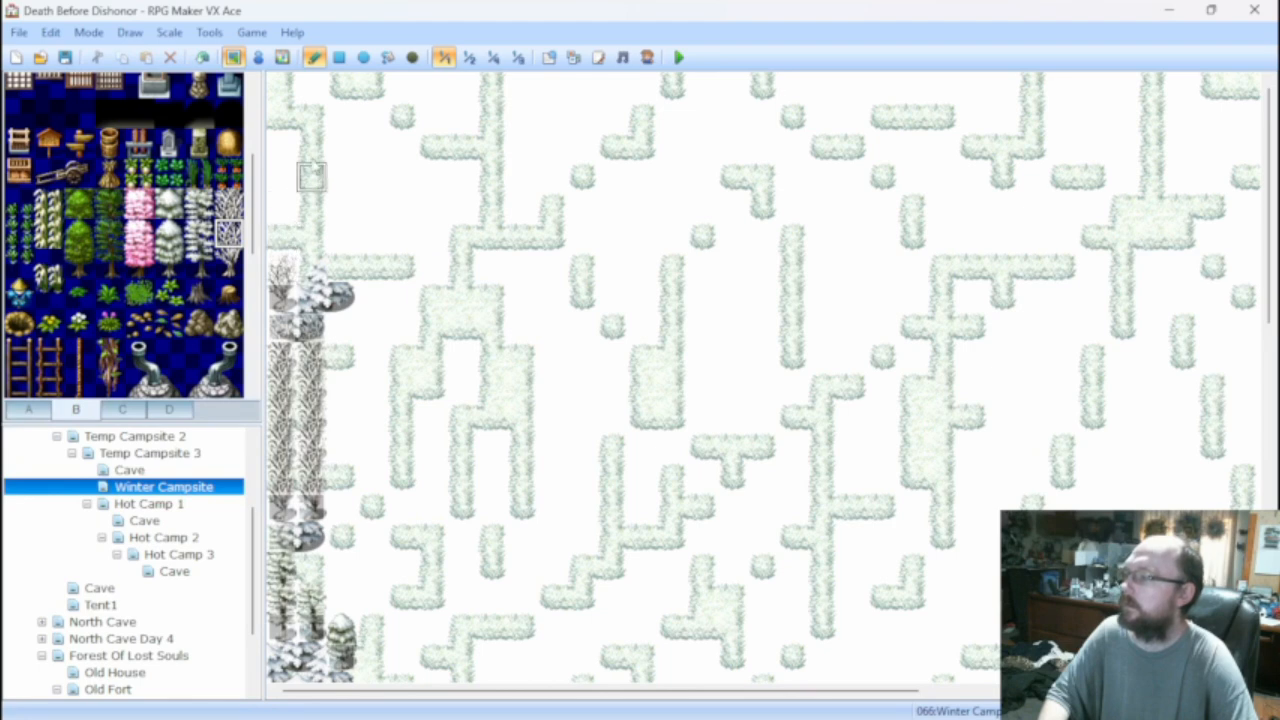
Place a narrow snowy tree base in the border's third column beside the bare branches and stack snowy foliage northward above it.
click(138, 412)
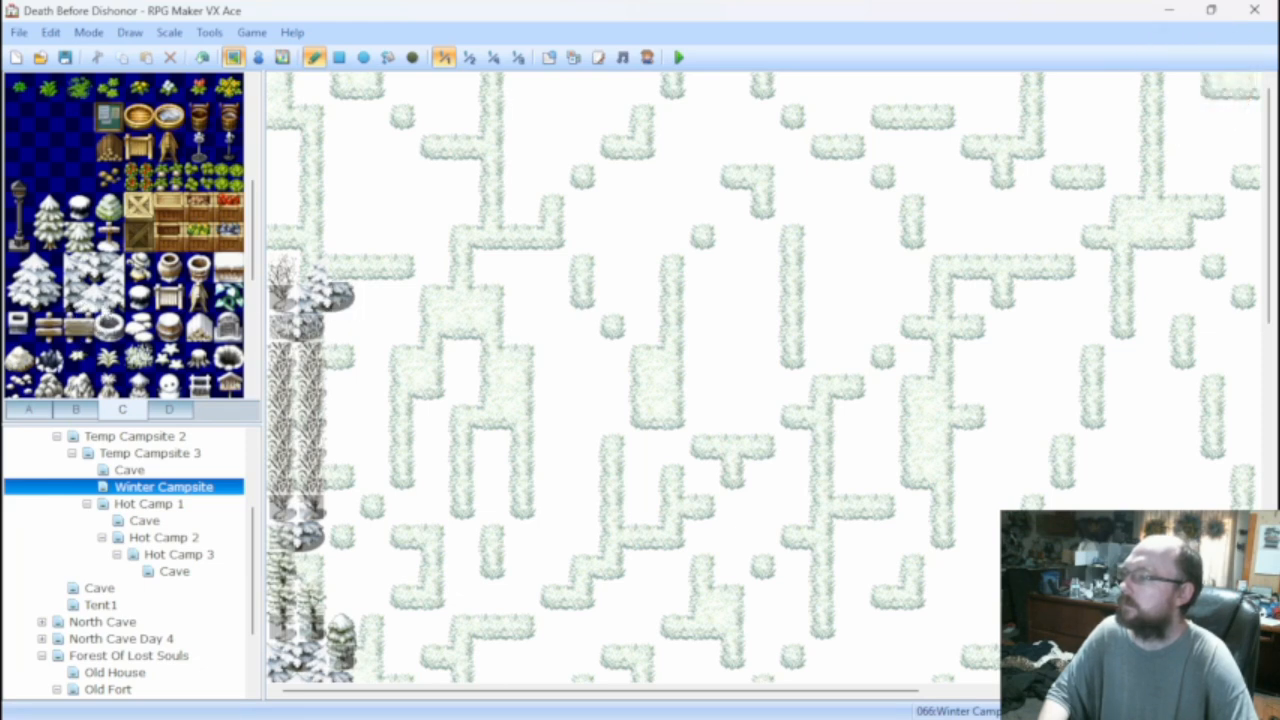
click(77, 409)
click(168, 262)
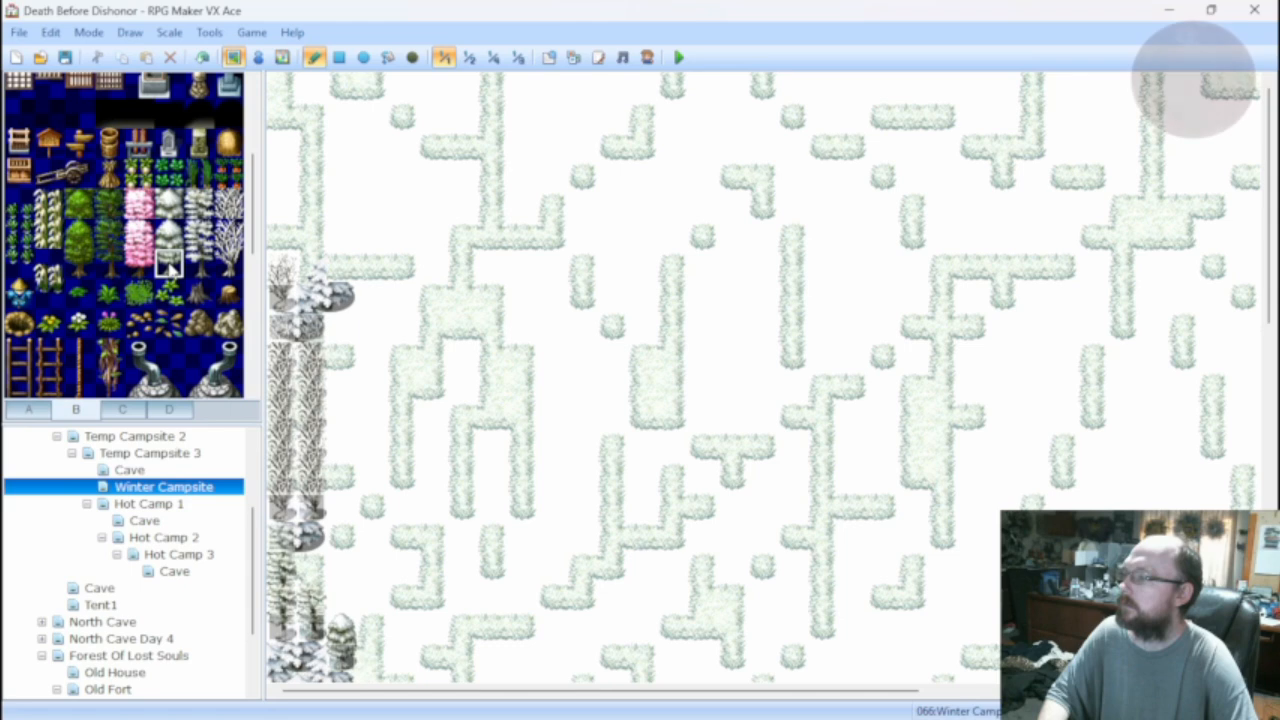
click(342, 266)
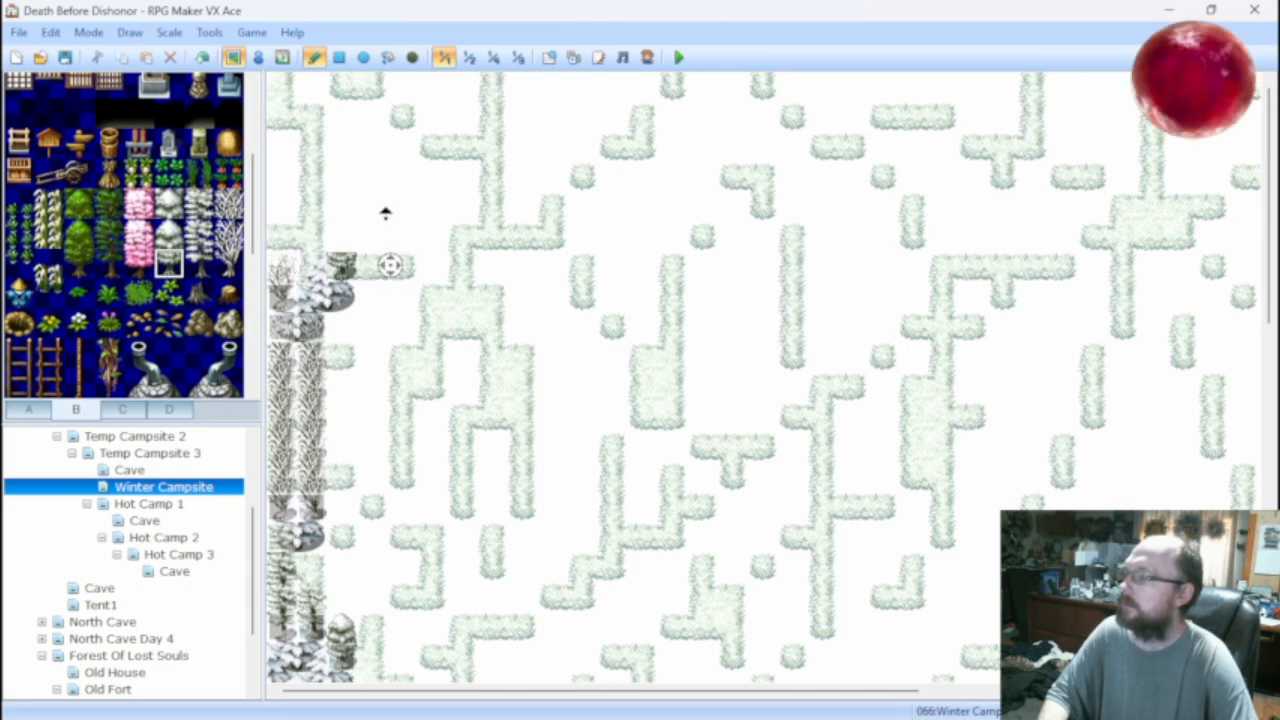
click(176, 210)
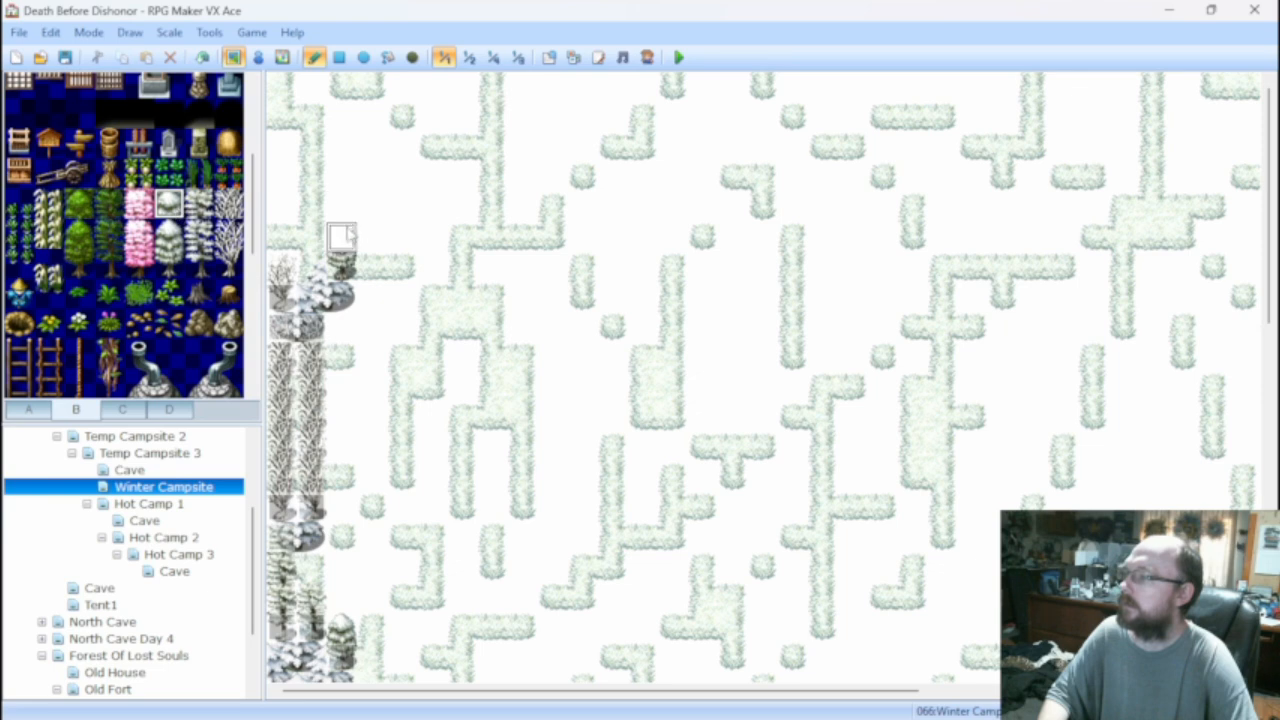
drag(342, 238, 342, 86)
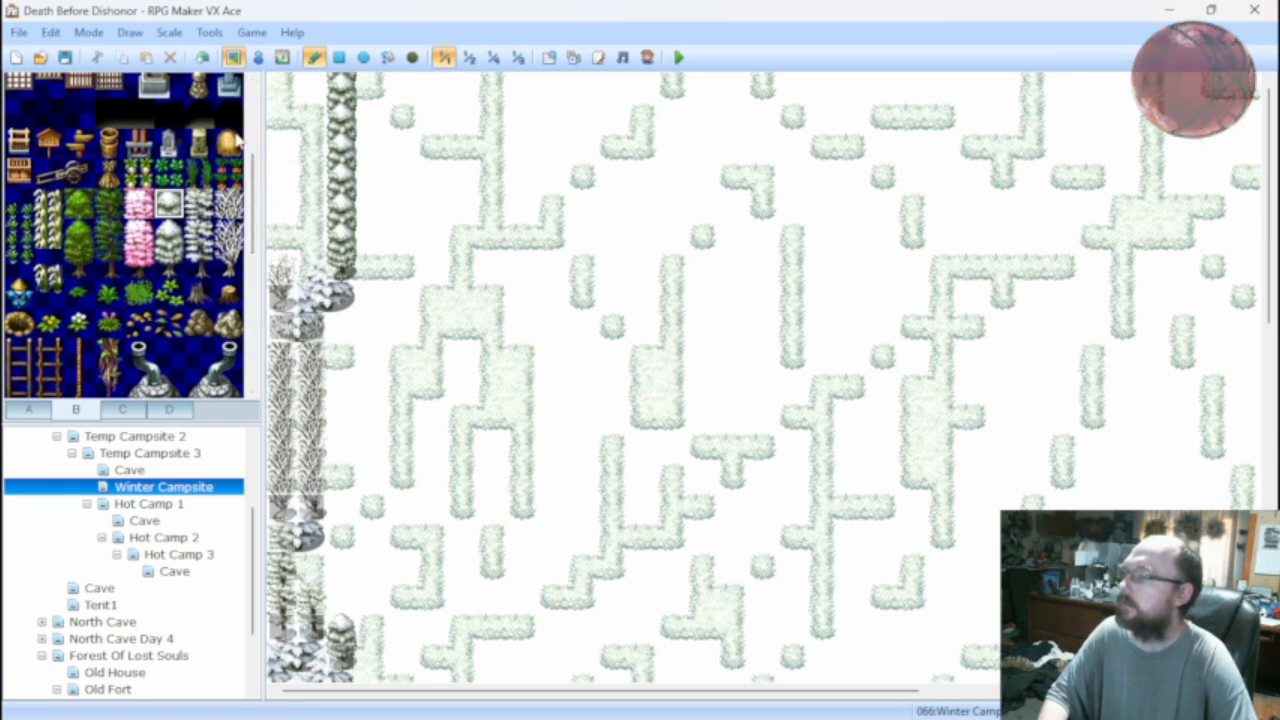
Paste a large pine treetop event onto the base of the tall narrow snowy tree, and return to map editing mode.
click(258, 57)
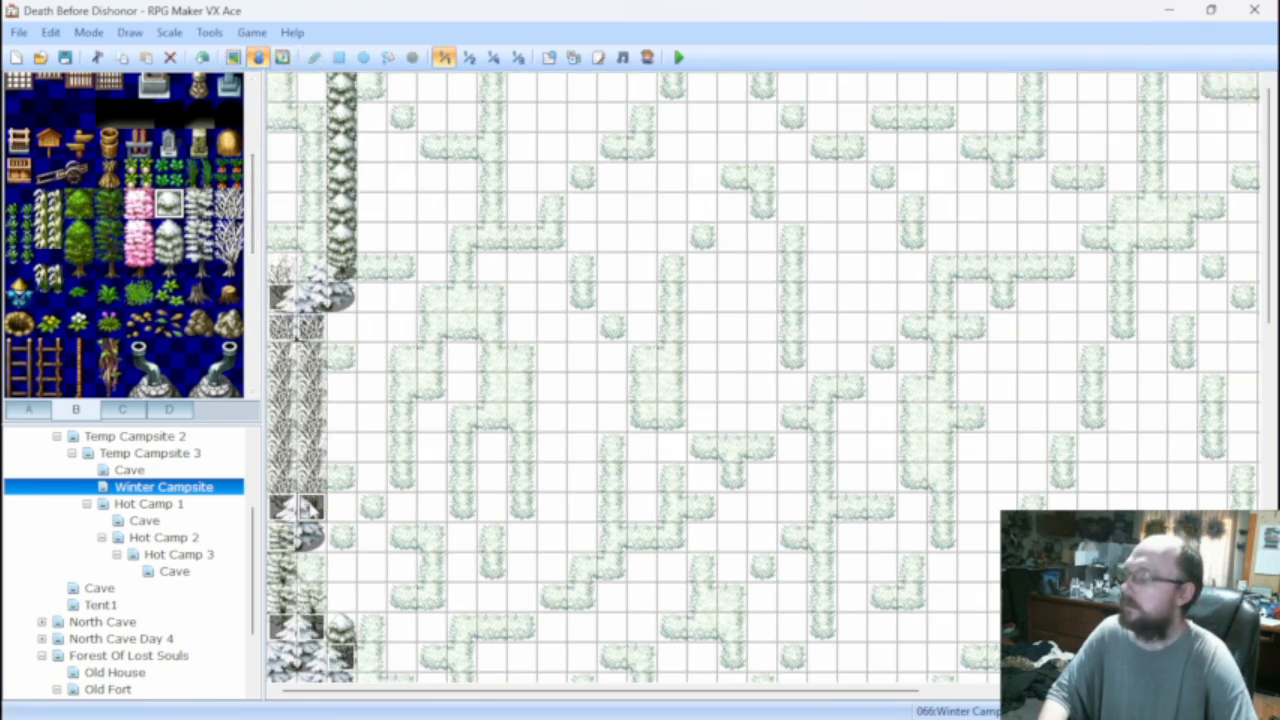
click(341, 268)
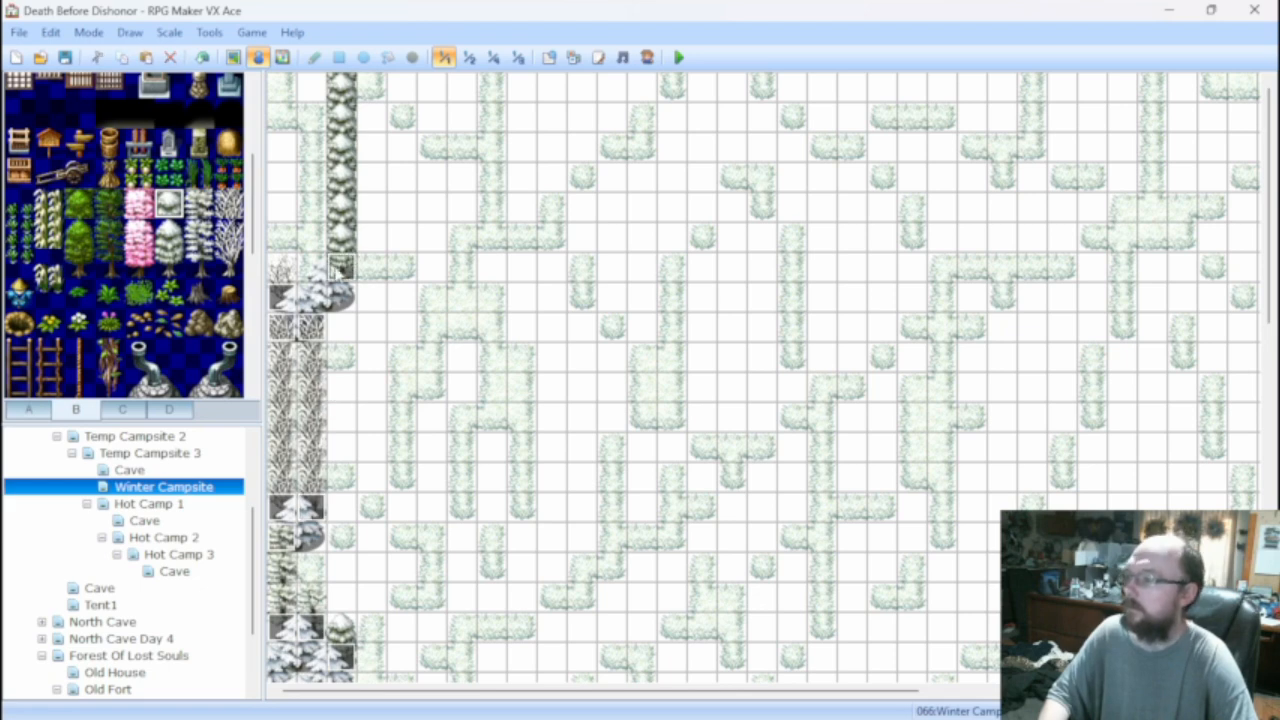
click(233, 57)
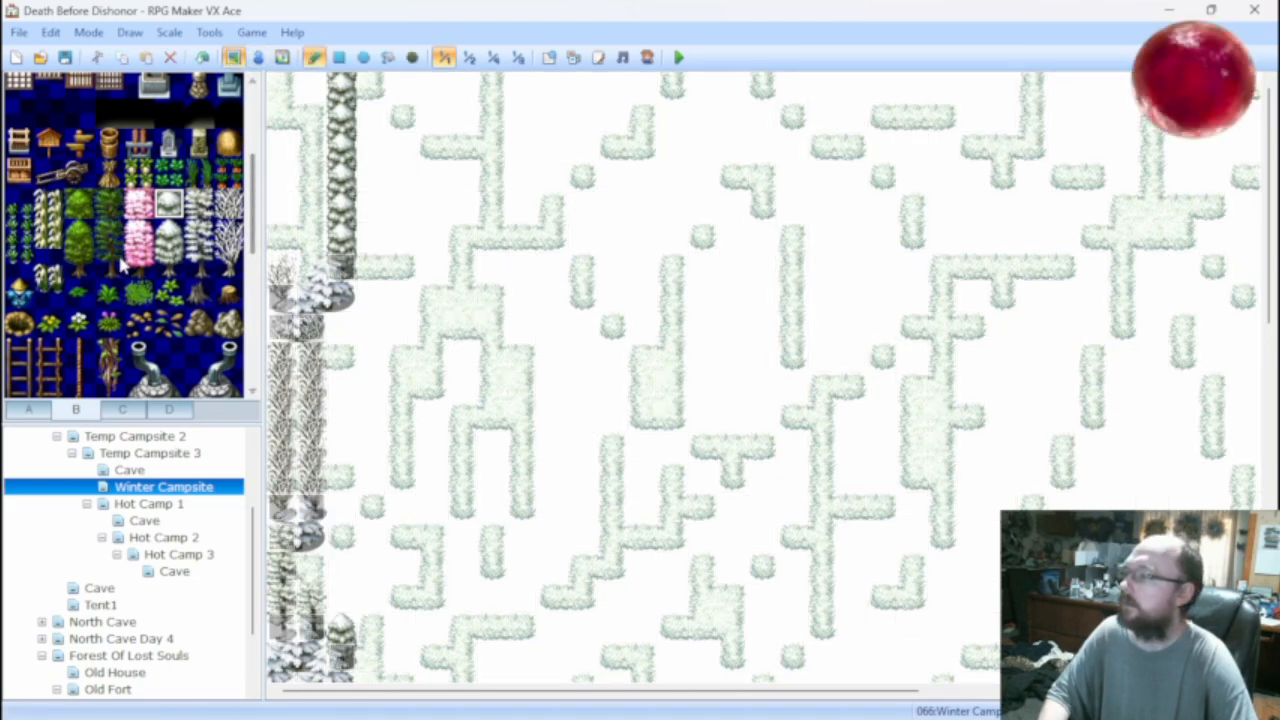
Stack large snowy pines from Tileset C northward in the two westernmost columns, beside the tall narrow snowy tree.
click(122, 410)
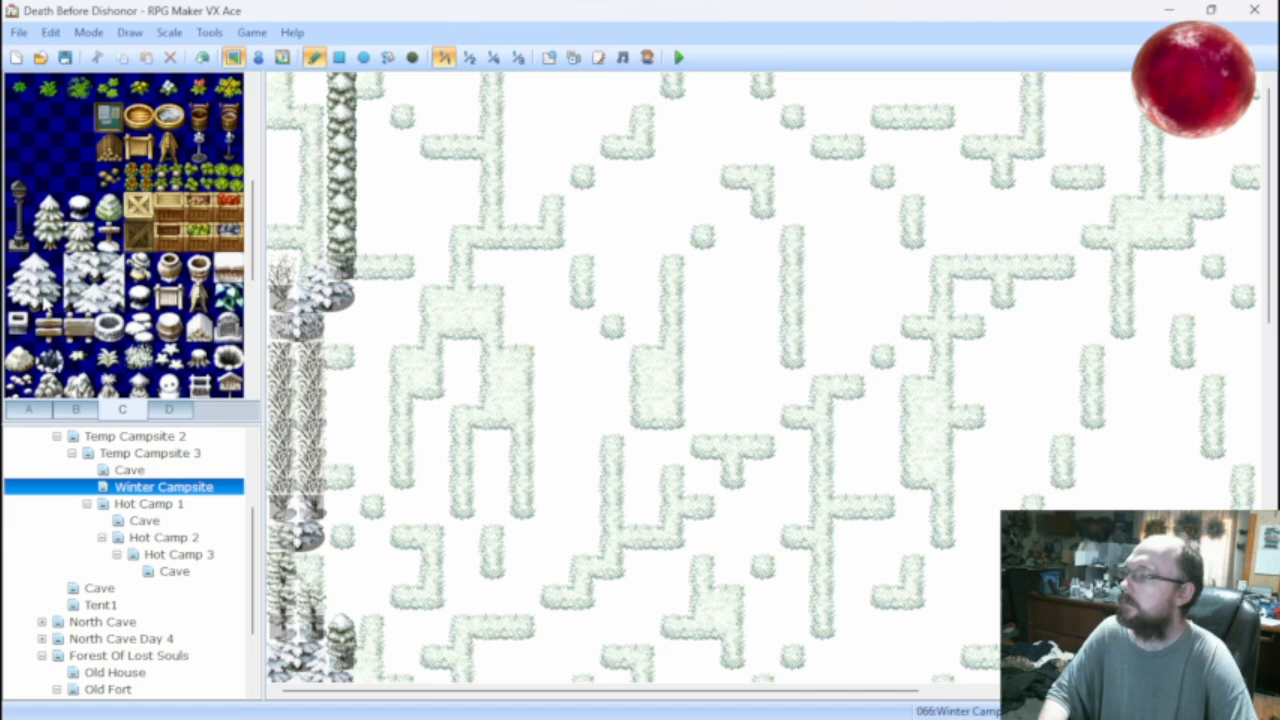
drag(47, 298, 47, 265)
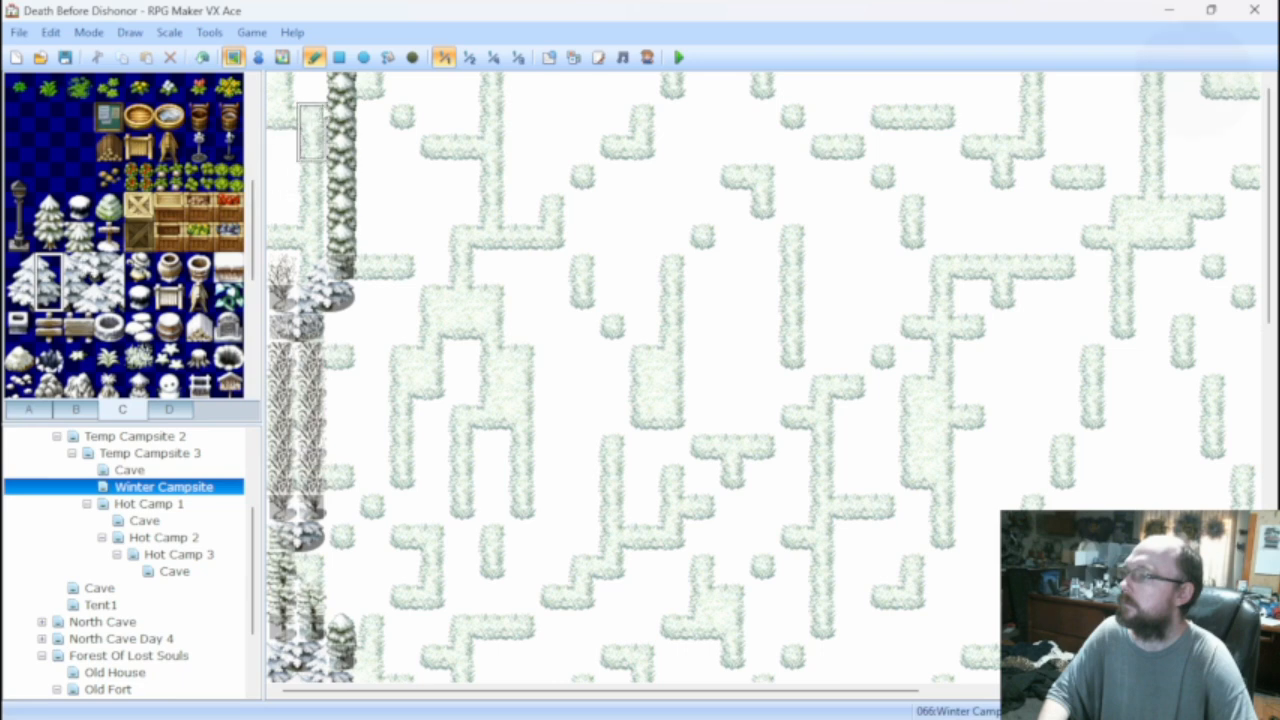
click(308, 155)
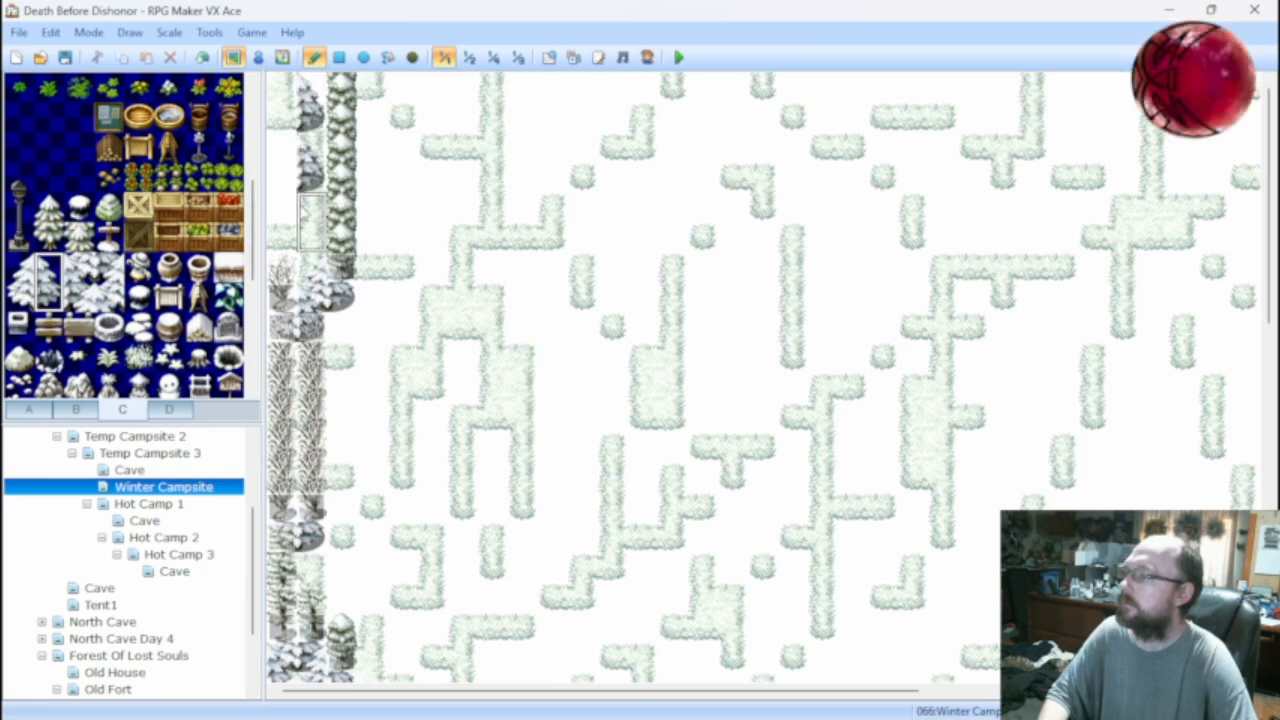
drag(80, 266, 108, 298)
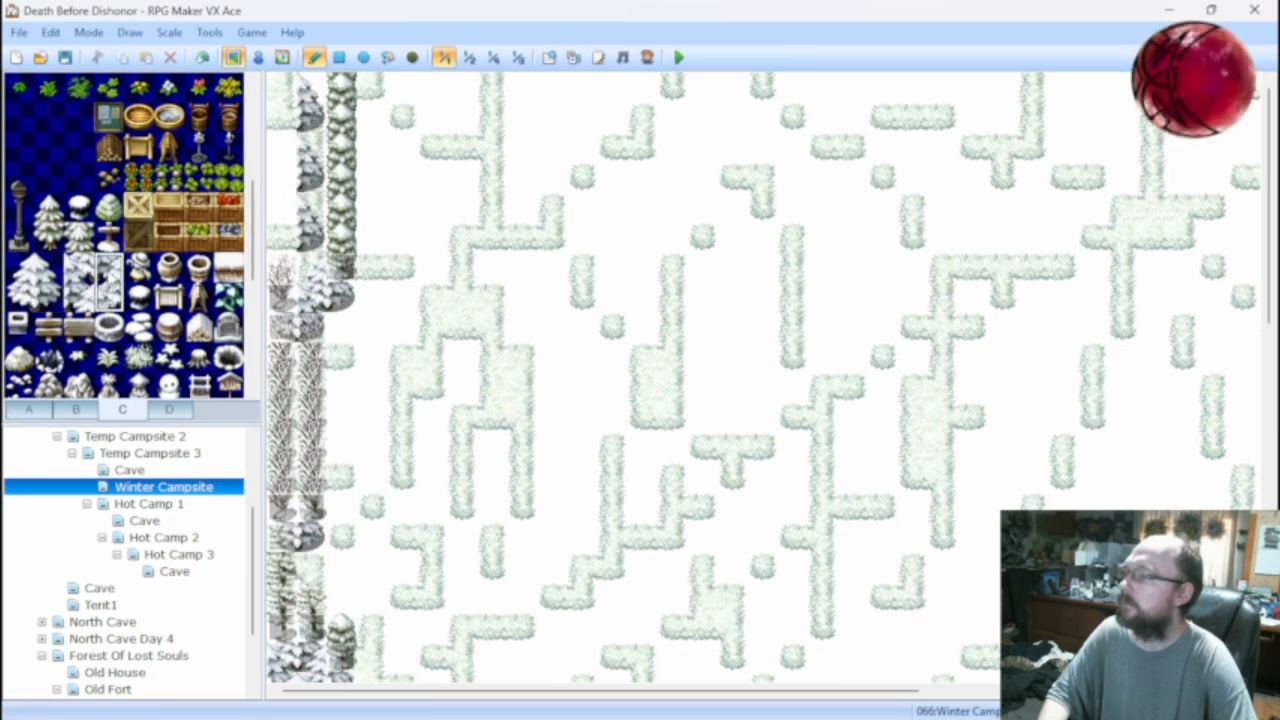
click(284, 100)
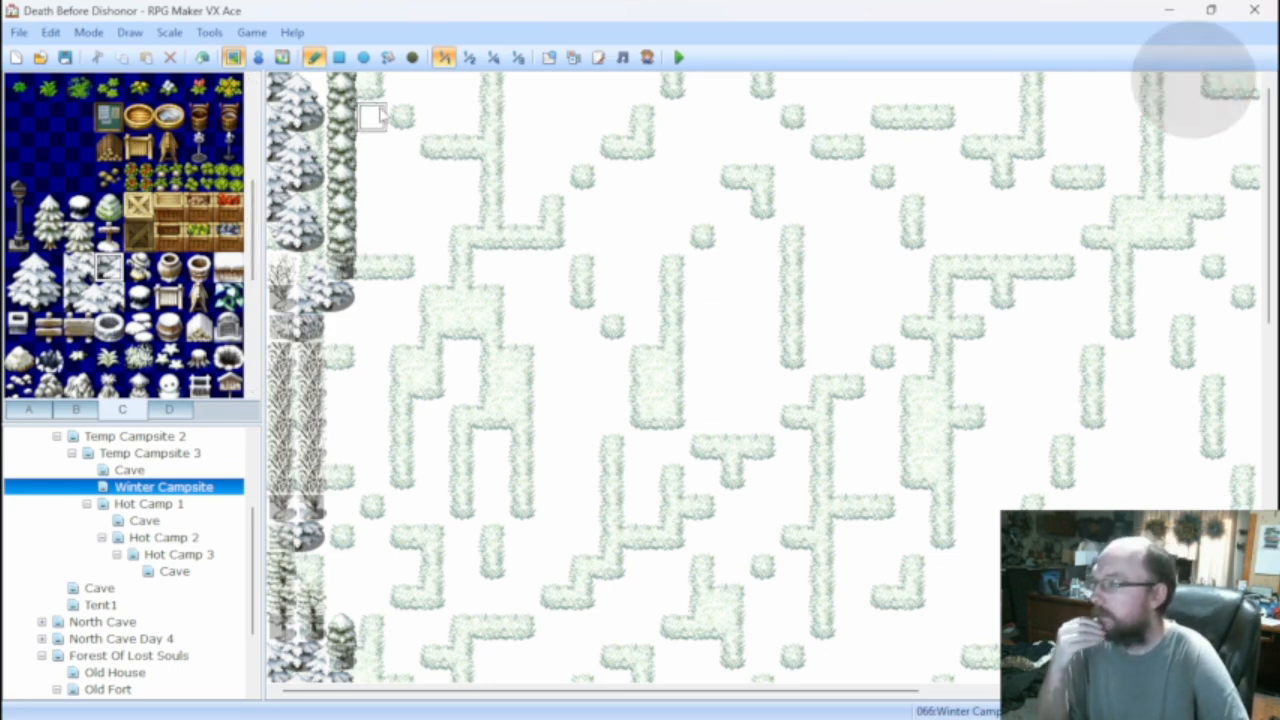
Save the project and playtest the Winter Campsite, walking north and back south along the western tree border to check it.
click(679, 57)
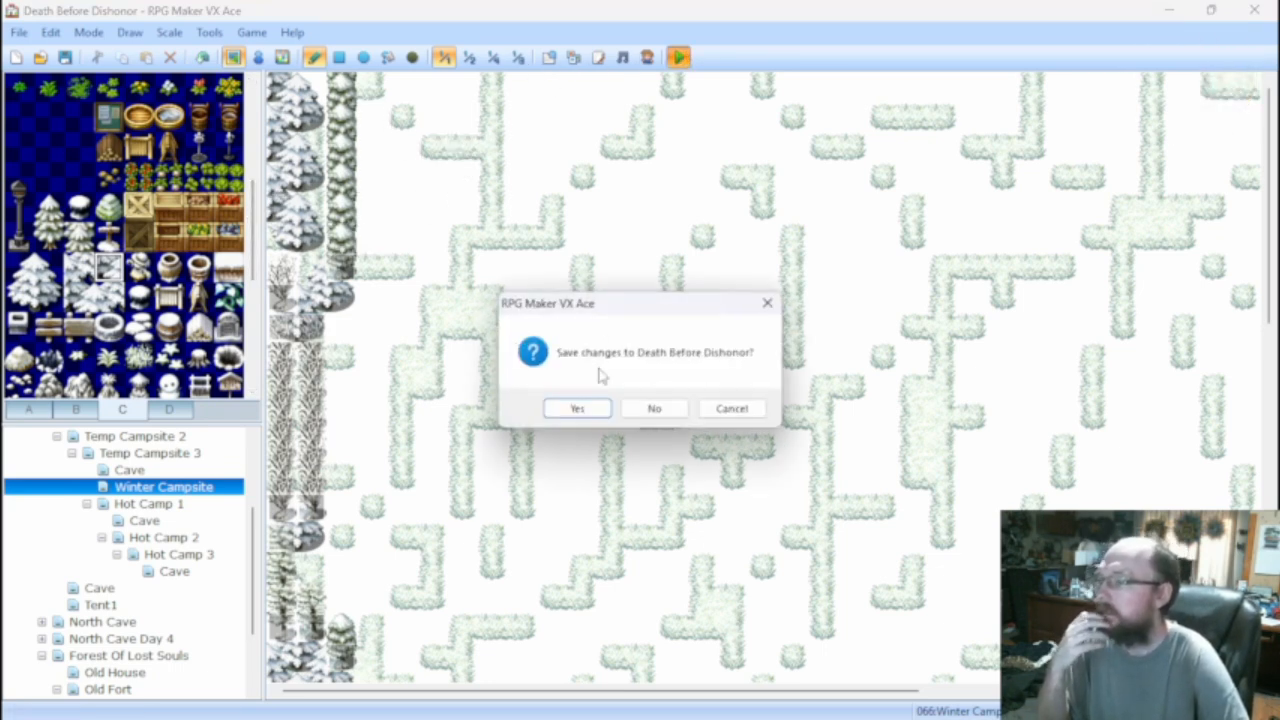
click(583, 407)
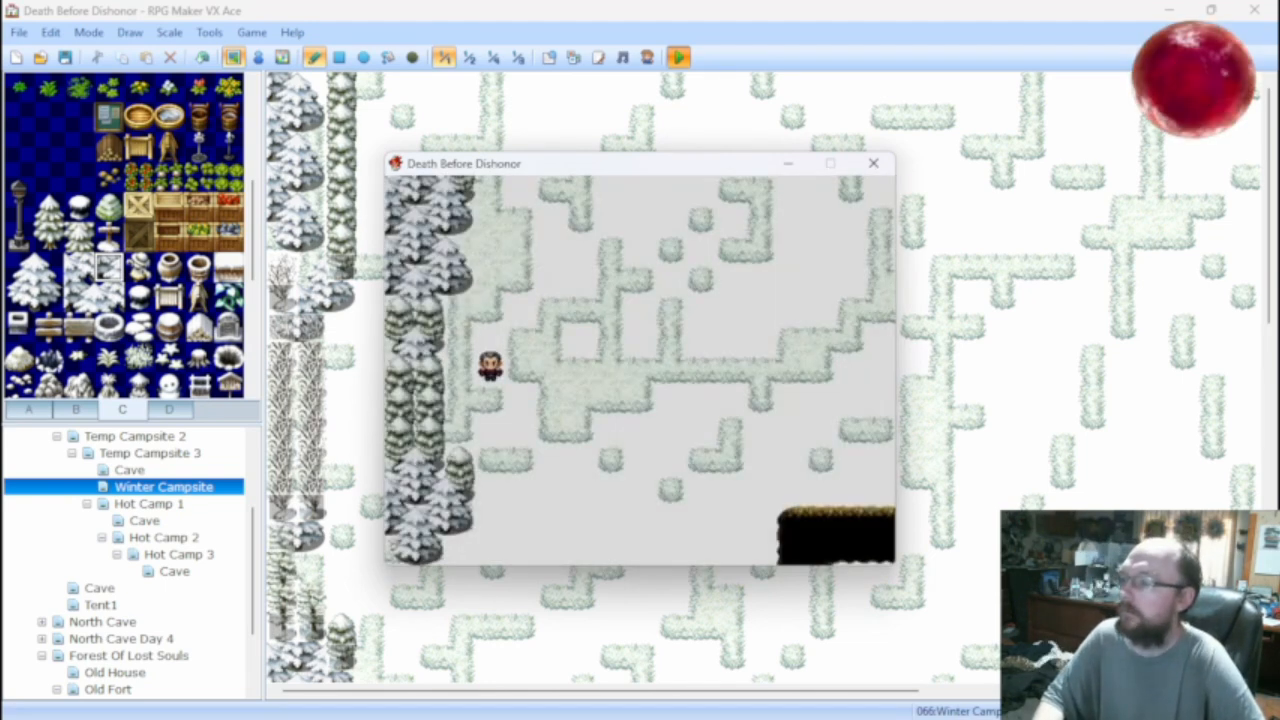
key(Up)
key(Up)
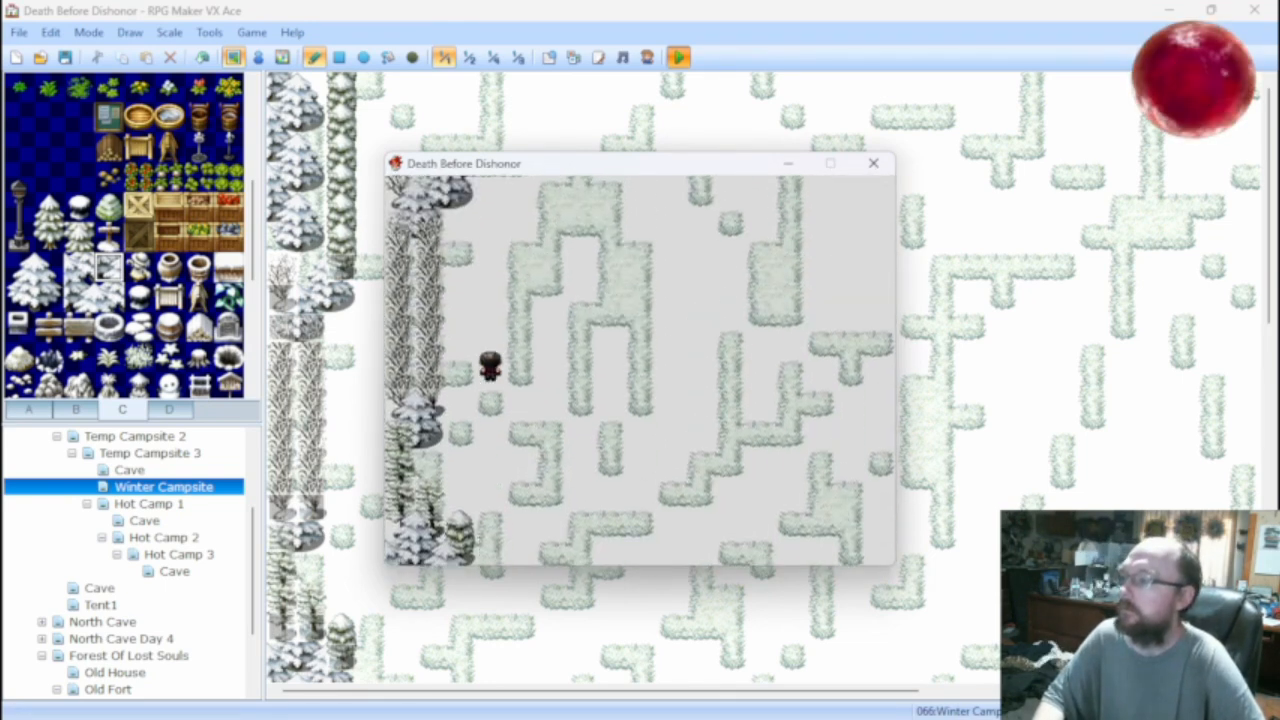
key(Up)
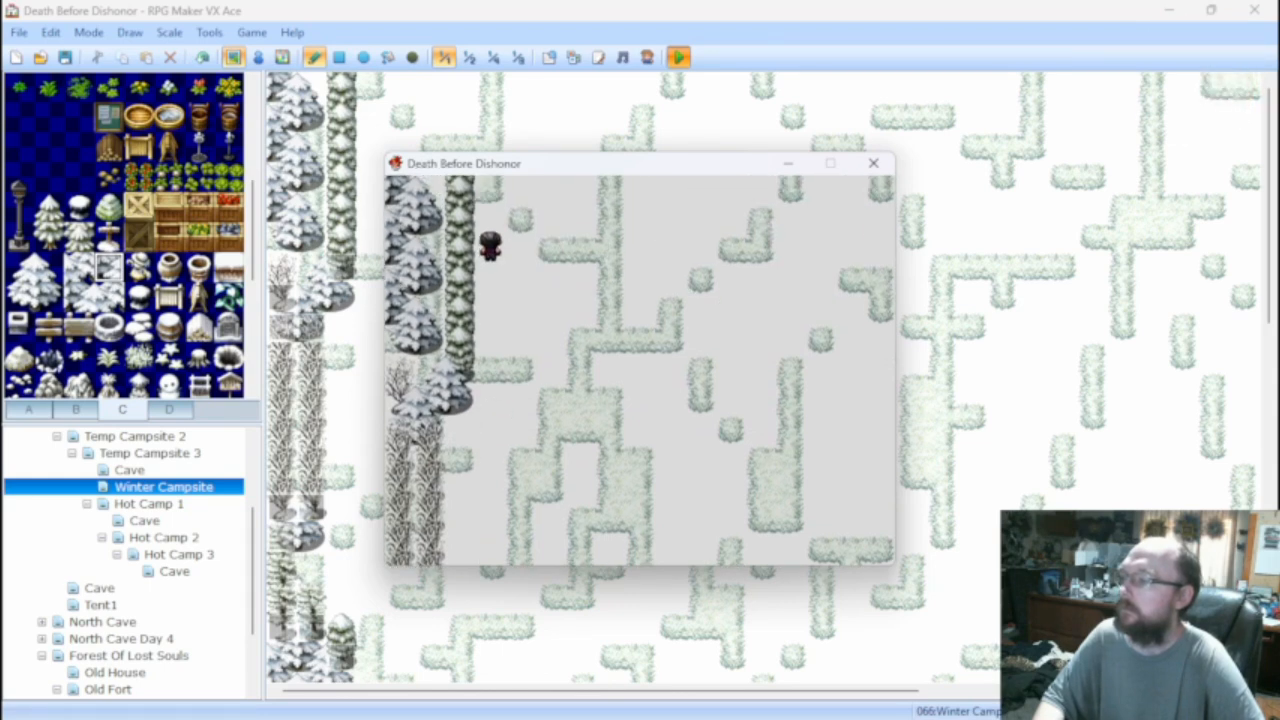
key(Down)
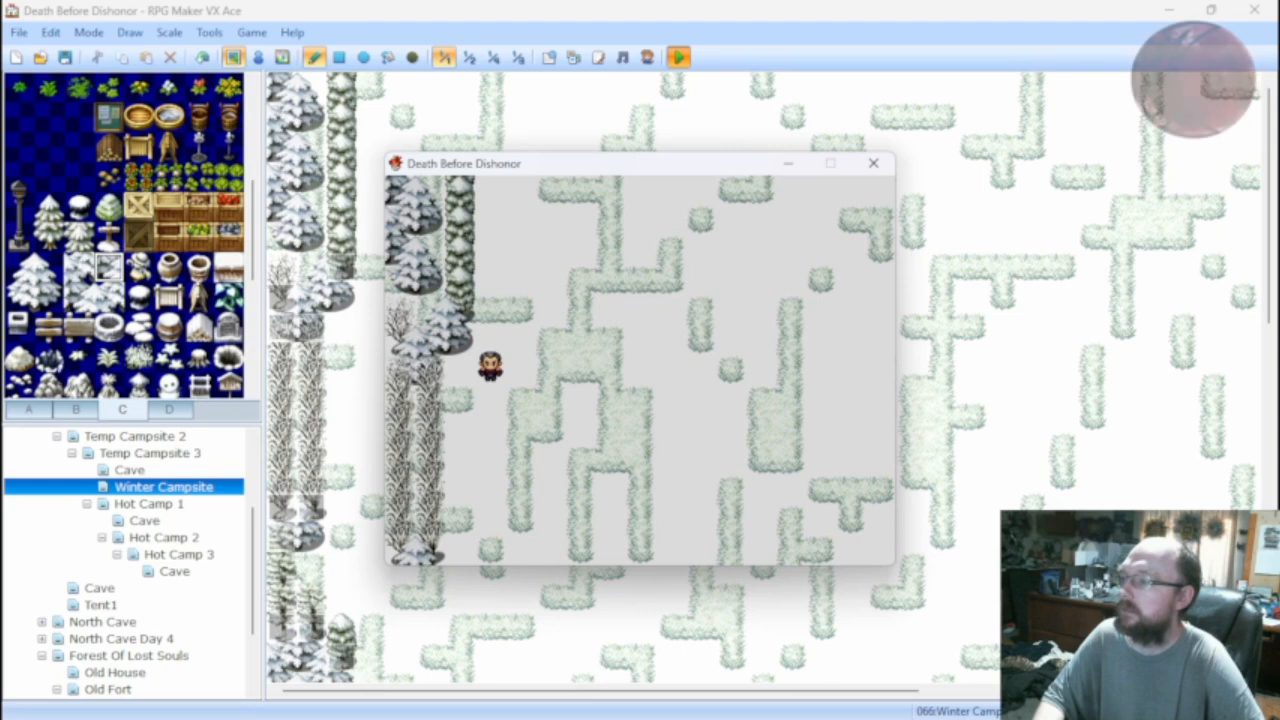
key(Down)
key(Down)
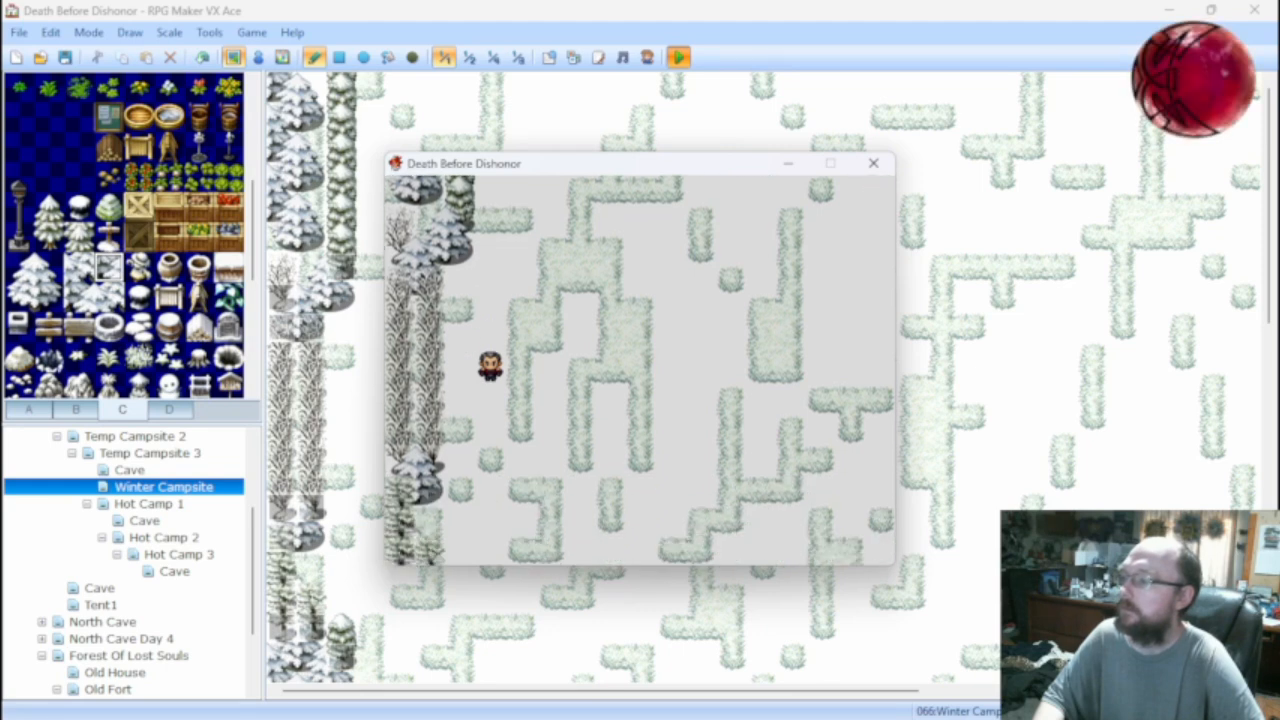
key(Left)
key(Down)
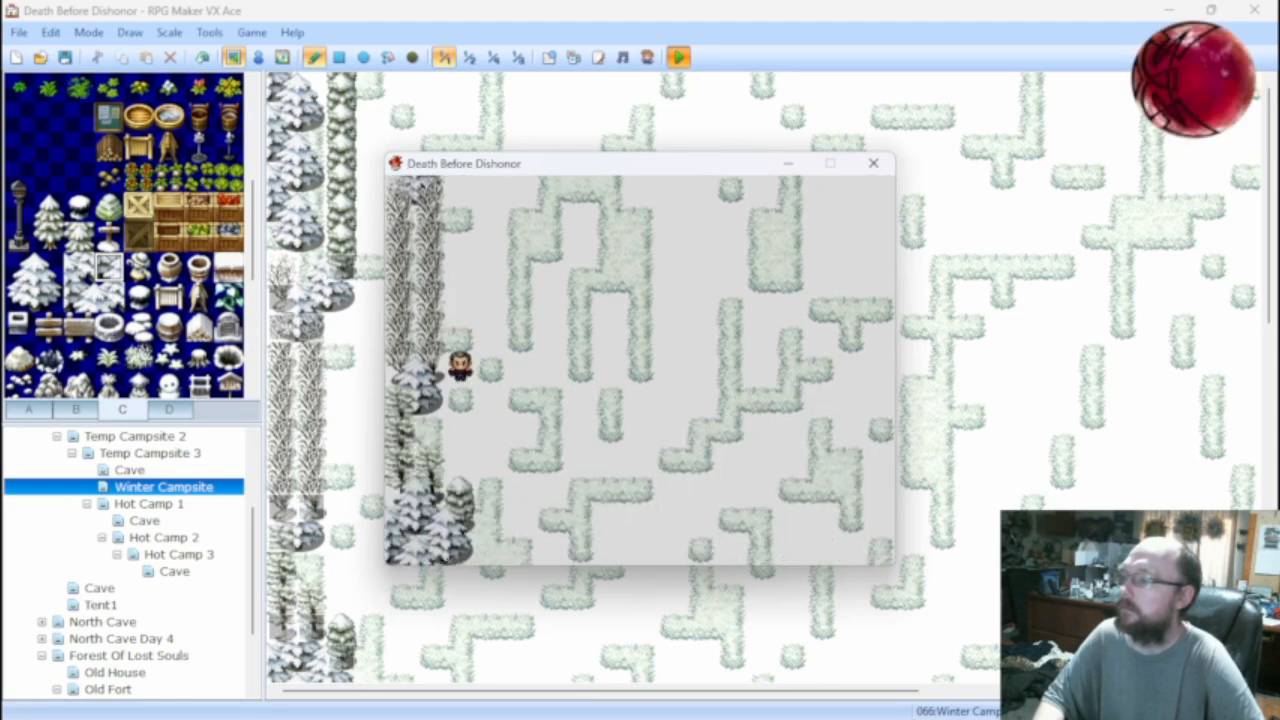
key(Down)
key(Right)
key(Down)
key(Down)
key(Down)
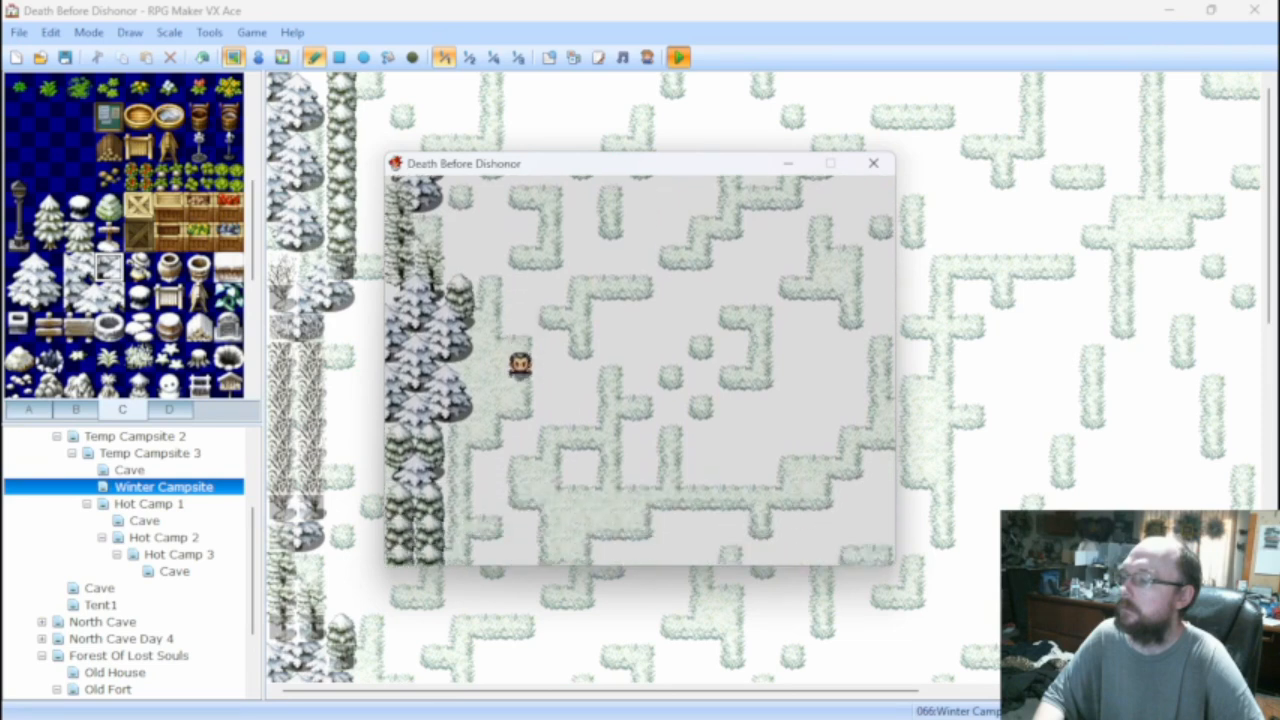
key(Down)
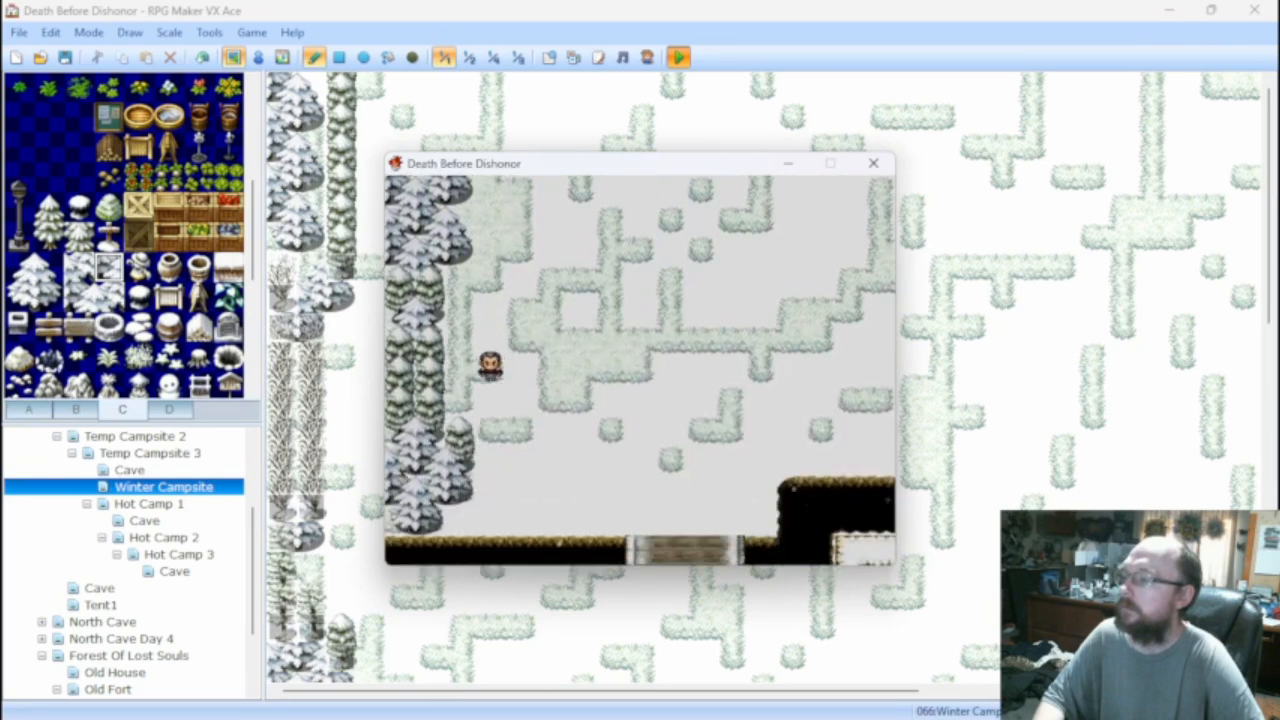
Walk the character north past the western tree border to inspect the new pines, and close the playtest.
key(Up)
key(Up)
key(Up)
key(Up)
key(Up)
key(Up)
key(Up)
key(Up)
key(Up)
key(Up)
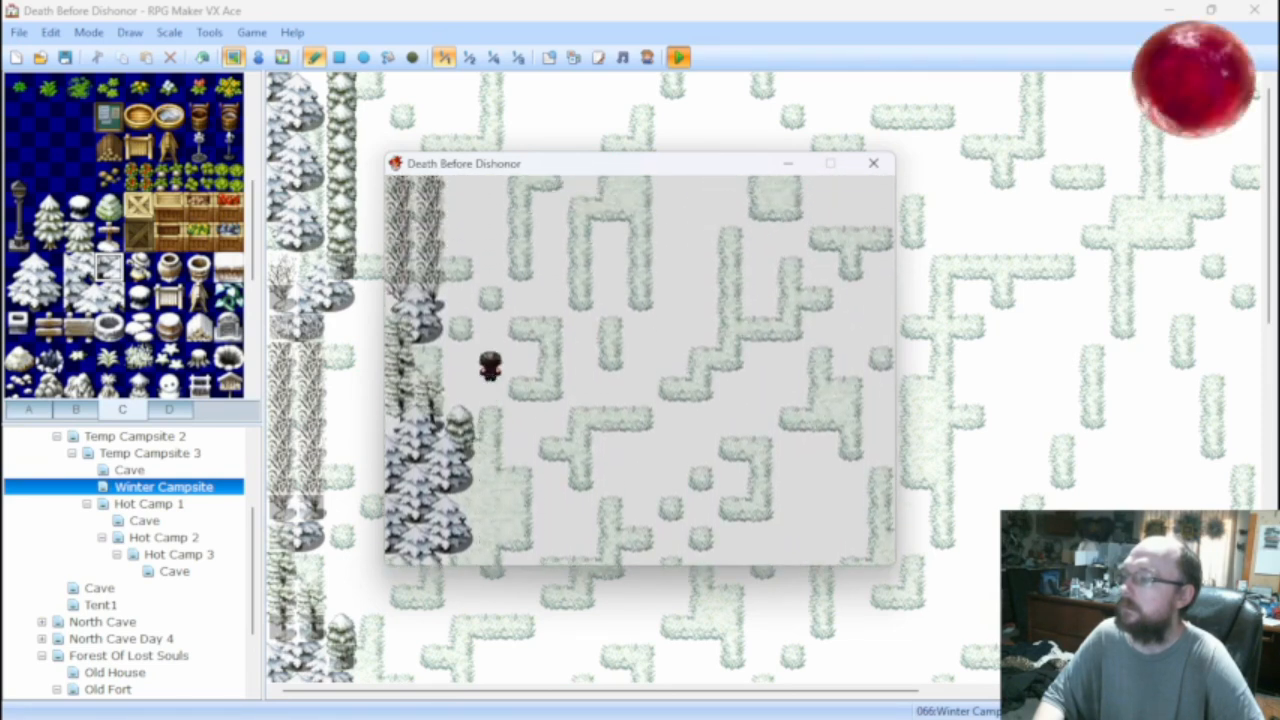
key(Up)
key(Up)
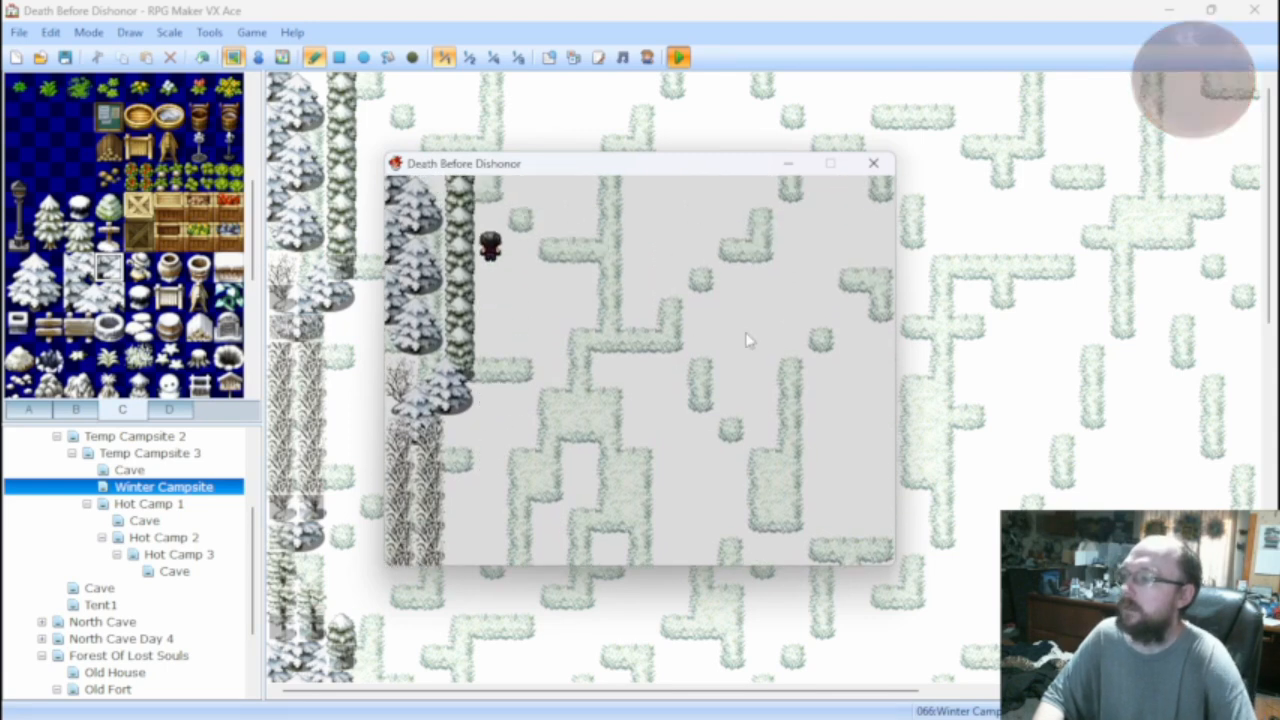
click(873, 163)
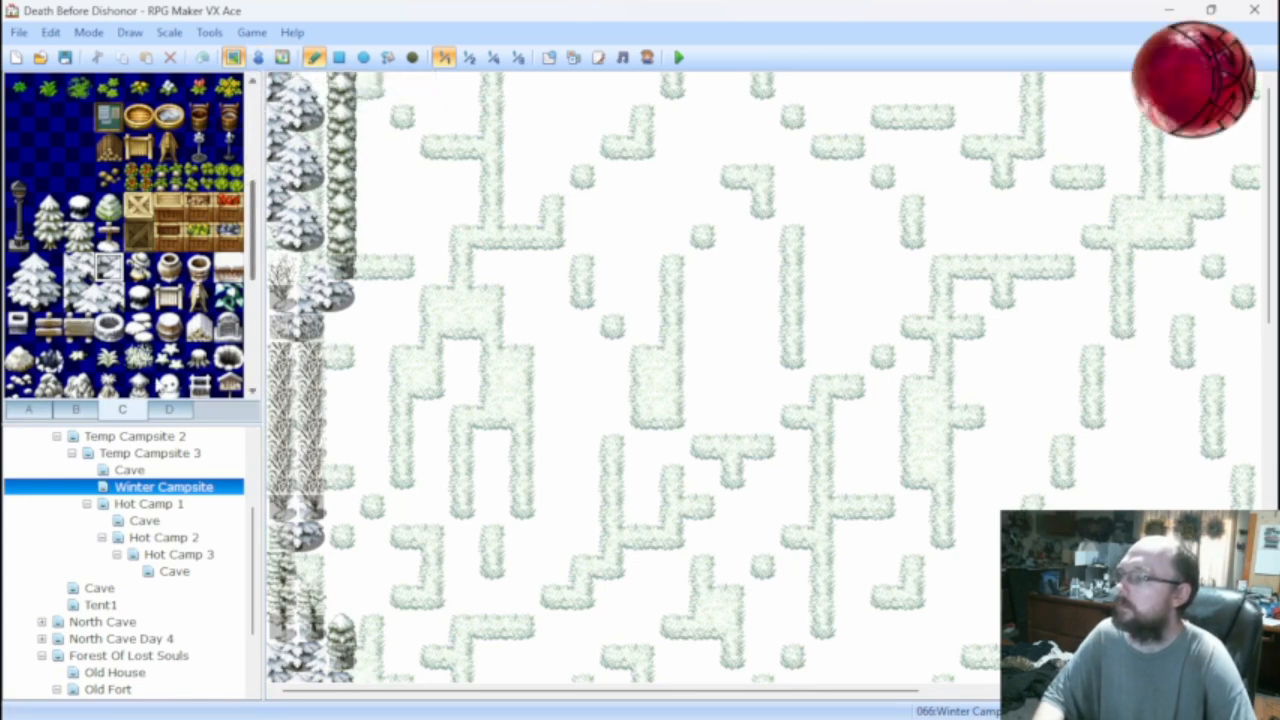
Replace the northern part of the third column's narrow tree with Tileset B's sparse snowy tree, including its trunk base.
click(78, 410)
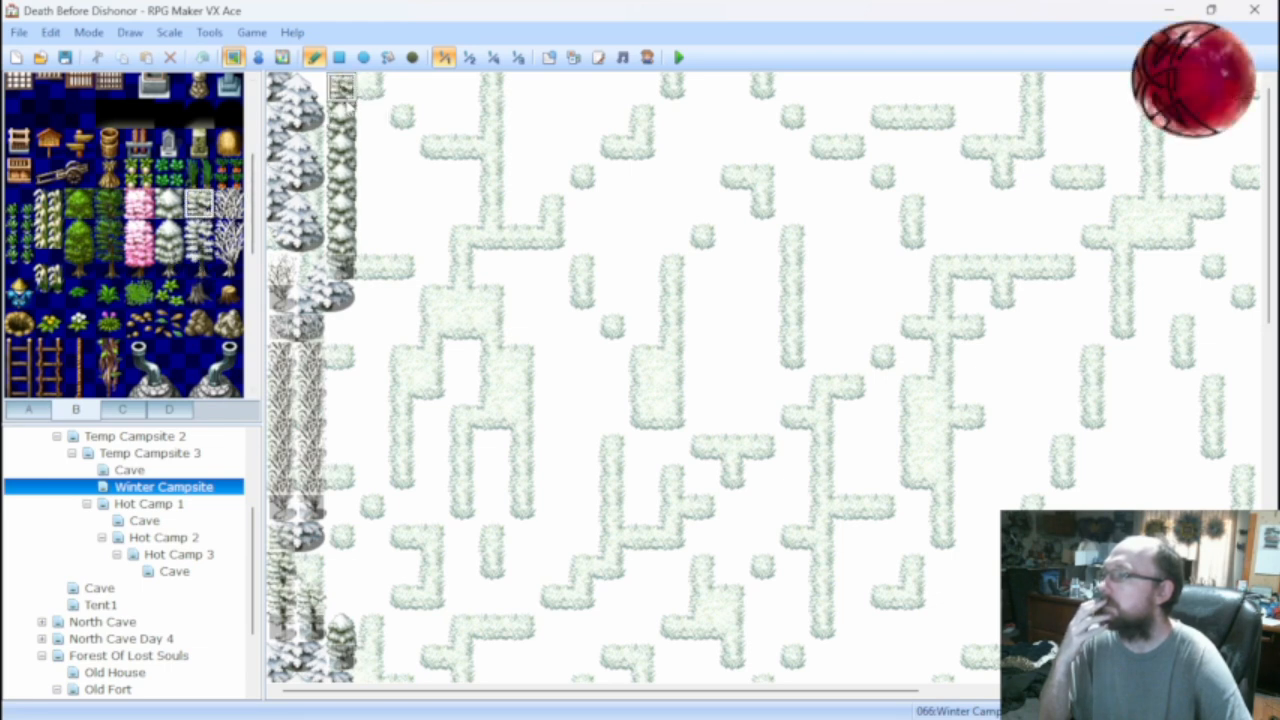
click(348, 126)
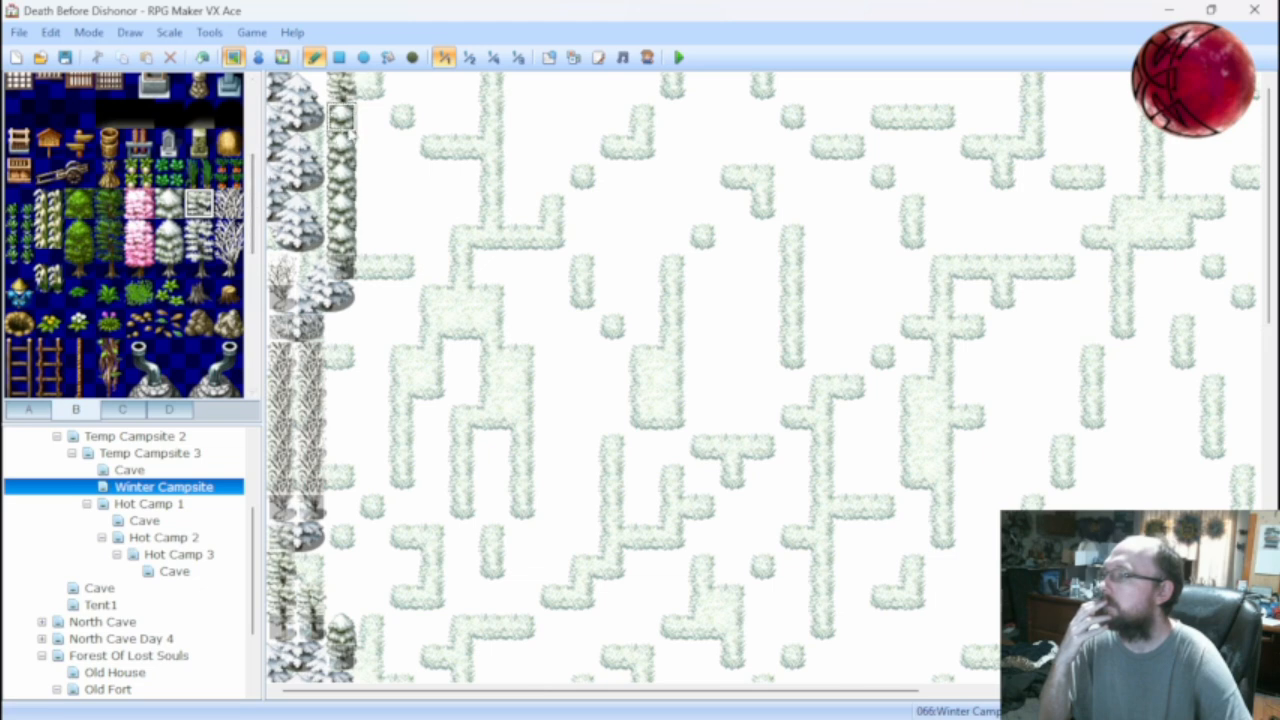
click(199, 263)
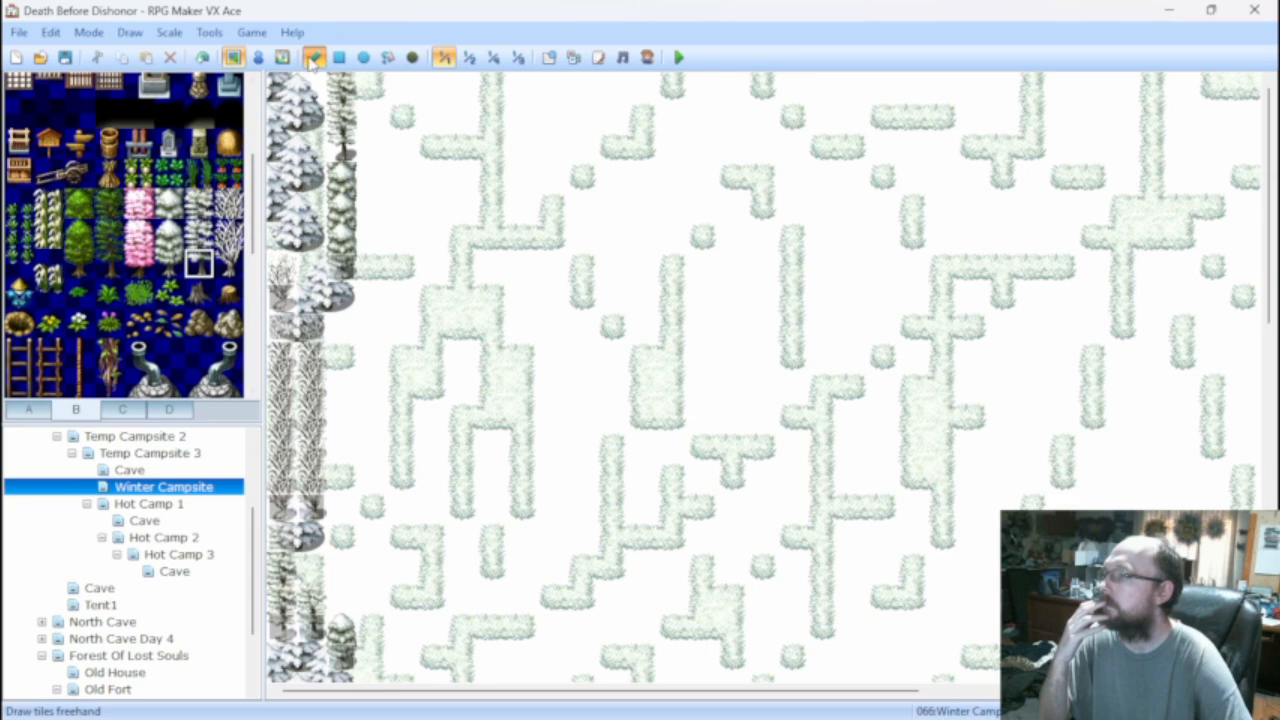
Copy a treetop event onto the sparse tree's trunk in the third column and set its graphic to Tileset-B's full snowy treetop.
click(259, 57)
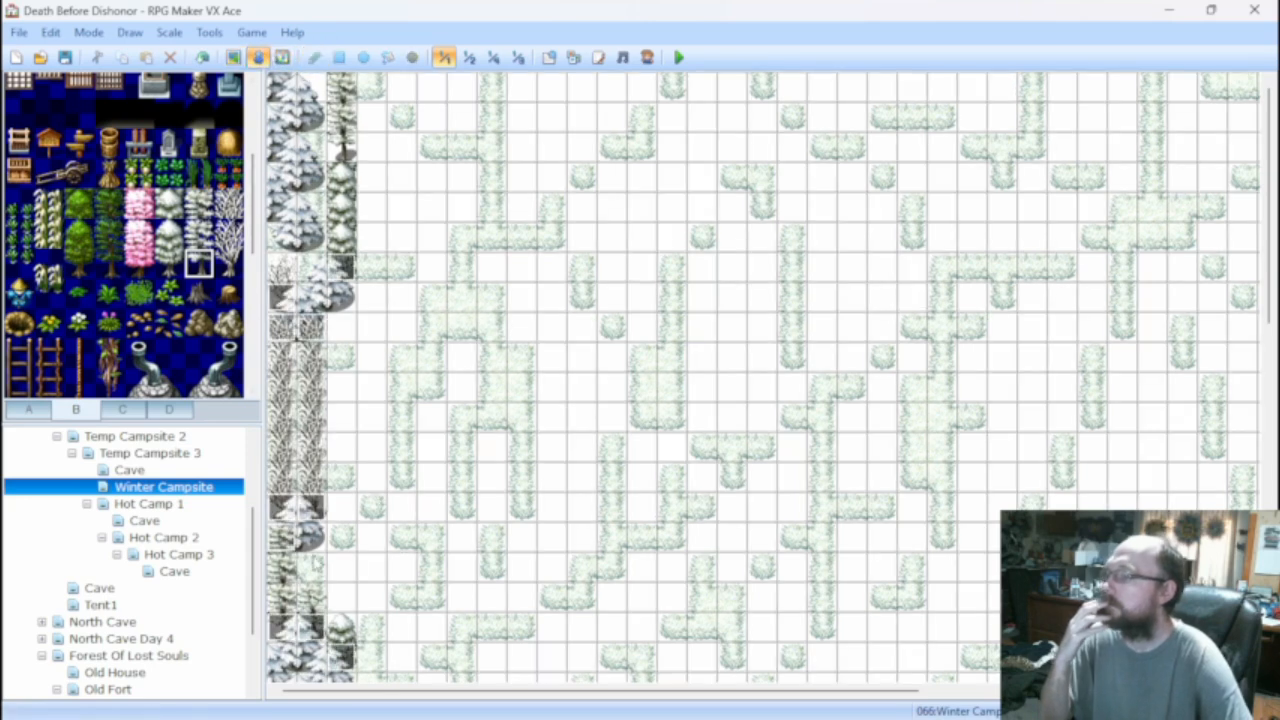
click(285, 538)
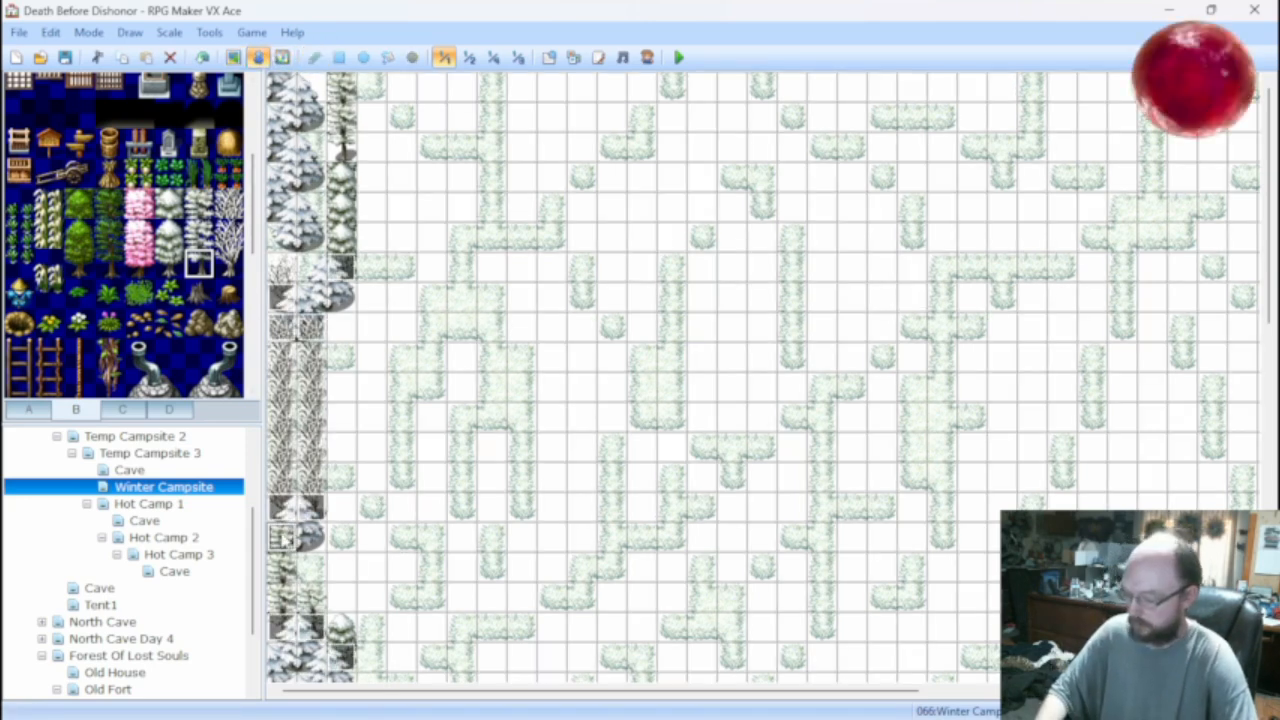
click(342, 148)
double_click(343, 152)
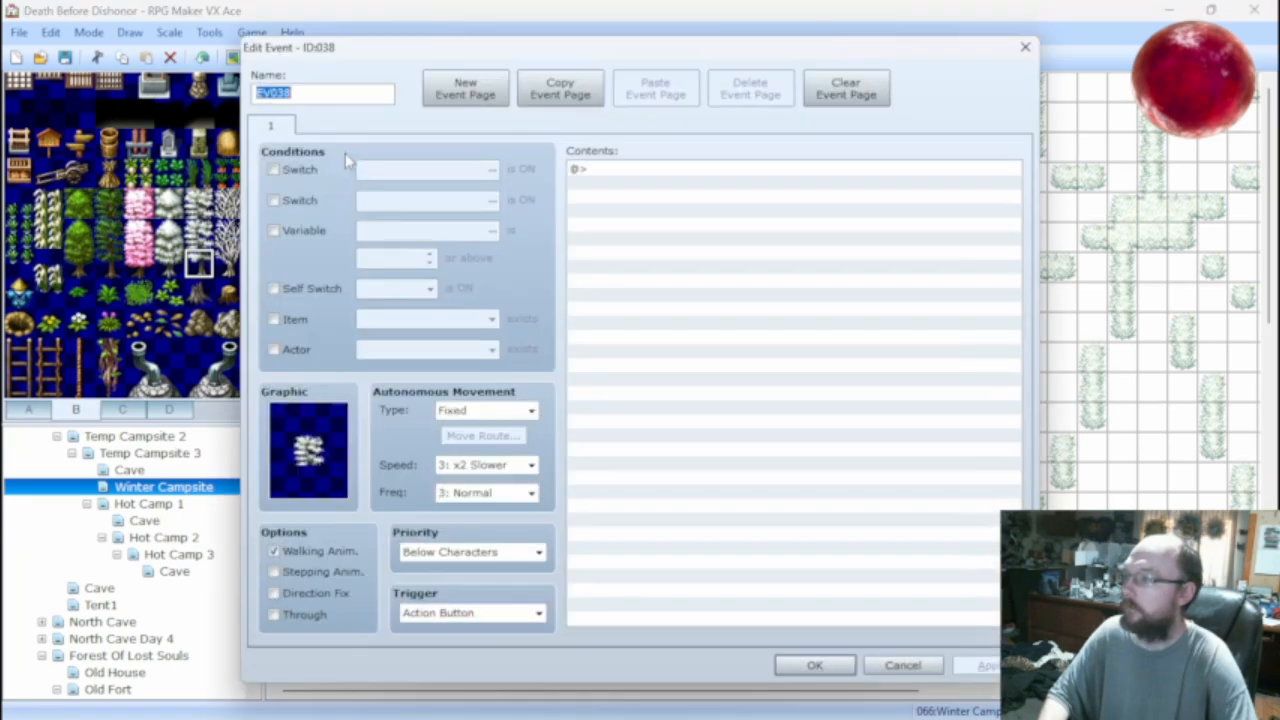
double_click(312, 451)
click(655, 516)
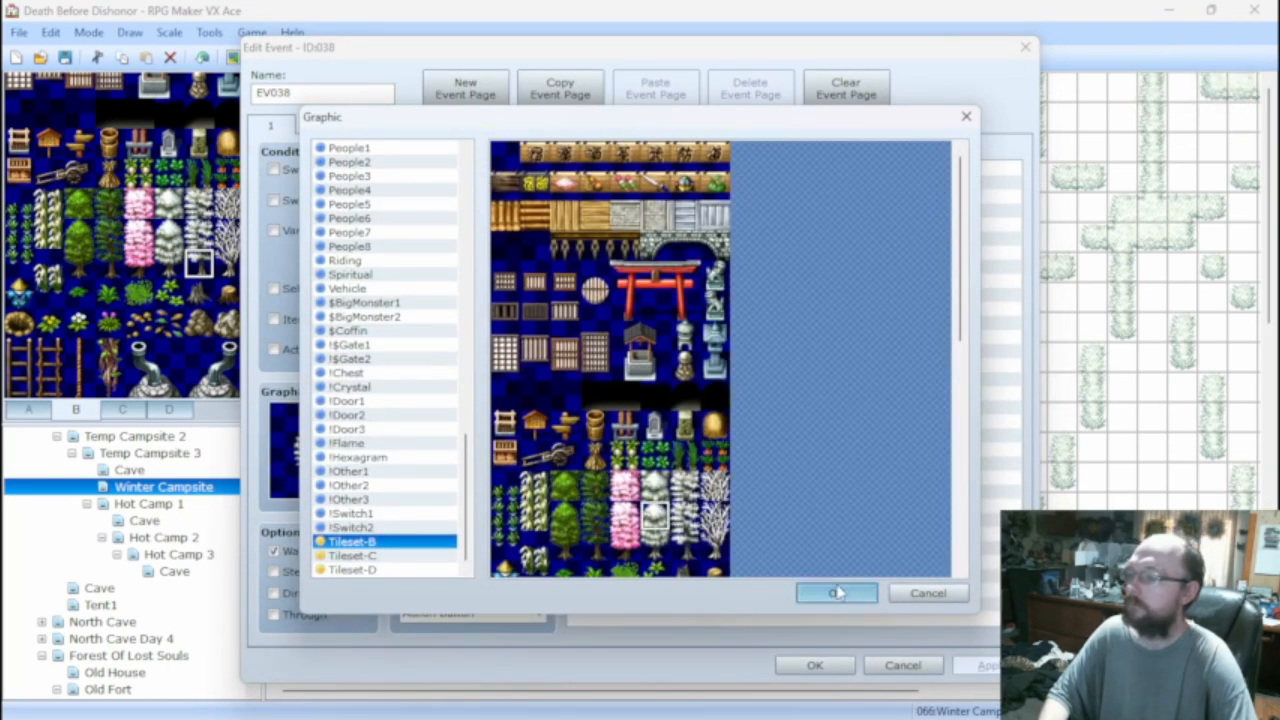
click(837, 594)
click(815, 665)
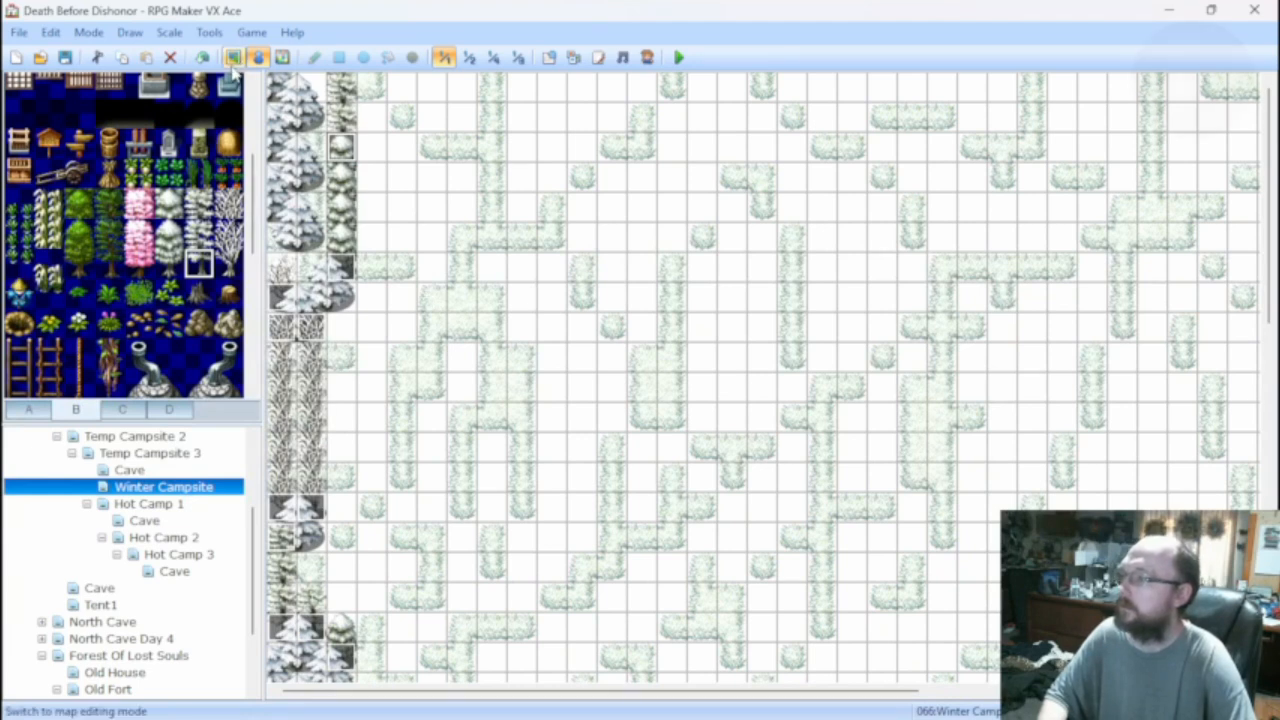
Replace part of the second column's bare trees with a narrow snowy tree, and paste the snowy treetop event at its top.
click(233, 57)
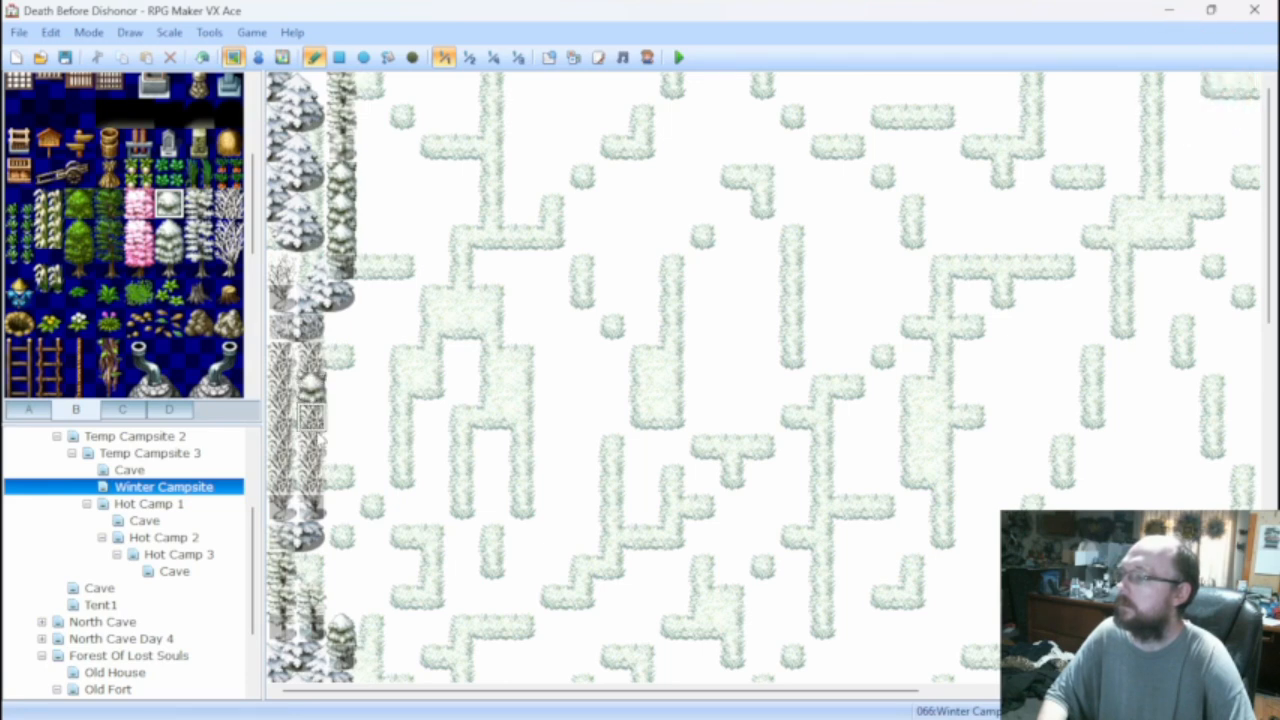
click(228, 265)
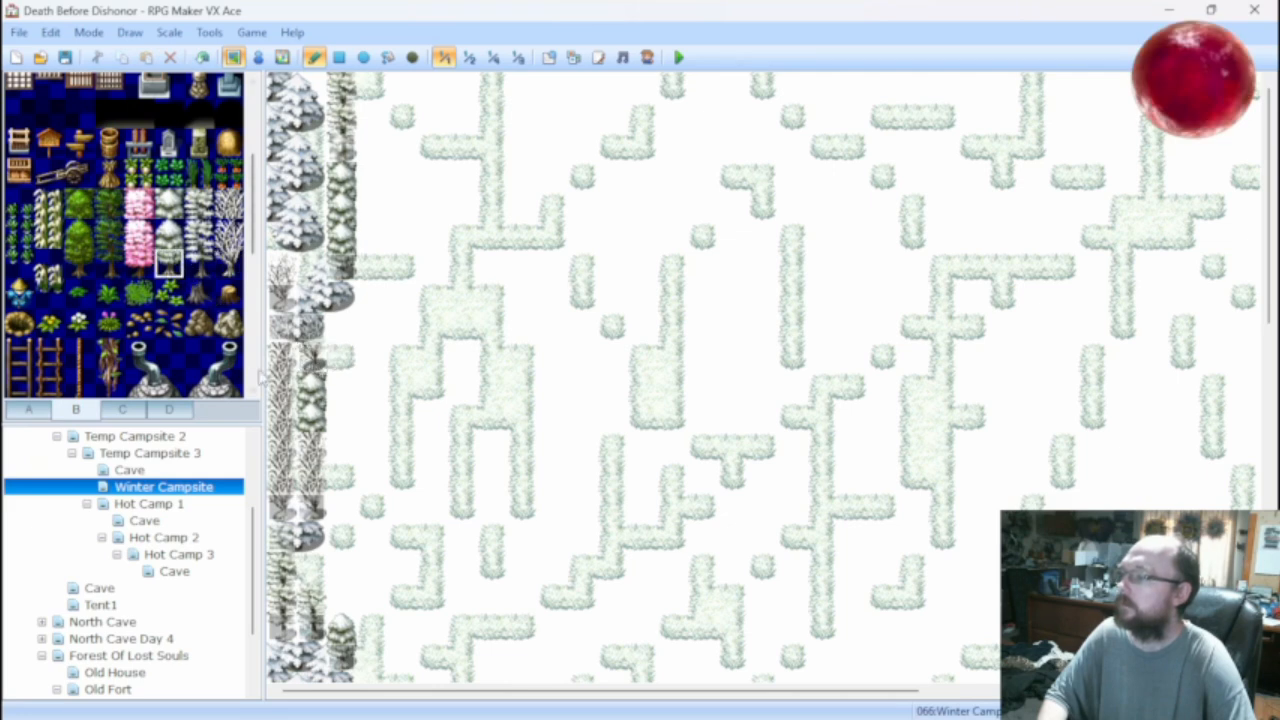
click(257, 57)
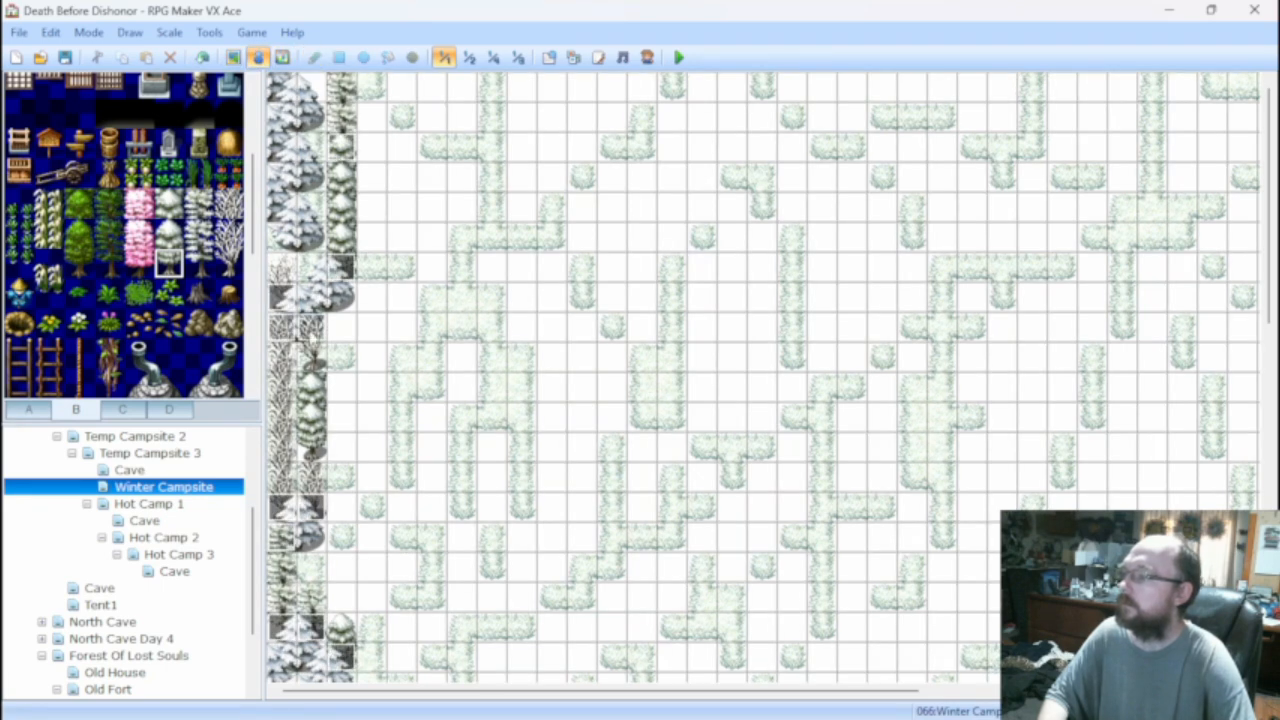
click(313, 338)
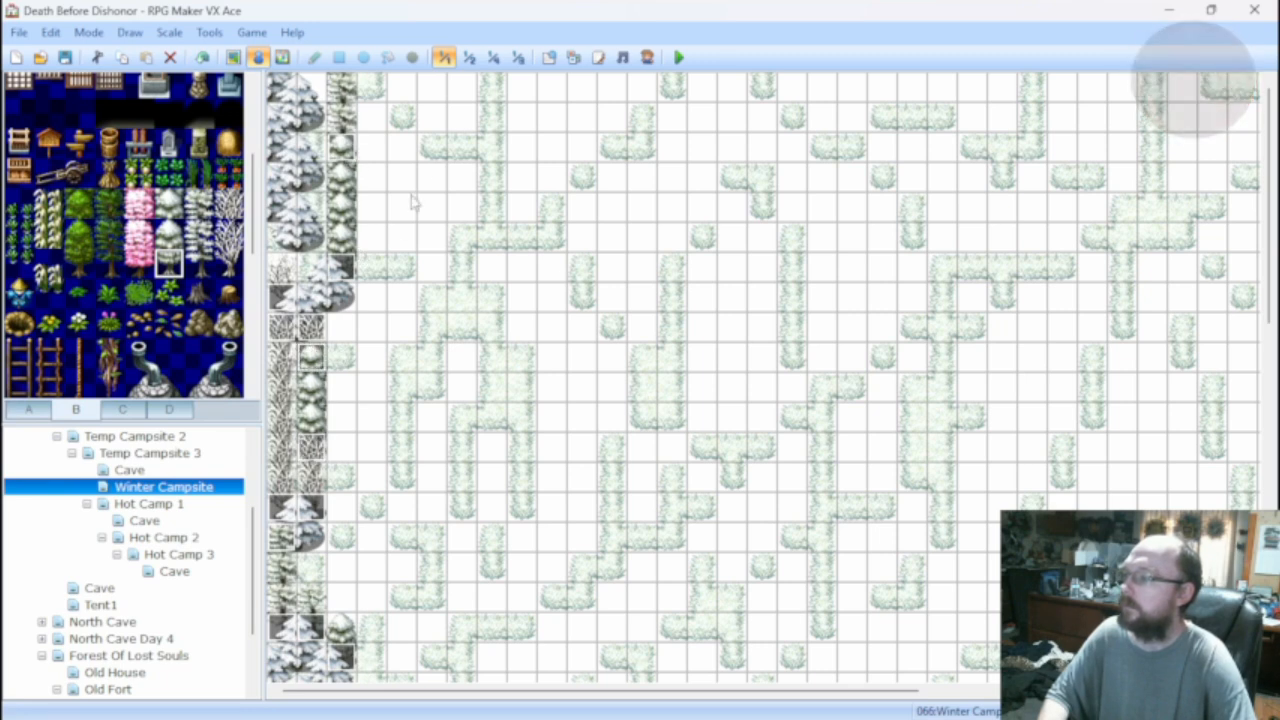
Save the project changes, start a playtest, and walk the character north along the western tree border to inspect it.
click(678, 58)
click(574, 406)
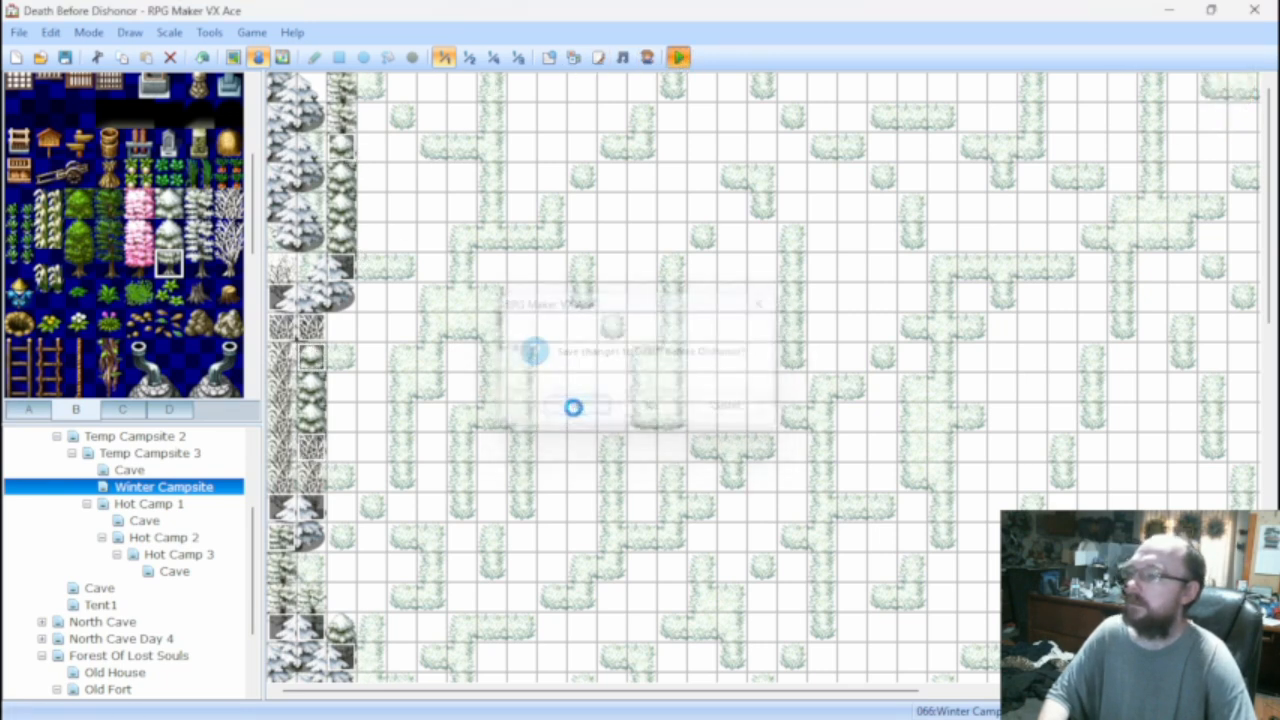
key(Return)
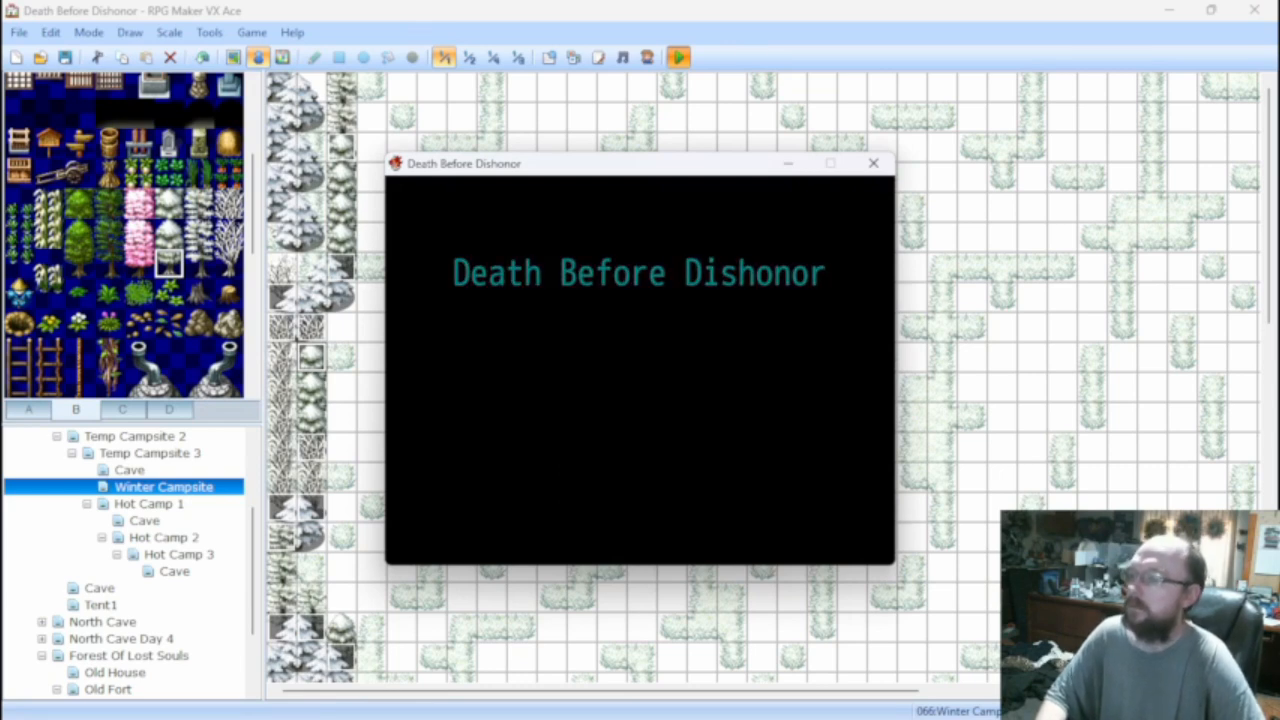
key(Up)
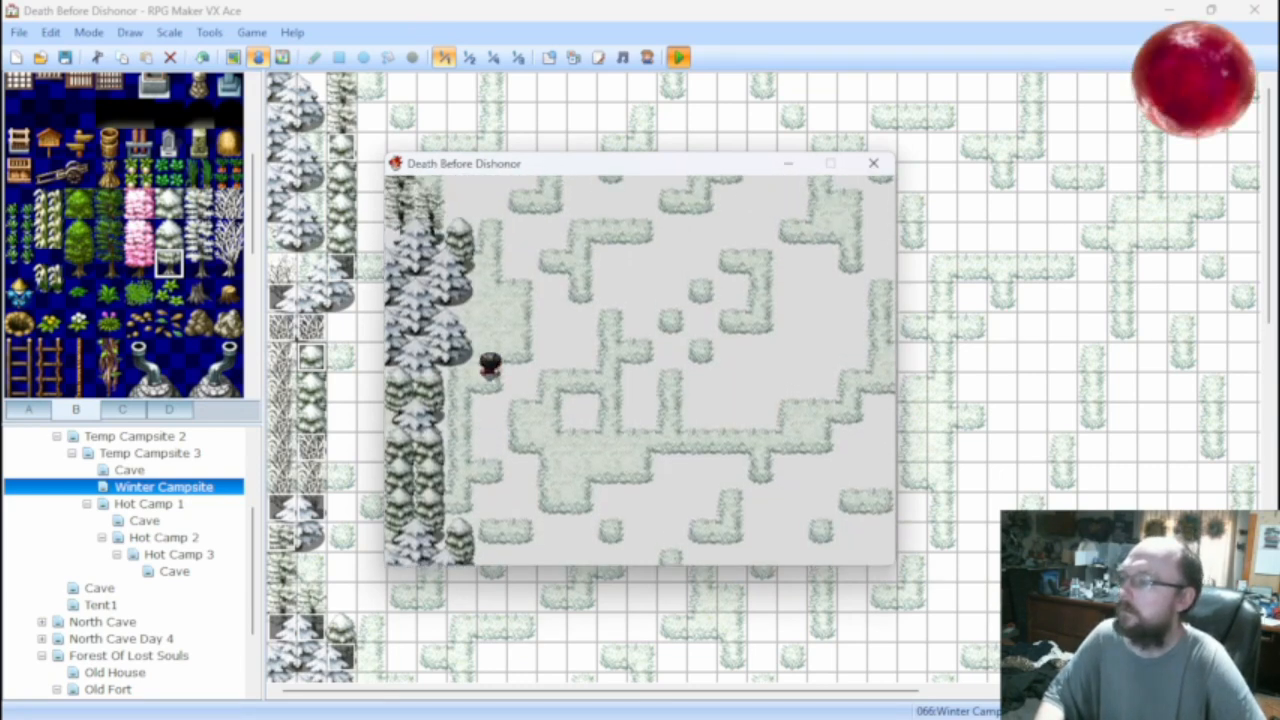
key(Up)
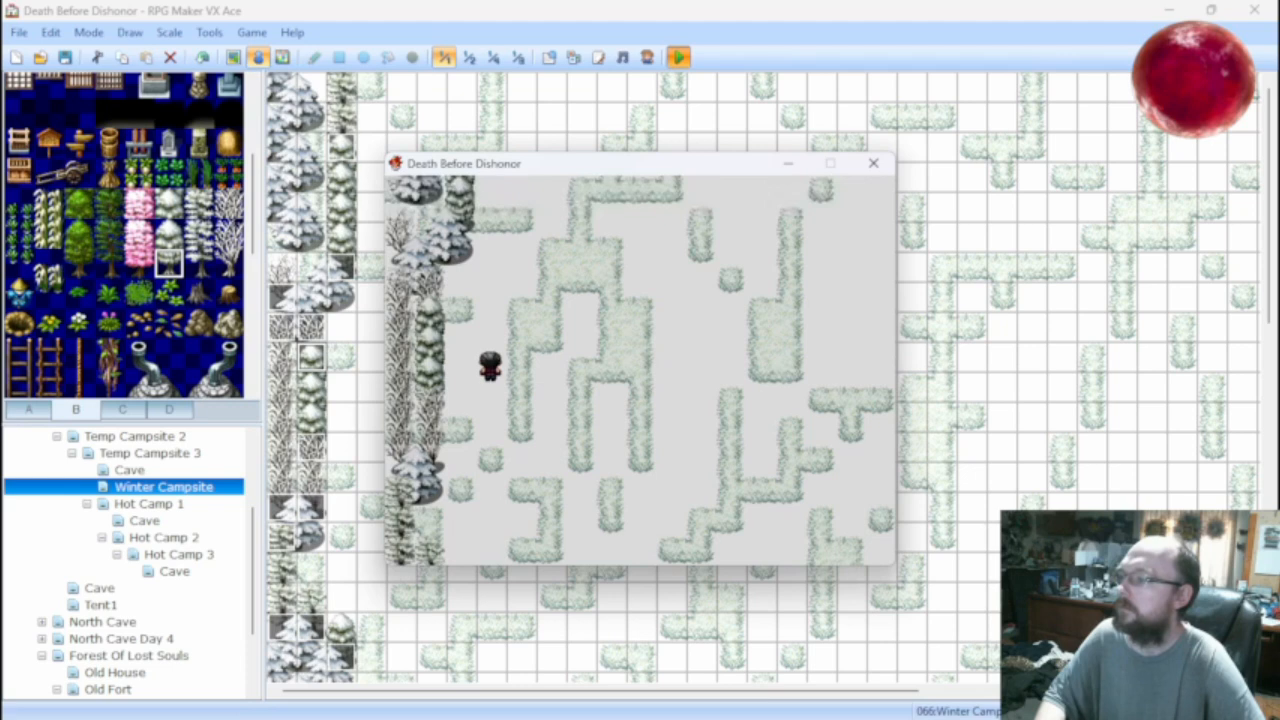
key(Up)
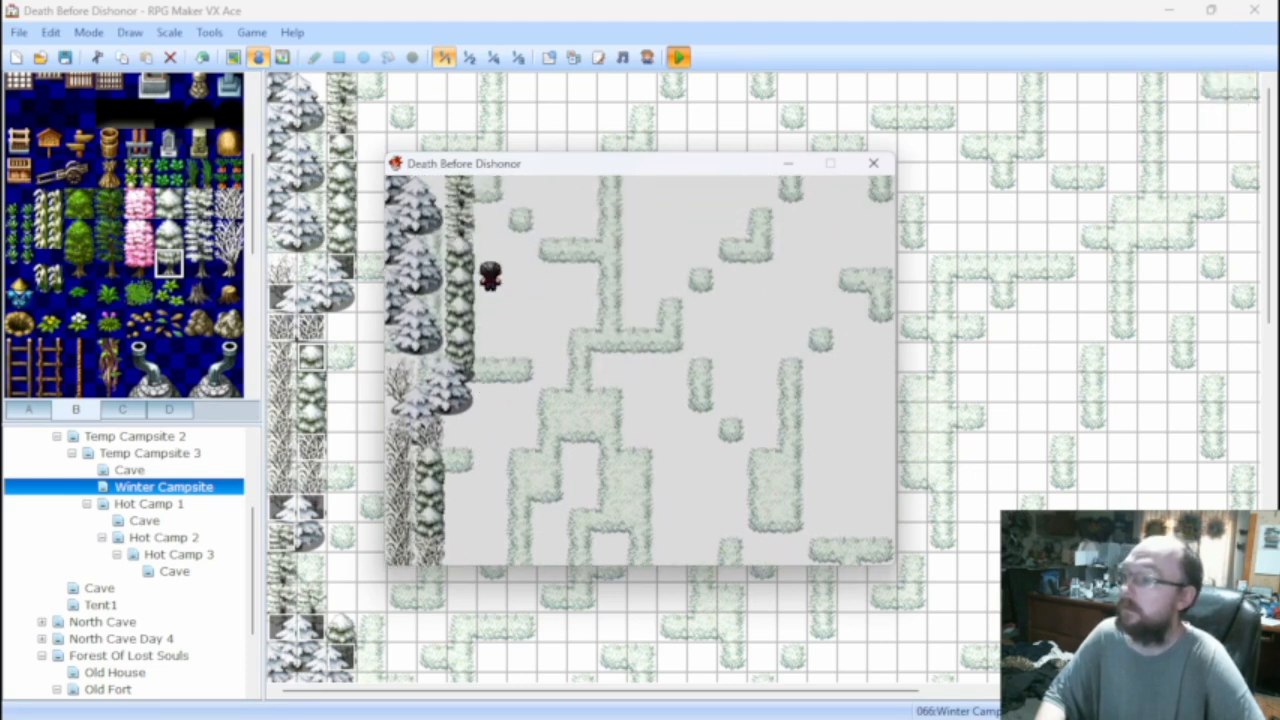
Walk the character back south and north again past the western trees to recheck the treetop overlaps, and close the playtest.
key(Down)
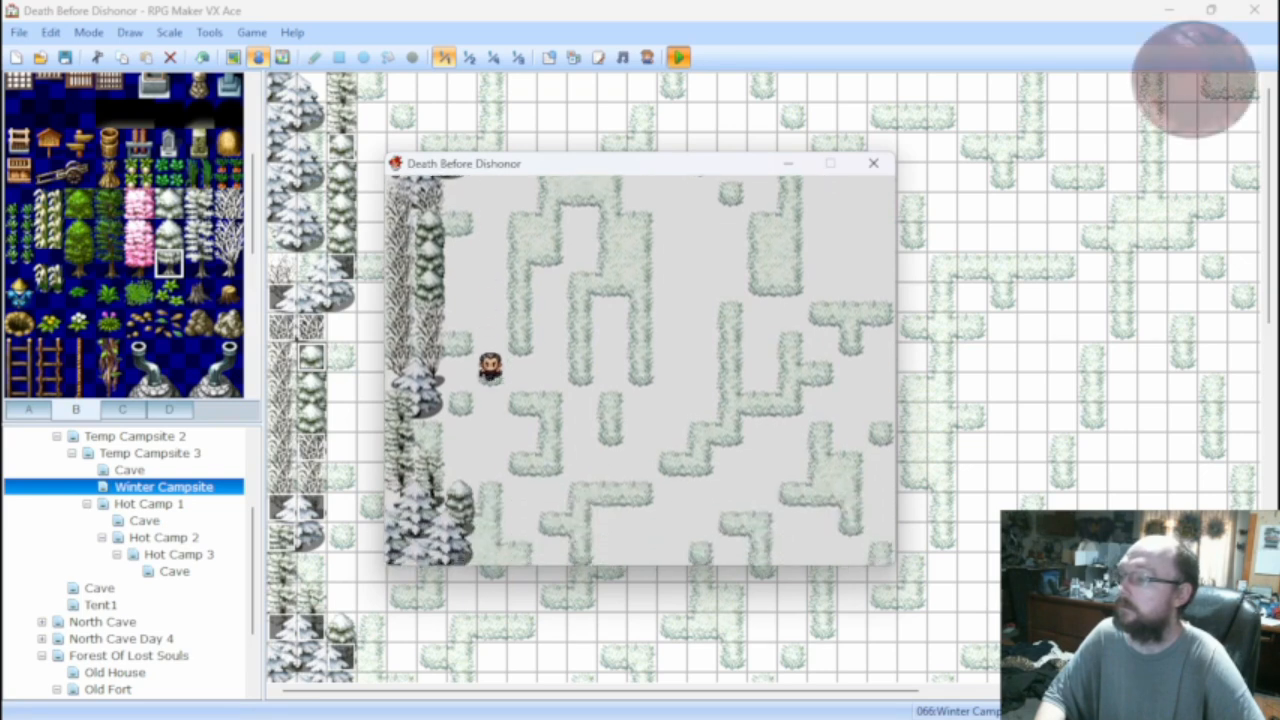
key(Down)
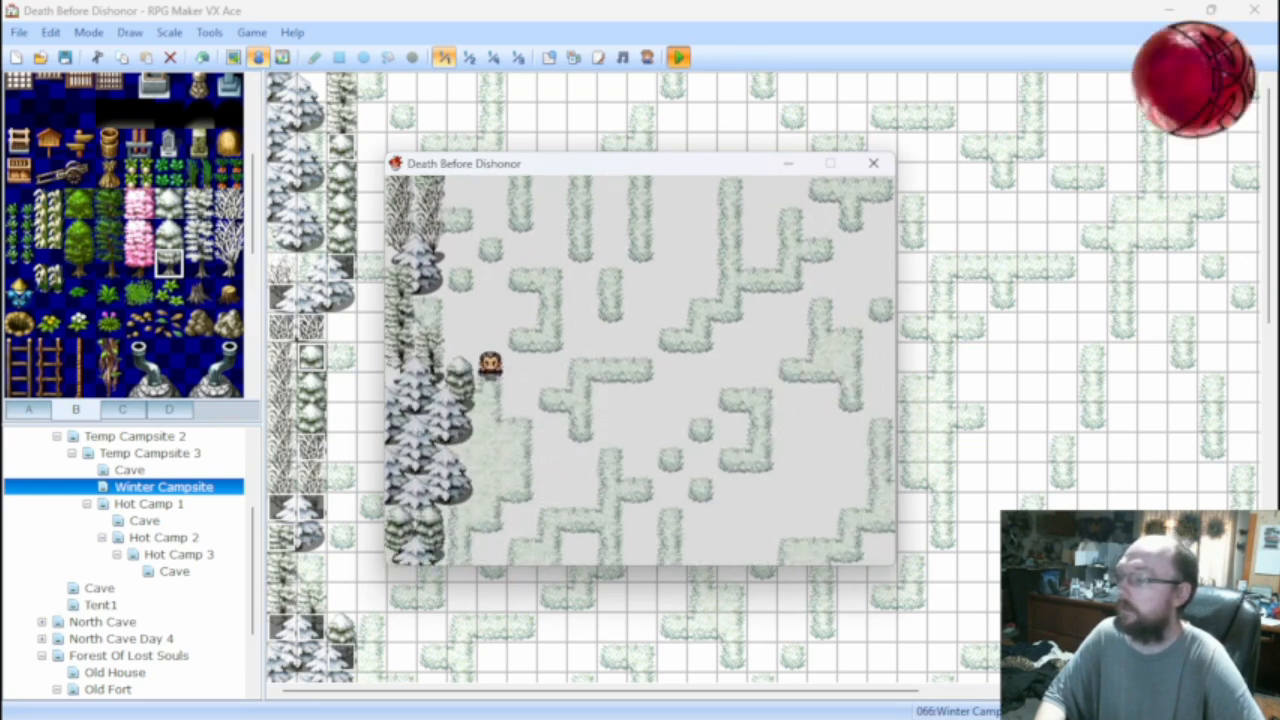
key(Down)
key(Up)
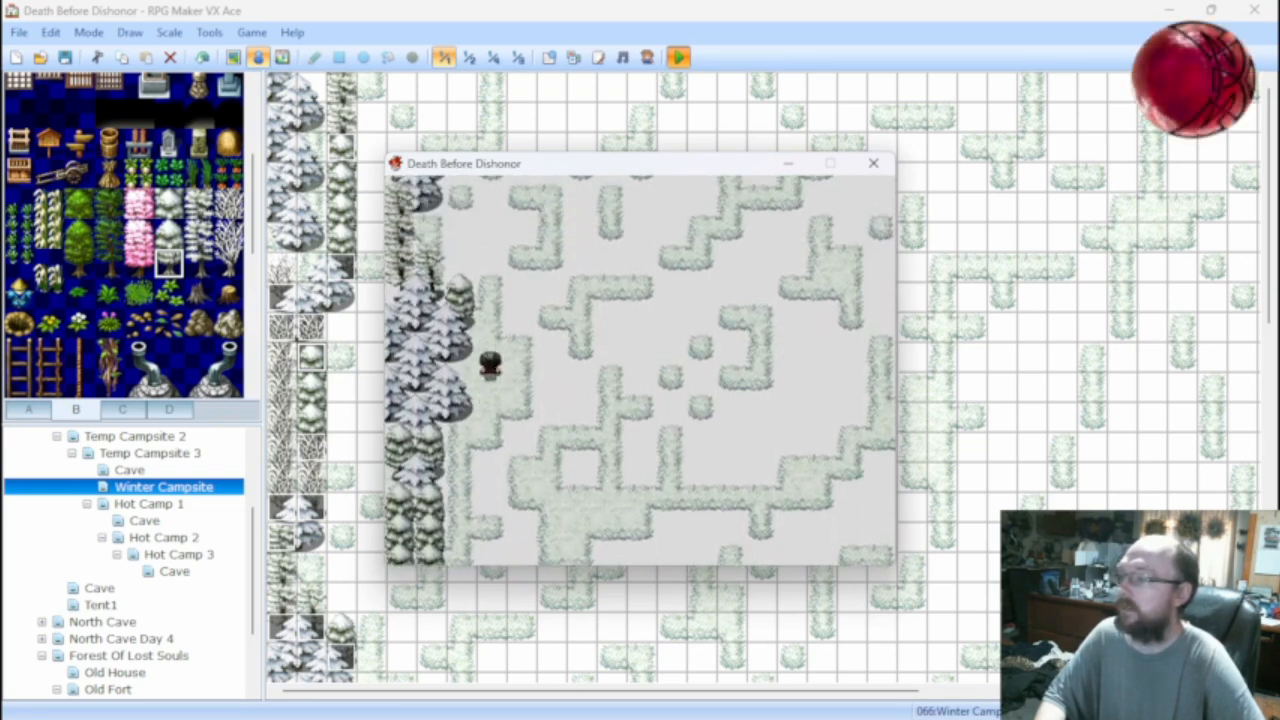
key(Up)
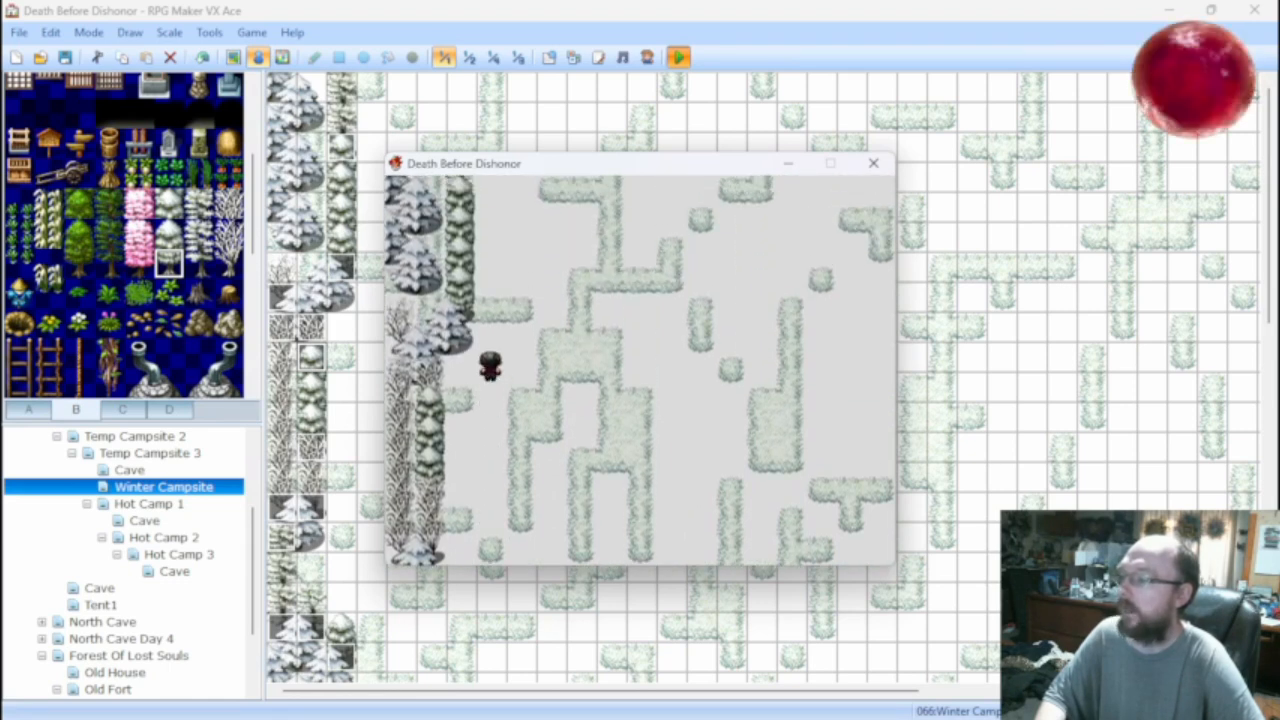
key(Up)
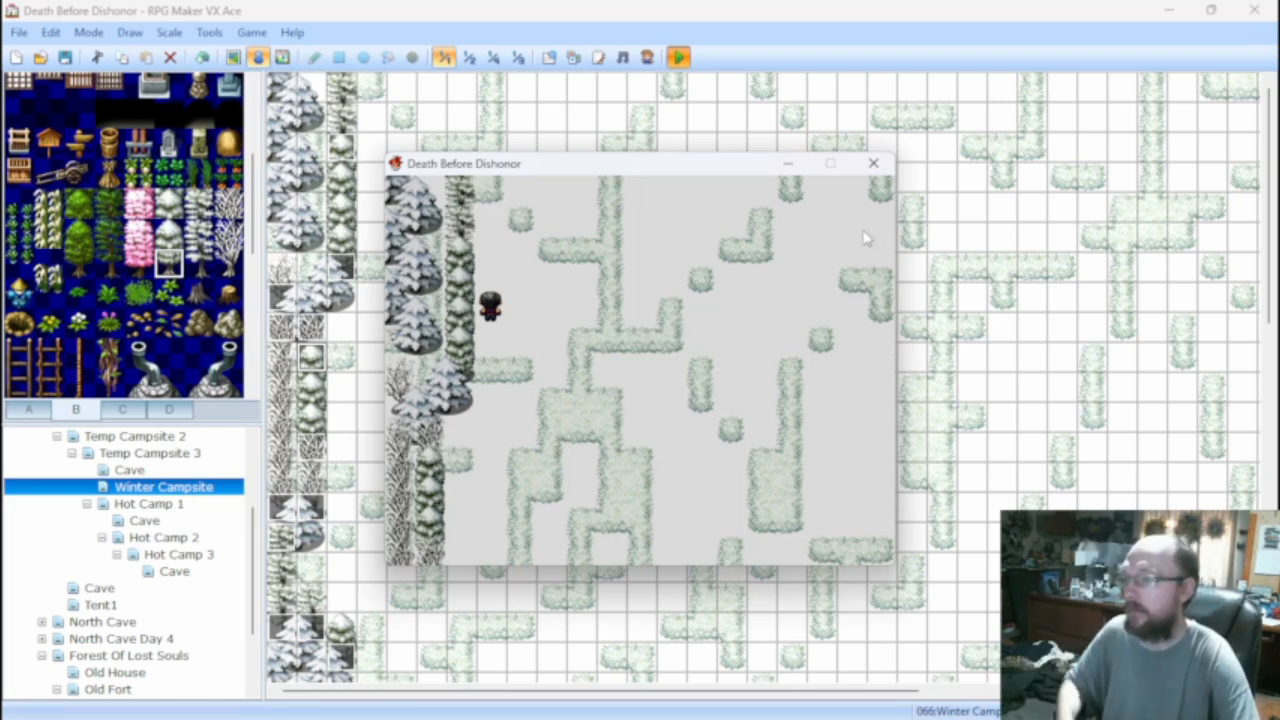
click(873, 162)
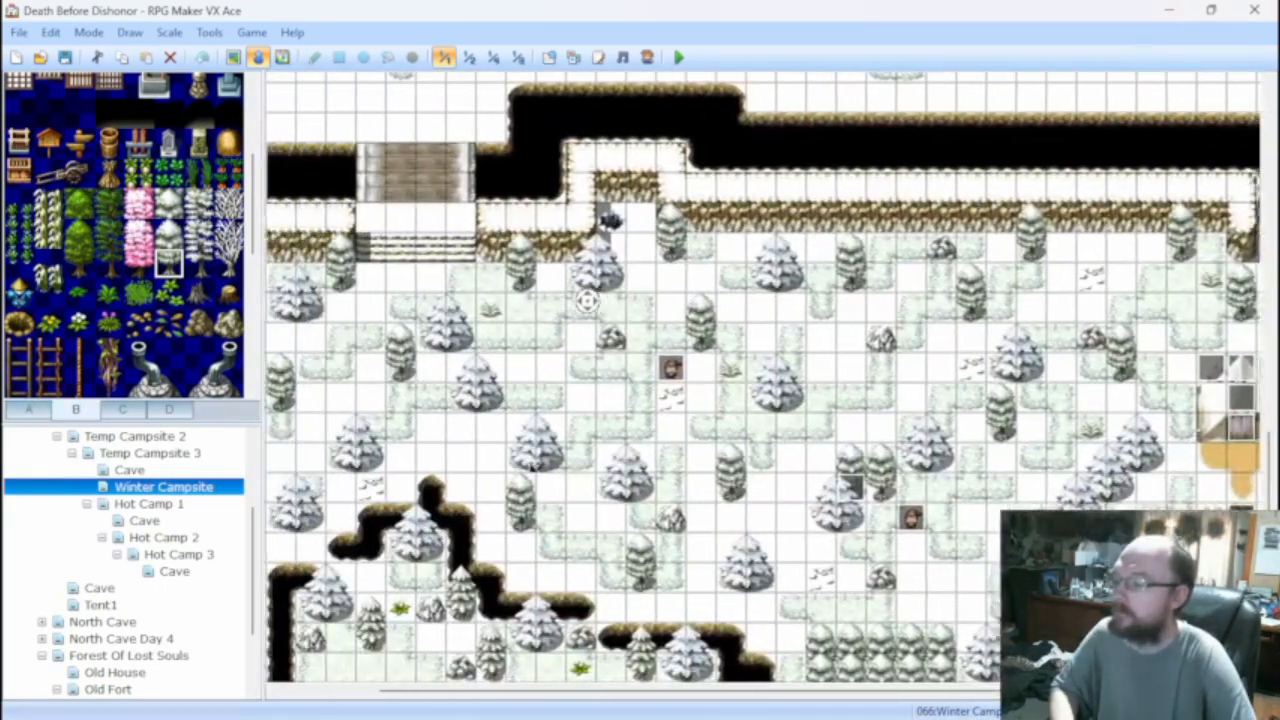
Paint another large snowy pine from Tileset C in the map's northern area, just east of the existing pine there.
mouse_move(533, 467)
middle_down()
mouse_move(691, 476)
mouse_move(676, 476)
middle_up()
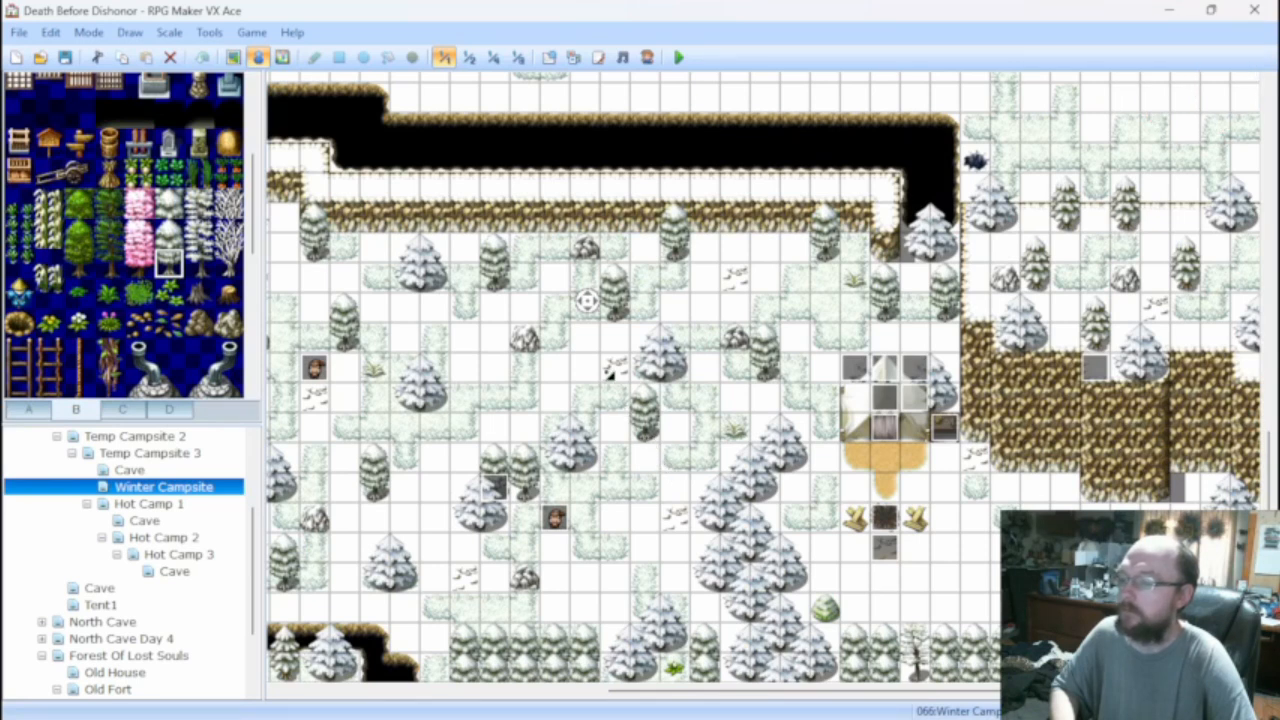
middle_drag(607, 348, 680, 350)
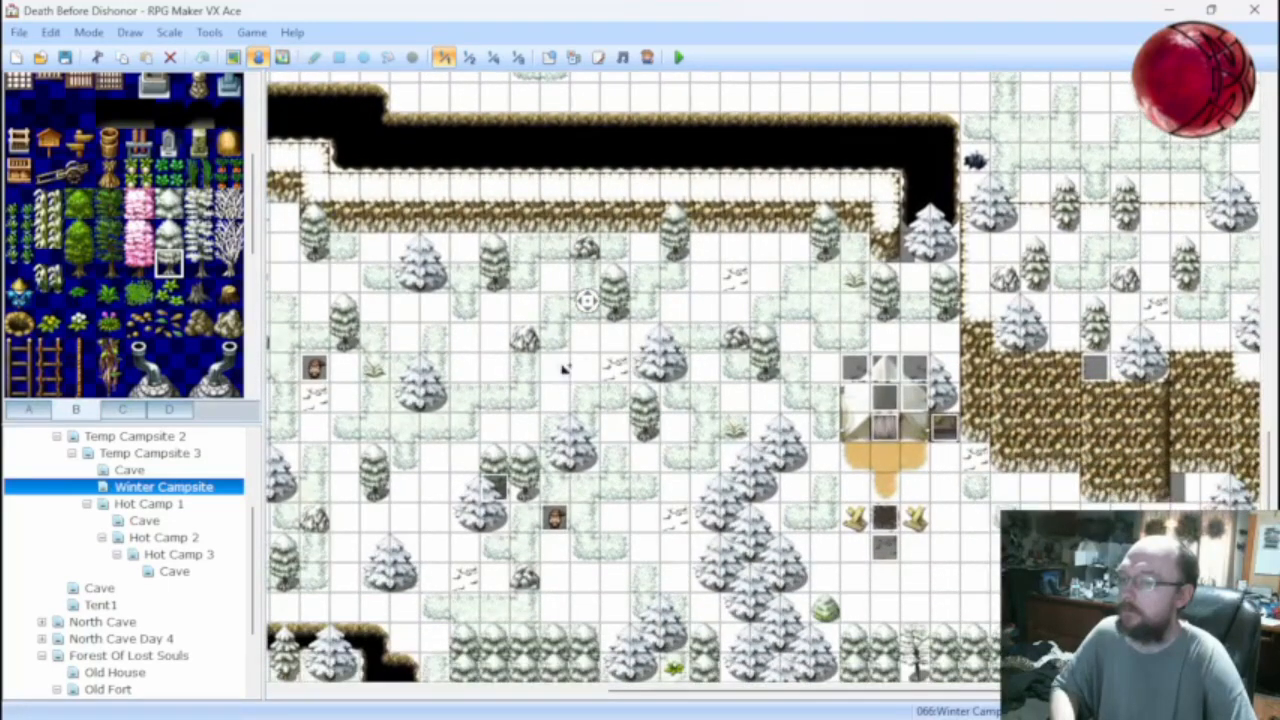
mouse_move(563, 368)
middle_down()
mouse_move(505, 388)
mouse_move(517, 220)
mouse_move(516, 236)
middle_up()
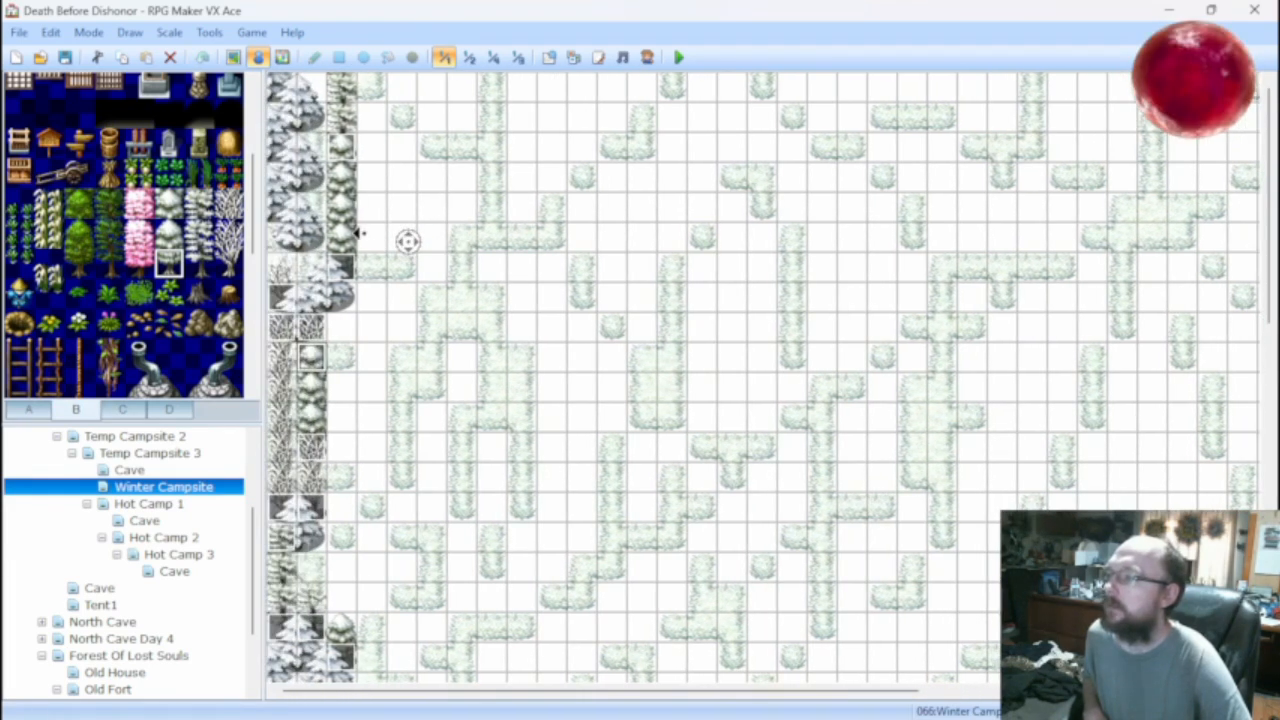
middle_click(365, 238)
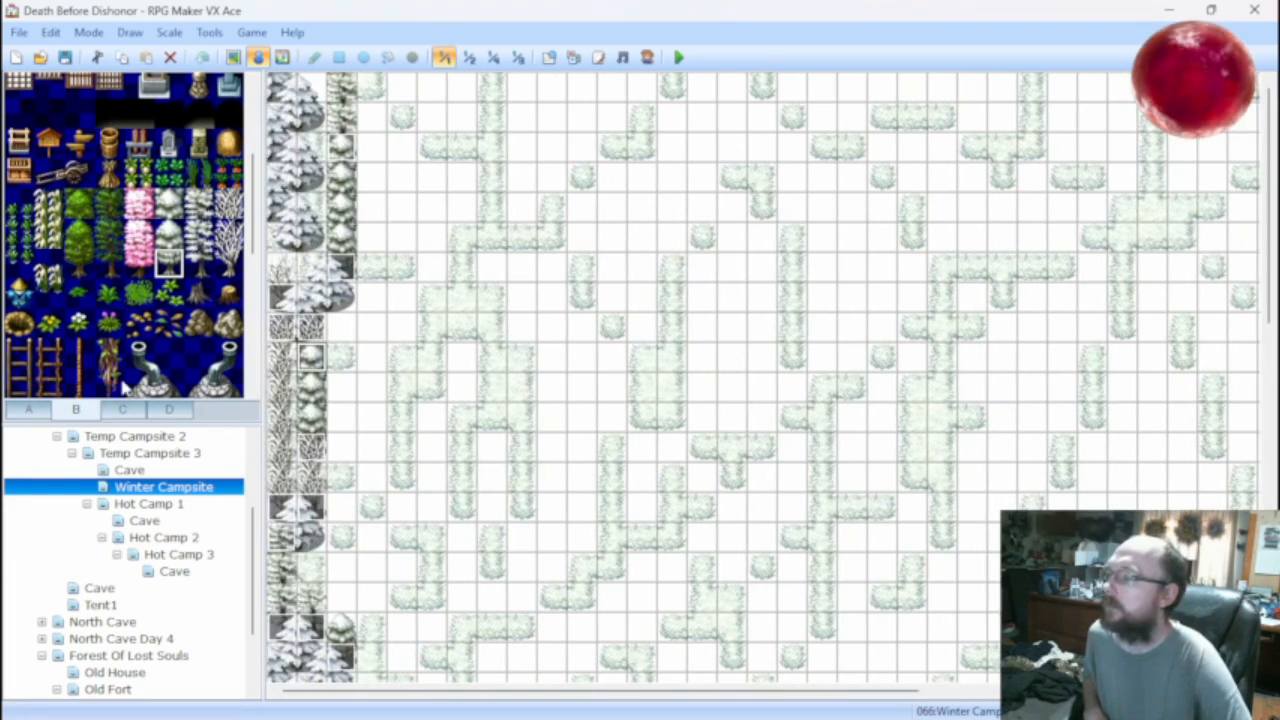
click(122, 409)
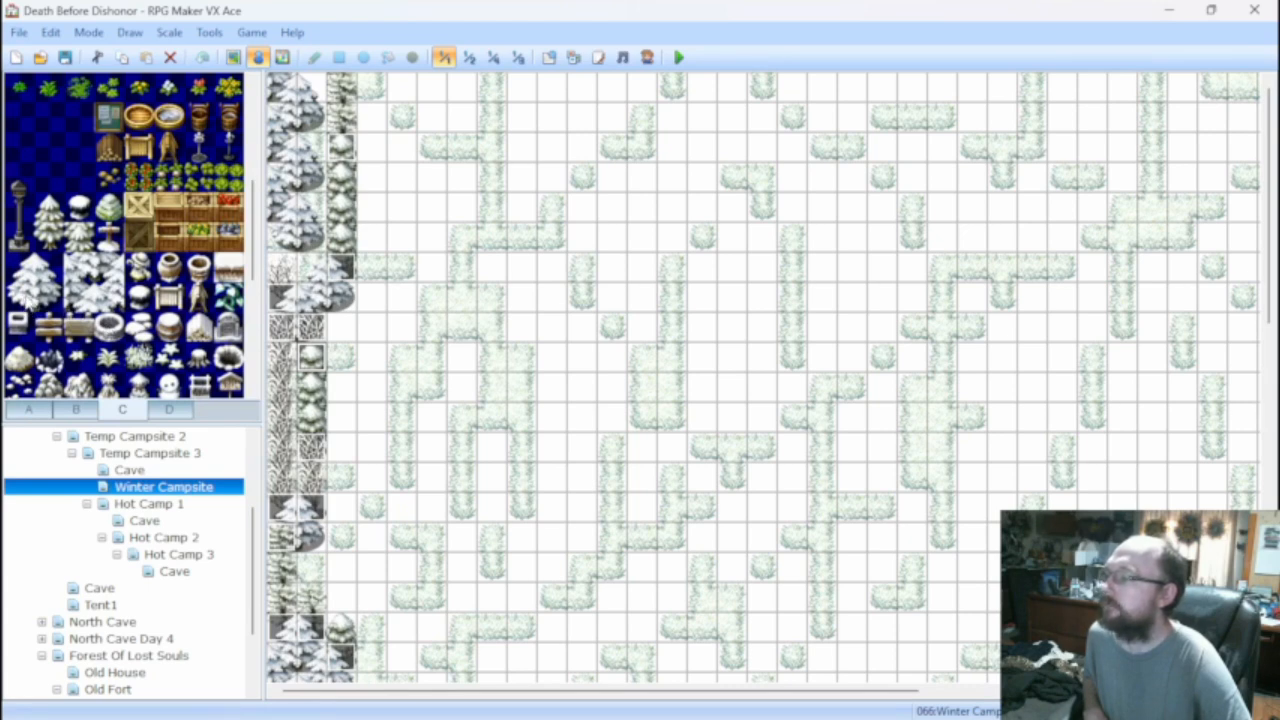
drag(20, 297, 52, 294)
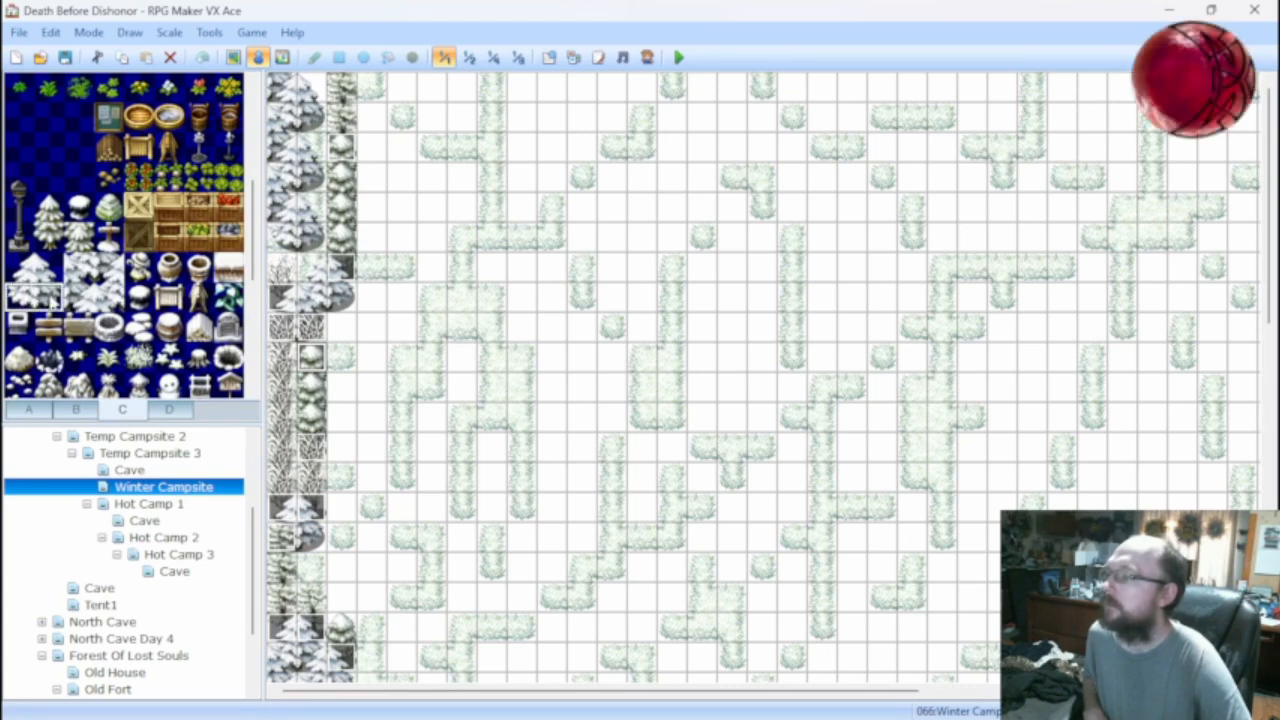
click(233, 57)
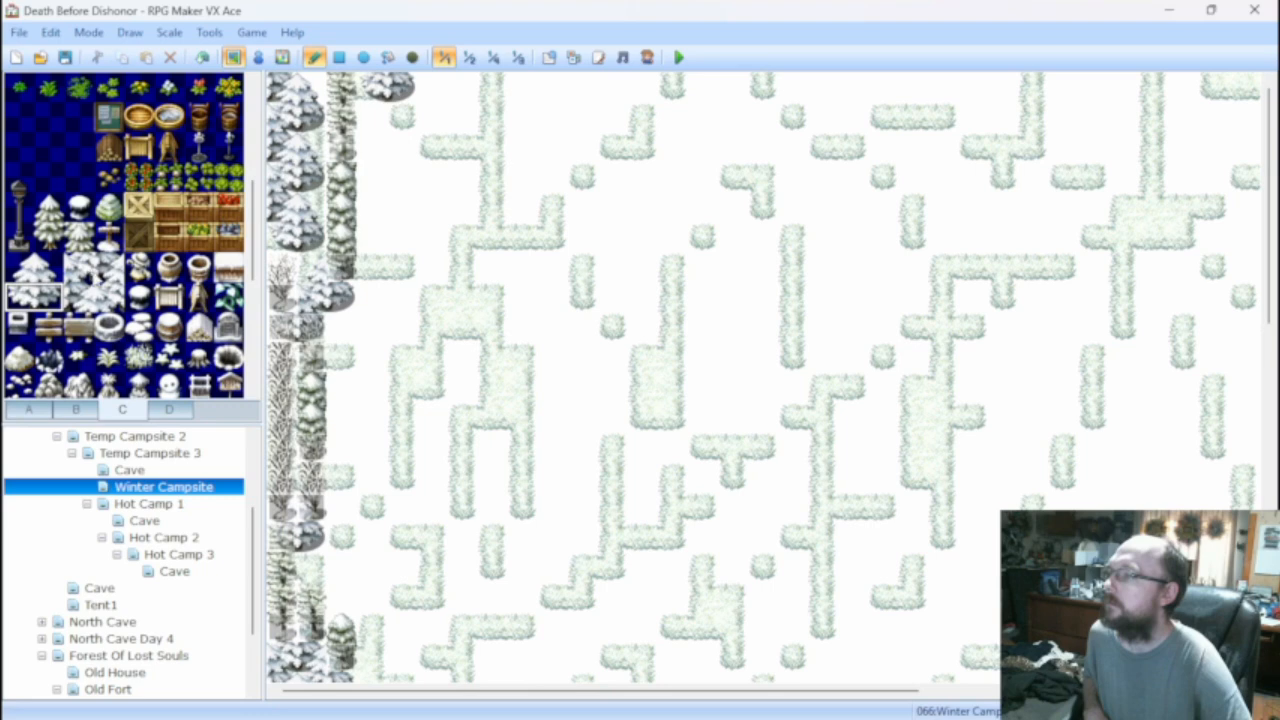
click(109, 267)
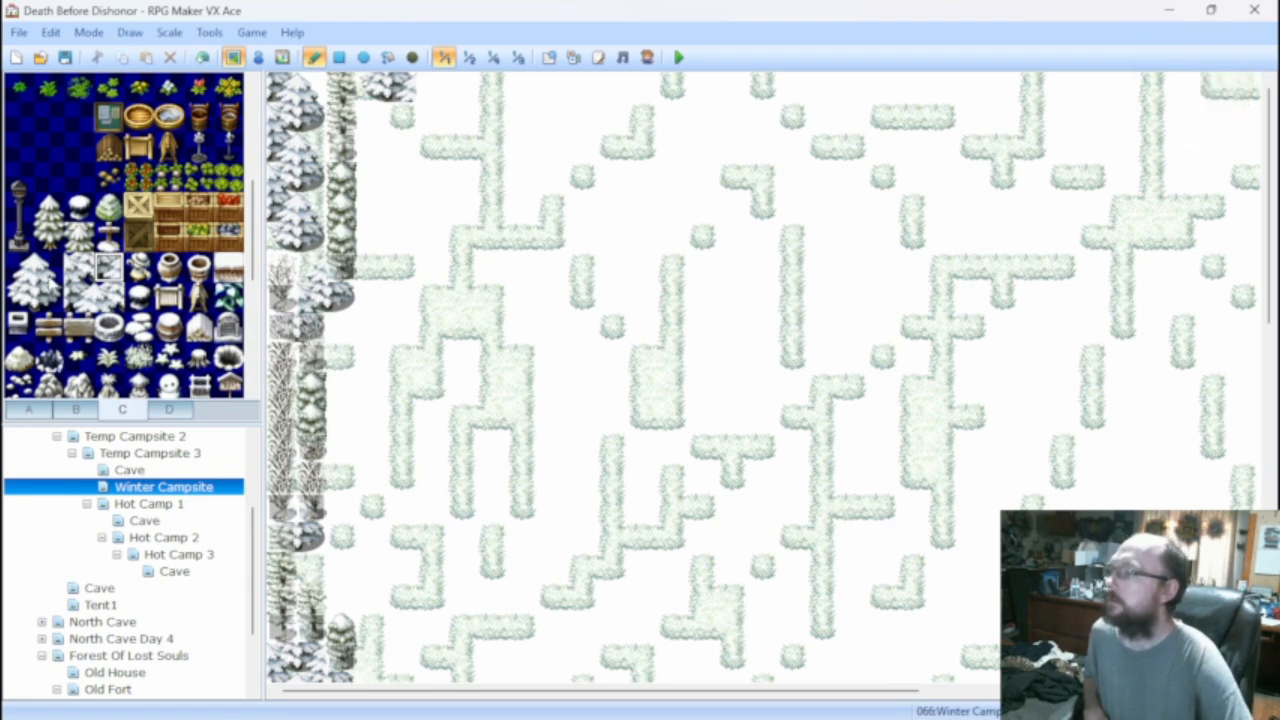
click(49, 278)
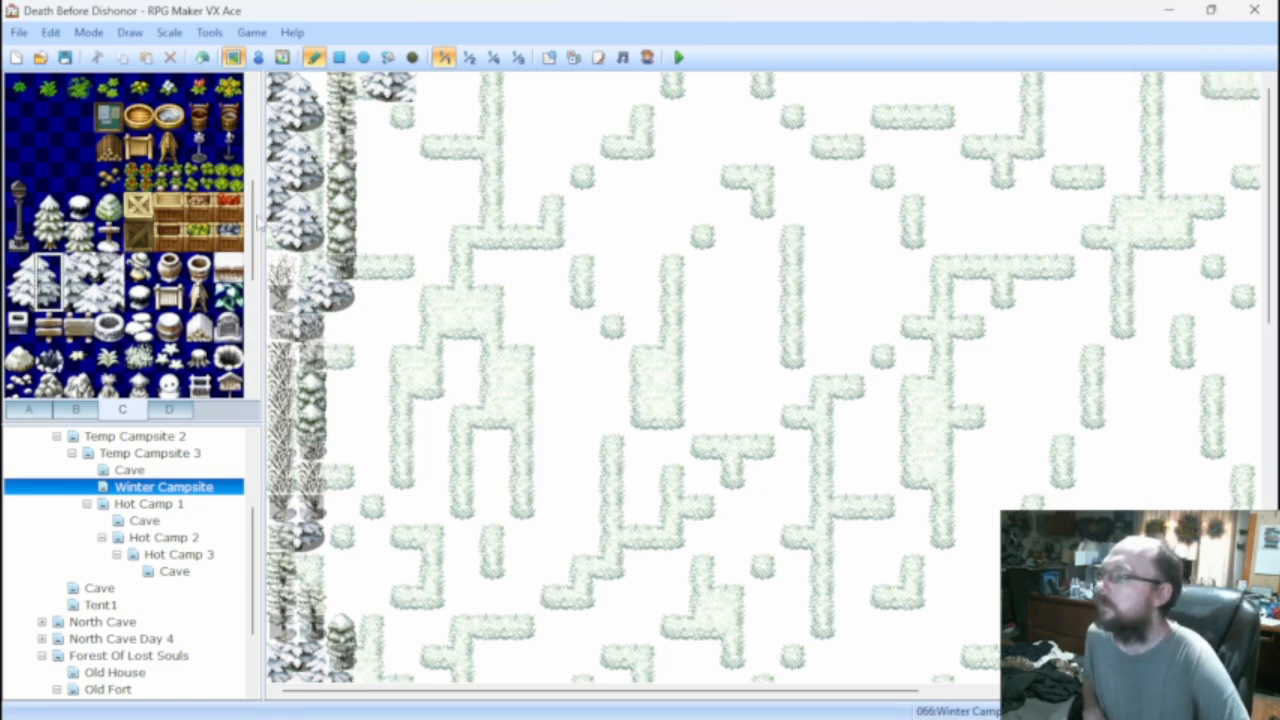
click(433, 103)
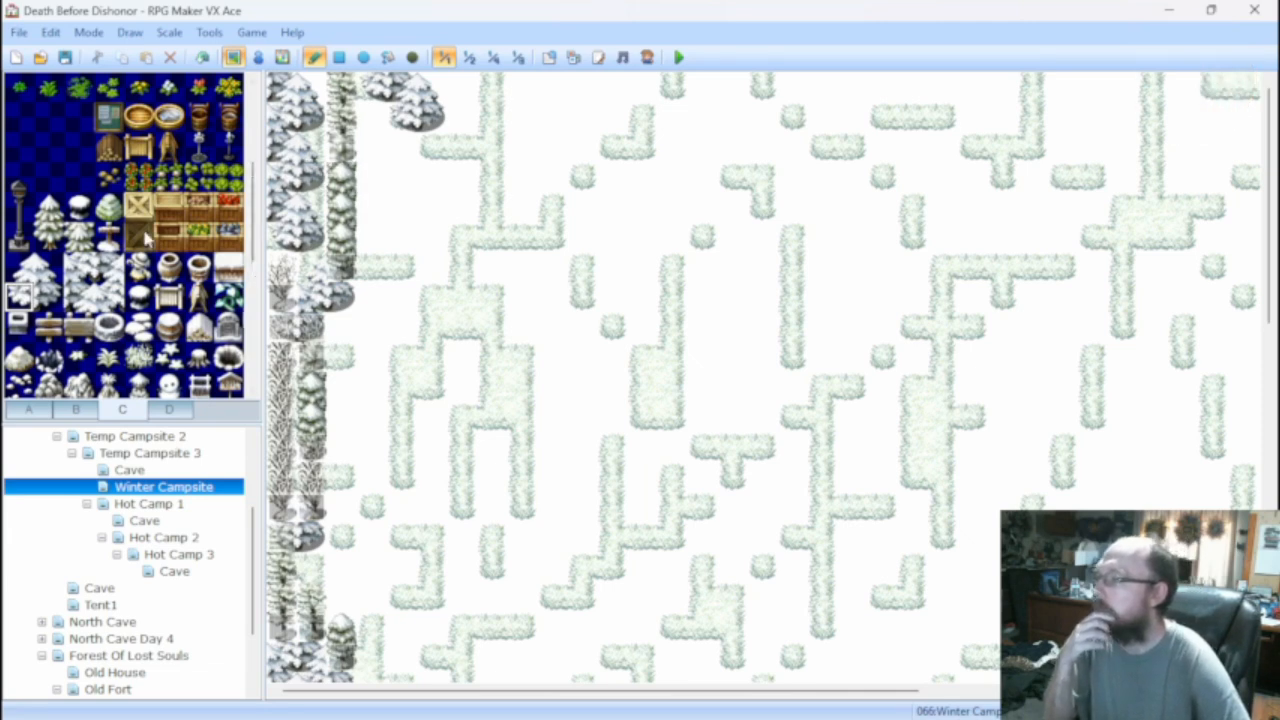
Look through Tilesets A, B and C for further tiles suited to the northern tree border.
scroll(146, 237, up, 5)
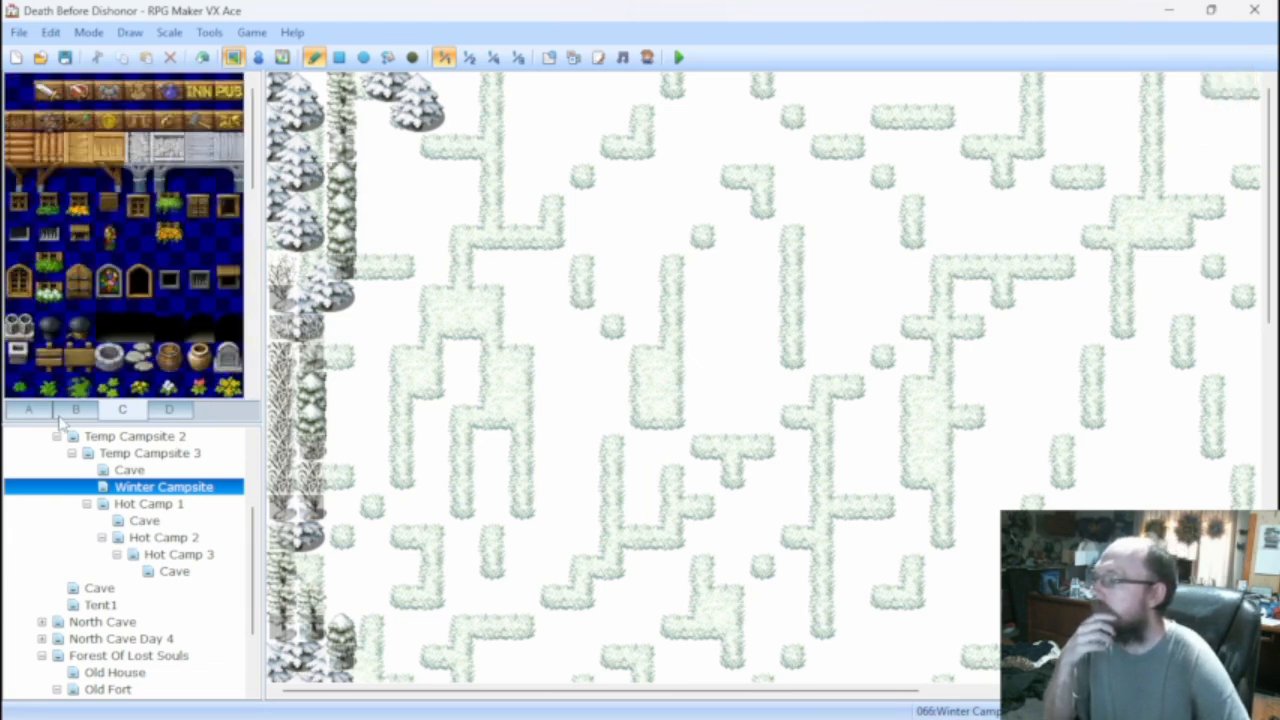
click(38, 414)
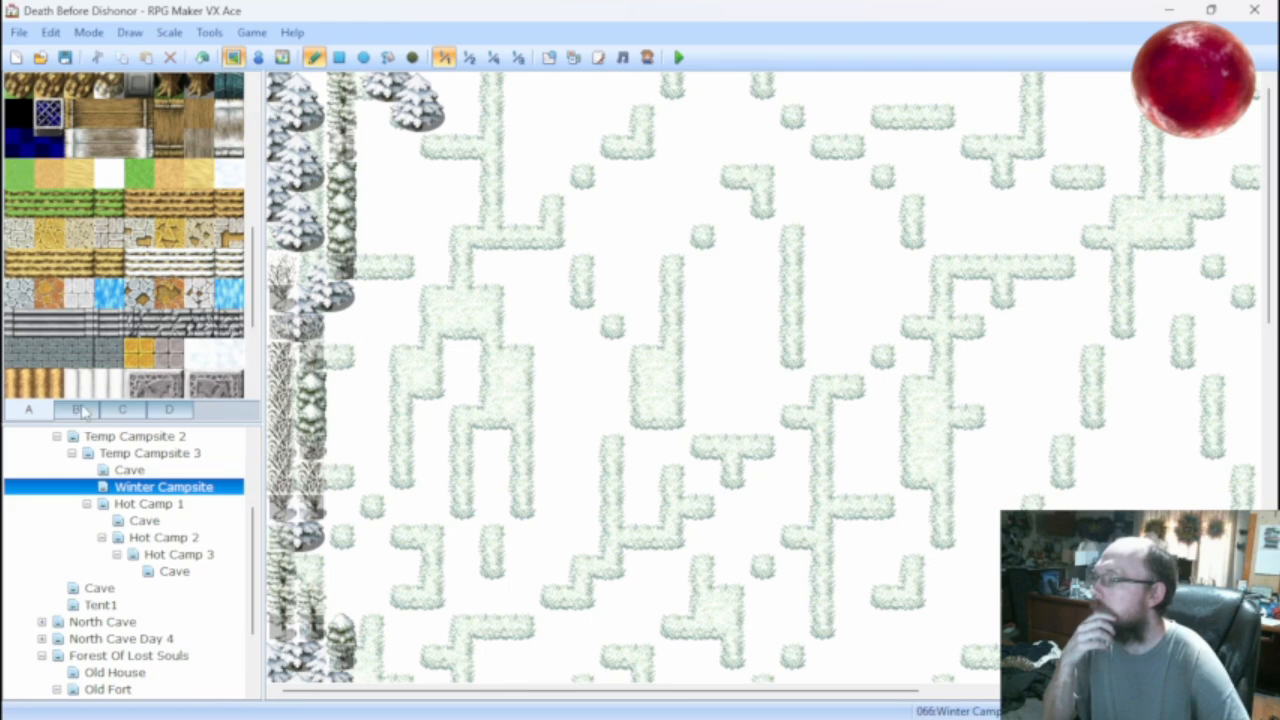
click(80, 410)
scroll(118, 262, up, 4)
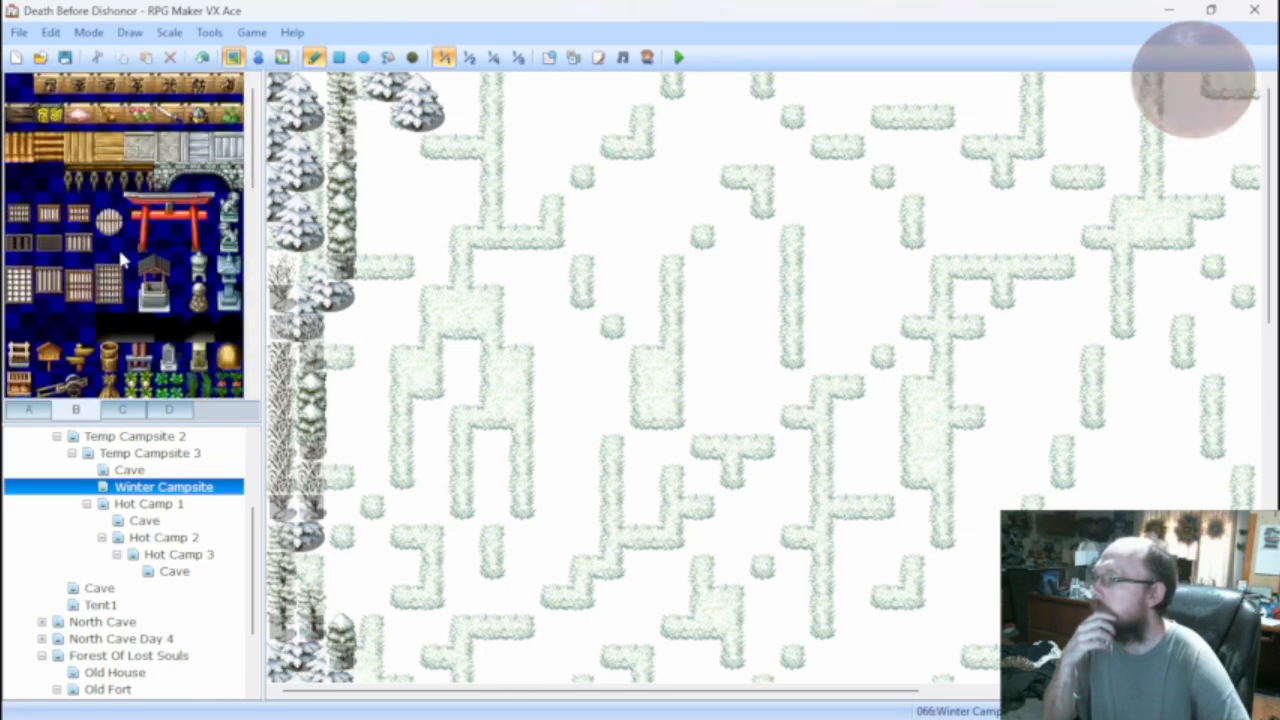
click(120, 410)
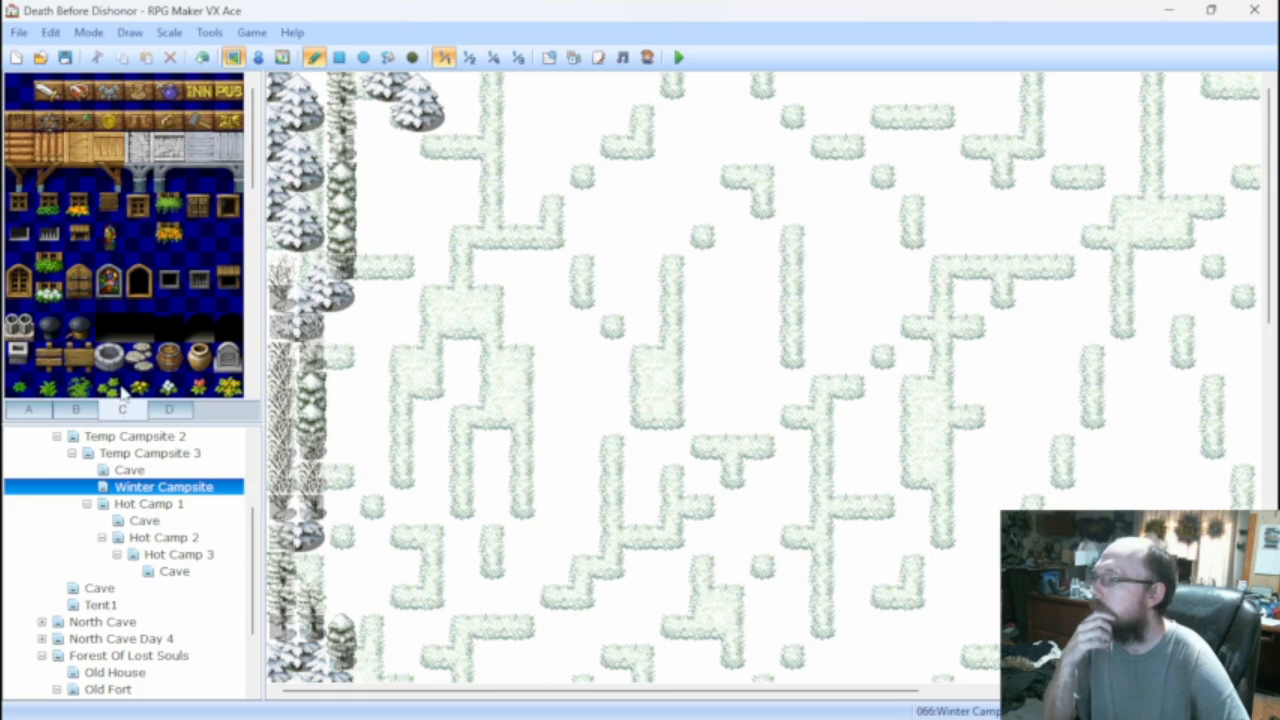
scroll(110, 350, down, 3)
click(40, 412)
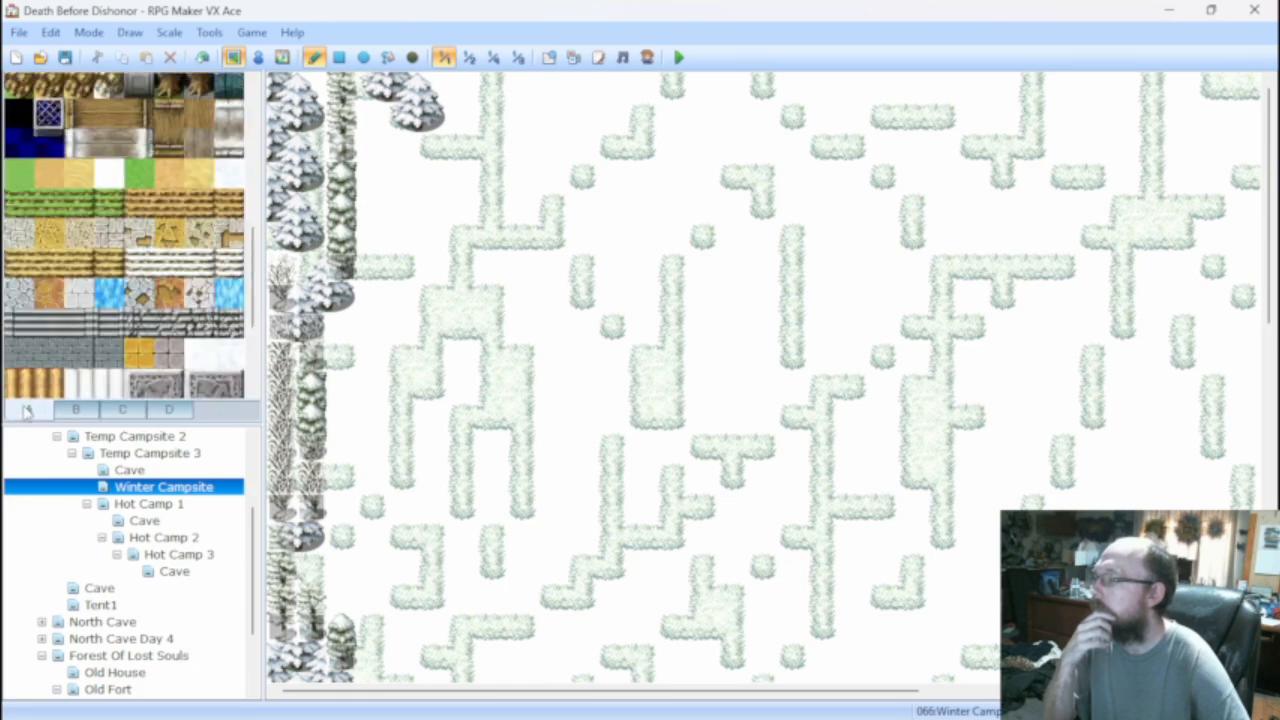
click(70, 412)
click(40, 413)
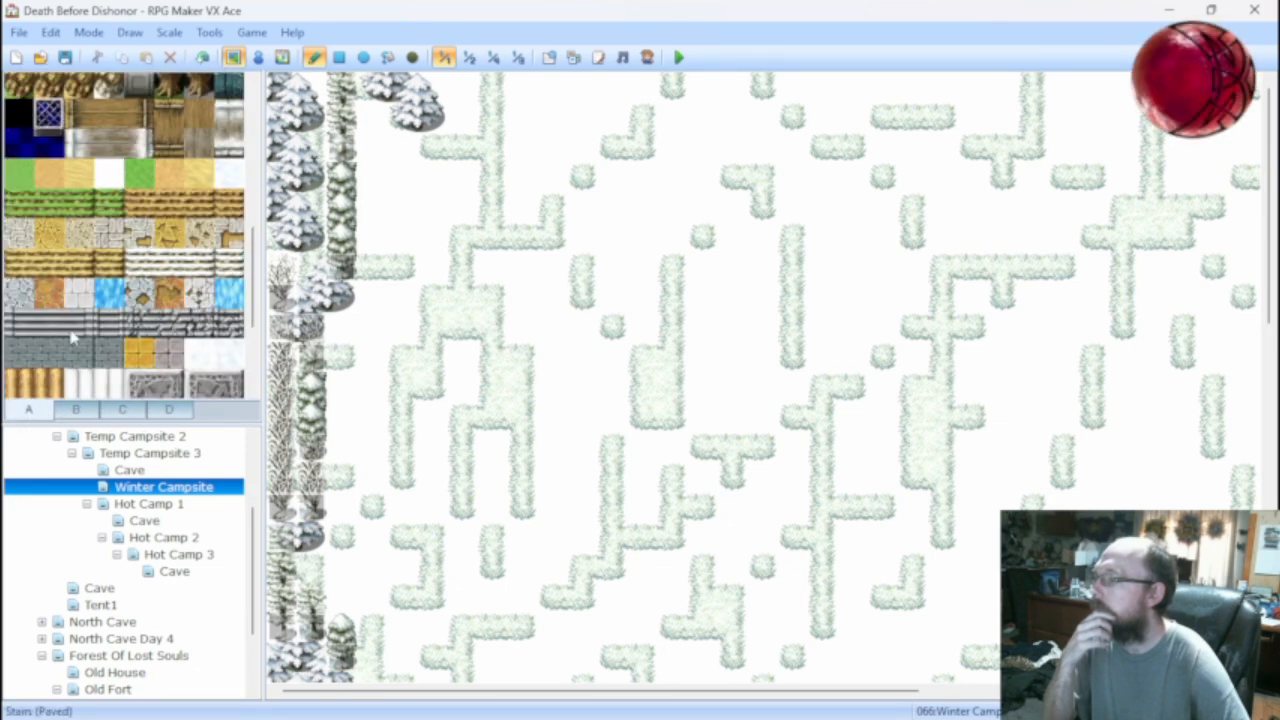
scroll(72, 338, up, 5)
scroll(72, 338, down, 3)
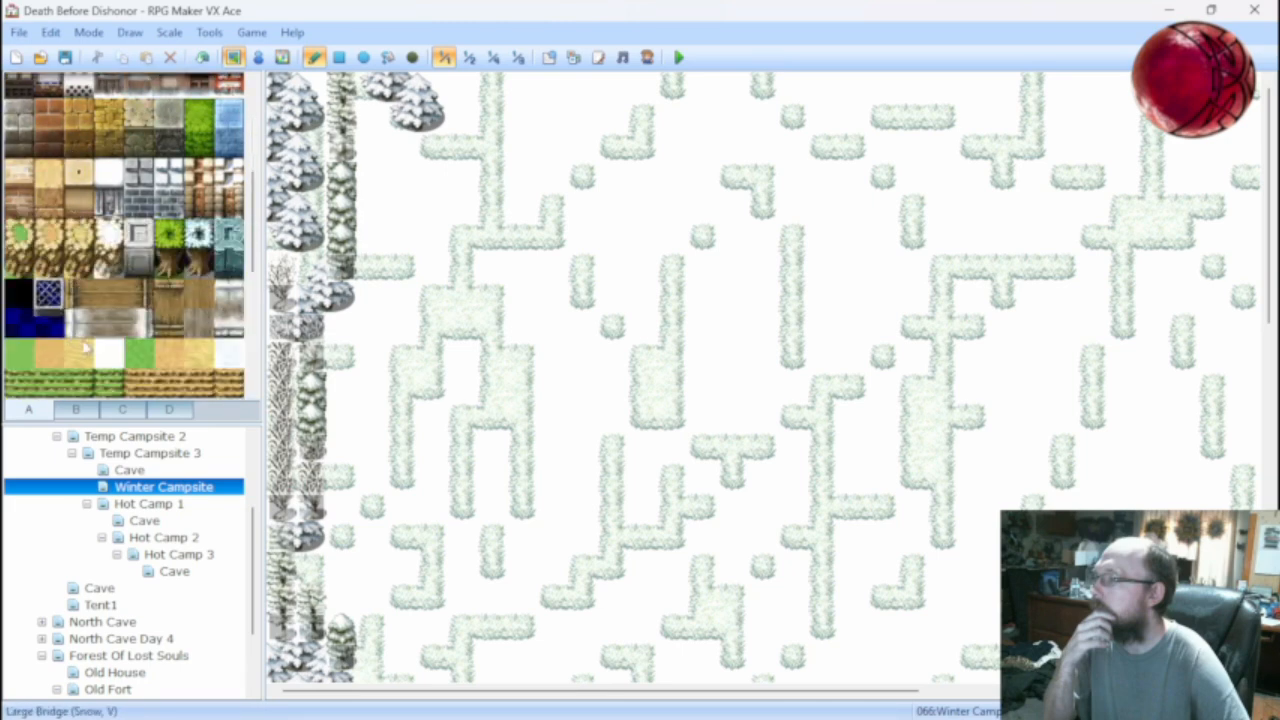
click(85, 411)
scroll(88, 348, down, 2)
scroll(88, 348, down, 3)
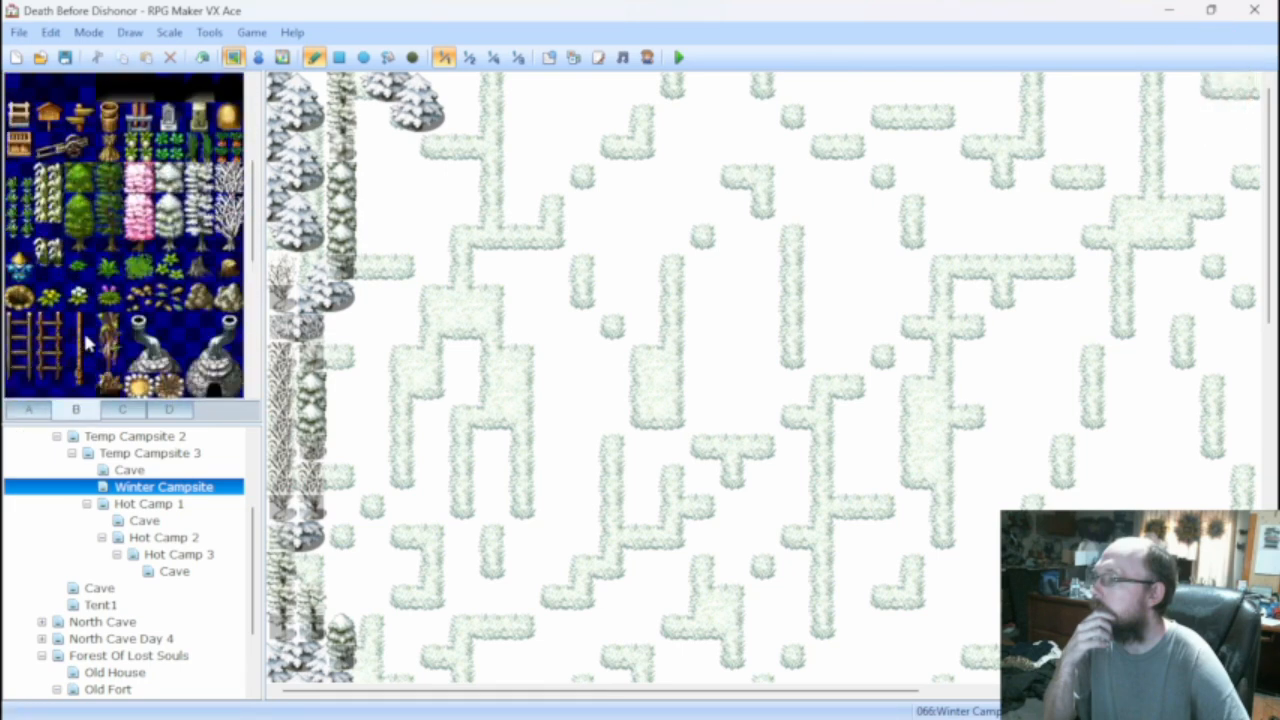
click(122, 411)
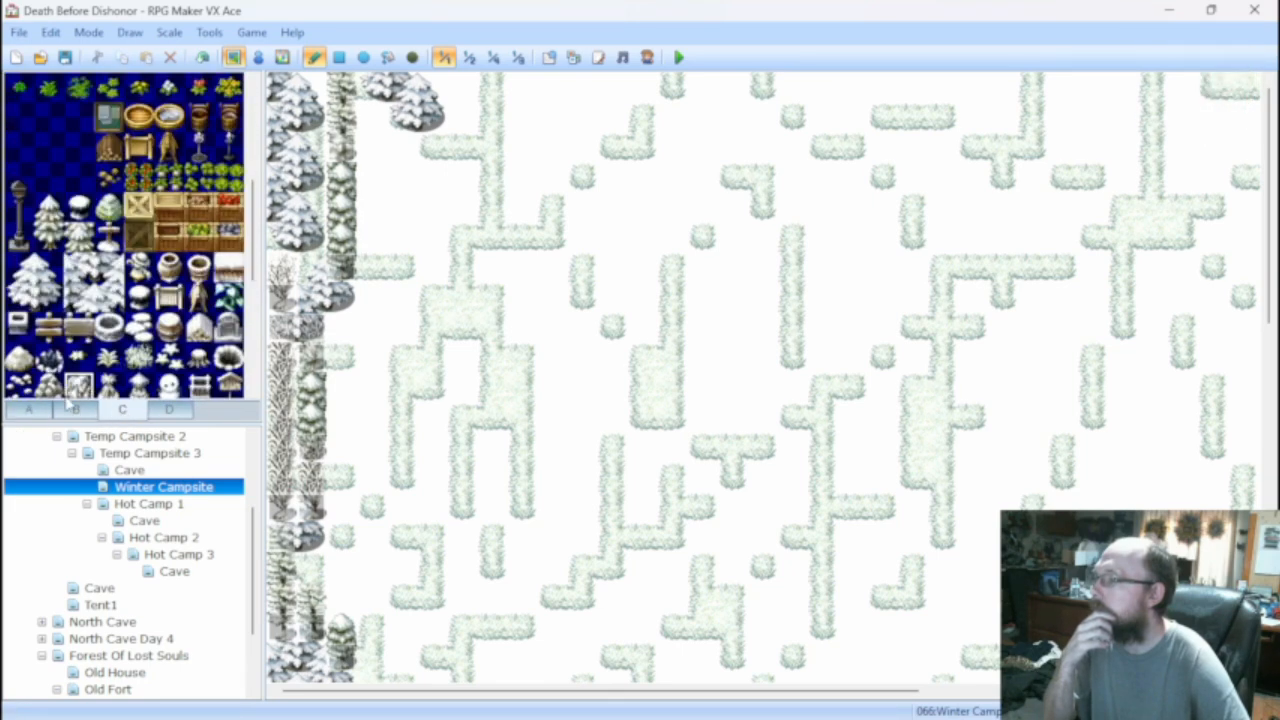
Paint two adjoining snow-covered trees from Tileset B along the northern edge, just east of the large pines, with the eastern one extending one tile lower.
click(72, 408)
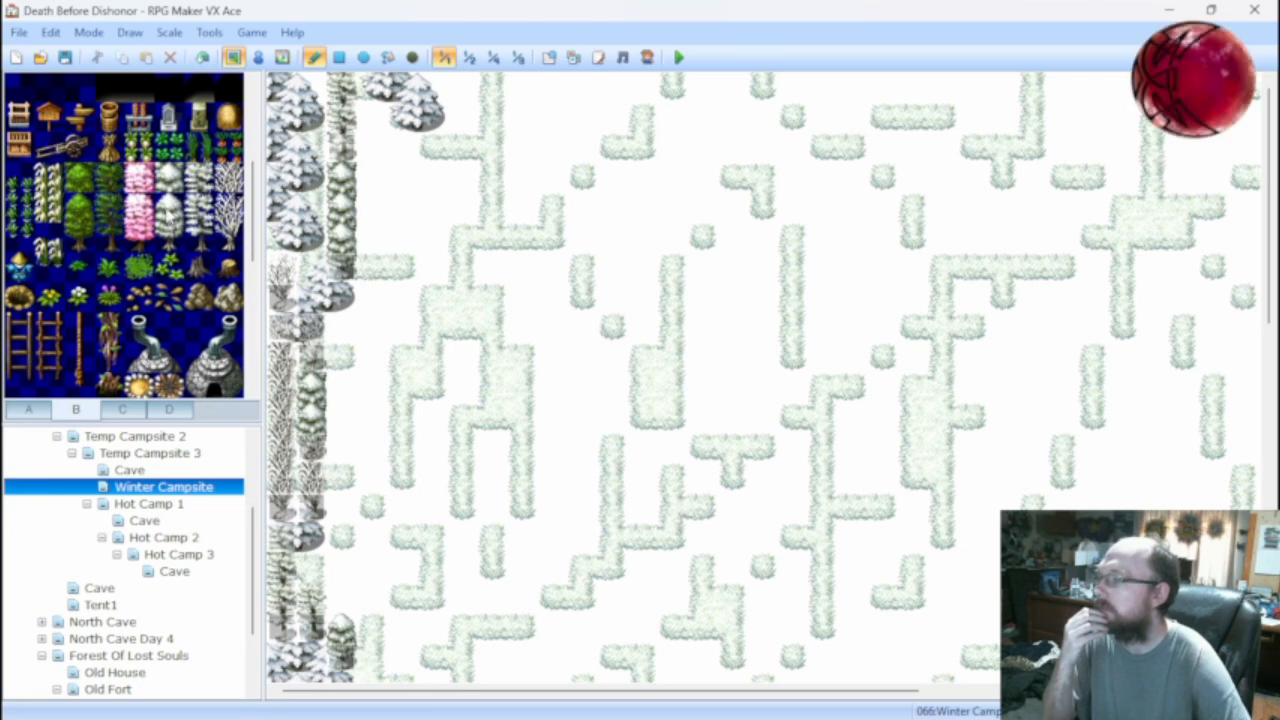
drag(169, 180, 169, 236)
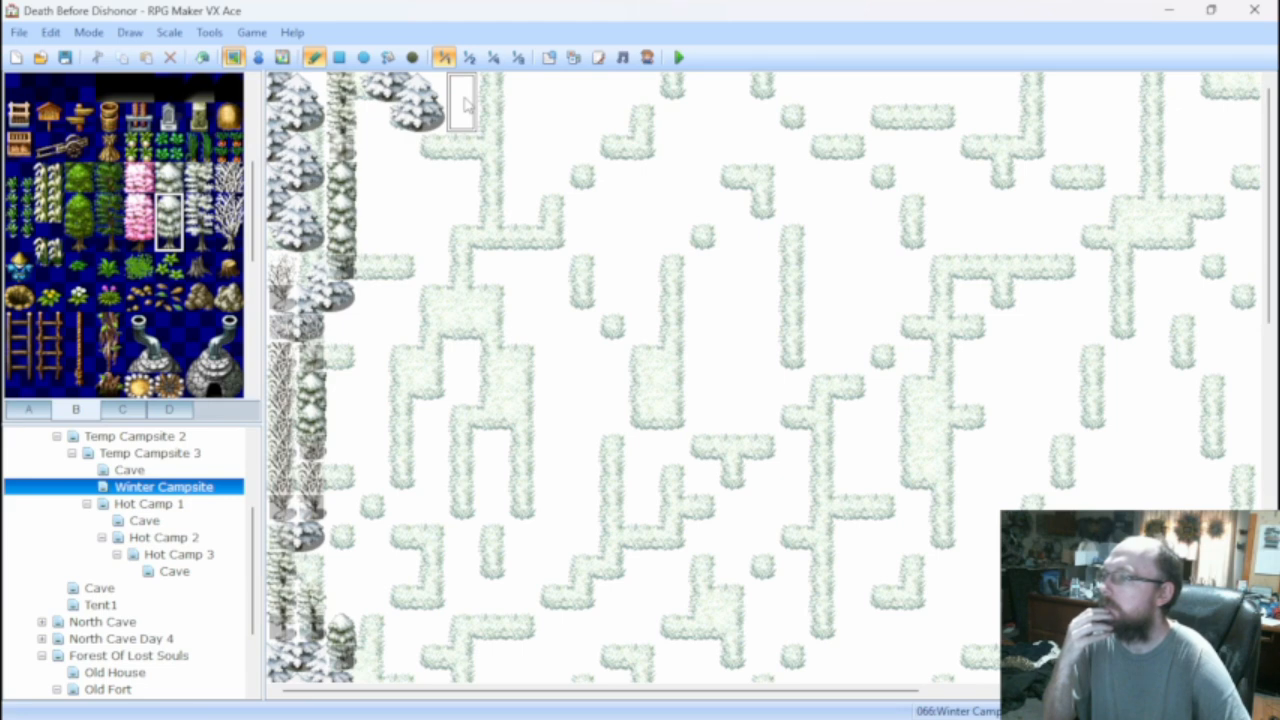
right_click(465, 103)
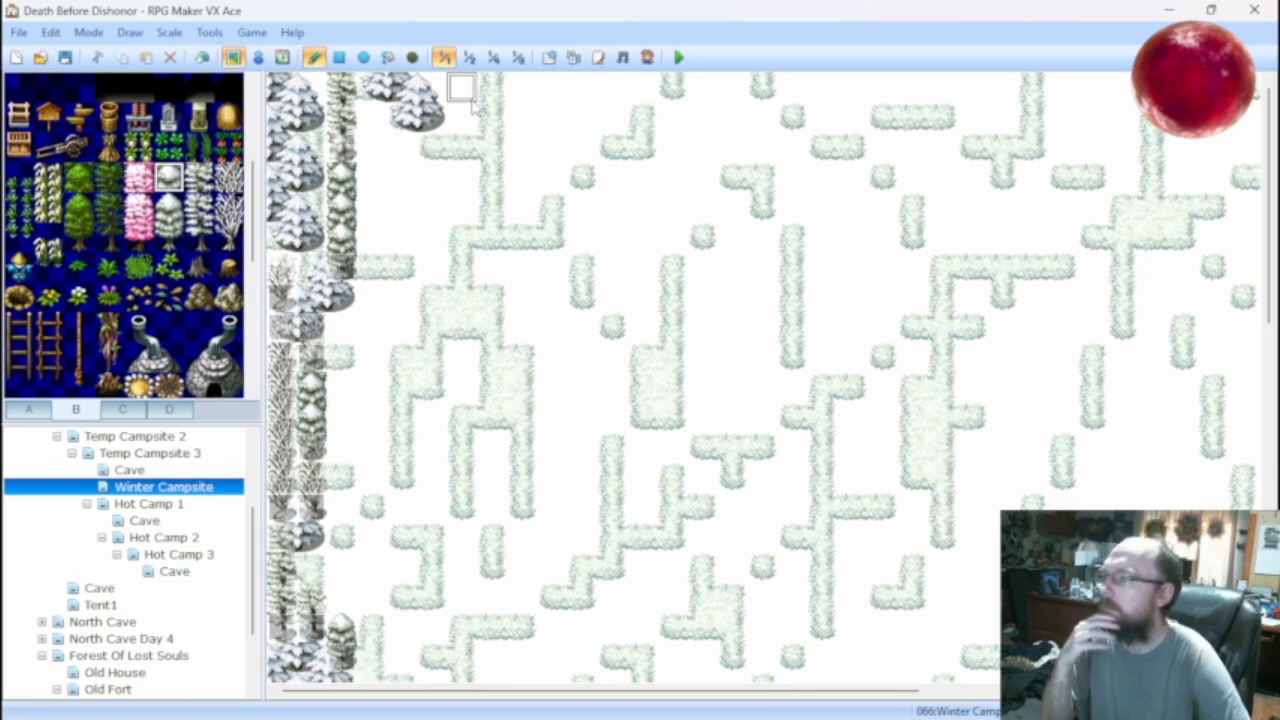
click(466, 96)
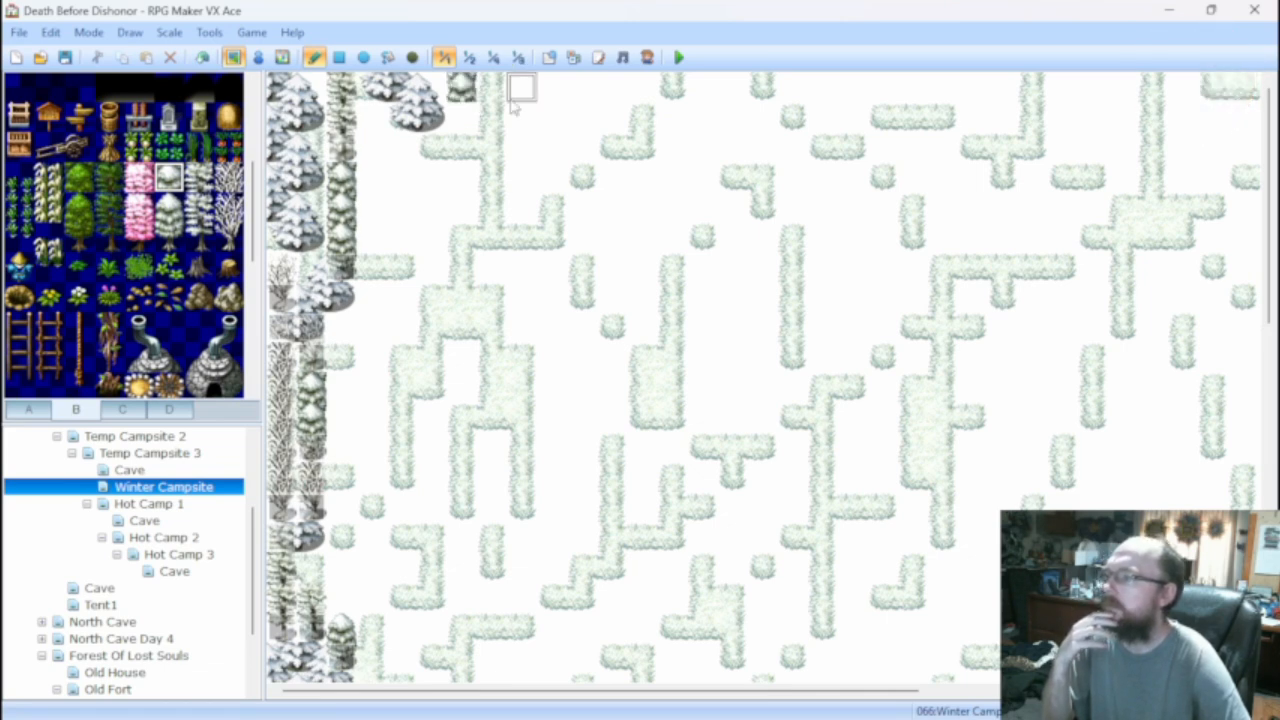
click(495, 100)
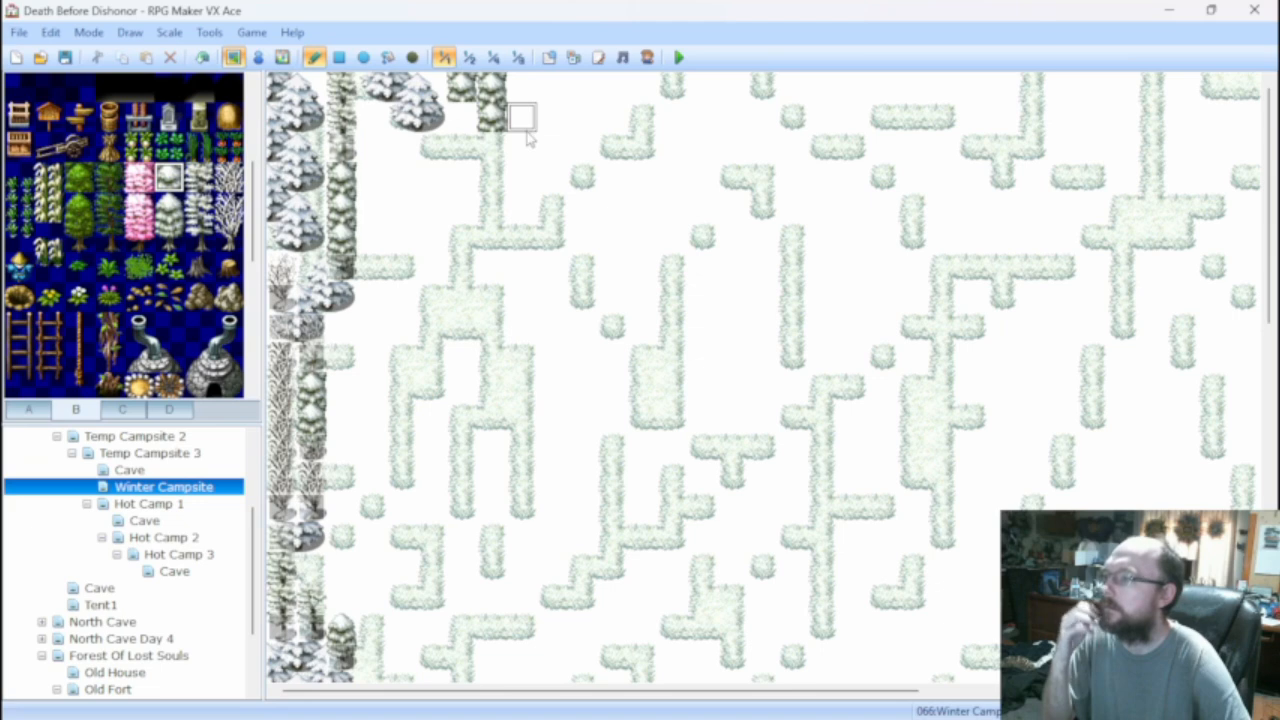
click(172, 238)
click(463, 121)
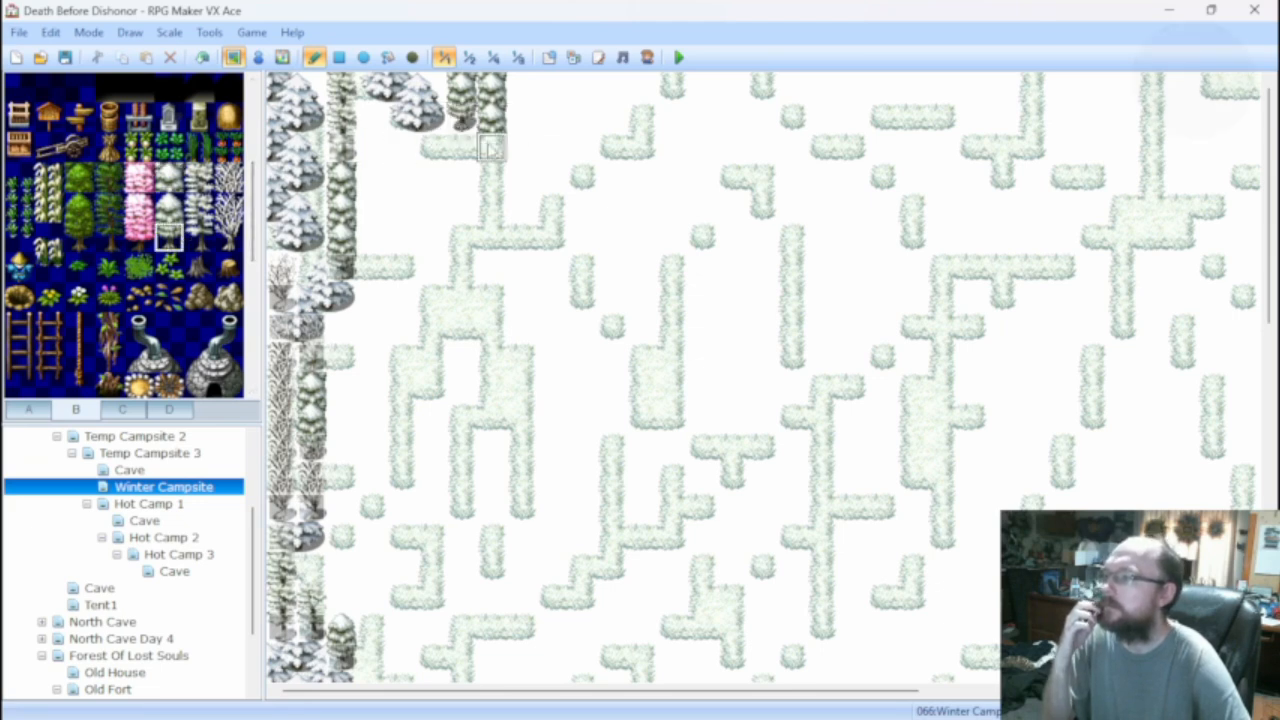
click(491, 149)
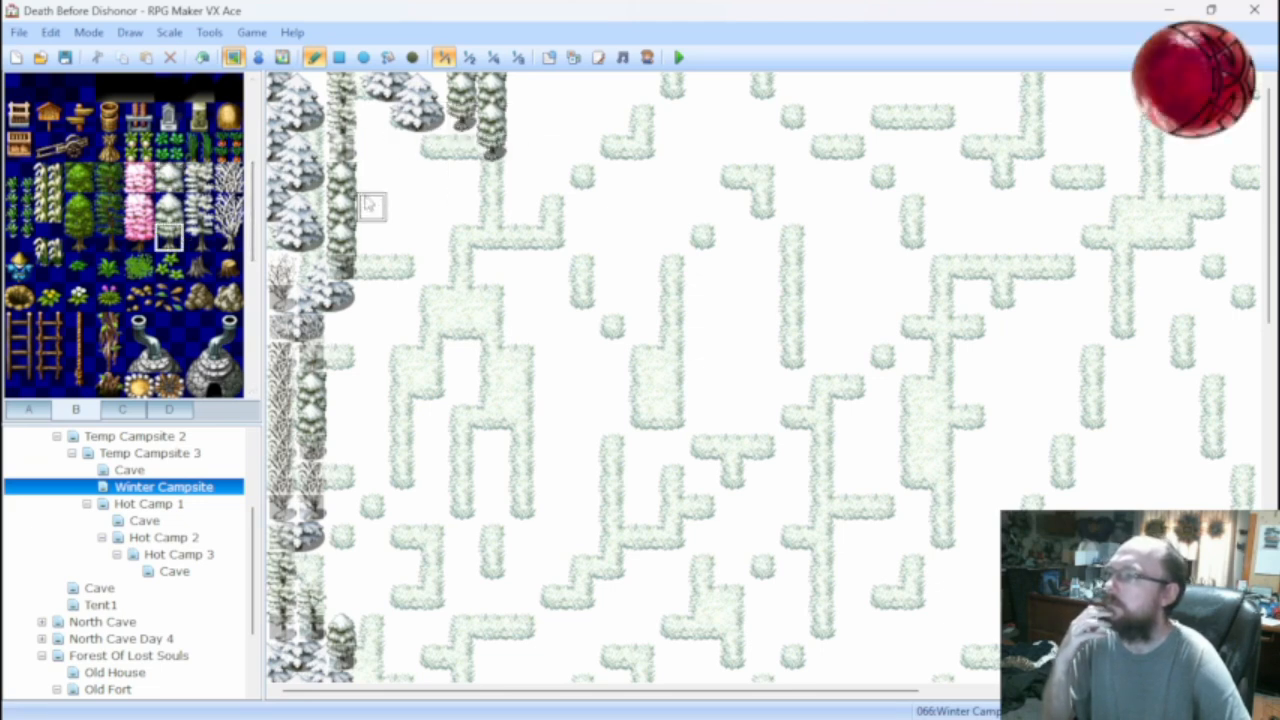
Paint a row of three snowy conifer trunk bases from Tileset B along the northern edge, east of the two snow-covered trees.
click(198, 237)
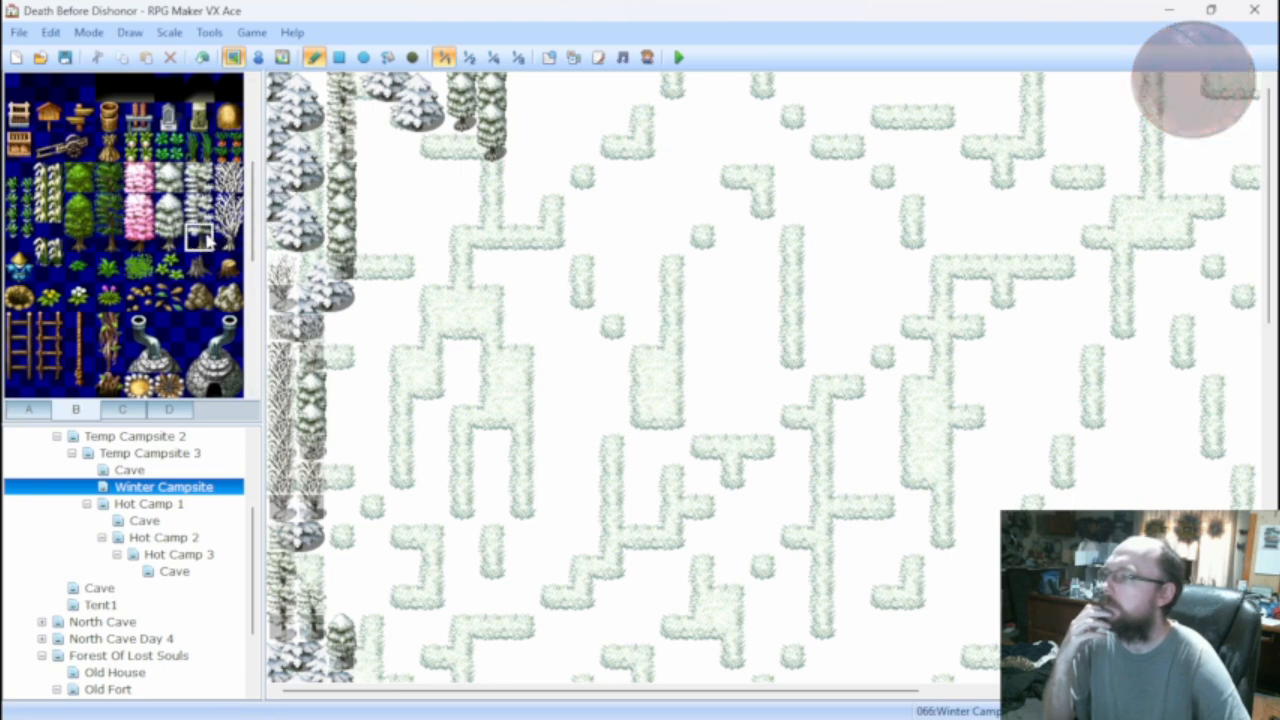
click(522, 90)
drag(528, 98, 586, 90)
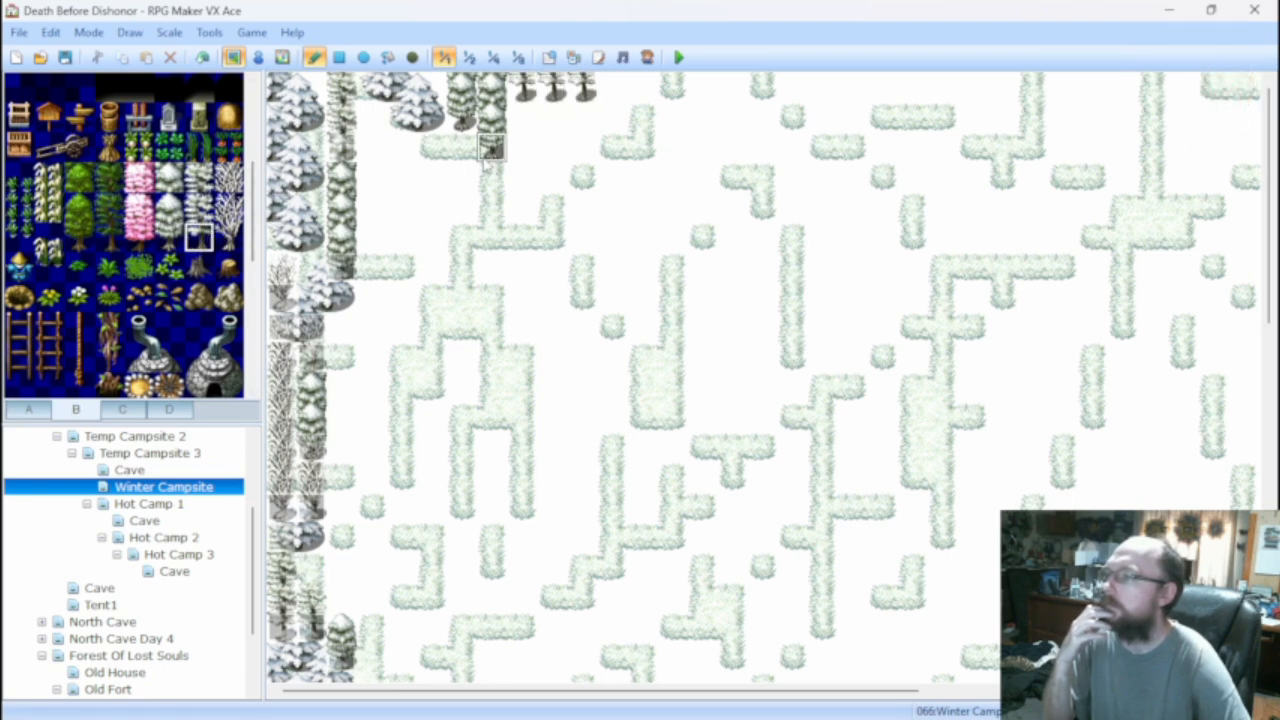
click(232, 236)
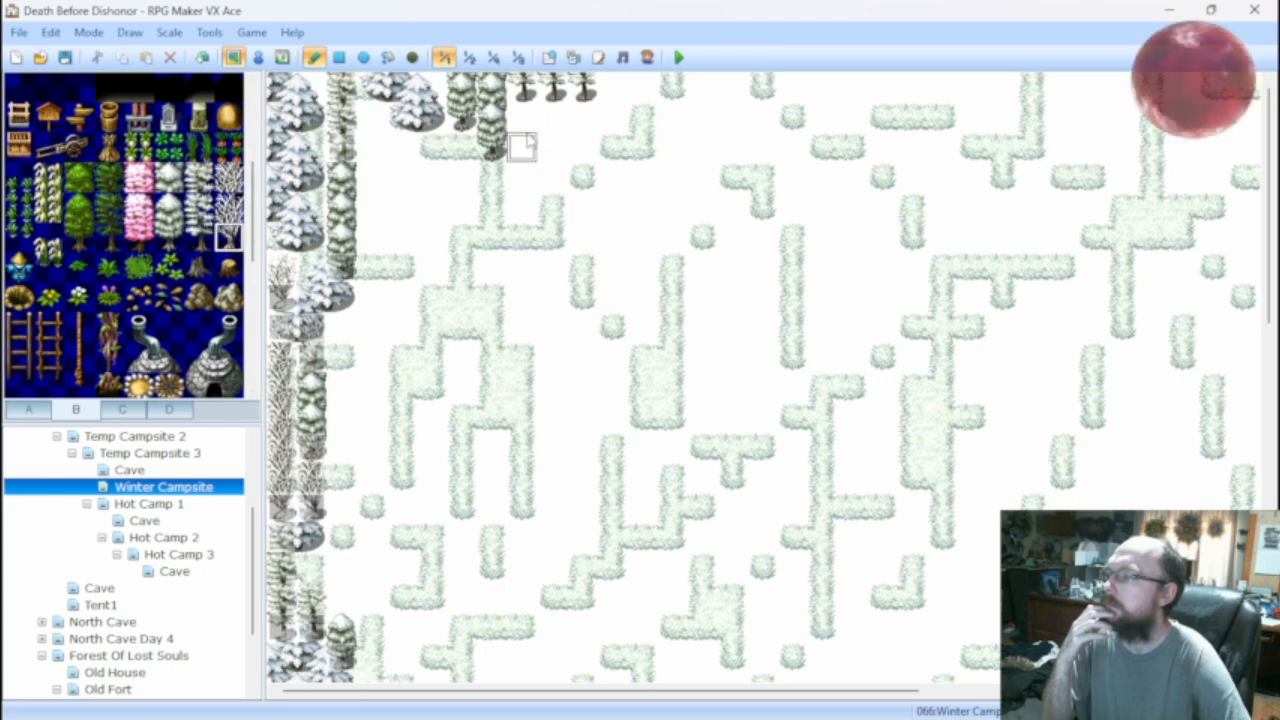
right_click(525, 148)
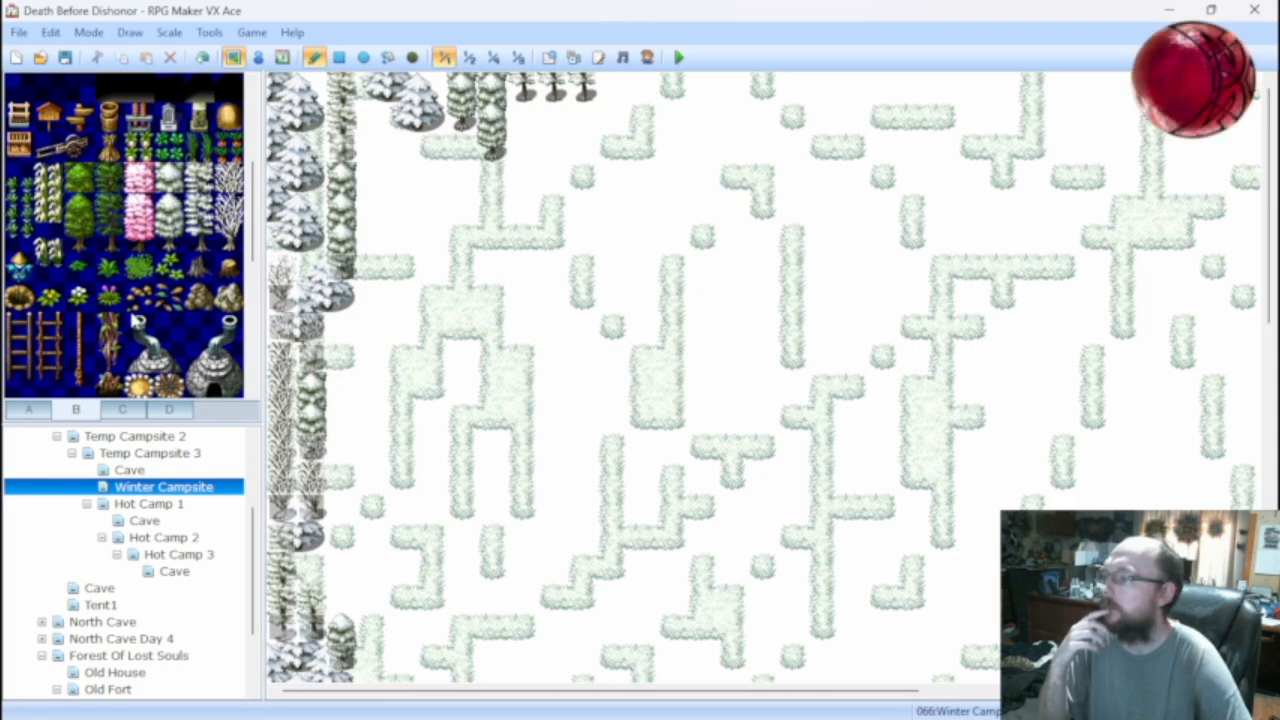
Paint the lower half of a large snowy pine from Tileset C directly below the two westernmost trunk bases.
click(122, 410)
drag(20, 296, 48, 296)
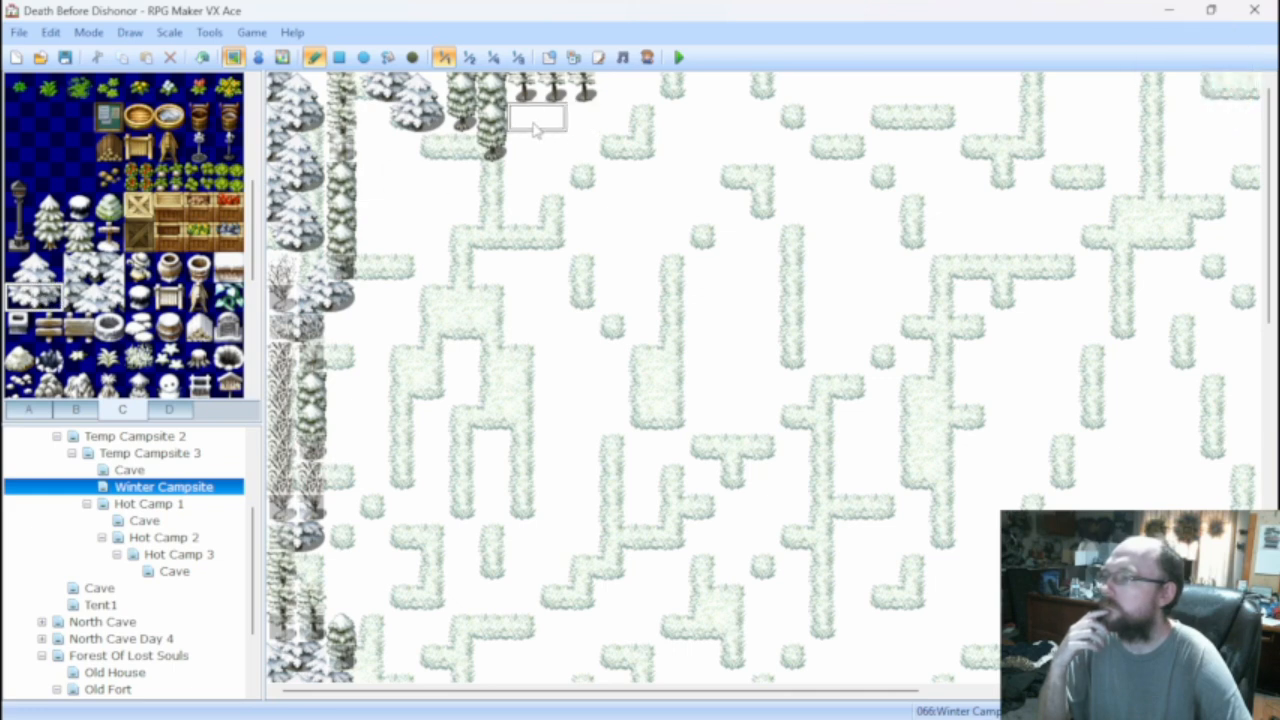
click(535, 120)
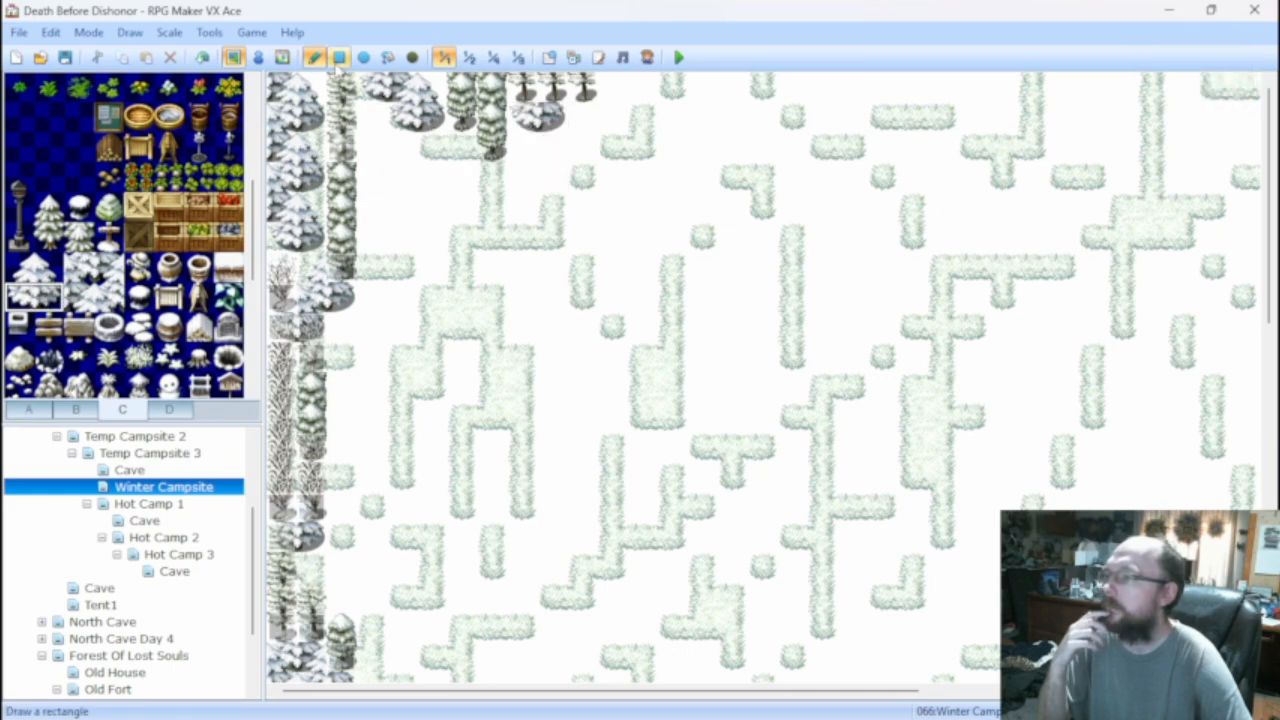
Copy the large pine's treetop events from the western border onto the two tiles above the new pine base, and return to map editing.
click(258, 57)
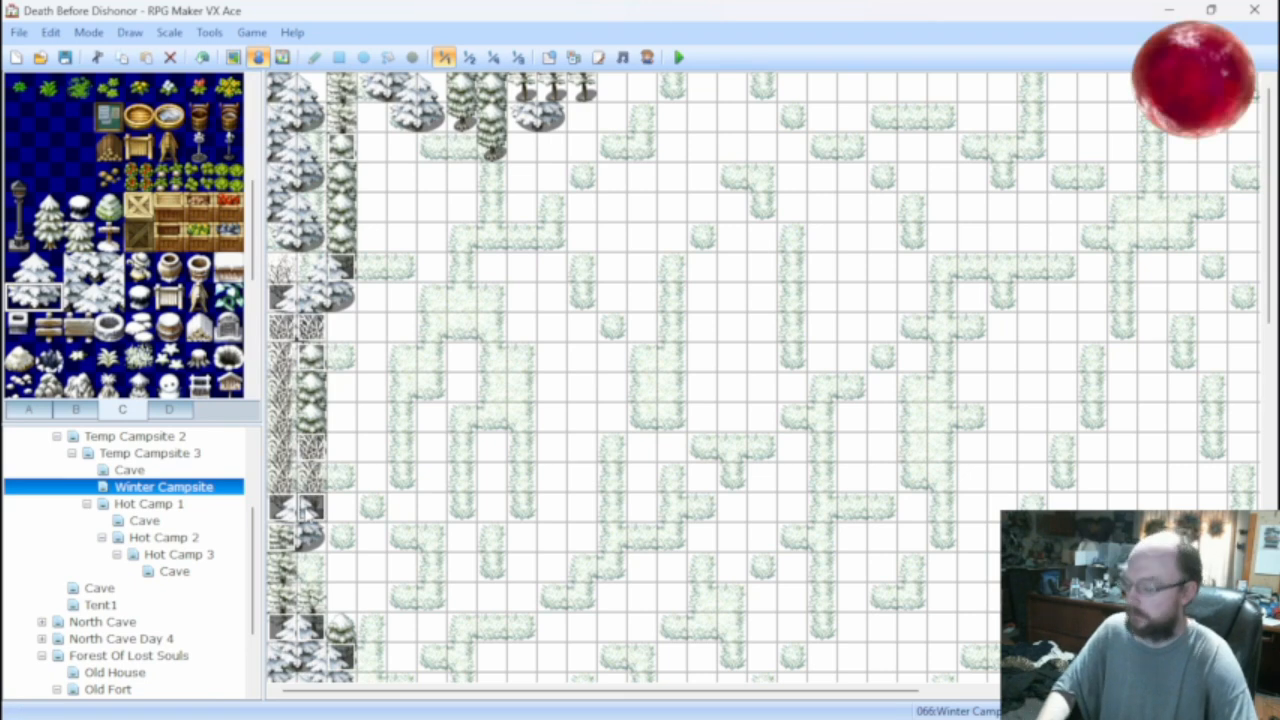
click(551, 87)
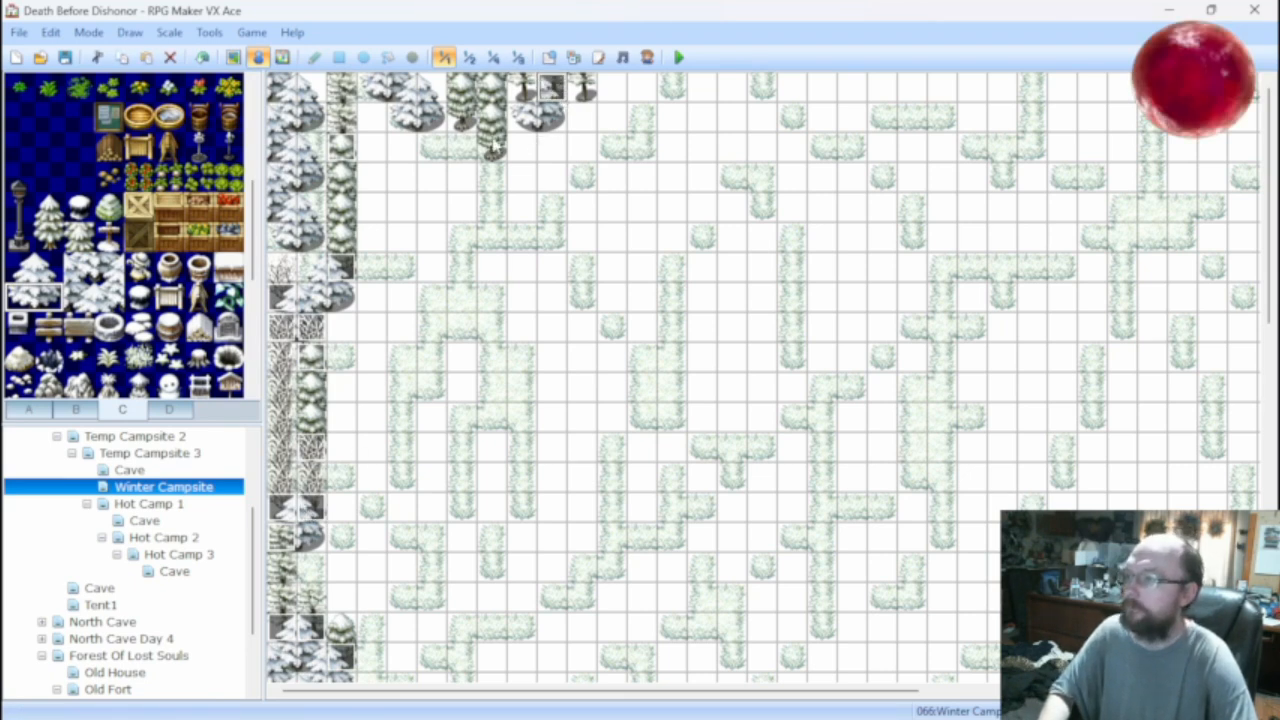
click(284, 502)
key(ctrl+c)
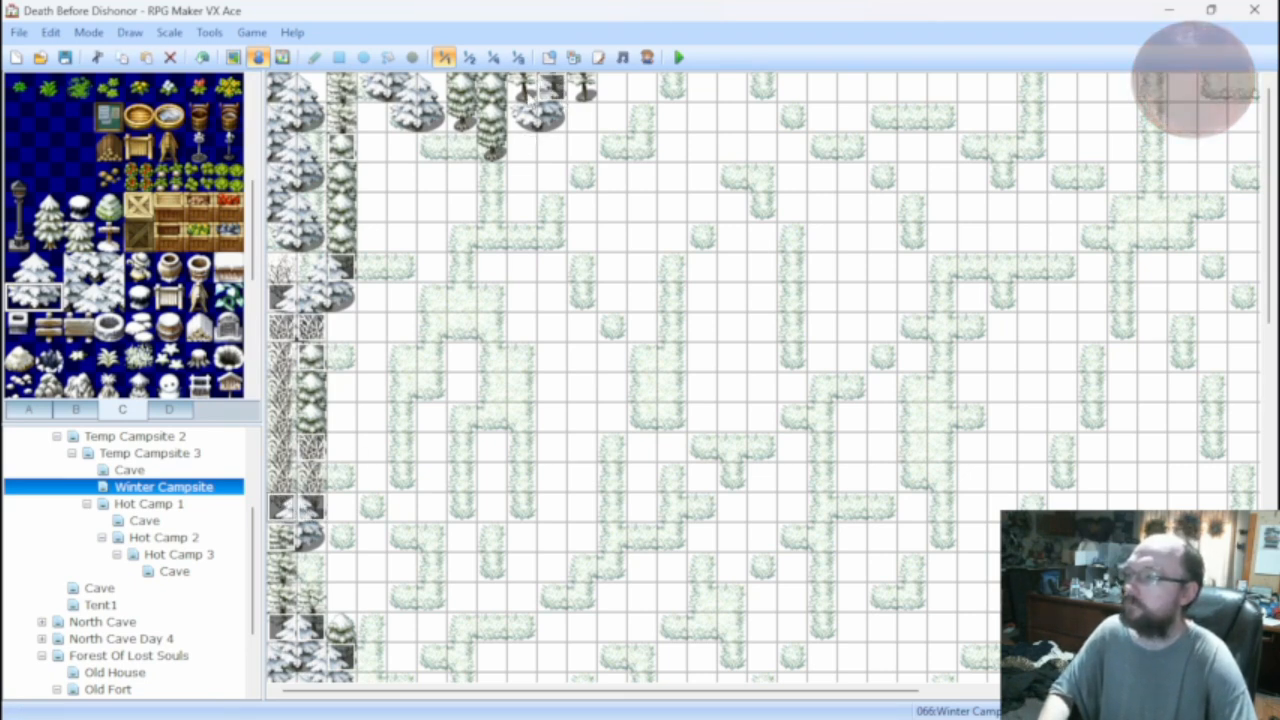
click(525, 97)
key(ctrl+v)
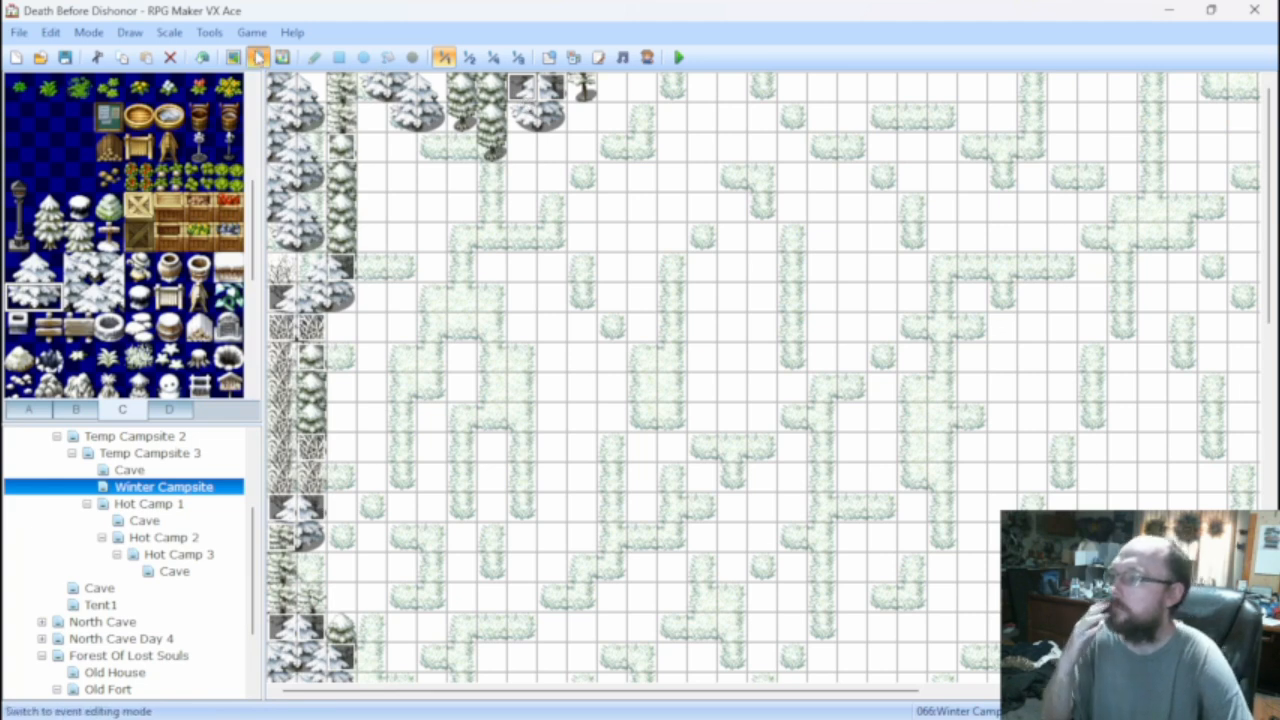
click(233, 57)
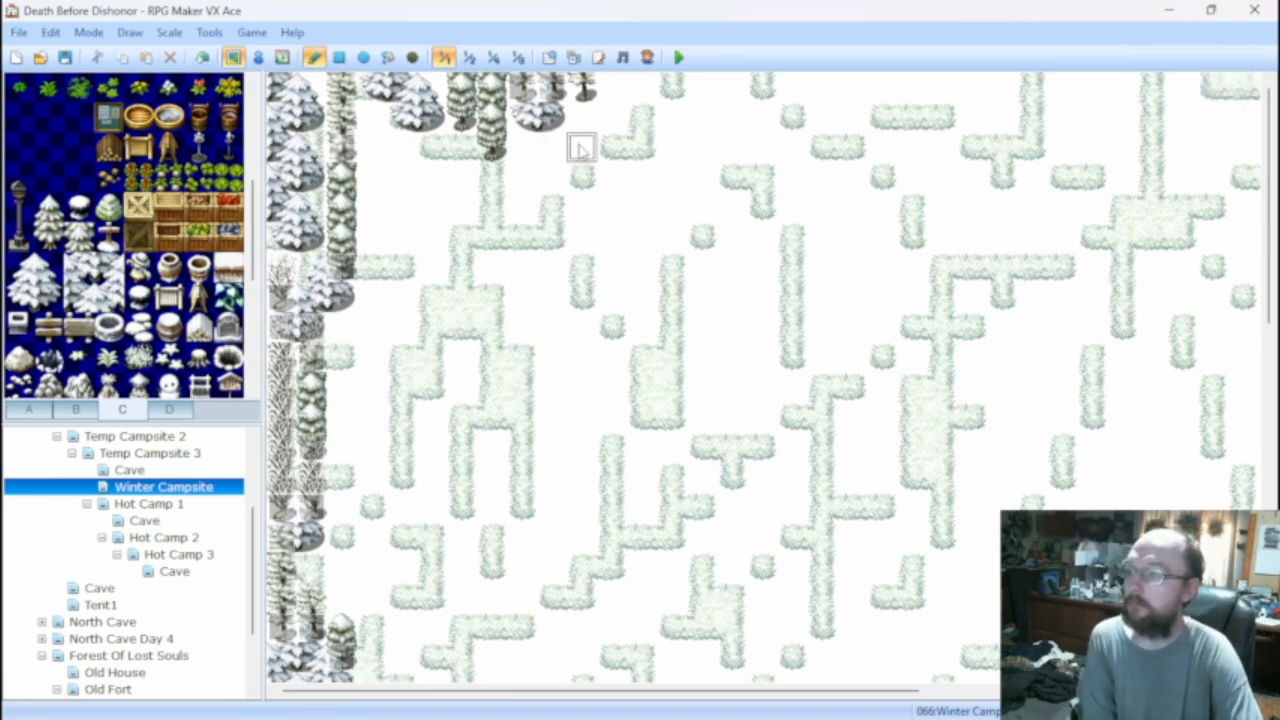
View the map at 1/2 scale to survey the northern area.
click(468, 57)
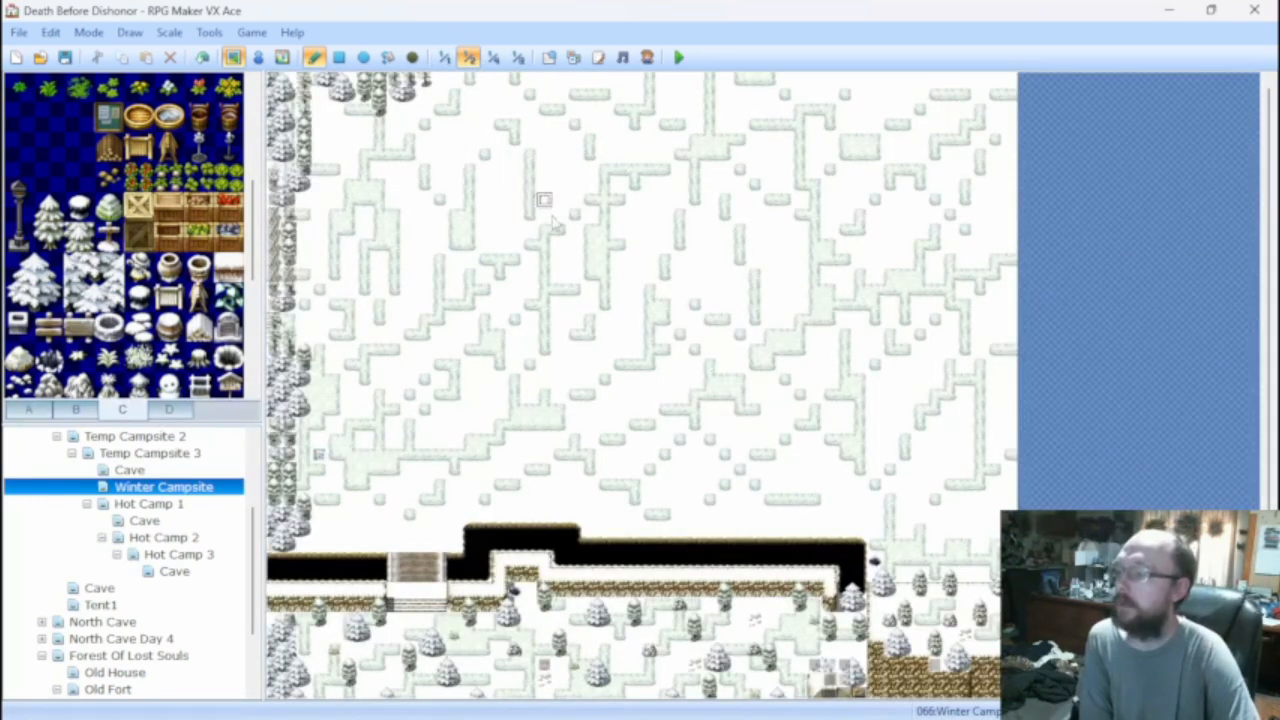
middle_click(548, 301)
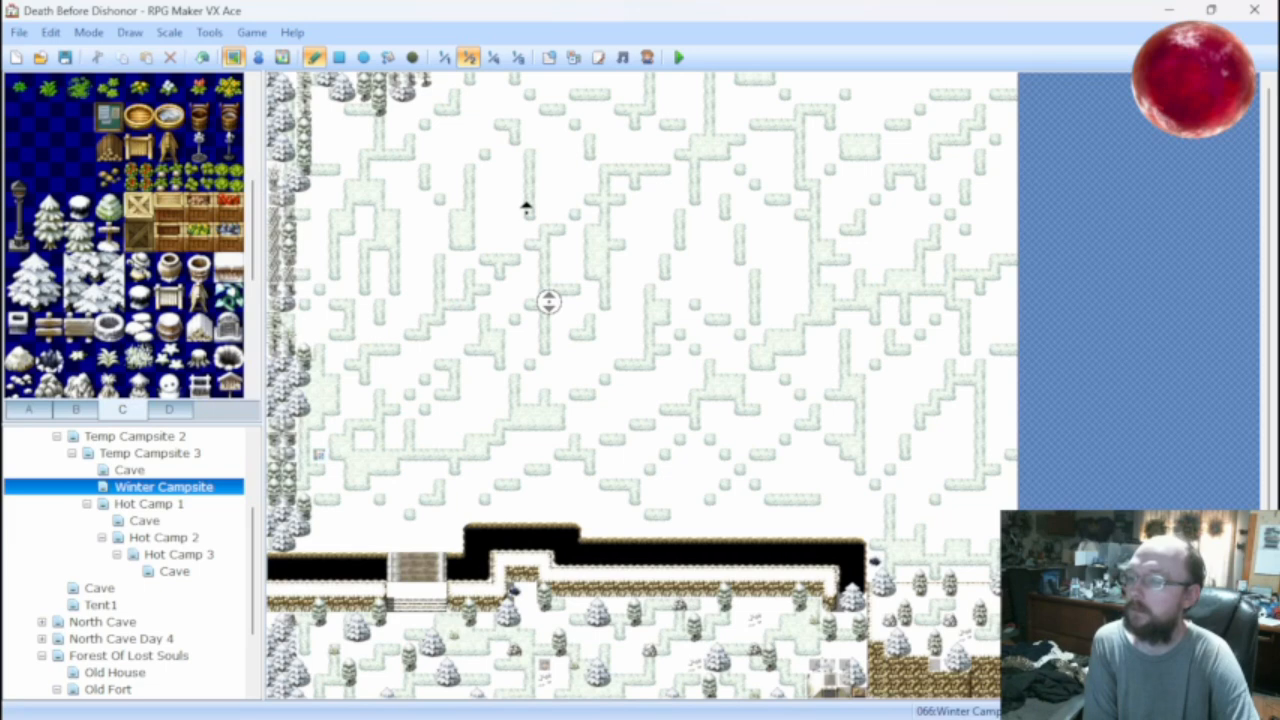
middle_click(535, 200)
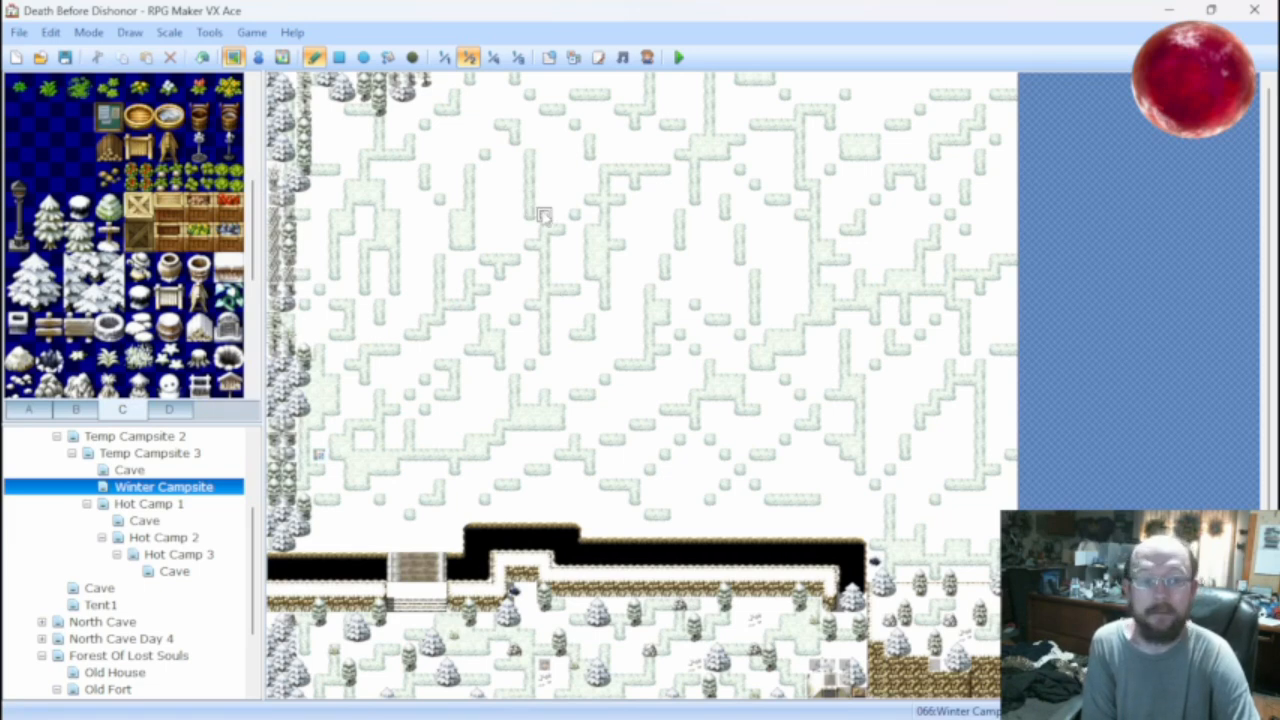